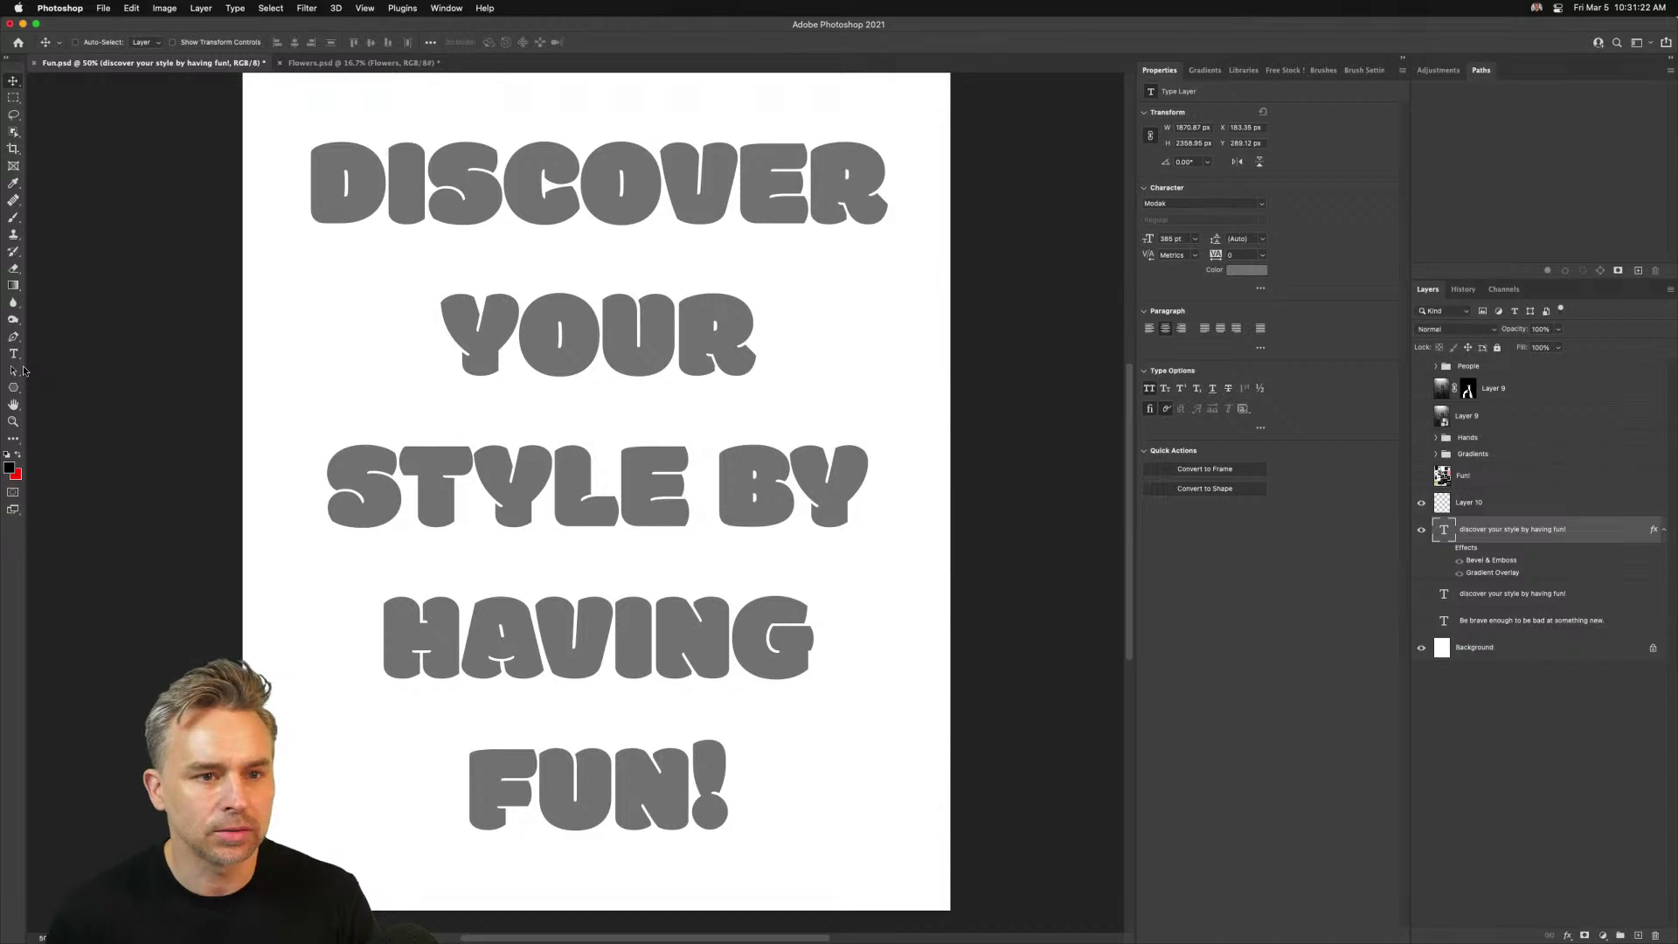
Hide the styled "discover your style by having fun!" text, show "Be brave enough to be bad at something new." and move it down the page
left_click(1421, 529)
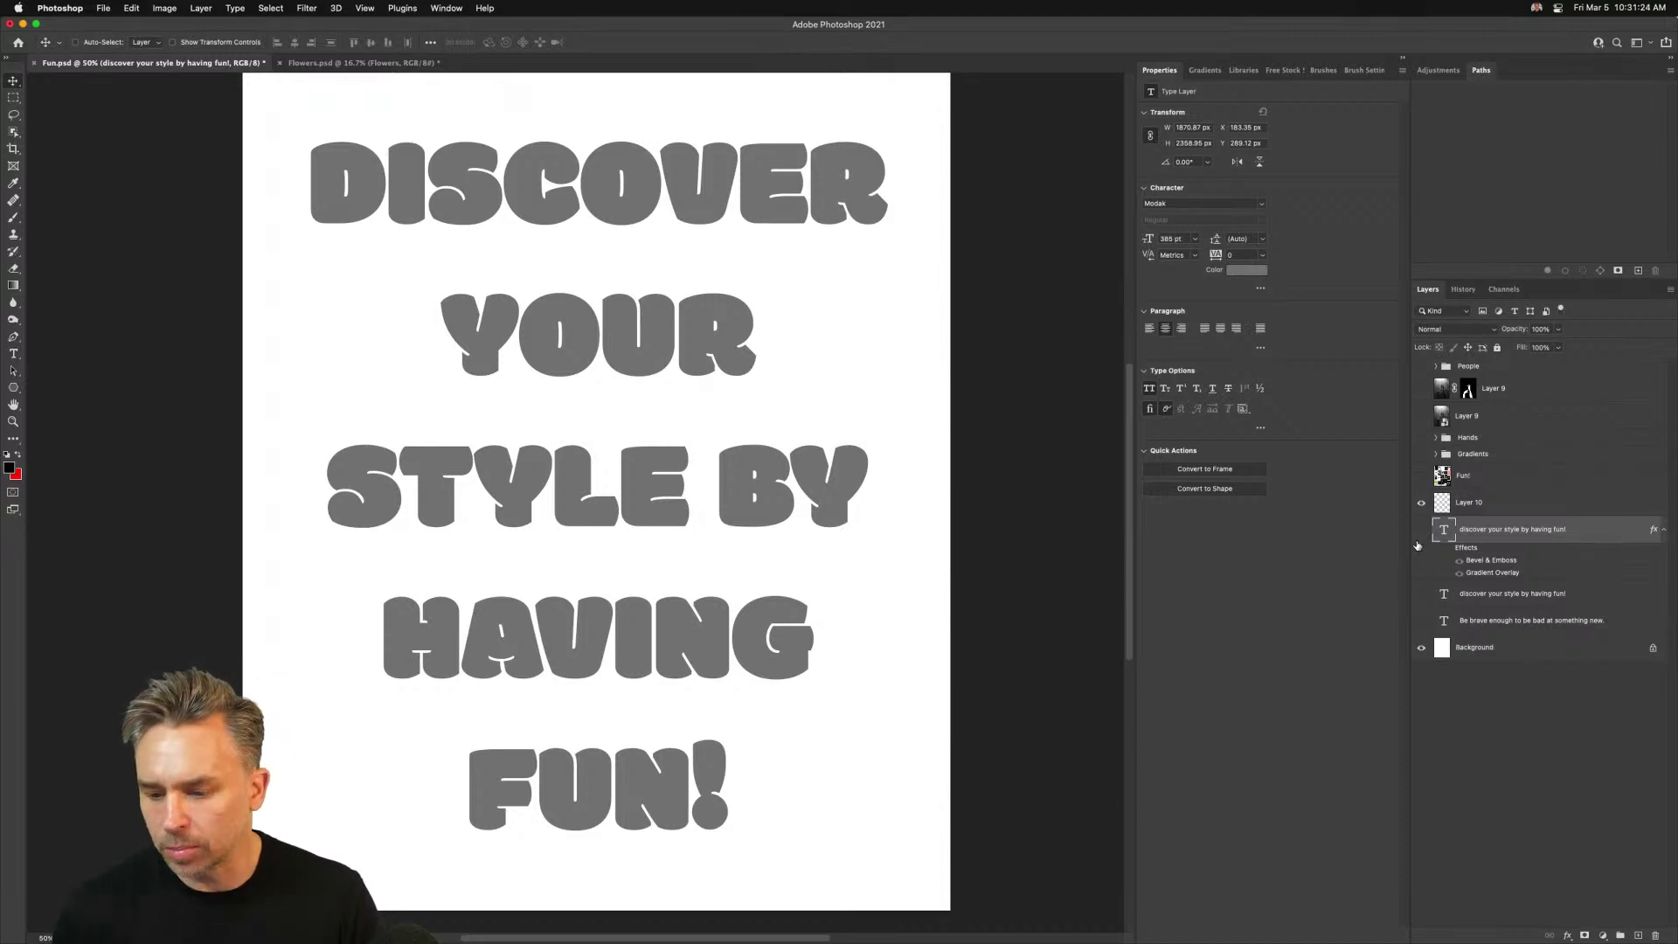
left_click(1422, 621)
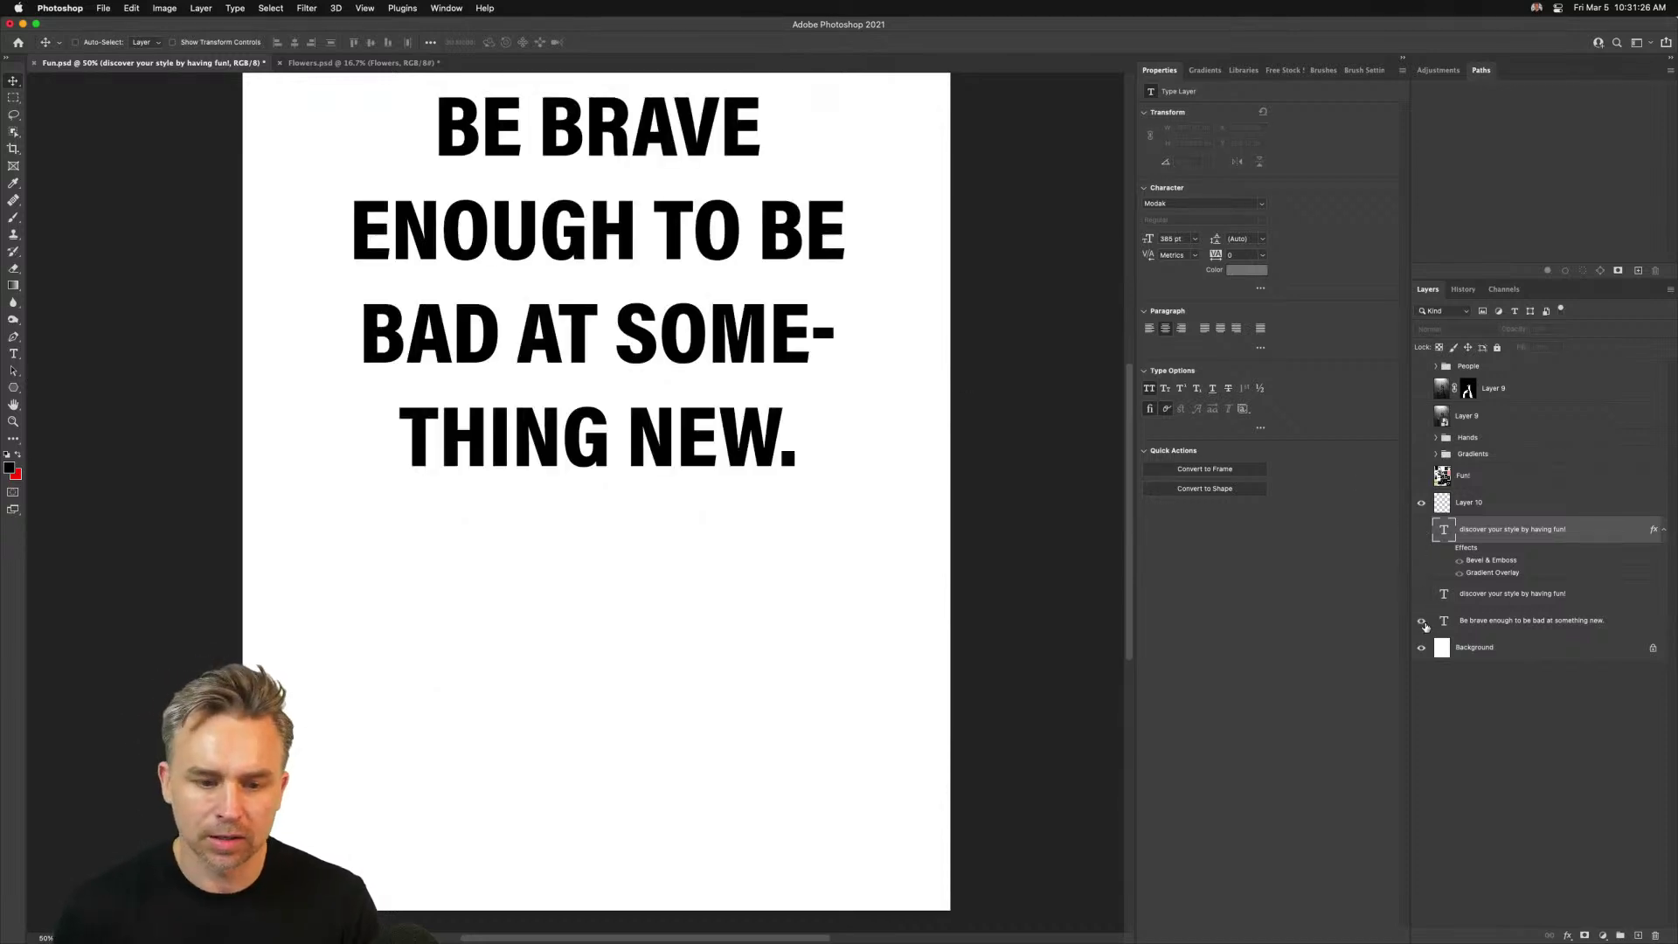
left_click(1471, 620)
left_click_drag(454, 231, 456, 390)
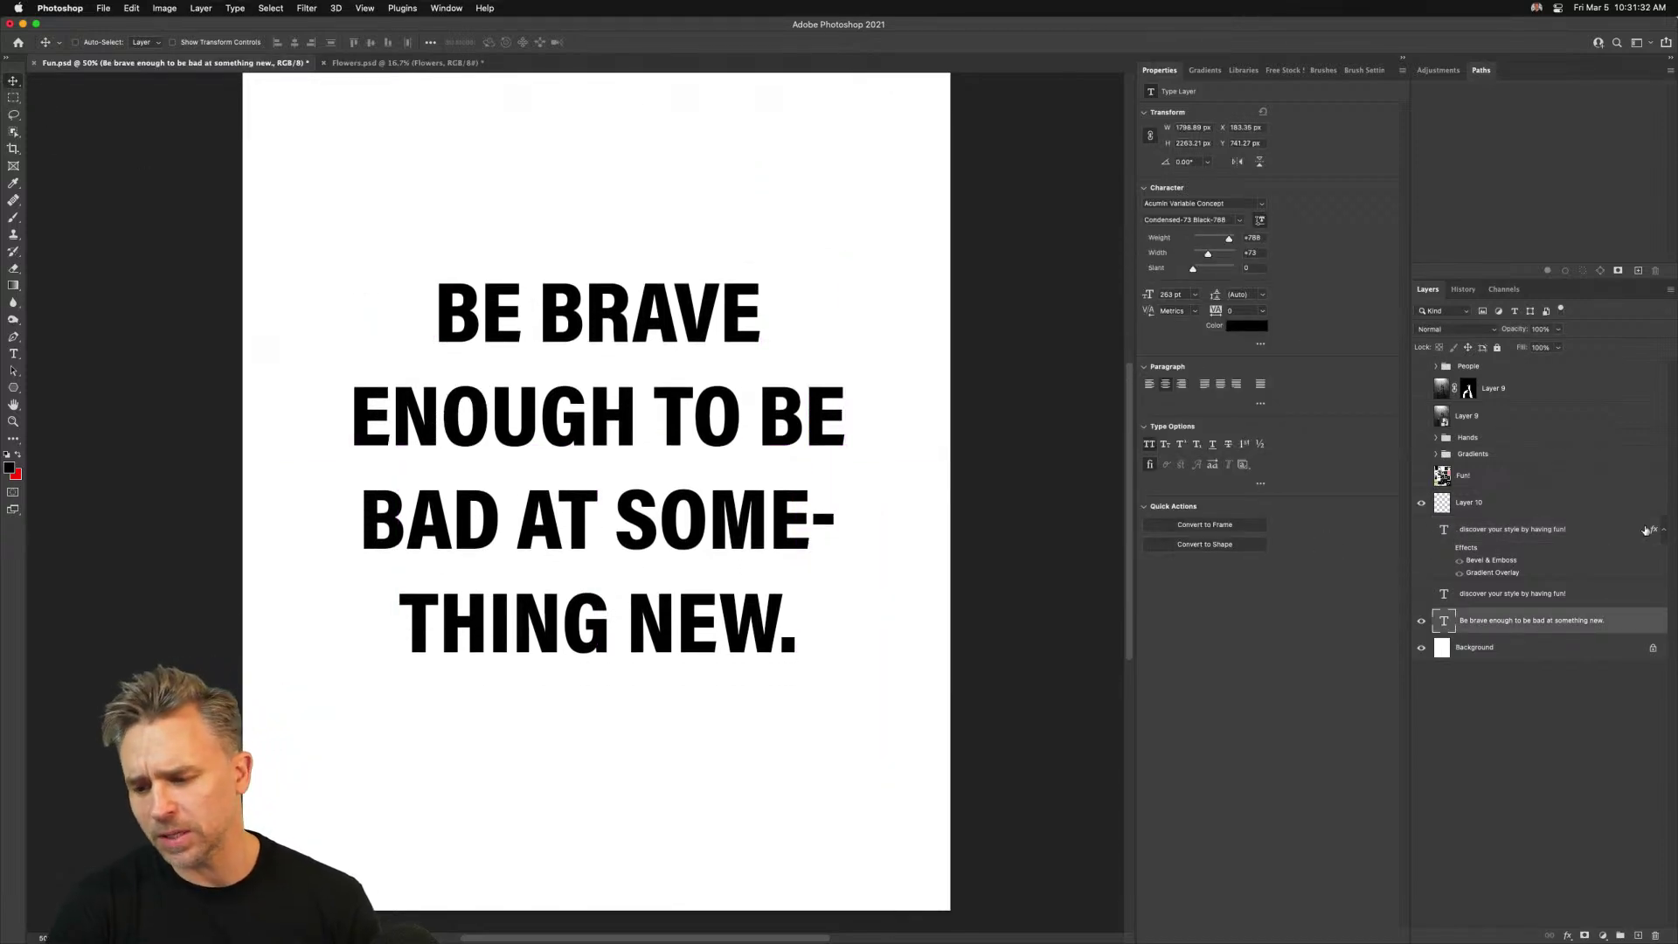
Collapse the styled text layer's effects list and hide the "Be brave enough to be bad at something new." layer
left_click(1660, 532)
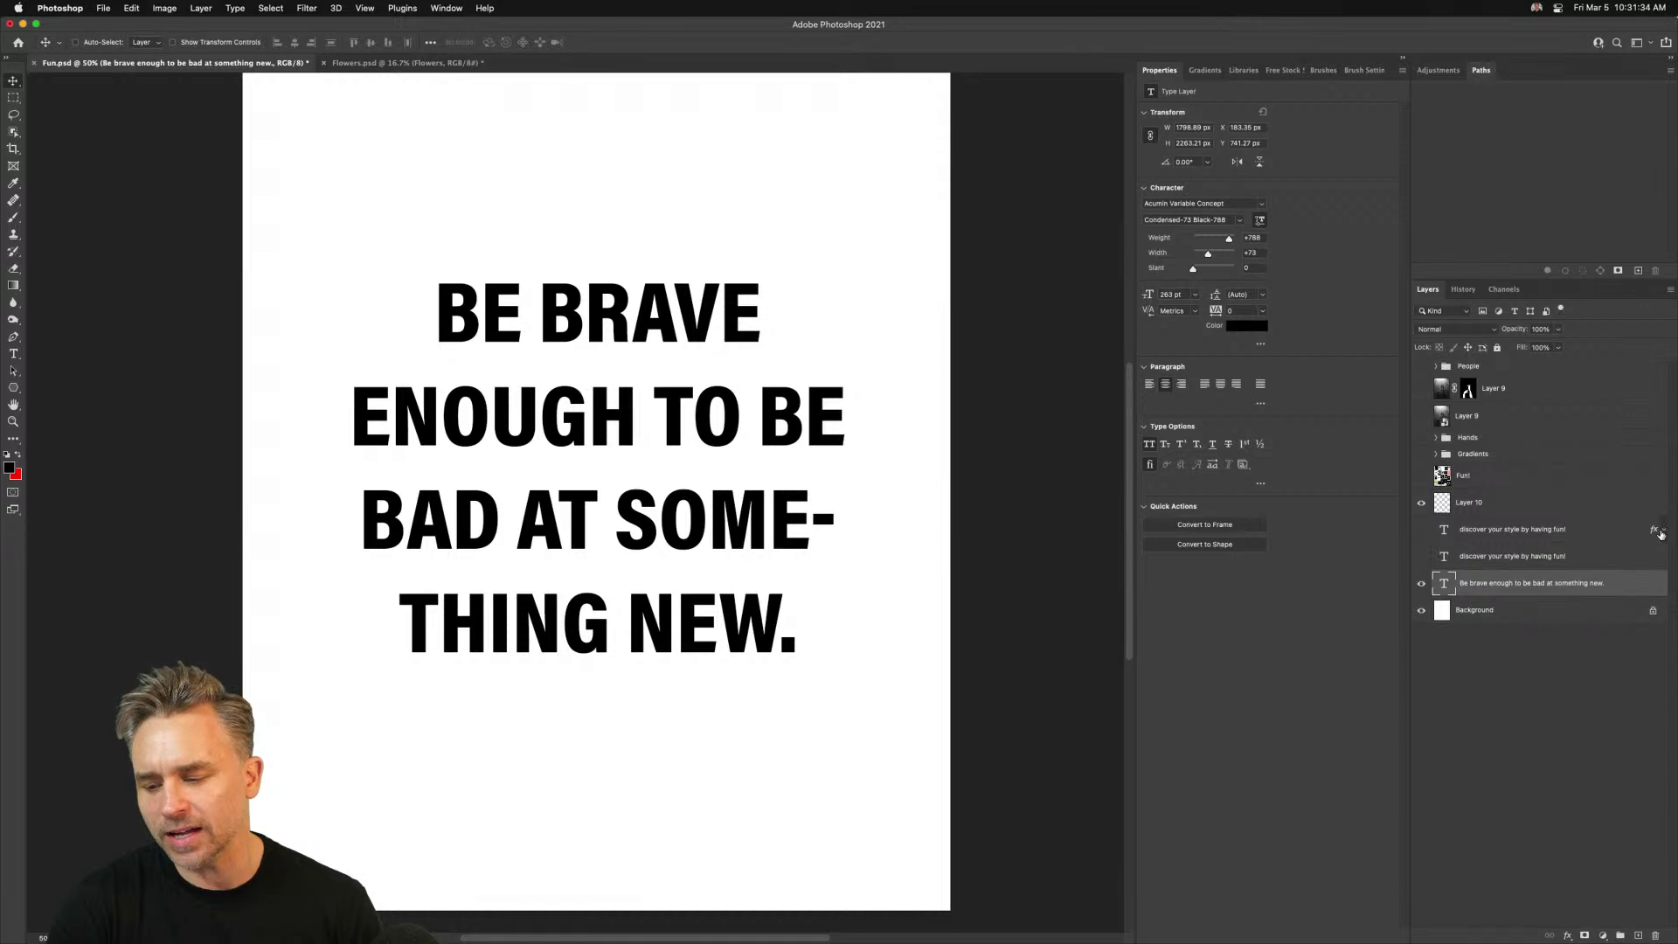
left_click(1420, 586)
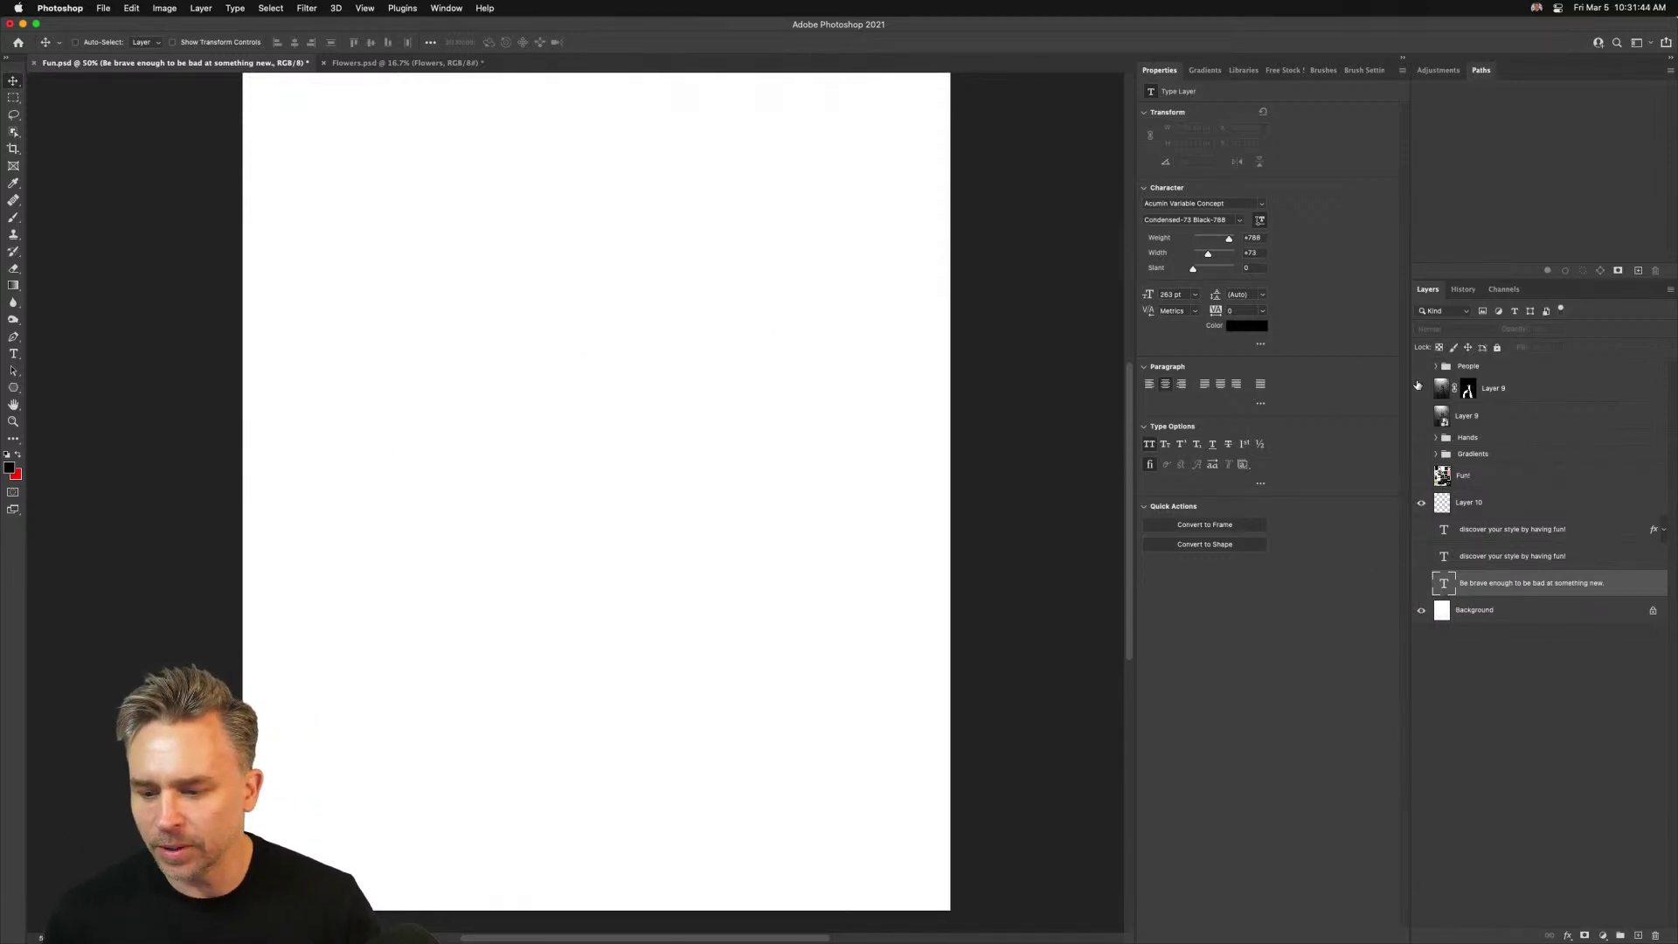
Preview the People and Hands groups, hide both again and show the Fun! quote collage layer
left_click(1478, 367)
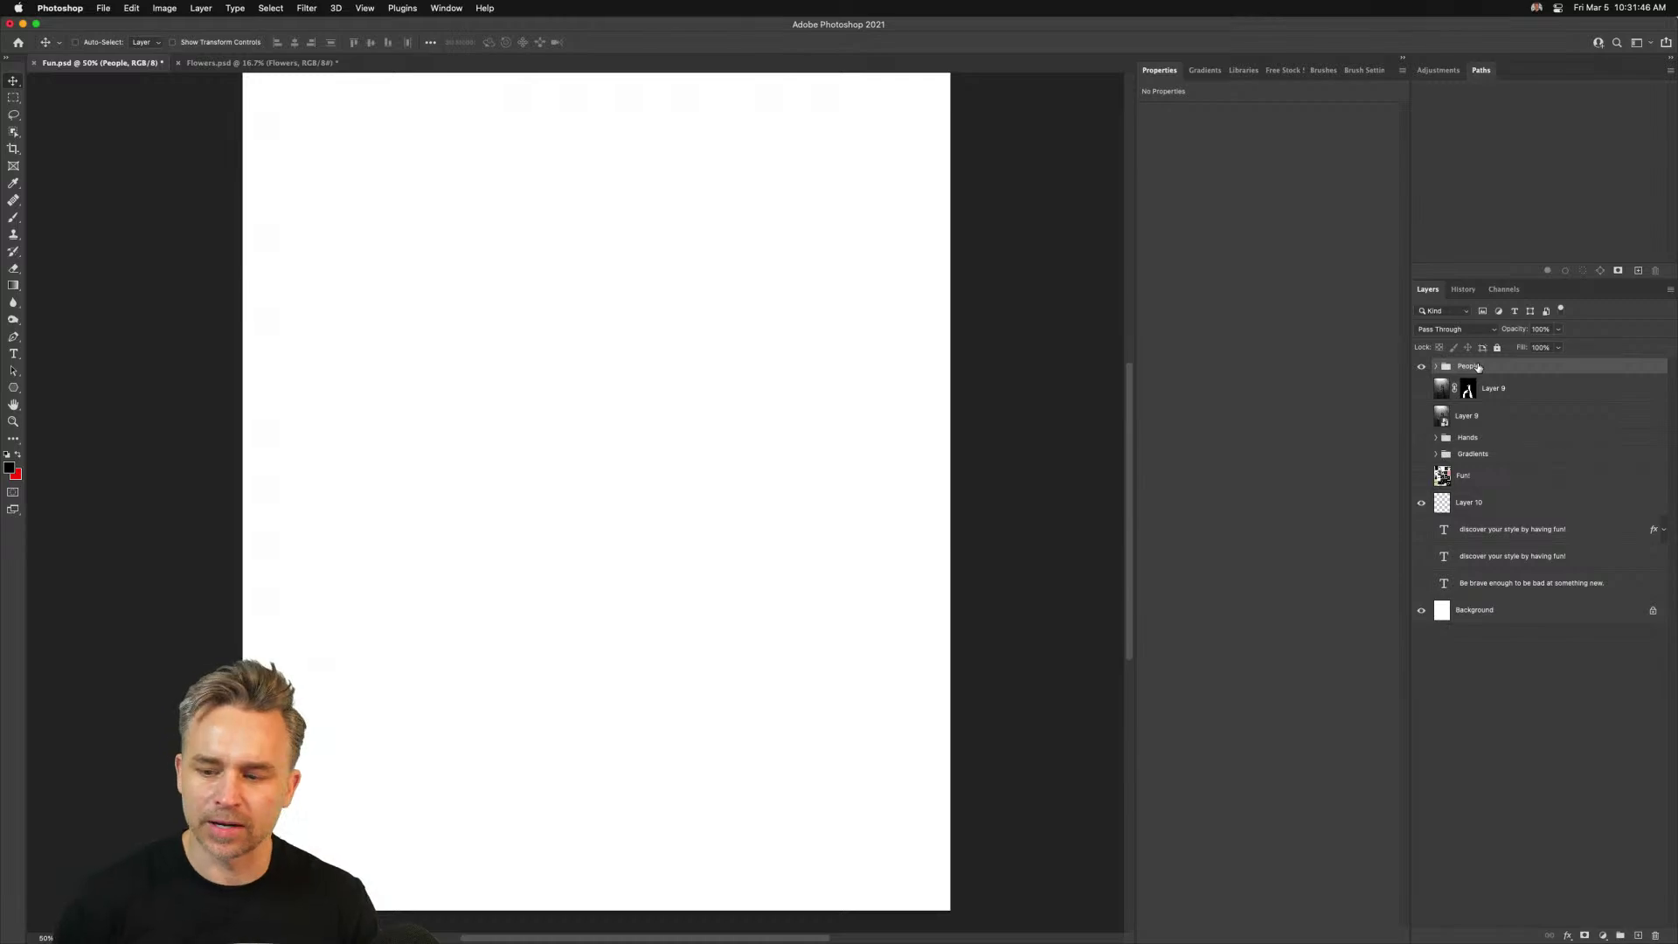
left_click(1420, 437)
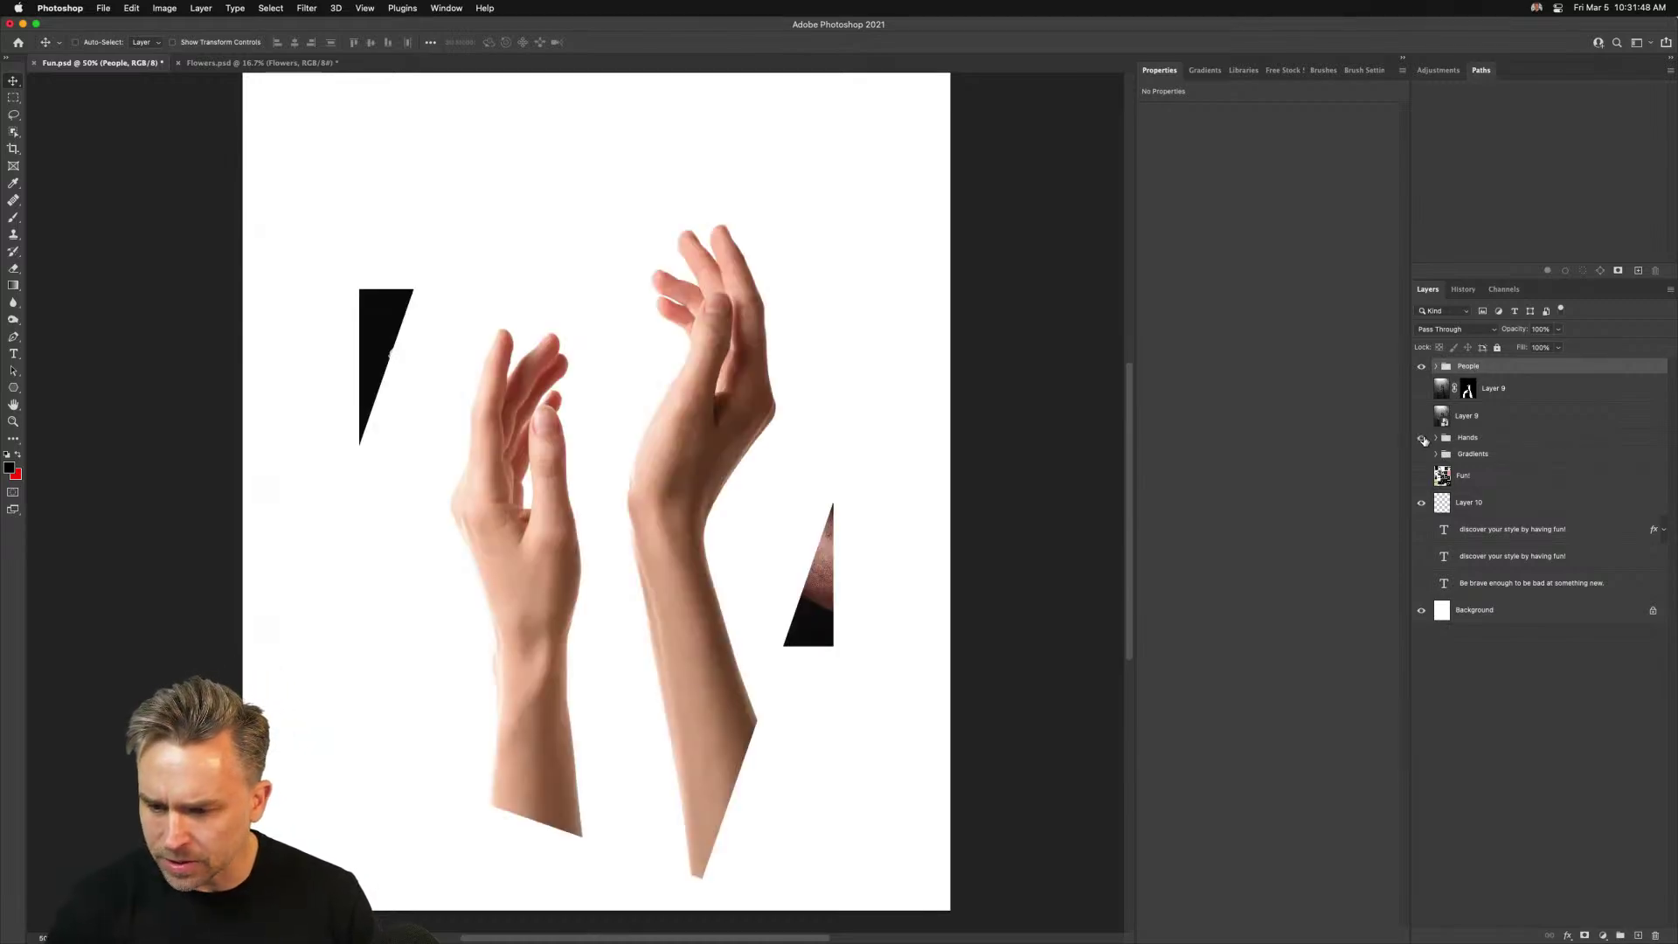
left_click(1421, 437)
left_click(1421, 475)
left_click(1421, 366)
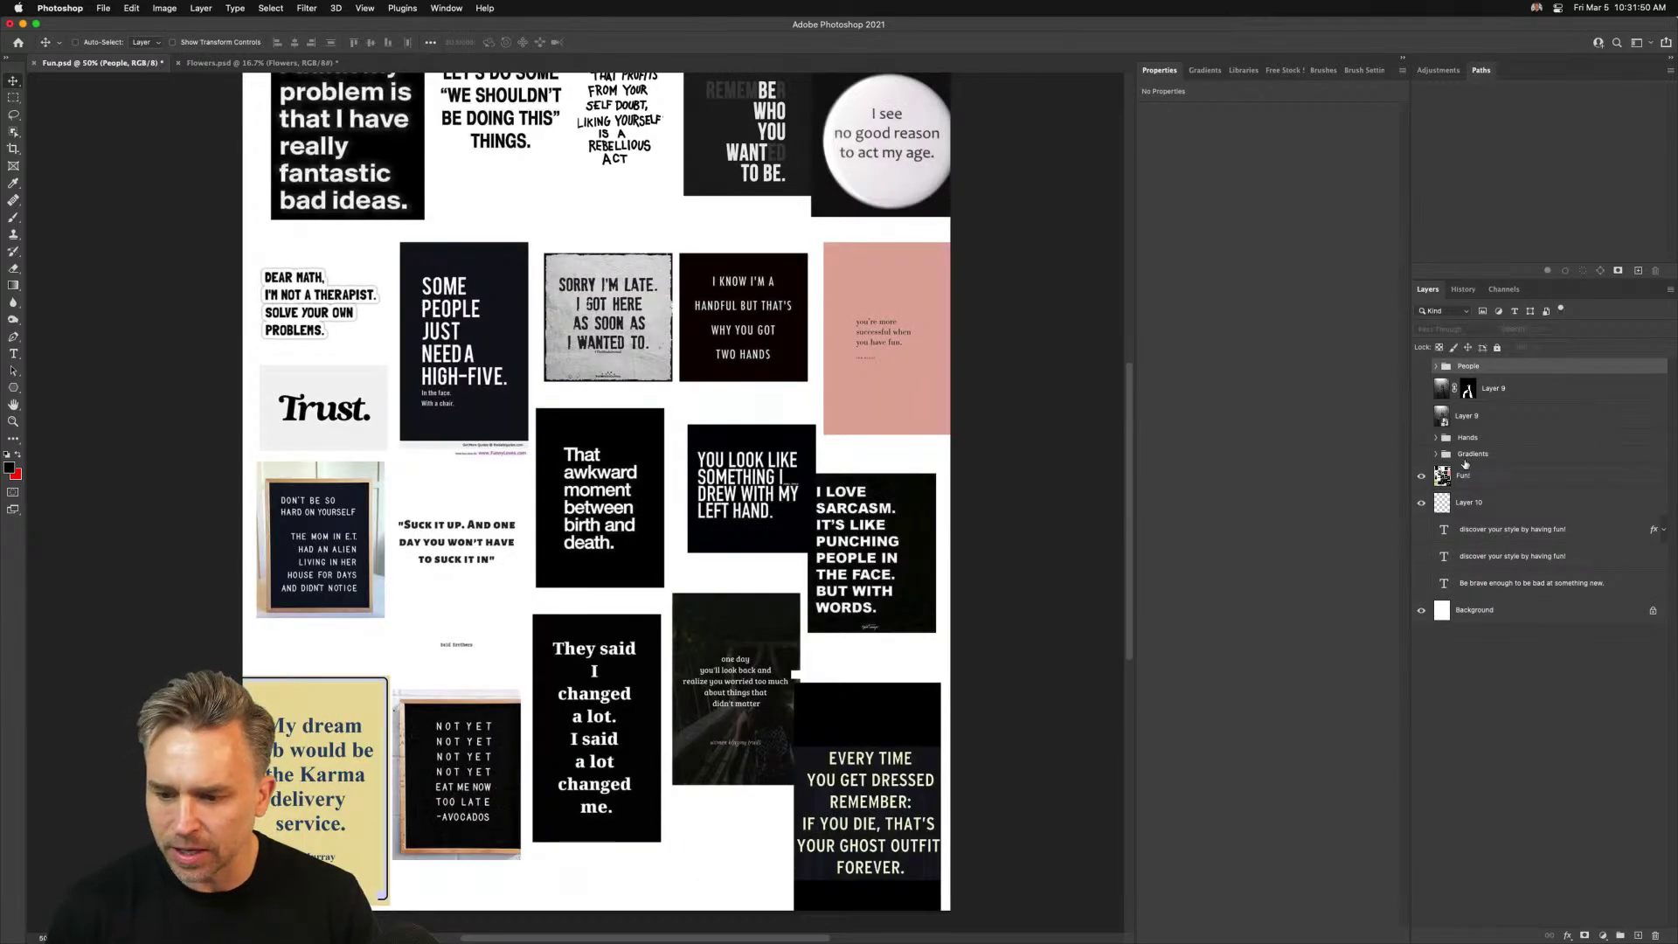
Select the Fun! layer, view it at 100% and collapse the properties dock to widen the canvas area
left_click(1467, 477)
key("super+plus")
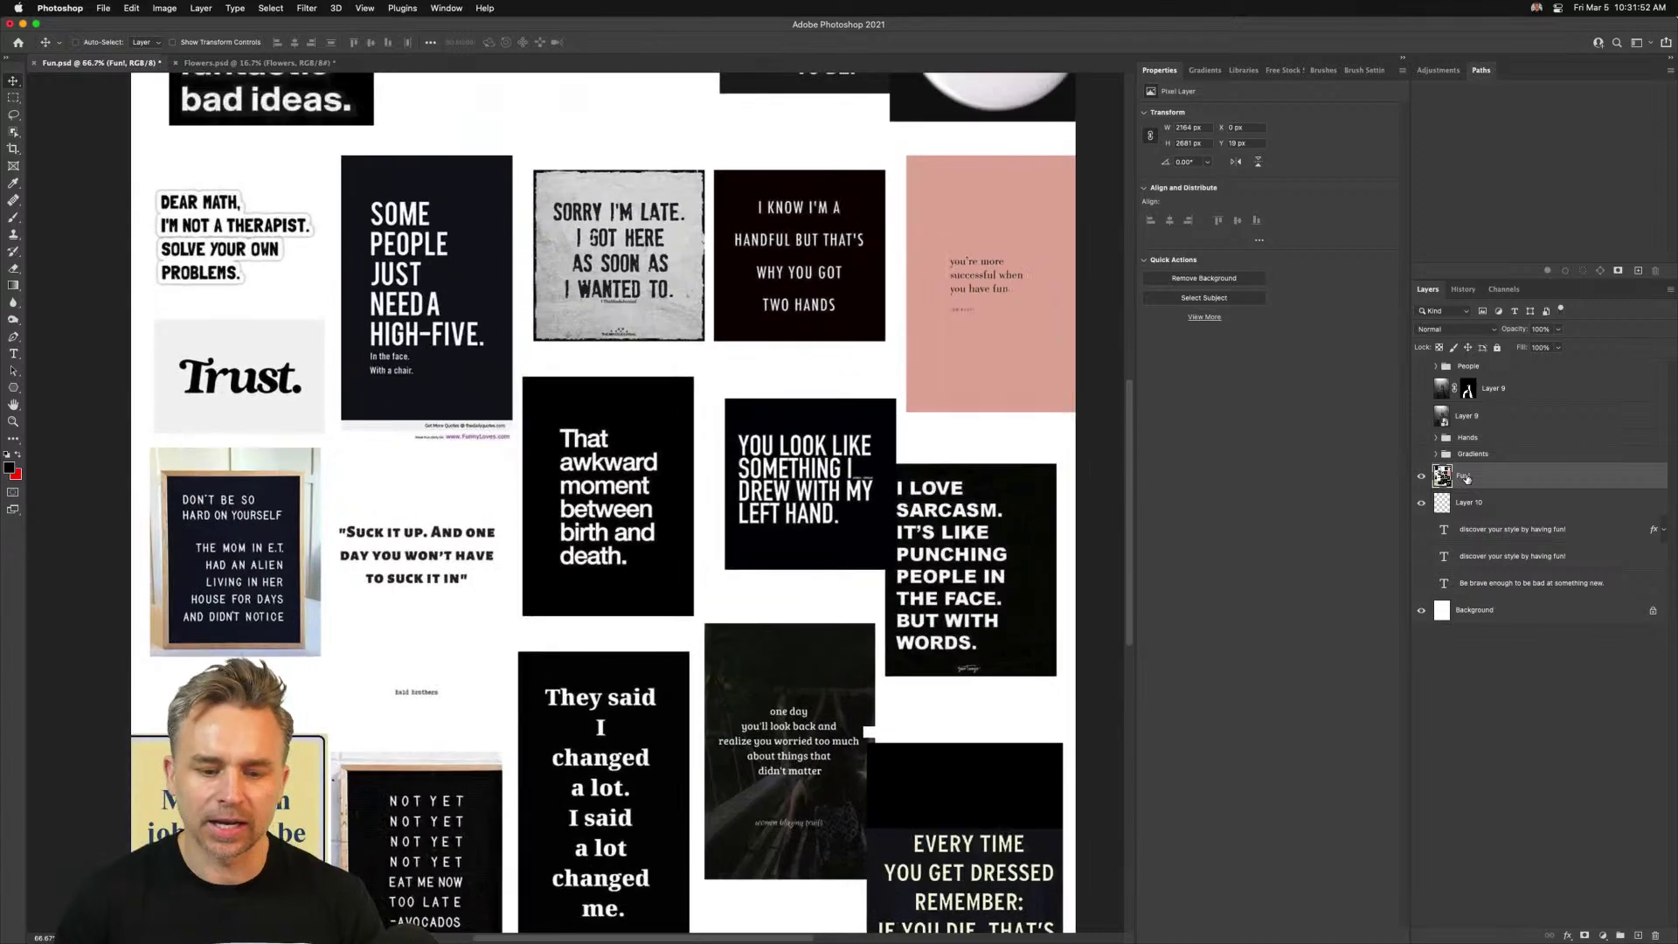
key("super+plus")
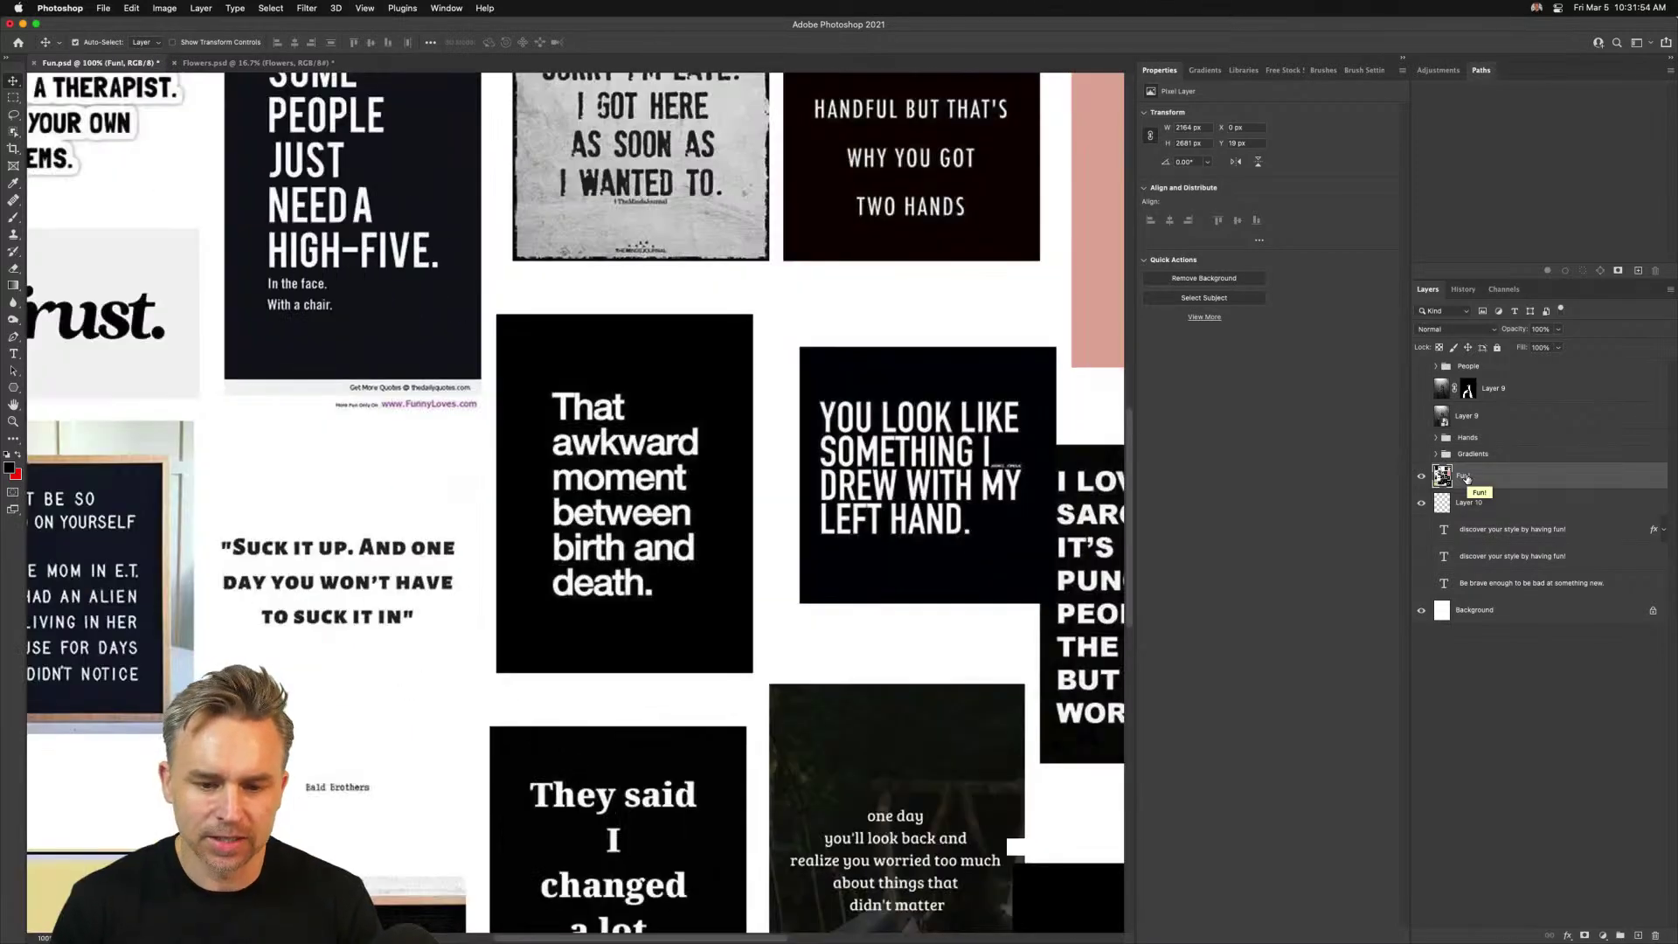
left_click(1403, 58)
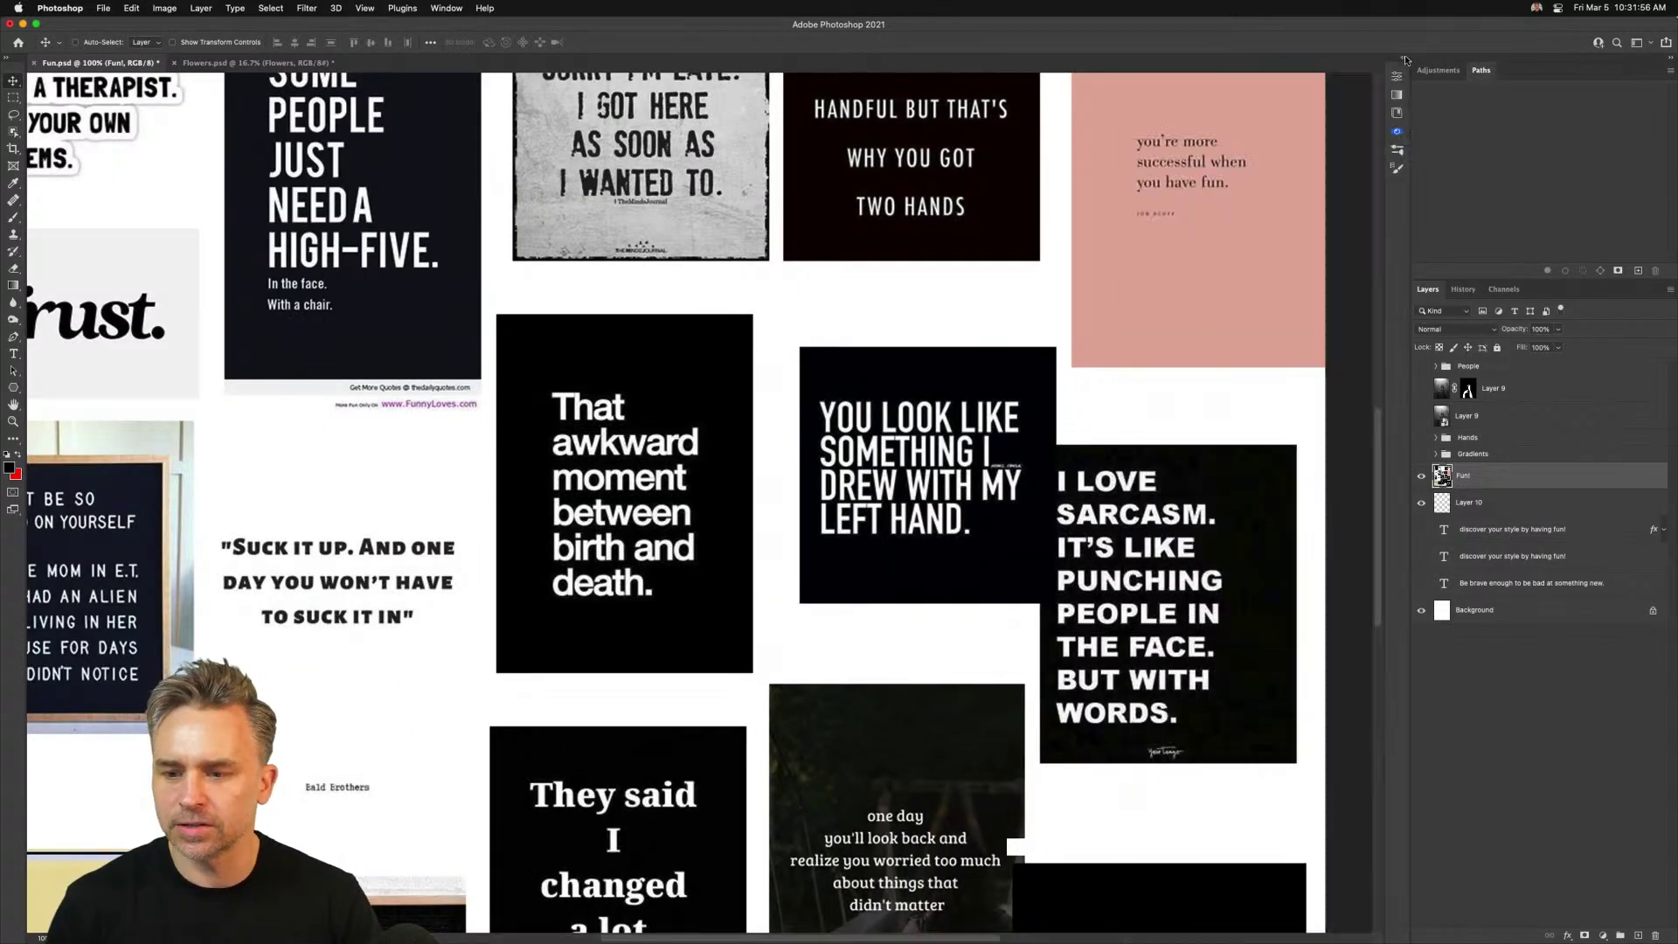
Examine the quote posters across the whole Fun! collage for typography and humour, finishing with the full page in view
left_click_drag(594, 295, 666, 540)
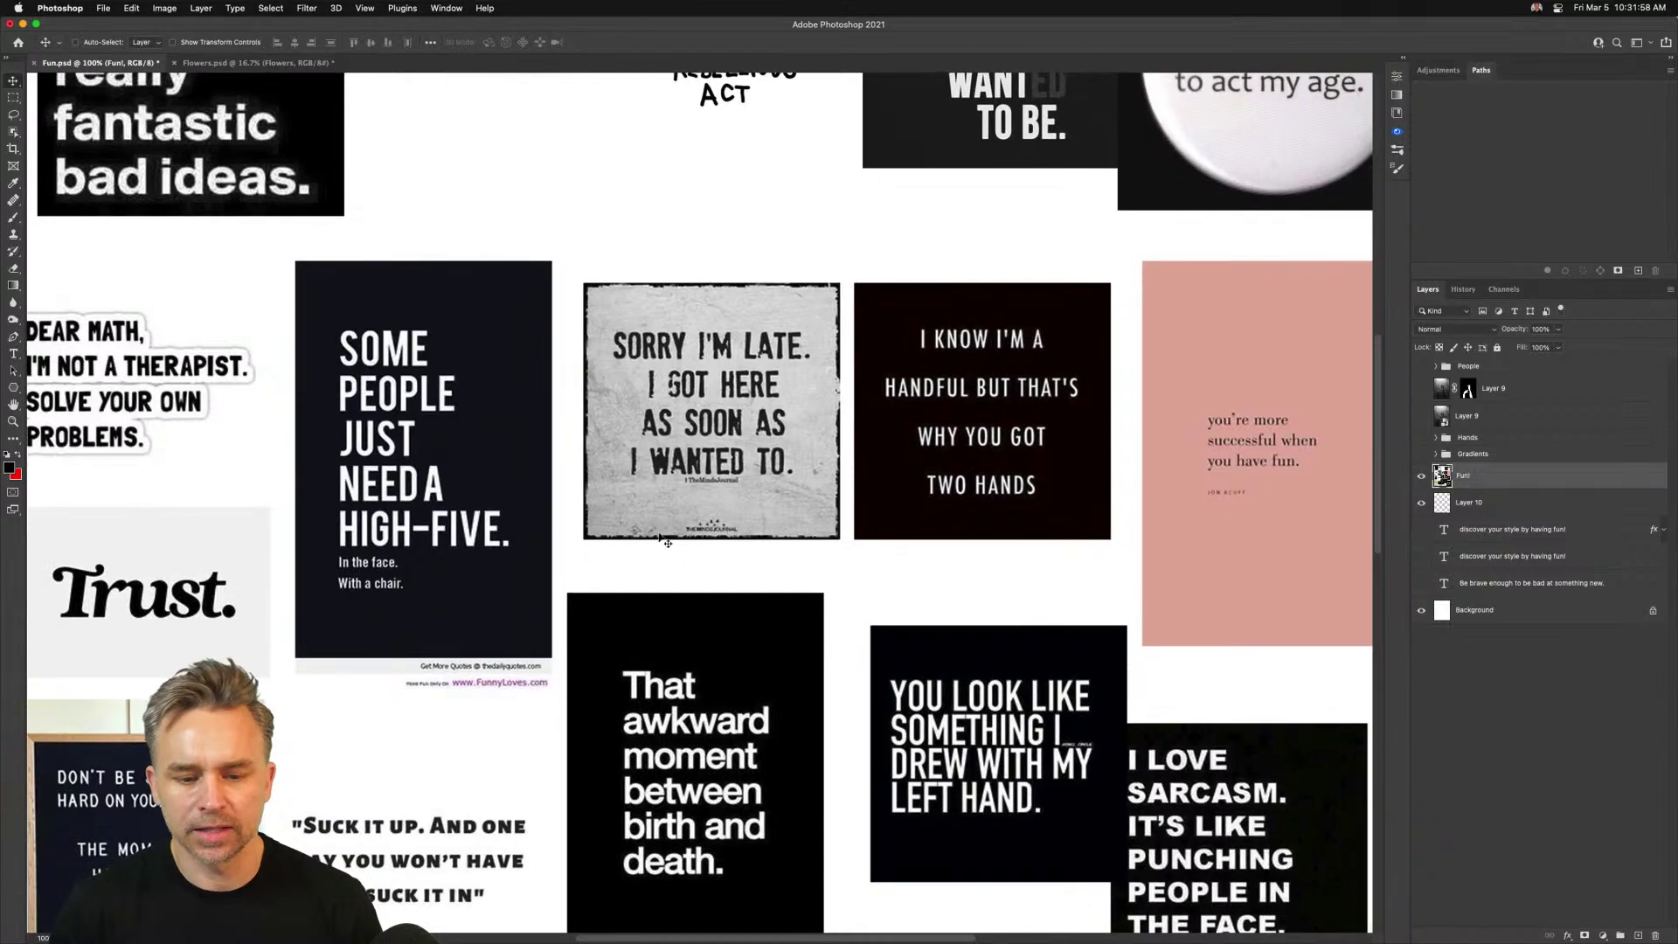
left_click_drag(625, 225, 617, 436)
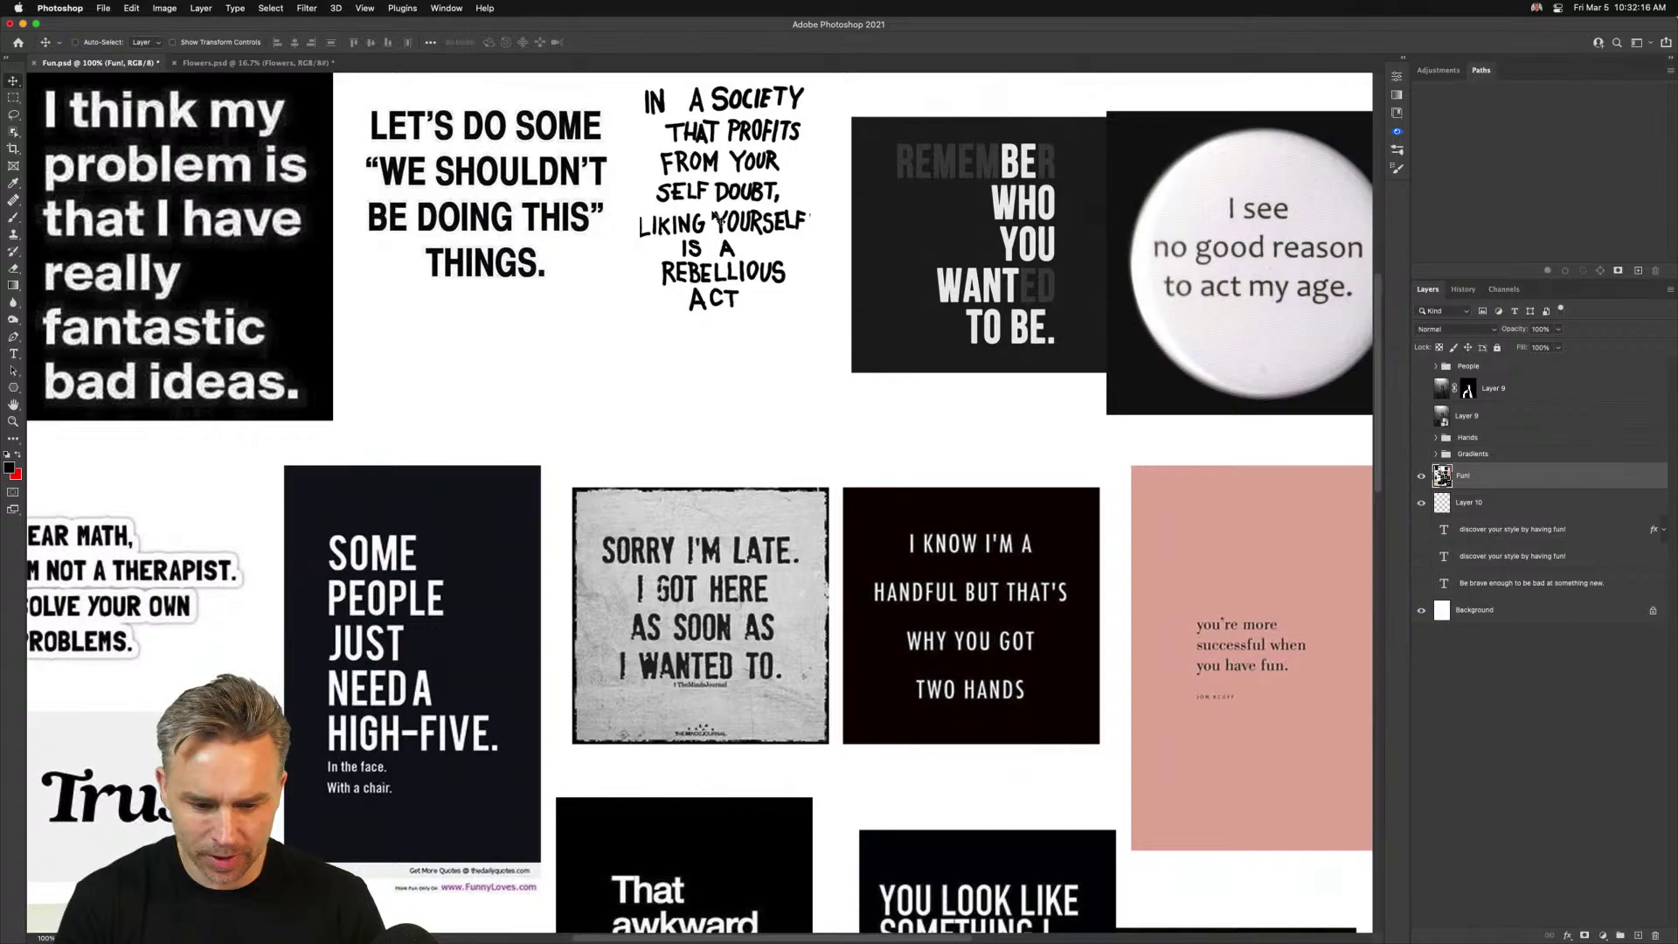
scroll(716, 219, "down", 10)
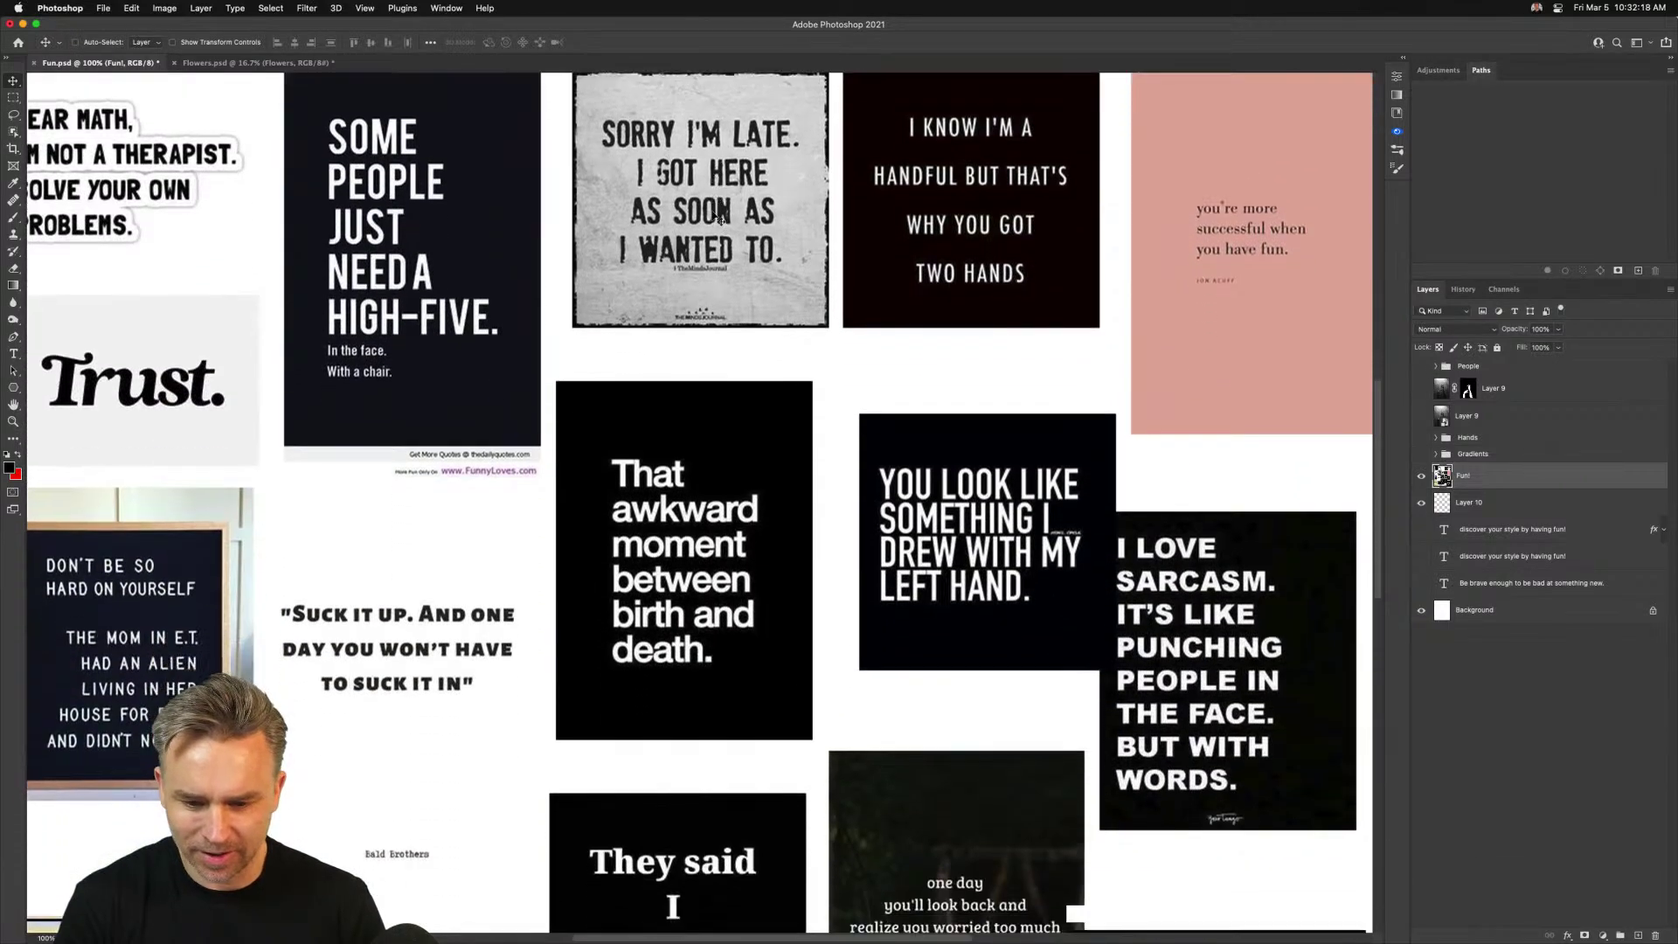
scroll(718, 217, "down", 10)
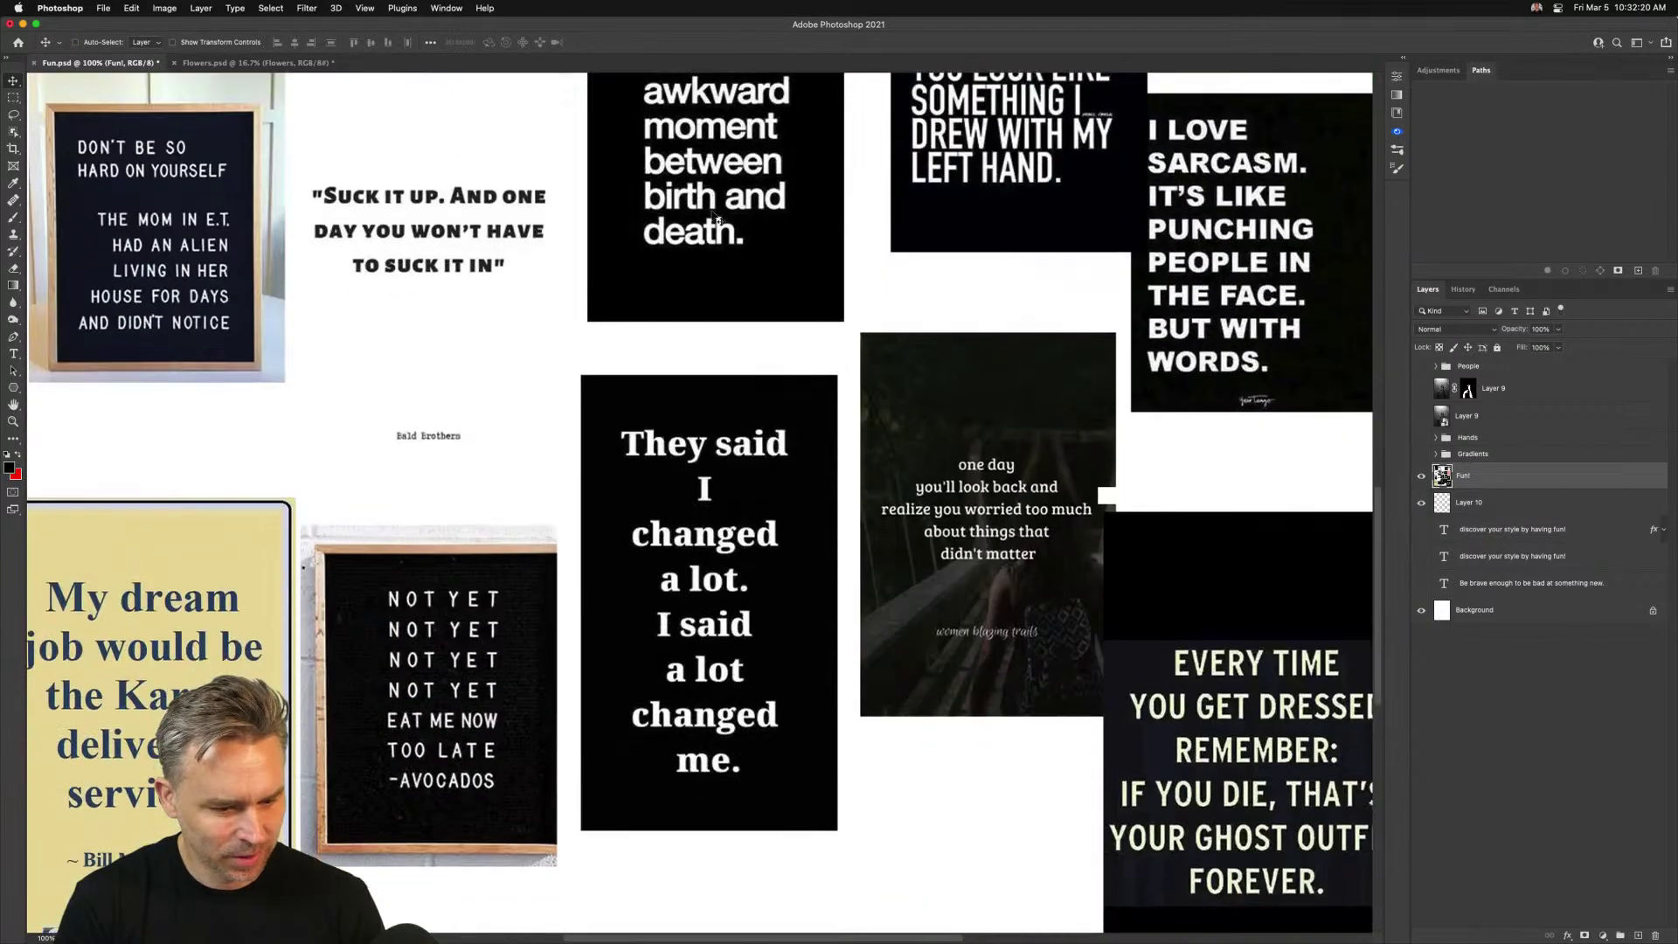
scroll(715, 217, "right", 2)
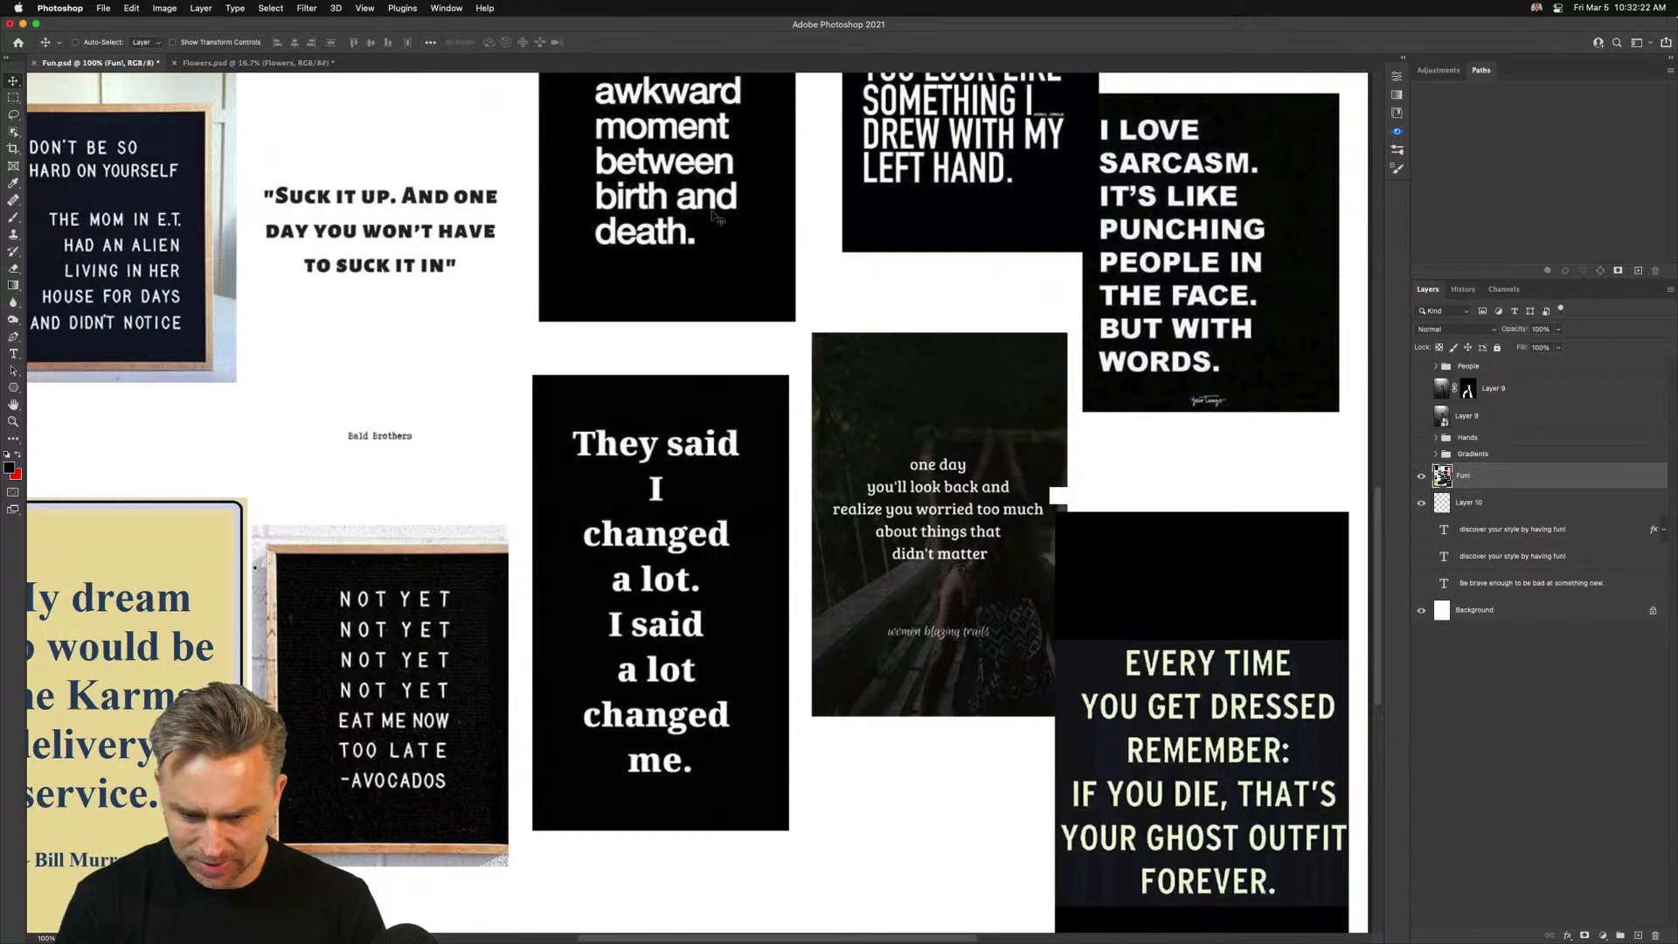
scroll(715, 217, "down", 3)
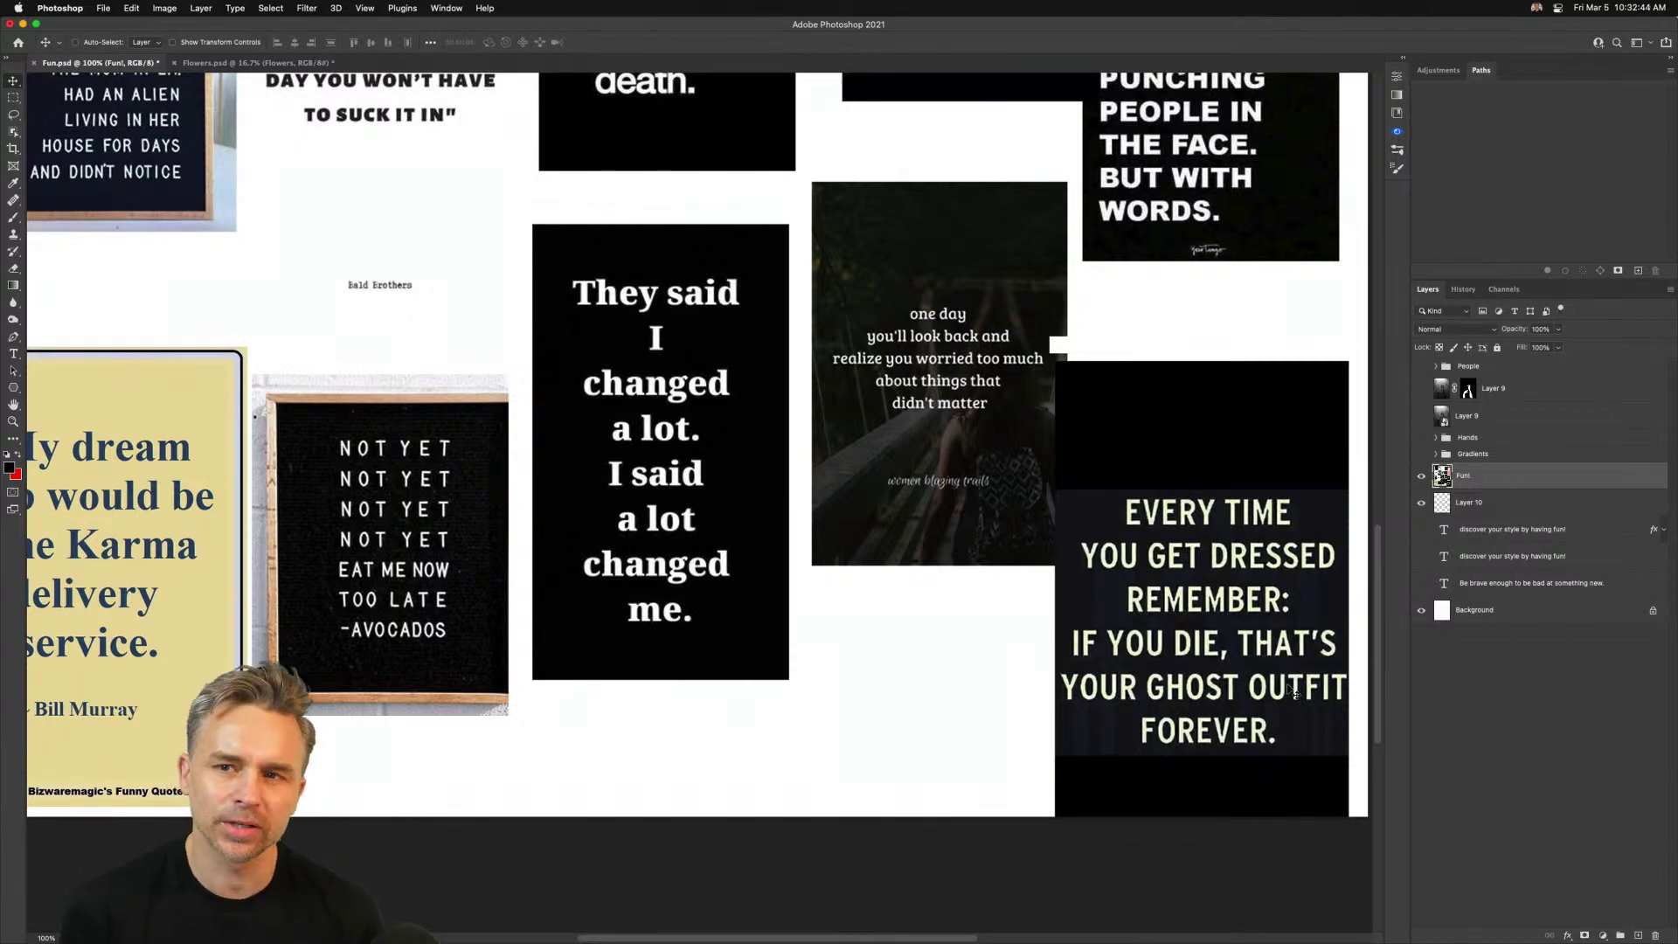
key("super+0")
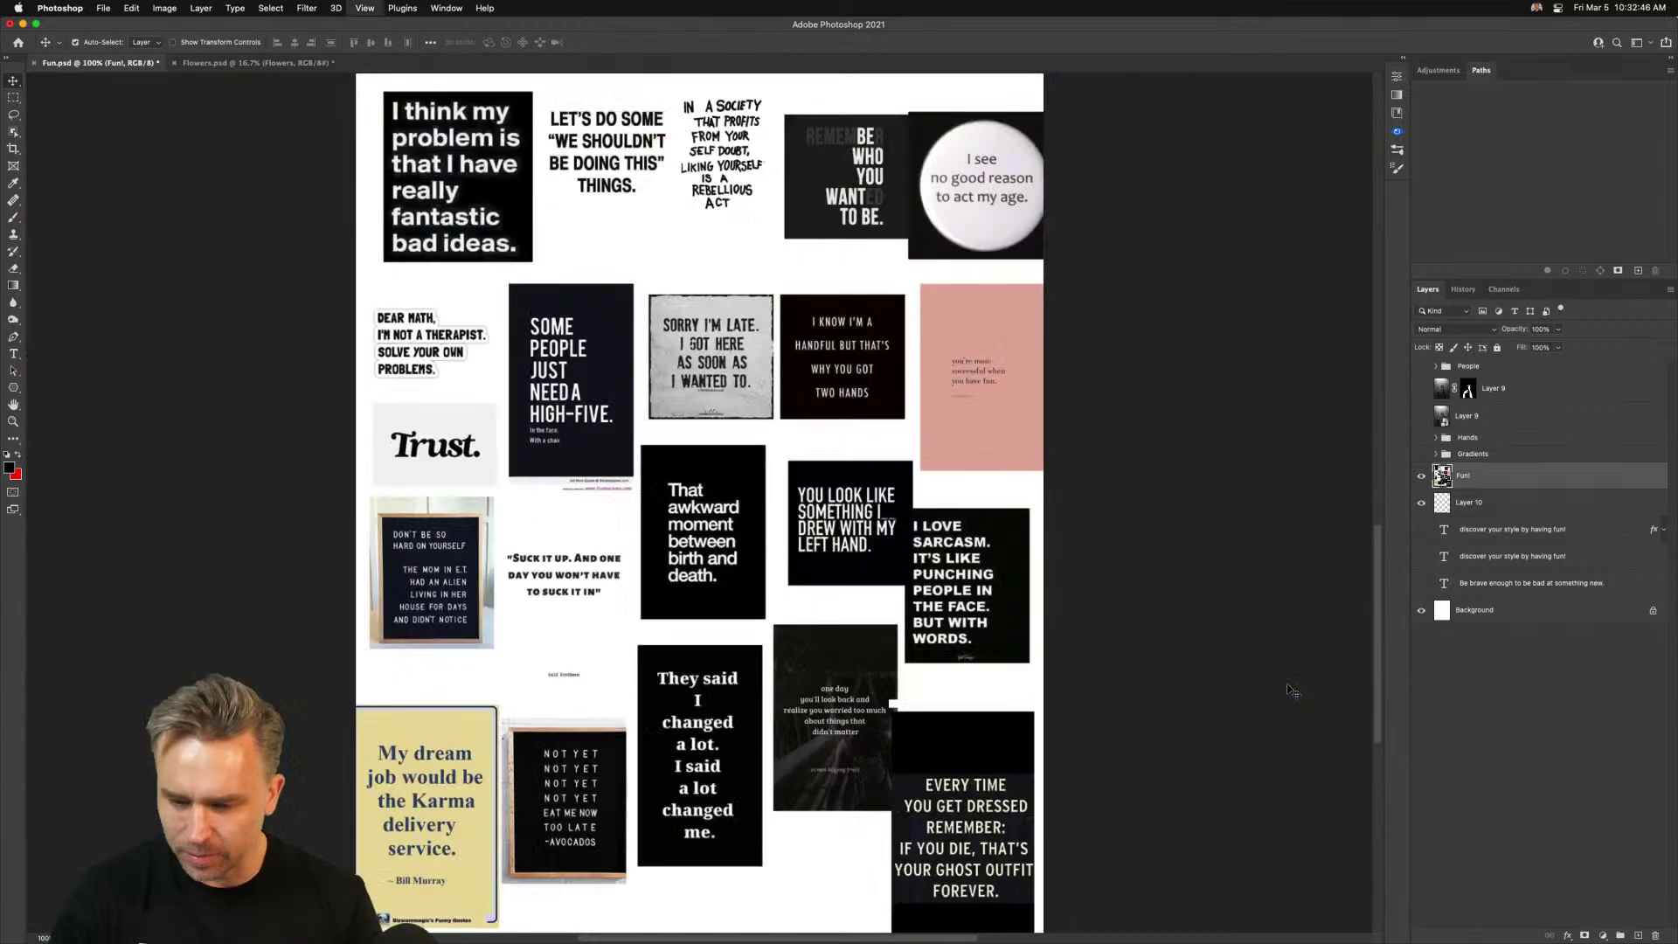
Select Layer 10 with the Fun! collage switched off and on again, and examine the collage's lower quotes at 100%
left_click(1420, 476)
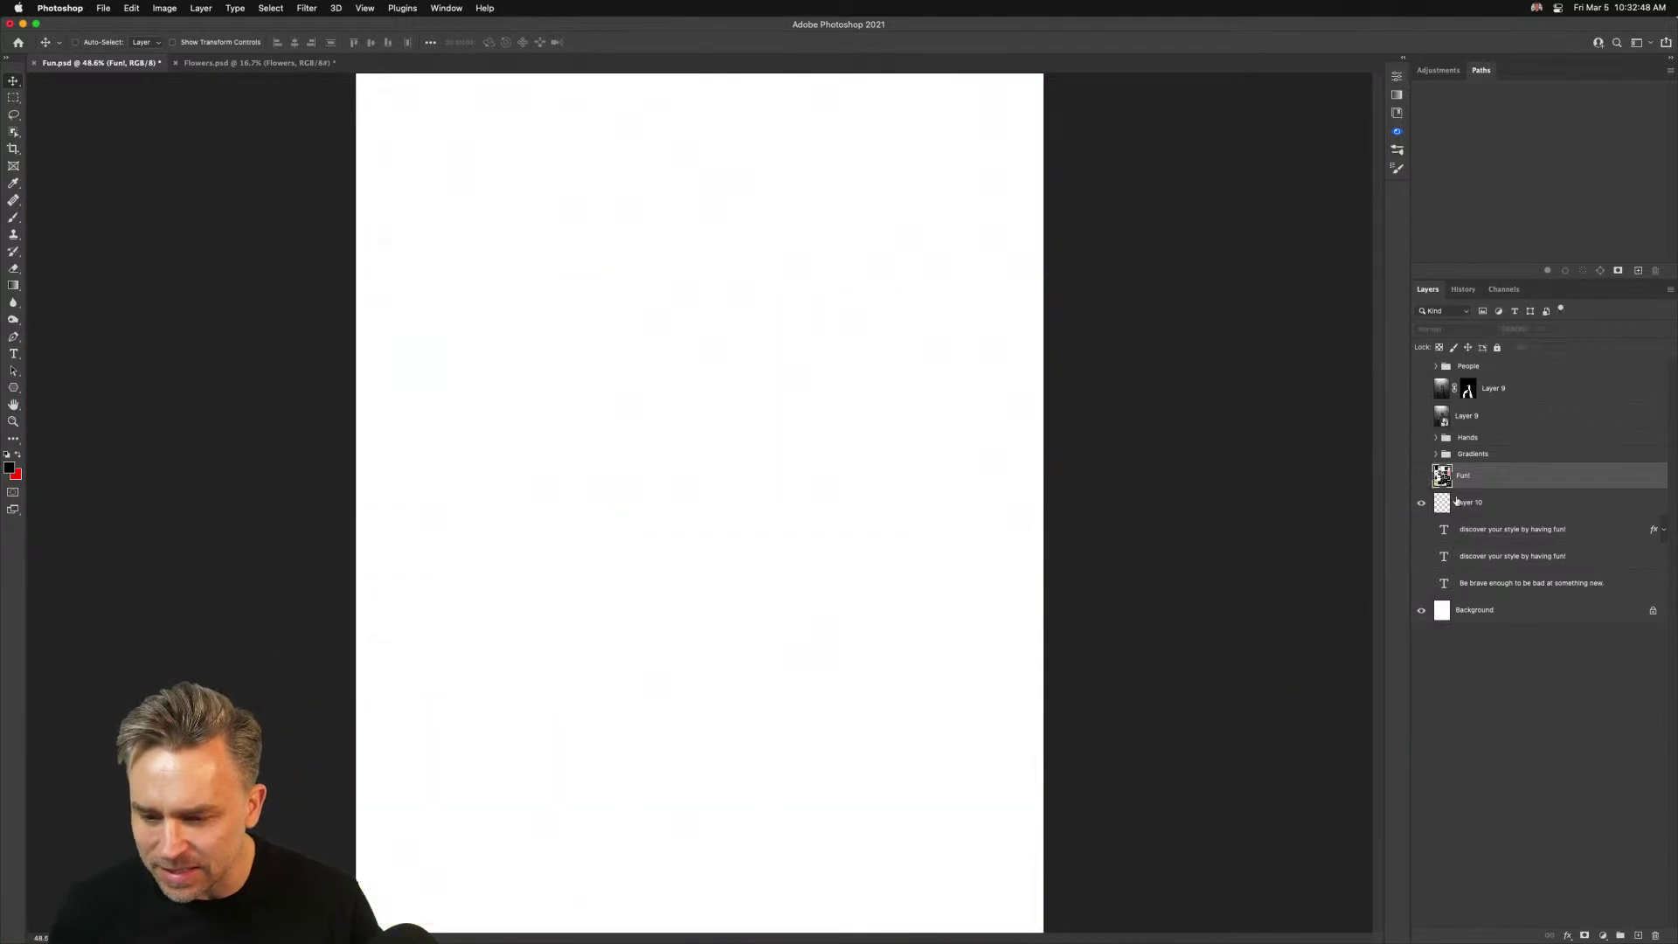
left_click(1472, 501)
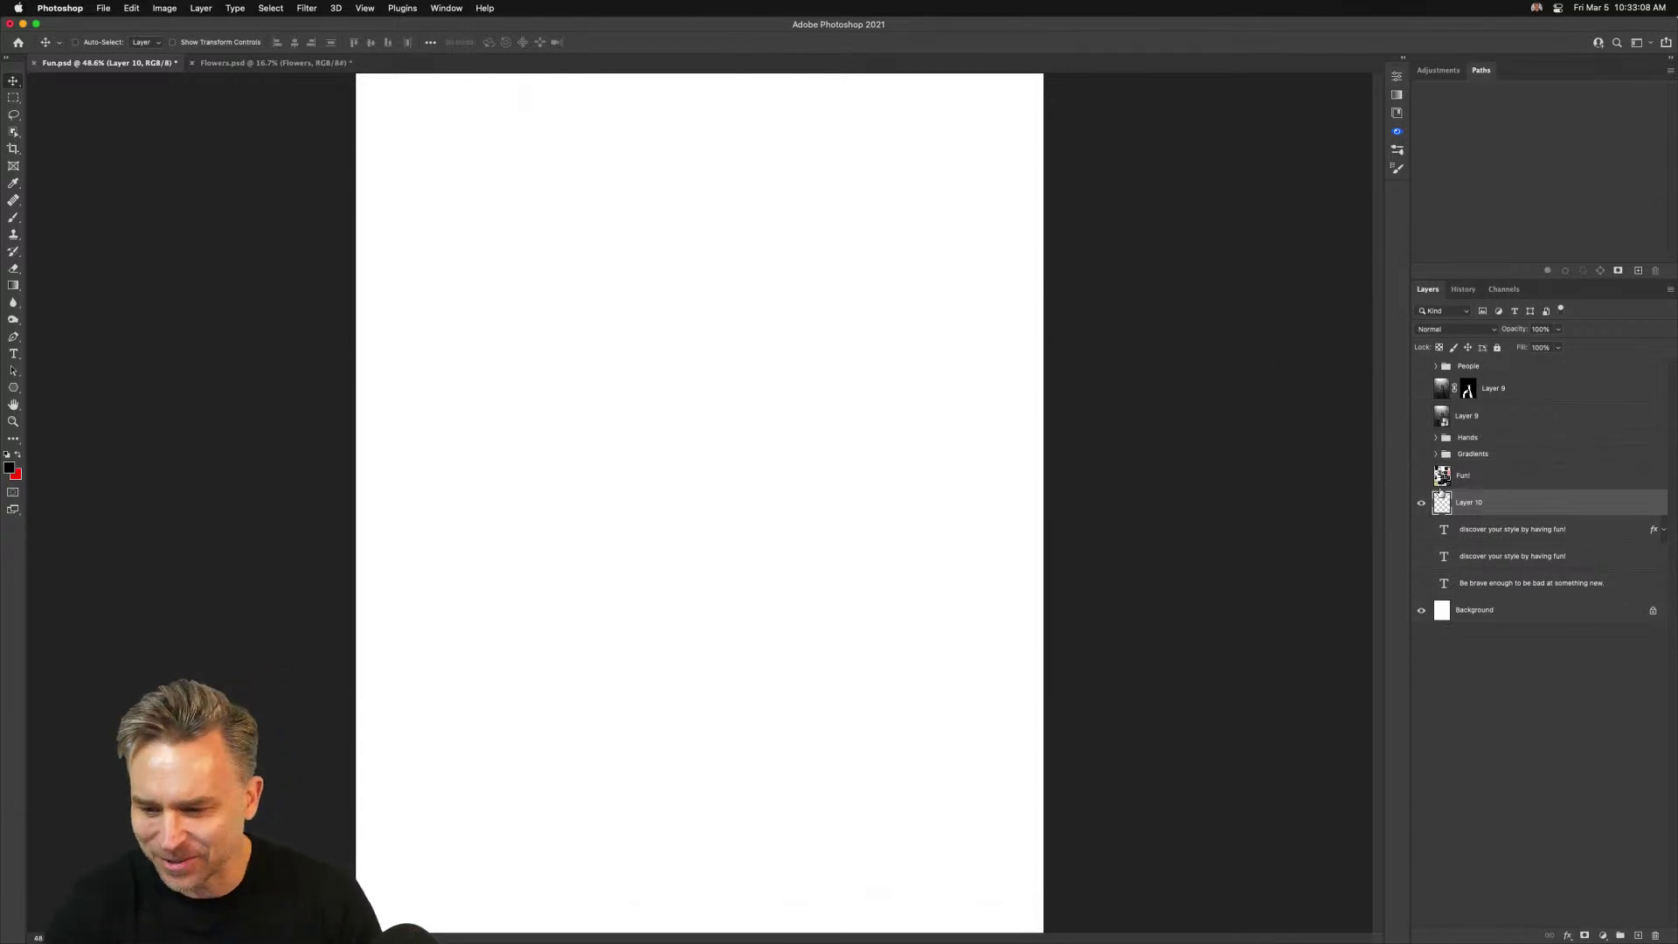
left_click(1421, 478)
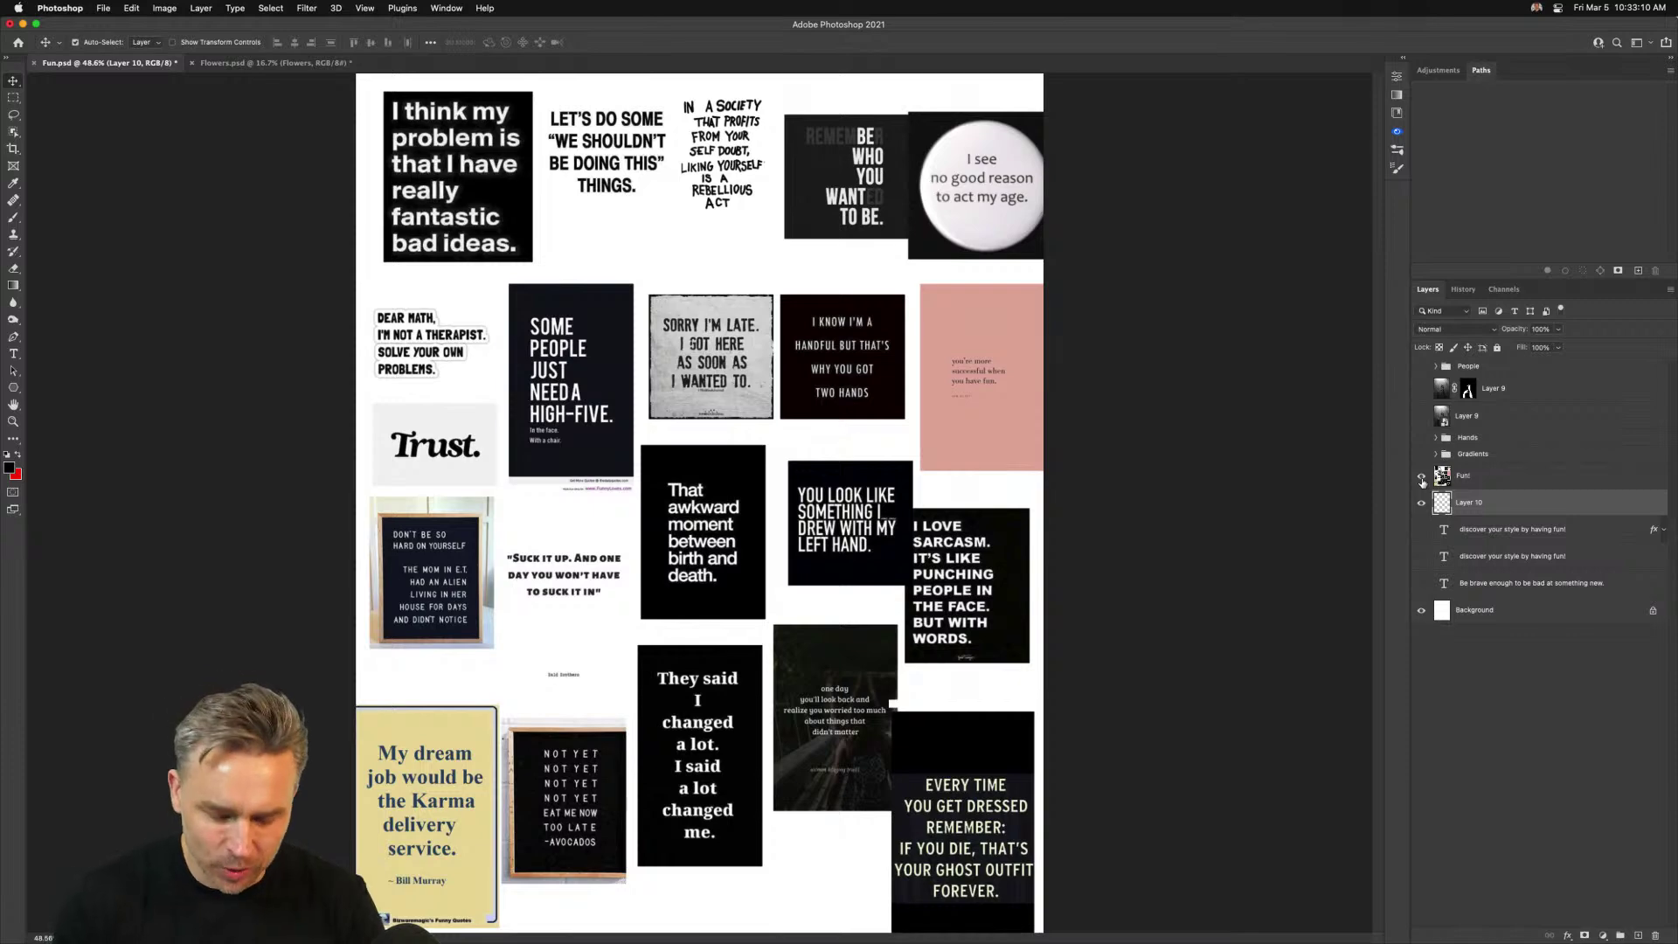
key("super+equal")
key("super+equal")
key("super+equal")
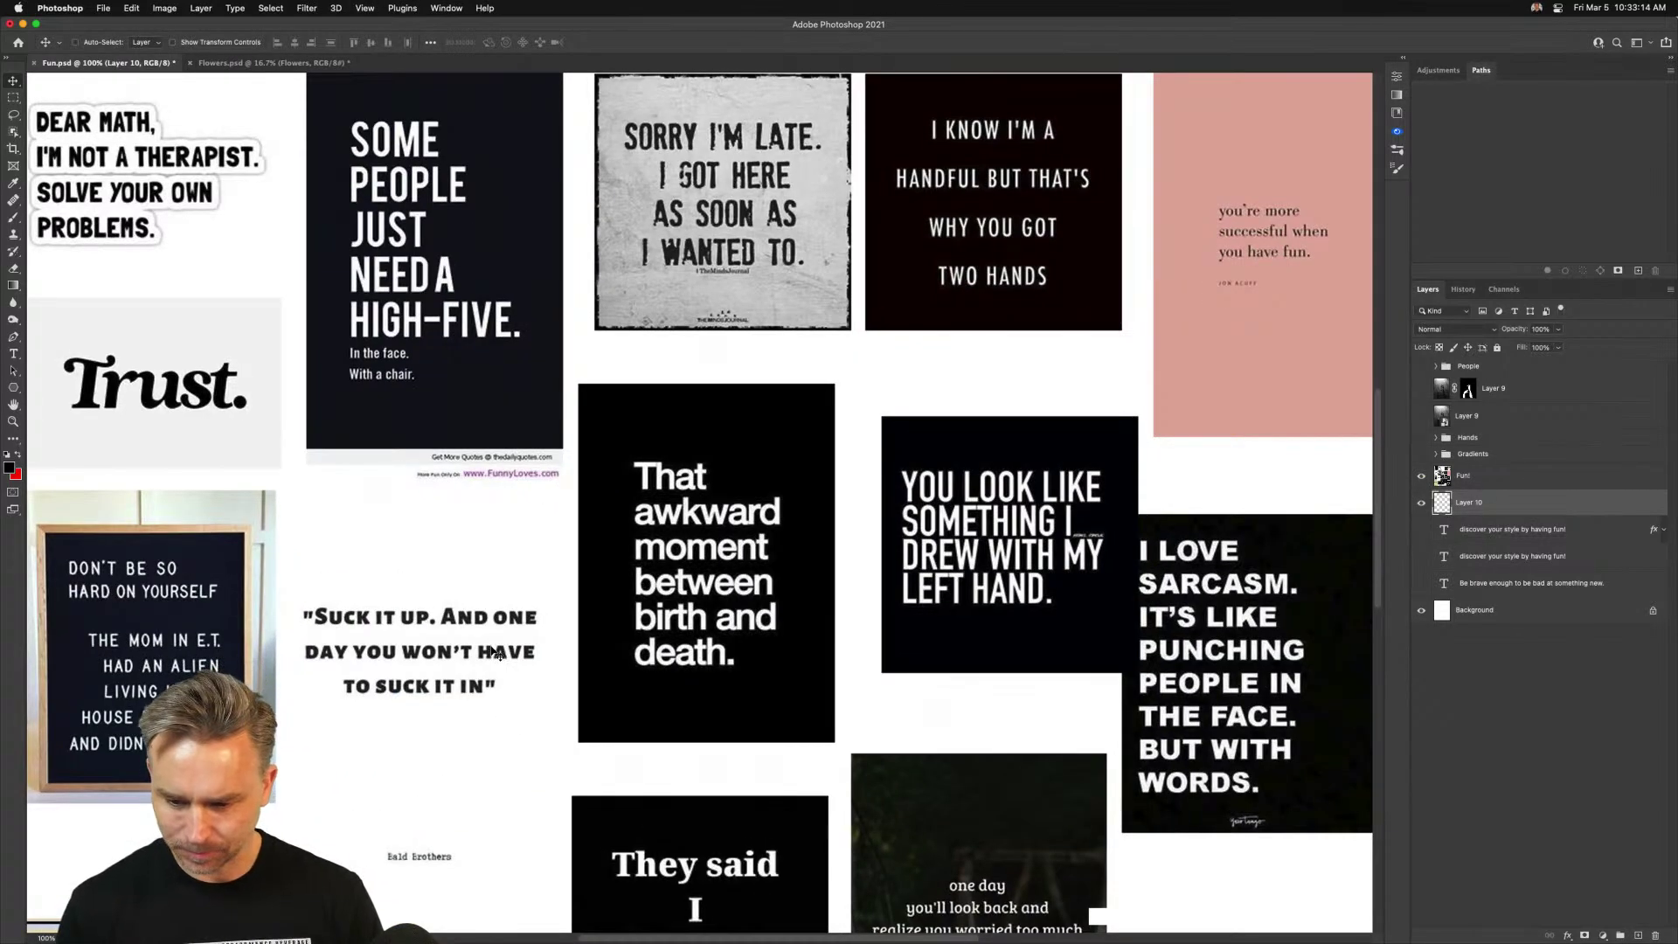
scroll(358, 693, "down", 10)
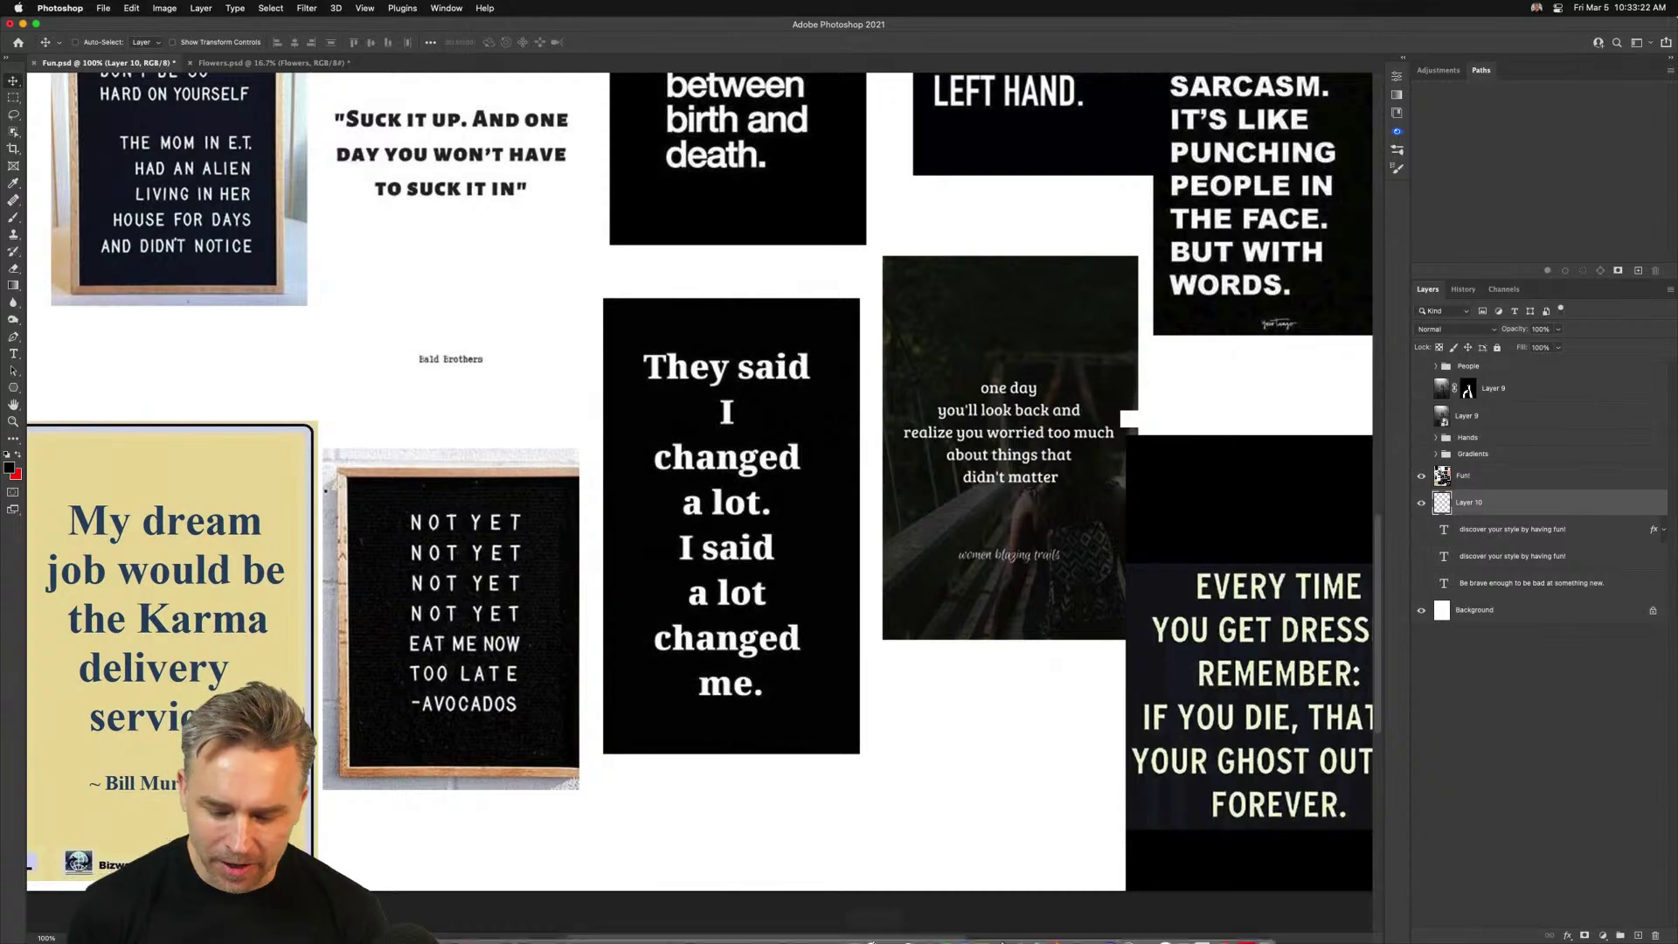
Switch to Chrome, open Behance in a new tab and browse its feed of creative projects
mouse_move(852, 931)
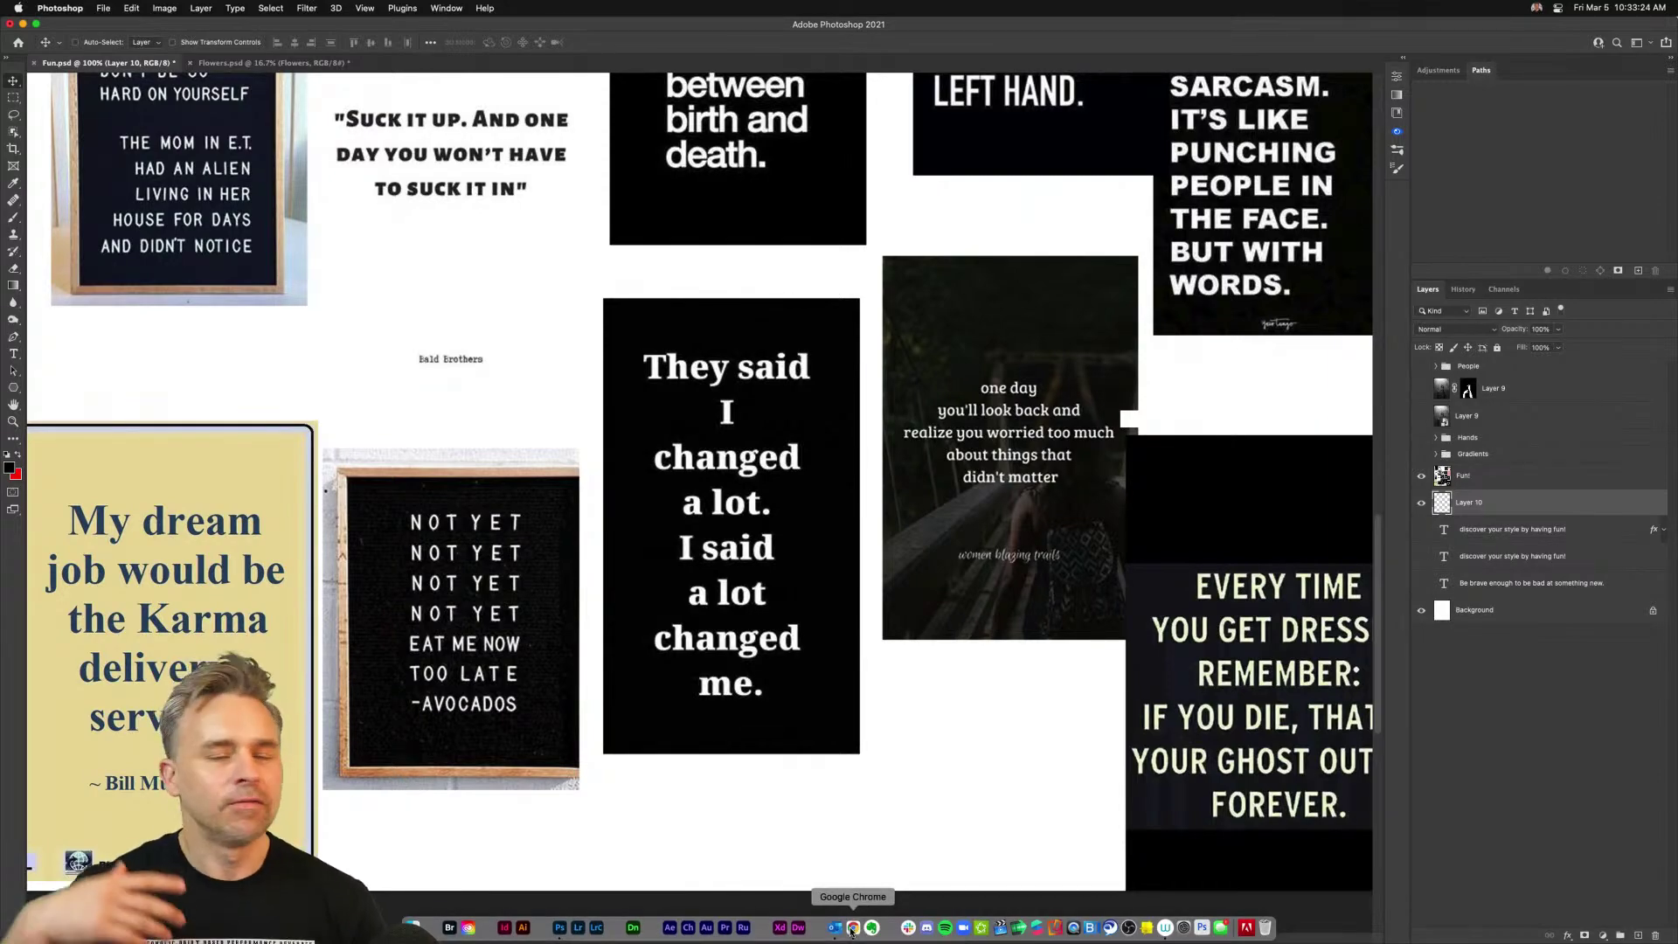
left_click(852, 928)
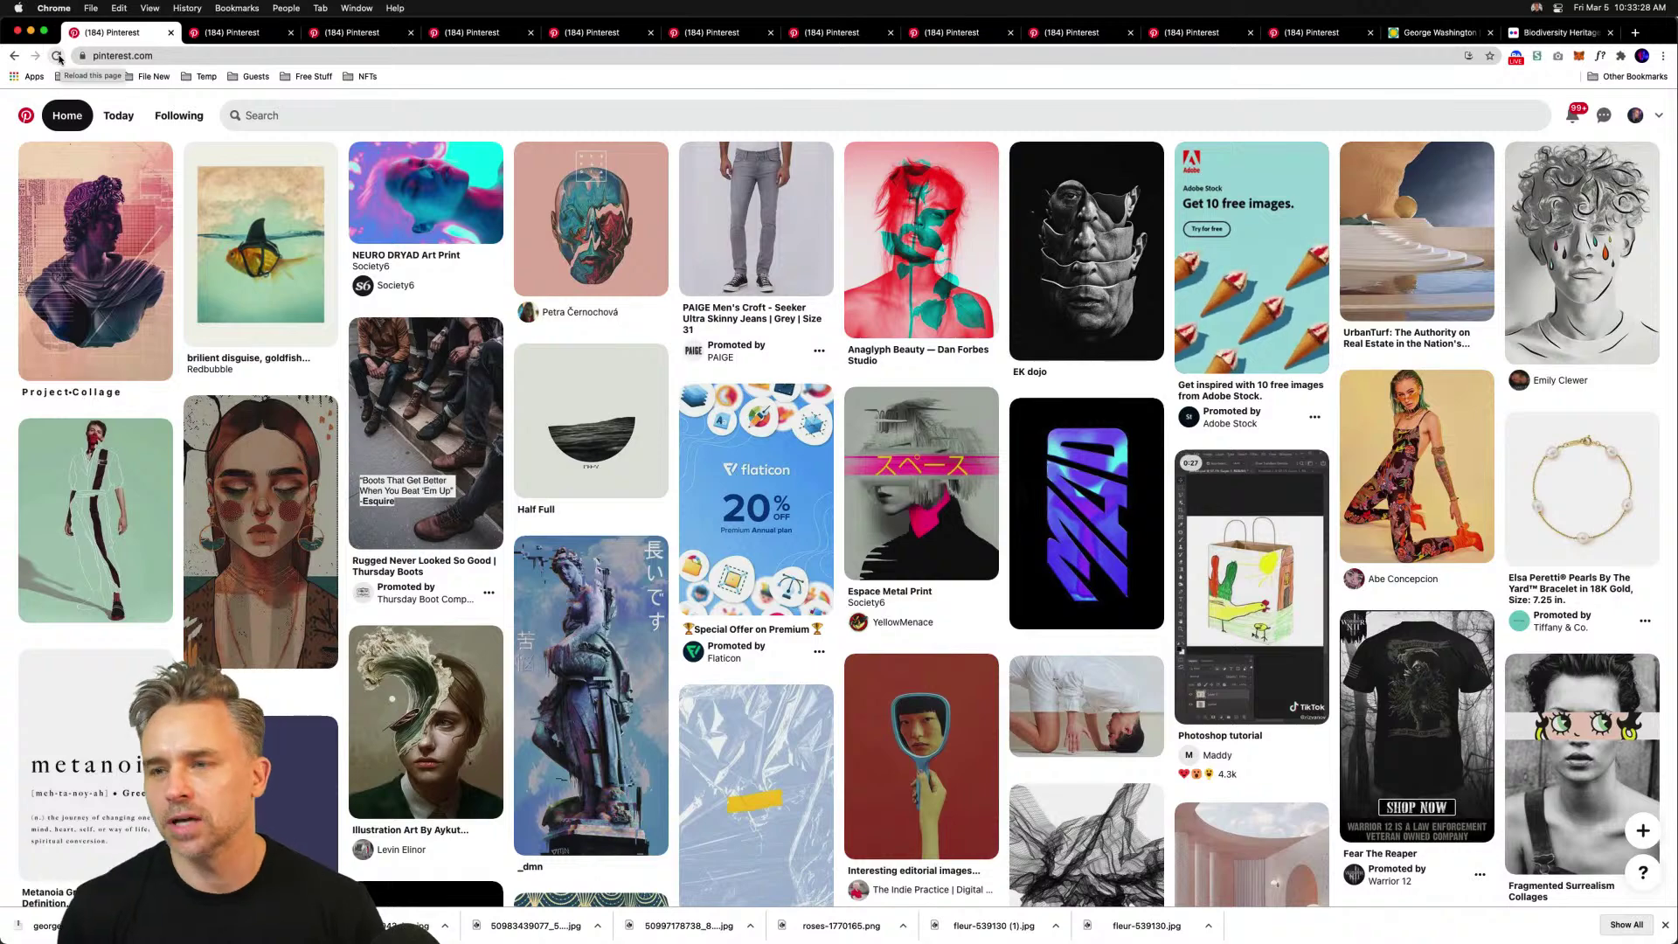
left_click(1632, 34)
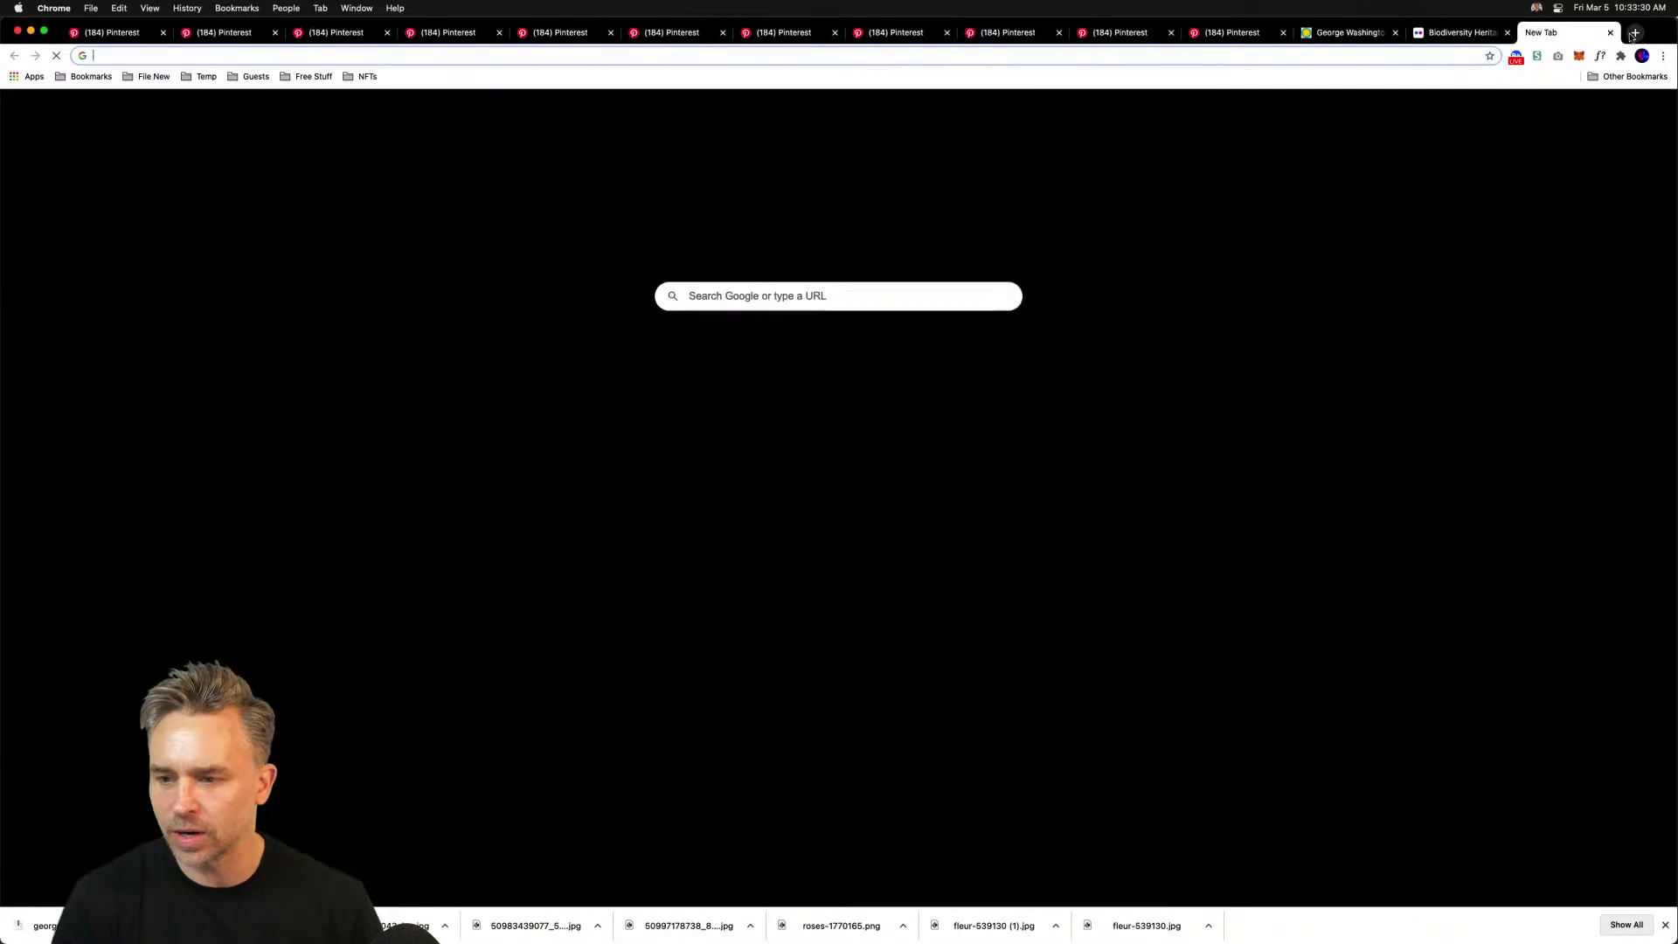
type("behance")
key("Return")
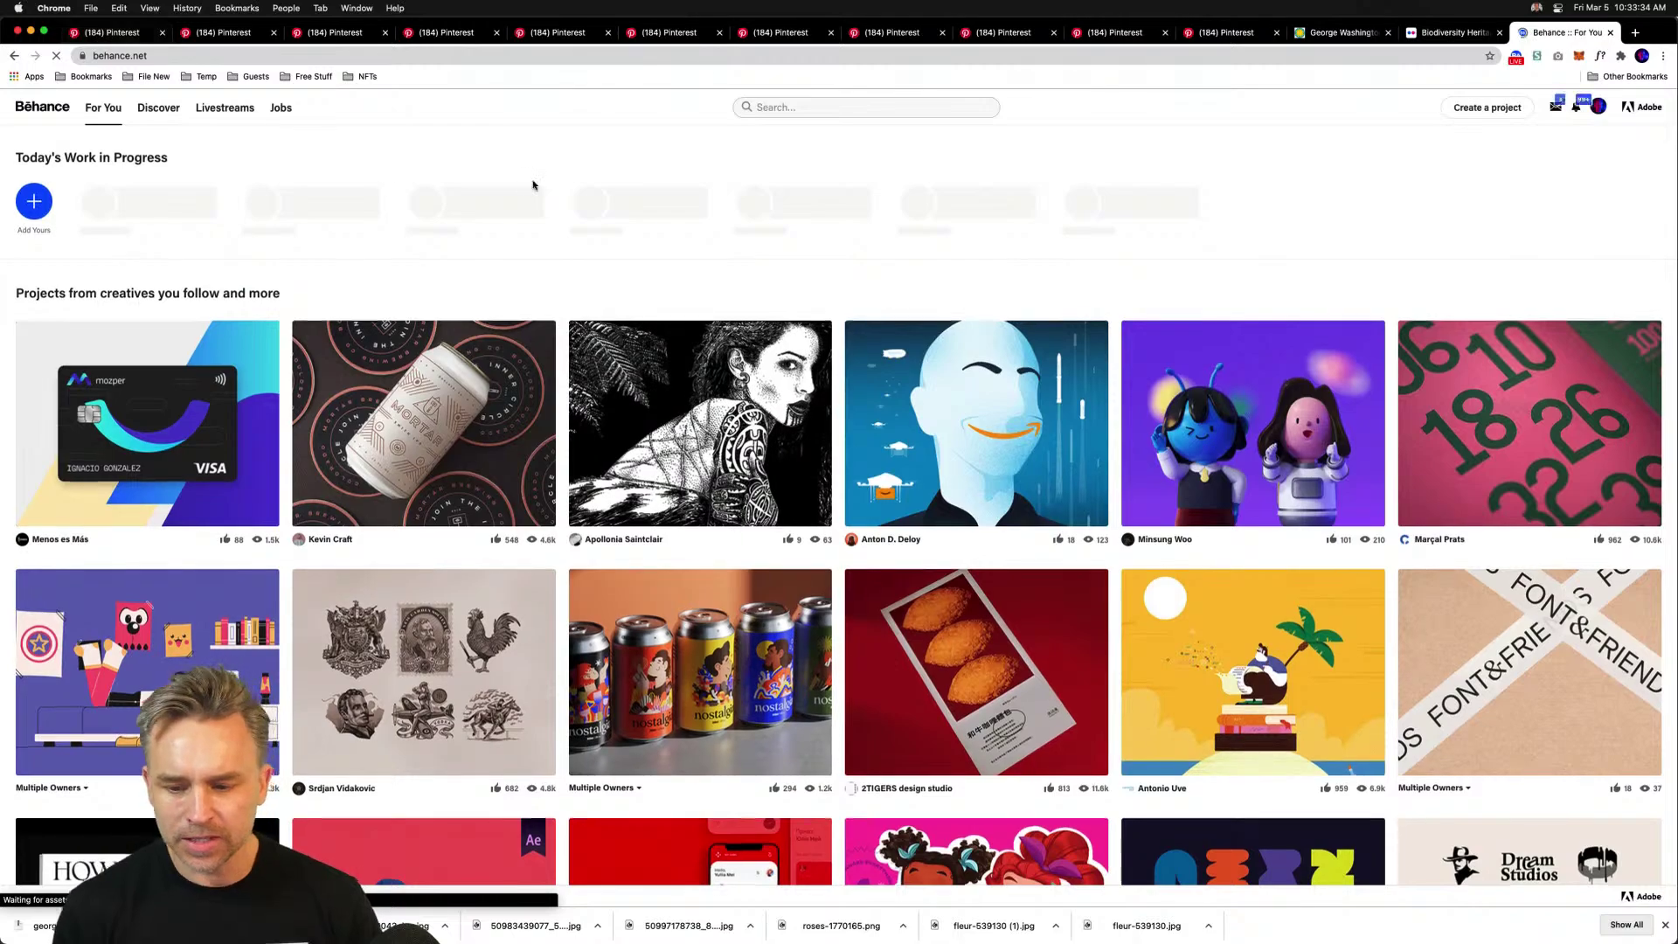
scroll(533, 184, "down", 20)
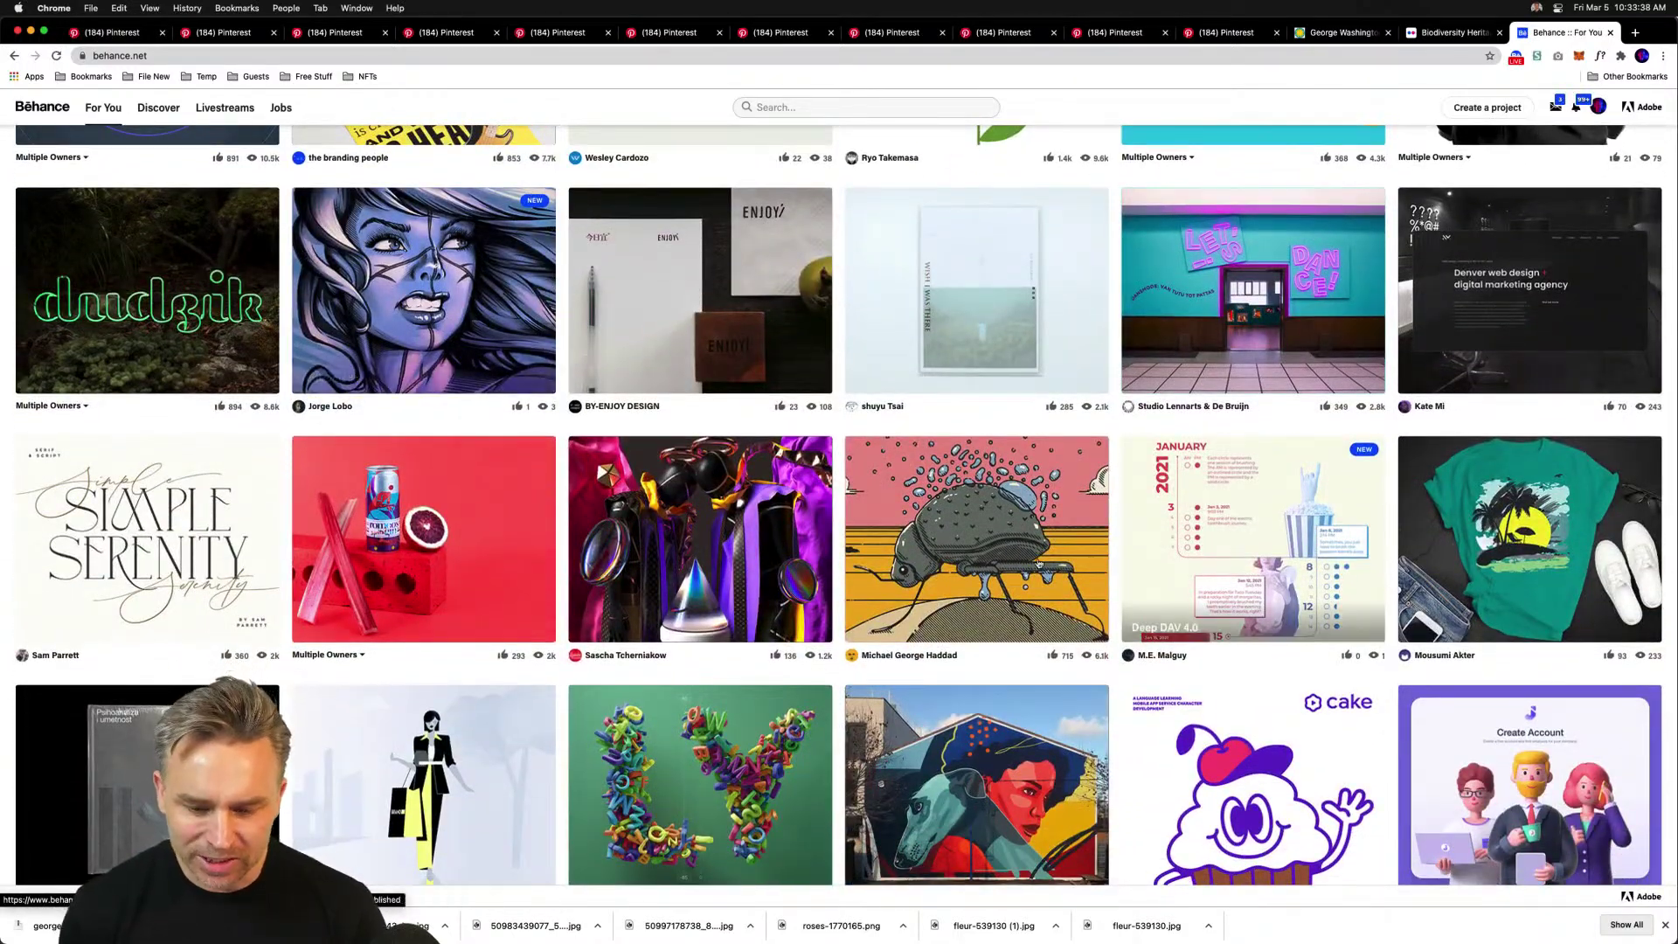
Examine the open Pinterest feed and pins one after another for collage, portrait, colour and gradient ideas
left_click(114, 34)
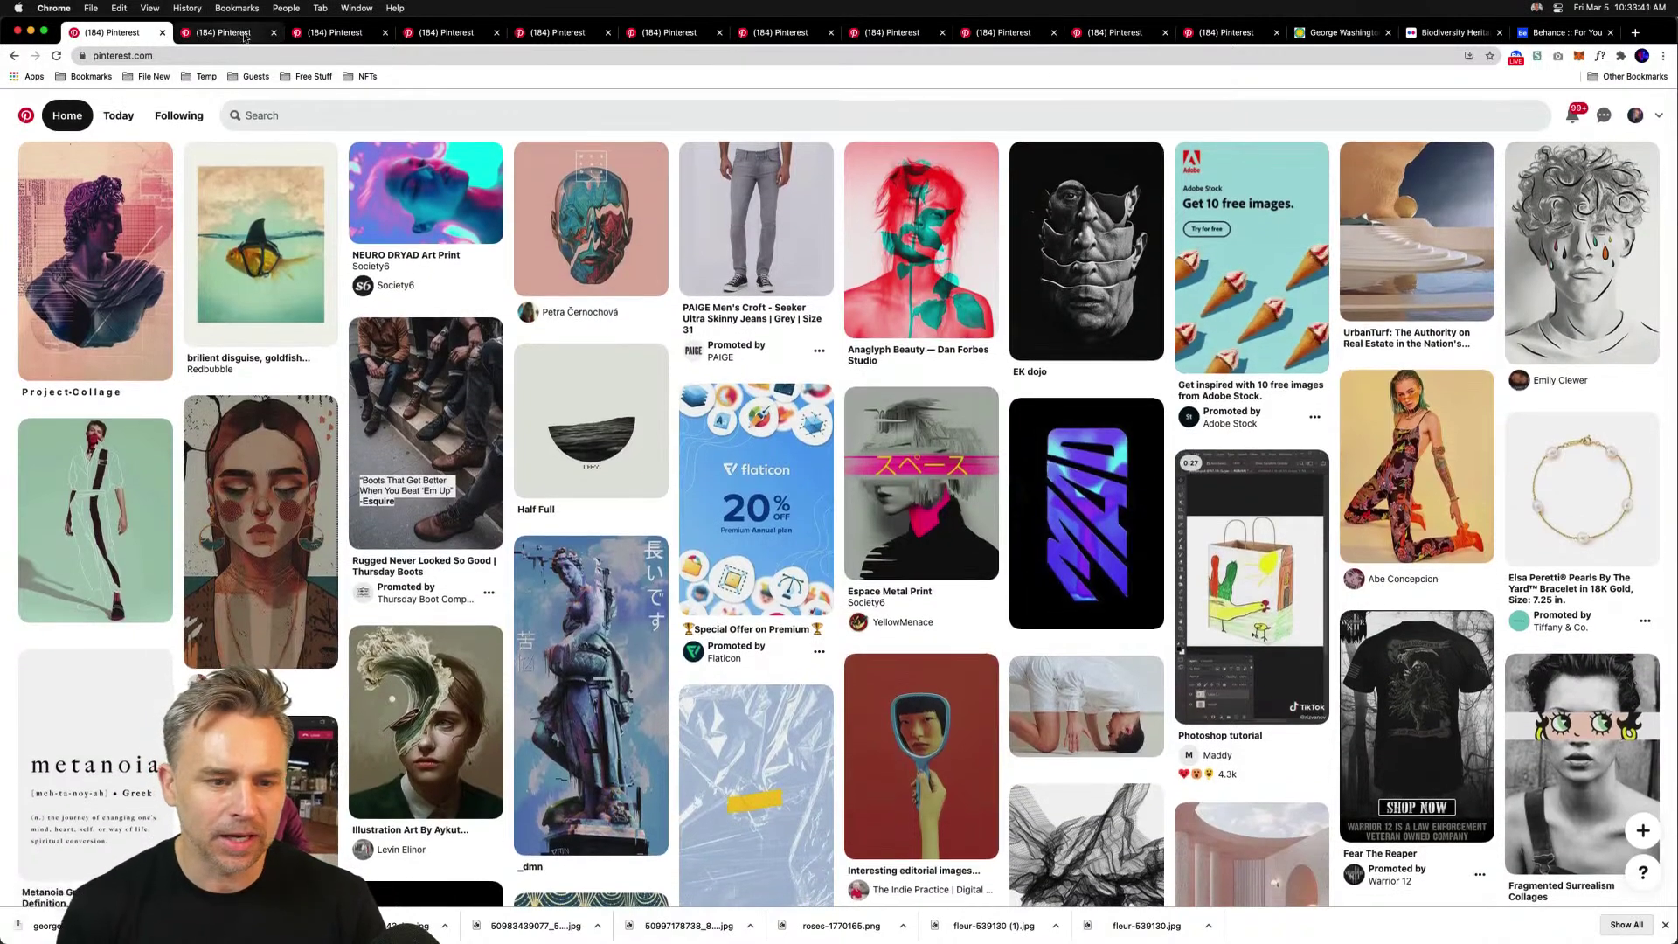
left_click(232, 35)
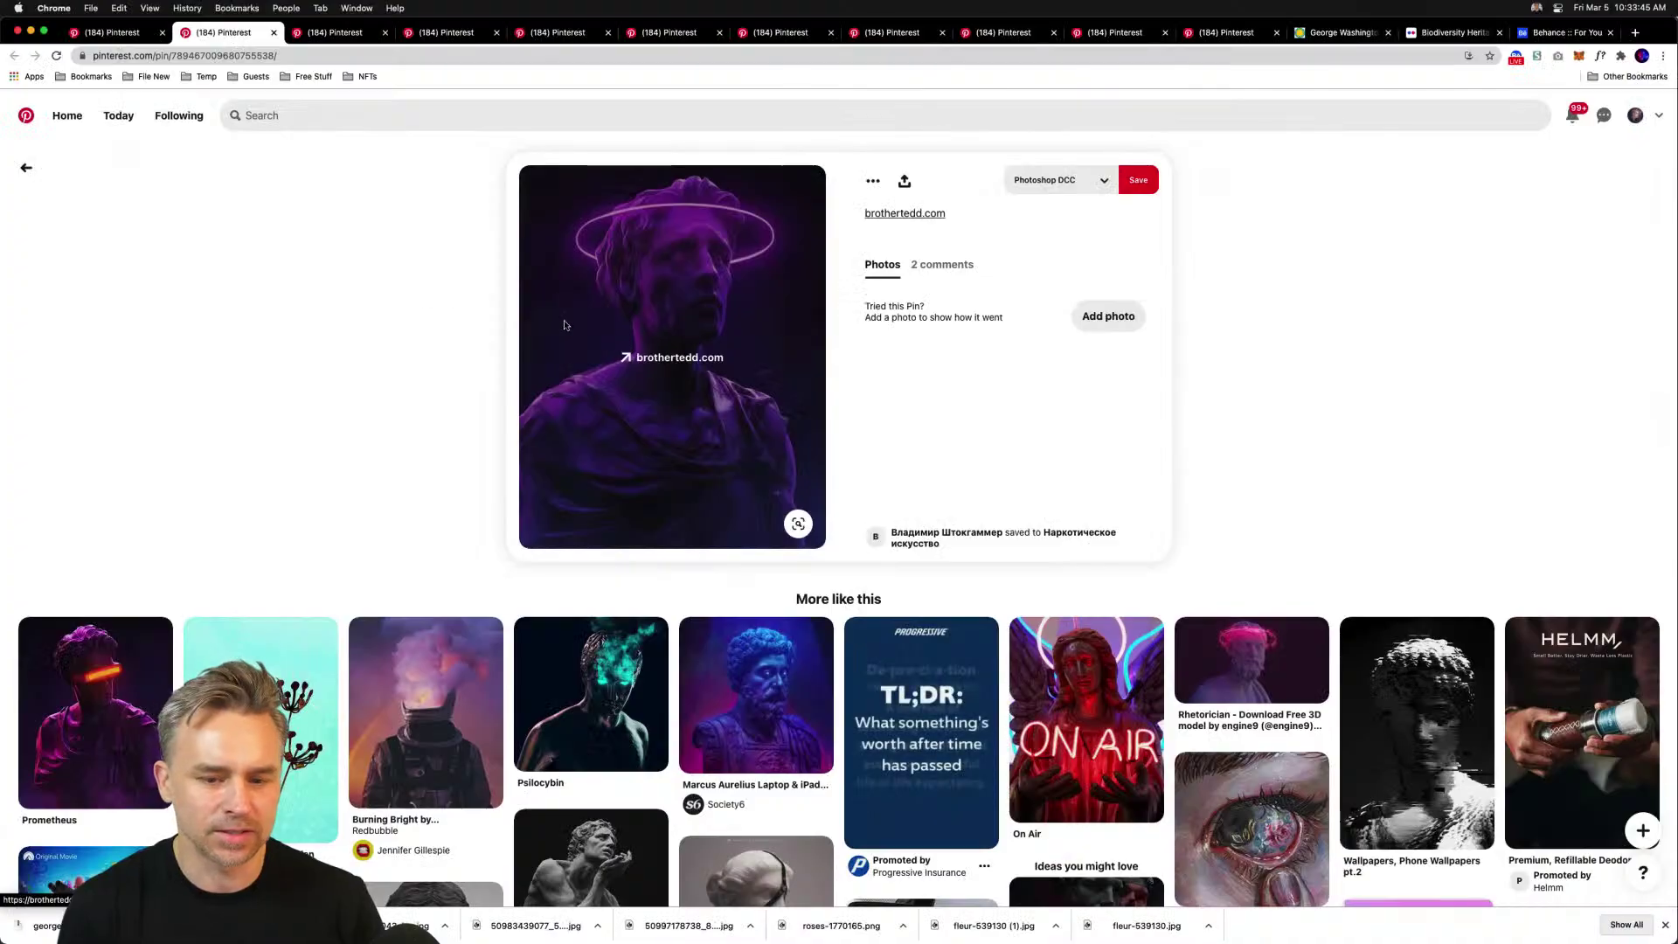
key("super+bracketleft")
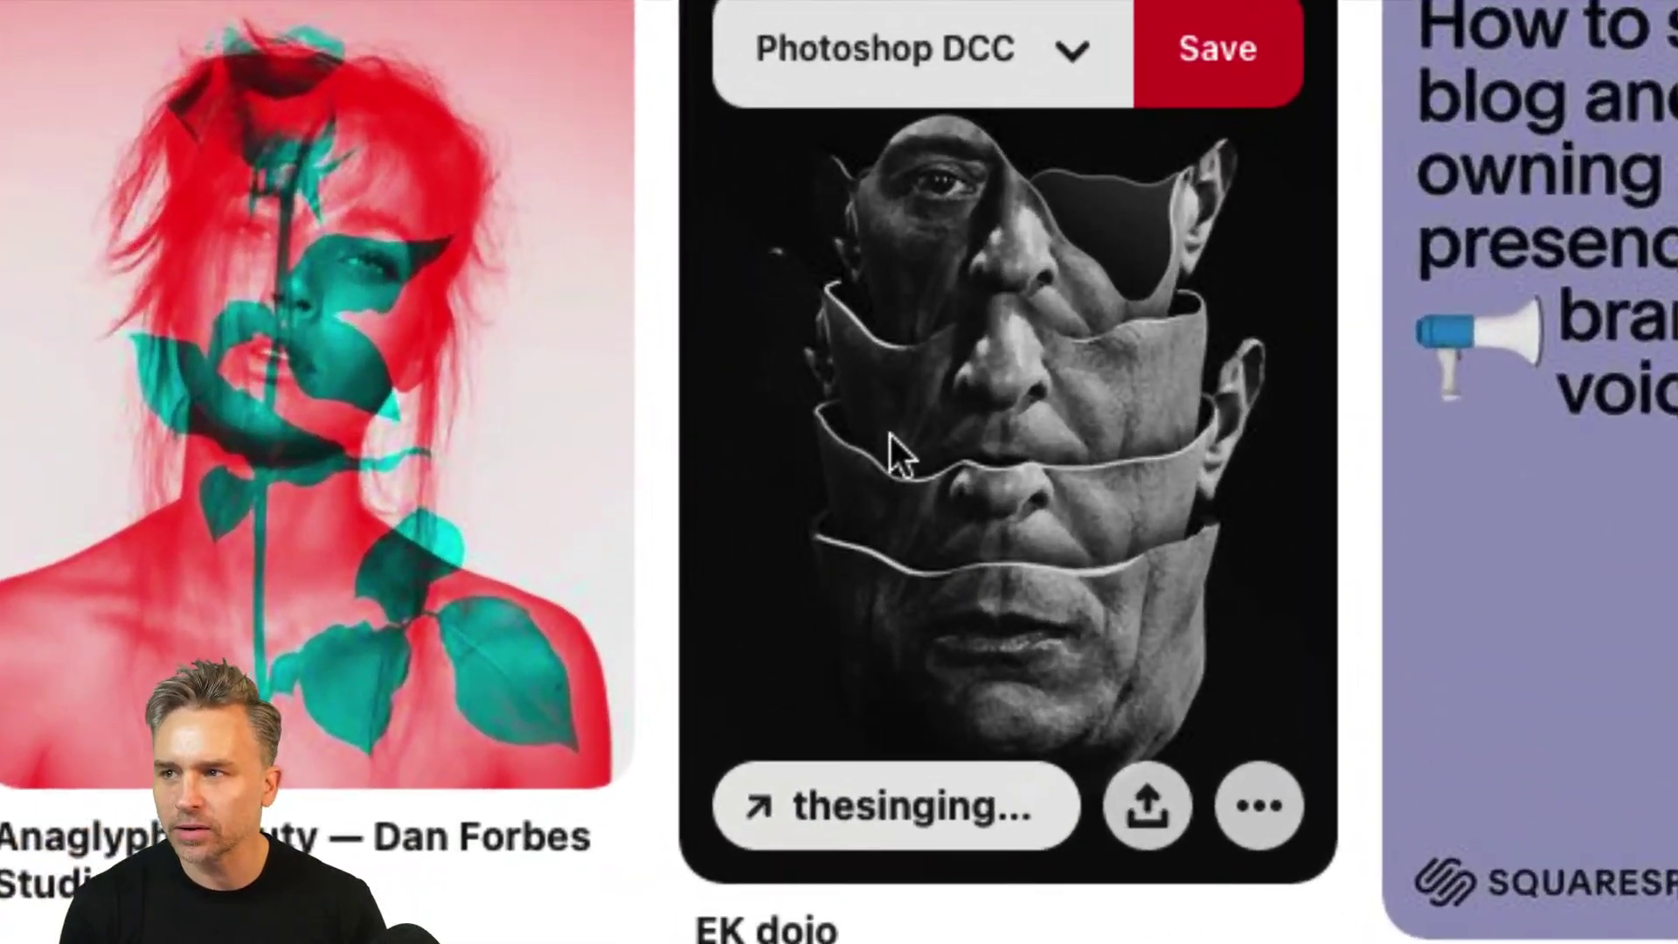
left_click(354, 33)
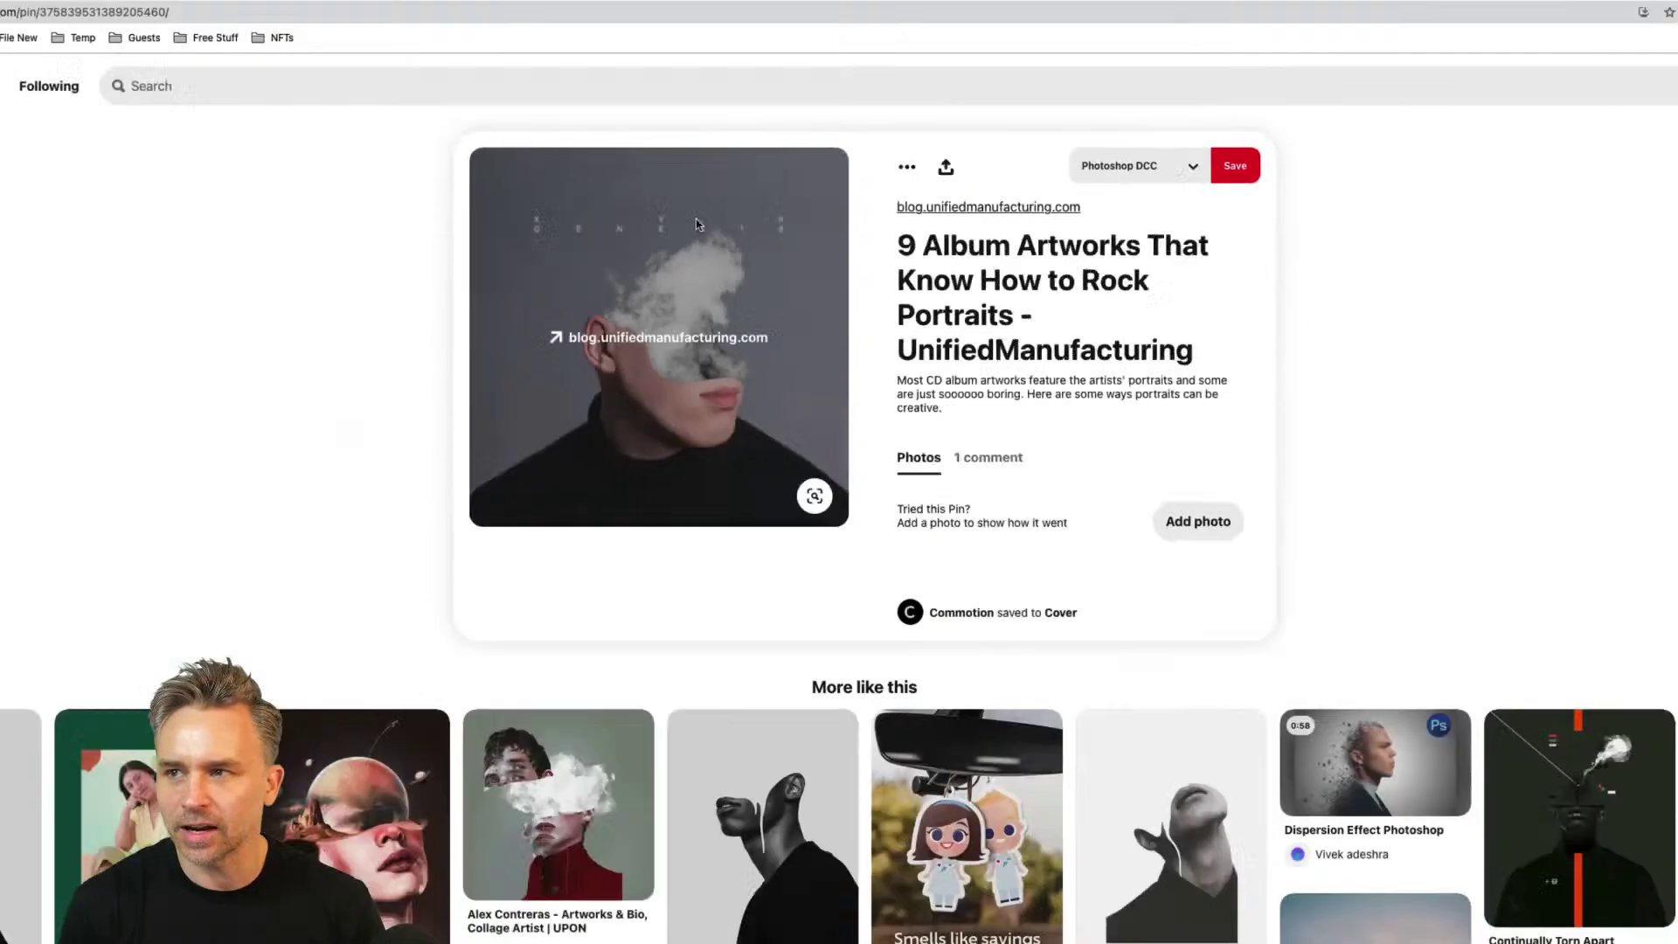
left_click(445, 32)
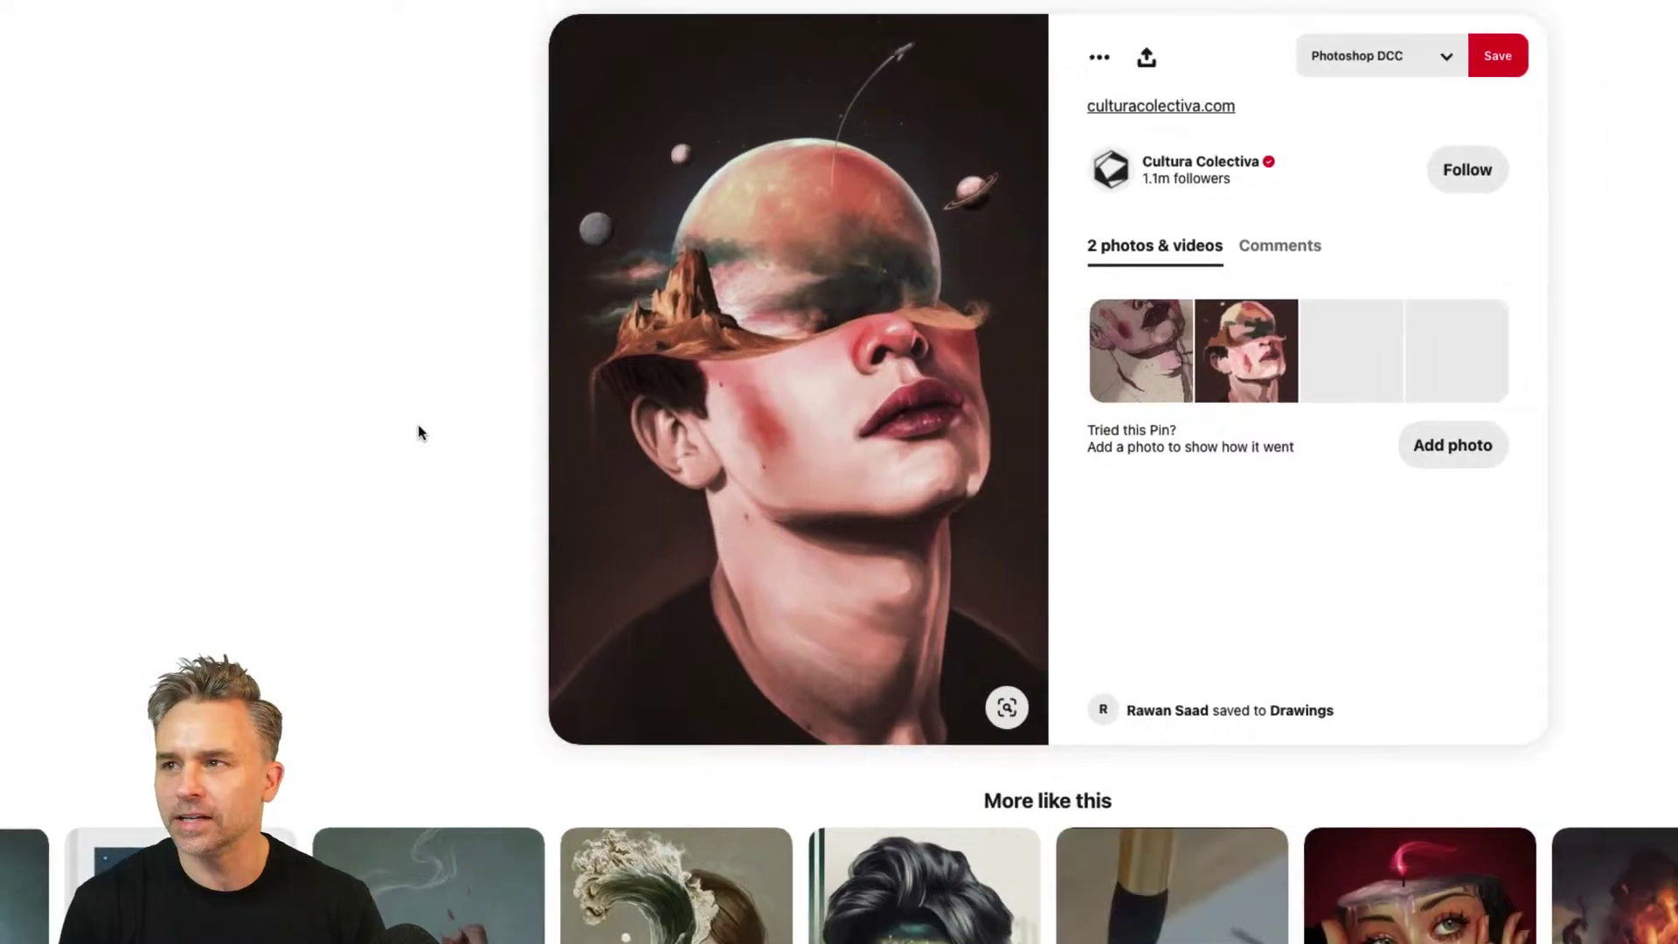
left_click(561, 32)
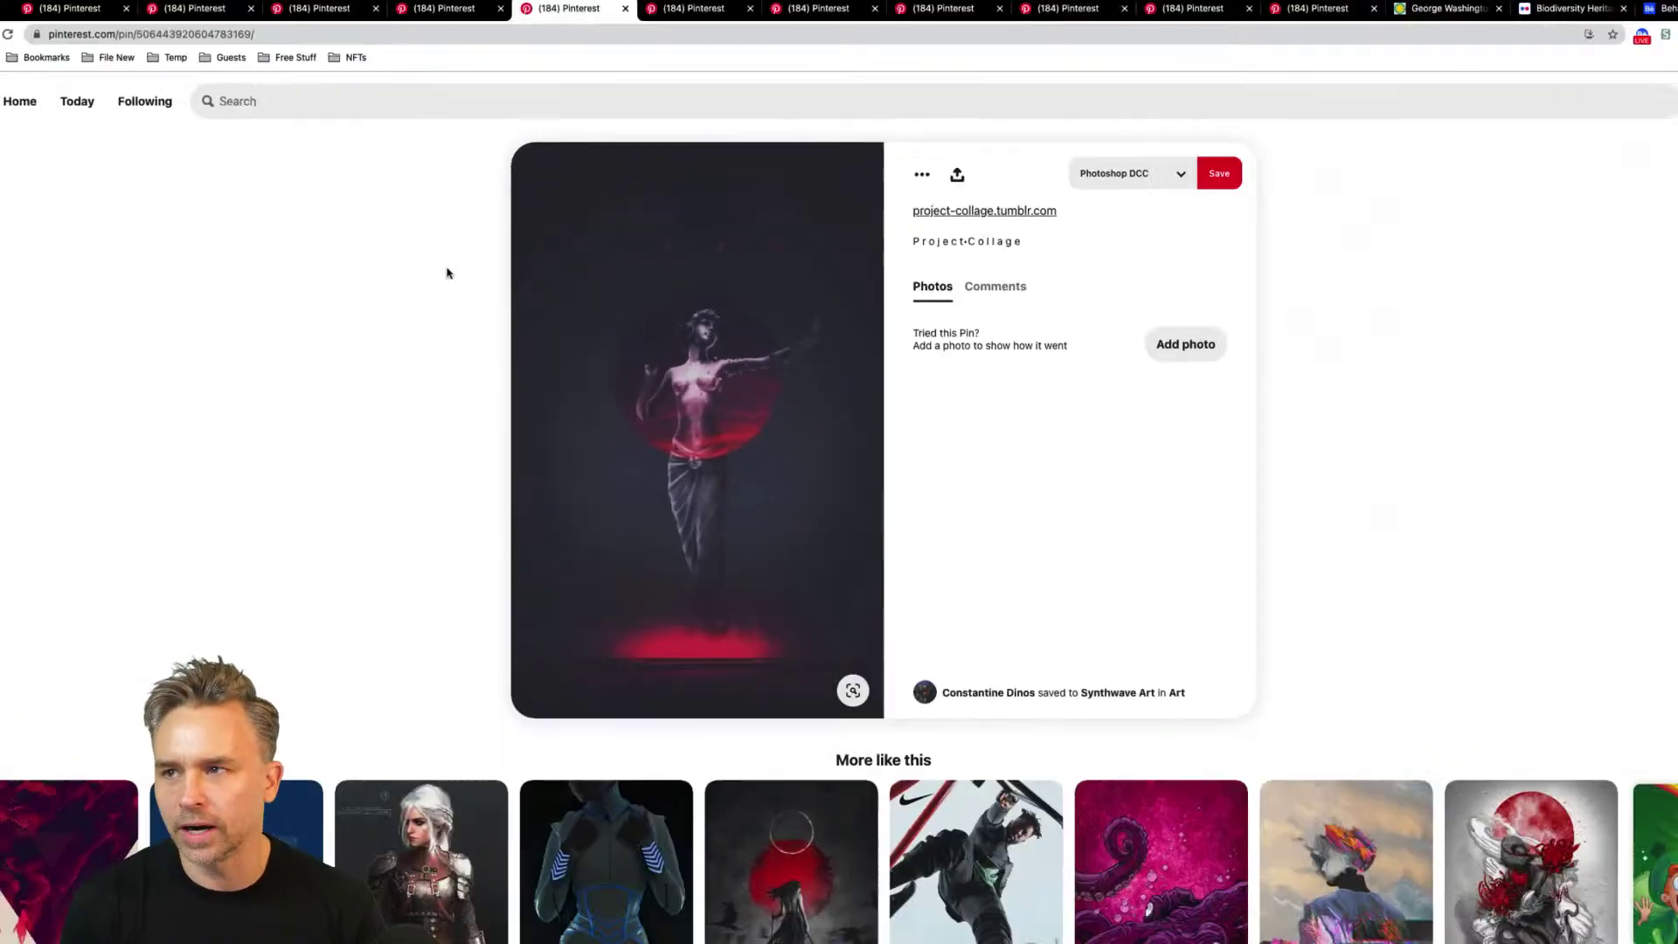
left_click(681, 8)
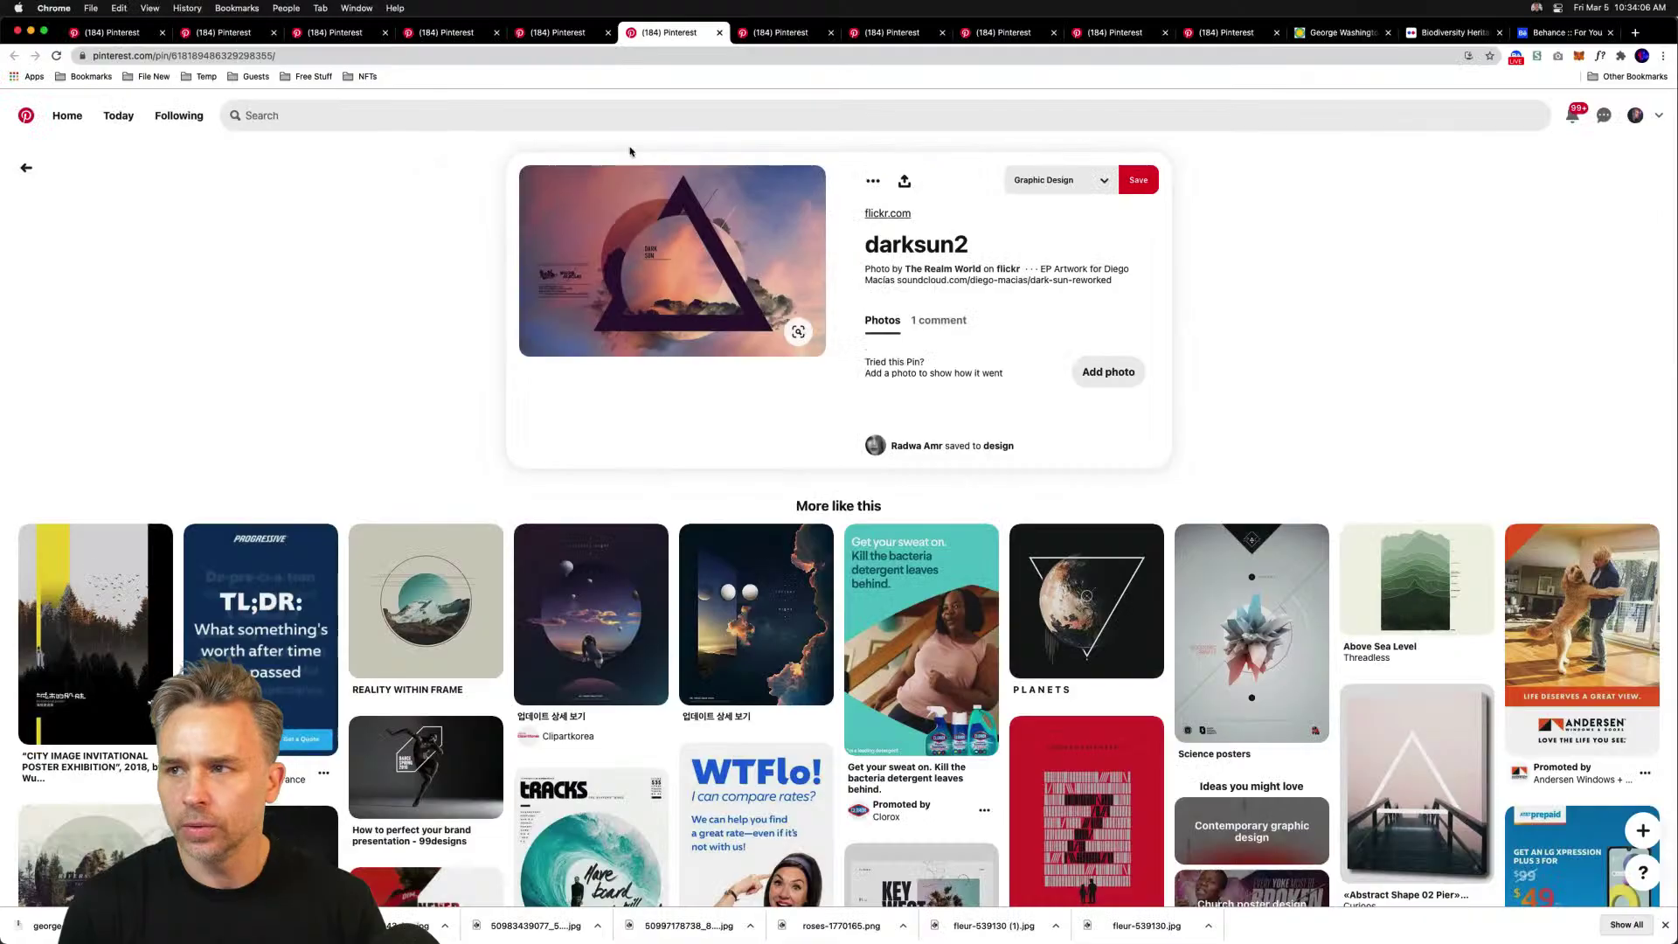
left_click(768, 33)
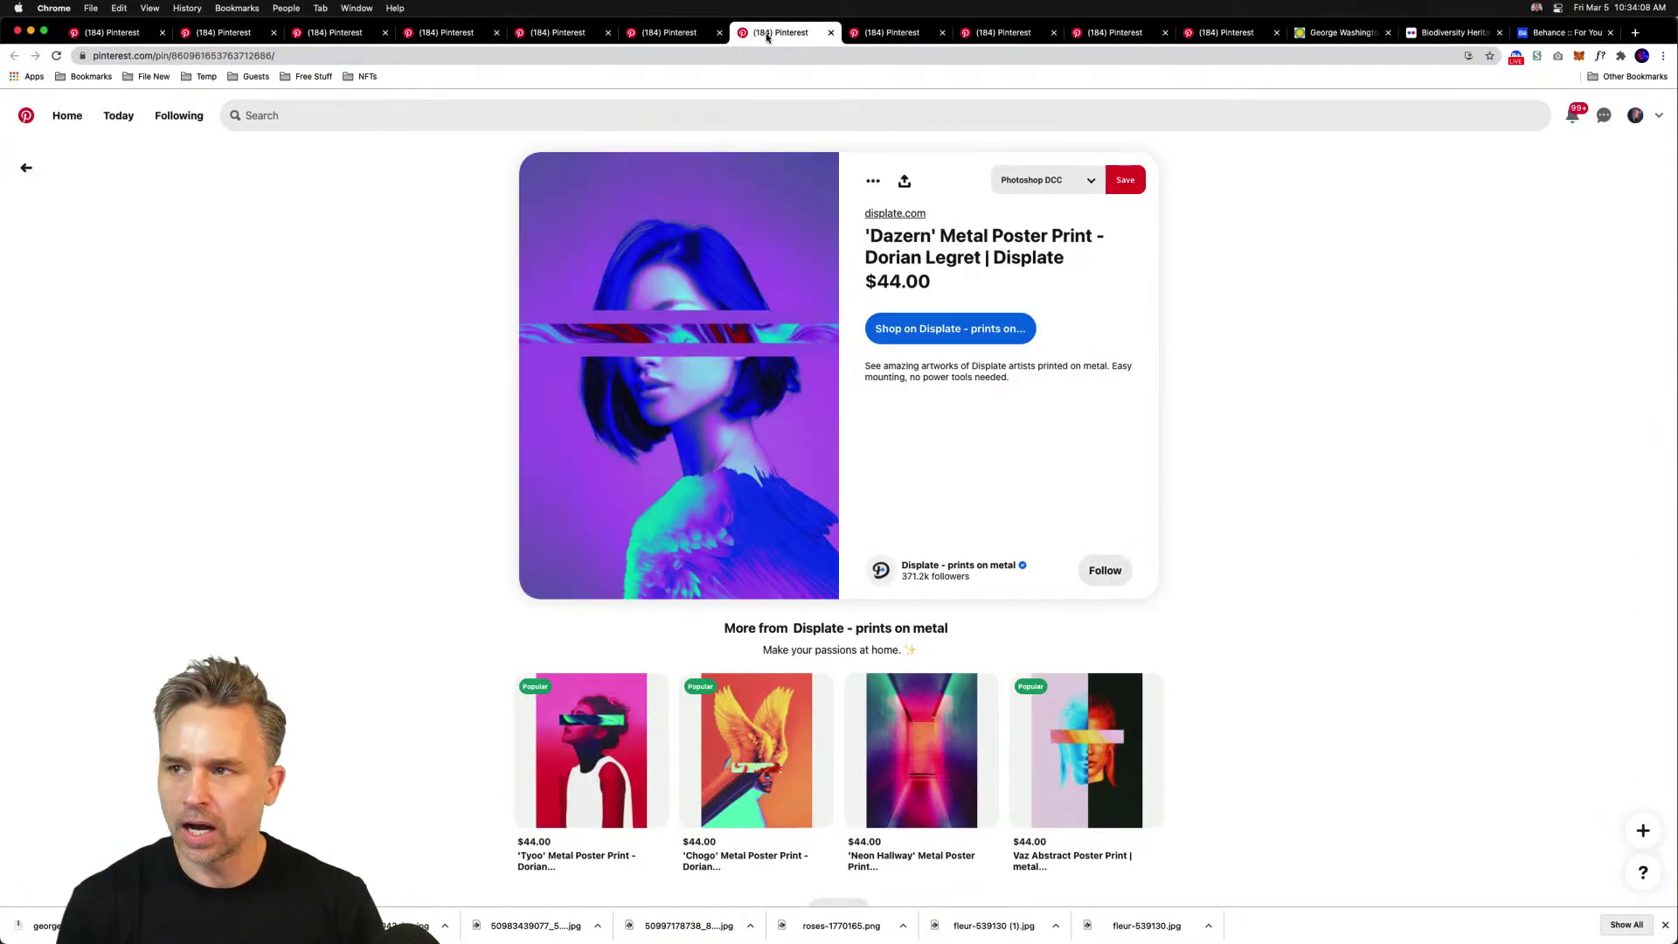
left_click(891, 34)
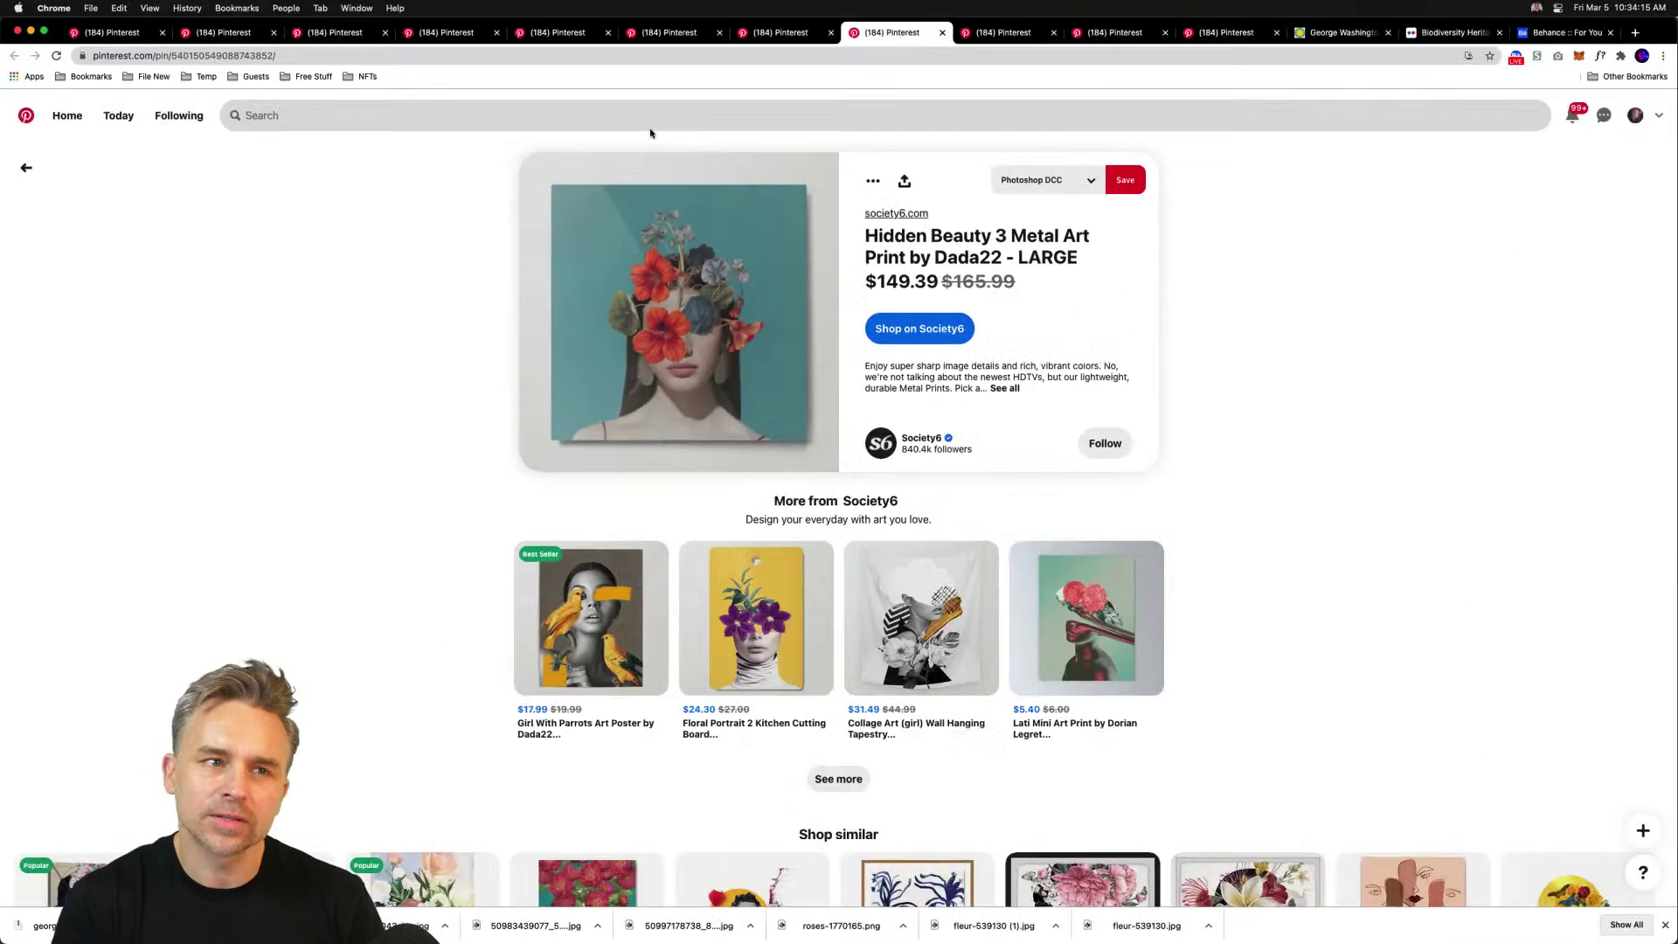
left_click(1005, 32)
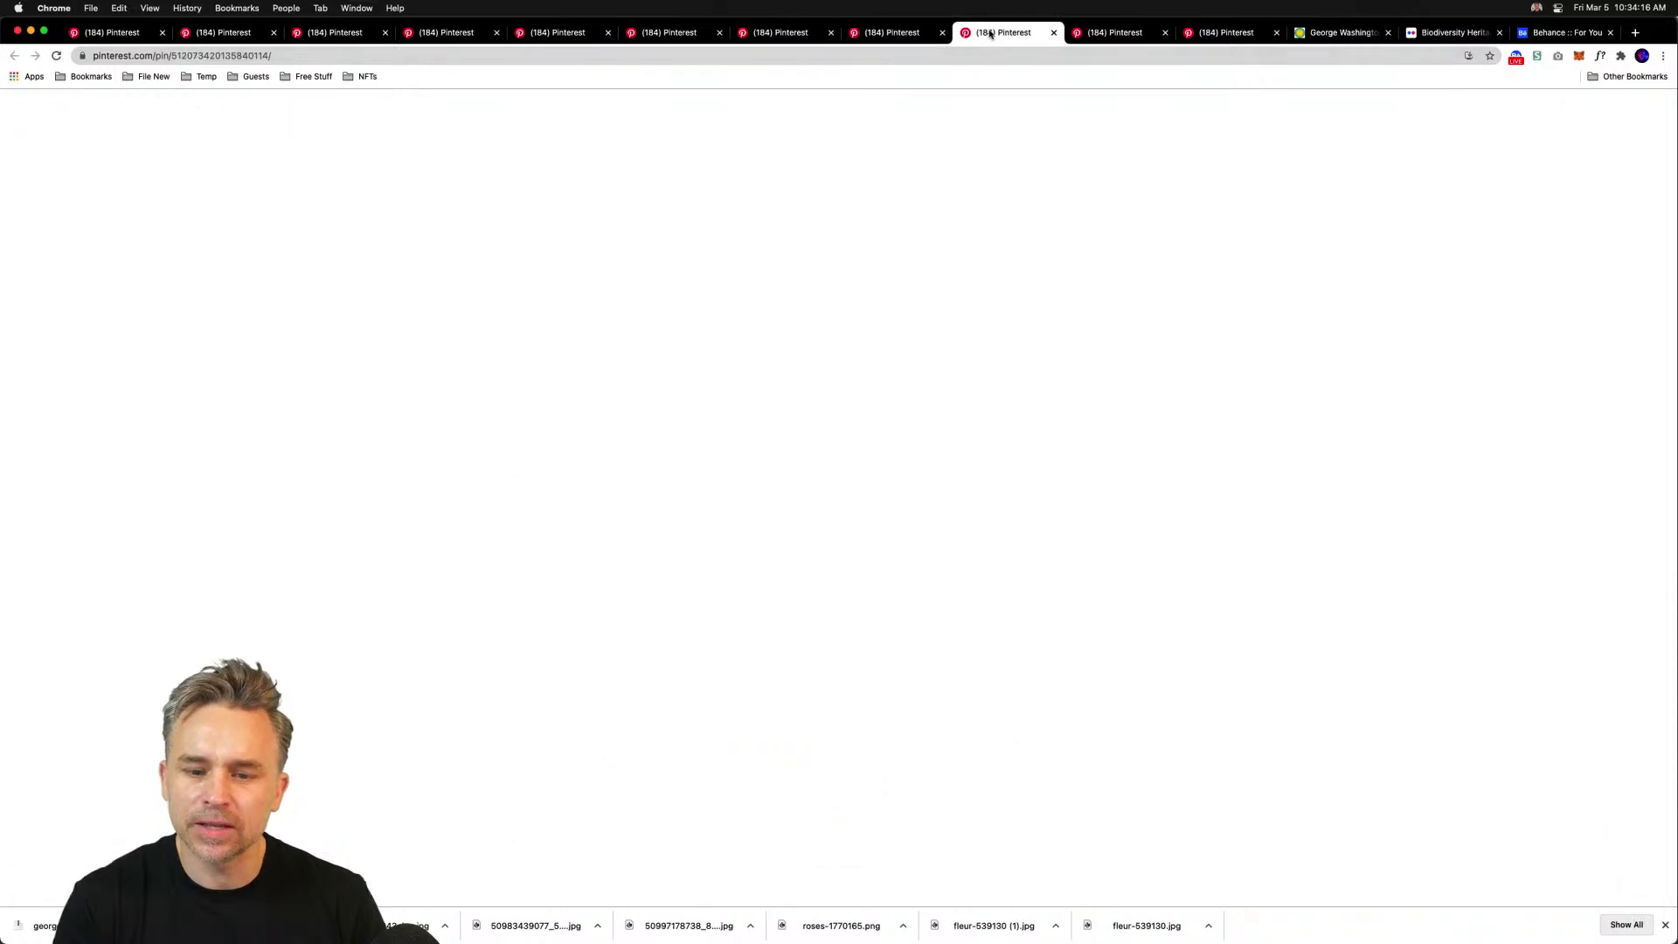
left_click(1120, 33)
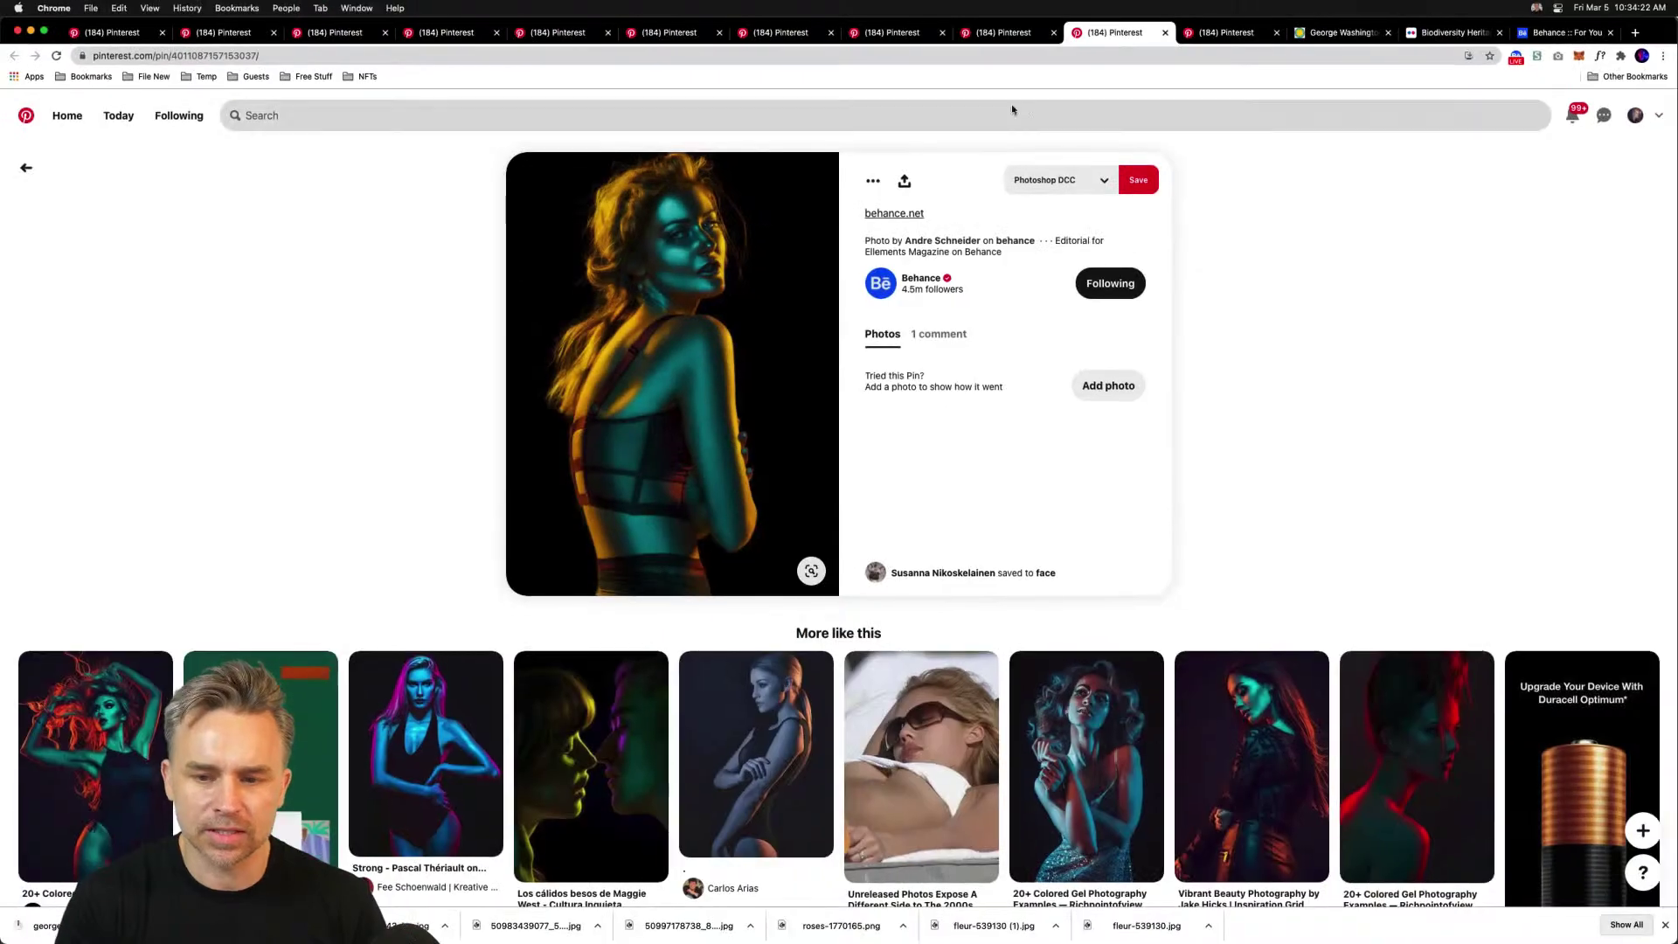
left_click(1209, 34)
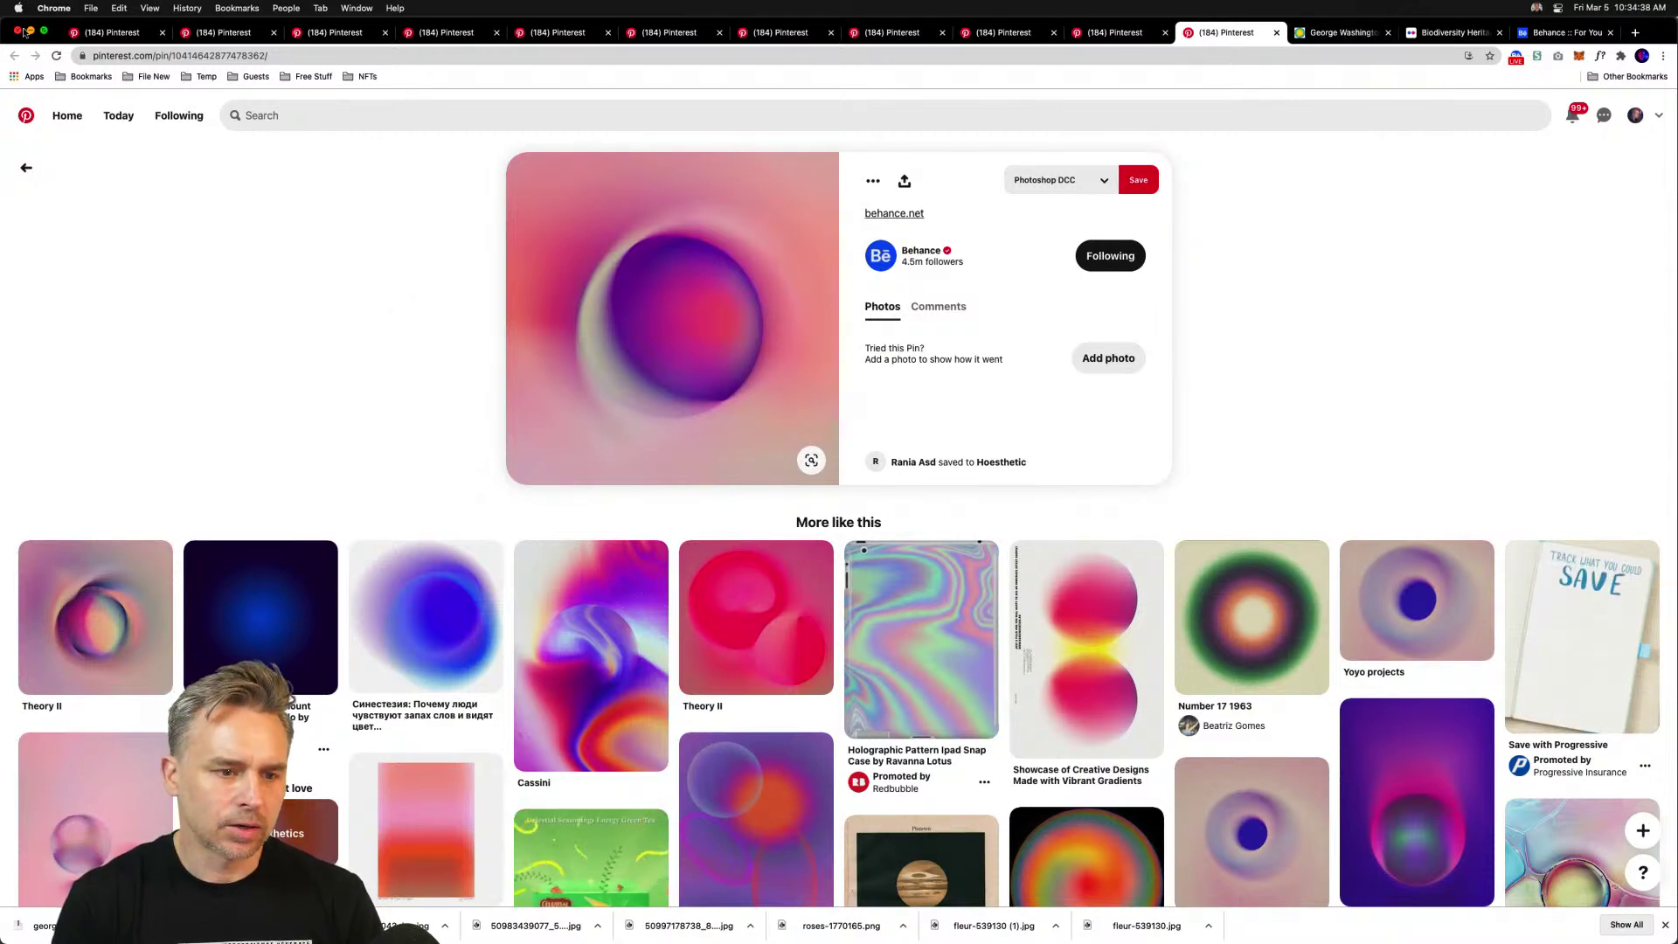
Return to Photoshop, hide the Fun! collage and Layer 10, and show and select the upper "discover your style by having fun!" text layer
key("super+m")
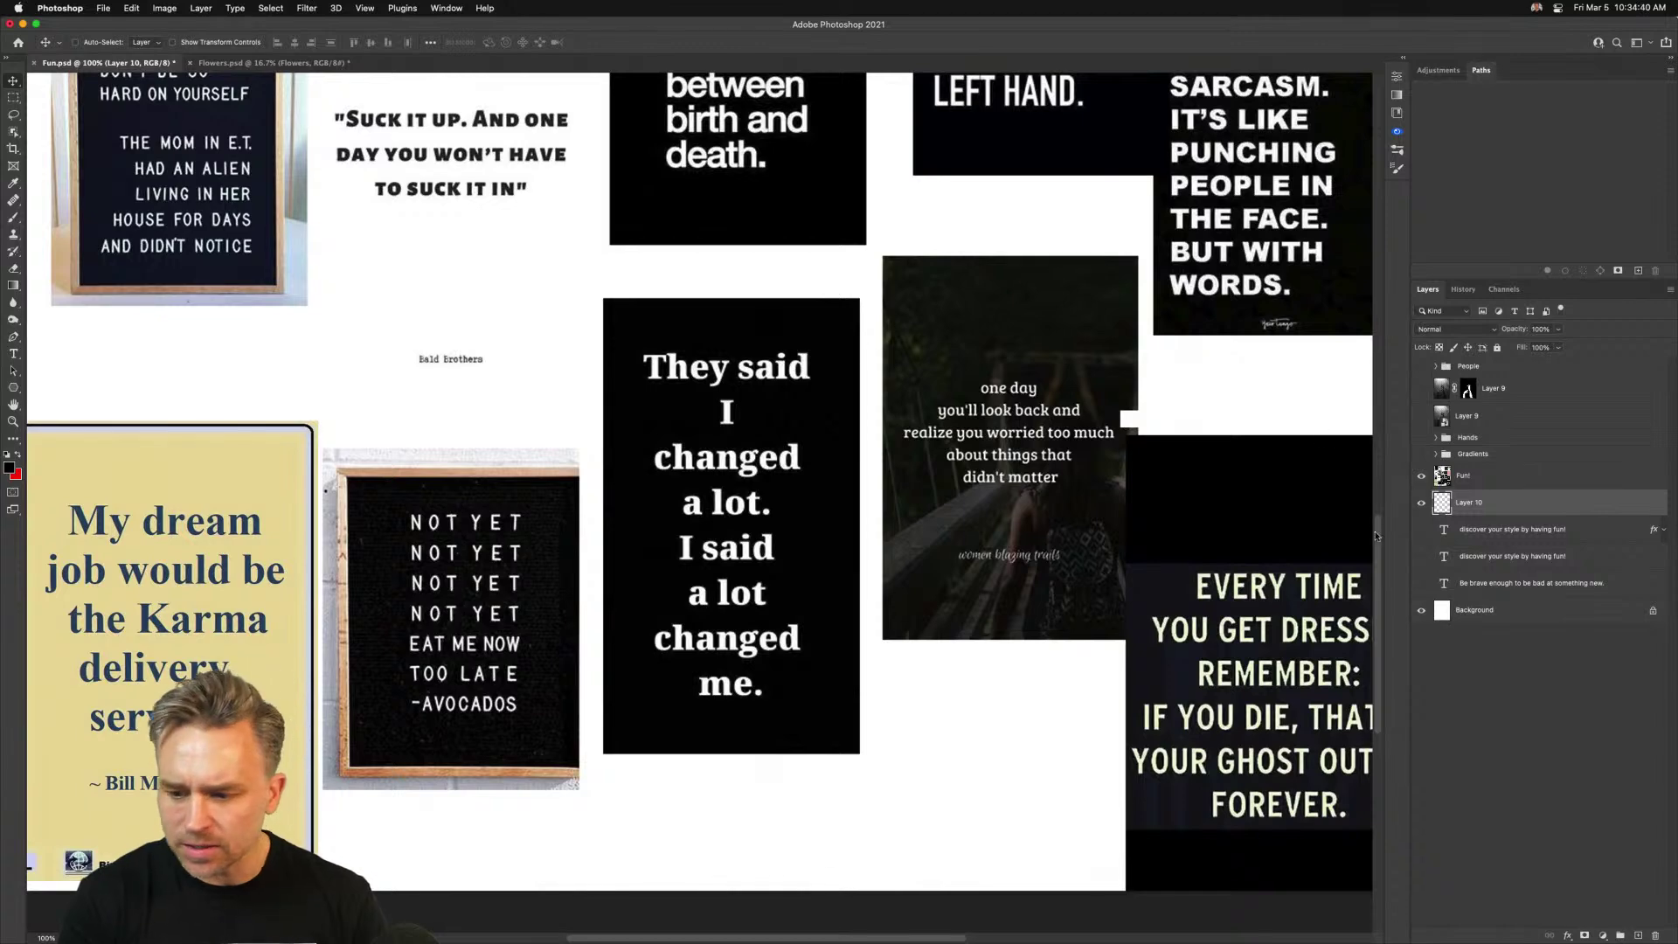
left_click(1420, 475)
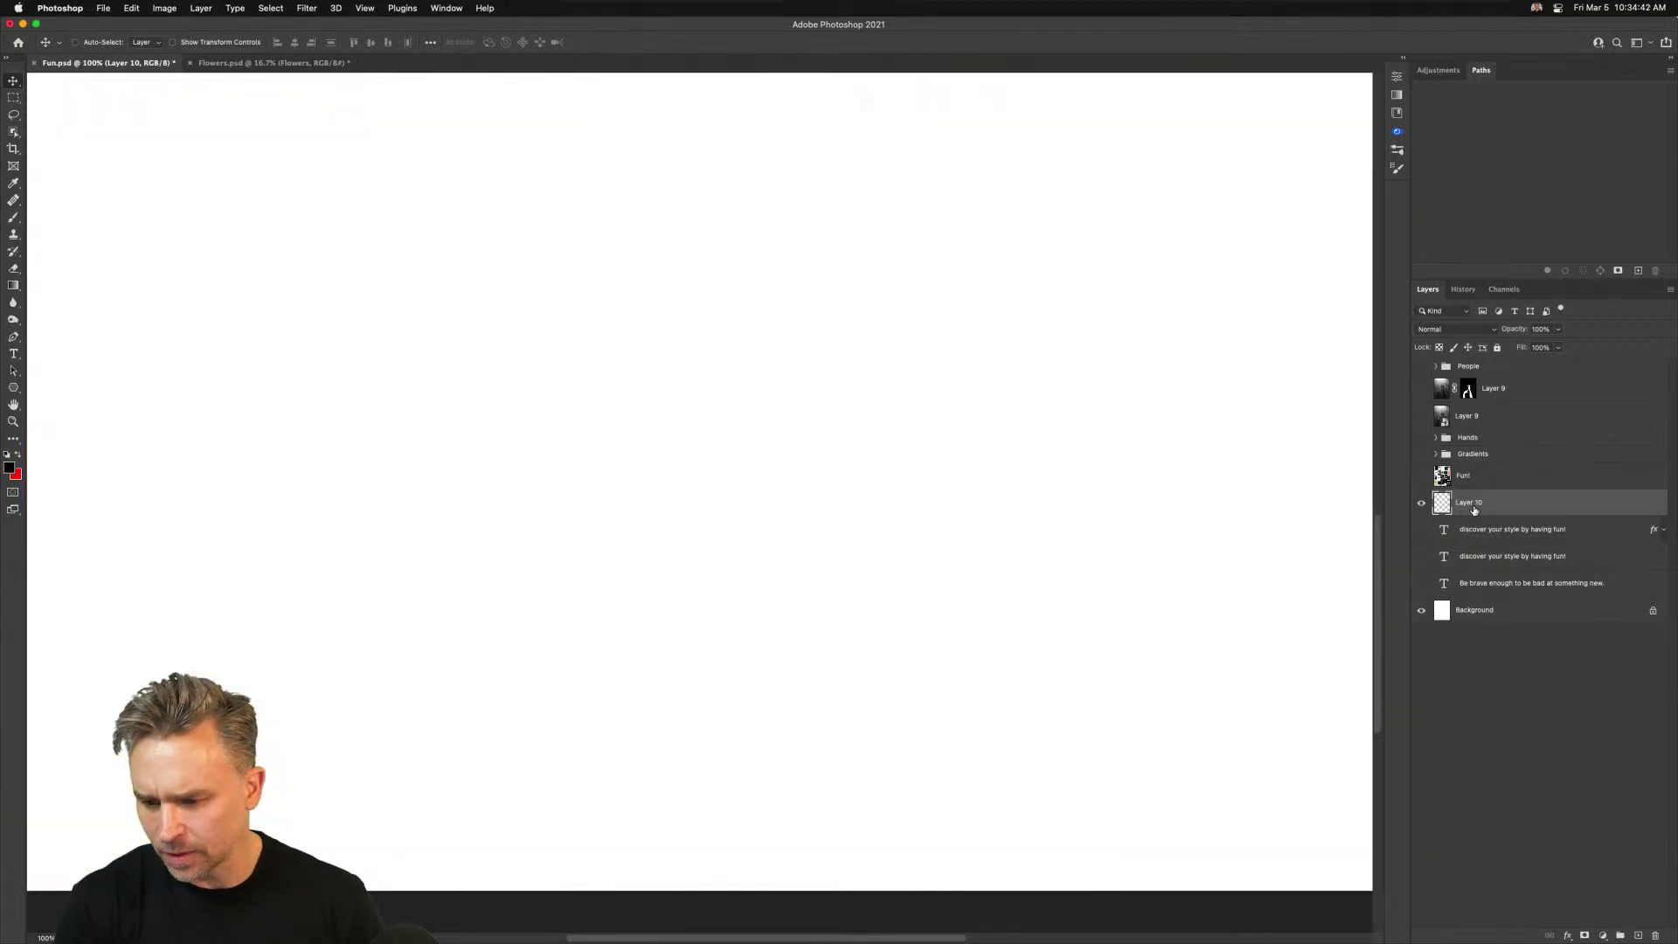
left_click(1420, 504)
left_click(1421, 531)
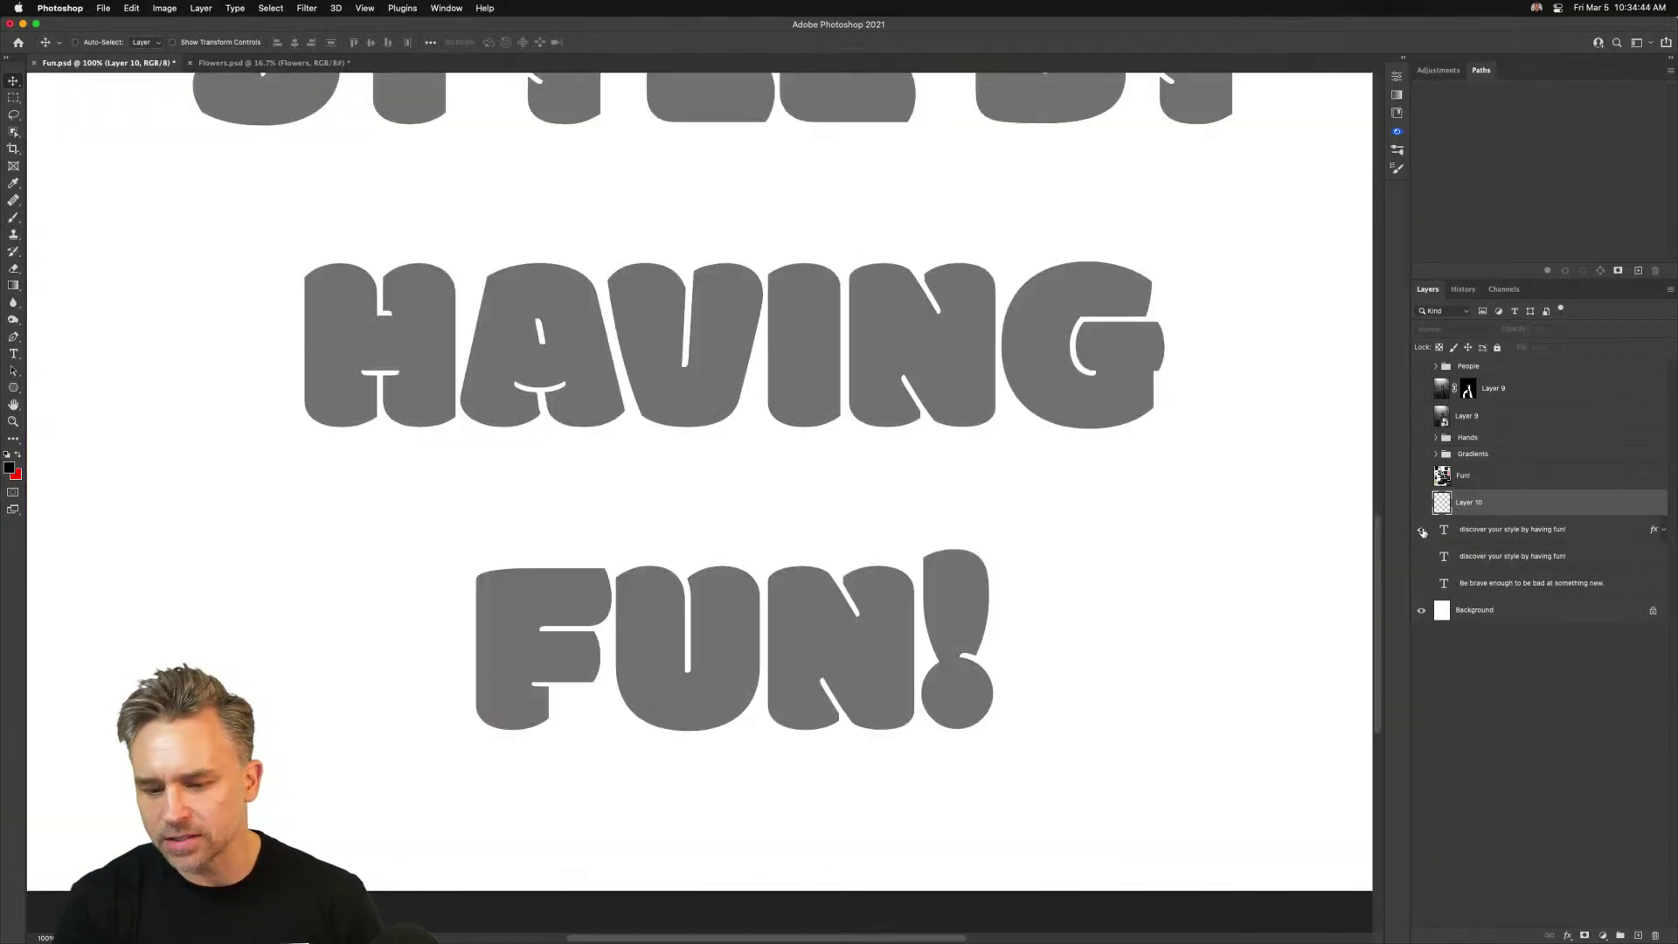
left_click(1509, 529)
key("super+minus")
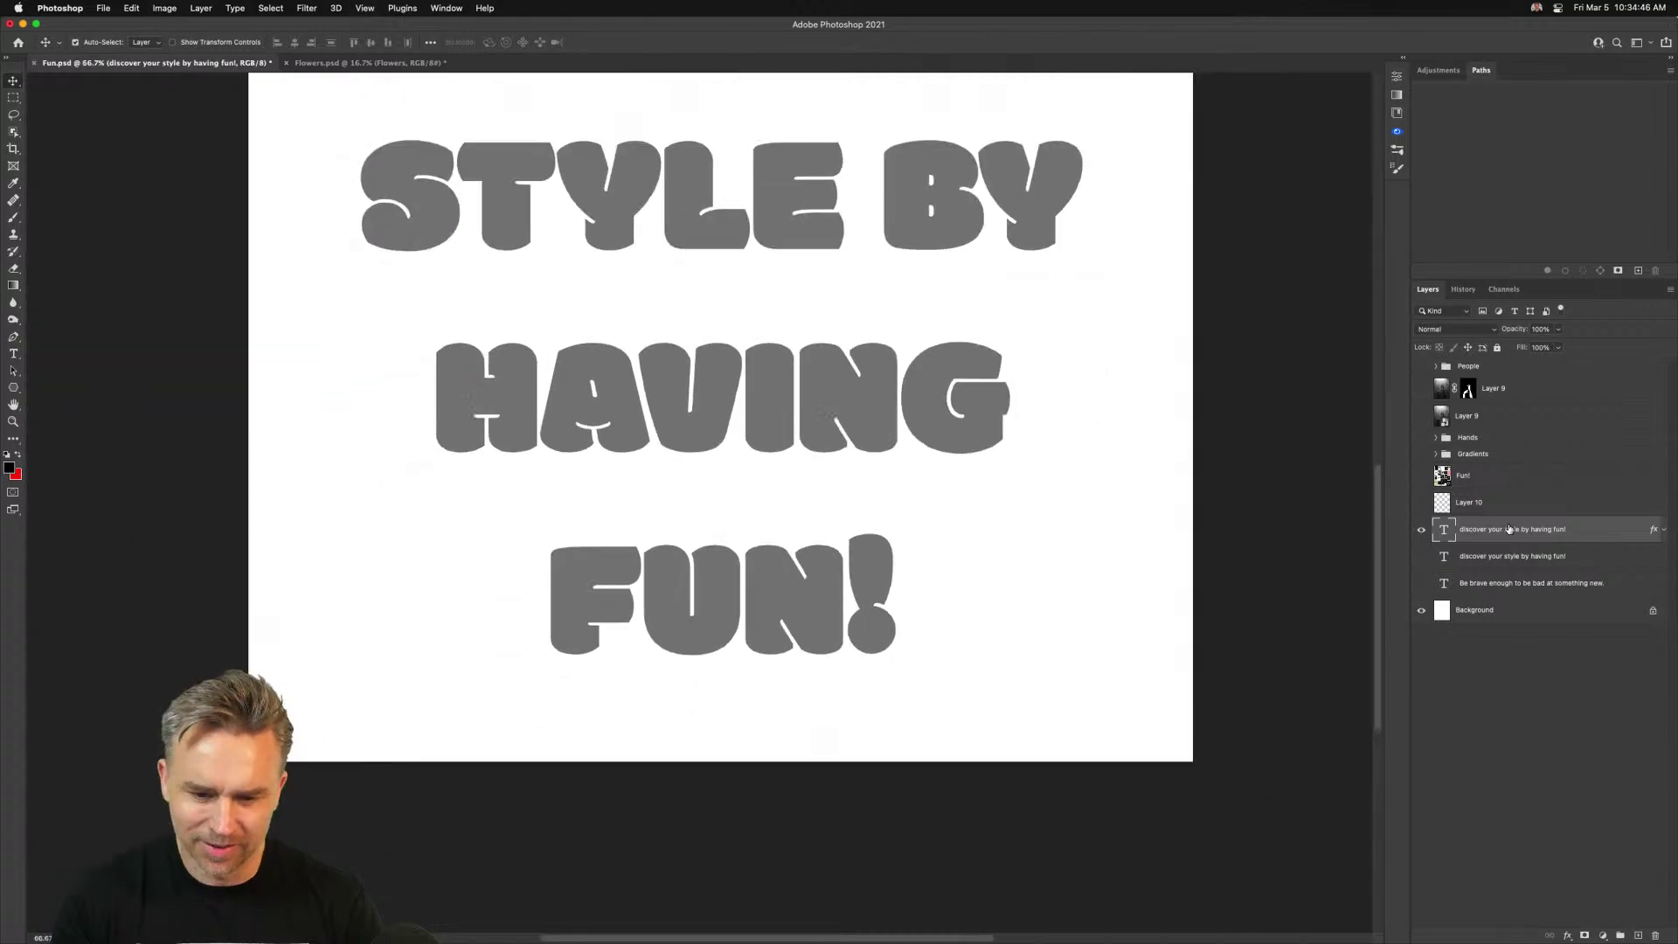
key("super+0")
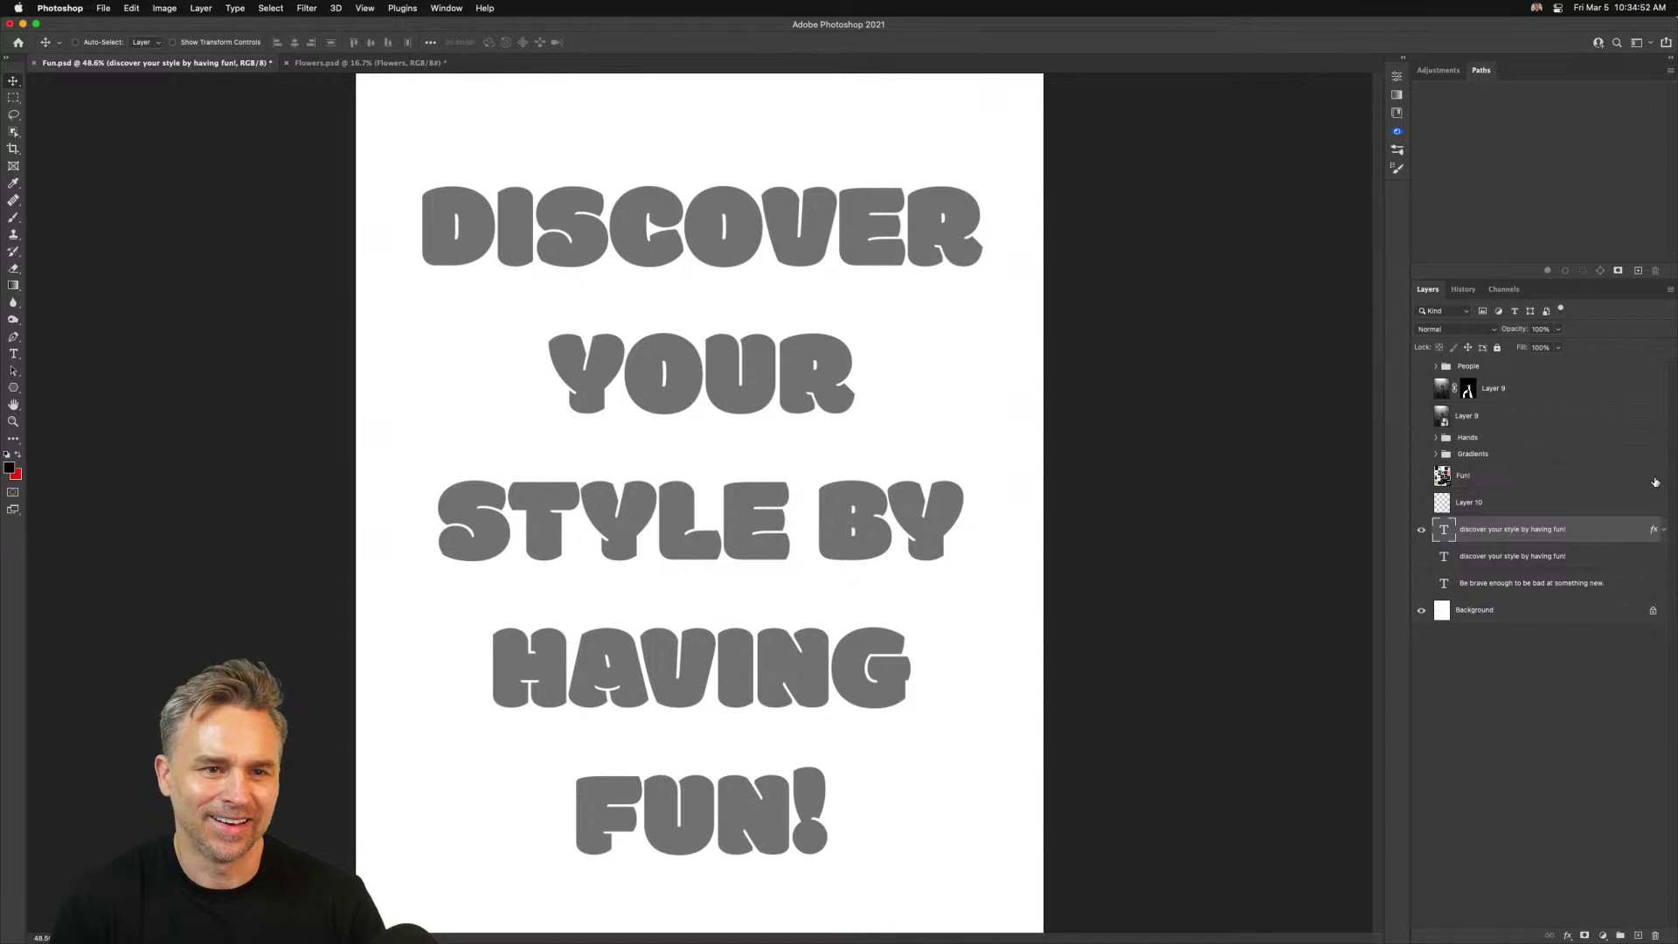
Reveal the text layer's effects list and turn on its Bevel & Emboss and Gradient Overlay
key("super+plus")
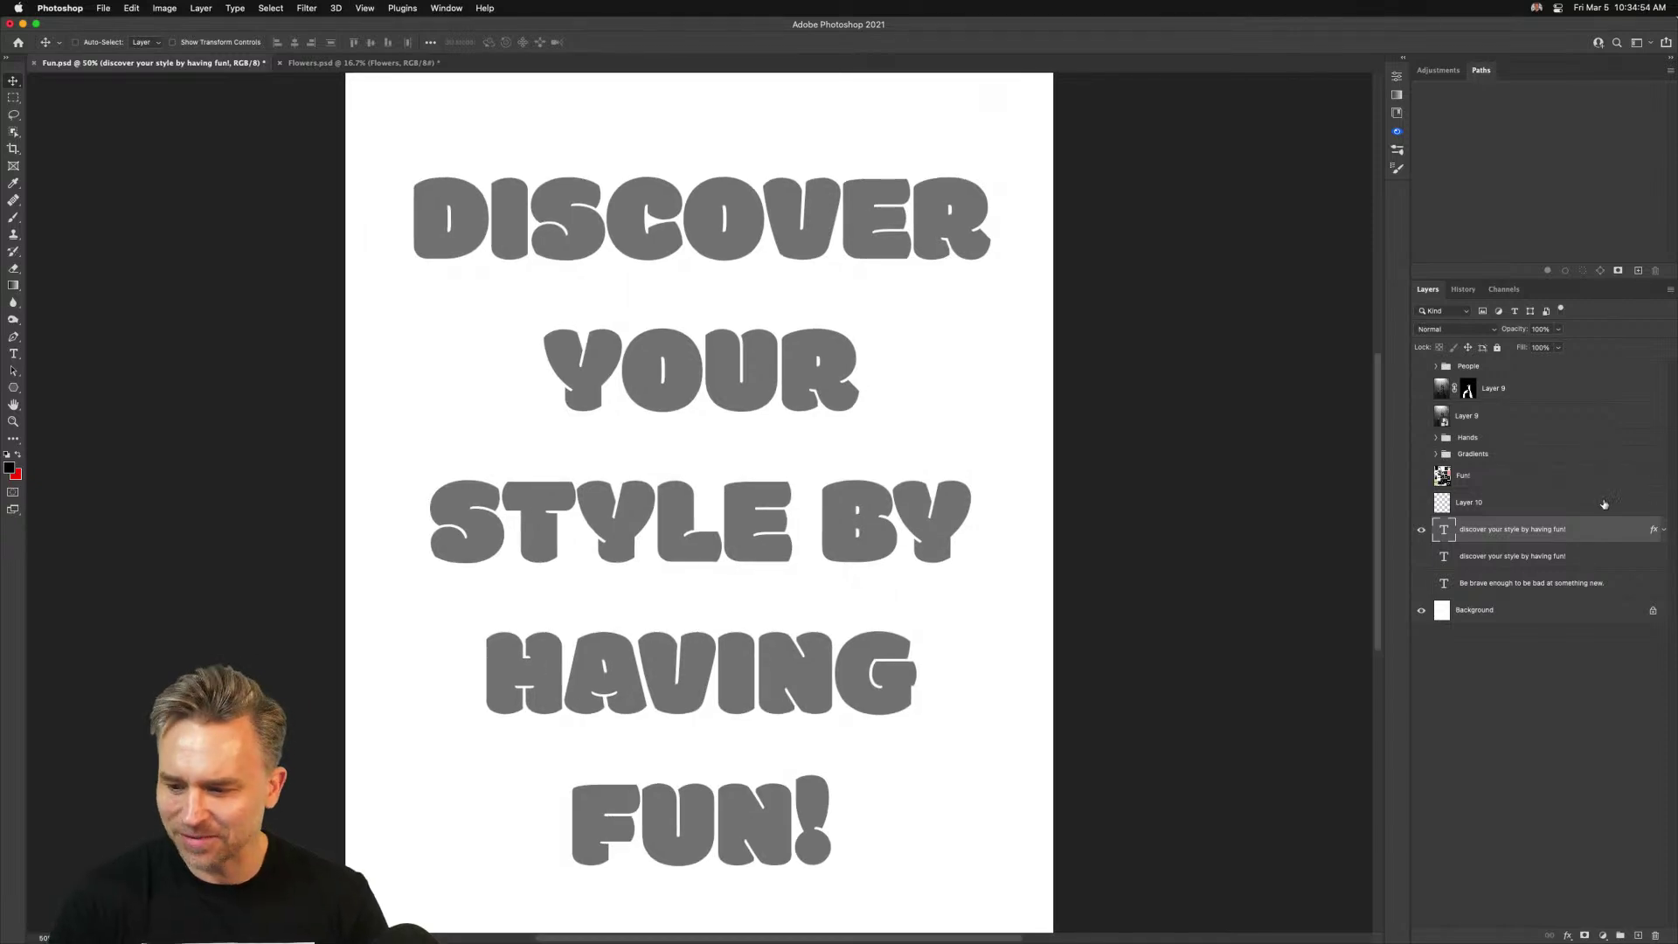
left_click(1663, 531)
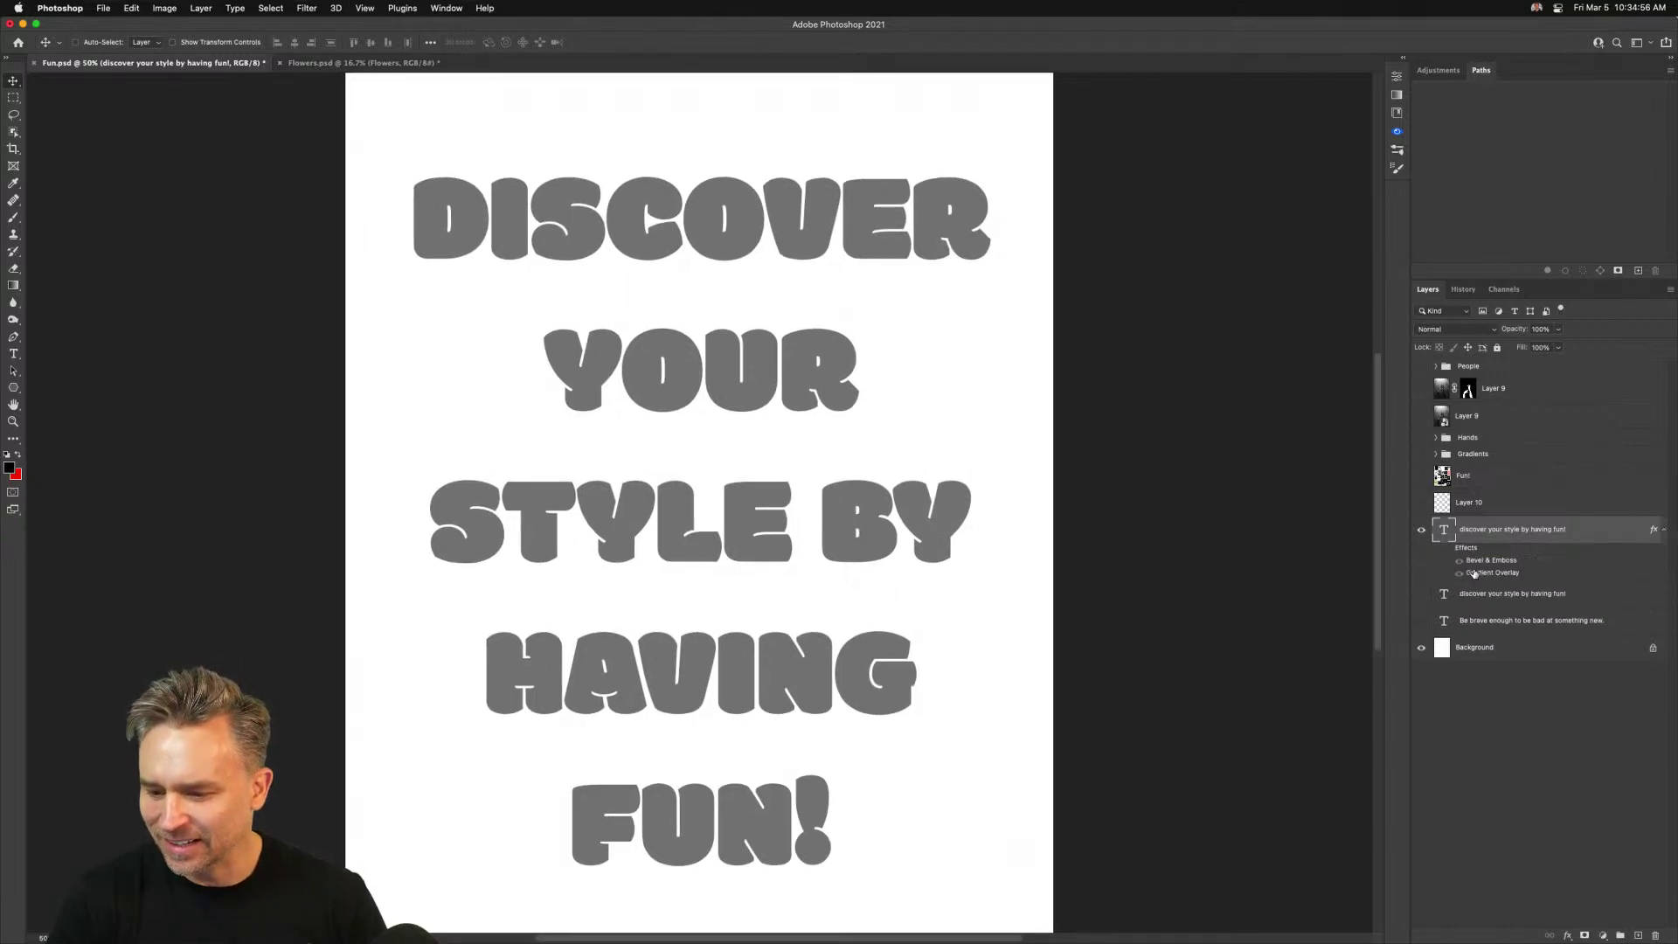
left_click(1447, 548)
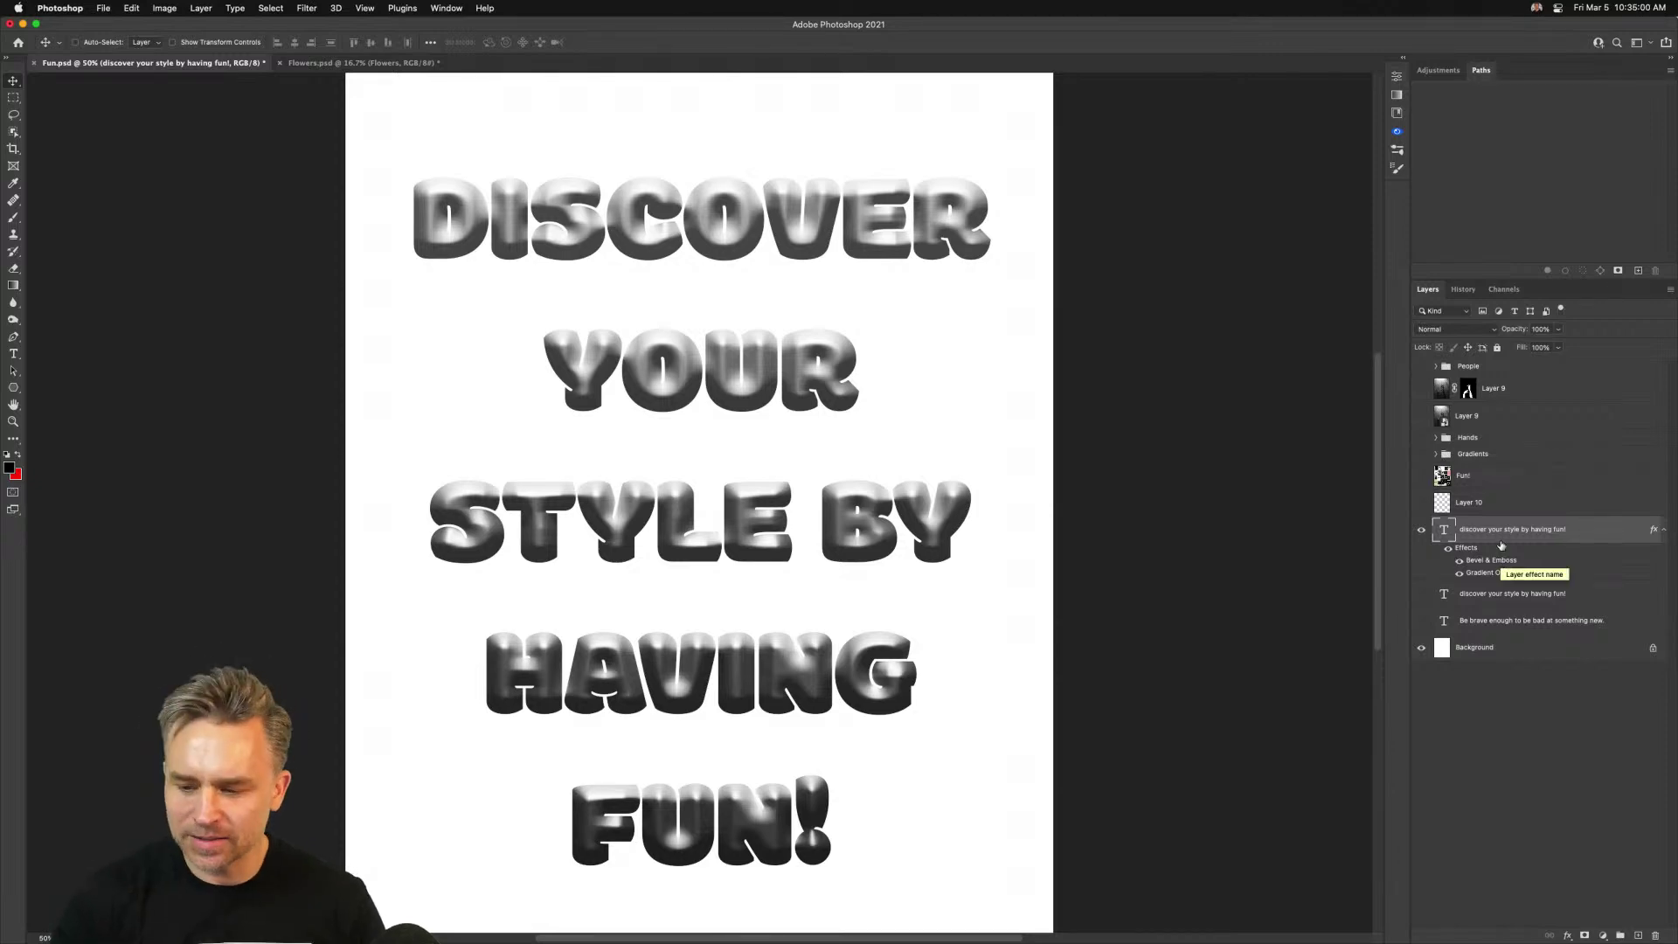
Expand the properties dock, tighten the text's leading to 340 pt and move the text block down to about Y 456 px
left_click(1403, 60)
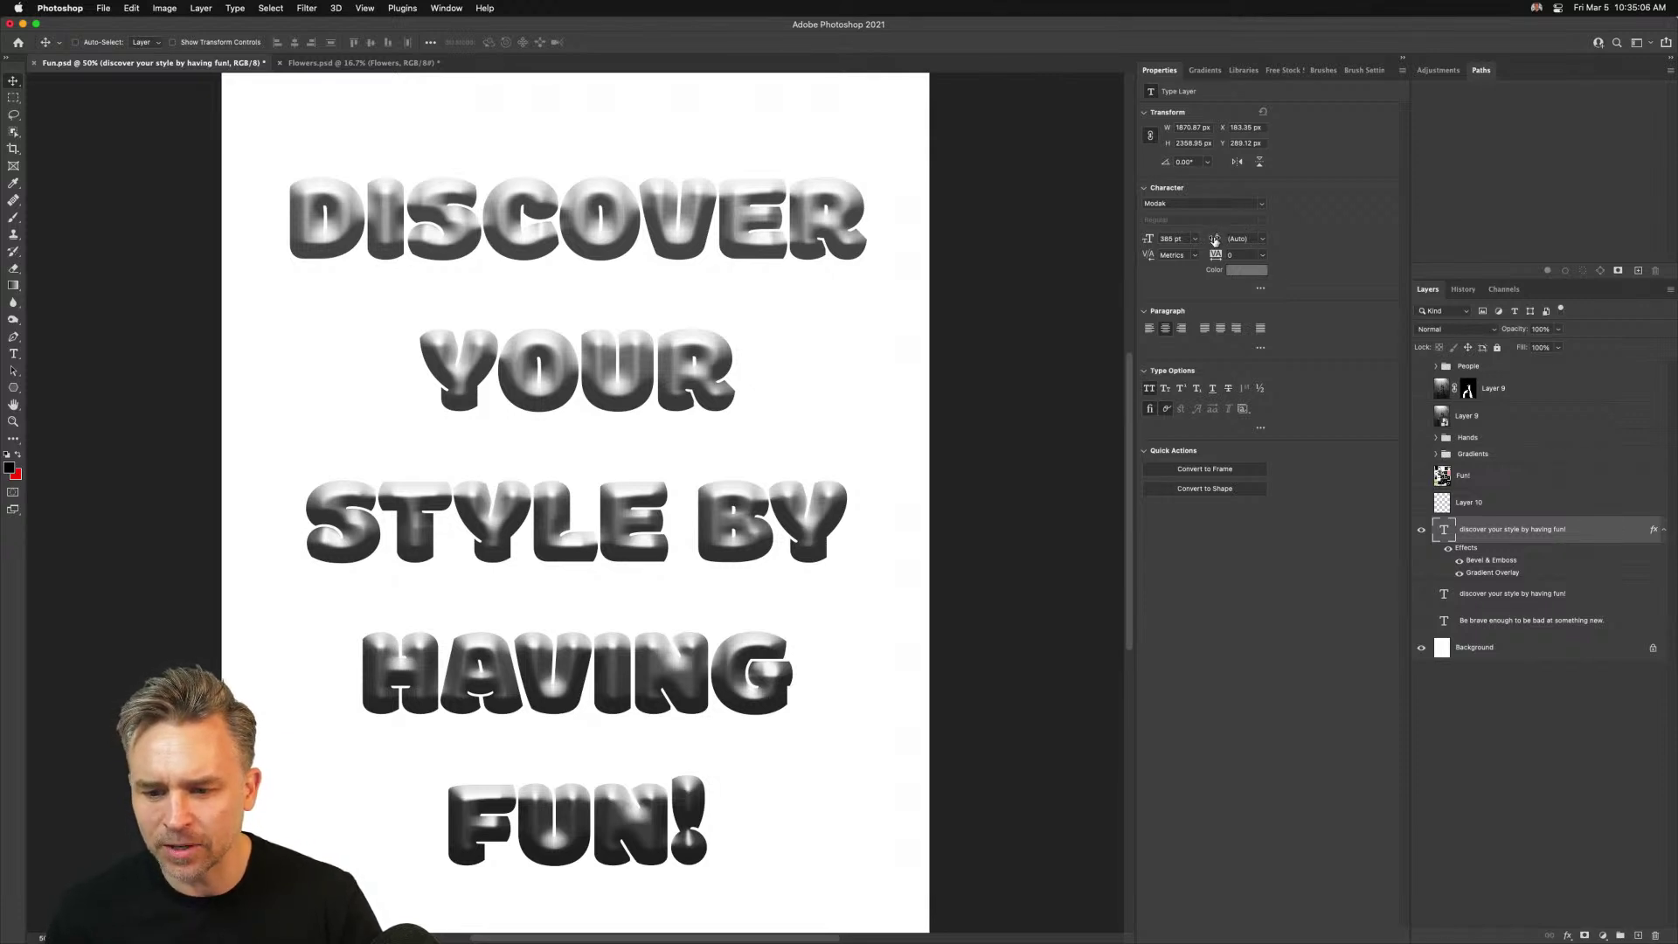
left_click_drag(1215, 242, 1132, 237)
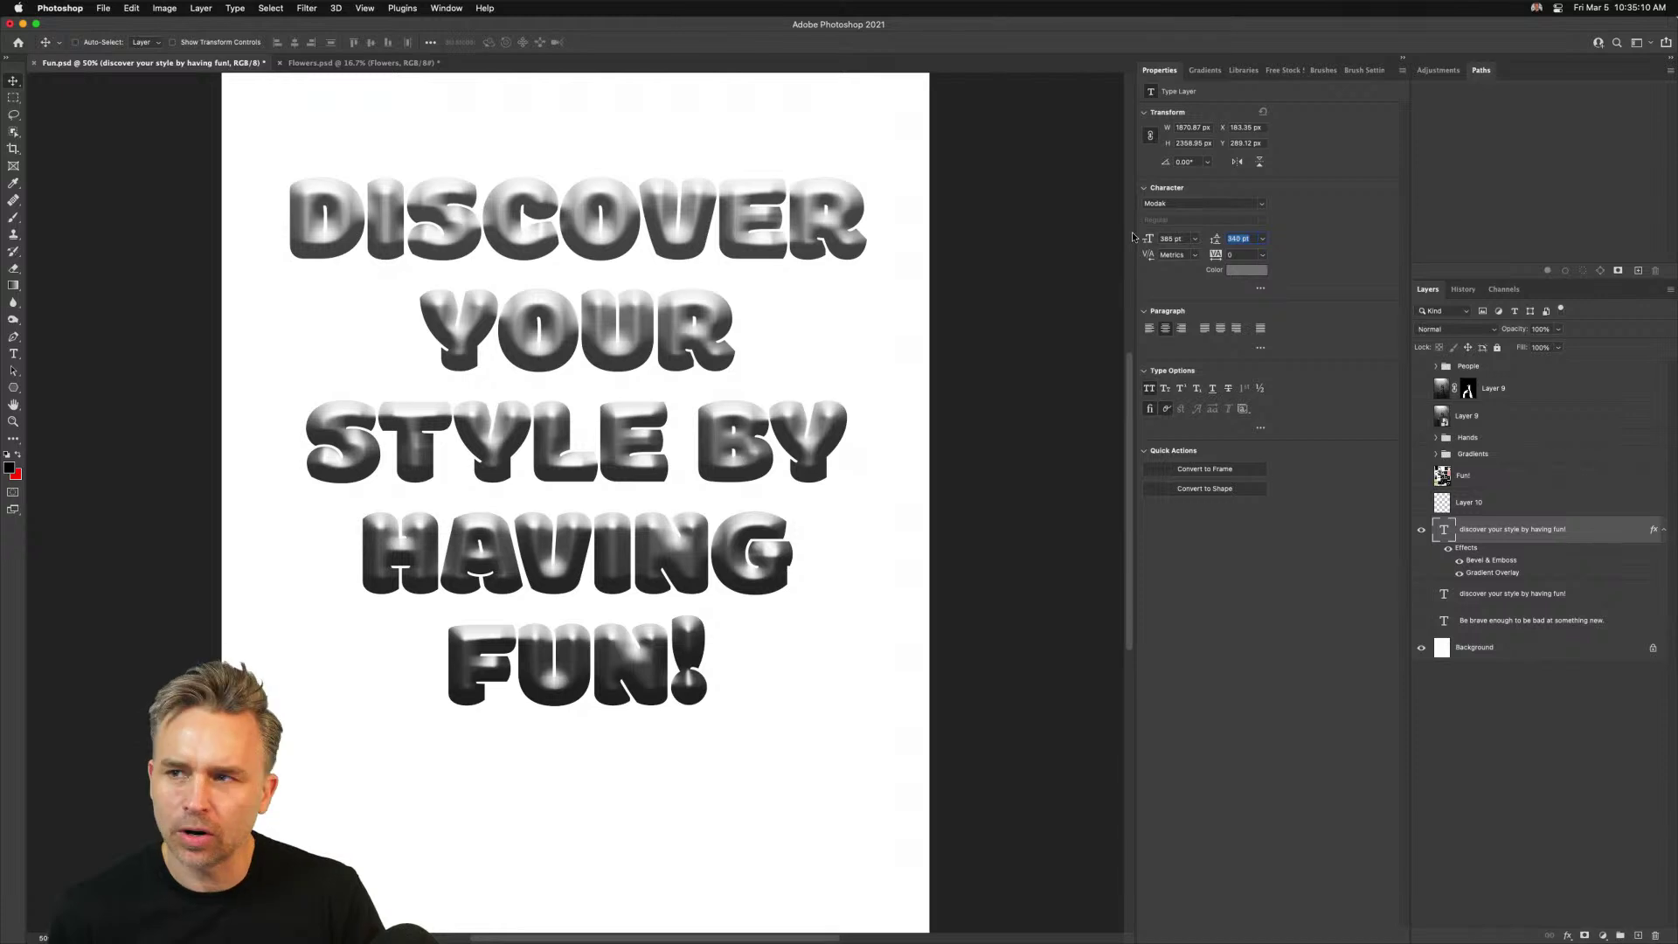
left_click_drag(381, 235, 381, 290)
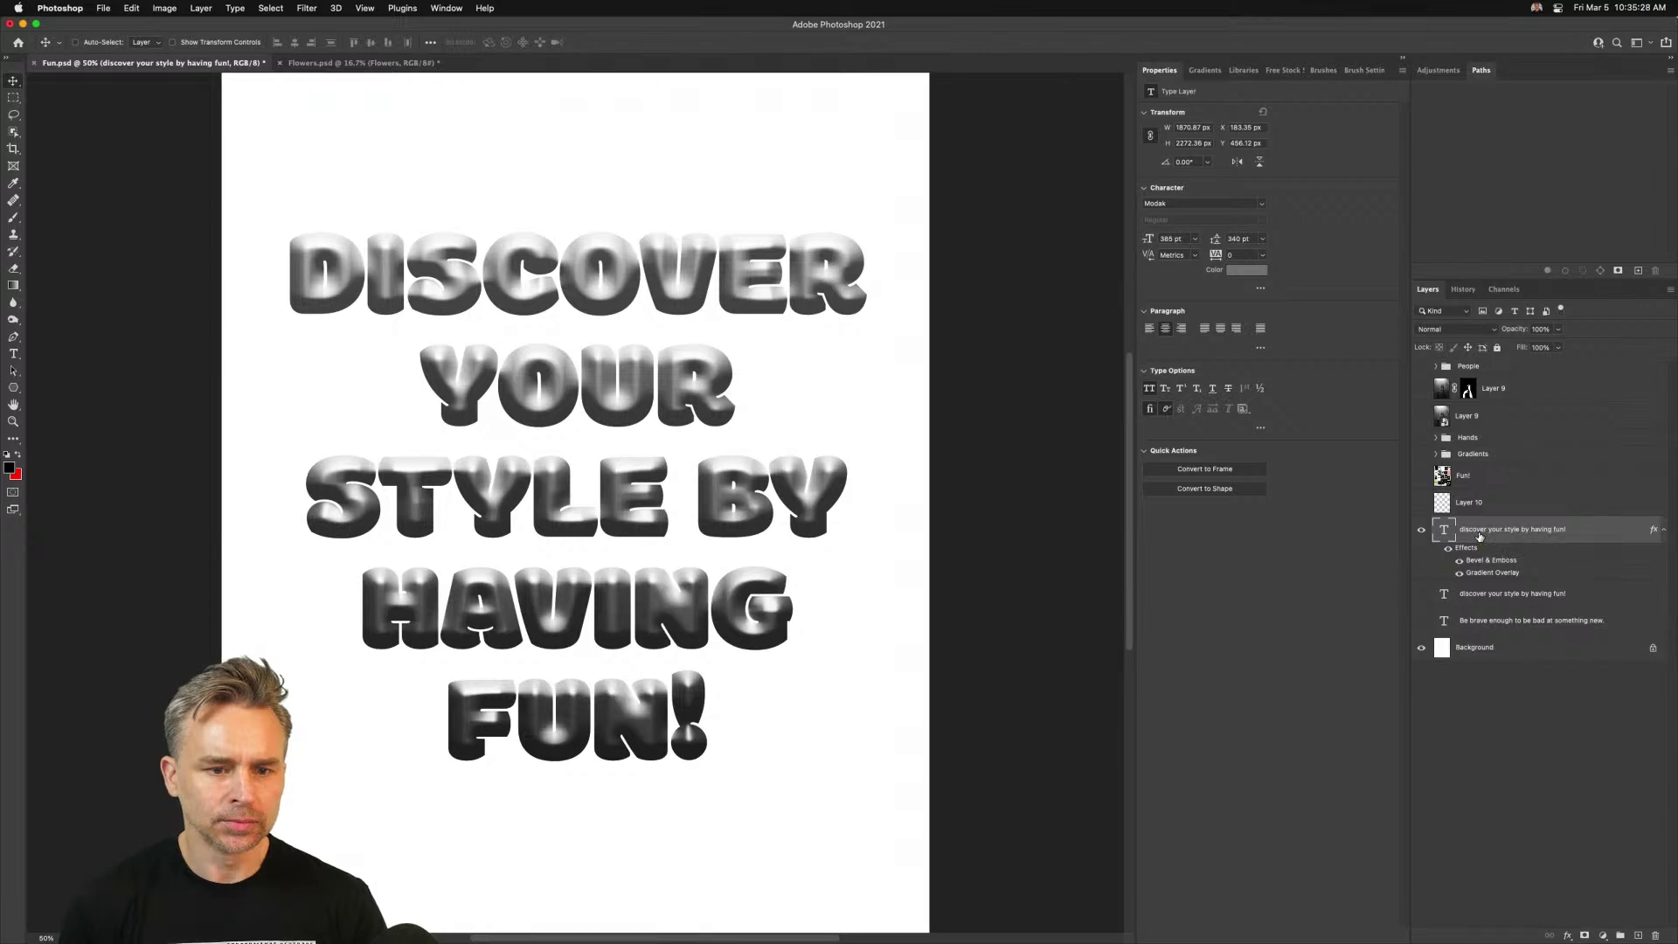
Add a Gradient Map adjustment above the headline text and clip it to the text layer
left_click(1606, 935)
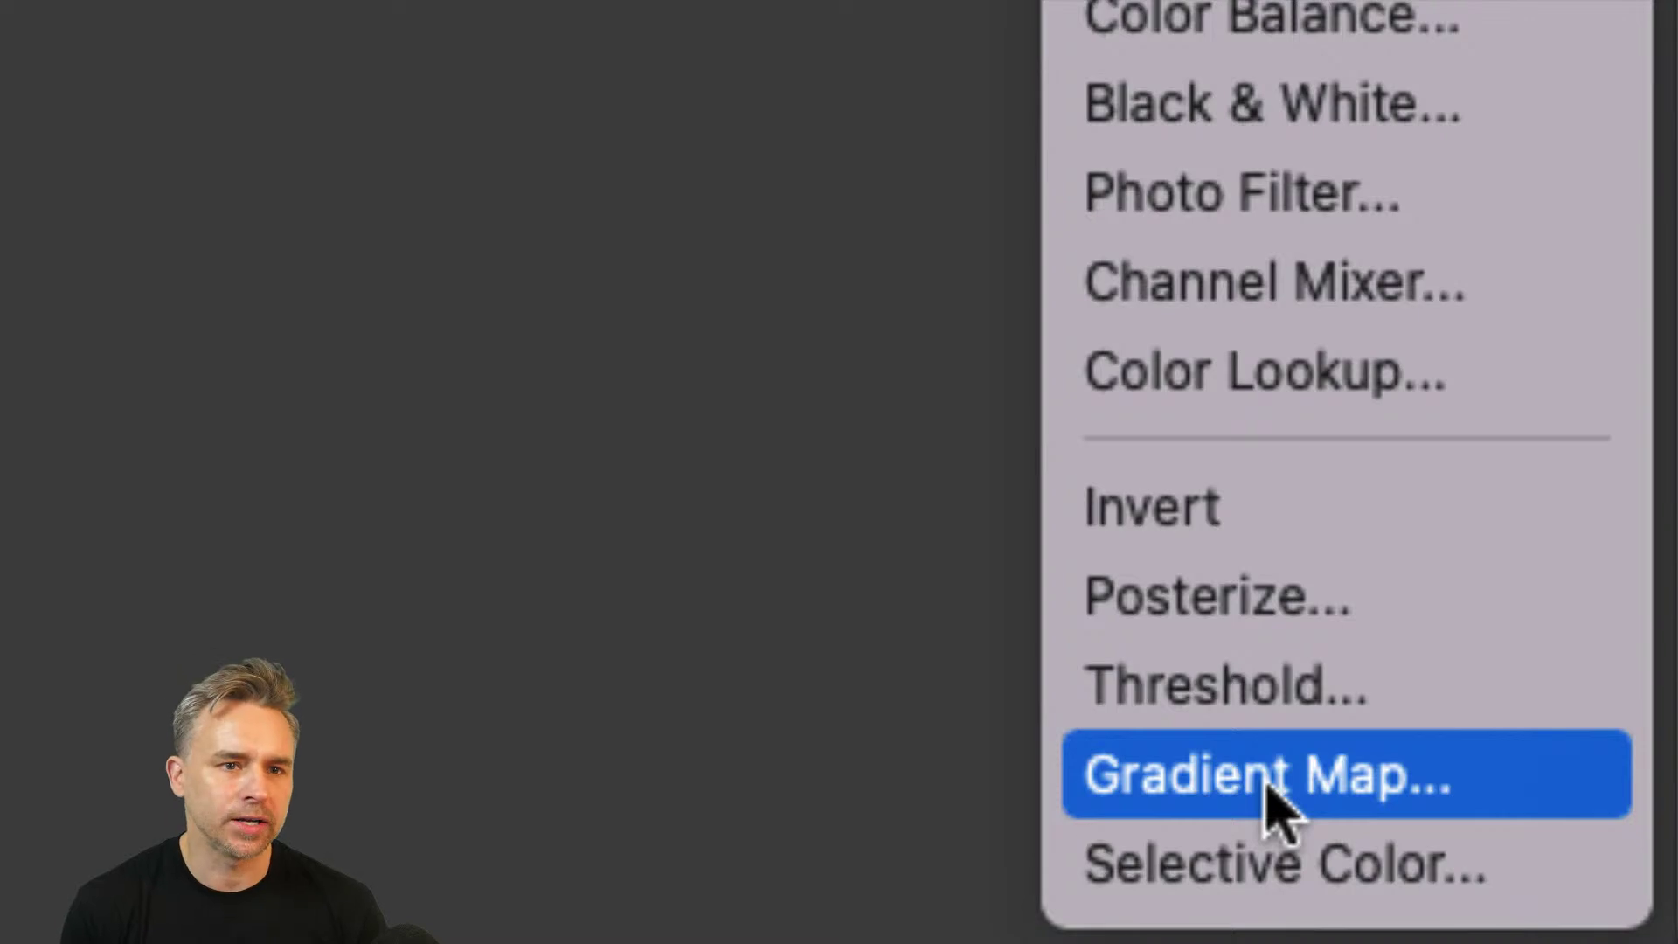
left_click(1272, 797)
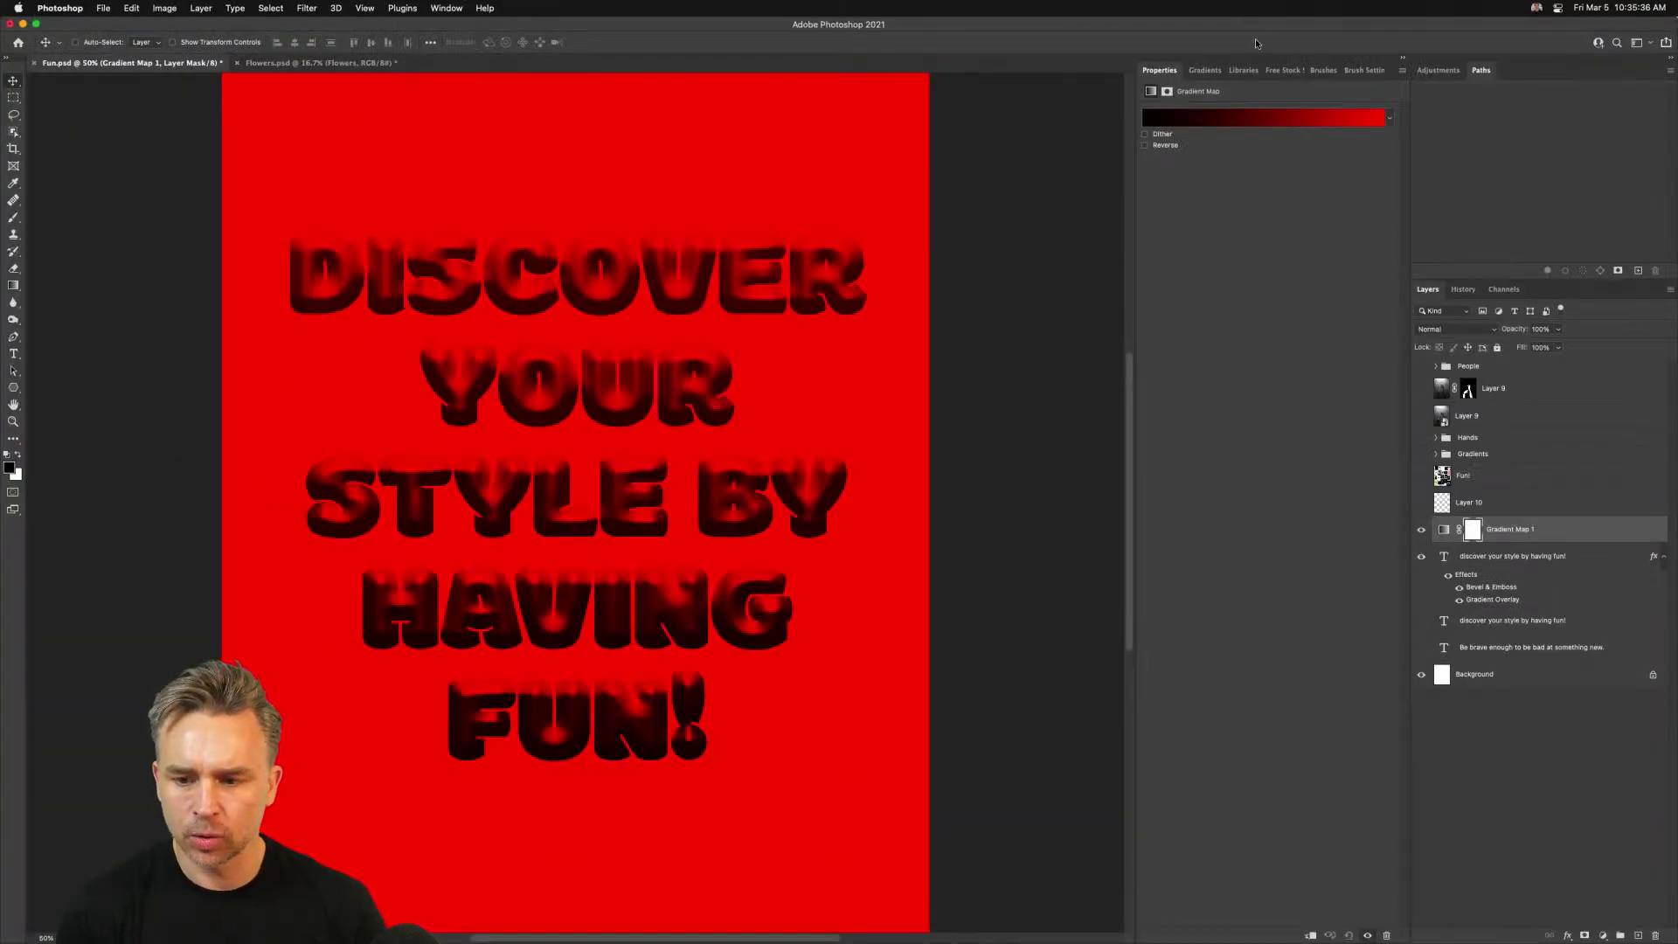
left_click(1610, 541, "alt")
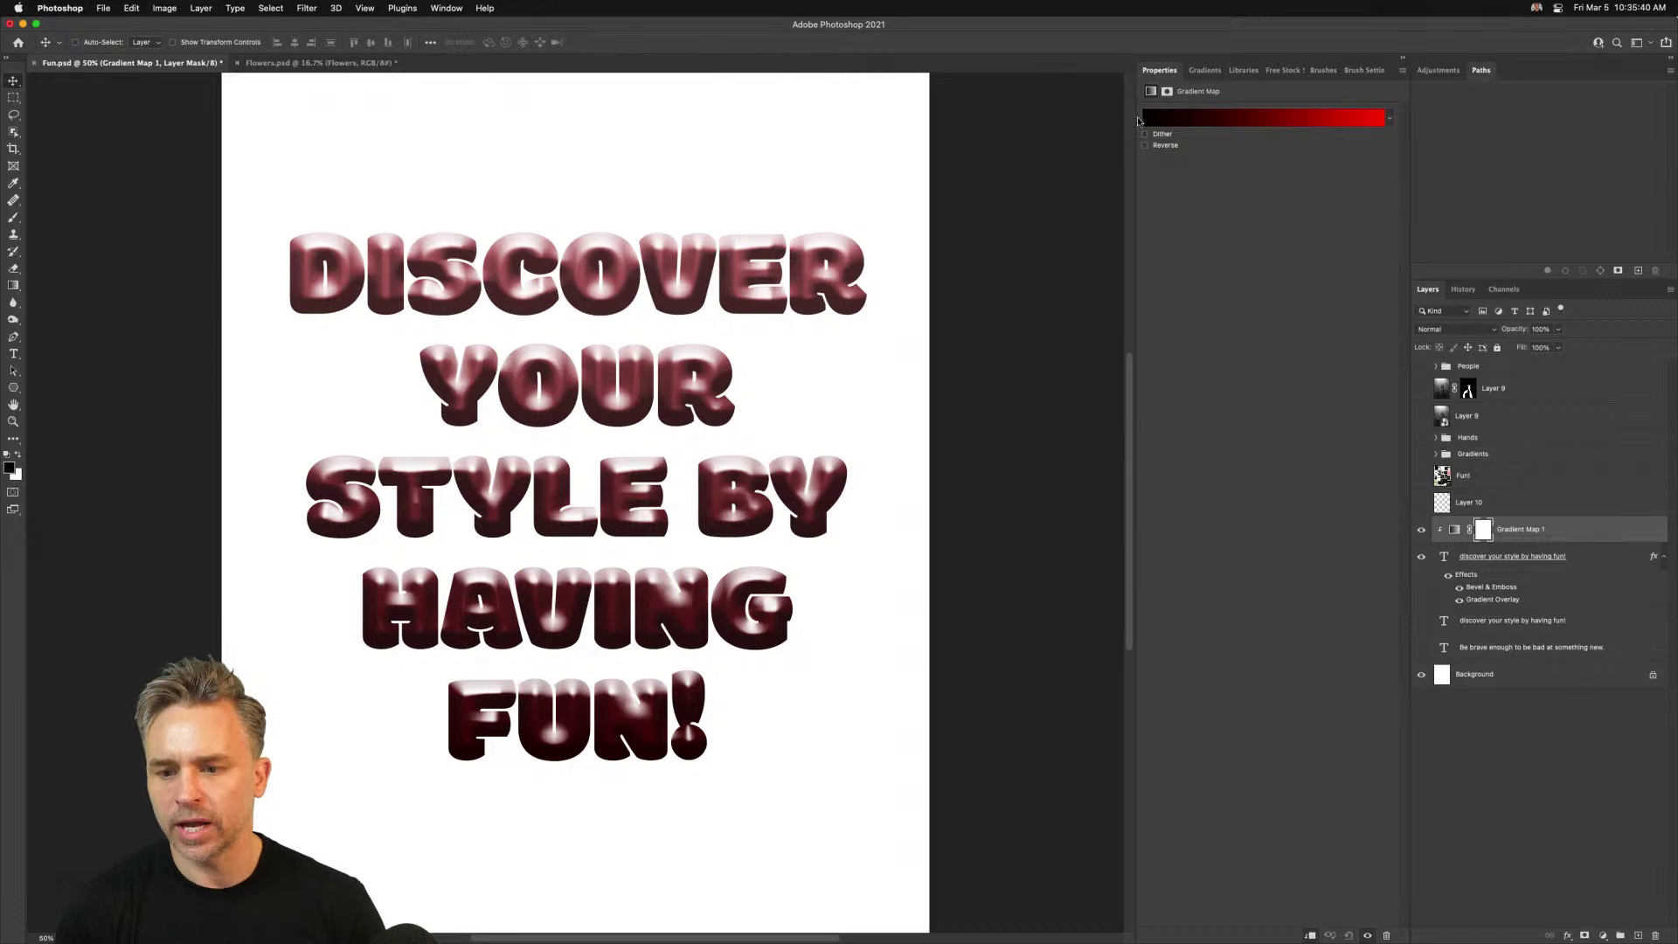
Try several multicolour presets on the clipped Gradient Map, finishing with the soft green, pink, blue and yellow one
left_click(1388, 118)
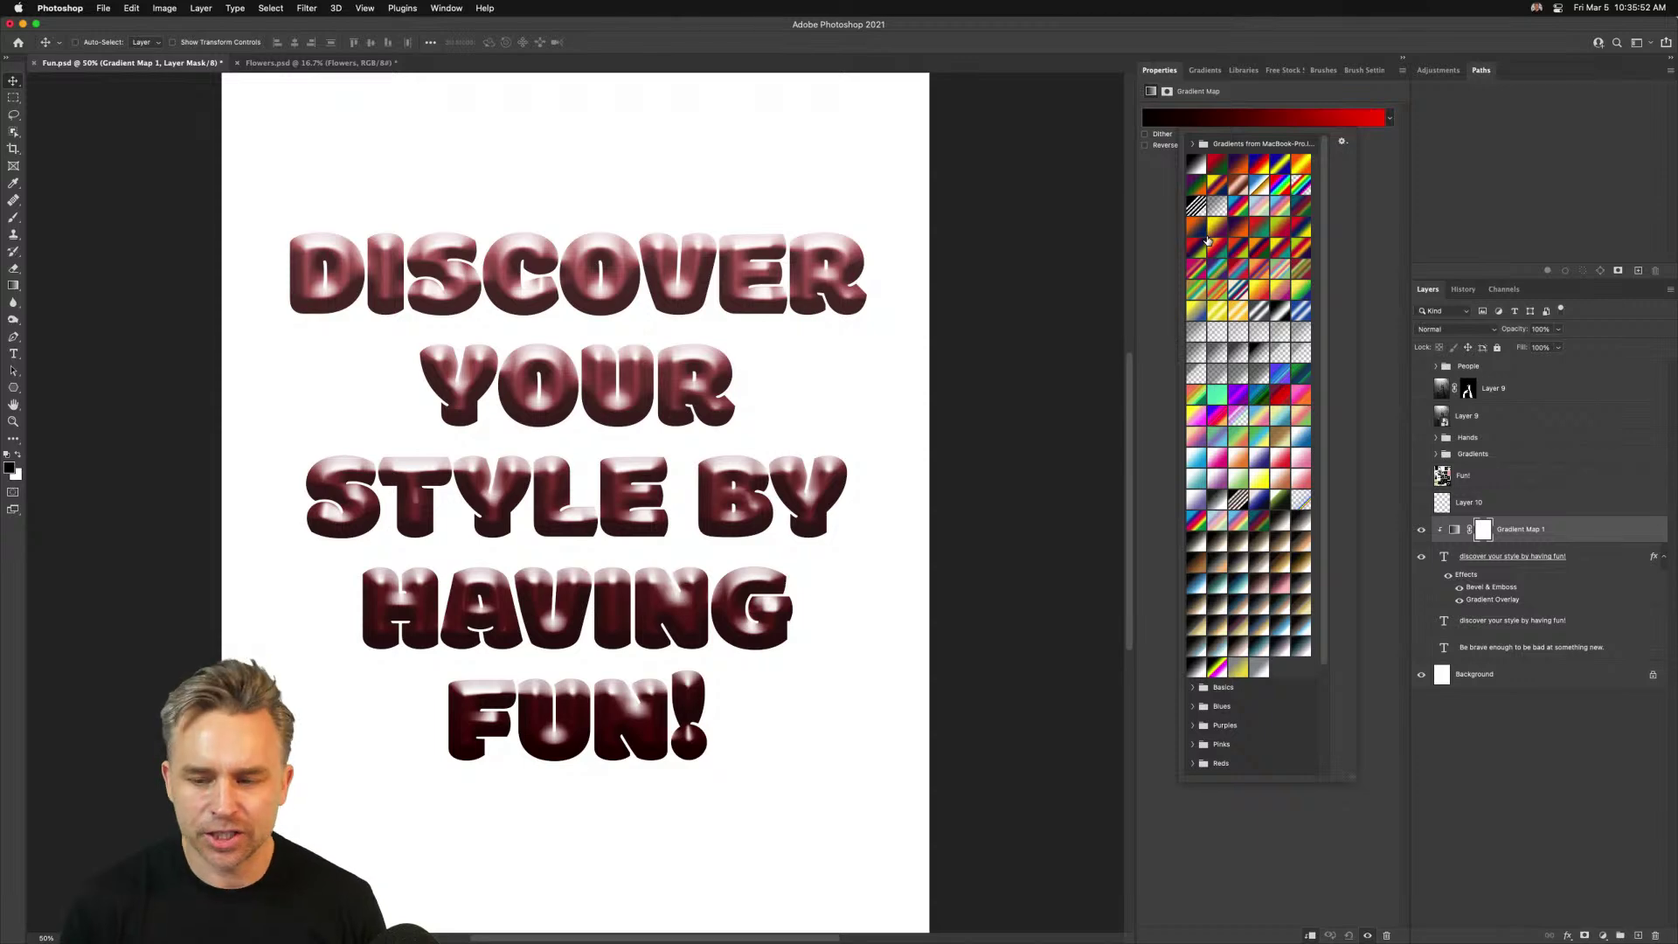
left_click(1235, 207)
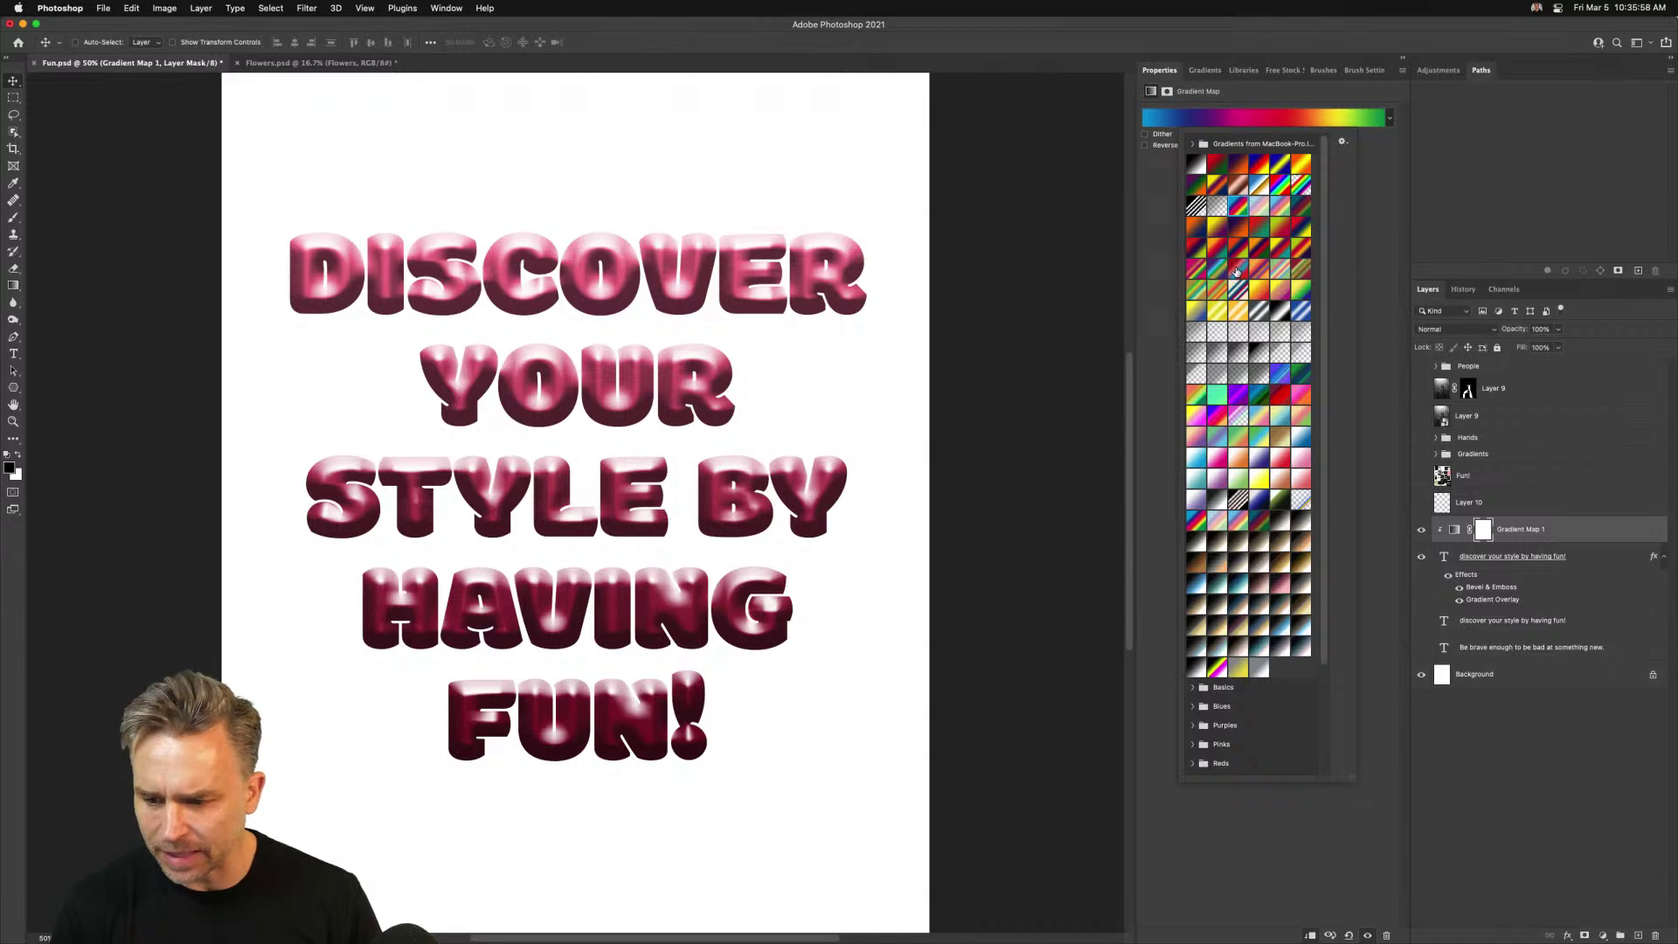
left_click(1239, 272)
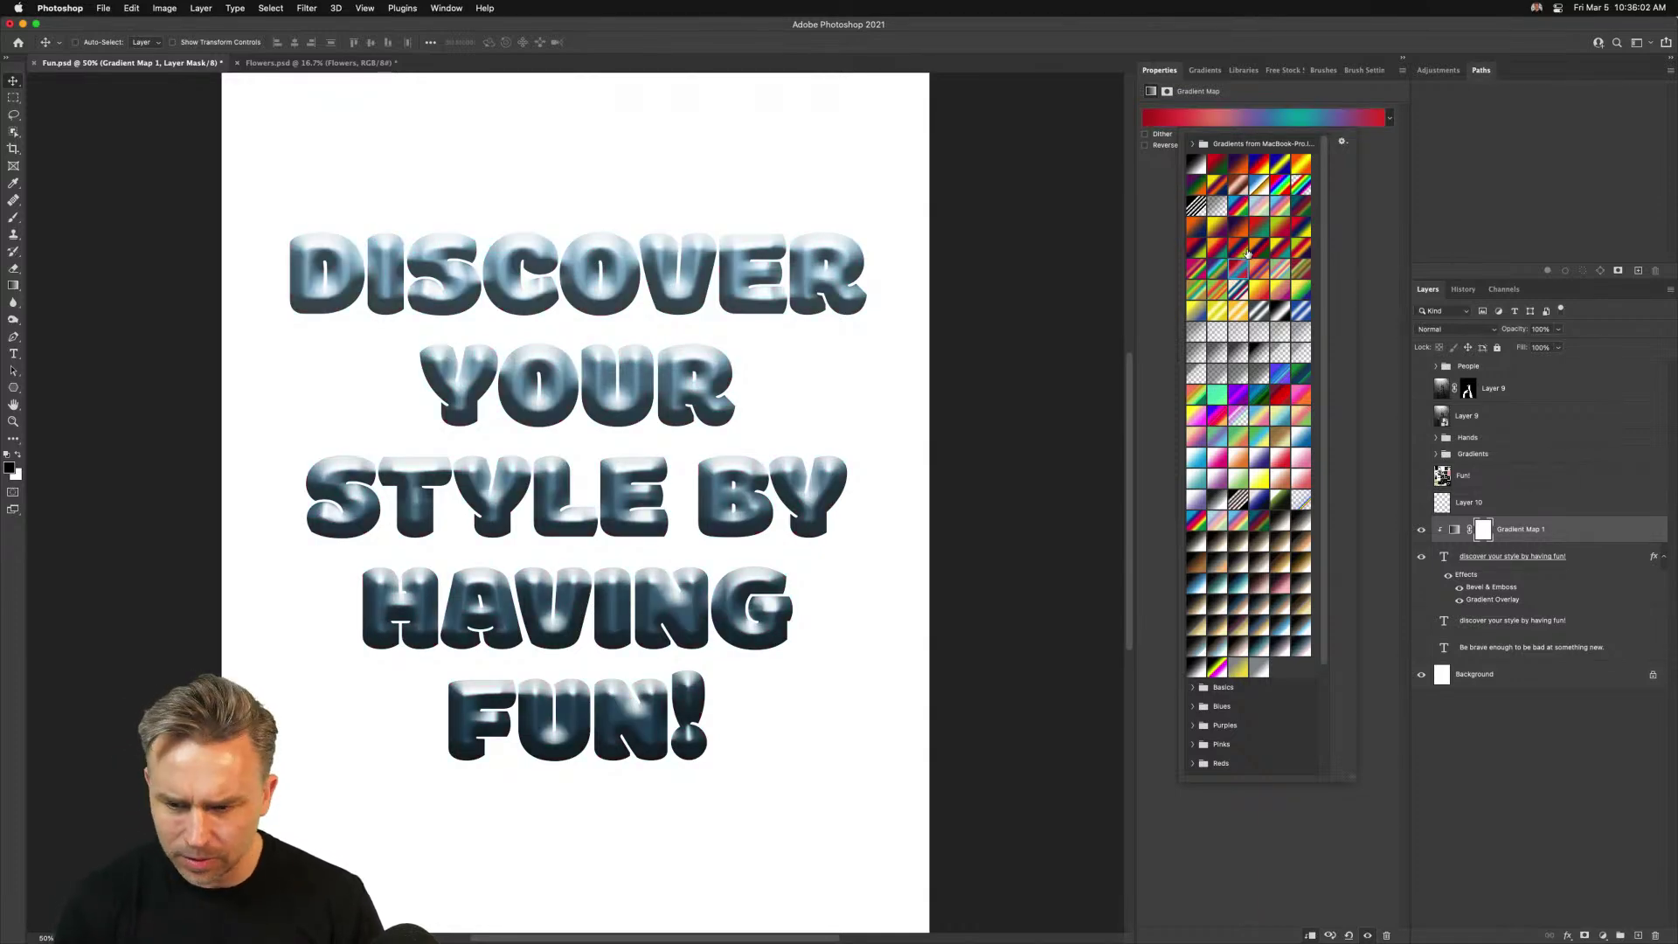
left_click(1252, 248)
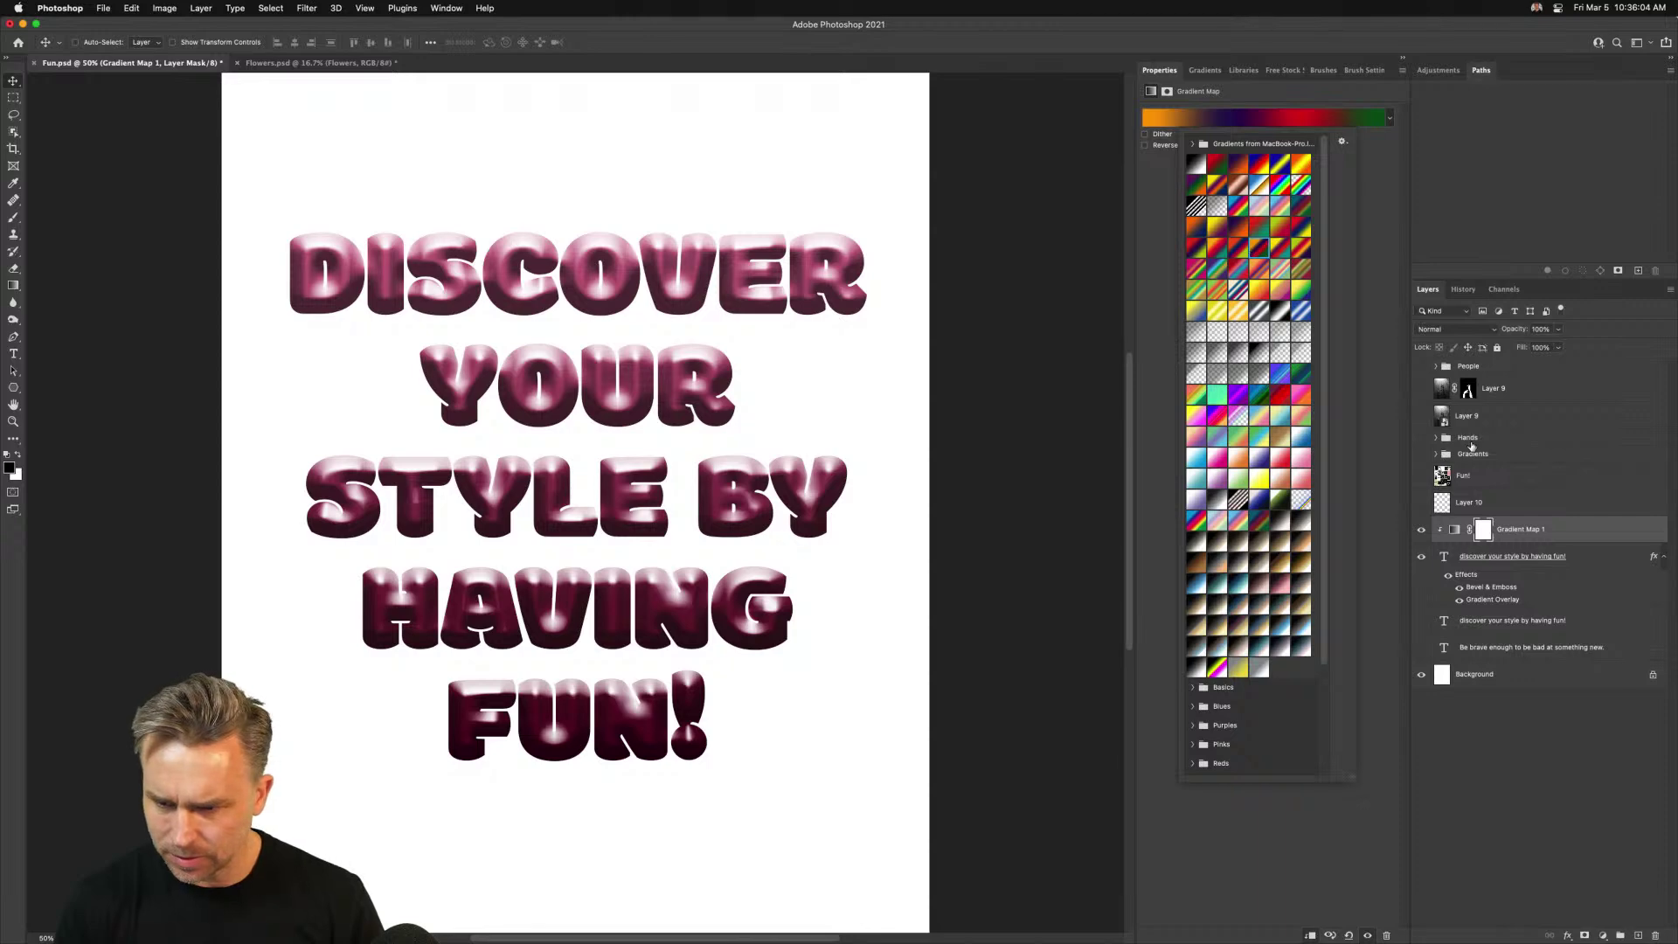
left_click(1272, 269)
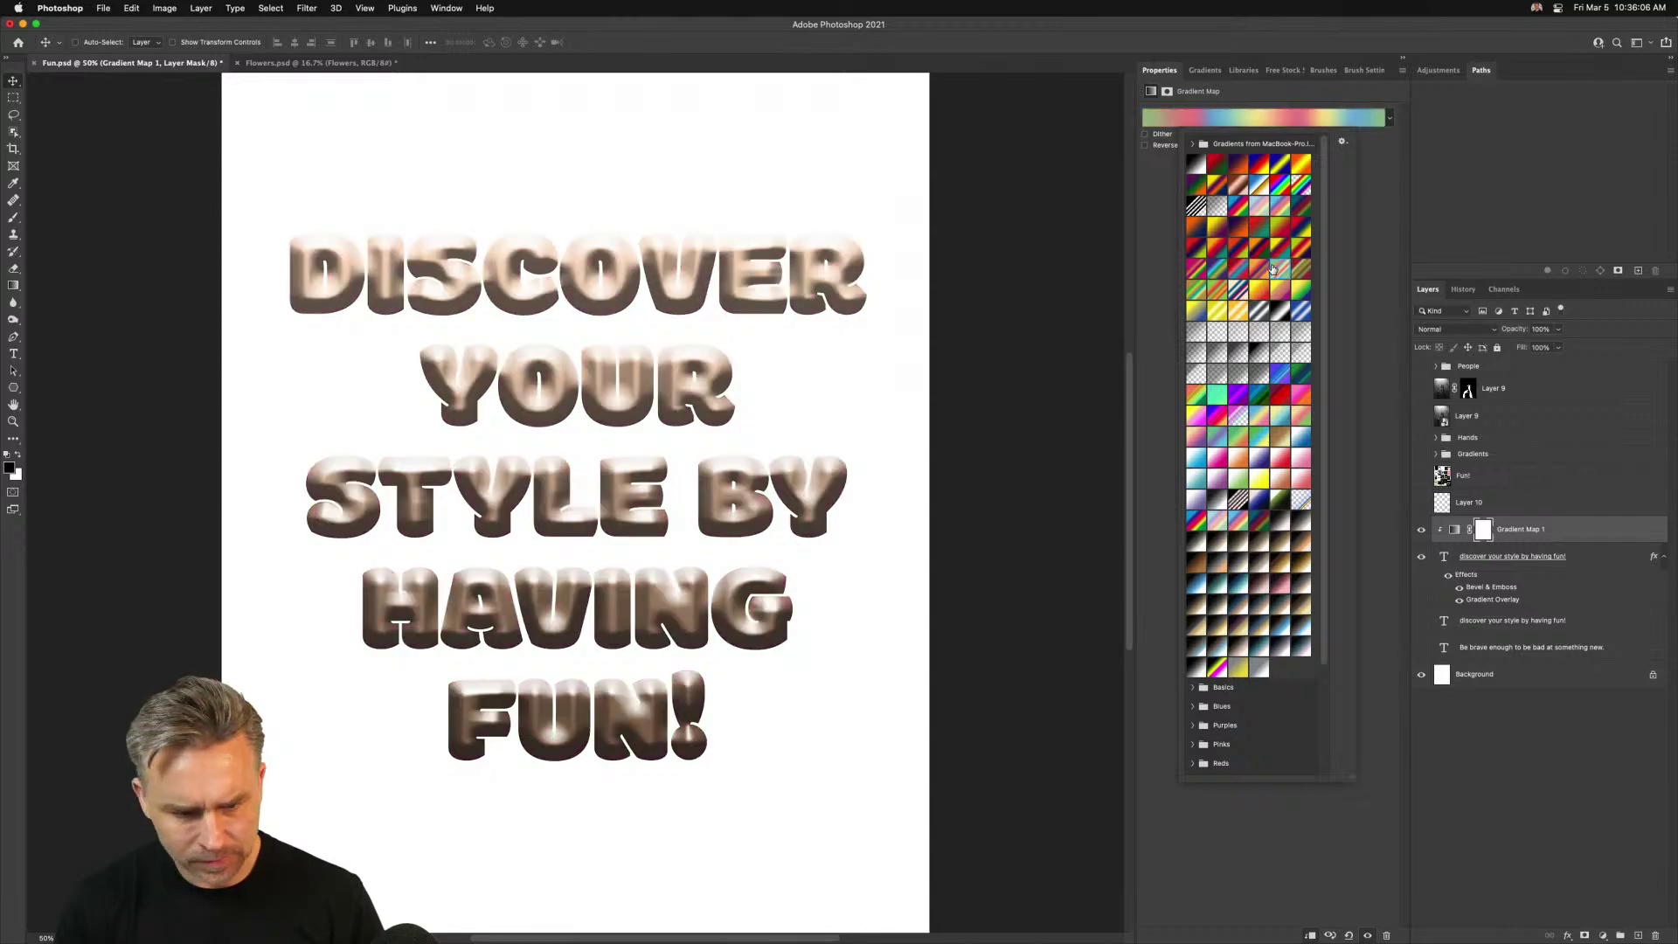
Add a second Gradient Map adjustment directly above the headline text layer, beneath the first one
left_click(1586, 514)
left_click(1584, 553)
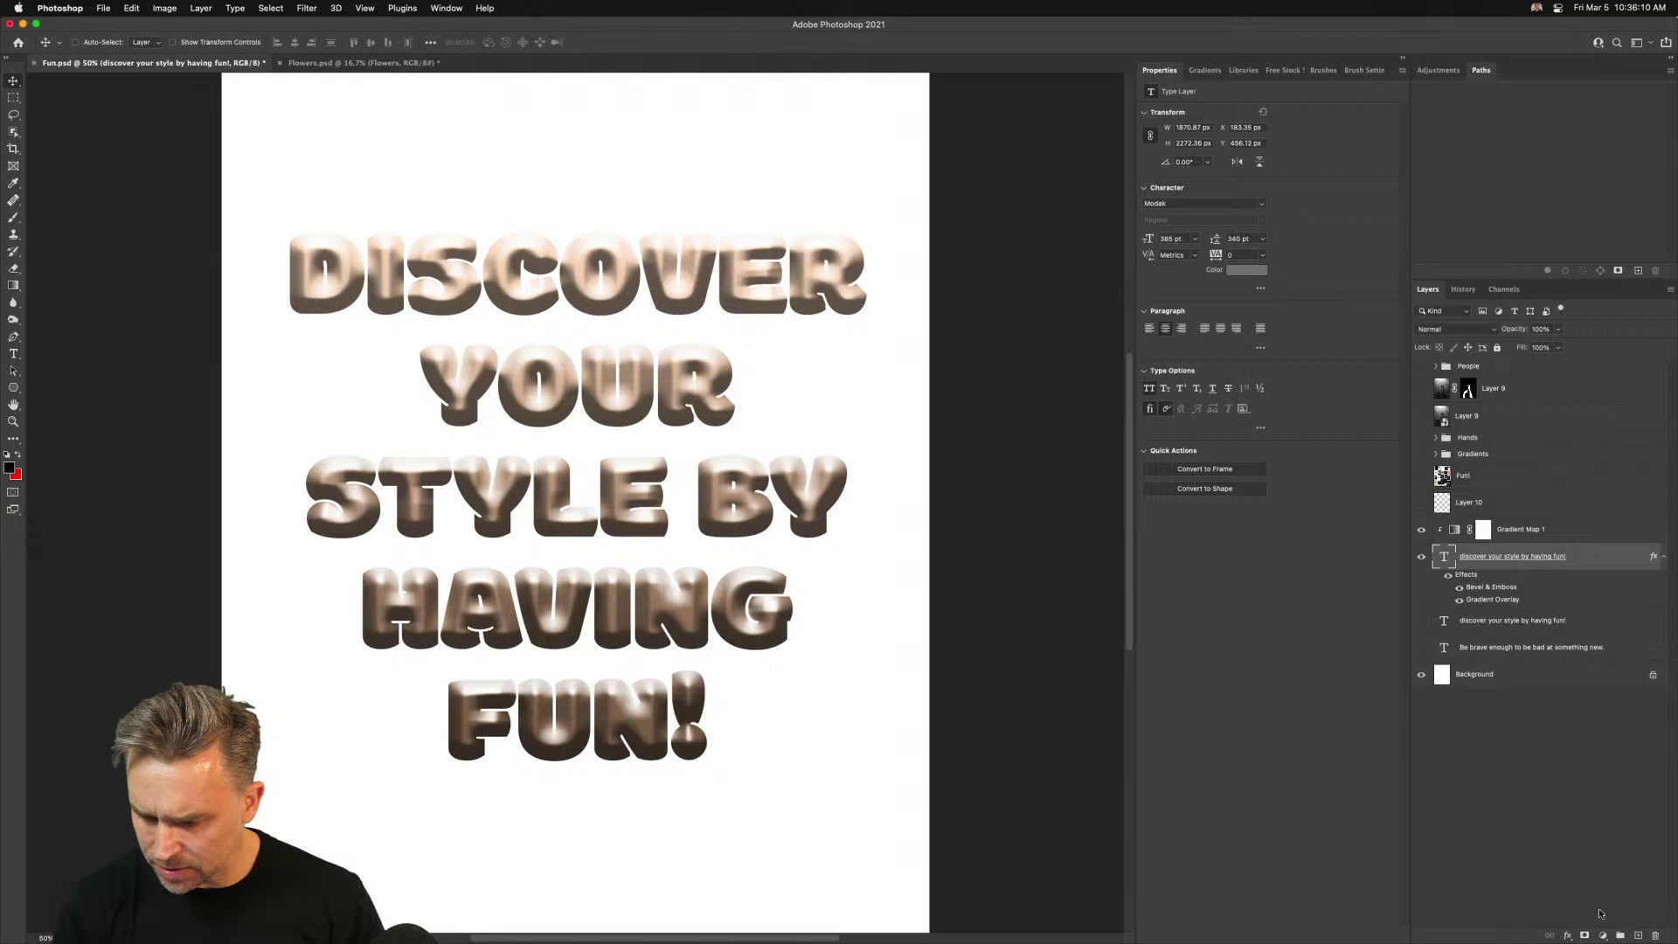
left_click(1603, 935)
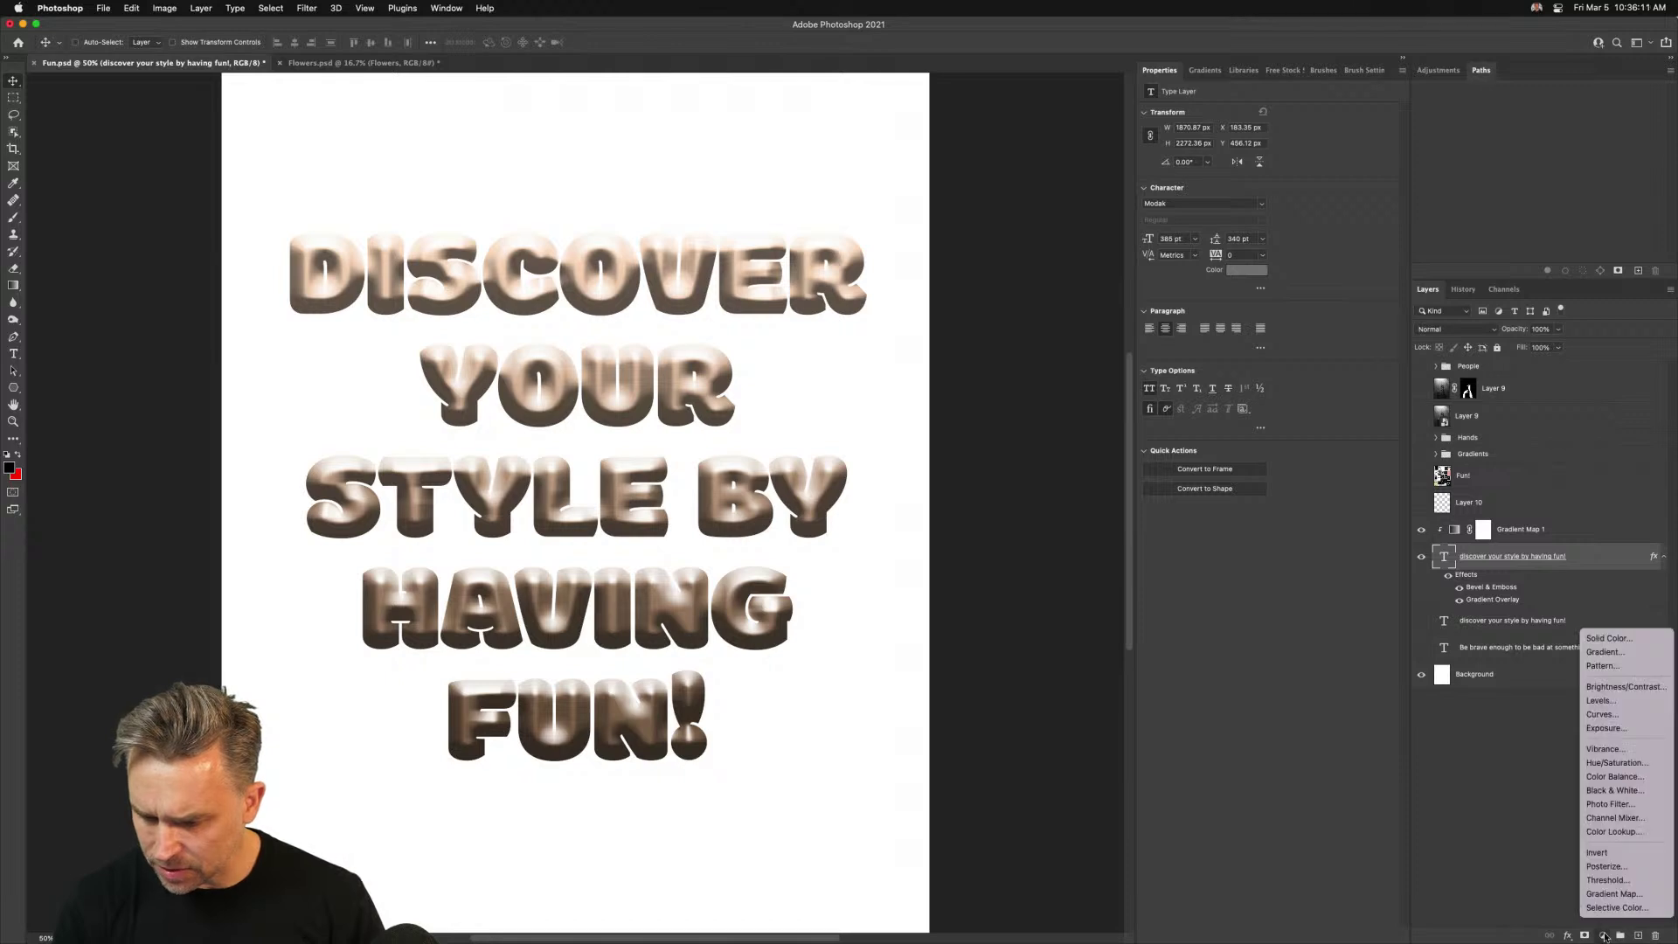
left_click(1654, 895)
Hide the upper Gradient Map and give the lower one the magenta, orange, yellow and green gradient preset
left_click(1420, 529)
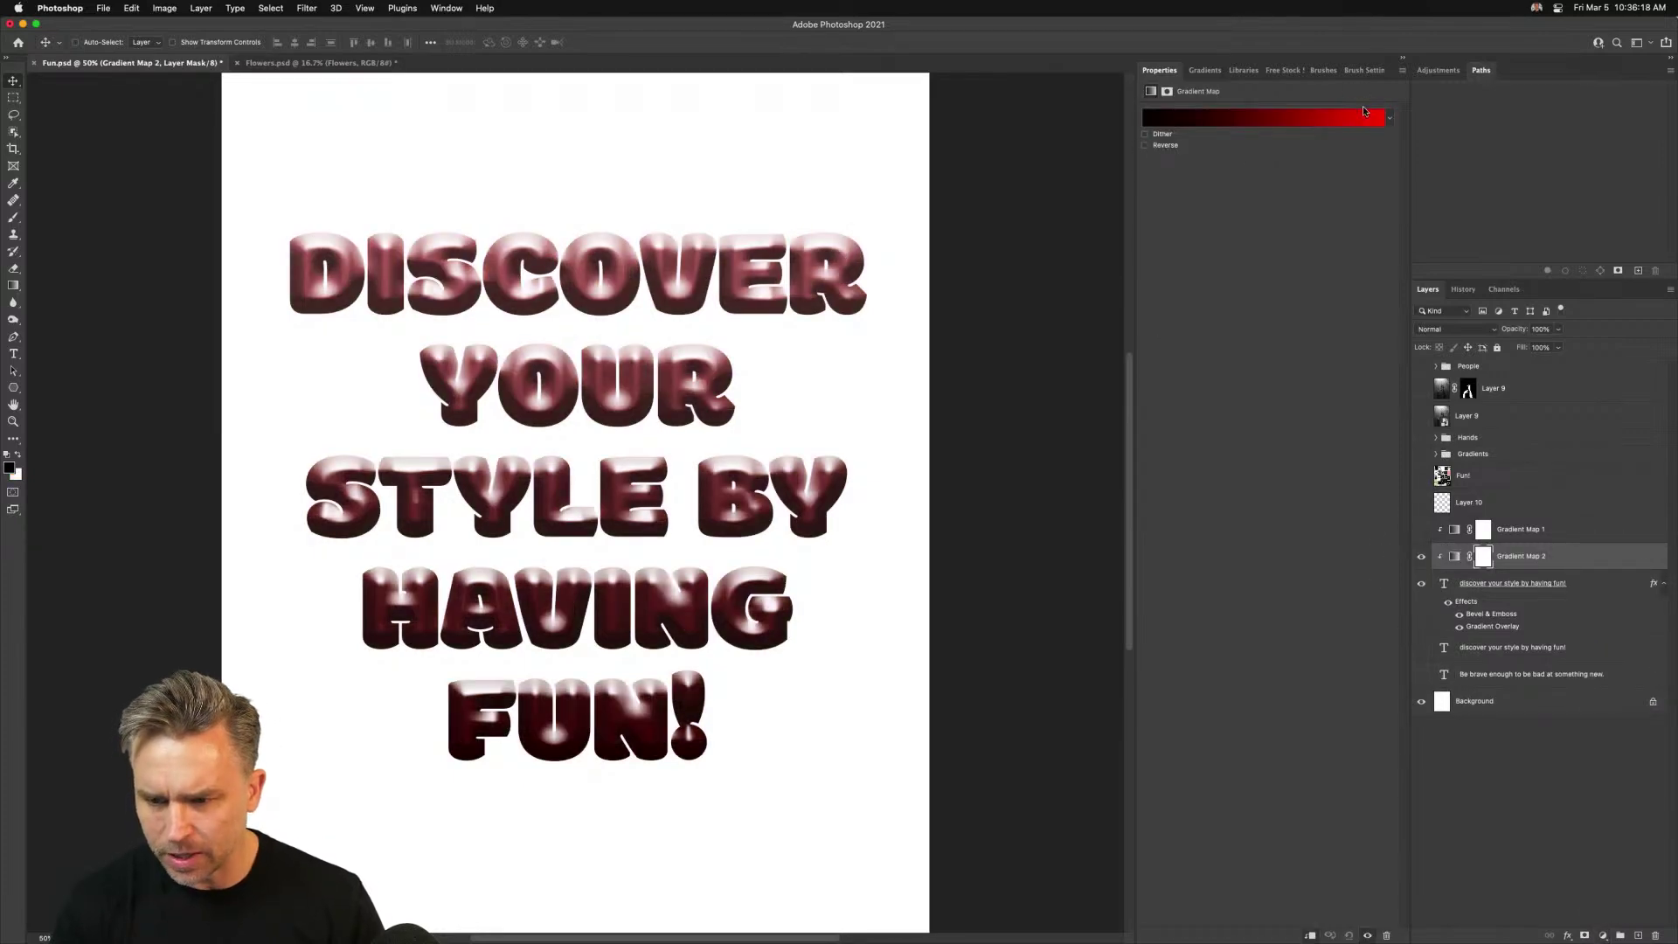
left_click(1389, 120)
left_click(1195, 272)
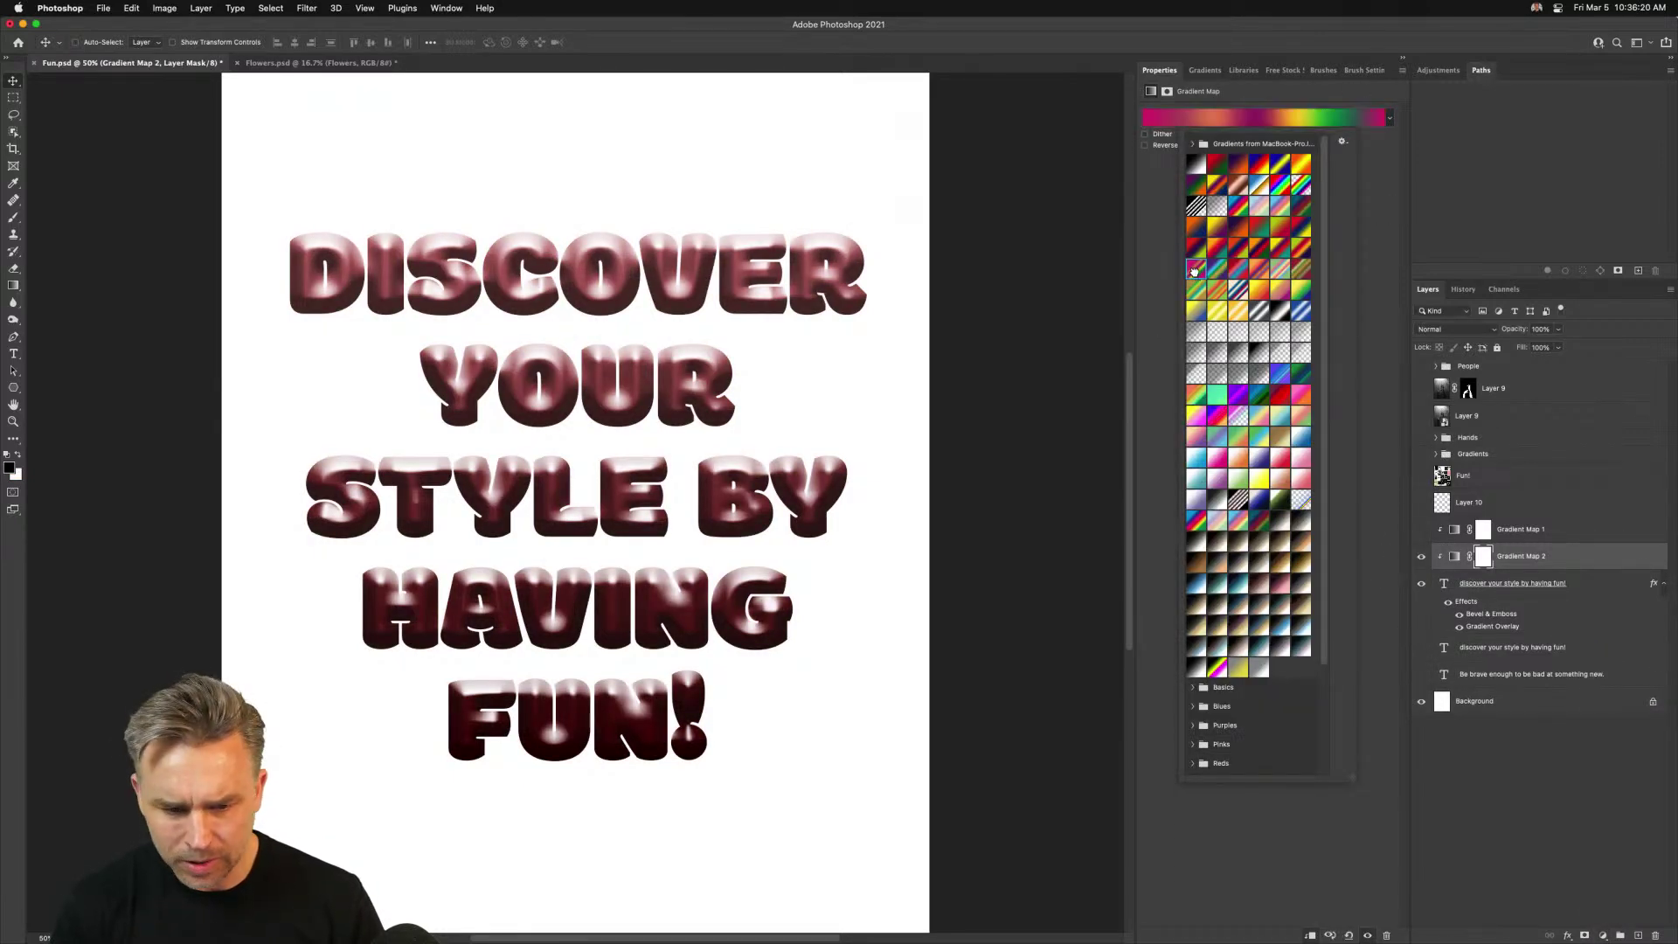
Try the Purple, Green, Gold preset on the visible Gradient Map, convert the headline text to a smart object, and undo the conversion
left_click(1217, 271)
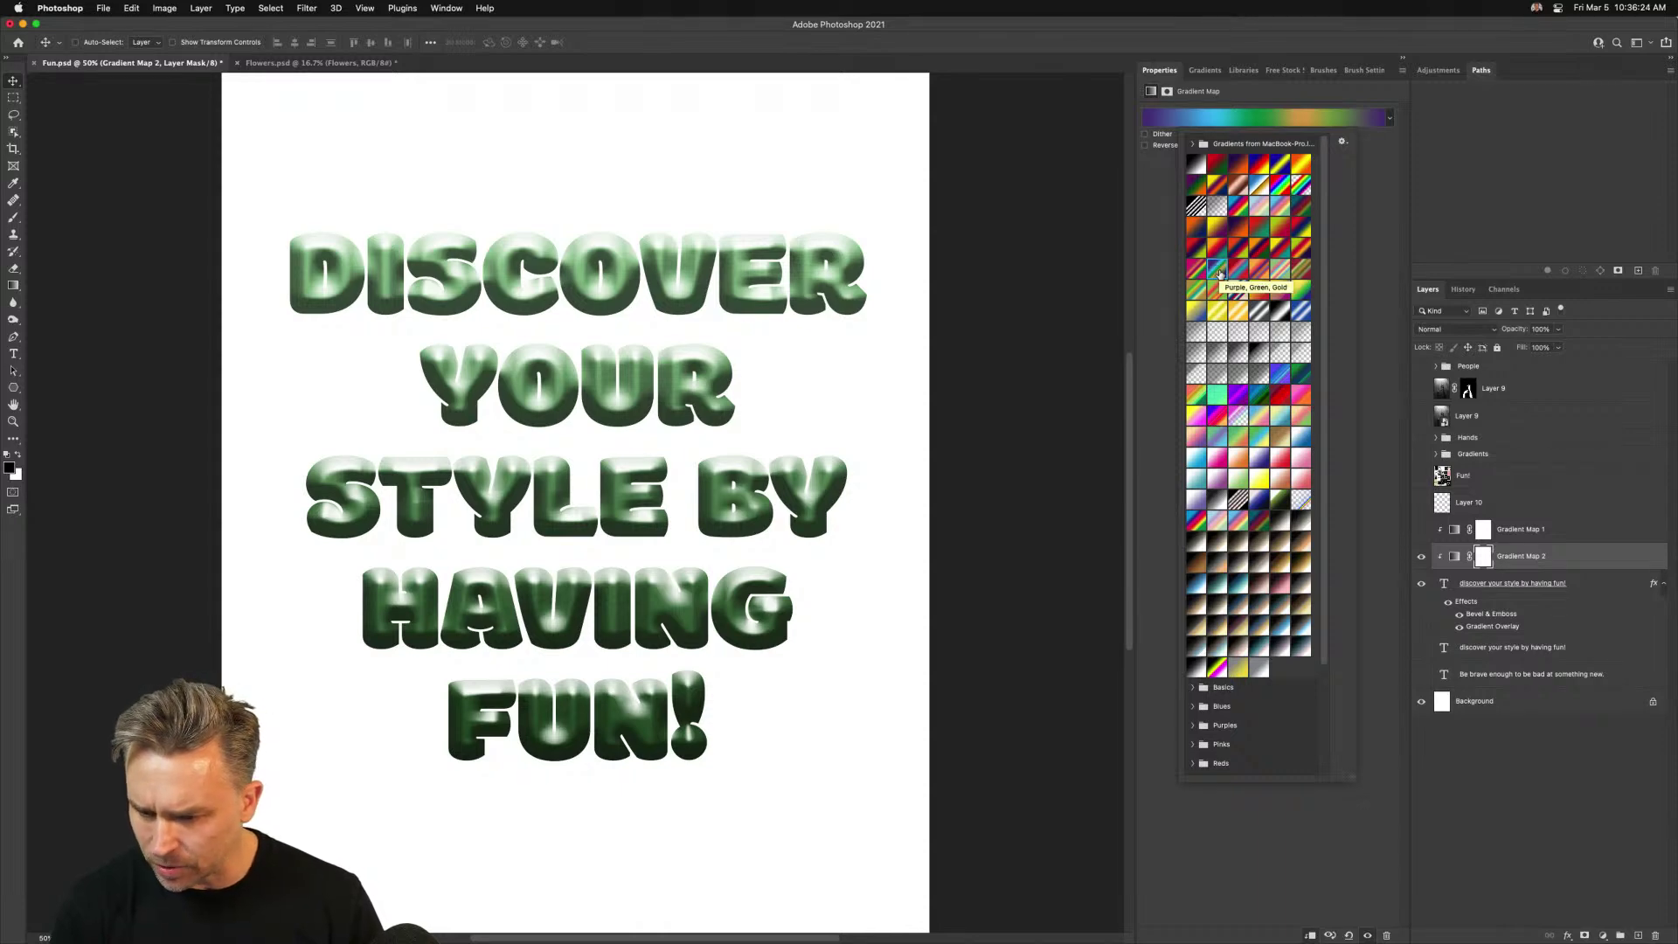
left_click(1584, 591)
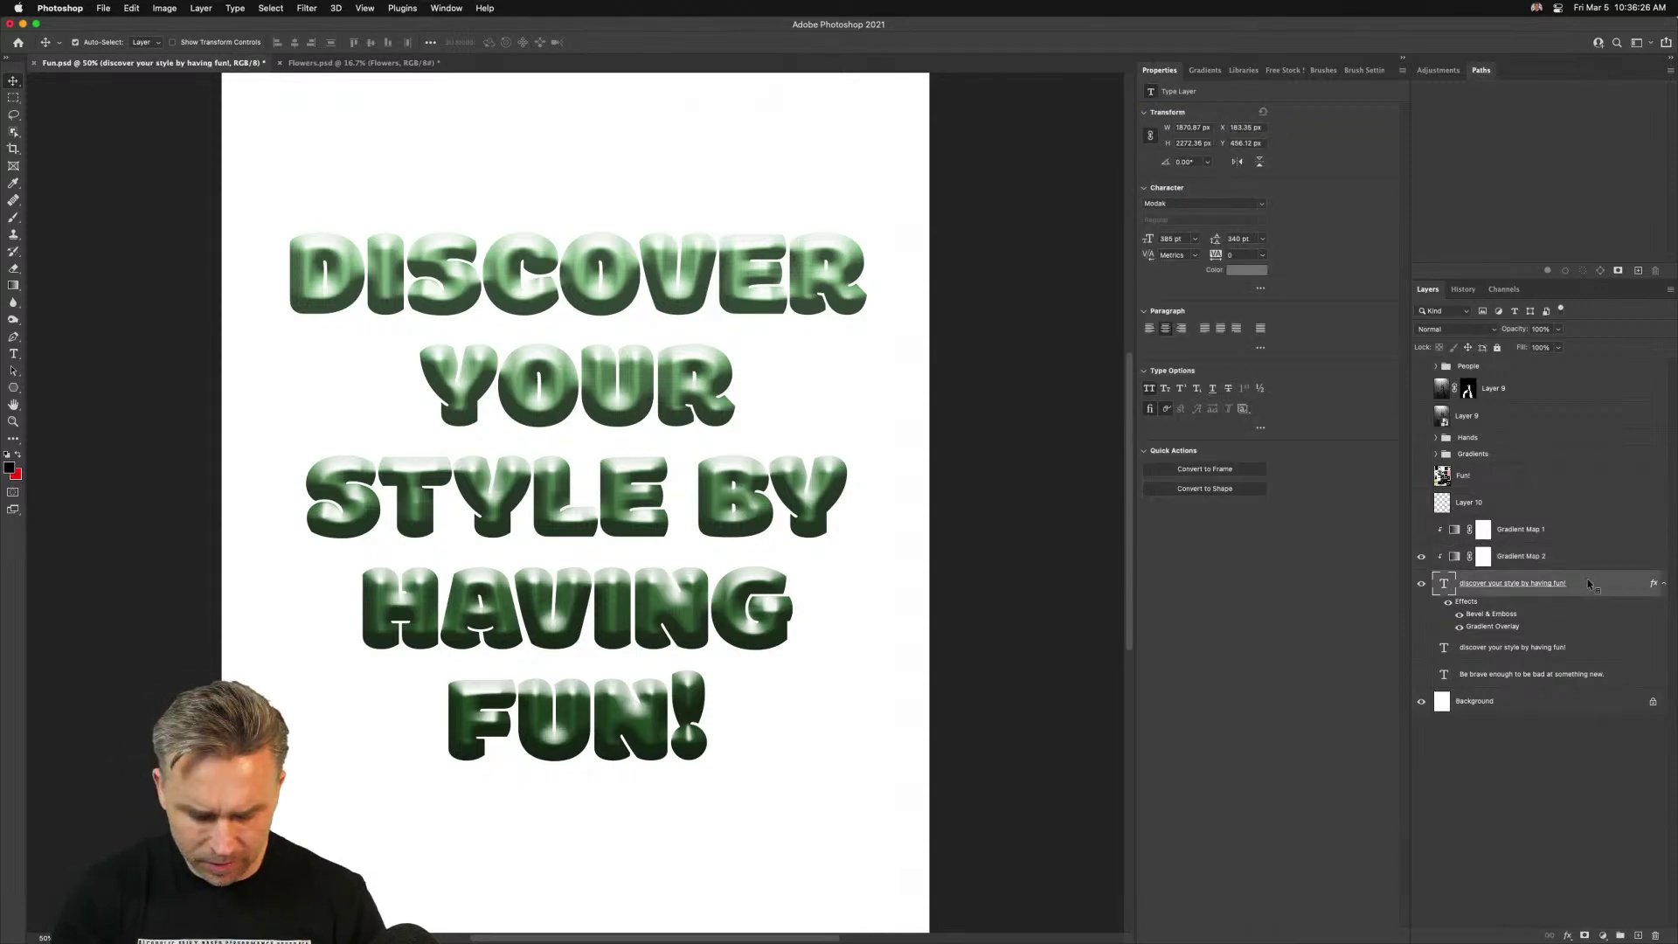
key("super+shift+s")
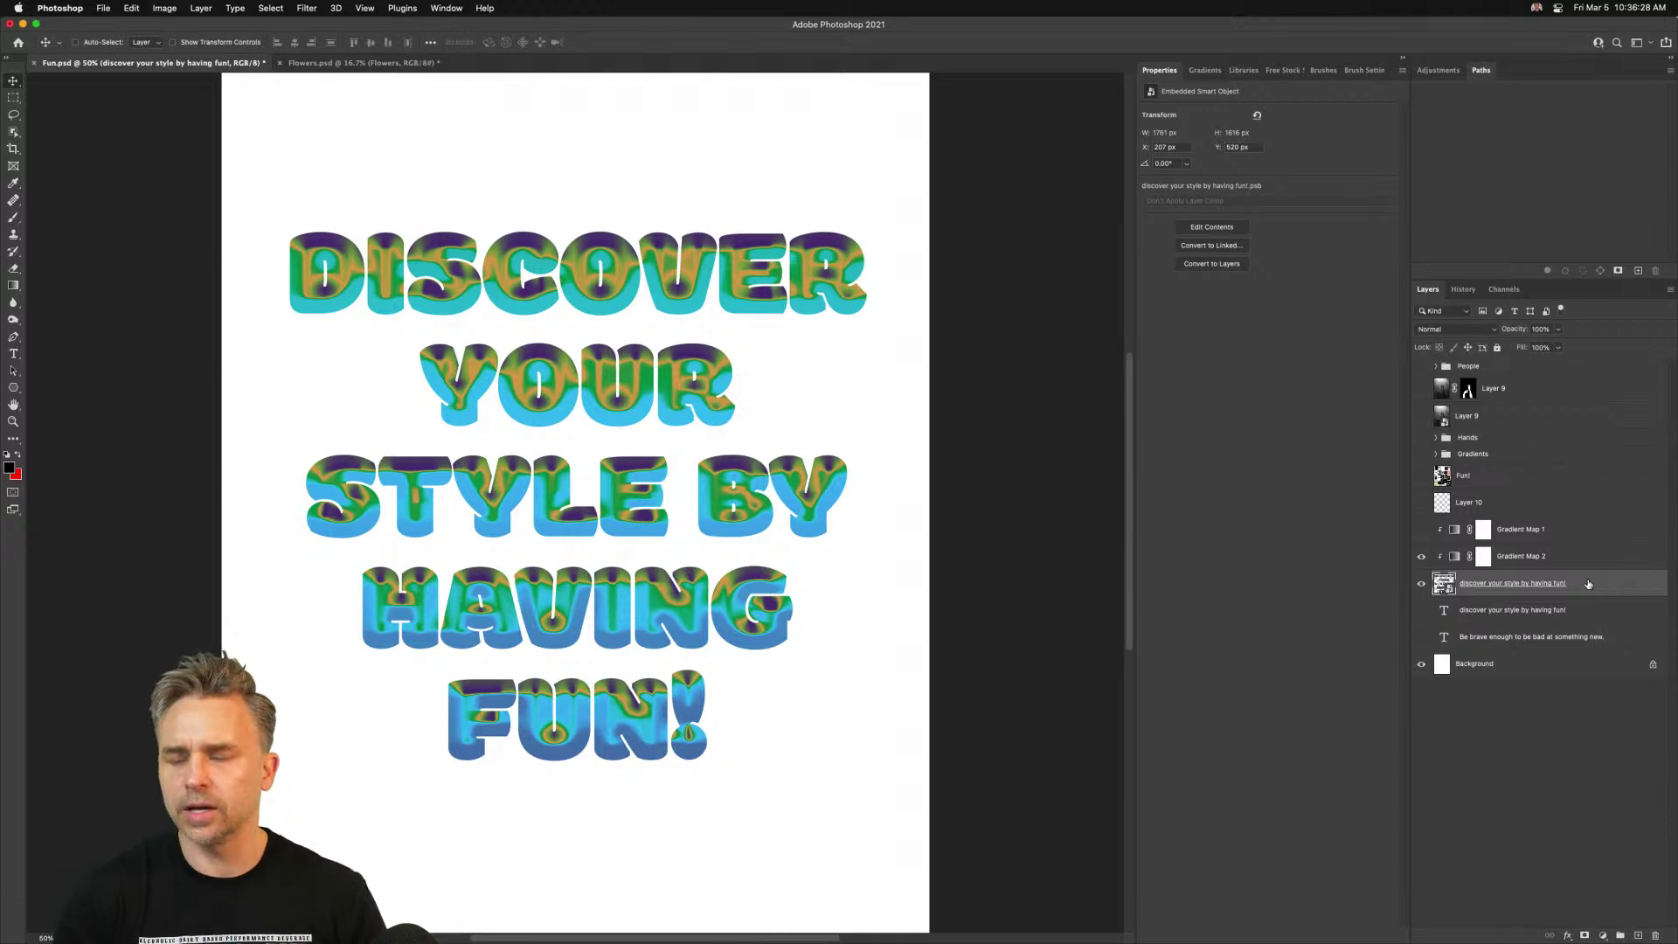
key("super+z")
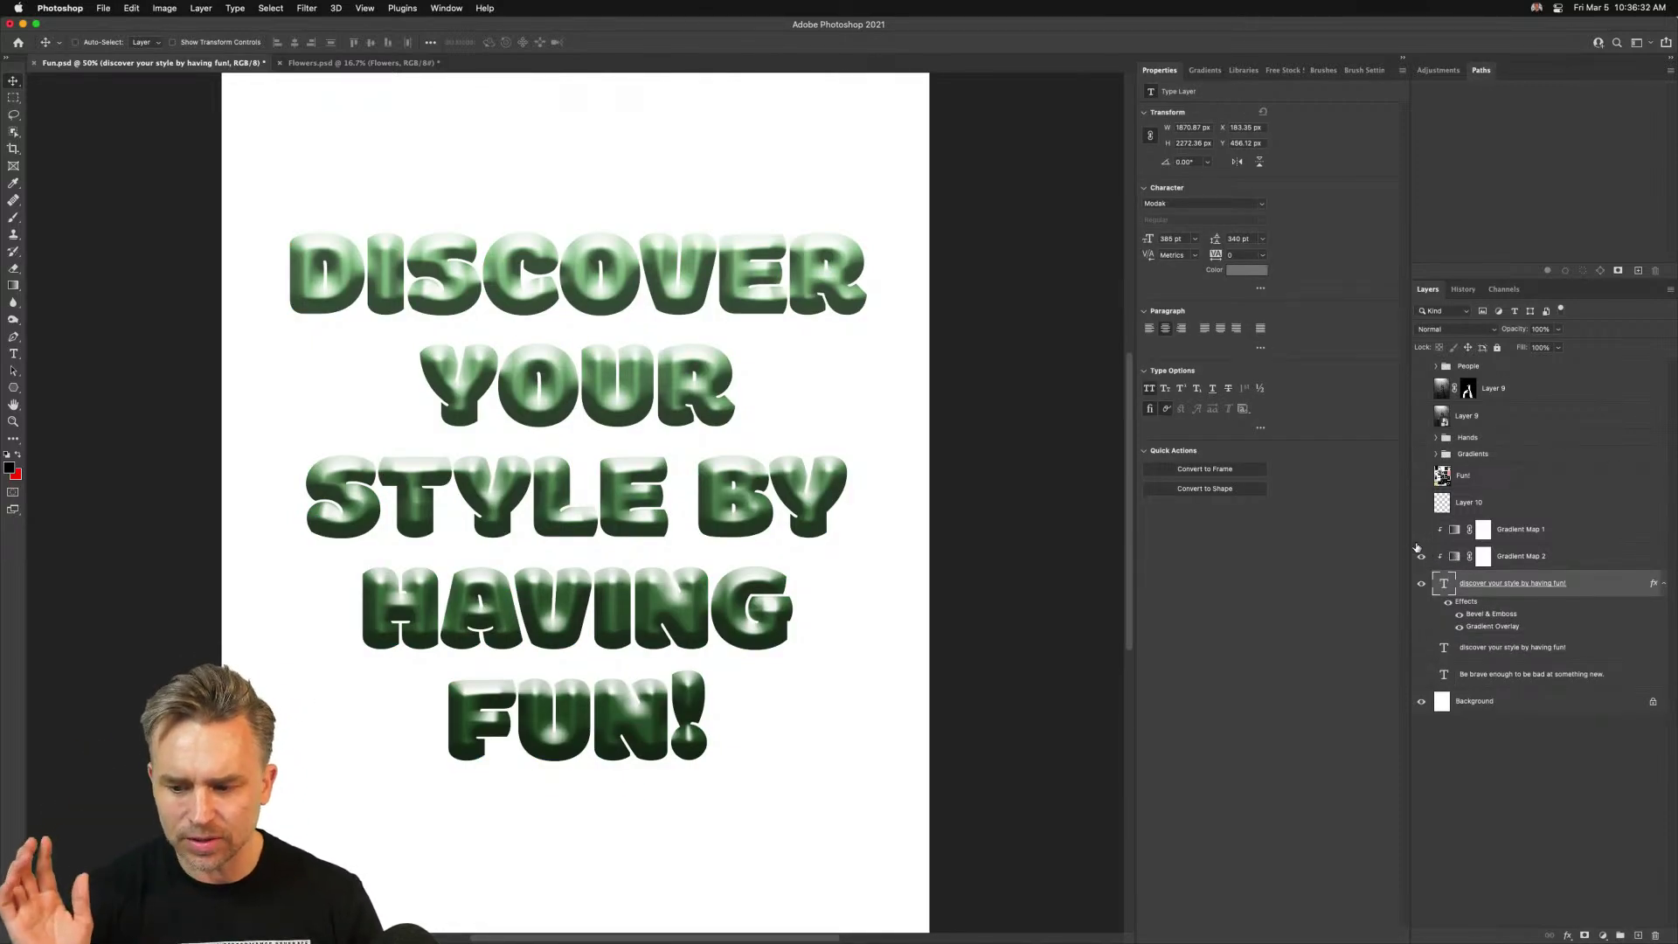
Delete the hidden Gradient Map 1 and give Gradient Map 2 the blue, magenta, red, yellow and green gradient preset
left_click(1547, 537)
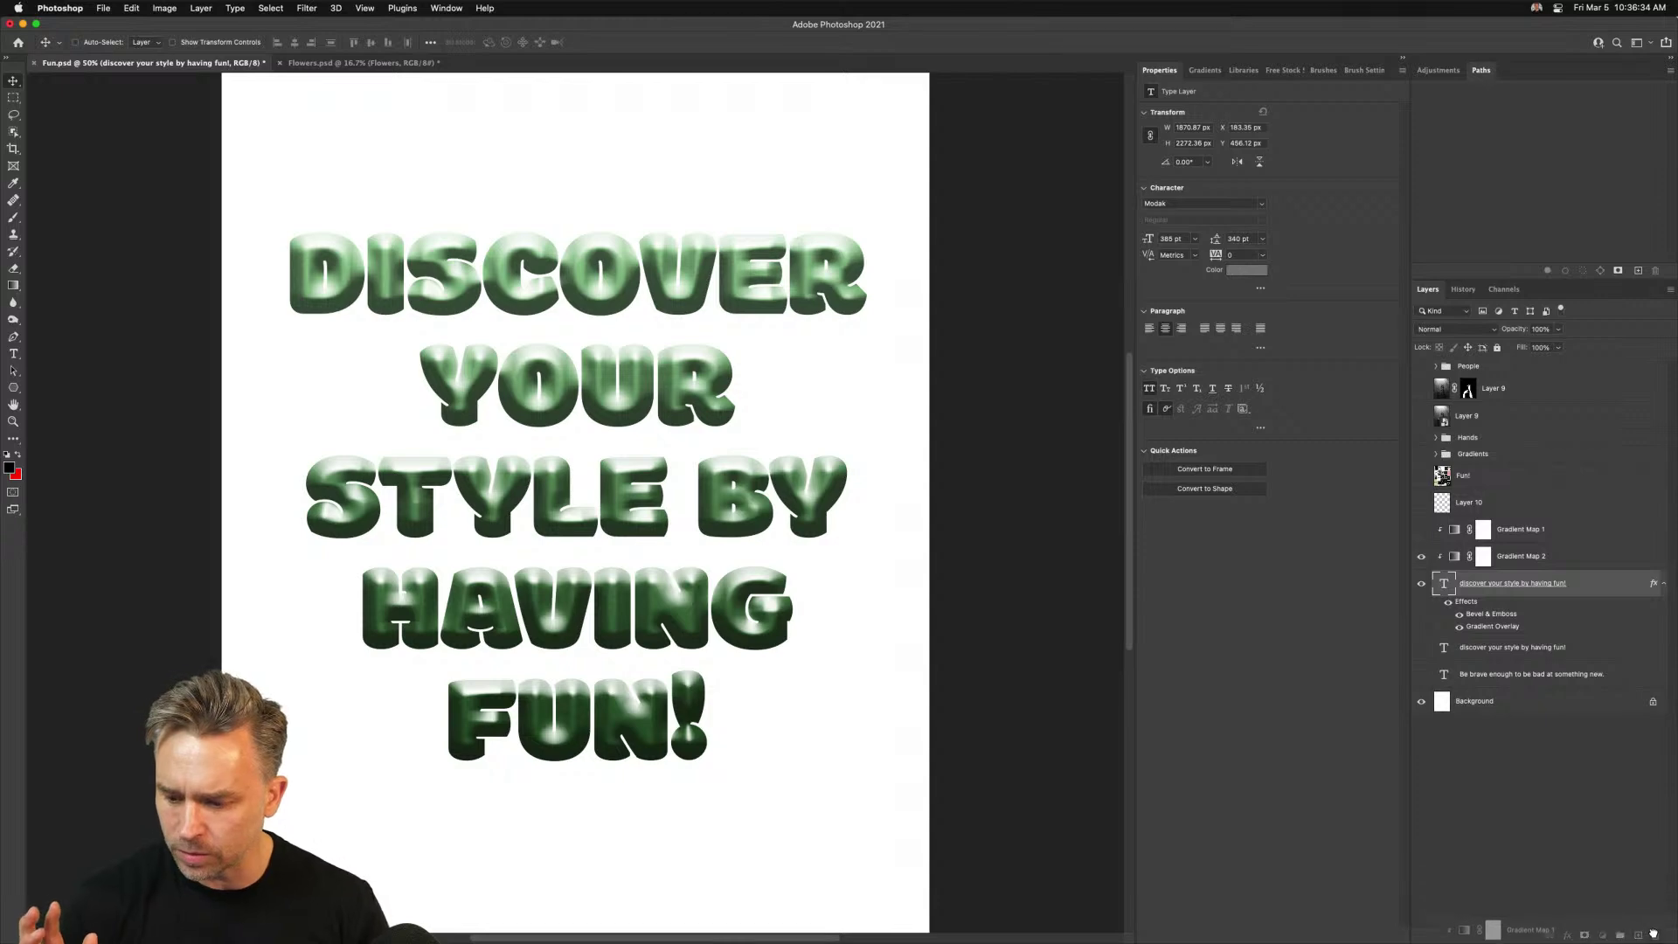
key("Delete")
left_click(1546, 533)
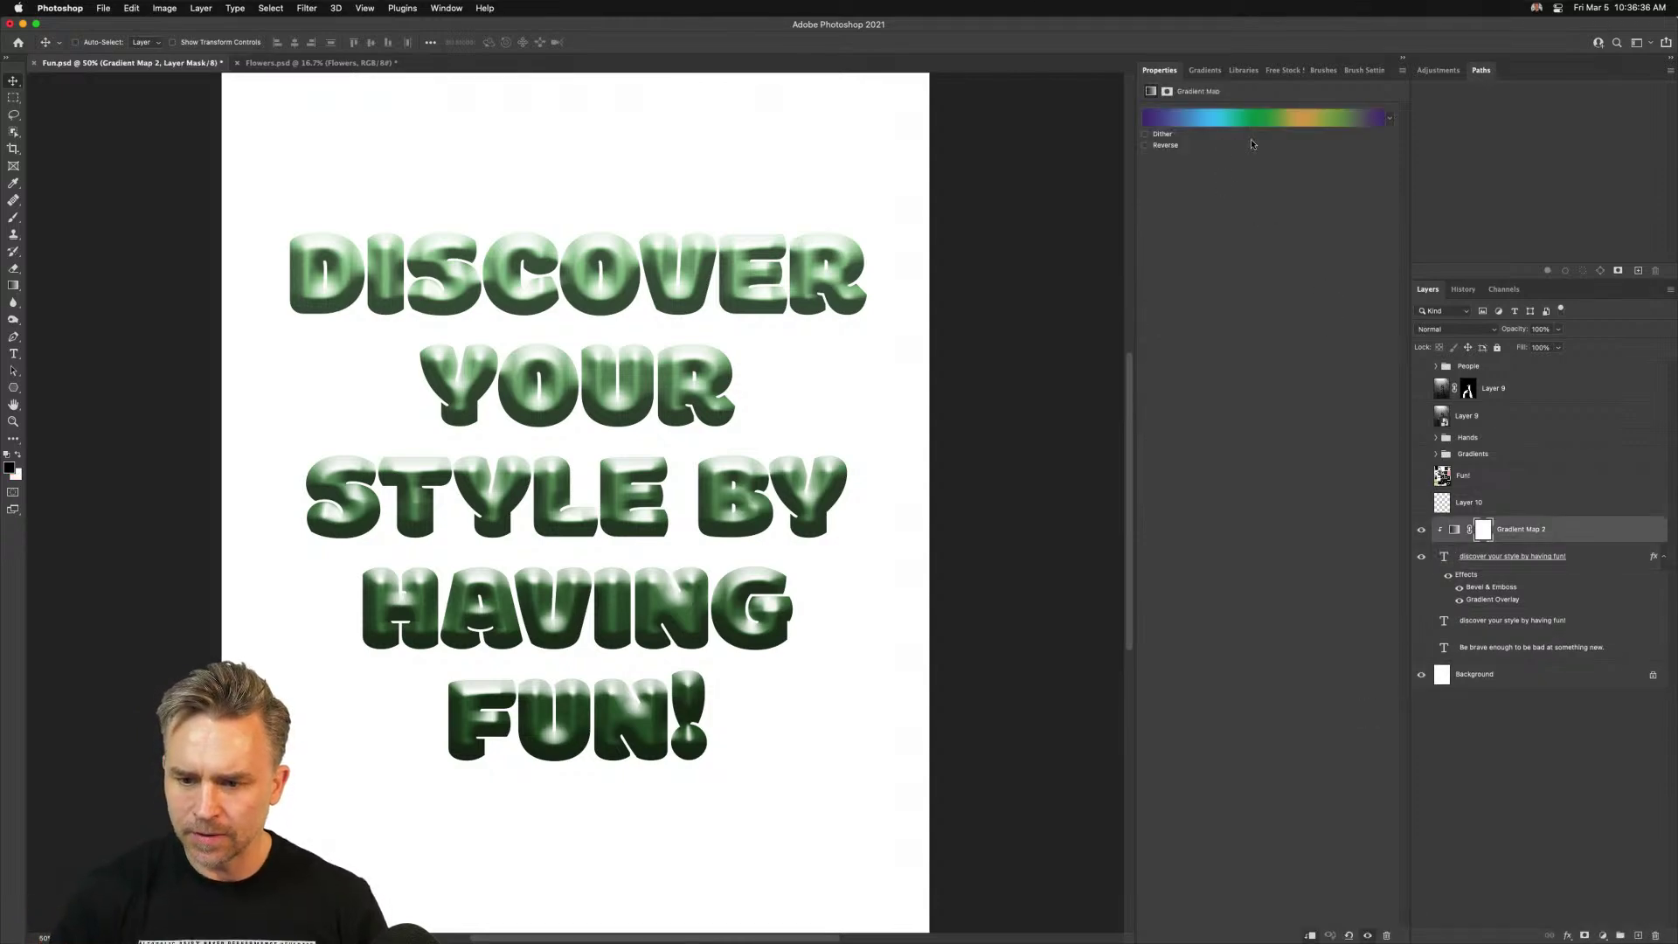
left_click(1389, 118)
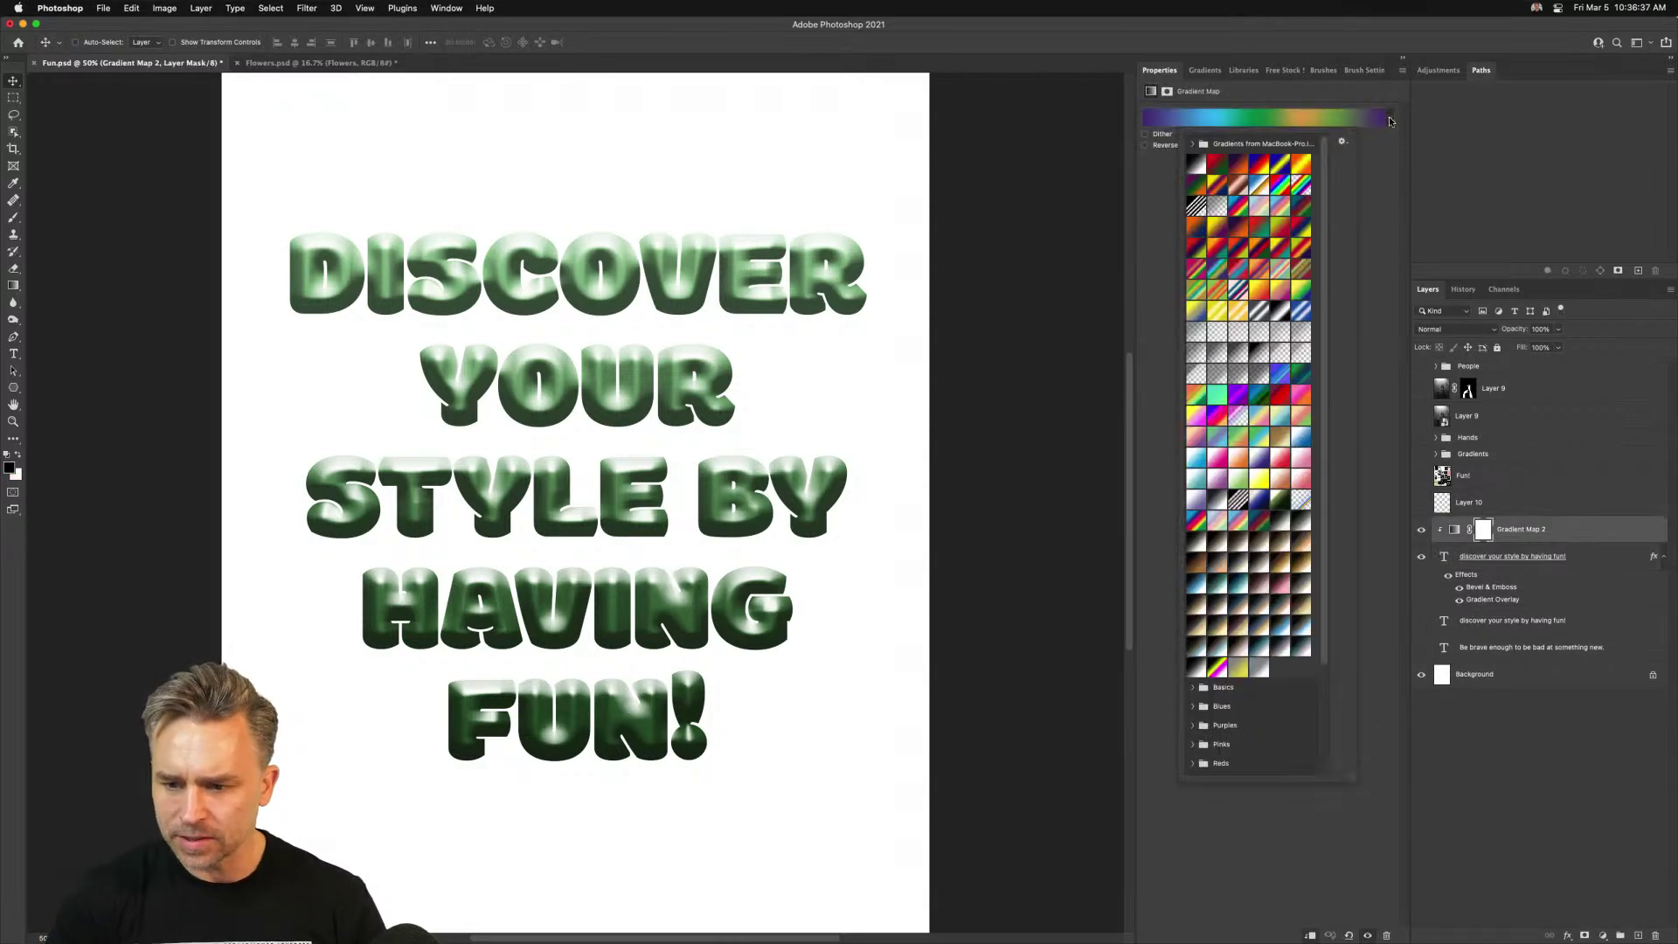
left_click(1234, 204)
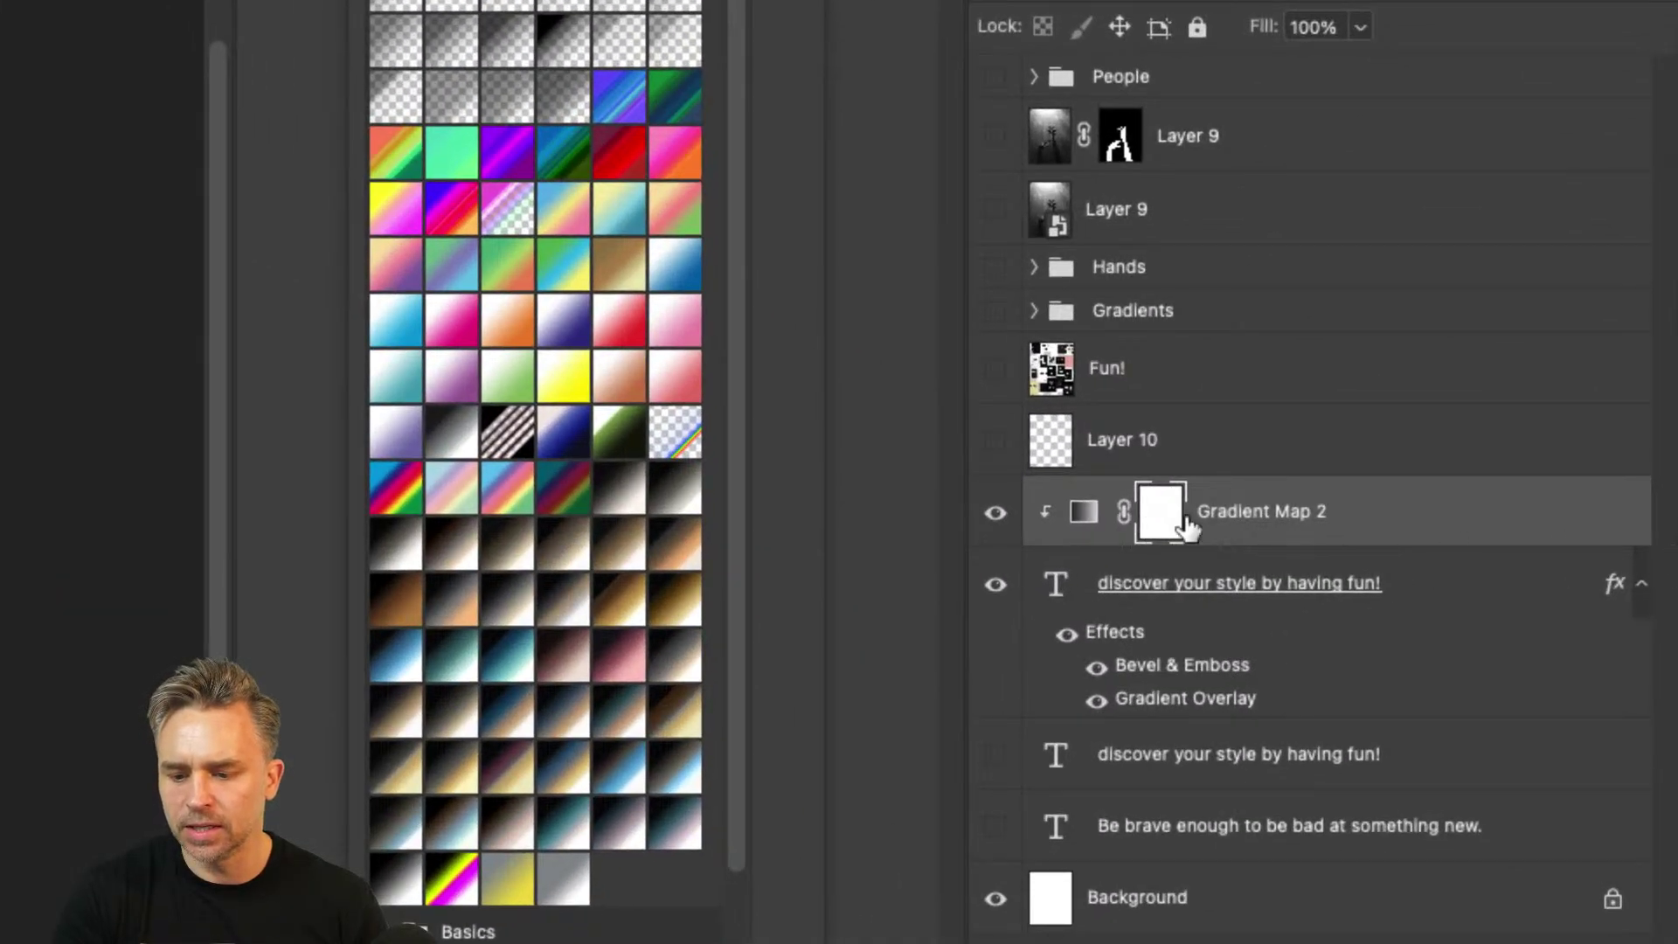
key("Escape")
Convert the styled headline text layer to a smart object, comparing the look before and after with undo and redo
left_click(1512, 581)
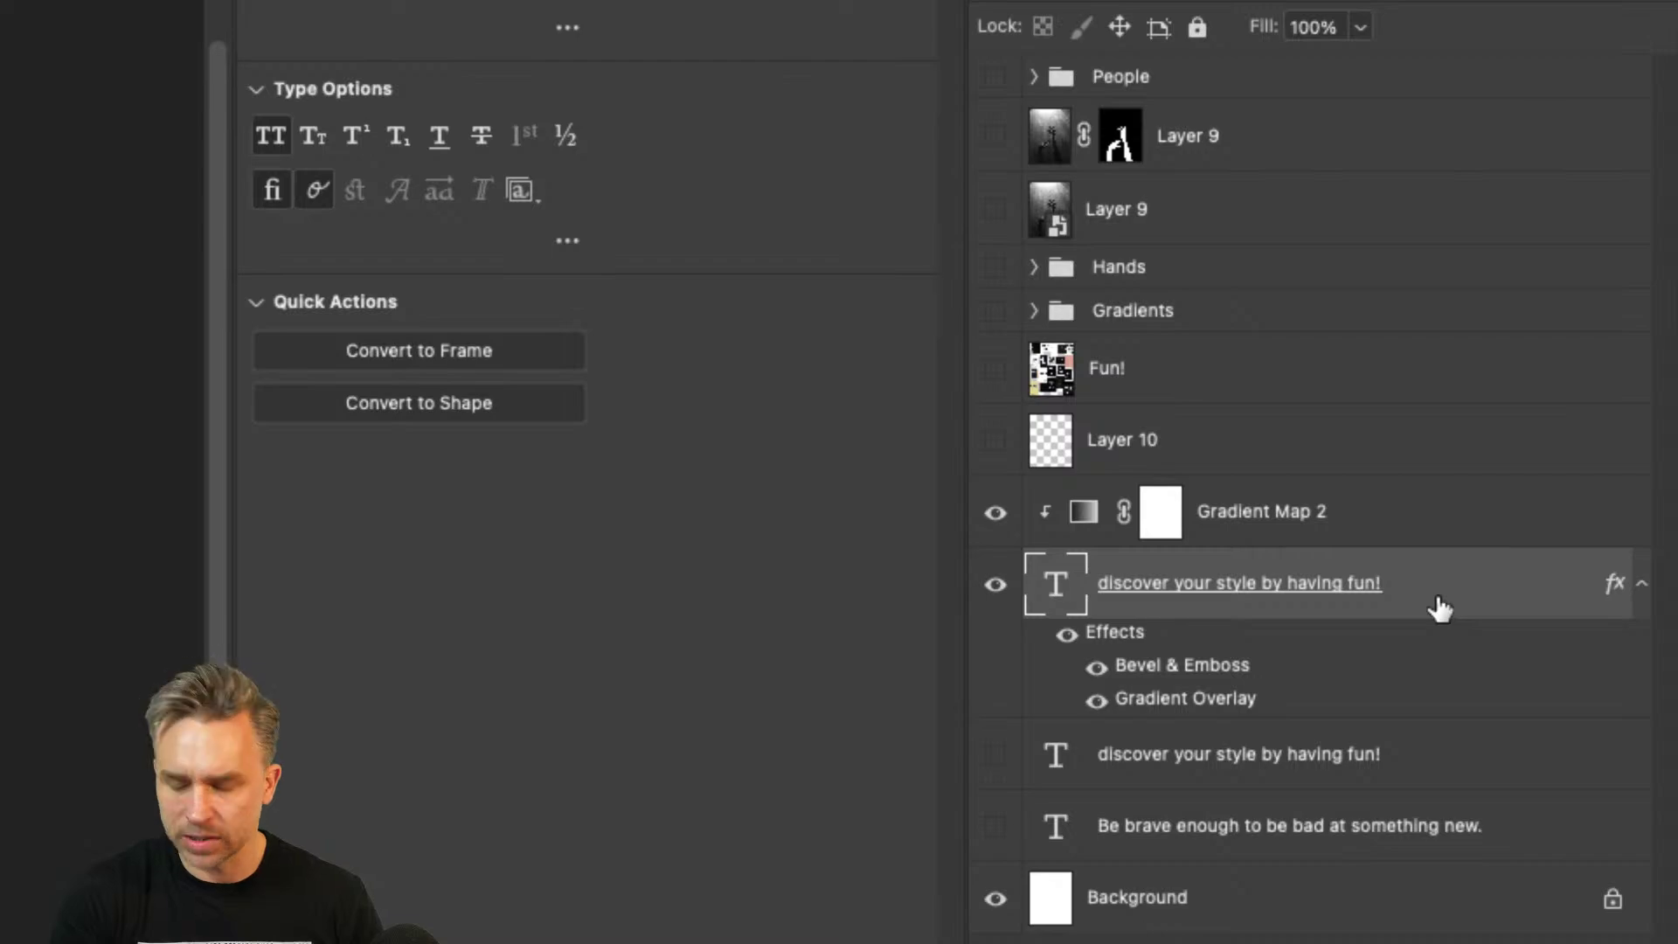
key("ctrl+alt+shift+s")
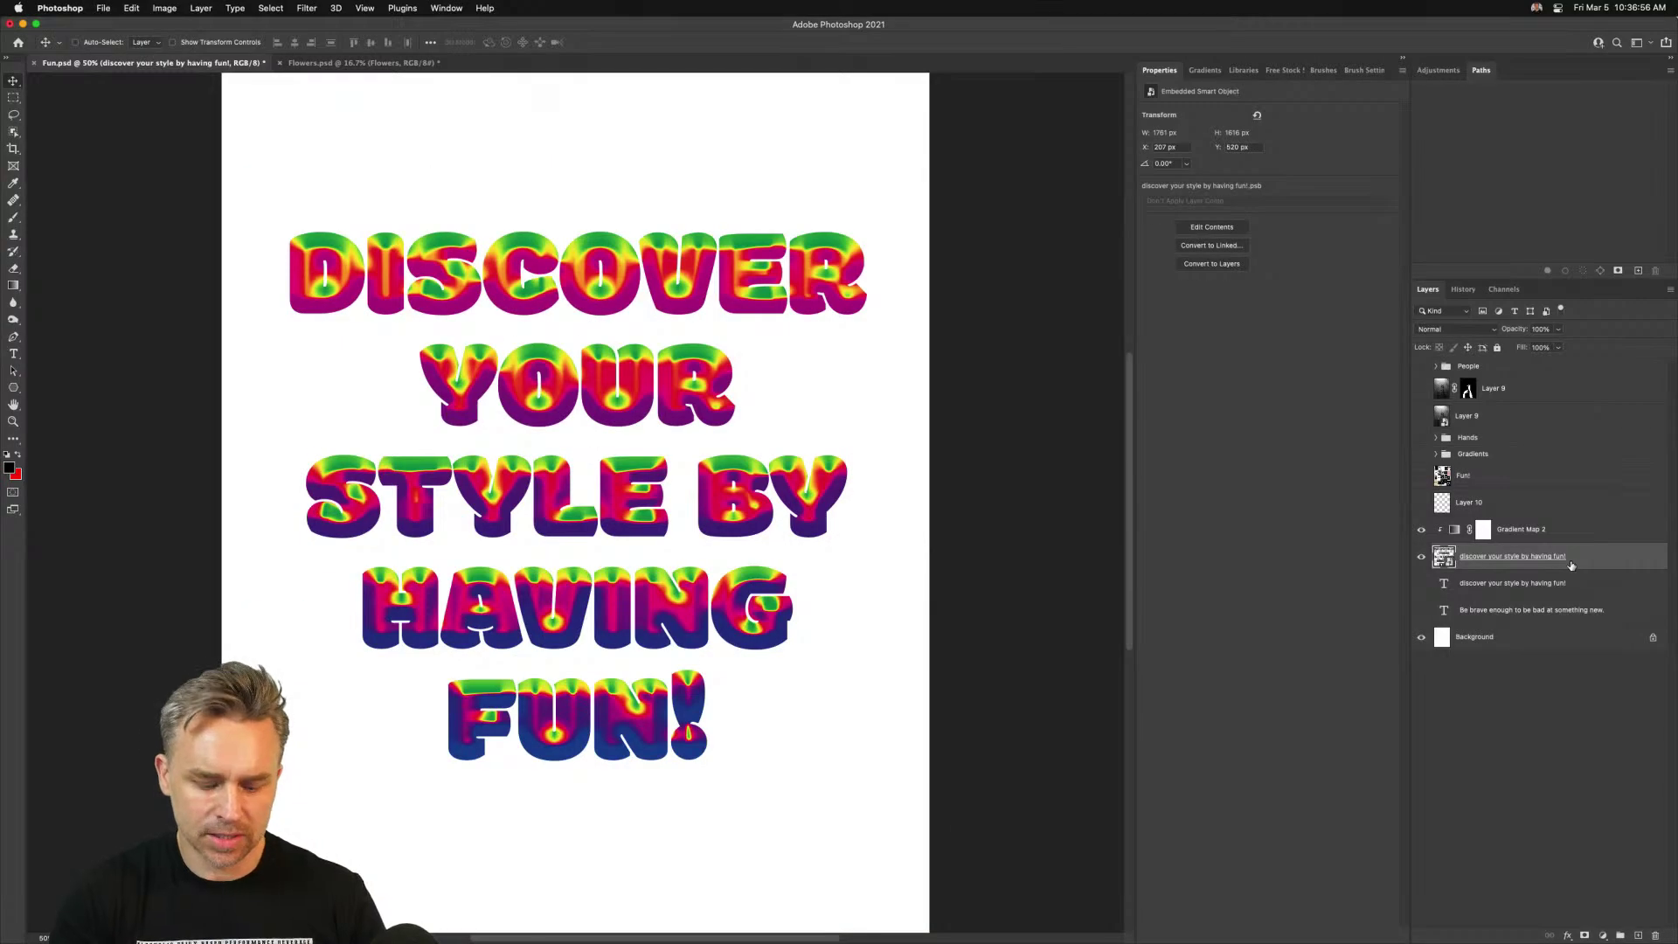
key("ctrl+z")
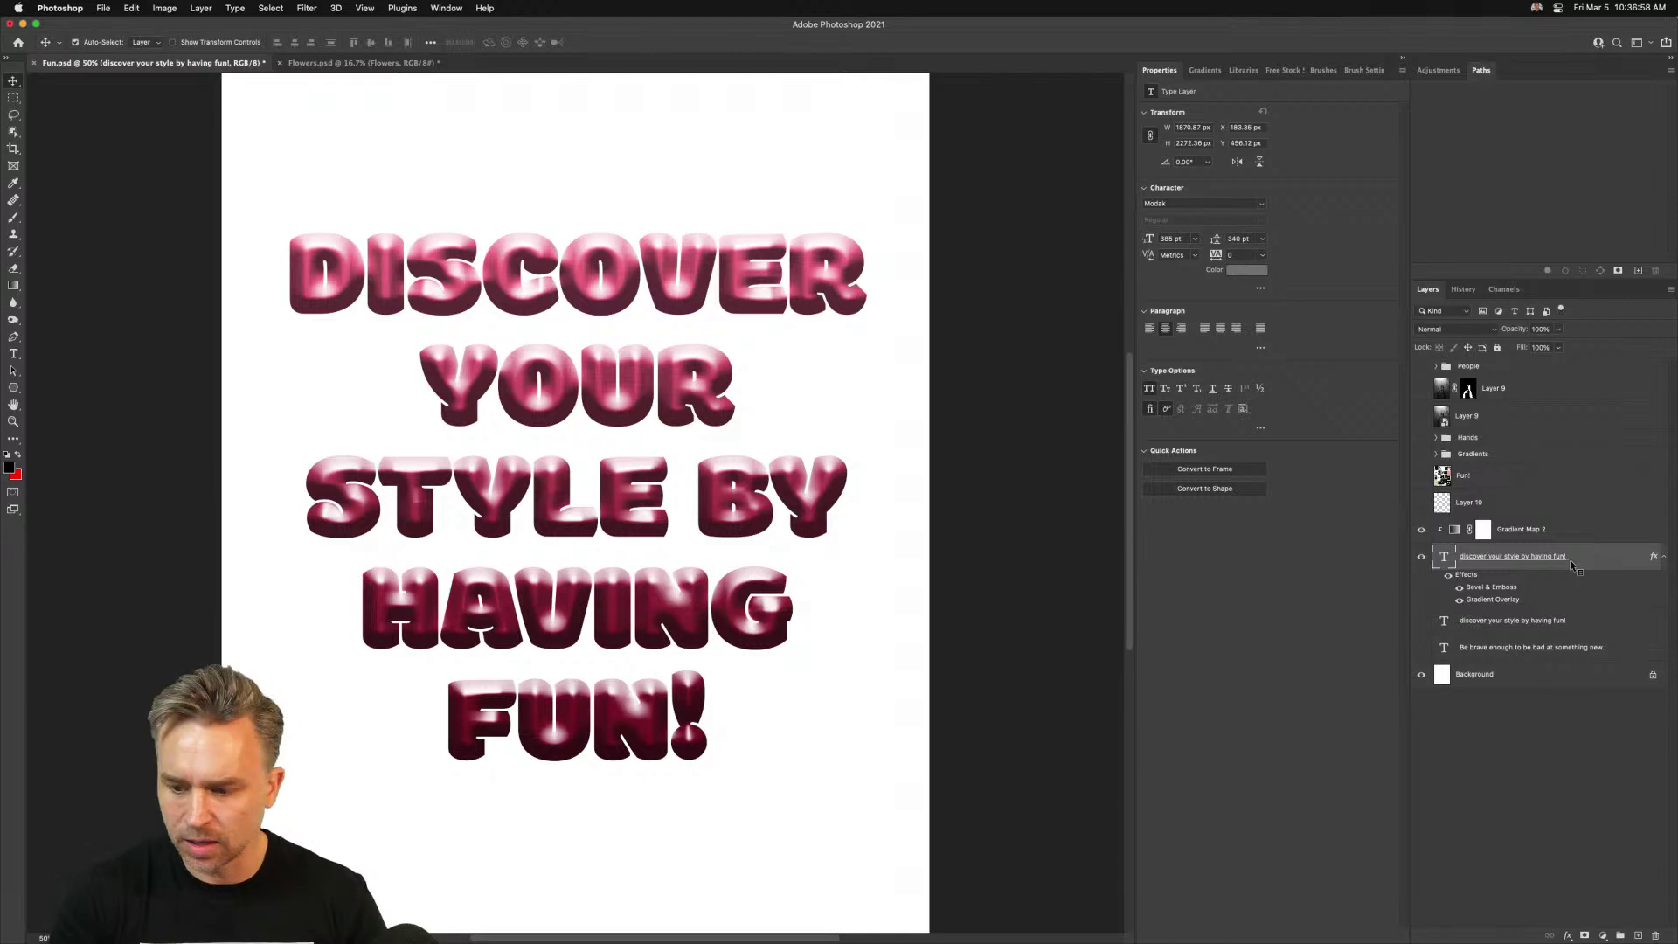
key("ctrl+shift+z")
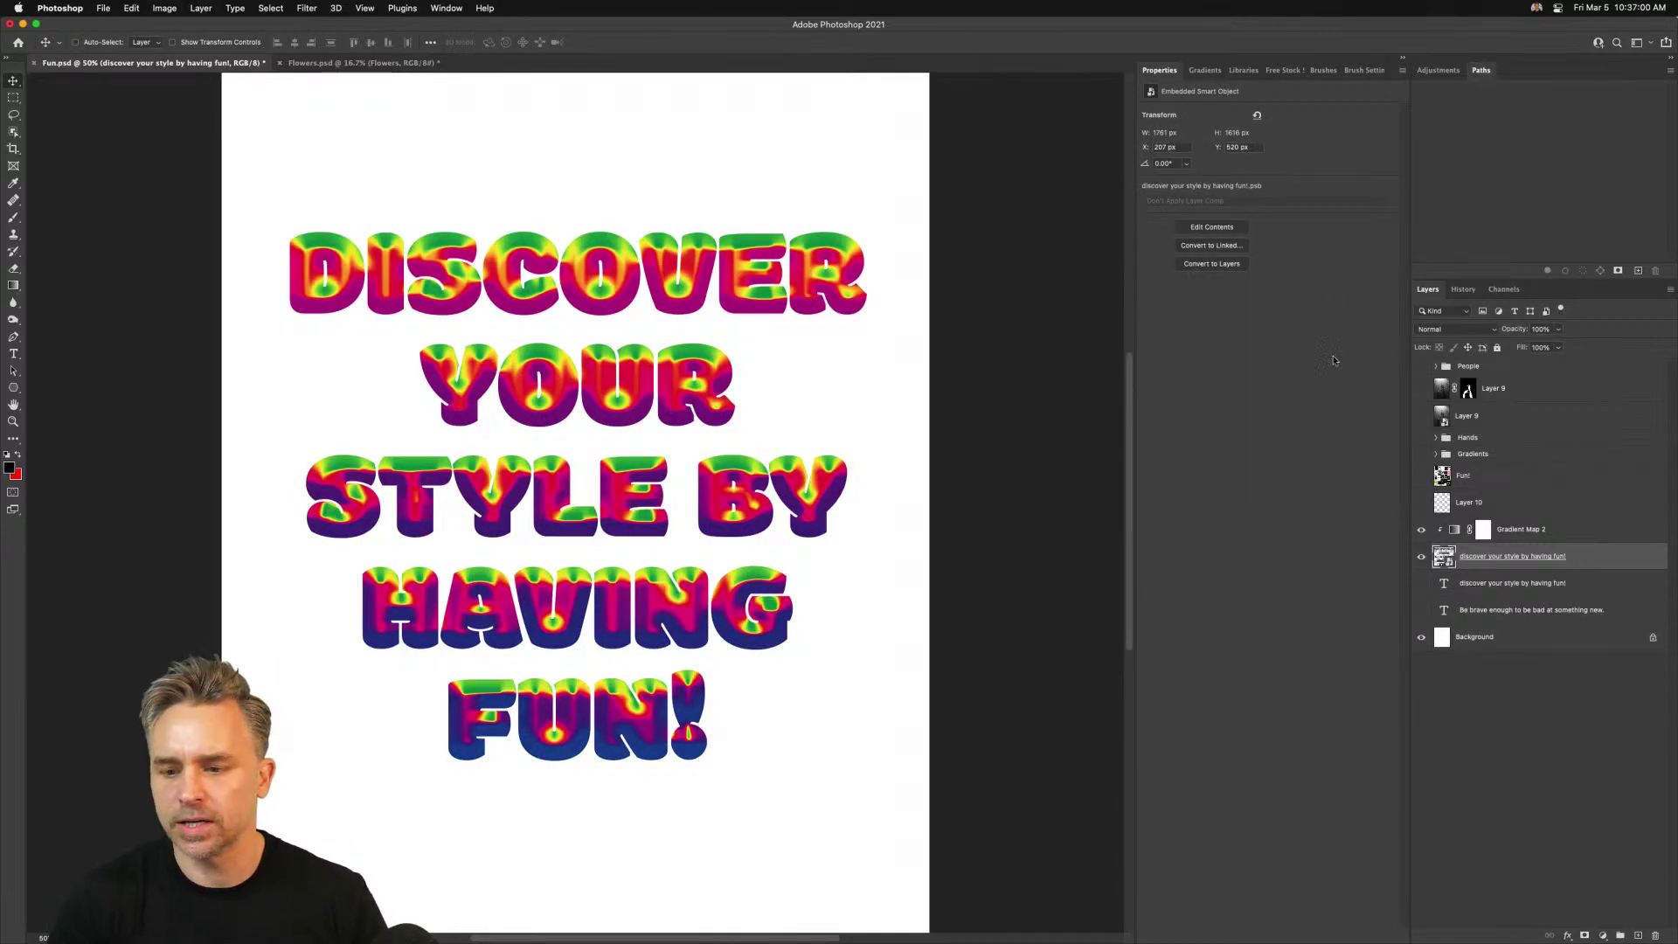
Reverse the gradient of Gradient Map 2, comparing both directions and leaving the reversed one active
left_click(1528, 530)
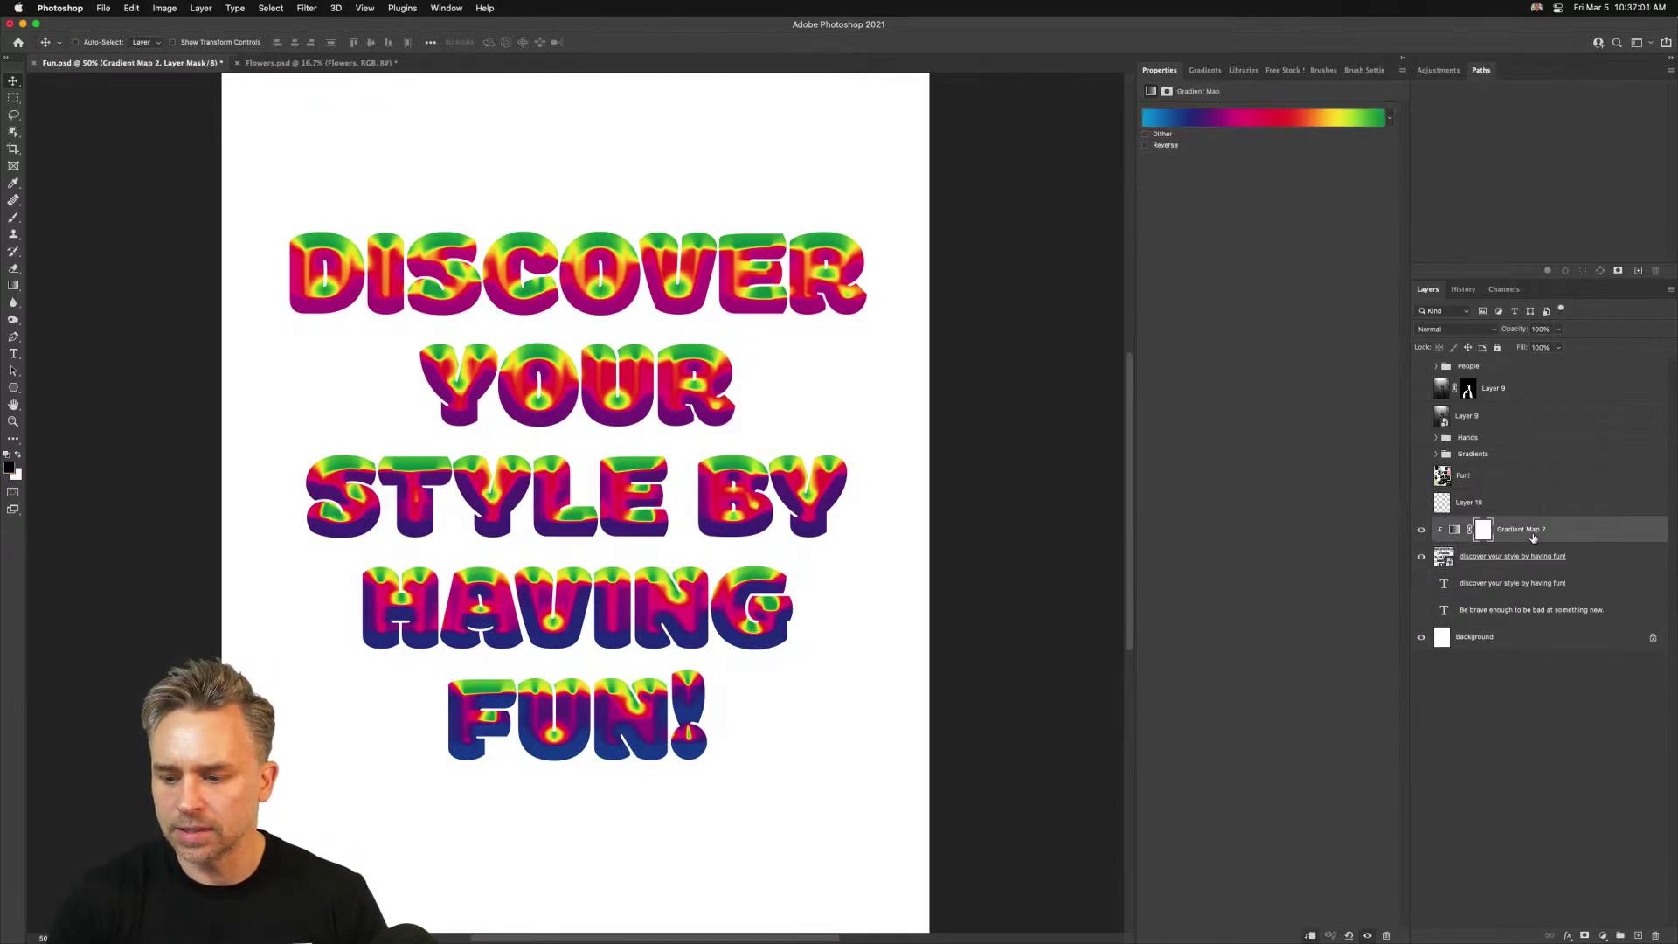
left_click(1145, 145)
left_click(1145, 146)
left_click(1144, 145)
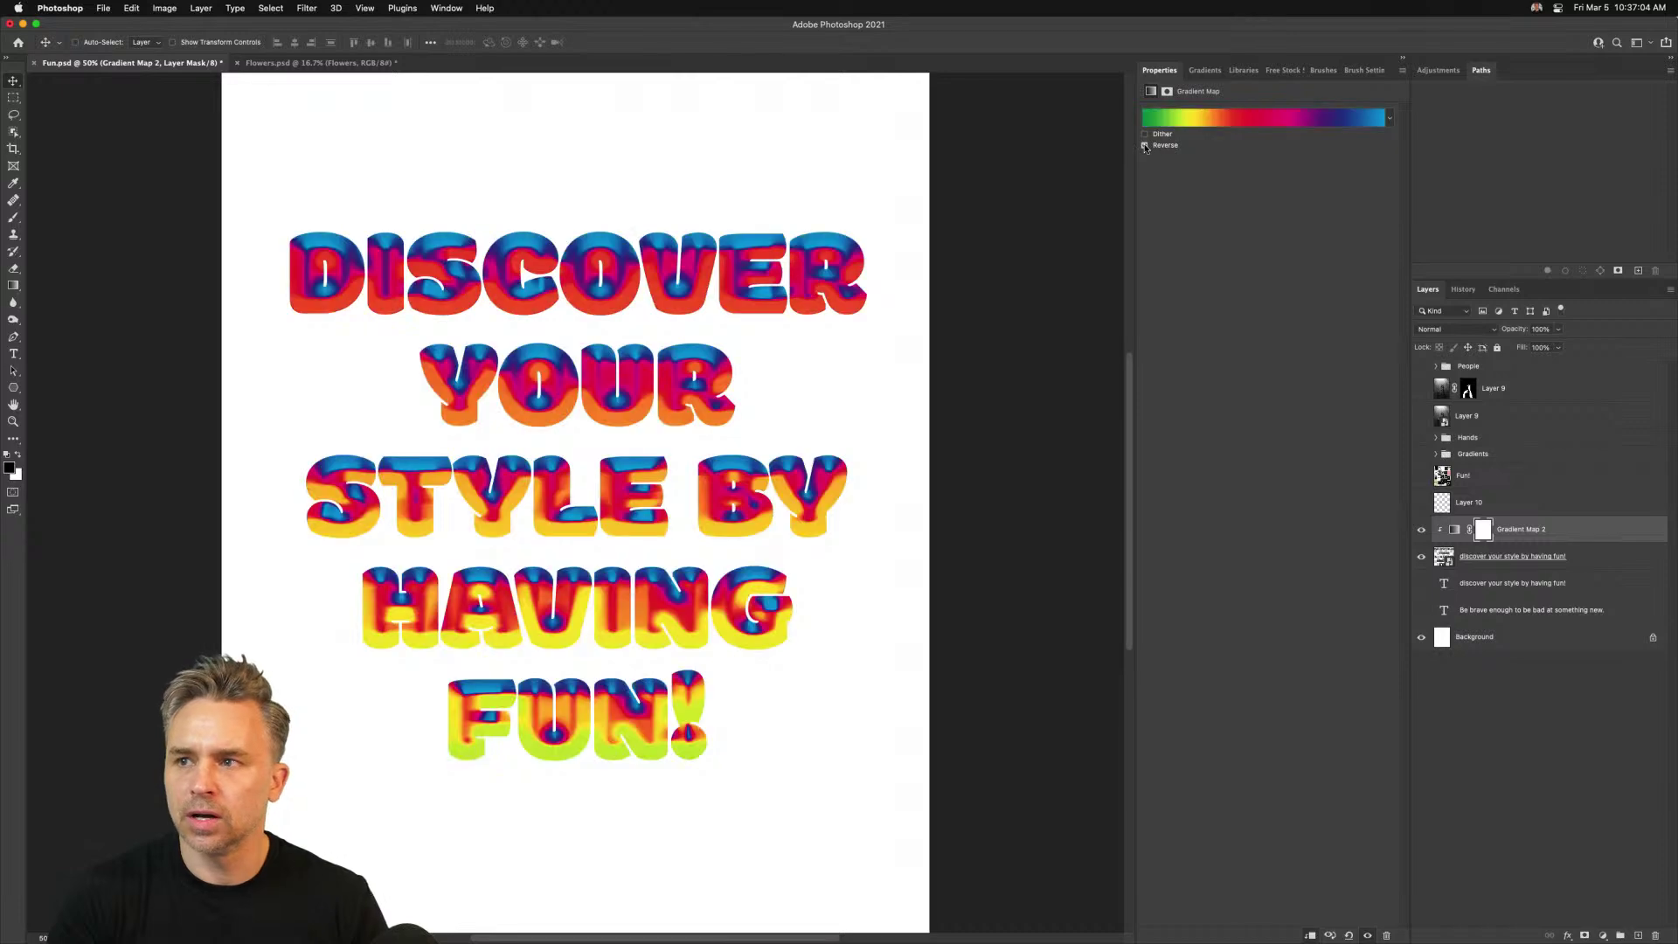
left_click(1144, 145)
left_click(1145, 145)
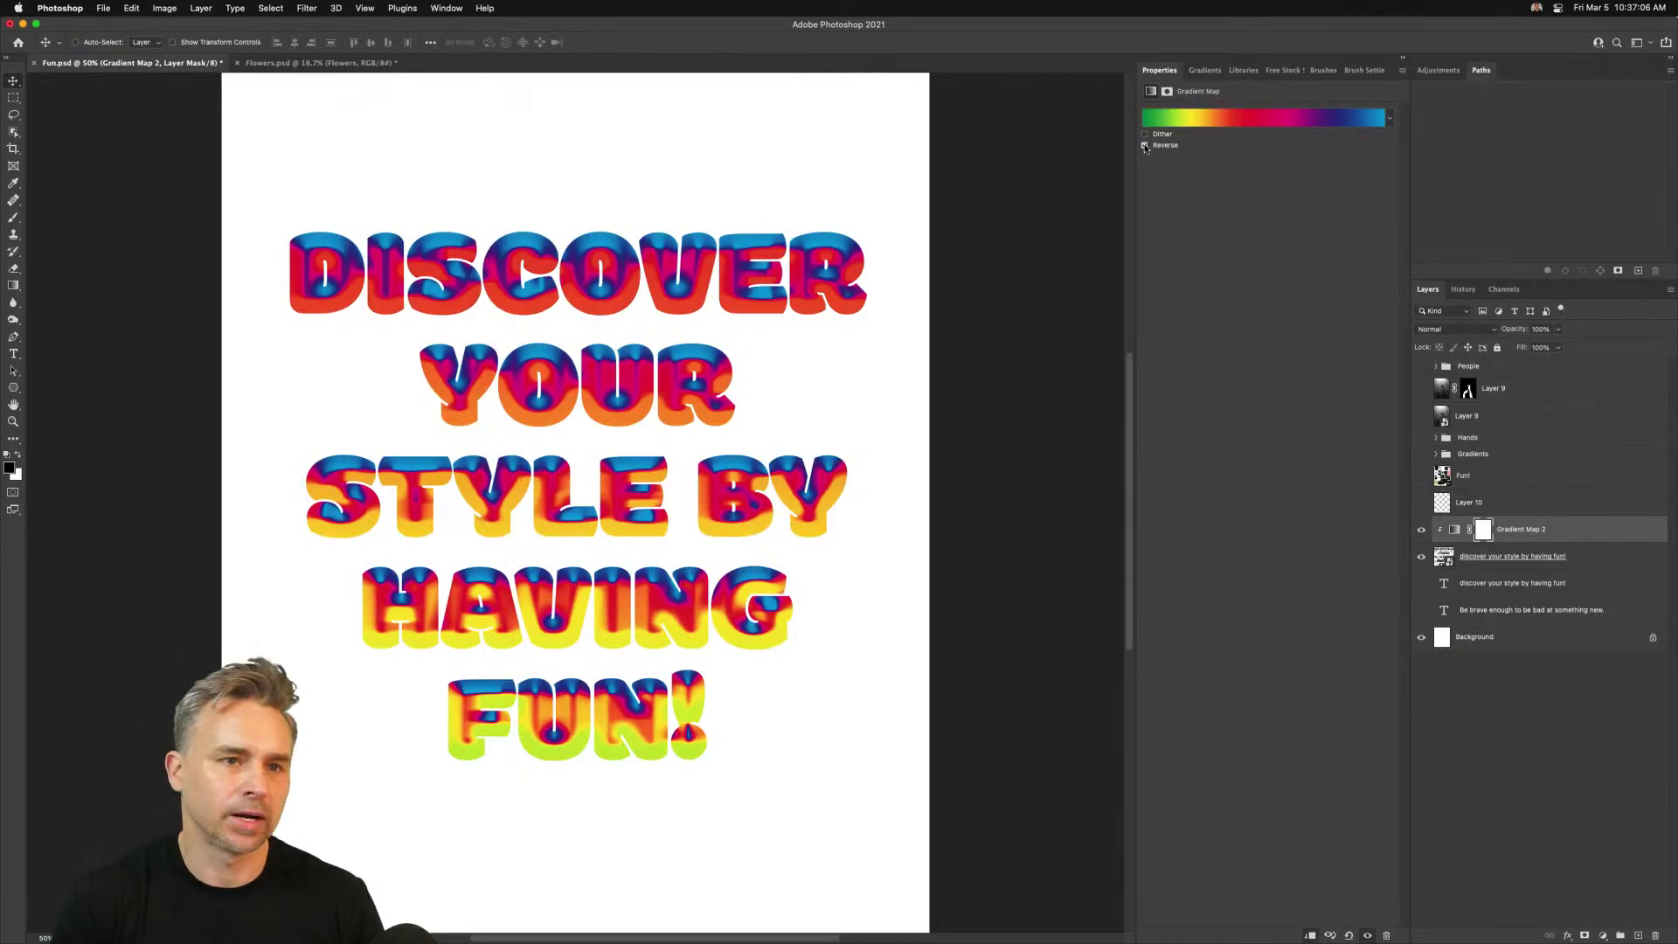
Apply the Filter Gallery's Chrome filter to the headline smart object with Detail 0 and Smoothness 10
left_click(1608, 556)
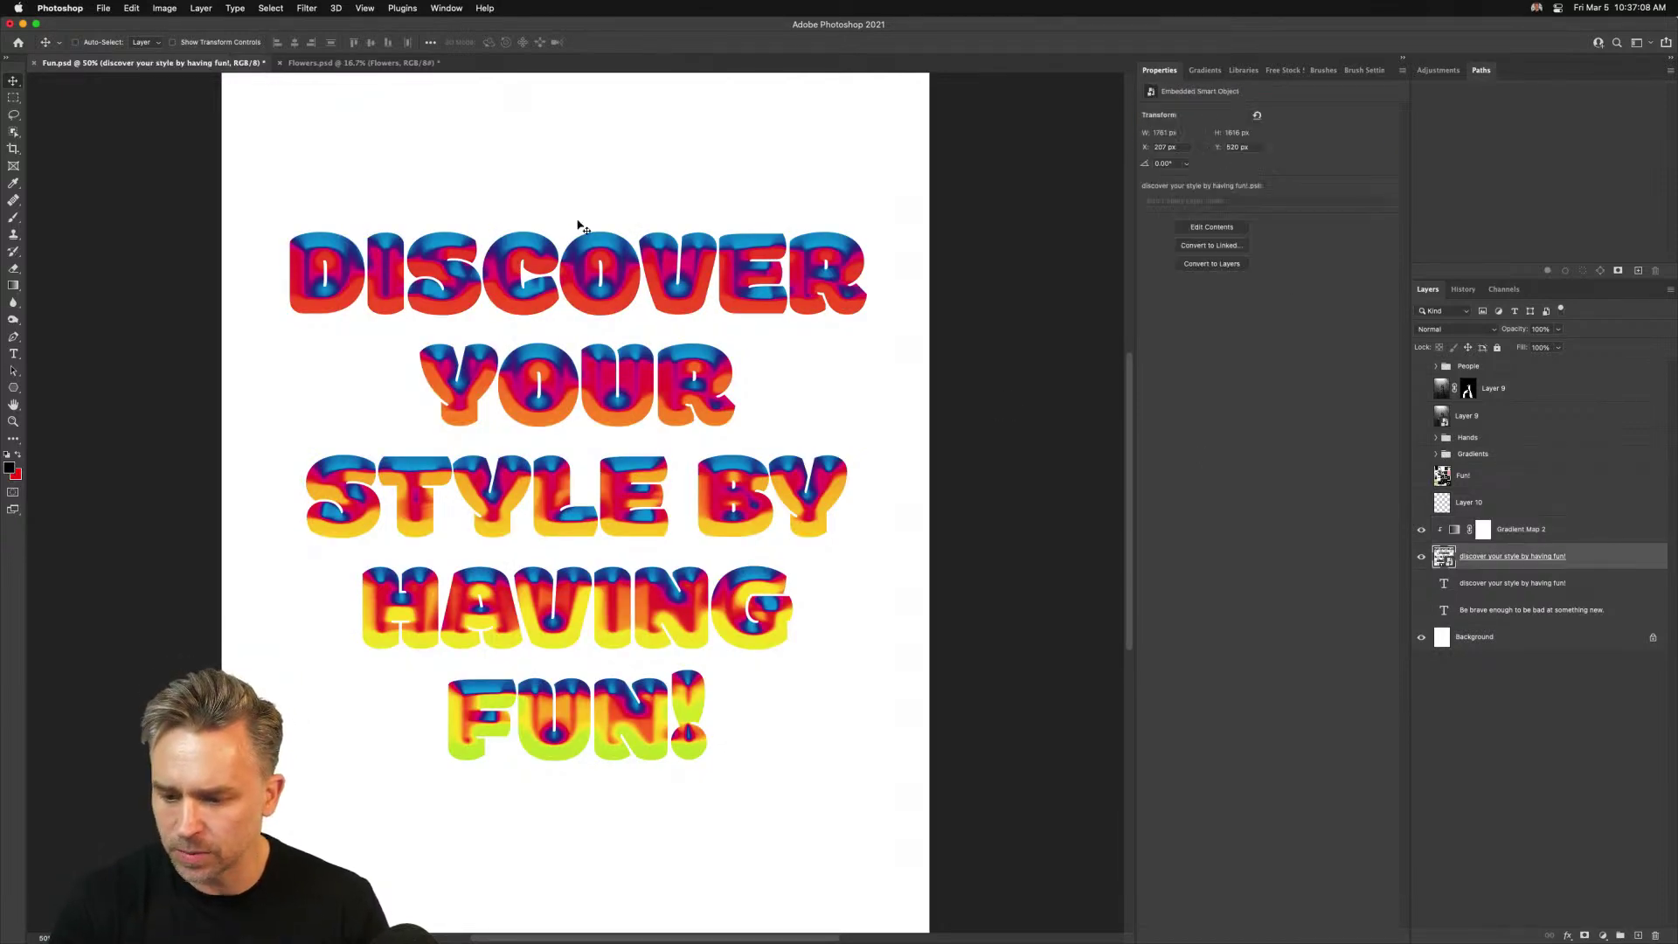
left_click(365, 8)
mouse_move(325, 6)
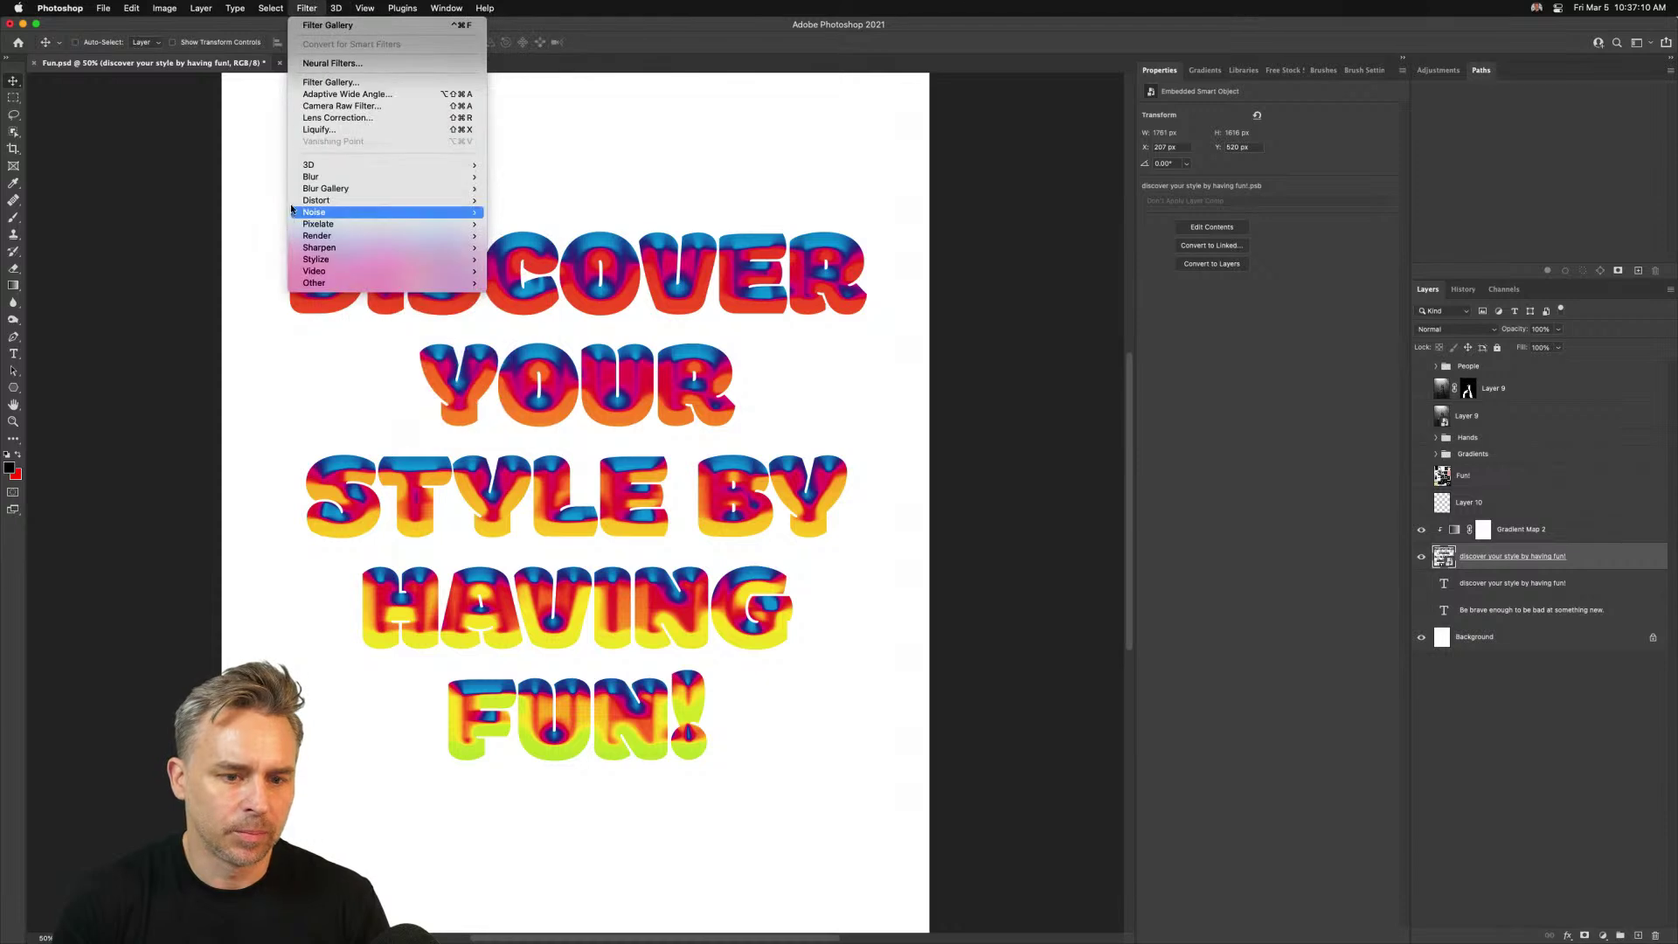
left_click(311, 81)
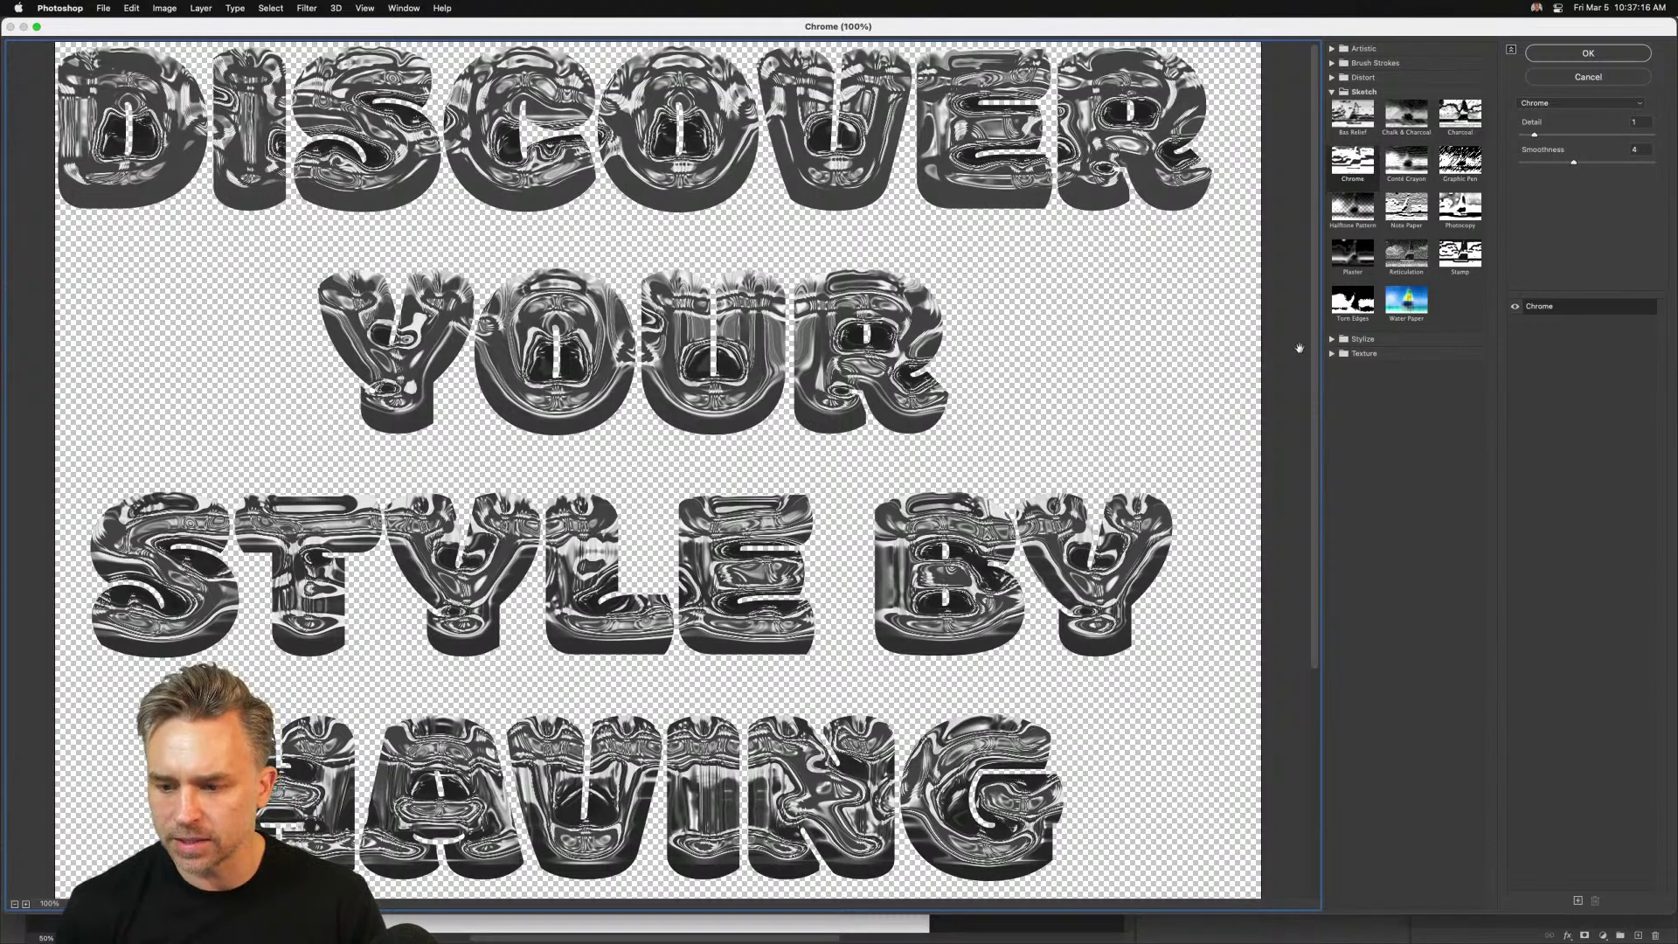
left_click(1587, 316)
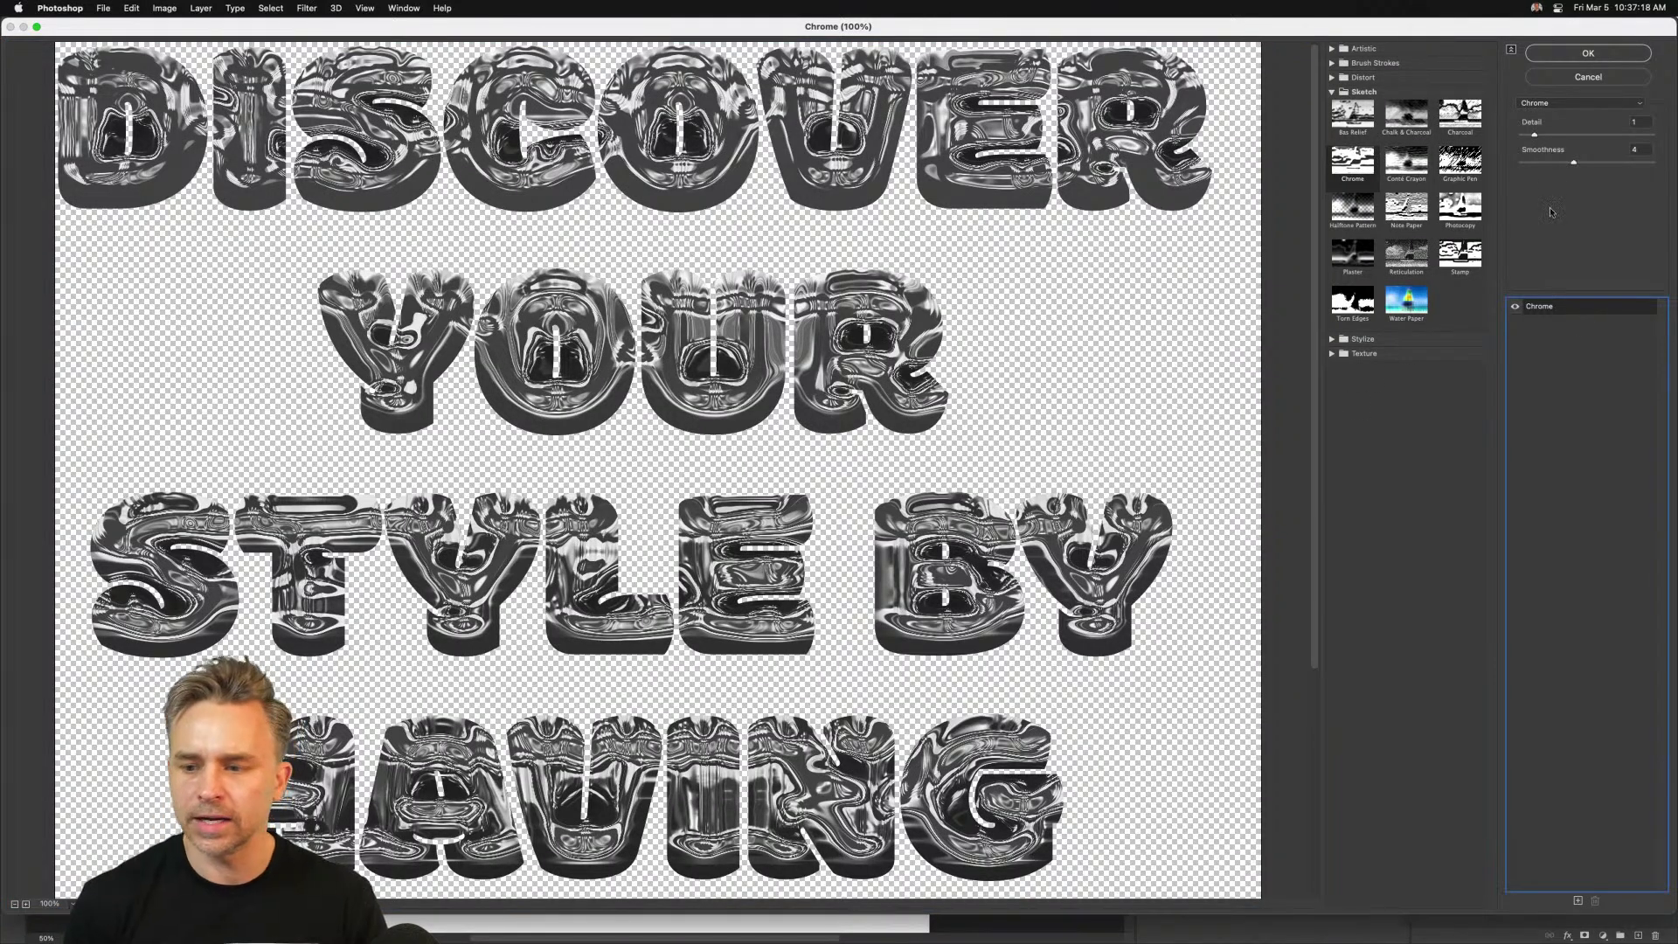
left_click_drag(1534, 135, 1521, 135)
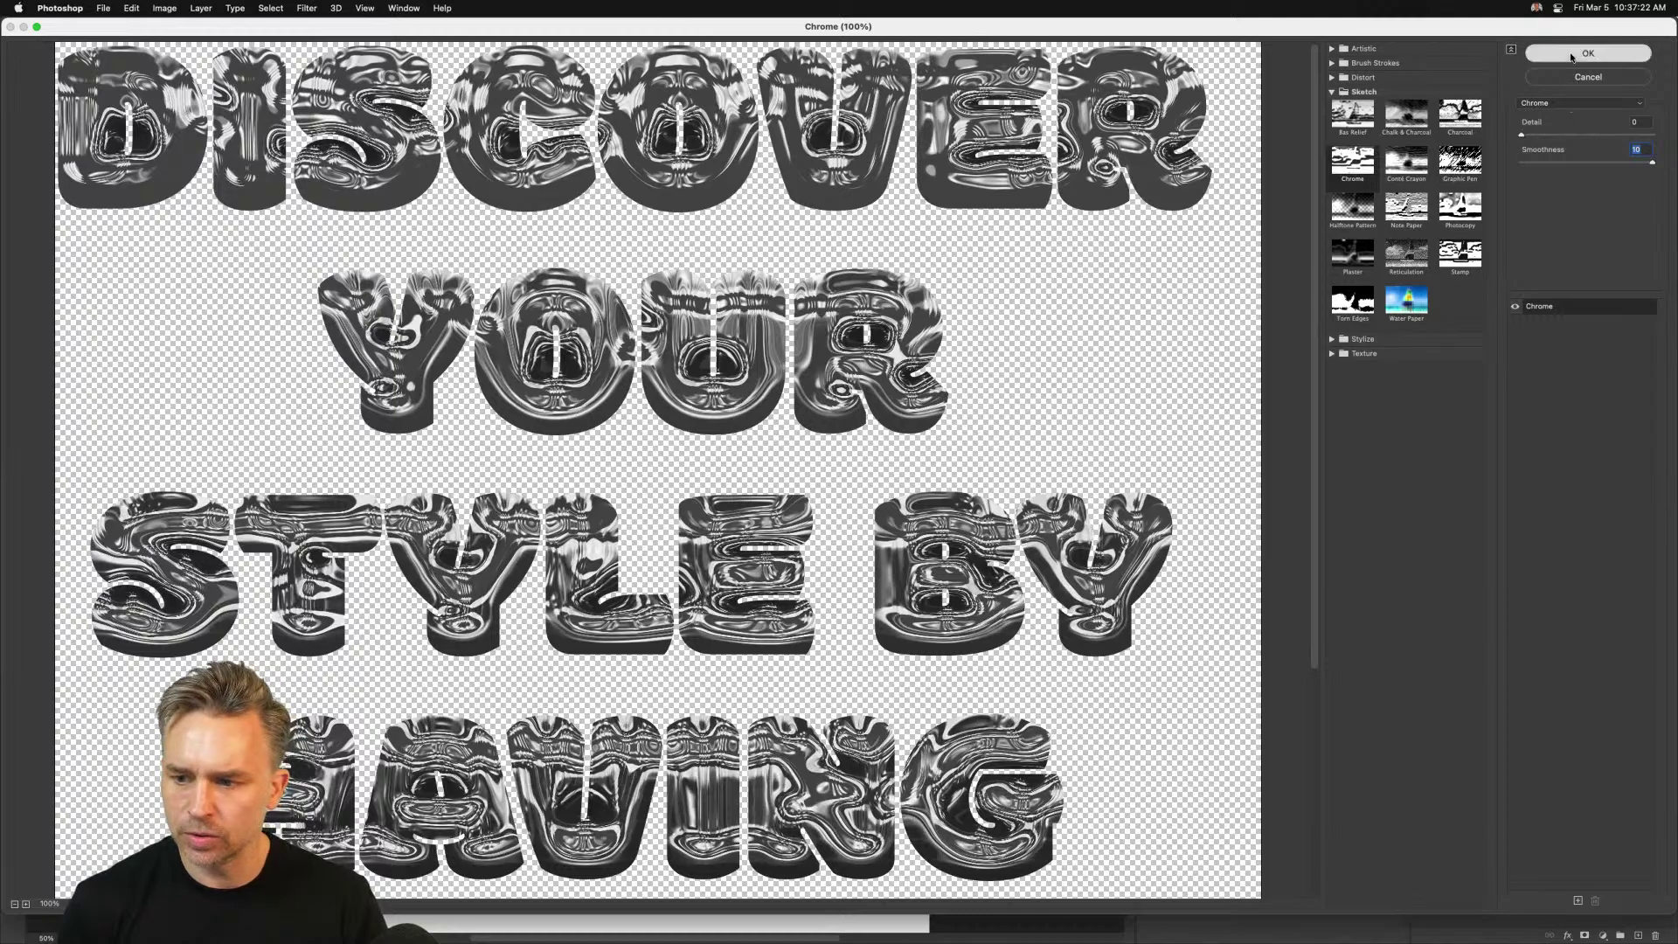
left_click(1577, 55)
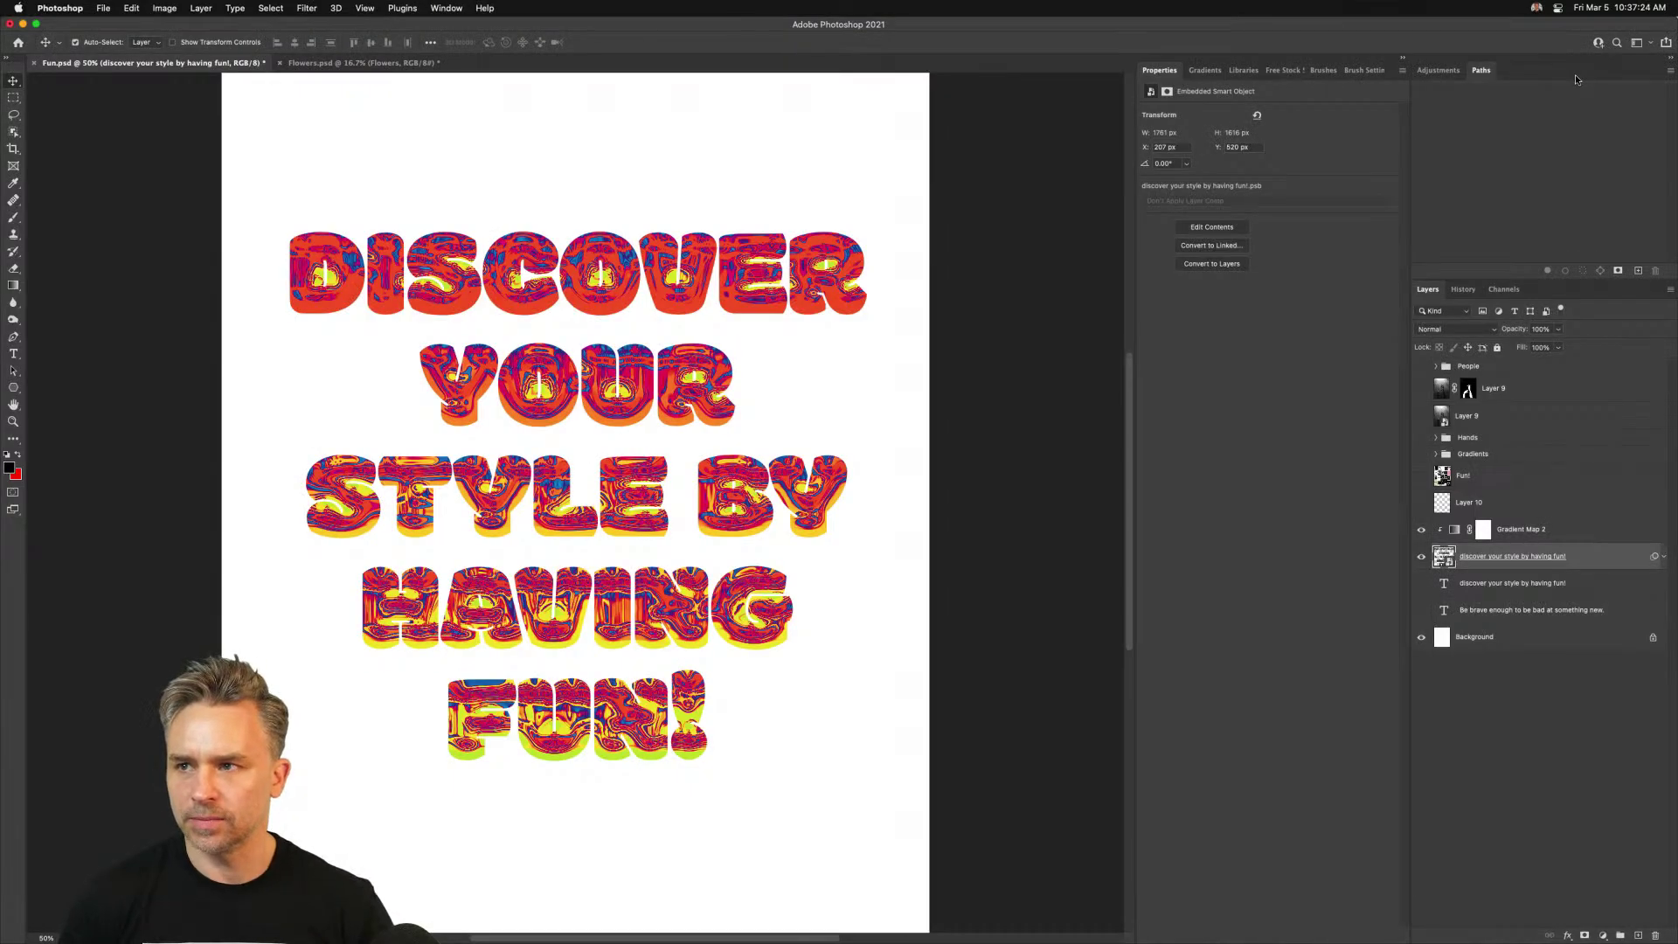
Try other presets on the reversed Gradient Map 2 up close, finishing with the orange, red, yellow and green one
key("super+1")
key("super+equal")
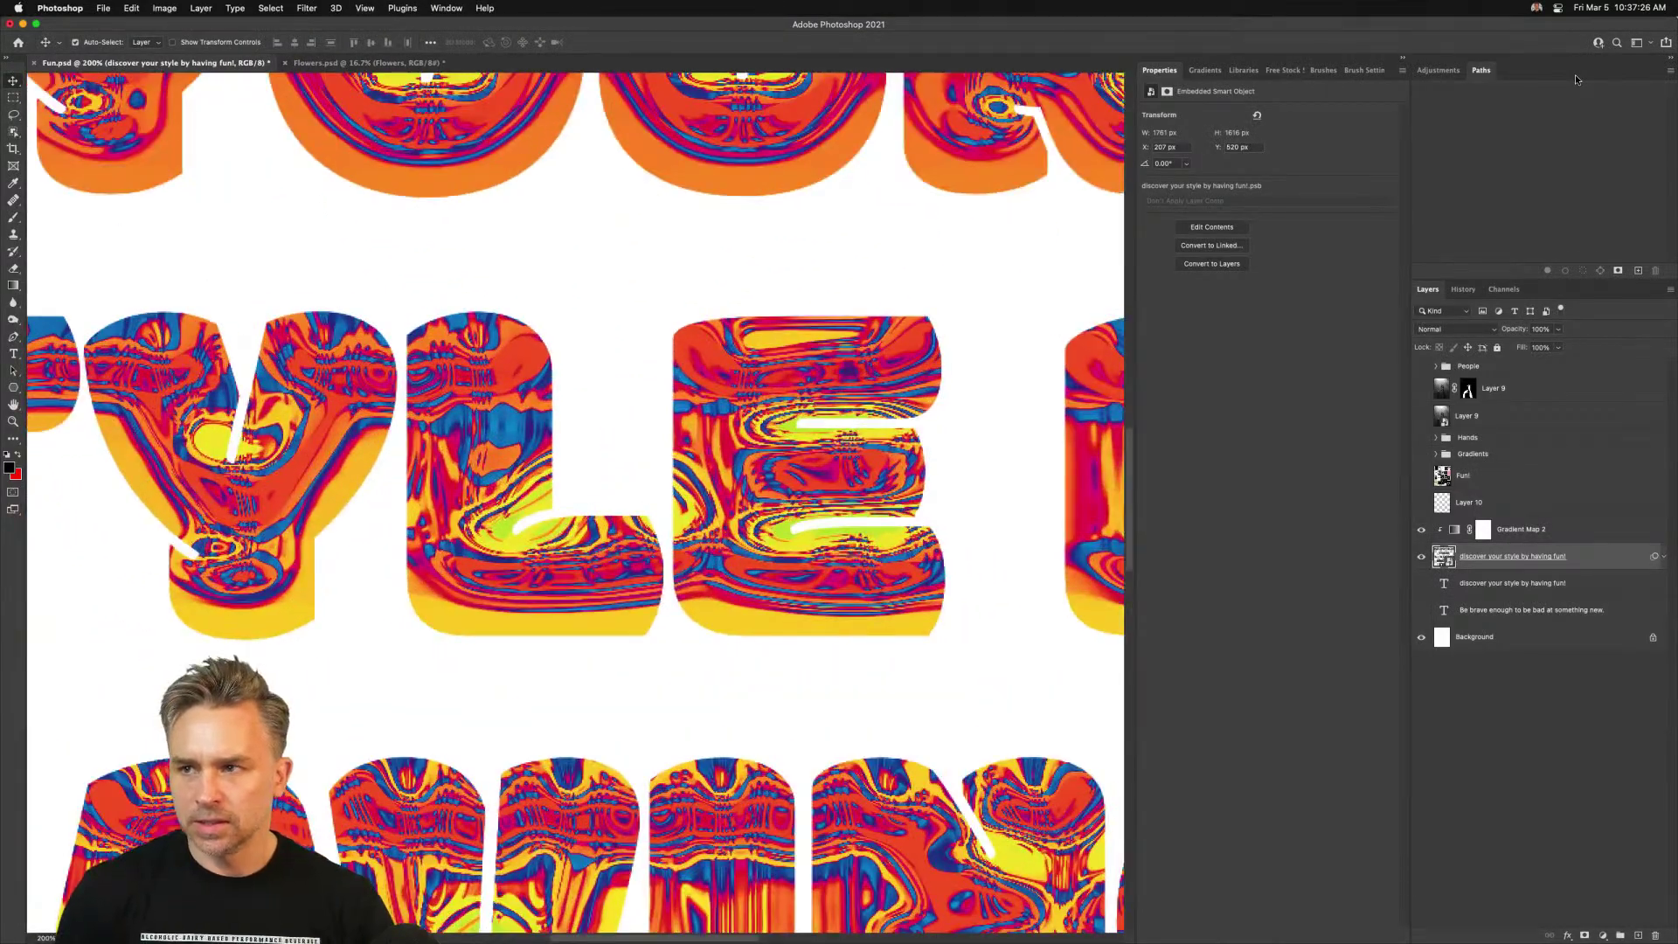
left_click(1568, 535)
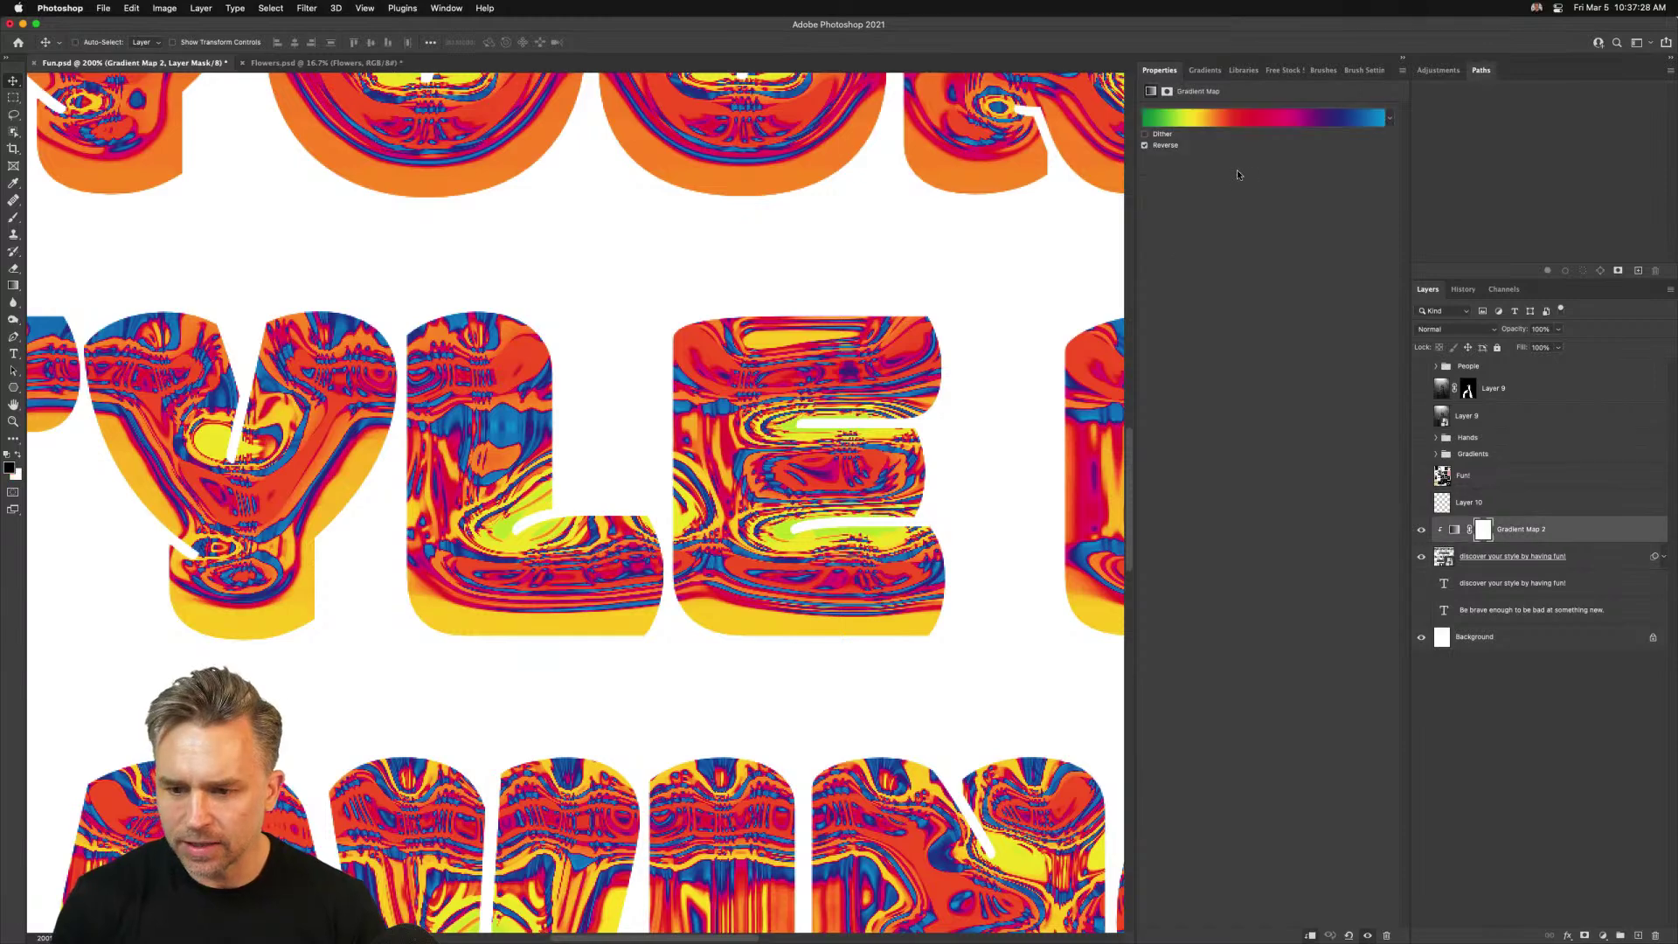
left_click(1392, 119)
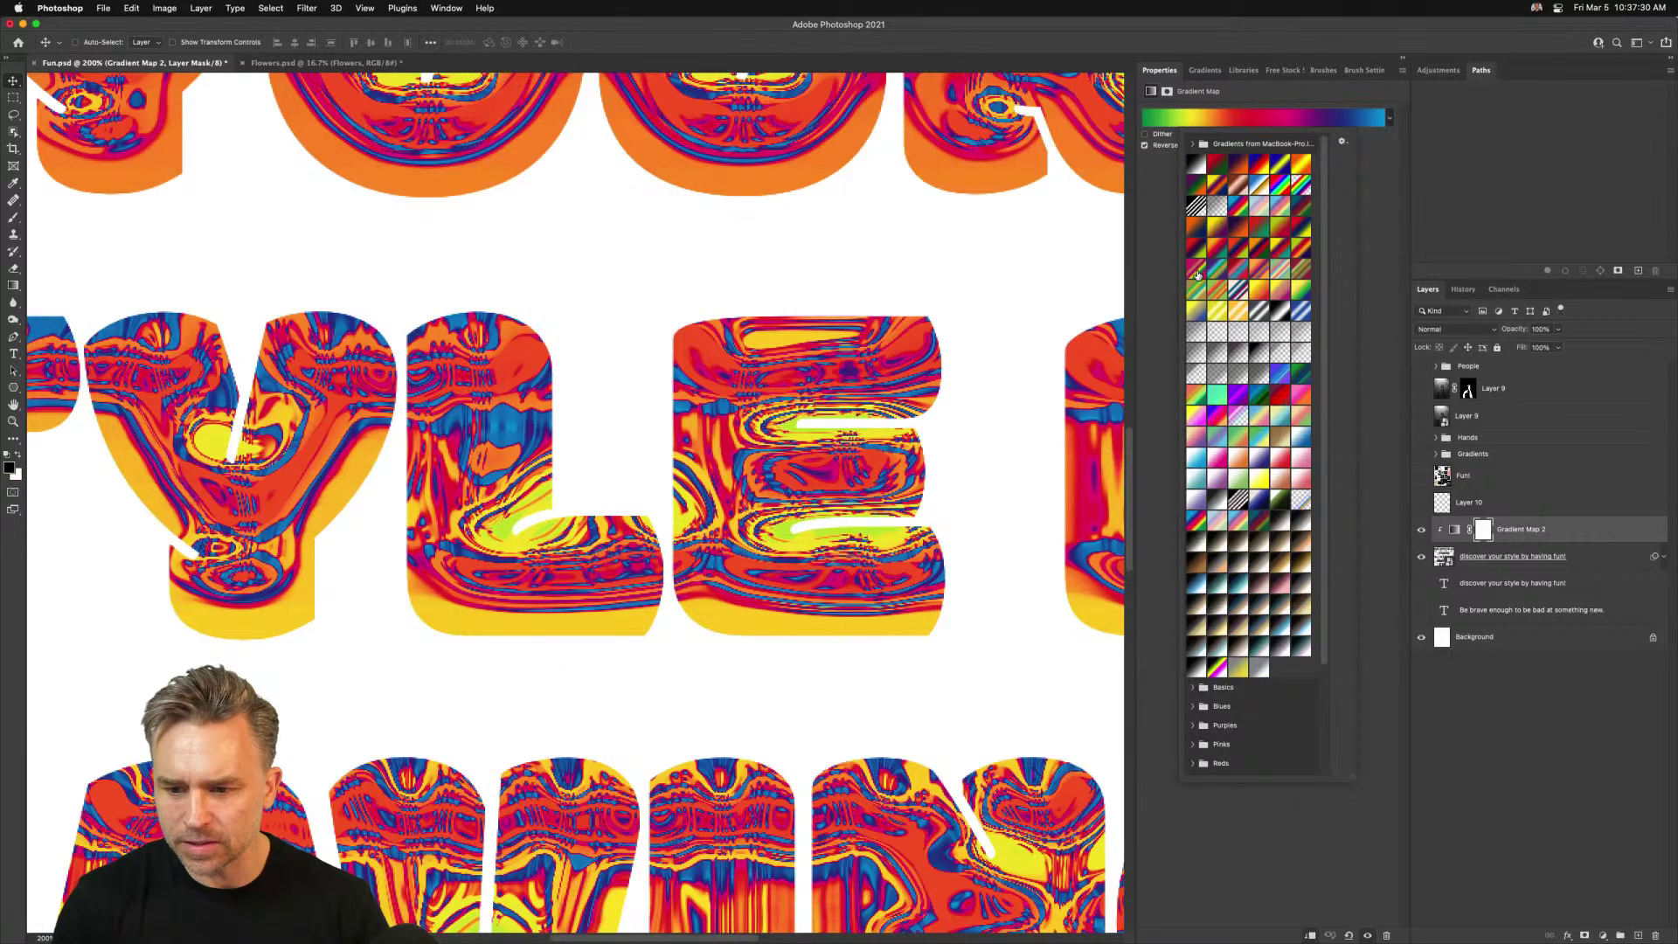
left_click(1202, 272)
left_click(1217, 295)
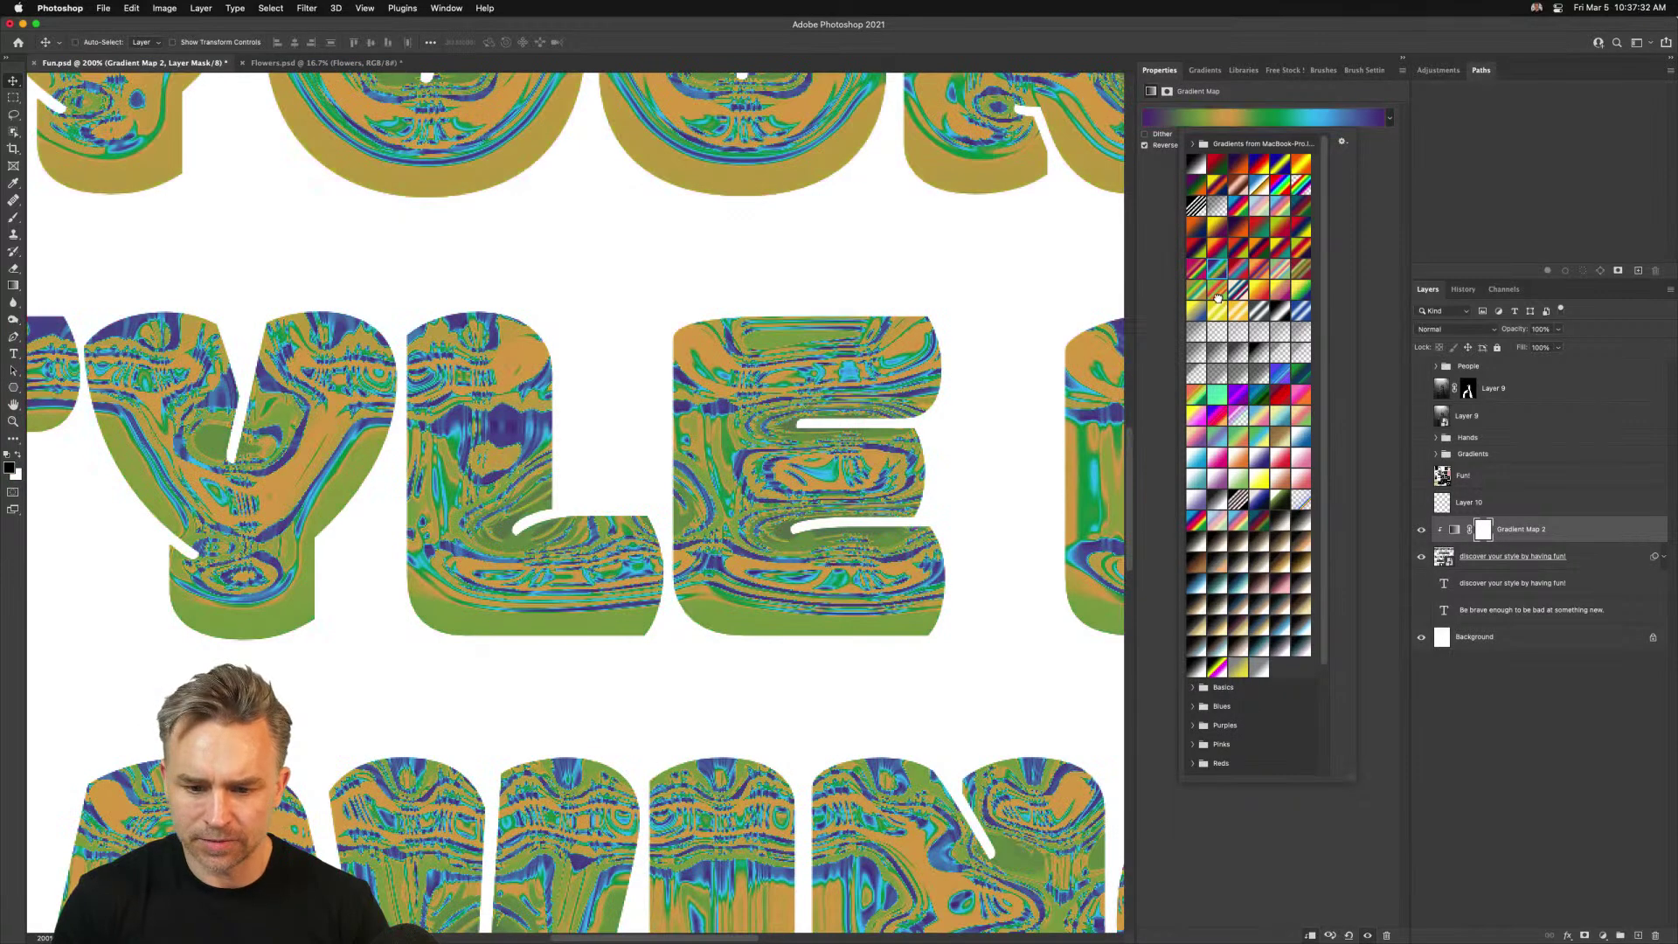
left_click(1217, 308)
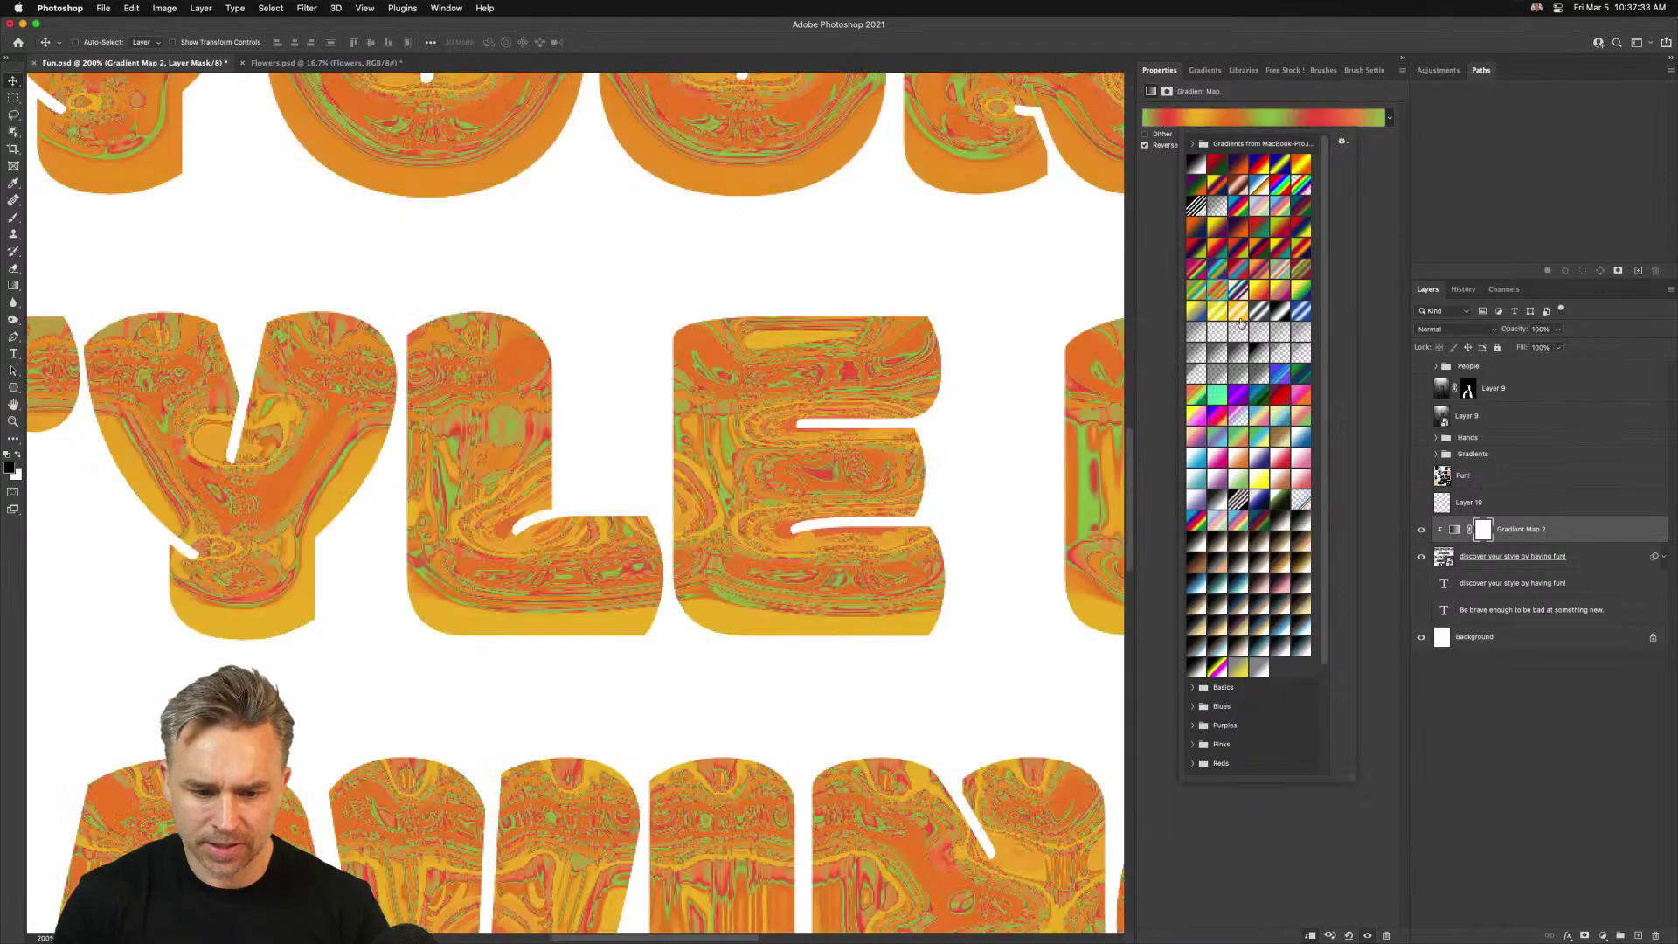
Turn off the Filter Gallery smart filter on the headline smart object and fit the whole headline in view
left_click(1663, 556)
key("alt+bracketleft")
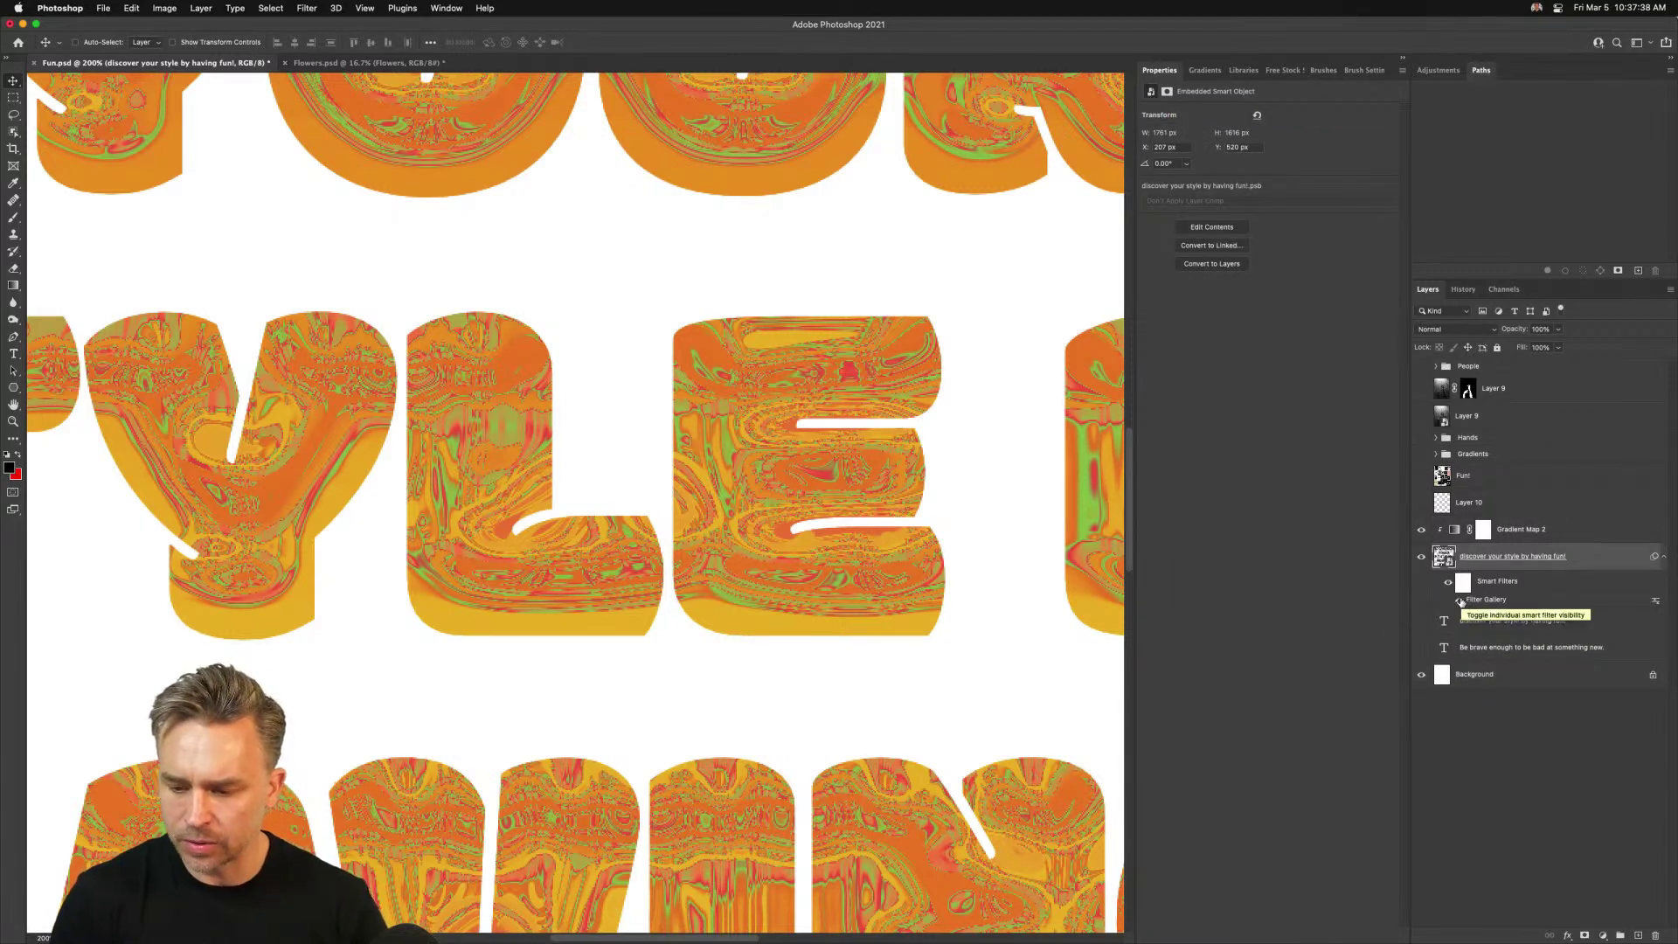
left_click(1459, 600)
key("super+0")
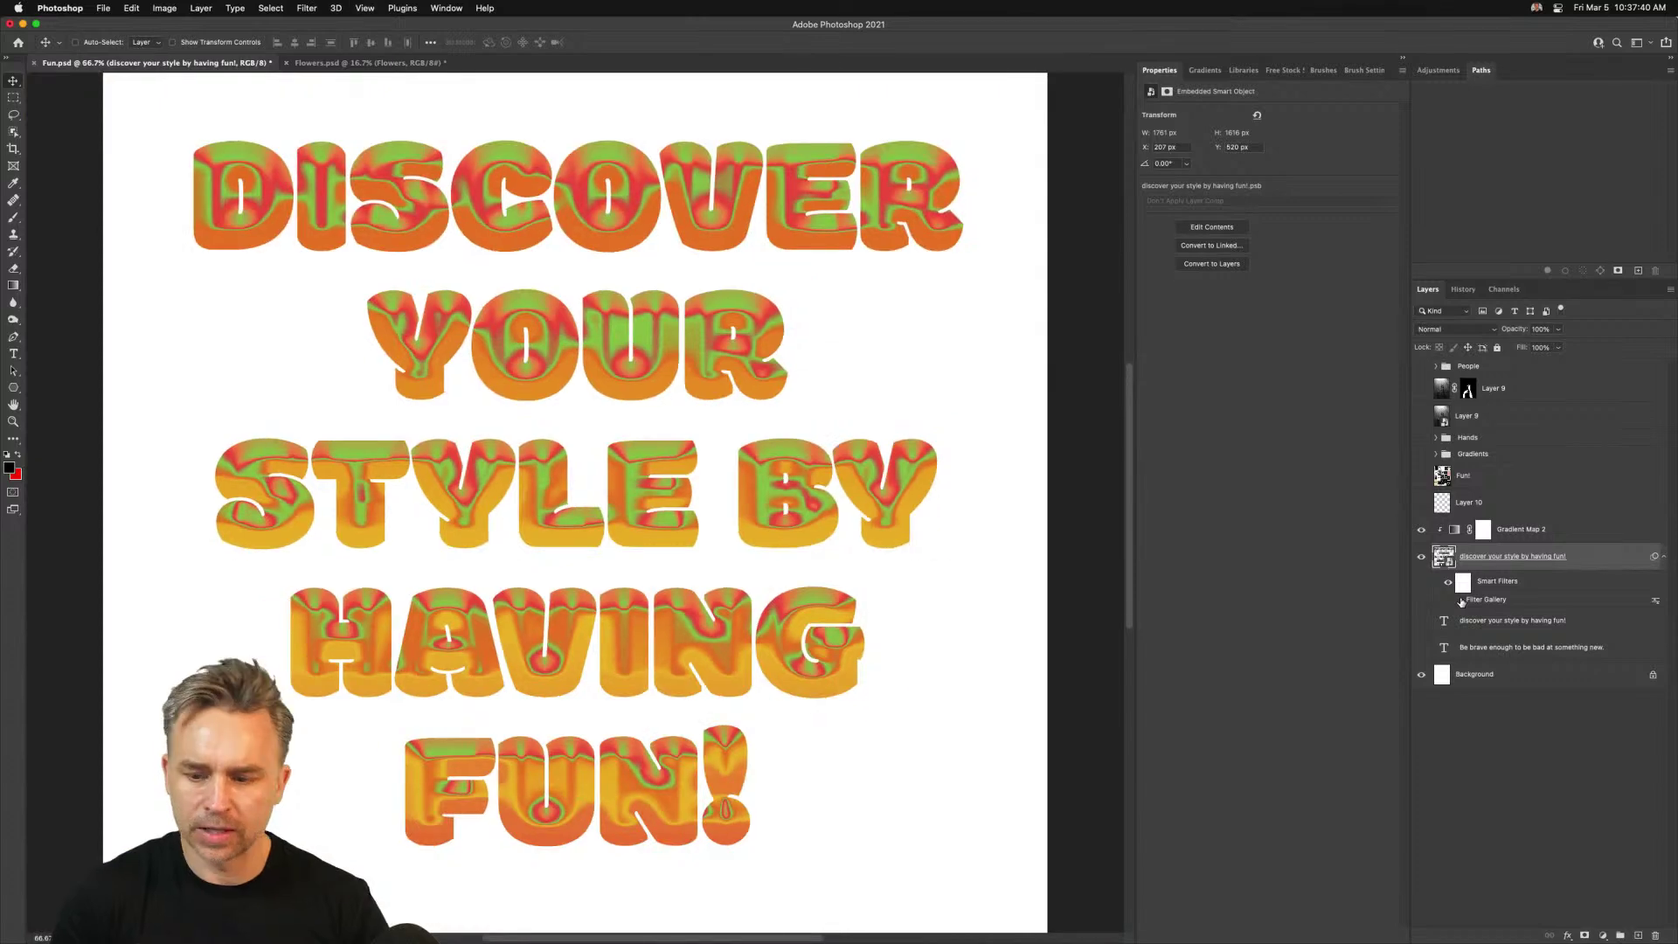
Switch Gradient Map 2 back to the blue, magenta, red, yellow and green preset, keeping it reversed
left_click(1568, 530)
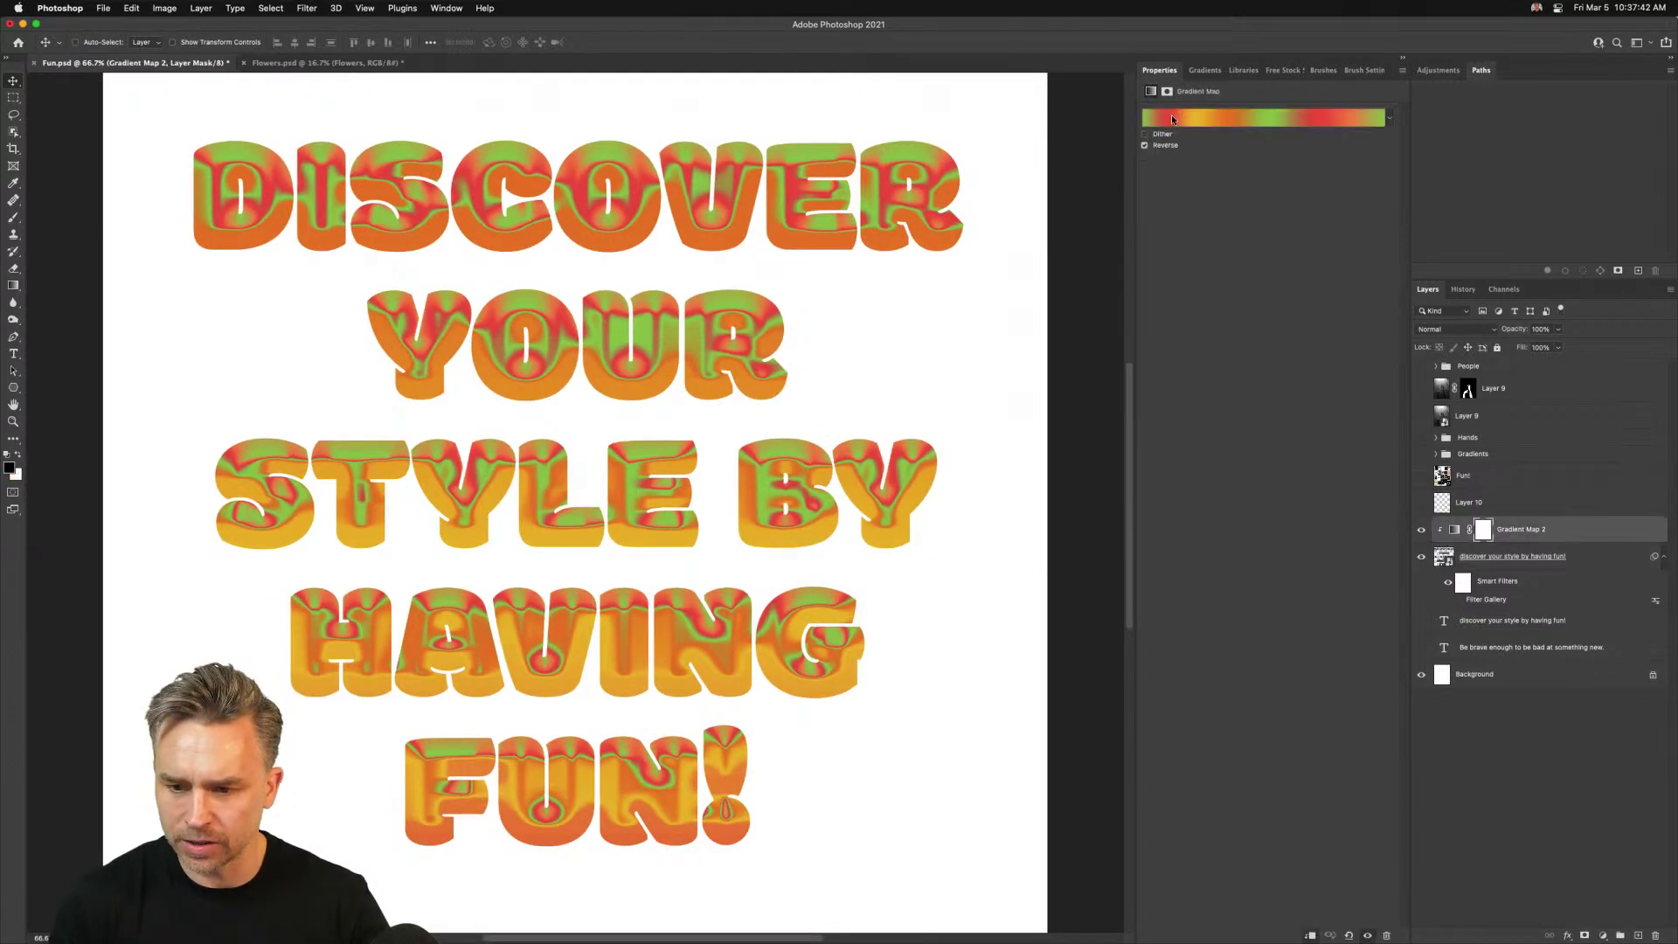
left_click(1389, 118)
left_click(1258, 166)
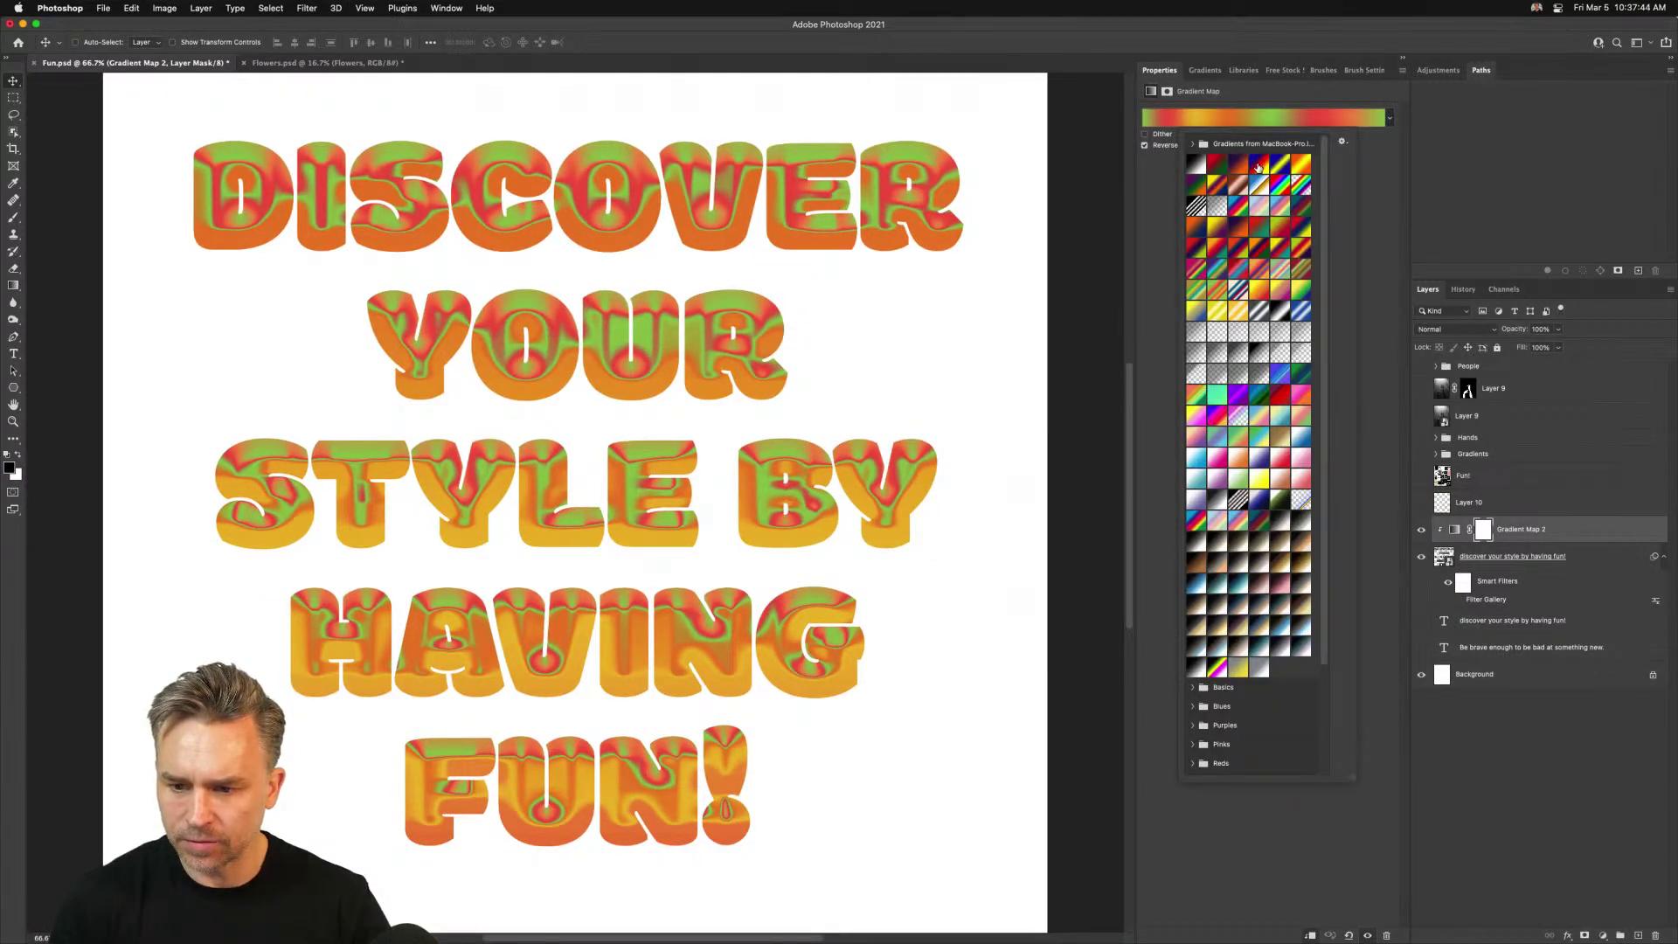
left_click(1235, 207)
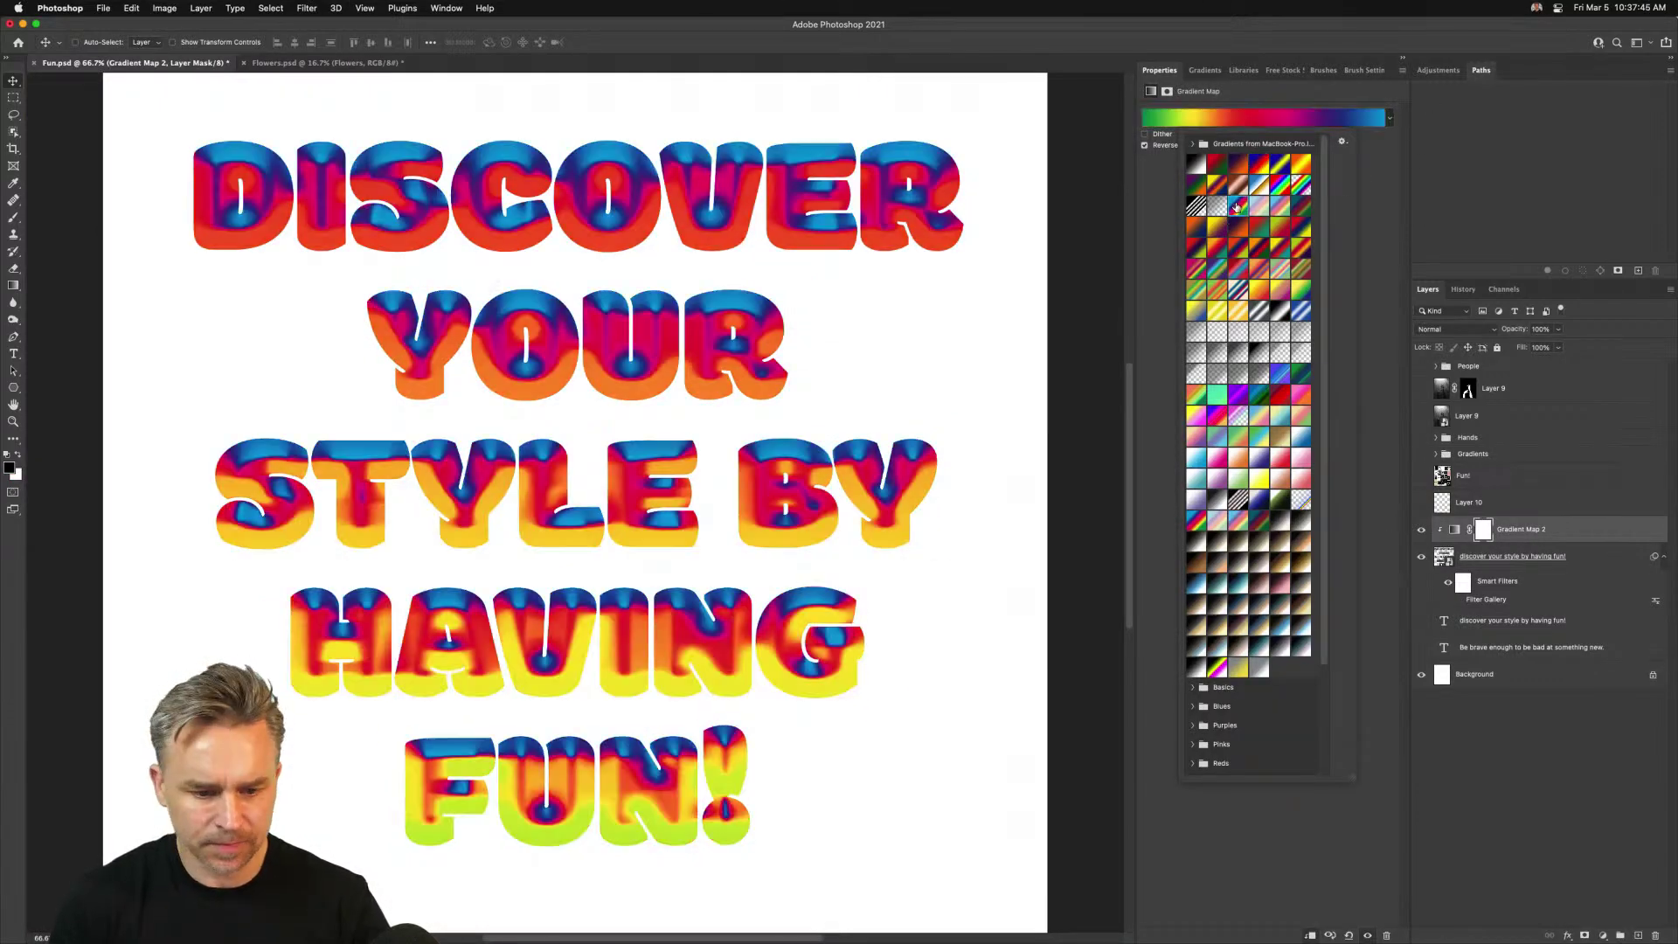
left_click(870, 540)
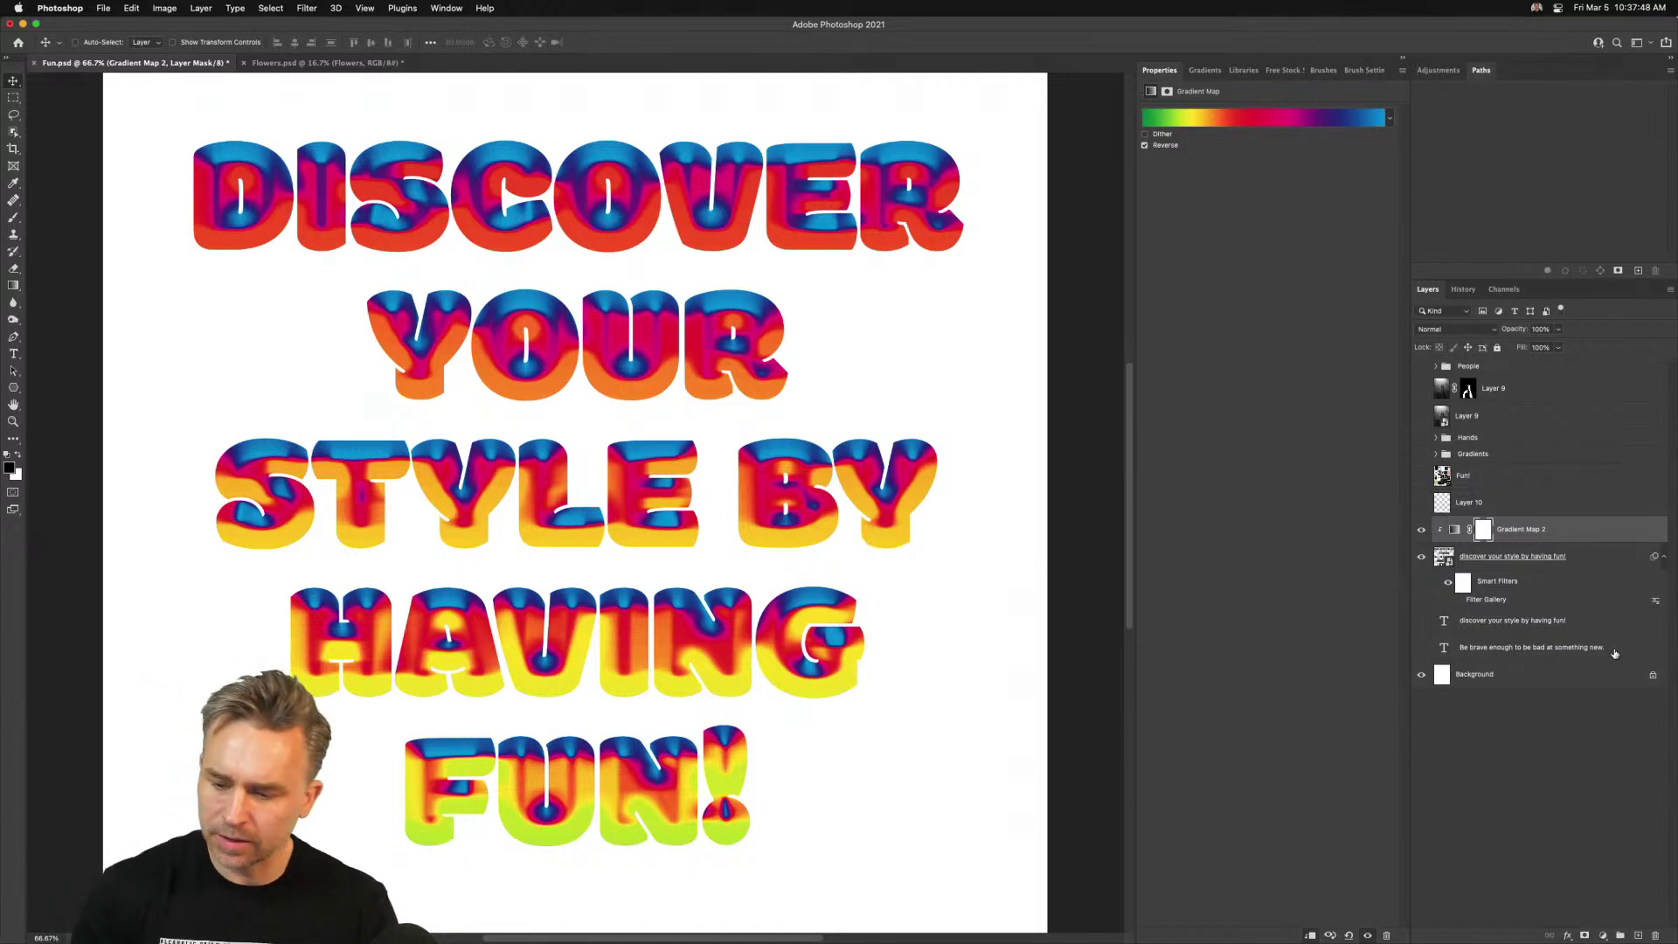
Hide and show the headline smart object together with its Gradient Map, and select the headline layer
left_click_drag(1421, 529, 1419, 564)
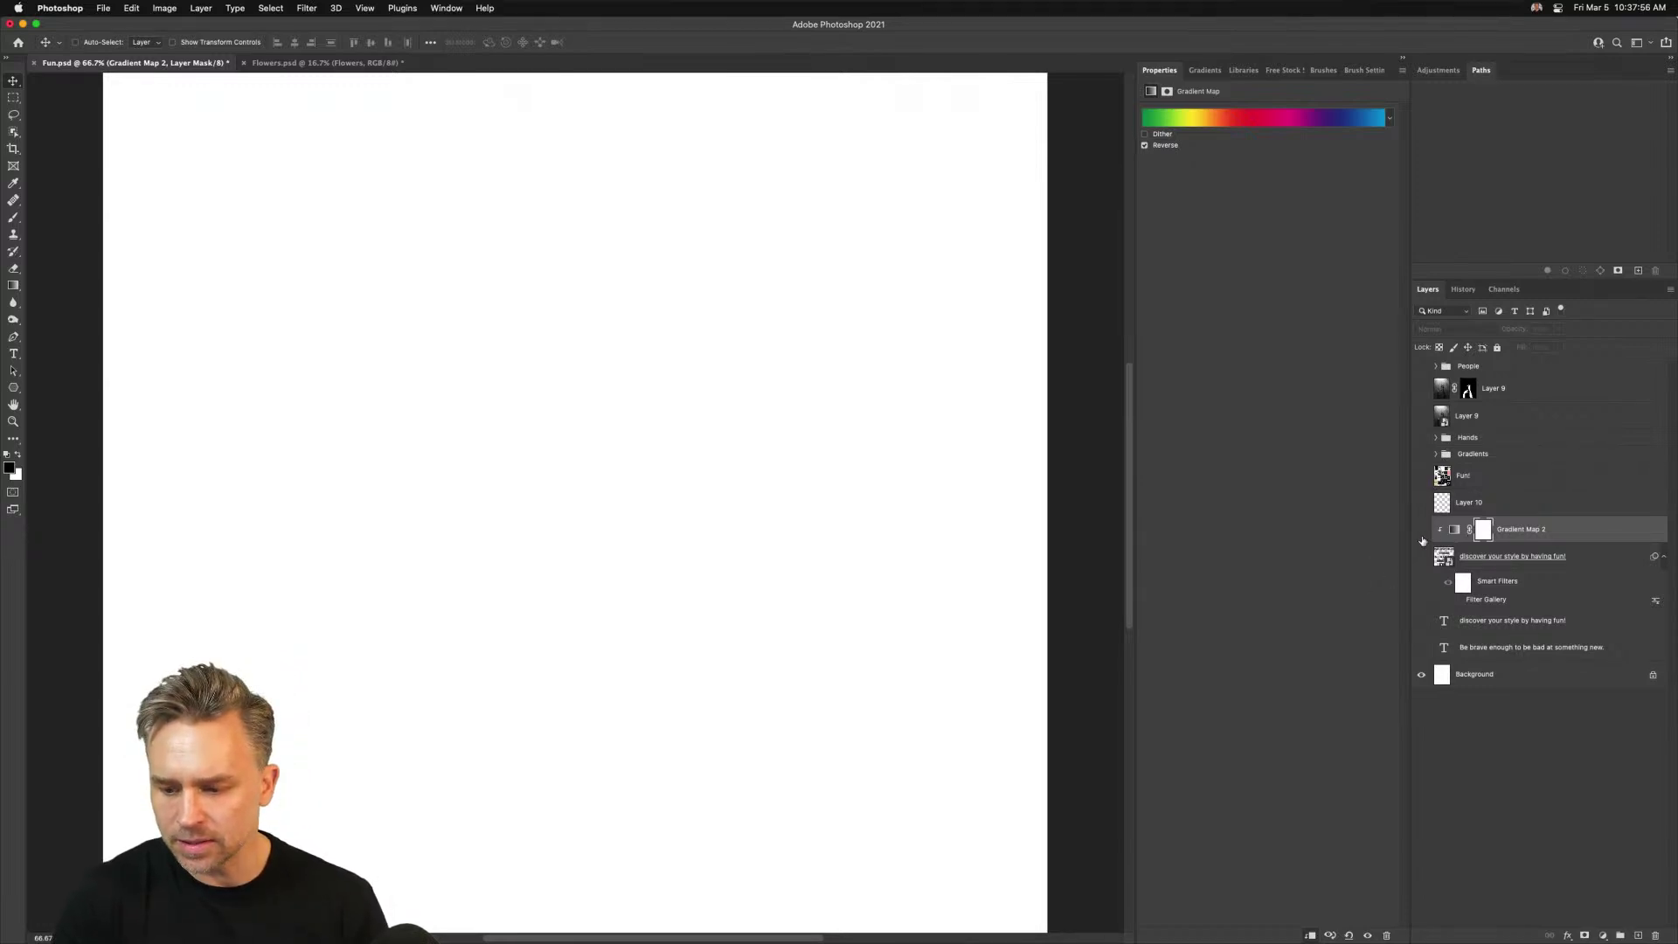
left_click_drag(1423, 541, 1421, 559)
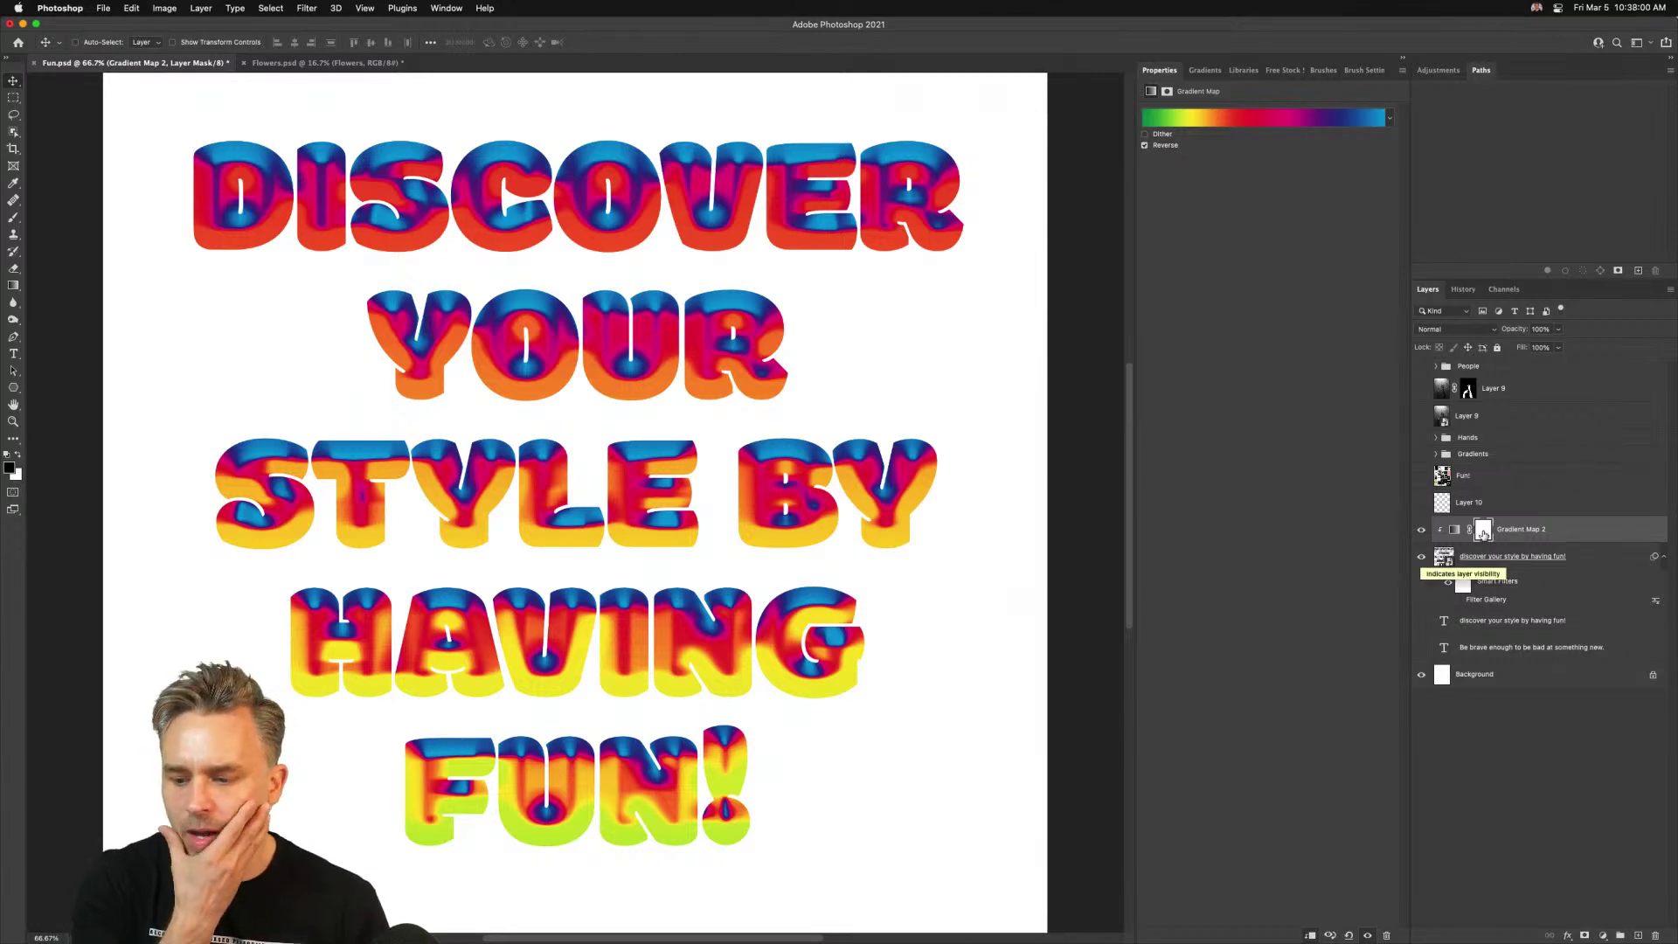
left_click(1579, 559)
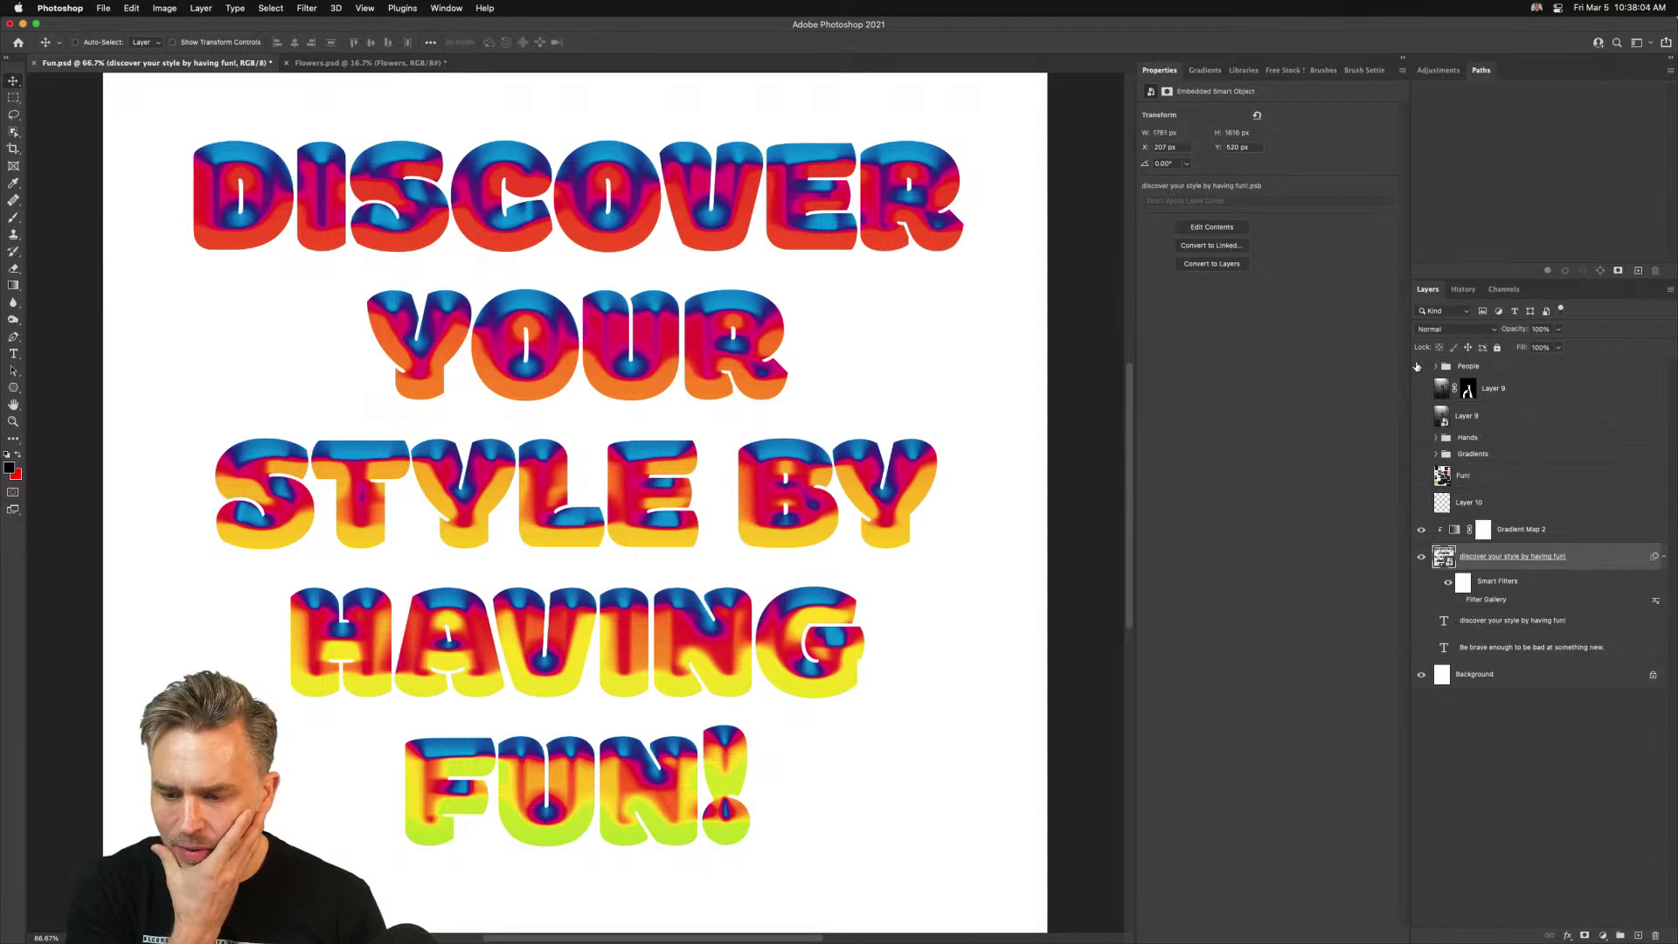
Show the colourful striped vector smart object in the Gradients group and turn off its Blur Gallery smart filter
left_click(1434, 453)
left_click(1490, 539)
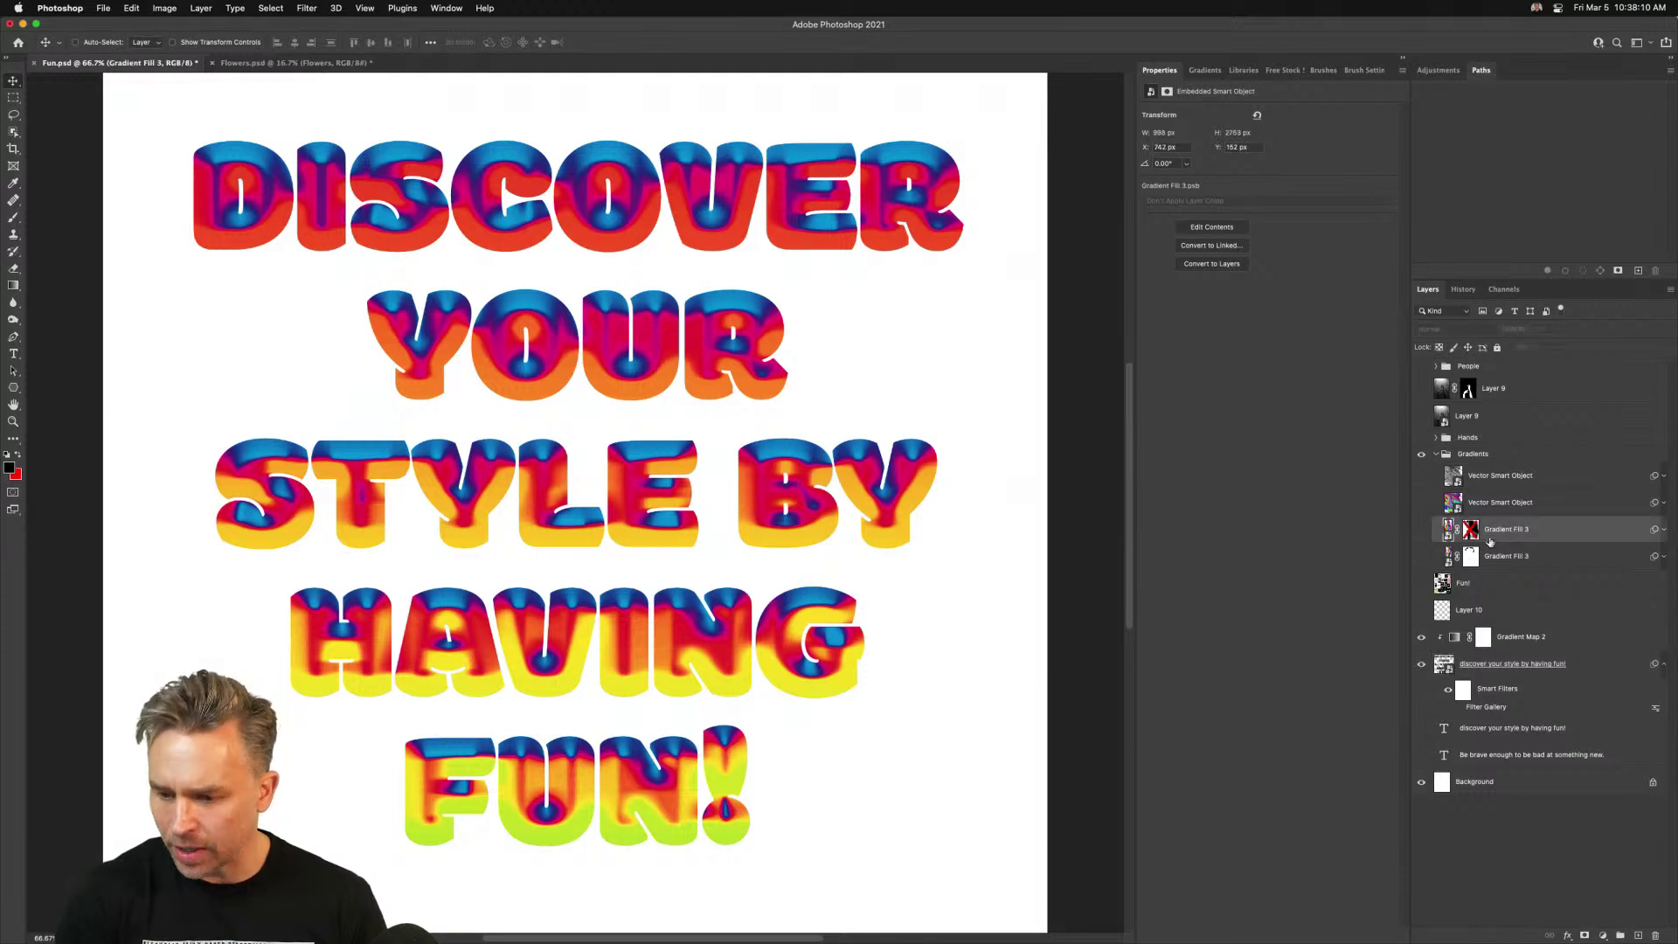
left_click(1499, 505)
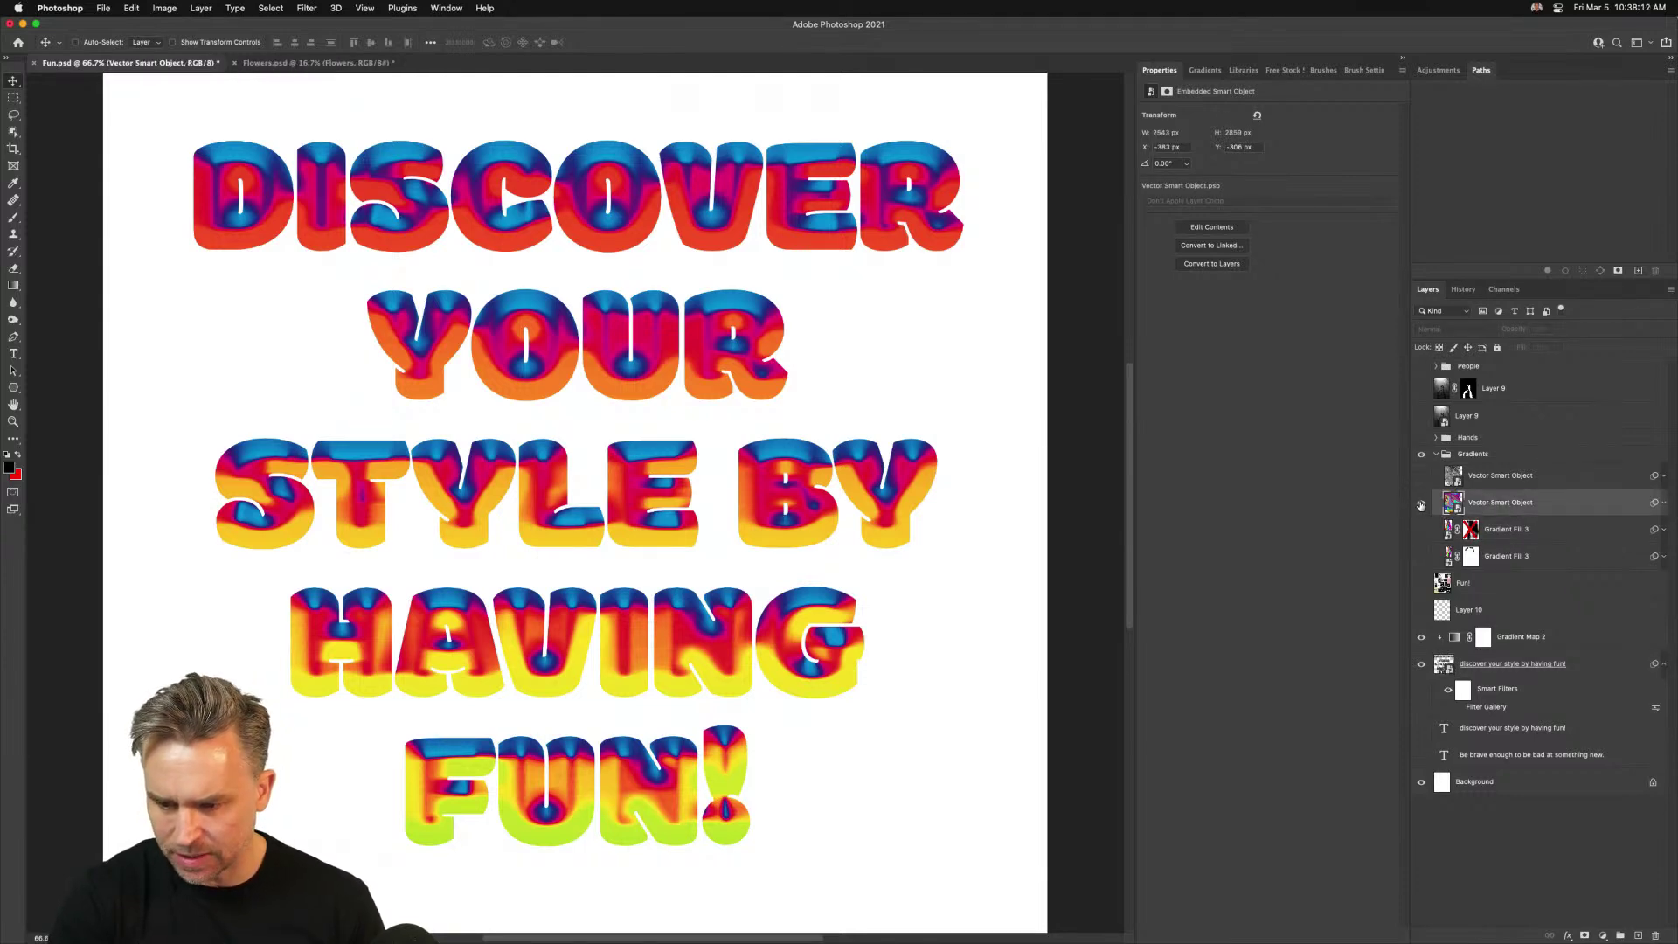
left_click(1420, 505)
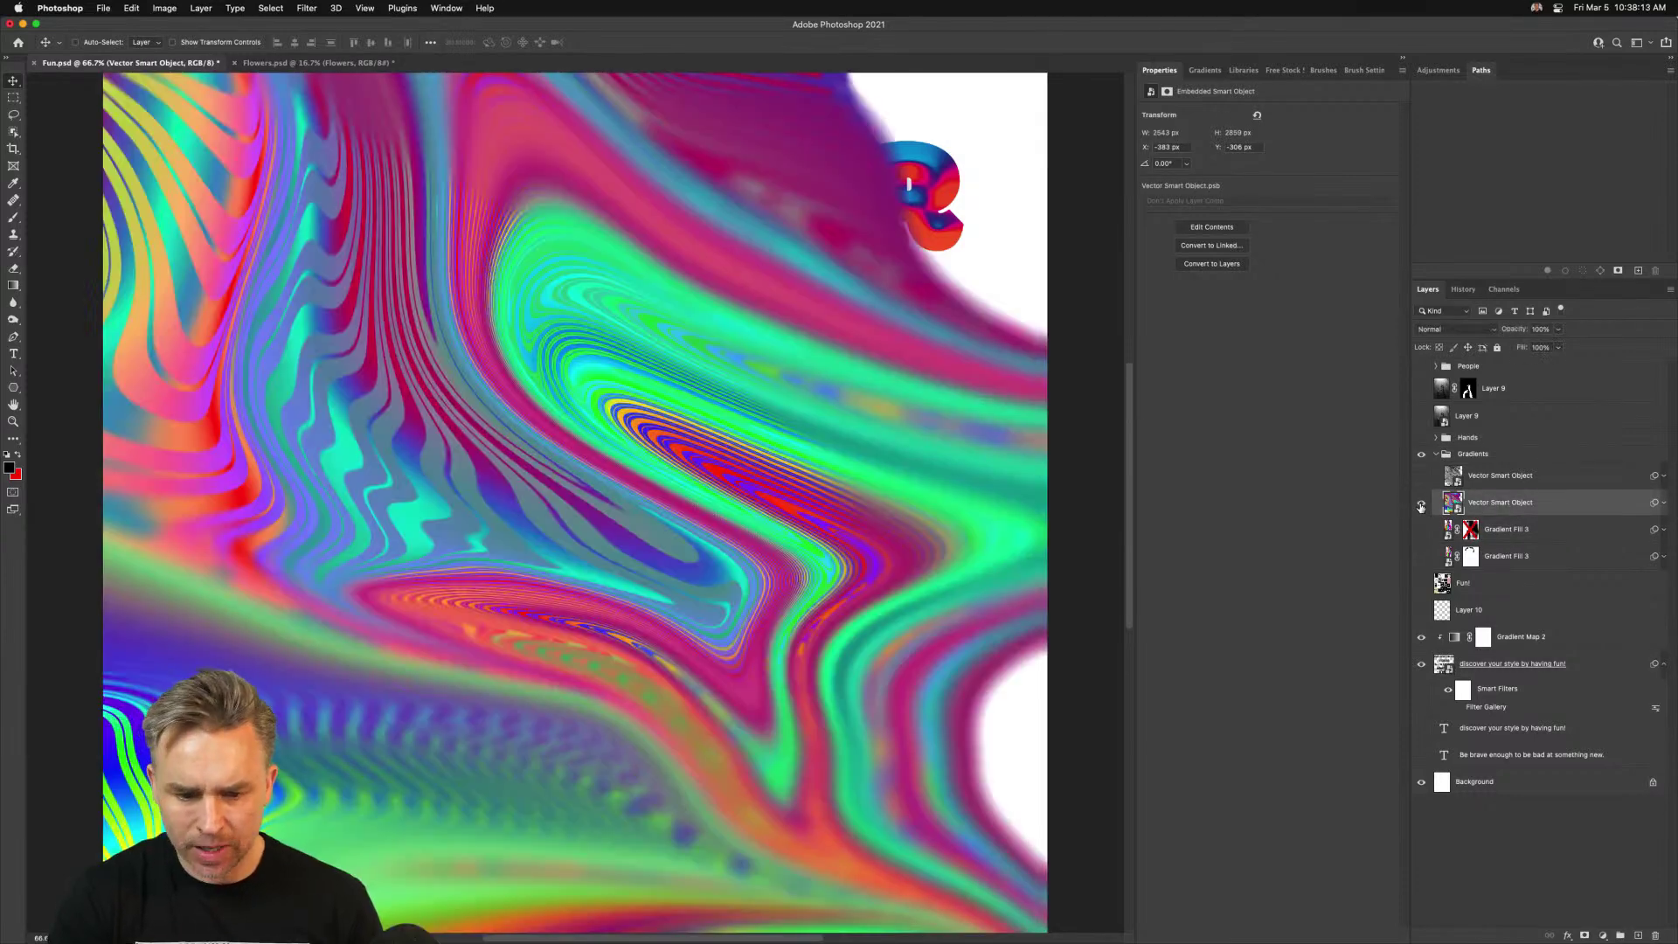
left_click(1663, 503)
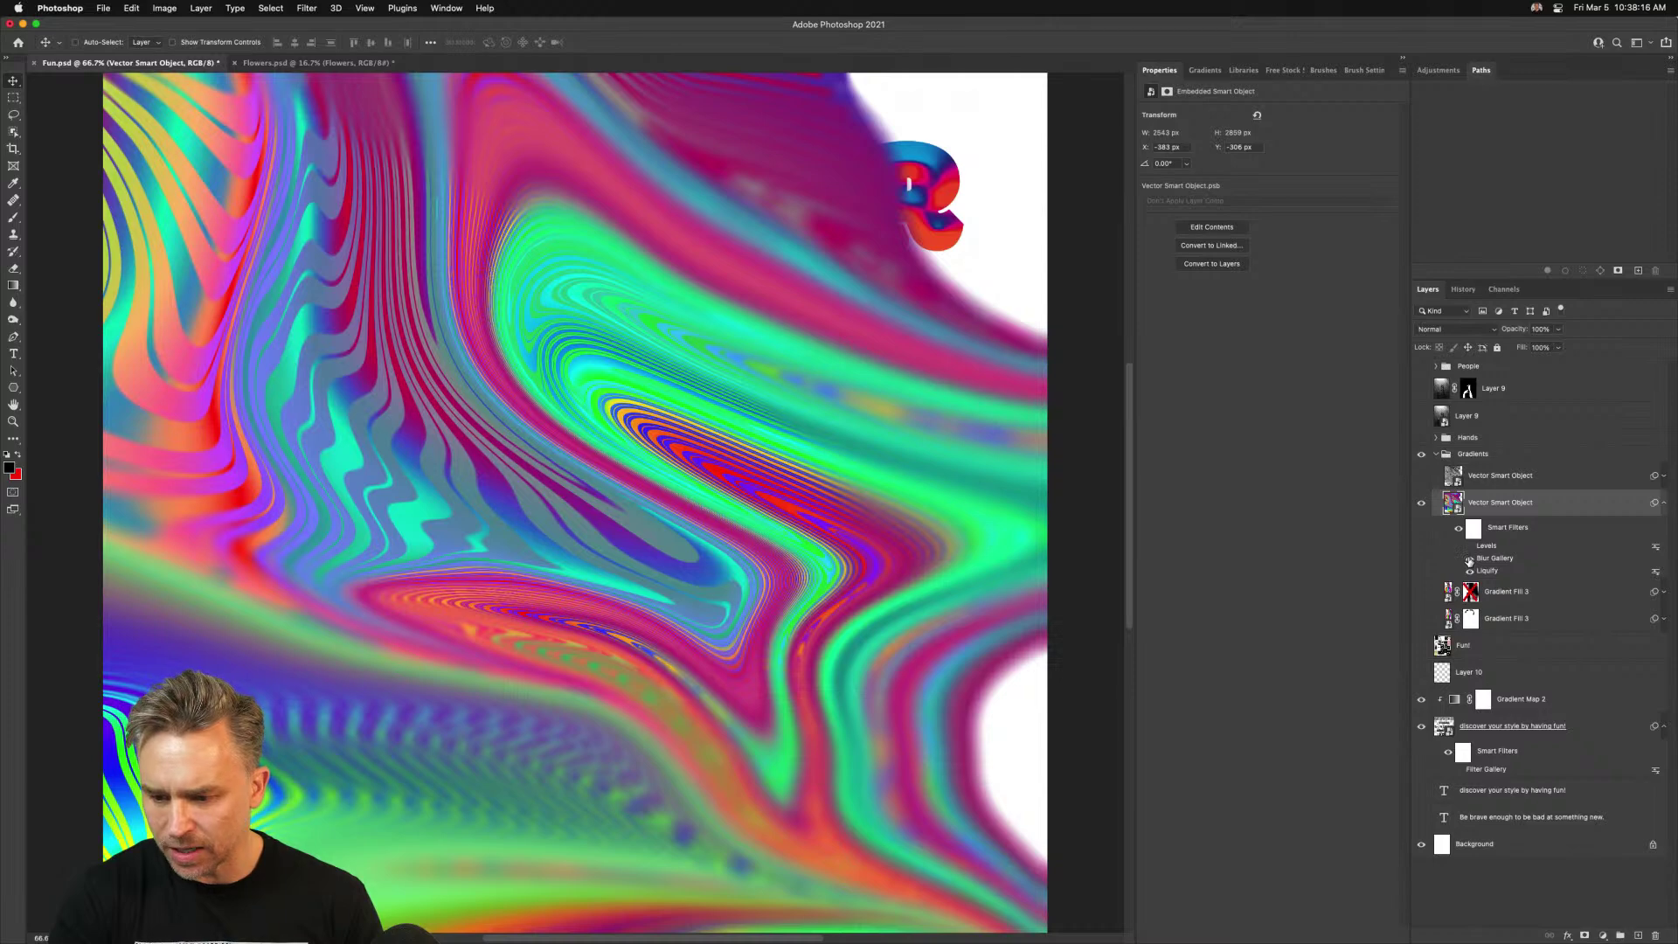
left_click(1468, 559)
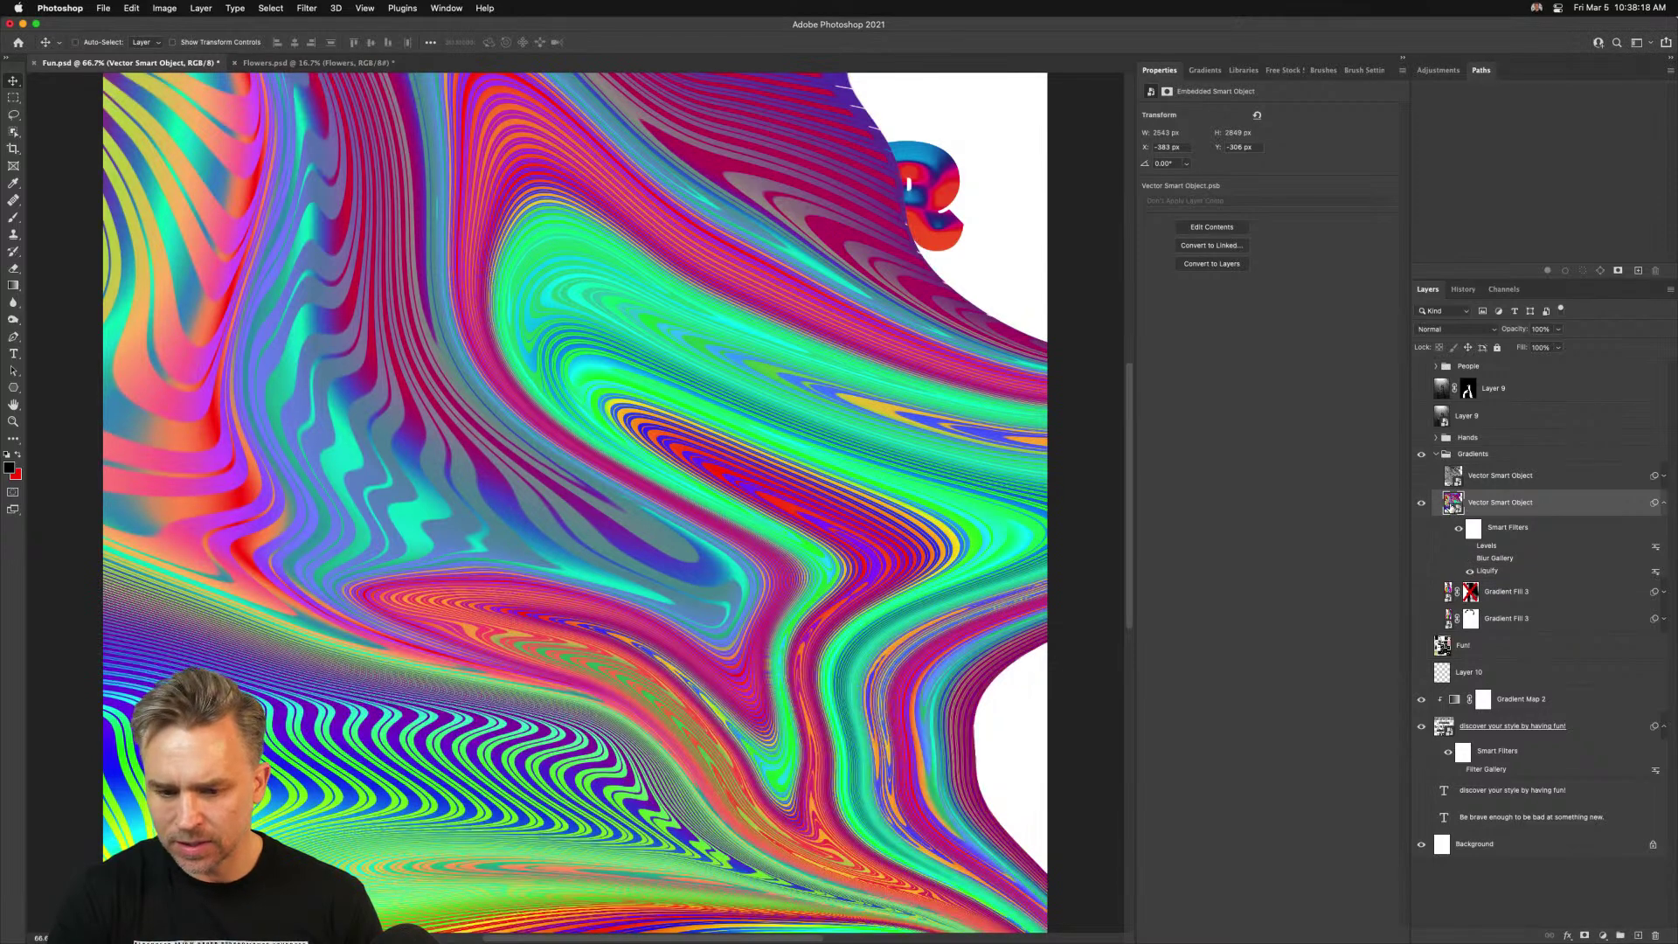
Open the striped smart object's contents, hide and show its upper layer, and examine the rainbow line blend up close
double_click(1449, 504)
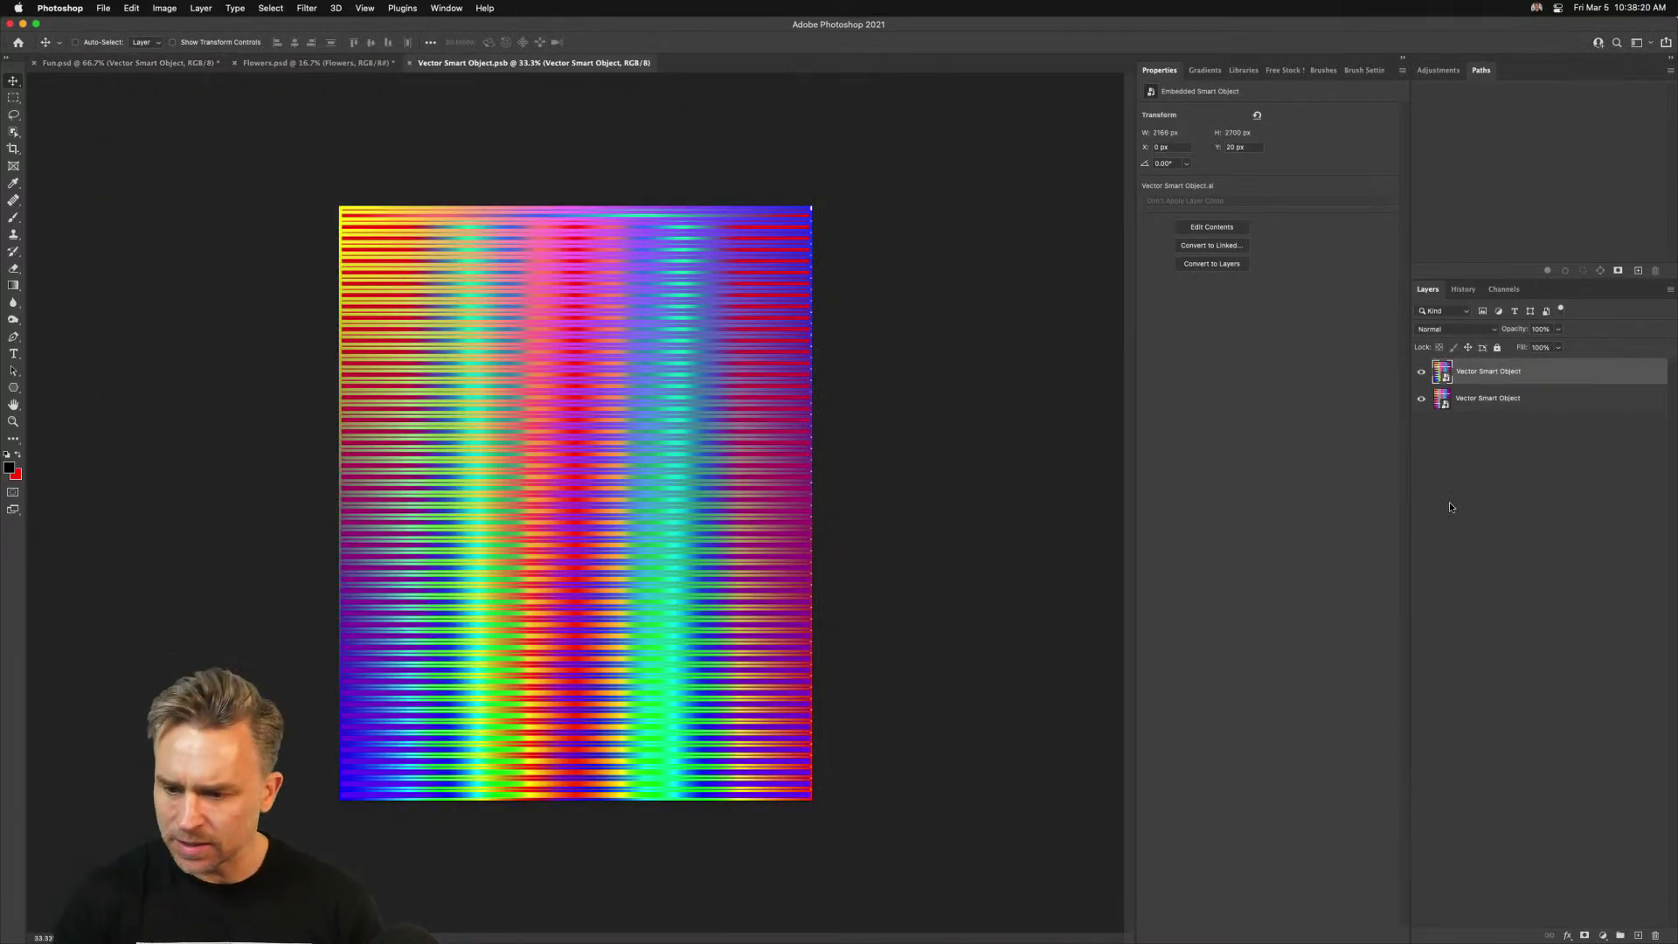
left_click(1420, 371)
left_click(1421, 372)
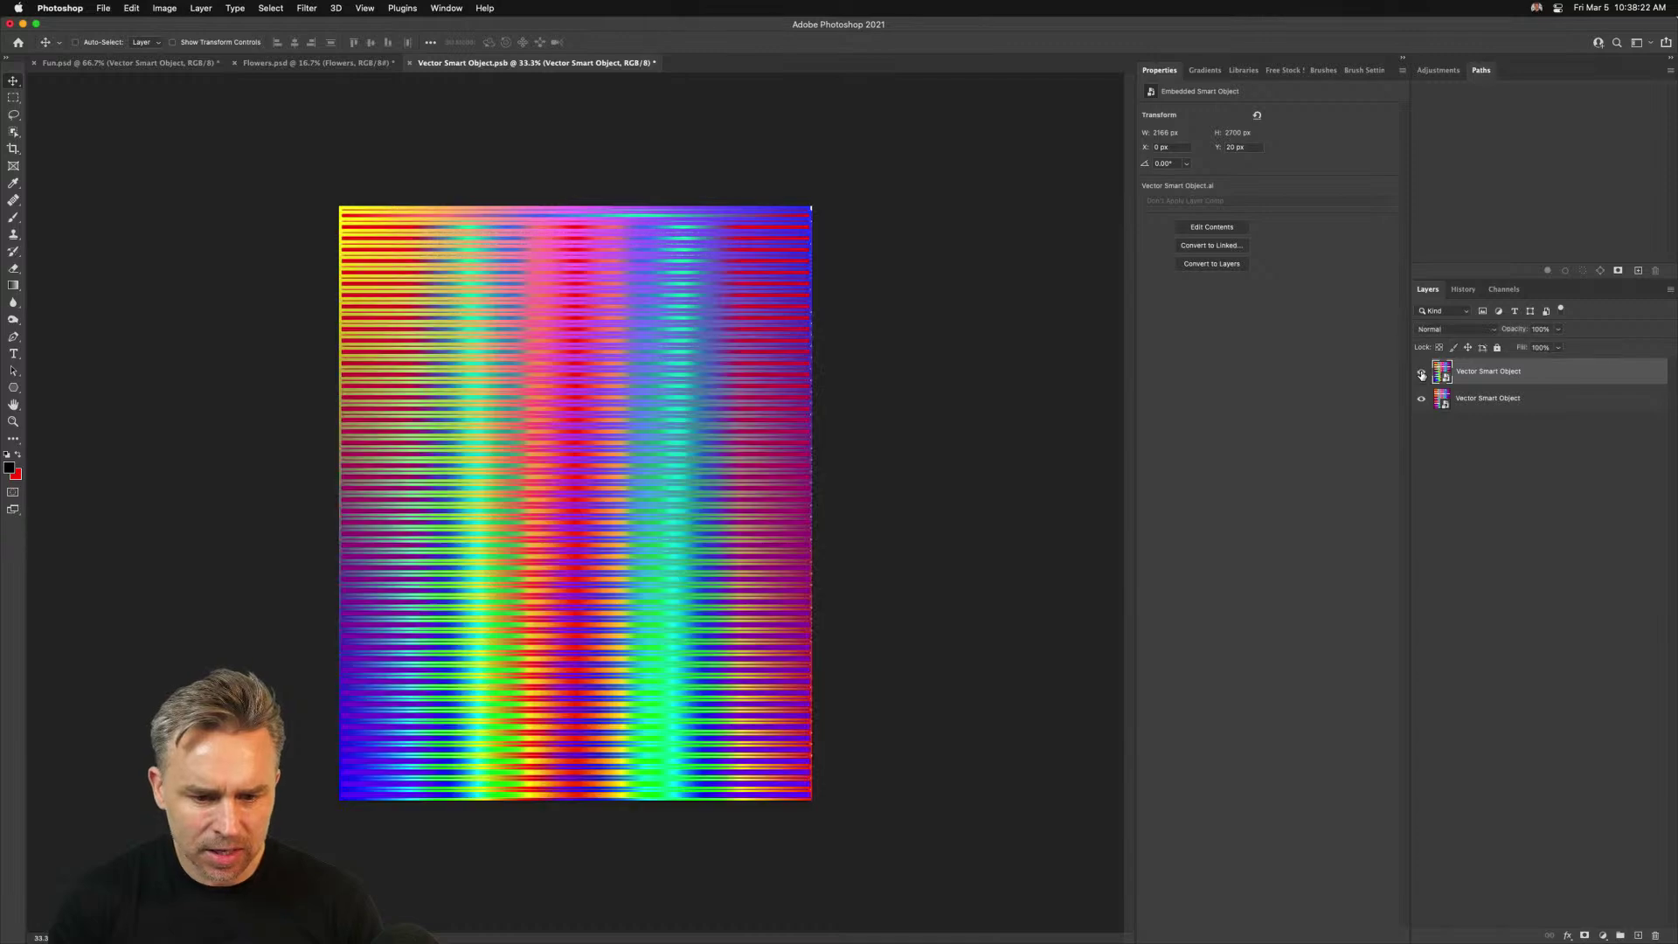
key("super+equal")
key("super+equal")
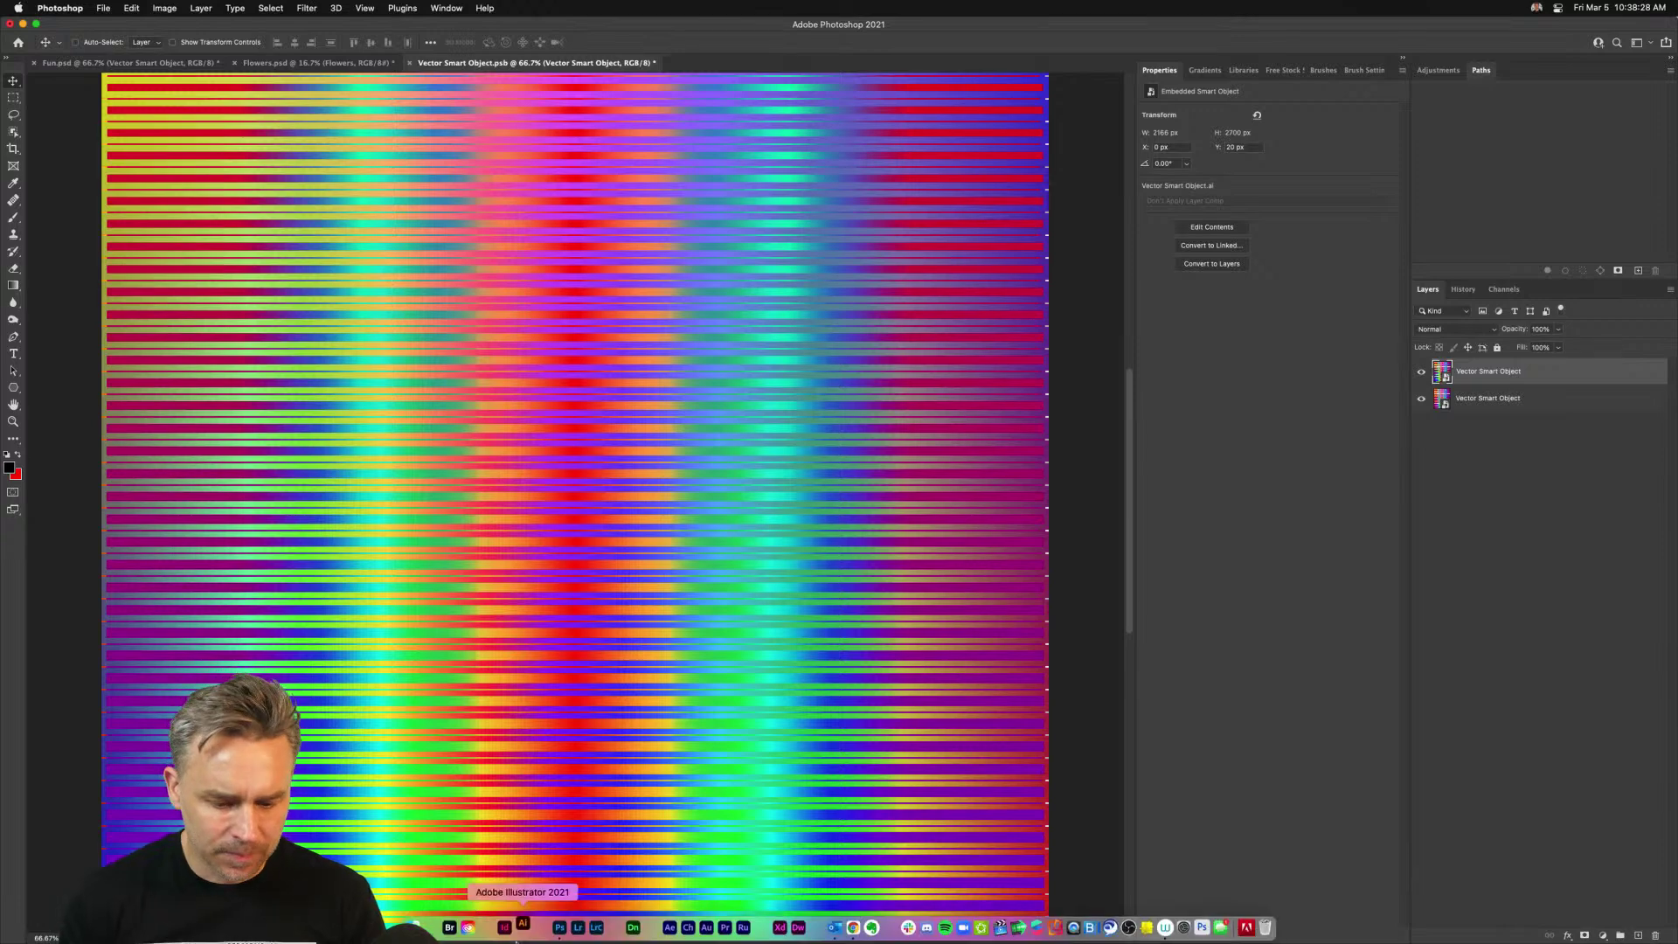
Launch Illustrator, return to Photoshop and close the smart object's contents document
left_click(515, 934)
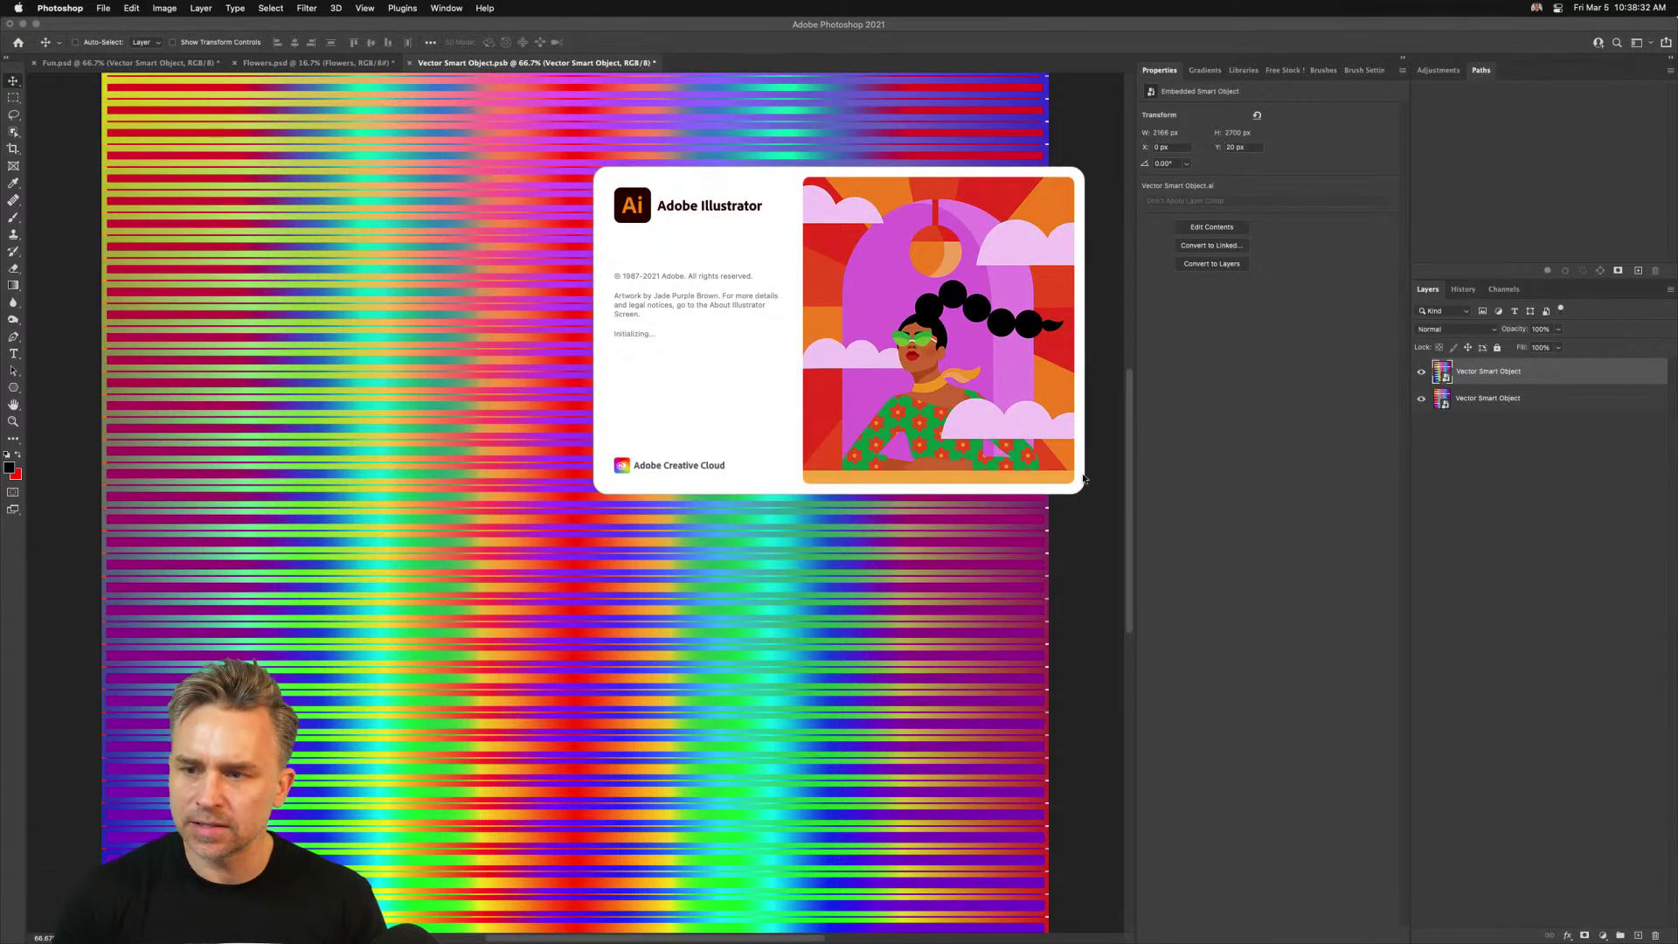
left_click(1083, 479)
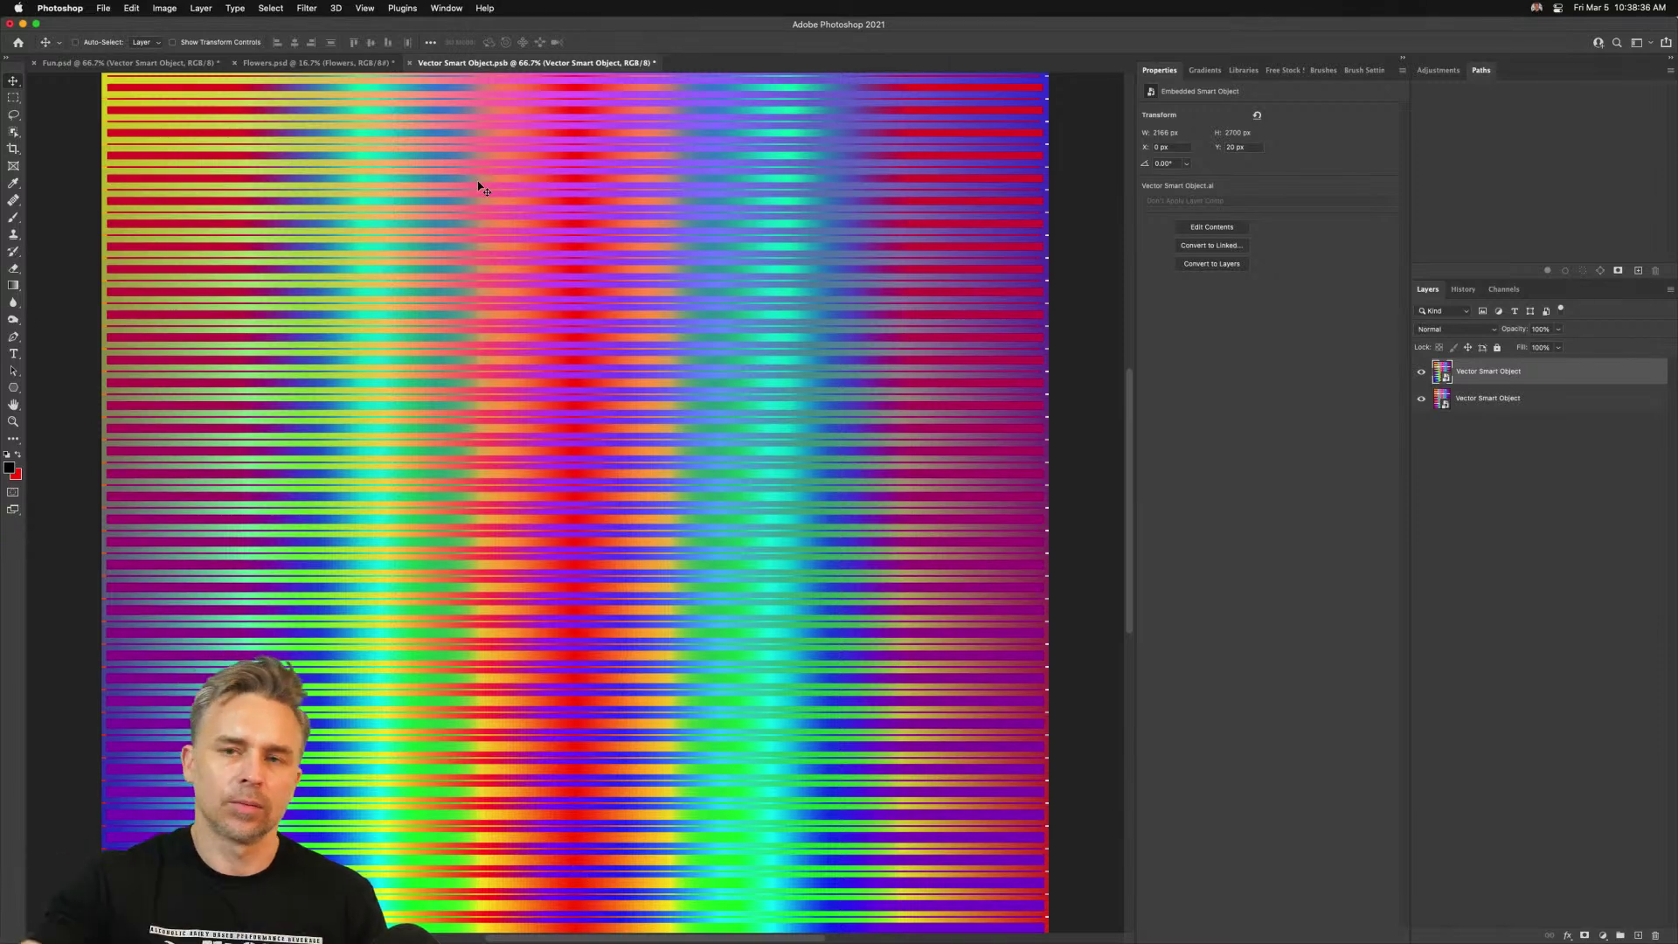
left_click(409, 63)
left_click(786, 332)
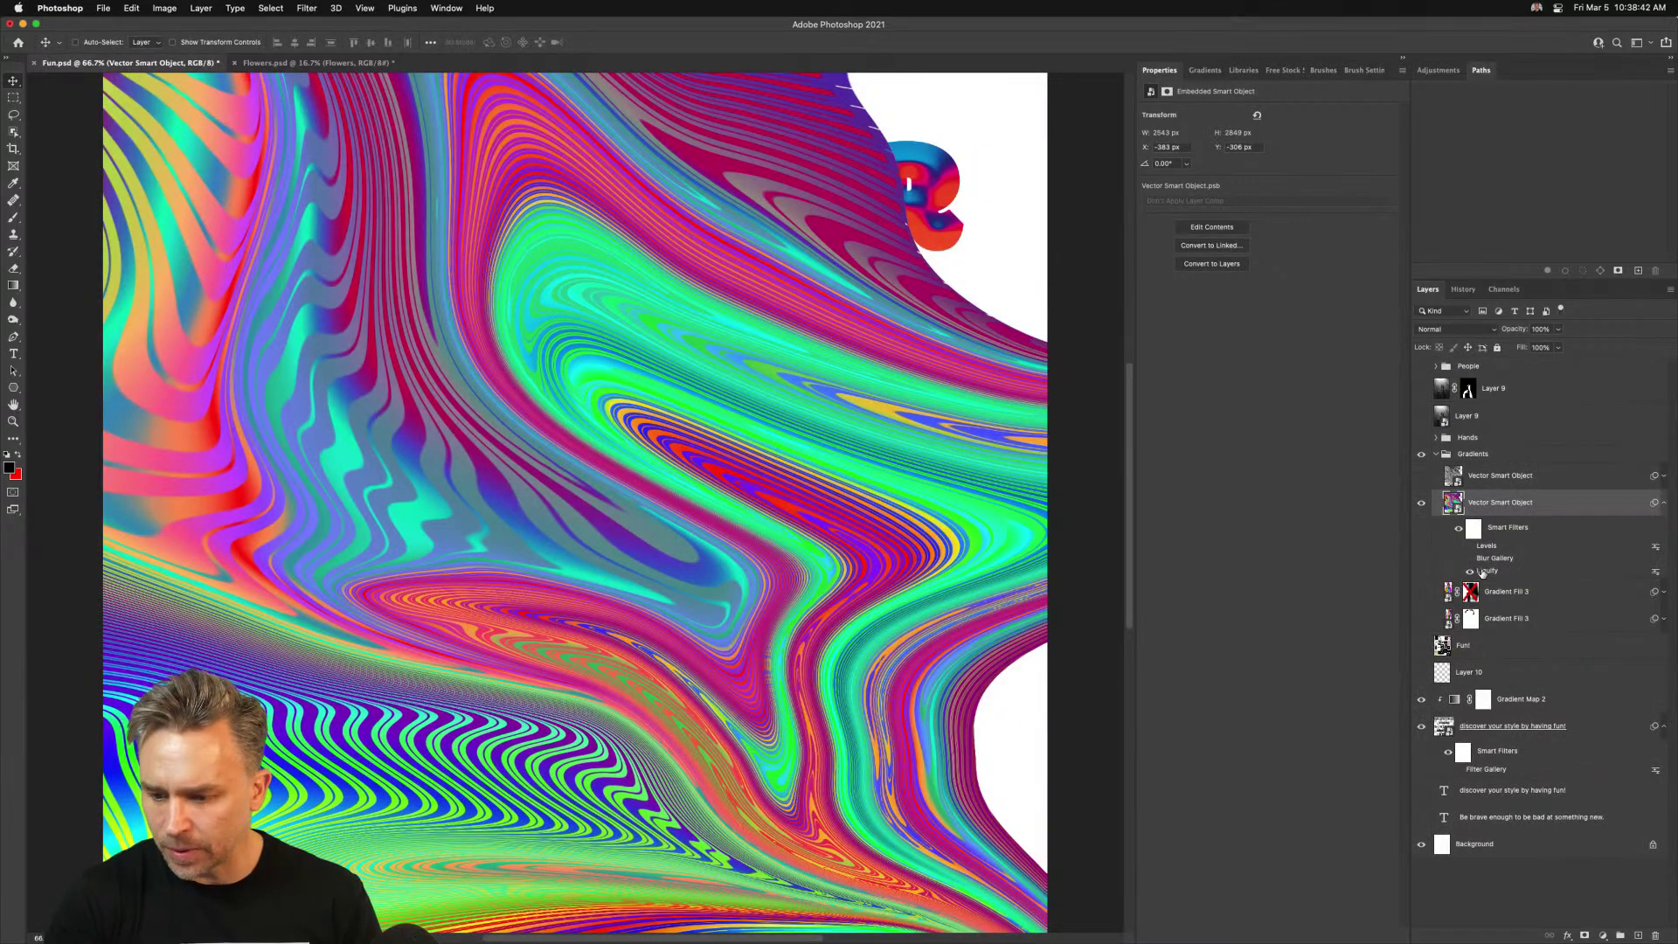
Reopen the striped object's Liquify smart filter and push the pattern's upper-right part outward with a size 600 brush
double_click(1486, 571)
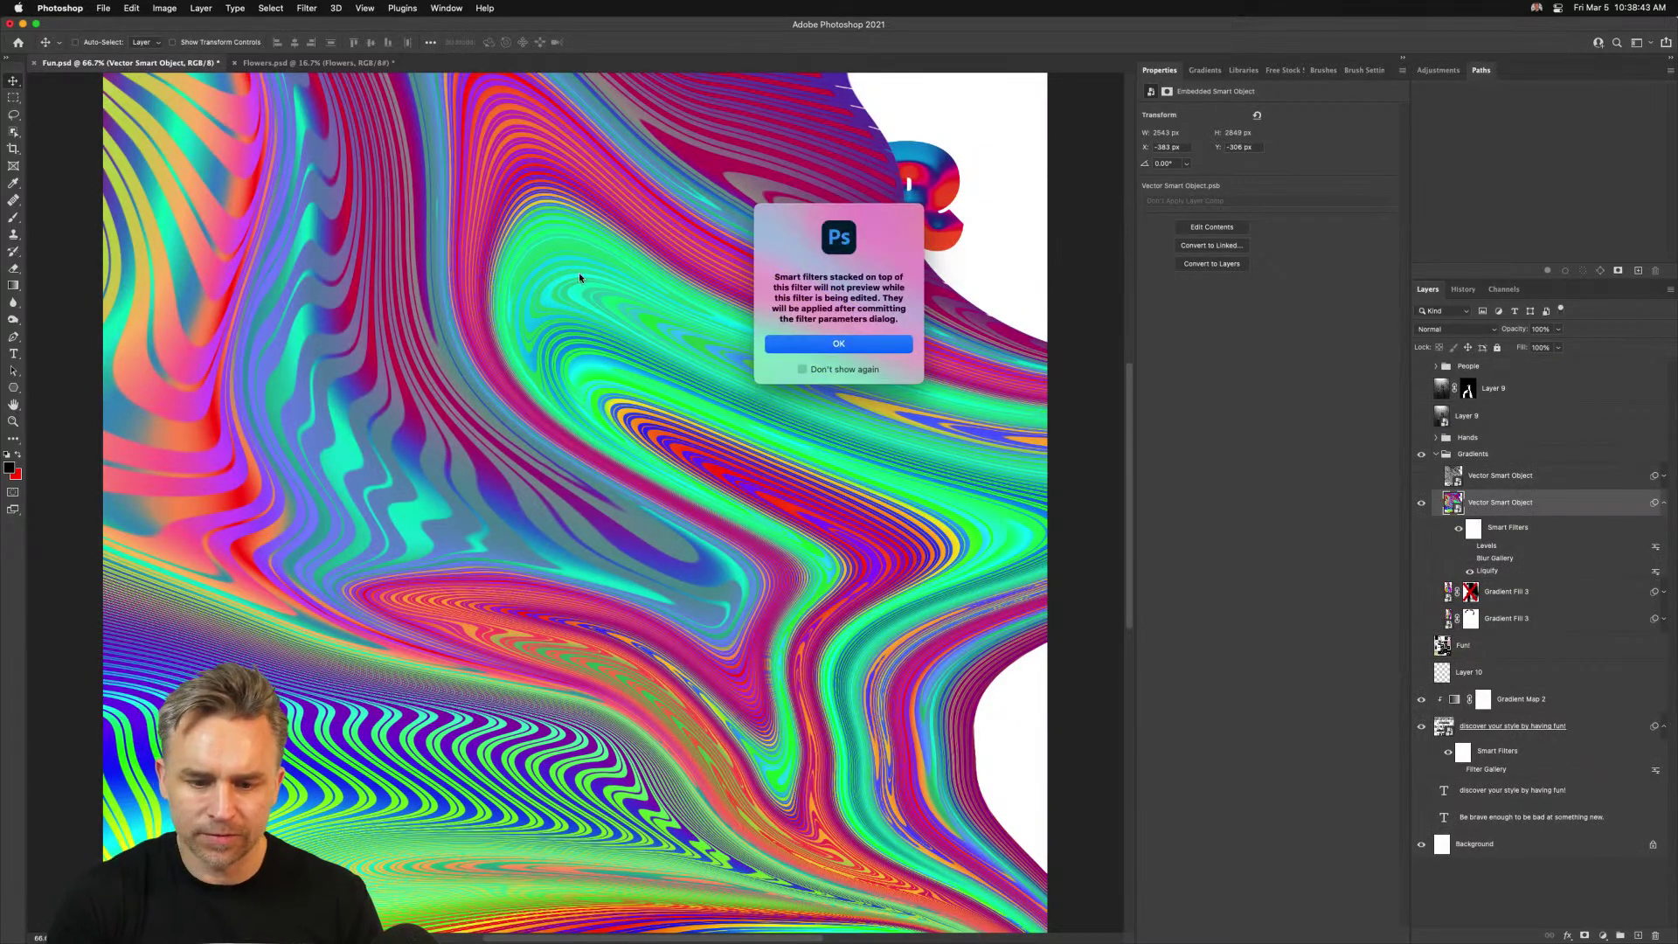
left_click(837, 344)
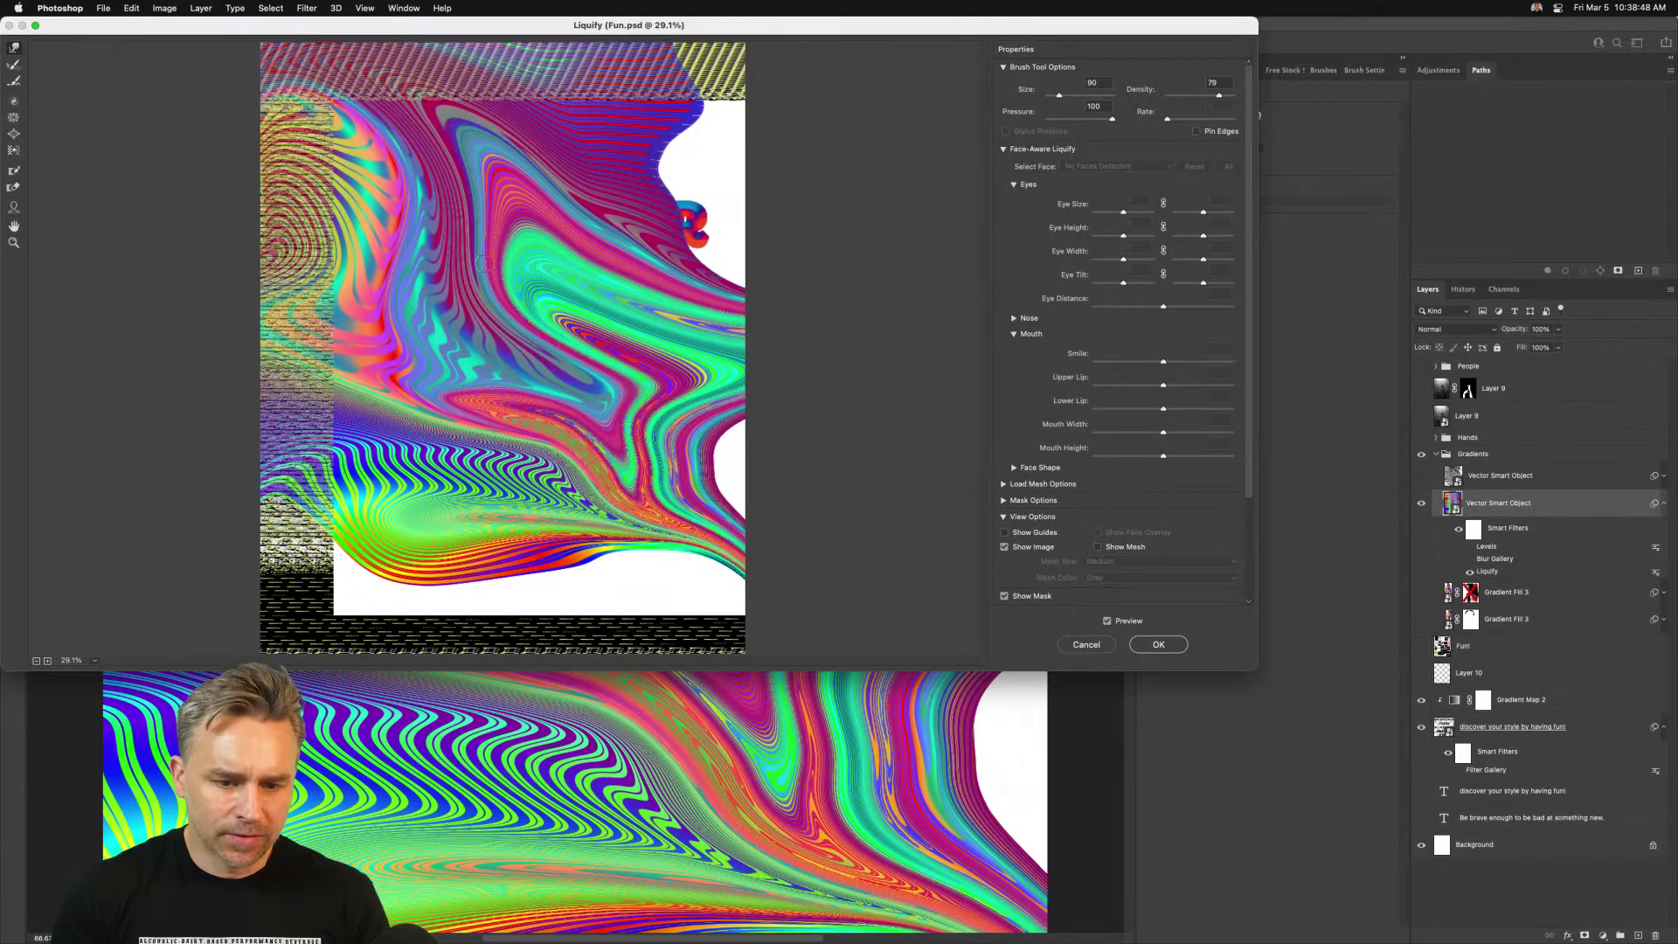
key("bracketright")
key("bracketright")
key("bracketright")
key("bracketright")
key("bracketright")
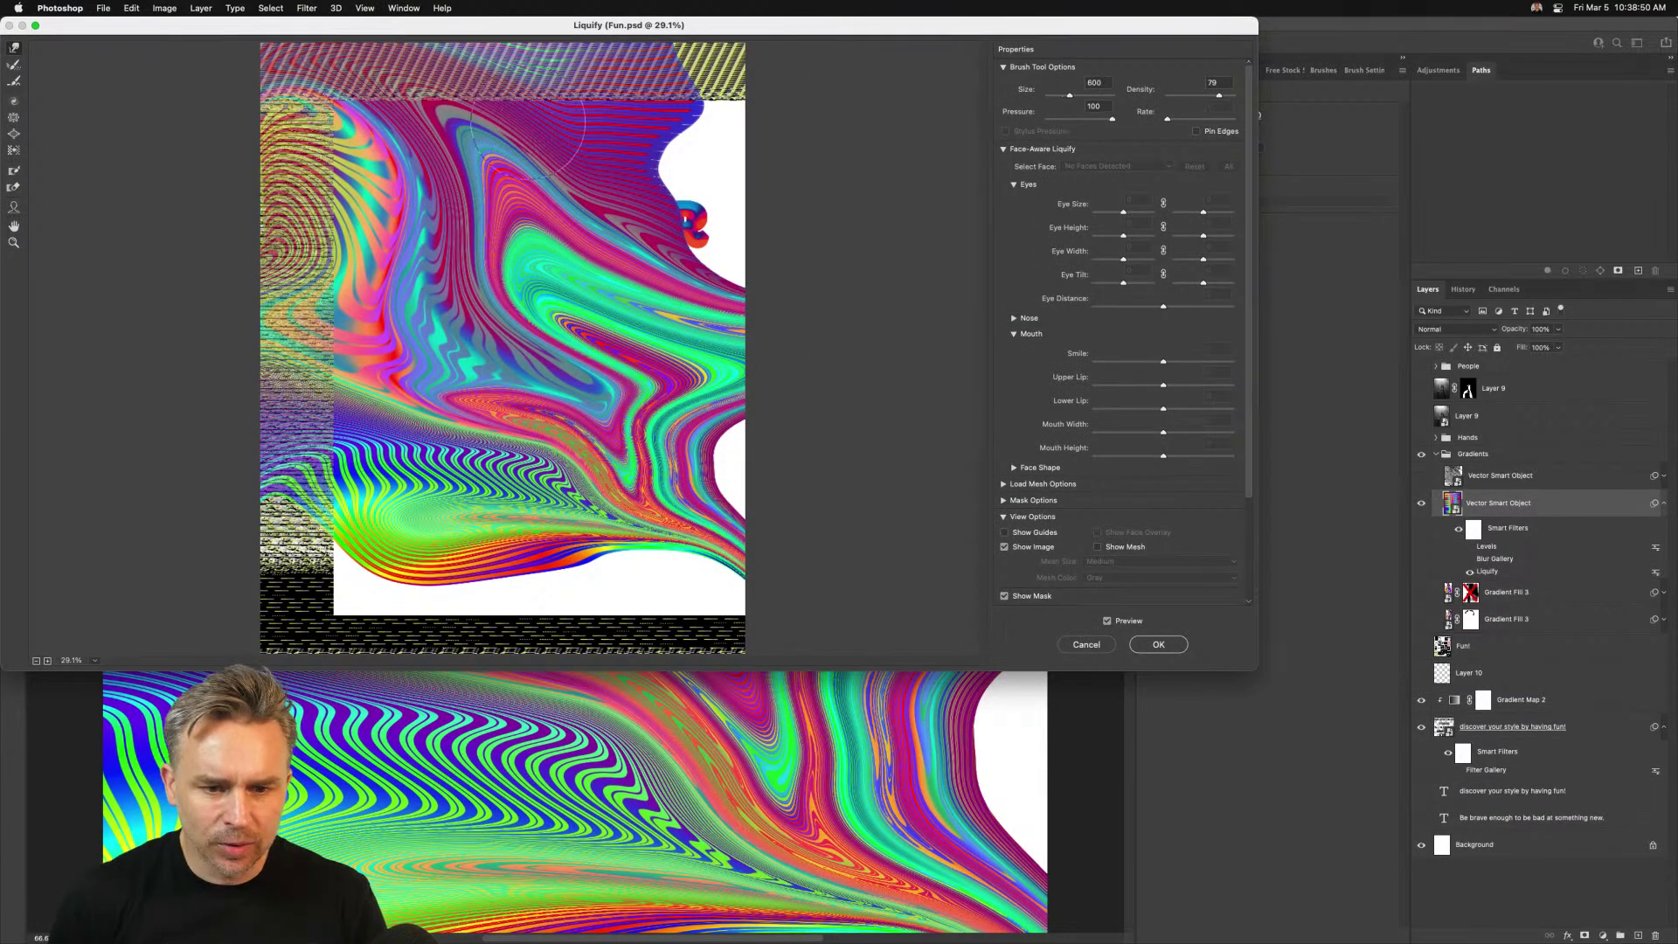
mouse_move(591, 105)
left_mouse_down()
mouse_move(603, 68)
mouse_move(618, 116)
mouse_move(709, 70)
mouse_move(612, 170)
mouse_move(730, 149)
left_mouse_up()
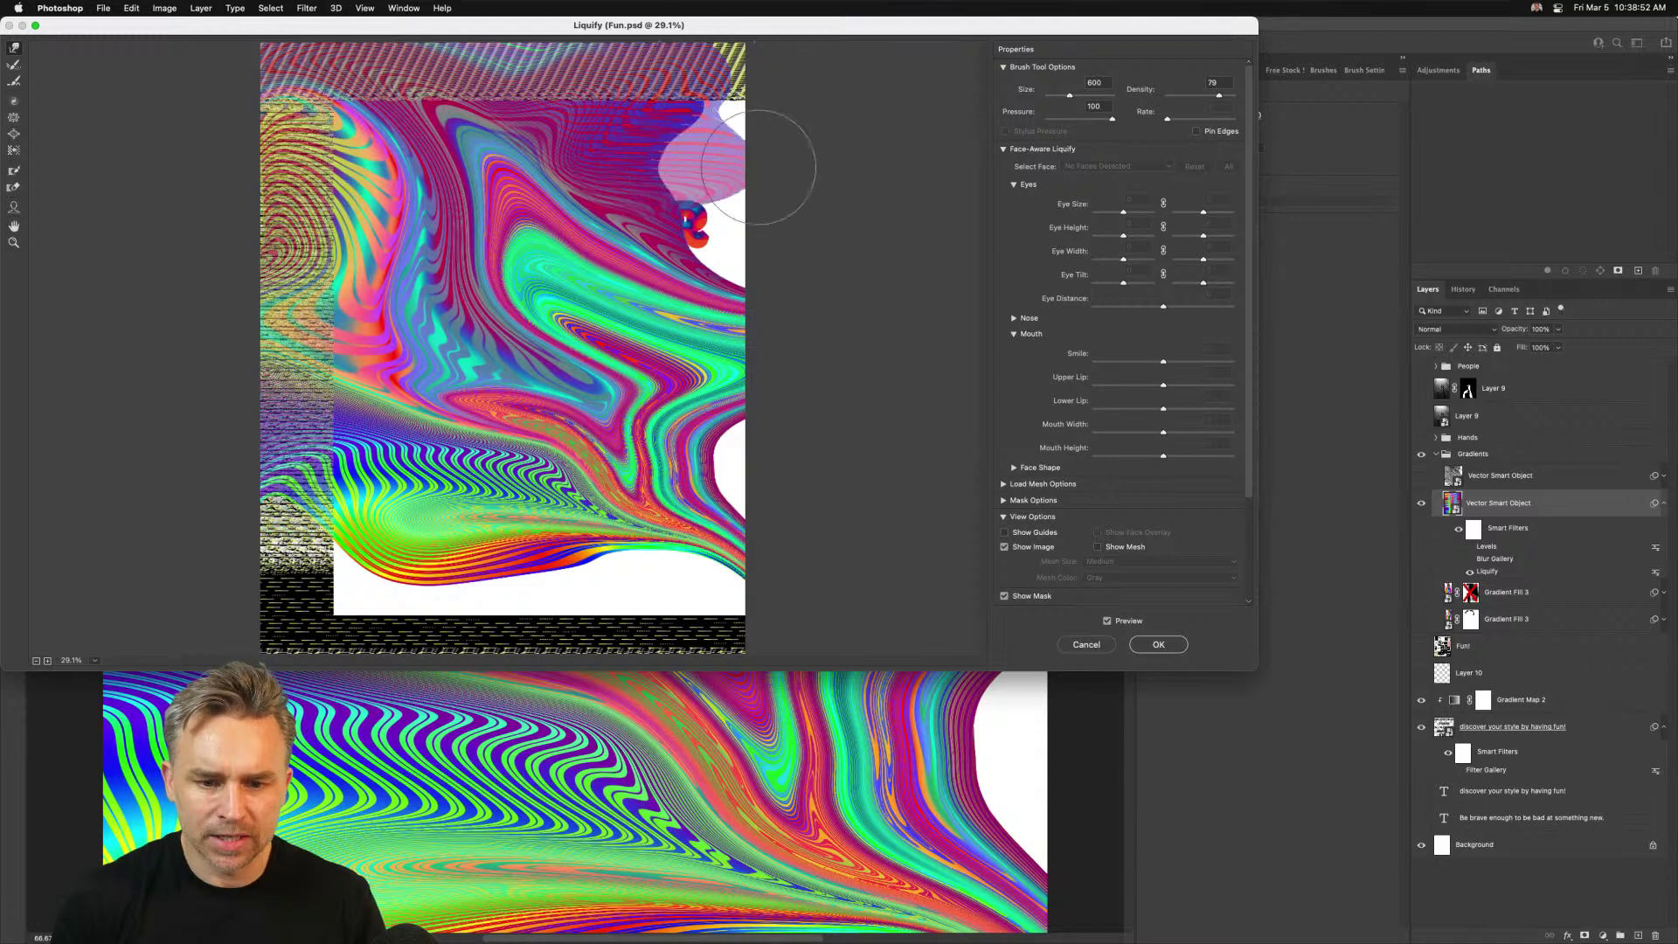
left_click_drag(692, 255, 813, 281)
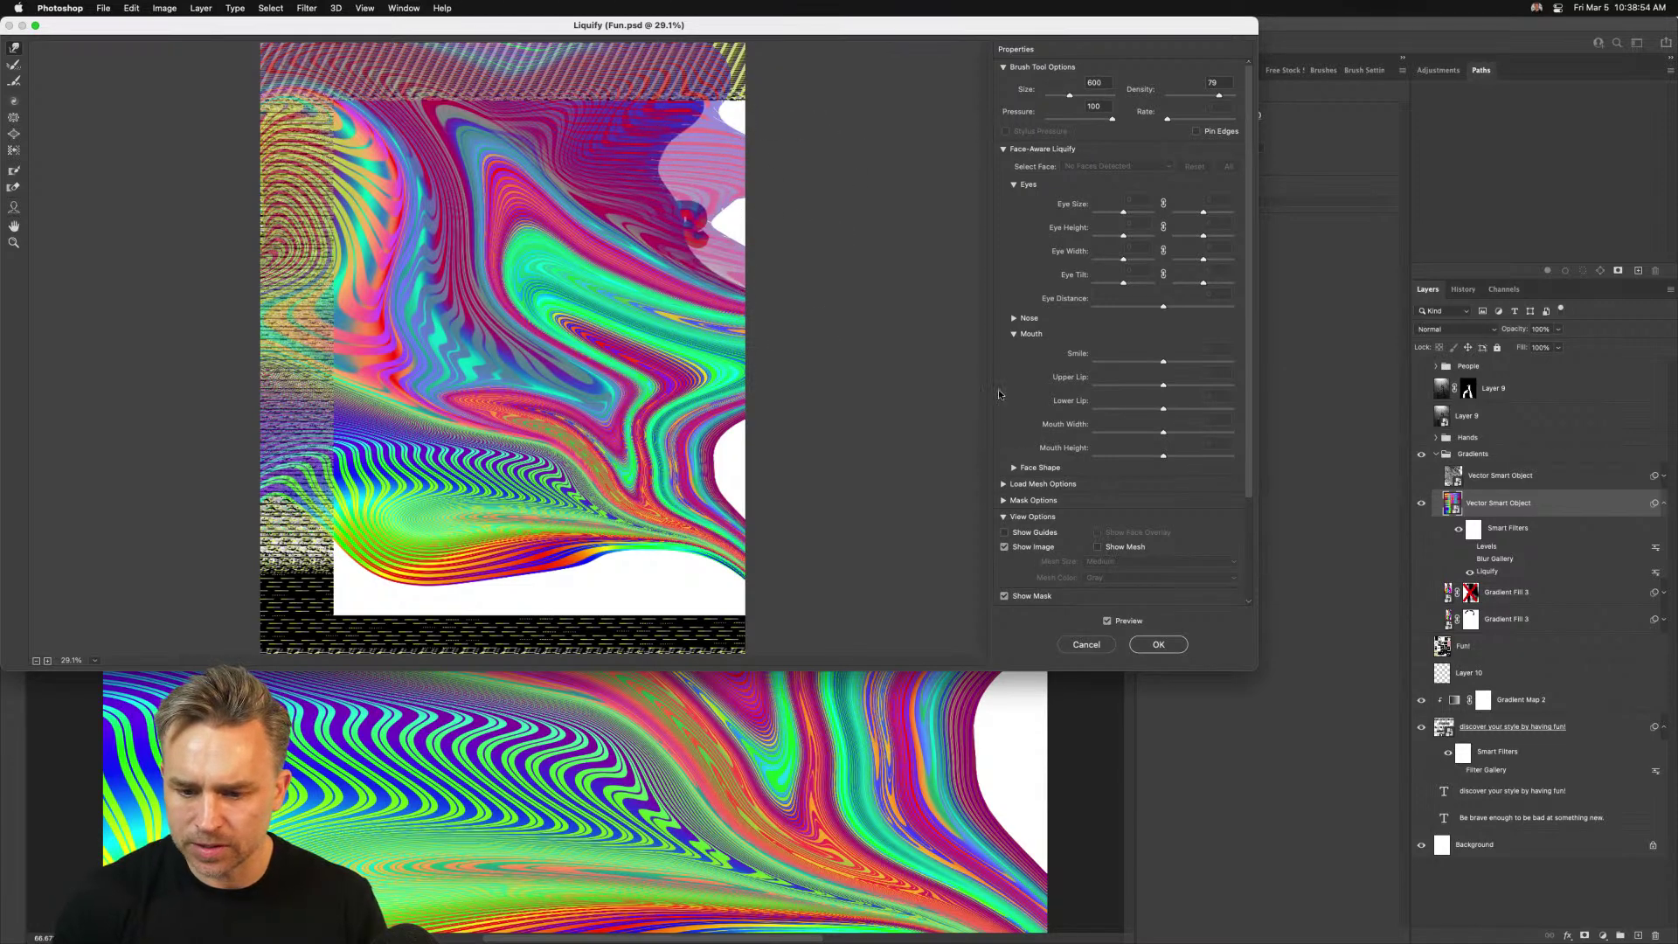
Turn off the Liquify backdrop, push the pattern out over the empty lower and right-hand areas, and apply the filter
scroll(1001, 472, "down", 3)
left_click(1004, 501)
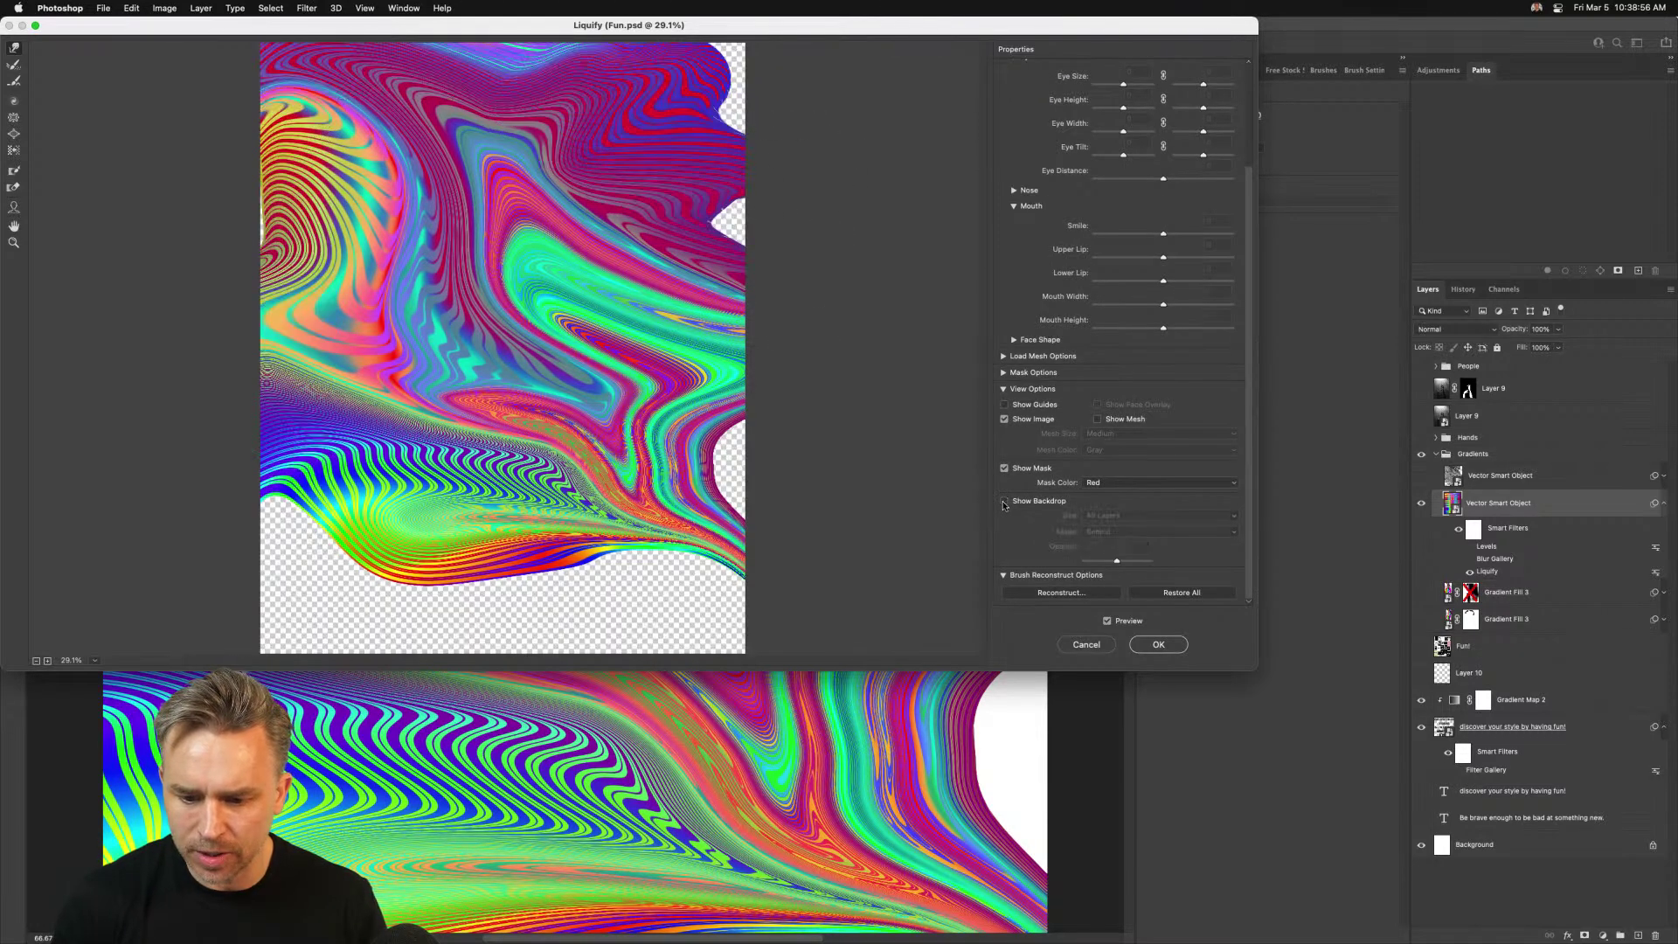
left_click_drag(330, 559, 350, 616)
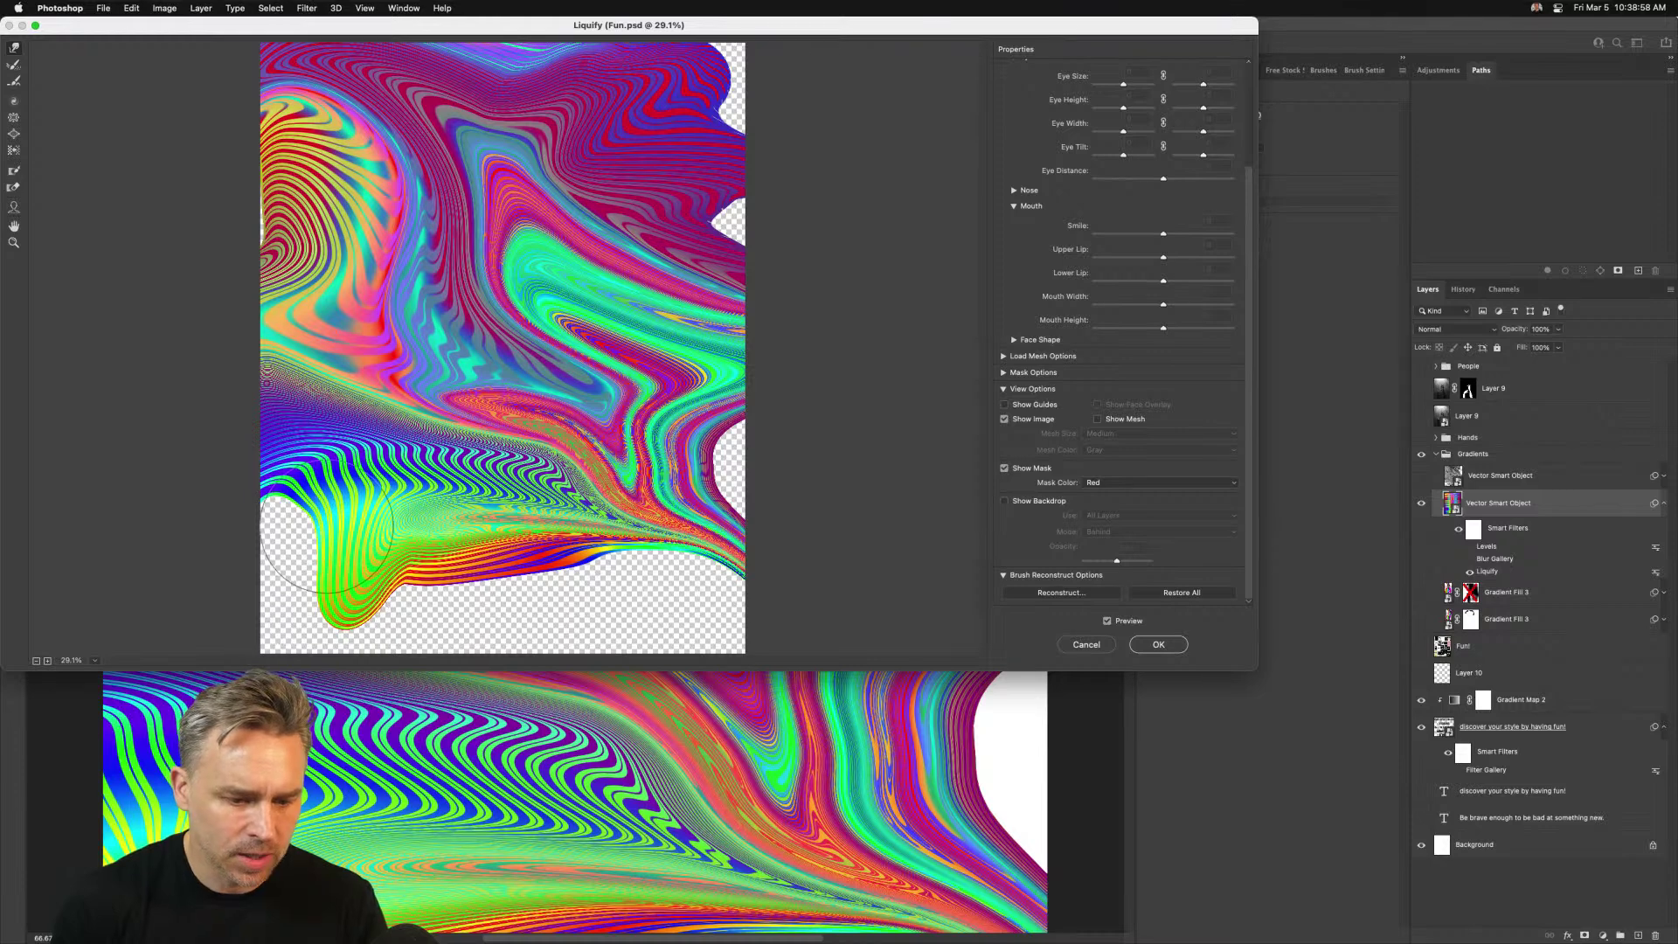
mouse_move(376, 559)
left_mouse_down()
mouse_move(584, 568)
mouse_move(564, 580)
mouse_move(601, 533)
mouse_move(699, 563)
mouse_move(786, 542)
left_mouse_up()
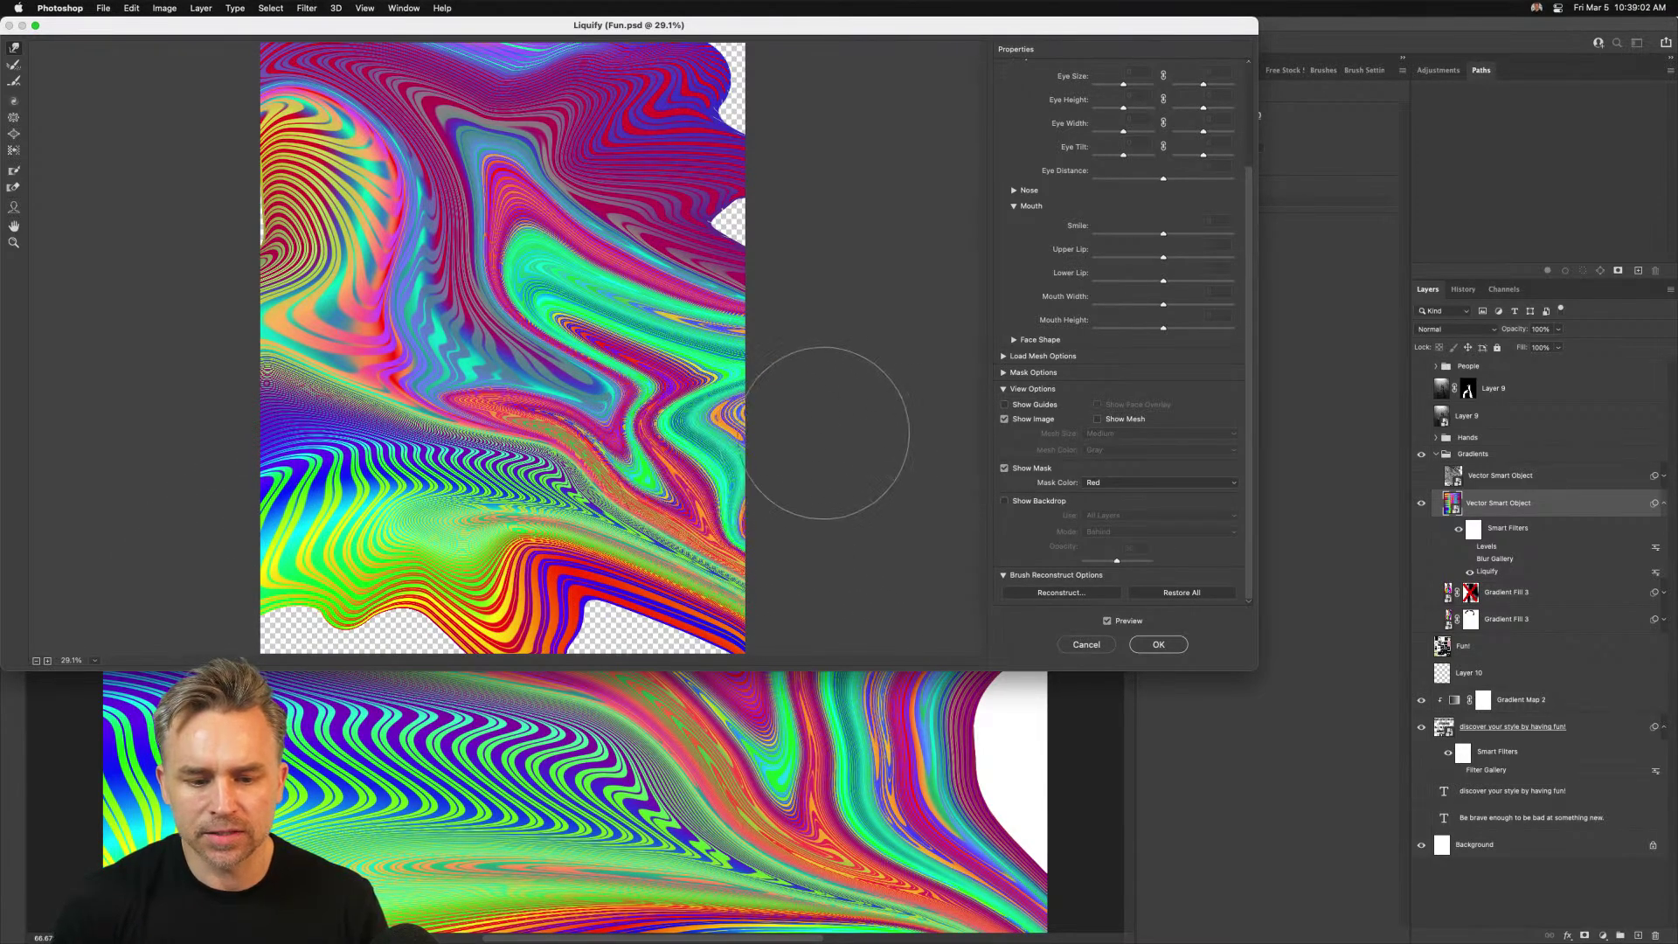
mouse_move(721, 227)
left_mouse_down()
mouse_move(690, 114)
mouse_move(870, 70)
left_mouse_up()
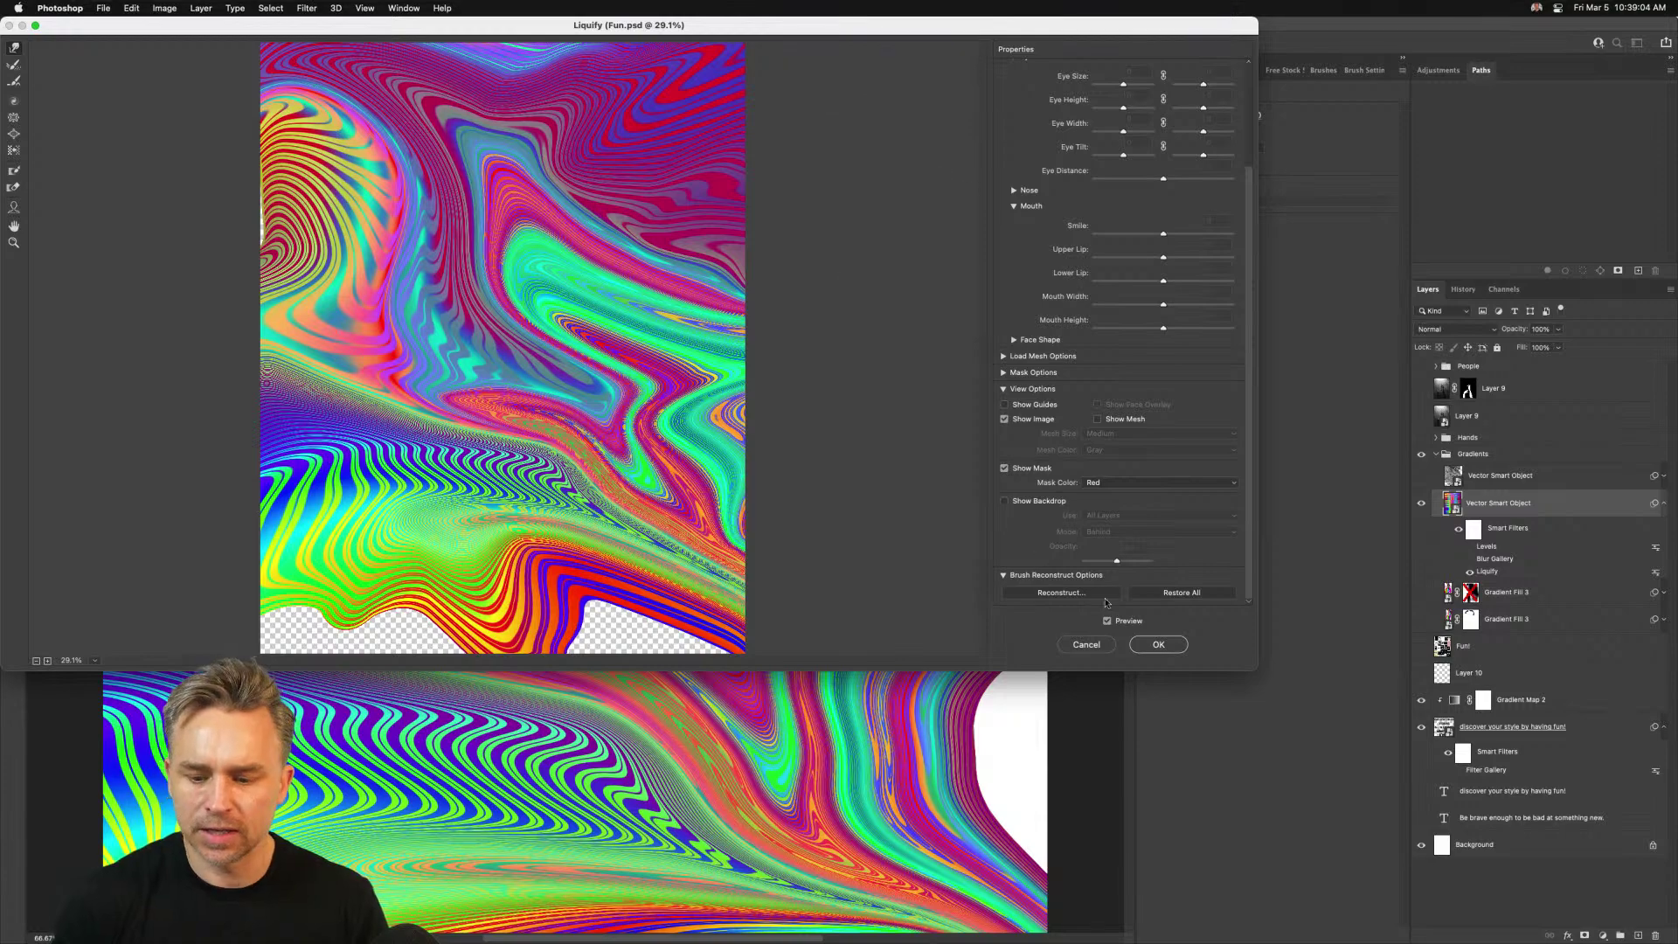
left_click(1155, 643)
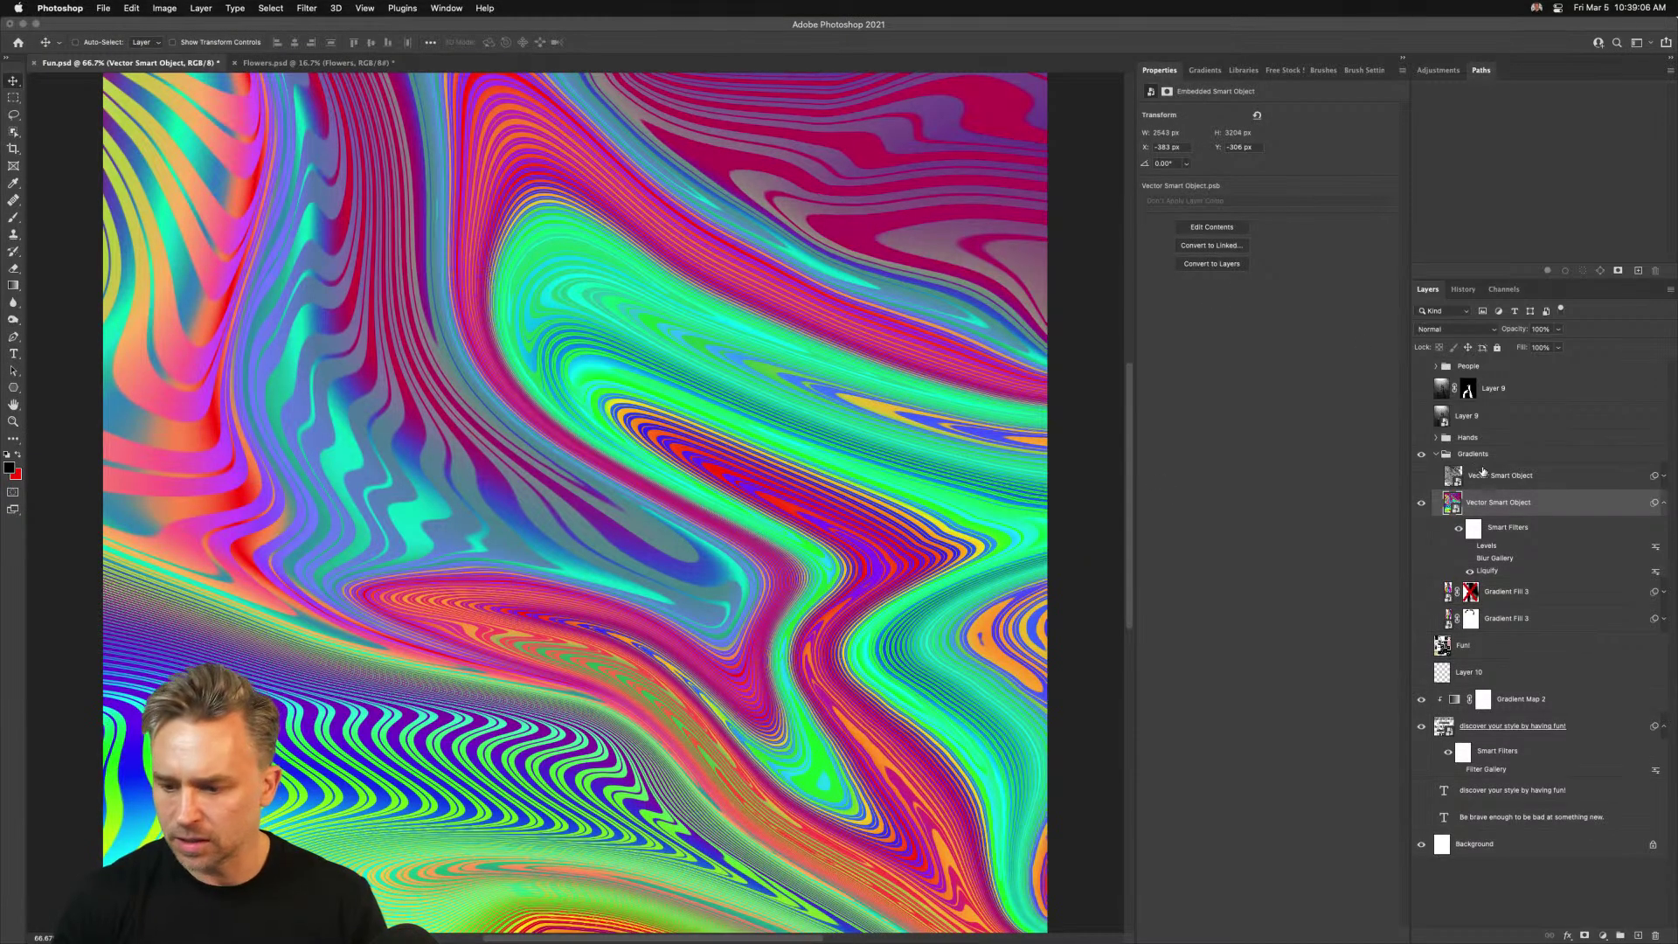
Show the Hard Light vector smart object at the top of the Gradients group and expand its smart filters
left_click(1493, 479)
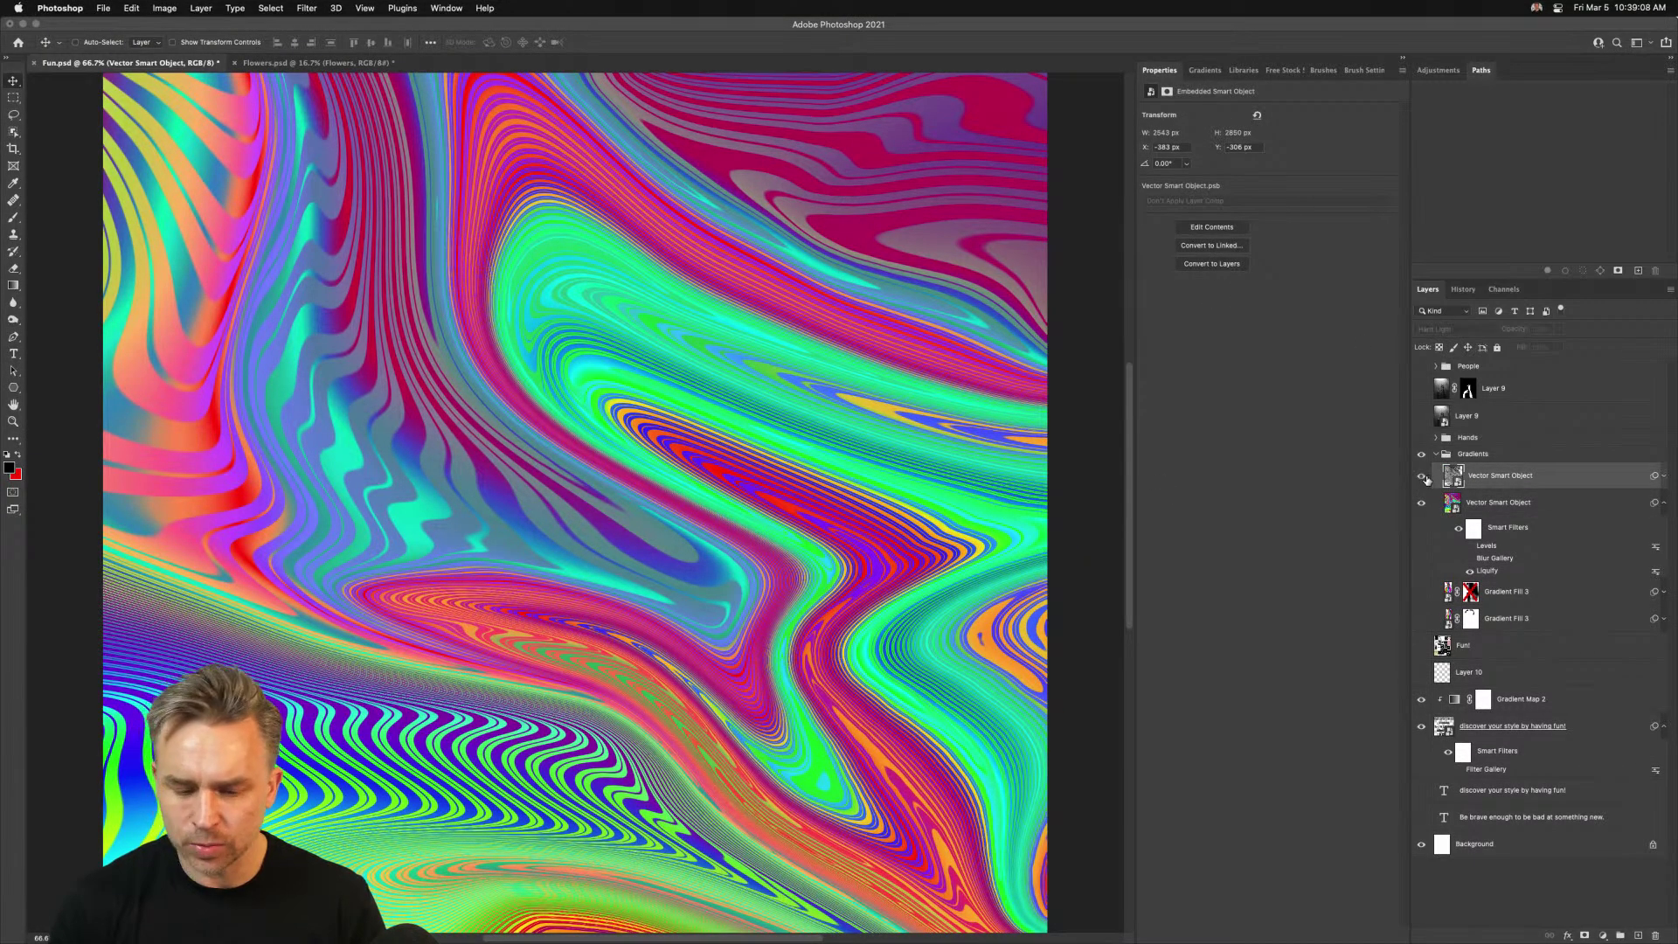
left_click(1422, 477)
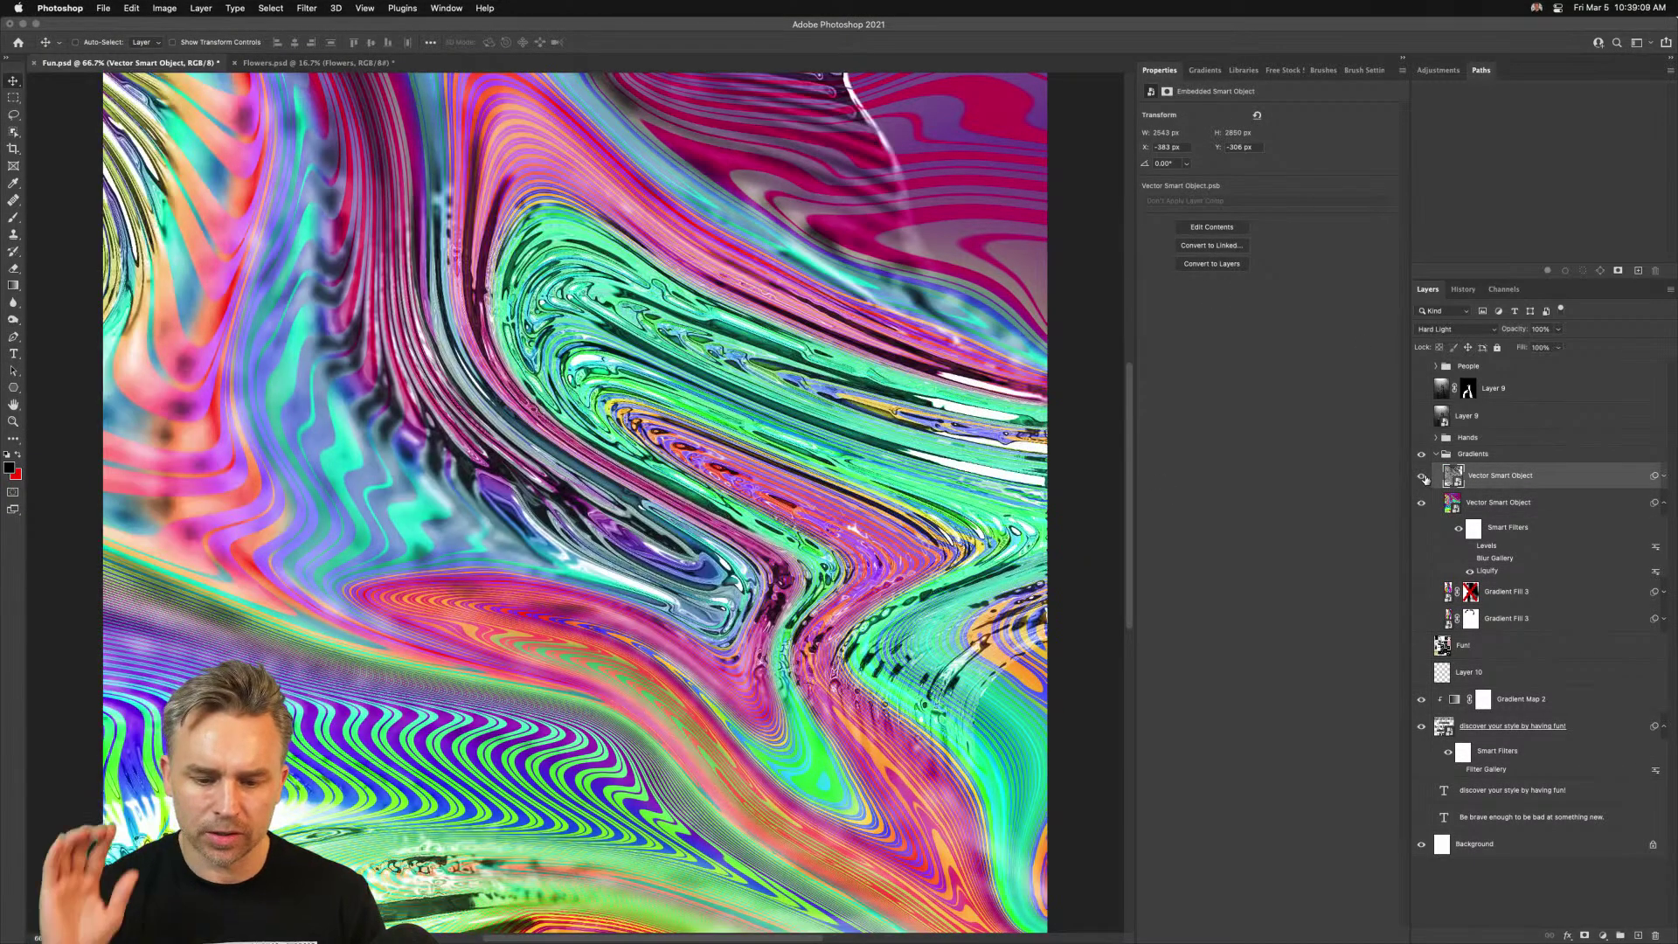
left_click(1664, 477)
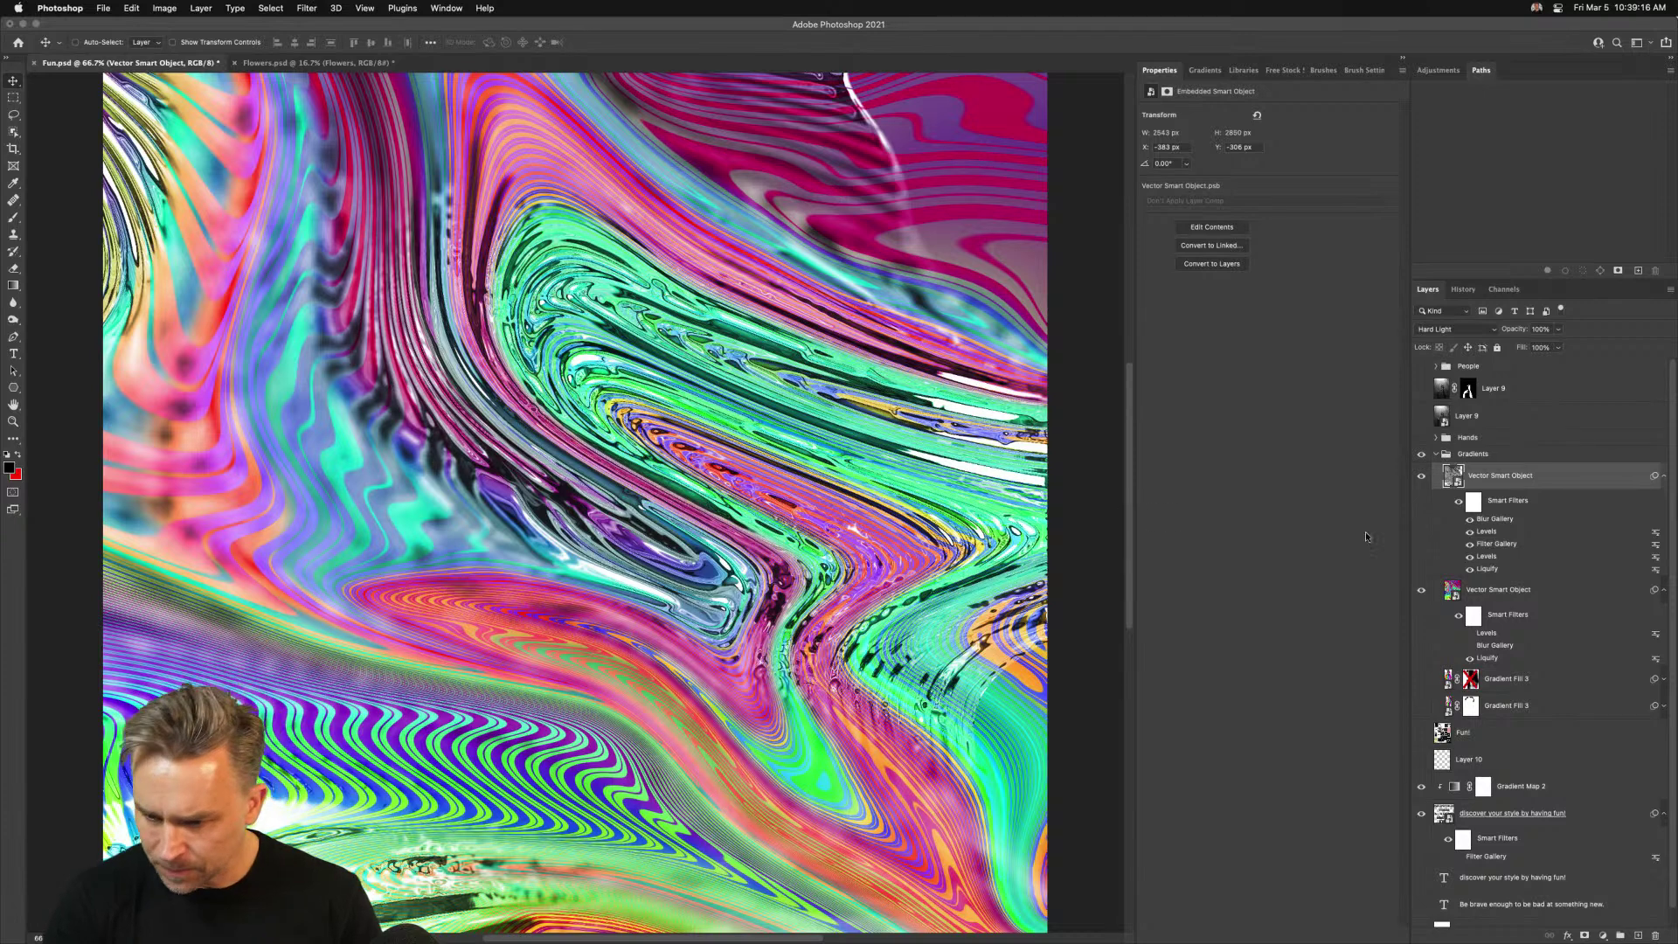
Compare the artwork with the Hard Light object's Filter Gallery effect off and on, and inspect its Chrome filter without changes
left_click(1470, 545)
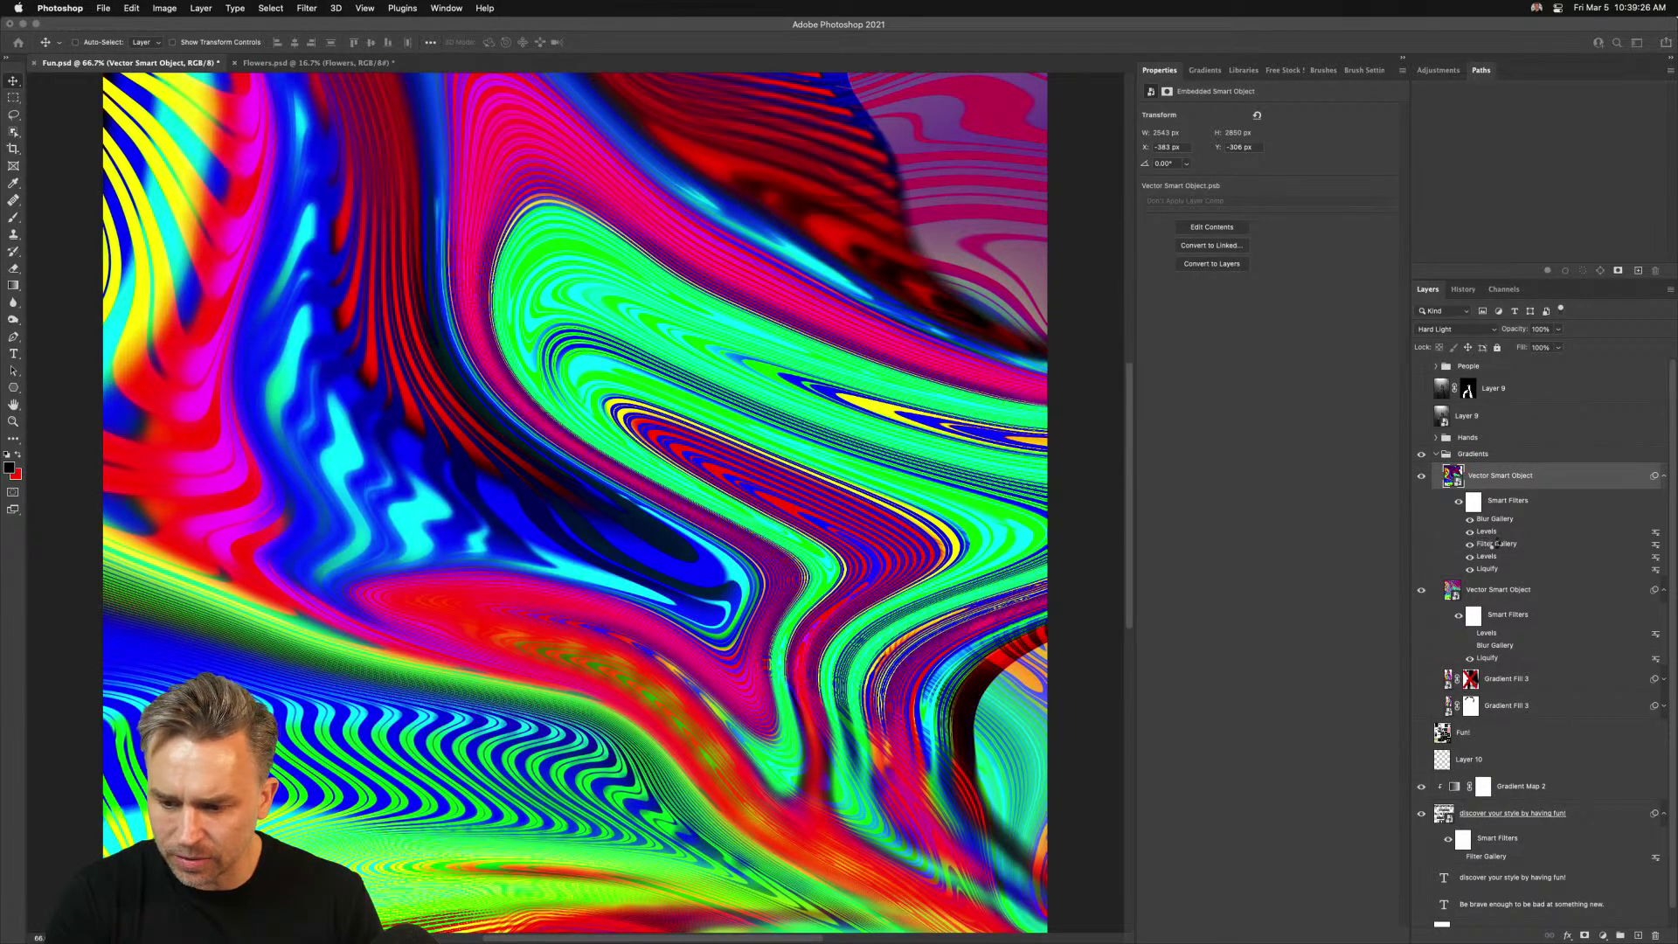
key("super+z")
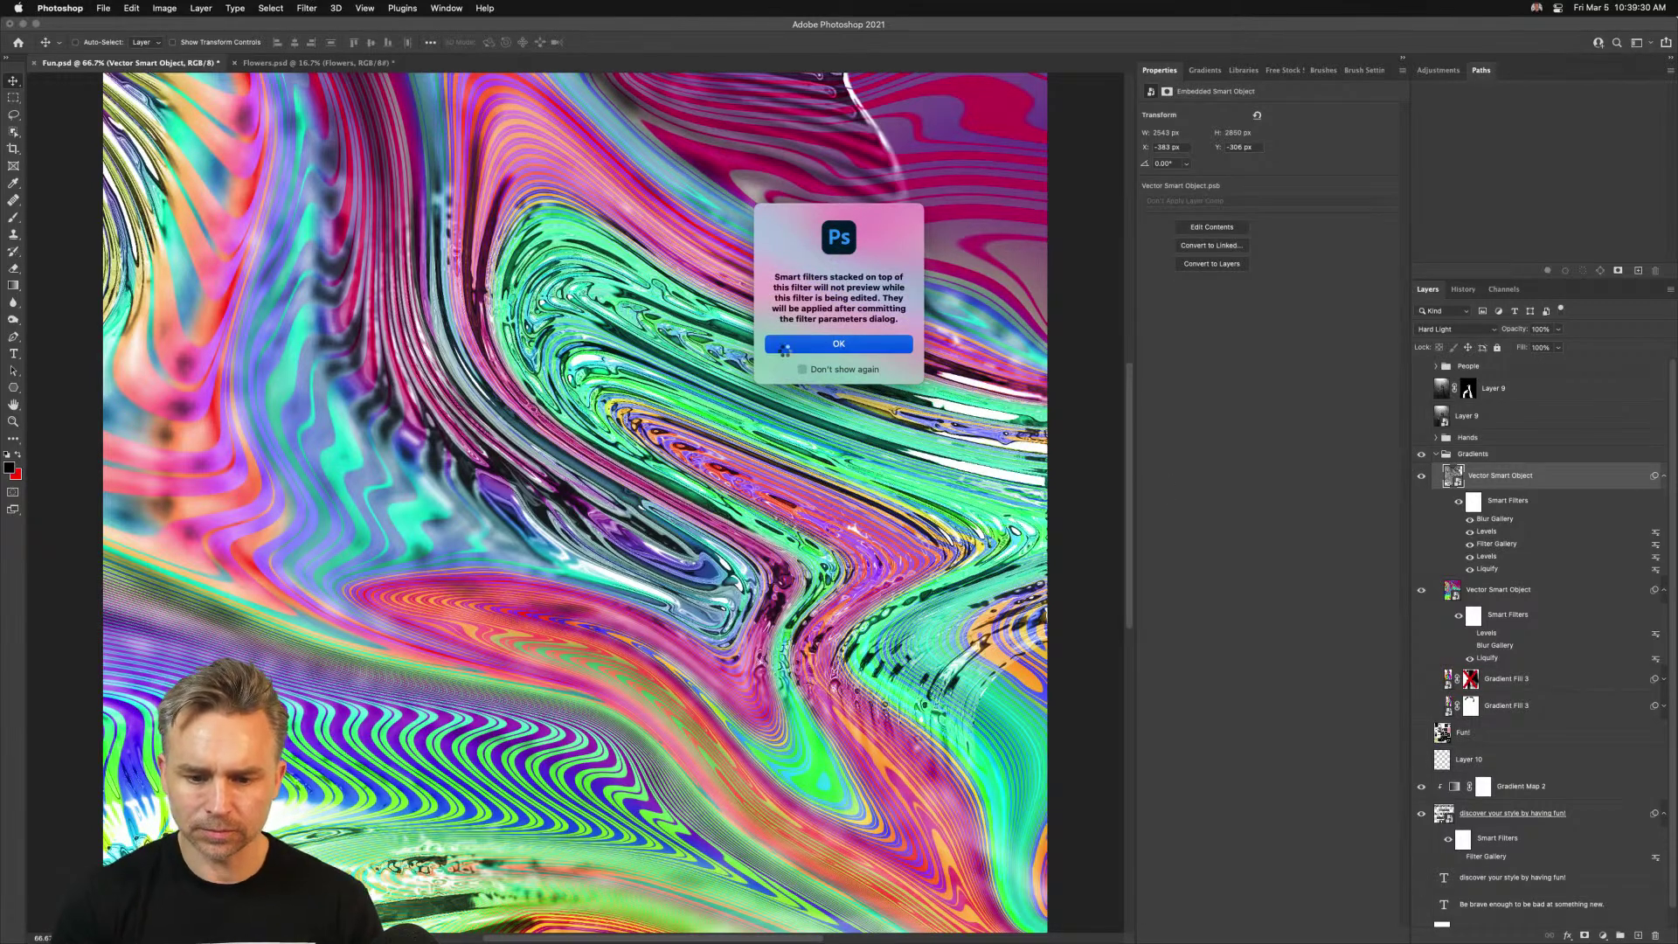
left_click(783, 346)
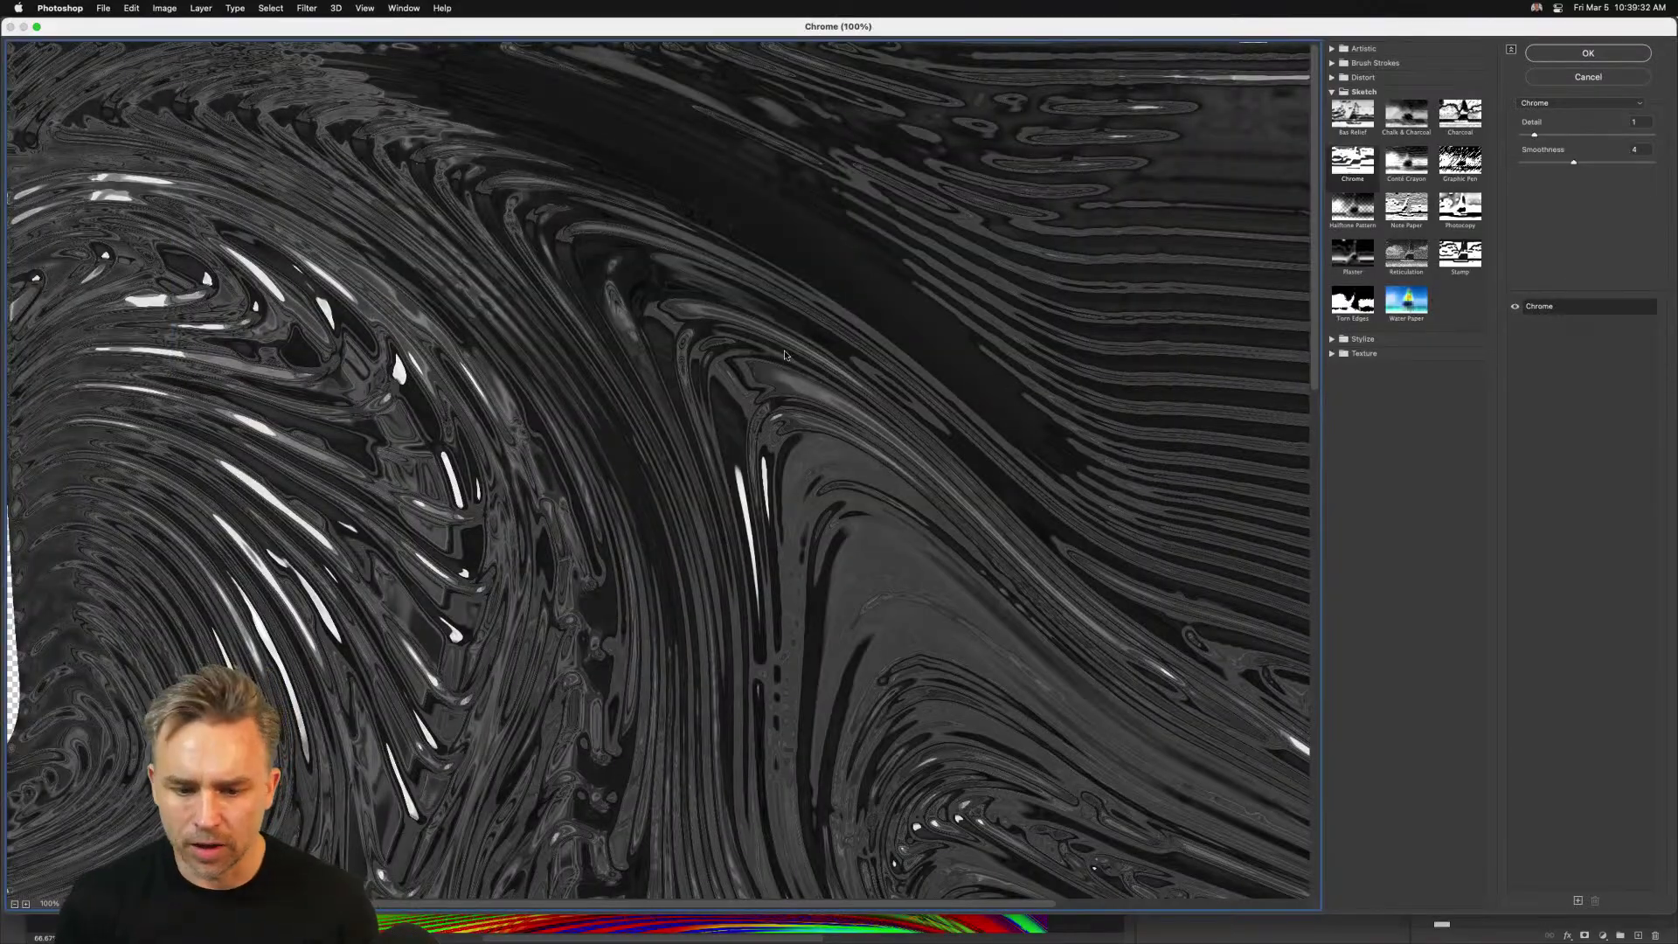
left_click_drag(779, 390, 643, 260)
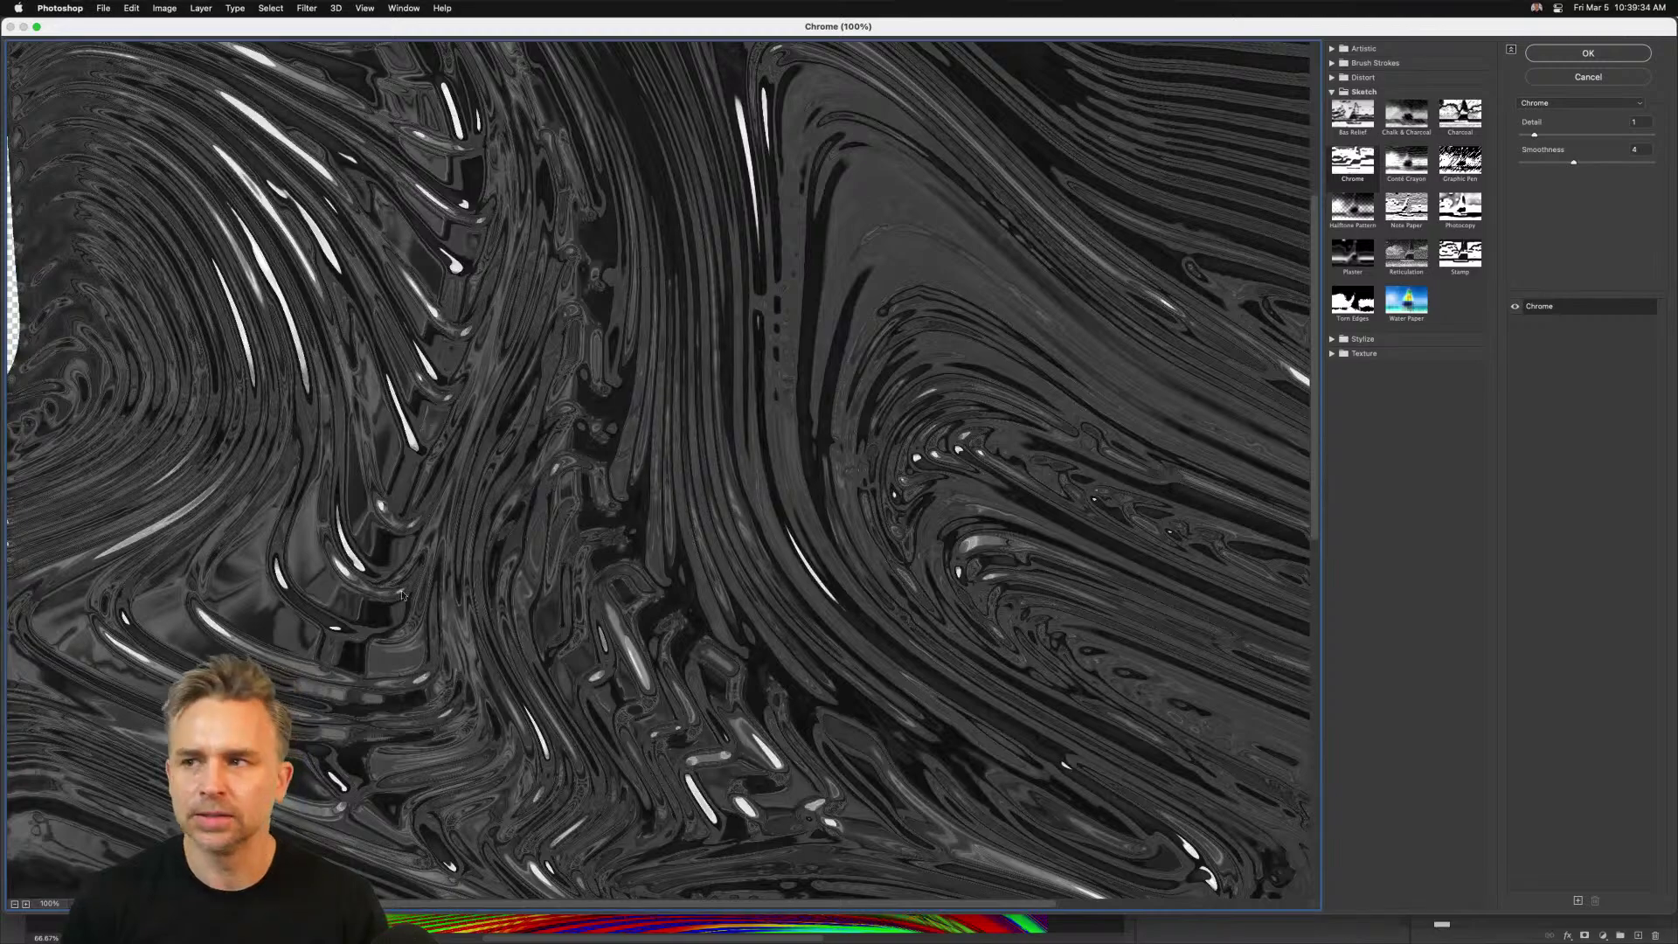
left_click_drag(541, 576, 534, 314)
left_click_drag(404, 786, 589, 407)
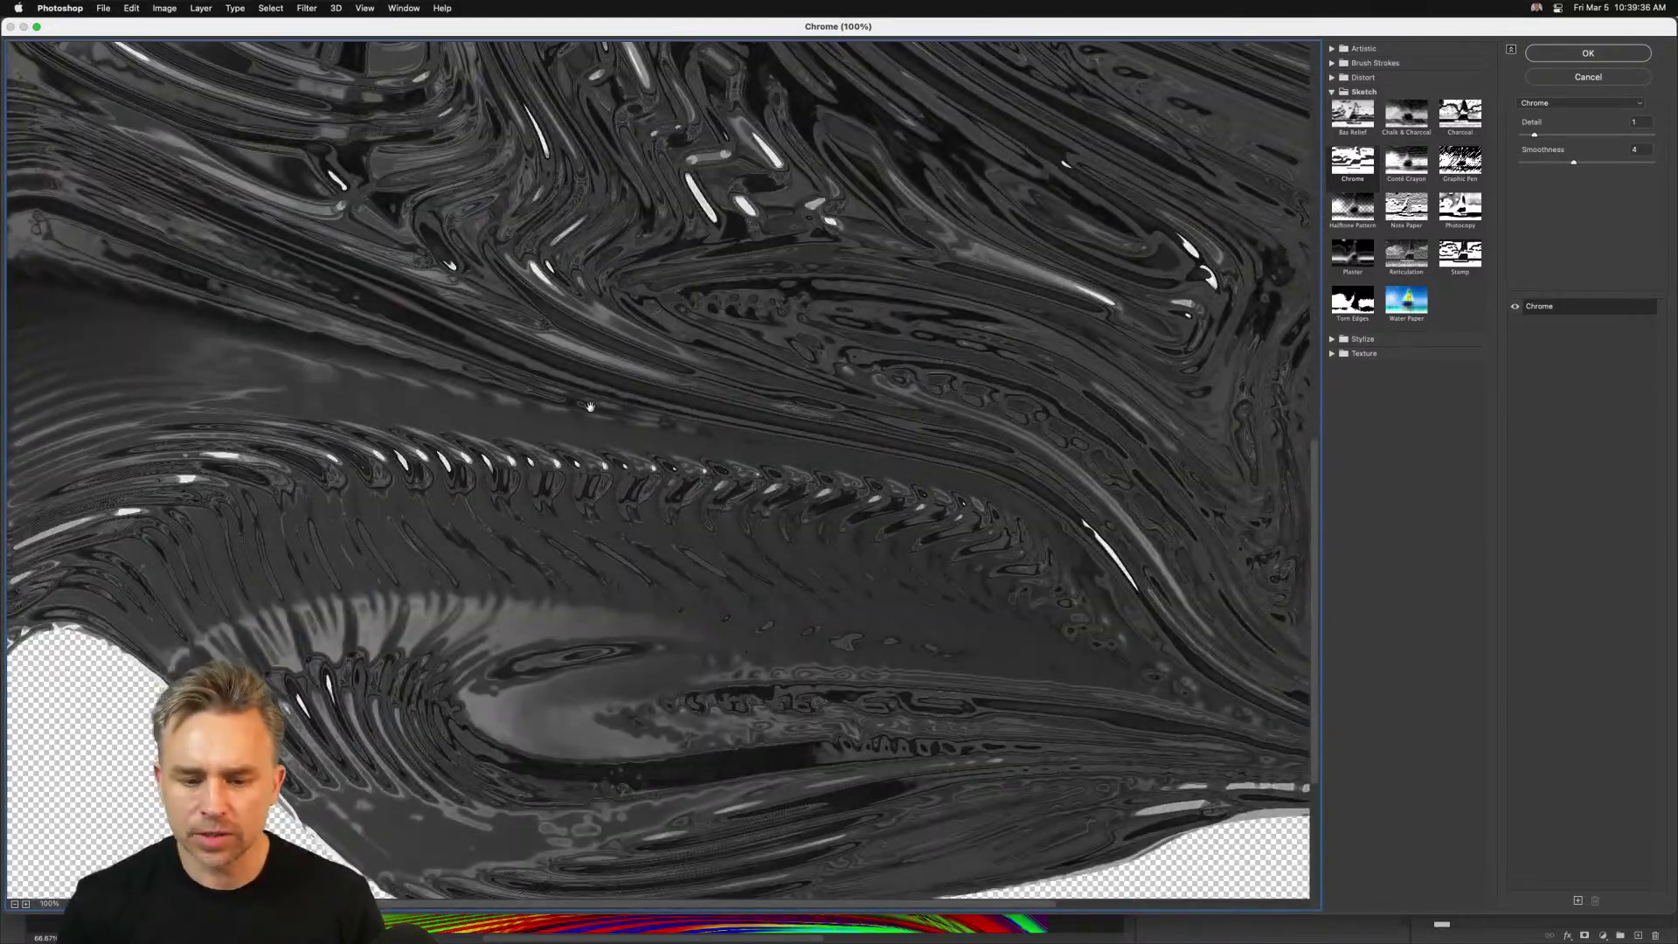
left_click(1565, 76)
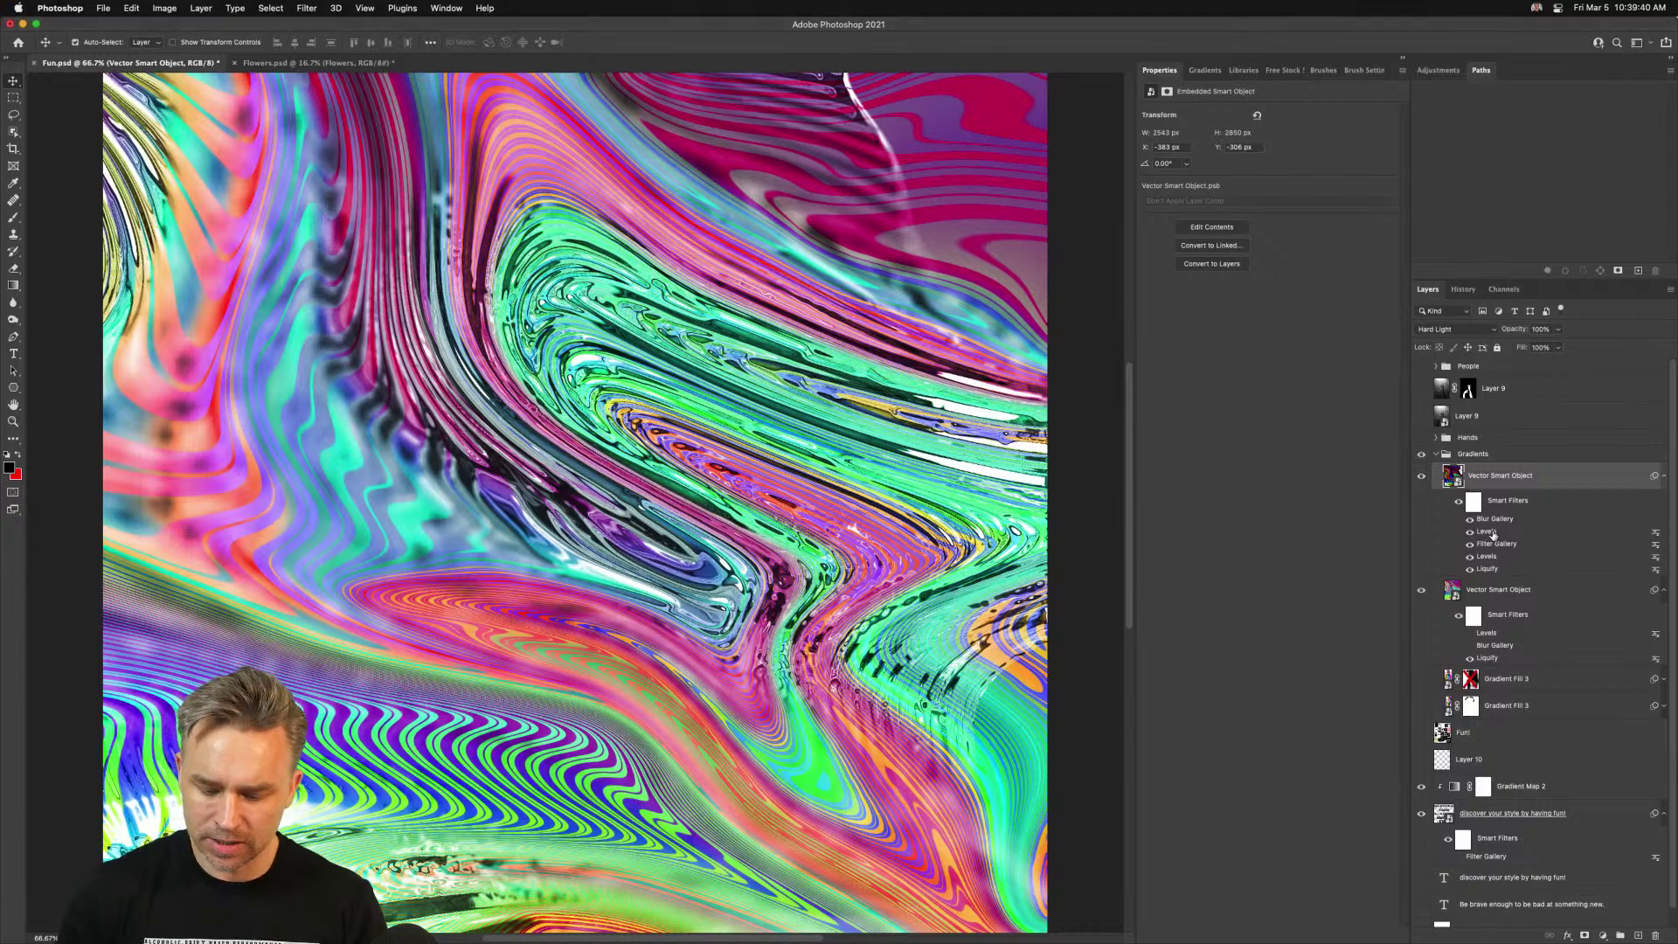
Collapse the smart filter lists of both vector smart objects in the Gradients group
key("super+minus")
key("super+minus")
key("super+minus")
key("super+plus")
key("super+plus")
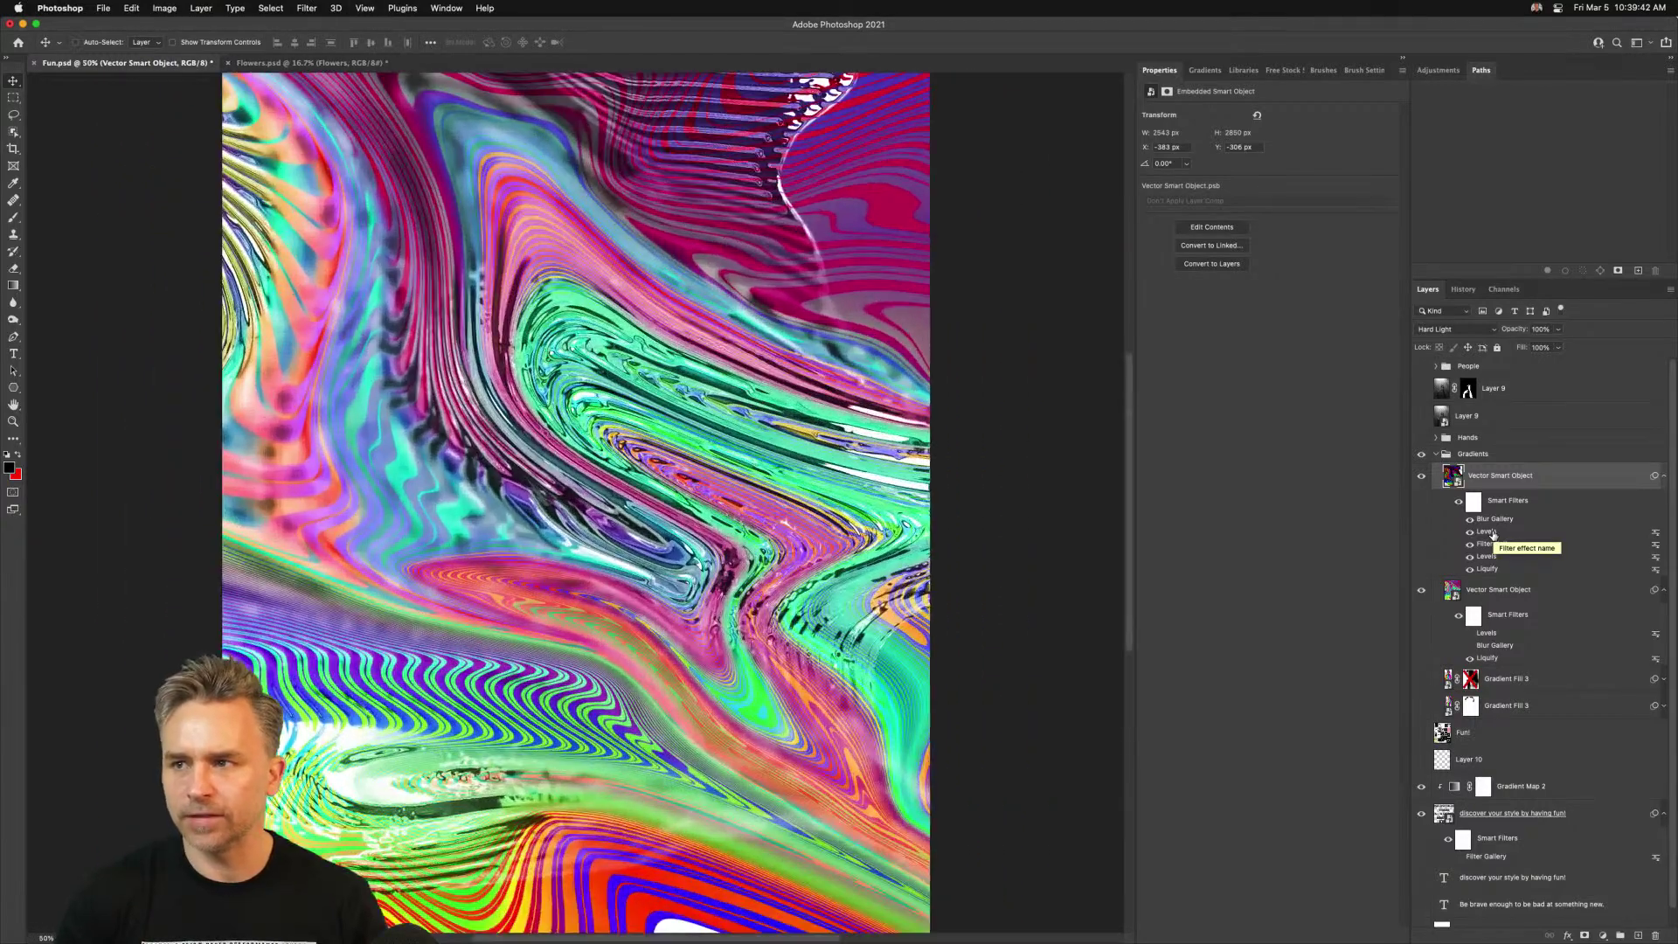
left_click(1662, 476)
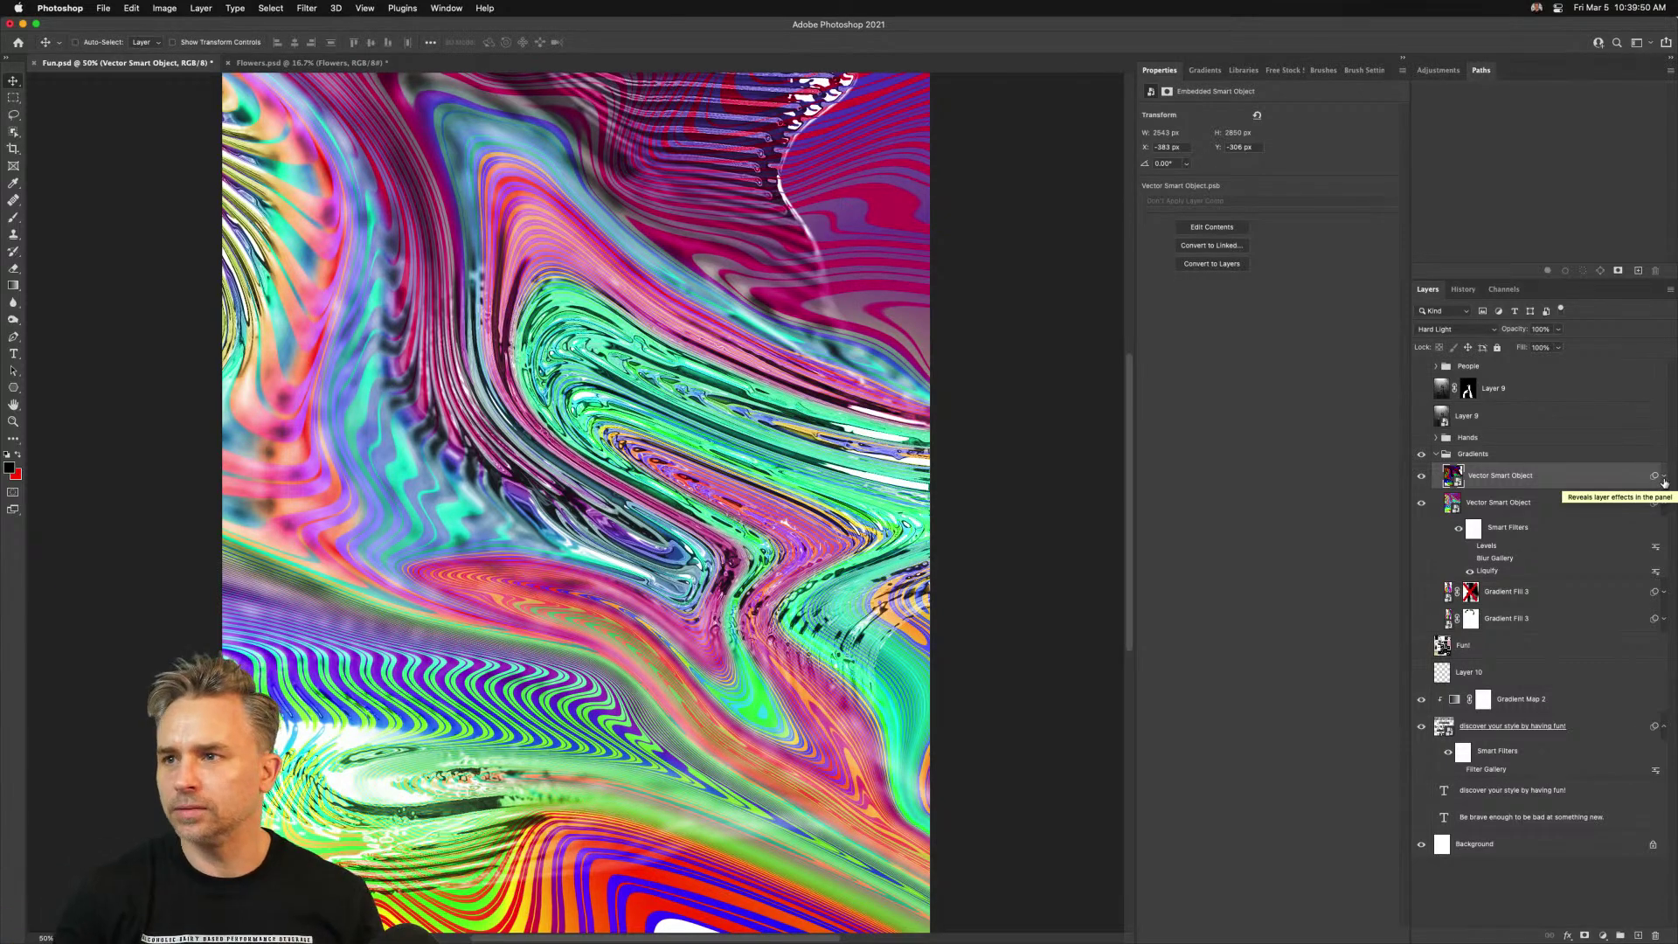
left_click(1659, 505)
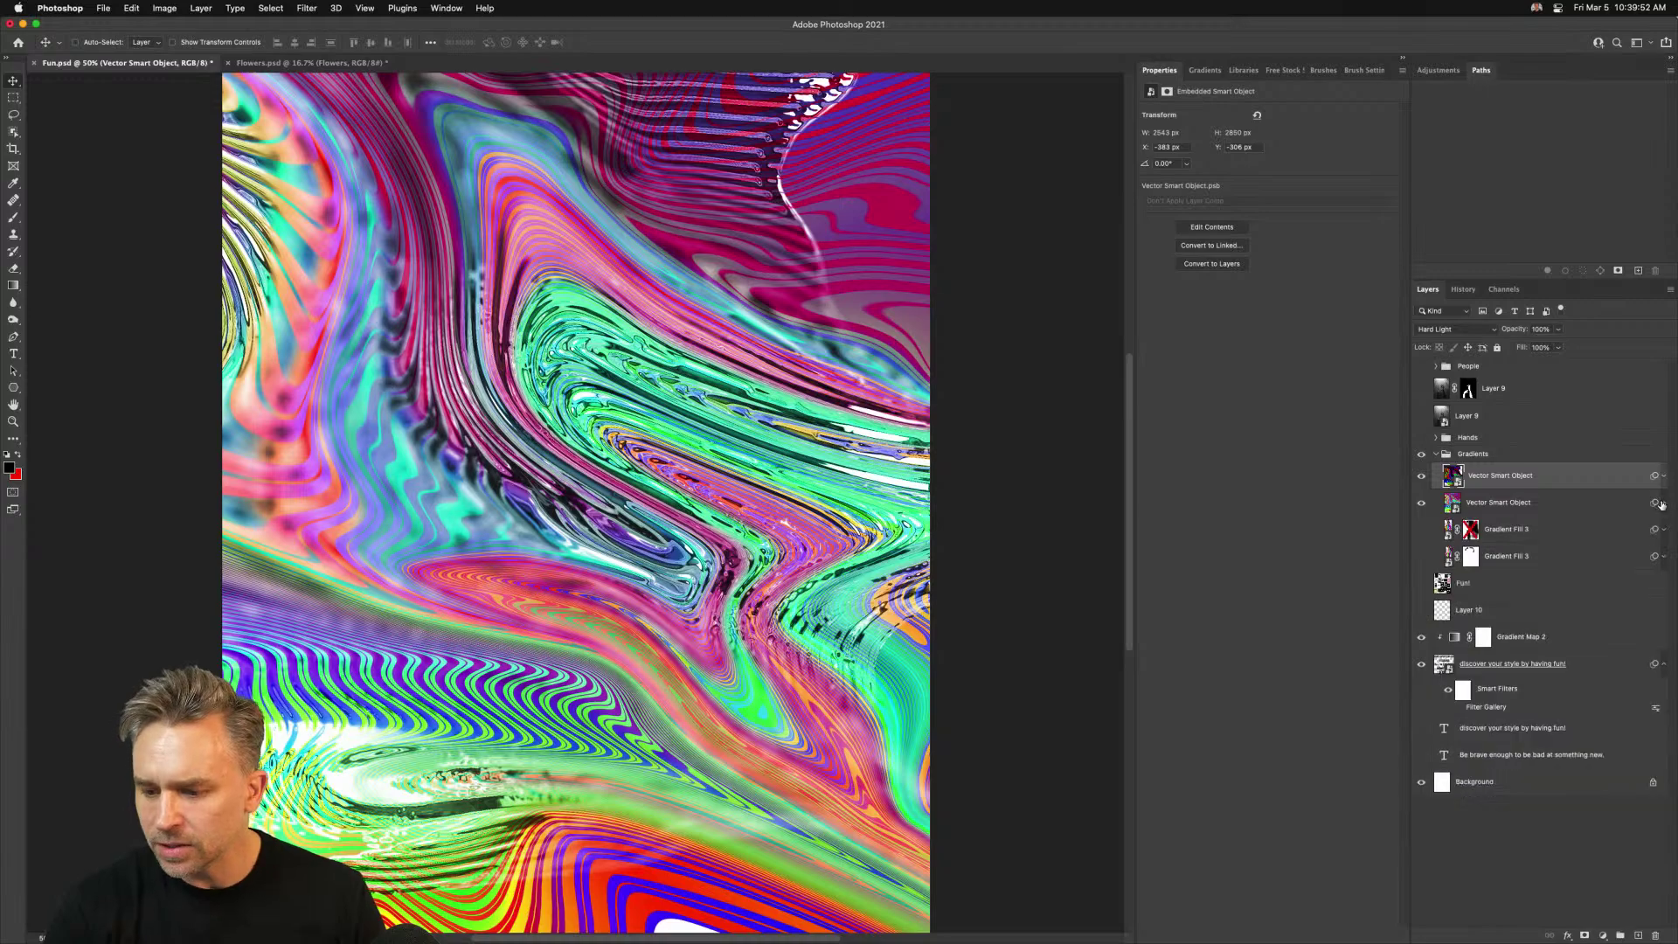
Switch to Chrome, browse the gradient pins related to the open Pinterest pin, and open the holographic pattern iPad case
left_click(851, 931)
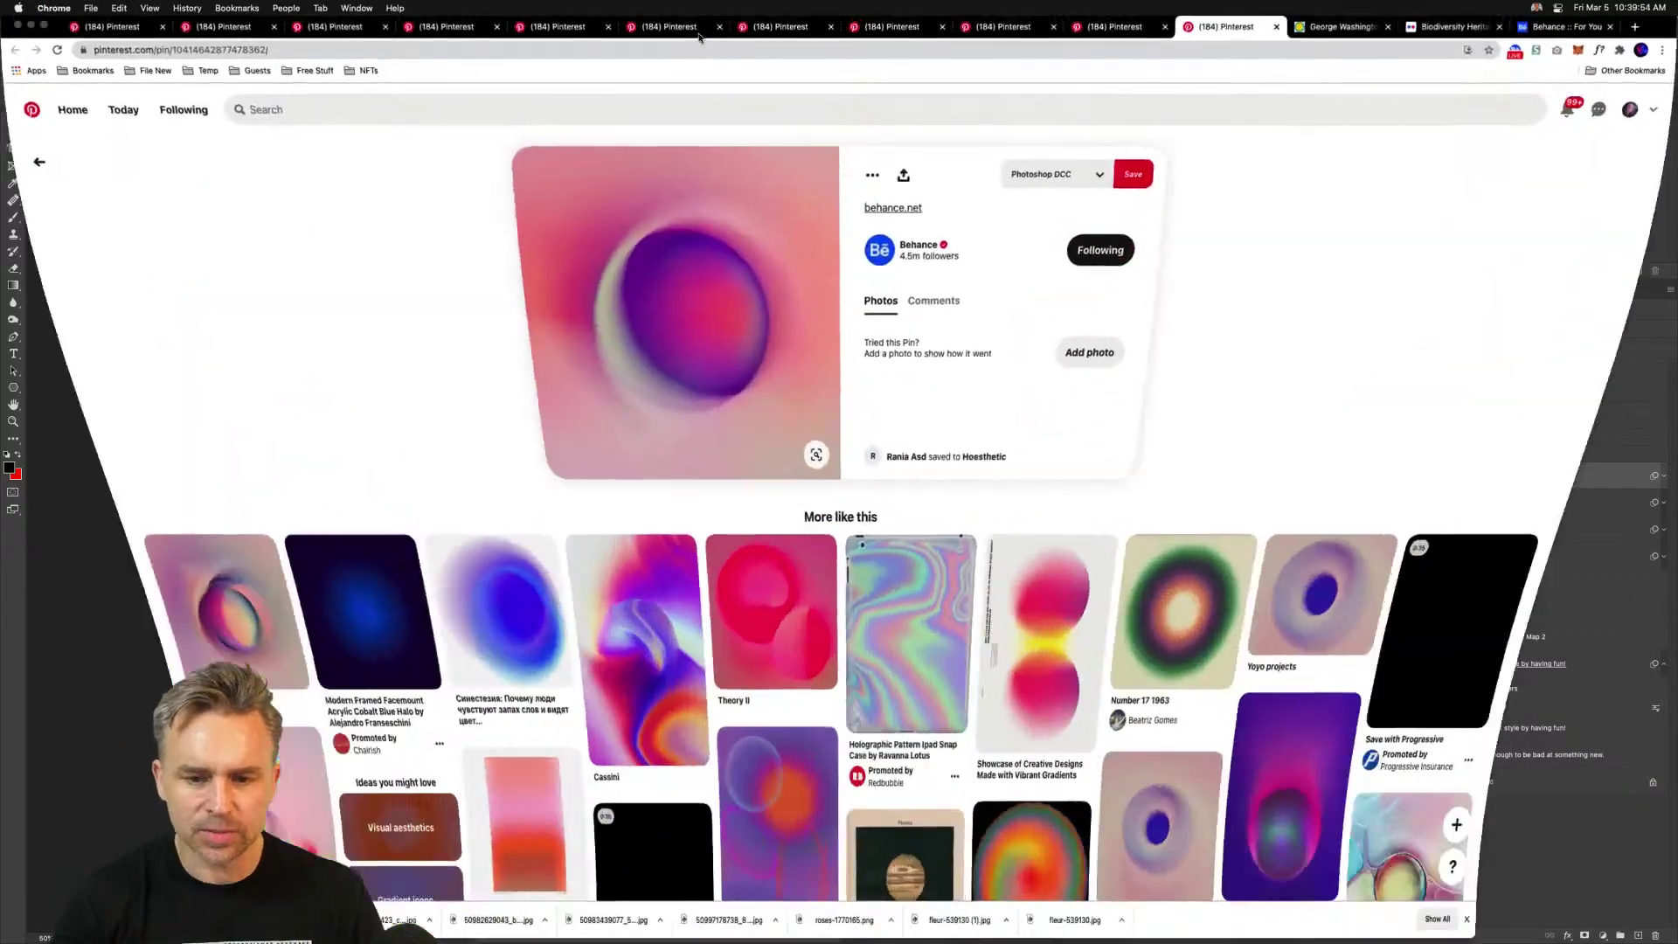
scroll(764, 321, "down", 10)
scroll(817, 175, "up", 4)
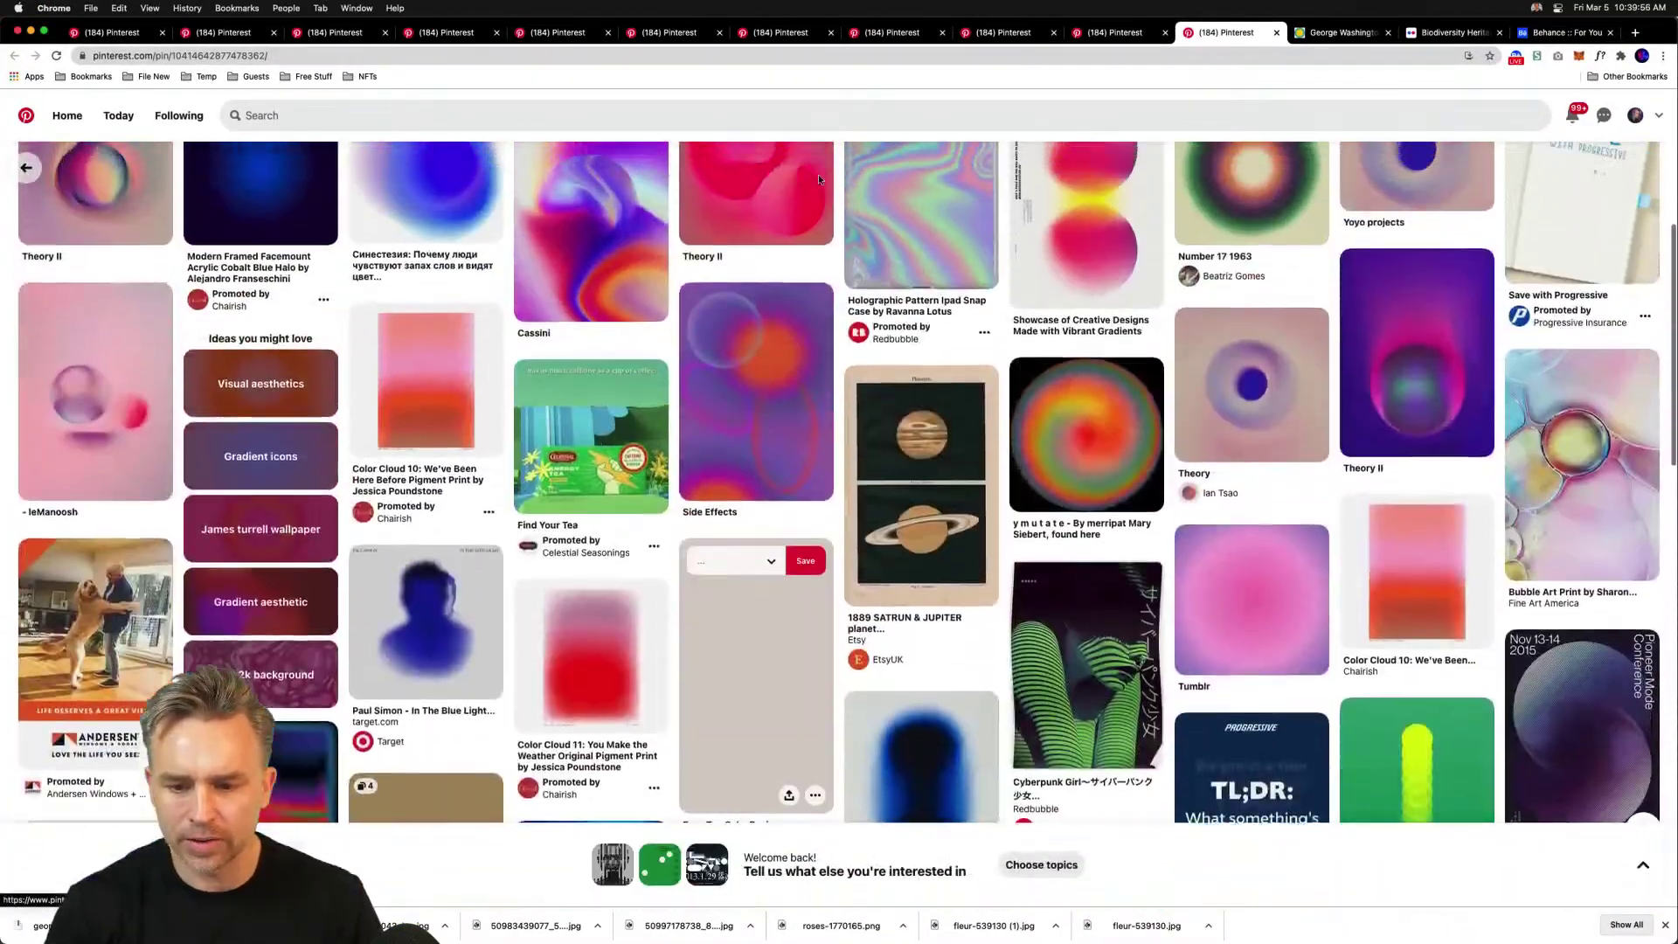
left_click(809, 281)
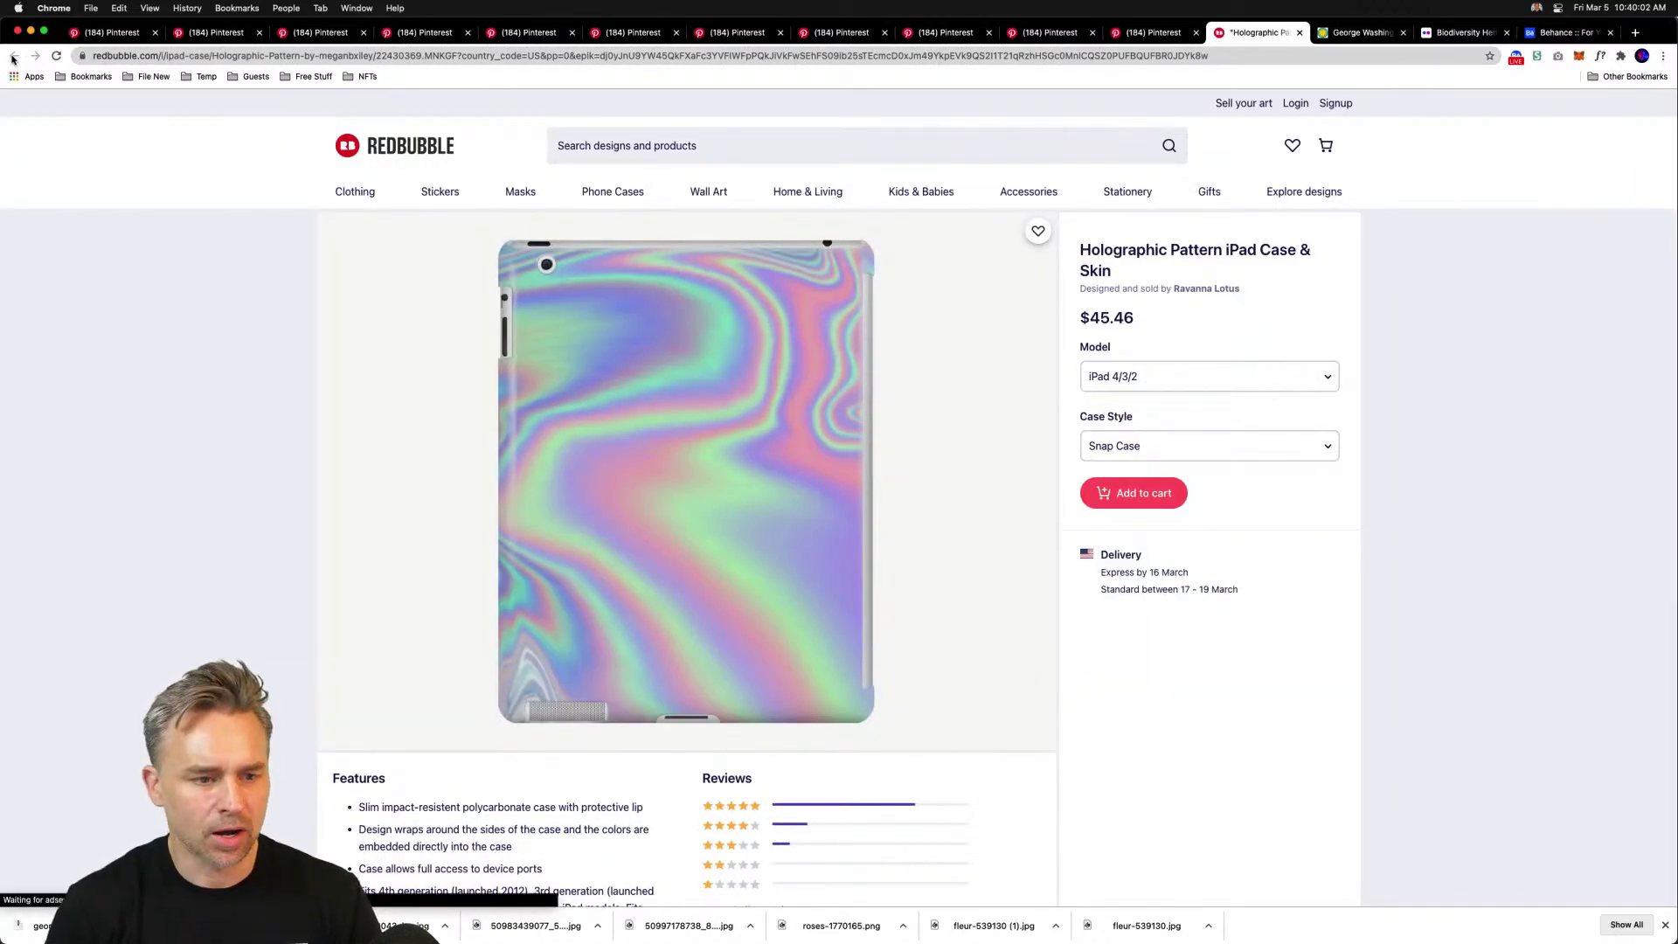
Return to the Pinterest pin, examine more of its related gradient and fluid pattern pins, and switch back to Photoshop
left_click(1180, 28)
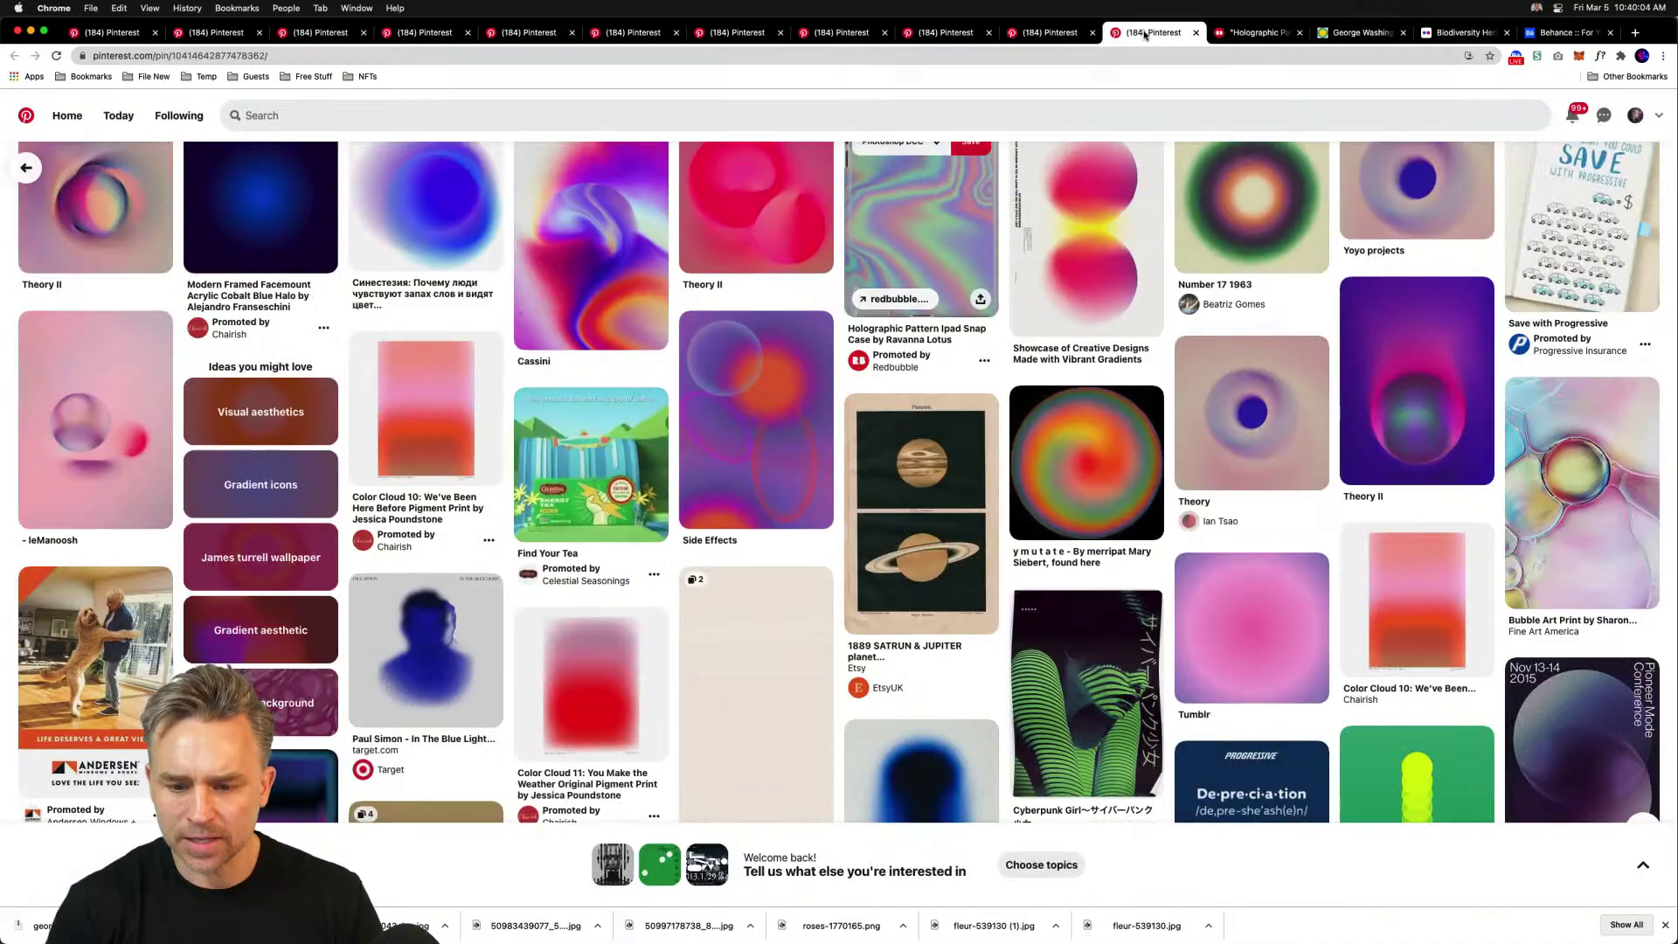
scroll(680, 469, "down", 7)
scroll(681, 469, "down", 6)
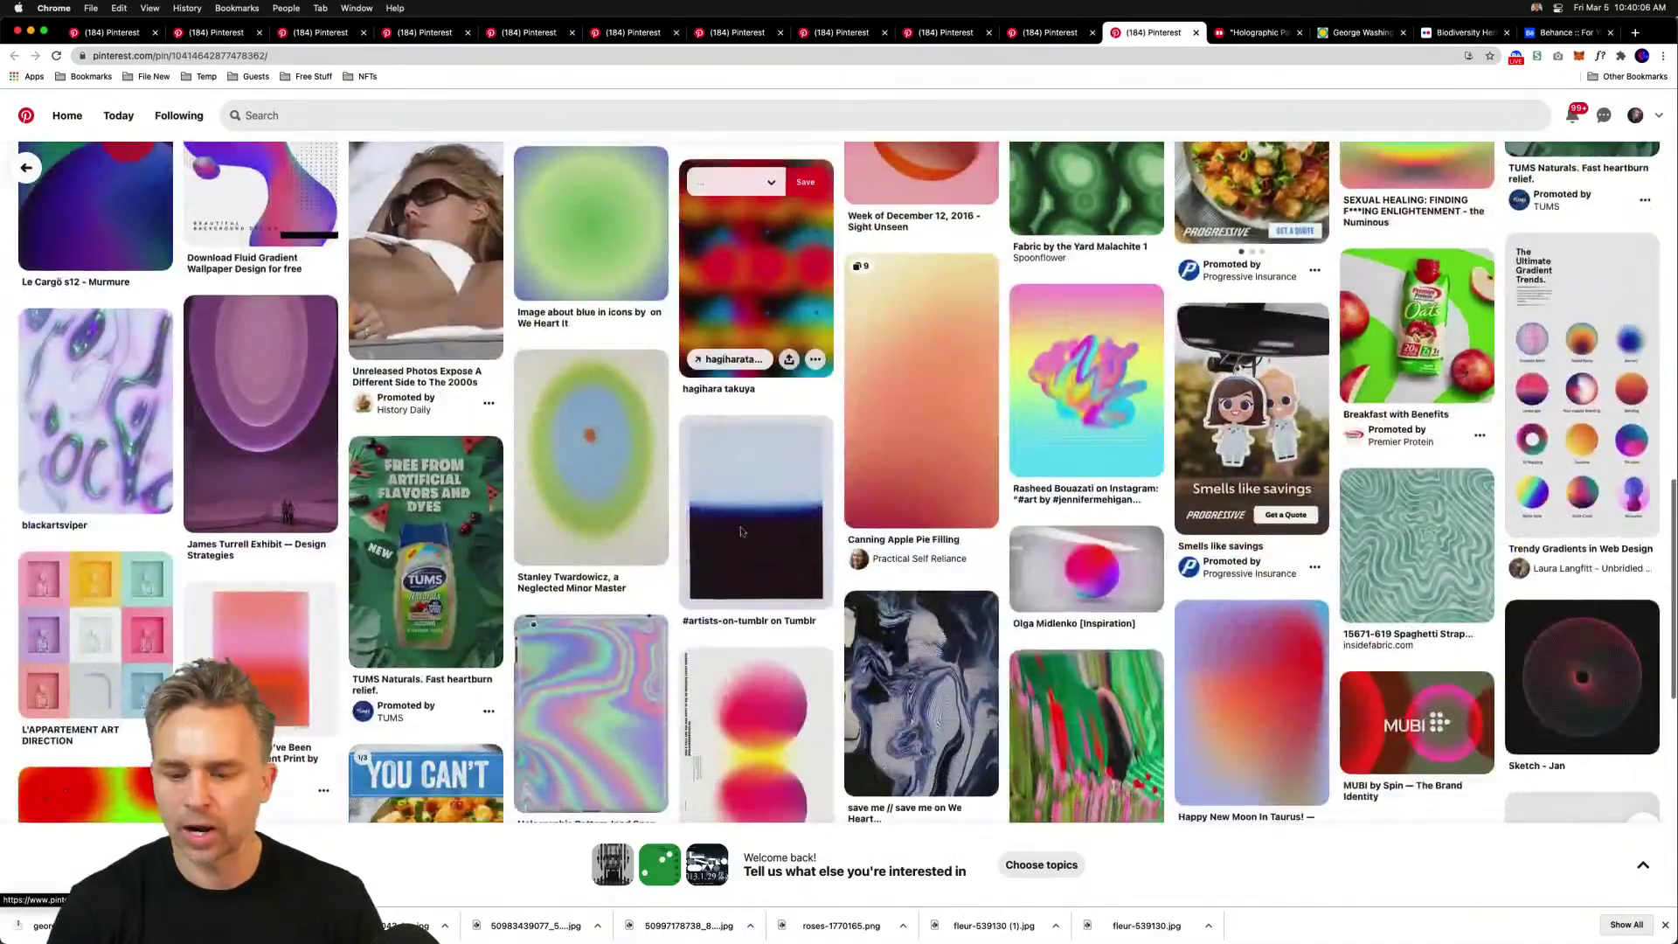
scroll(1033, 785, "down", 6)
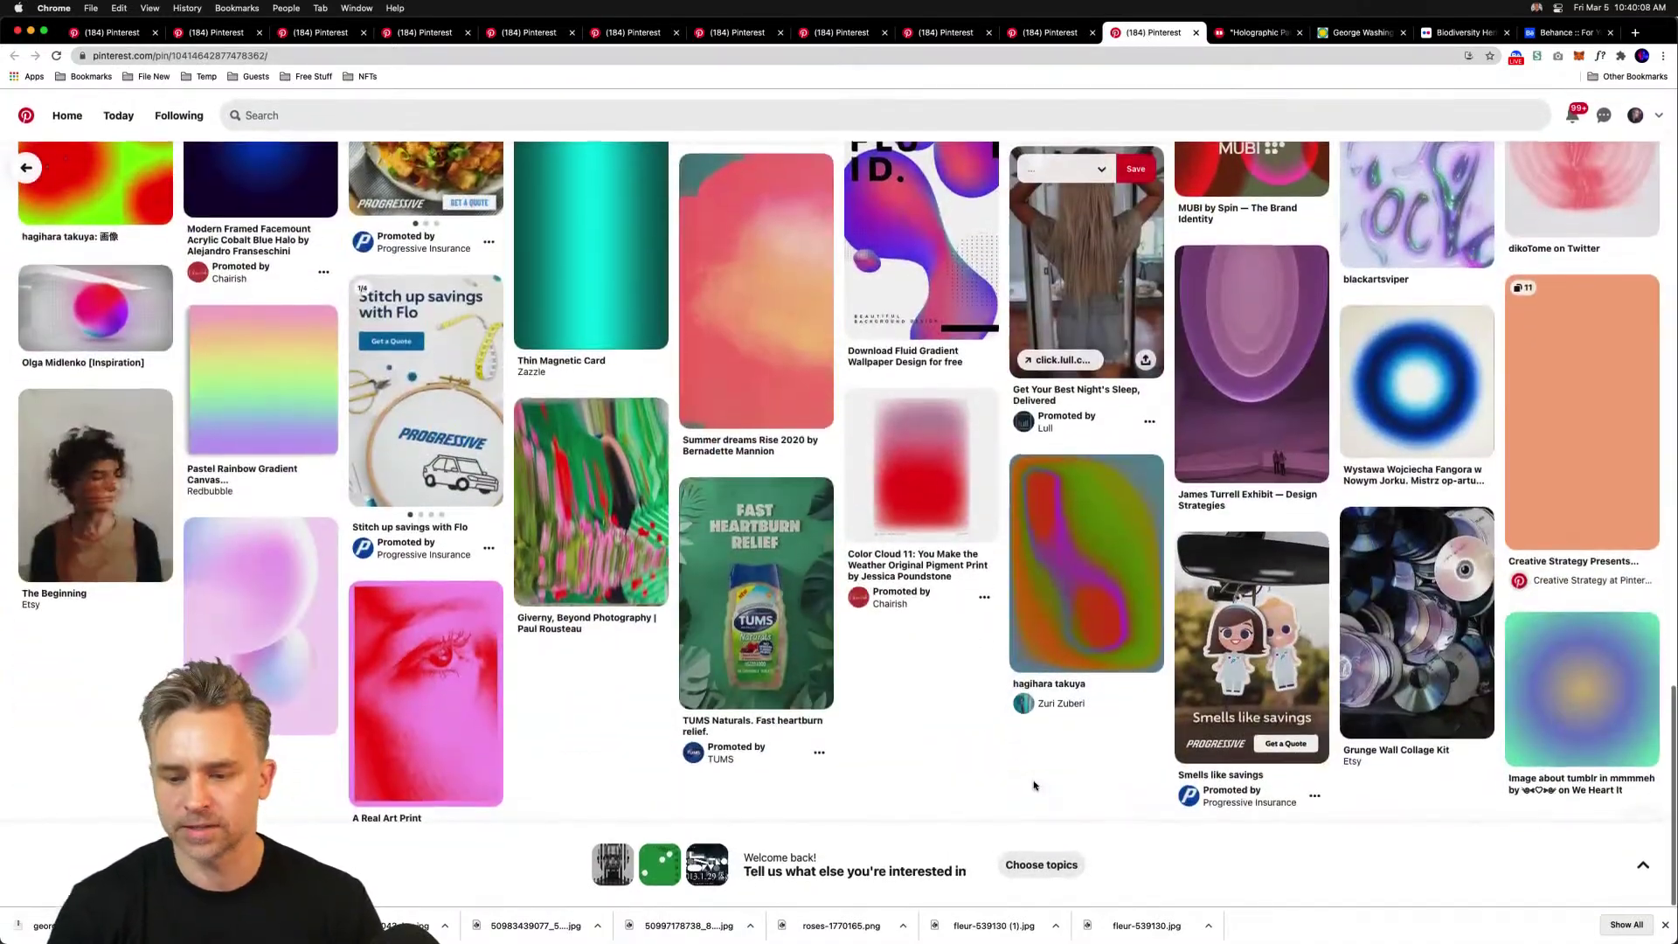
scroll(1033, 779, "down", 2)
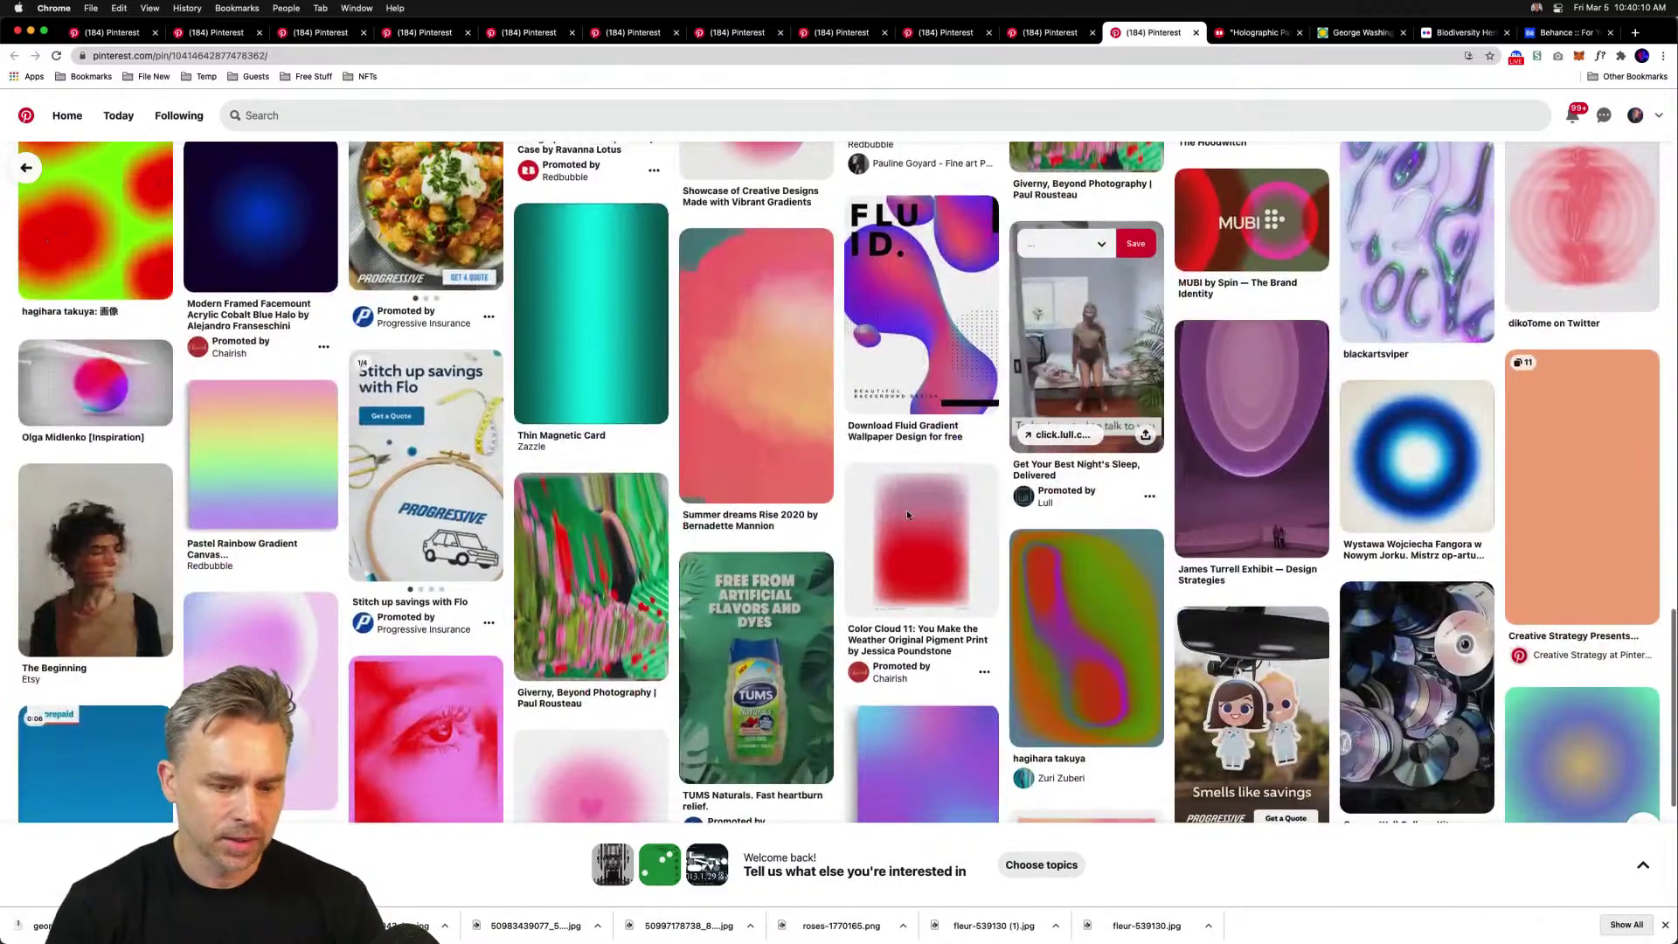
scroll(908, 514, "up", 15)
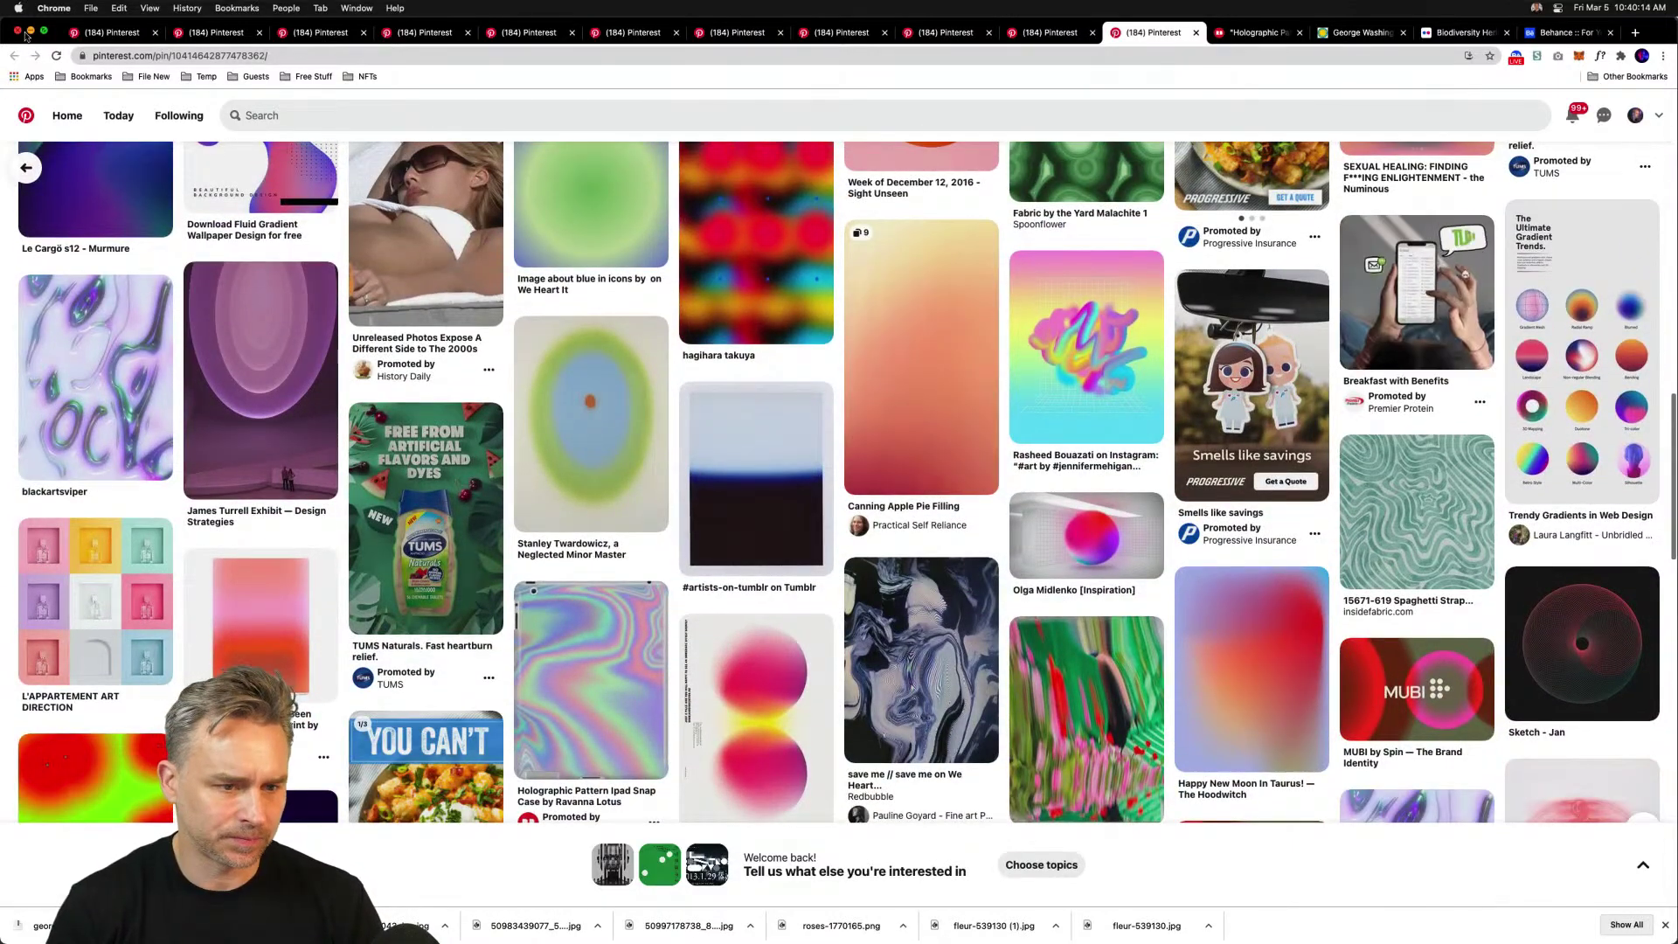
key("super+m")
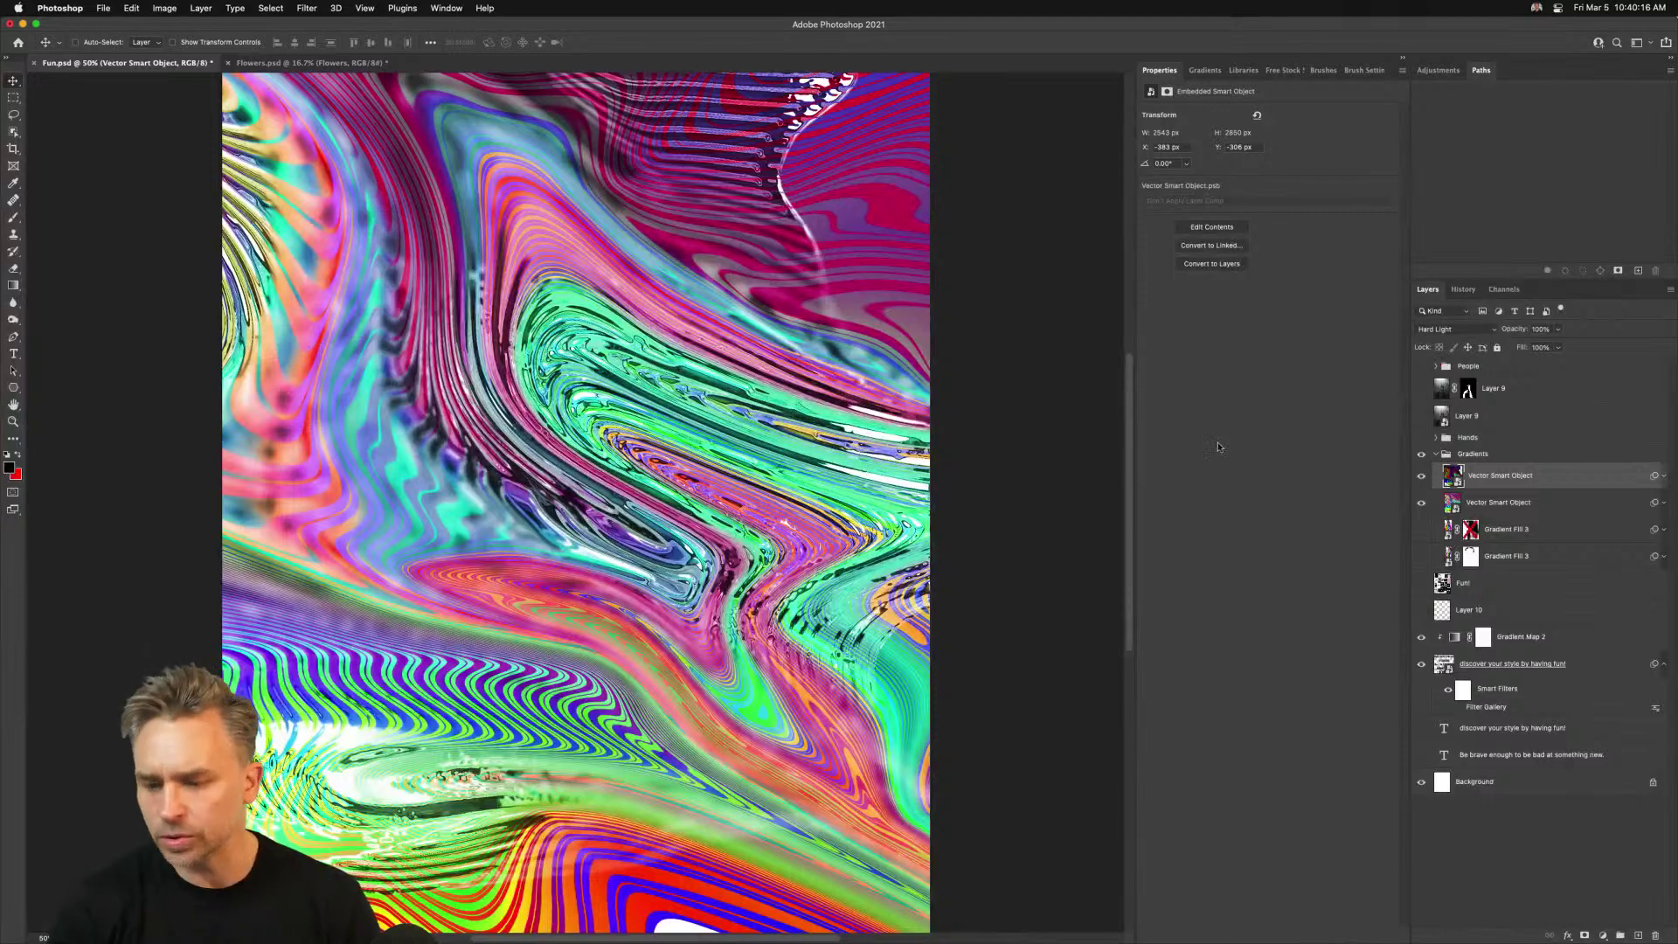
Review the smart filters applied to both vector smart objects in the Gradients group, leaving their filter lists collapsed
left_click(1662, 477)
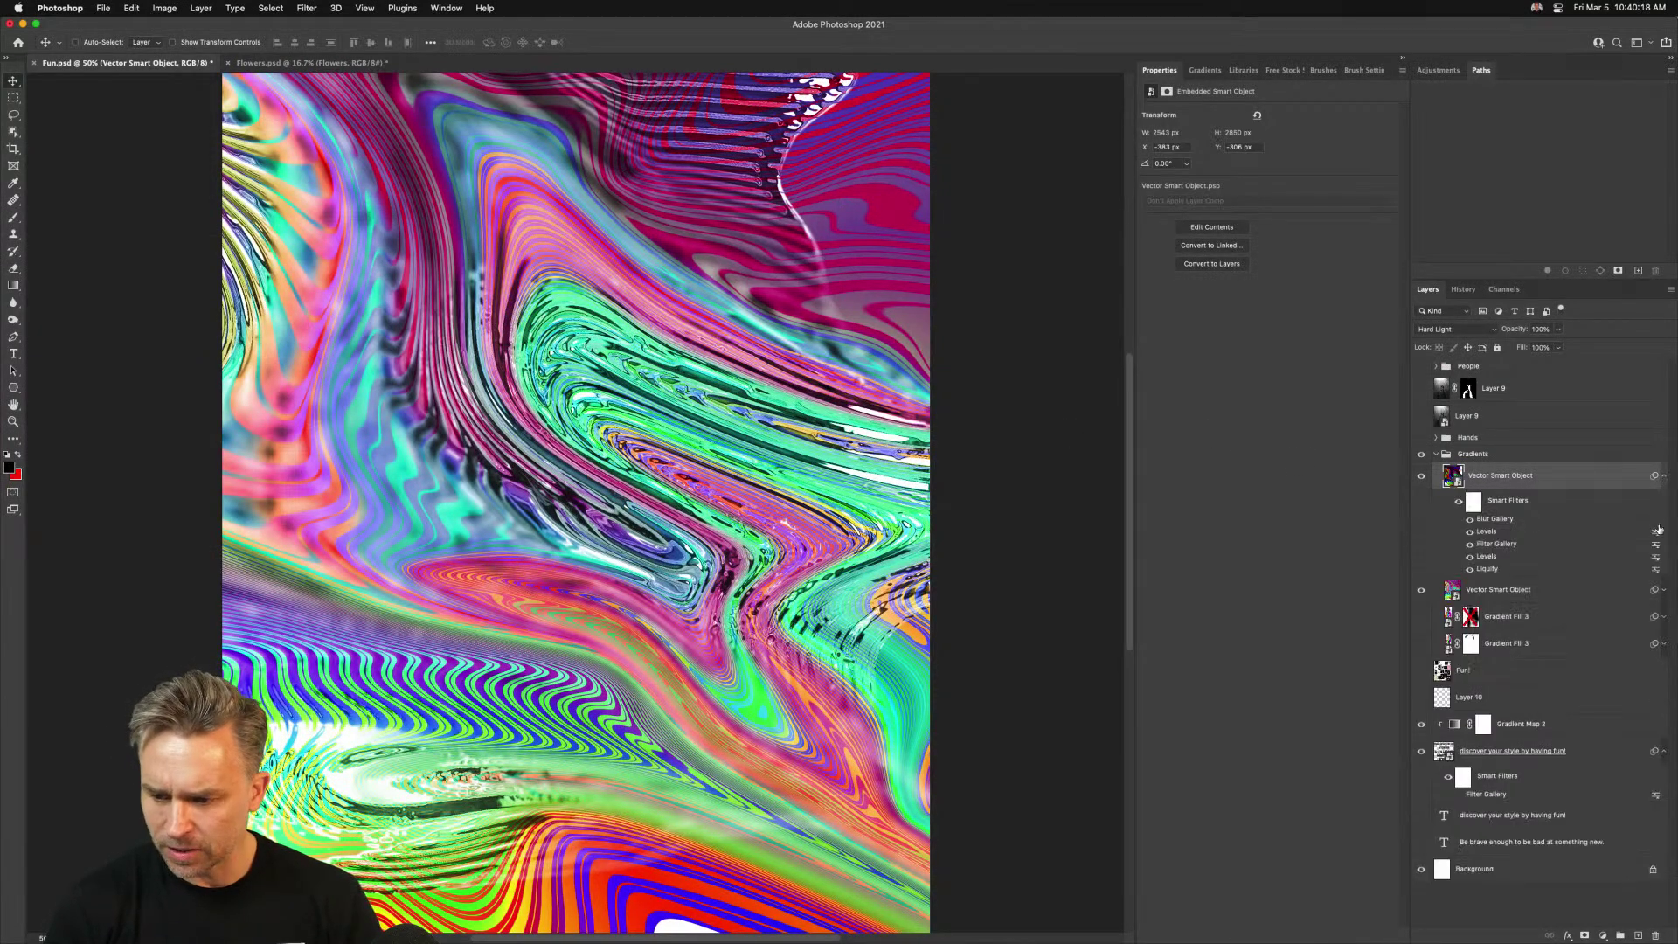
left_click(1660, 592)
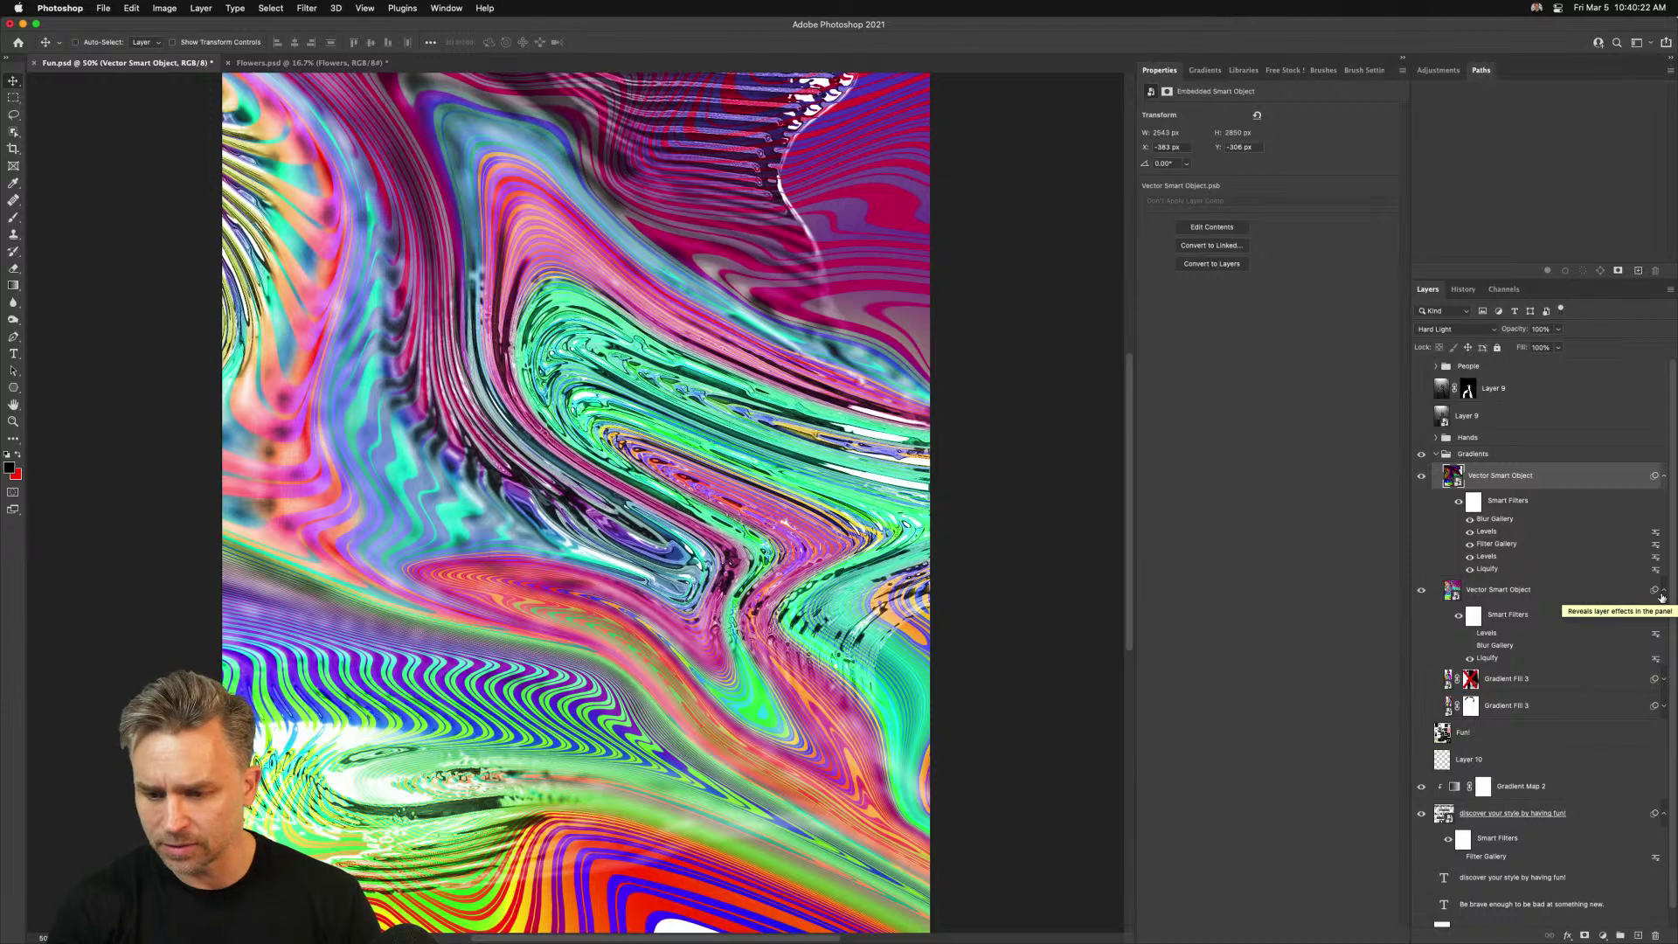
left_click(1662, 591)
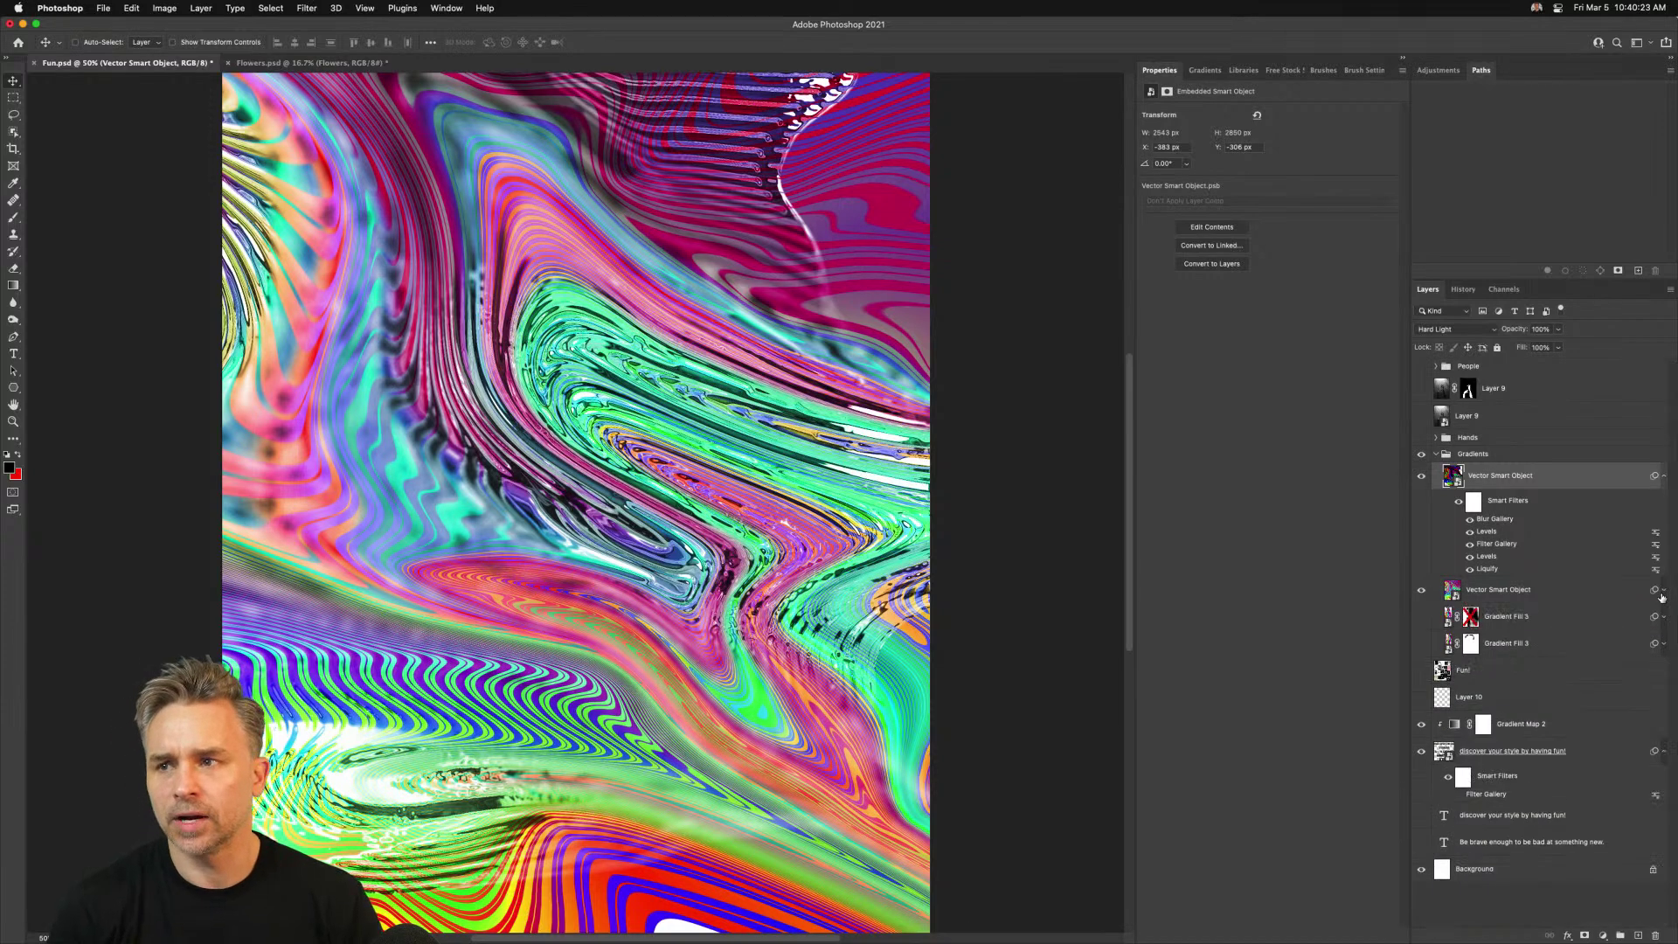
left_click(1661, 477)
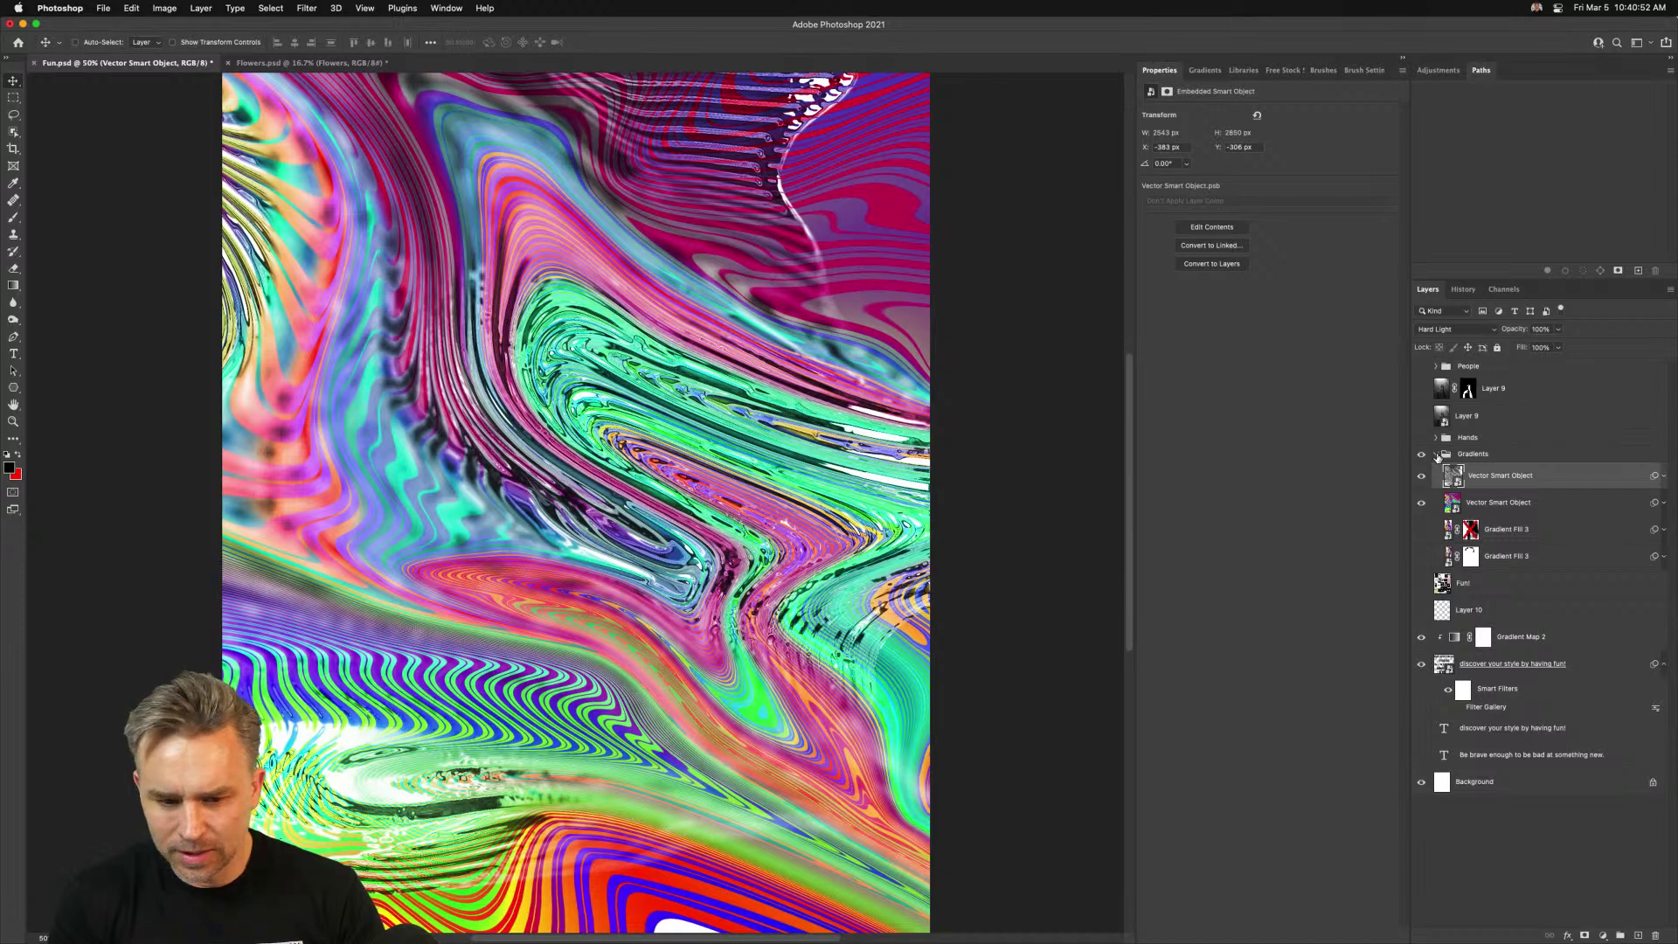
Collapse the Gradients group and move it directly below the "discover your style by having fun!" text layer
left_click(1436, 454)
left_click_drag(1443, 455, 1434, 608)
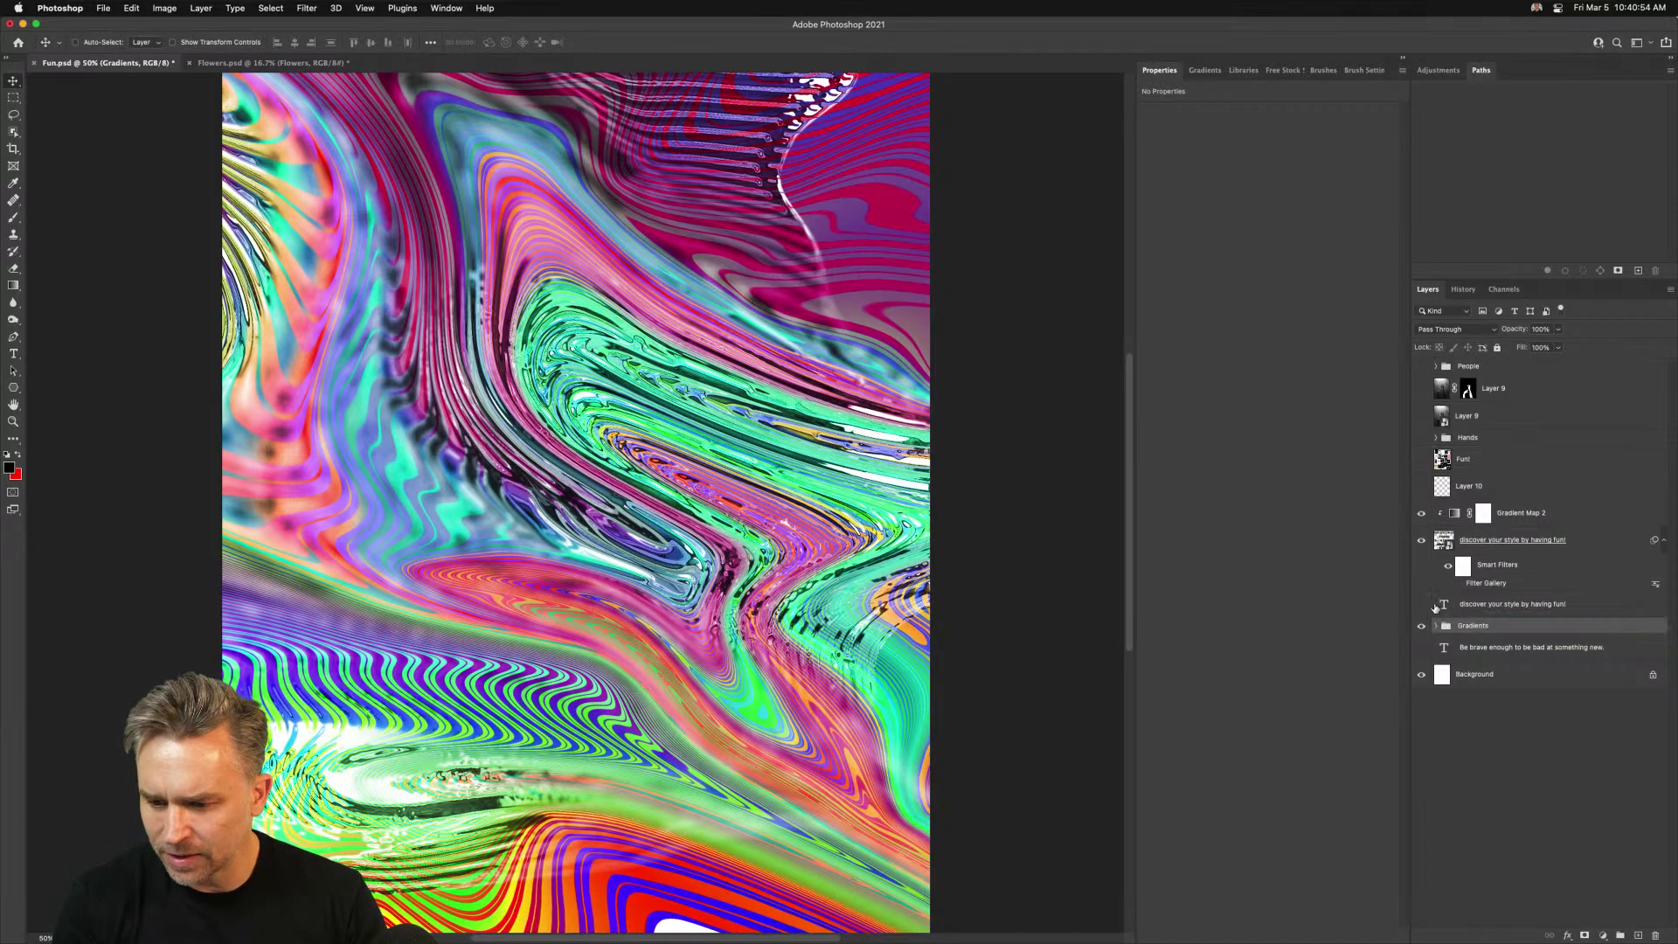
Add a white Color Overlay with Normal blend mode and 100% opacity to the "discover your style by having fun!" smart object
left_click(1471, 542)
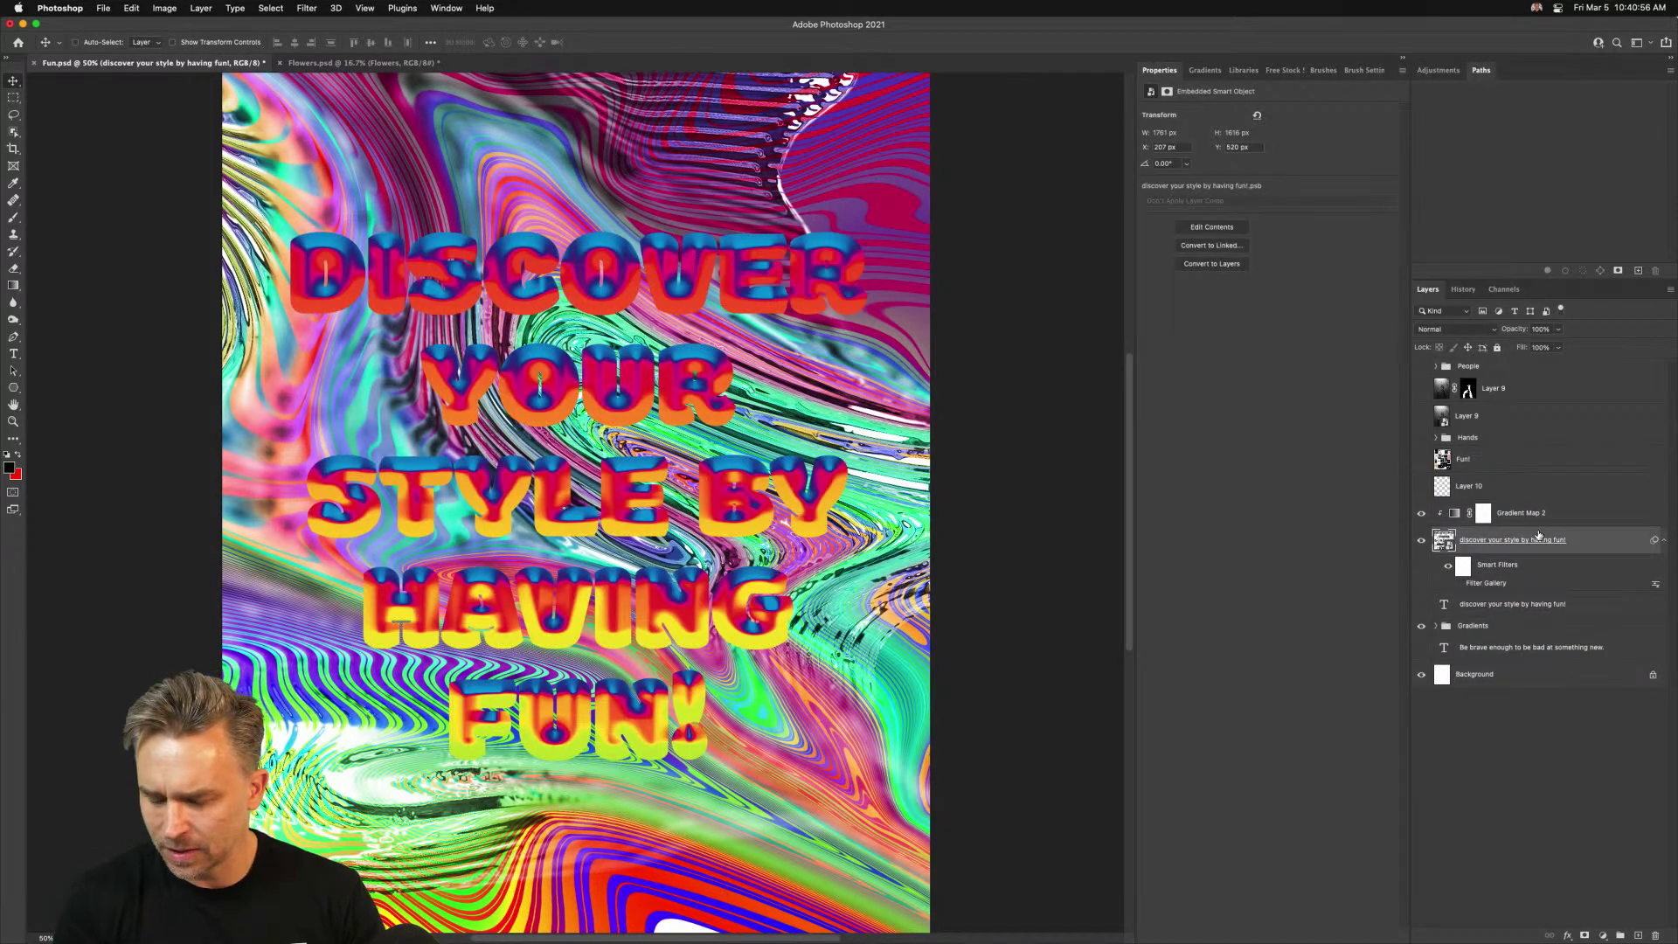
double_click(1613, 537)
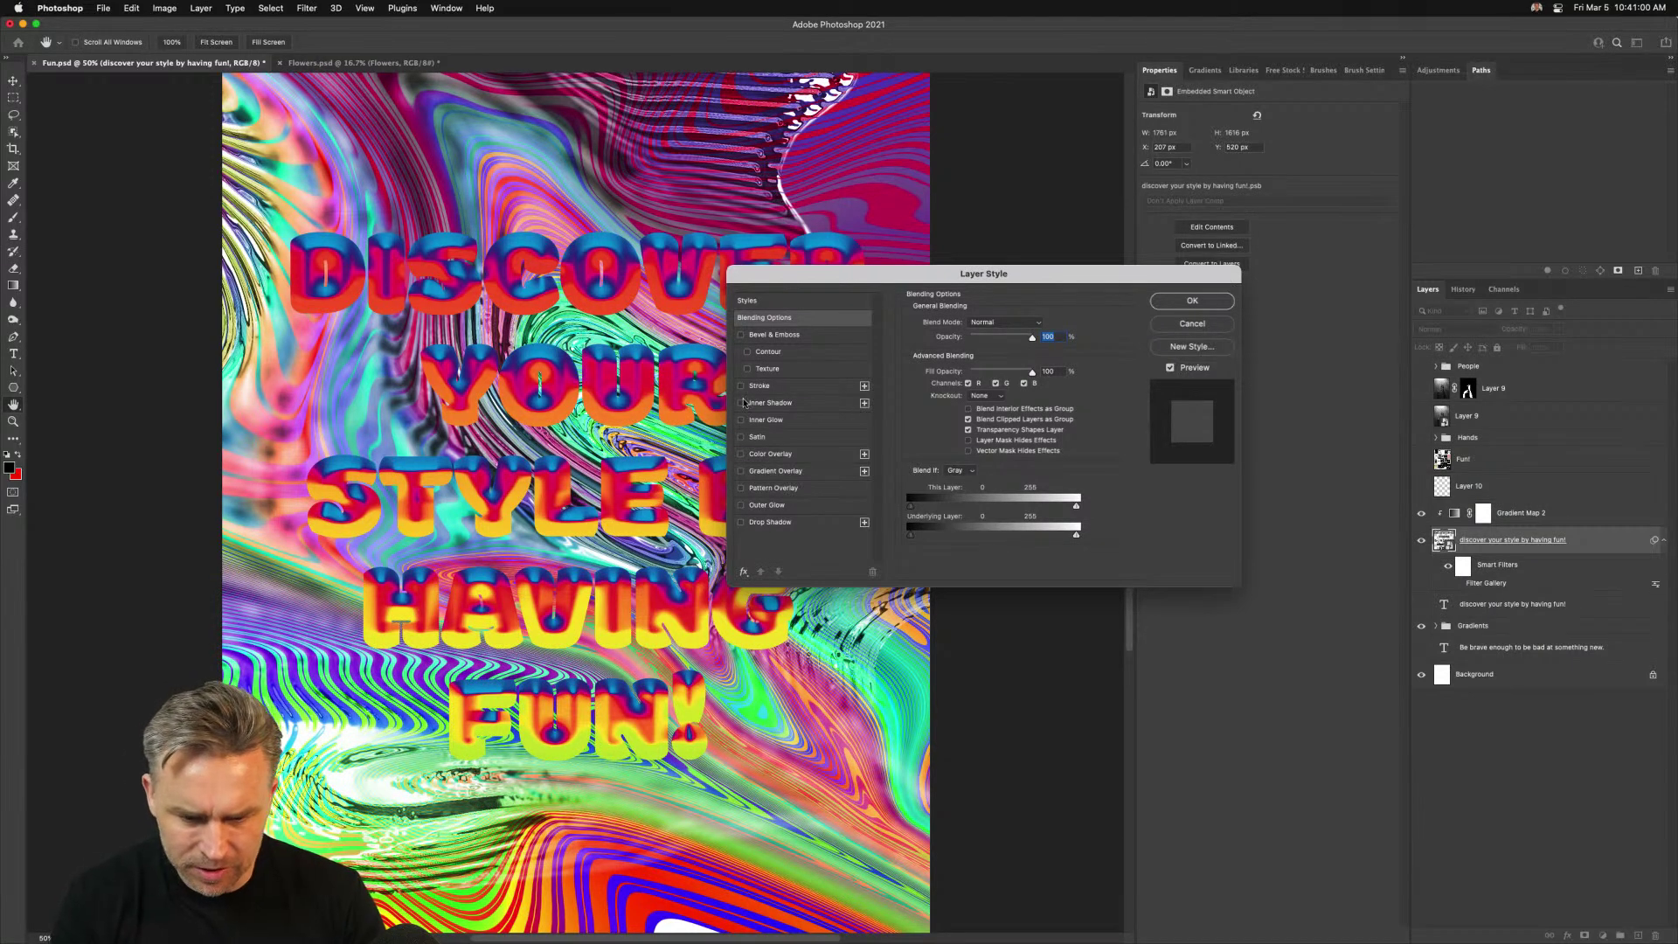
left_click(742, 456)
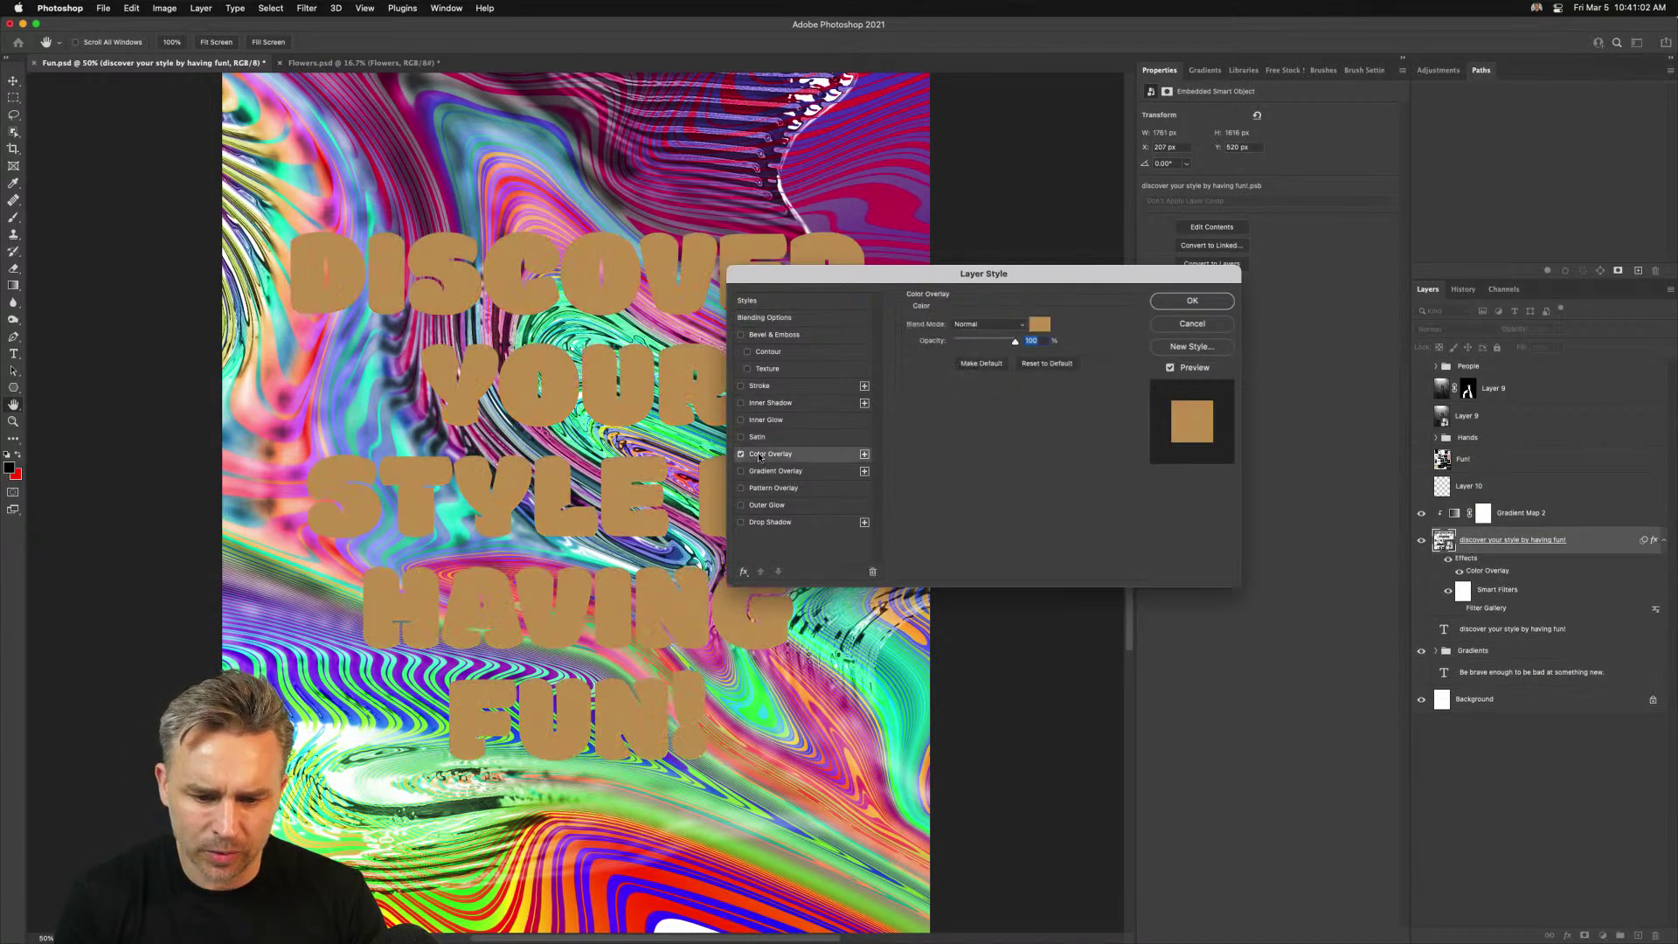
left_click(1039, 326)
left_click_drag(500, 174, 398, 160)
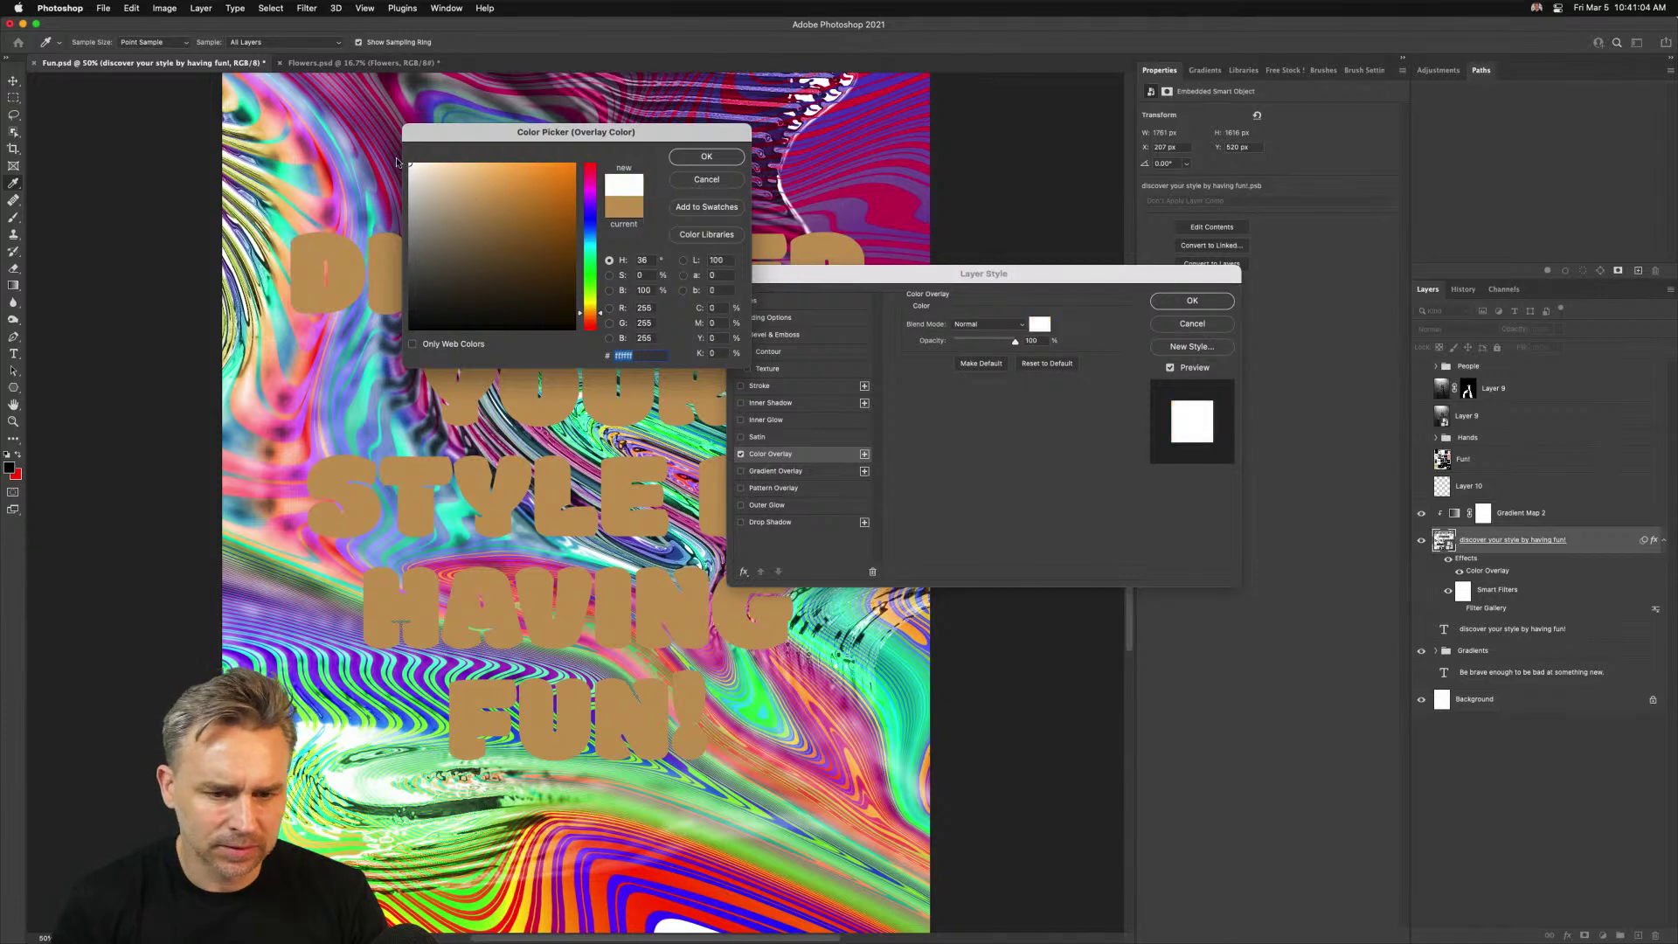
left_click(706, 156)
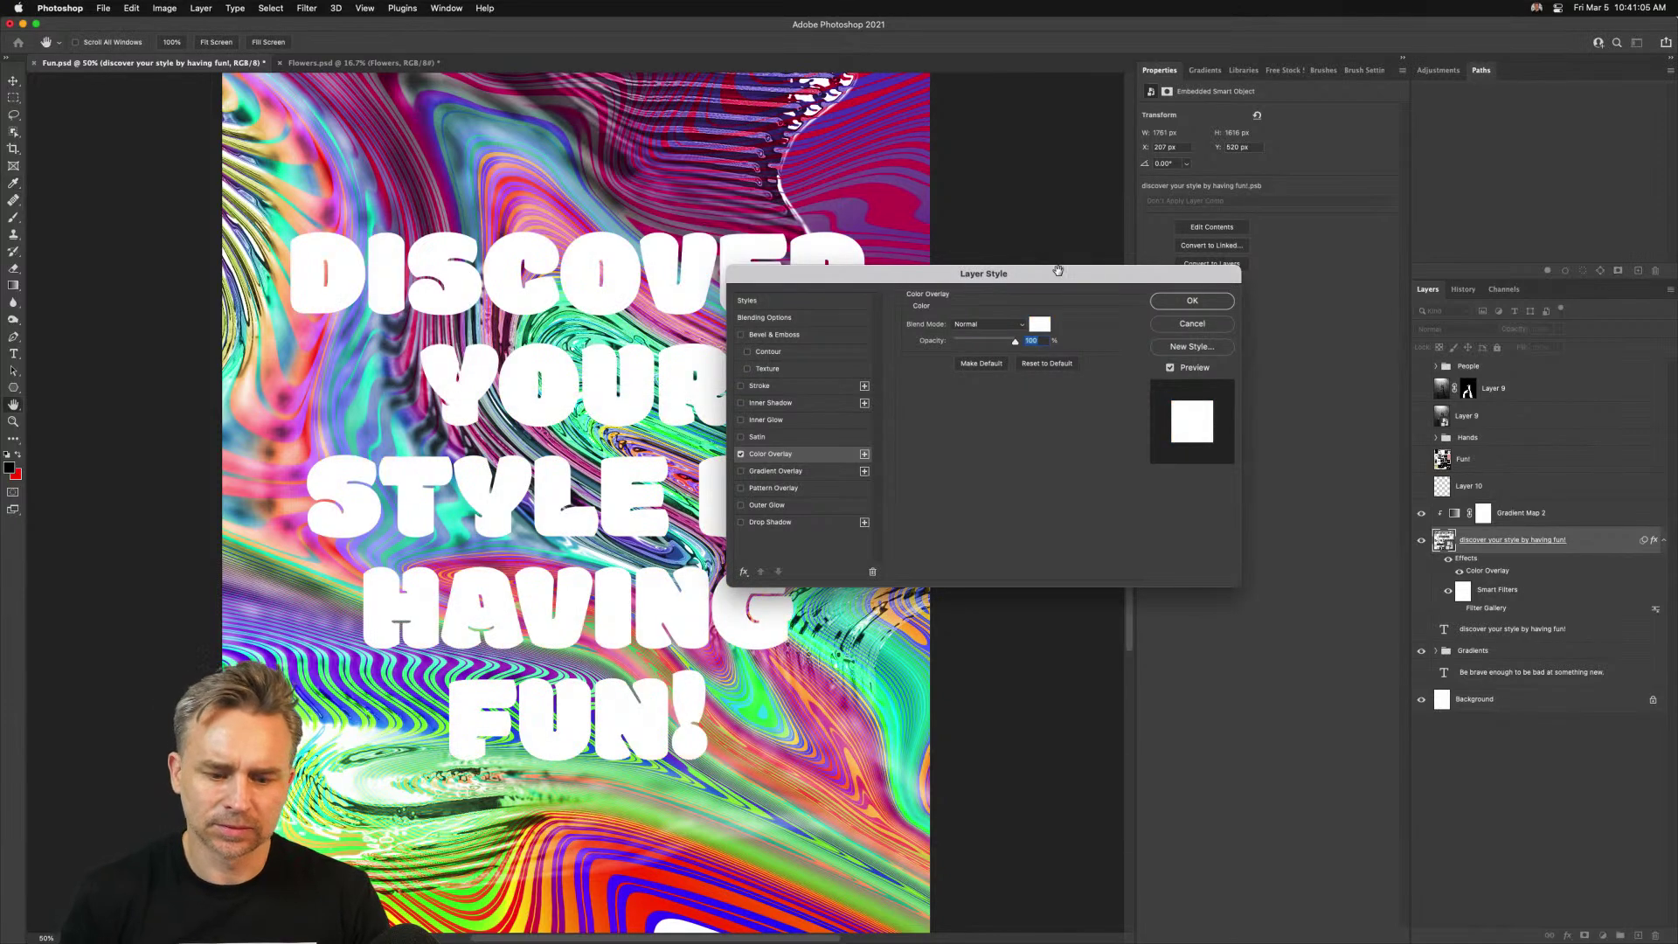
left_click(1190, 302)
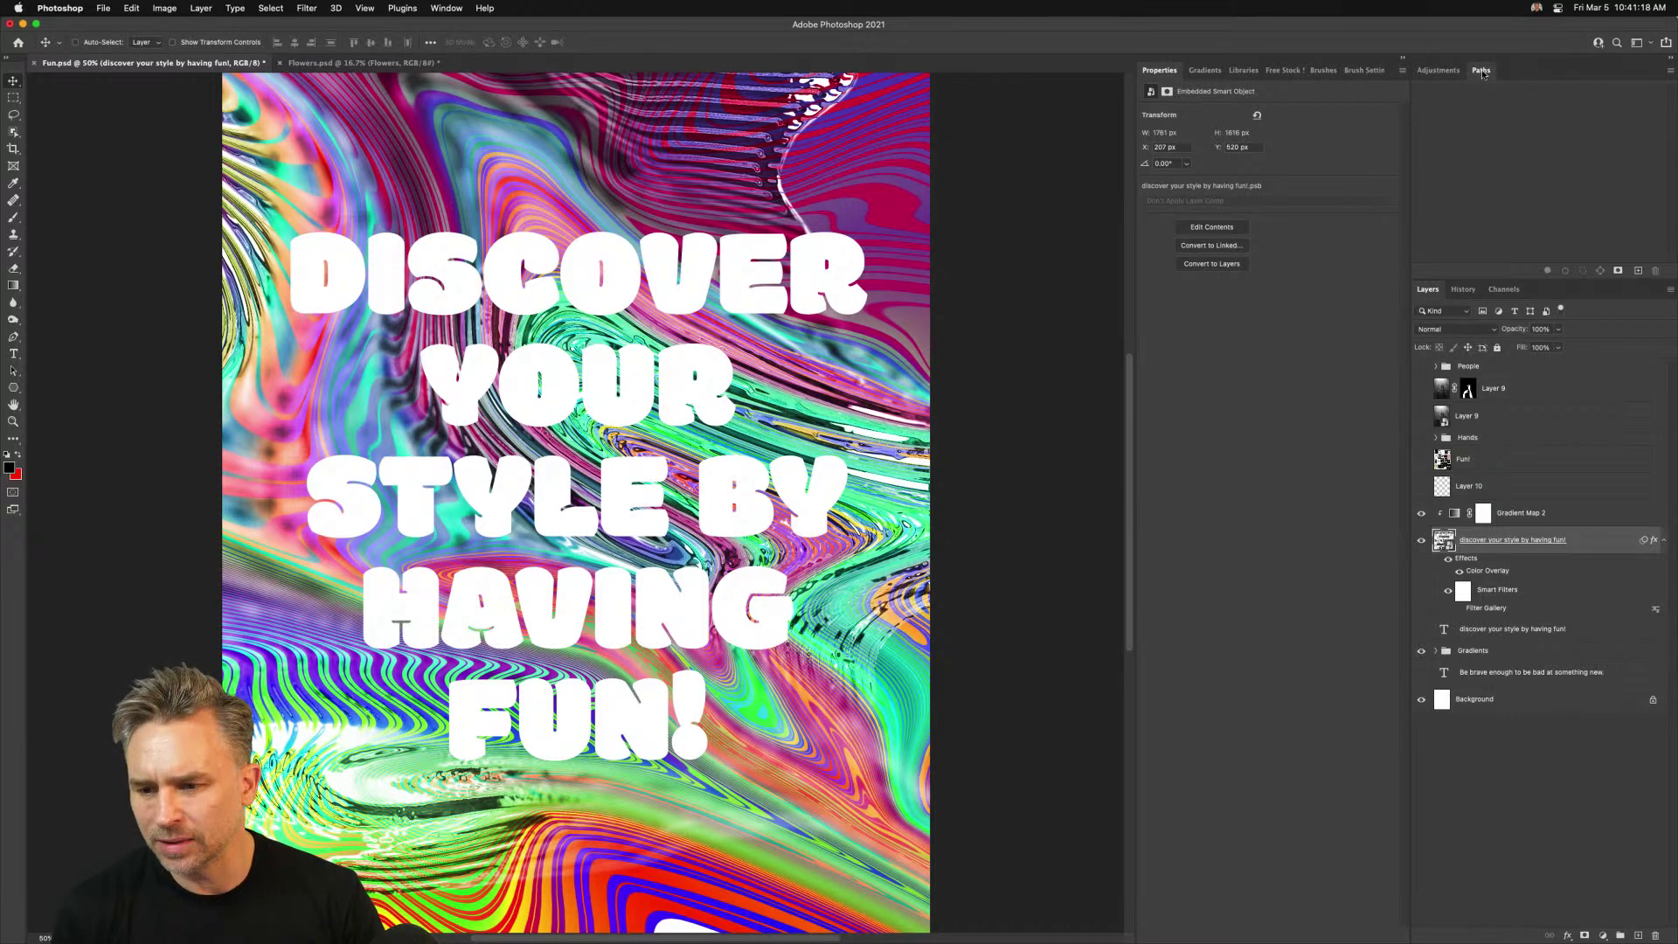
Dock the Paths and Adjustments panels together with the Layers panel
left_click_drag(1483, 71, 1541, 290)
left_click_drag(1440, 71, 1537, 290)
left_click(1440, 75)
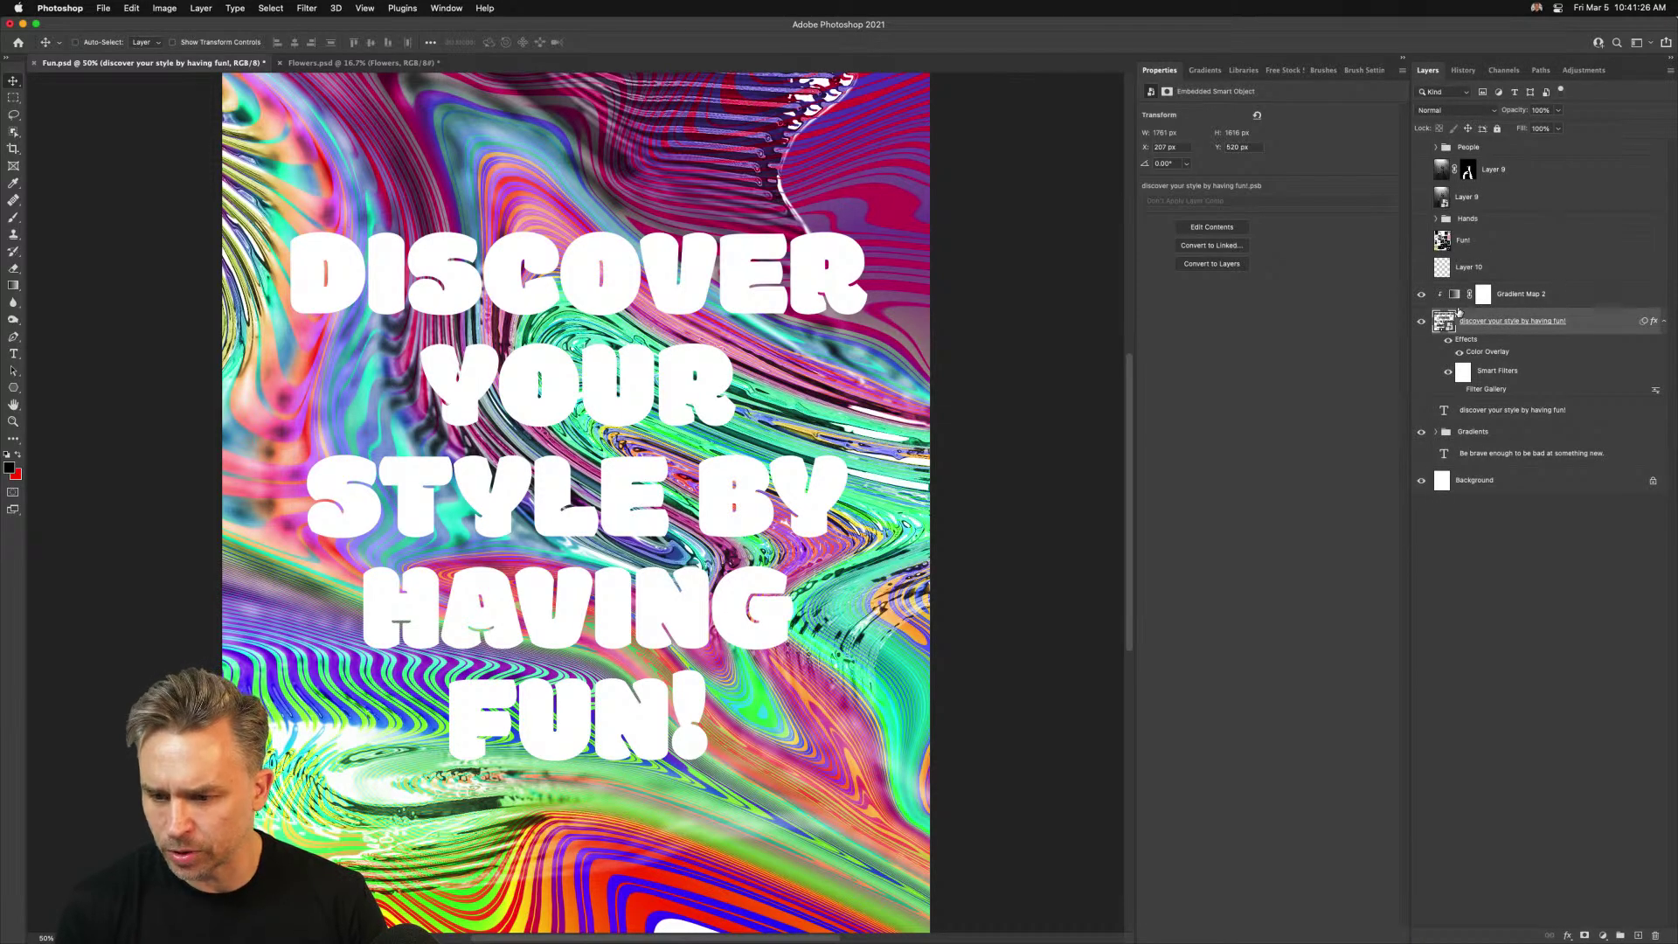
Expand the Gradients group and the smart filters of both vector smart objects, and hide the upper vector smart object
left_click(1439, 434)
left_click(1437, 432)
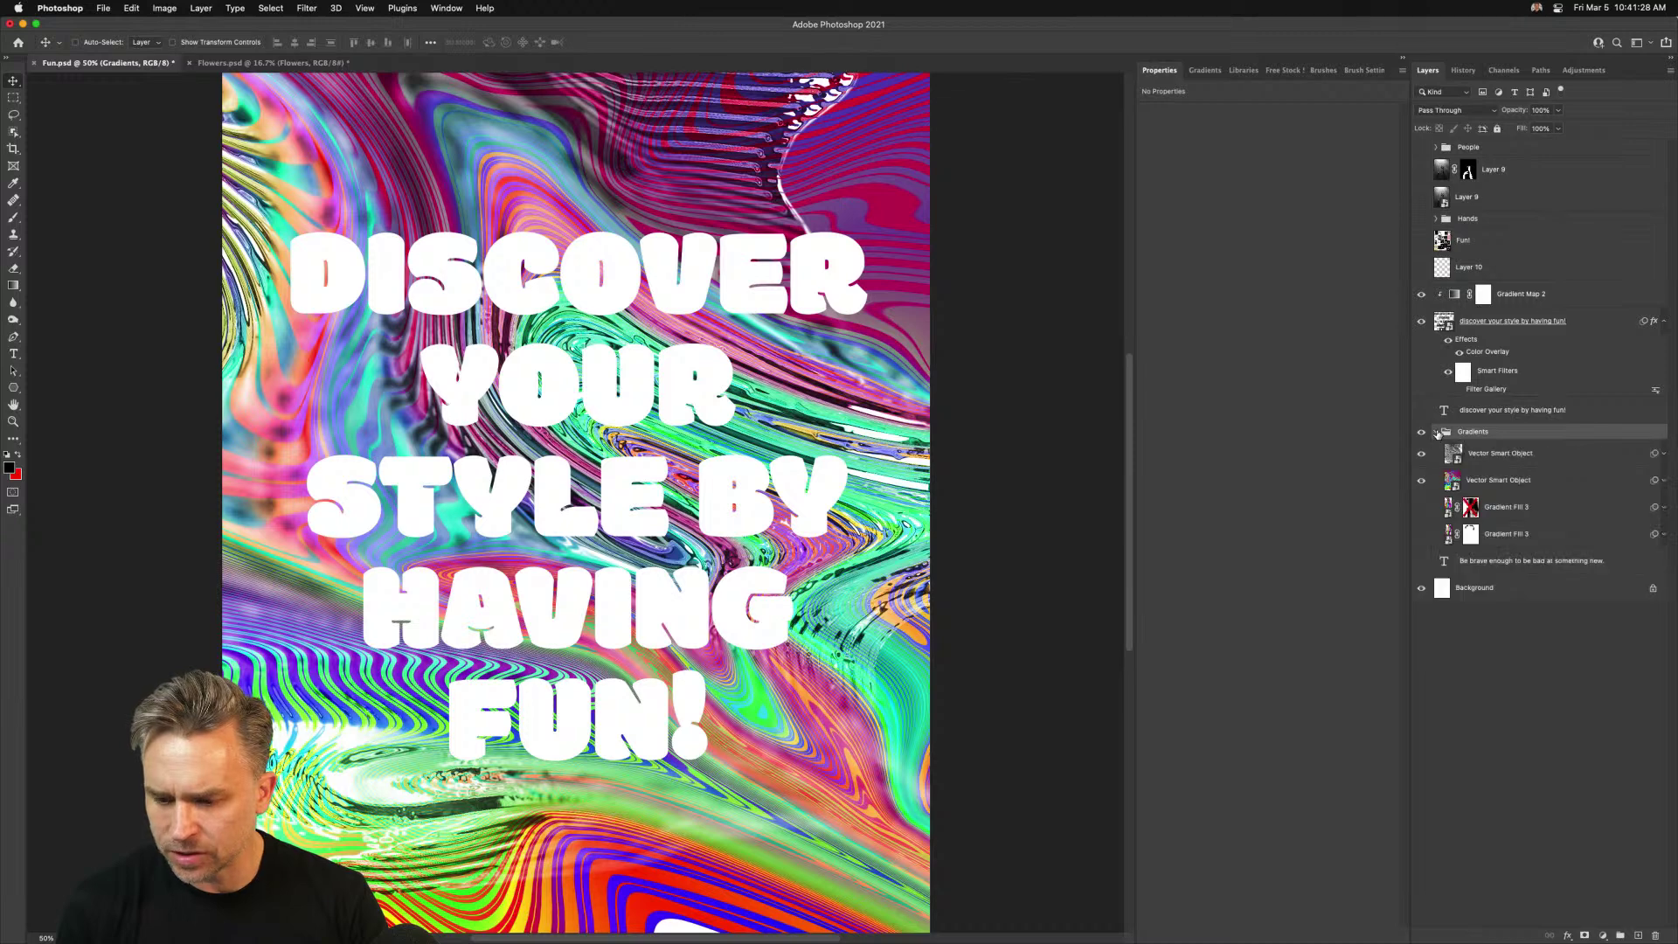
left_click(1497, 482)
left_click(1662, 481)
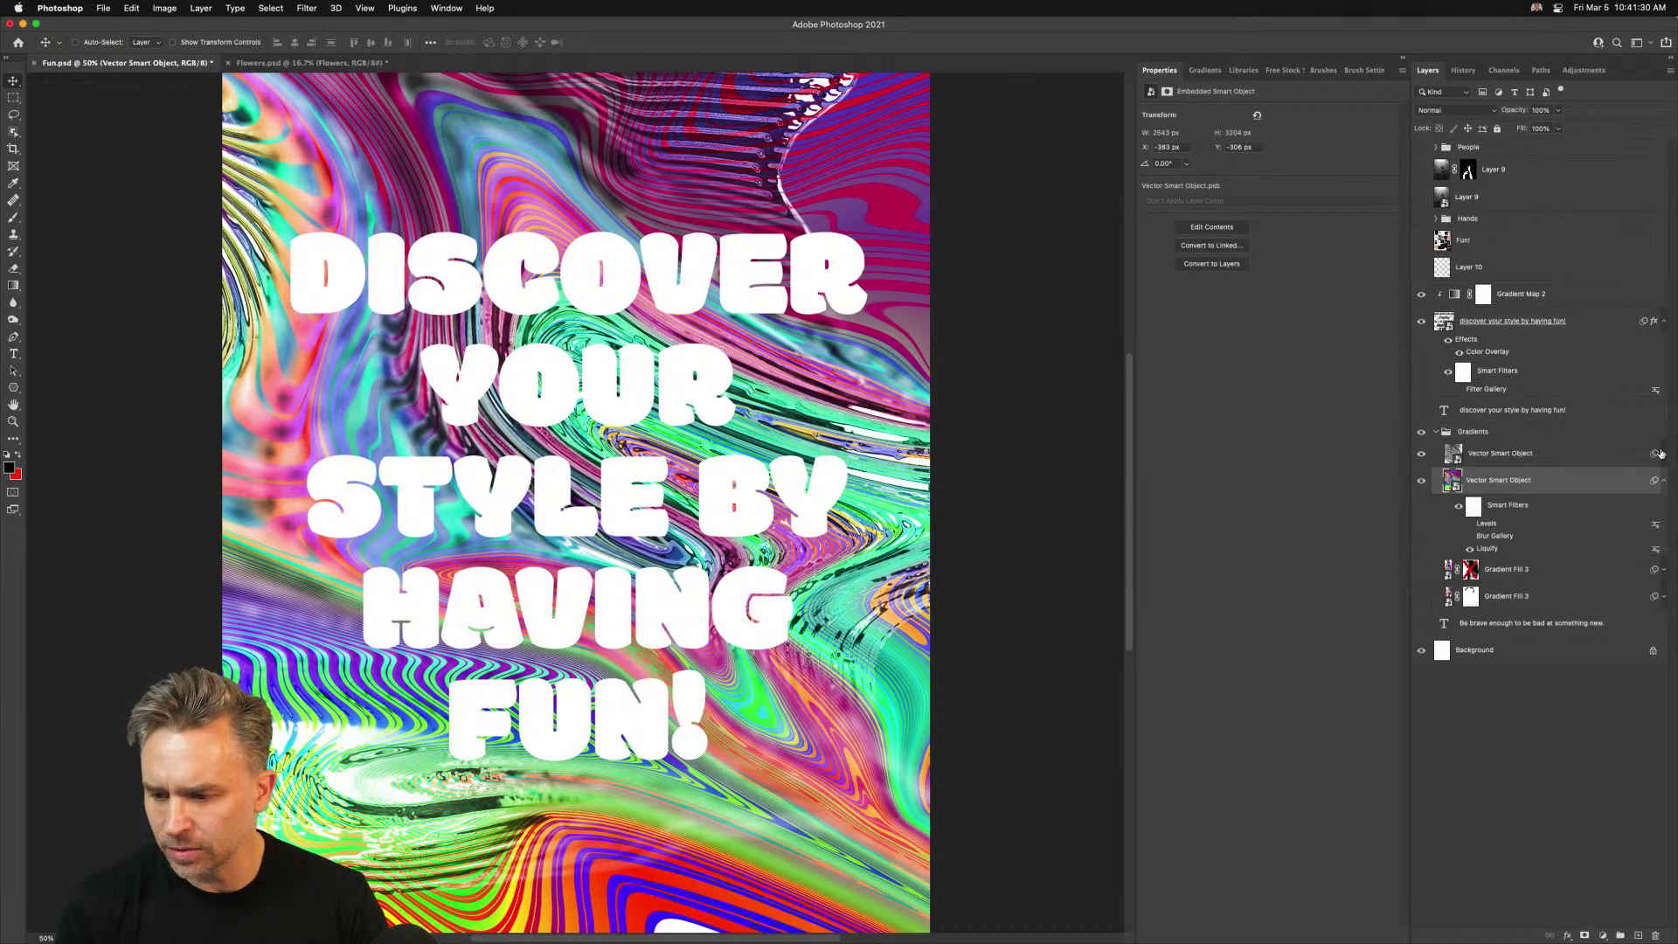
left_click(1661, 456)
left_click(1420, 454)
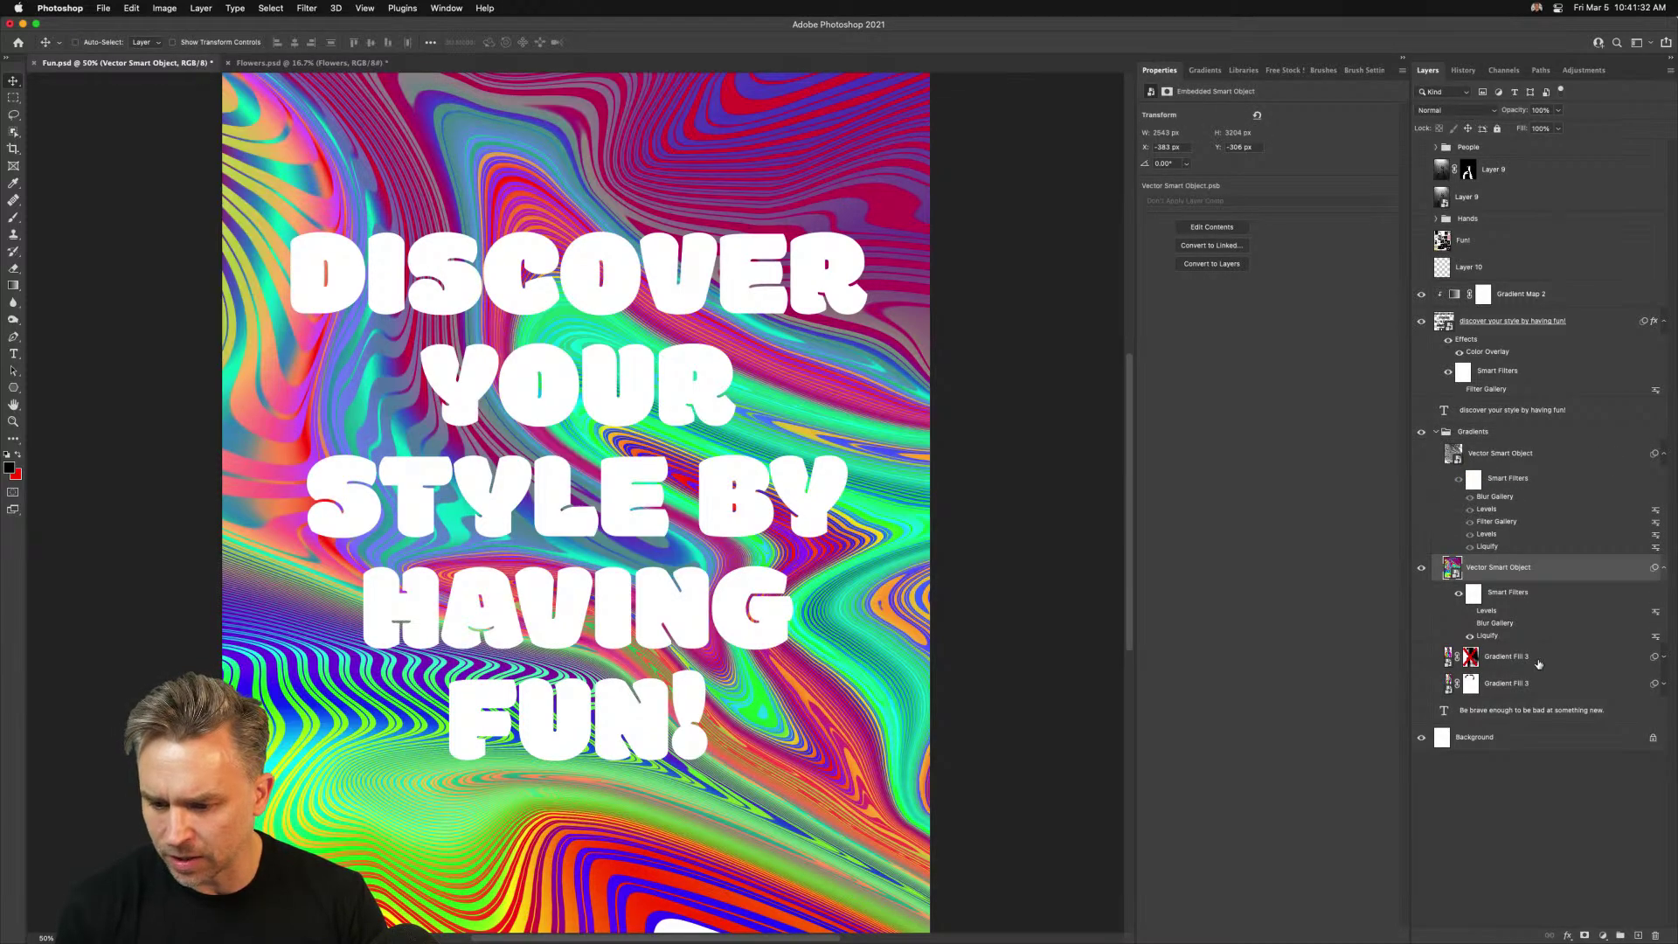
Examine the upper Gradient Fill 3 layer and the smart filter stacks of both vector smart objects
left_click(1539, 661)
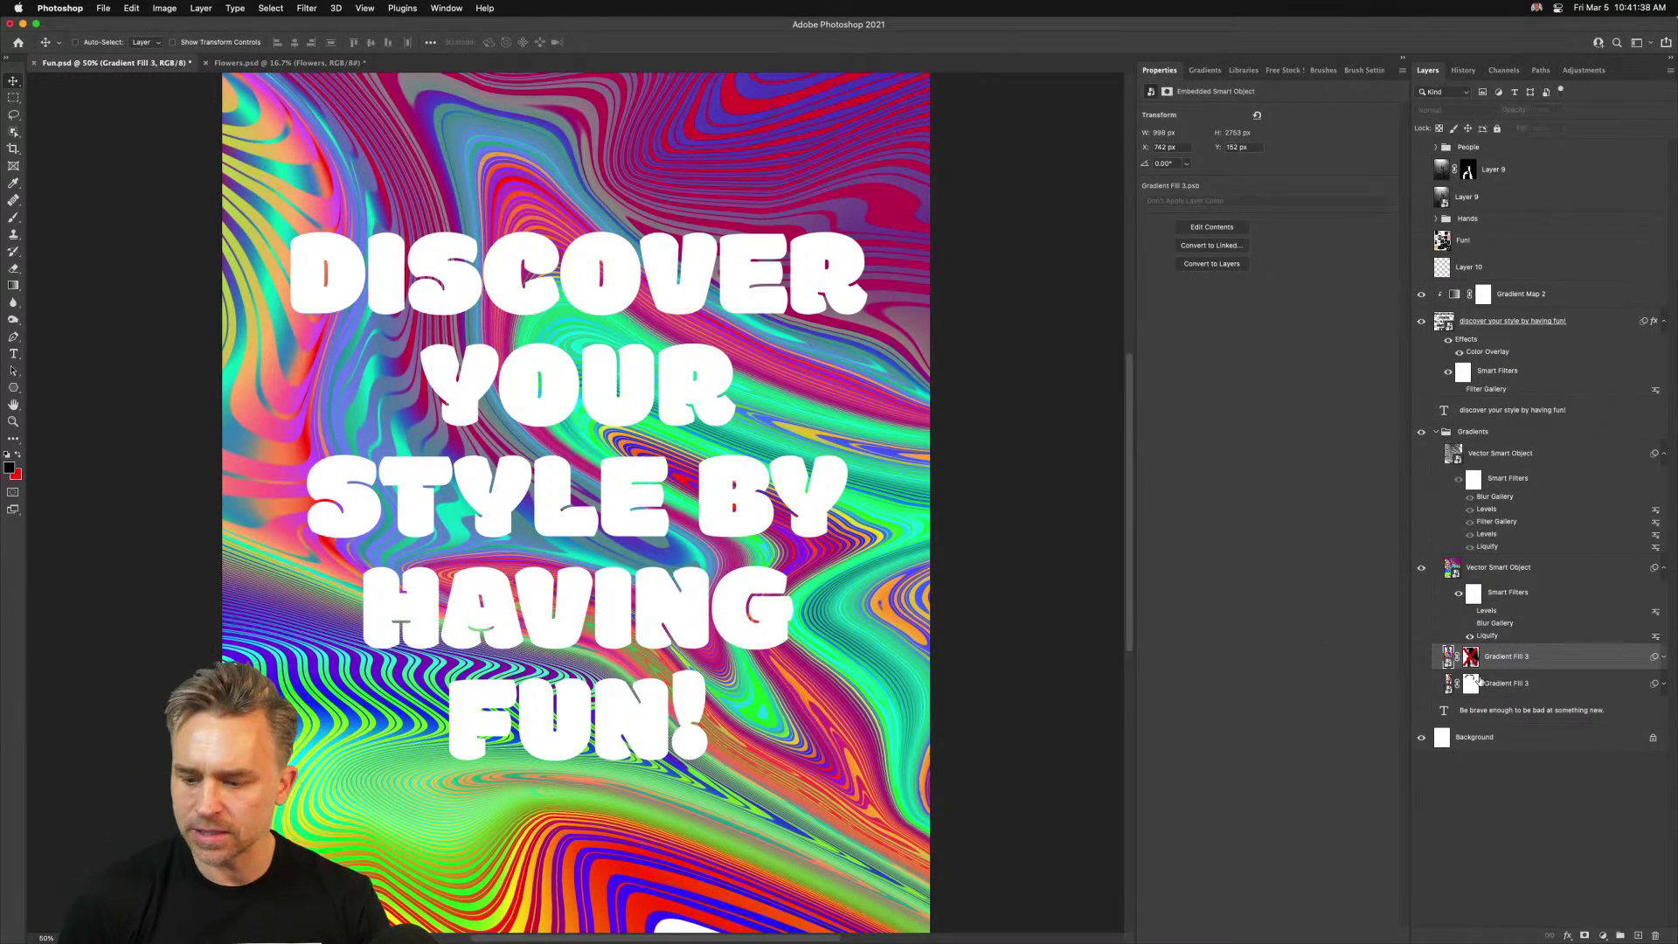
left_click(1529, 575)
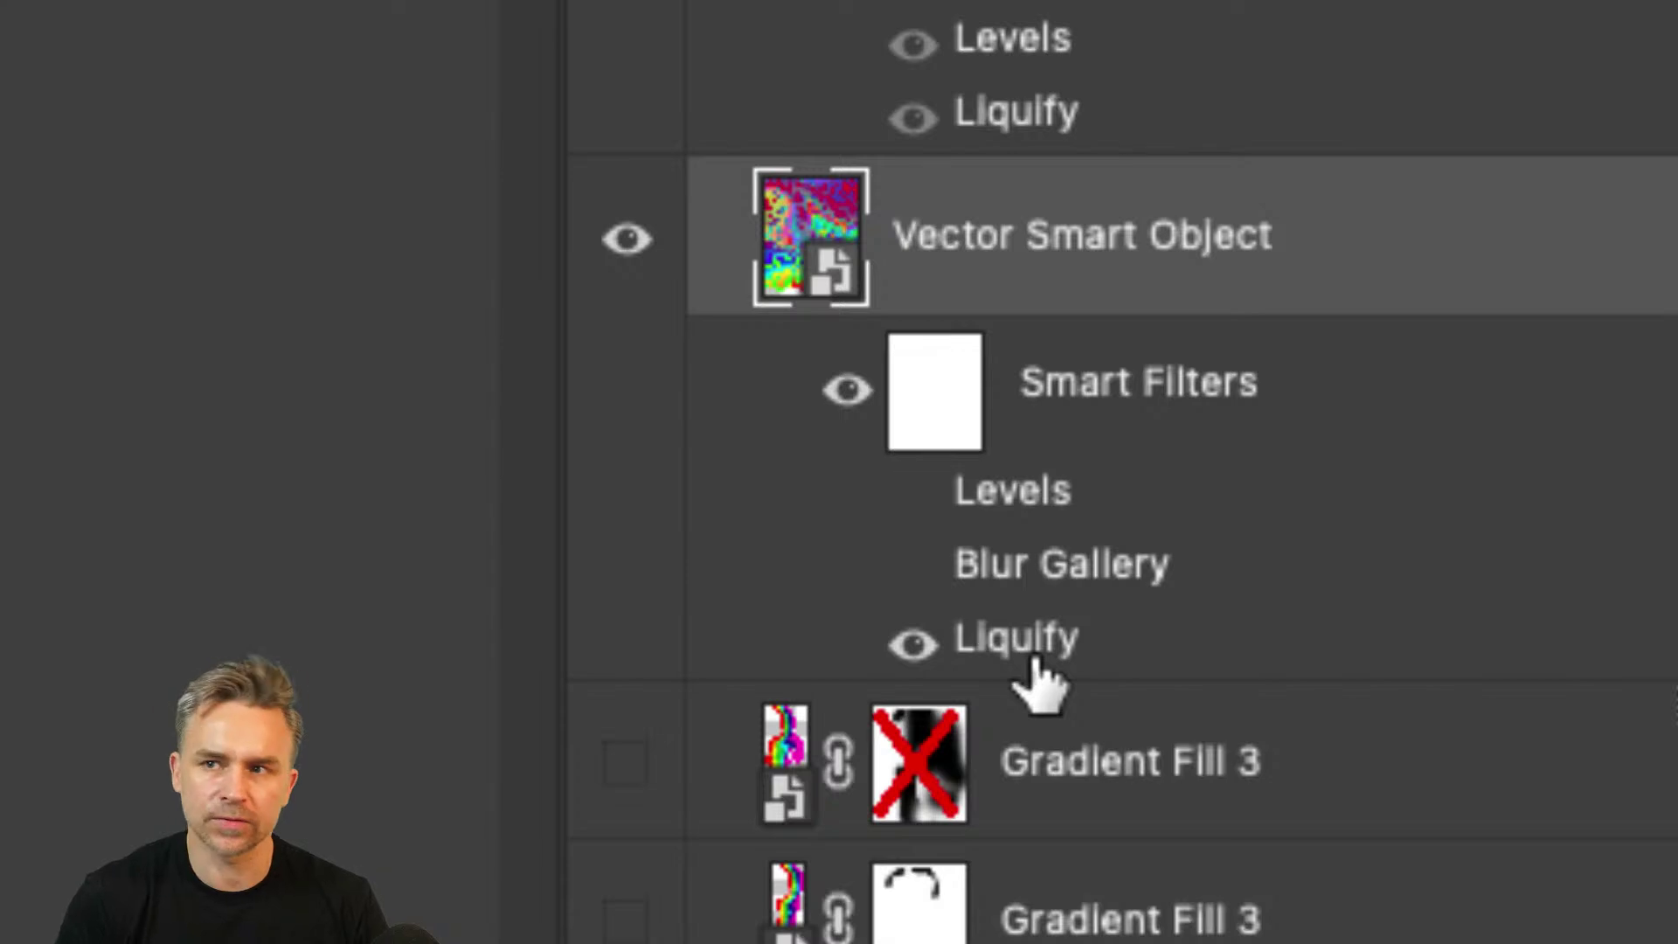
scroll(1105, 70, "up", 3)
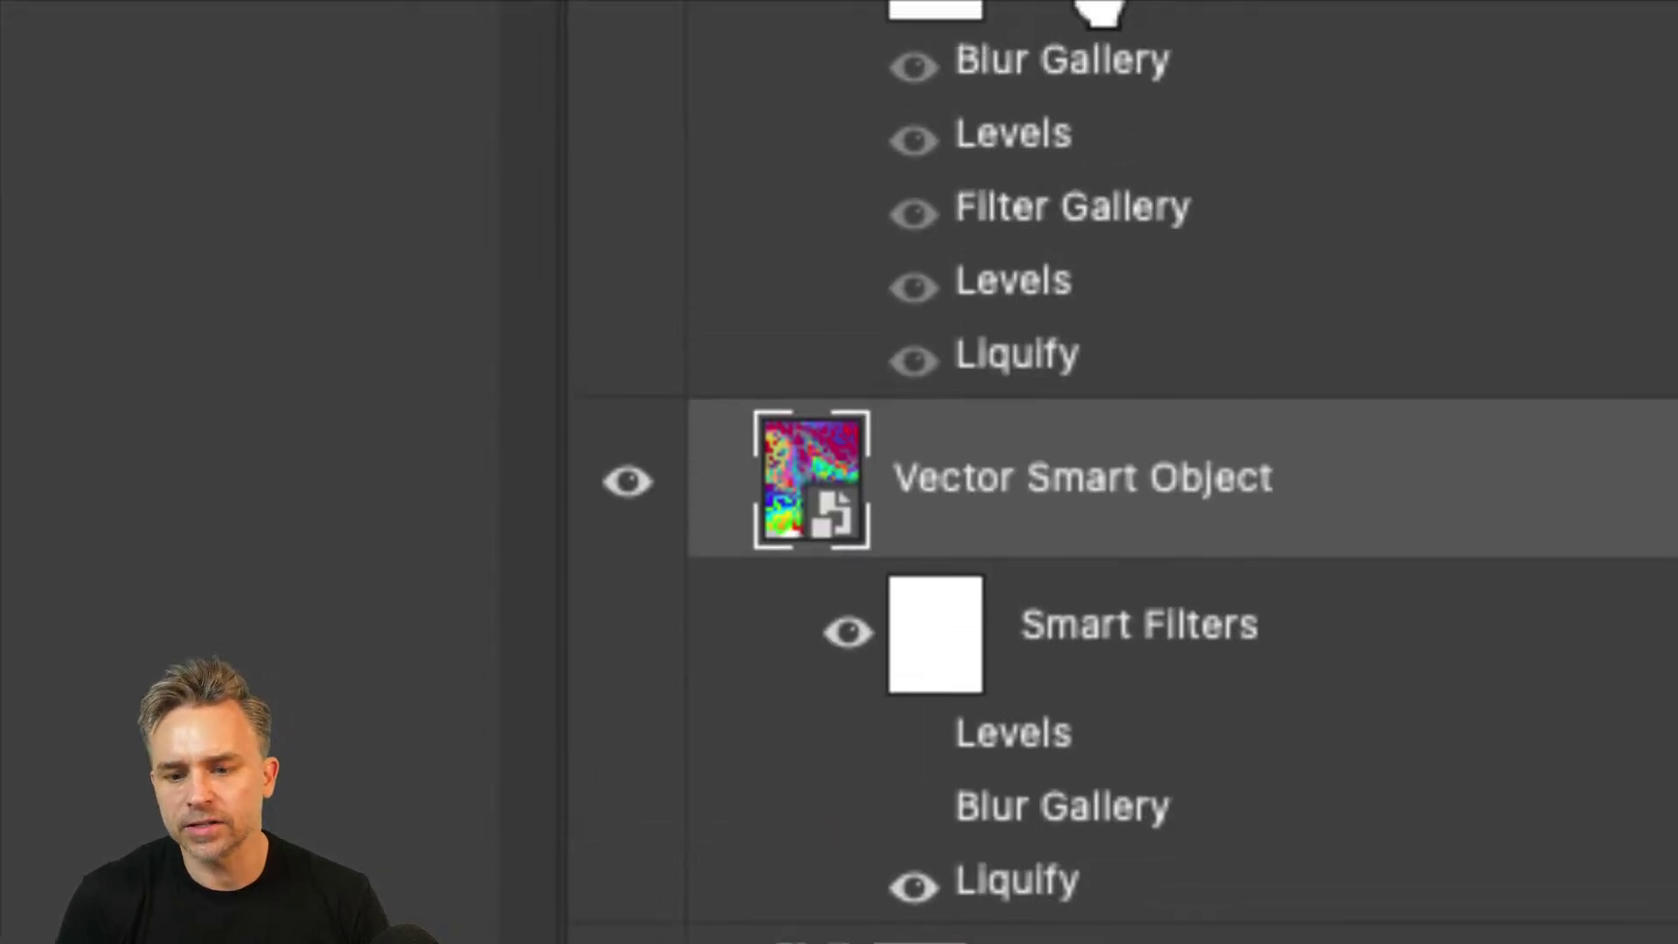
left_click(1062, 150)
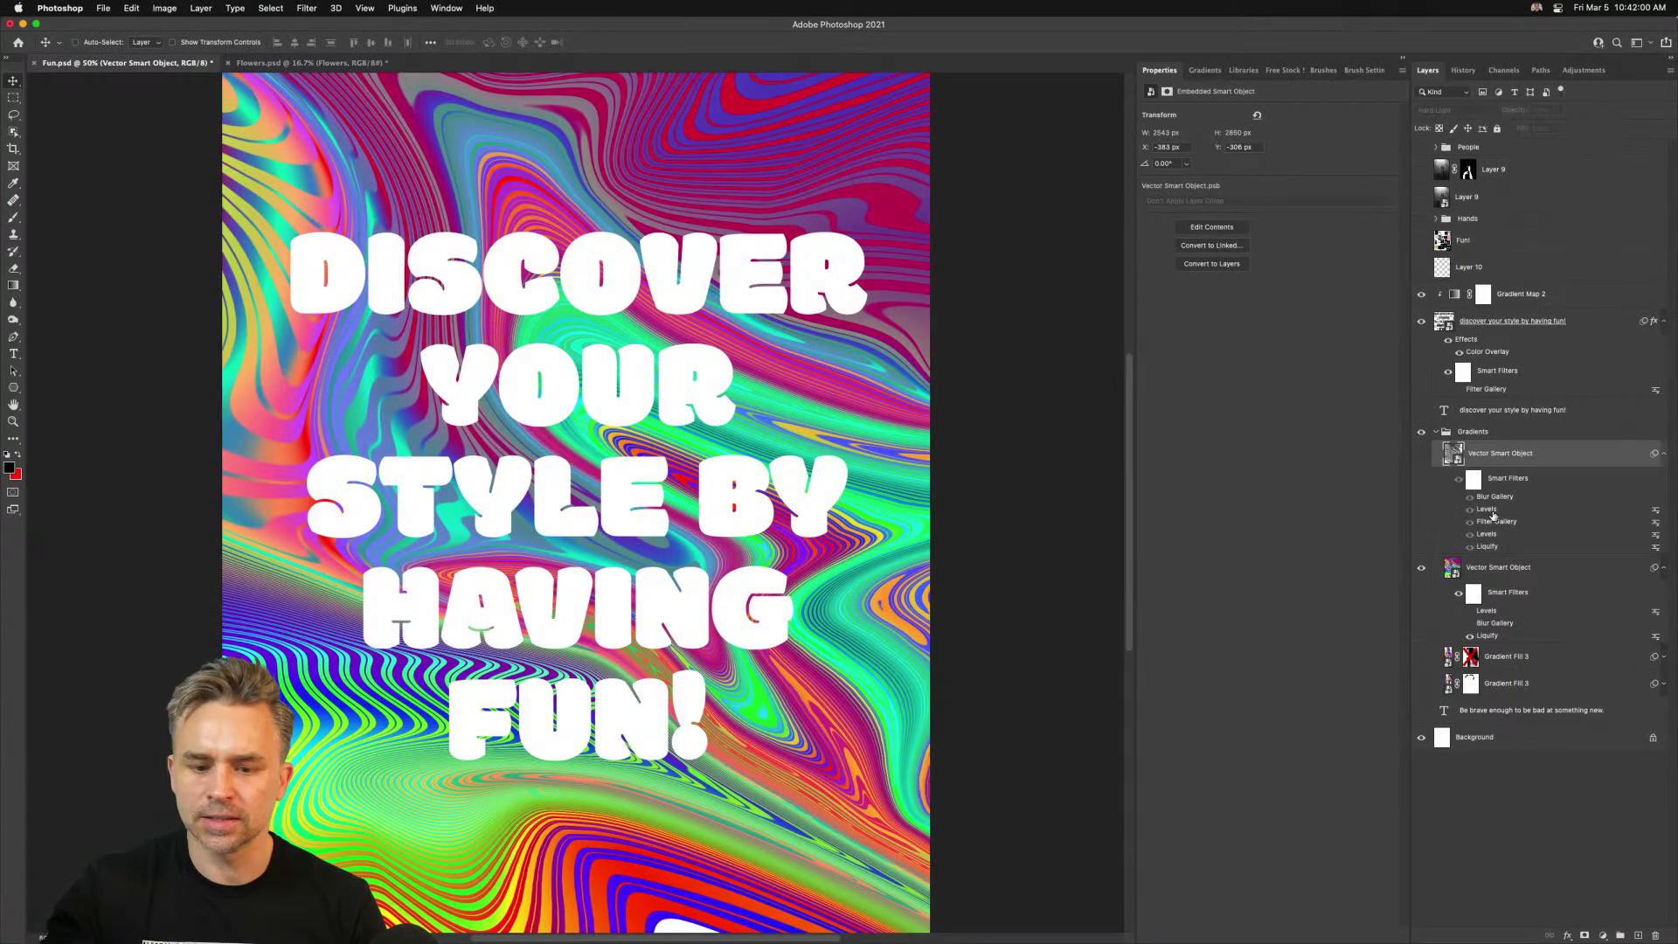
Collapse both vector smart objects' filter lists and show the upper vector smart object again
left_click(1662, 455)
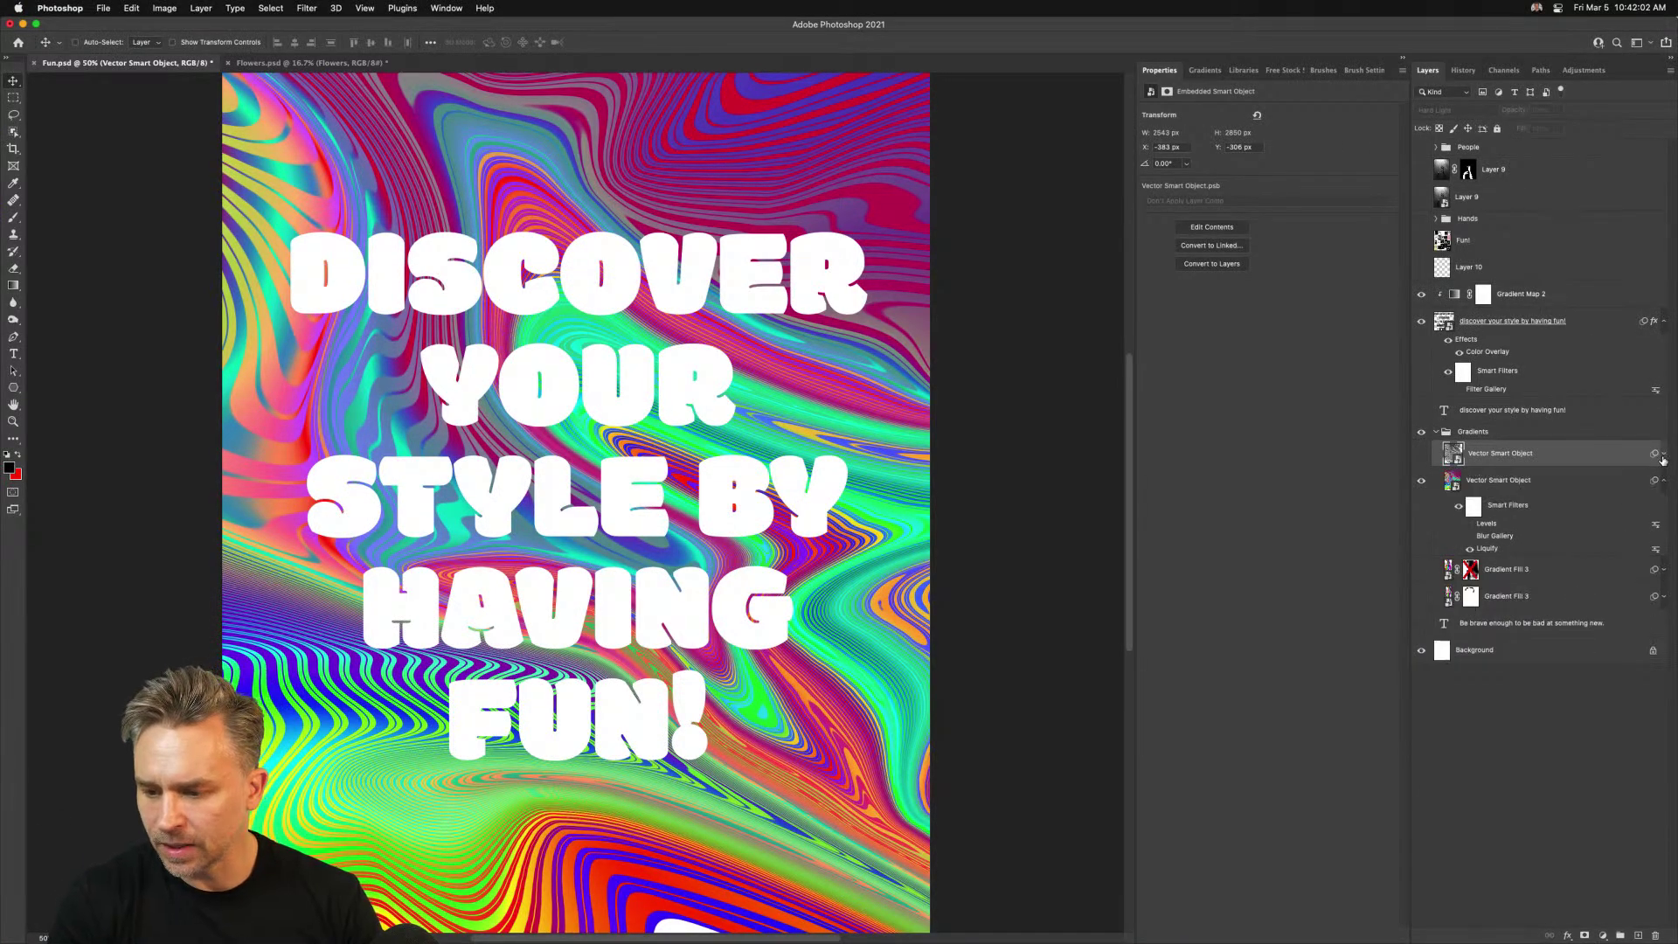
left_click(1662, 482)
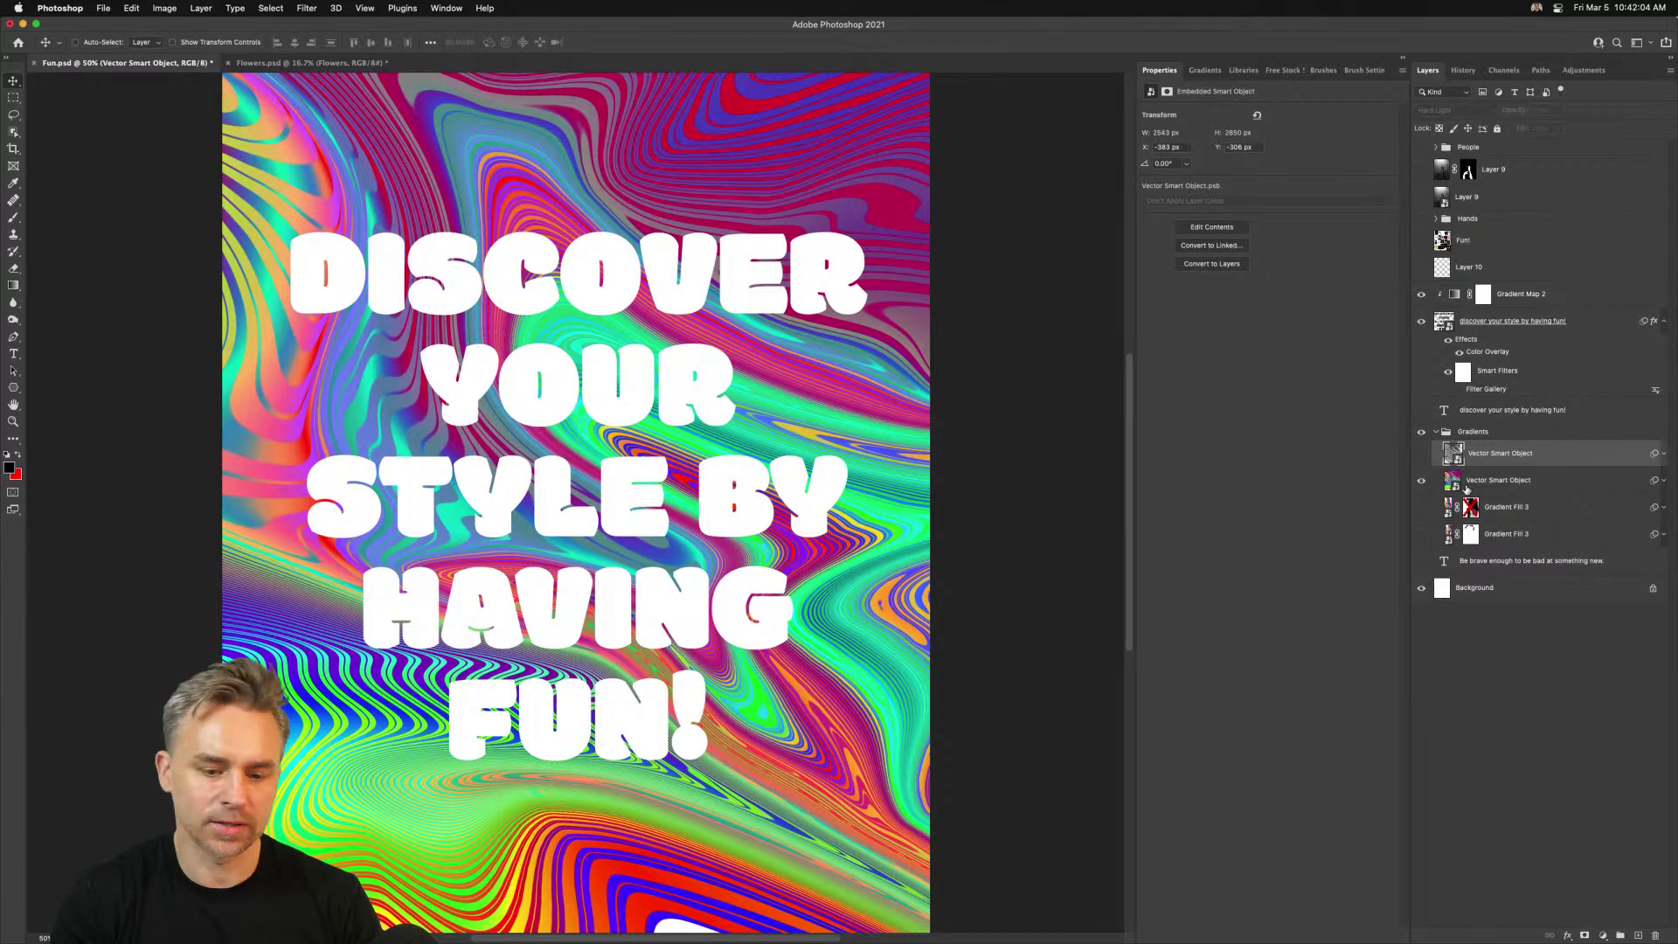
left_click(1420, 454)
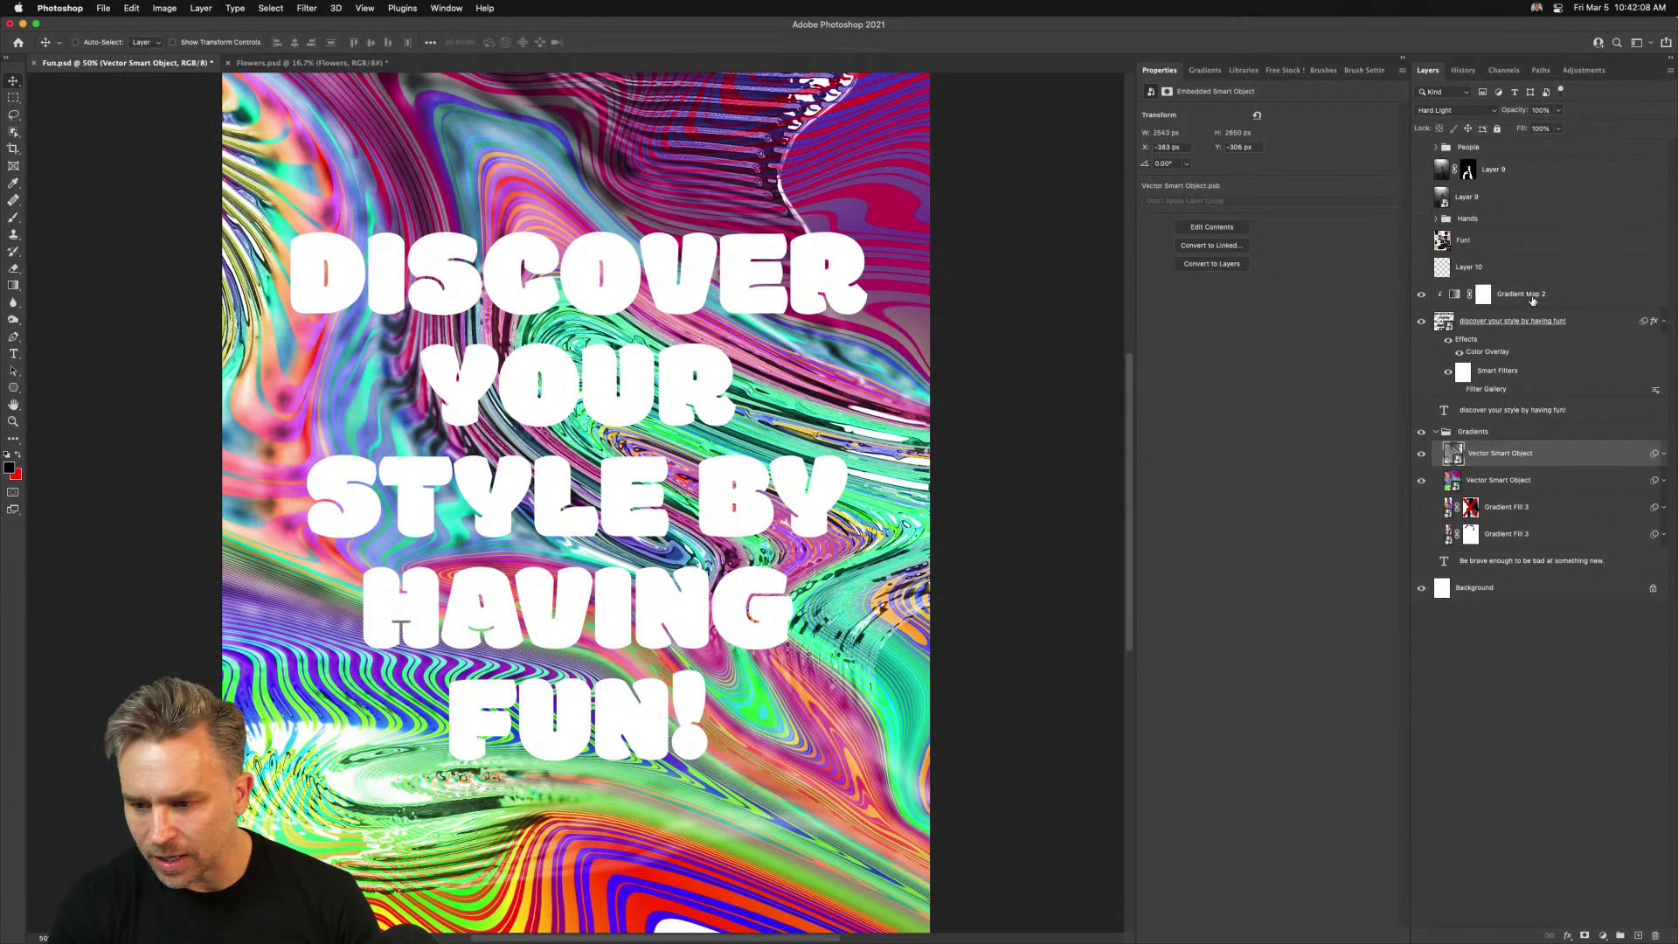
Move Gradient Map 2 and both "discover your style by having fun!" layers into the top of the Gradients group, and hide the collapsed group
left_click(1534, 297)
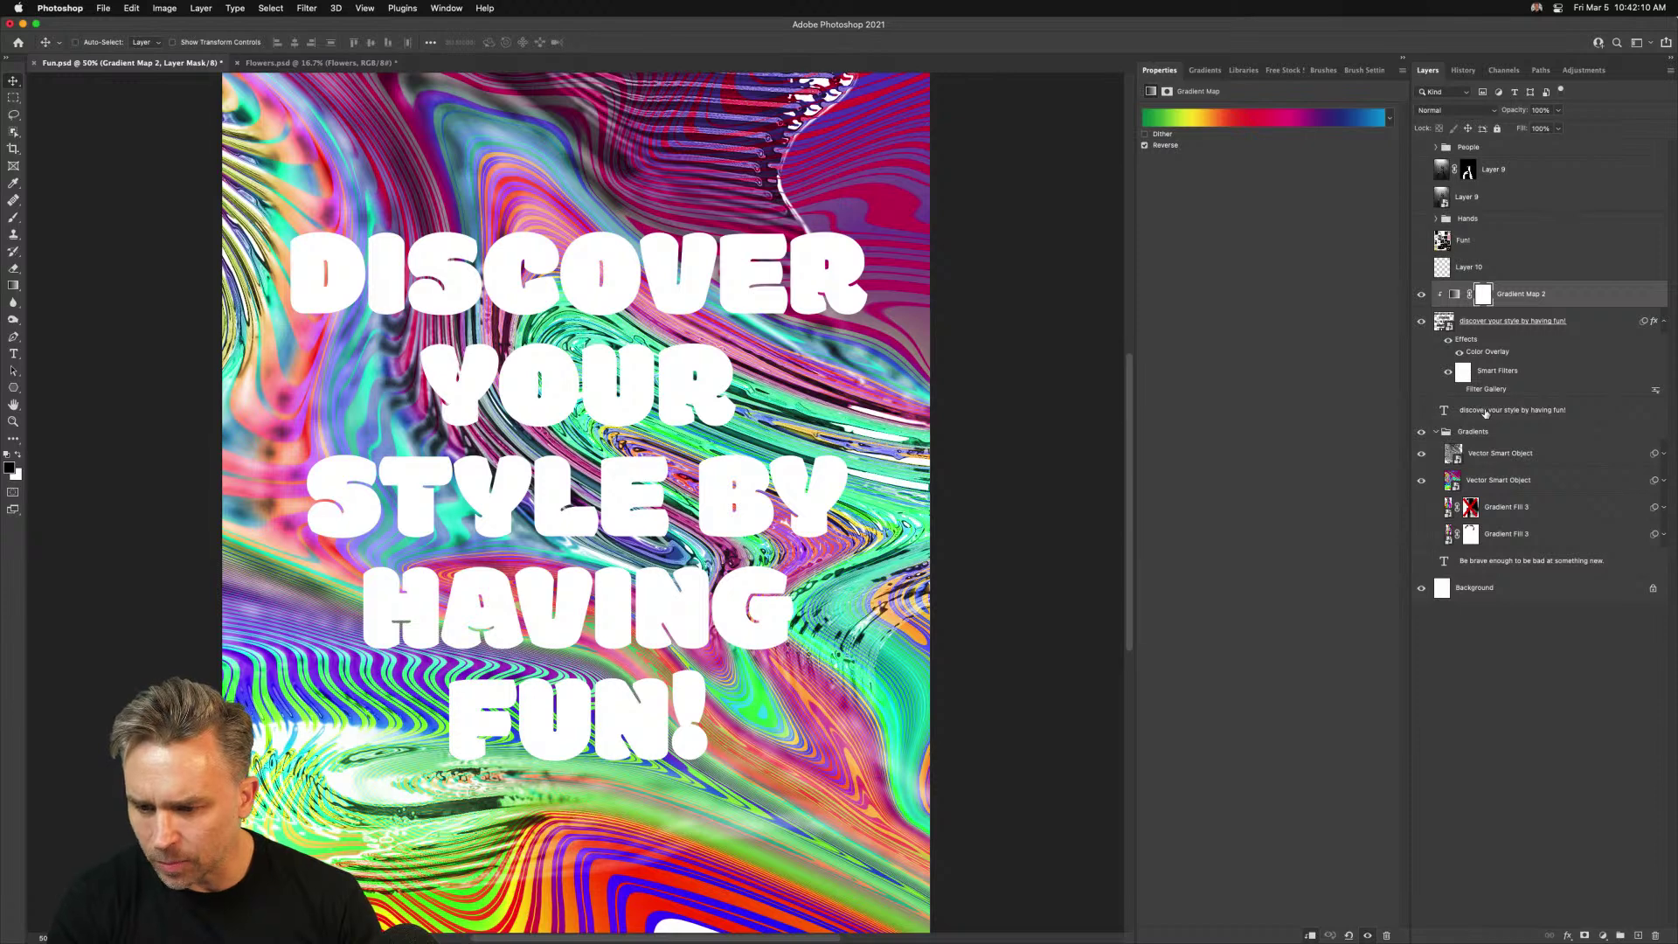
left_click(1448, 412, "shift")
left_click_drag(1516, 412, 1525, 440)
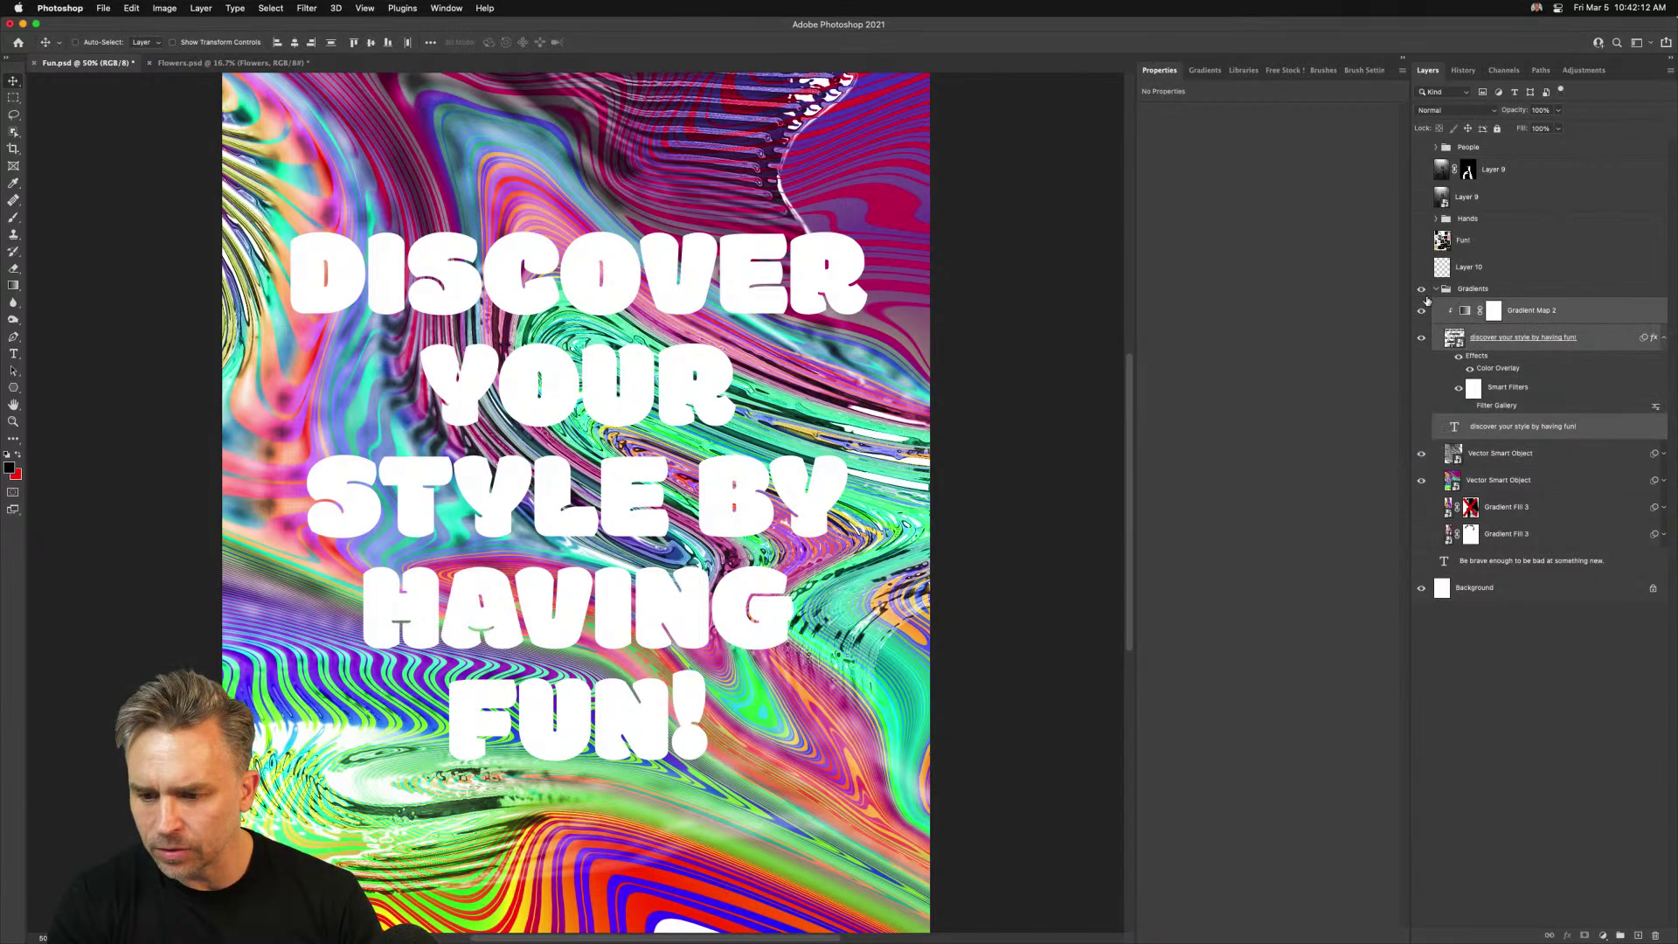
left_click(1435, 289)
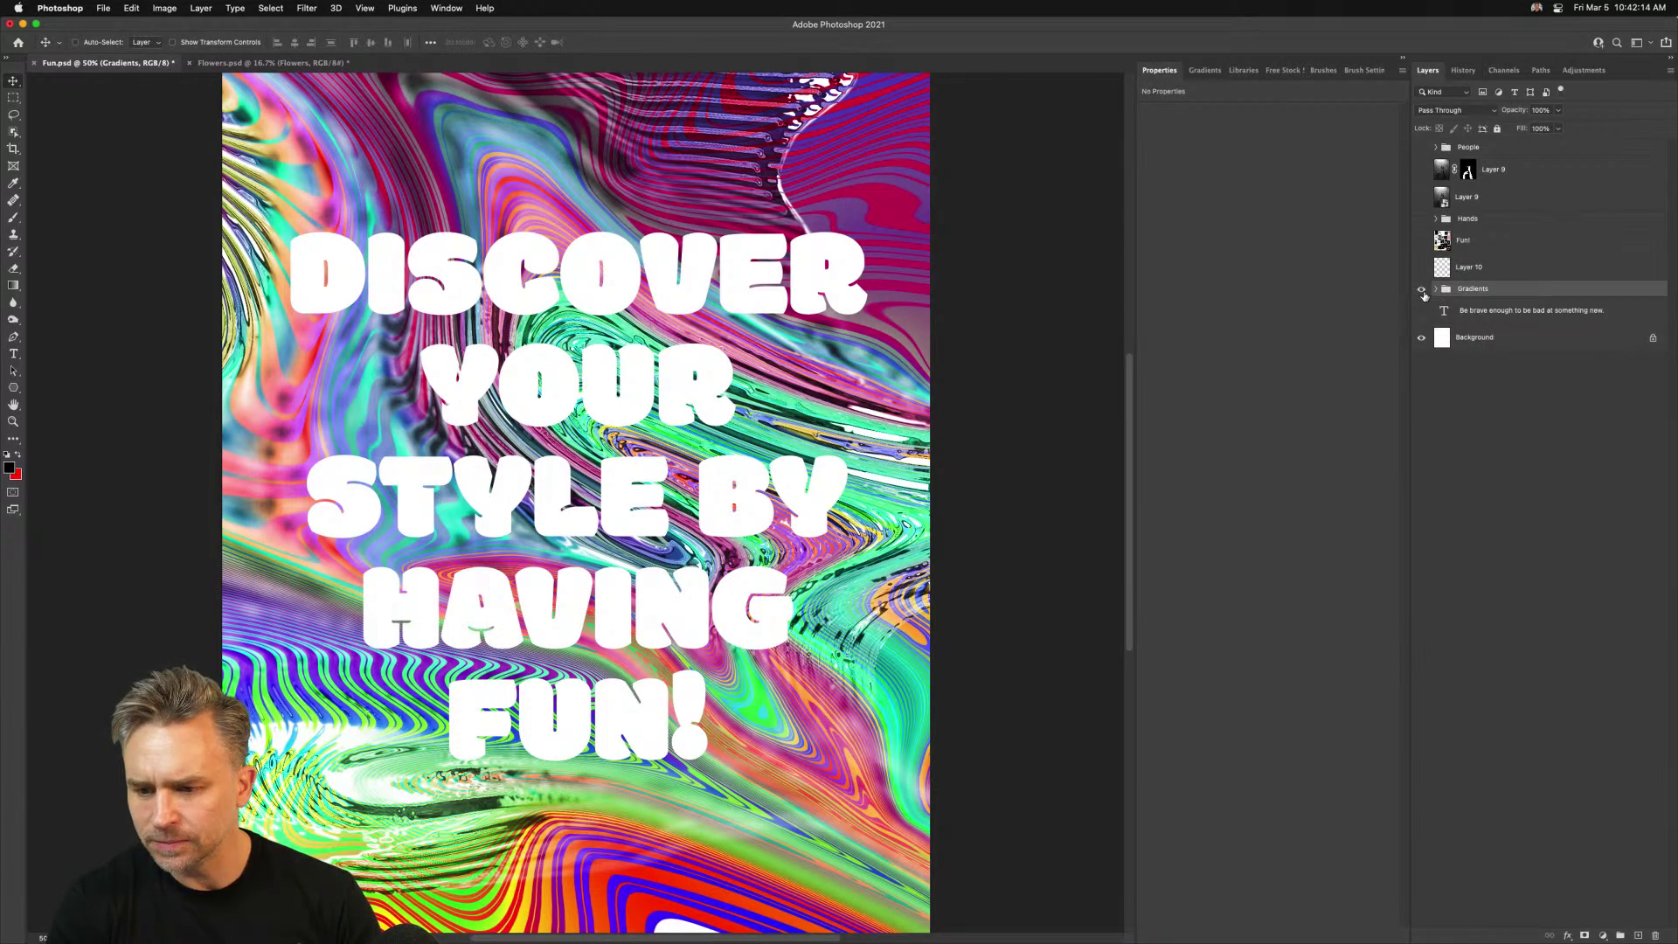
left_click(1420, 291)
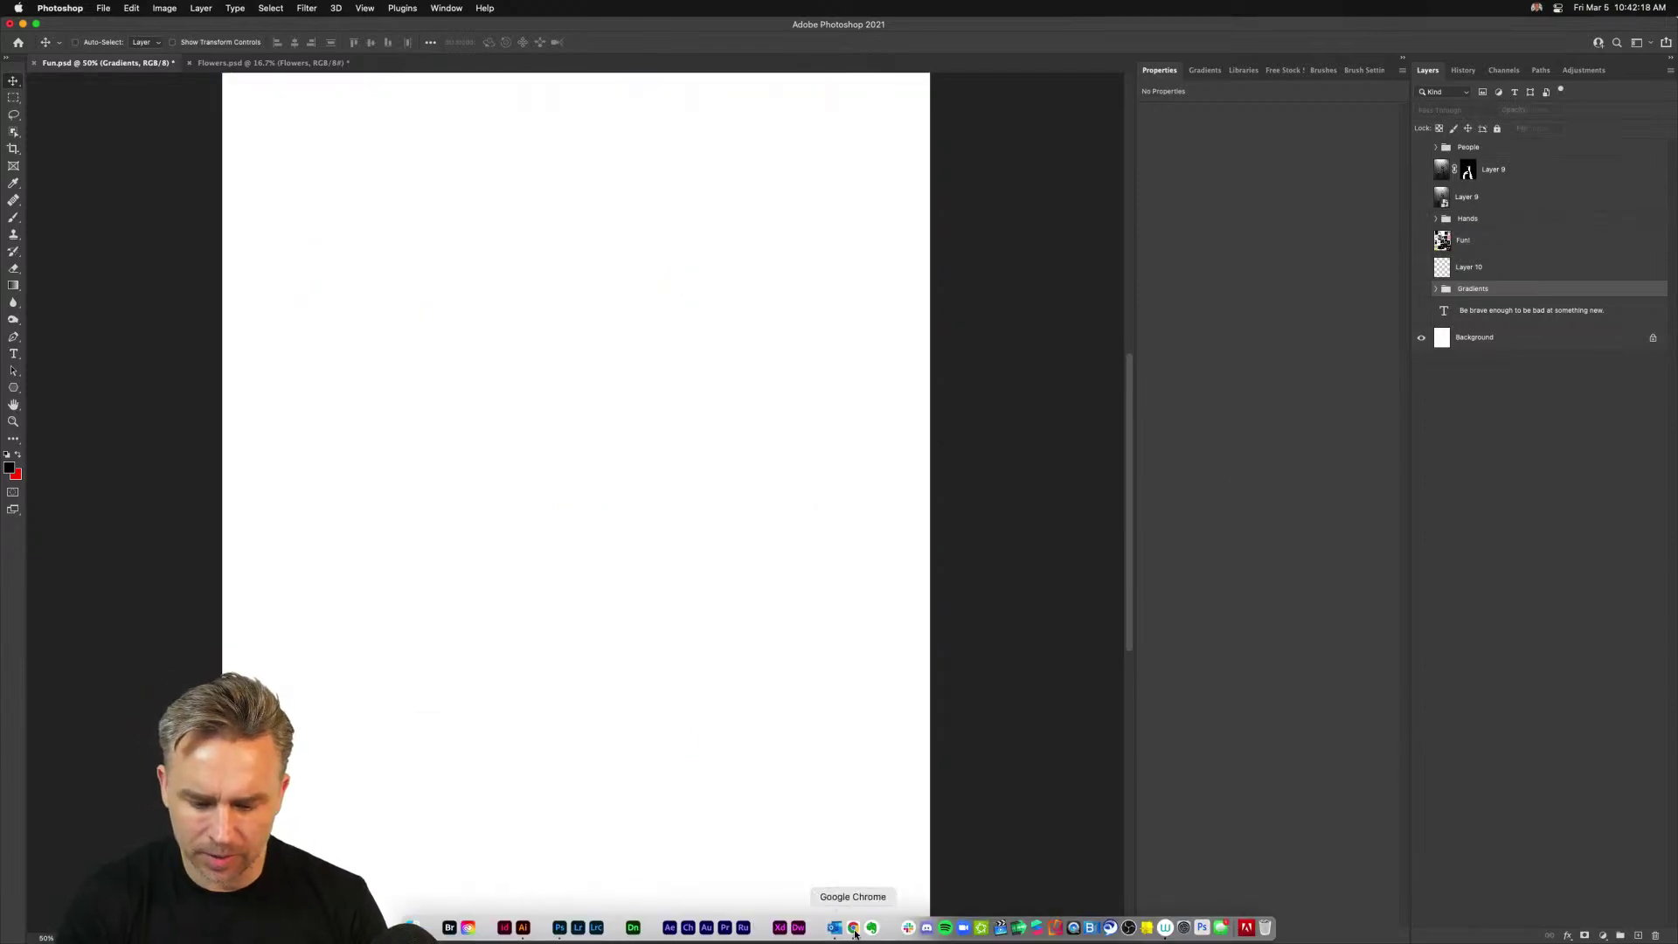
Switch to Chrome, view the Minimalist Girl 2 and Hidden Beauty 3 collage pins on Pinterest, and return to Photoshop
left_click(853, 927)
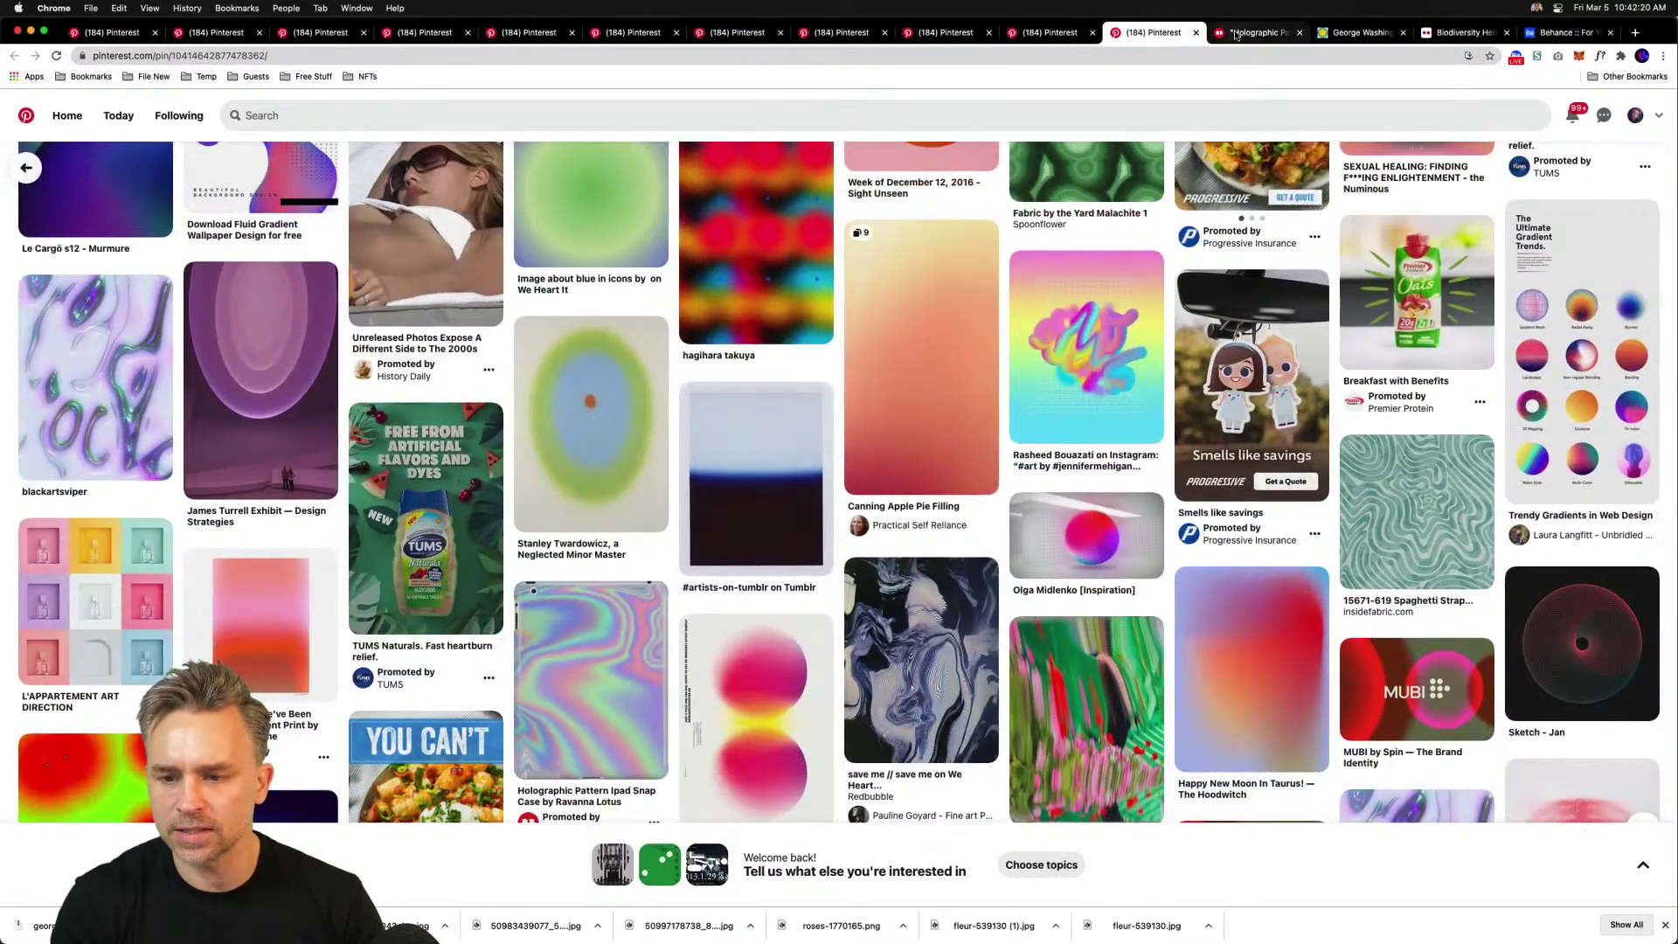
left_click(1049, 32)
left_click(963, 32)
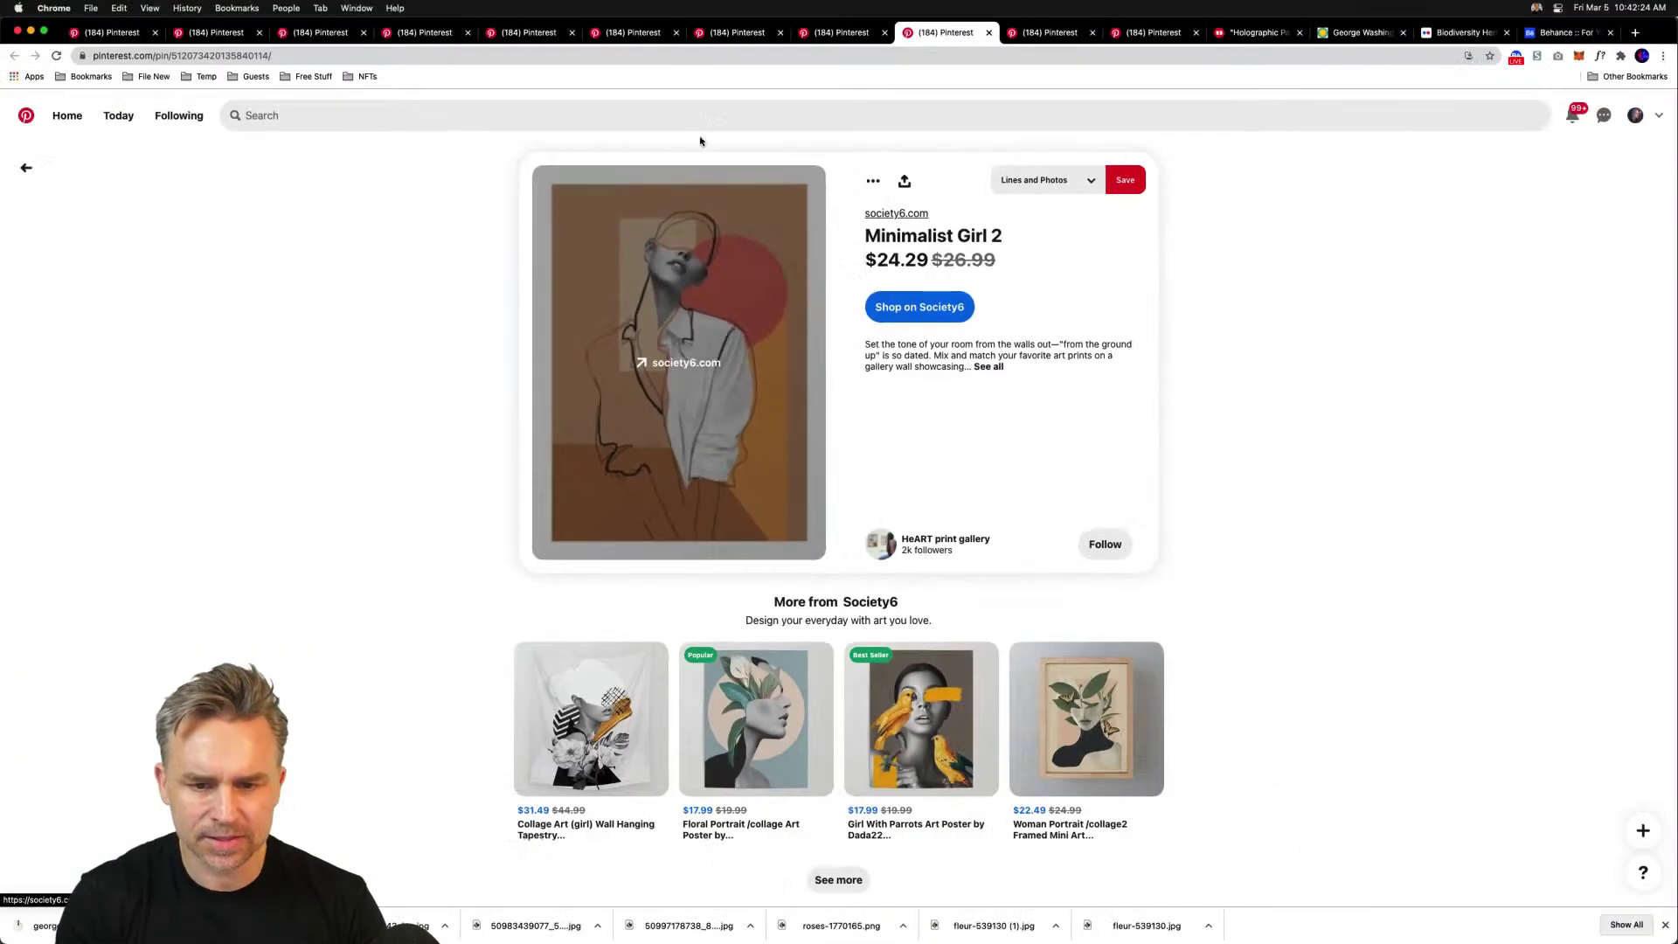
key("ctrl+shift+Tab")
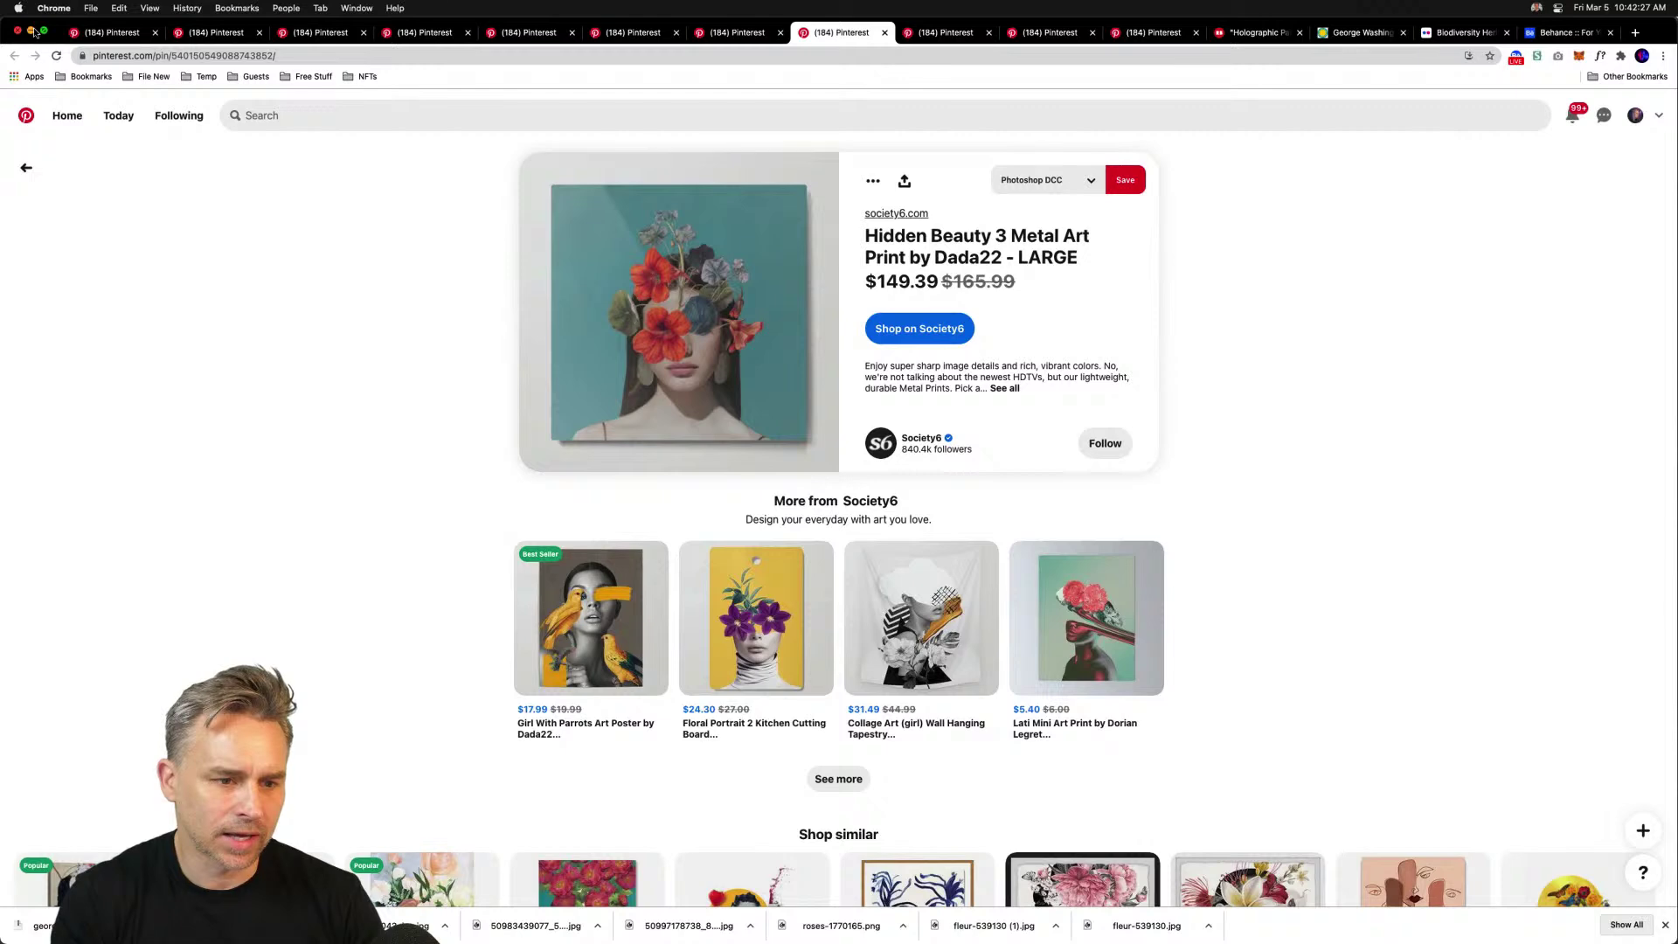
left_click(32, 31)
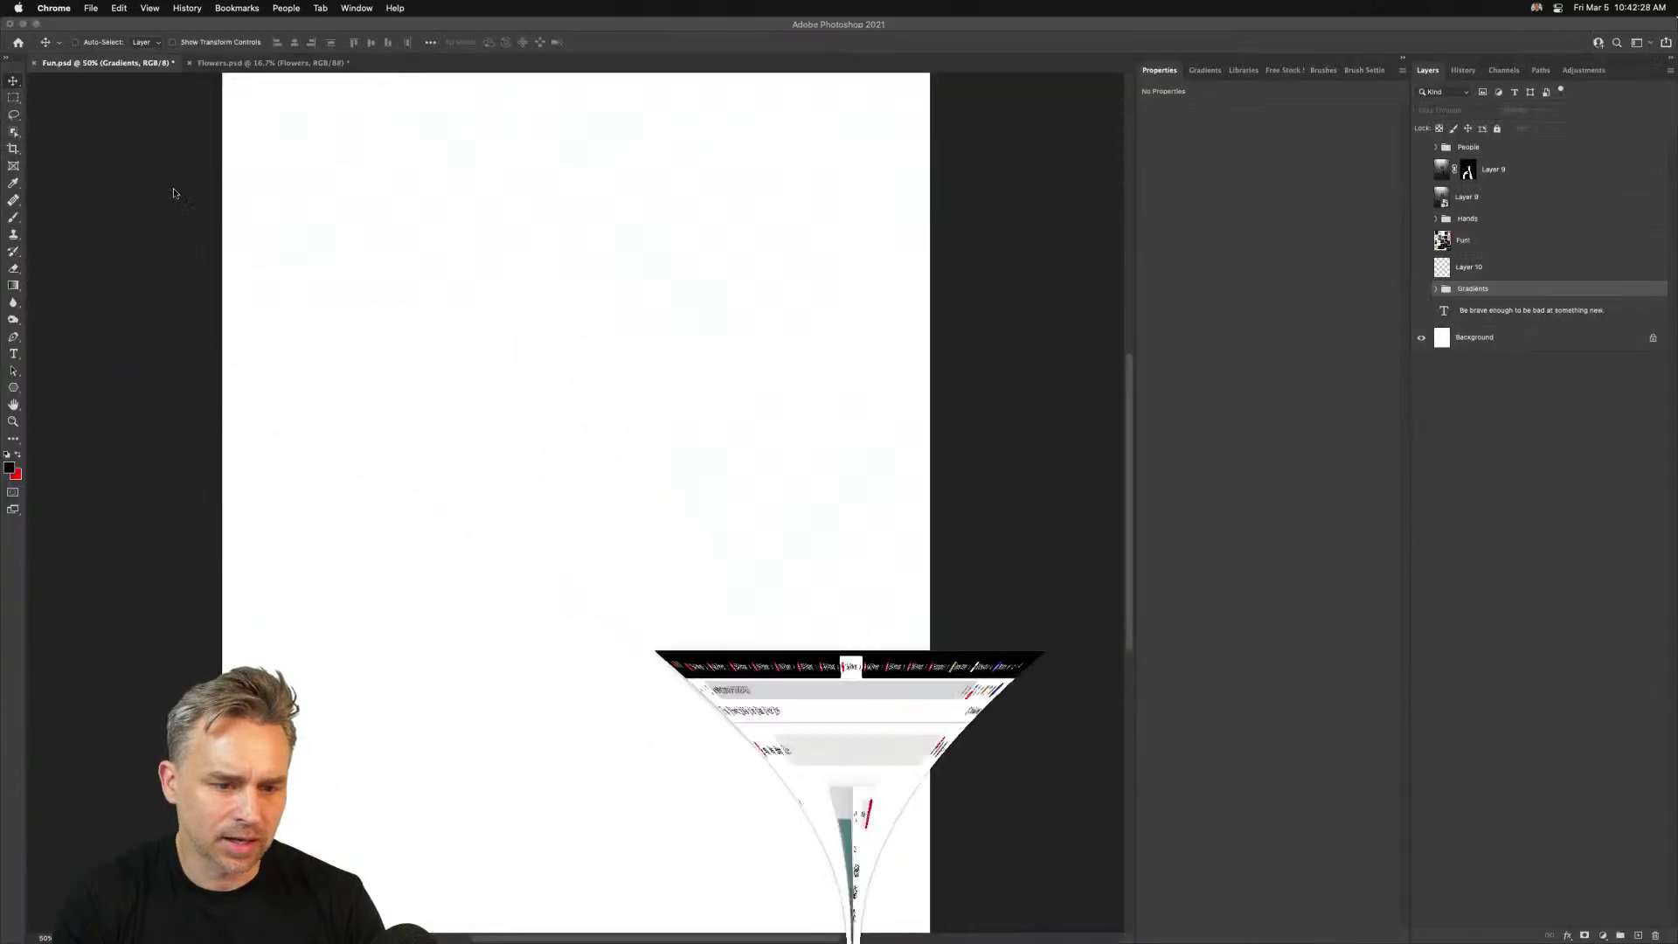
Expand the People group, make the group and all its portrait layers visible, and select Layer 5
left_click(1434, 148)
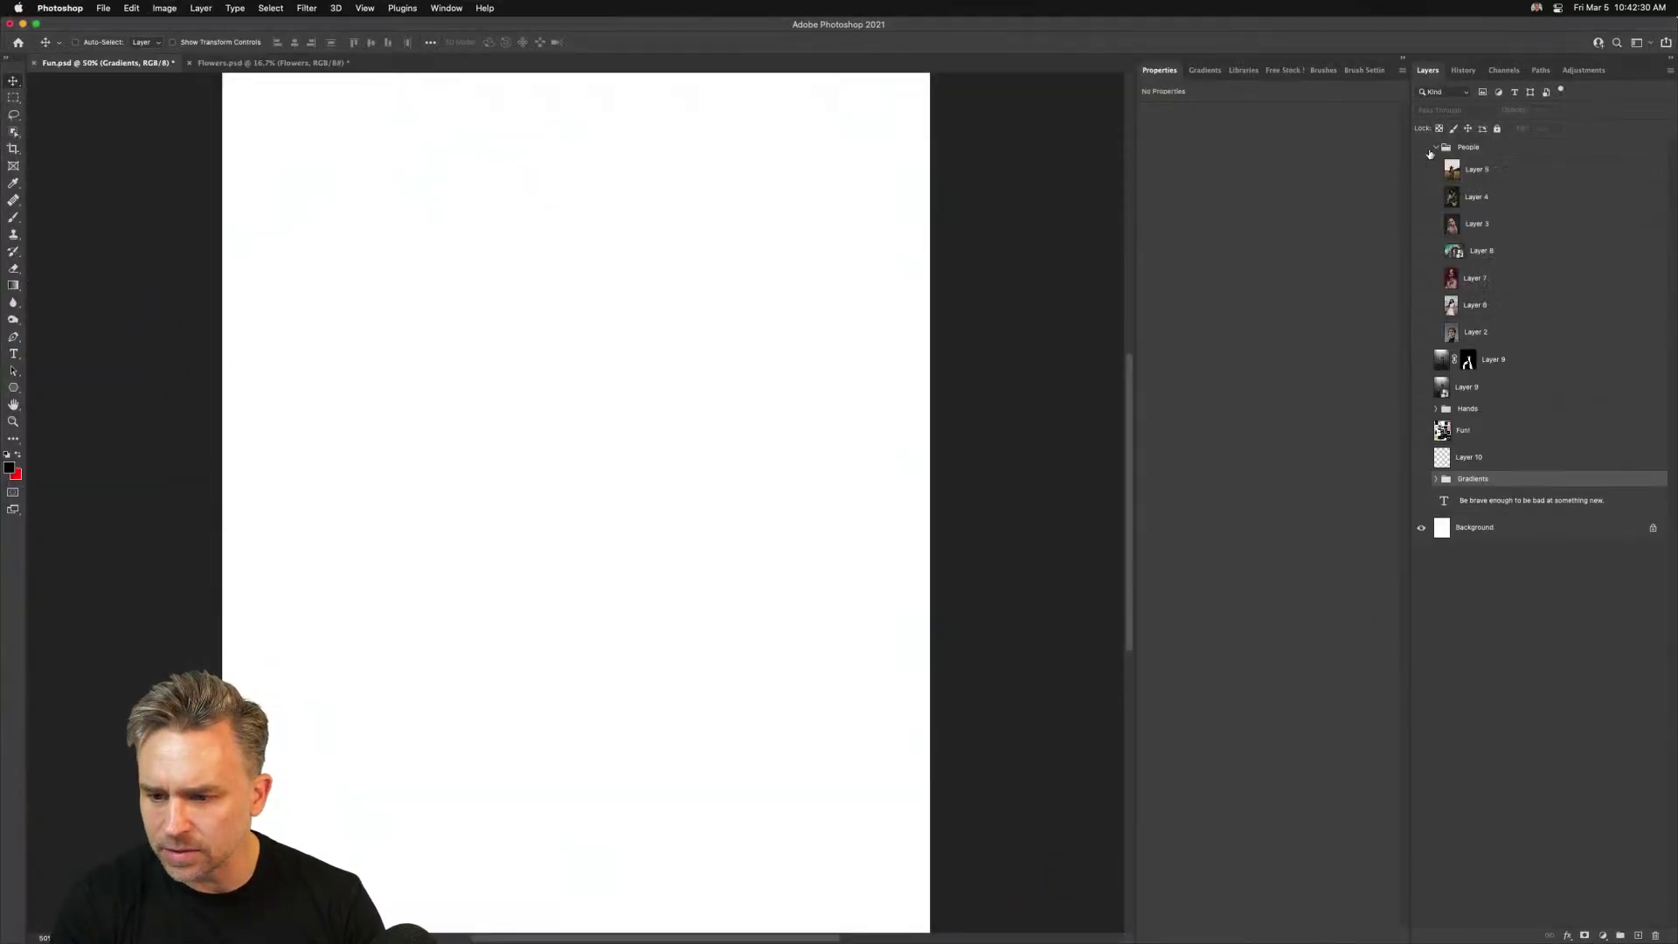
left_click(1420, 148)
left_click(1444, 338)
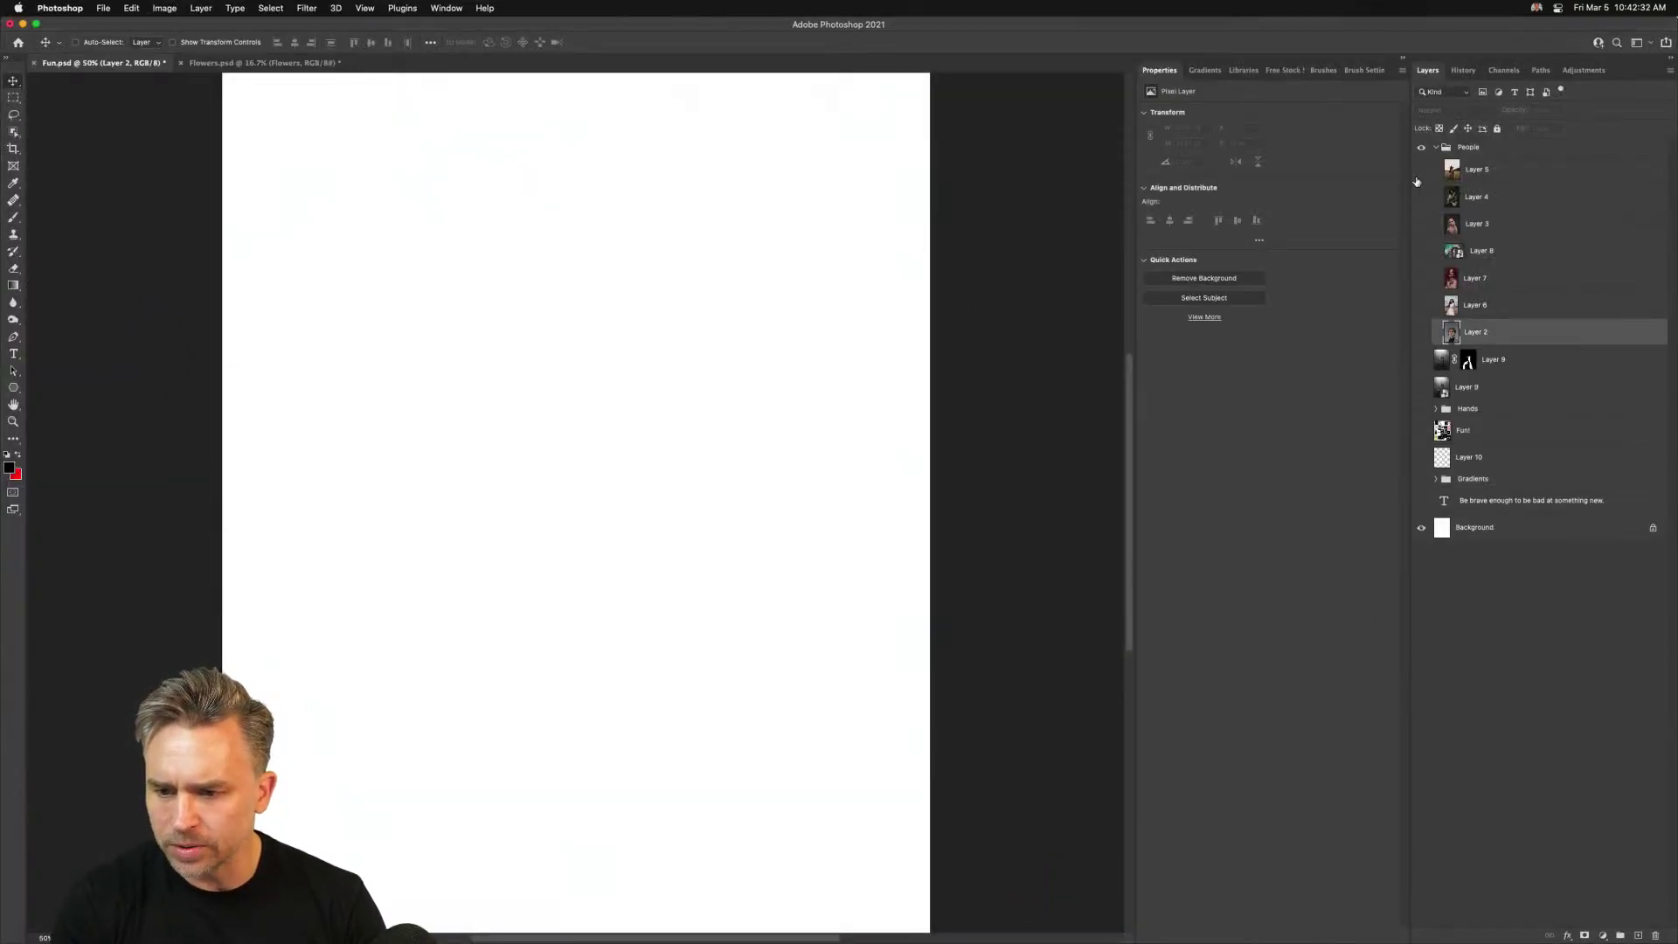
left_click_drag(1419, 170, 1417, 332)
left_click(1522, 169)
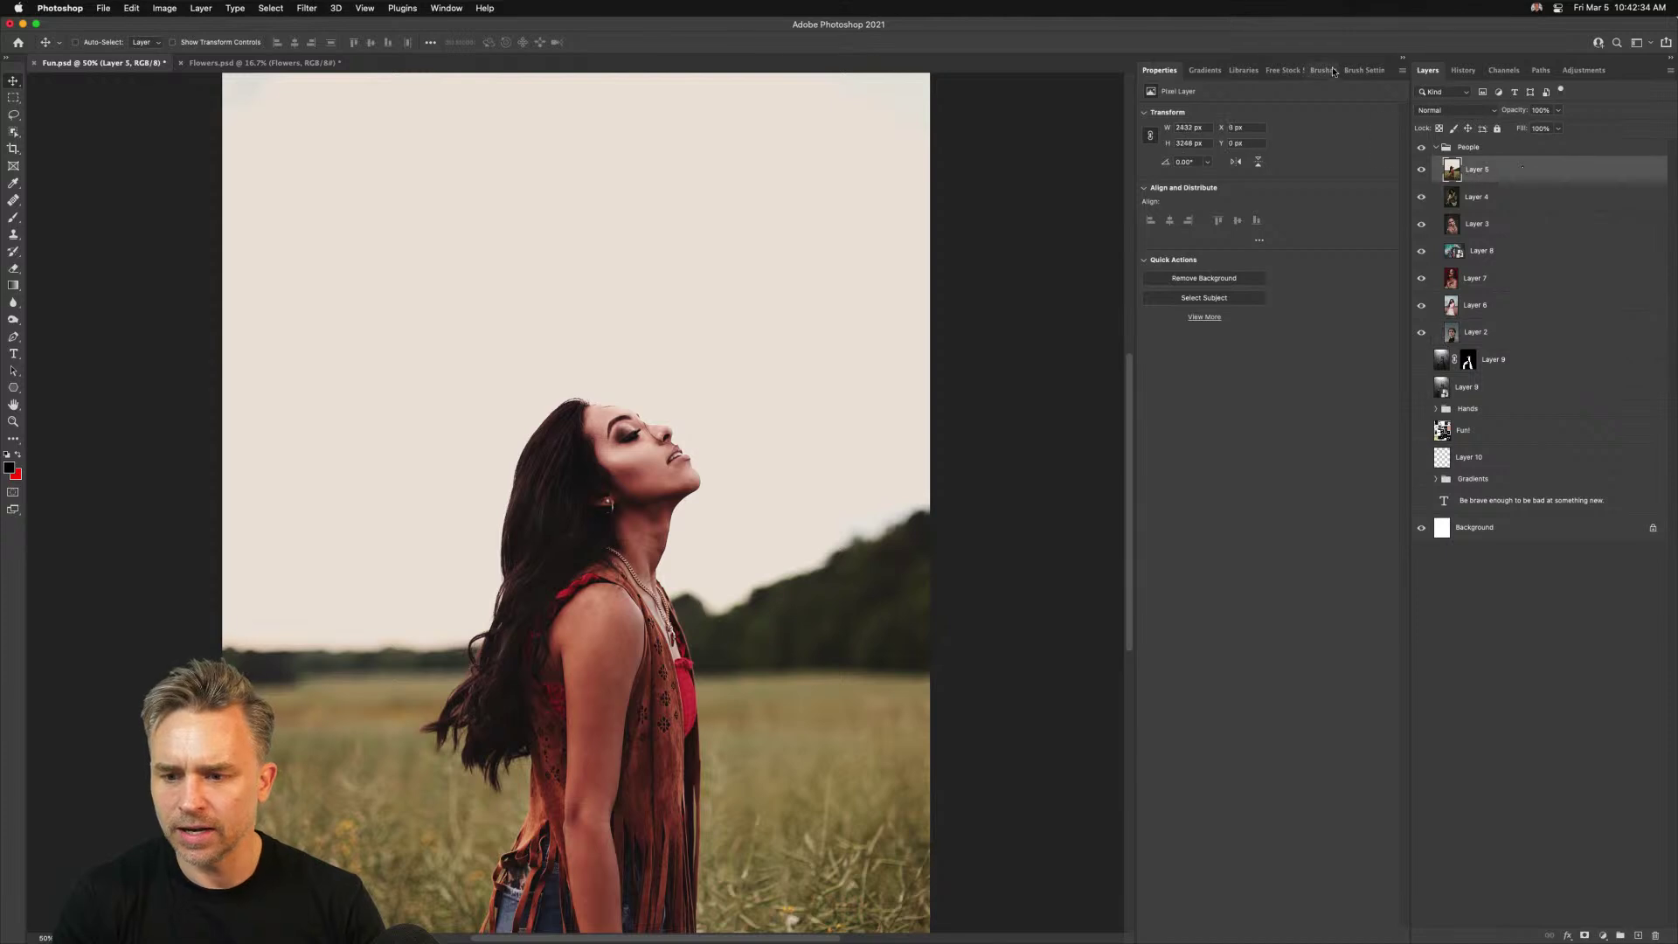
Widen the panel area, bring up Free Stock Search 2 Pro, and check the installed stock search plugins
left_click_drag(1134, 83, 912, 82)
left_click(1111, 70)
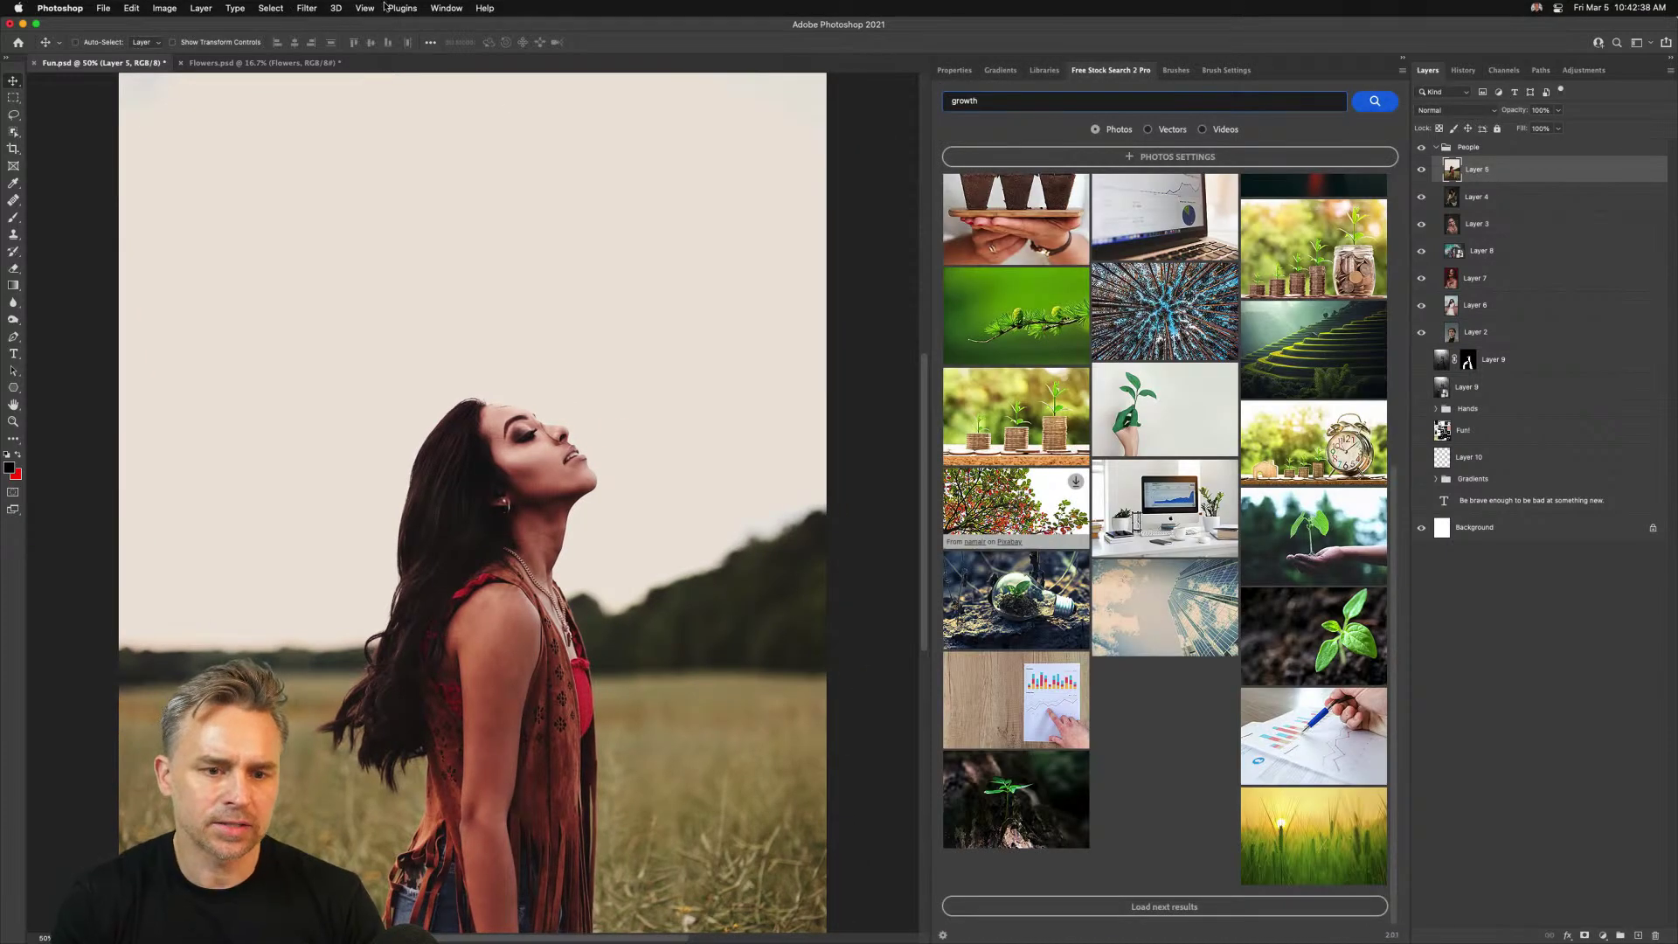
left_click(400, 7)
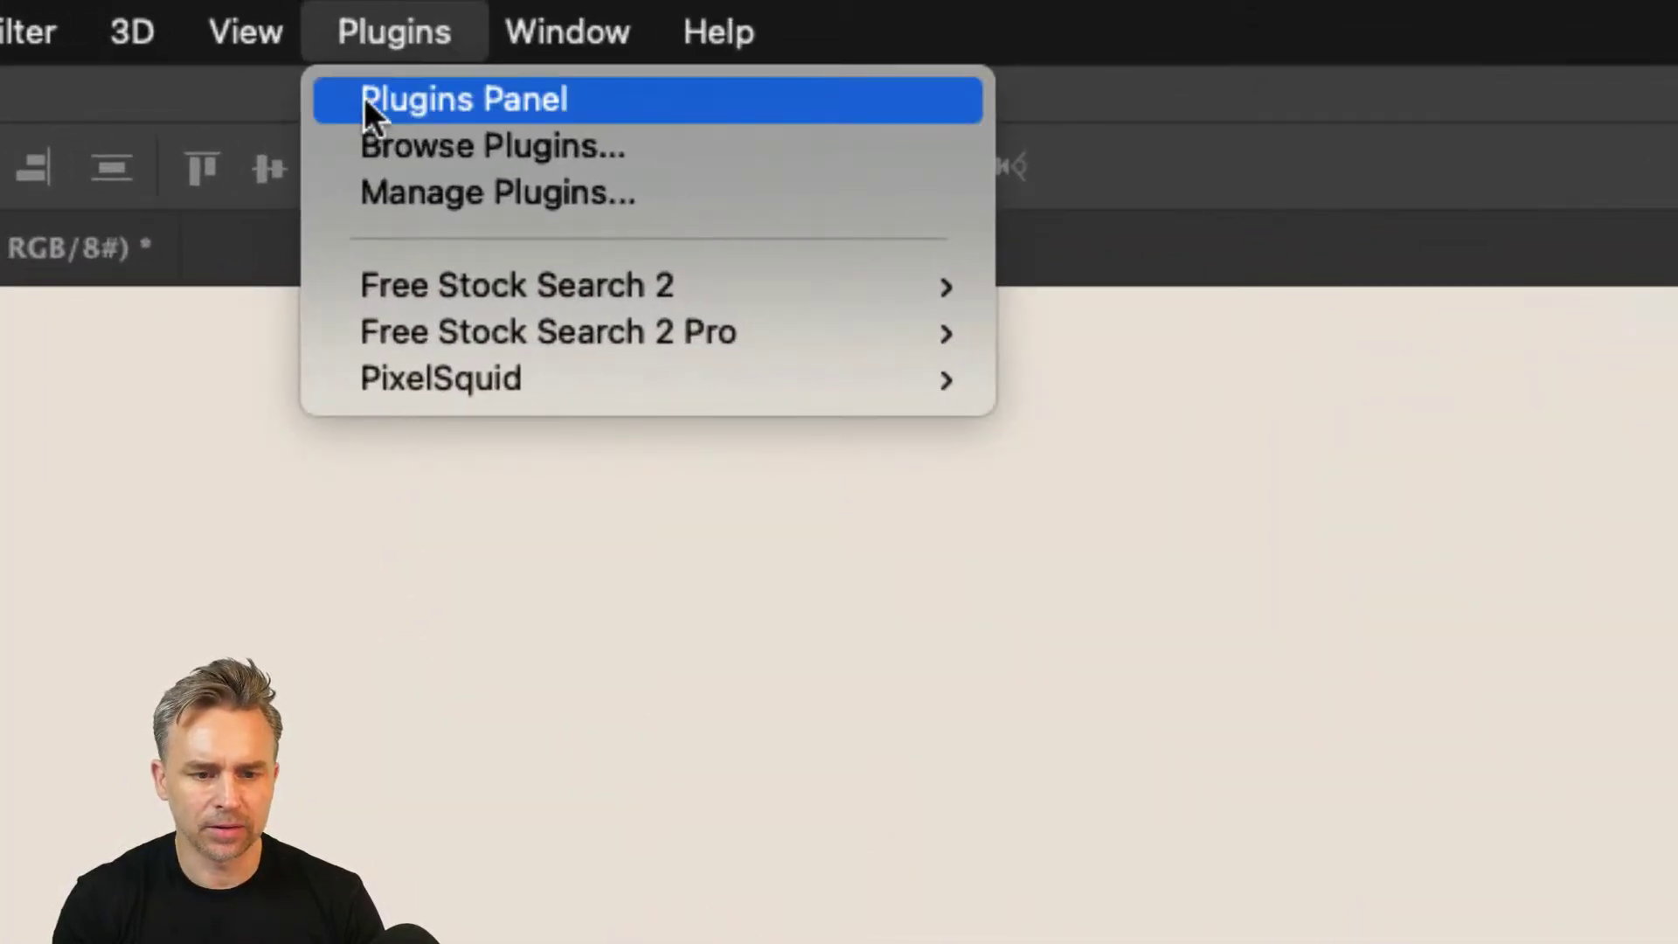
mouse_move(428, 341)
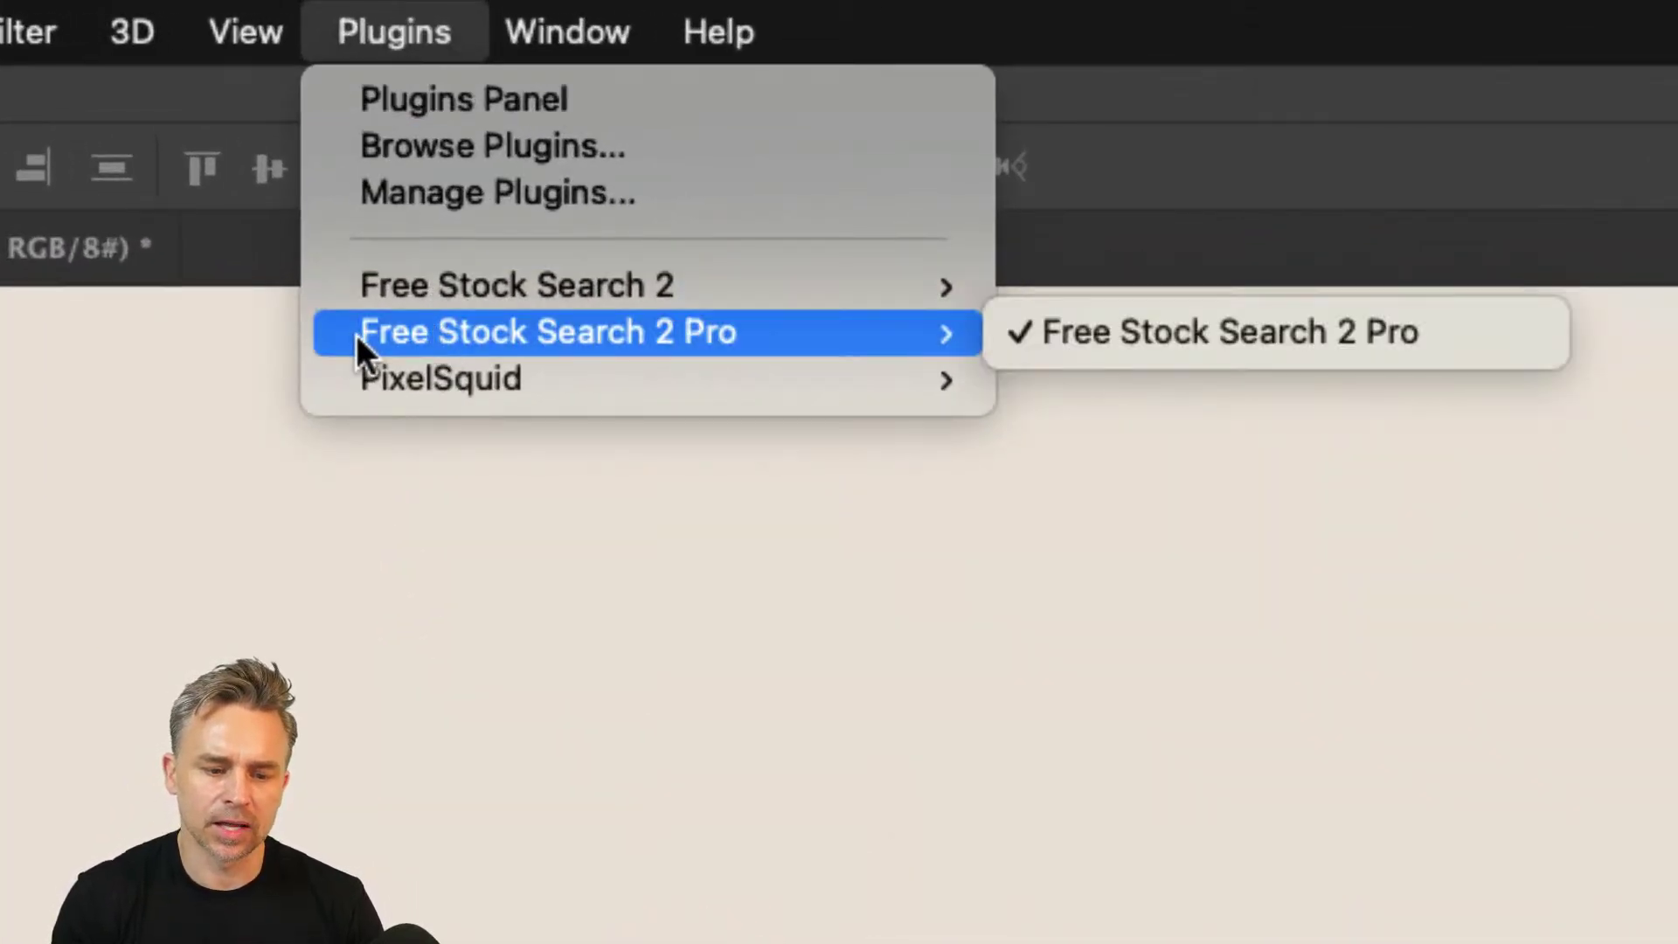
mouse_move(621, 292)
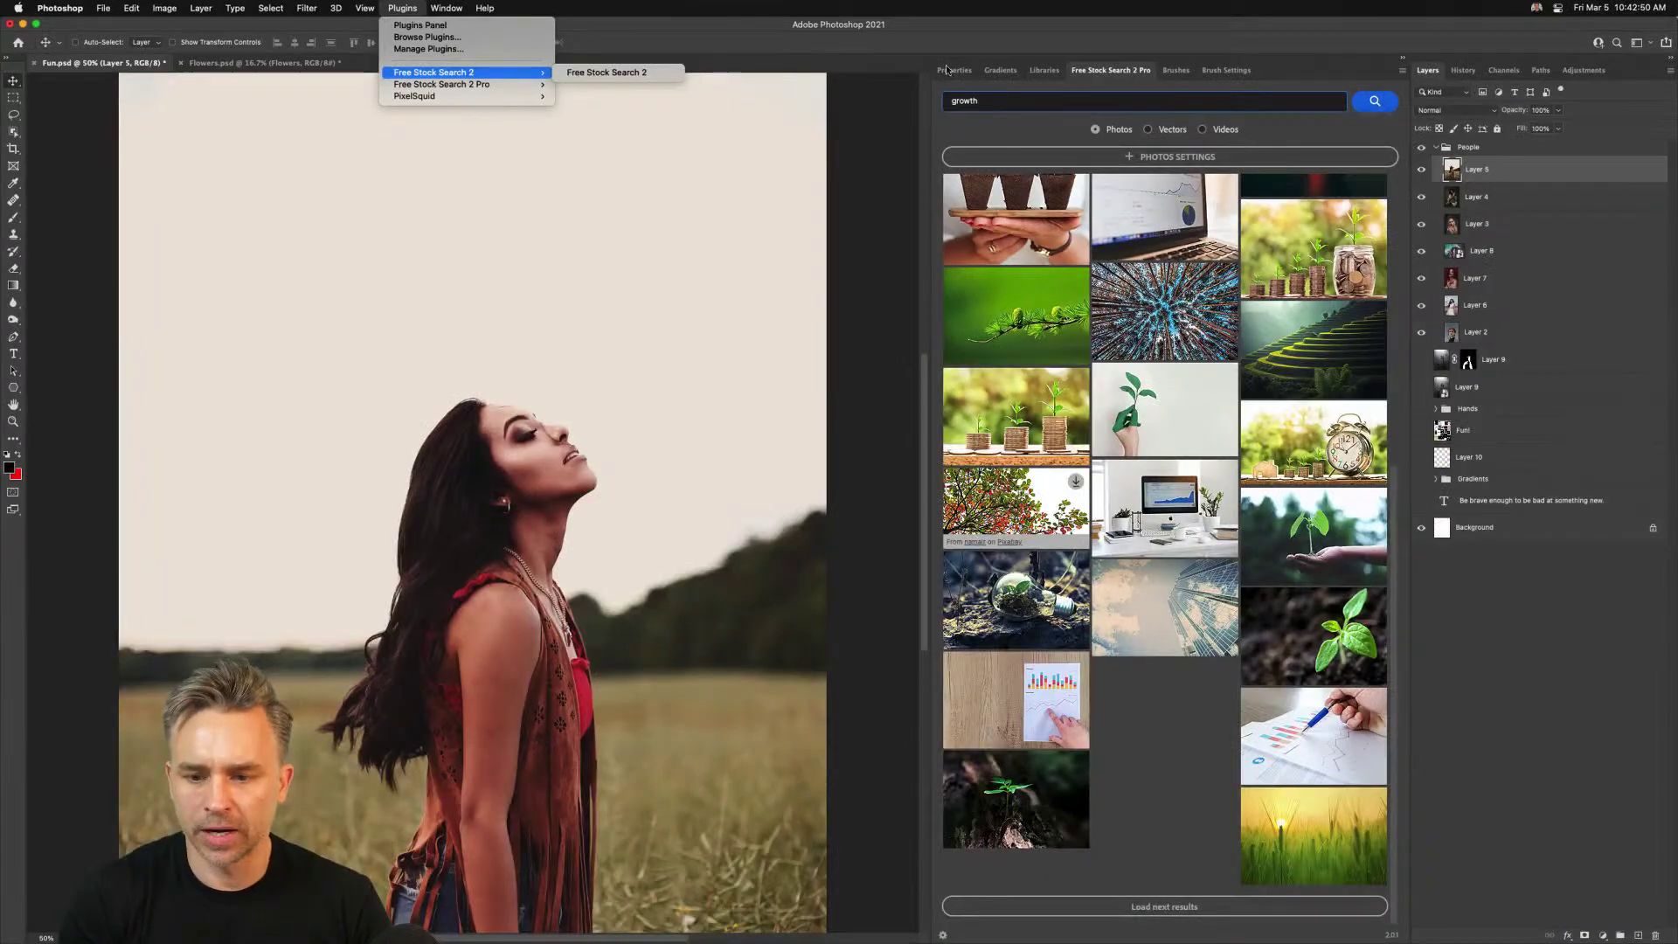
Search the free stock photos for "woman"
left_click(986, 106)
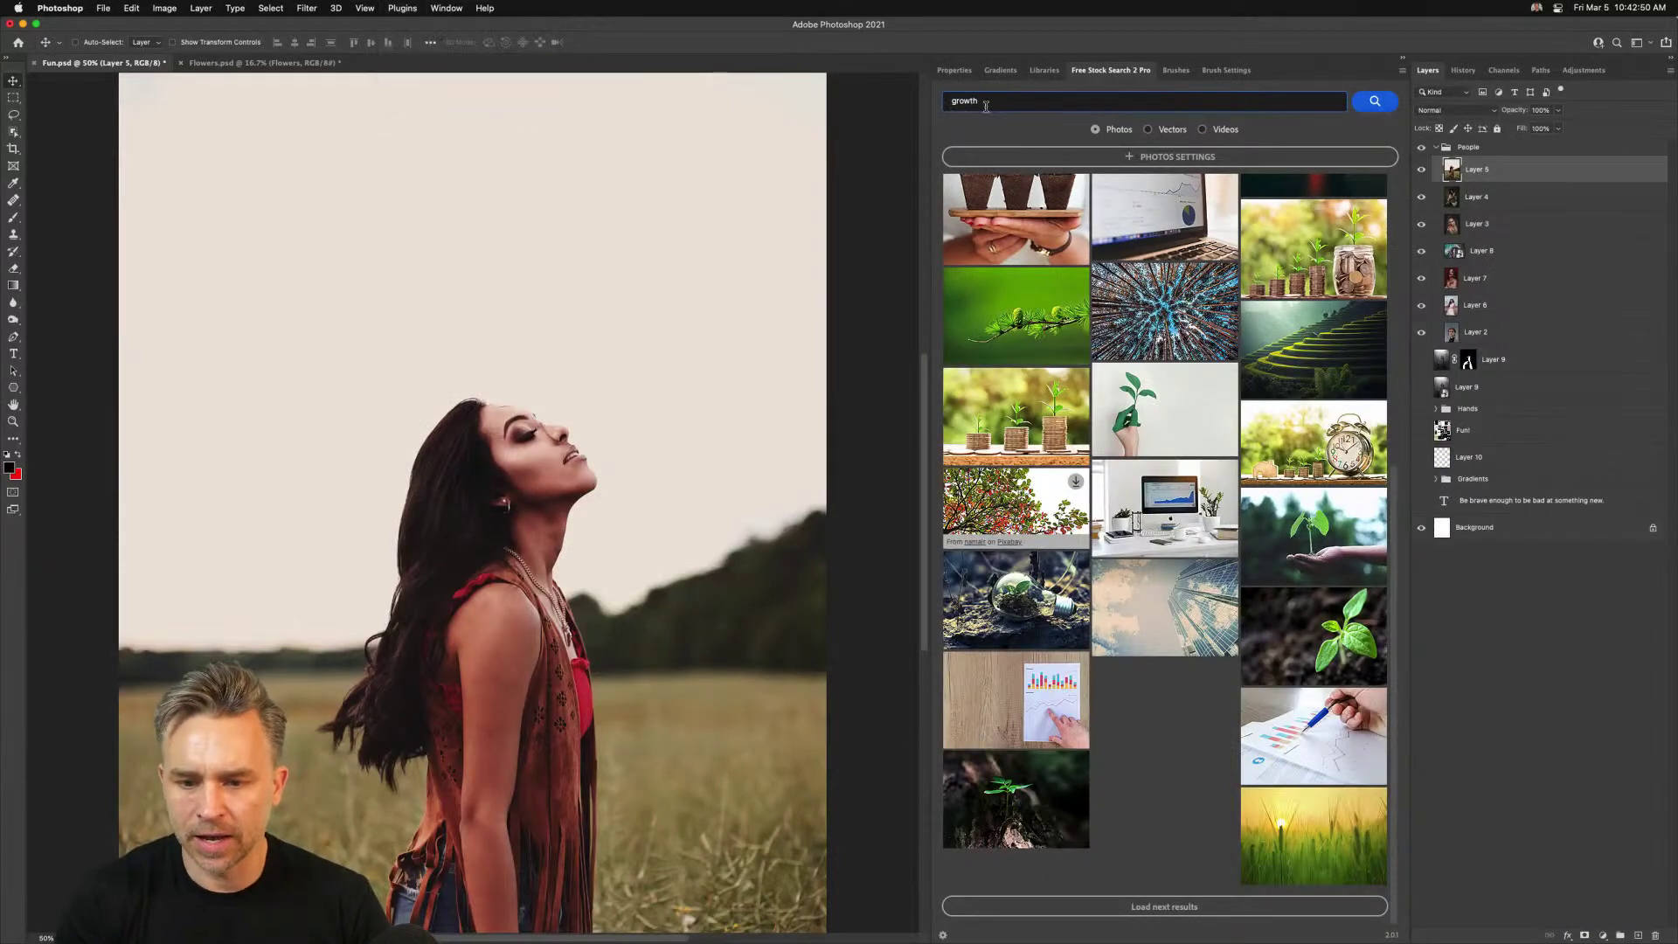
key("super+a")
type("f")
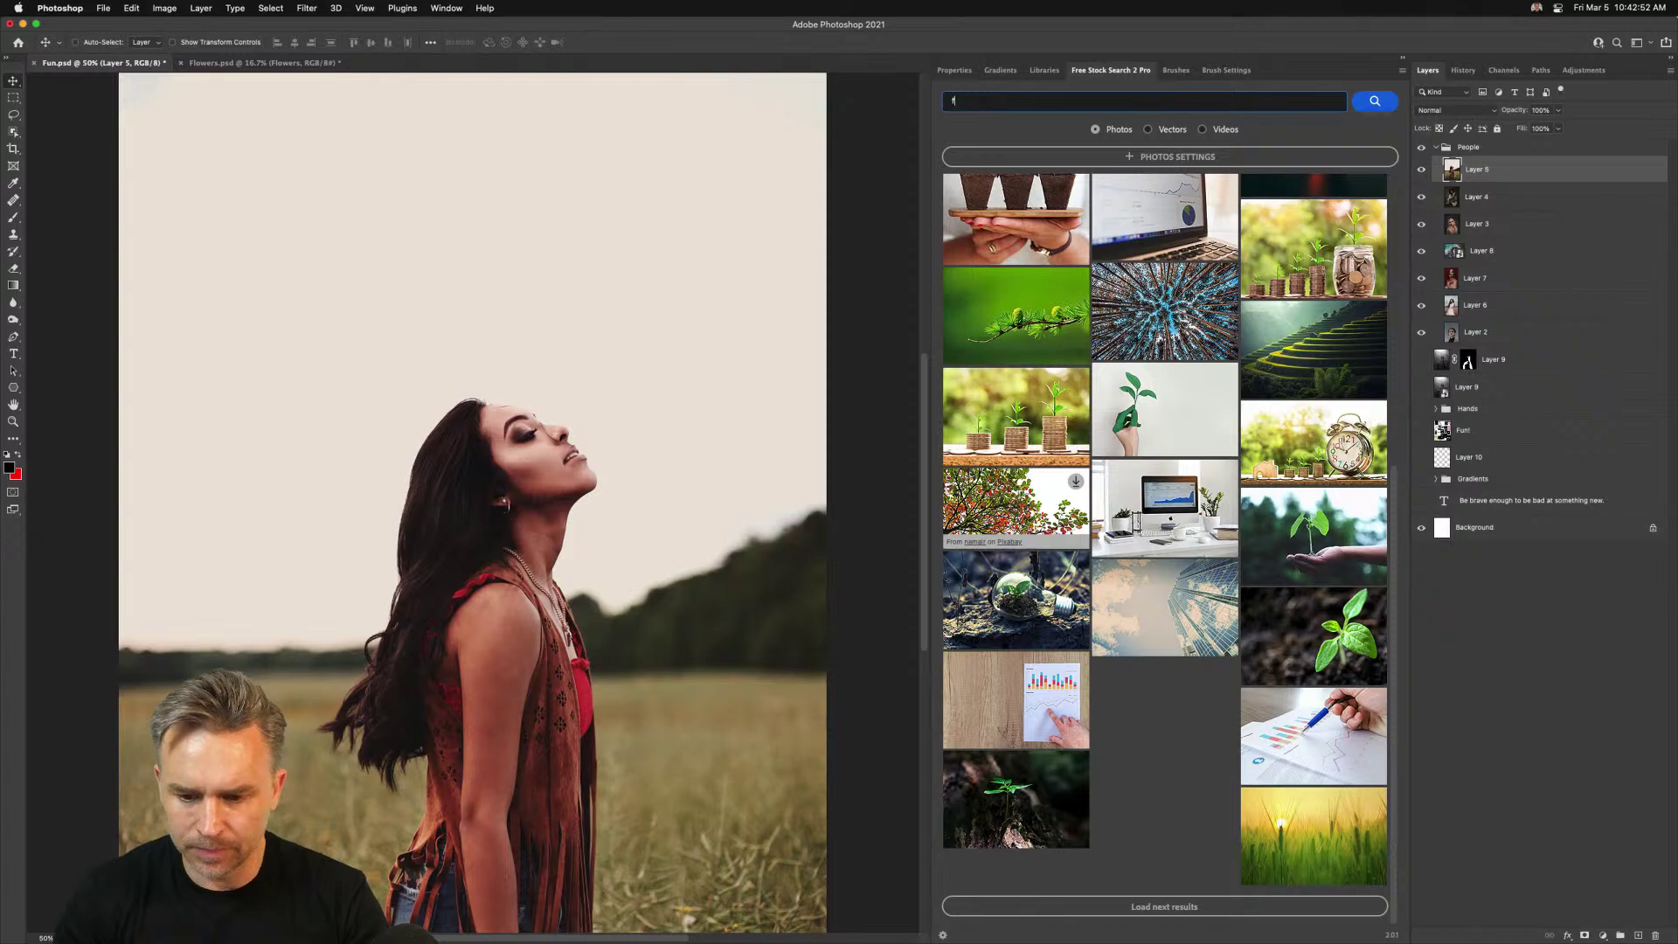
type("em")
key("BackSpace")
key("BackSpace")
key("BackSpace")
type("woman")
key("Return")
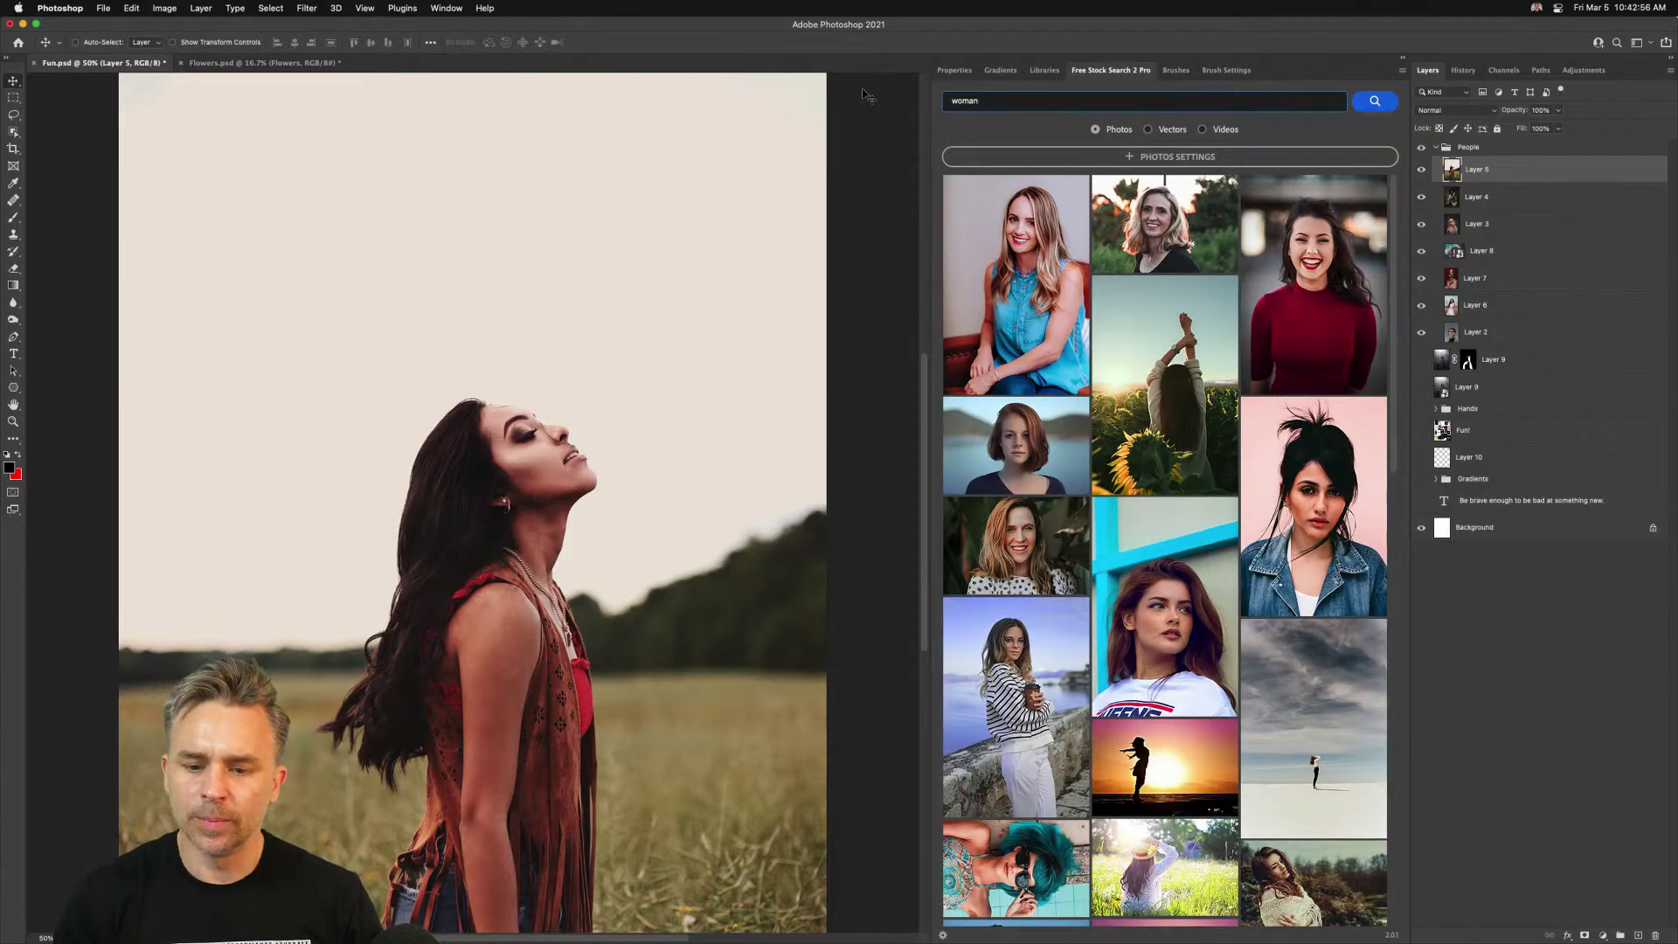
Search the stock photos for "flowers" and open the red bouquet in a glass vase at its largest pixel size
key("super+a")
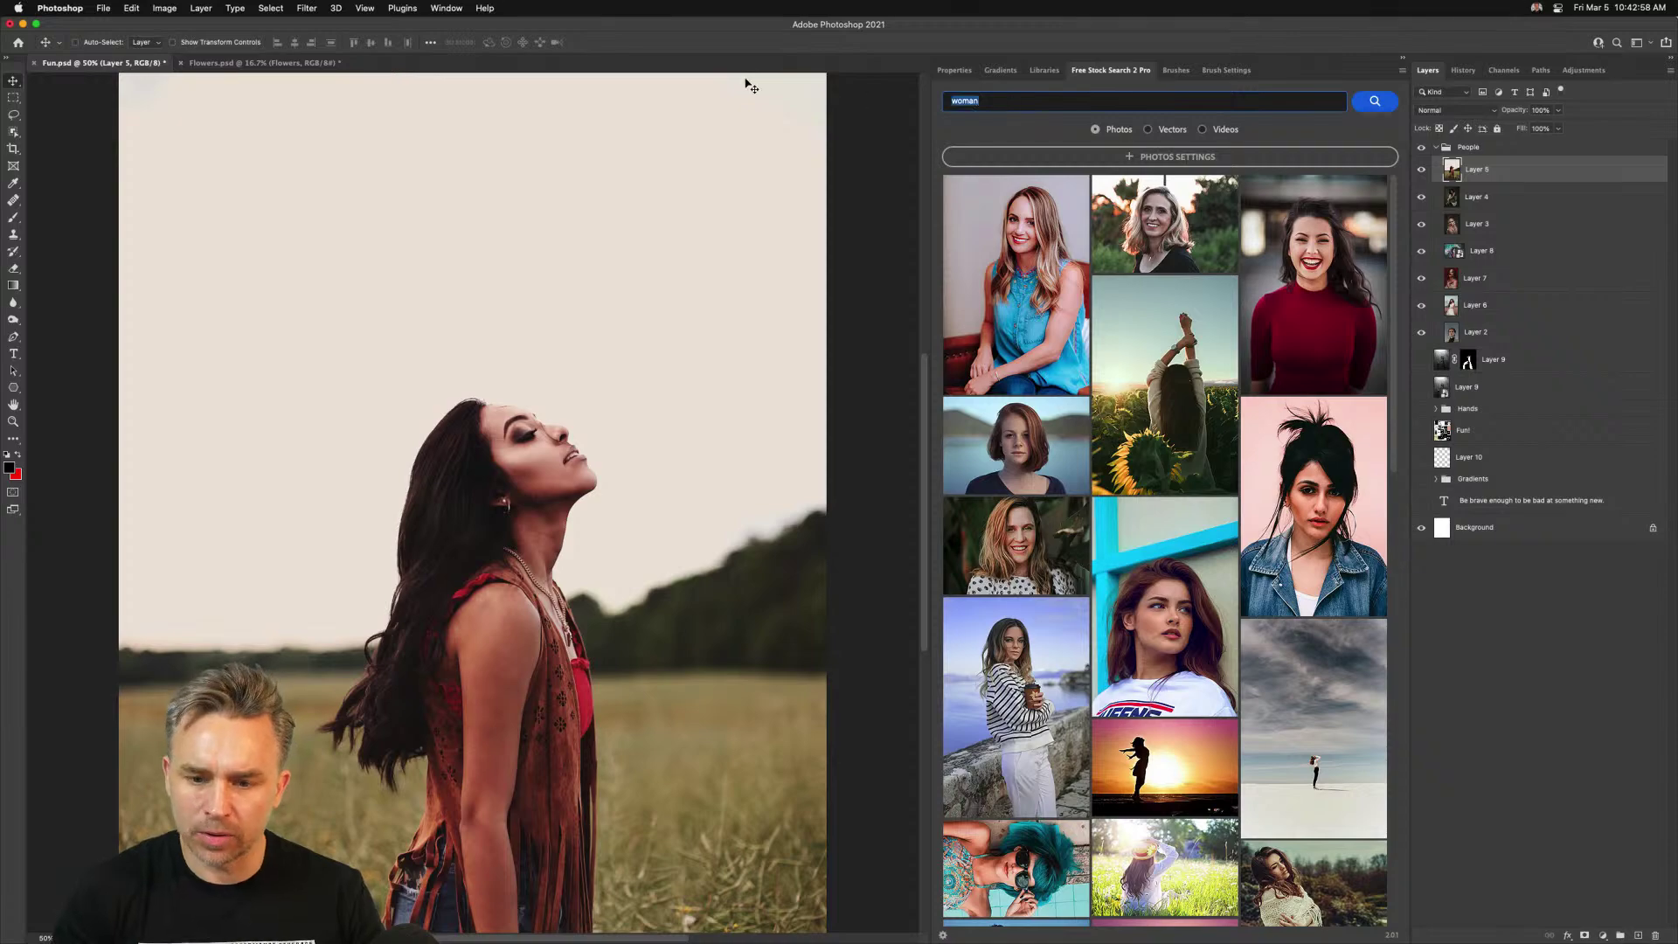
type("flowers")
key("Return")
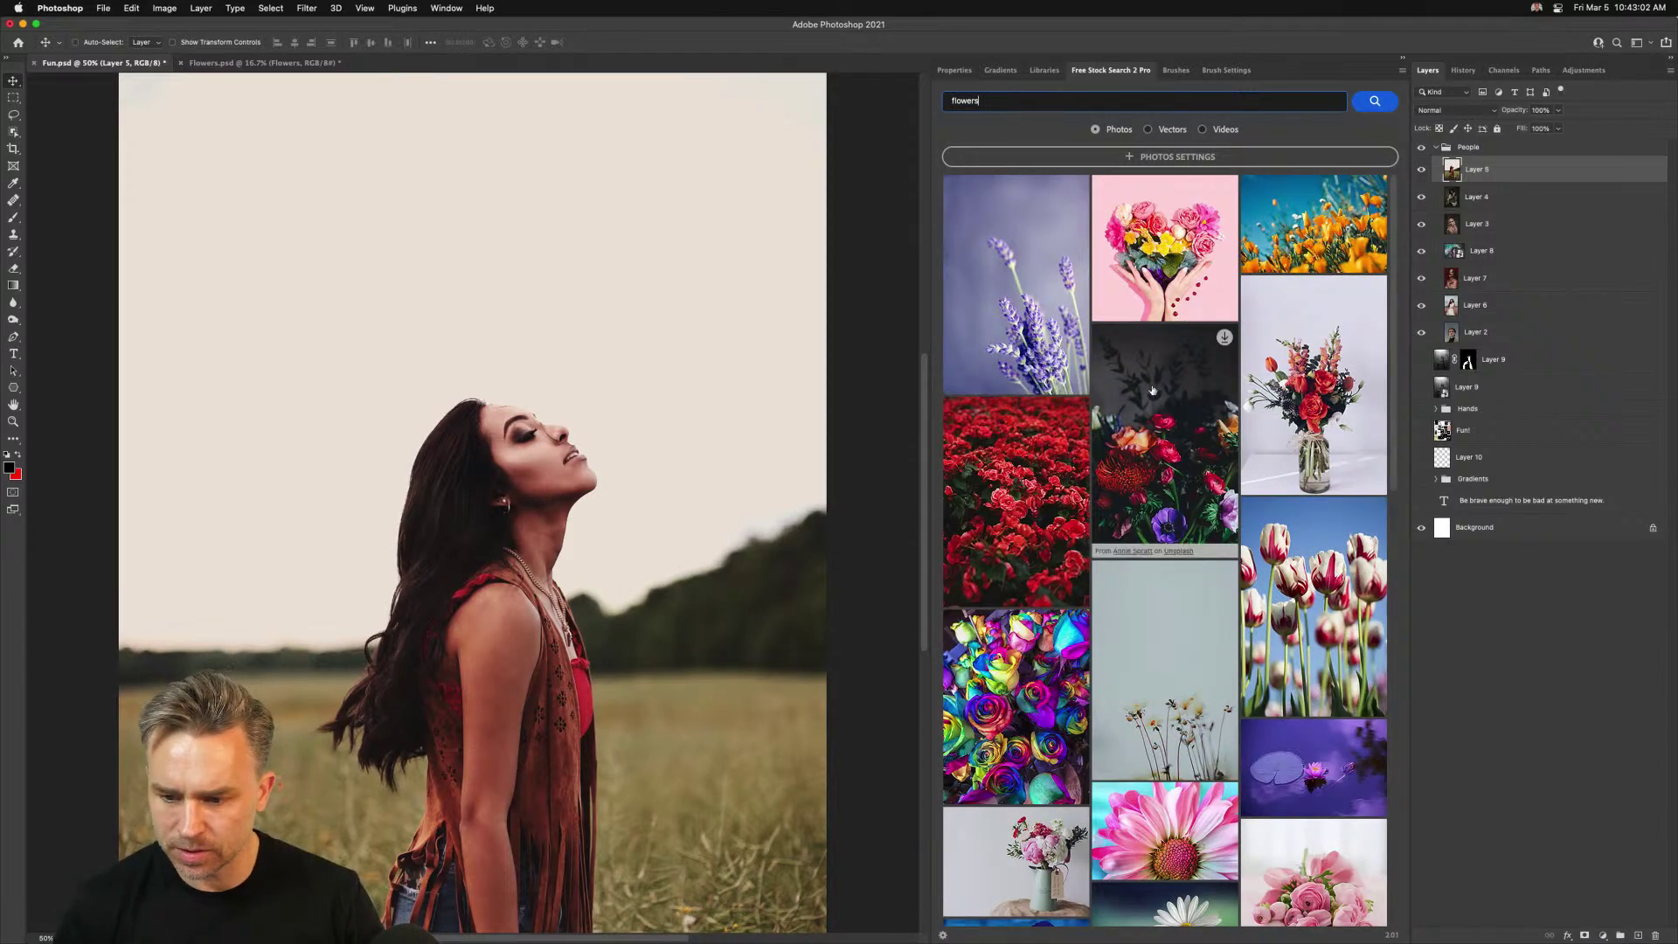
scroll(993, 302, "down", 5)
scroll(1319, 343, "up", 5)
left_click(1320, 343)
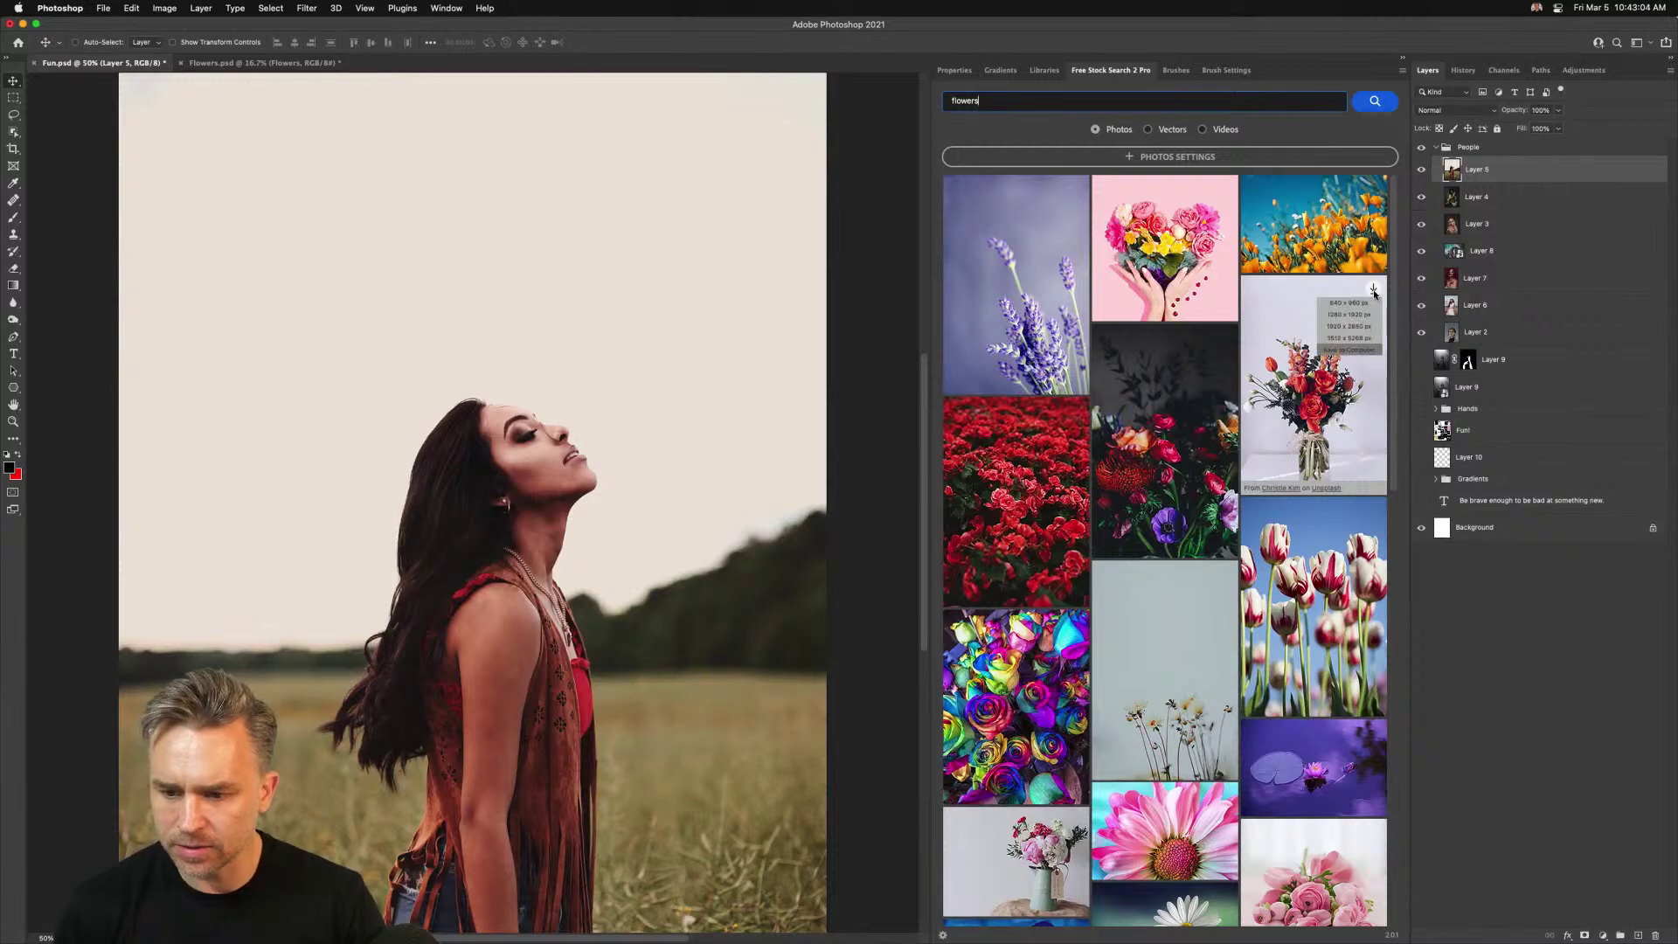
left_click(1336, 342)
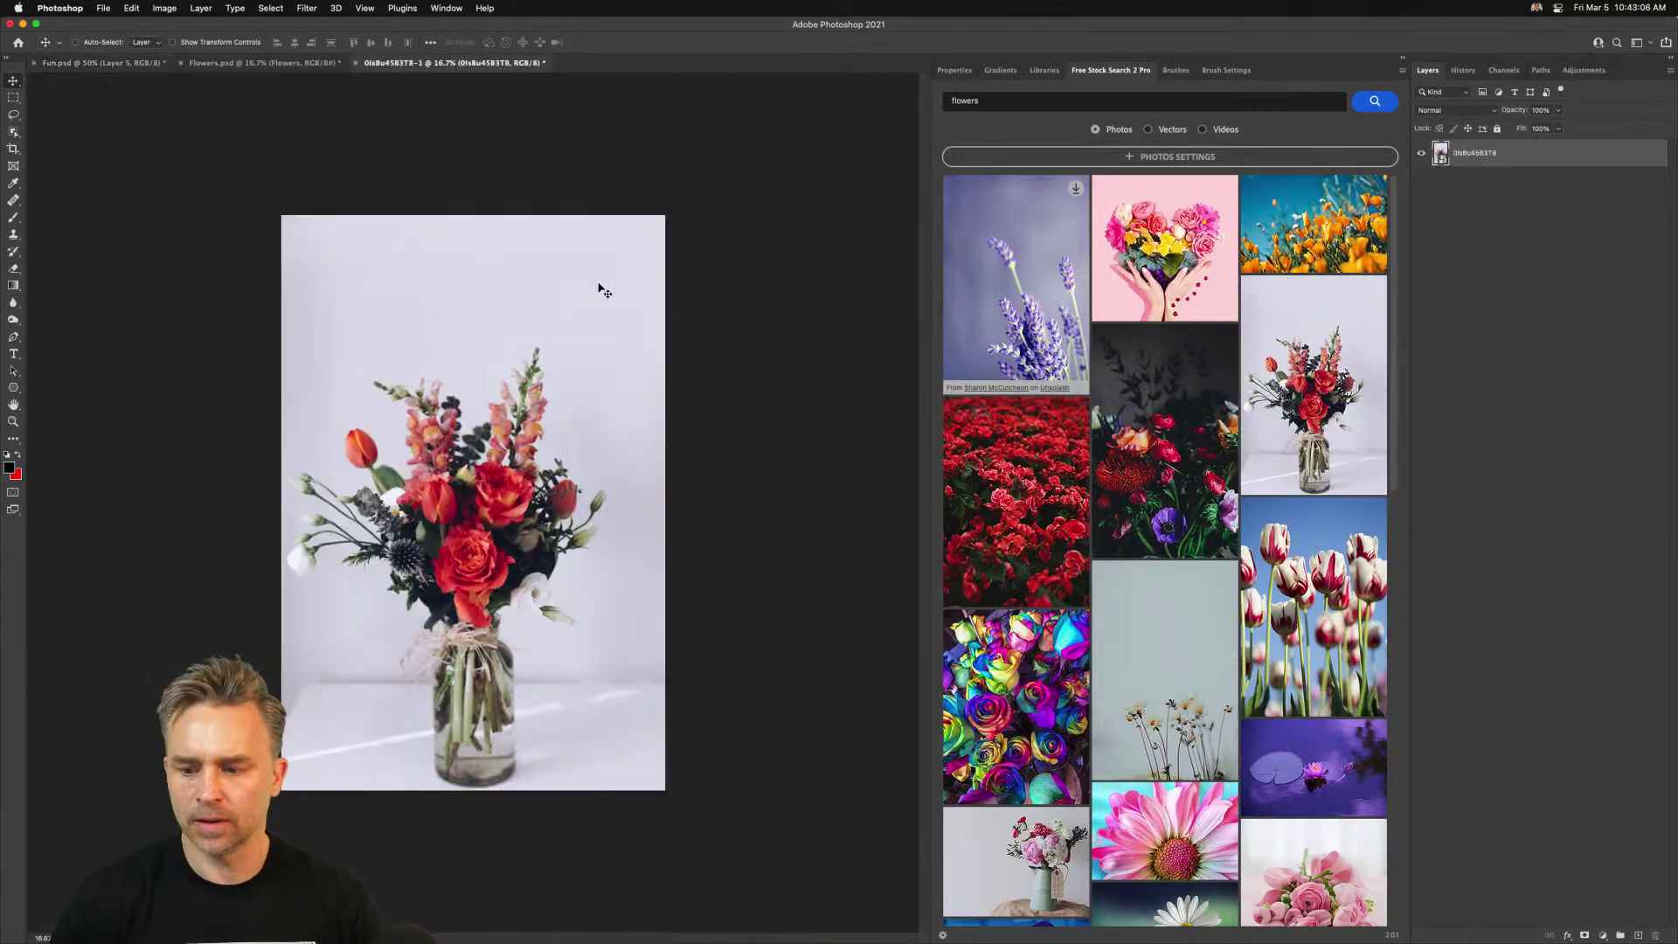
Copy the entire bouquet photo into Fun.psd above Layer 5, discarding its own document, and position the flowers to fill the canvas
key("super+a")
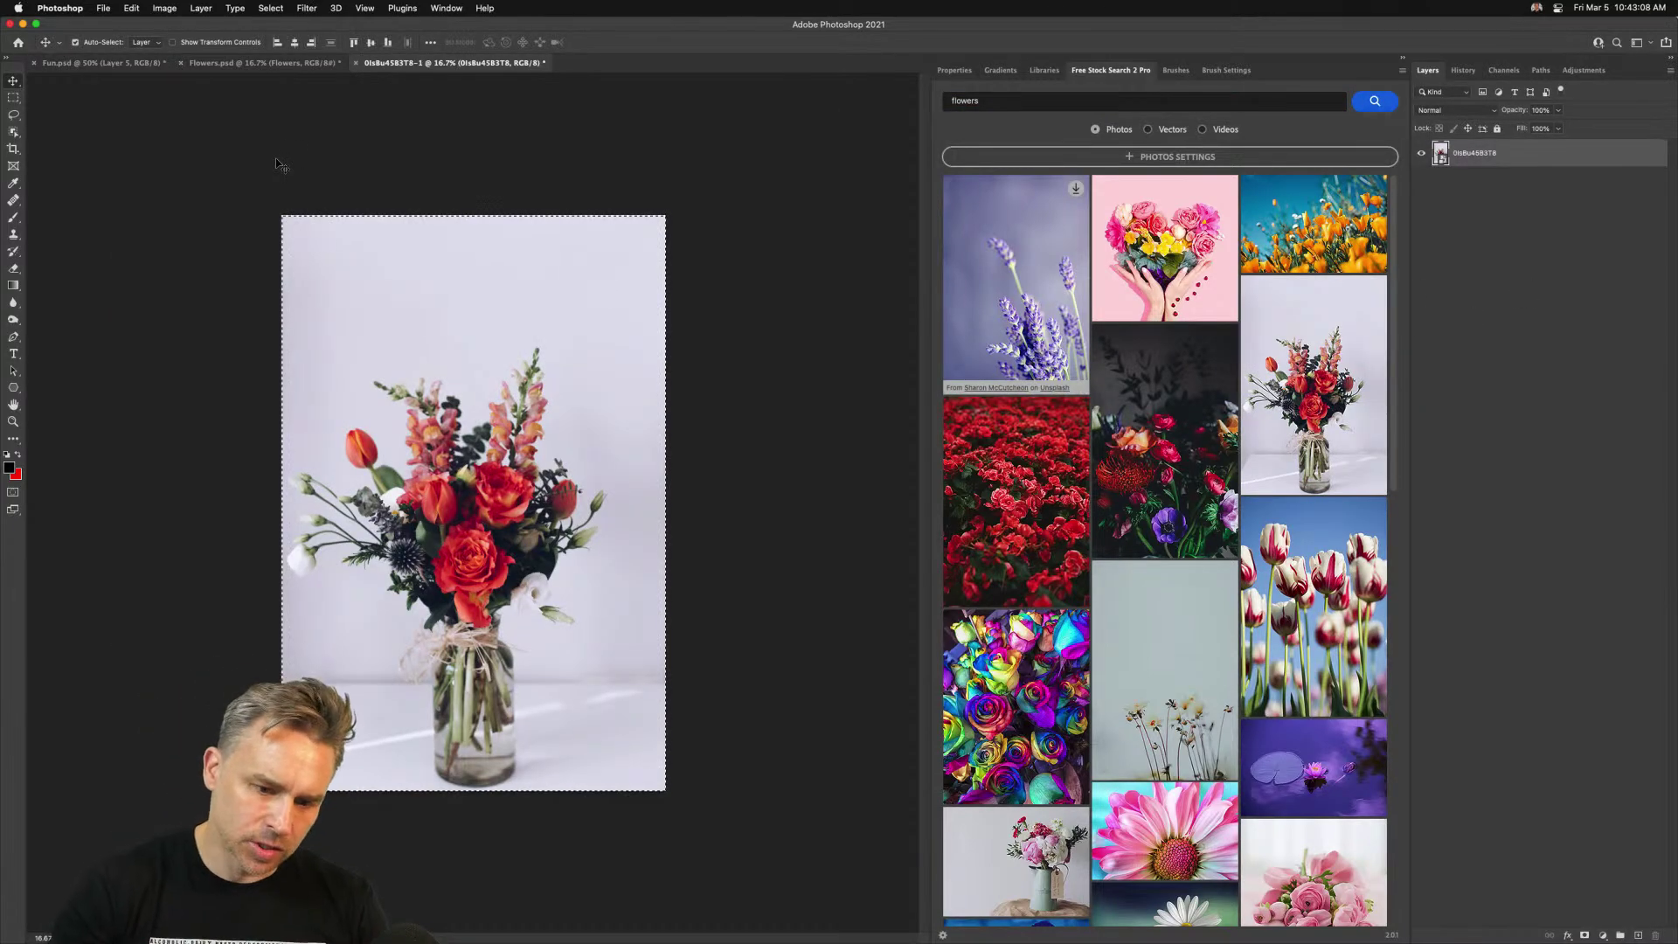
key("super+w")
left_click(893, 350)
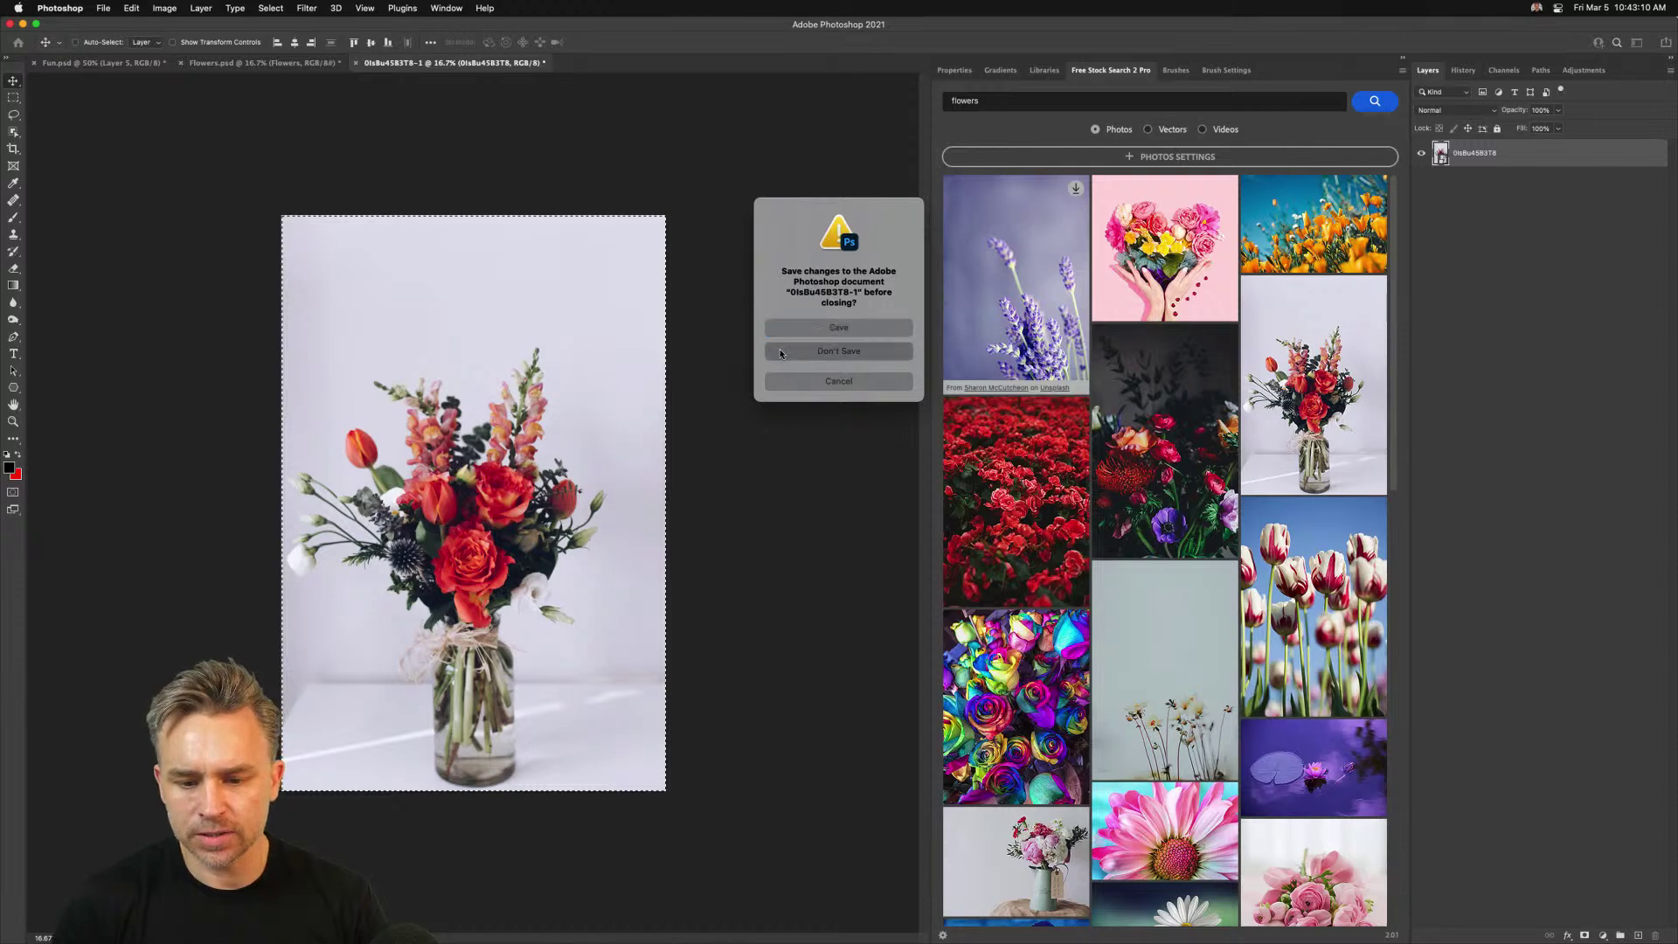
key("super+v")
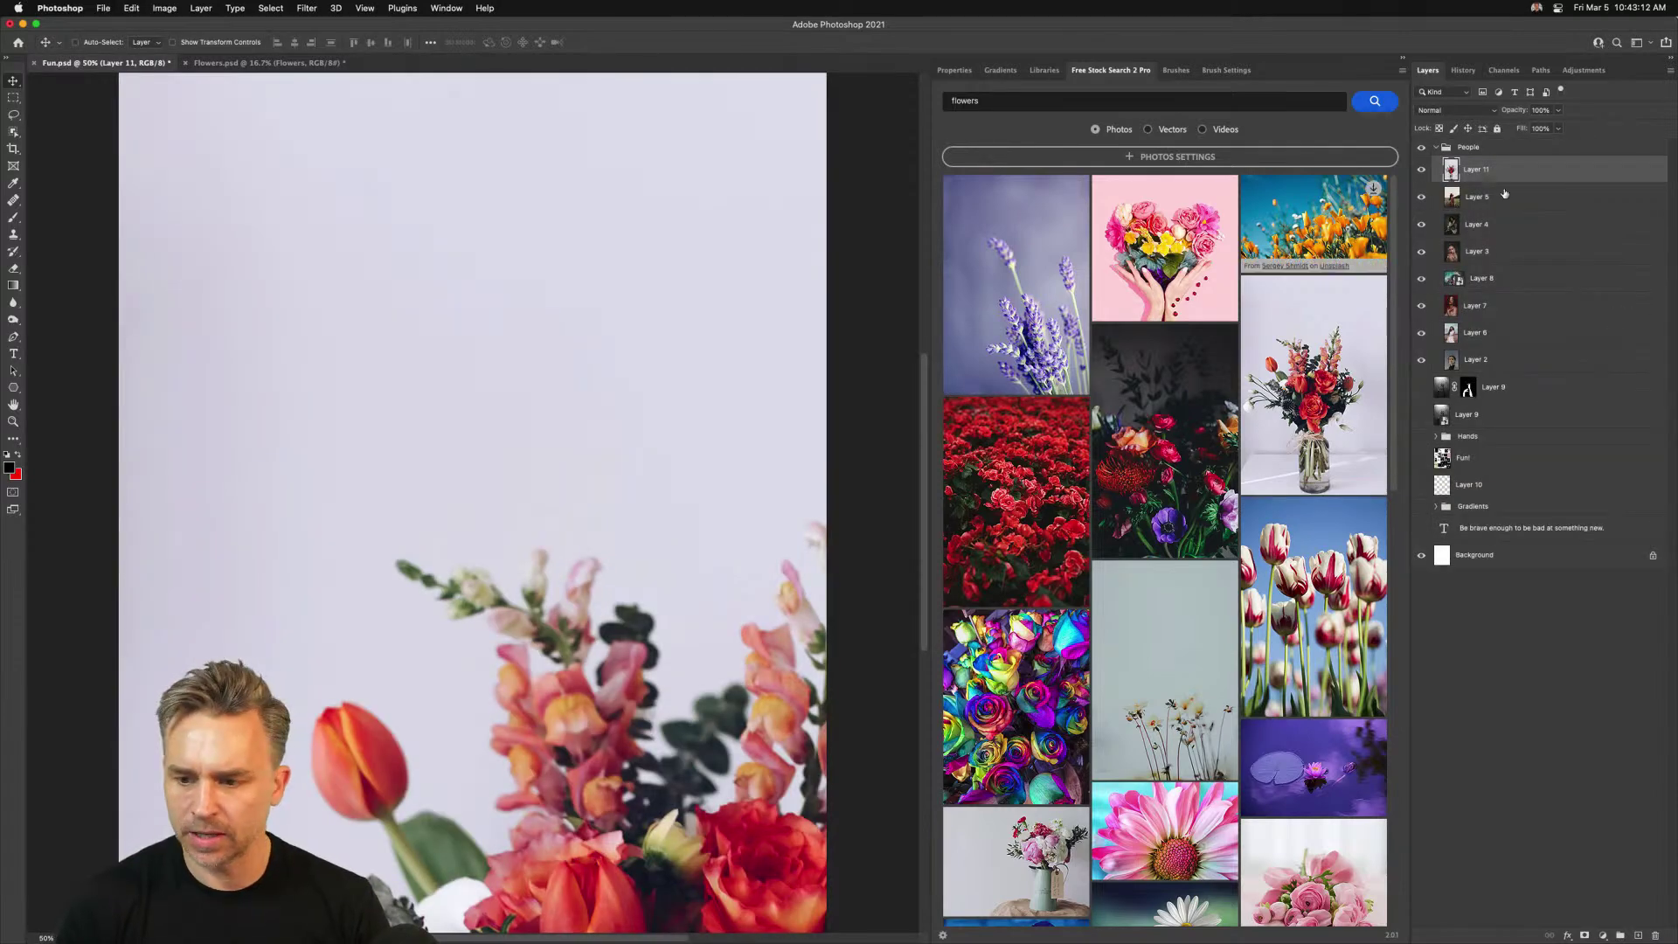
left_click_drag(632, 694, 495, 208)
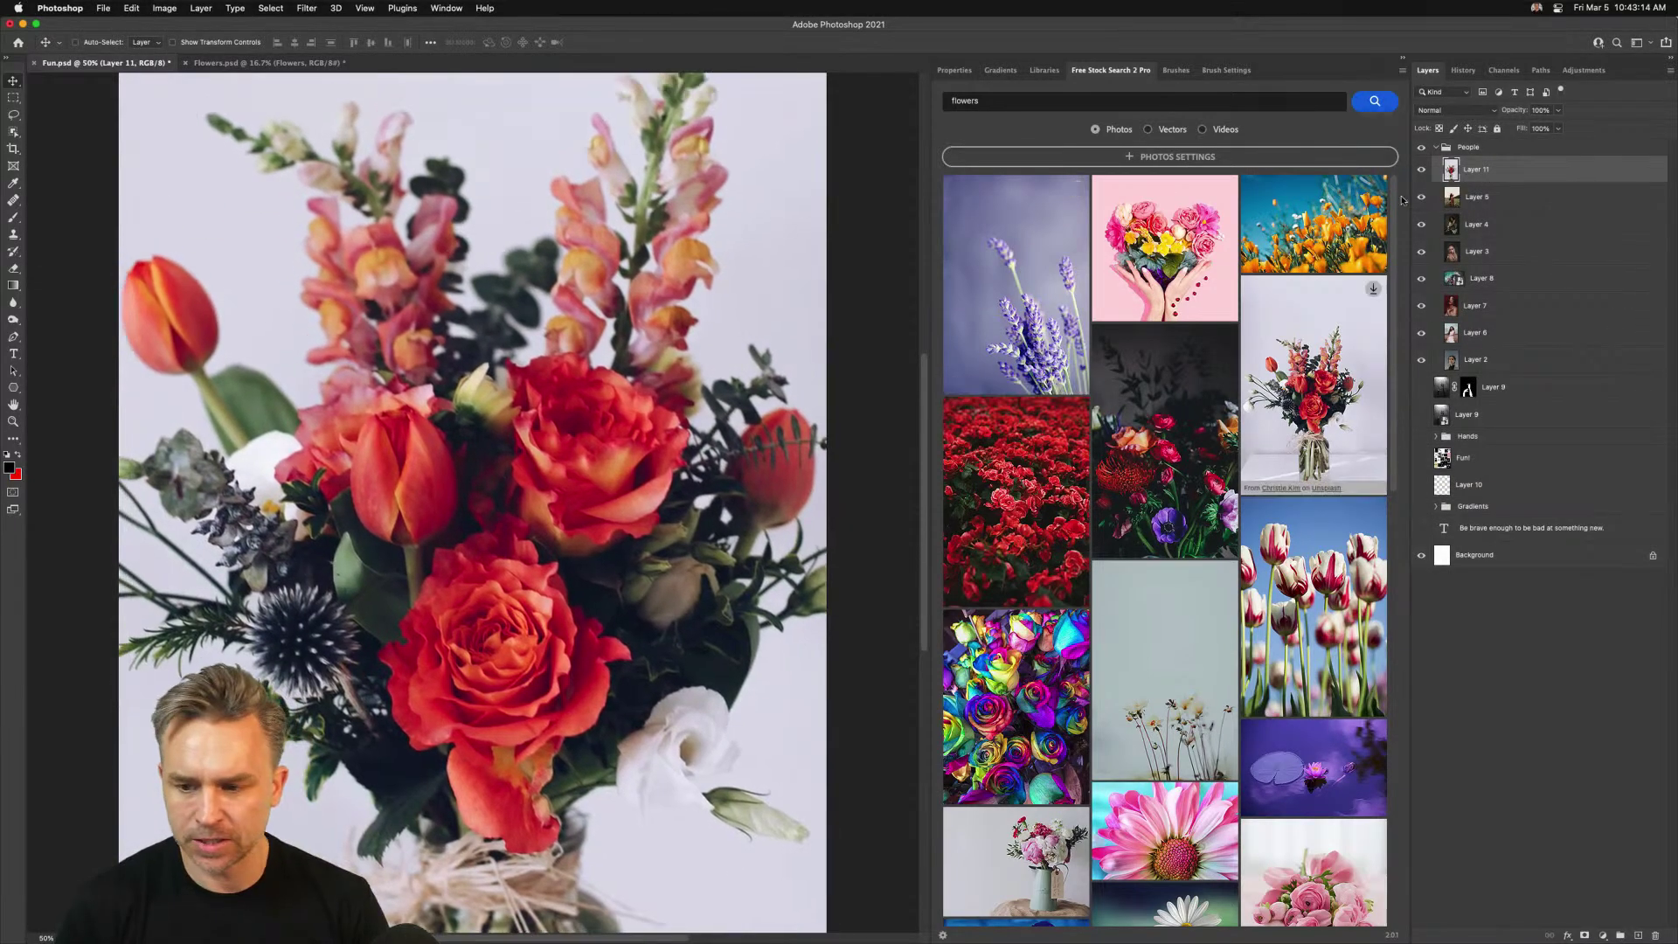
Hide the bouquet layer and Layer 5, move Layer 4's portrait so the woman fits in the canvas, and hide it too
left_click(1421, 170)
left_click(1451, 197)
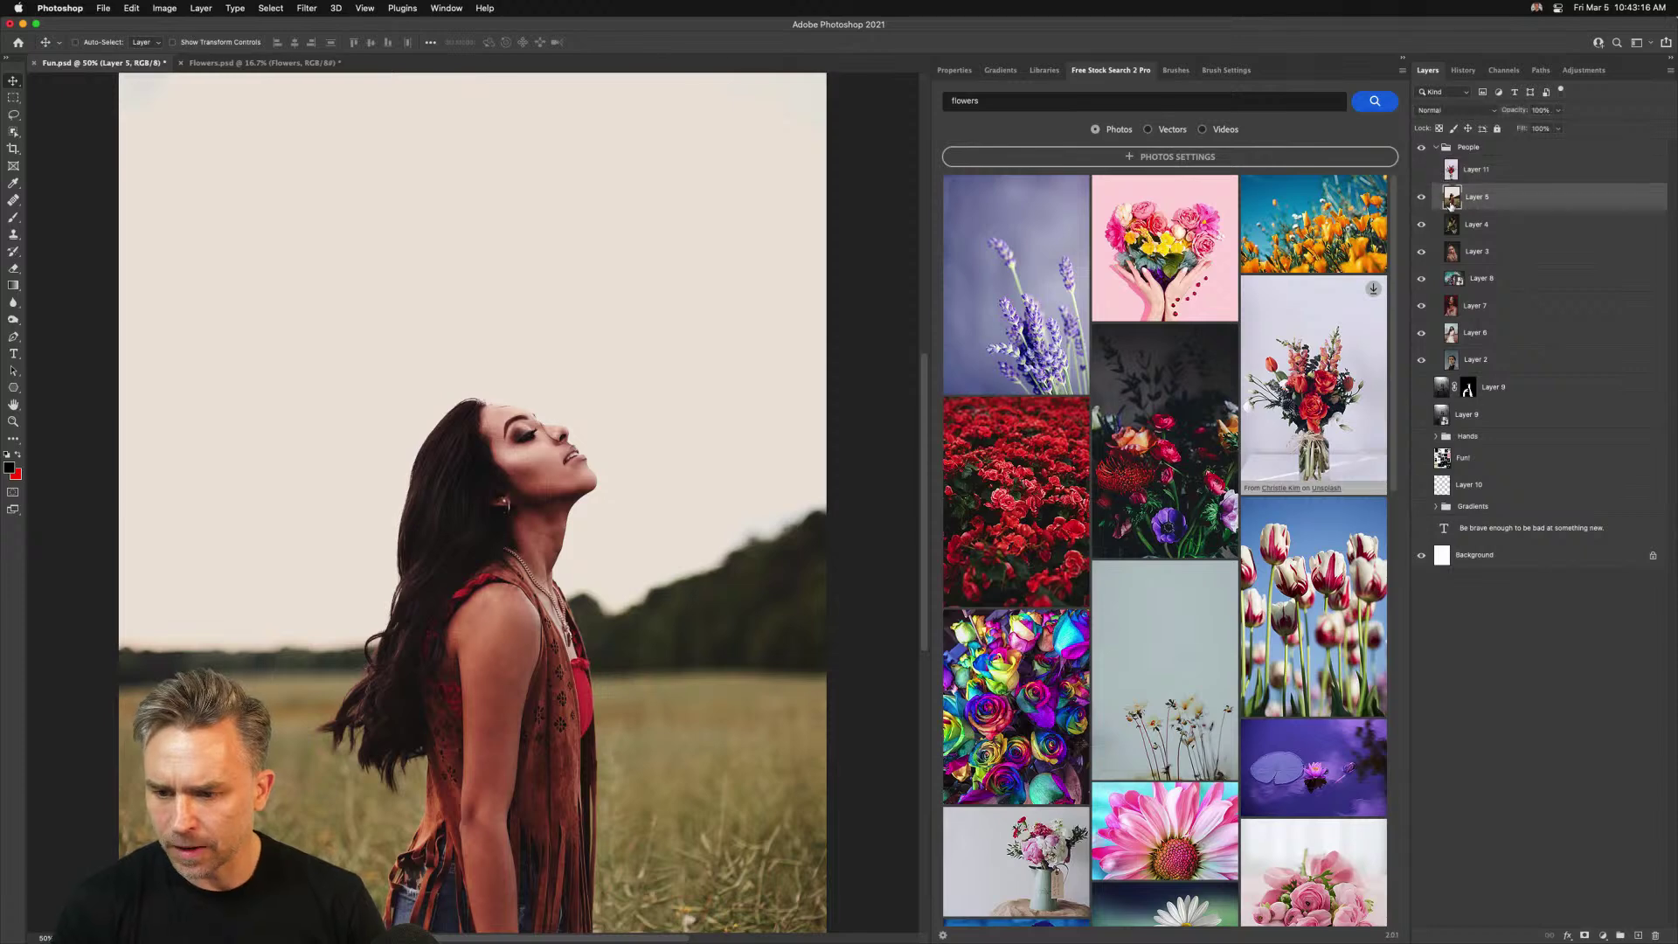
left_click(1421, 196)
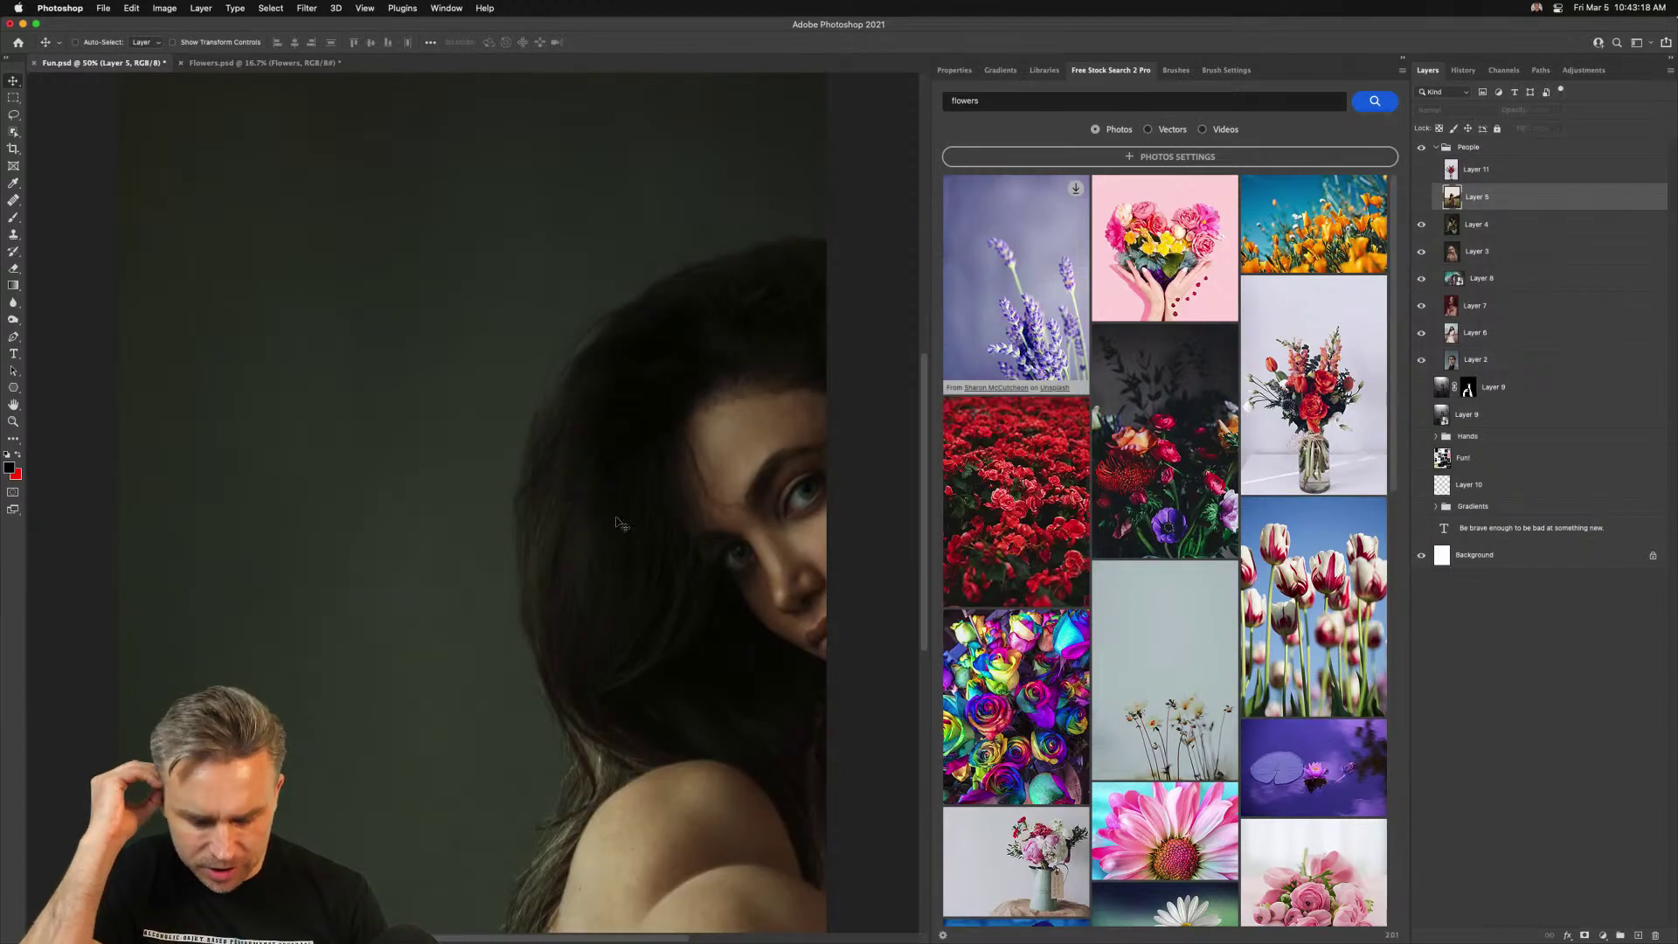
scroll(618, 523, "down", 1)
scroll(618, 523, "down", 1)
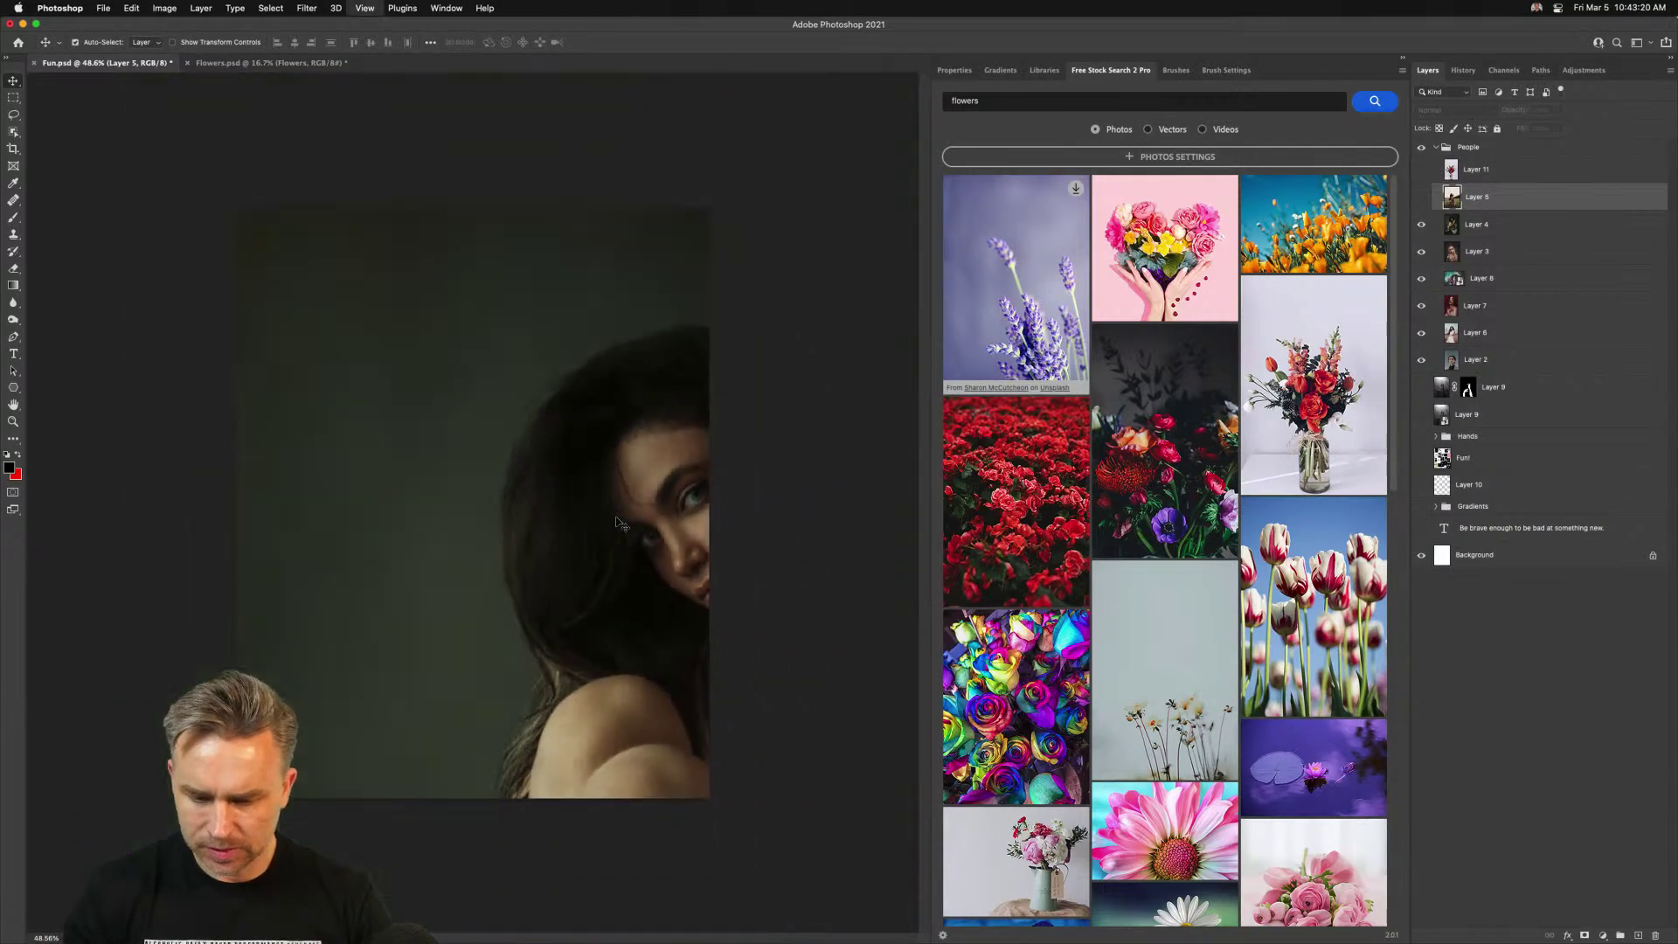
left_click(1482, 226)
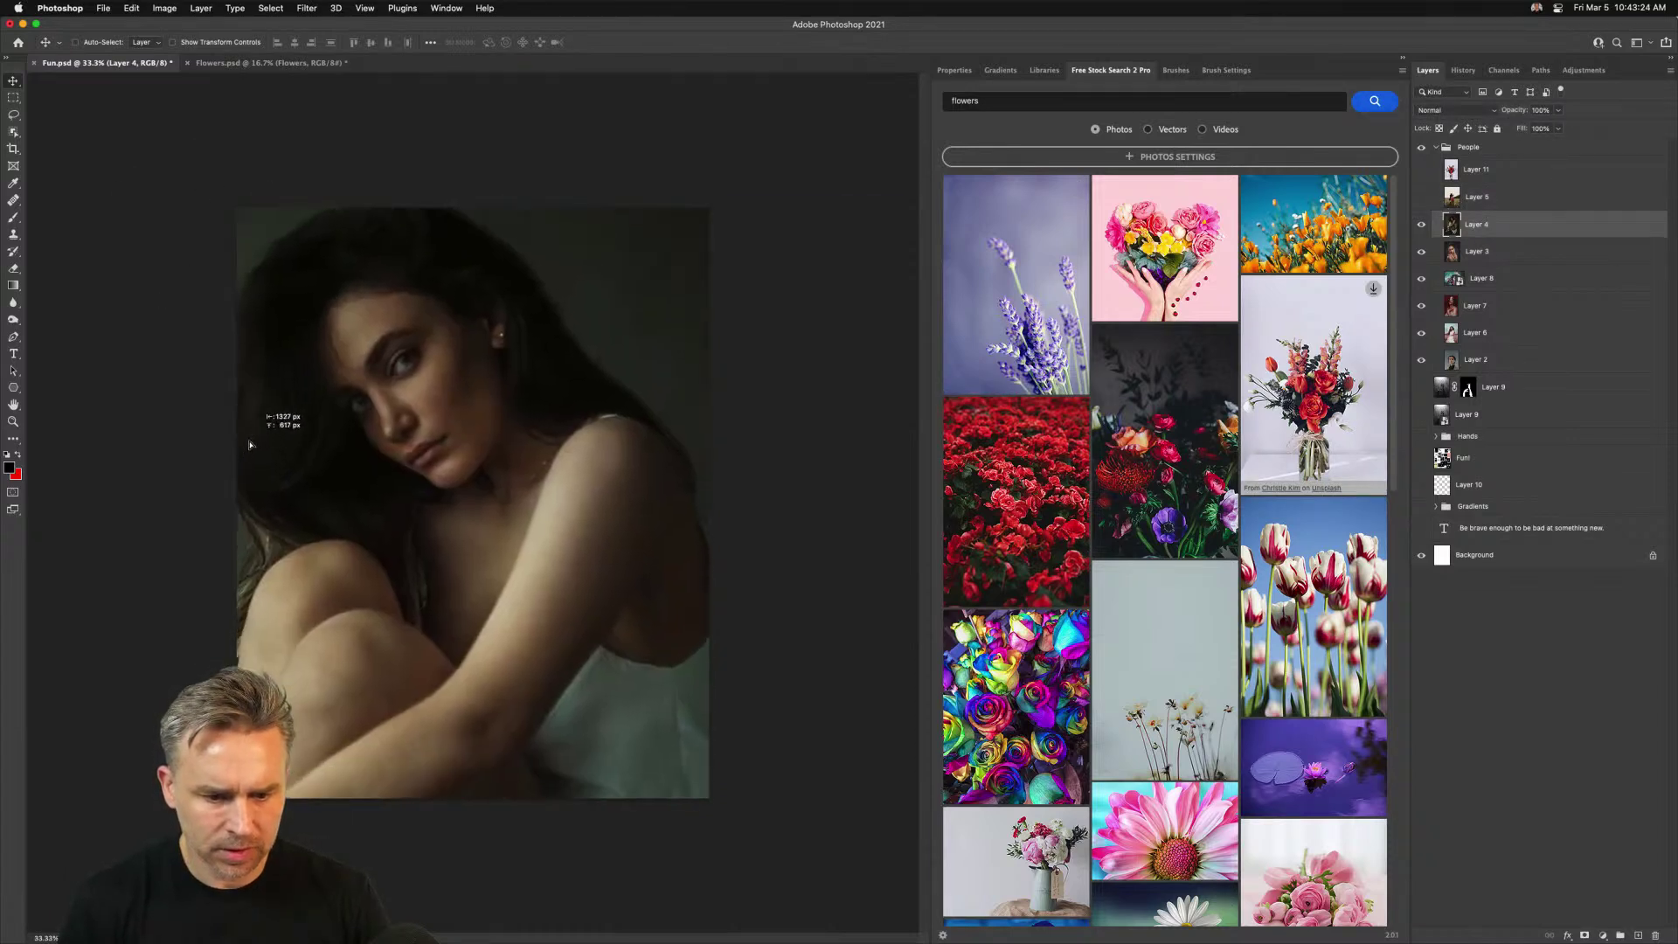
left_click(1421, 225)
Review and hide Layer 3's dark portrait and the smart object of the woman in green water
left_click(1475, 251)
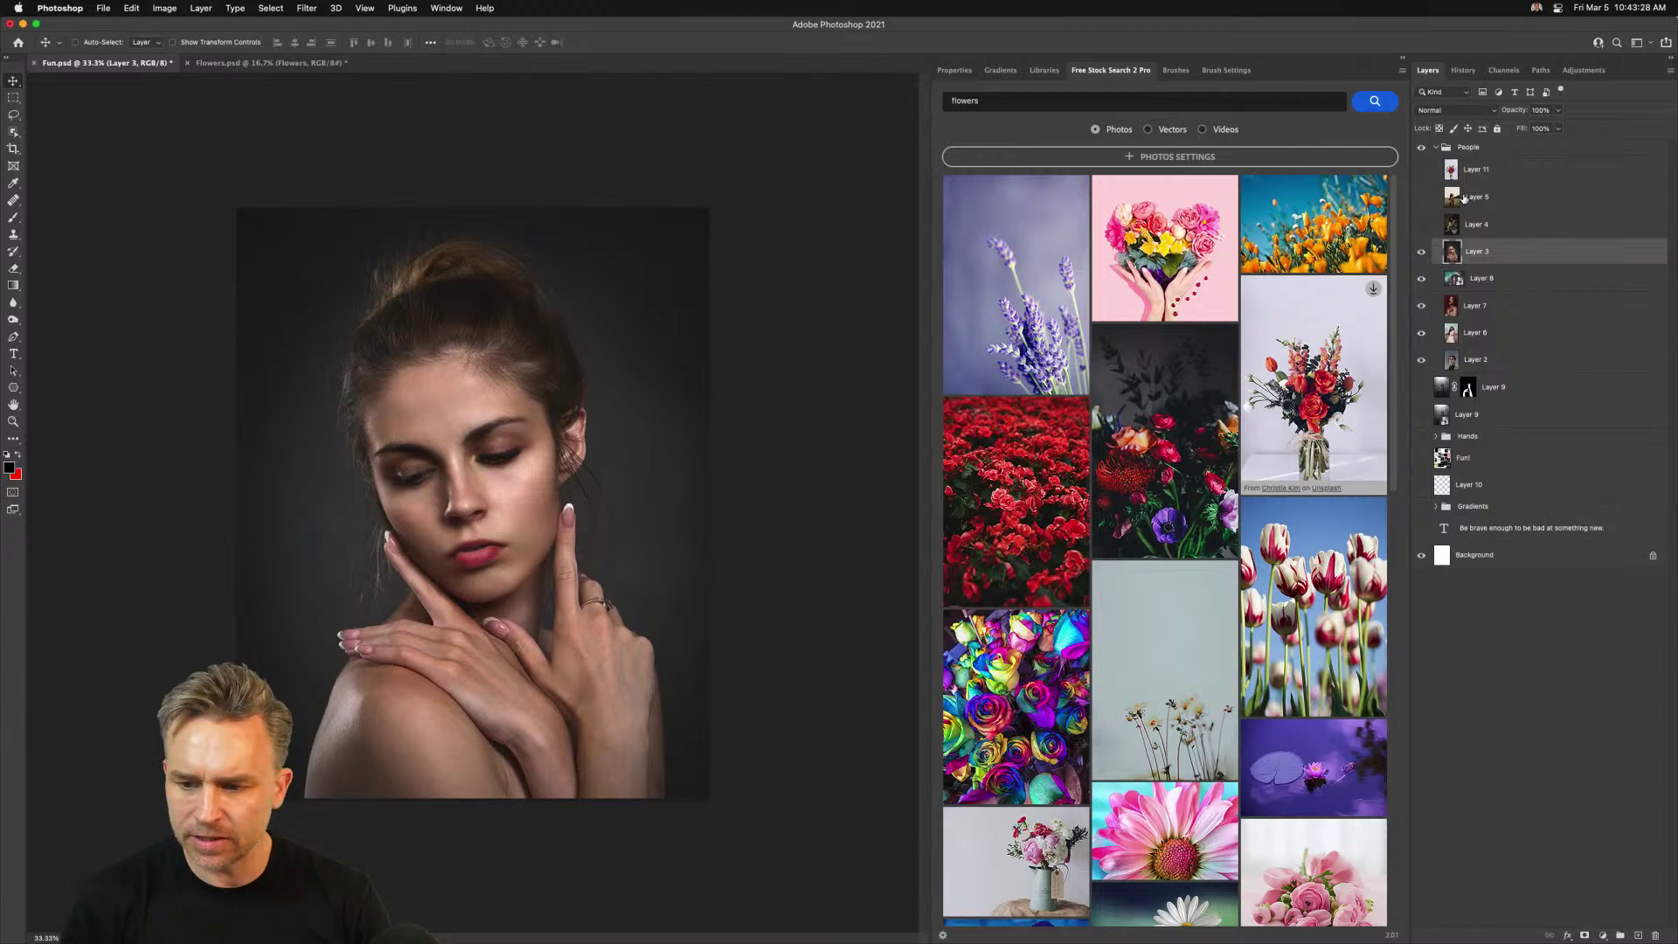
key("super+plus")
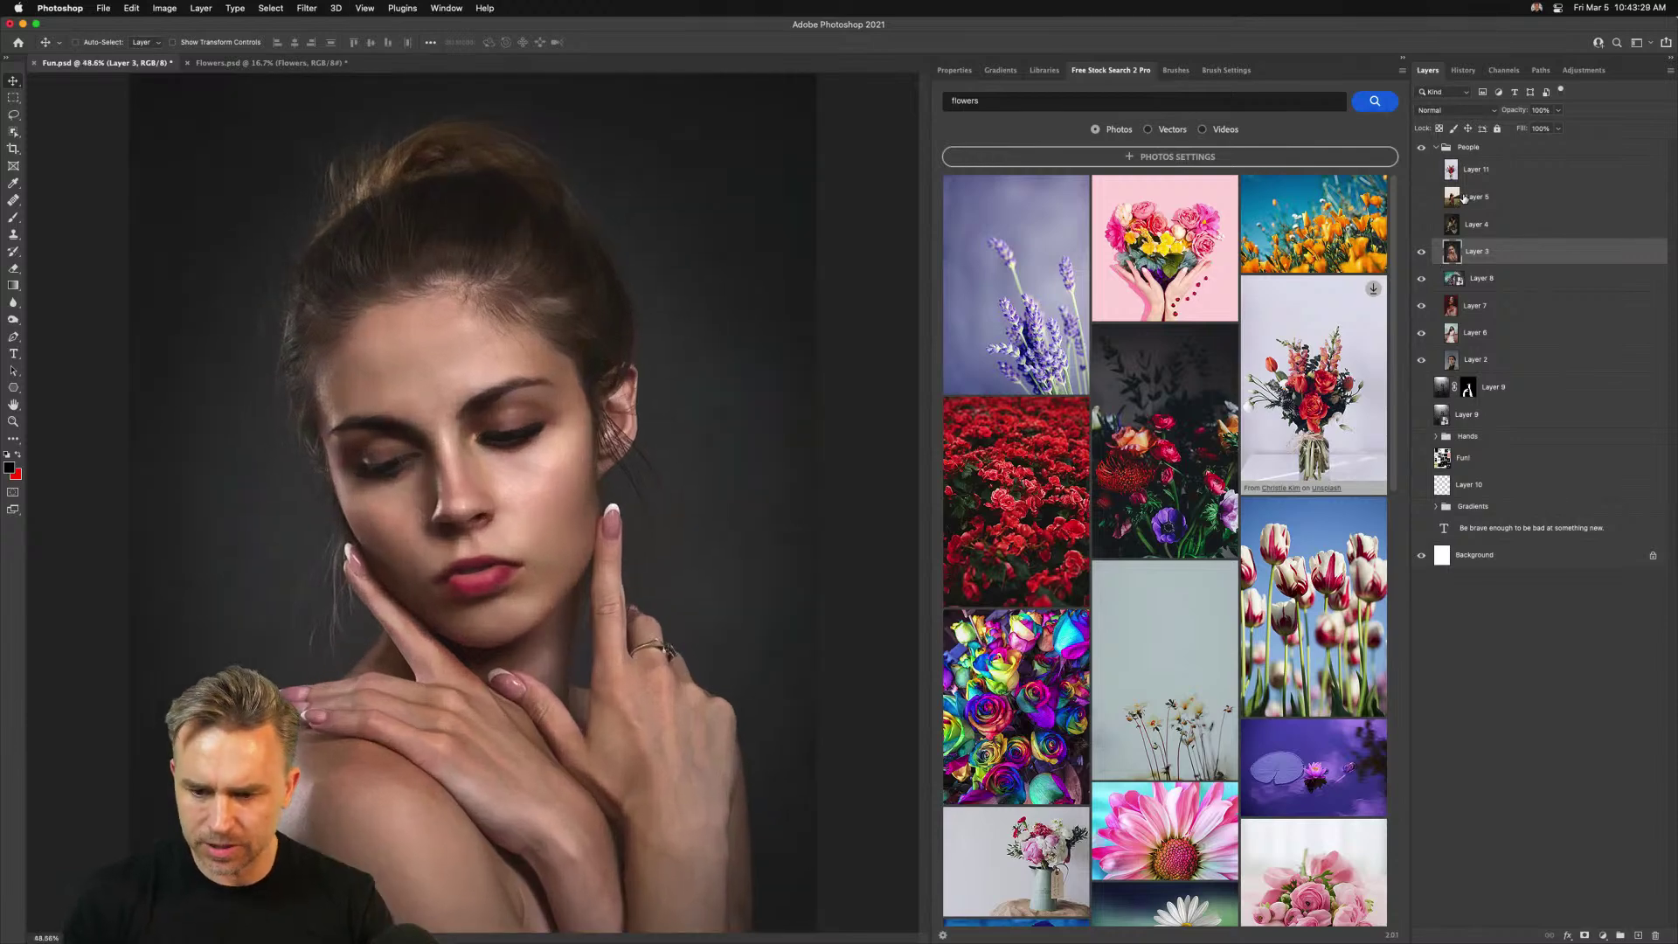
left_click(1420, 253)
left_click(1481, 282)
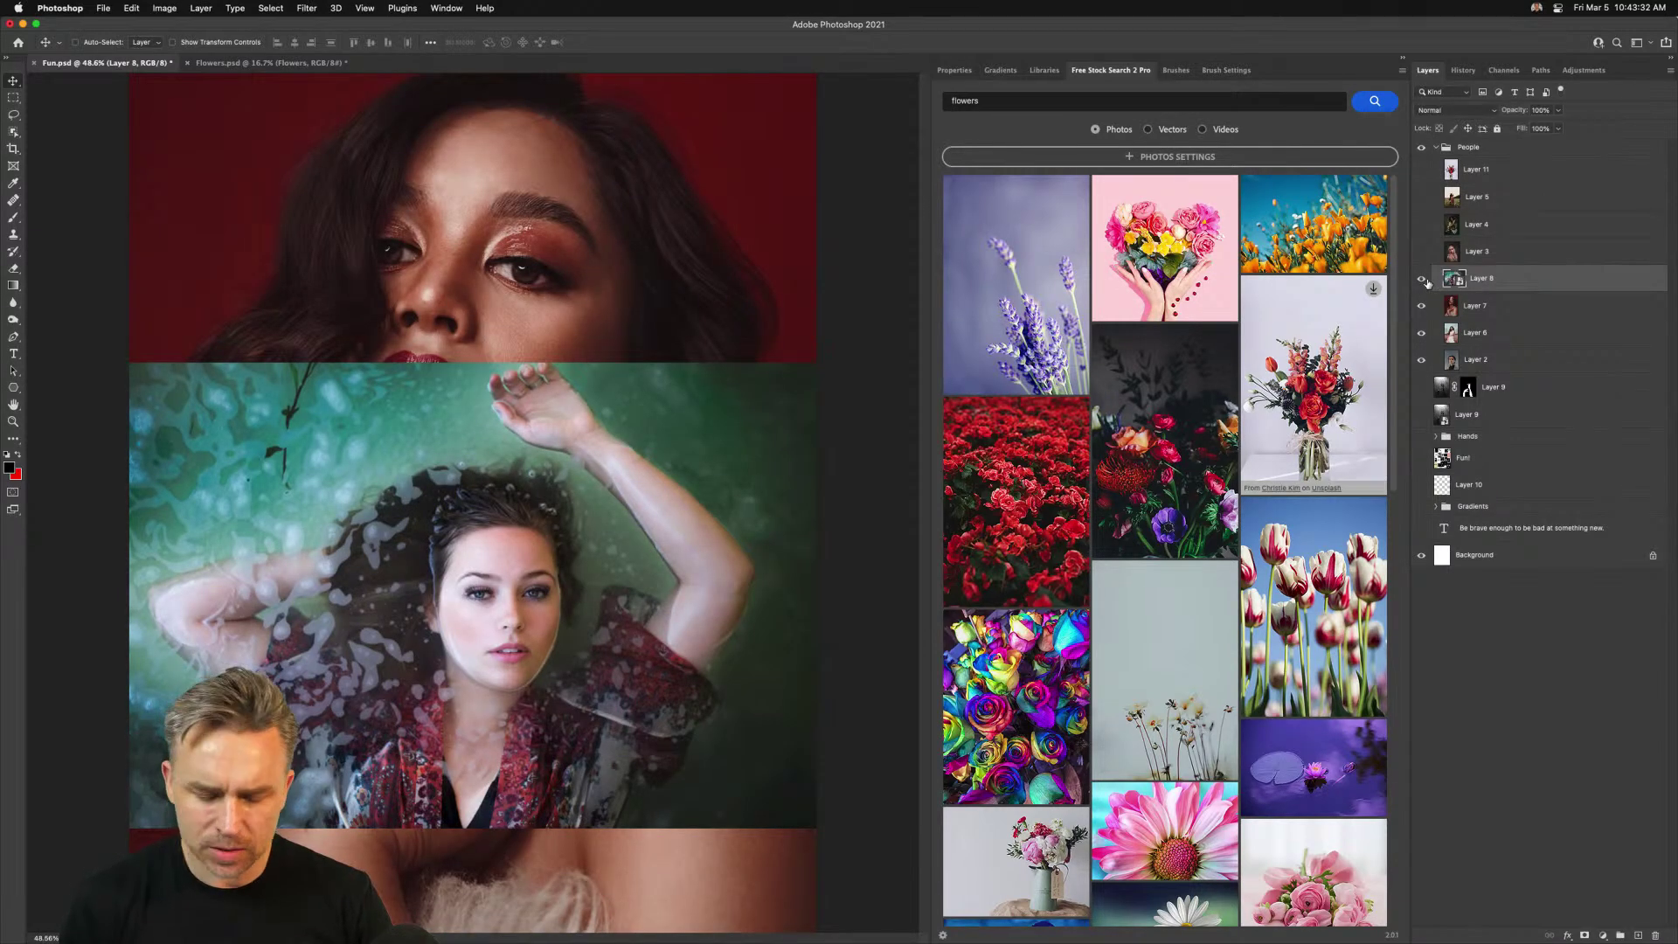
left_click(1421, 280)
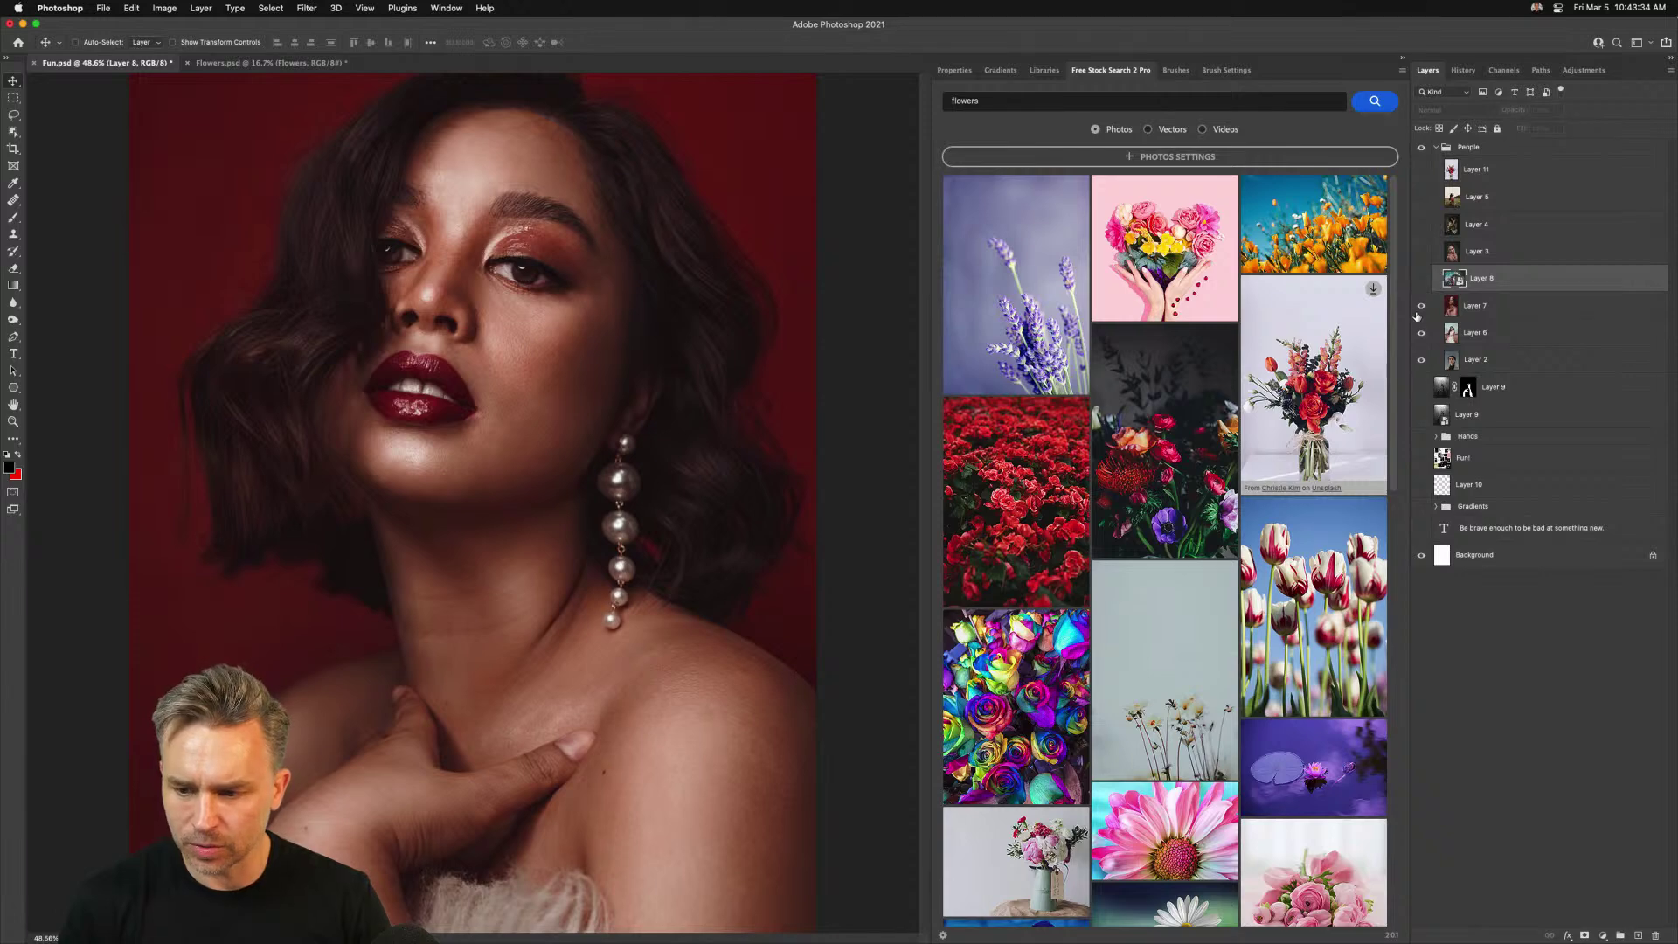
Hide Layer 7's red portrait and toggle the white-dress portrait to compare it with Layer 2, leaving it shown
left_click(1512, 309)
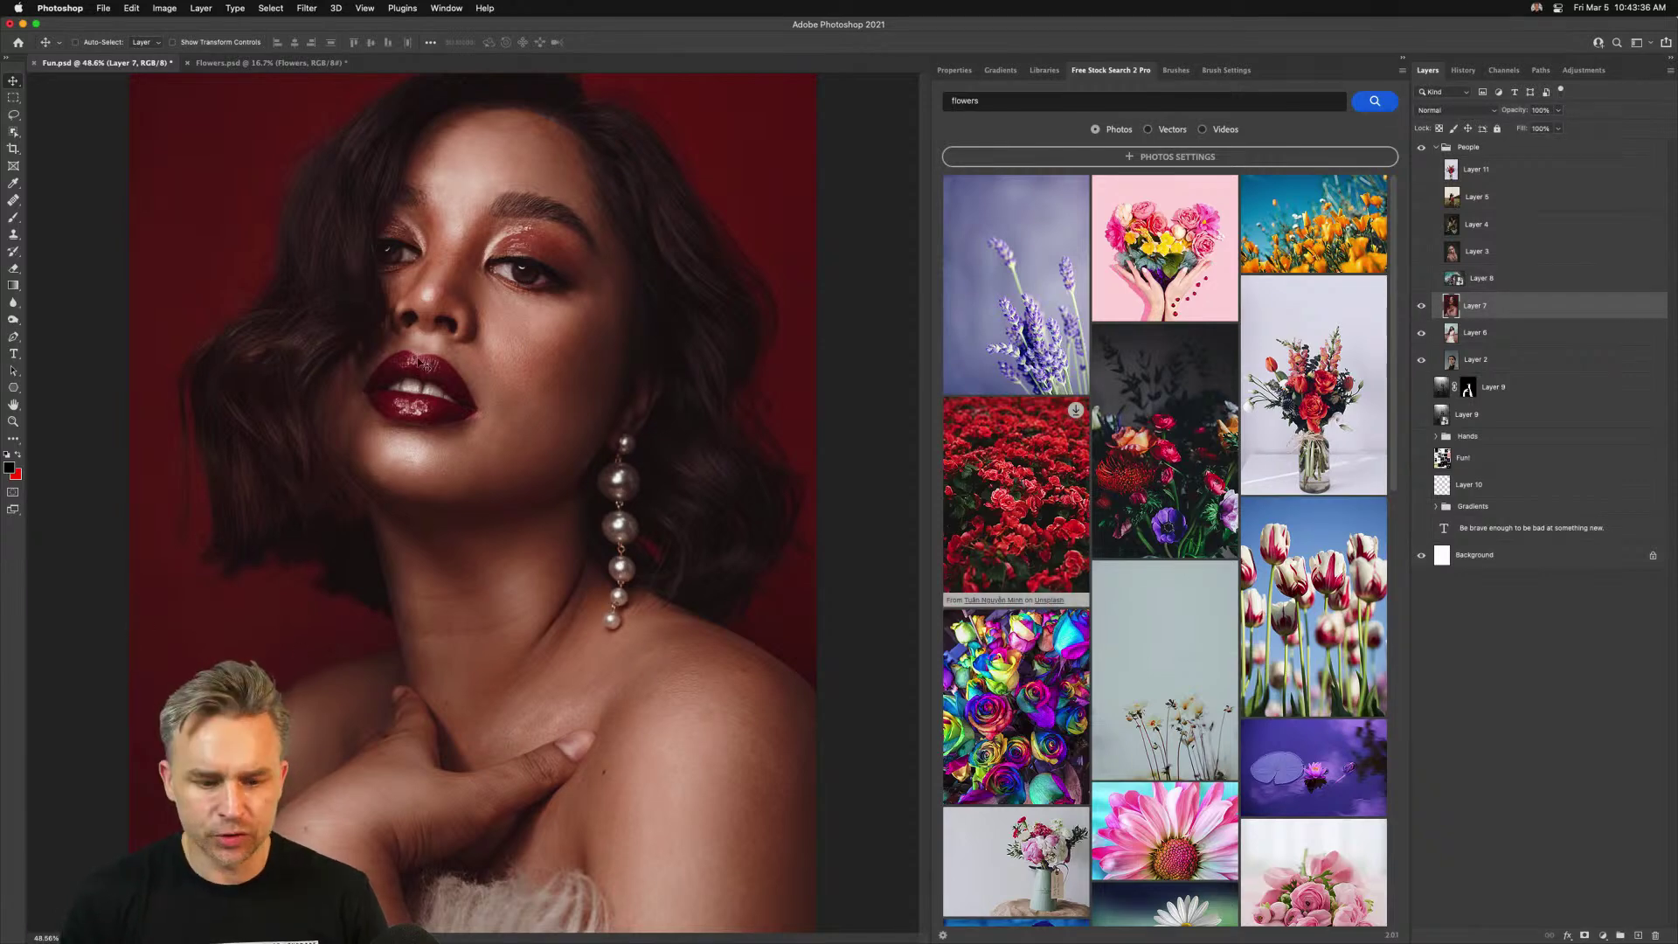
left_click(1420, 305)
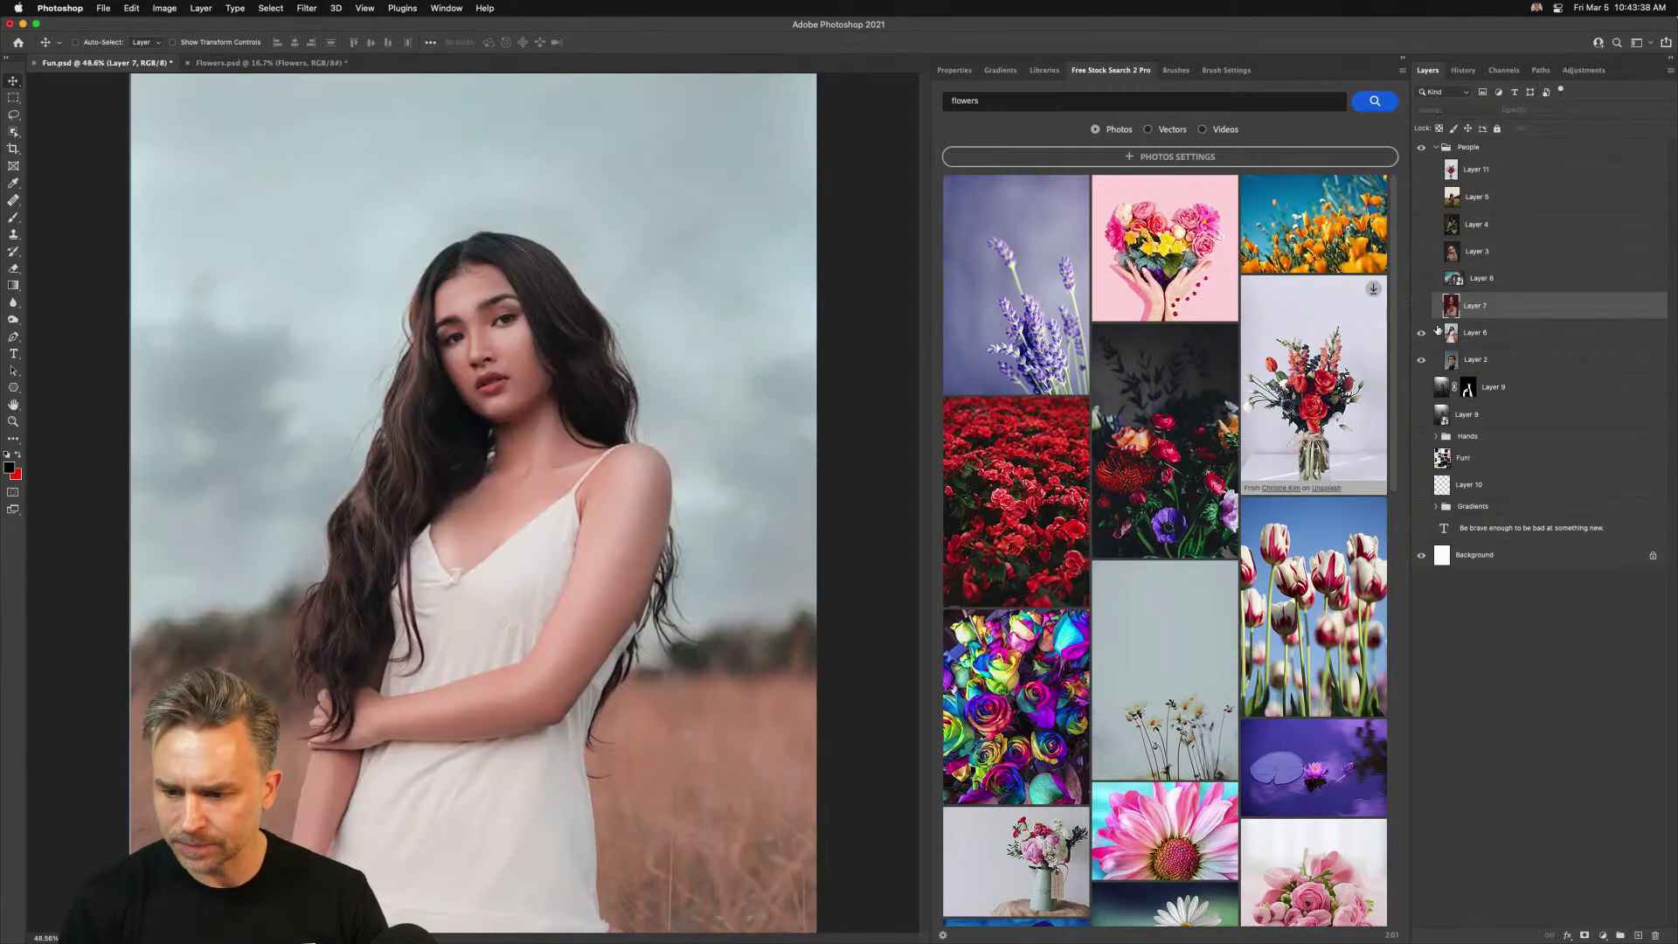
left_click(1467, 333)
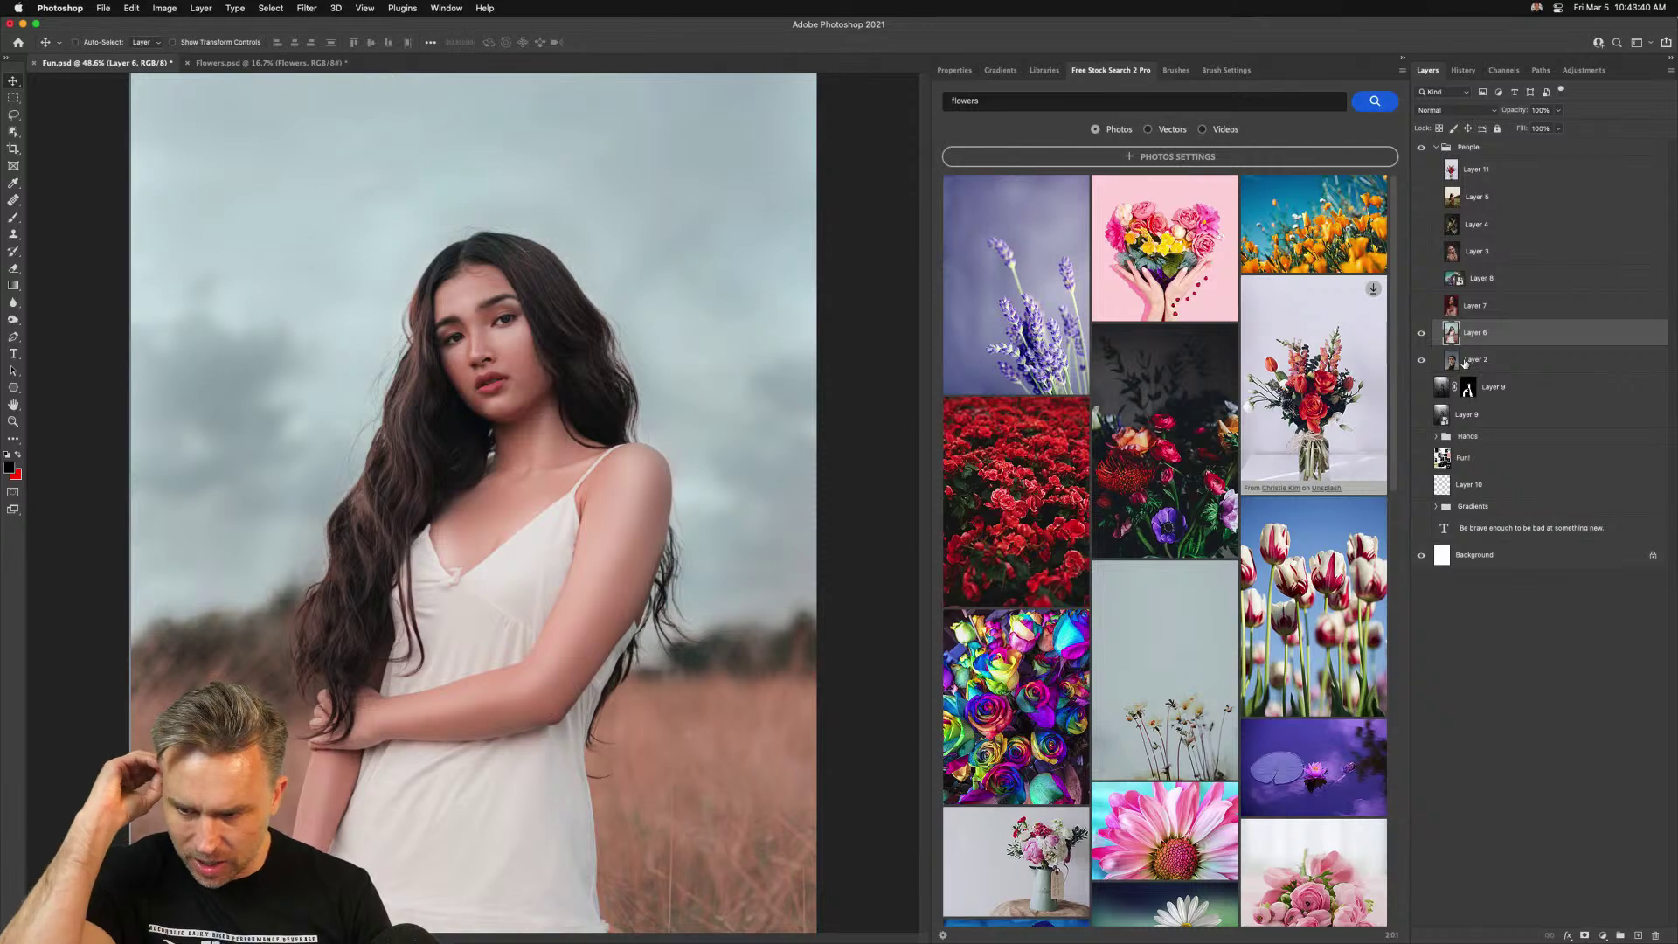
left_click(1420, 333)
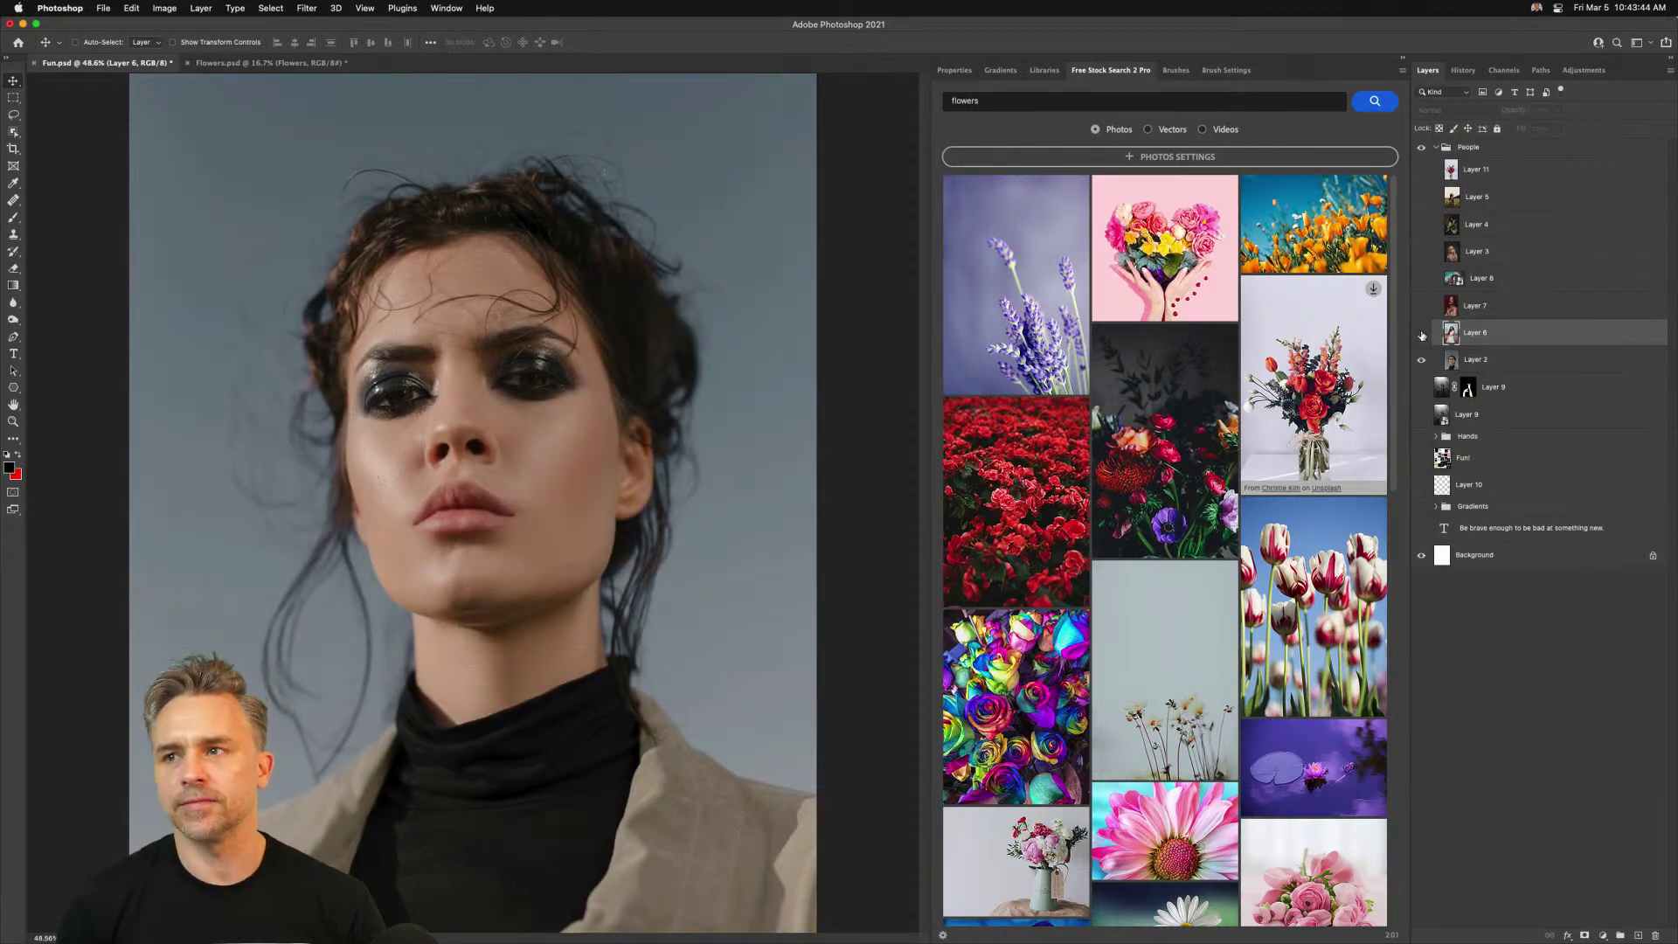
left_click(1421, 333)
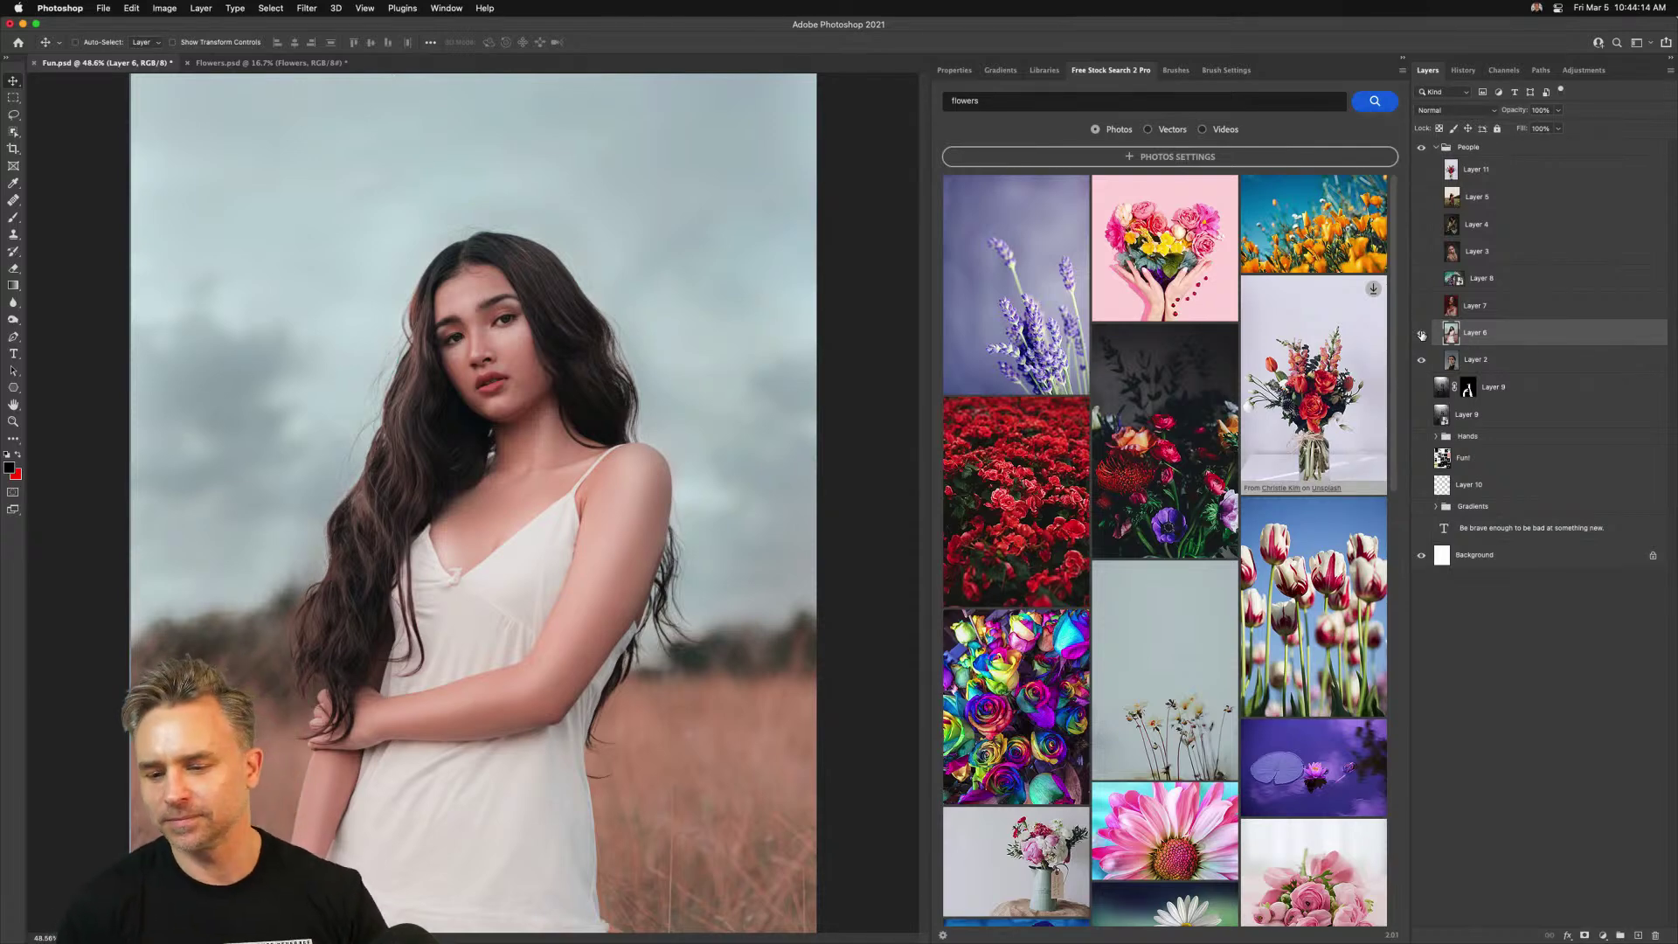
Compare Layer 2's close-up portrait with the white-dress portrait by toggling the latter, leaving the white-dress layer visible and selected
left_click(1508, 361)
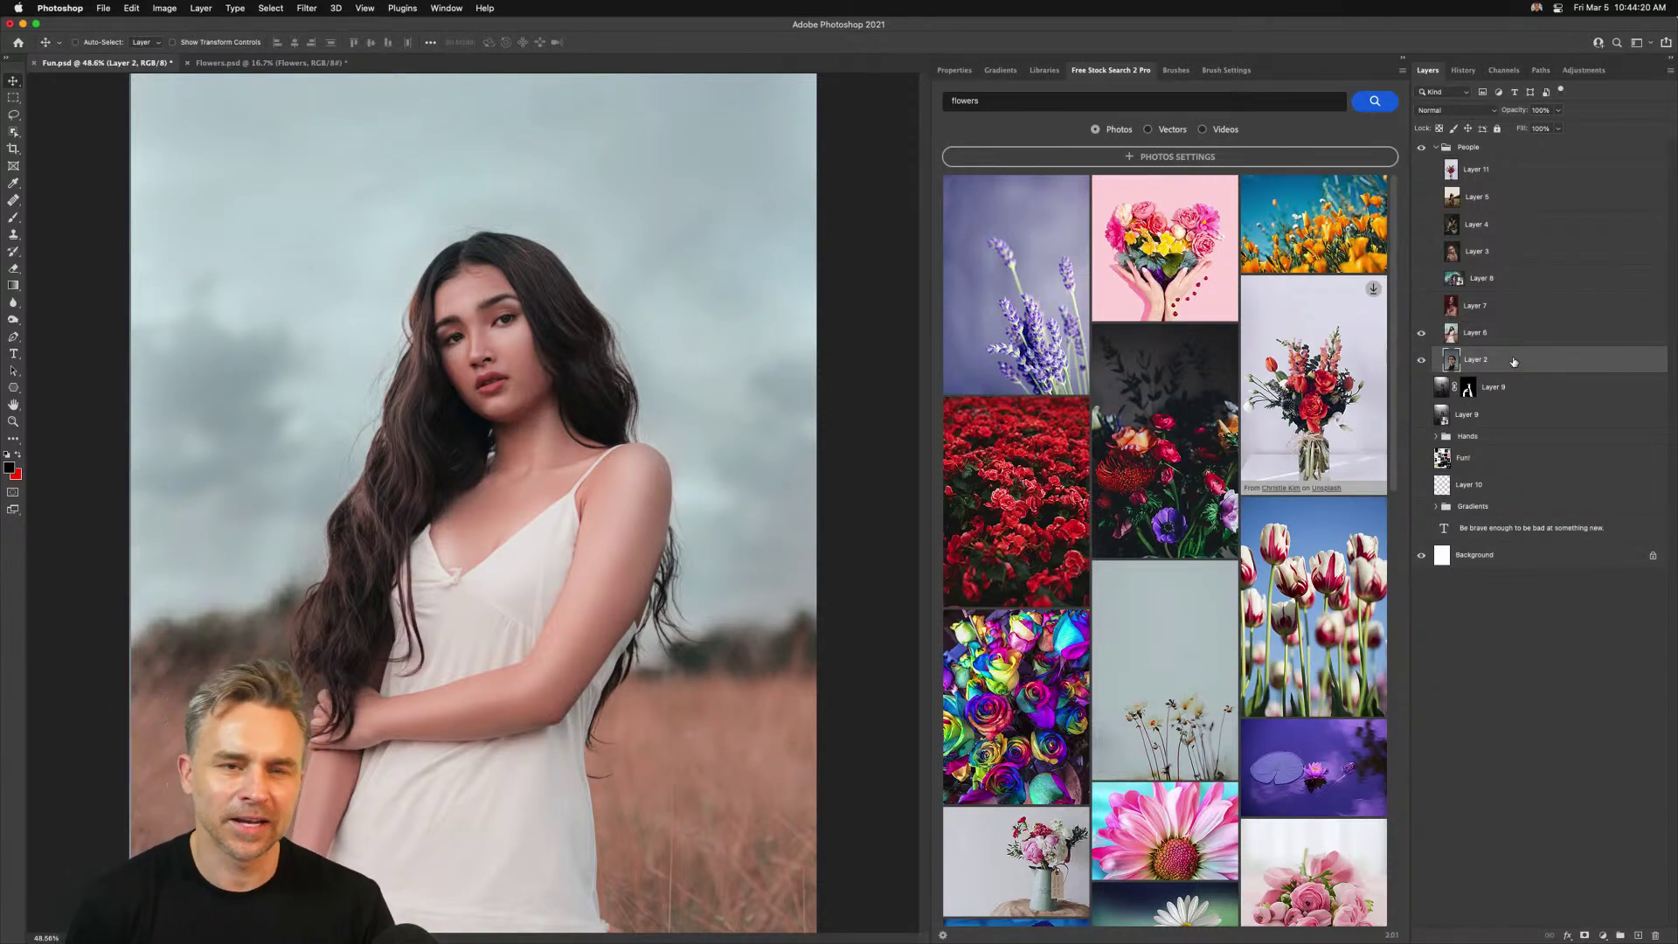
left_click(1422, 332)
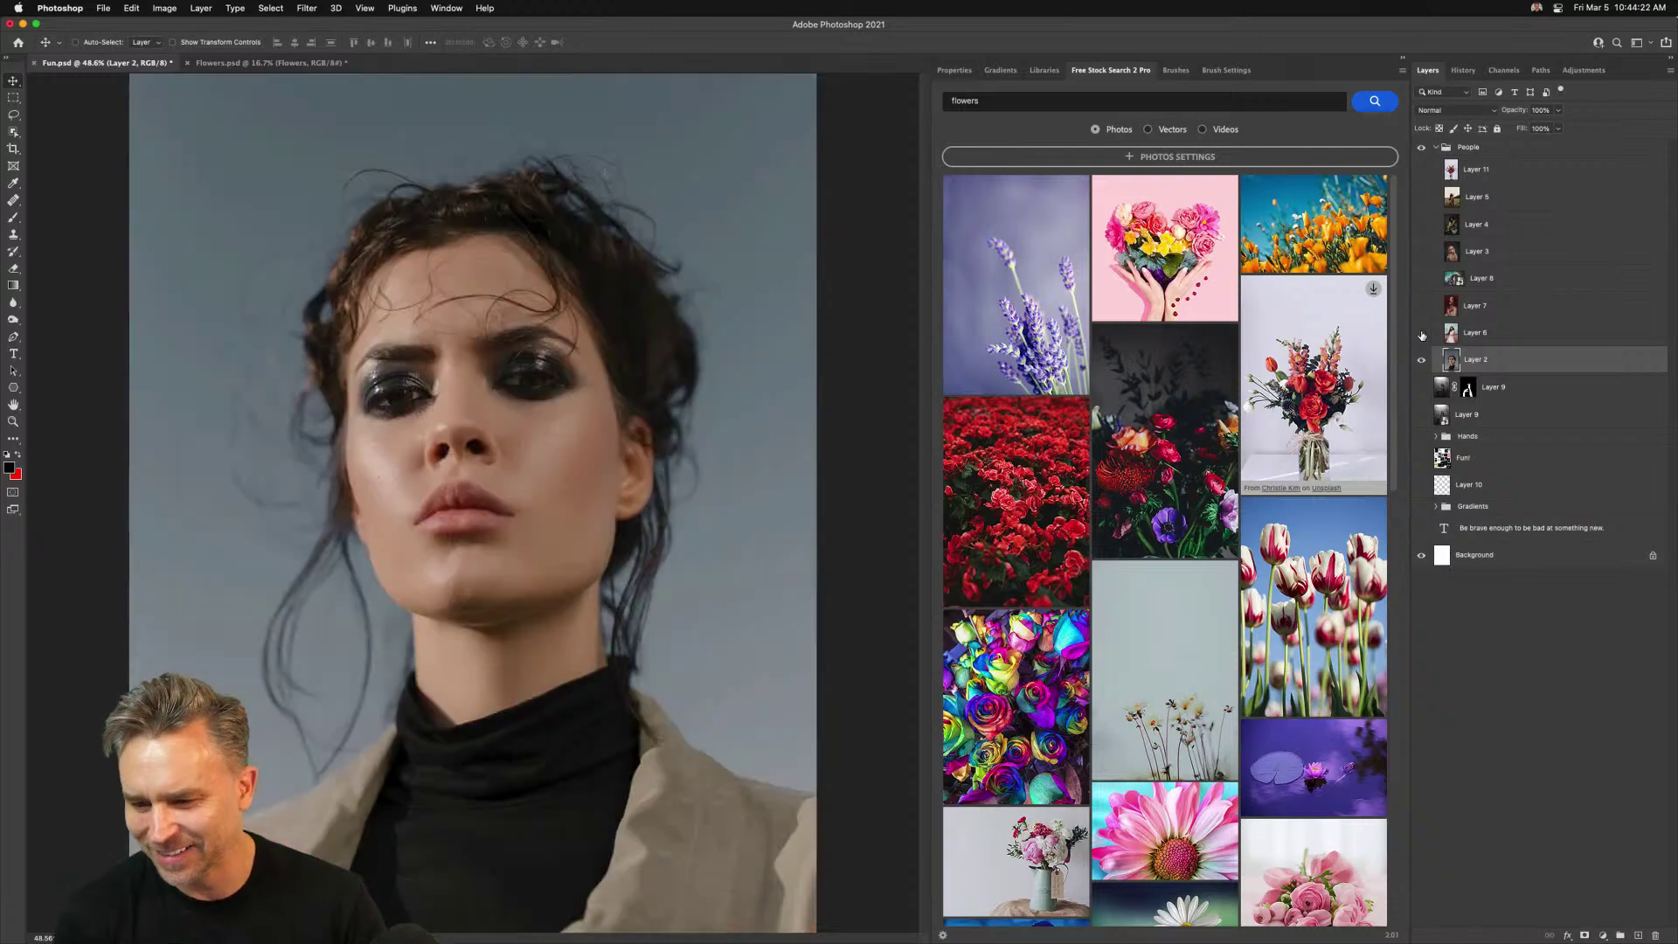
left_click(1422, 332)
left_click(1491, 332)
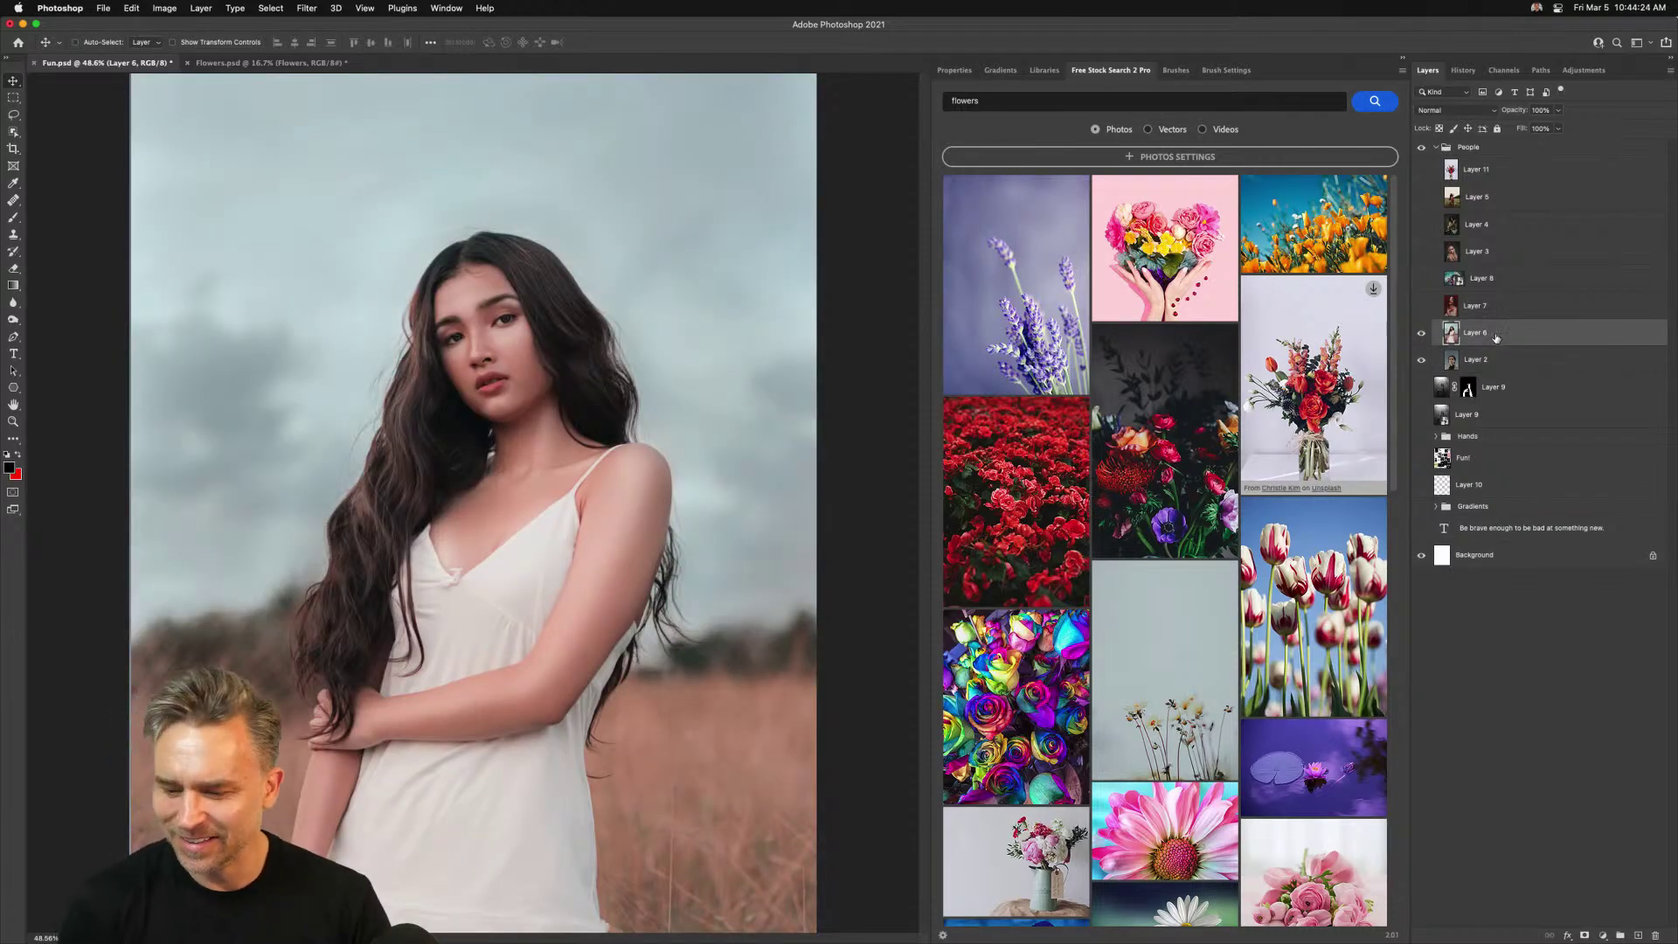
Hide Layer 2 and nudge the white-dress portrait left to an X position of -2 px to cover the canvas edge
left_click(1402, 58)
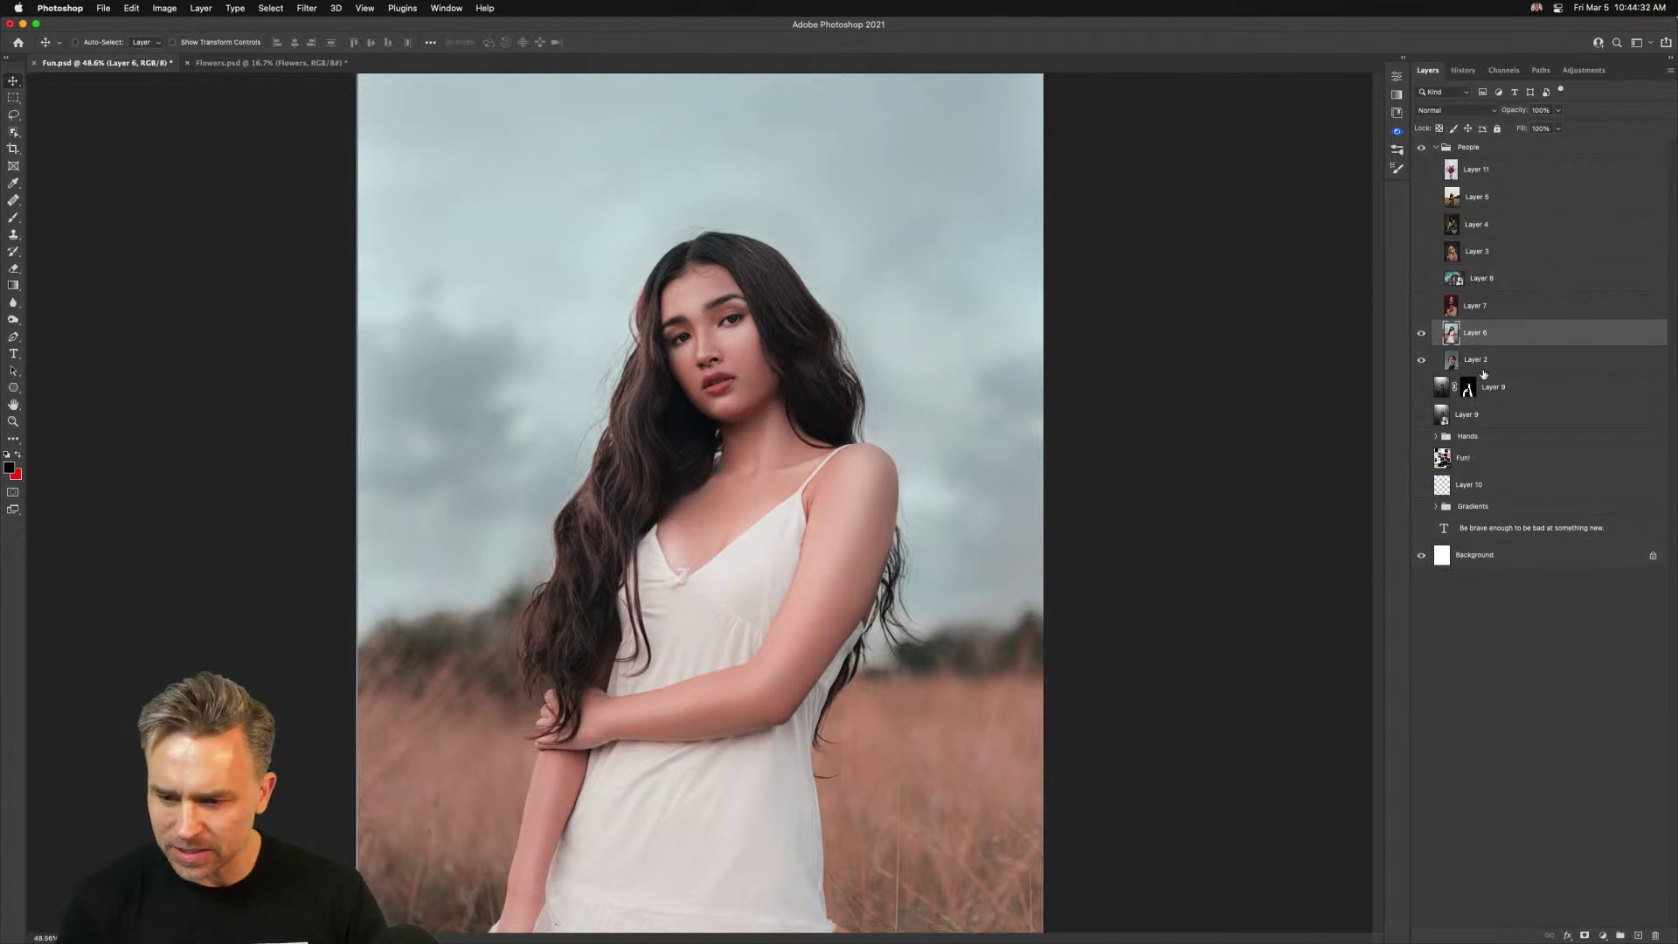
left_click(1421, 359)
left_click(1402, 58)
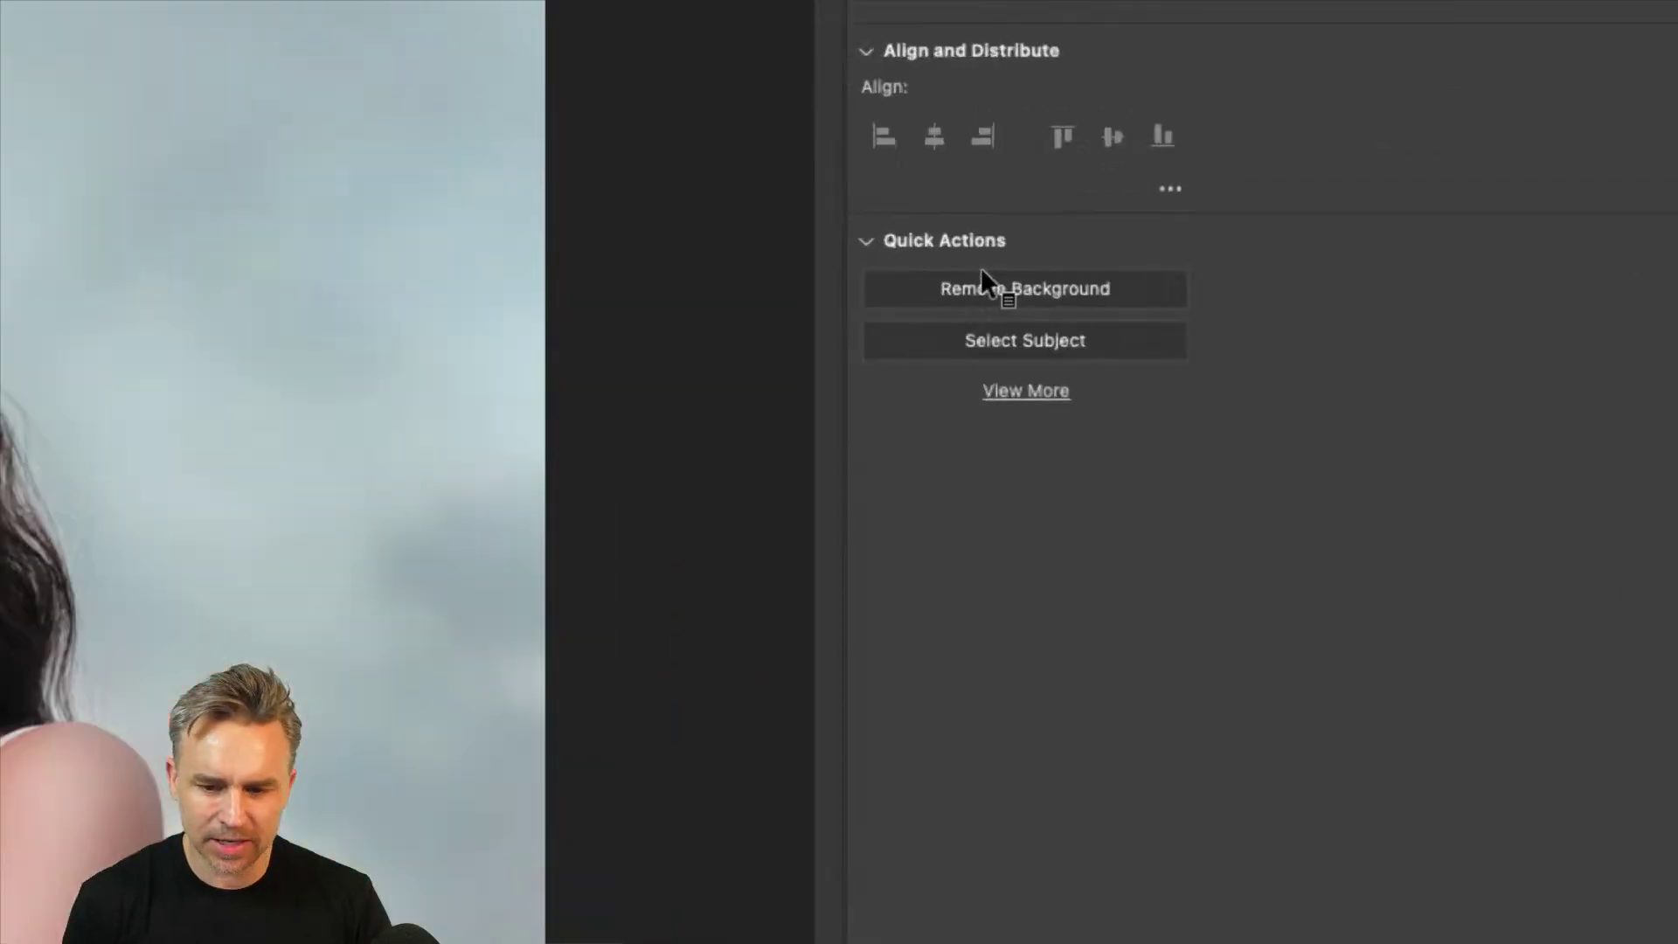
left_click(987, 280)
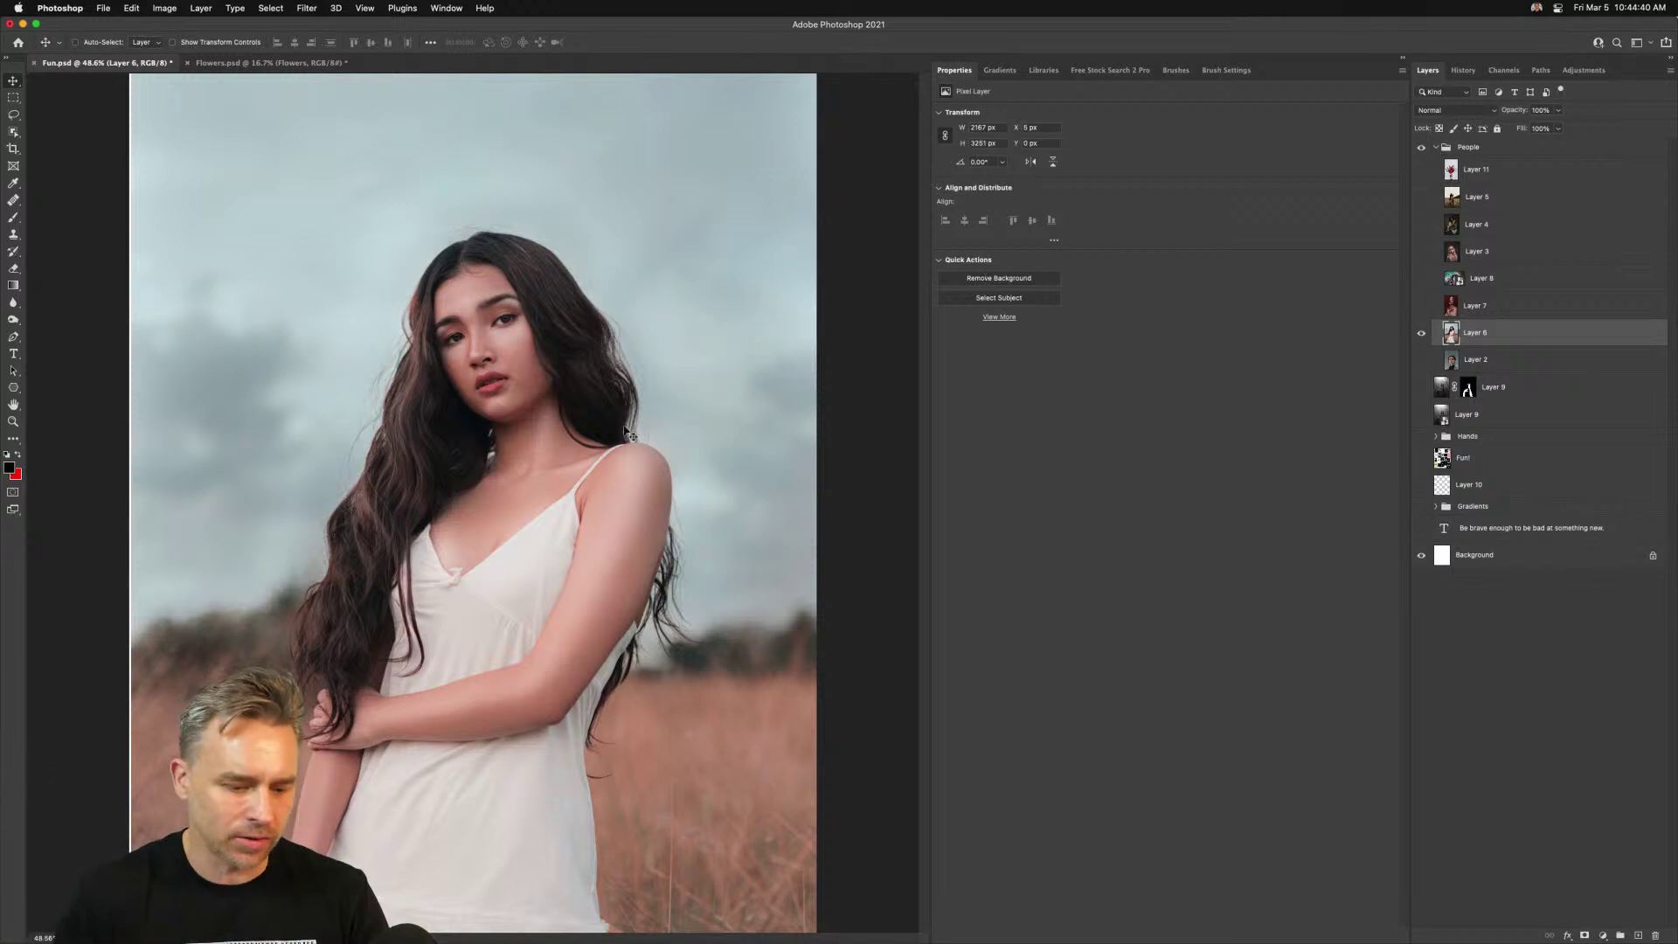
key("Left")
key("Left")
key("Left")
key("Left")
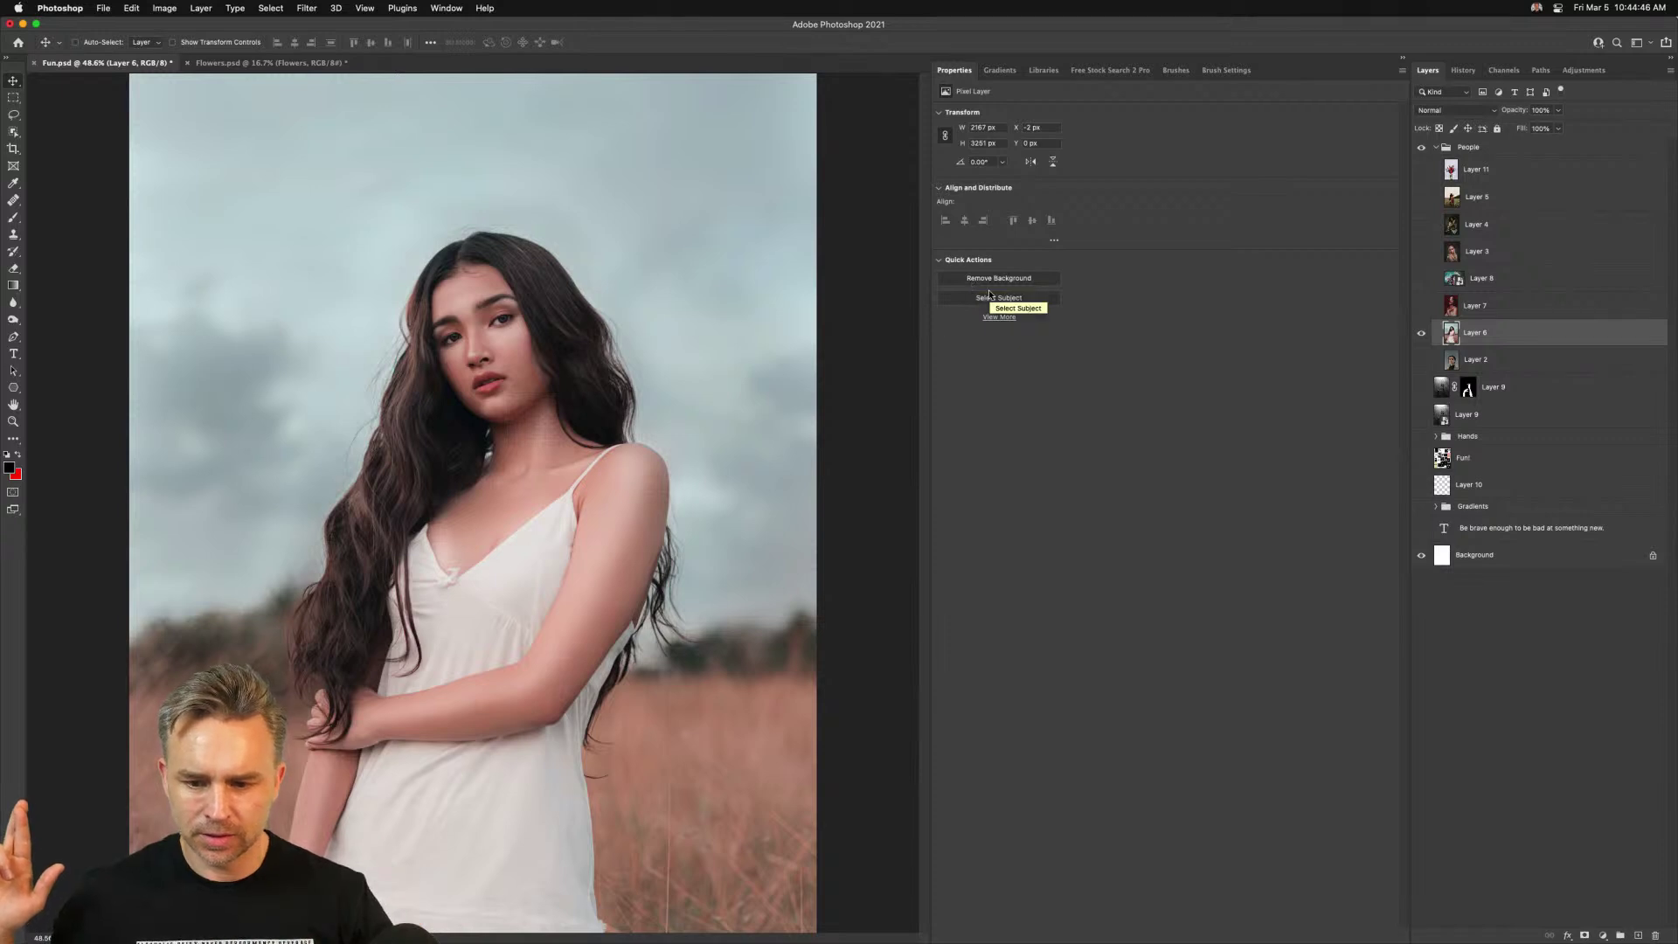
Remove the white-dress portrait's background and paint white on its mask with a Hard Round brush to restore the area beneath the elbow
left_click(993, 281)
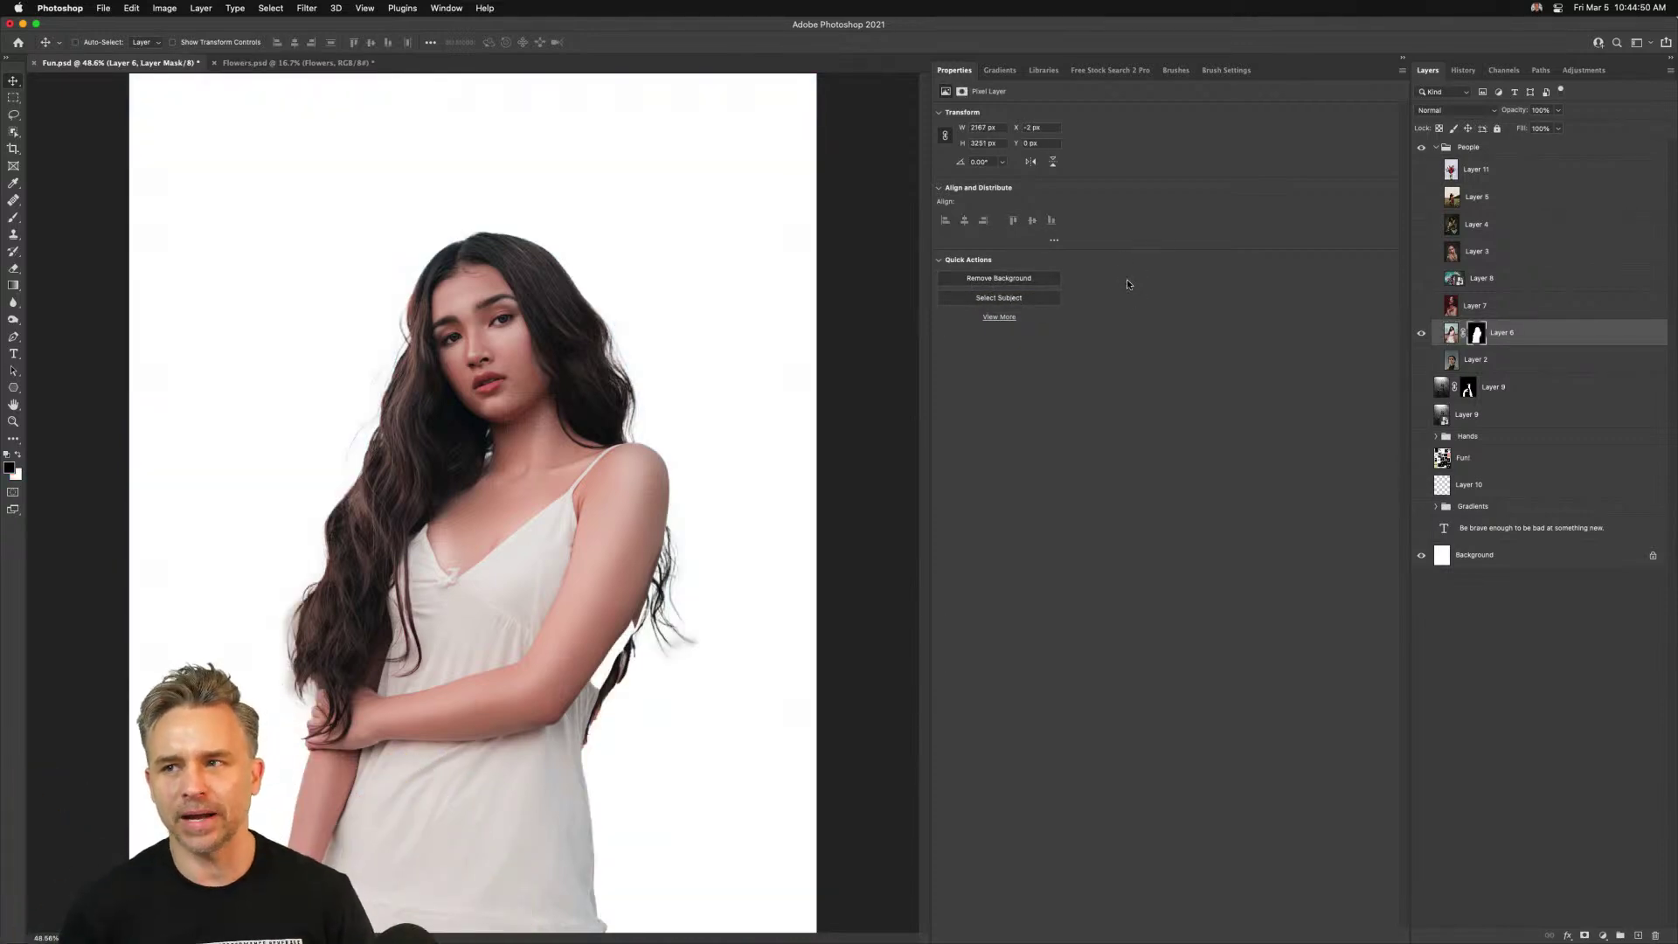
left_click(1475, 333)
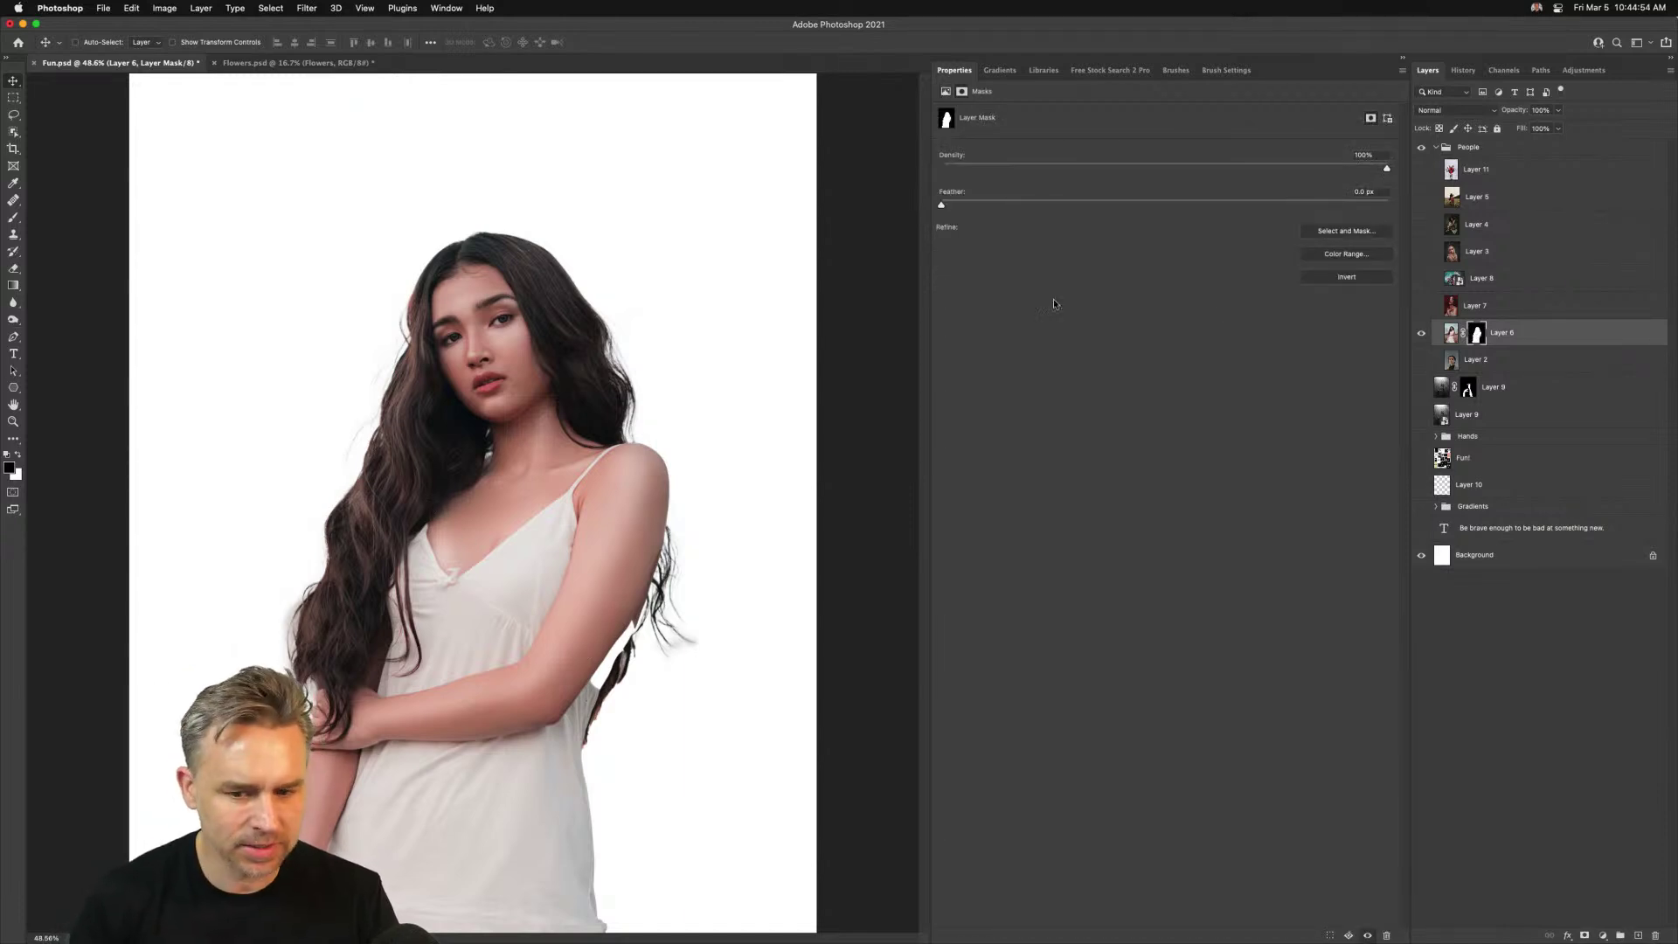
left_click(11, 217)
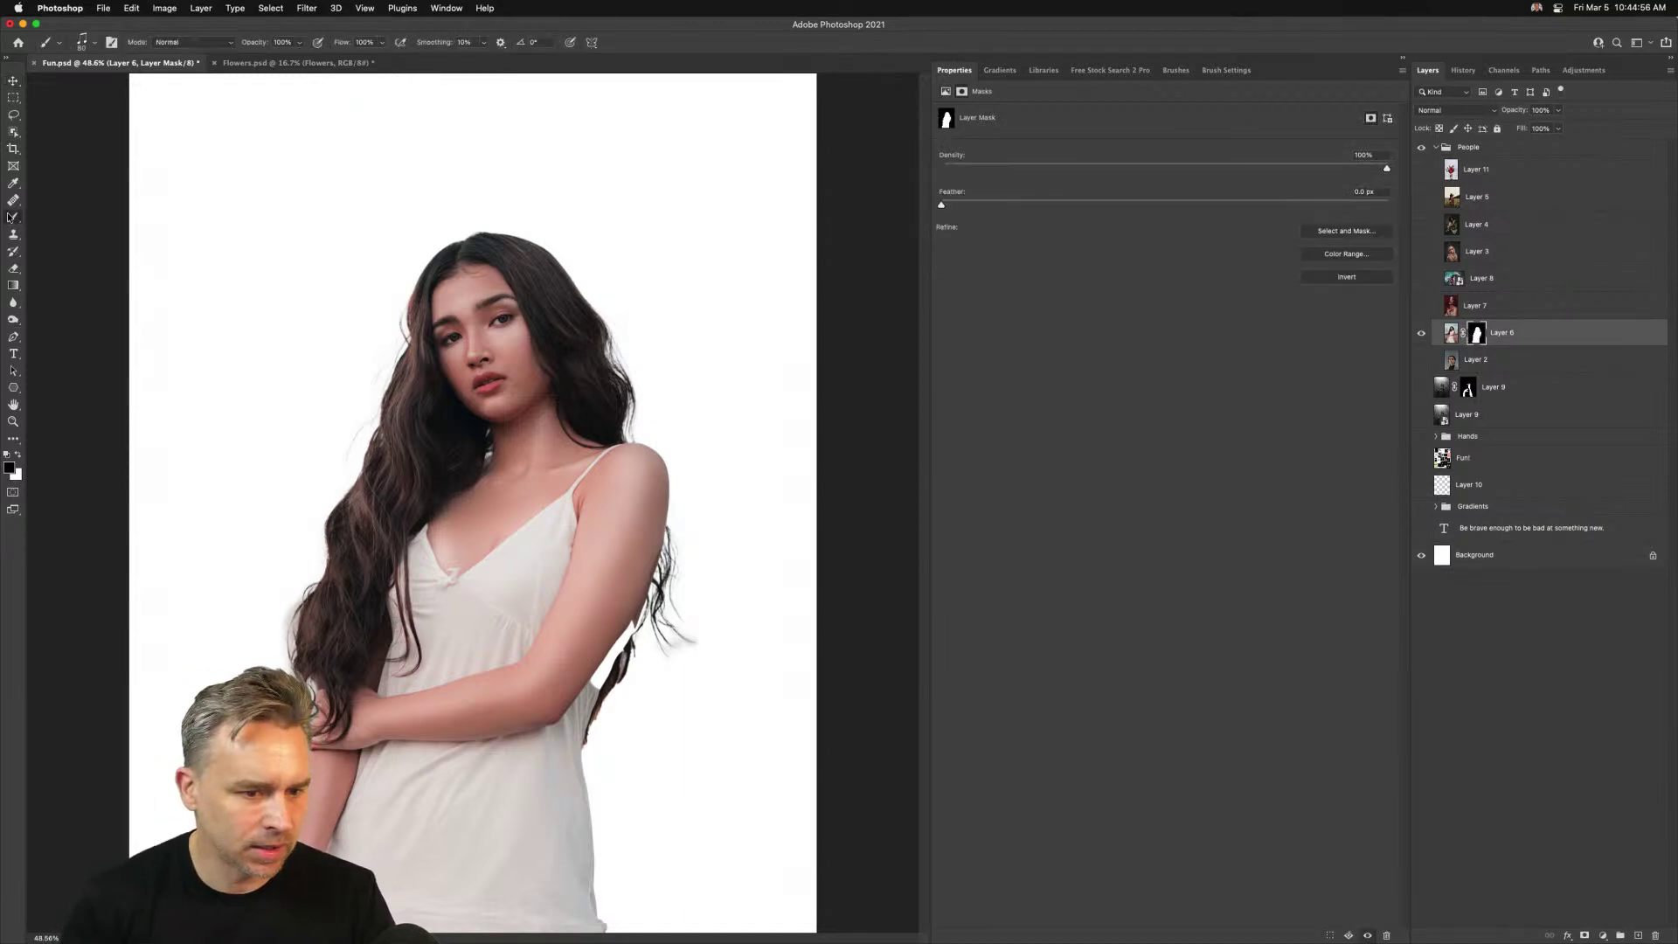
left_click(93, 42)
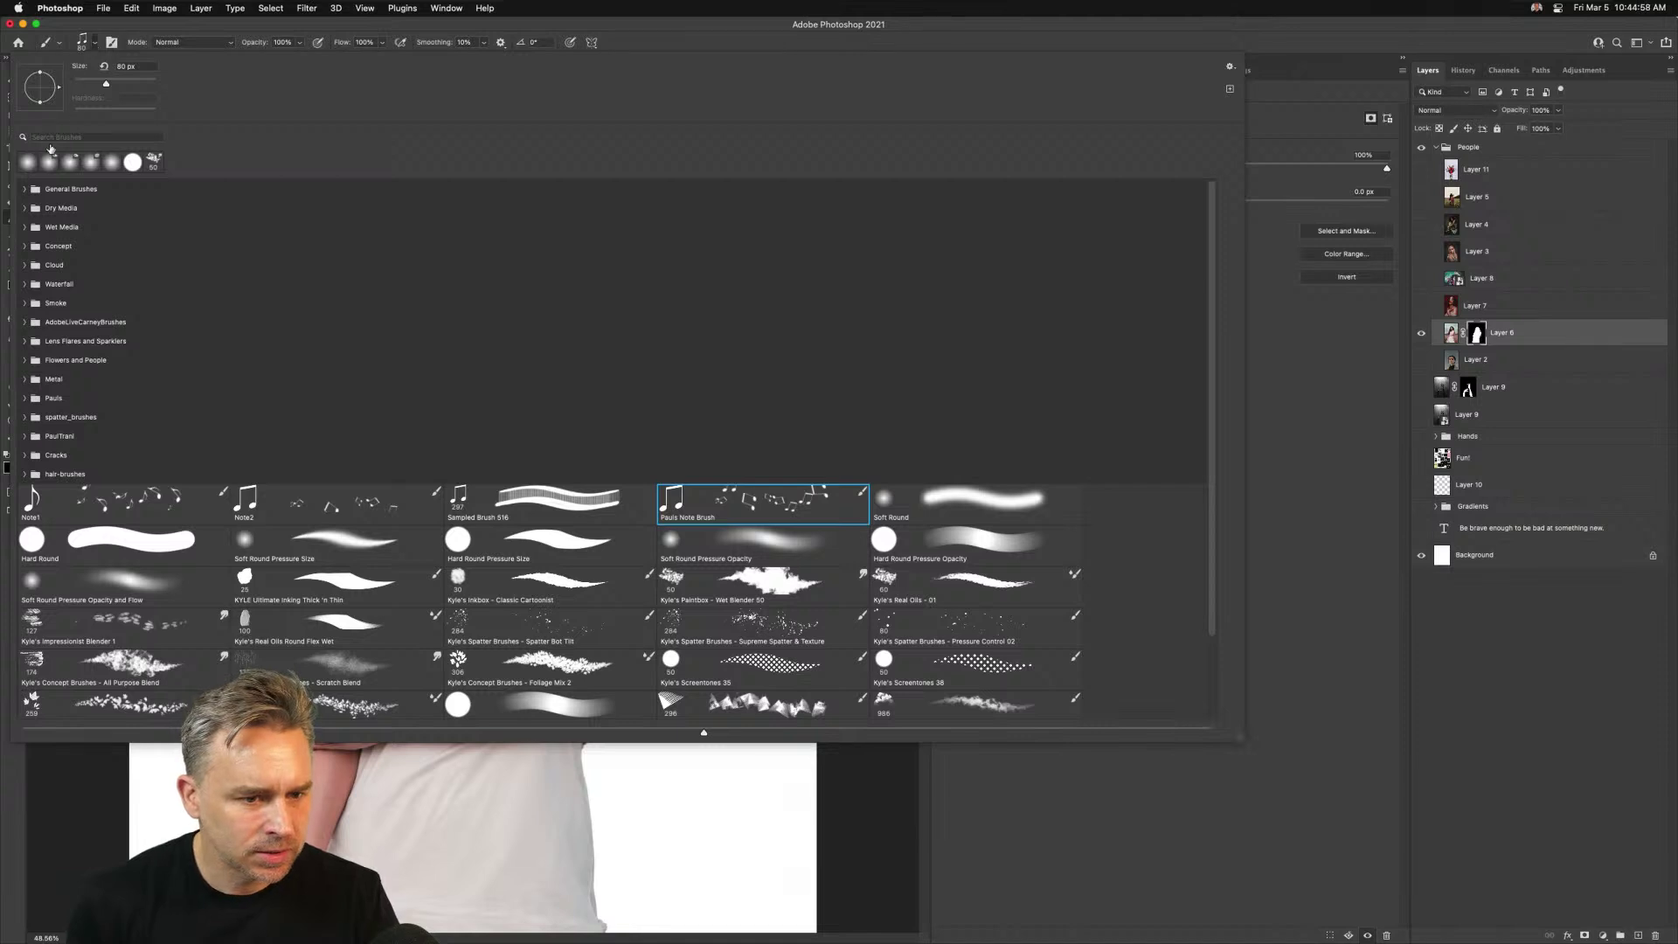
left_click(24, 189)
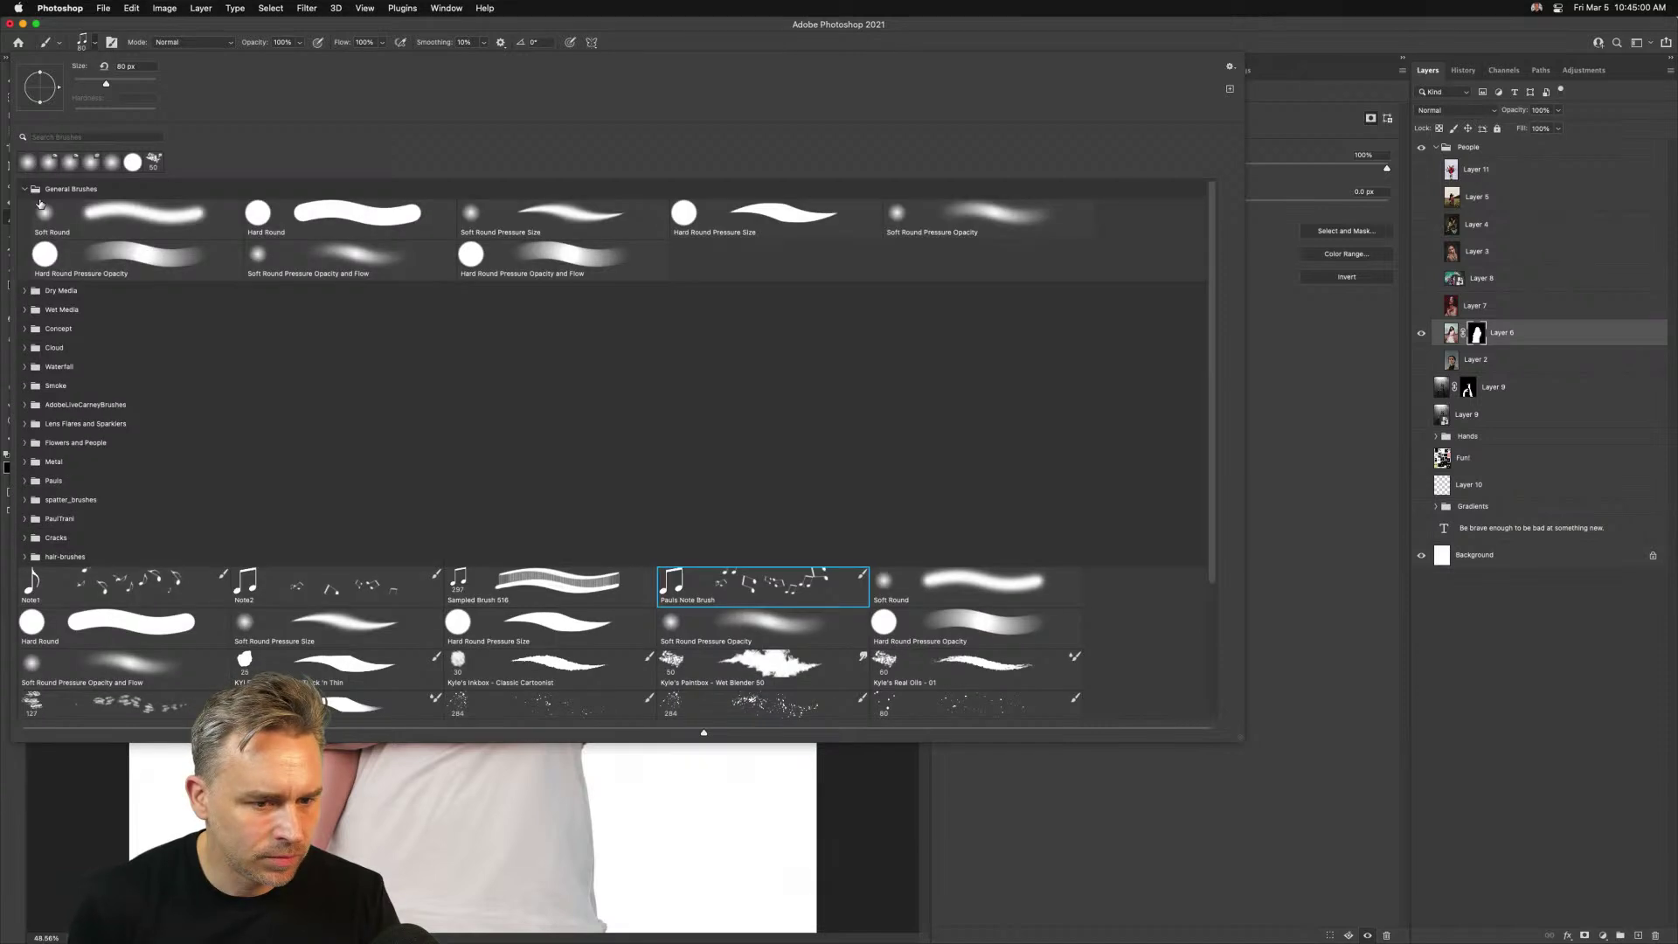
double_click(258, 214)
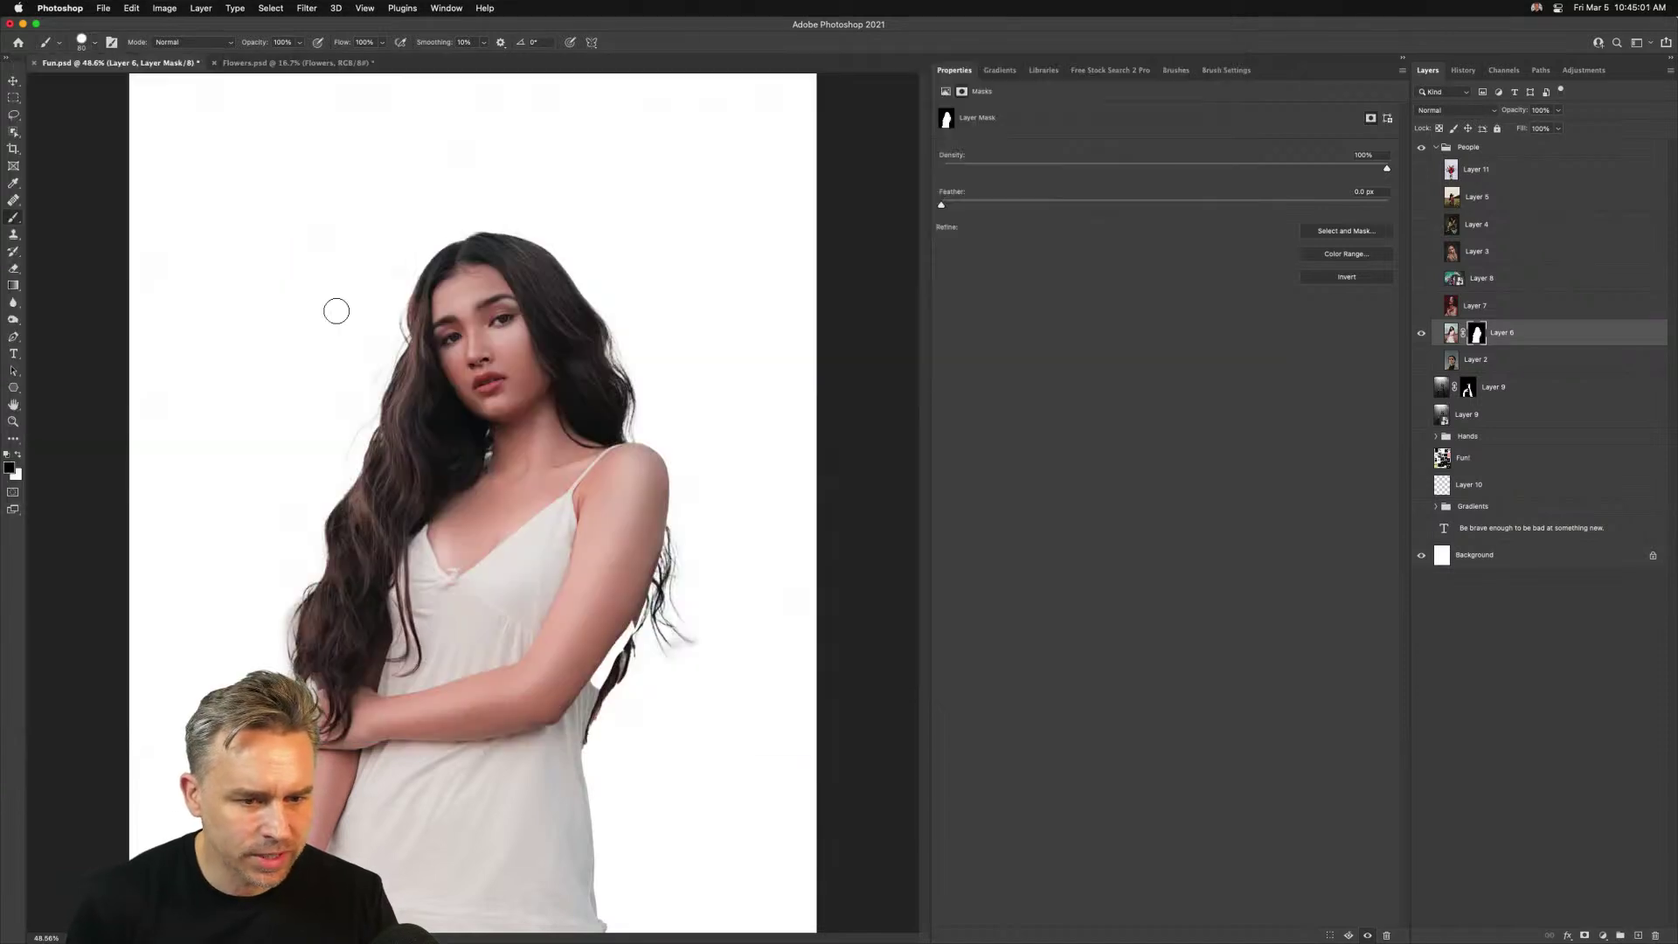
left_click(20, 454)
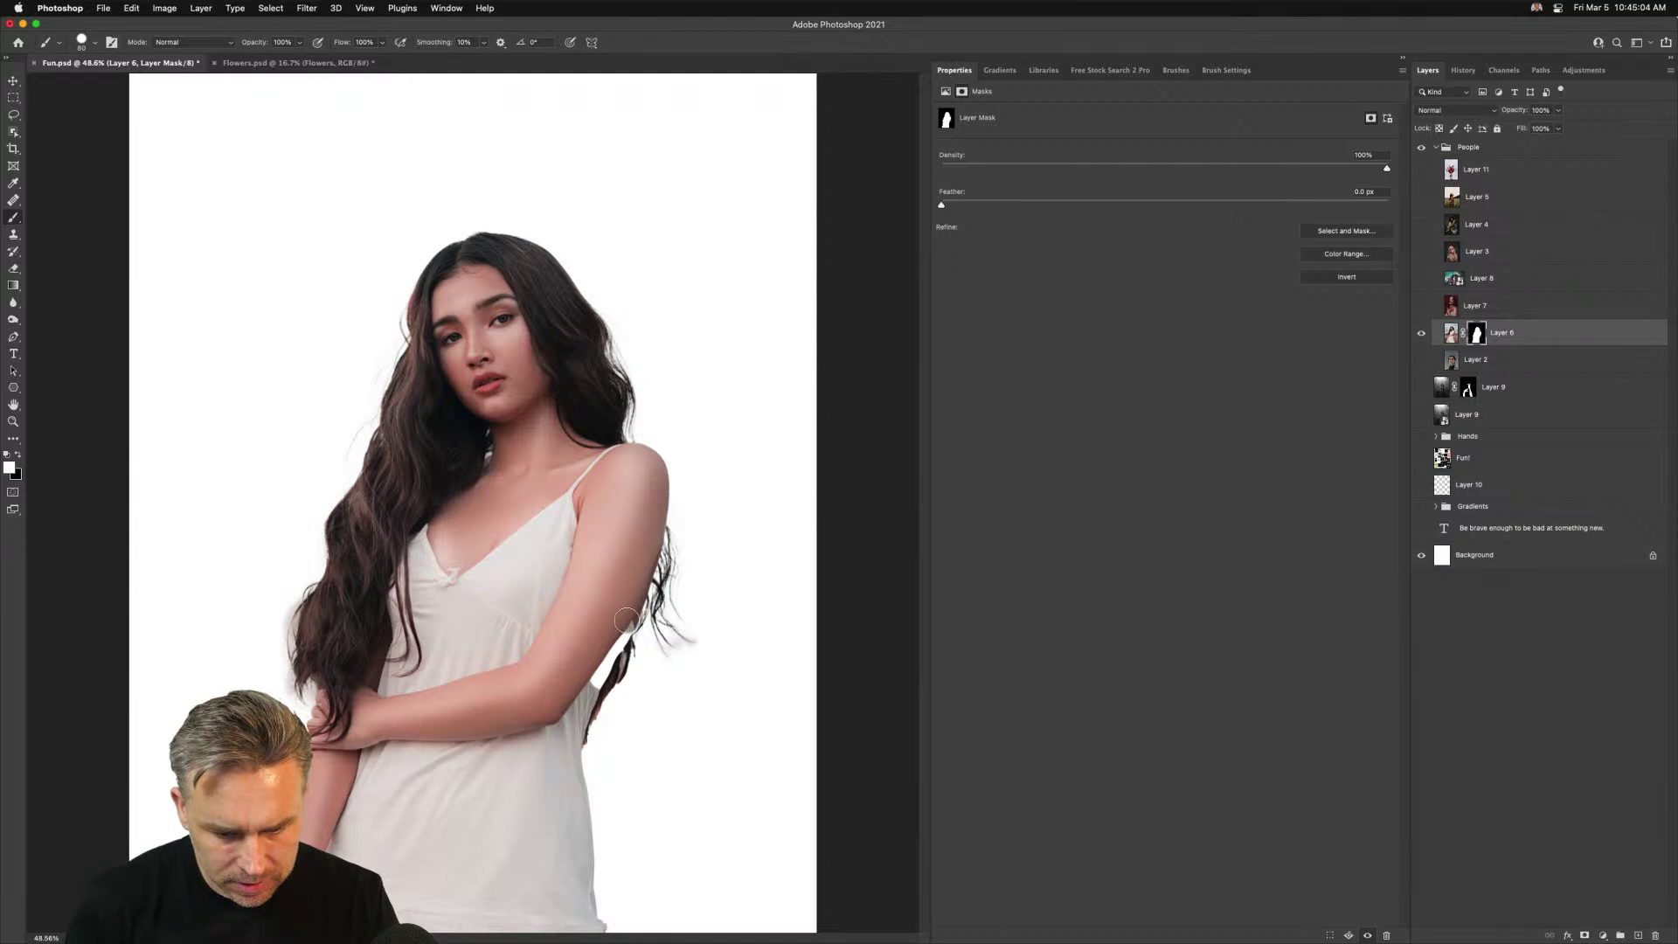
left_click_drag(625, 616, 568, 706)
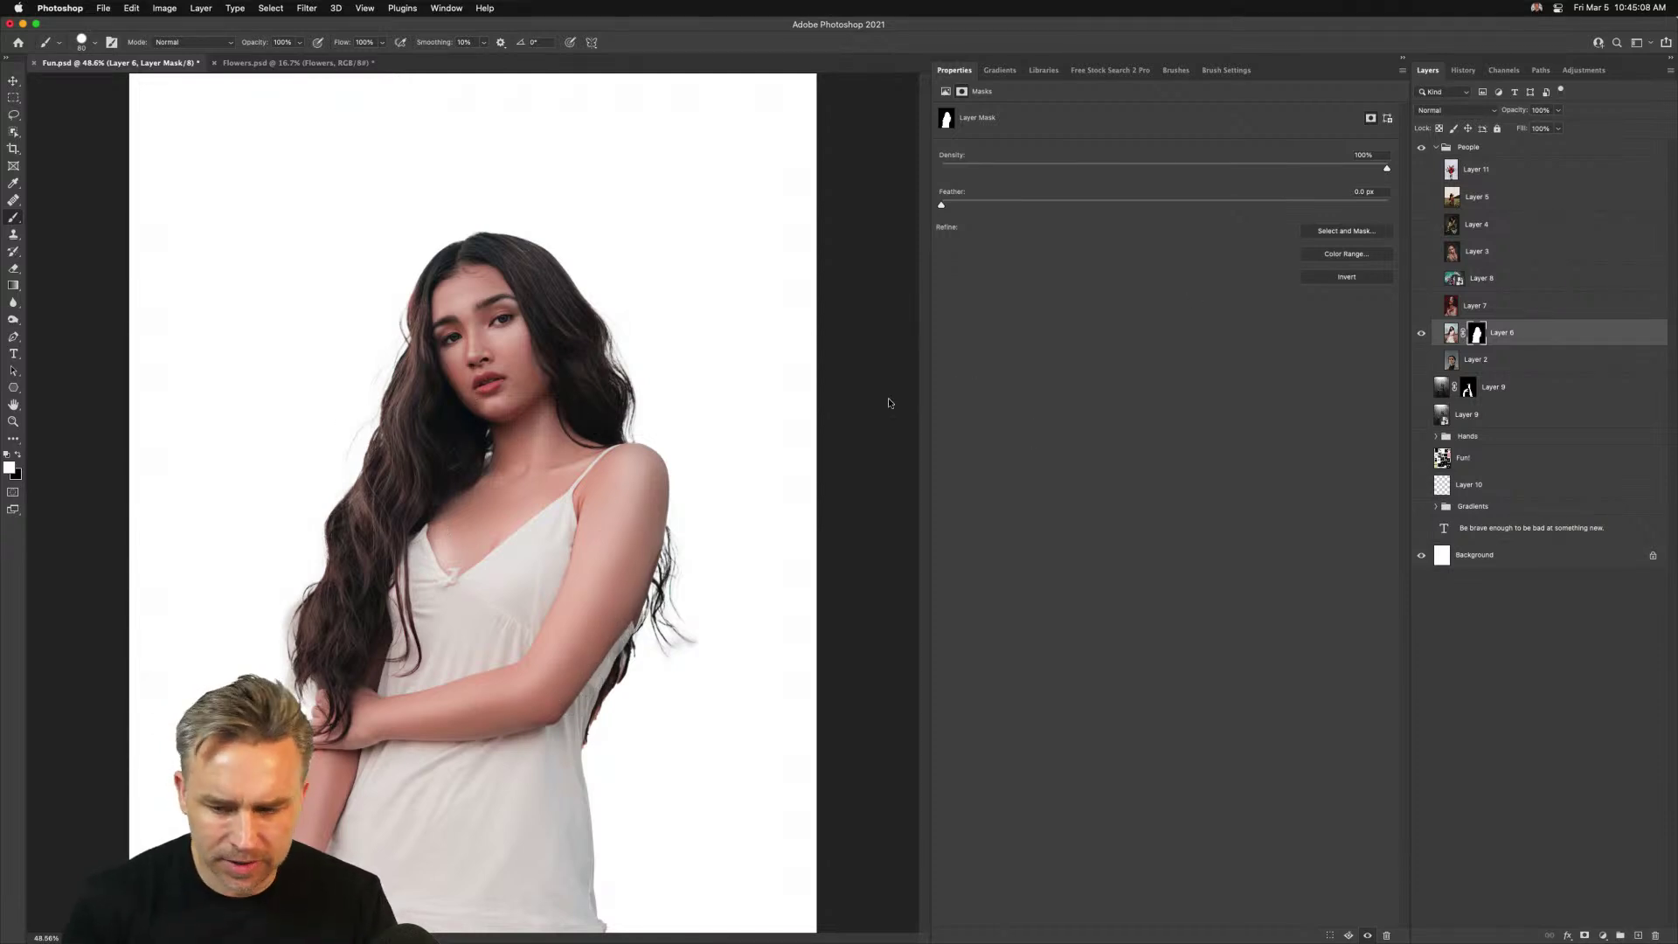
Refine the mask's hair edges in Select and Mask with an enlarged Refine Edge brush, outputting to a new layer with layer mask
double_click(1475, 333)
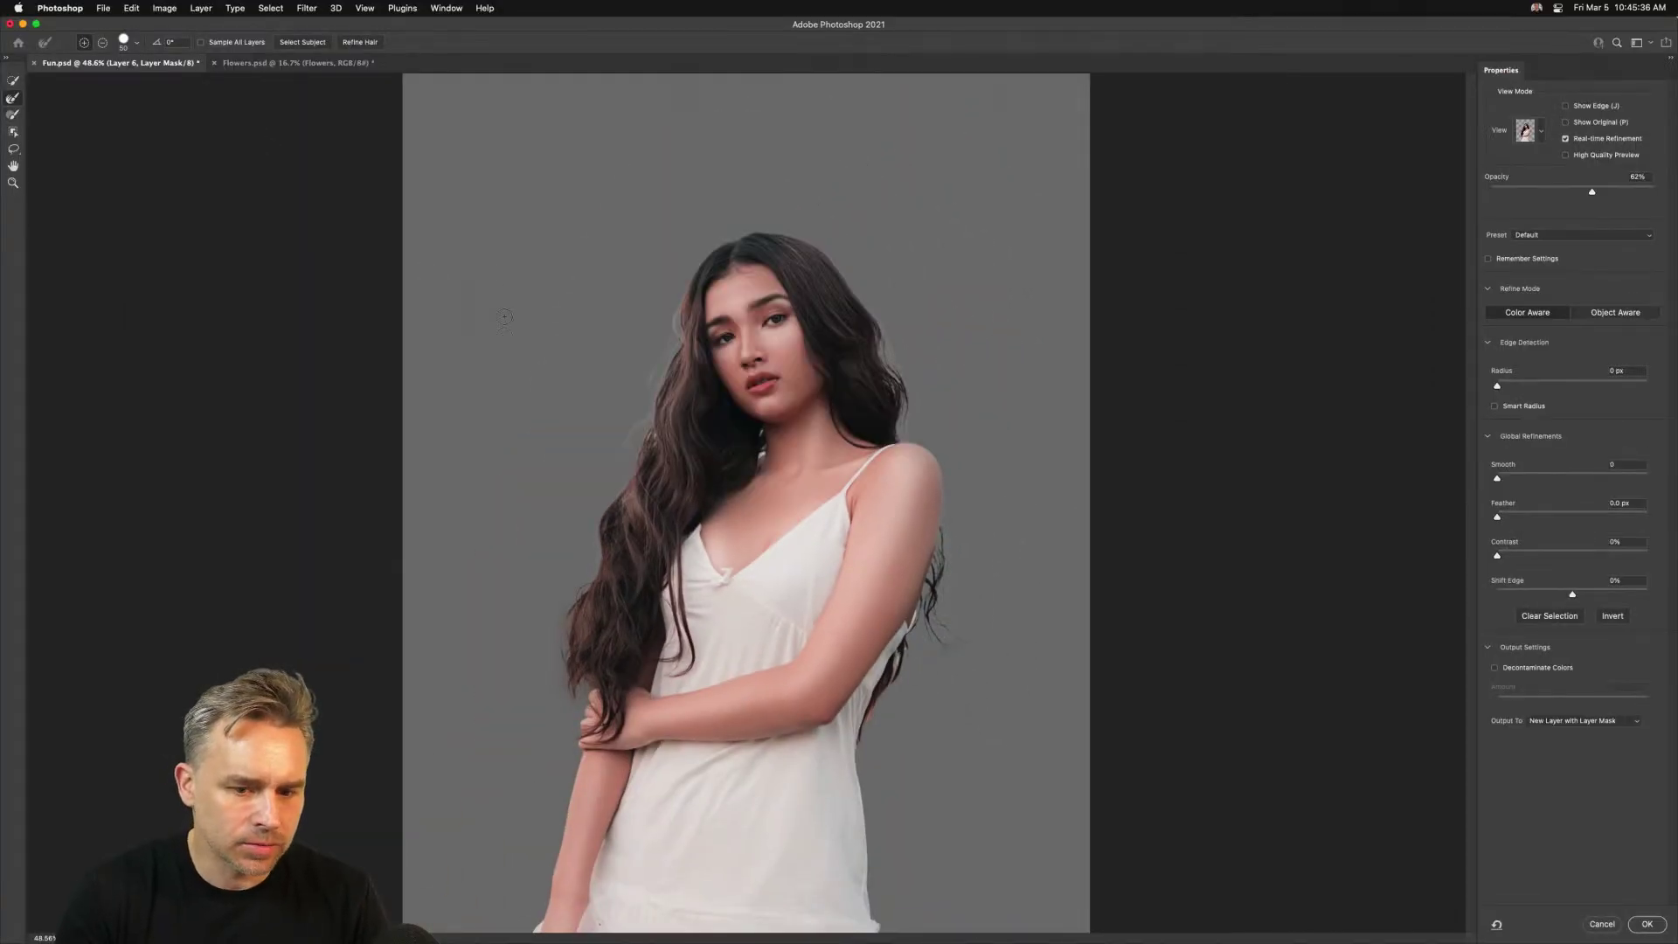
key("bracketright")
key("bracketright")
key("bracketright")
key("bracketright")
key("bracketright")
key("bracketright")
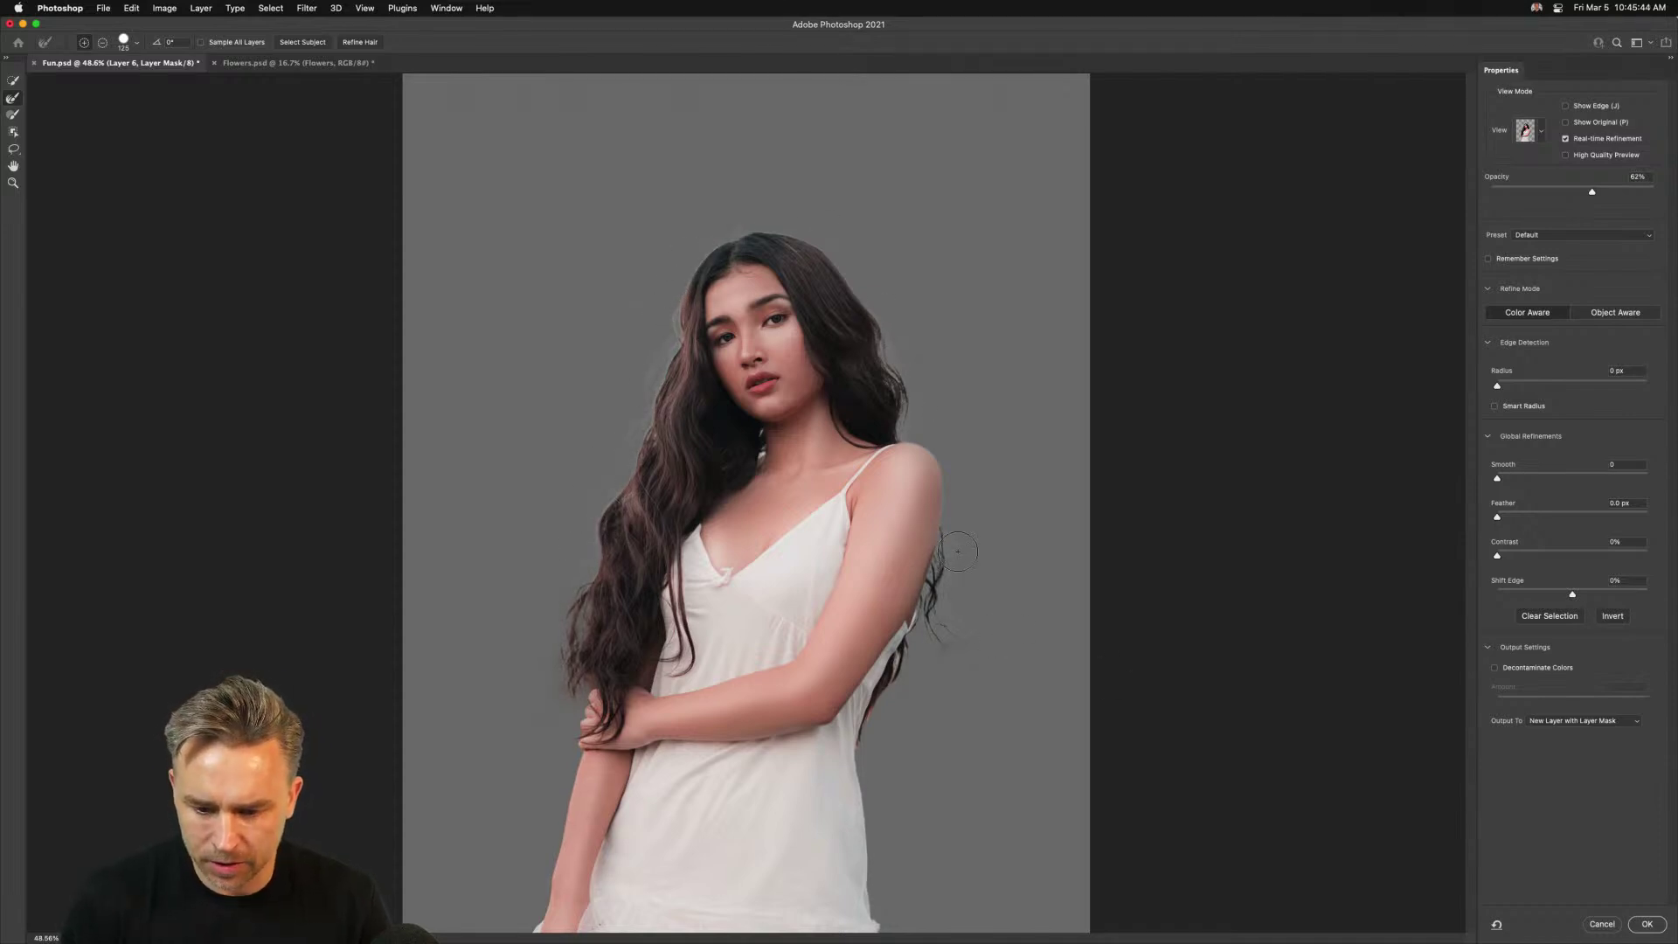
left_click(1647, 923)
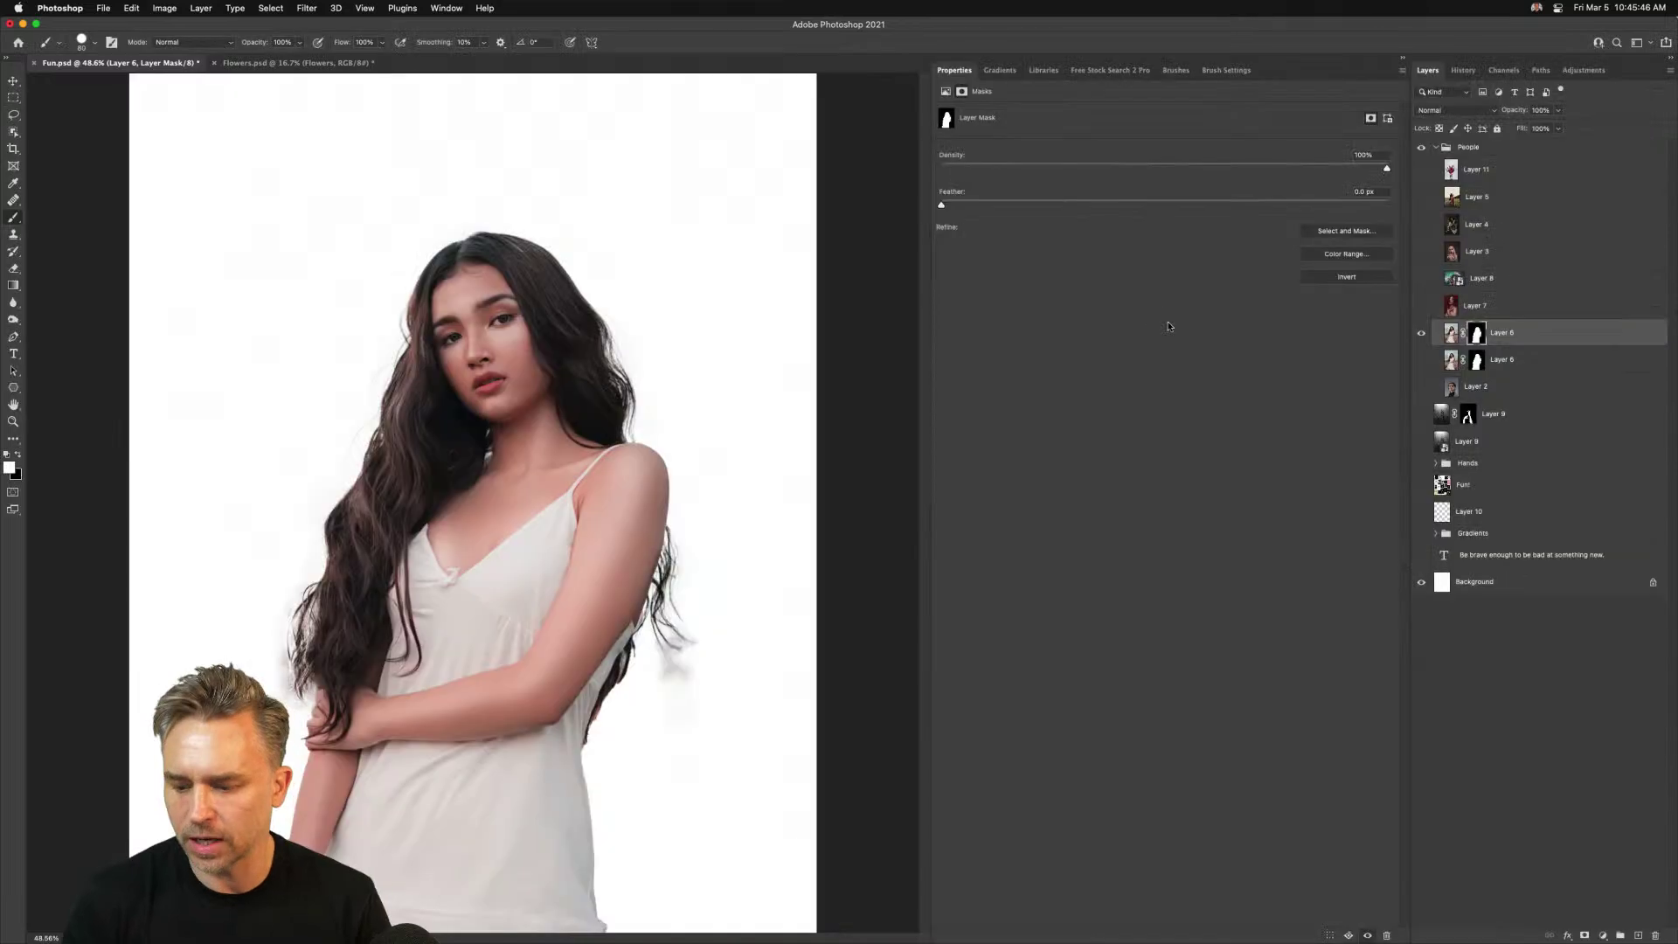
Delete the earlier cut-out layer of the woman and rename the refined one "Lady"
left_click_drag(1503, 363, 1654, 935)
double_click(1497, 332)
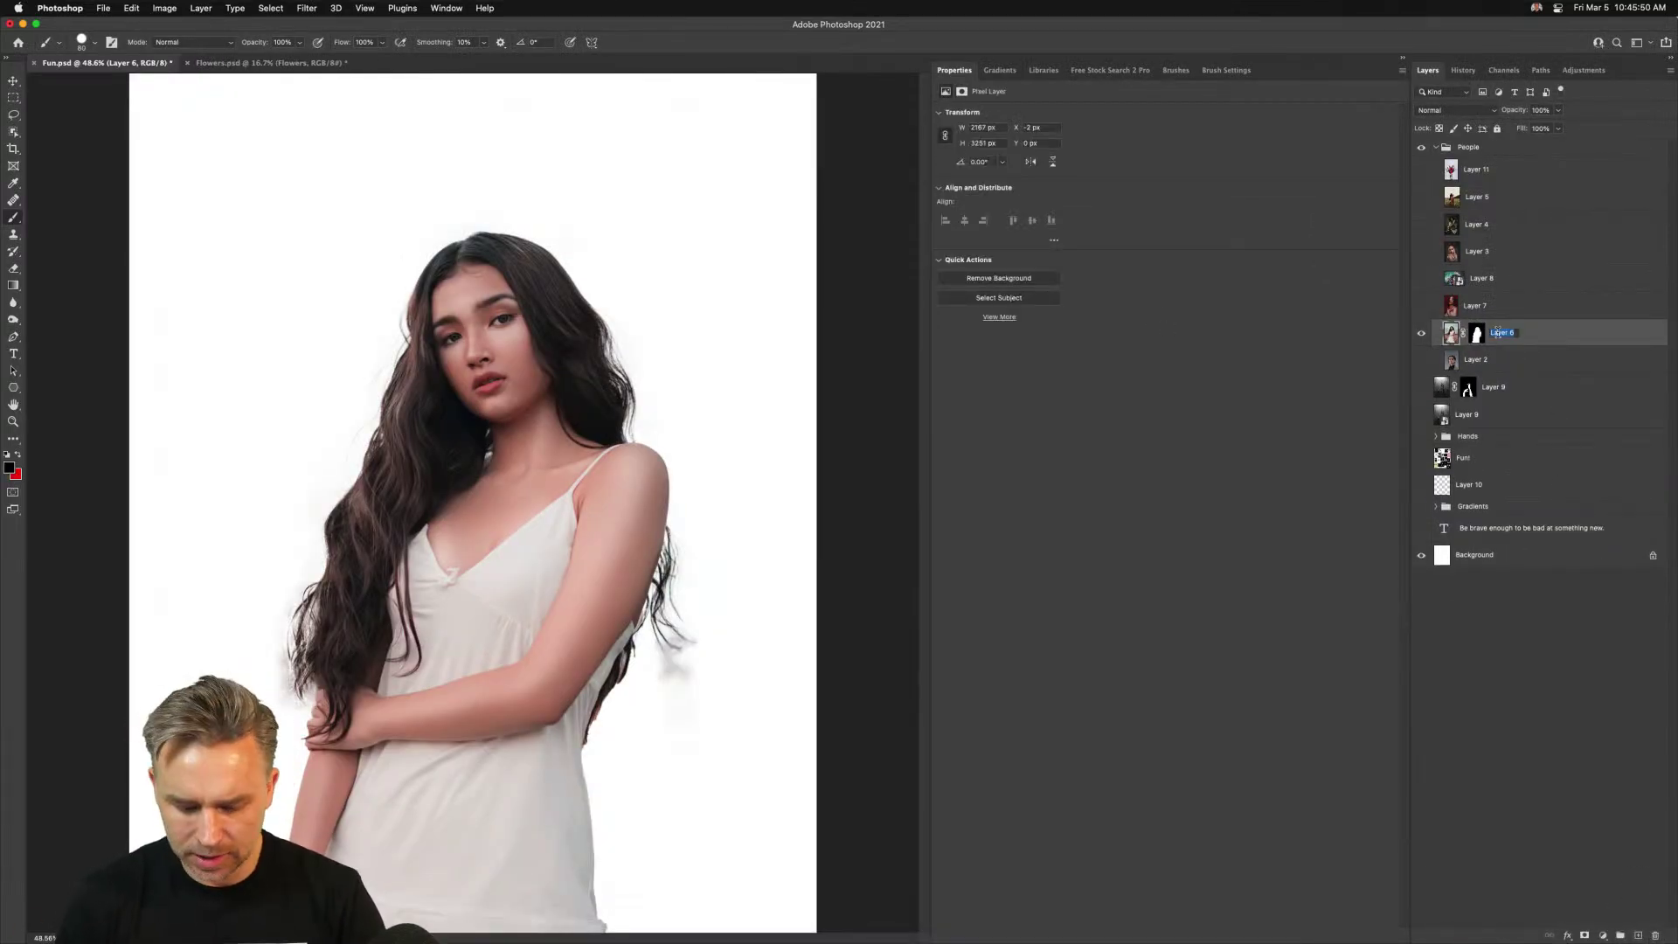
key("BackSpace")
key("Return")
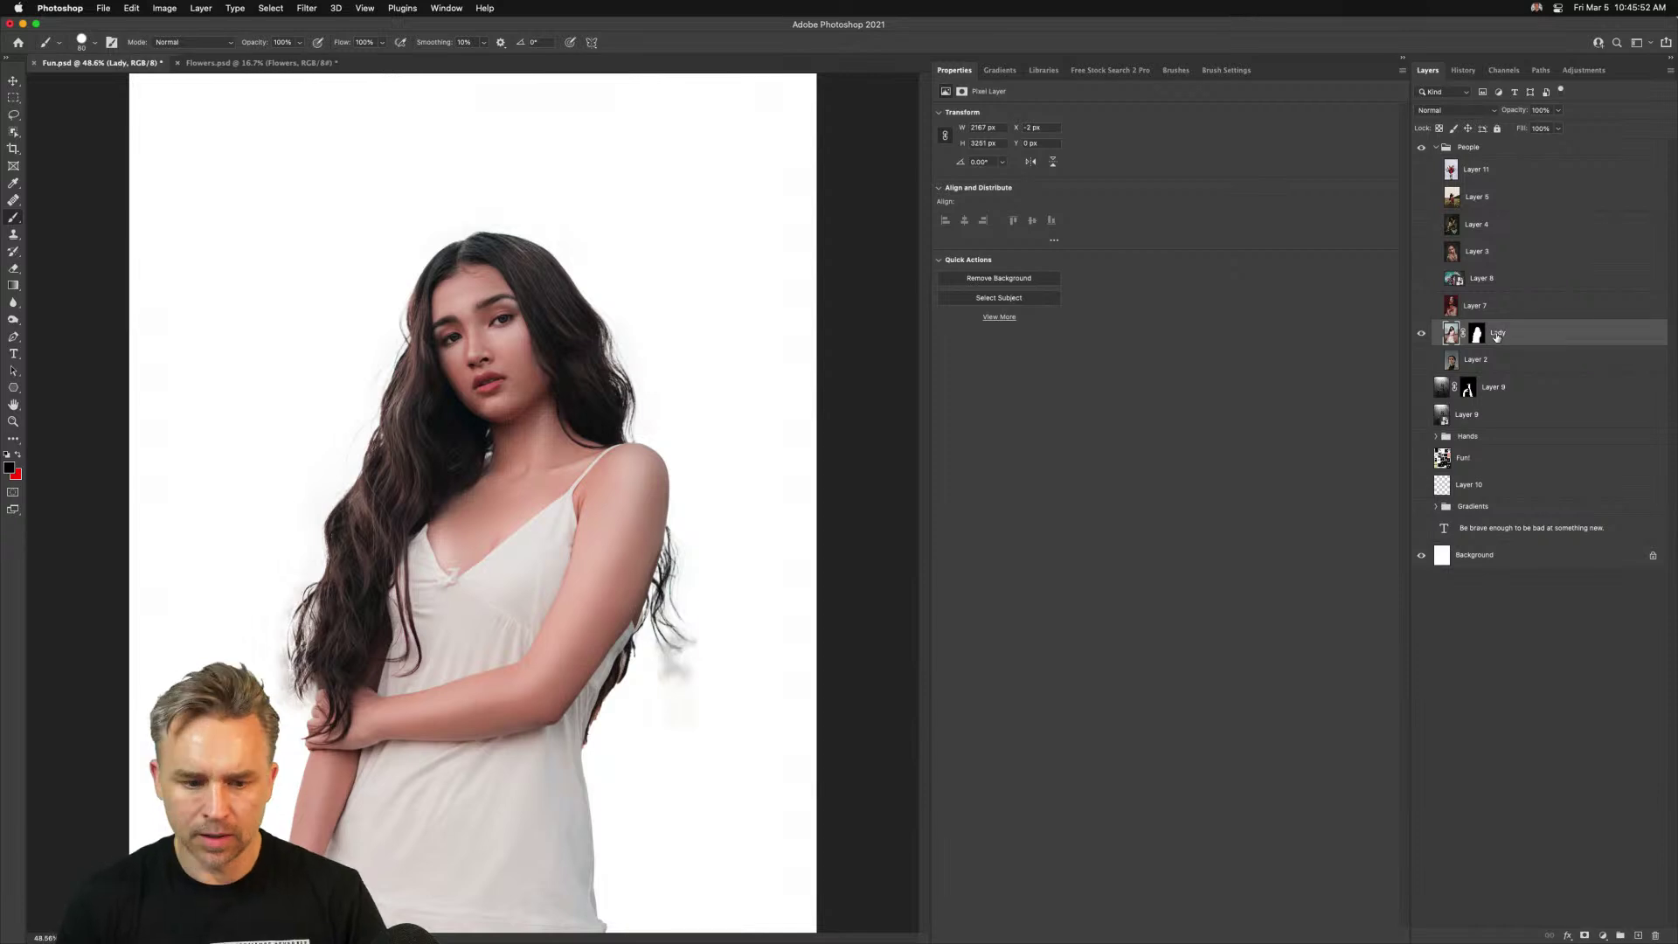
Preview the Gradients group behind the cut-out woman and hide it again
left_click(14, 79)
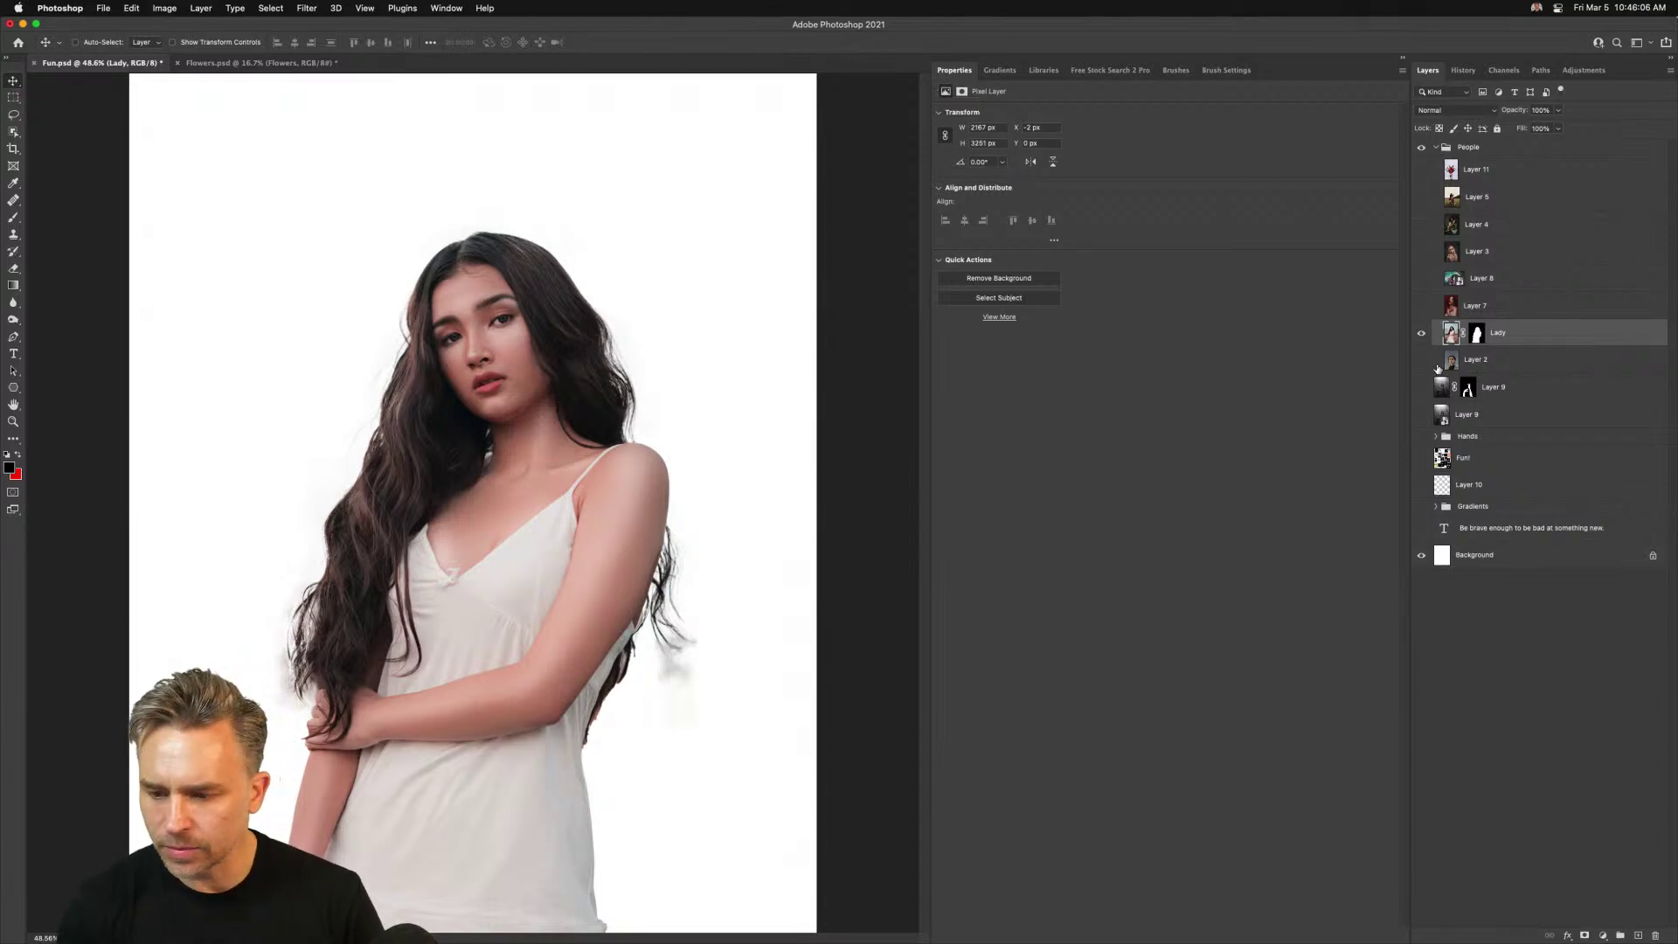
left_click(1420, 507)
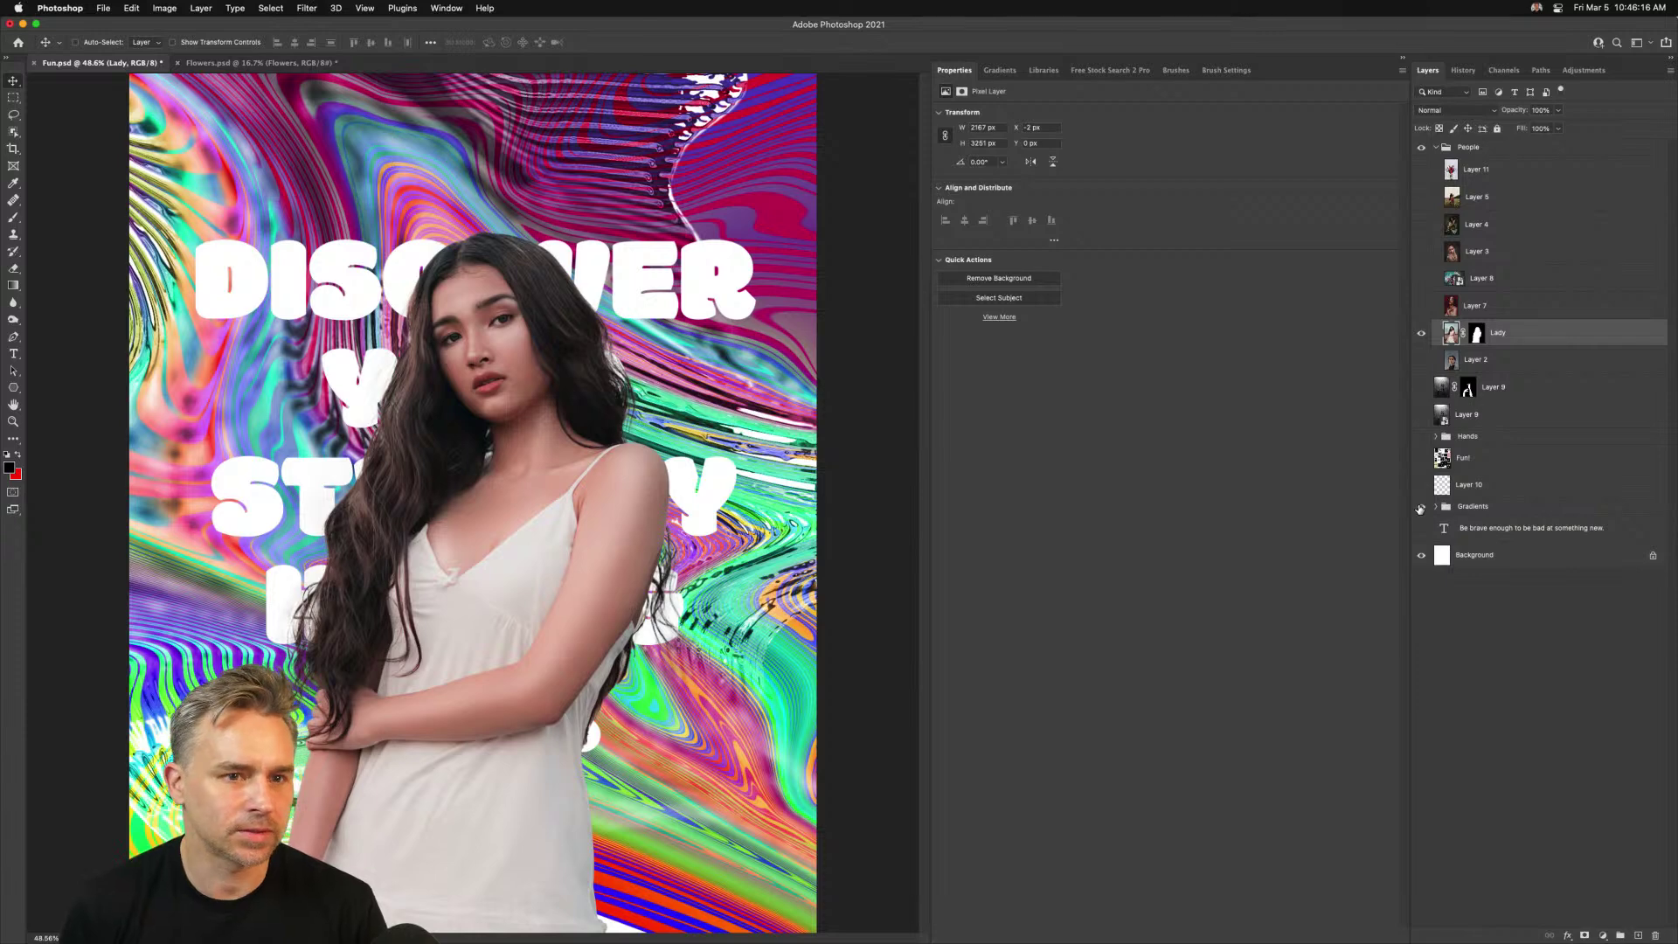
left_click(1419, 508)
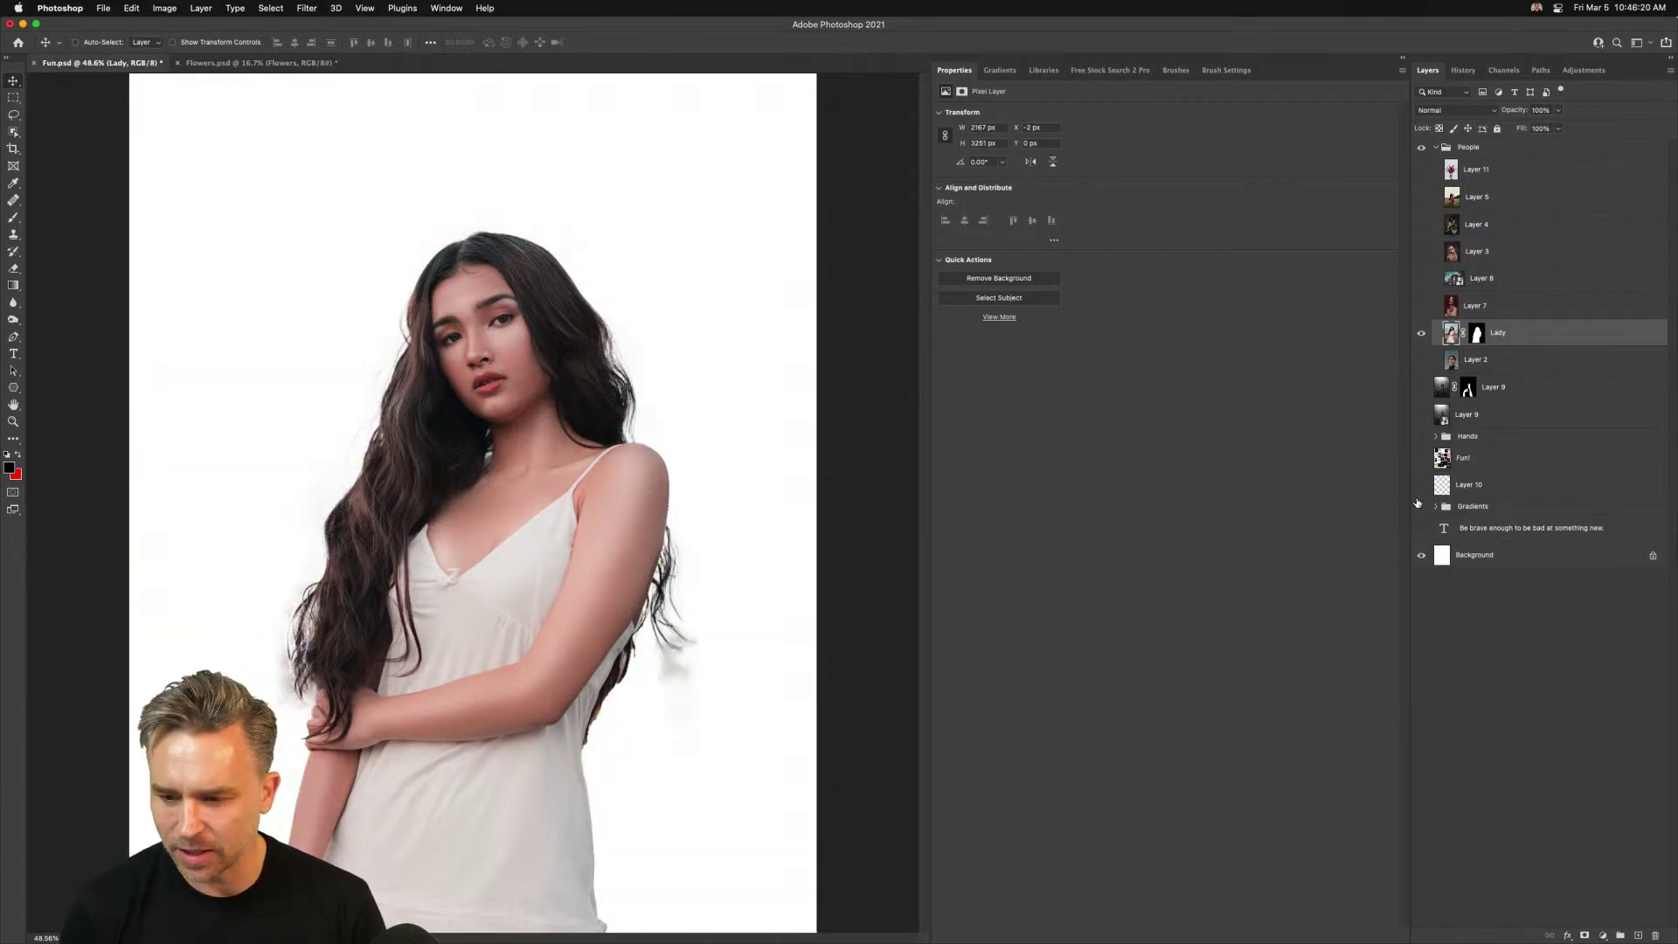
Duplicate the Lady layer directly beneath the original, delete the copy's layer mask, and rename it "bkgd"
left_click_drag(1505, 339, 1476, 361)
right_click(1476, 360)
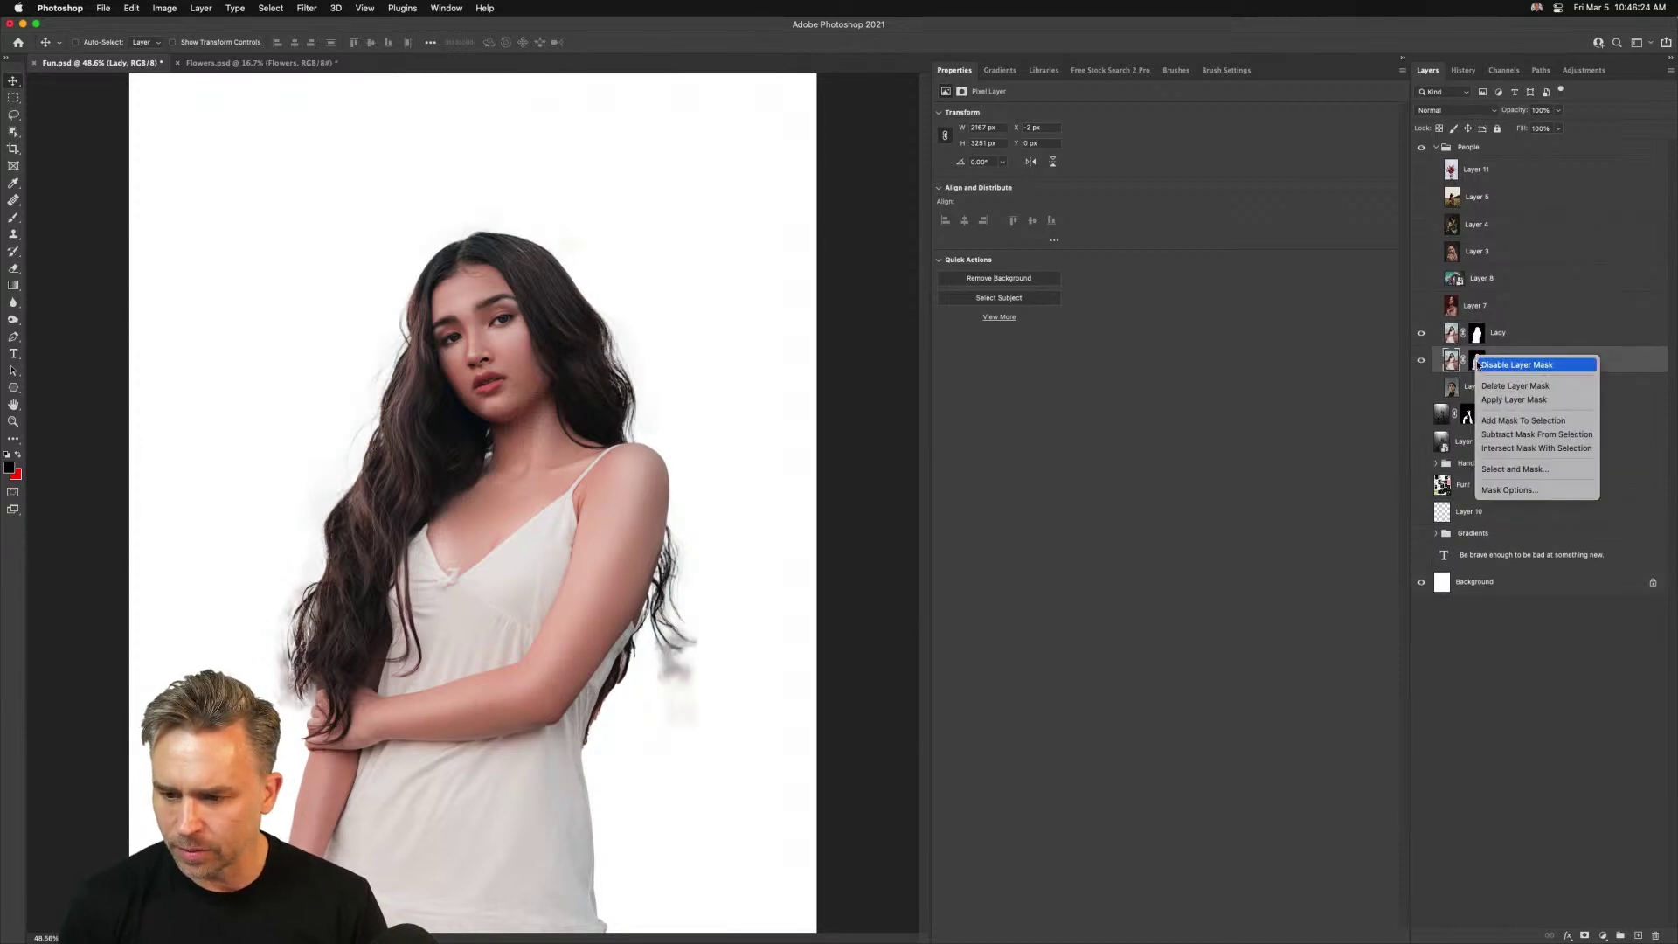
left_click(1425, 339)
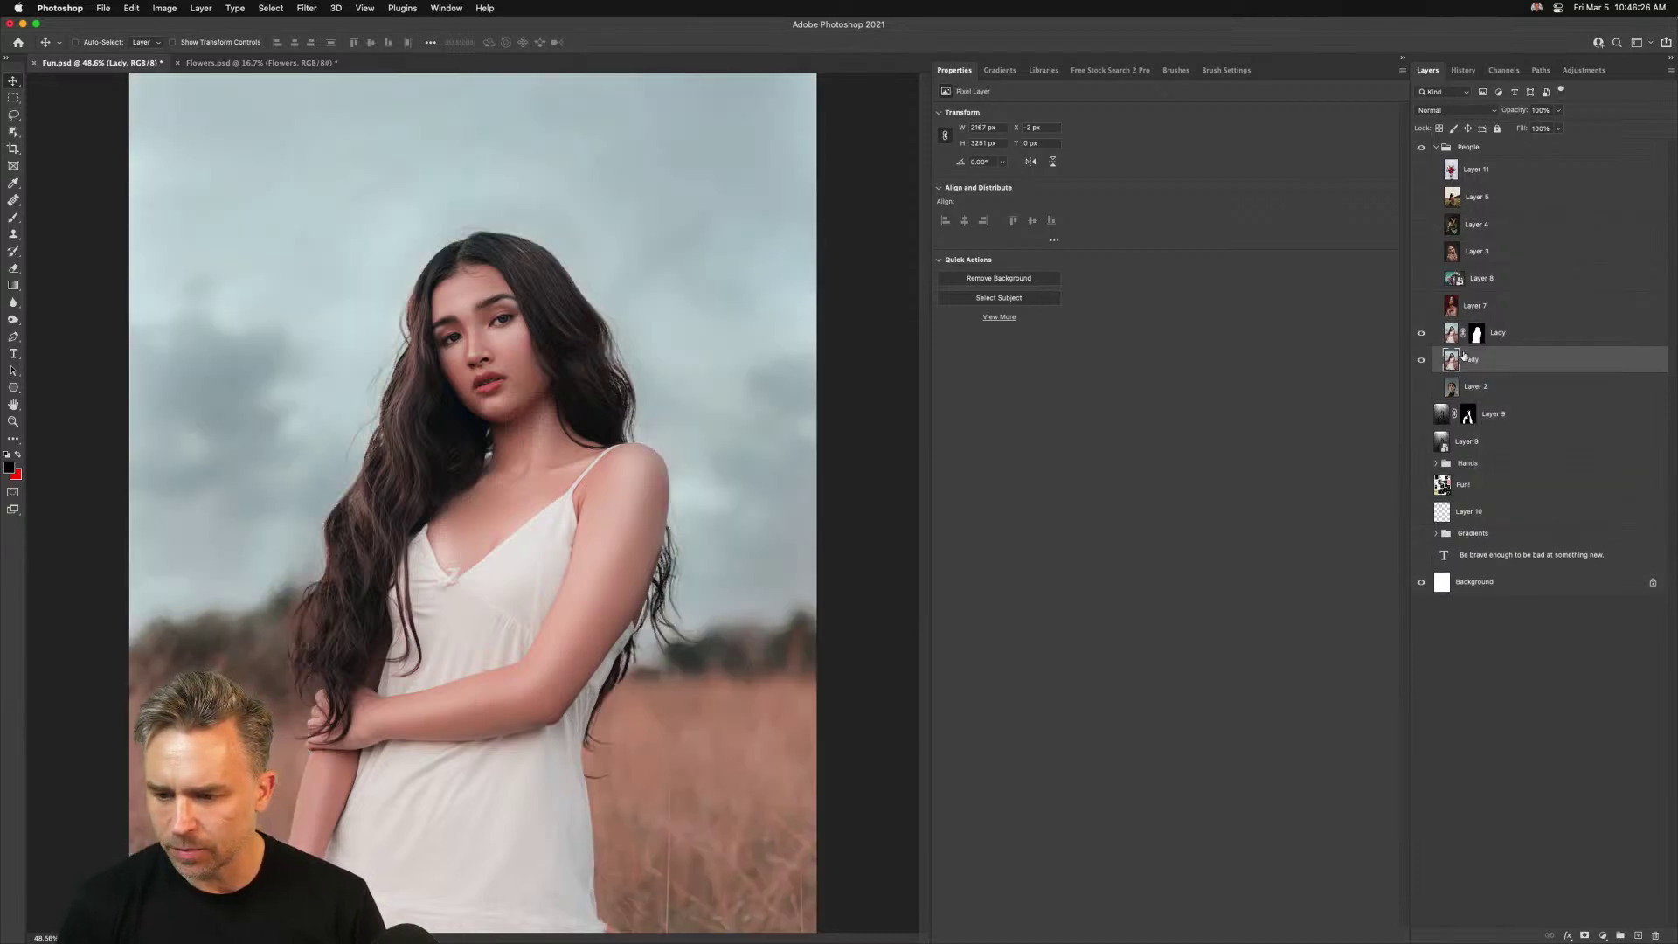
double_click(1471, 360)
type("bkgd")
key("Return")
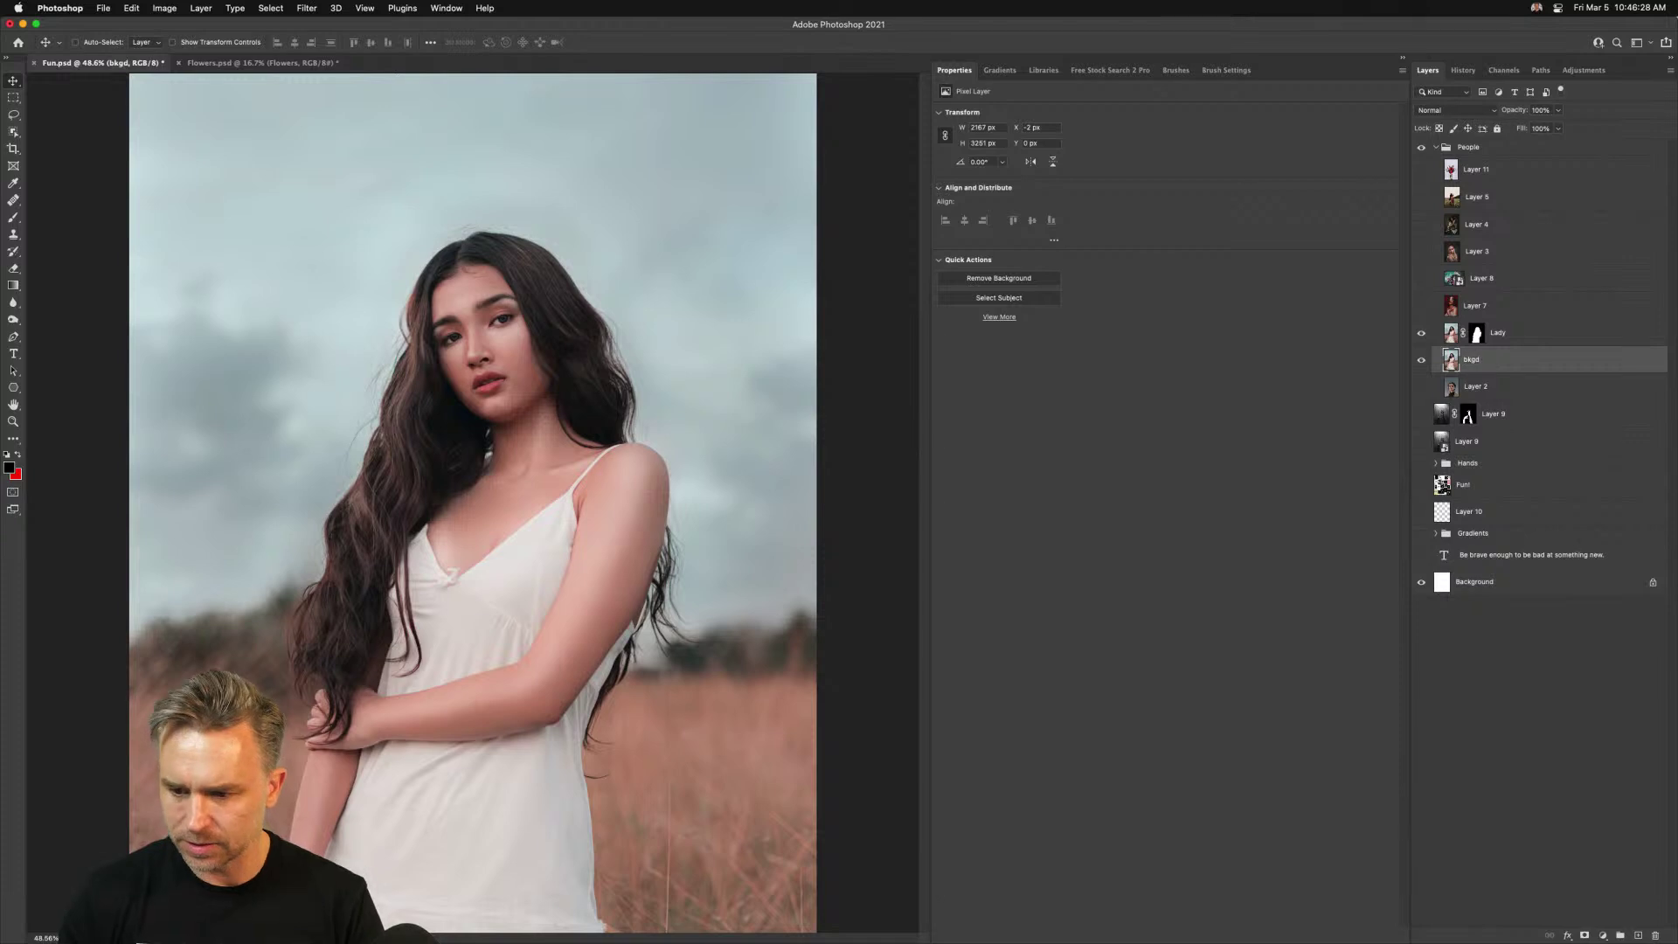
Move the Lady and bkgd layers out of the People group to just above Layer 10, and collapse and hide the group
left_click(1528, 340, "shift")
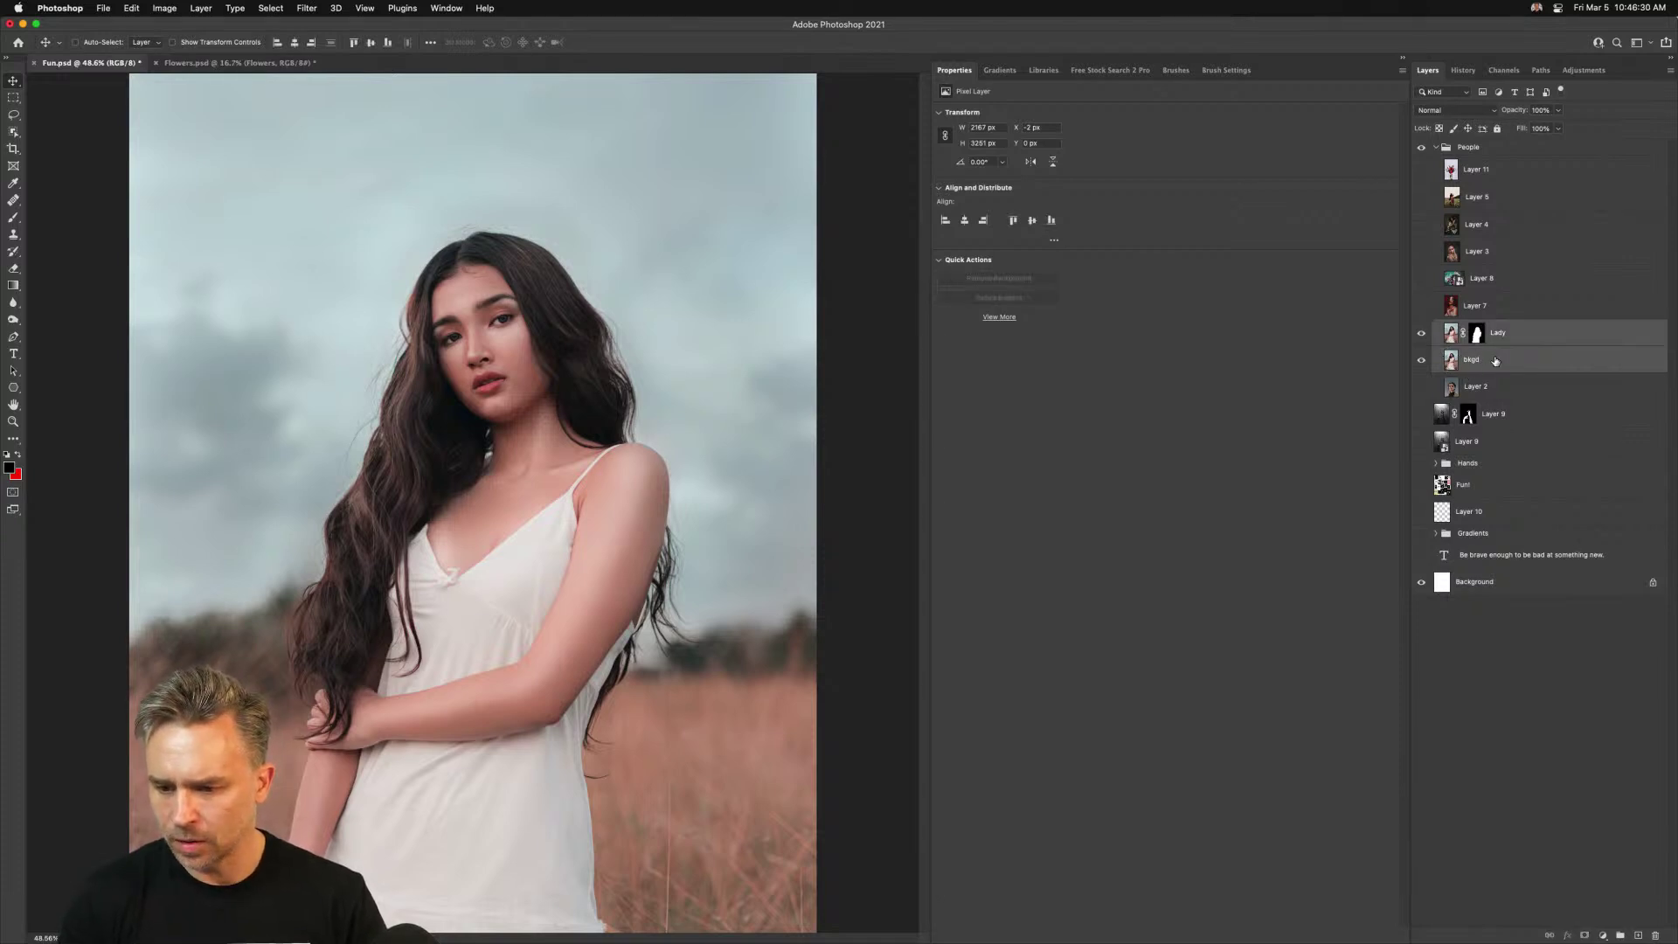
left_click_drag(1496, 360, 1520, 509)
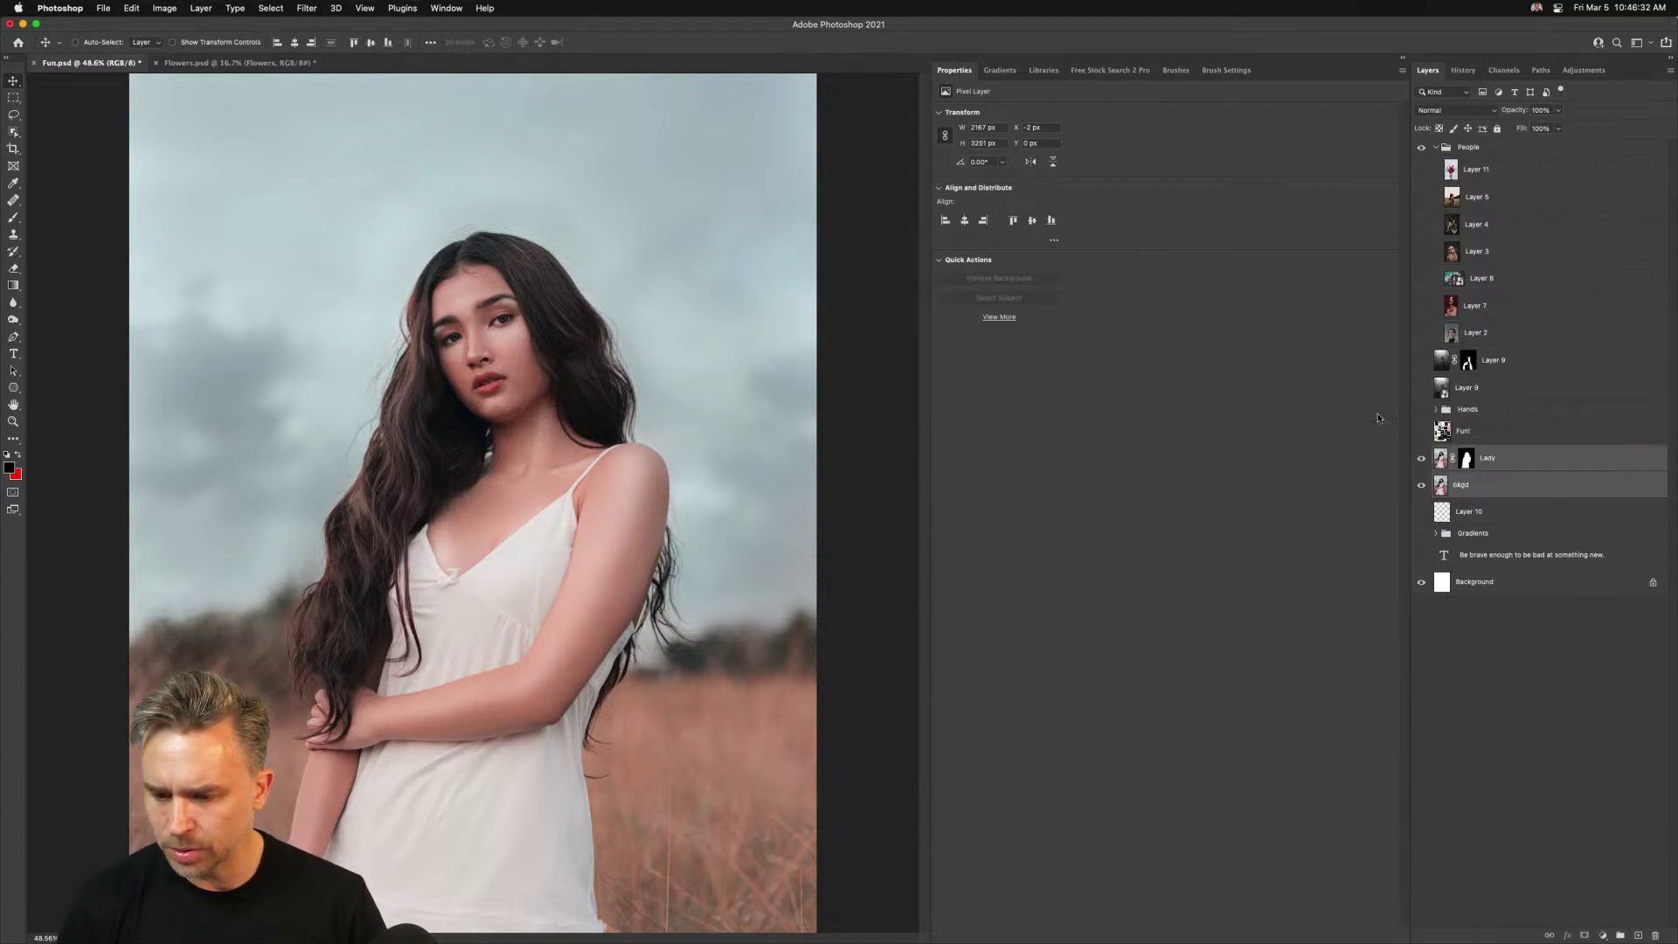
left_click(1434, 148)
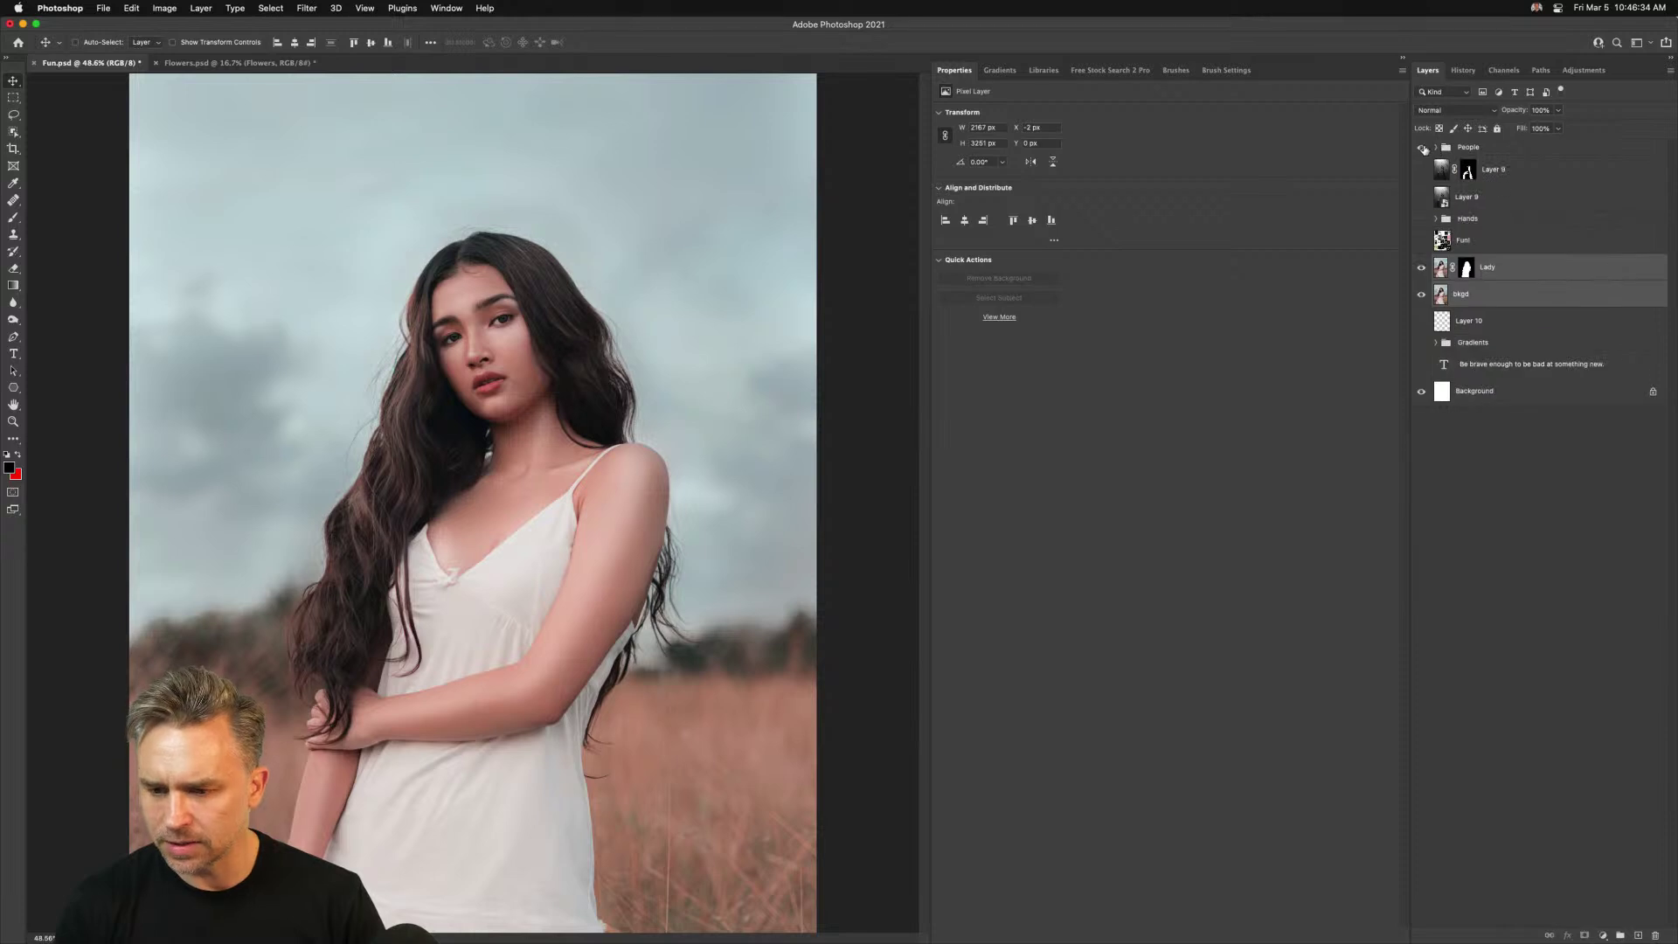
Move the two black-and-white photo layers above the Hands group into that group and collapse it
left_click(1443, 175)
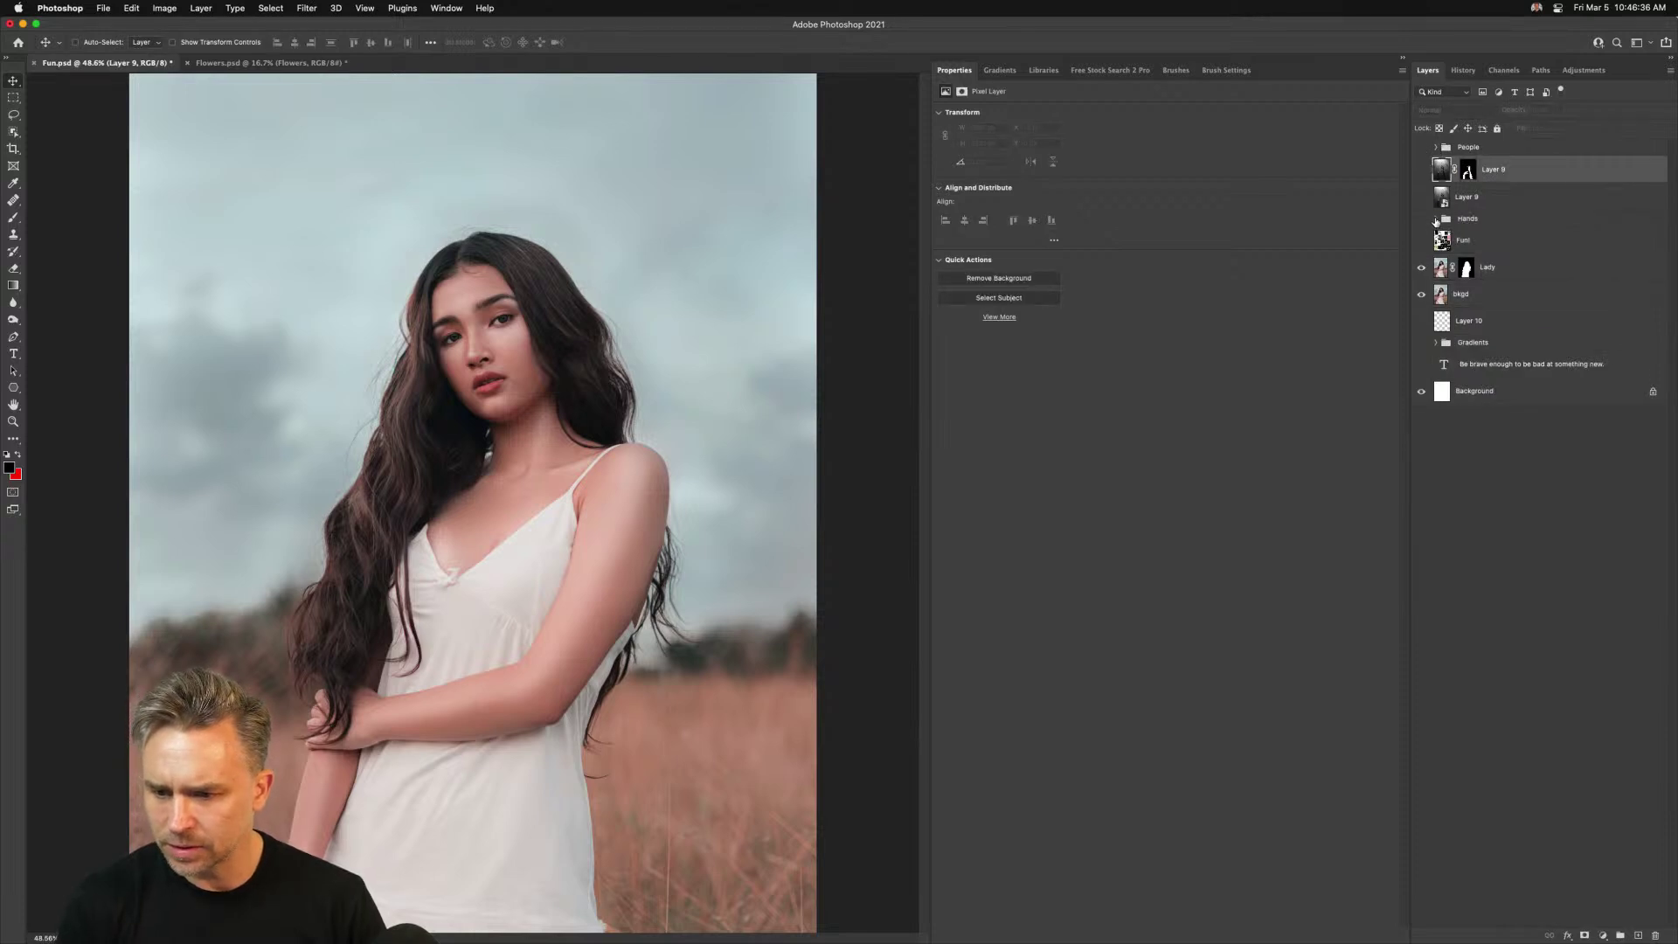
left_click(1436, 219)
left_click(1509, 201, "shift")
left_click_drag(1528, 213, 1528, 225)
left_click(1437, 165)
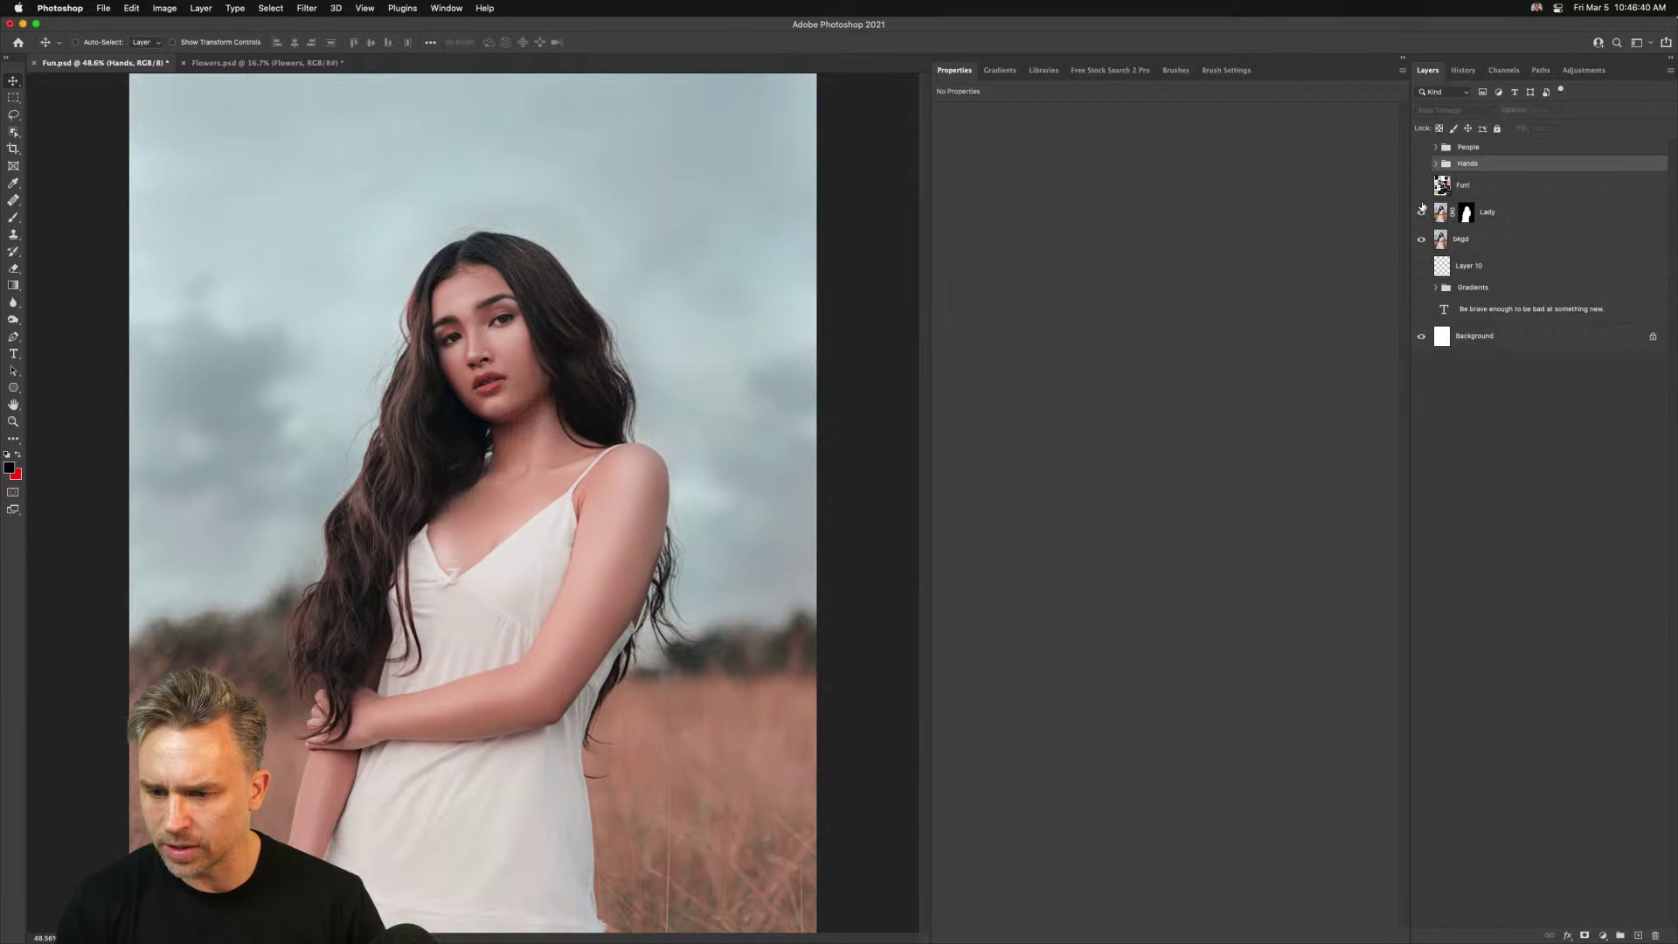
Delete the empty Layer 10 and the "Be brave enough to be bad at something new." text layer
left_click(1511, 217)
left_click(1461, 271)
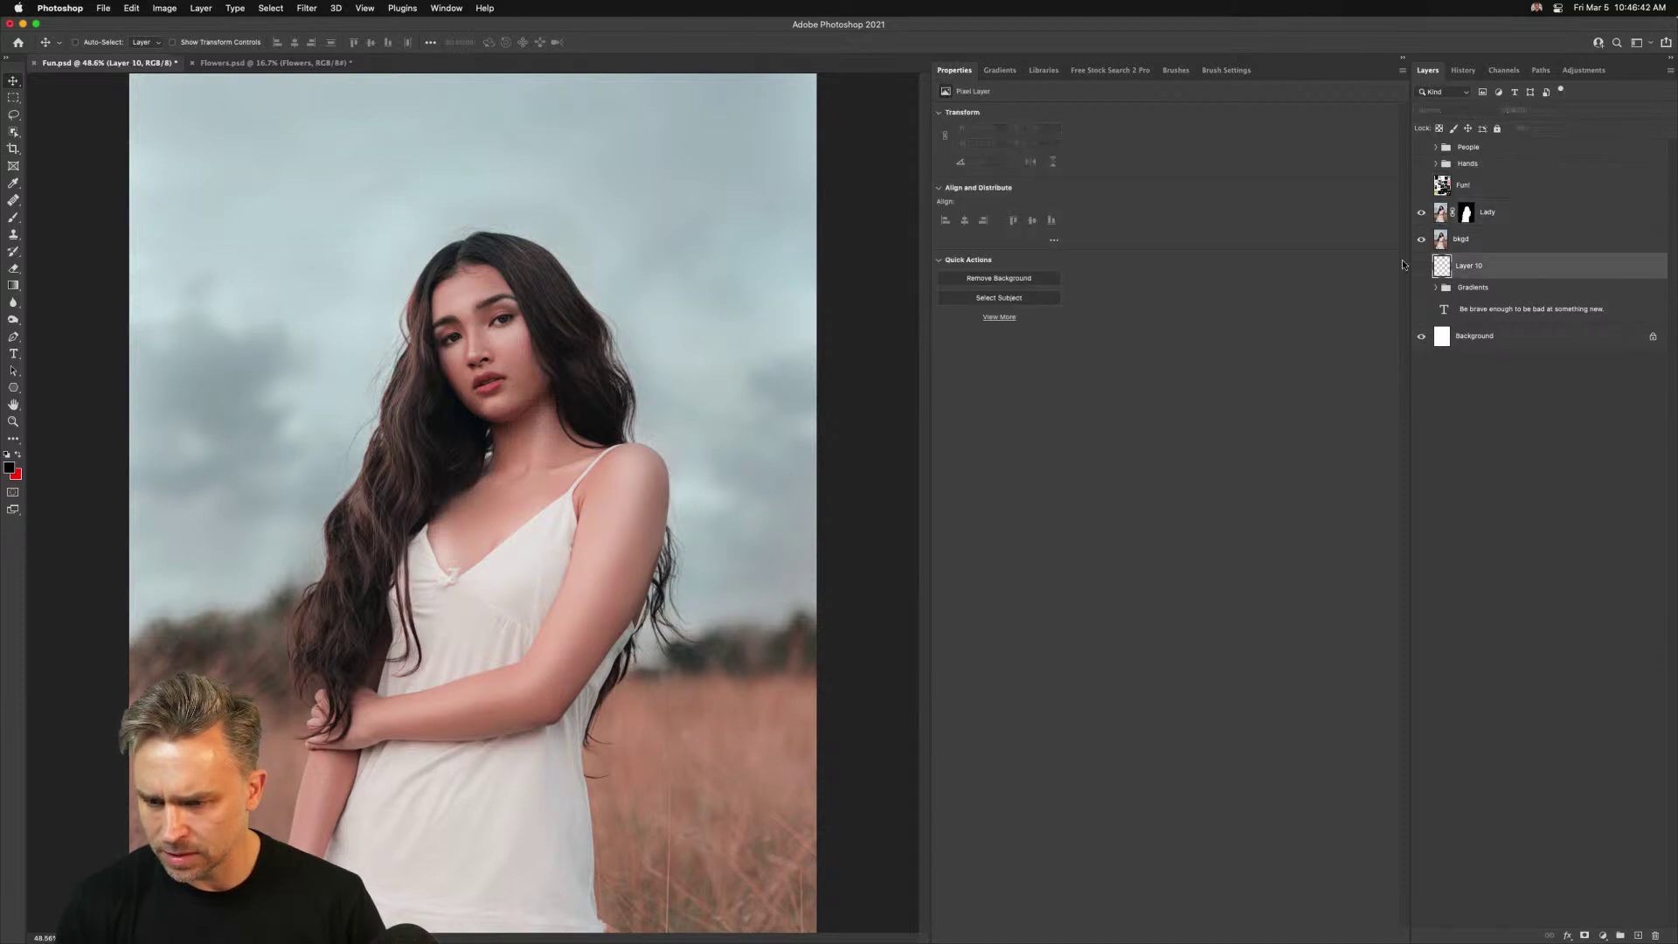
left_click_drag(1510, 269, 1654, 935)
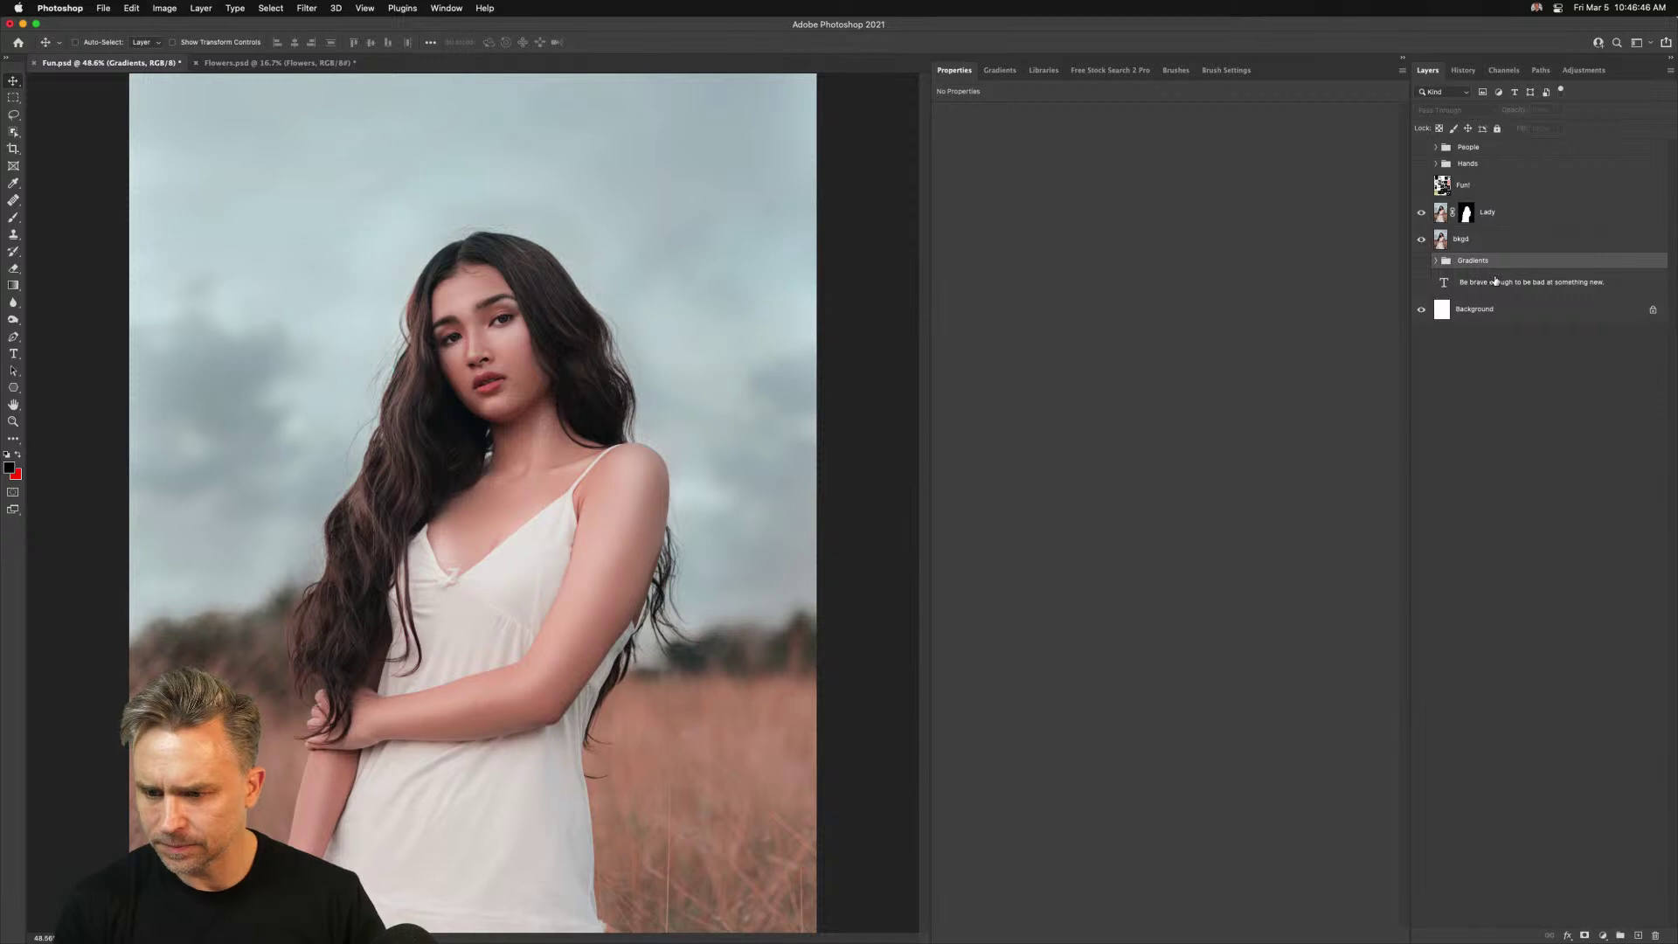
left_click_drag(1487, 283, 1424, 262)
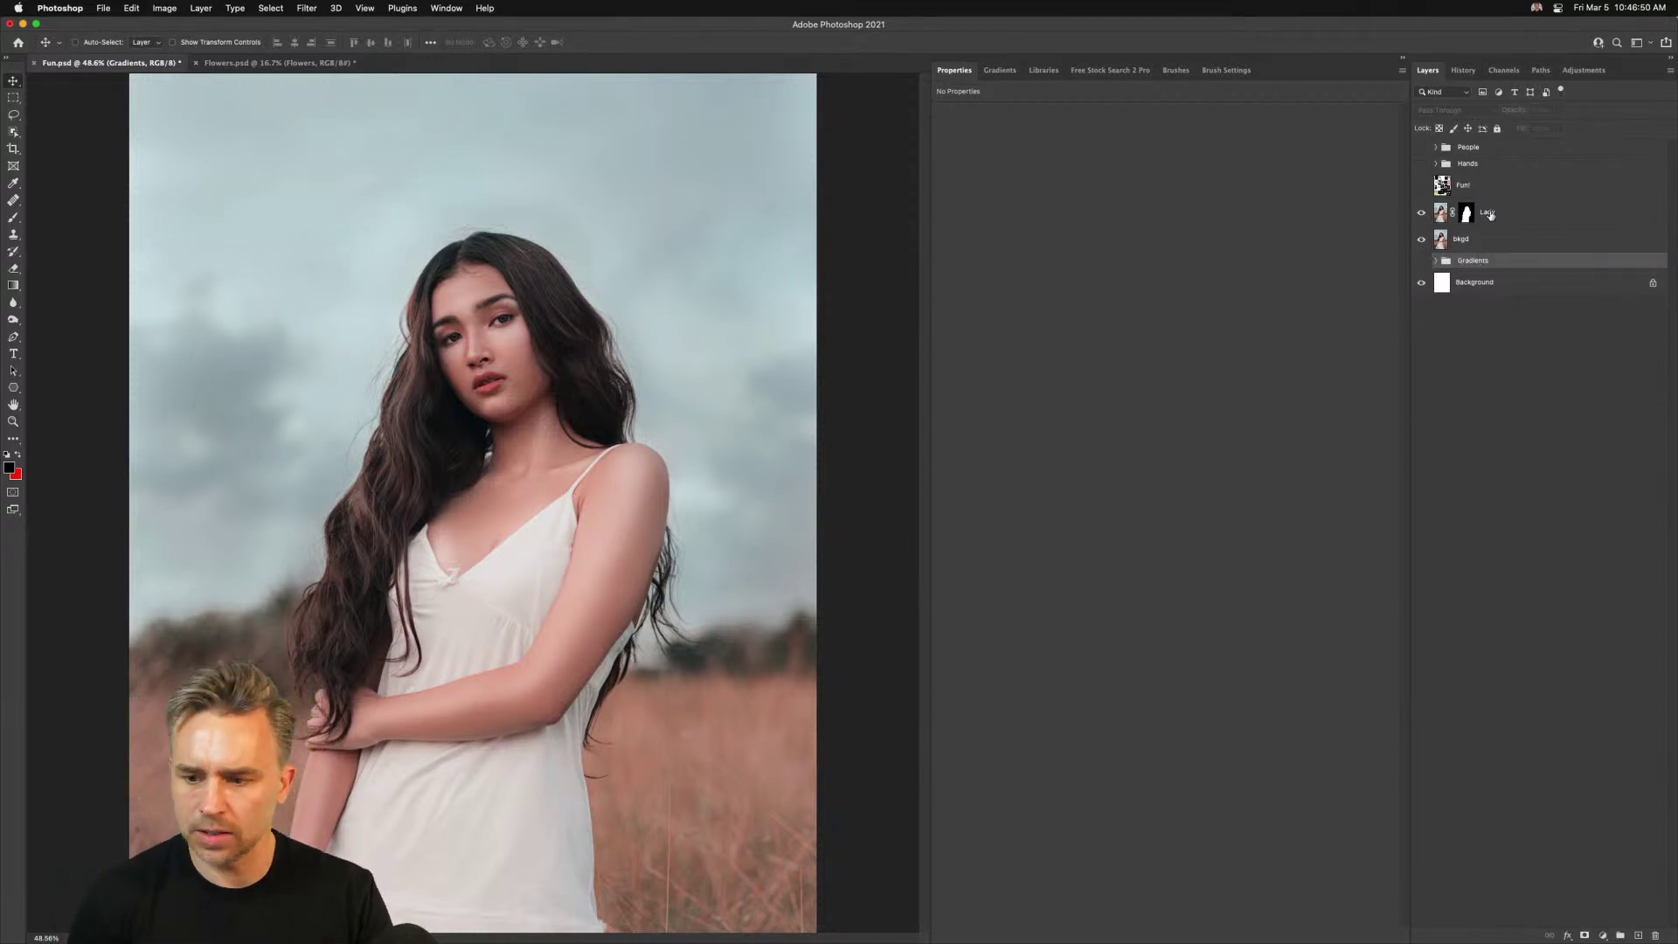
Add a new blank layer directly above the Lady layer
left_click(1516, 211)
left_click(1638, 935)
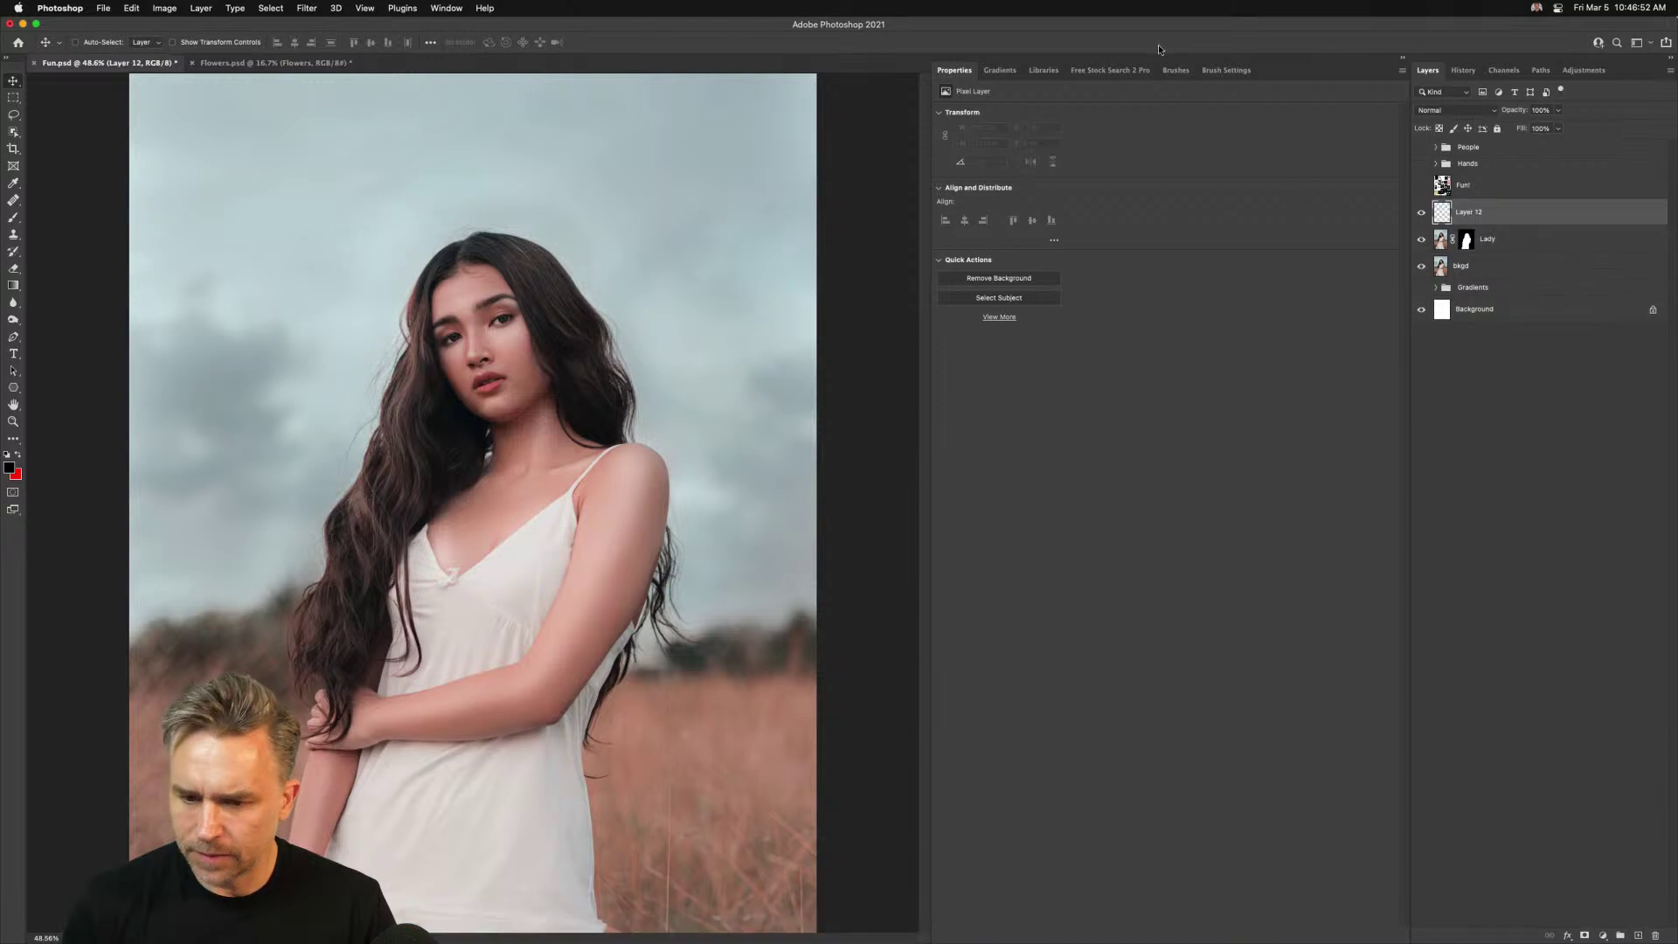
Apply the striped blue-magenta-orange gradient to the blank layer above Lady and set its angle to 0°
left_click(1000, 70)
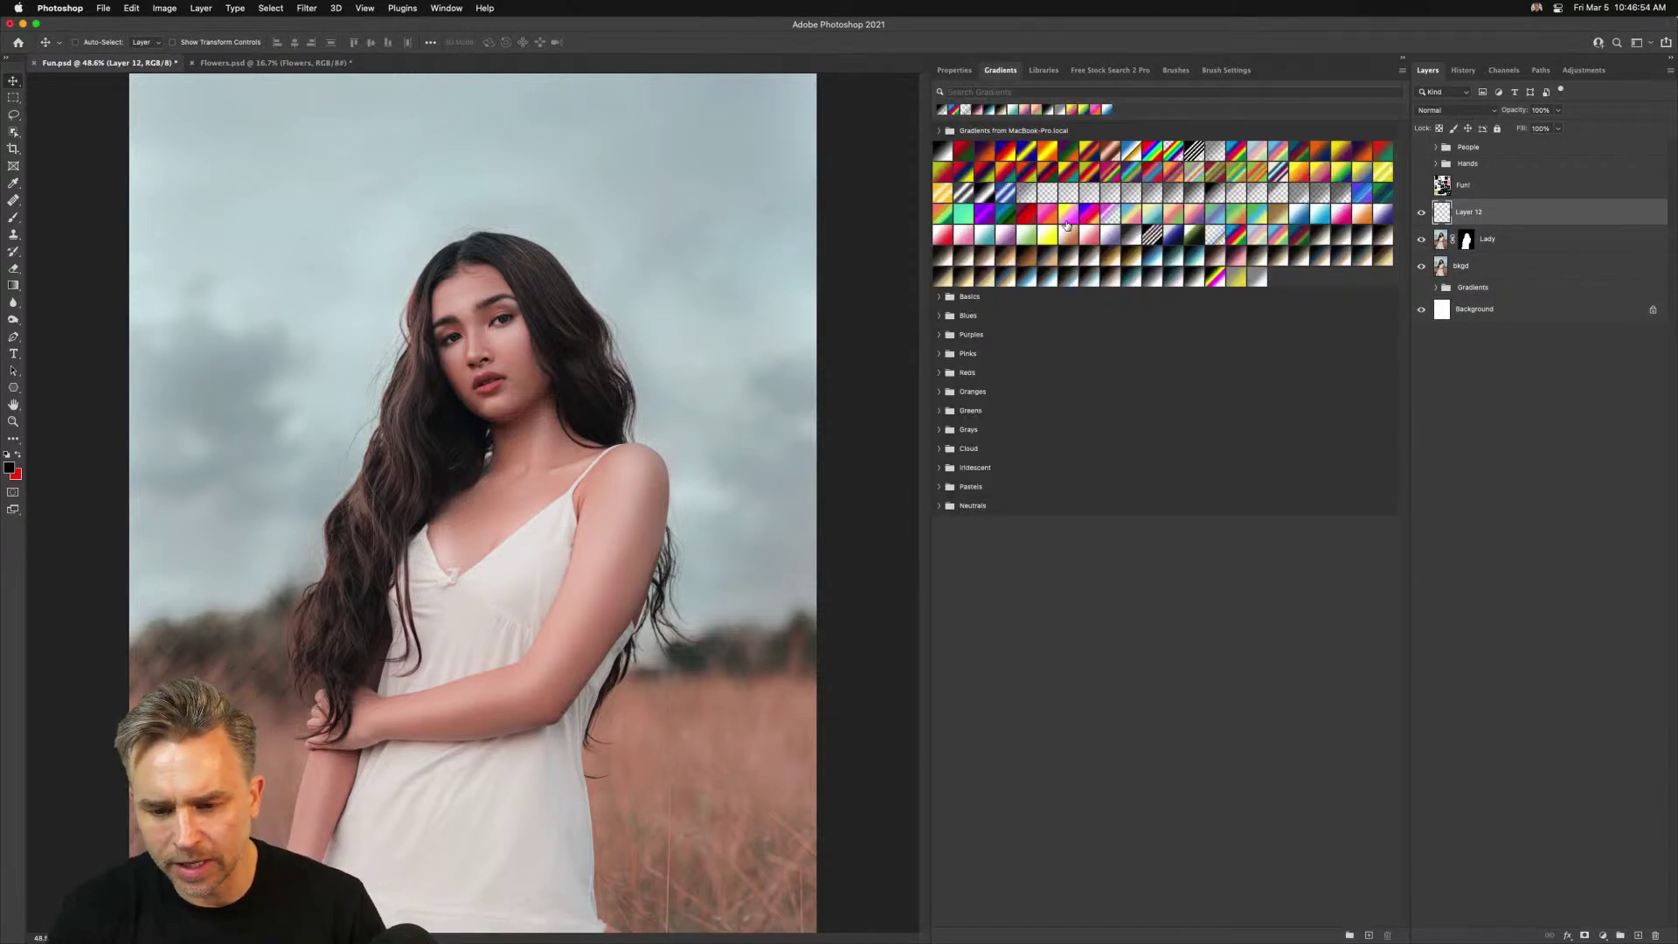
left_click_drag(1086, 219, 376, 279)
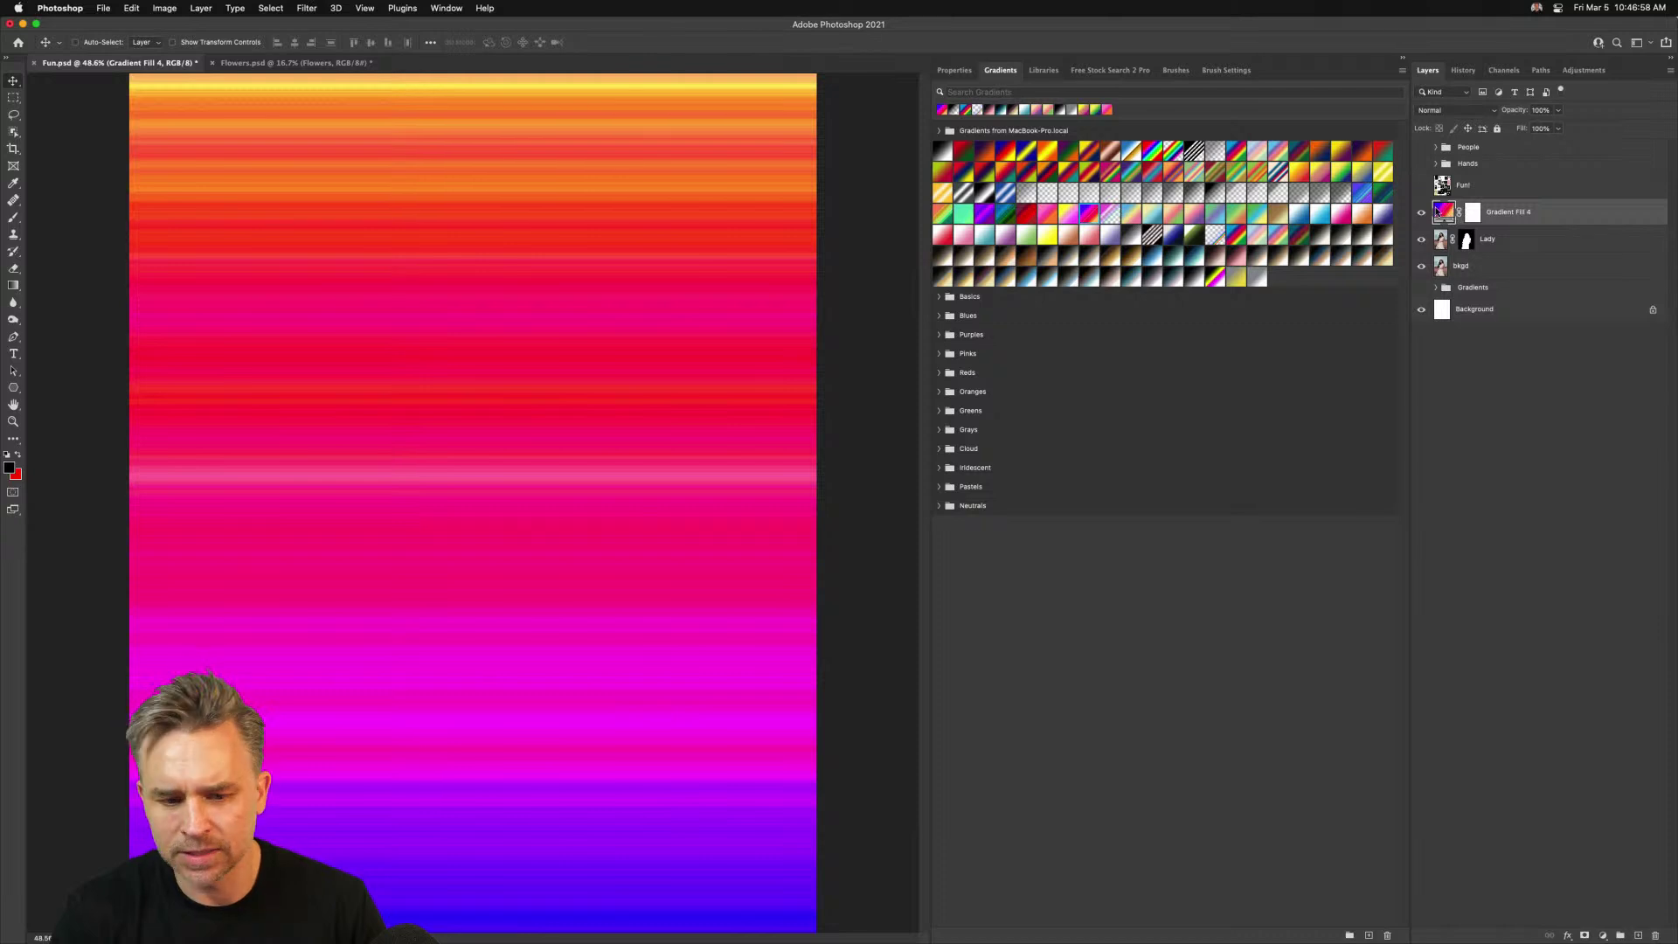
double_click(1439, 212)
type("-15")
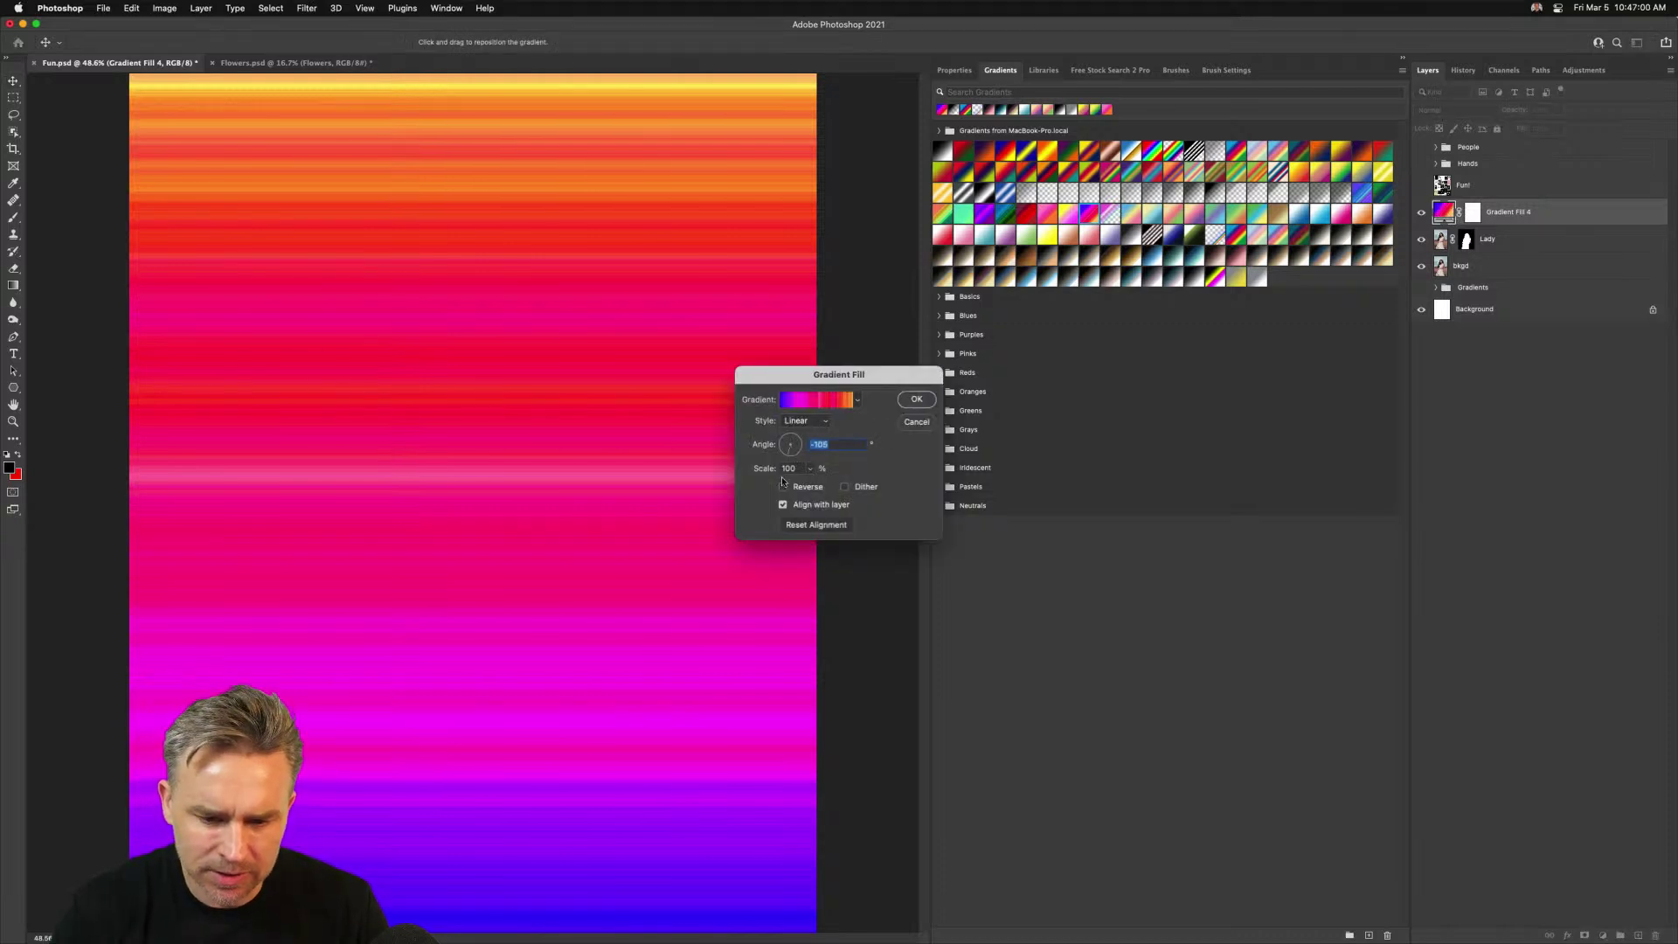
type("0")
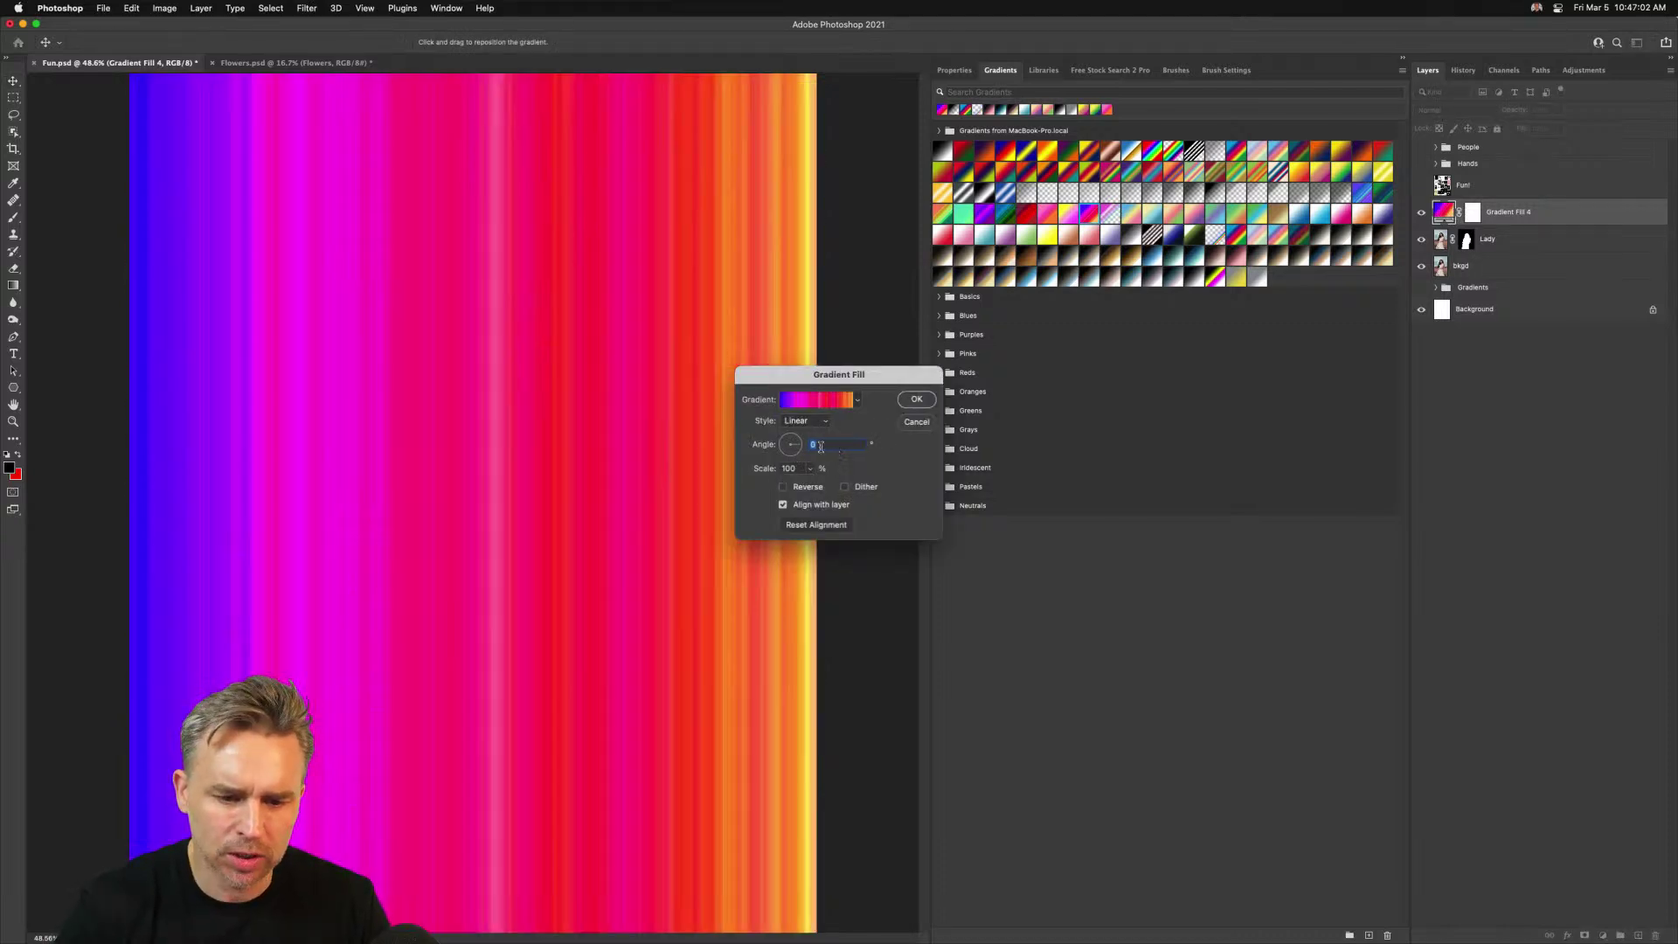
left_click(917, 400)
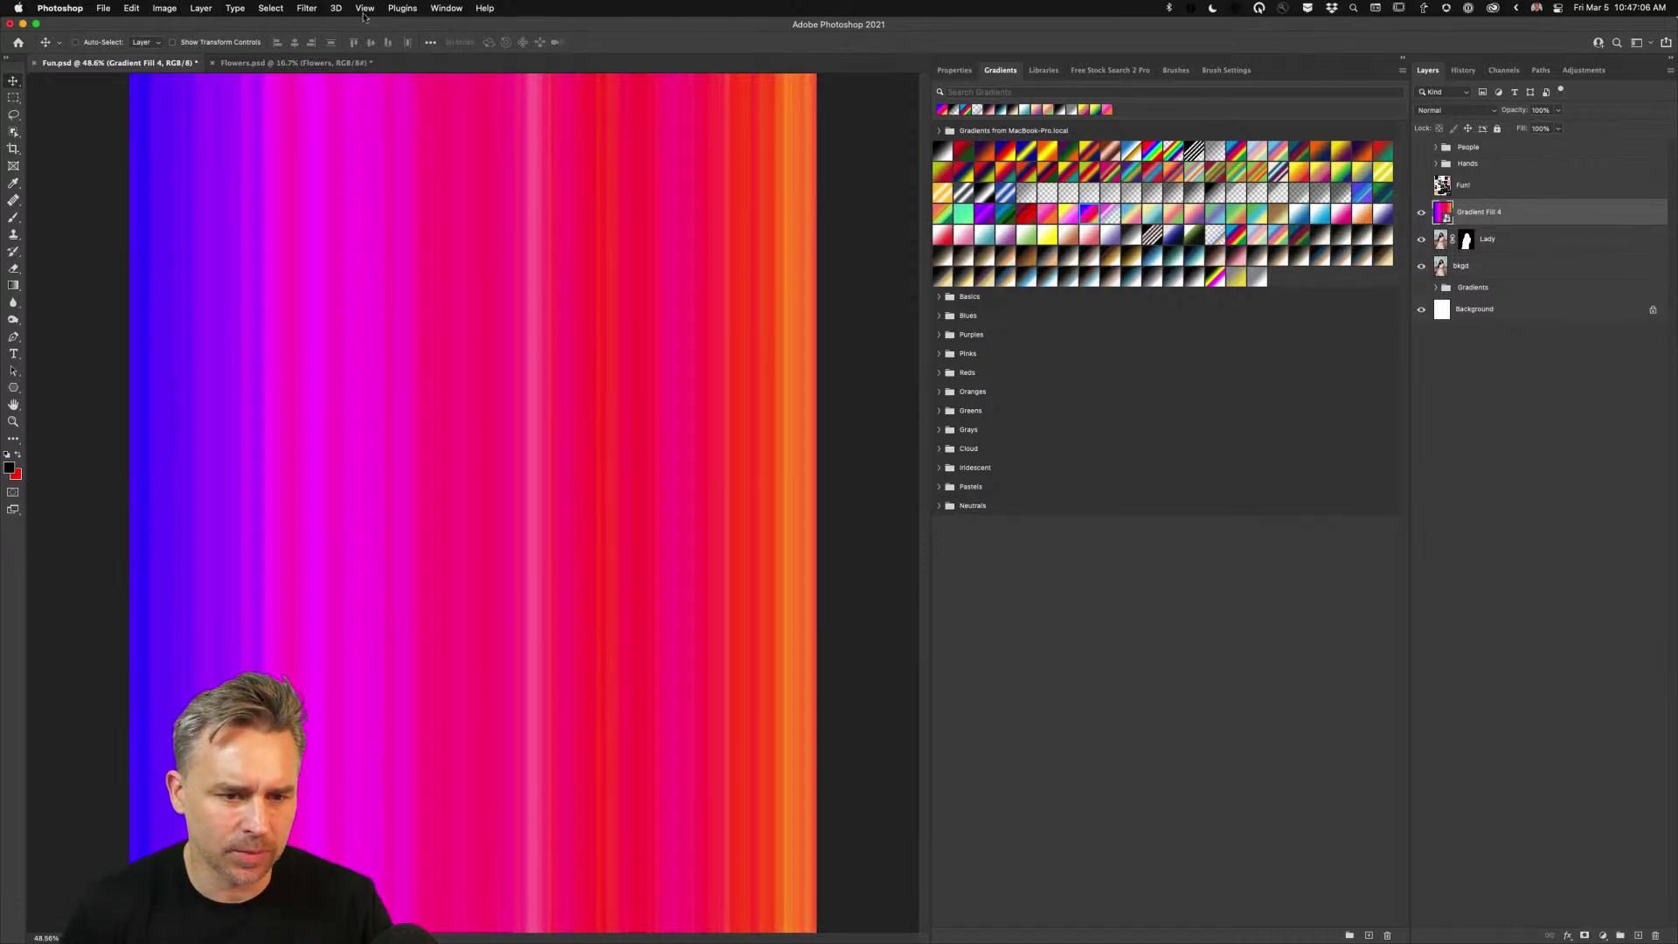
Open Liquify on the gradient layer, enlarge its window, and push the vertical stripes into flowing curves with Forward Warp
left_click(305, 8)
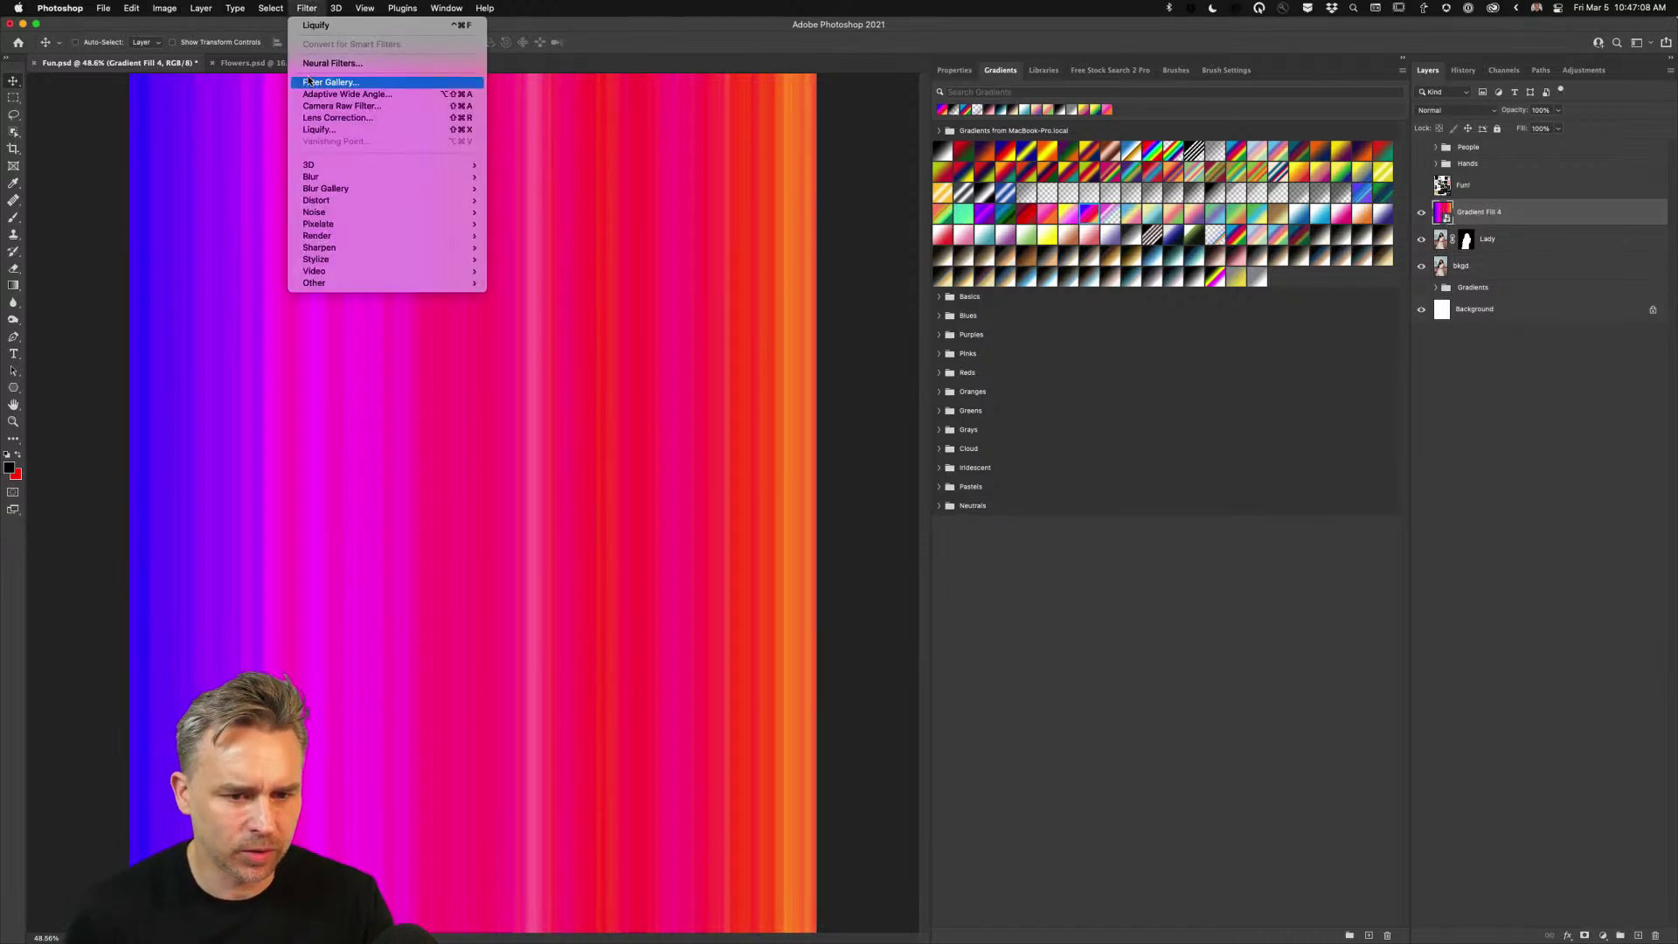
left_click(319, 129)
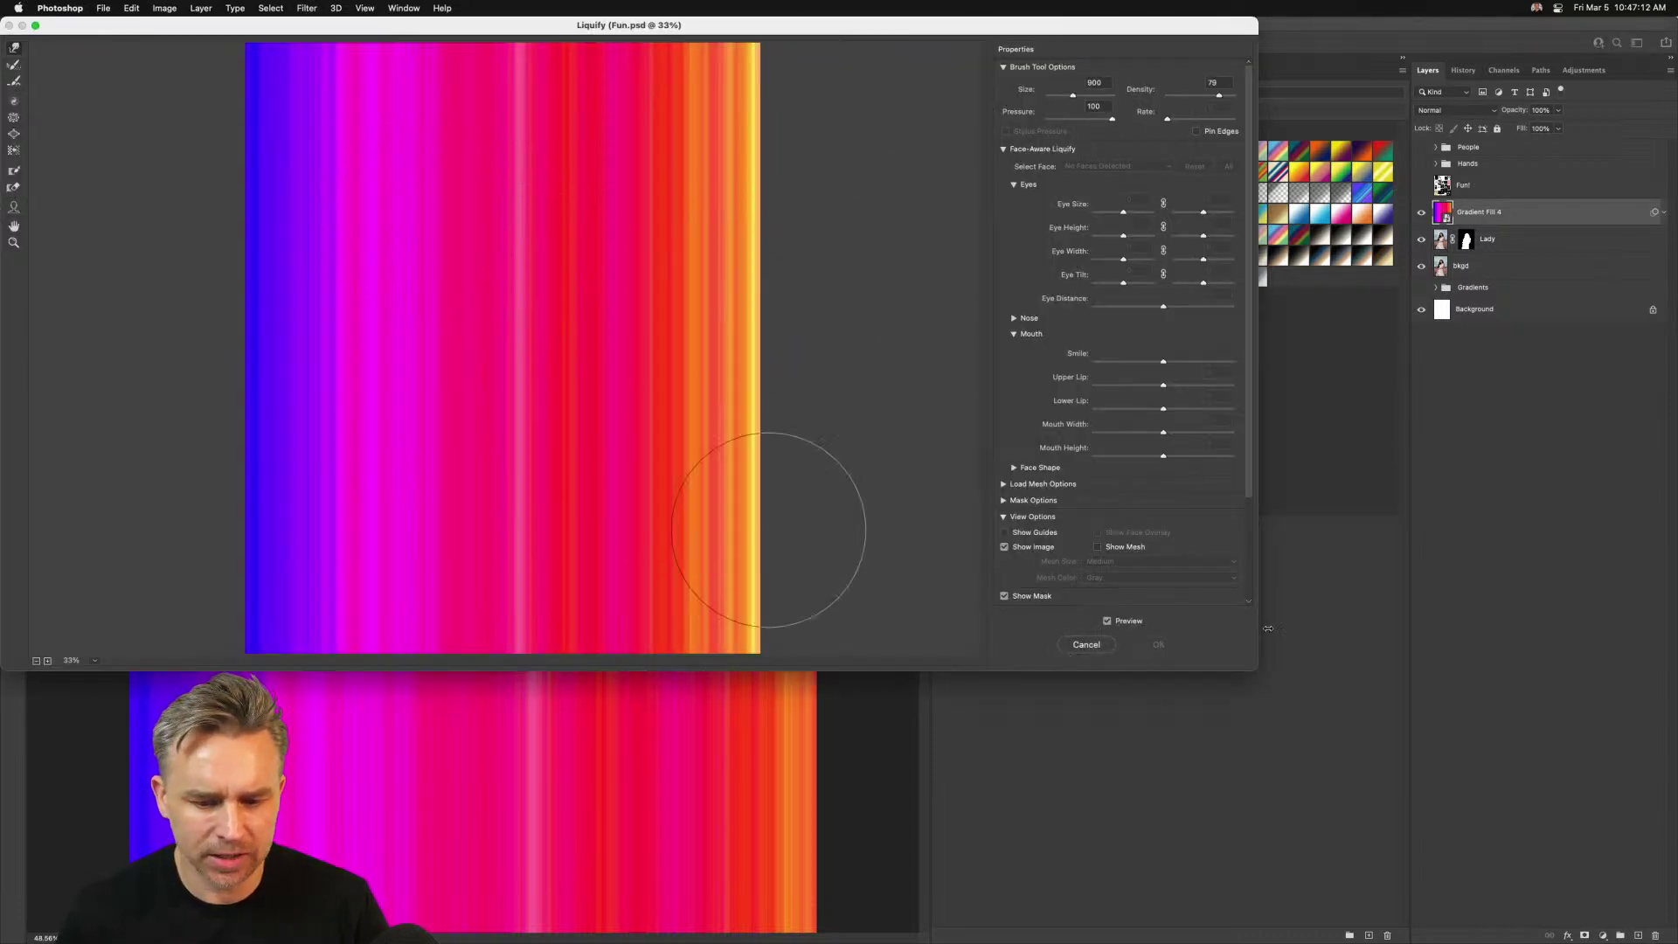
left_click_drag(1247, 670, 1649, 862)
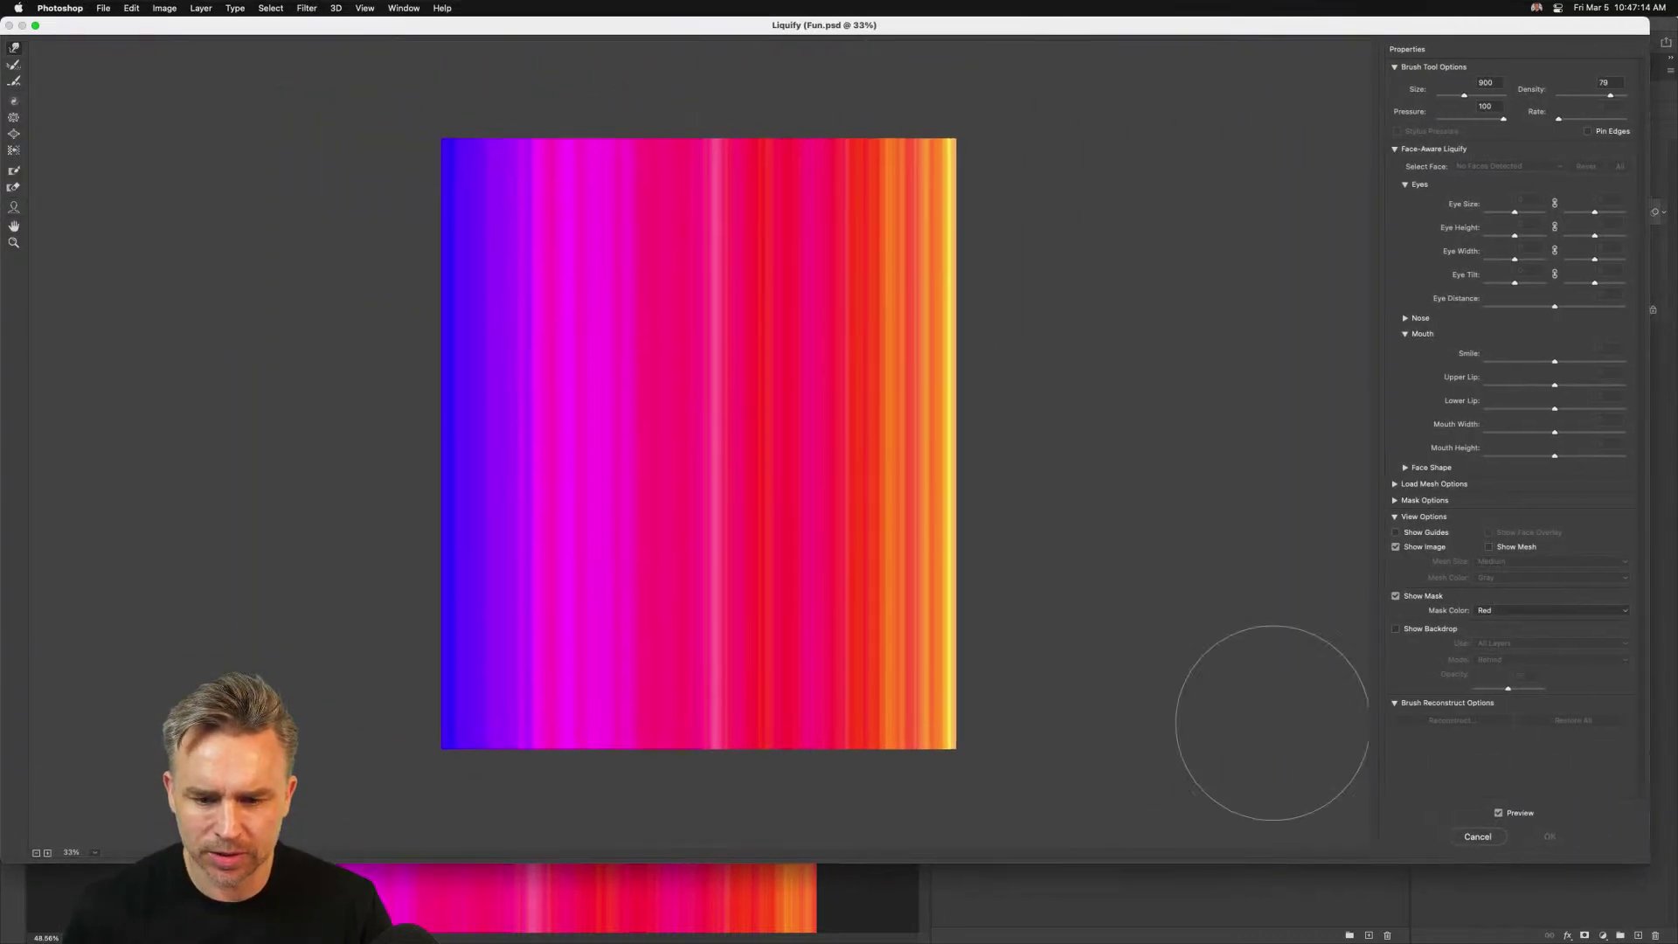
mouse_move(647, 289)
left_mouse_down()
mouse_move(725, 219)
mouse_move(699, 455)
mouse_move(760, 350)
left_mouse_up()
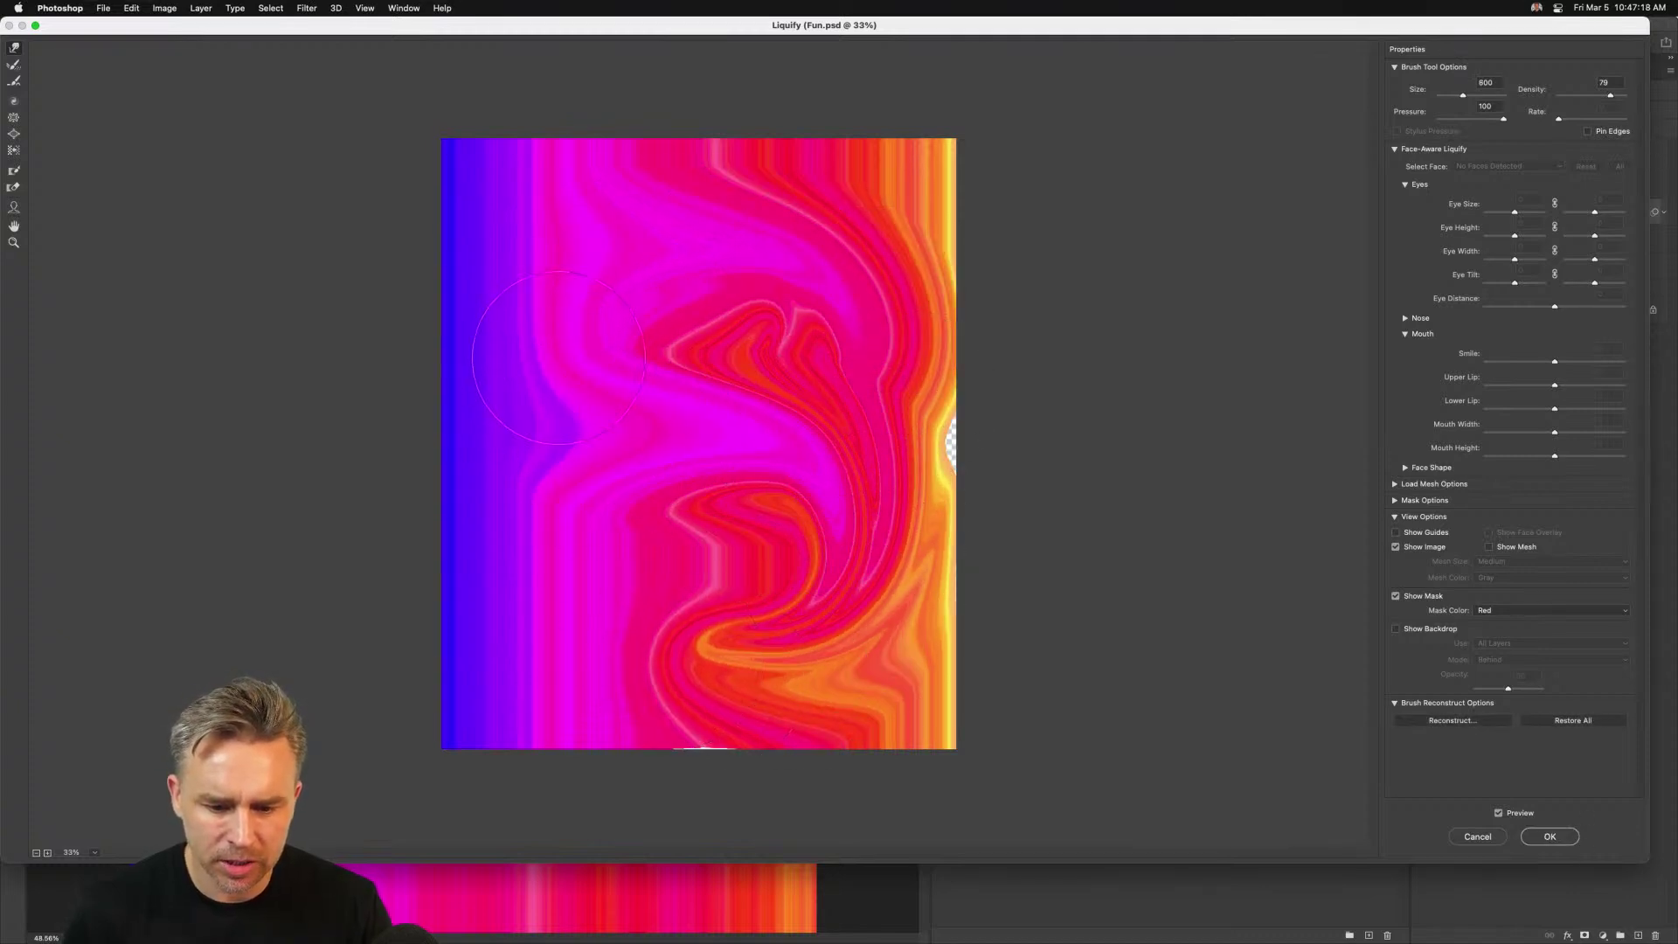
mouse_move(562, 347)
left_mouse_down()
mouse_move(658, 362)
mouse_move(572, 377)
mouse_move(771, 547)
mouse_move(555, 644)
left_mouse_up()
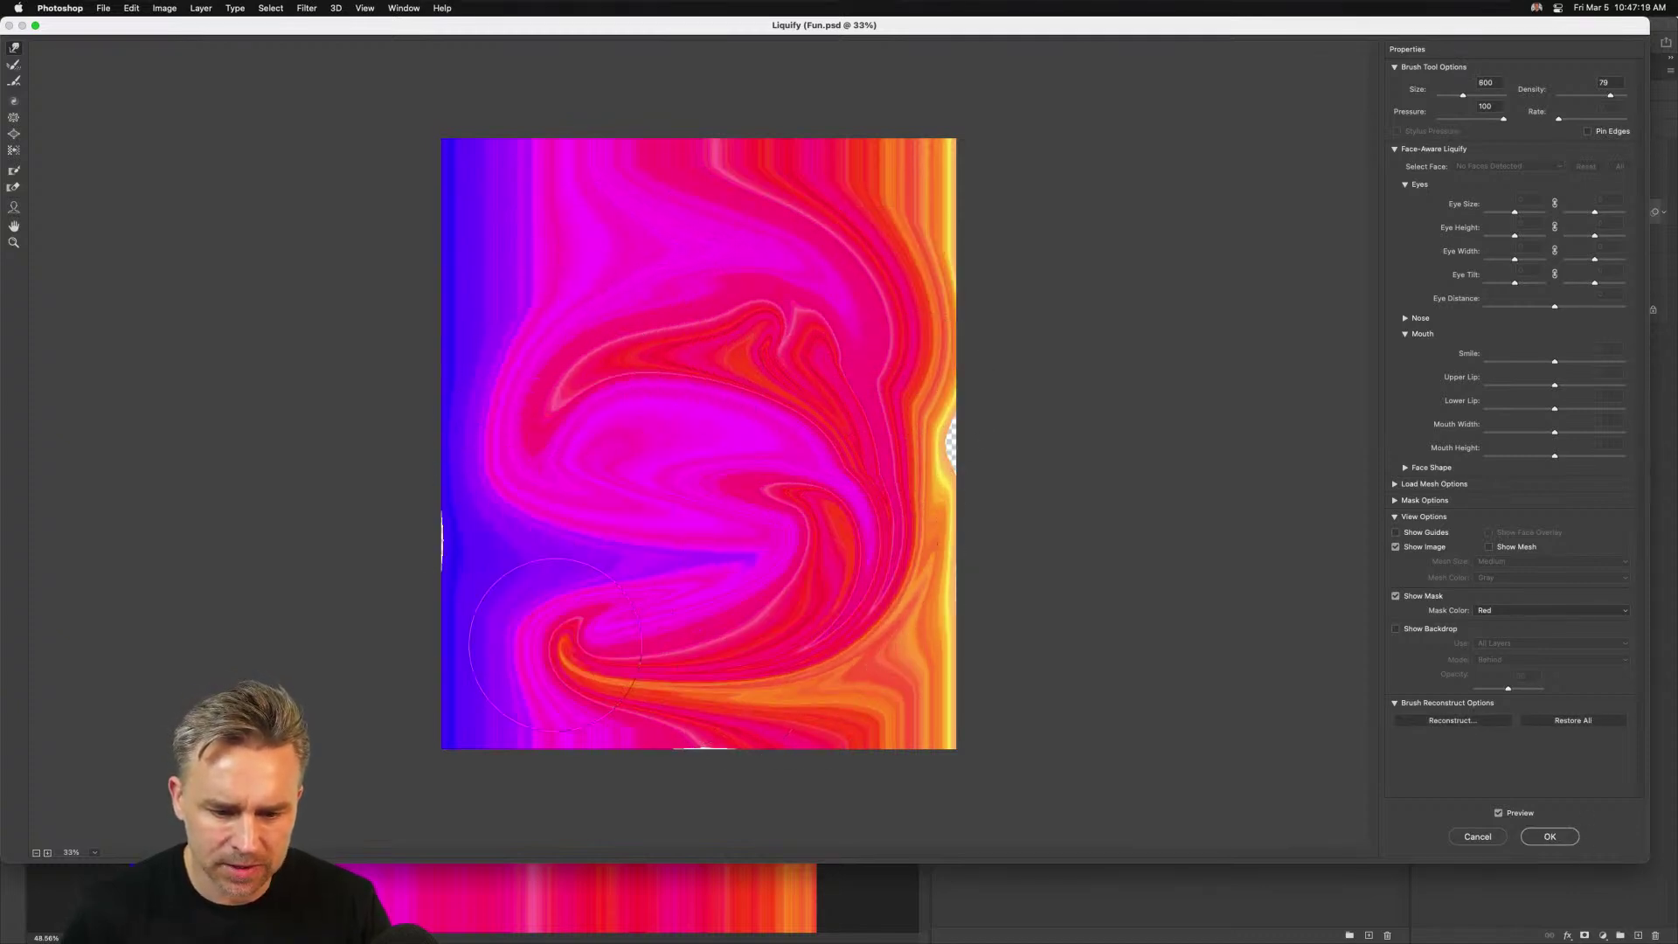
Pucker the upper middle of the gradient using a brush size of 1700
left_click(13, 118)
key("bracketright")
key("bracketright")
key("bracketright")
key("bracketright")
key("bracketright")
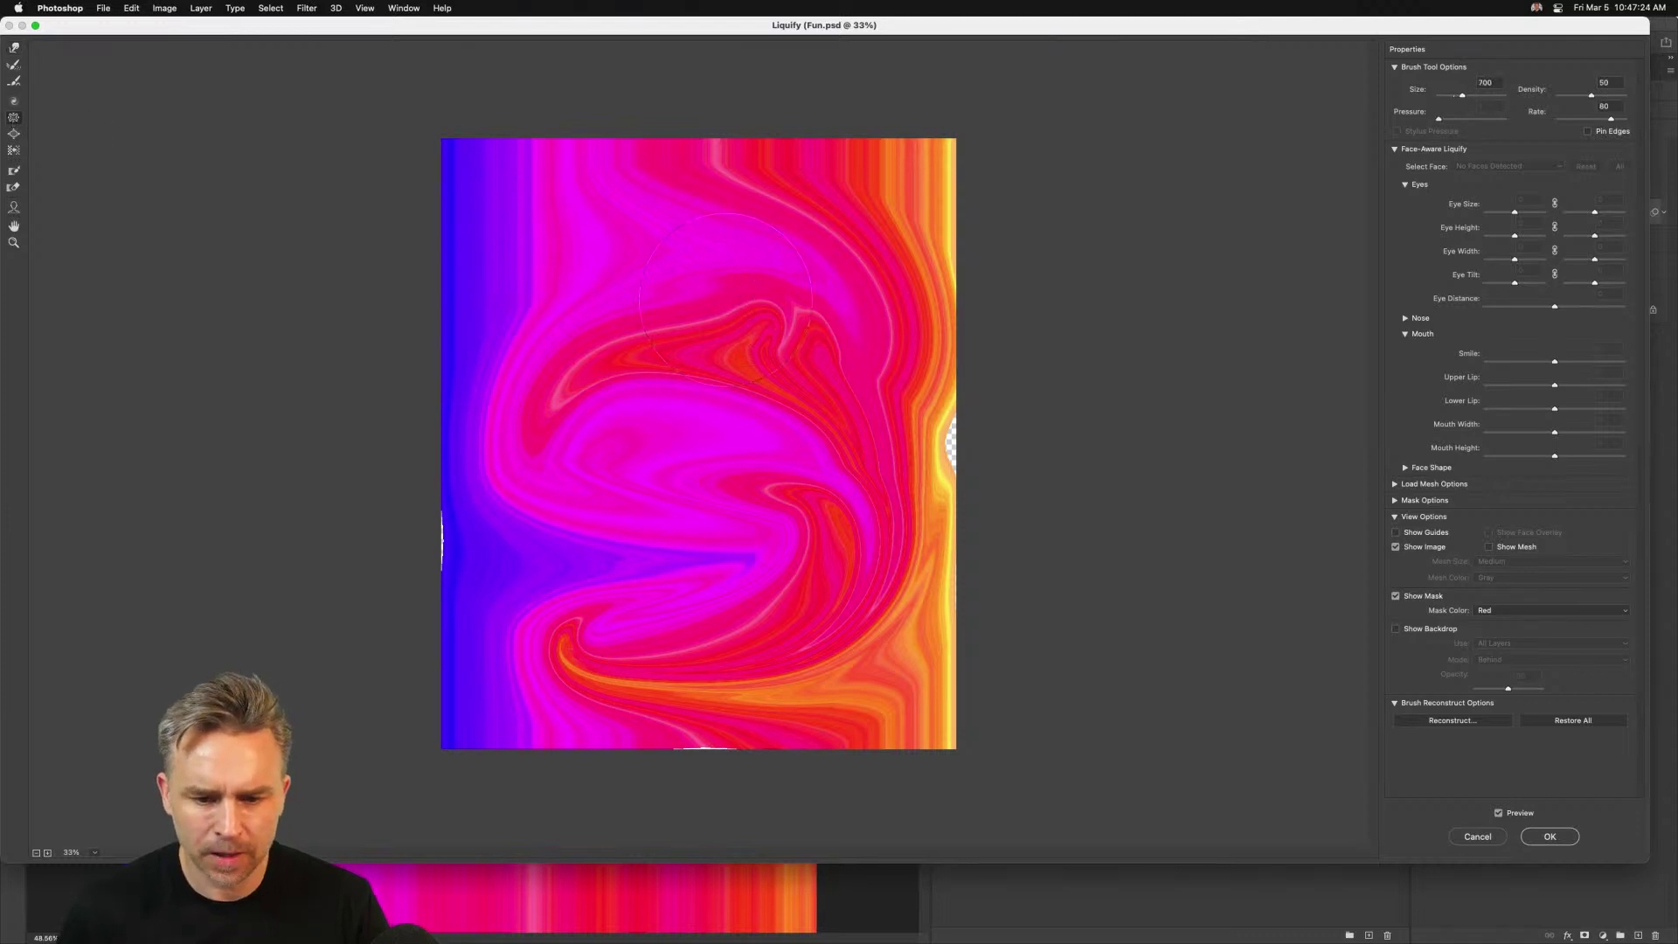
key("bracketright")
key("bracketright")
key("bracketright")
mouse_move(779, 267)
left_mouse_down()
mouse_move(748, 248)
mouse_move(778, 316)
mouse_move(830, 266)
mouse_move(714, 259)
mouse_move(749, 238)
mouse_move(746, 267)
mouse_move(689, 278)
mouse_move(745, 263)
mouse_move(740, 308)
mouse_move(655, 275)
mouse_move(712, 297)
left_mouse_up()
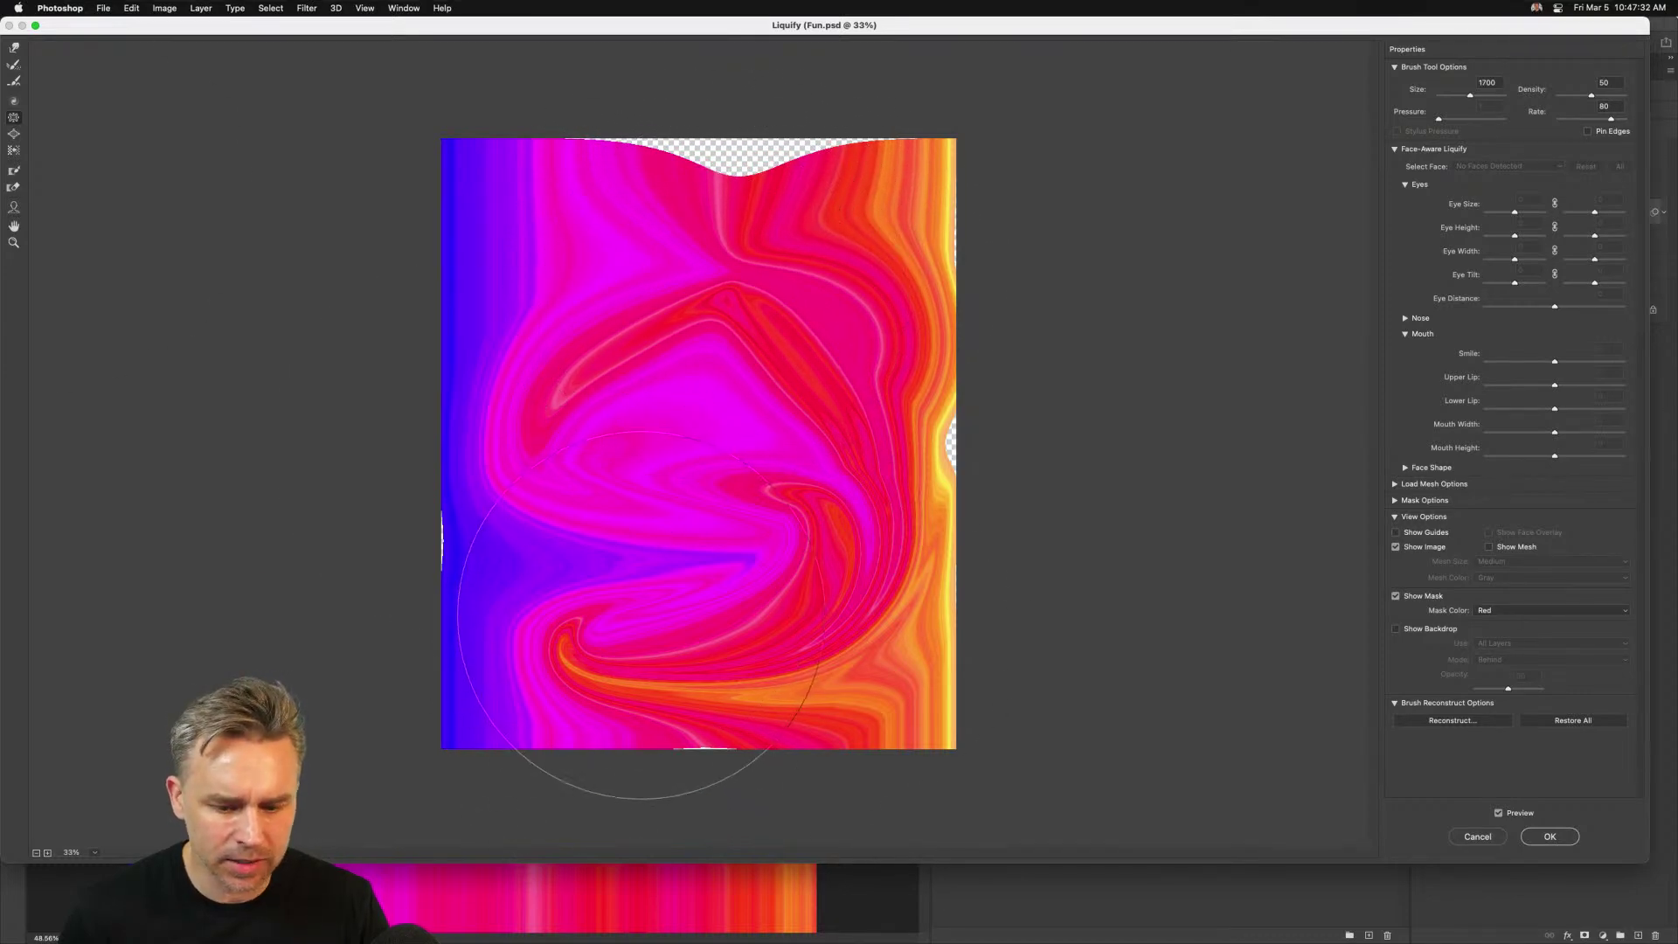
Reduce the Pucker brush to size 700 and pinch the orange curl in the gradient's lower-left area
key("bracketleft")
key("bracketleft")
key("bracketleft")
key("bracketleft")
key("bracketleft")
key("bracketleft")
key("bracketleft")
key("bracketleft")
key("bracketleft")
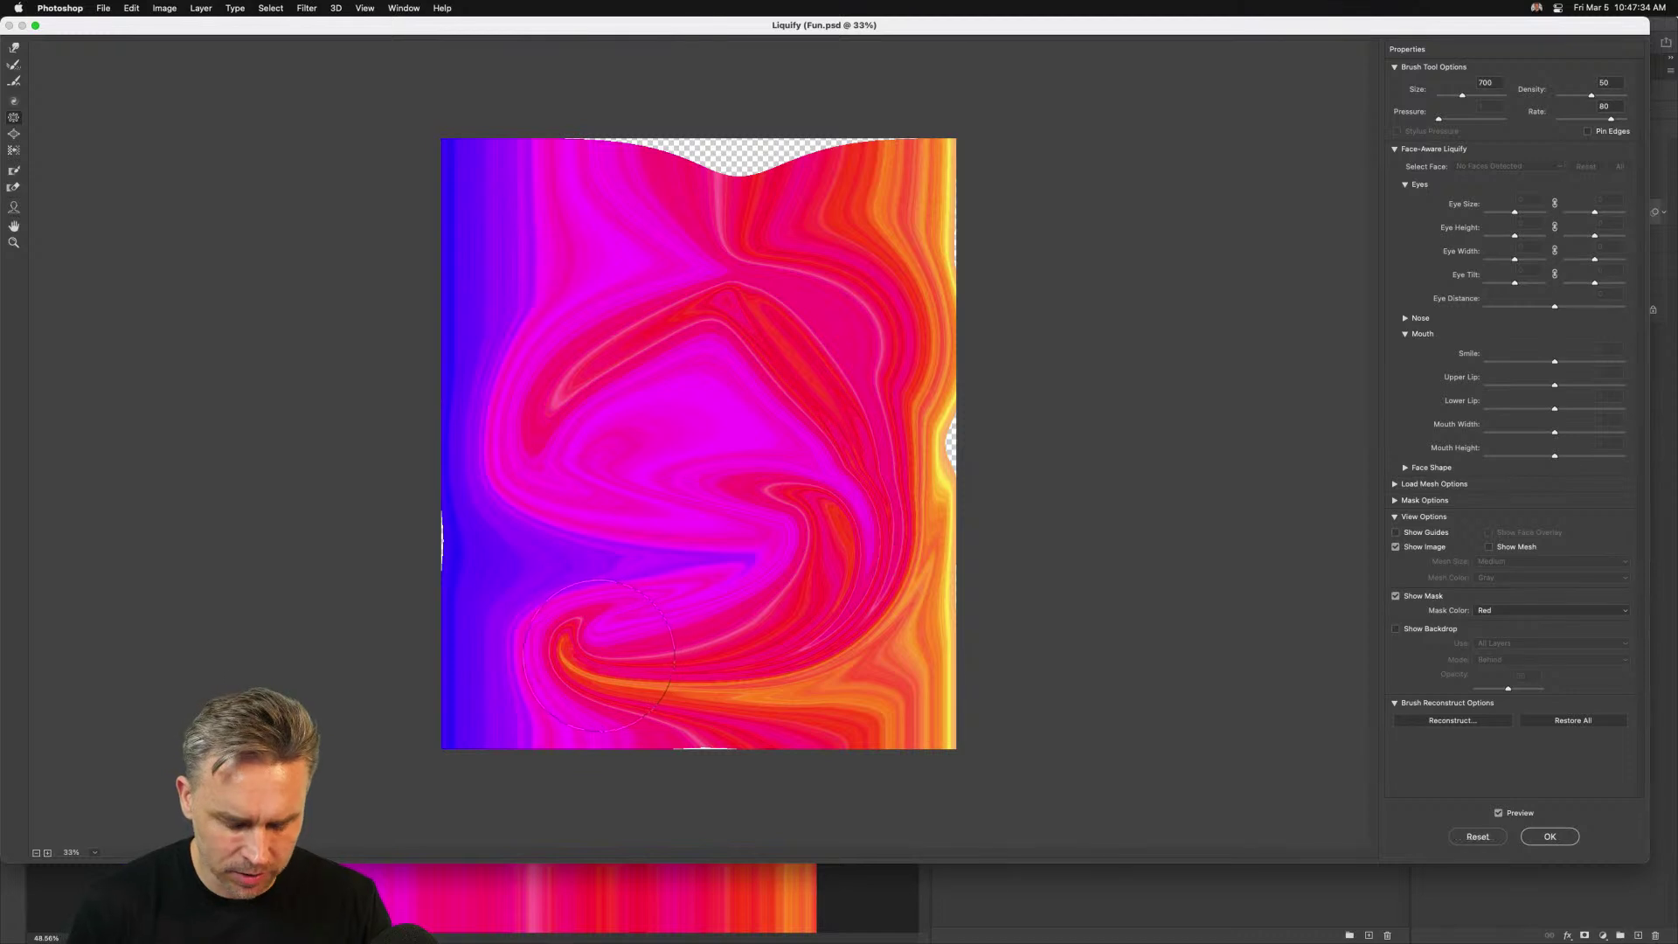
mouse_move(596, 654)
left_mouse_down()
mouse_move(597, 684)
mouse_move(564, 616)
left_mouse_up()
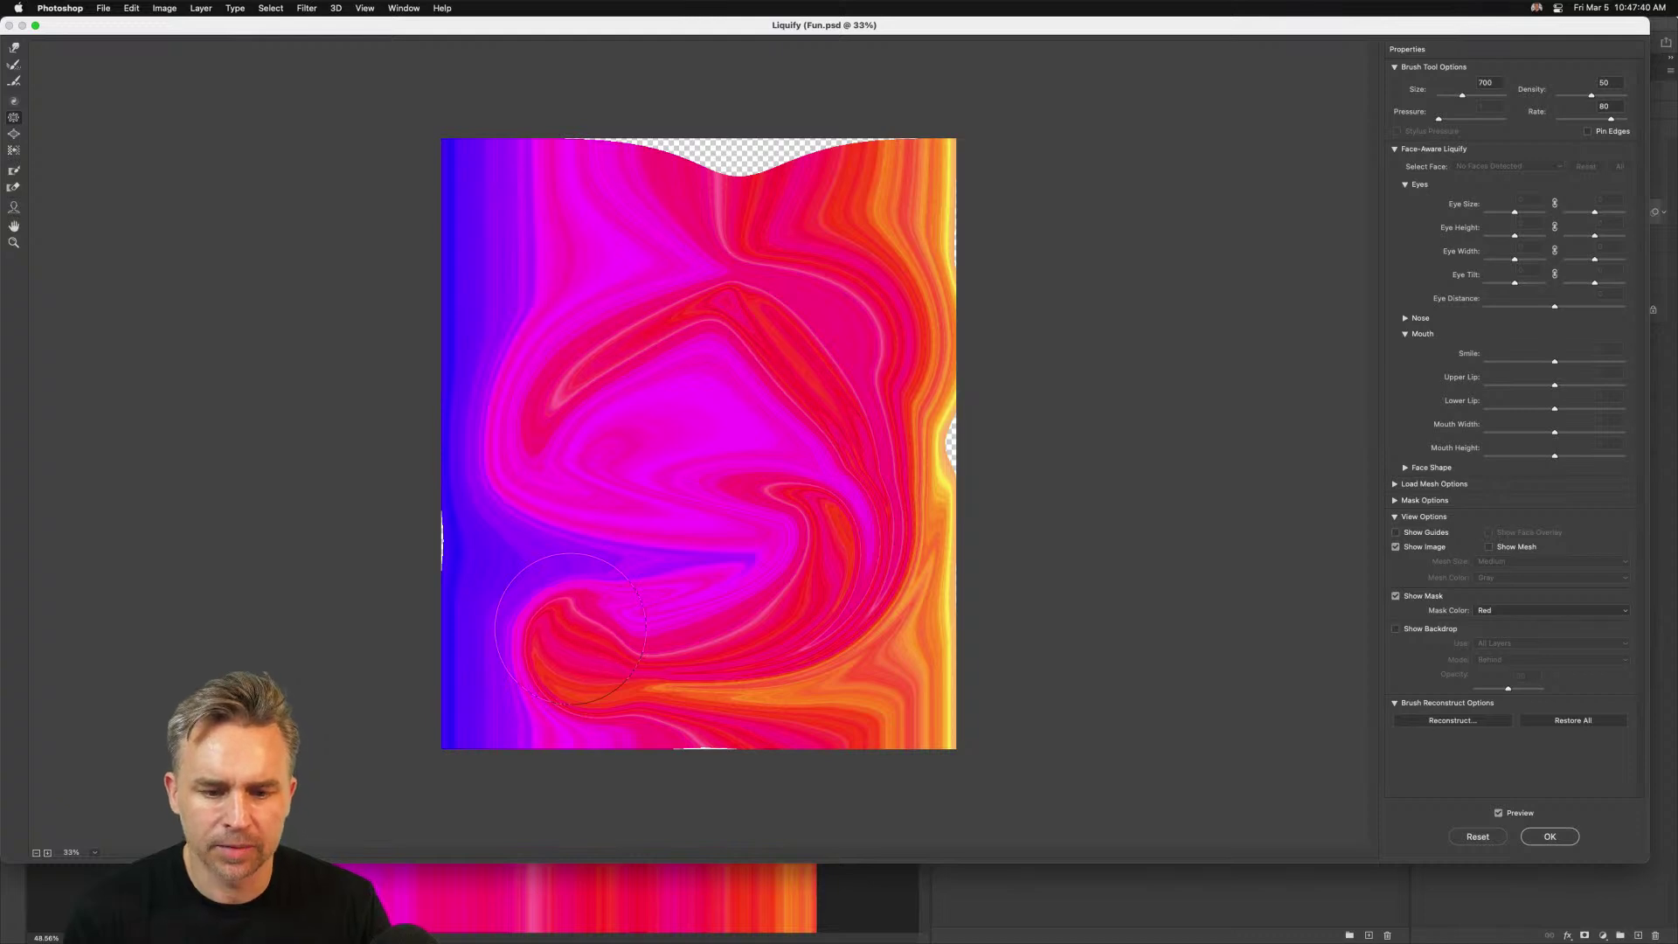
Smear the gradient into large swirls across the whole canvas with a size 1000 Forward Warp brush, undoing one stroke along the way
left_click(13, 48)
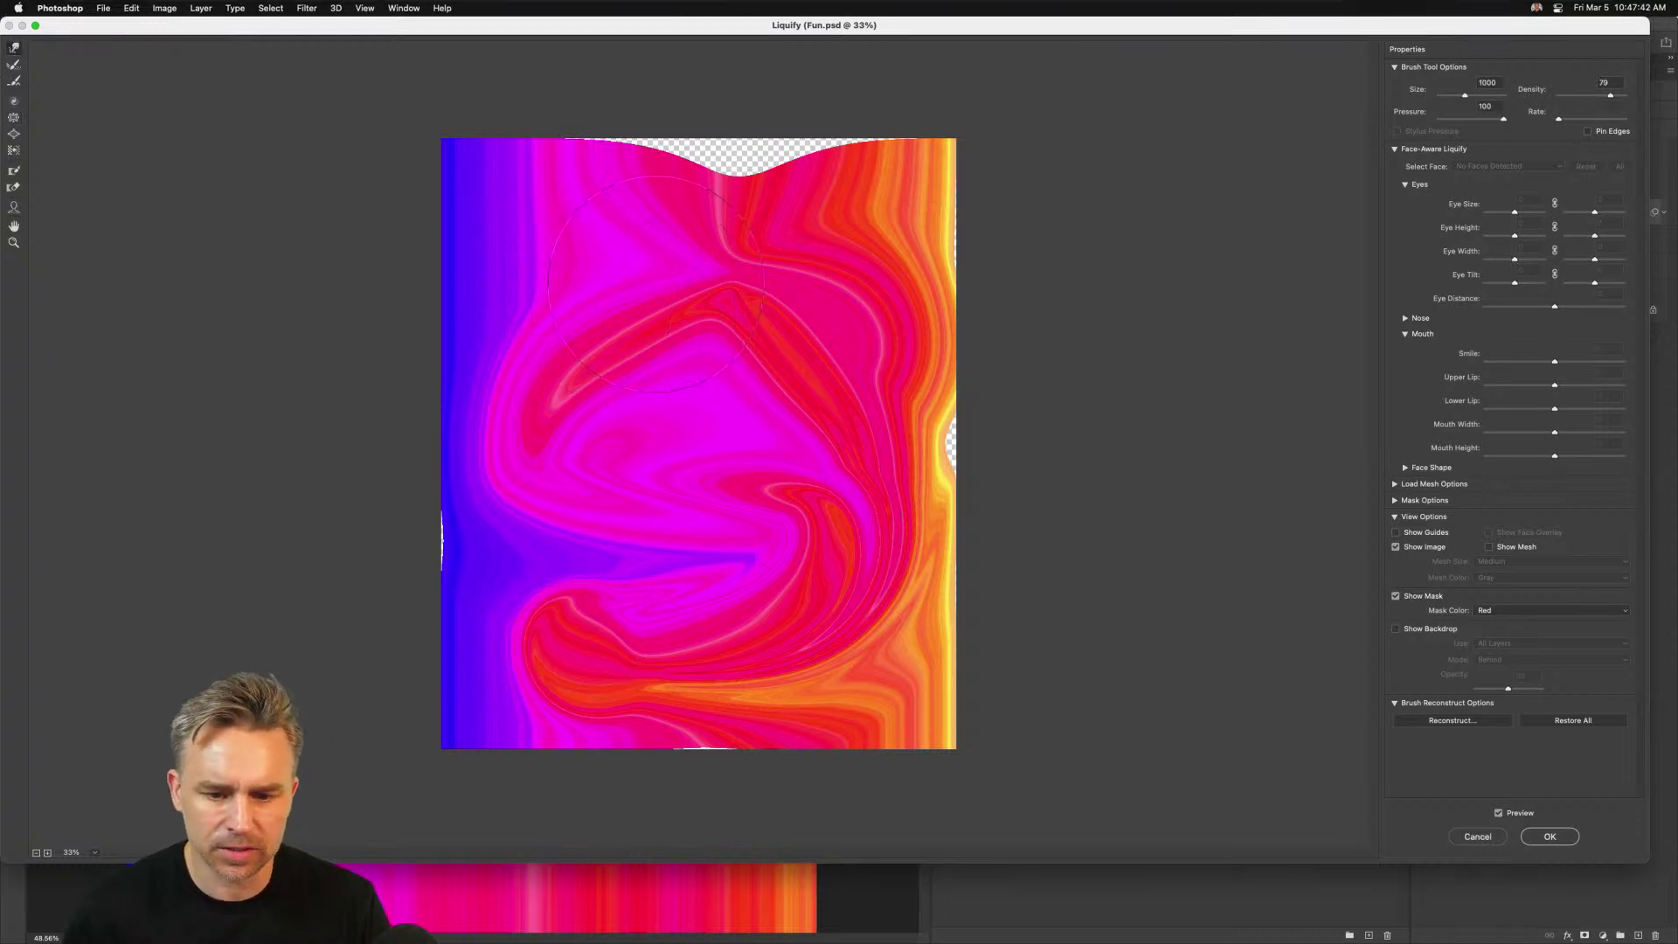
left_click_drag(664, 367, 882, 227)
mouse_move(472, 280)
left_mouse_down()
mouse_move(903, 262)
mouse_move(926, 184)
left_mouse_up()
left_click_drag(393, 524, 329, 207)
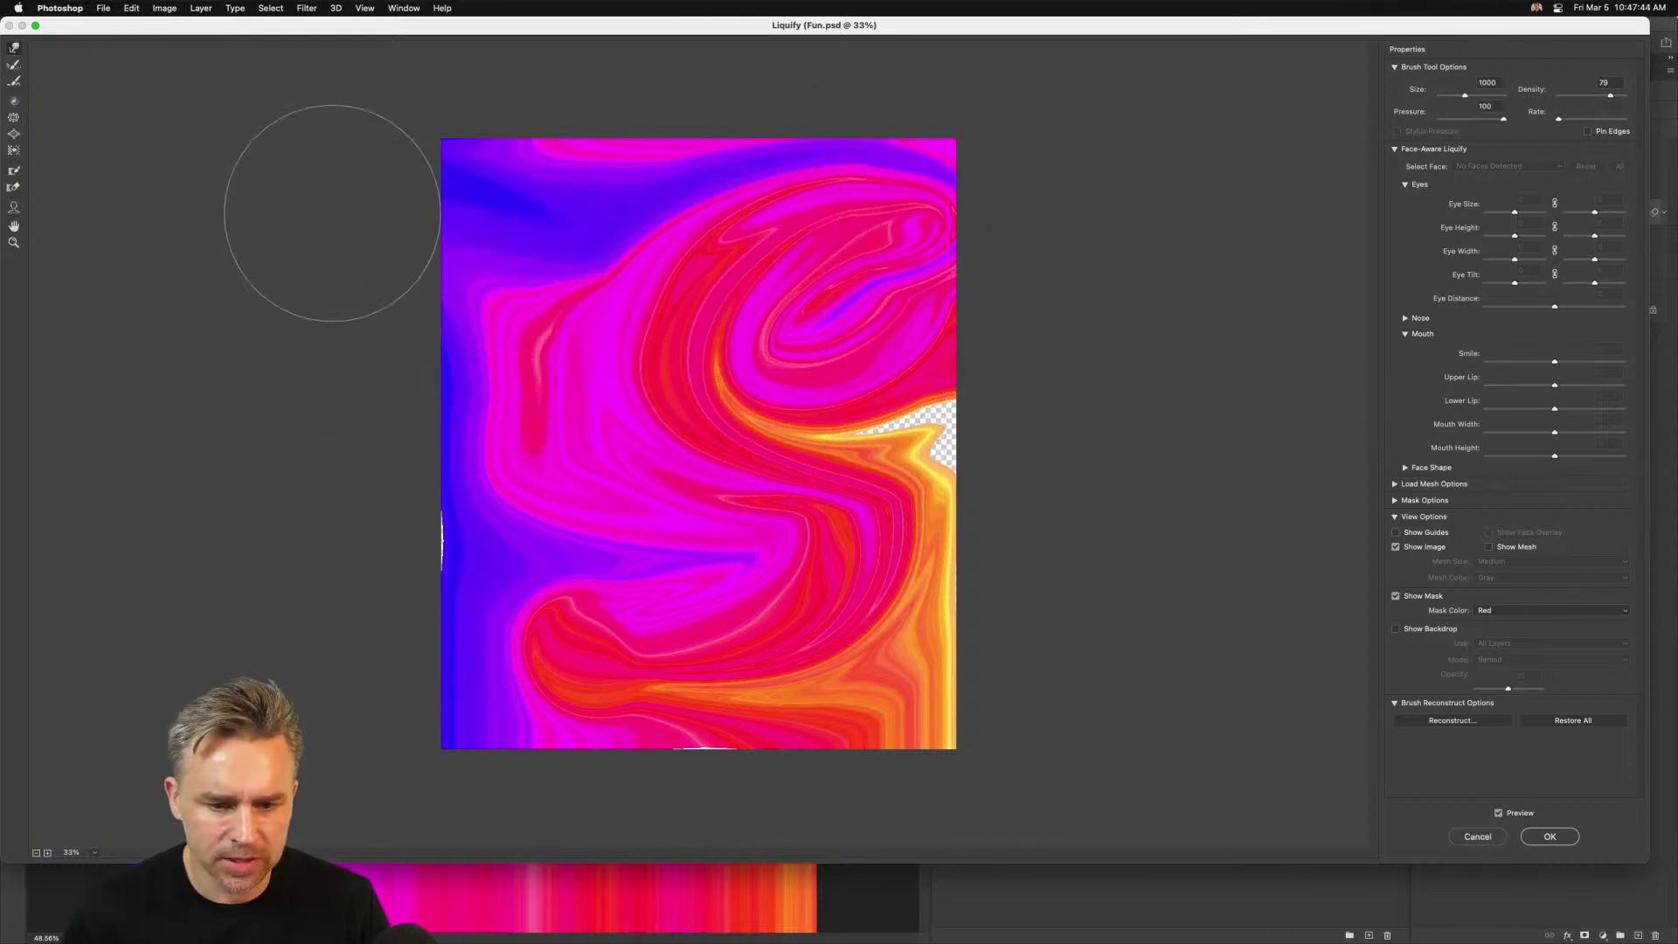
mouse_move(873, 201)
left_mouse_down()
mouse_move(902, 477)
mouse_move(888, 206)
left_mouse_up()
mouse_move(874, 725)
left_mouse_down()
mouse_move(629, 559)
mouse_move(1060, 487)
left_mouse_up()
mouse_move(700, 522)
left_mouse_down()
mouse_move(874, 664)
mouse_move(646, 489)
mouse_move(1090, 625)
mouse_move(882, 721)
mouse_move(463, 603)
mouse_move(559, 376)
mouse_move(839, 367)
mouse_move(969, 515)
mouse_move(725, 393)
mouse_move(411, 562)
mouse_move(612, 542)
mouse_move(865, 467)
mouse_move(1011, 487)
left_mouse_up()
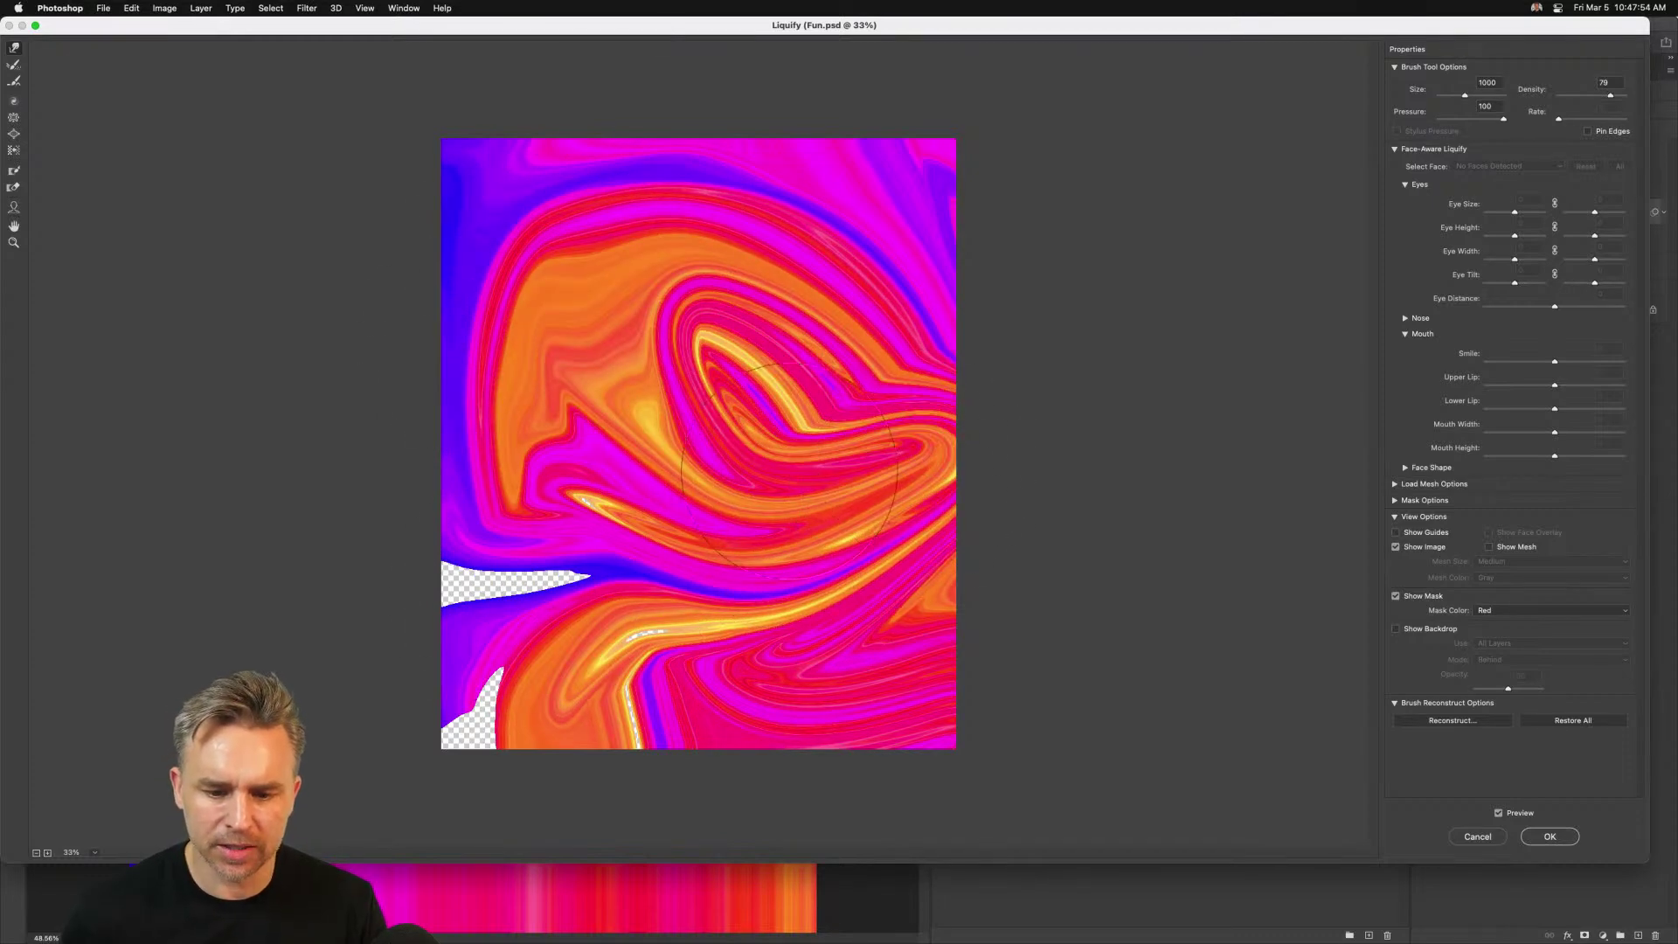
key("super+z")
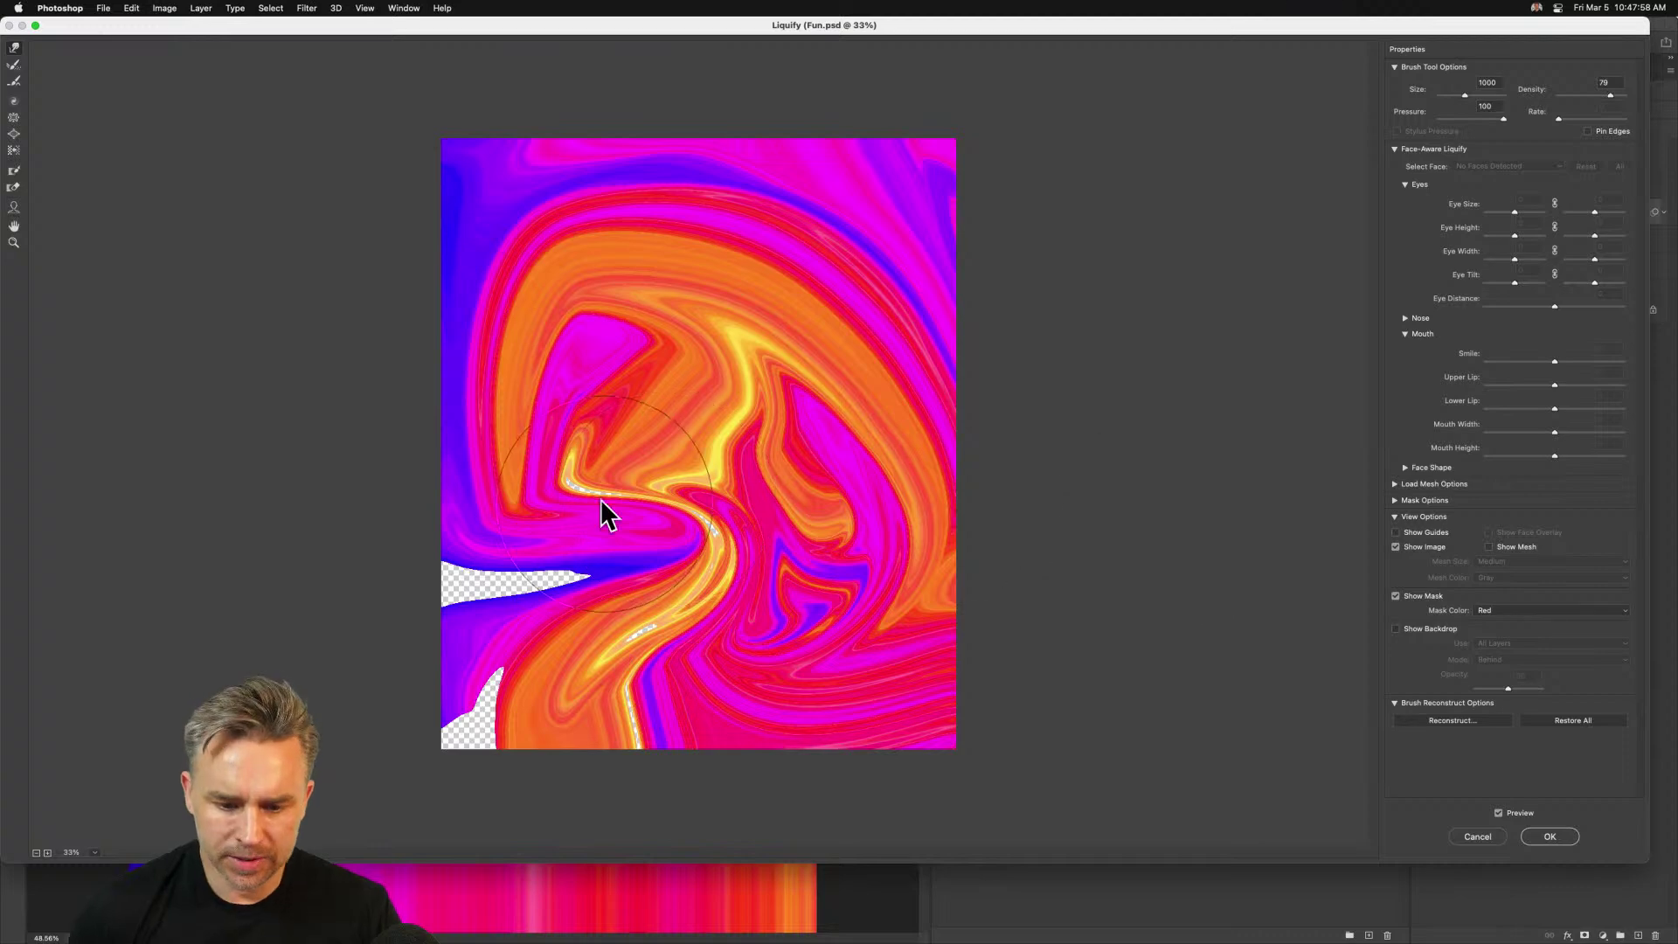
mouse_move(608, 516)
left_mouse_down()
mouse_move(738, 473)
mouse_move(775, 427)
mouse_move(795, 429)
mouse_move(790, 448)
mouse_move(681, 440)
mouse_move(665, 385)
mouse_move(705, 420)
mouse_move(757, 408)
mouse_move(781, 486)
mouse_move(753, 479)
mouse_move(801, 503)
mouse_move(647, 407)
left_mouse_up()
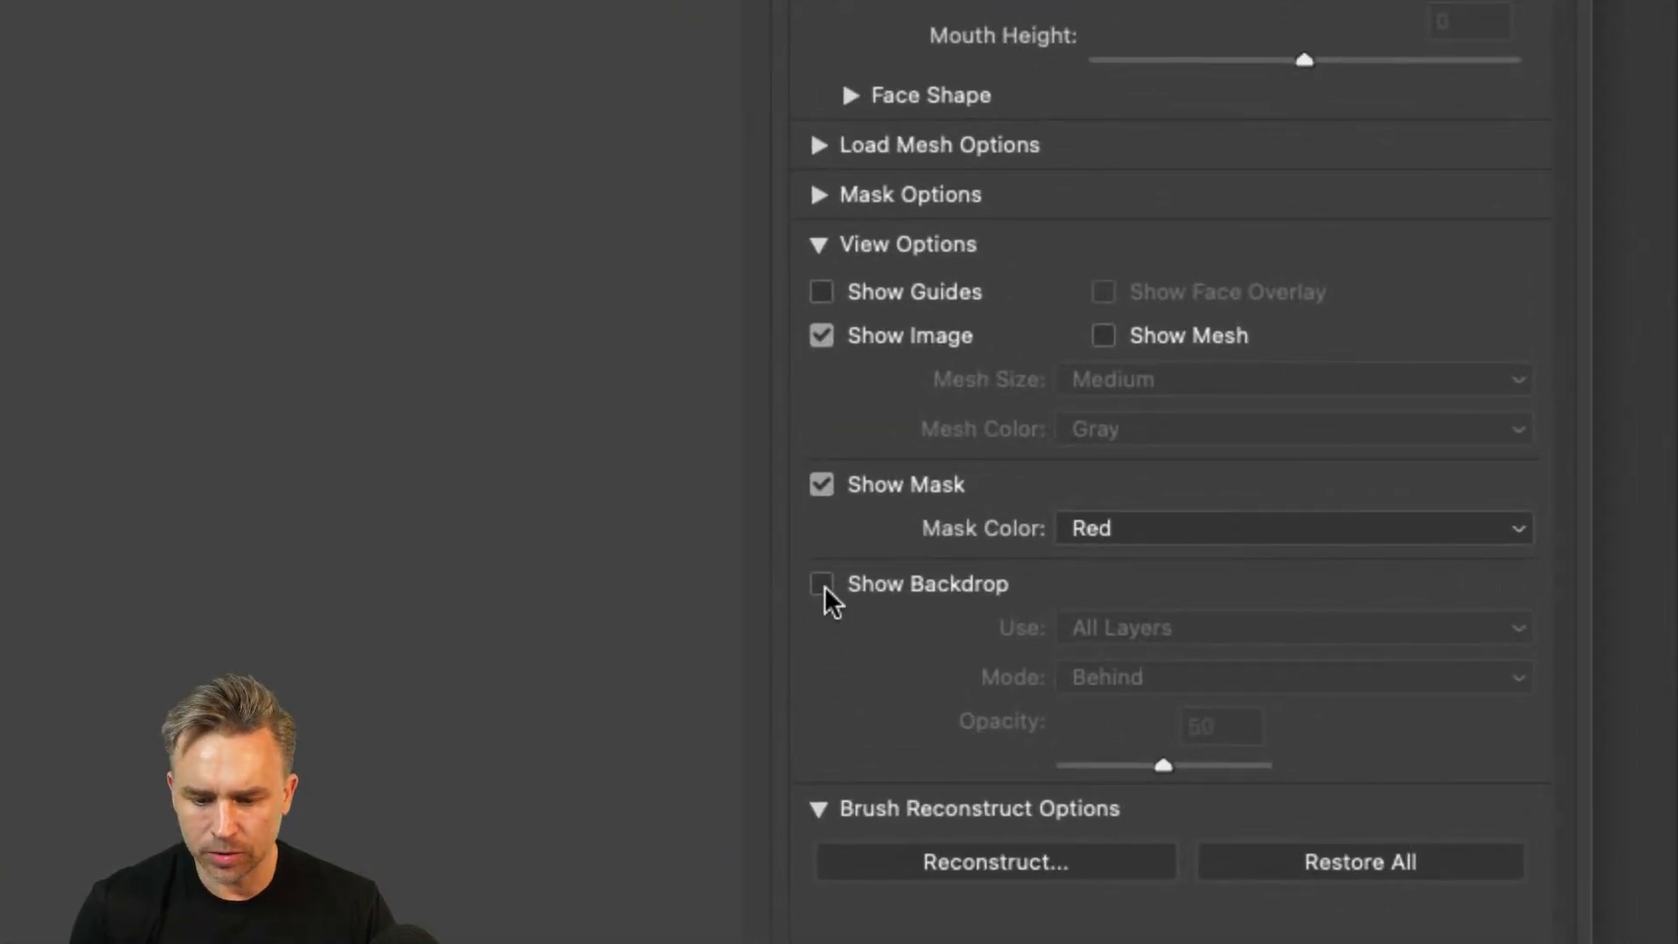
Show the Lady layer as the Liquify backdrop and warp the swirls around her shoulder and the area above her head
left_click(822, 585)
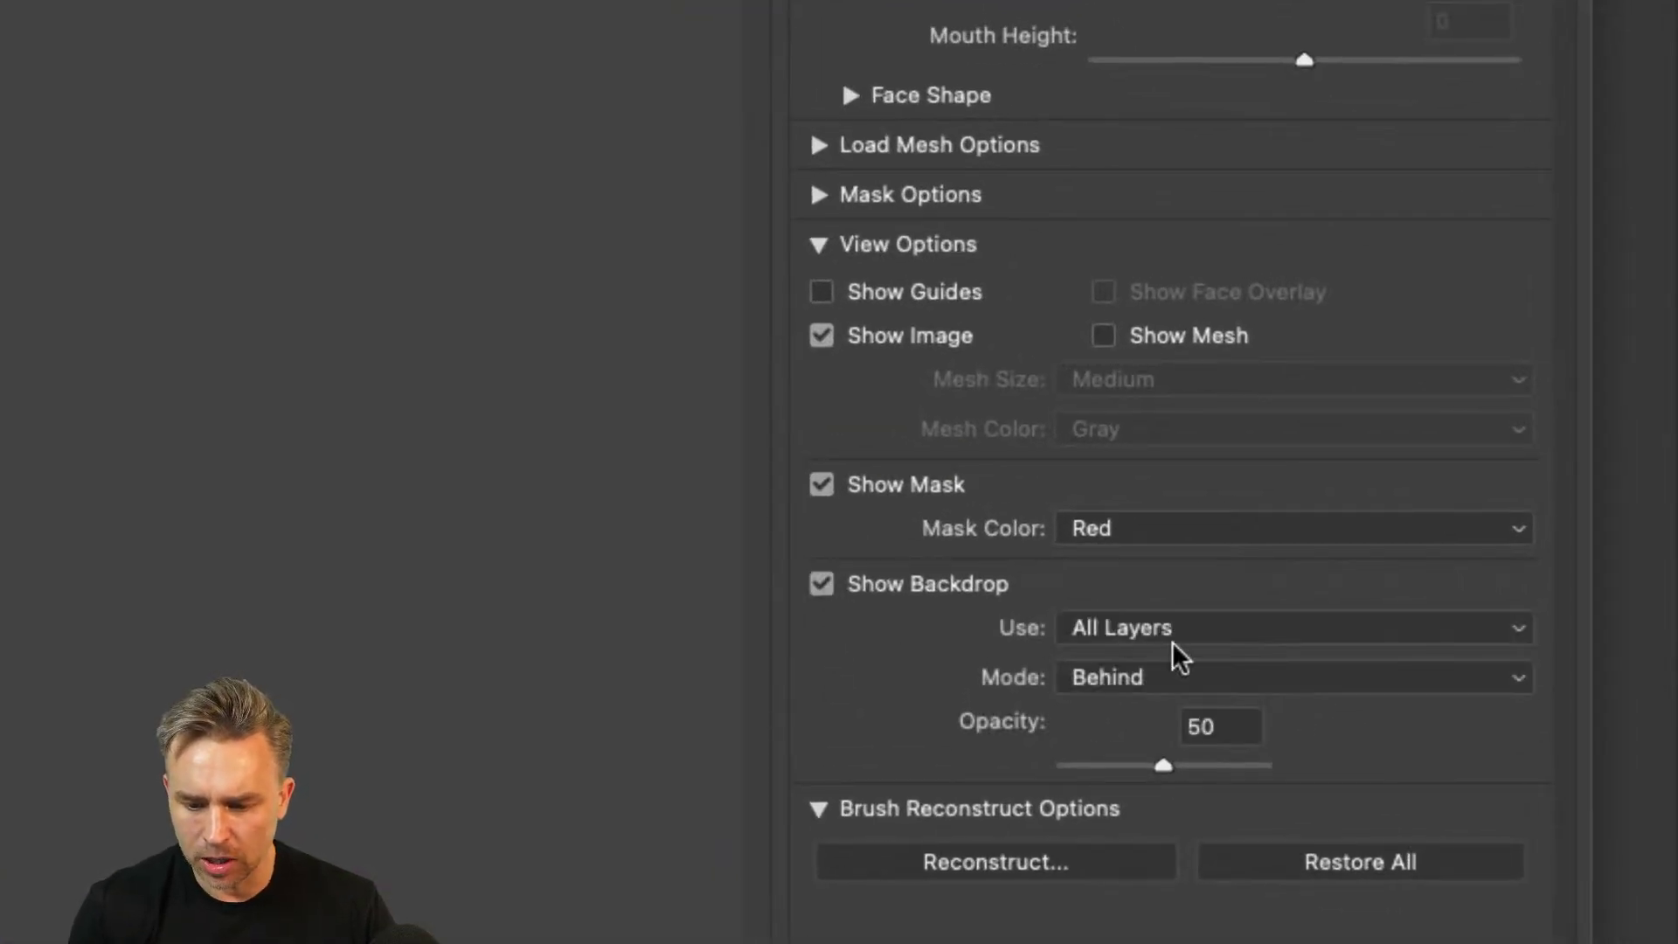
left_click(1108, 626)
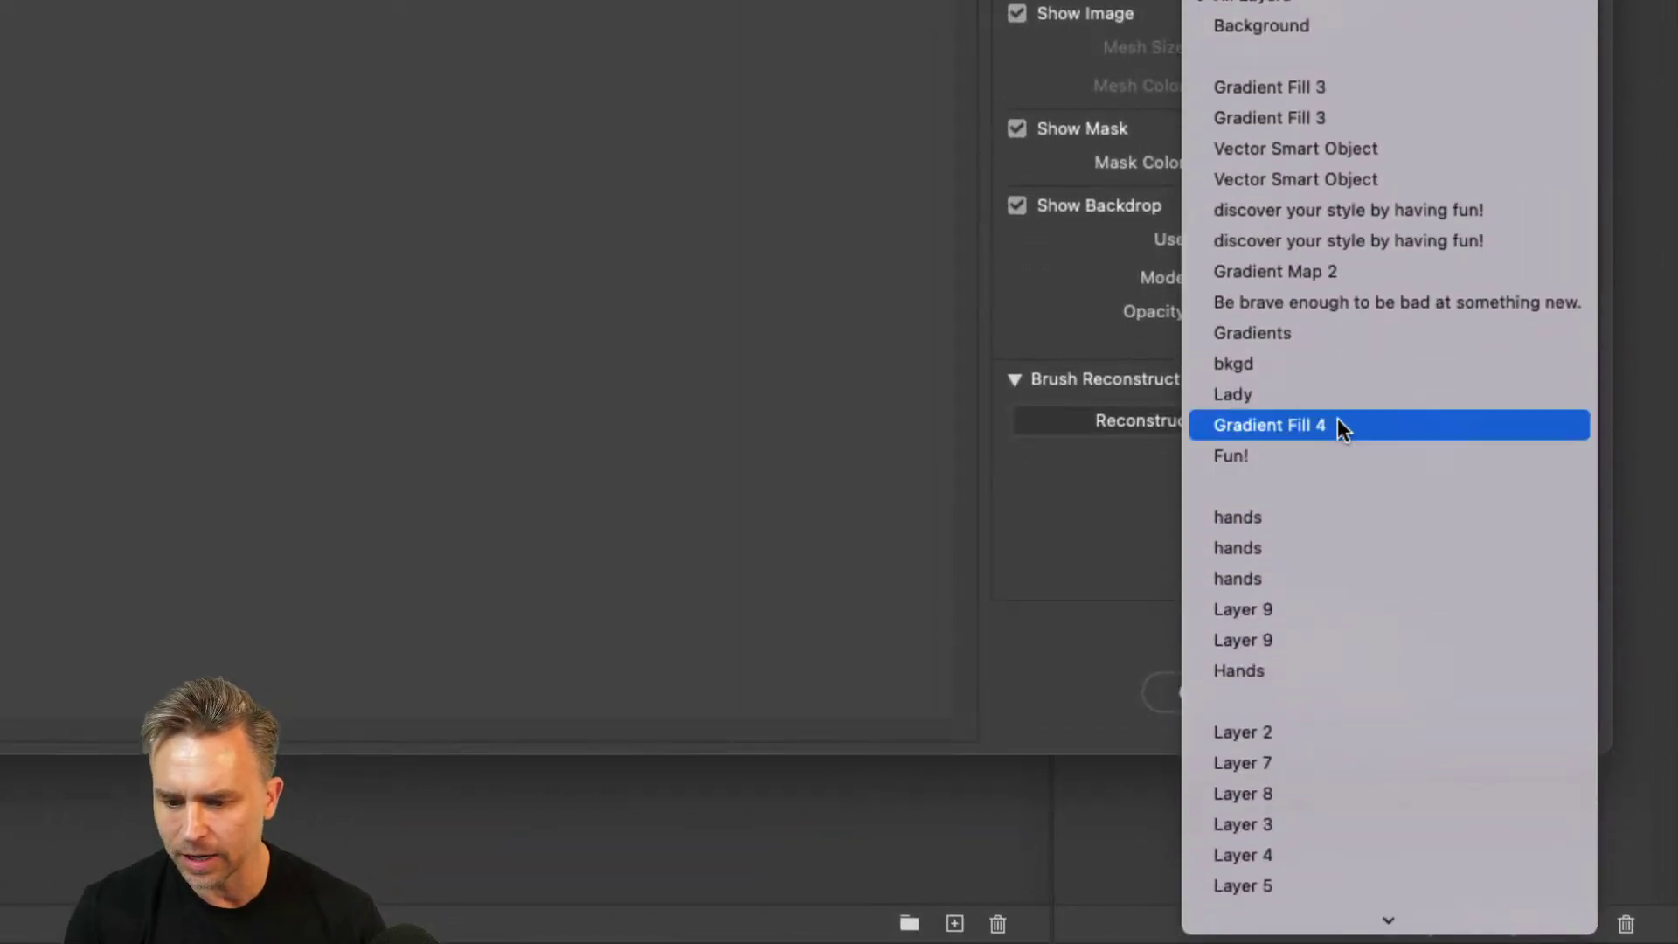
left_click(1326, 752)
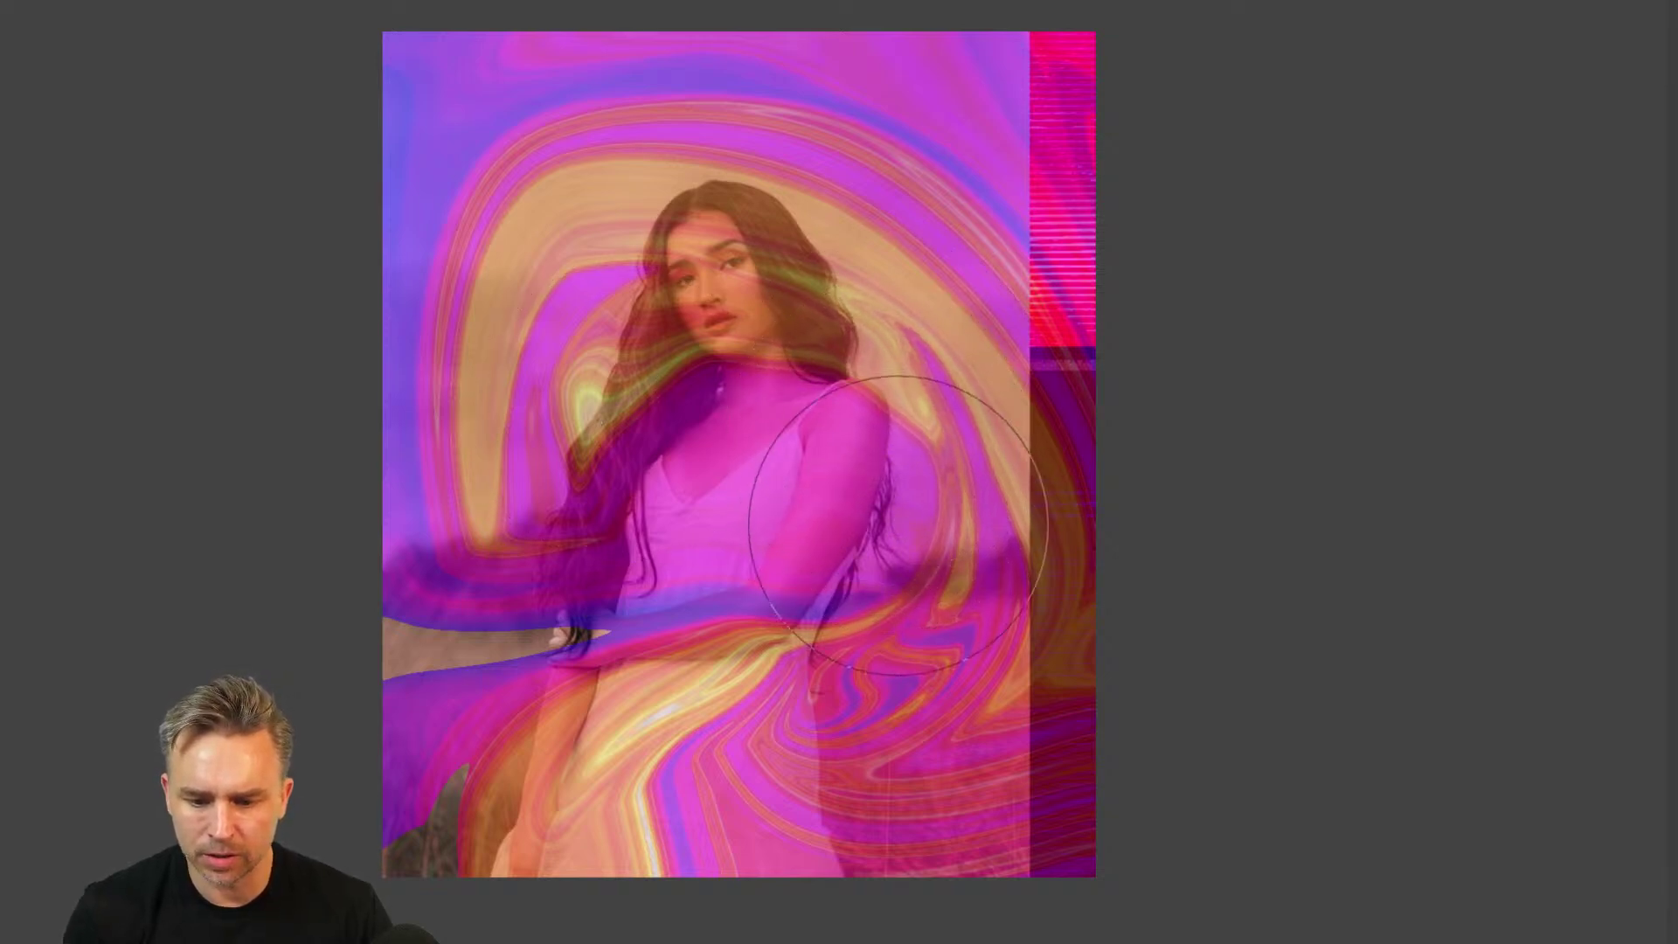
mouse_move(874, 472)
left_mouse_down()
mouse_move(812, 402)
mouse_move(826, 372)
left_mouse_up()
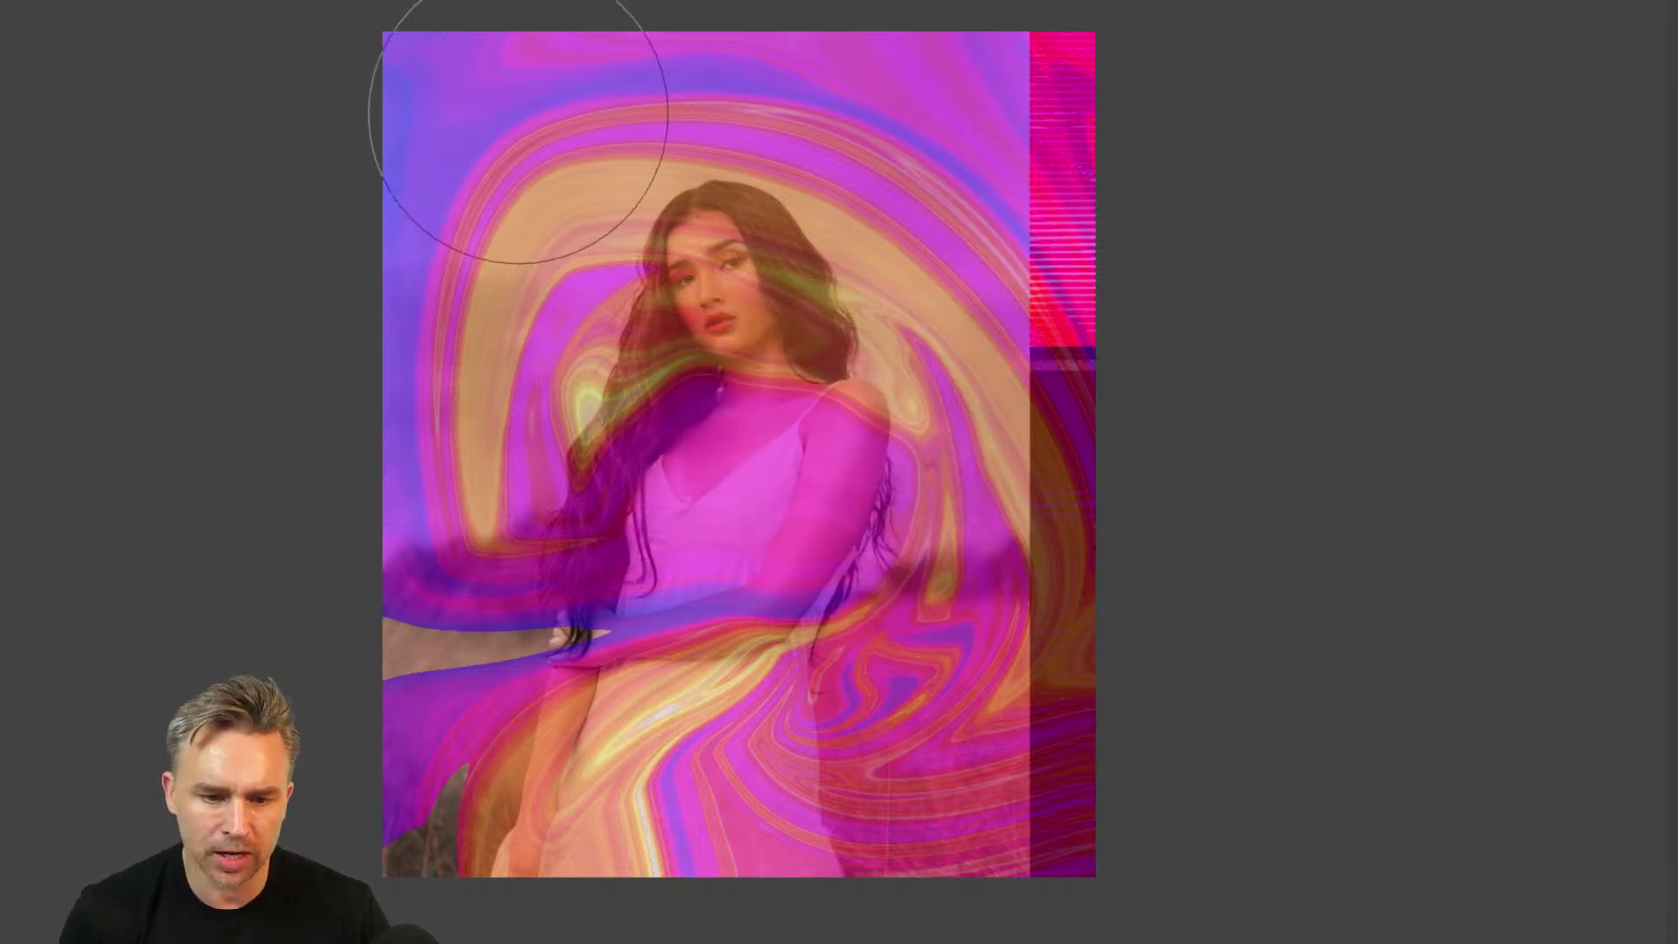
mouse_move(518, 114)
left_mouse_down()
mouse_move(514, 261)
mouse_move(610, 71)
mouse_move(640, 73)
mouse_move(654, 178)
mouse_move(716, 116)
mouse_move(756, 177)
mouse_move(1042, 97)
mouse_move(936, 149)
mouse_move(840, 133)
mouse_move(849, 174)
mouse_move(832, 119)
mouse_move(625, 181)
left_mouse_up()
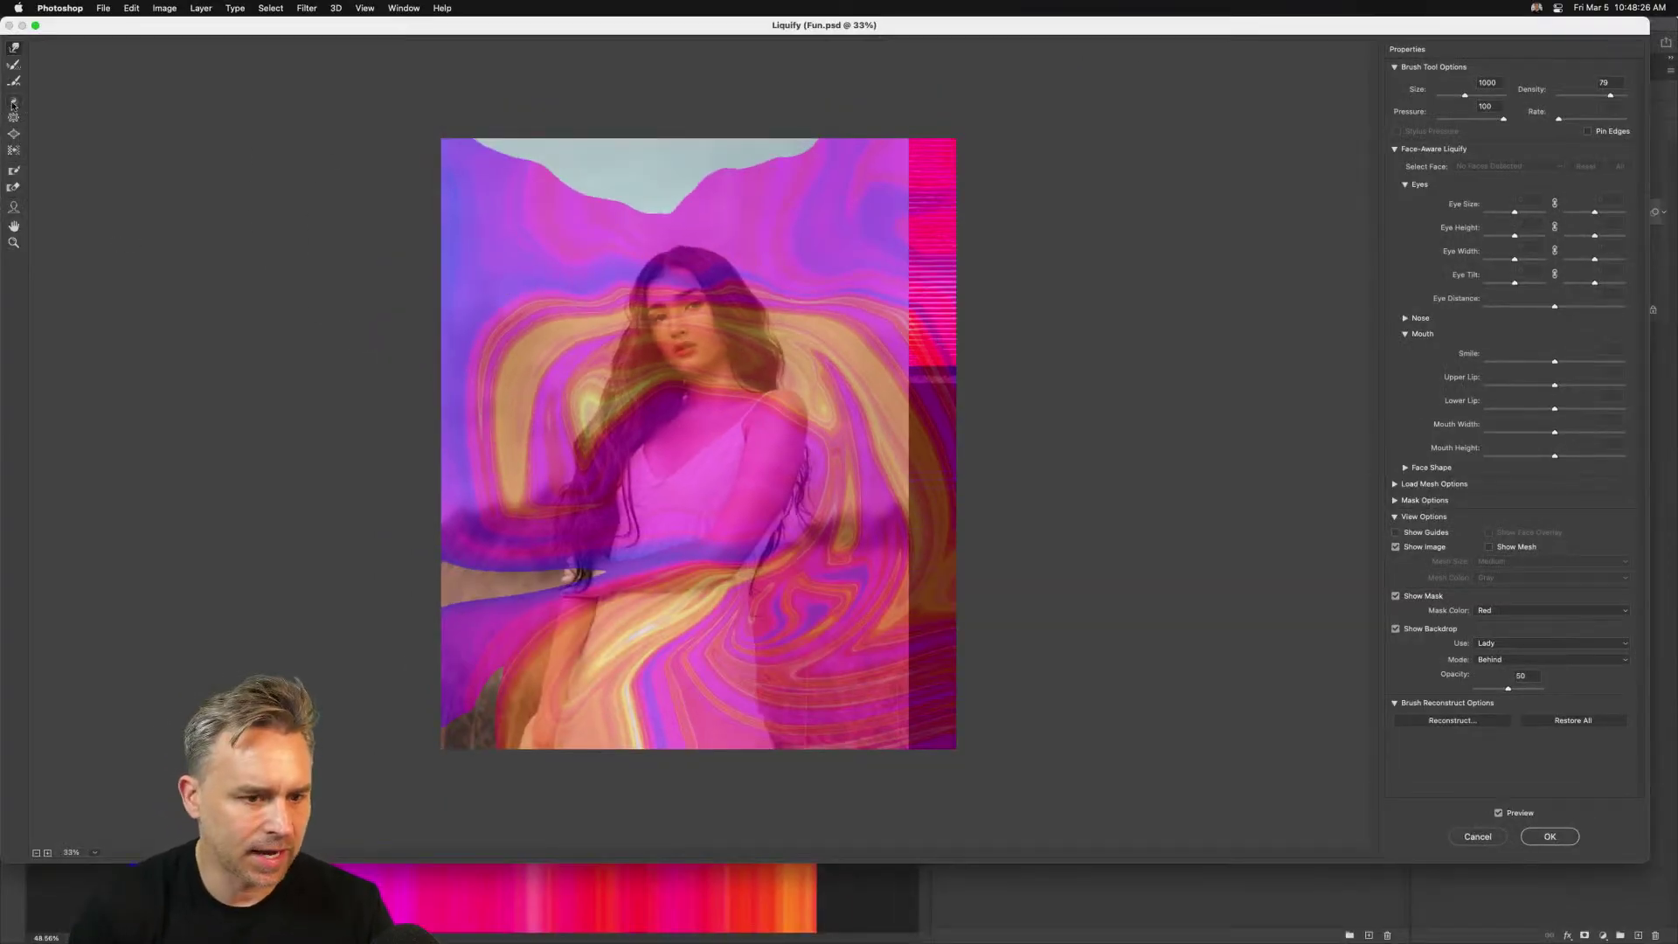
Twirl the swirls beside the woman's face and body with a size 1200 brush and apply the Liquify filter
key("bracketright")
key("bracketright")
key("bracketright")
key("bracketright")
key("bracketright")
key("bracketright")
key("bracketright")
key("bracketright")
key("bracketright")
key("bracketright")
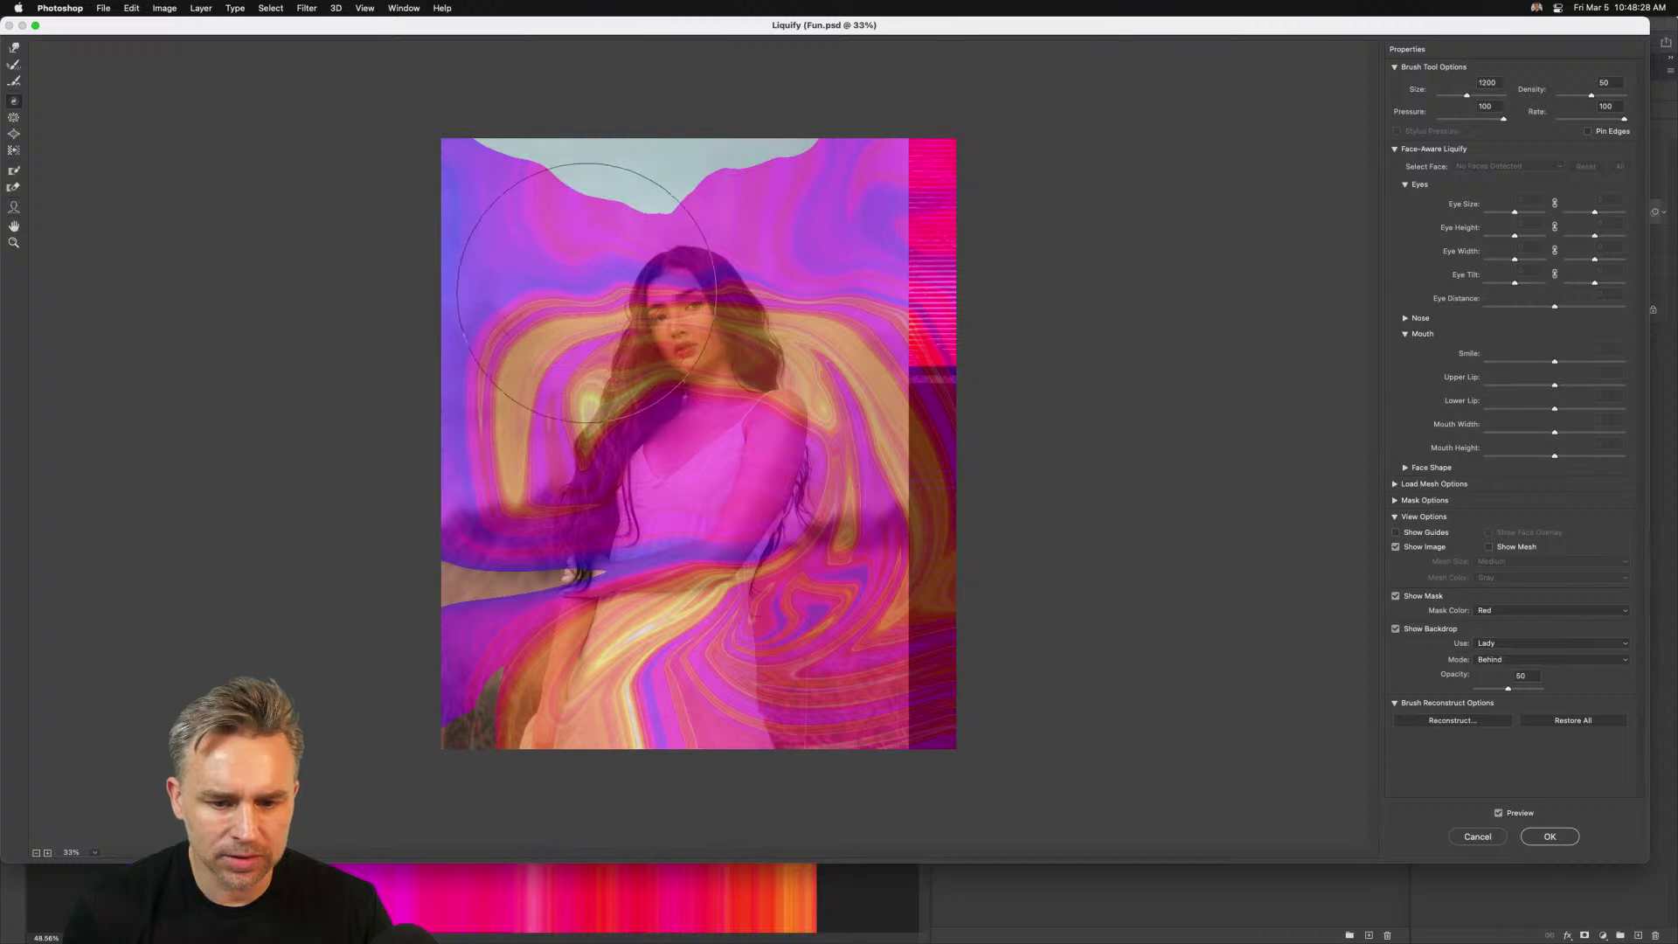
mouse_move(563, 293)
left_mouse_down()
mouse_move(588, 291)
mouse_move(568, 332)
mouse_move(507, 305)
mouse_move(516, 271)
mouse_move(714, 179)
mouse_move(924, 195)
mouse_move(1048, 449)
mouse_move(861, 773)
mouse_move(804, 725)
mouse_move(993, 692)
mouse_move(1030, 580)
mouse_move(487, 693)
mouse_move(437, 584)
mouse_move(515, 564)
mouse_move(559, 524)
left_mouse_up()
left_click(1540, 836)
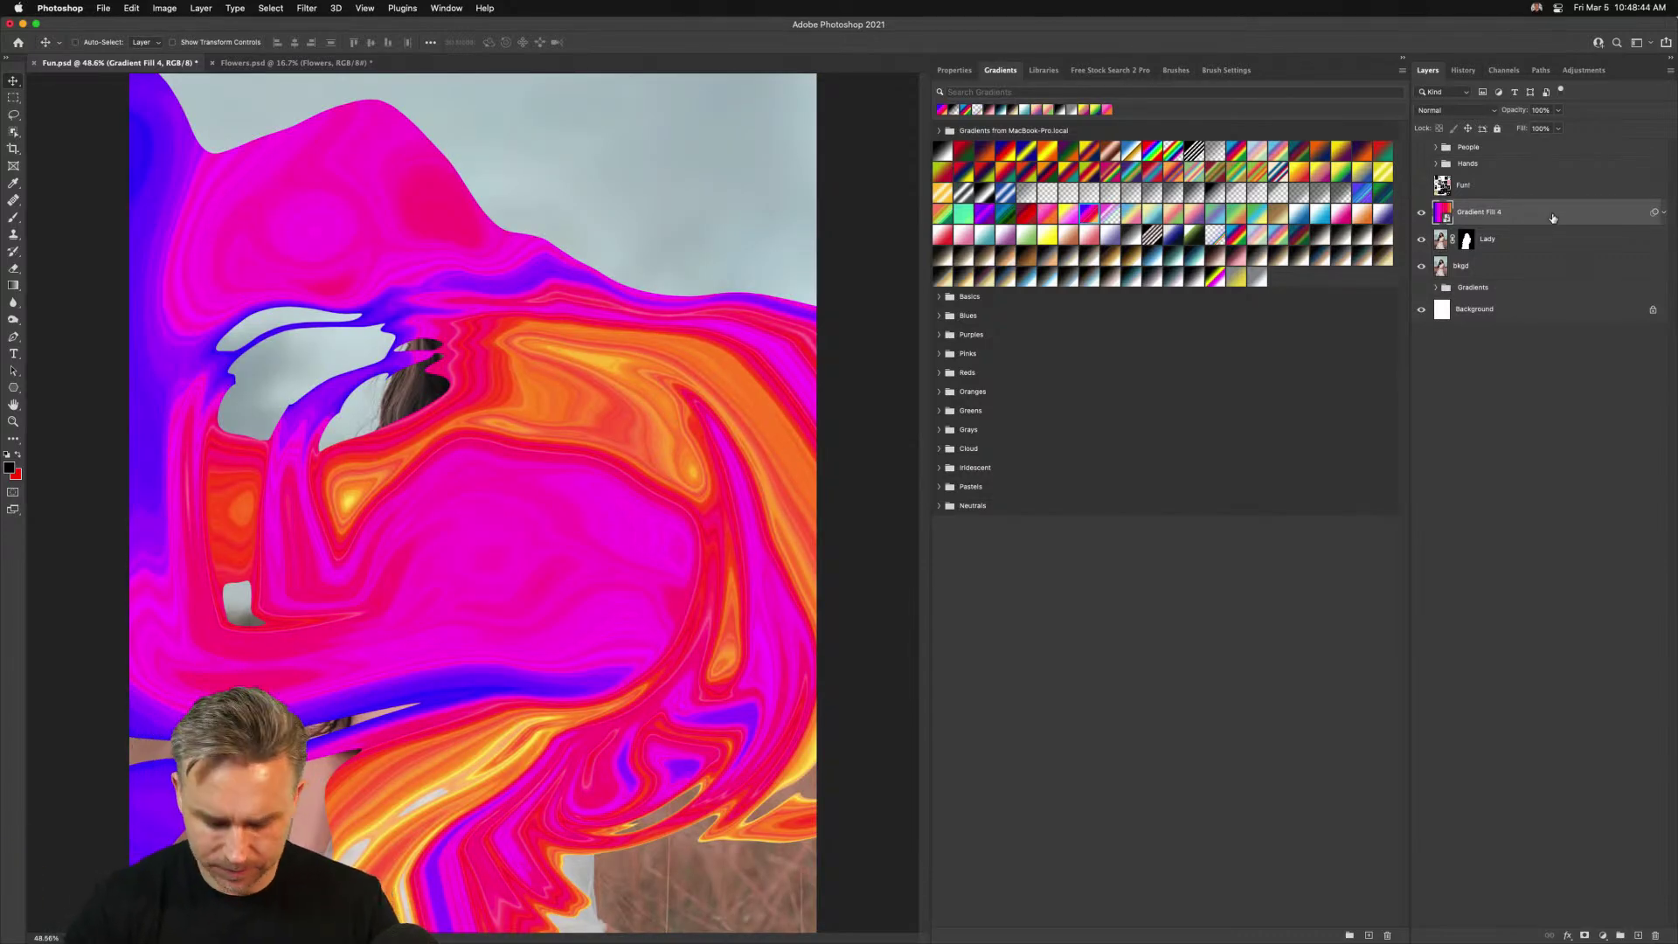
Duplicate the liquified gradient layer, place one copy hidden beneath the Lady layer, and select the copy above Lady
key("super+j")
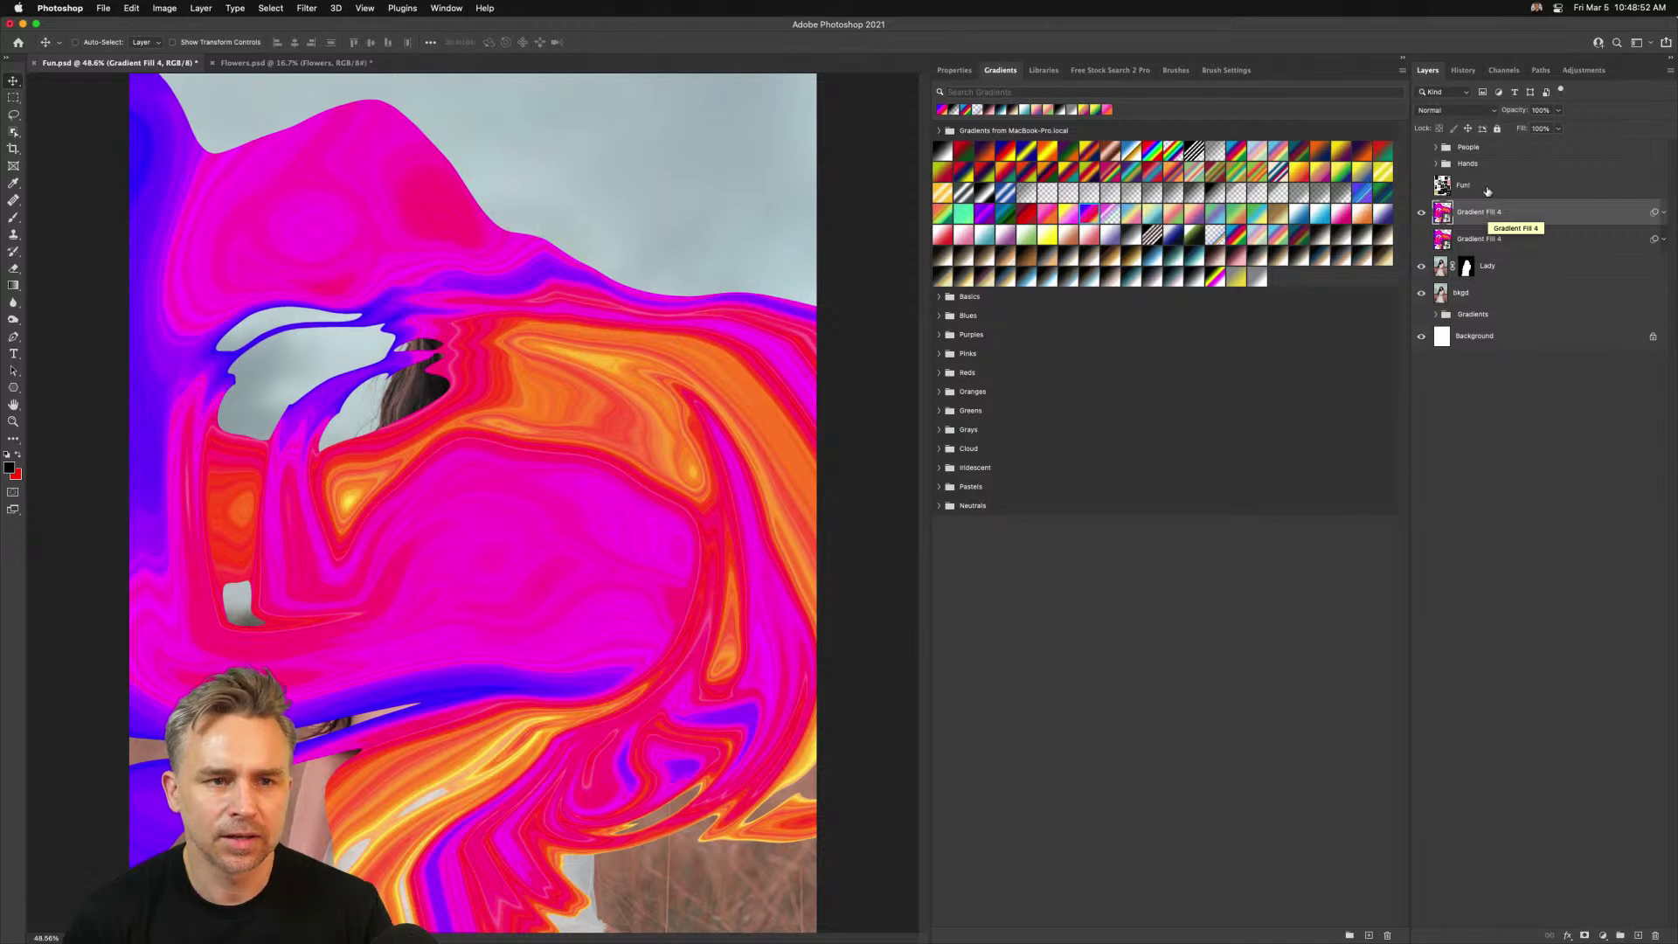
left_click_drag(1474, 238, 1432, 279)
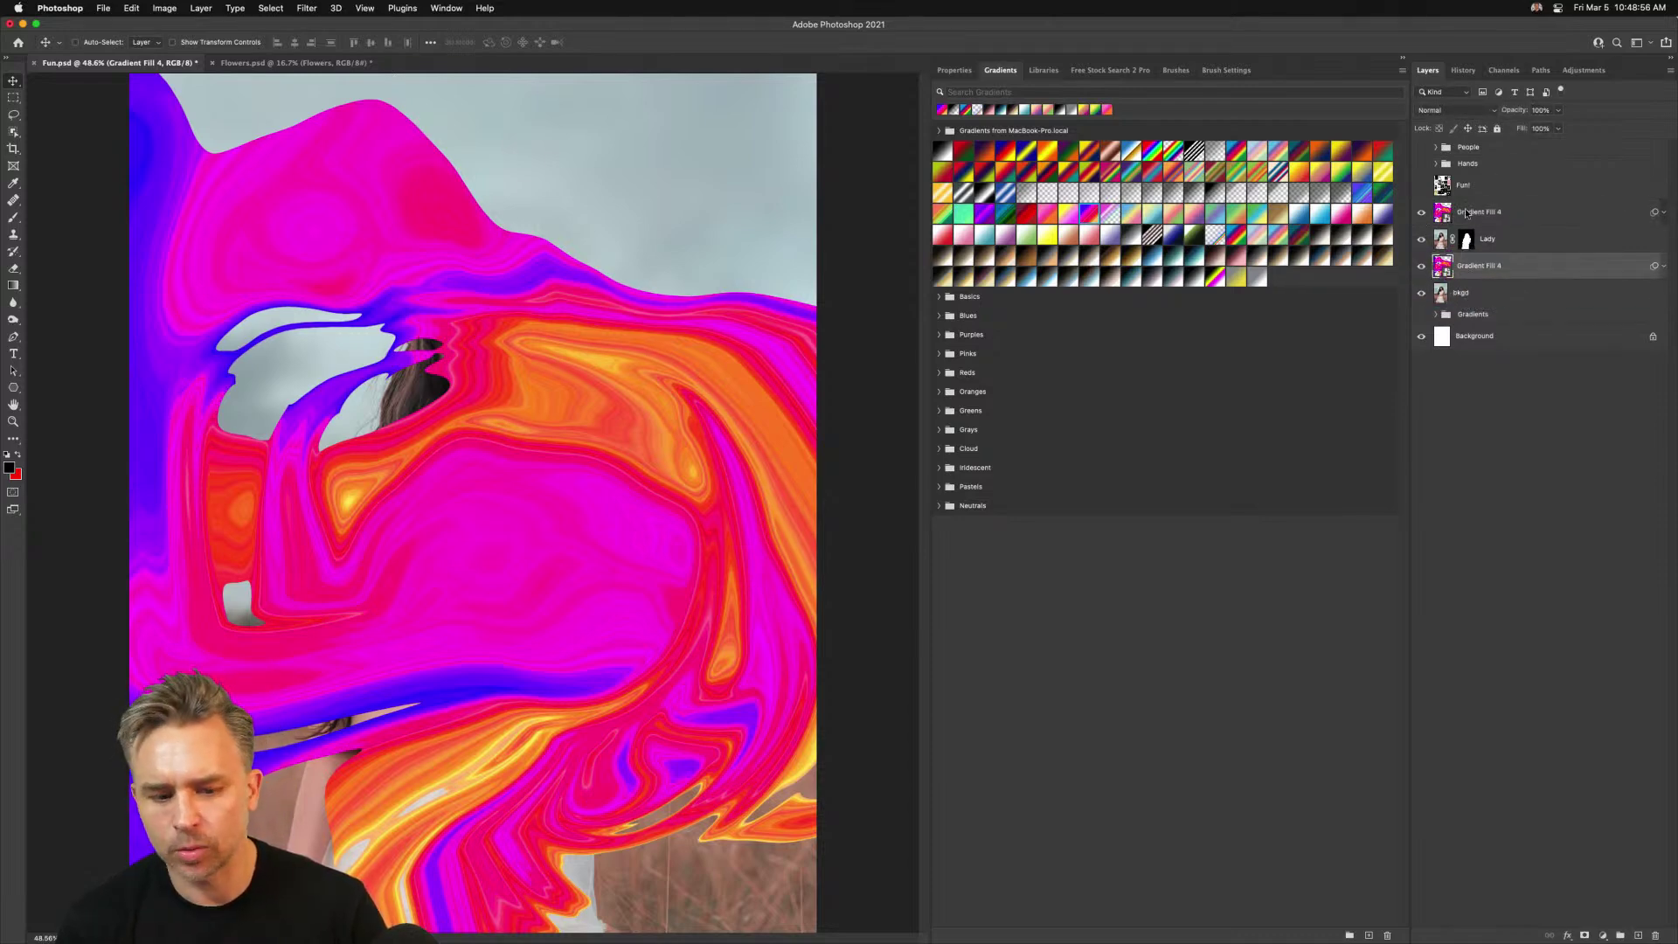
left_click(1469, 214)
left_click(1464, 271)
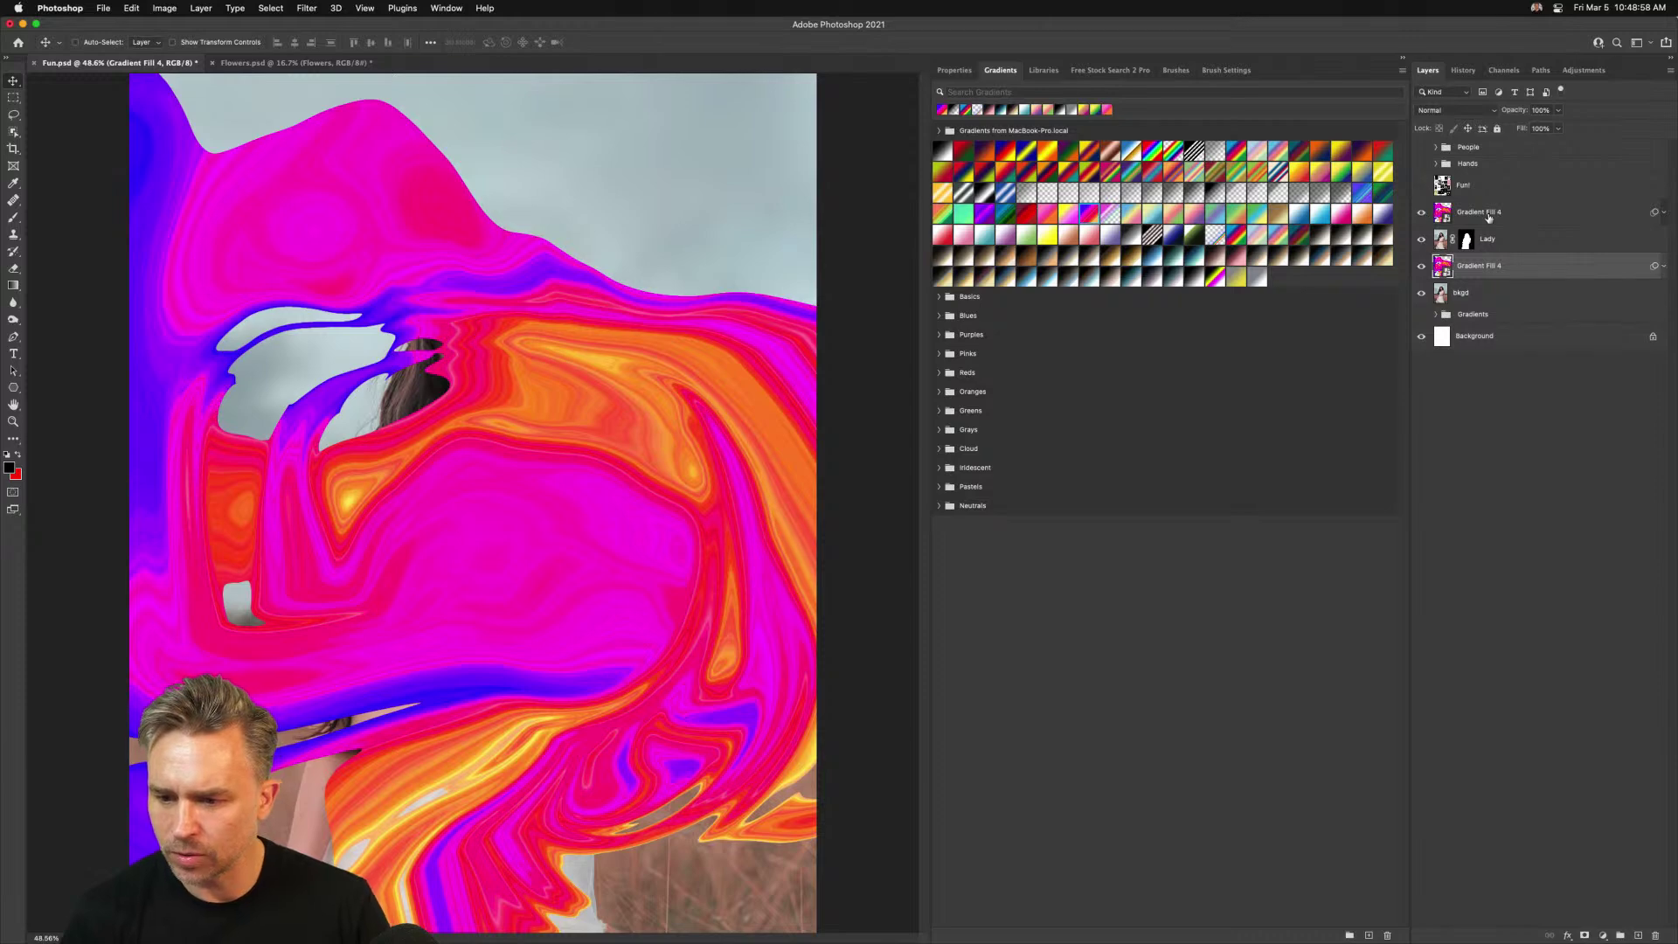
left_click(1489, 218)
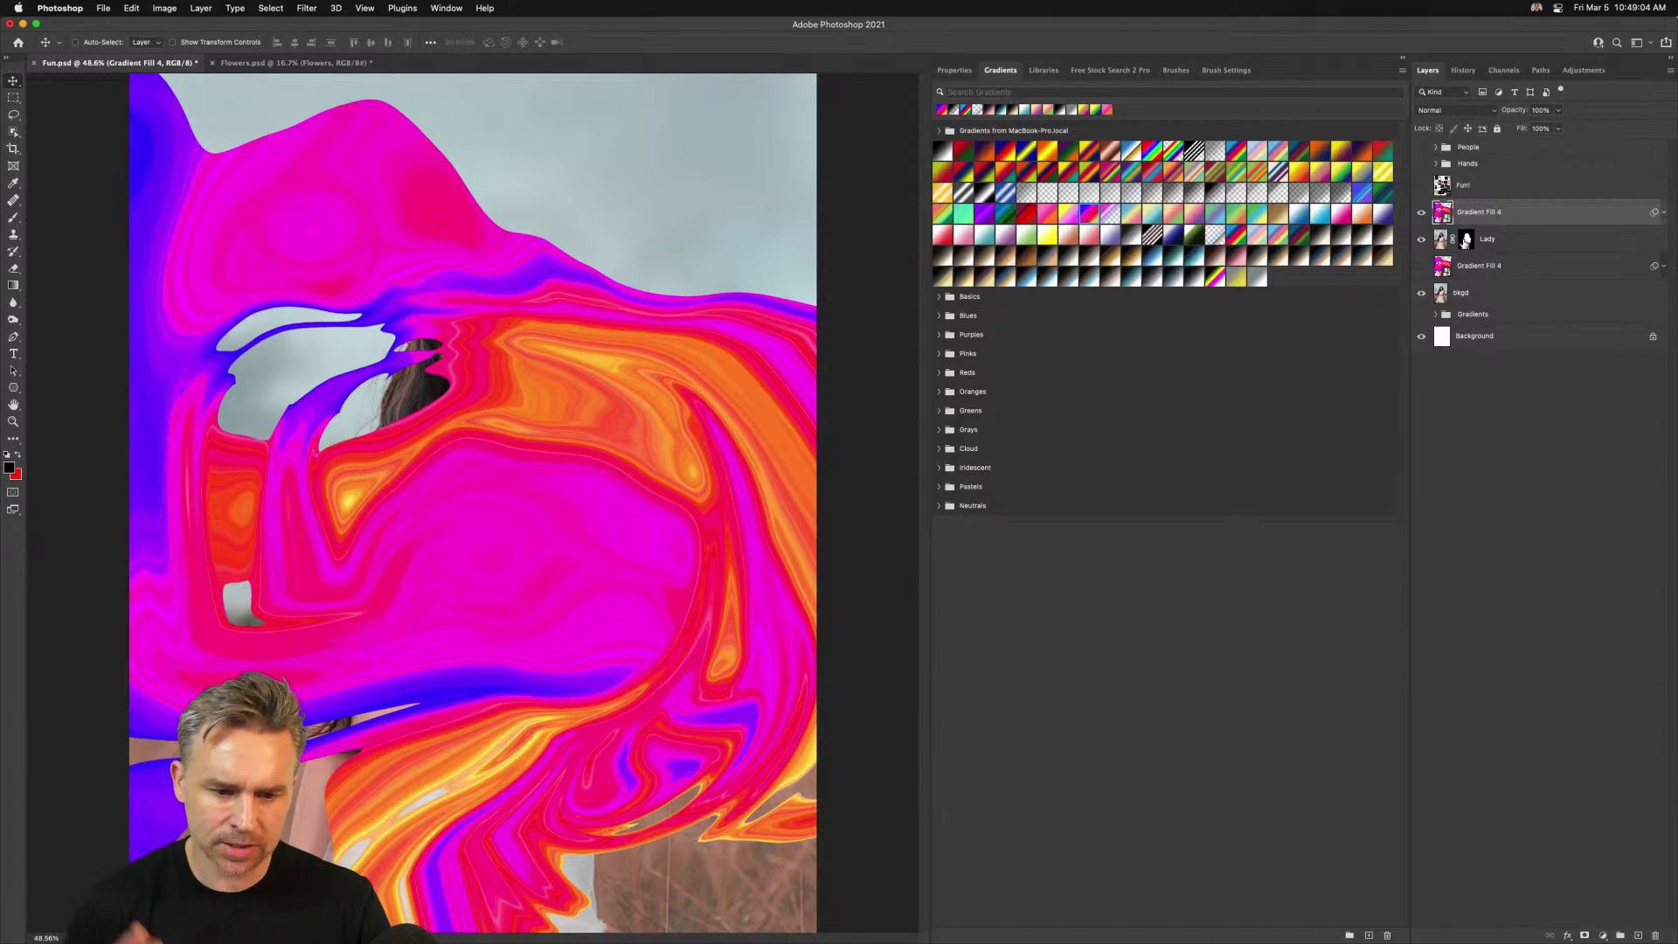
Copy the Lady layer's mask onto the upper Gradient Fill 4 layer and invert it so the gradient surrounds the woman
left_click(1404, 59)
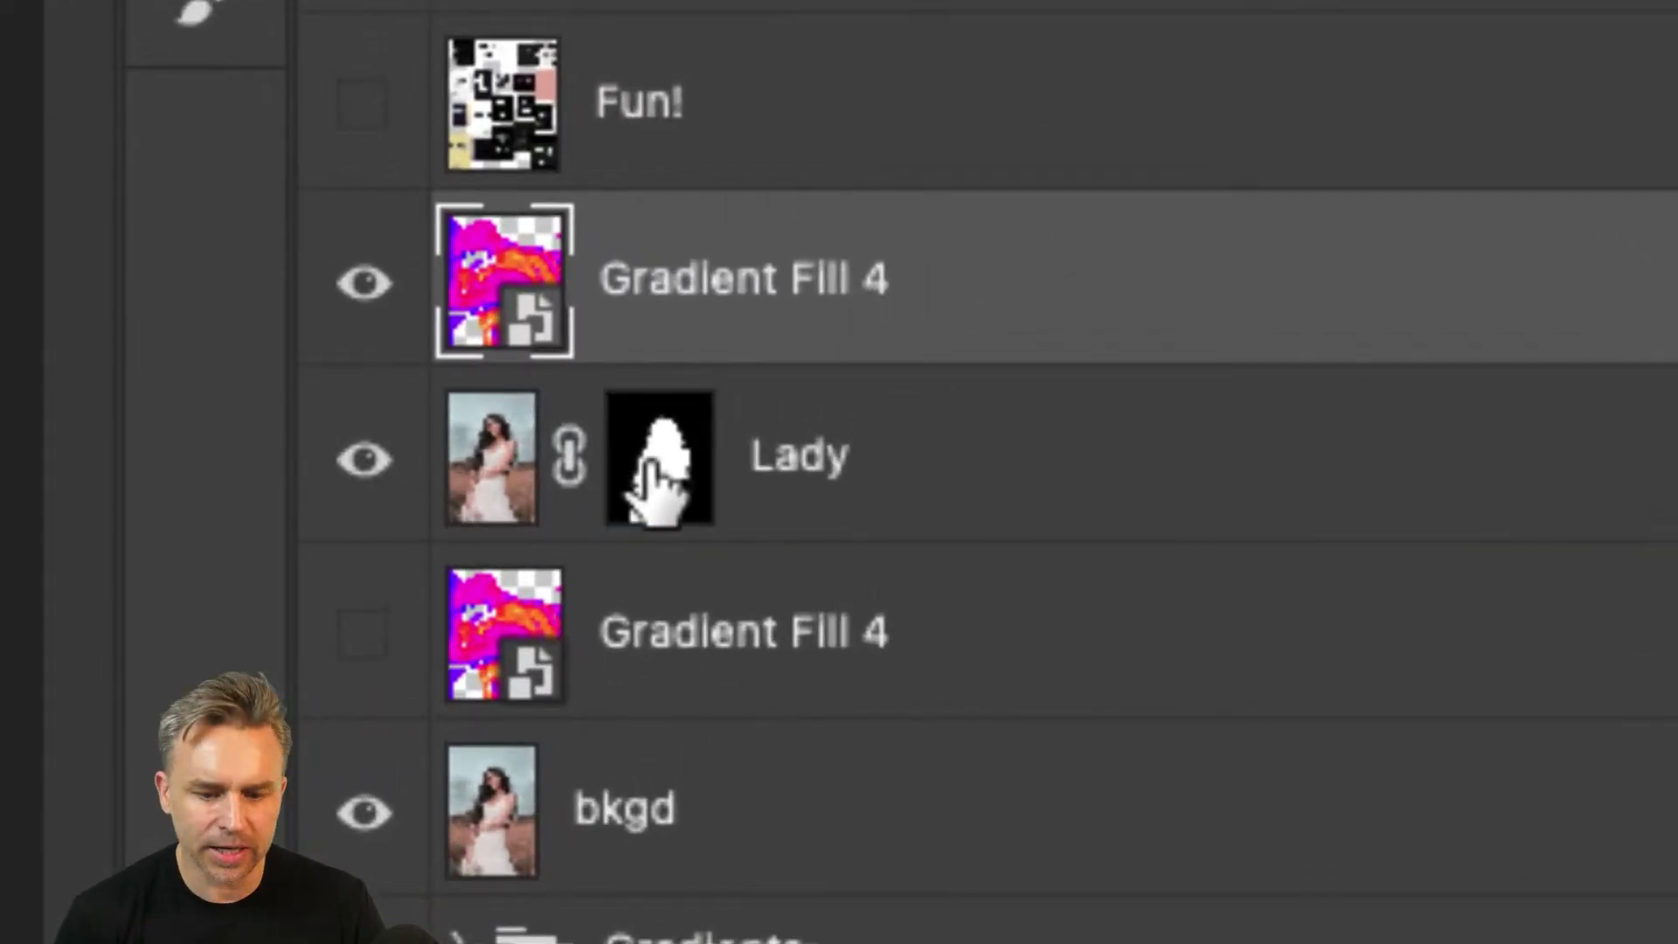
left_click(657, 471)
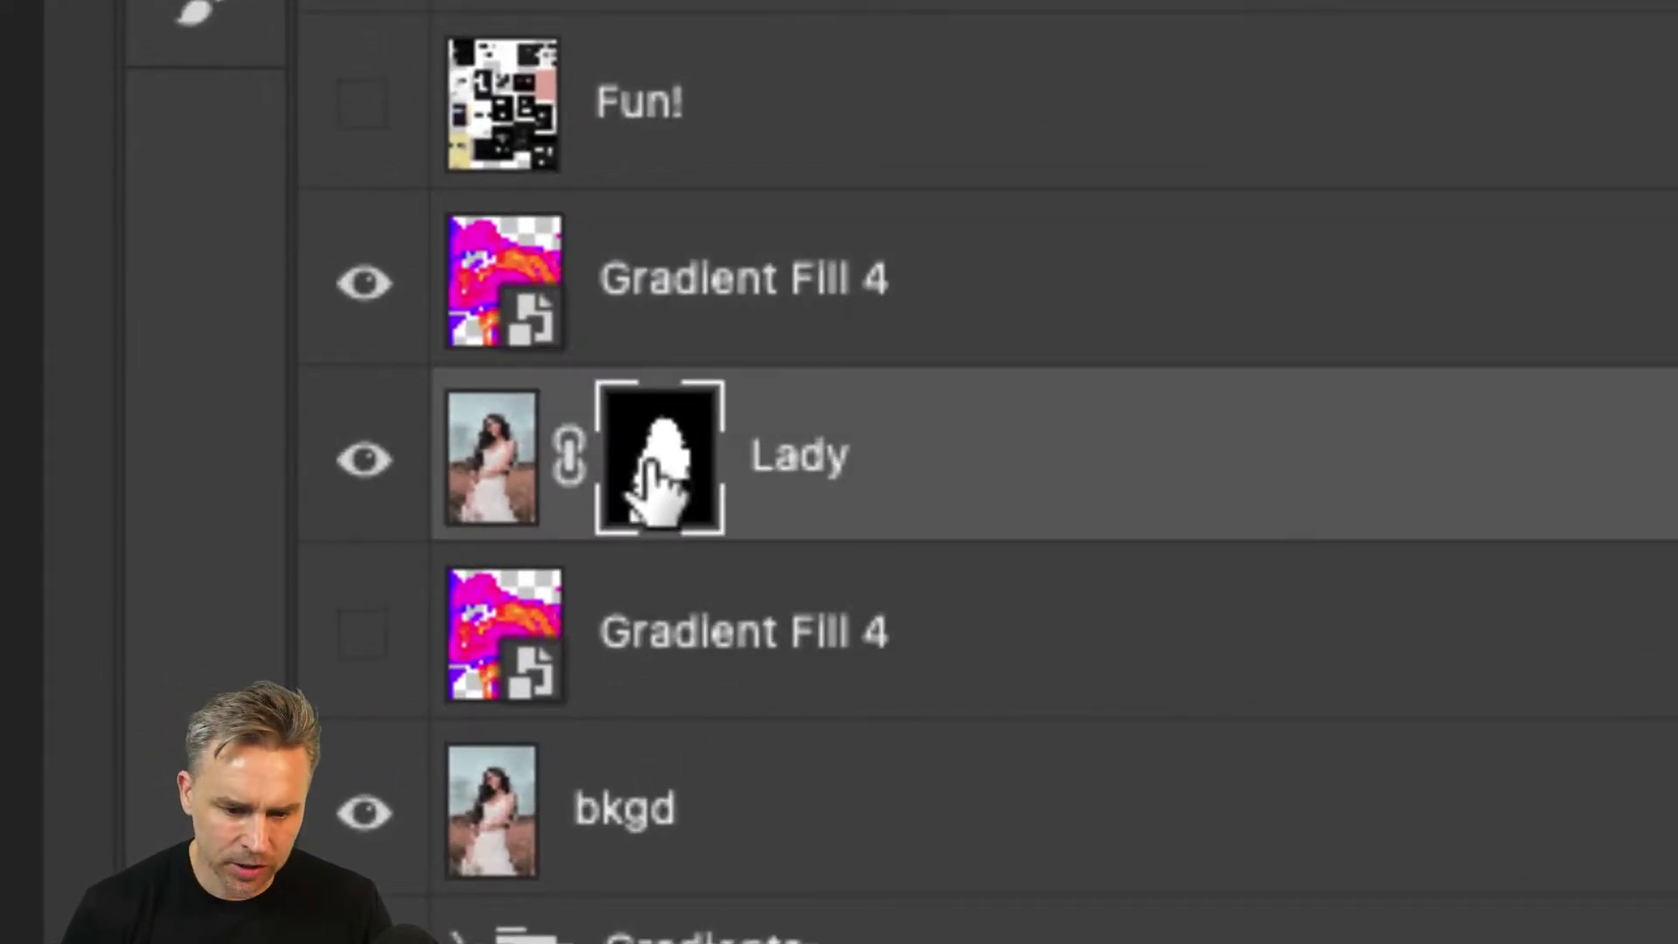
left_click_drag(657, 472, 663, 307)
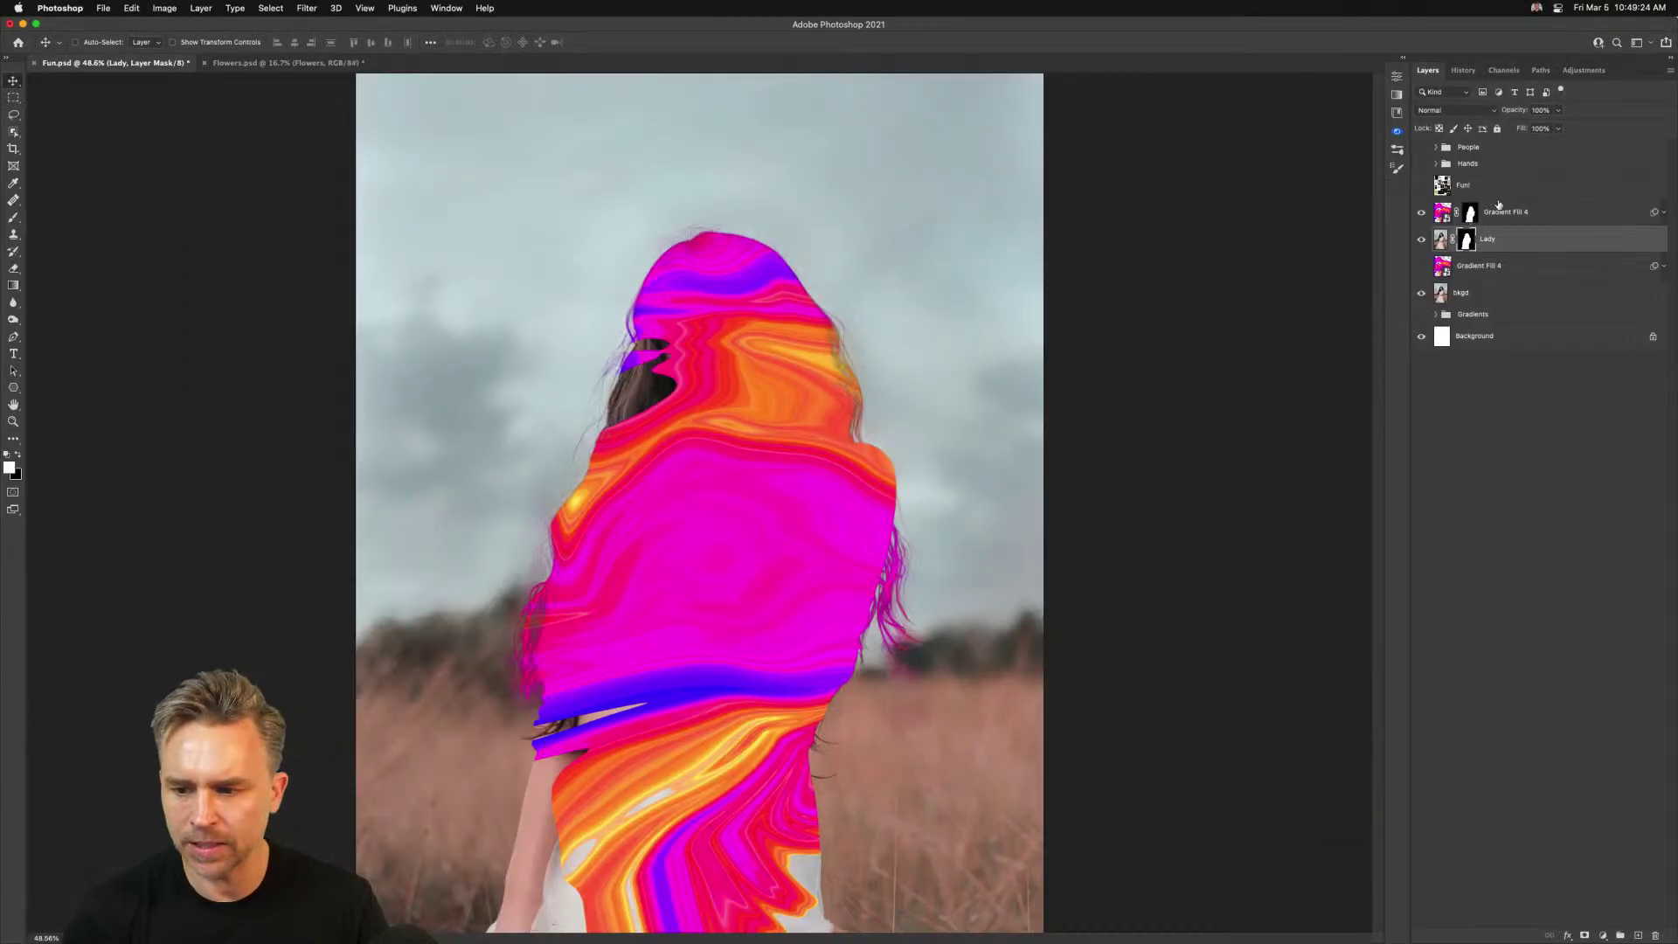
left_click(1468, 213)
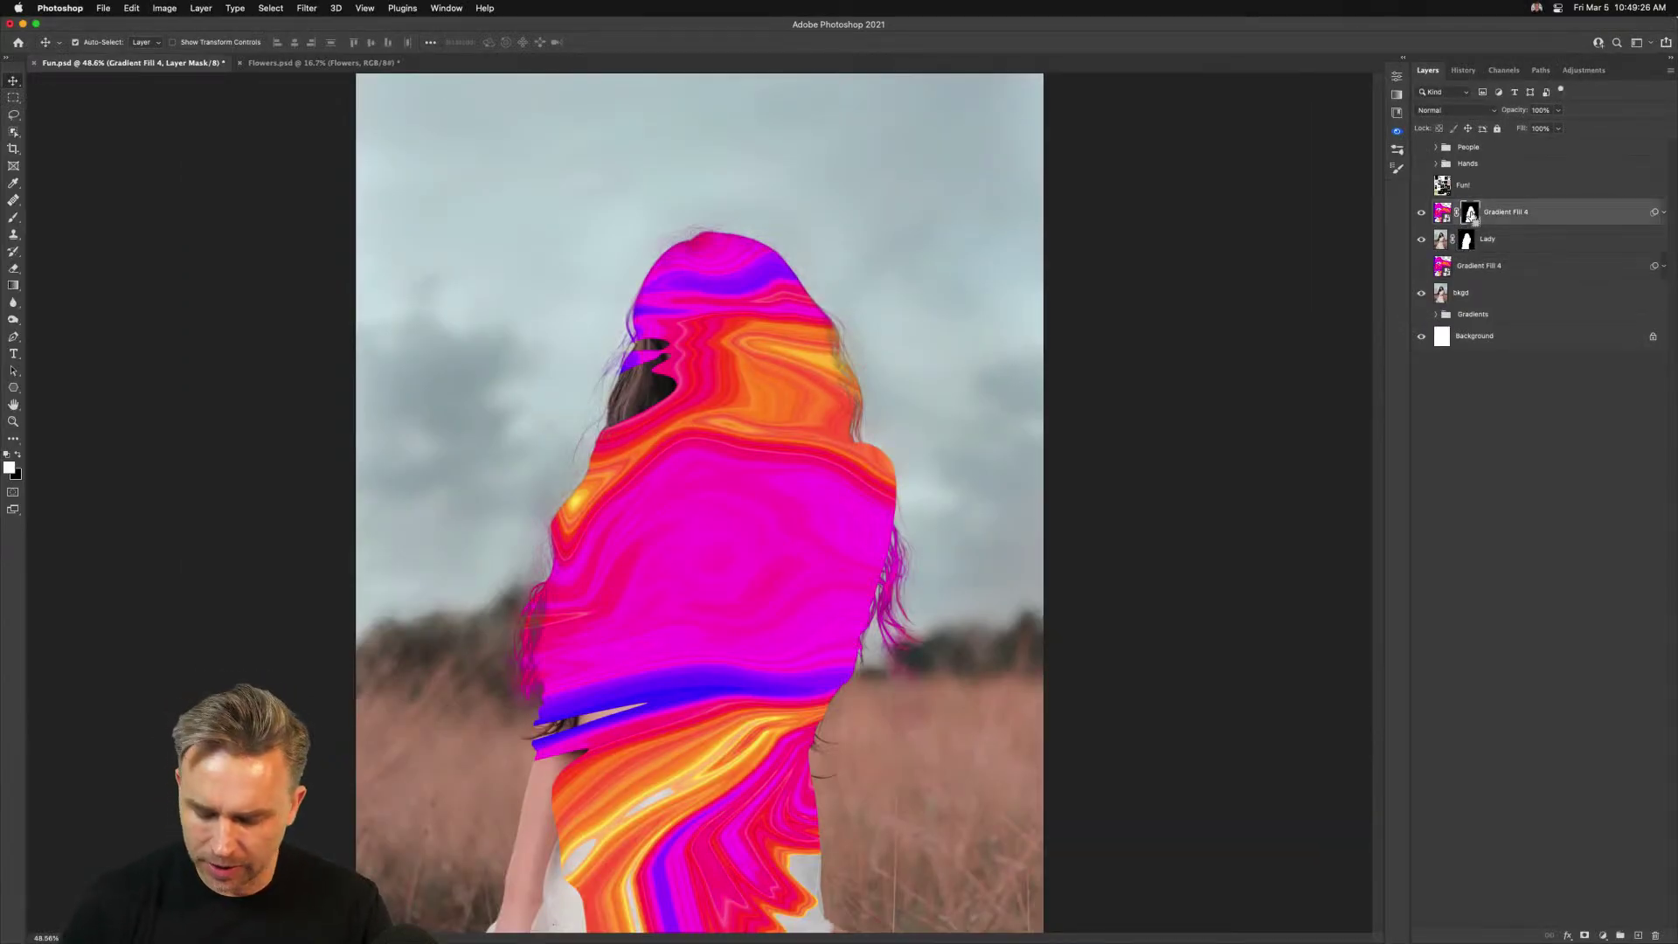
key("super+i")
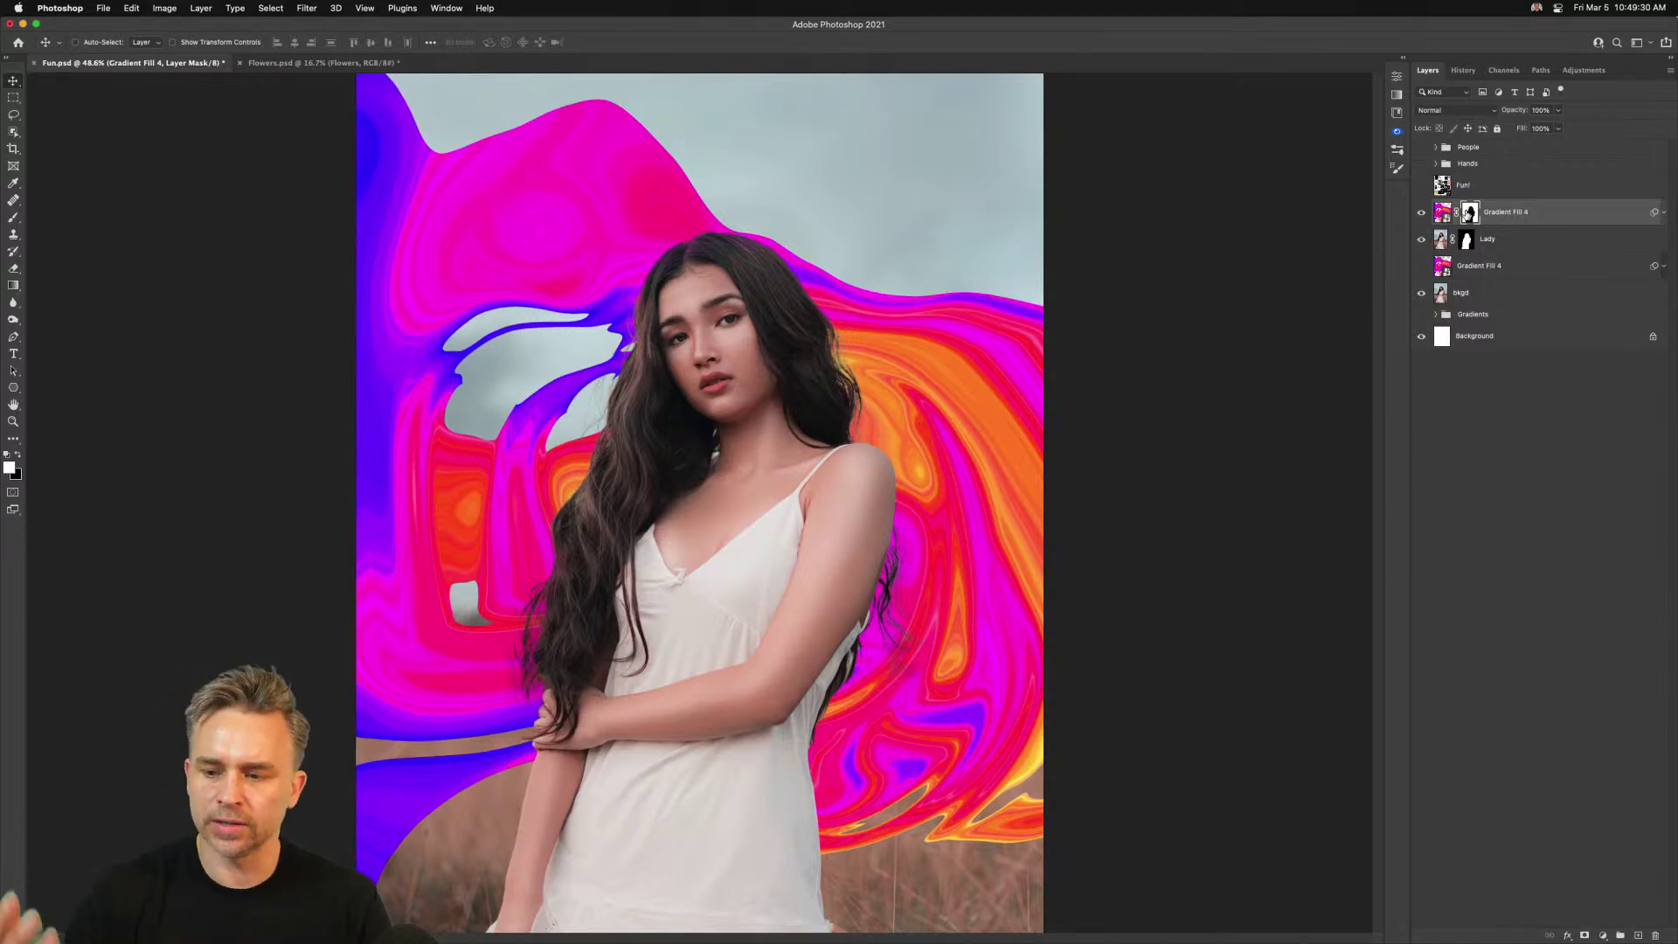
Paint white on the upper Gradient Fill 4 mask with an enlarged brush so the swirls cover the dress below her folded arm
key("b")
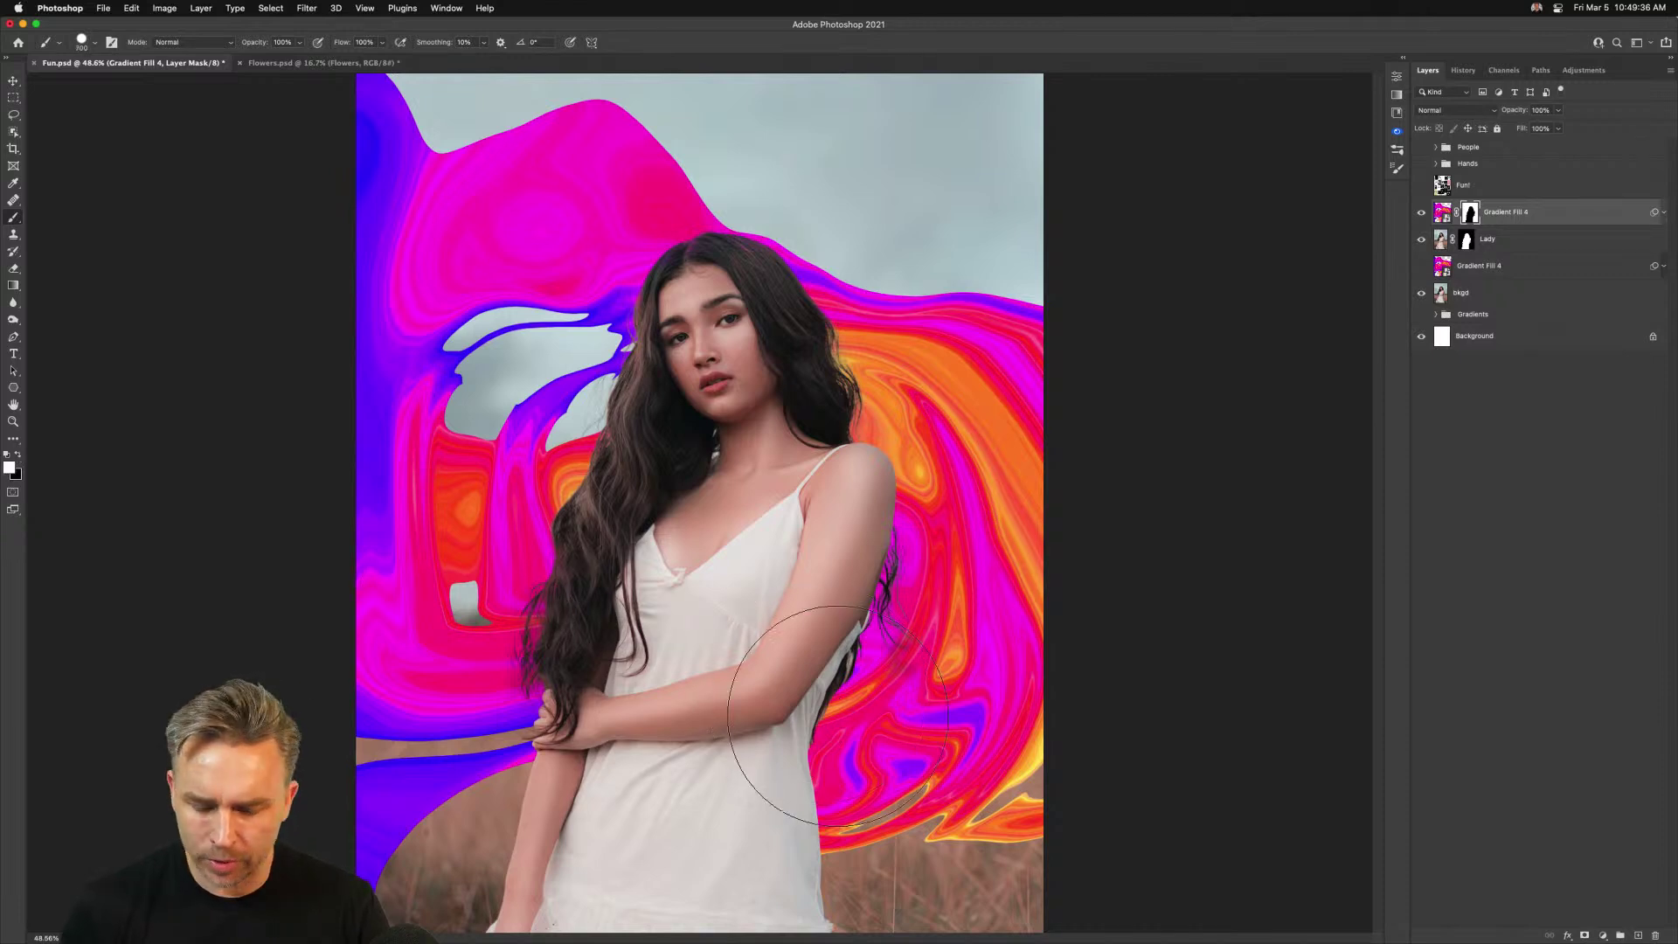
key("bracketright")
key("bracketright")
key("bracketright")
mouse_move(865, 664)
left_mouse_down()
mouse_move(611, 760)
mouse_move(559, 839)
mouse_move(802, 758)
mouse_move(839, 533)
left_mouse_up()
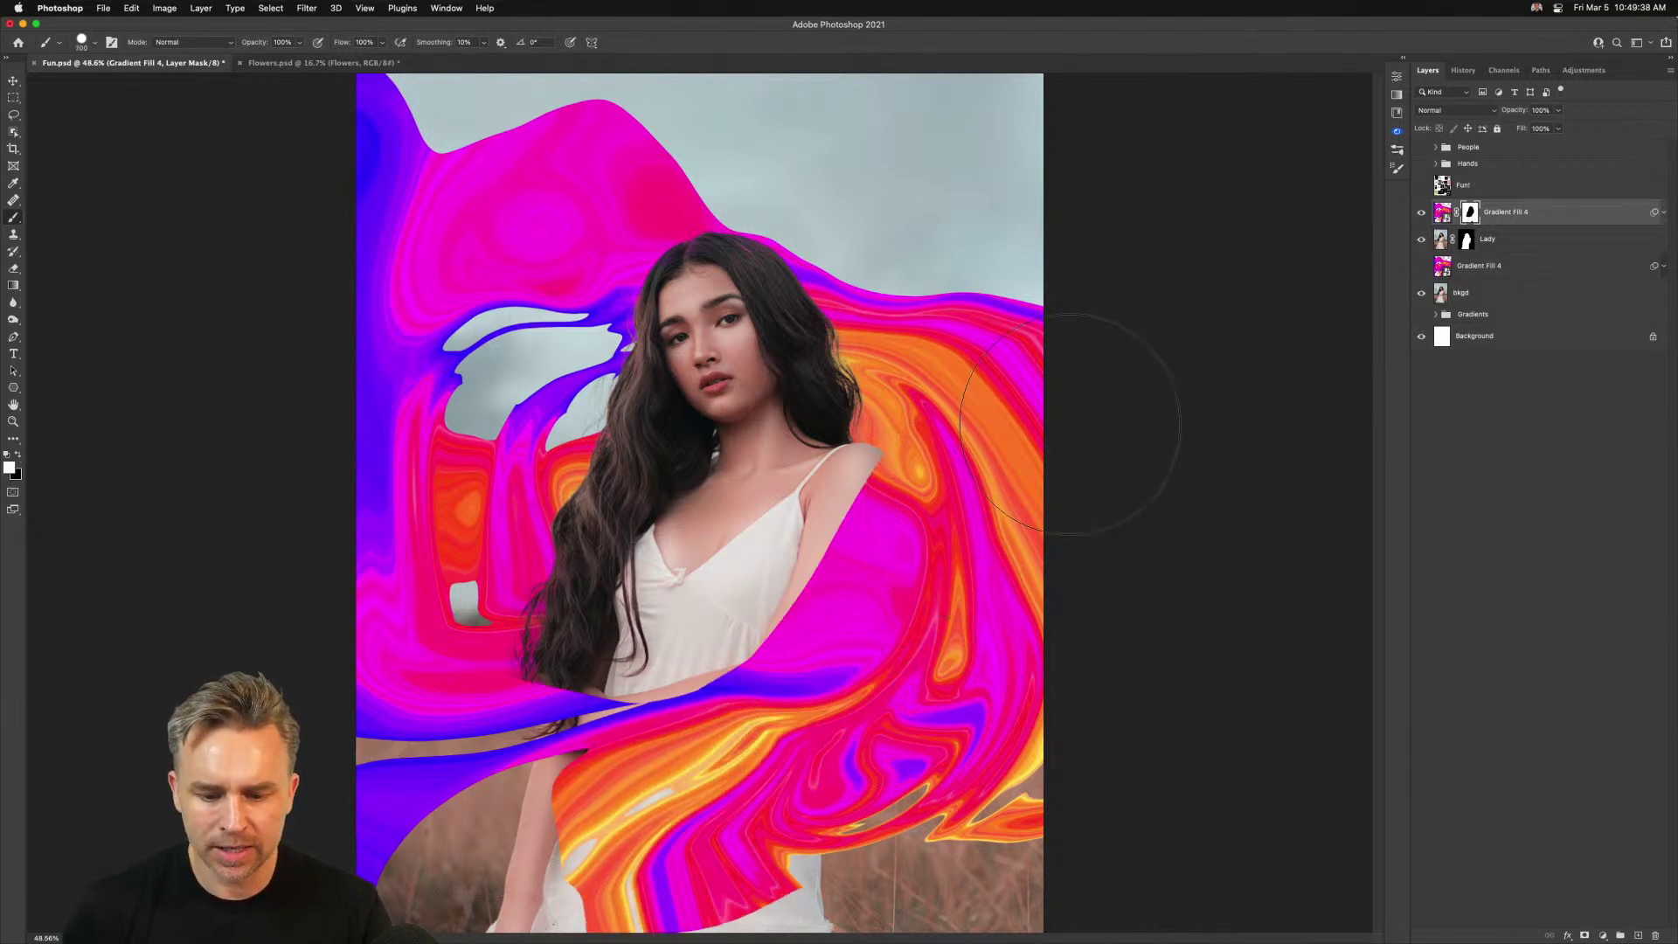
key("super+z")
key("super+z")
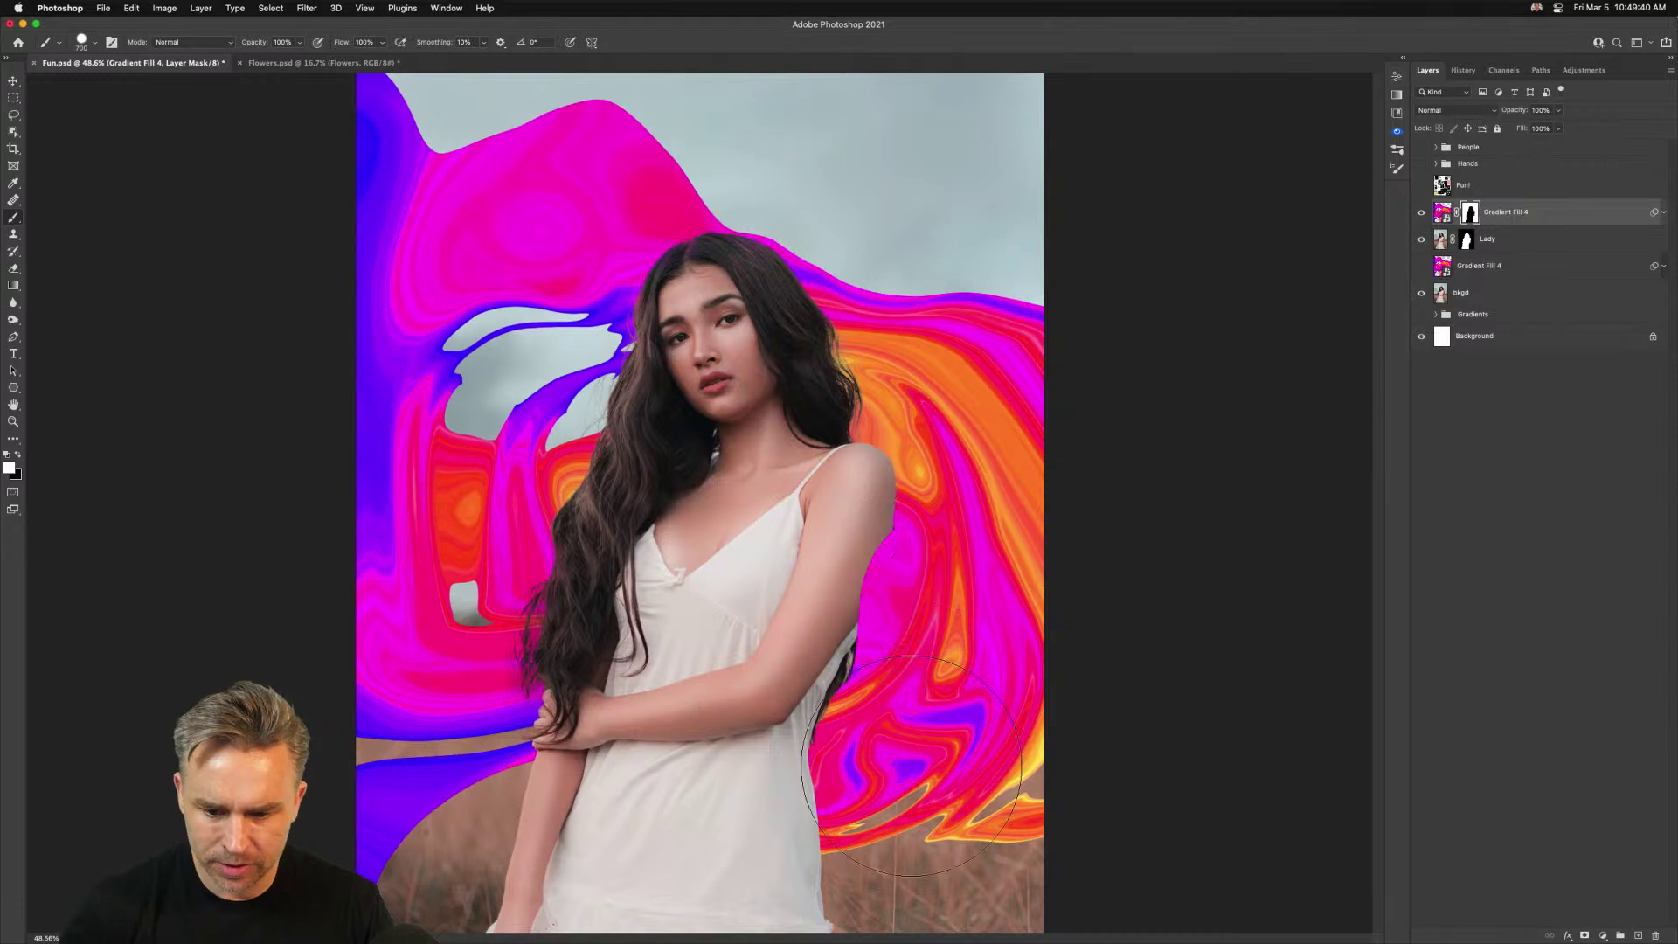
key("shift+super+z")
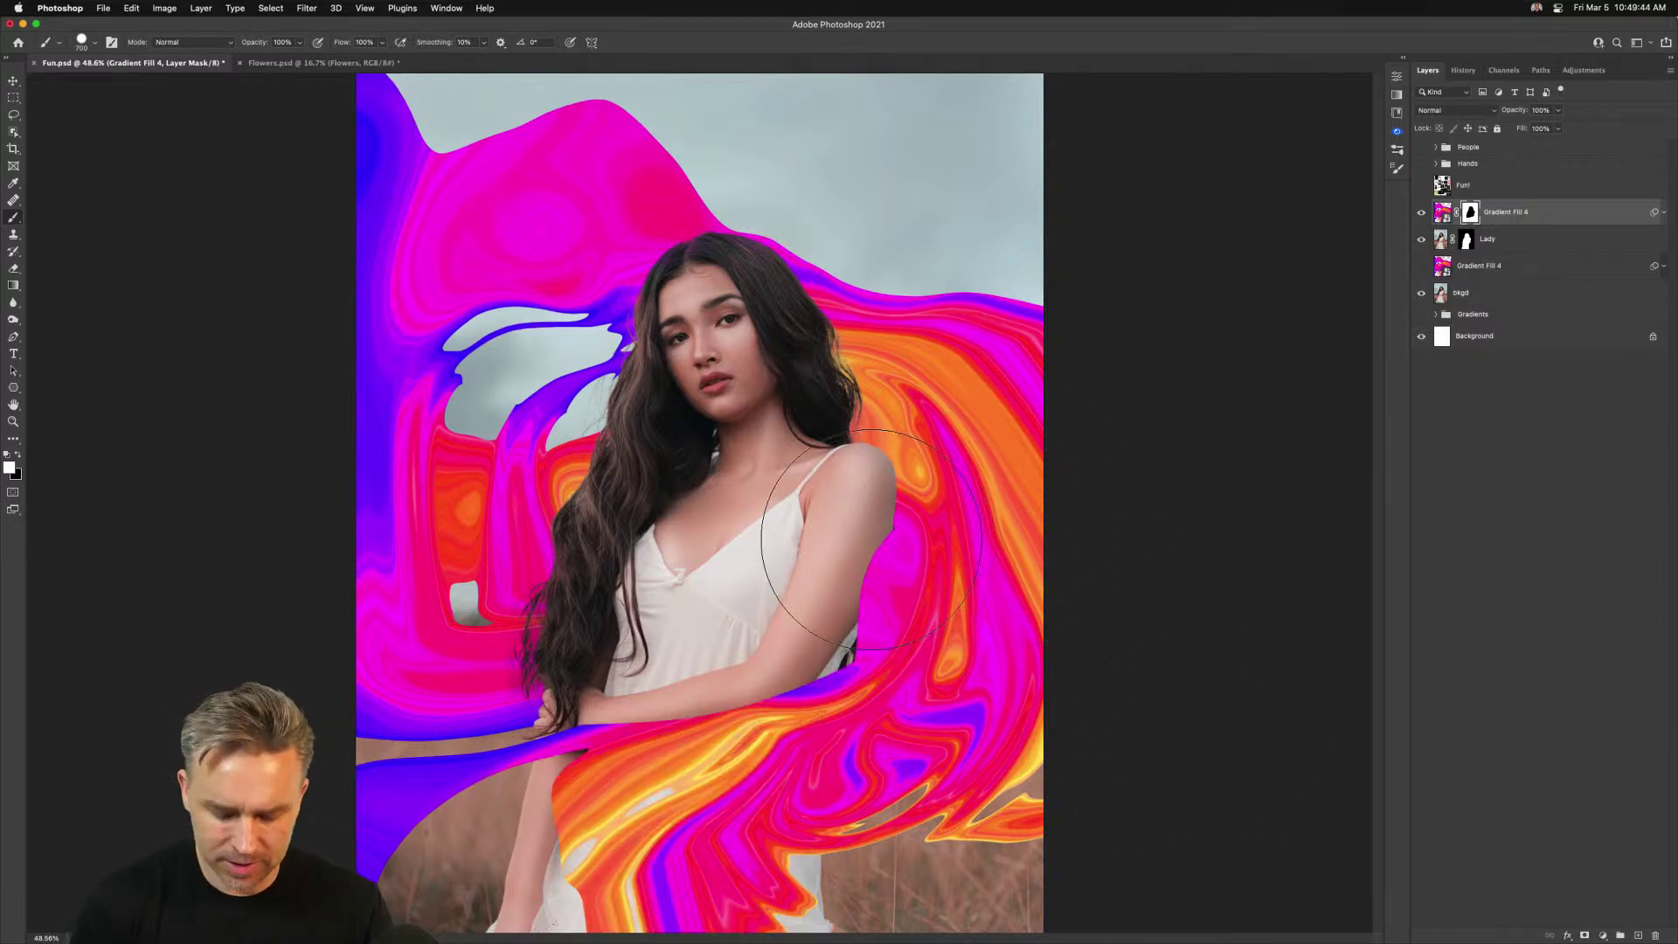
Paint black on the same mask with a 600 px hard brush to hide the upper gradient behind her shoulder and hair
key("x")
left_click_drag(790, 529, 760, 502)
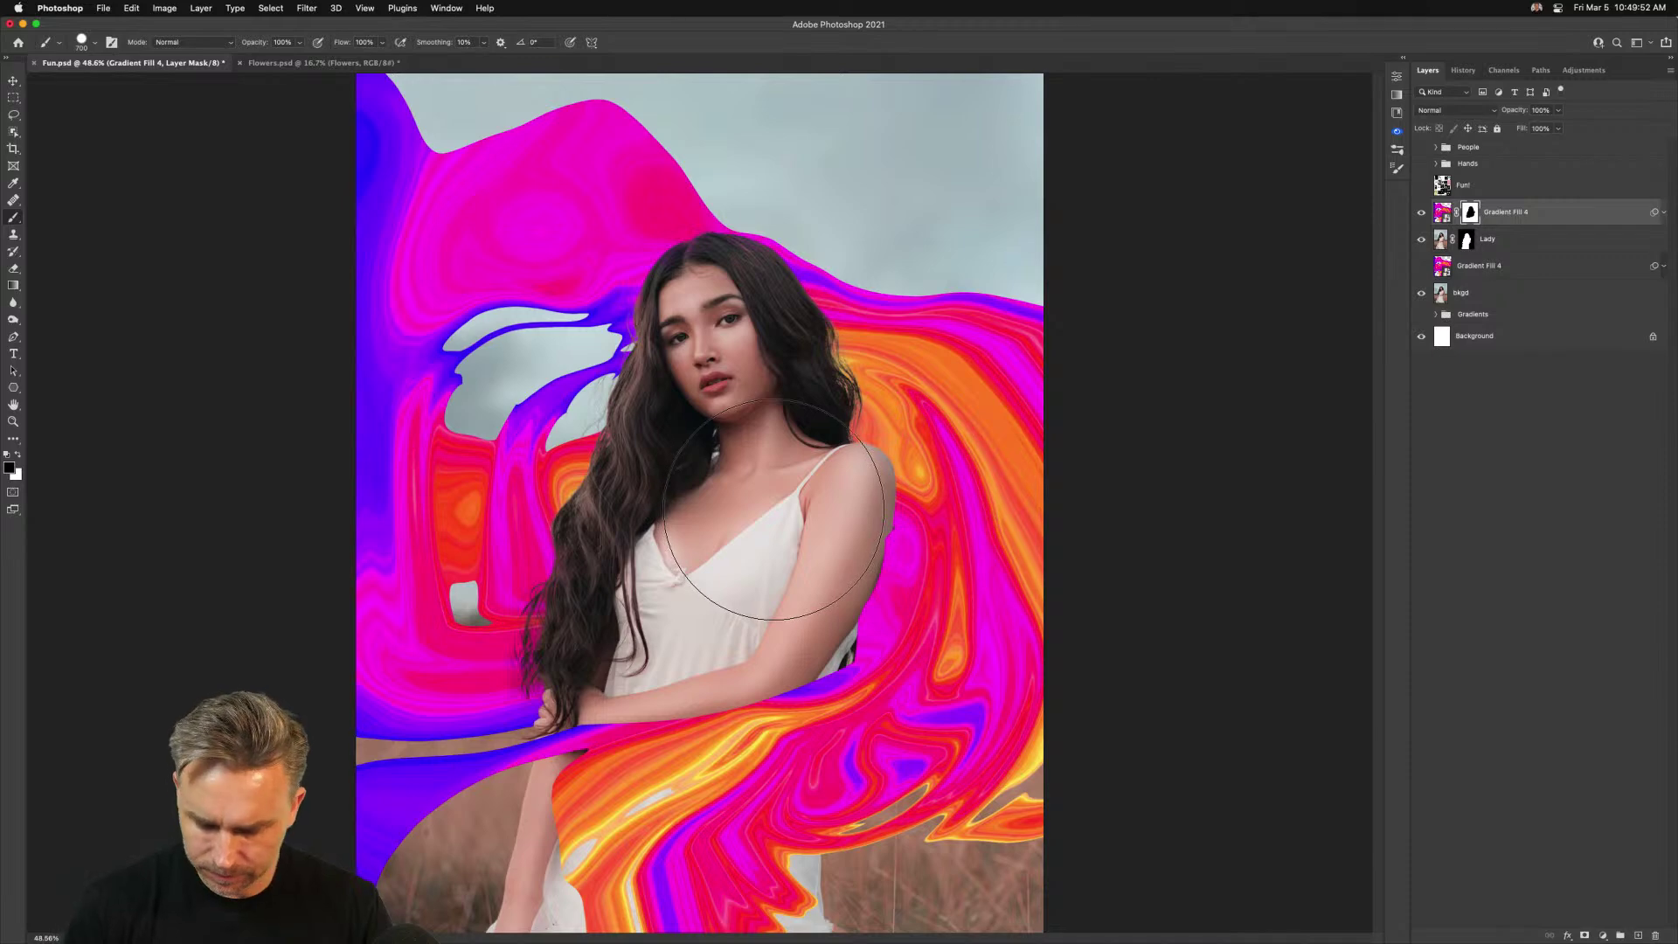
key("bracketleft")
key("bracketleft")
key("bracketleft")
key("bracketleft")
key("bracketleft")
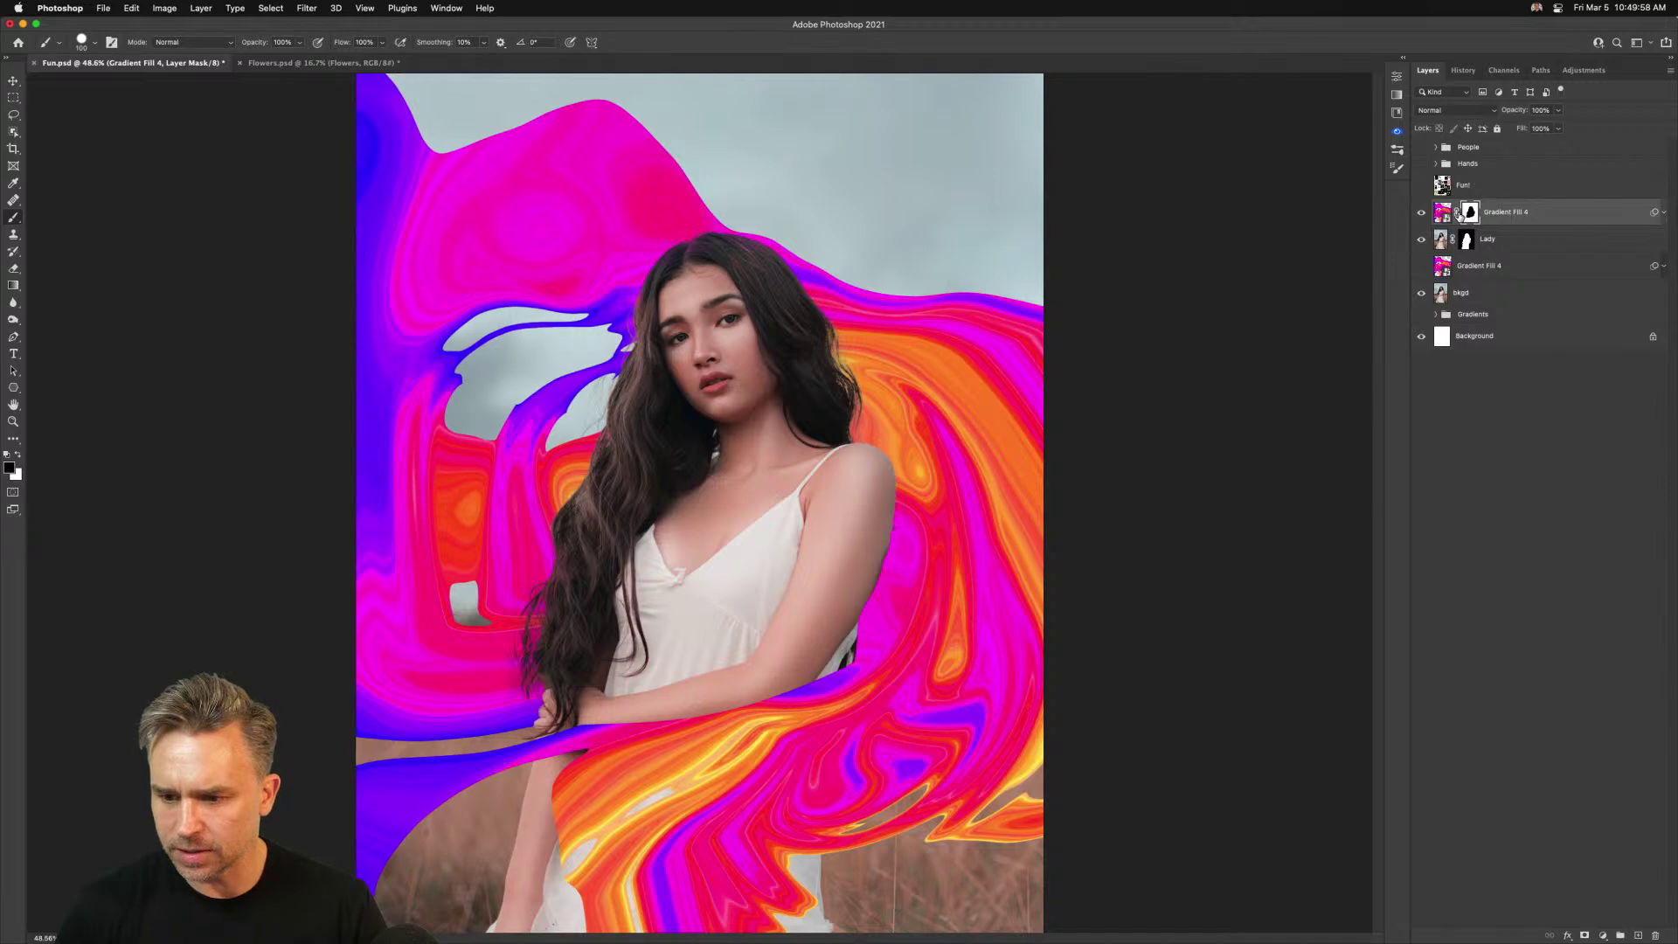
key("bracketright")
key("bracketright")
key("bracketright")
key("bracketright")
key("bracketright")
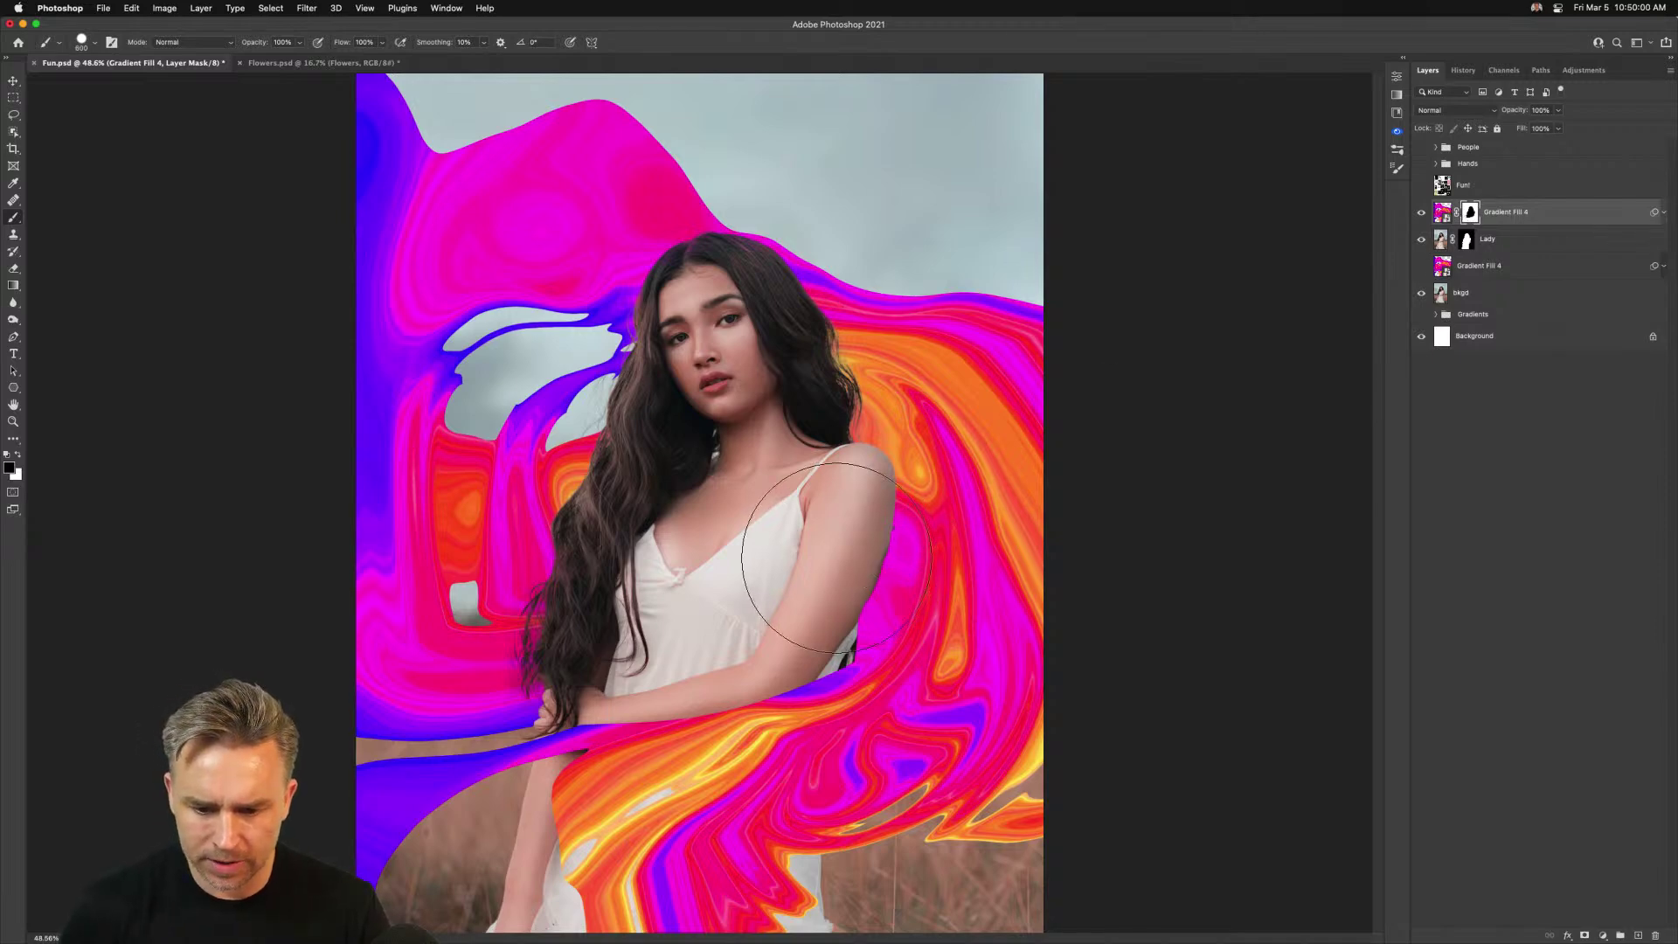
mouse_move(896, 559)
left_mouse_down()
mouse_move(891, 437)
mouse_move(831, 300)
left_mouse_up()
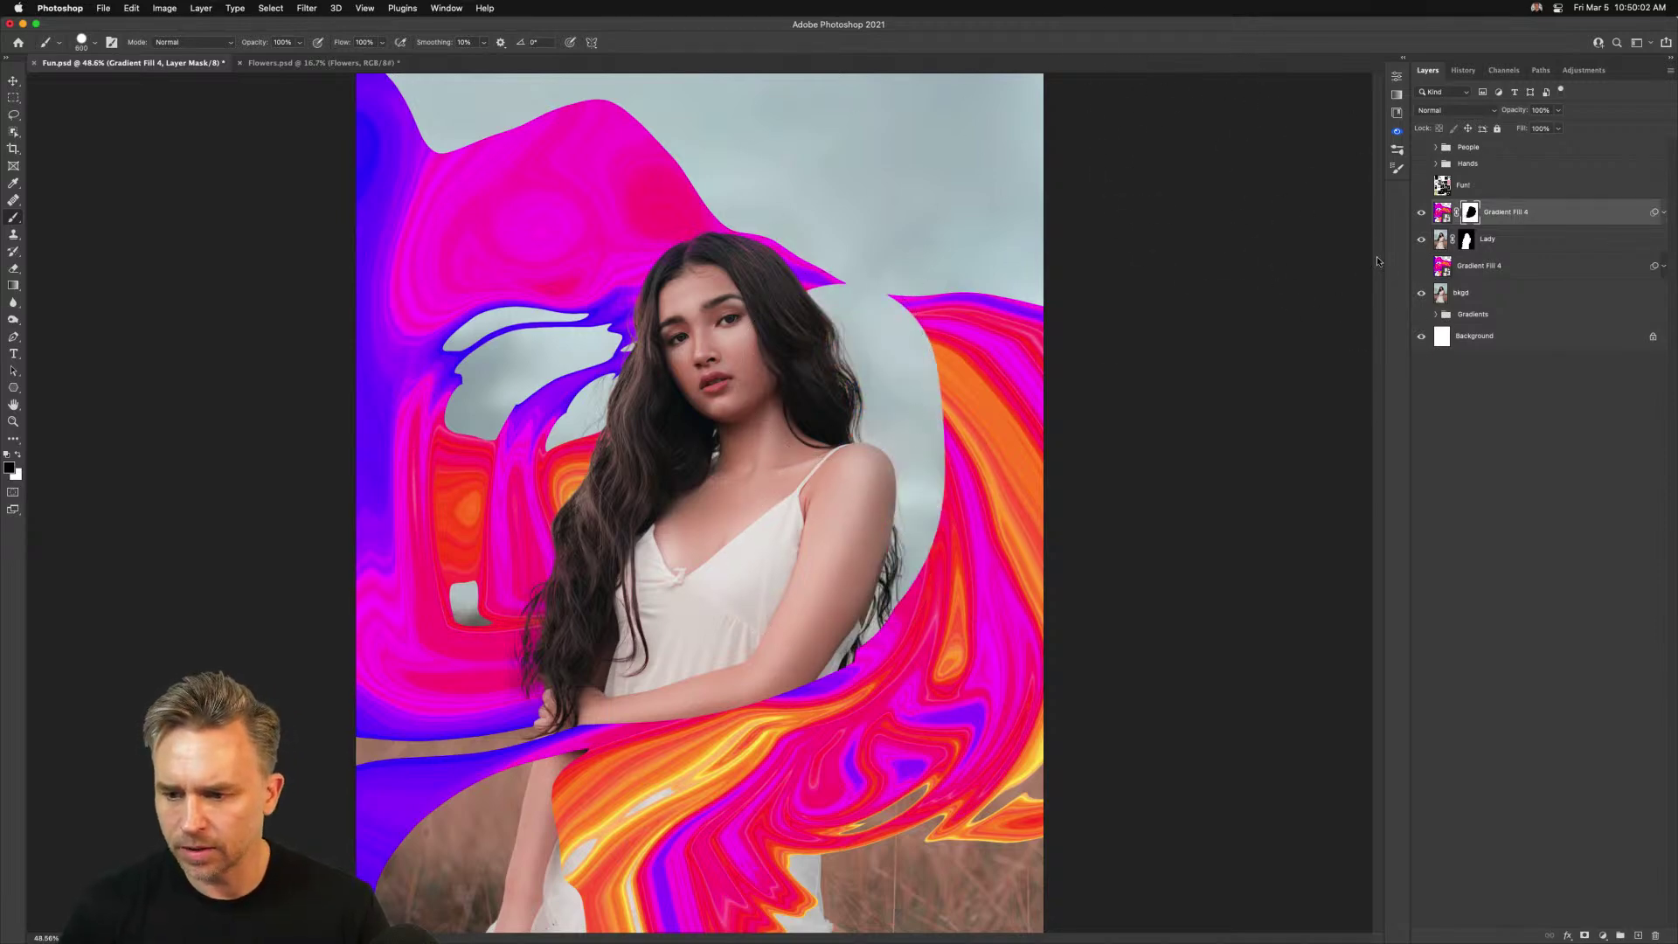
Show the Gradient Fill 4 layer beneath Lady and set its blend mode to Overlay, checking it with the upper gradient temporarily hidden
left_click(1420, 266)
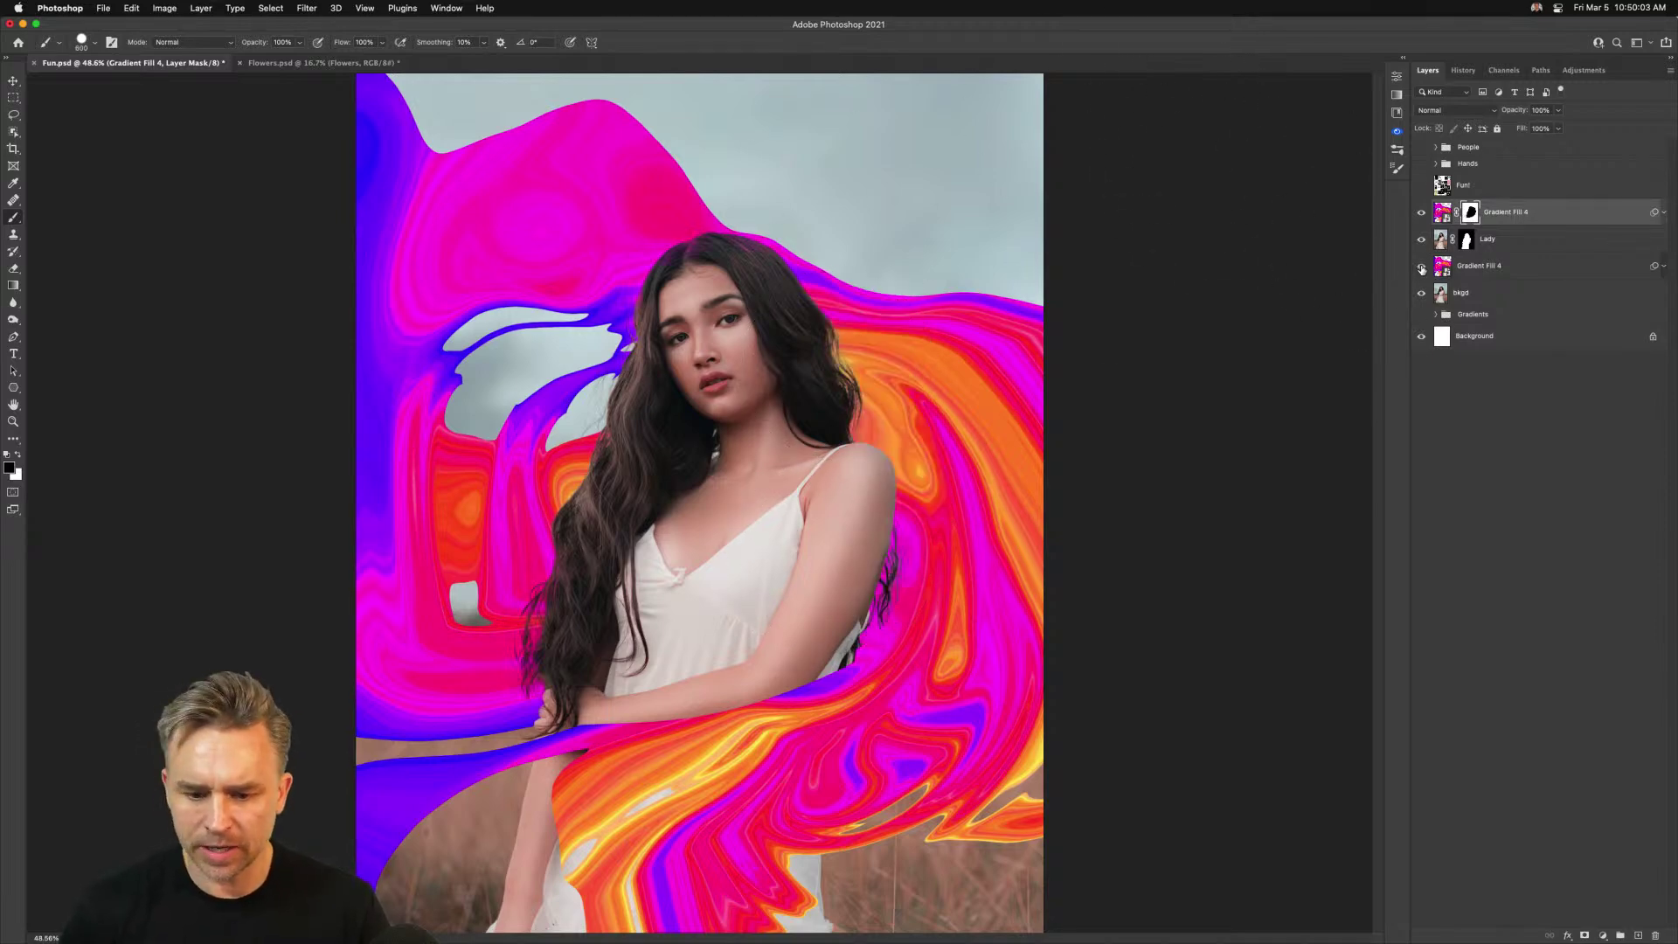
key("alt+bracketleft")
key("alt+bracketleft")
left_click(1421, 211)
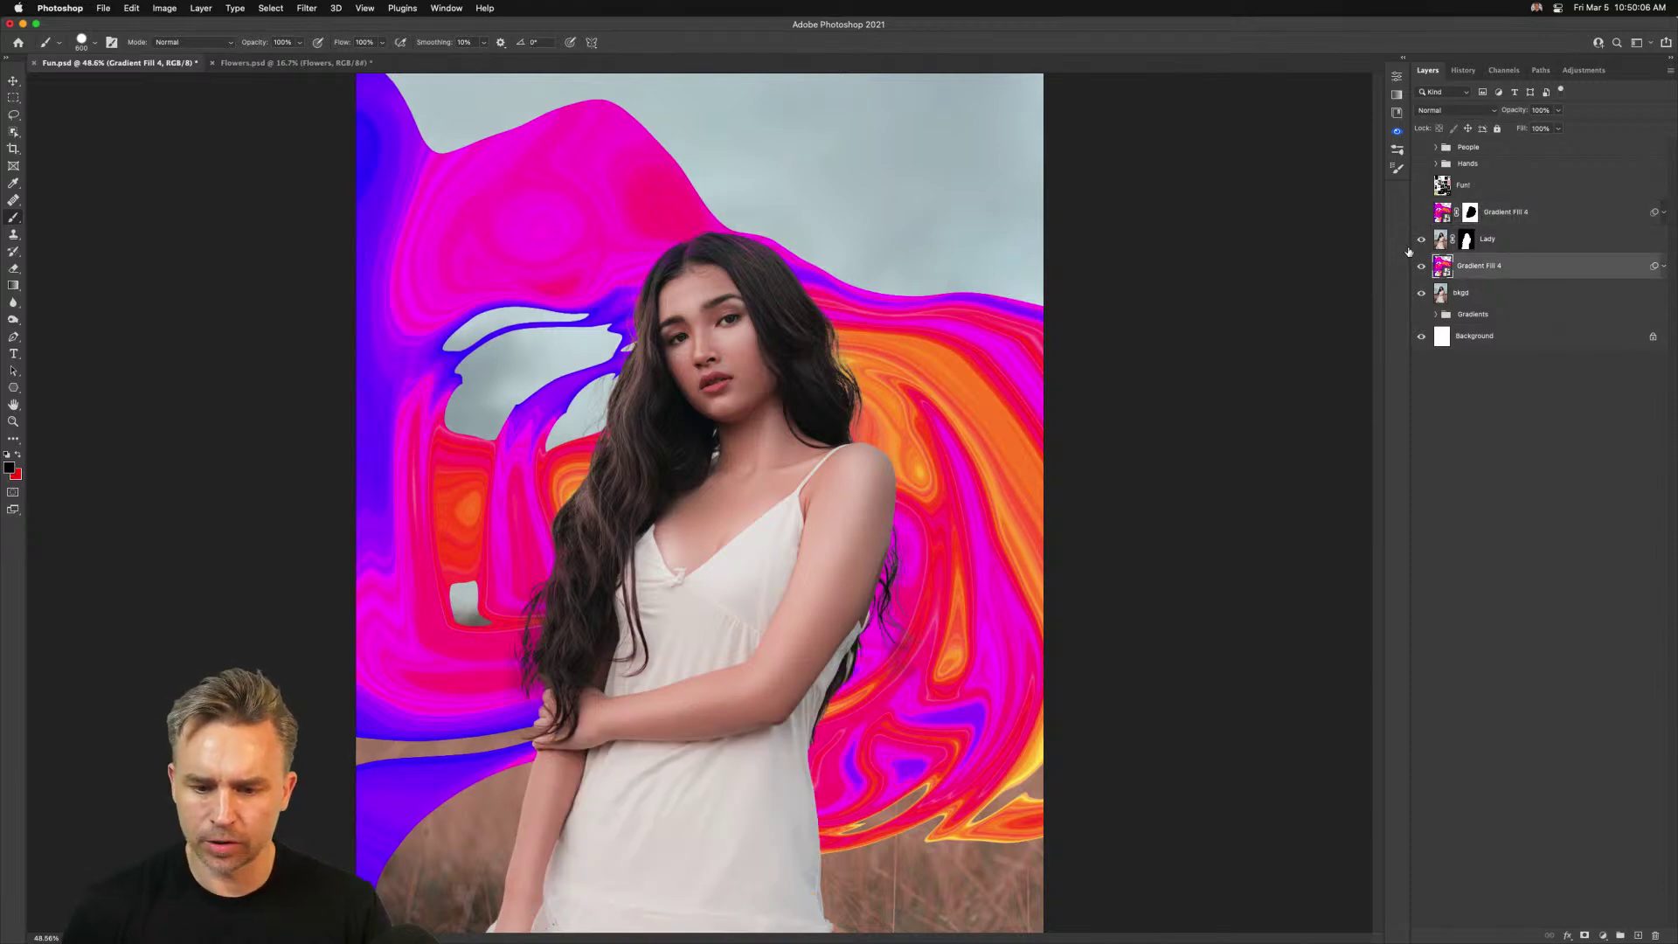
left_click(1449, 111)
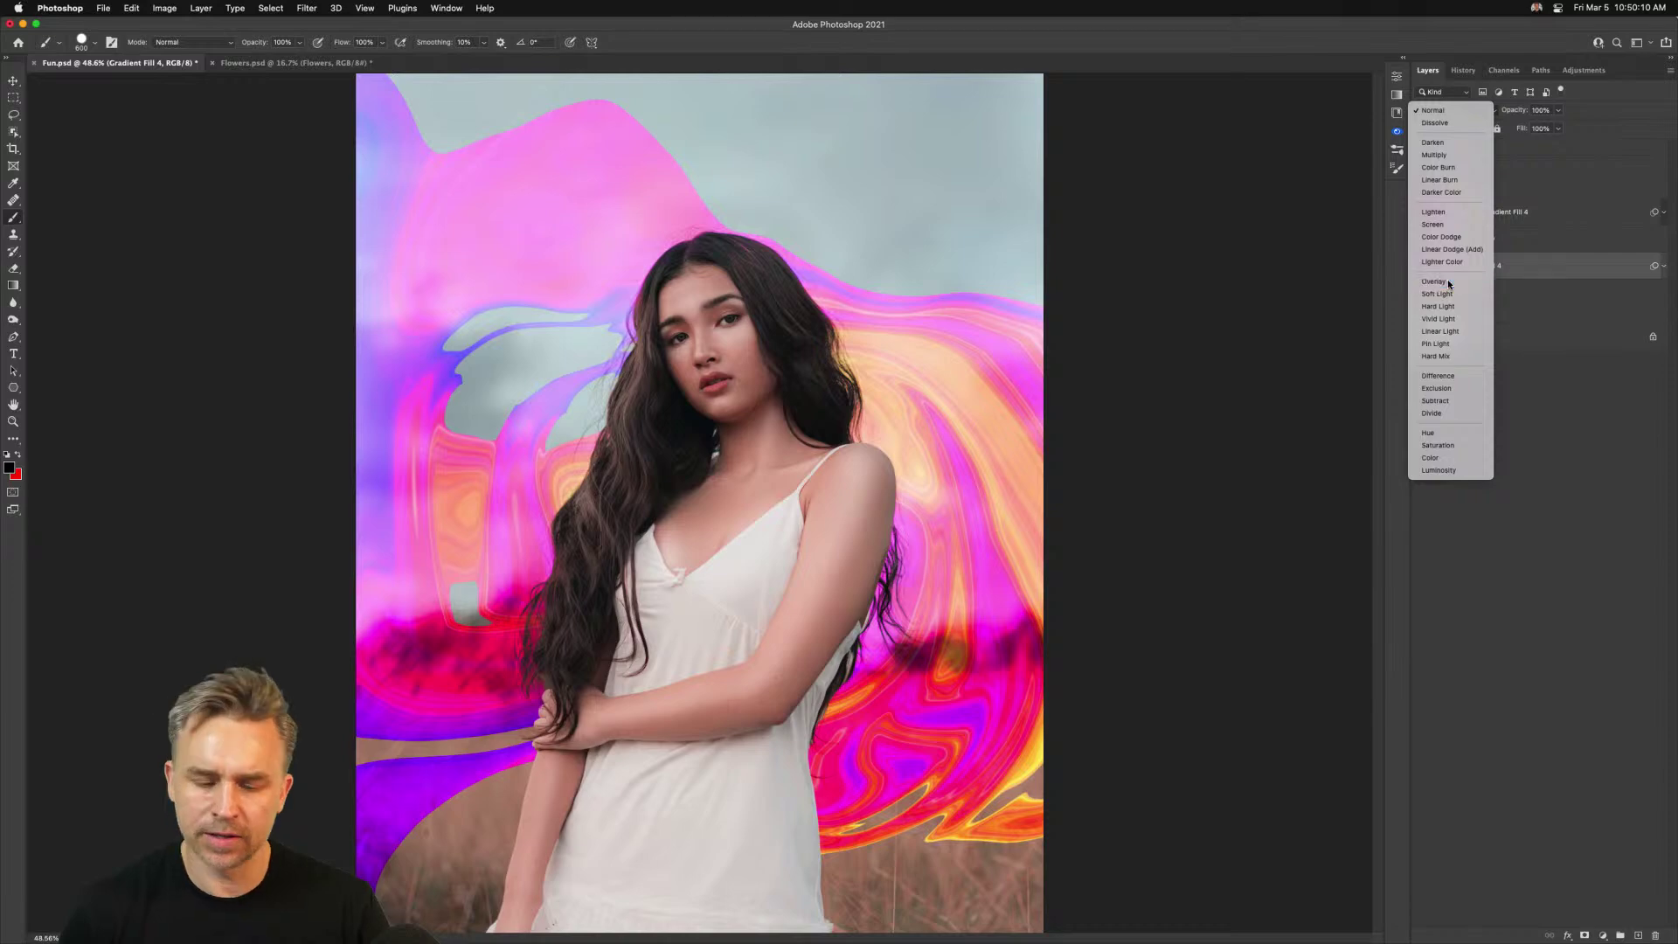
left_click(1446, 282)
left_click(1417, 213)
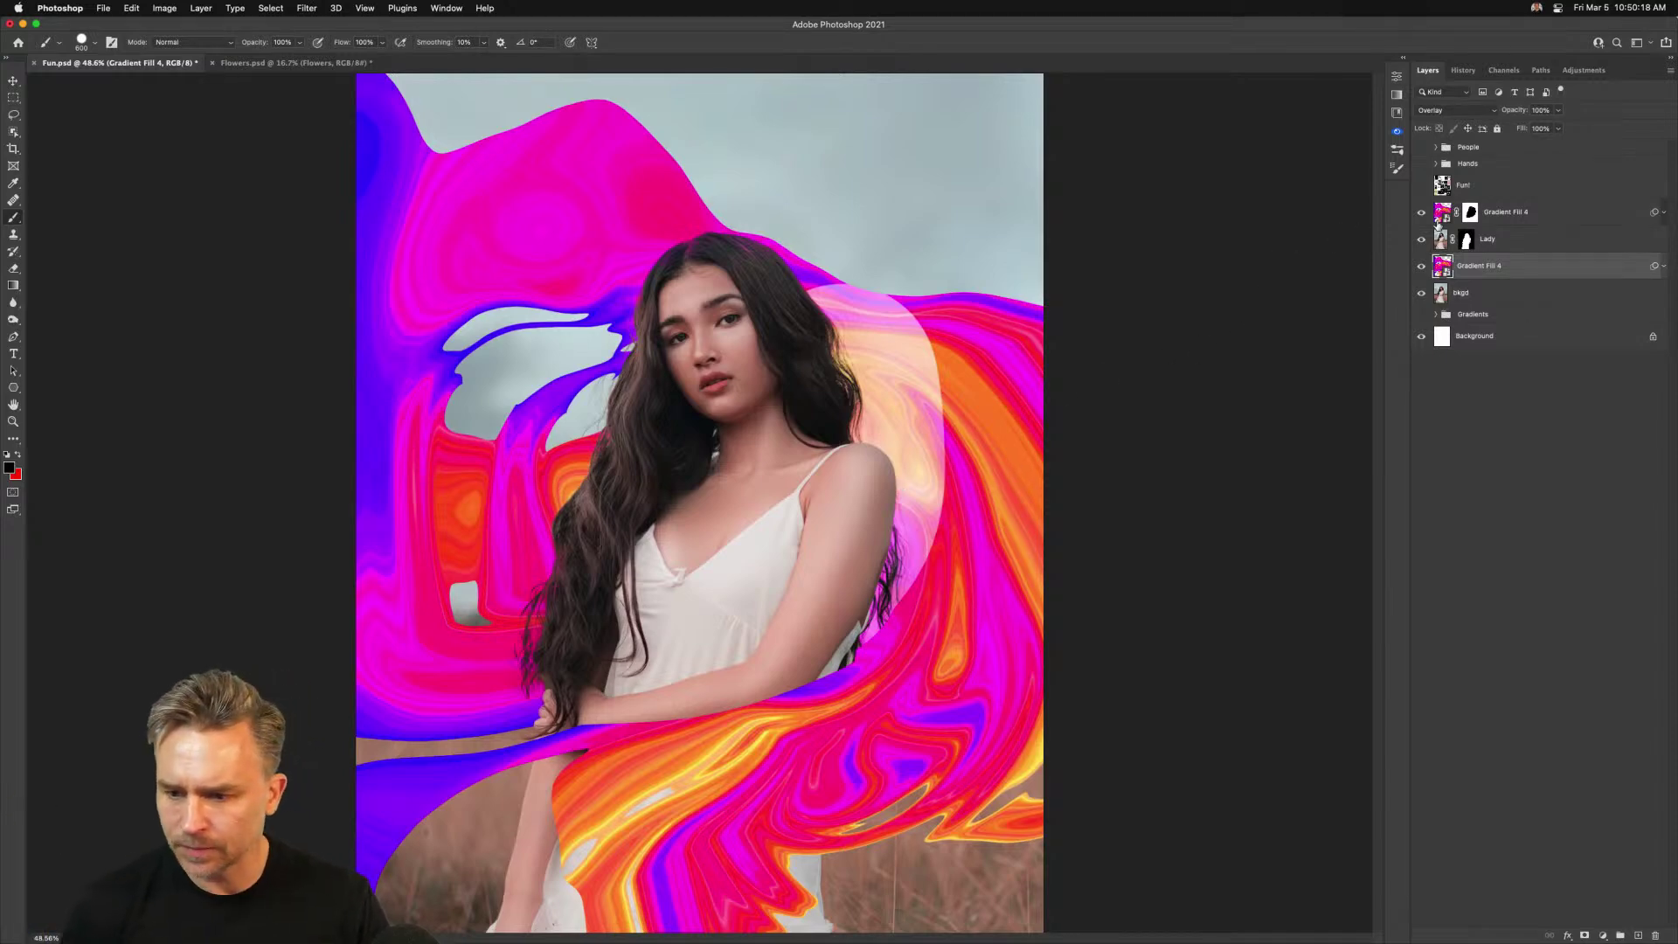
Paint black on the upper Gradient Fill 4 mask with a soft round brush to fade the swirls on both sides of the woman
left_click(1469, 213)
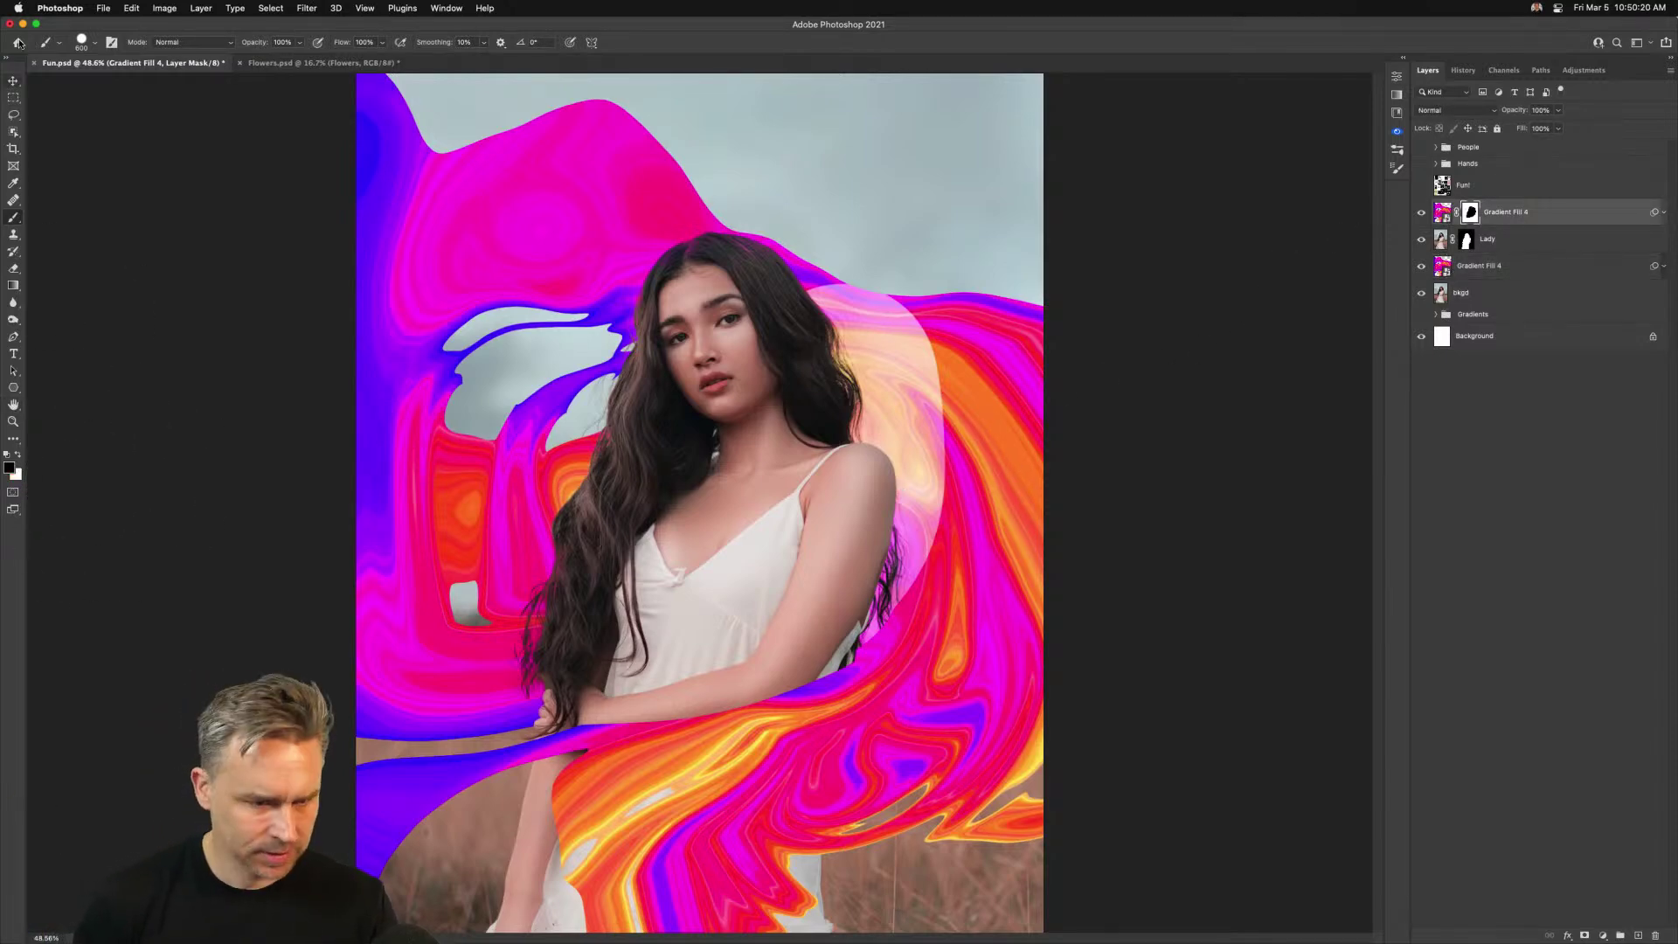
left_click(95, 43)
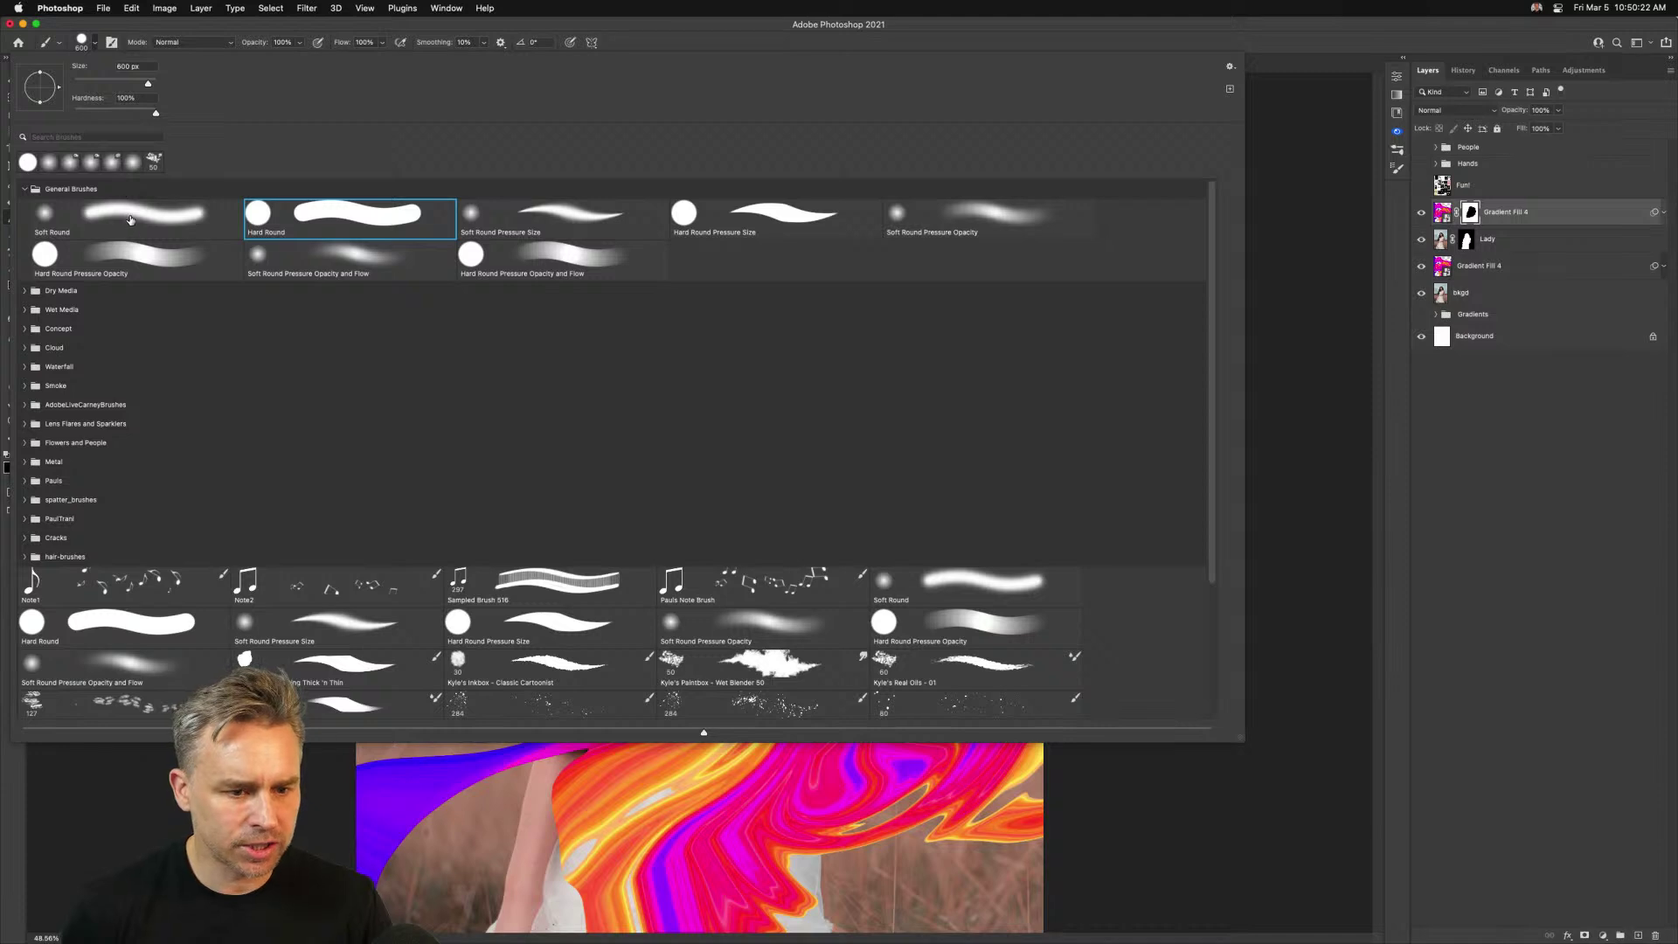
double_click(987, 232)
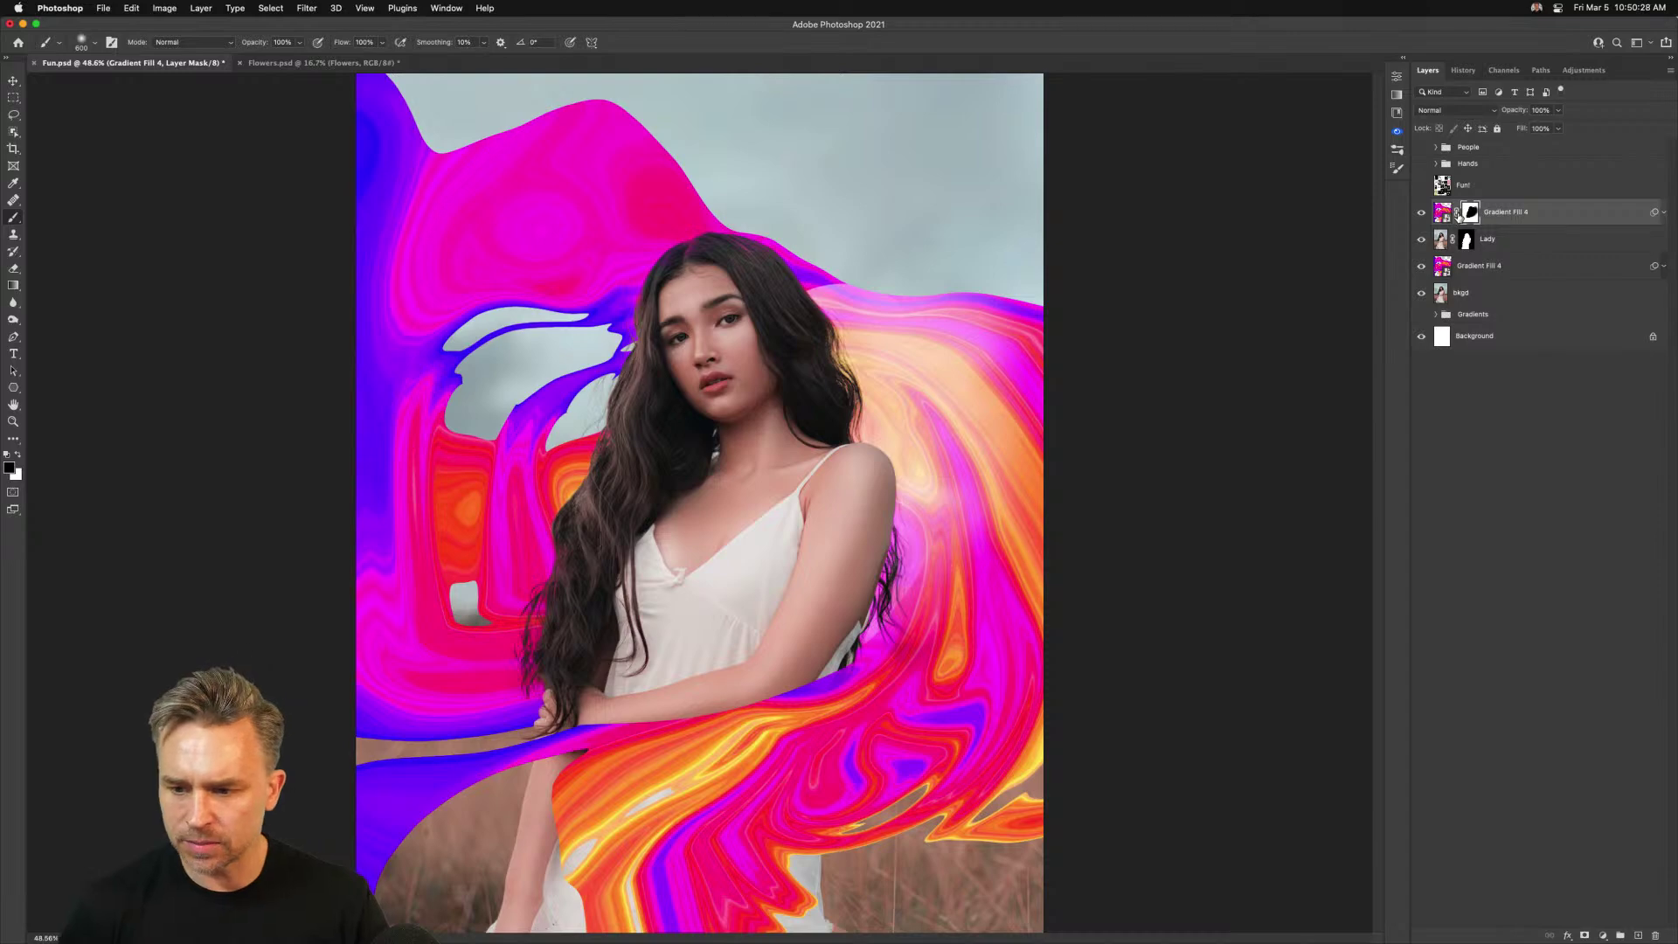
mouse_move(549, 157)
left_mouse_down()
mouse_move(647, 201)
mouse_move(749, 187)
mouse_move(524, 419)
mouse_move(638, 538)
left_mouse_up()
left_click_drag(375, 88, 541, 157)
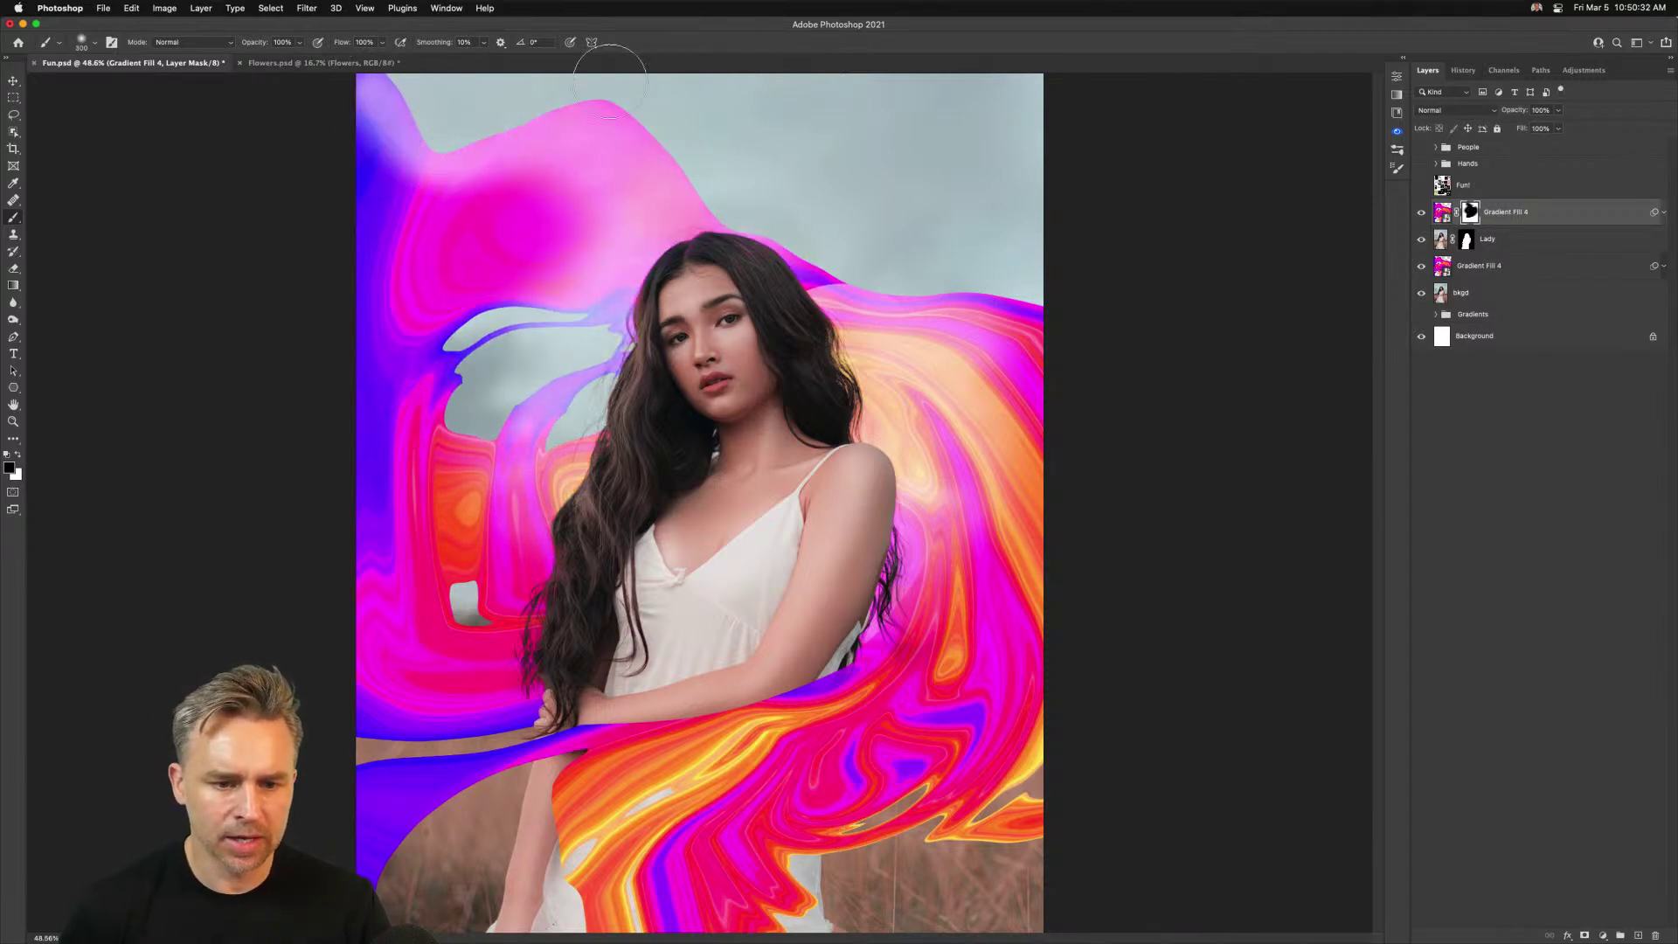
left_click_drag(457, 256, 489, 568)
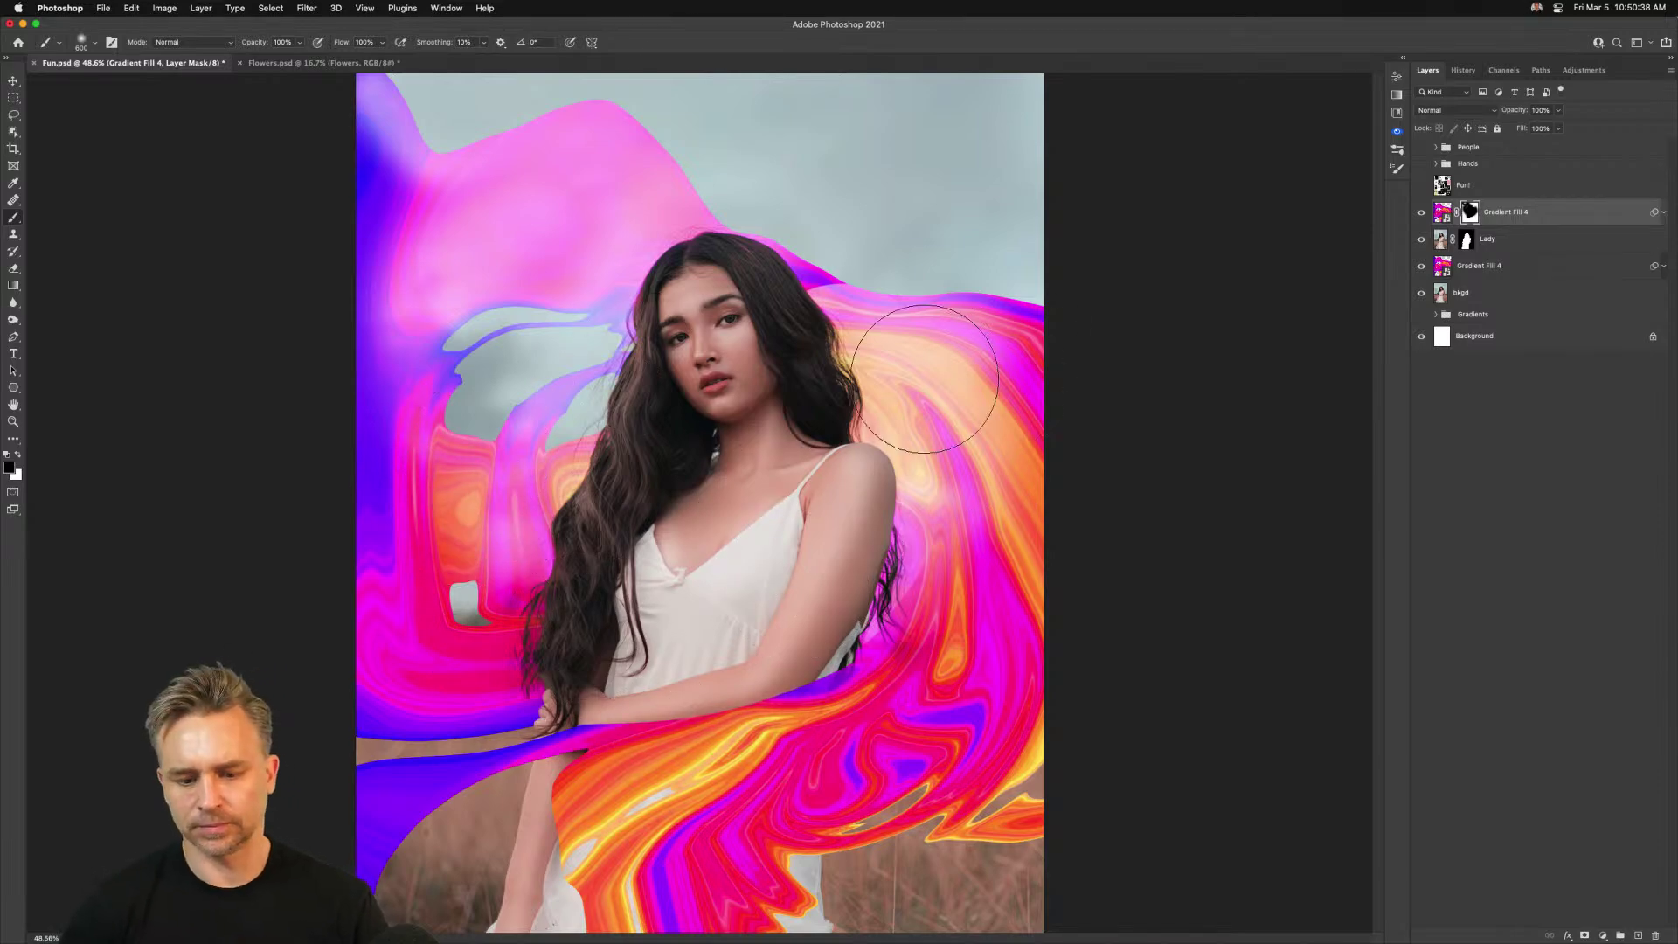
key("super+minus")
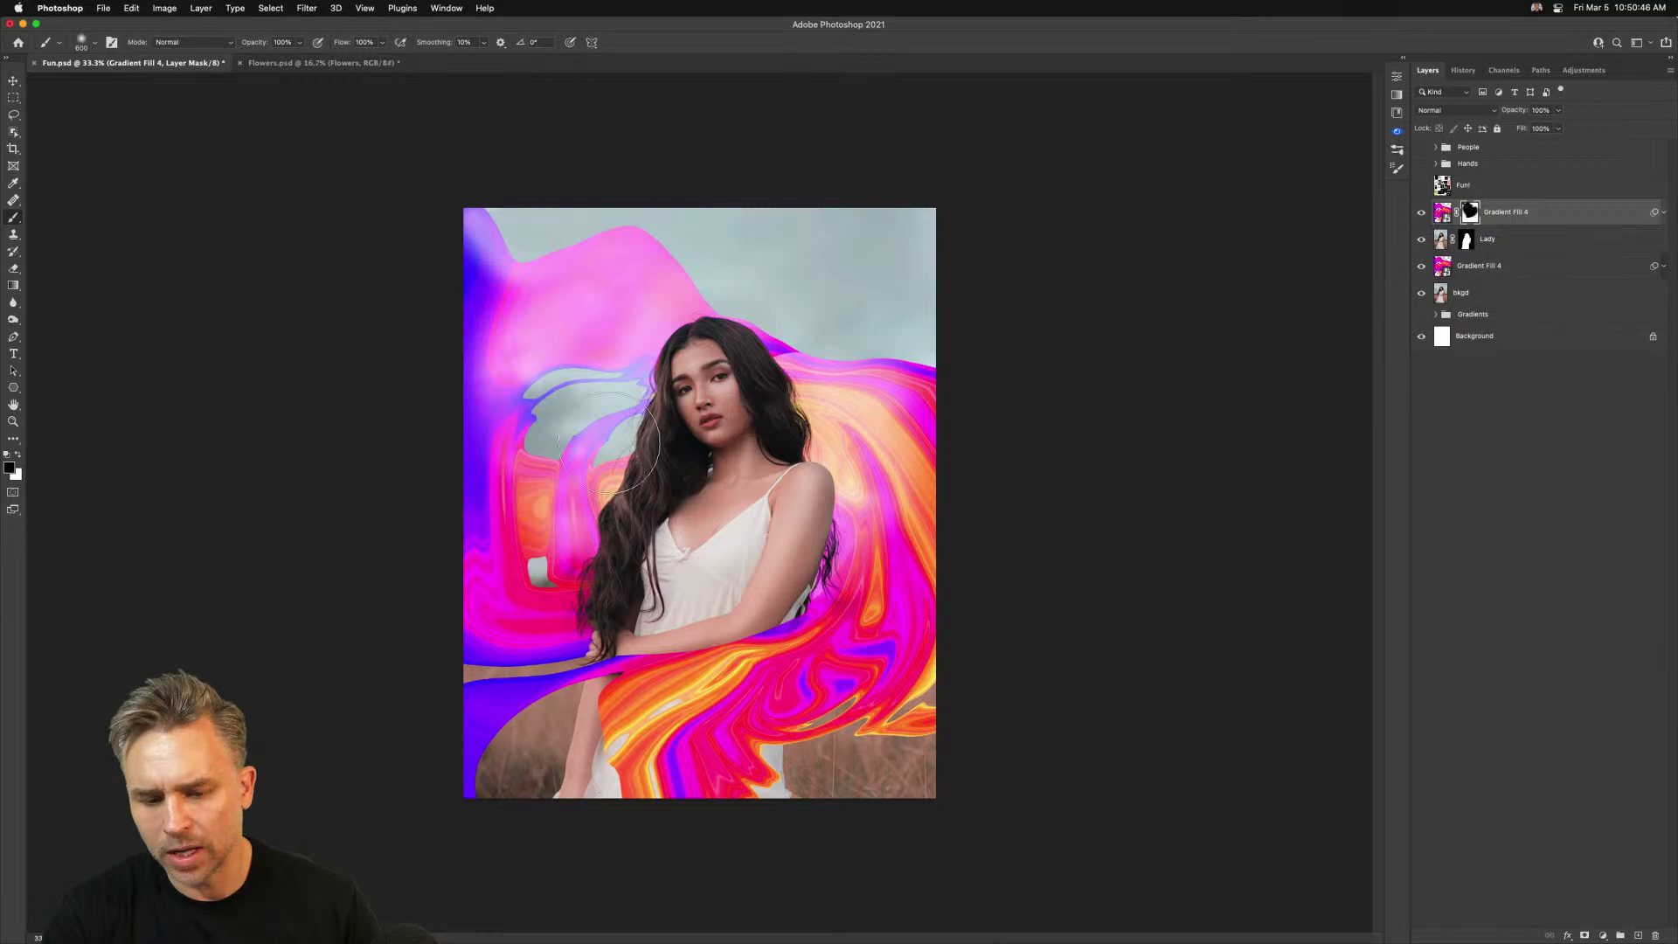
mouse_move(486, 206)
left_mouse_down()
mouse_move(517, 505)
mouse_move(608, 453)
mouse_move(441, 541)
mouse_move(614, 358)
mouse_move(485, 516)
mouse_move(630, 563)
left_mouse_up()
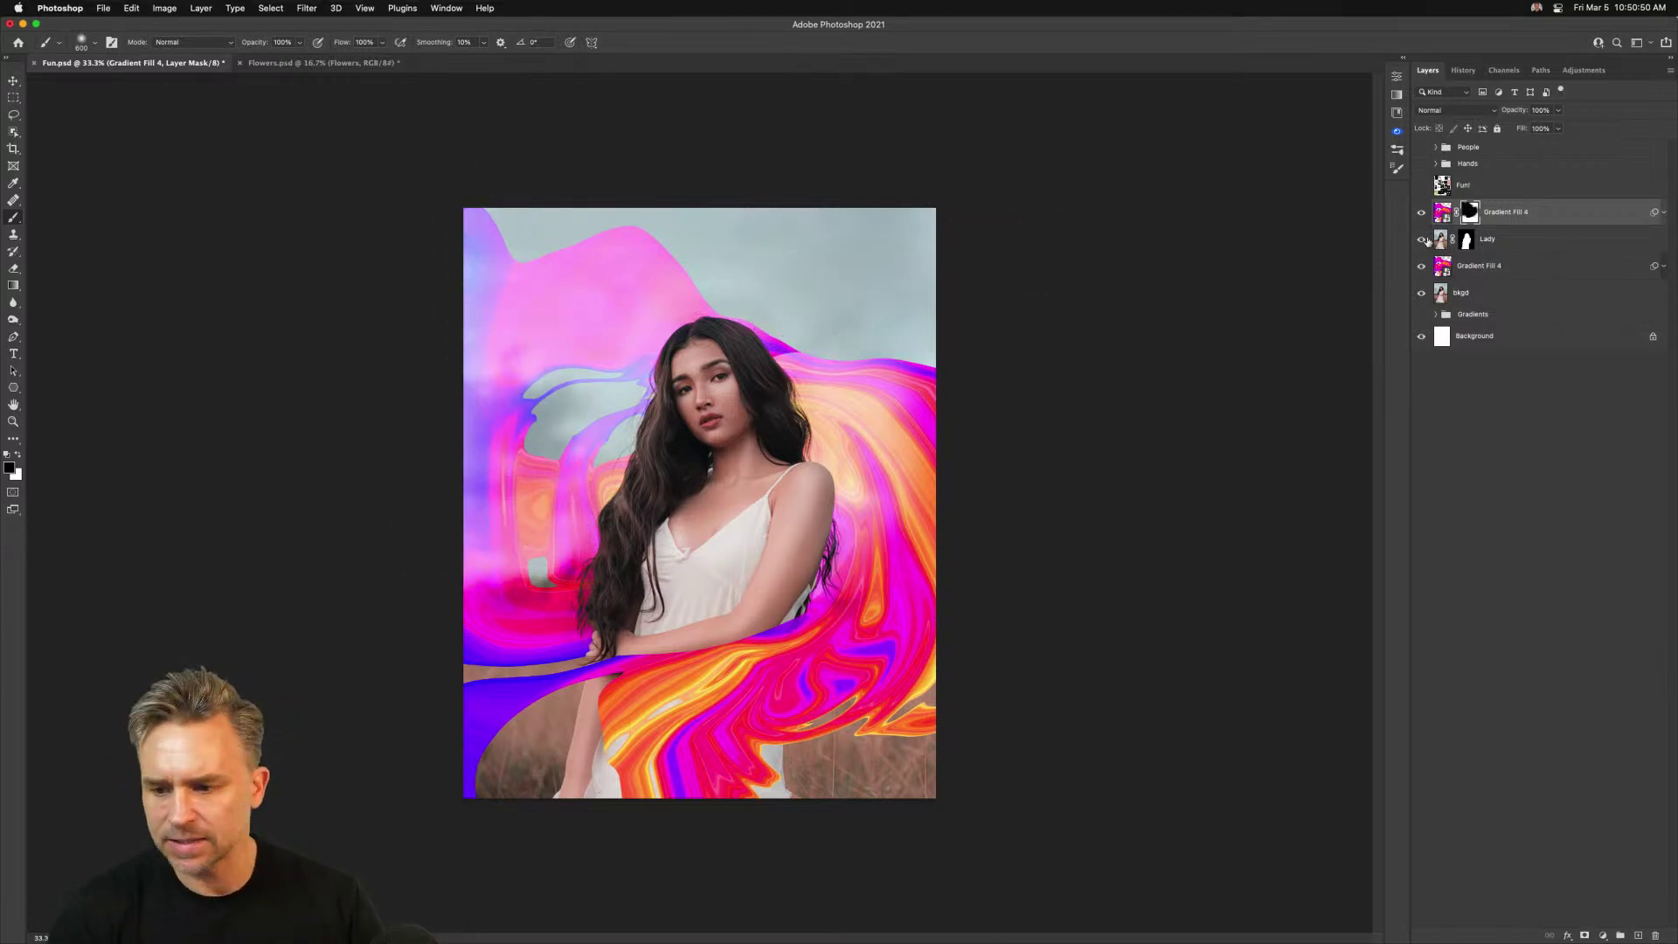
Reopen the lower Gradient Fill 4 layer's Liquify filter, forward-warp the swirls beside the woman's head, and apply the filter
left_click(1640, 276)
left_click(1661, 266)
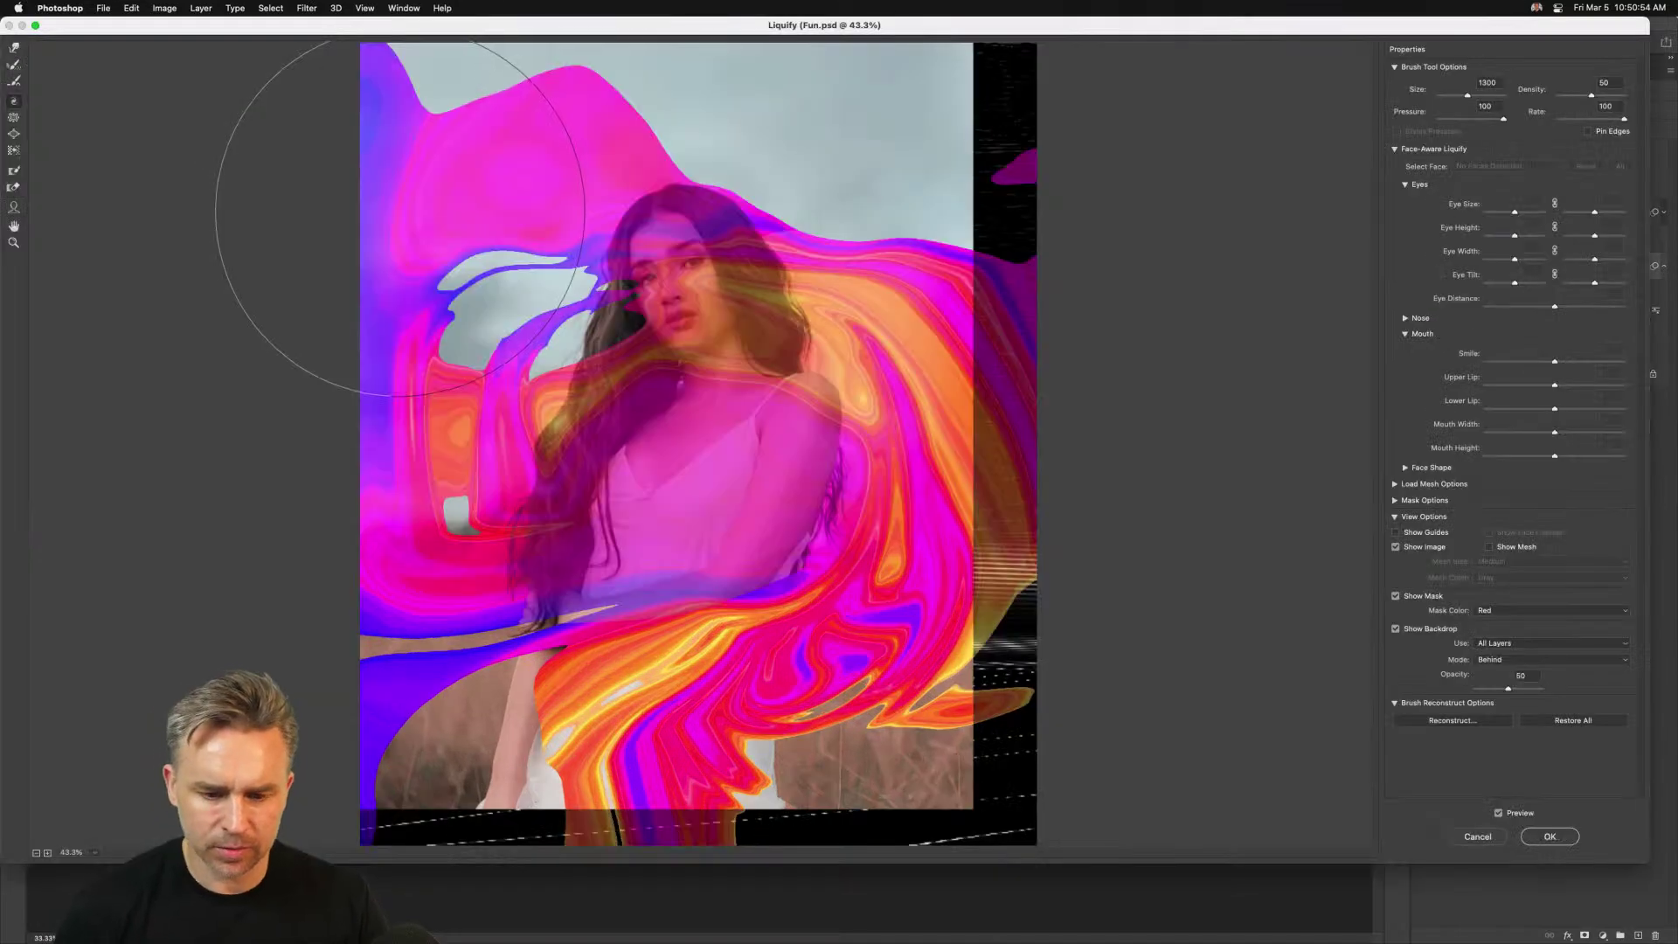
left_click(14, 48)
mouse_move(454, 175)
left_mouse_down()
mouse_move(517, 113)
mouse_move(548, 170)
mouse_move(516, 131)
mouse_move(412, 118)
mouse_move(333, 219)
mouse_move(523, 173)
mouse_move(506, 149)
mouse_move(611, 113)
mouse_move(693, 149)
mouse_move(670, 166)
left_mouse_up()
key("bracketleft")
key("bracketleft")
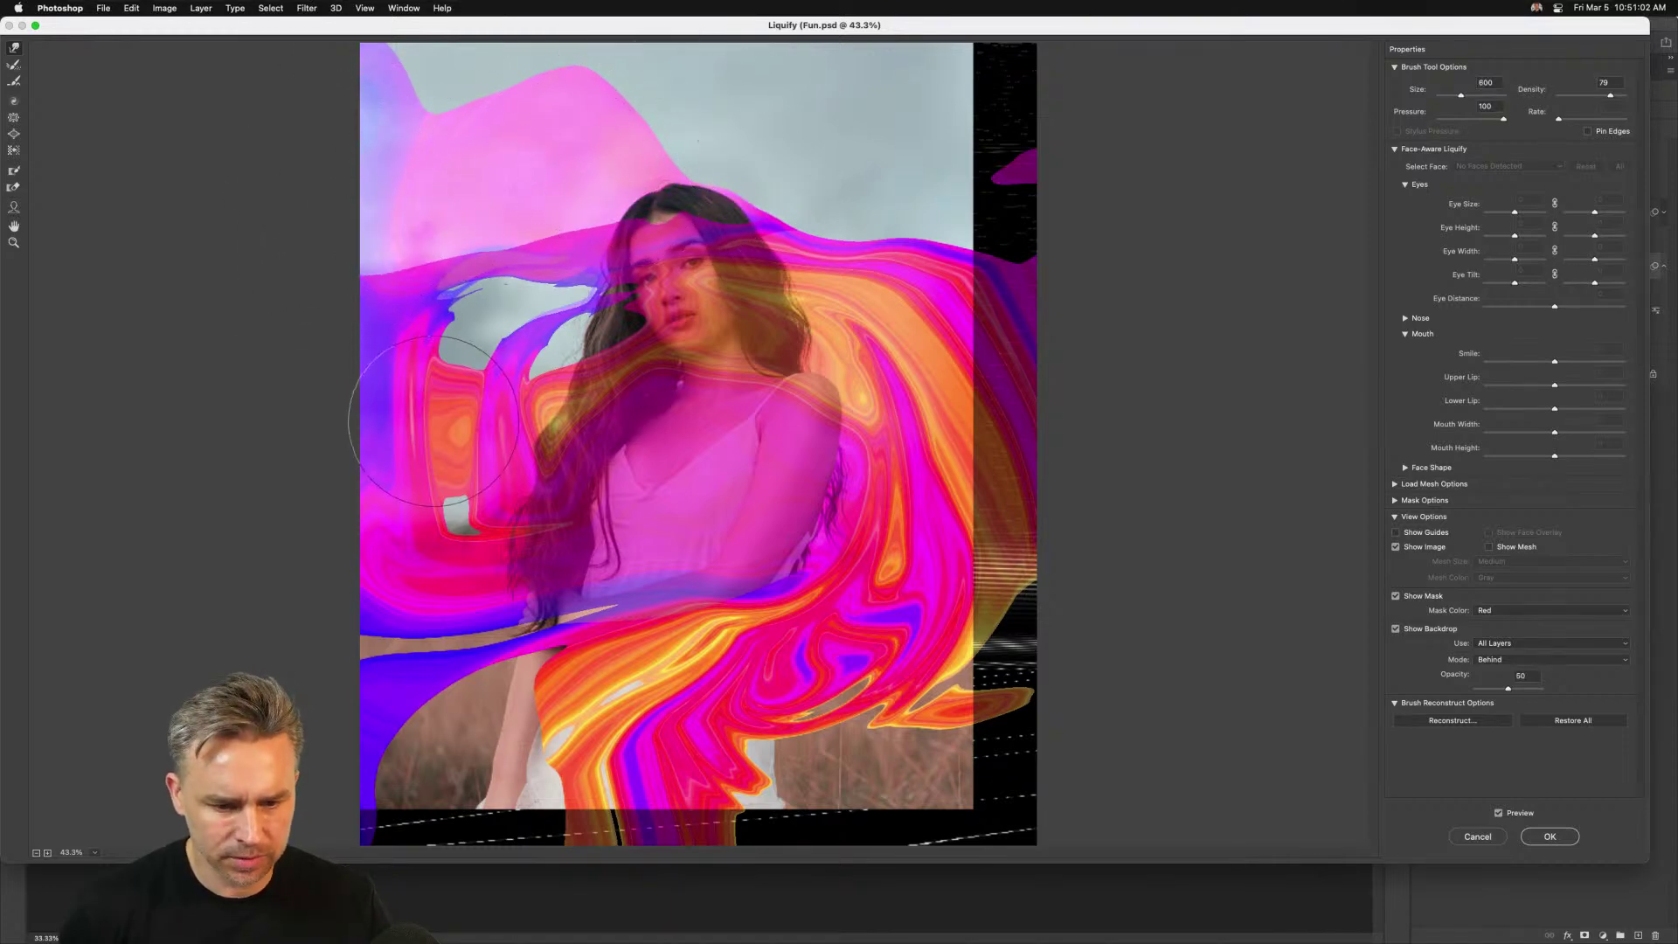
left_click(1549, 836)
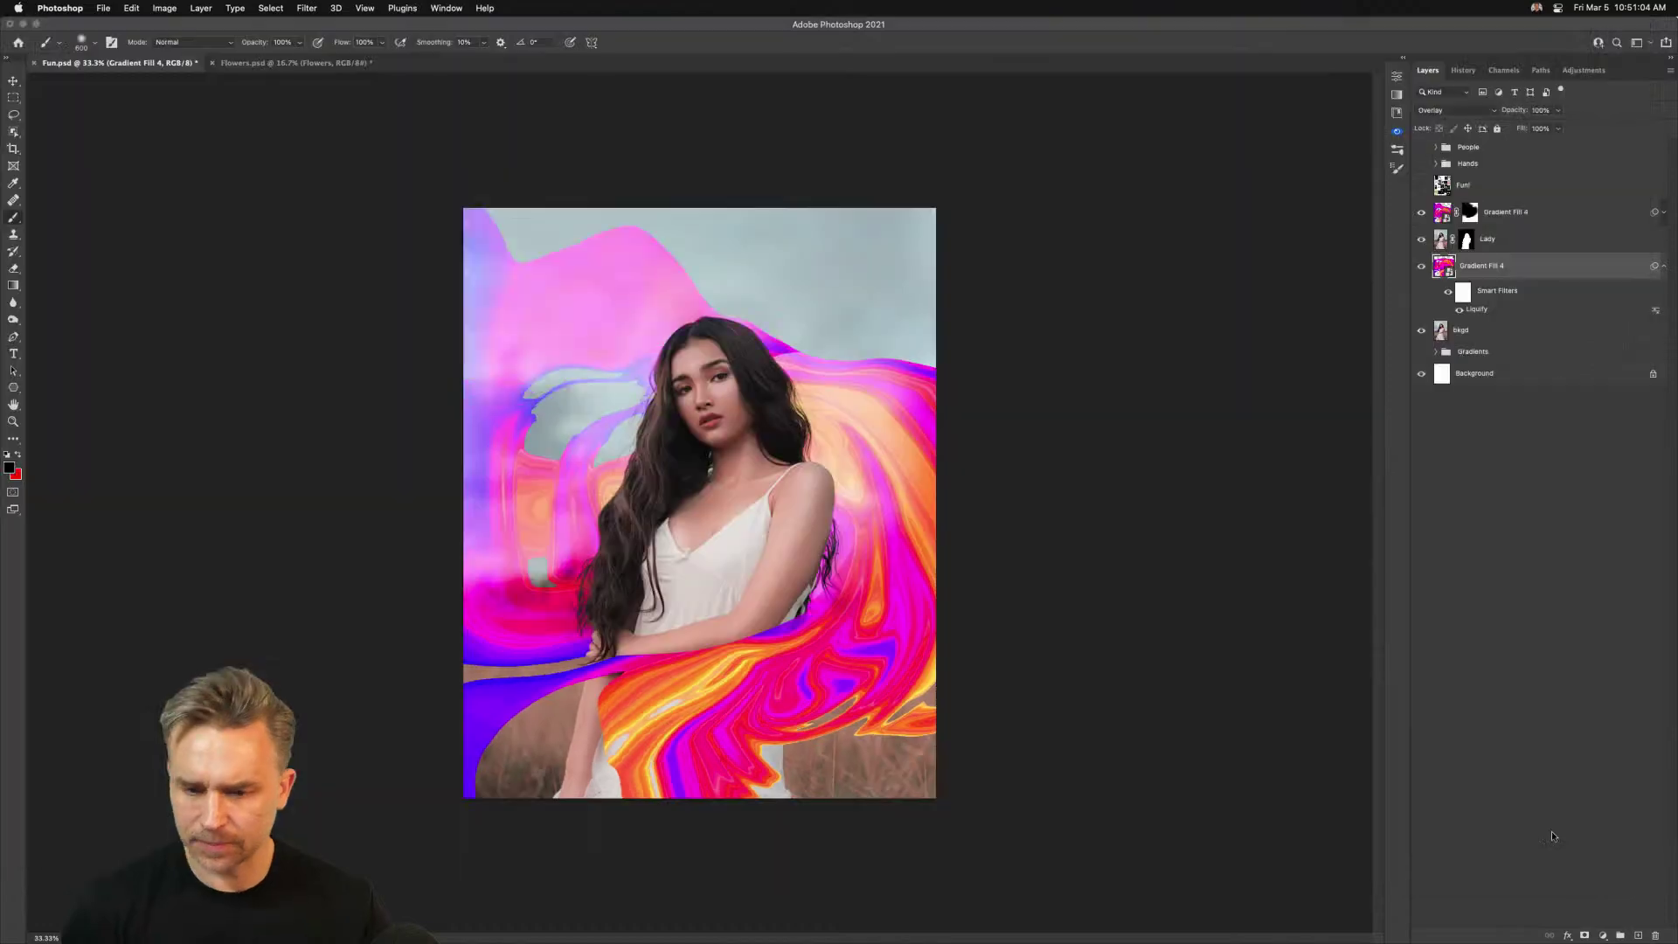
Paint black on the upper Gradient Fill 4 layer's mask to hide the pink gradient across the sky
left_click(1470, 212)
key("d")
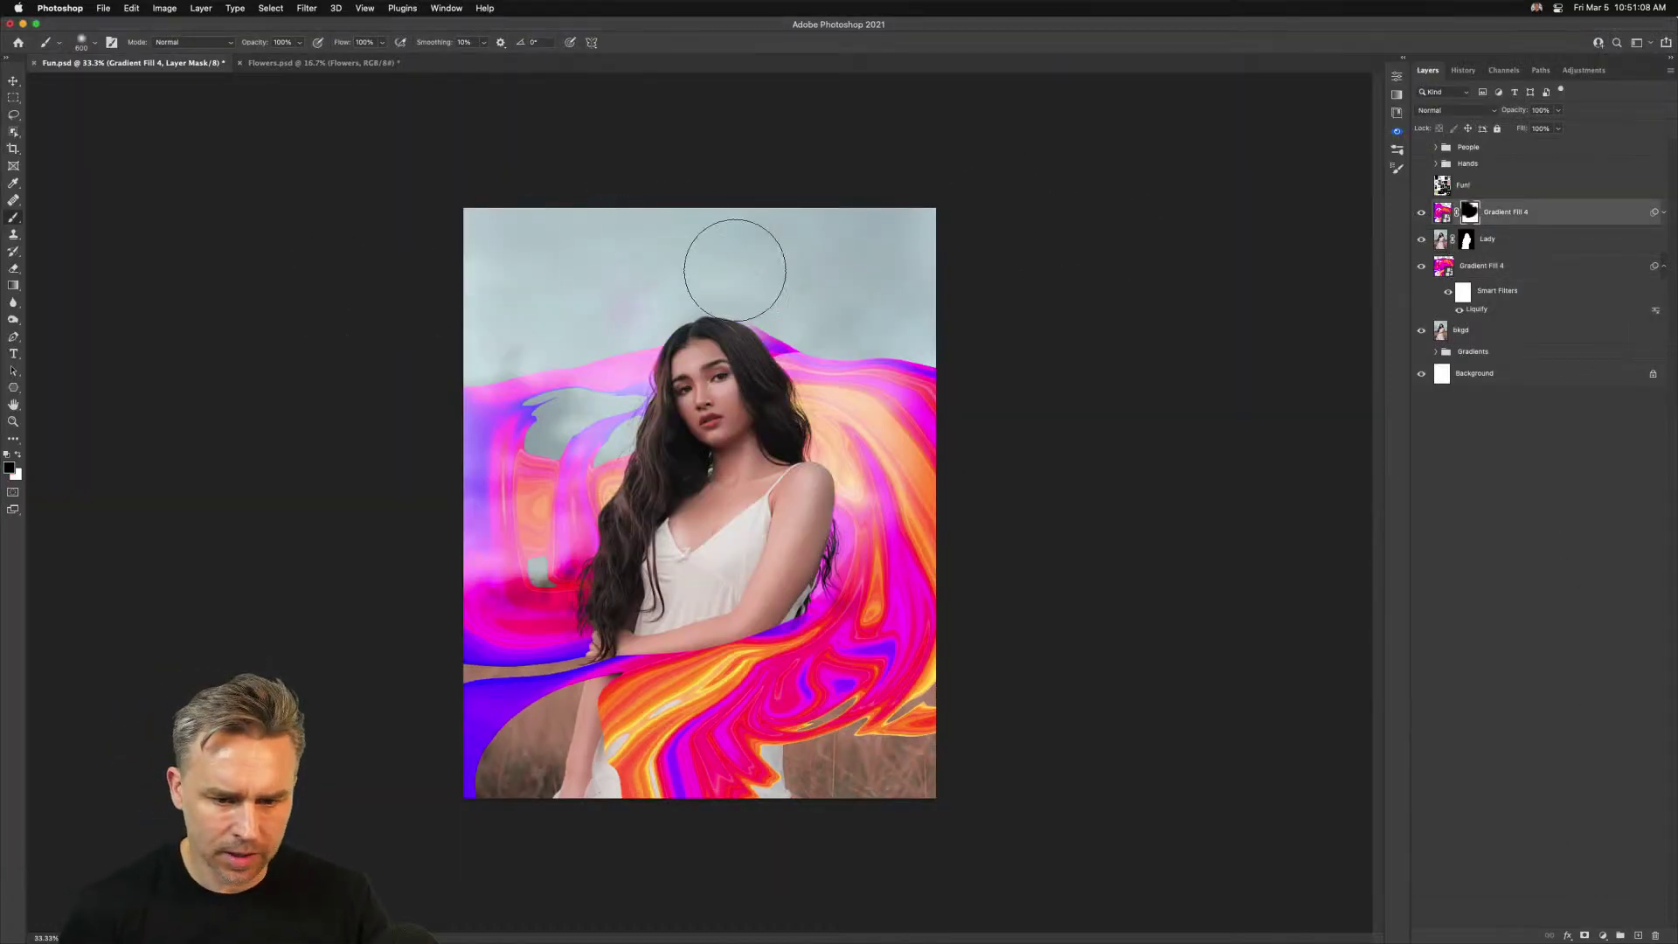
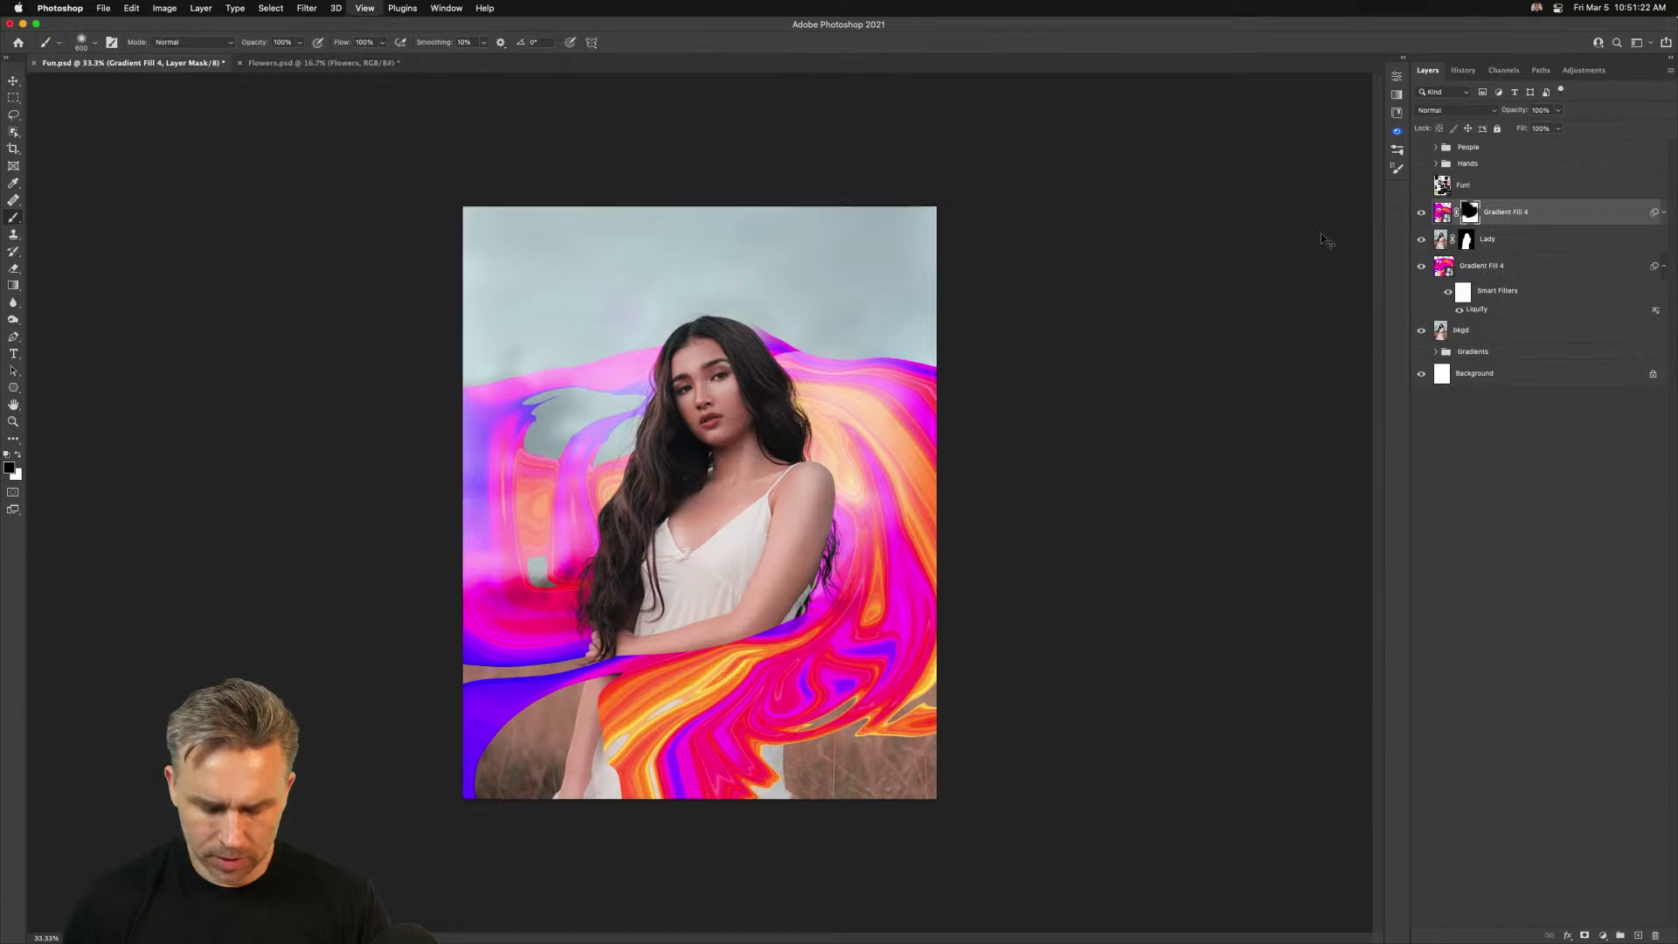
key("super+equal")
key("super+2")
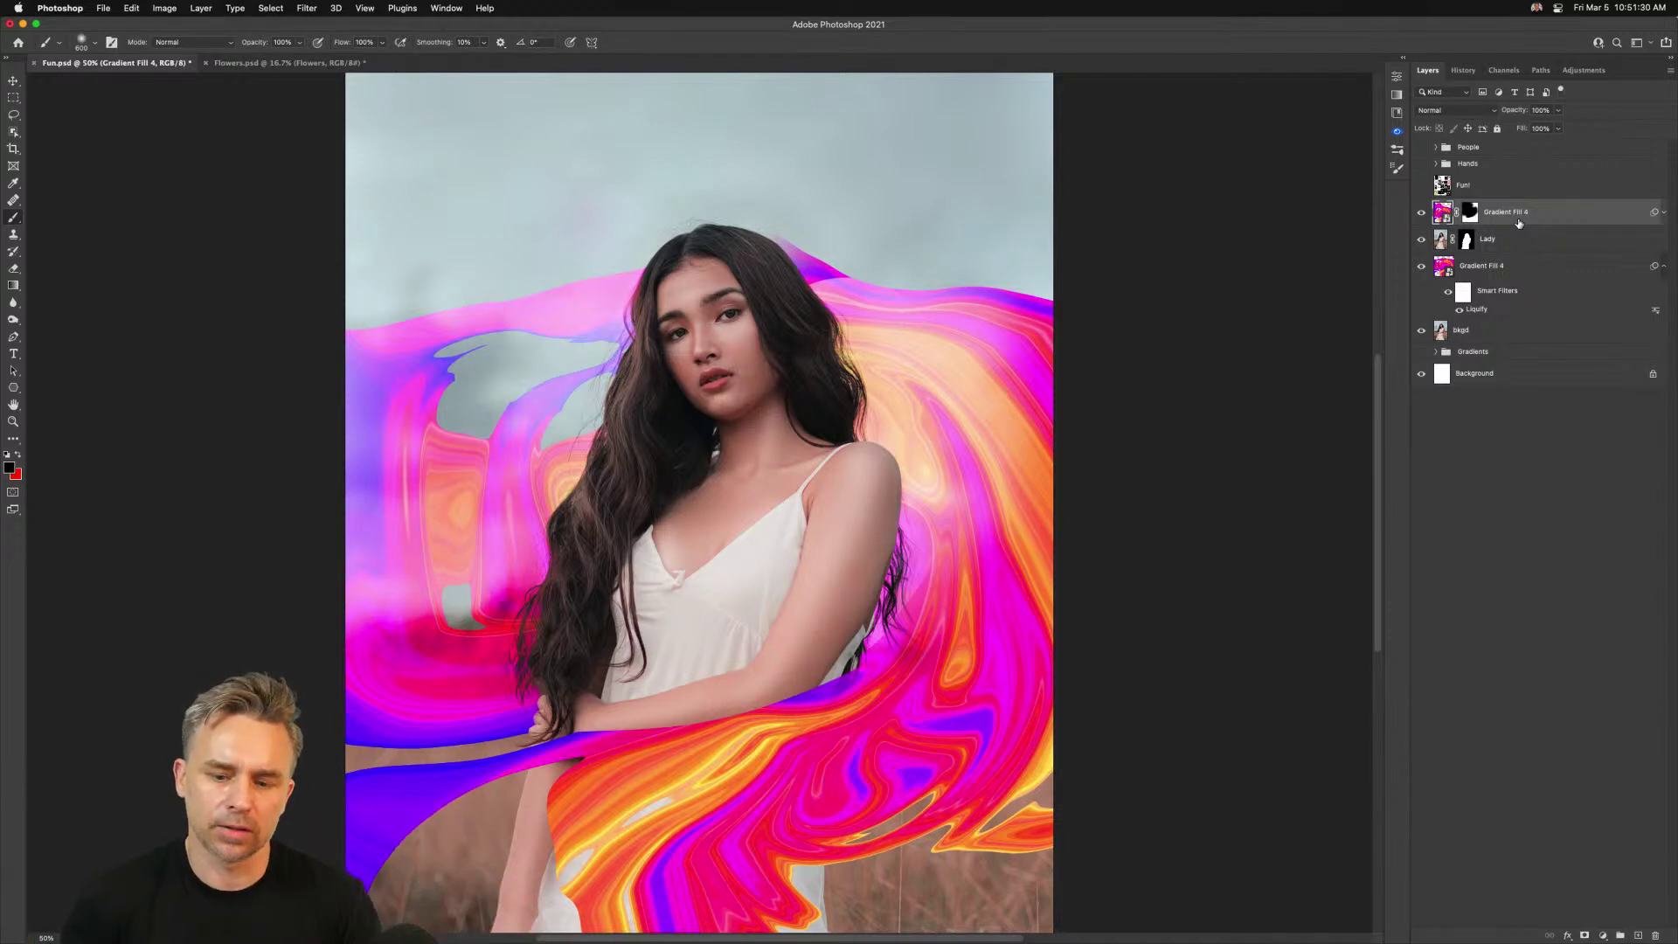
Create a new layer above the Lady layer, clip it to Lady and rename it "color"
left_click(1503, 247)
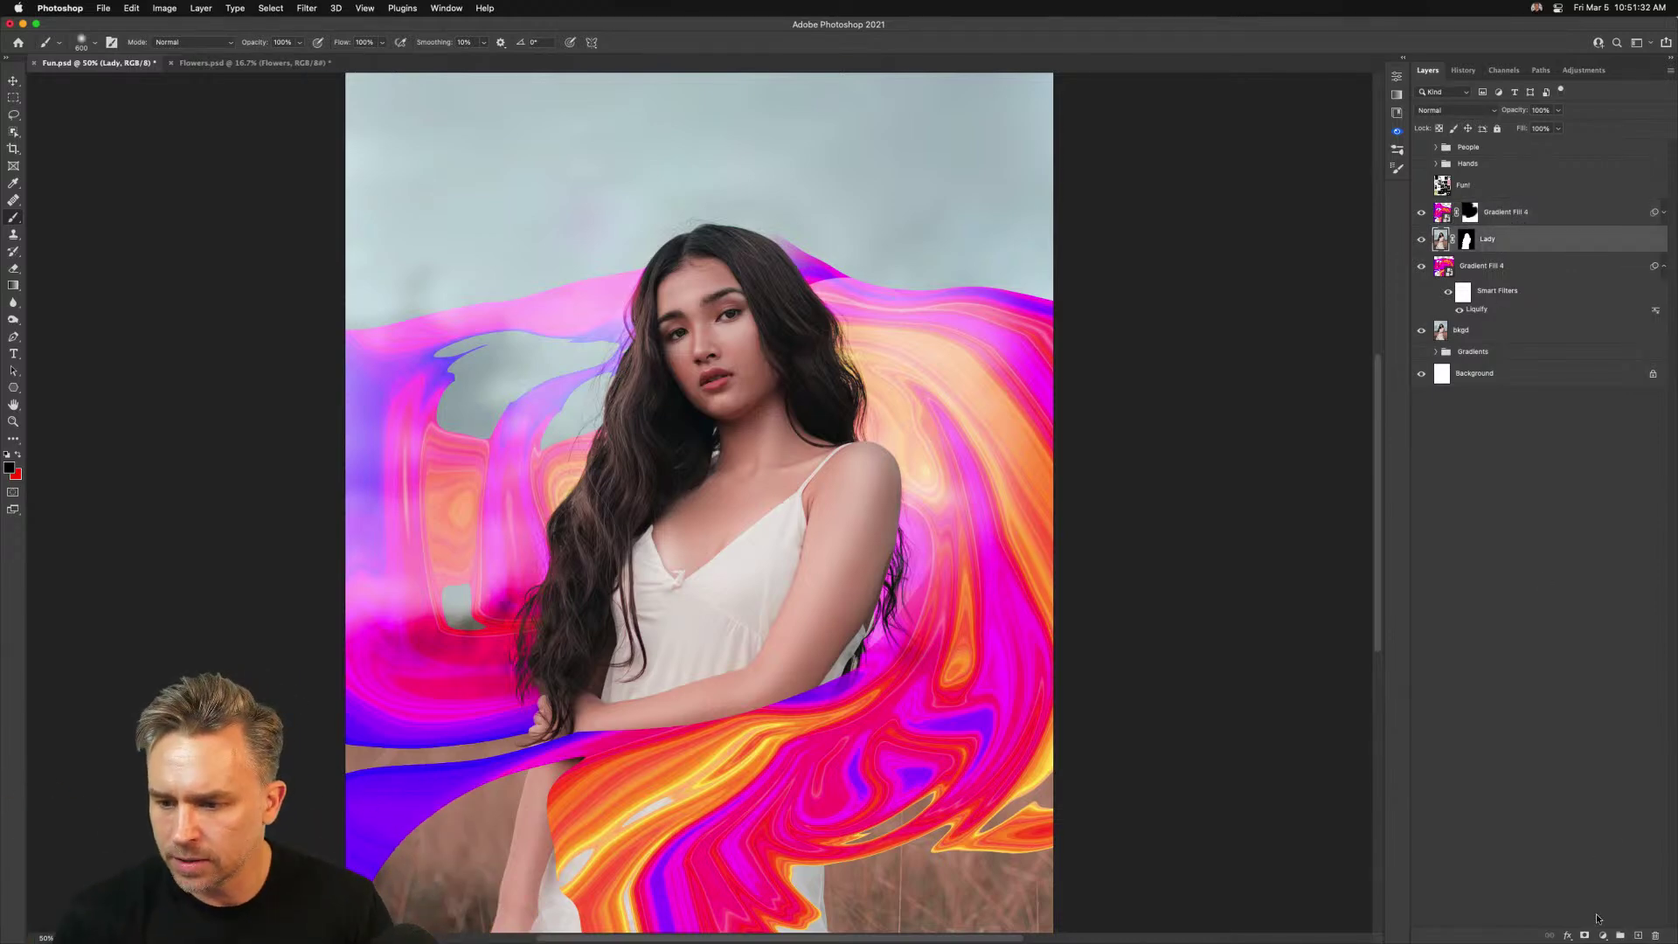
left_click(1639, 935)
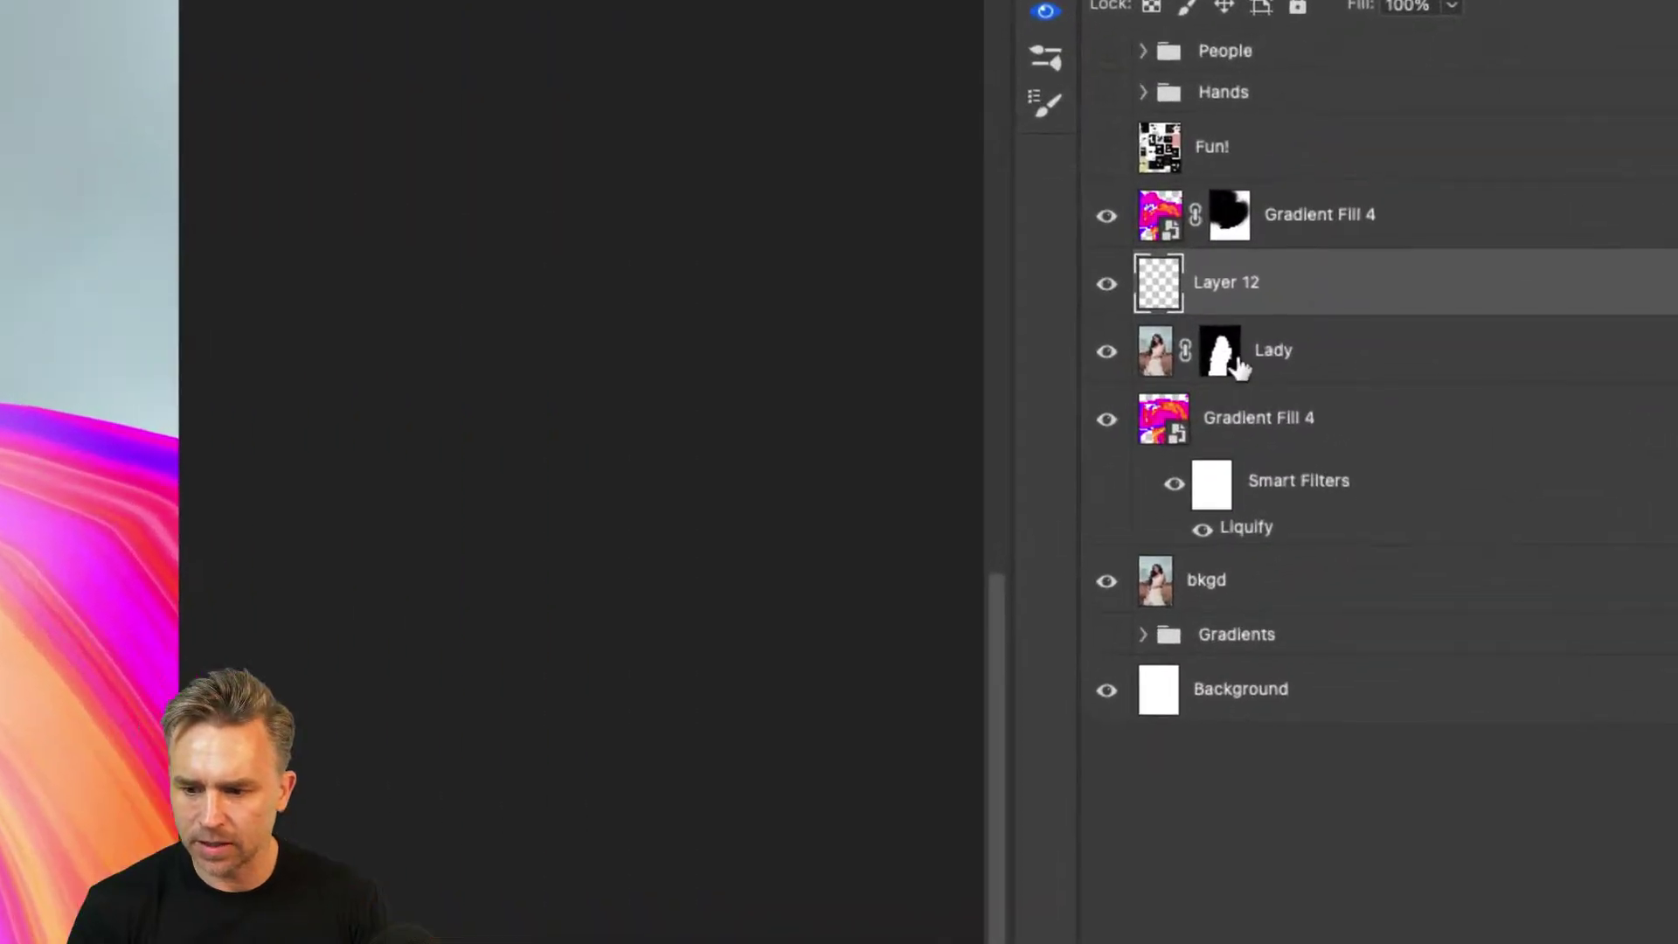
left_click_drag(1238, 367, 1327, 316)
left_click(1369, 306, "alt")
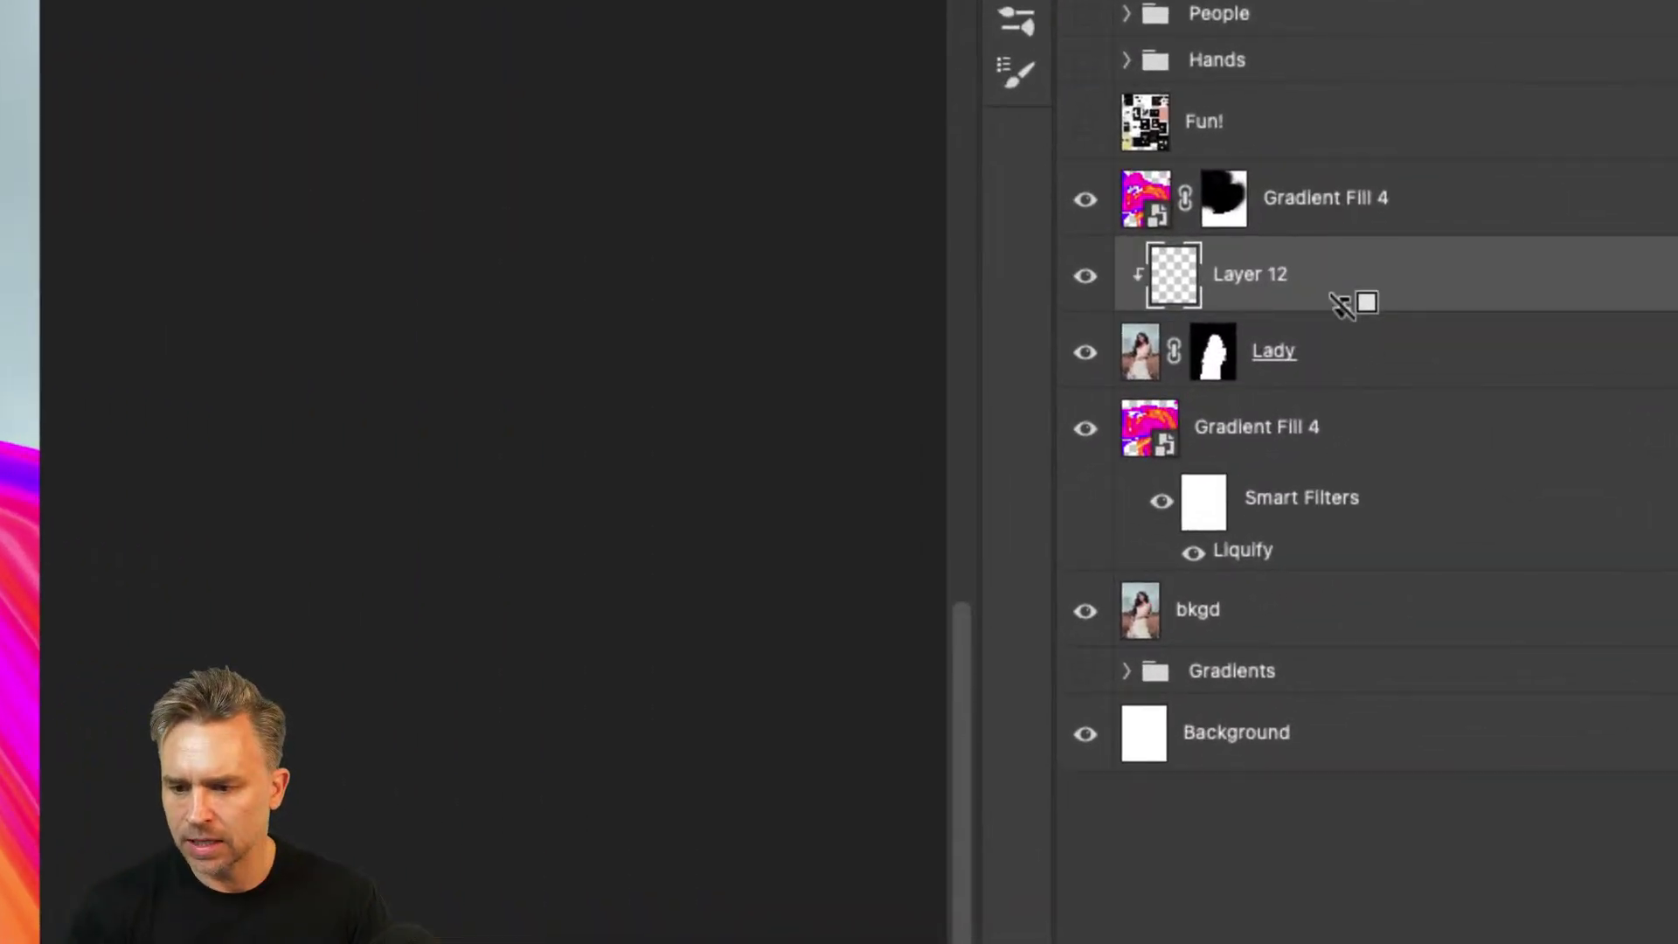
double_click(1258, 278)
type("color")
key("Return")
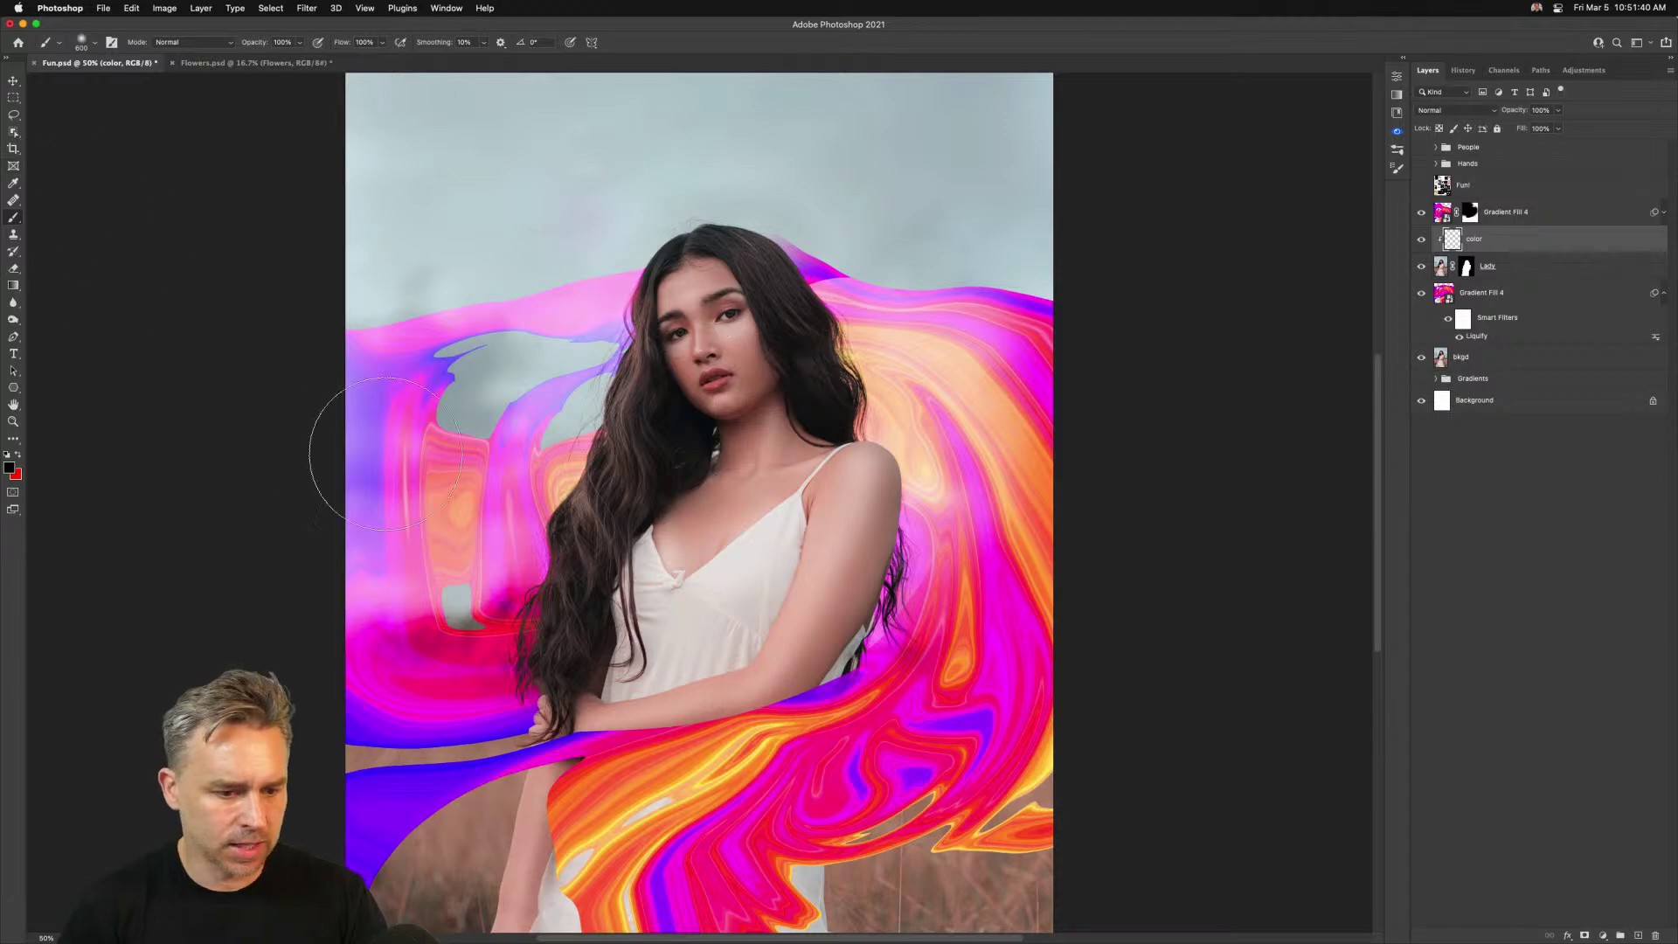
Sample magenta from the gradient and paint it softly along the woman's shoulder and outer arm with a 250 px brush at 27% flow
key("i")
left_click(877, 651)
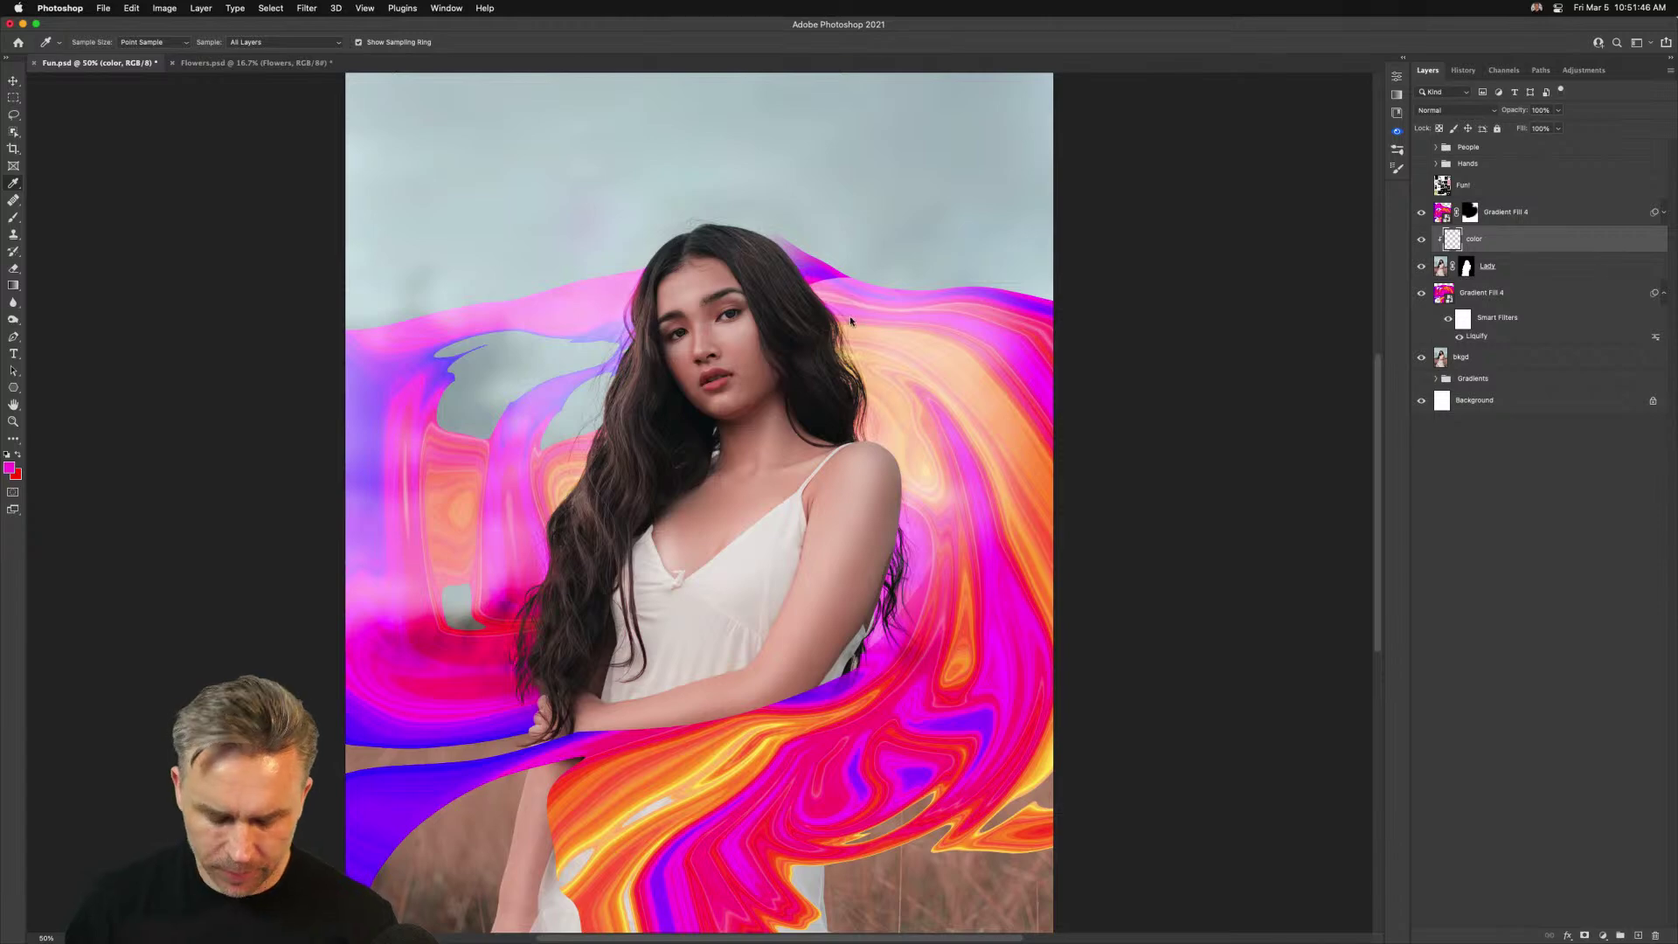
key("b")
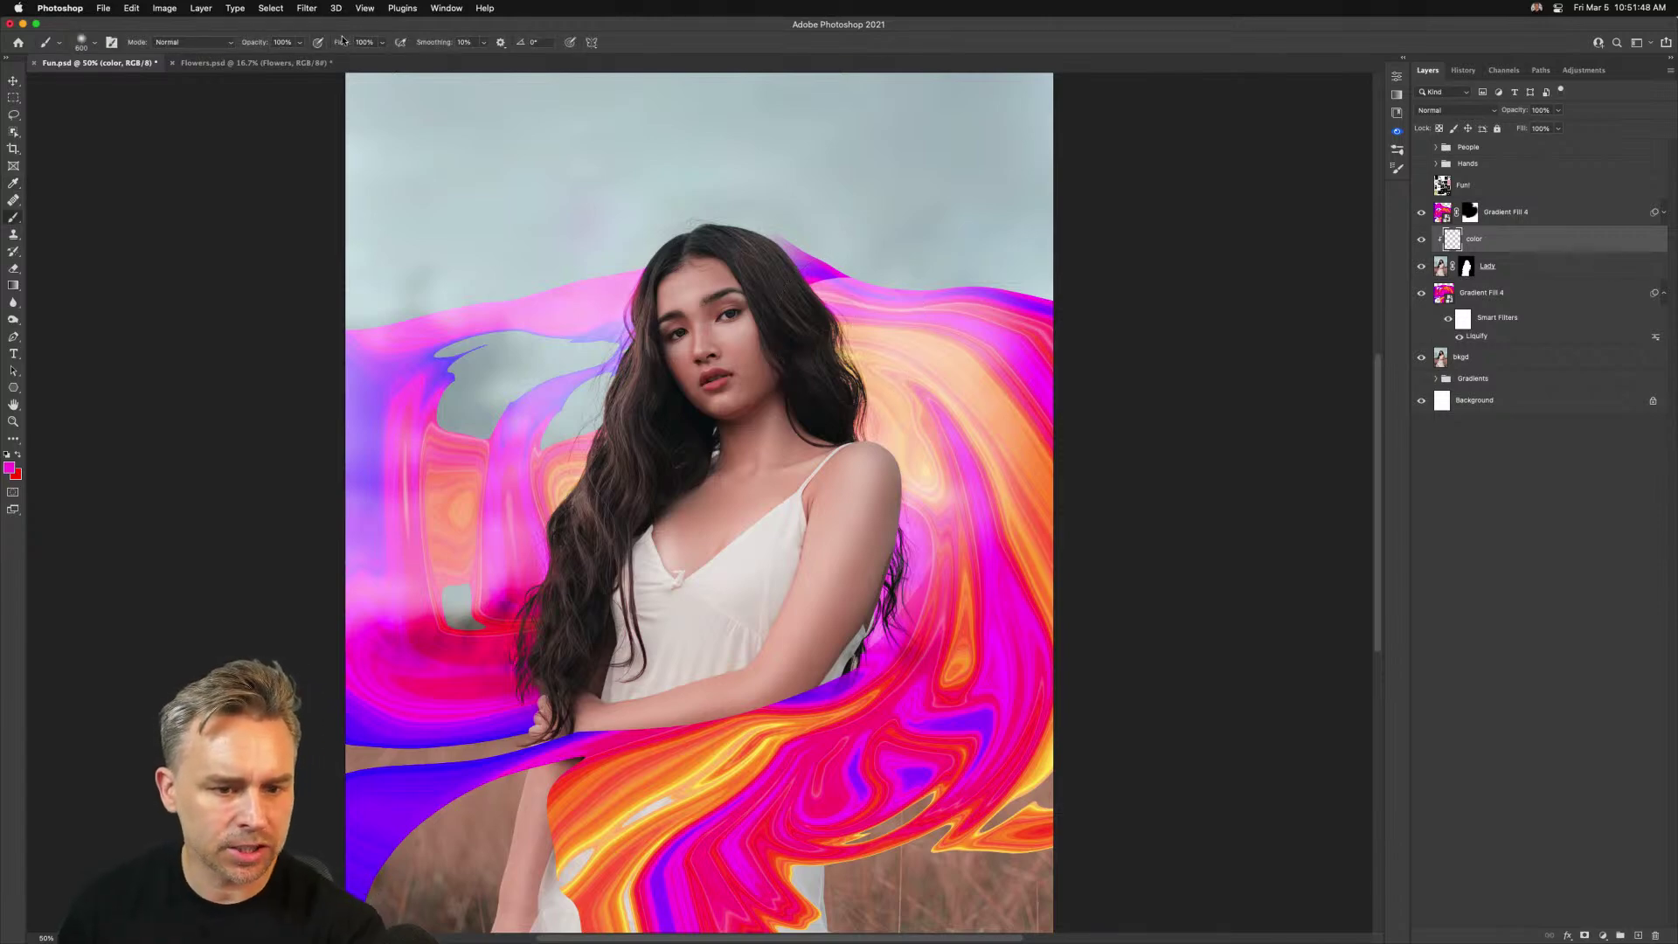
left_click_drag(341, 42, 295, 39)
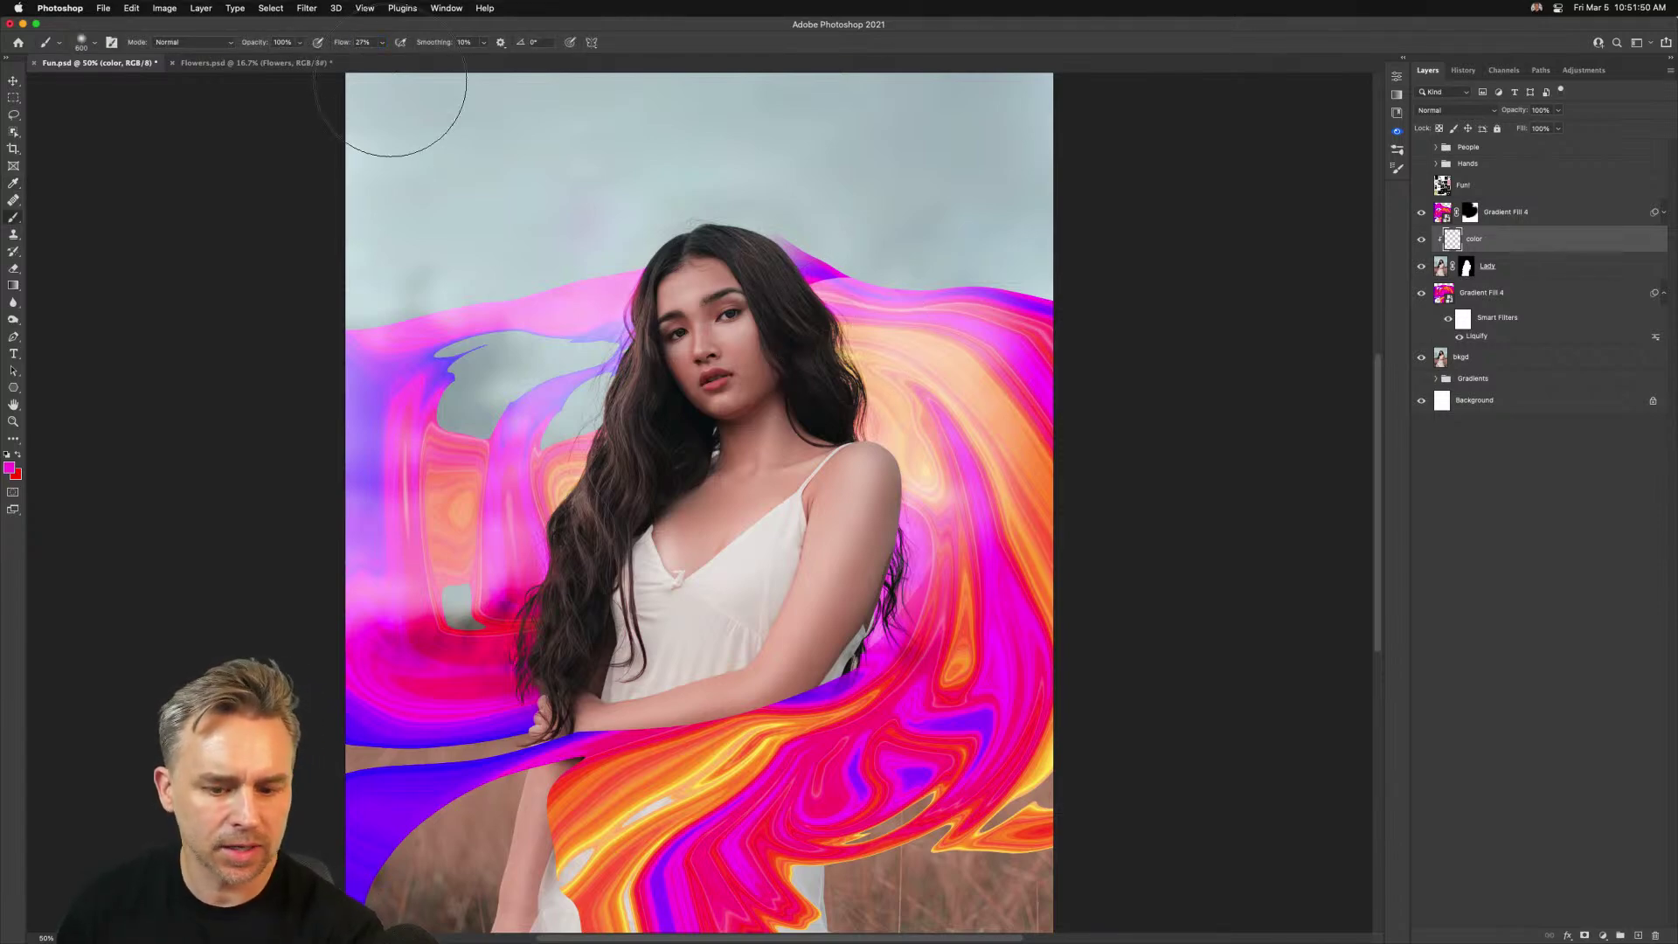
key("bracketleft")
key("bracketleft")
key("bracketleft")
key("bracketleft")
key("bracketleft")
key("bracketleft")
key("bracketleft")
mouse_move(896, 452)
left_mouse_down()
mouse_move(896, 533)
mouse_move(900, 472)
left_mouse_up()
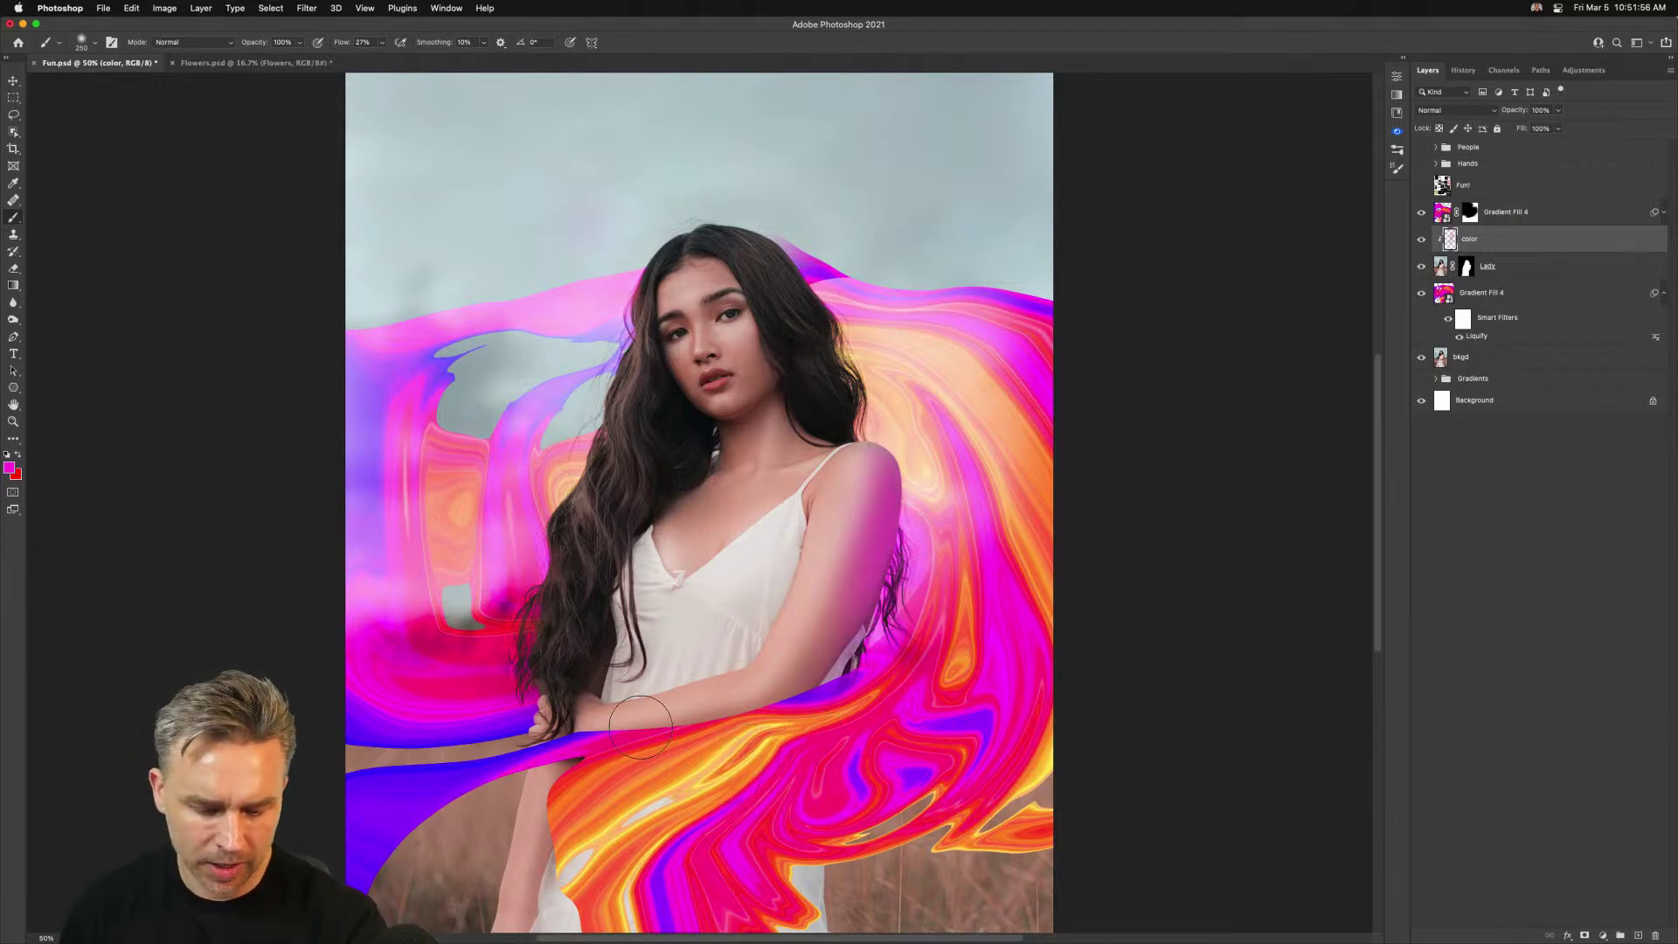
Sample yellow from the gradient, saturate it to R 255, G 217, B 4, and paint it along the lower edge of the forearm
key("i")
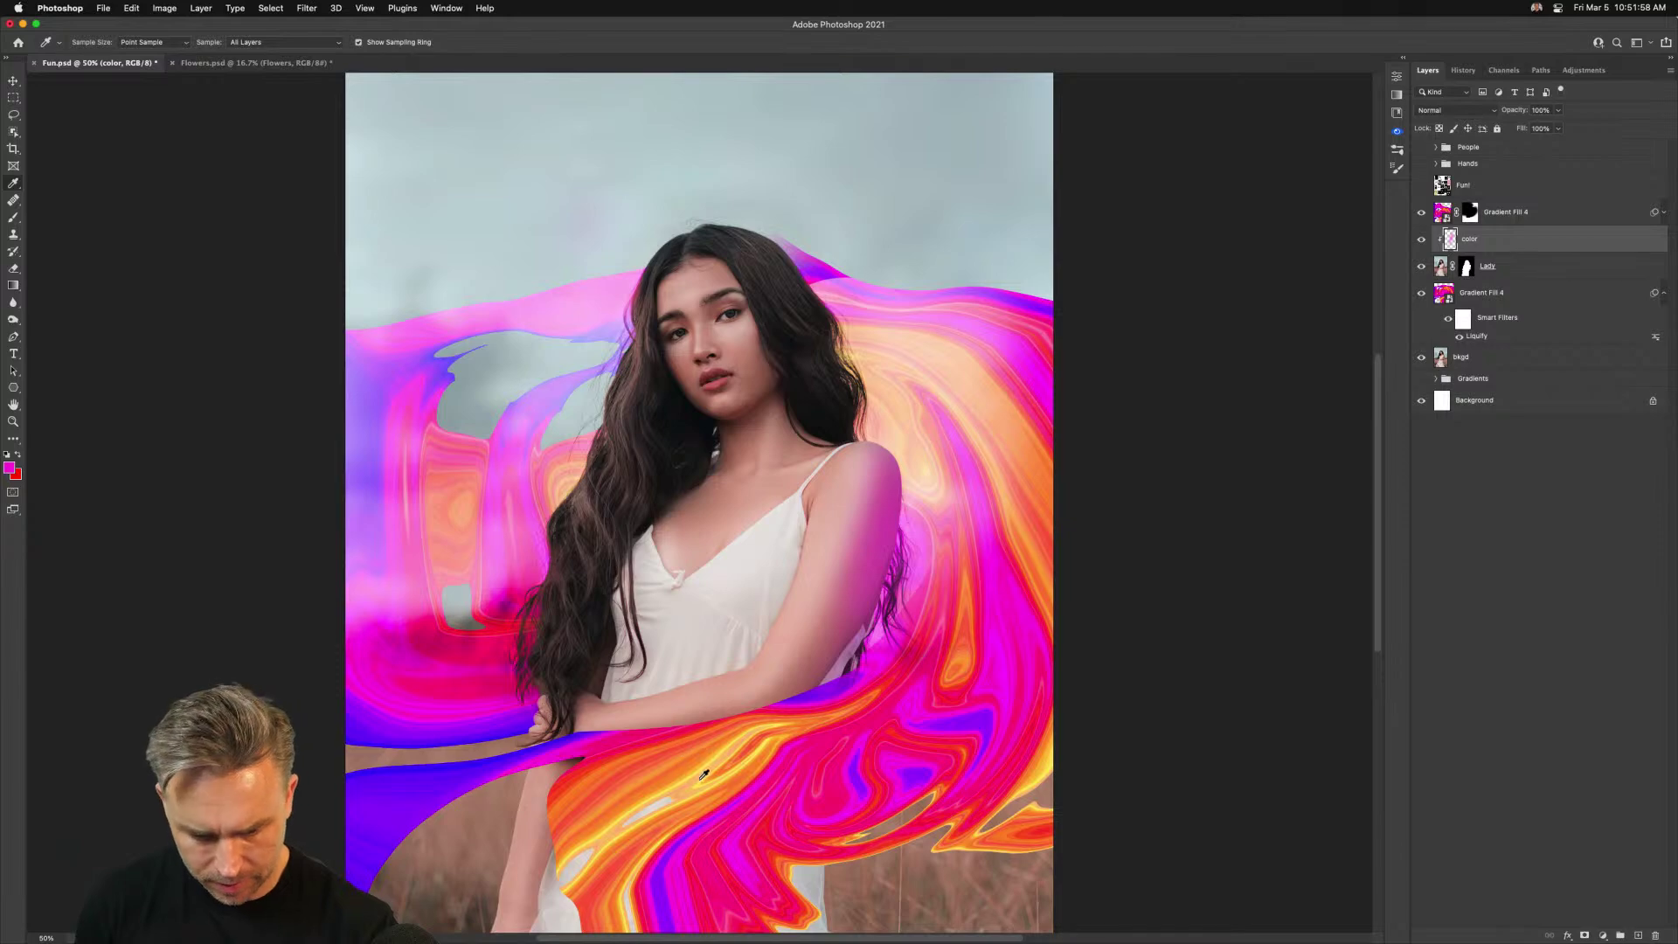
left_click(696, 770)
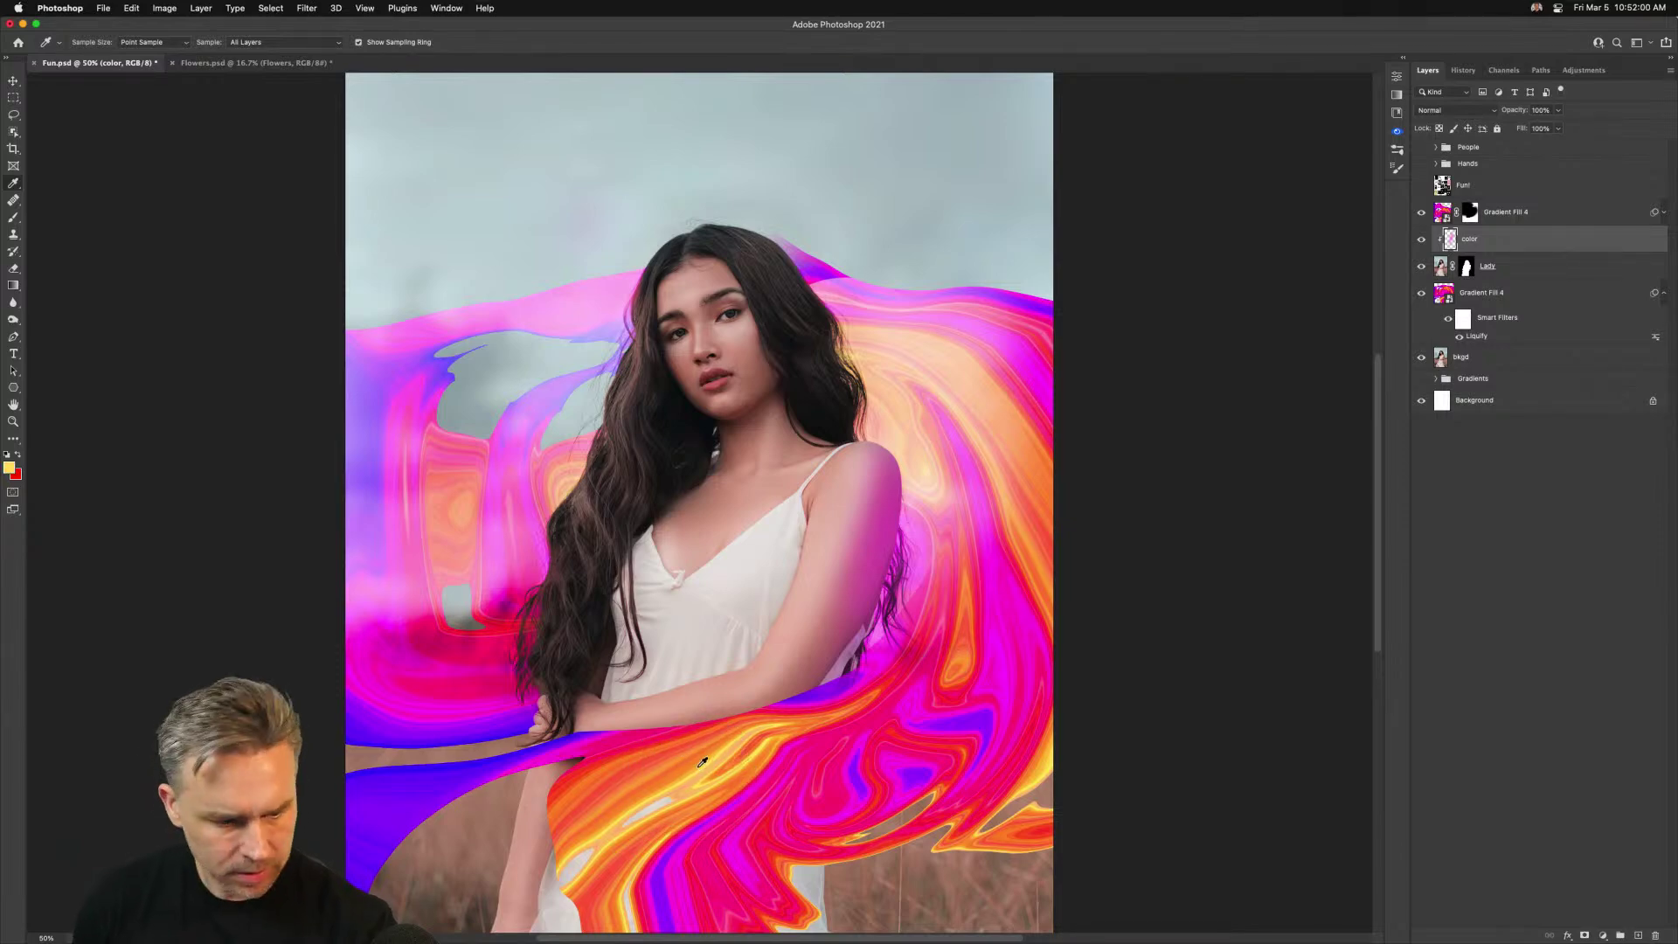
left_click(9, 468)
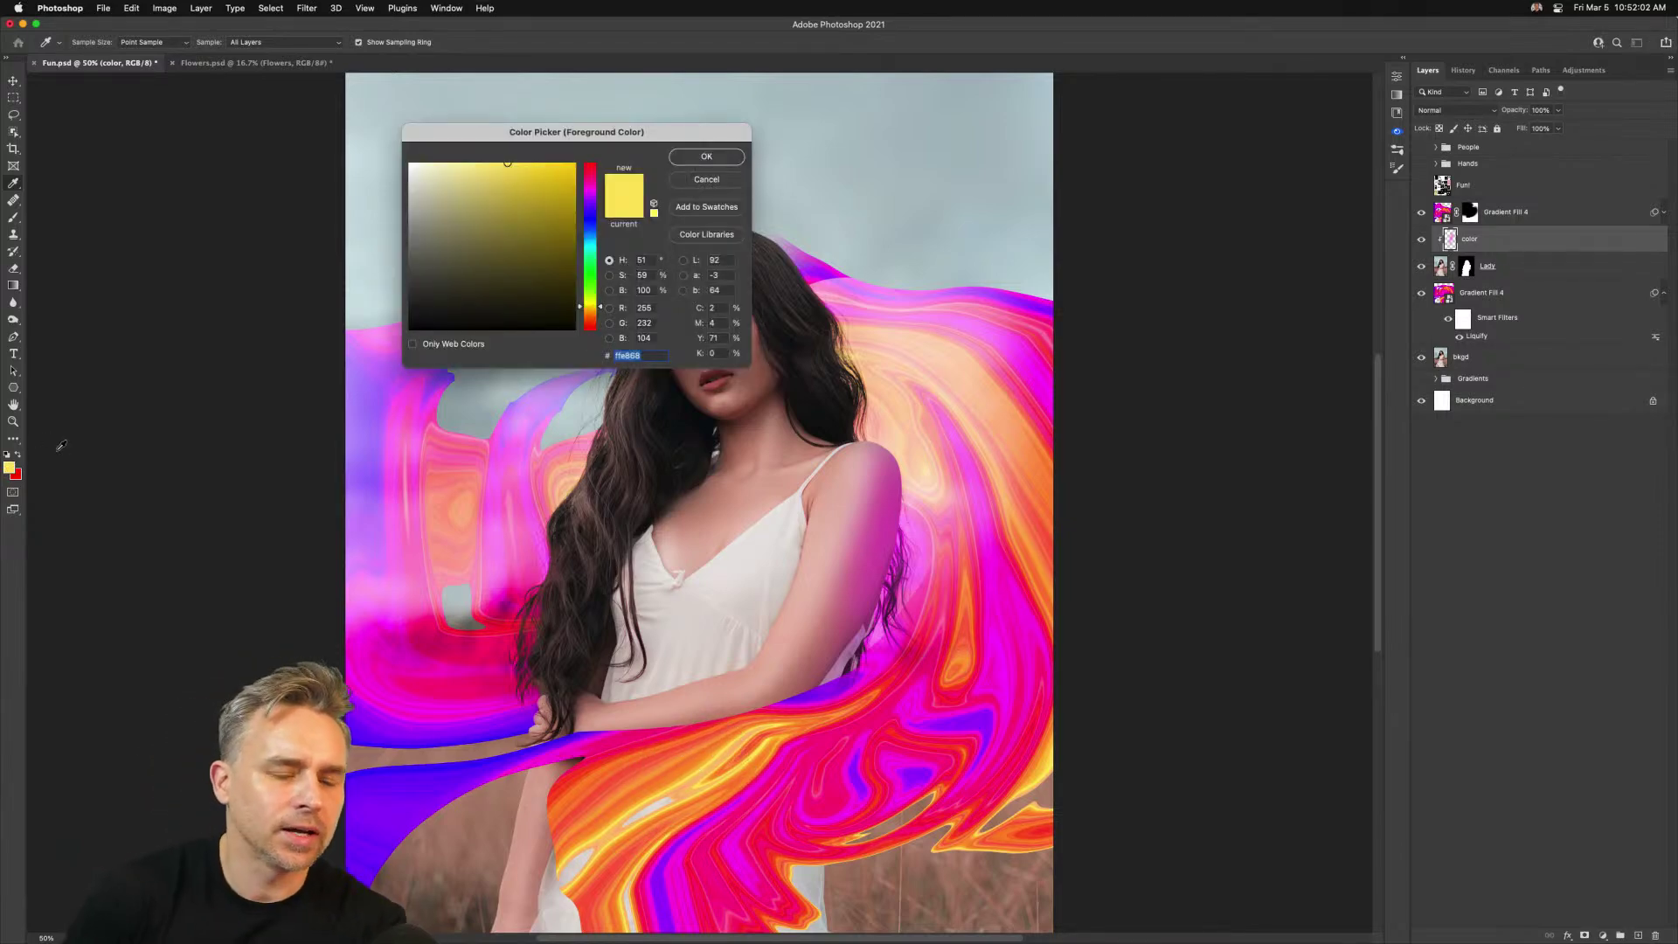
left_click_drag(566, 170, 572, 125)
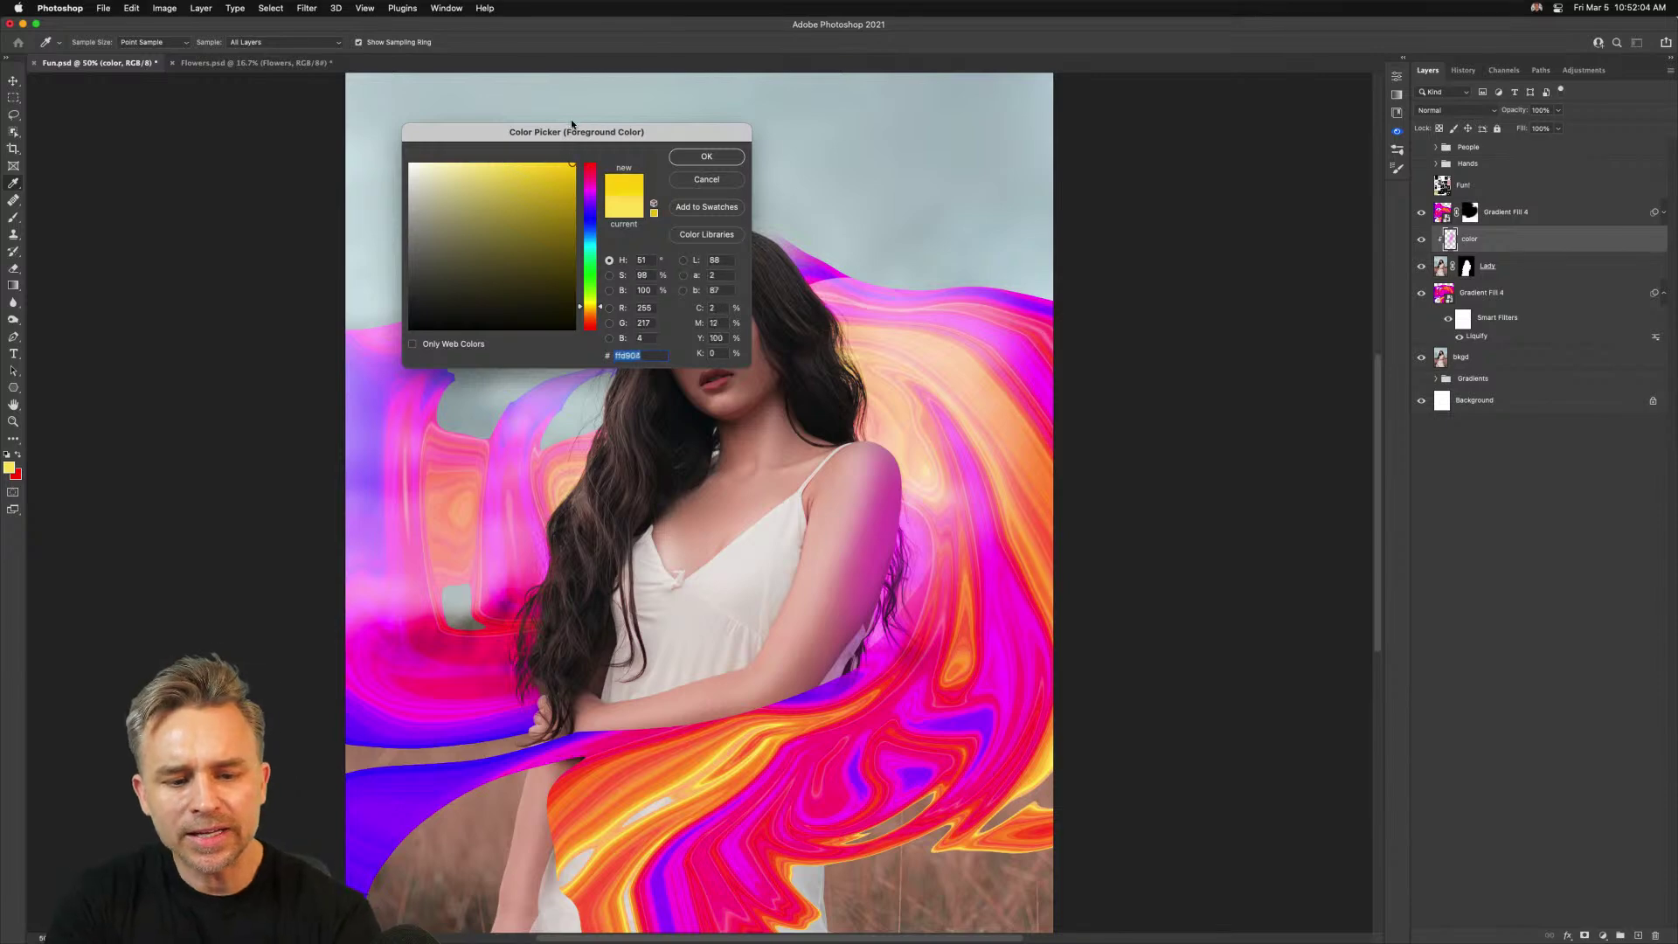
key("Return")
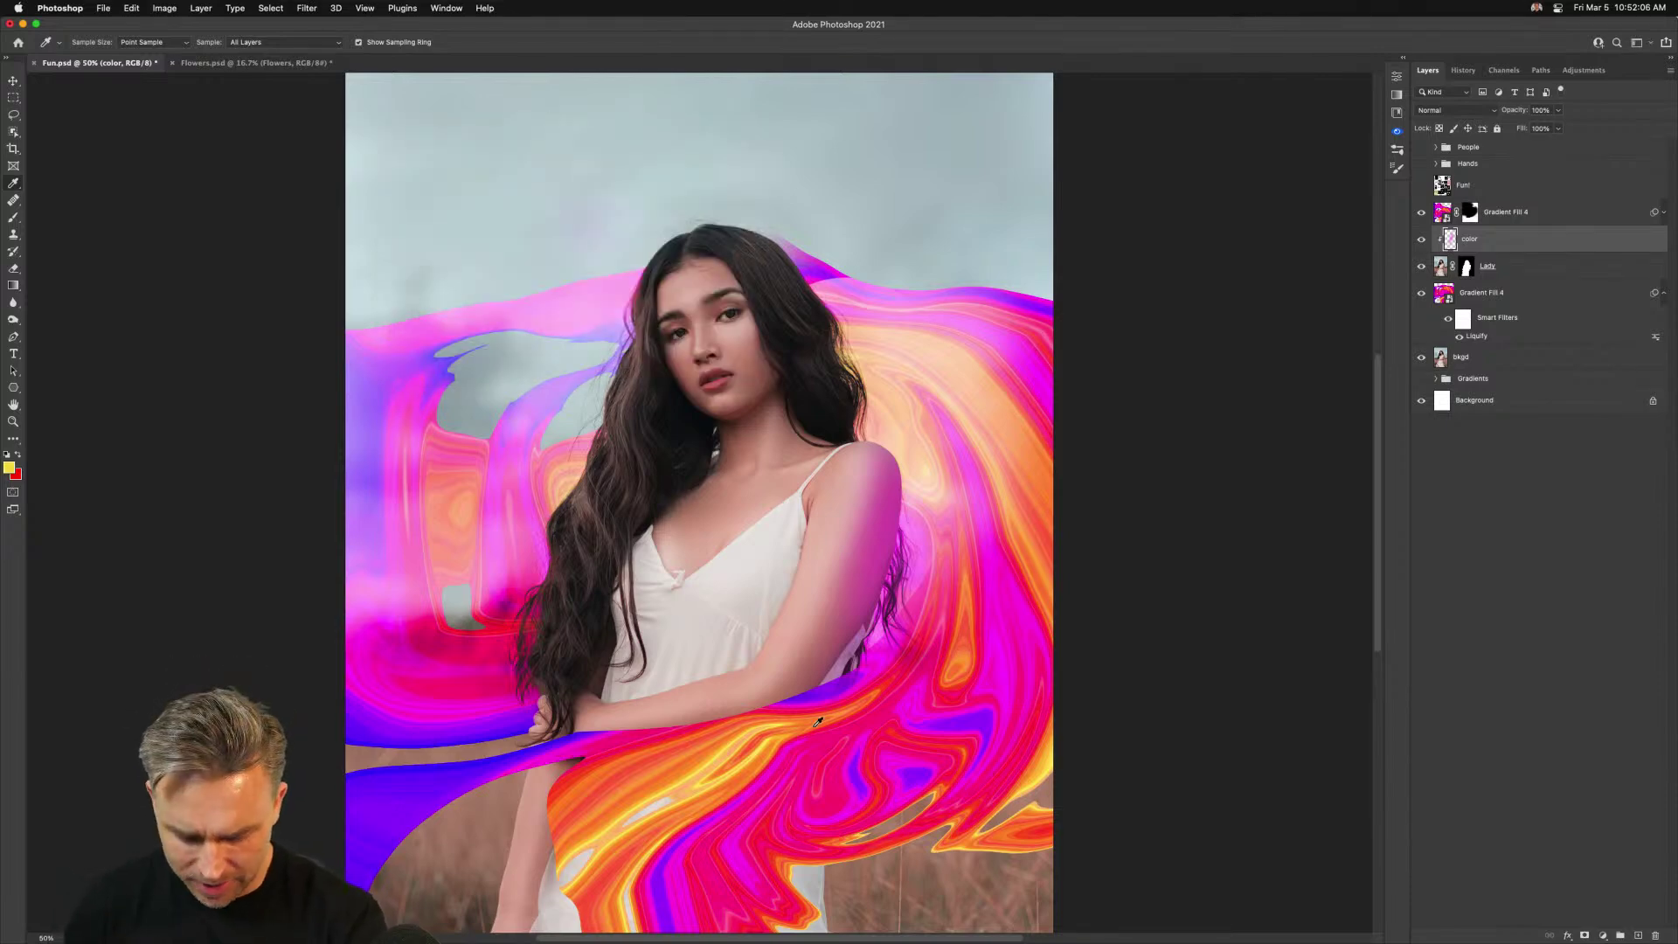
key("b")
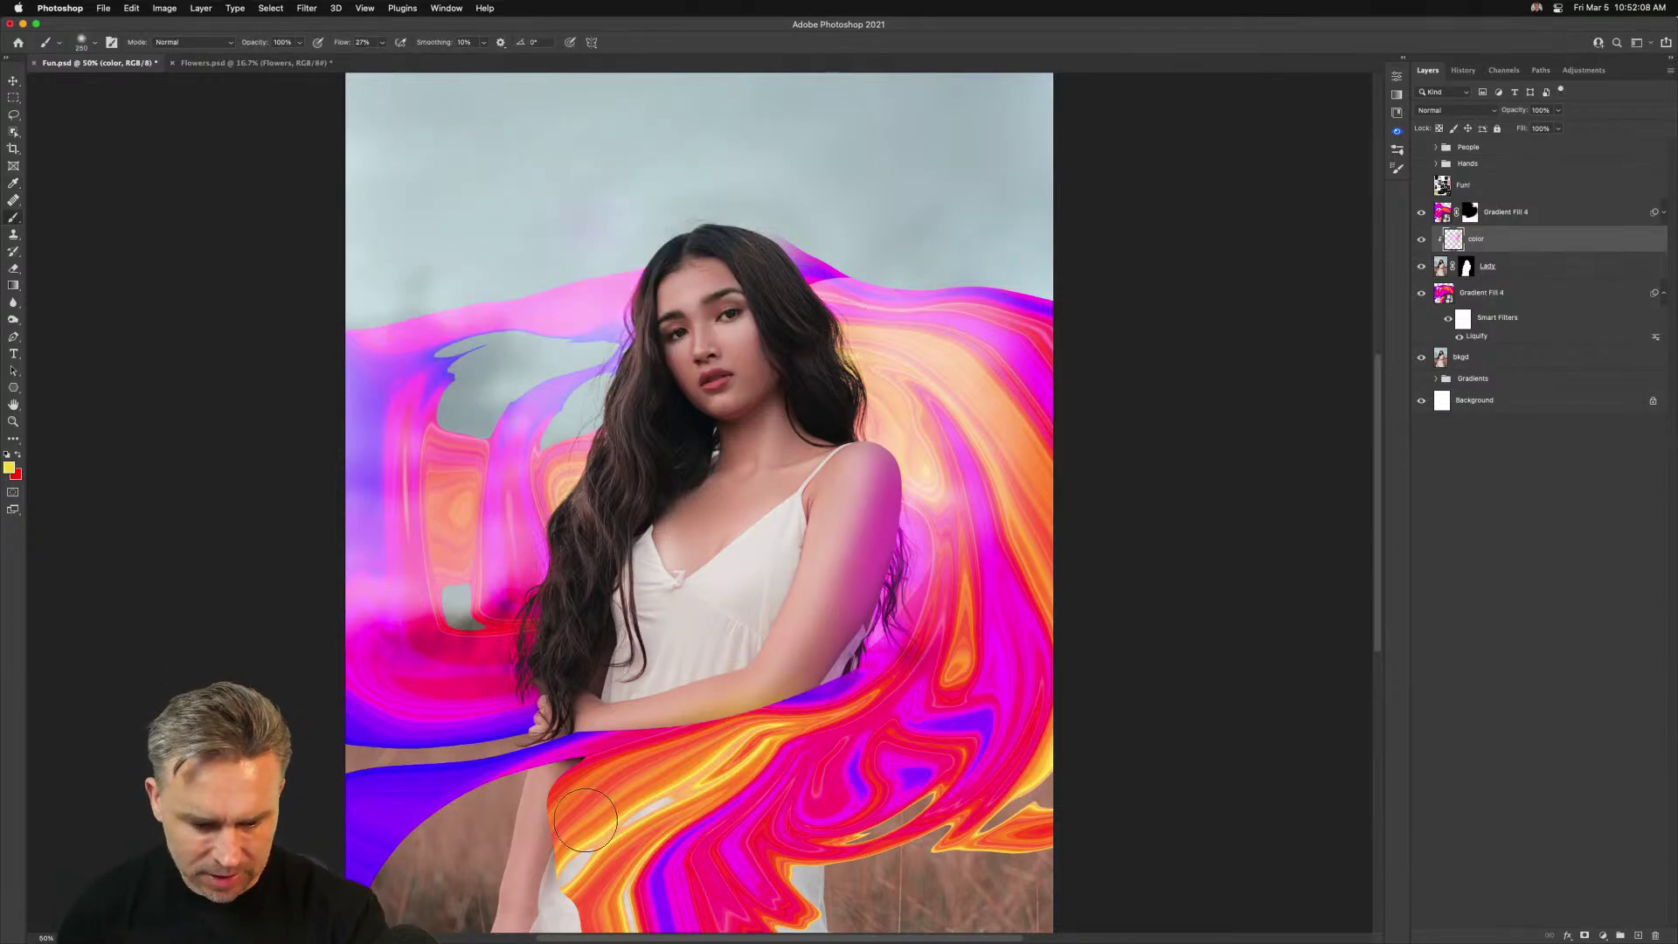
mouse_move(584, 819)
left_mouse_down()
mouse_move(622, 761)
mouse_move(768, 748)
mouse_move(719, 739)
left_mouse_up()
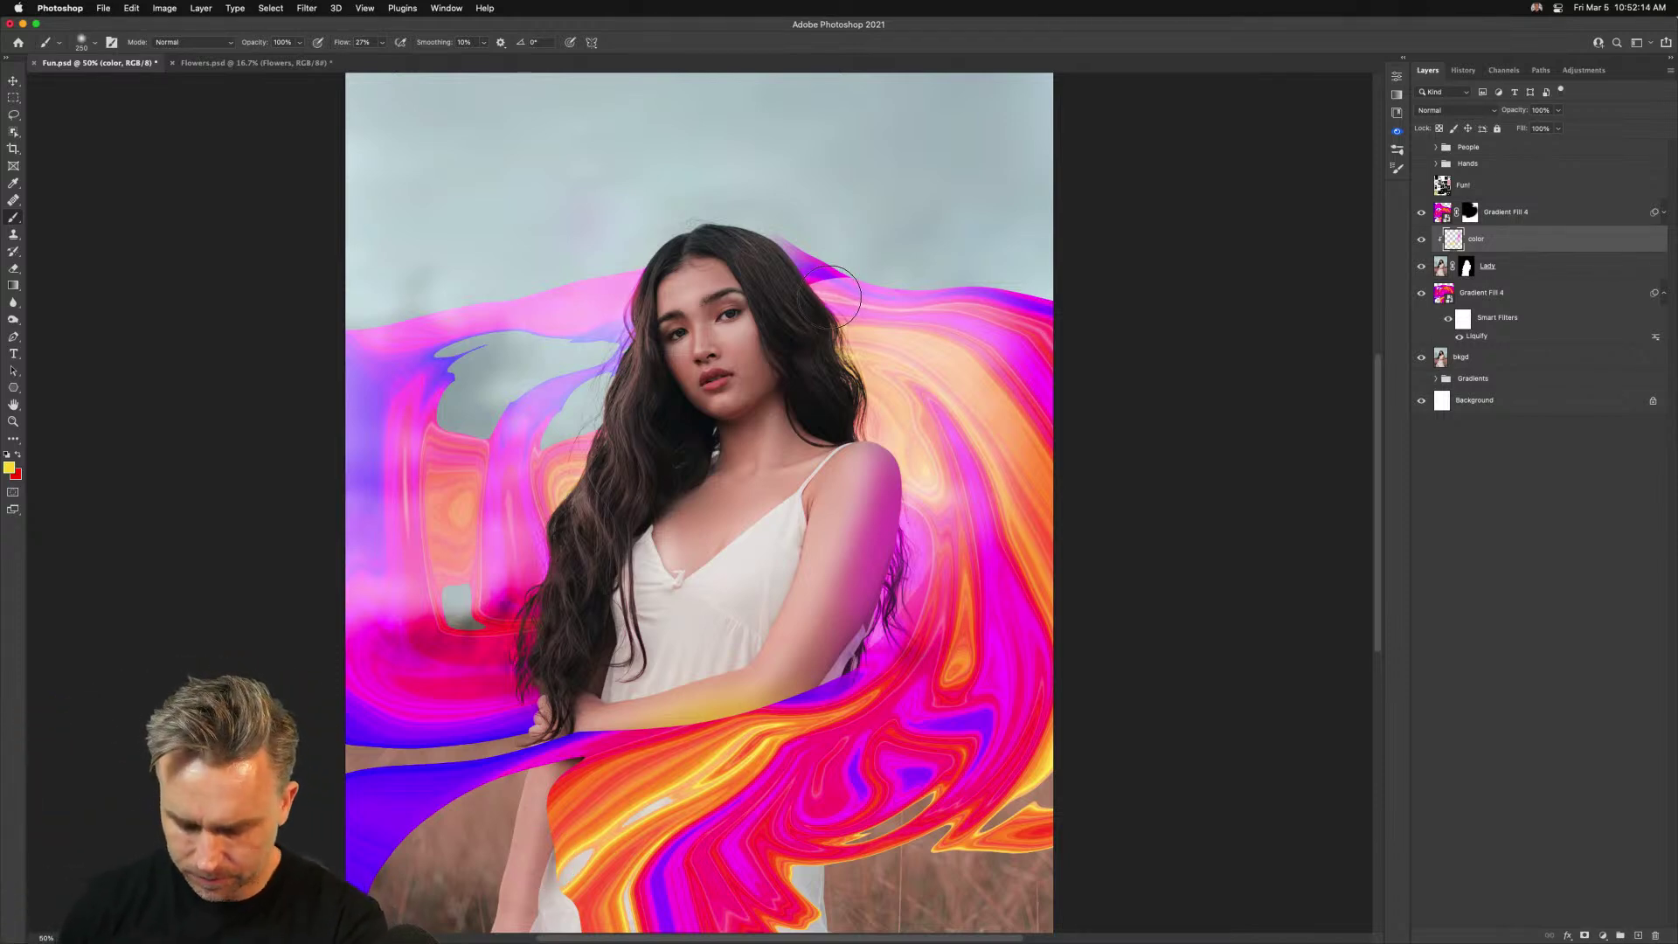
Sample pink and deep magenta from the surrounding gradient and paint them softly along both outer edges of the hair
left_click(1022, 347, "alt")
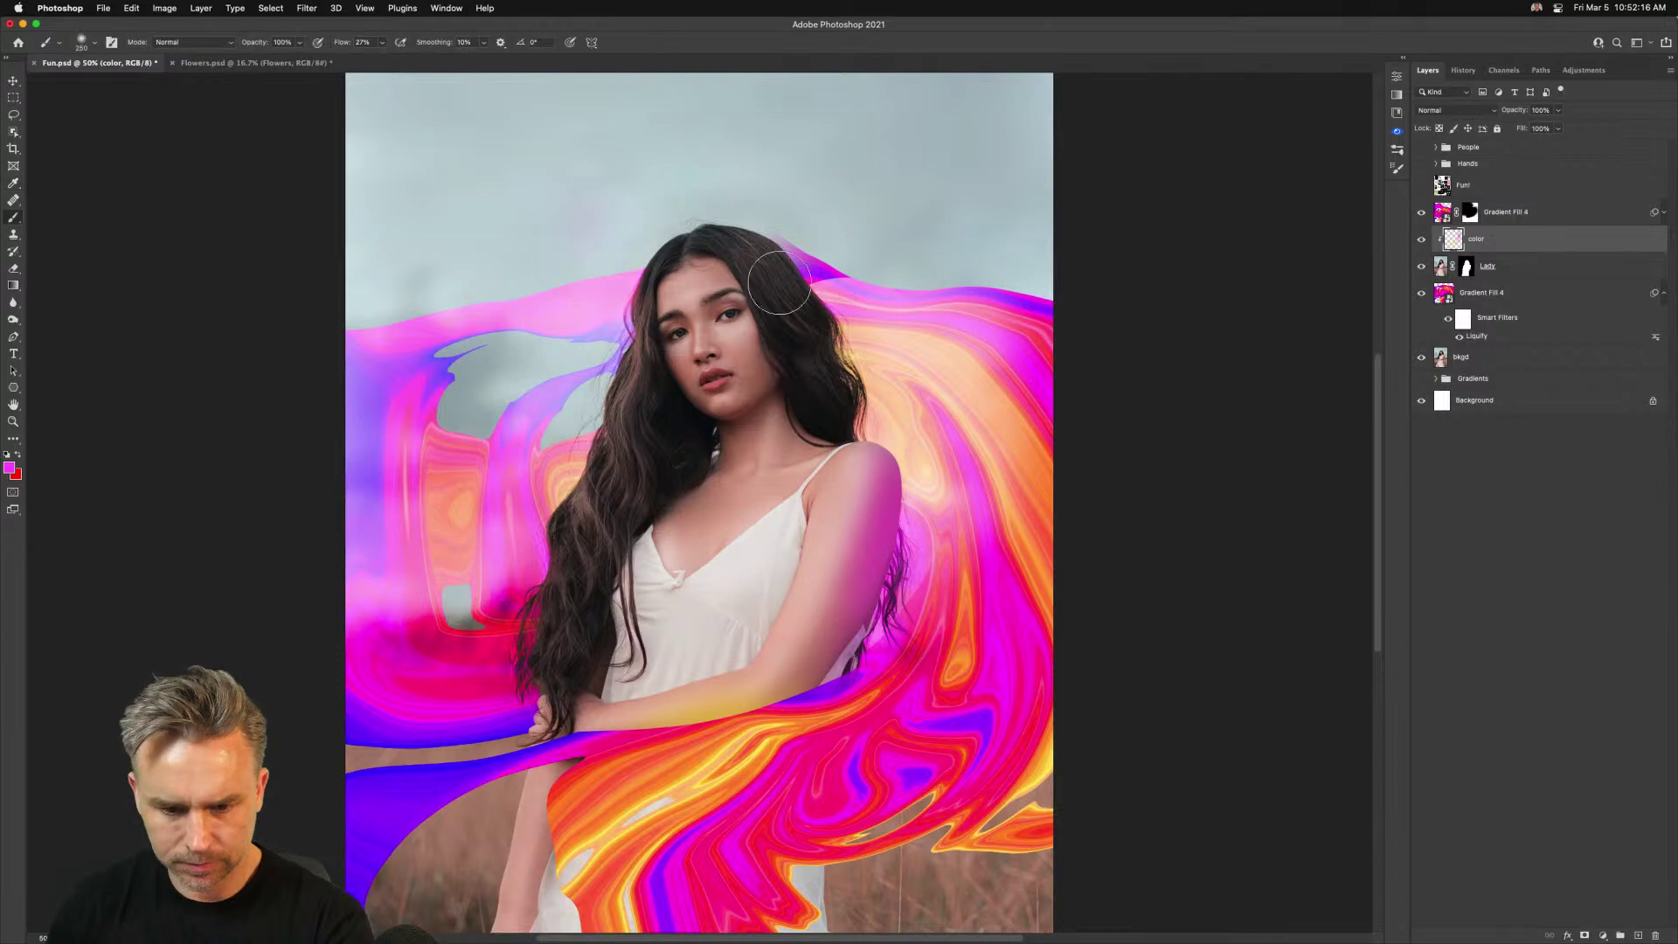
left_click_drag(776, 253, 899, 366)
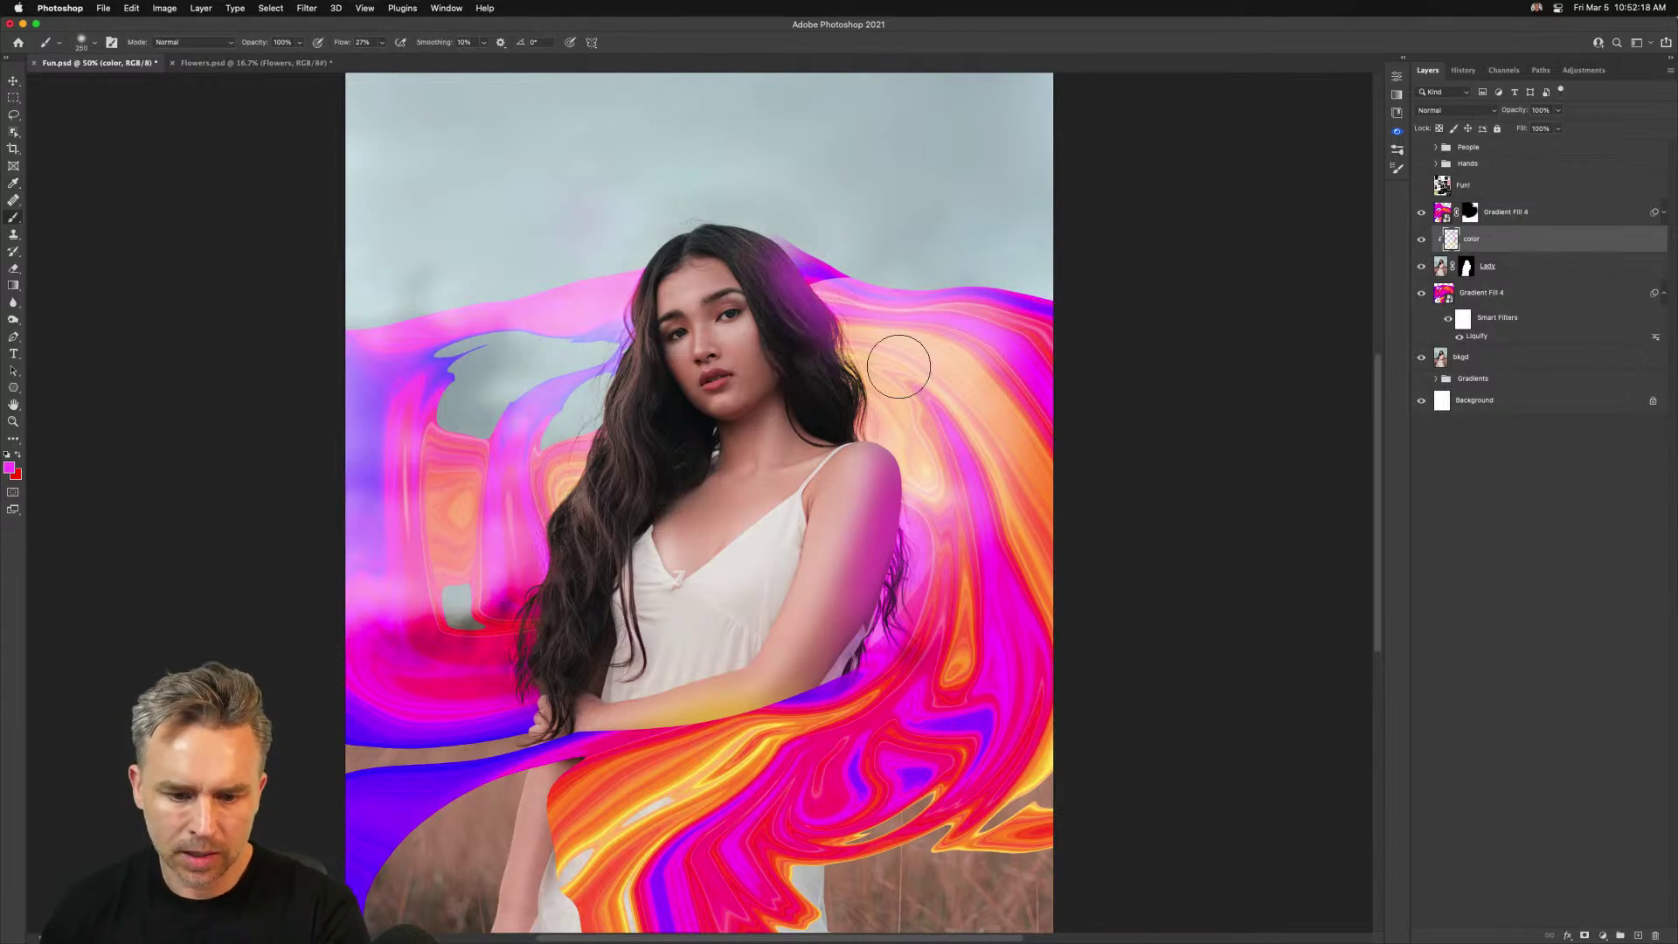
mouse_move(470, 489)
left_mouse_down()
mouse_move(523, 551)
mouse_move(529, 522)
mouse_move(555, 561)
mouse_move(540, 533)
mouse_move(532, 576)
mouse_move(526, 506)
mouse_move(539, 547)
mouse_move(489, 591)
mouse_move(498, 668)
left_mouse_up()
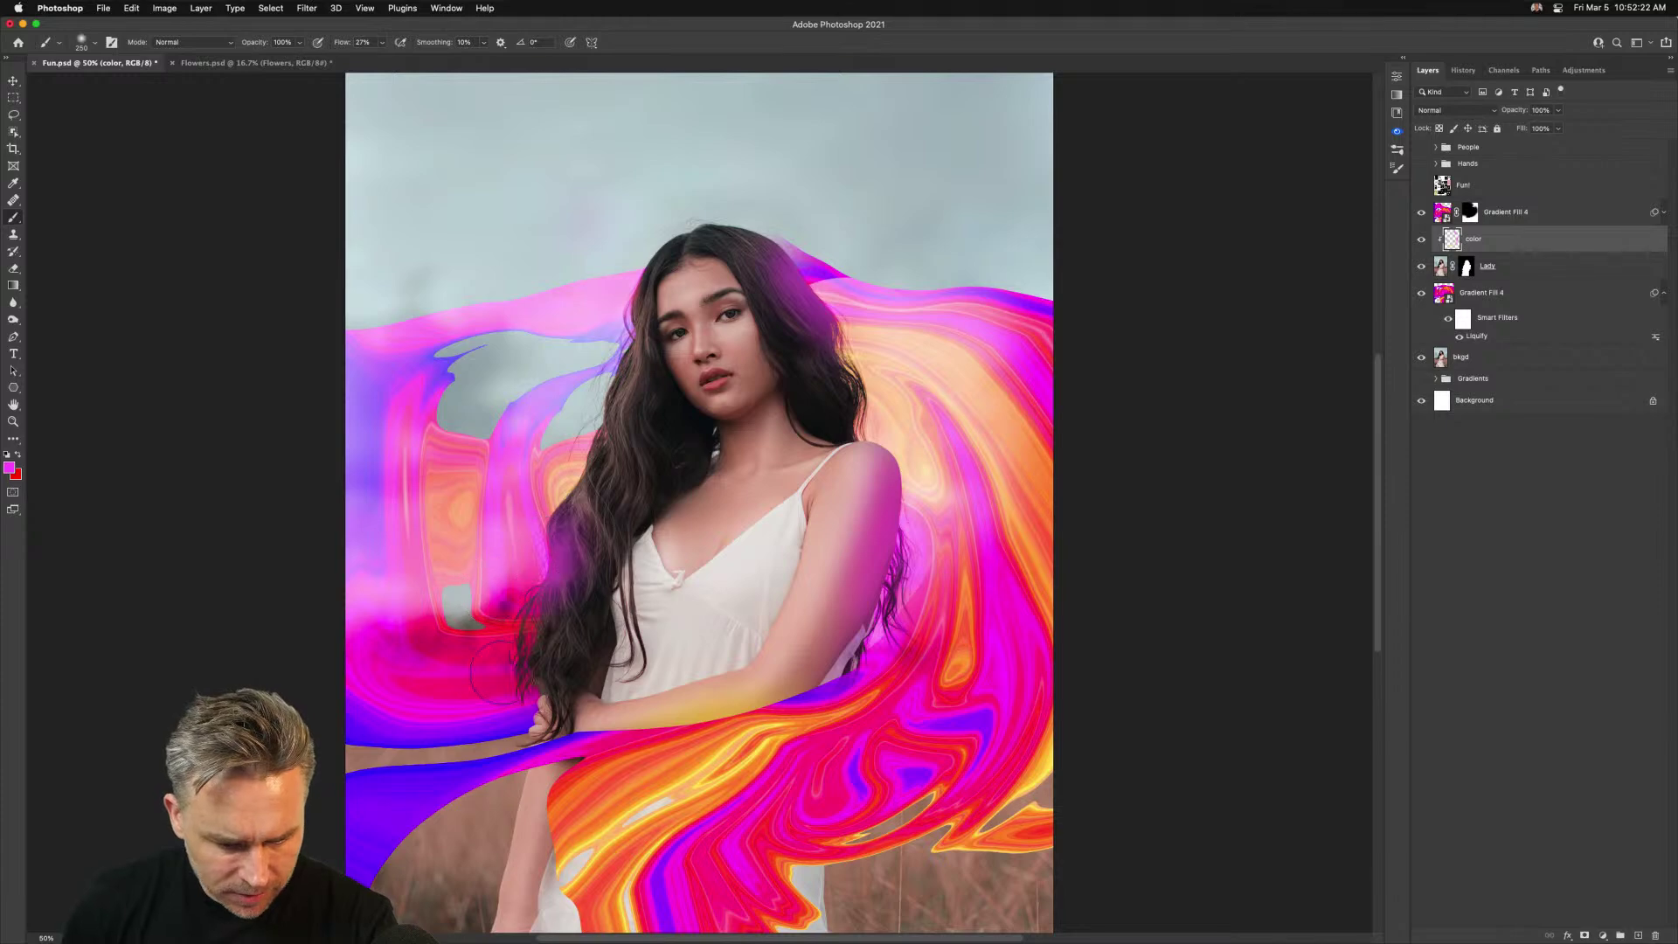
key("i")
left_click(477, 635)
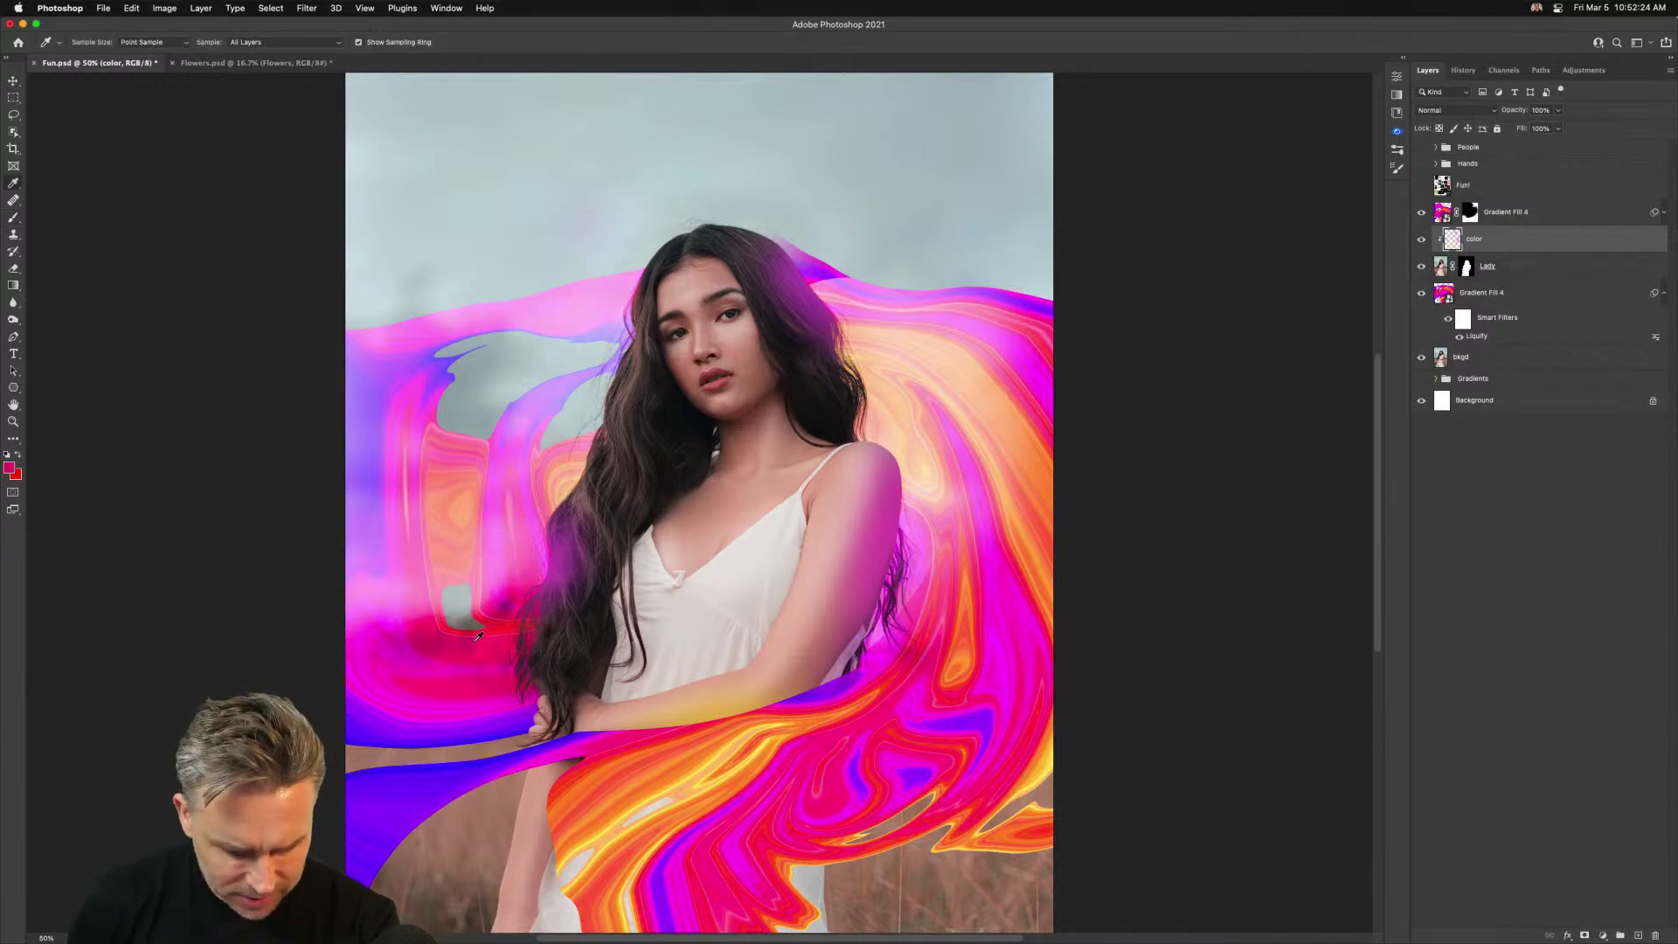
key("b")
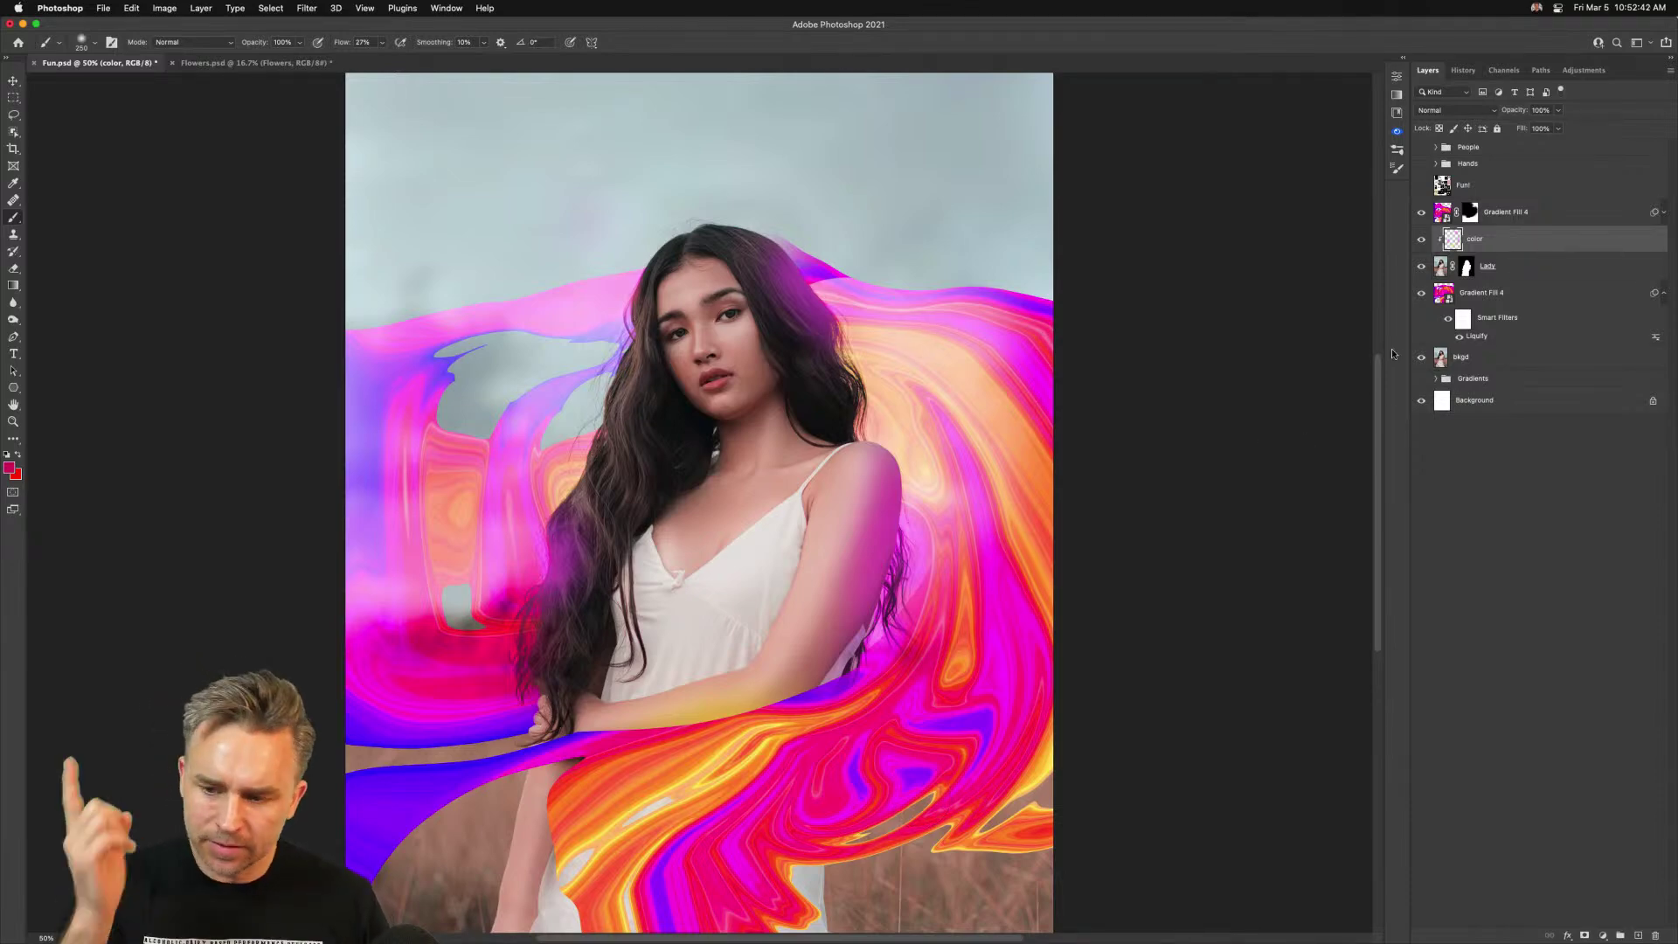
Add a Black & White adjustment clipped to Lady beneath the color layer, and place a copy of it directly above the bkgd layer
left_click(1599, 935)
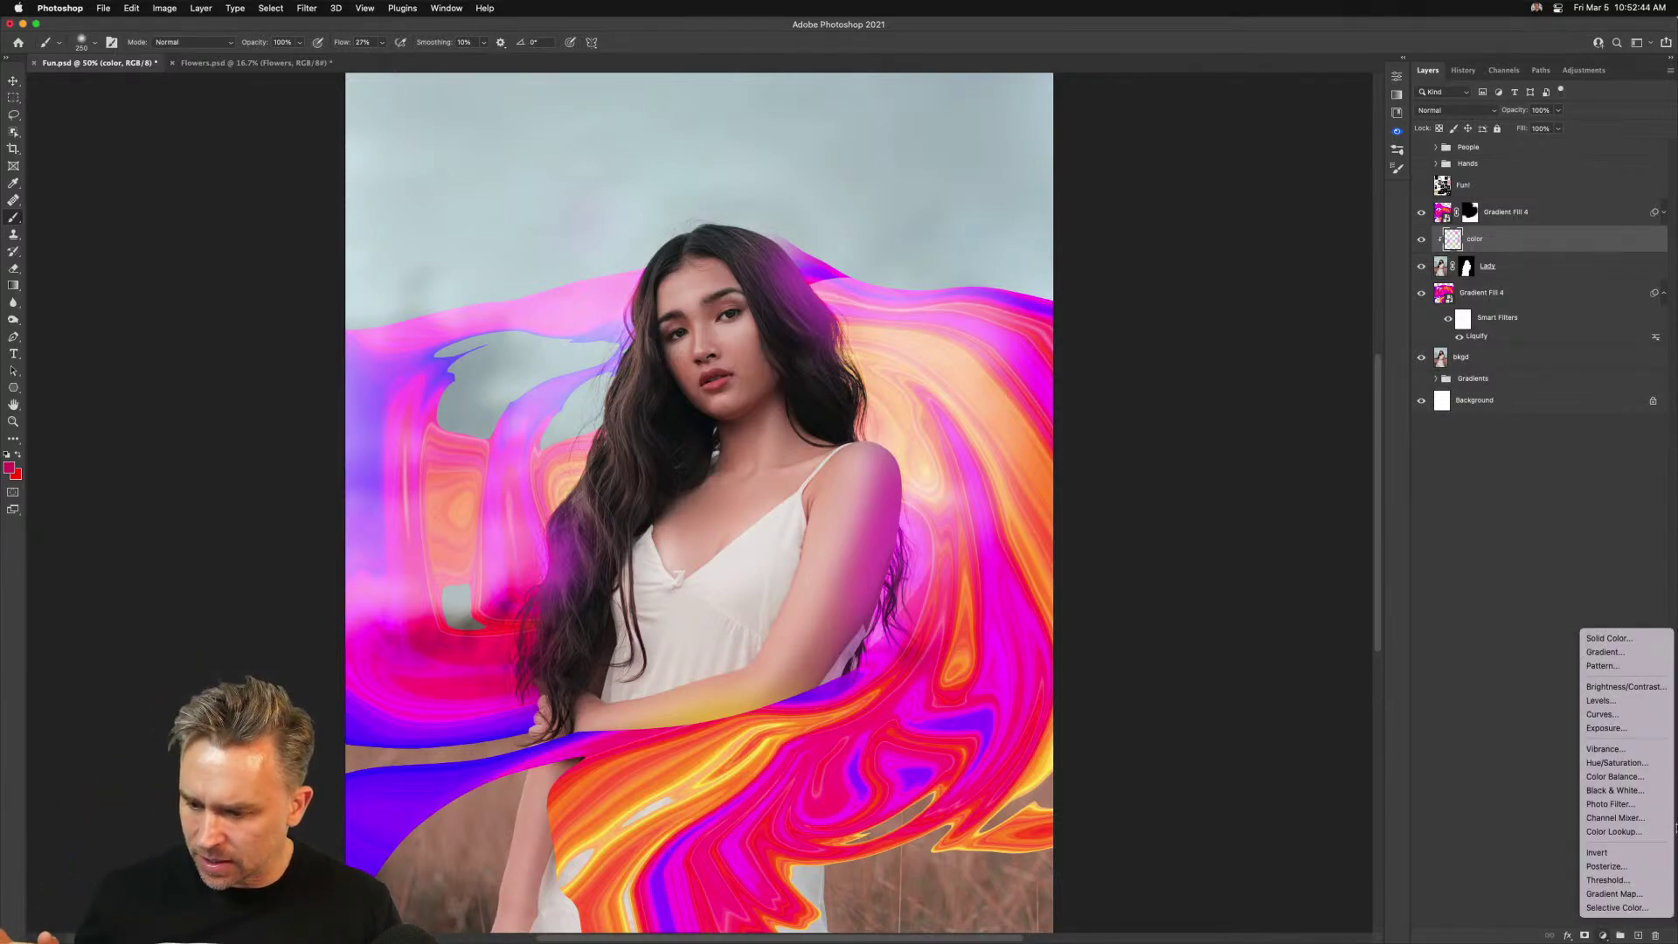
left_click(1614, 790)
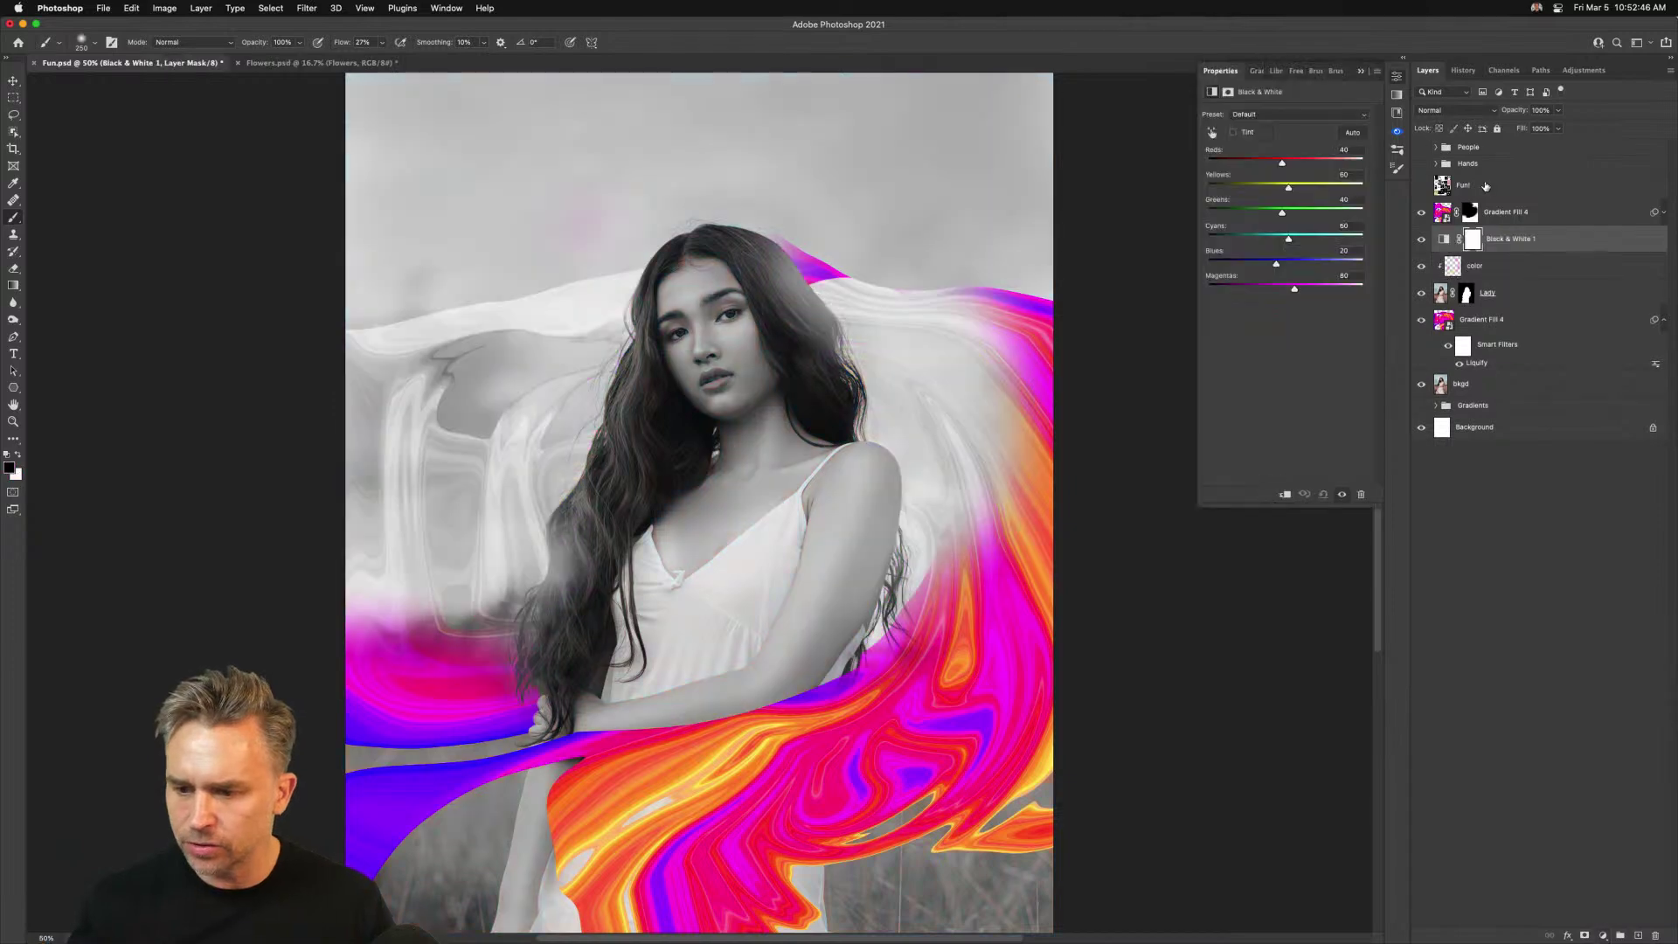
left_click(1529, 247, "alt")
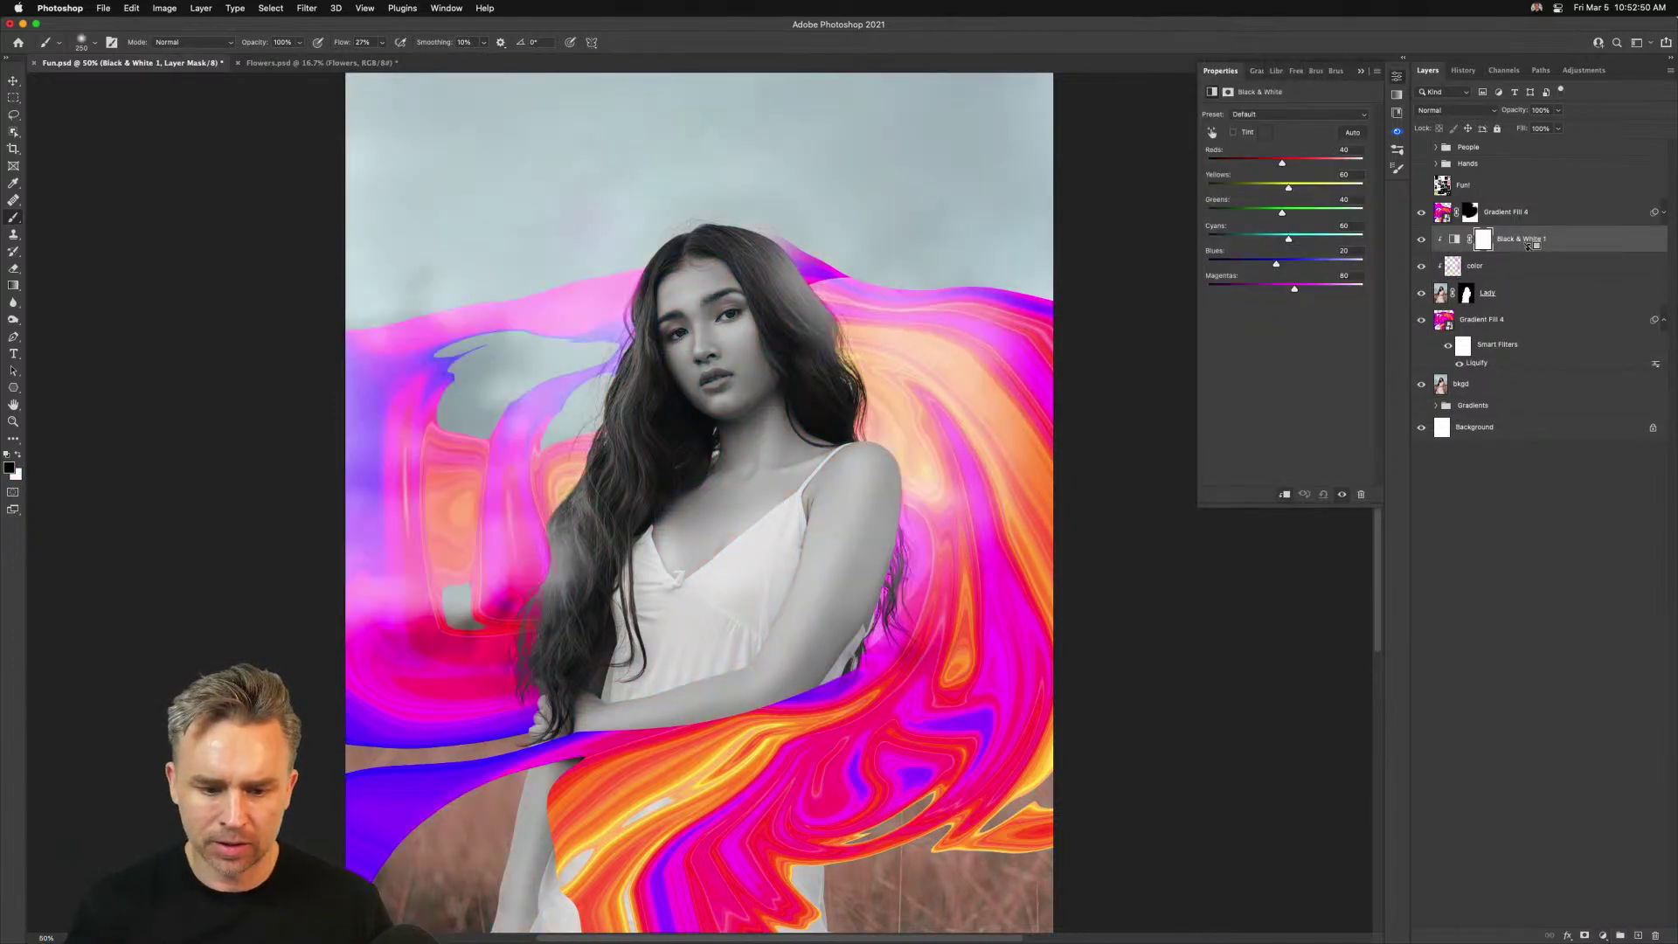
left_click_drag(1530, 245, 1542, 276)
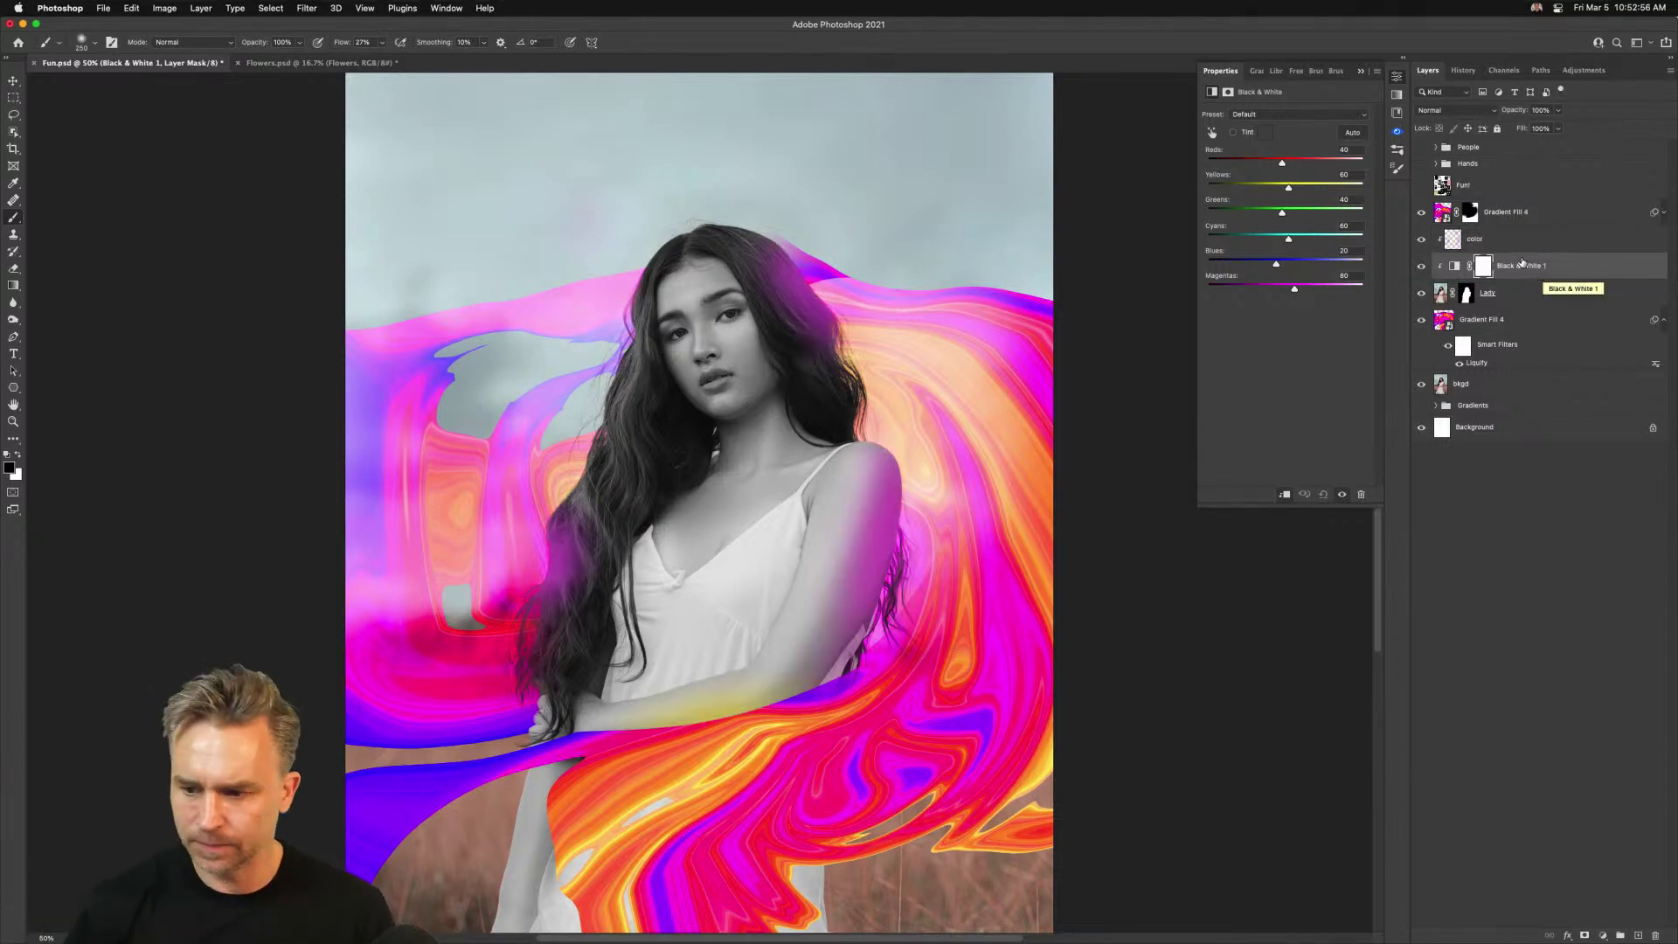
left_click_drag(1522, 262, 1530, 414)
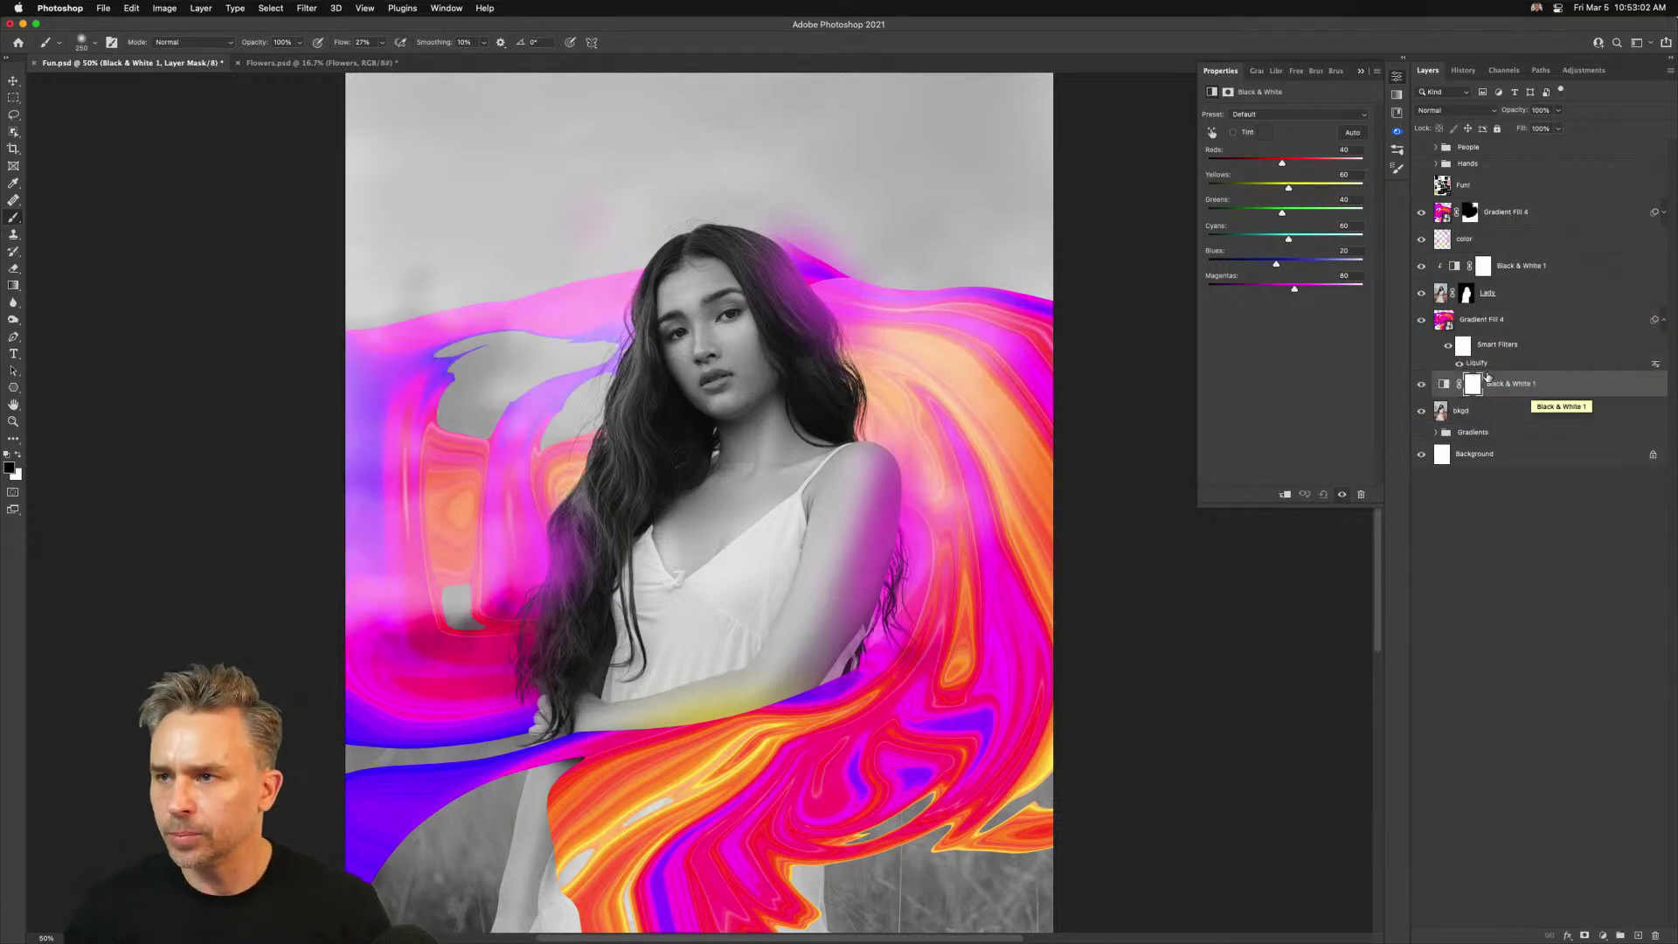
Try the Maximum Black, High Contrast Blue Filter and High Contrast Red Filter presets on Lady's clipped Black & White adjustment, and restore Default
left_click(1540, 262)
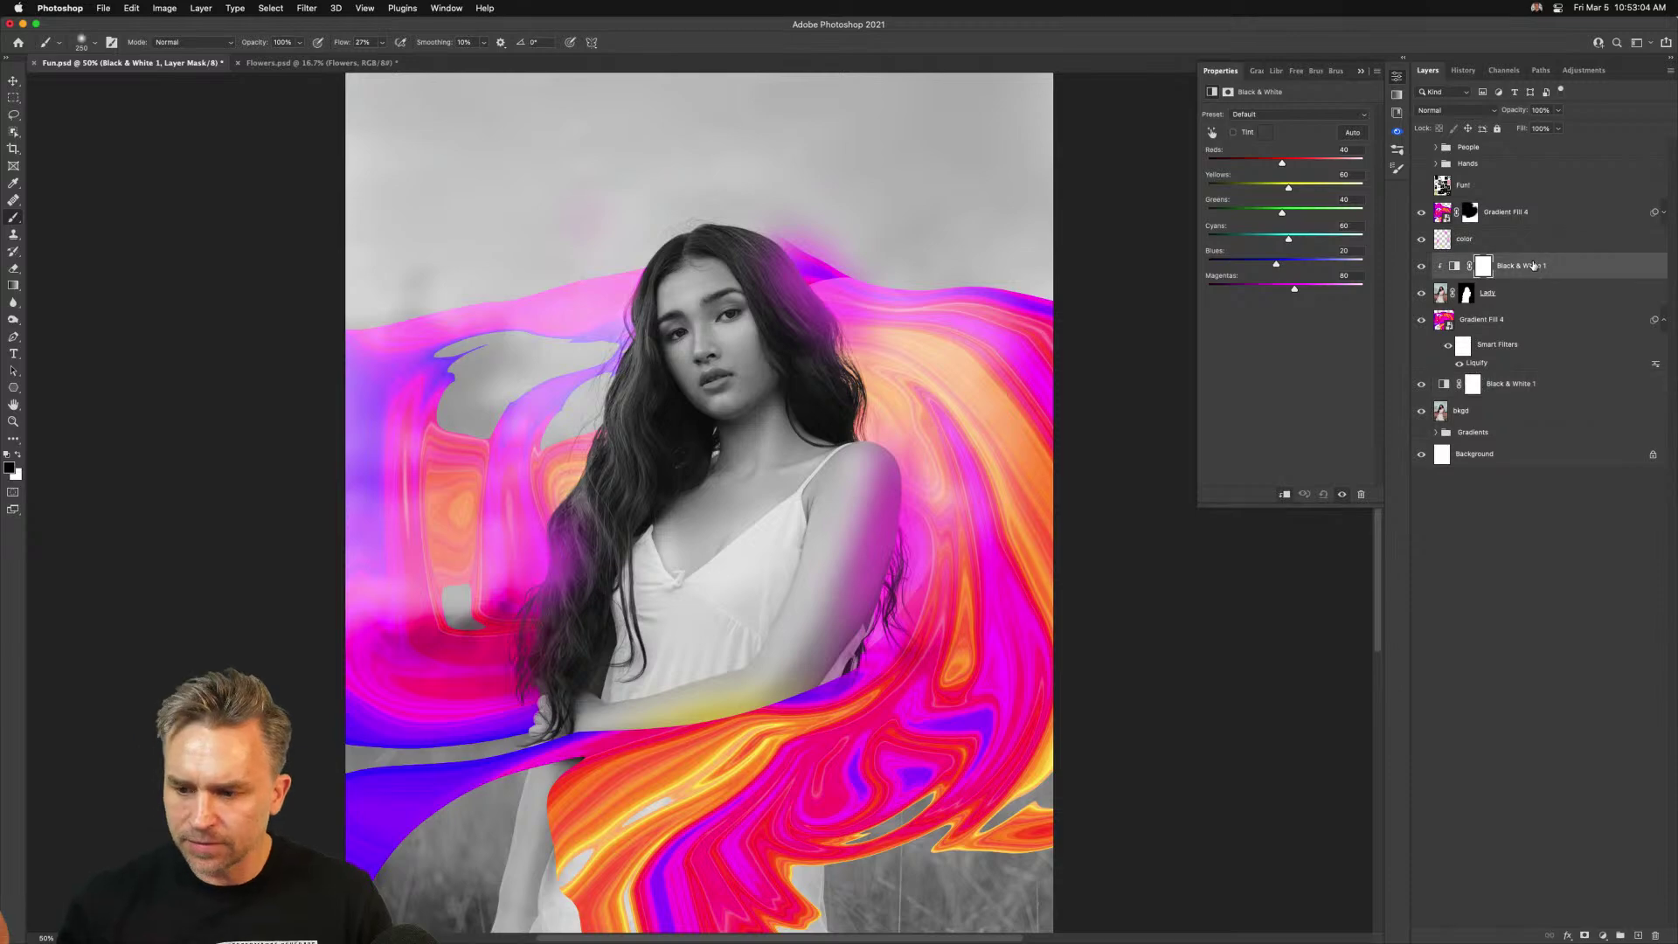
left_click(1598, 71)
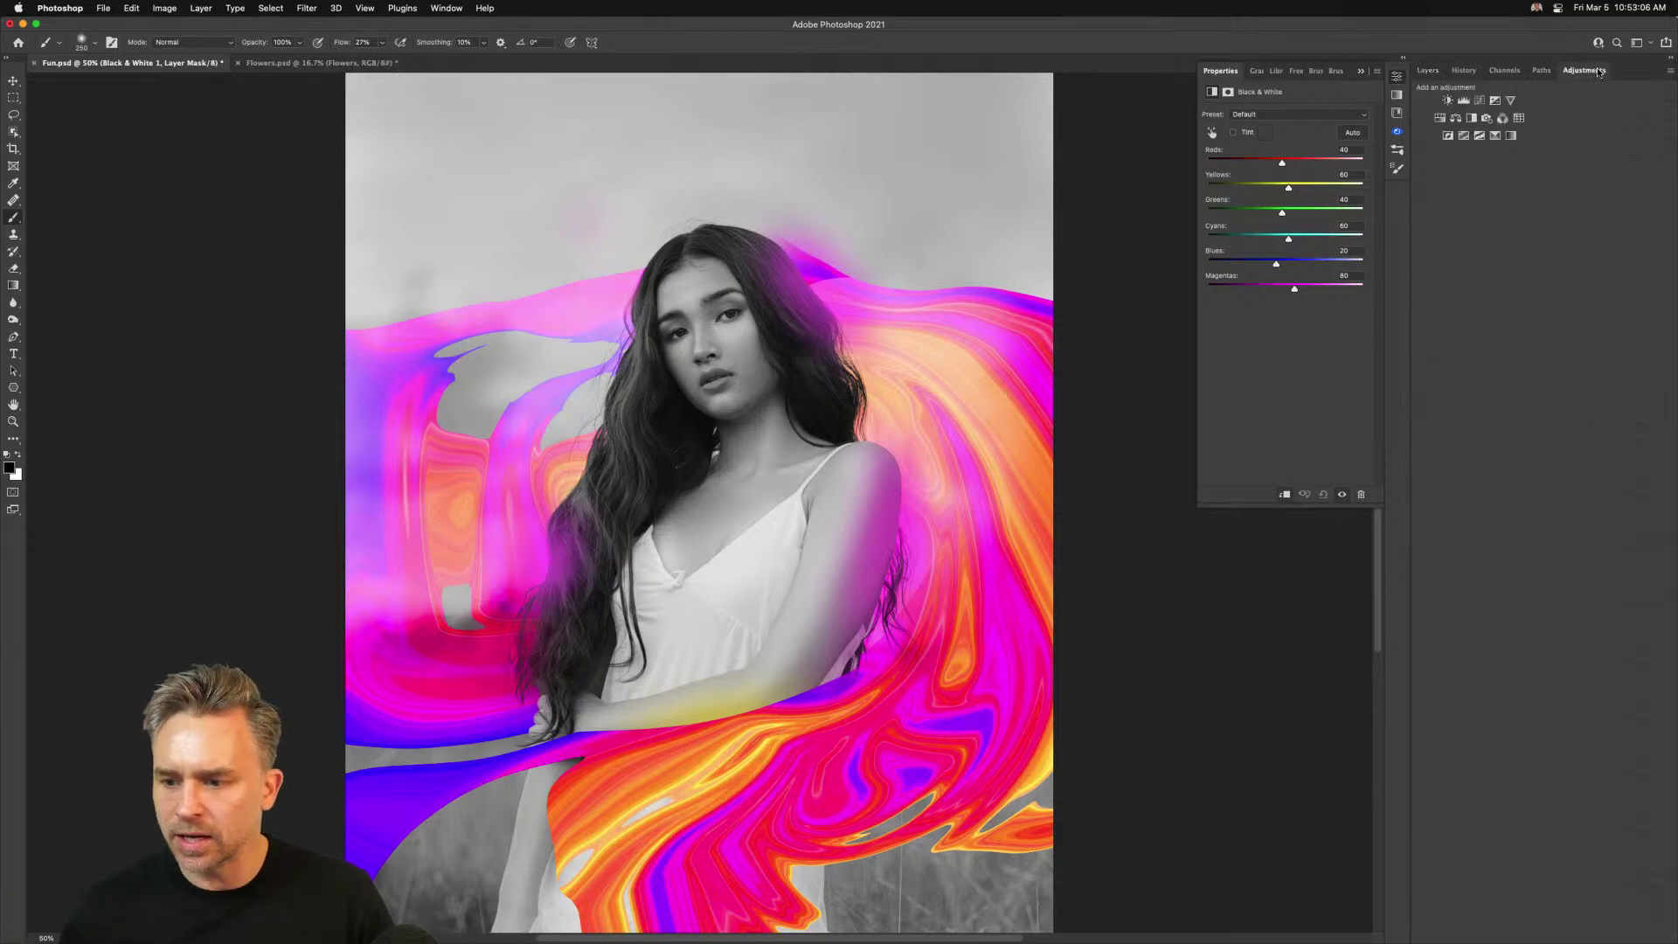
left_click(1427, 70)
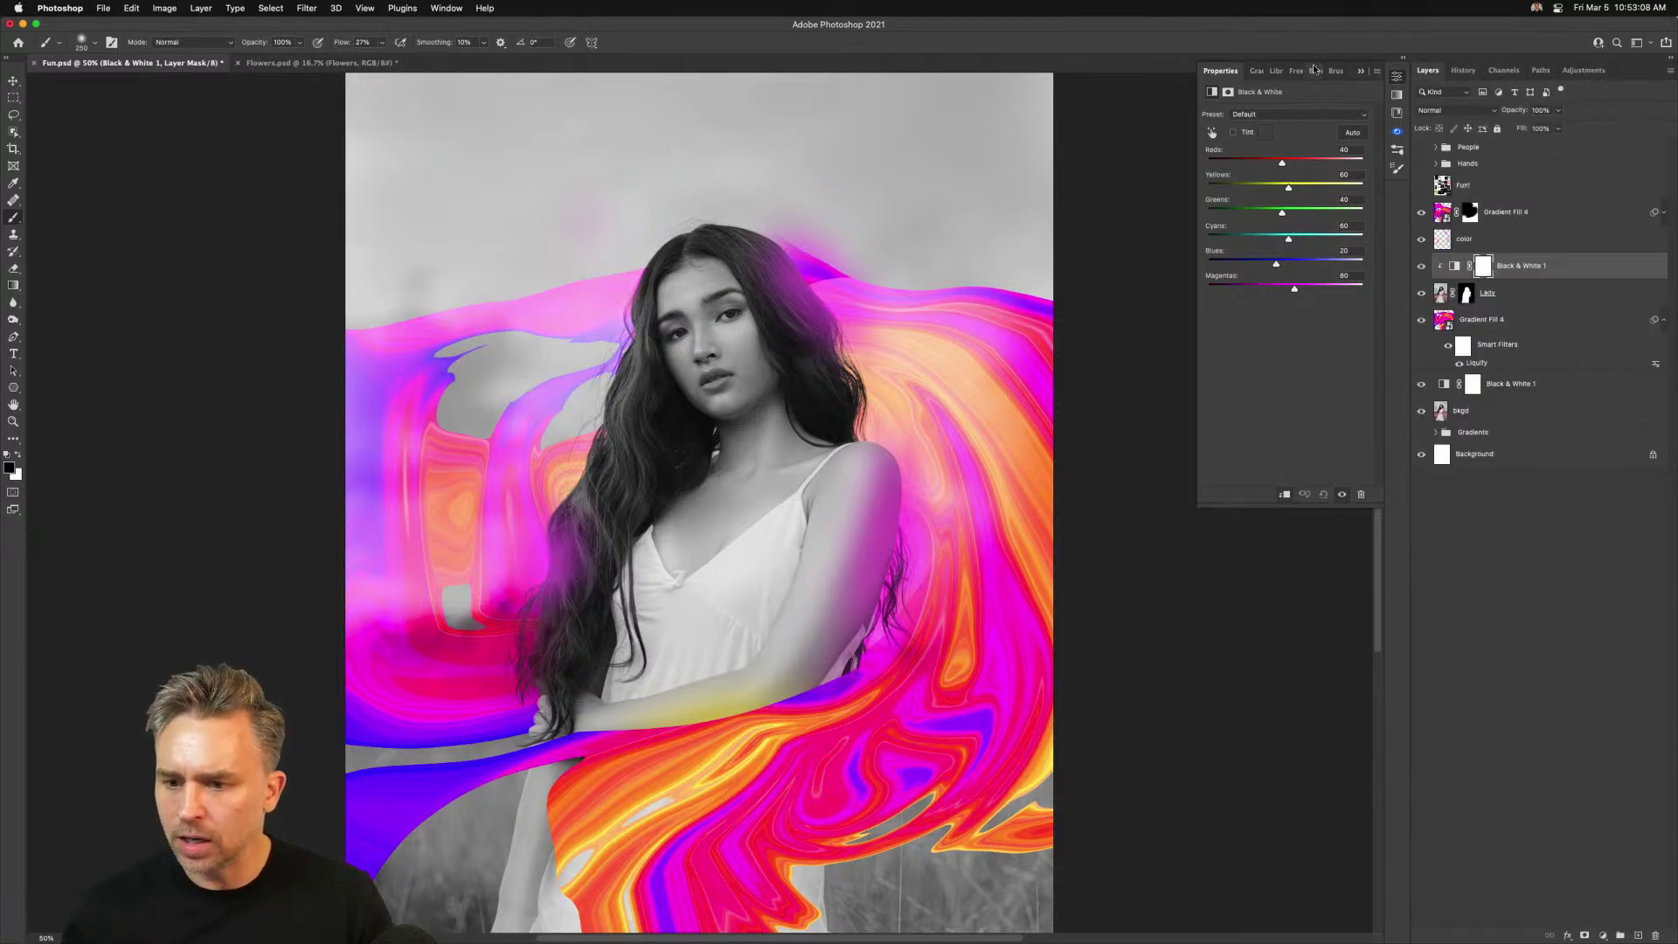
left_click(1401, 61)
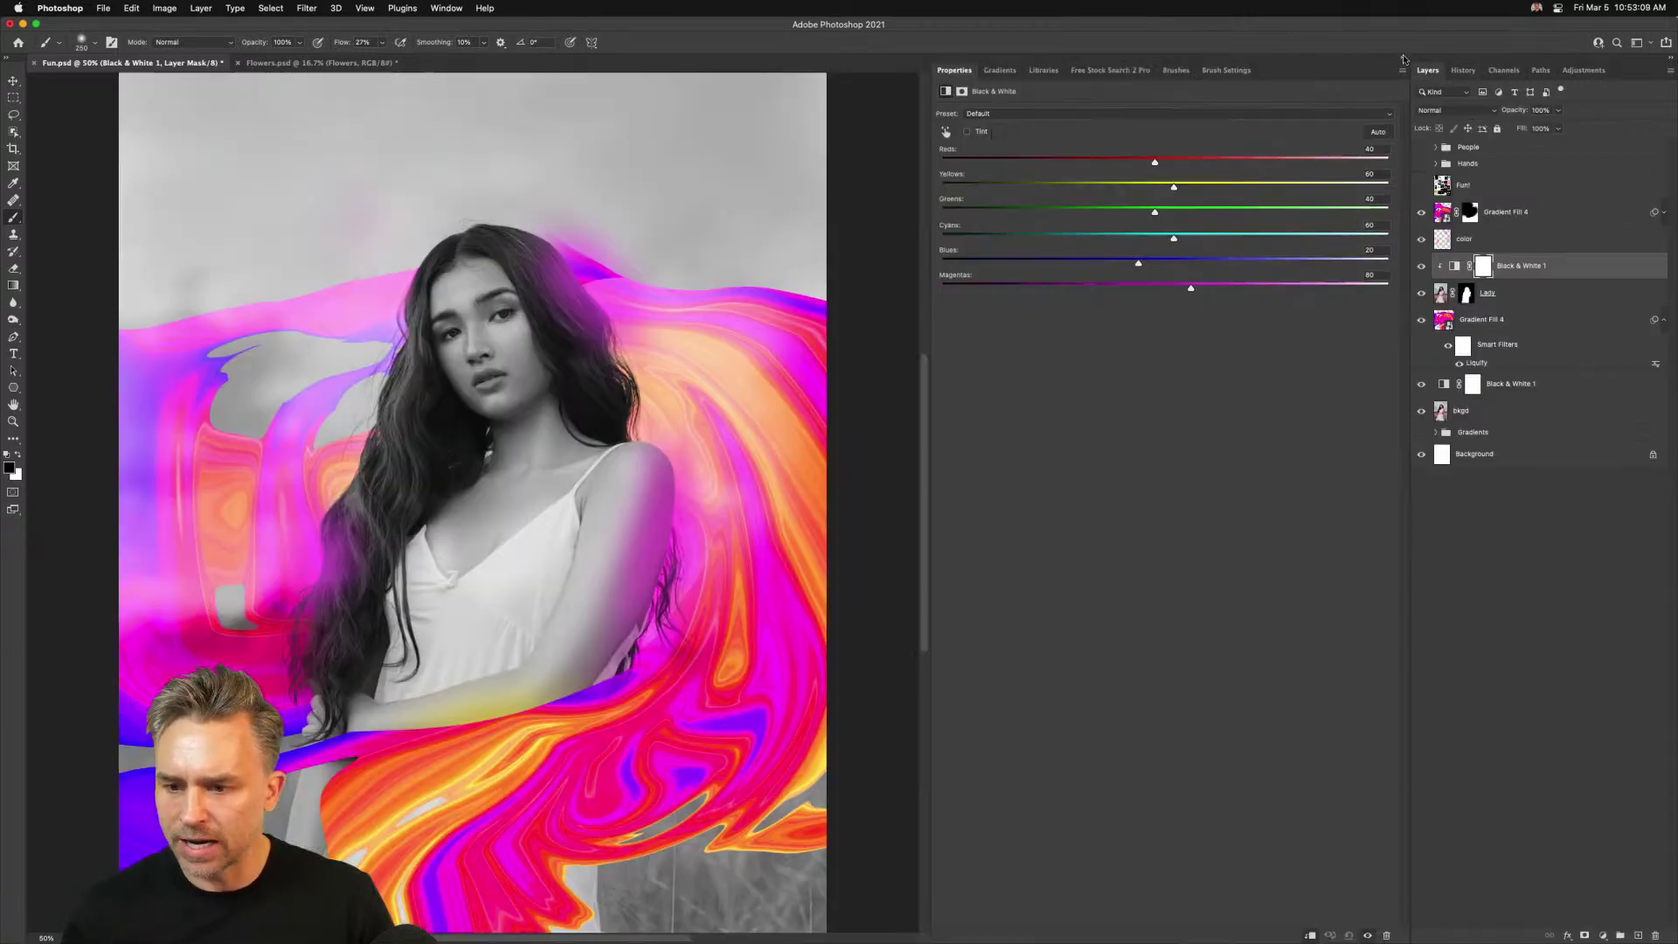
left_click(1021, 114)
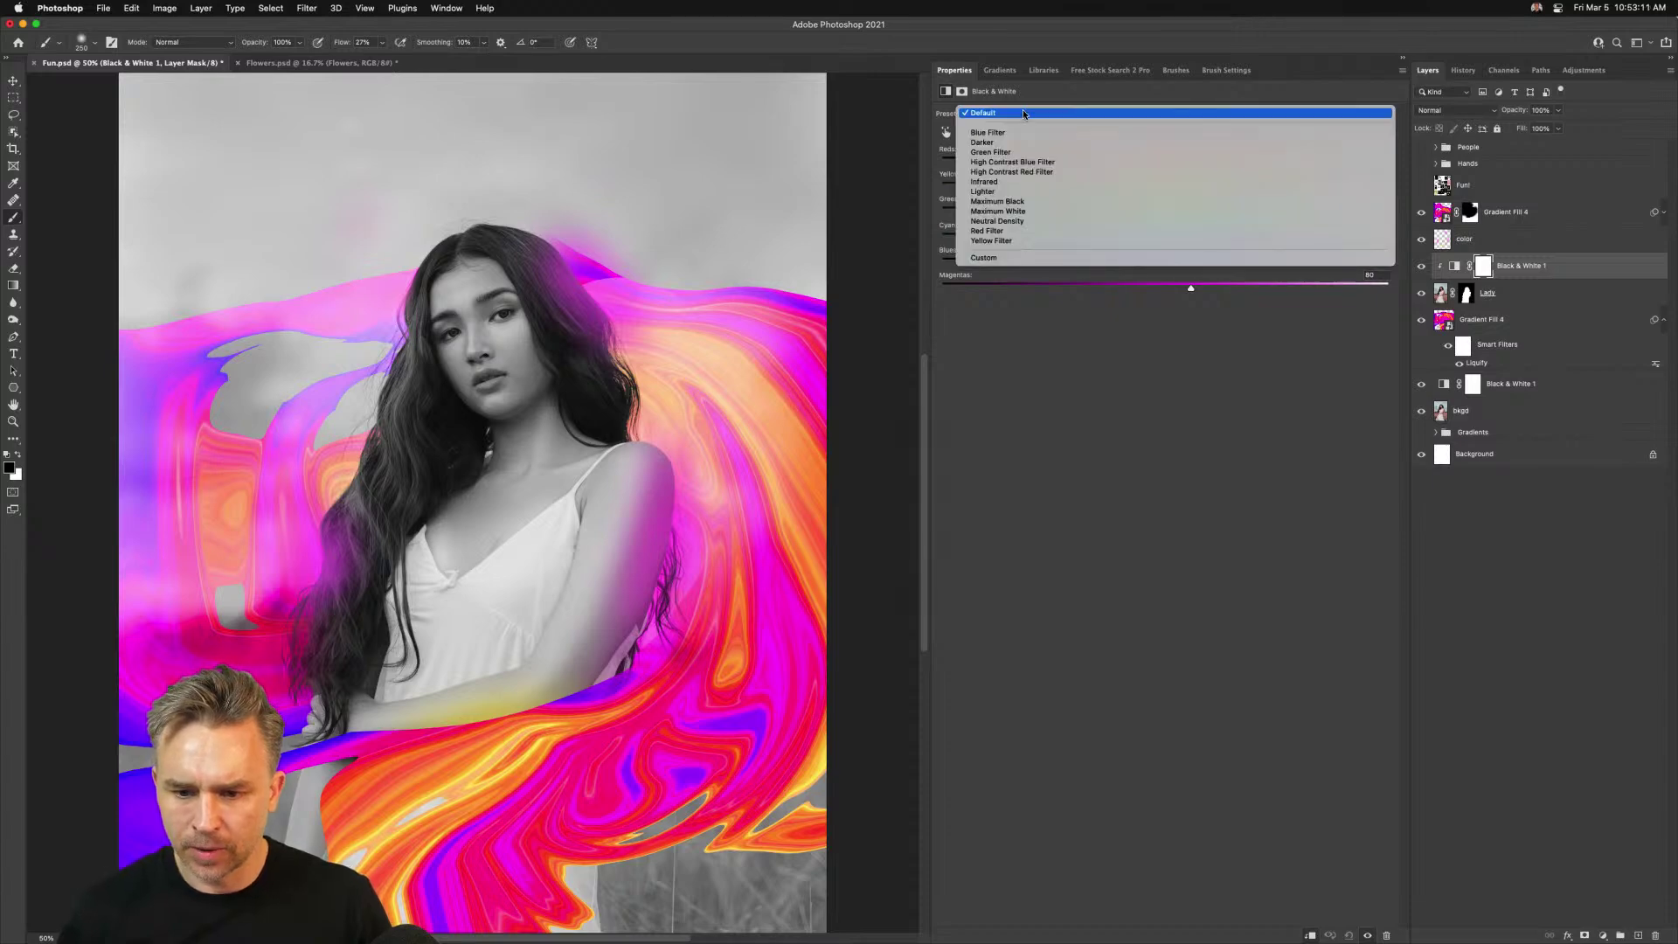
left_click(1048, 202)
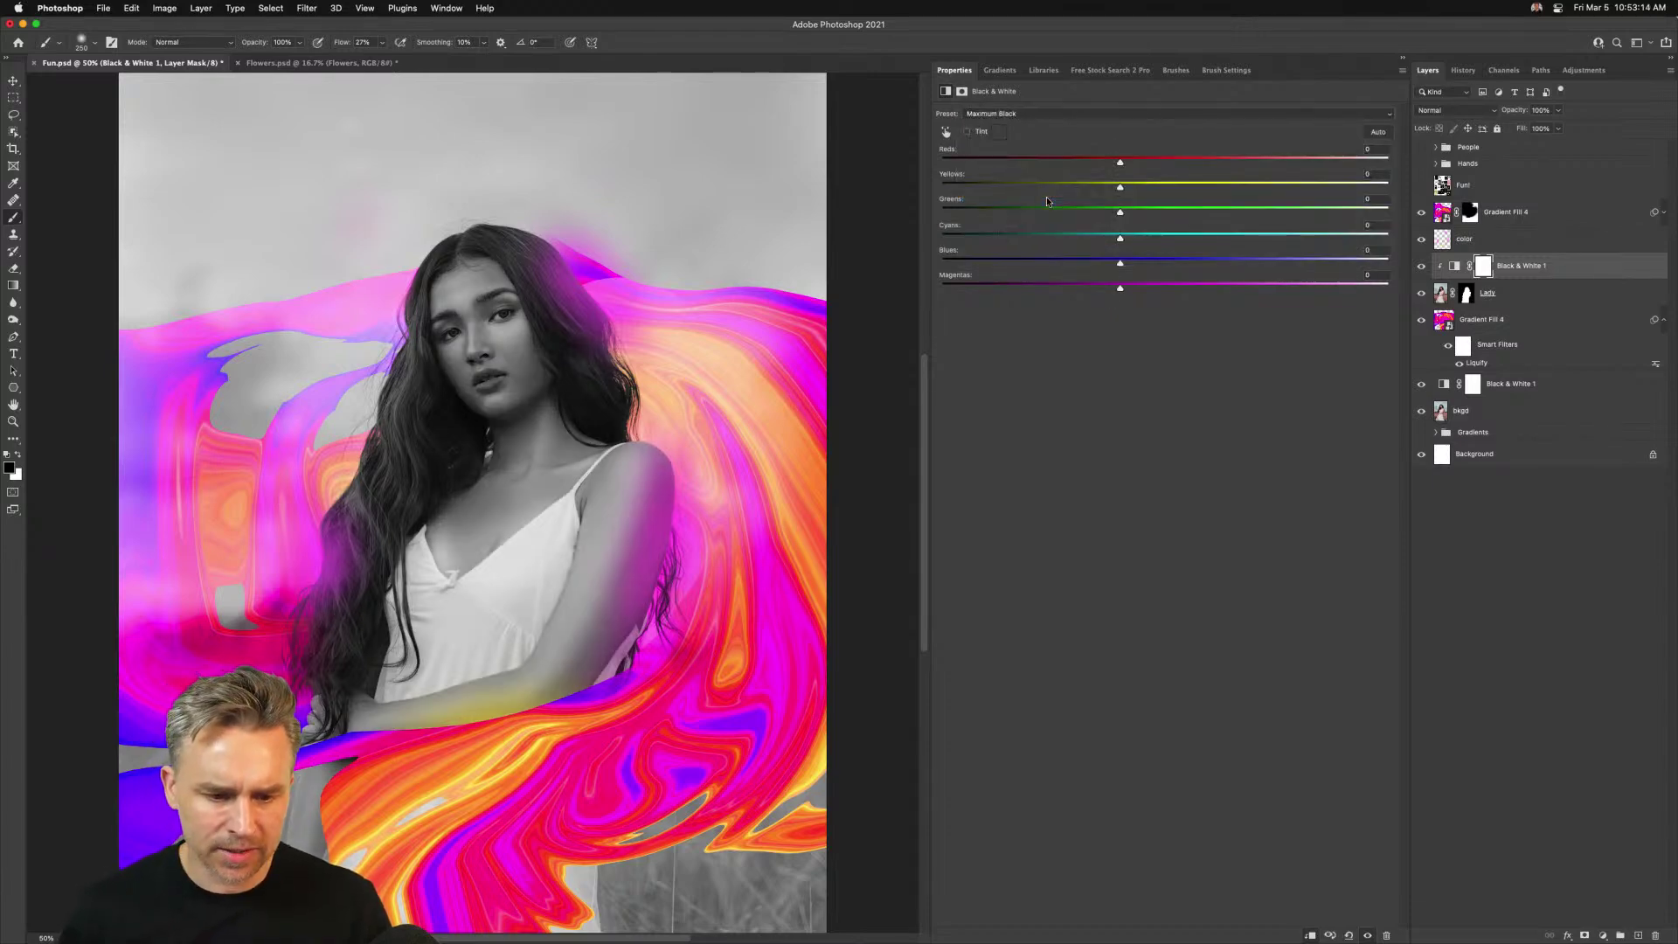
left_click(1017, 115)
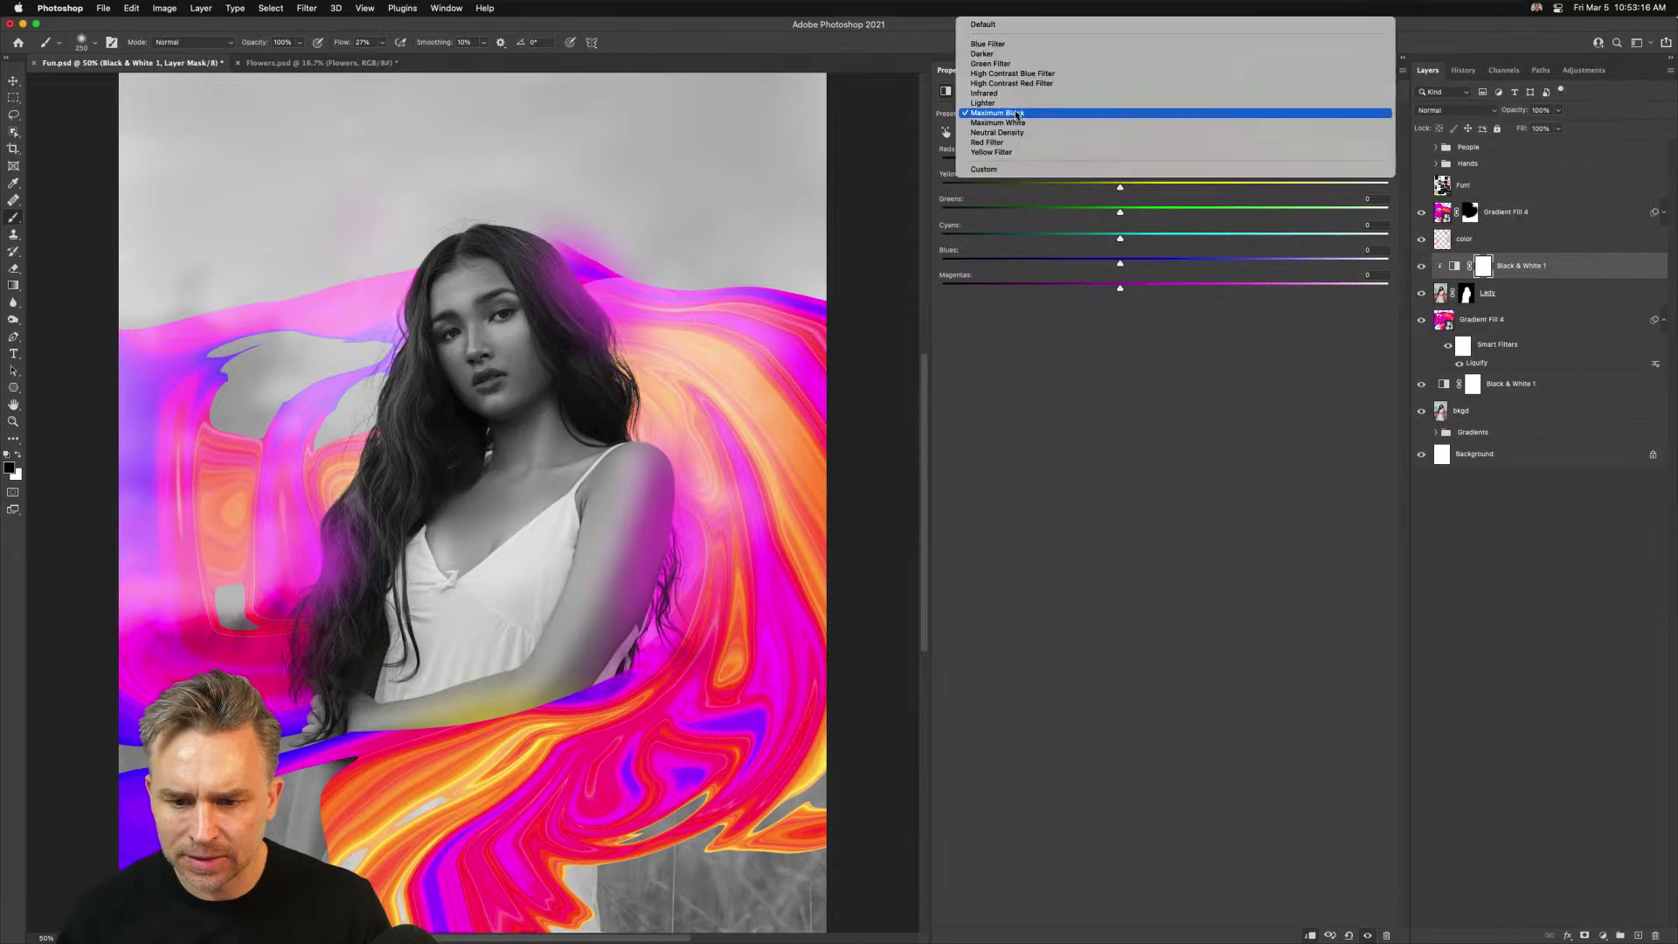
left_click(1043, 75)
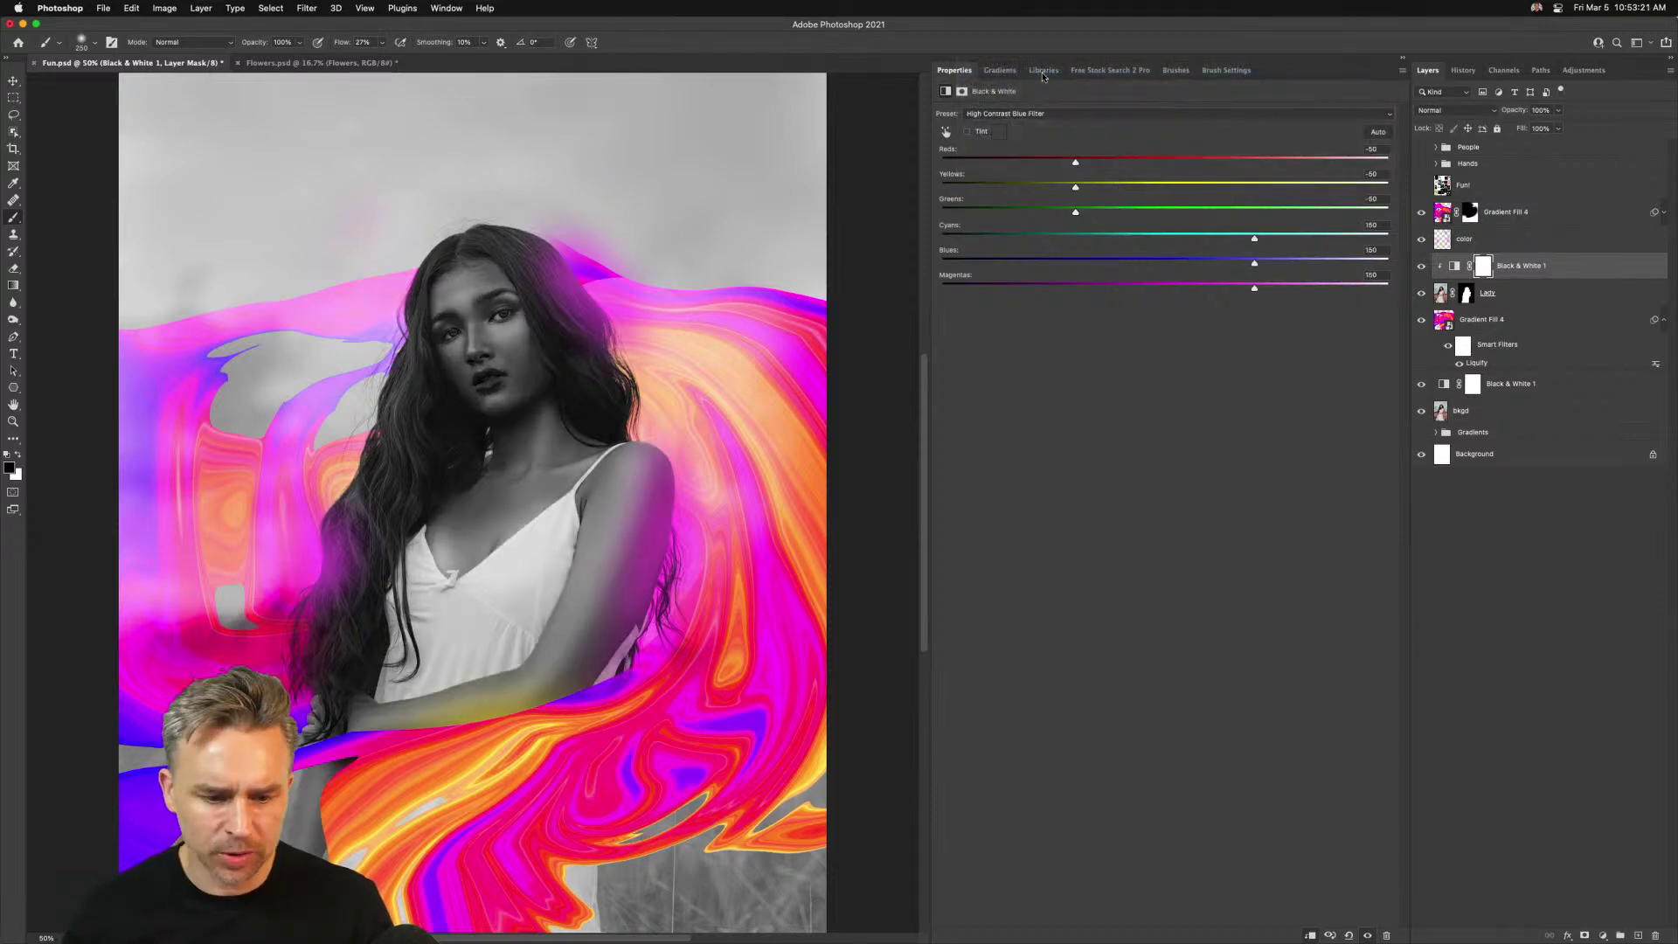
left_click(1054, 120)
left_click(1058, 126)
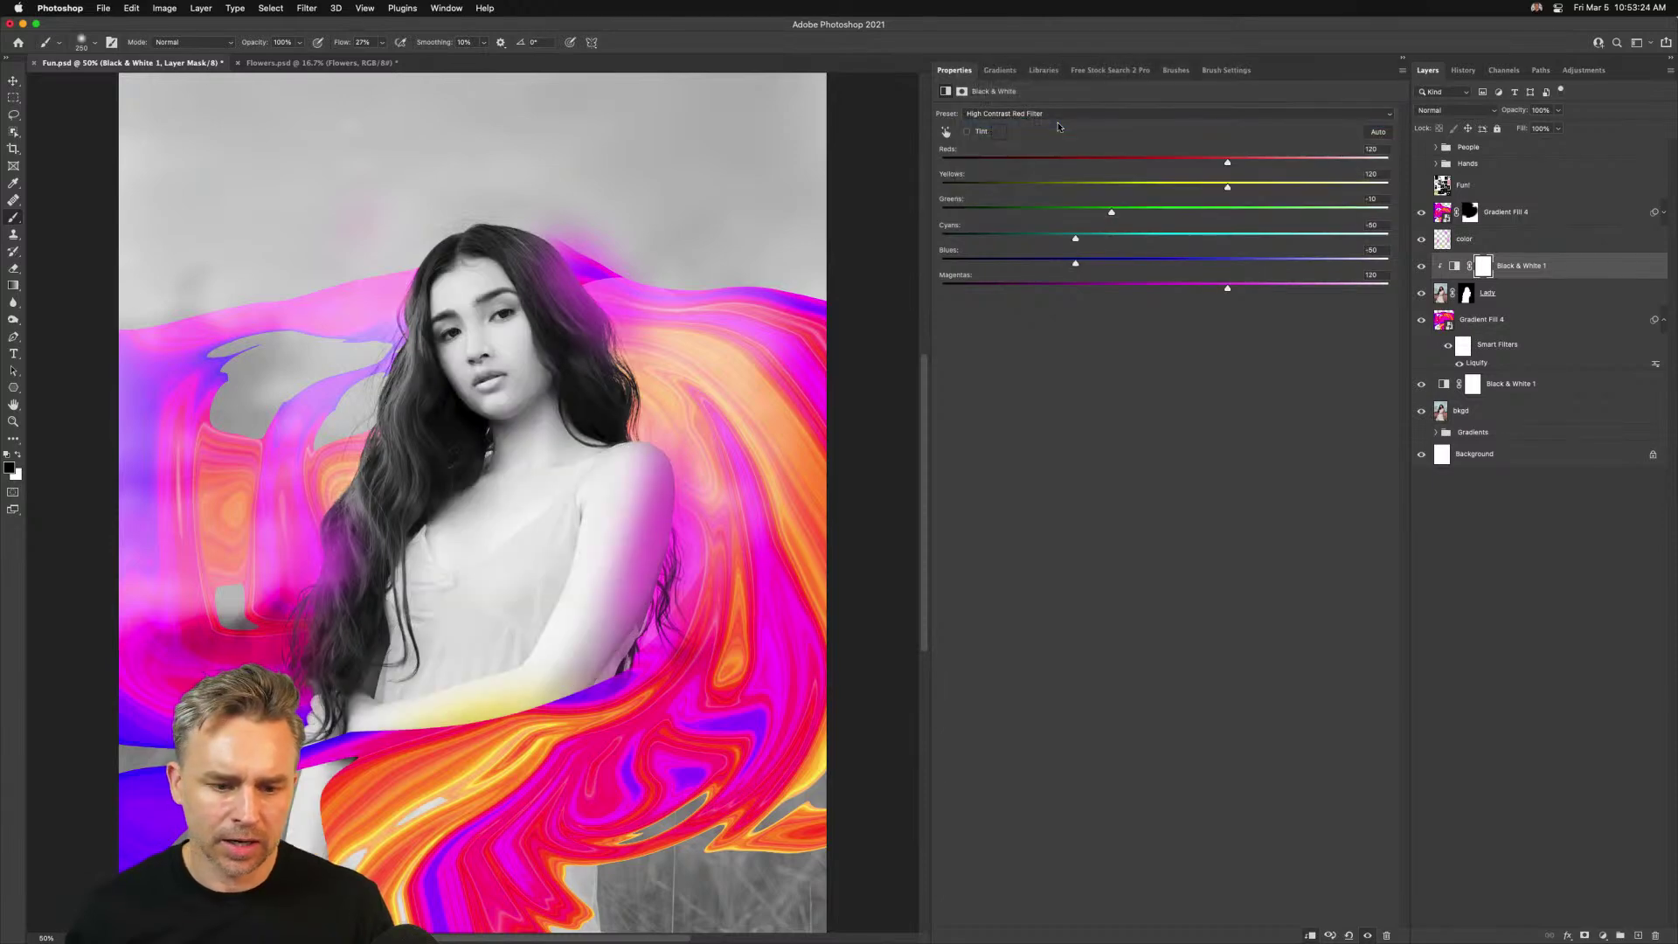
left_click(1061, 114)
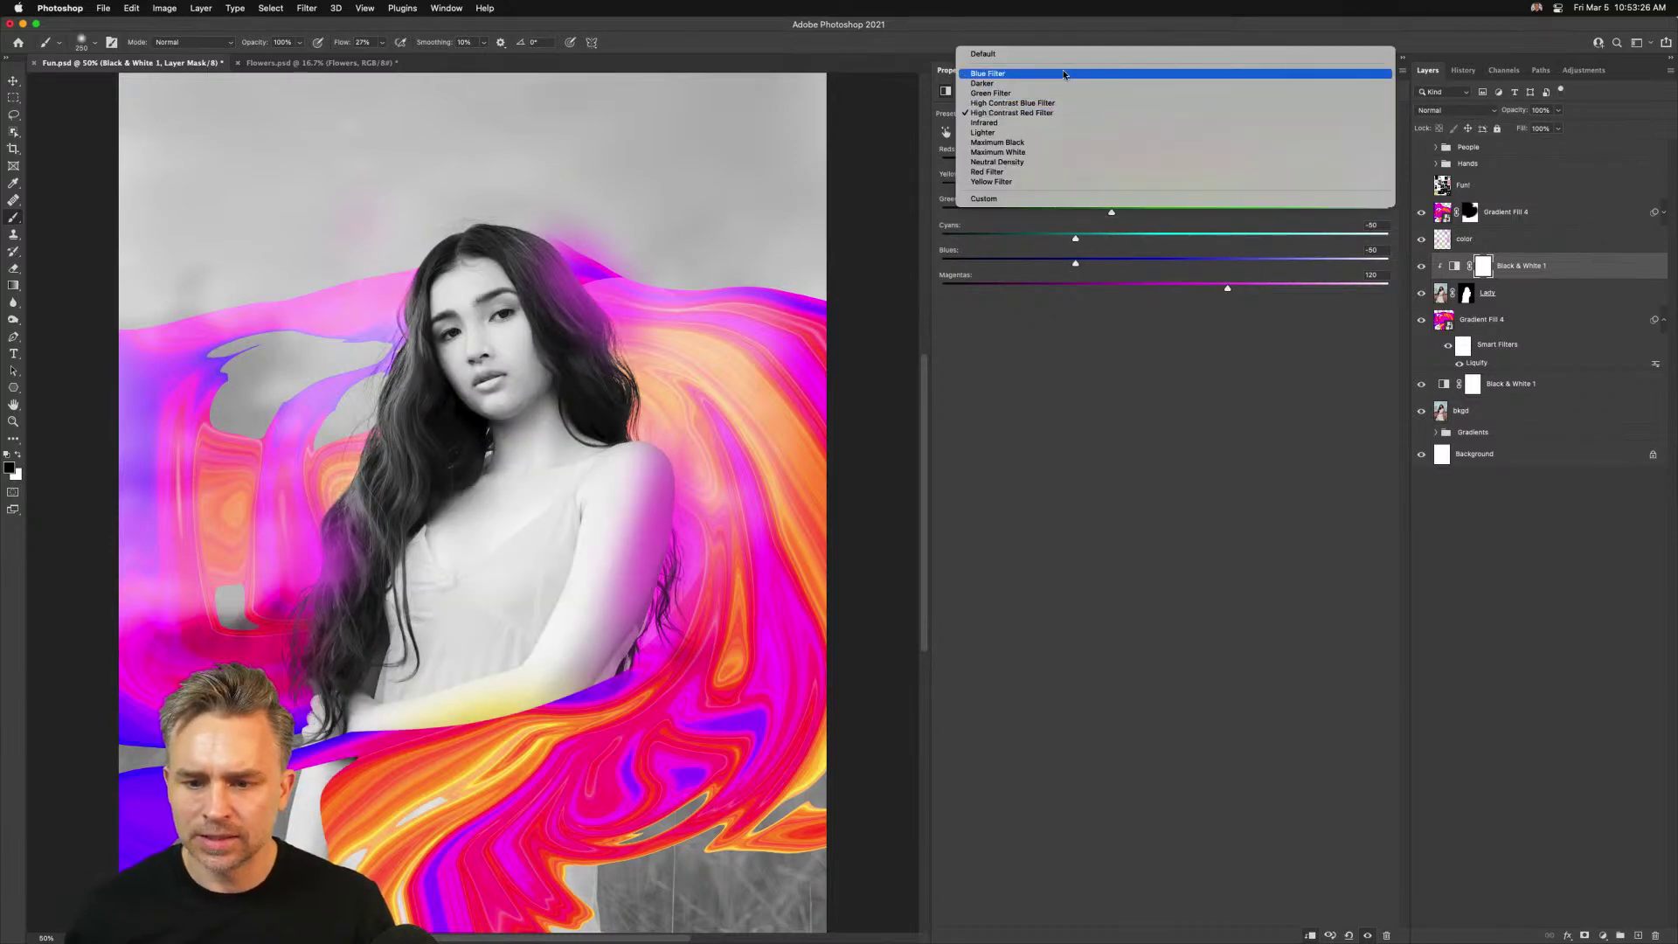
left_click(983, 53)
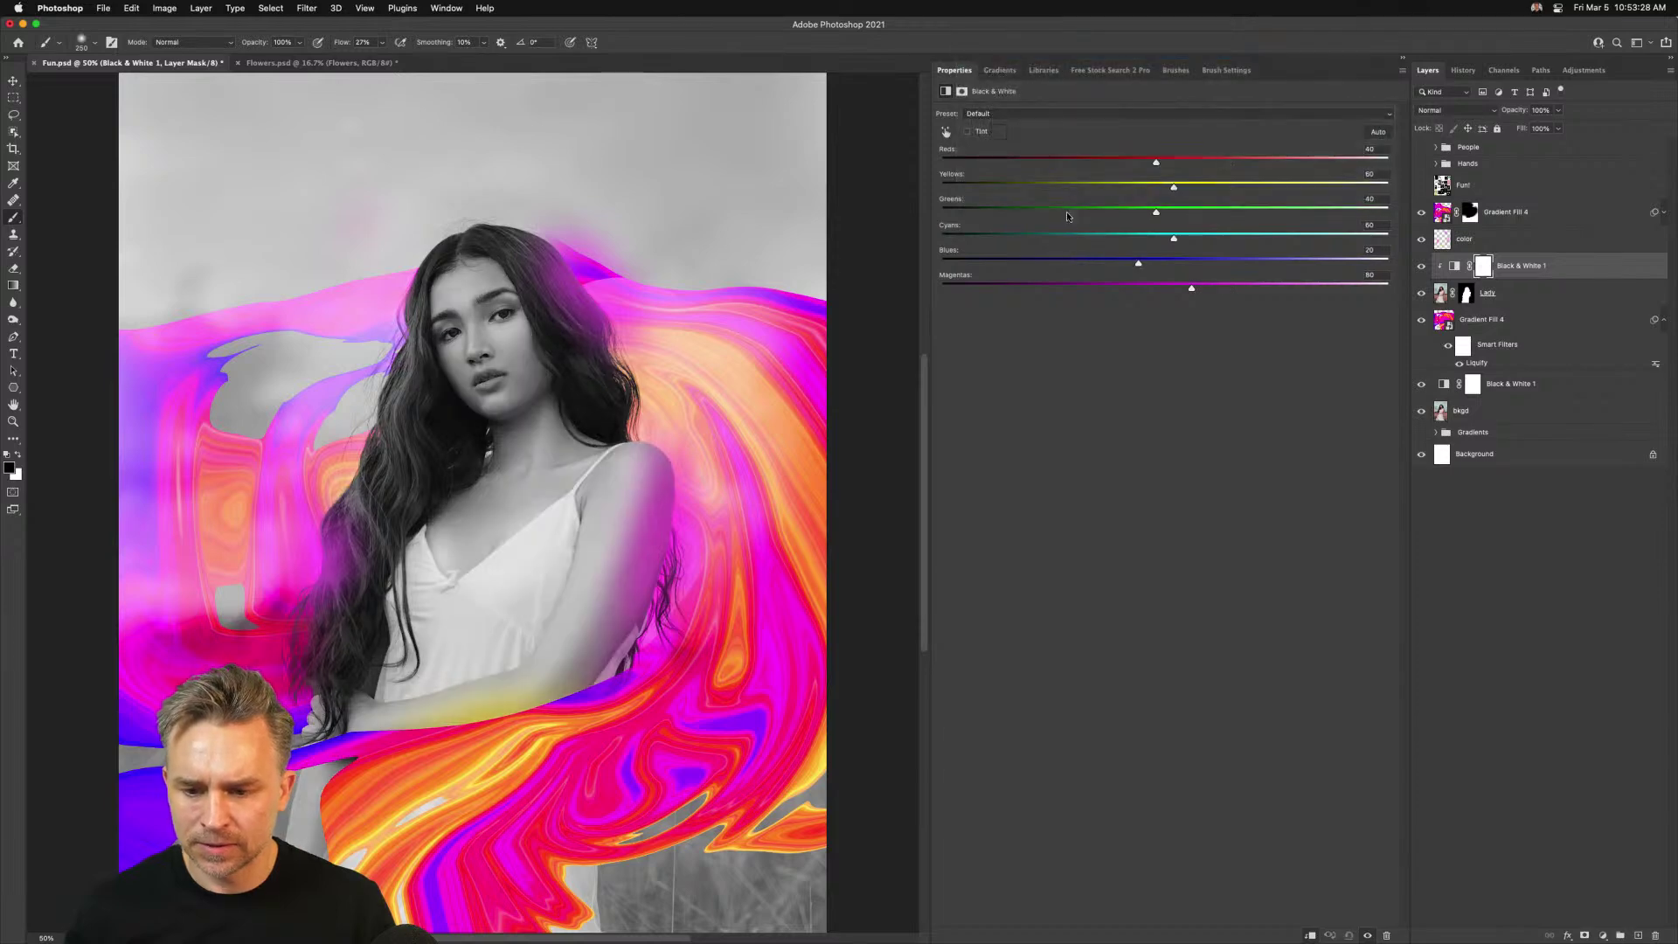
Adjust the Black & White mix clipped to Lady to Reds 0, Yellows -8, Greens -57, Cyans -65, Blues about -143 and Magentas 6
left_click_drag(1154, 164, 1126, 193)
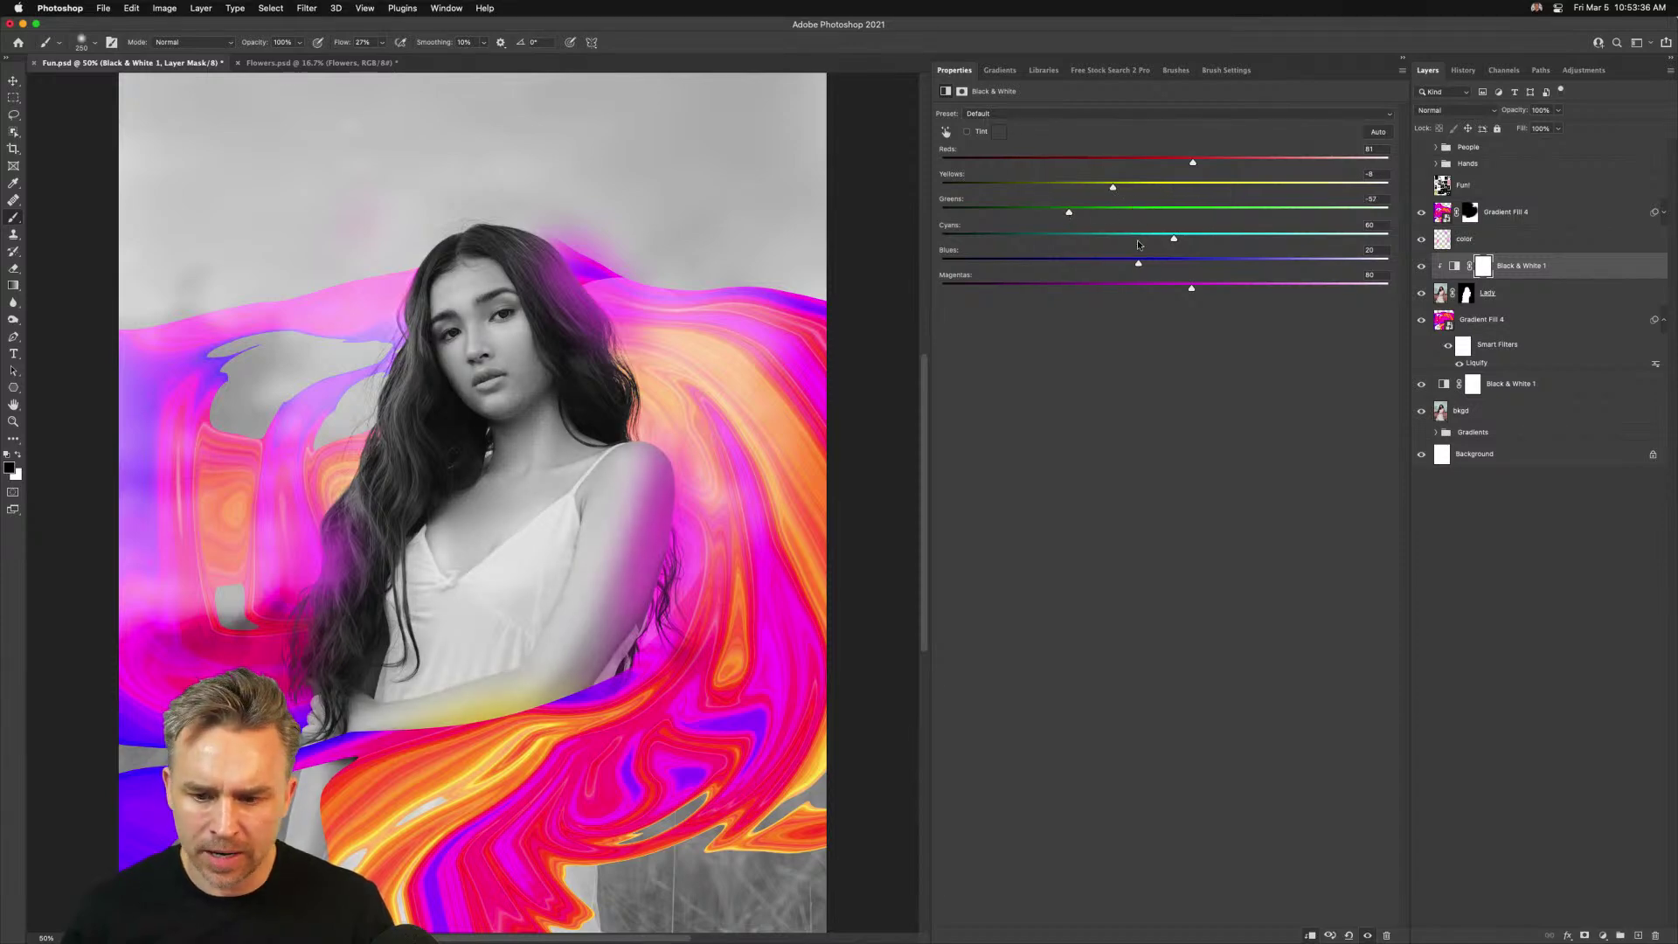
left_click_drag(1141, 262, 1015, 264)
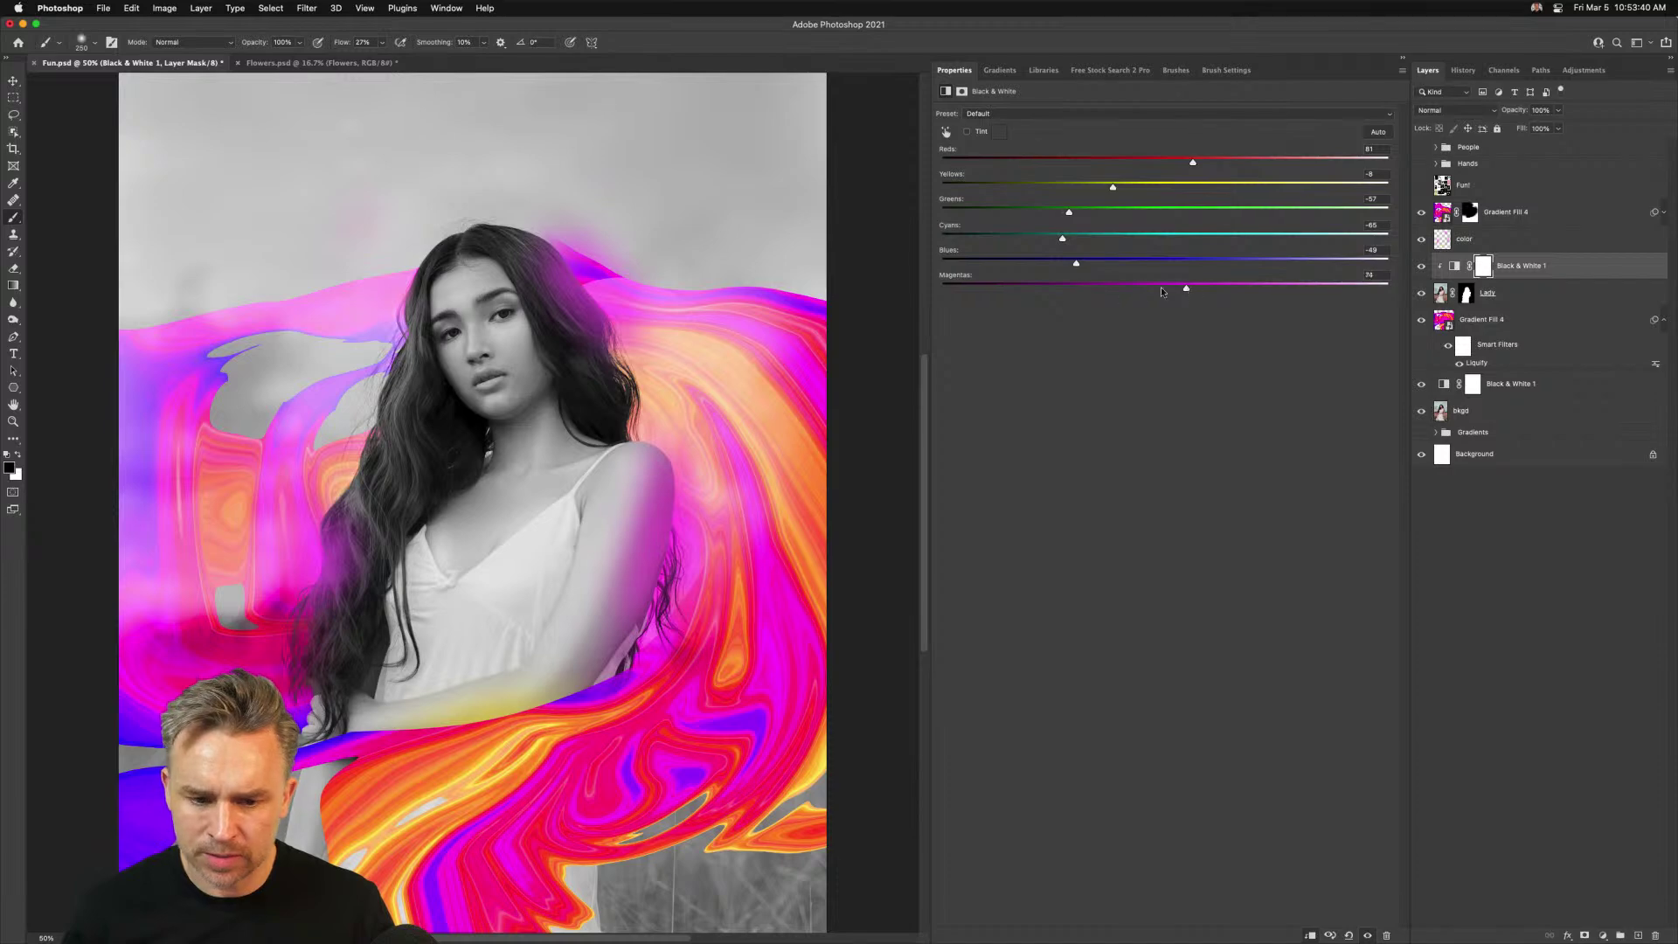
mouse_move(1179, 165)
left_mouse_down()
mouse_move(1141, 169)
mouse_move(1177, 180)
left_mouse_up()
left_click(945, 132)
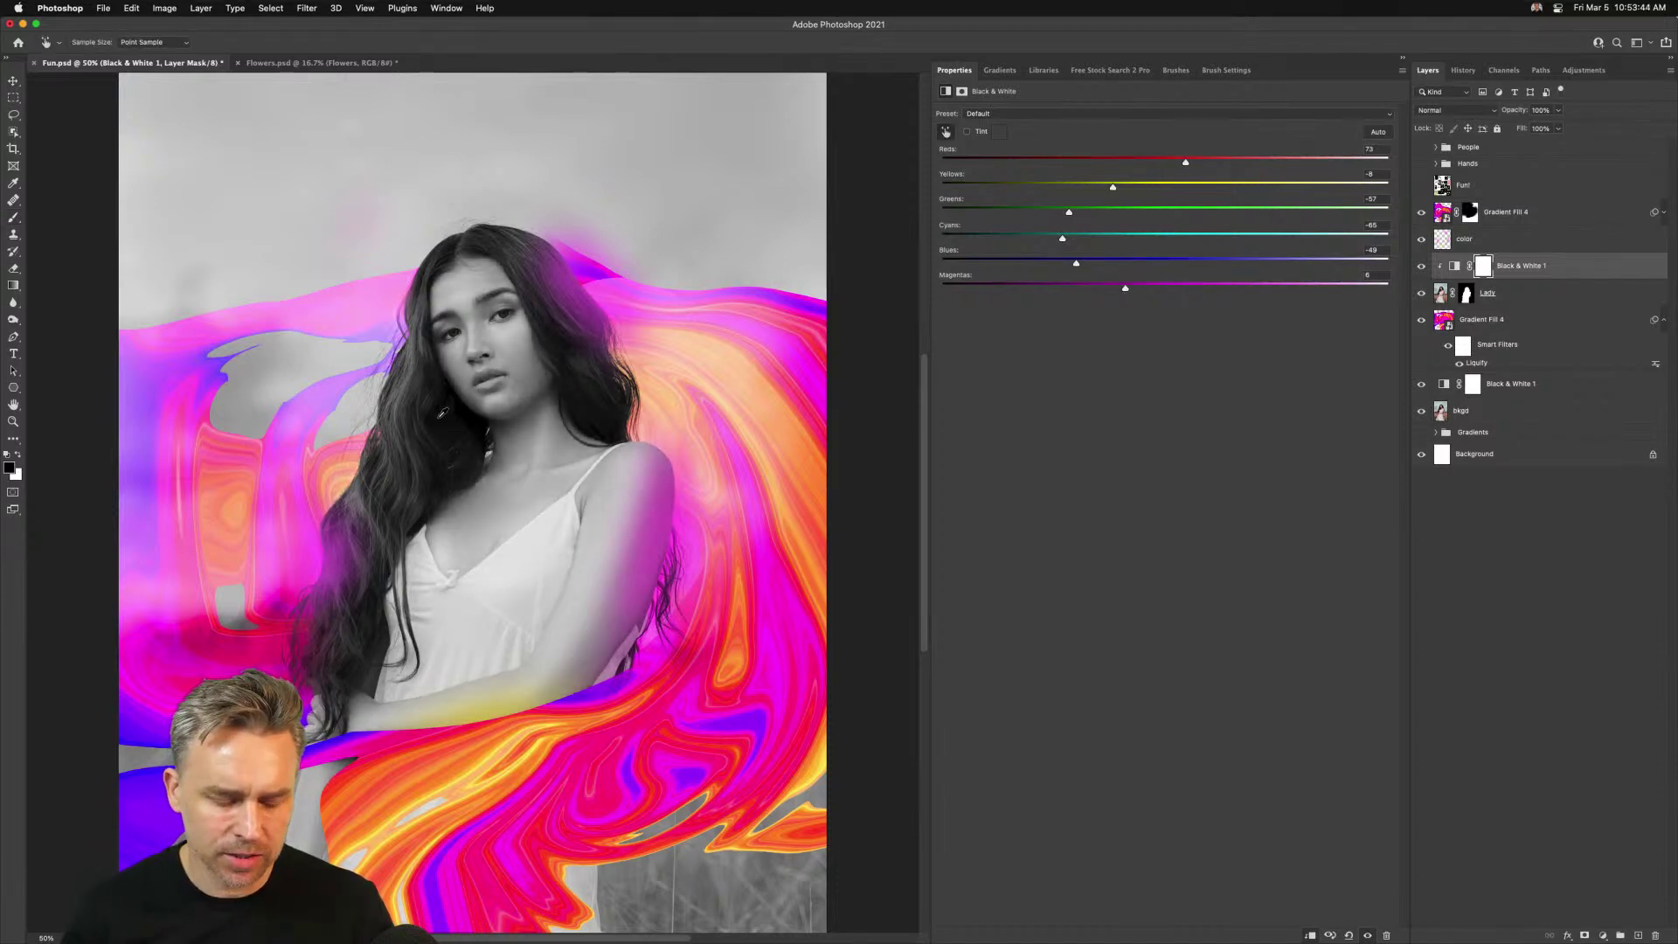
left_click_drag(441, 412, 358, 434)
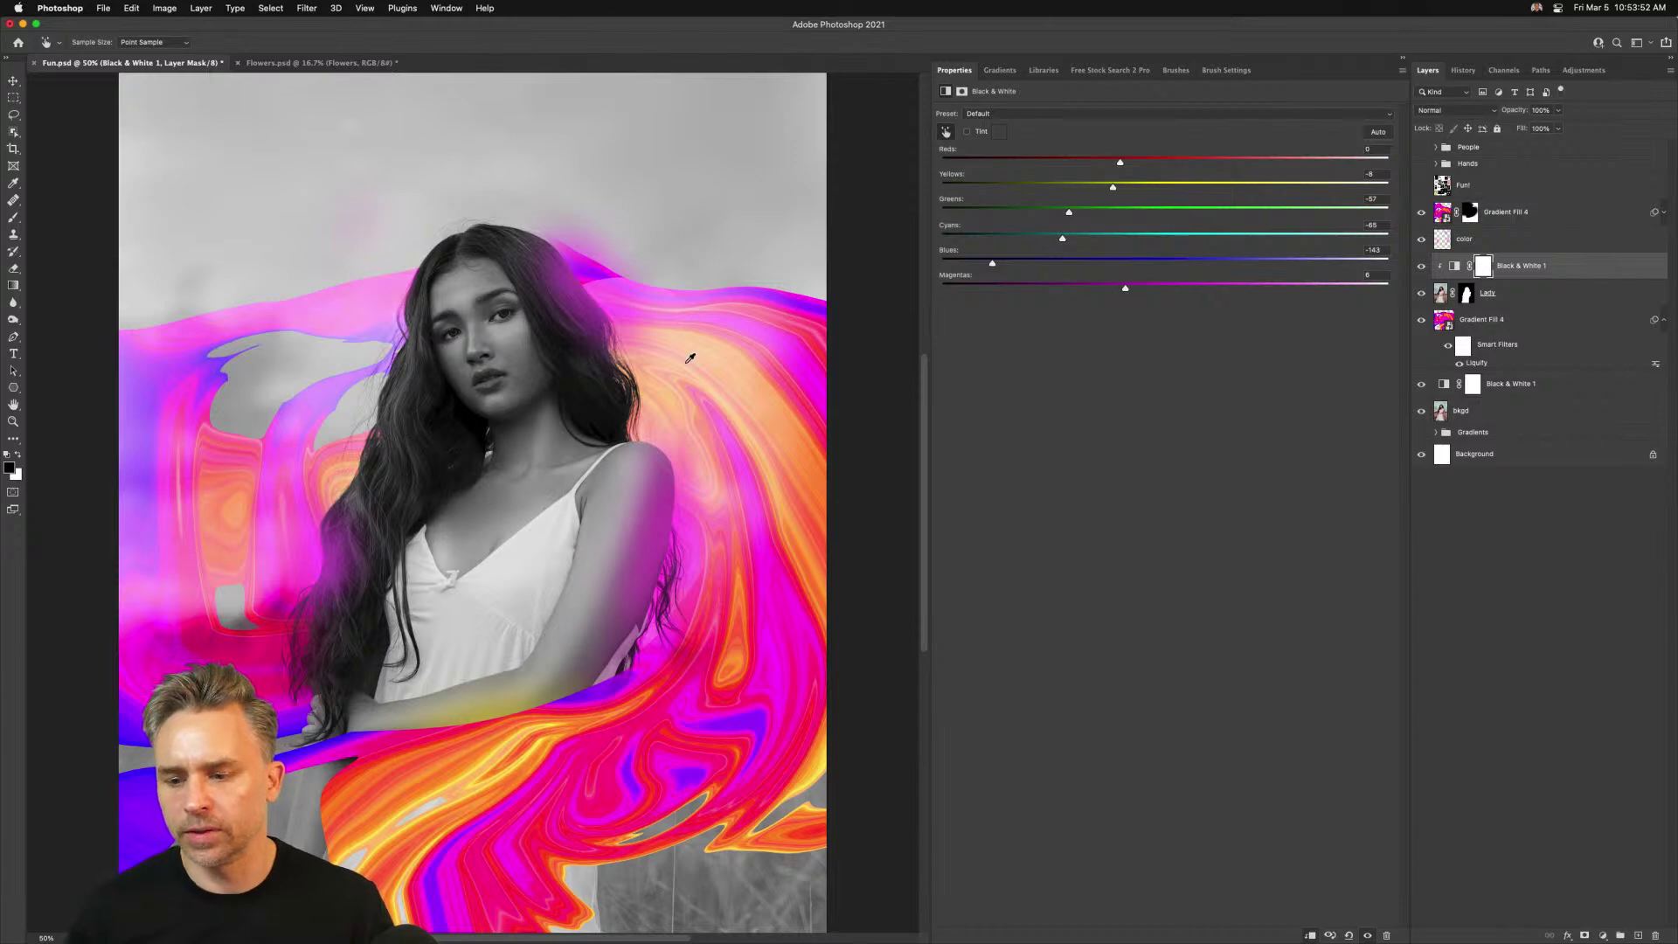
Add a Levels adjustment clipped above Lady's Black & White layer, with the black input at 11 and the white input at 194
key("b")
key("super+2")
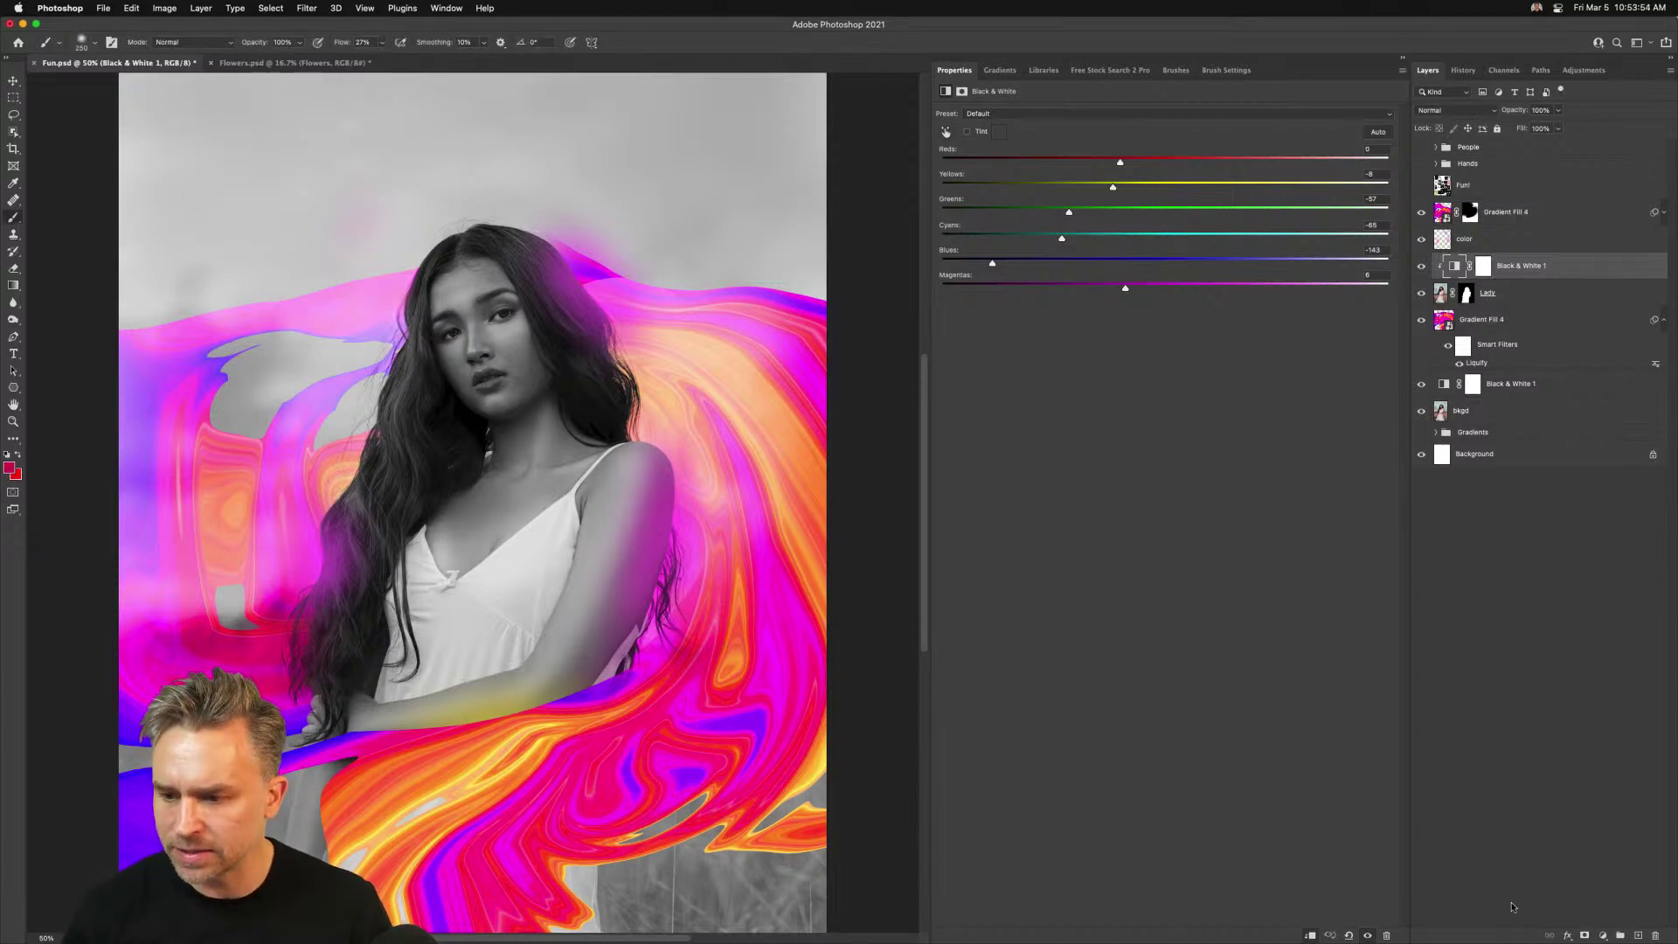
left_click(1596, 933)
left_click(1601, 700)
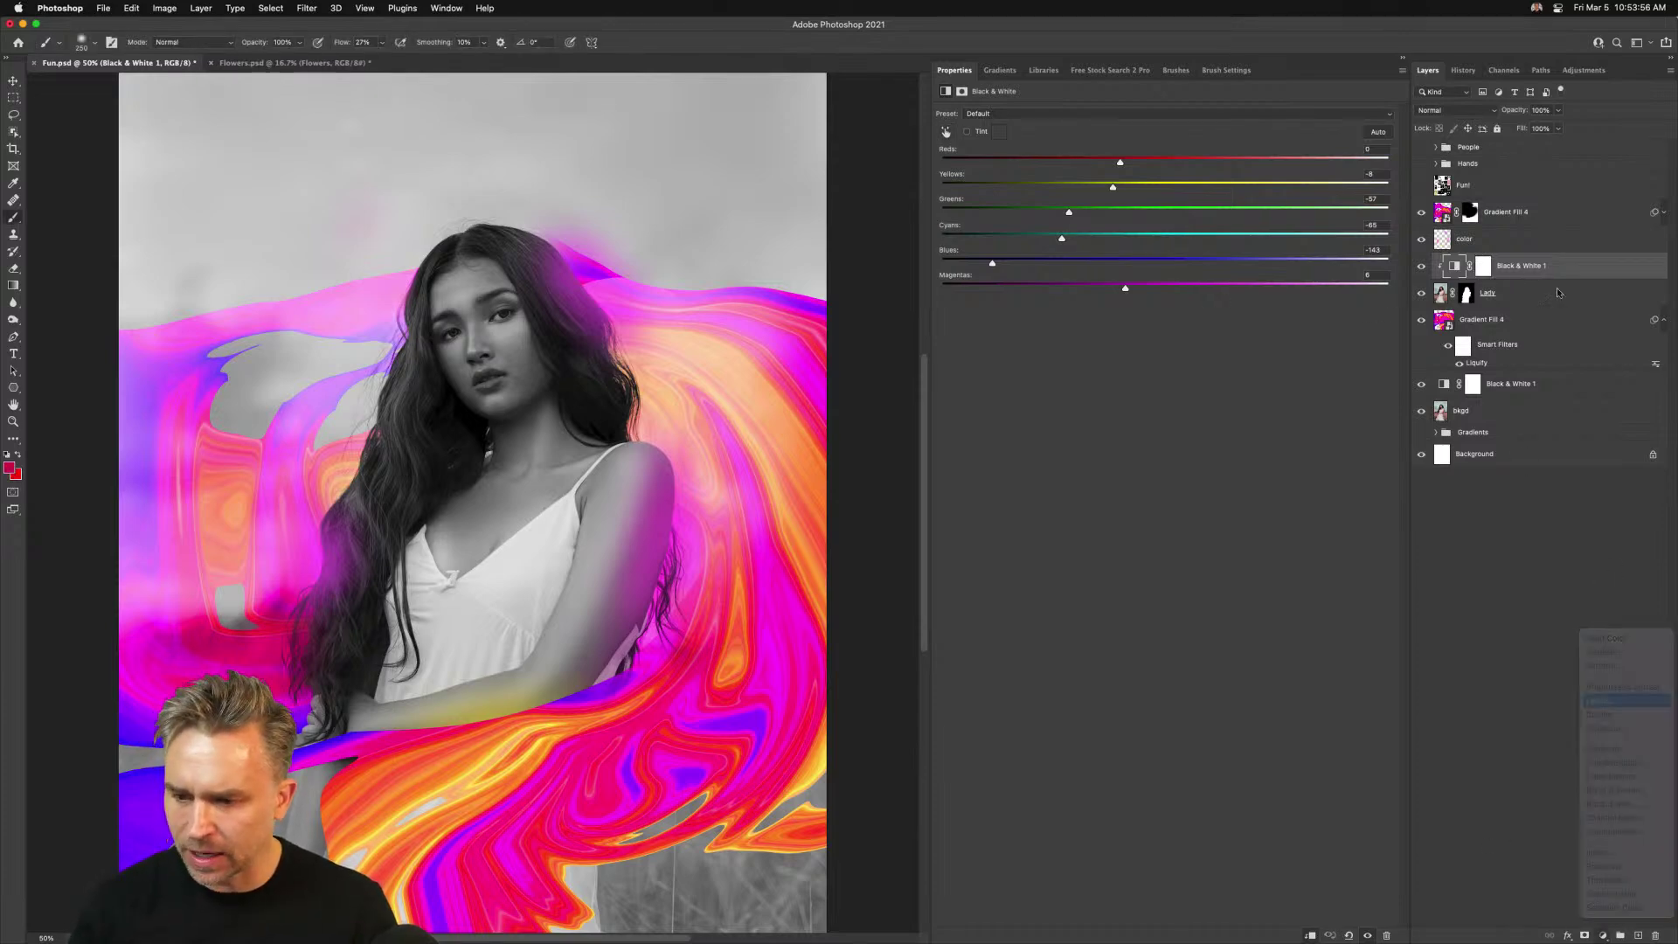
left_click(1545, 278, "alt")
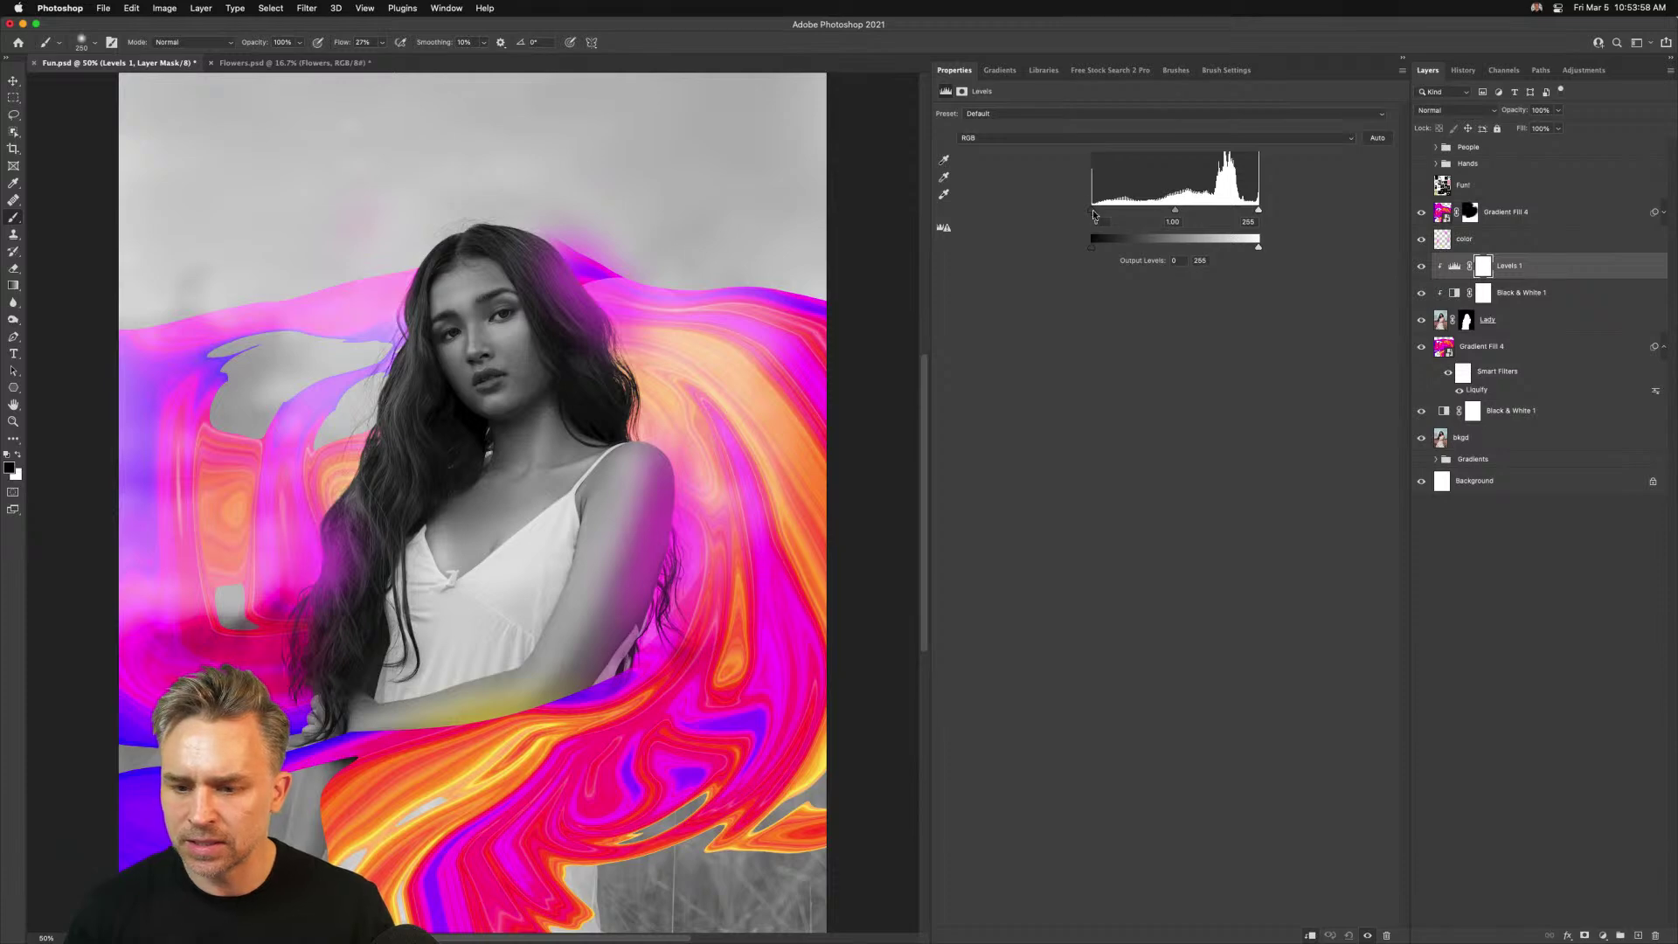
mouse_move(1090, 211)
left_mouse_down()
mouse_move(1114, 211)
mouse_move(1096, 214)
left_mouse_up()
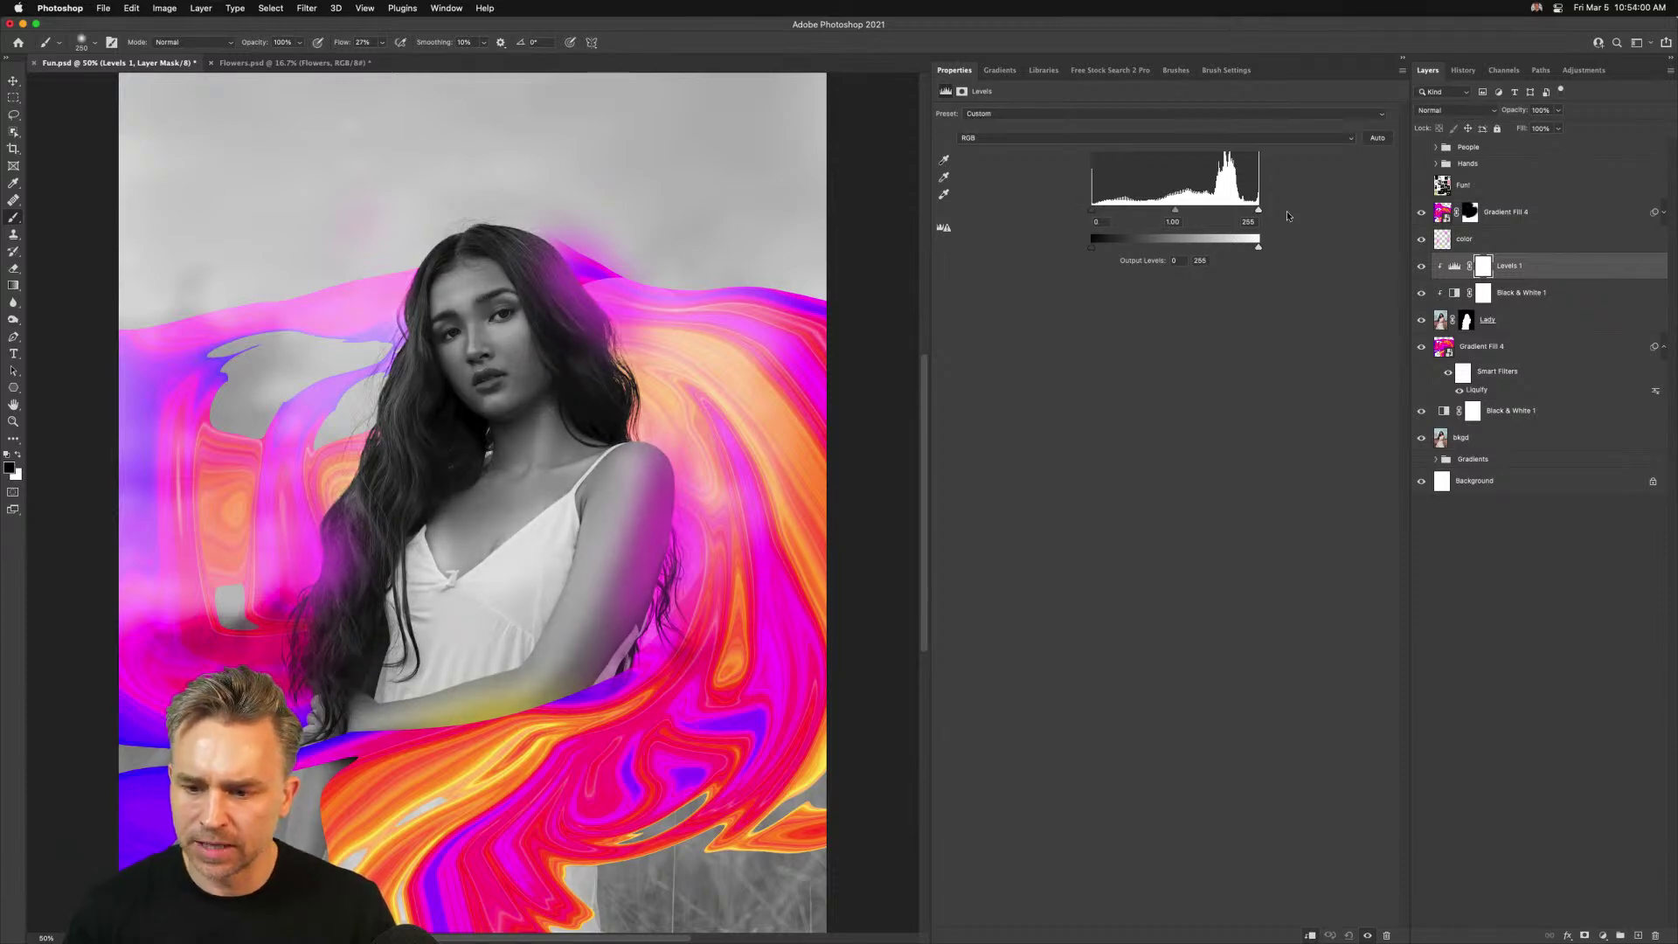
left_click_drag(1258, 211, 1218, 212)
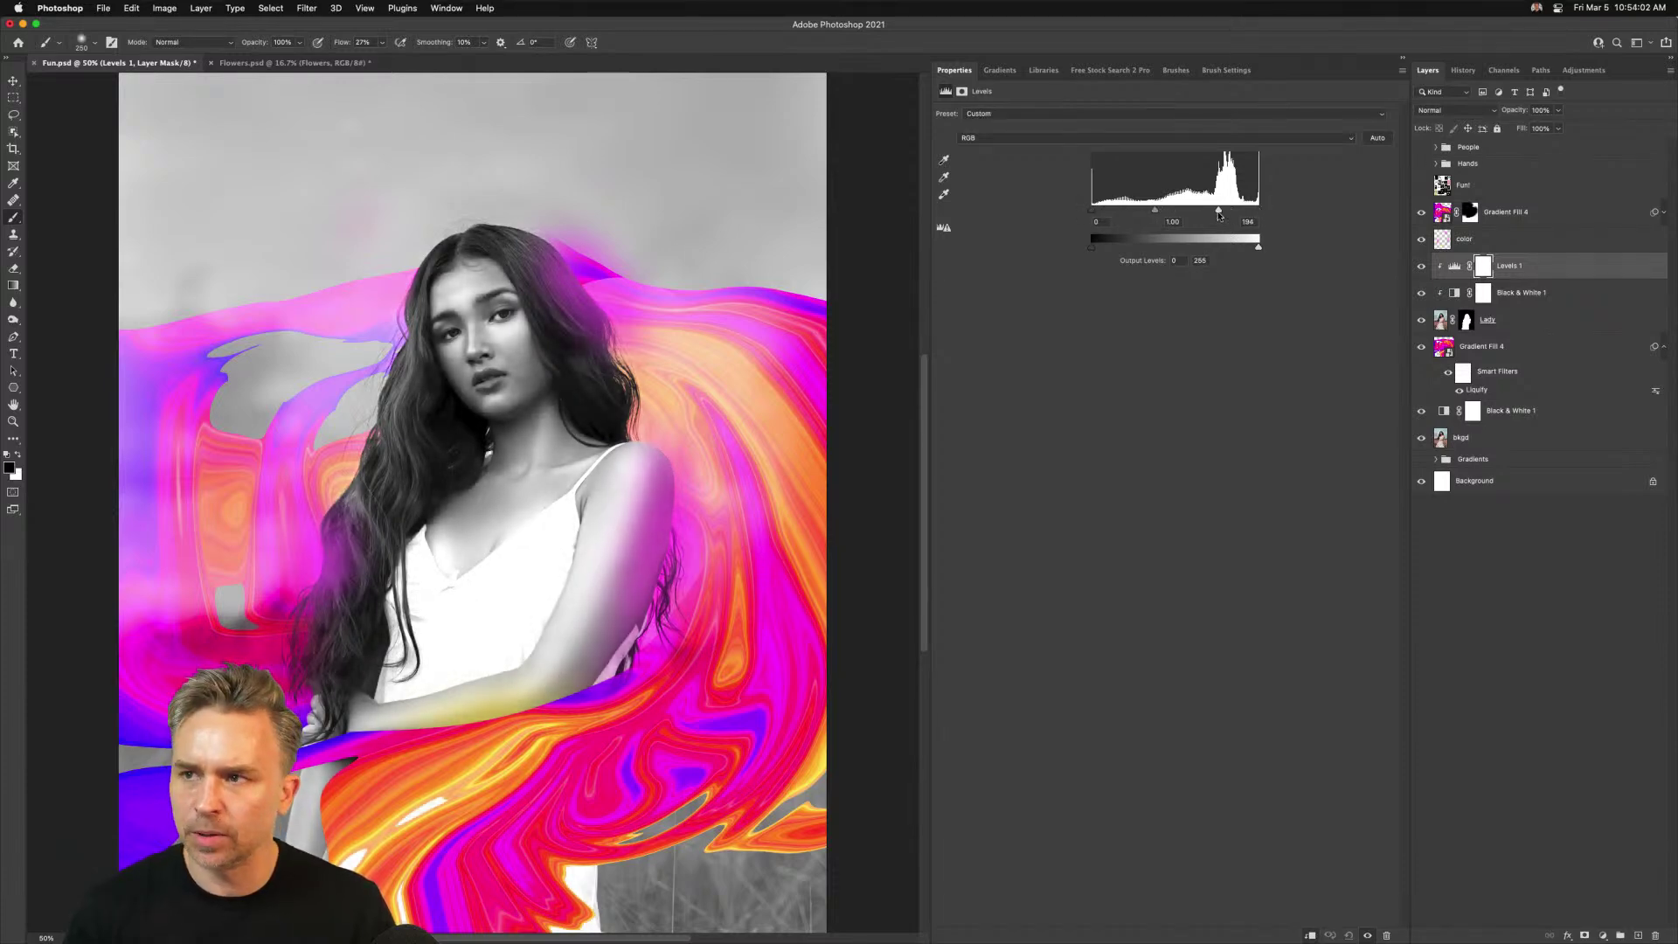
mouse_move(1091, 210)
left_mouse_down()
mouse_move(1113, 212)
mouse_move(1099, 212)
left_mouse_up()
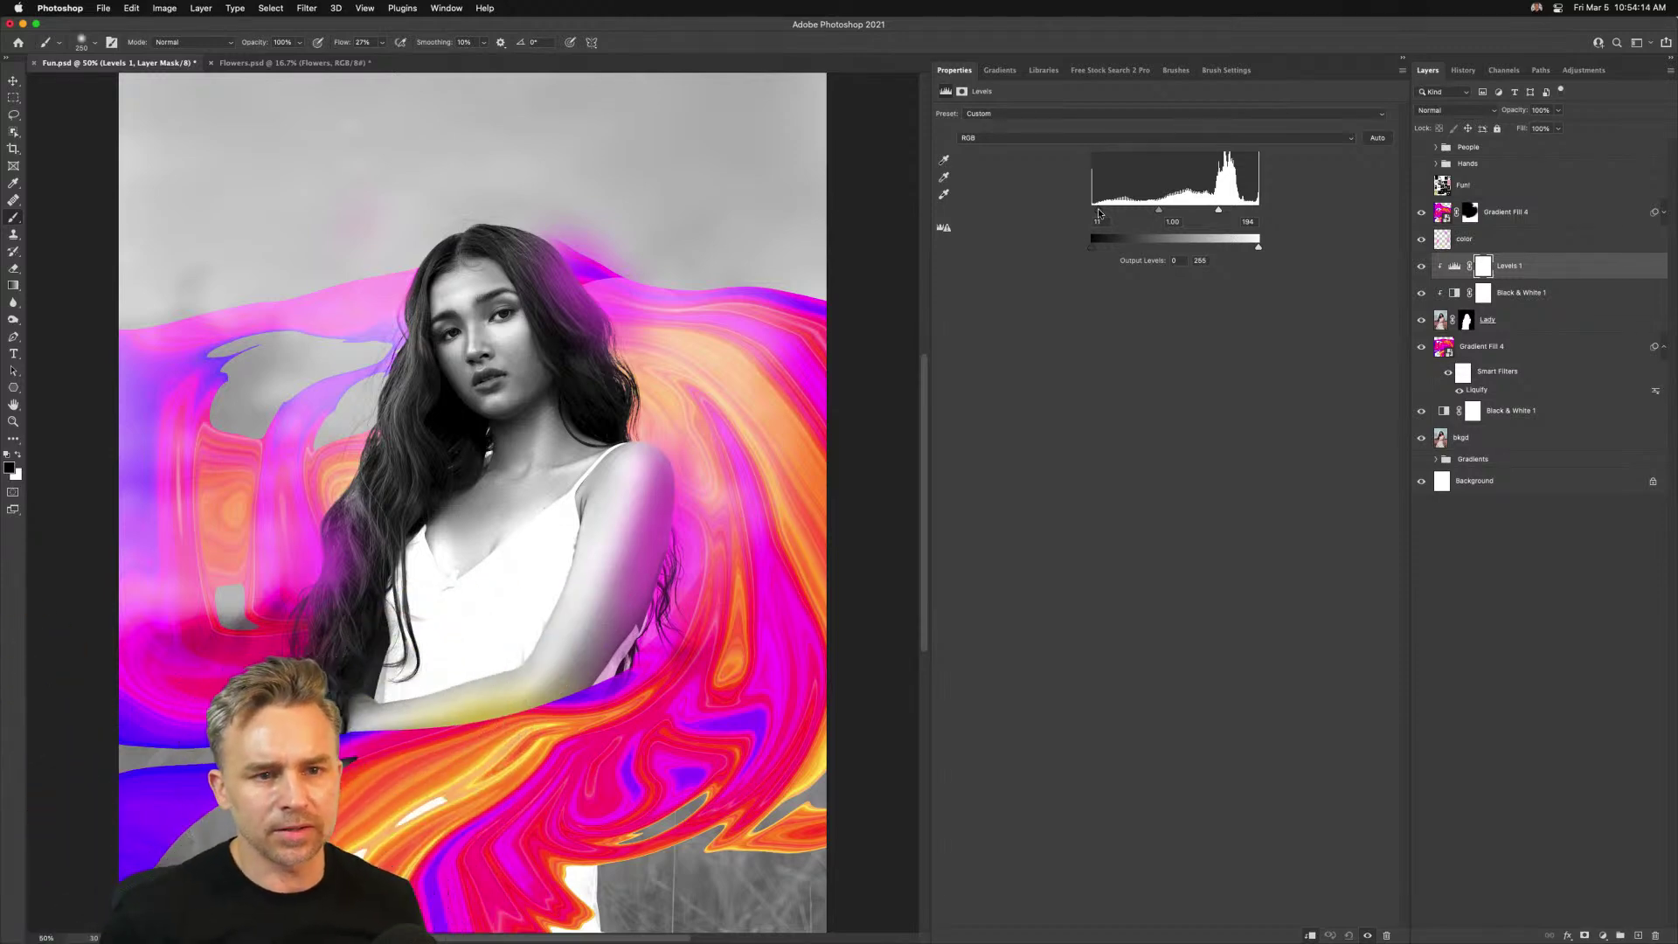
Lower the upper Gradient Fill 4 layer's opacity to 35% and choose a smaller Hard Round brush for its mask
key("super+equal")
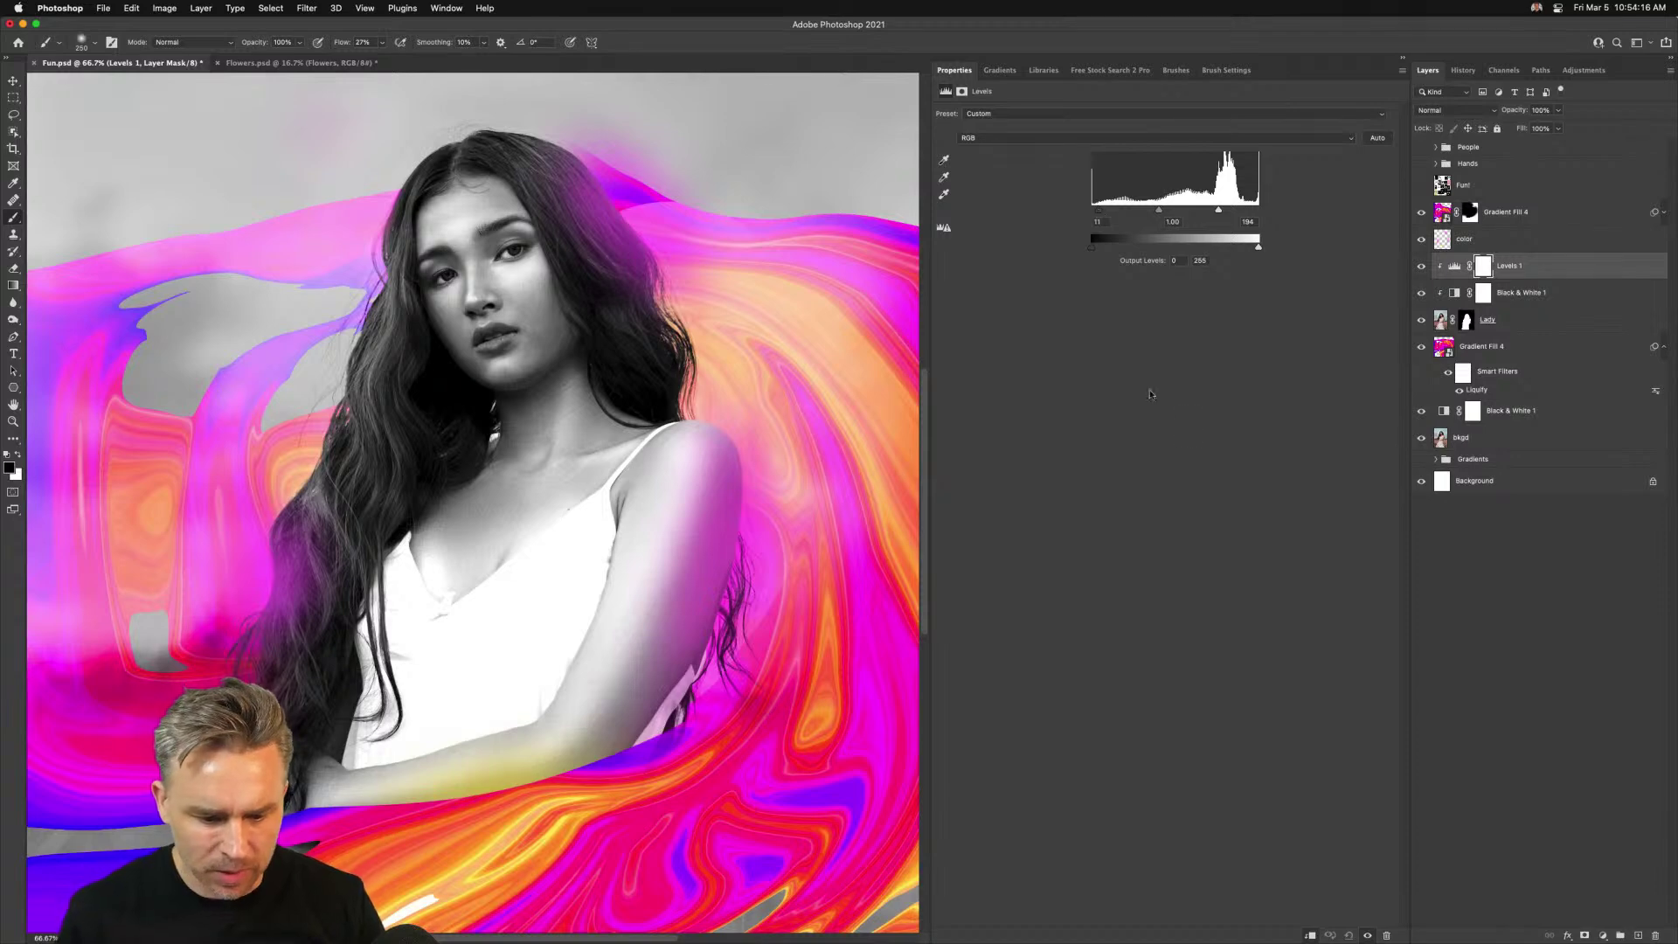
left_click_drag(525, 522, 669, 387)
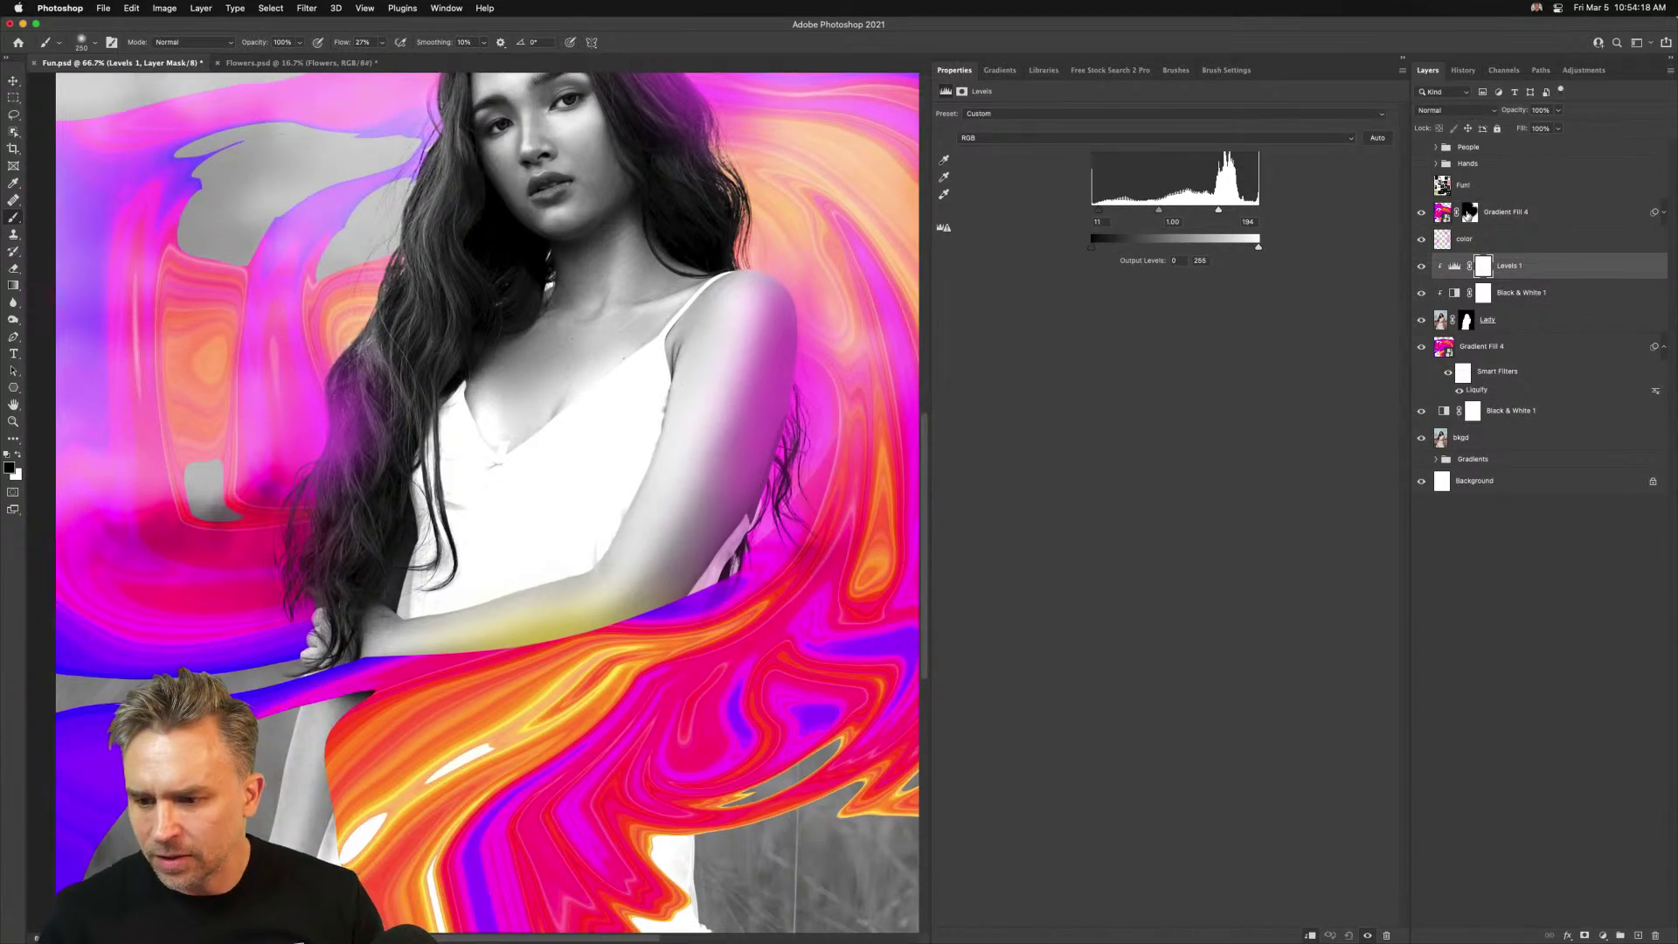
left_click(1469, 212)
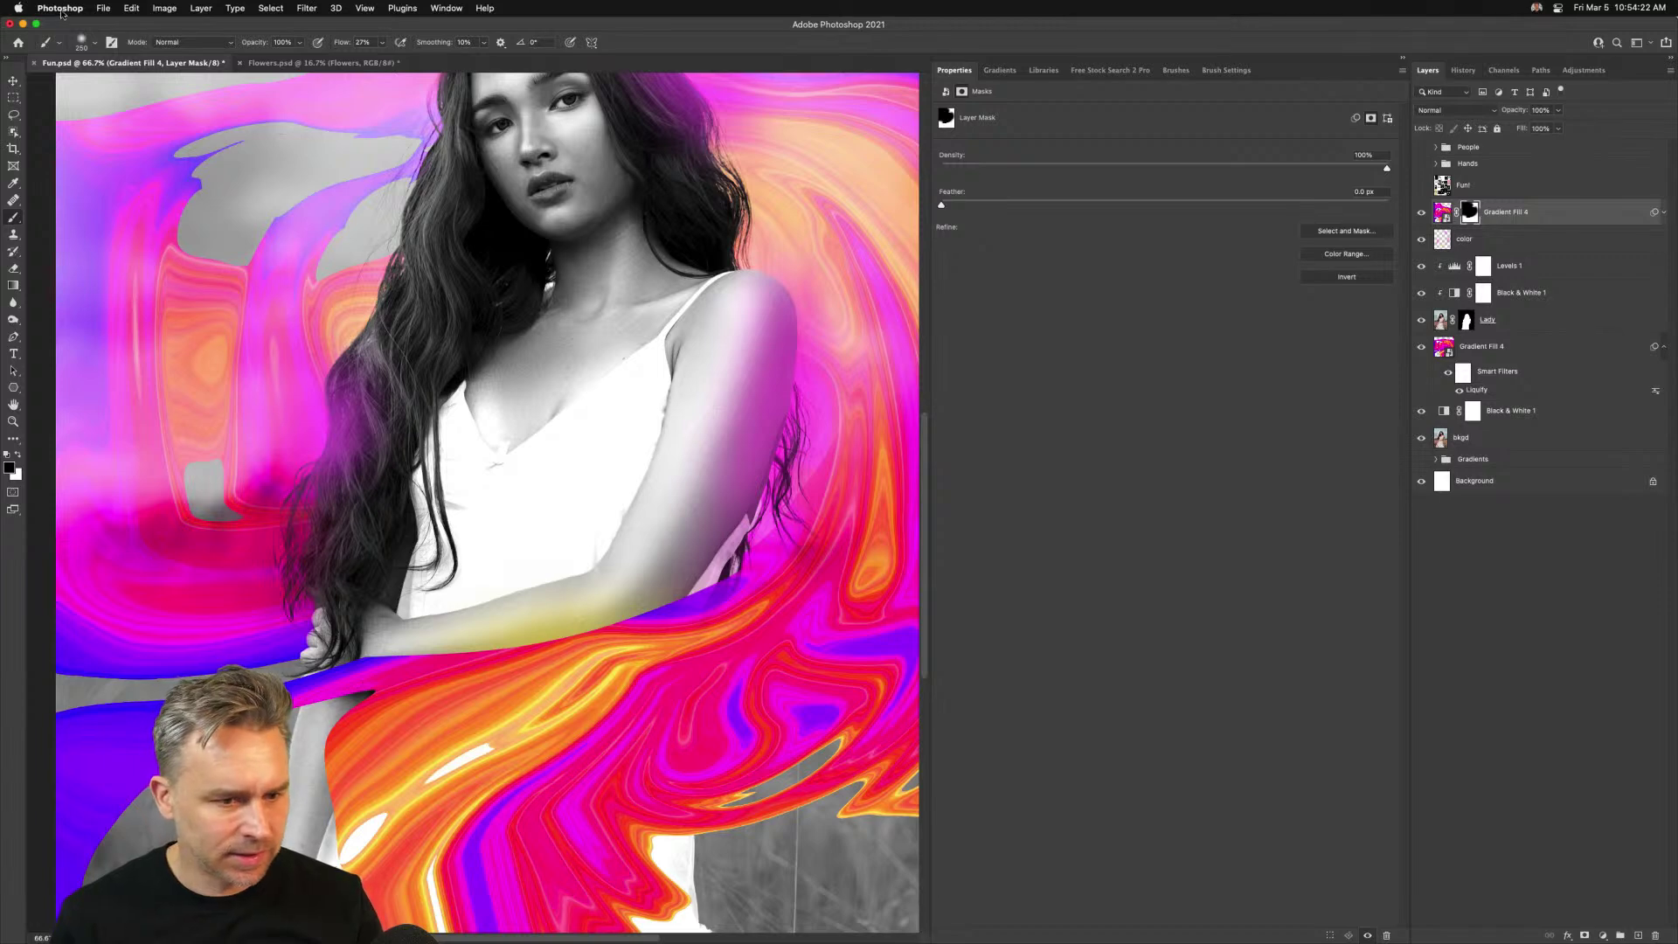
left_click(94, 44)
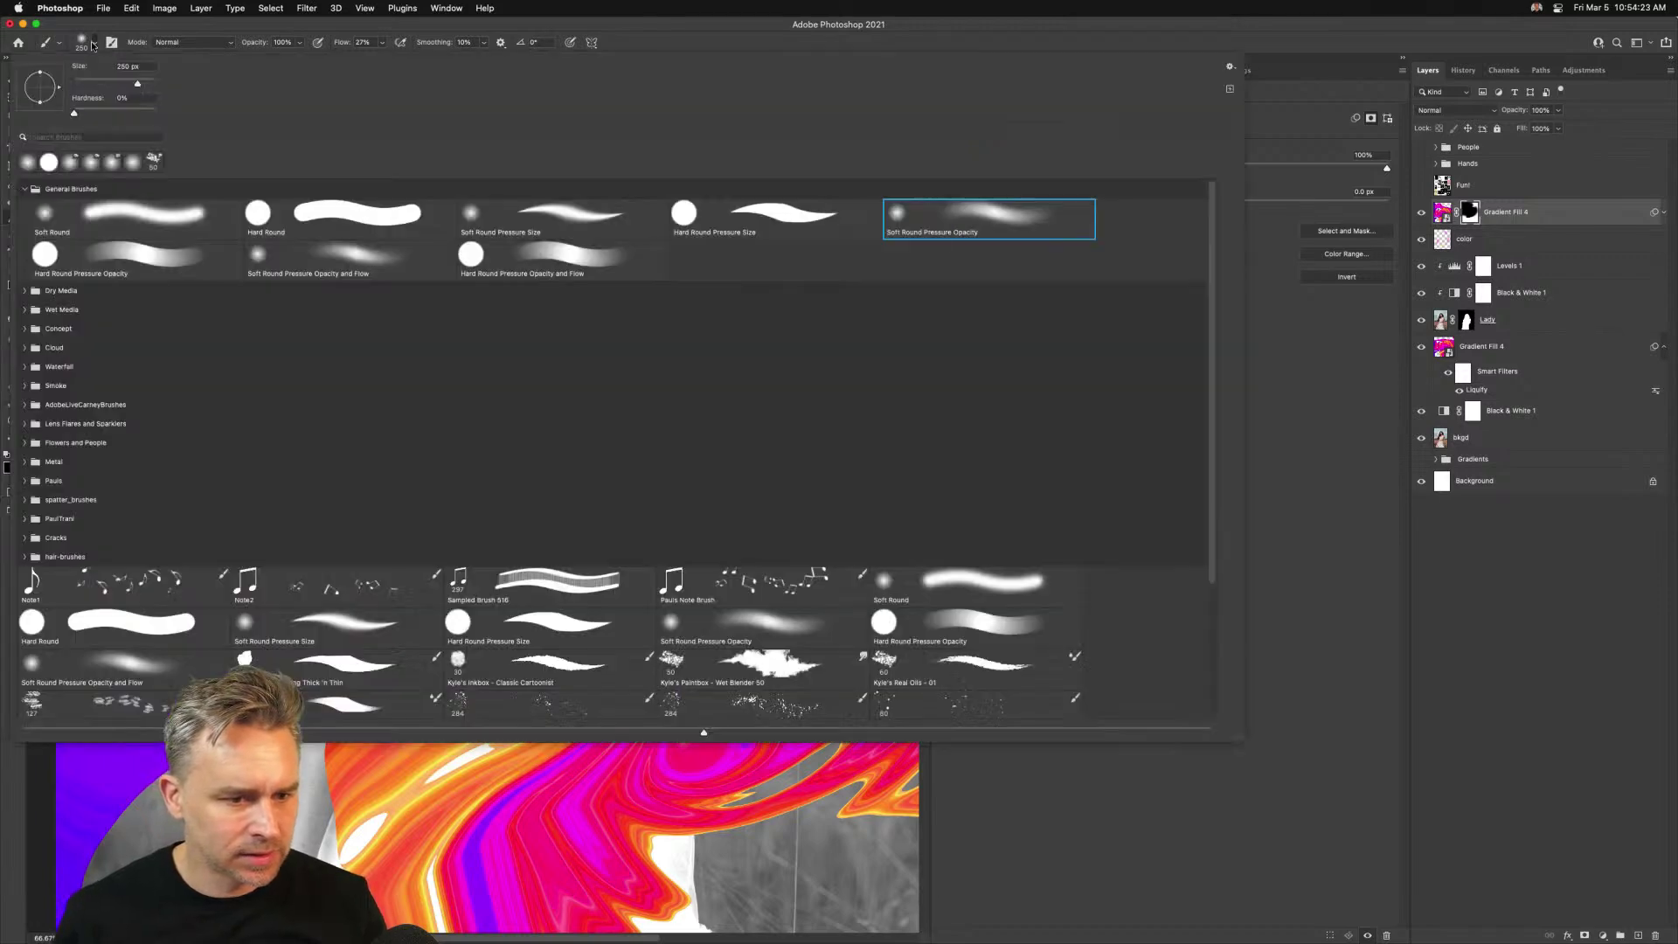
double_click(335, 215)
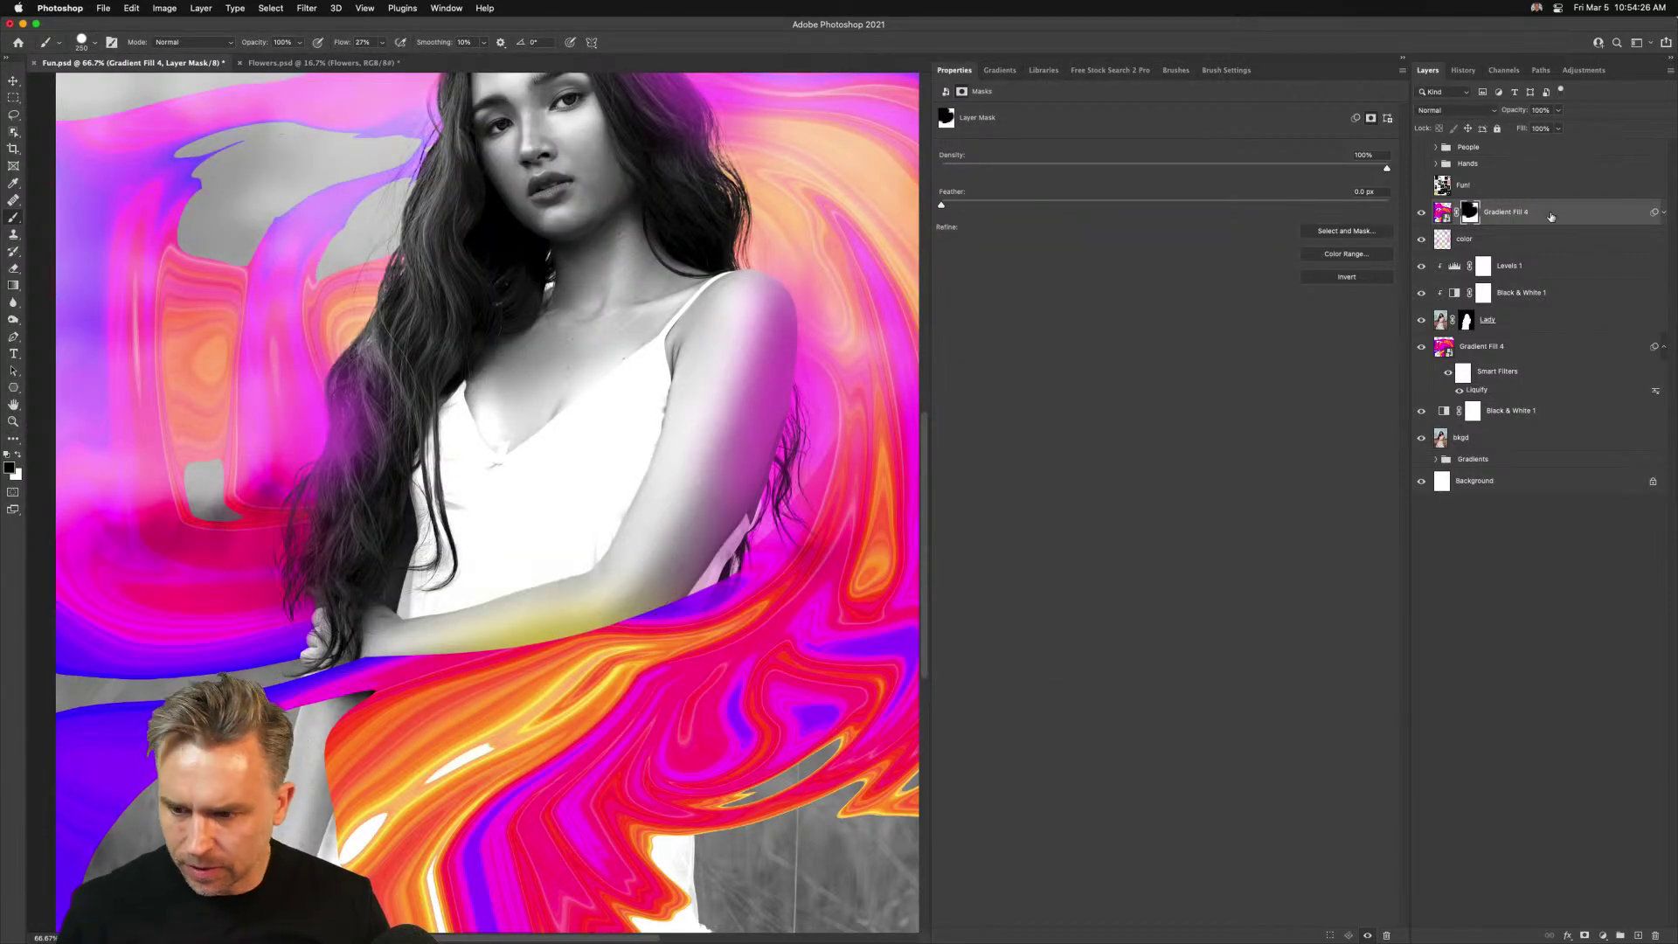
left_click_drag(1512, 111, 1495, 112)
key("Return")
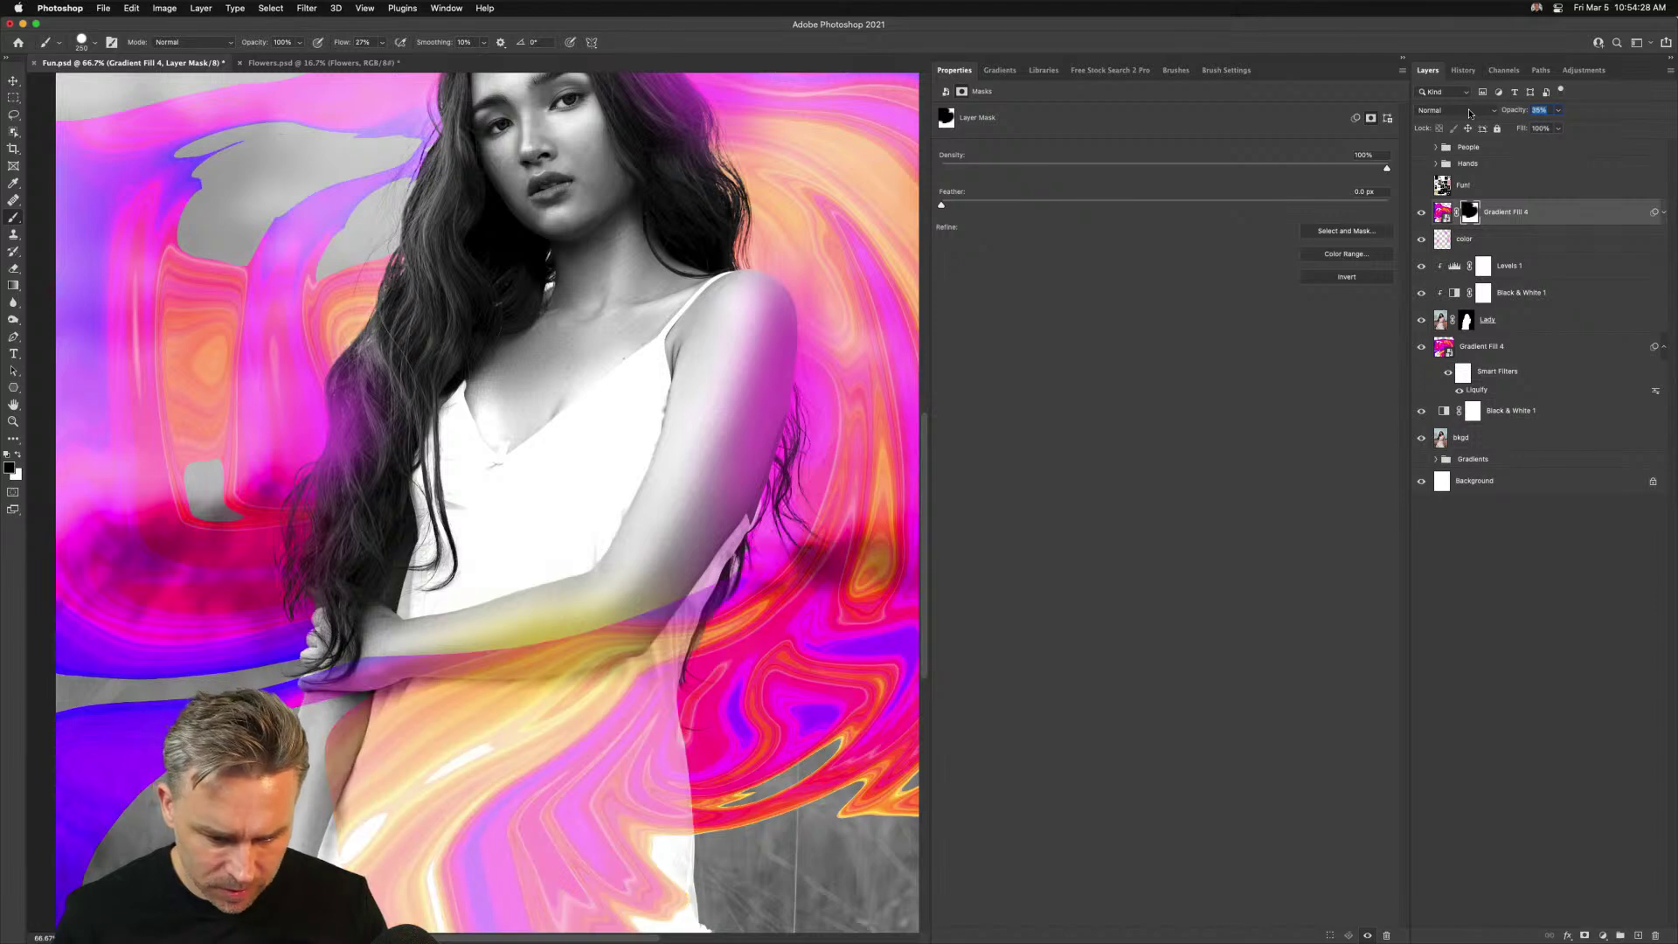
key("bracketleft")
key("bracketleft")
key("bracketleft")
key("bracketleft")
key("bracketleft")
key("bracketleft")
key("bracketleft")
key("bracketleft")
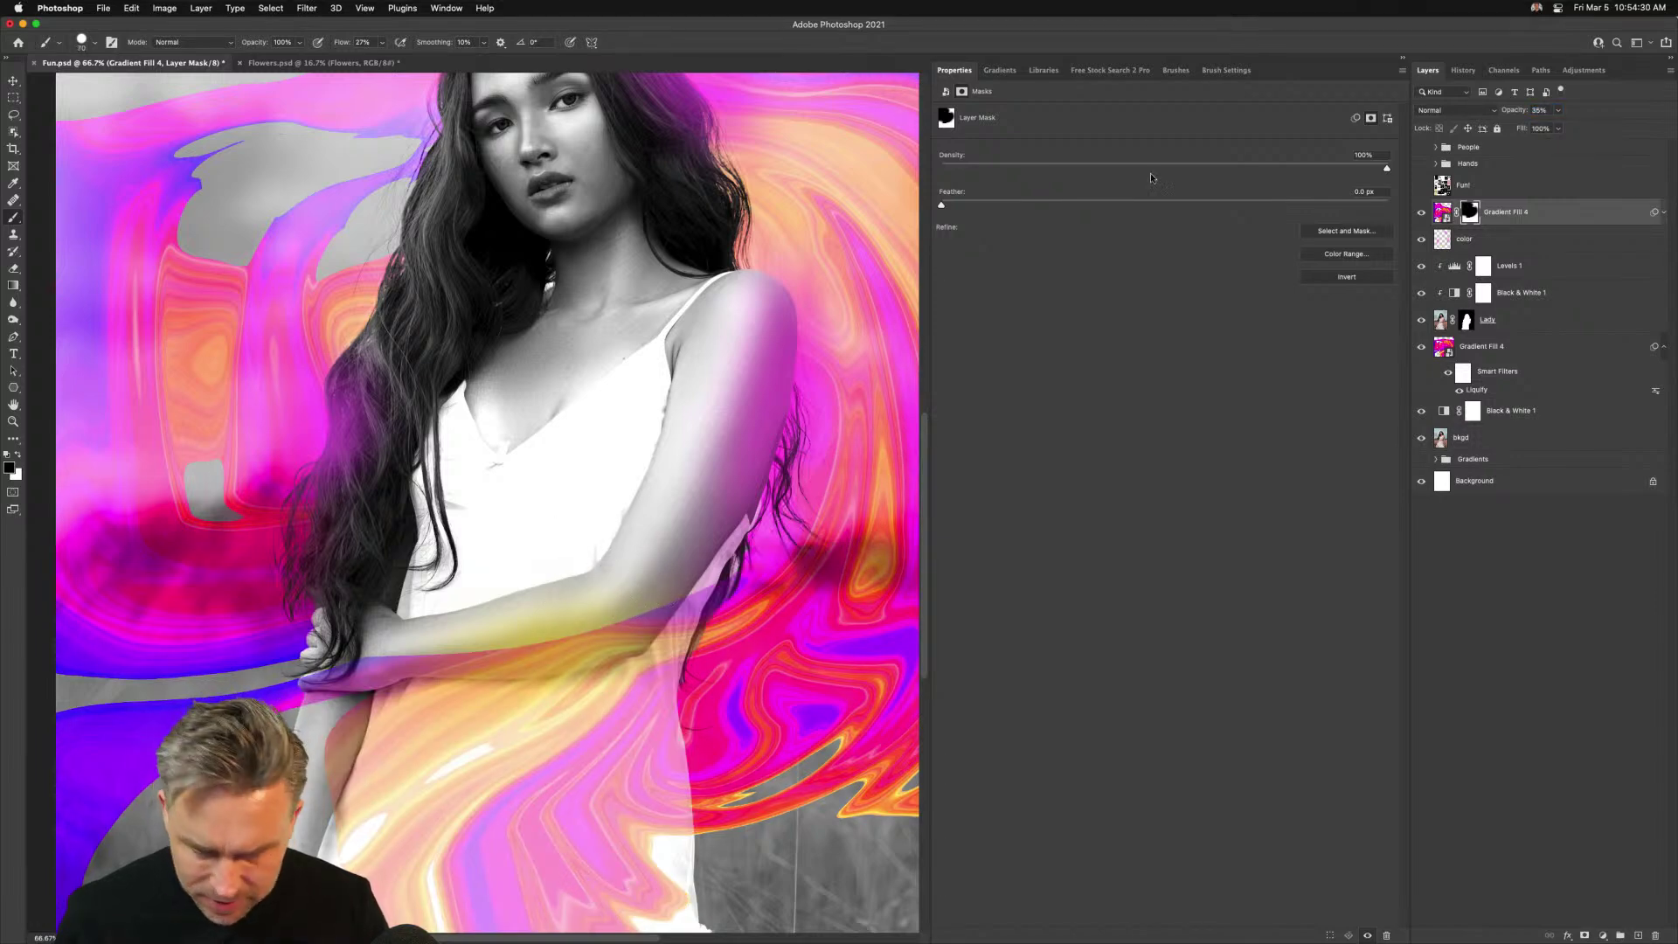
Select the gradient-covered lower strip of the forearm with the Quick Selection tool, and make the upper Gradient Fill 4 layer active
left_click(1440, 321)
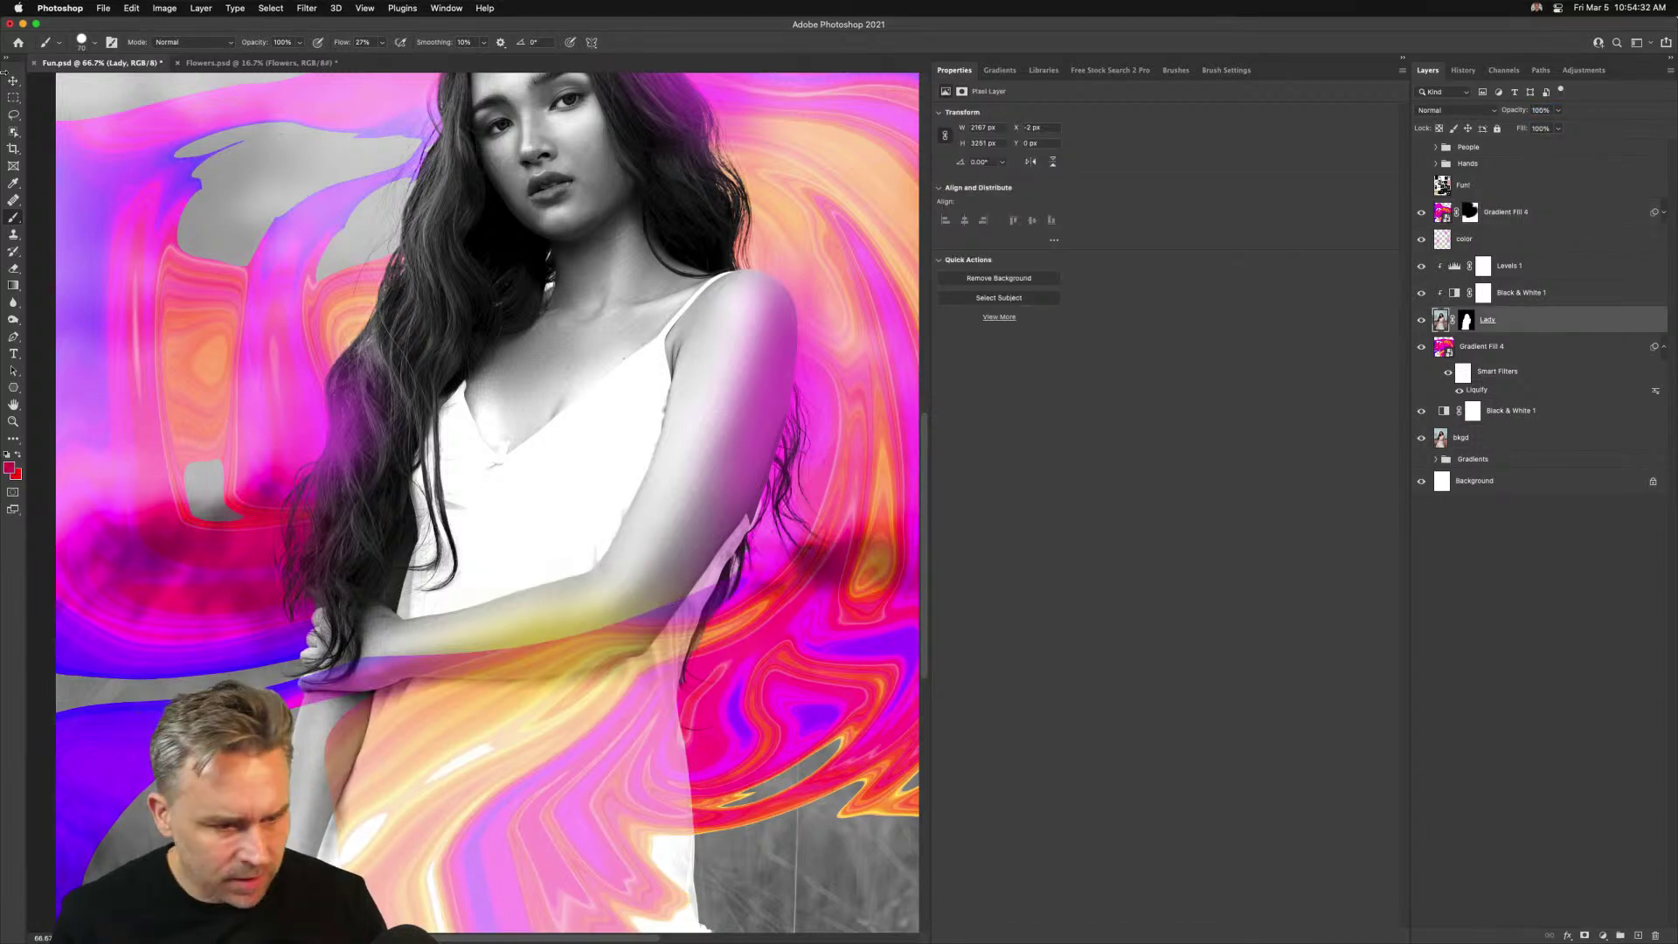
left_click(13, 131)
right_click(13, 131)
left_click(61, 145)
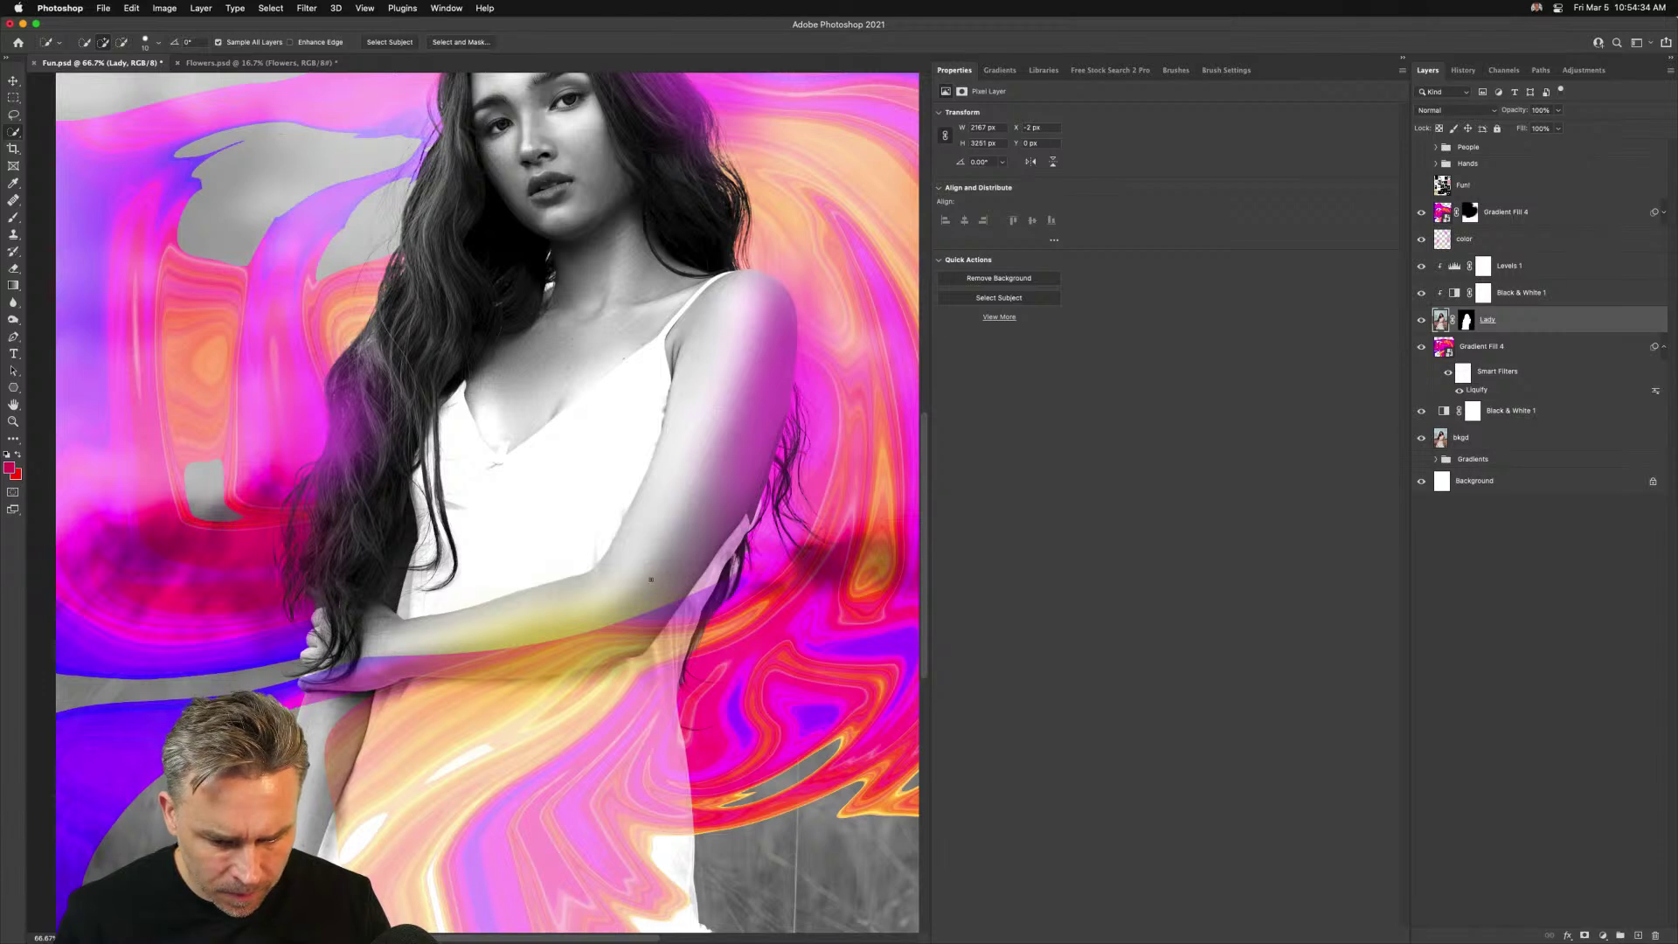
left_click_drag(631, 606, 550, 650)
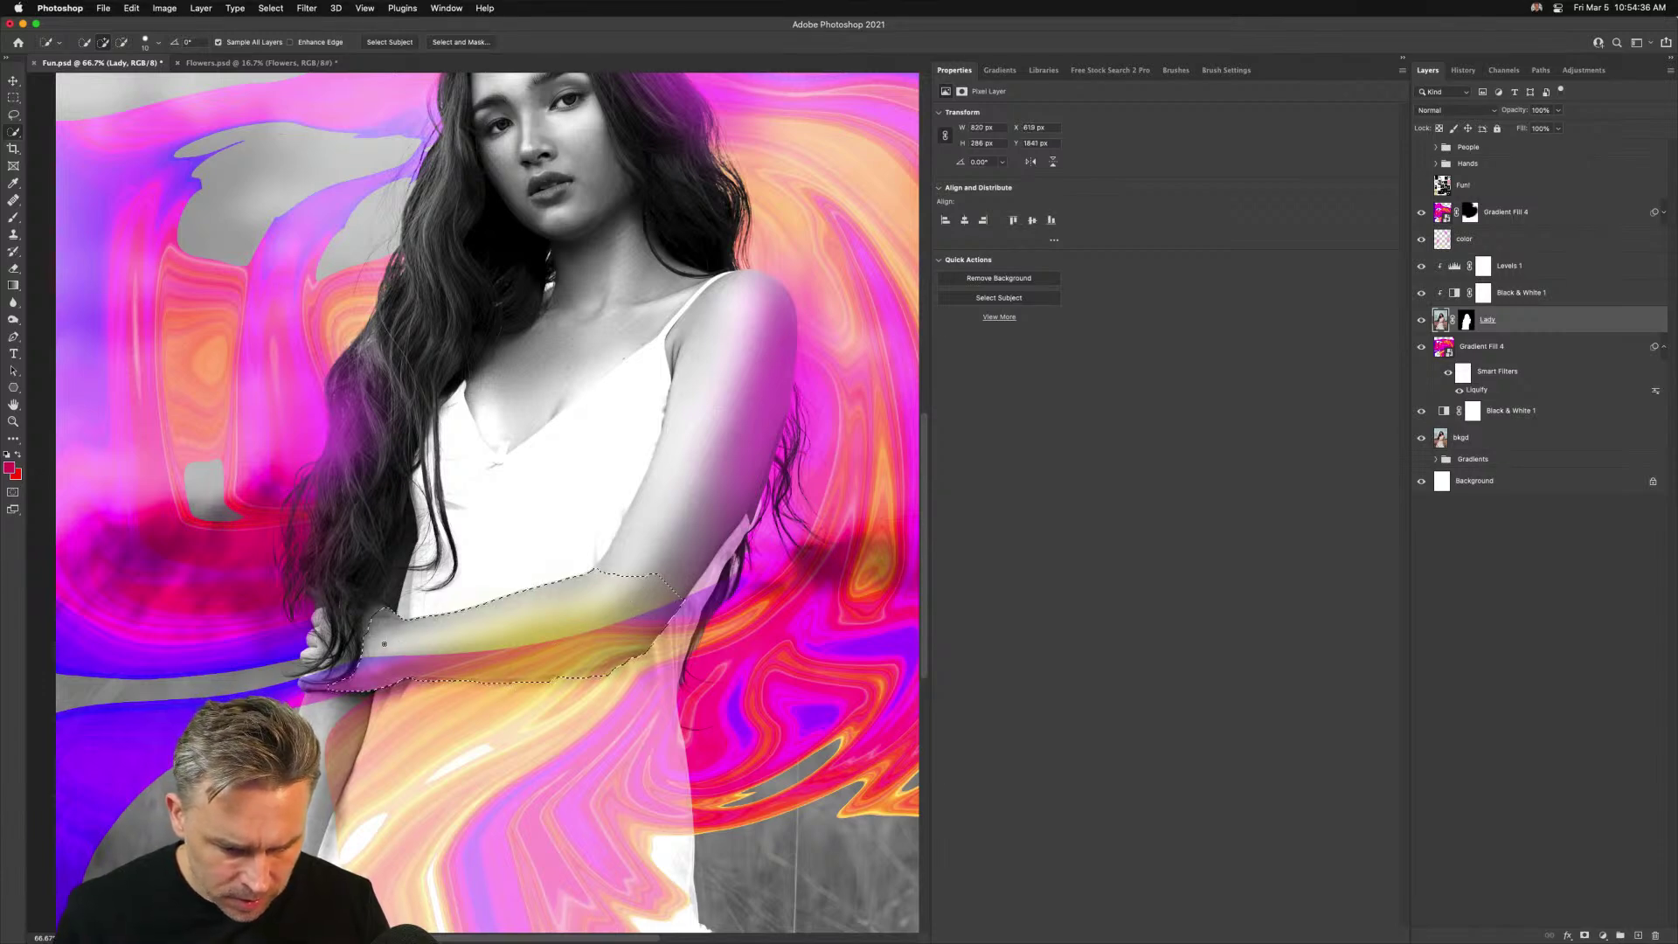
key("super+d")
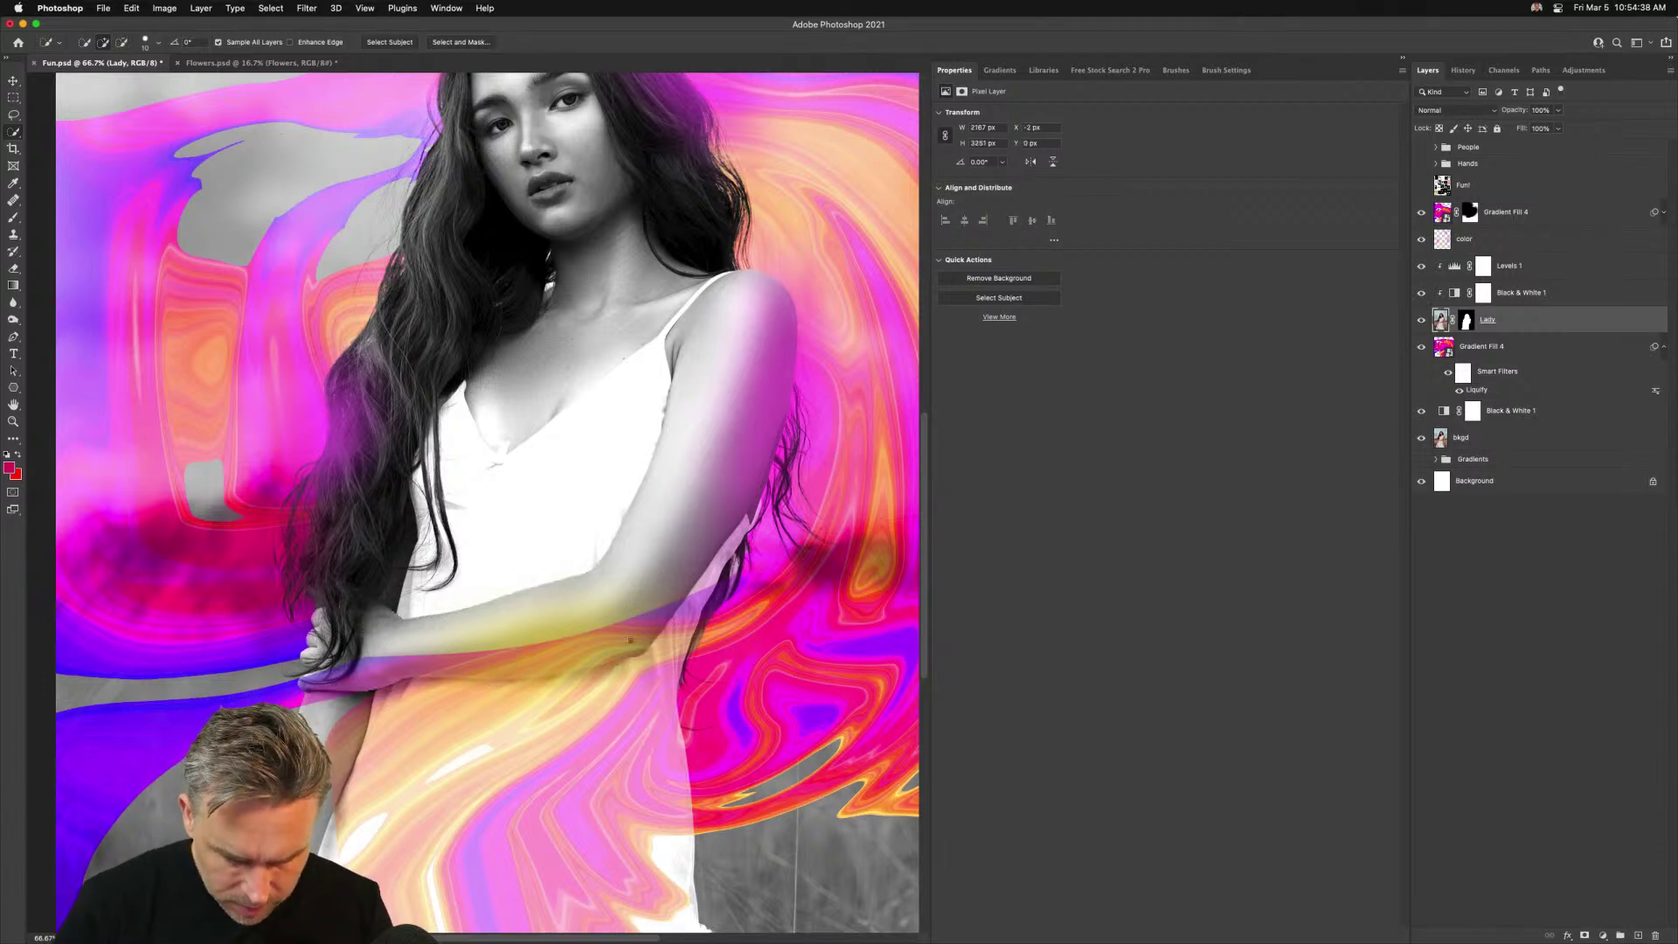
left_click_drag(568, 640, 514, 657)
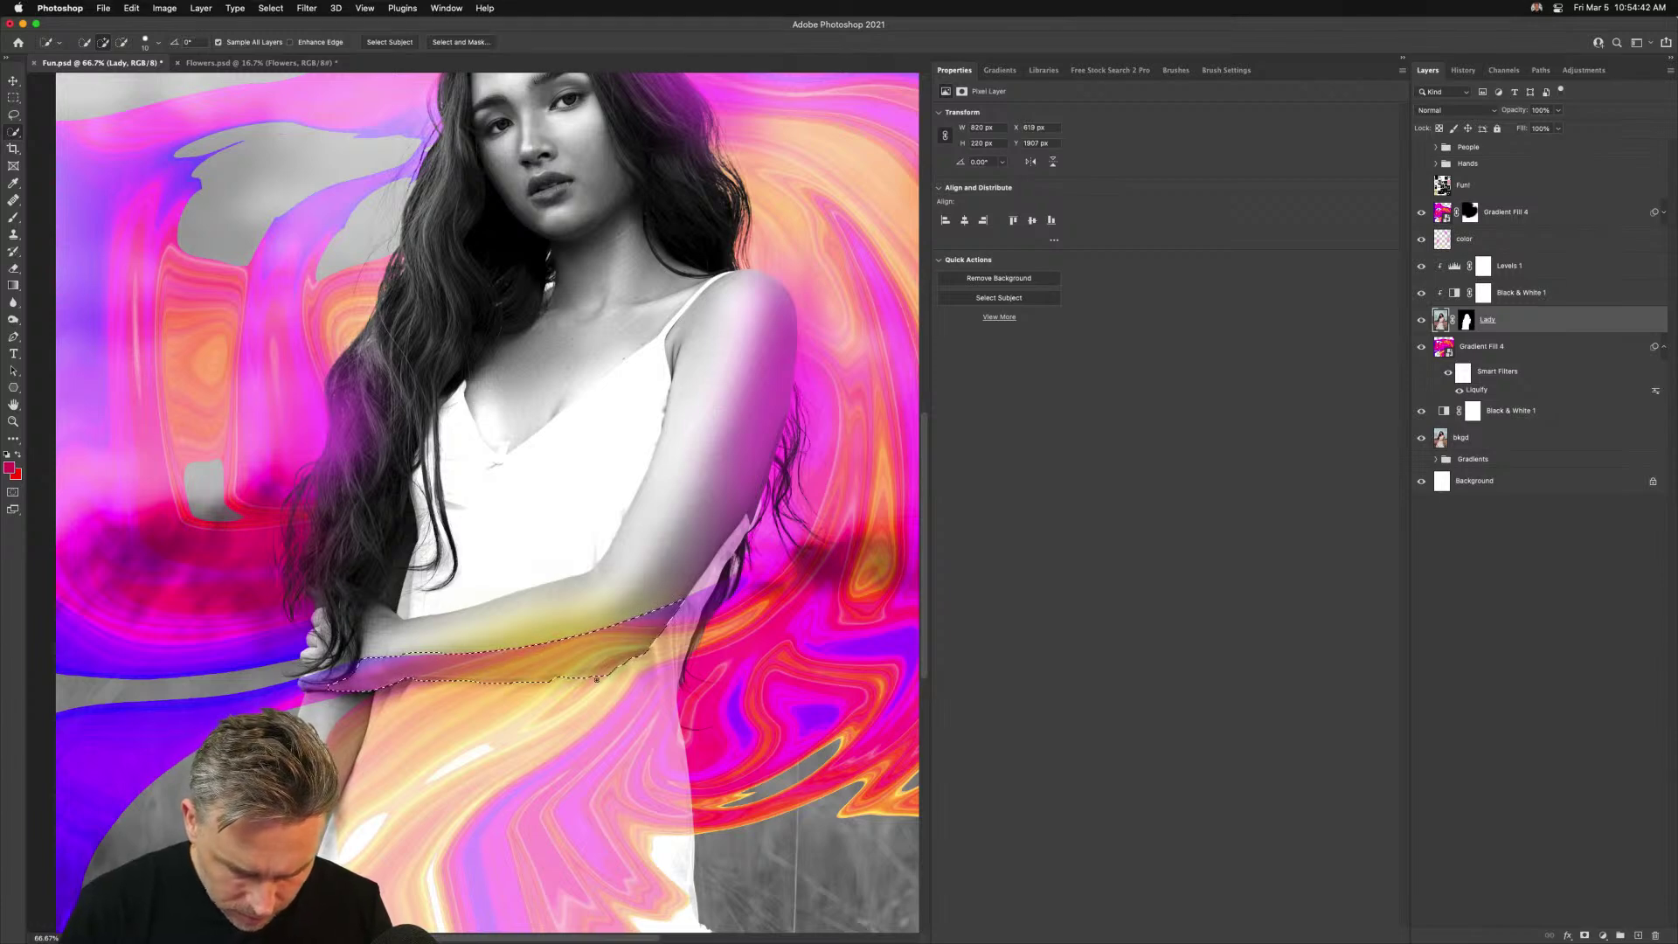
key("alt")
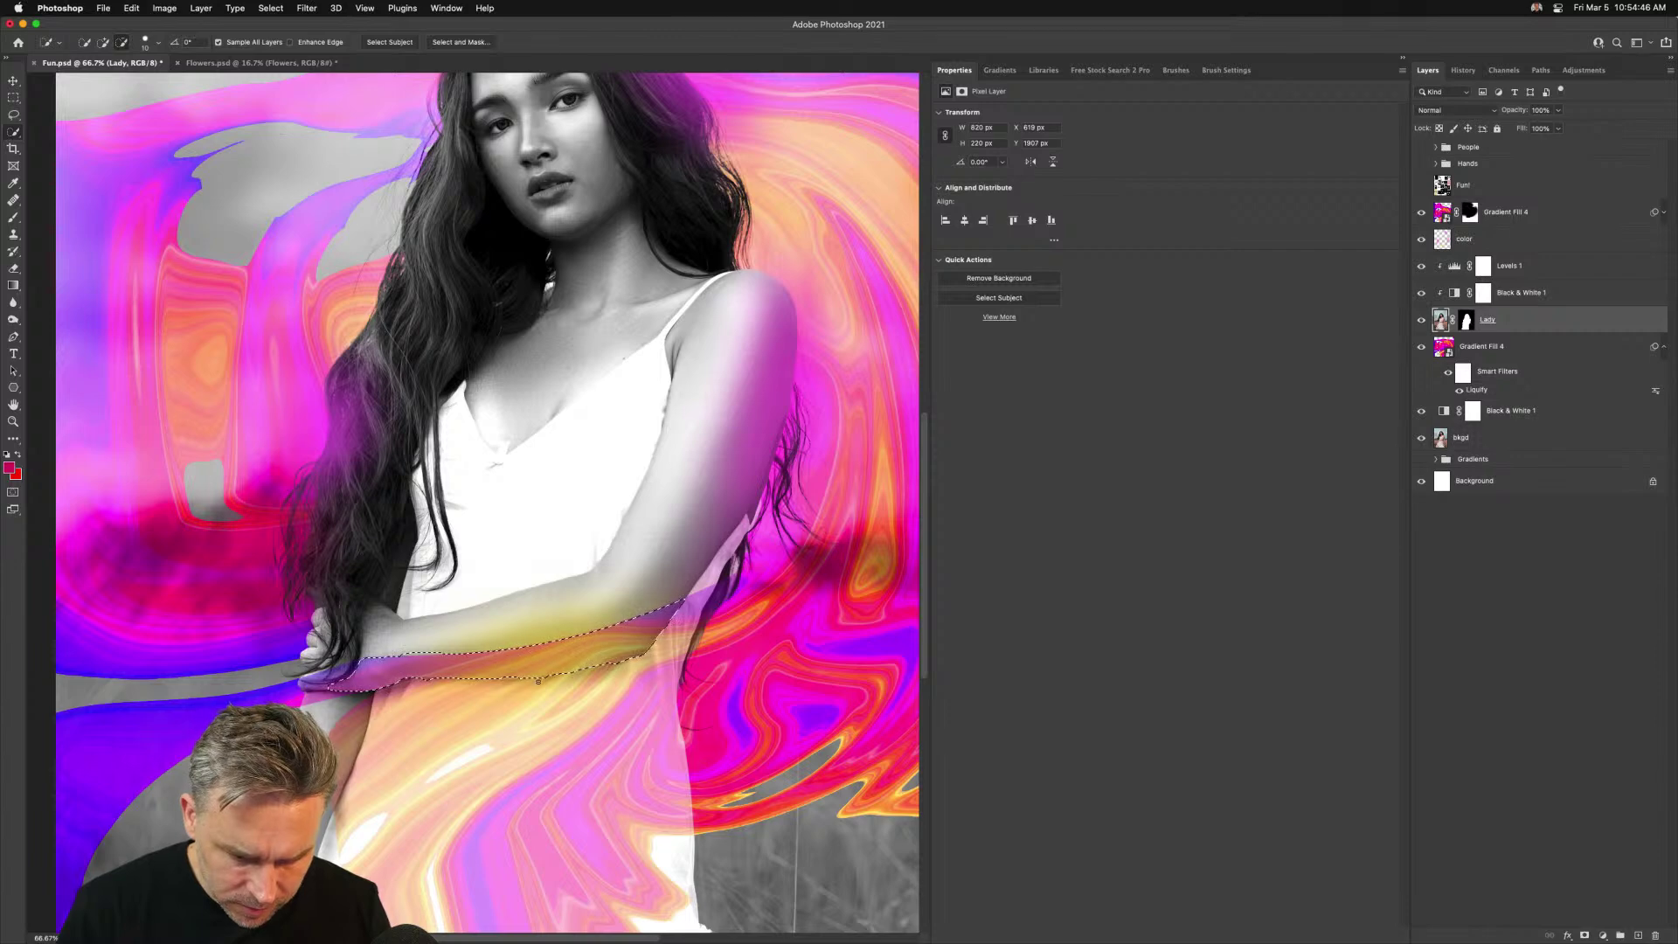
left_click(1538, 214)
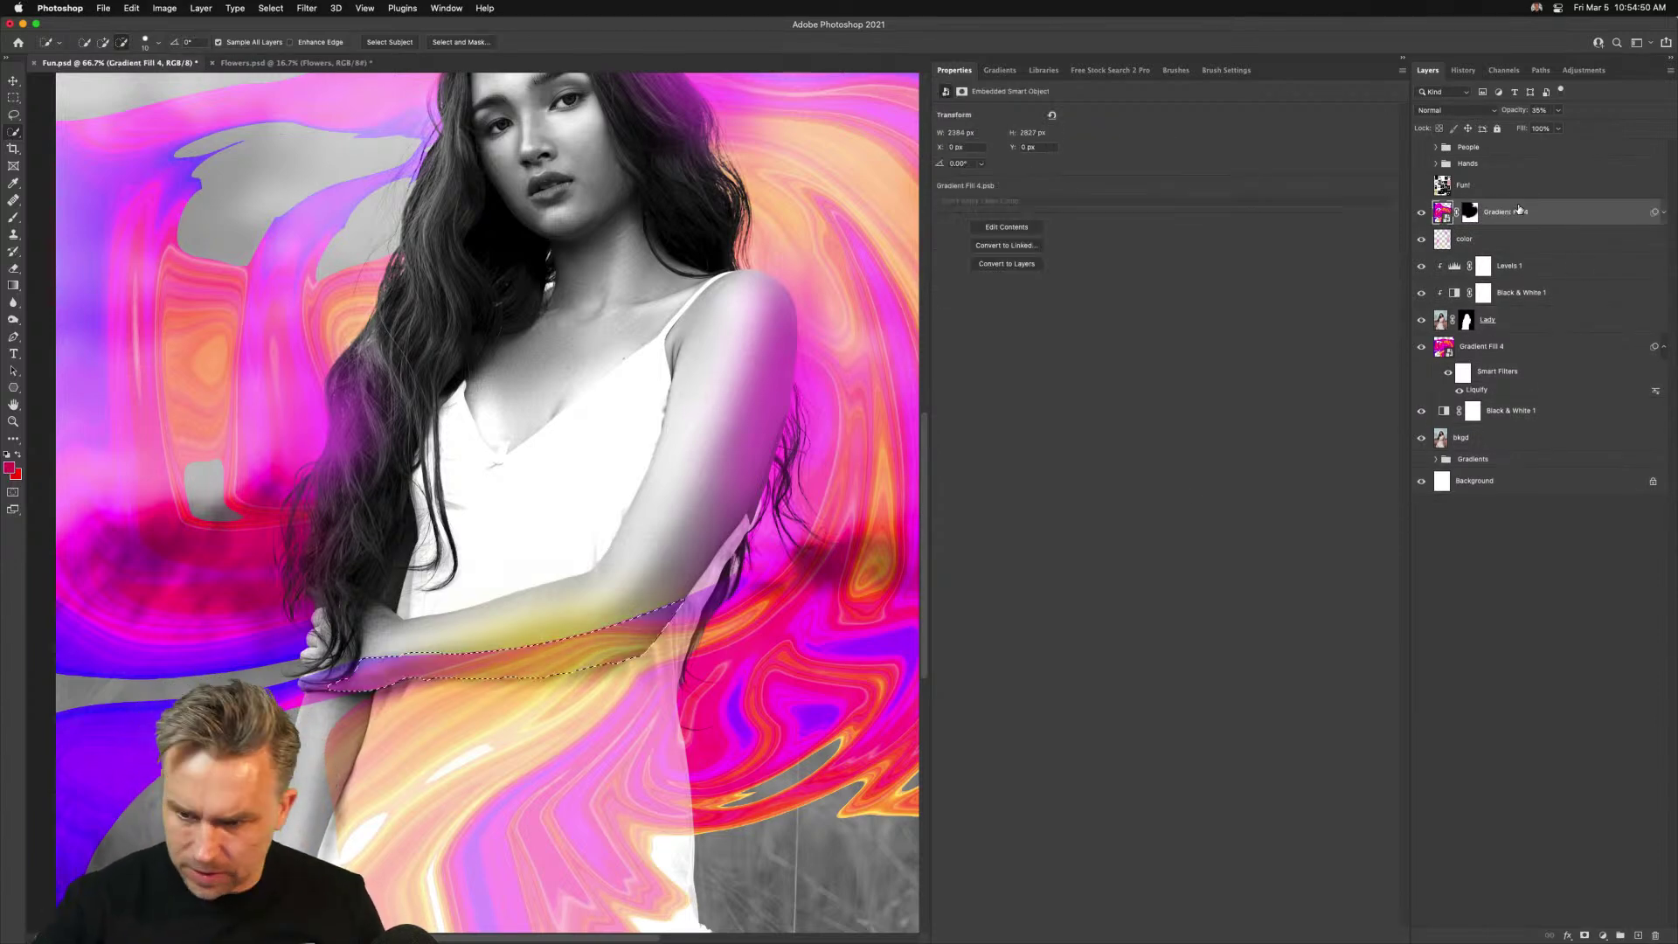
Duplicate the masked Gradient Fill 4 layer, hide the lower copy, set the upper copy's opacity to 100% and target its mask
left_click_drag(1542, 216, 1638, 935)
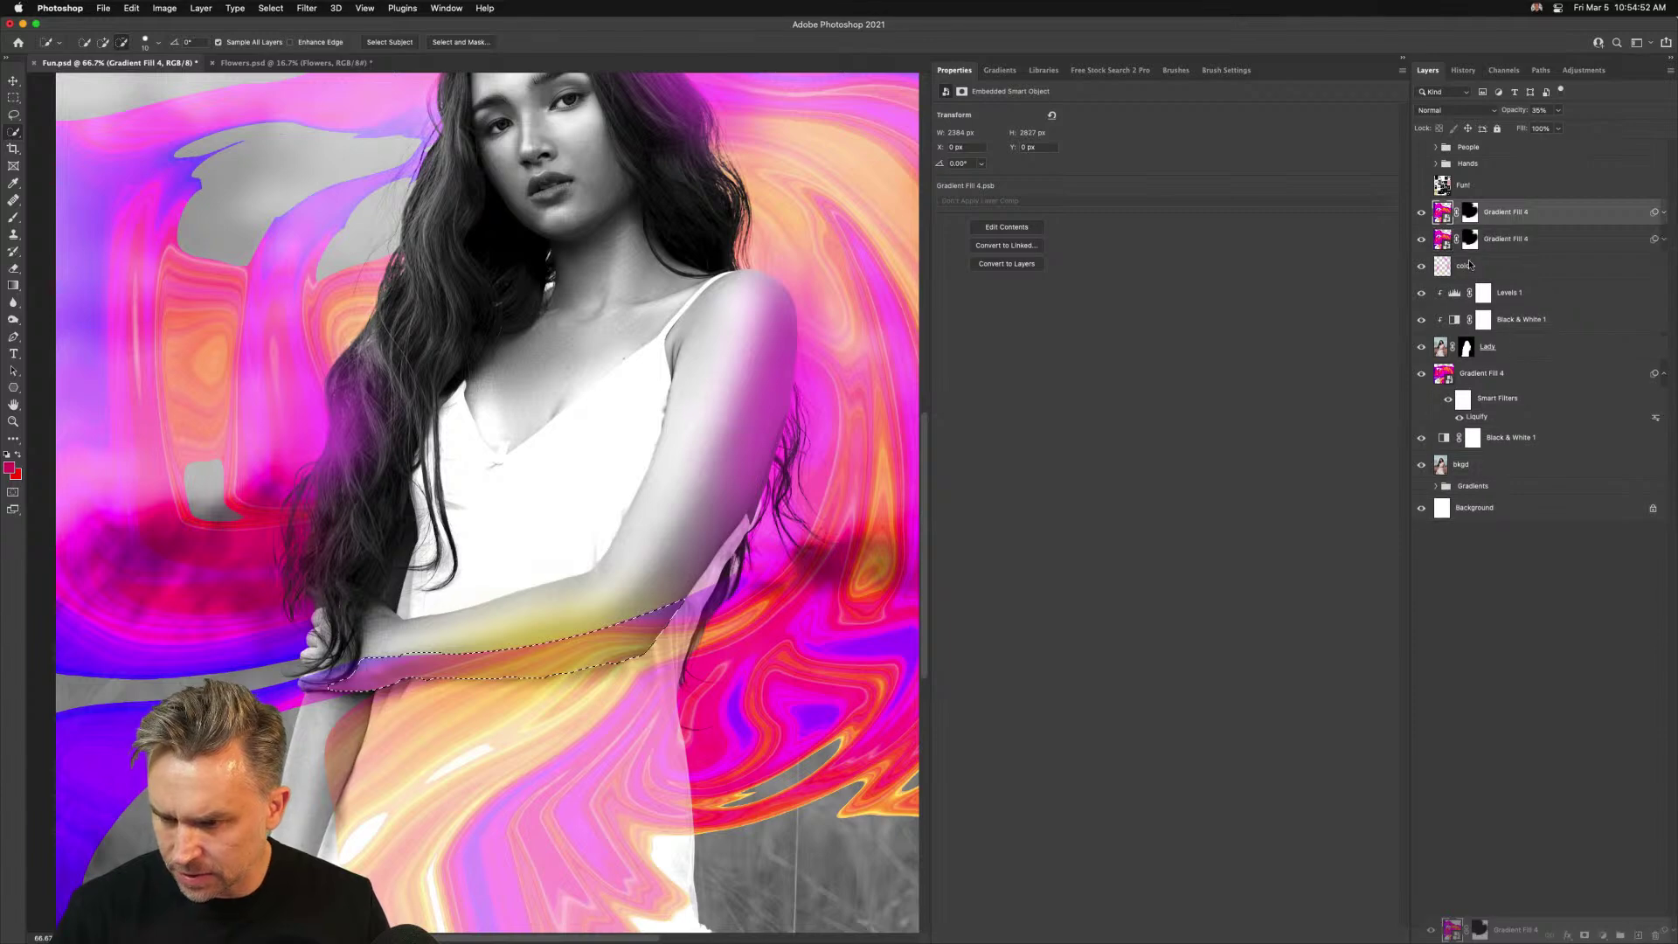
left_click(1421, 238)
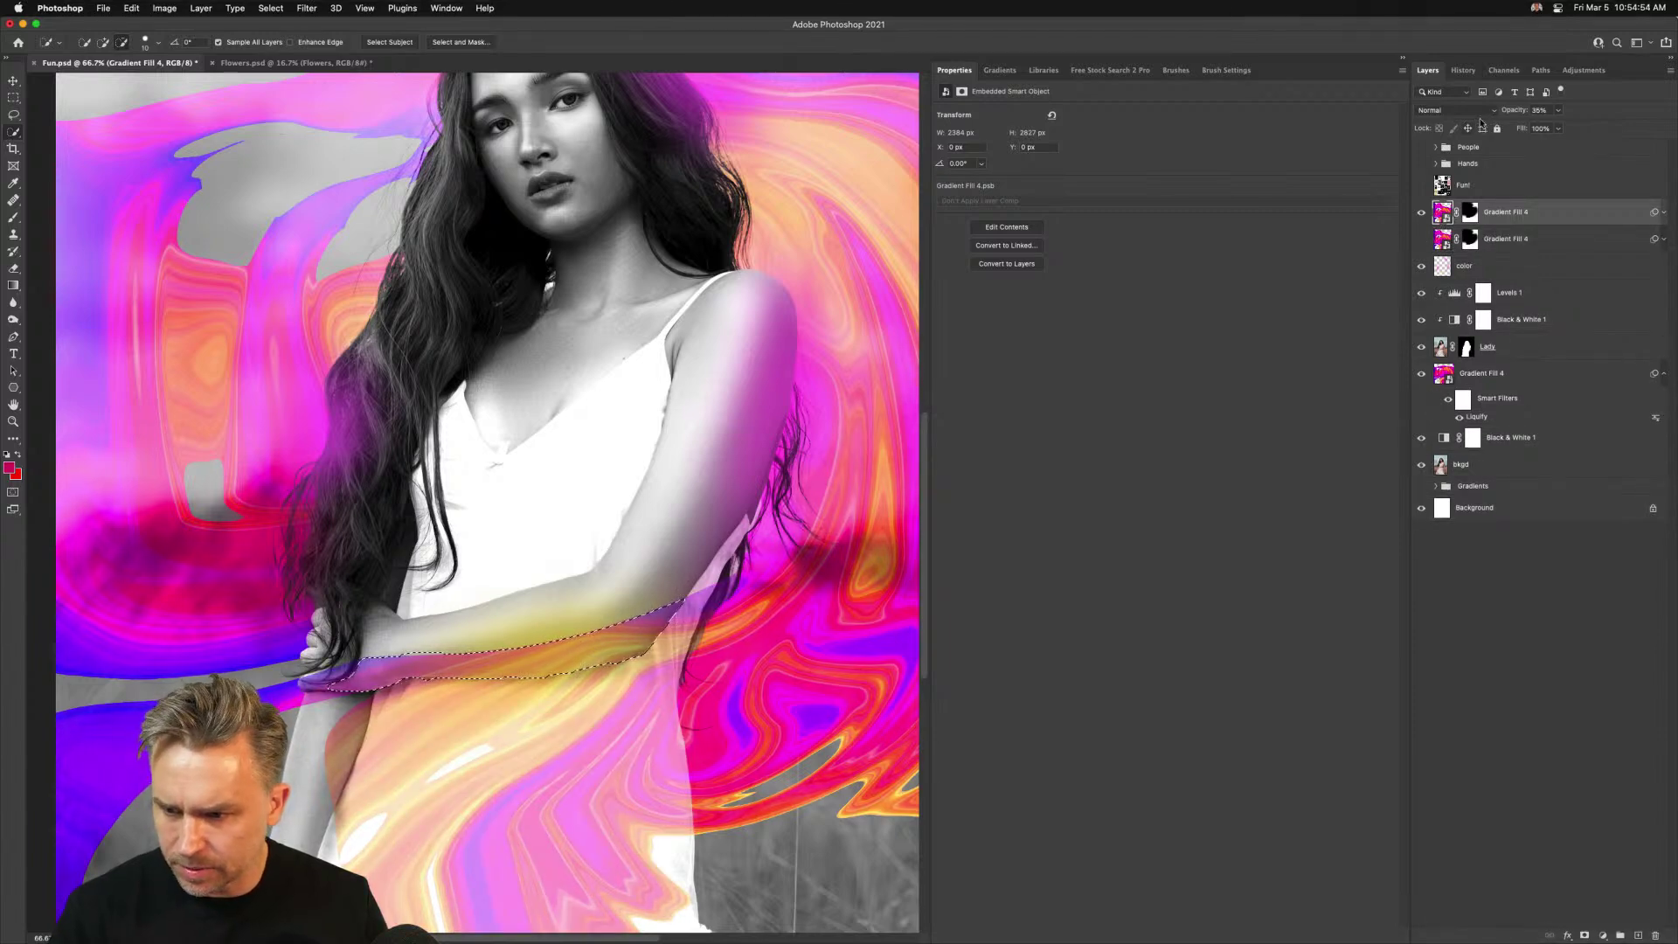
left_click_drag(1503, 112, 1559, 111)
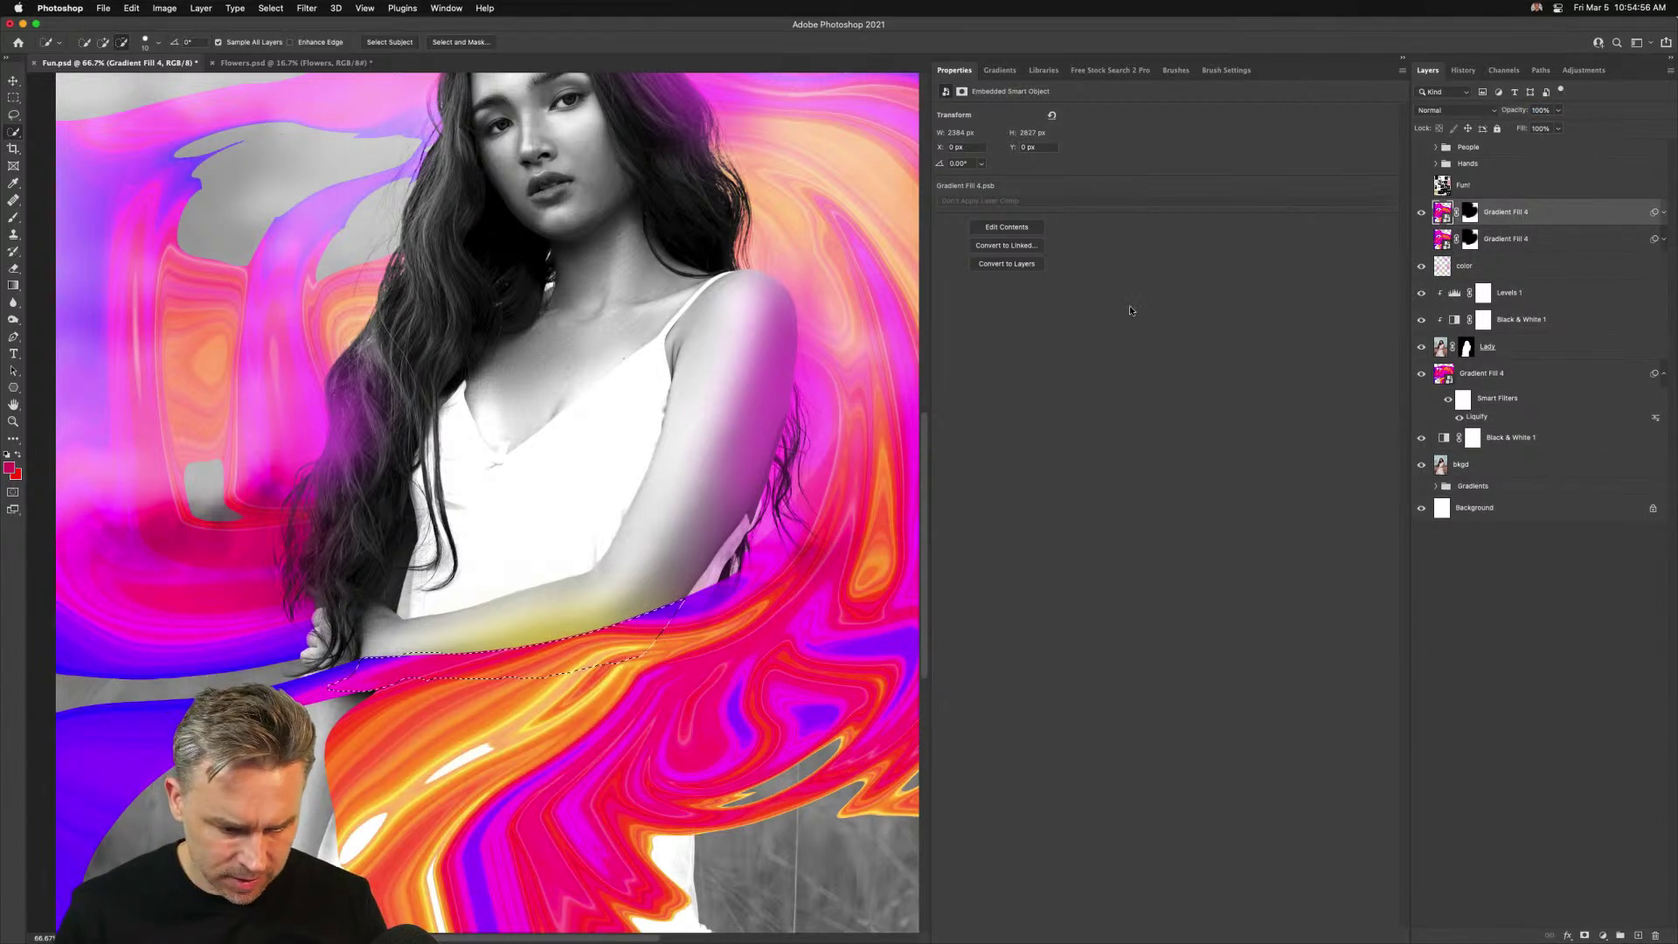
left_click(1469, 212)
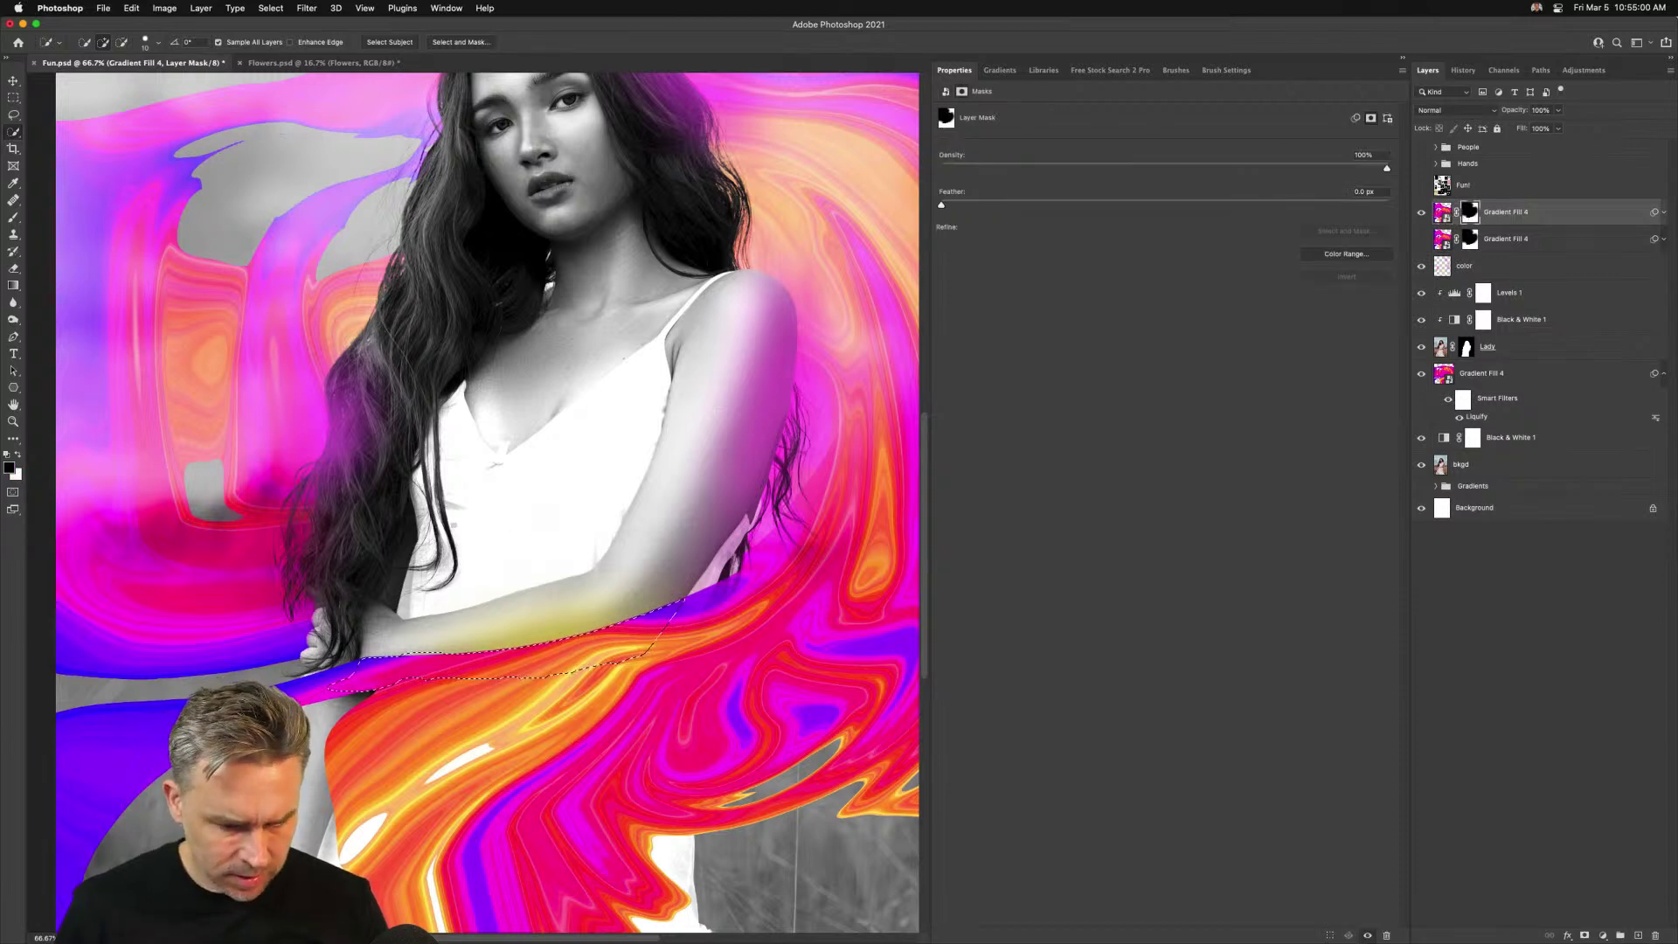
left_click(16, 452)
key("shift+BackSpace")
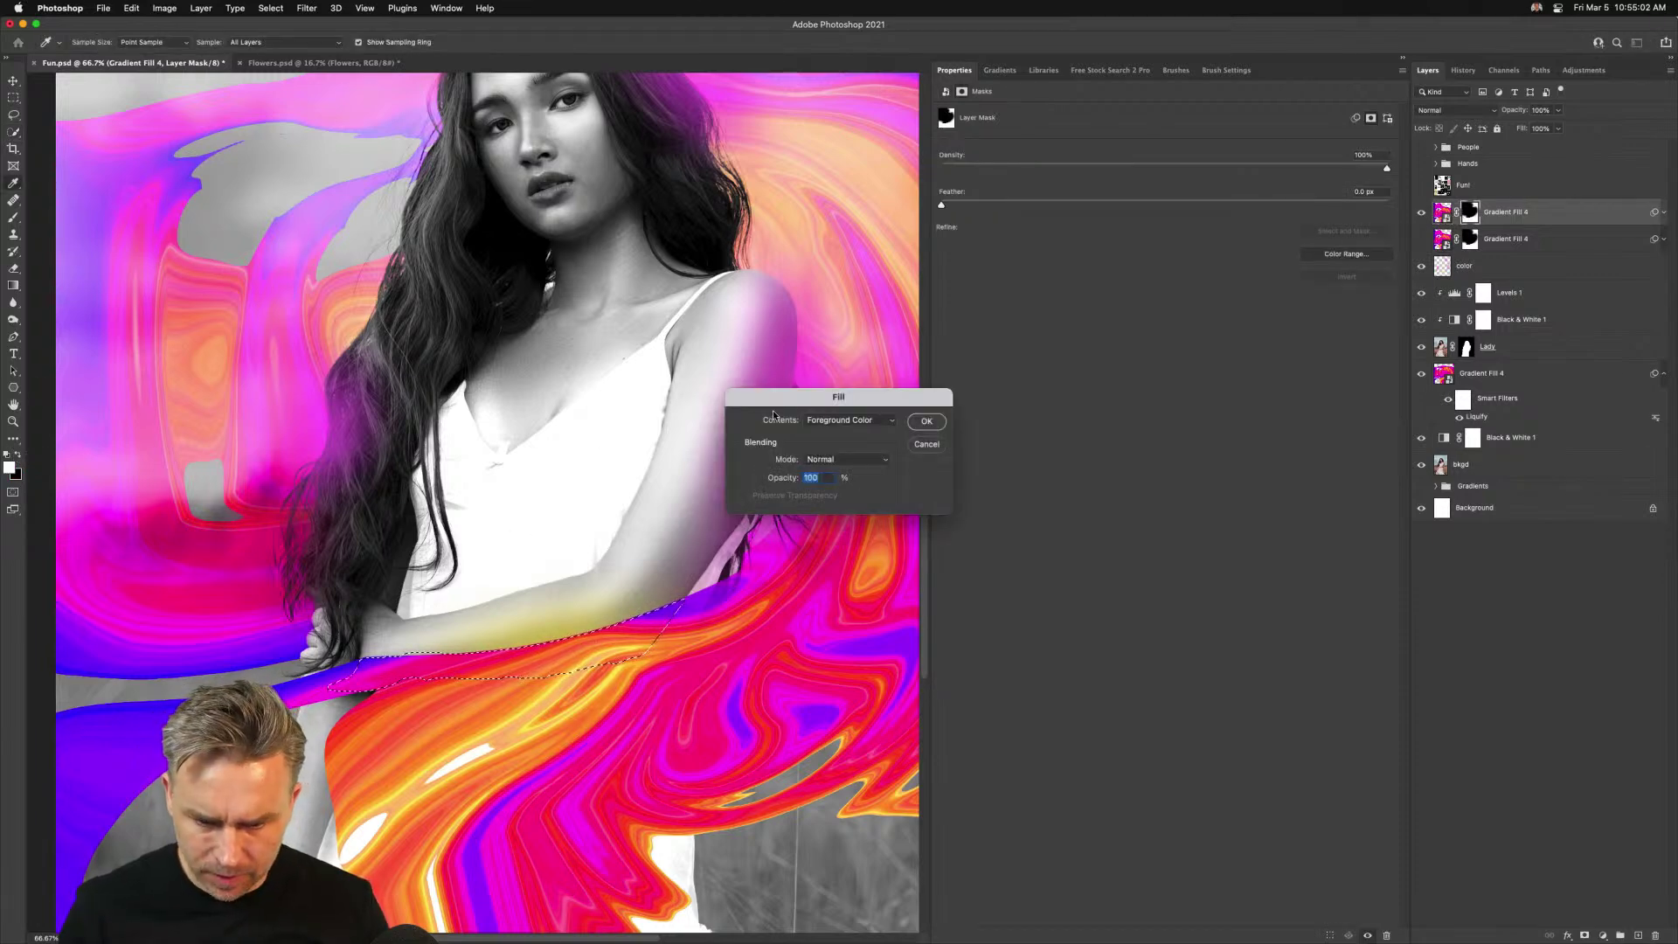
key("Return")
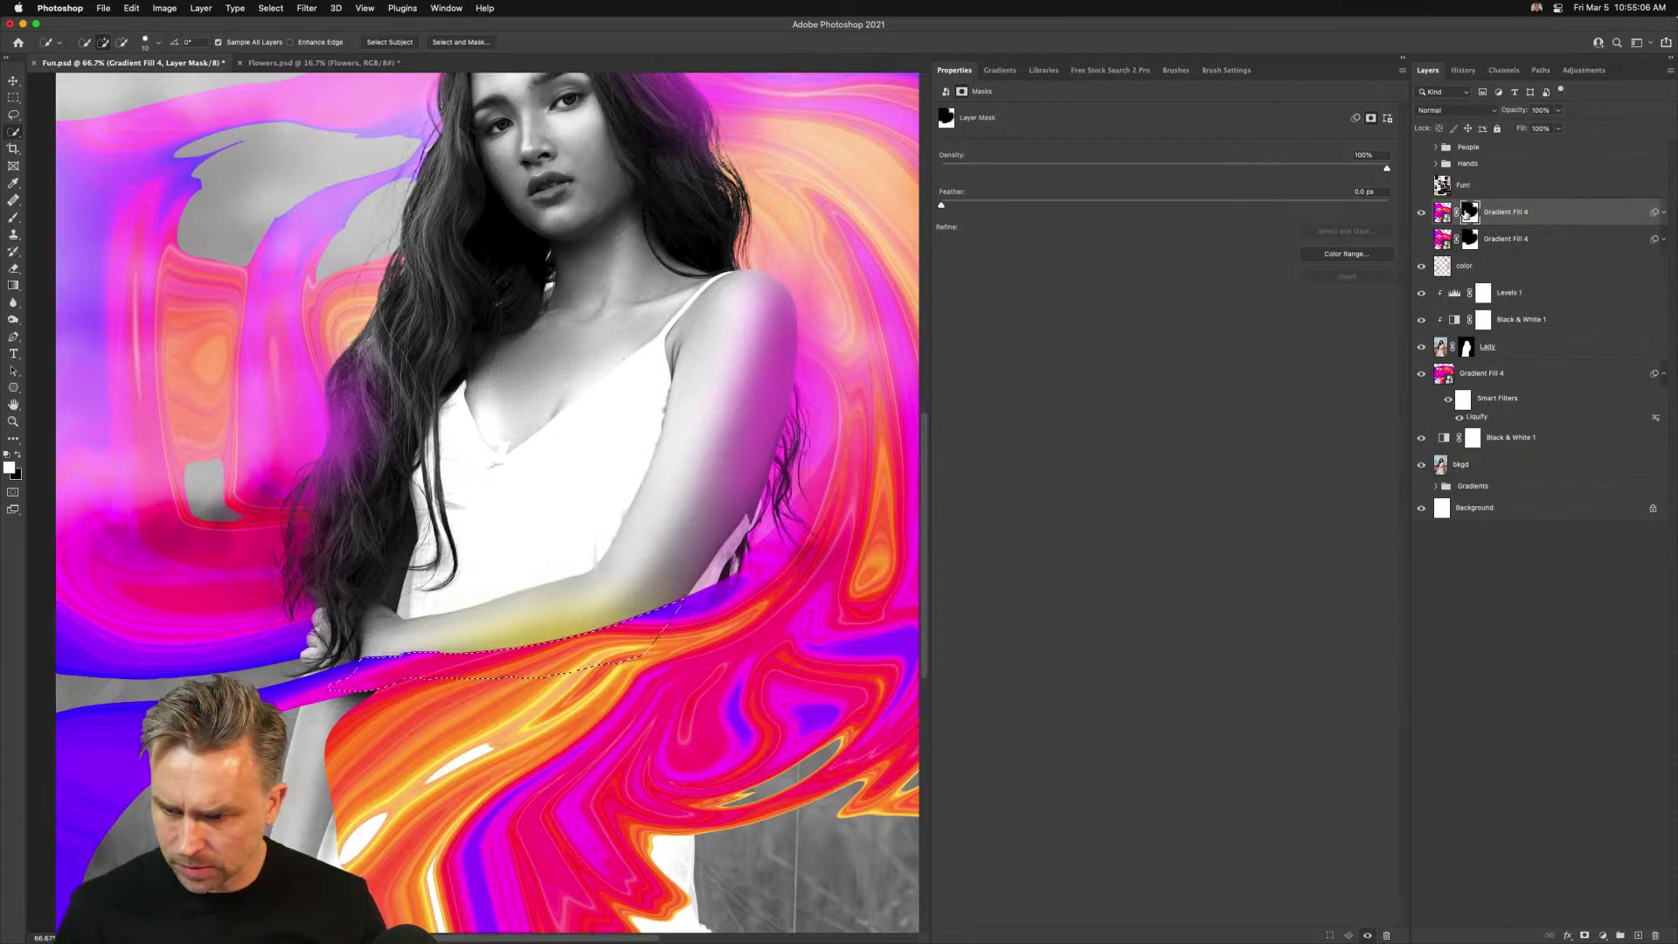
Fill the selected forearm strip with black on the top Gradient Fill 4 mask, and clear the selection
left_click(15, 455)
key("shift+BackSpace")
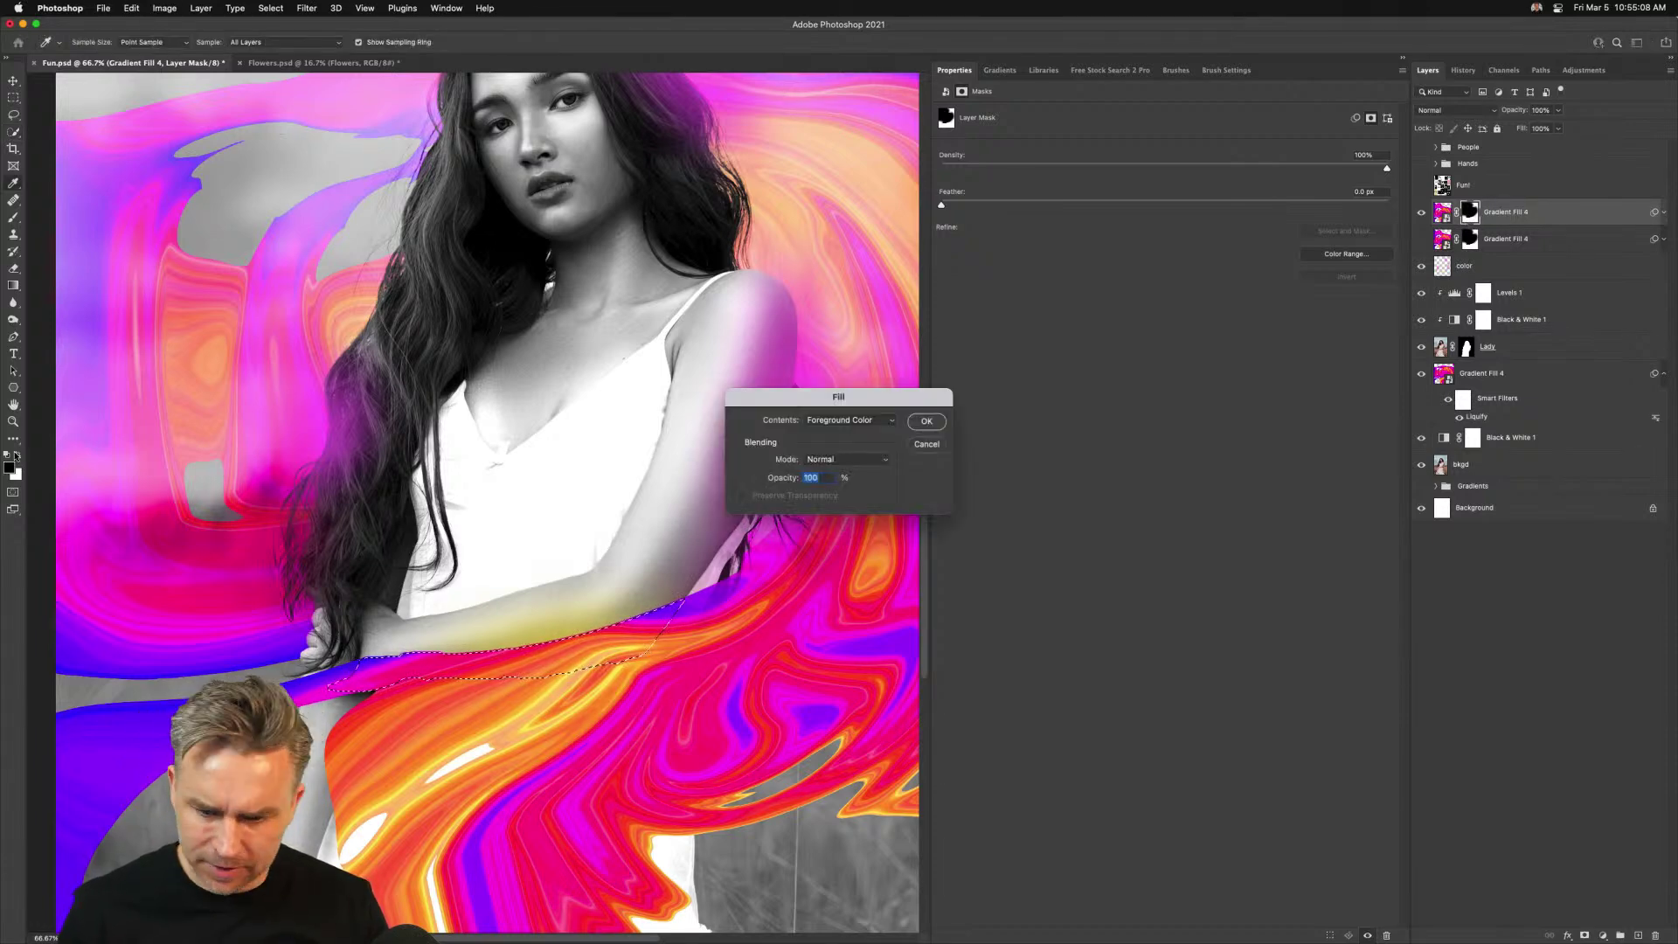
key("Return")
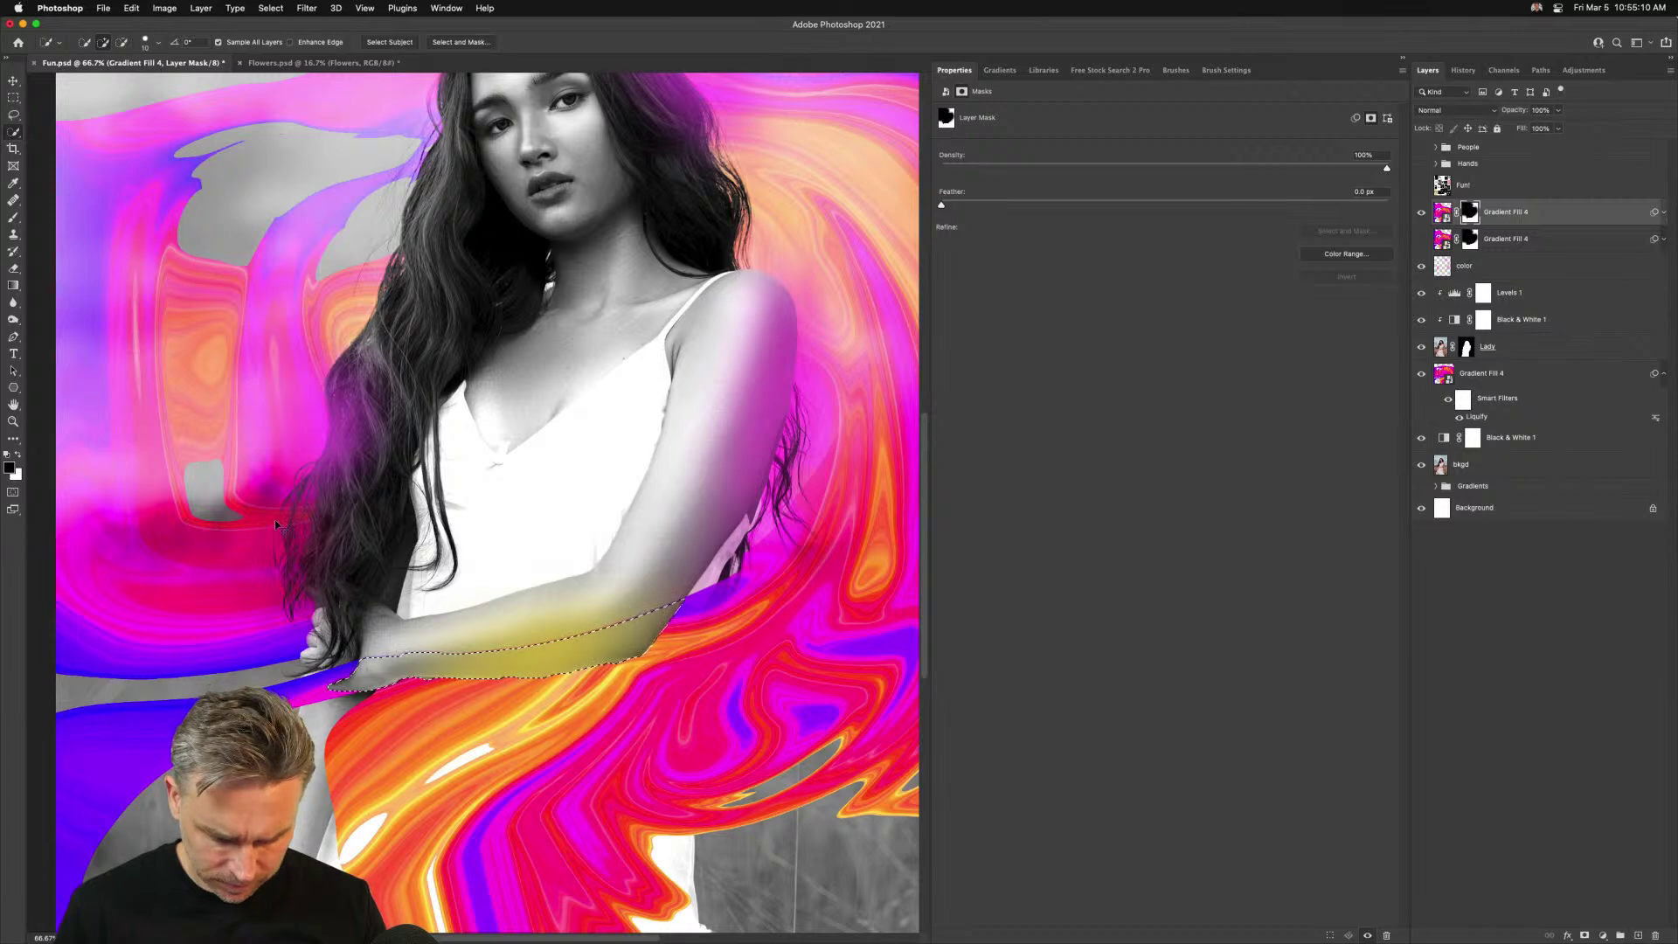
key("super+d")
Paint black on the top Gradient Fill 4 mask with the Brush to remove the thin leftover gradient line across the forearm
left_click(1496, 212)
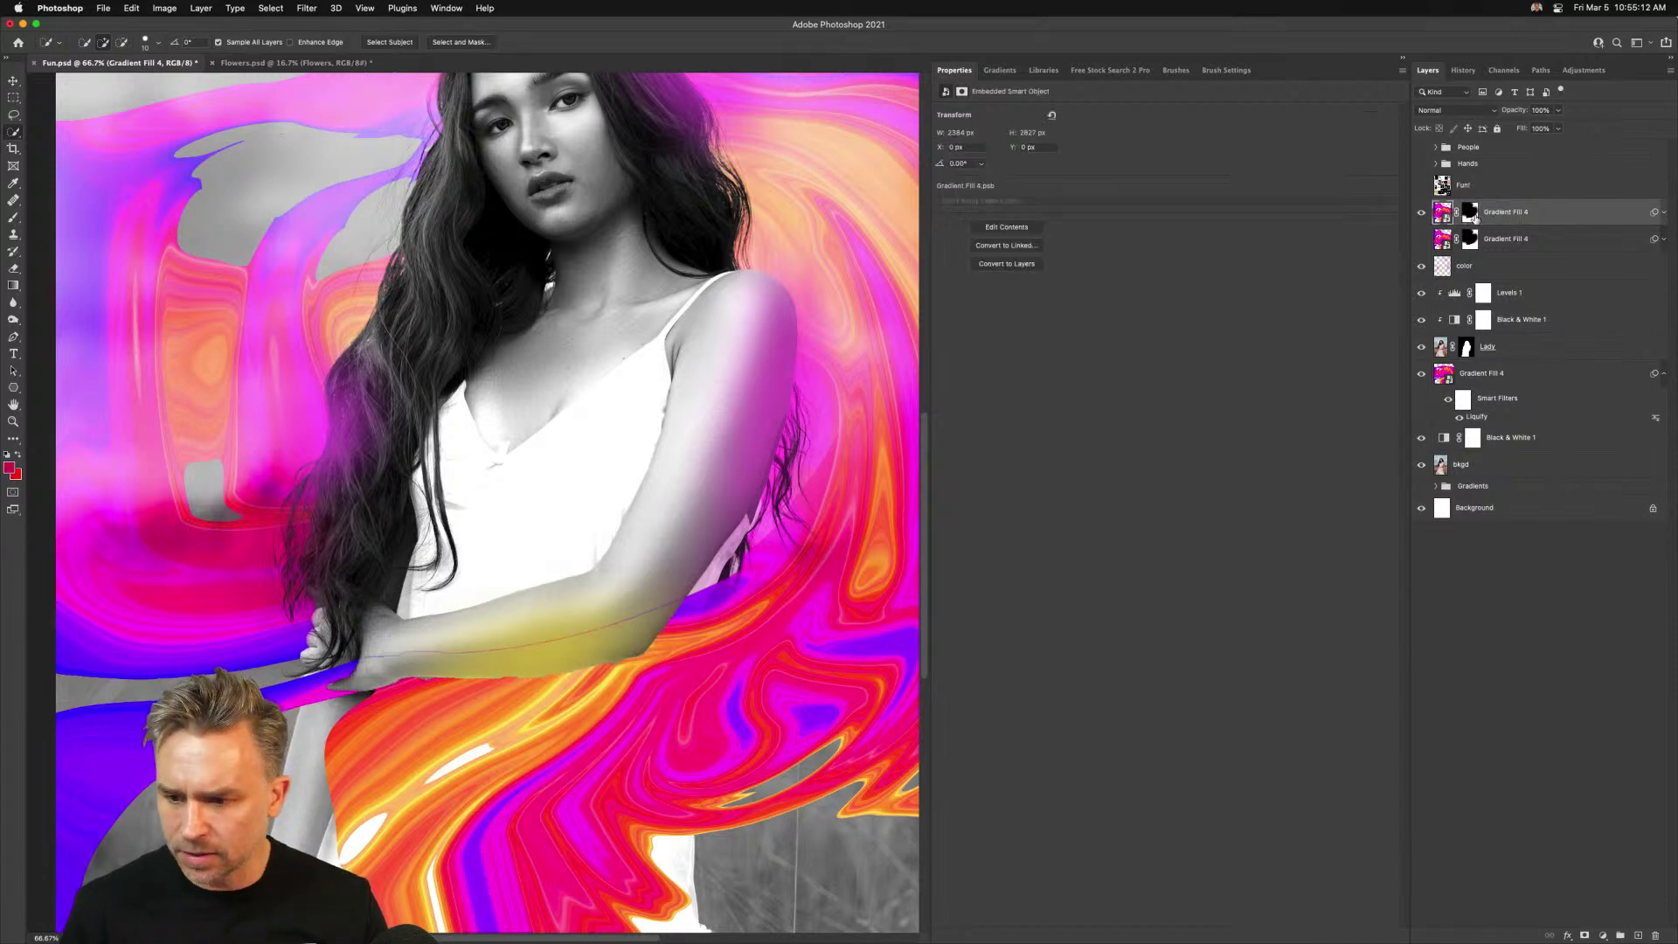
left_click(1472, 212)
key("b")
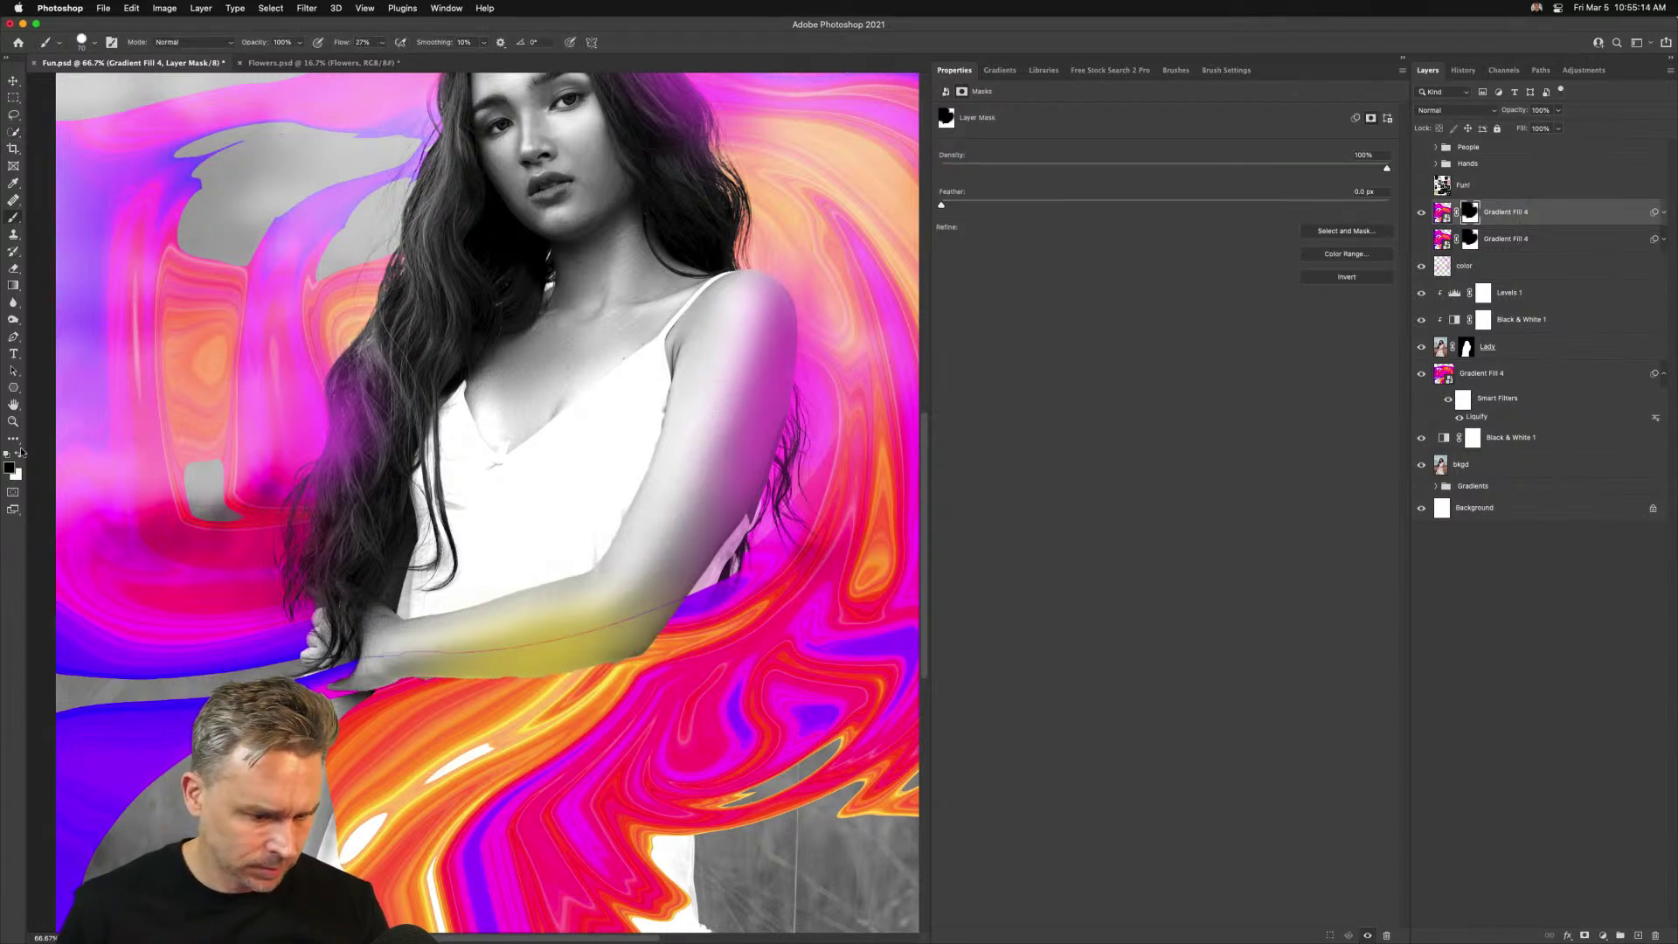
left_click(18, 454)
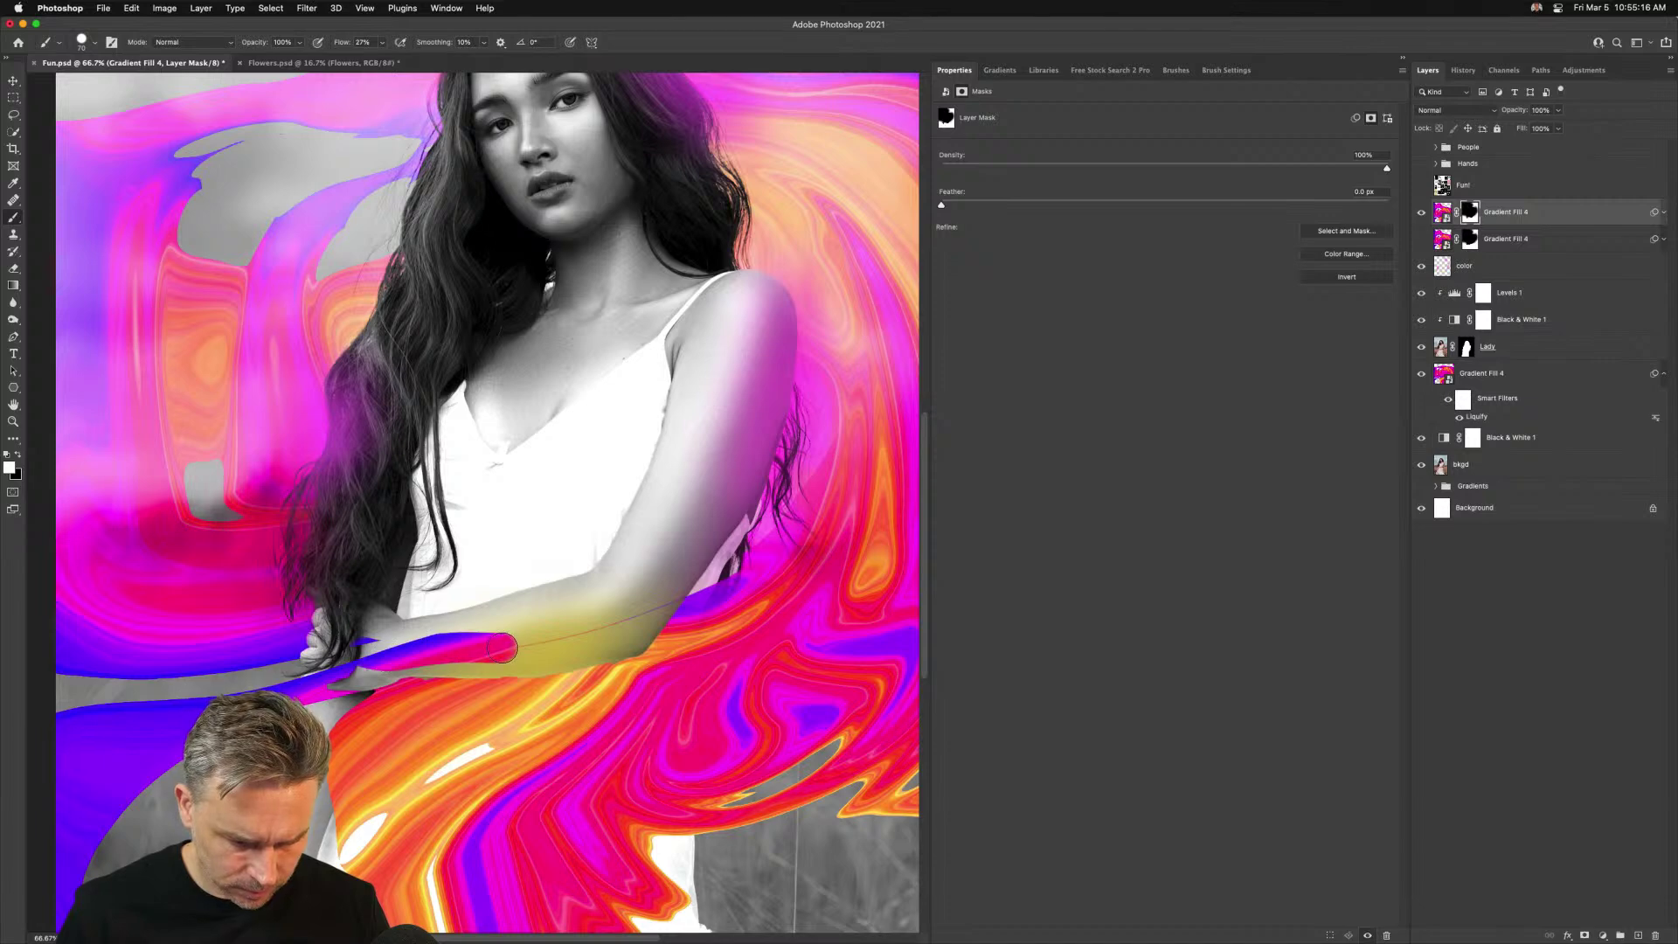
key("x")
left_click_drag(429, 640, 361, 650)
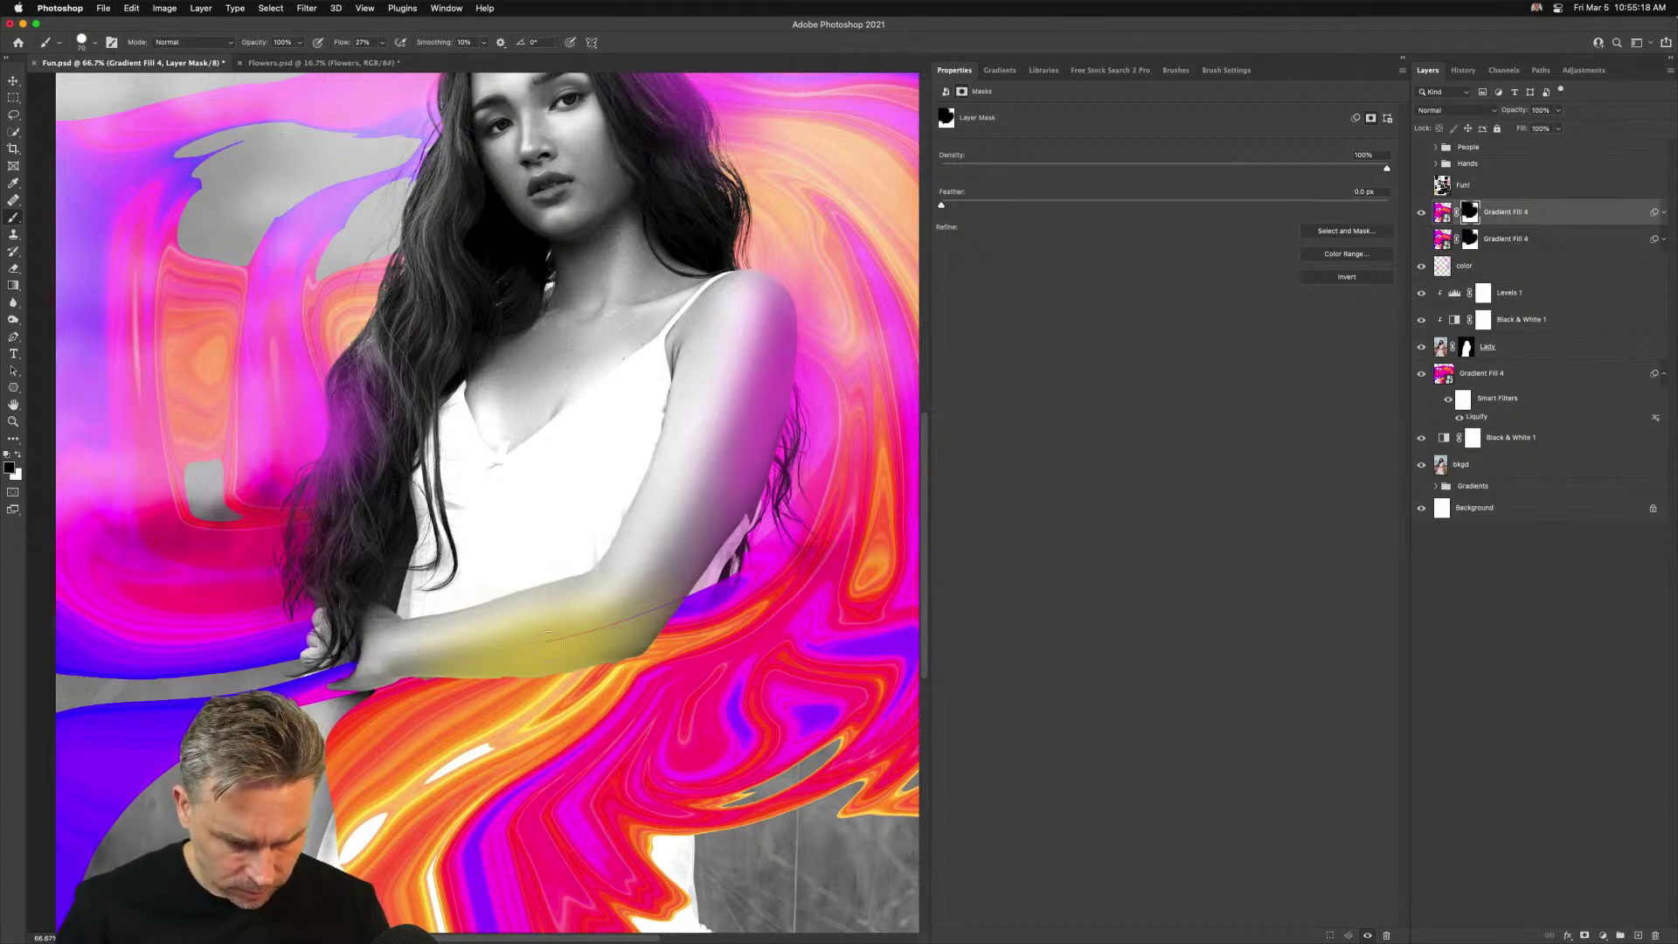
mouse_move(635, 609)
left_mouse_down()
mouse_move(674, 587)
mouse_move(668, 599)
left_mouse_up()
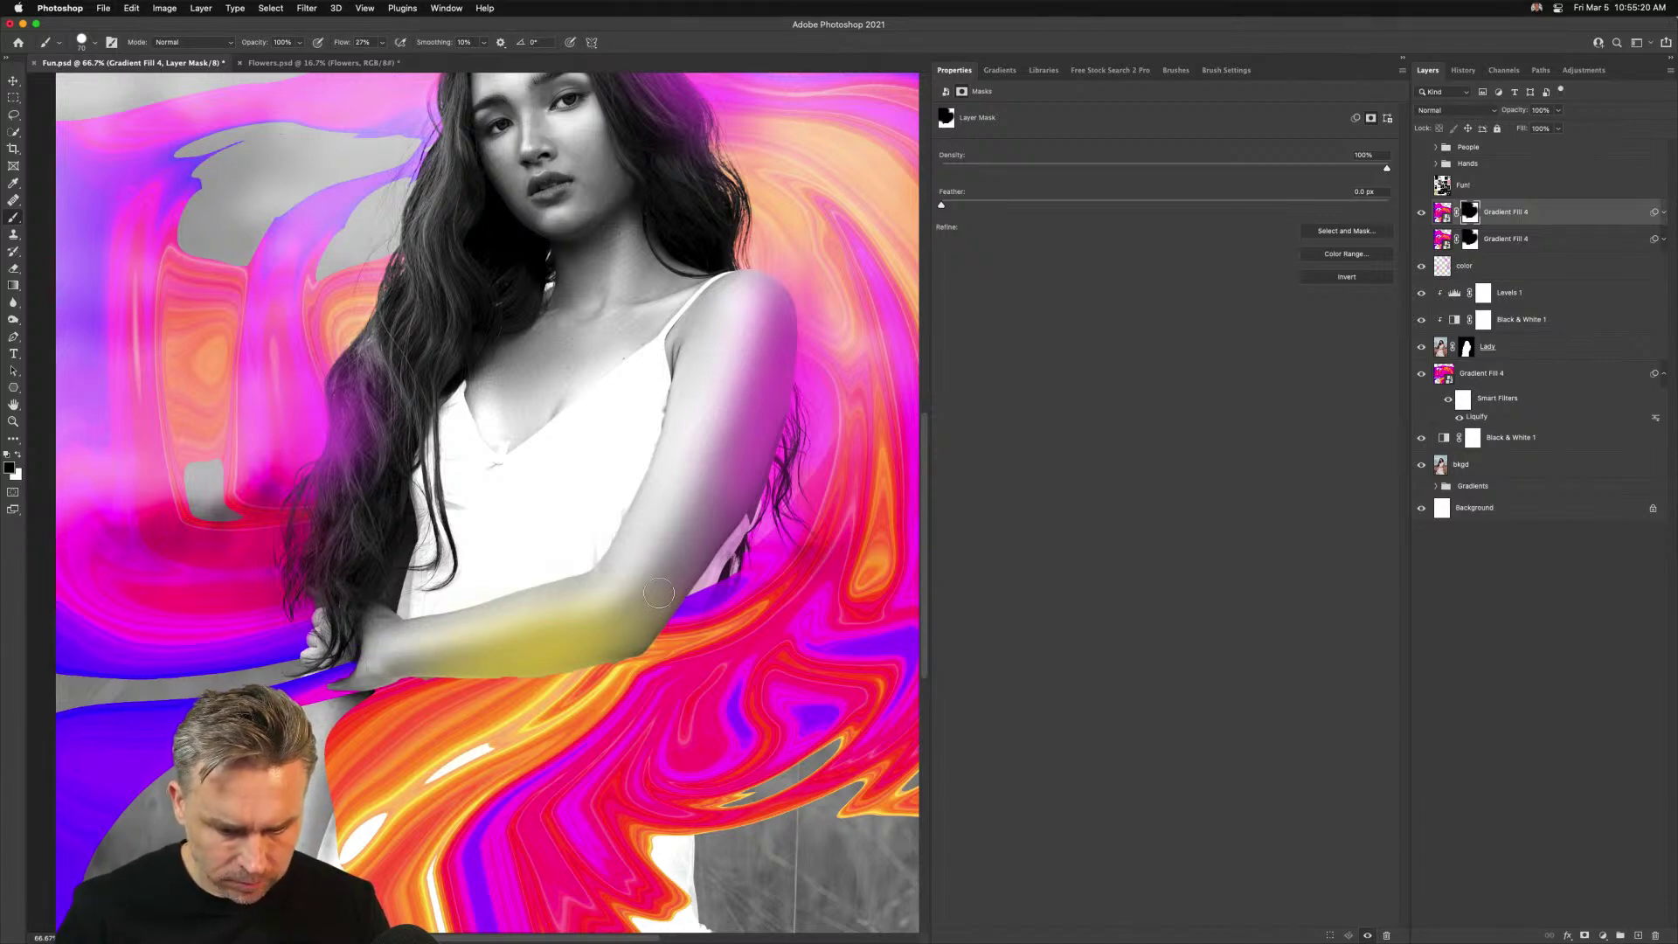
Add a Levels adjustment directly above the bkgd layer and lower its white input to about 188
key("super+minus")
key("super+minus")
key("super+minus")
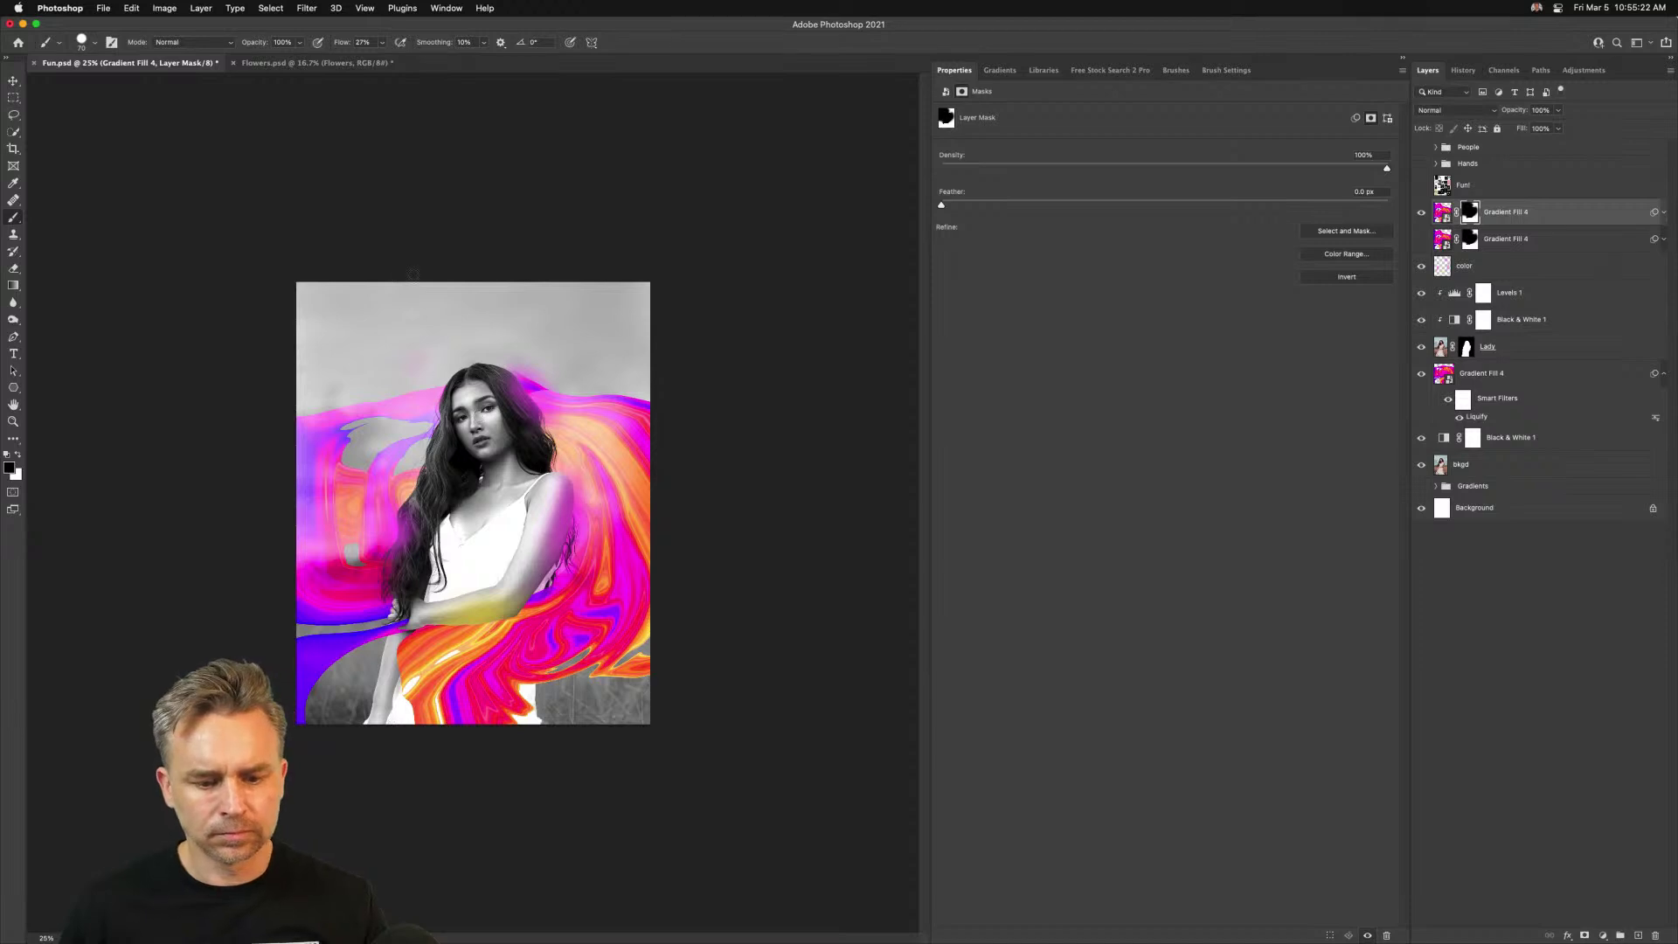
key("super+plus")
key("super+plus")
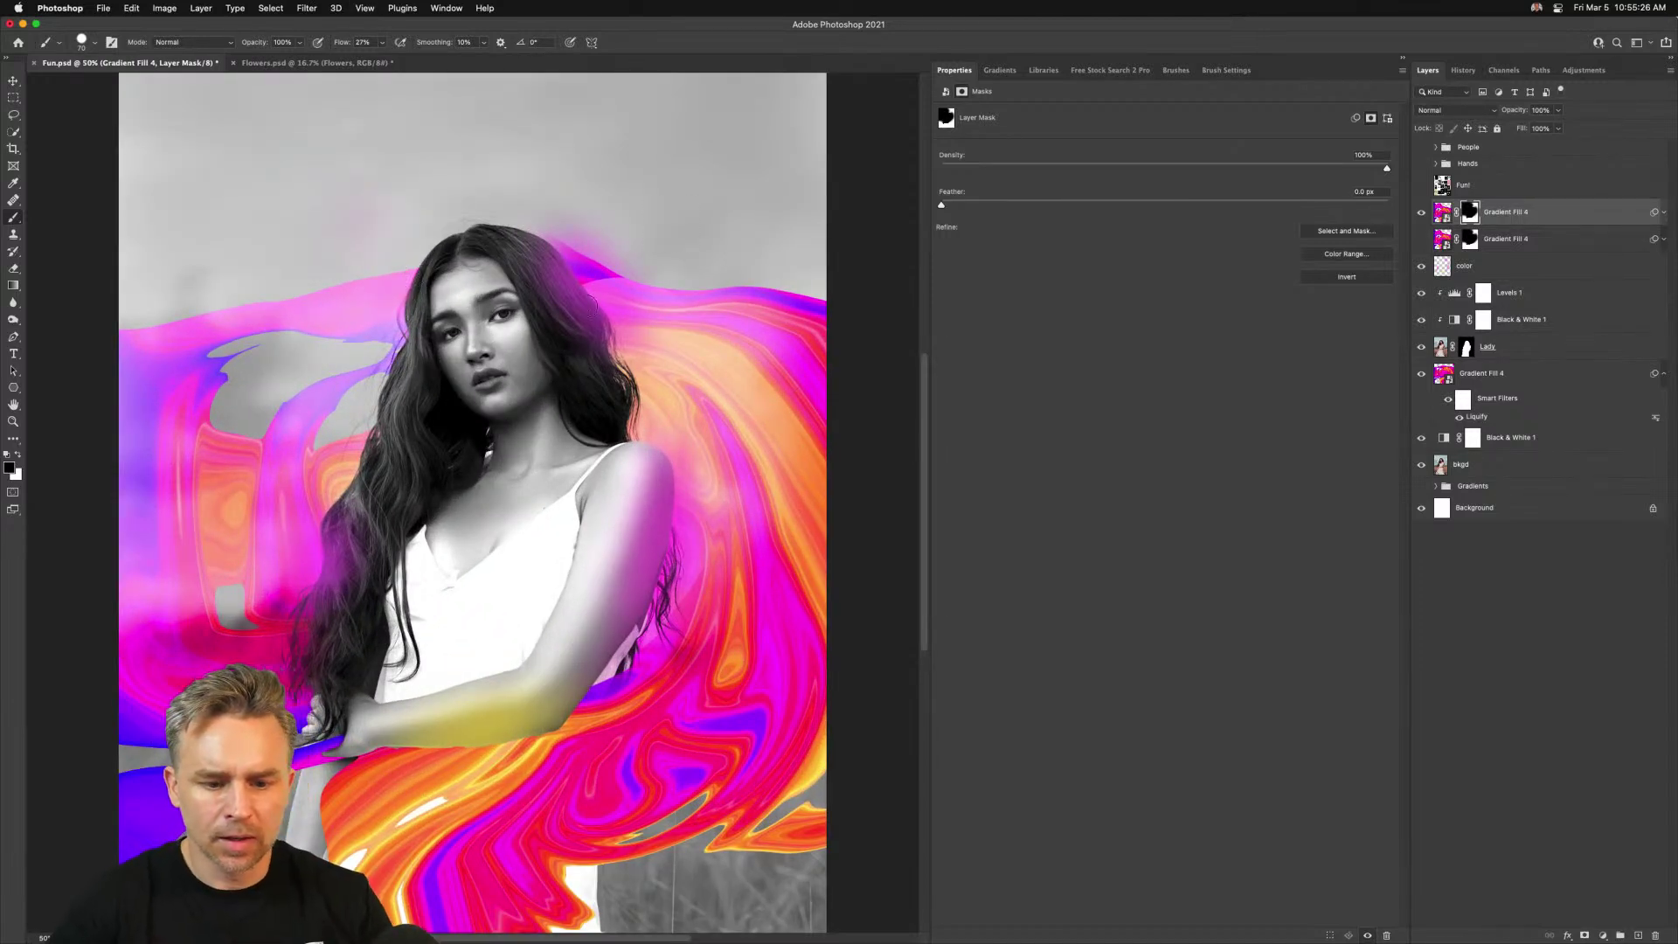
left_click(1461, 473)
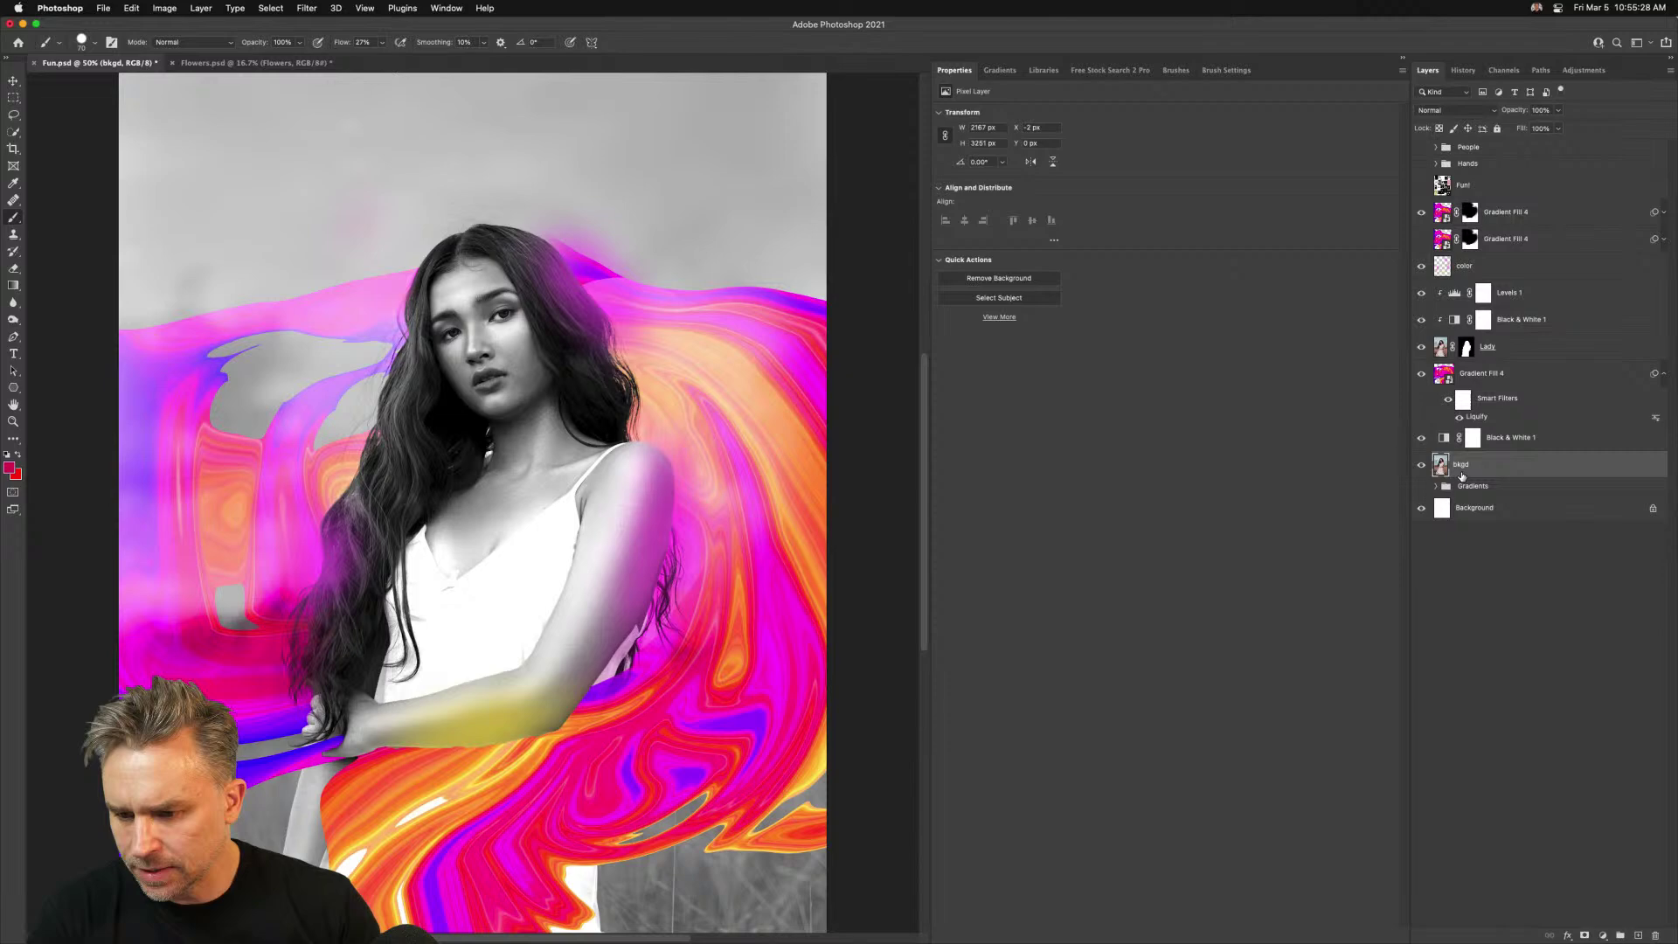
left_click(1604, 935)
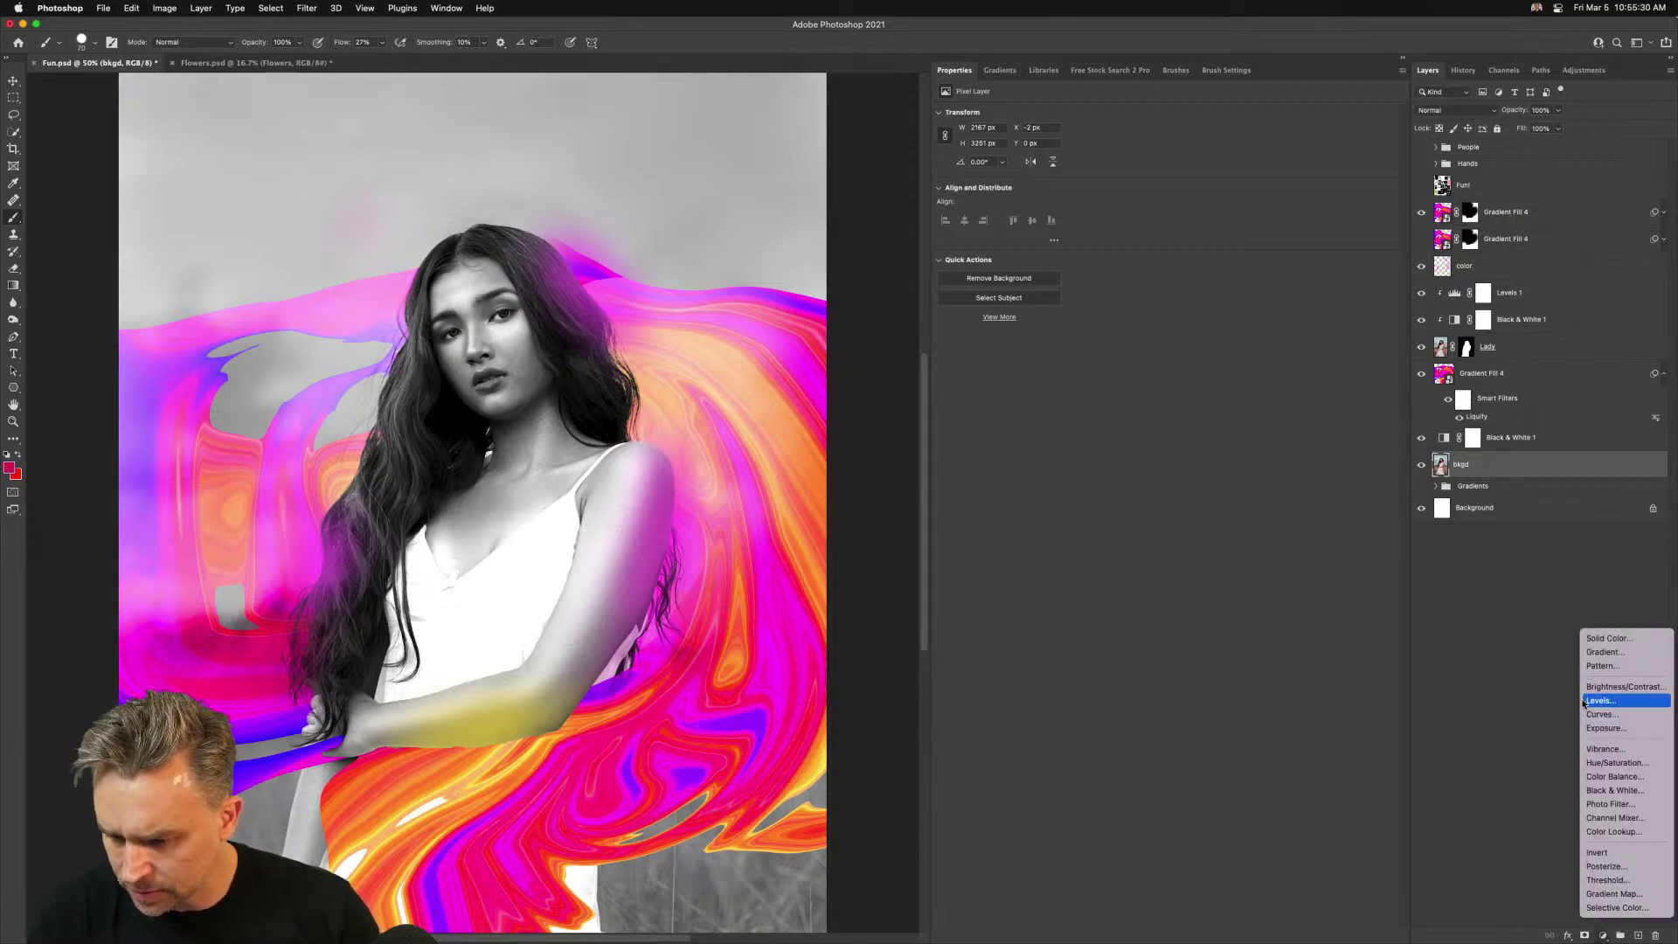
left_click(1599, 700)
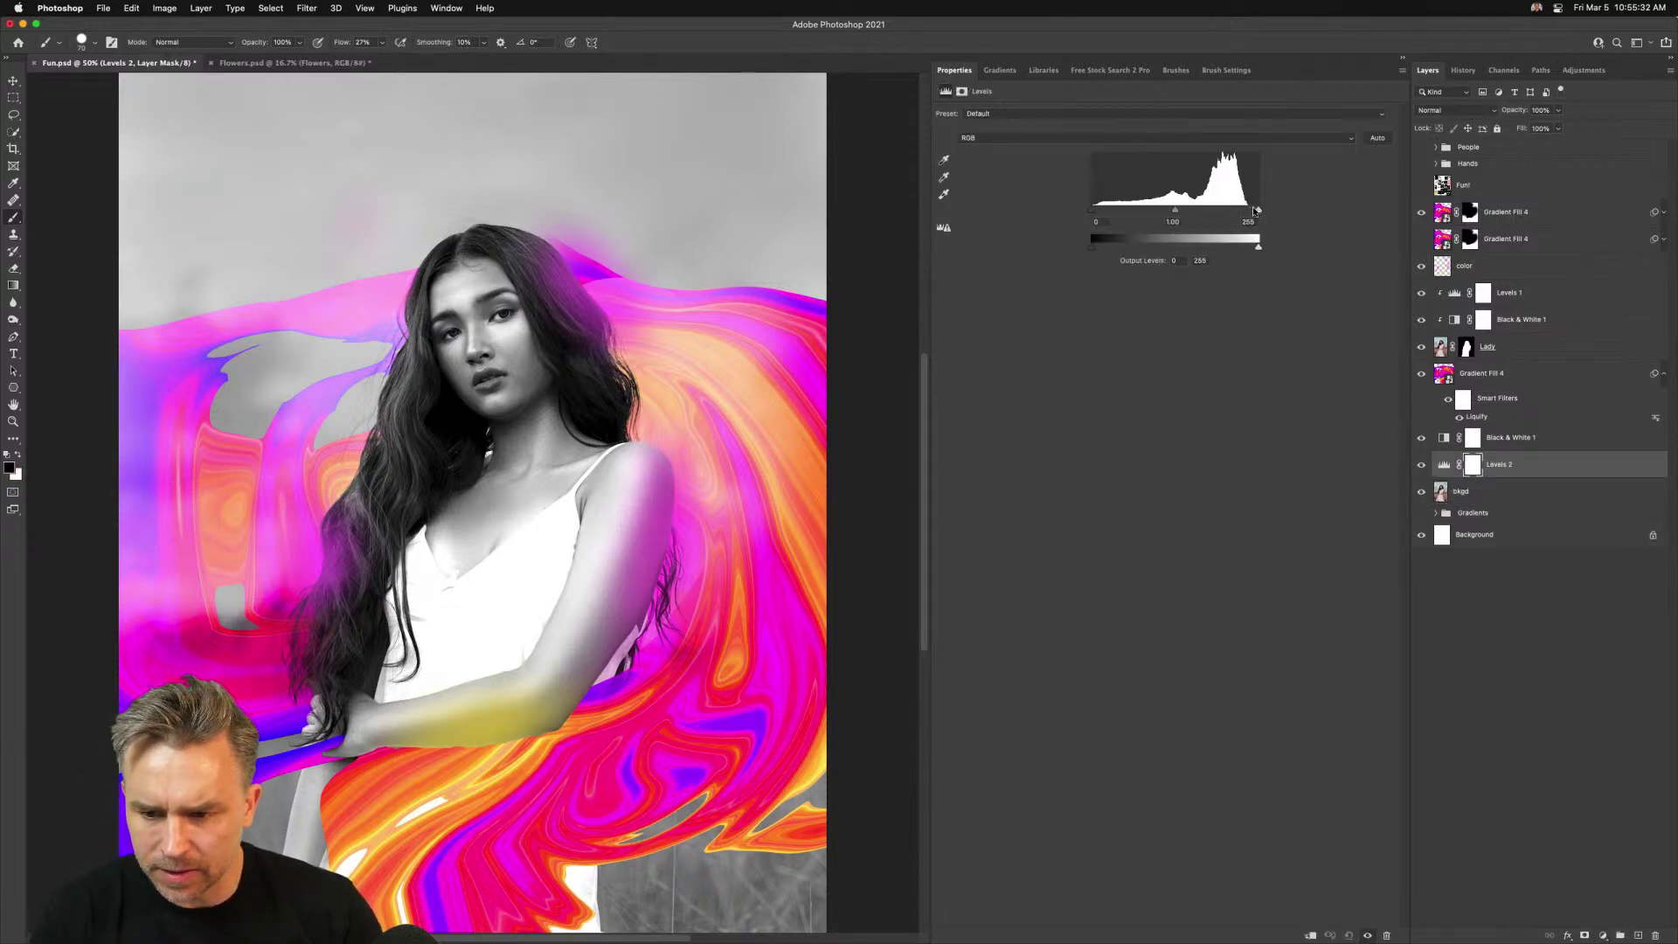
left_click_drag(1258, 210, 1215, 214)
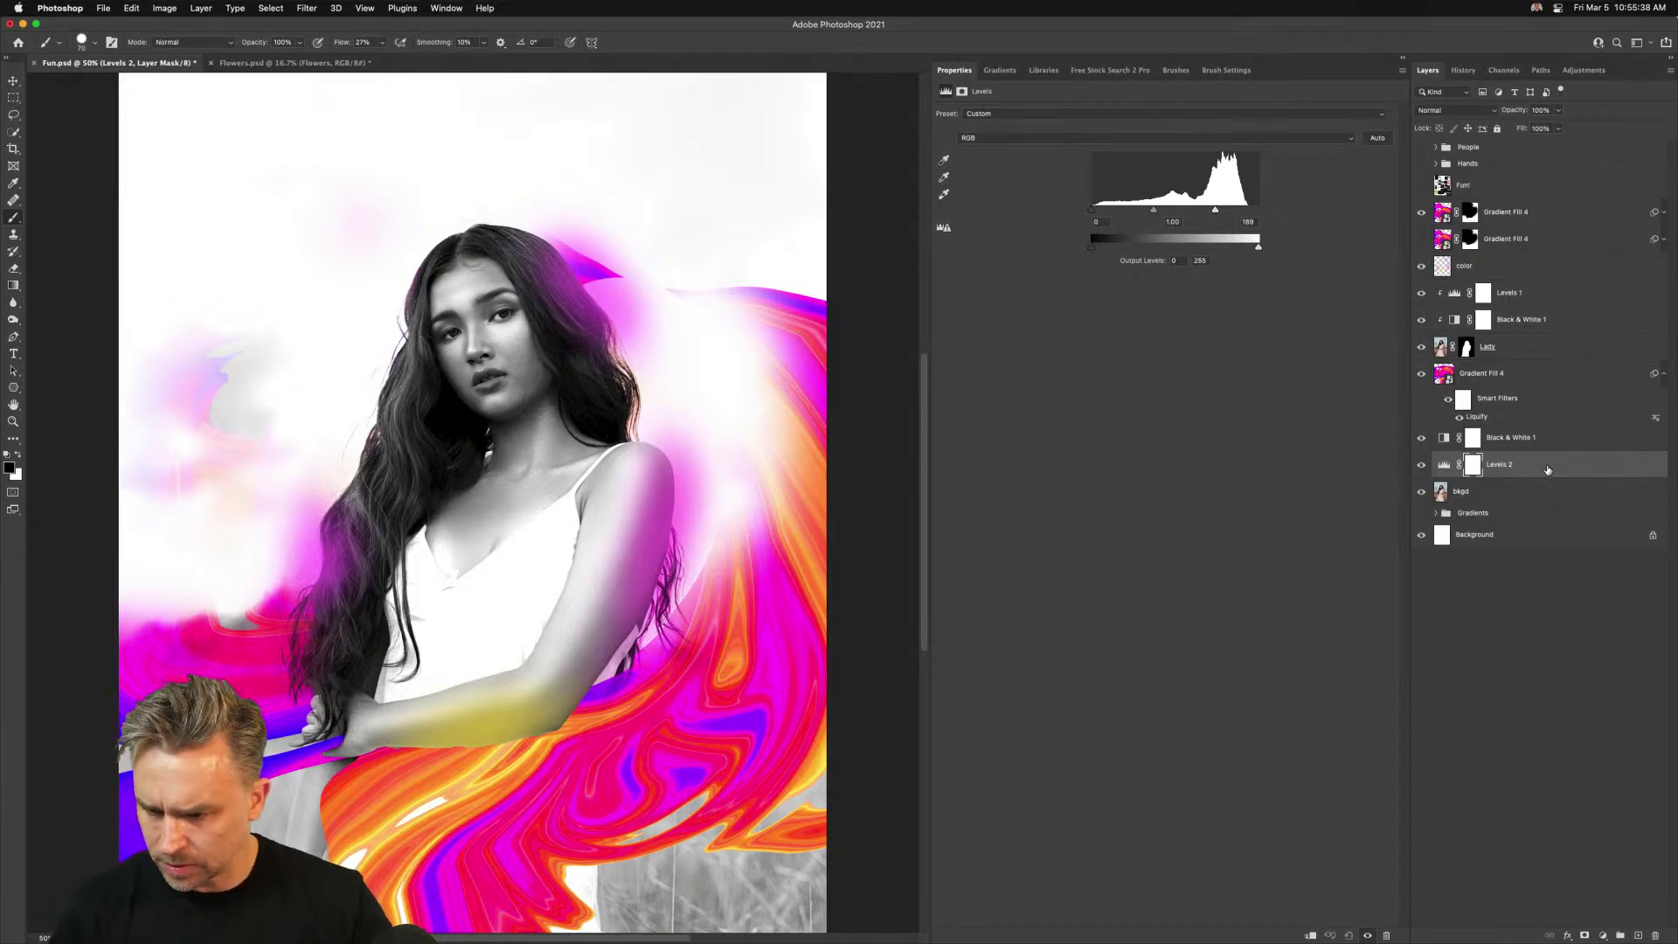
Duplicate the bkgd layer, place the copy directly below the liquified Gradient Fill 4, and mask it to that gradient's outline
left_click(1528, 495)
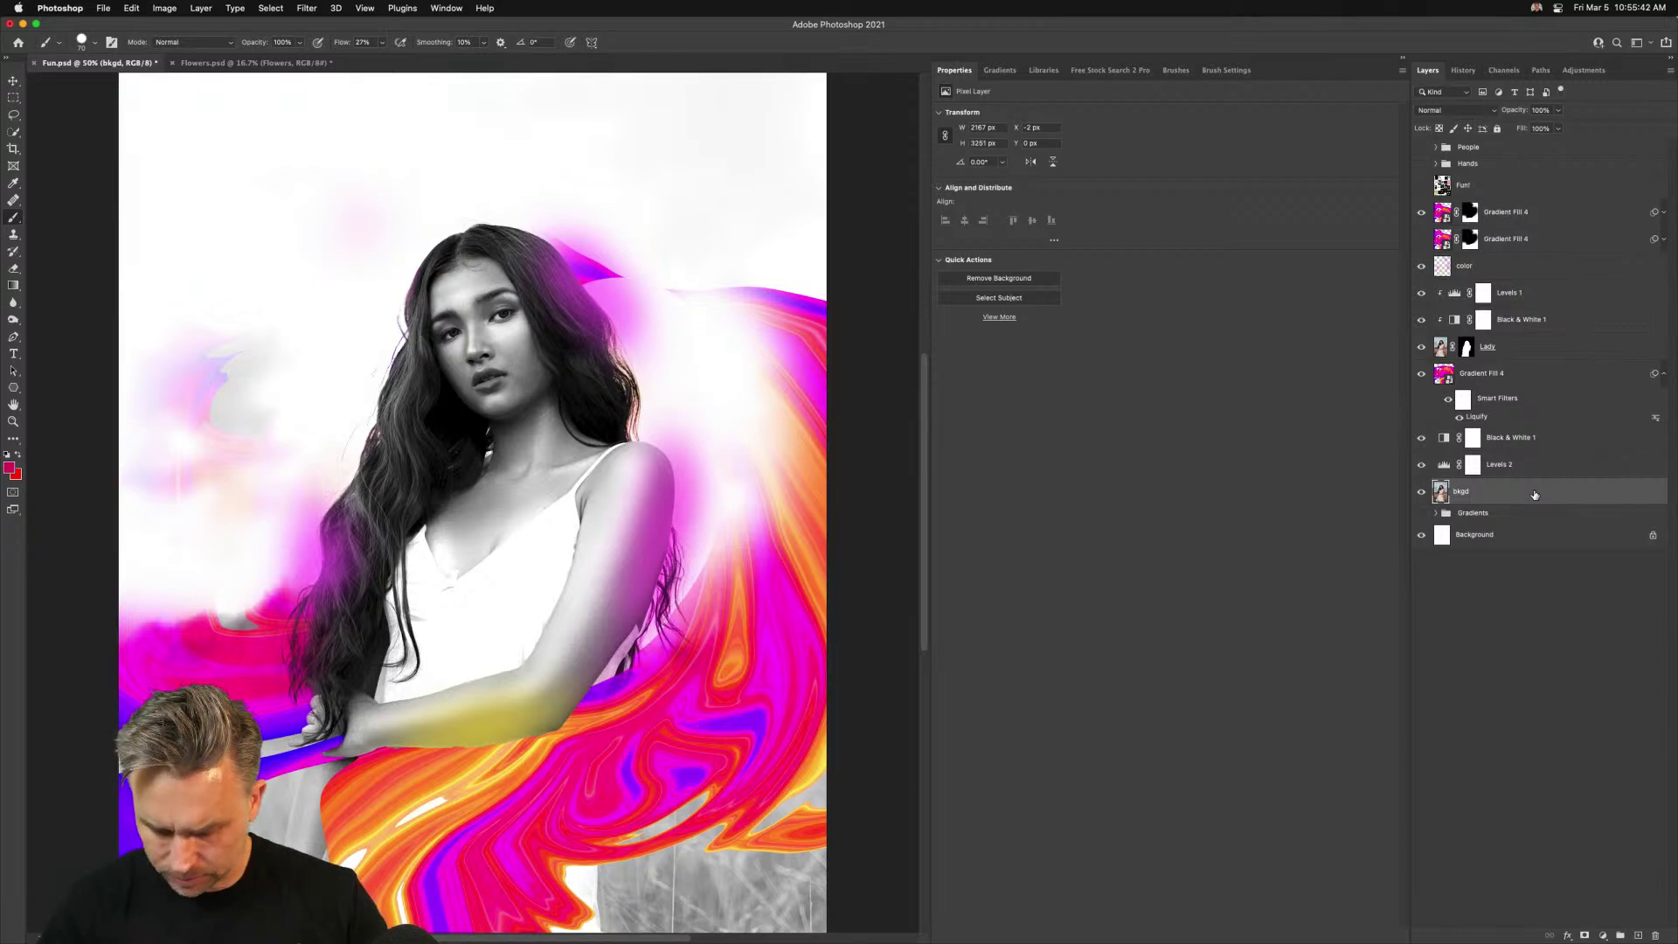
key("super+j")
left_click_drag(1446, 417, 1448, 437)
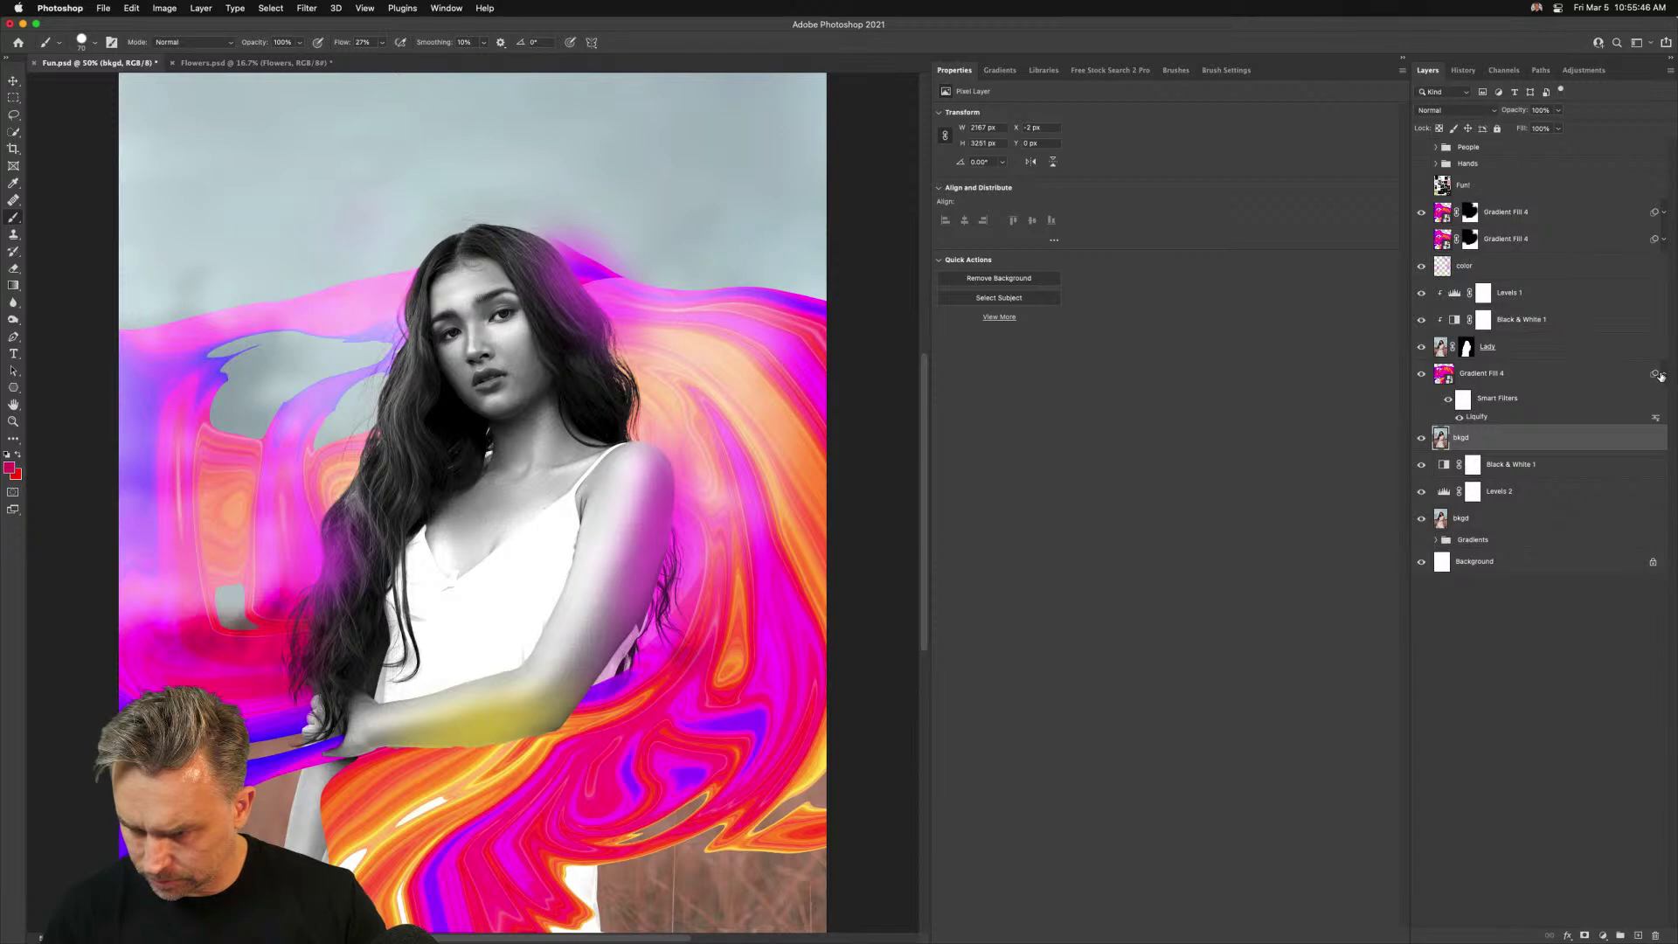
left_click(1663, 374)
left_click(1439, 374, "super")
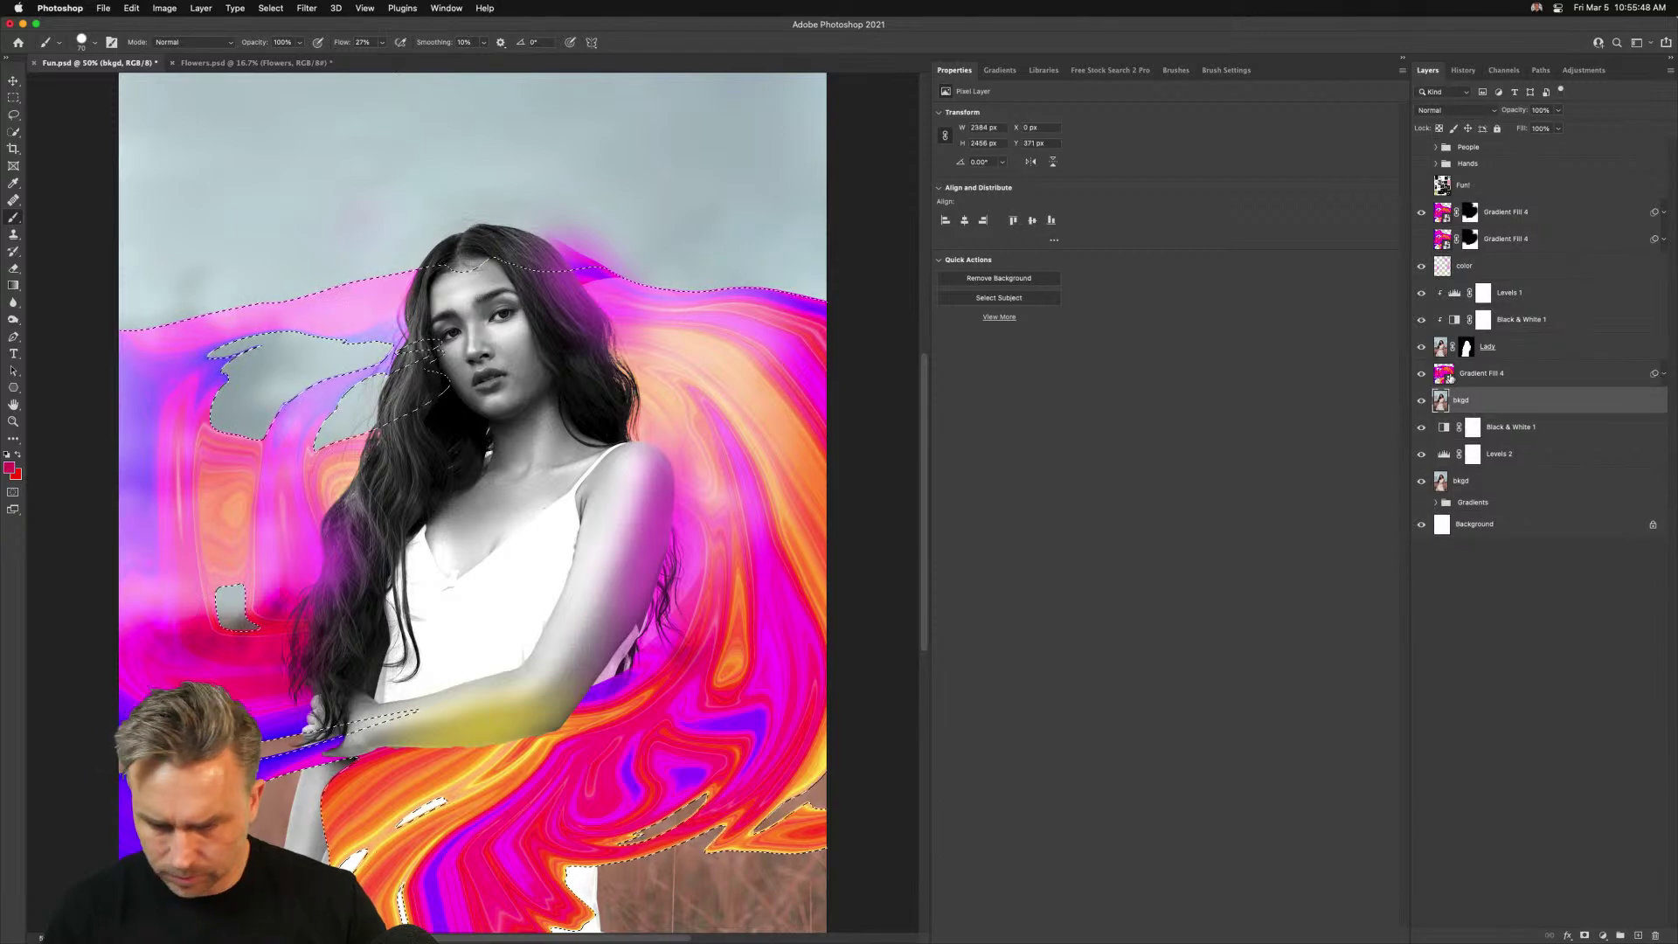
left_click(1584, 935)
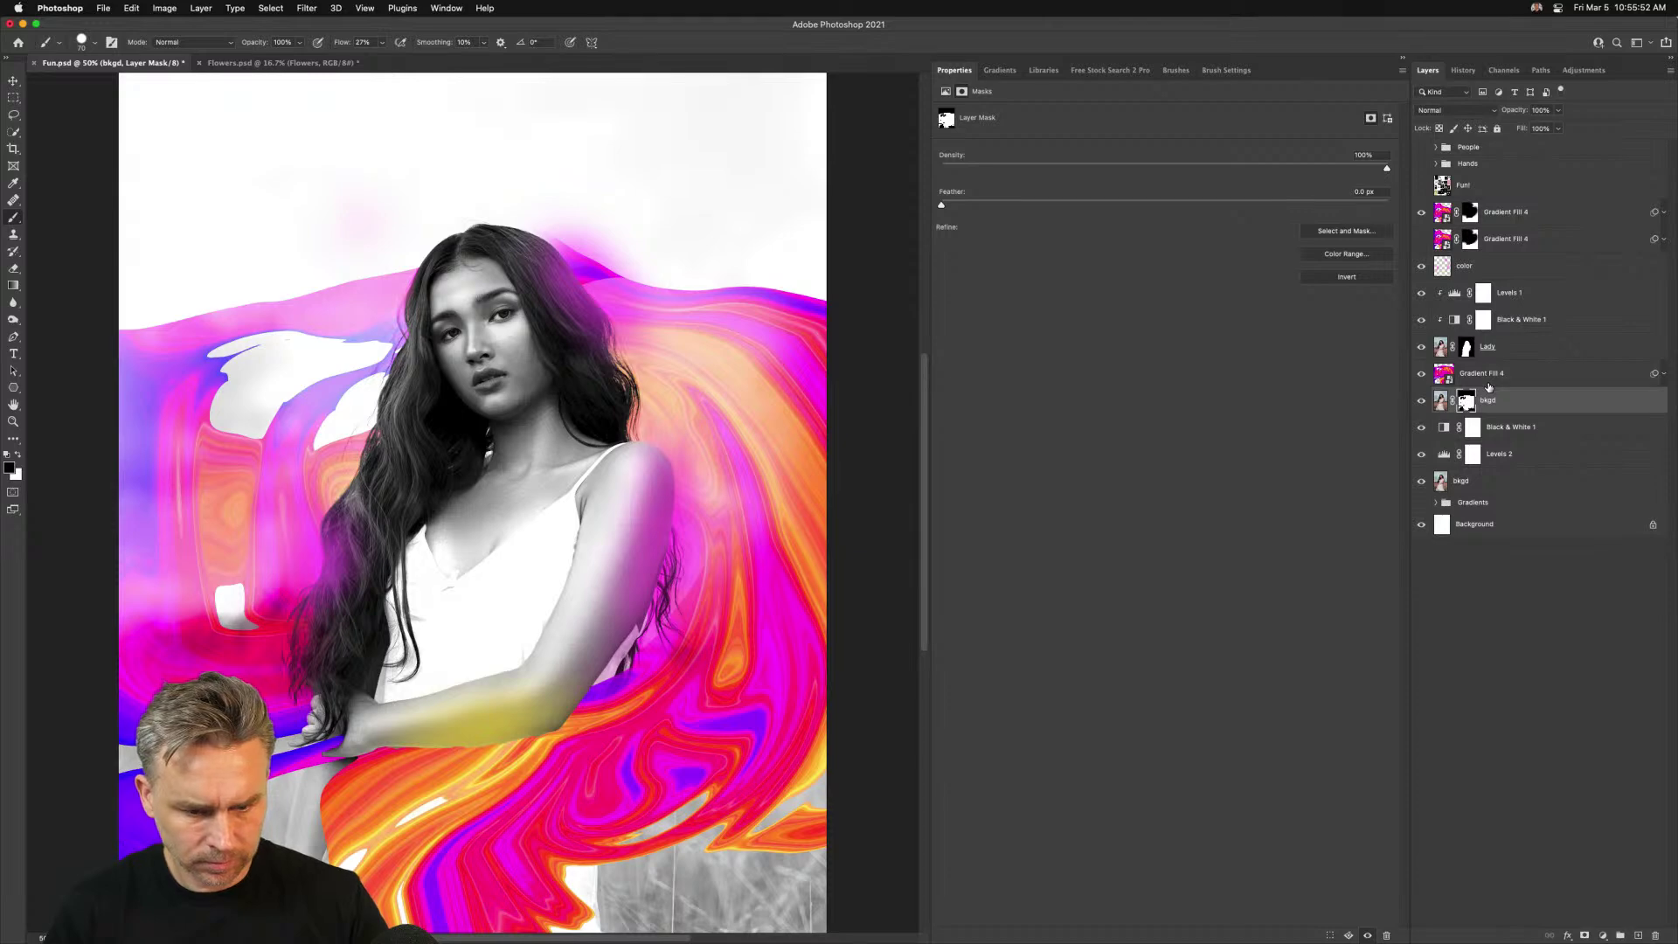
Set the white input of the Levels adjustment above the original bkgd layer to 204, keeping its layer mask
left_click(1473, 453)
mouse_move(1213, 210)
left_mouse_down()
mouse_move(1179, 209)
mouse_move(1224, 212)
left_mouse_up()
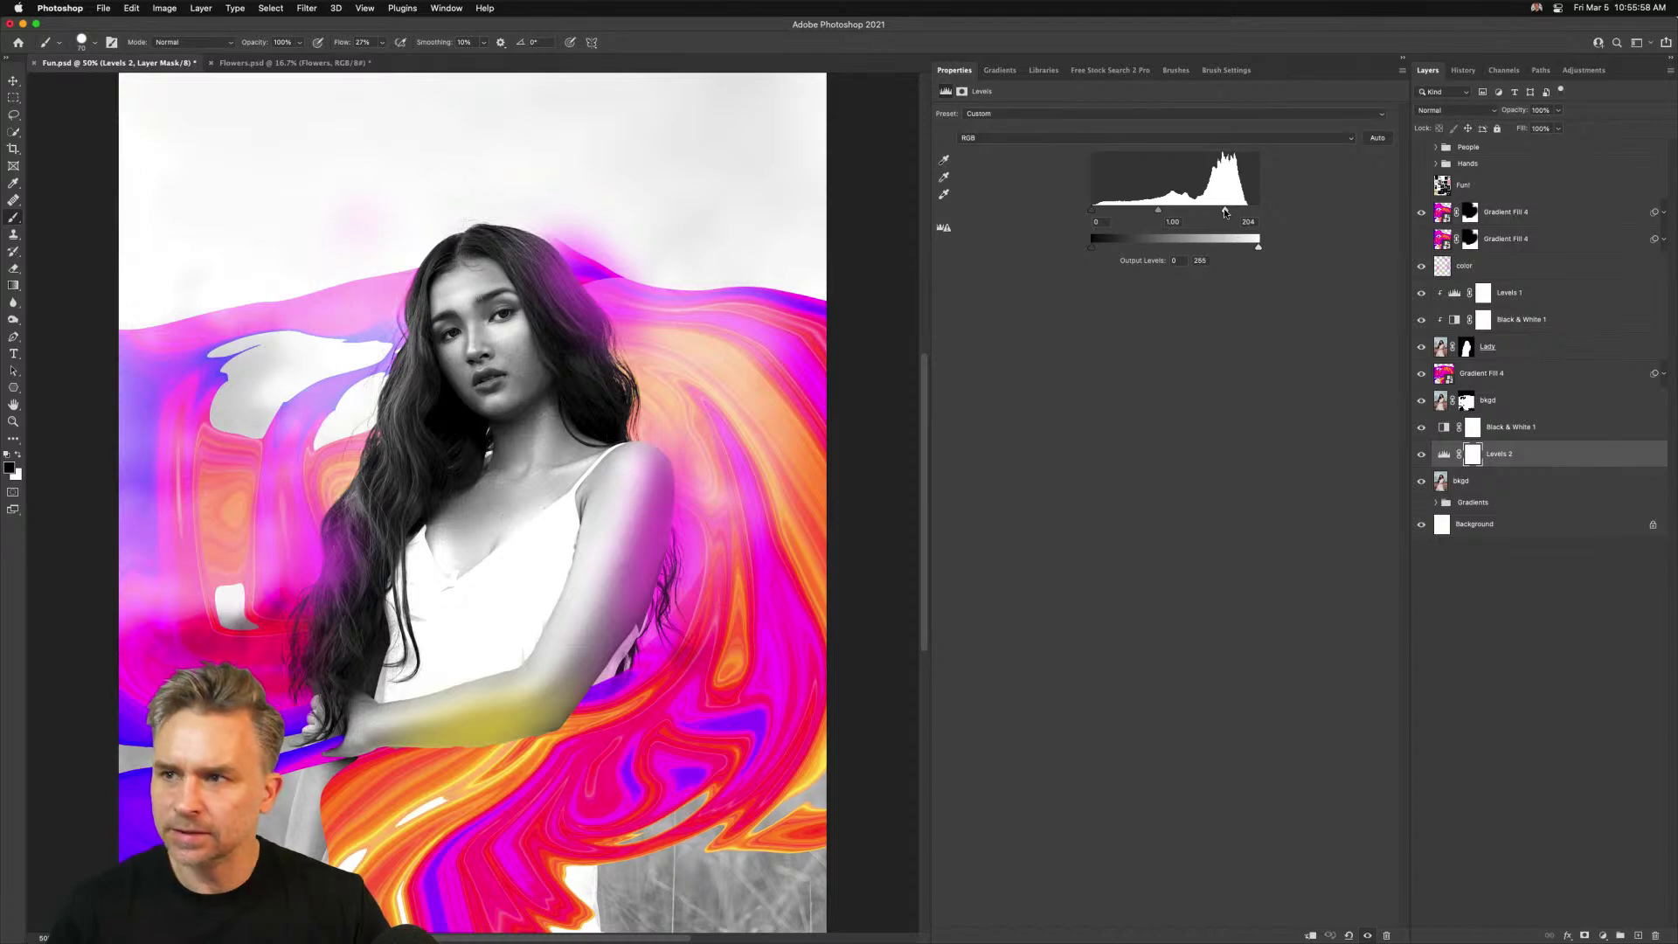
key("BackSpace")
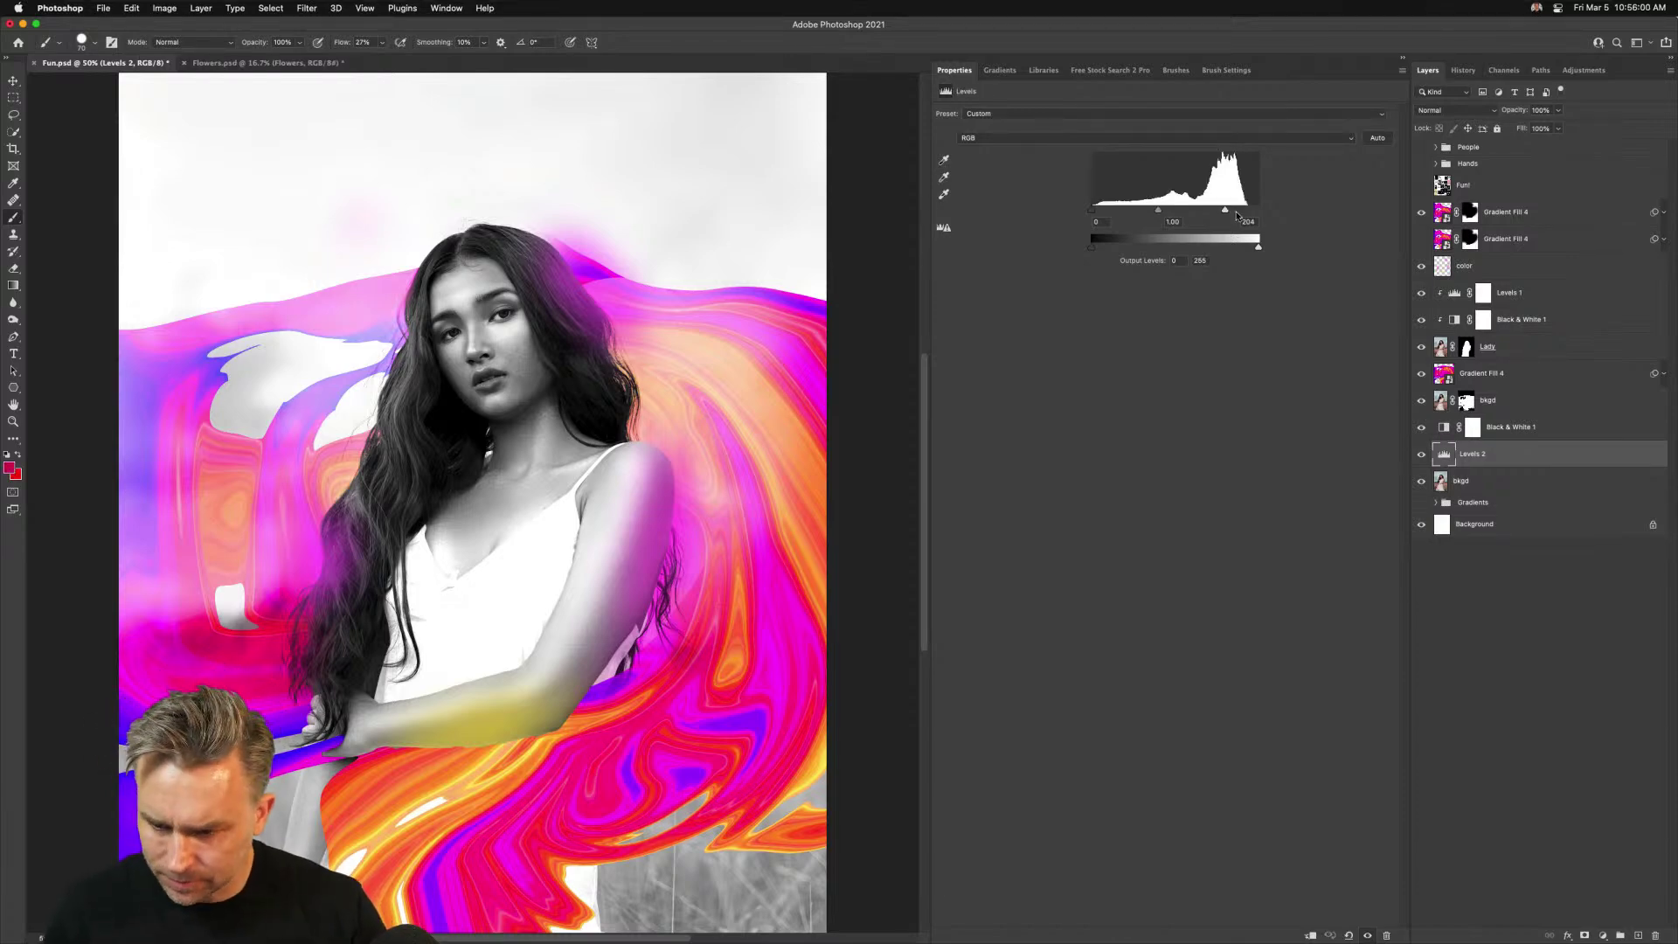
key("super+z")
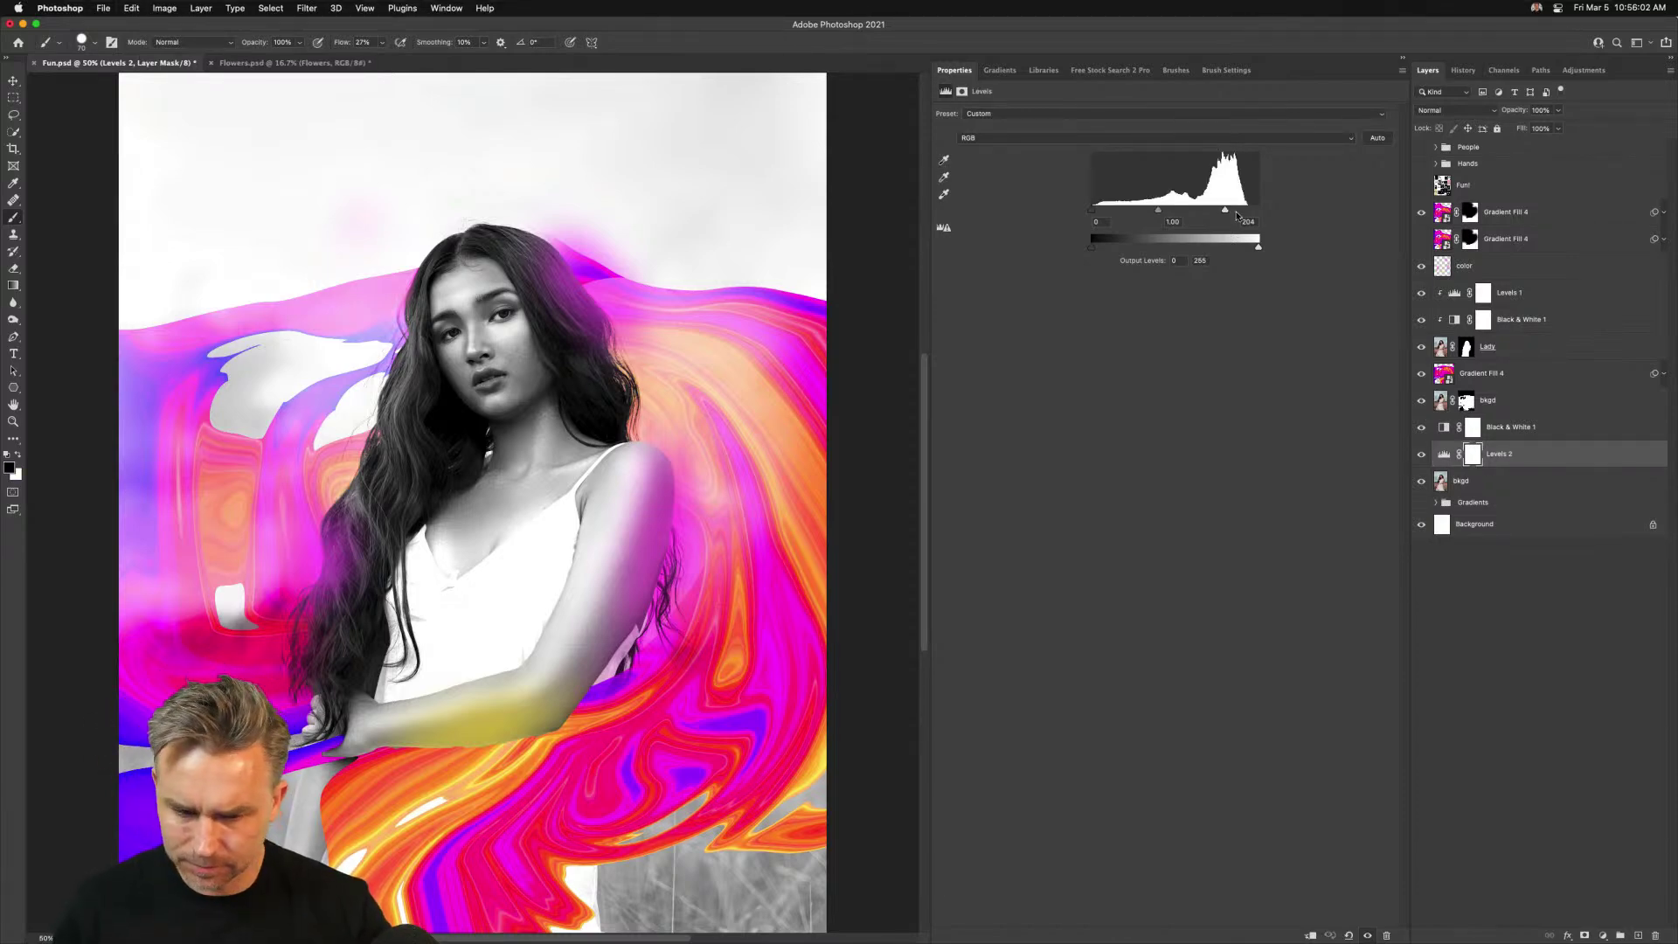
Identify the painted reflections by toggling layer visibility, and clip the color layer to the Lady layer's adjustment stack
key("super+minus")
key("super+minus")
key("super+equal")
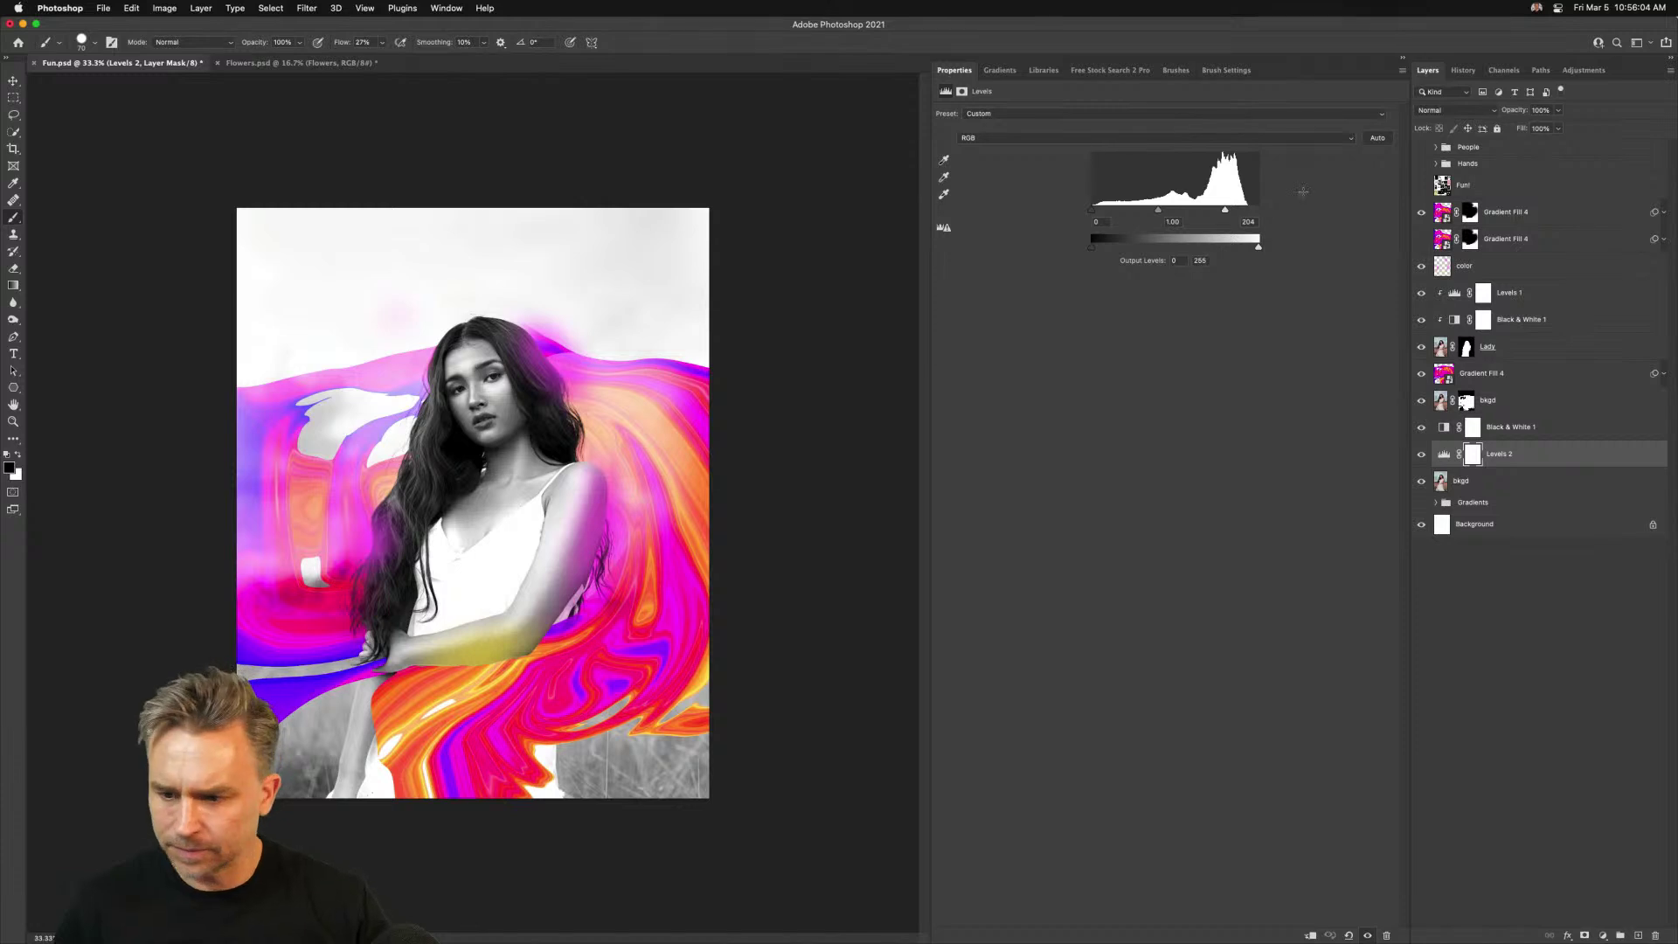
left_click(1421, 239)
left_click(1421, 239)
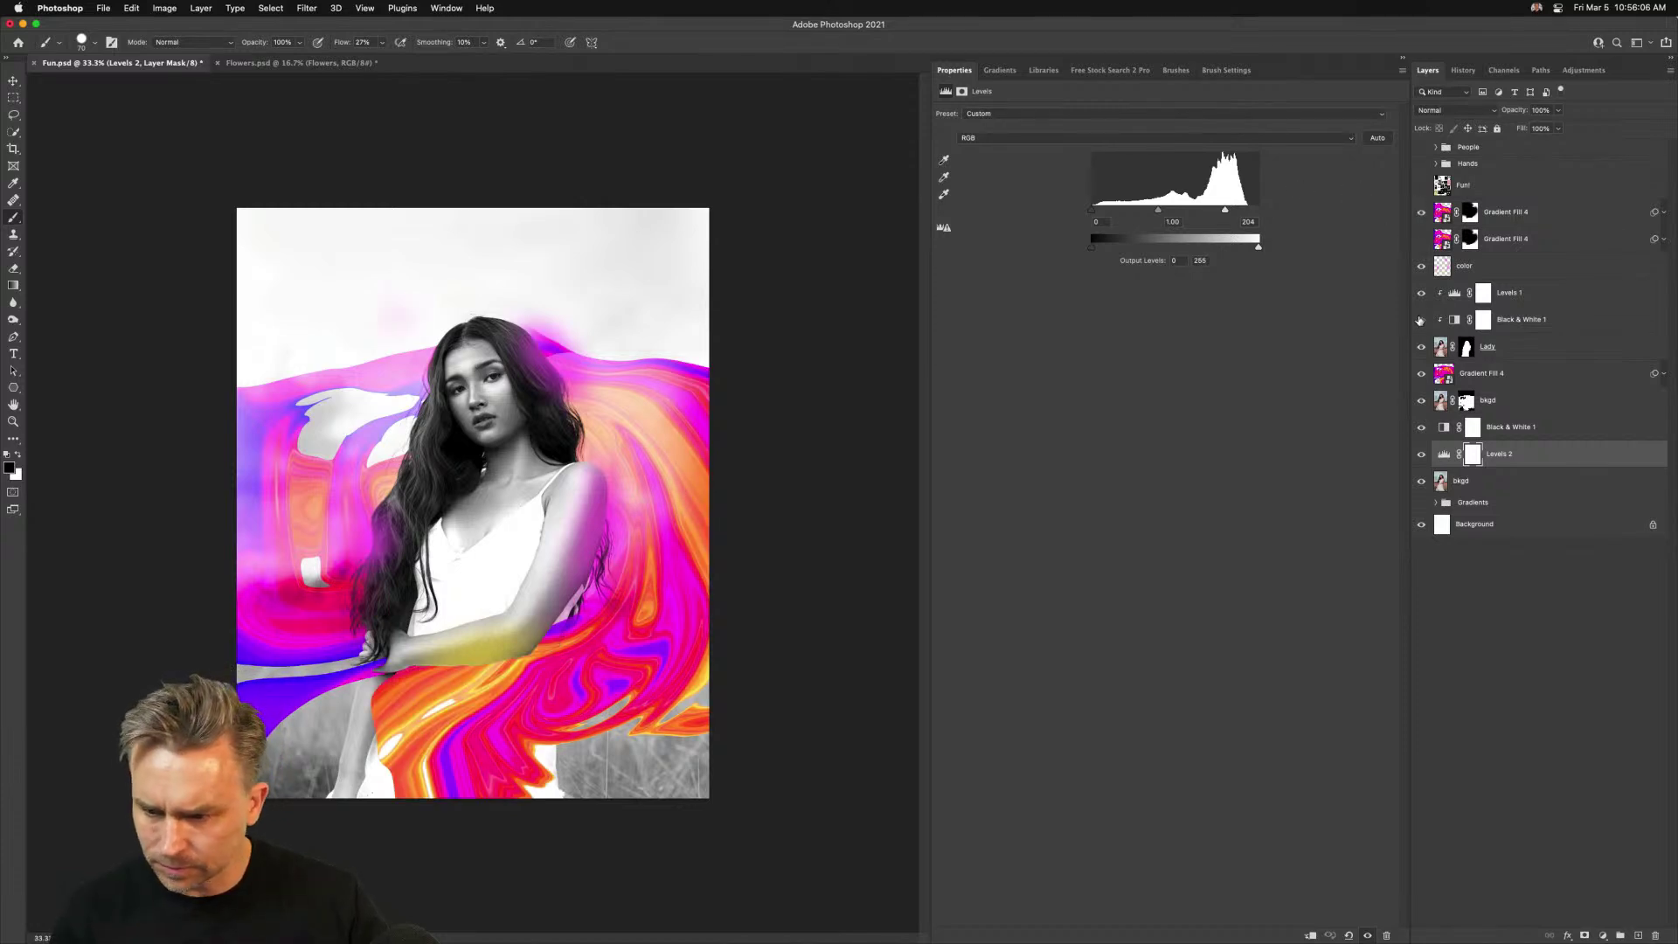
left_click(1421, 267)
left_click(1420, 267)
left_click(1461, 267)
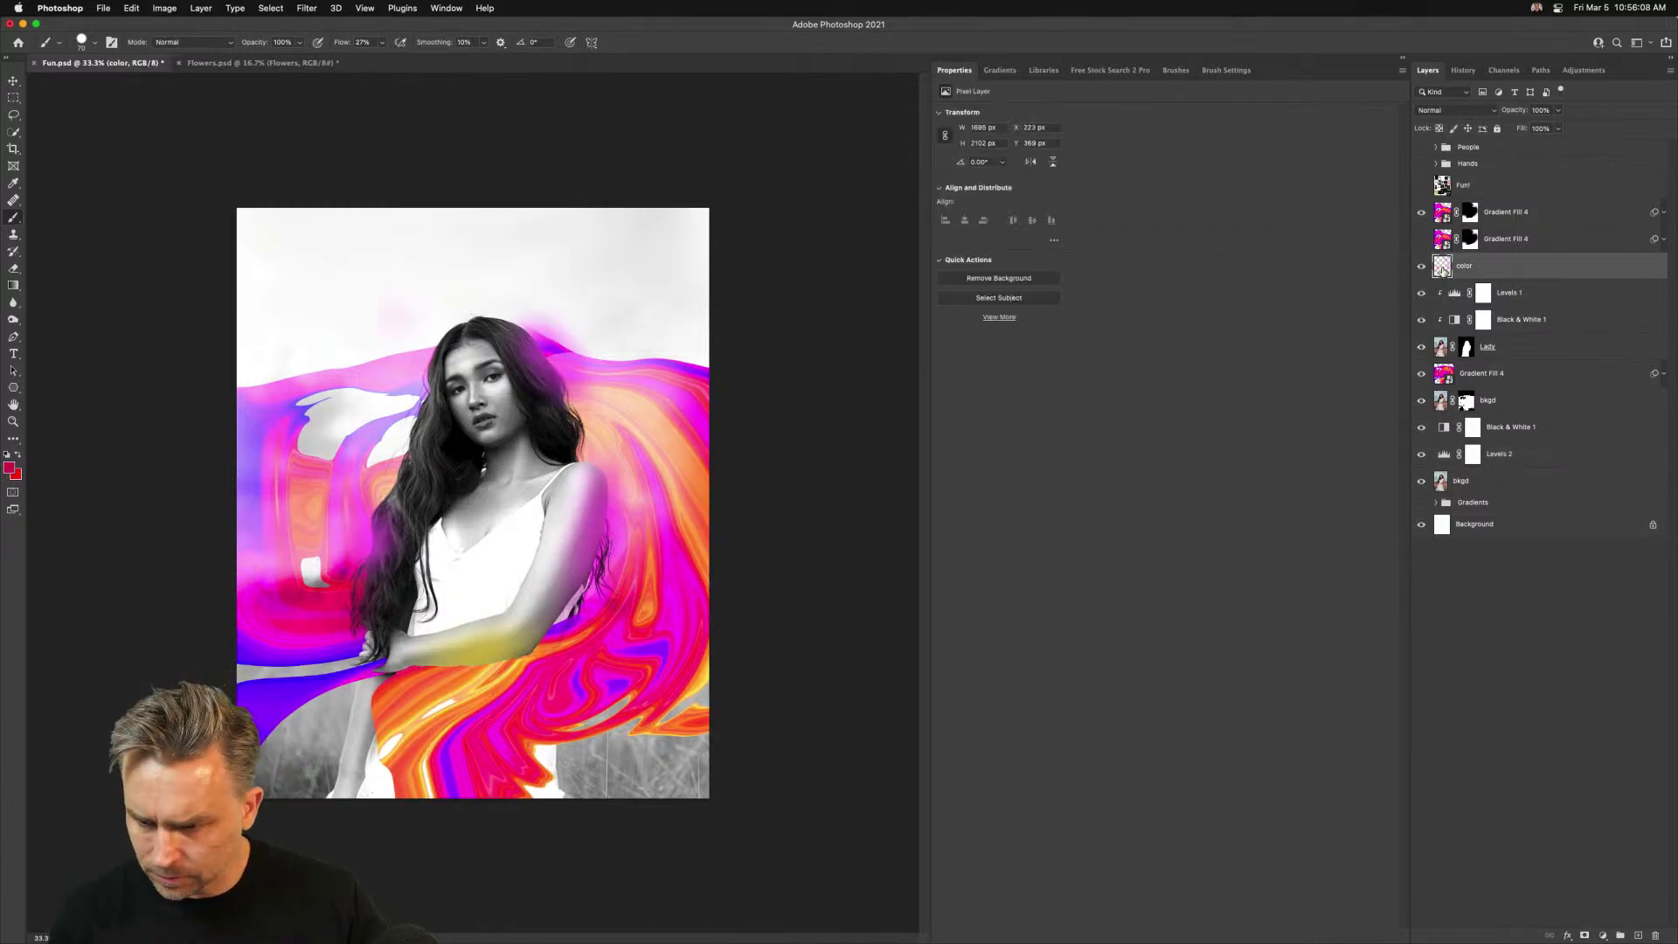
left_click(1483, 278, "alt")
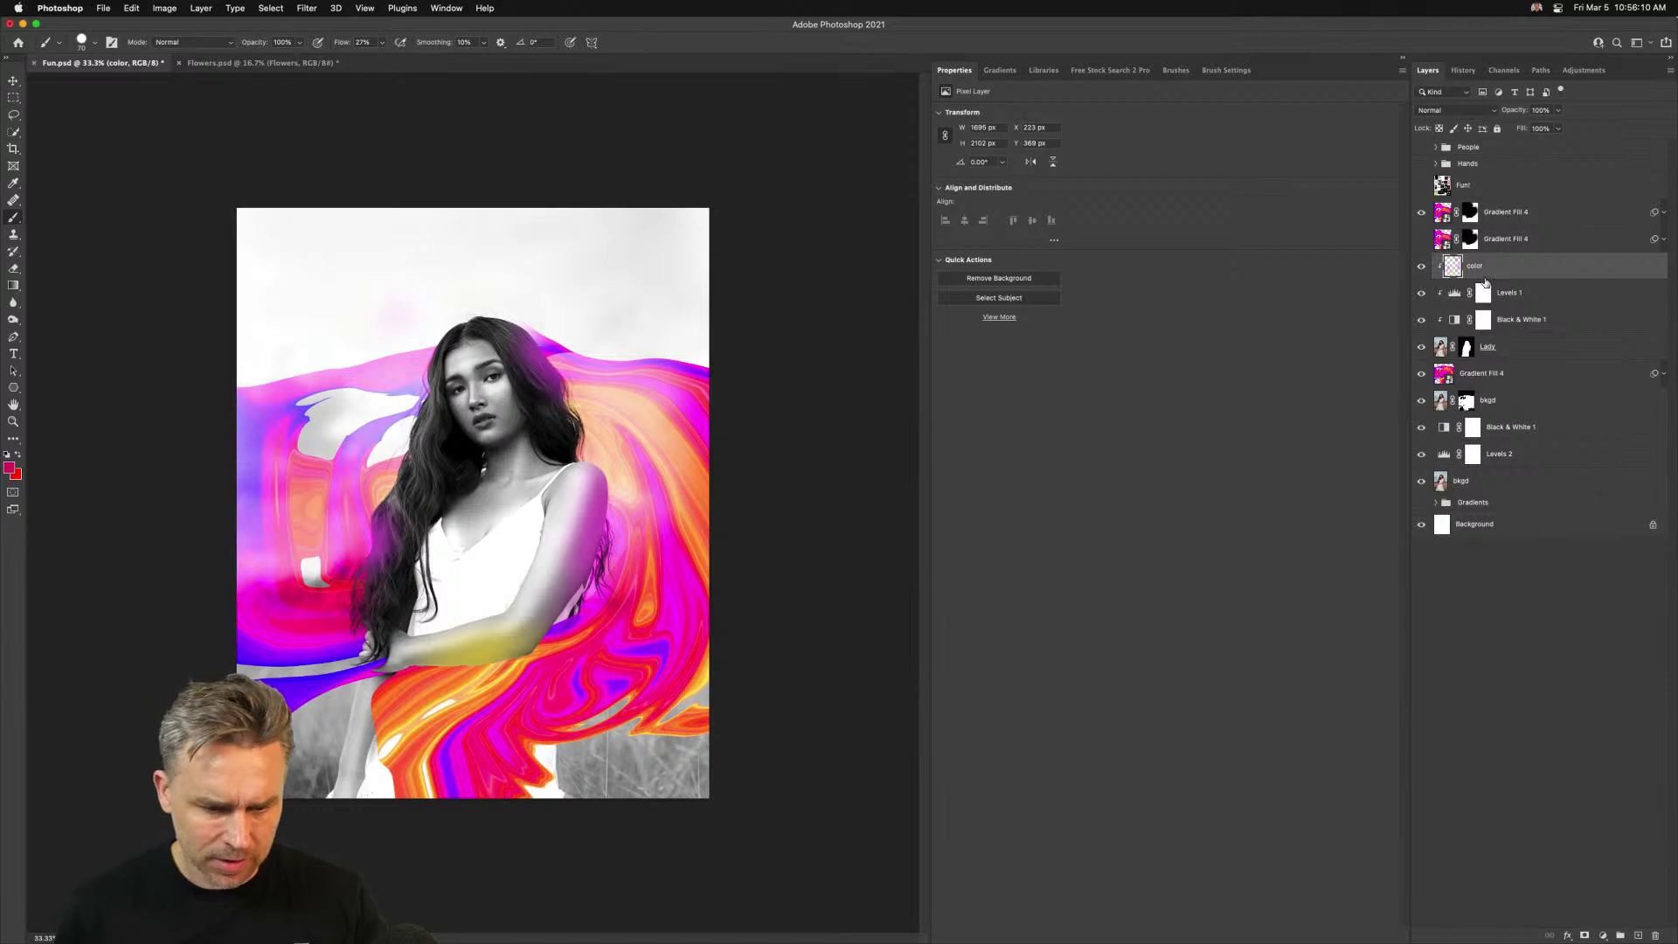
Check what the top Gradient Fill 4 layer covers by toggling its visibility, and duplicate that layer with its mask
key("super+equal")
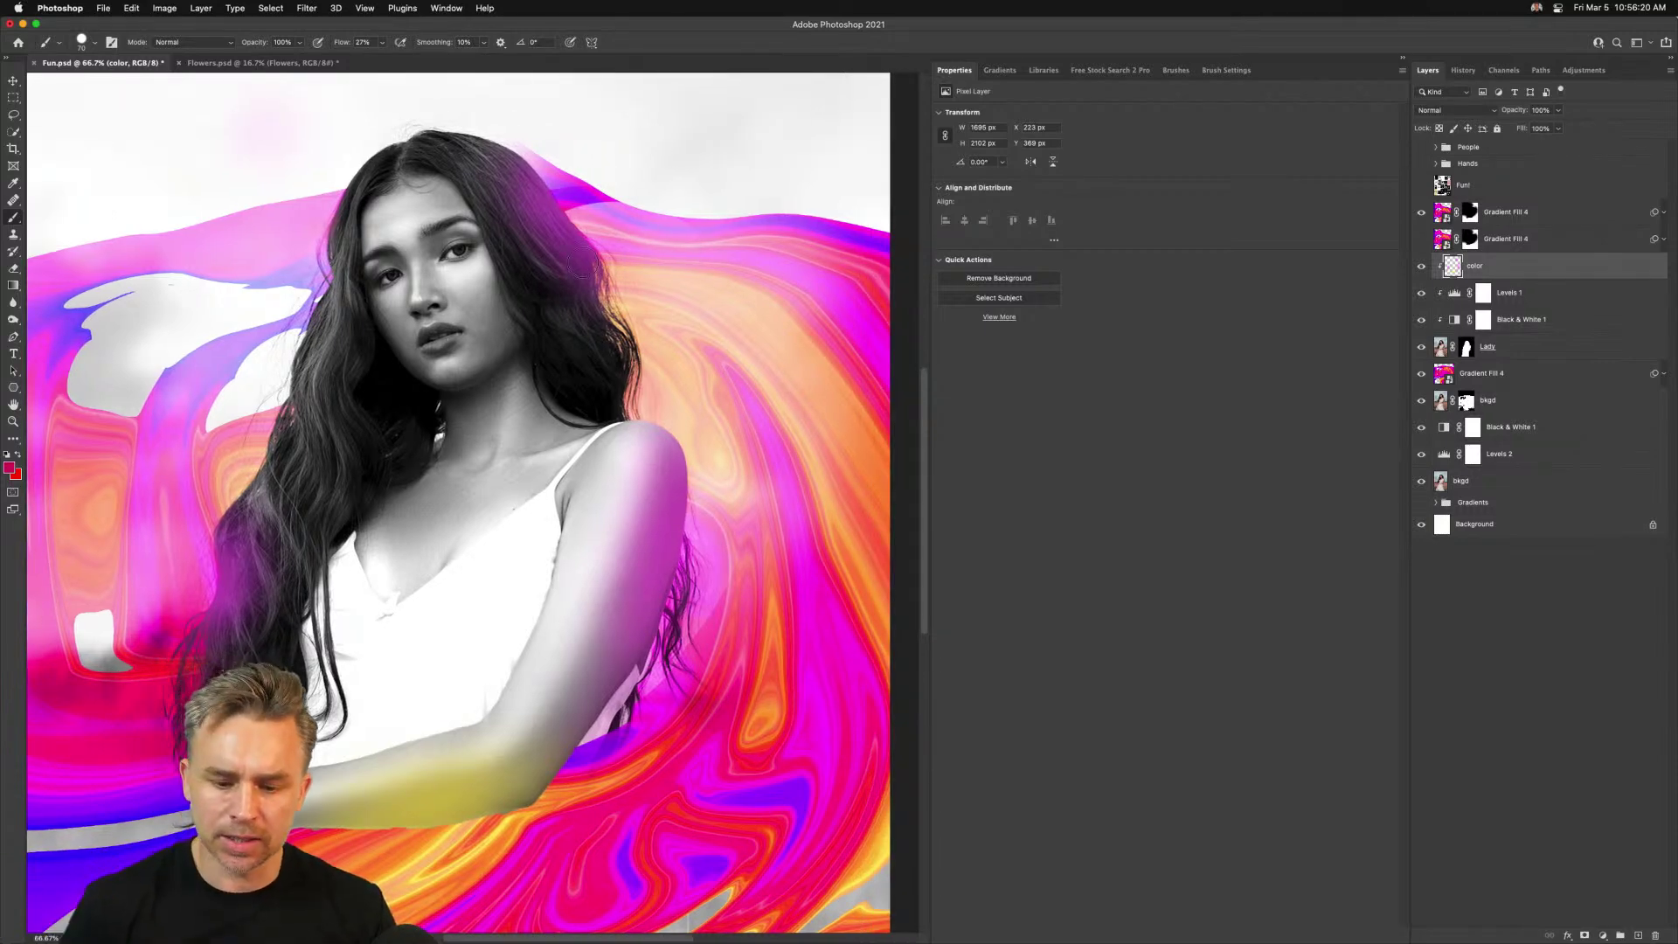
left_click_drag(425, 505, 539, 434)
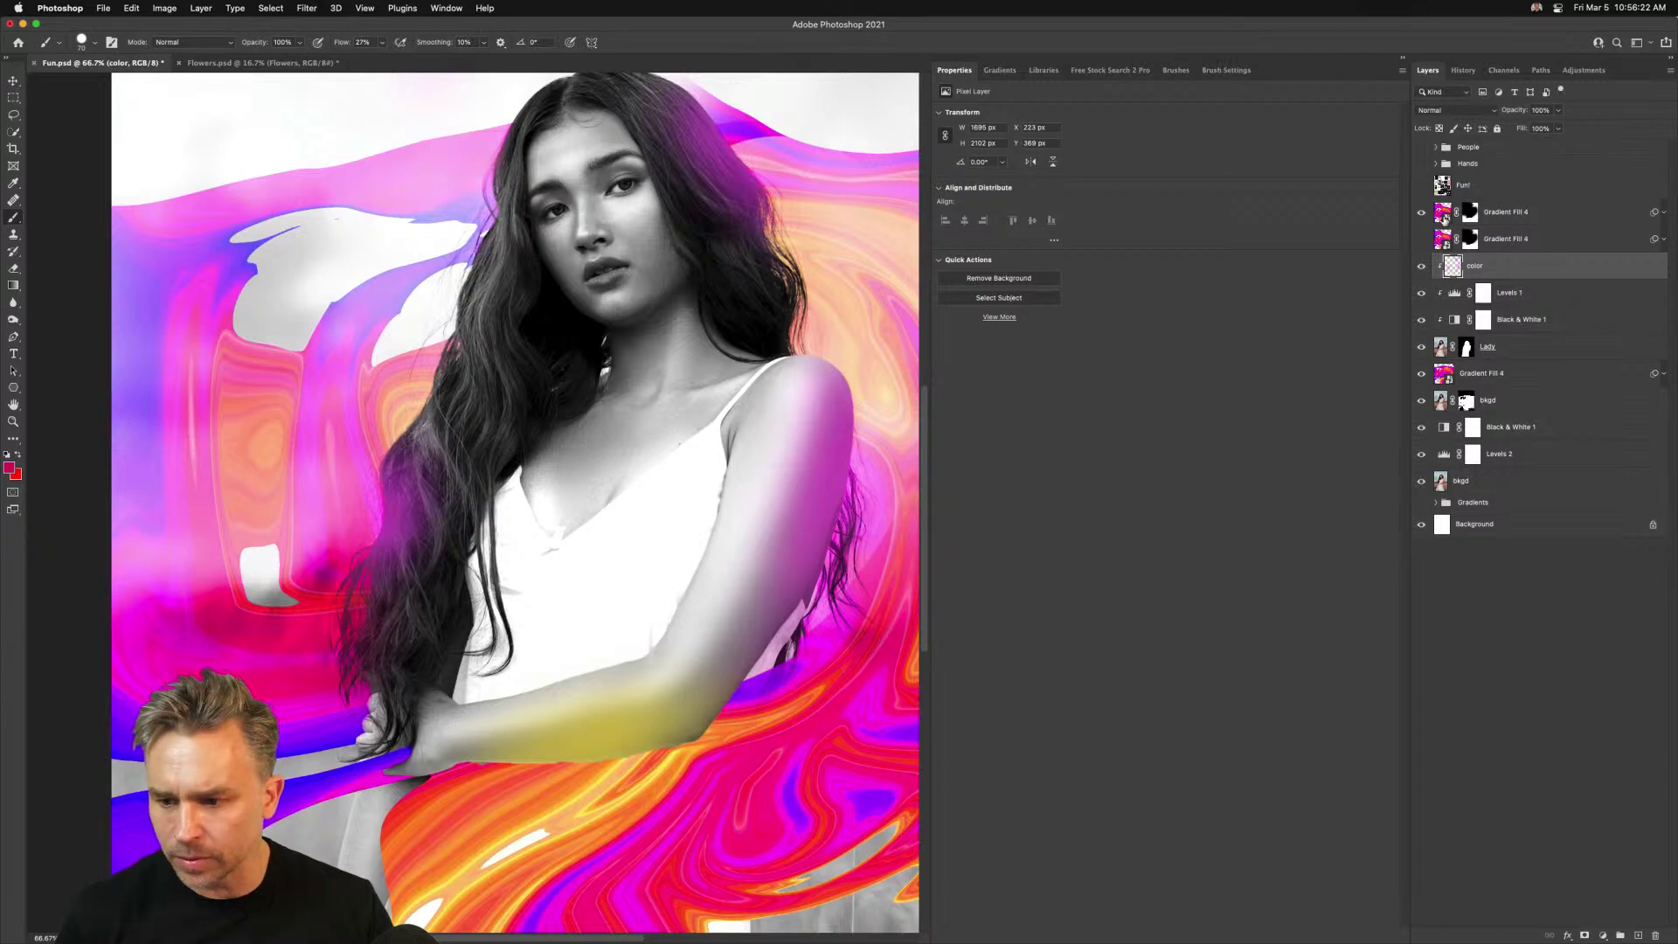
left_click(1541, 220)
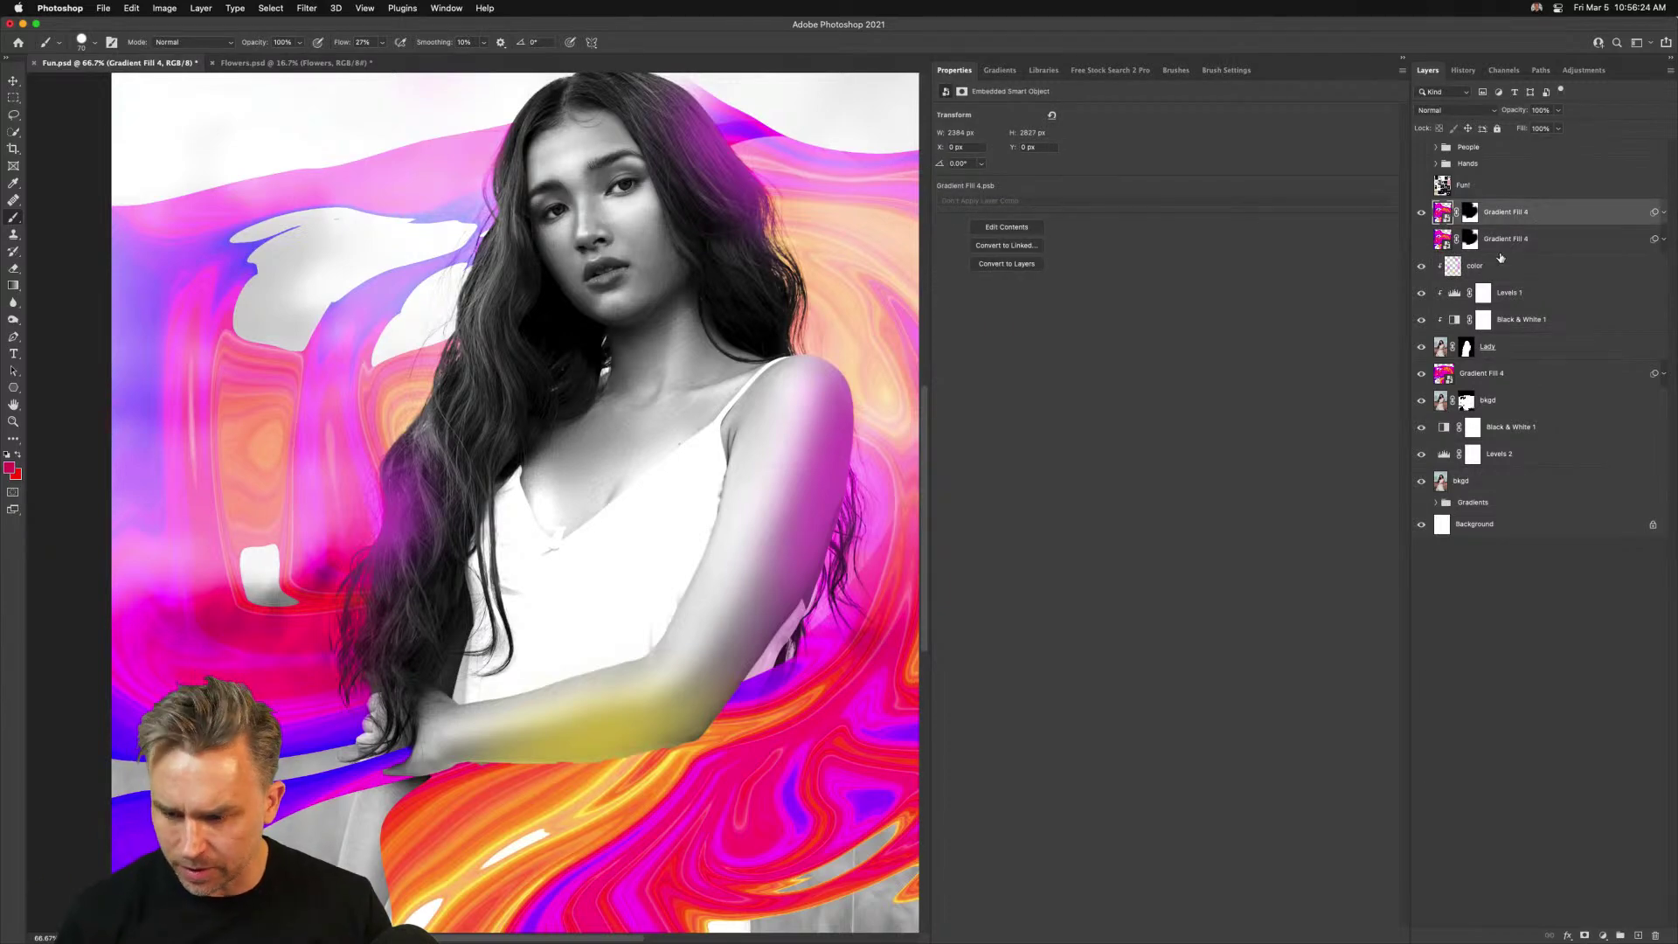
left_click(1420, 213)
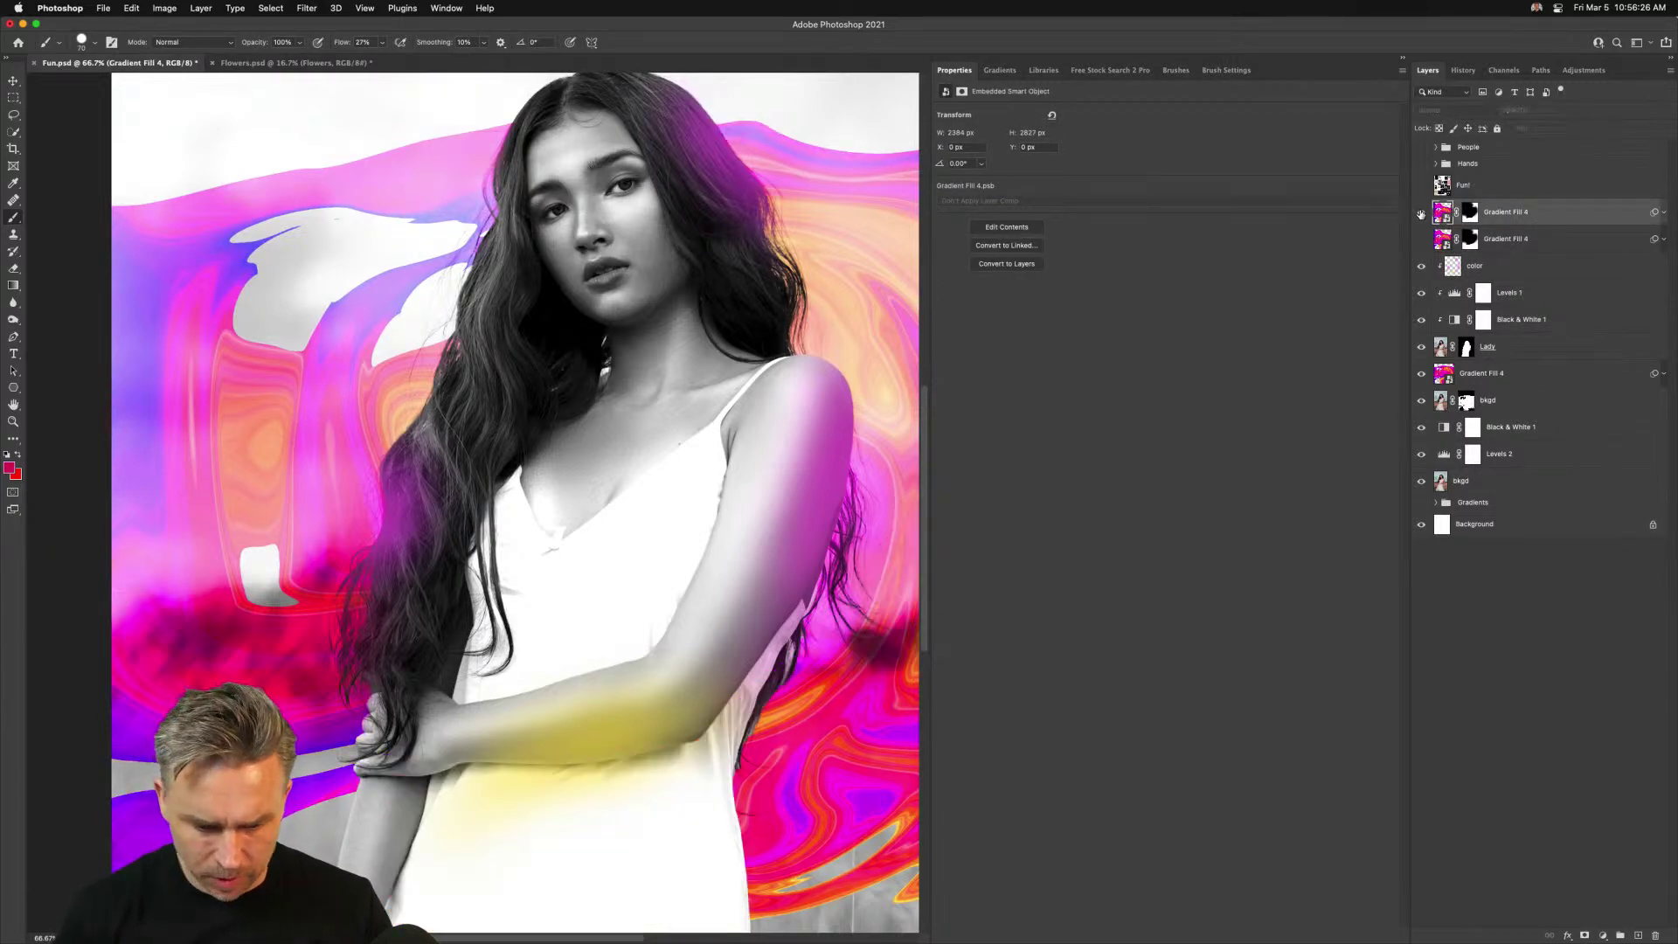
left_click(1420, 214)
key("super+j")
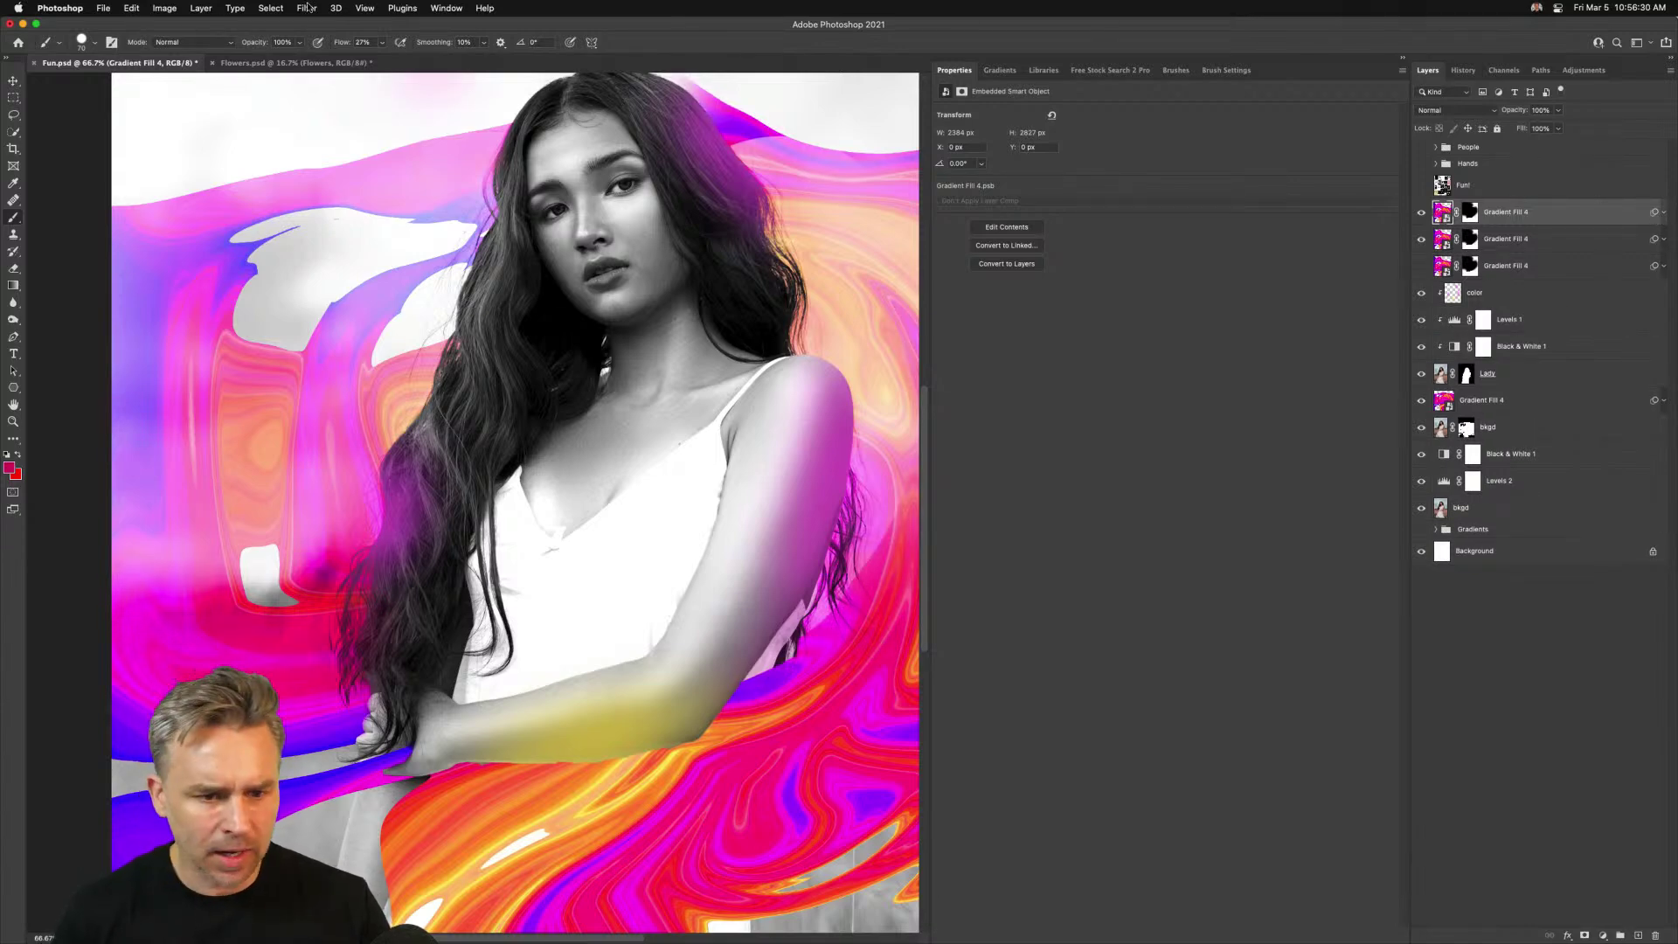
Open the Filter Gallery on the top Gradient Fill 4 copy and set its Chrome effect's Smoothness to 7
left_click(335, 7)
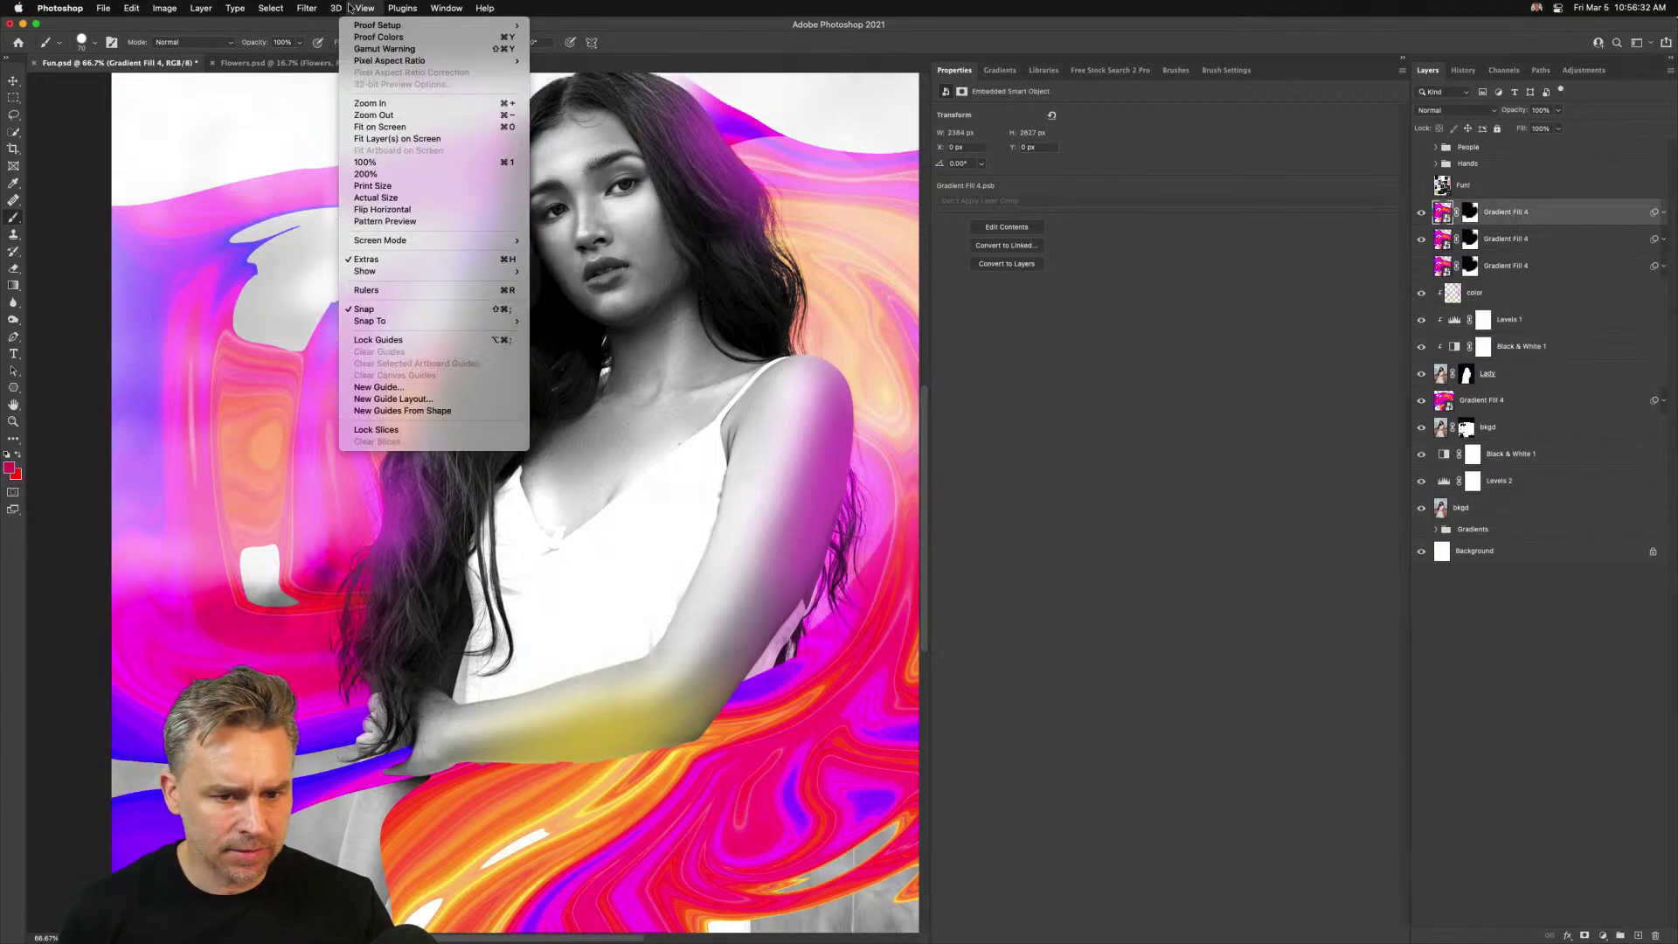
mouse_move(307, 8)
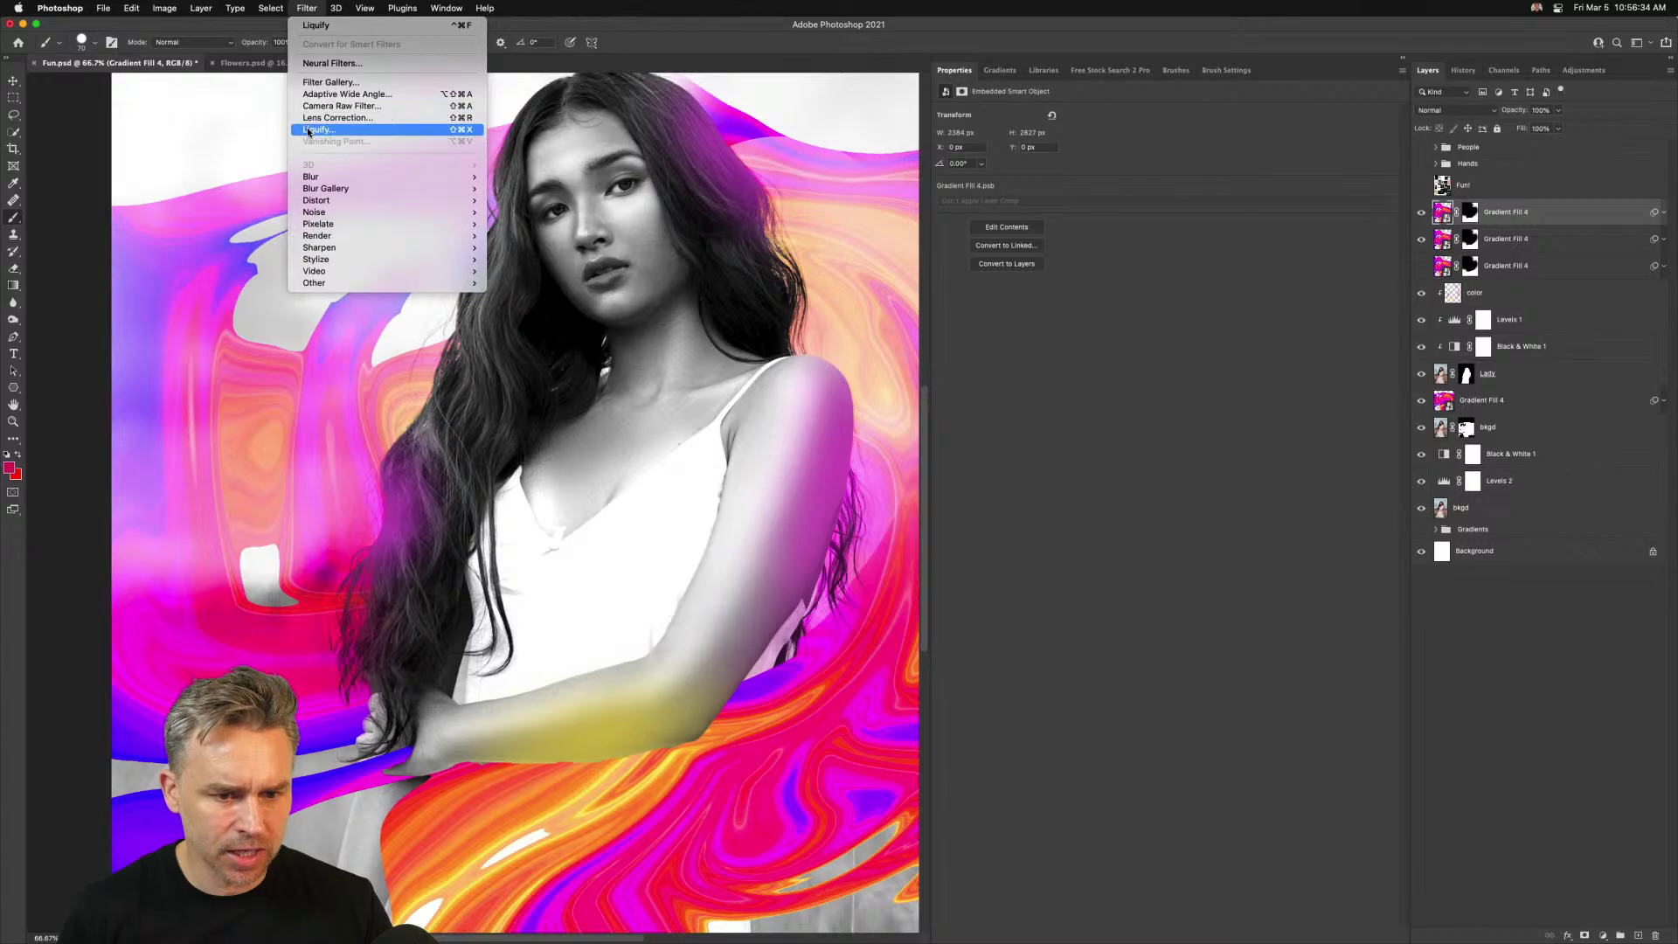
left_click(328, 82)
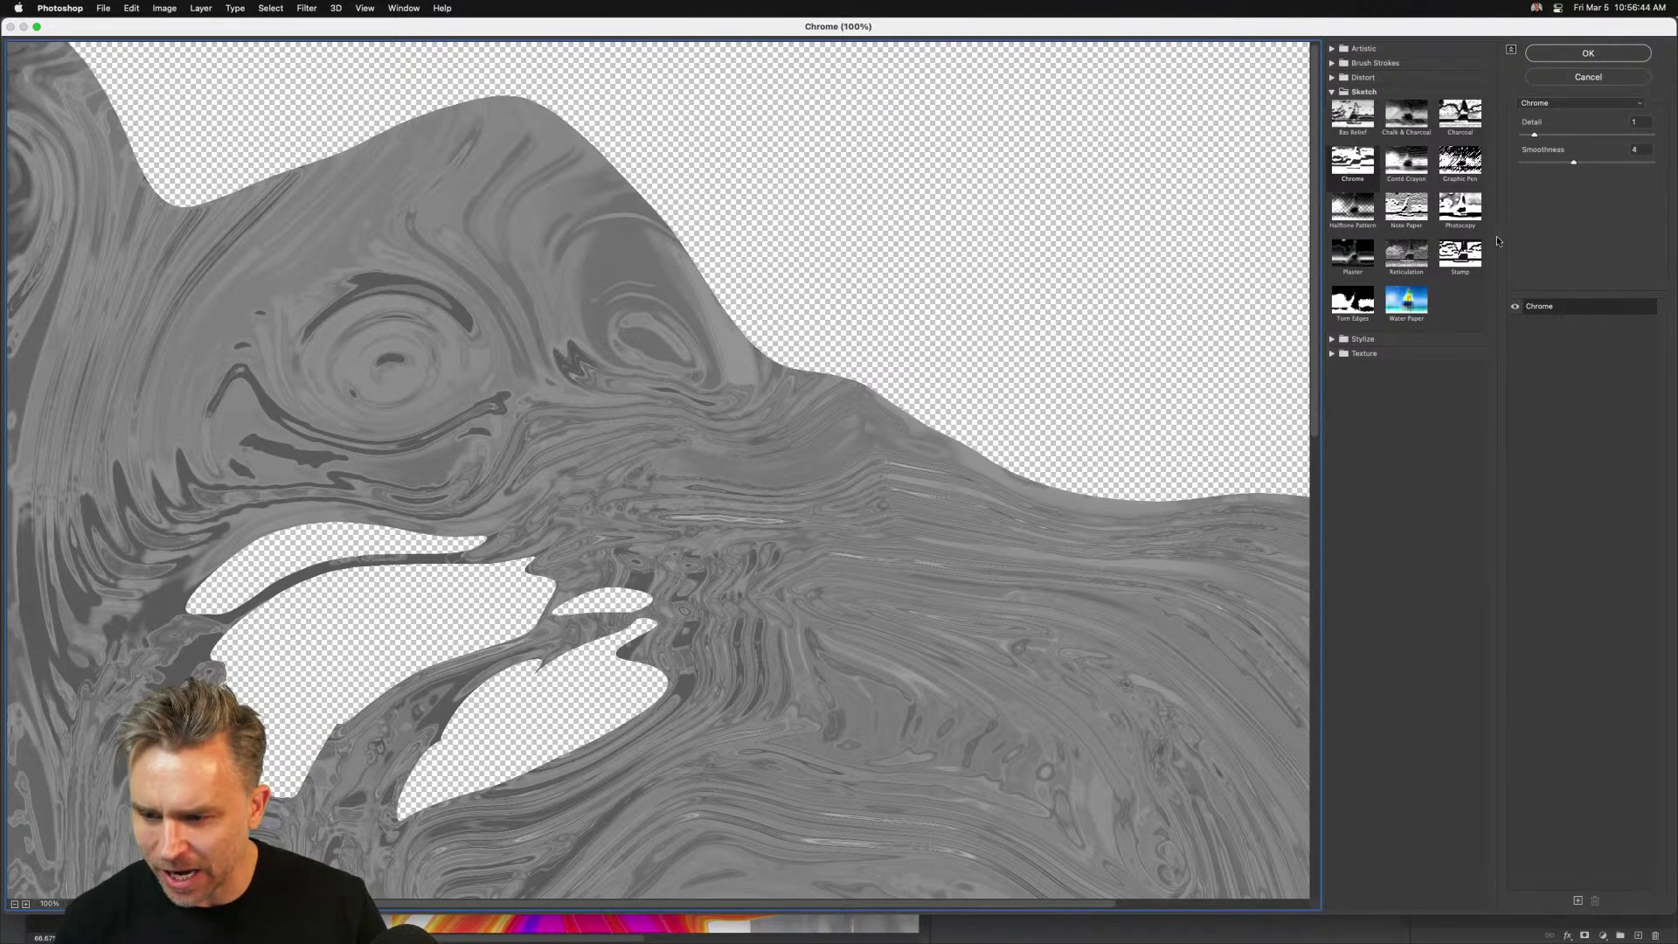
key("super+minus")
key("super+minus")
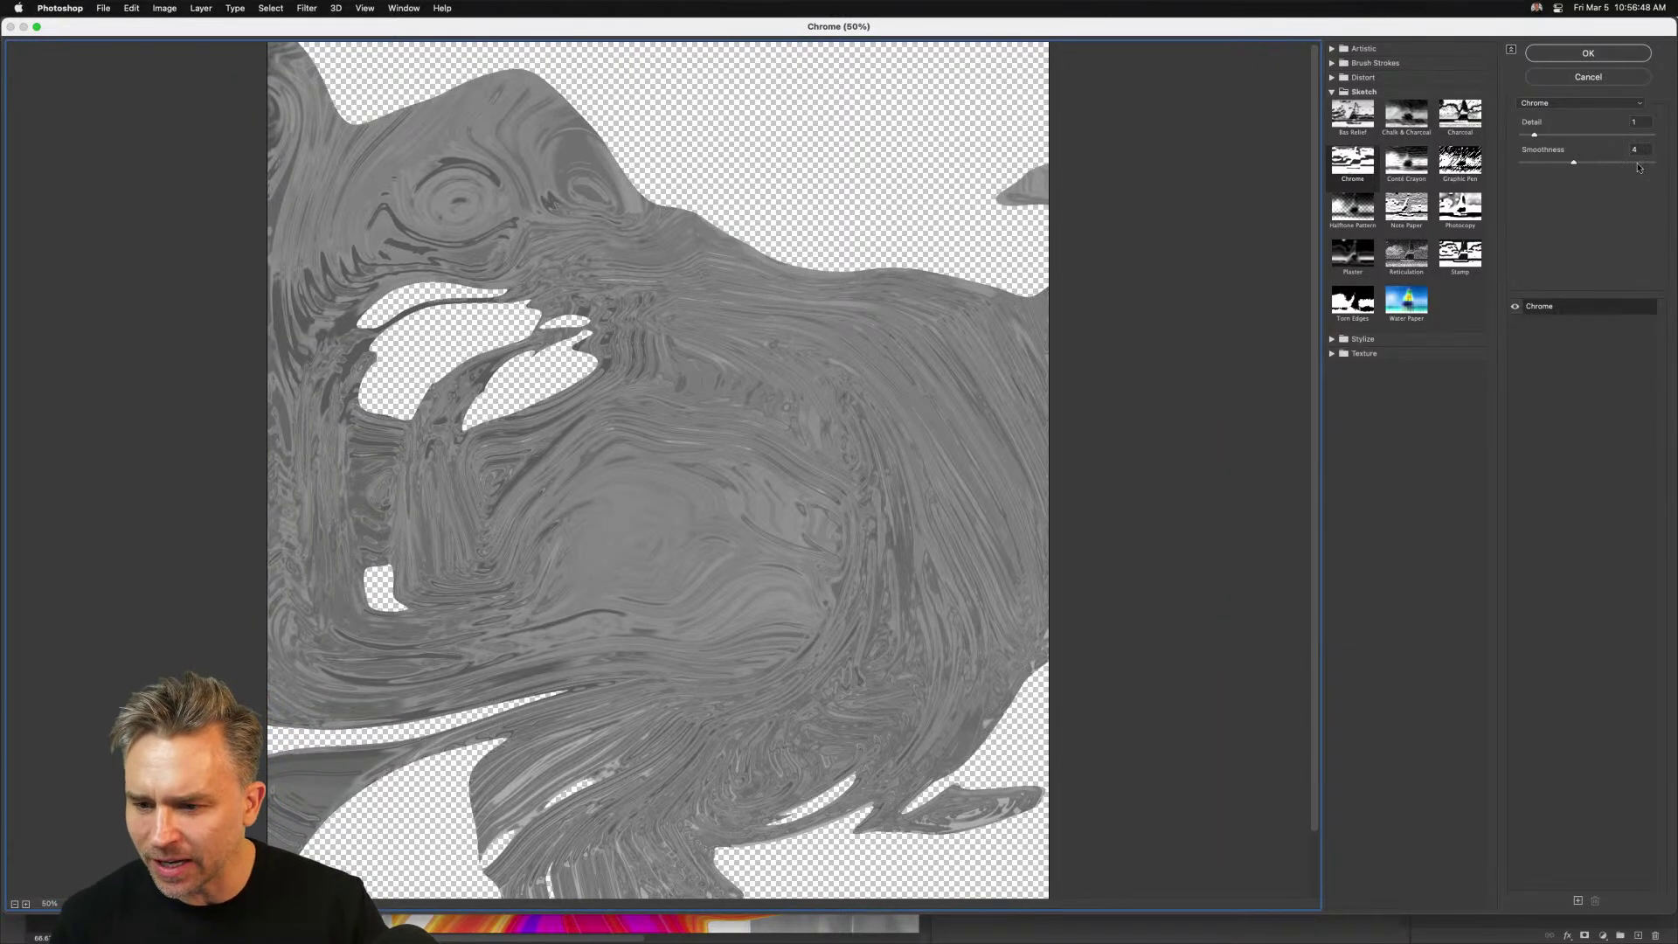
left_click_drag(1573, 162, 1616, 163)
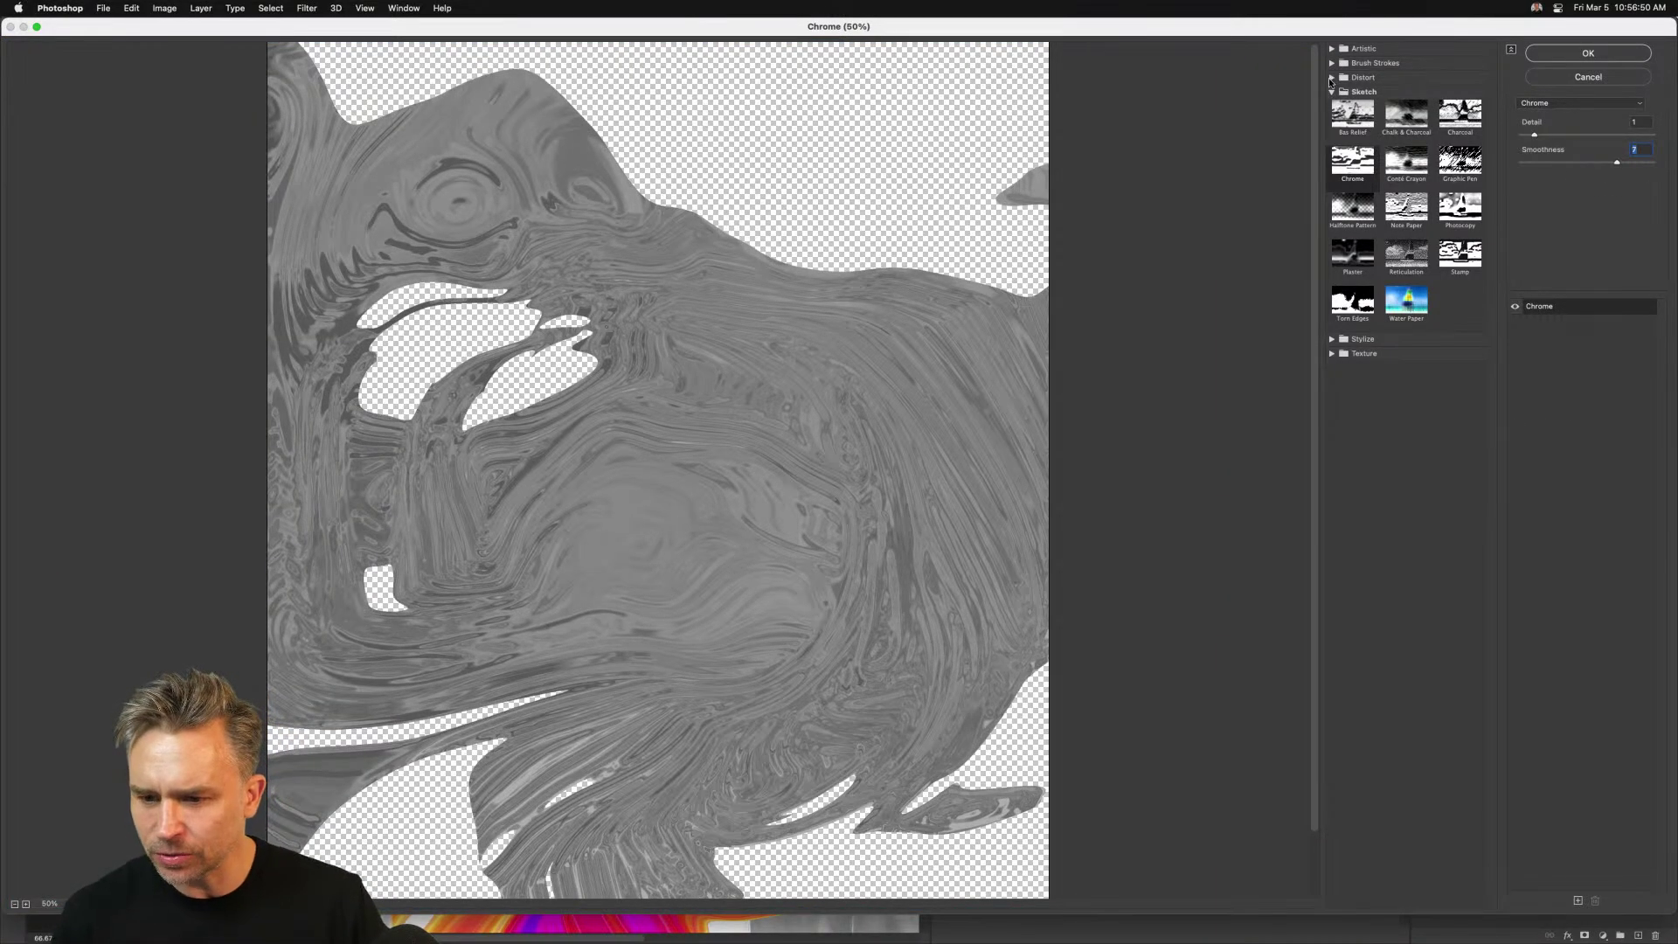
Add a Plastic Wrap effect above Chrome in the Filter Gallery and apply both to the gradient copy
left_click(1331, 78)
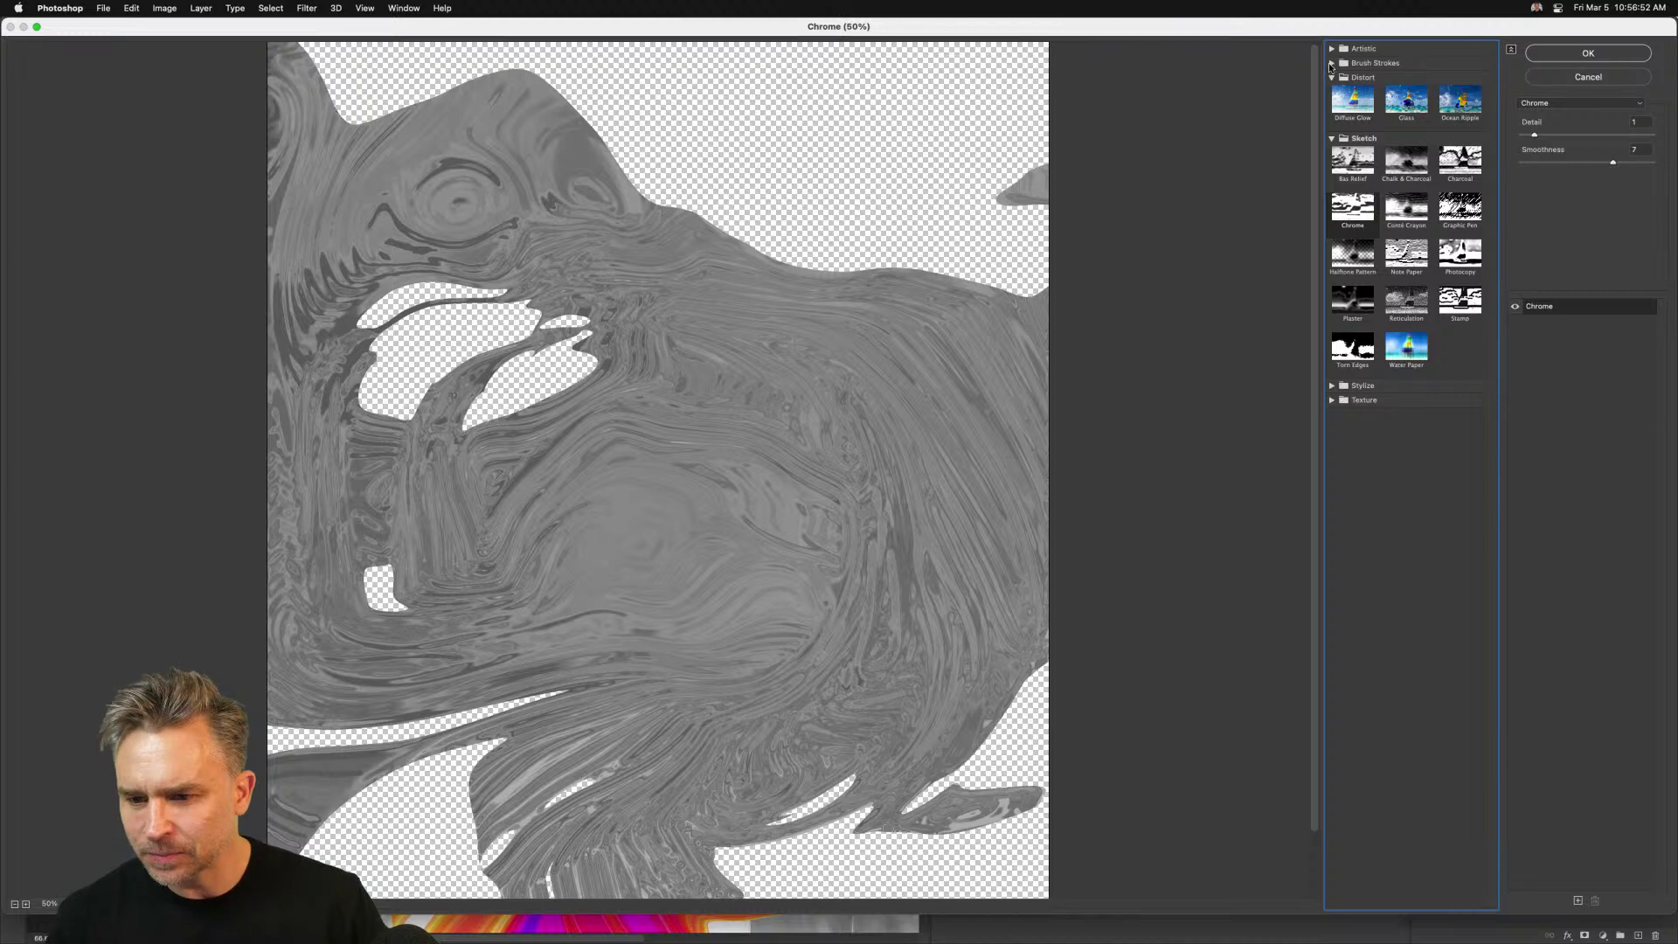
left_click(1331, 64)
left_click(1331, 49)
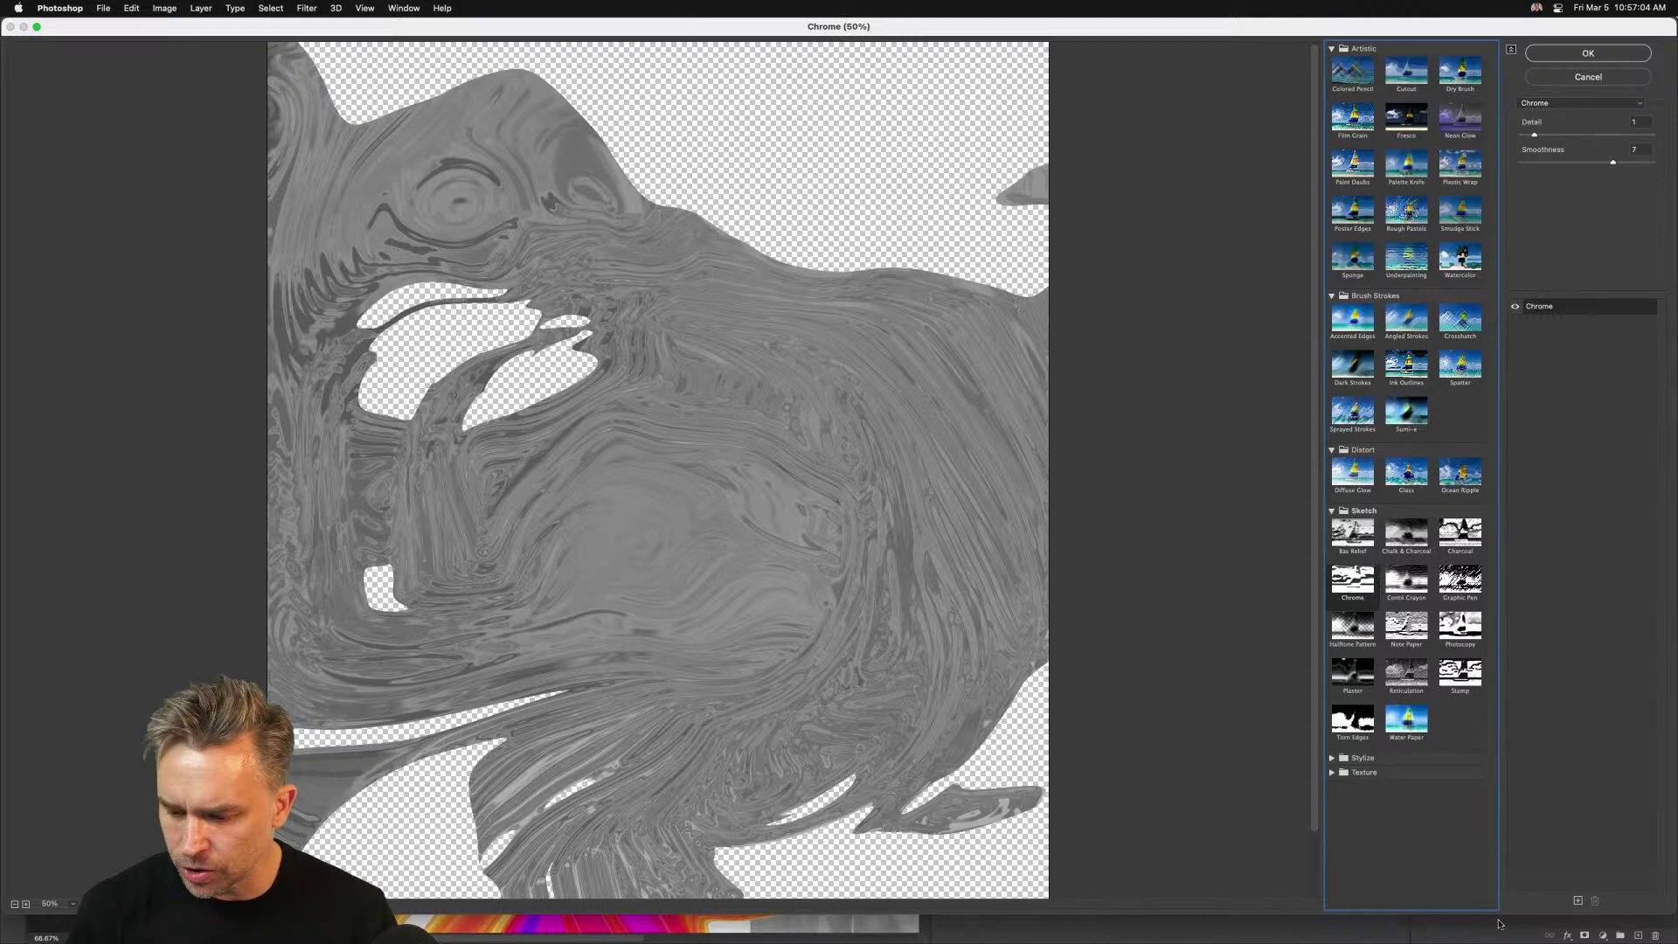
left_click(1577, 899)
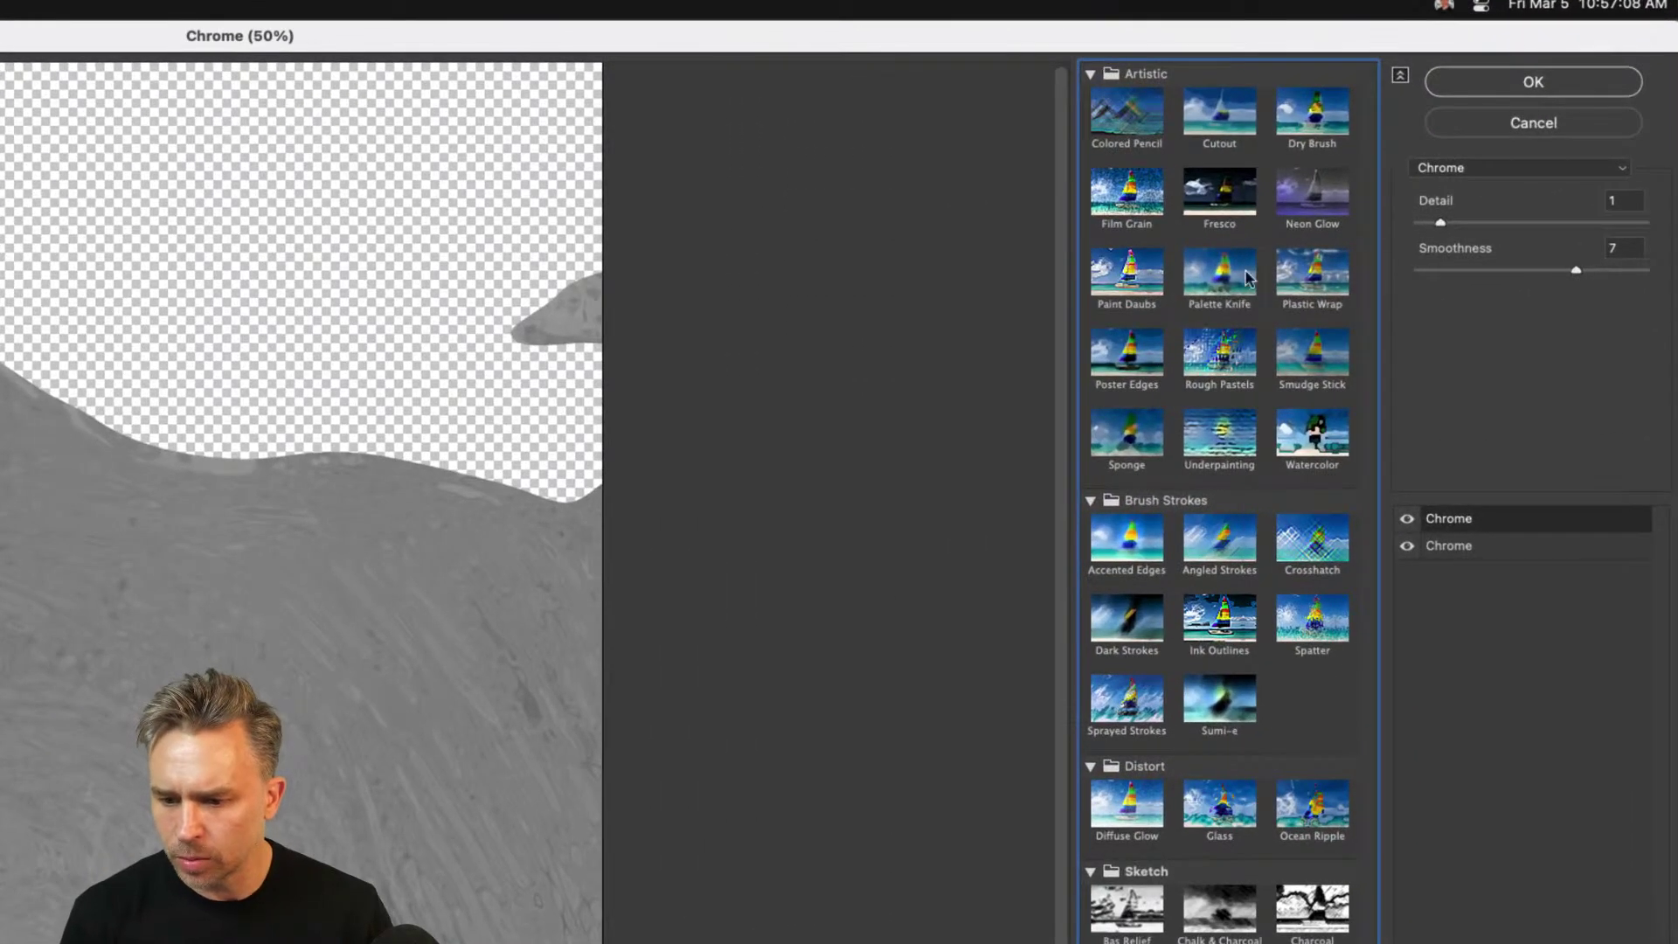
left_click(1323, 280)
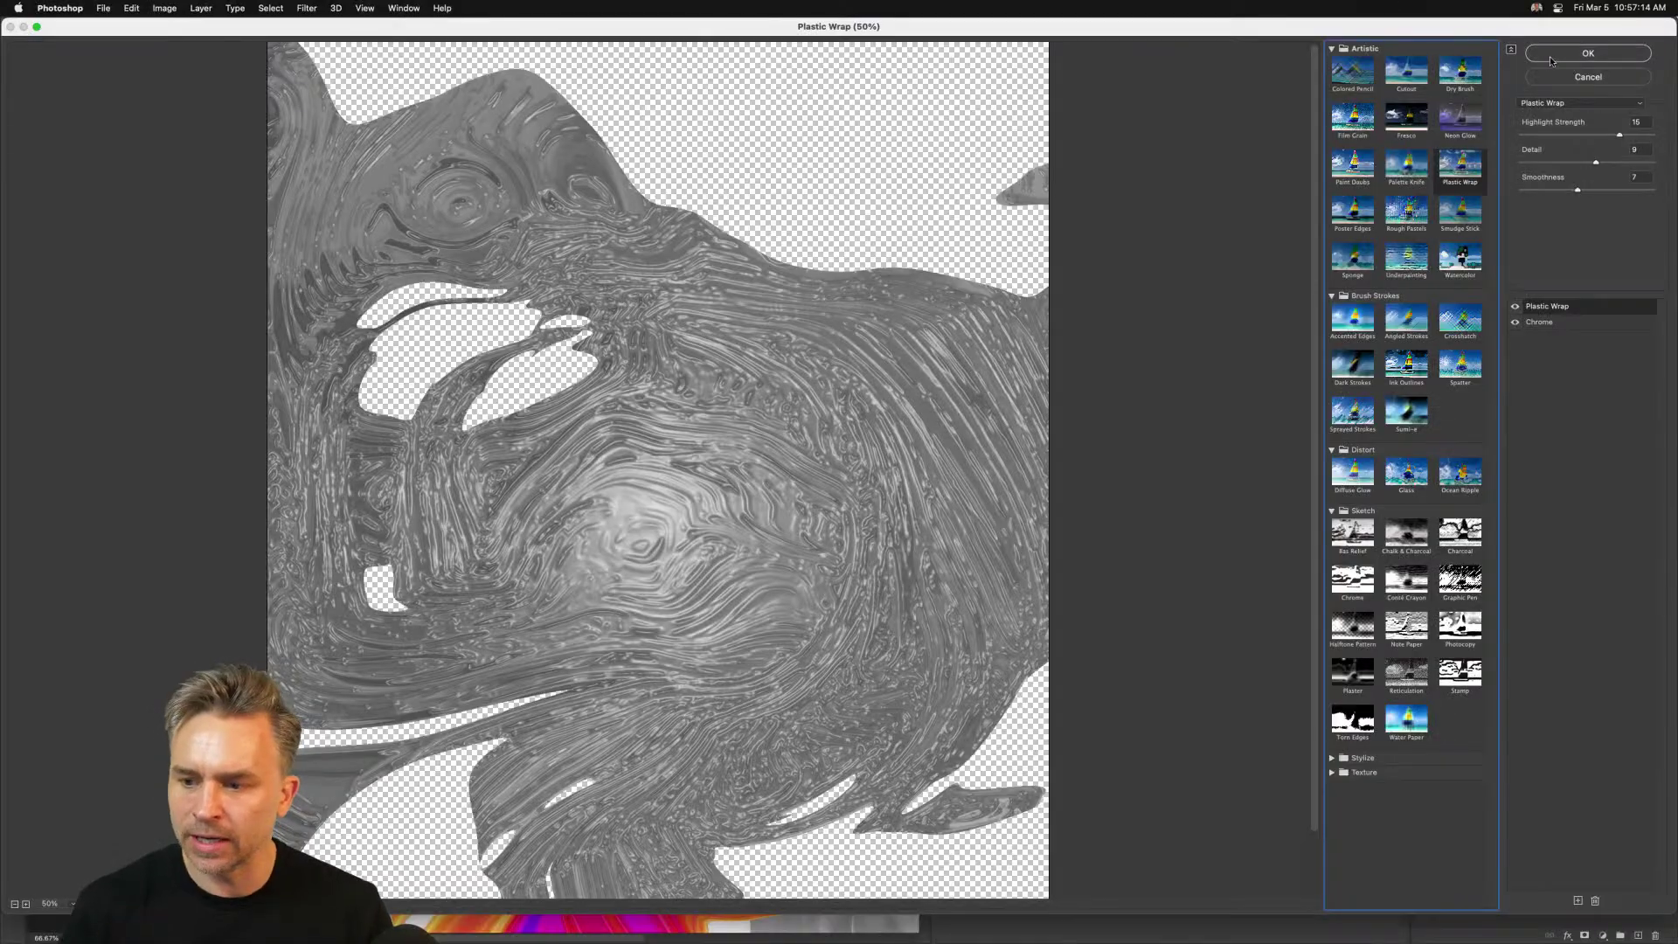
left_click(1549, 56)
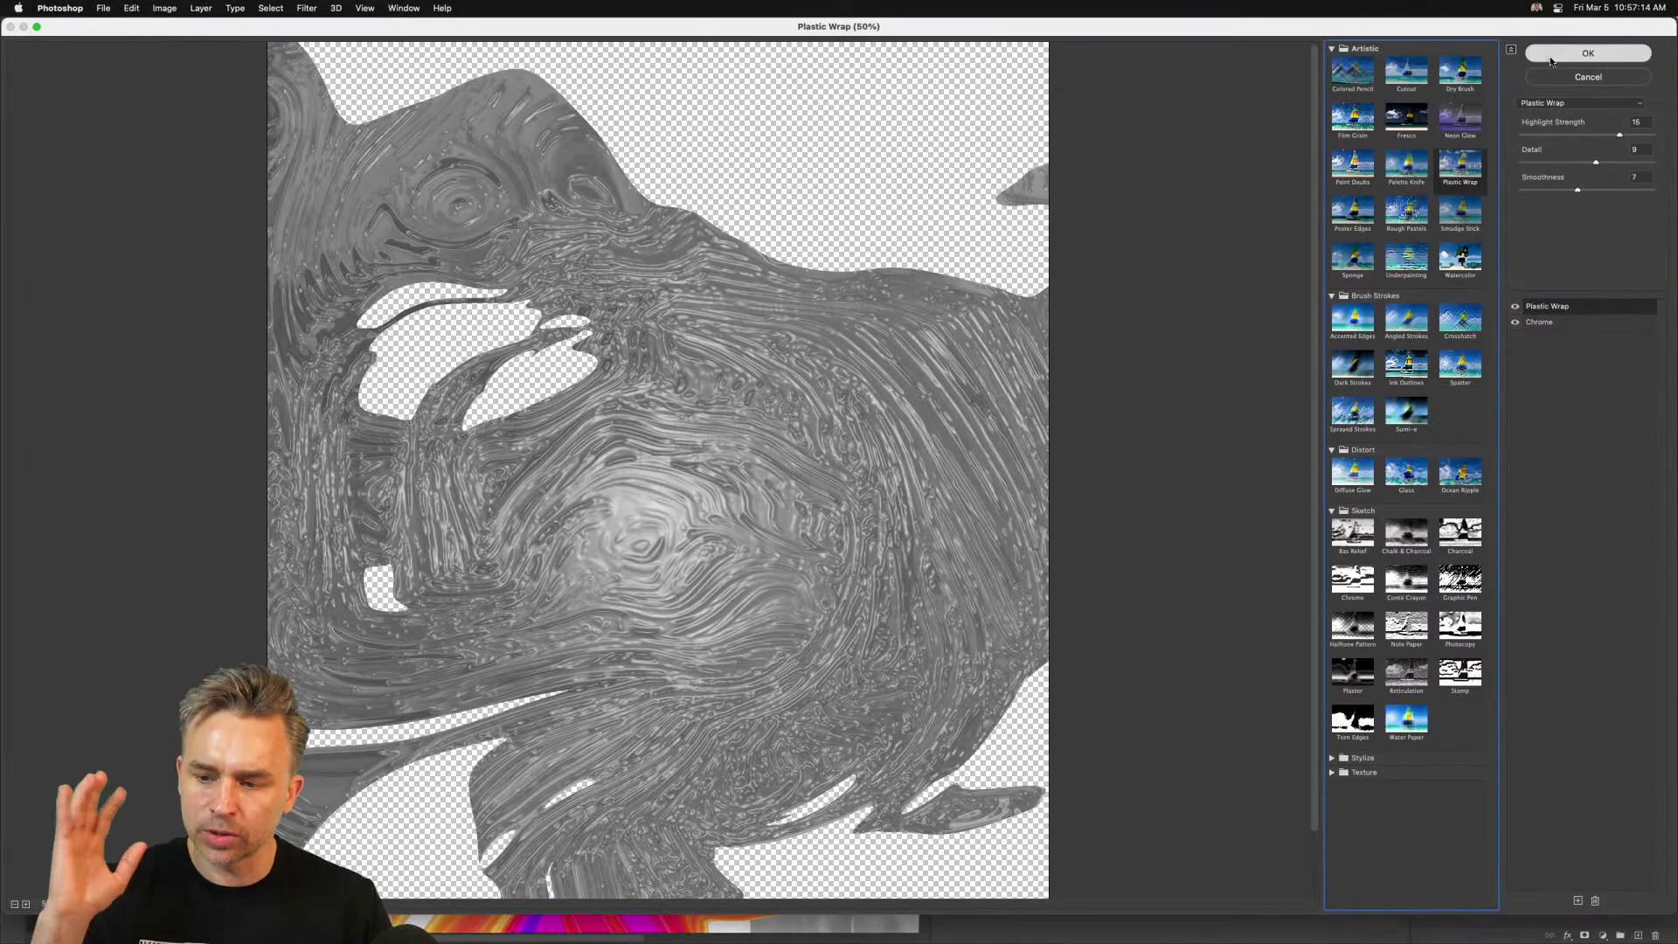
Set the filtered gradient copy's blending mode to Lighten and toggle its visibility to compare the texture
left_click(1464, 110)
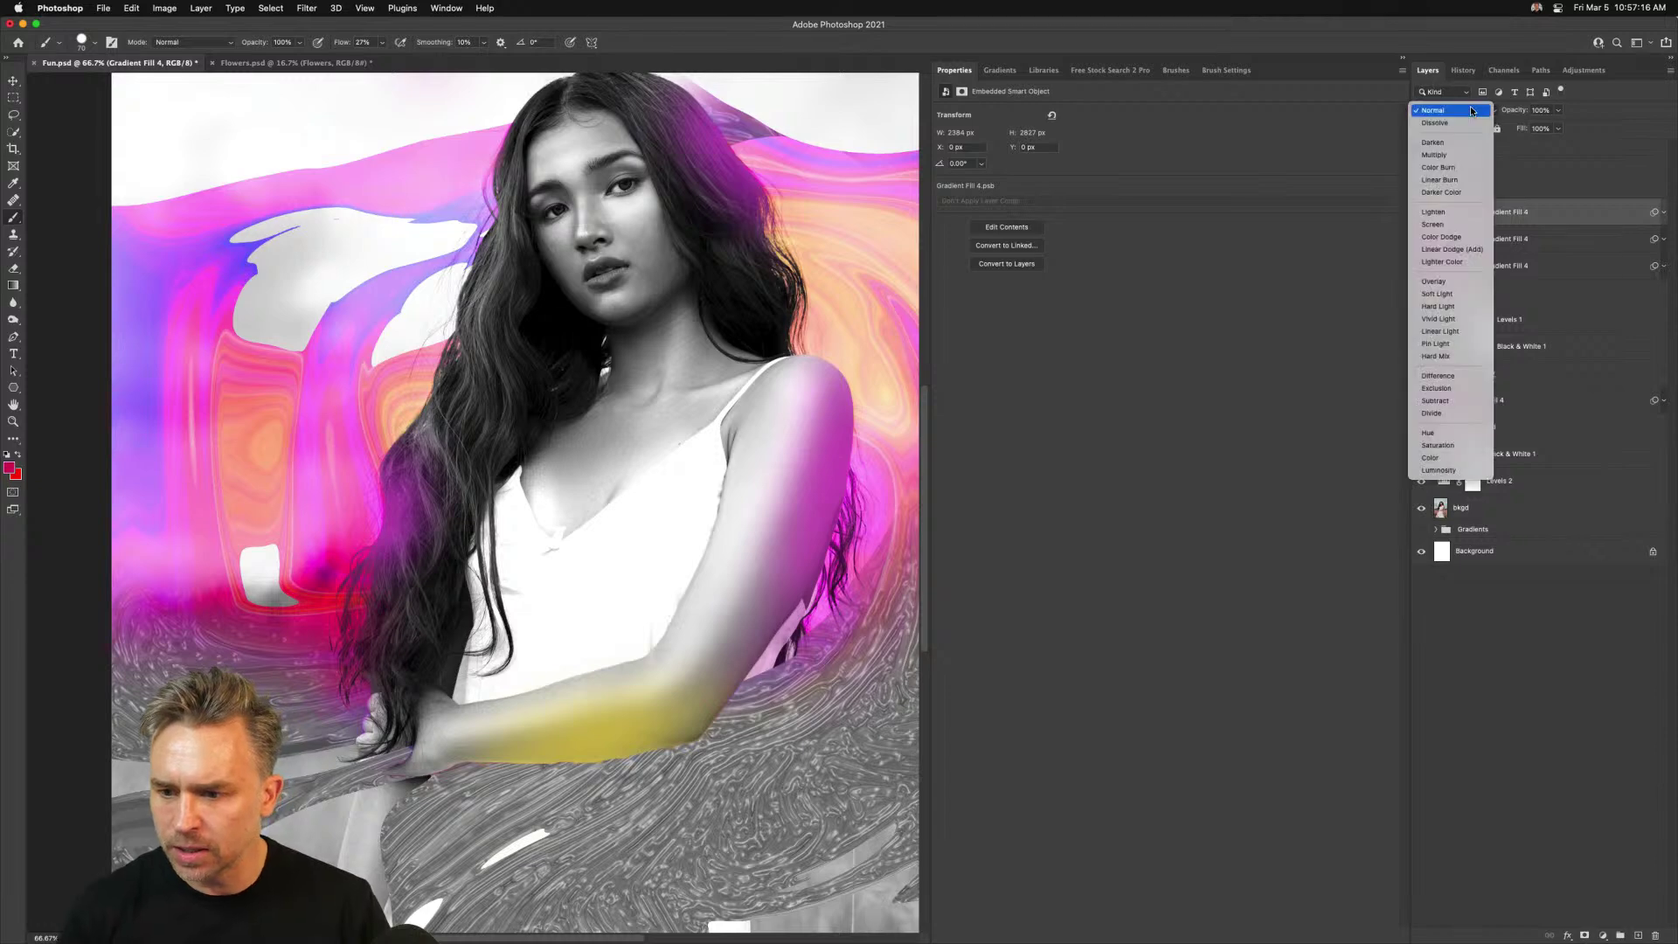
left_click(1432, 213)
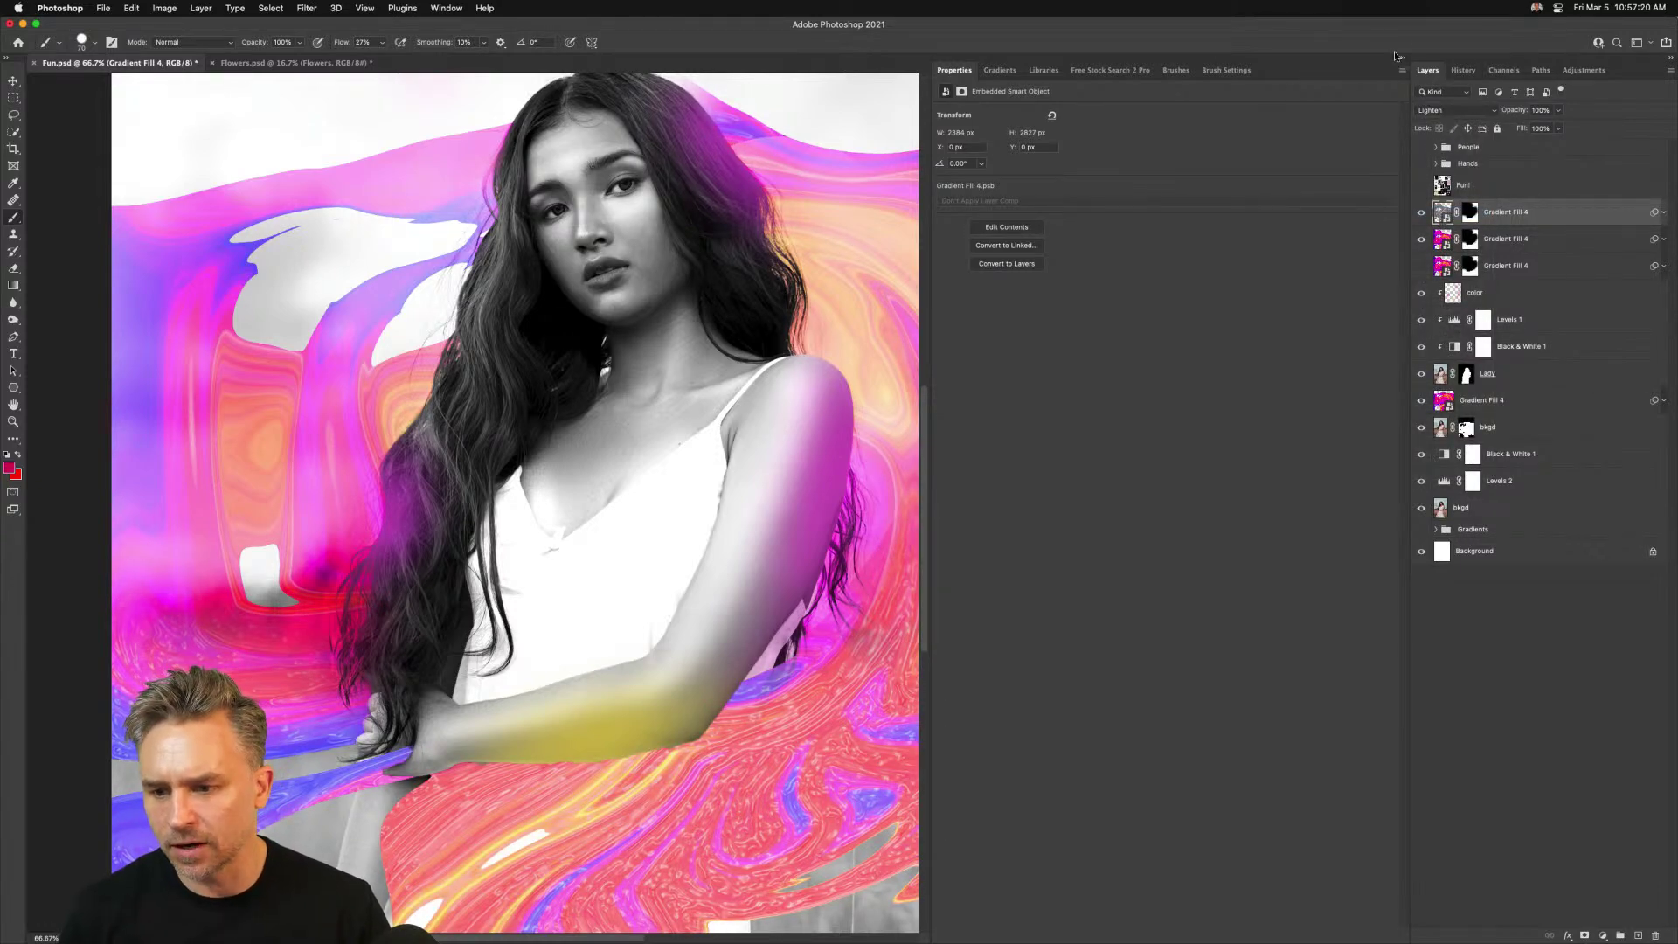
left_click(1396, 55)
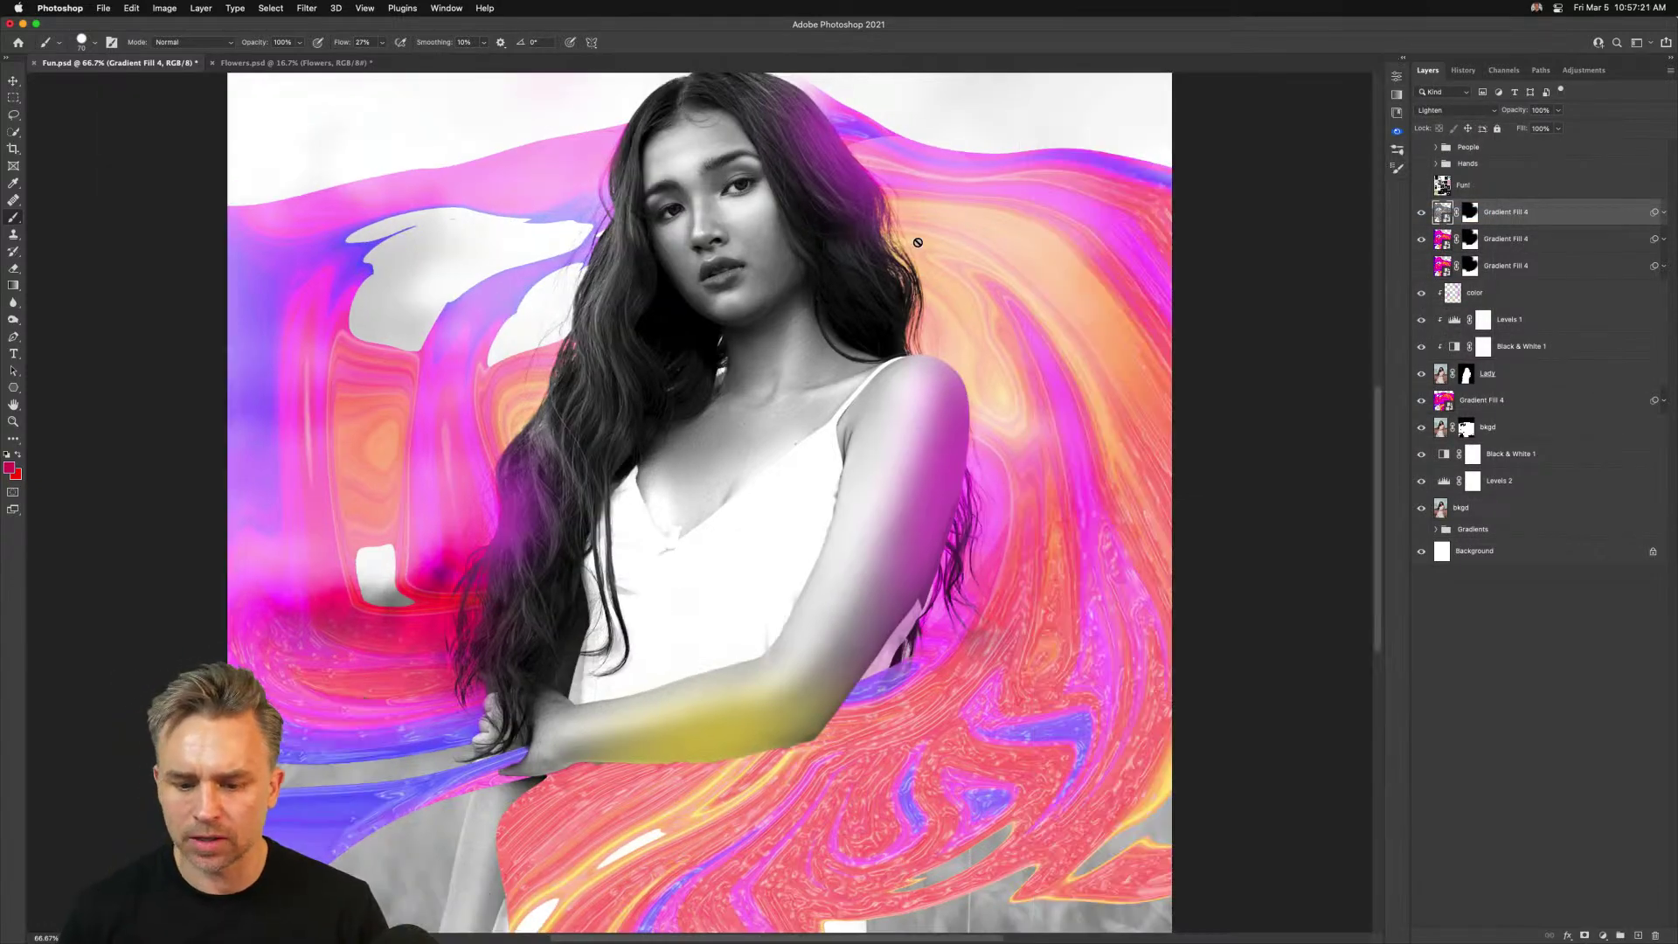
left_click(1419, 215)
left_click(1419, 215)
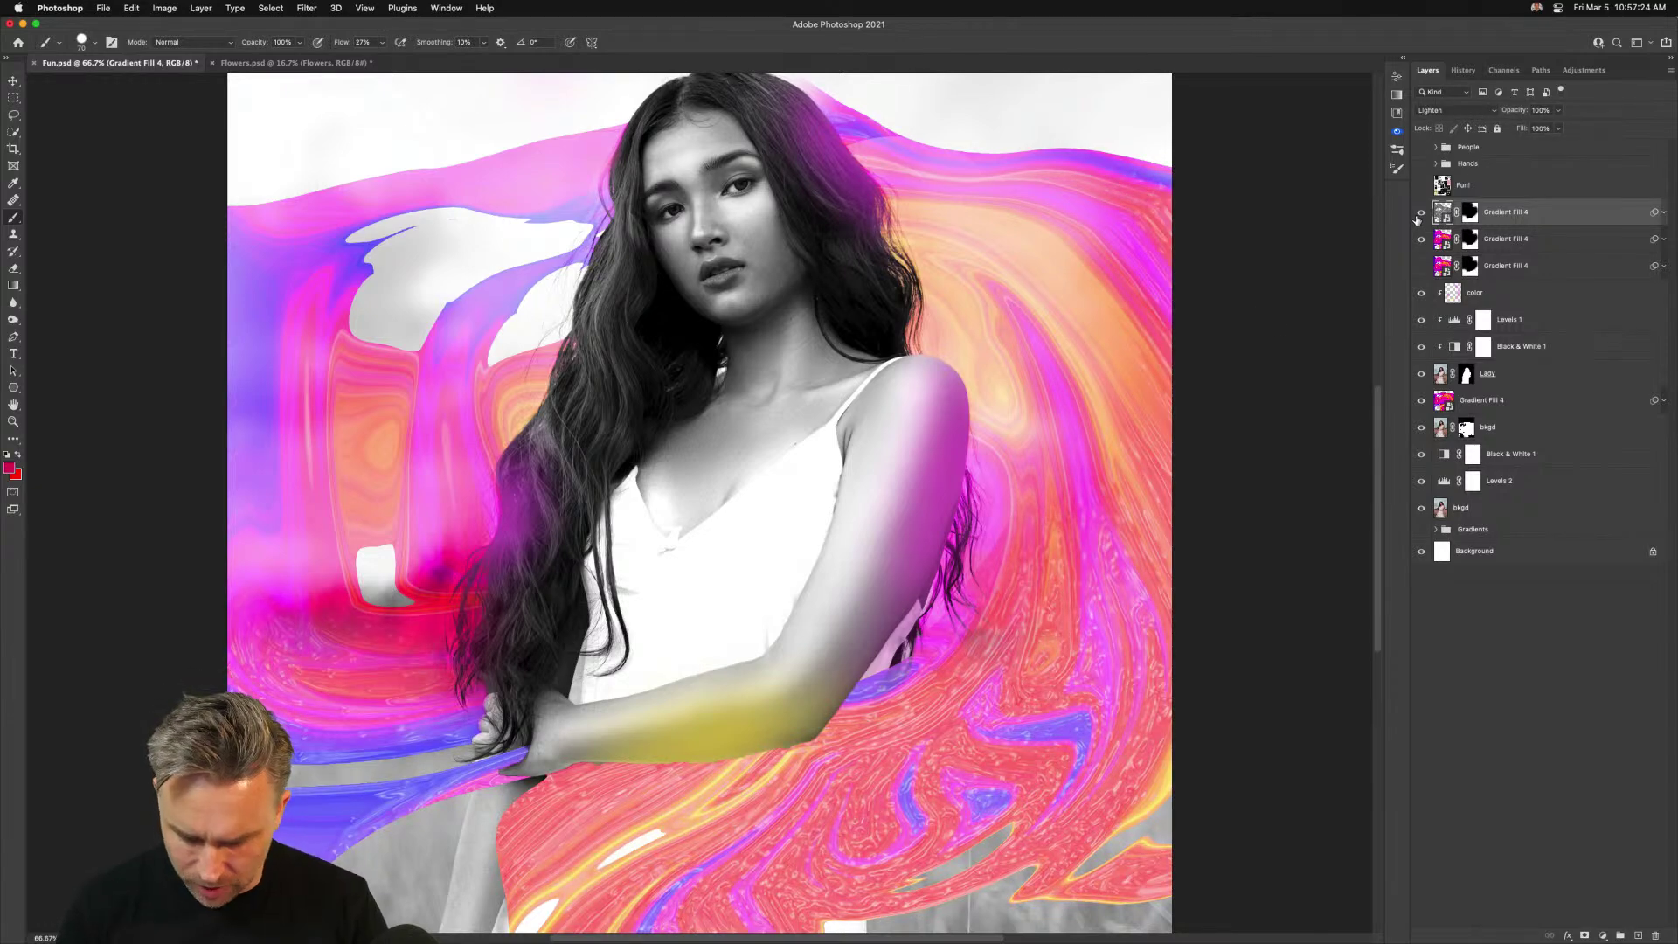
Increase the filtered copy's contrast with Levels, setting the black input to 104 and the white input to 219
key("super+l")
left_click_drag(724, 391, 864, 392)
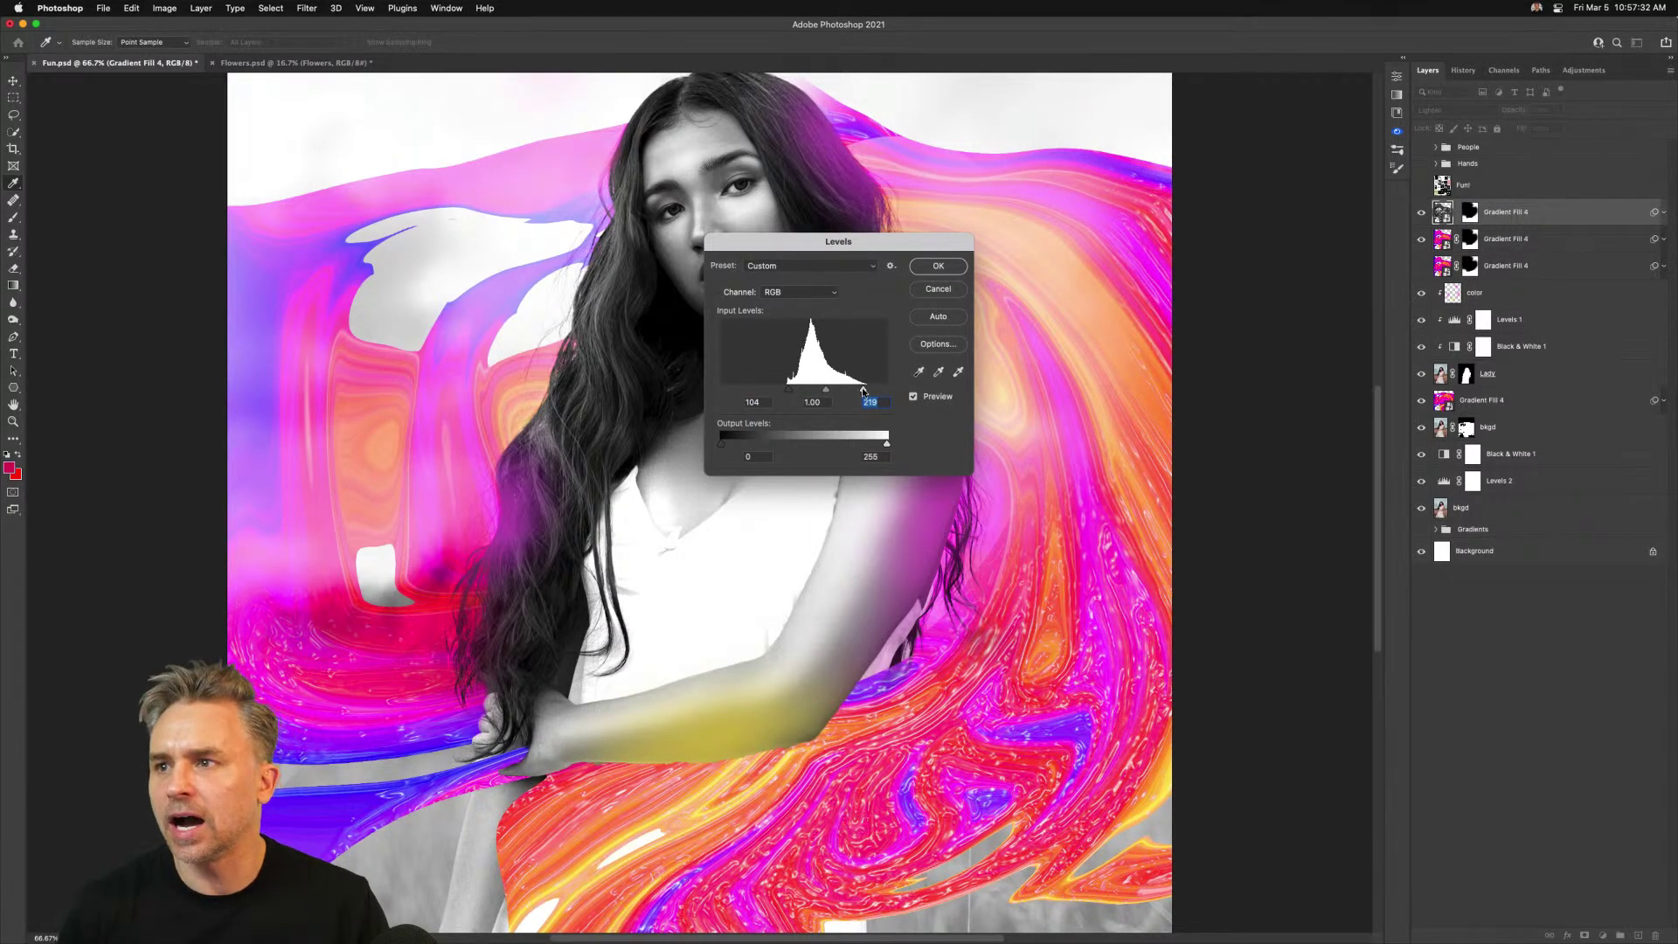
key("Return")
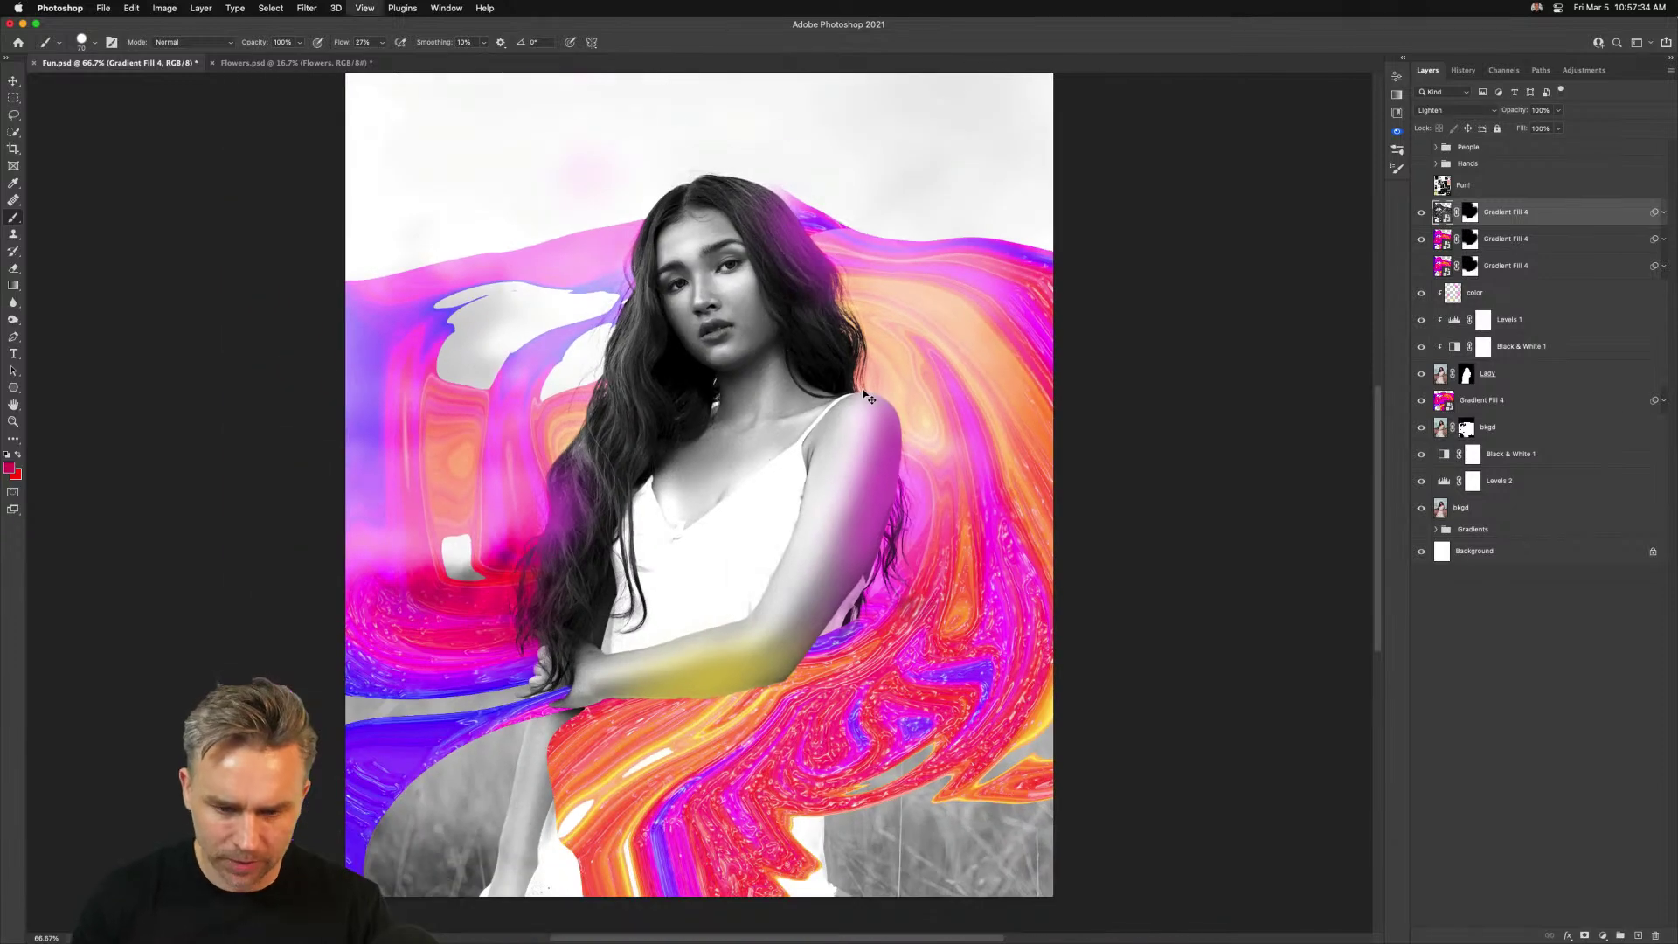
key("super+minus")
key("super+minus")
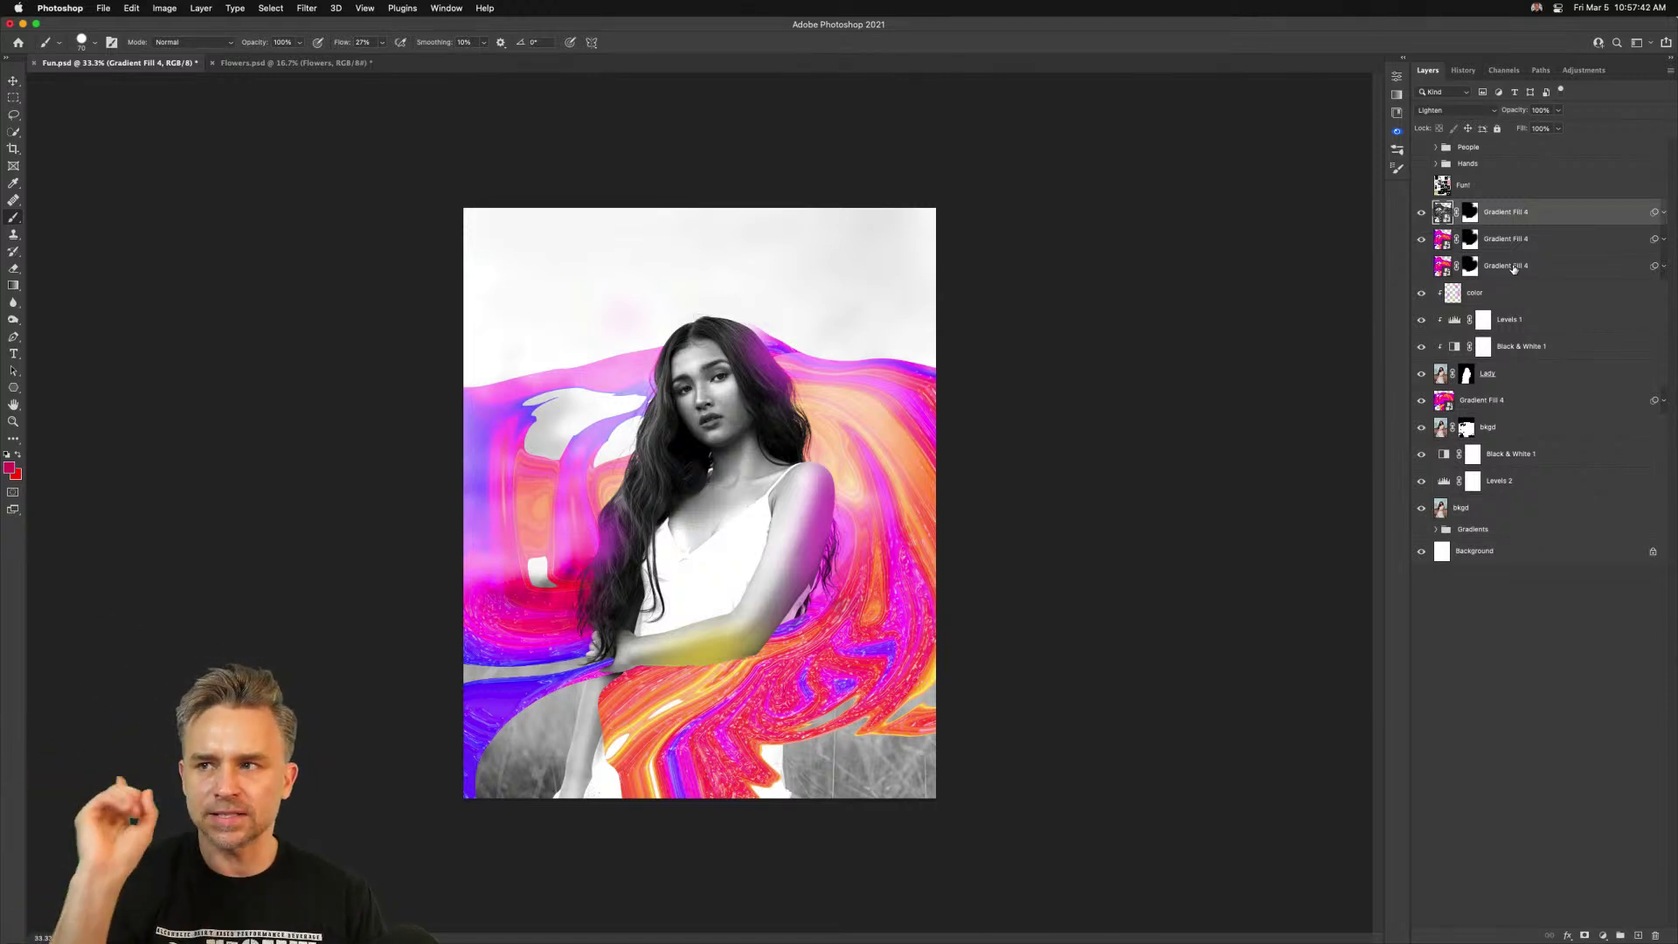
Toggle the gradient layers and the bkgd copy to examine what each one contributes around the woman
left_click(1476, 407)
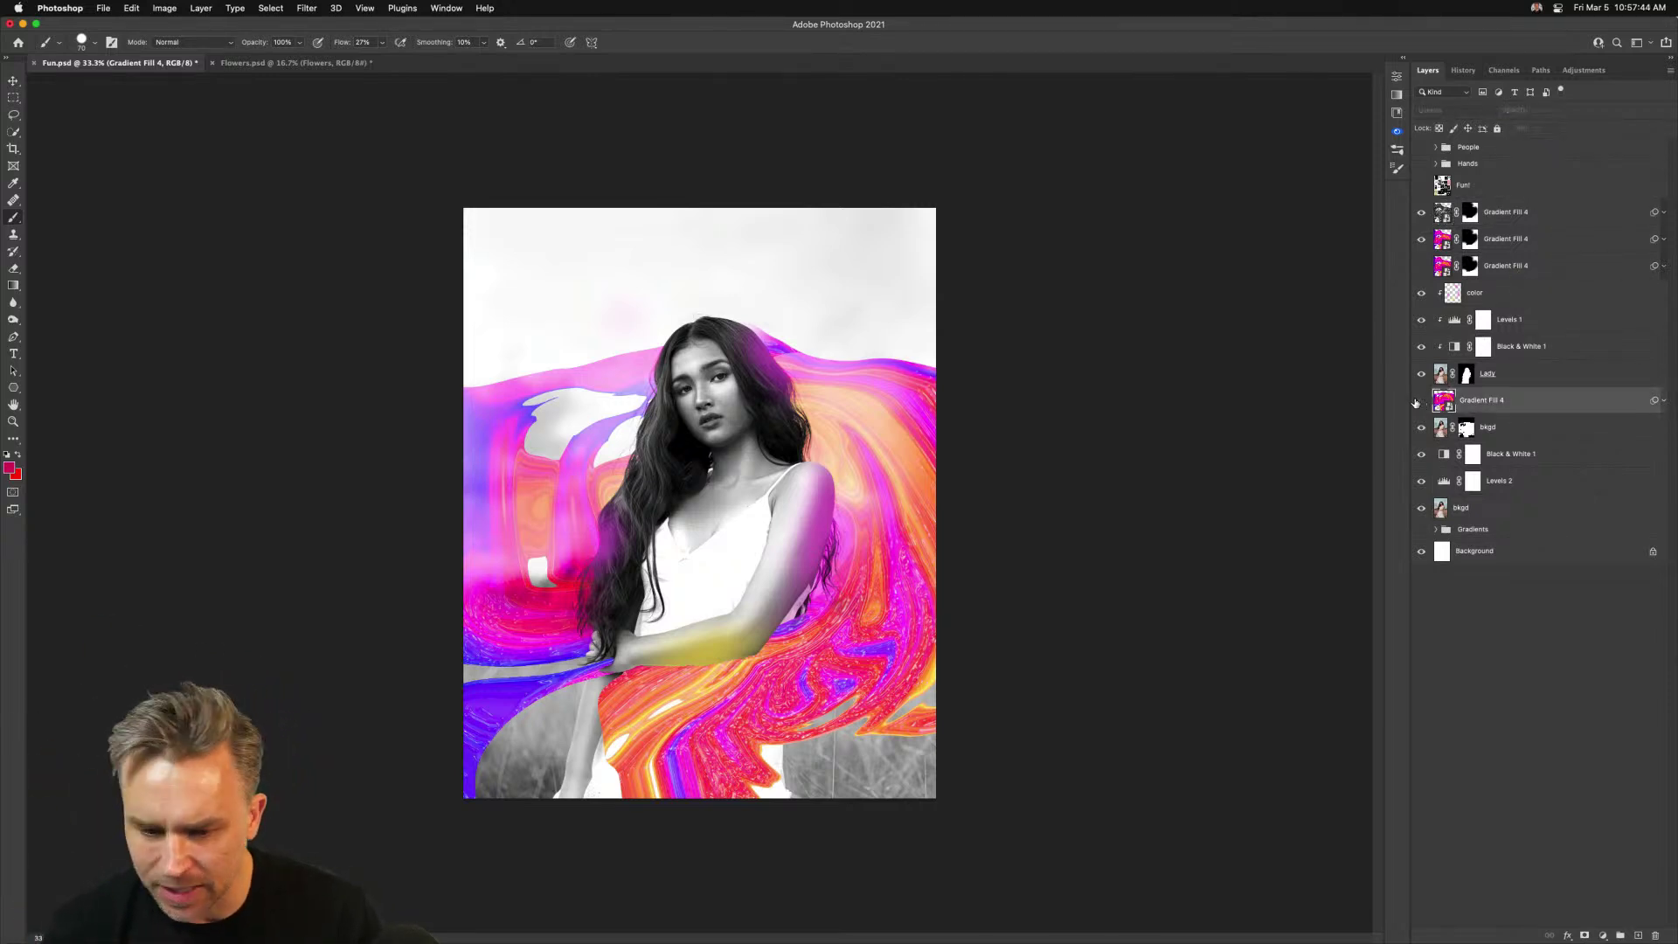
left_click(1421, 402)
left_click(1420, 402)
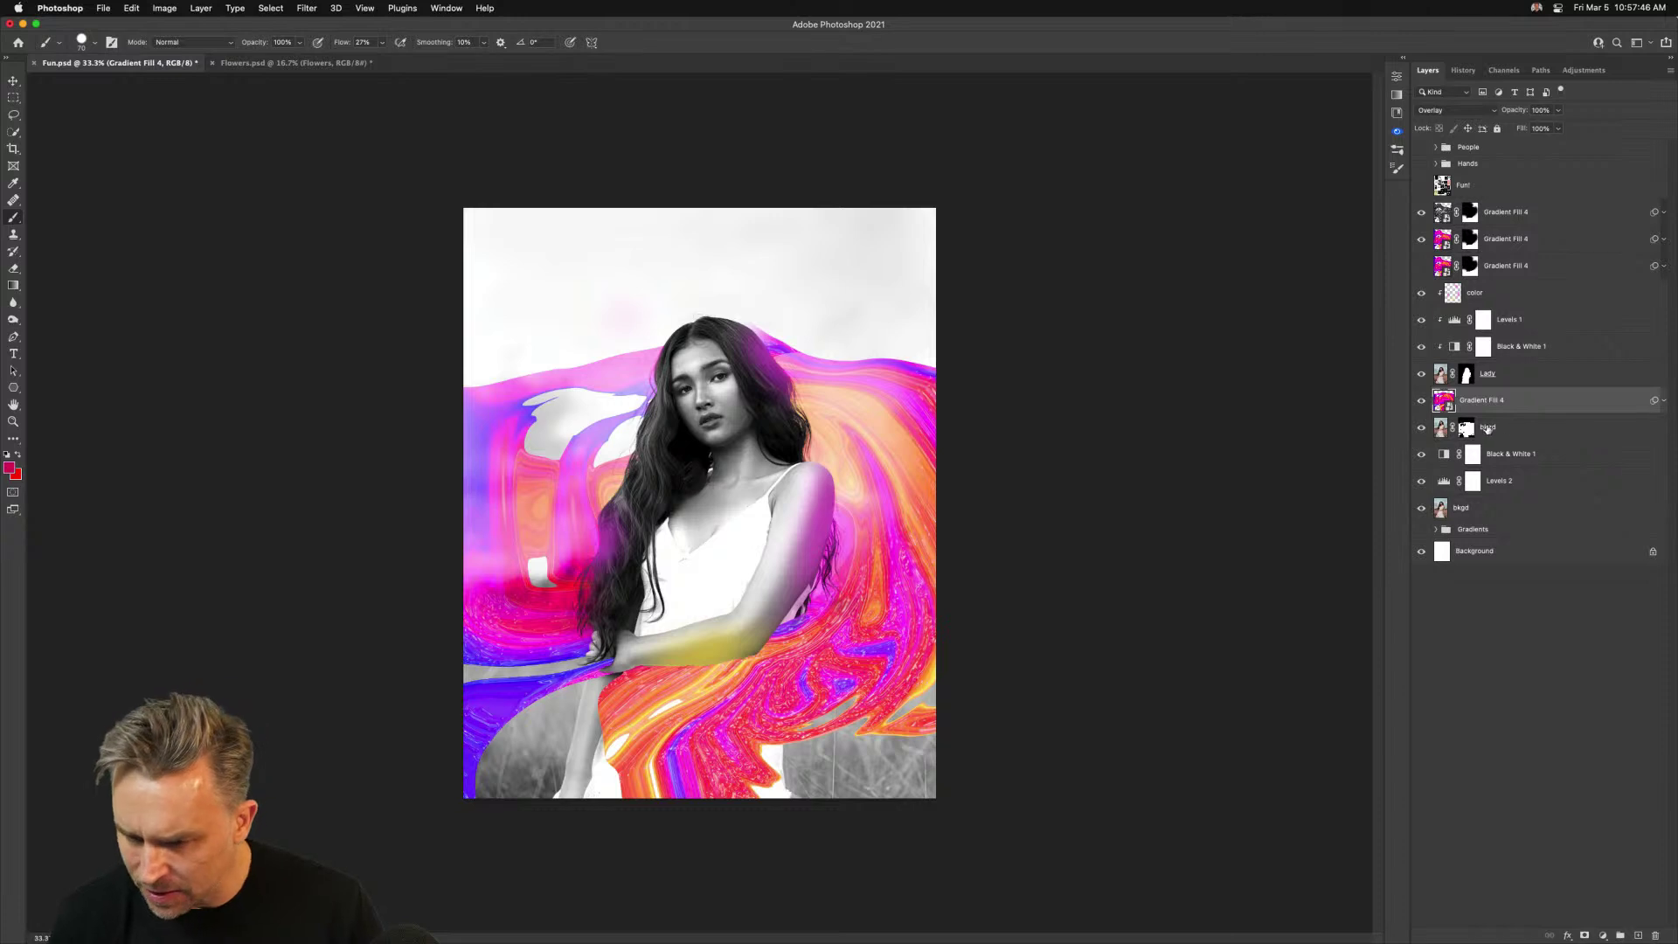
left_click_drag(1419, 429, 1417, 413)
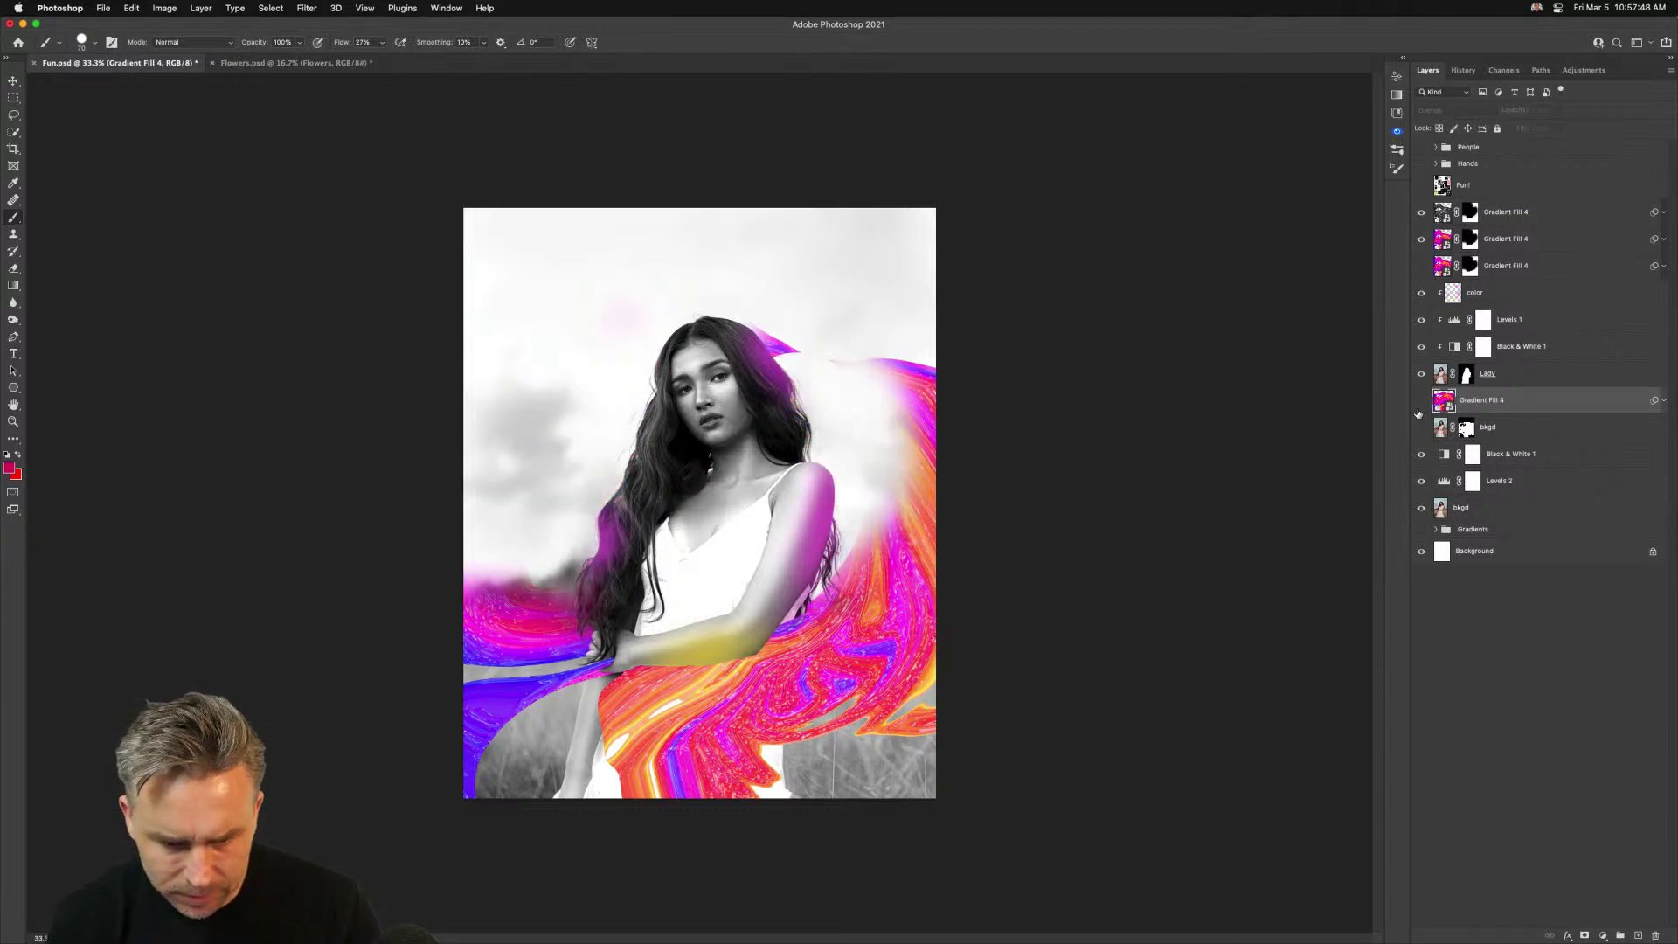
left_click(1421, 238)
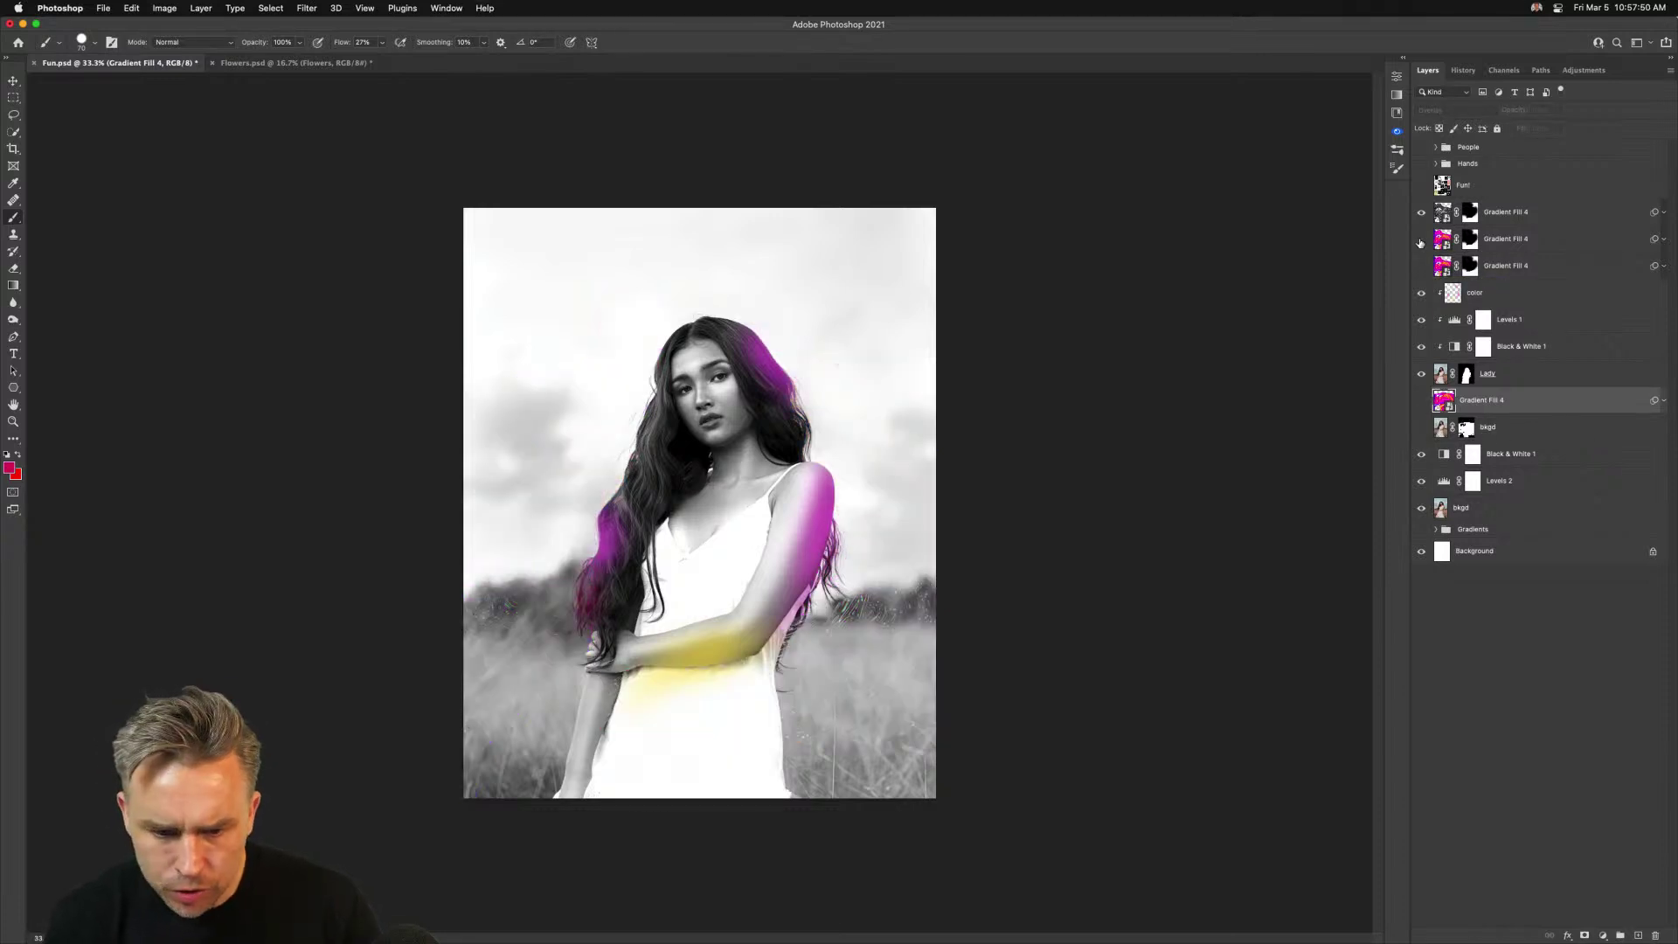
left_click(1421, 239)
Paint black with a large soft brush on the middle Gradient Fill 4 mask, hiding the gradient remnants beside her hair and along the upper-right edge
left_click(1468, 239)
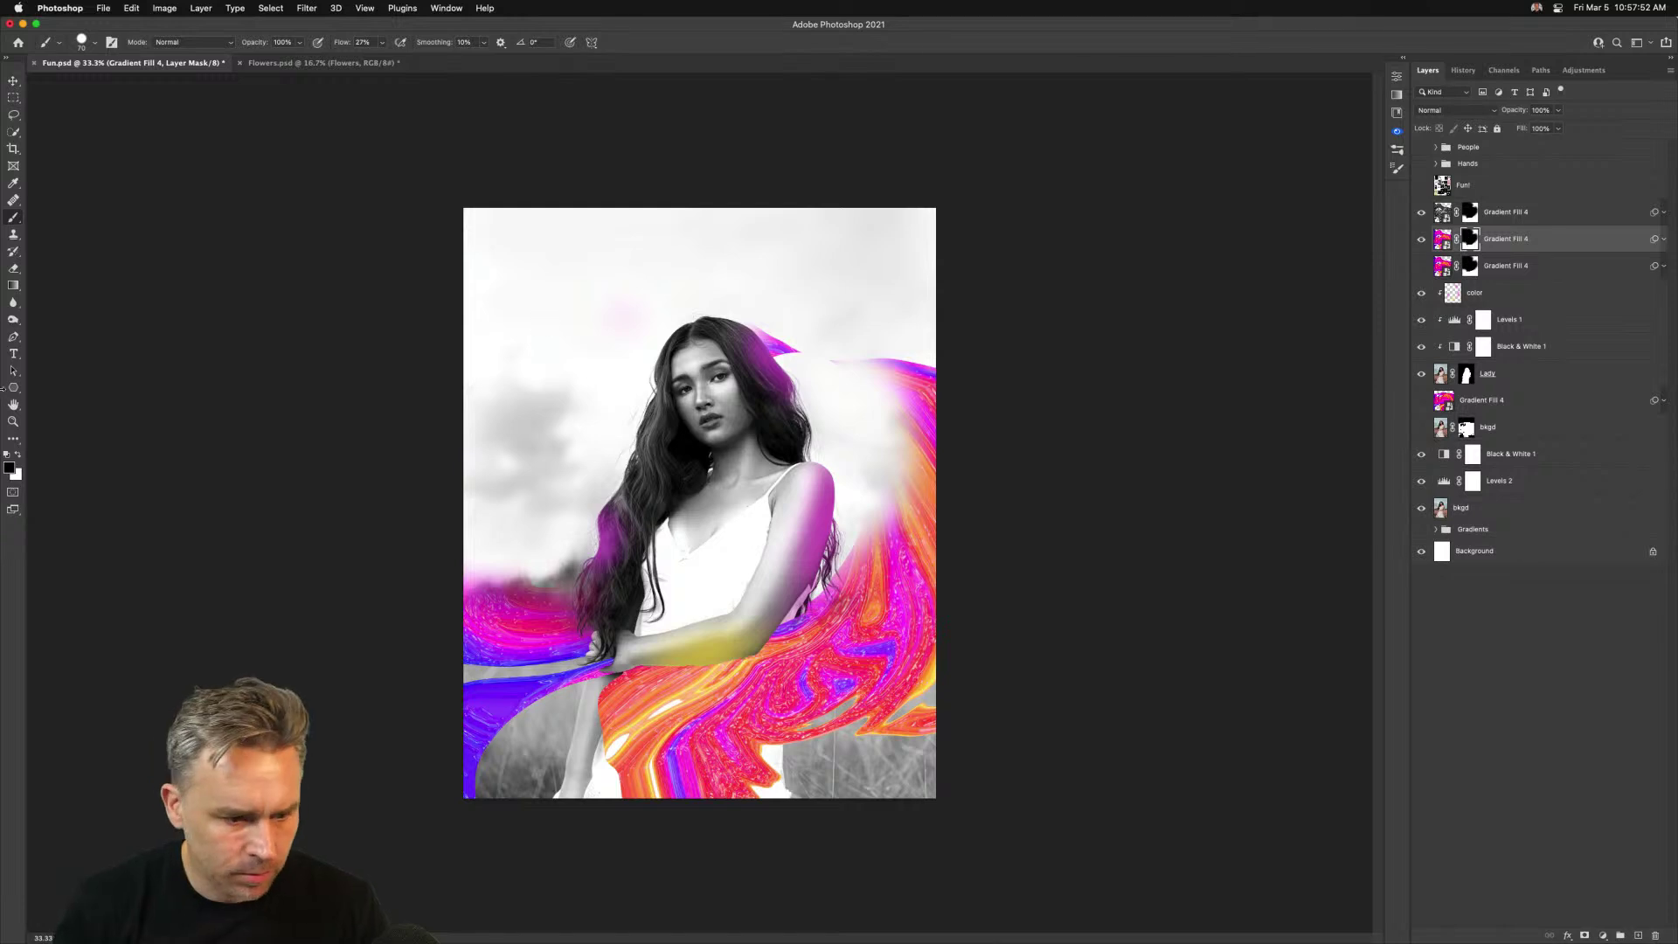
left_click(94, 42)
double_click(904, 219)
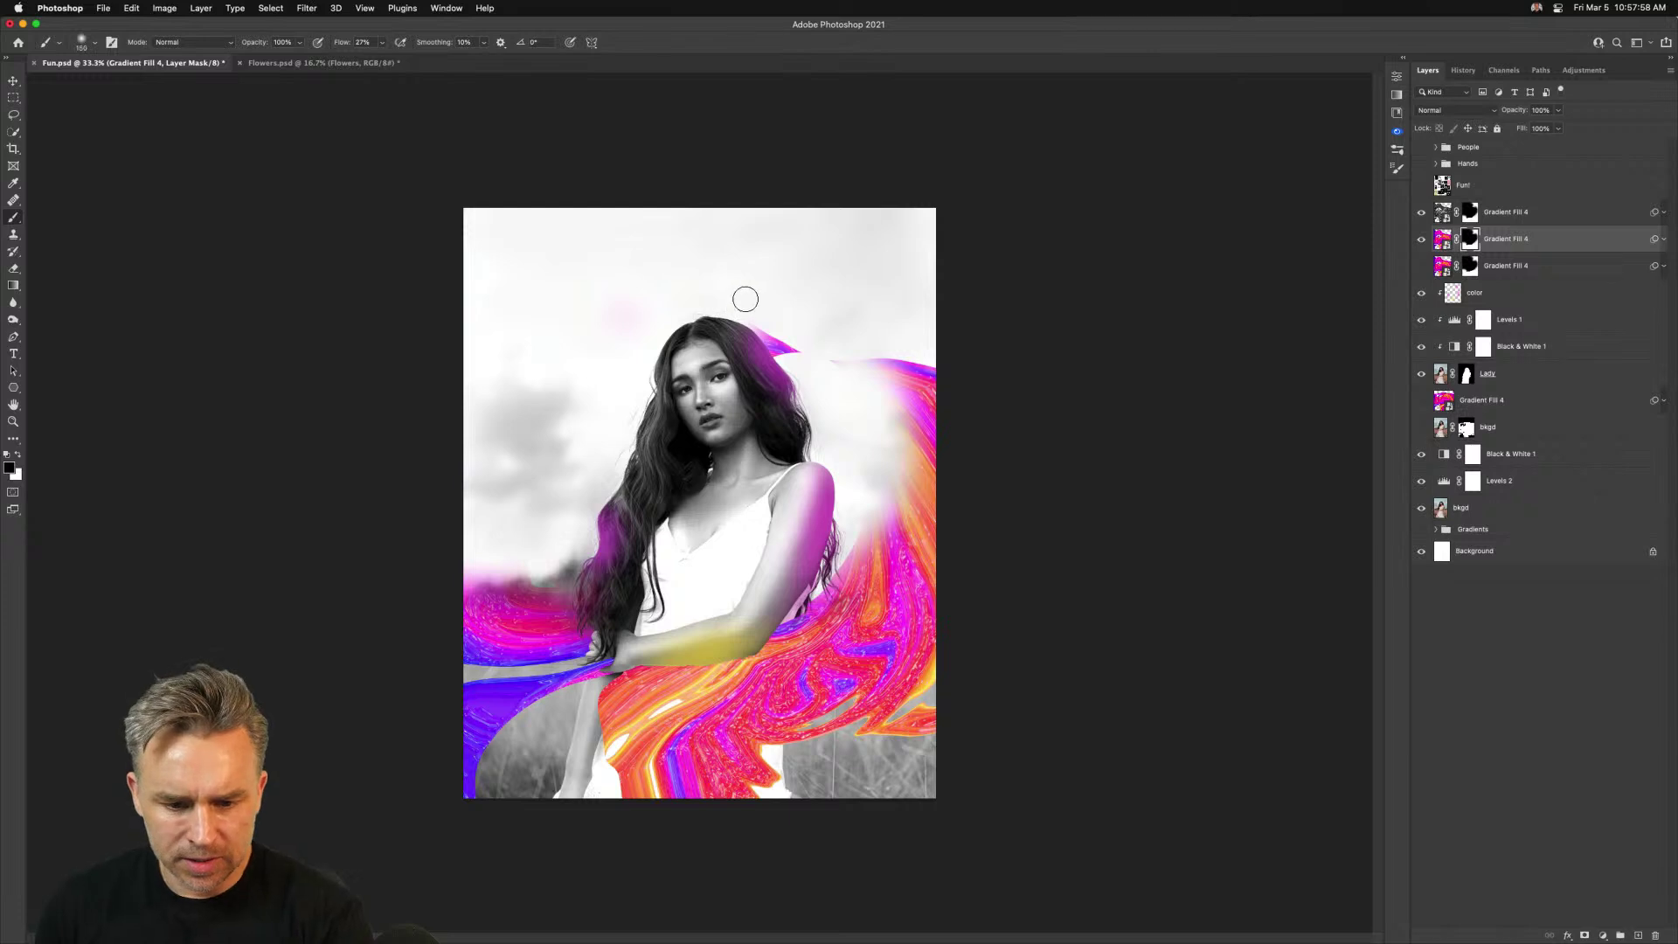
key("bracketright")
key("bracketright")
key("bracketright")
key("bracketright")
key("bracketright")
key("bracketright")
key("bracketright")
key("bracketright")
key("bracketright")
key("bracketright")
key("bracketright")
key("bracketright")
mouse_move(740, 323)
left_mouse_down()
mouse_move(935, 366)
mouse_move(731, 306)
mouse_move(829, 349)
mouse_move(812, 356)
mouse_move(720, 327)
mouse_move(958, 374)
left_mouse_up()
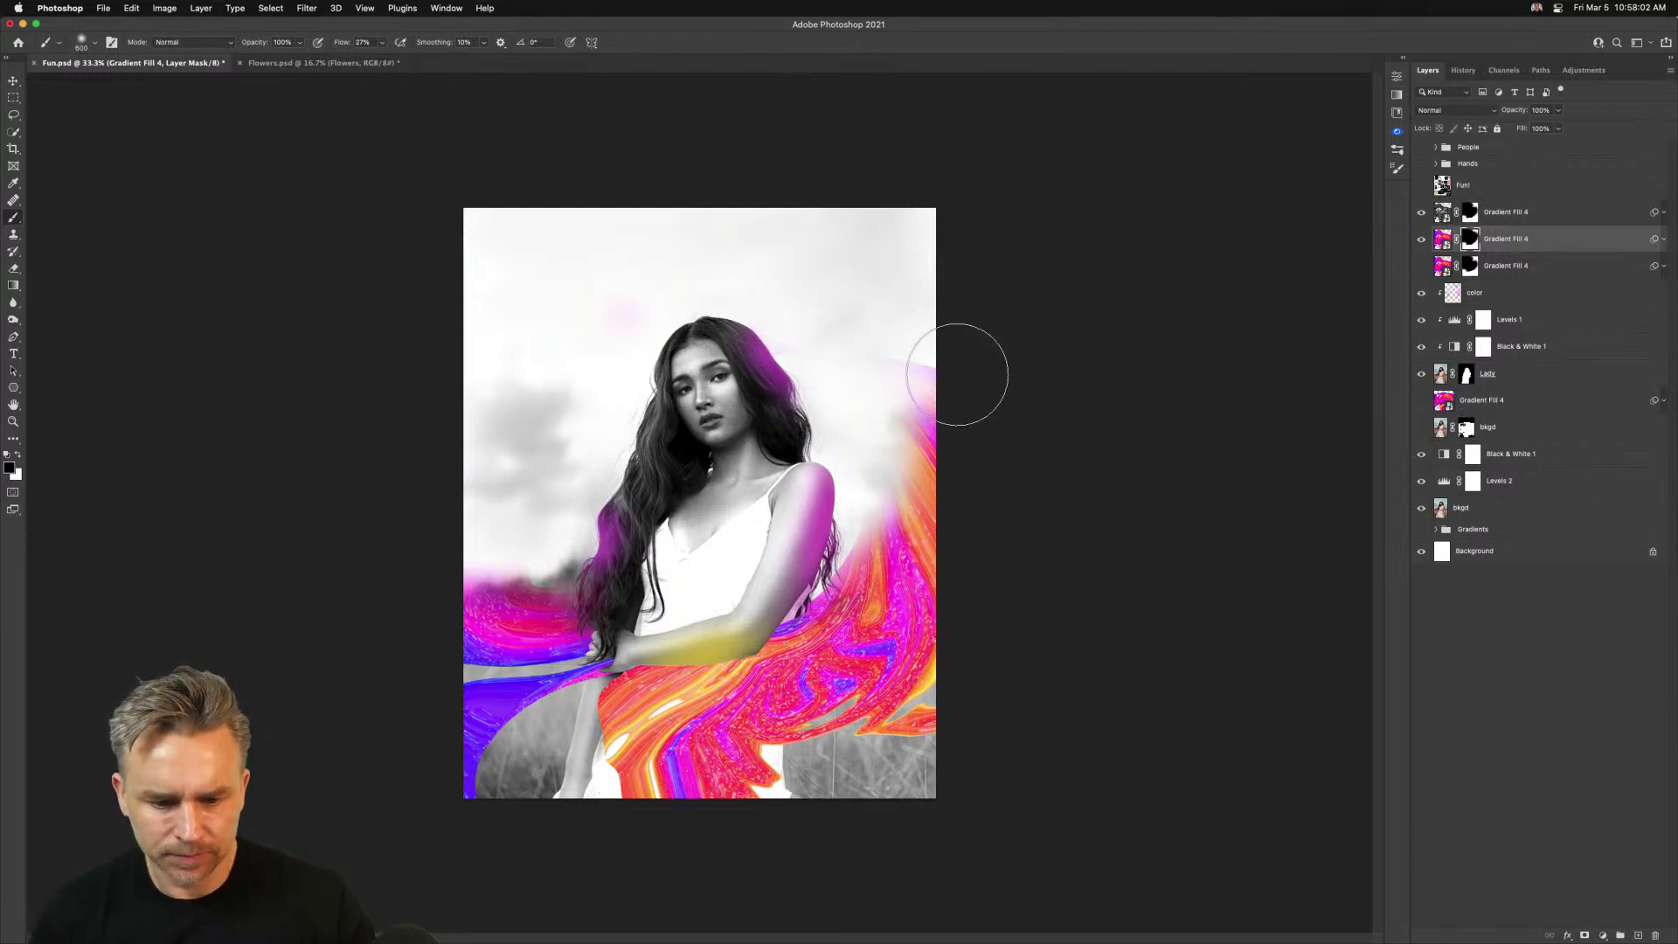
Show the Gradient Fill 4 and bkgd copy behind the Lady layer again, comparing the image with and without them
left_click(1421, 265)
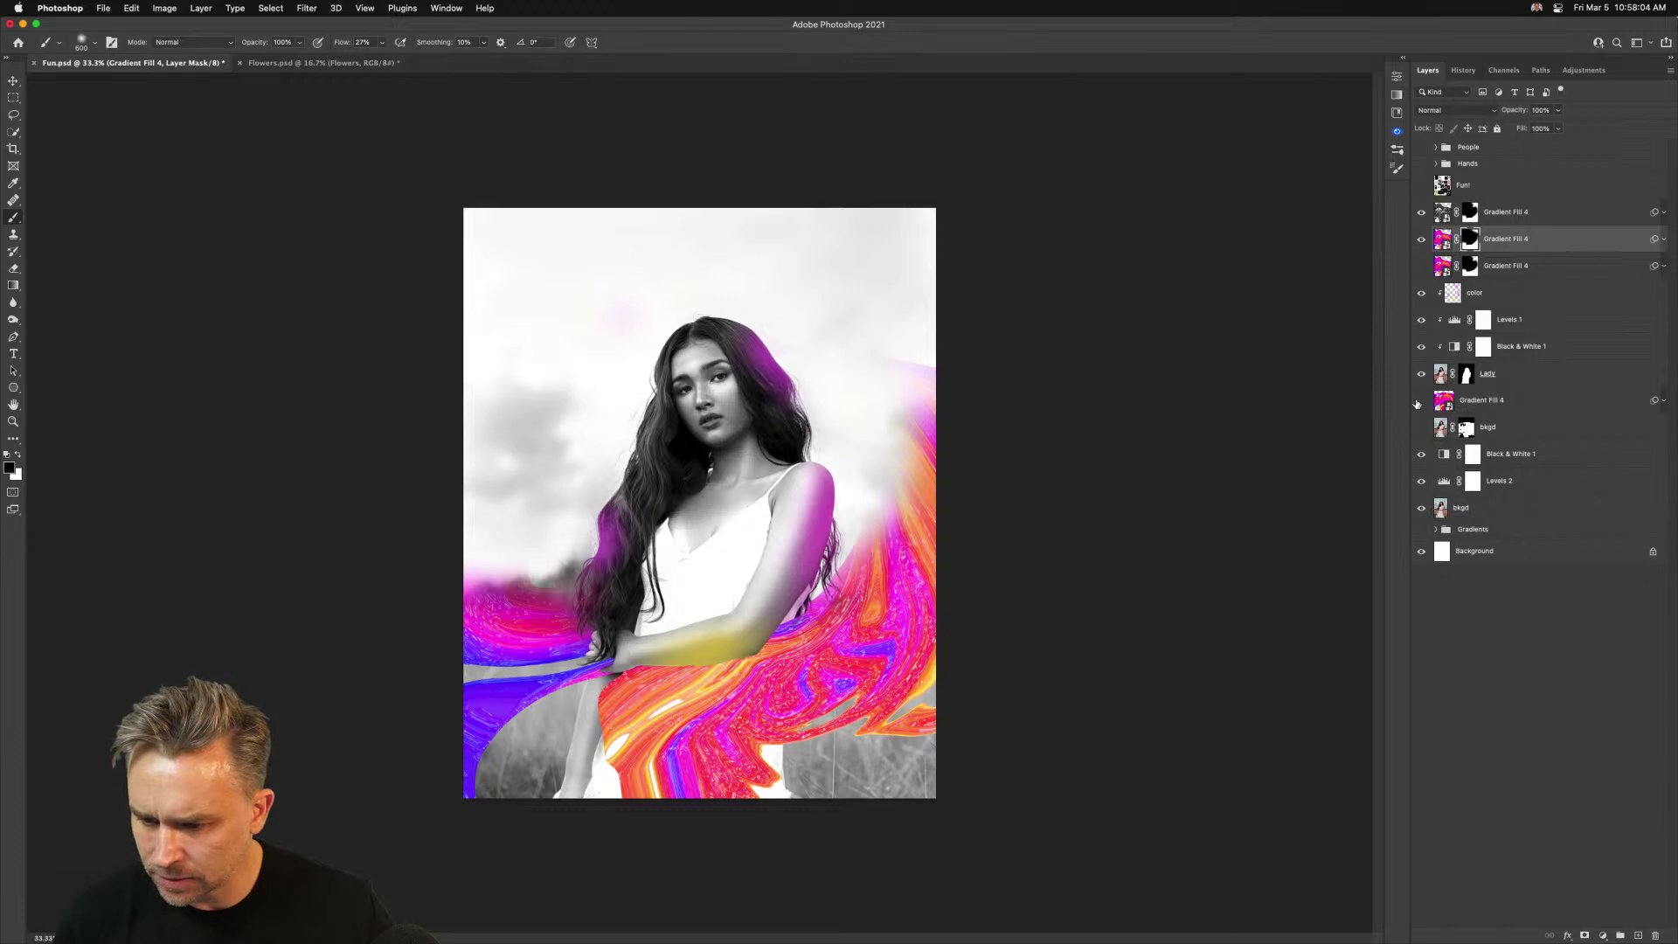
left_click_drag(1419, 401, 1420, 430)
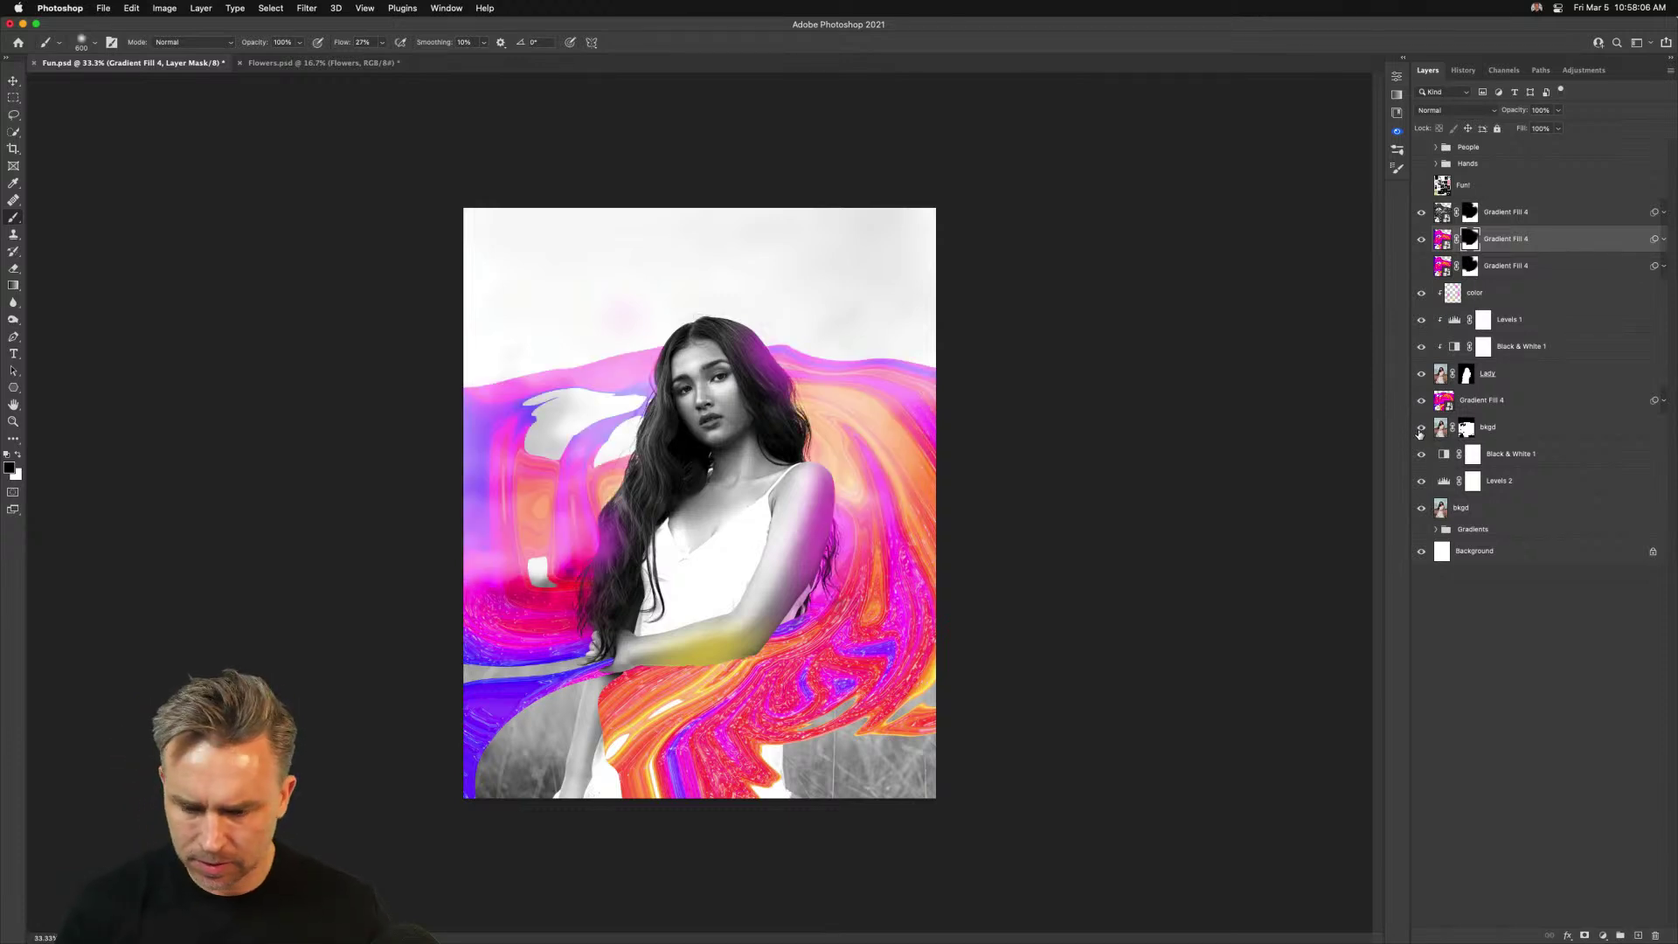
left_click(1420, 428)
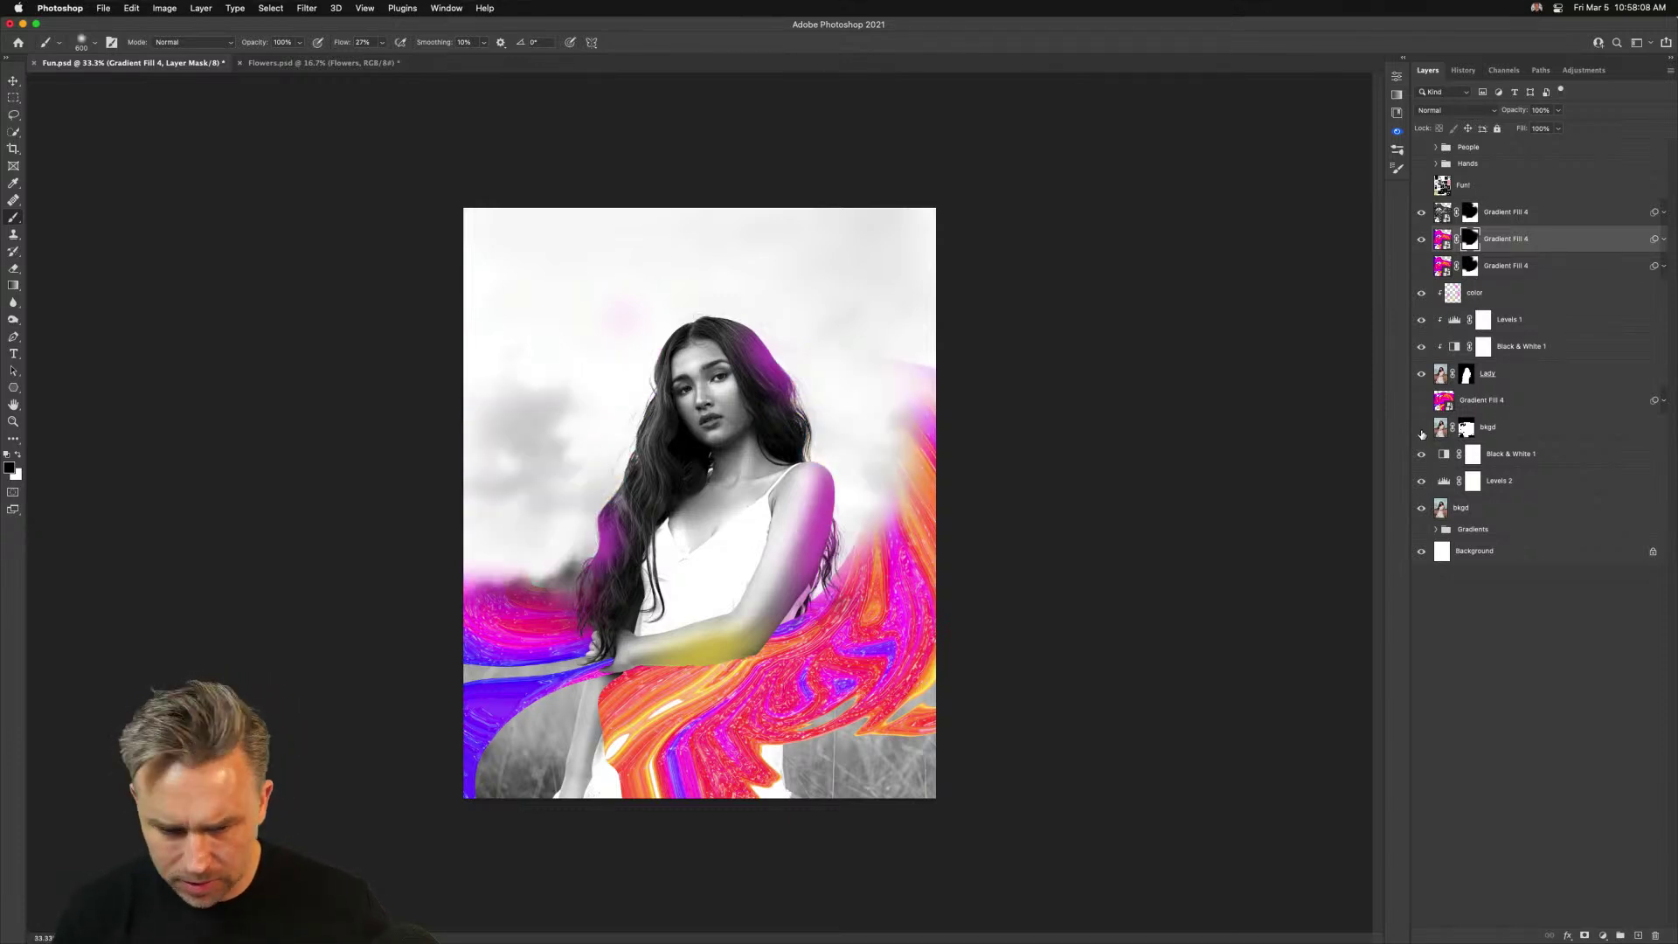
left_click(1422, 402)
Combine the masked bkgd copy and the Gradient Fill 4 directly above it into one smart object
left_click(1514, 432)
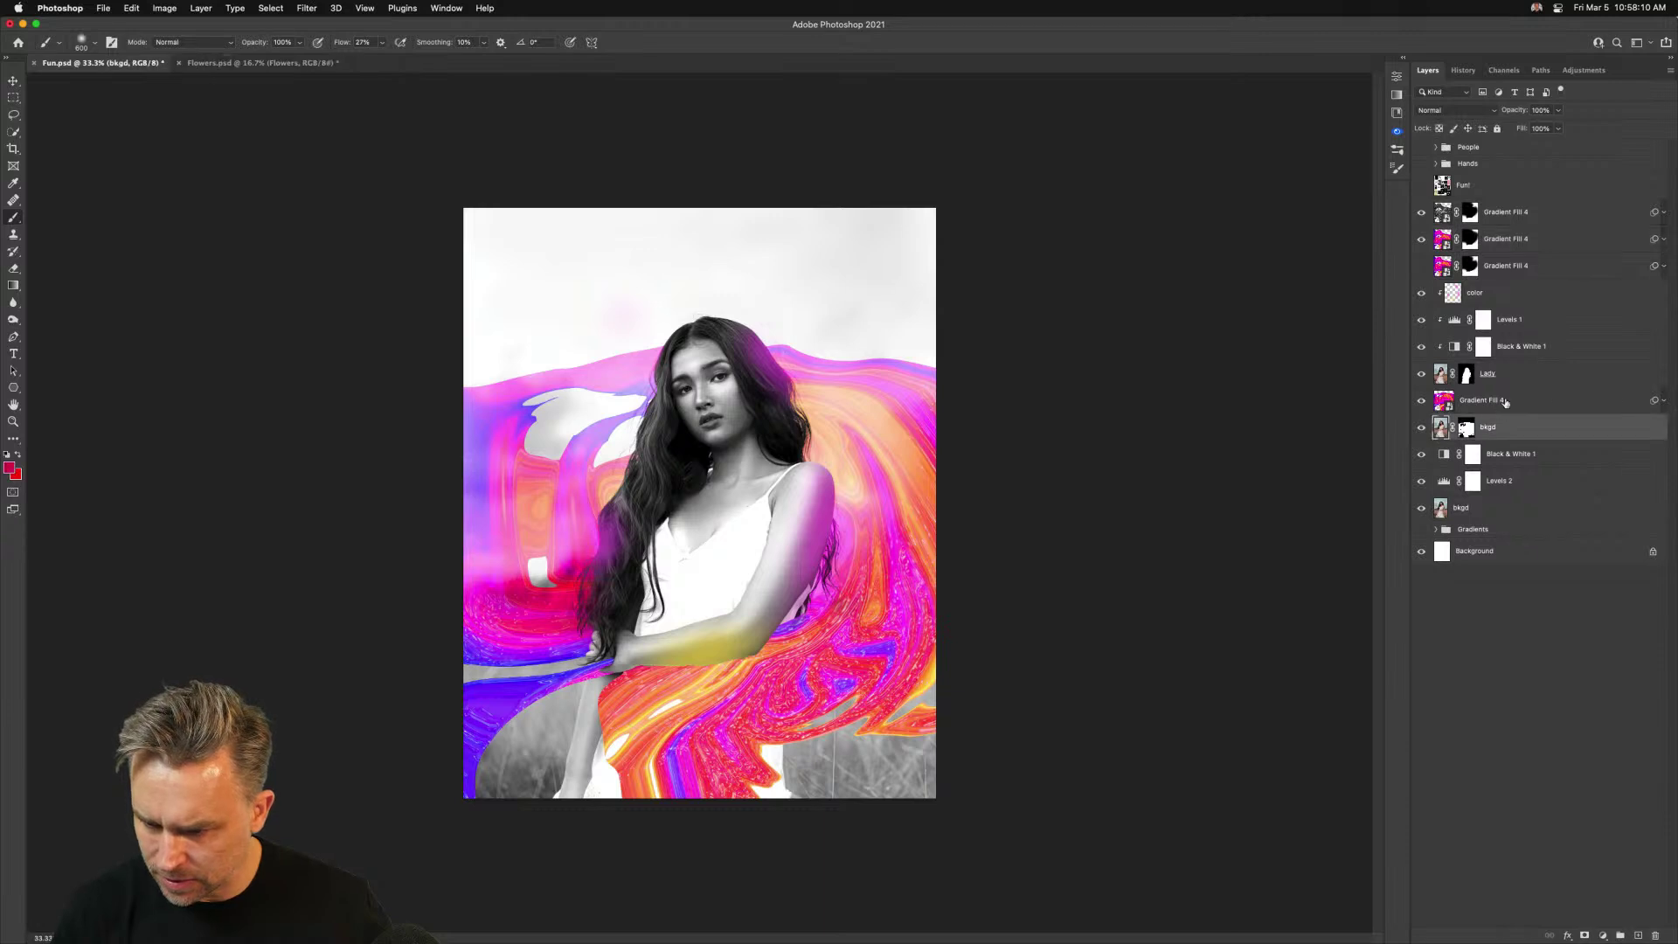
left_click(1525, 402, "shift")
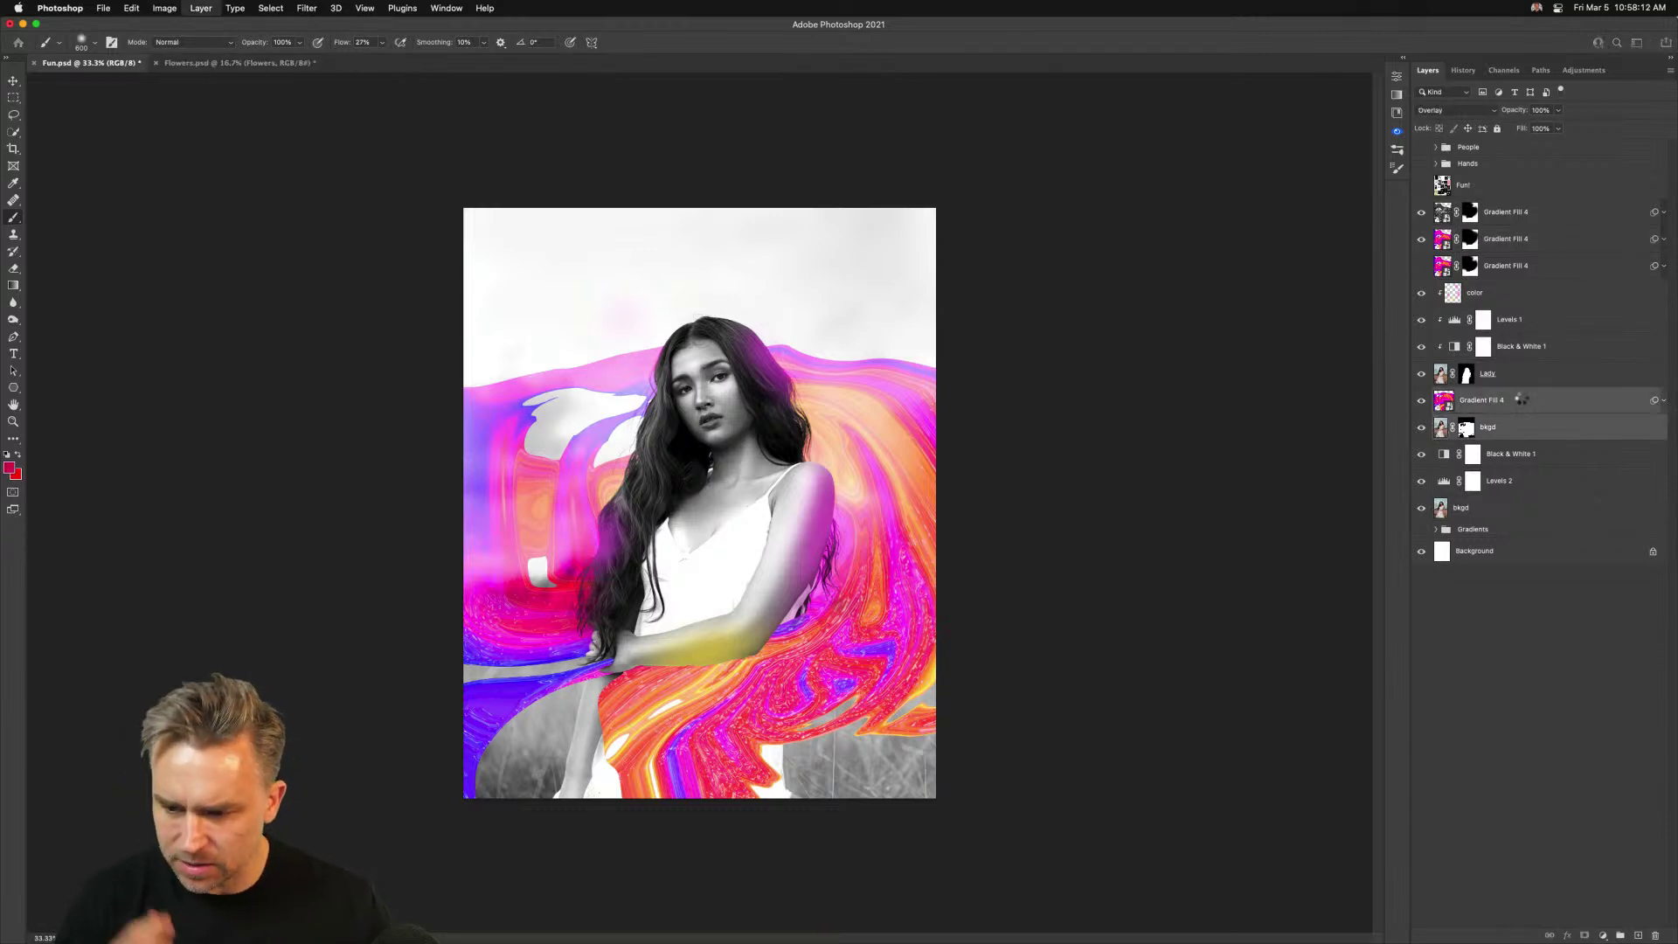
key("super+e")
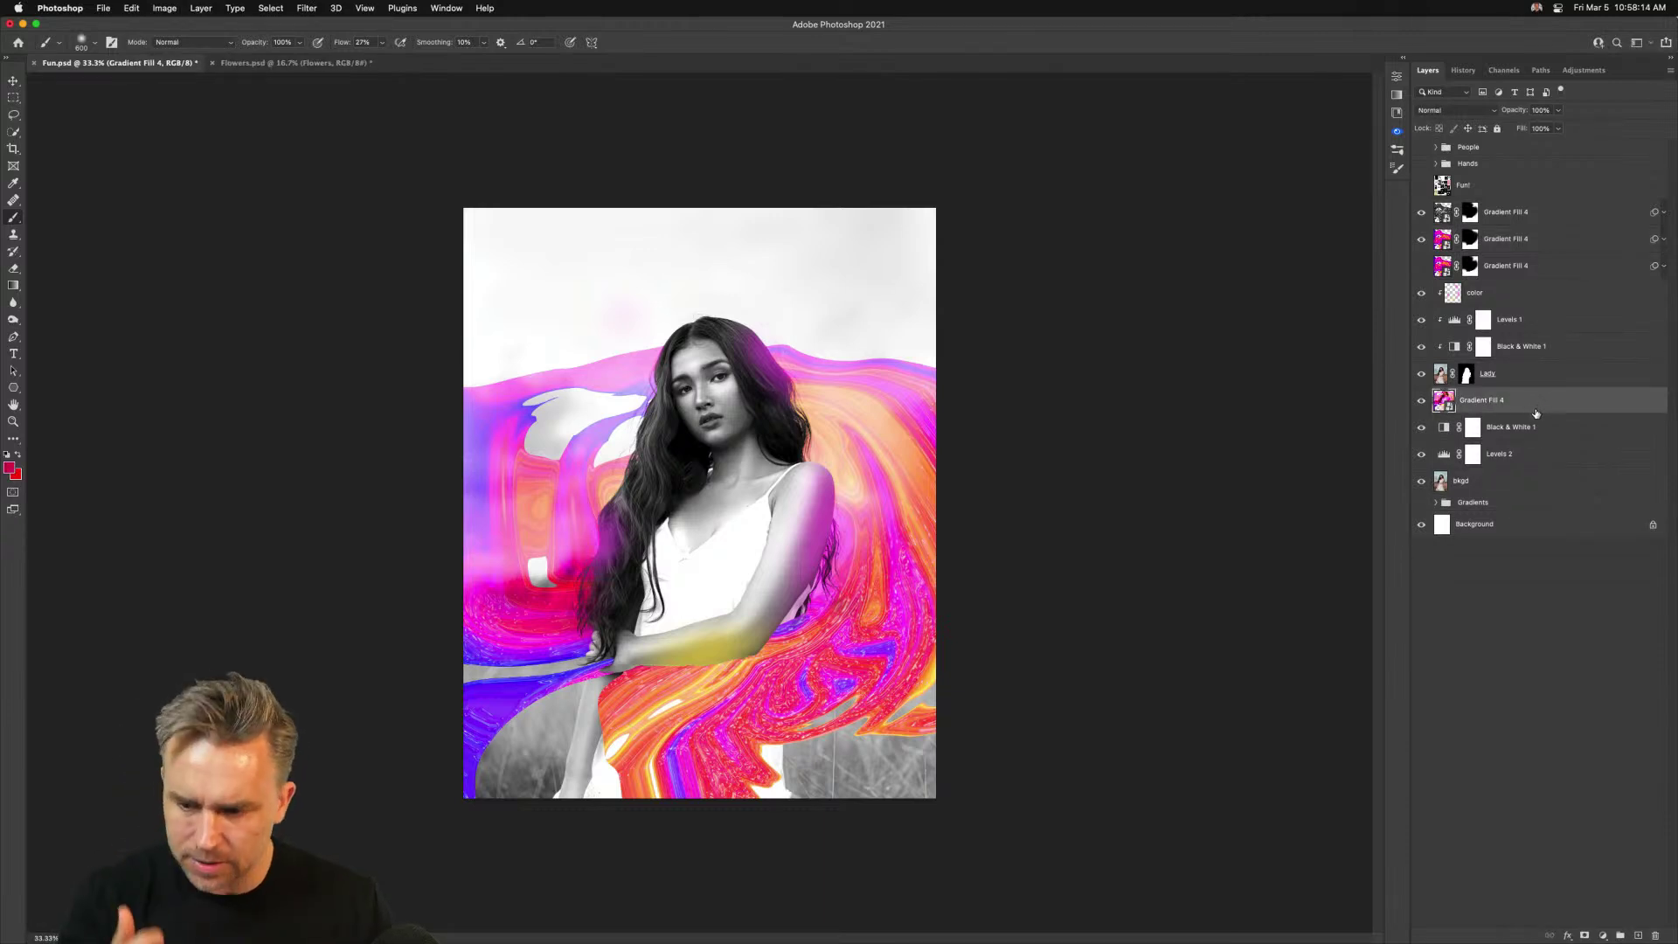
Open the Blur Gallery on the gradient smart object below the Lady layer, turn off Field Blur and enable Tilt-Shift
left_click(312, 4)
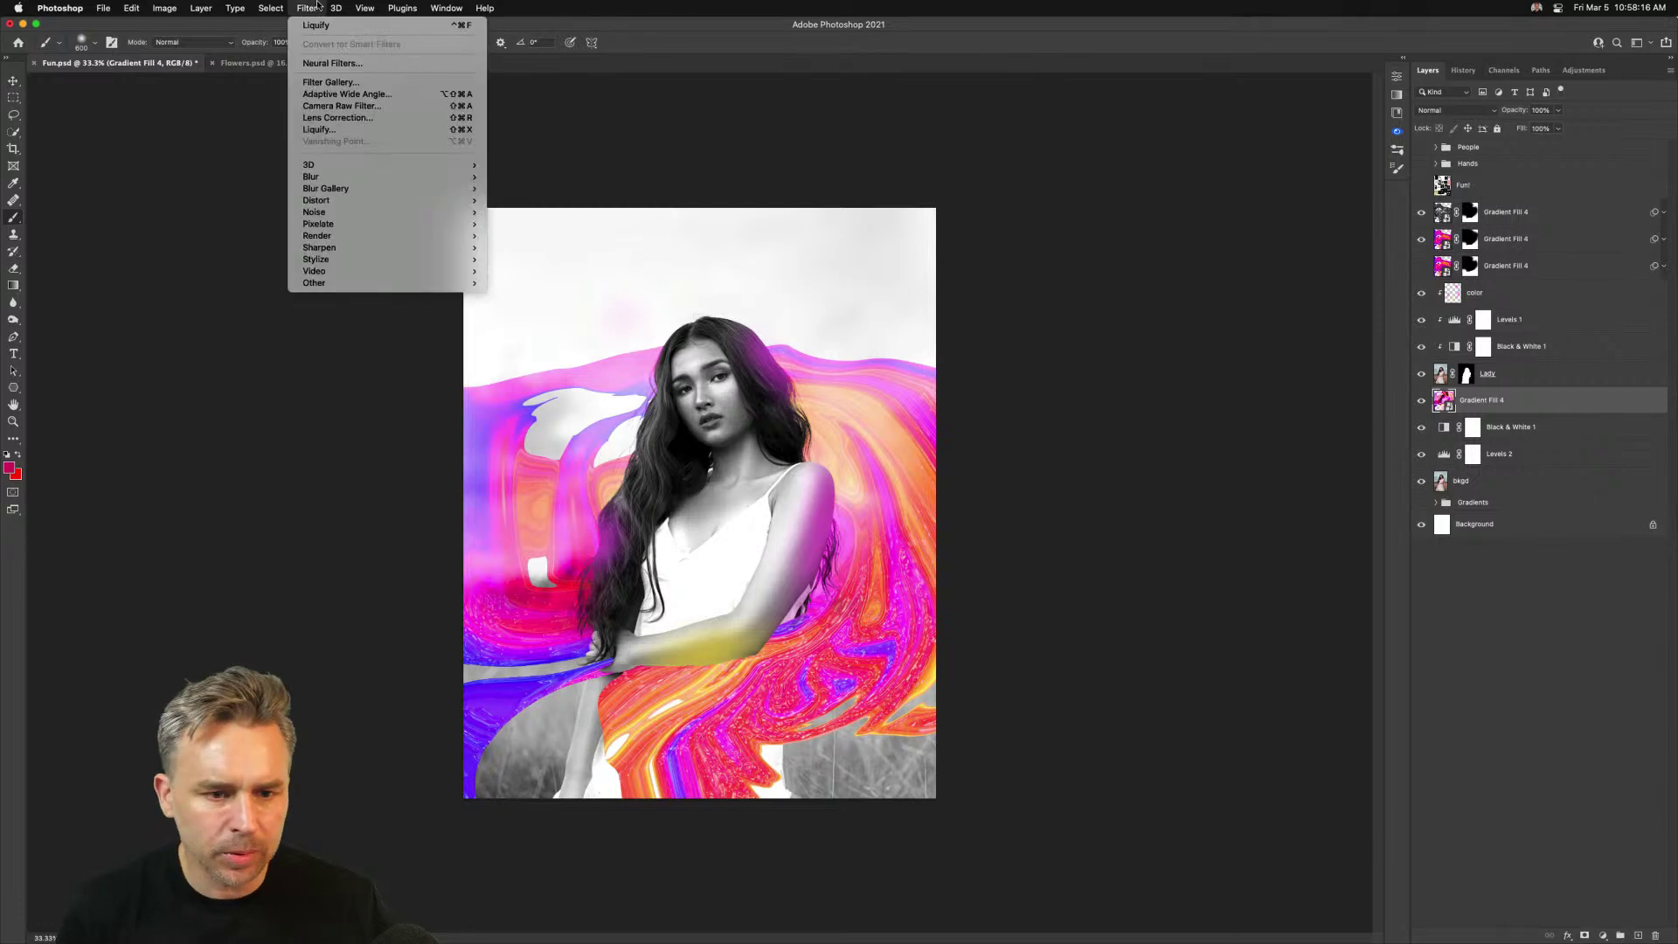
mouse_move(437, 178)
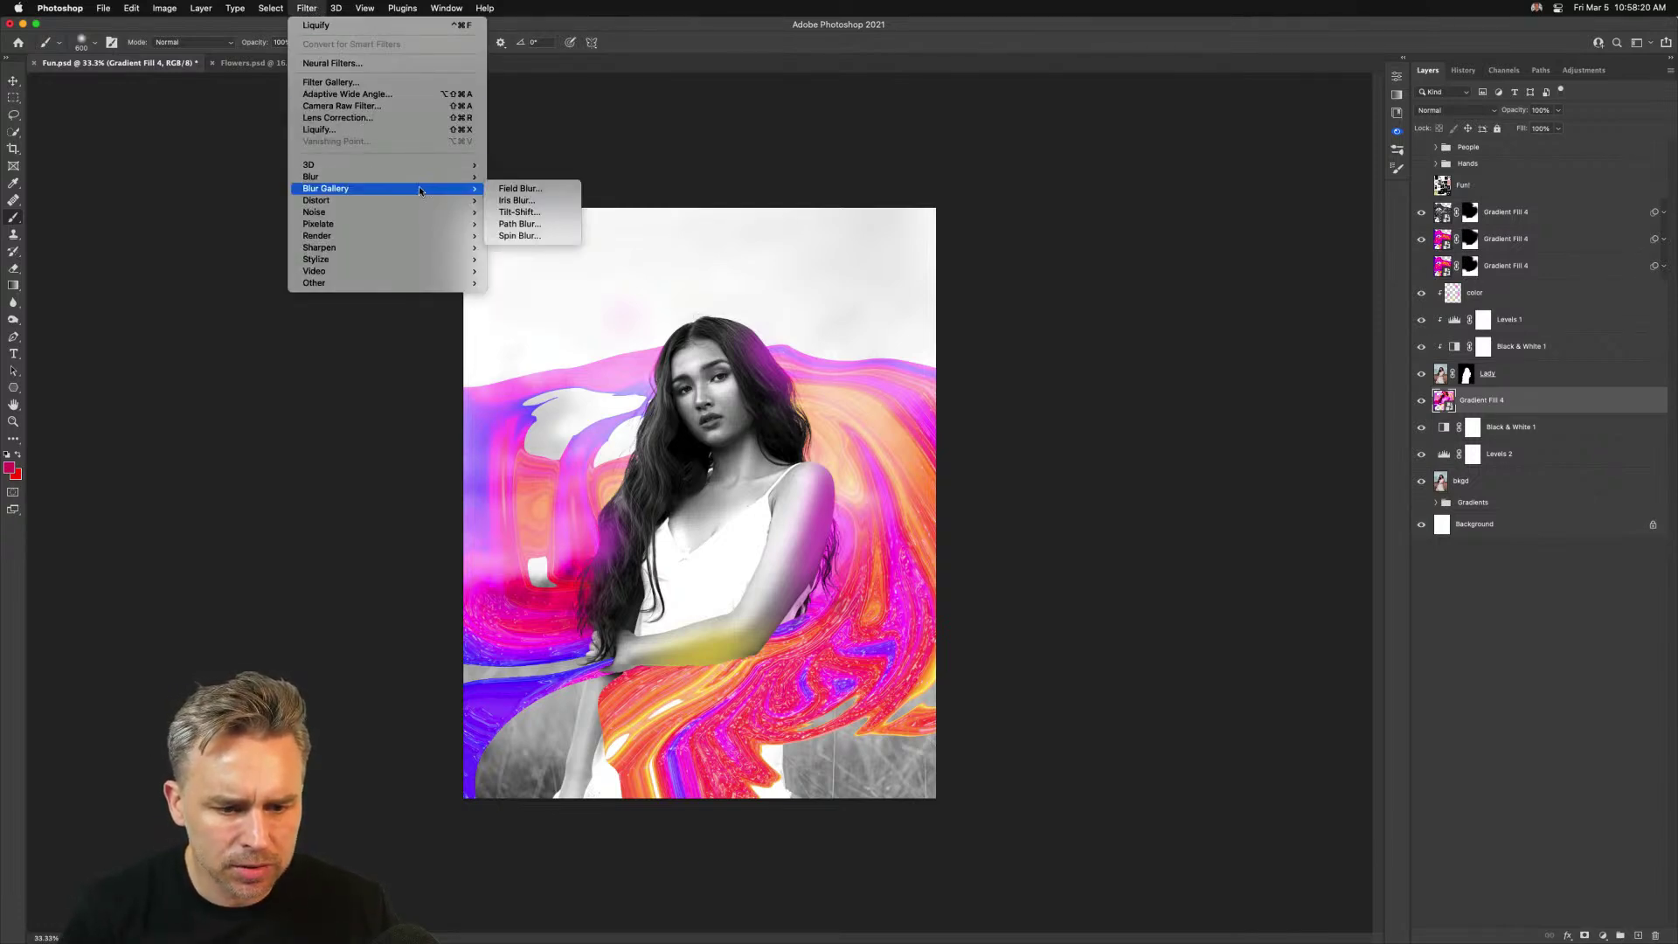
left_click(554, 190)
key("super+0")
key("super+equal")
key("super+equal")
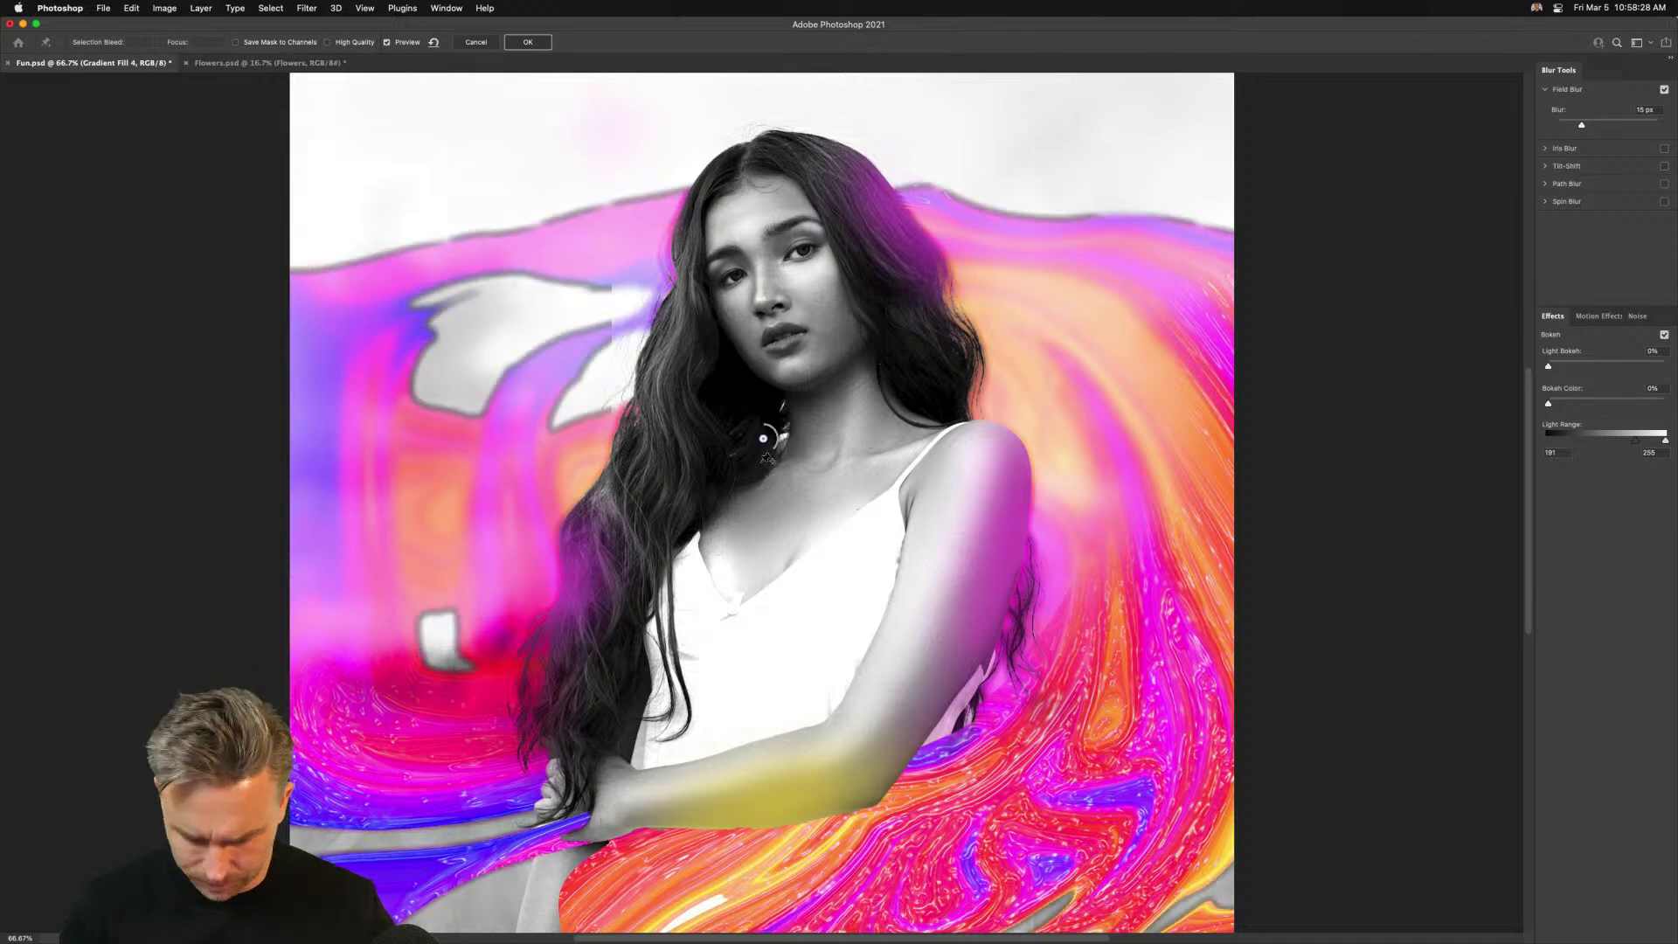
key("super+minus")
key("super+minus")
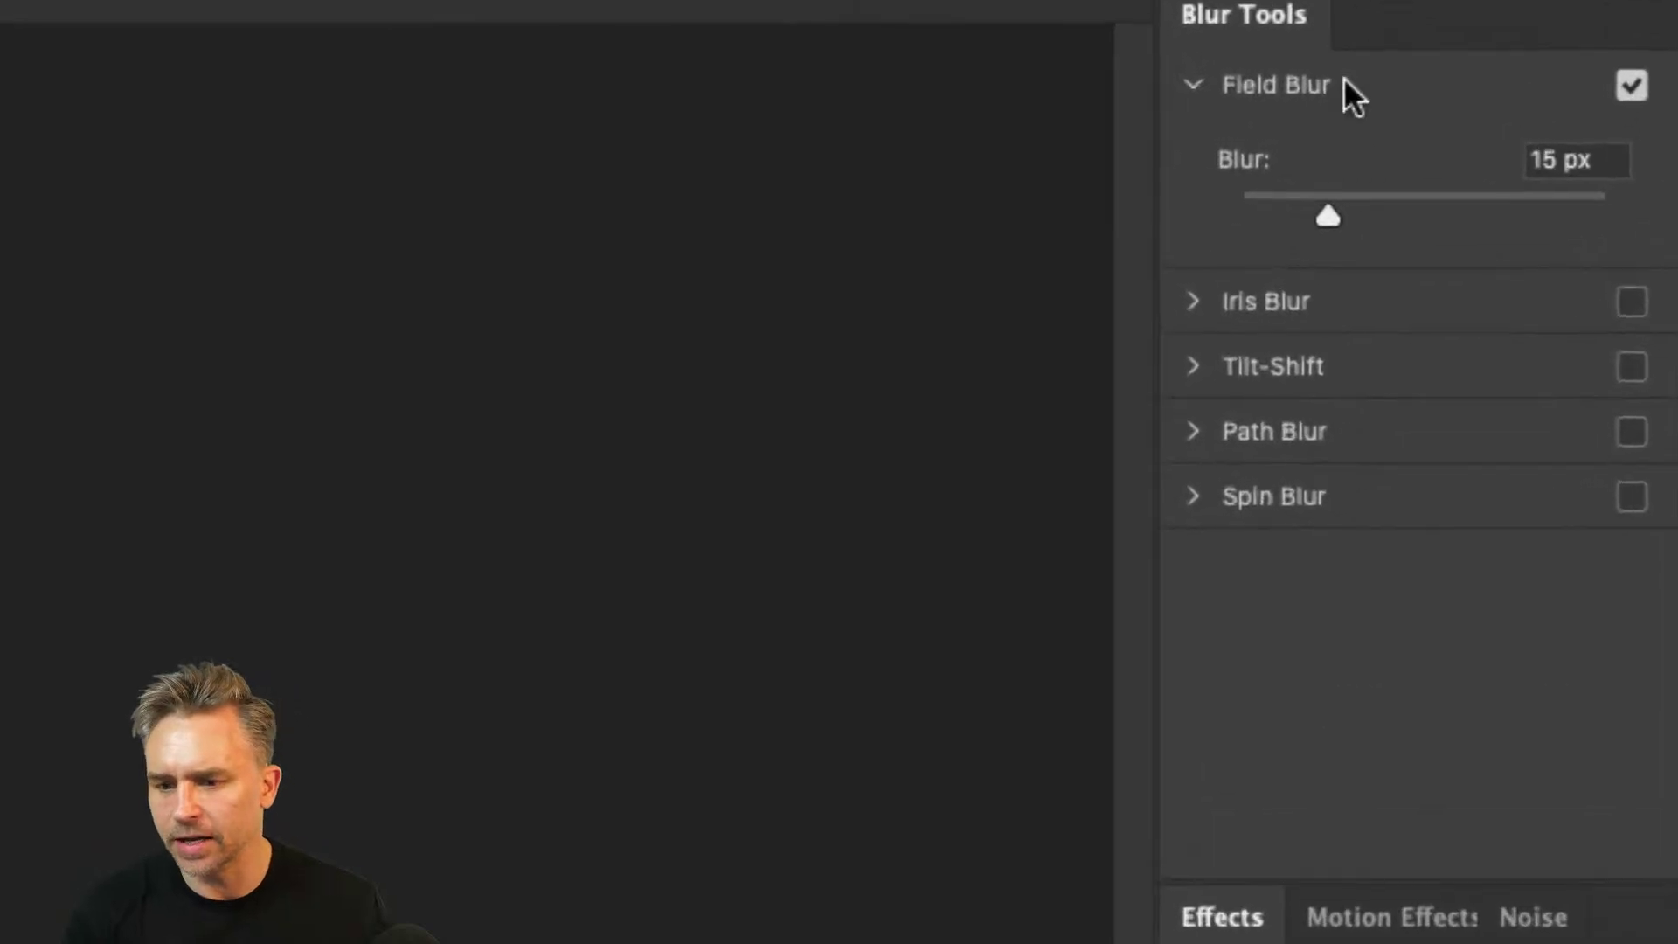
left_click(1191, 85)
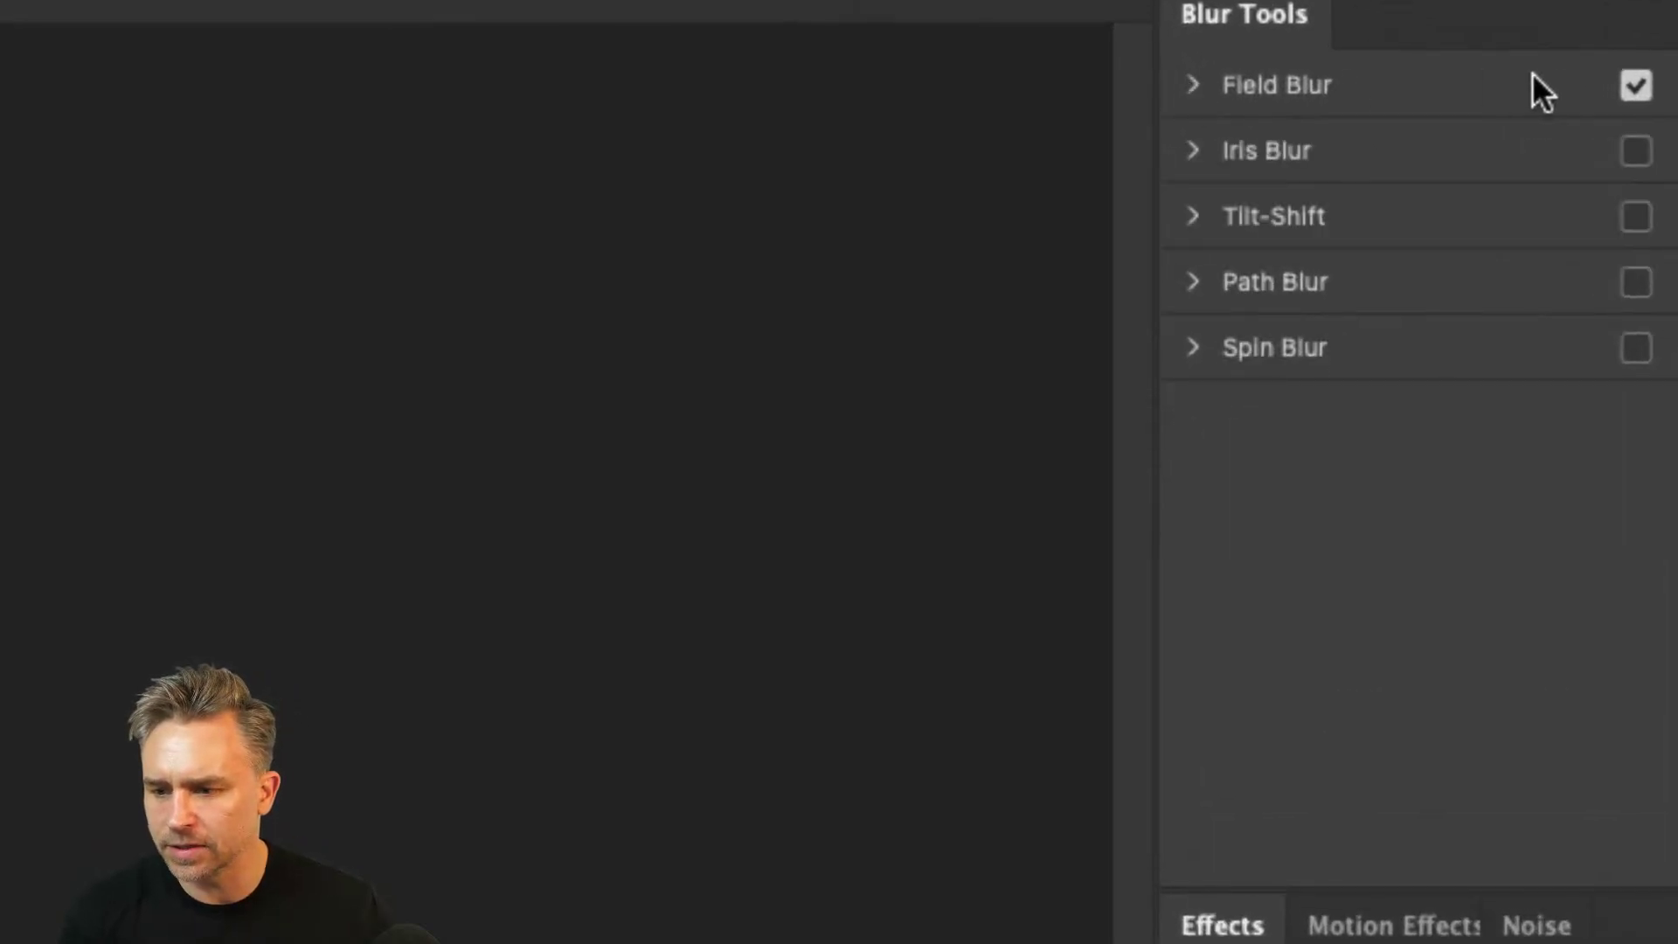
left_click(1635, 85)
left_click(1173, 211)
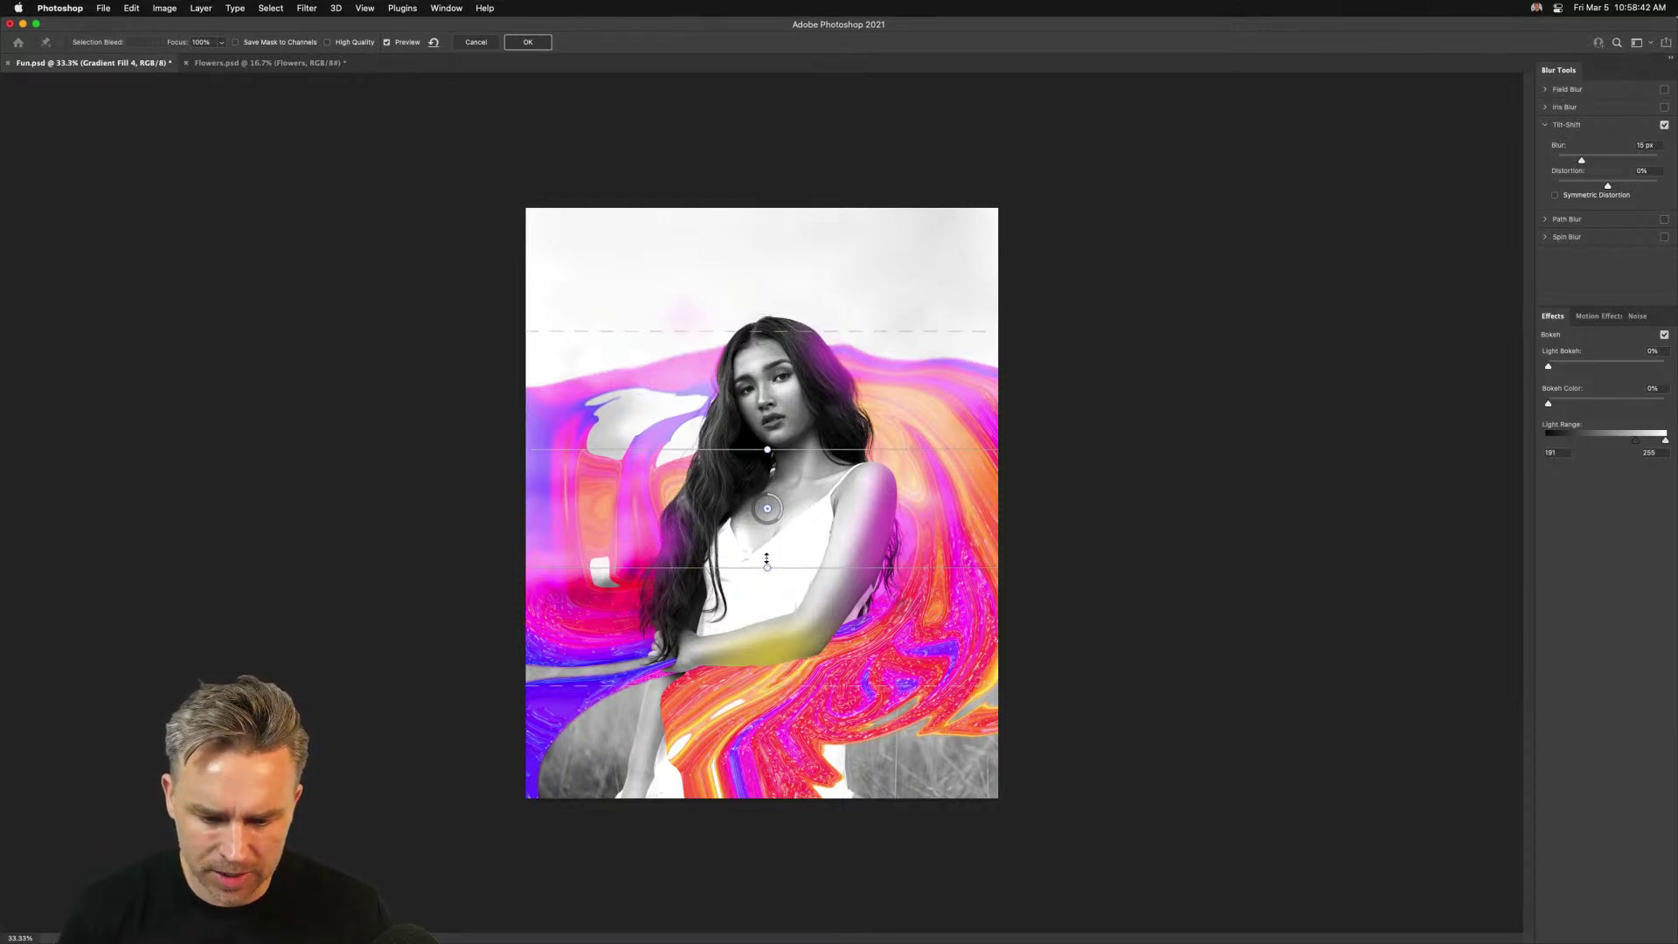
Position the Tilt-Shift focus band over her torso and the lower swirls, and apply a 30 px blur to the upper gradient
left_click_drag(731, 572, 730, 703)
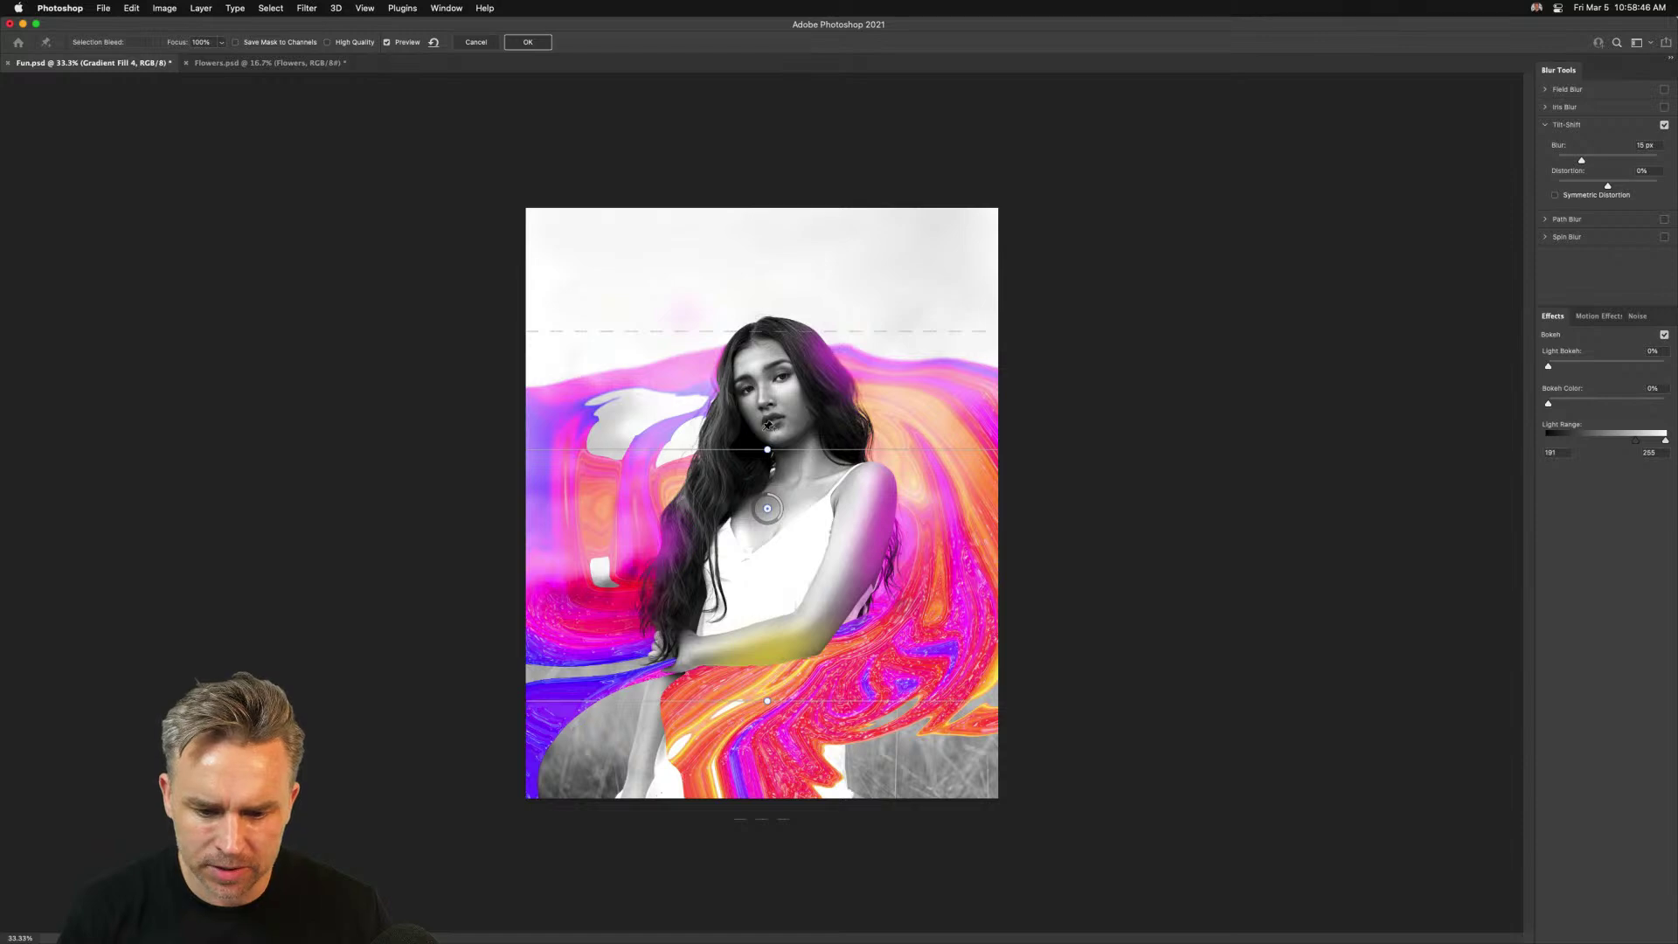
left_click_drag(767, 509, 764, 397)
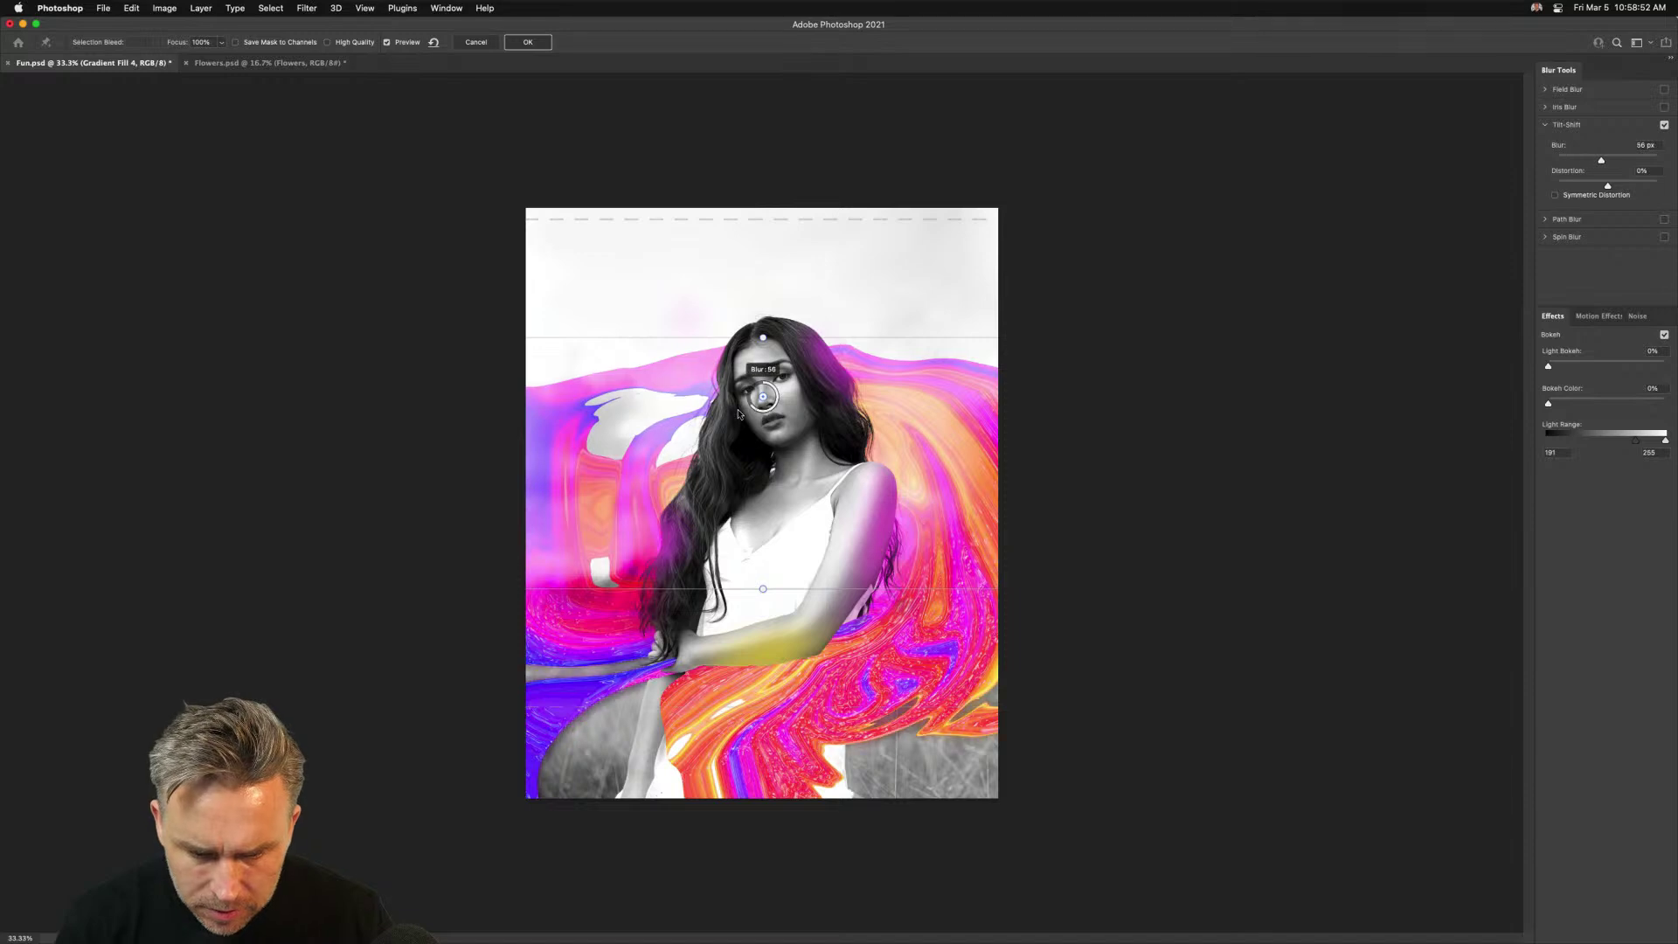
mouse_move(760, 423)
left_click_drag(760, 424, 761, 663)
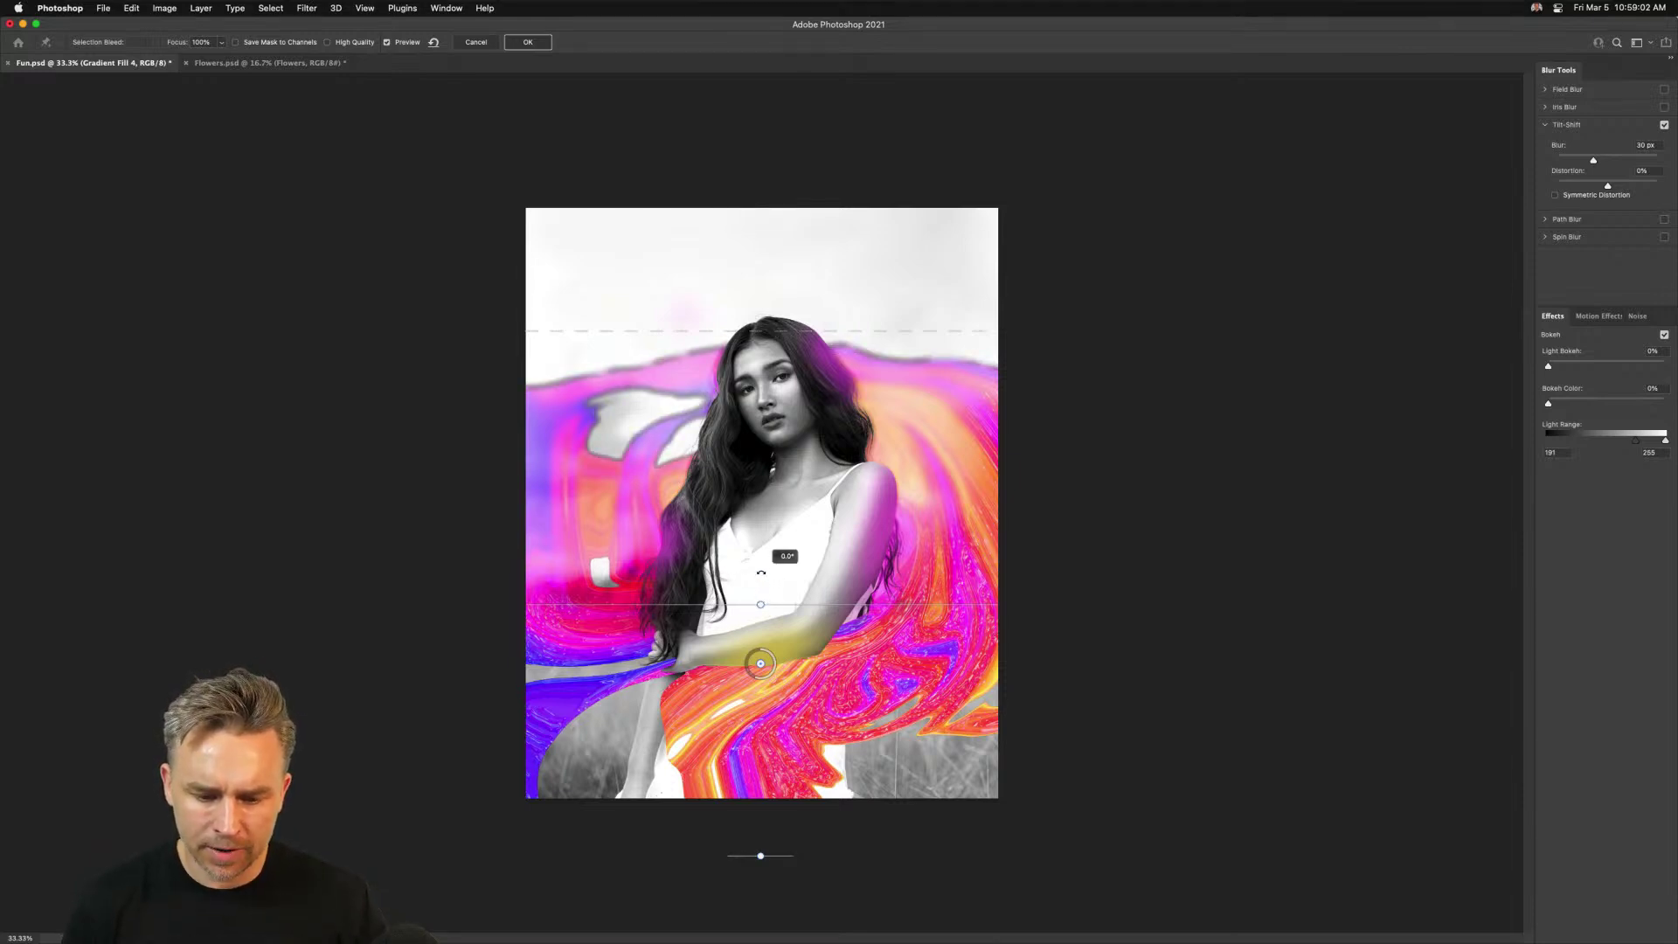
left_click_drag(759, 664, 766, 582)
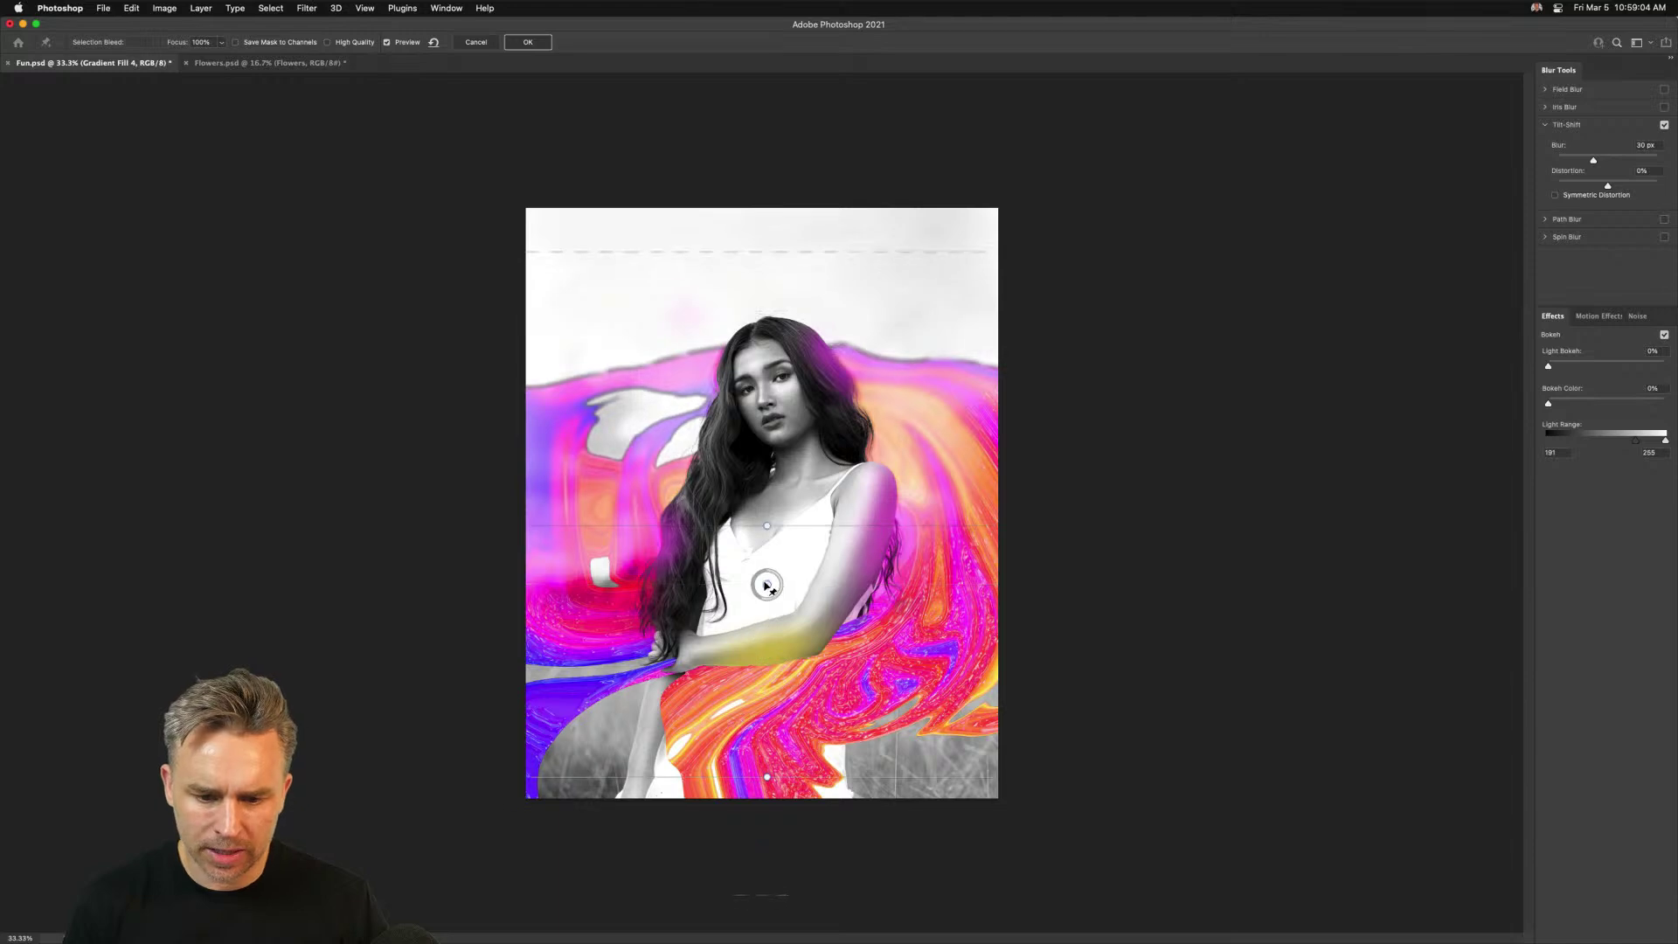
left_click_drag(772, 251, 768, 314)
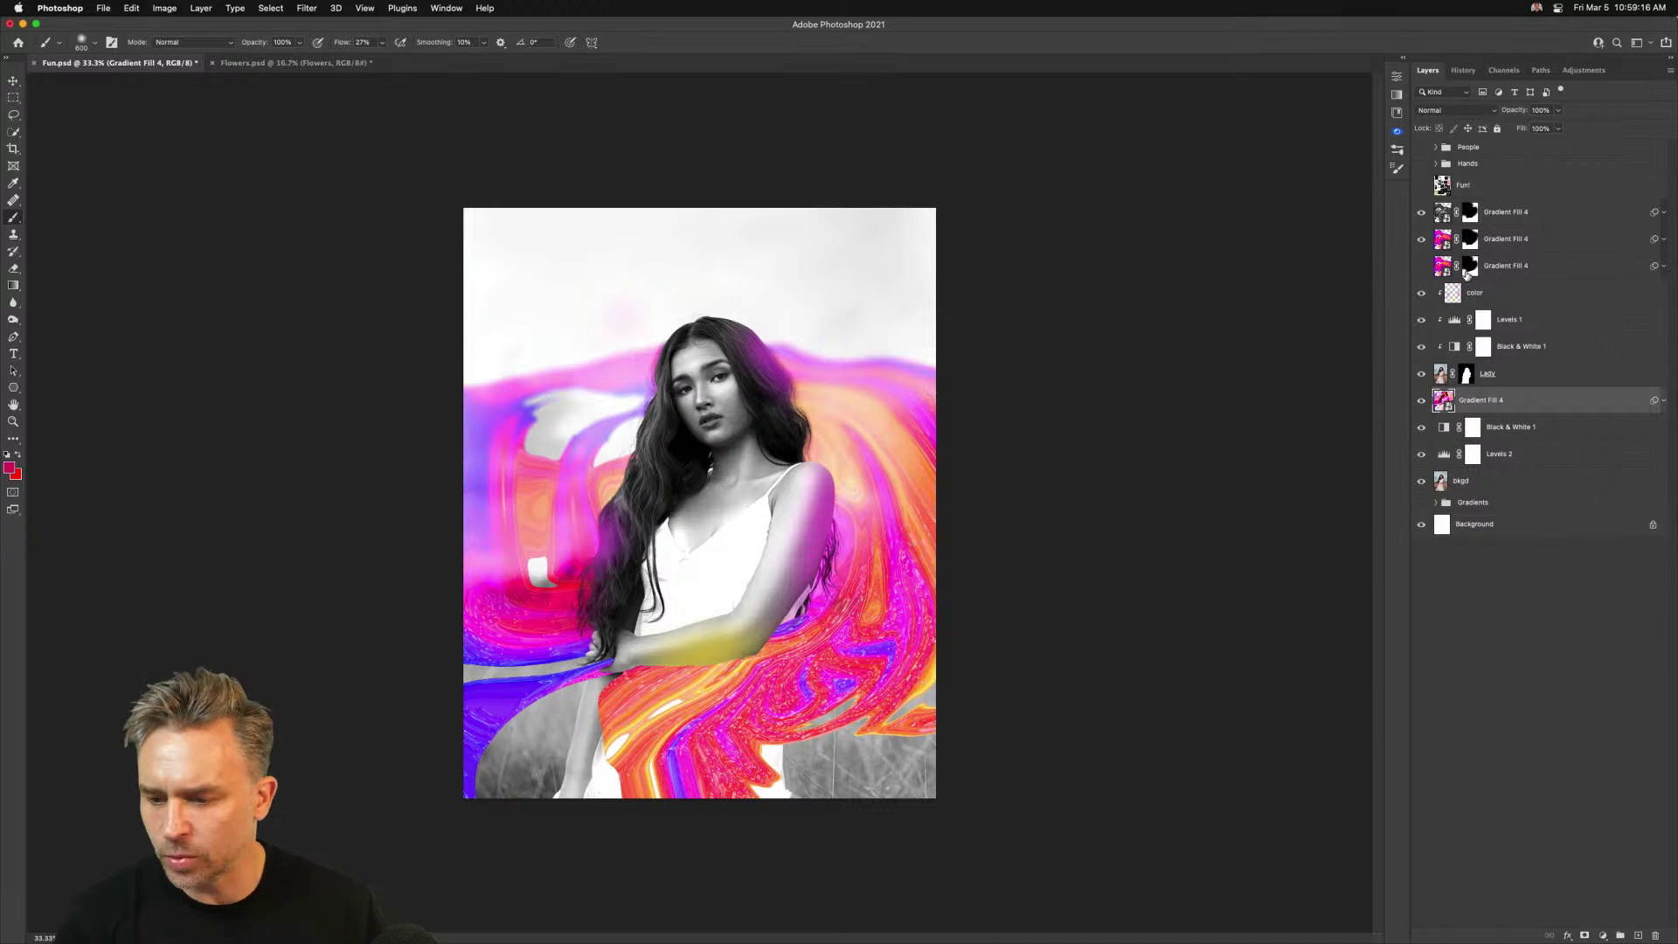
Select the topmost Gradient Fill 4 layer and browse the Color Splash graphics in the Misc library for light effects
left_click(1594, 214)
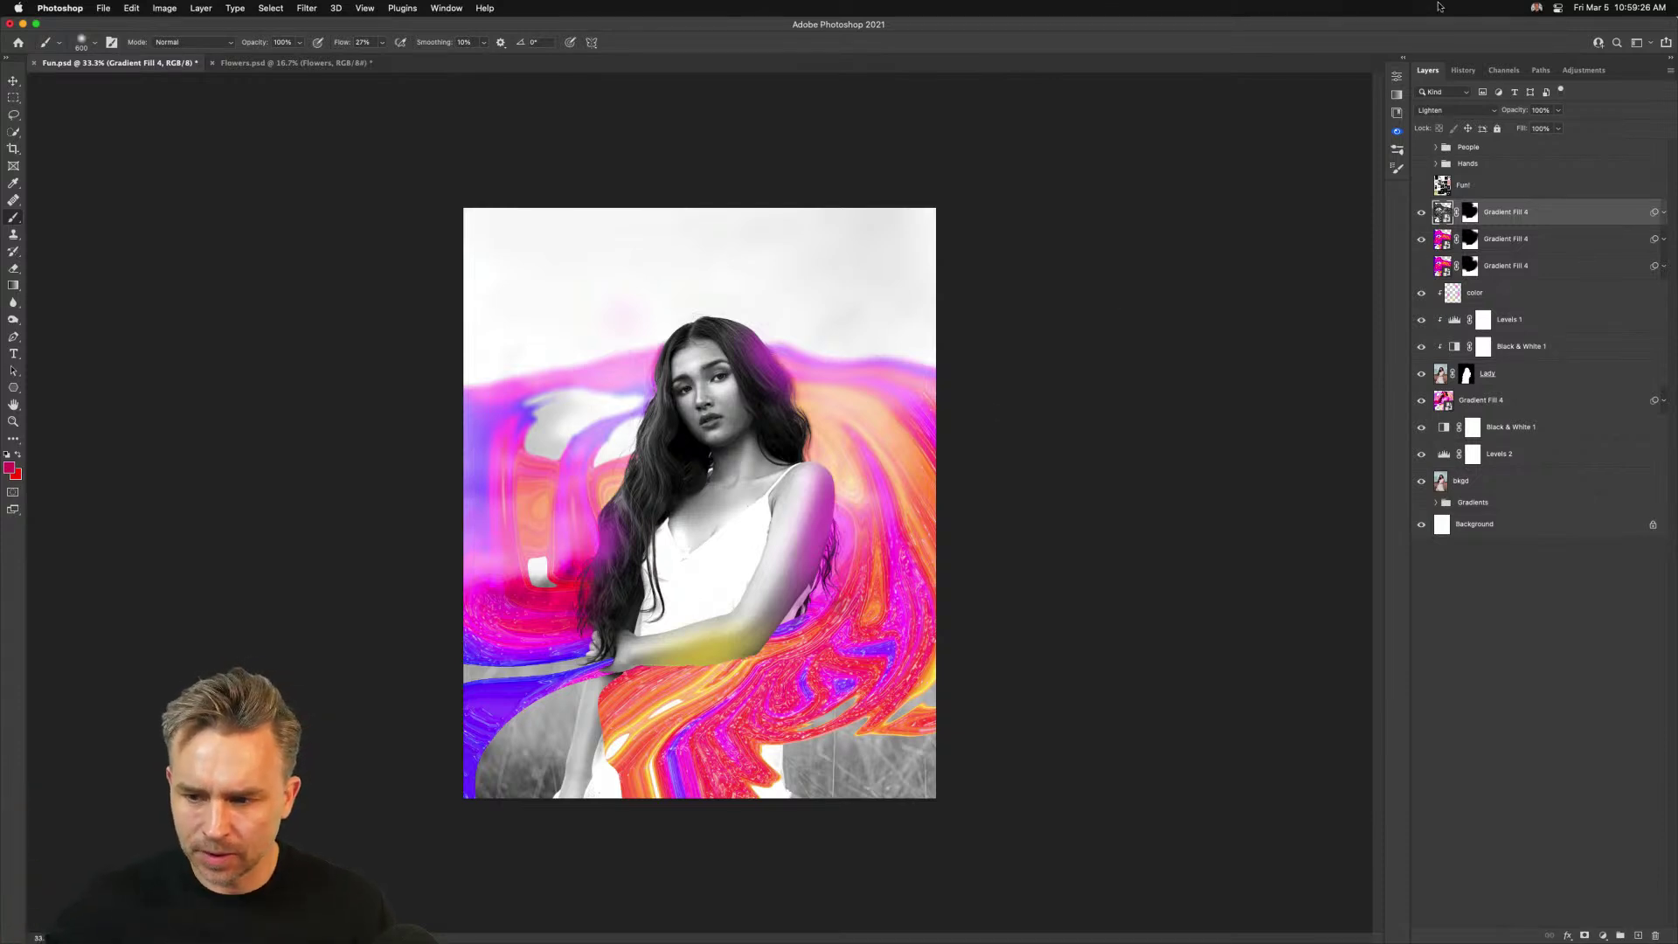
left_click(1401, 58)
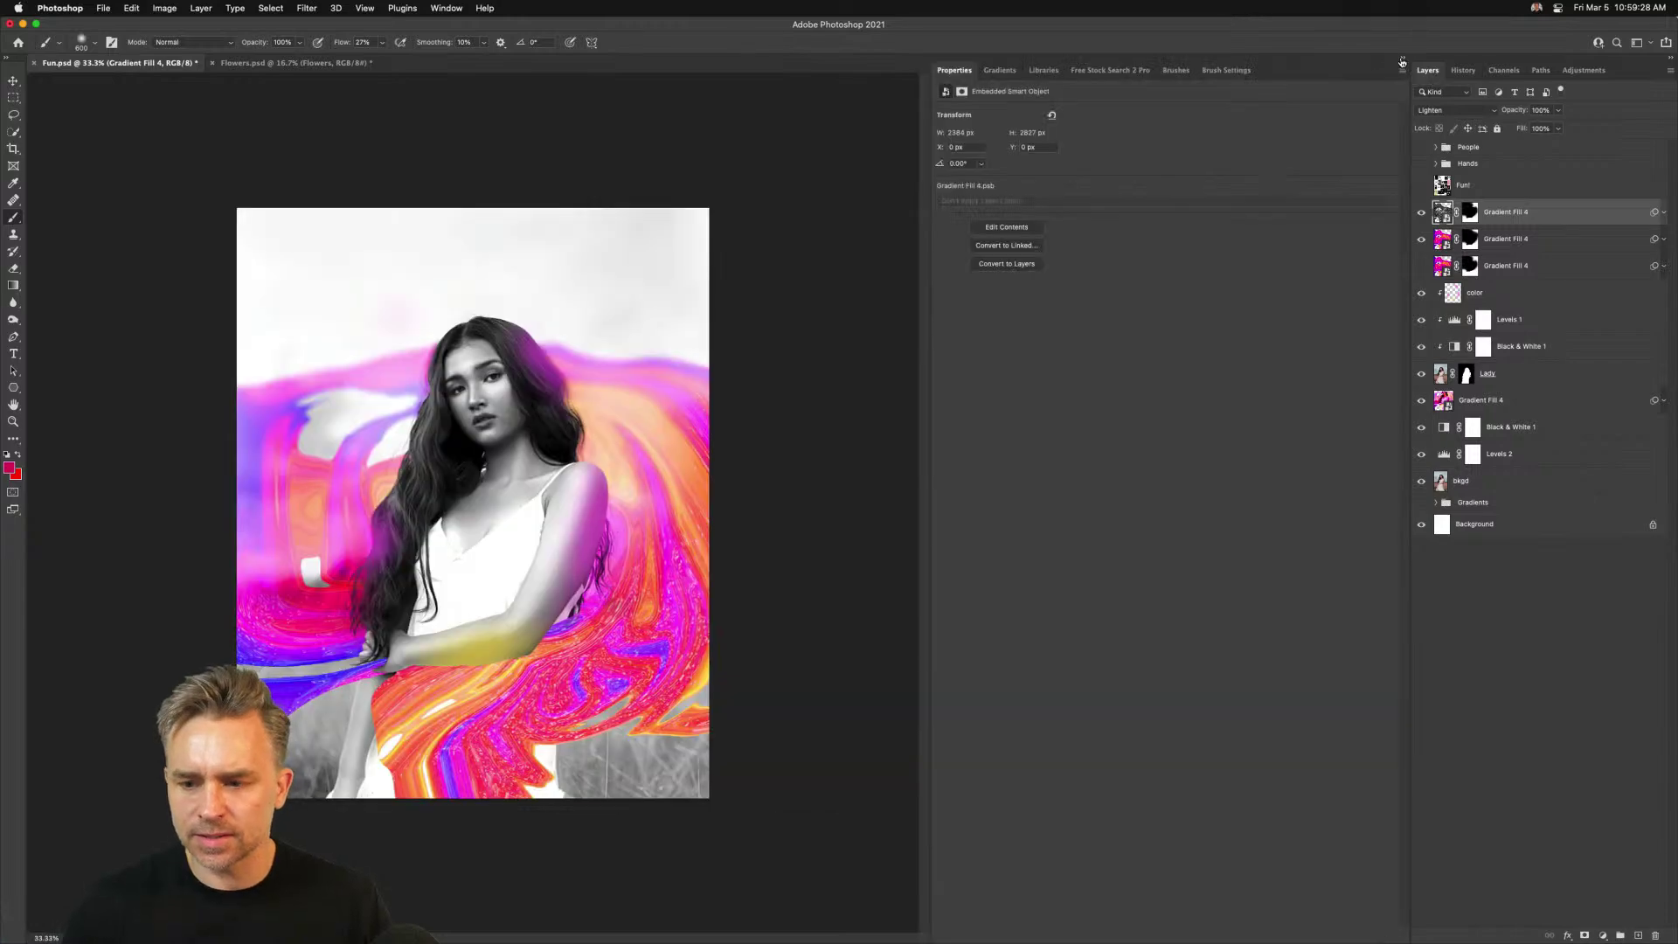
left_click(1042, 71)
left_click(942, 94)
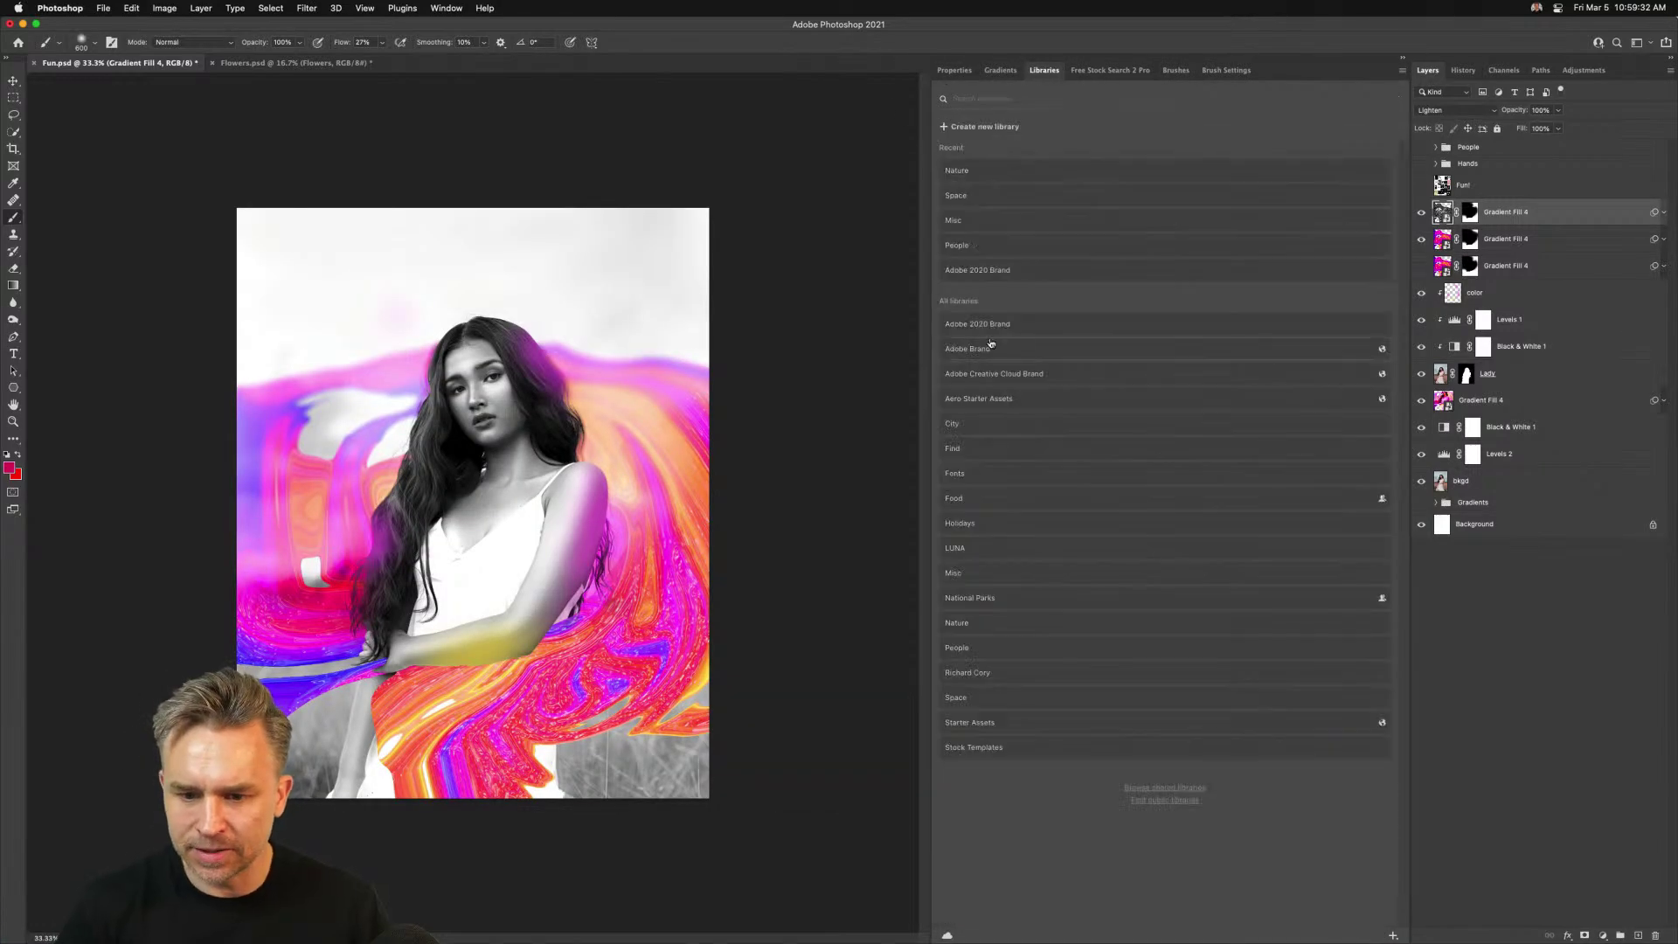
left_click(970, 225)
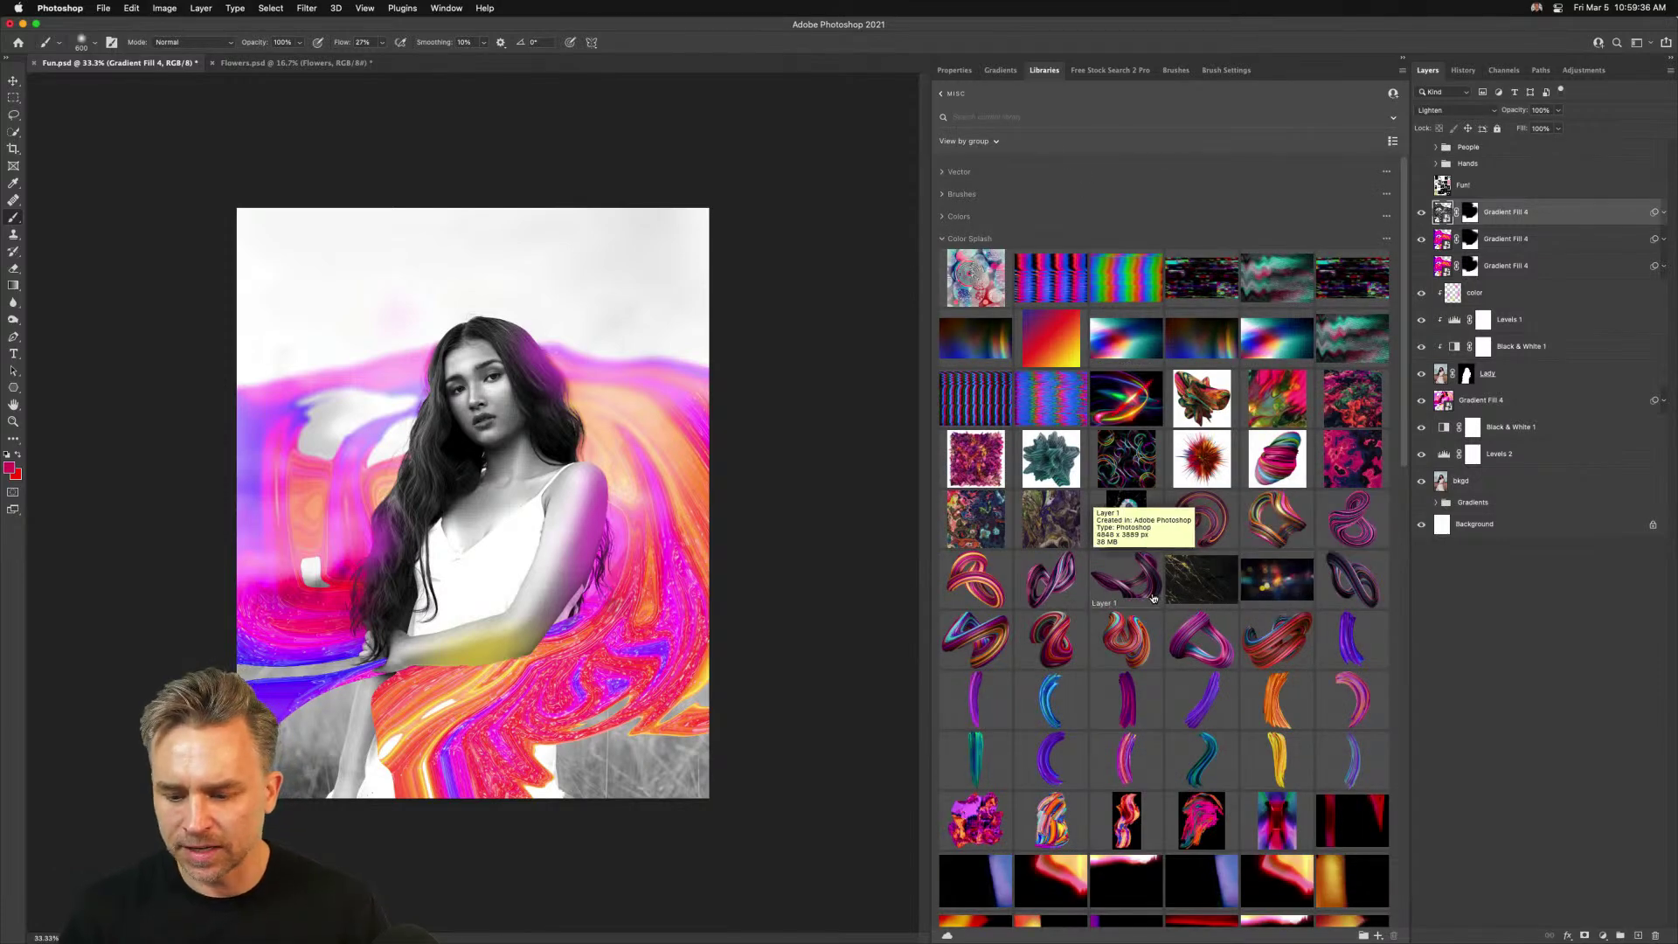
scroll(1153, 598, "down", 5)
scroll(1152, 599, "down", 8)
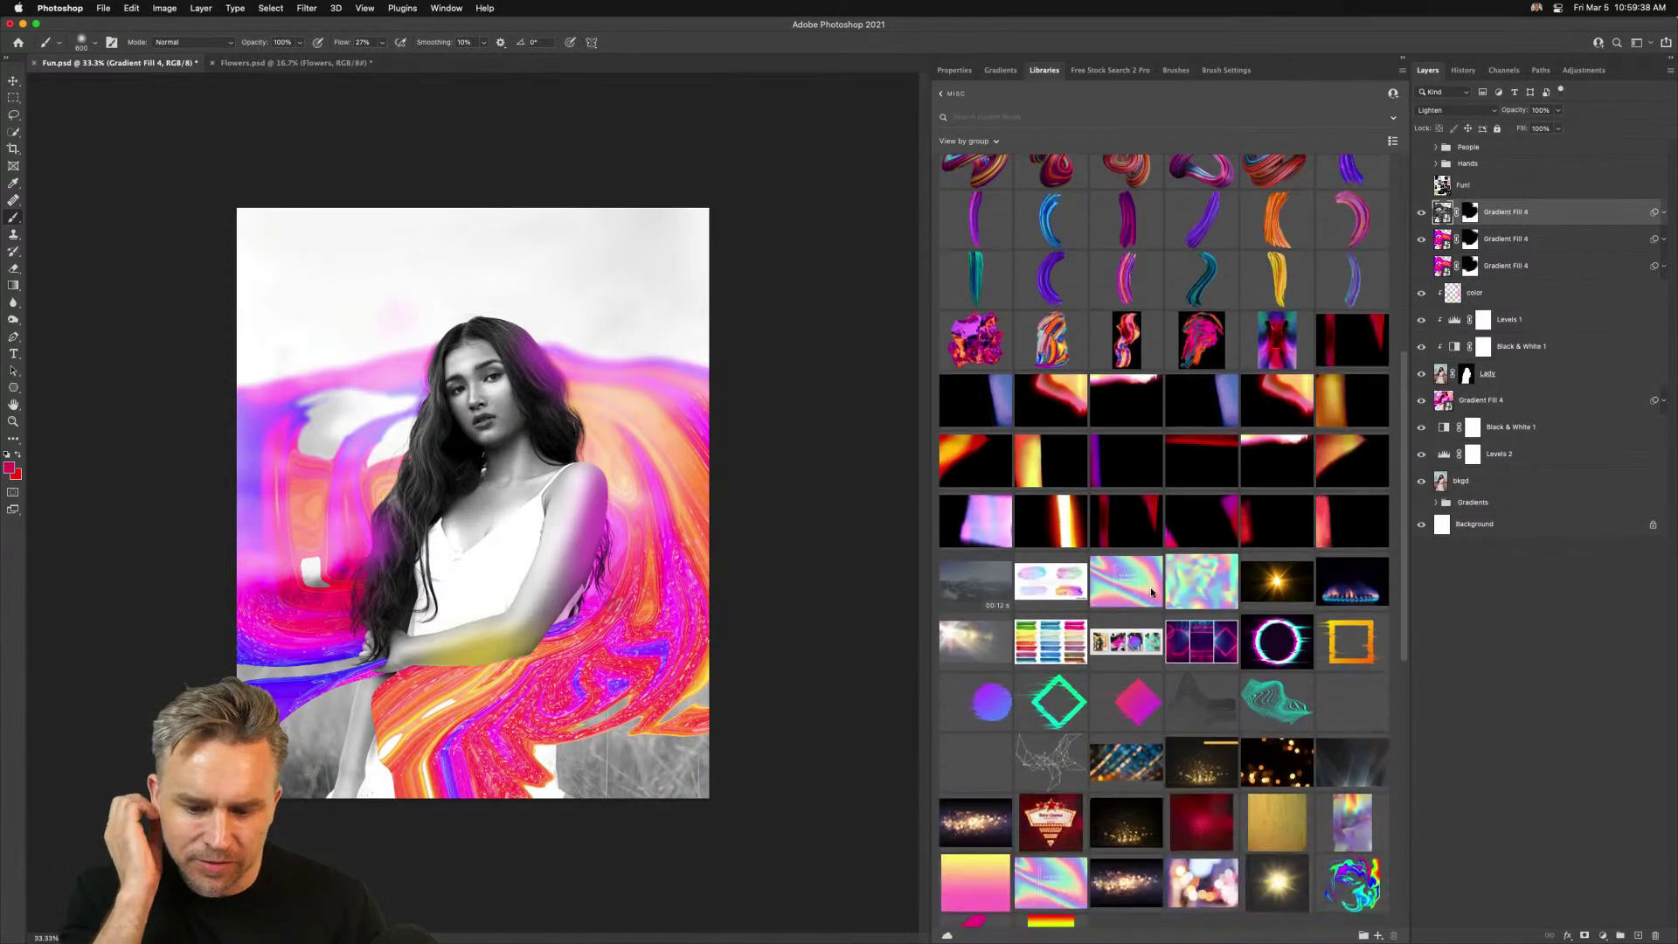
scroll(1052, 455, "up", 3)
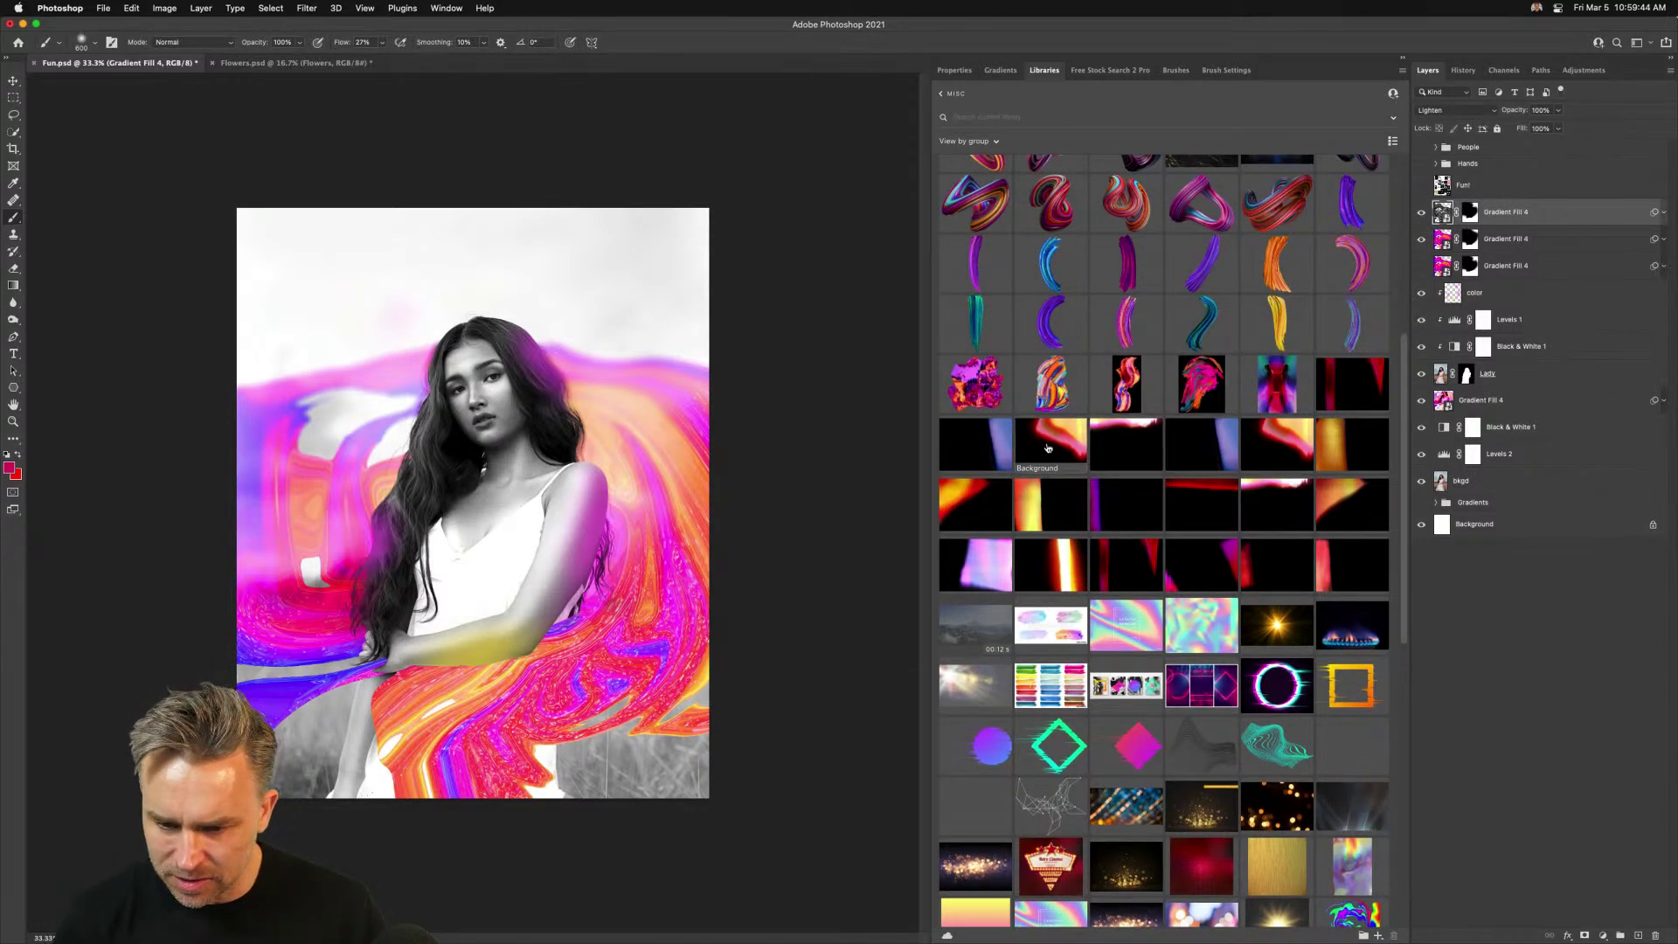
Place the black light-leak graphic with the white and pink edge, enlarge it across the canvas, and set its blend mode to Lighten
left_click_drag(1051, 444, 463, 462)
left_click_drag(356, 356, 123, 187)
left_click_drag(270, 385, 337, 480)
key("Return")
key("b")
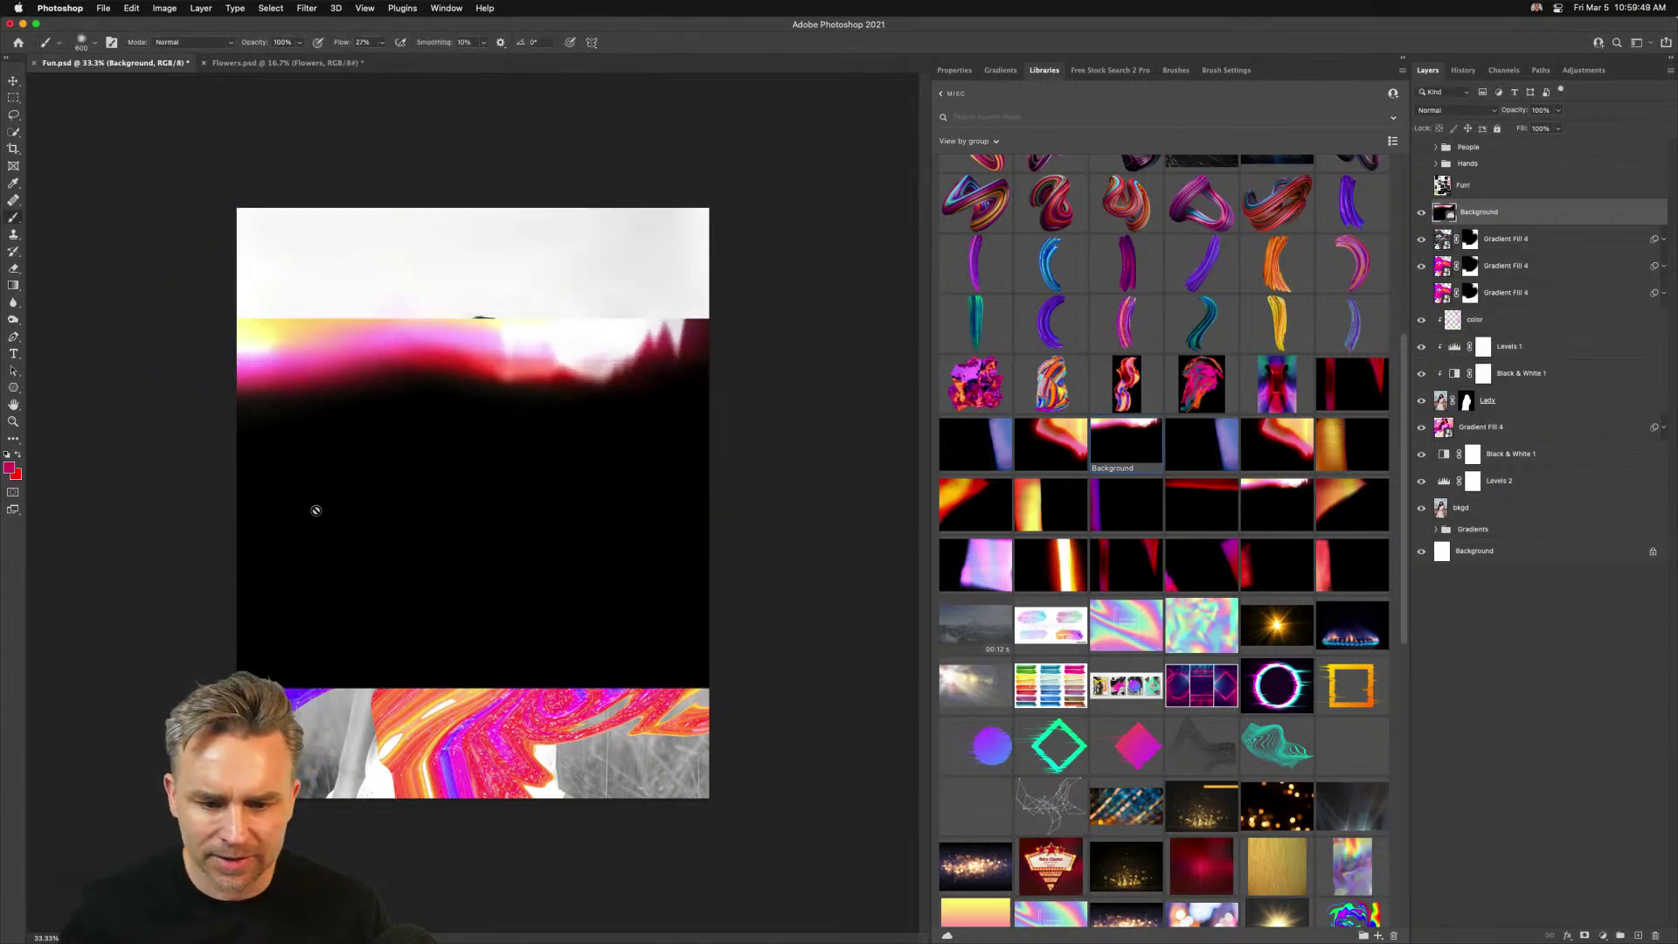
left_click(1452, 111)
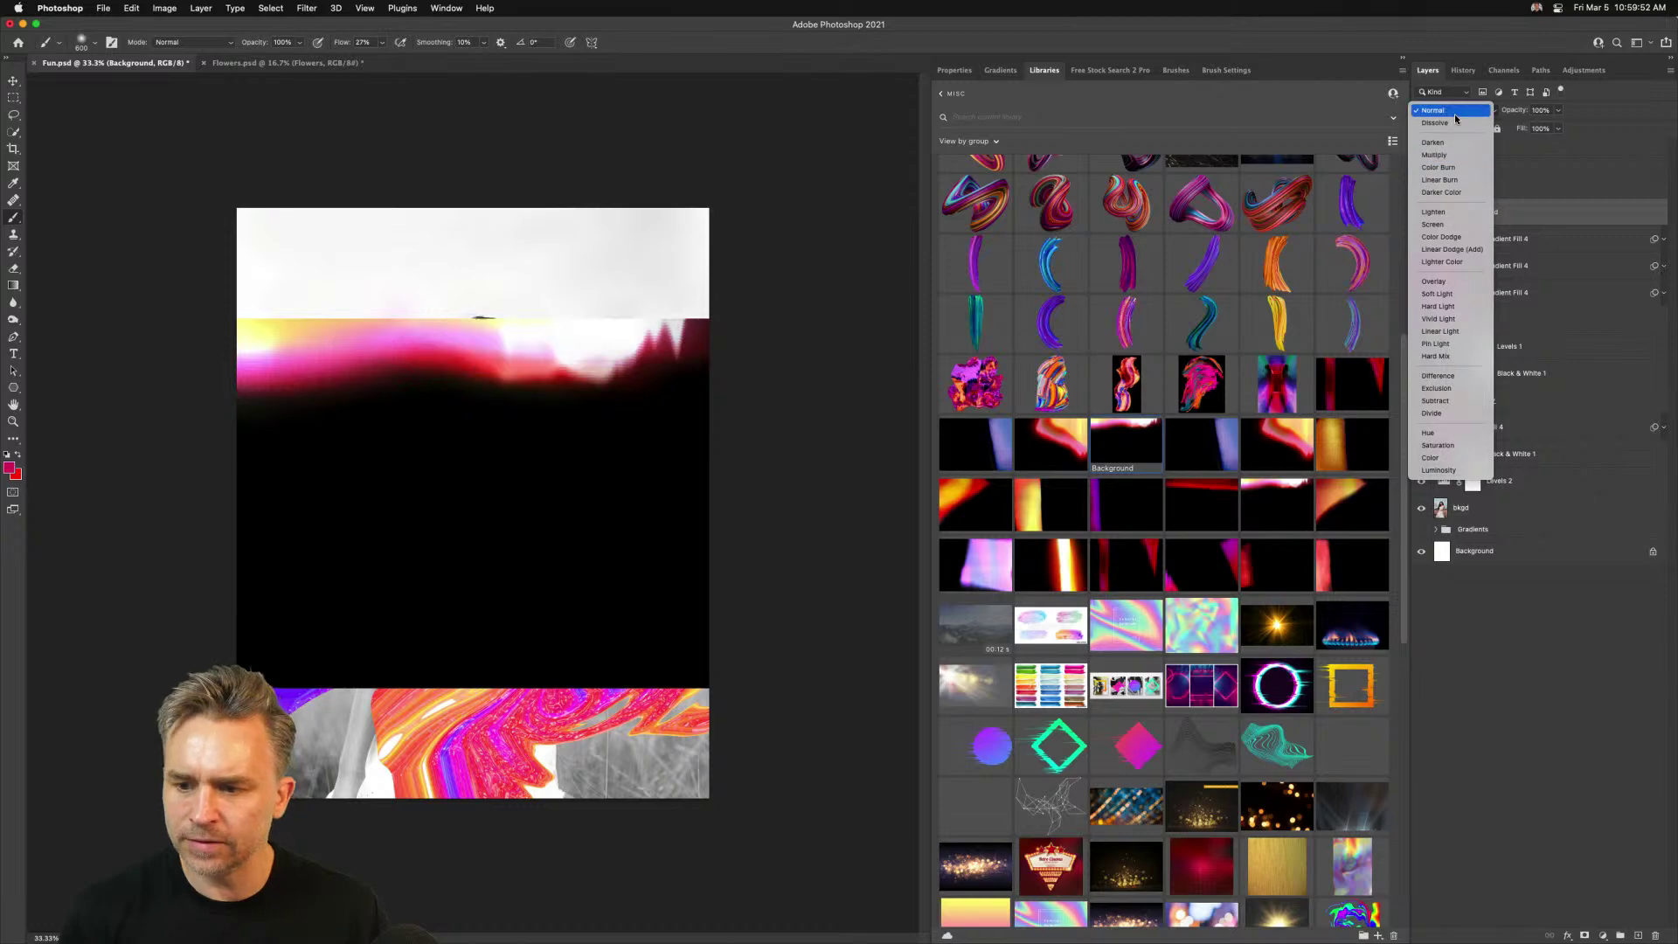
left_click(1452, 212)
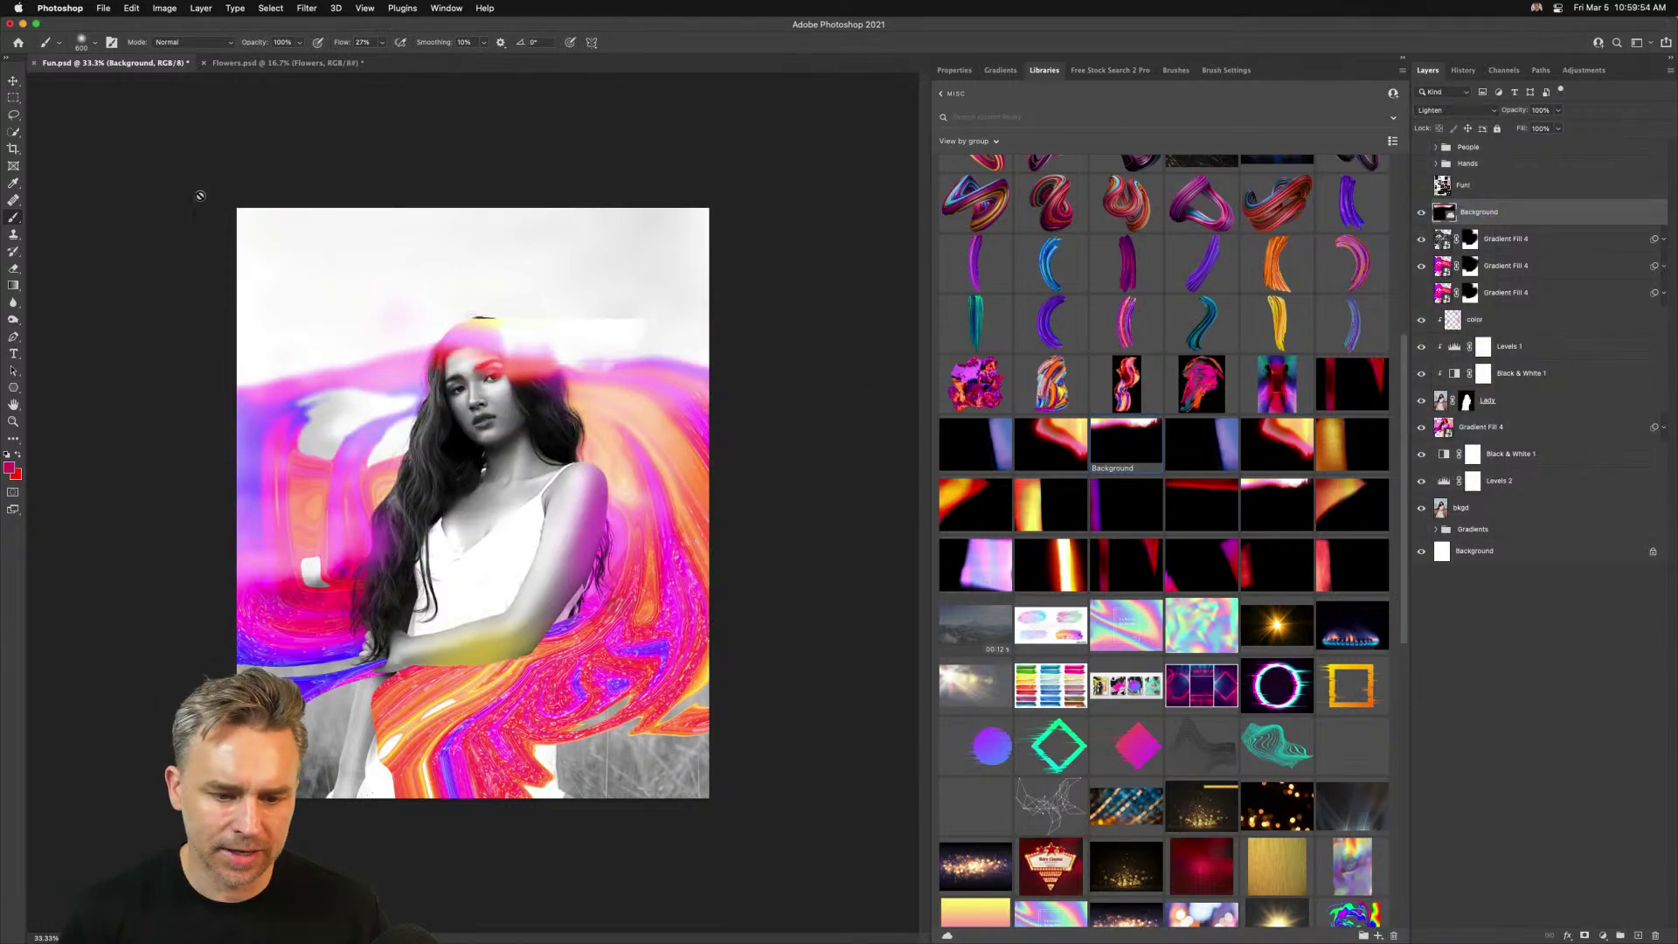
Rotate the light leak 180° and move it so its glow runs along the lower edge of the image
key("ctrl+t")
left_click_drag(546, 354, 546, 651)
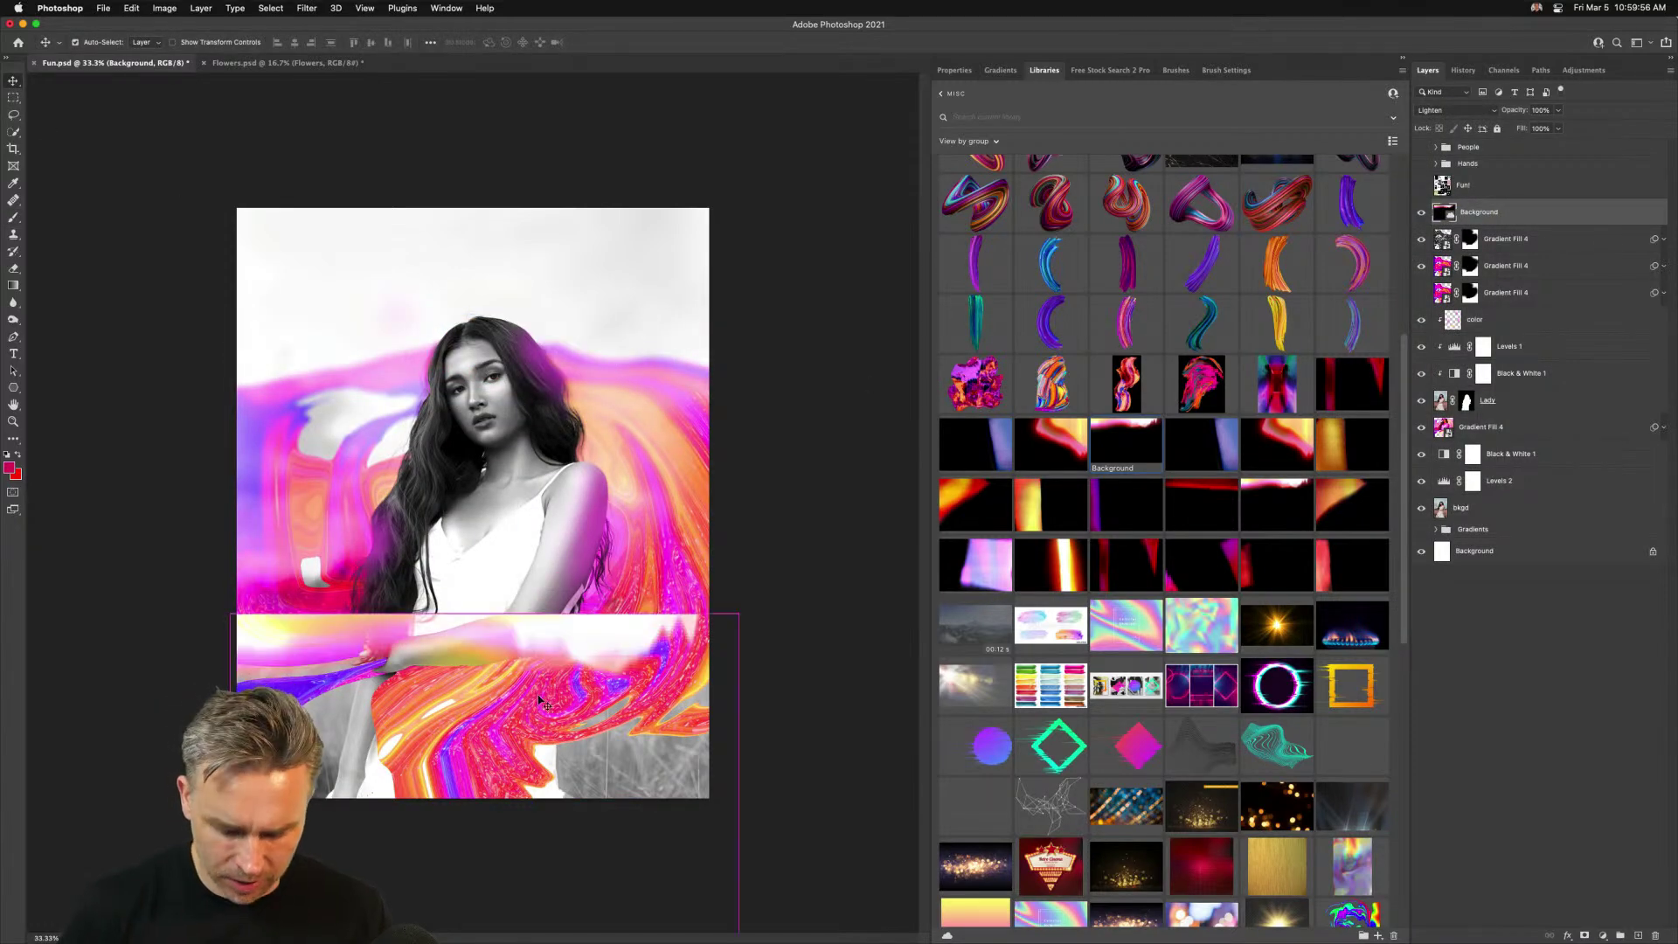
left_click_drag(183, 607, 786, 926)
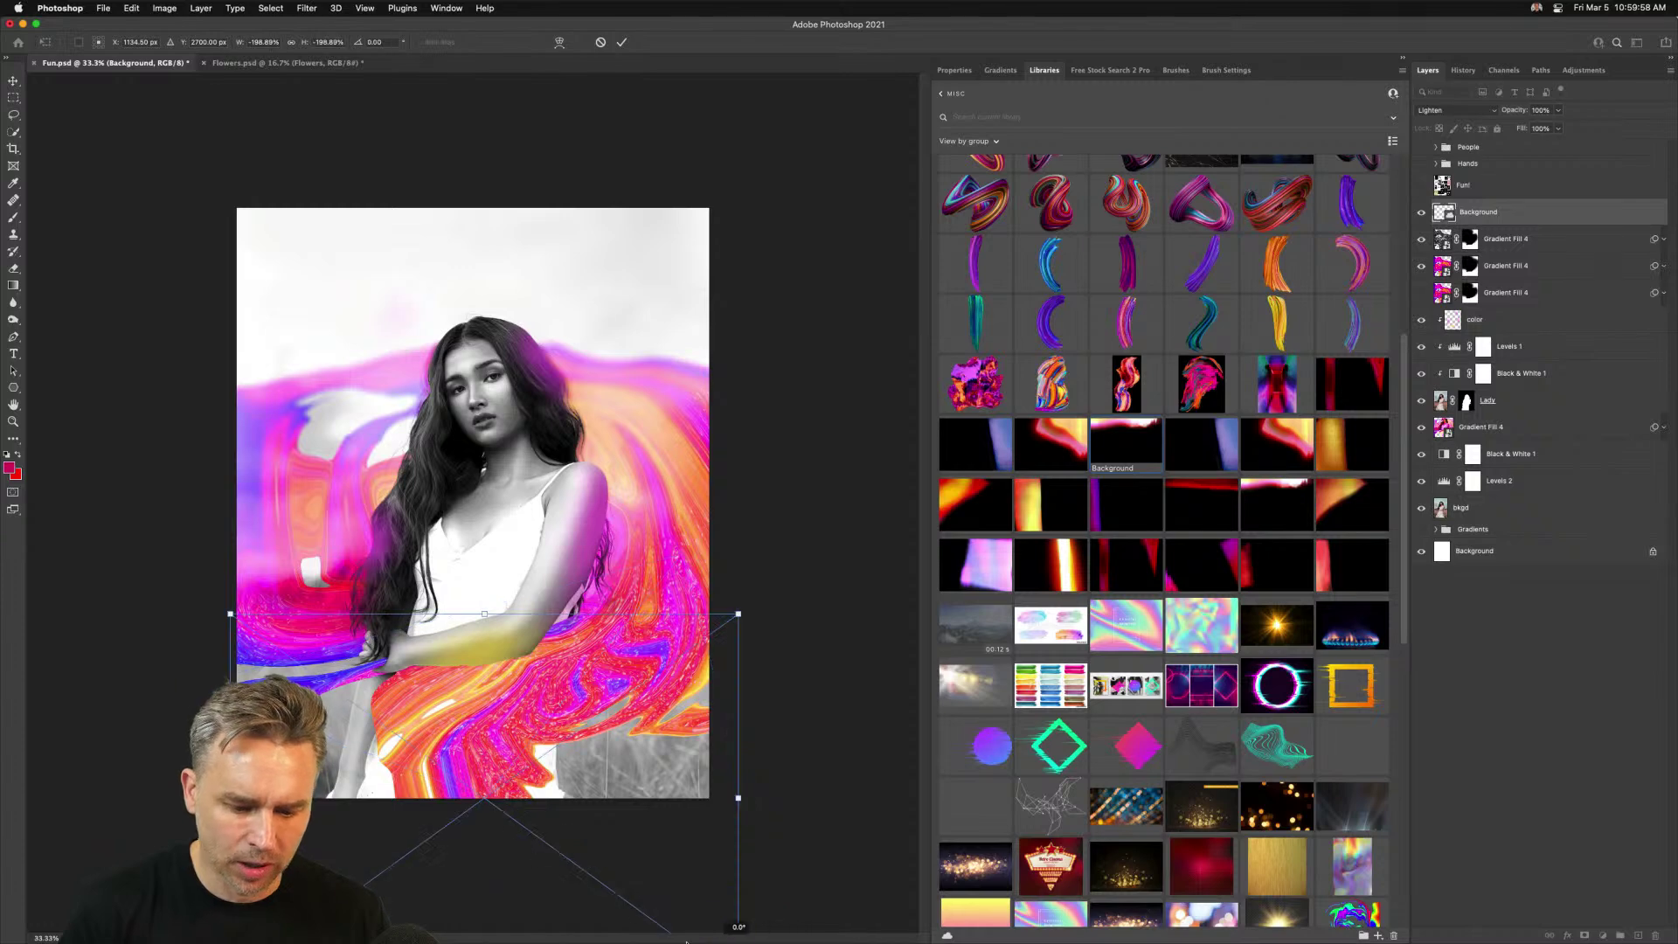
left_click_drag(543, 834, 532, 664)
key("Return")
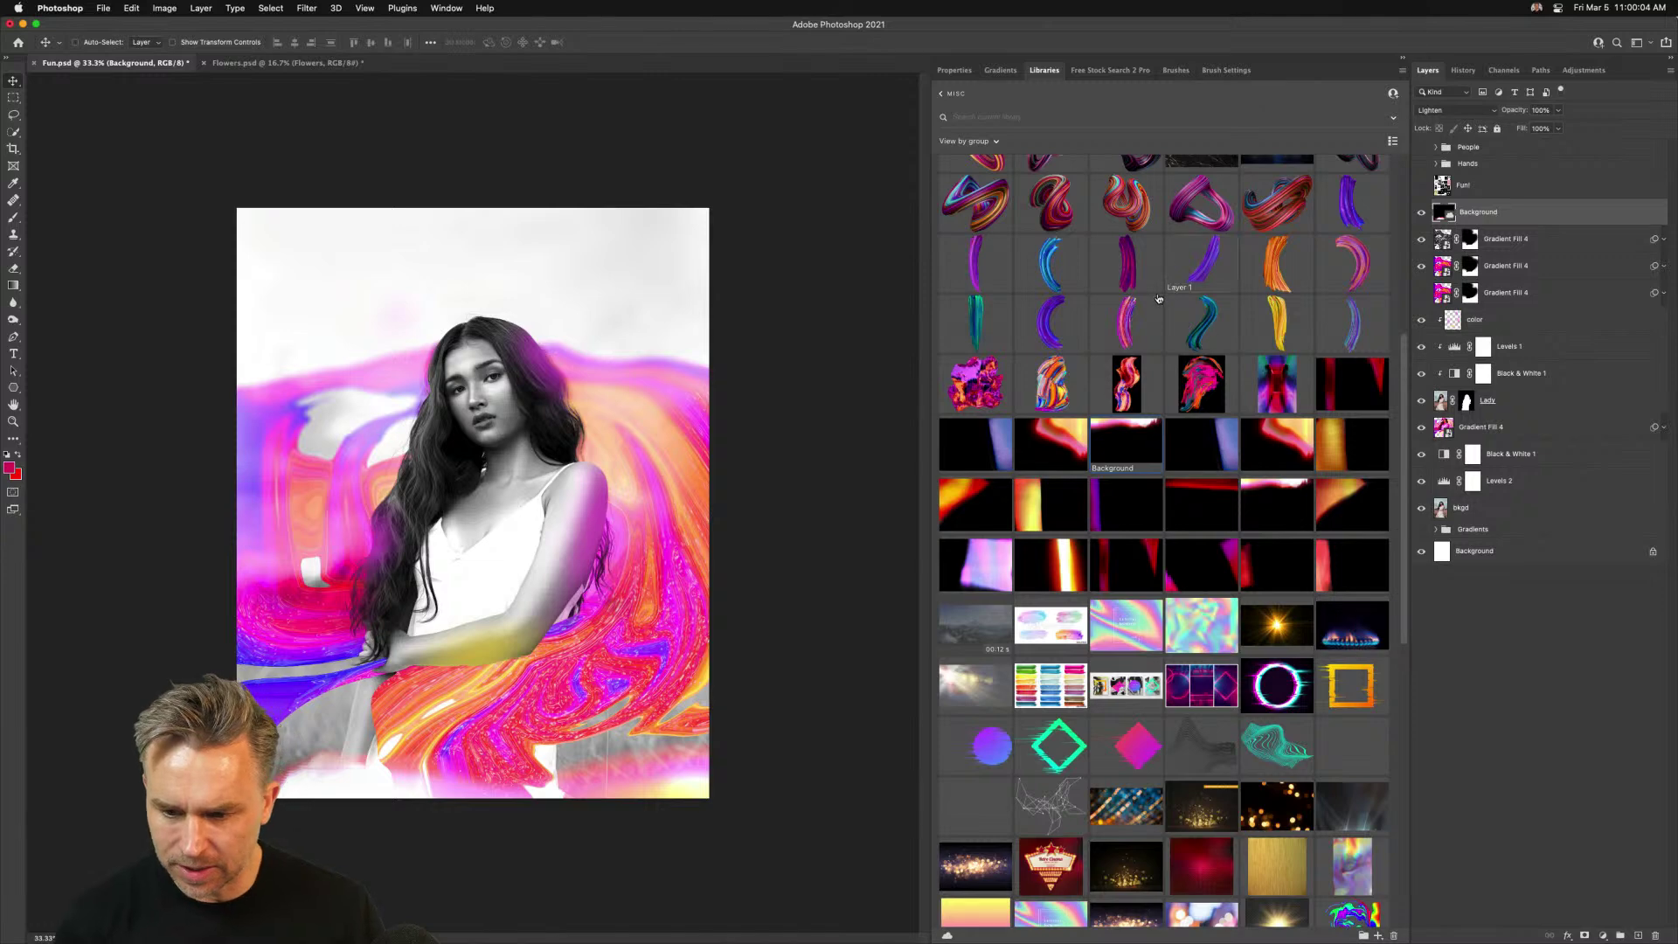
Place the colorful defocused bokeh lights image, enlarge it, blend it with Lighten, and move it over the lower-left part of the portrait
scroll(1099, 312, "up", 5)
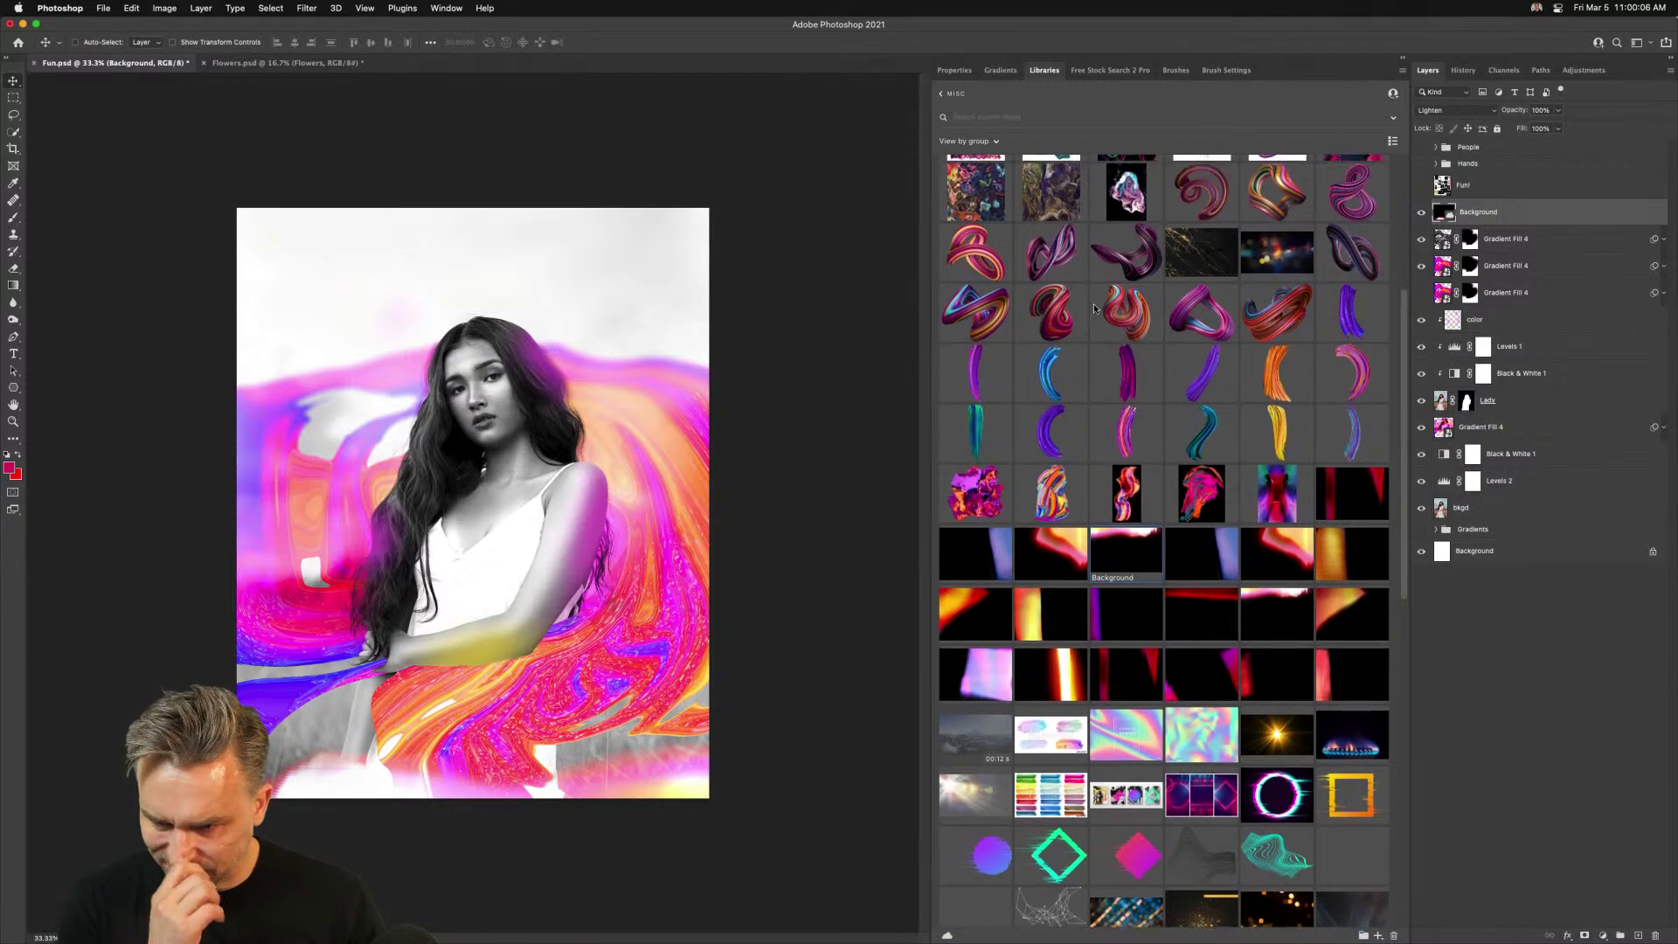
left_click_drag(1275, 433, 529, 554)
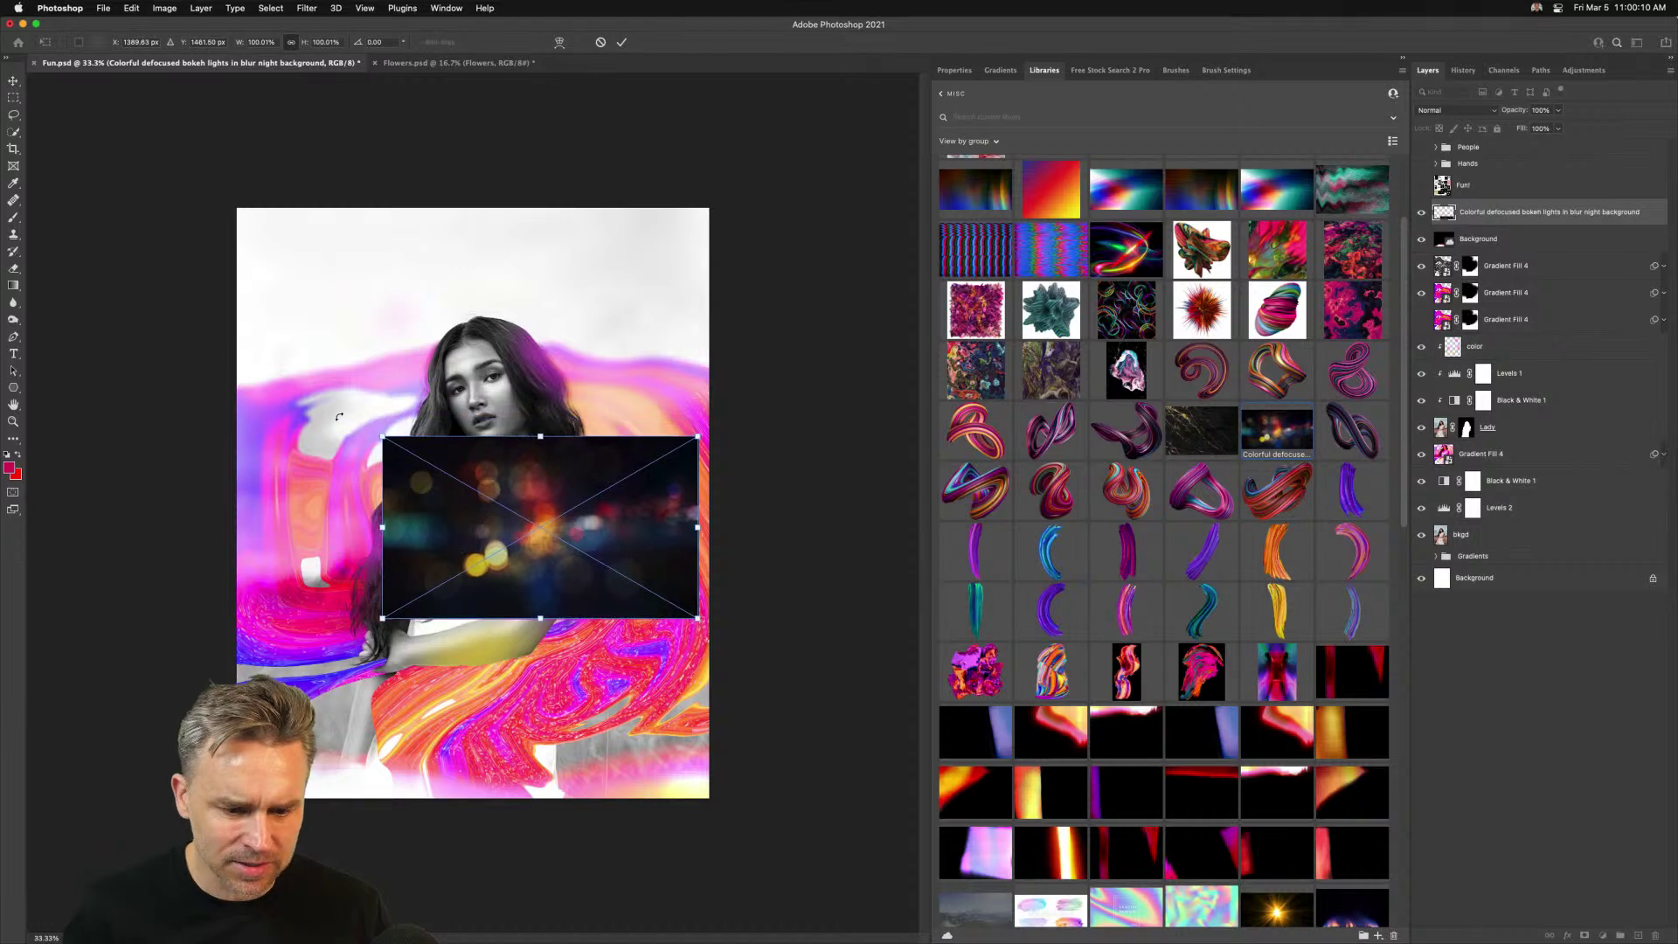
left_click_drag(374, 437, 191, 330)
key("Return")
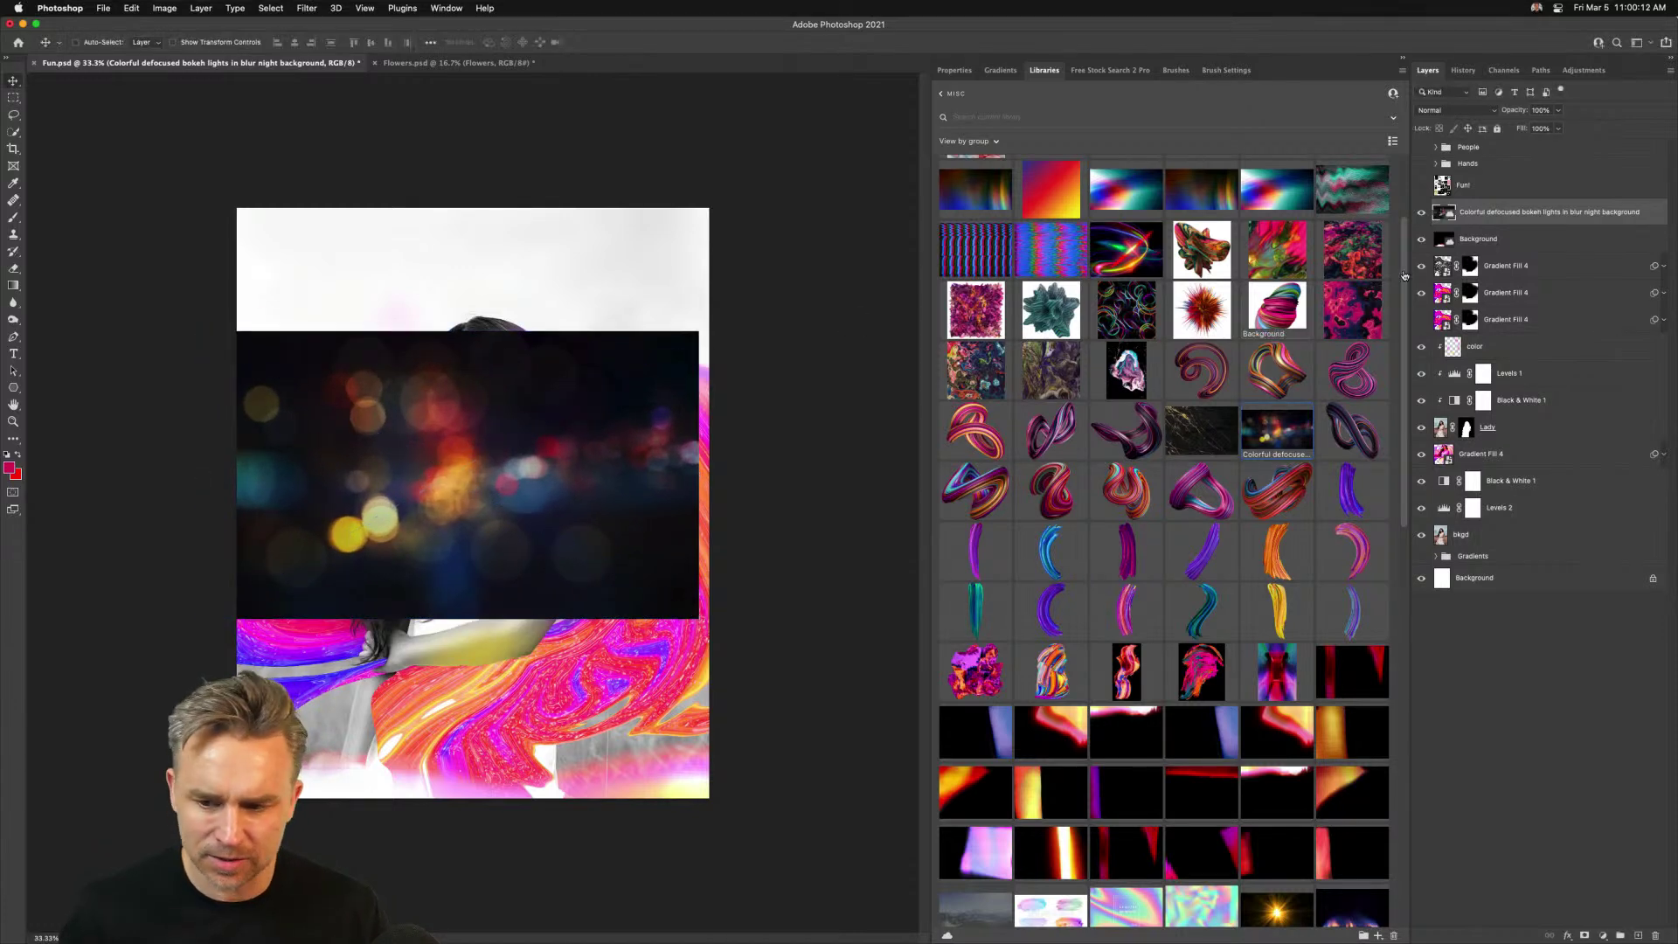
left_click(1461, 111)
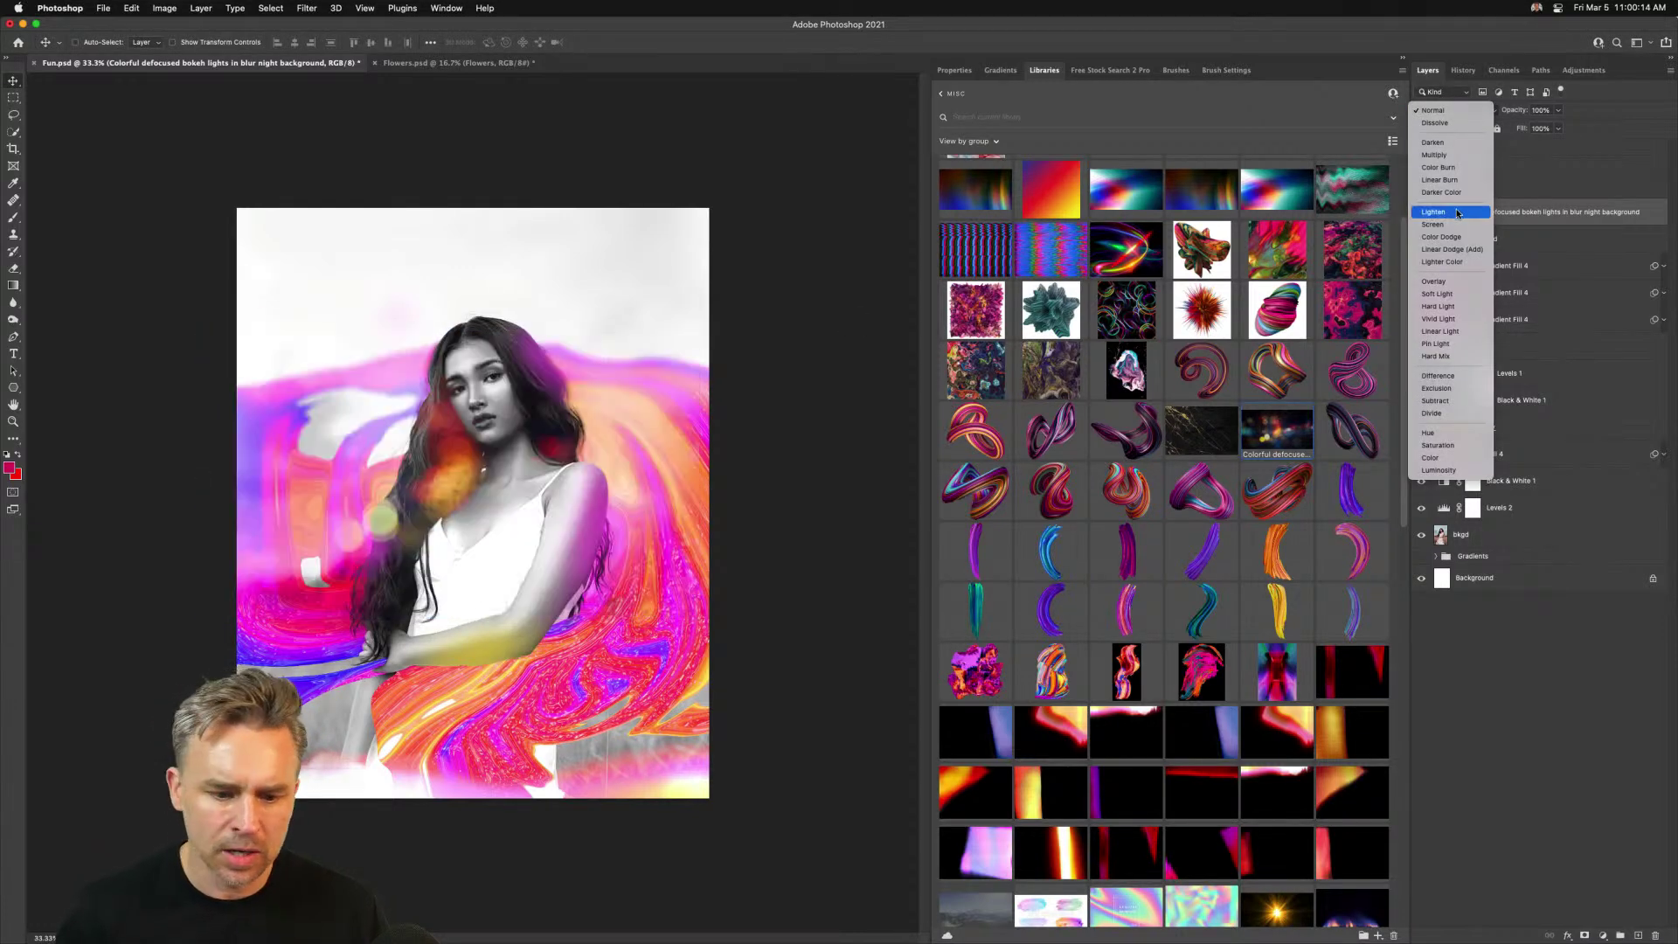
left_click(1457, 213)
left_click_drag(395, 535, 314, 662)
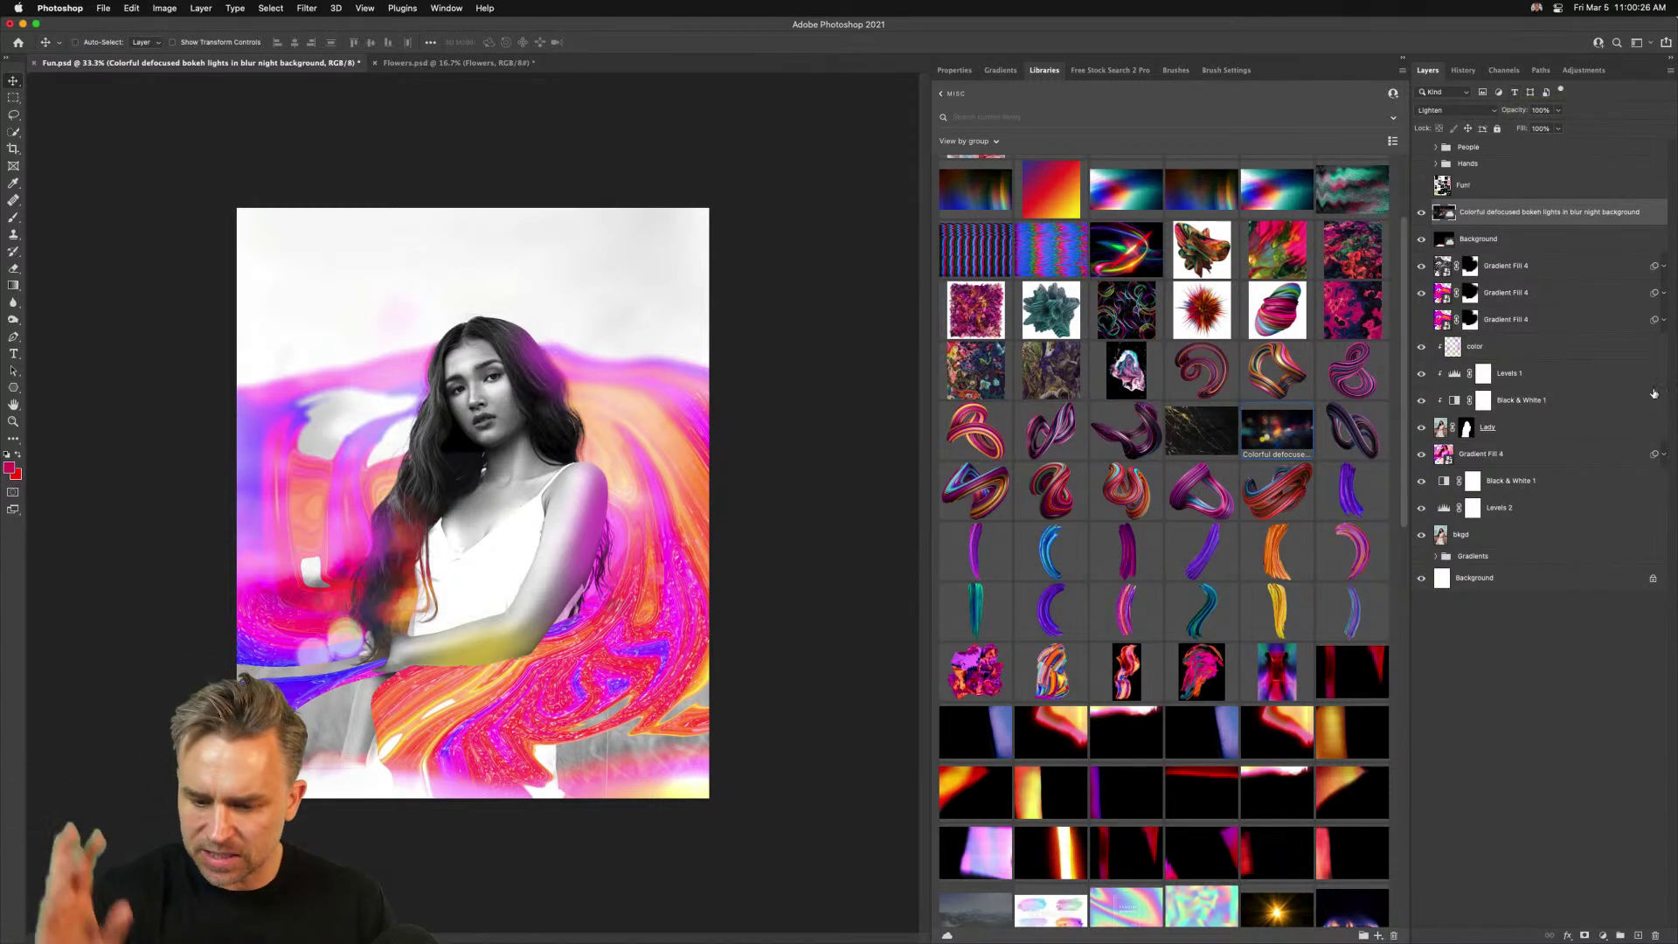
Try placing the rainbow Gradient Fill 2 graphic over the portrait and delete its layer
scroll(1093, 210, "down", 10)
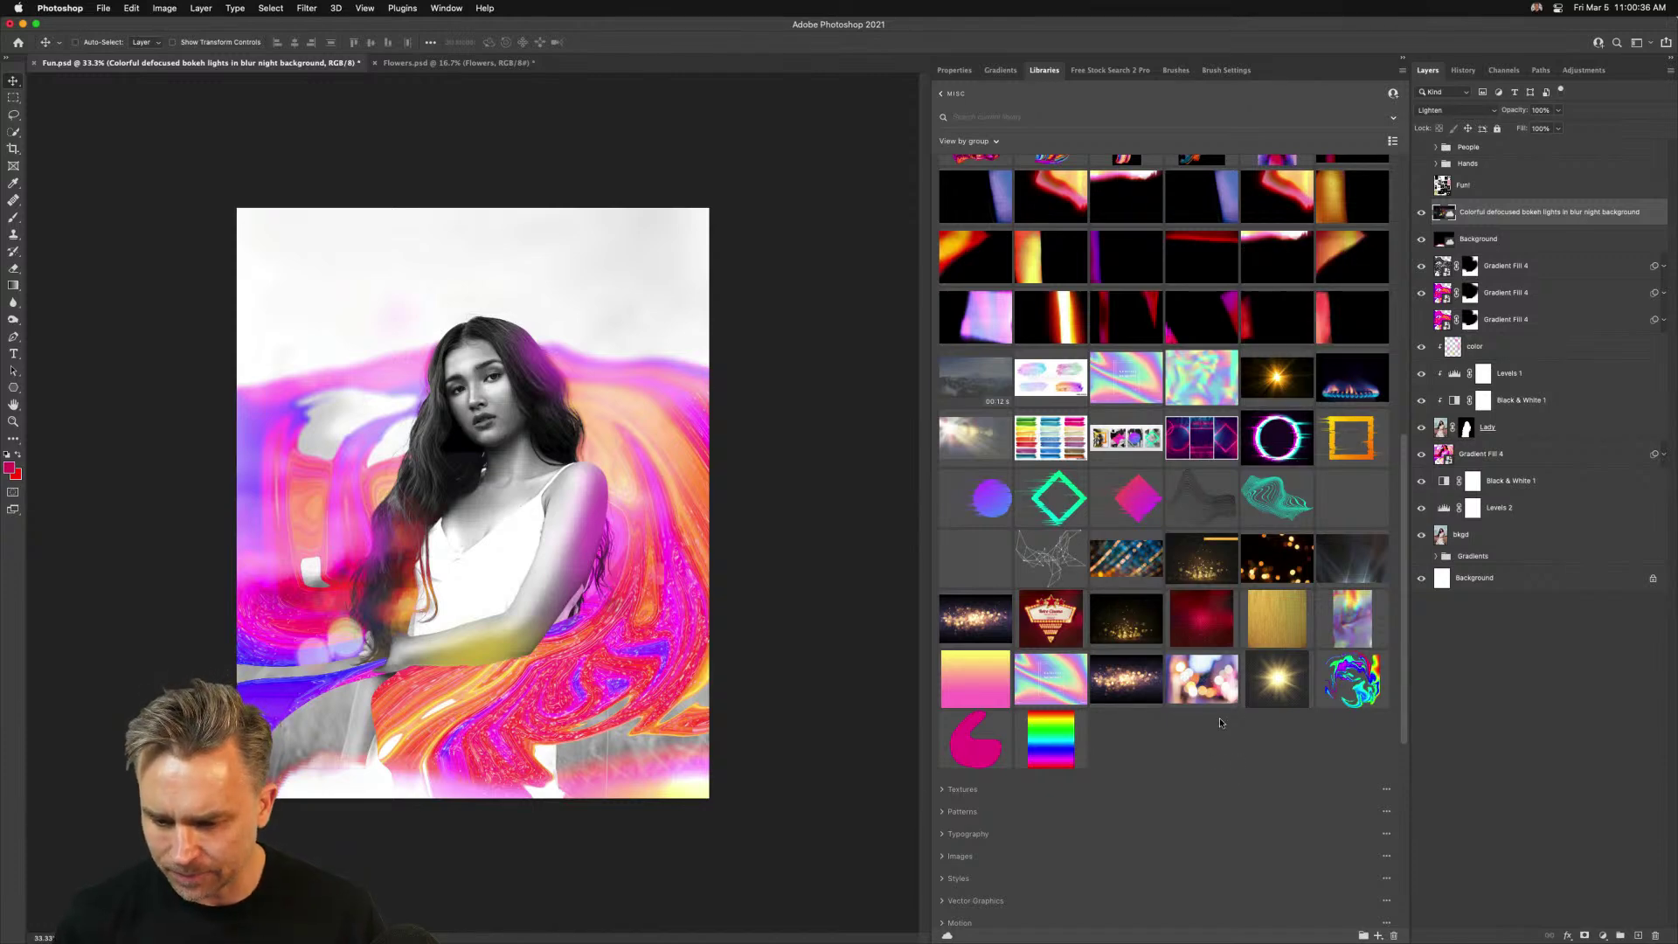
left_click_drag(1352, 677, 428, 494)
key("Return")
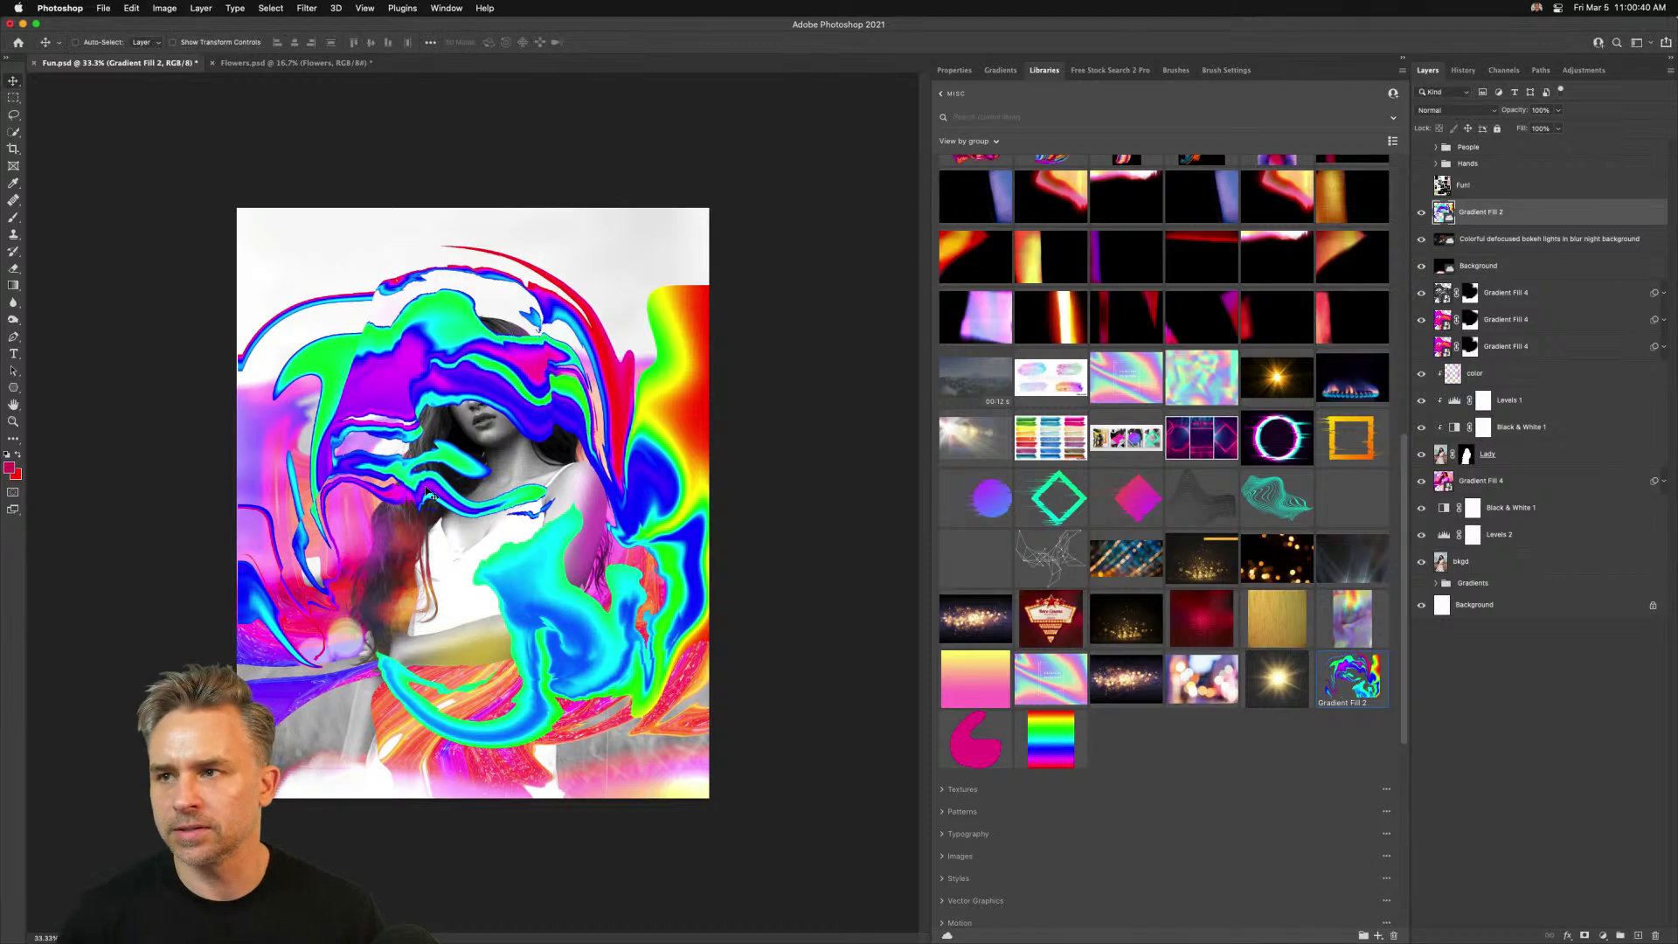
left_click_drag(1507, 209, 1655, 935)
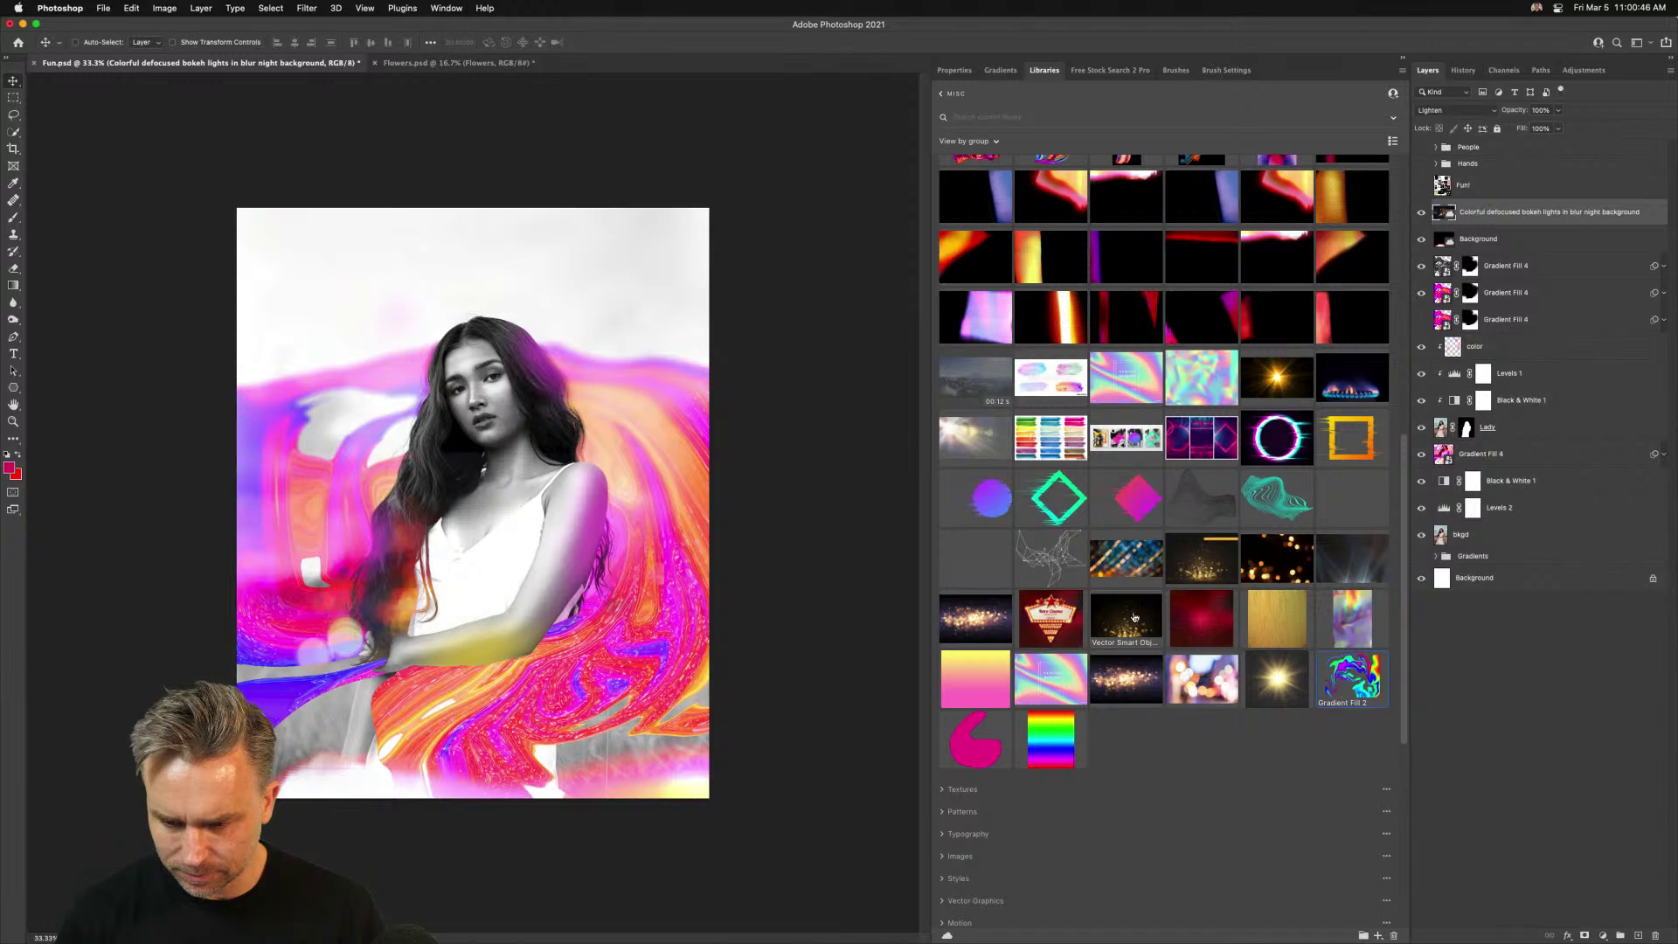
Try placing the defocused xmas lights image over the portrait and delete its layer
left_click_drag(1276, 557, 530, 500)
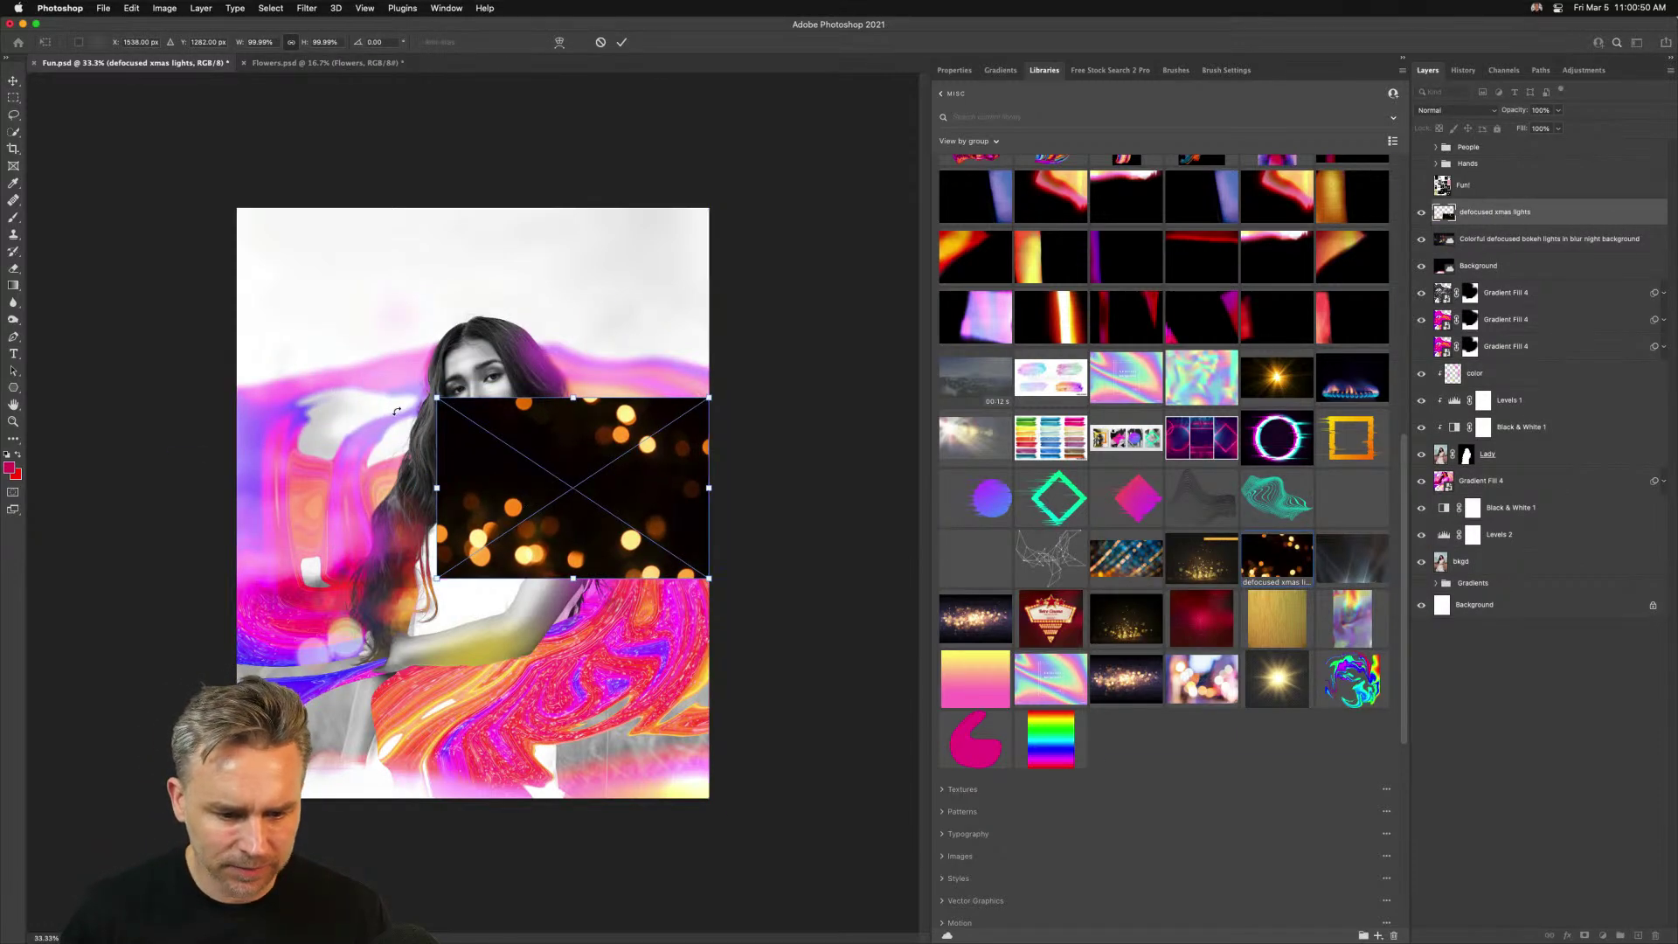
left_click_drag(428, 399, 250, 289)
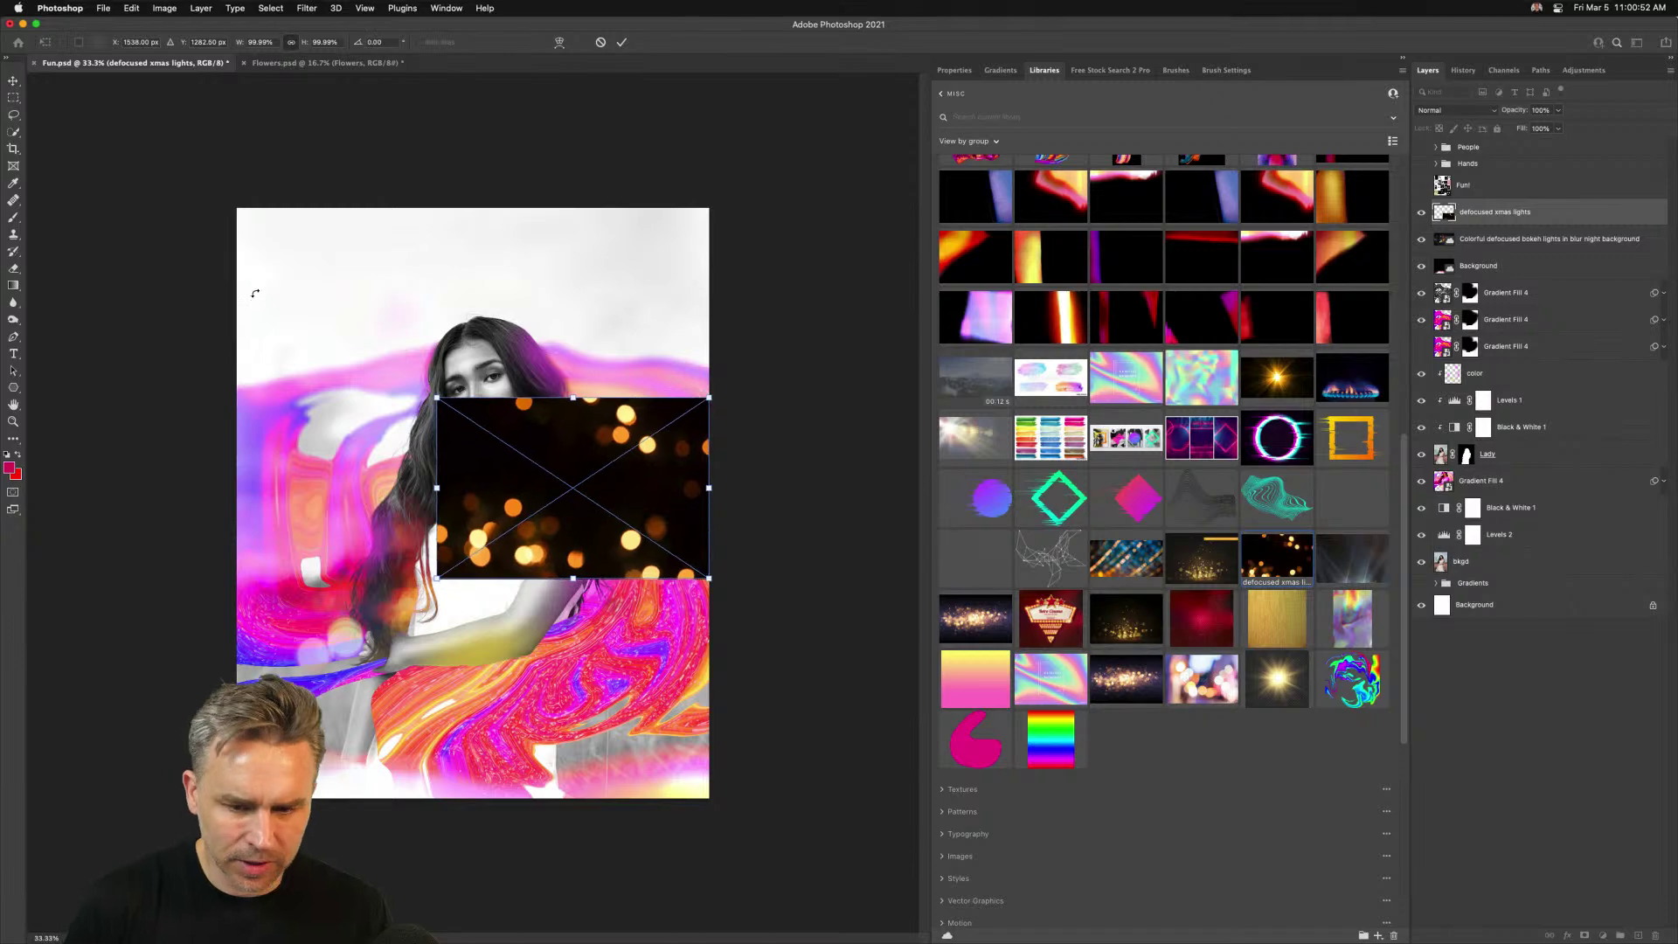
key("Return")
left_click_drag(1494, 211, 1653, 934)
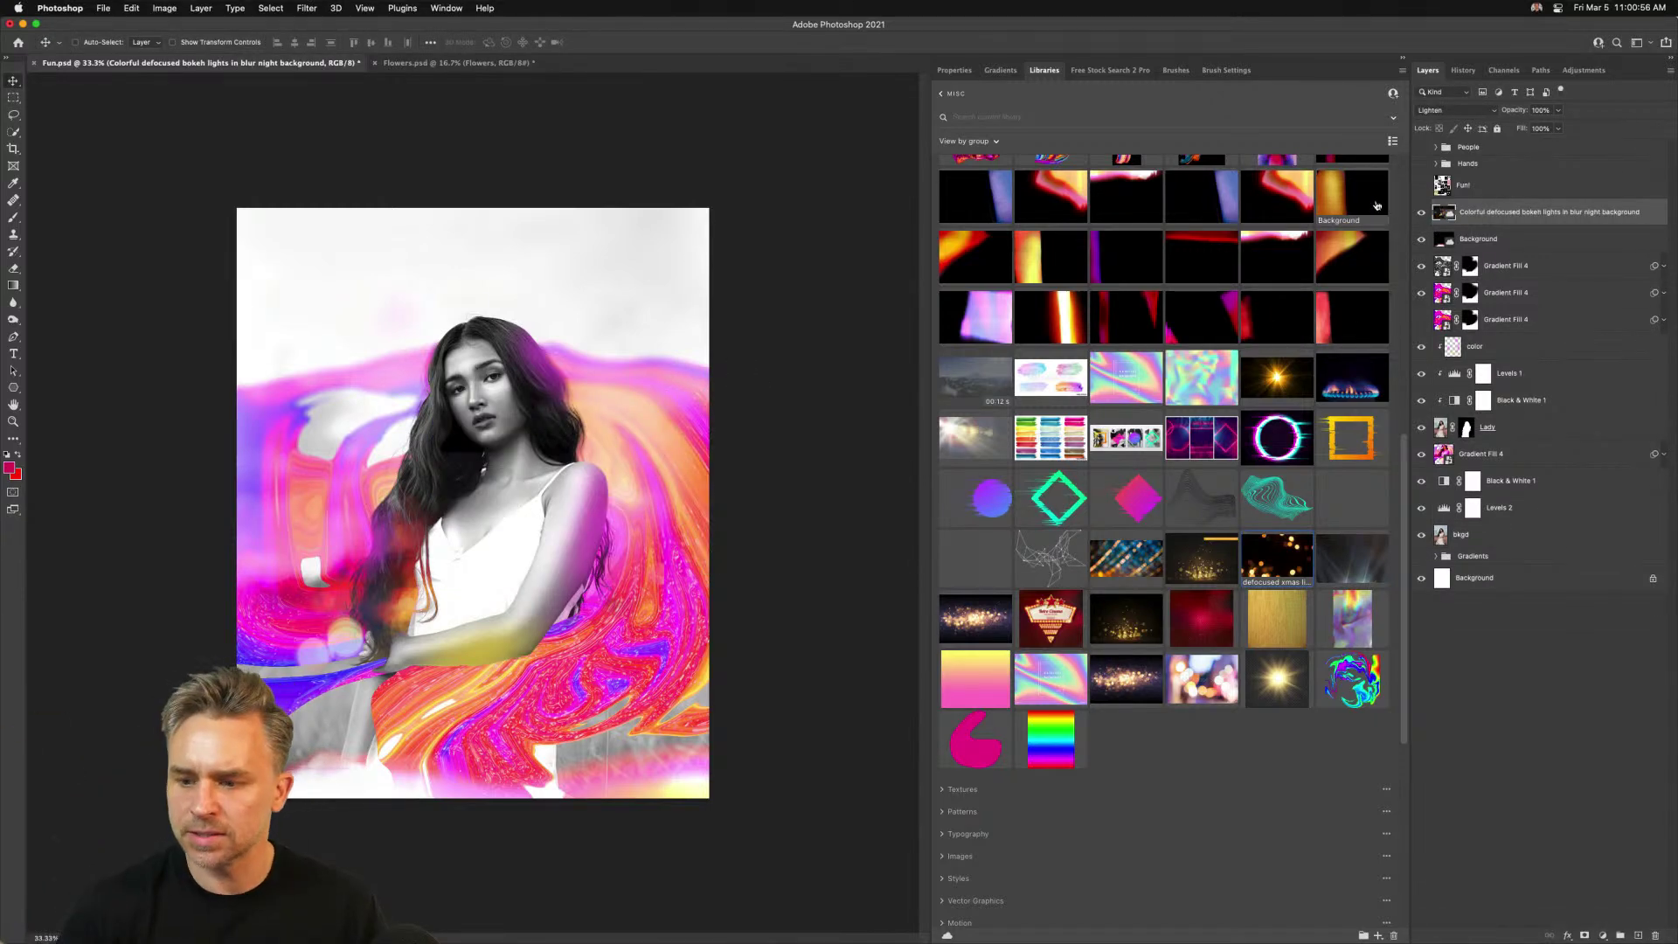
Group all the portrait's layers from the bokeh lights layer down to the bkgd layer
left_click(1488, 544, "shift")
key("super+g")
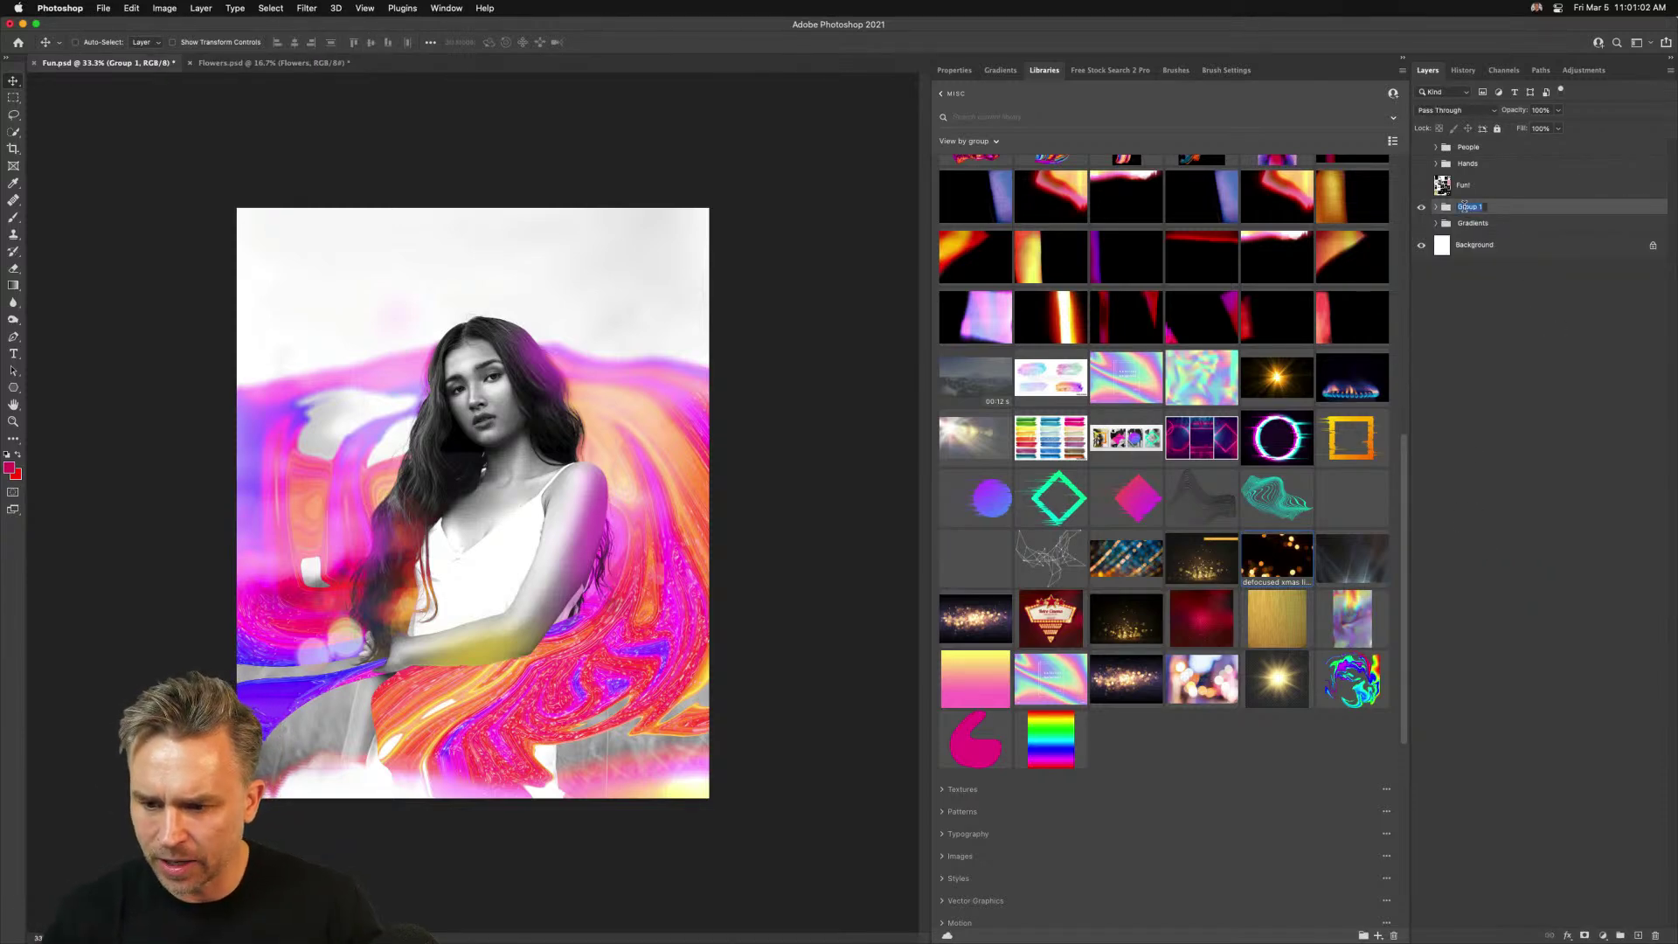
Name the new portrait group Design2 and rename the Gradients group as Design1
type("Design2")
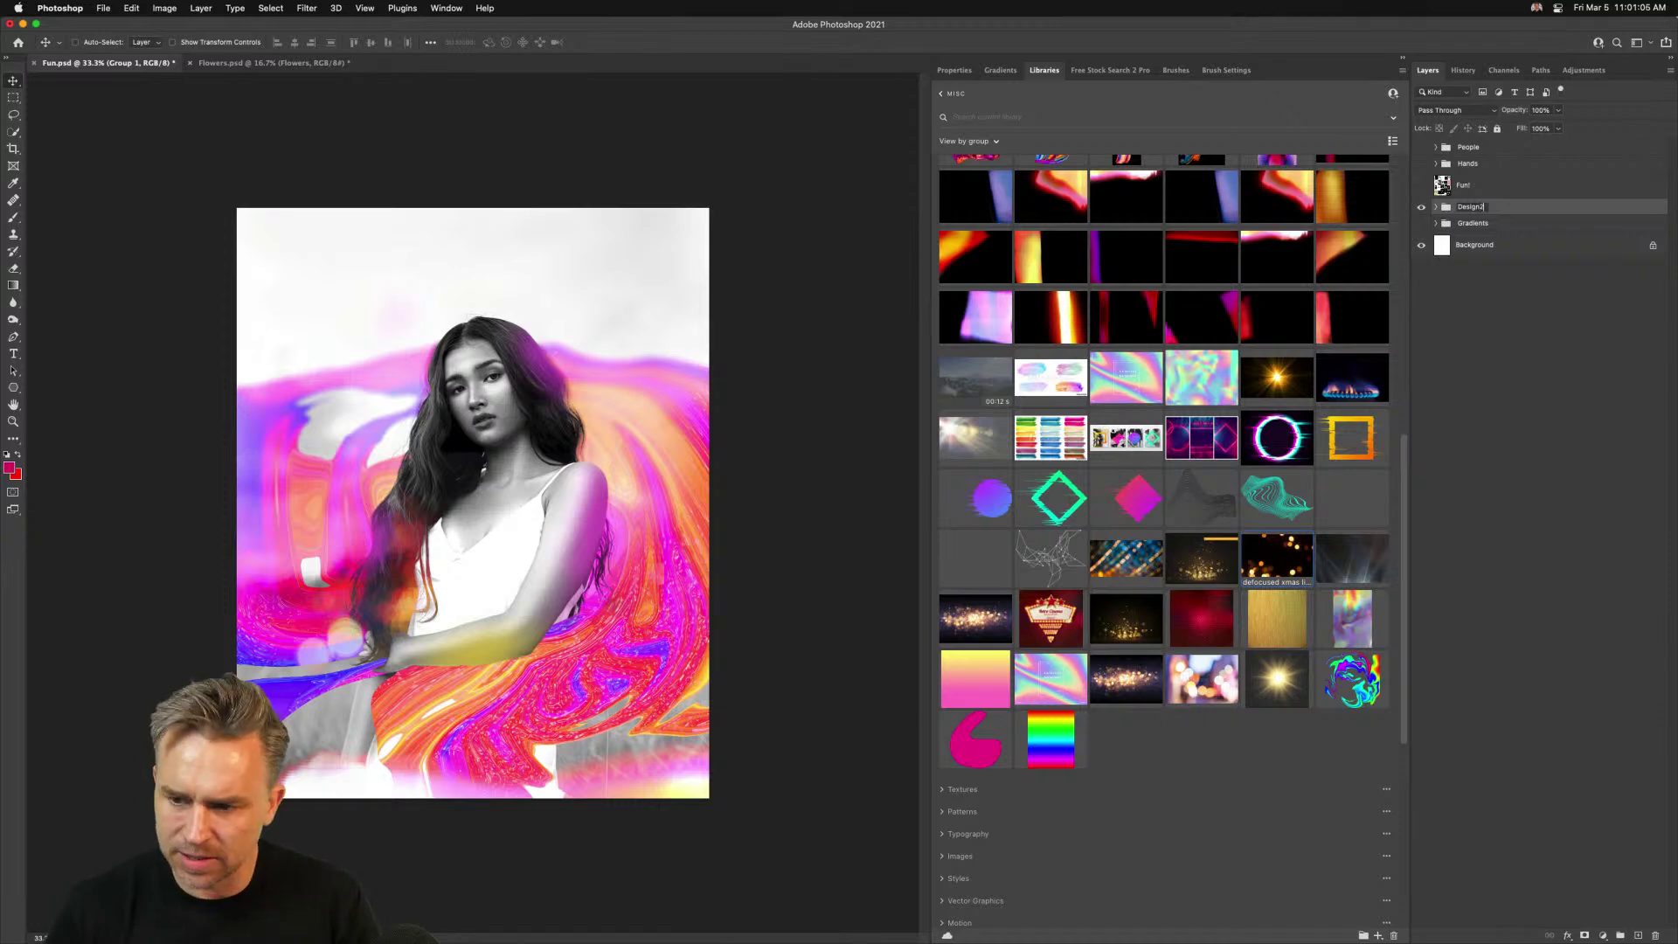
key("Return")
double_click(1461, 225)
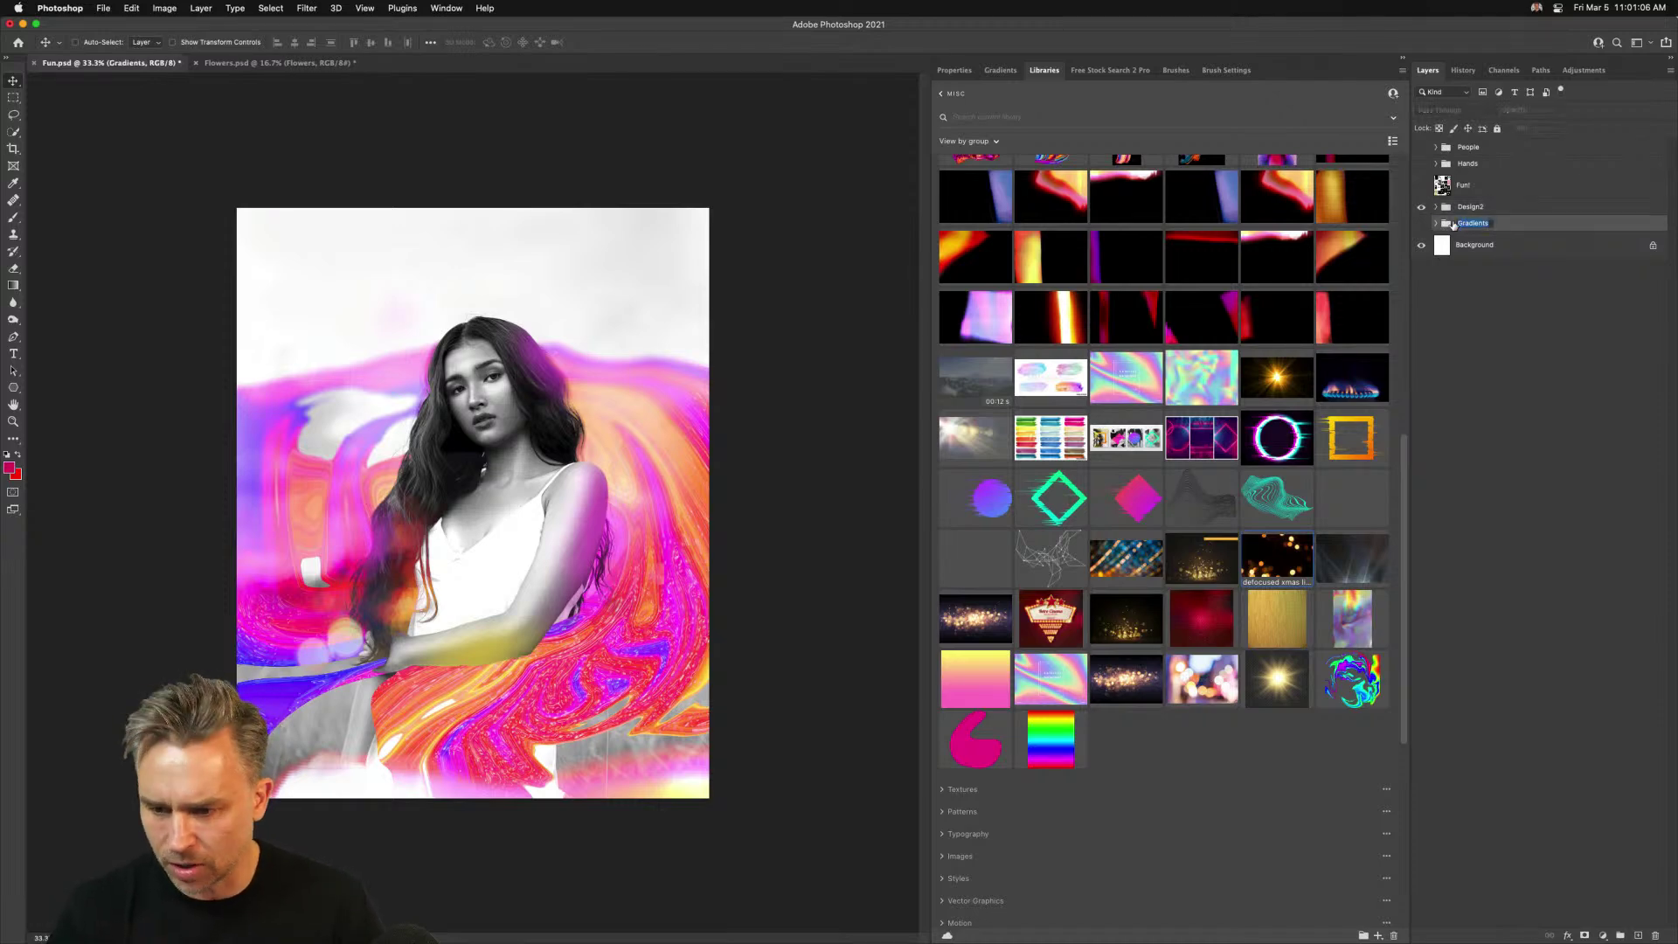
type("Design1")
key("Return")
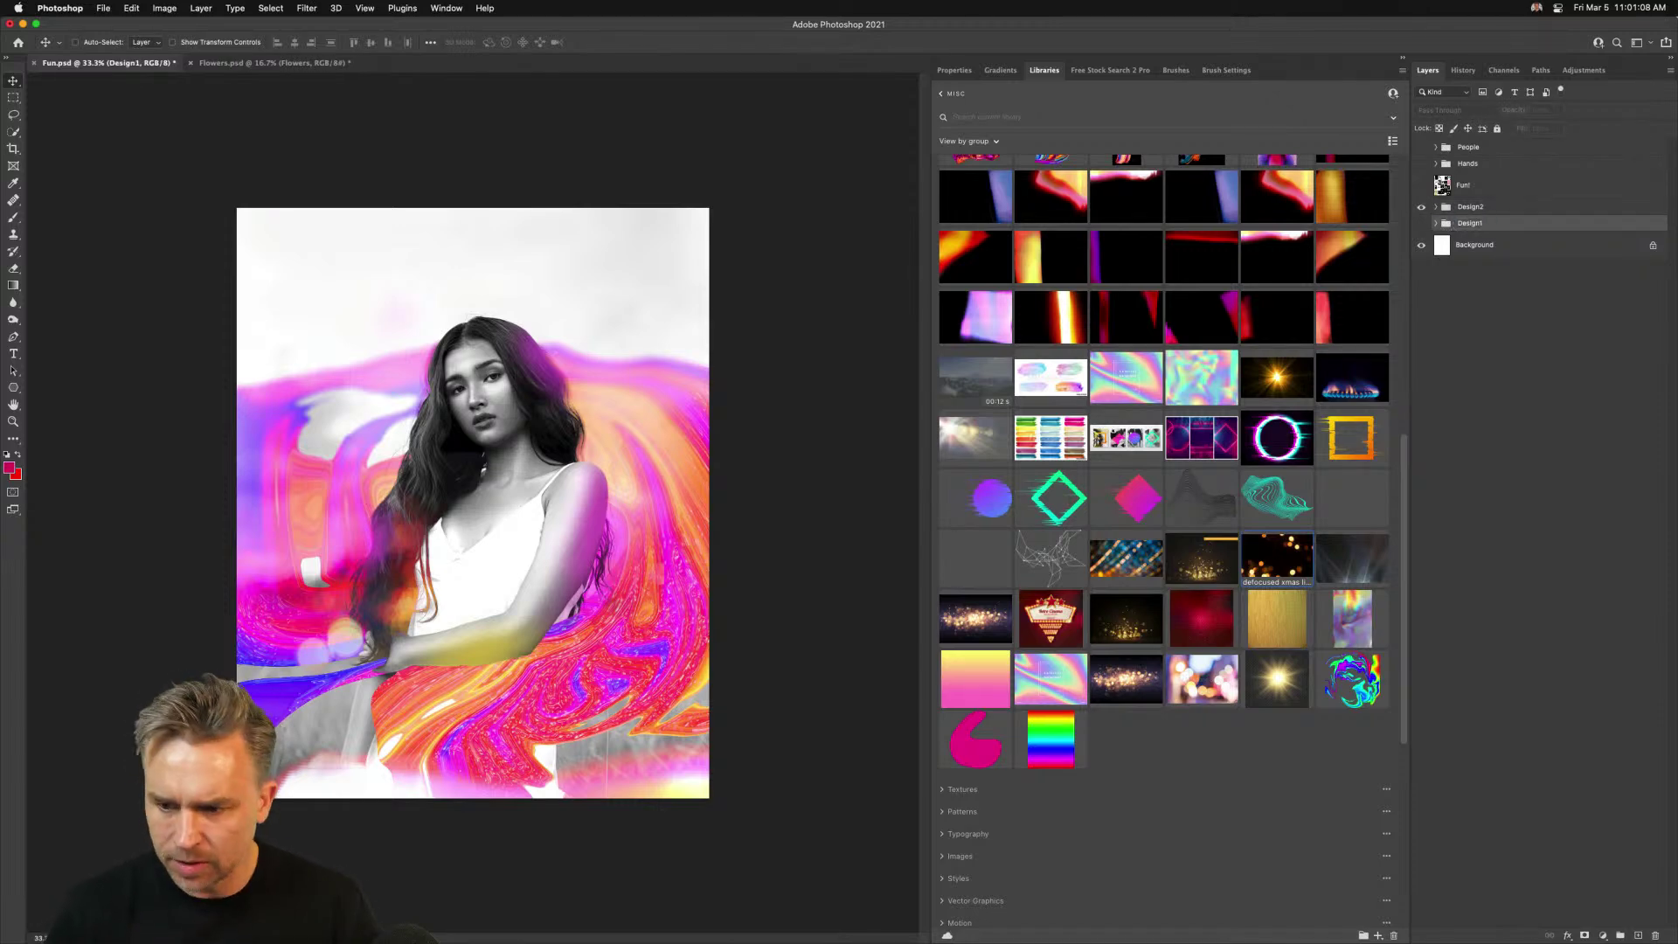
Show the Hands group and its black-and-white photo layer of raised hands in light rays
left_click(1500, 167)
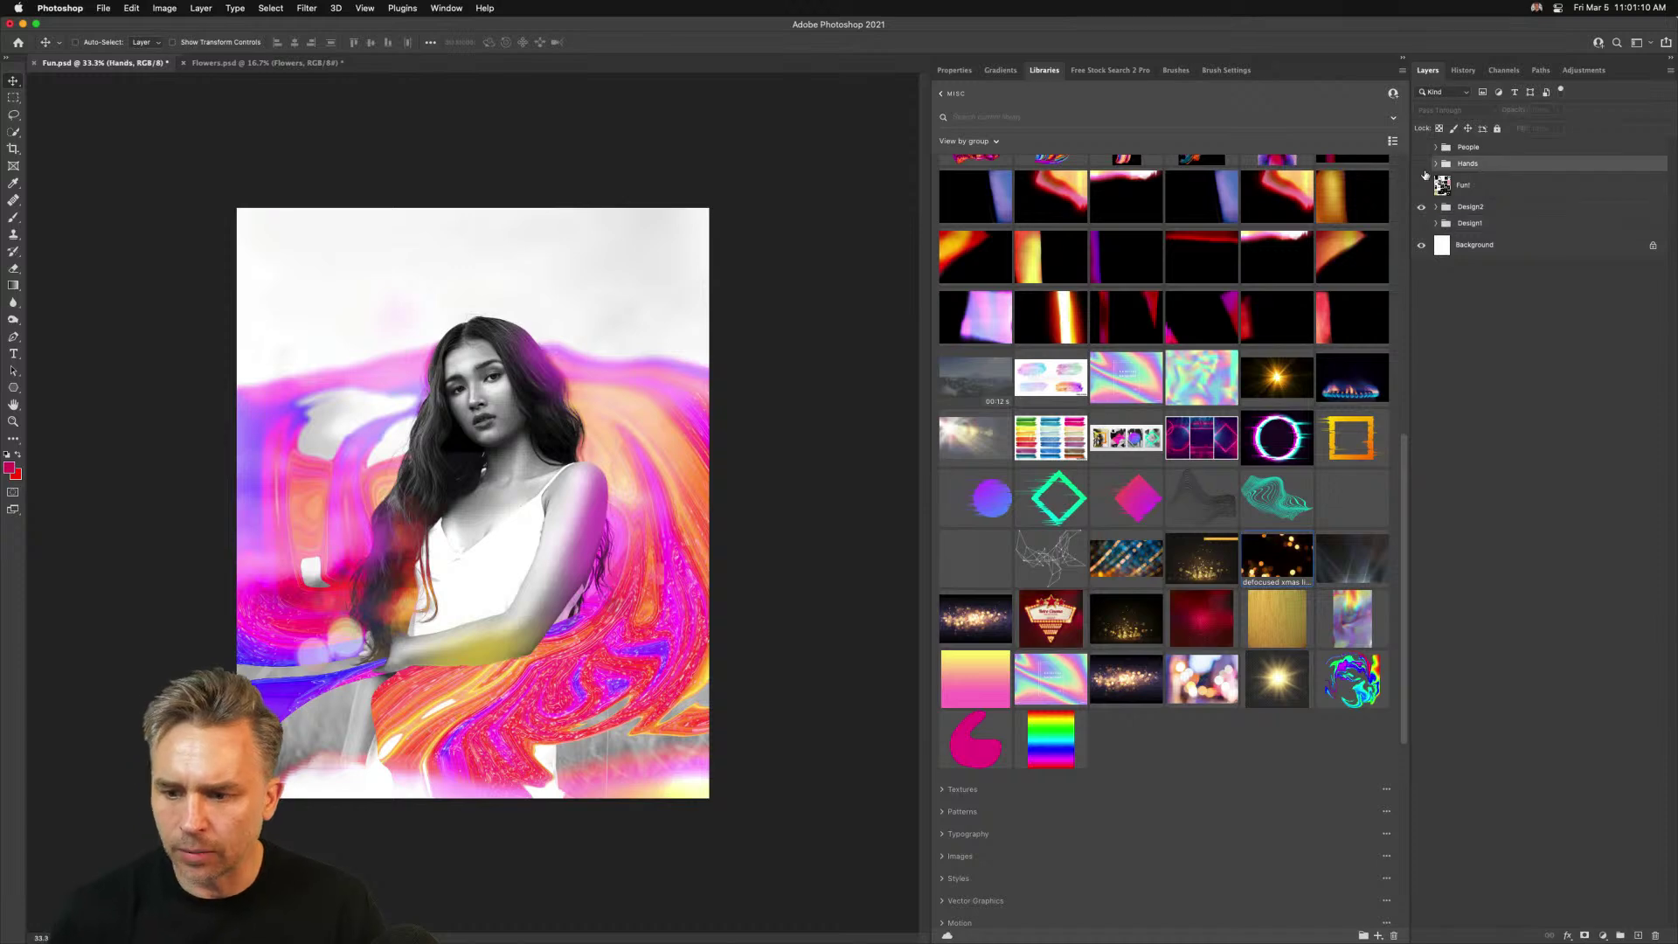
left_click(1419, 164)
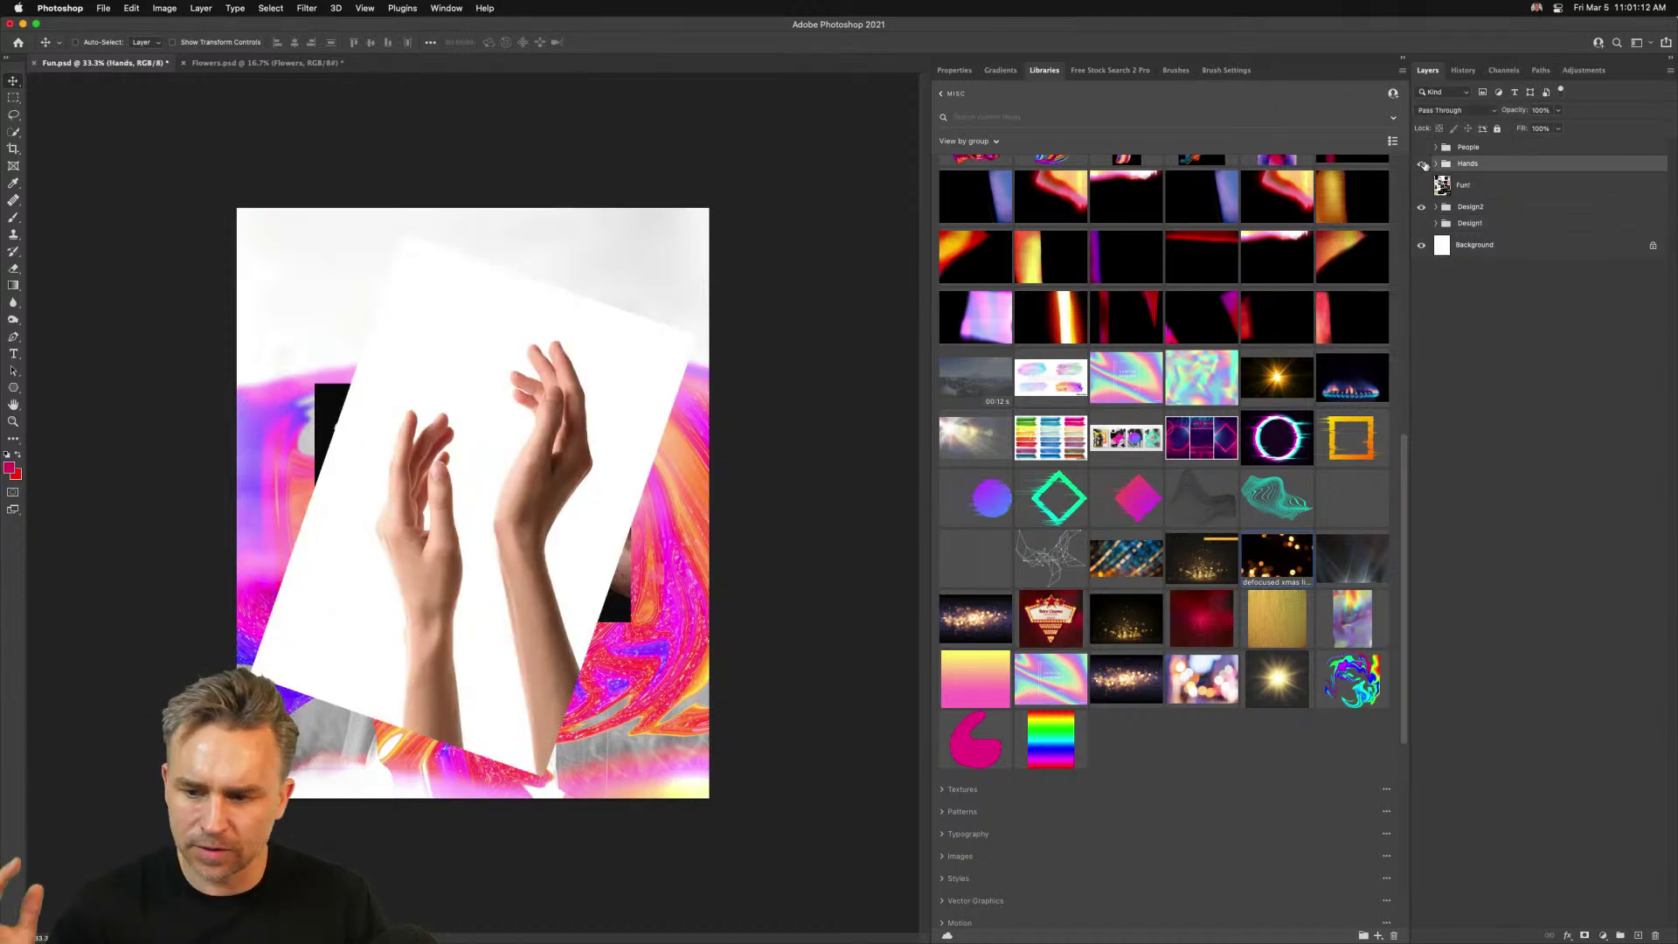
left_click(1434, 165)
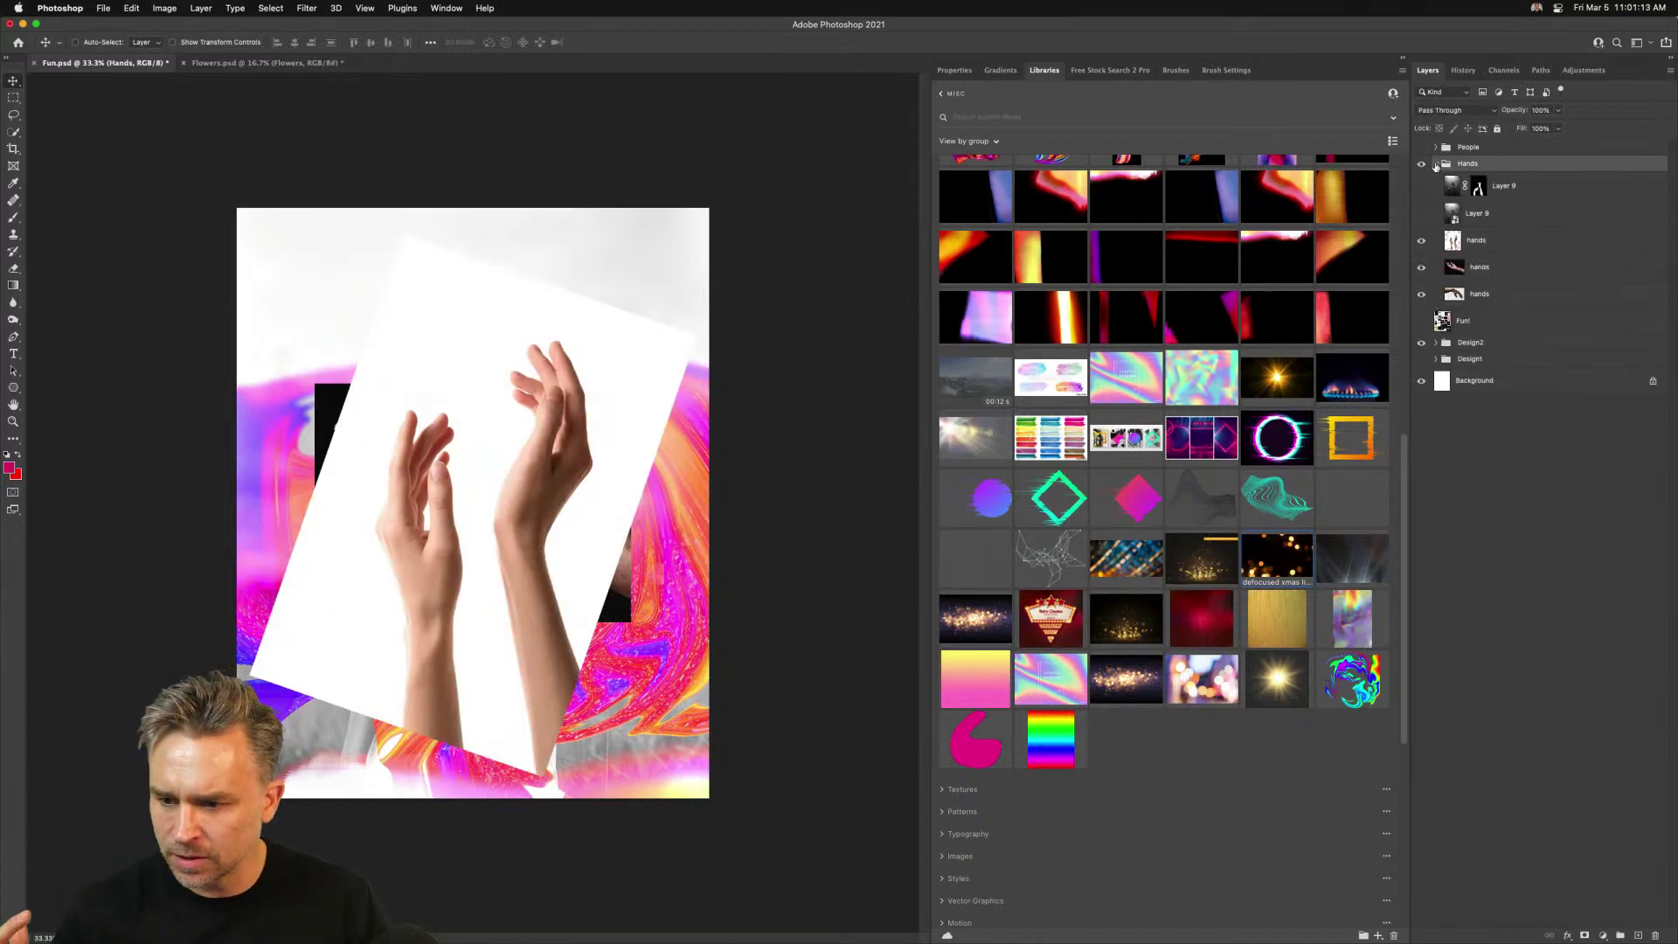
left_click(1441, 216)
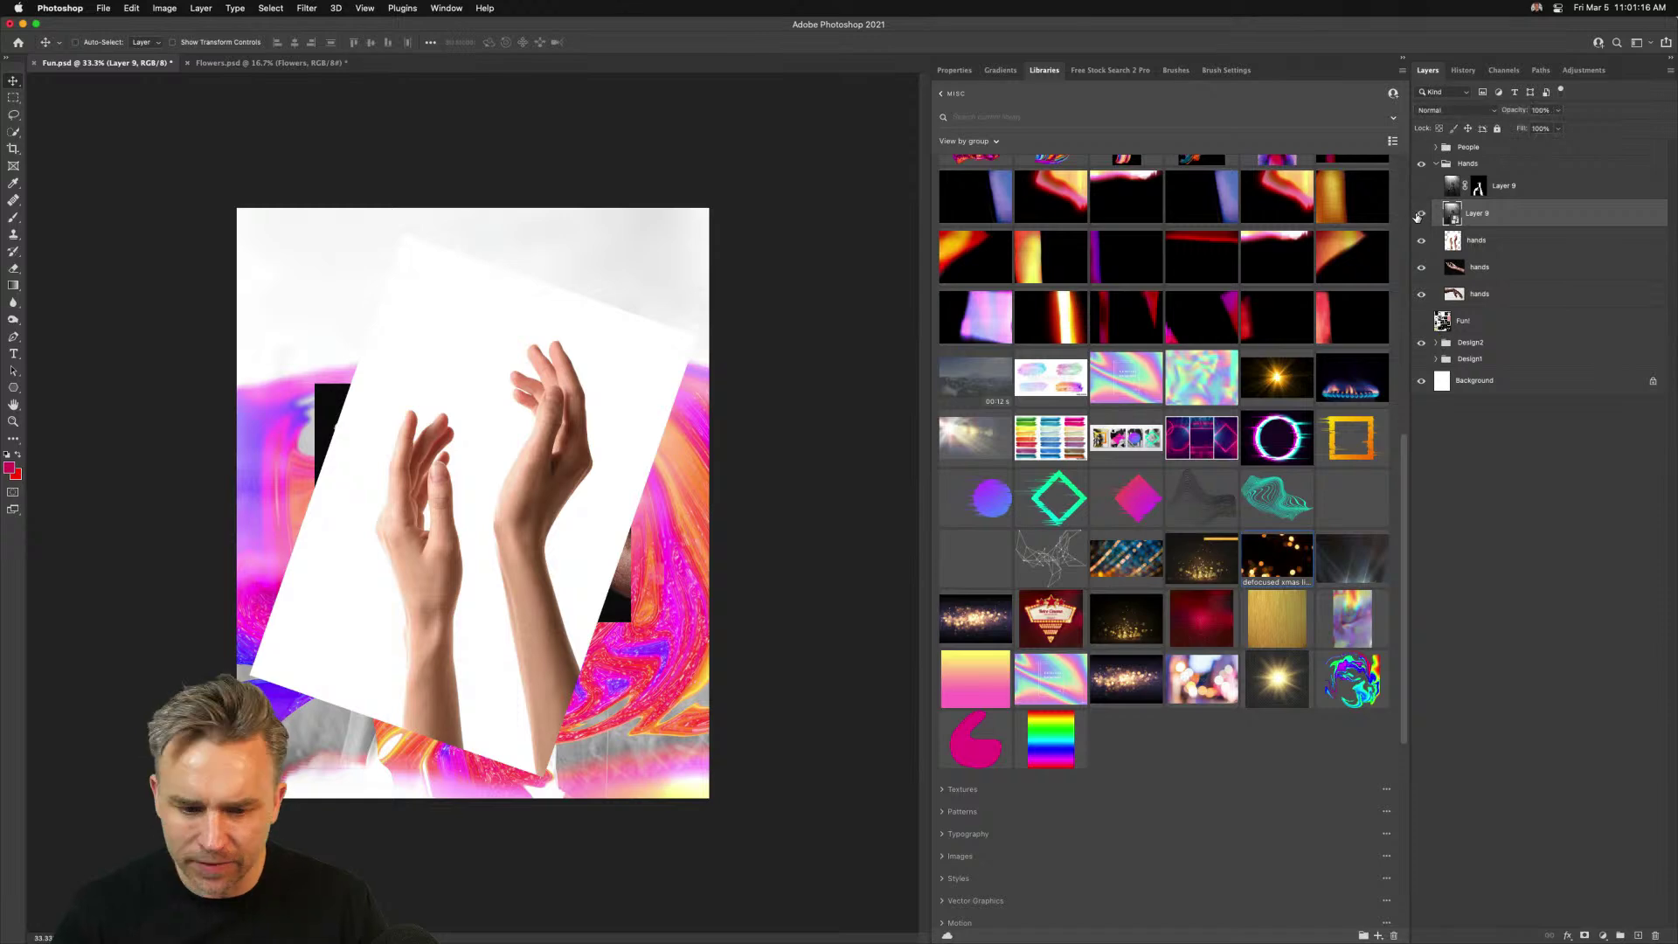
left_click(1419, 215)
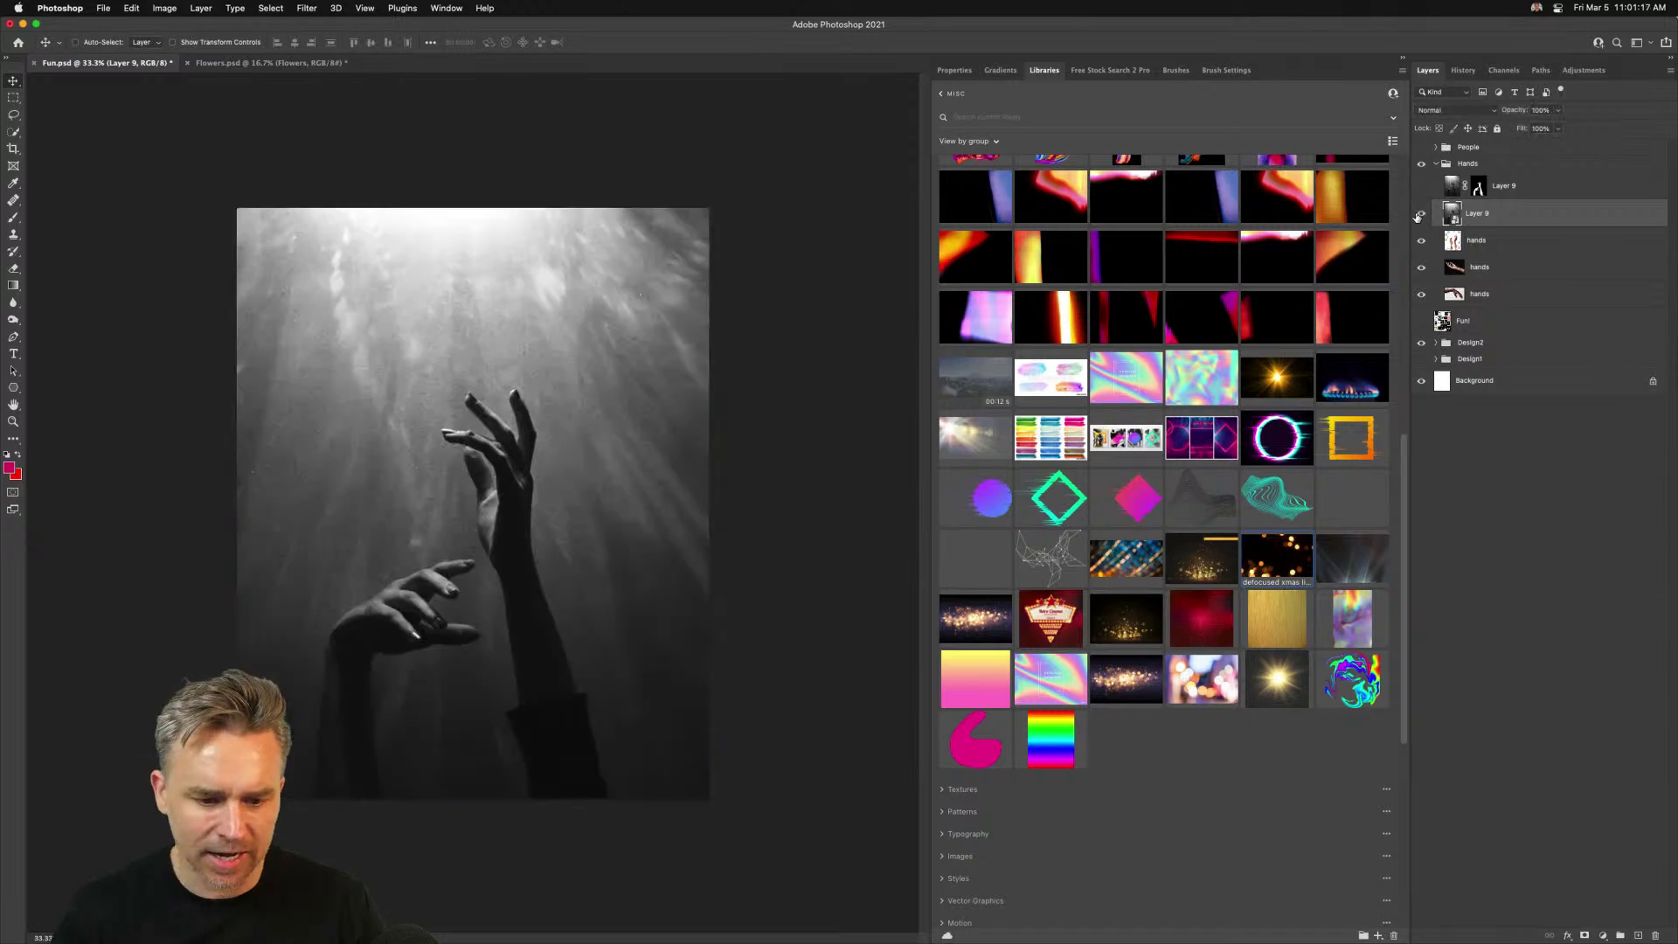
Search the free stock photos for hands
left_click(1092, 70)
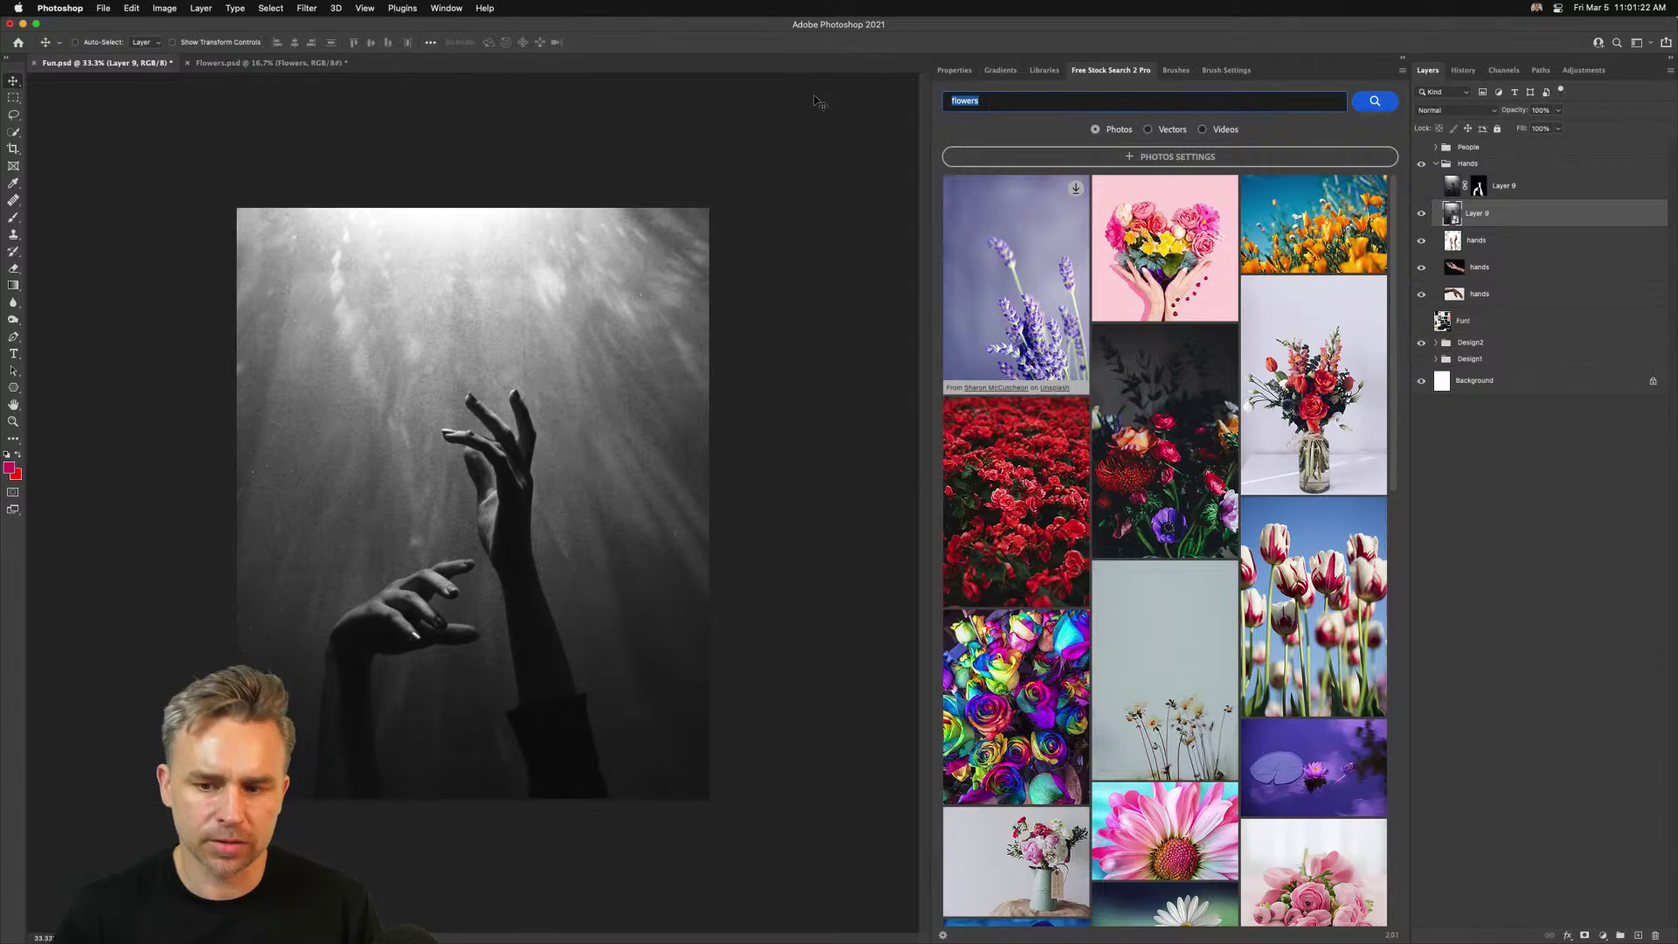
type("ha")
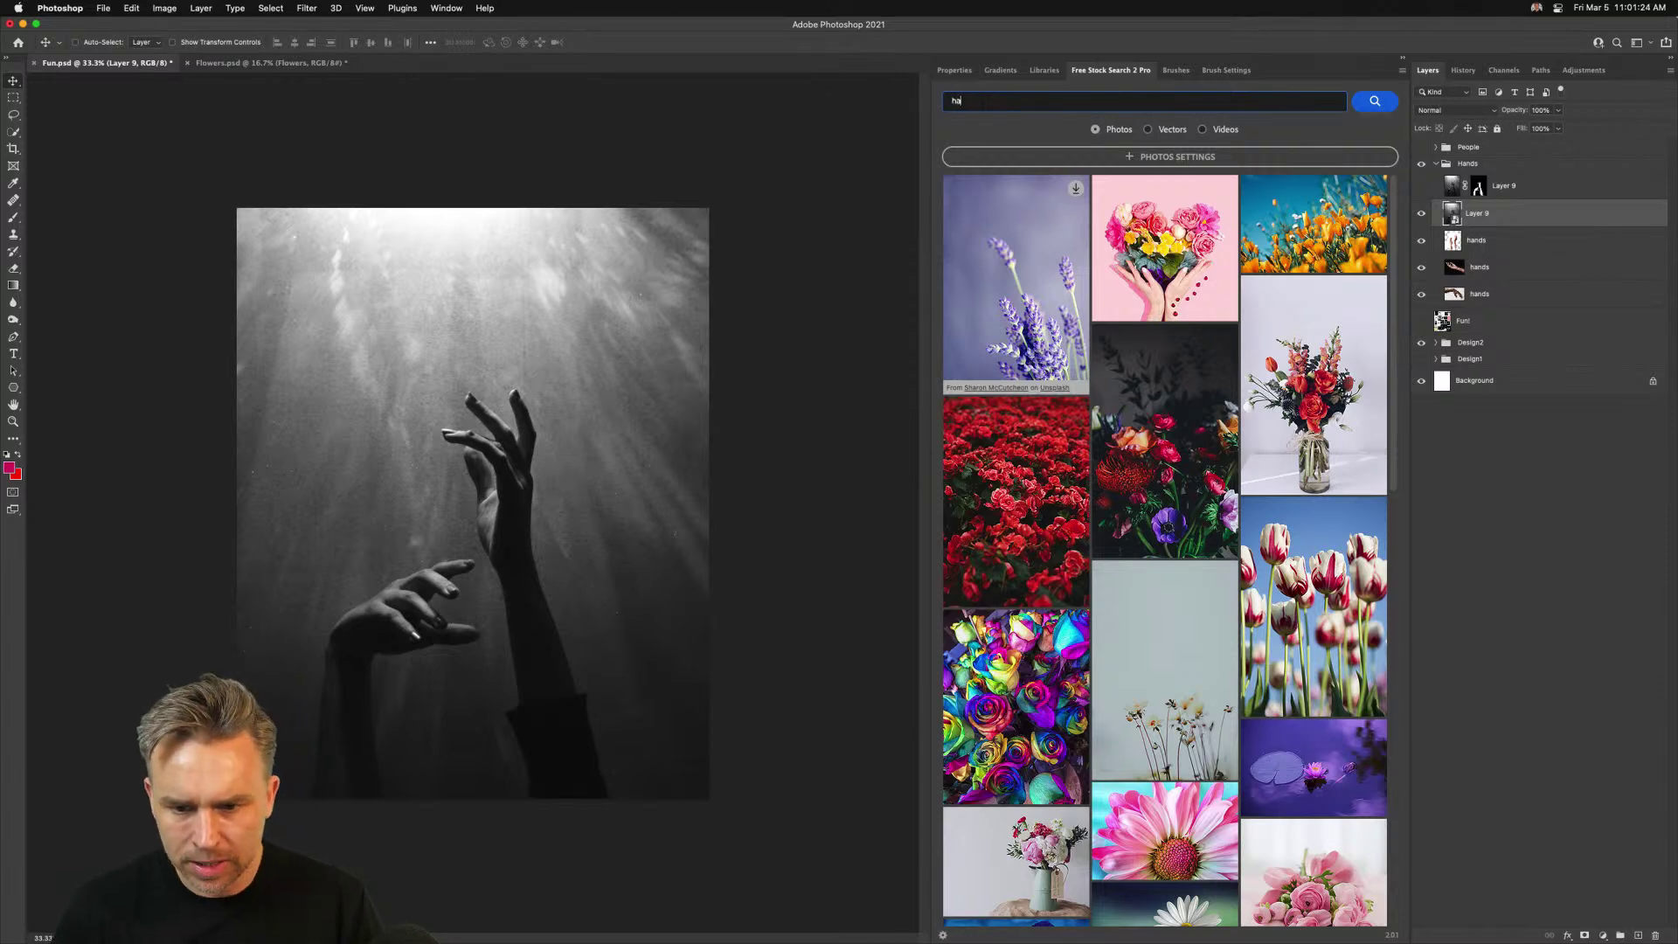
type("nds")
key("Return")
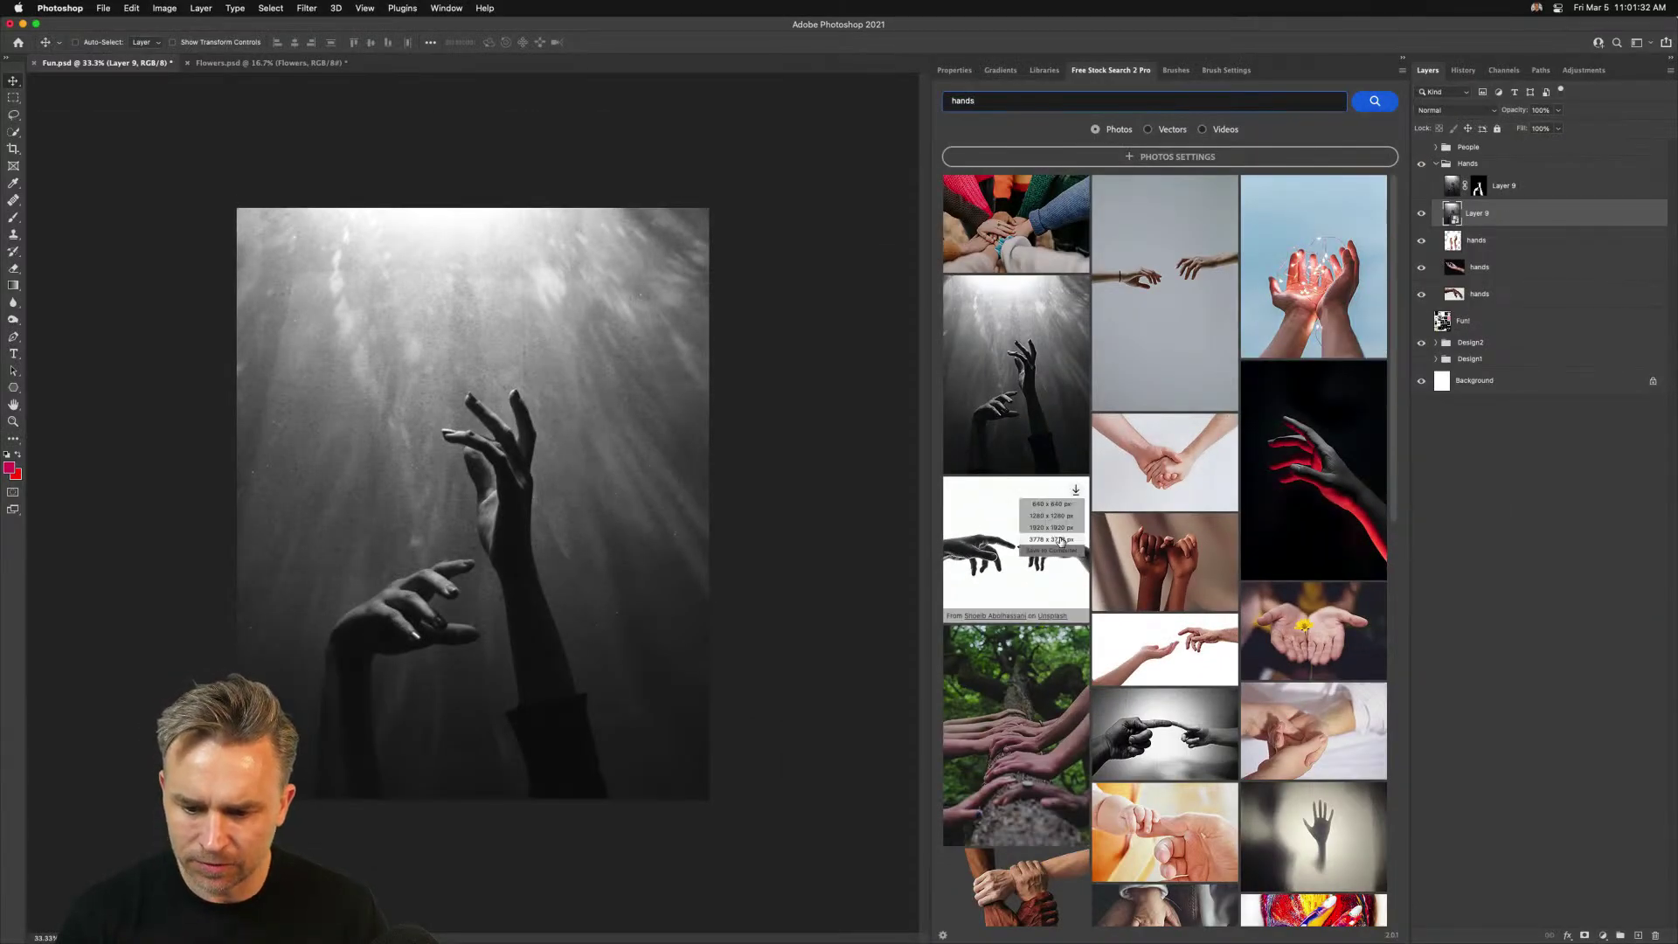
Copy the stock photo of two nearly touching hands into the Fun composition, centre it on the canvas and hide its layer
left_click(1059, 540)
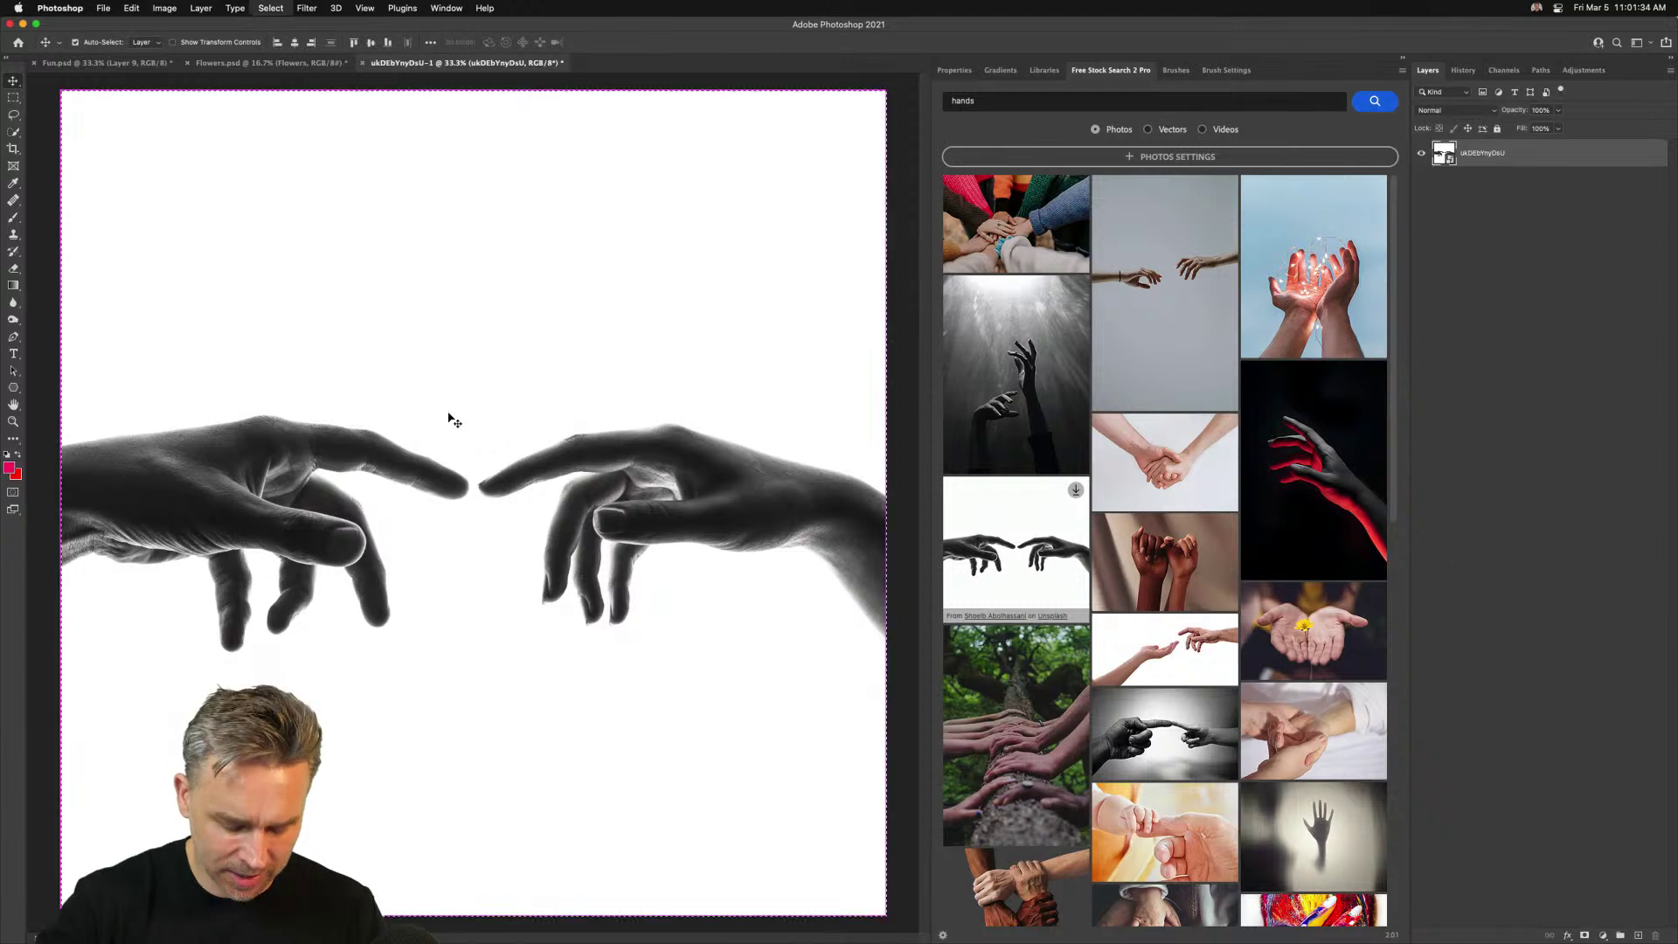
key("super+w")
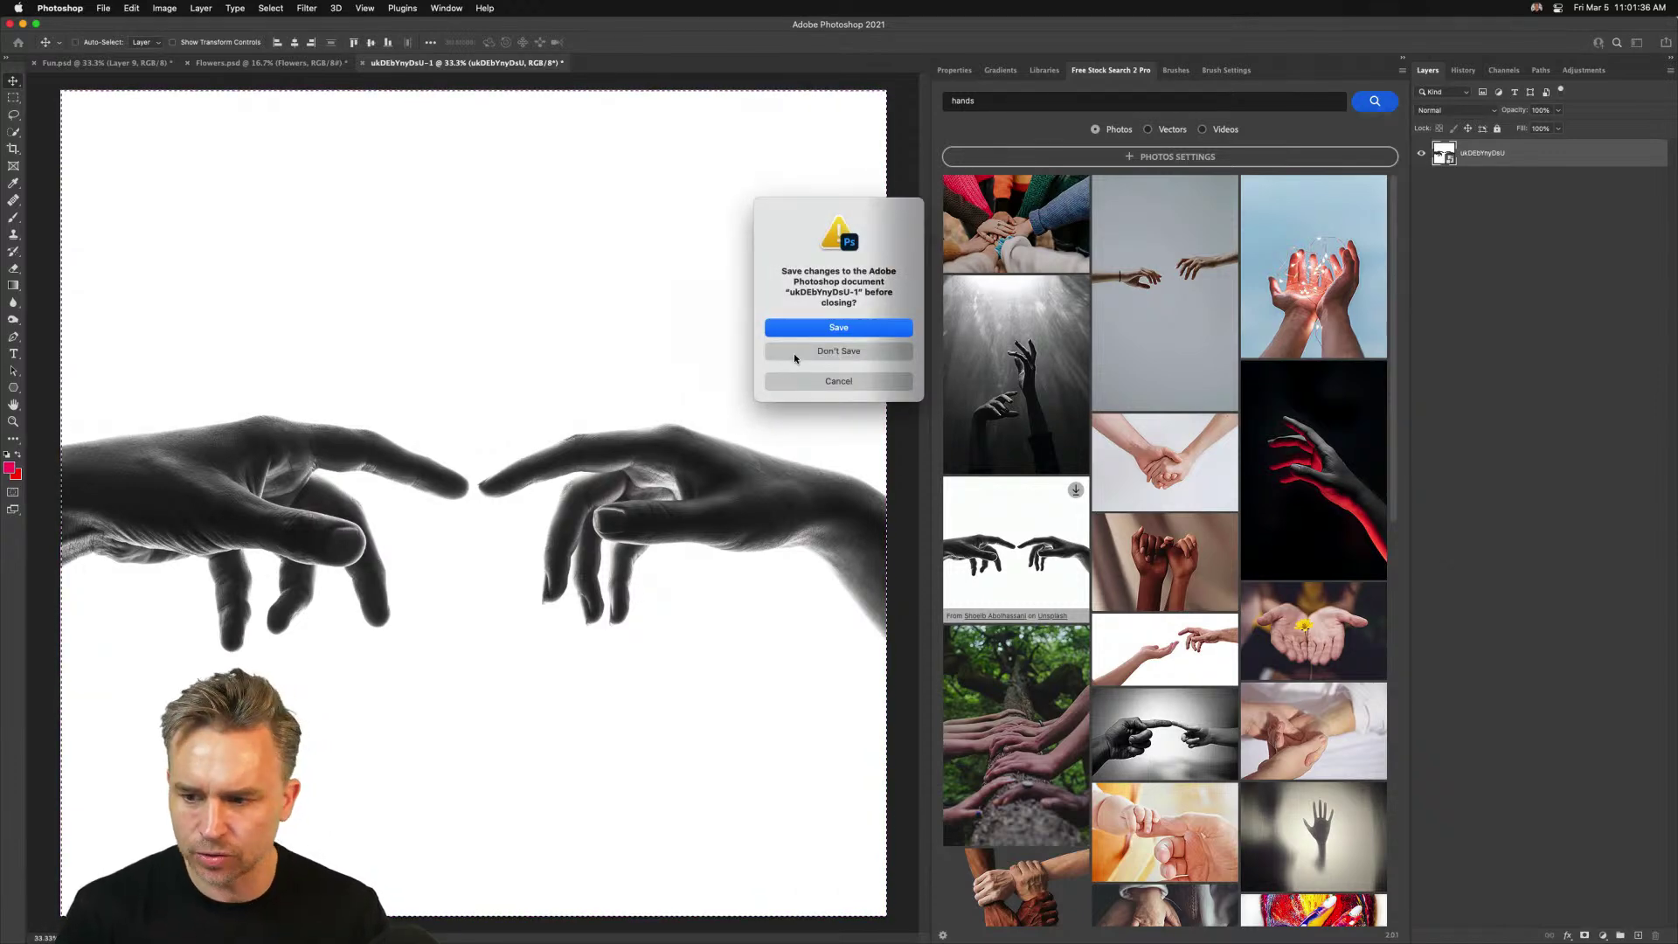
left_click(795, 351)
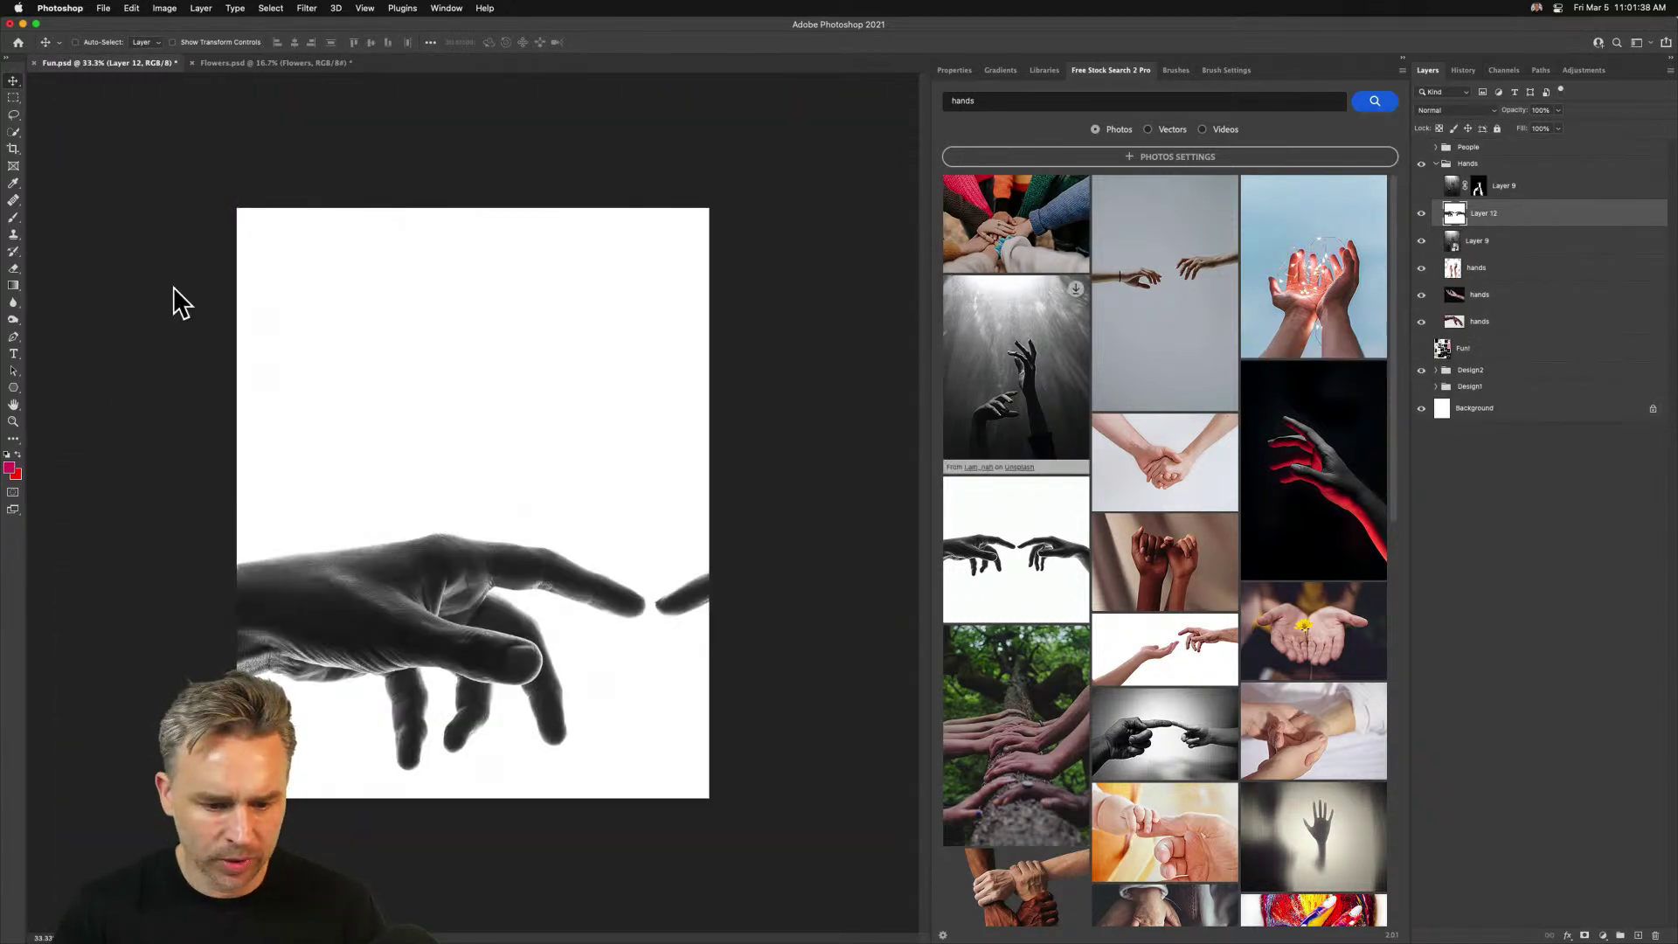
left_click_drag(353, 402, 393, 336)
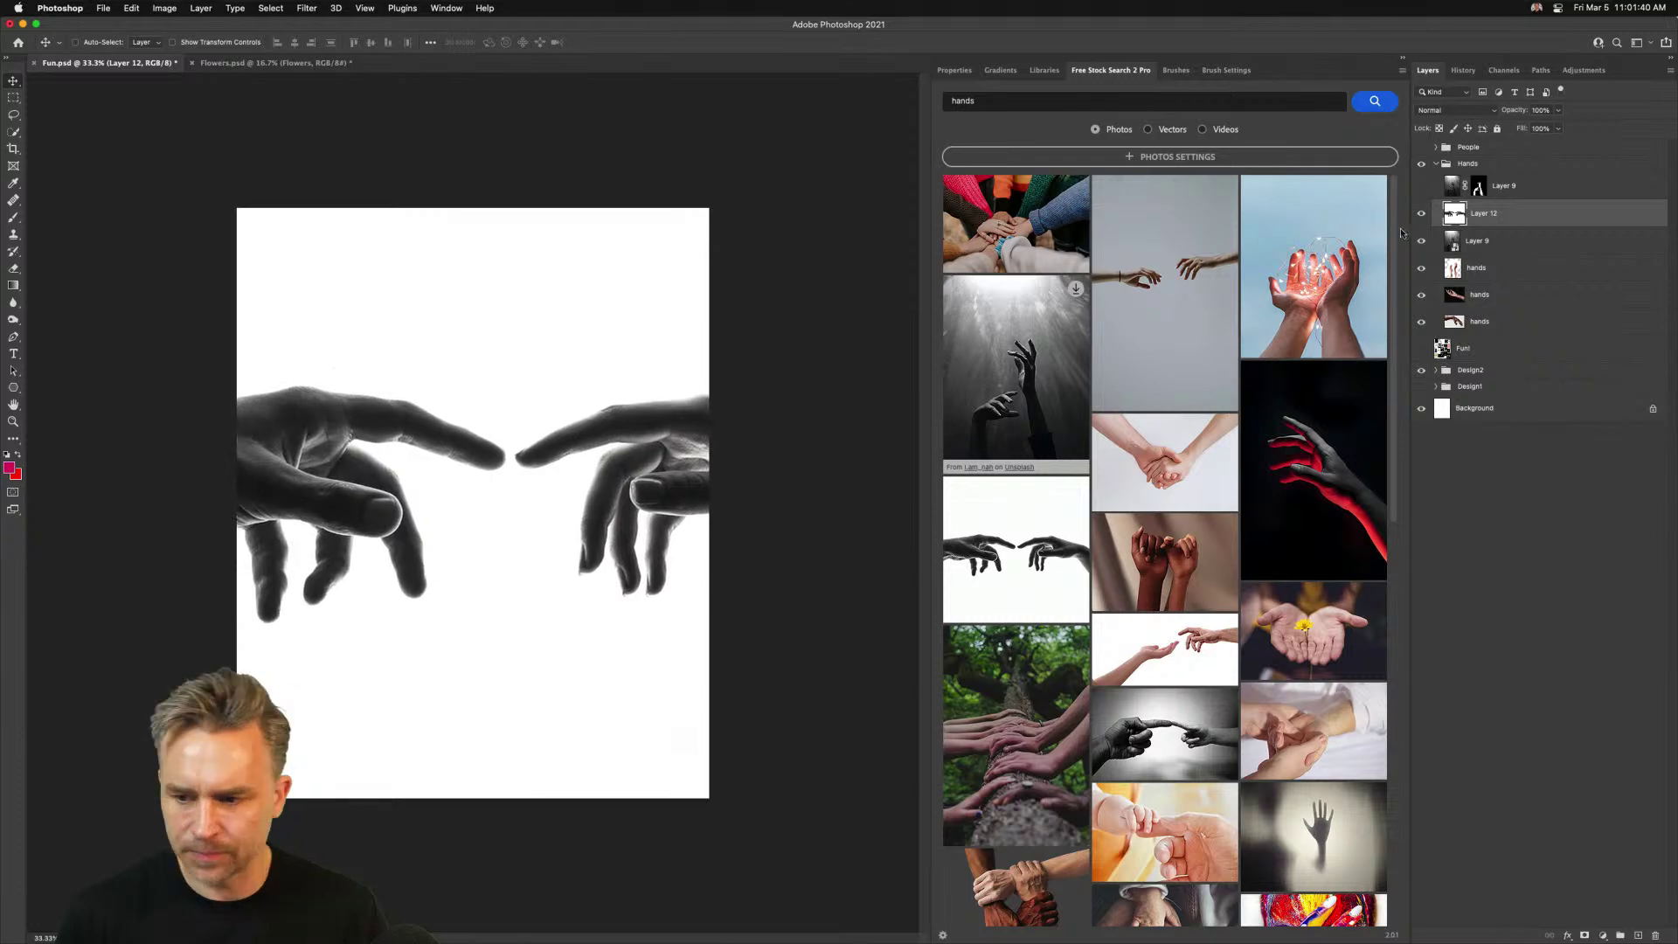
left_click(1422, 214)
Rasterize the raised-hands photo layer and shift it slightly upward
left_click(1455, 241)
right_click(1455, 243)
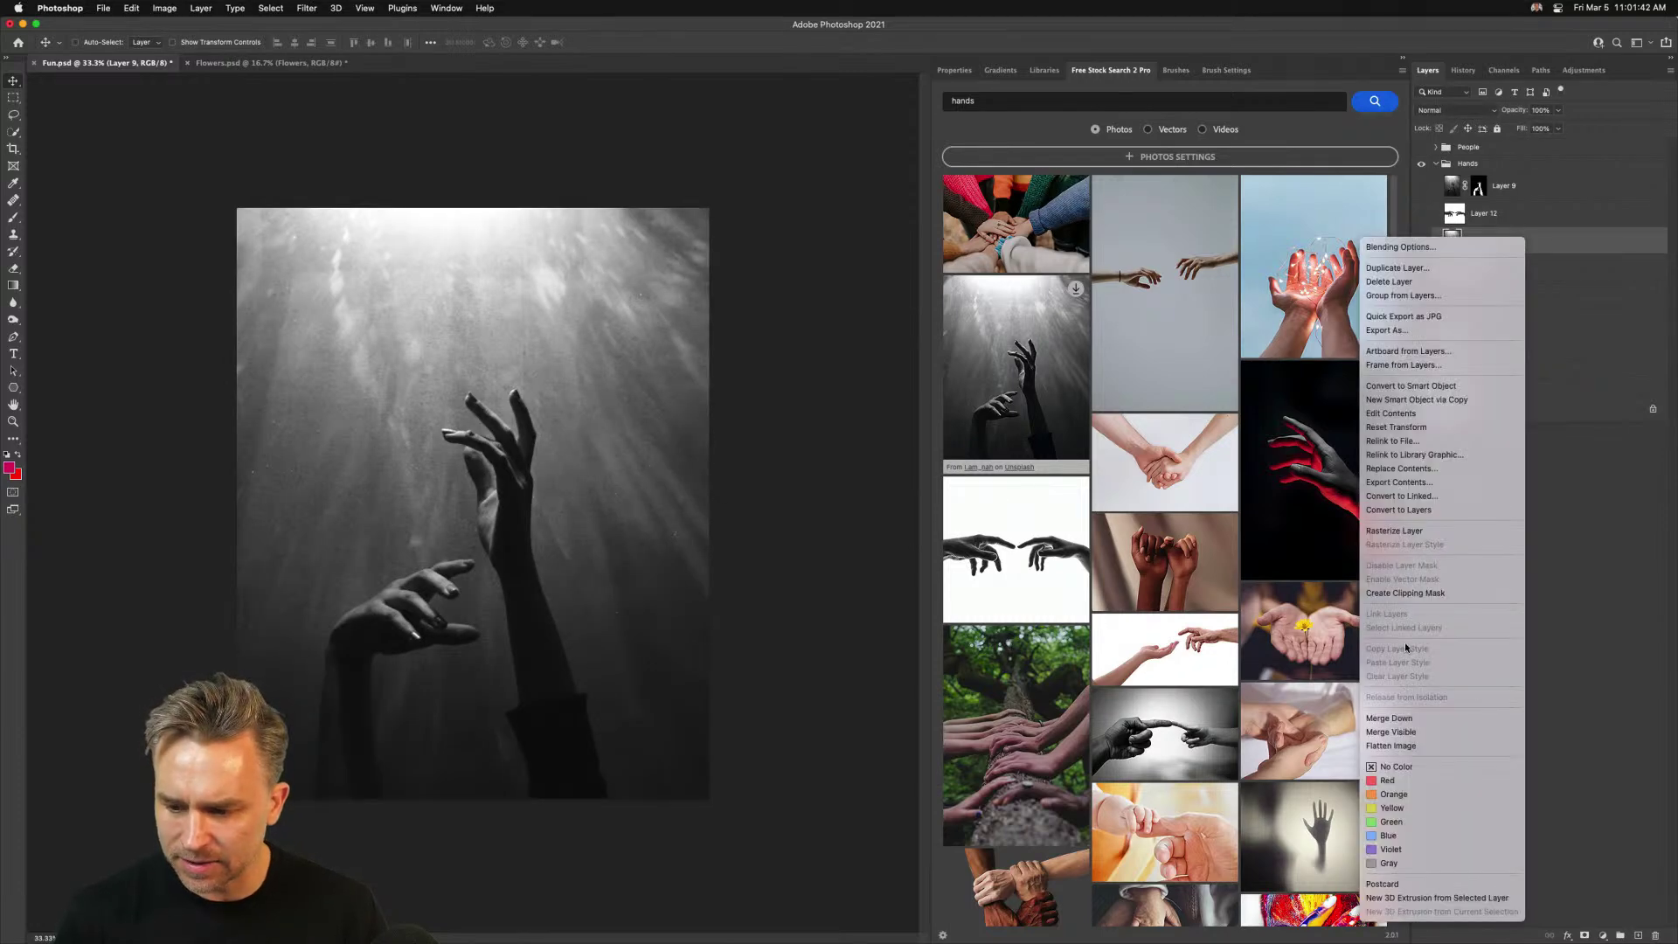
left_click(1369, 532)
left_click_drag(426, 522, 433, 566)
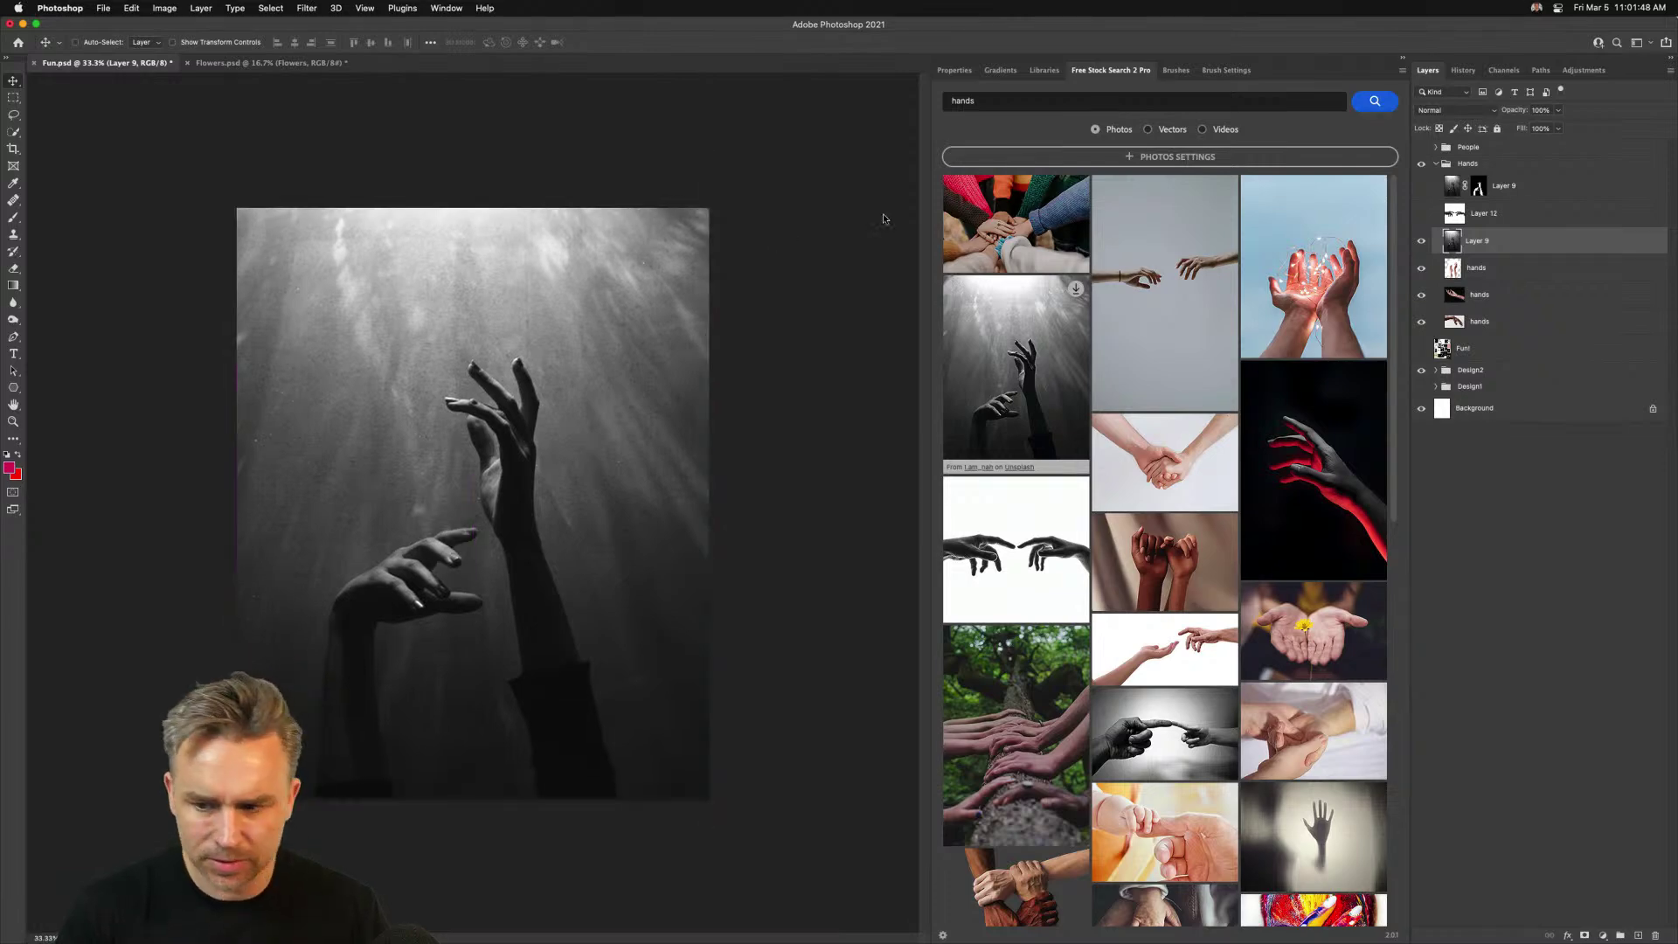
Remove the background from the raised-hands photo and hide the three other hands layers beneath it
left_click(953, 71)
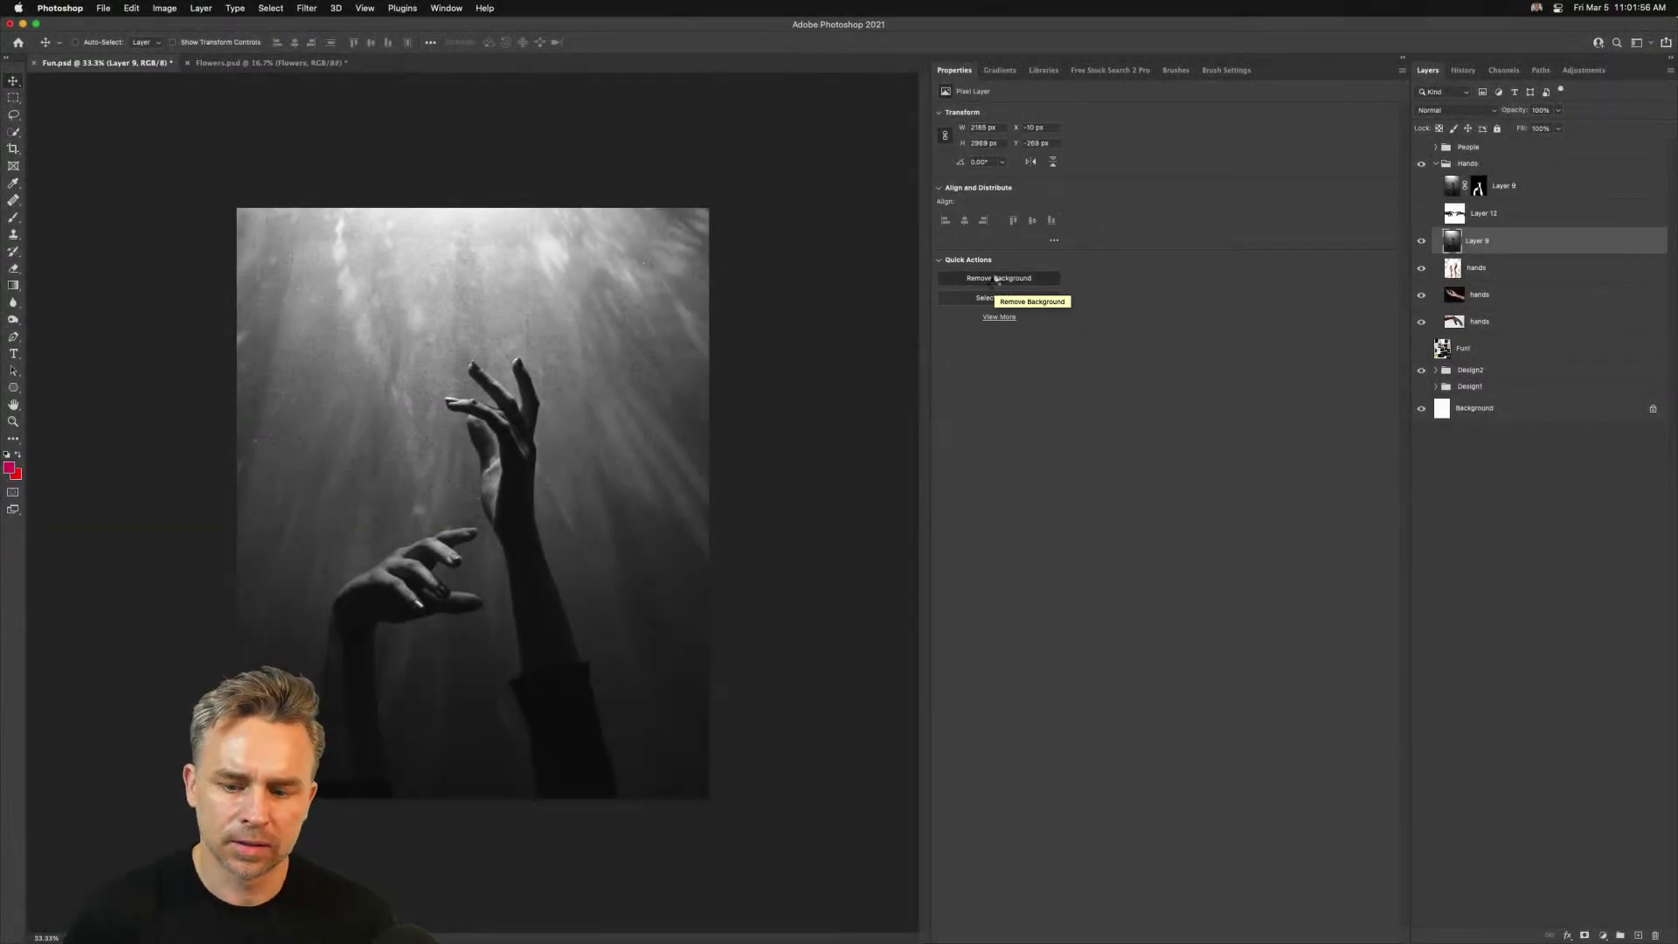
left_click(996, 279)
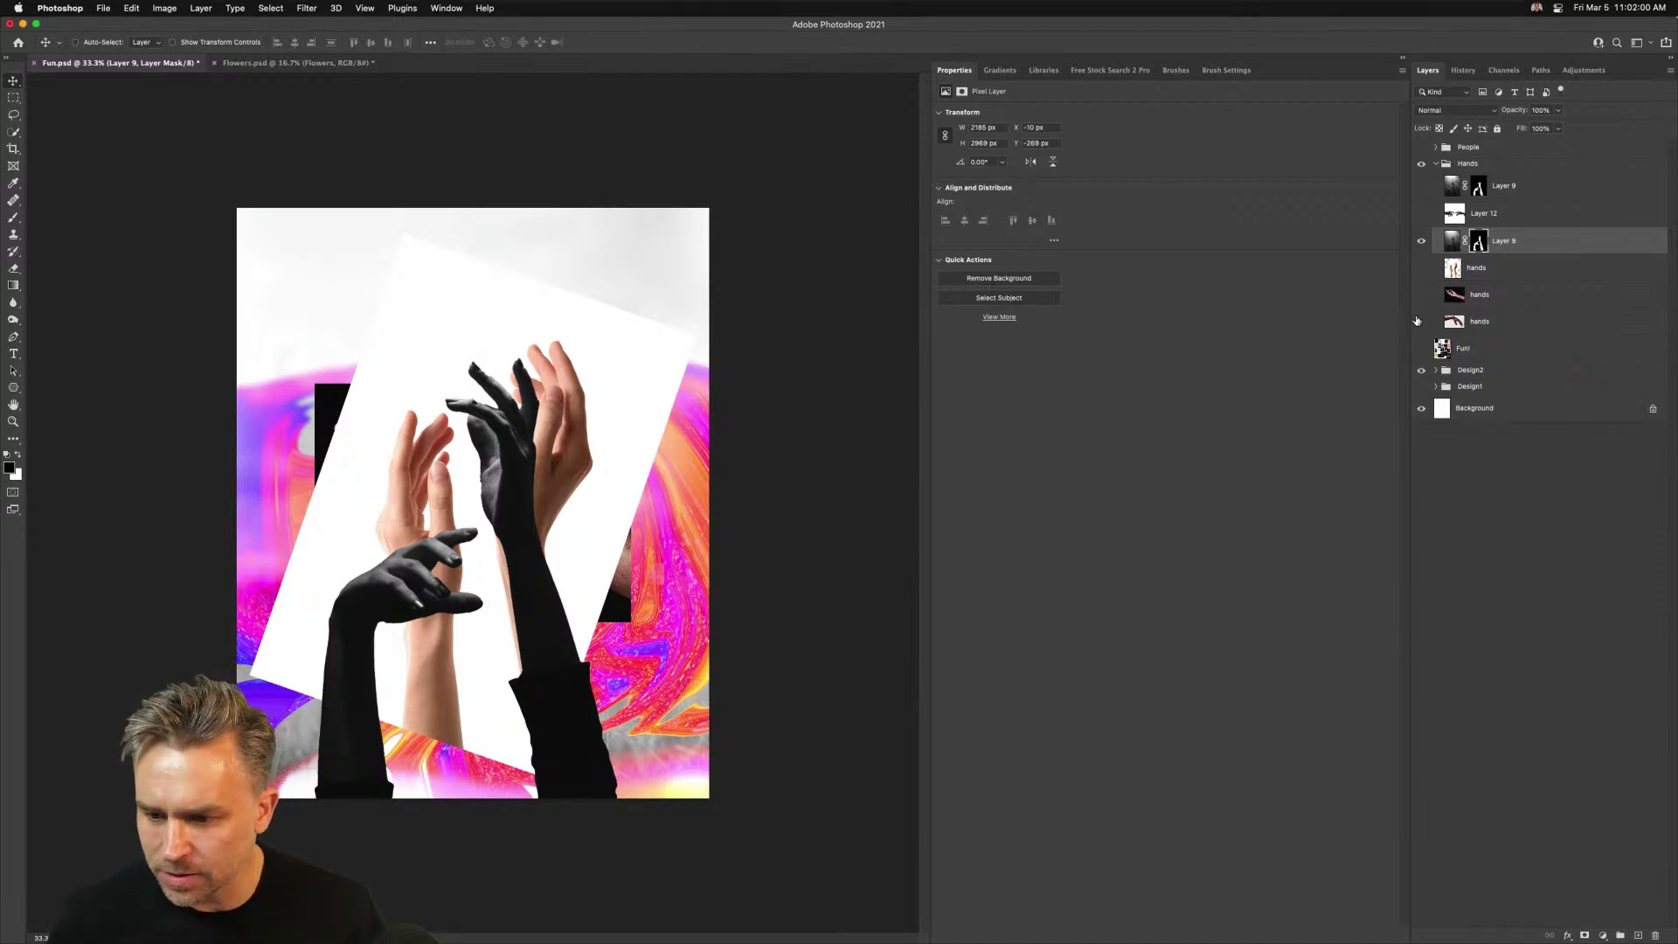
left_click(1418, 322)
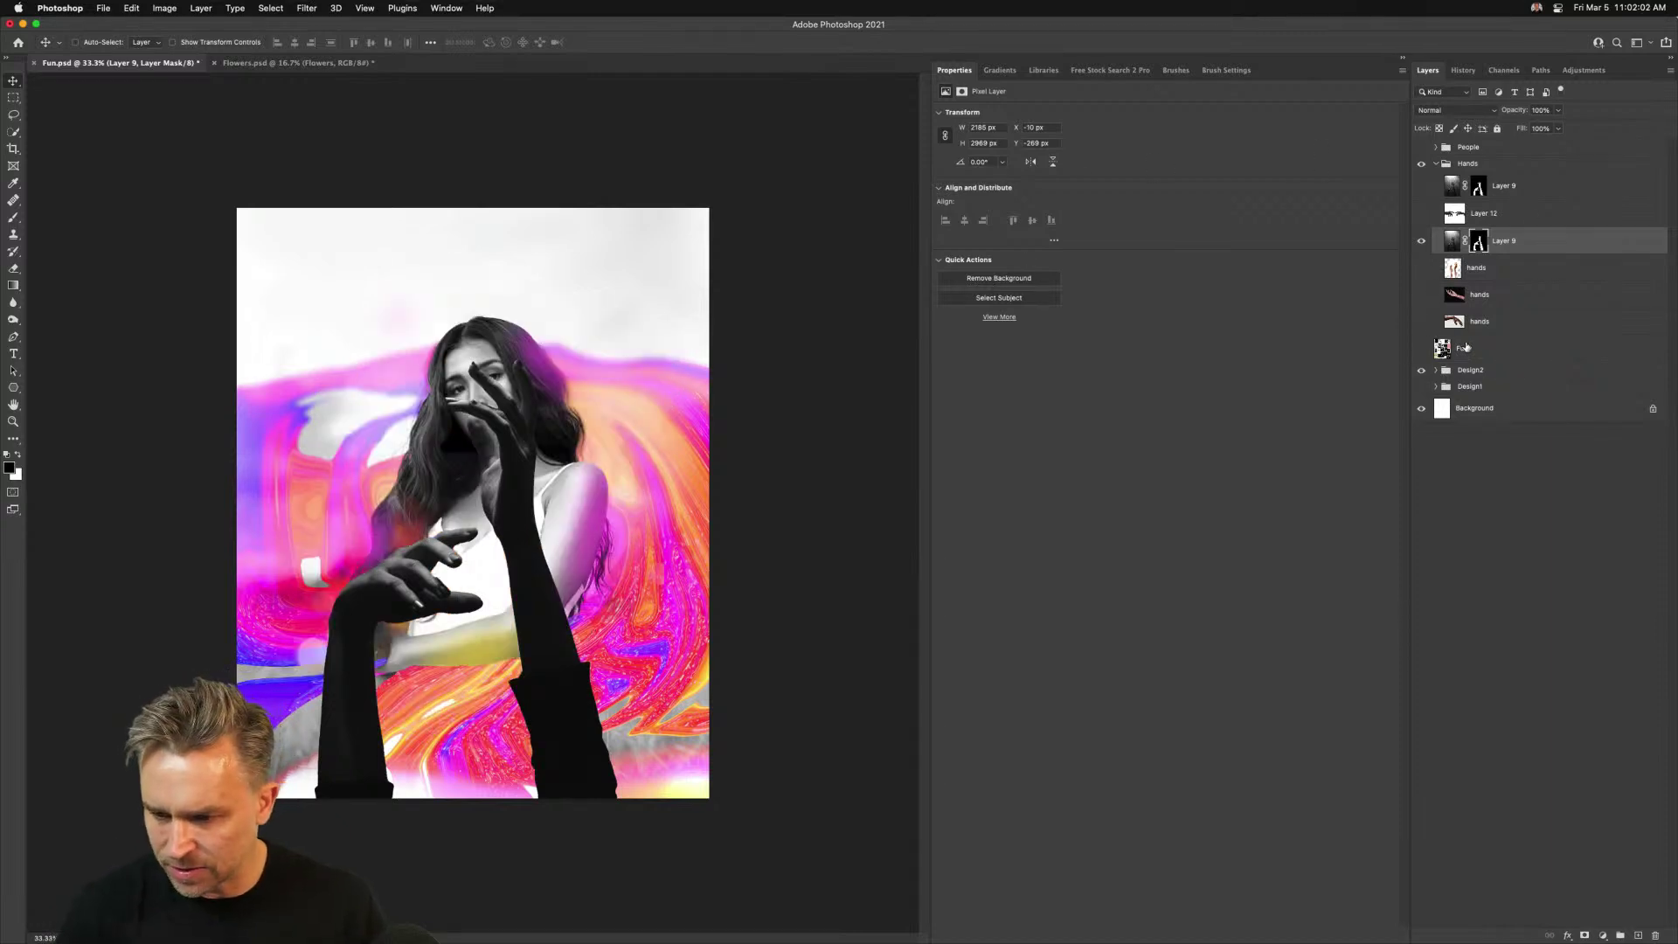
Add a white-filled layer at the bottom of the Hands group as a backdrop for the cut-out hands
left_click(1466, 348)
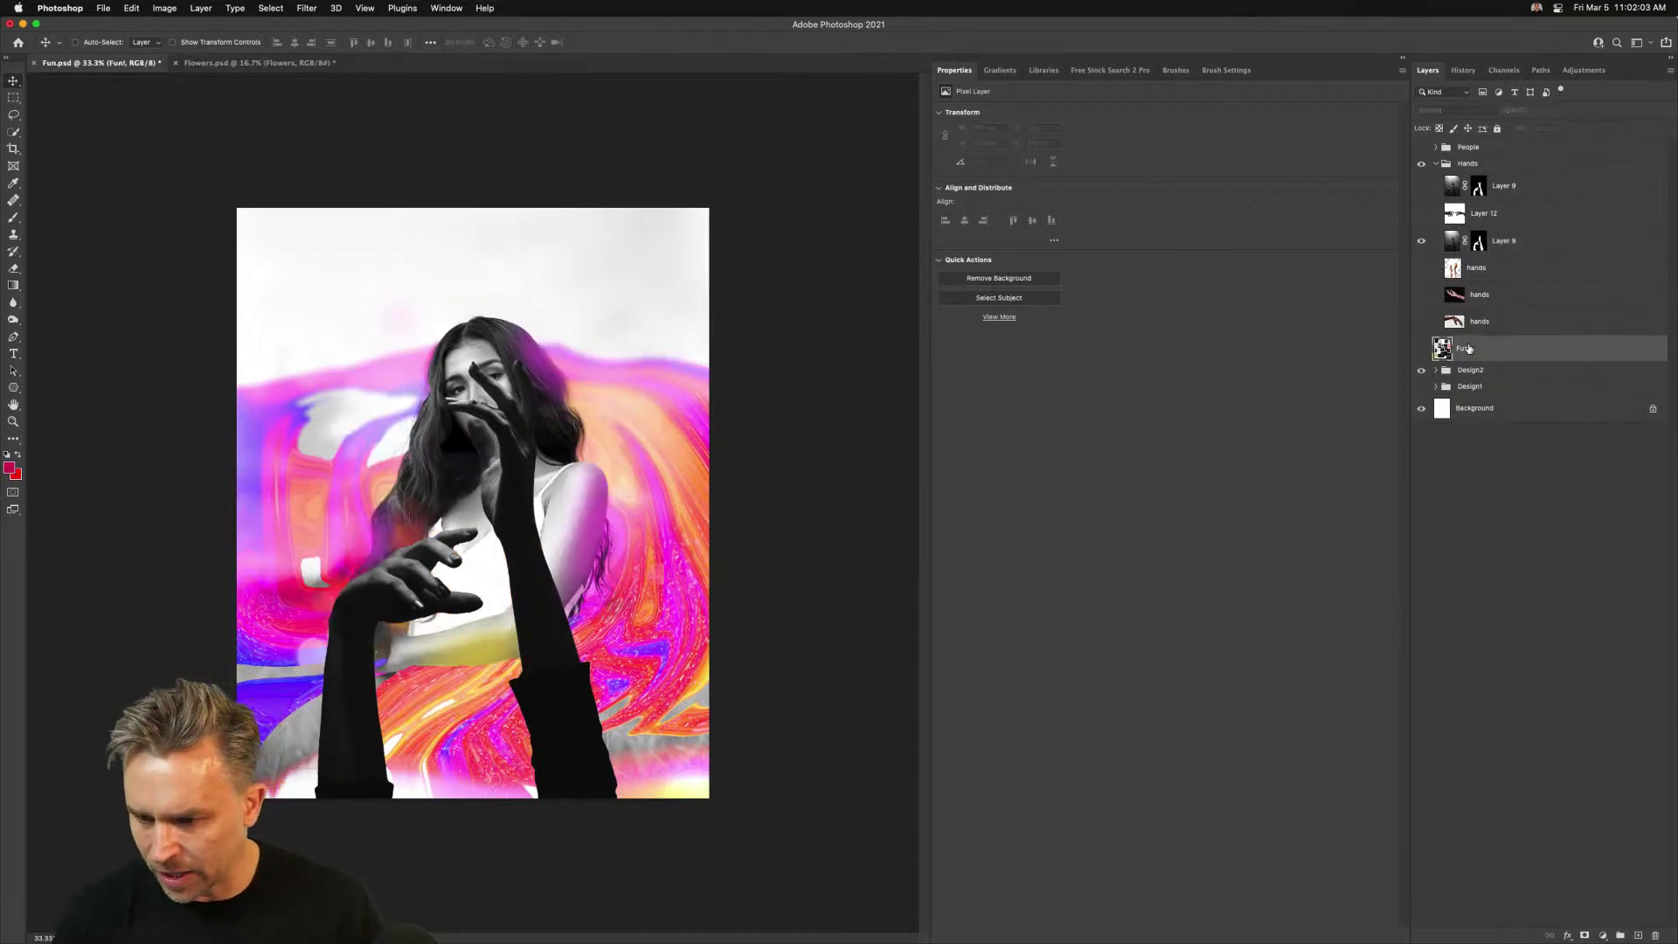
left_click(1638, 936)
key("super+a")
left_click(16, 455)
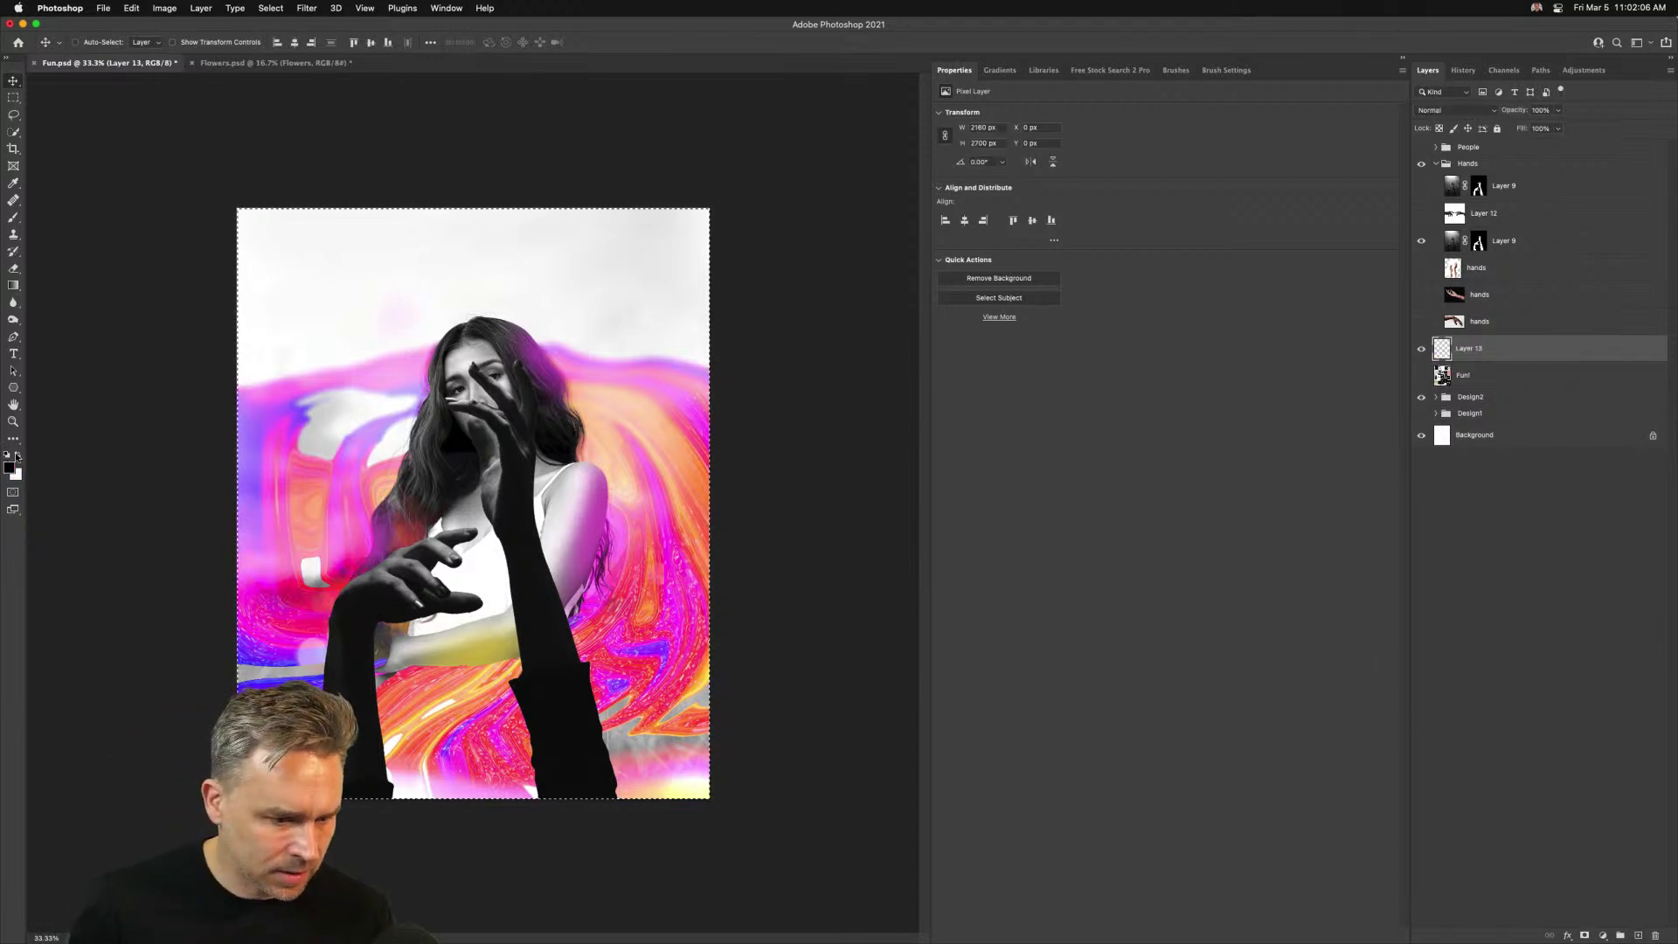
left_click(17, 453)
key("shift+BackSpace")
key("Return")
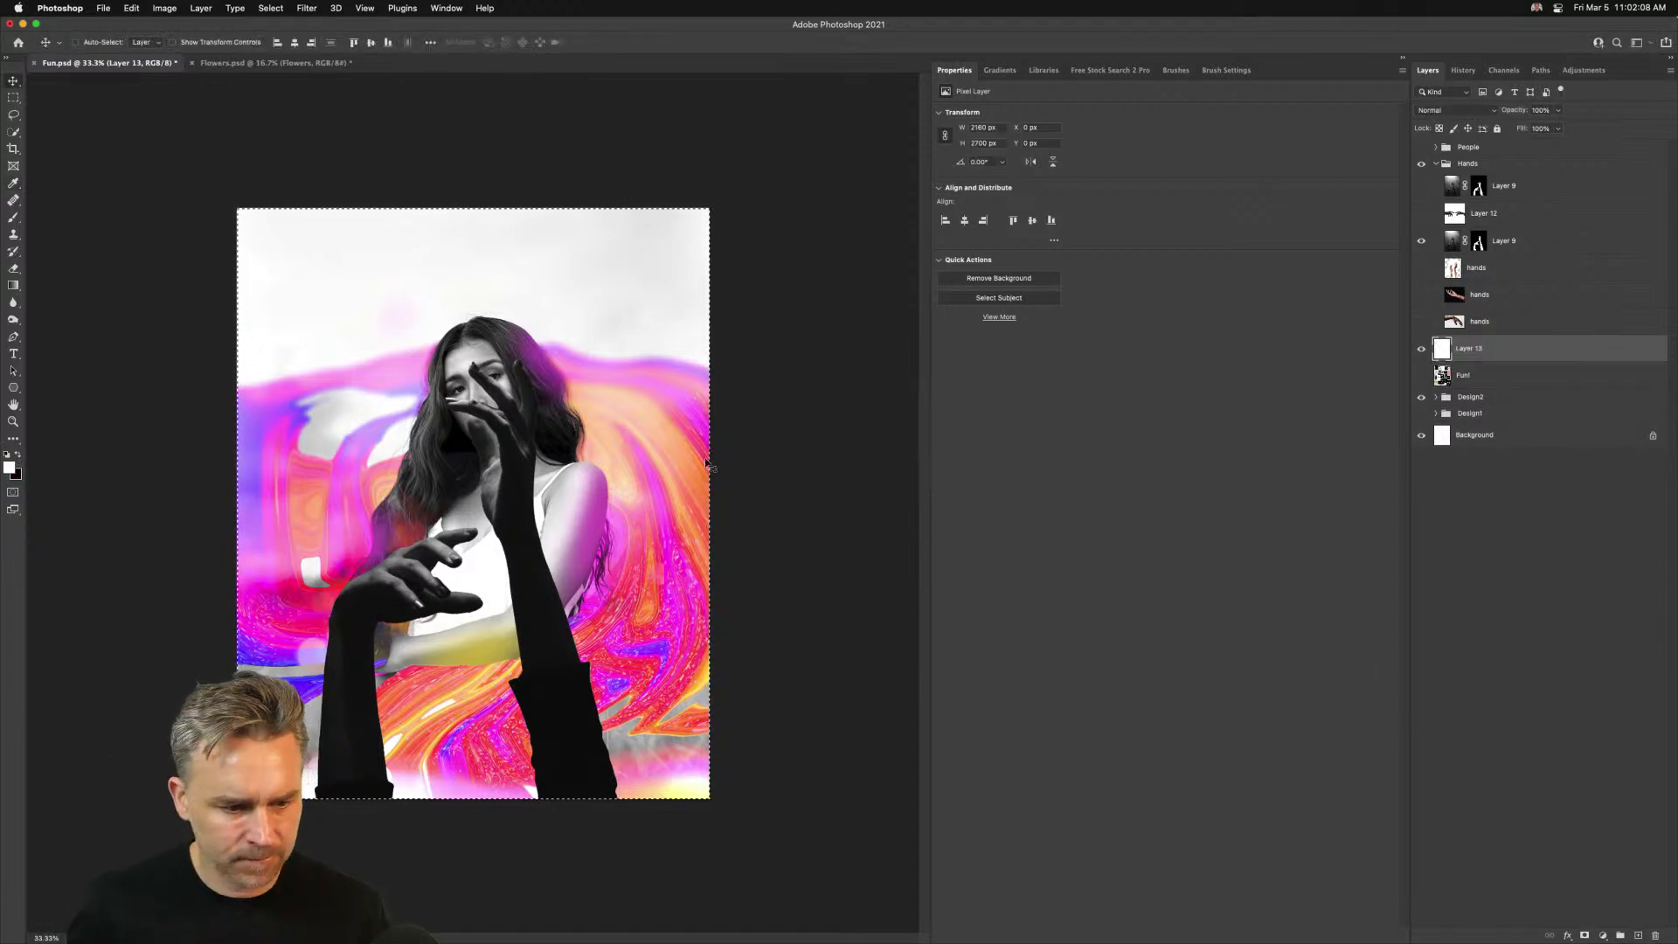
left_click_drag(1483, 348, 1497, 330)
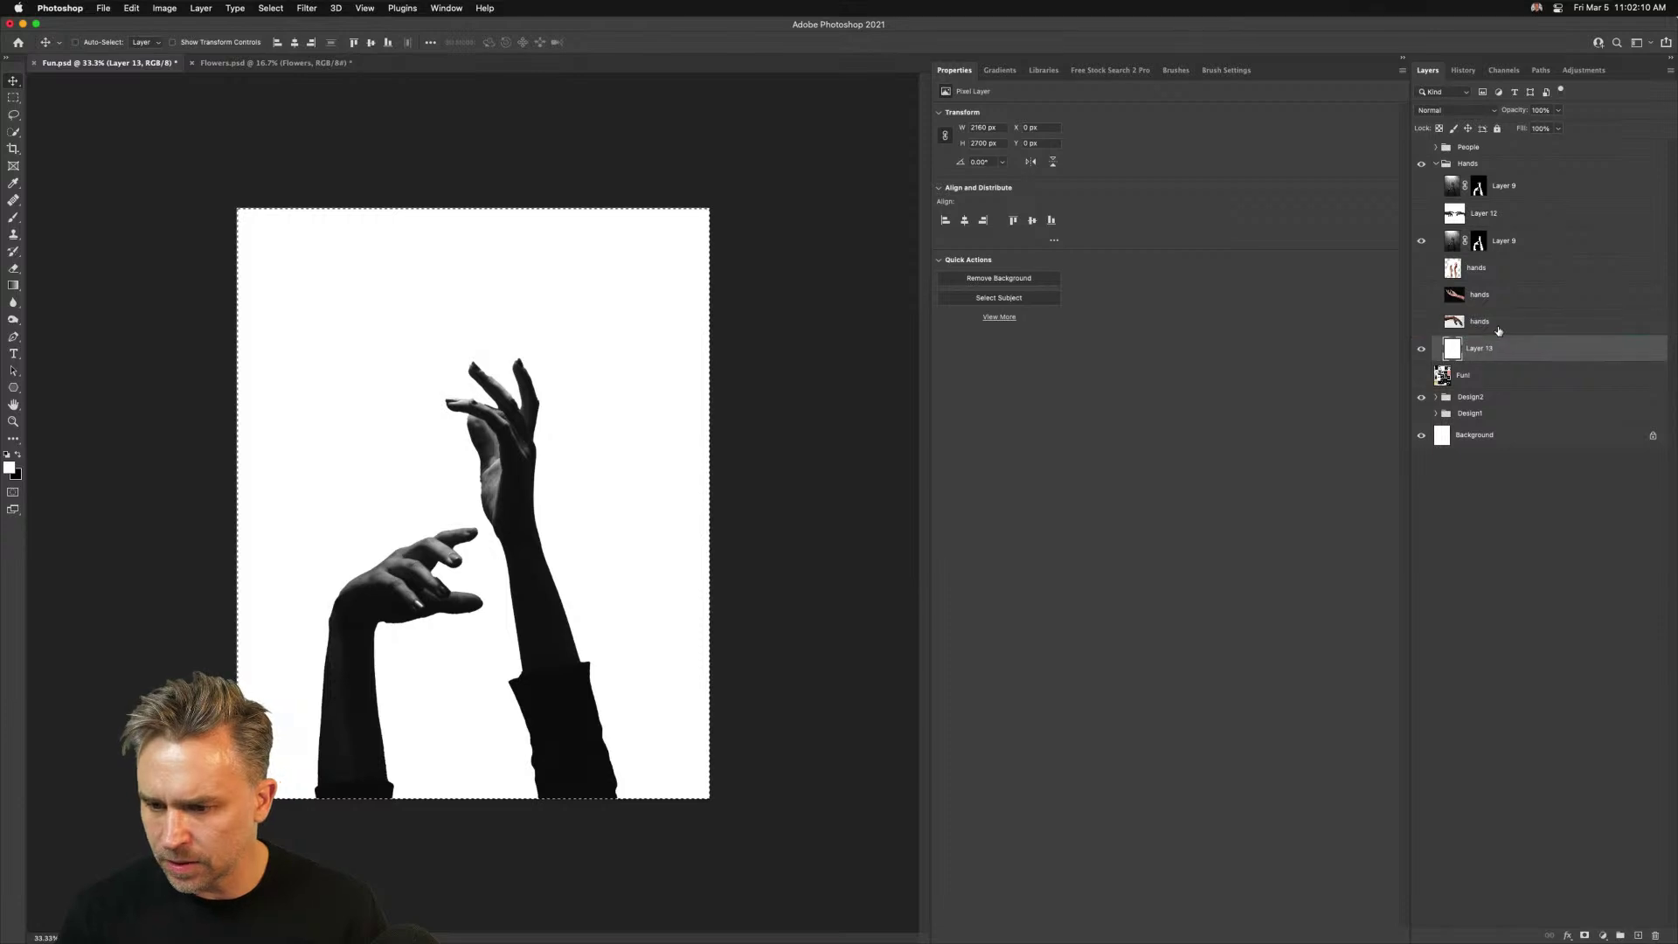
Move the three hidden hands layers above the cut-out raised-hands layer
left_click(1485, 321)
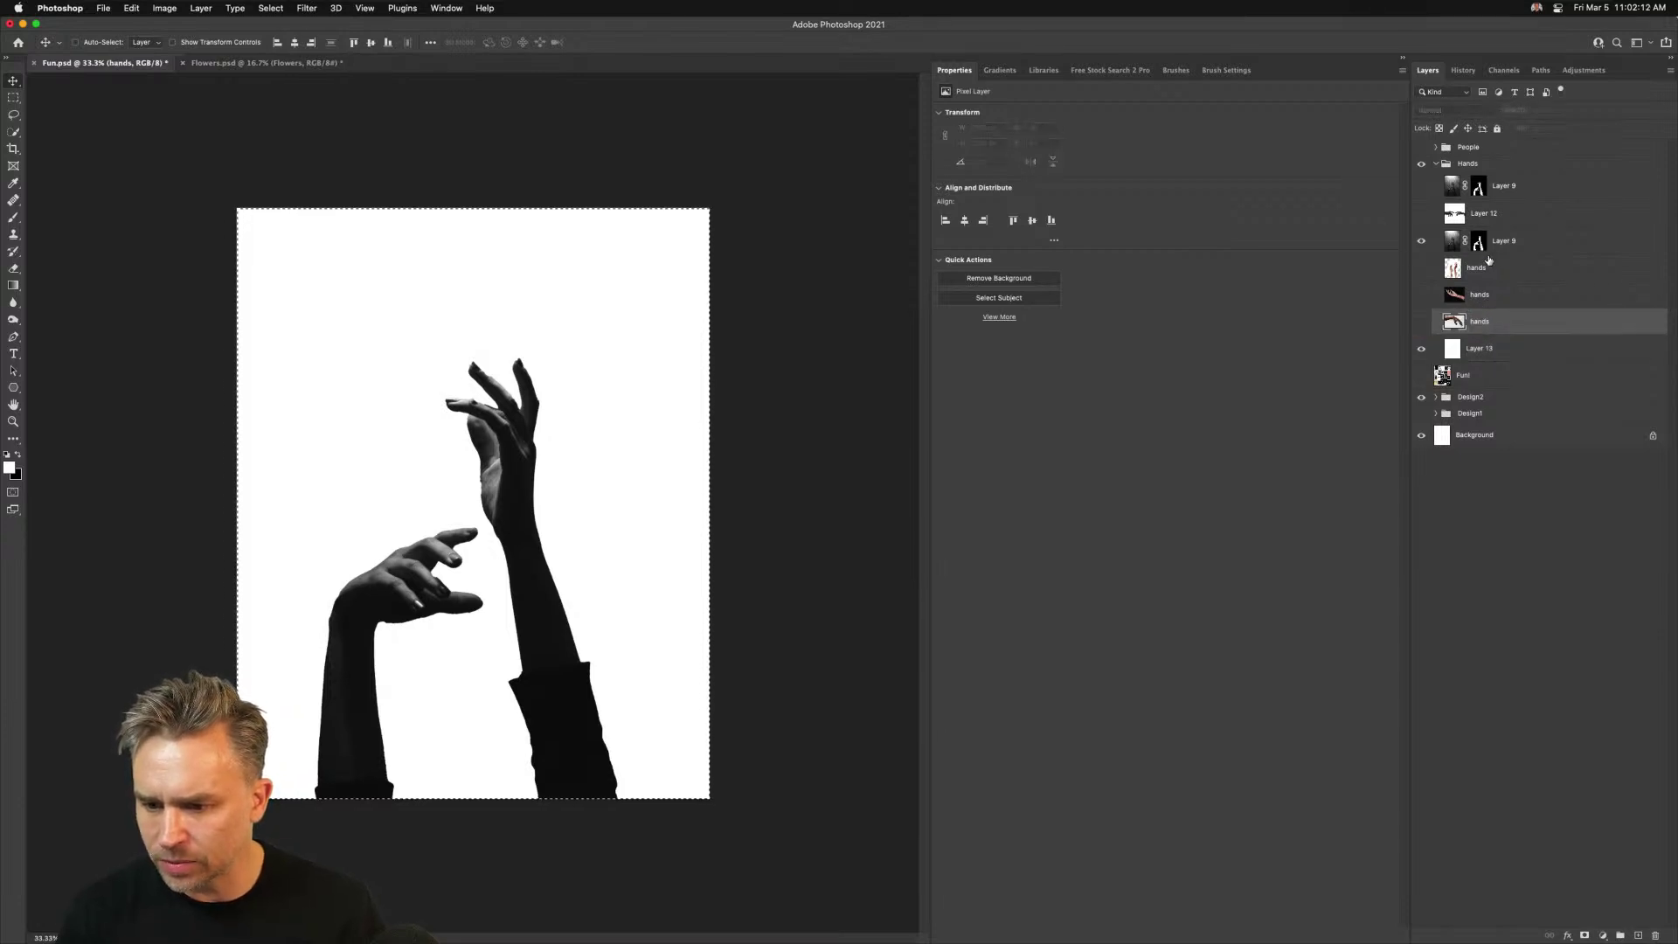
left_click(1488, 267, "shift")
left_click_drag(1488, 266, 1495, 242)
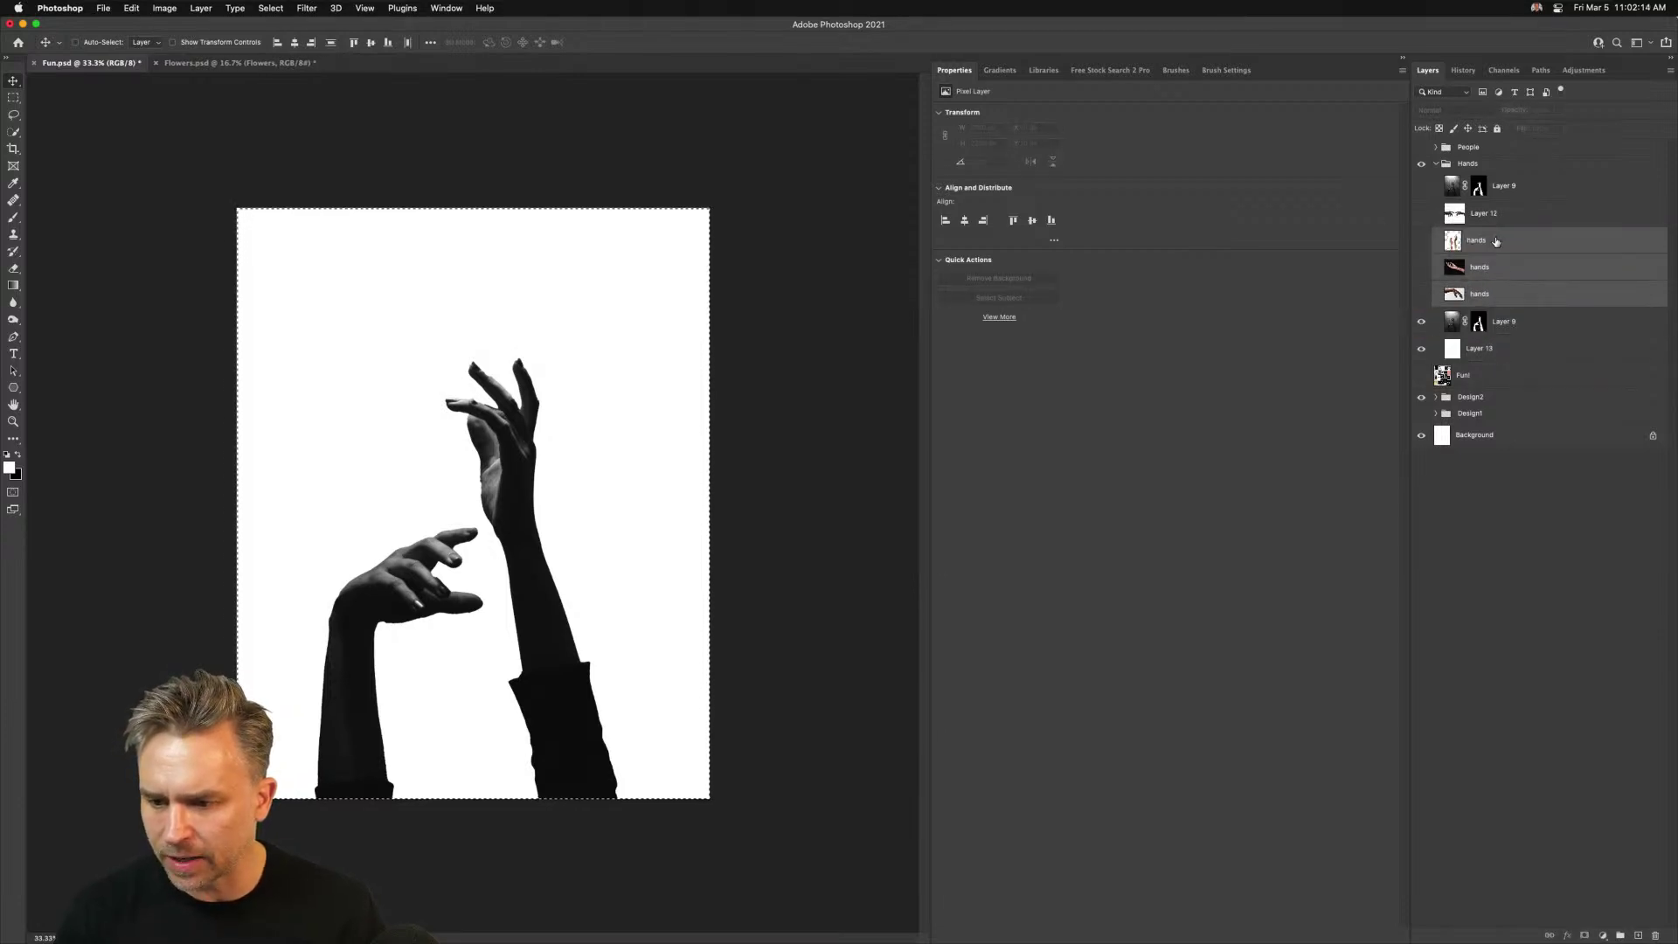
Group the five hidden layers at the top of the Hands group as misc and move it into the People group
left_click(1518, 190)
left_click(1521, 289, "shift")
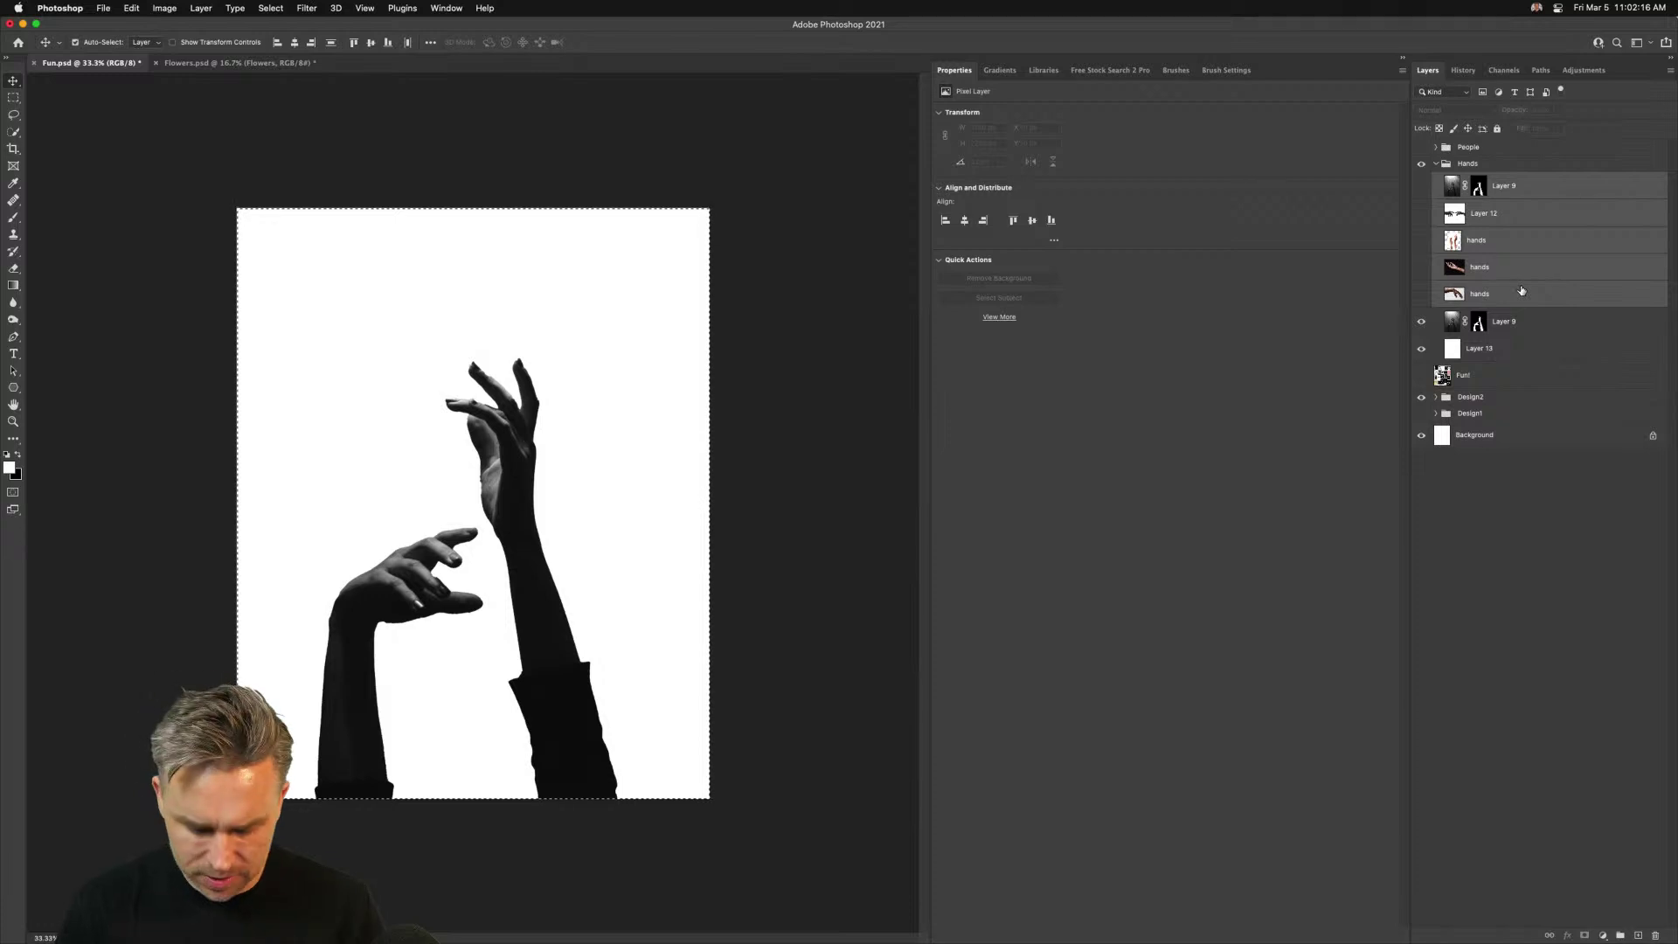
key("ctrl+g")
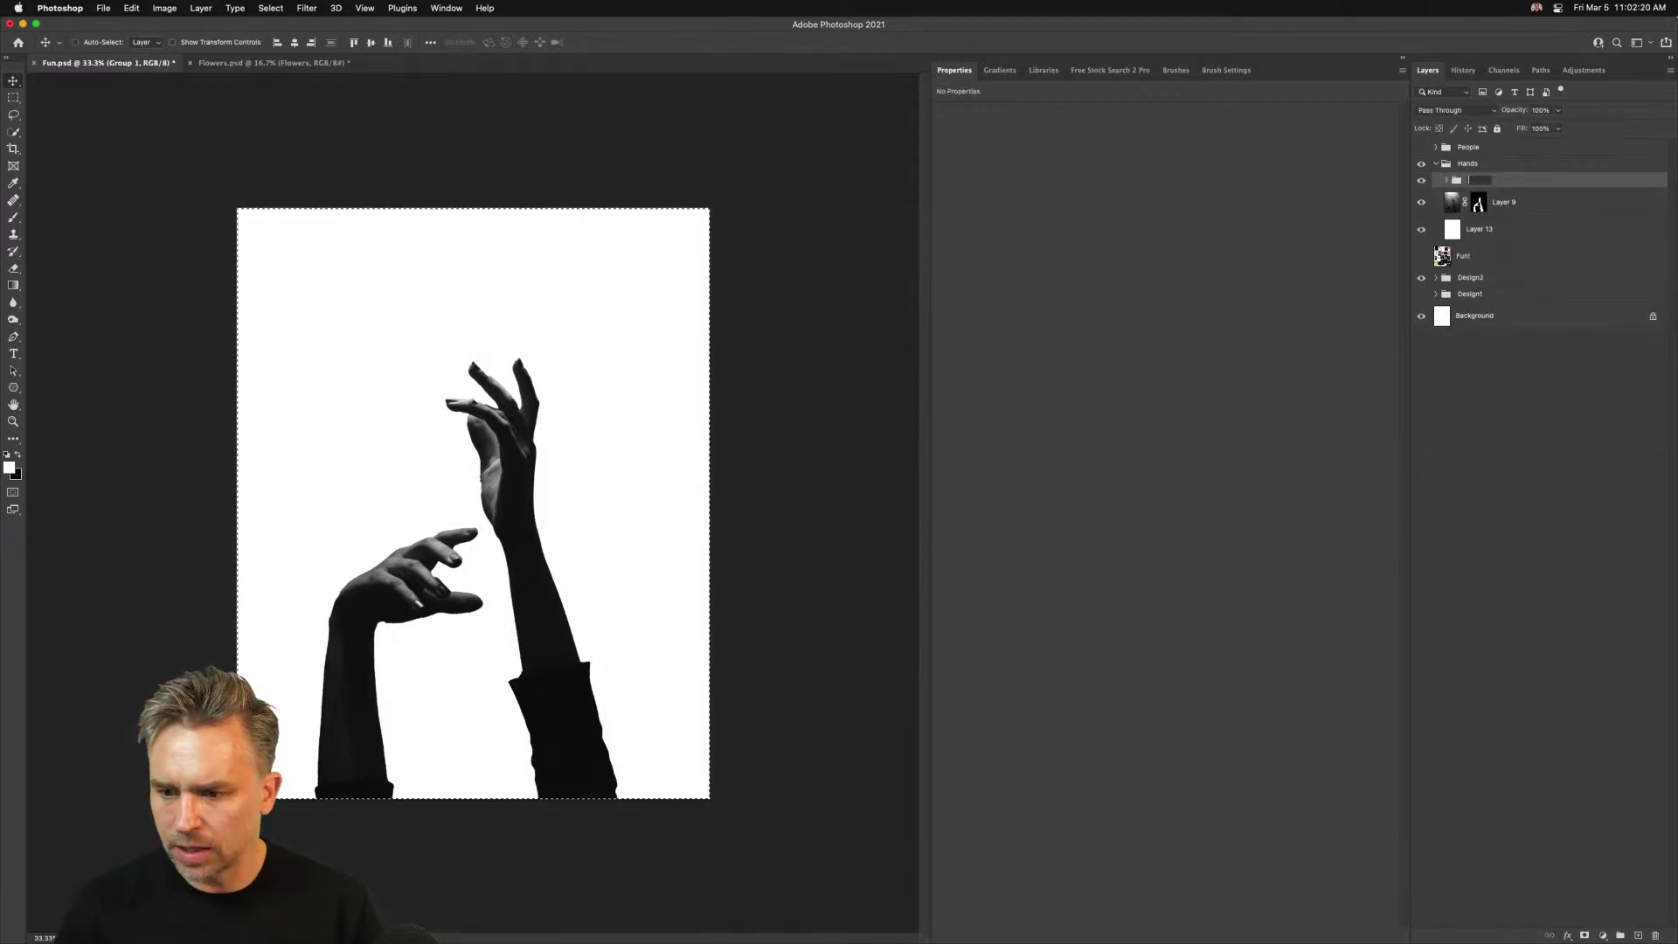
type("misc")
key("Return")
left_click_drag(1475, 178, 1476, 147)
Move the Fun! layer into the Design1 group, select the cut-out hands layer and clear the canvas selection
left_click(1527, 190)
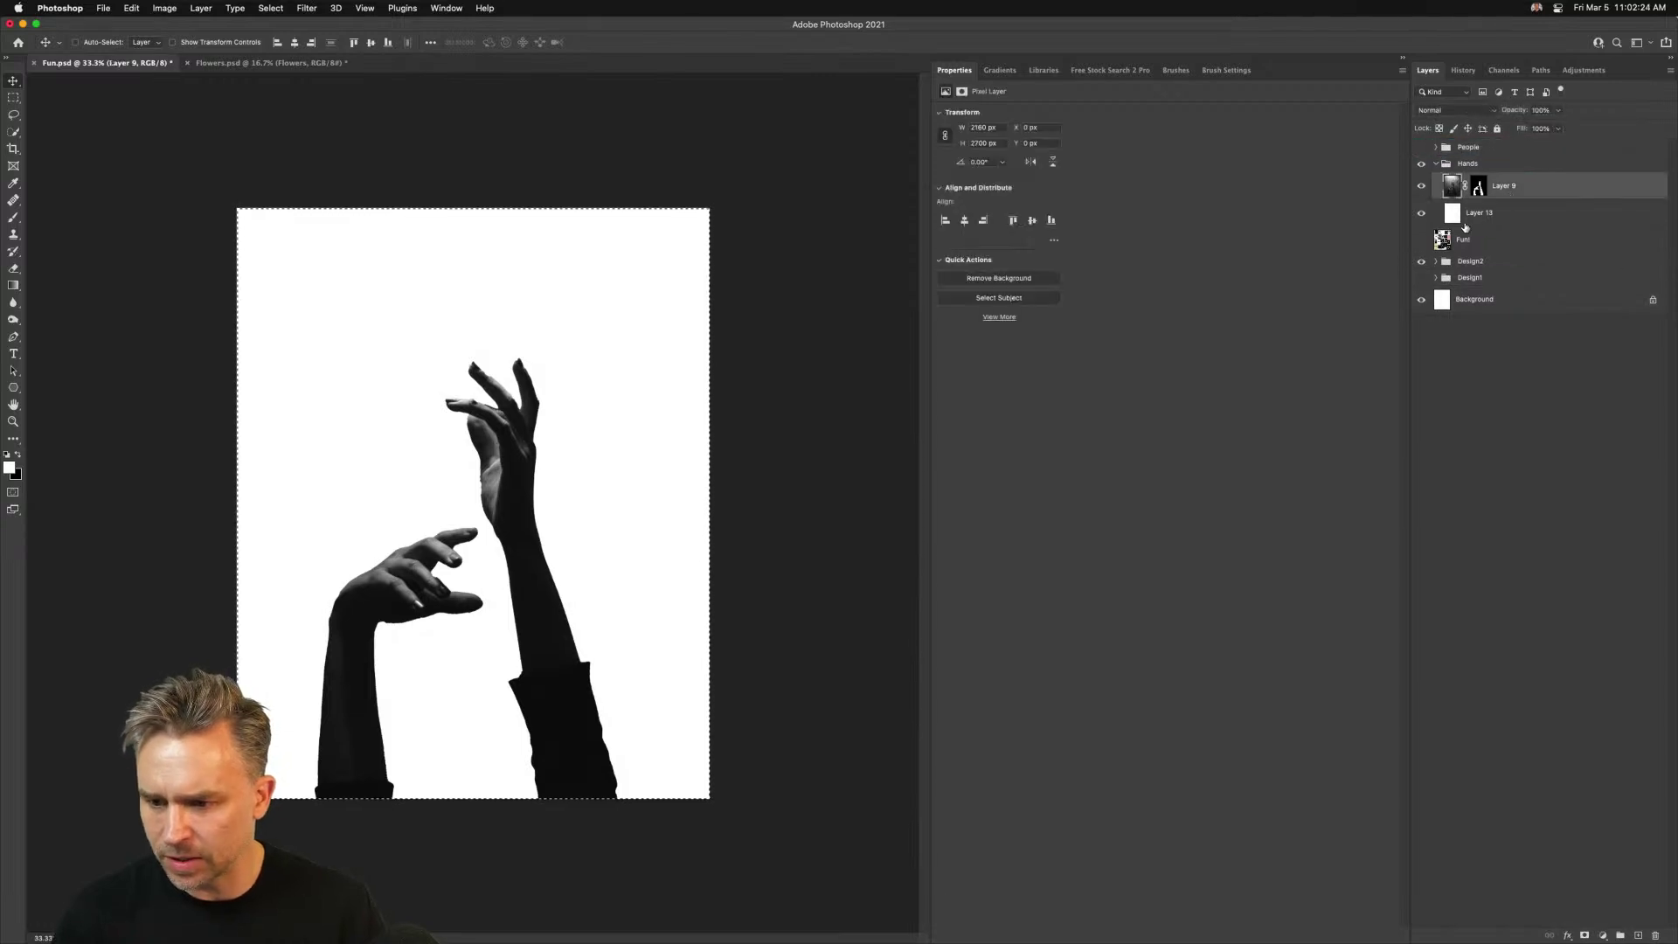
left_click_drag(1441, 241, 1450, 278)
left_click(1475, 164)
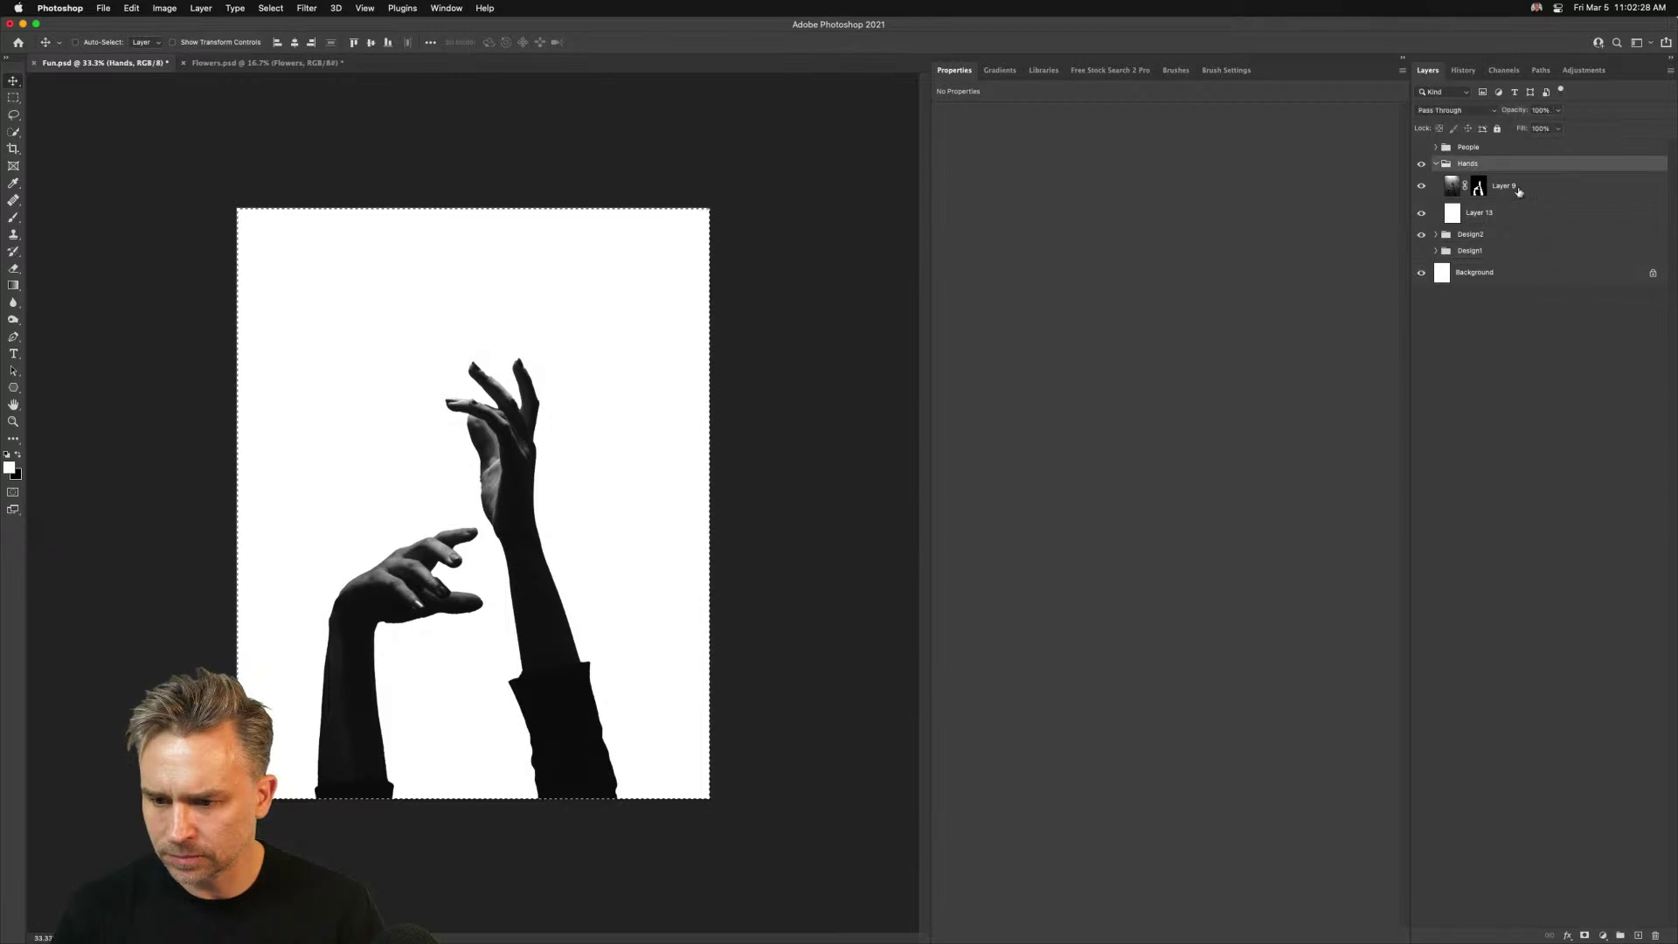
left_click(1475, 183)
key("super+d")
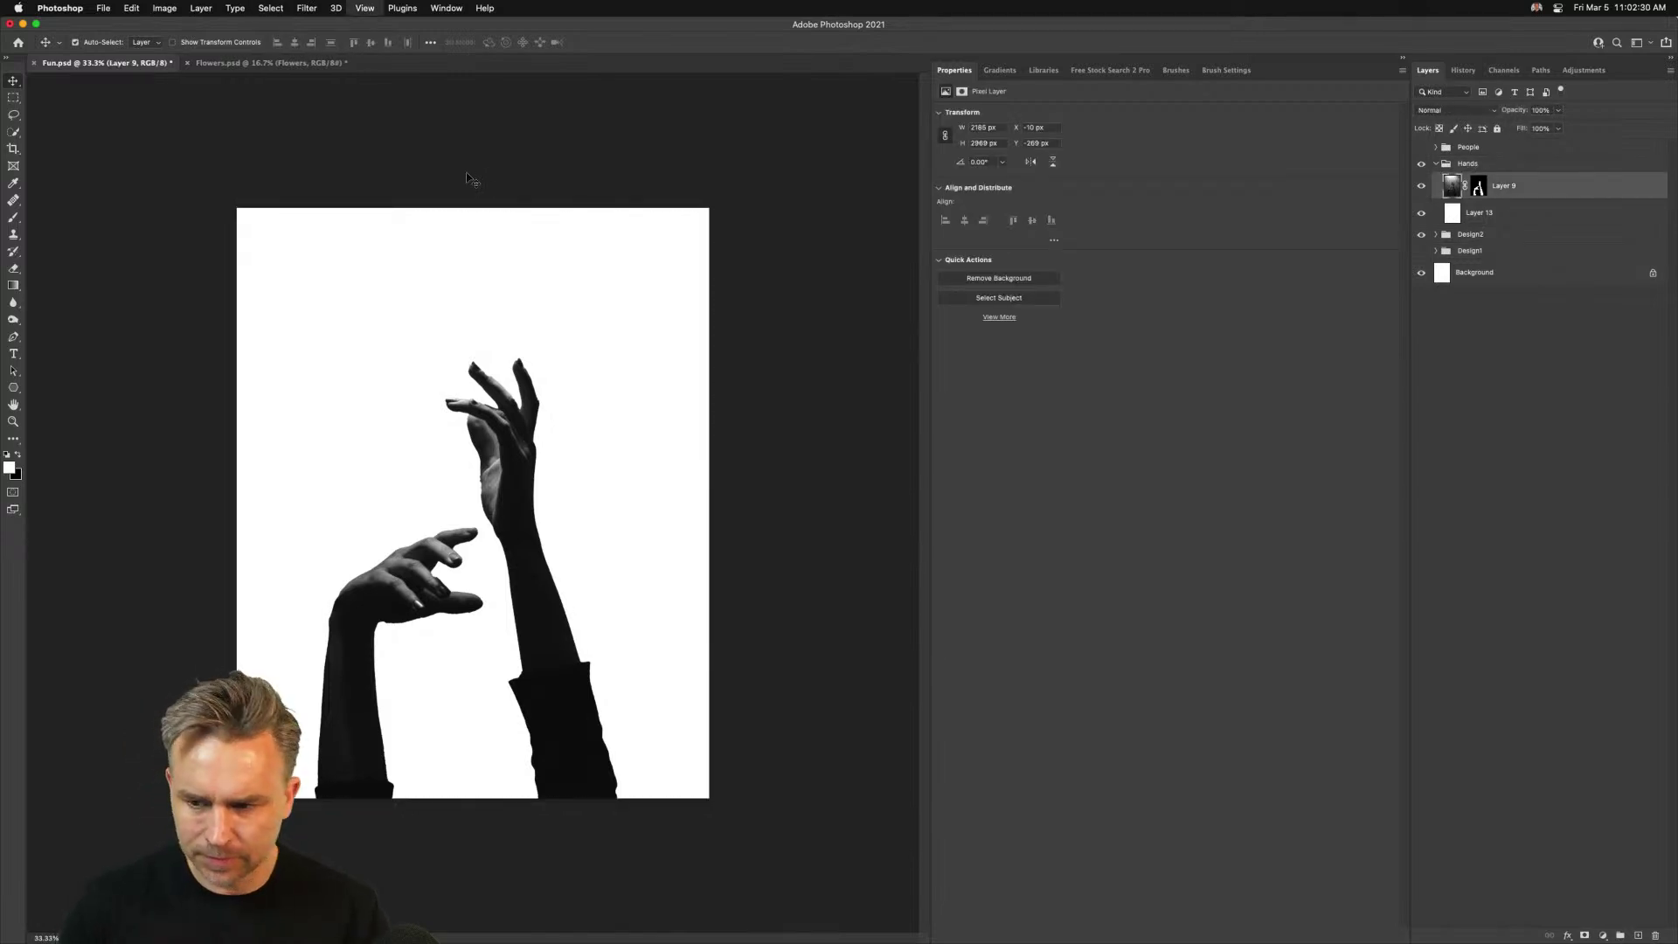
Zoom in on the cut-out raised hands at 66.7% and narrow the properties area to widen the canvas
key("super+equal")
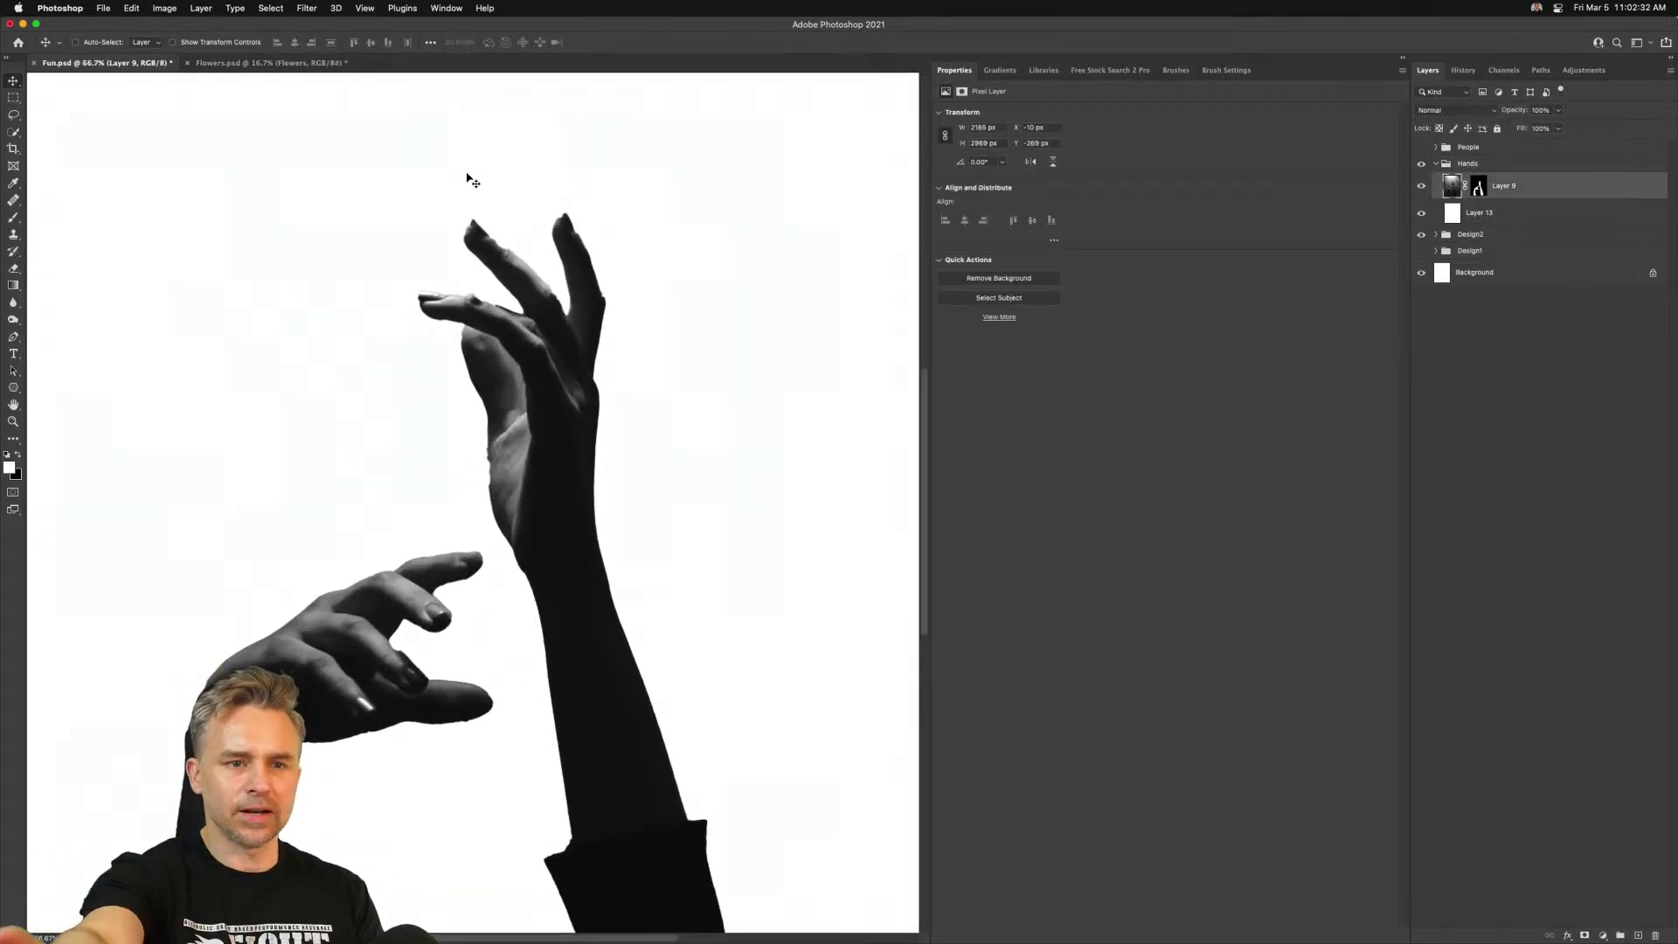
left_click_drag(329, 524, 401, 396)
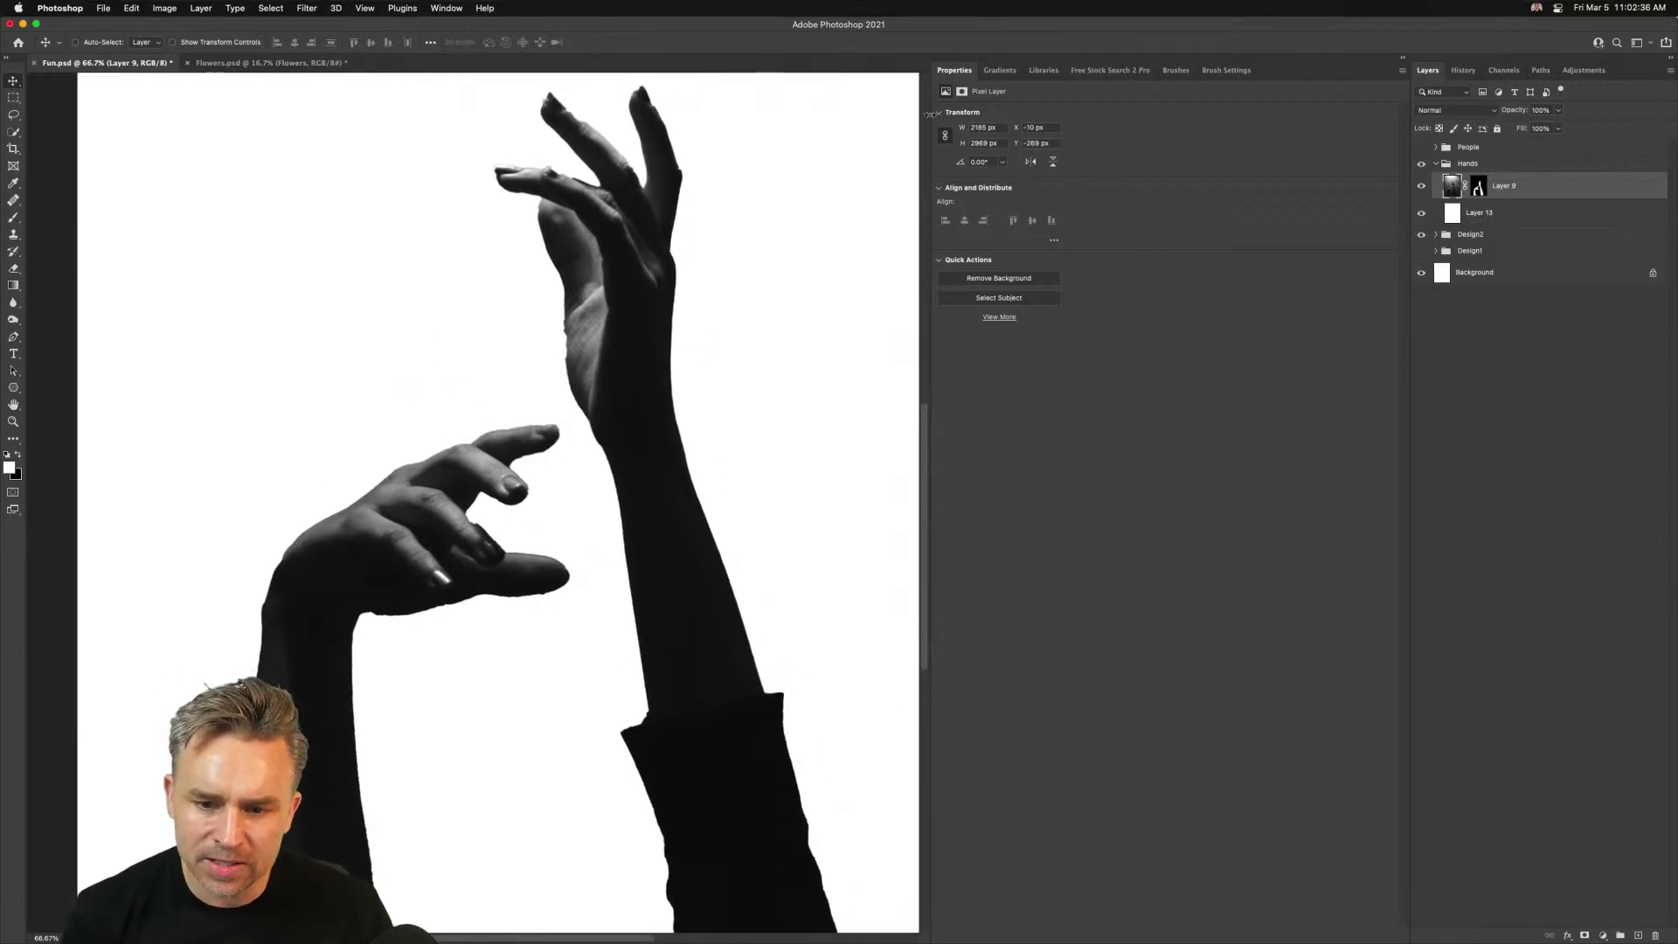
left_click_drag(930, 115, 1211, 114)
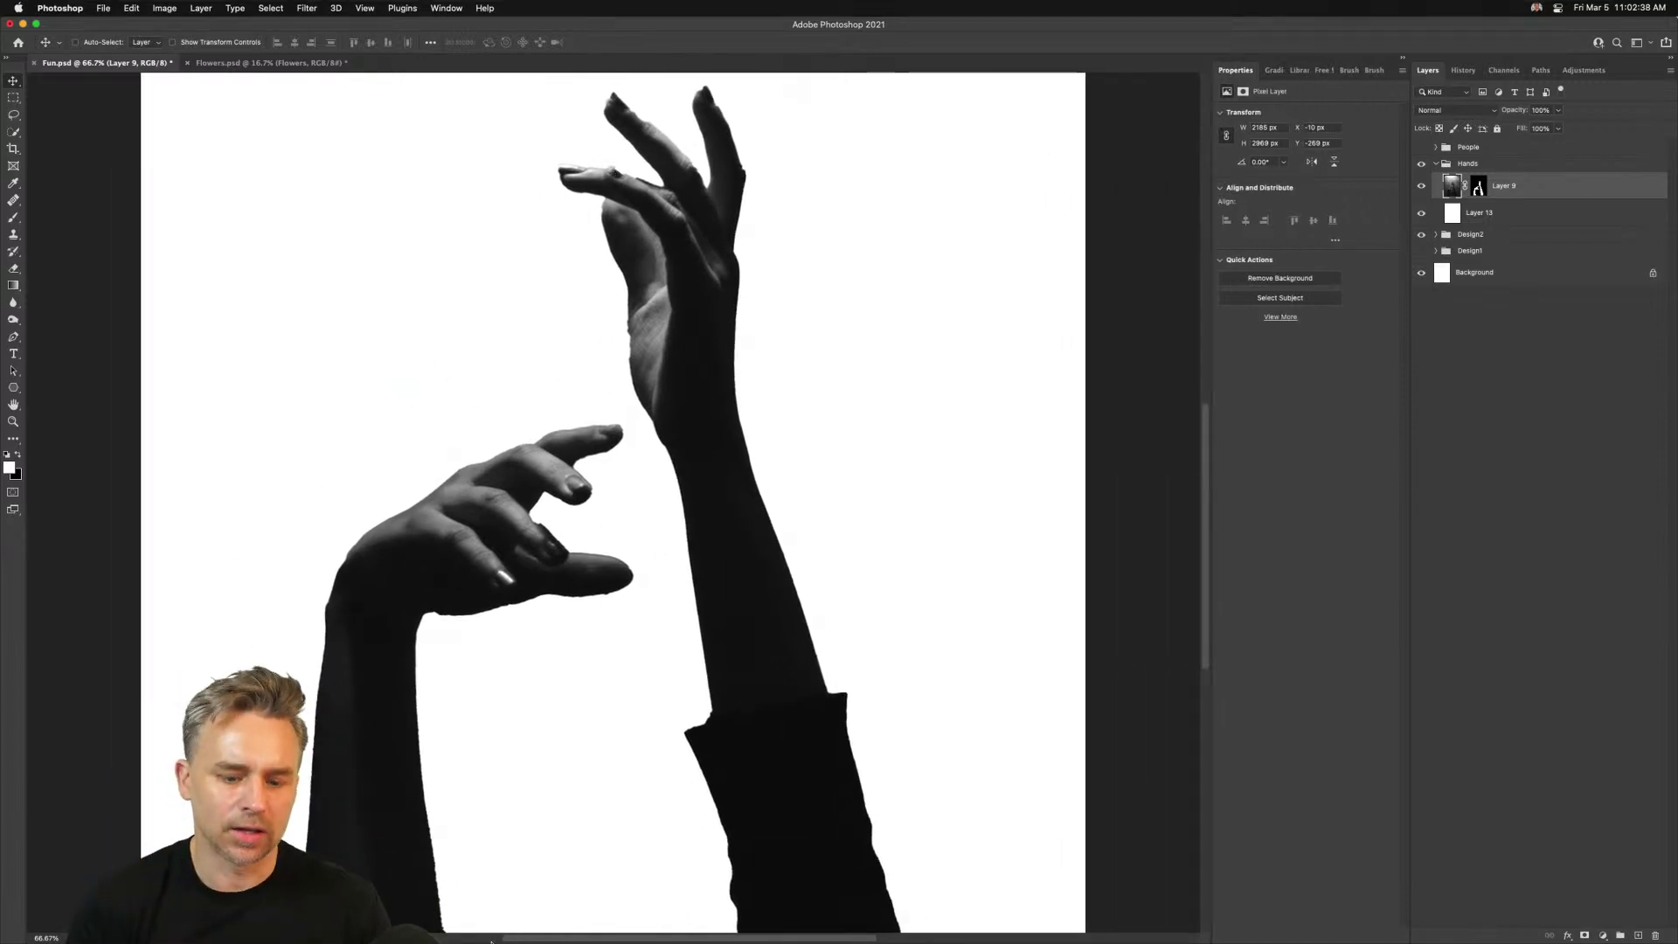
Switch to Finder and preview the flower paintings RP-T-1898-A-3499.jpg and RP-T-1879-A-15.jpg in the Flowers folder
left_click(412, 926)
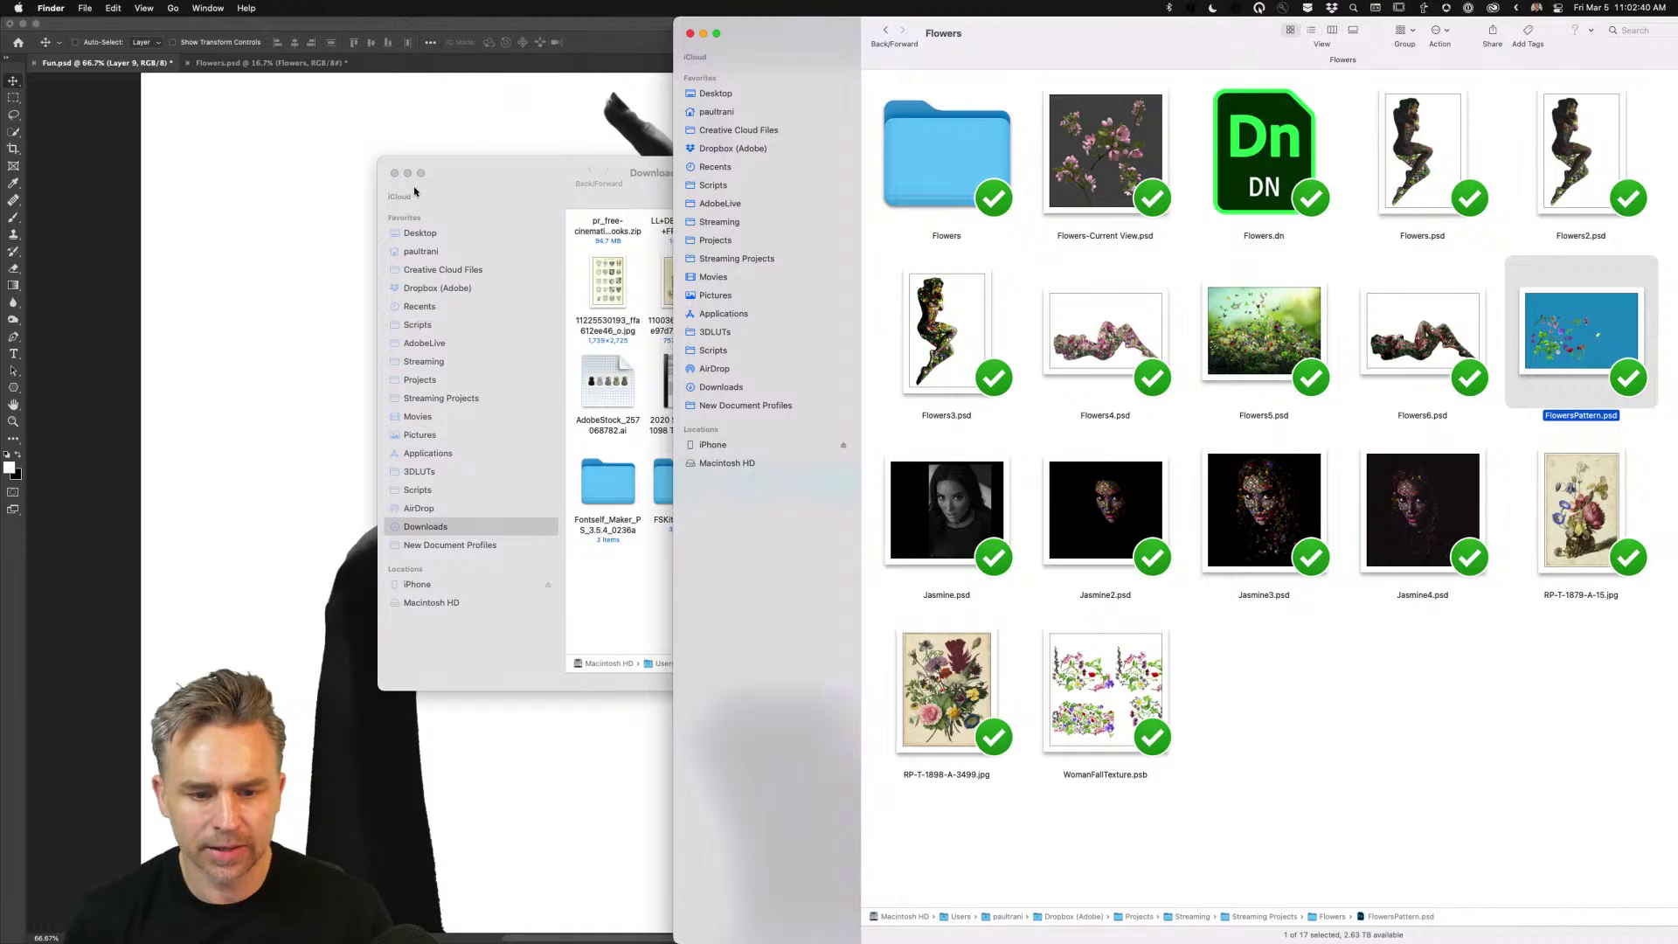
left_click_drag(925, 73, 554, 72)
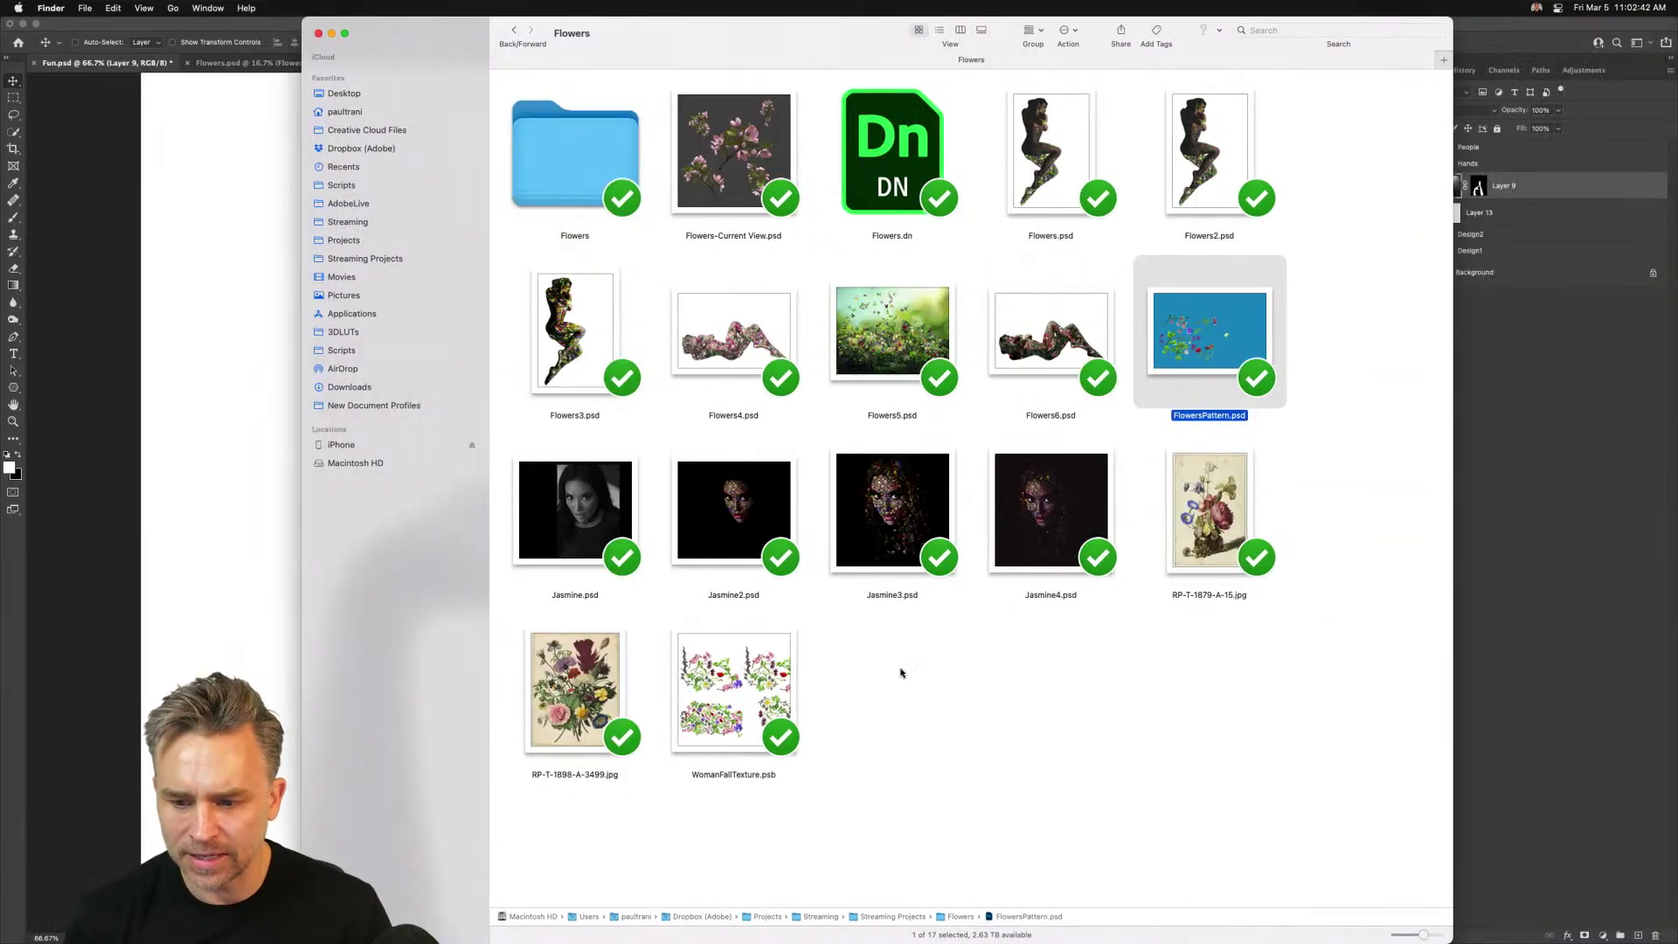
left_click(942, 778)
left_click(583, 673)
key("space")
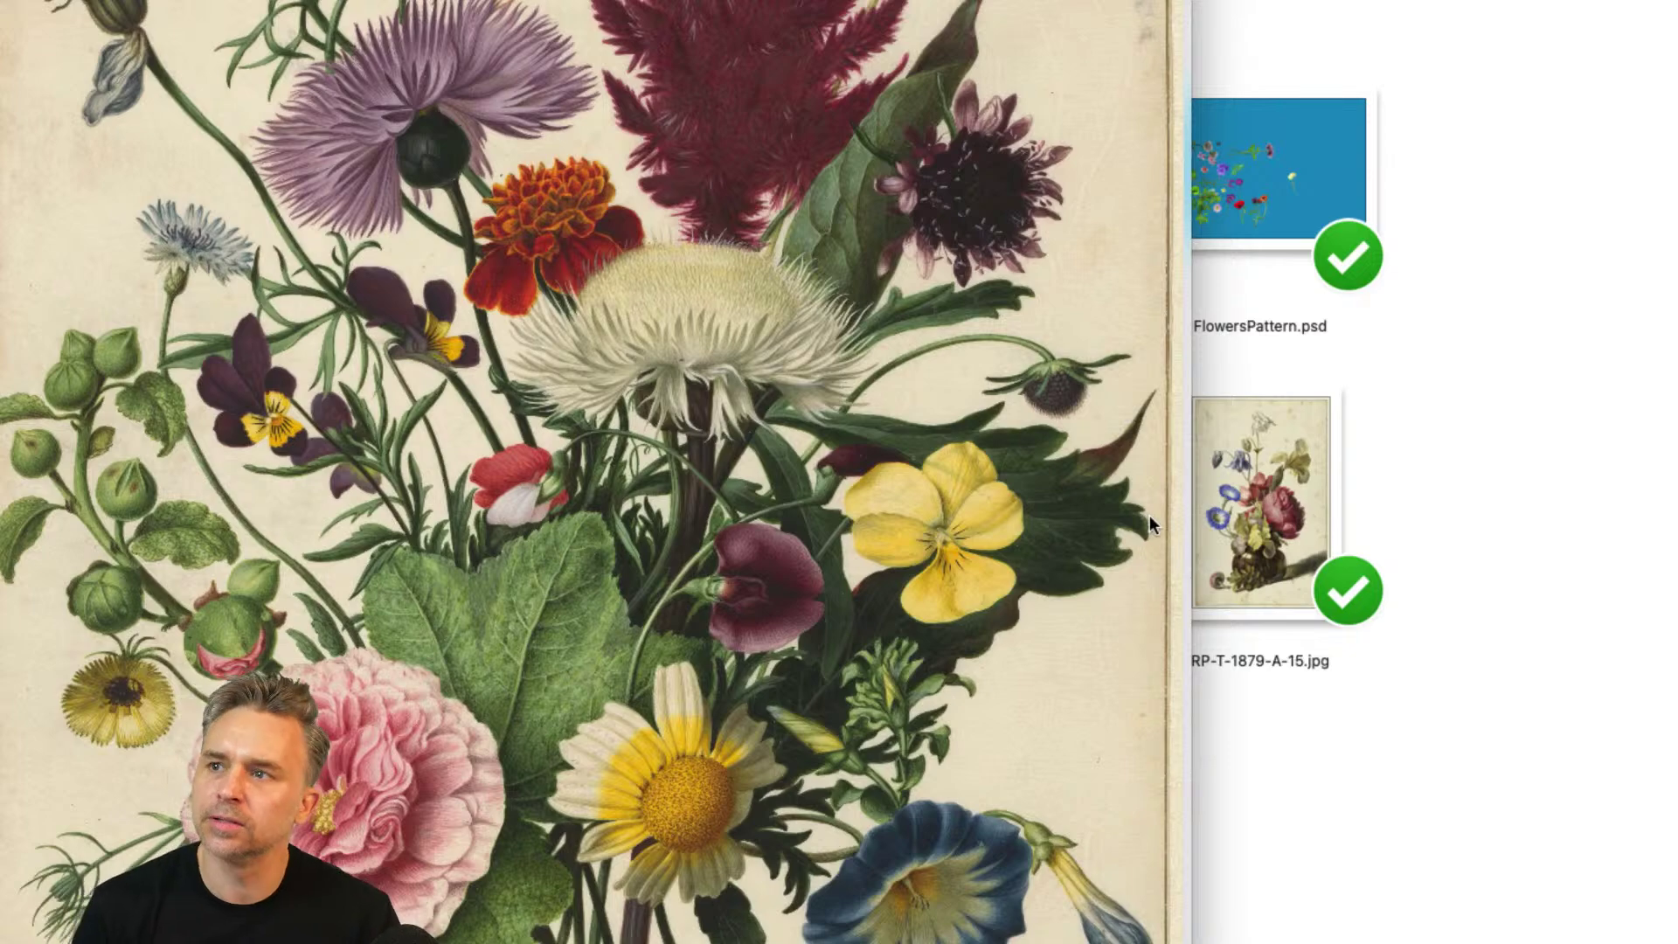
left_click(1224, 493)
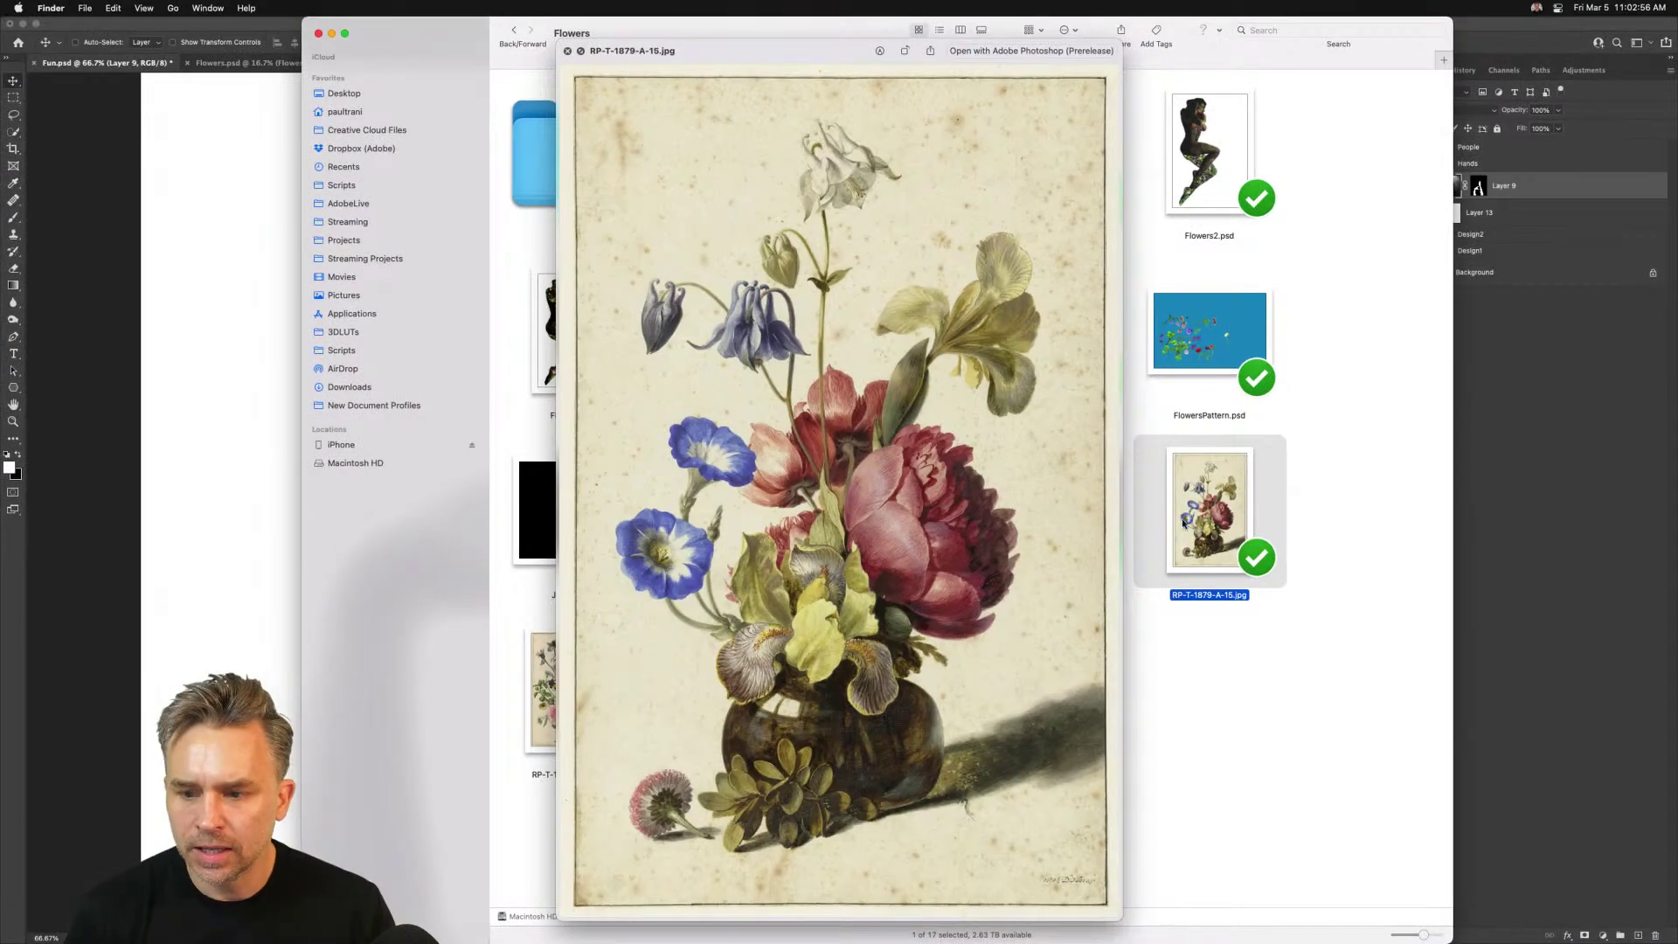
left_click(1017, 788)
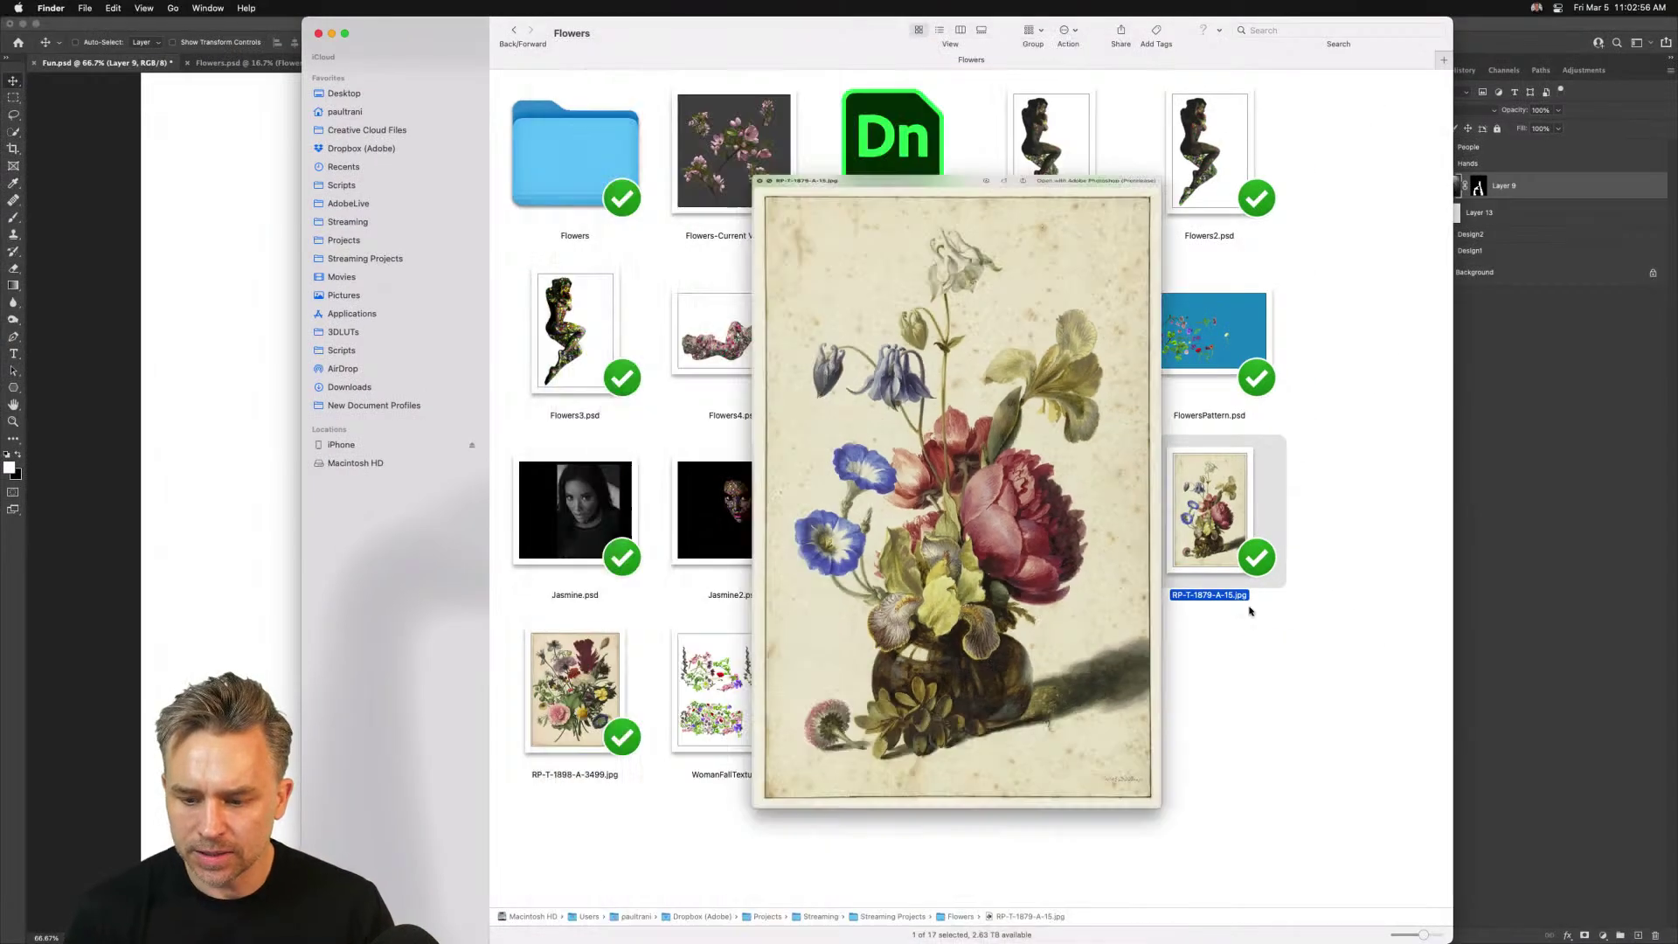
Switch to Chrome and look through the Biodiversity Heritage Library's Flickr albums for botanical illustrations
left_click(848, 924)
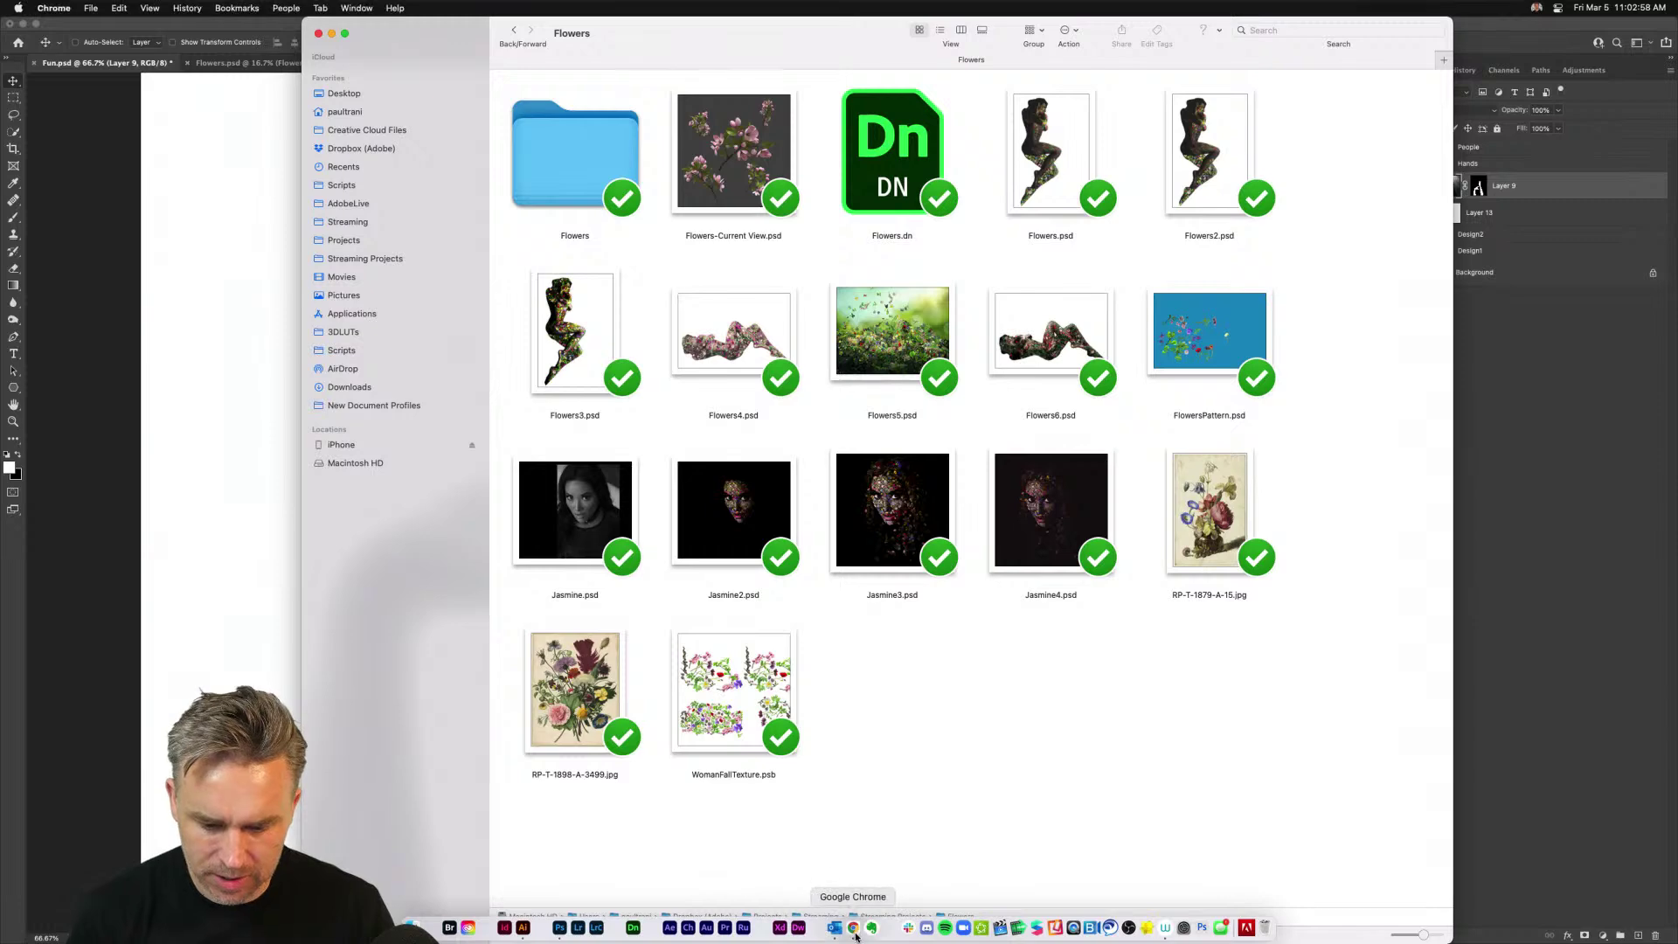
left_click(1343, 37)
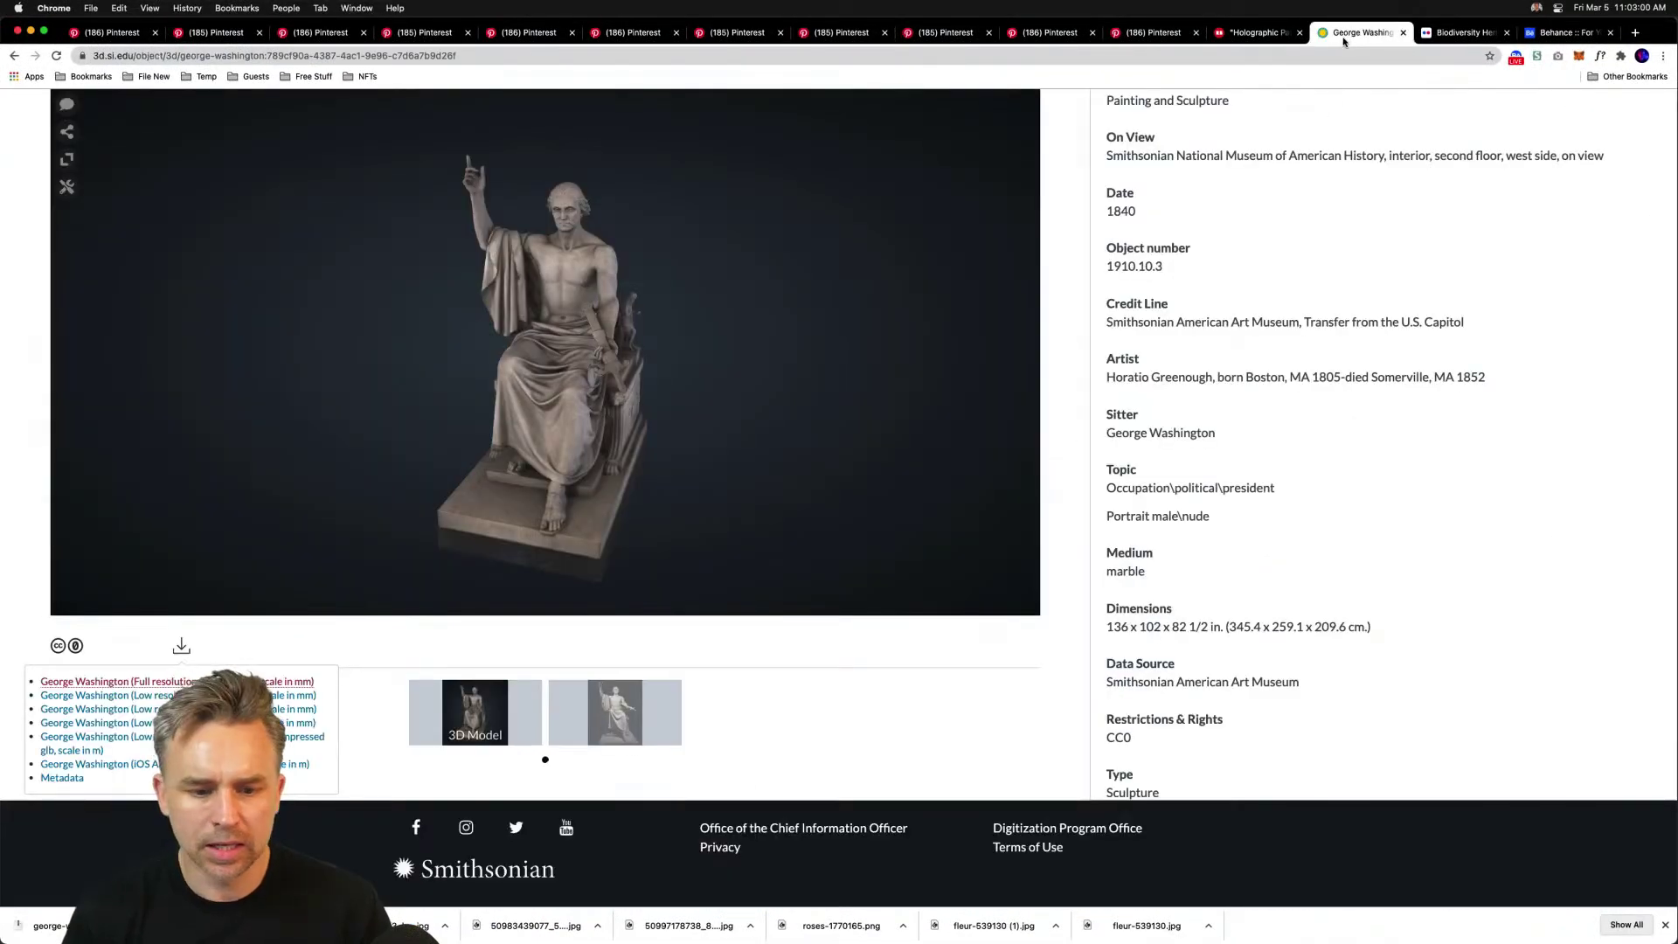
left_click(1457, 35)
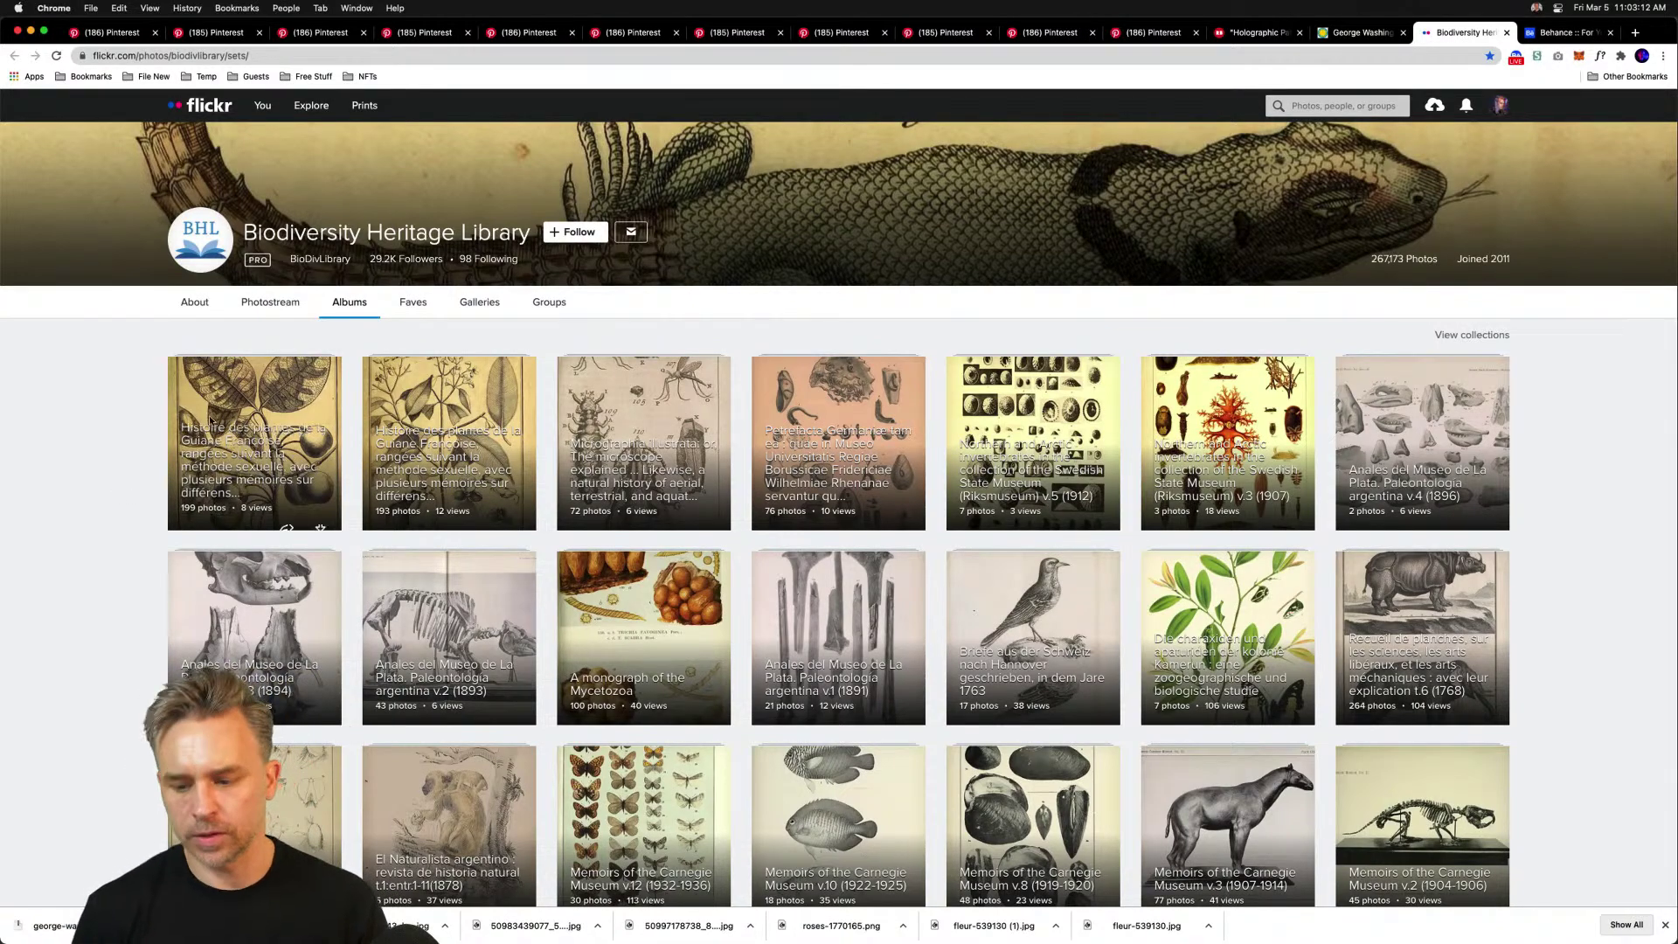
scroll(1214, 664, "down", 5)
scroll(1307, 467, "down", 8)
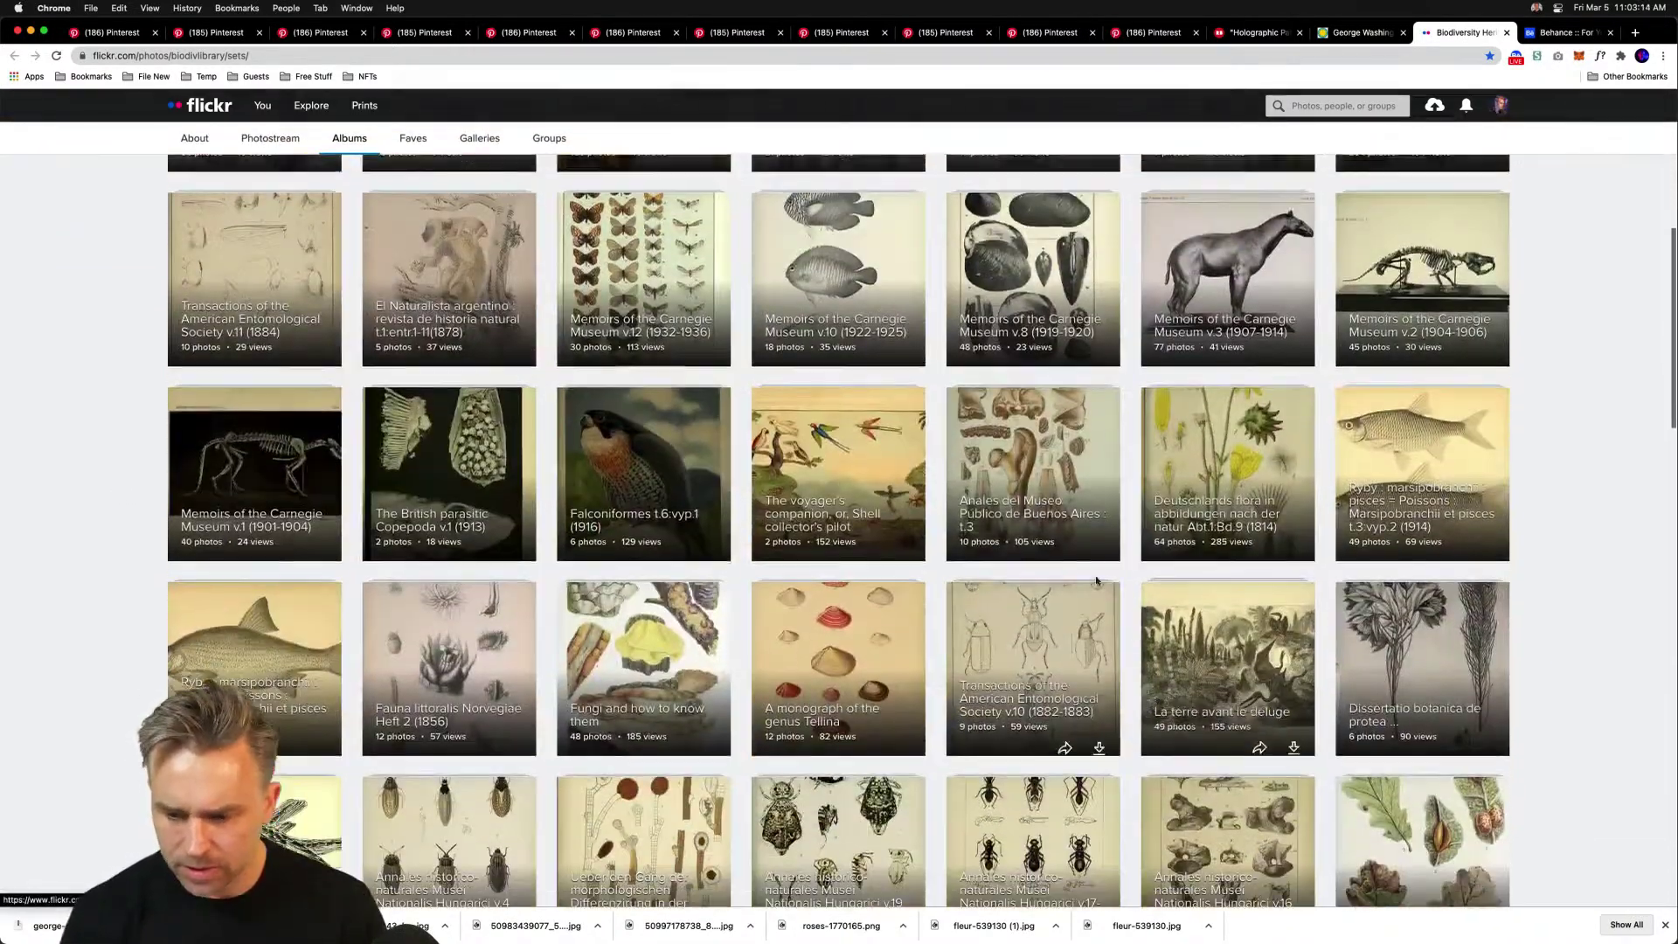
scroll(1307, 469, "down", 5)
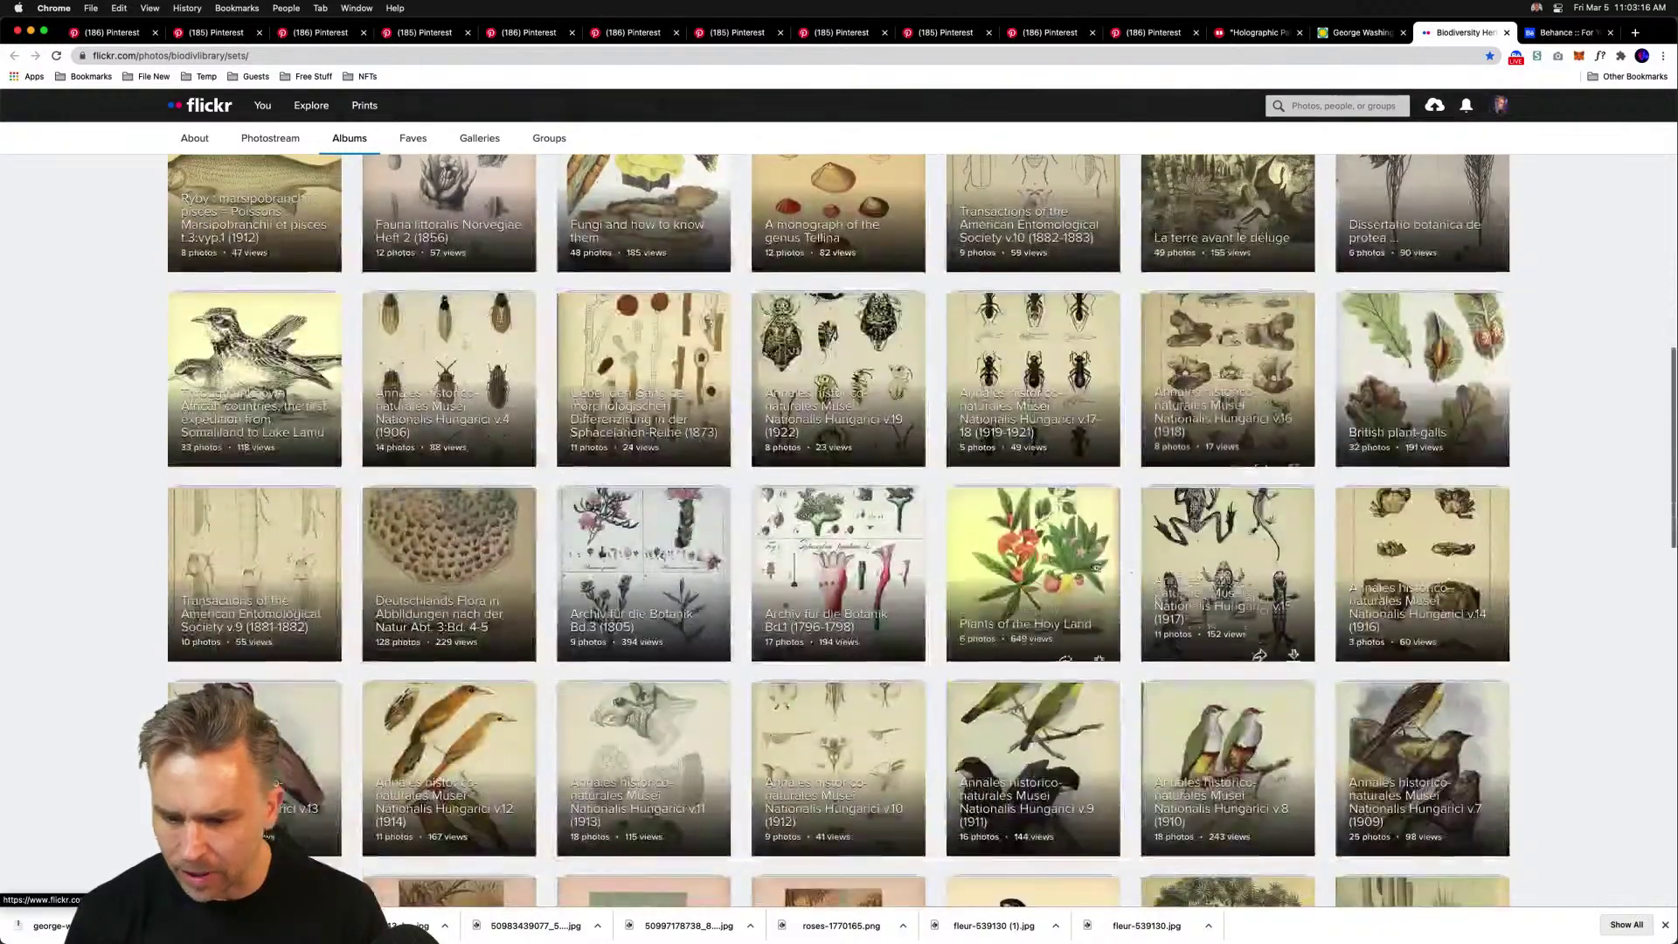
Download the pomegranate and mandrake plate from the Plants of the Holy Land album at original size (1378 × 2109) and close the Behance page
left_click(1031, 559)
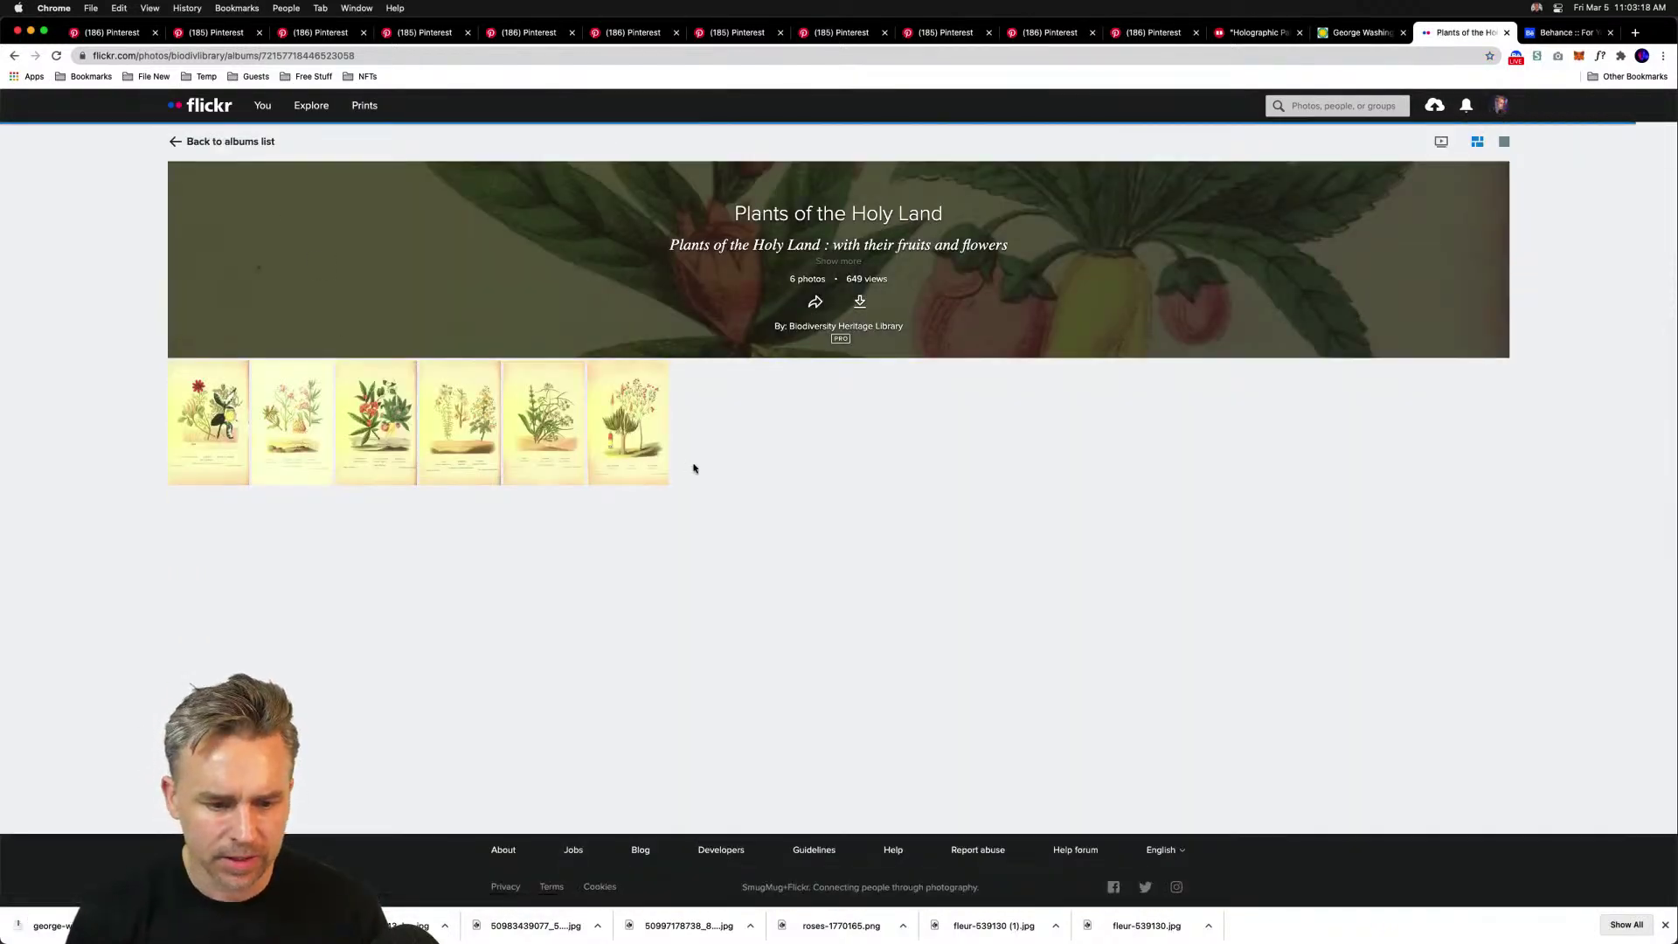
left_click(383, 415)
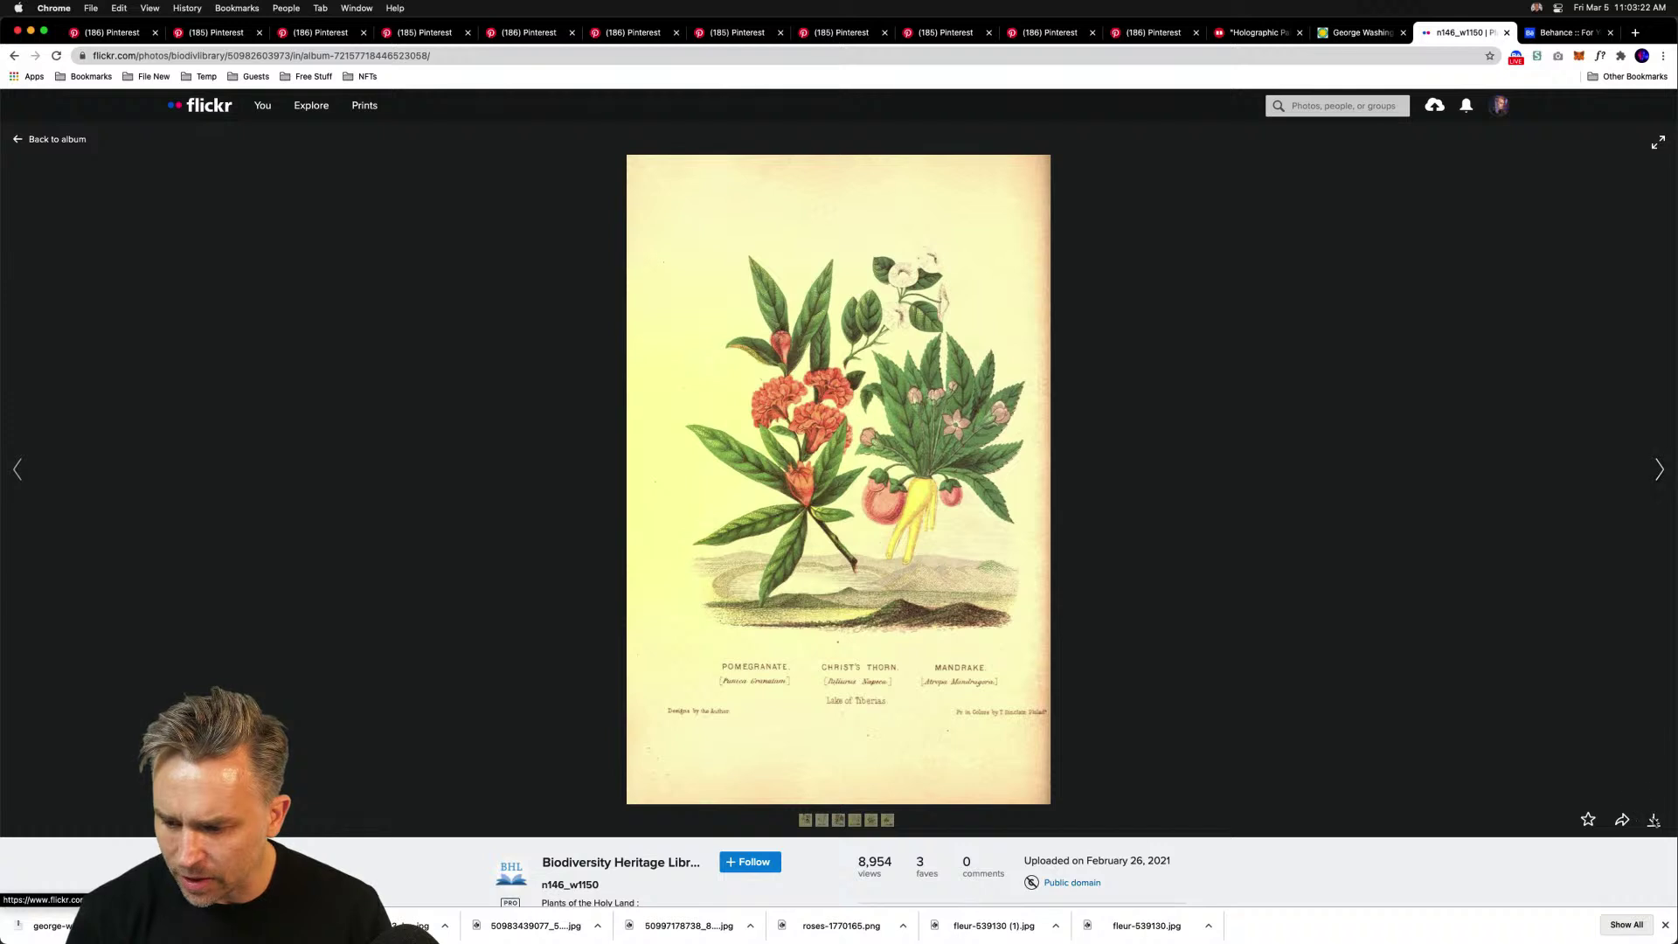
left_click(1653, 819)
left_click(1573, 771)
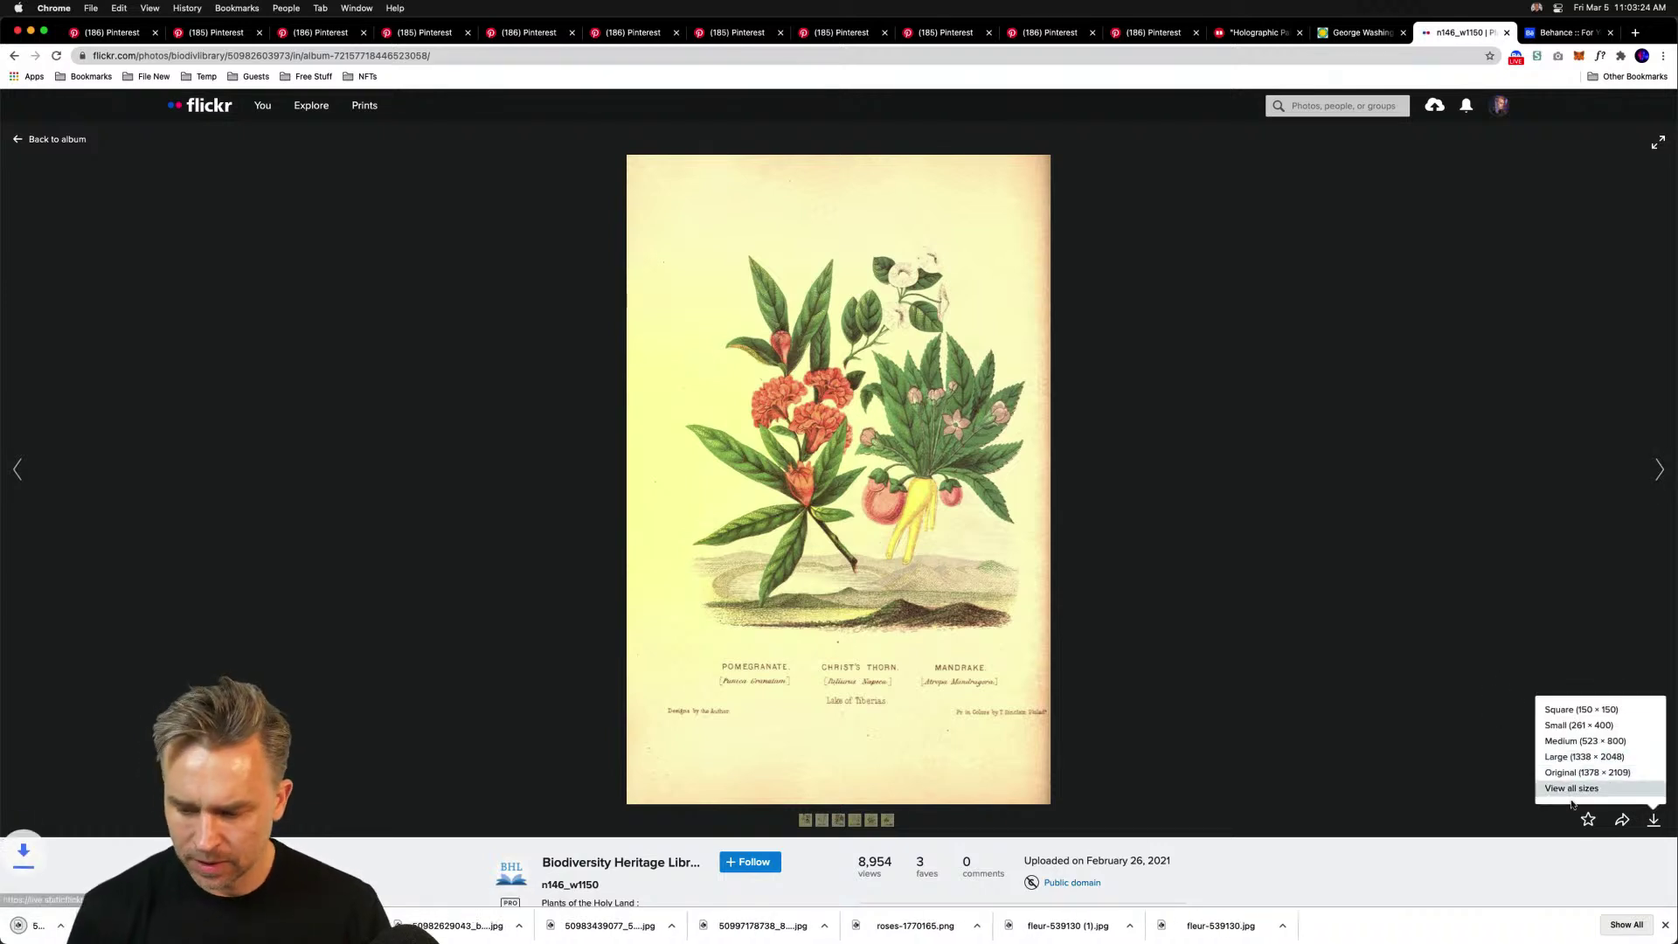
left_click(1664, 924)
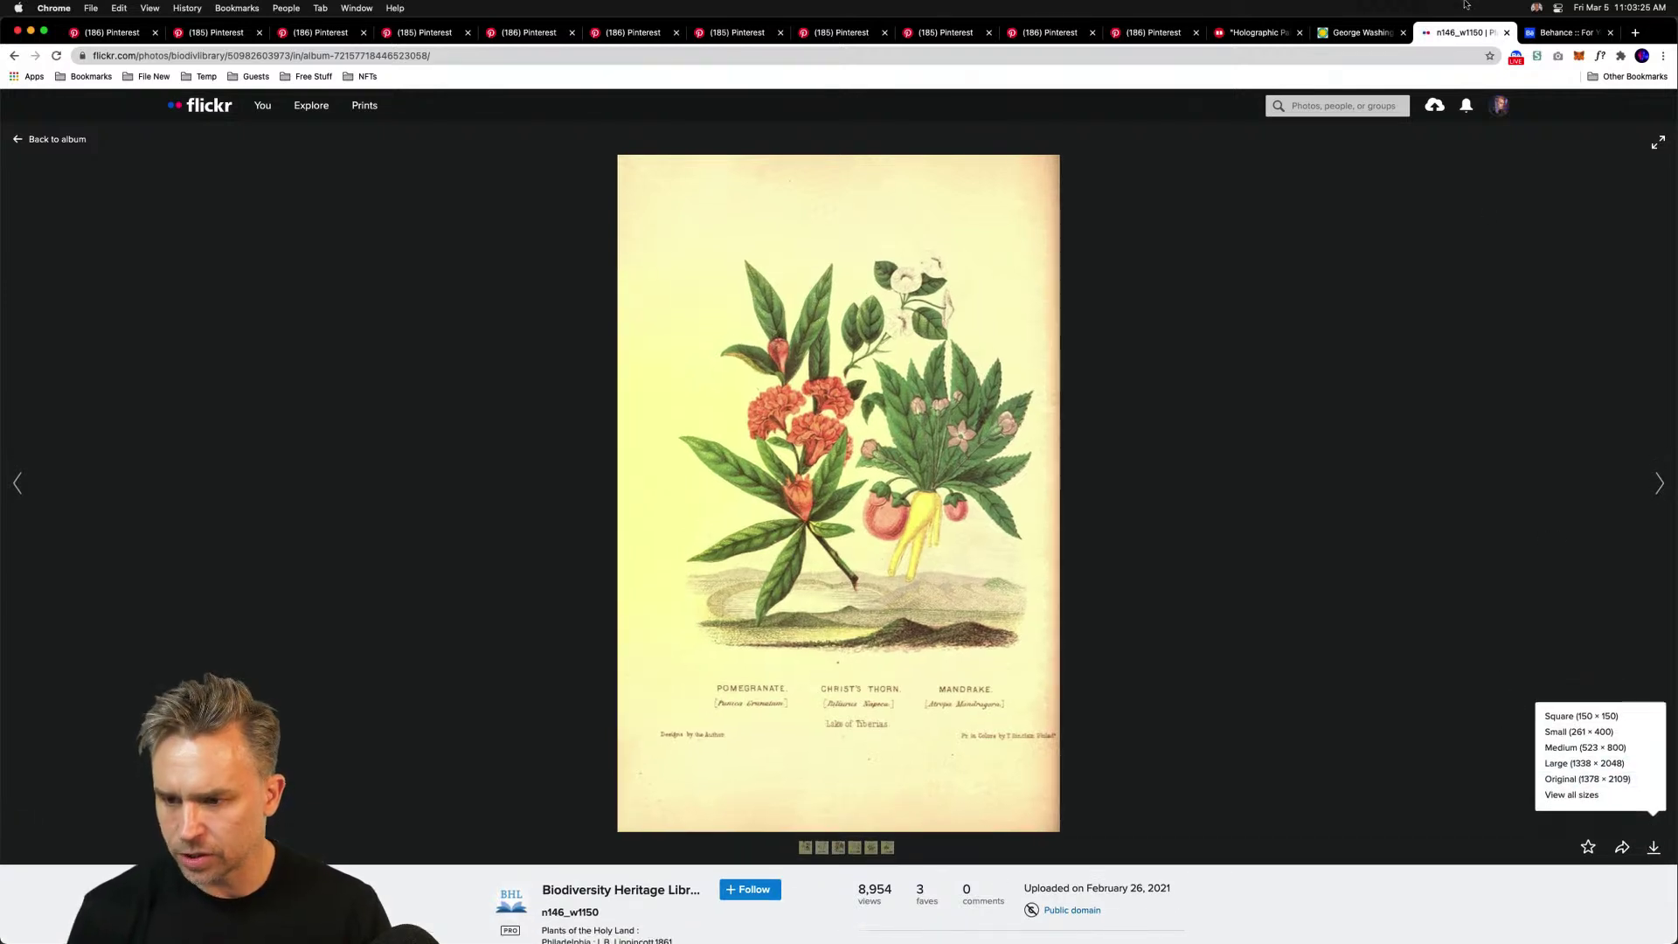
middle_click(1542, 34)
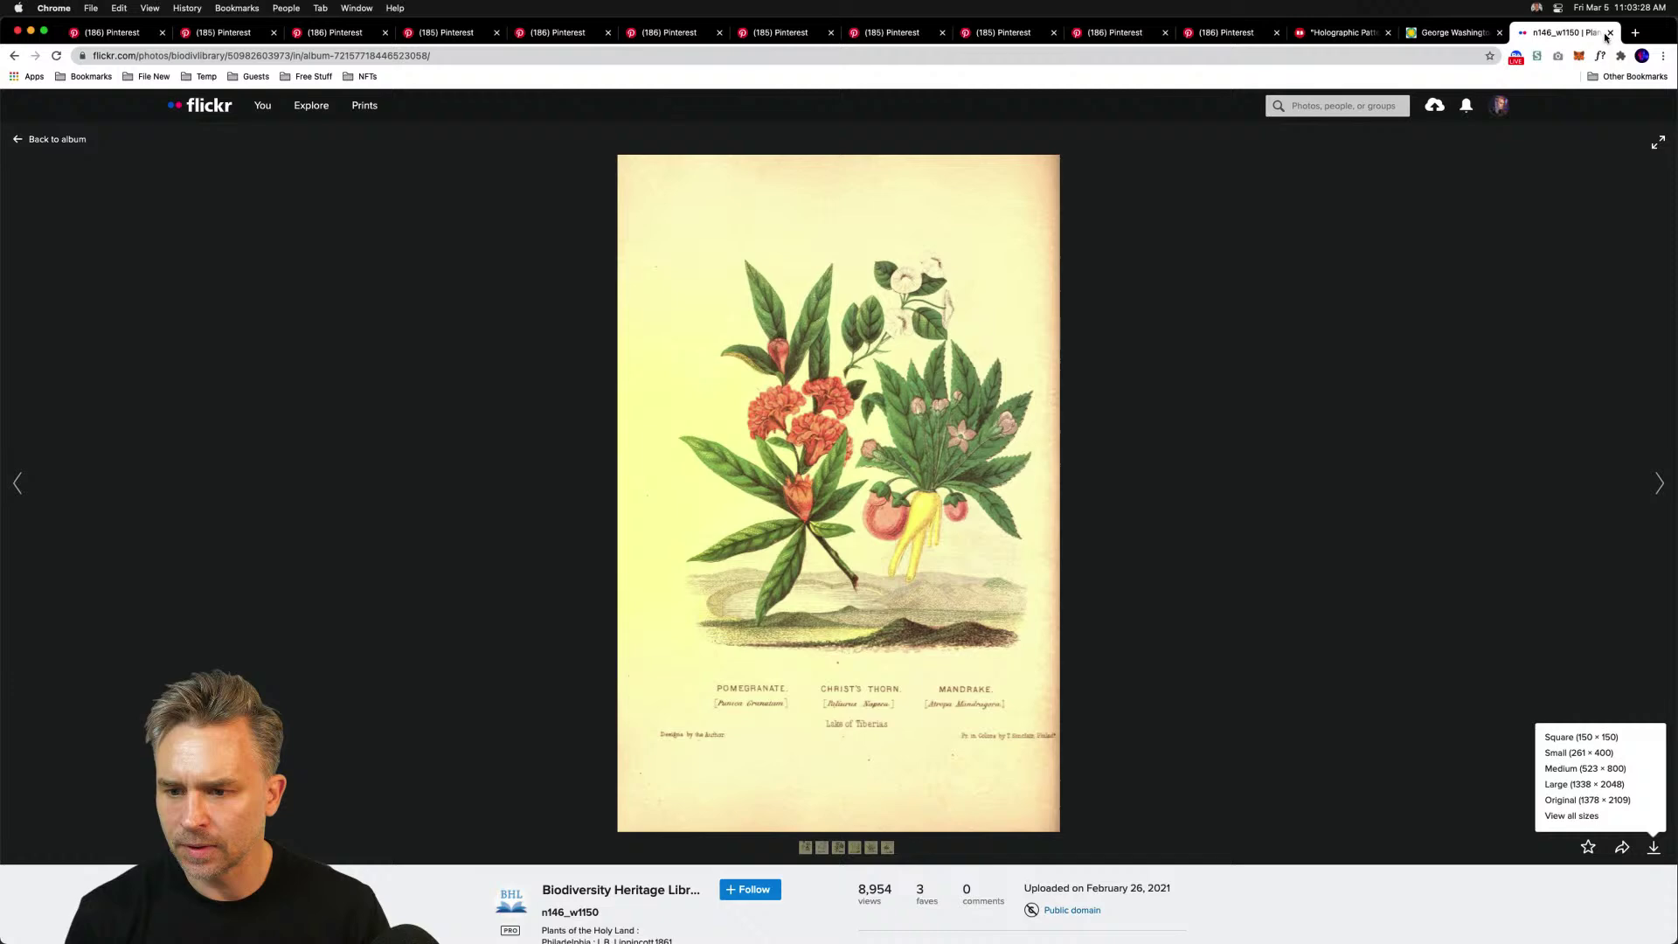
Examine the Smithsonian's George Washington 3D statue up close and from another angle, and show its download options
left_click(1433, 34)
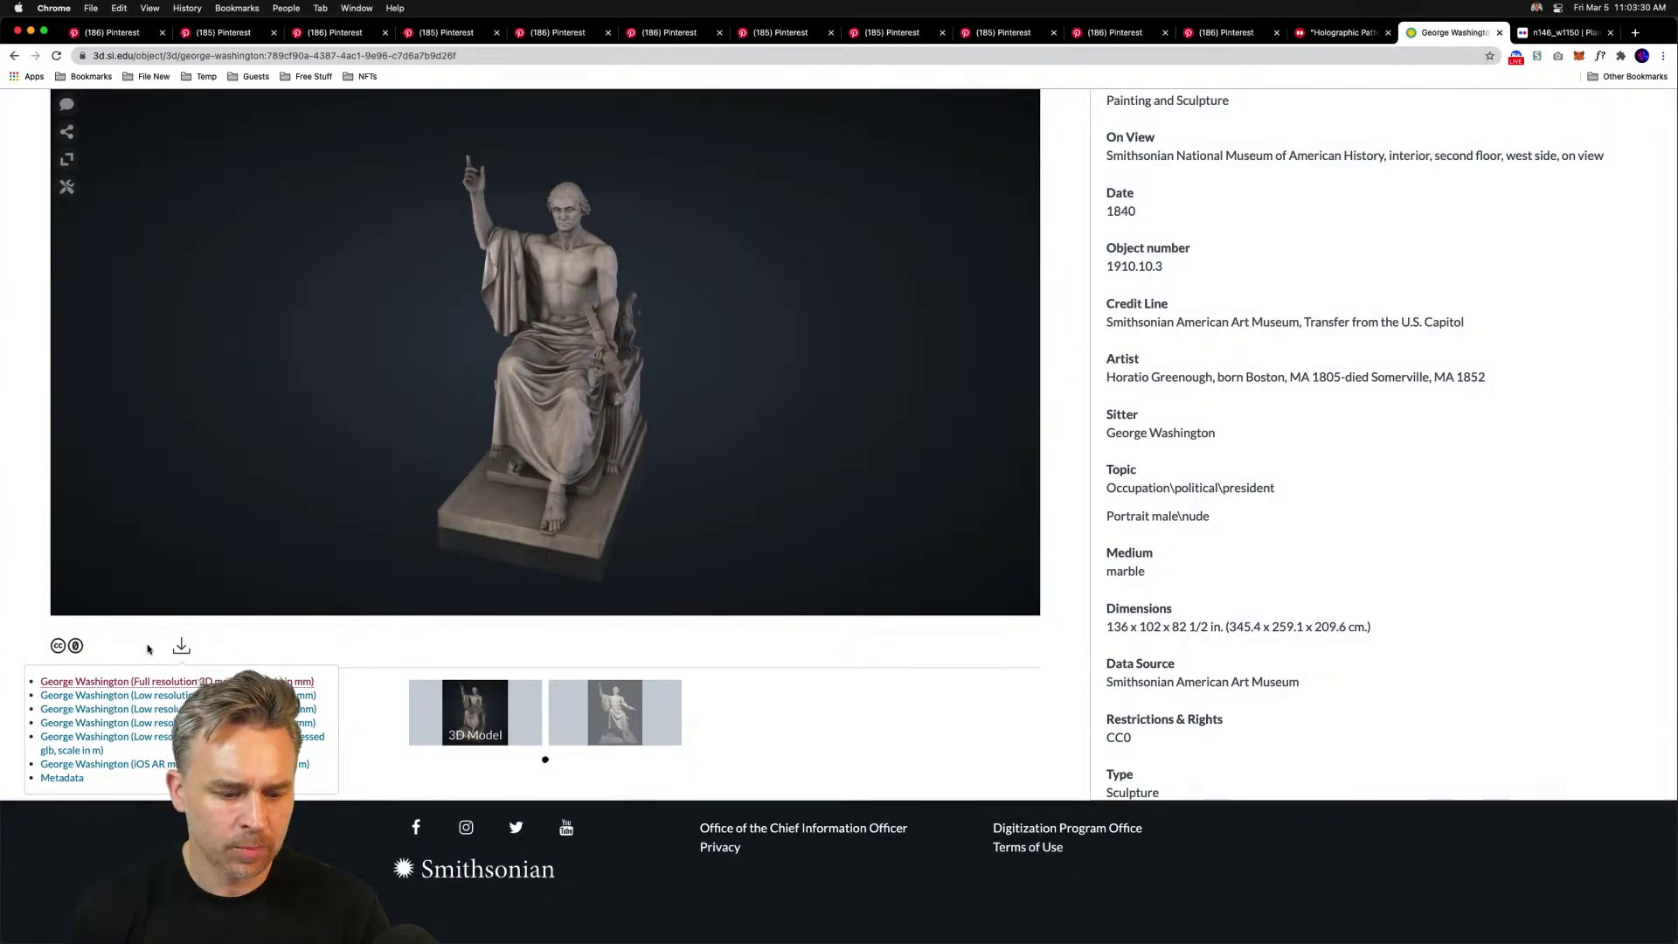
scroll(24, 544, "up", 5)
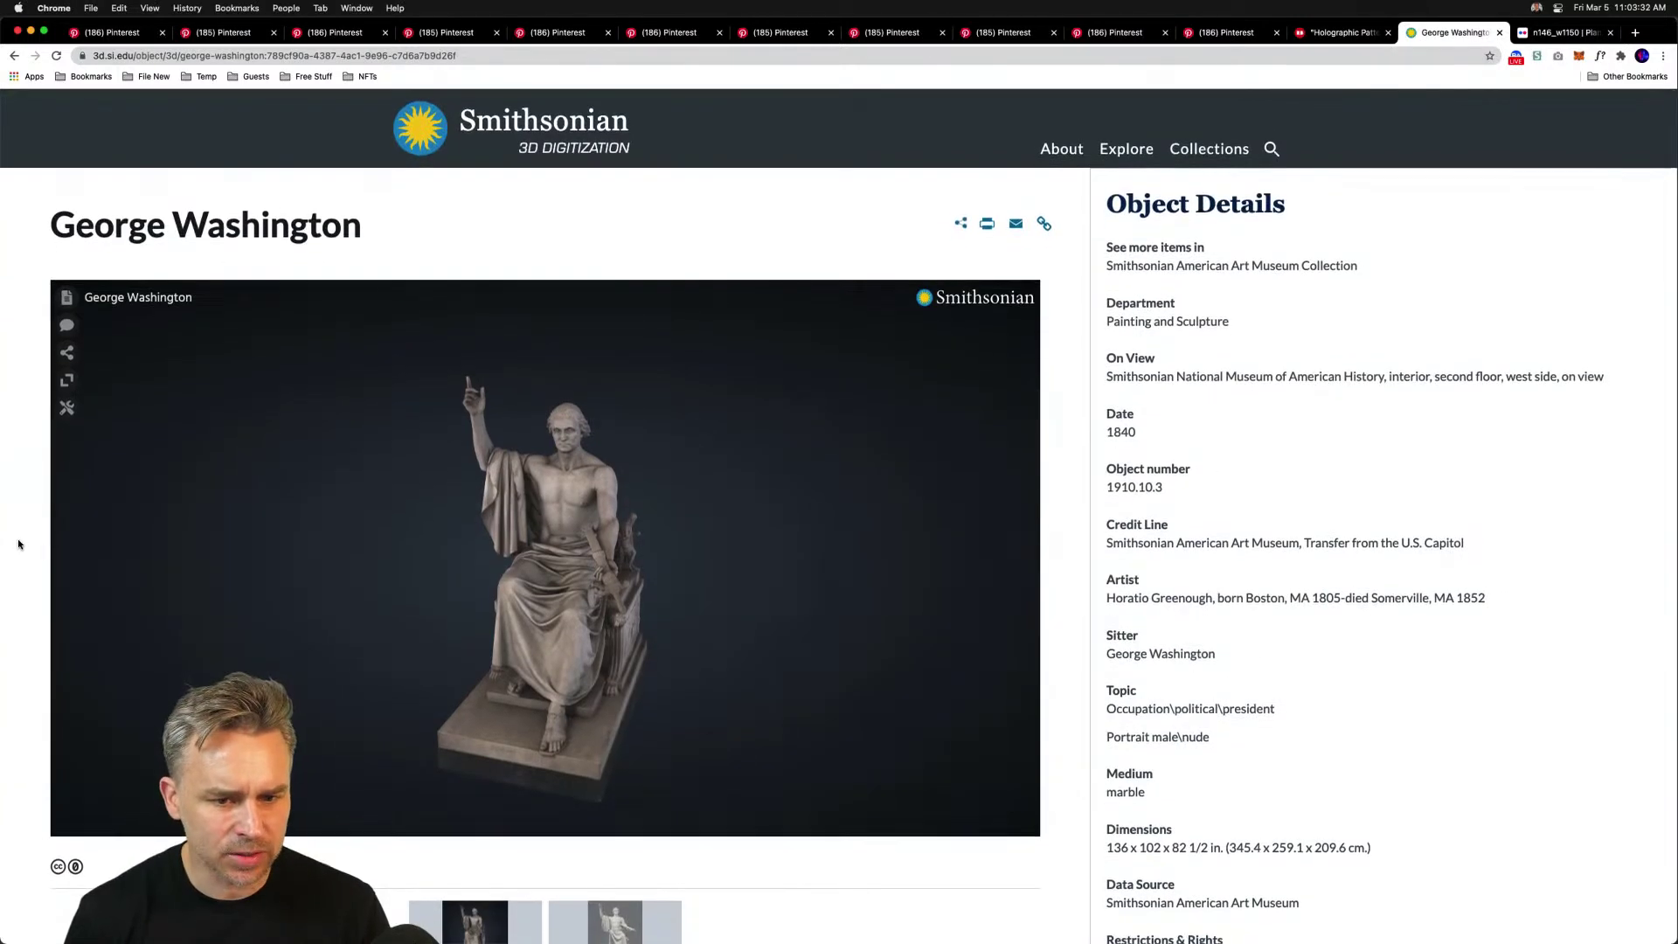
scroll(675, 135, "down", 1)
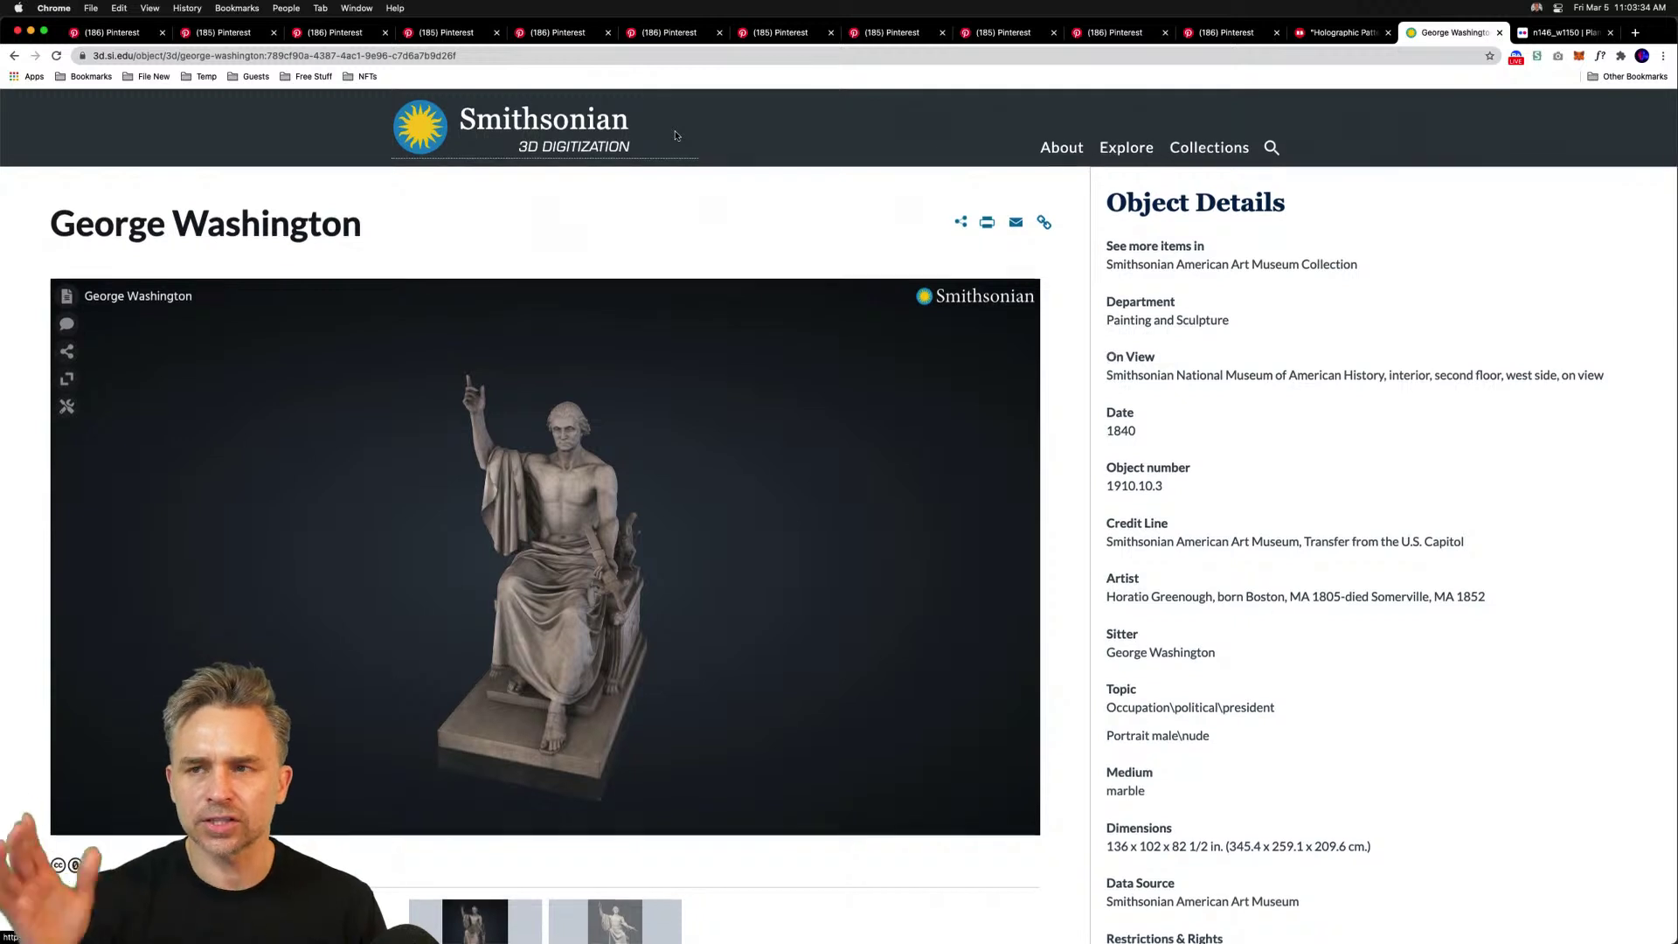
scroll(245, 262, "down", 1)
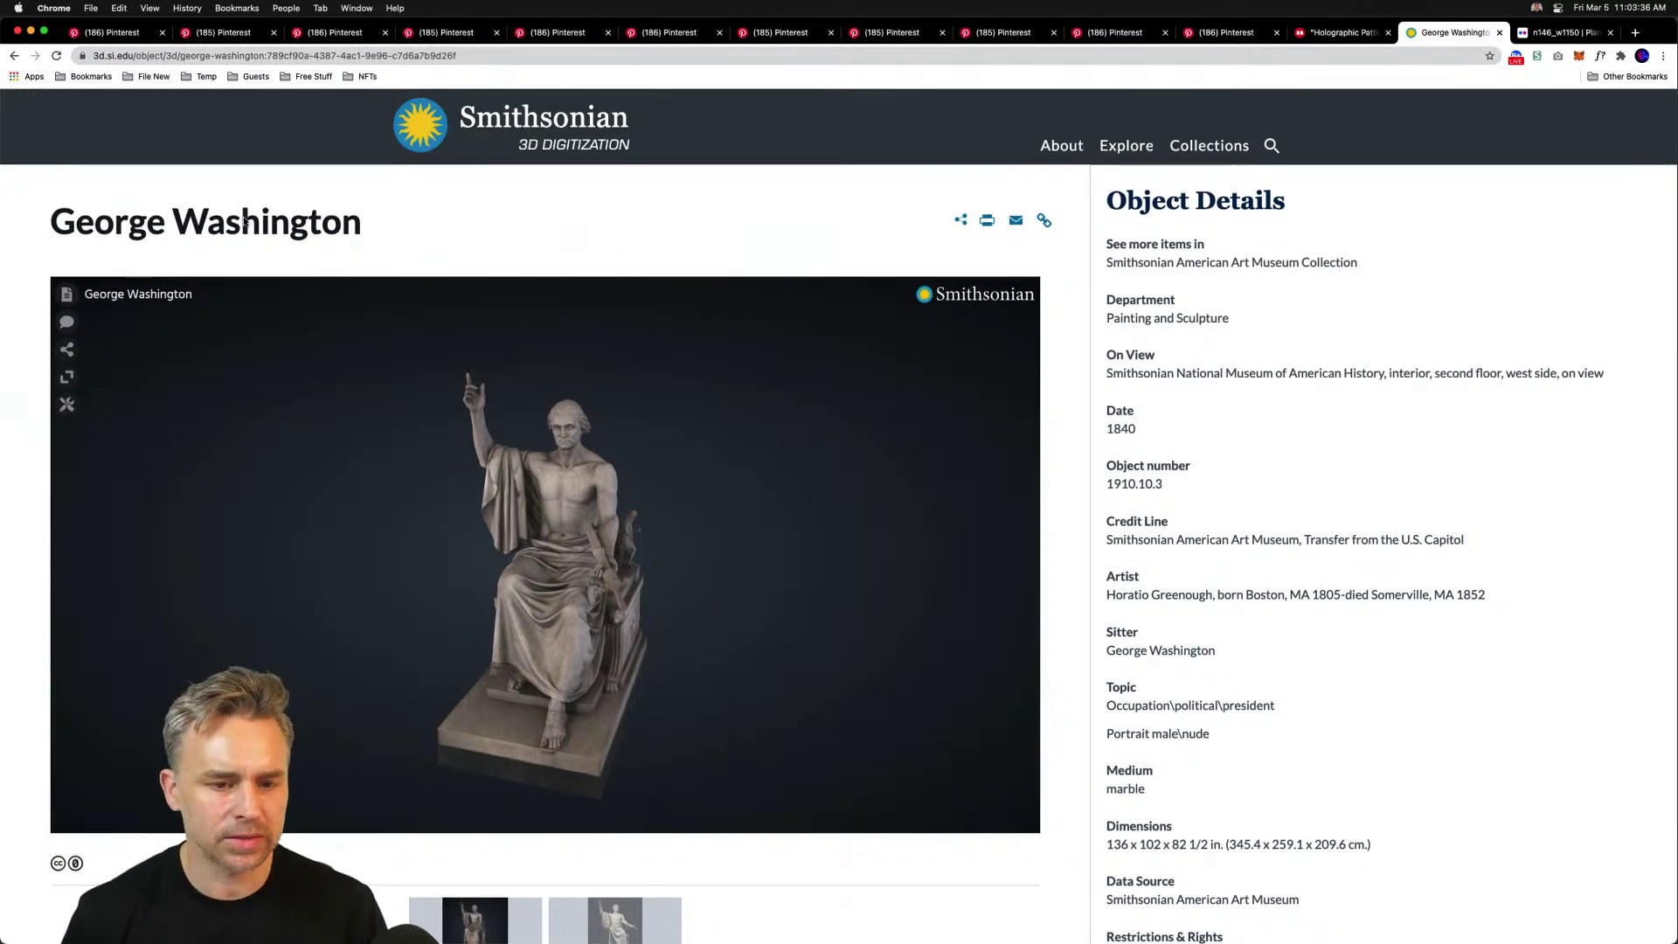
scroll(245, 222, "down", 1)
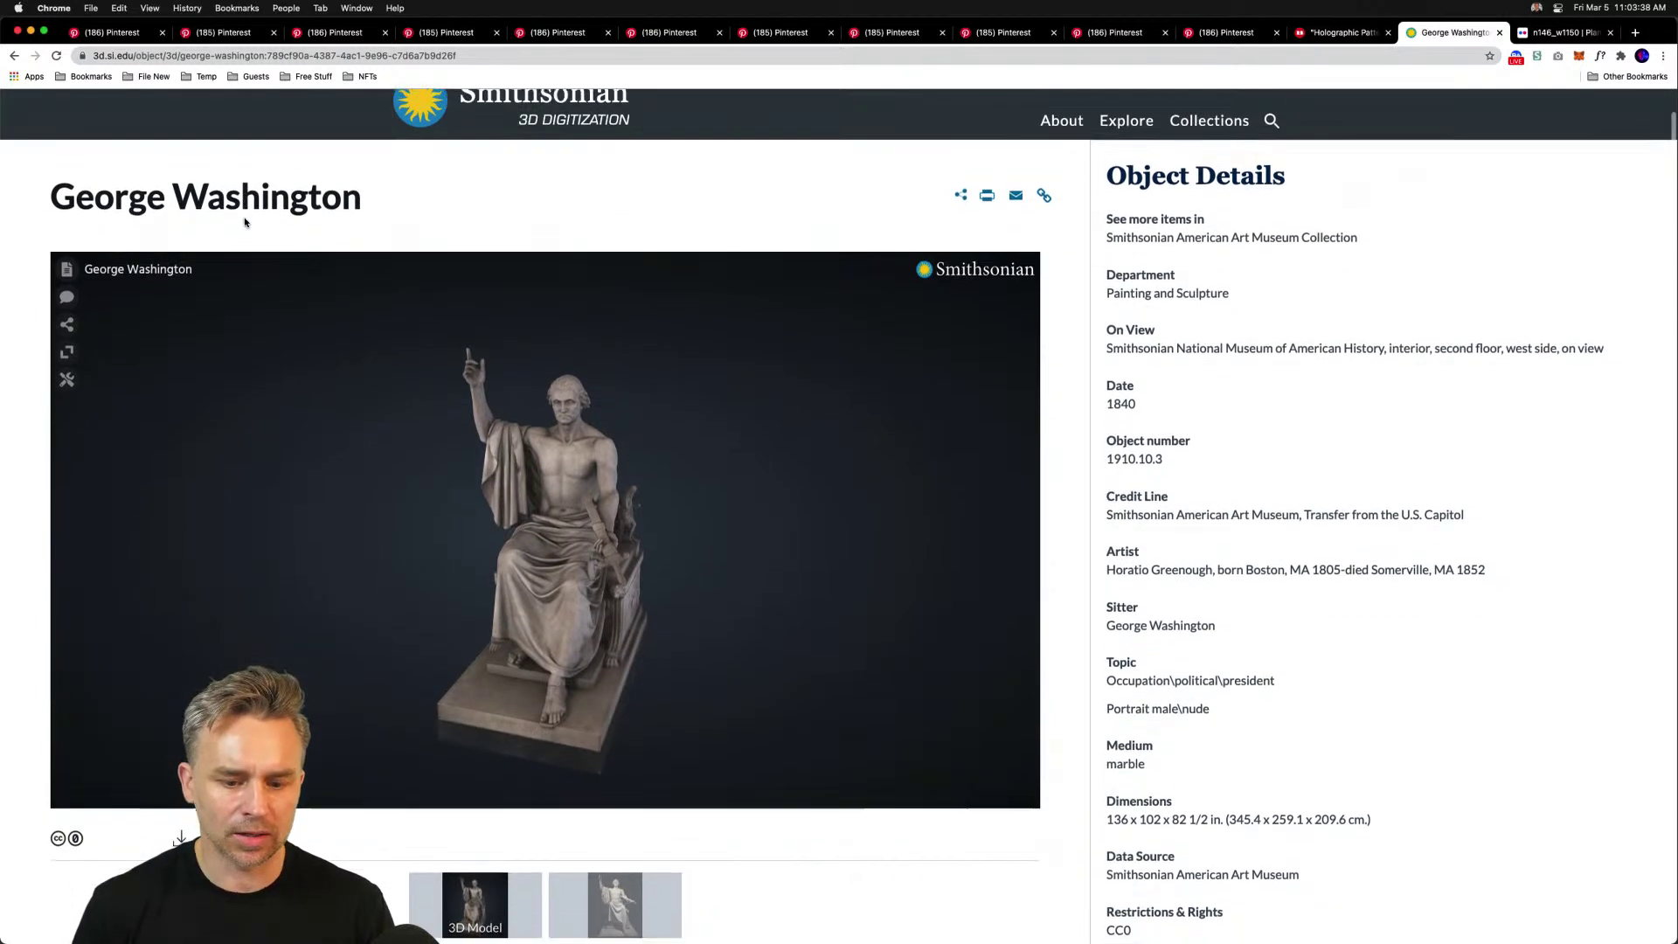
scroll(244, 222, "down", 2)
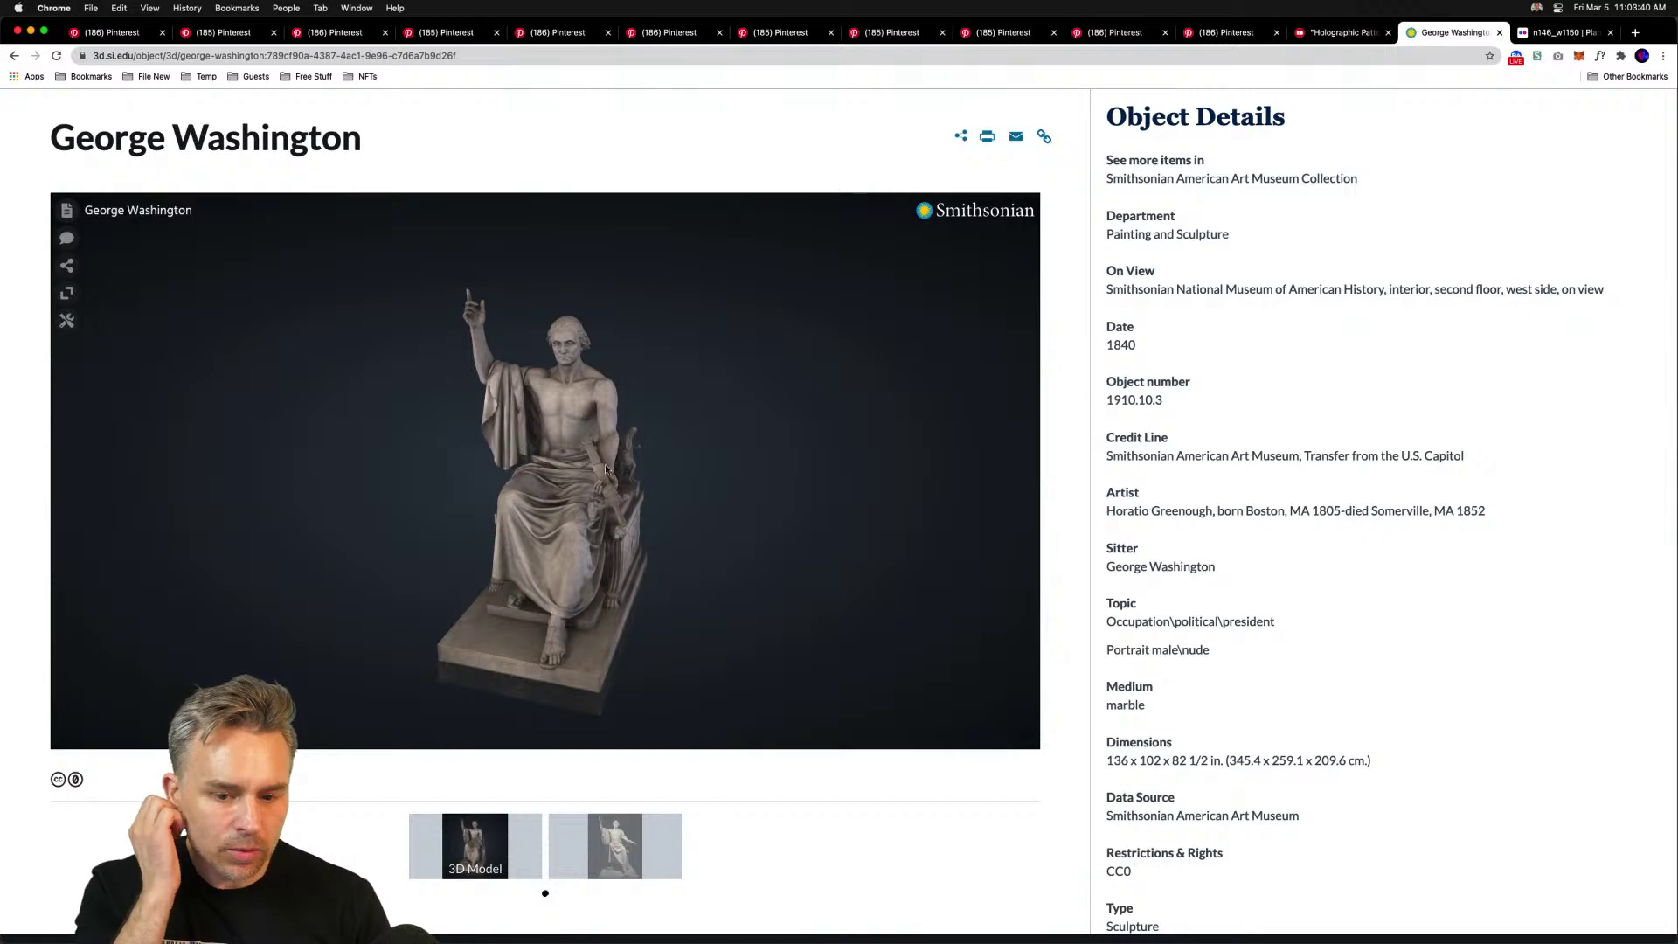
scroll(127, 218, "up", 5)
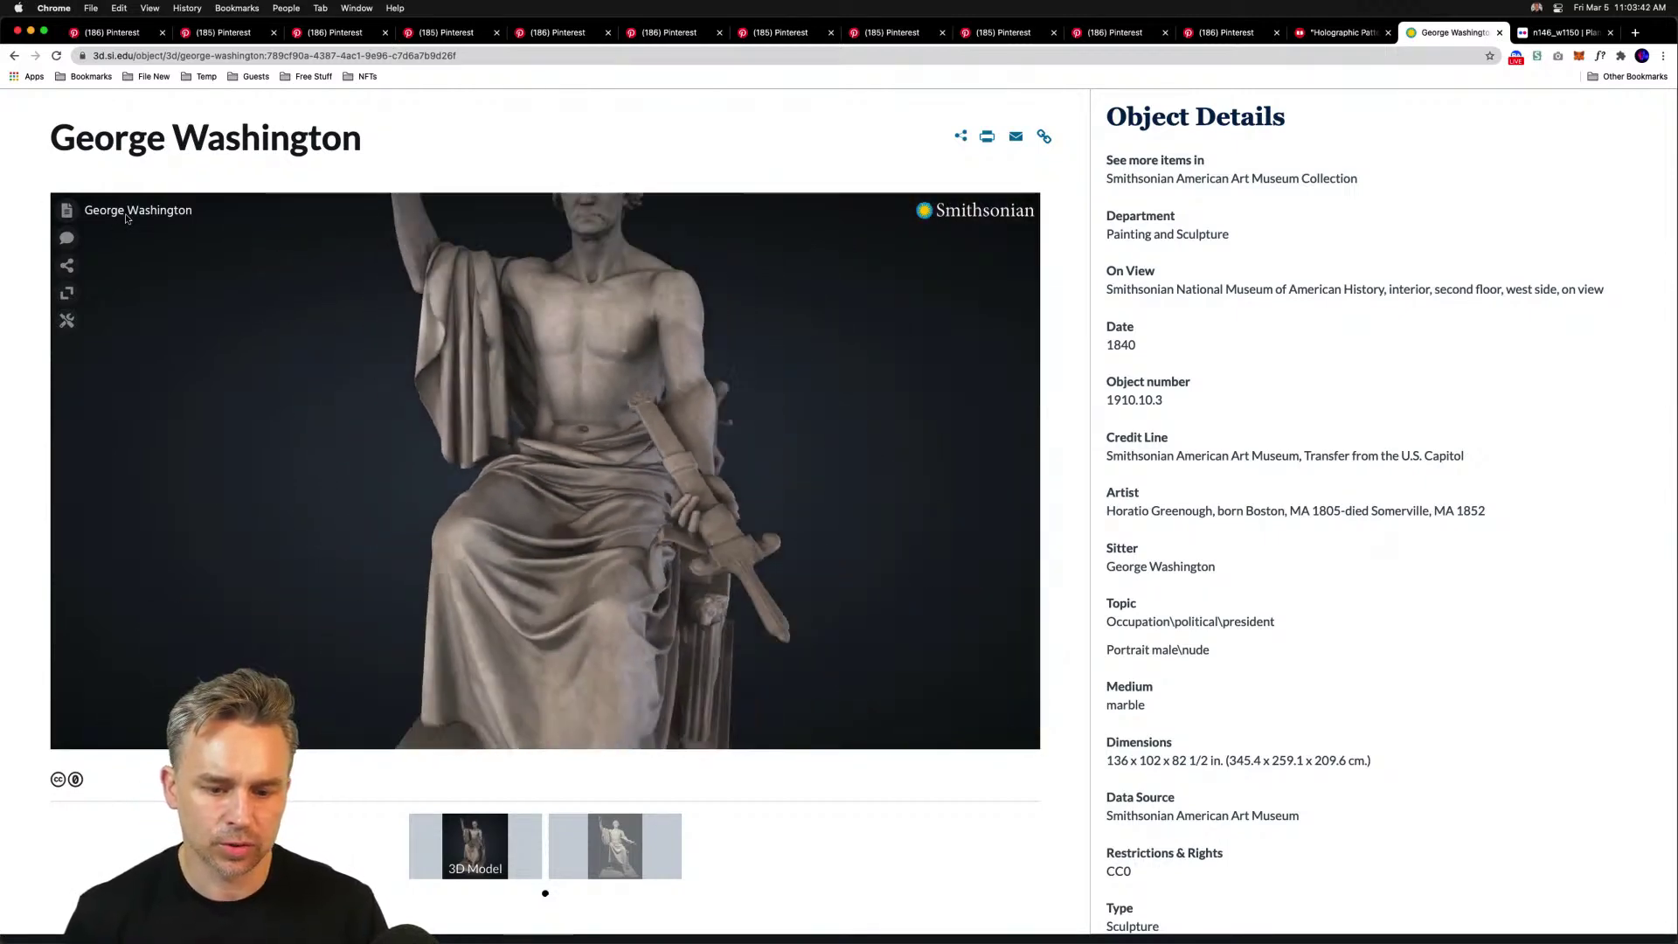
scroll(126, 219, "down", 5)
left_click_drag(525, 279, 560, 340)
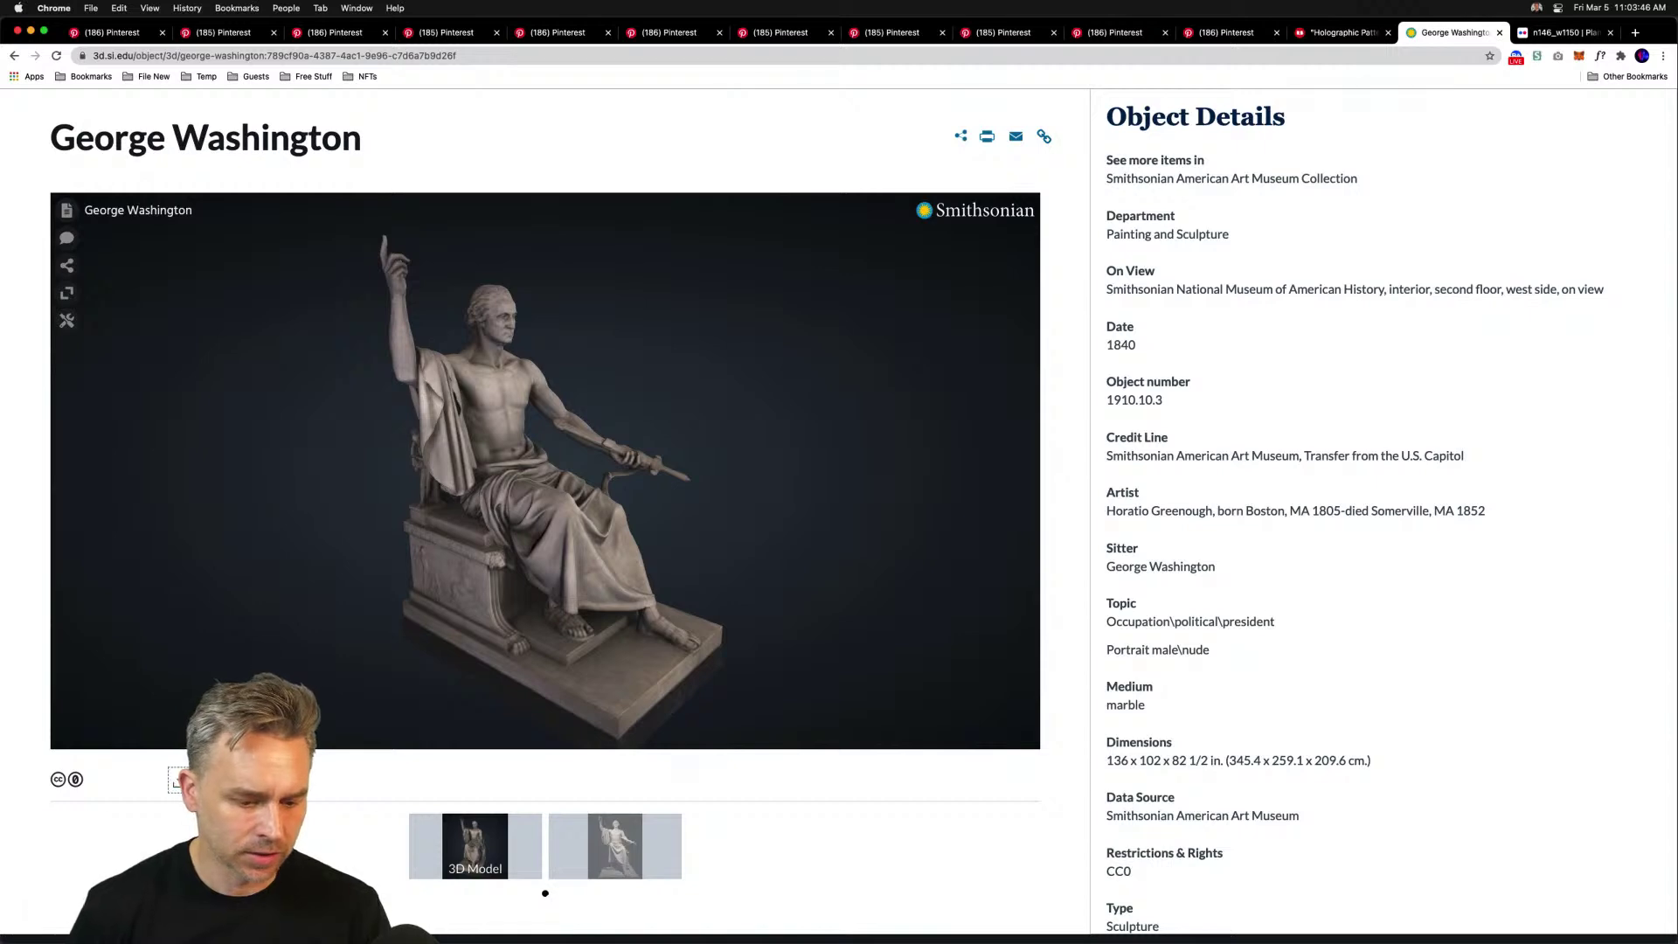
left_click(177, 780)
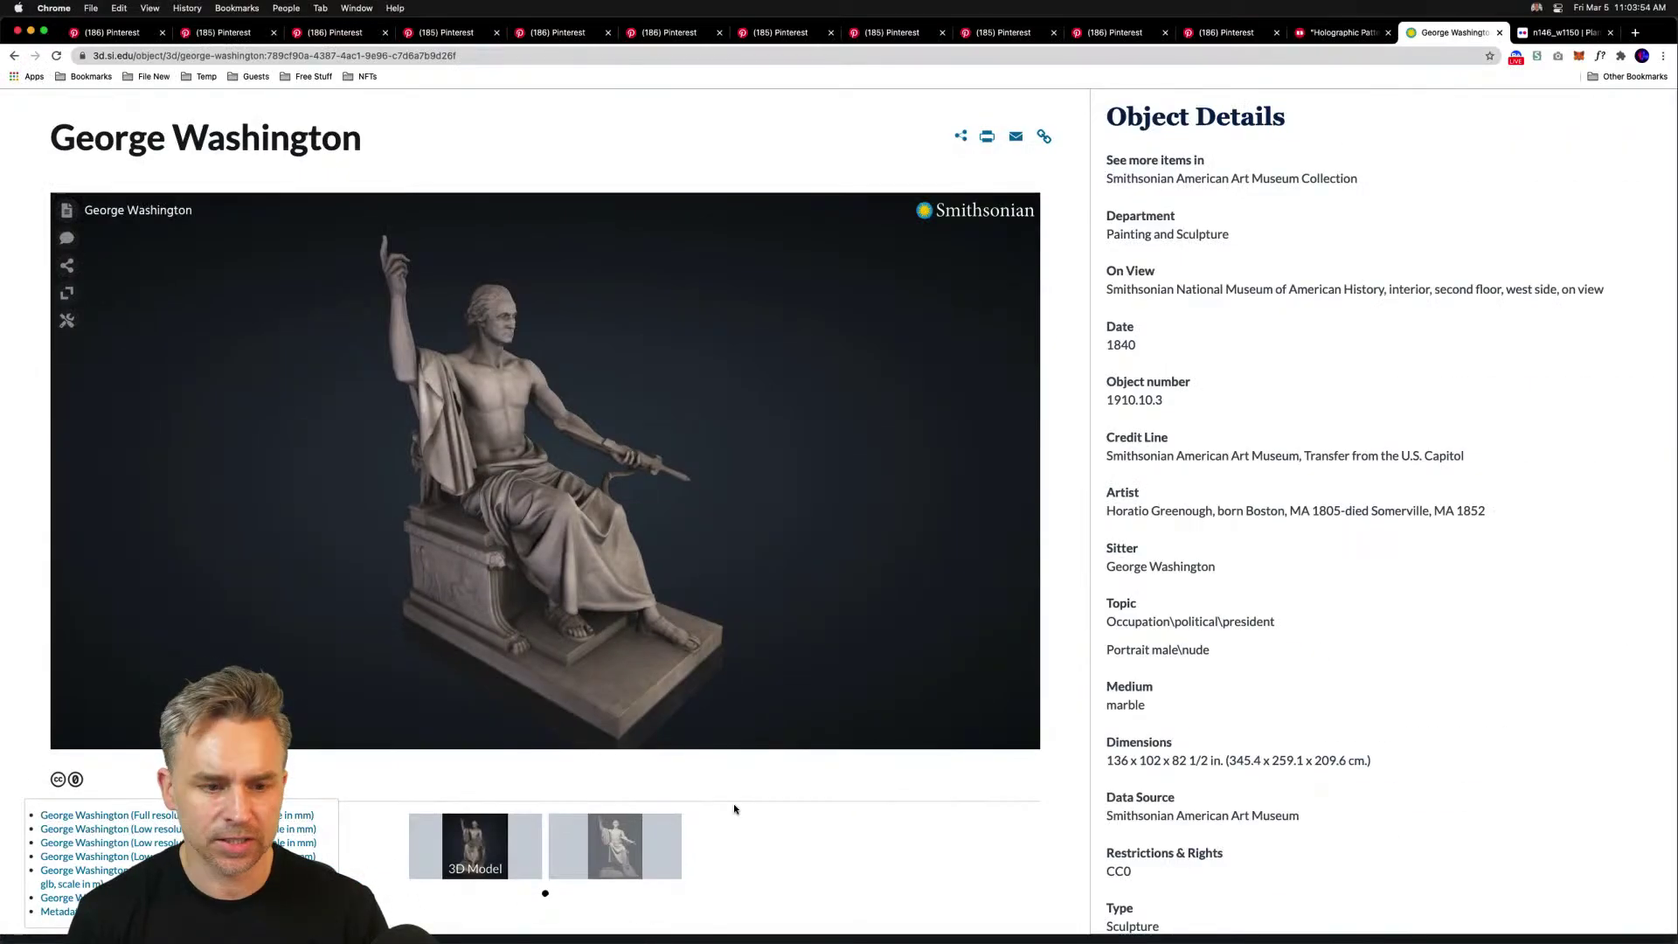
Go back through the Smithsonian 3D collection to the Smithsonian Open Access home page and minimize the browser
left_click(585, 283)
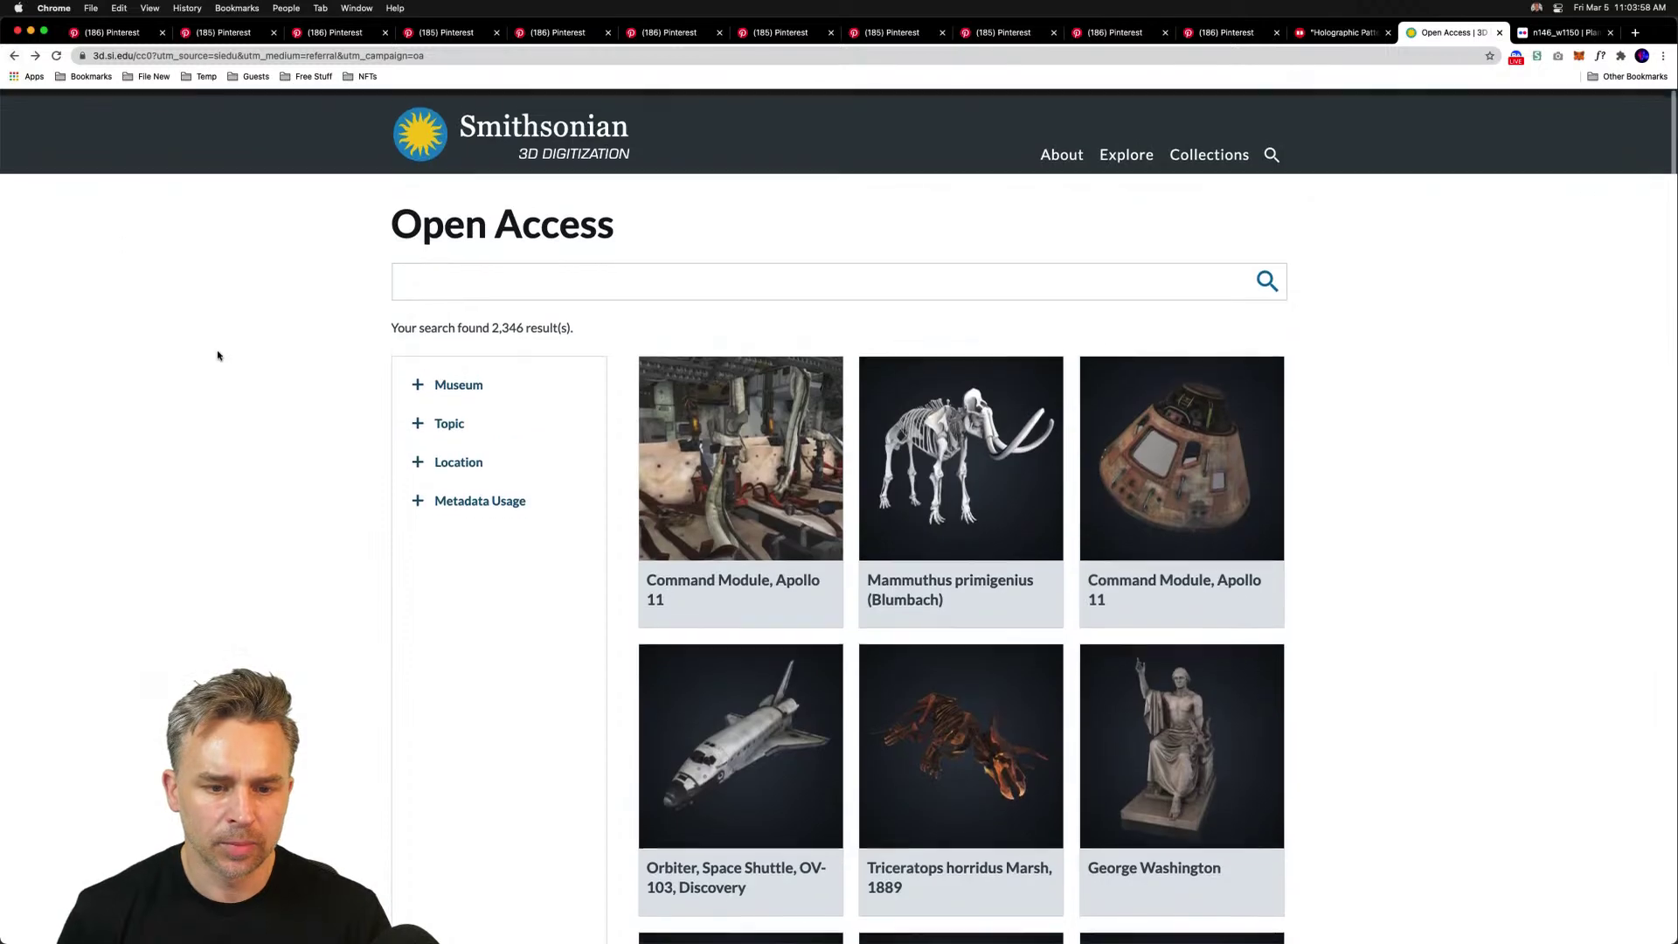
left_click(11, 56)
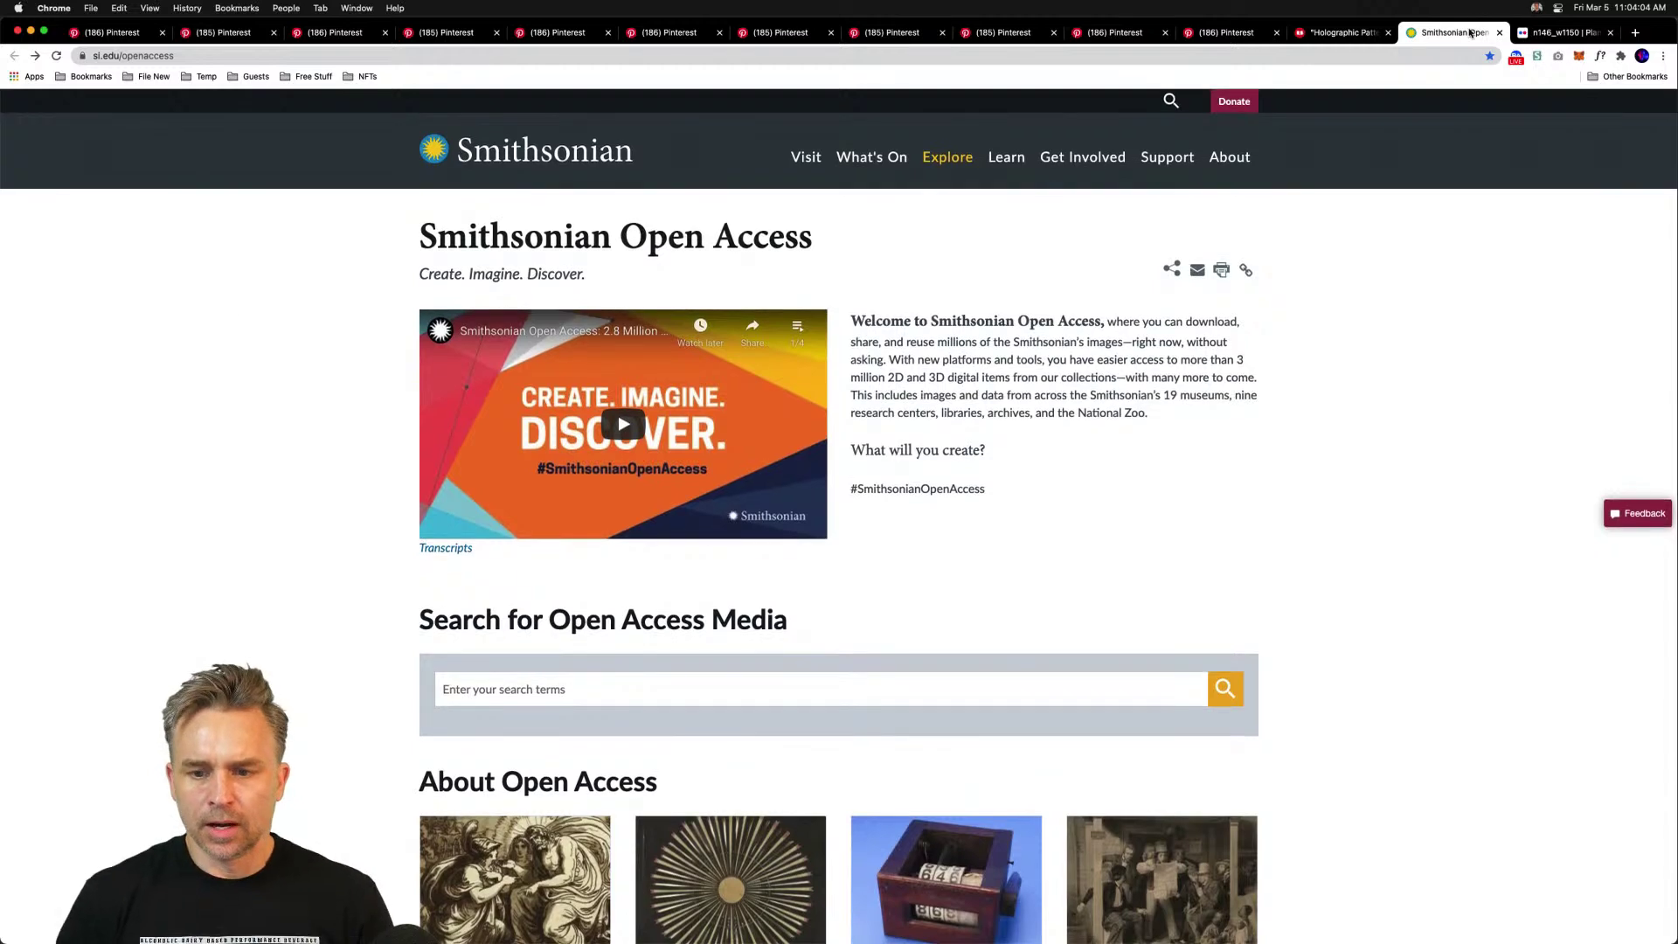
left_click(29, 32)
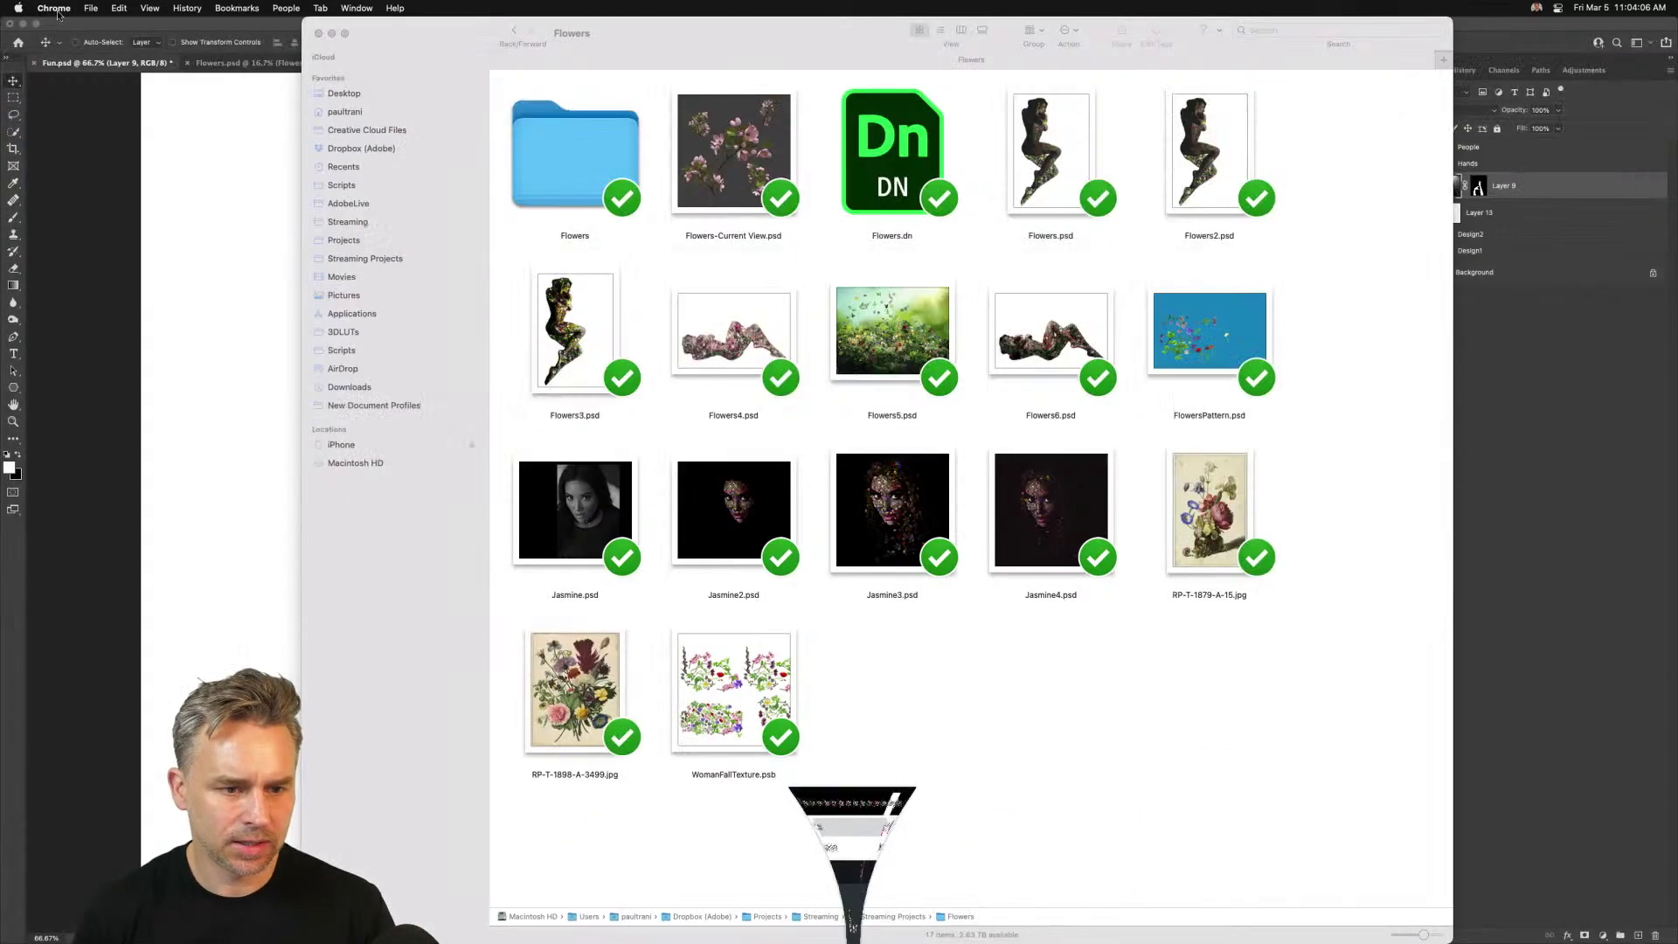
Switch to Flowers.psd in Photoshop and move the whole Flowers group slightly down and to the right on the canvas
left_click(1472, 176)
left_click(211, 62)
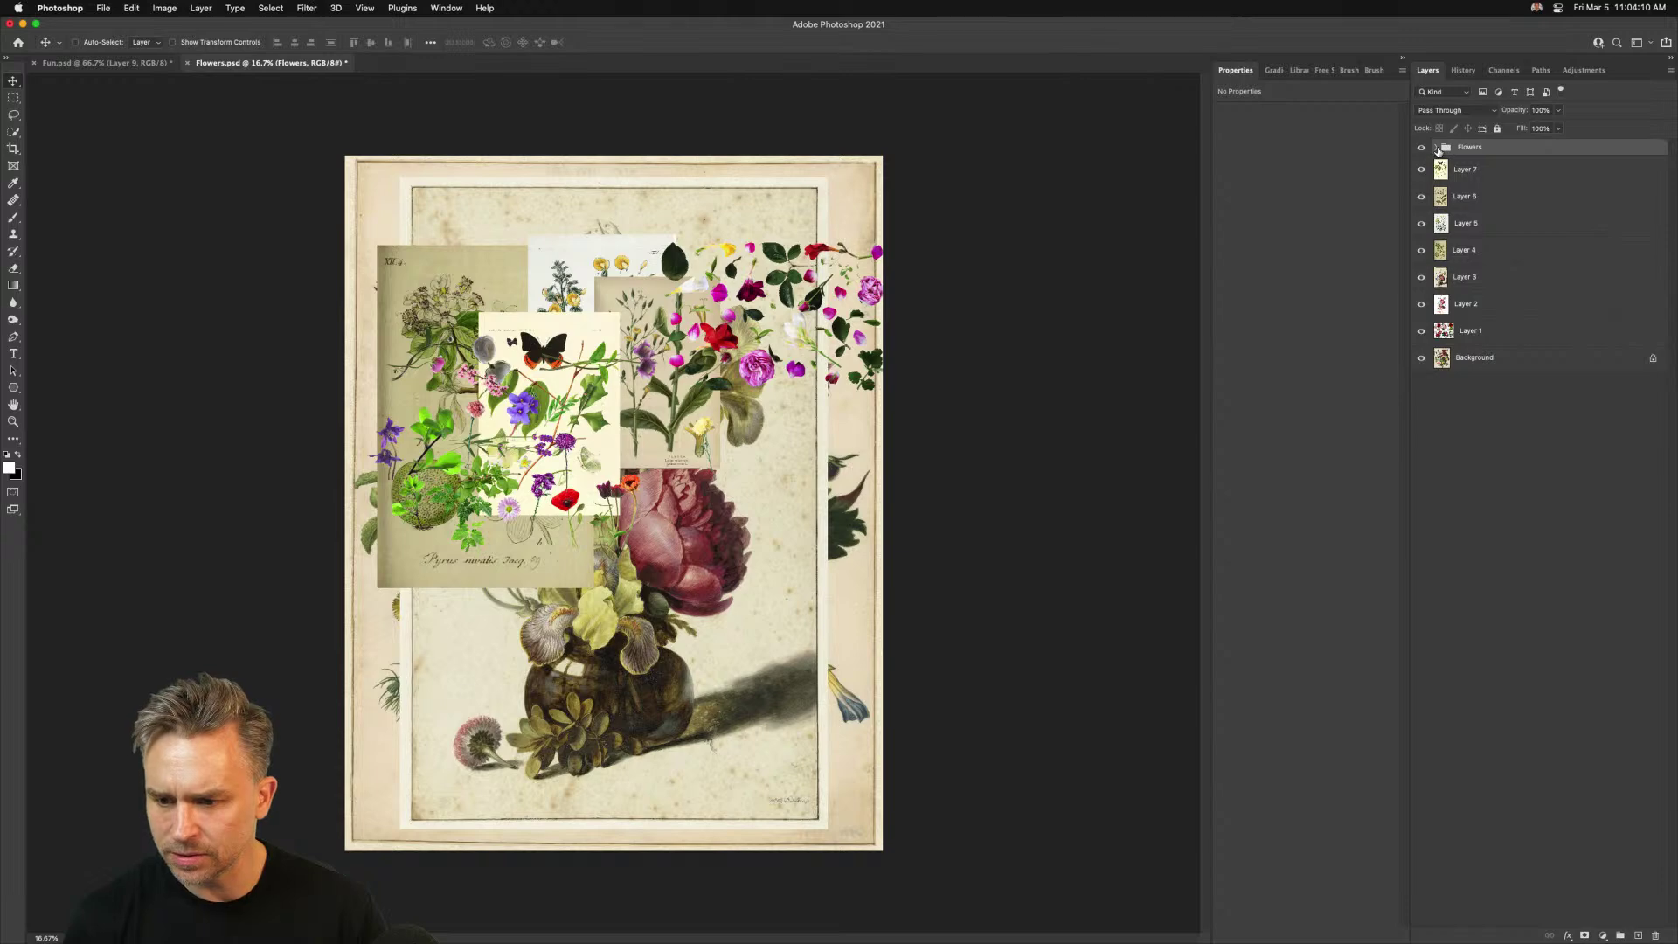
left_click(1436, 148)
left_click(1436, 148)
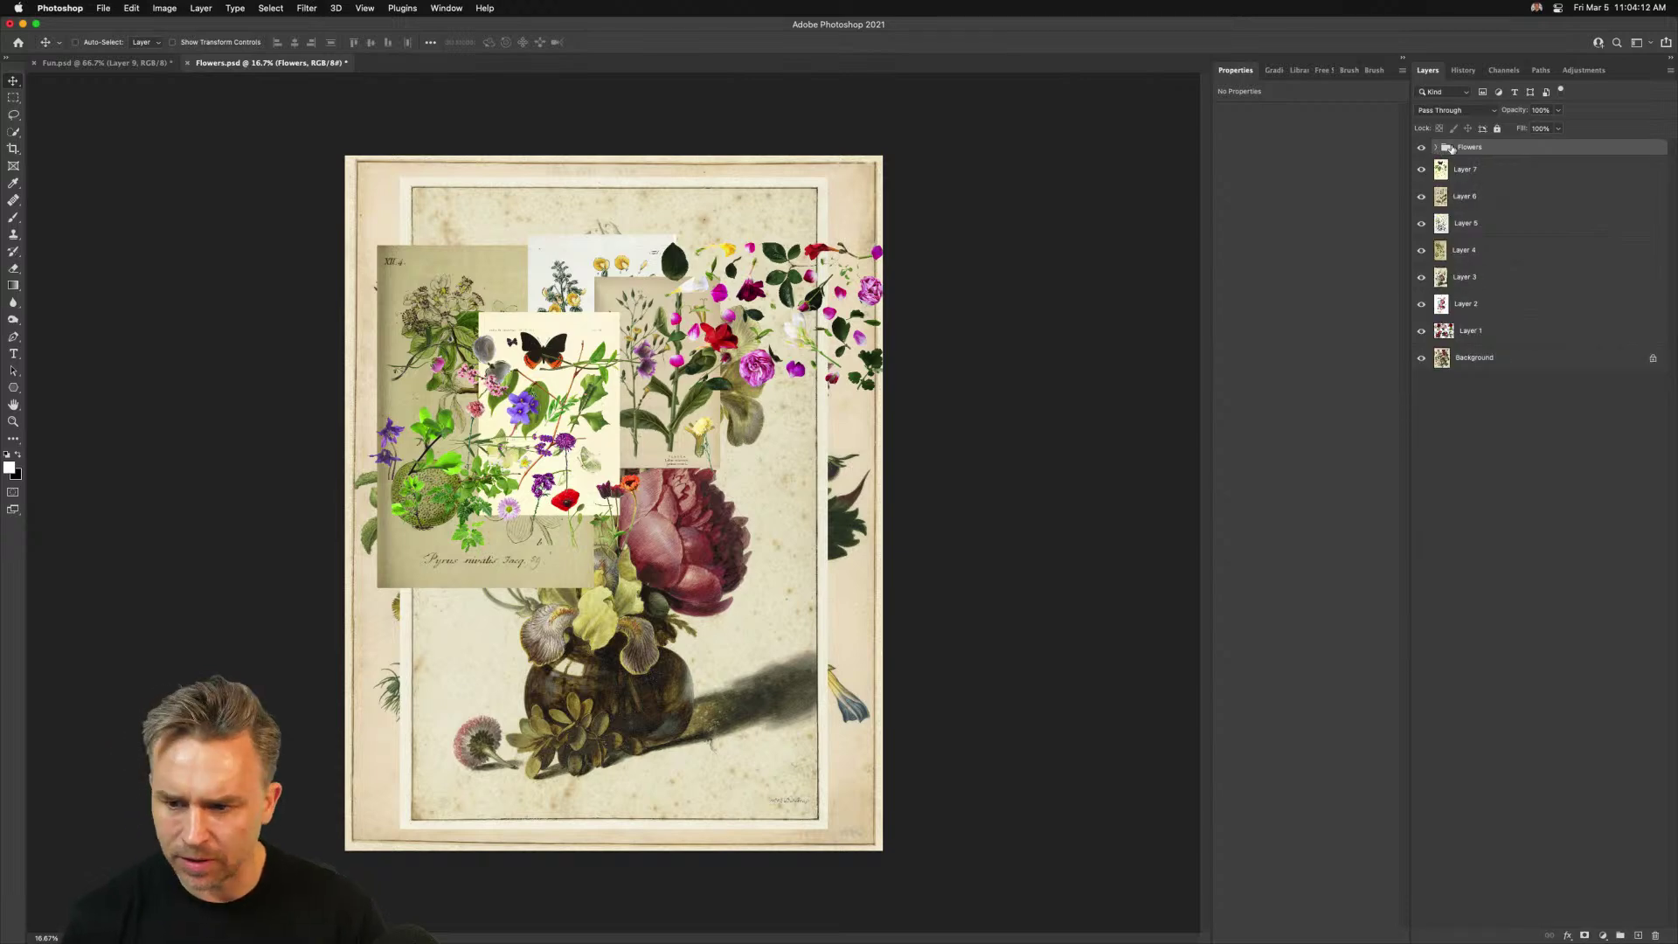
left_click_drag(769, 341, 797, 409)
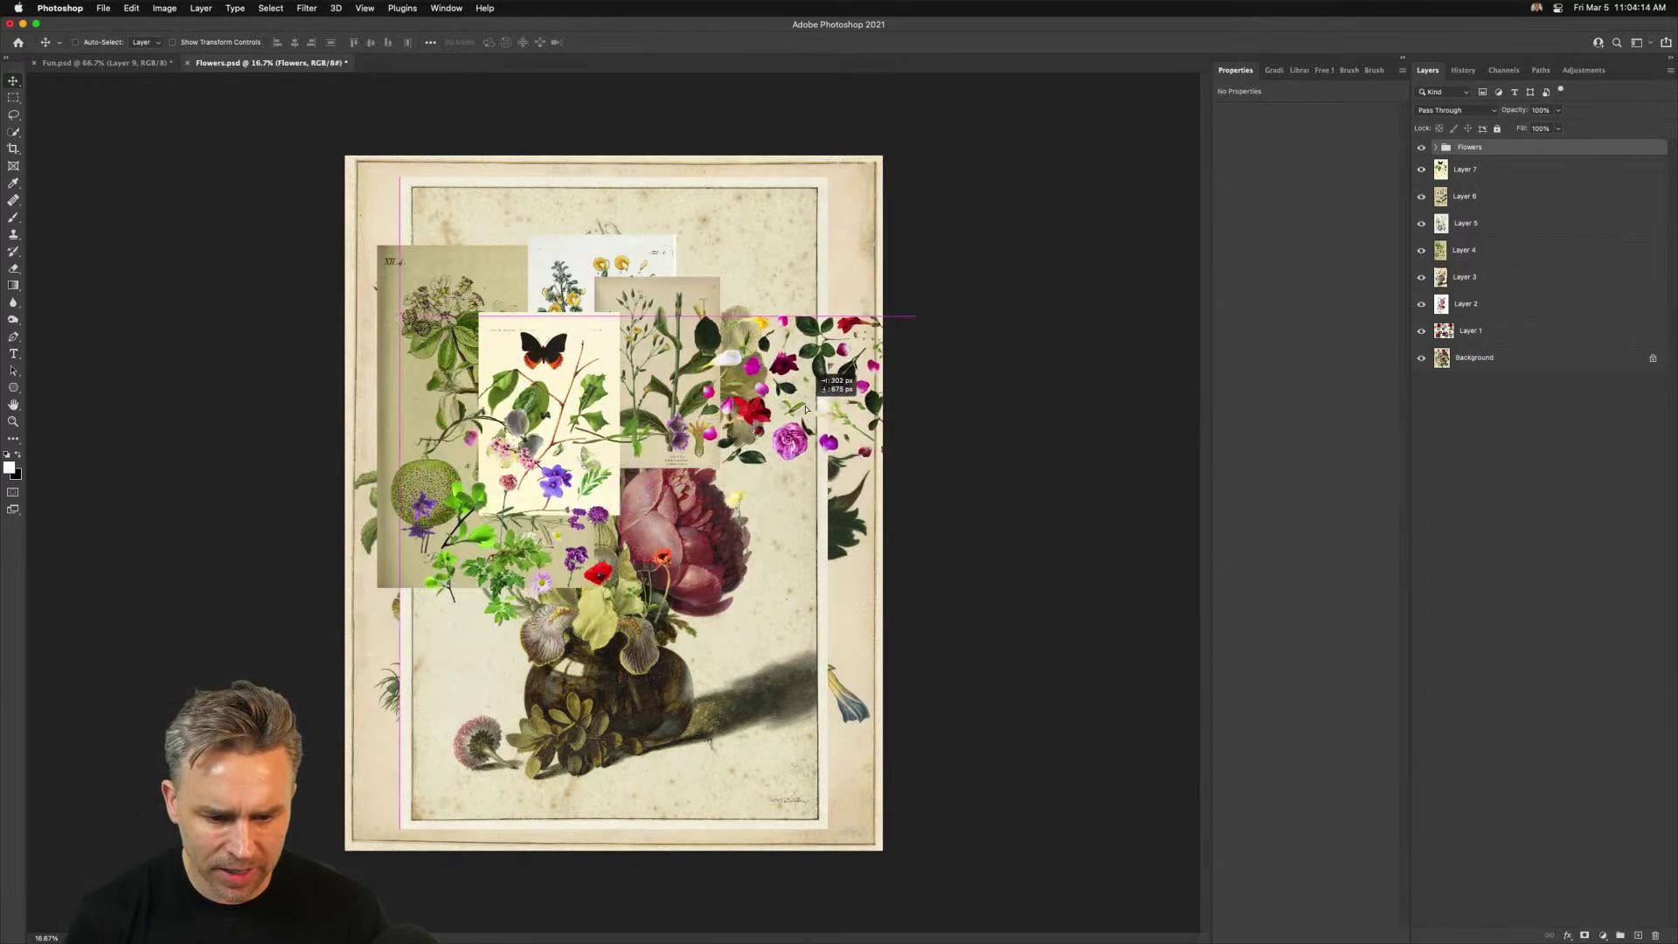
Arrange Fun.psd and Flowers.psd side by side and expand the Flowers group to show its layers
left_click_drag(298, 145, 299, 146)
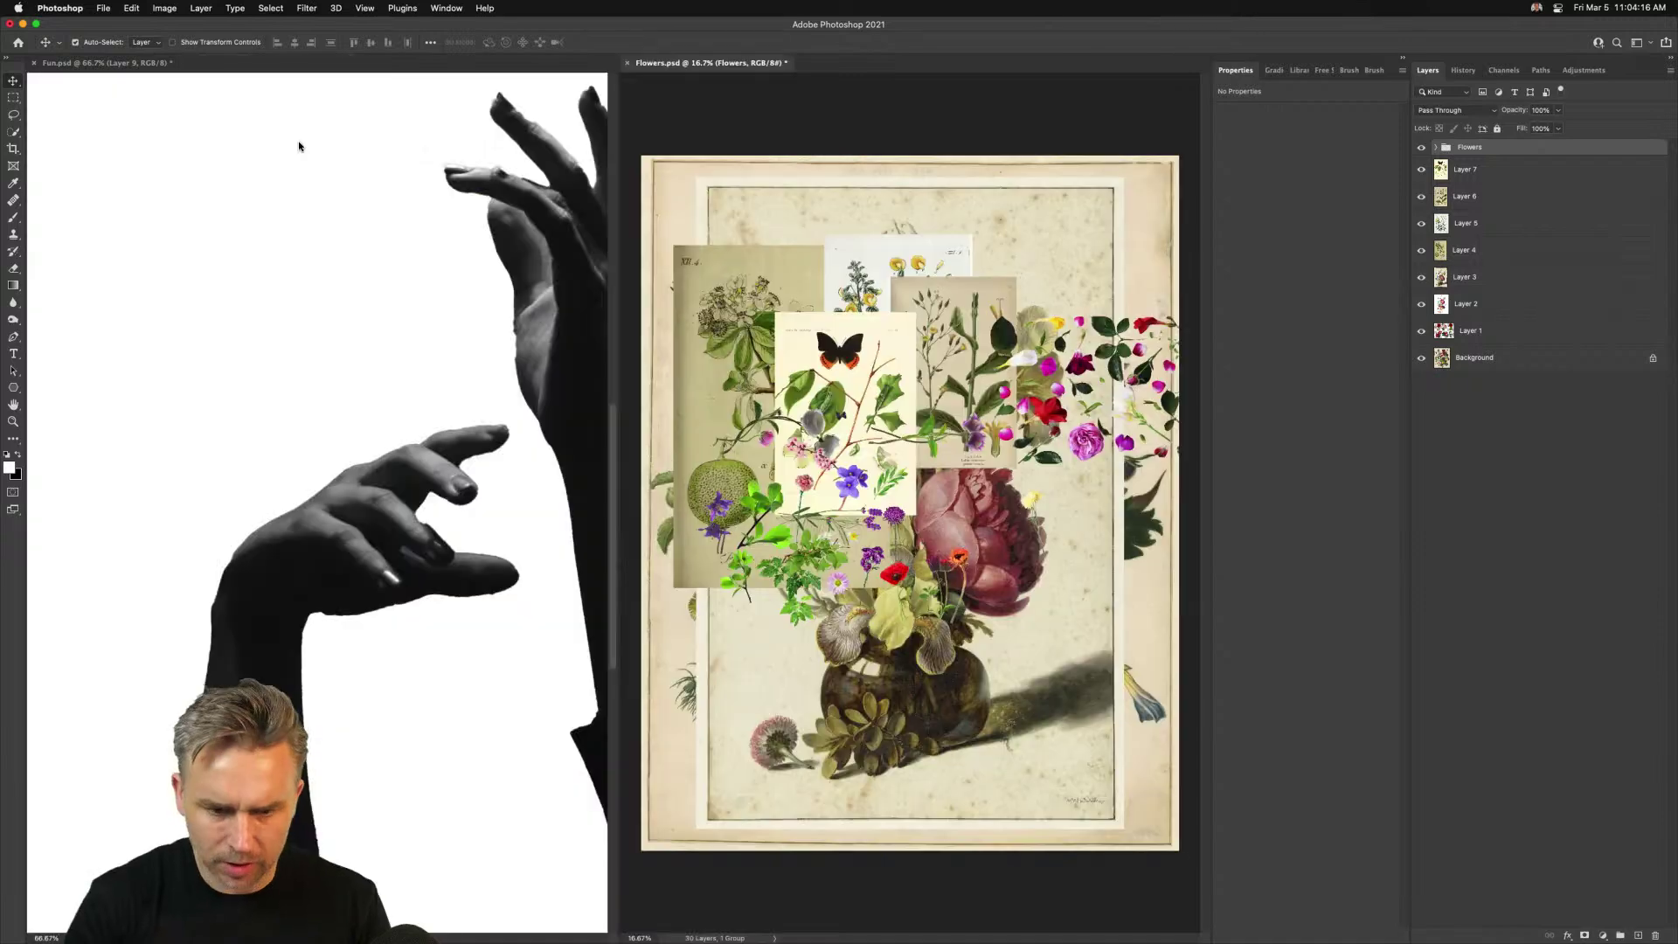
left_click(1436, 148)
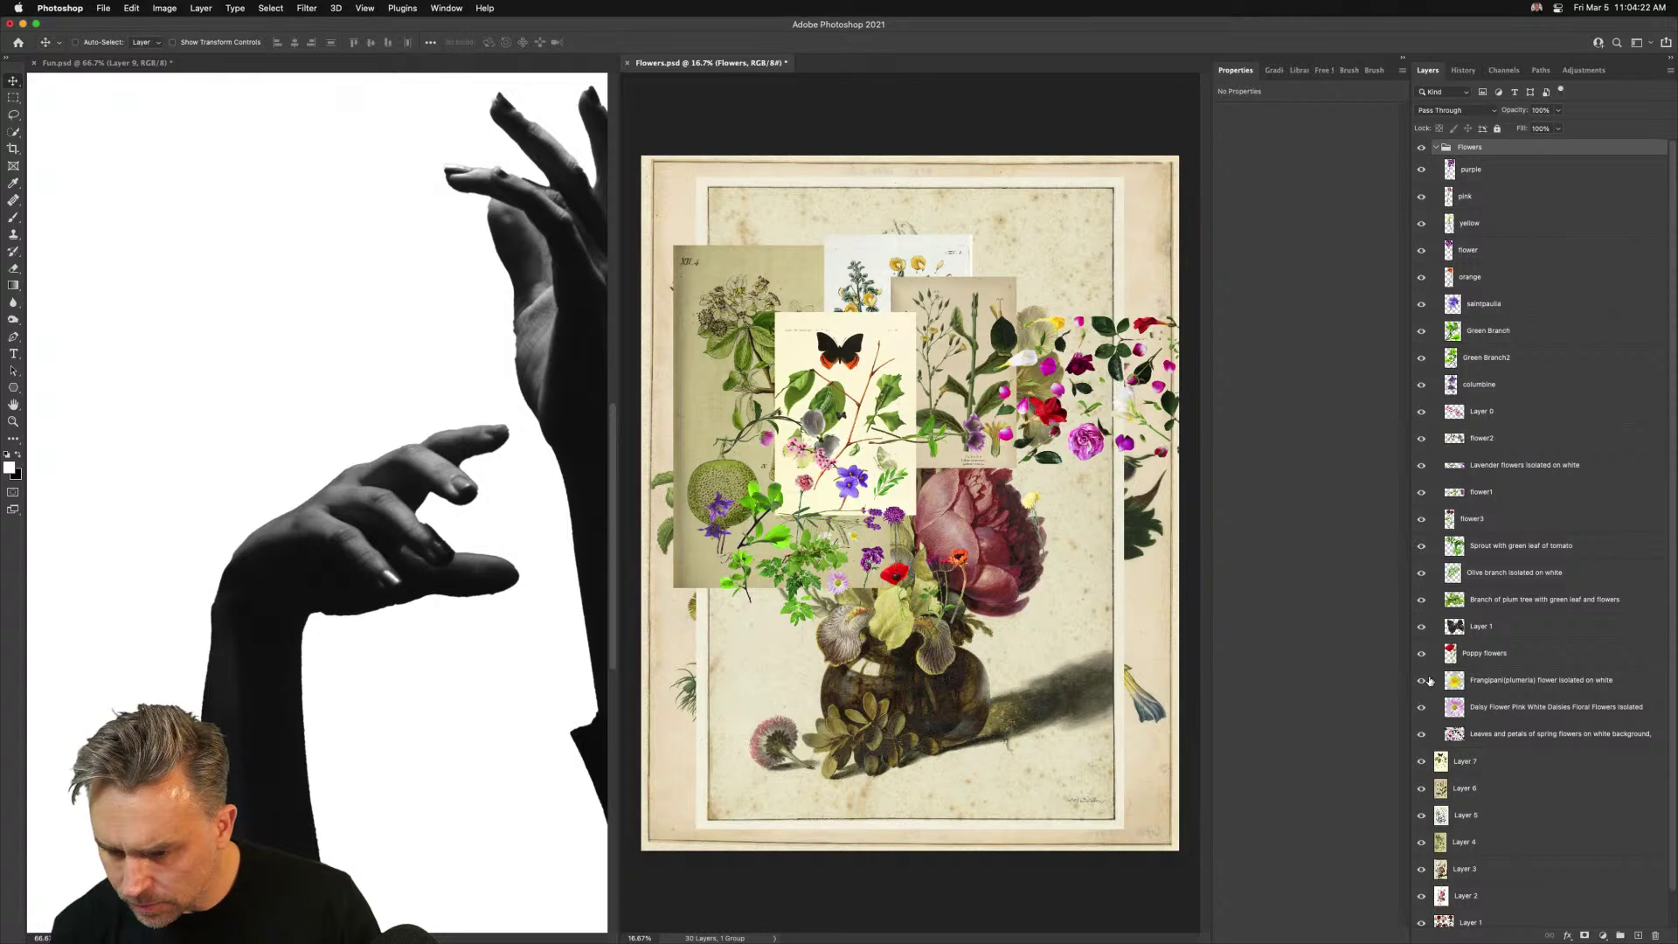
Select the layers from purple to flower3 in the Flowers group, reposition them over the vase, and copy them into the Hands group of Fun.psd
left_click(1479, 494)
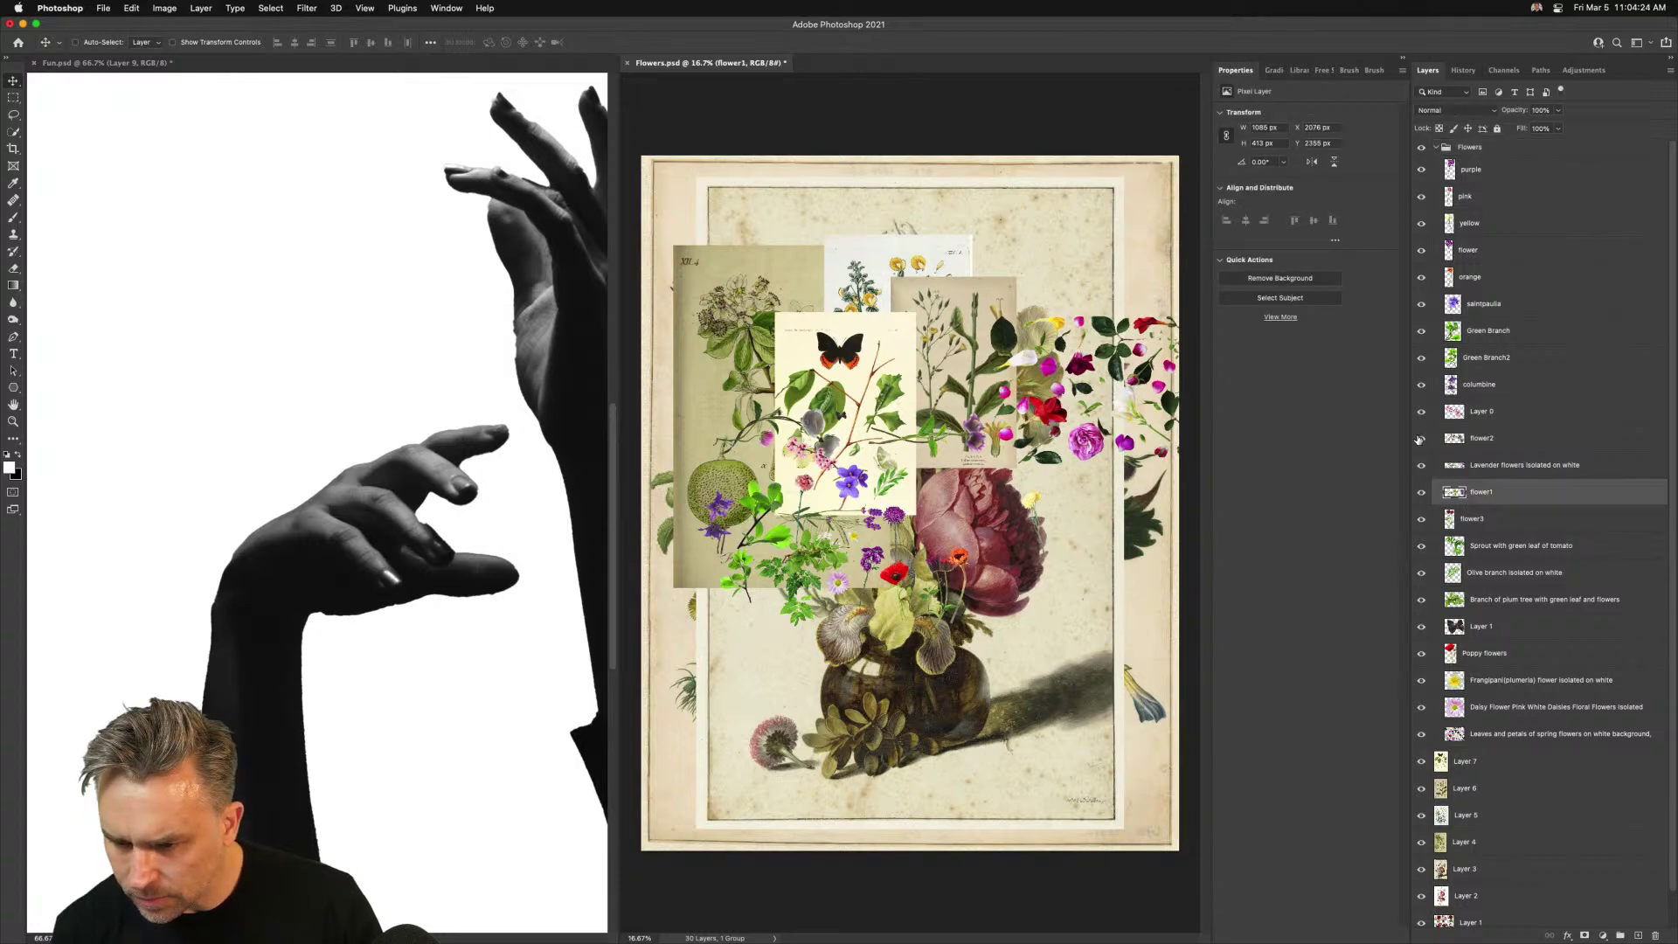
left_click(1496, 169)
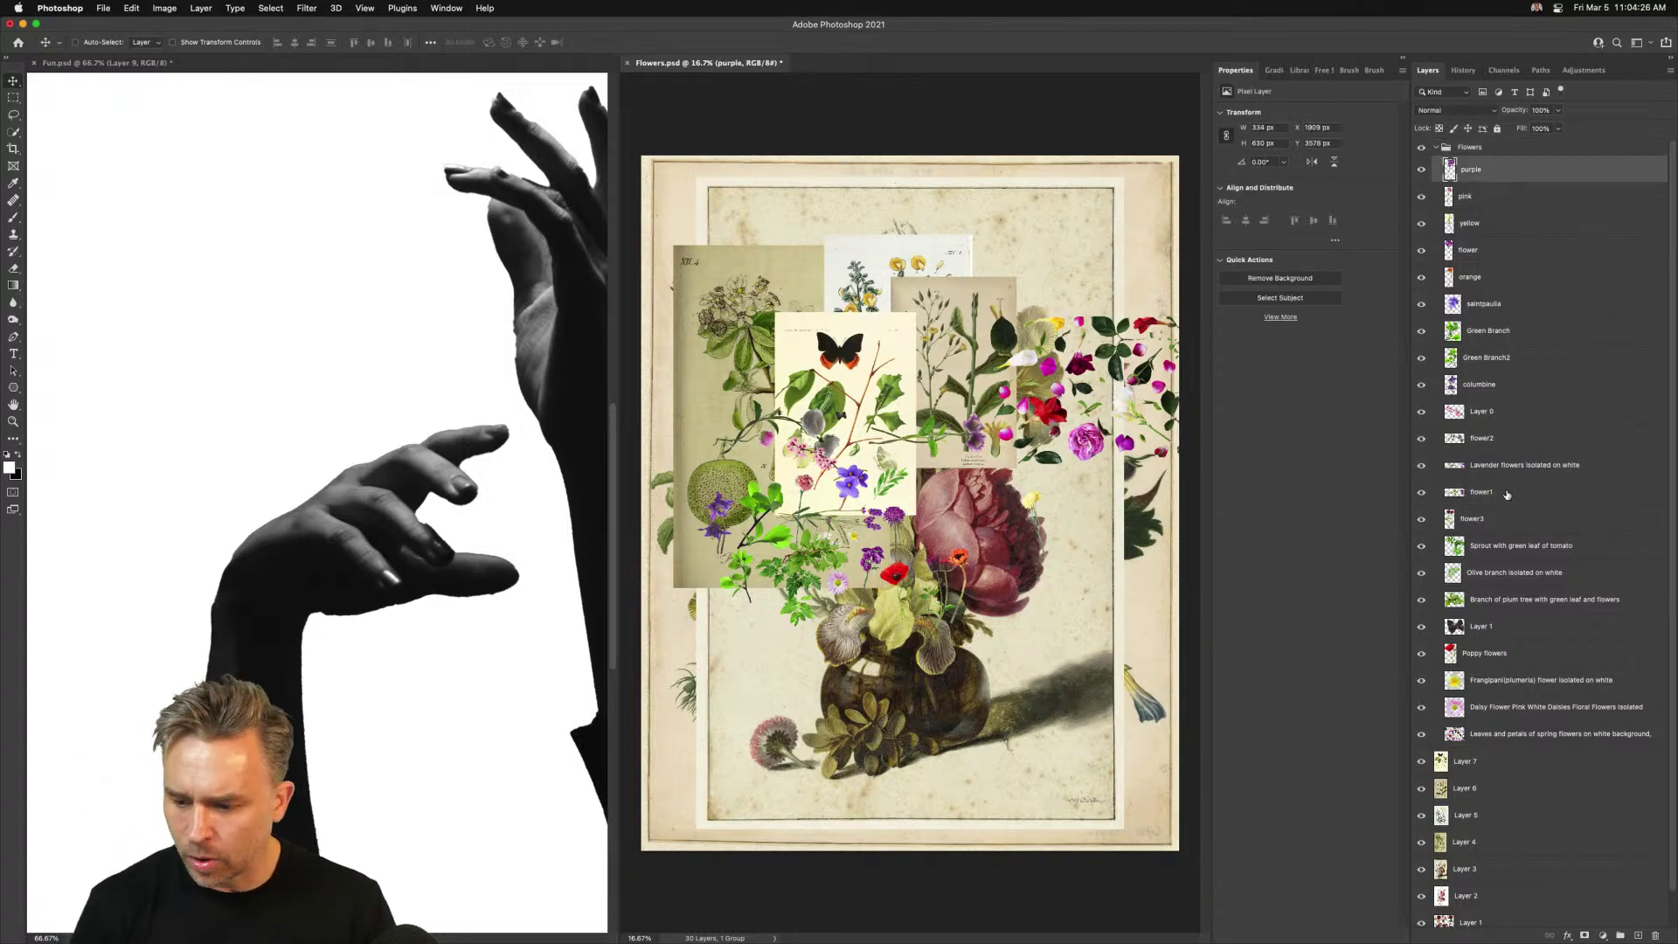
left_click(1485, 517, "shift")
left_click_drag(991, 380, 1070, 479)
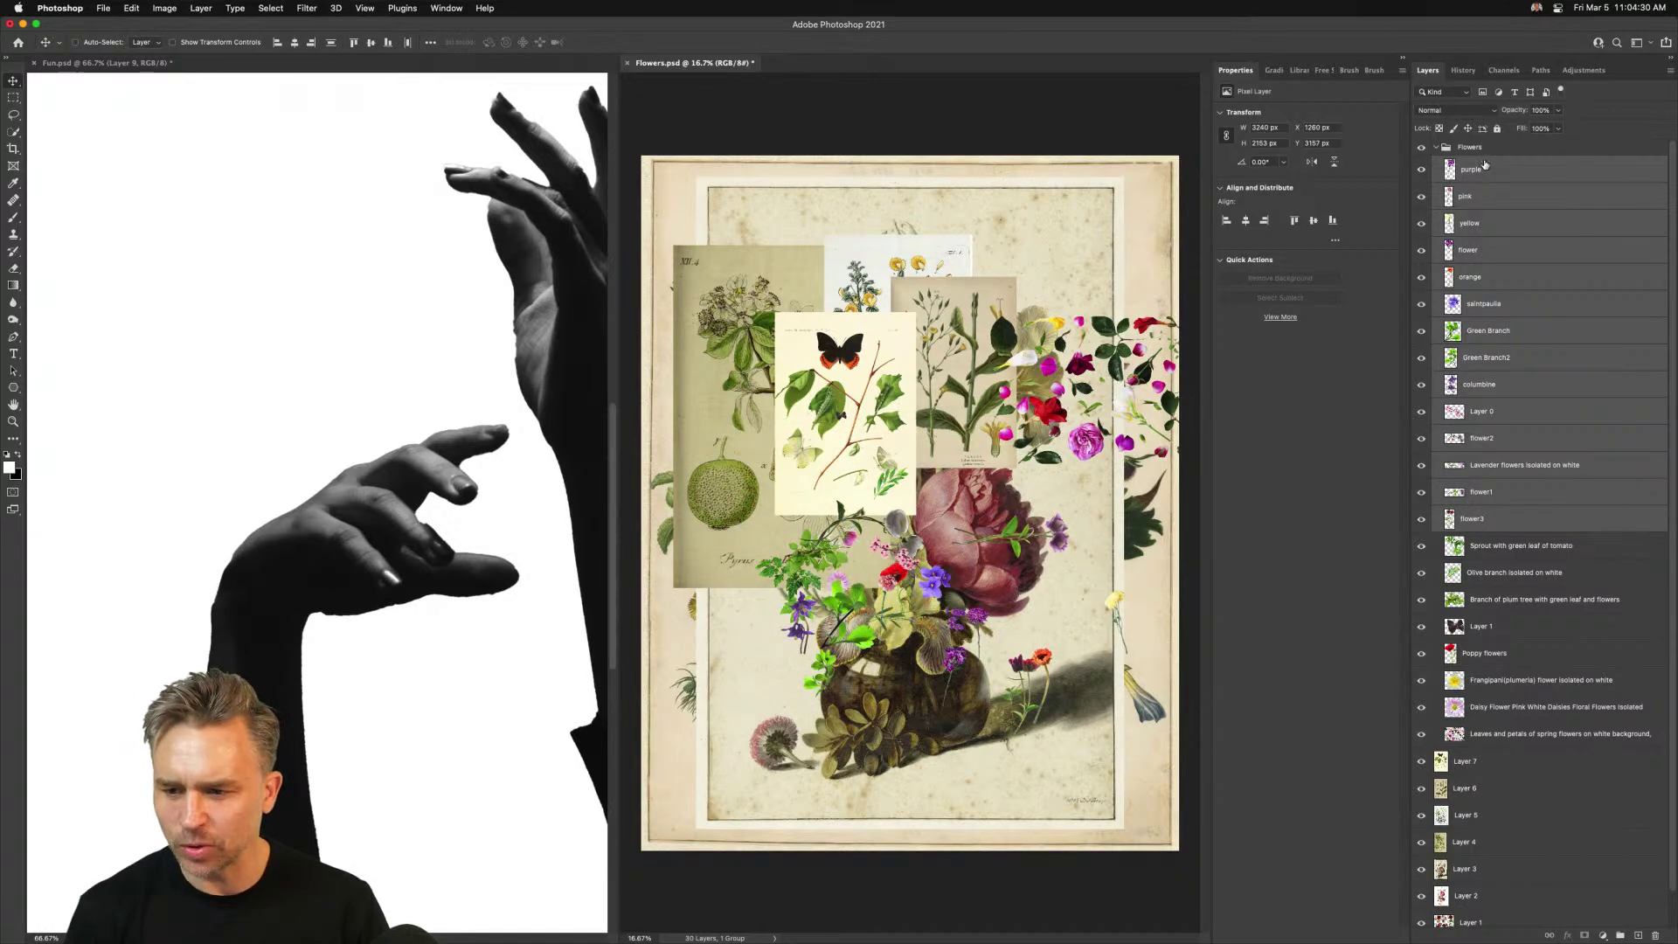
left_click_drag(1484, 163, 346, 493)
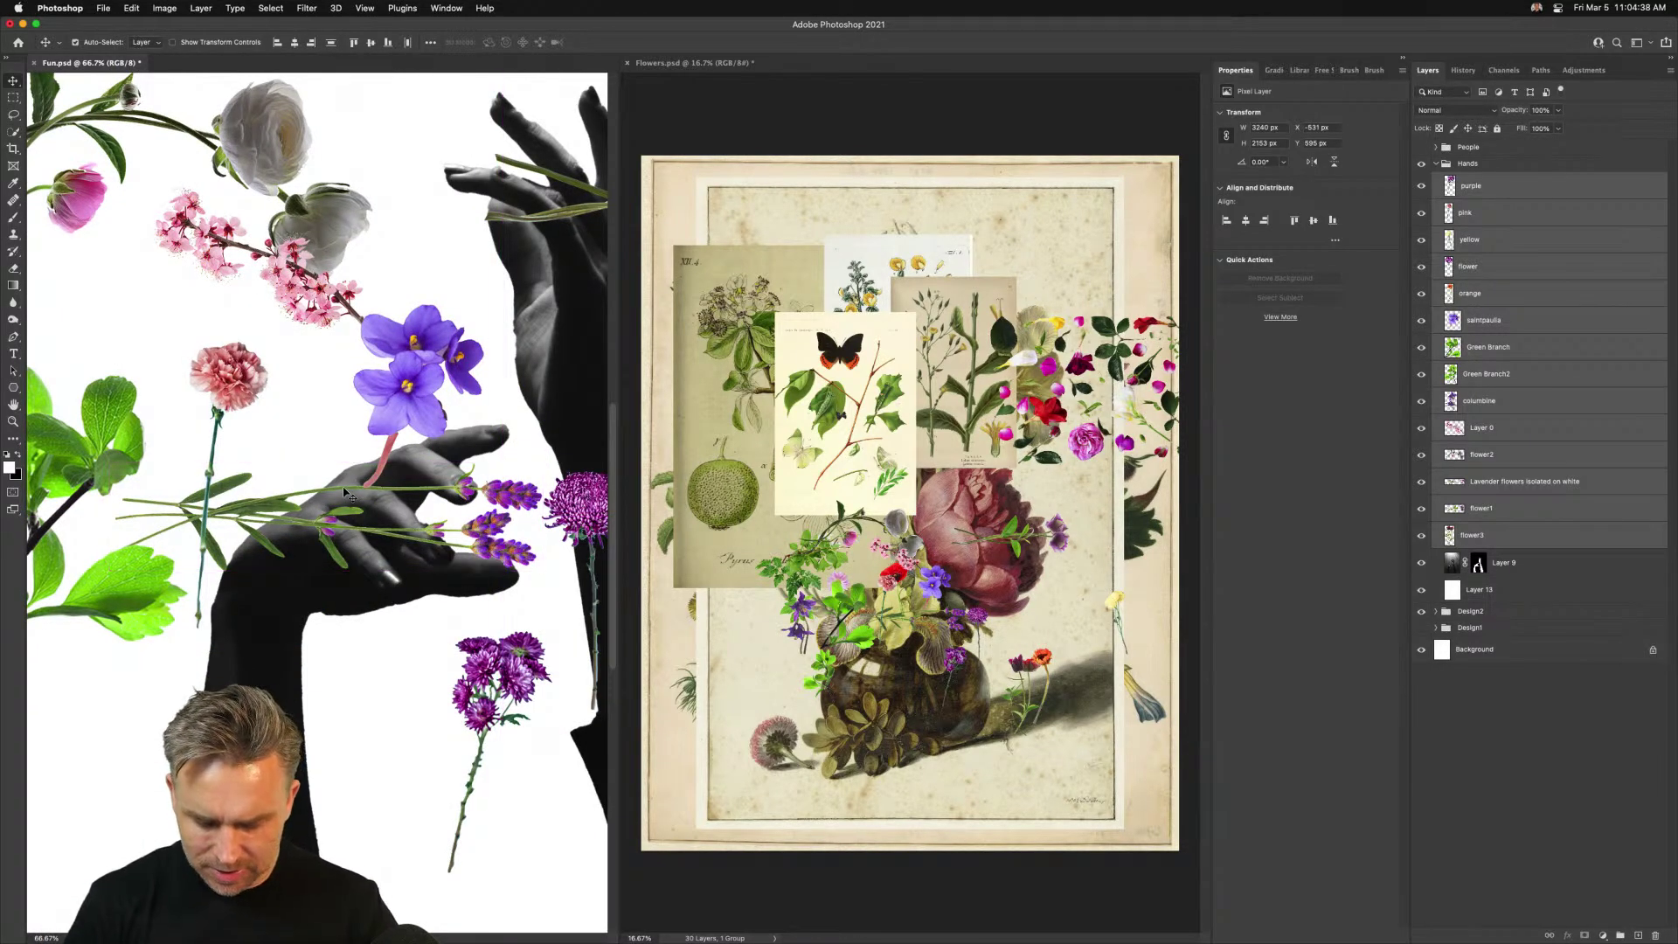
Group the copied flower layers in Fun.psd and name the group "flower photos"
key("super+g")
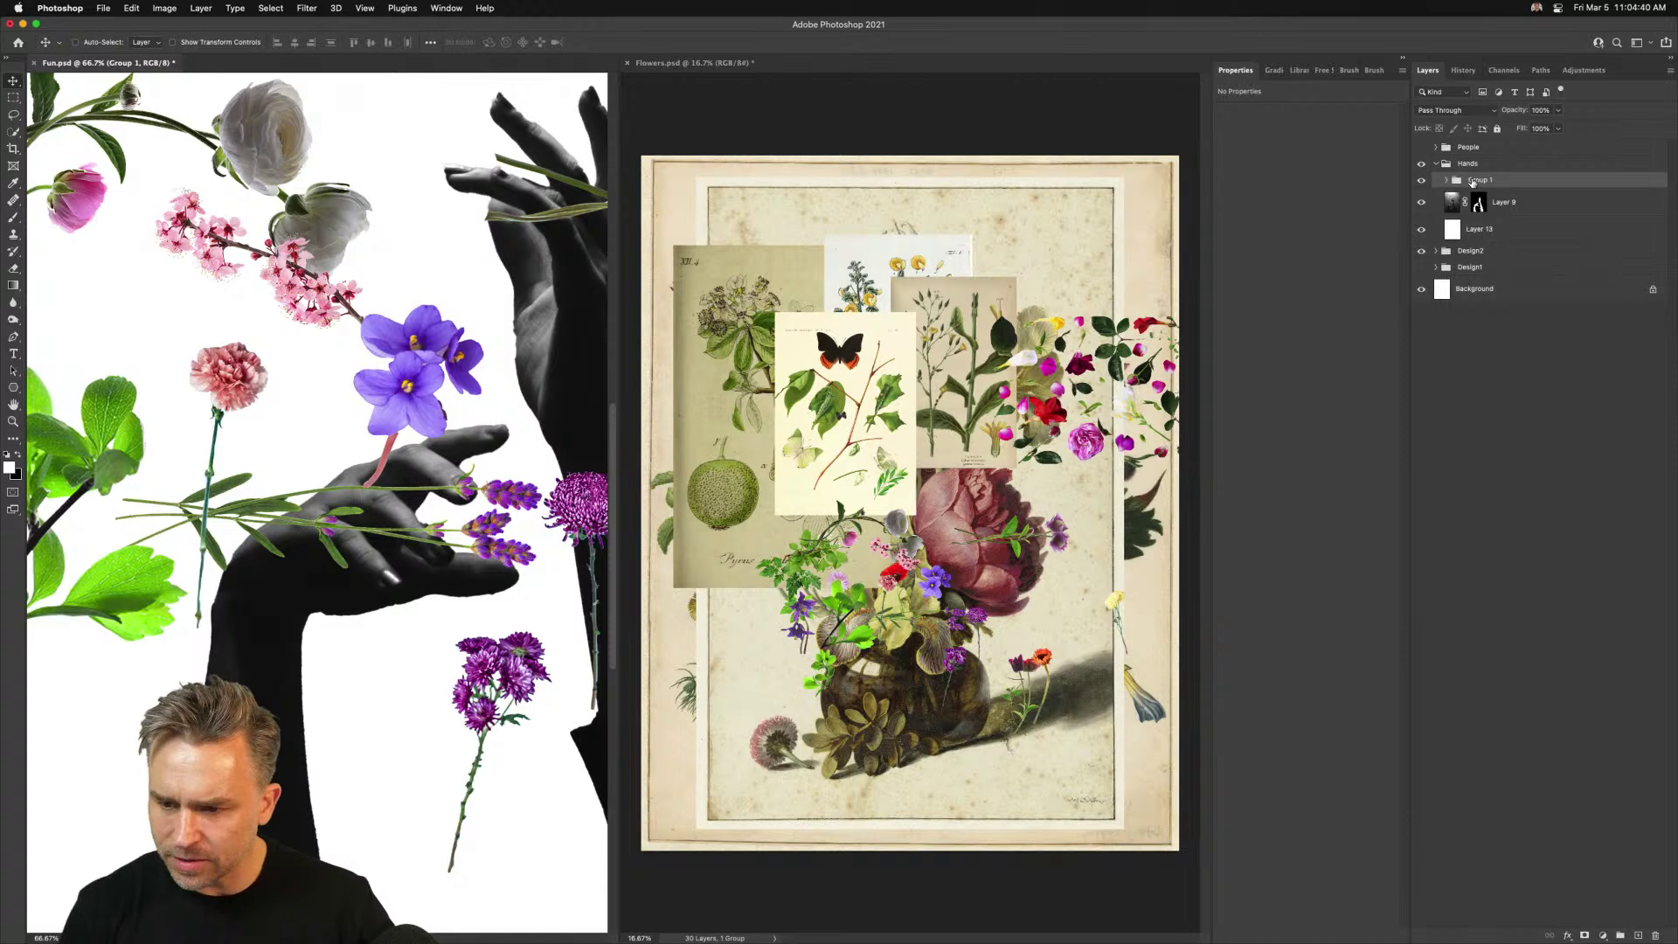
type("f")
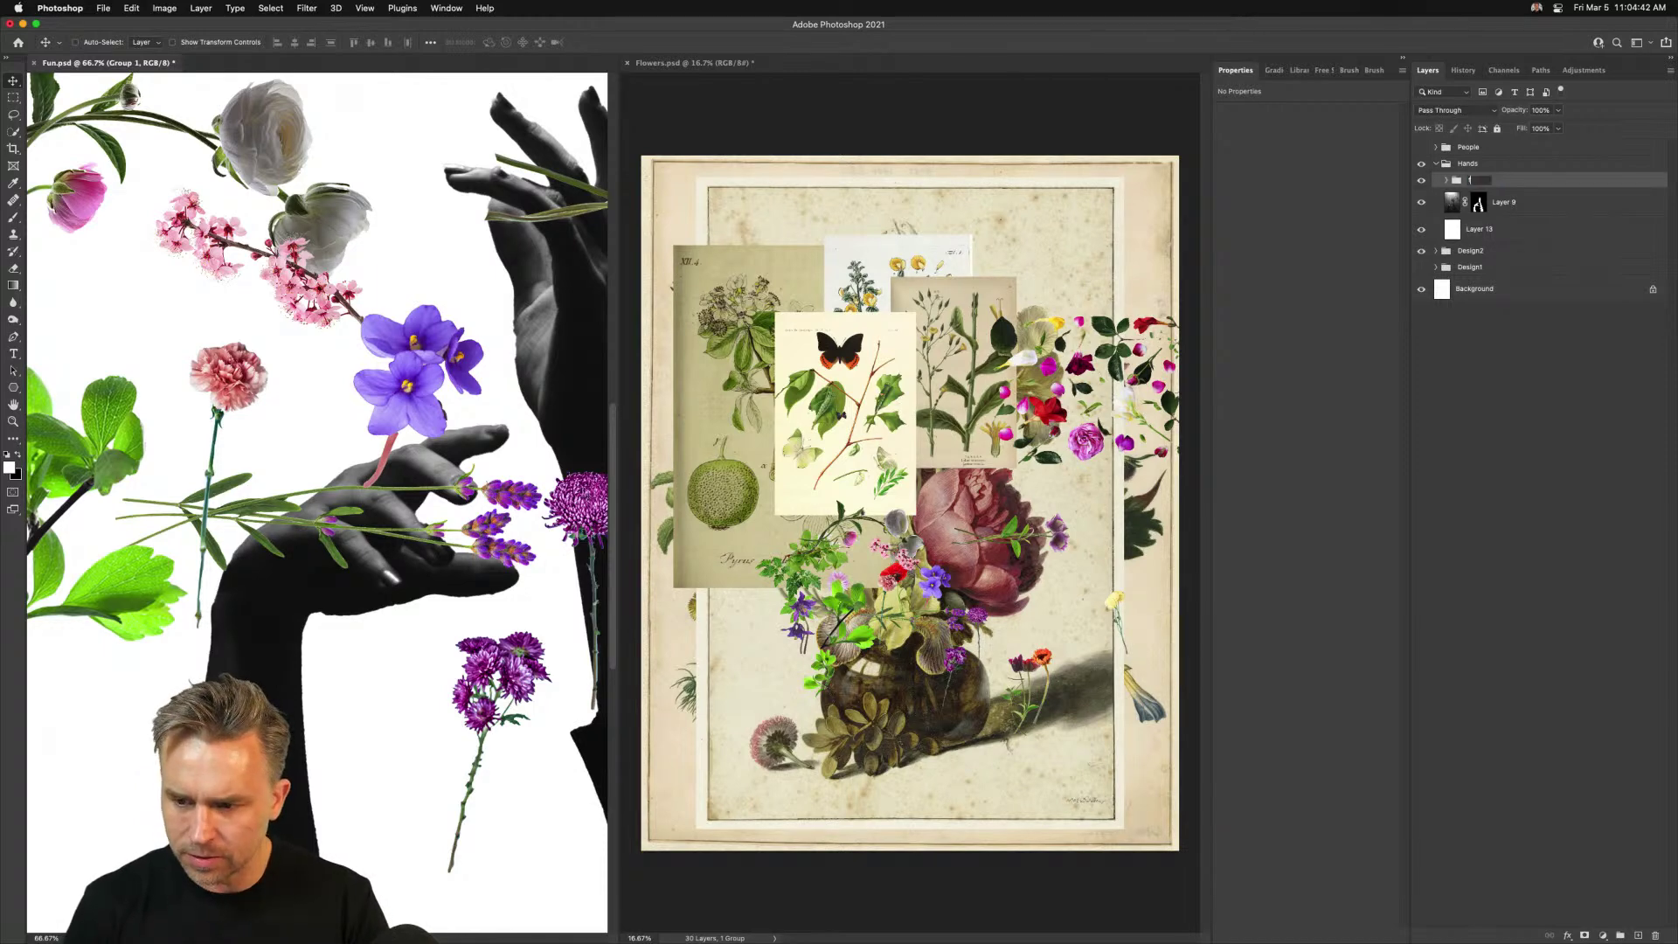
type("lower photos")
key("Return")
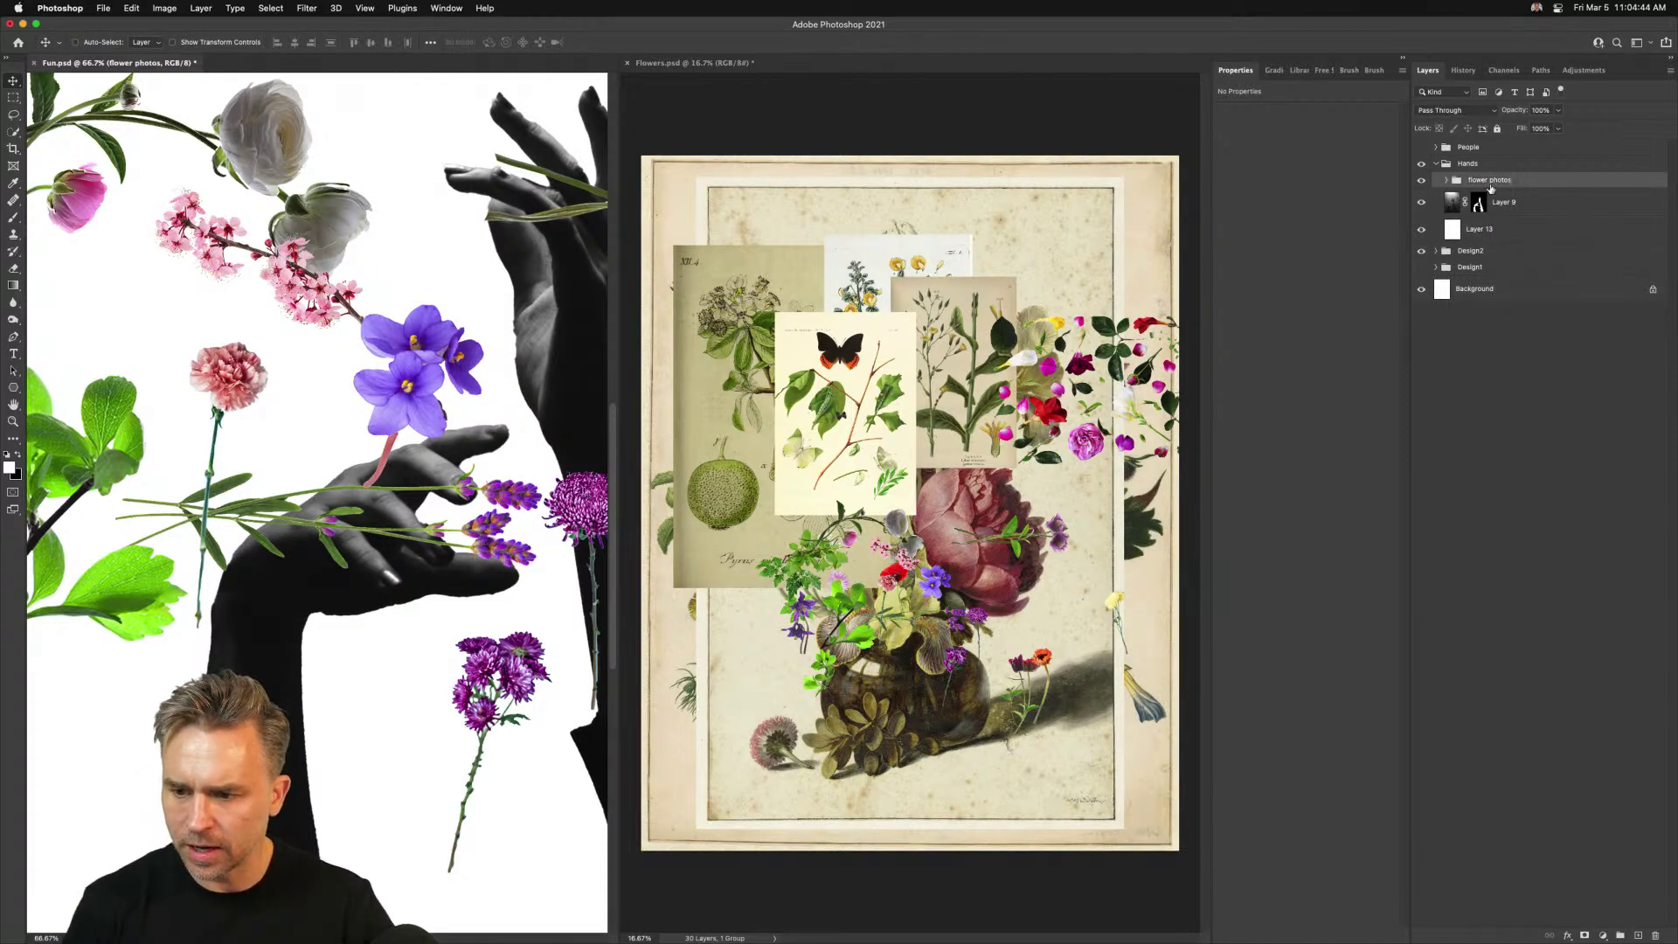
Switch to Flowers.psd, collapse and hide the Flowers group, and hide Layers 7, 6, 5 and 4
left_click(900, 446)
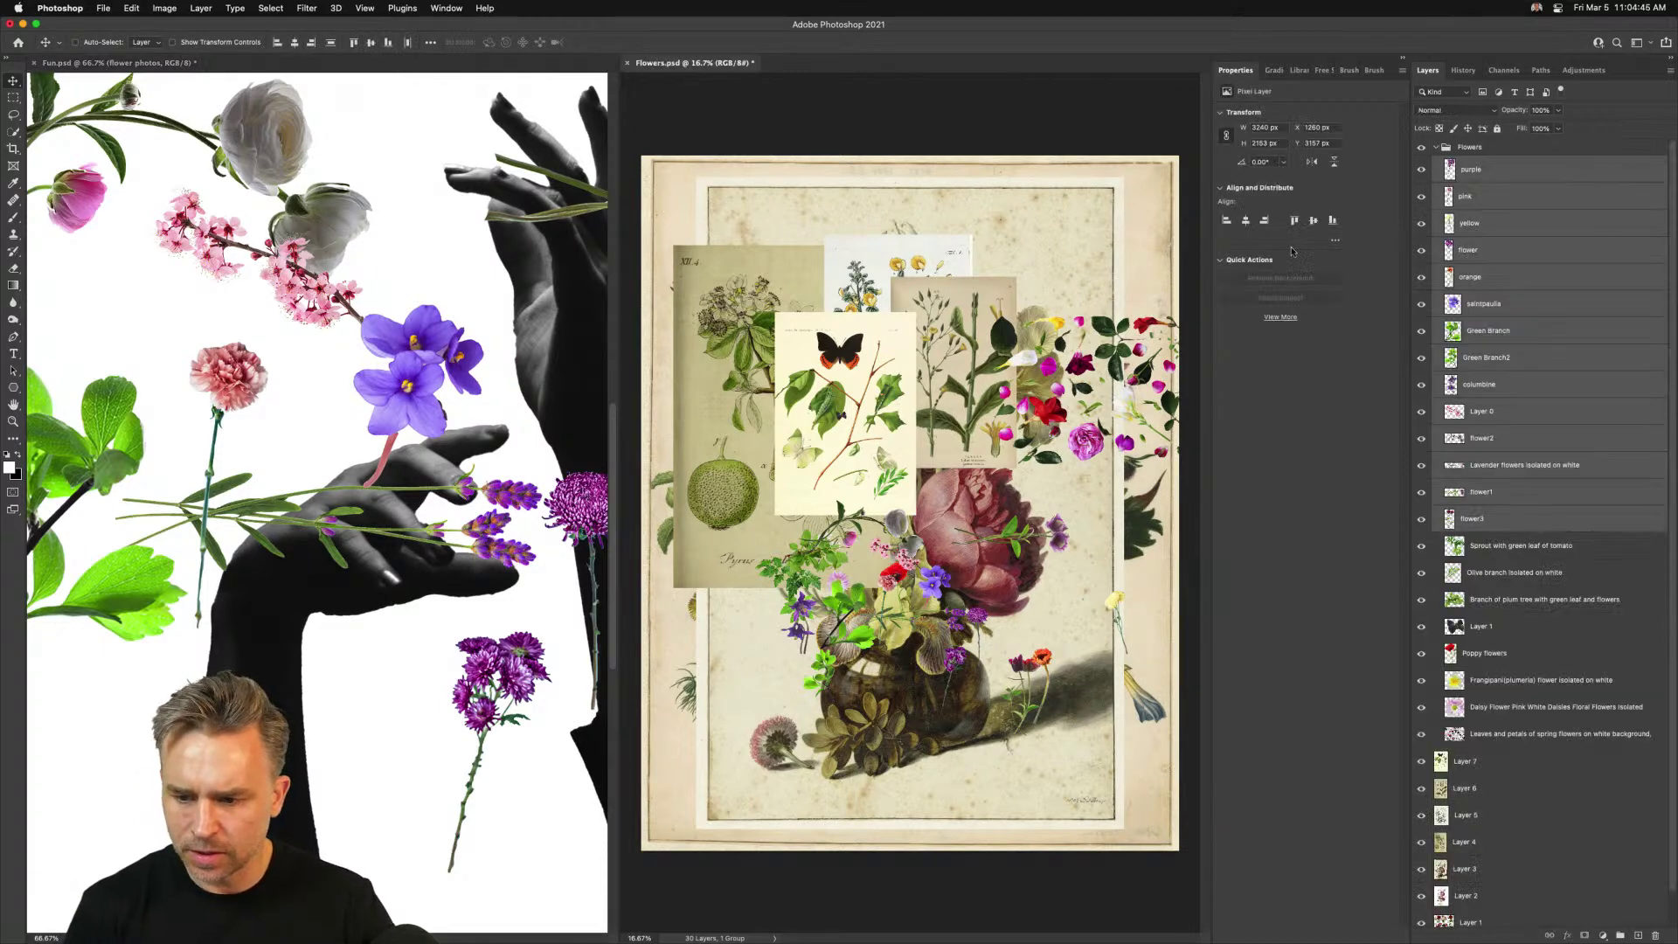
left_click(1437, 149)
left_click(1421, 147)
left_click(1459, 171)
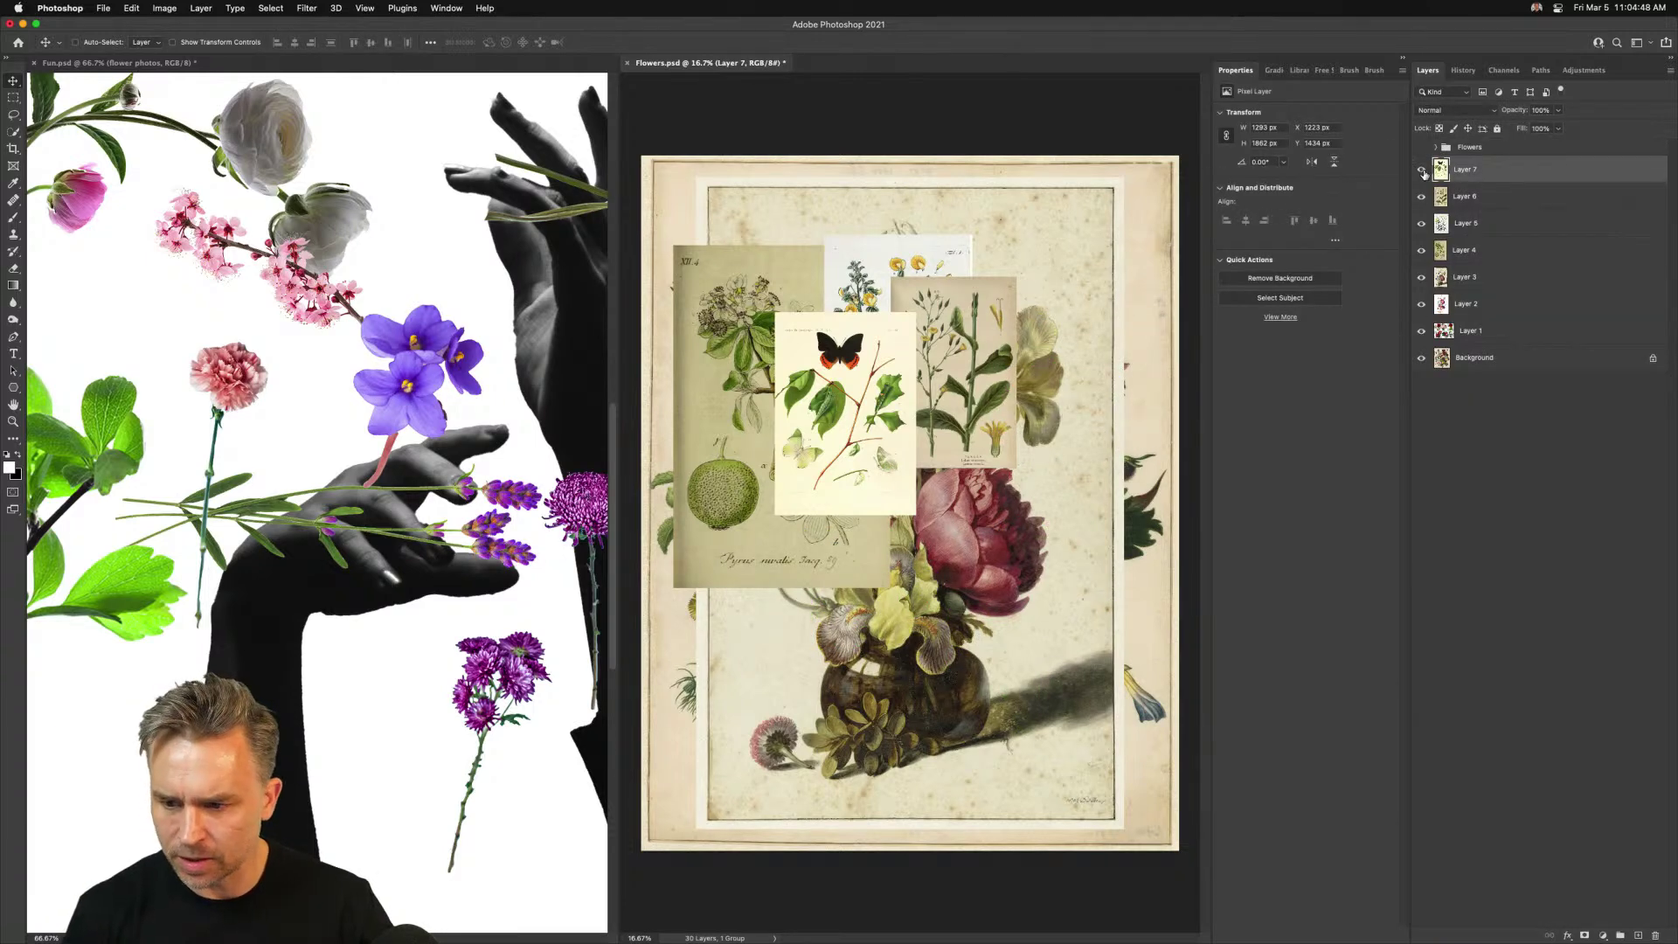
left_click(1422, 170)
left_click(1422, 197)
left_click(1420, 224)
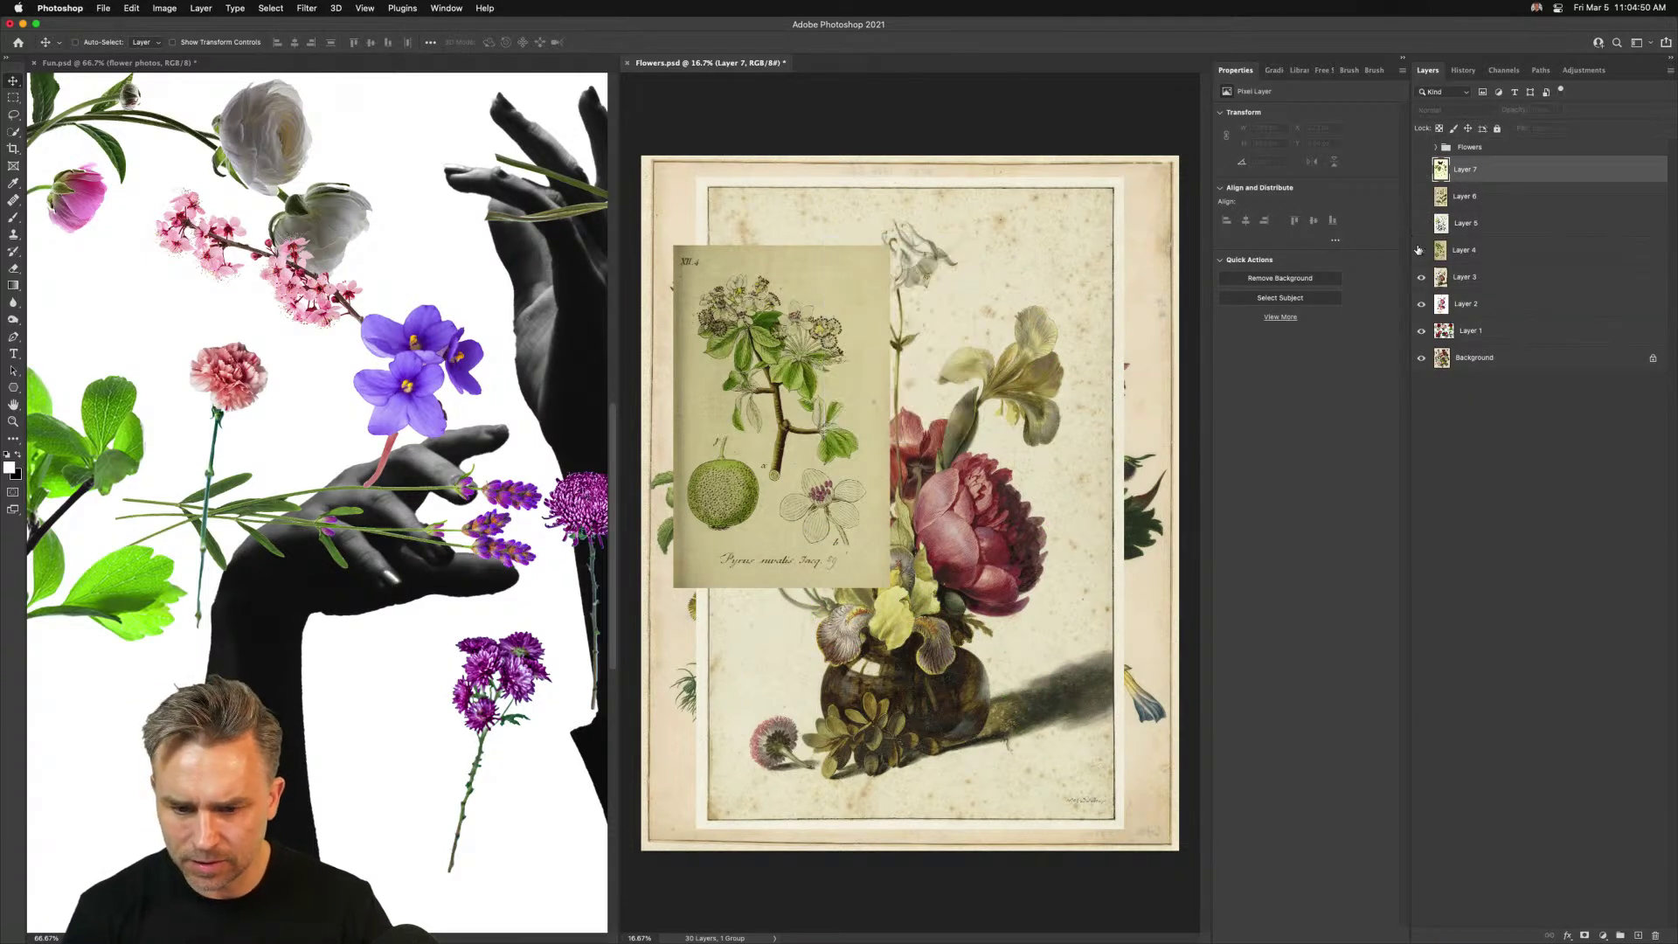
left_click(1419, 251)
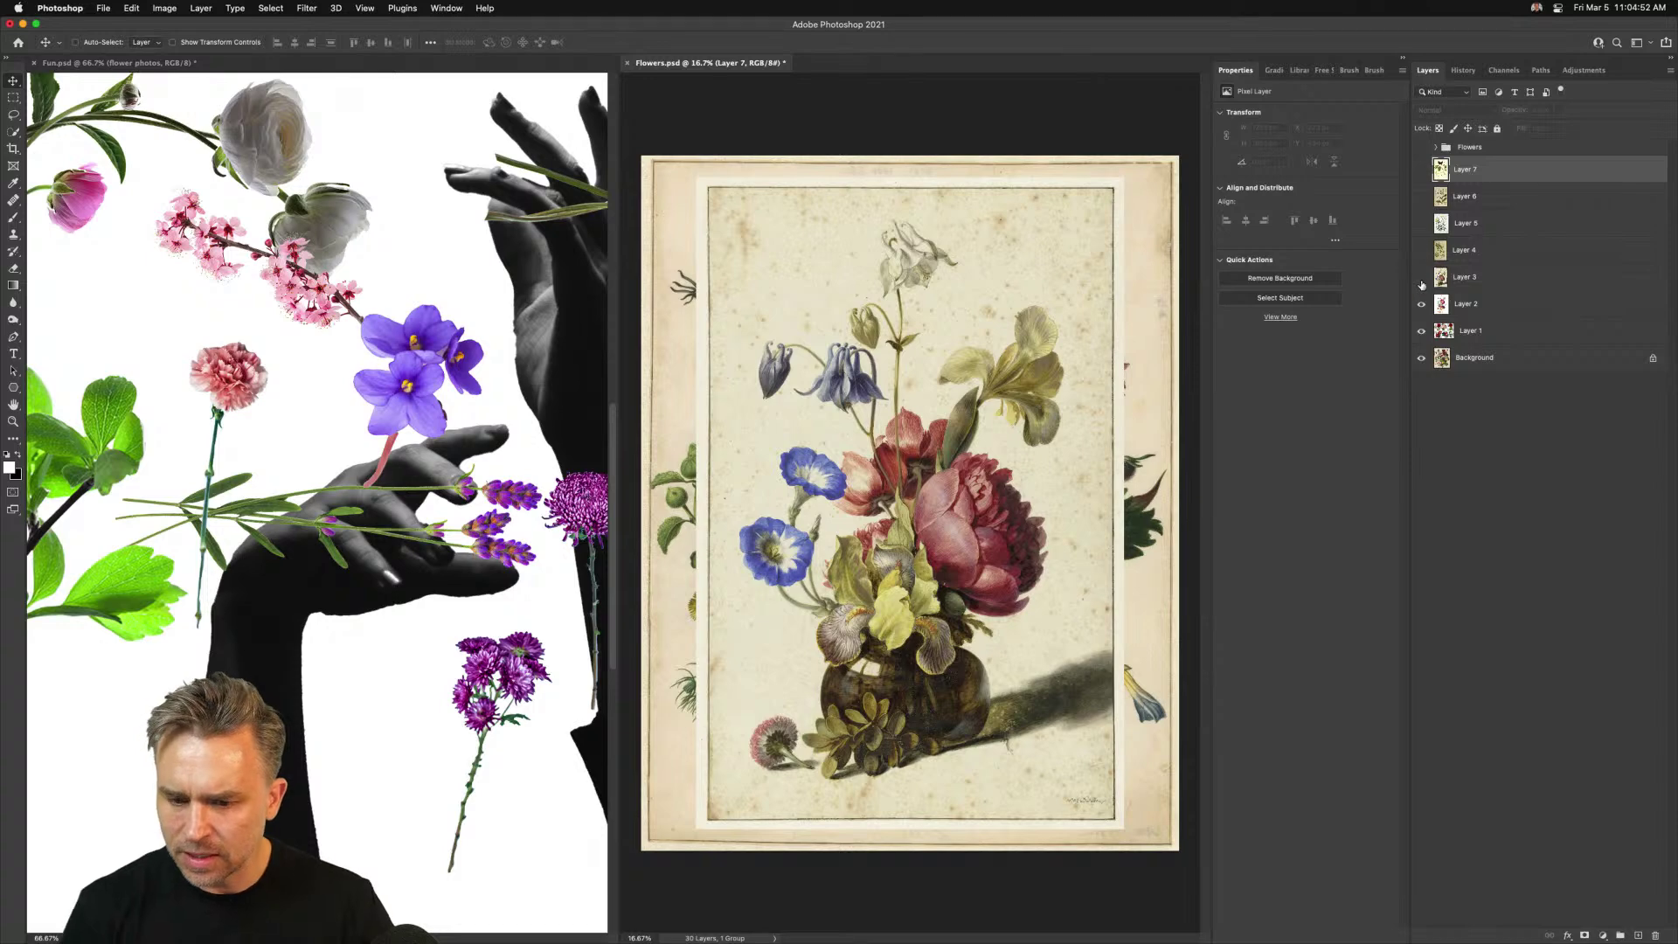
Compare the bouquet artworks on Layers 2 and 3 by toggling their visibility, keeping Layer 3 shown with the documents combined as tabs
left_click(1421, 279)
left_click(1421, 304)
left_click(1422, 304)
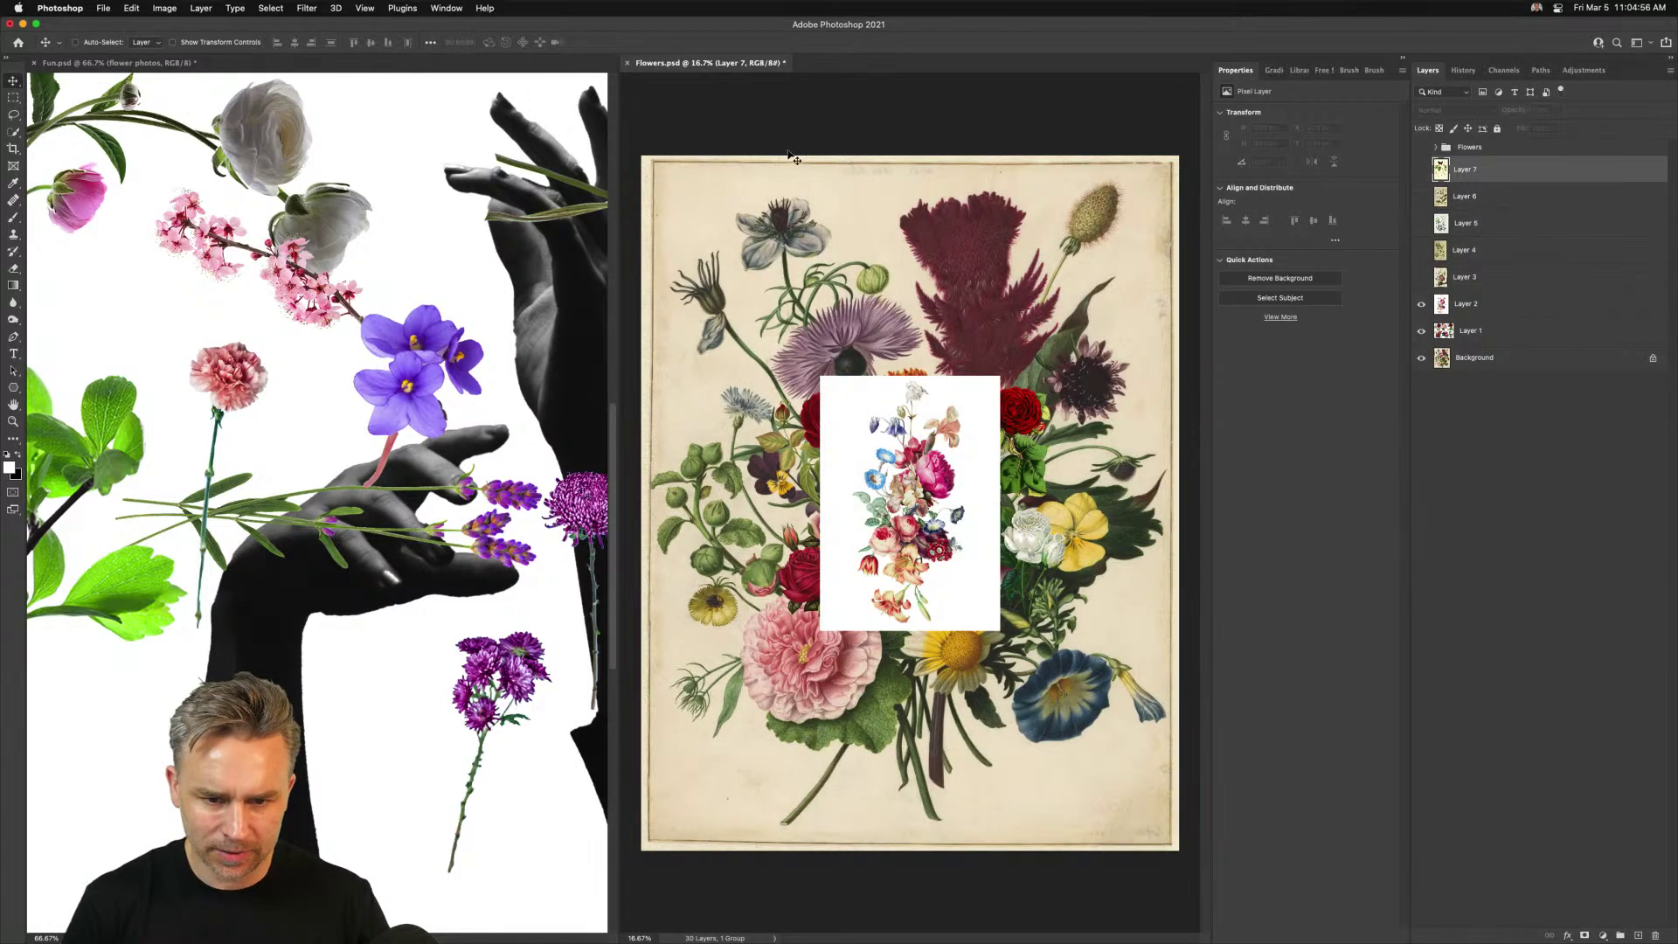
key("super+equal")
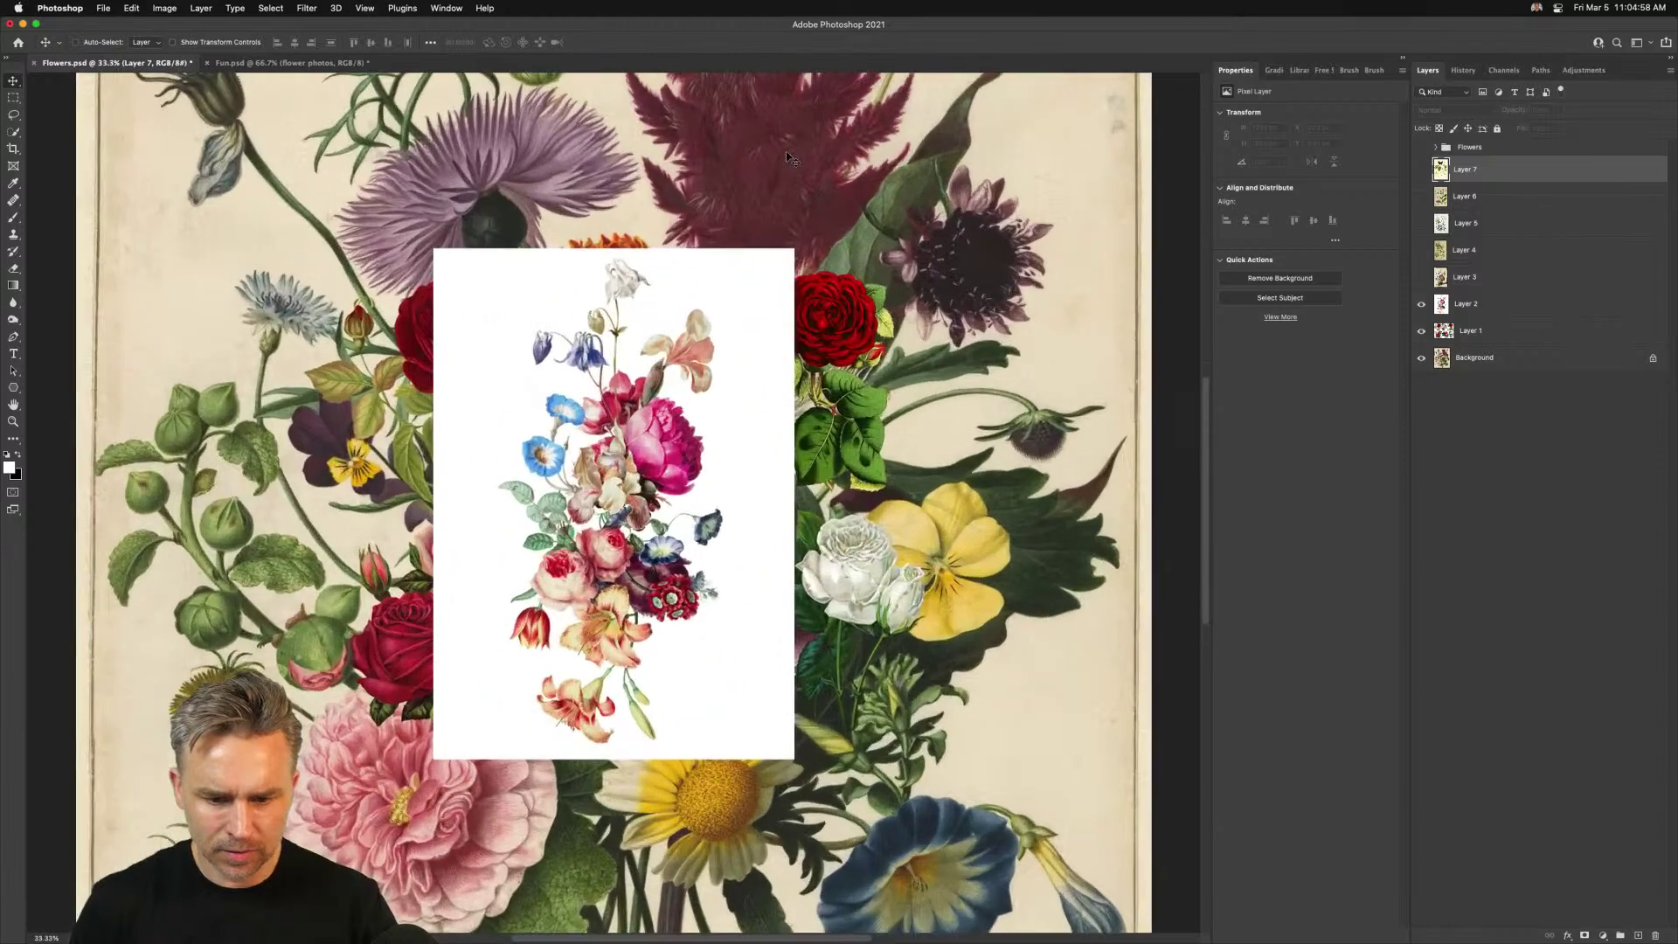
left_click(1421, 277)
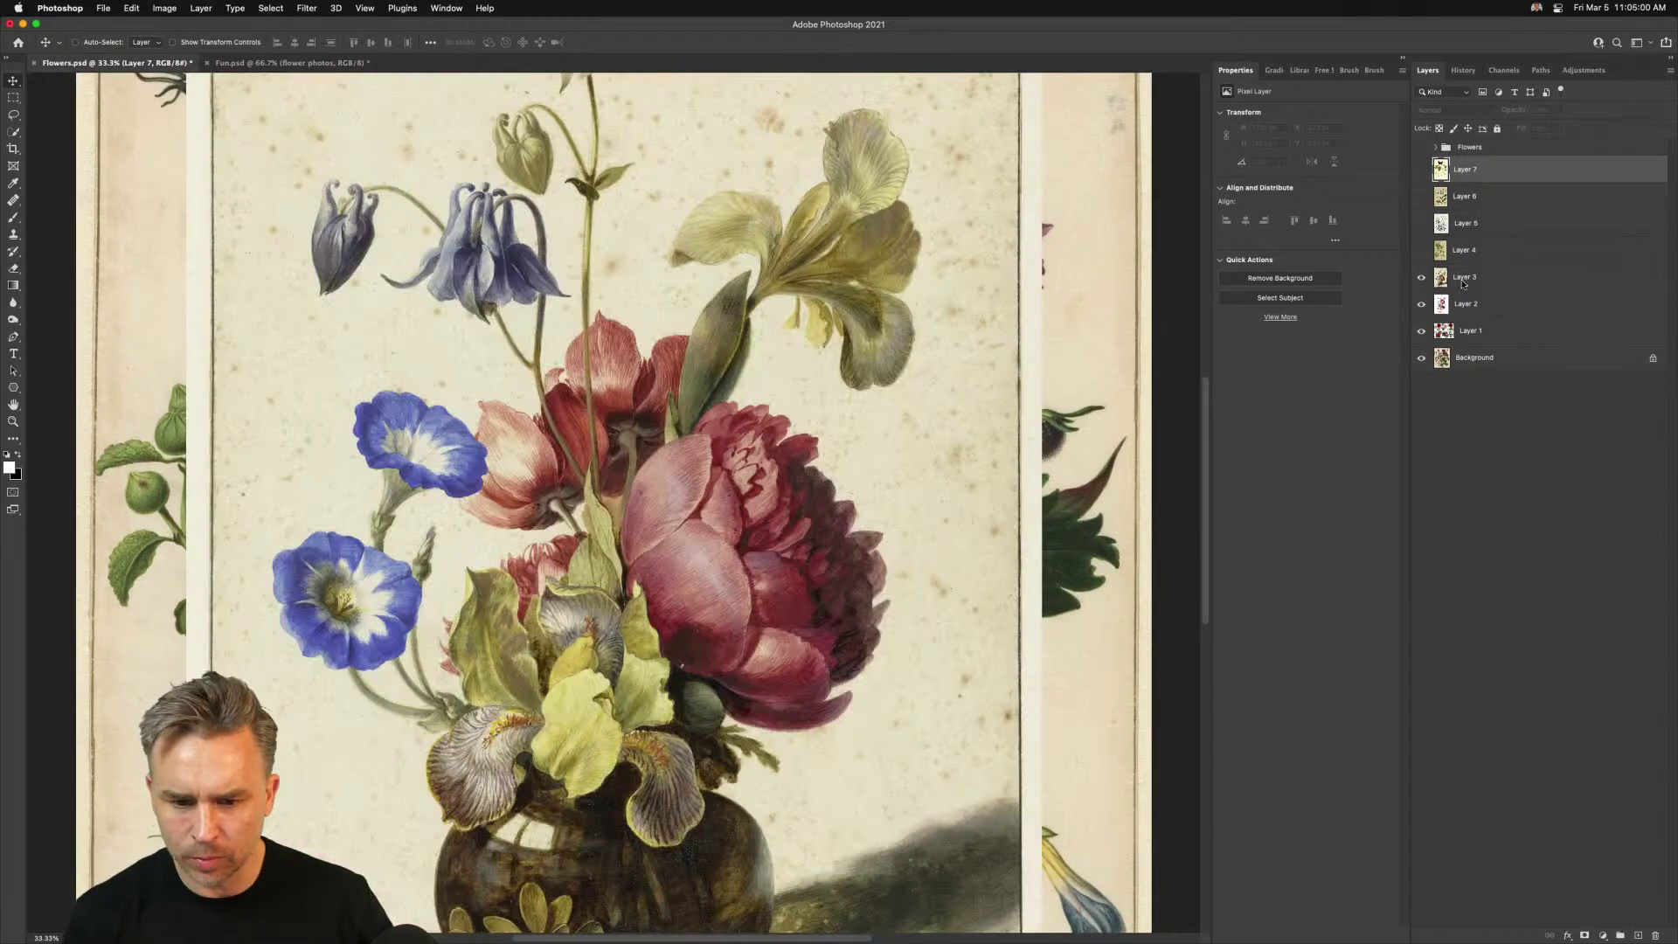
Lasso loosely around the flowers and vase on Layer 3 and delete everything outside the outline
left_click(1453, 278)
key("super+minus")
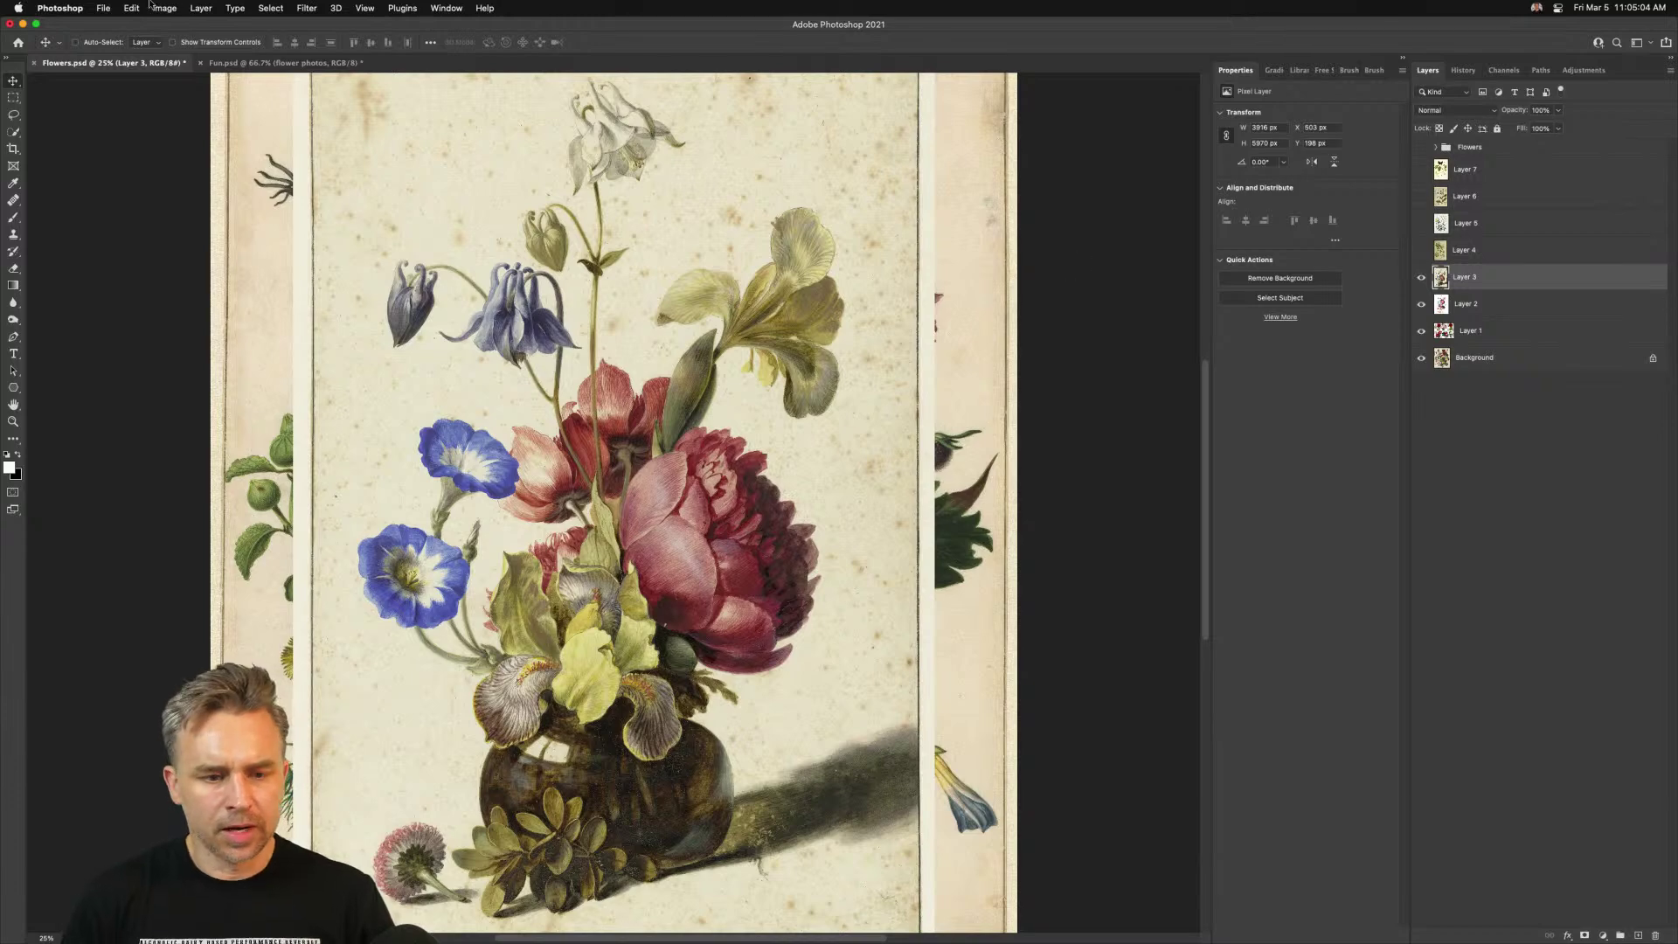
key("super+minus")
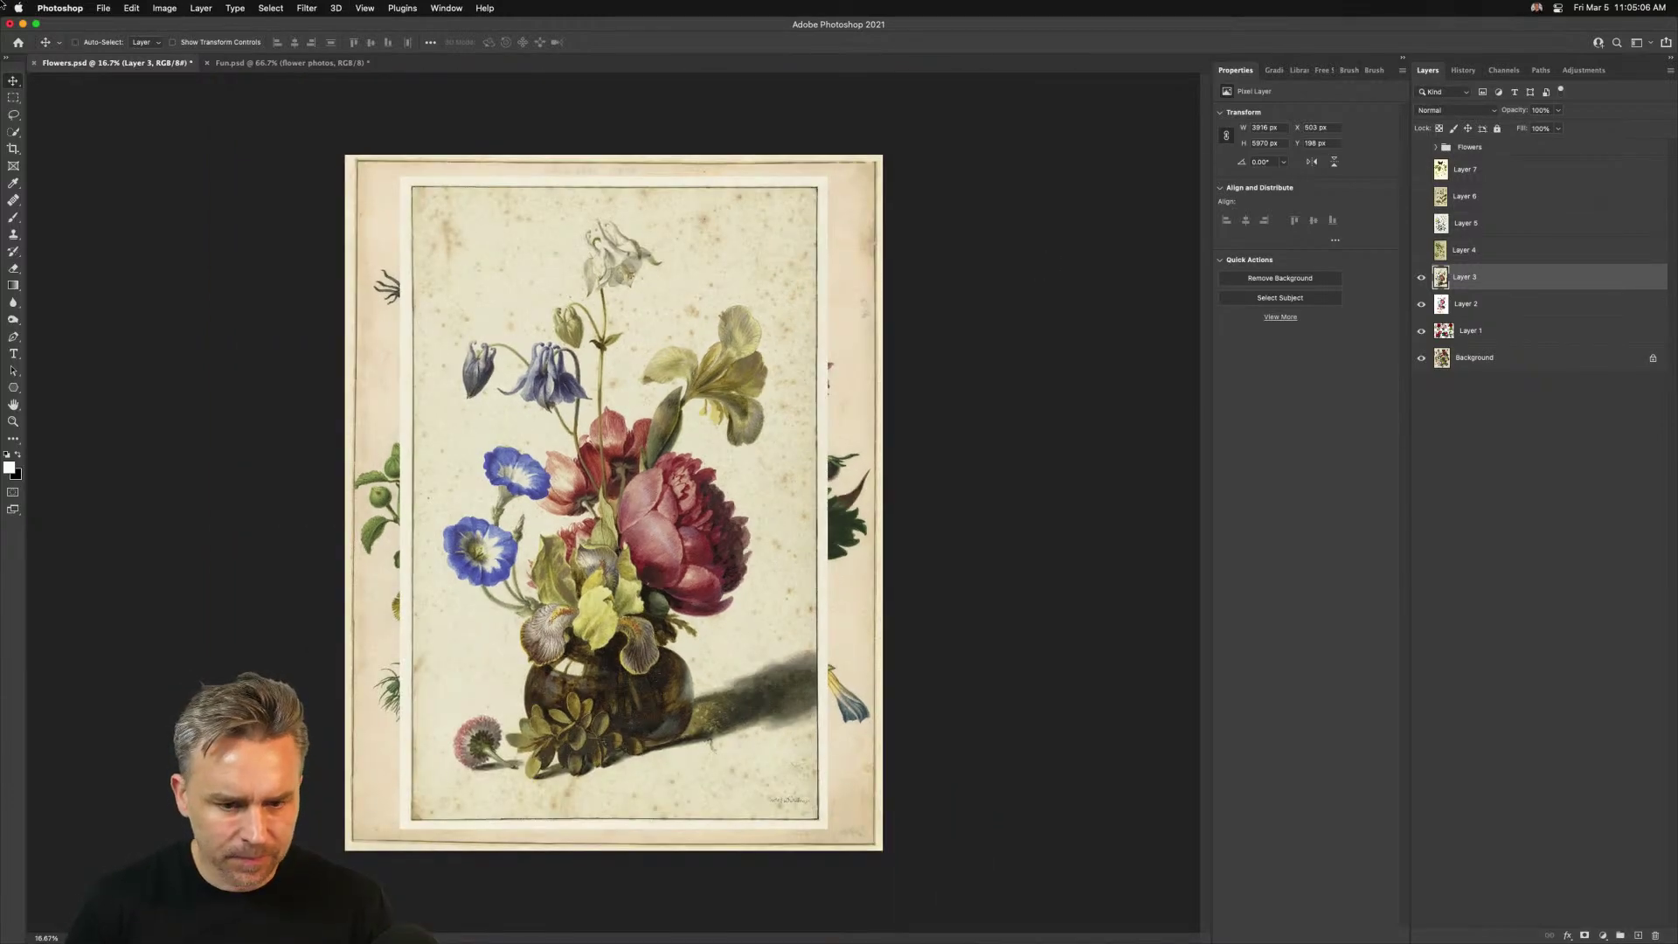
left_click(13, 97)
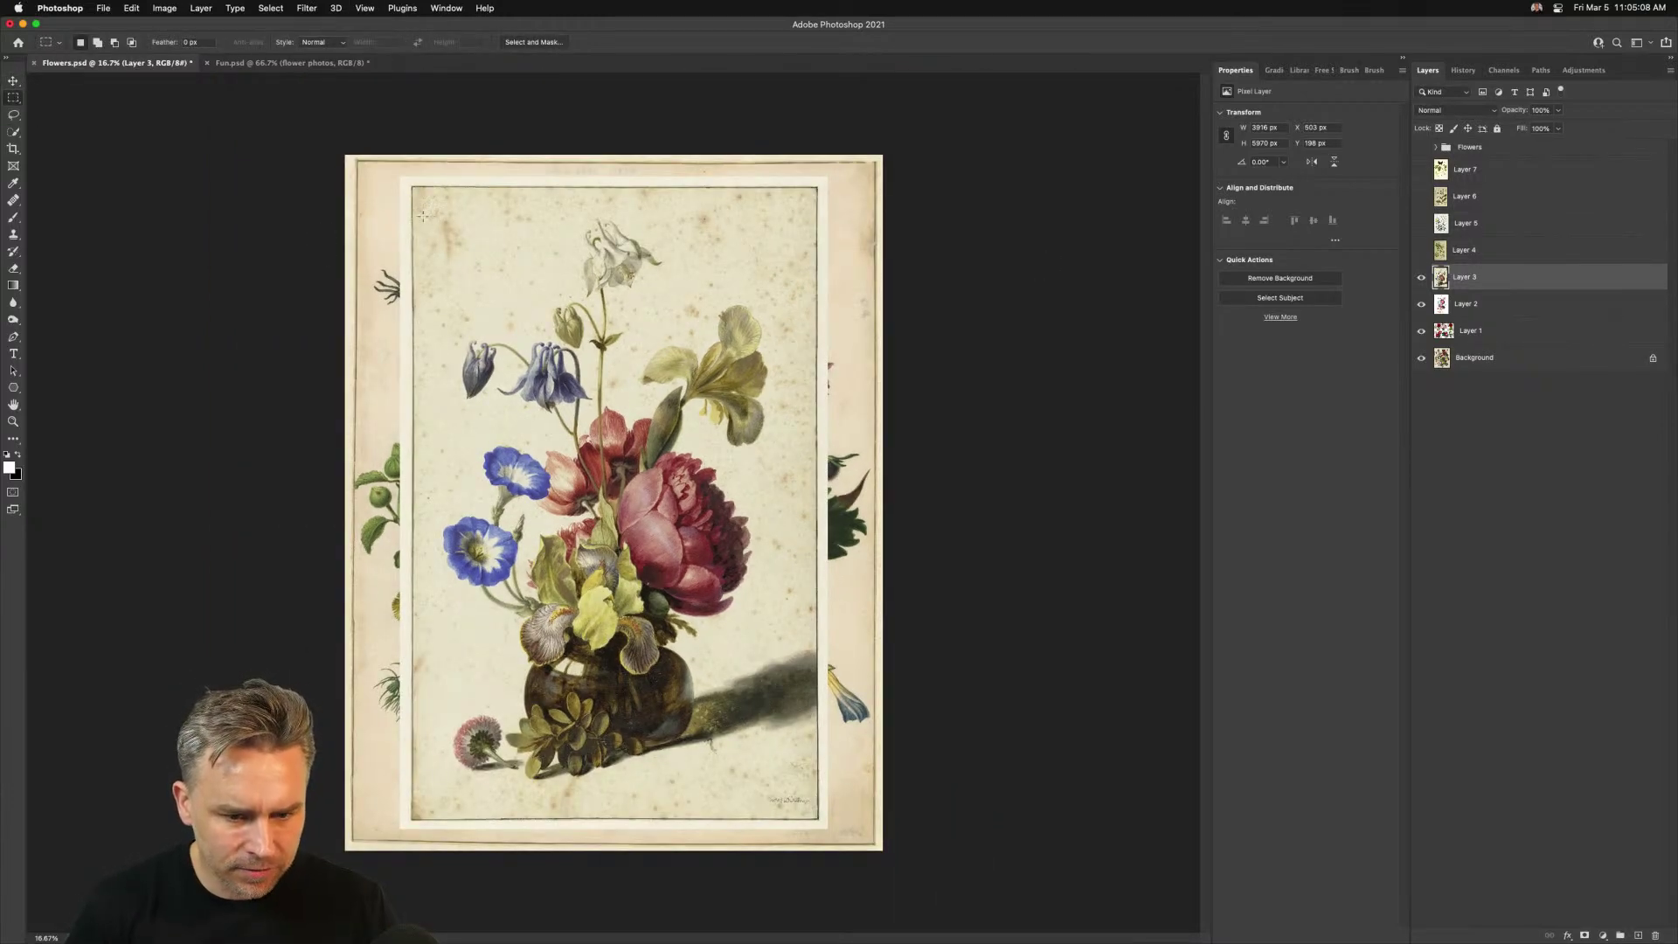
key("l")
mouse_move(427, 319)
left_mouse_down()
mouse_move(638, 209)
mouse_move(731, 246)
mouse_move(786, 327)
mouse_move(803, 583)
mouse_move(698, 699)
mouse_move(703, 645)
mouse_move(669, 643)
mouse_move(629, 702)
mouse_move(654, 749)
mouse_move(627, 784)
mouse_move(501, 804)
mouse_move(449, 778)
mouse_move(456, 716)
mouse_move(491, 680)
mouse_move(428, 494)
mouse_move(458, 445)
mouse_move(426, 321)
left_mouse_up()
key("super+shift+i")
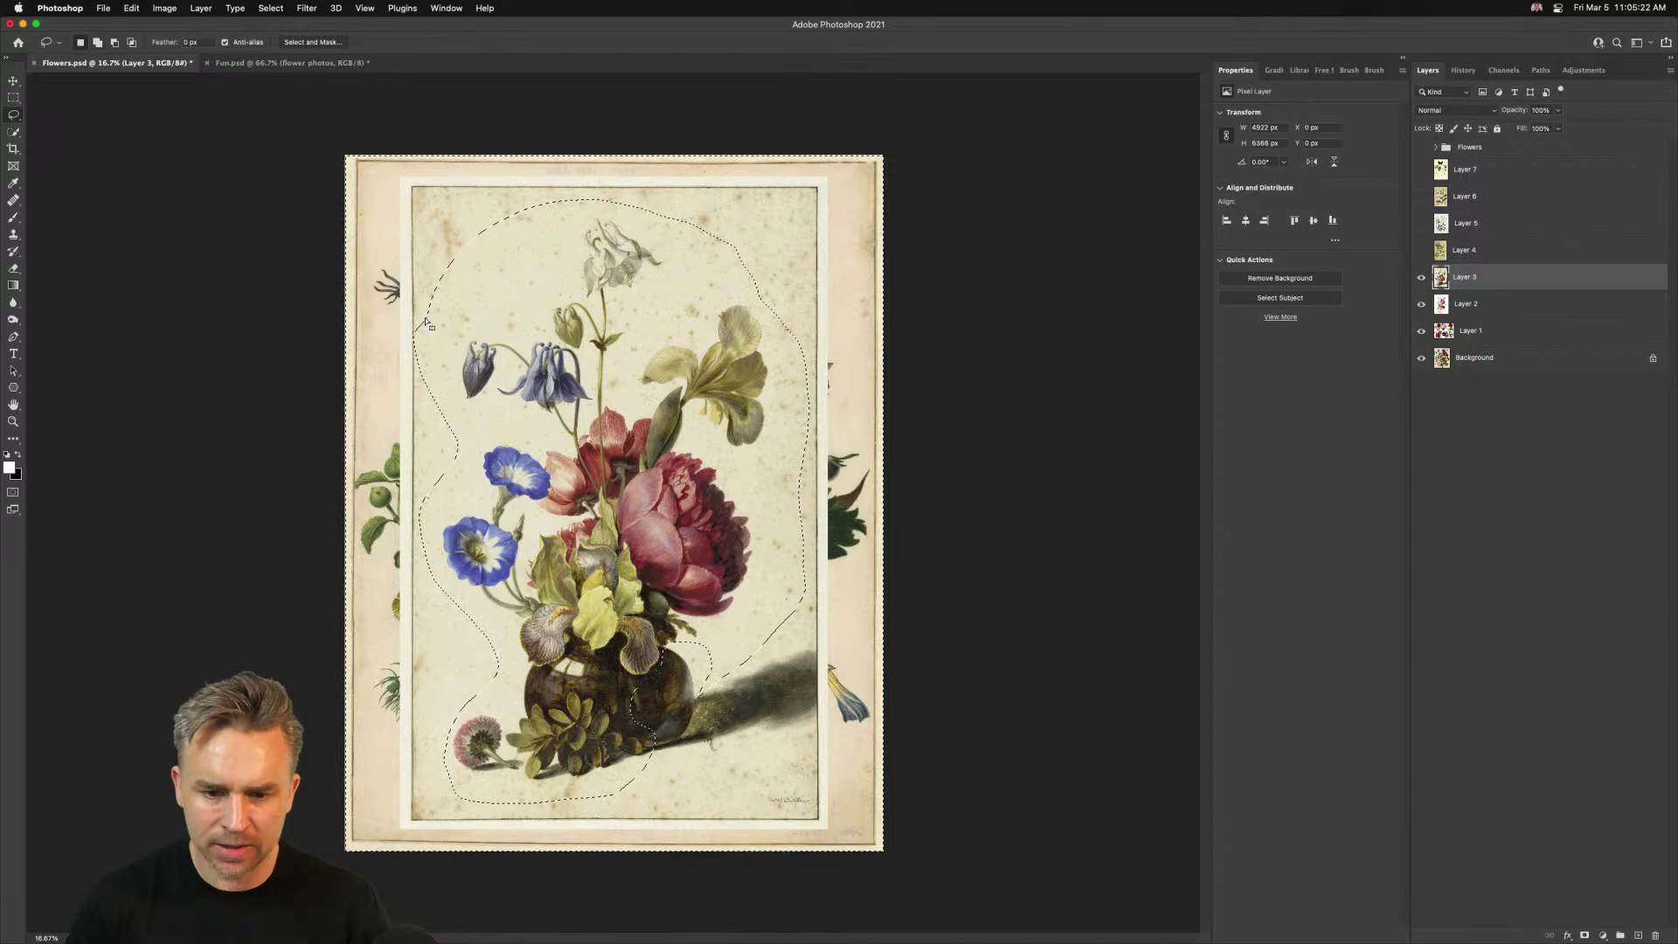
key("Delete")
Clear the selection and hide Layer 2, Layer 1 and Background so only Layer 3 shows, keeping Layer 3 active
left_click(1420, 303)
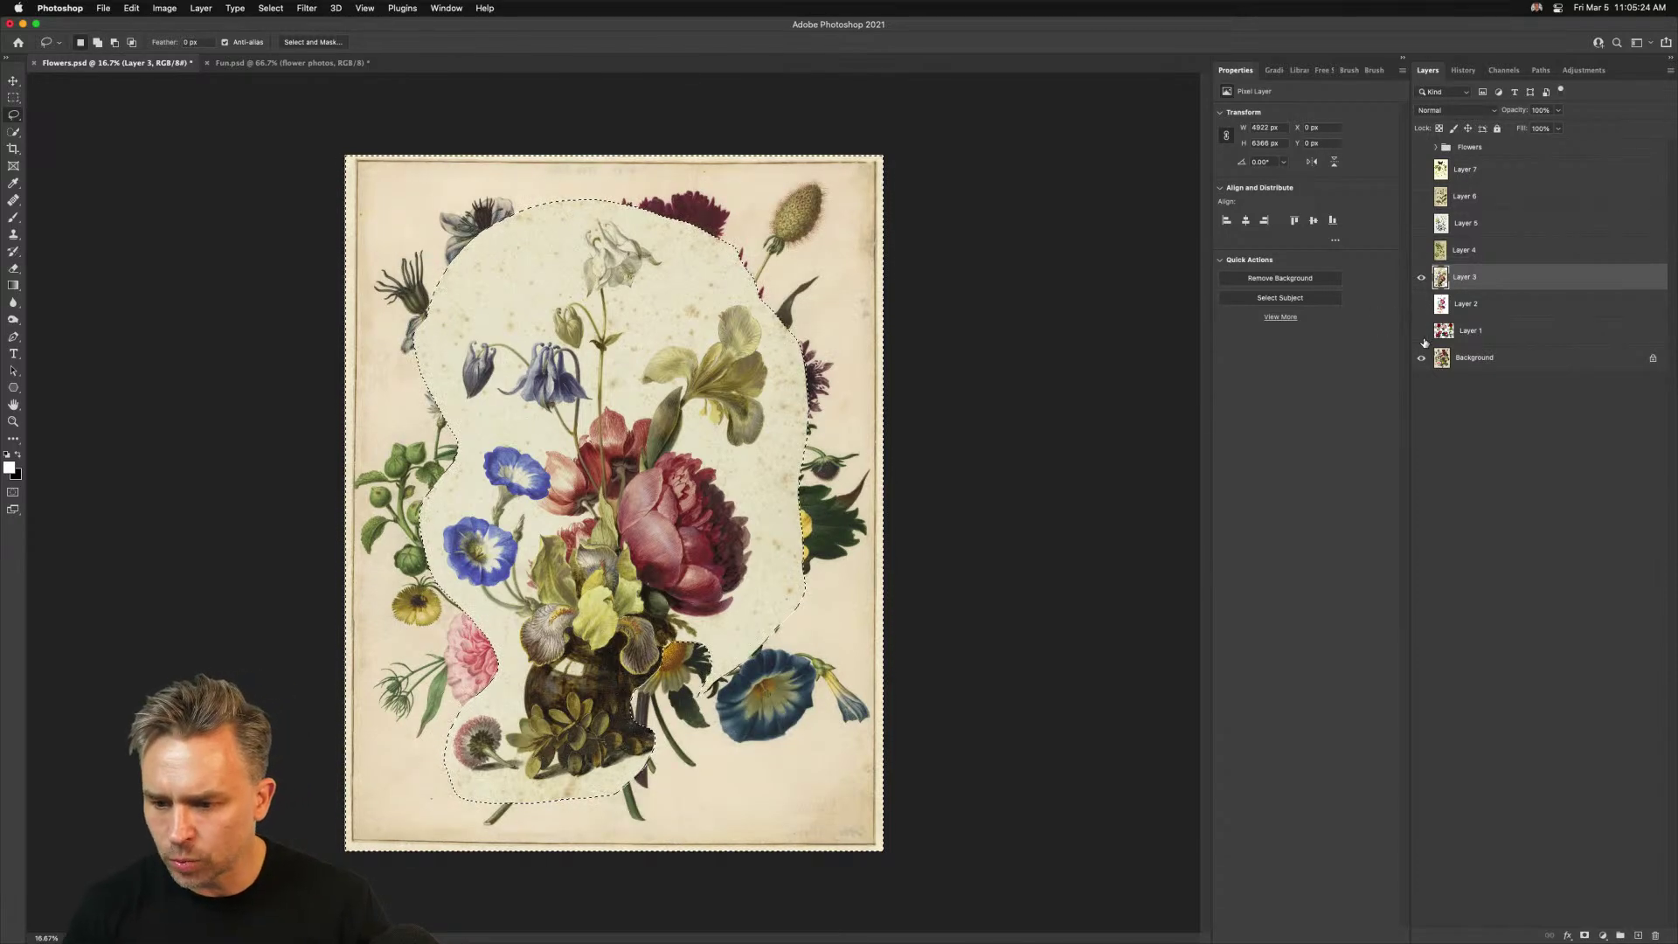
left_click(1421, 331)
key("super+d")
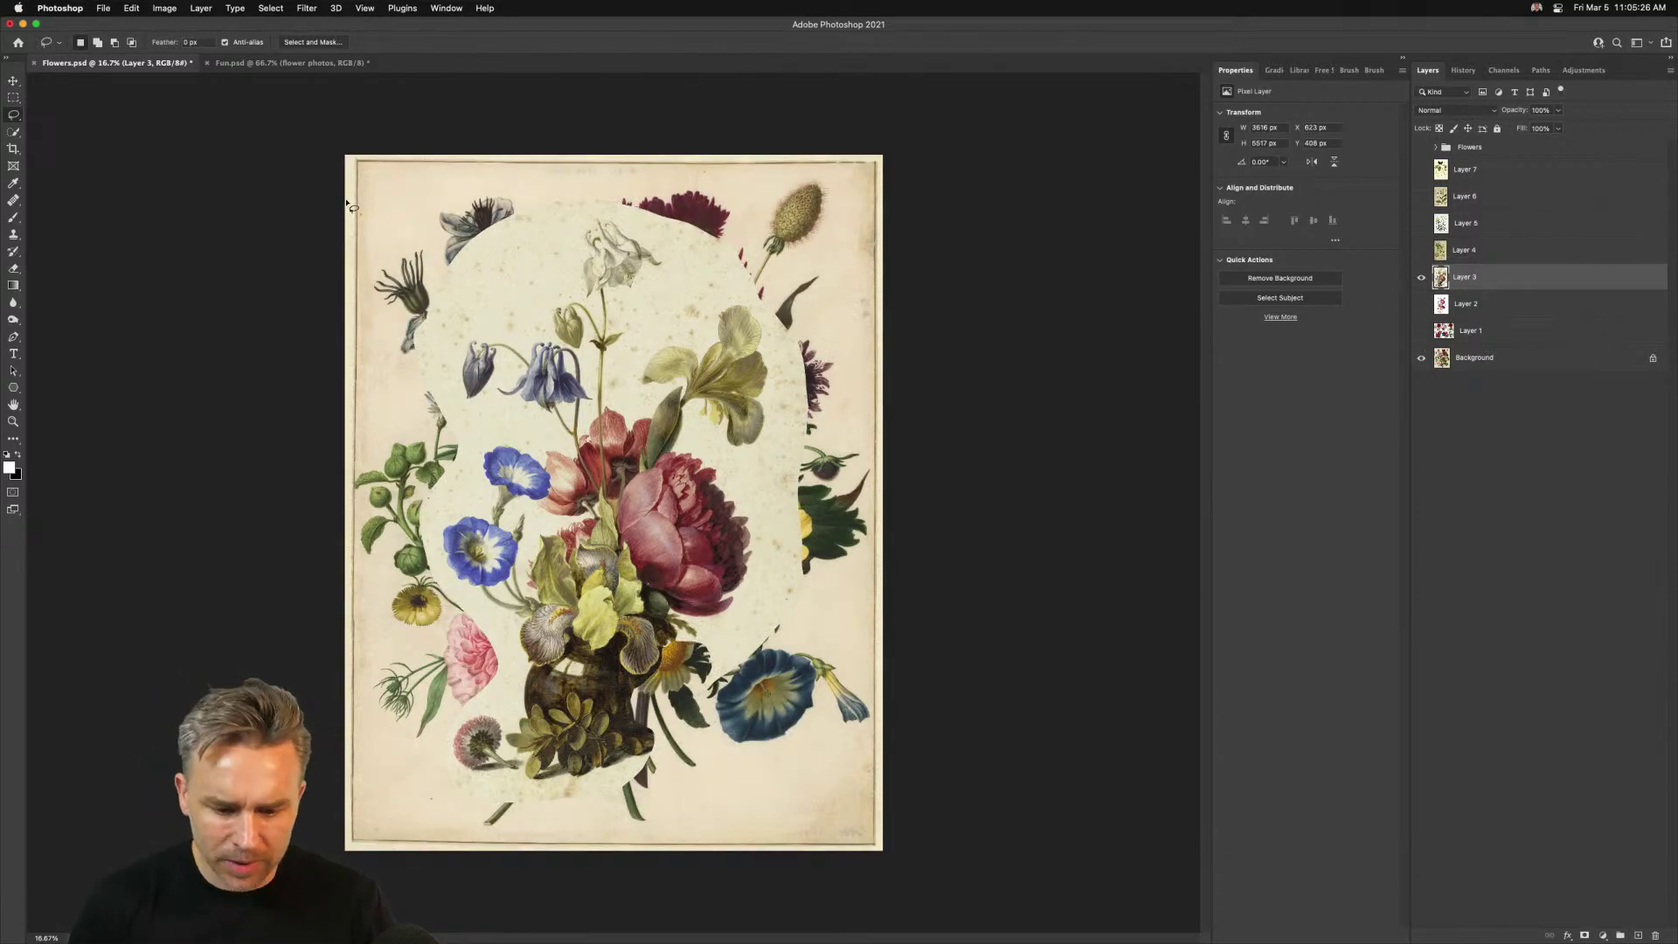
key("super+plus")
left_click(1505, 365)
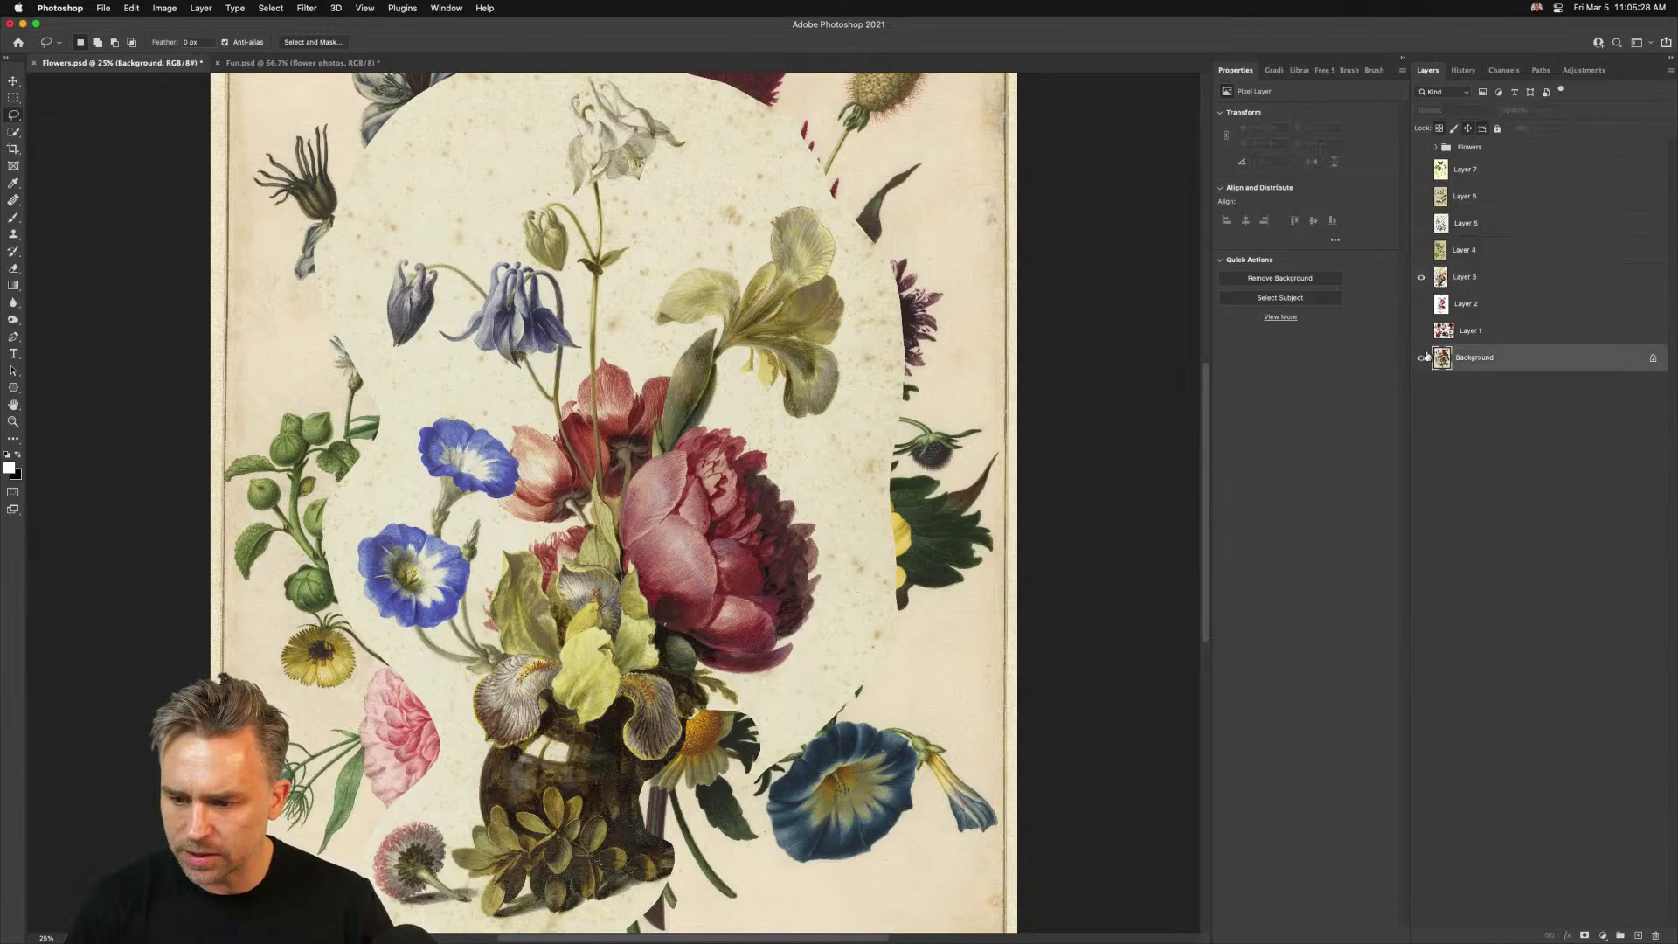
left_click(1422, 355)
left_click(1492, 276)
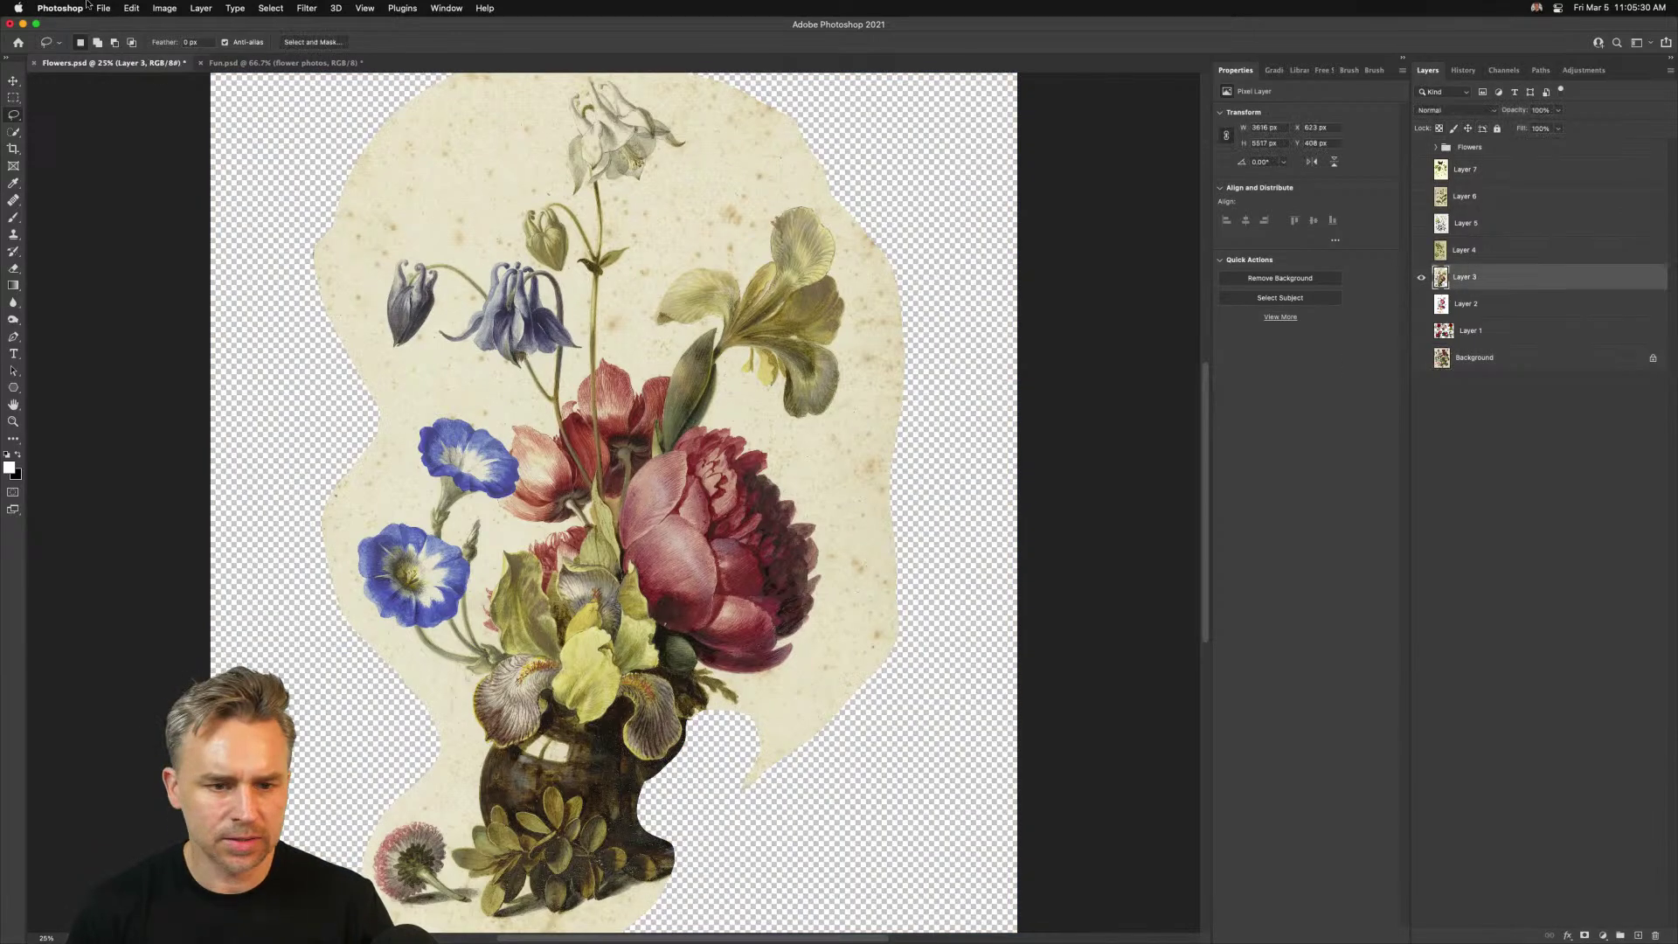
Start a Color Range selection on Layer 3 and sample the cream paper background beside the flowers
left_click(272, 8)
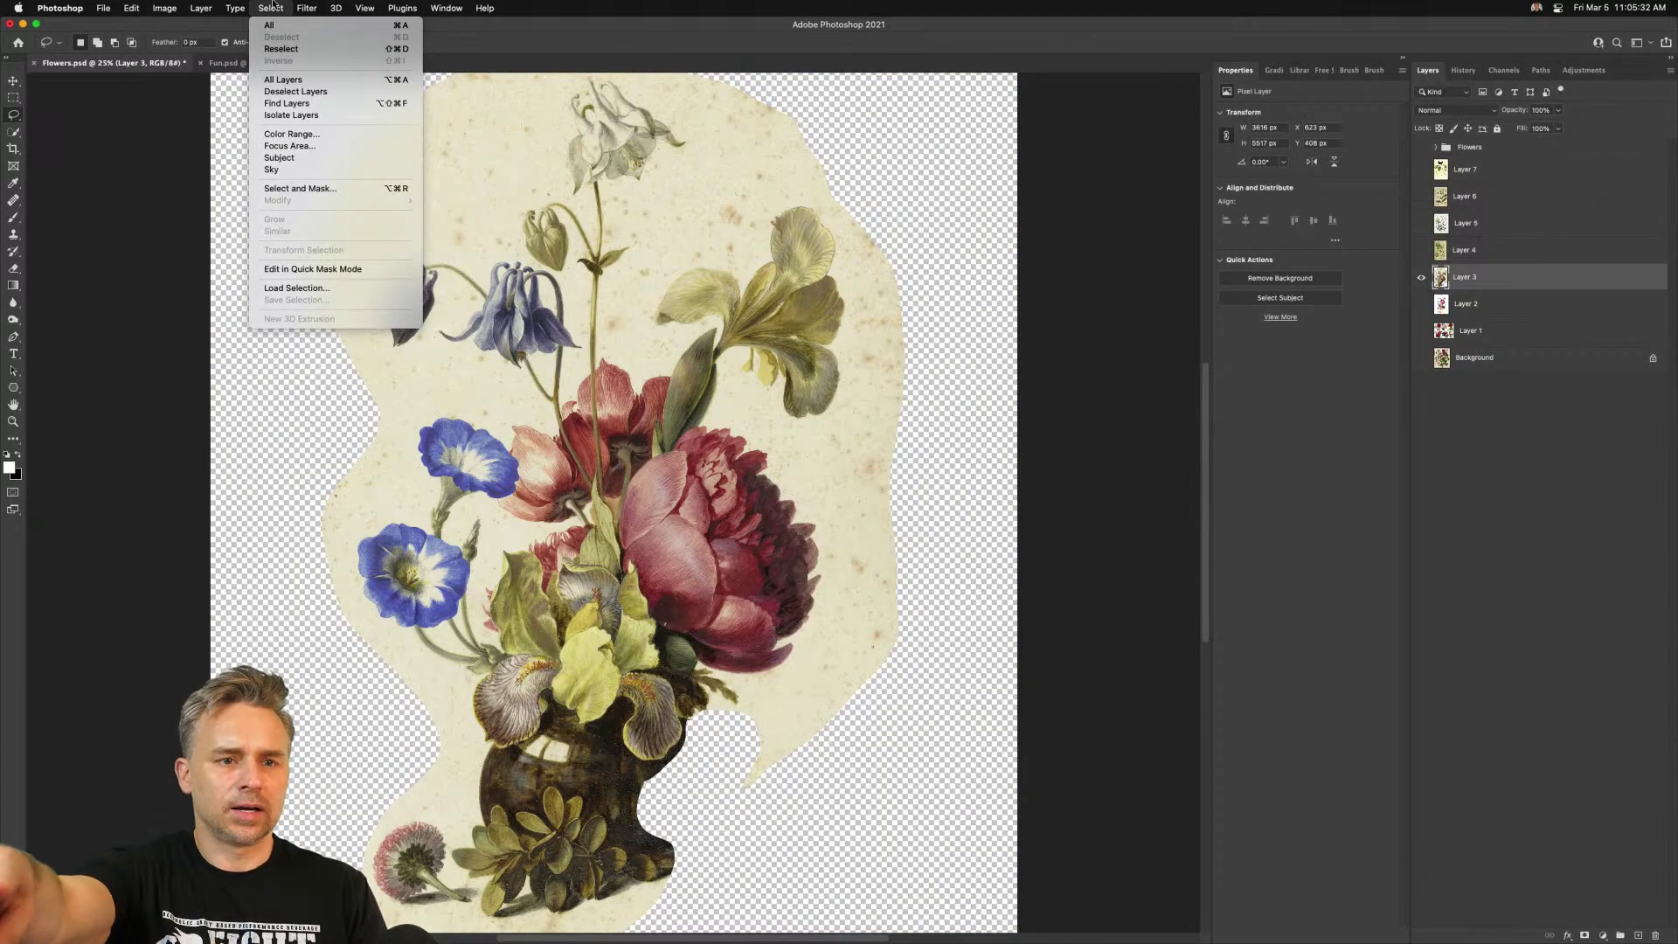
mouse_move(298, 6)
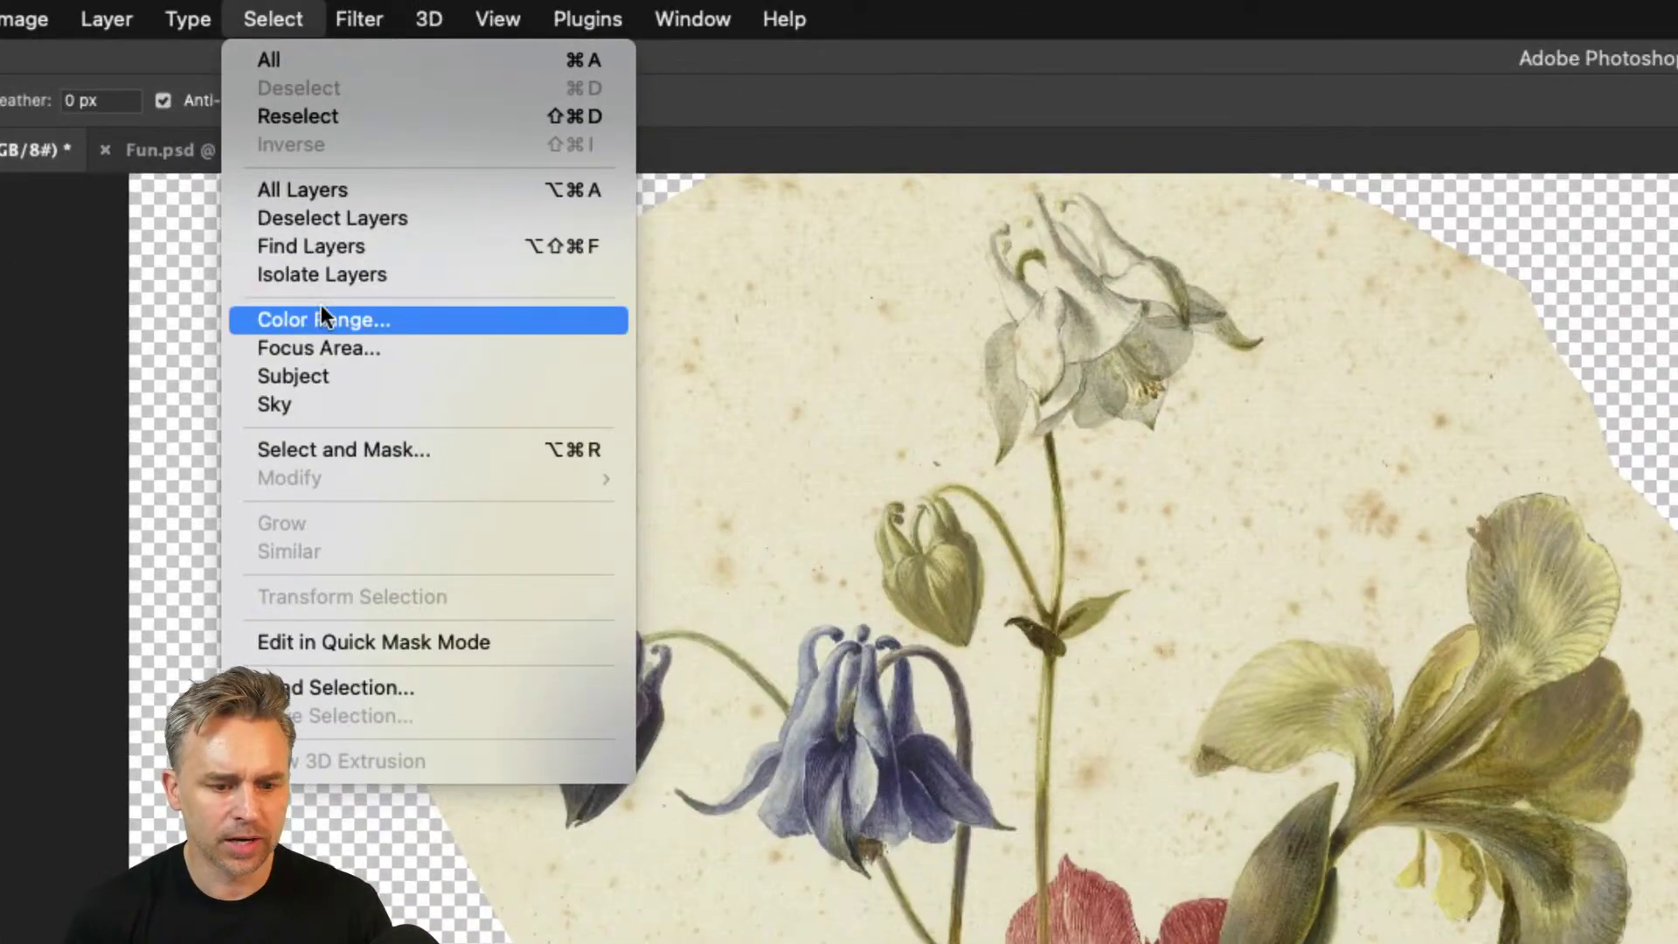
left_click(325, 319)
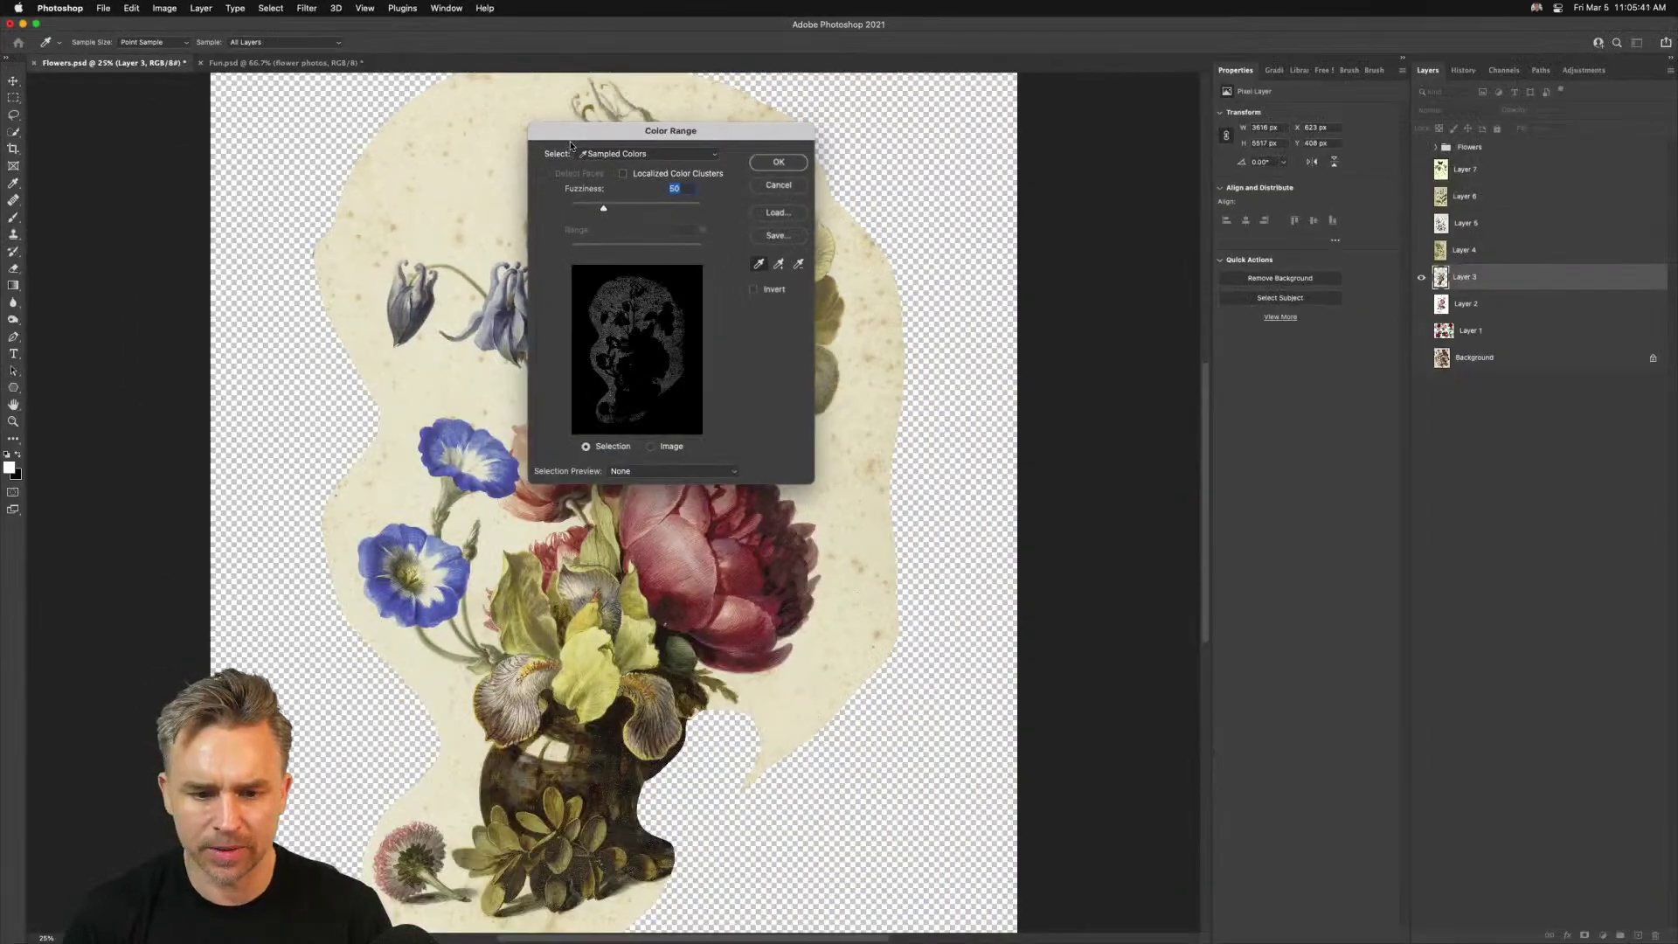
left_click_drag(586, 144, 947, 159)
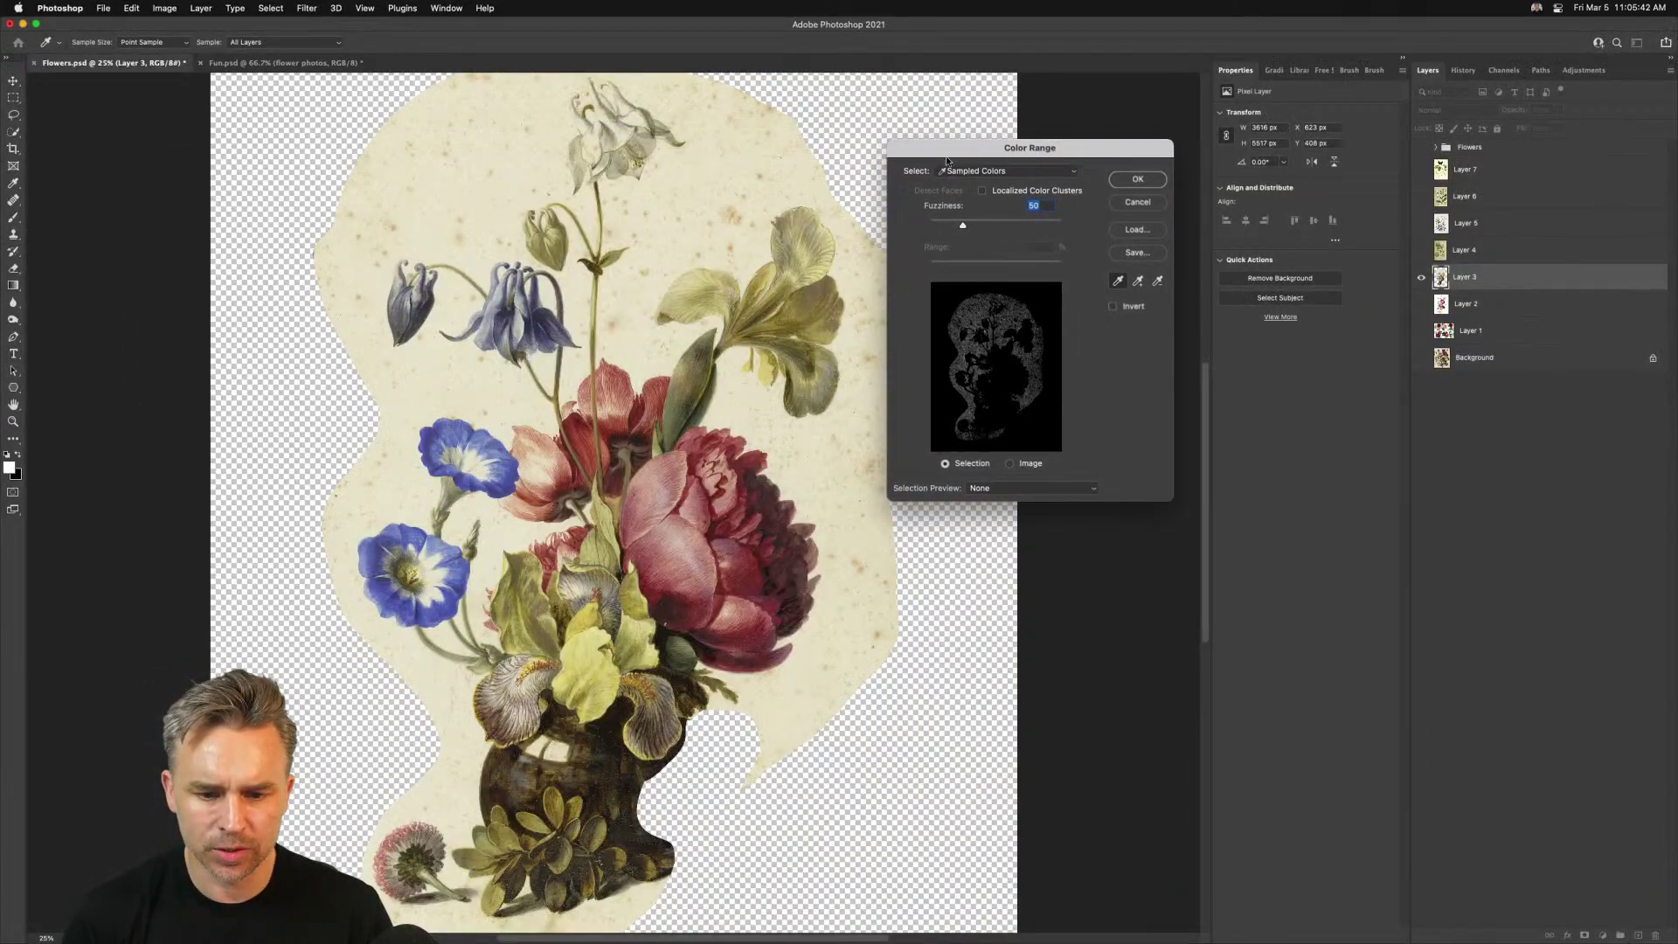
left_click(718, 175)
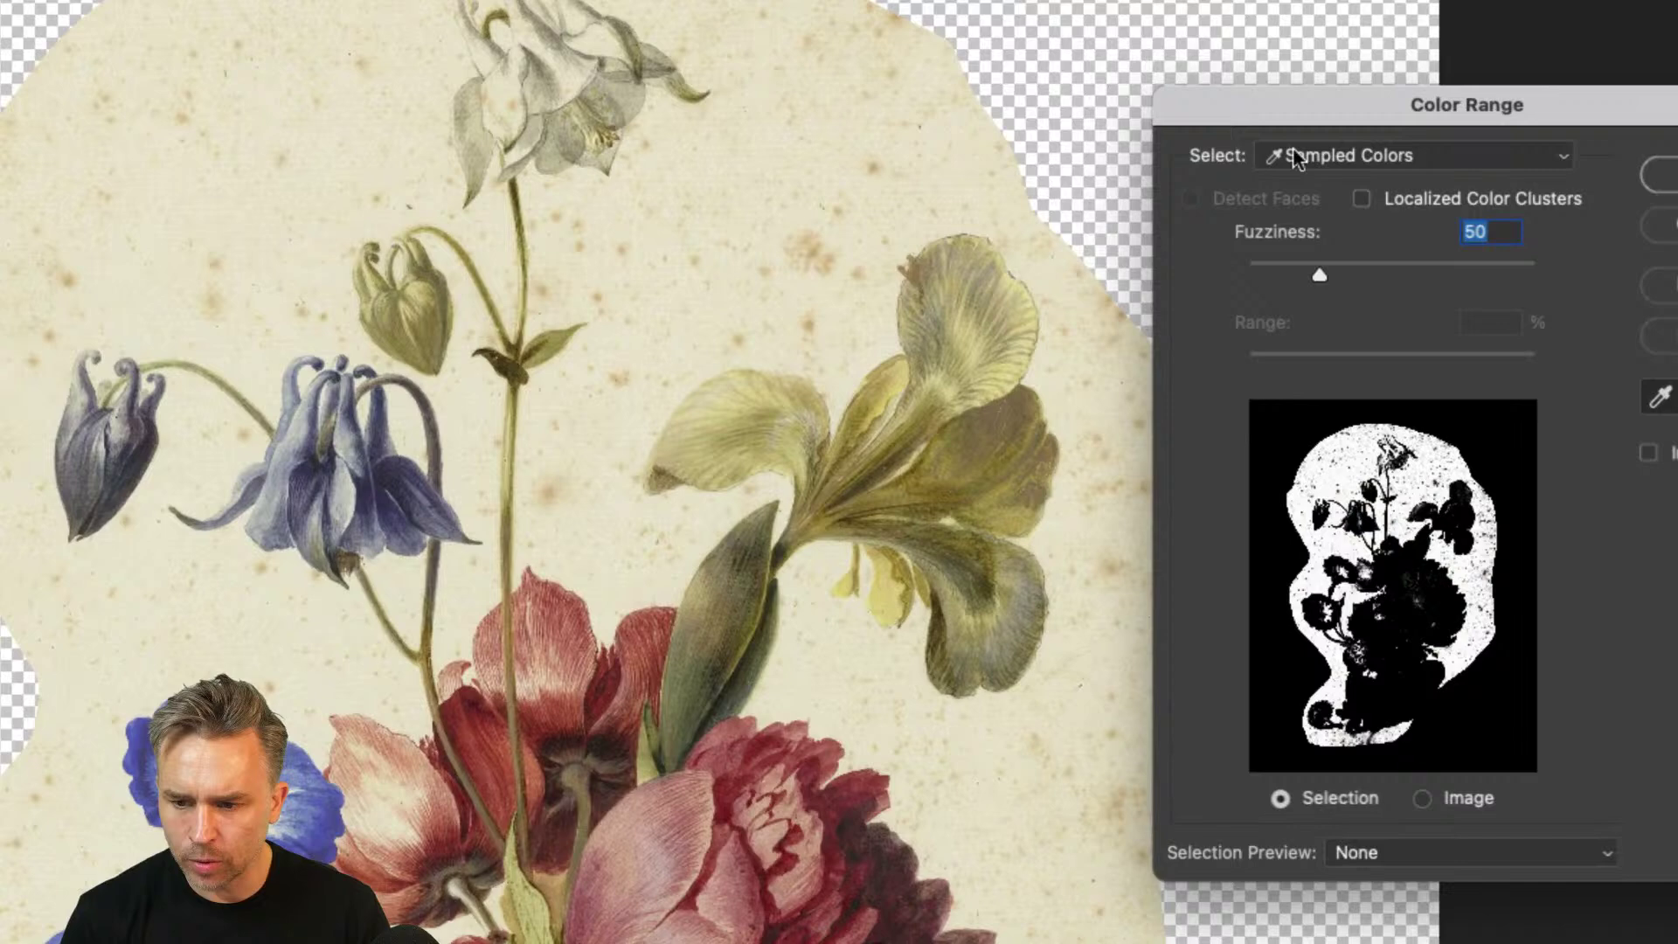
Sample and extend the cream paper tones around the bouquet in the Color Range preview, keeping Fuzziness at 50
left_click_drag(949, 145, 796, 142)
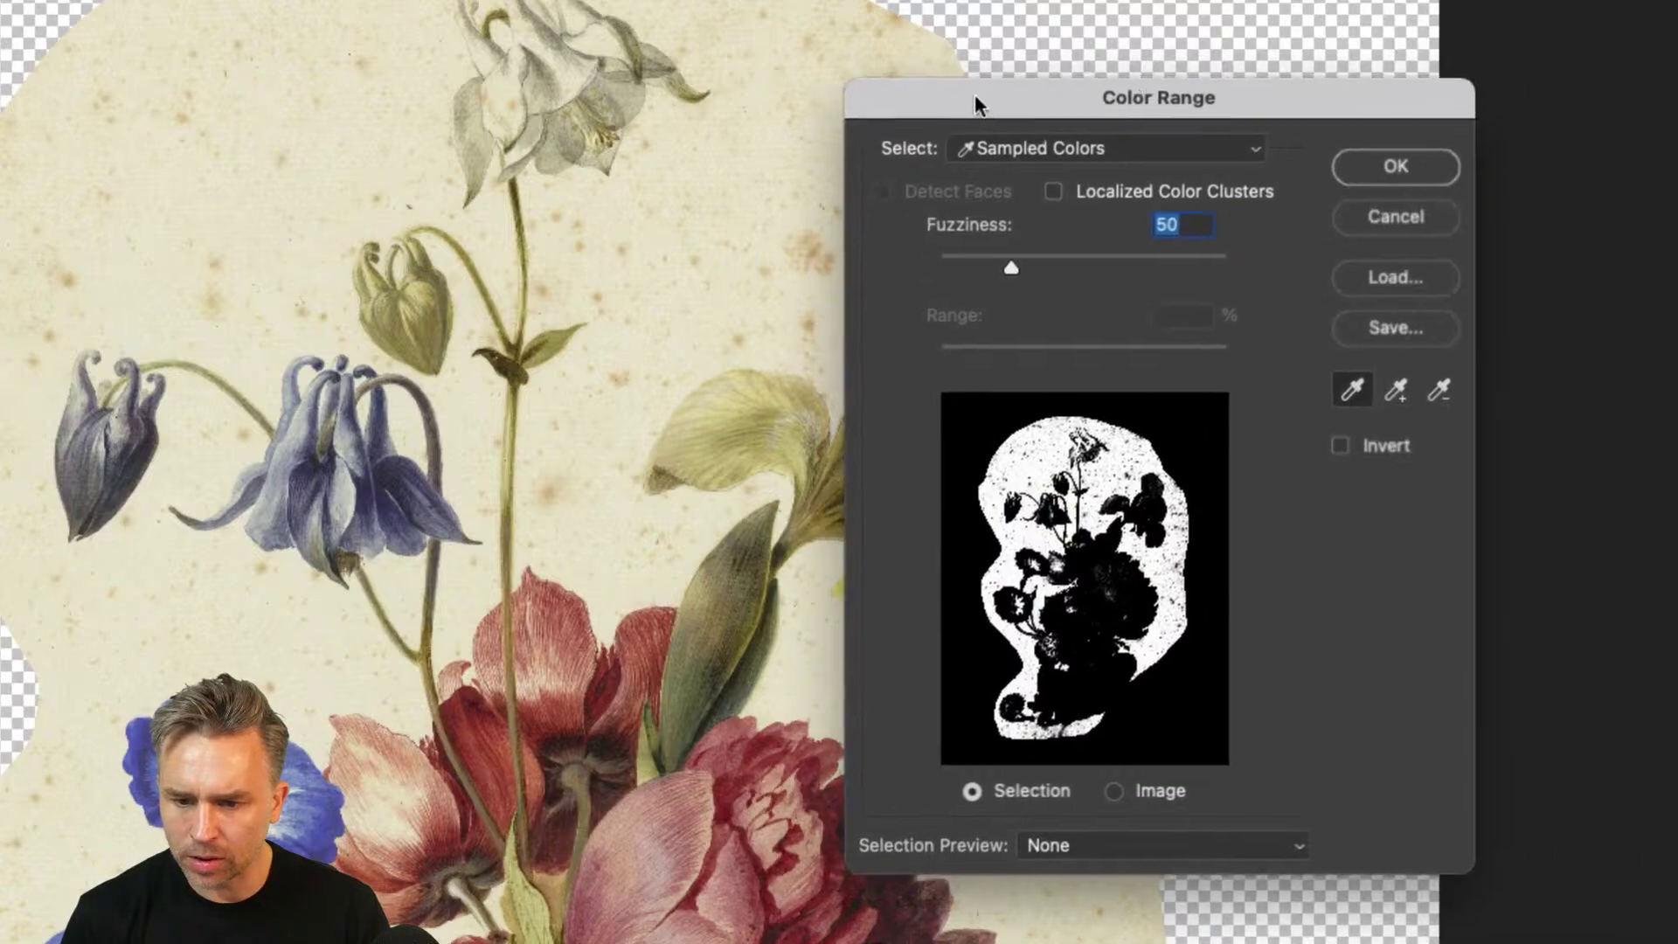
left_click_drag(973, 92, 954, 66)
left_click(1022, 420)
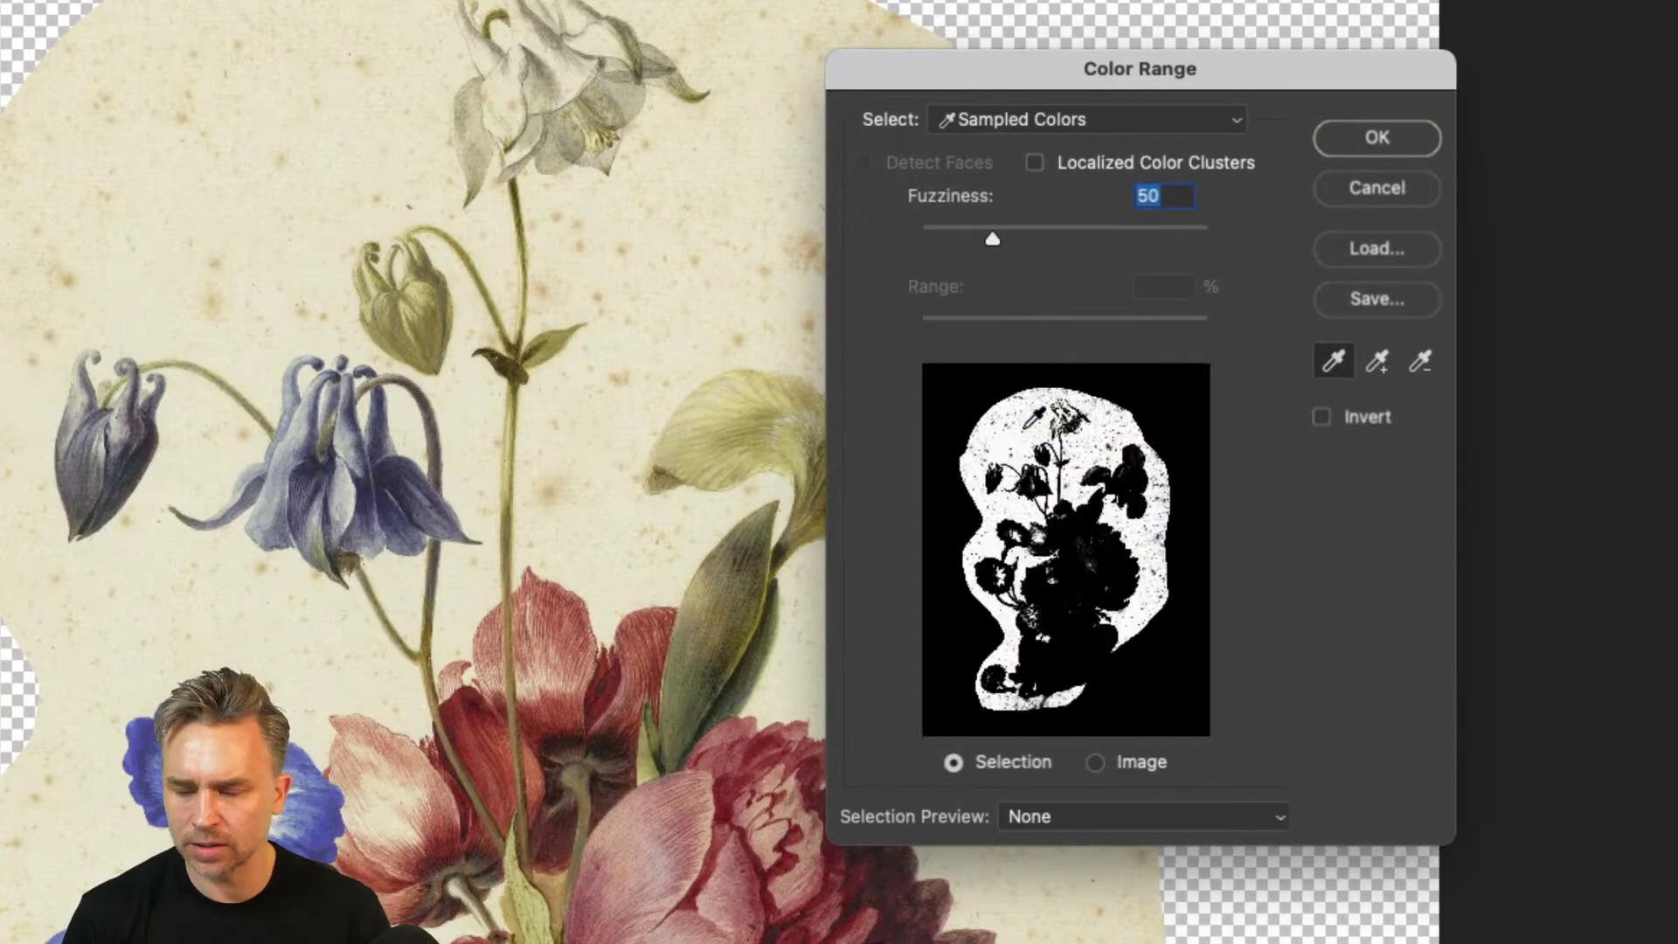
left_click(1024, 425)
left_click(749, 253)
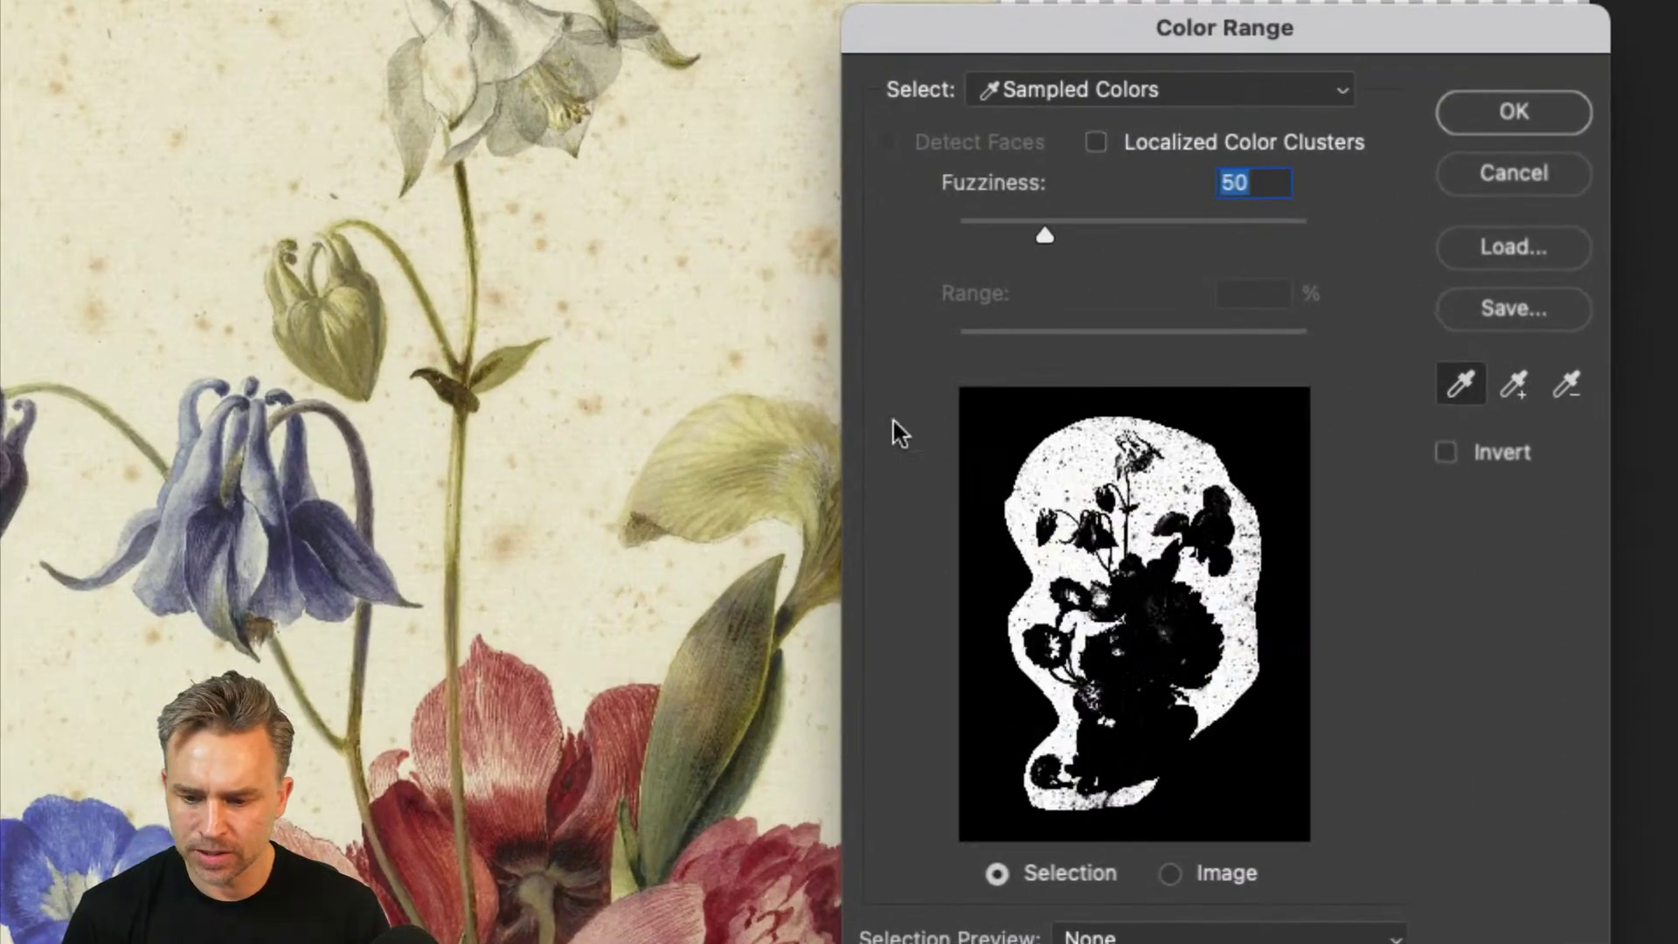
key("ctrl")
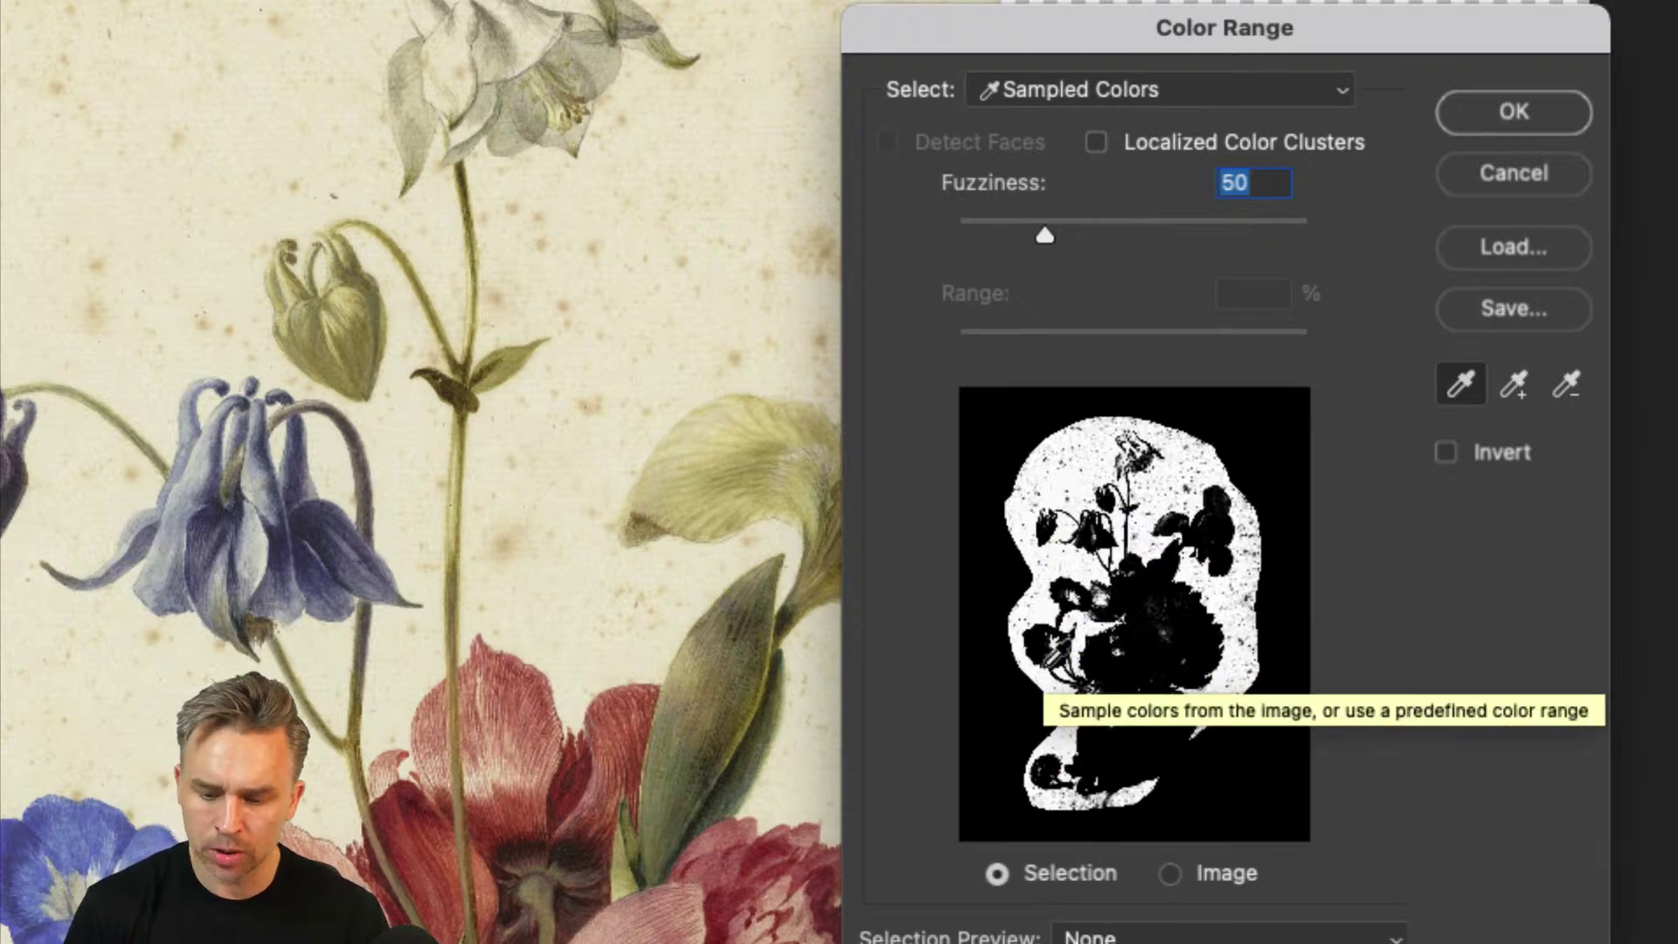
left_click(1048, 458, "shift")
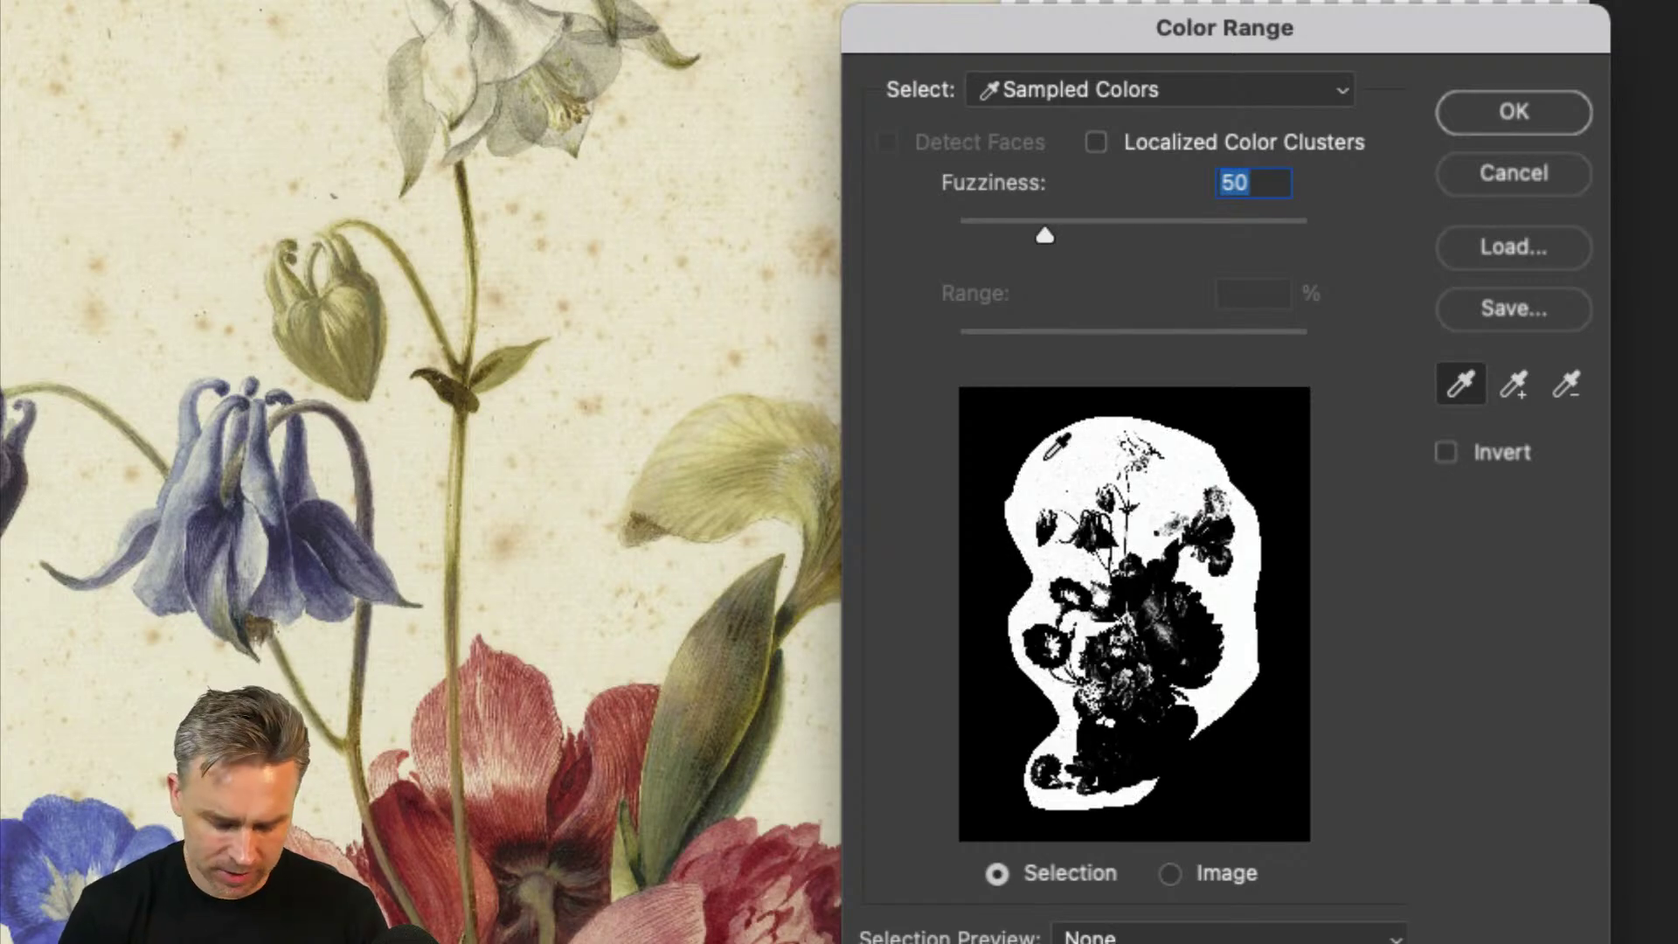
key("super")
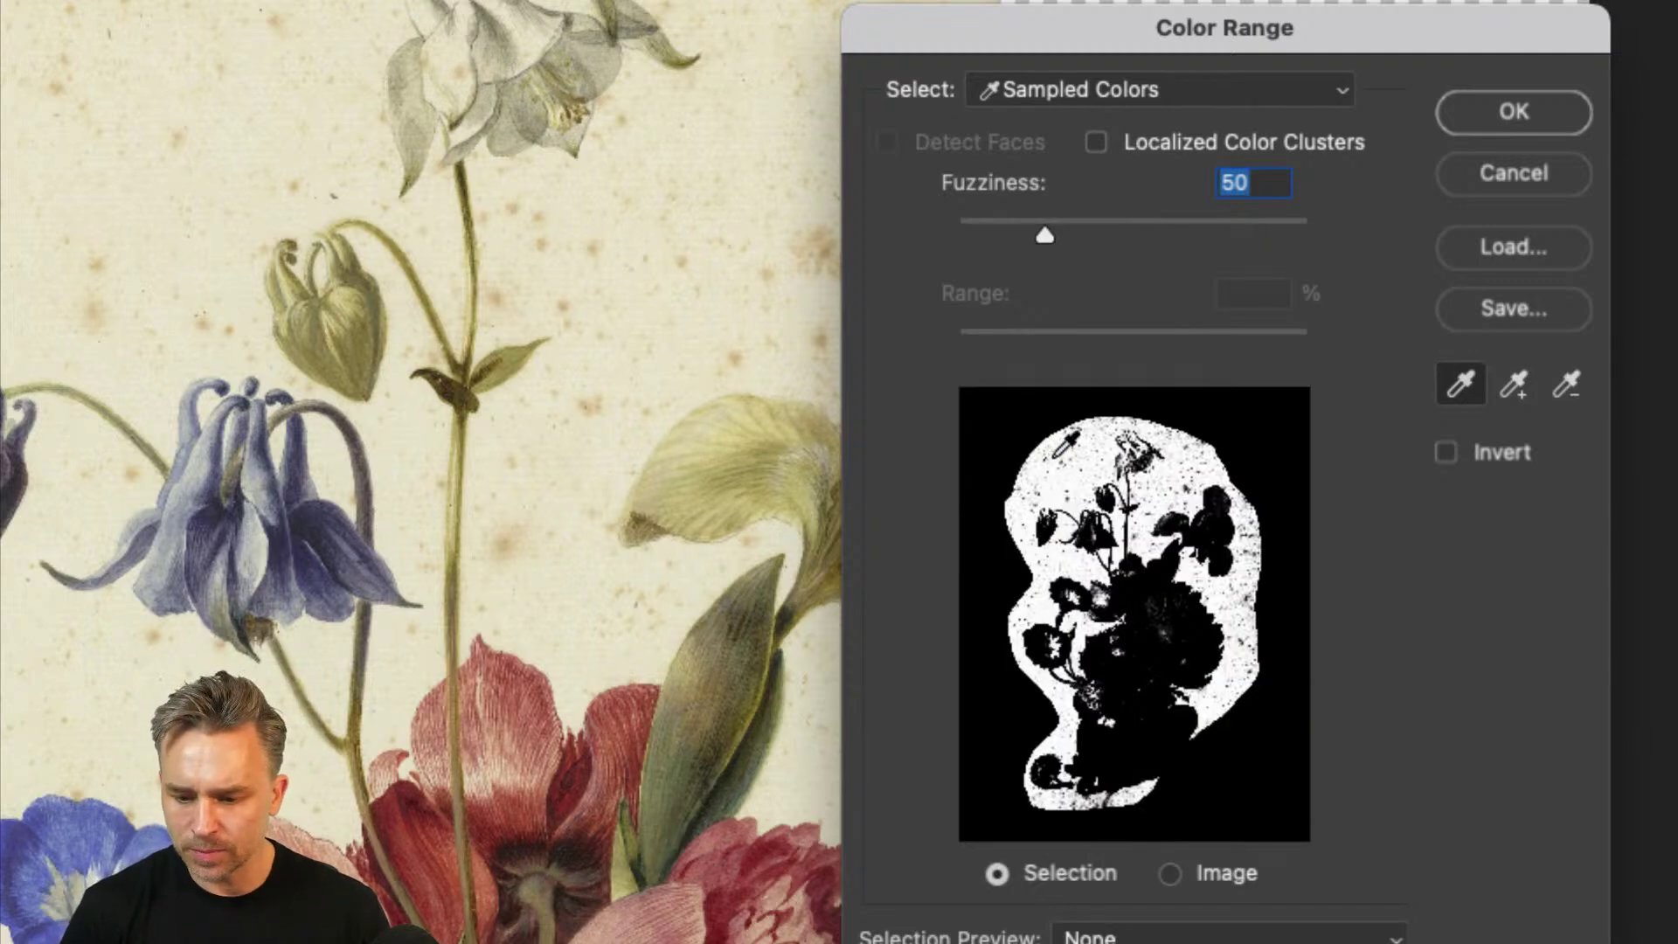
left_click(1070, 444, "shift")
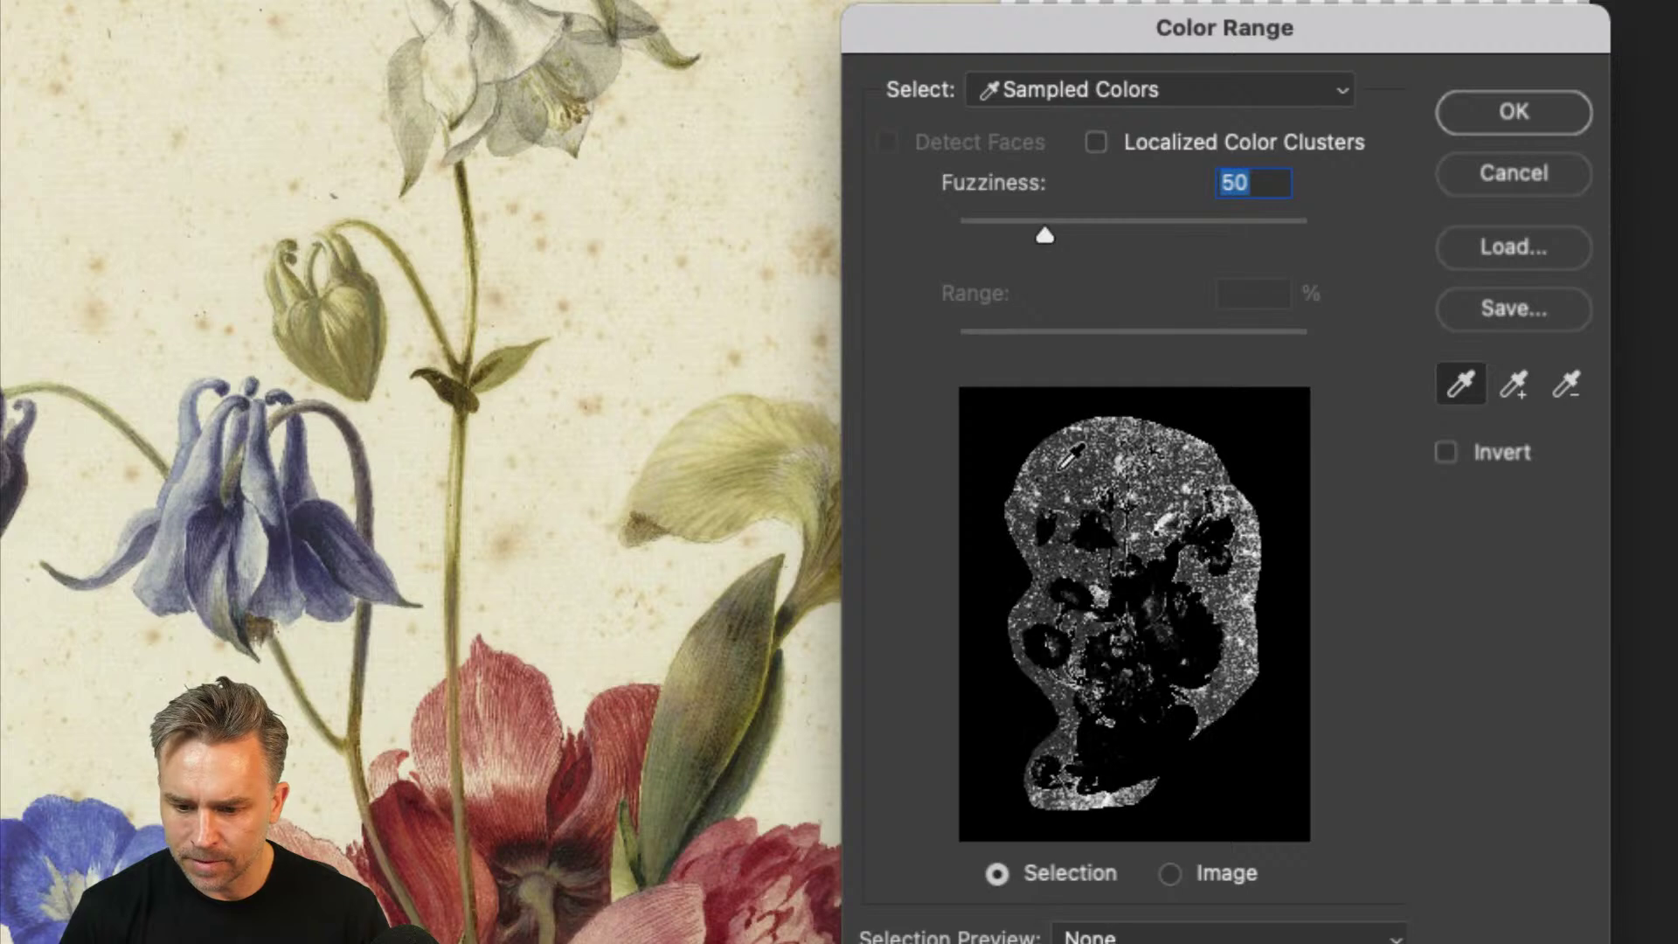
left_click(1070, 467)
left_click(1064, 478)
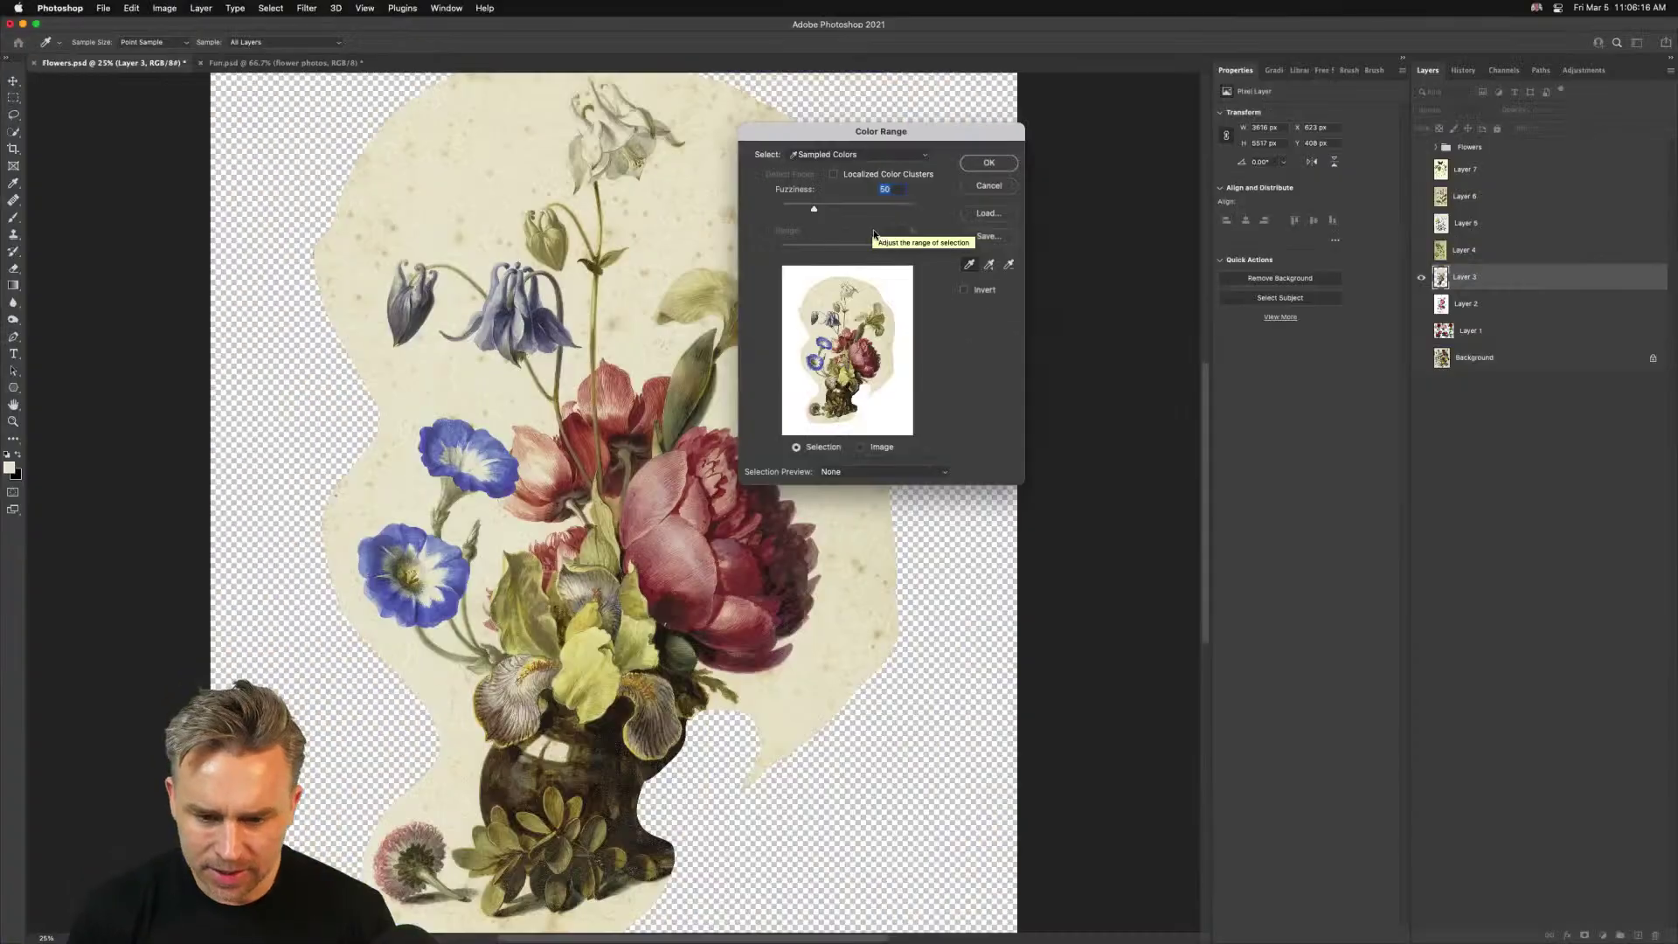
Accept the sampled paper color range and add a layer mask to Layer 3 that hides the selected paper
left_click_drag(882, 160, 932, 174)
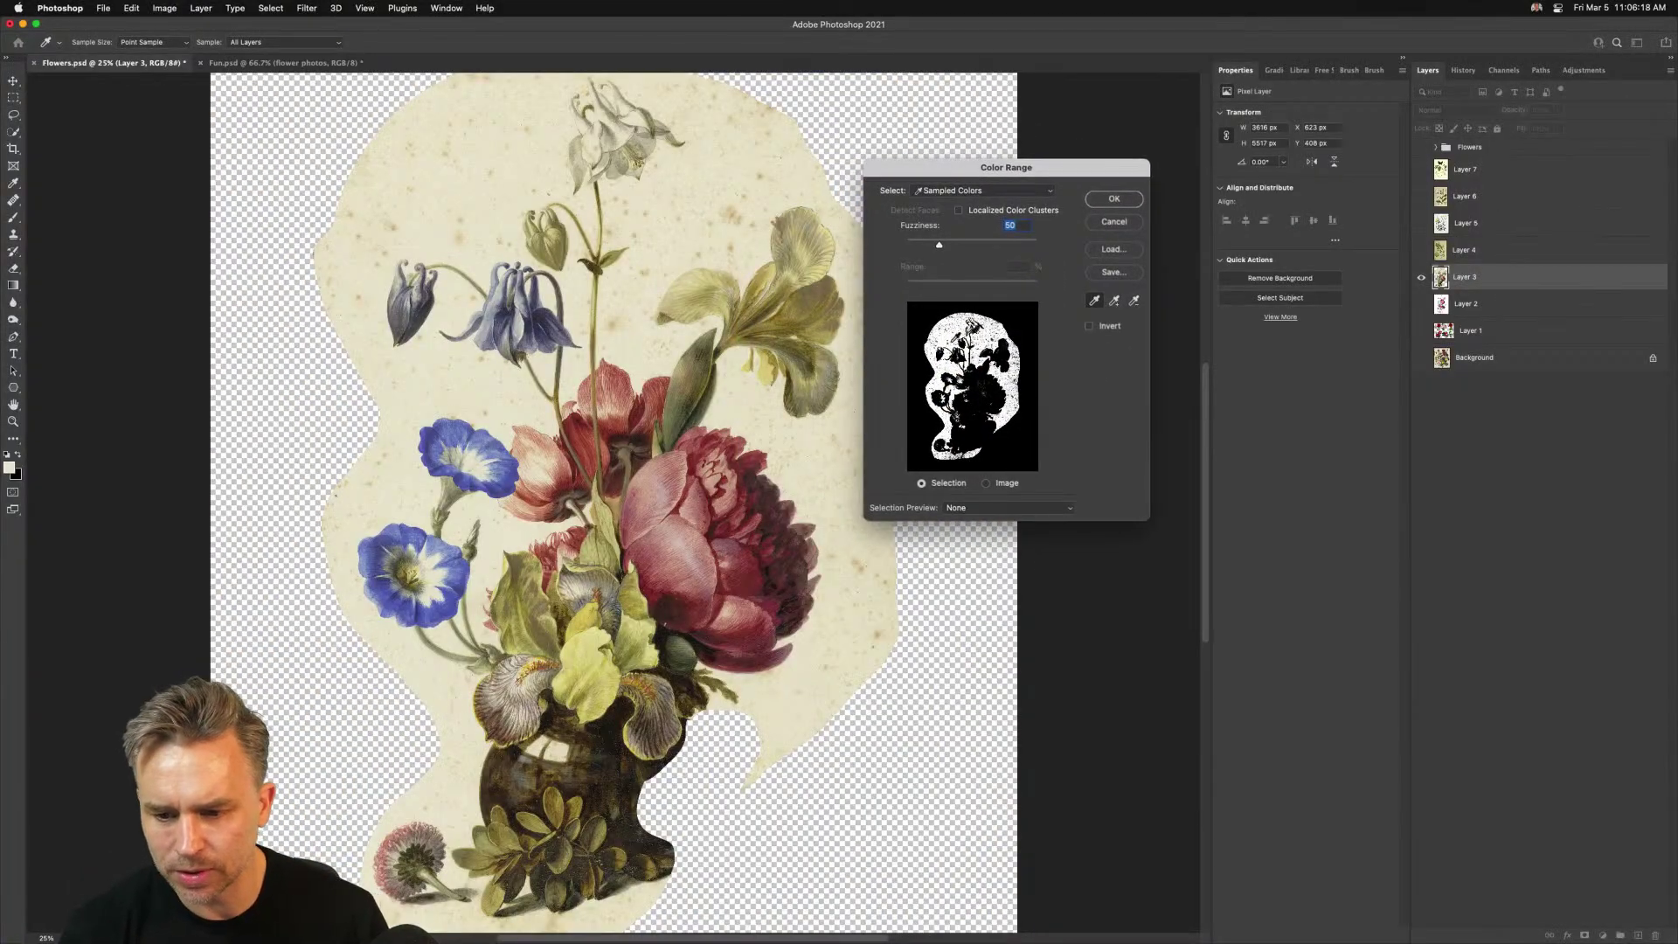
left_click(1103, 200)
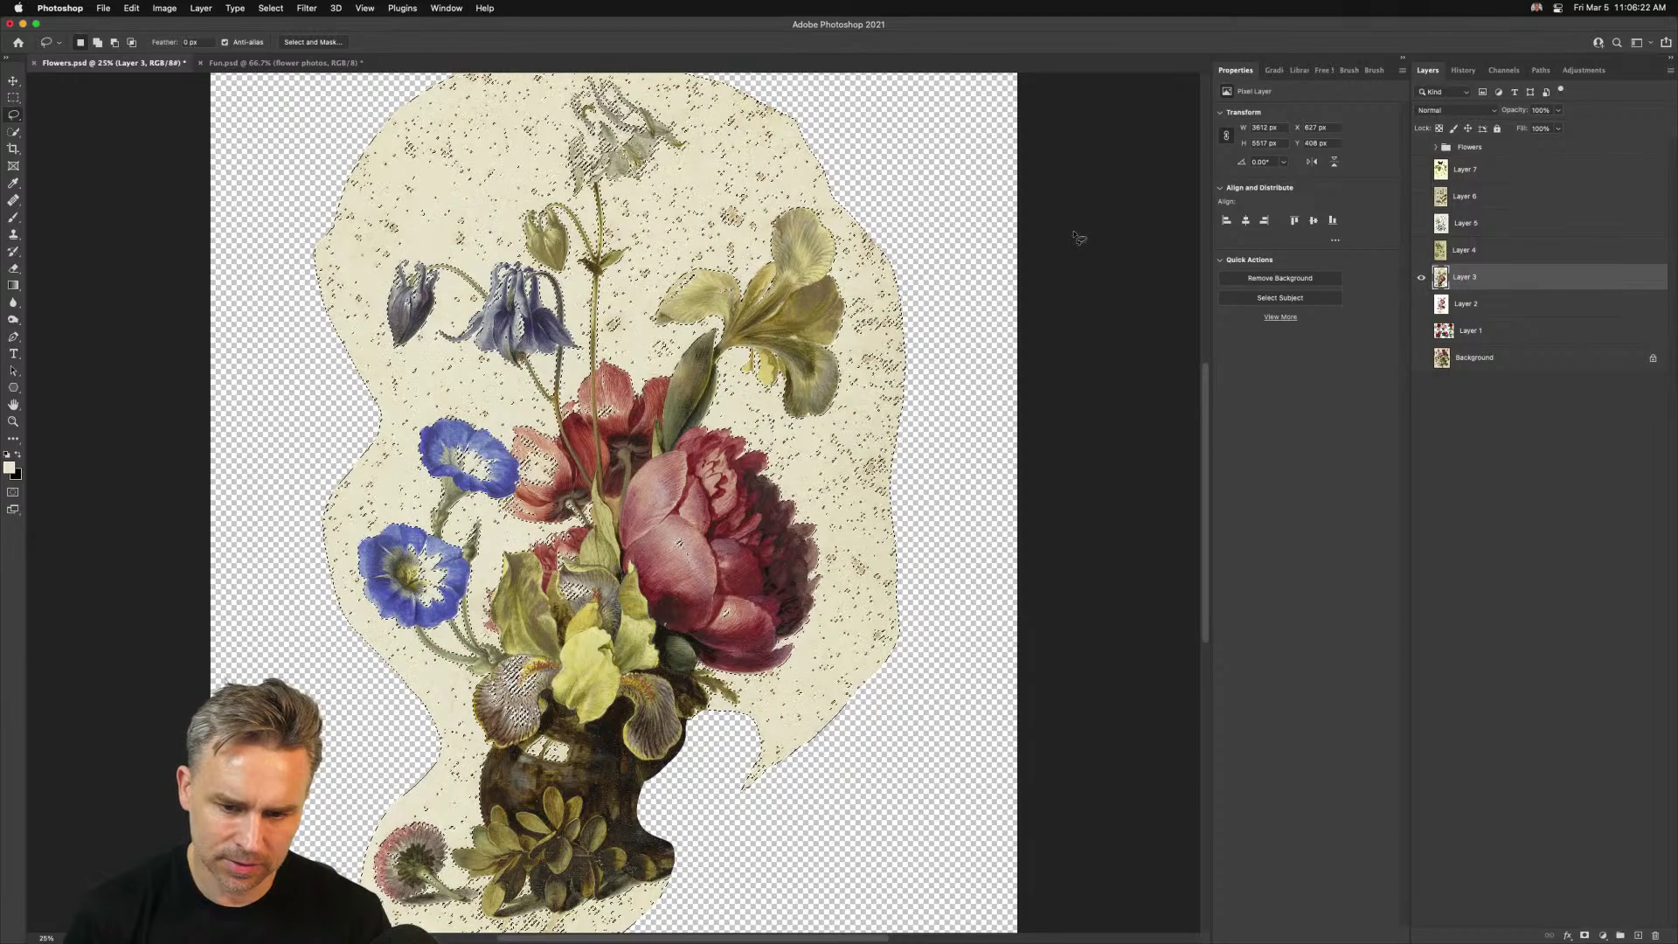
left_click(1585, 936)
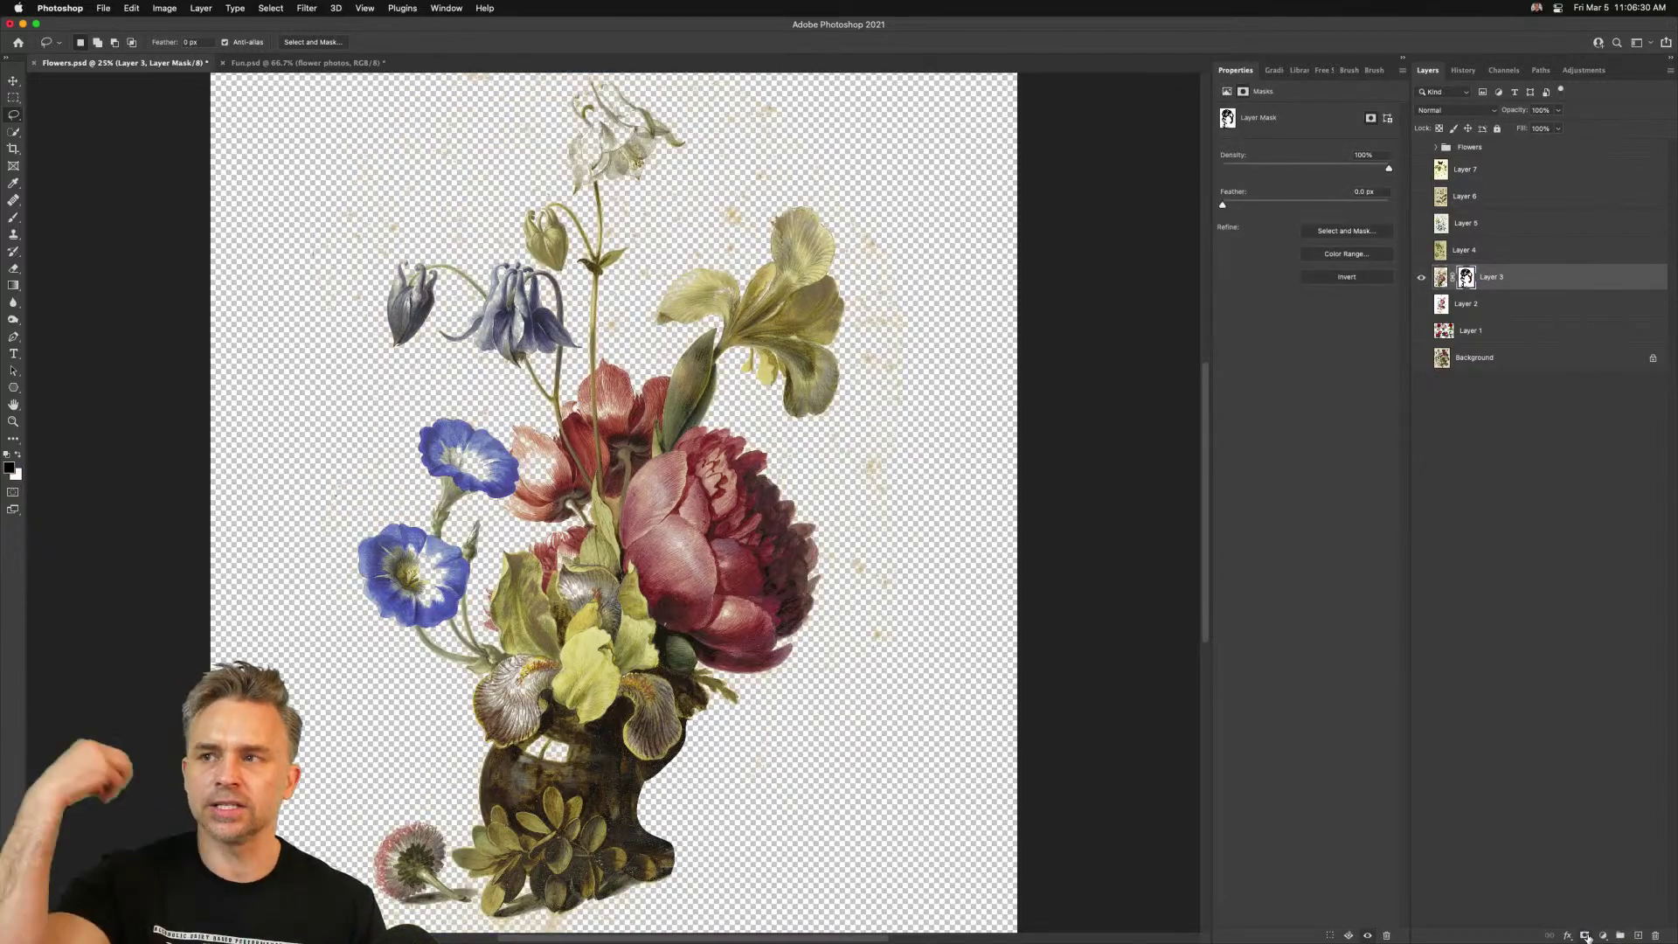
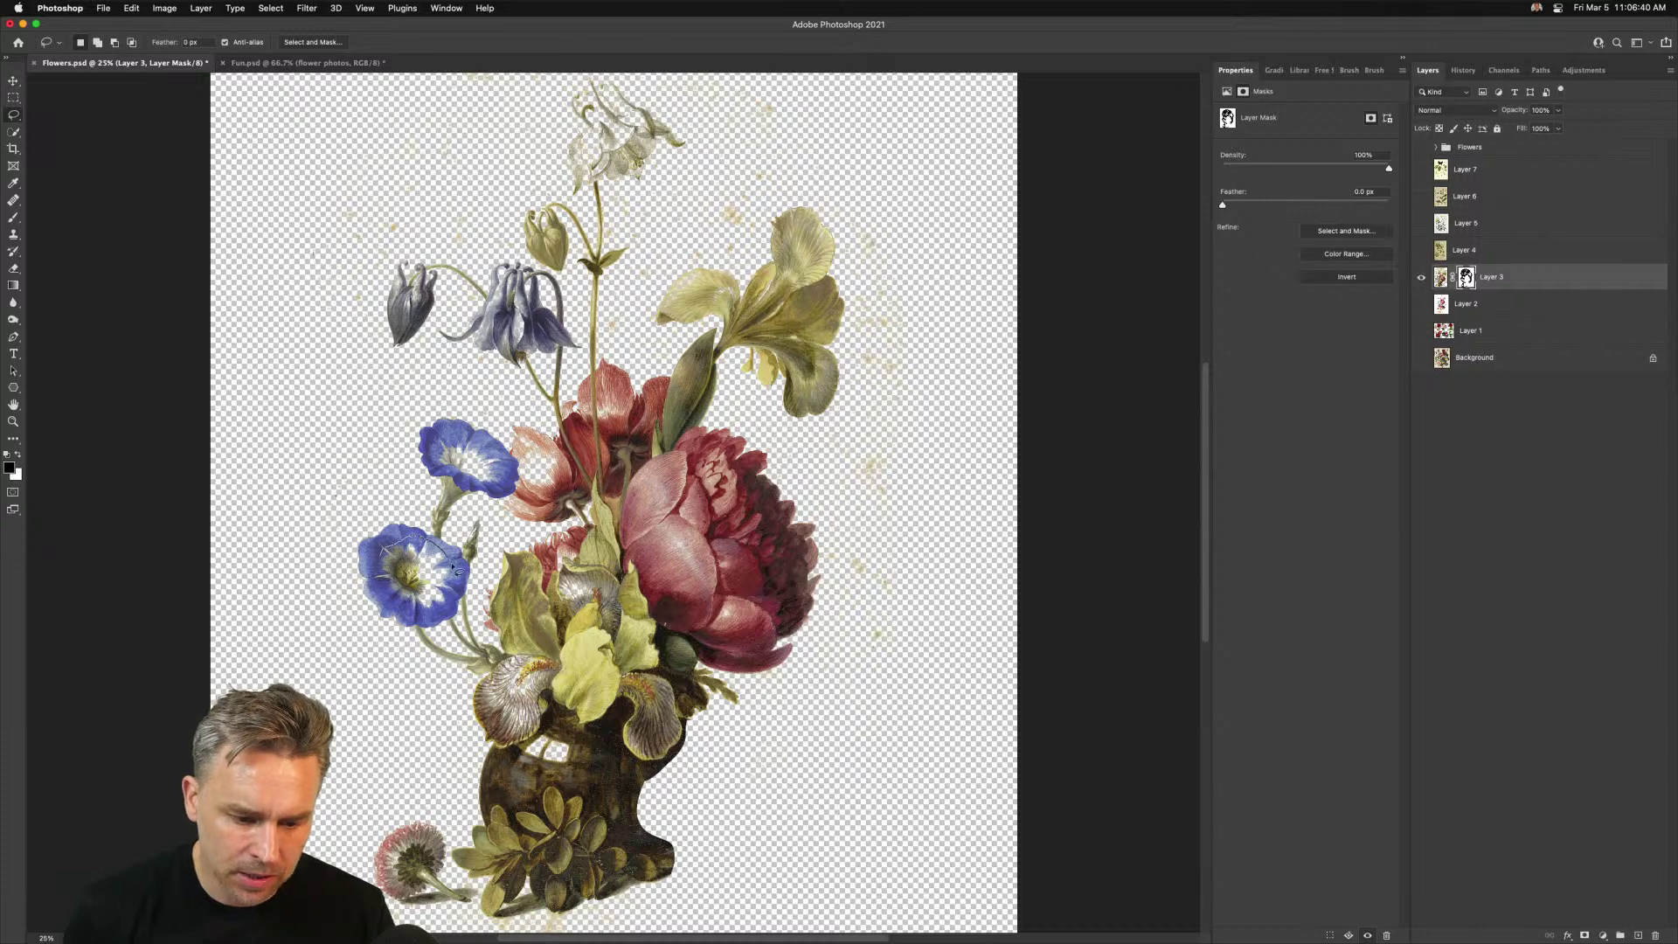
Lasso the interiors of the two blue morning glories and fill them with white on Layer 3's mask
left_click_drag(376, 592, 379, 590)
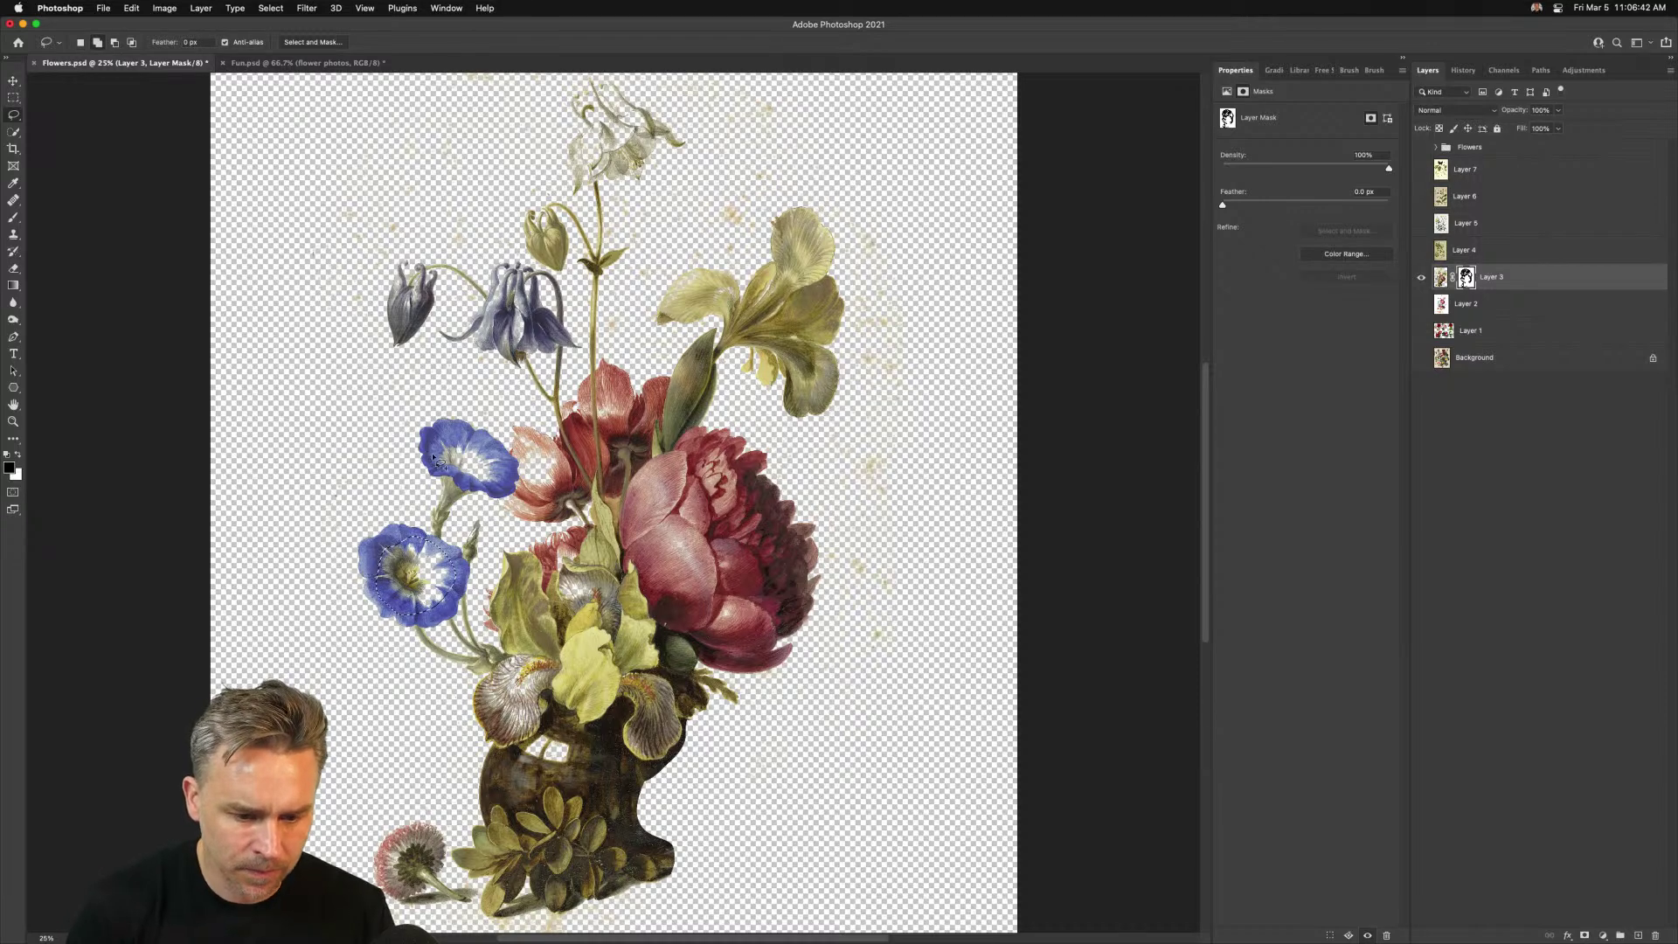
mouse_move(507, 487)
left_mouse_down()
mouse_move(461, 504)
mouse_move(433, 463)
mouse_move(455, 435)
mouse_move(507, 458)
left_mouse_up()
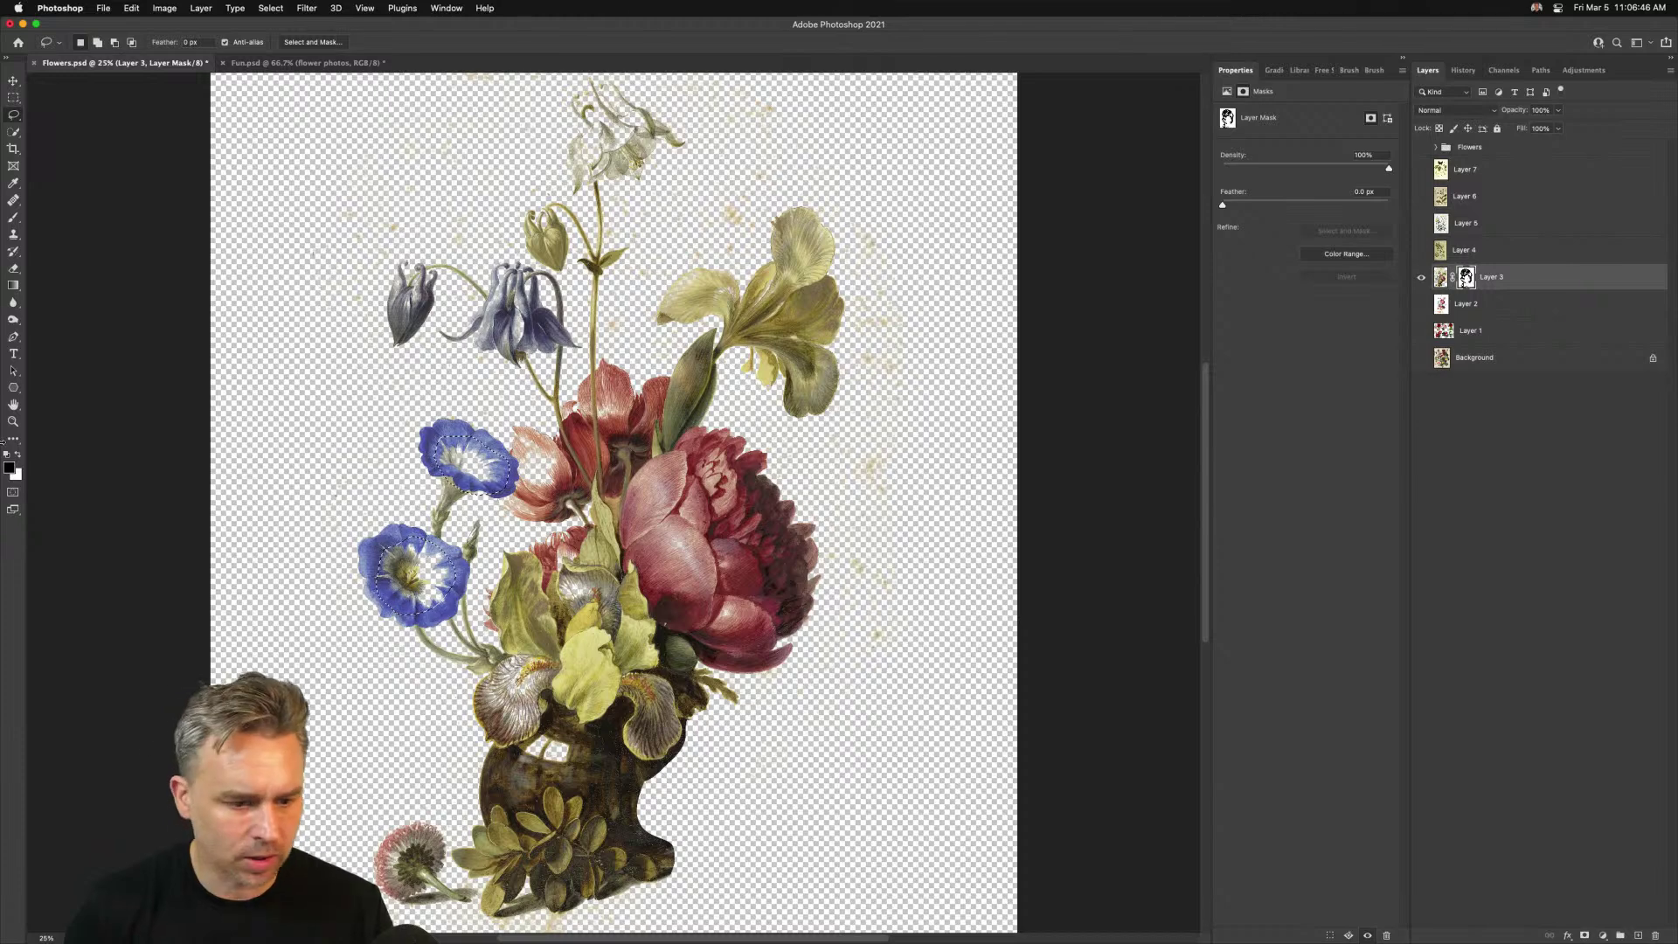
left_click(20, 455)
key("shift+BackSpace")
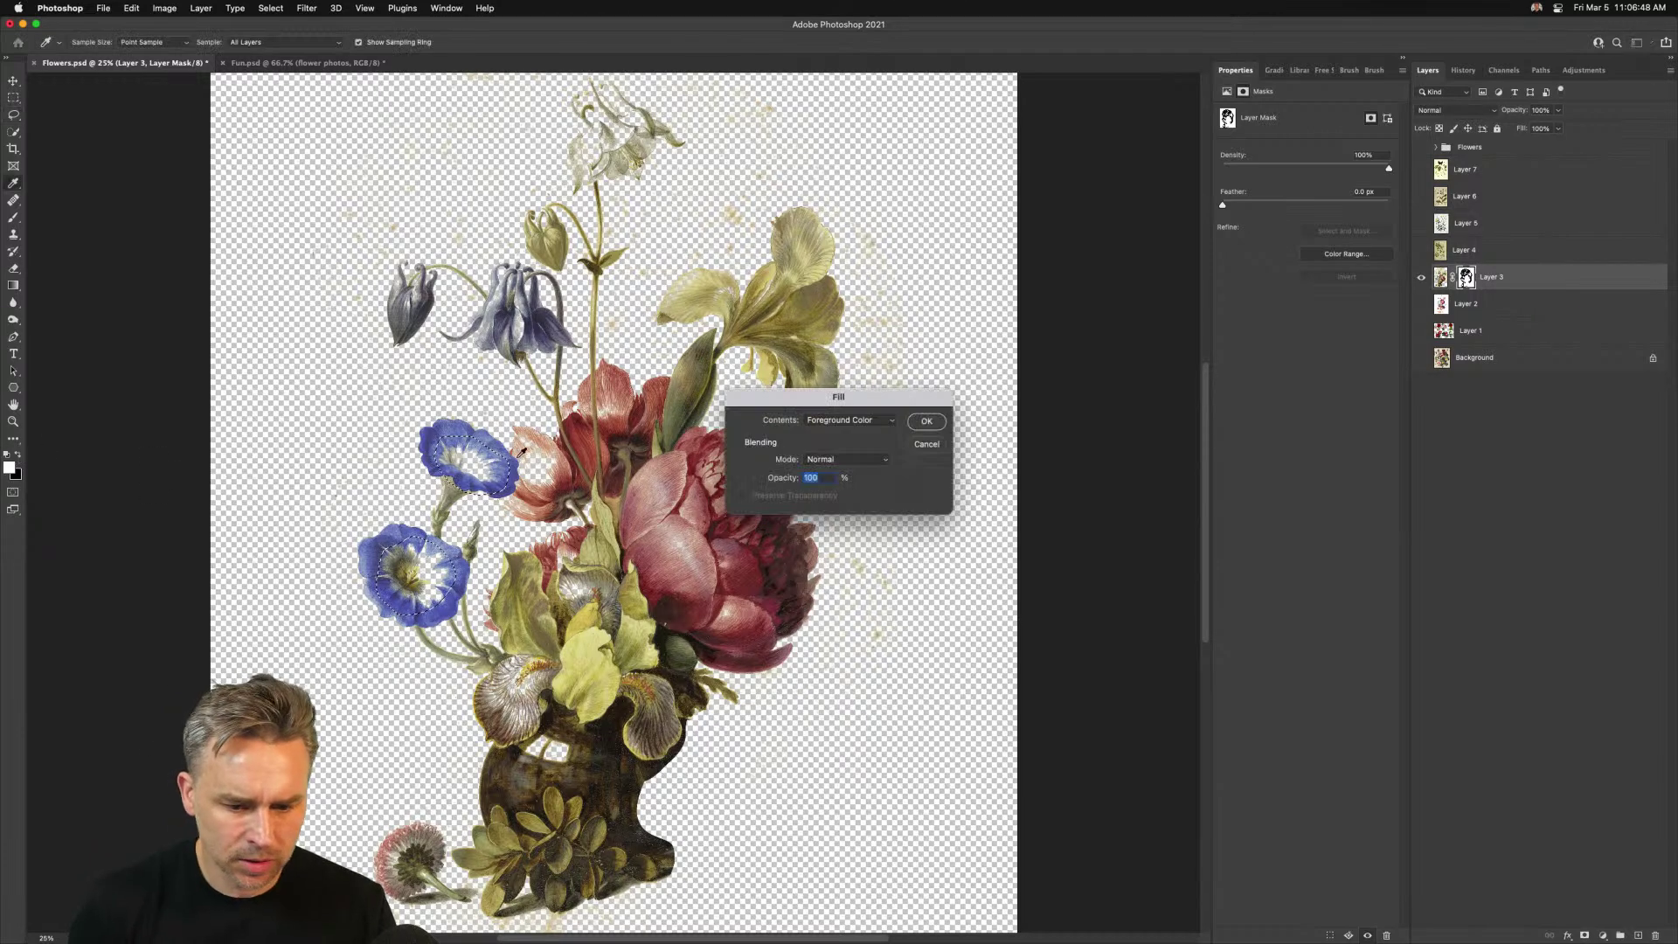
key("Return")
Add the pale pink-red petals beside the upper blue flower to the selection, fill the mask with white there, and deselect
key("shift")
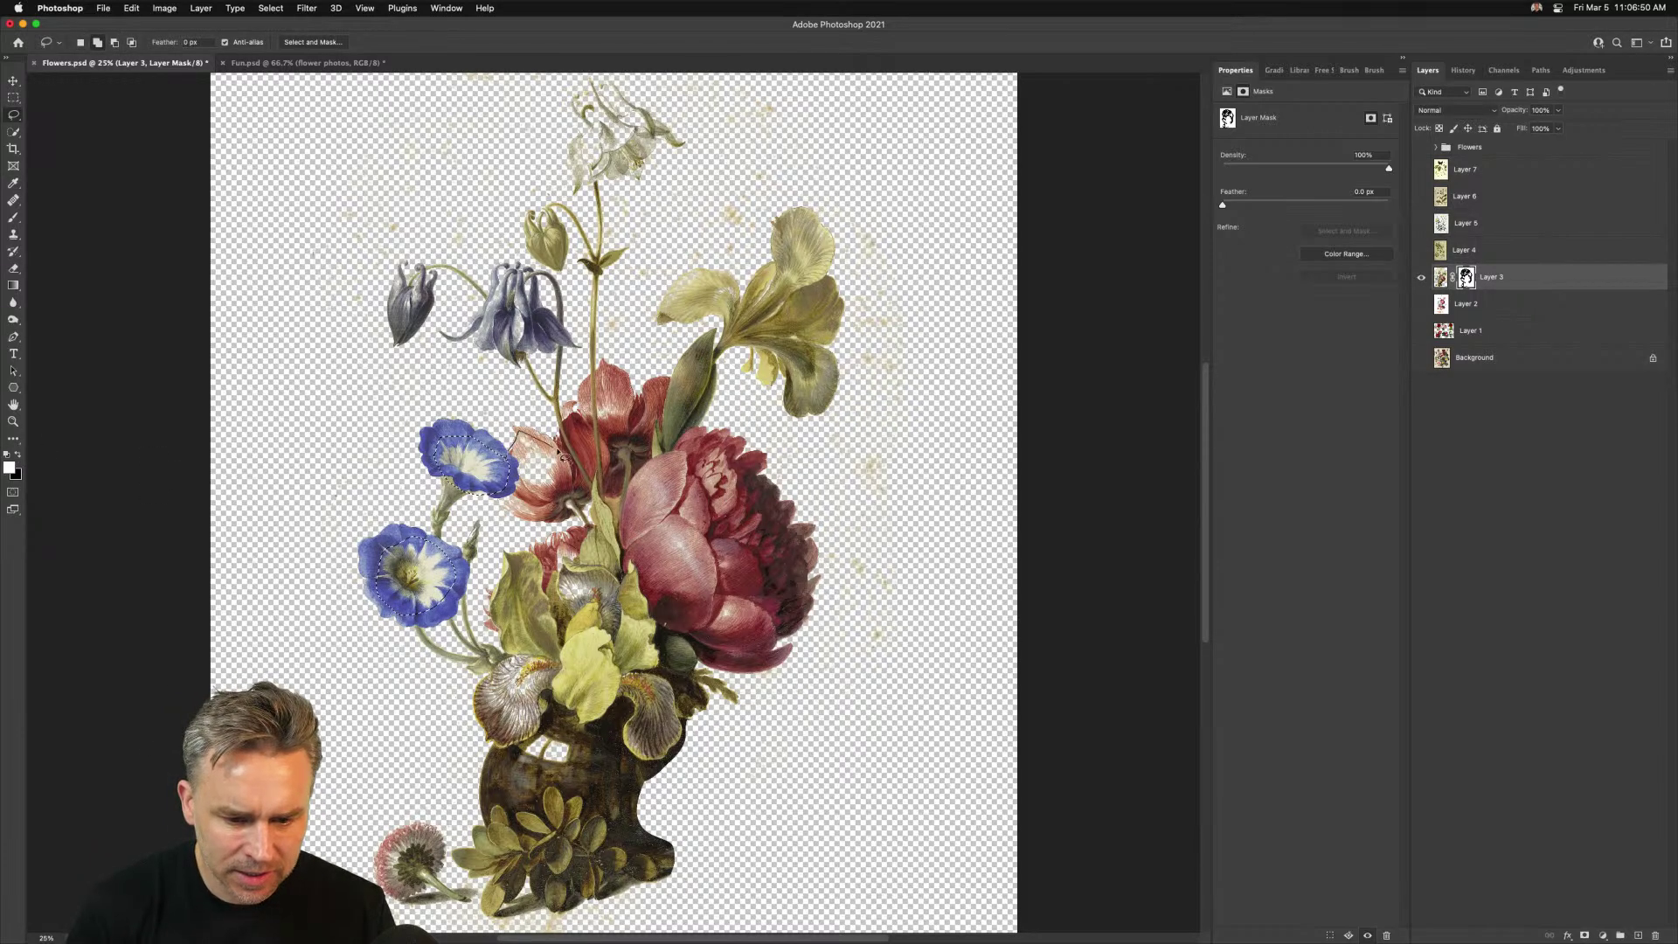
left_click_drag(498, 481, 500, 483)
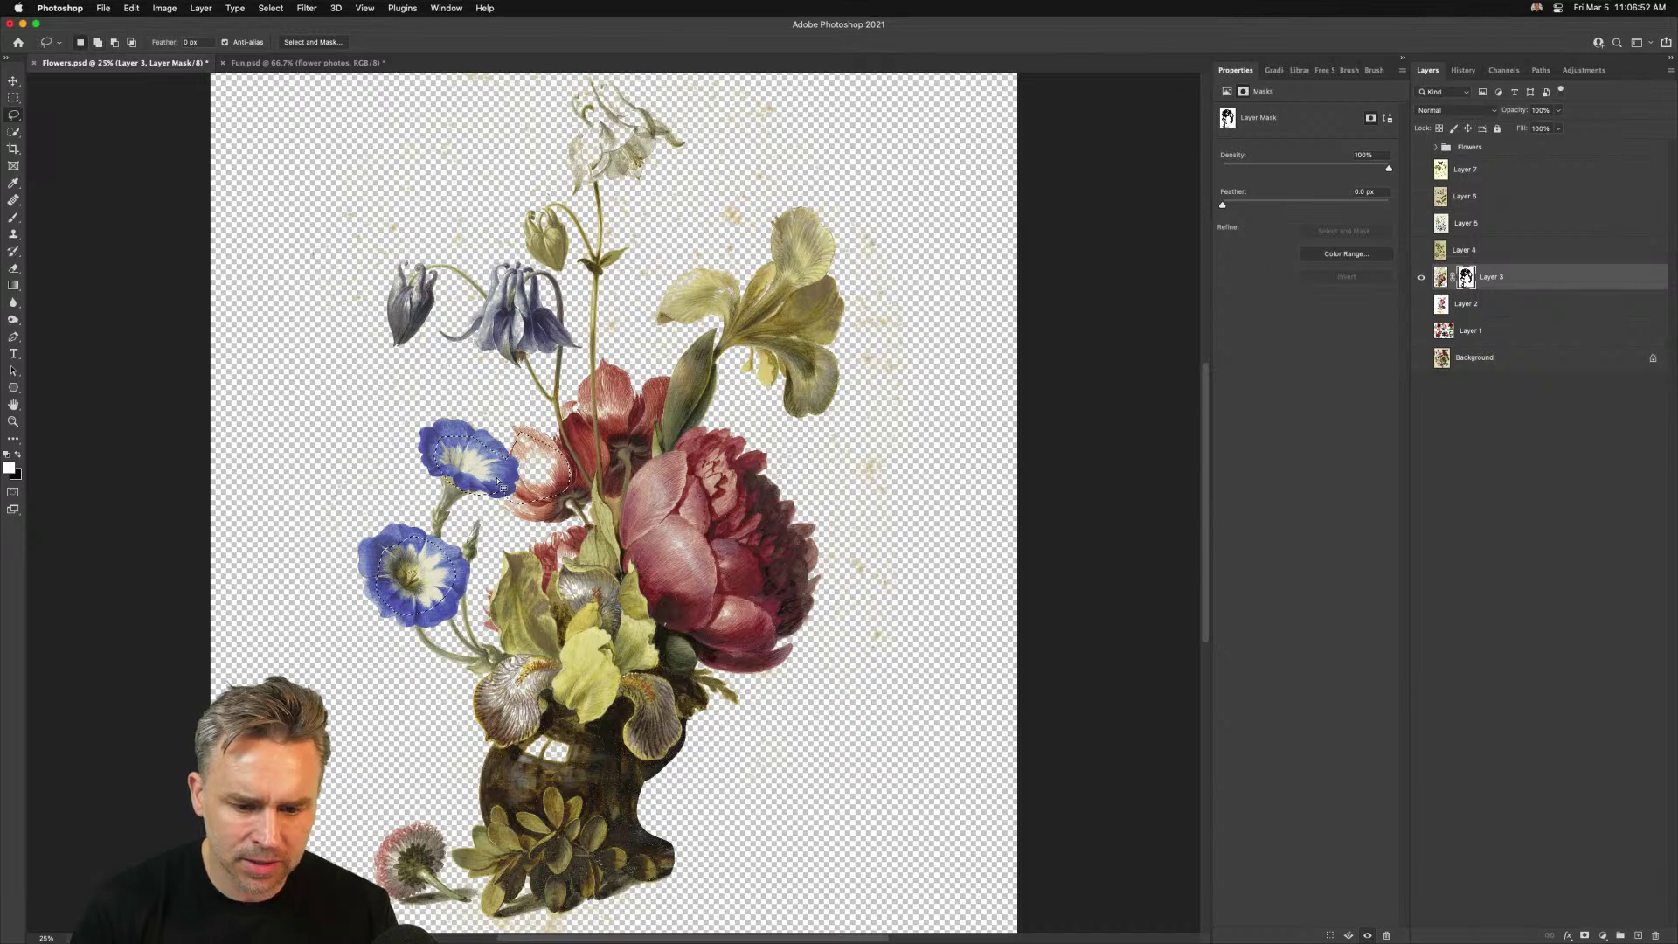
key("shift+BackSpace")
key("Return")
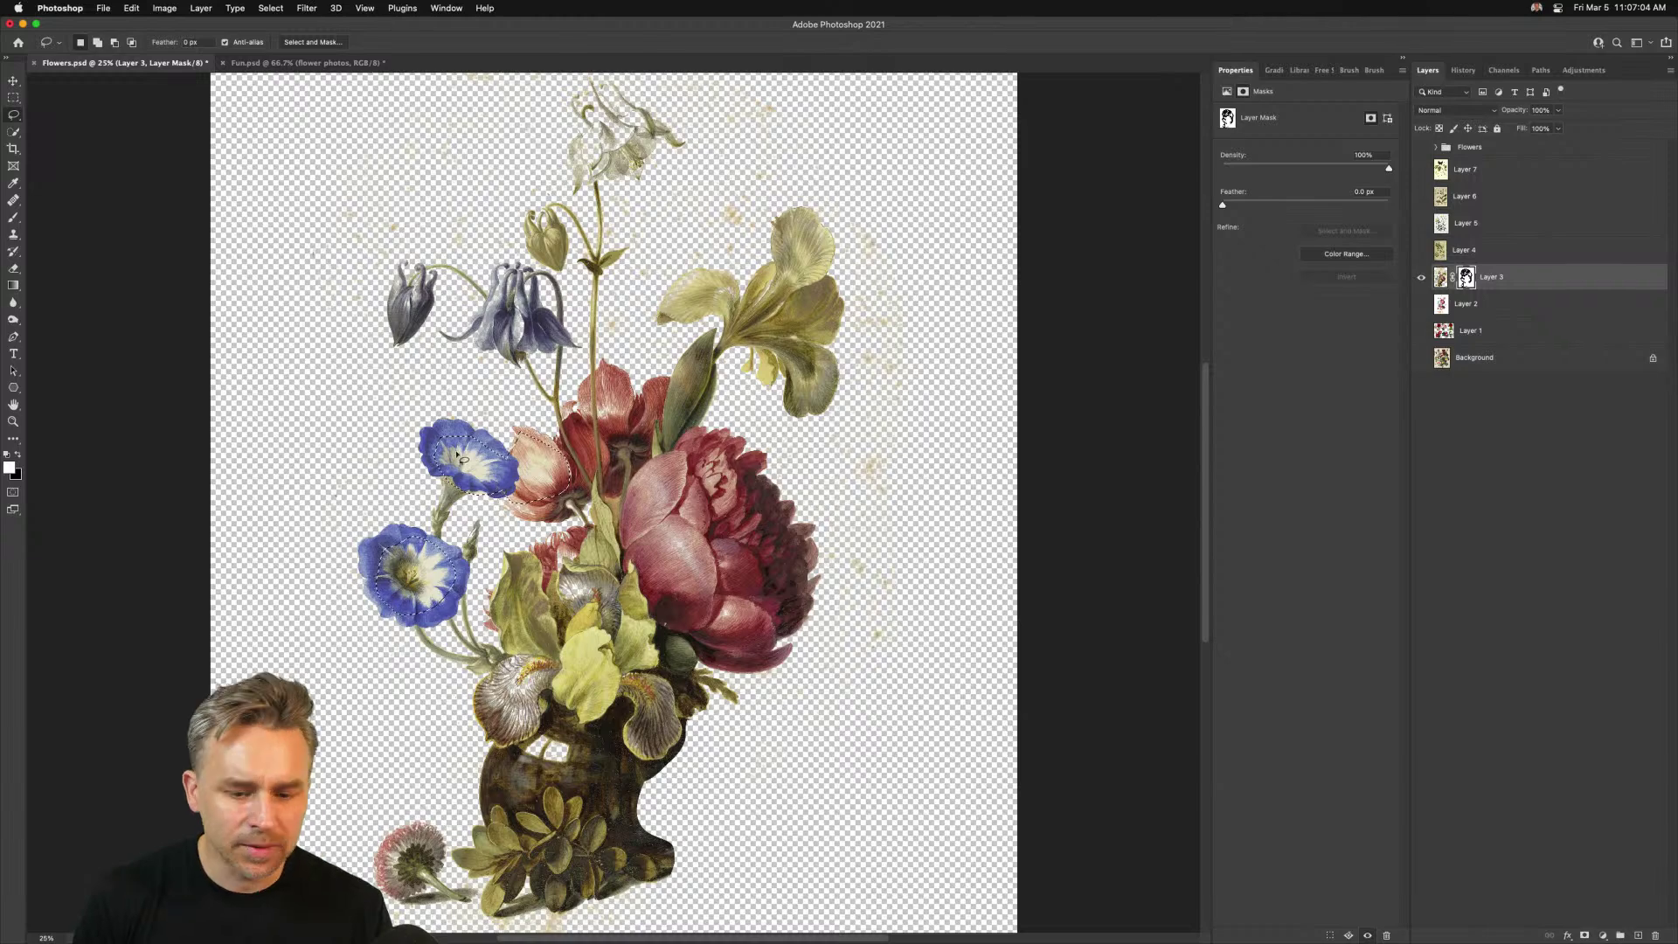
key("super+d")
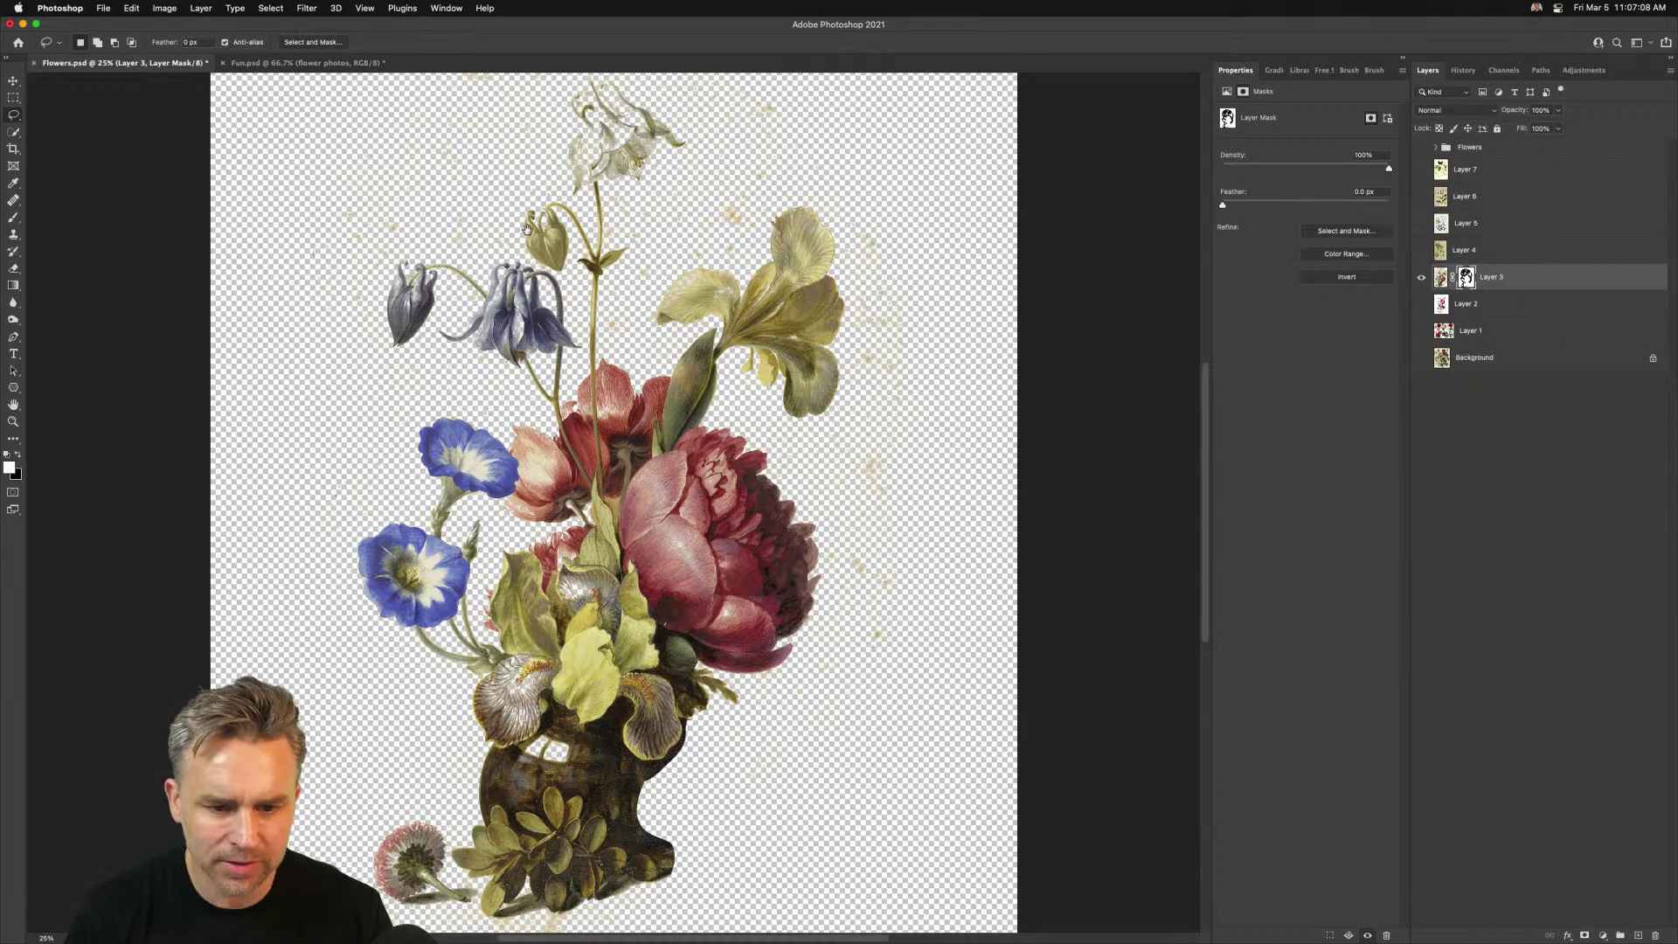
Duplicate the masked Layer 3 and delete the layer mask from the lower copy, leaving the upper copy active
scroll(529, 229, "up", 2)
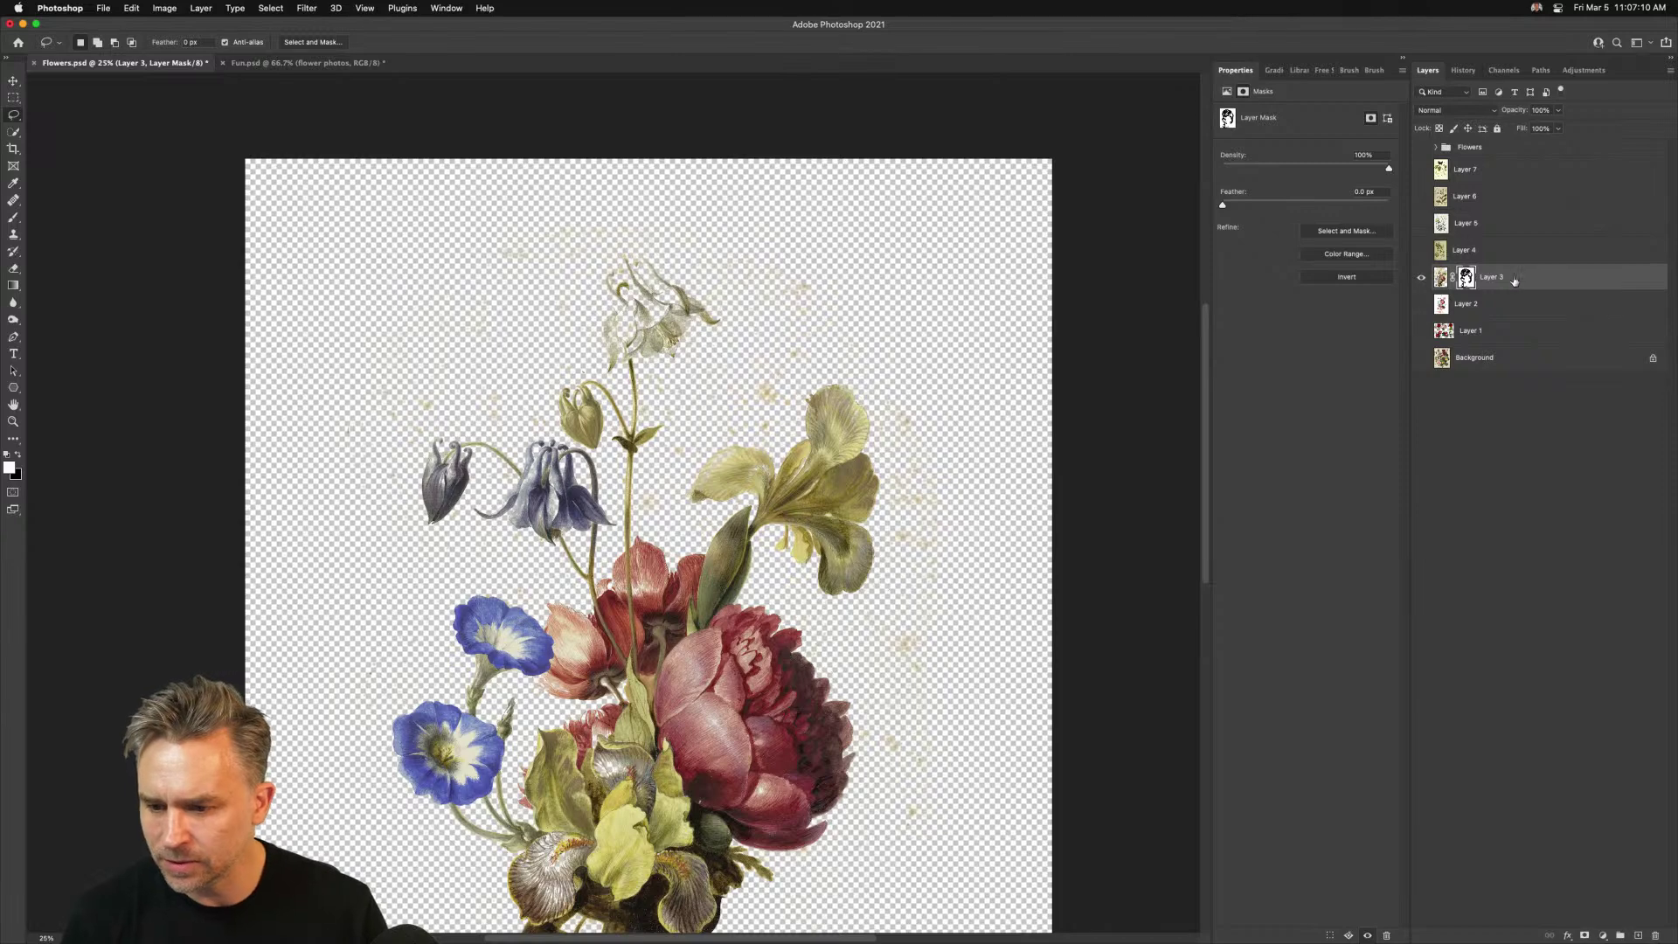
left_click(1440, 277)
key("super+j")
left_click(1430, 302)
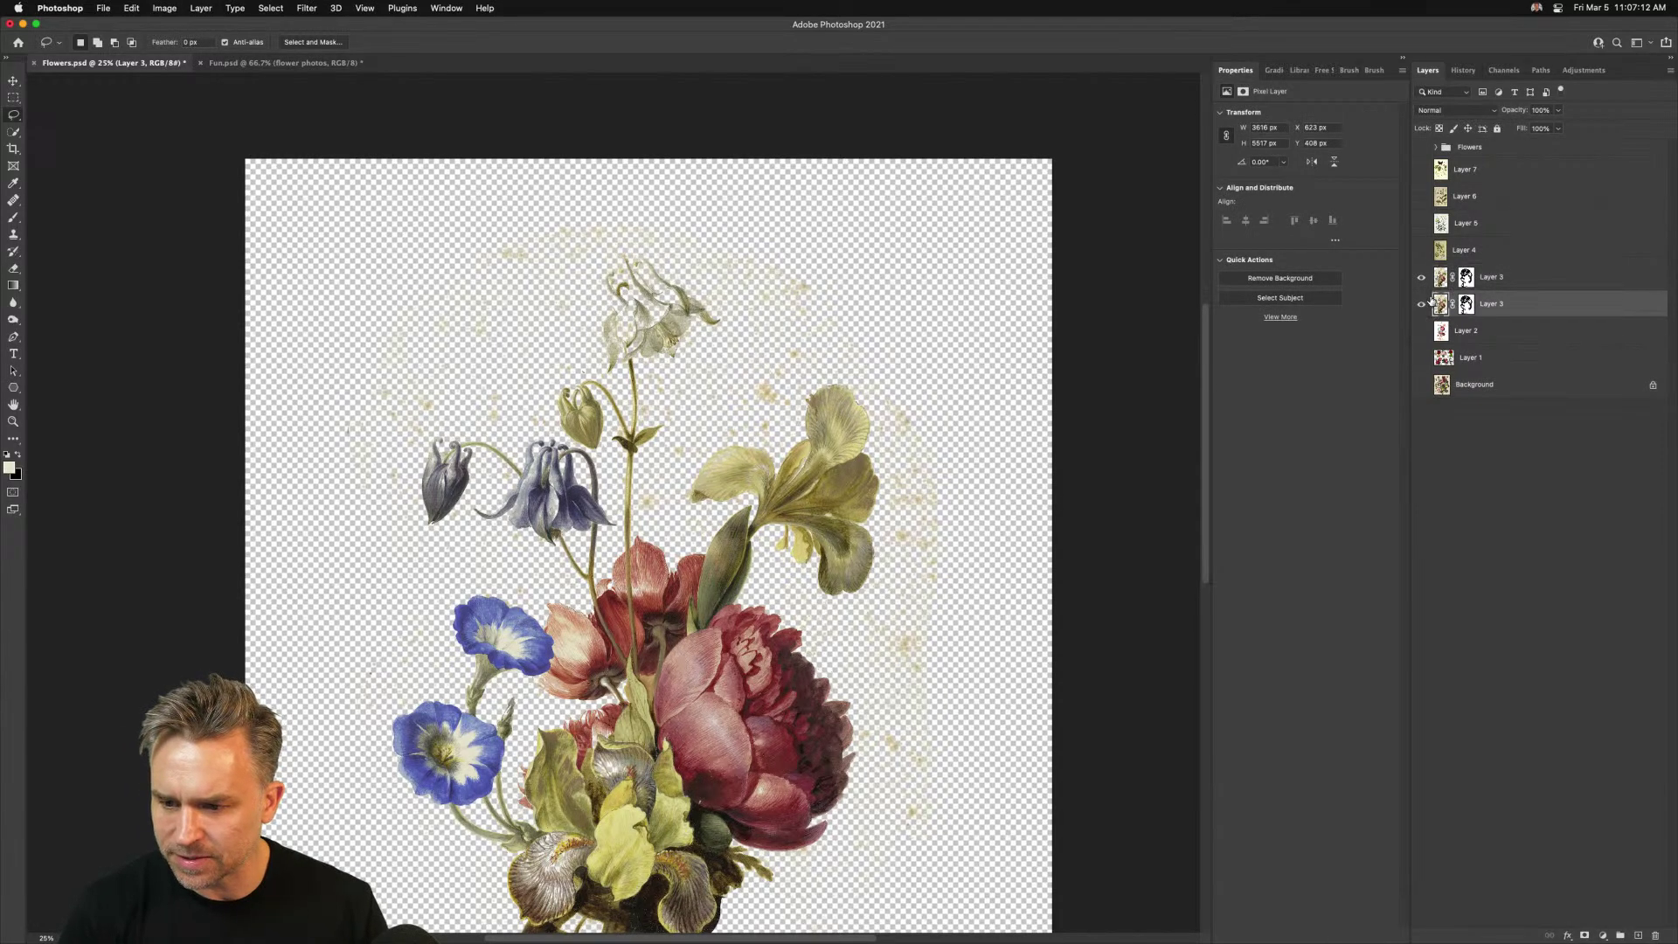
right_click(1466, 303)
left_click(1476, 330)
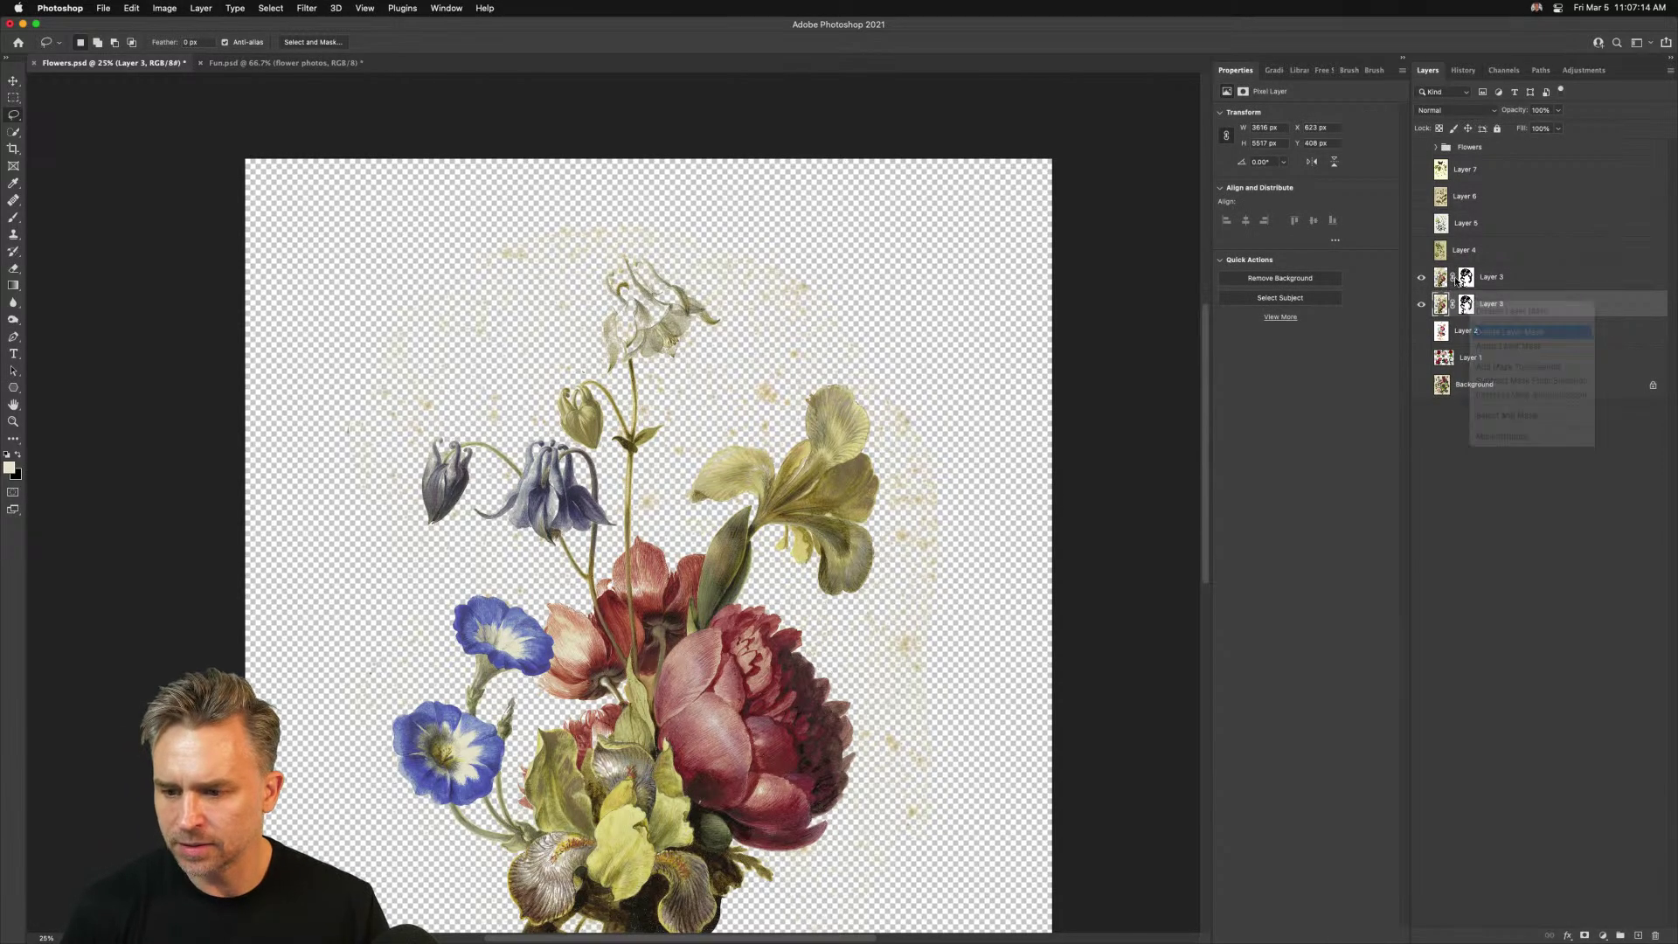
left_click(1480, 279)
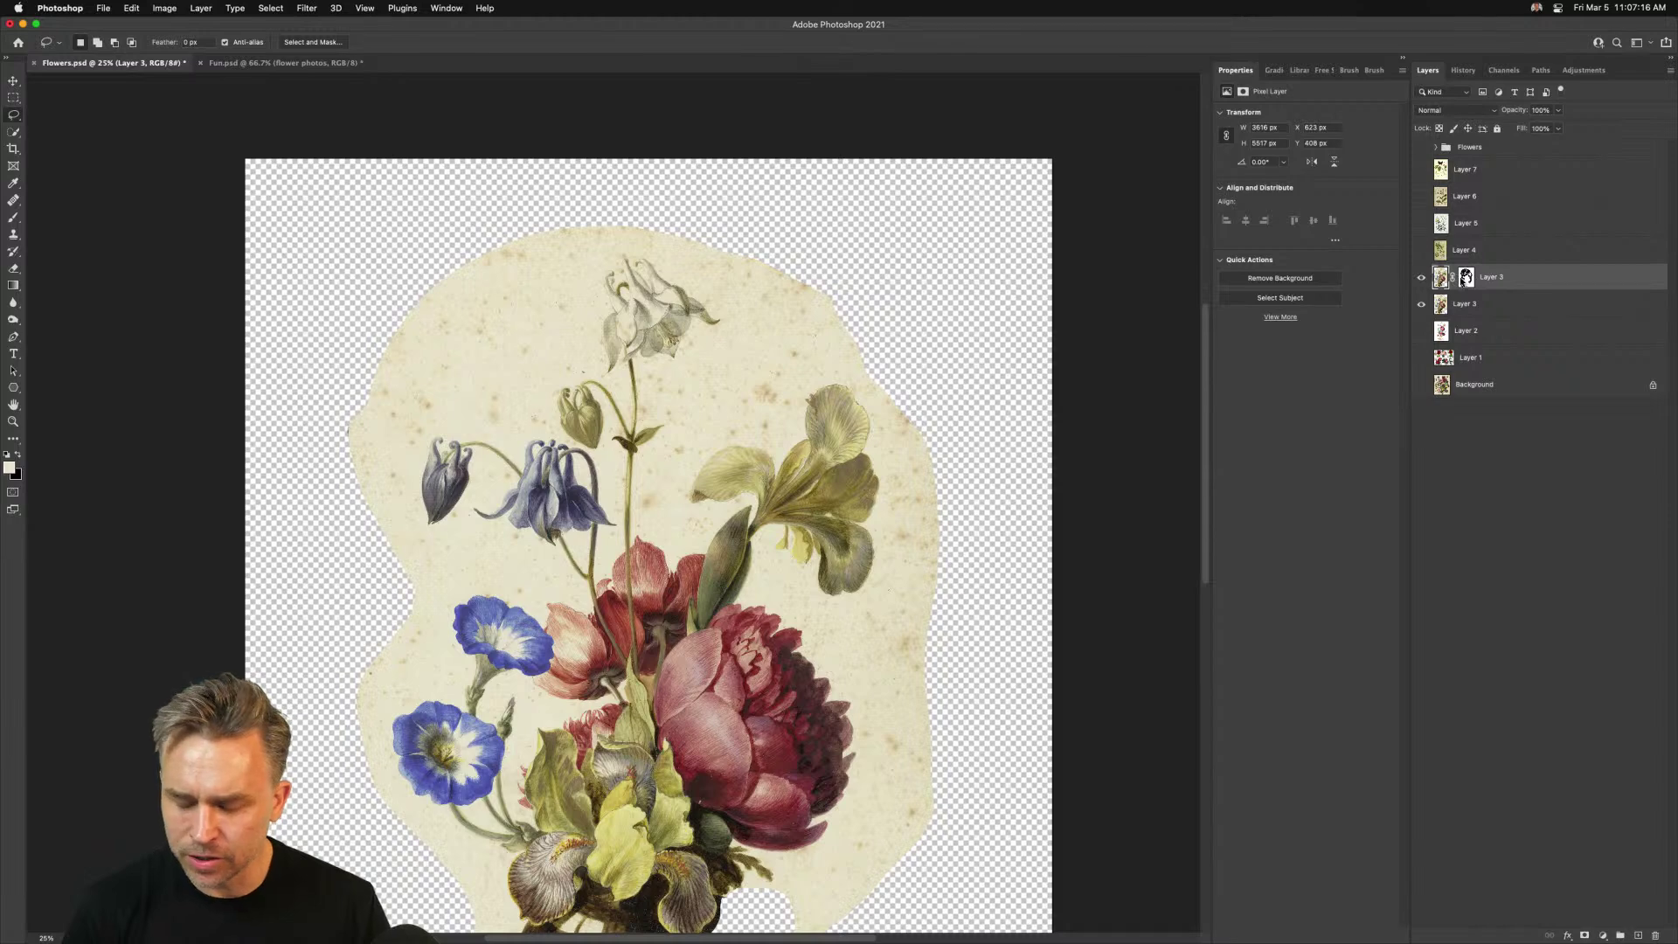
Target the upper Layer 3's mask and lasso the white columbine at the top, including its petals and spurs
left_click(1466, 277)
scroll(665, 598, "up", 4)
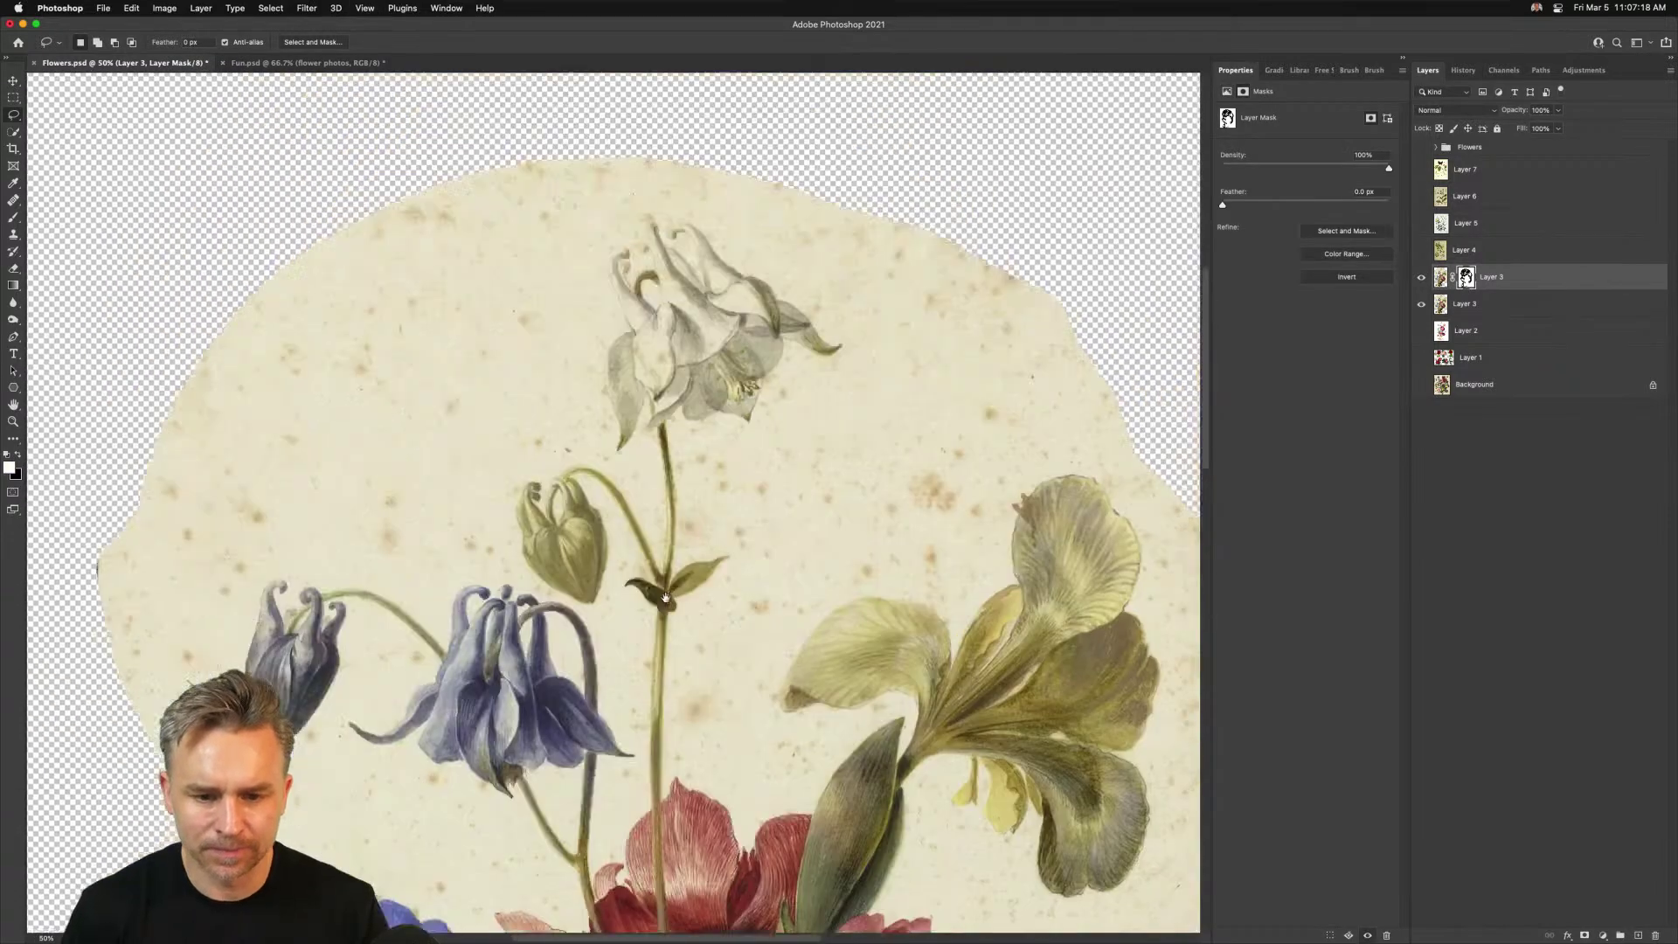
scroll(665, 598, "up", 2)
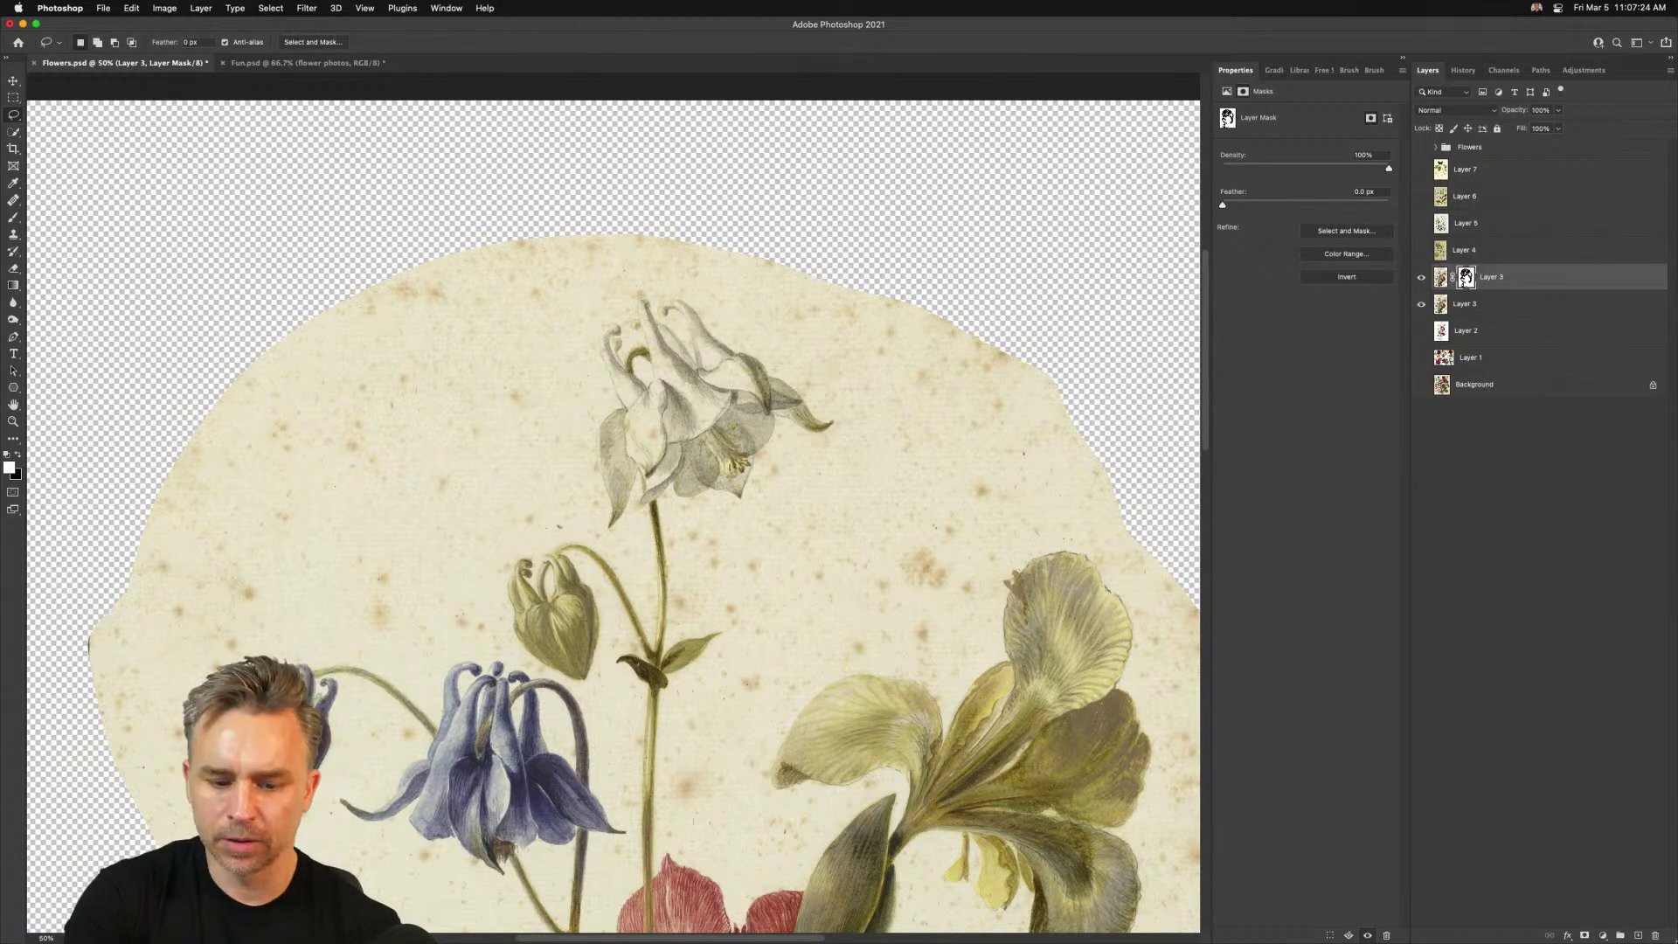
mouse_move(508, 940)
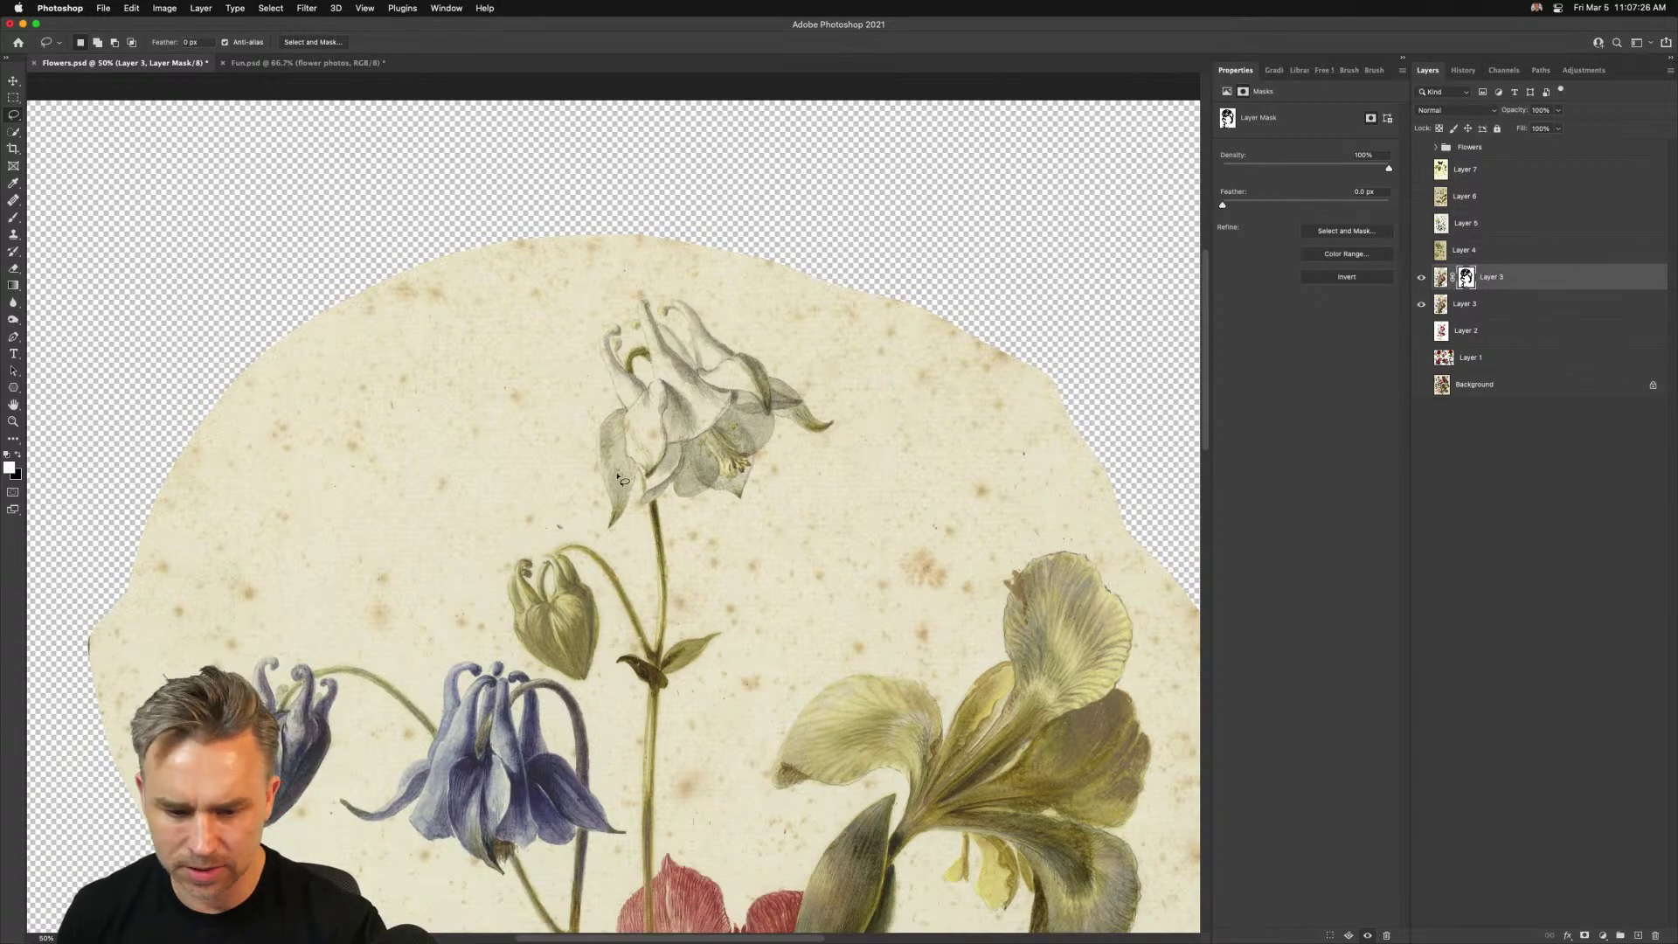
mouse_move(606, 476)
left_mouse_down()
mouse_move(605, 332)
mouse_move(626, 379)
mouse_move(658, 384)
mouse_move(645, 305)
mouse_move(677, 358)
mouse_move(664, 325)
mouse_move(696, 355)
mouse_move(663, 310)
mouse_move(679, 305)
mouse_move(820, 423)
mouse_move(770, 414)
mouse_move(739, 494)
mouse_move(649, 500)
mouse_move(646, 485)
mouse_move(611, 525)
left_mouse_up()
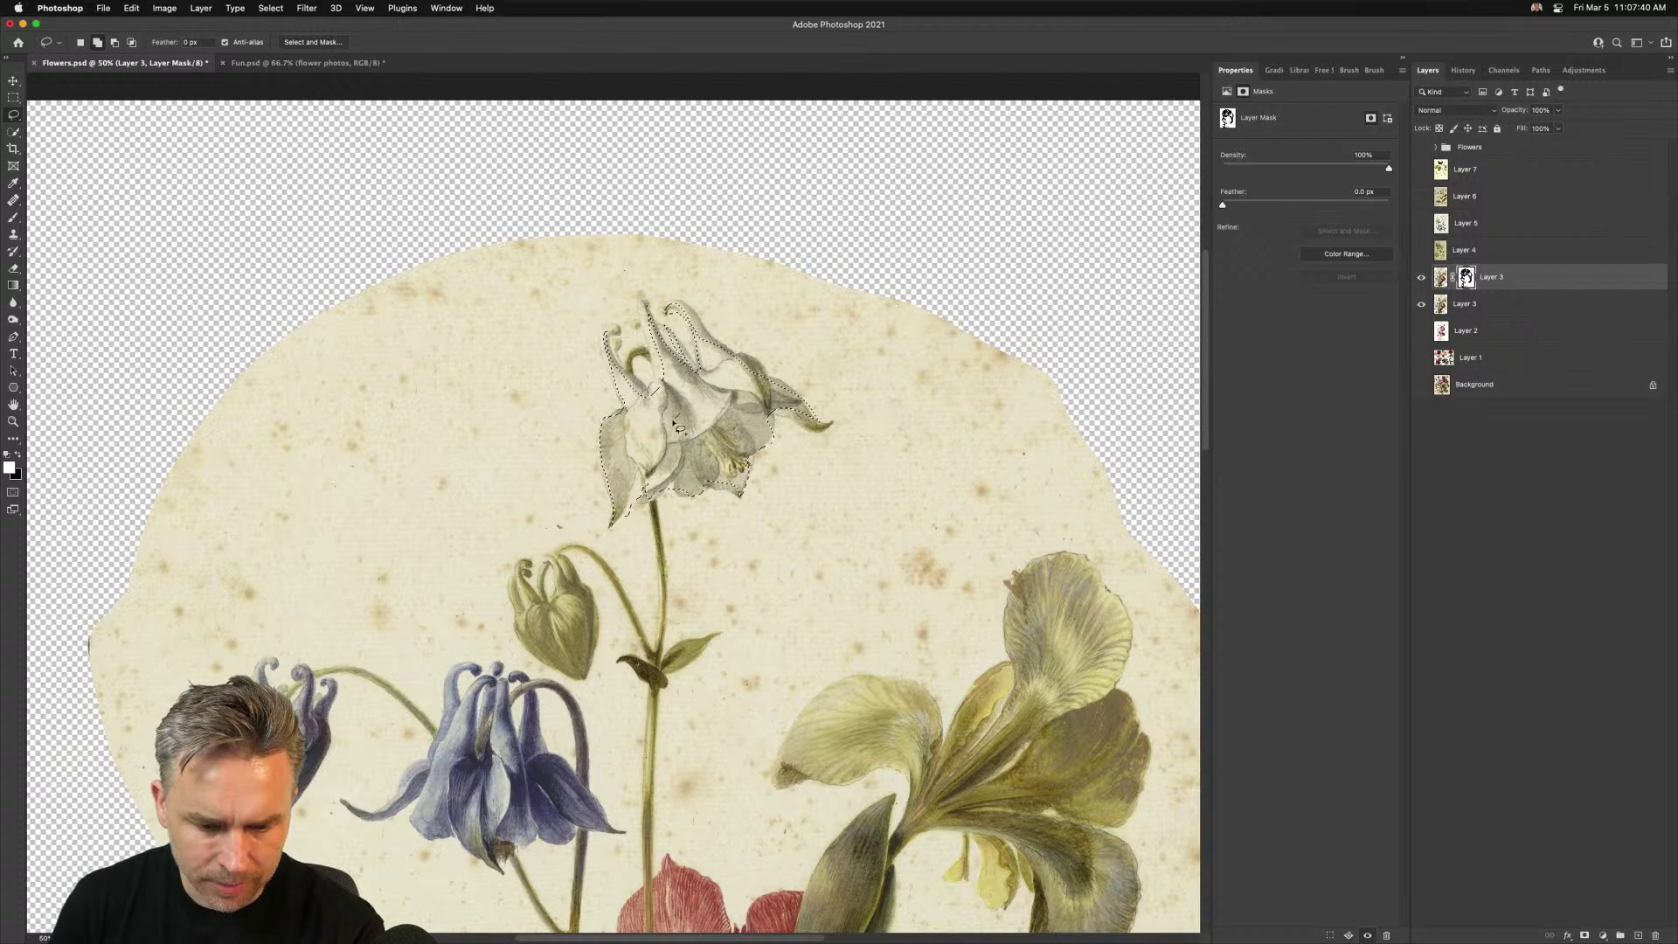
mouse_move(653, 353)
left_mouse_down()
mouse_move(664, 426)
mouse_move(644, 302)
left_mouse_up()
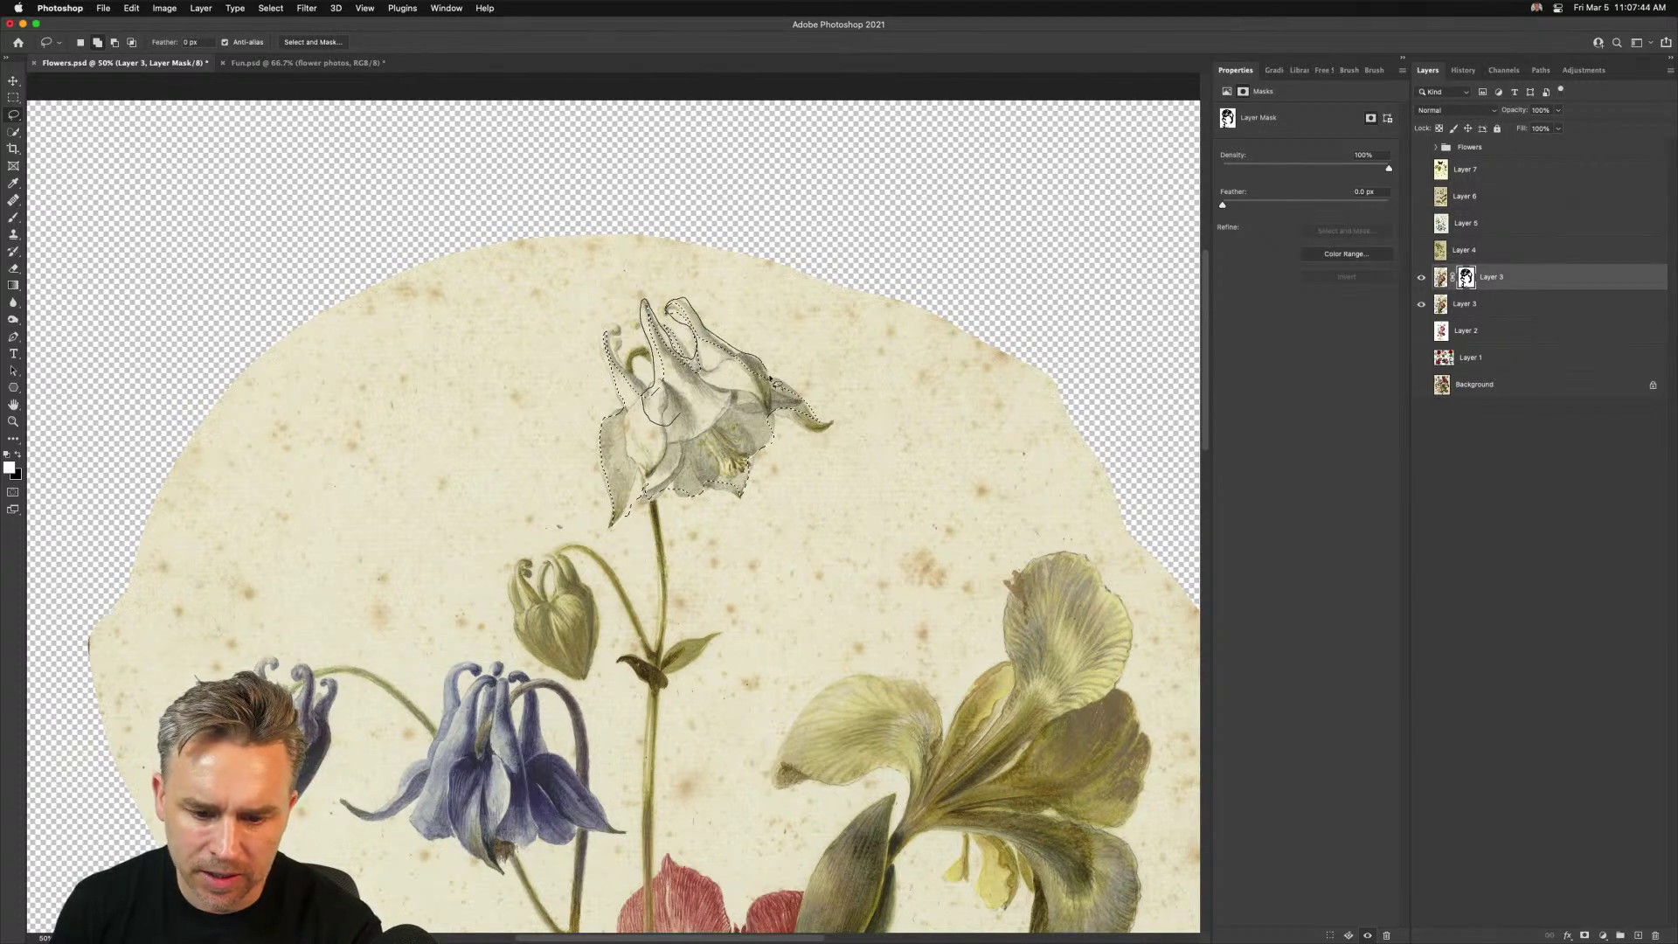
left_click_drag(802, 408, 726, 426)
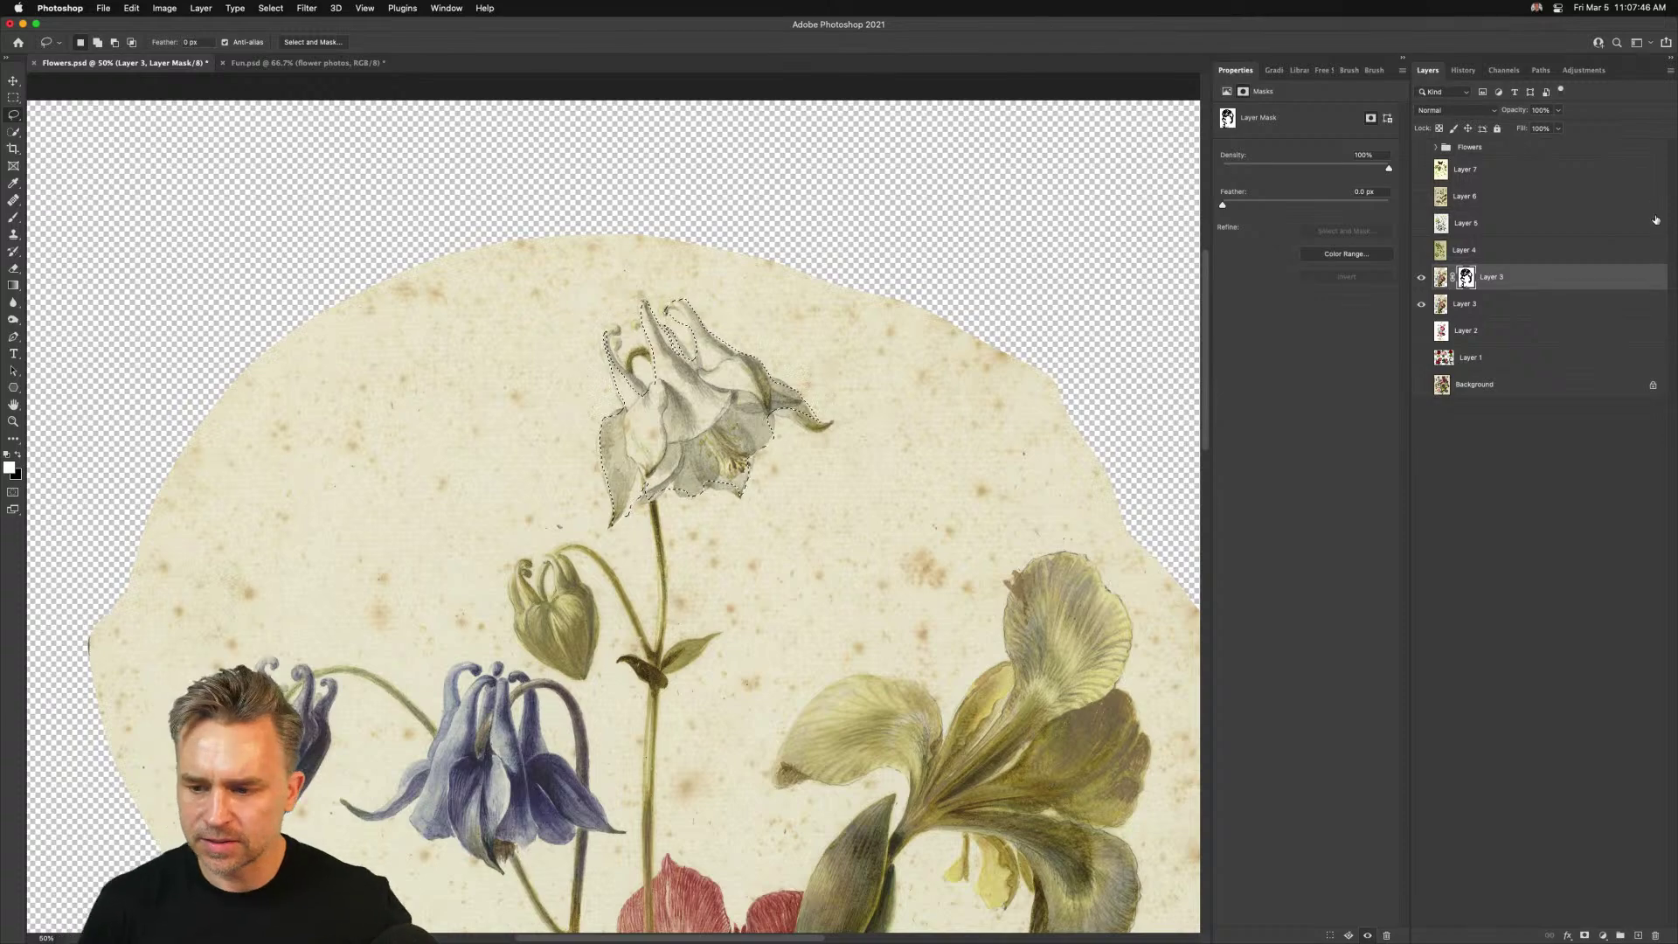
Hide the unmasked Layer 3 copy, fill the columbine selection with white on the upper layer's mask, and deselect
left_click(1420, 304)
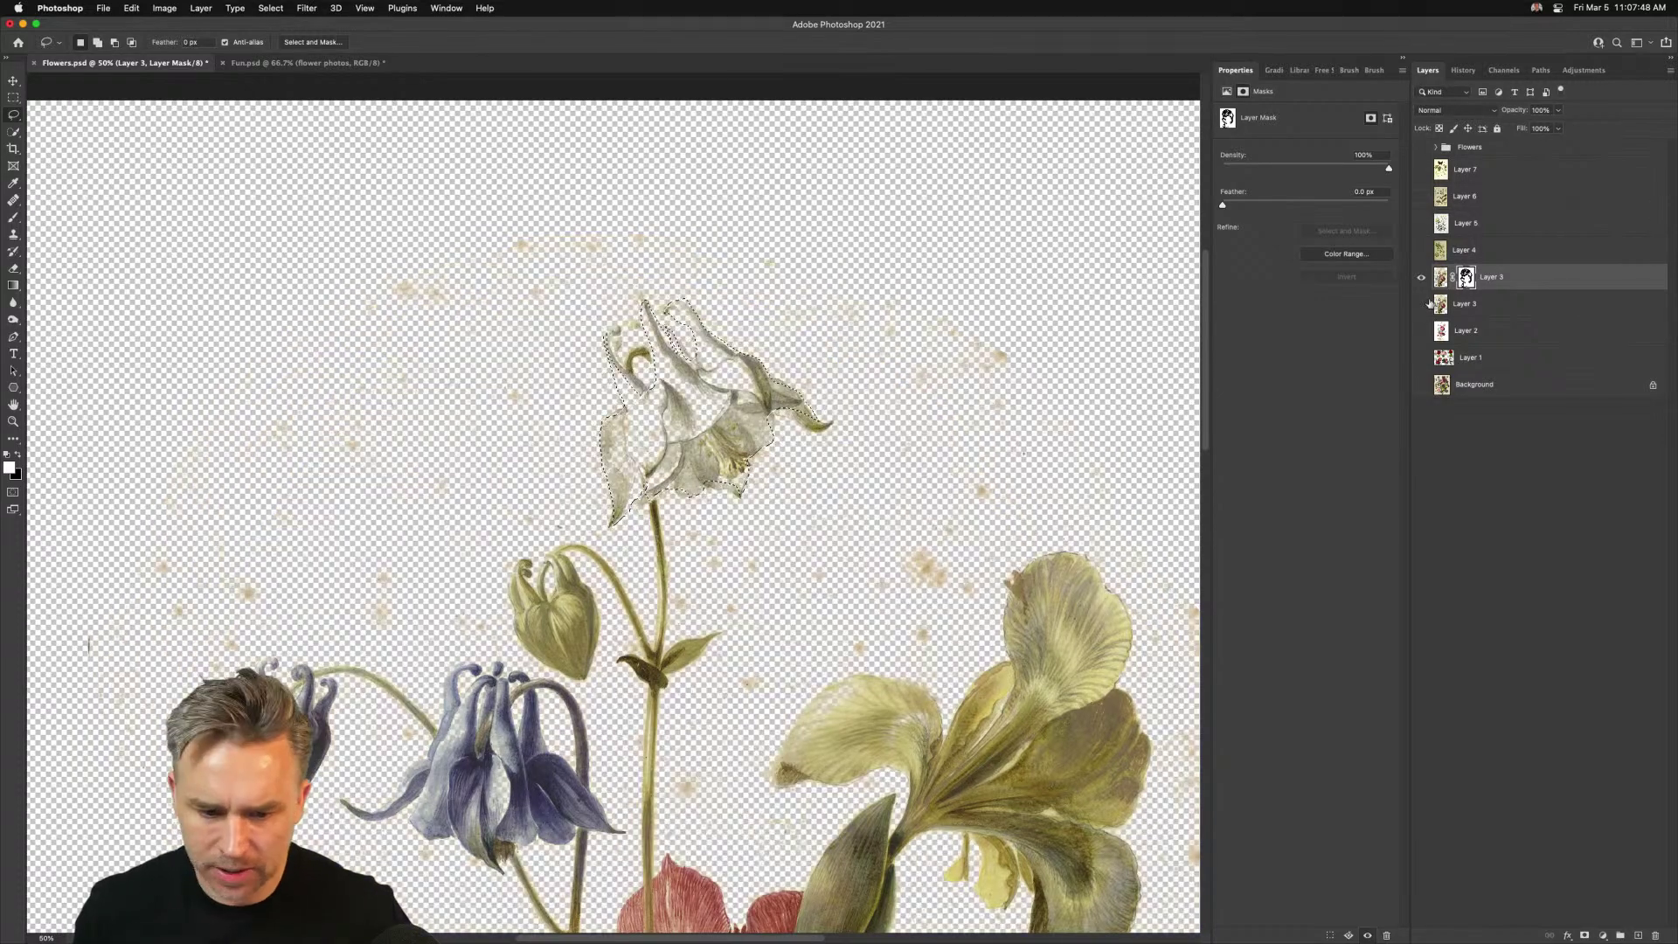
key("i")
key("shift+BackSpace")
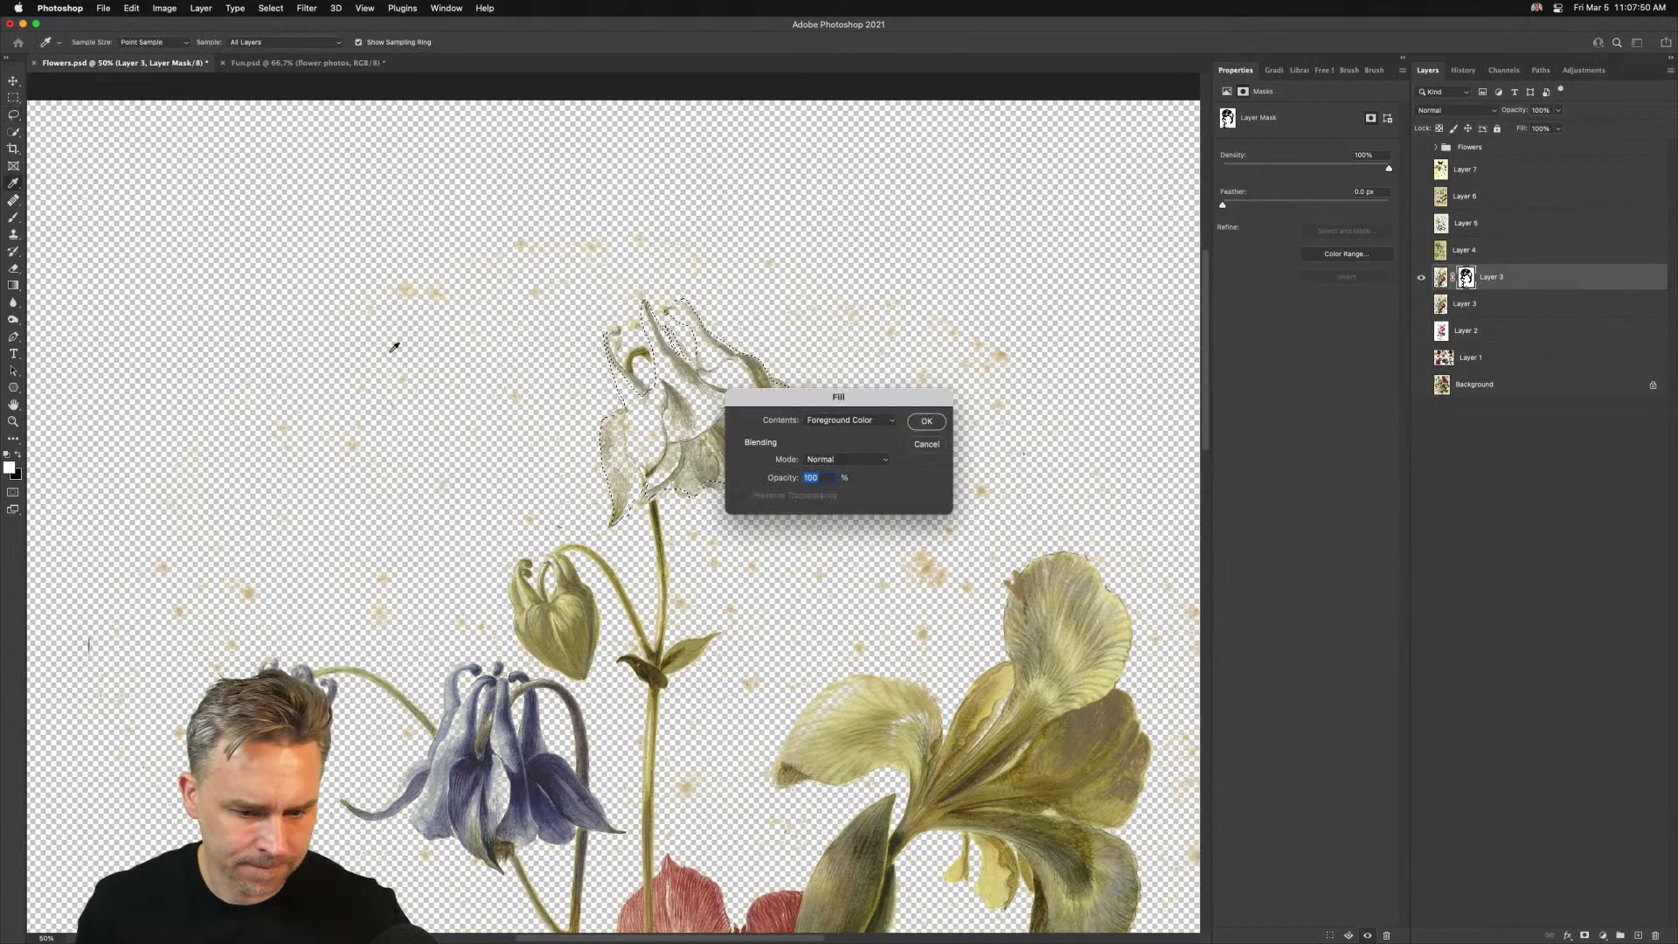
left_click(926, 422)
key("l")
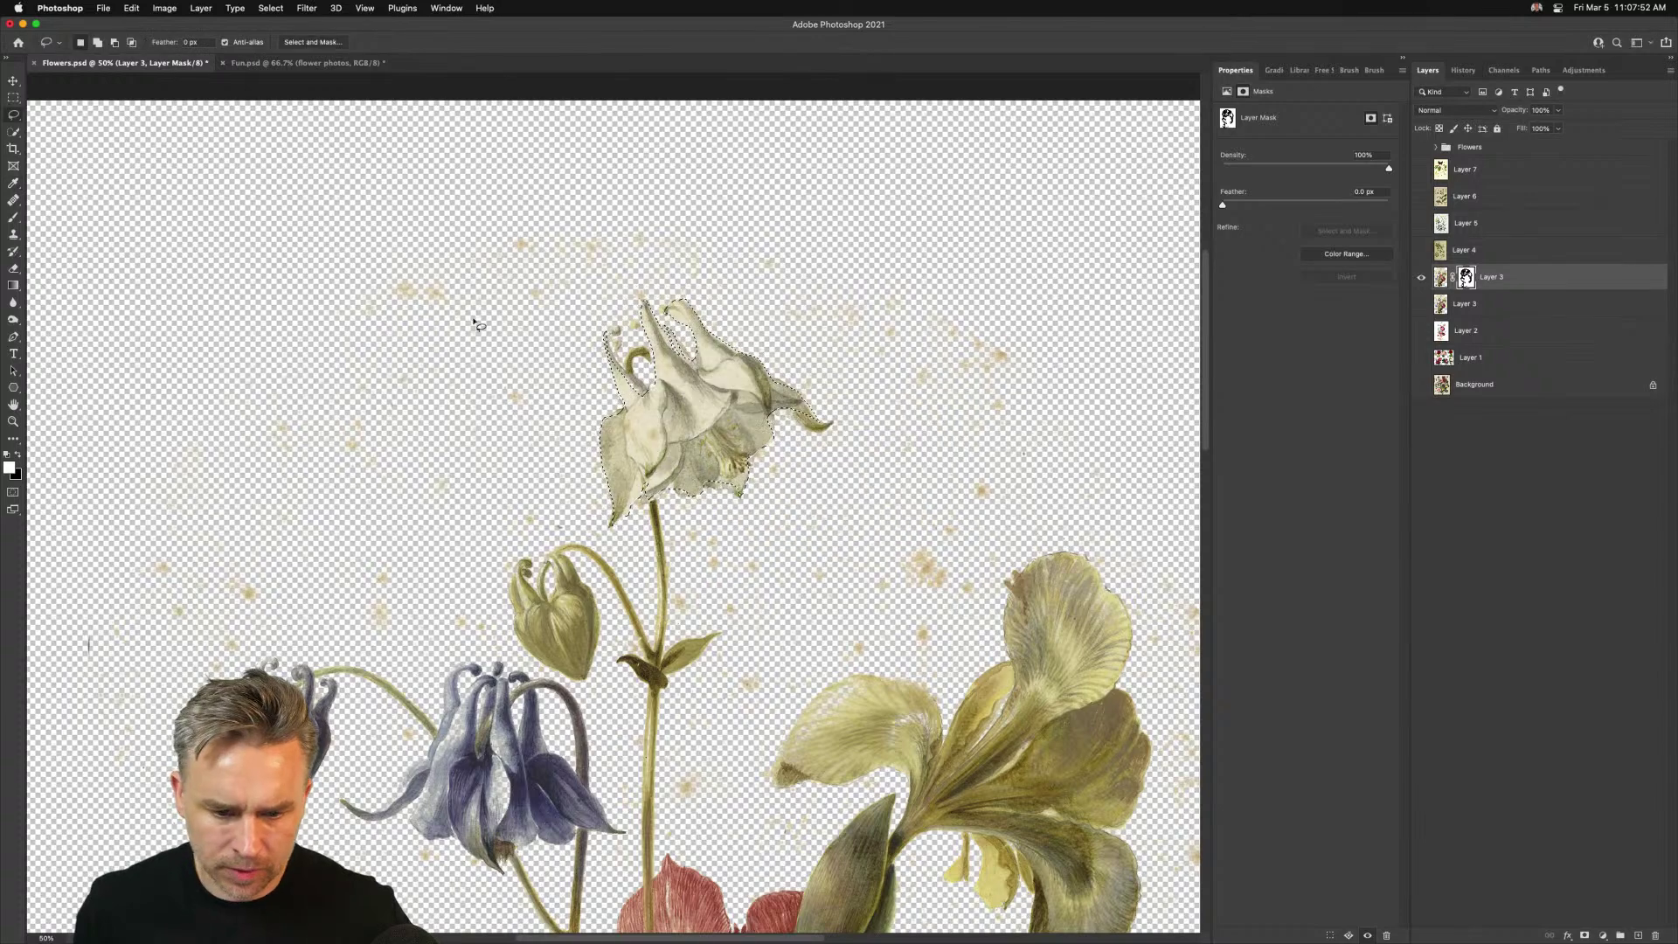
key("super+d")
Set up a Hard Round brush at 100% hardness, 100% opacity and 100% flow for painting on the mask
left_click_drag(648, 599, 521, 364)
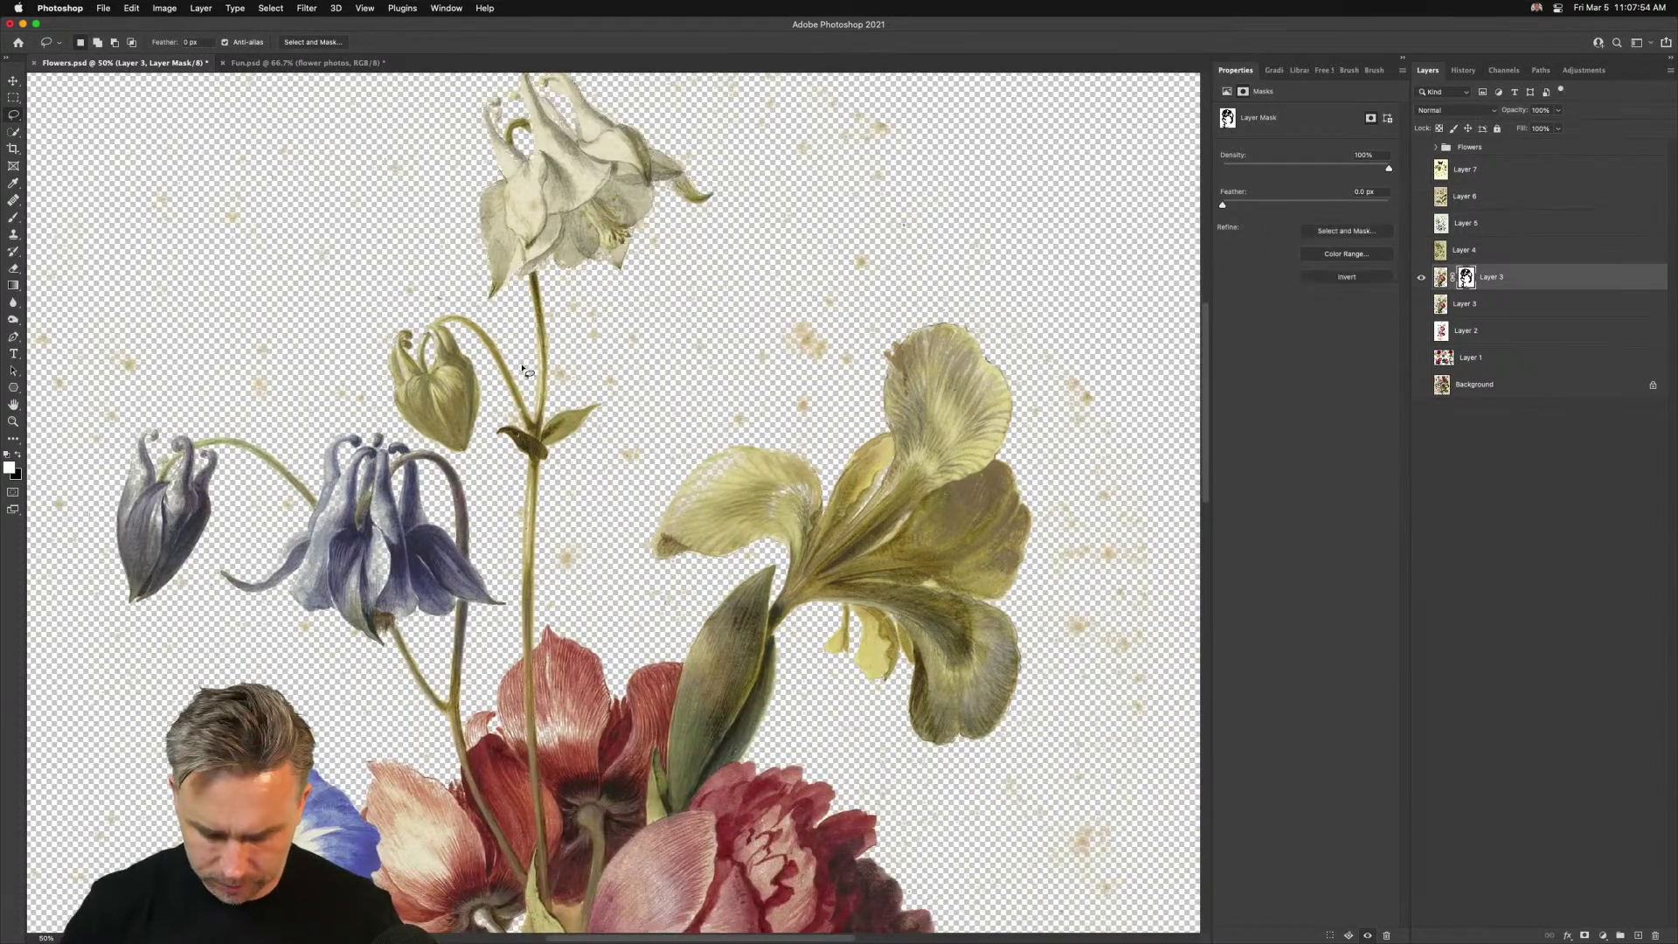
key("b")
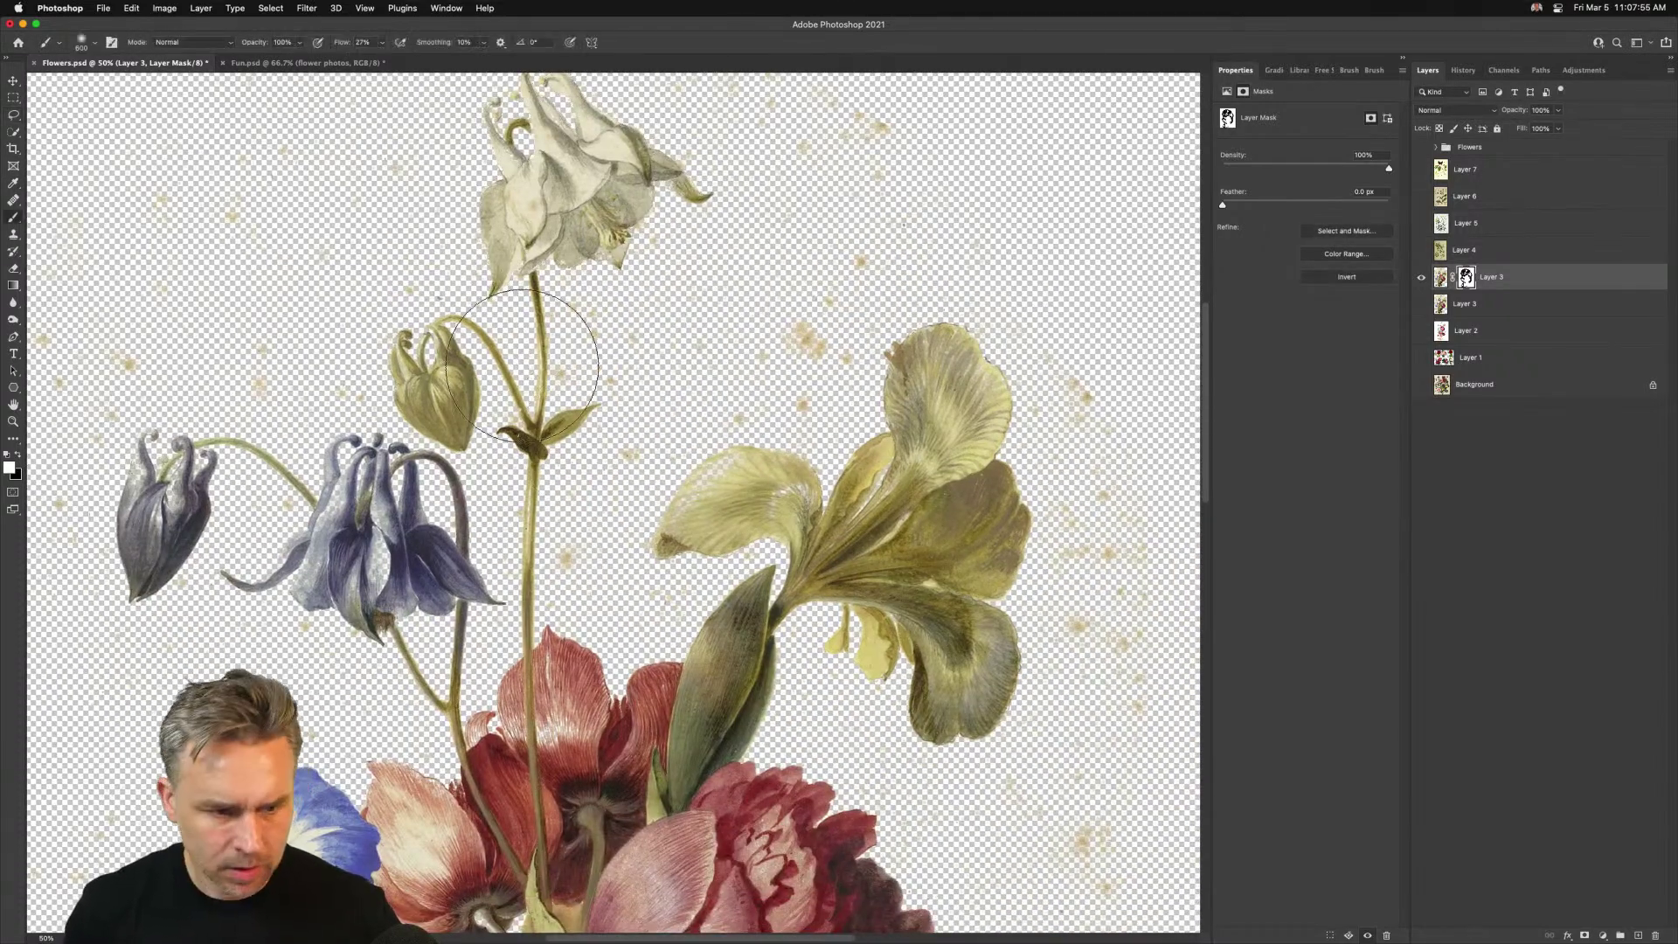
left_click(96, 44)
left_click(256, 210)
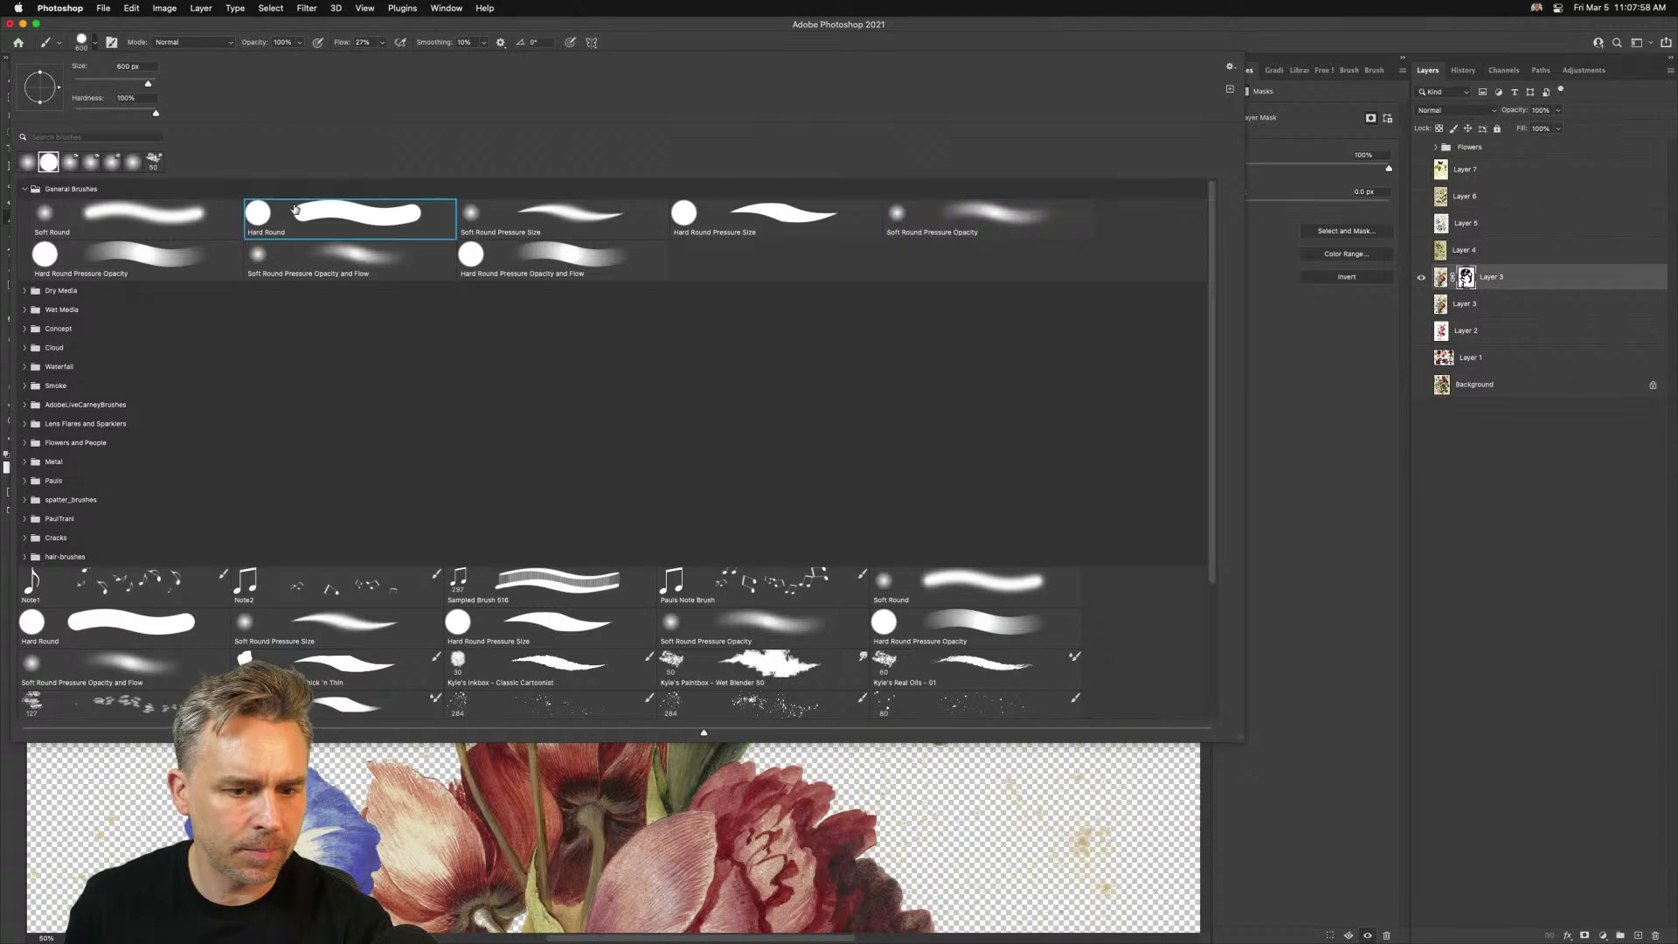
left_click(334, 42)
key("shift+0")
key("0")
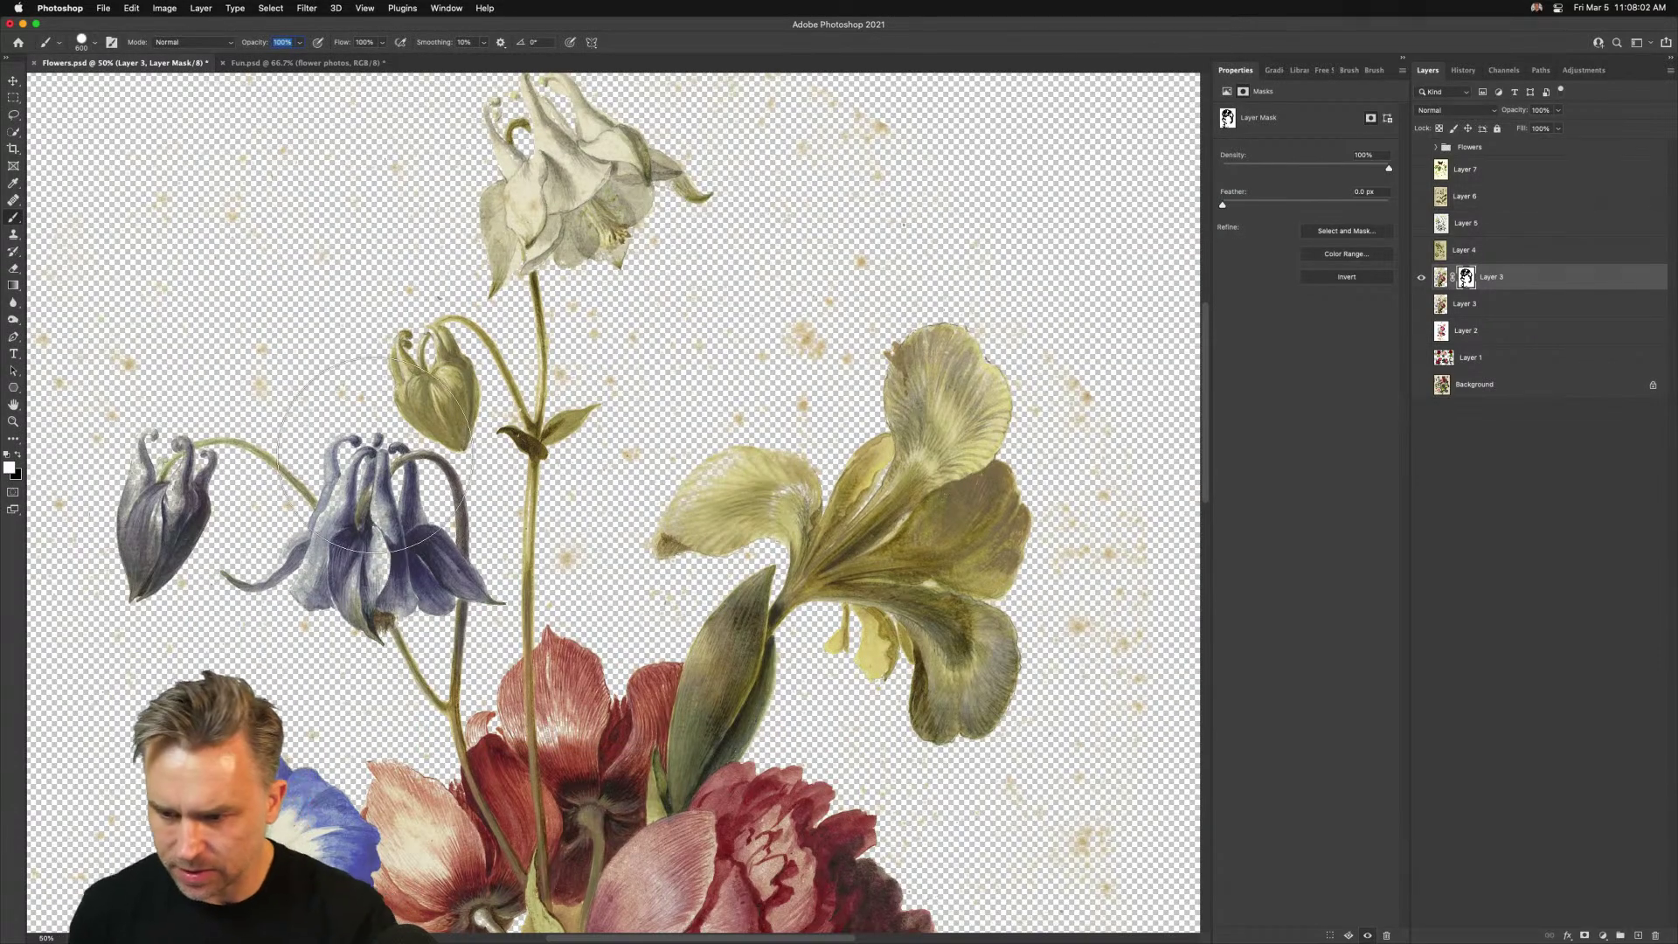
Add a new empty layer directly above the unmasked Layer 3 copy and keep that copy hidden
left_click(1474, 306)
left_click(1421, 304)
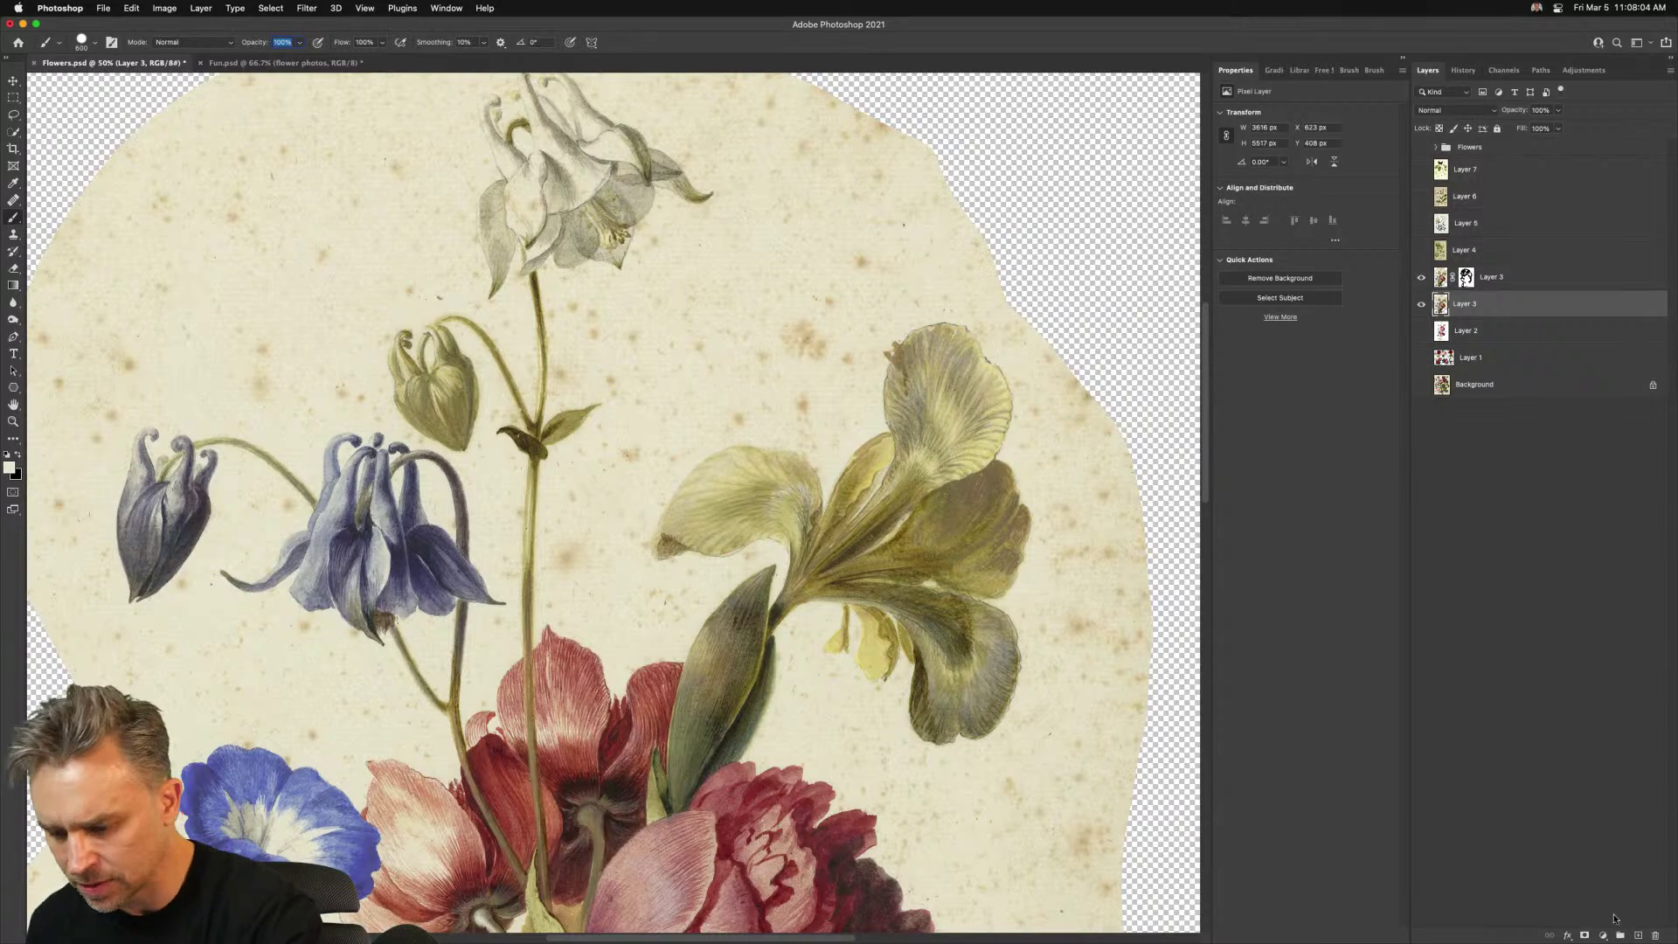
left_click(1638, 935)
left_click(1422, 330)
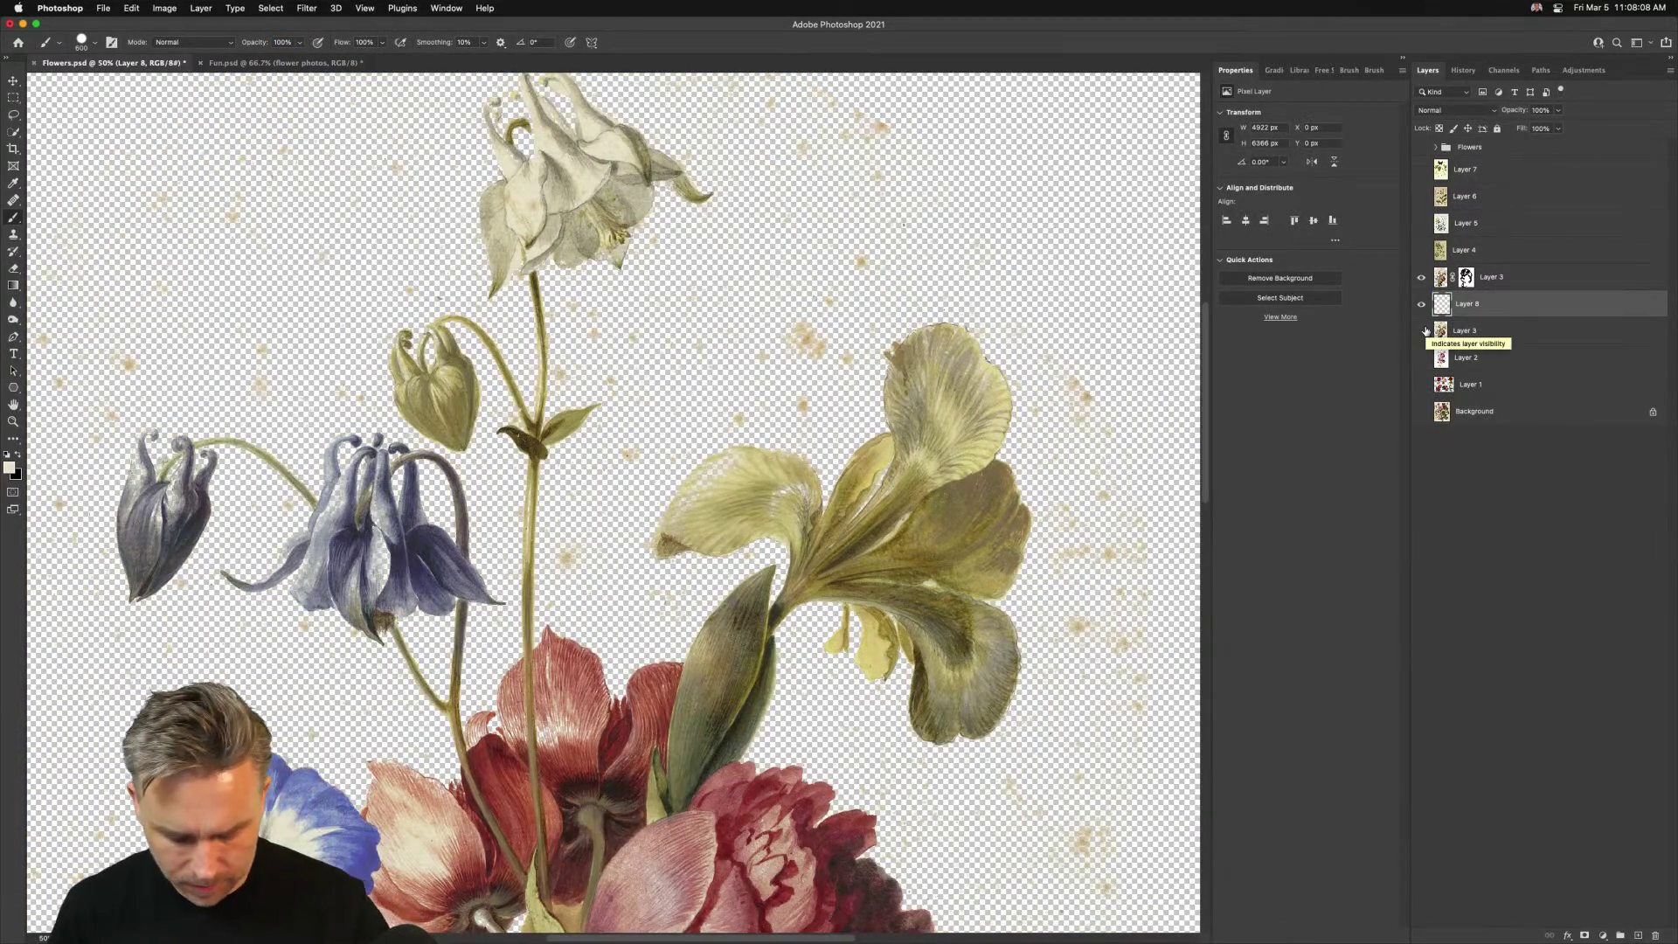
Fill the empty layer beneath the masked Layer 3 with the black foreground color at 100% opacity
key("shift+BackSpace")
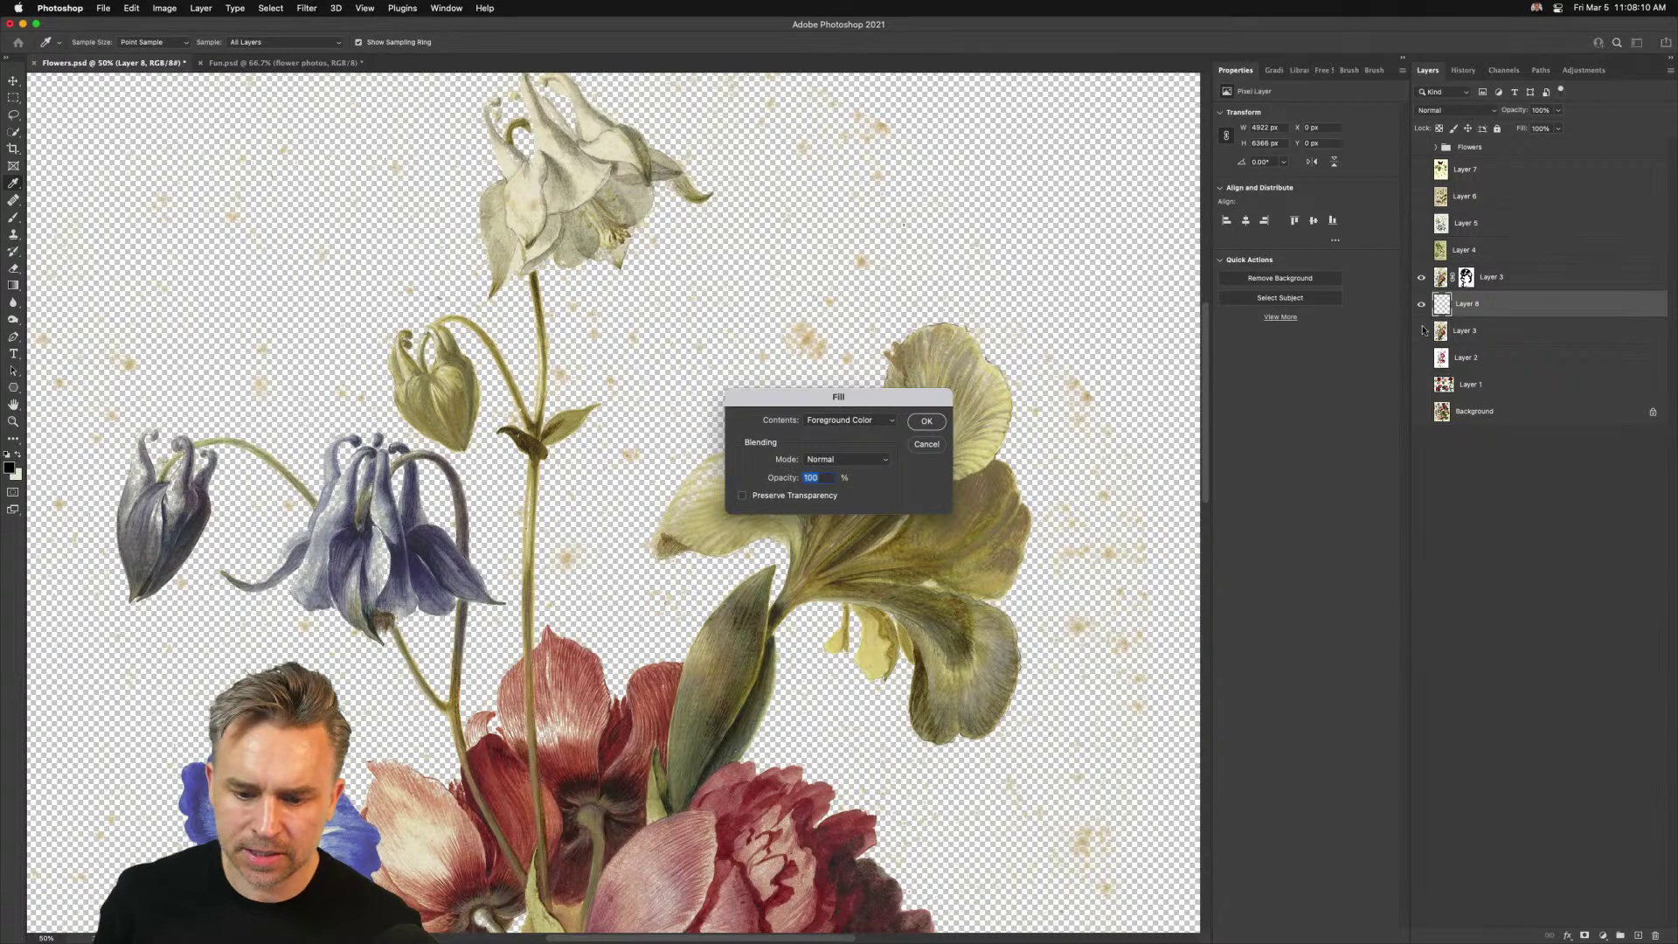
key("Return")
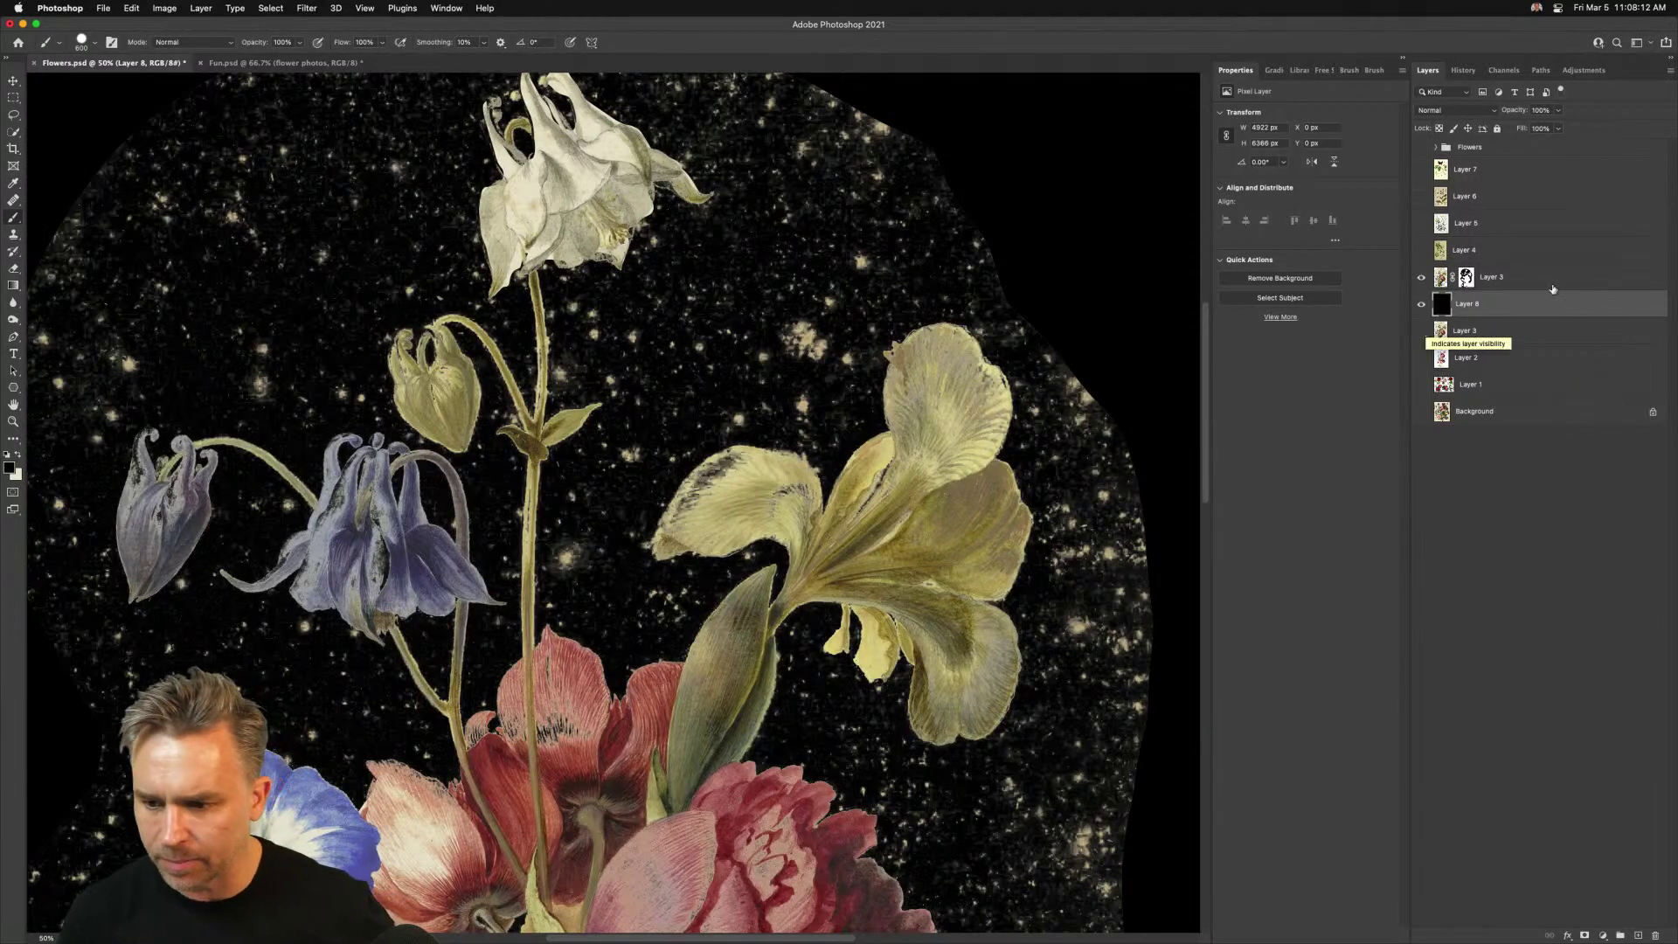
Paint white on Layer 3's mask to restore the missing areas in the yellow iris petal and the red flowers
left_click(1465, 278)
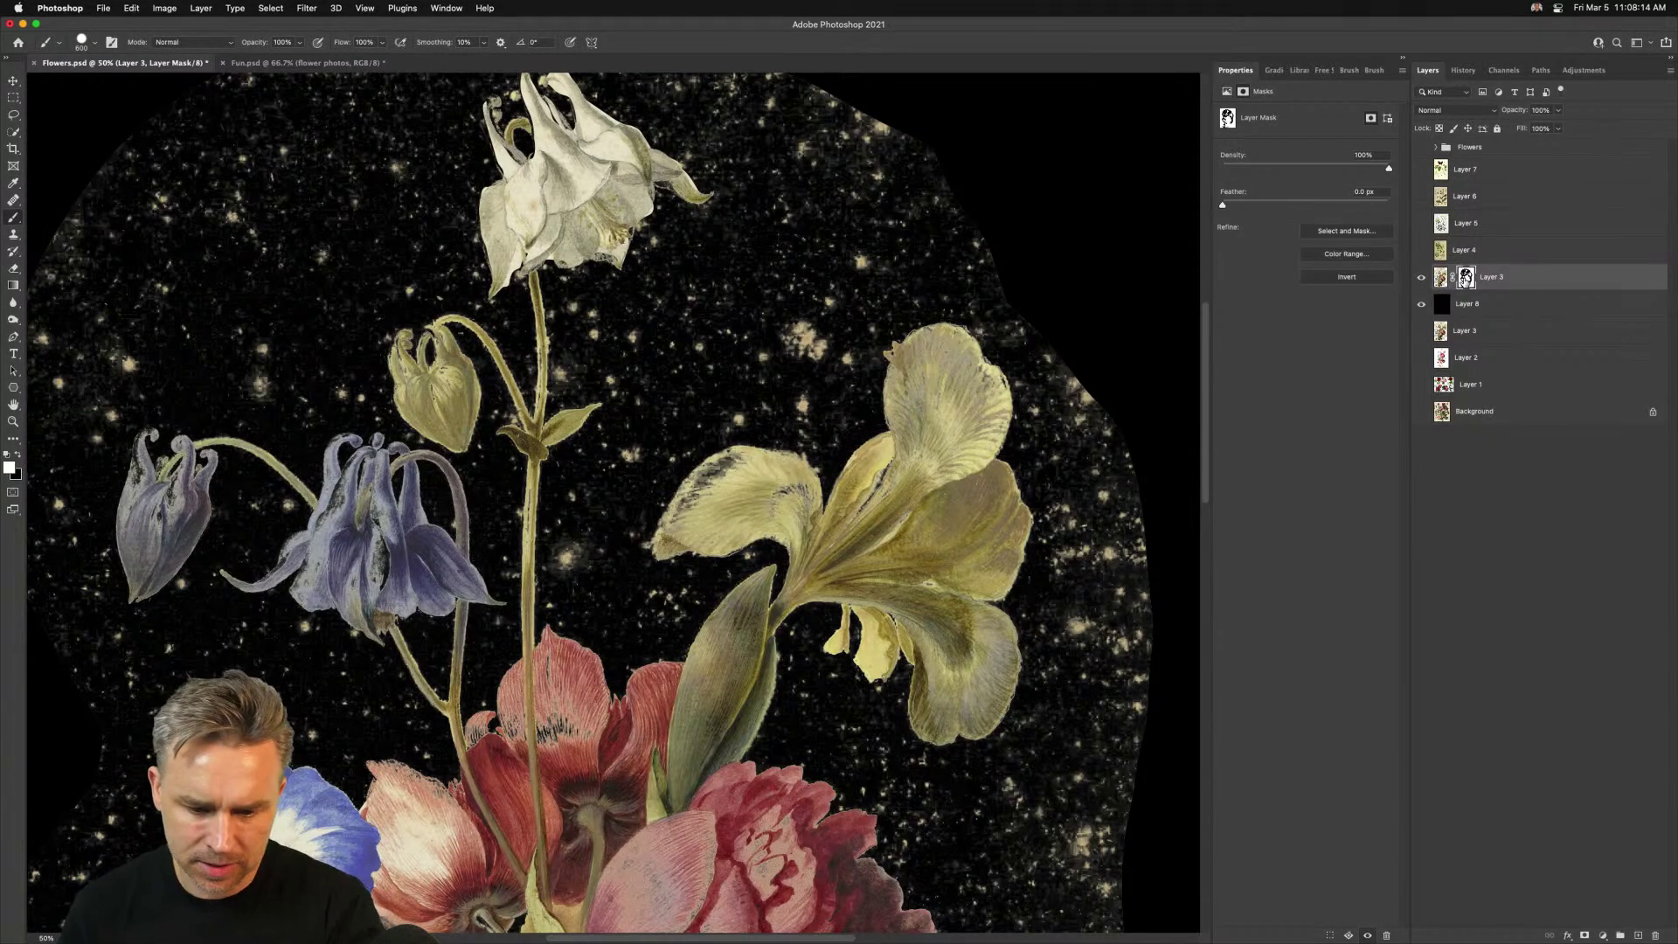
key("p")
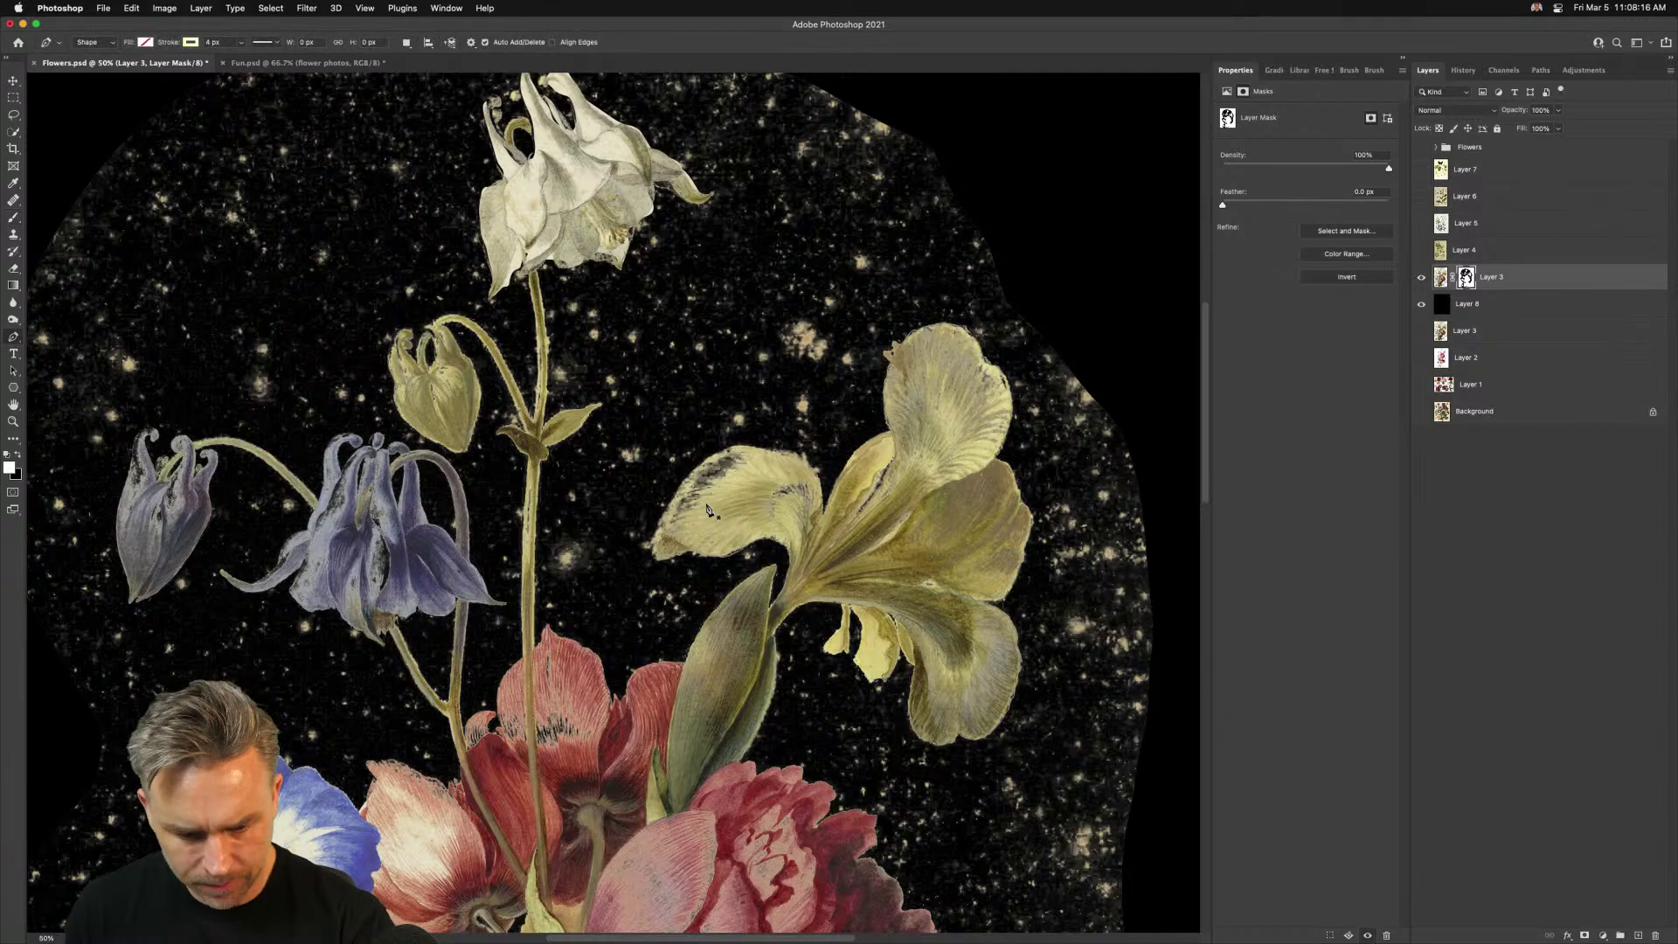
key("b")
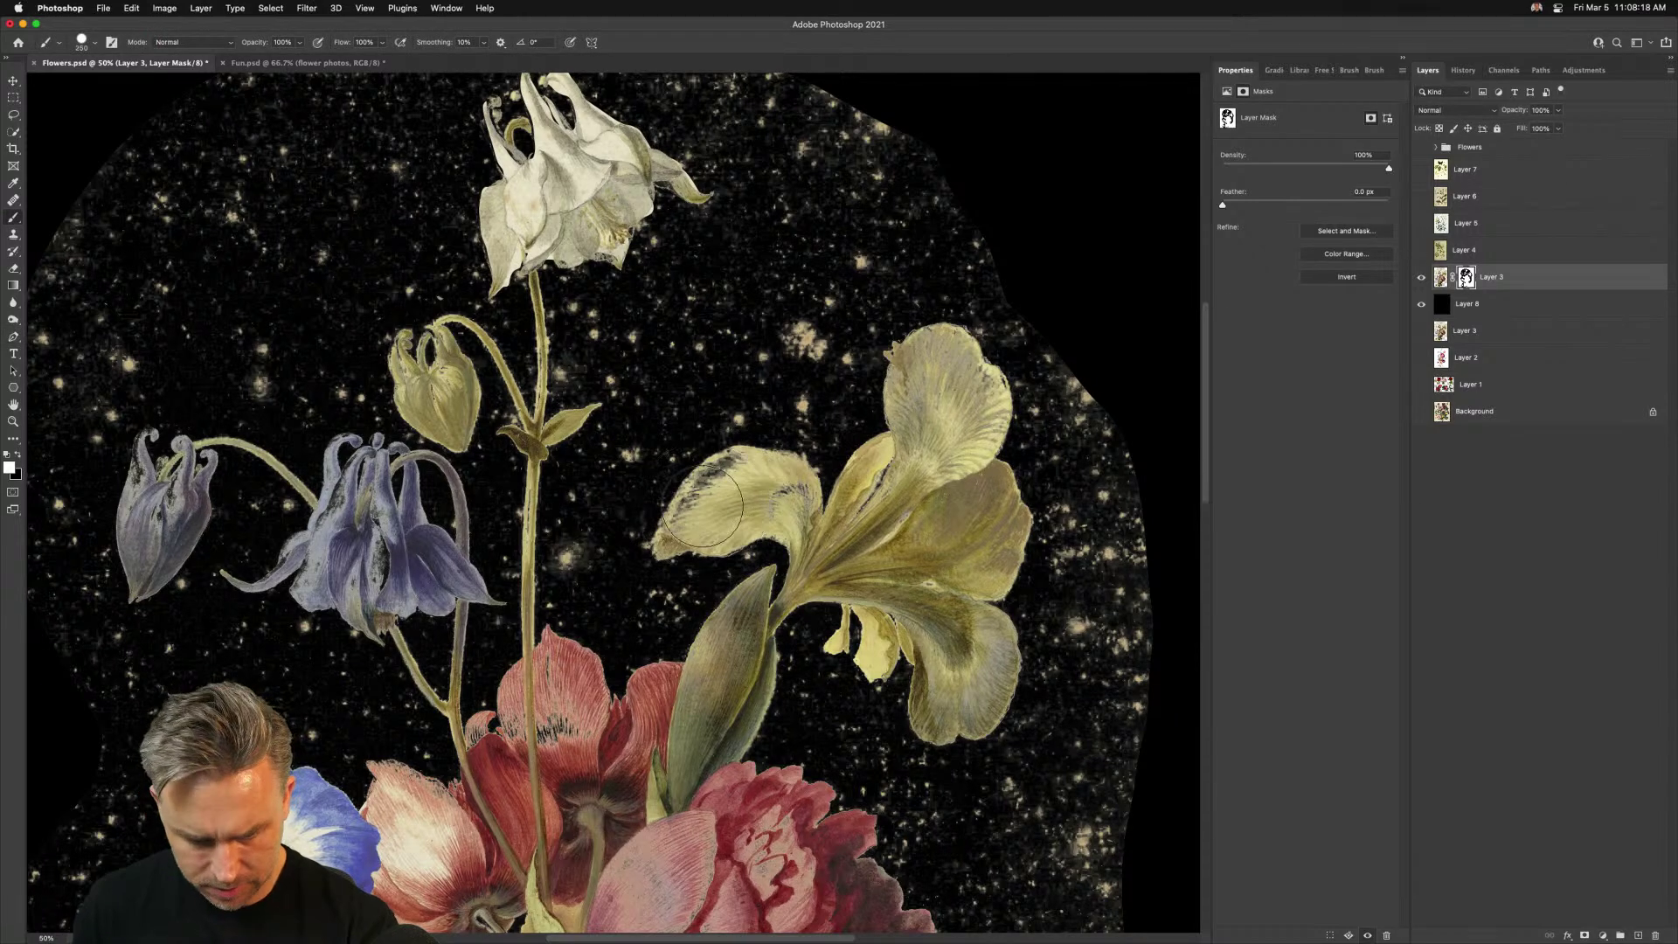
key("bracketleft")
mouse_move(690, 511)
left_mouse_down()
mouse_move(677, 533)
mouse_move(734, 463)
mouse_move(837, 517)
mouse_move(891, 479)
left_mouse_up()
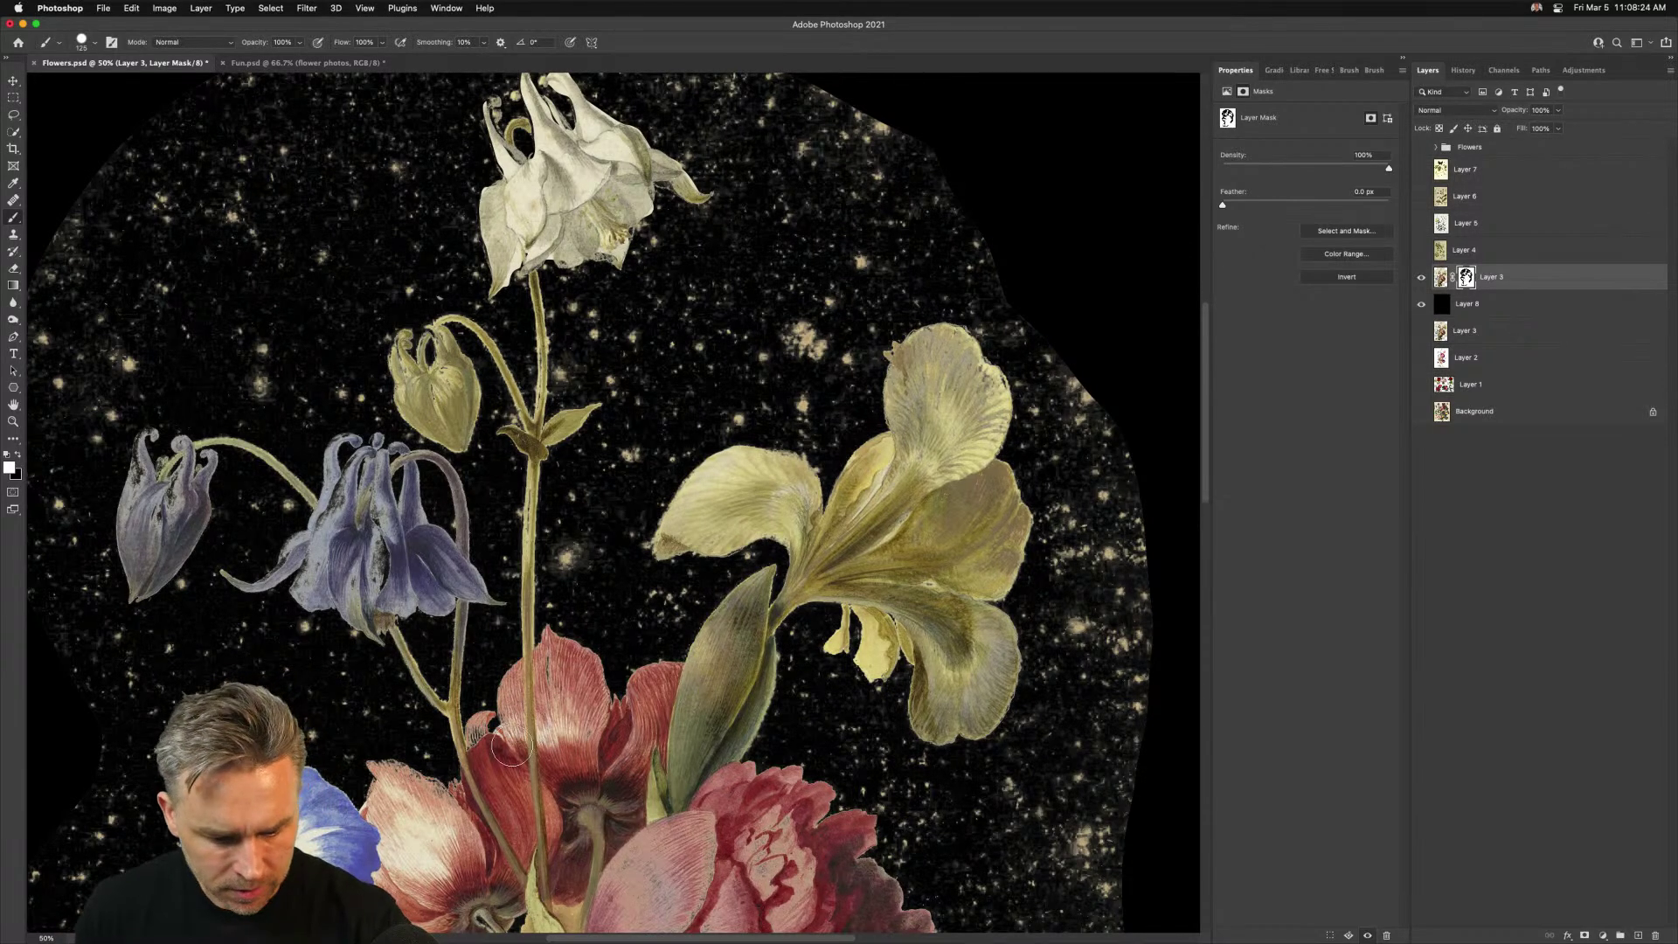
key("bracketleft")
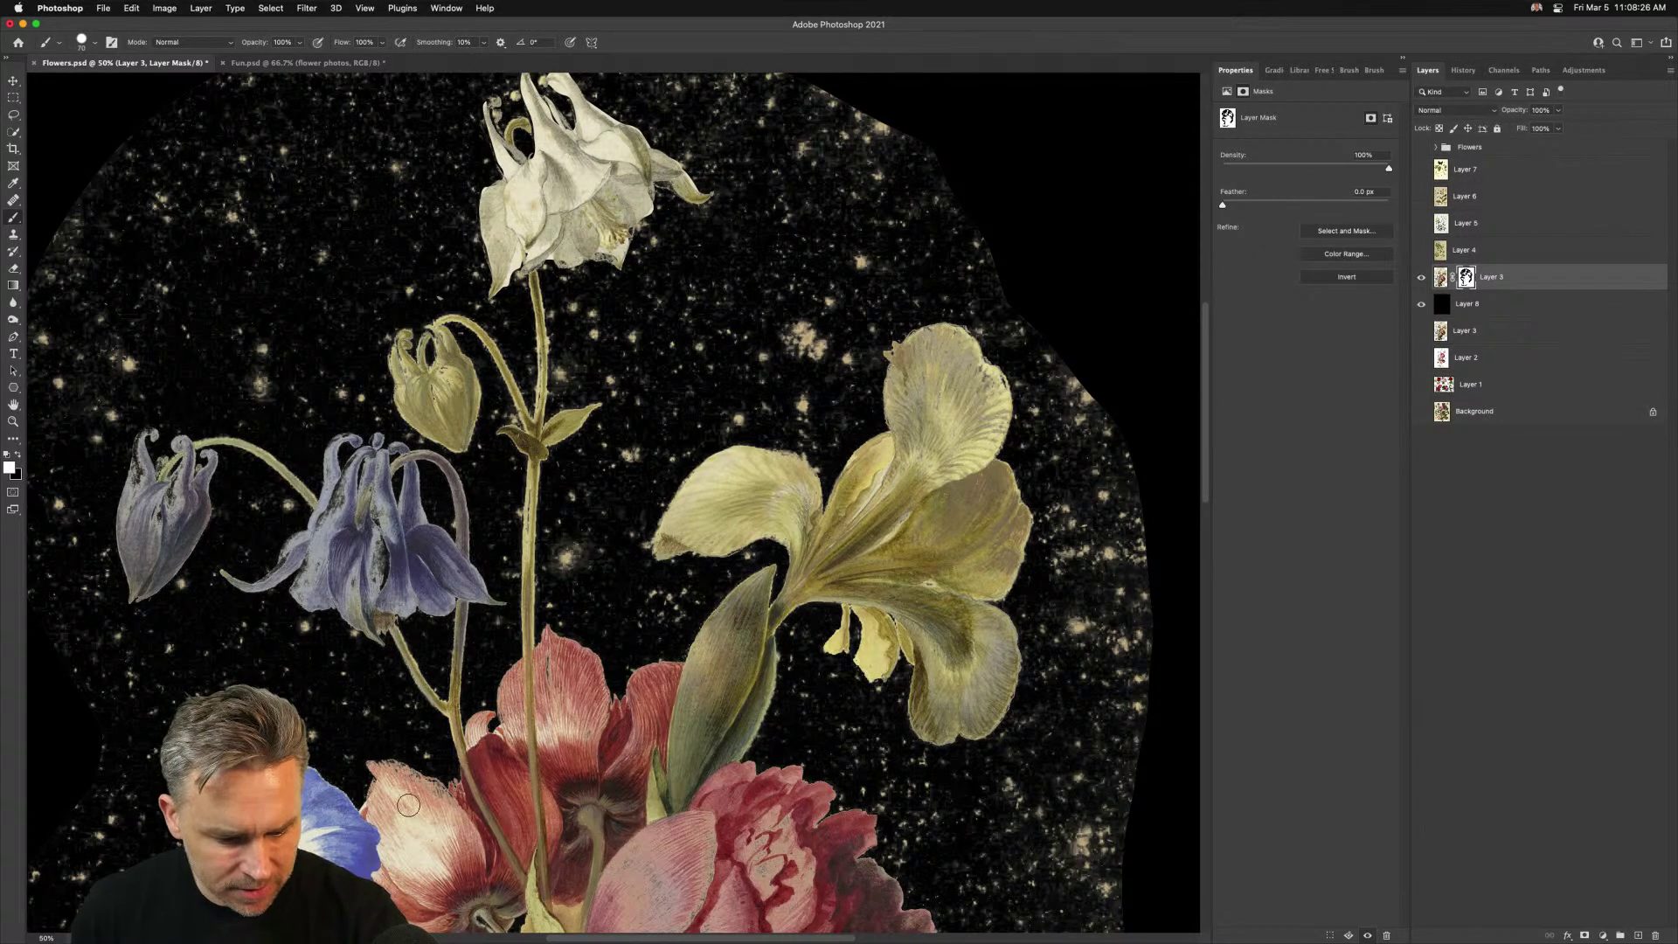
left_click_drag(387, 773, 489, 854)
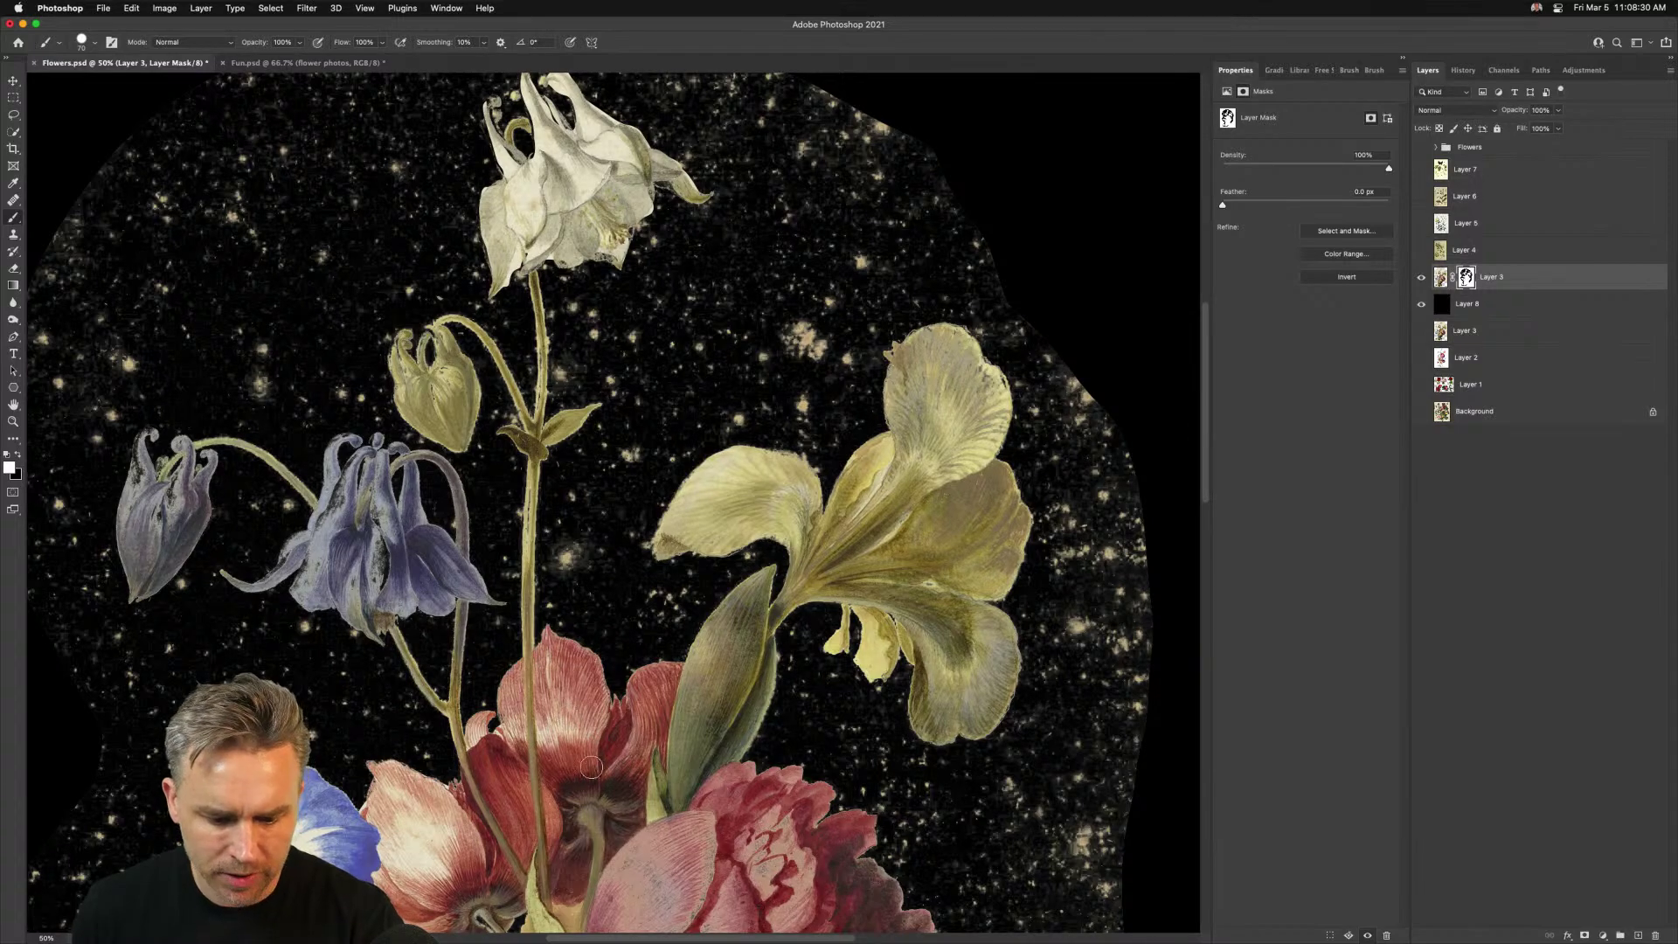
Paint white with a larger brush on Layer 3's mask to fill the holes in the lower irises and the large peony
scroll(591, 768, "down", 10)
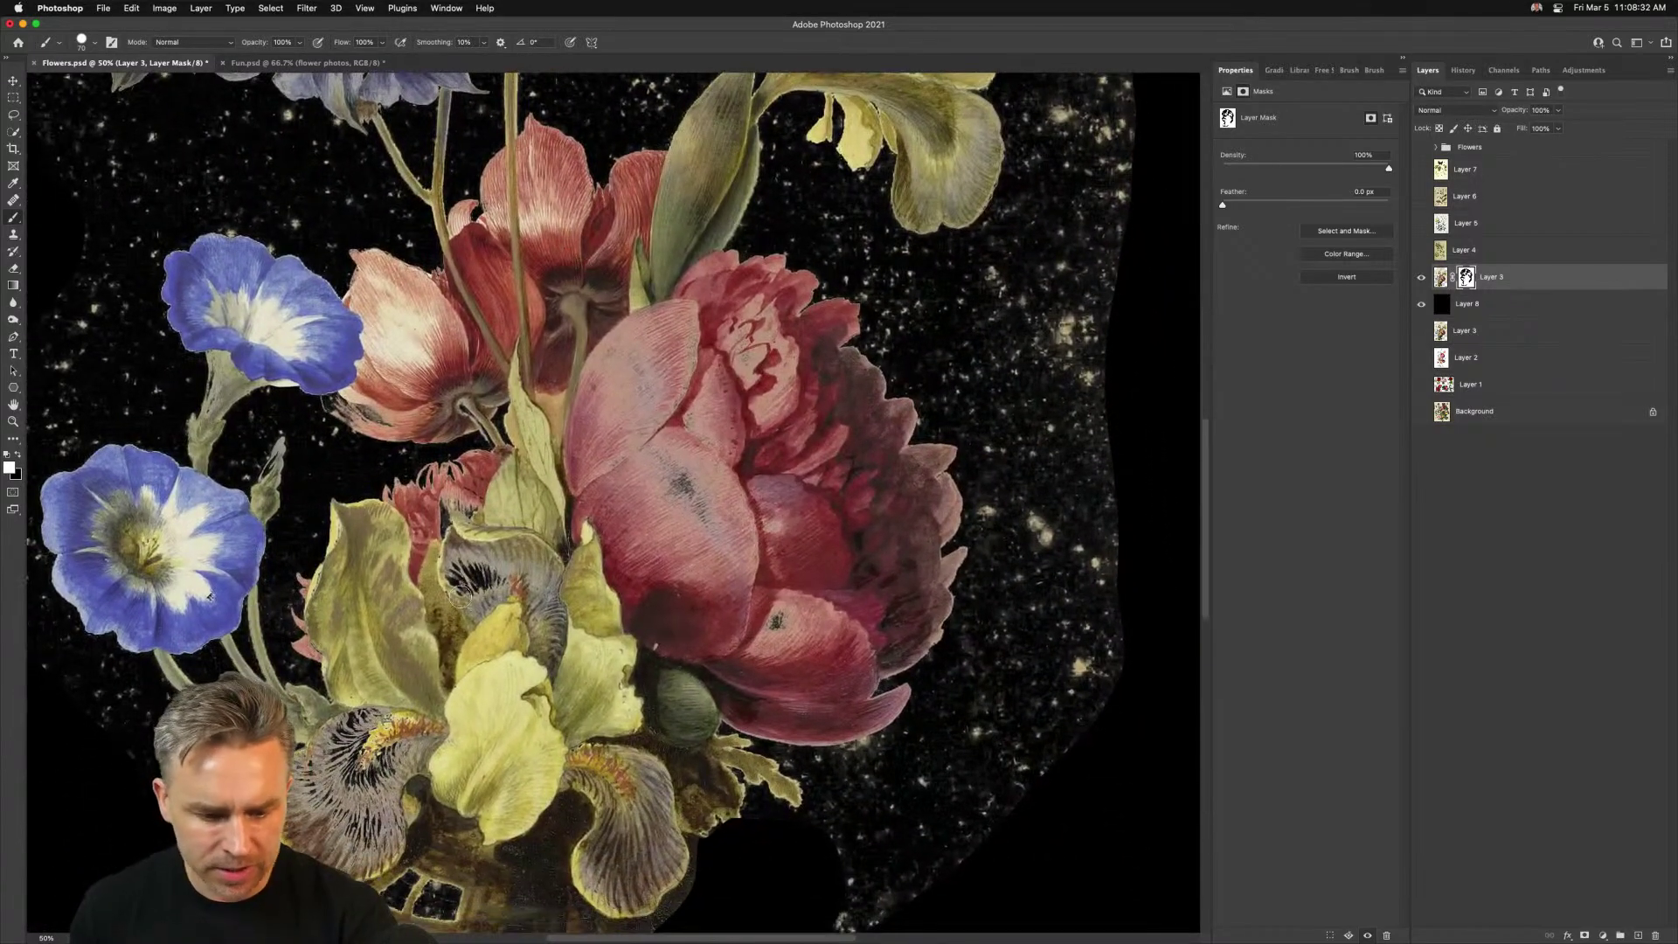
key("bracketright")
mouse_move(463, 572)
left_mouse_down()
mouse_move(476, 611)
mouse_move(459, 520)
mouse_move(437, 511)
left_mouse_up()
key("bracketright")
key("bracketright")
key("bracketright")
key("bracketright")
mouse_move(394, 725)
left_mouse_down()
mouse_move(367, 765)
mouse_move(367, 699)
left_mouse_up()
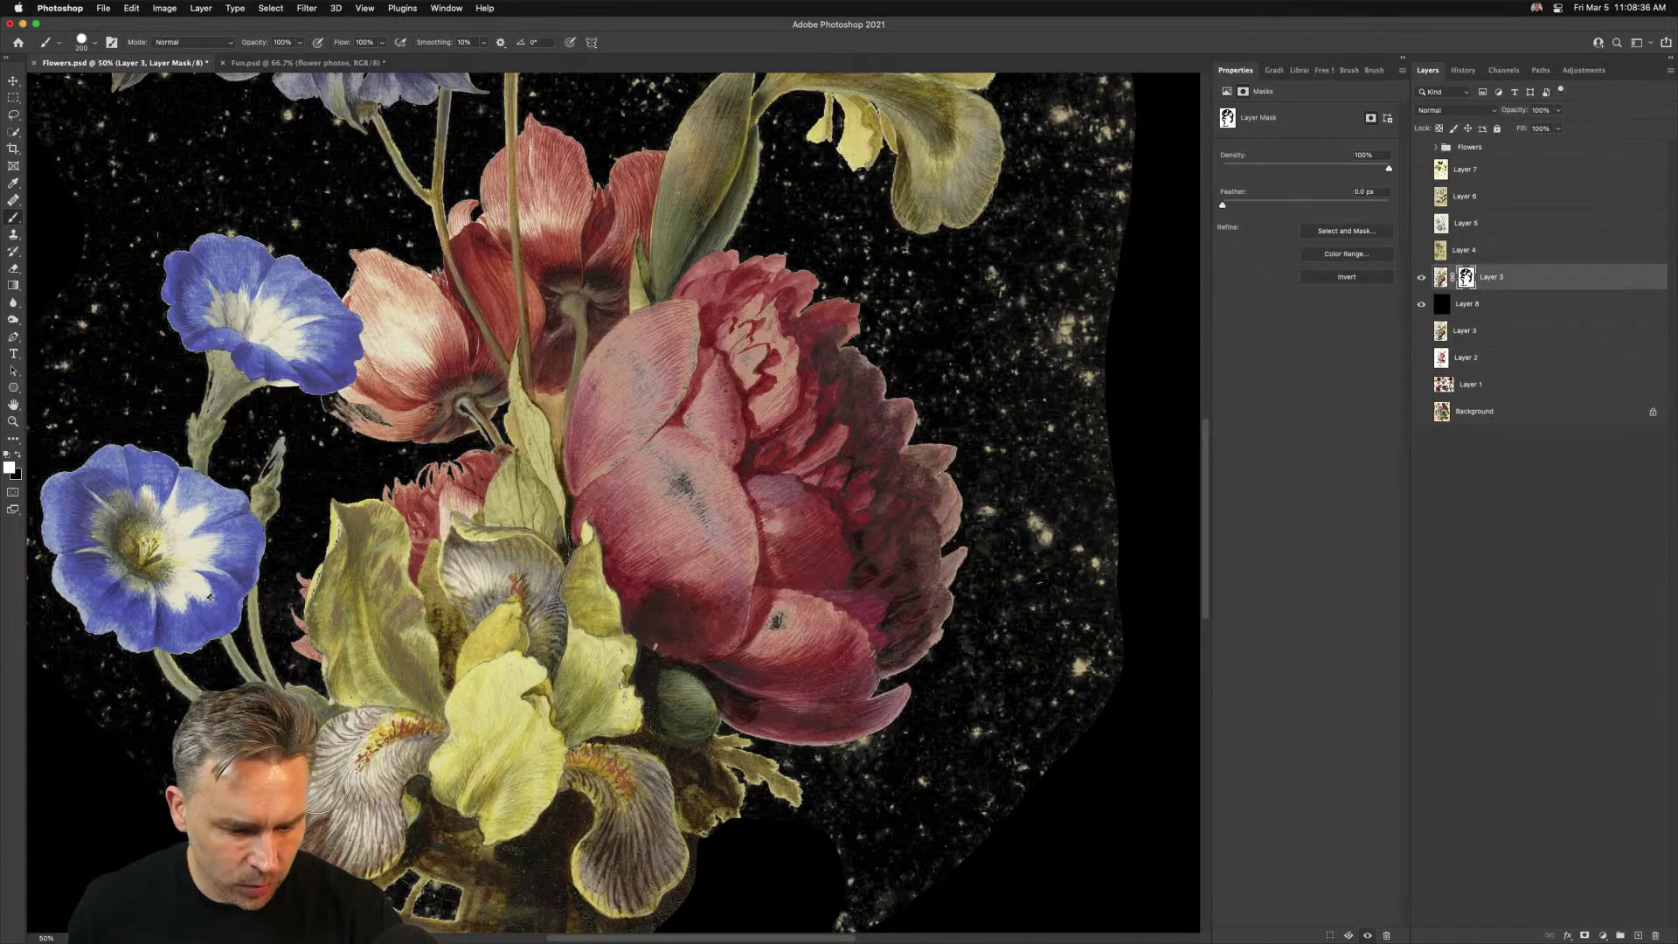
mouse_move(493, 650)
left_mouse_down()
mouse_move(615, 670)
mouse_move(713, 601)
mouse_move(702, 486)
mouse_move(768, 639)
mouse_move(807, 557)
mouse_move(816, 447)
mouse_move(791, 428)
mouse_move(678, 613)
mouse_move(583, 693)
left_mouse_up()
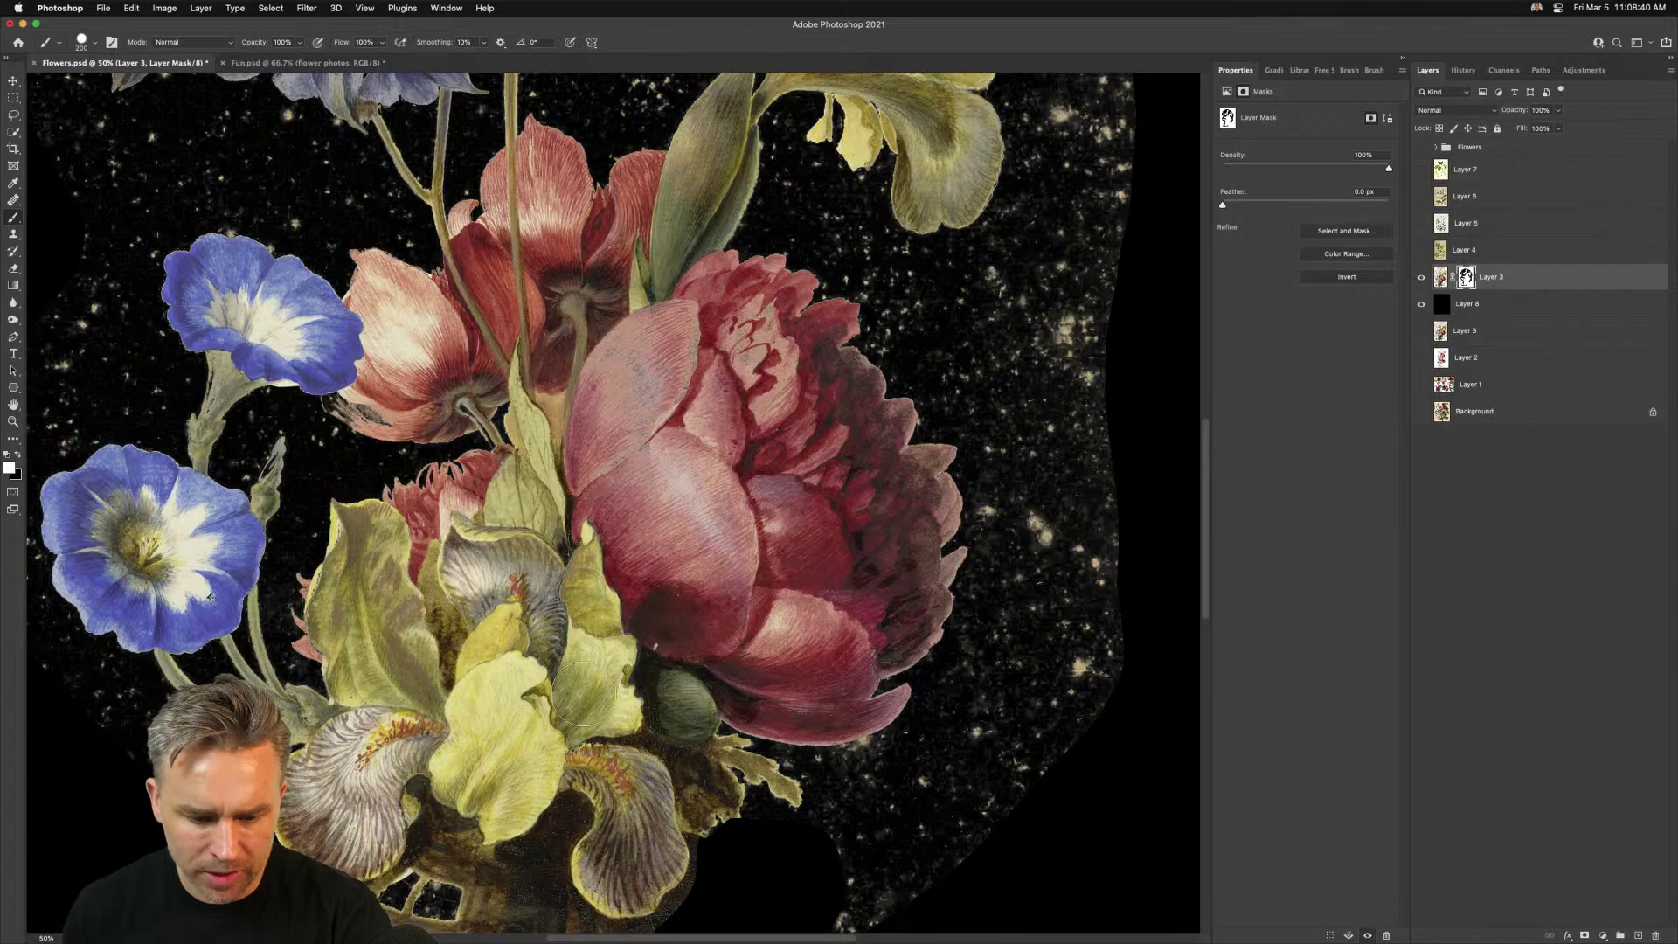
Restore the missing parts of the blue columbine blossoms on Layer 3's mask using a small white brush
key("bracketleft")
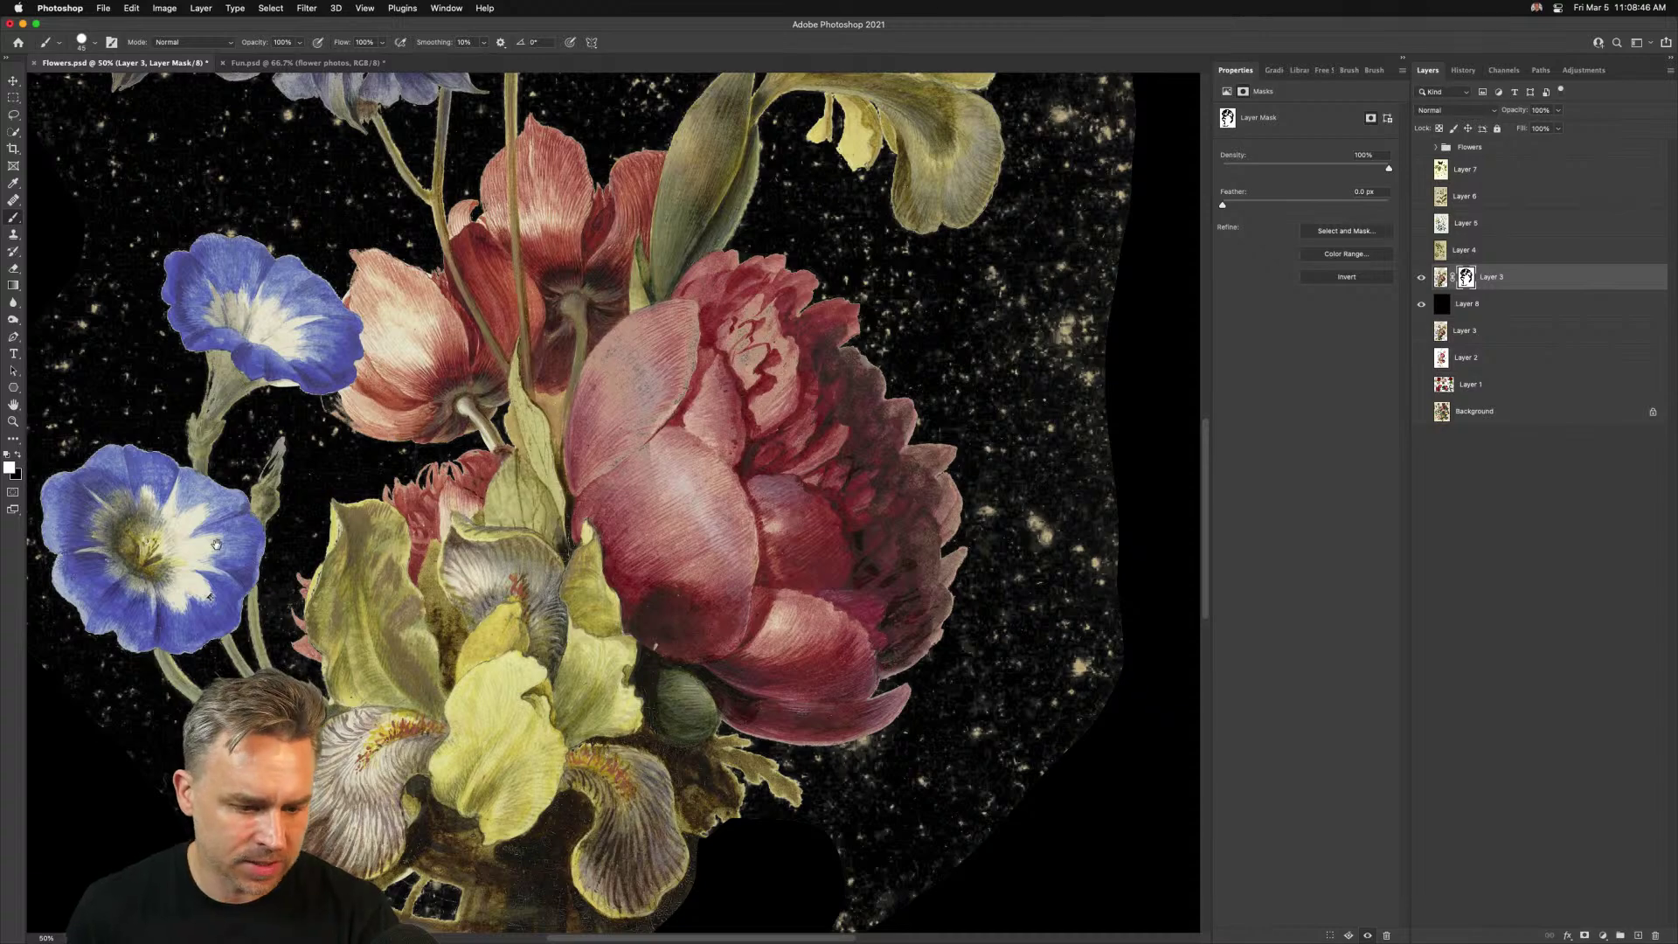
scroll(216, 545, "up", 5)
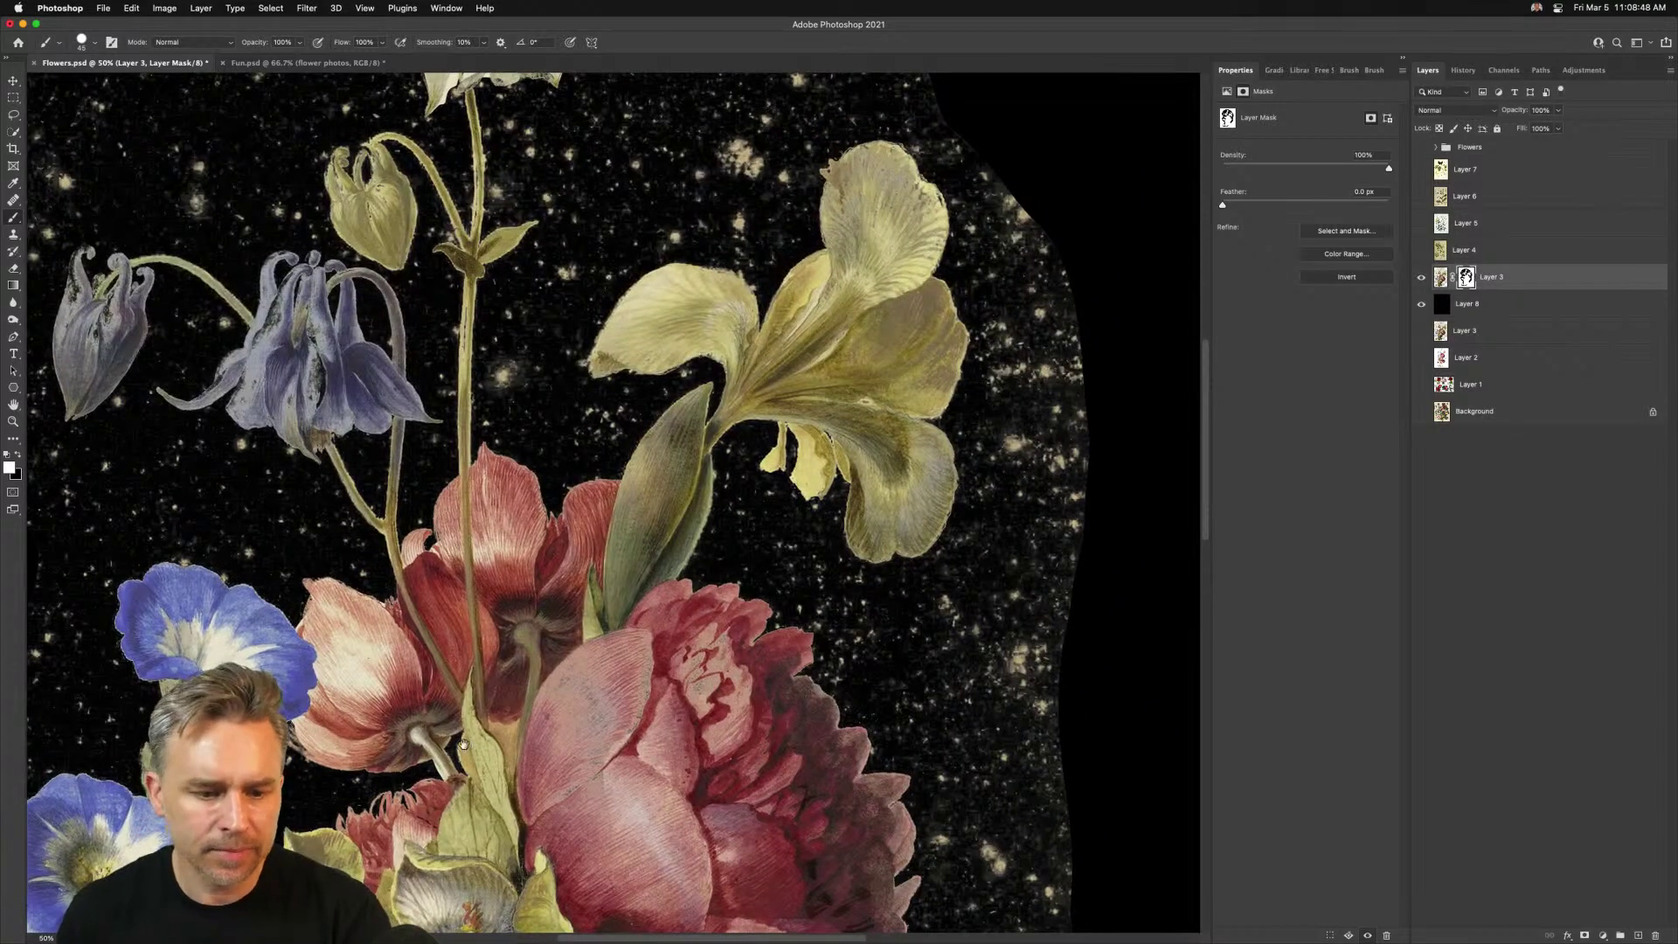
scroll(463, 743, "up", 5)
scroll(463, 743, "left", 5)
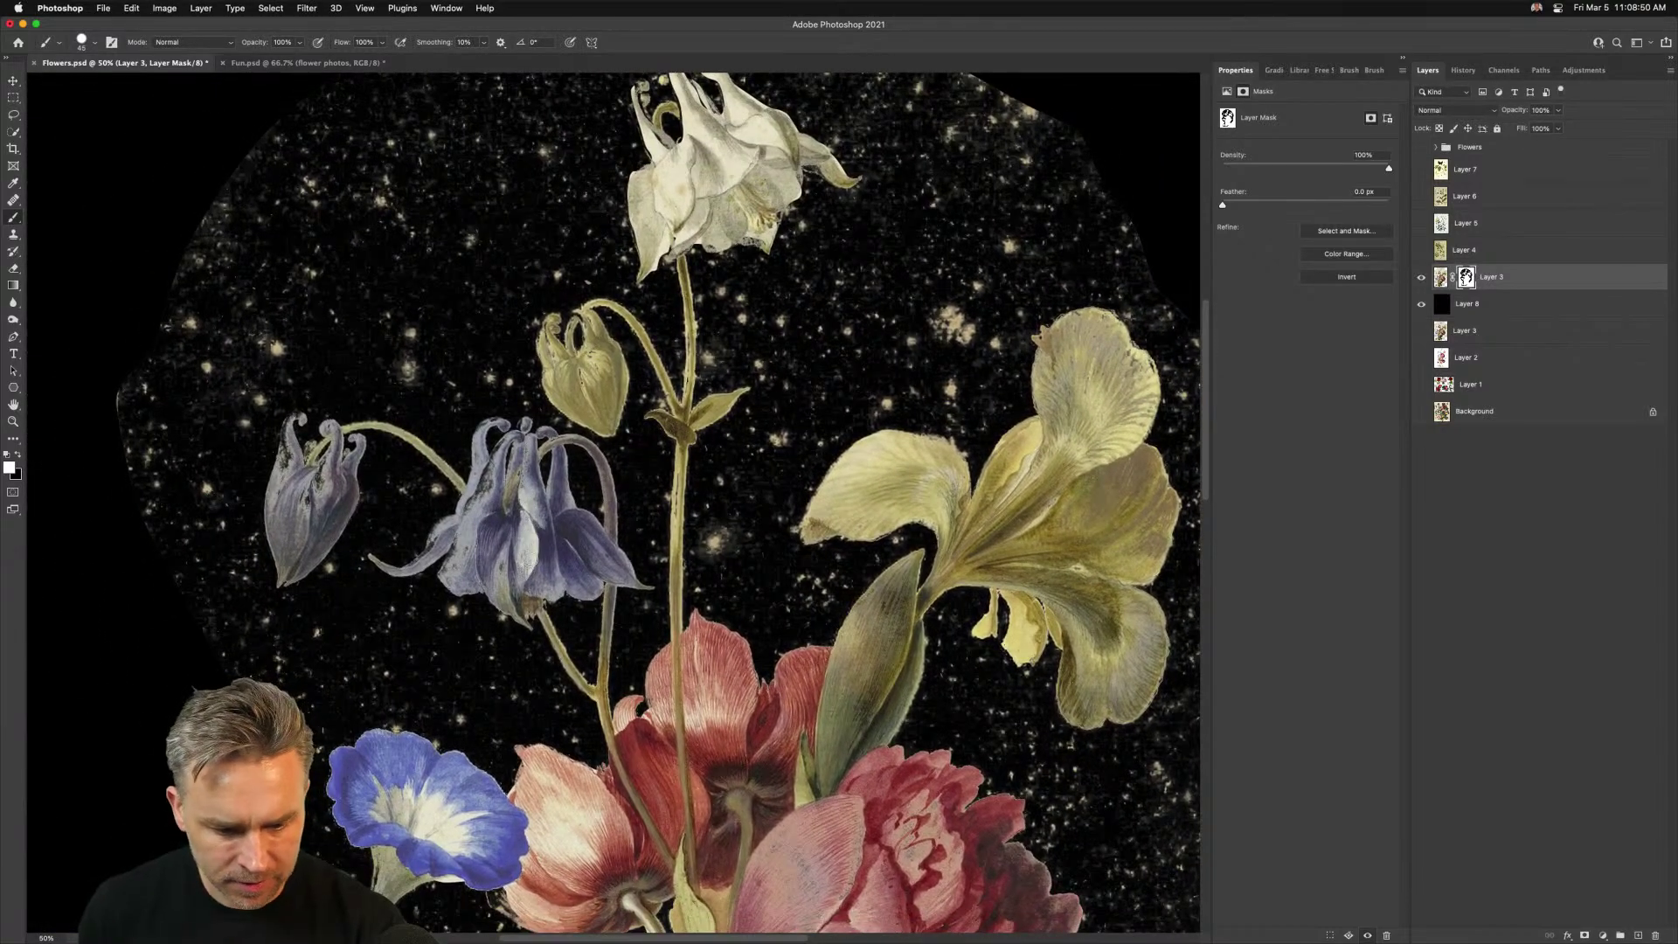
key("bracketright")
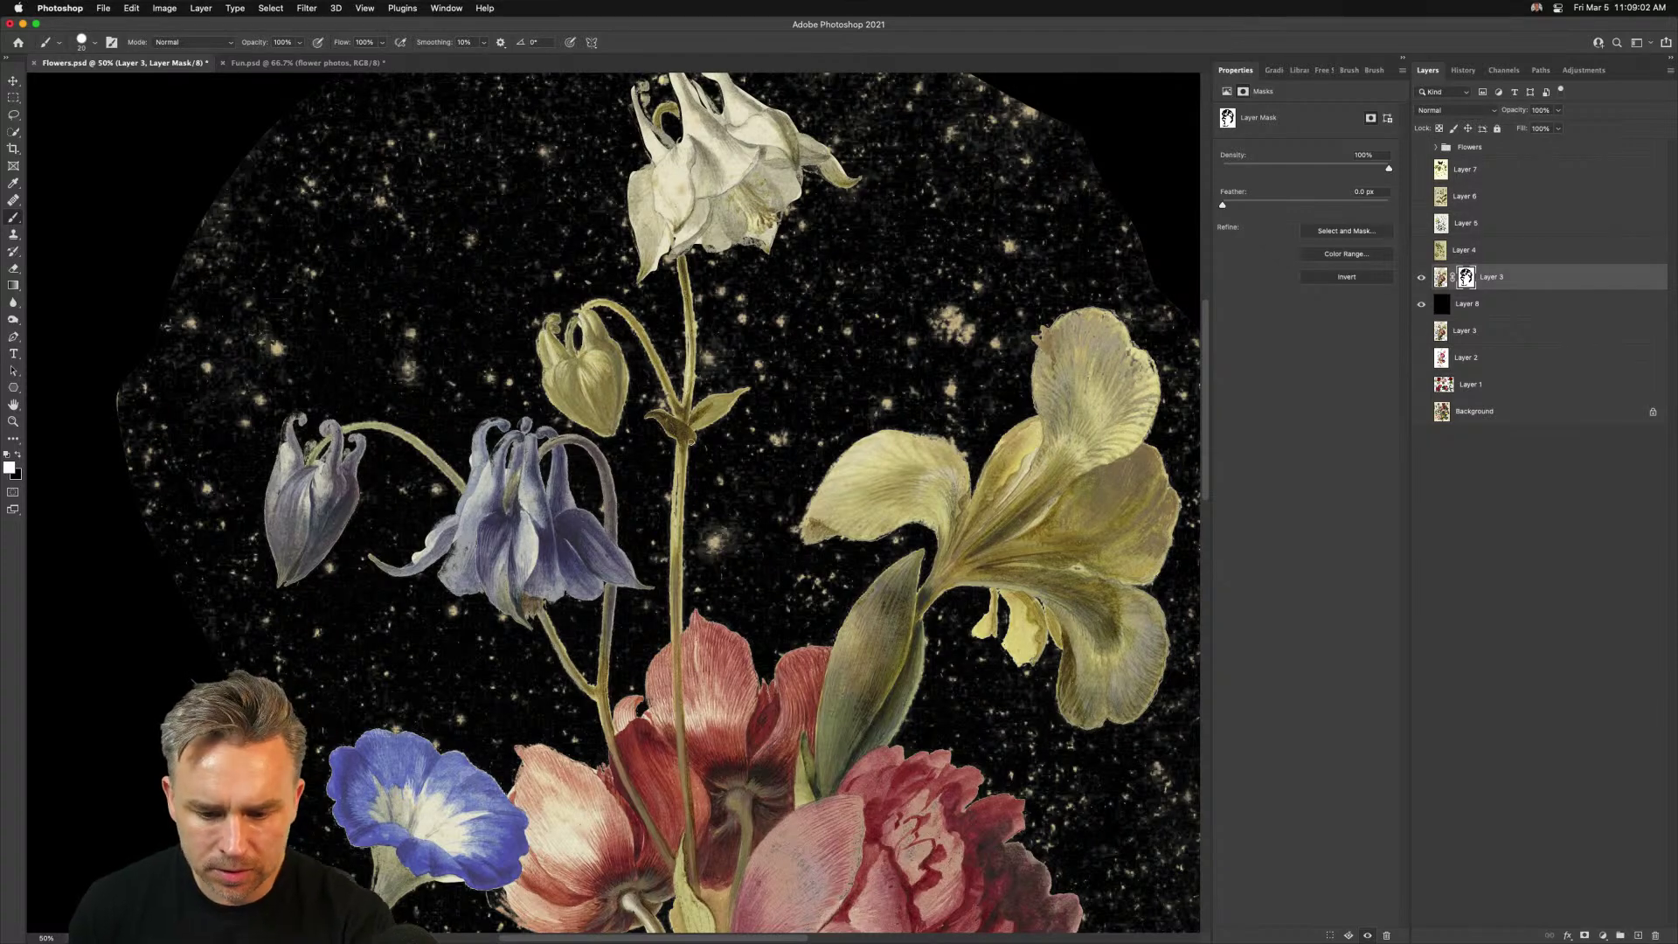
Lasso the speckled background around the upper flowers and fill it with black on Layer 3's mask, then deselect
key("super+minus")
key("super+minus")
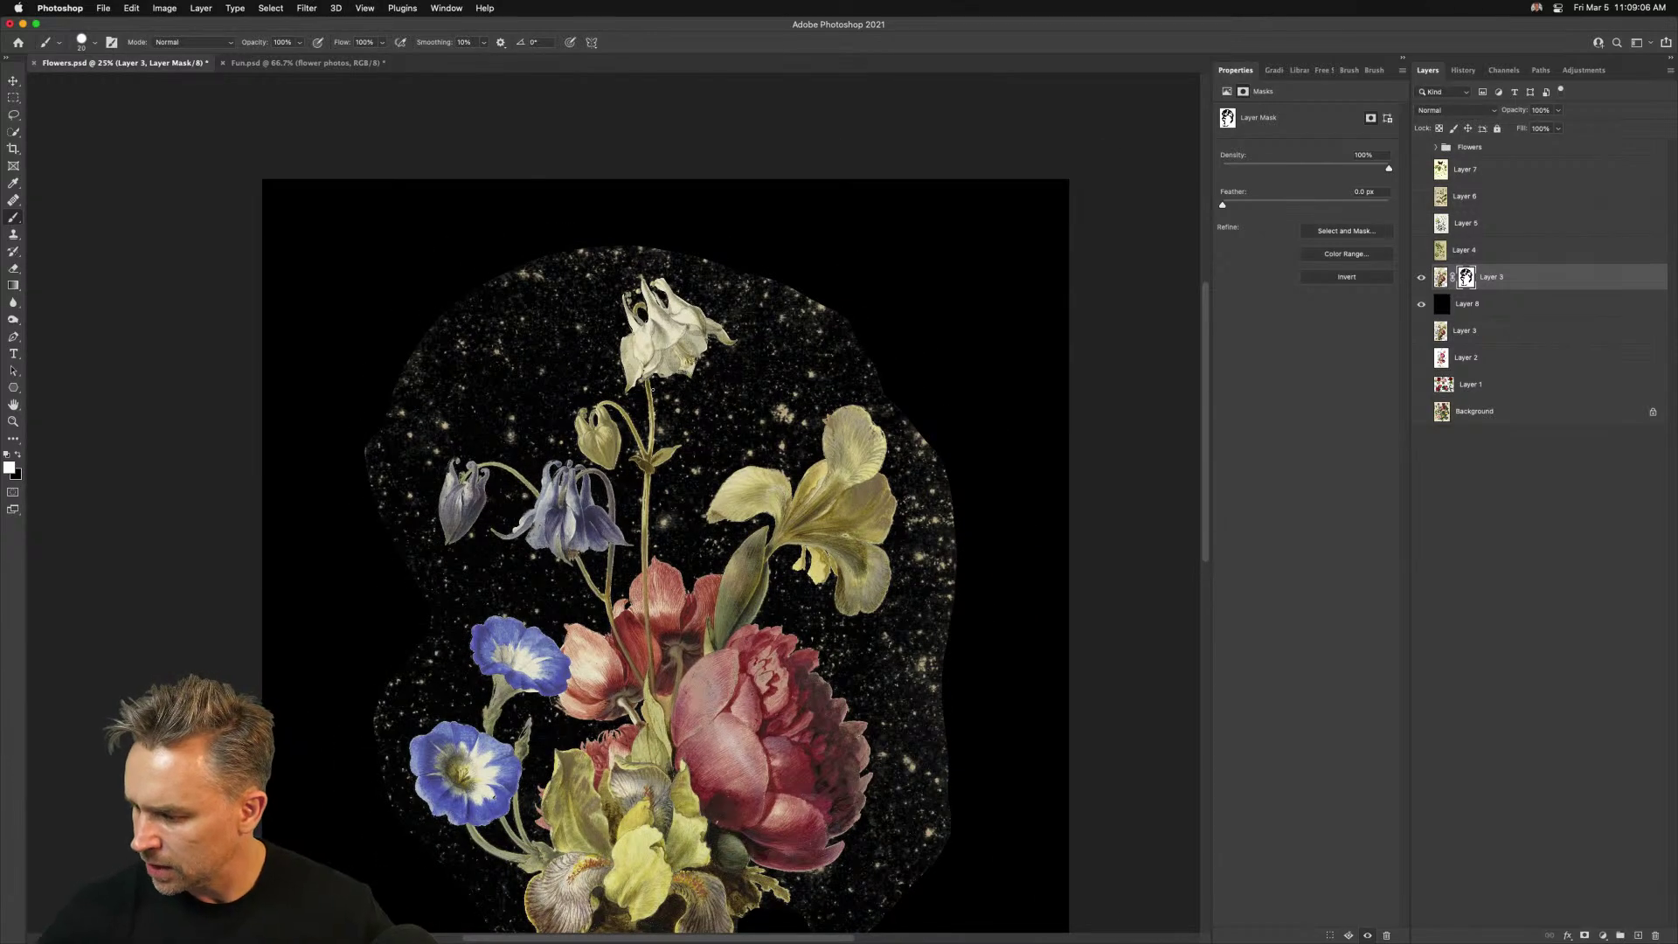
left_click(13, 115)
mouse_move(400, 746)
left_mouse_down()
mouse_move(474, 707)
mouse_move(487, 608)
mouse_move(557, 607)
mouse_move(544, 561)
mouse_move(424, 524)
mouse_move(438, 456)
mouse_move(538, 458)
mouse_move(575, 396)
mouse_move(605, 389)
mouse_move(600, 273)
mouse_move(629, 264)
mouse_move(726, 293)
mouse_move(763, 345)
mouse_move(696, 492)
mouse_move(788, 460)
mouse_move(877, 348)
mouse_move(911, 395)
mouse_move(946, 470)
mouse_move(922, 630)
mouse_move(867, 659)
mouse_move(983, 455)
mouse_move(702, 177)
mouse_move(377, 256)
mouse_move(305, 584)
mouse_move(349, 688)
mouse_move(354, 846)
left_mouse_up()
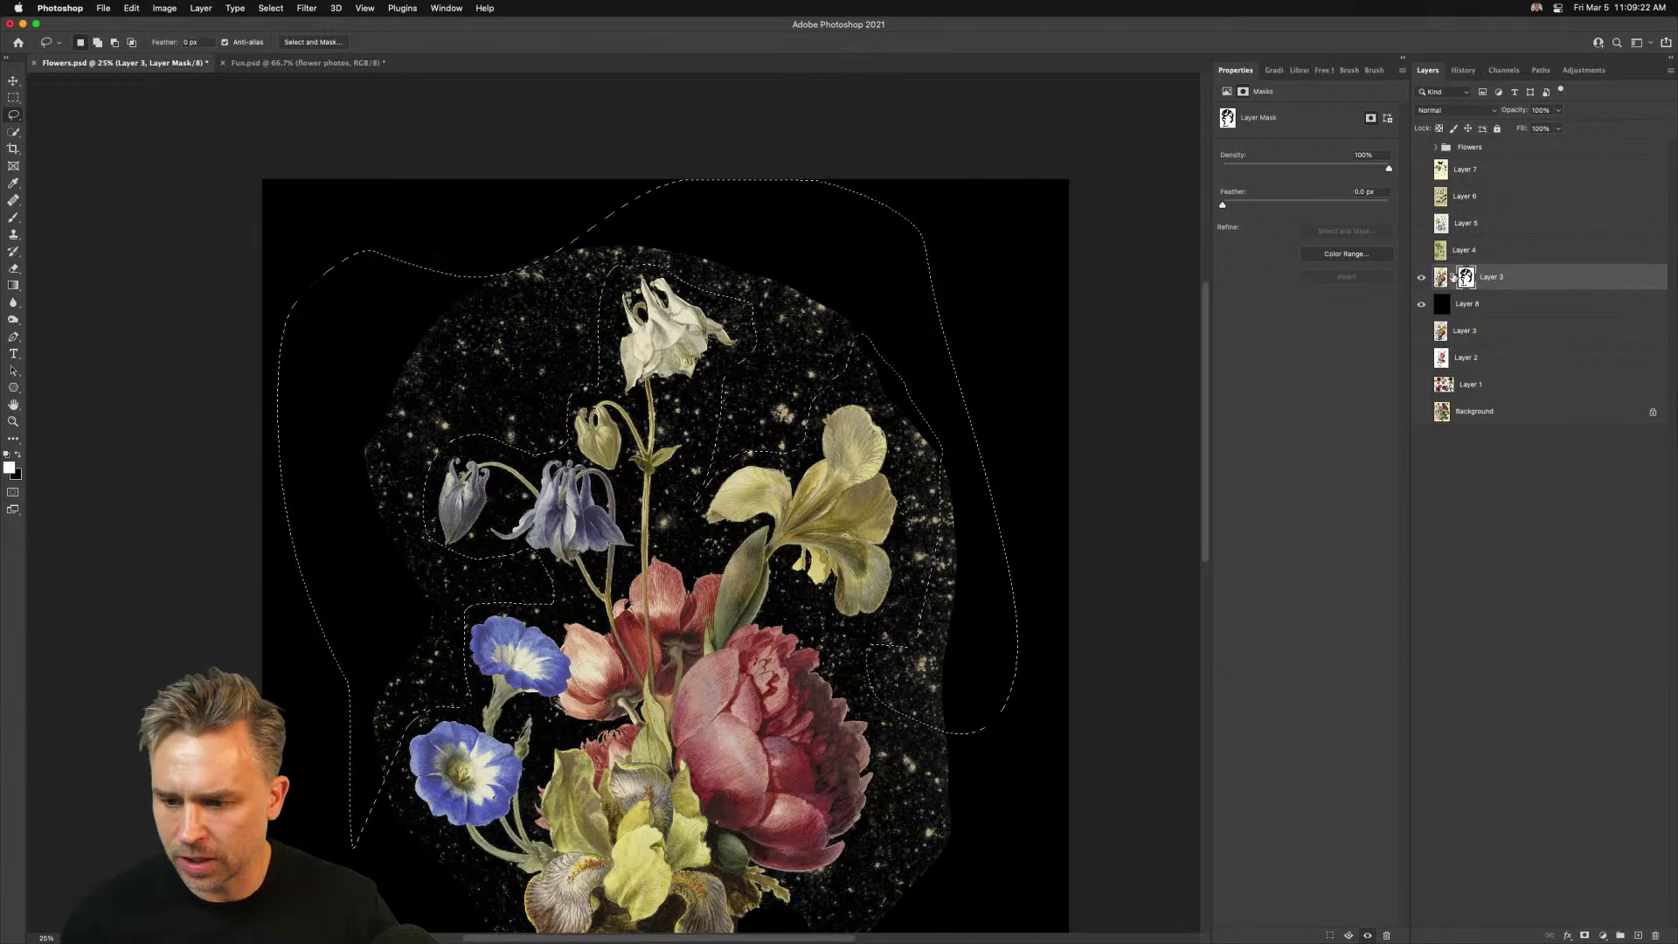
left_click(18, 456)
key("shift+BackSpace")
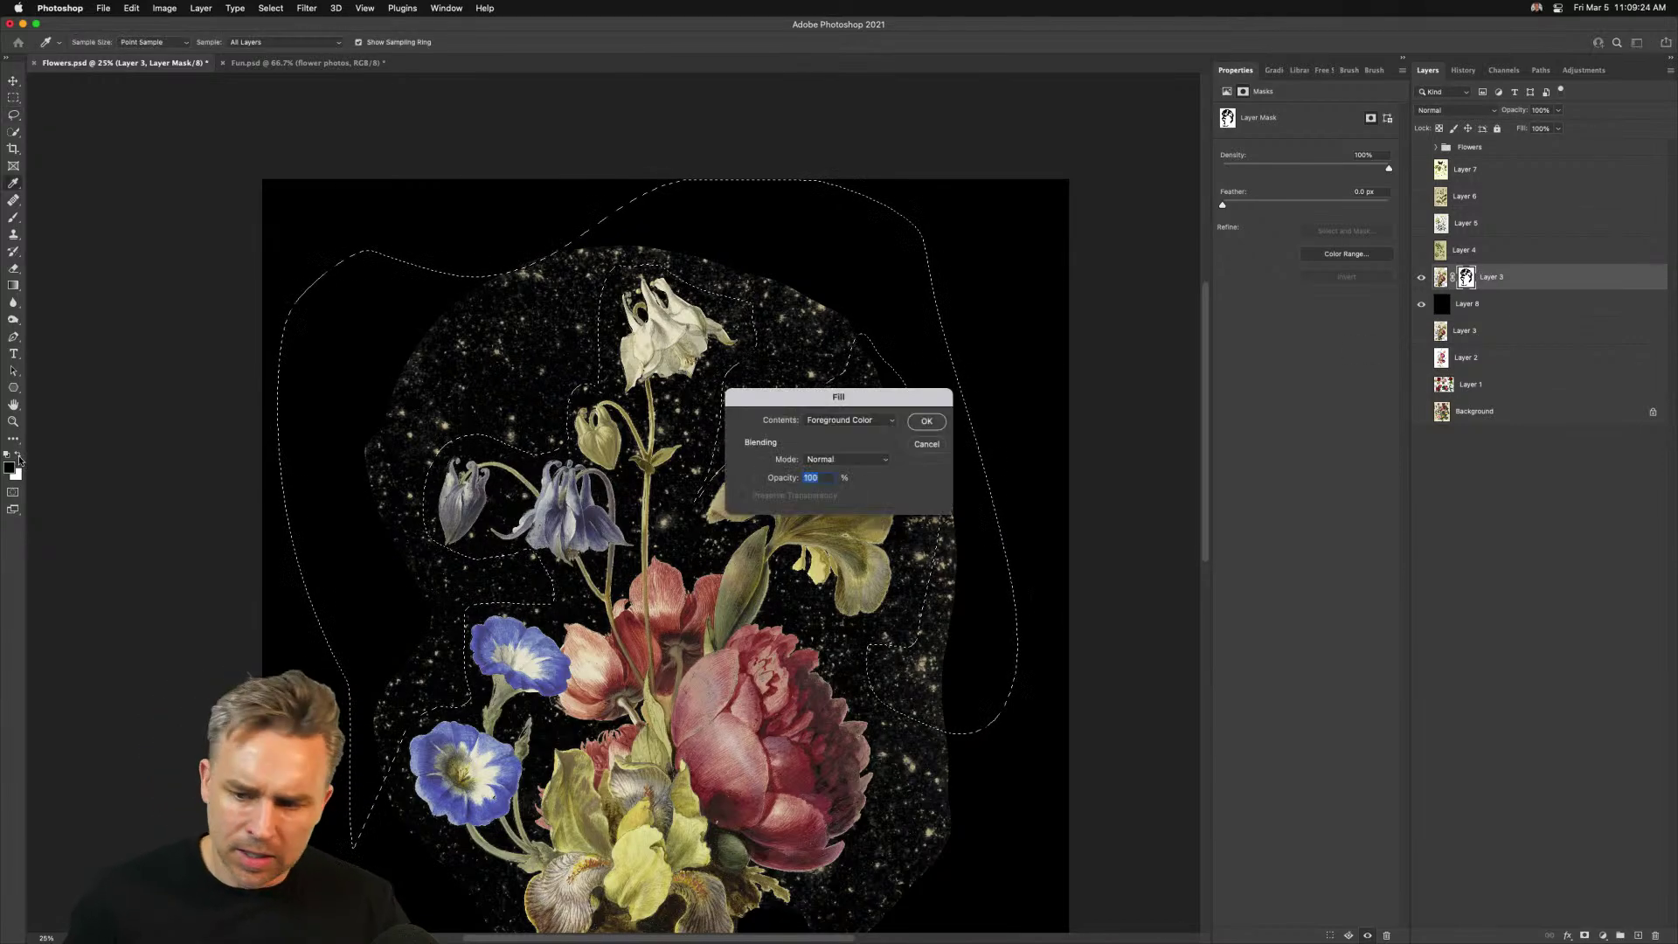
key("Return")
key("super+d")
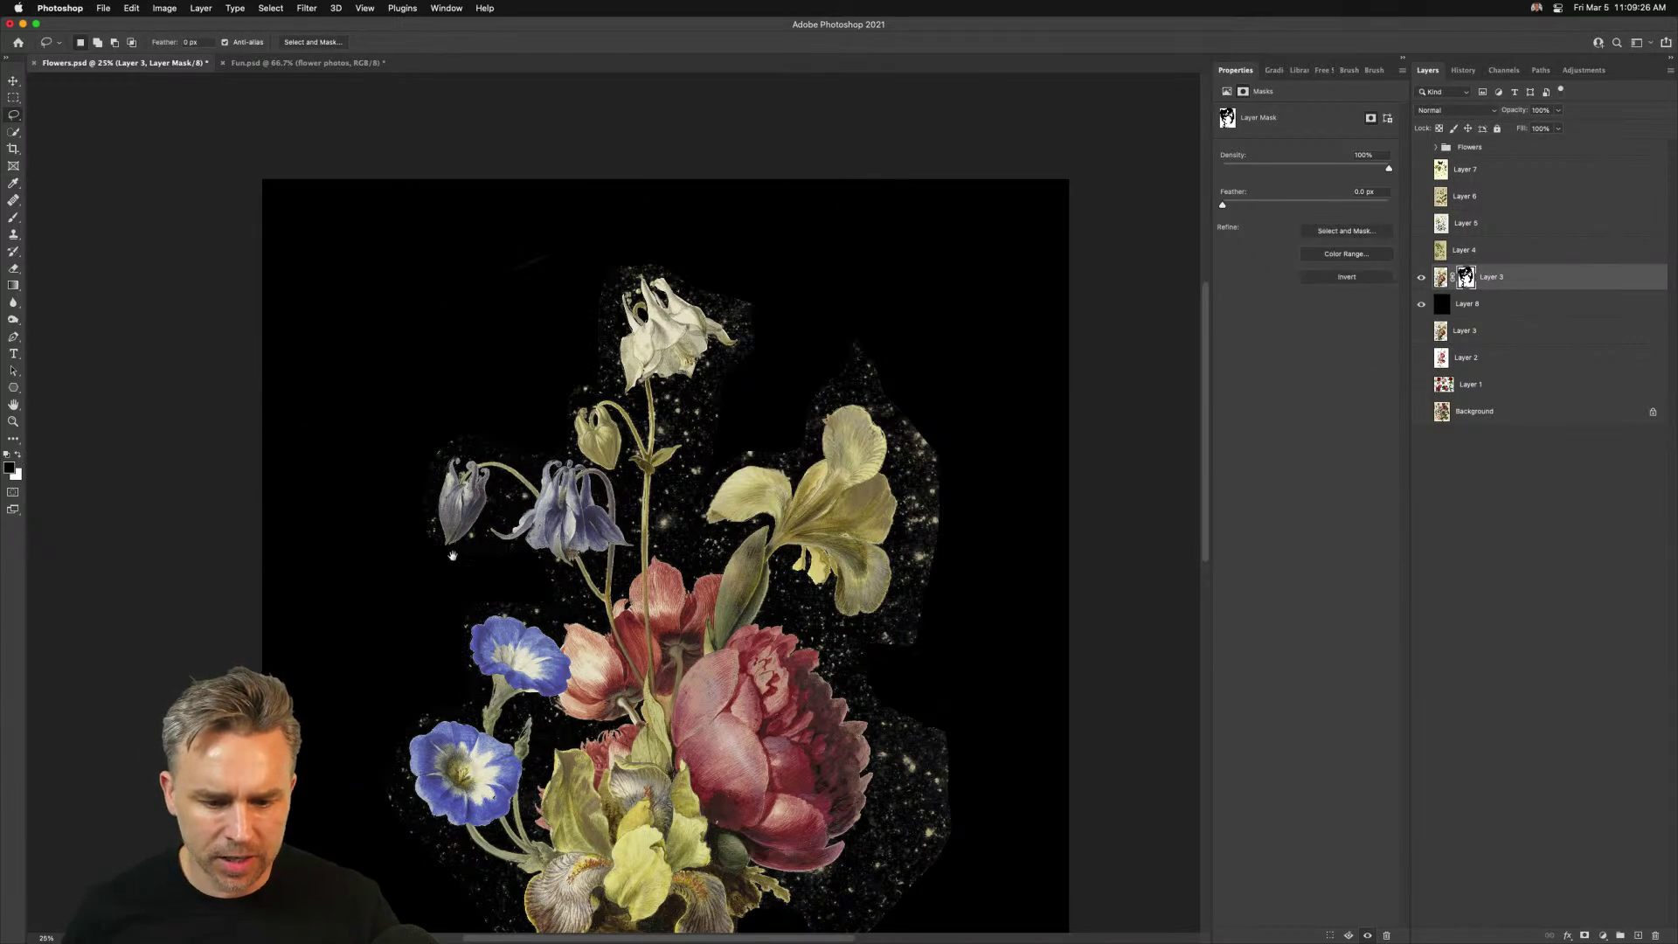
Lasso the specks beside the blue flowers and vase and around the peony, filling each area with black on Layer 3's mask
left_click_drag(459, 571, 468, 261)
mouse_move(408, 463)
left_mouse_down()
mouse_move(512, 574)
mouse_move(536, 659)
mouse_move(522, 716)
mouse_move(456, 699)
left_mouse_up()
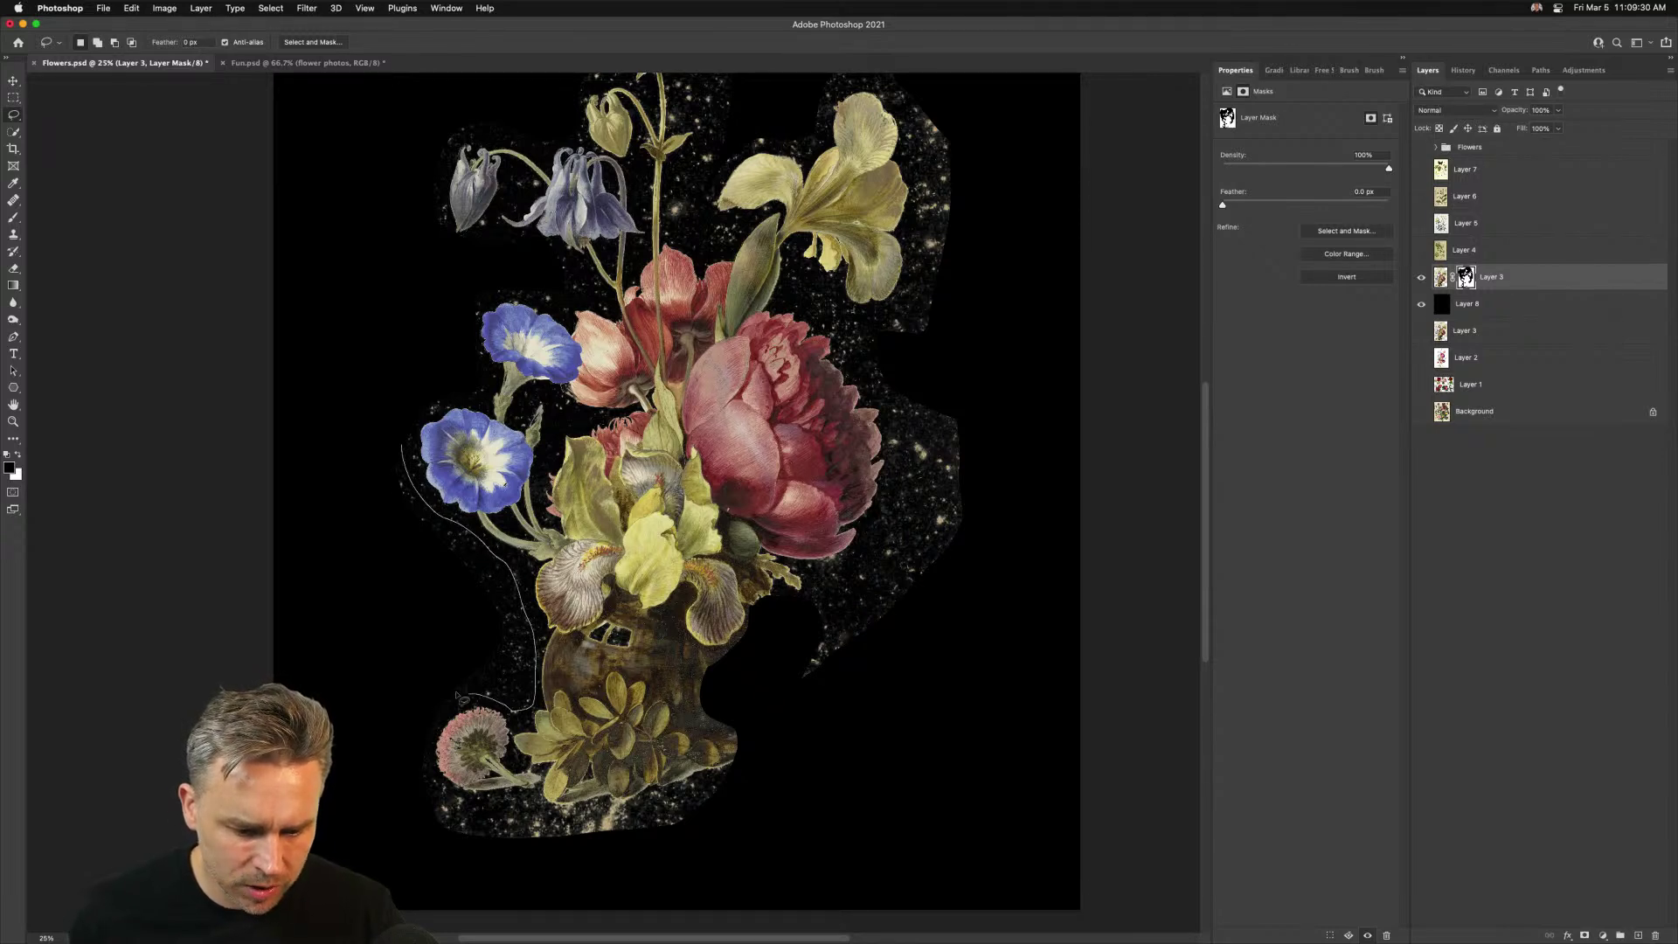
key("shift+BackSpace")
key("Return")
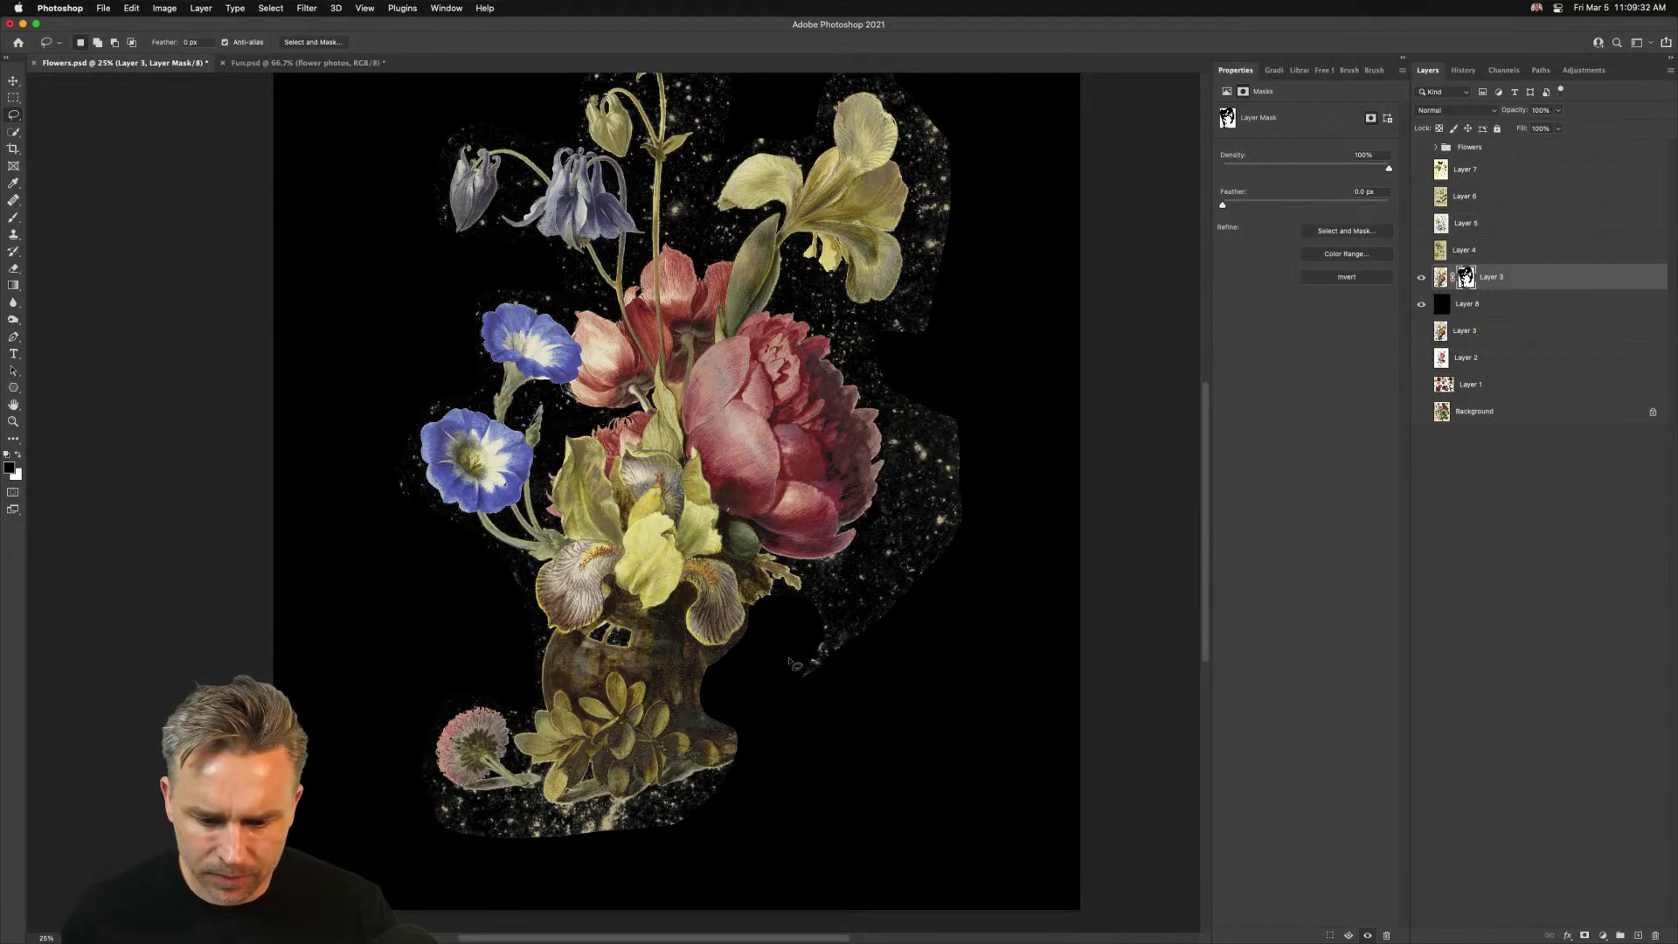
mouse_move(805, 584)
left_mouse_down()
mouse_move(881, 513)
mouse_move(898, 444)
mouse_move(977, 395)
mouse_move(915, 791)
mouse_move(789, 797)
mouse_move(749, 716)
left_mouse_up()
key("shift+BackSpace")
key("Return")
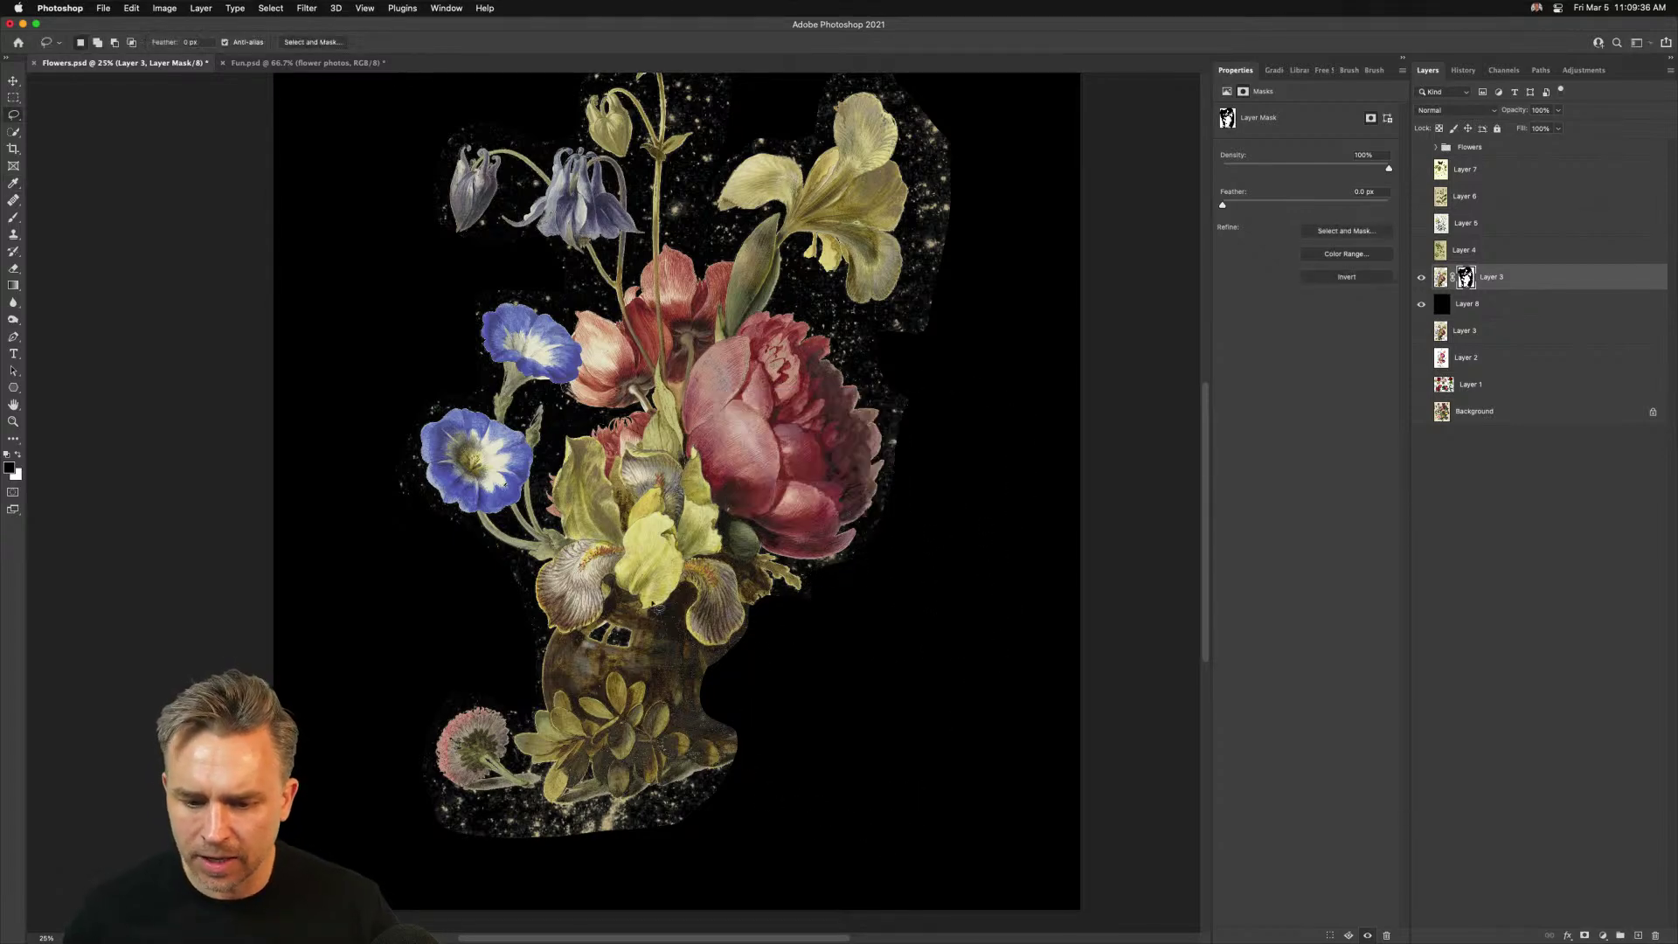
Show only Layer 2 and scale its bouquet image up to about 2435 × 3443 px
left_click(1421, 357, "alt")
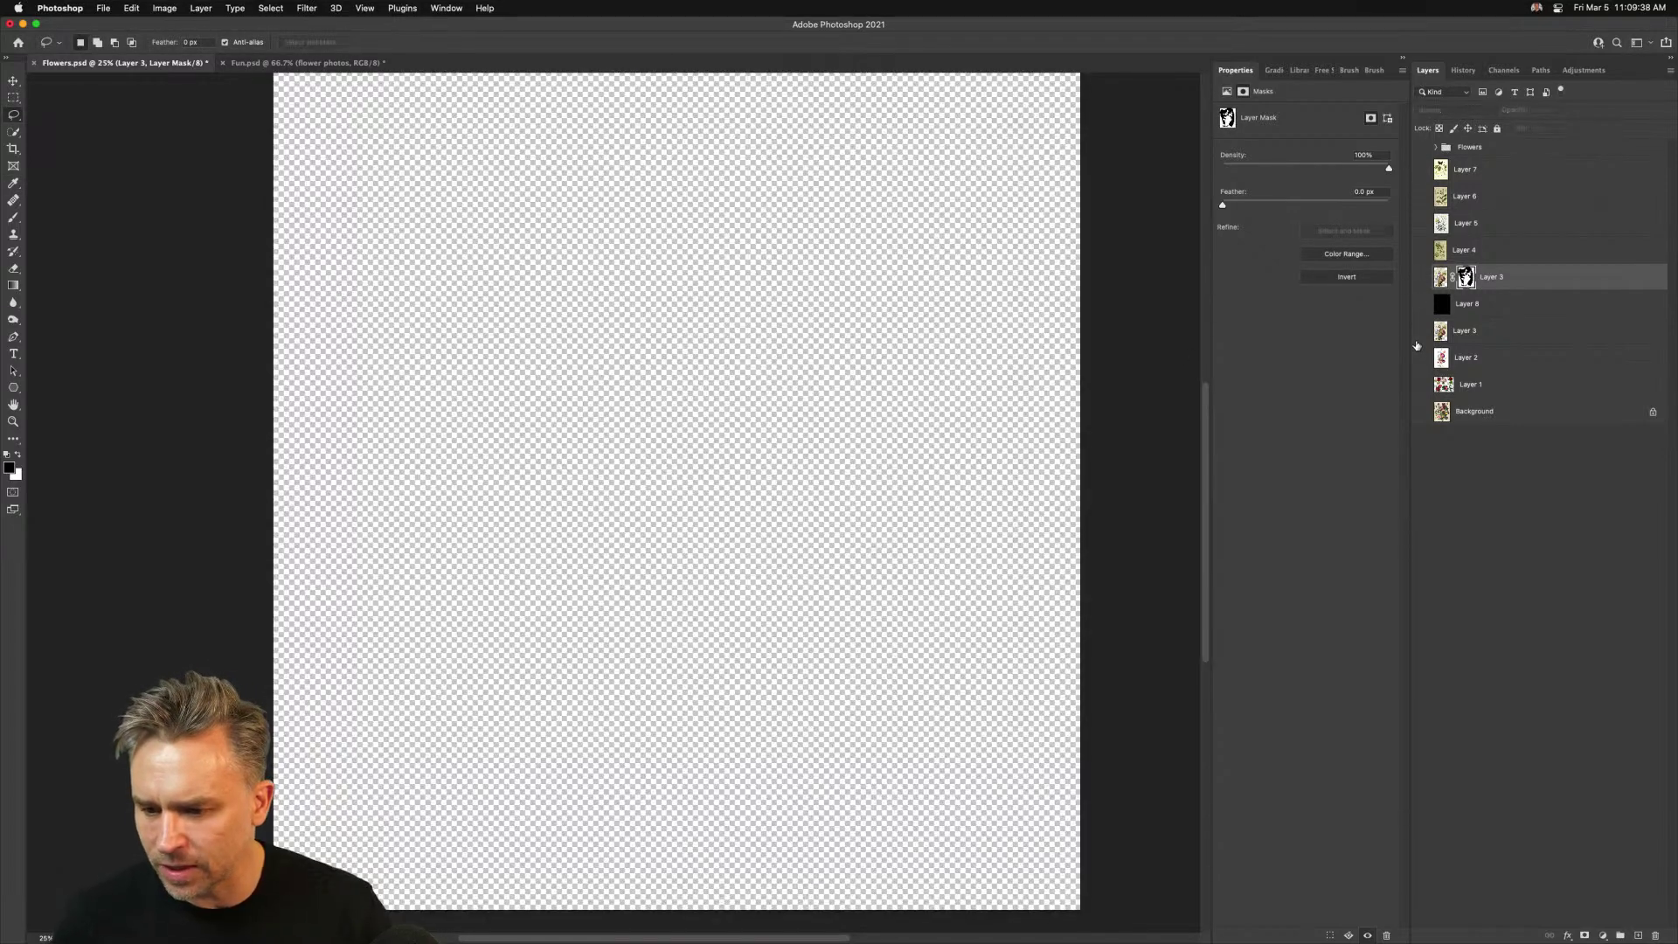
left_click(1496, 365)
key("super+t")
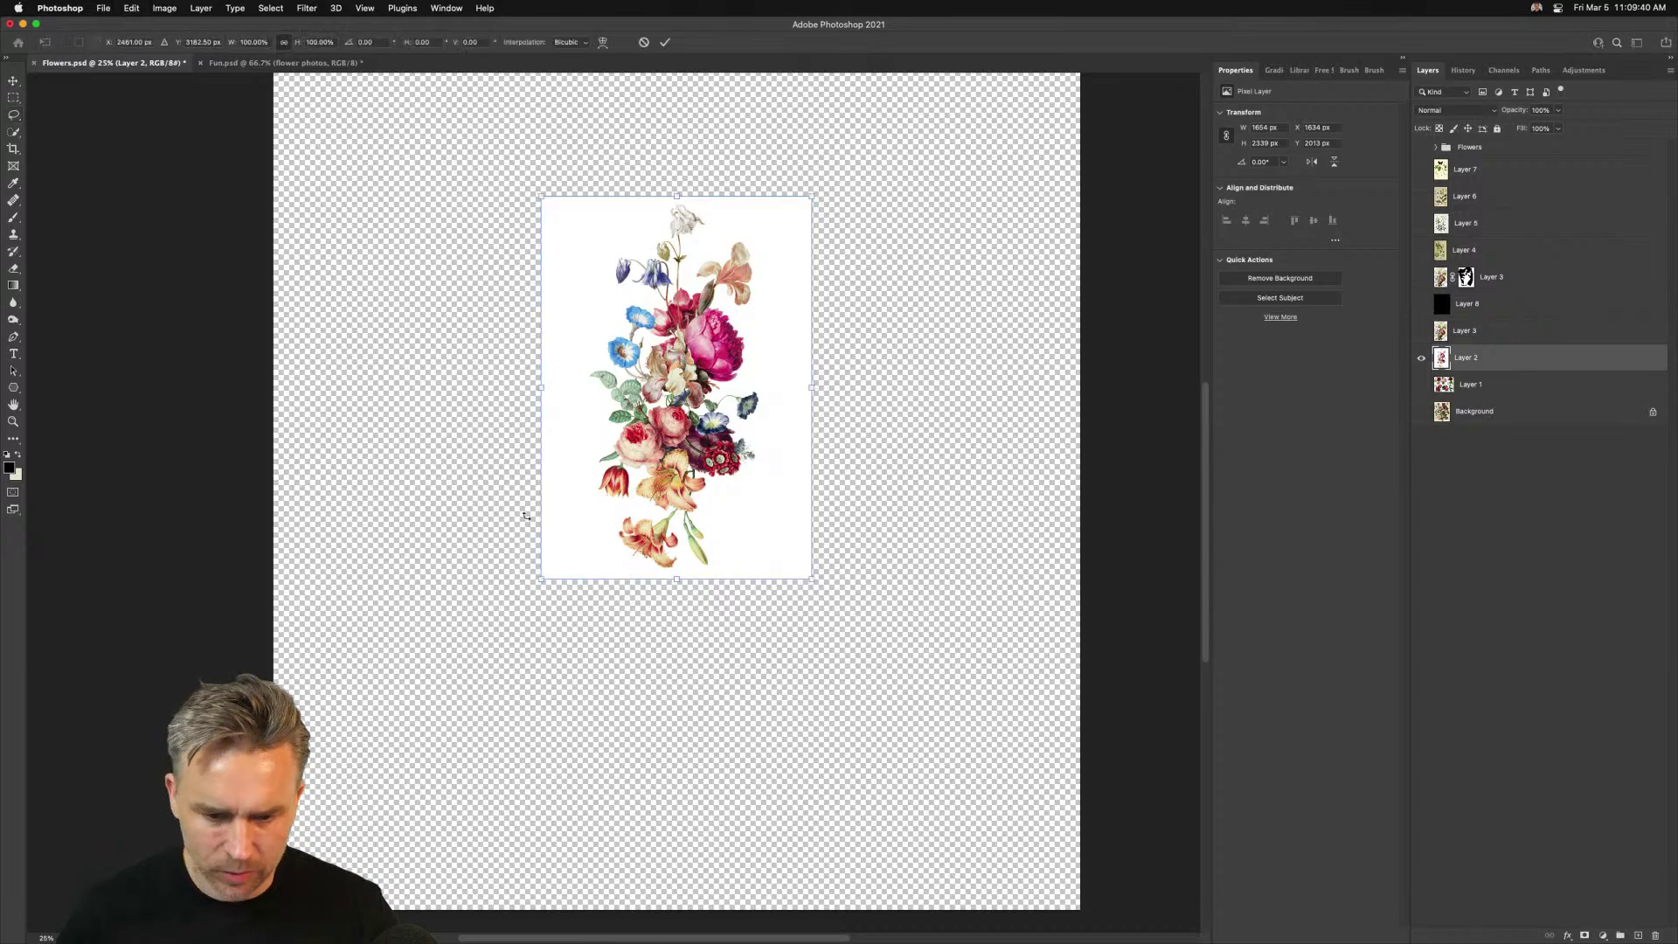
mouse_move(543, 584)
left_mouse_down()
mouse_move(412, 712)
mouse_move(413, 760)
left_mouse_up()
key("Return")
Select the white background of Layer 2 with the Magic Wand and hide it with a layer mask
key("l")
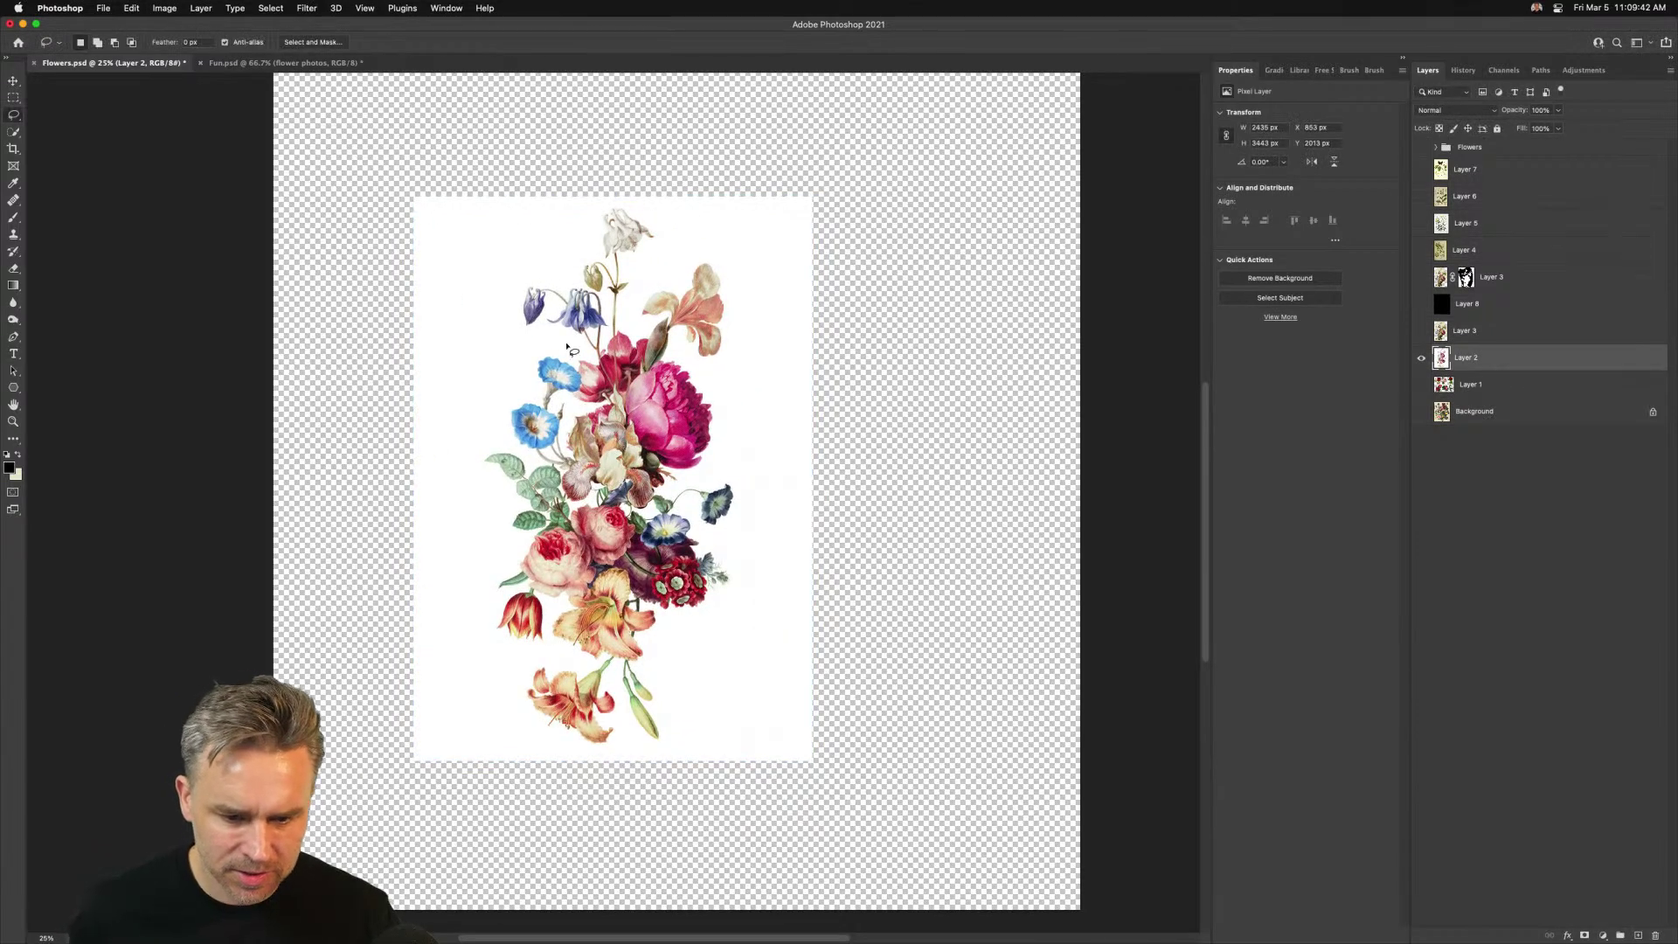
left_click(14, 131)
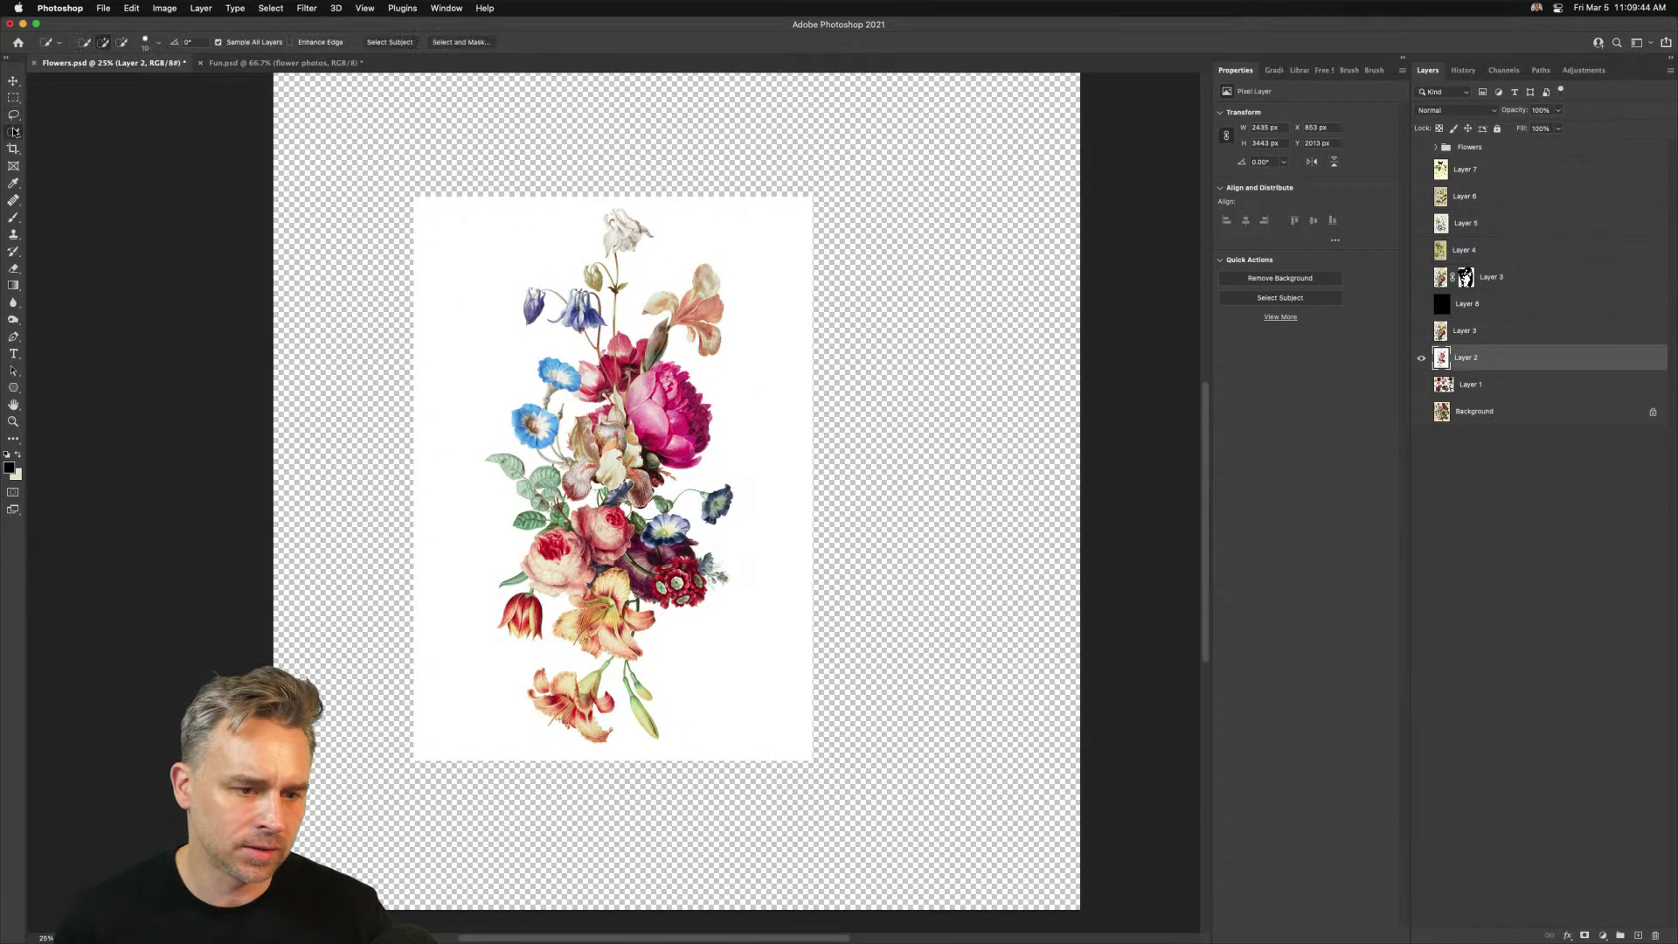
left_click(14, 132)
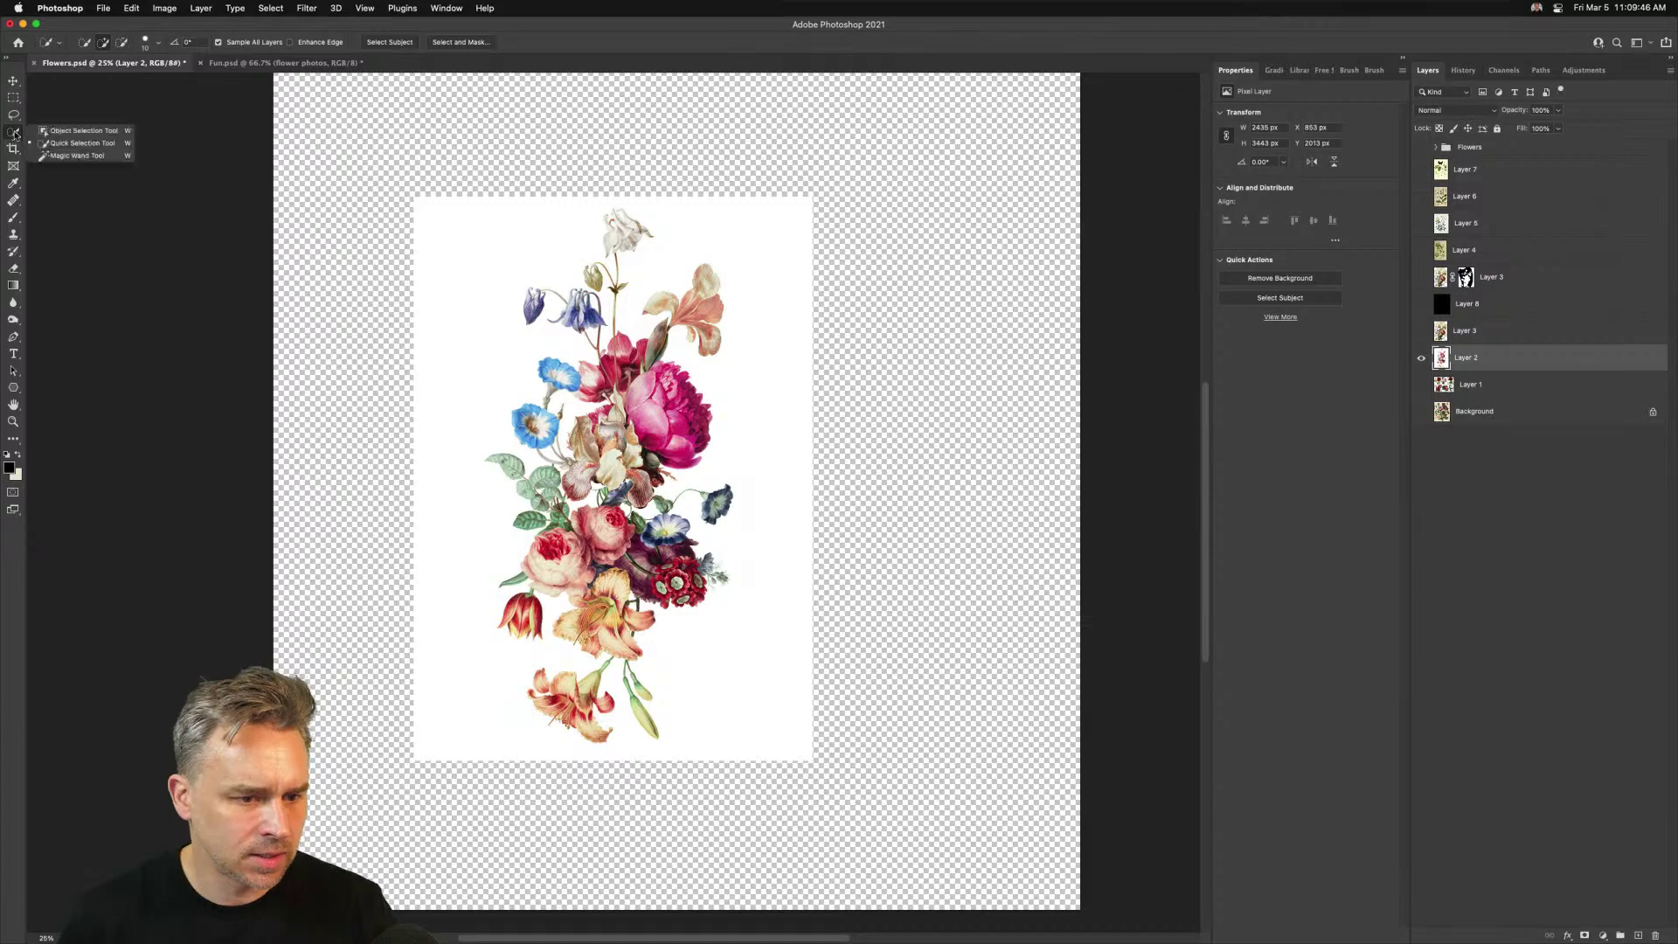
left_click(73, 156)
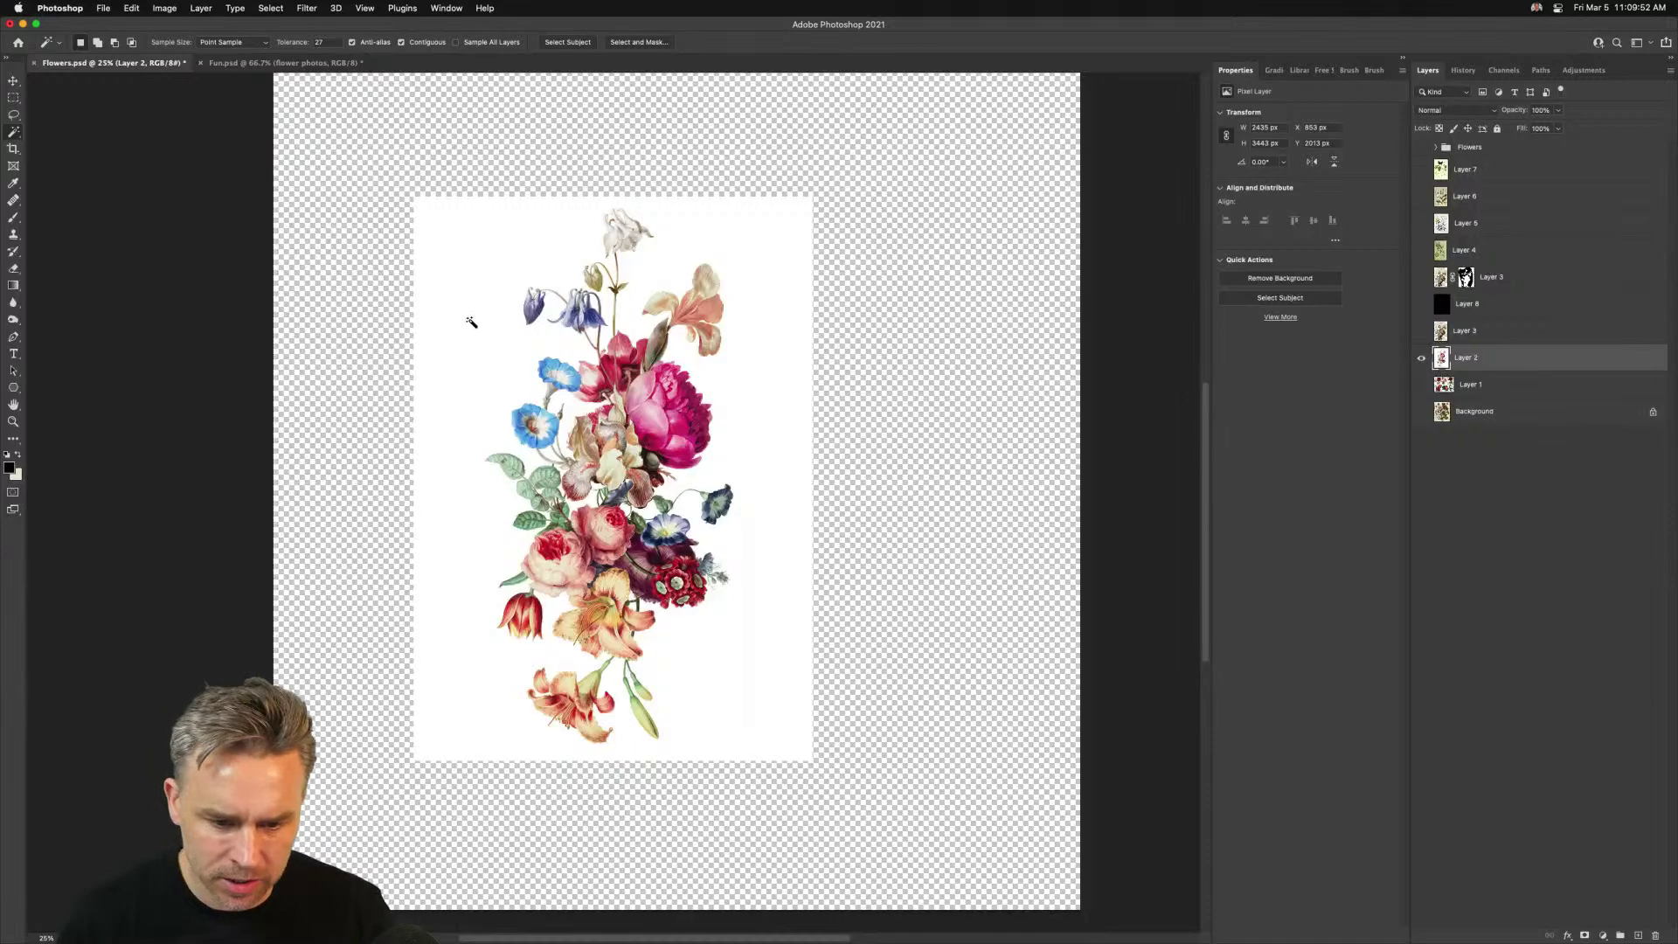
left_click(471, 323)
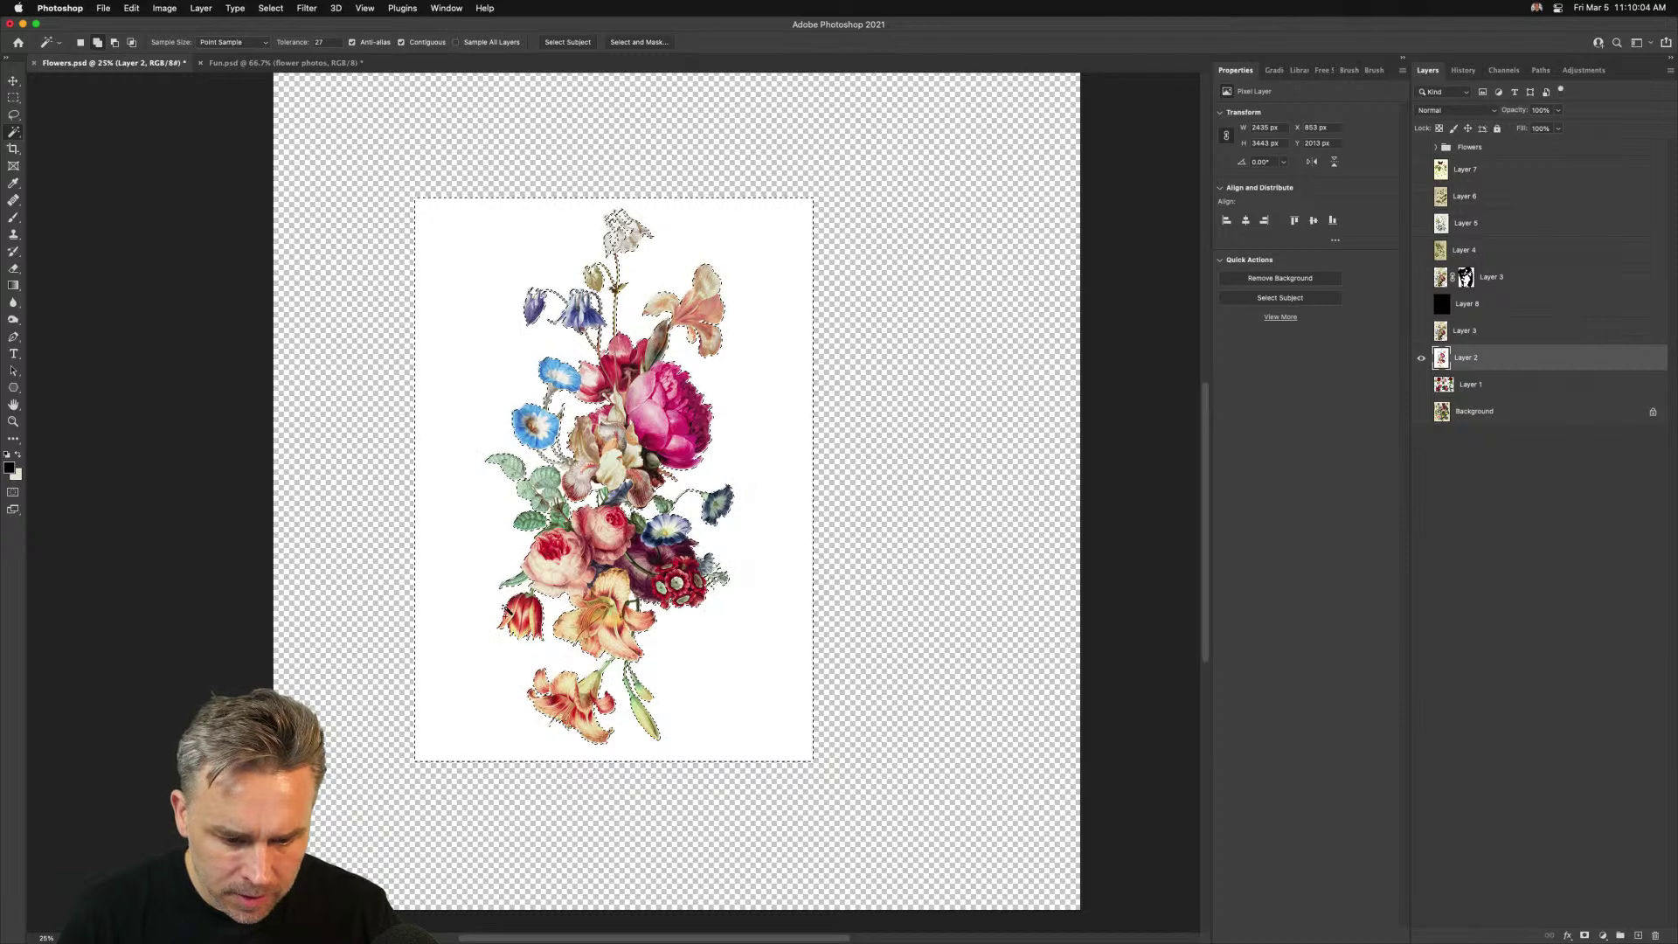
left_click(1583, 936)
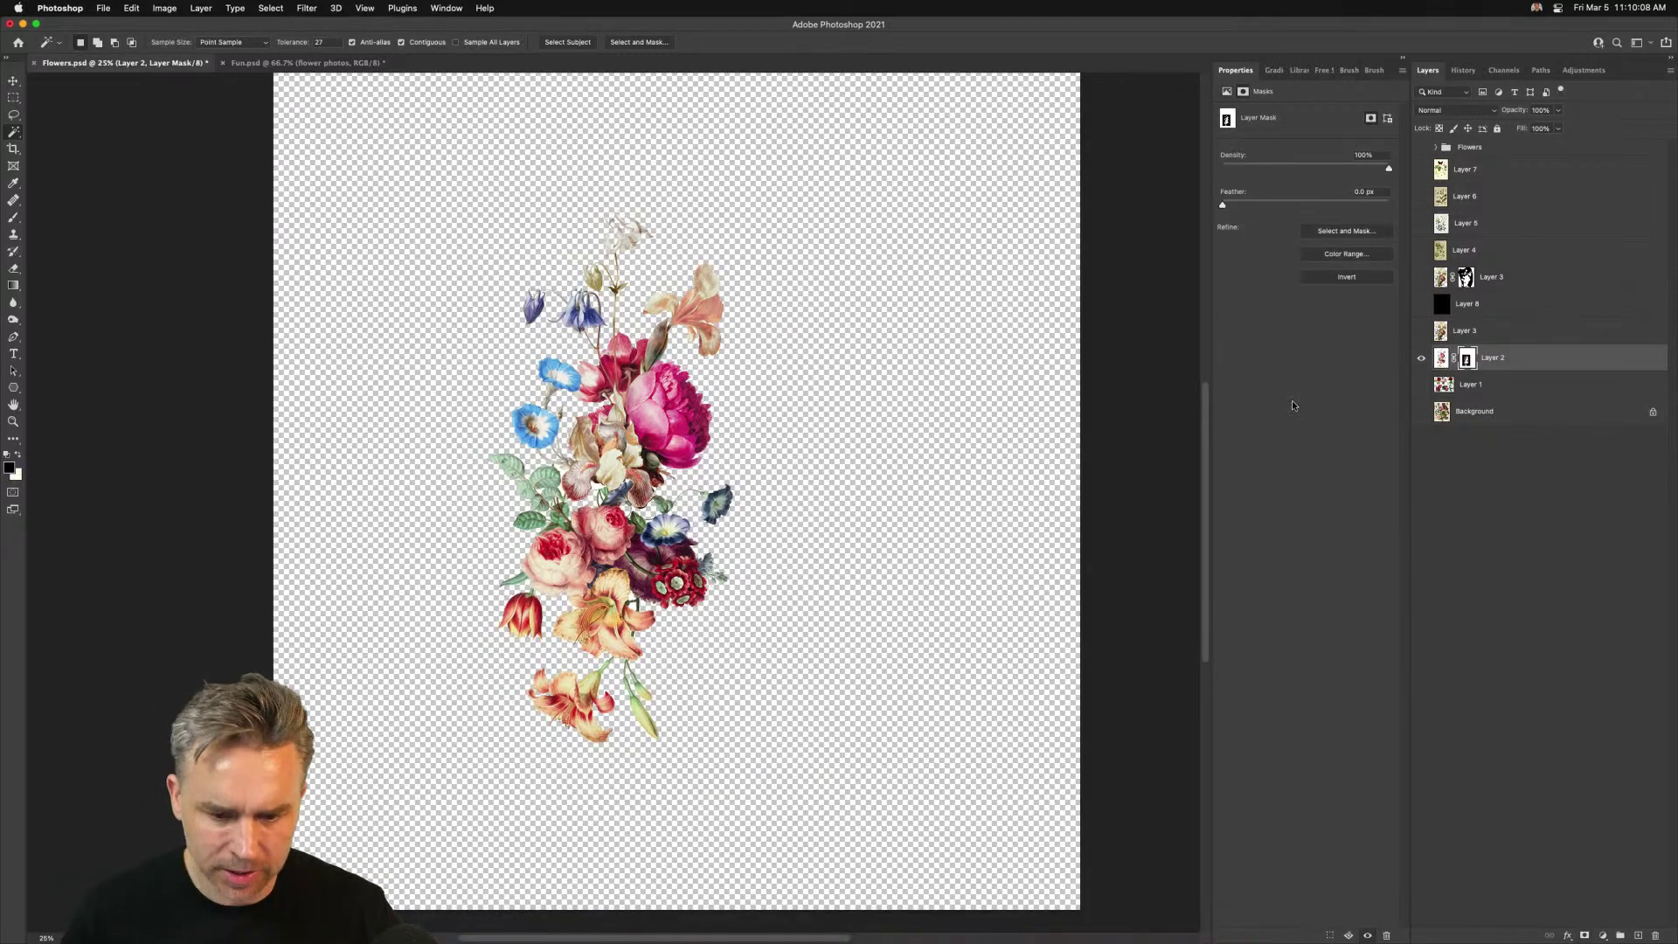
Move Layer 2 directly above the black layer and make the black layer visible
left_click_drag(1515, 345, 1507, 297)
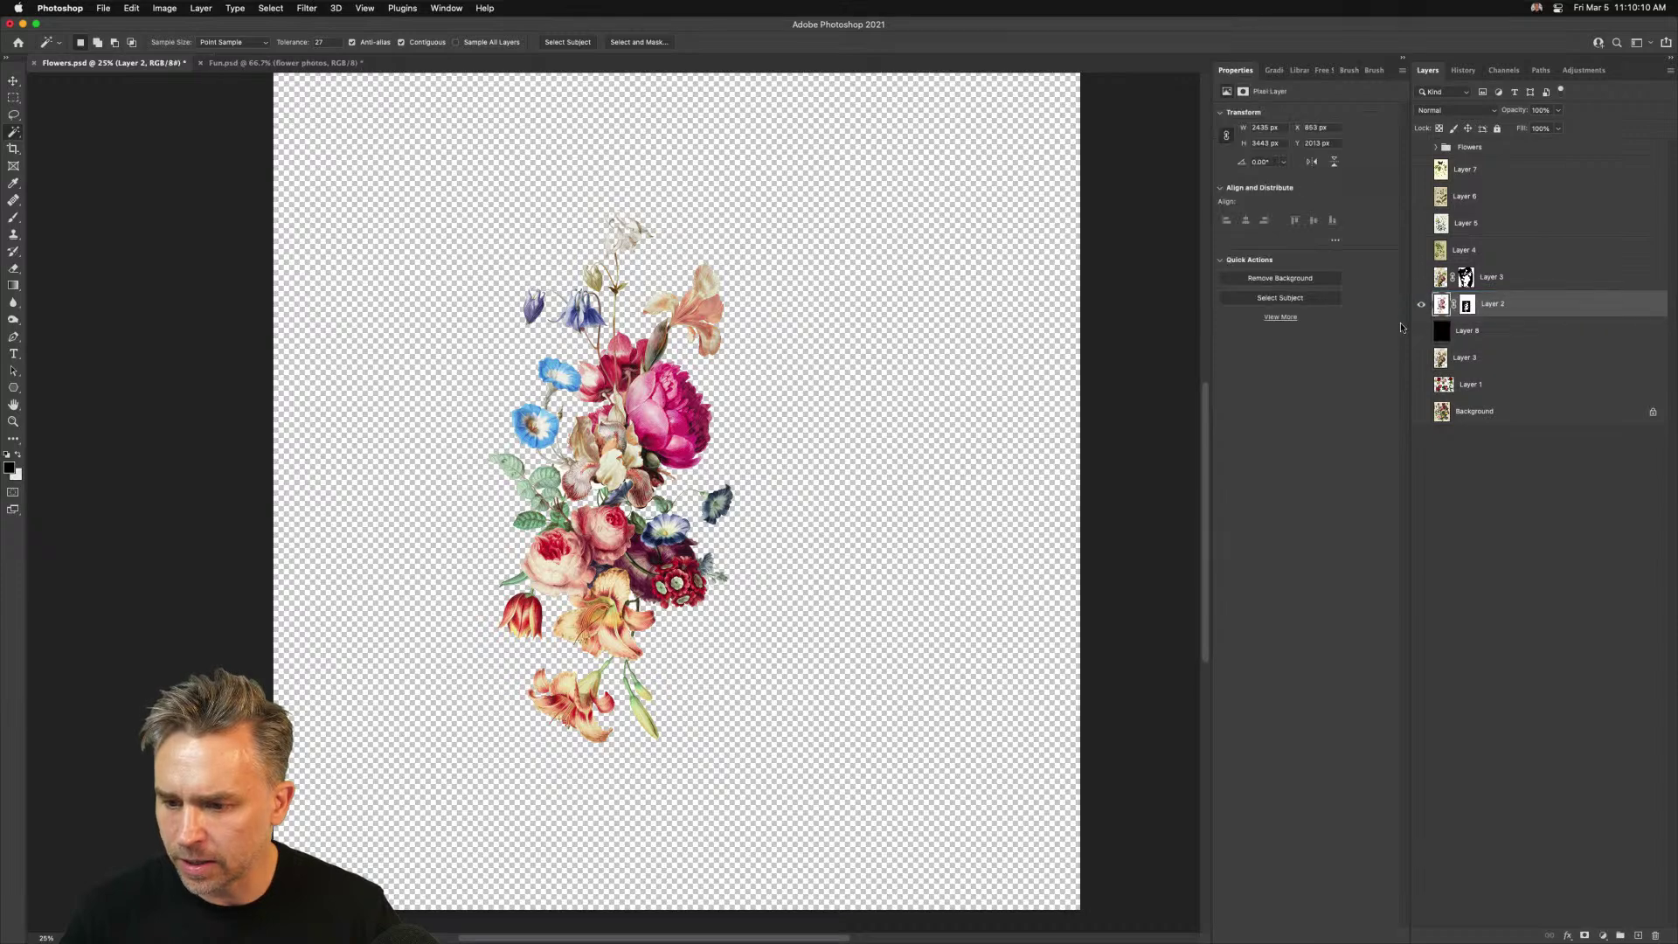
left_click(1421, 331)
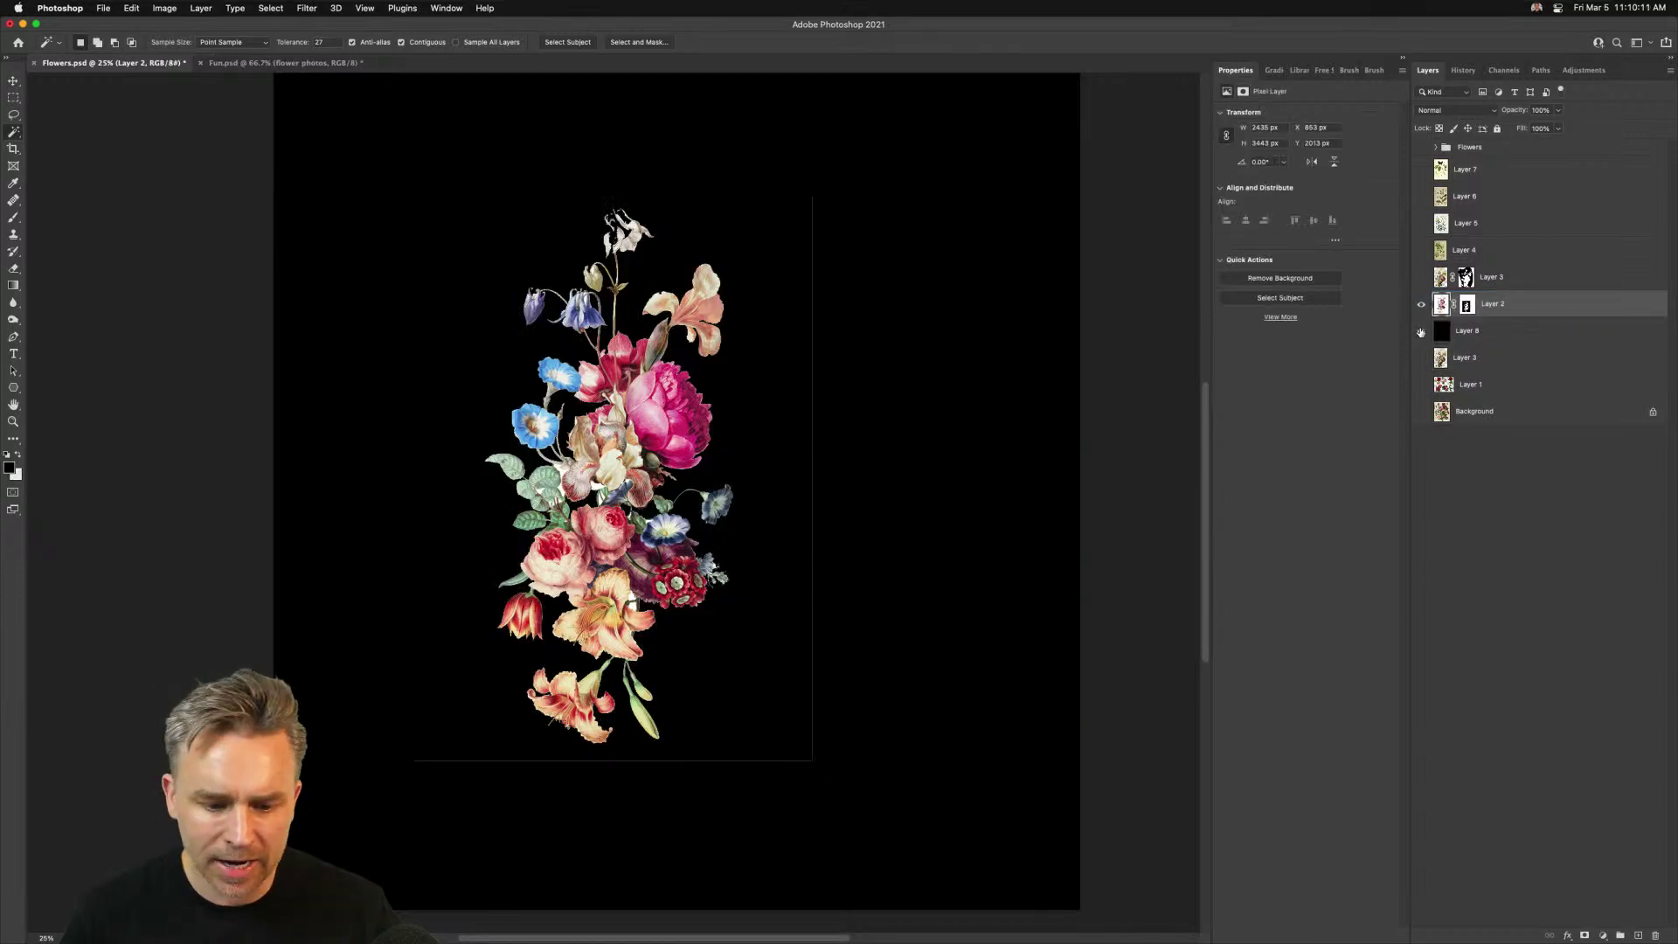
Fill everything outside a rectangle around the bouquet with black on Layer 2's mask to remove the stray edge lines
left_click(1466, 305)
key("m")
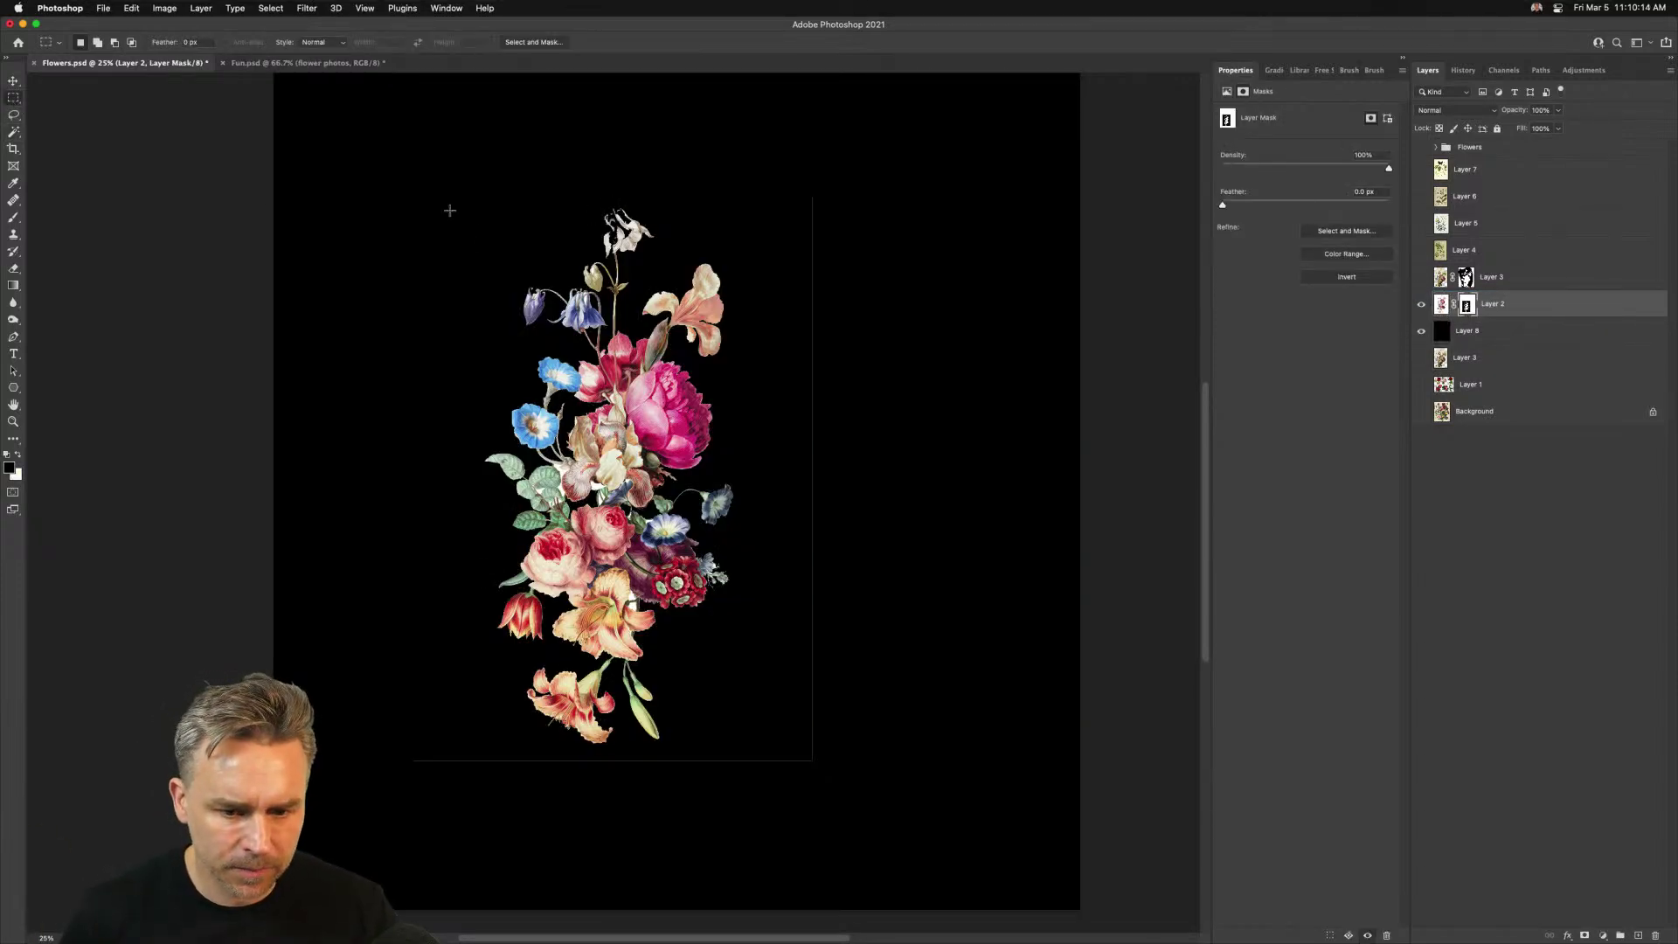
left_click_drag(451, 200, 753, 757)
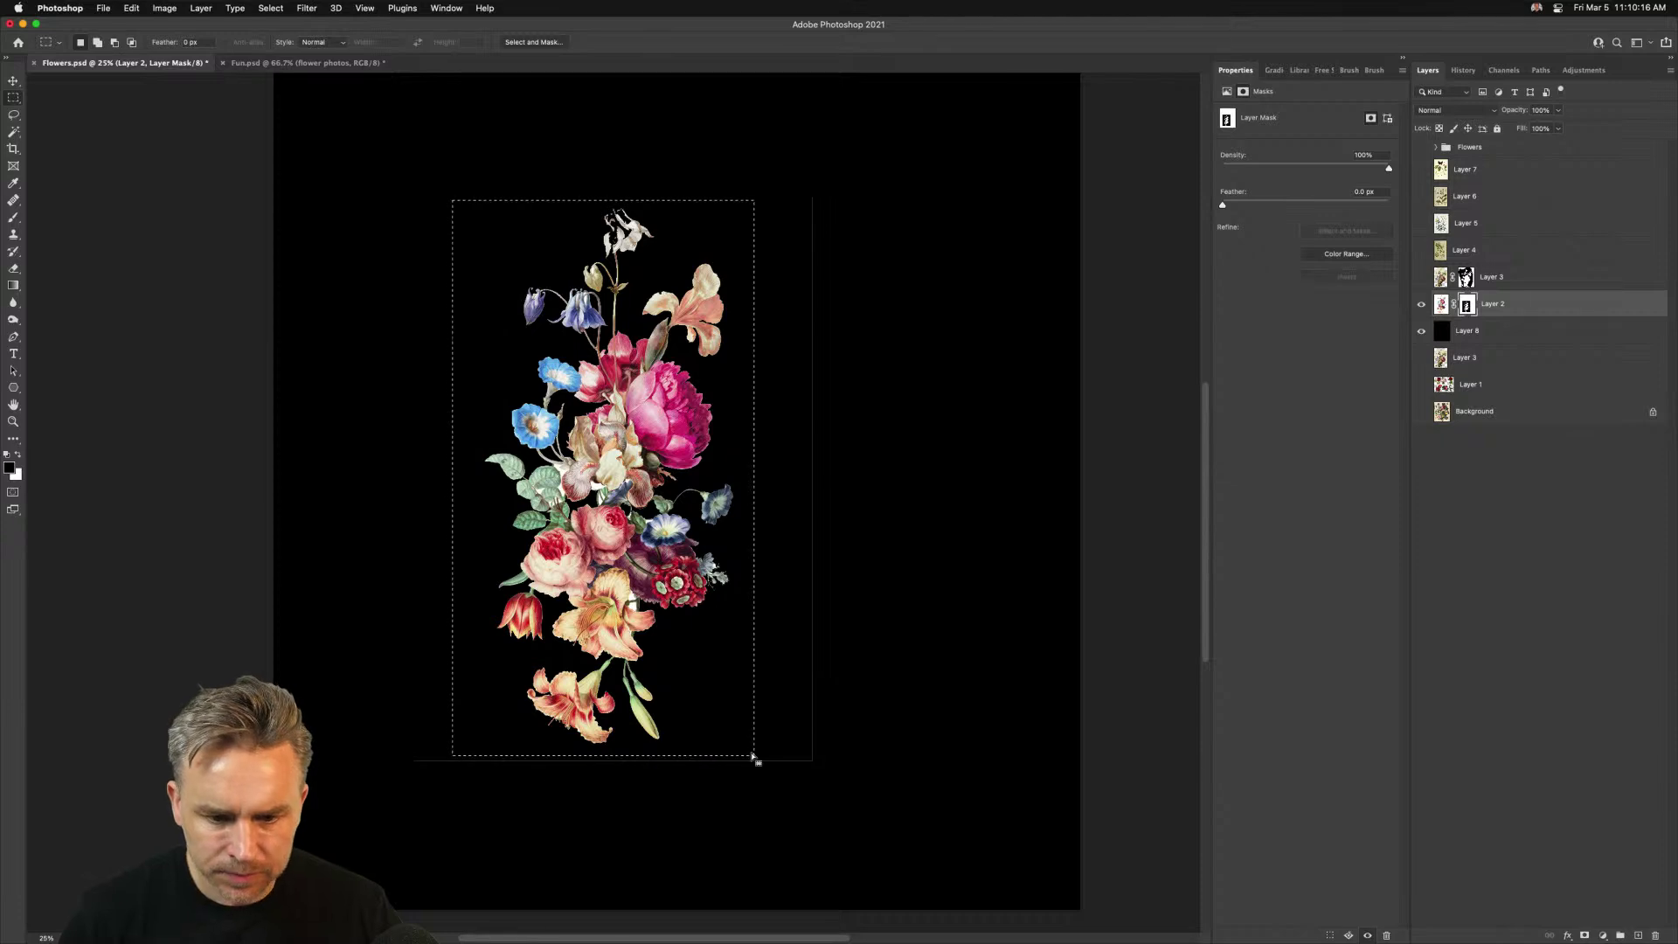
key("super+shift+i")
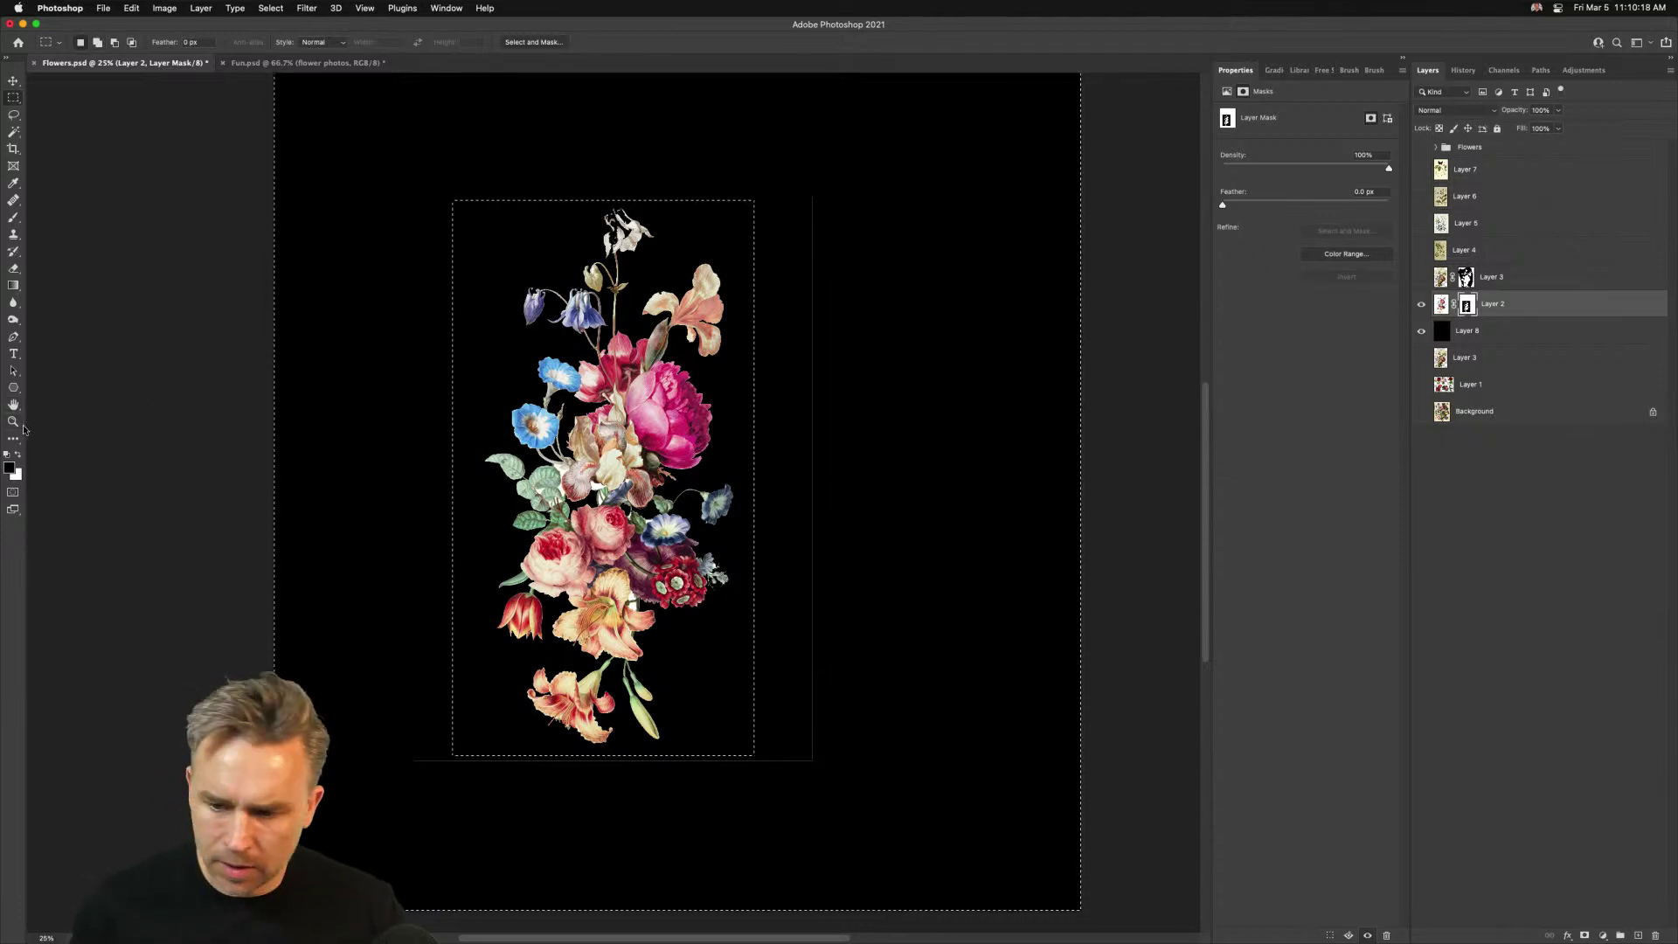
key("shift+BackSpace")
key("Return")
key("super+d")
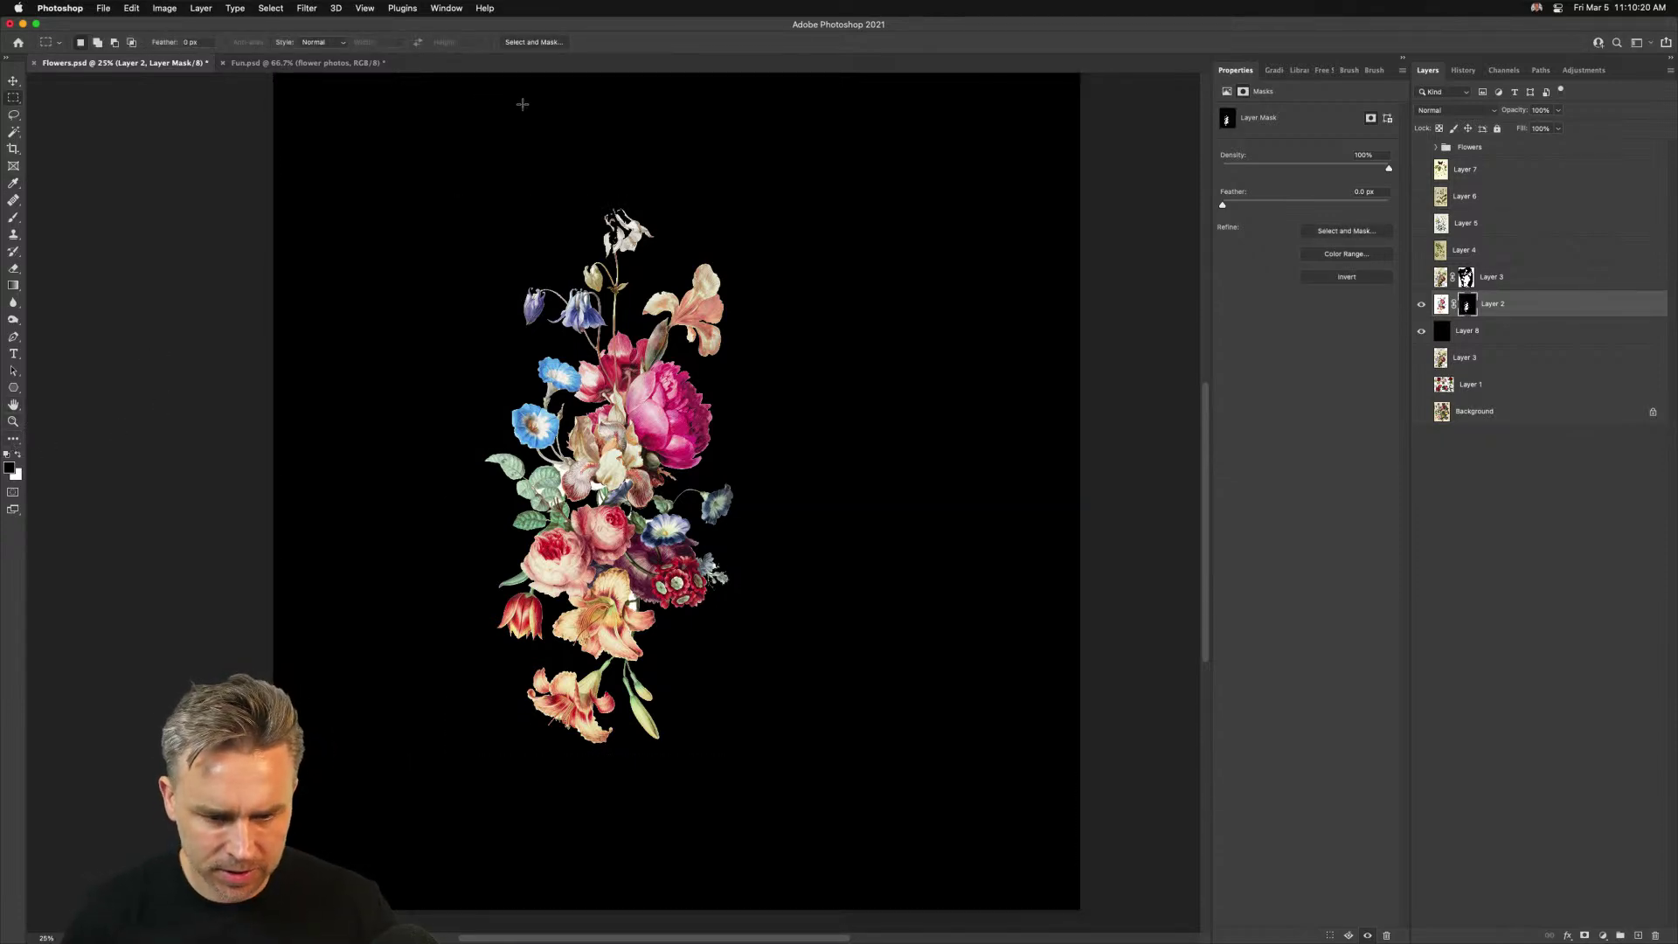
Inspect the masked bouquet up close and look over the hands-and-flowers composition in Fun.psd, returning to Flowers.psd
key("super+equal")
key("super+equal")
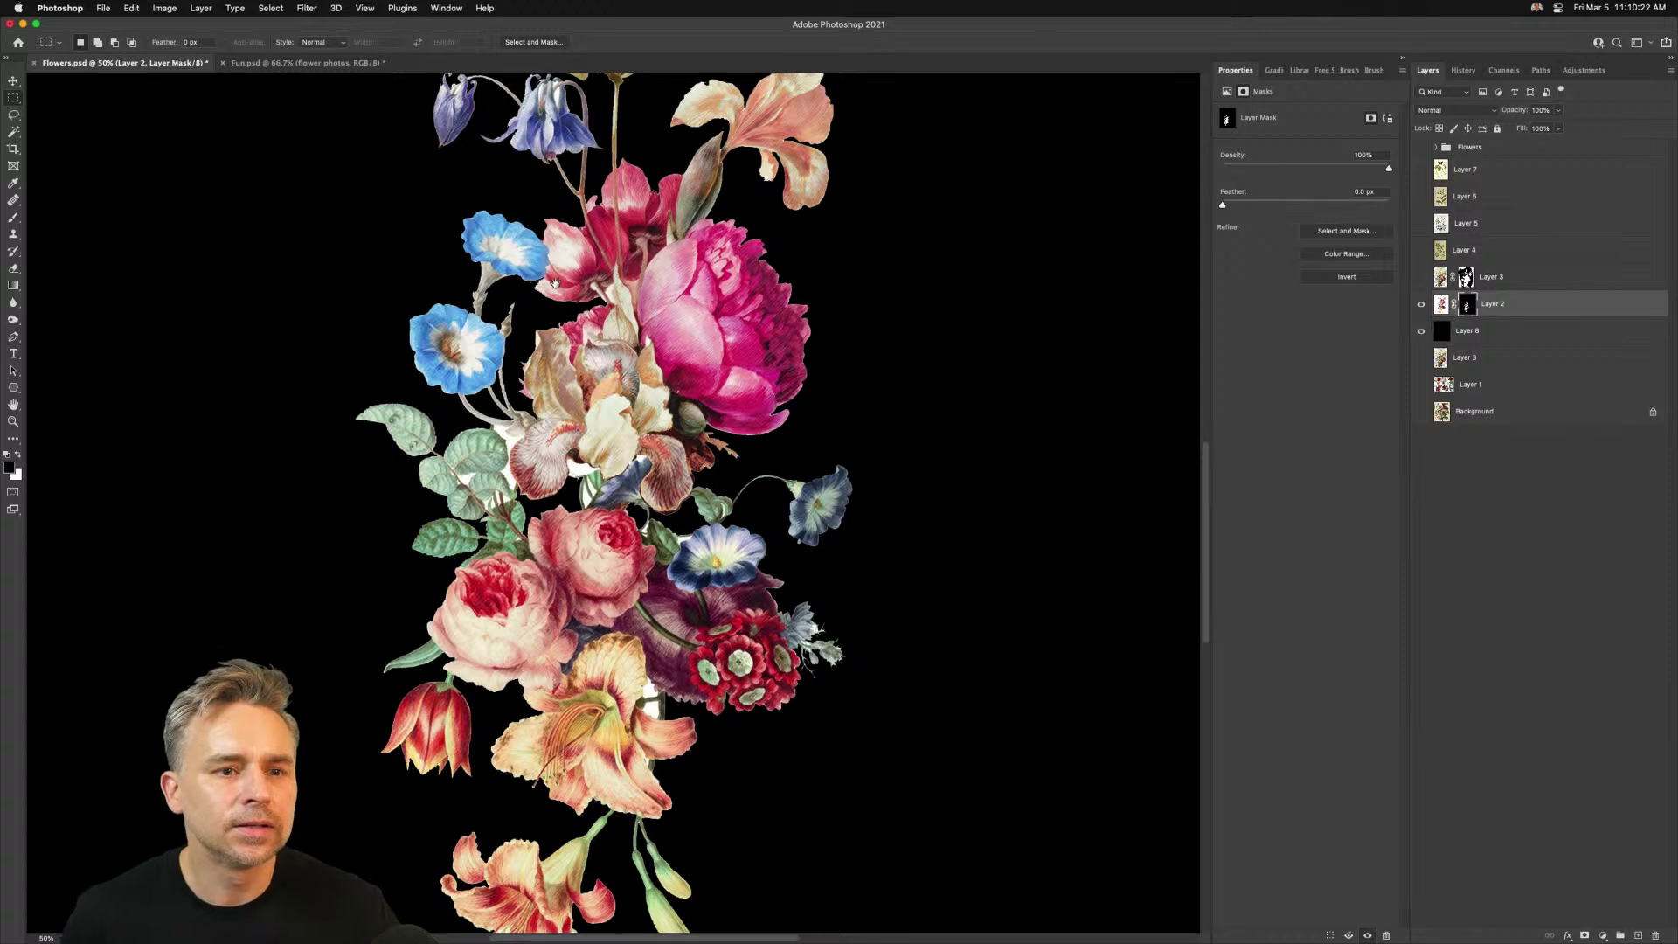
left_click_drag(636, 742, 598, 594)
key("super+equal")
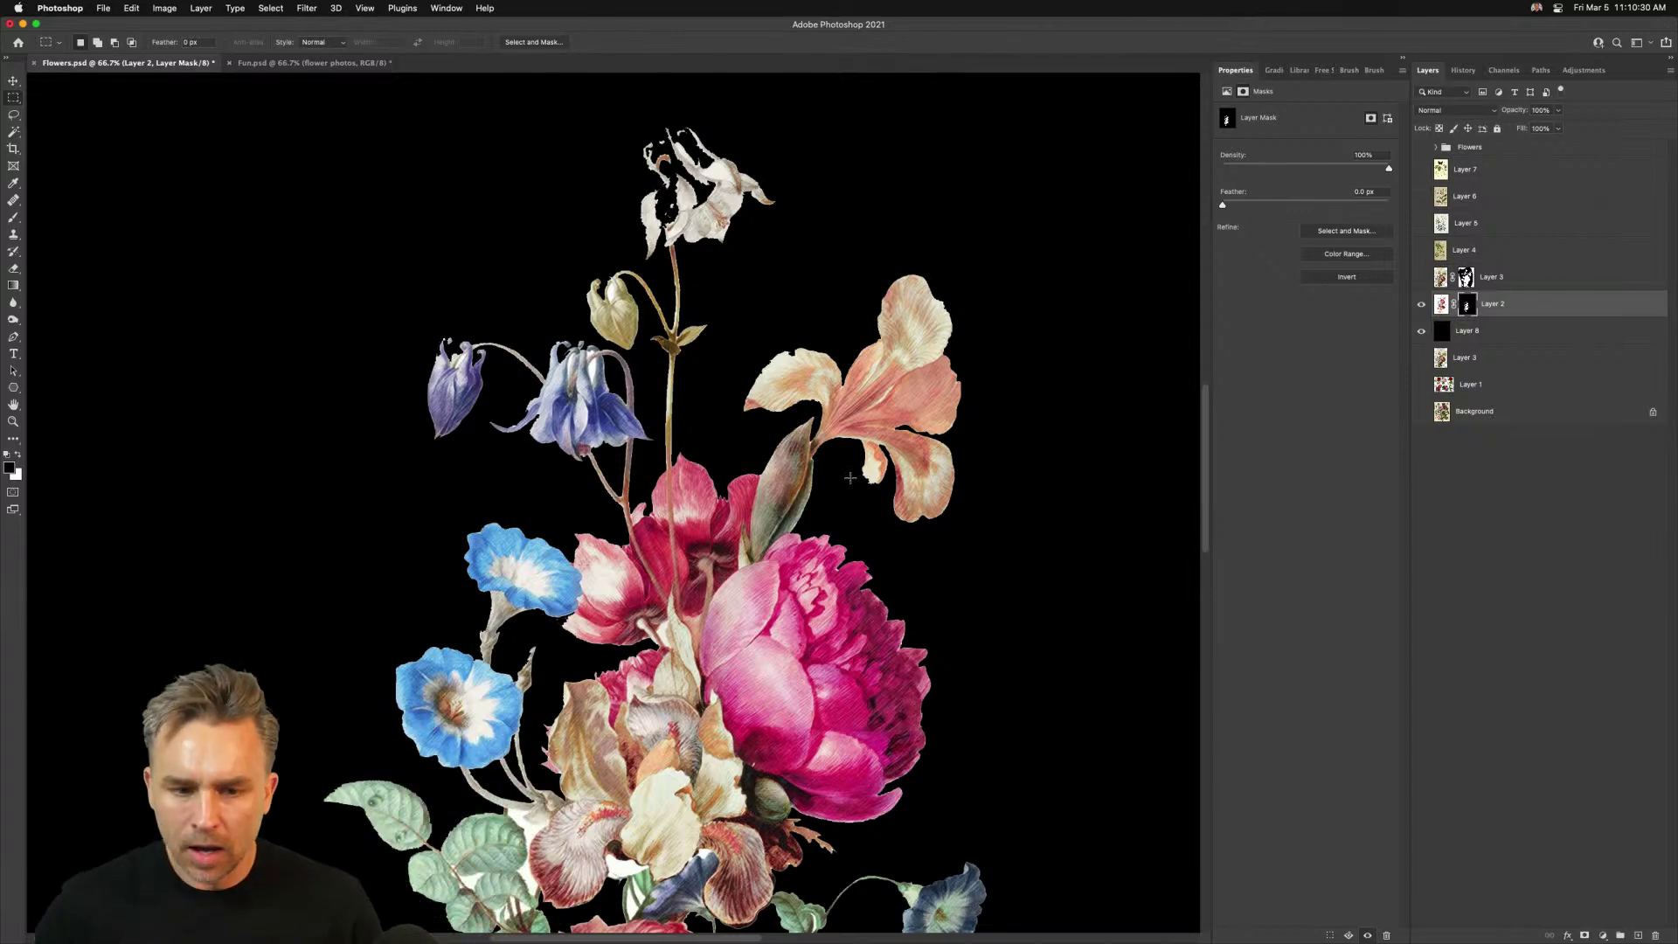
left_click(352, 59)
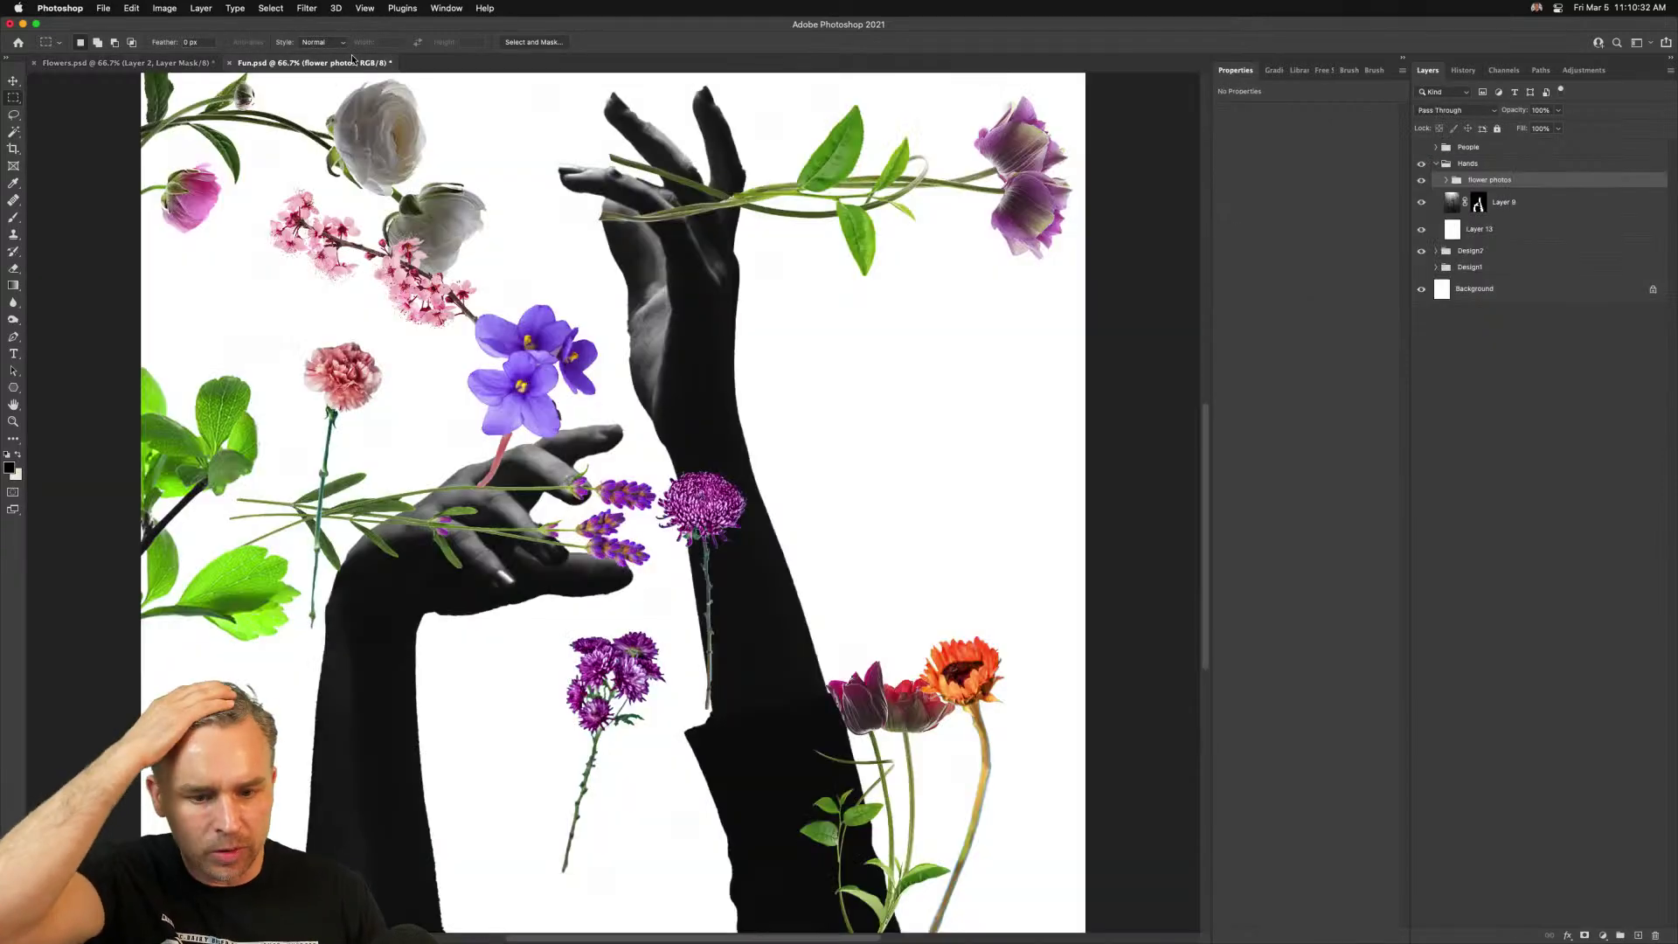
left_click_drag(492, 408, 566, 400)
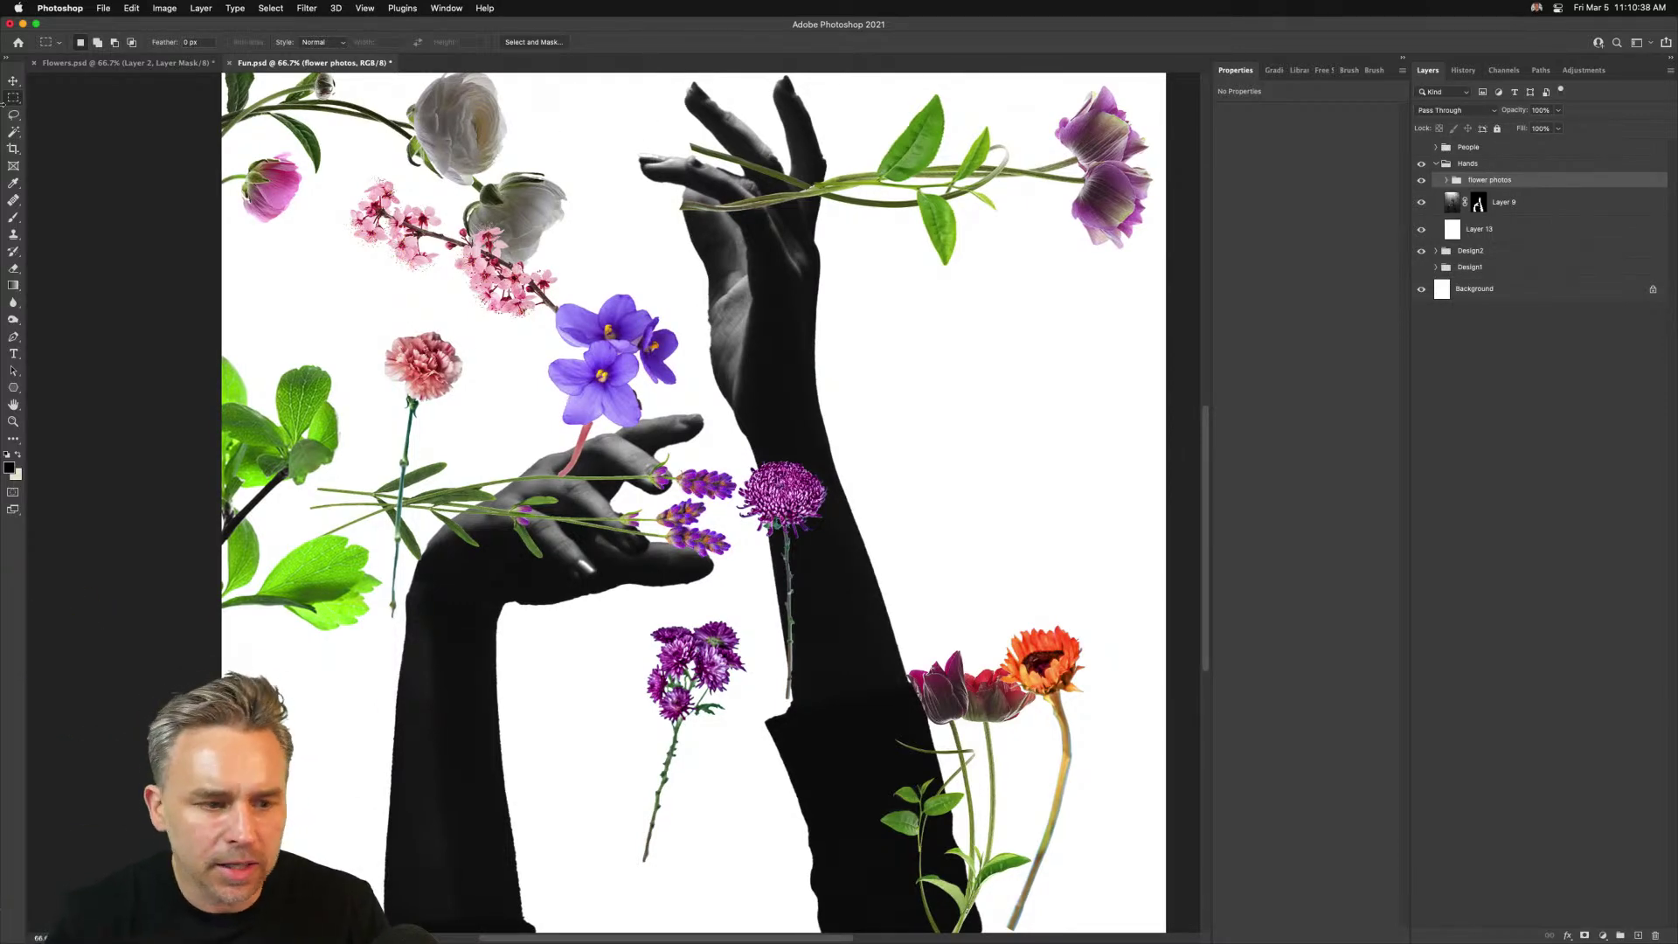
key("v")
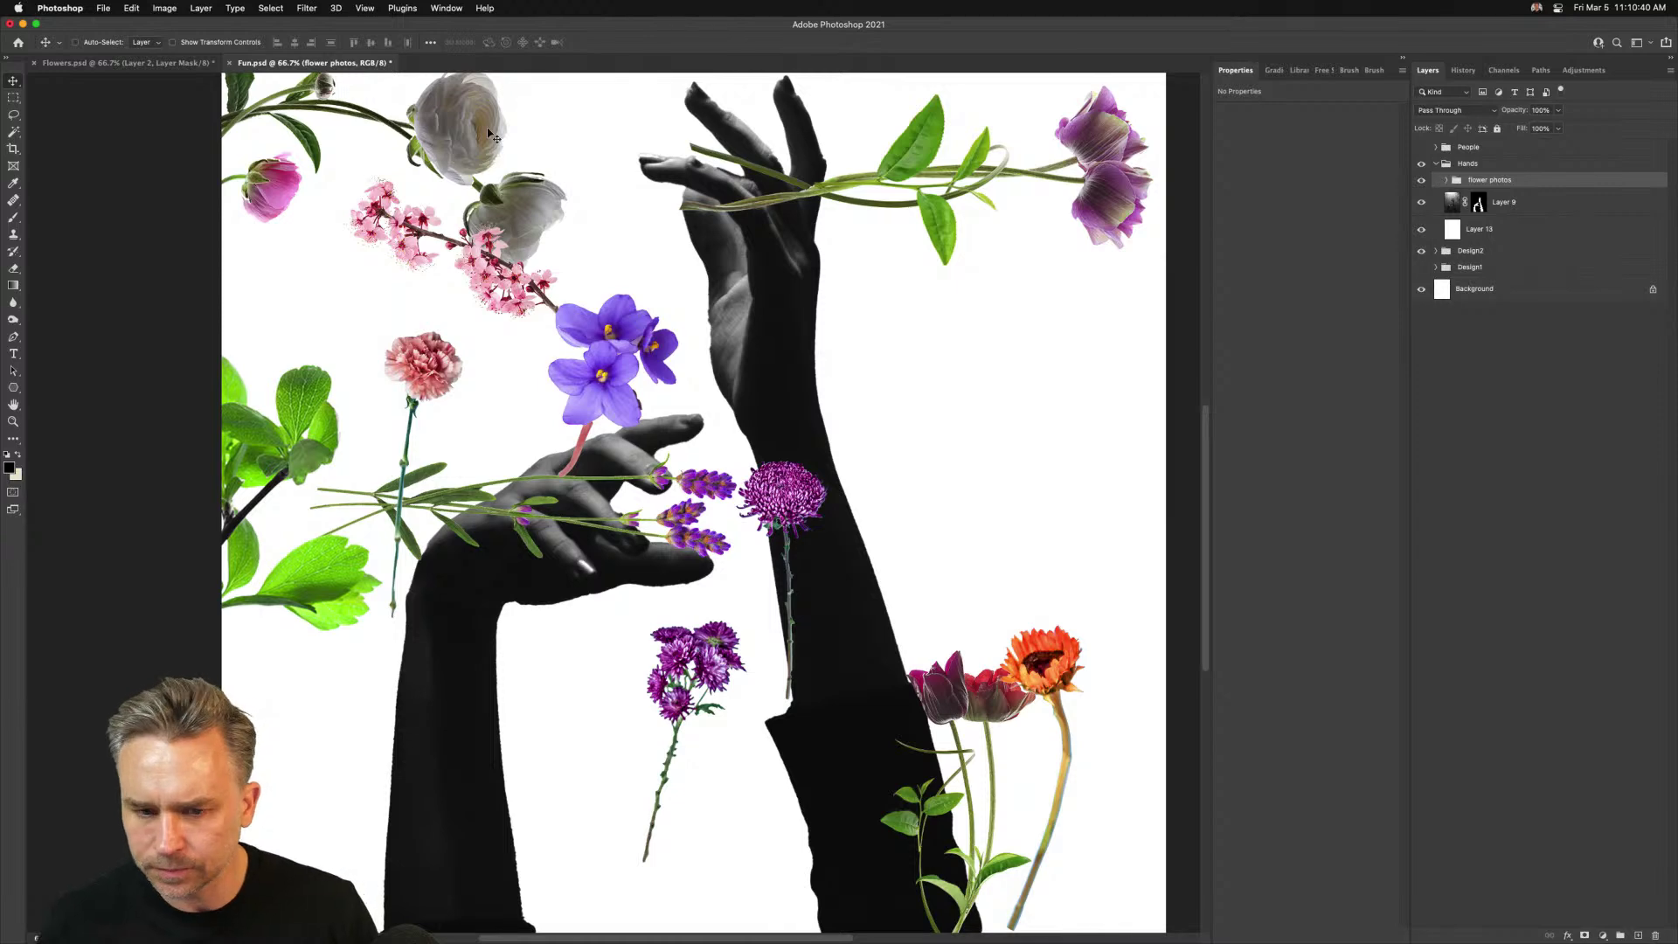
left_click(122, 63)
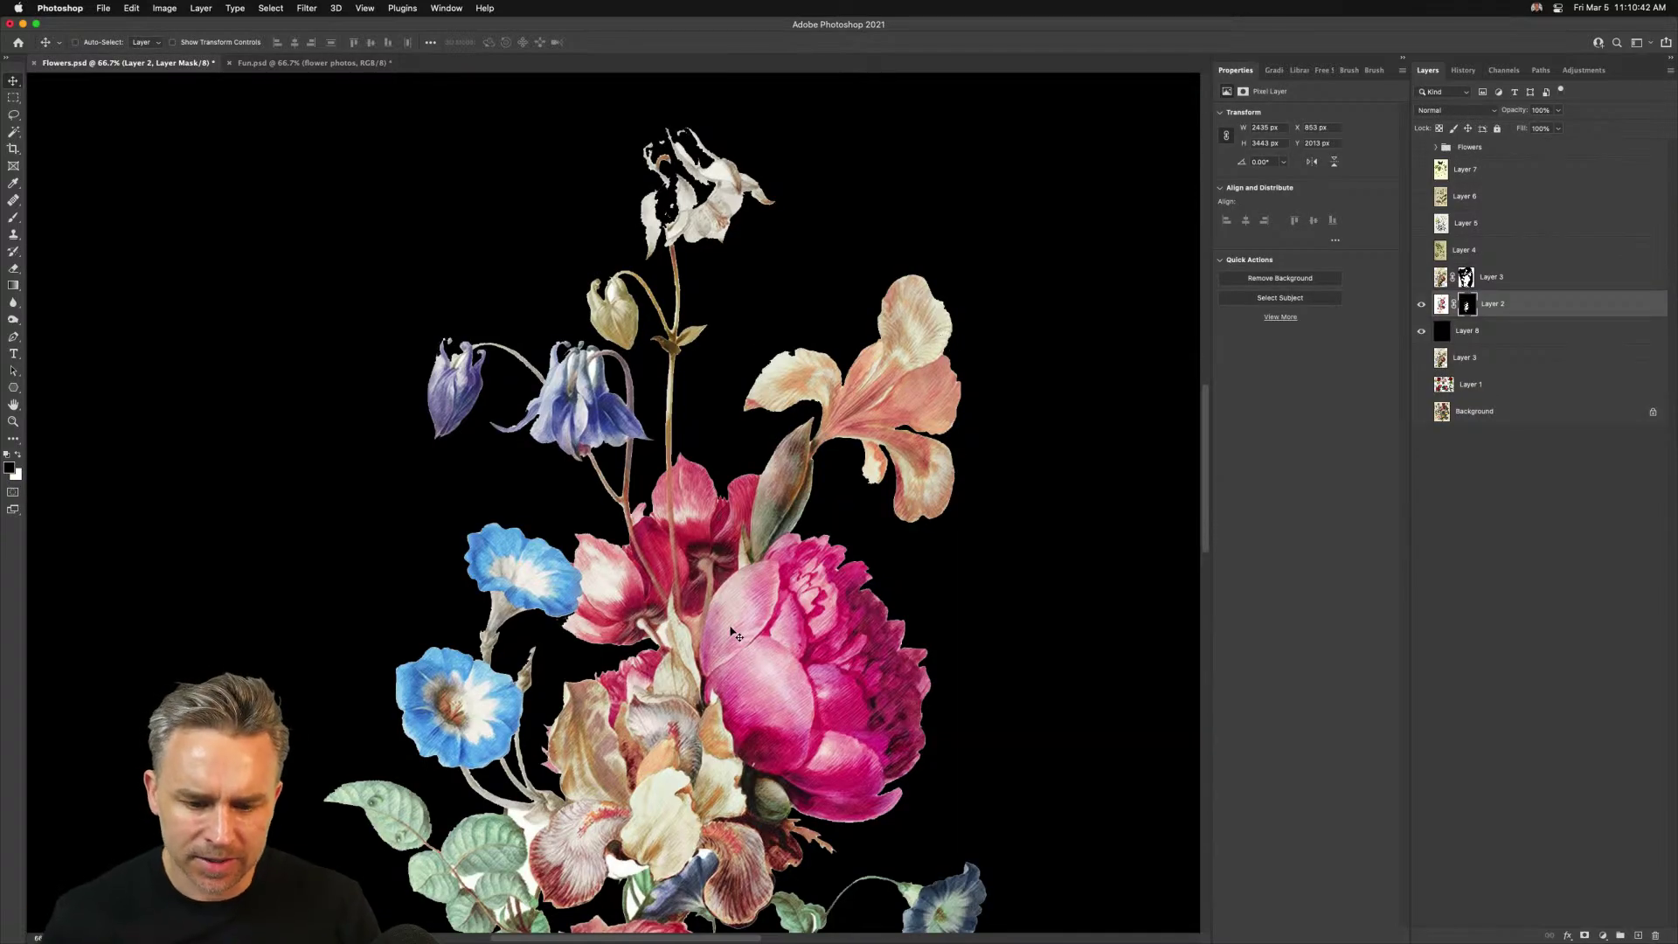
Paint white on Layer 2's mask to restore the white columbine's missing petals and the top of the purple bud
scroll(734, 636, "down", 5)
scroll(547, 325, "up", 7)
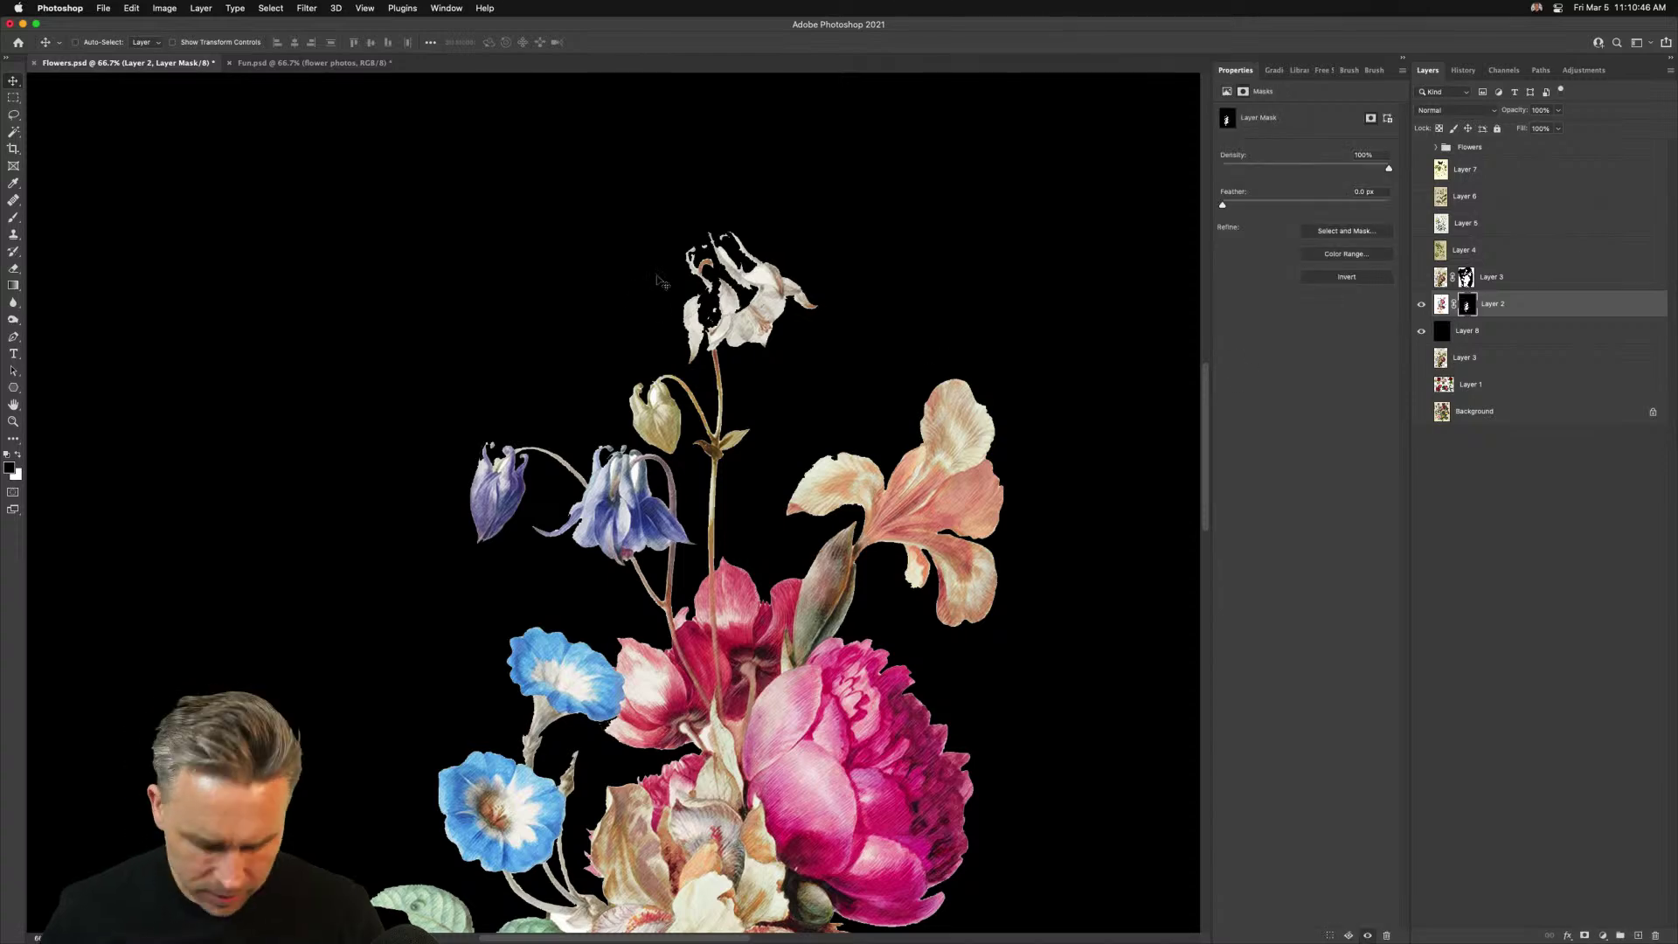
key("b")
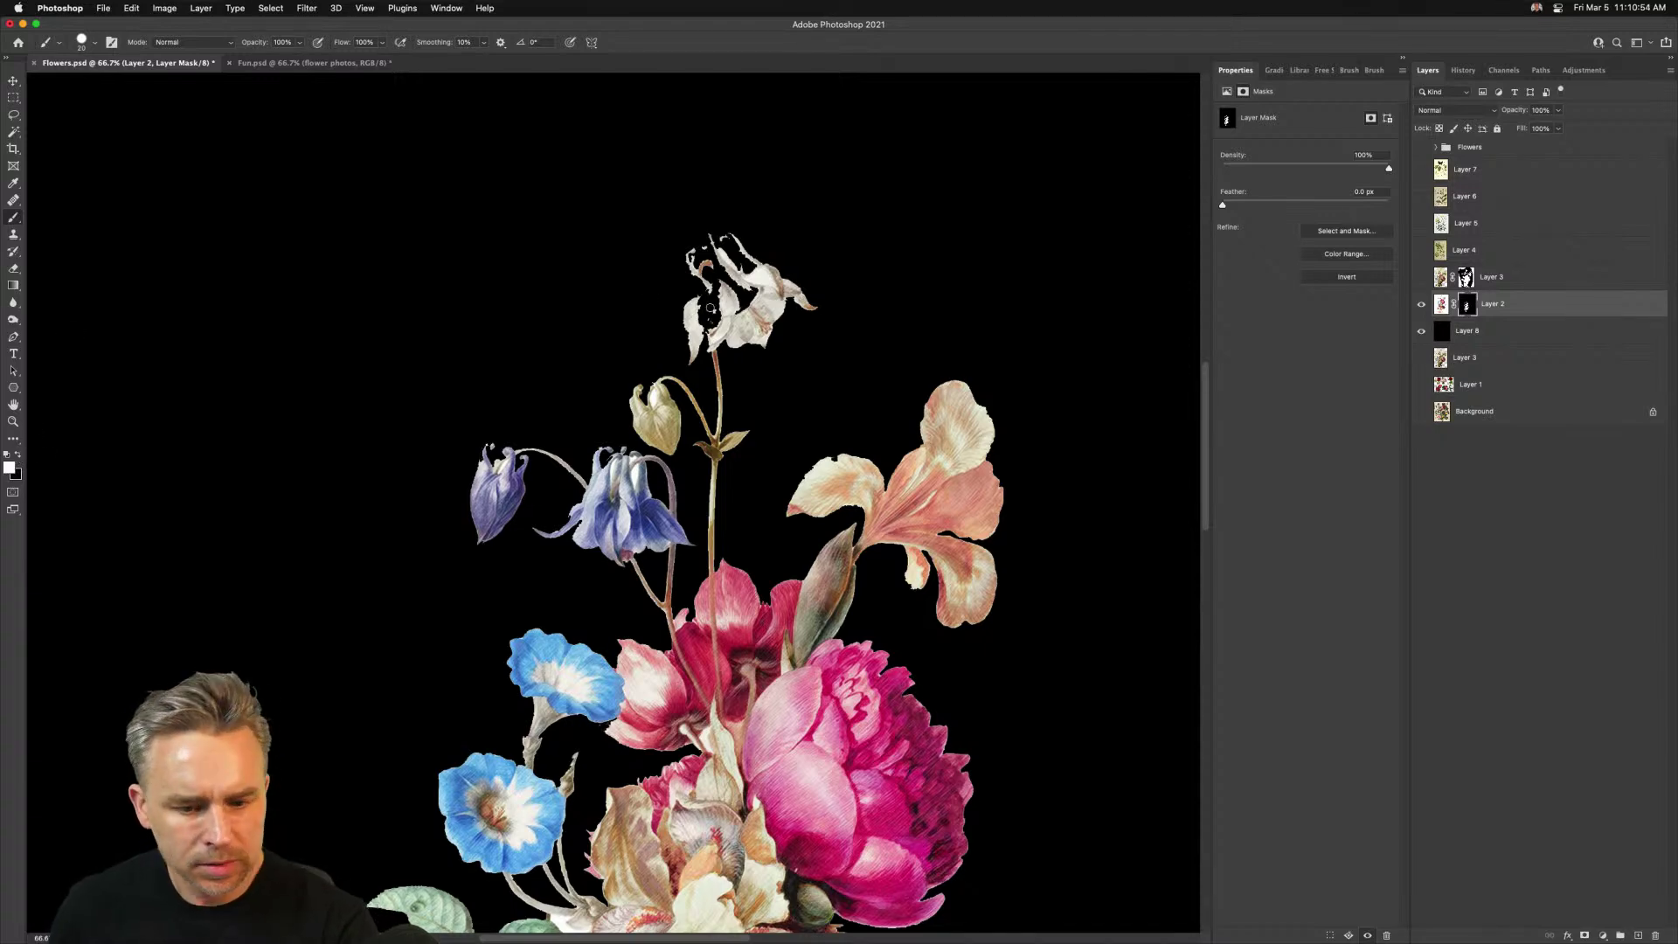
mouse_move(710, 308)
left_mouse_down()
mouse_move(703, 327)
mouse_move(703, 255)
mouse_move(753, 293)
left_mouse_up()
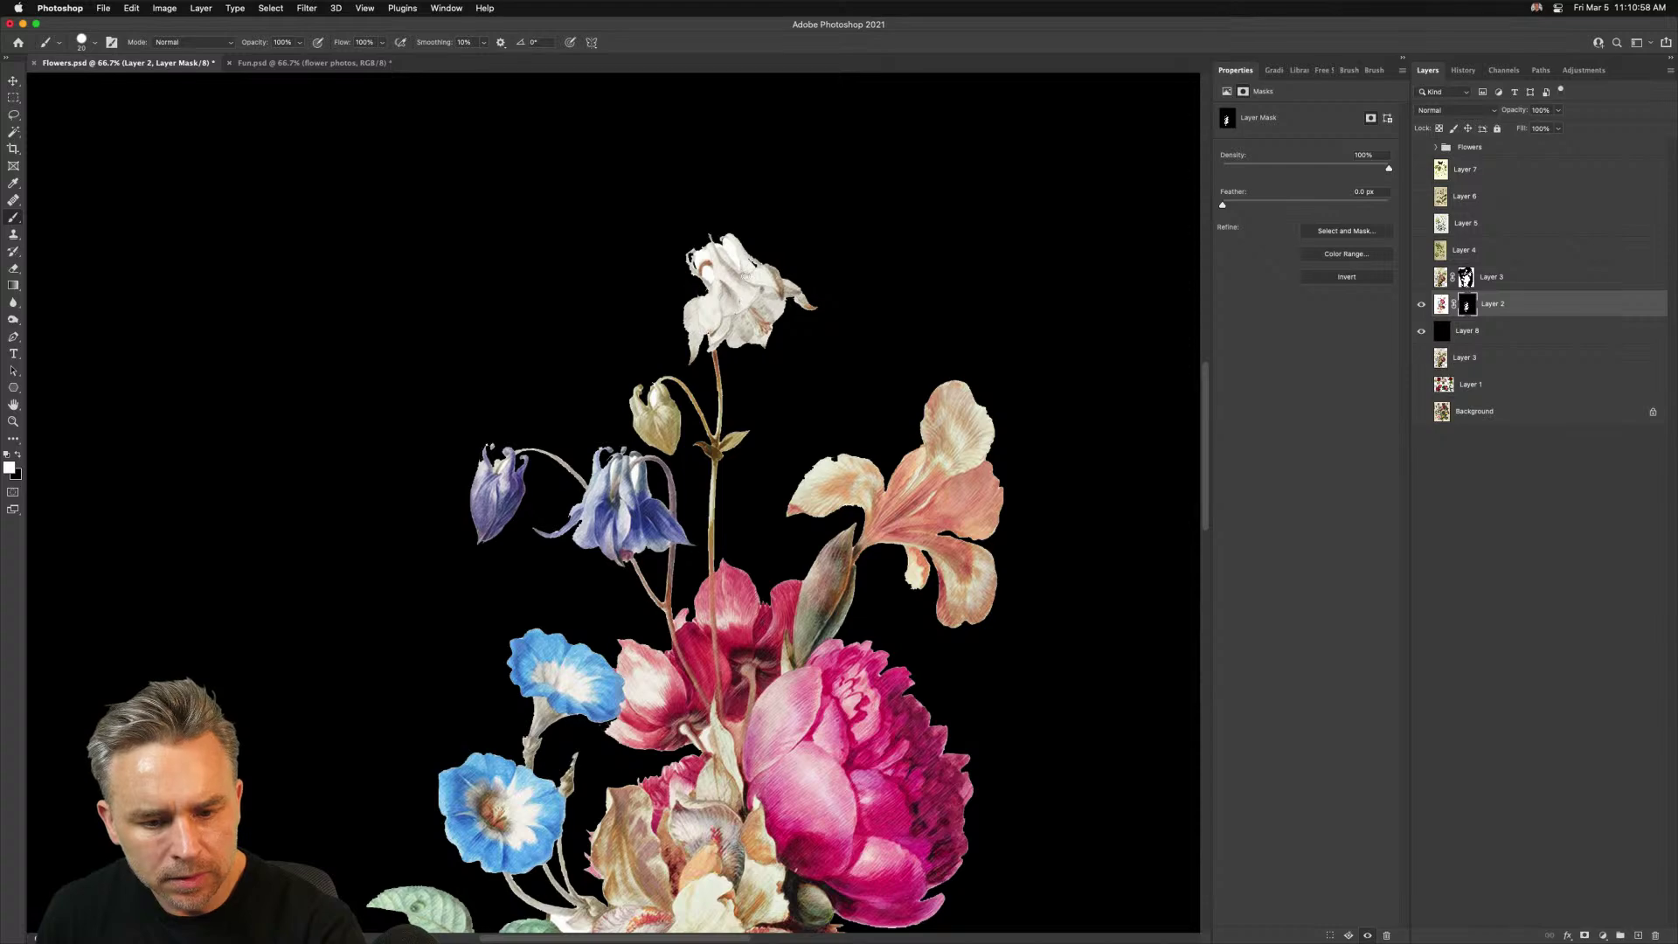
left_click_drag(485, 463, 485, 446)
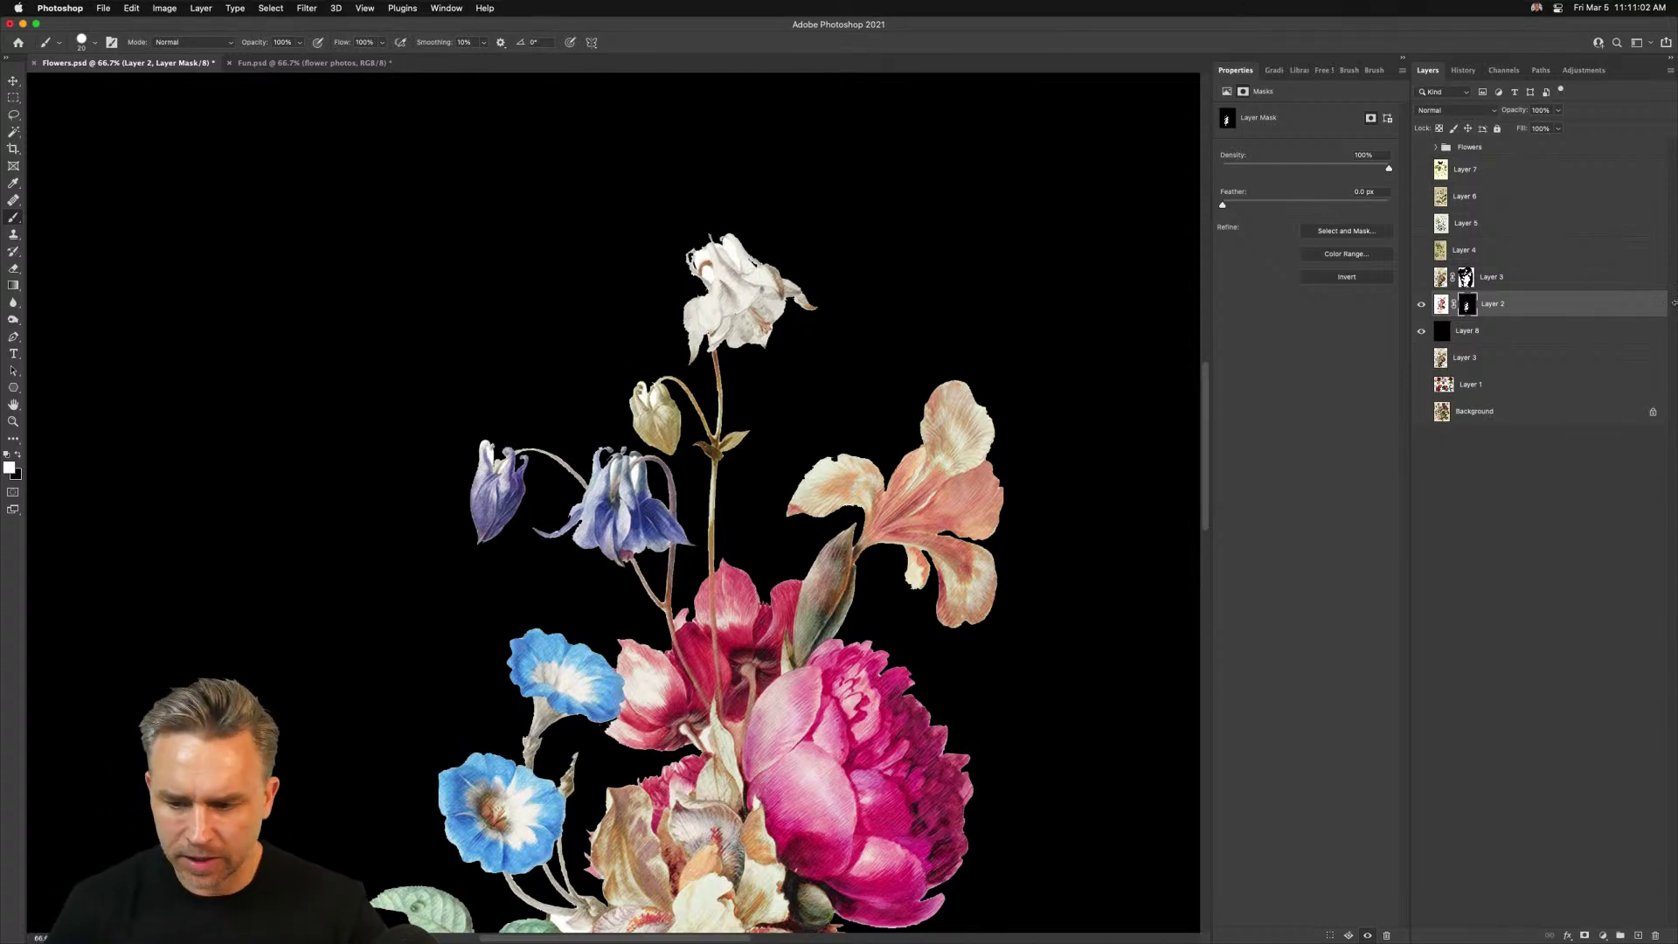
Tile both documents side by side and copy the masked bouquet from Layer 2 into Fun.psd
key("ctrl+alt+shift+t")
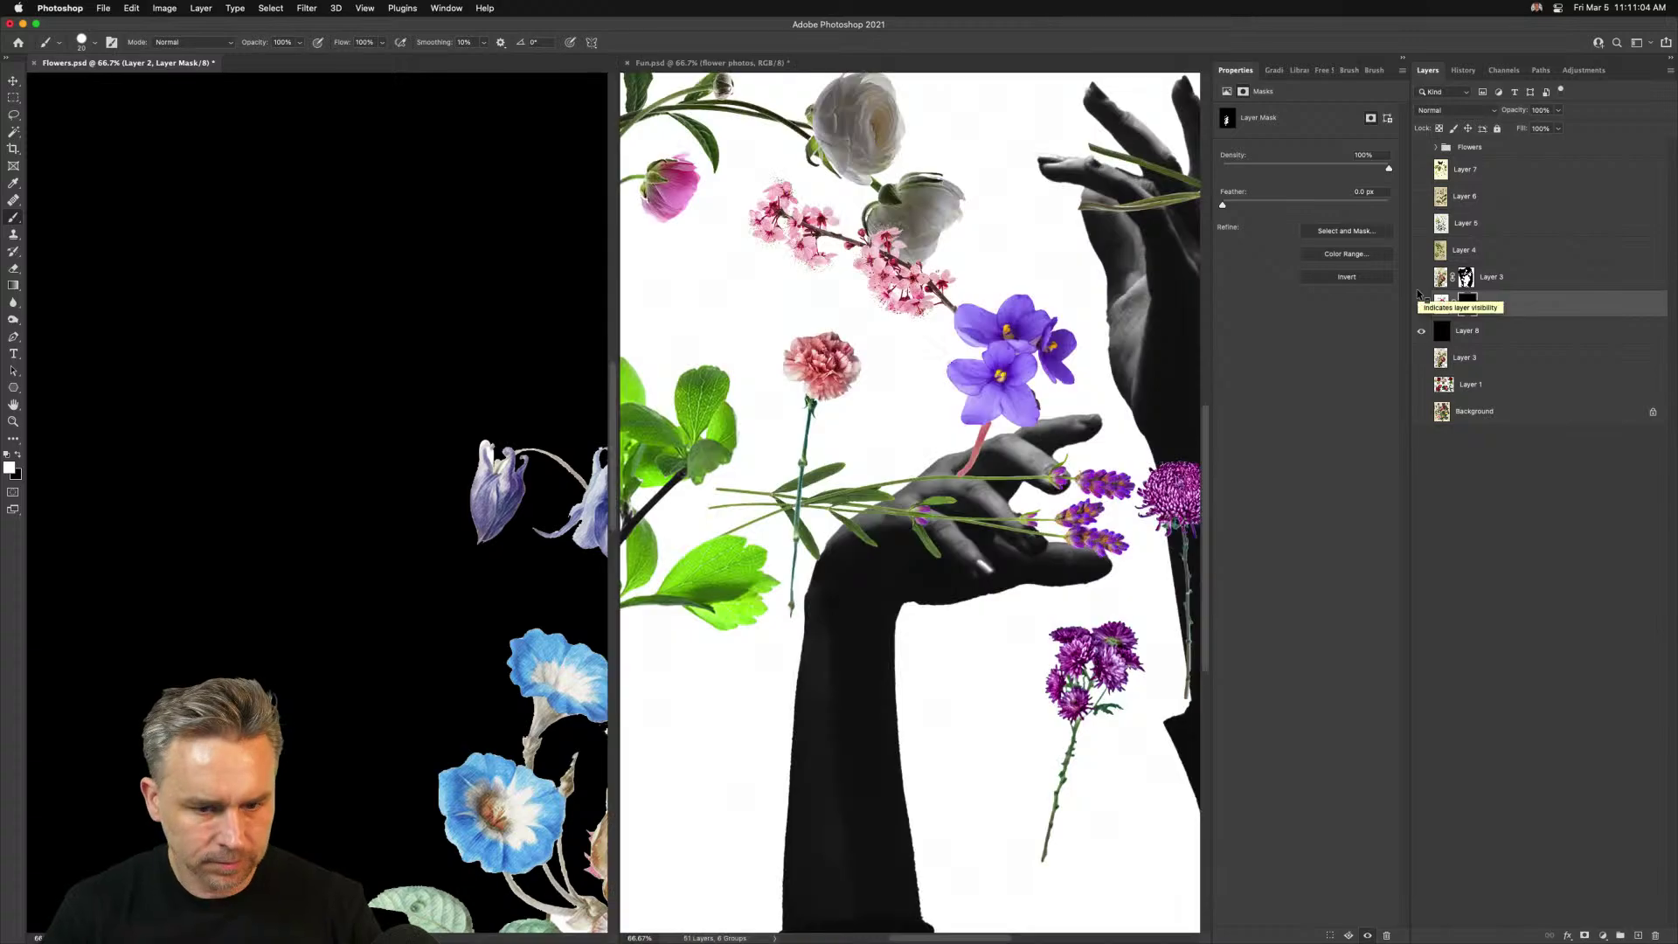
key("v")
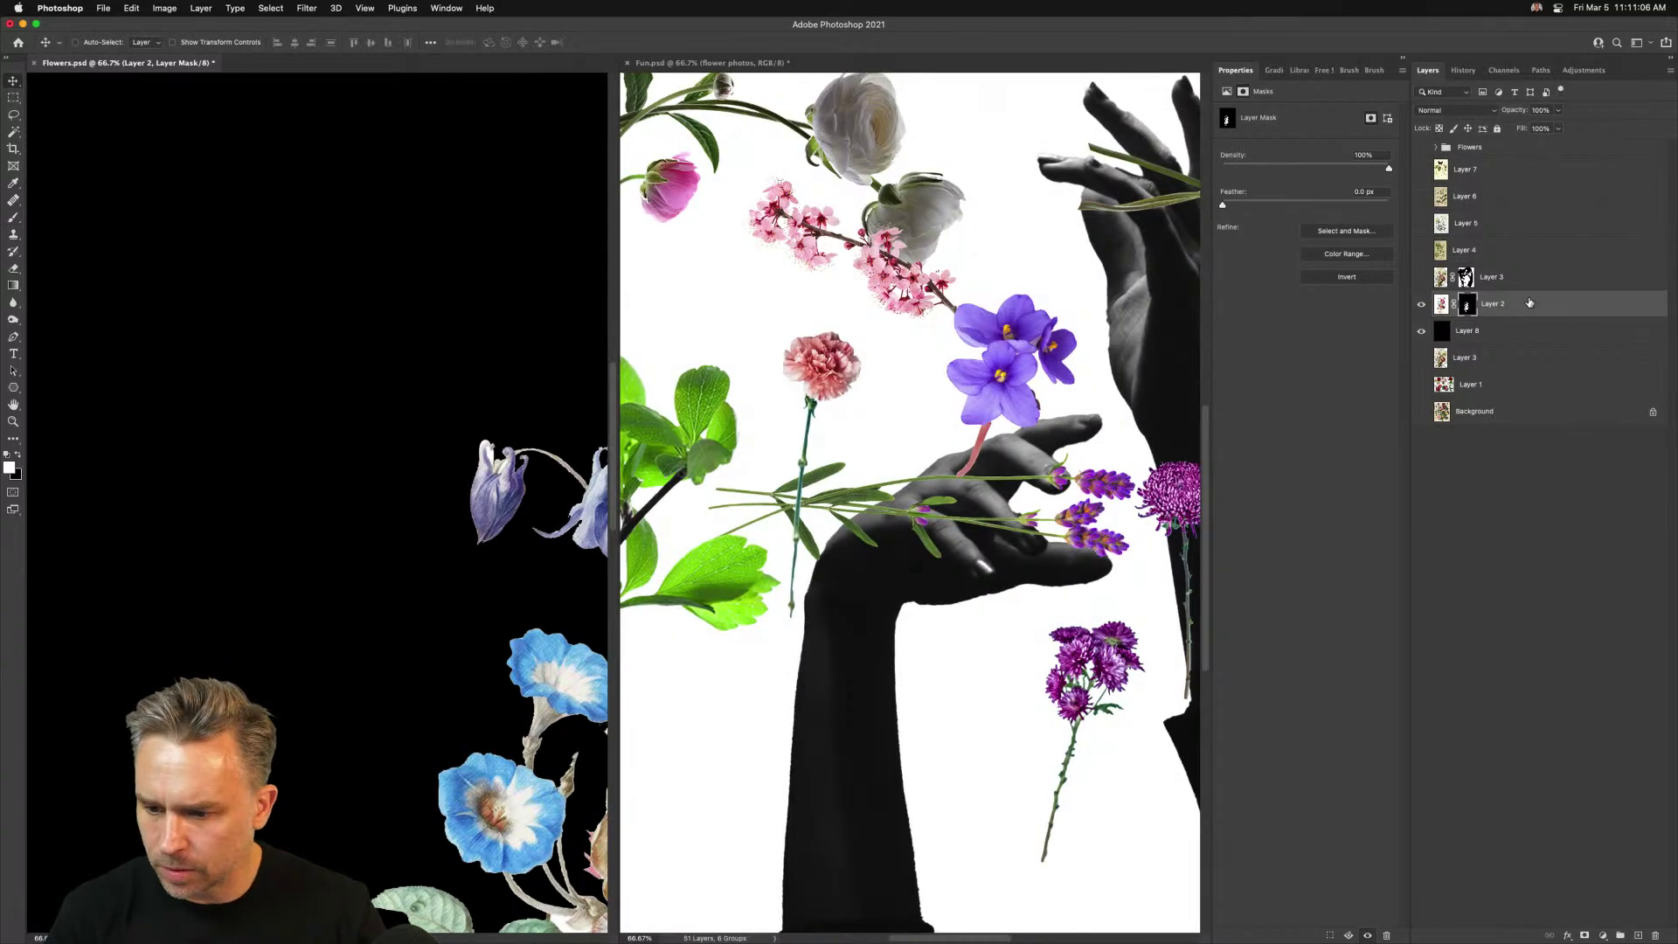
left_click_drag(1528, 302, 860, 367)
Apply the copied bouquet's layer mask in Fun.psd and consolidate the documents back into tabs
right_click(1475, 187)
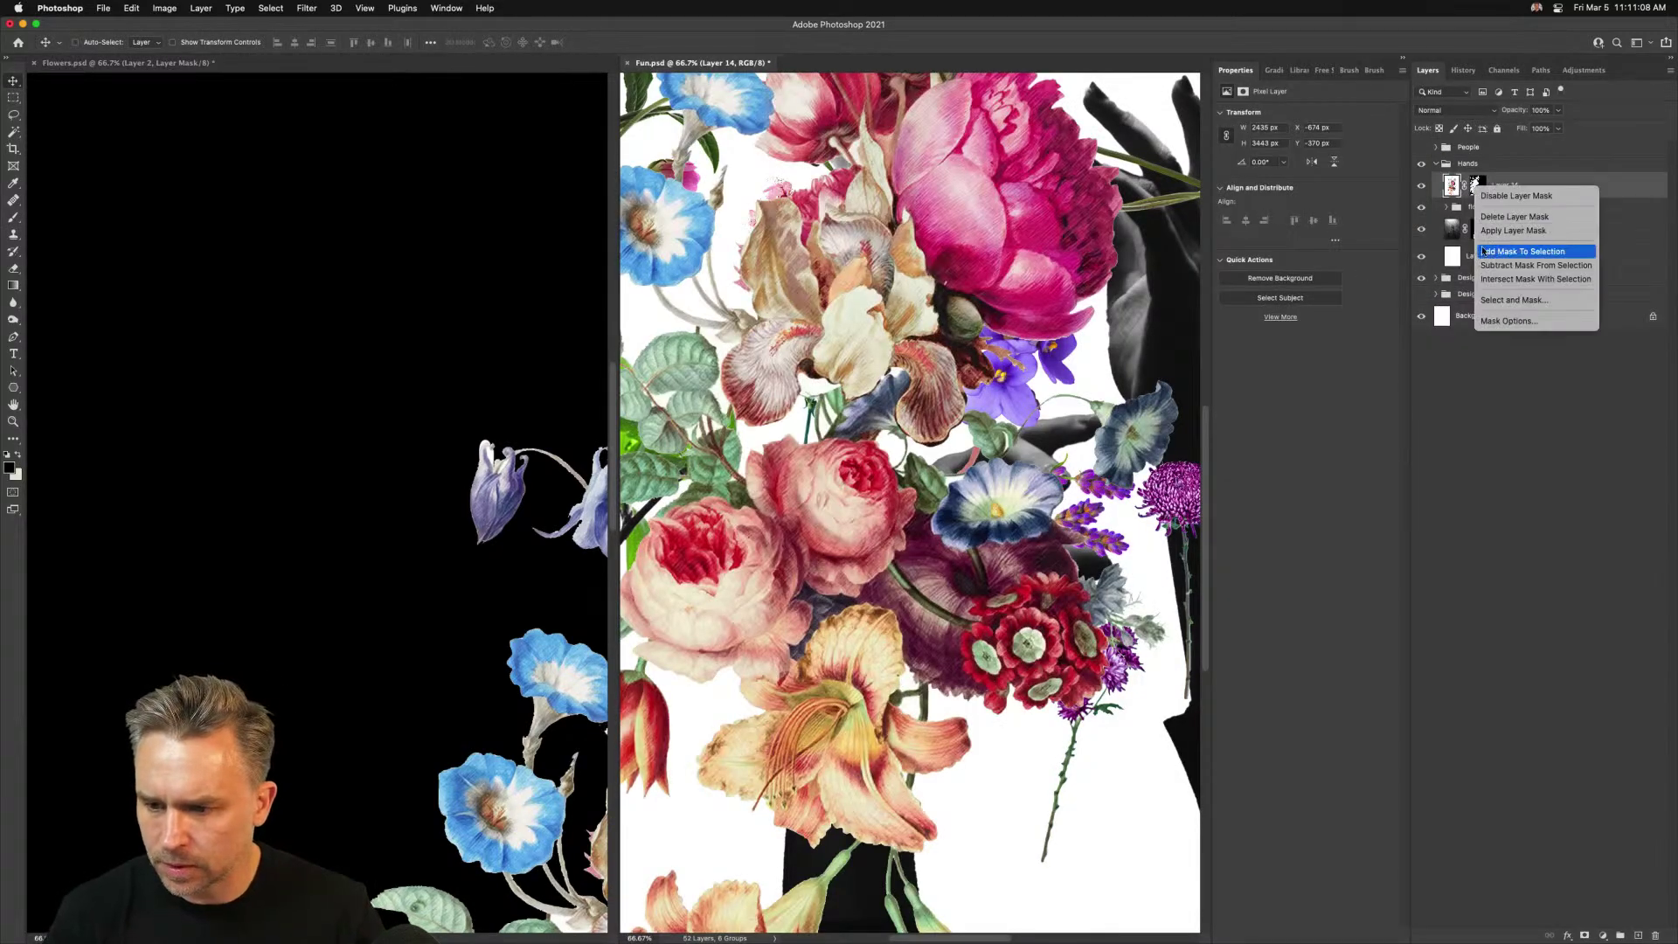
left_click(1538, 232)
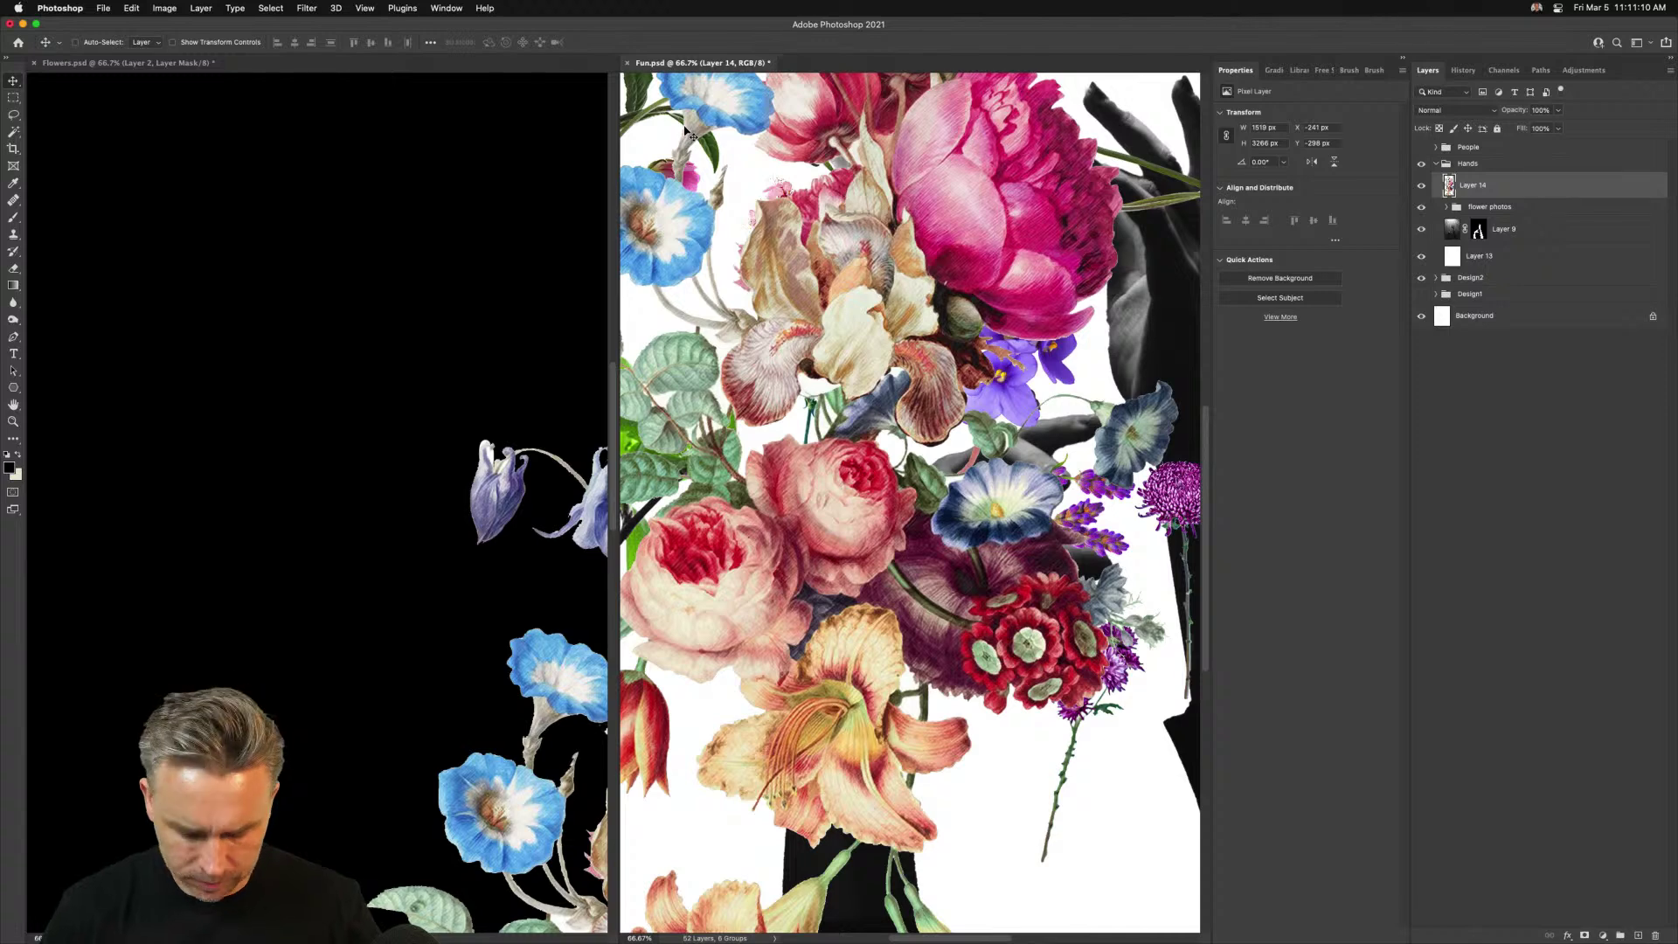
key("super+alt+t")
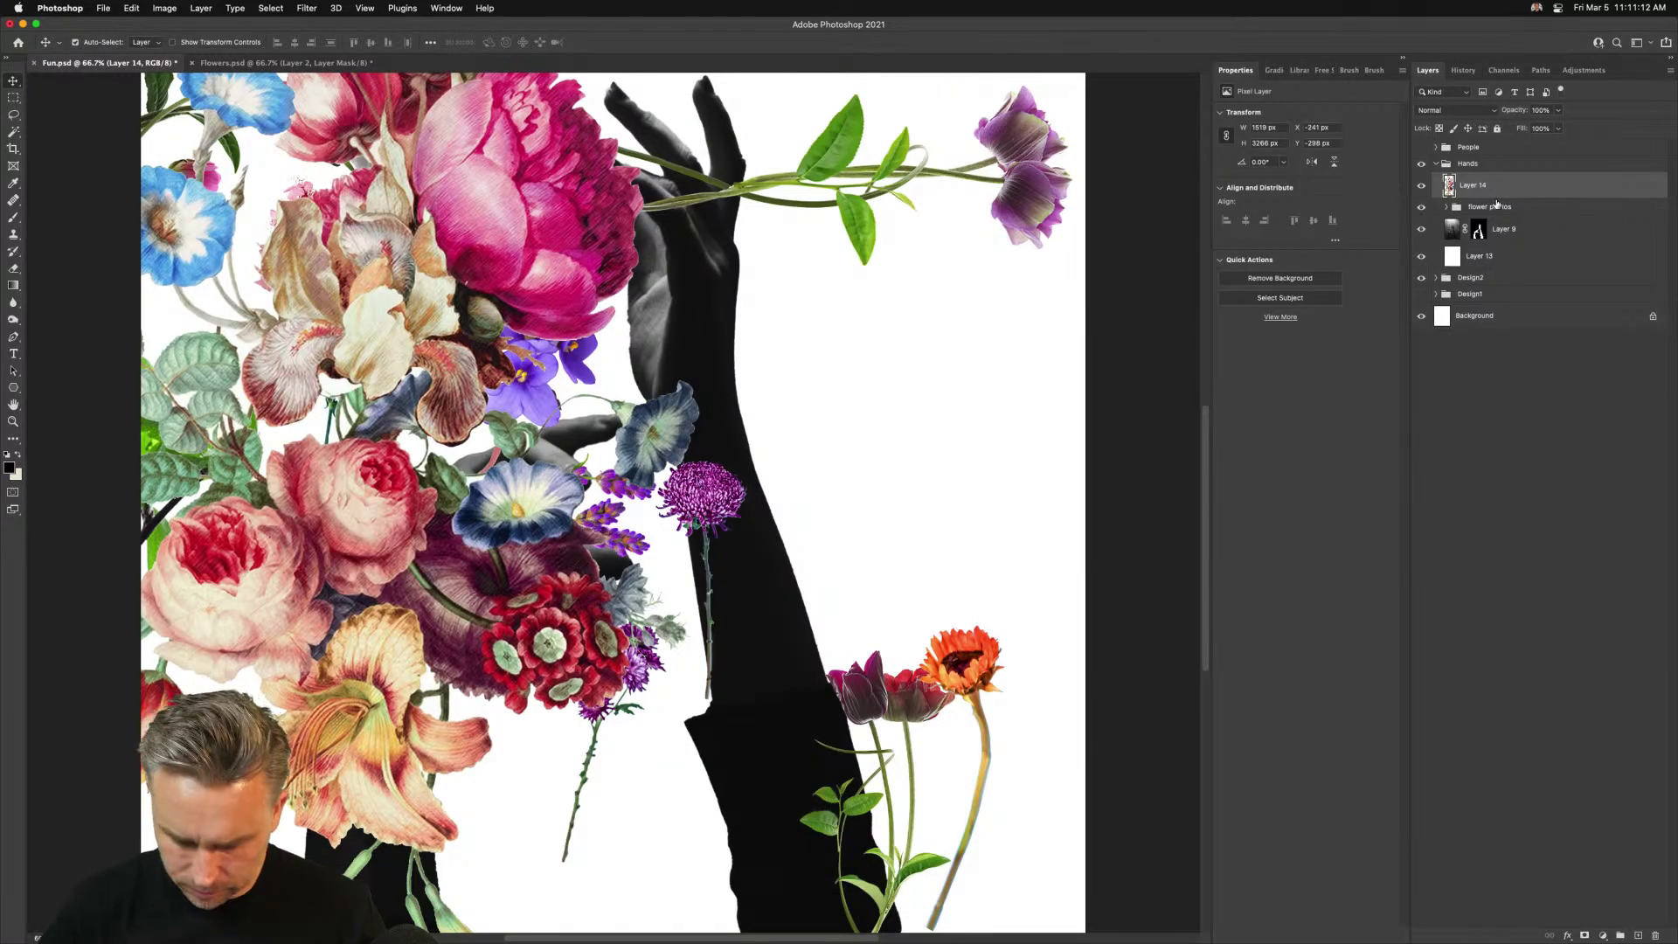
Convert the bouquet to a smart object, scale it to about half size and place it over the hands
key("super+t")
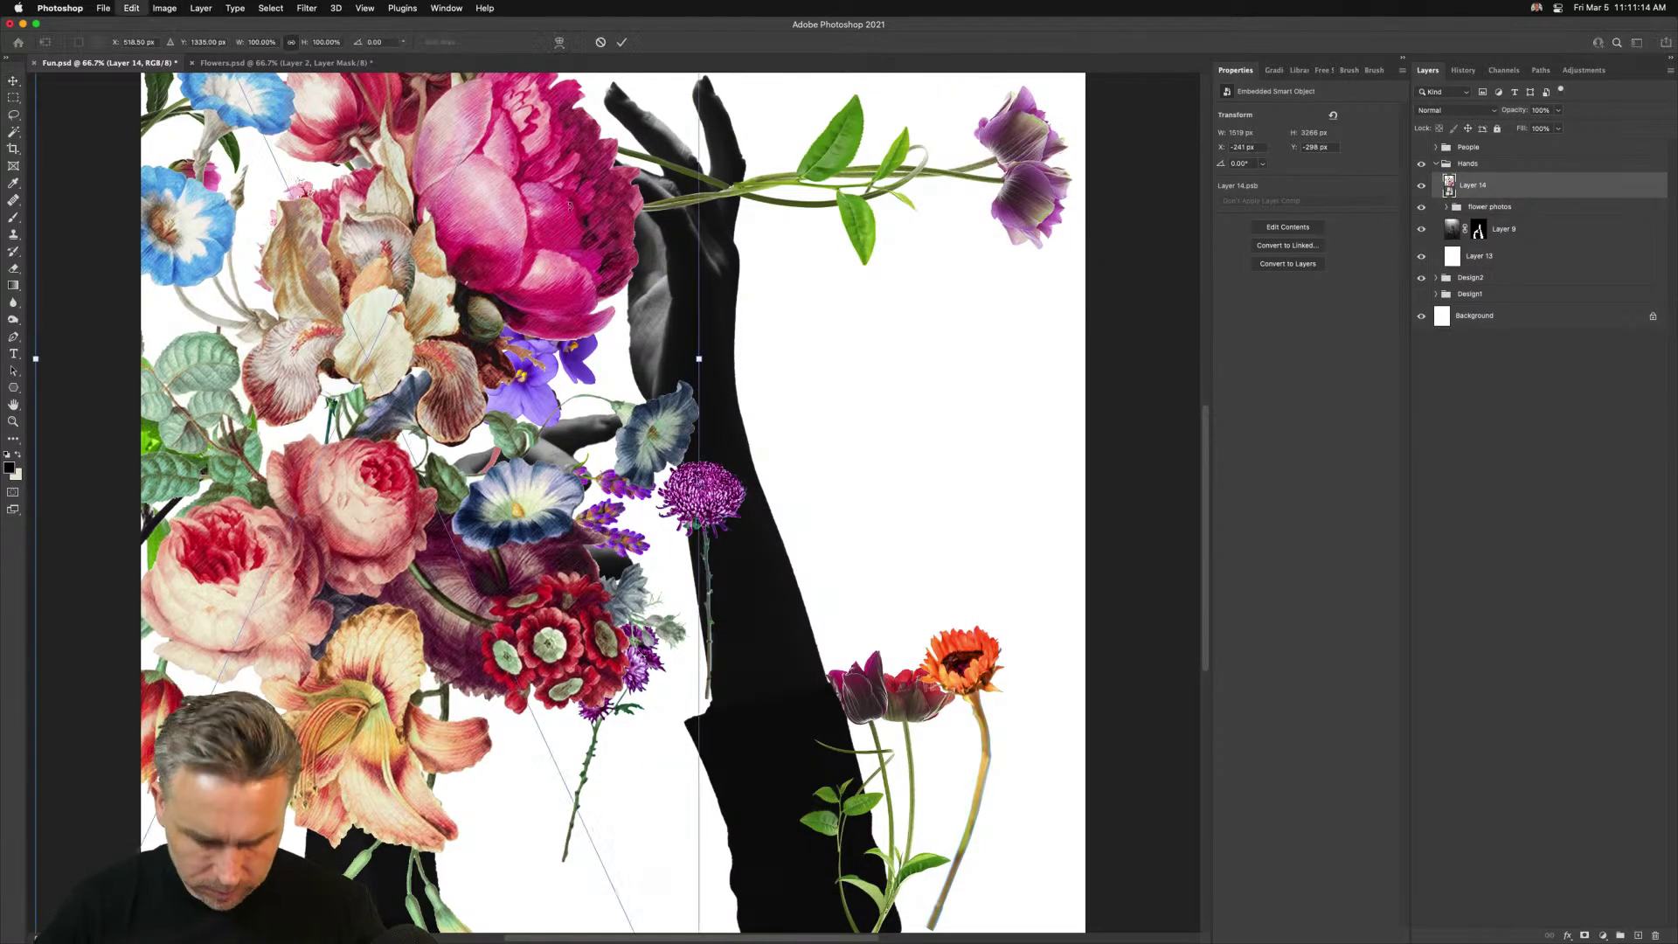
key("super+minus")
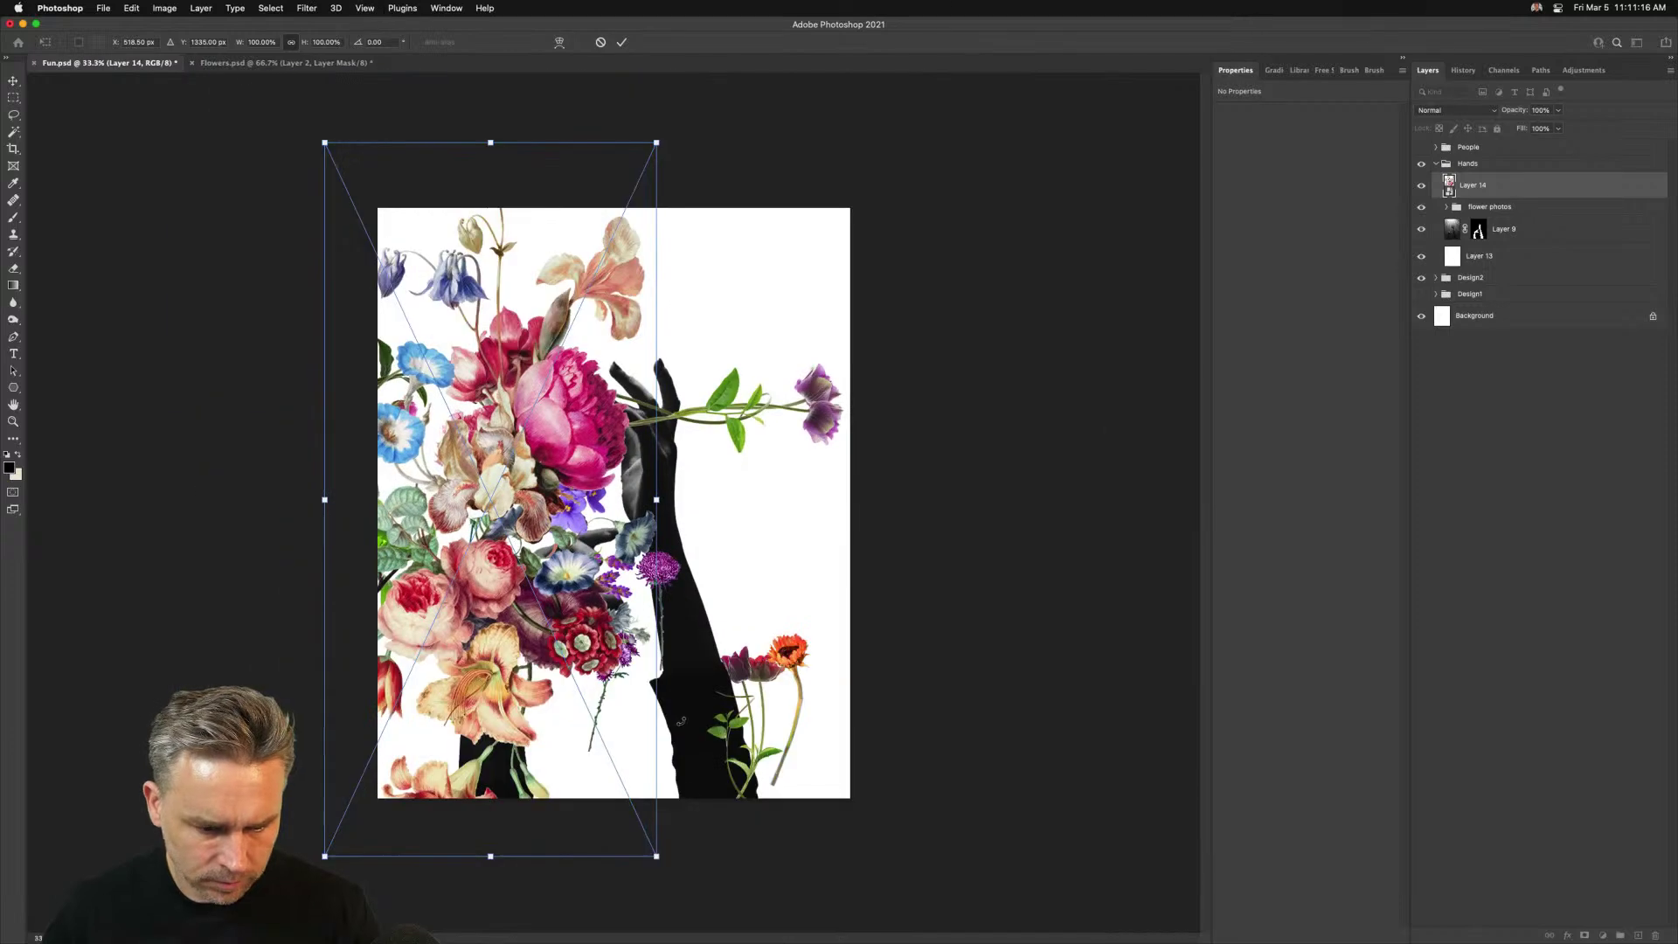
left_click_drag(323, 857, 490, 507)
key("Return")
left_click_drag(552, 329, 593, 459)
Hide the bouquet layer and the flower photos group, keeping the hands layer selected and visible on white
left_click(1458, 210)
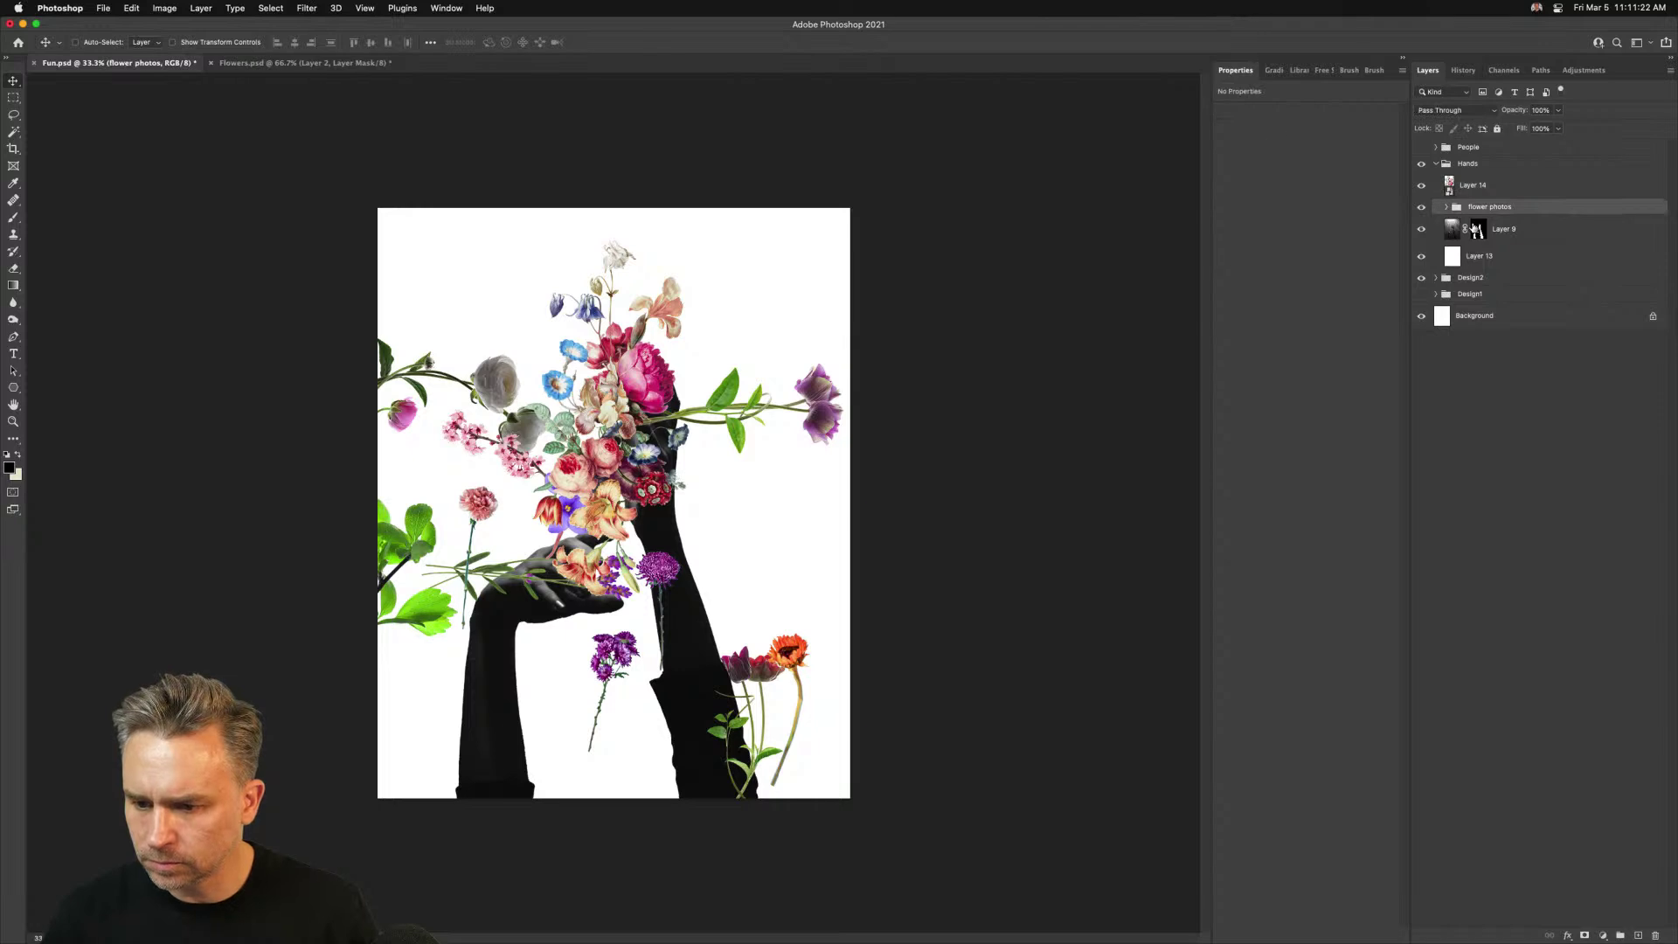
left_click(1501, 232)
left_click_drag(1421, 208, 1422, 163)
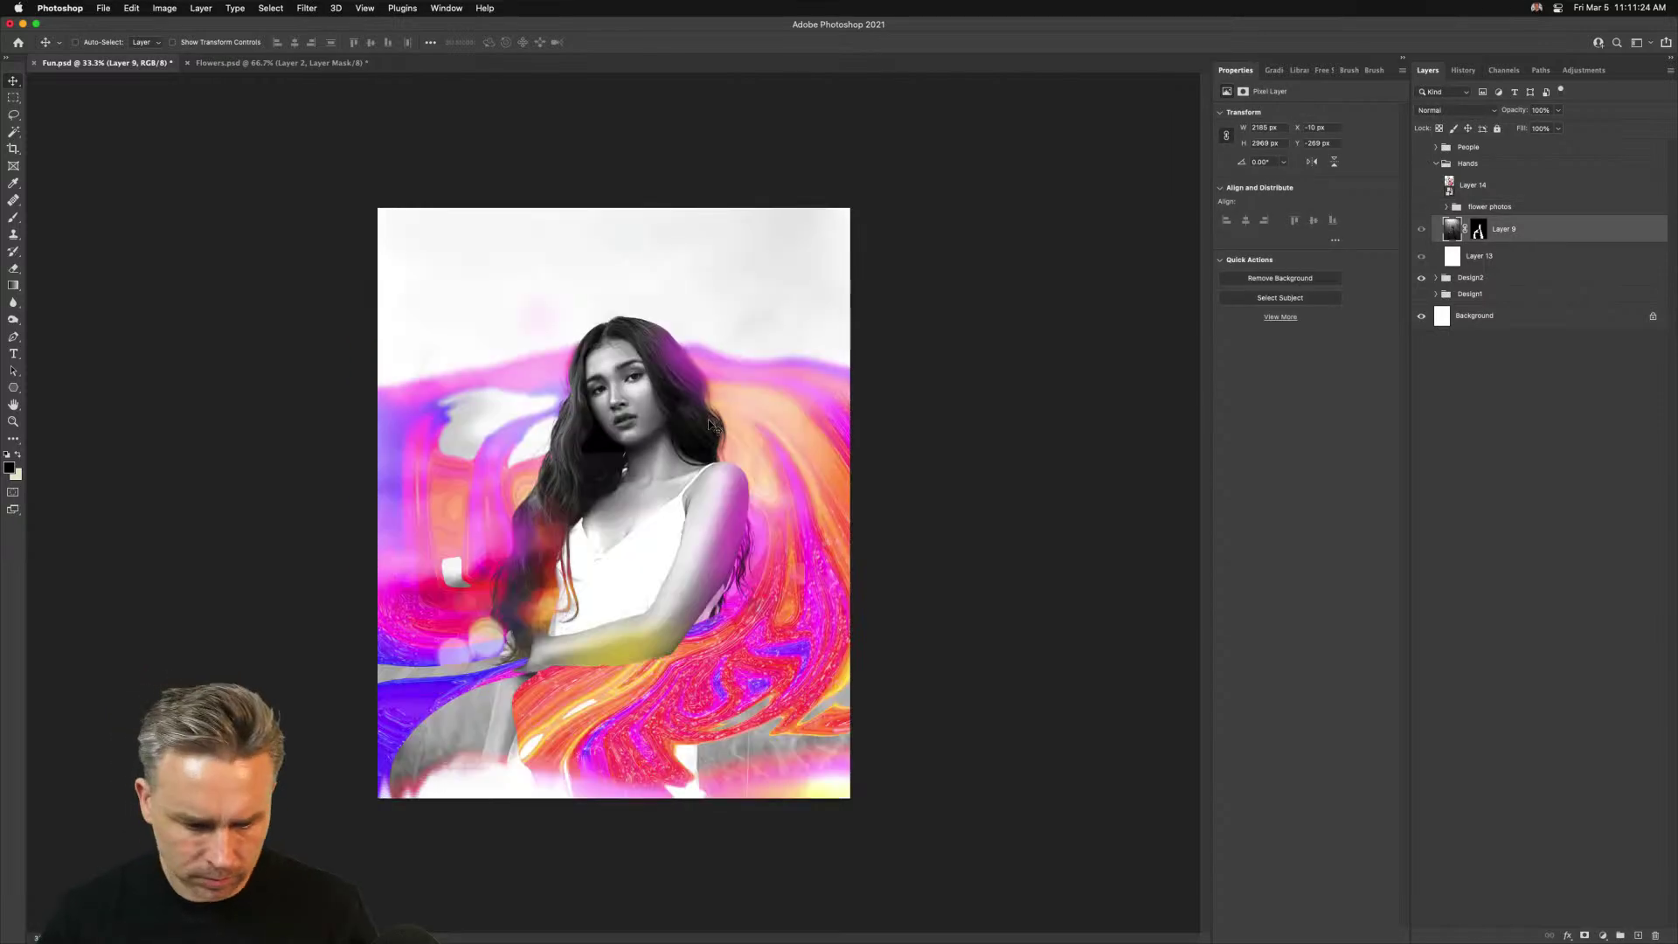
left_click(1421, 255)
left_click(1420, 256)
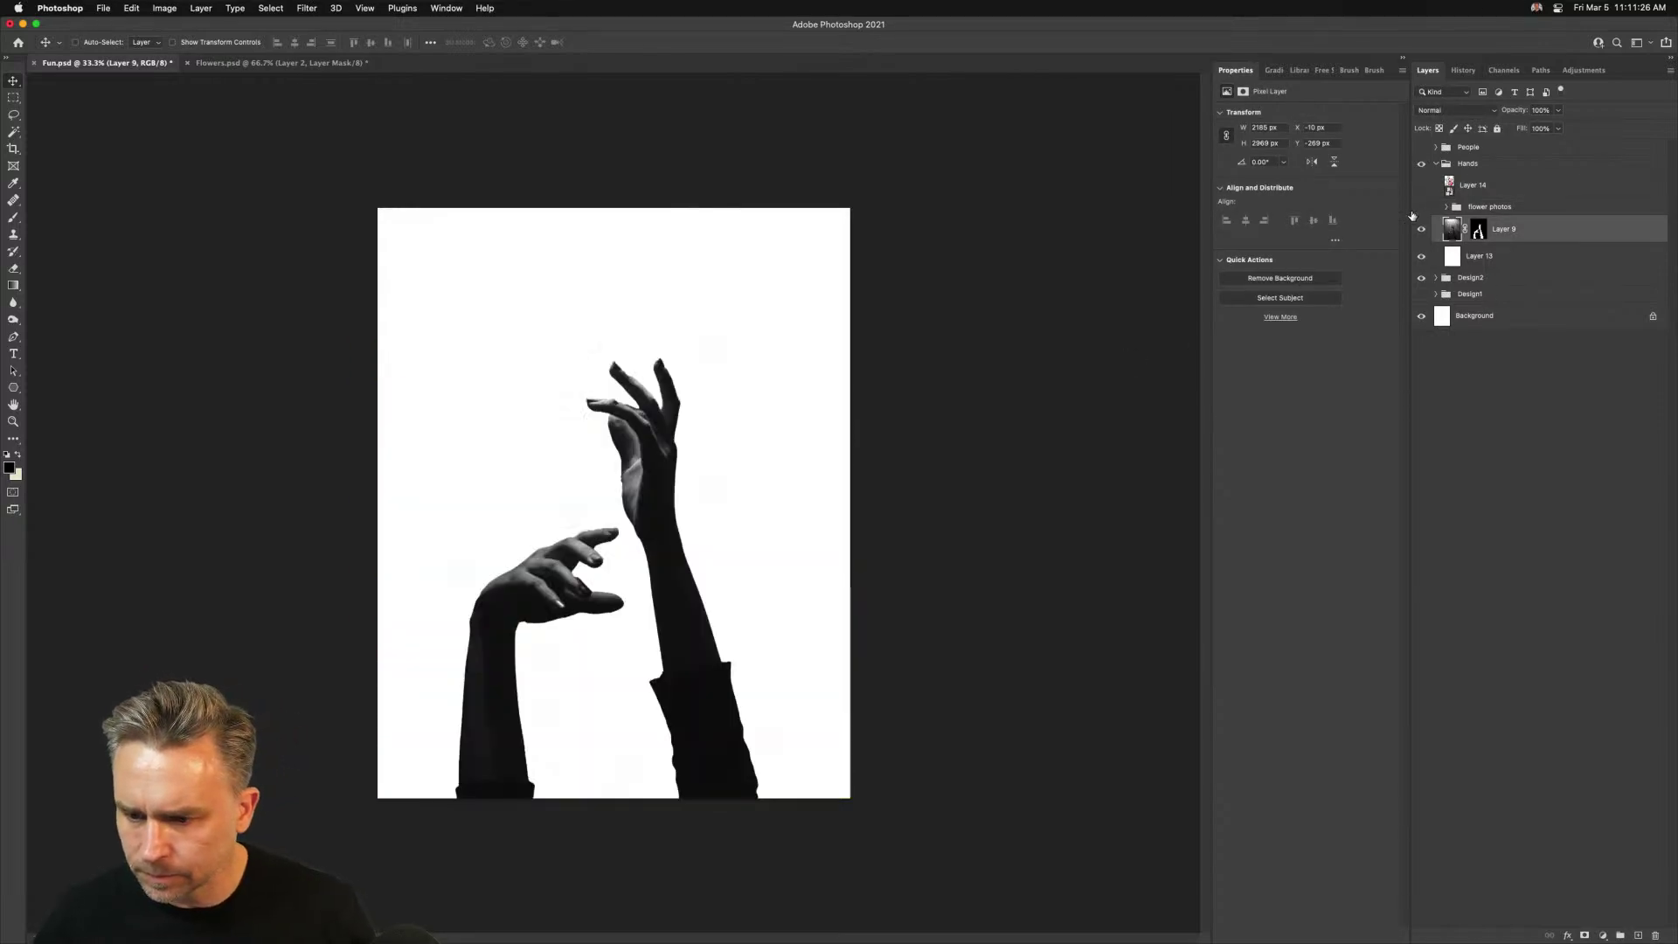
Paint white on the hands layer's mask with the Brush to smooth the palm-side edge of the raised wrist
key("super+plus")
key("super+plus")
key("super+plus")
key("super+plus")
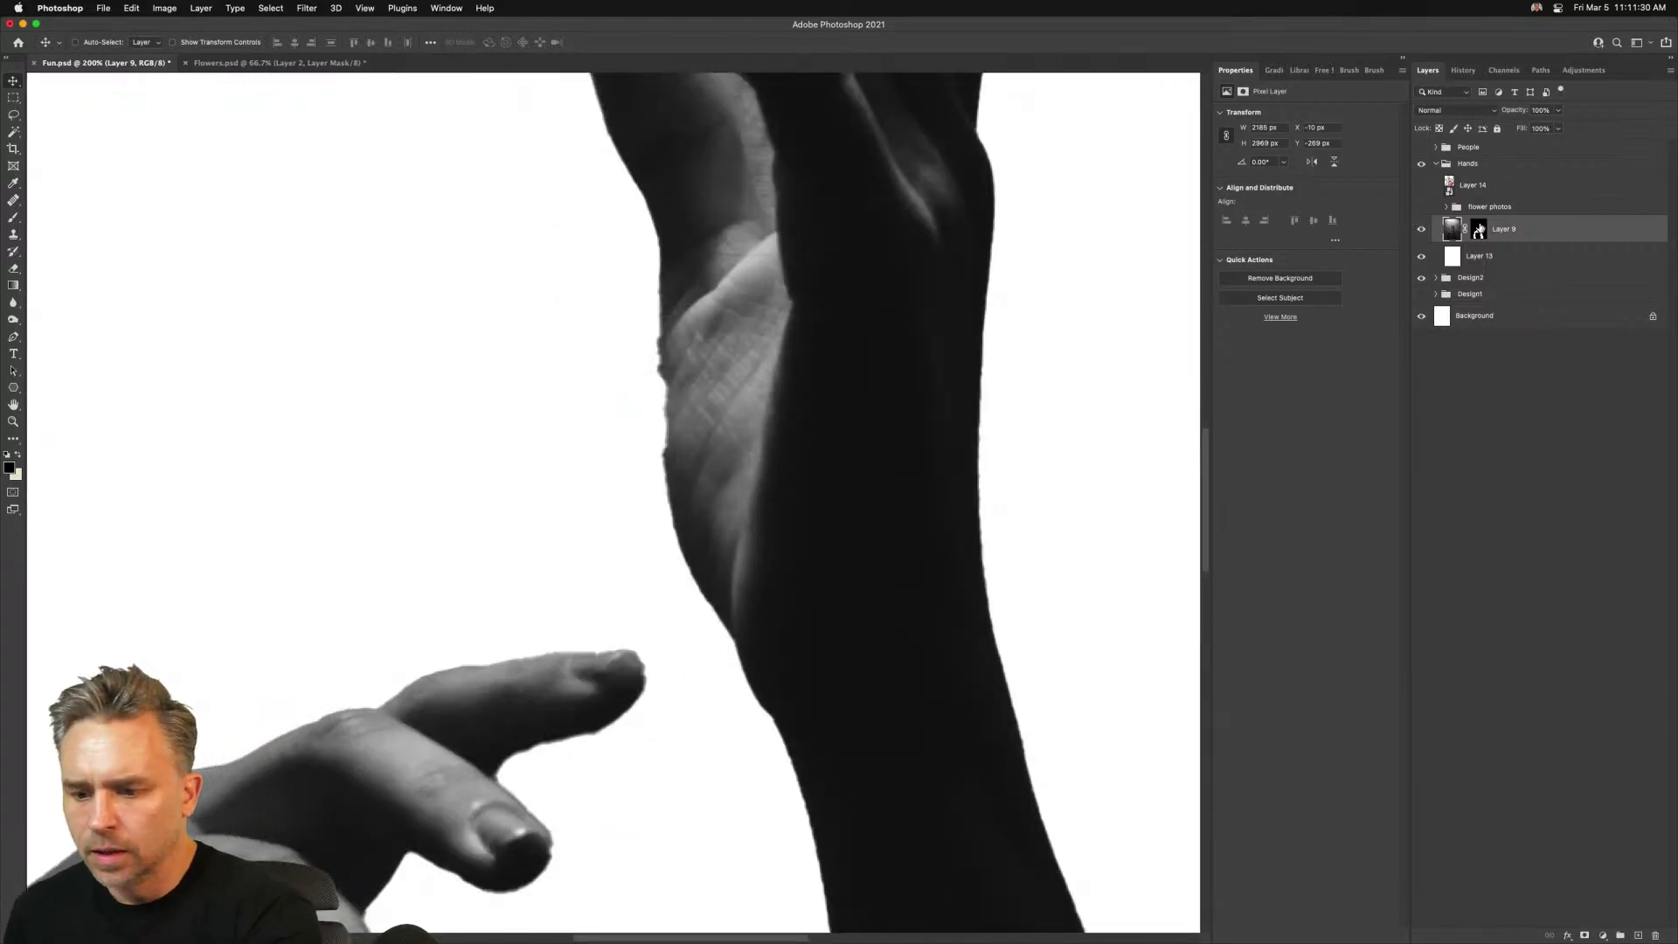
left_click(1480, 226)
key("b")
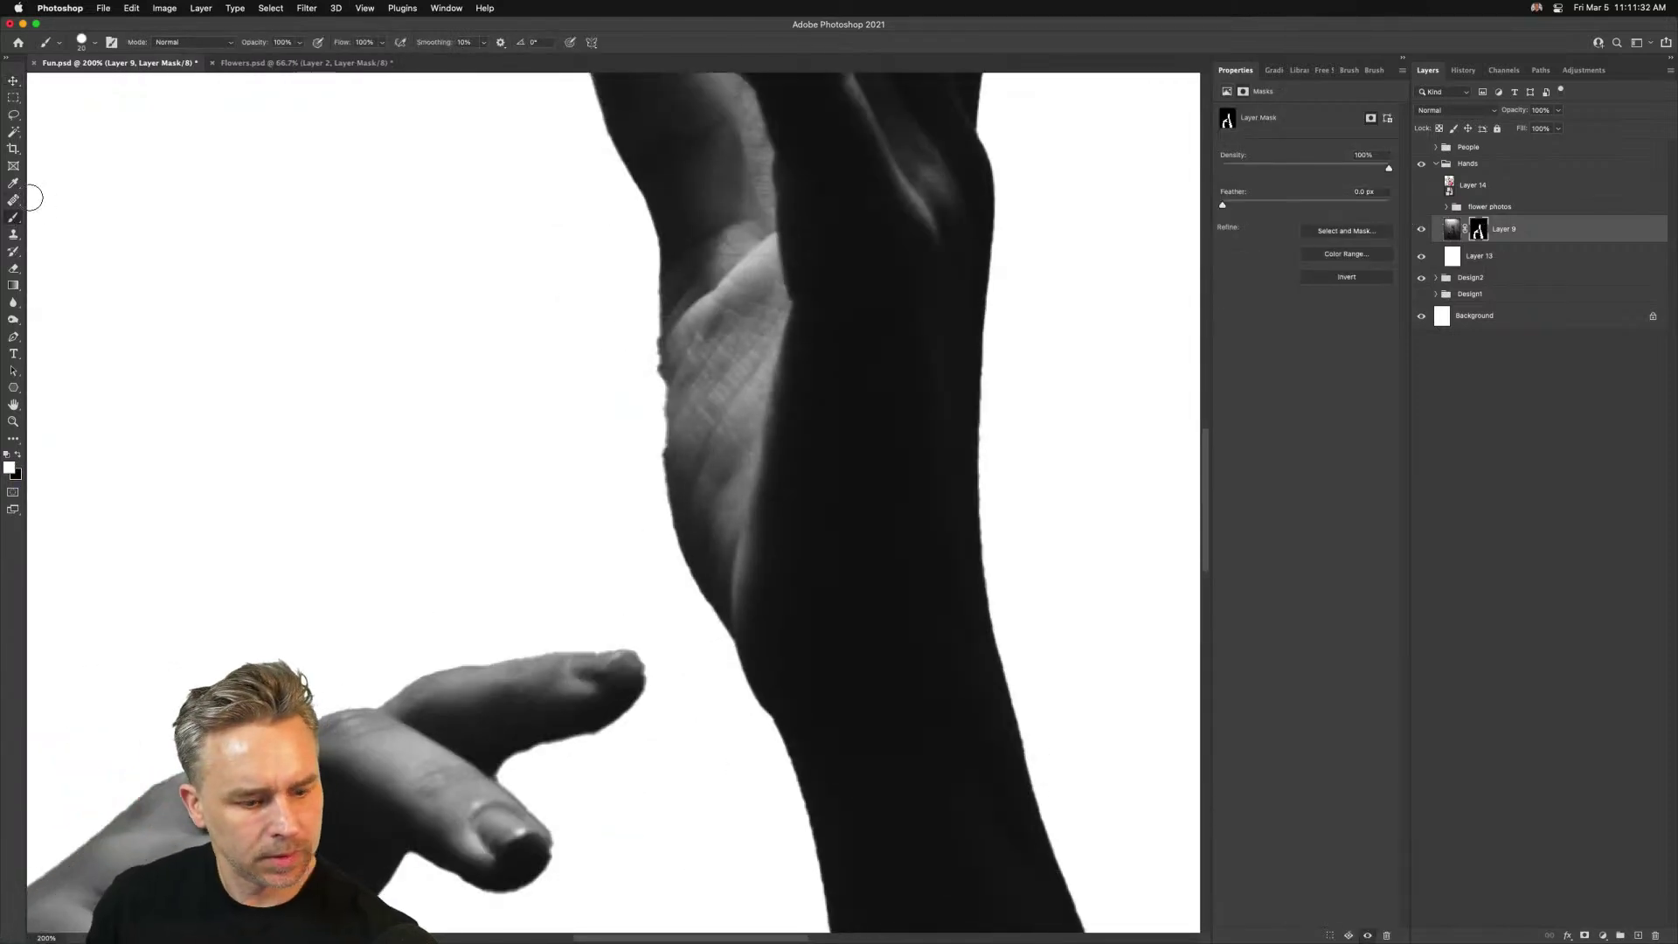
mouse_move(638, 361)
left_mouse_down()
mouse_move(679, 343)
mouse_move(672, 476)
mouse_move(710, 623)
left_mouse_up()
Paint white on the mask along the lower hand's fingertips, fingers and thumb to smooth their rough edges
left_click_drag(576, 640, 805, 416)
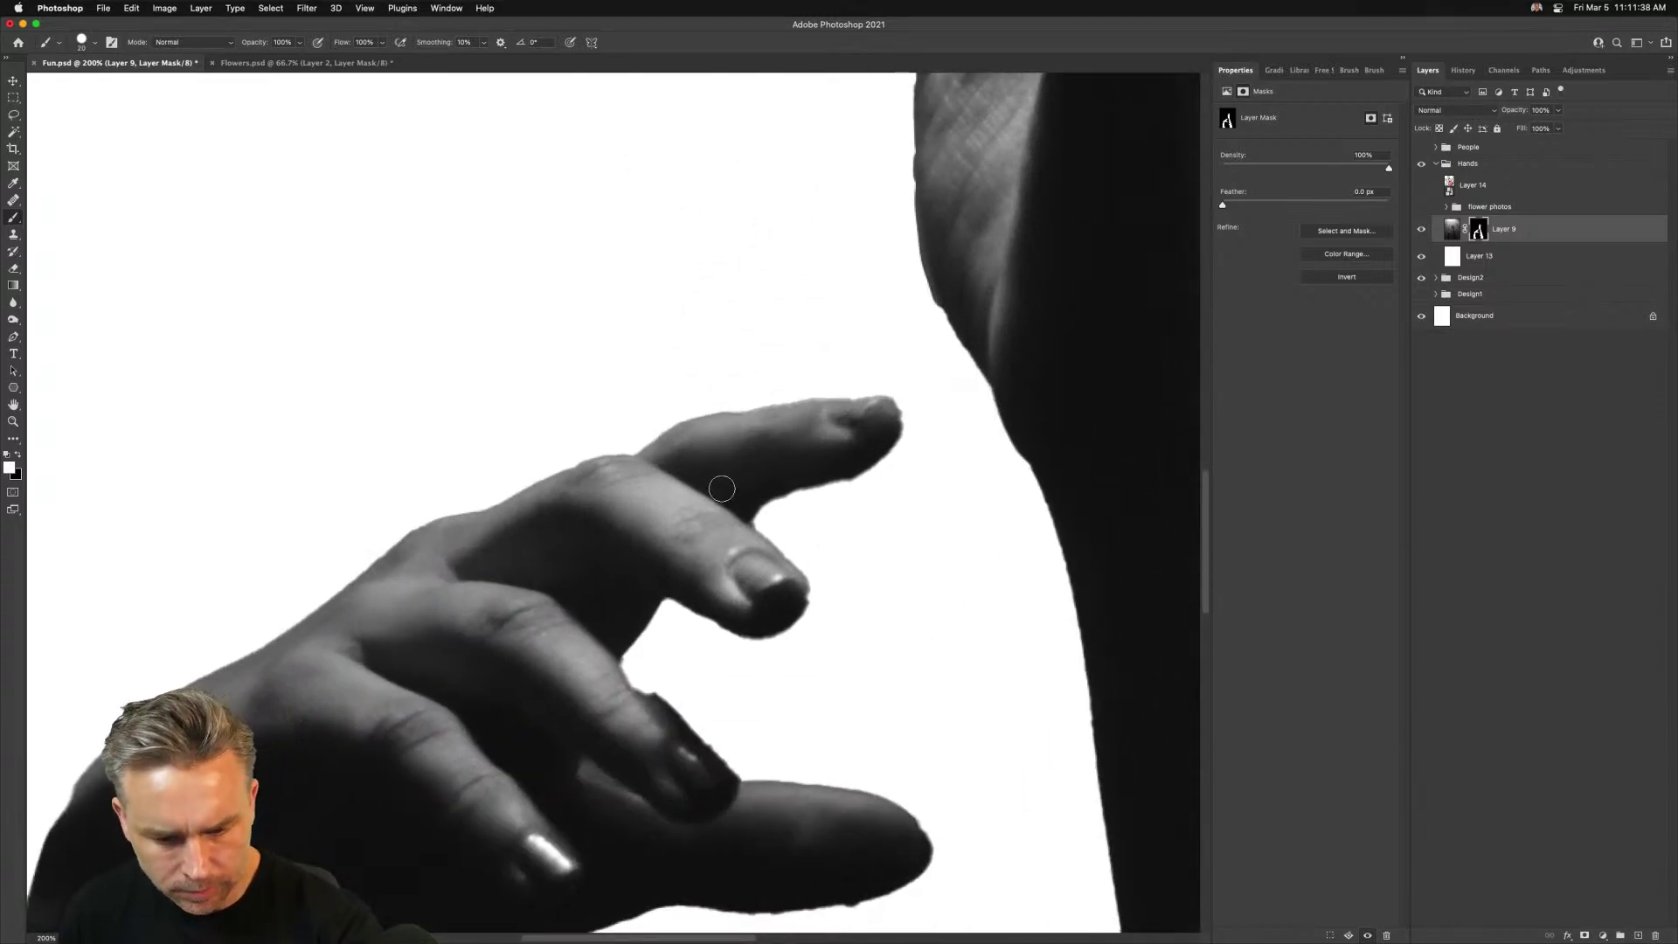
mouse_move(763, 493)
left_mouse_down()
mouse_move(878, 447)
mouse_move(890, 425)
mouse_move(860, 412)
left_mouse_up()
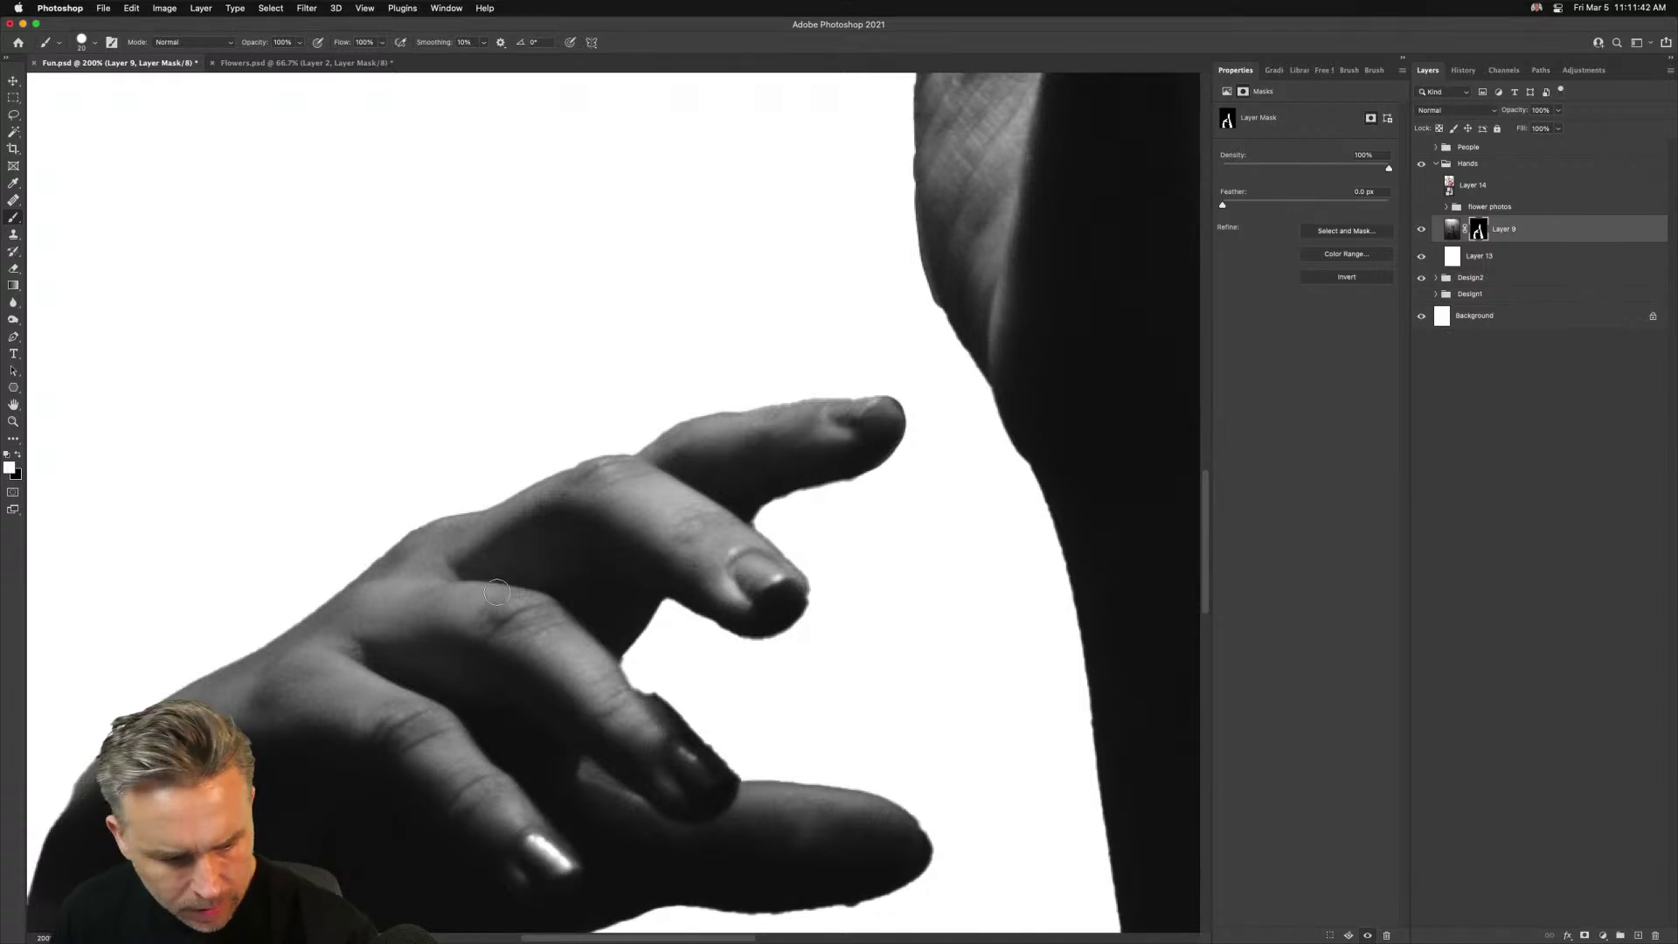
mouse_move(454, 648)
left_mouse_down()
mouse_move(340, 395)
mouse_move(292, 338)
left_mouse_up()
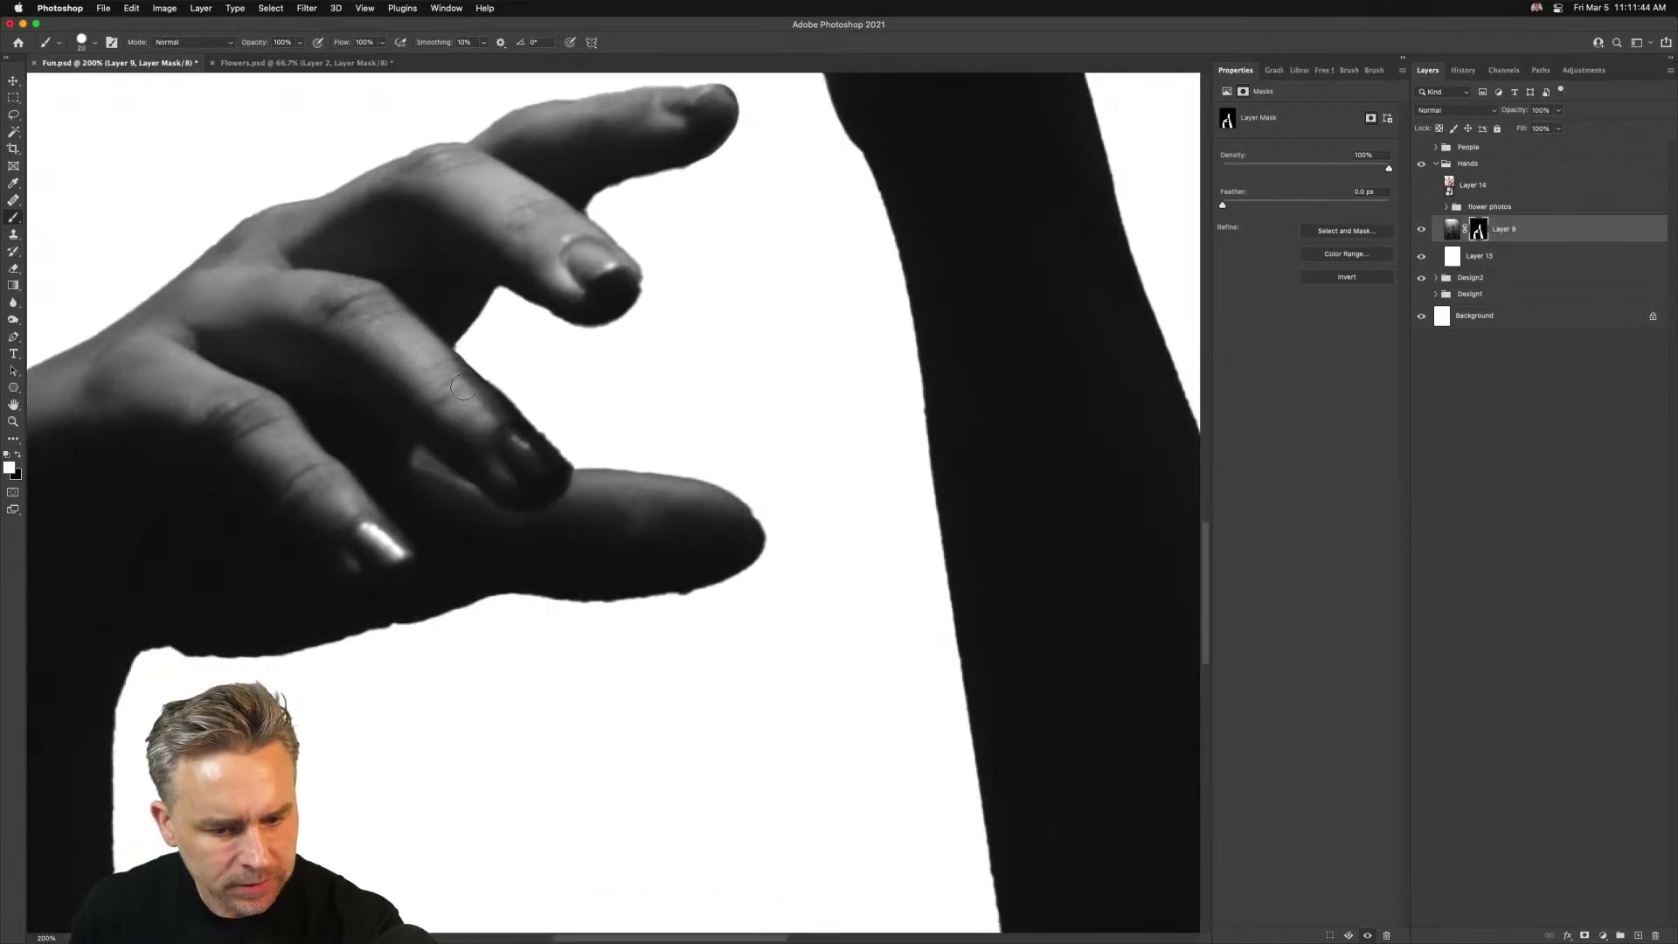
left_click_drag(471, 384, 561, 477)
mouse_move(520, 569)
left_mouse_down()
mouse_move(625, 588)
mouse_move(751, 564)
left_mouse_up()
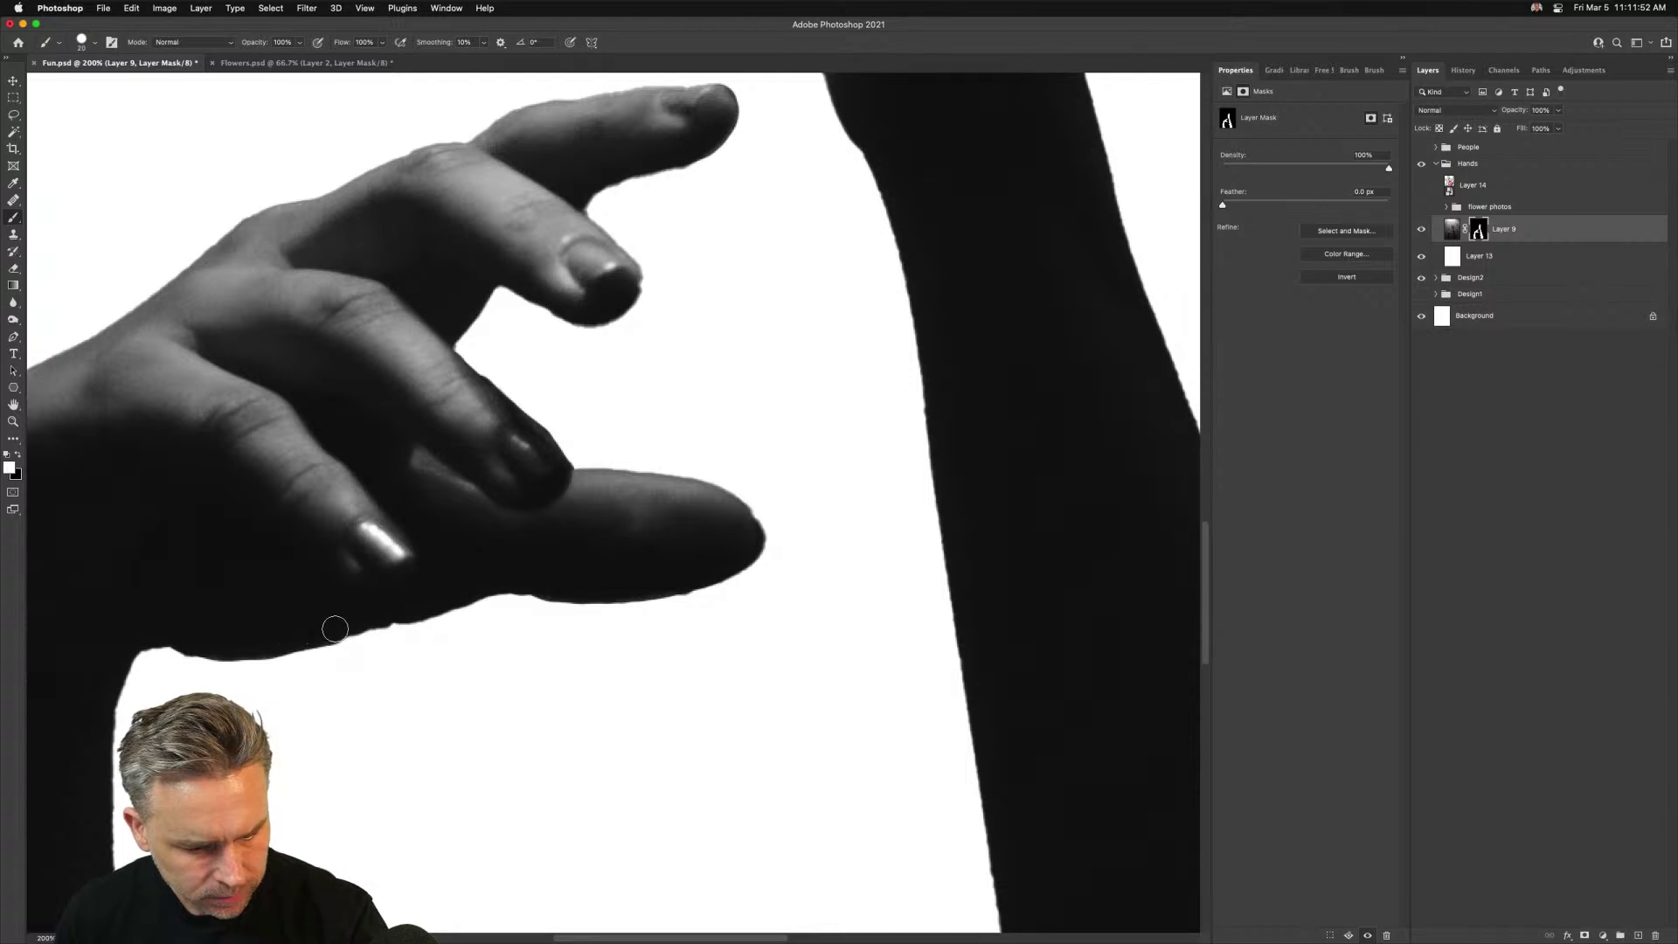
Shrink the brush and paint white on the mask to restore the raised hand's fingertip, knuckles and finger edges
left_click_drag(714, 339, 513, 869)
mouse_move(612, 218)
left_mouse_down()
mouse_move(626, 553)
mouse_move(667, 773)
mouse_move(635, 715)
left_mouse_up()
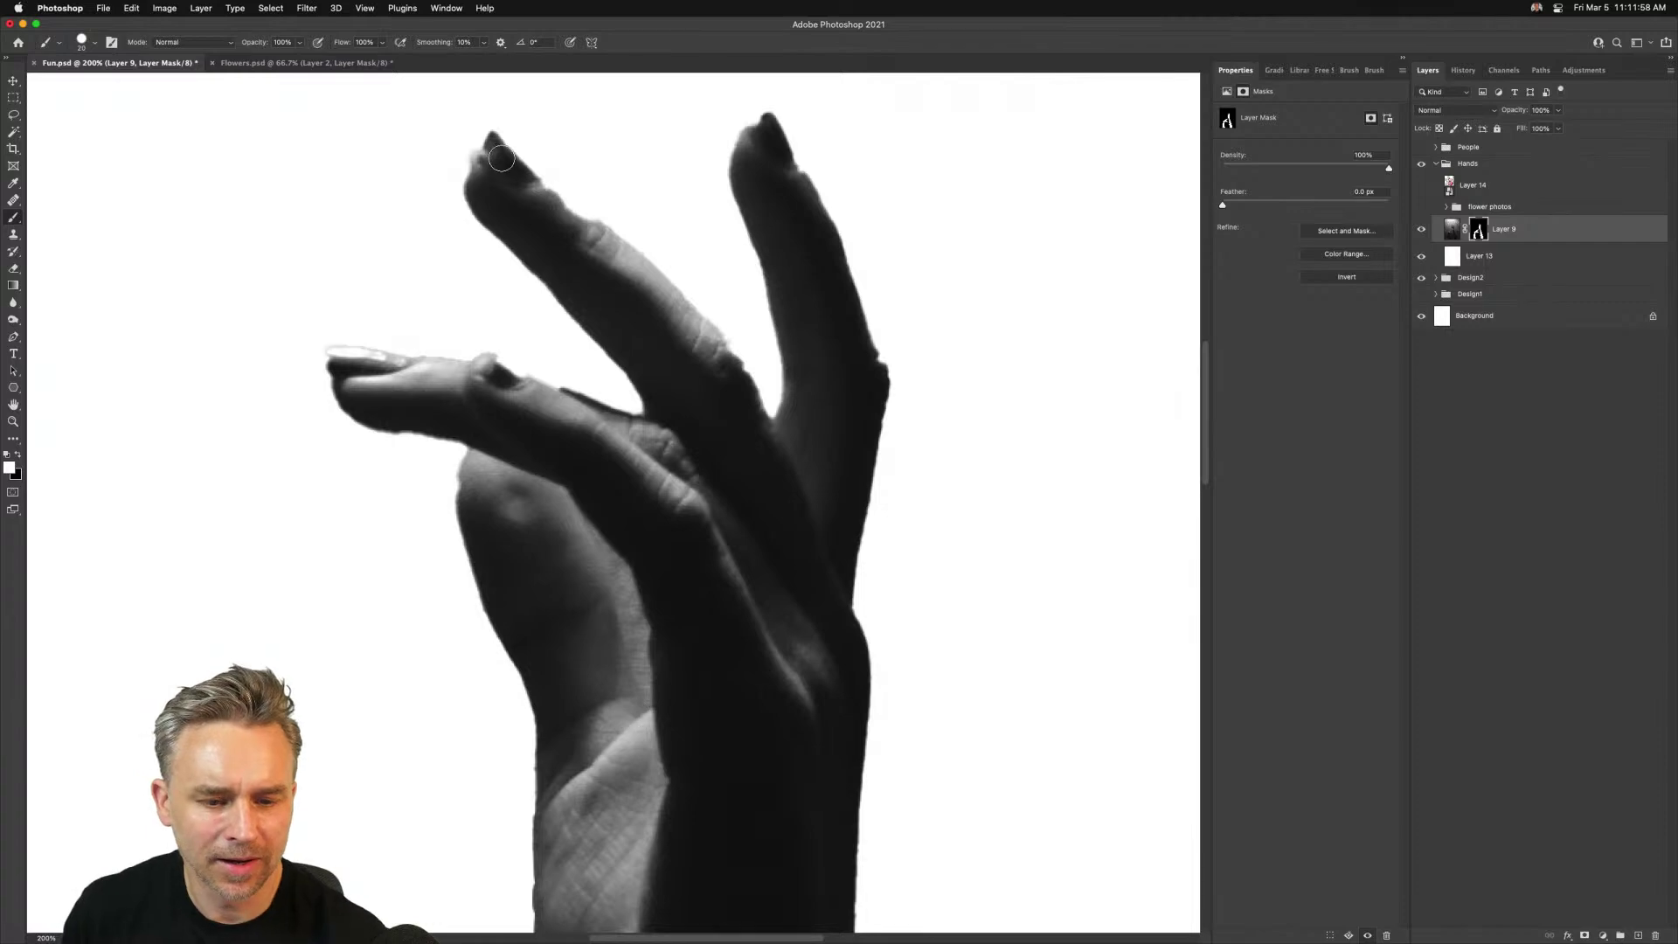
key("bracketleft")
key("bracketleft")
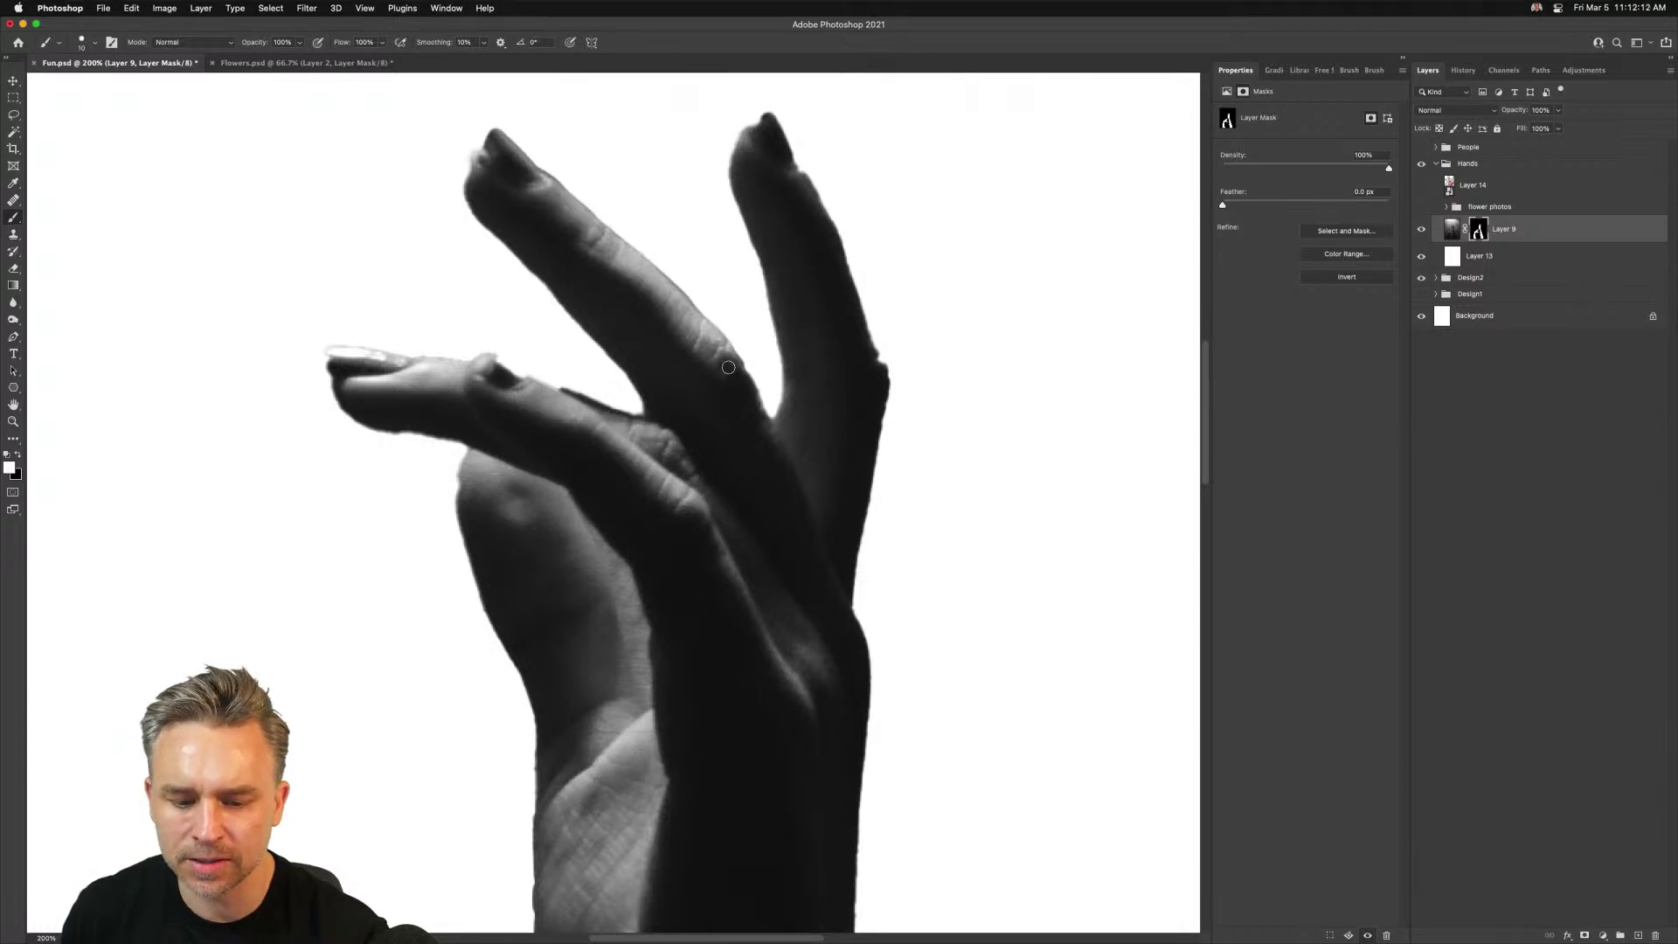
left_click_drag(734, 367, 784, 448)
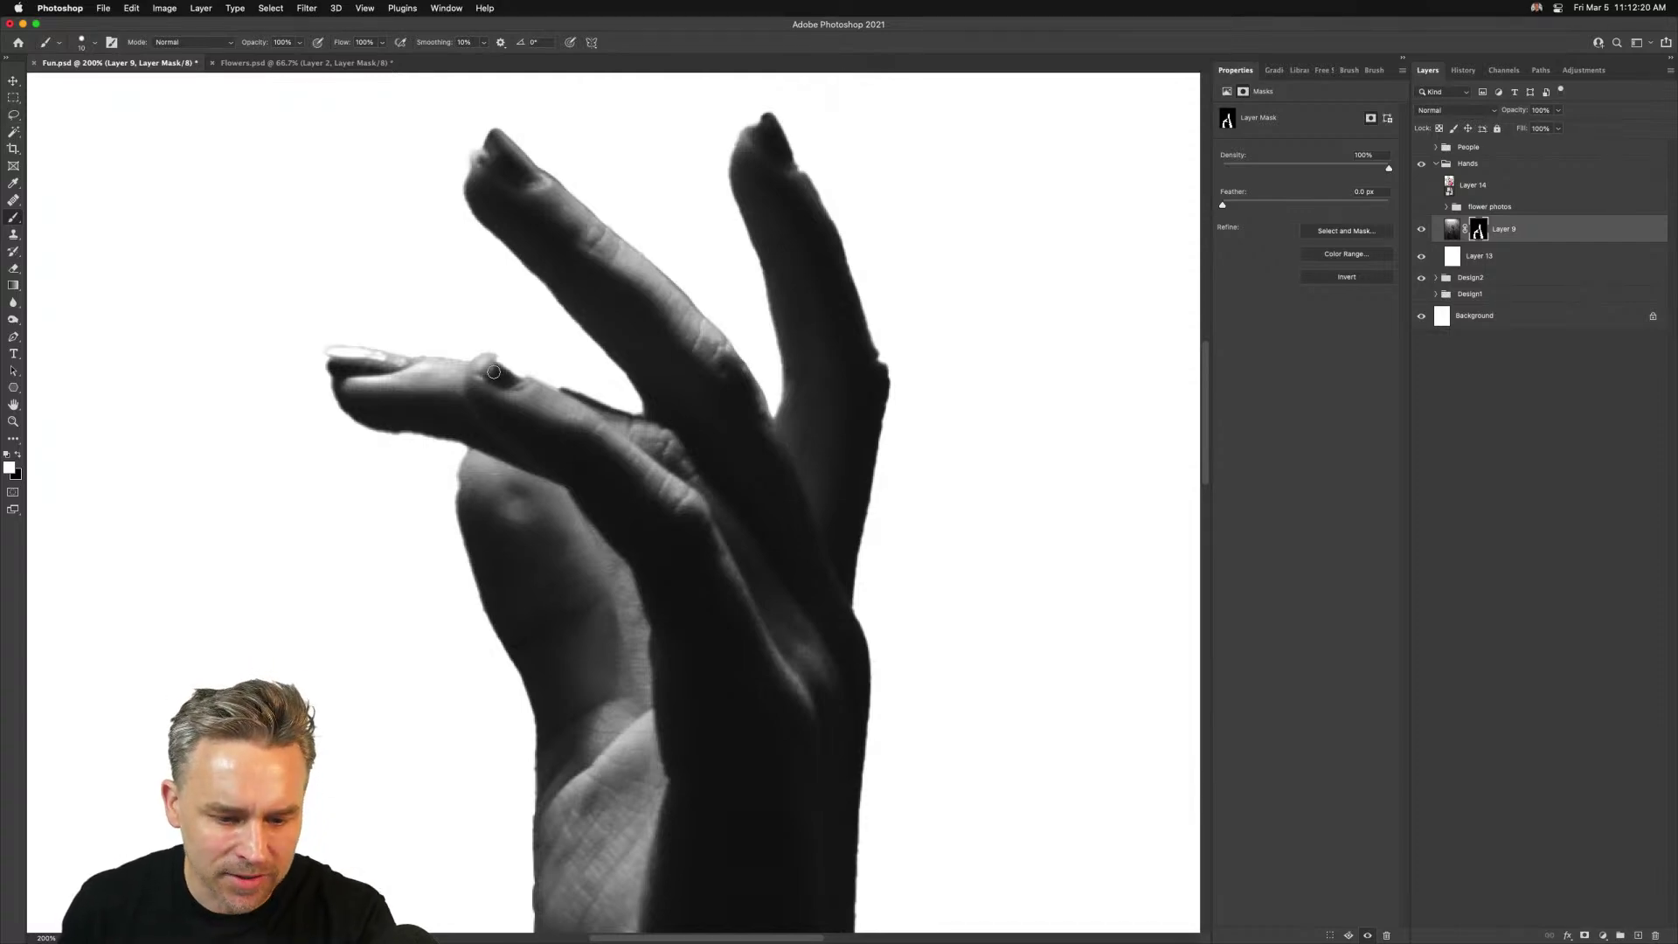
left_click_drag(495, 359, 518, 383)
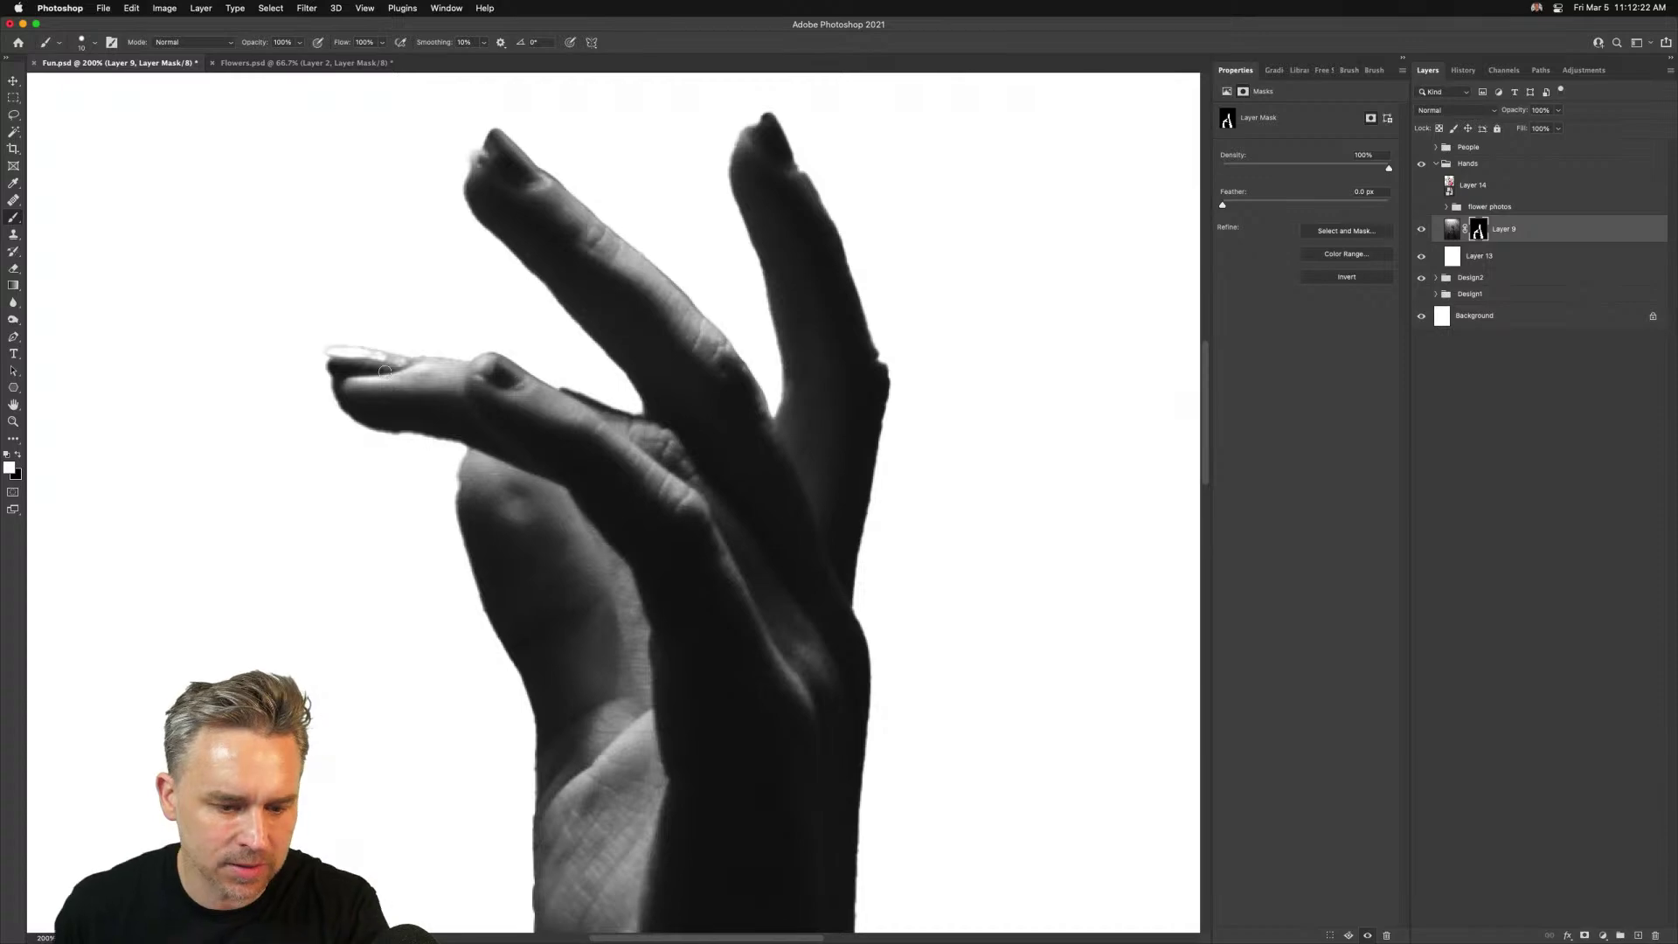
mouse_move(384, 371)
left_mouse_down()
mouse_move(353, 350)
mouse_move(460, 360)
mouse_move(589, 407)
left_mouse_up()
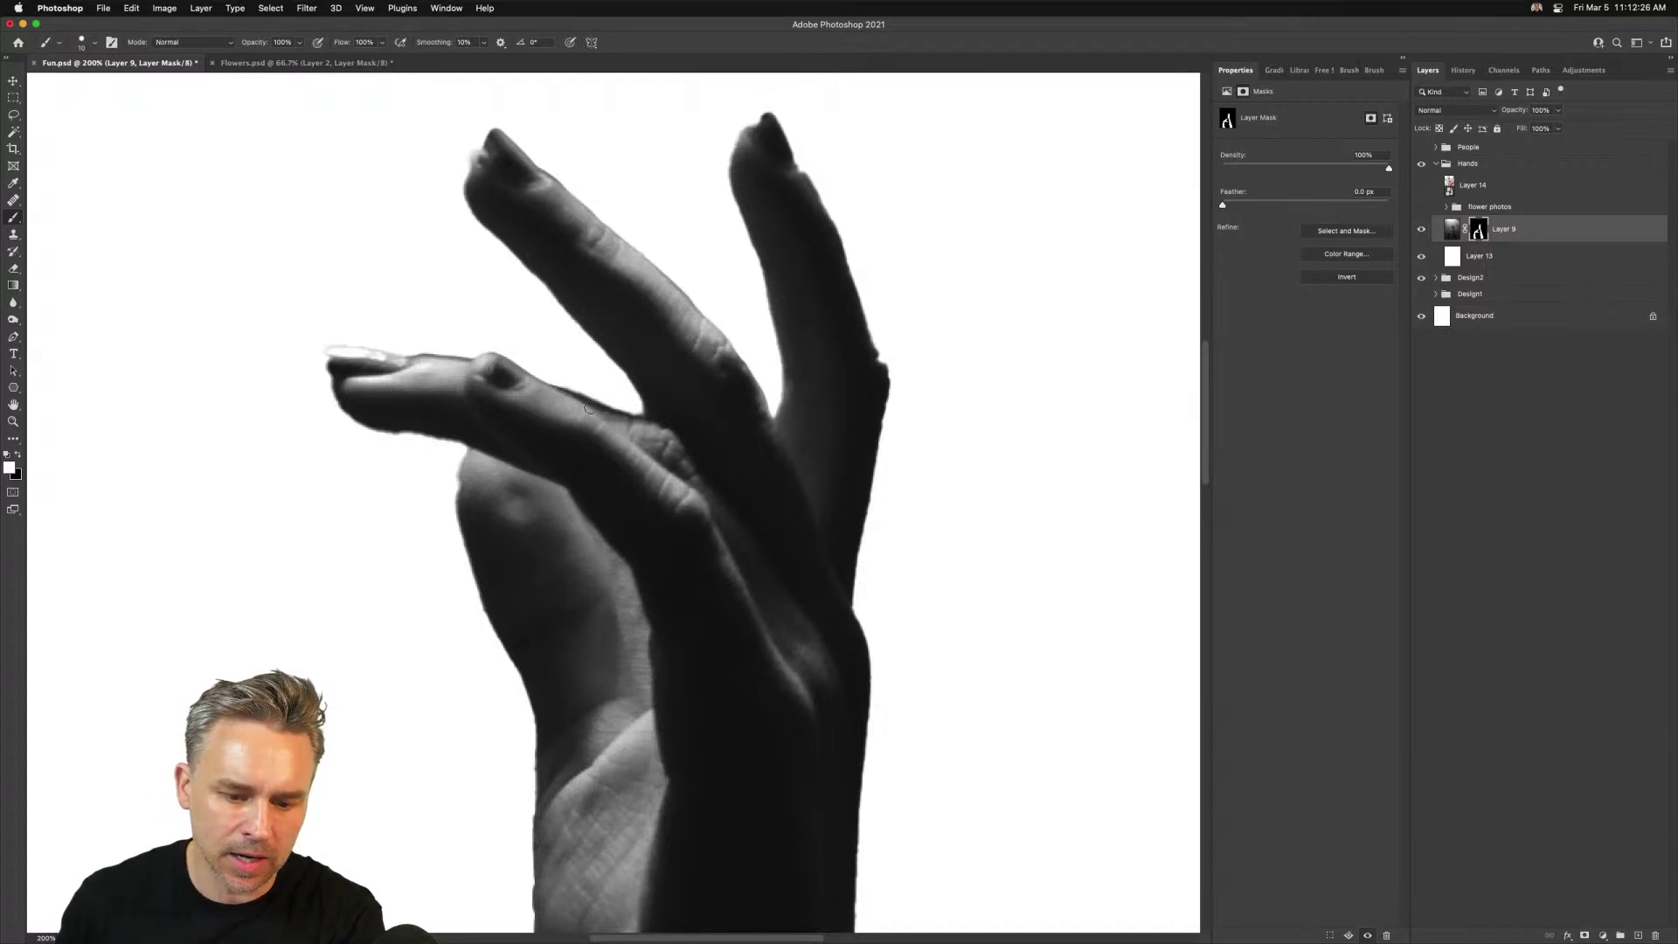
Lasso the light gap between the raised hand's index and middle fingers and fill it with black on the layer mask
key("x")
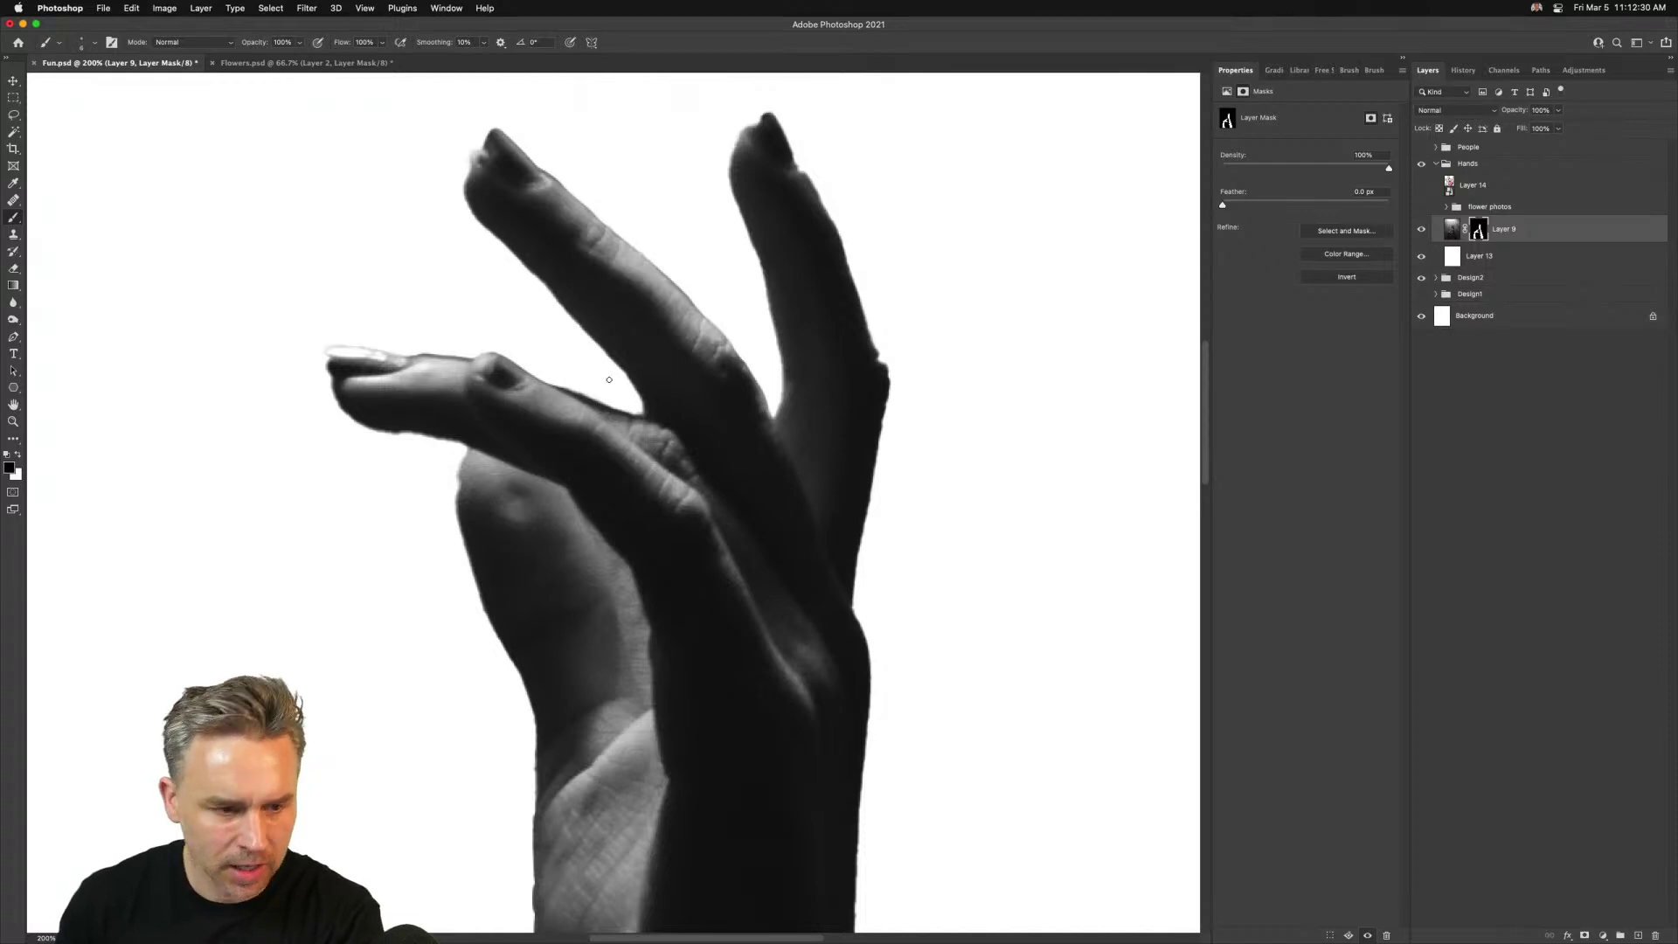
key("l")
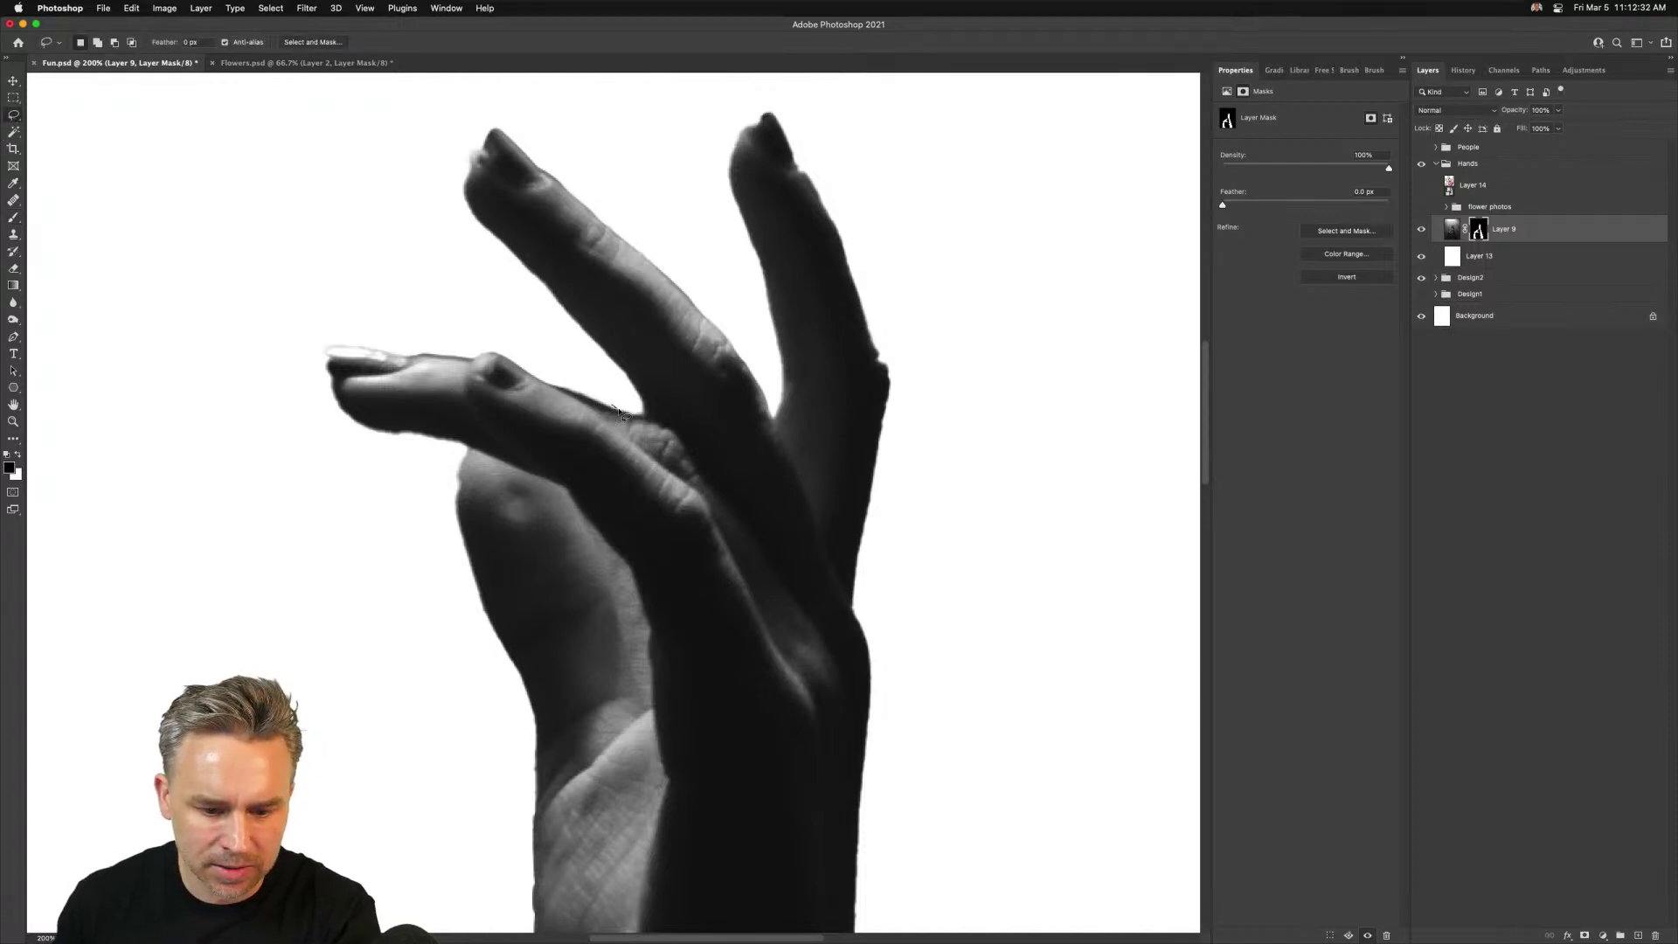
mouse_move(618, 410)
left_mouse_down()
mouse_move(662, 424)
mouse_move(576, 350)
mouse_move(603, 398)
left_mouse_up()
key("shift+BackSpace")
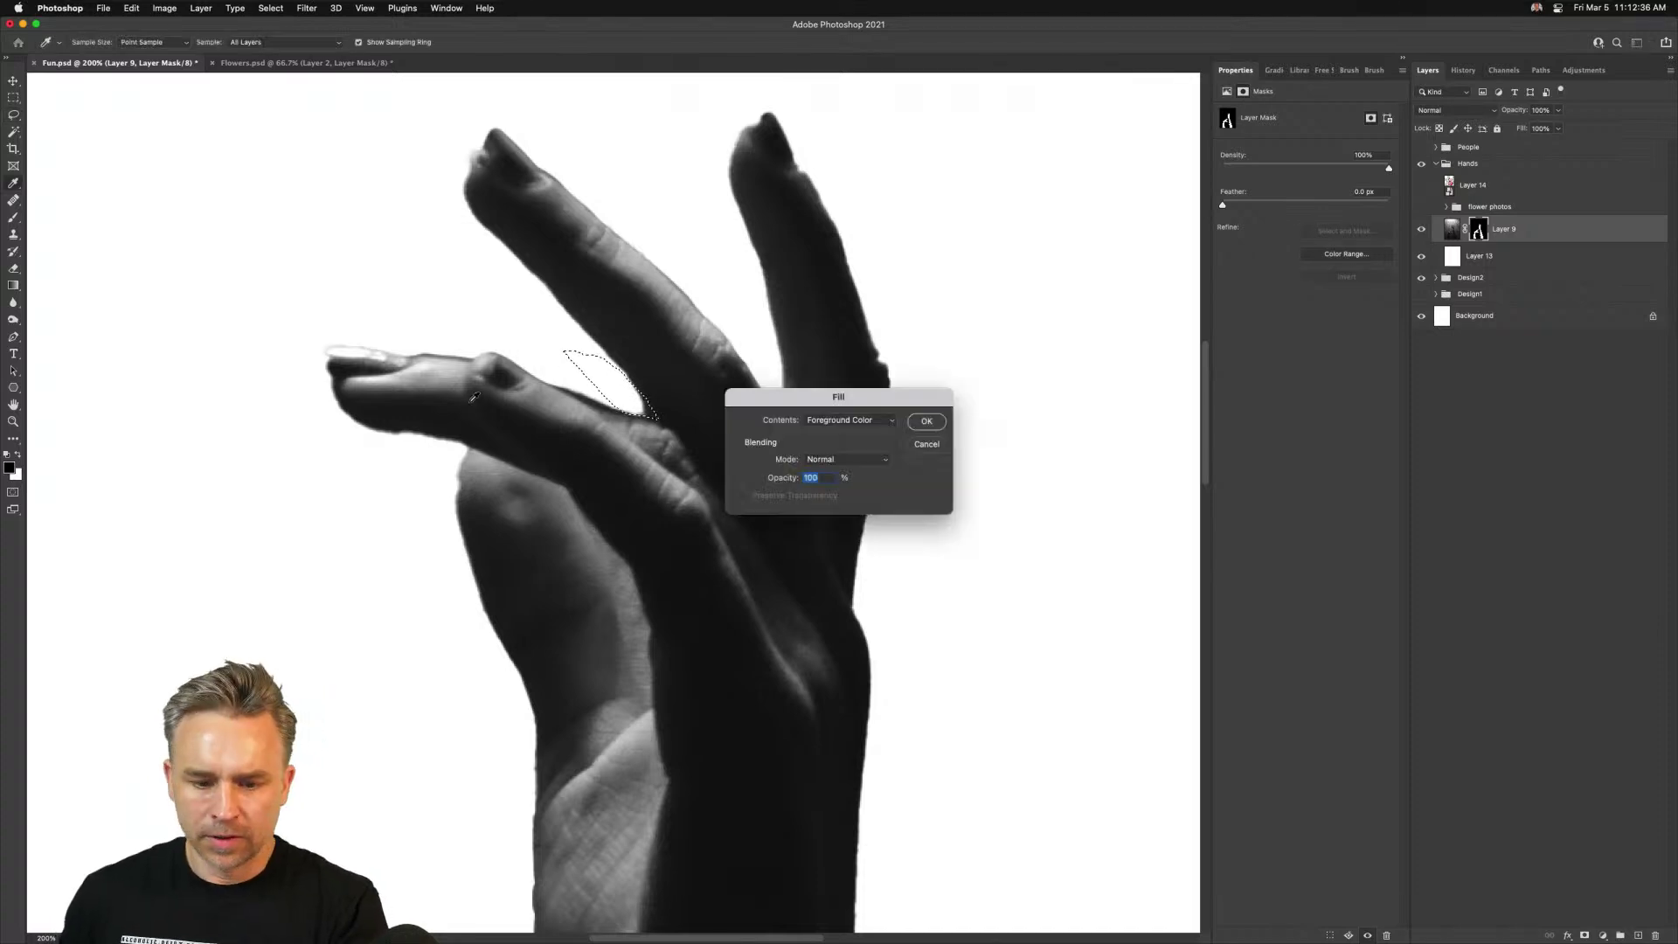
key("Return")
key("super+d")
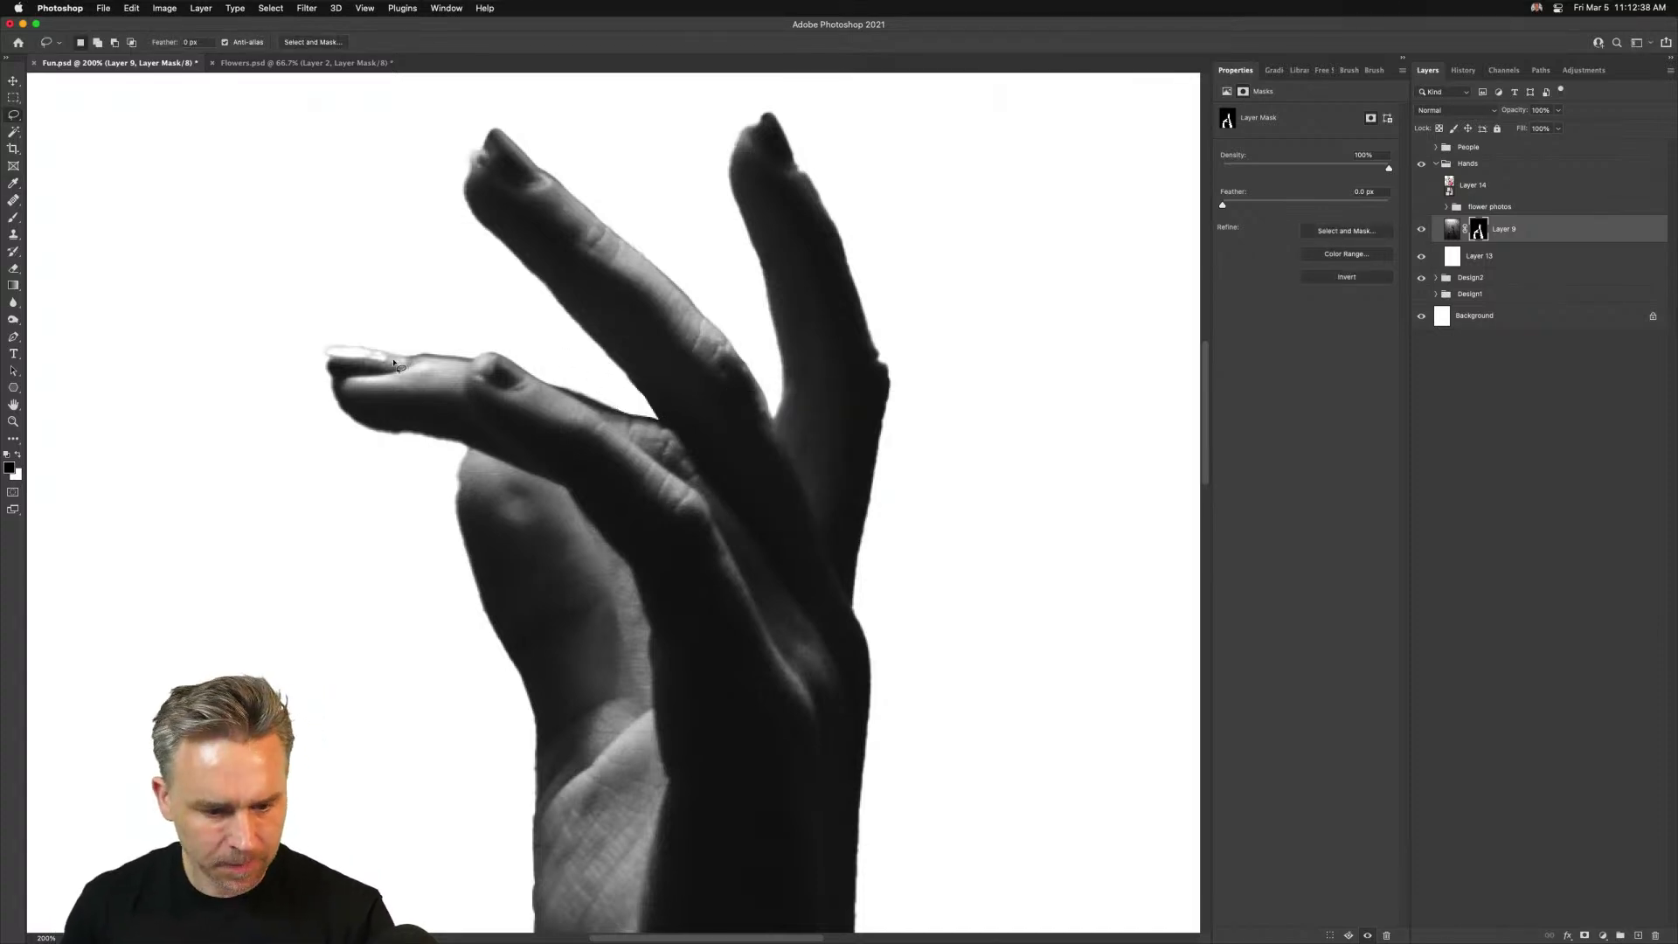
Paint white on the mask with the Brush along the raised hand's thumb edge, little fingertip and outer little-finger edge
key("x")
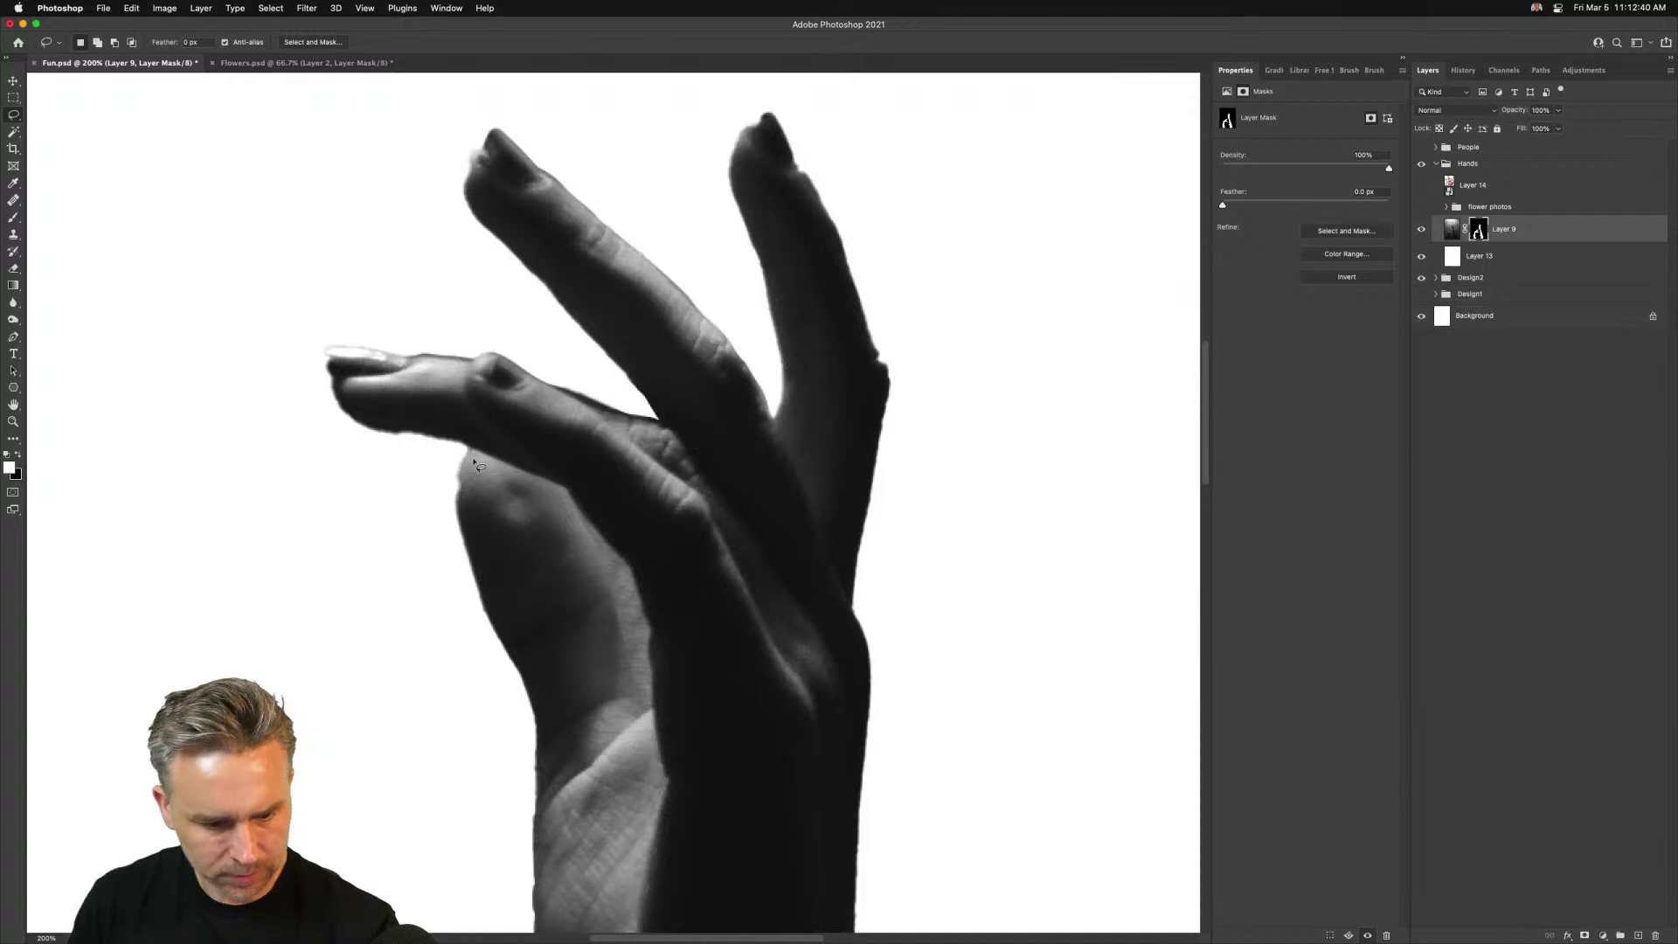
key("b")
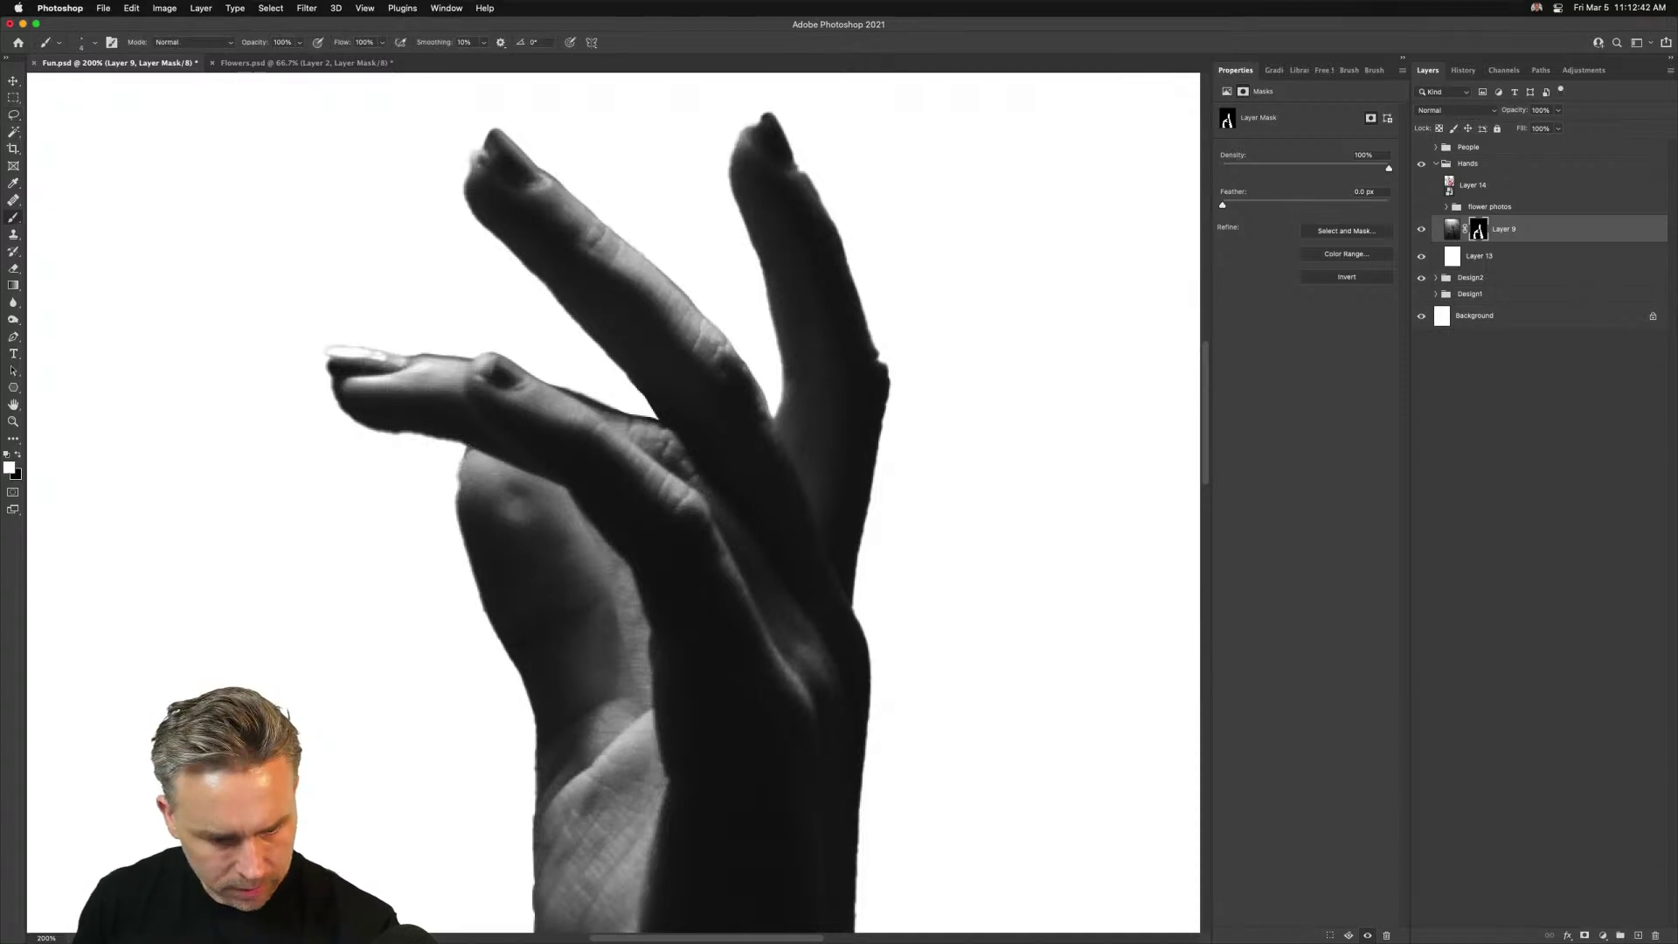
left_click_drag(457, 479, 464, 527)
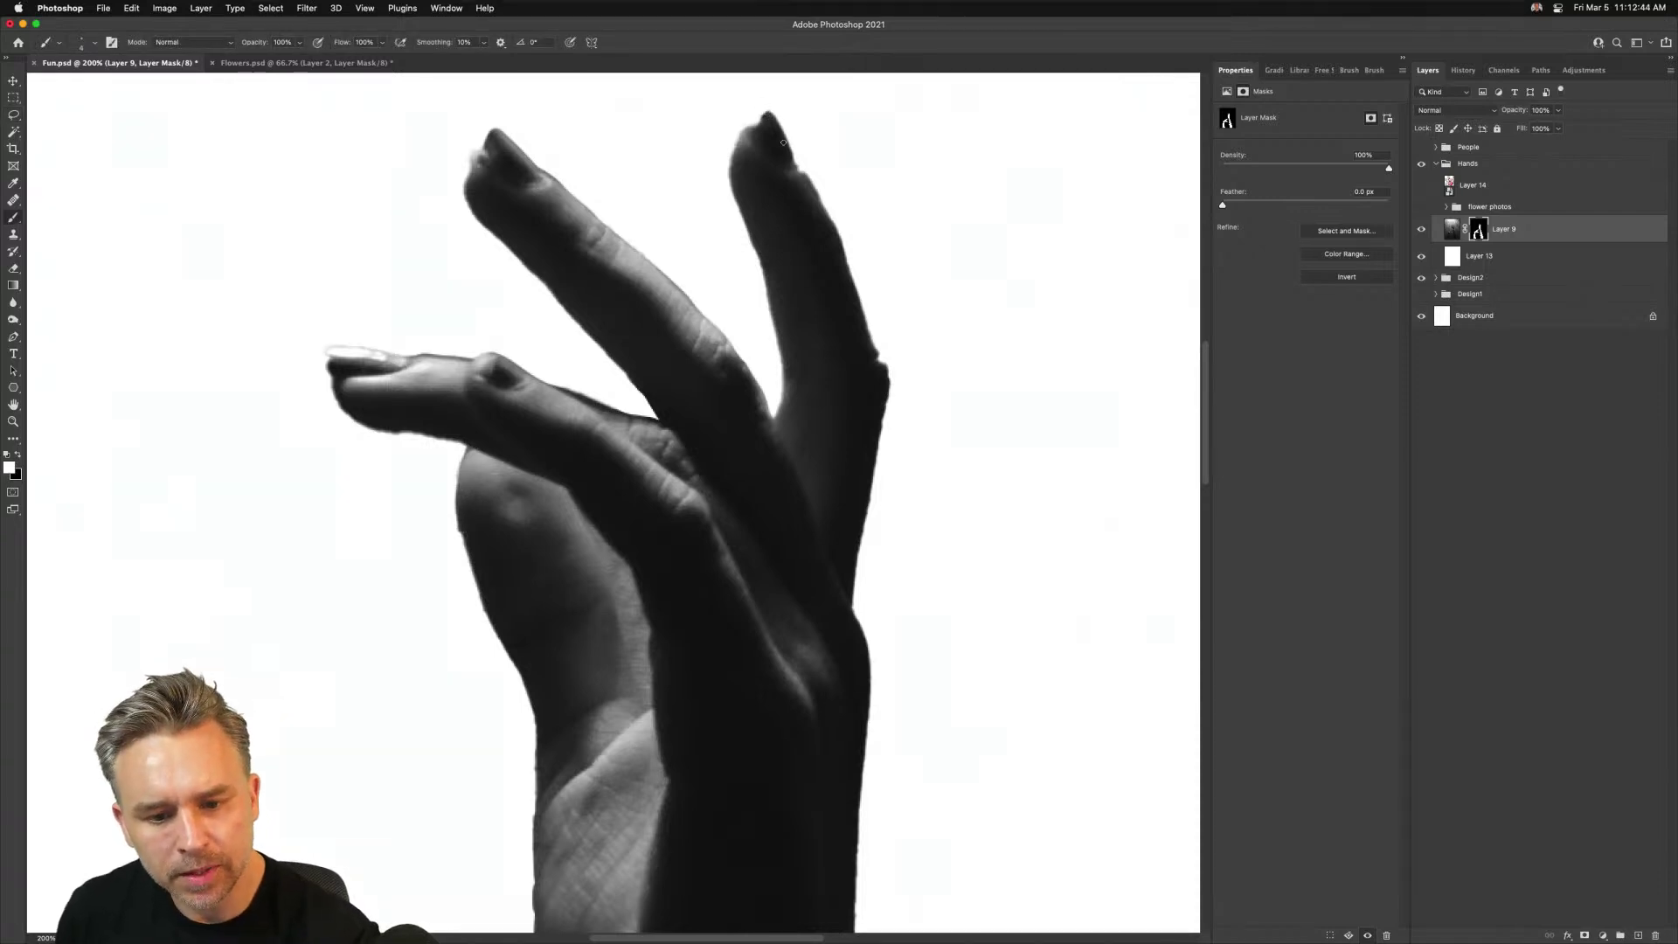
left_click_drag(788, 148, 769, 108)
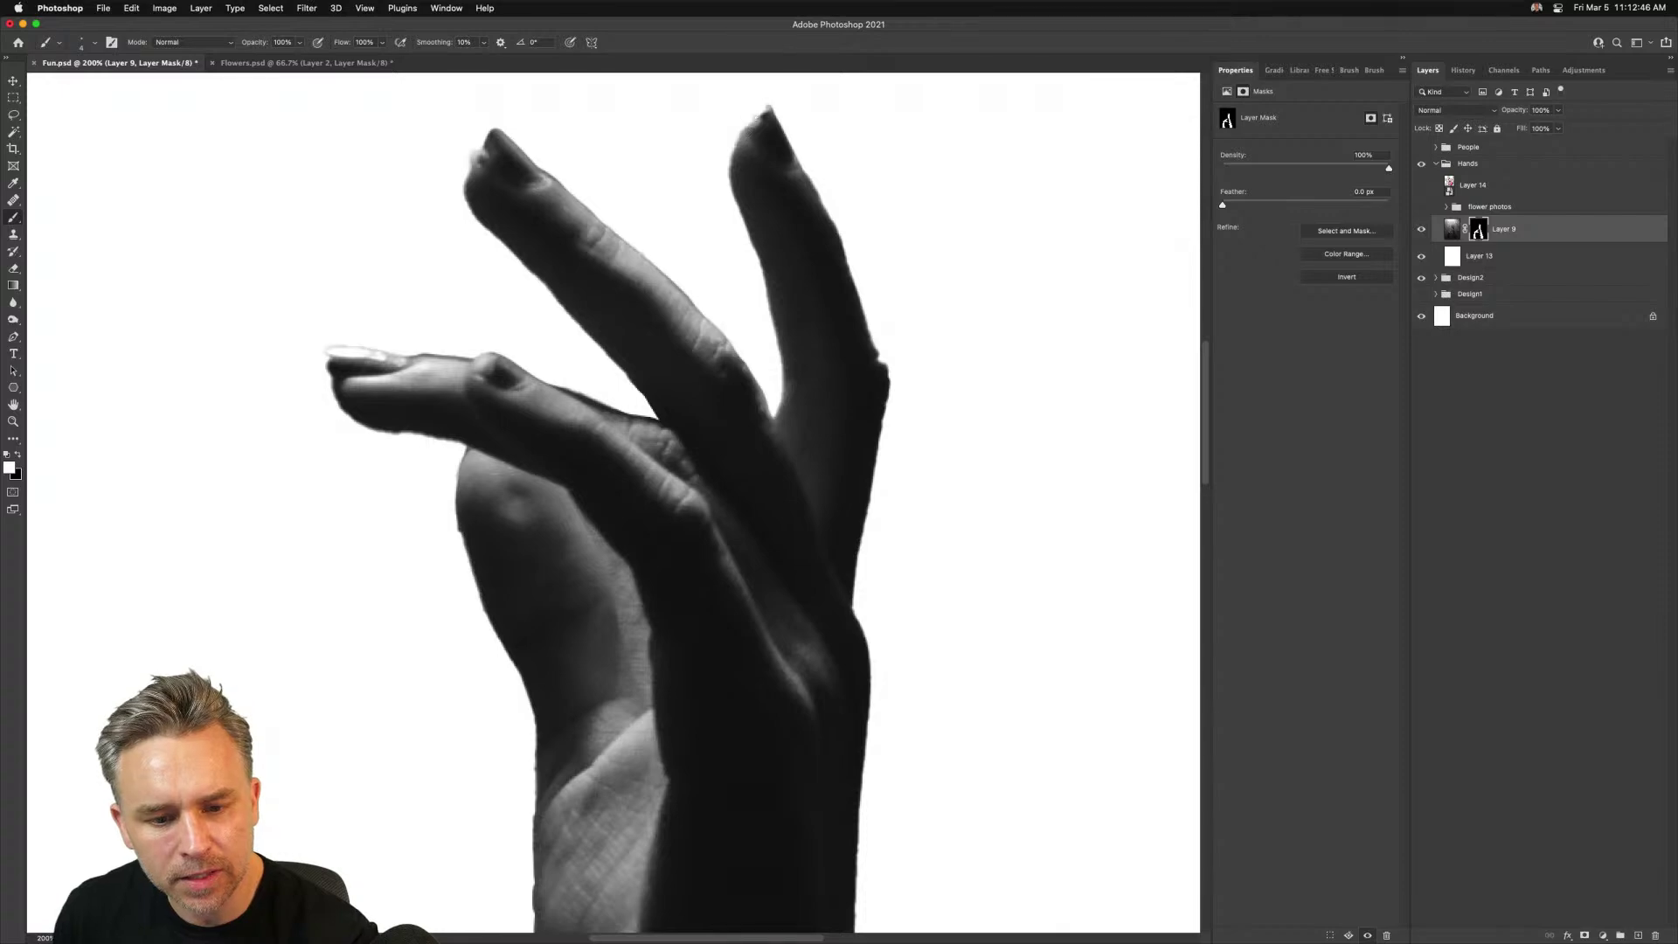
left_click_drag(805, 175, 882, 366)
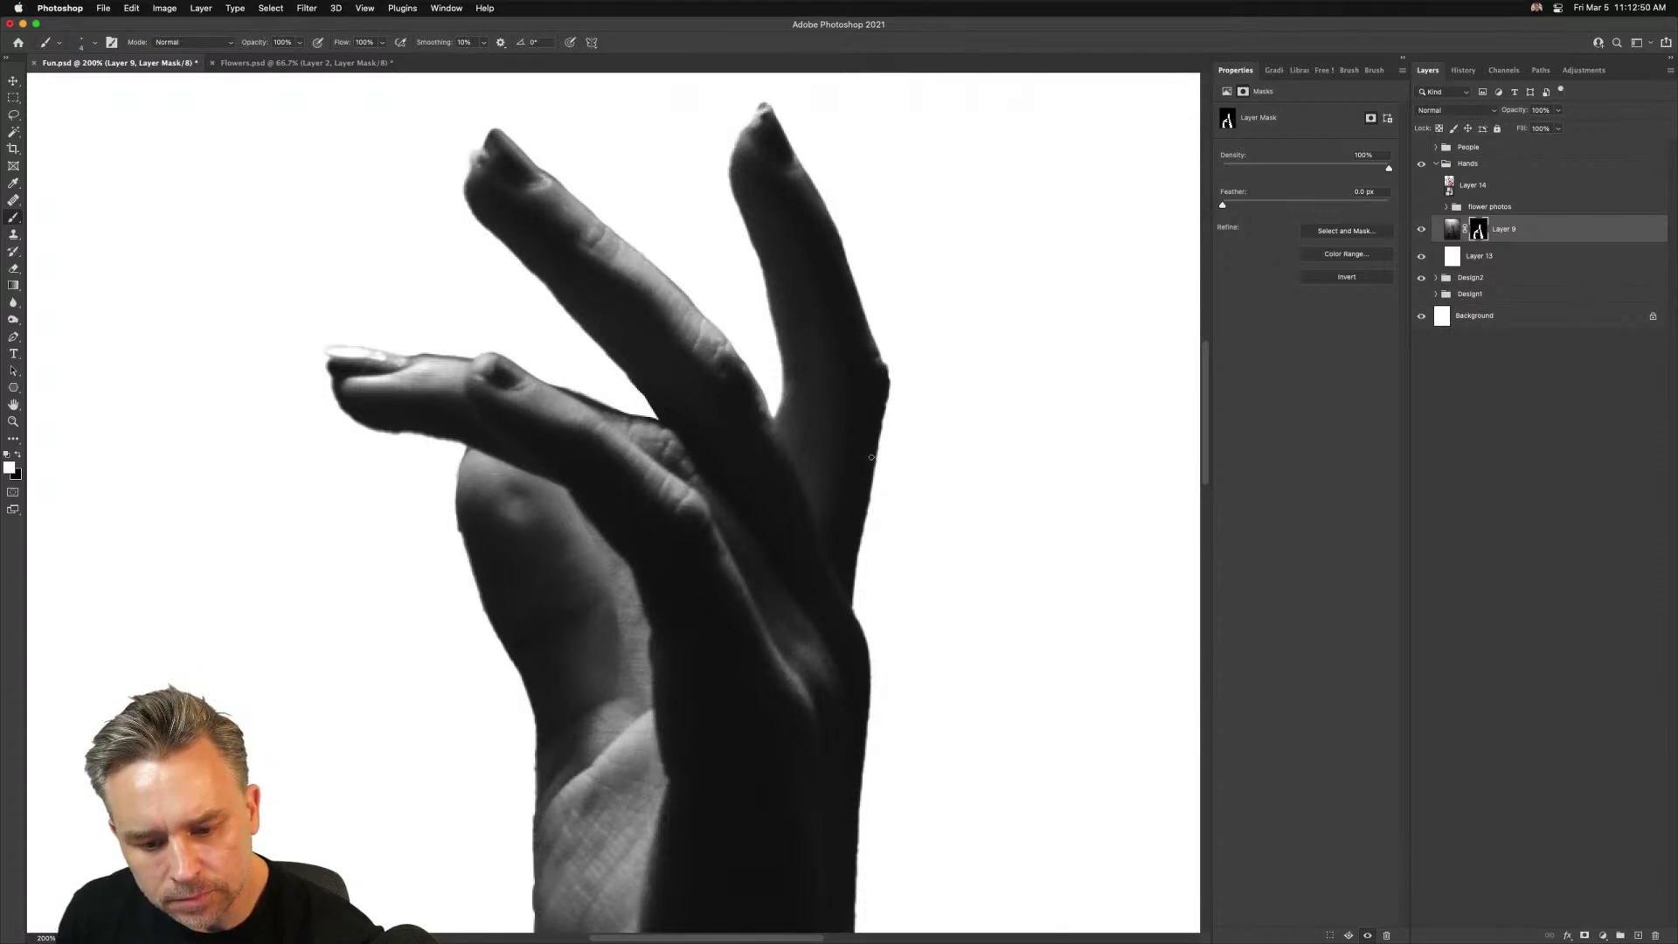
Paint white on the mask along the inner edge of the lower hand's forearm to smooth it
left_click_drag(857, 541, 663, 116)
left_click_drag(663, 711, 1037, 599)
mouse_move(463, 419)
left_mouse_down()
mouse_move(529, 448)
mouse_move(502, 315)
mouse_move(592, 143)
left_mouse_up()
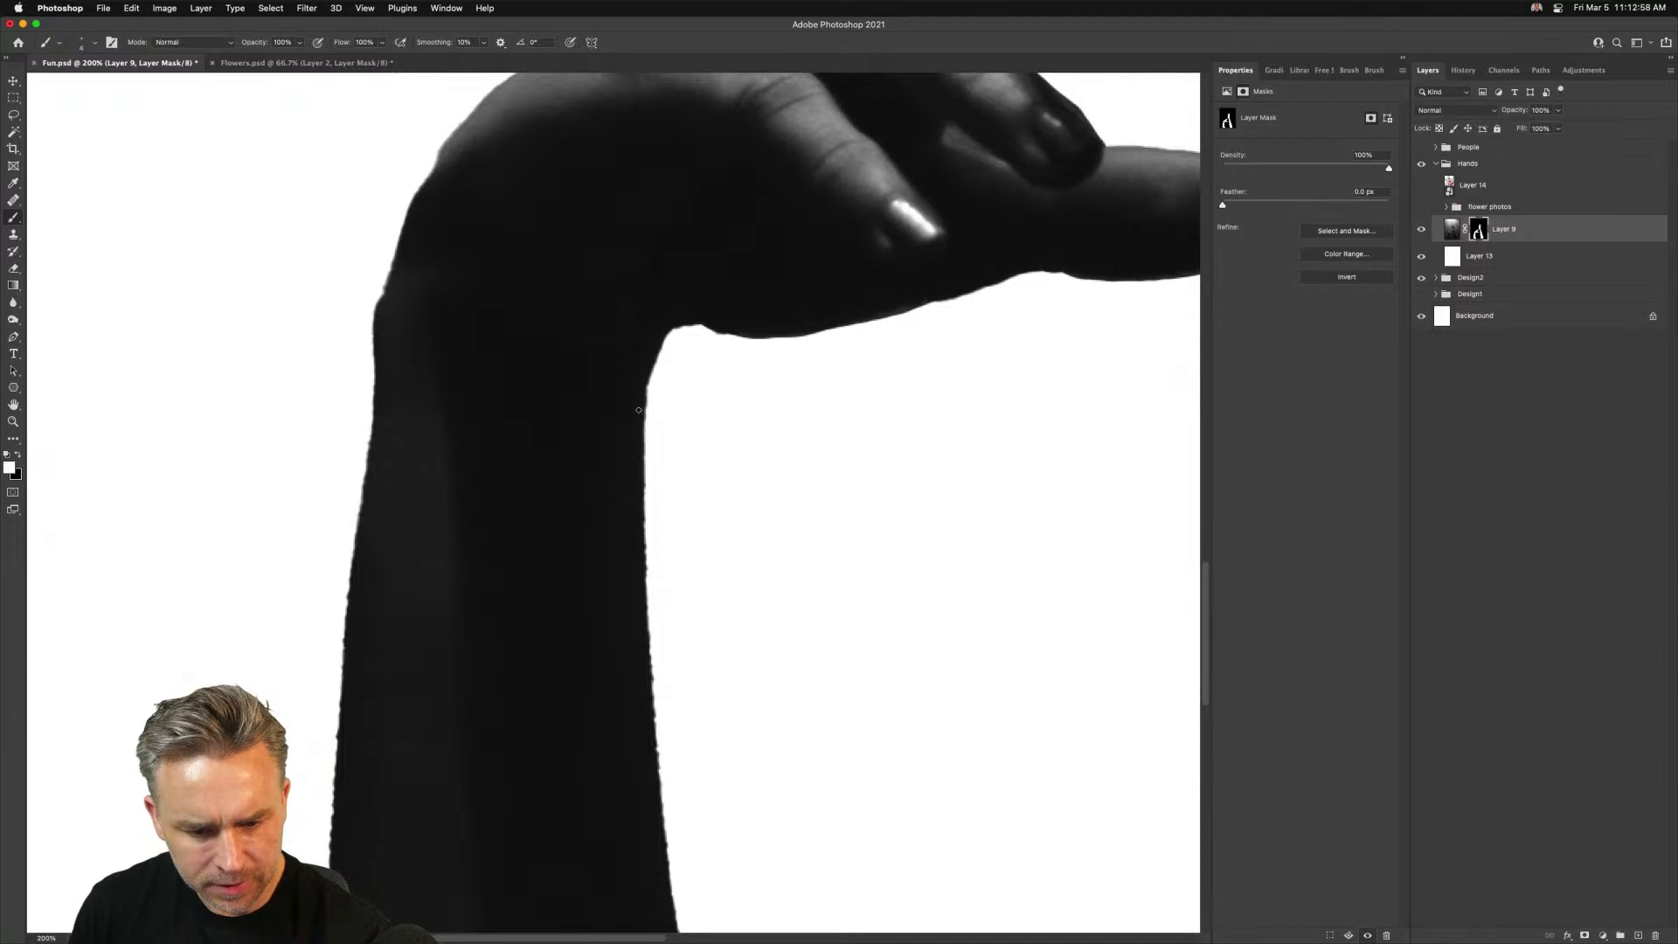
left_click_drag(645, 615, 669, 905)
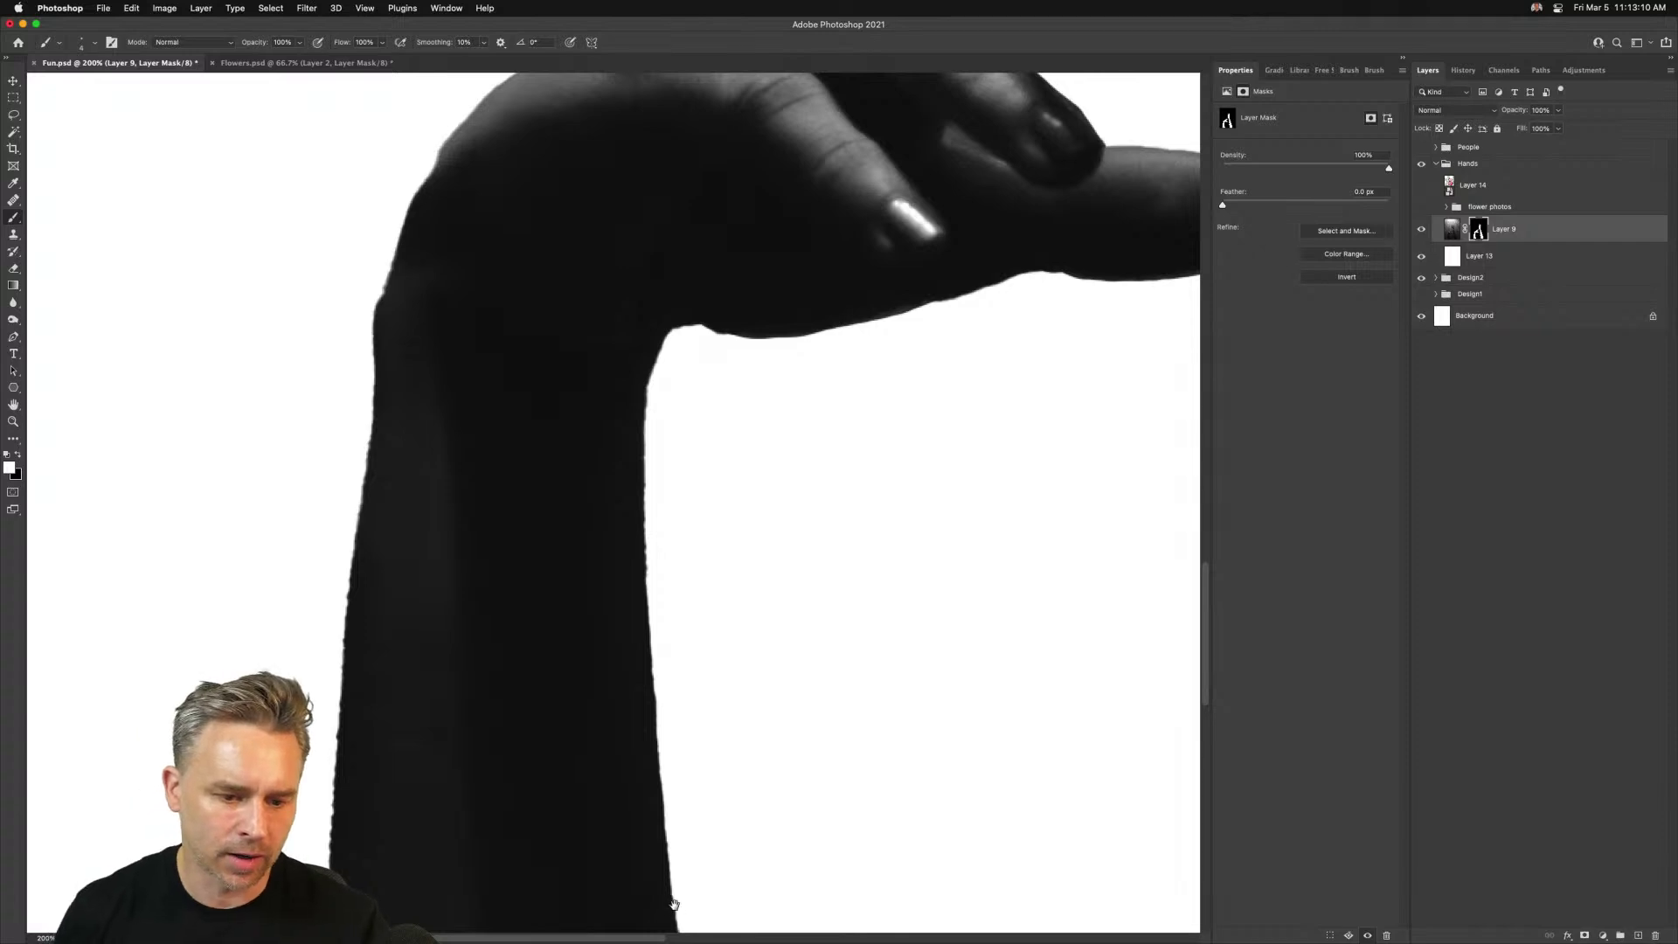
scroll(513, 588, "up", 4)
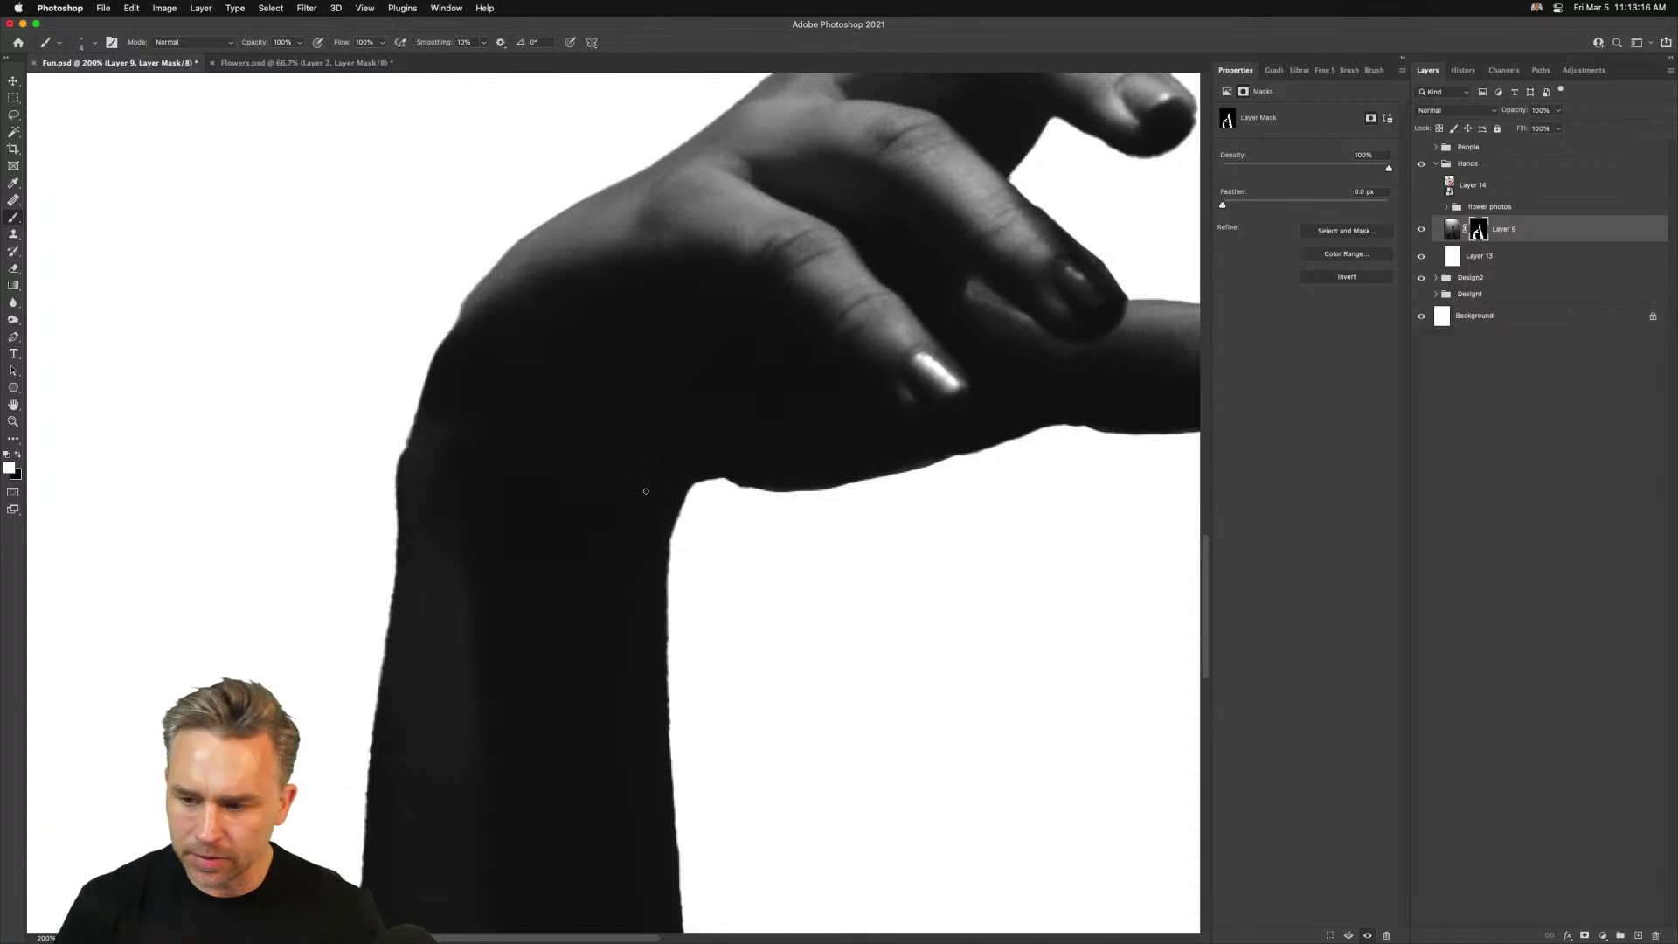
Duplicate the masked hands layer and hide the original beneath it
key("super+j")
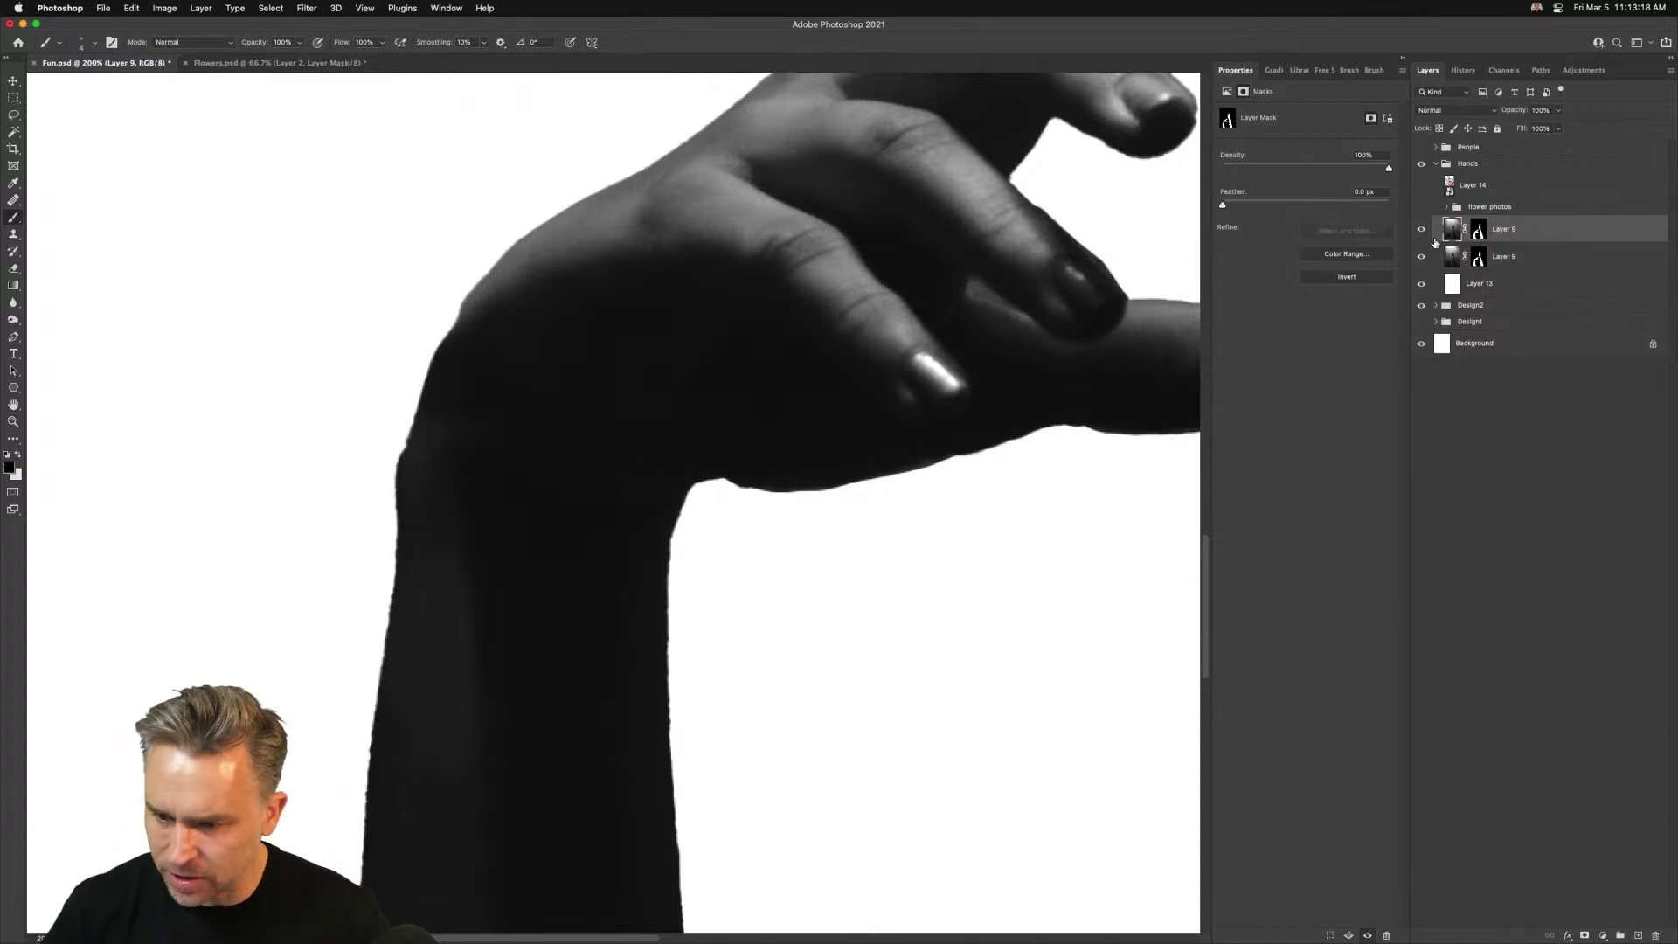
left_click(1419, 257)
key("super+minus")
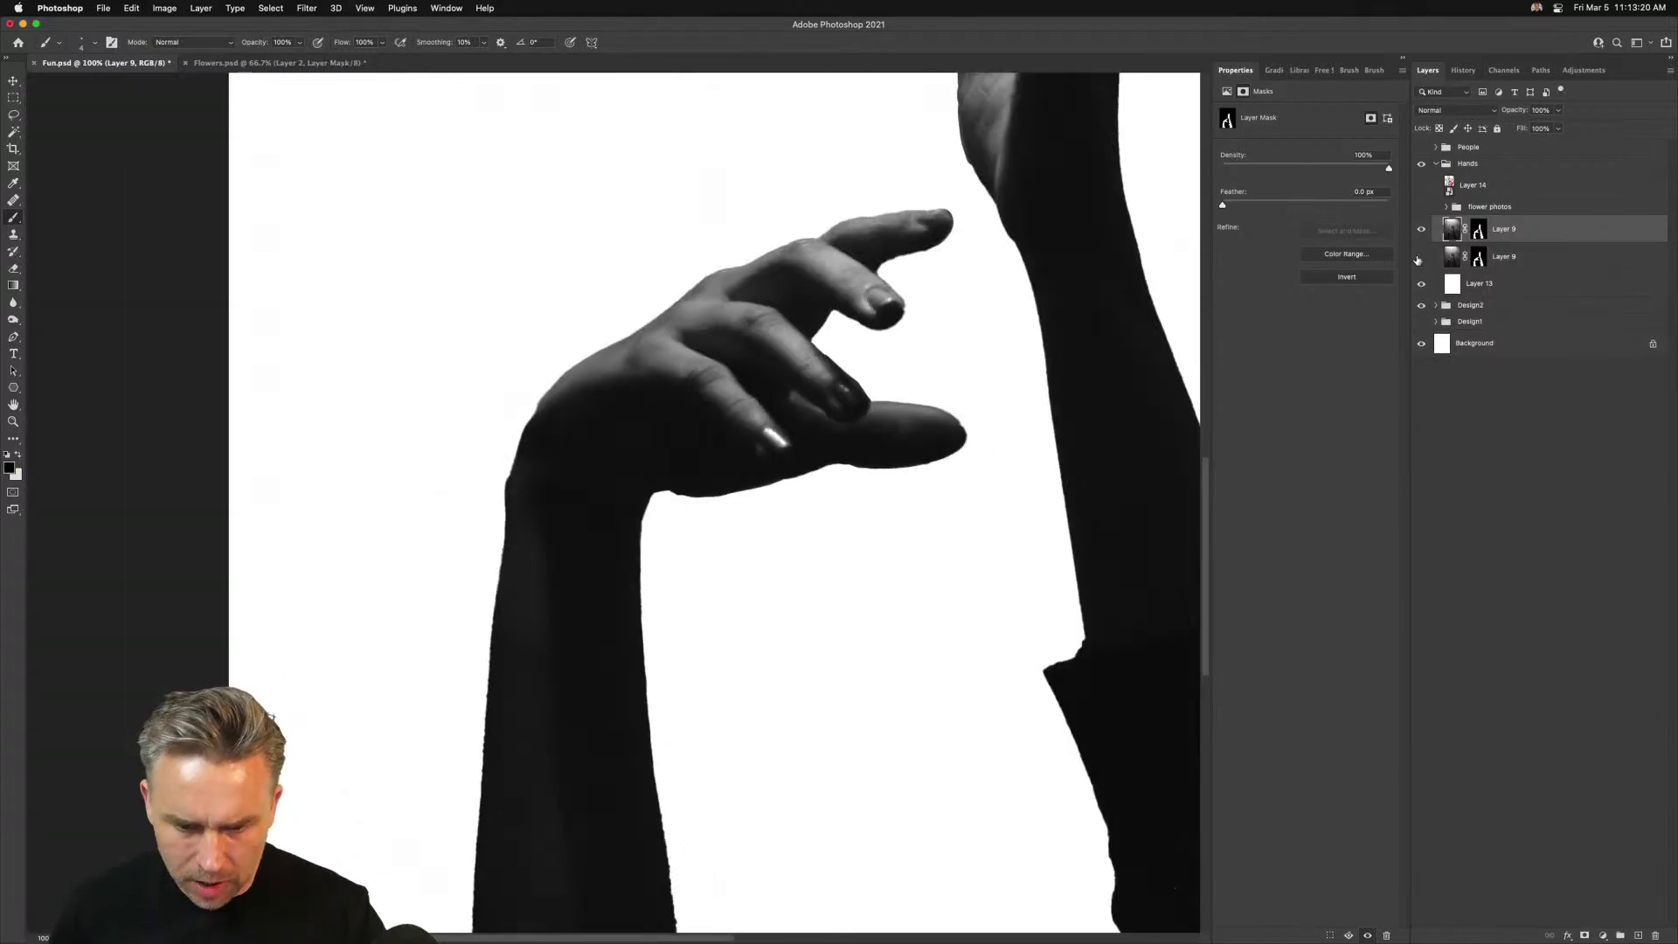
key("super+minus")
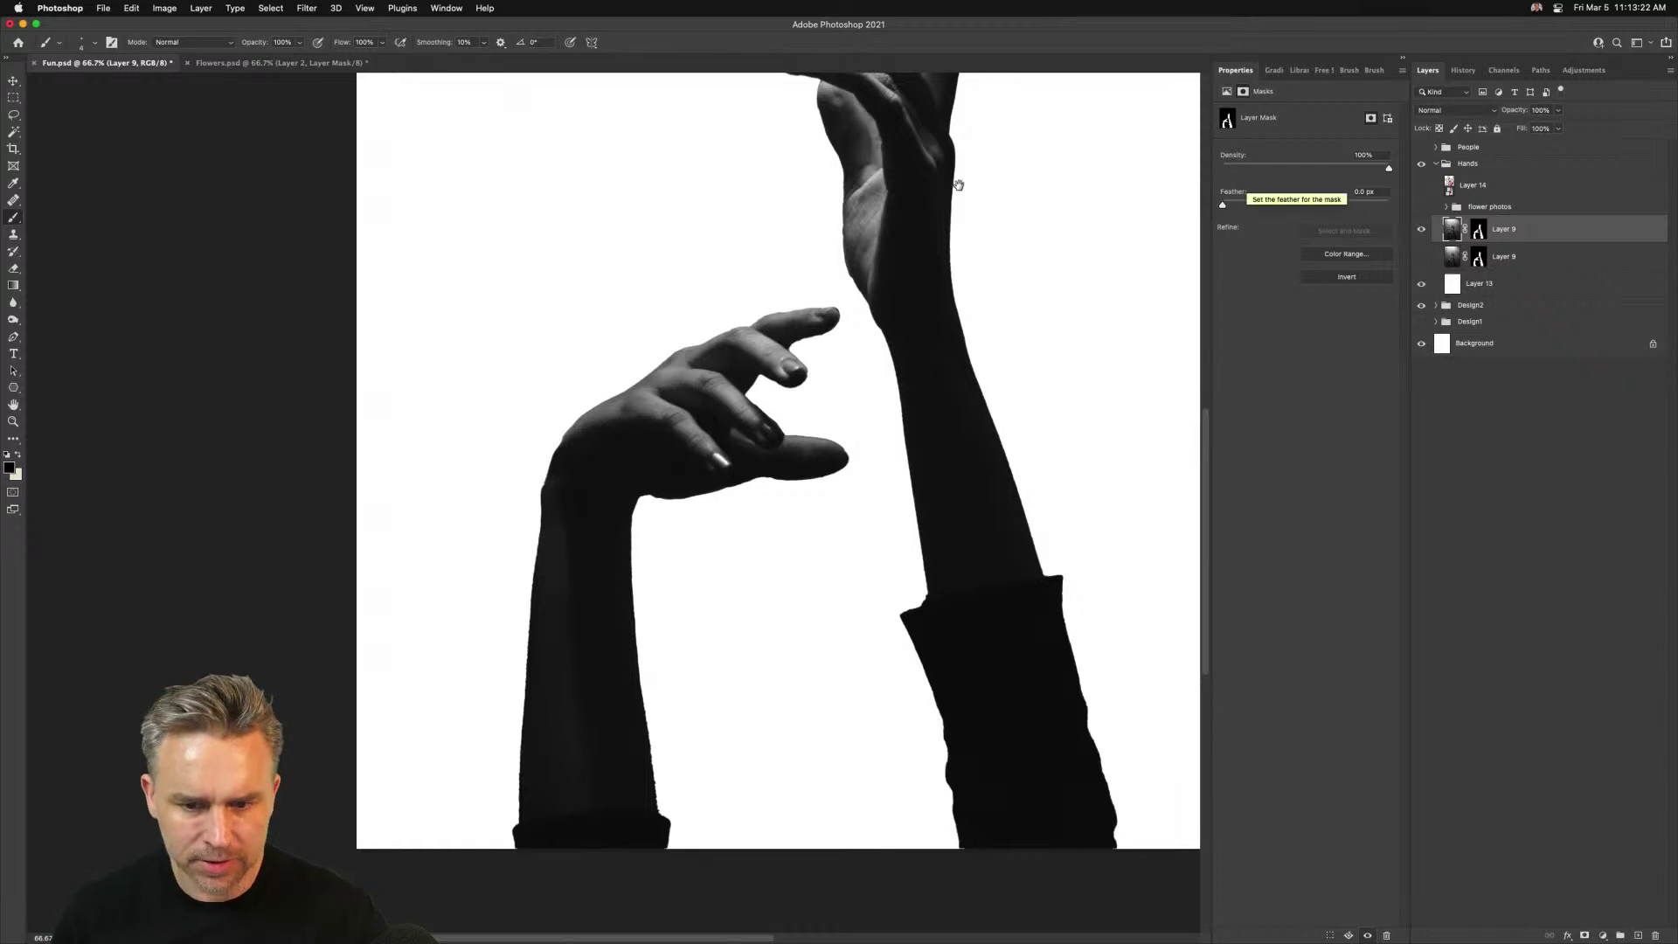
mouse_move(681, 303)
left_mouse_down()
mouse_move(614, 416)
mouse_move(536, 421)
mouse_move(537, 401)
left_mouse_up()
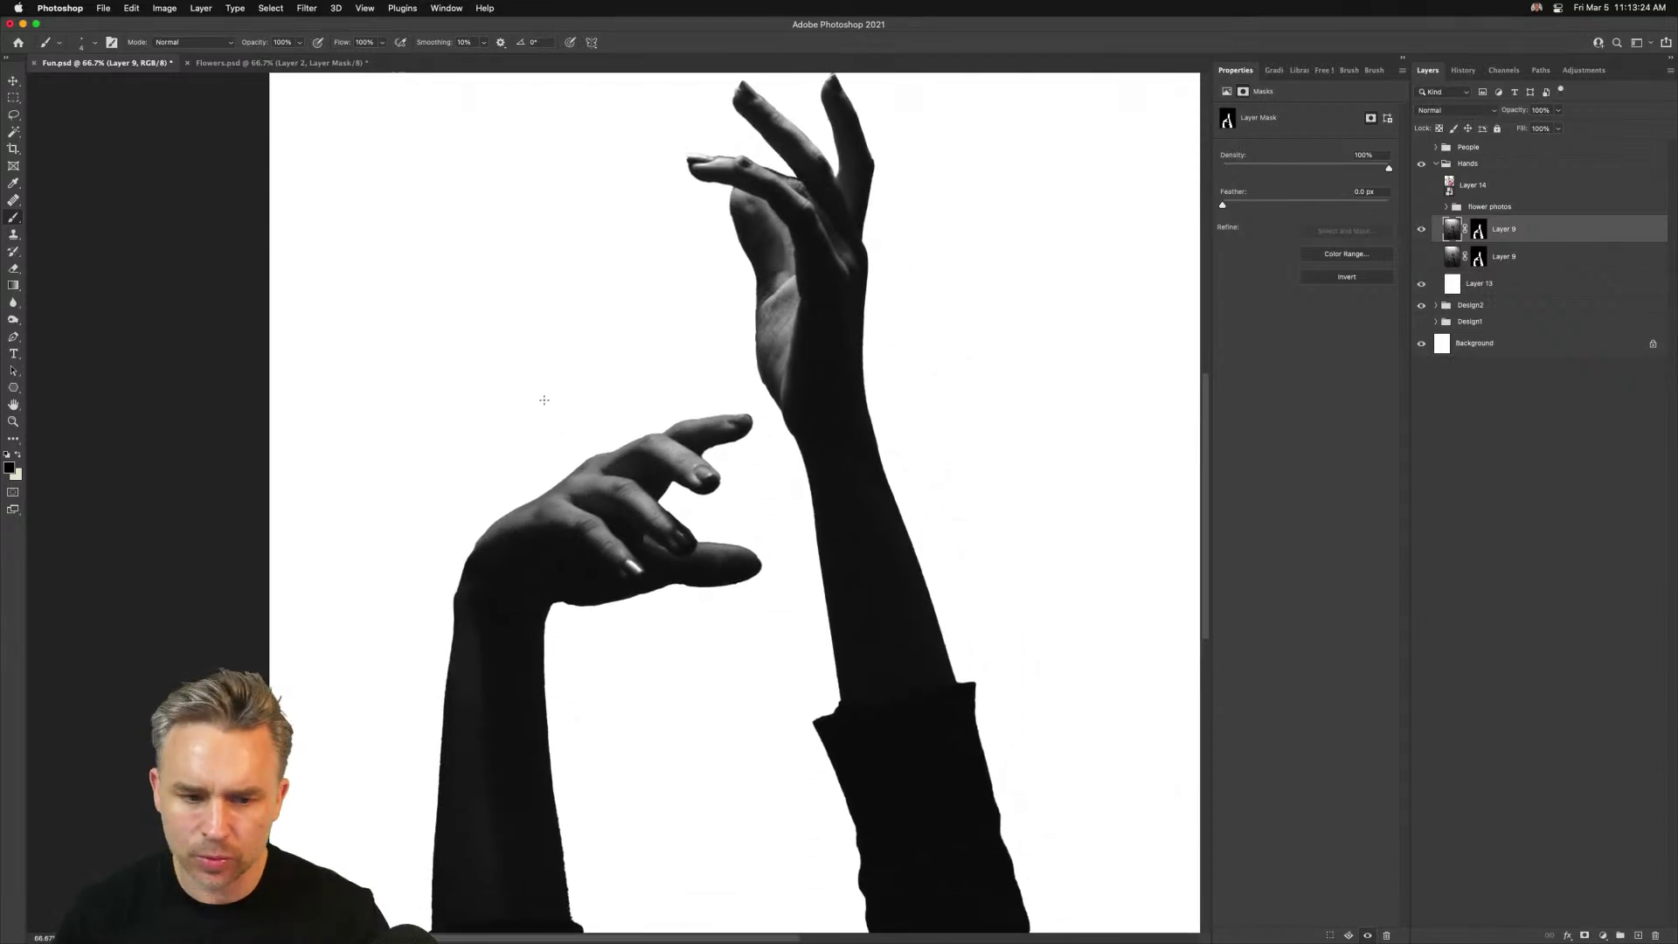
Check the pen tools and the Technology Previews preferences for the Enable Content-Aware Tracing Tool option
left_click(13, 341)
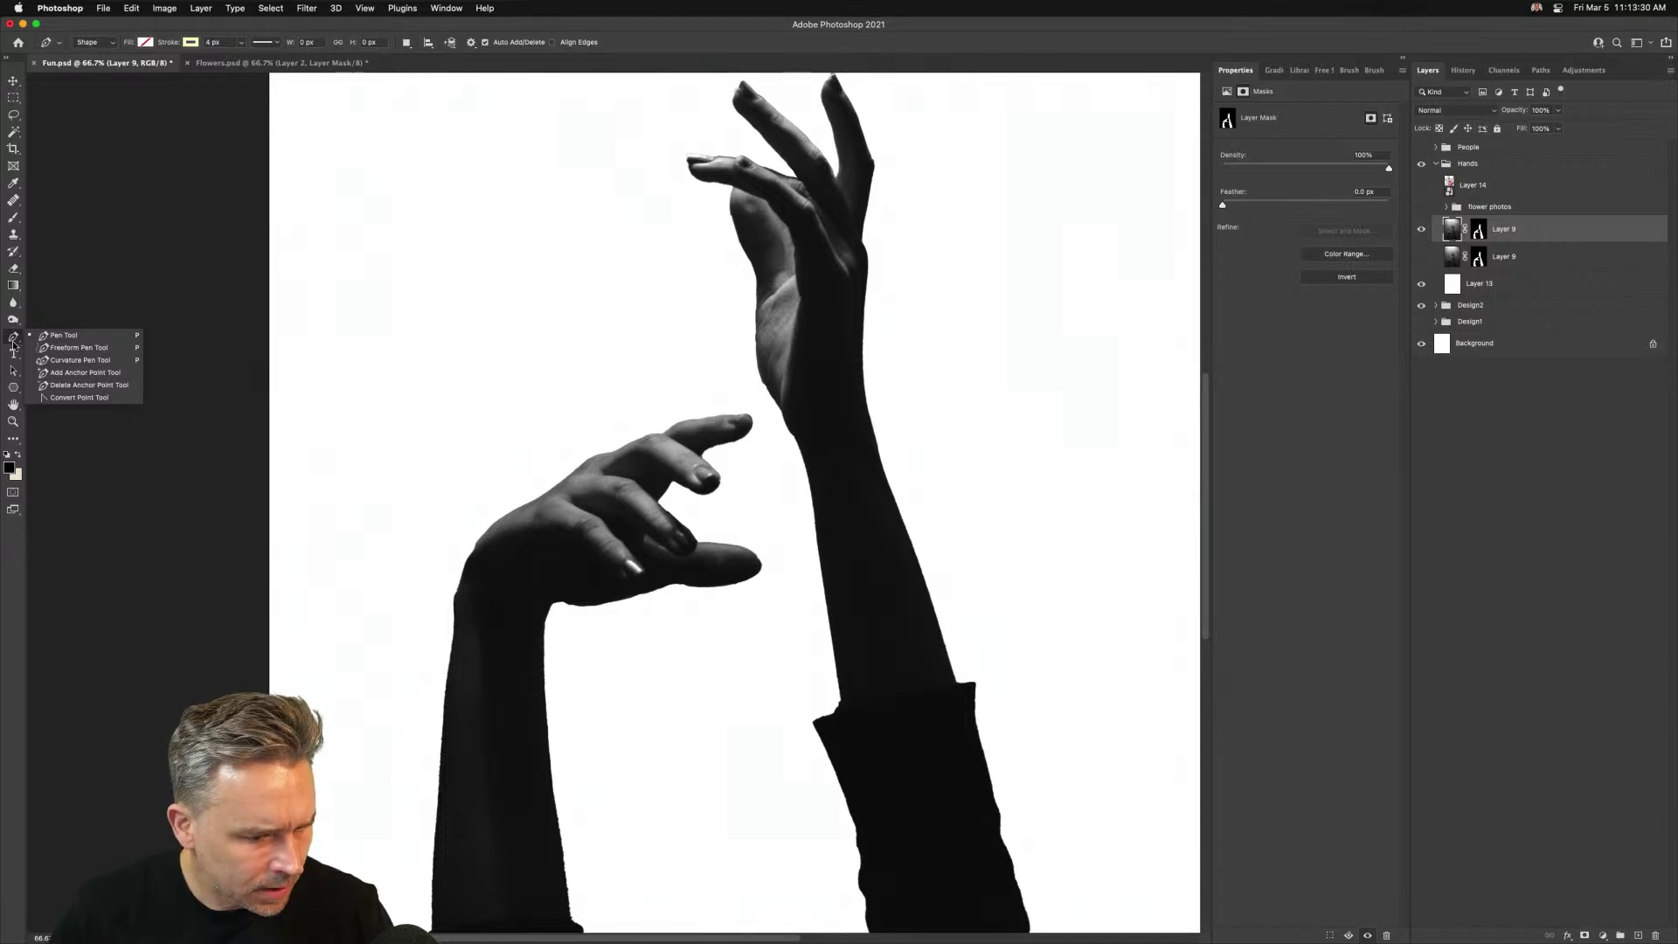
left_click(14, 343)
left_click(12, 372)
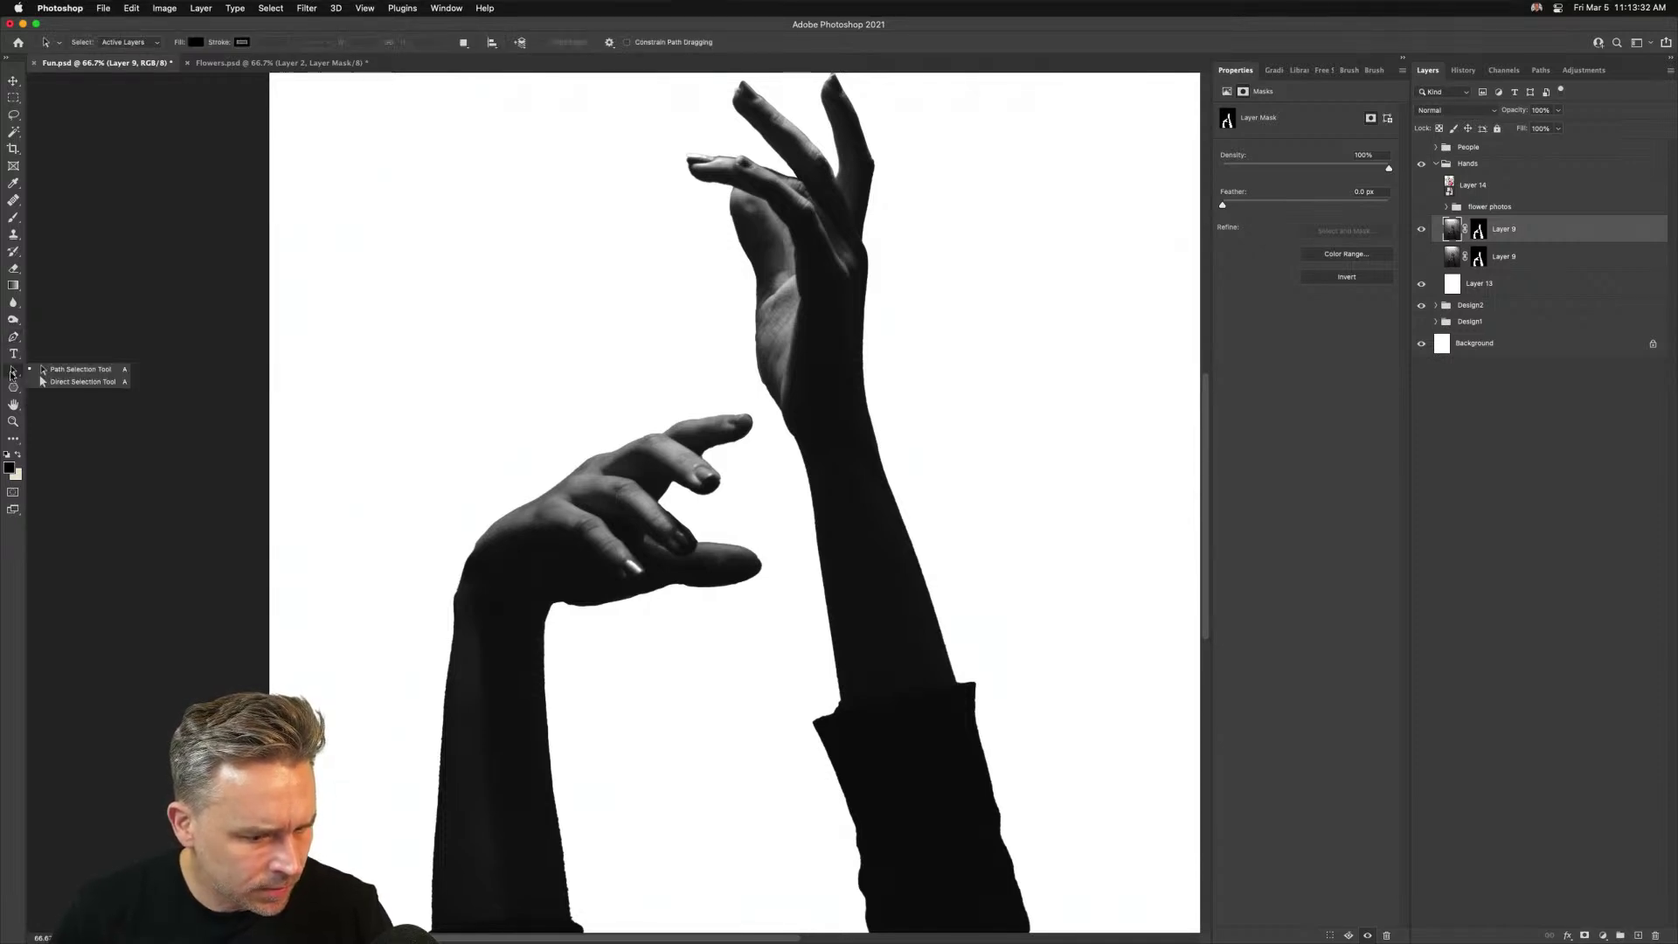
left_click(14, 338)
left_click(41, 7)
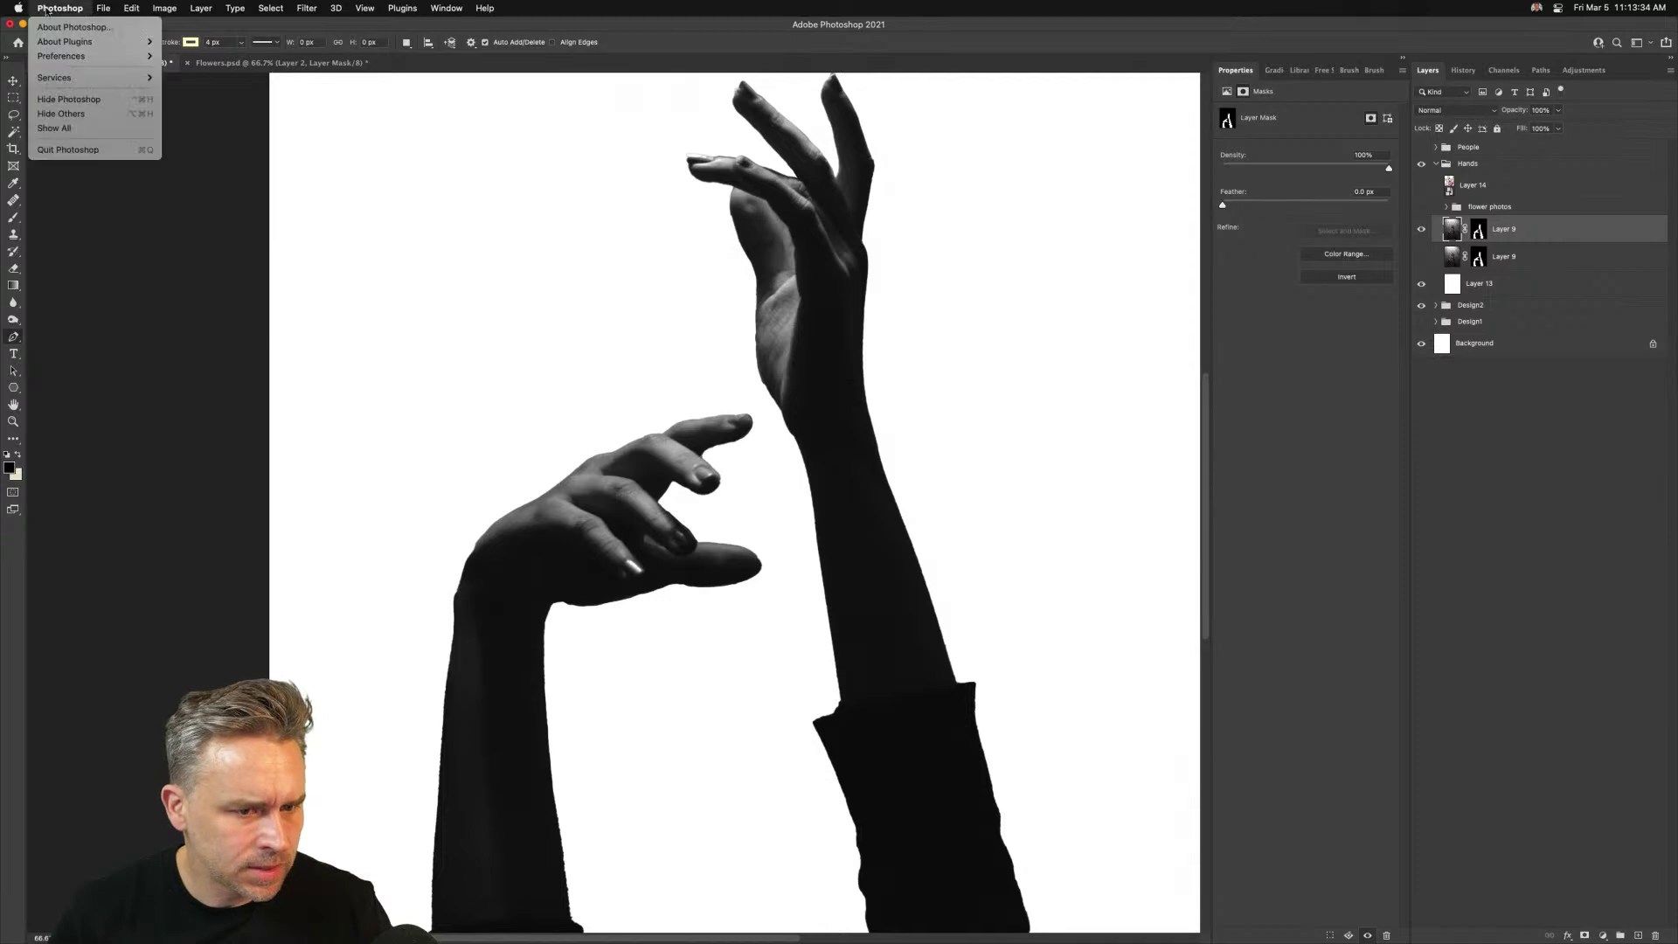
mouse_move(43, 56)
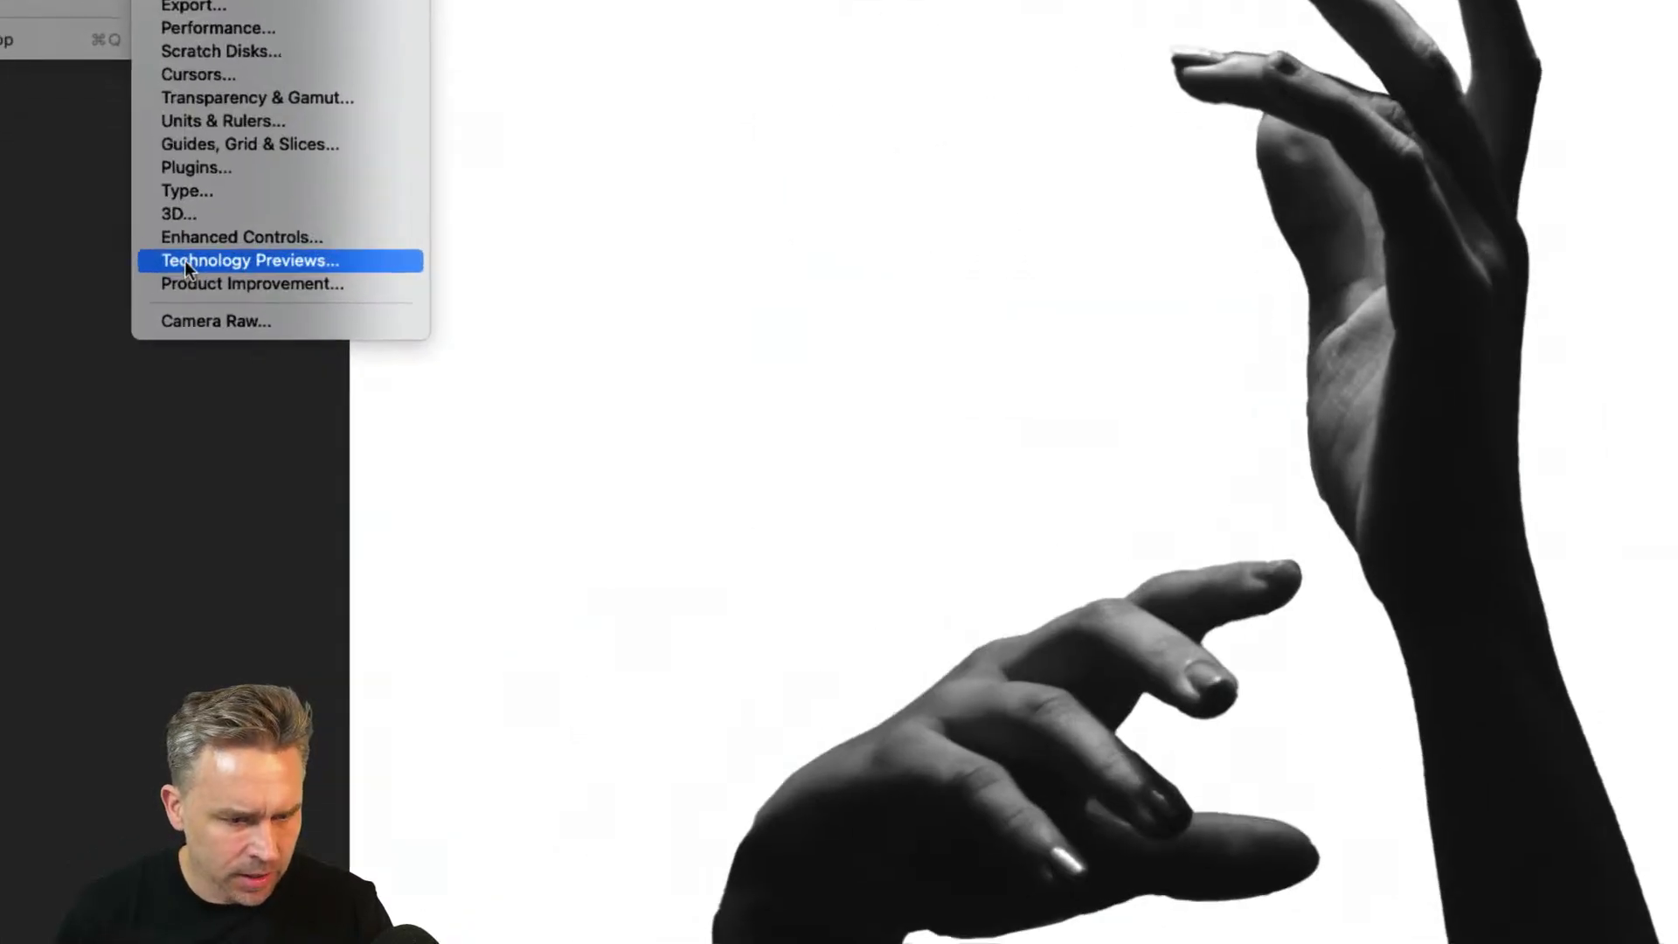
left_click(190, 263)
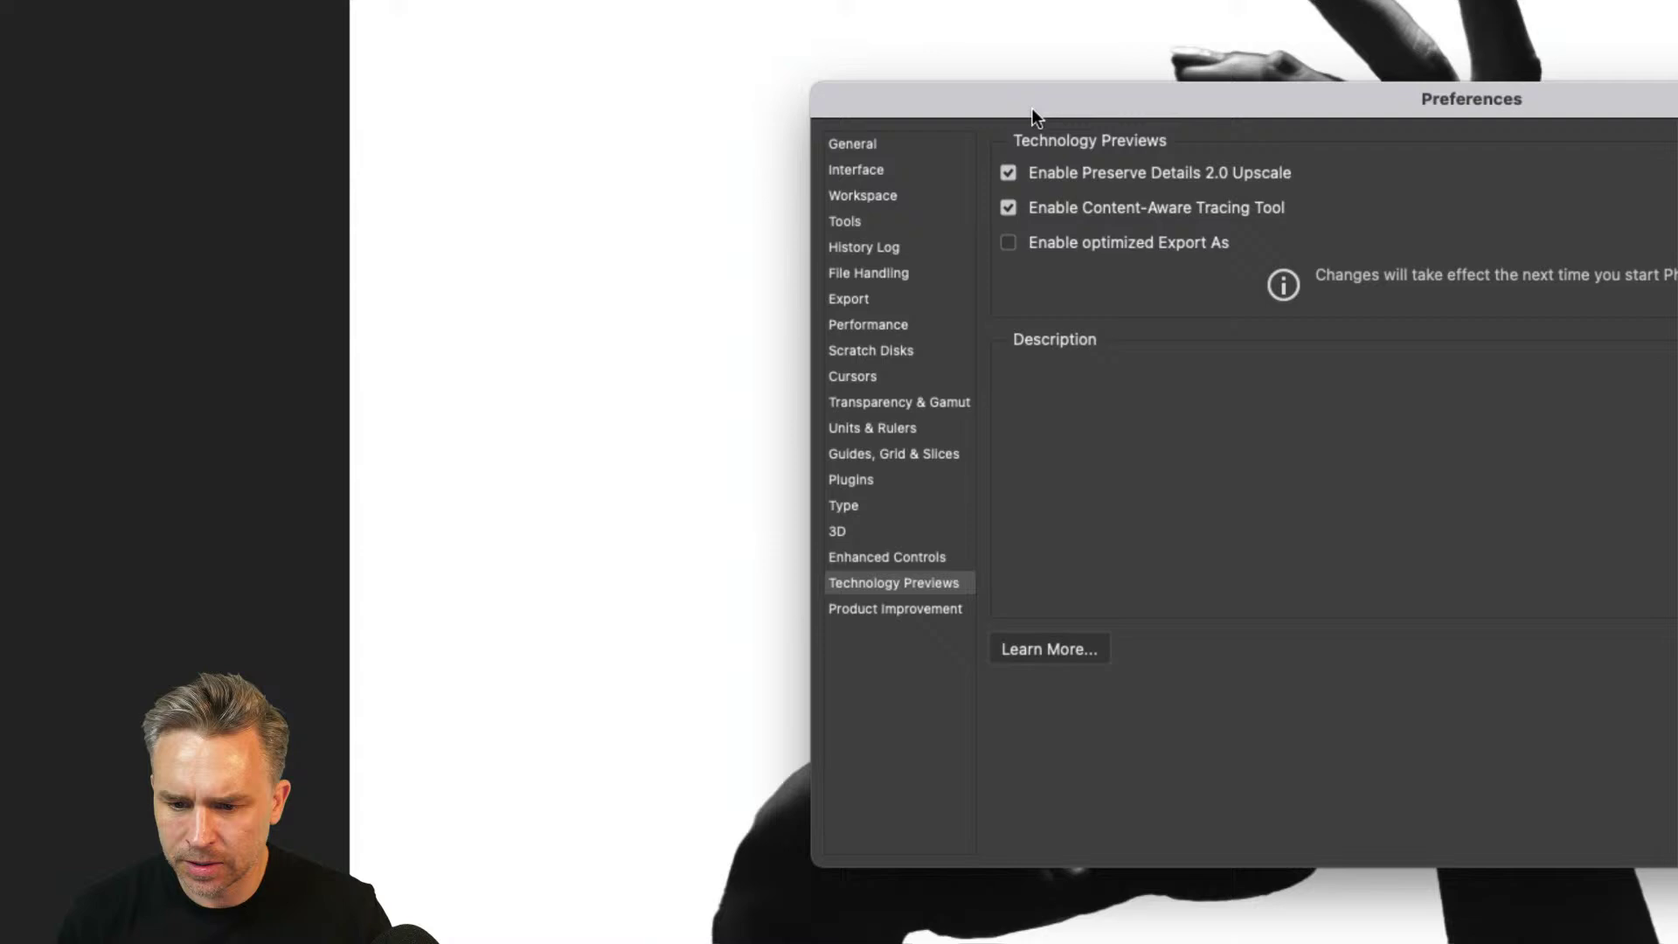
left_click_drag(1031, 108, 460, 87)
mouse_move(489, 197)
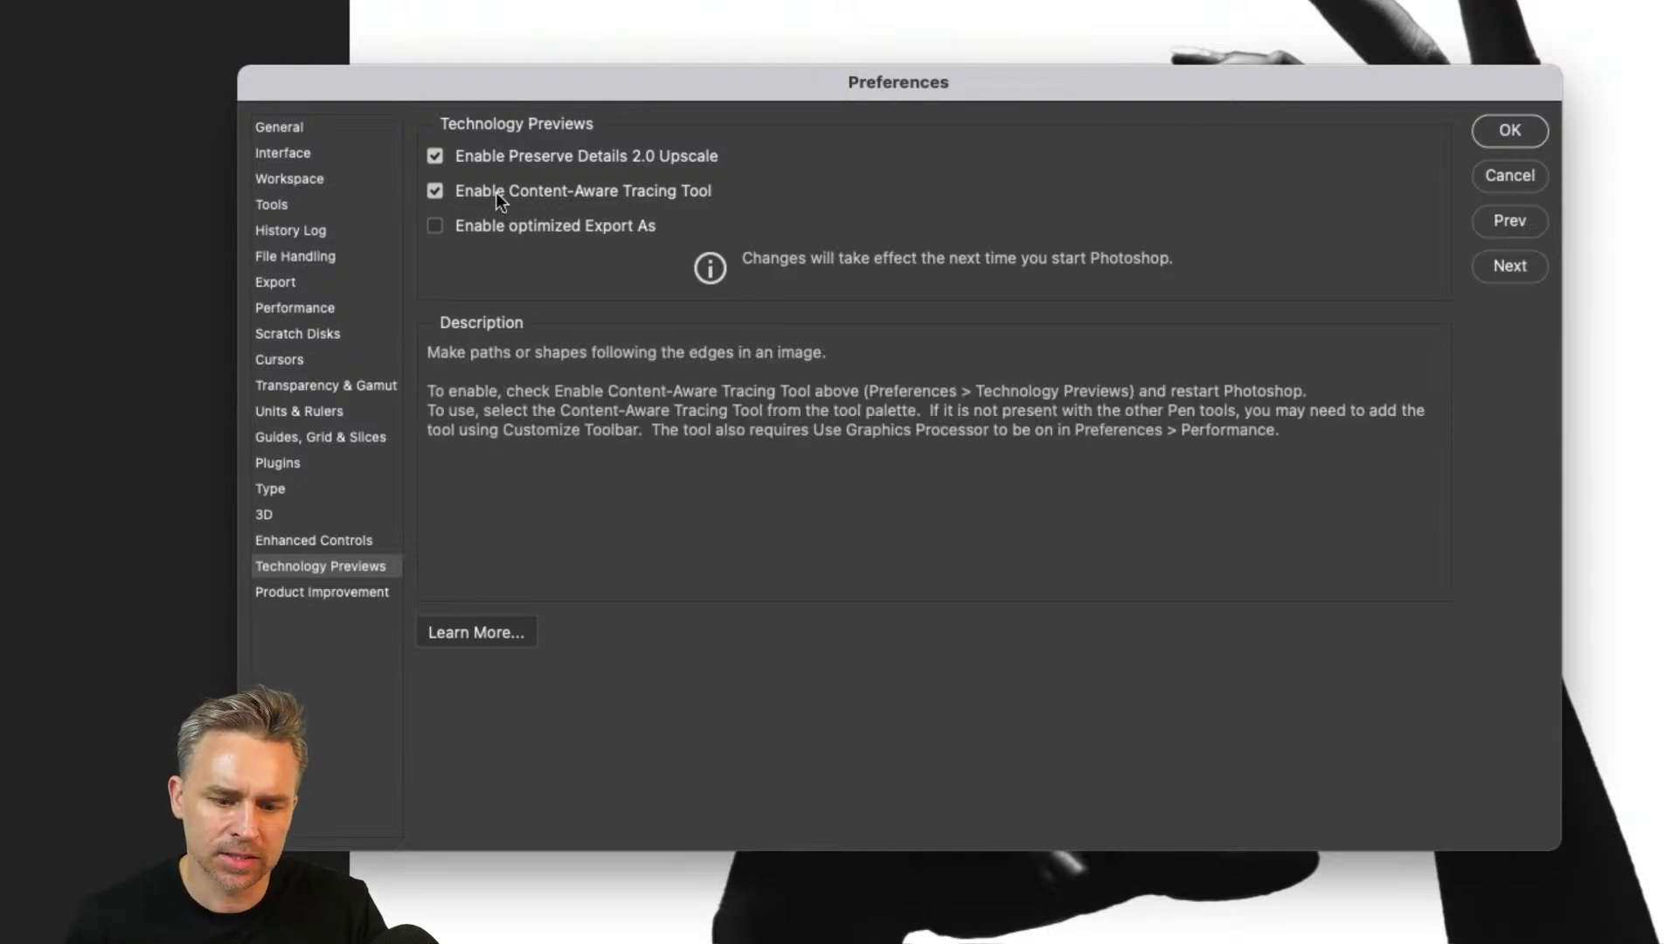
left_click(1508, 130)
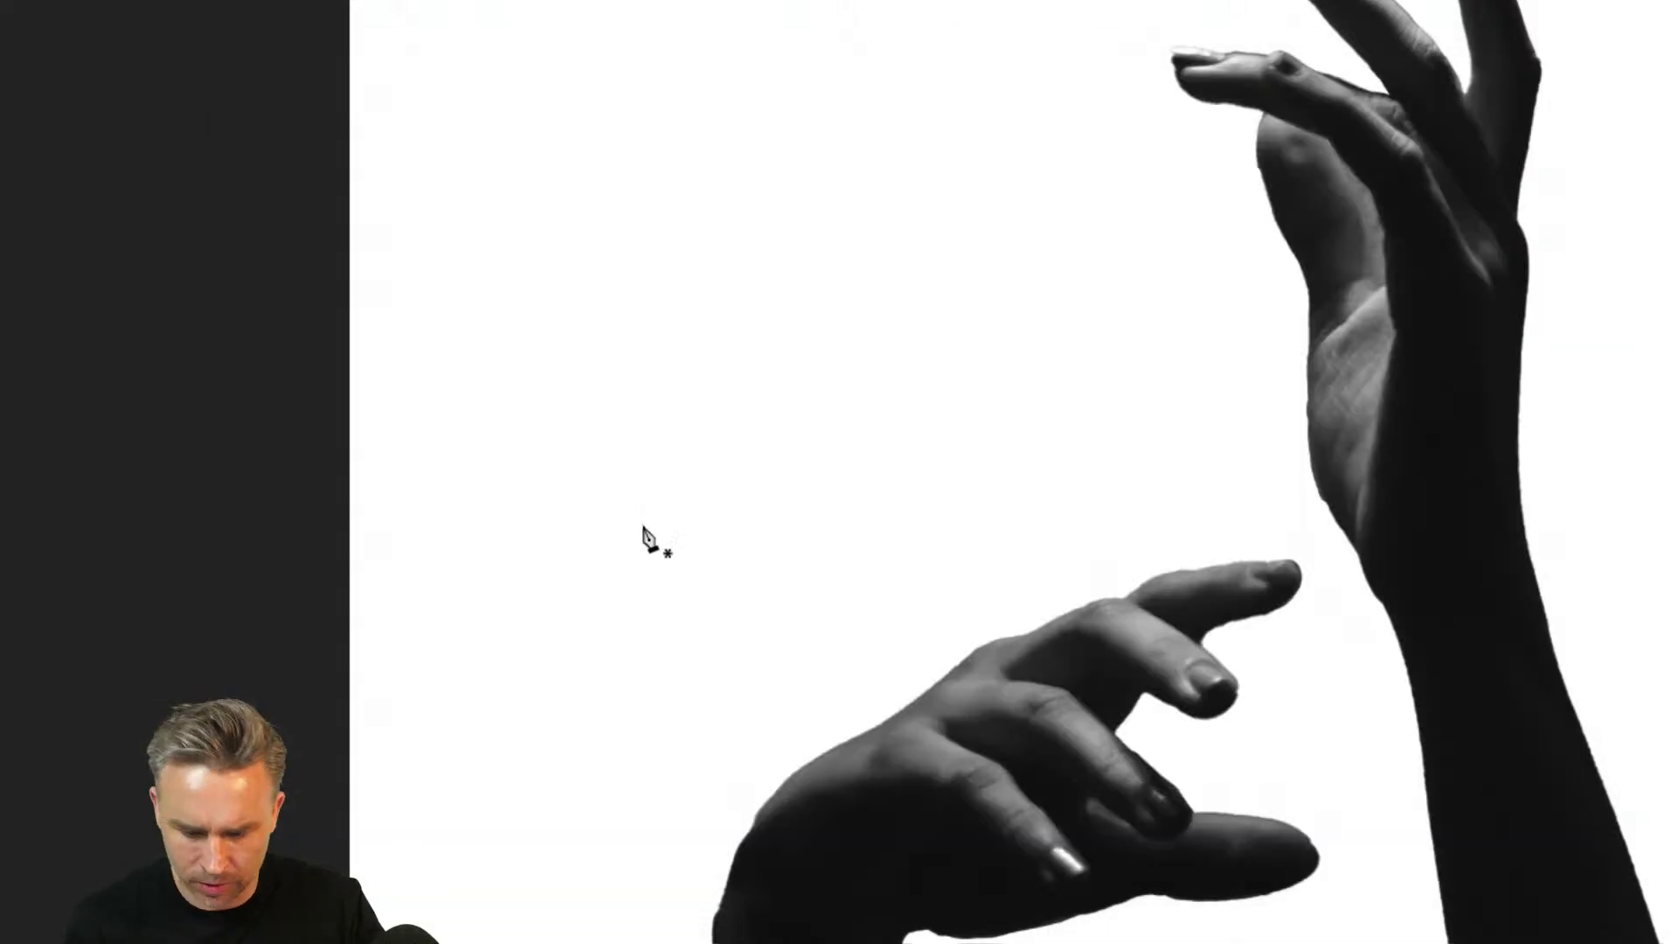
Activate the Content-Aware Tracing Tool for working on the lower hand
right_click(13, 440)
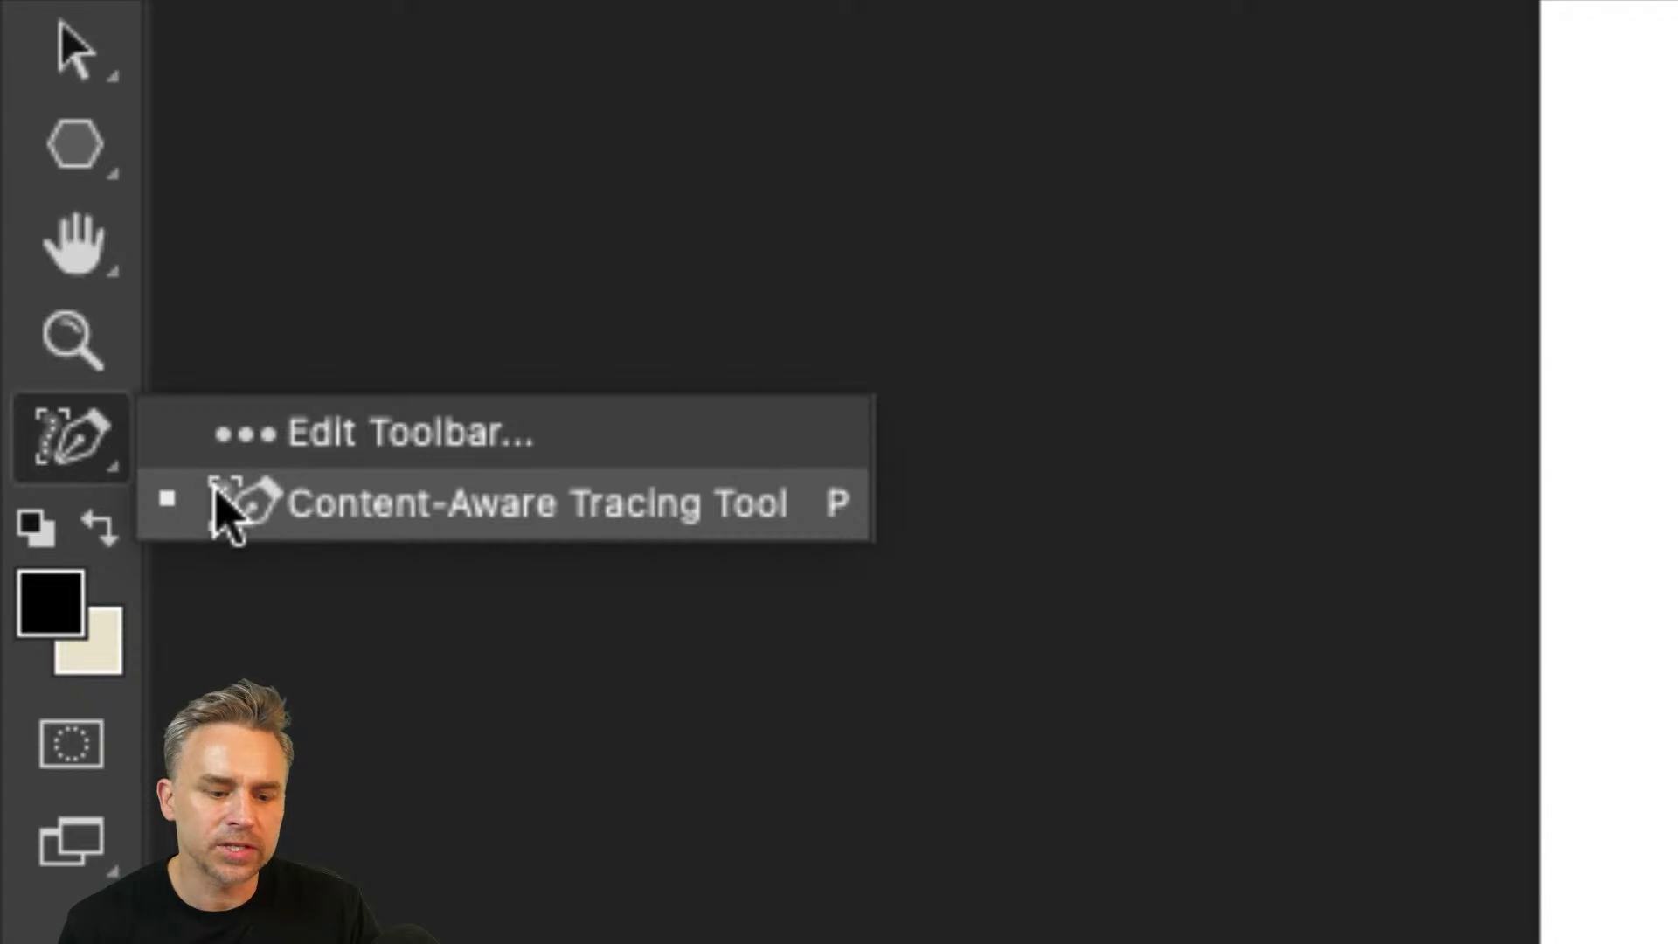
left_click(229, 501)
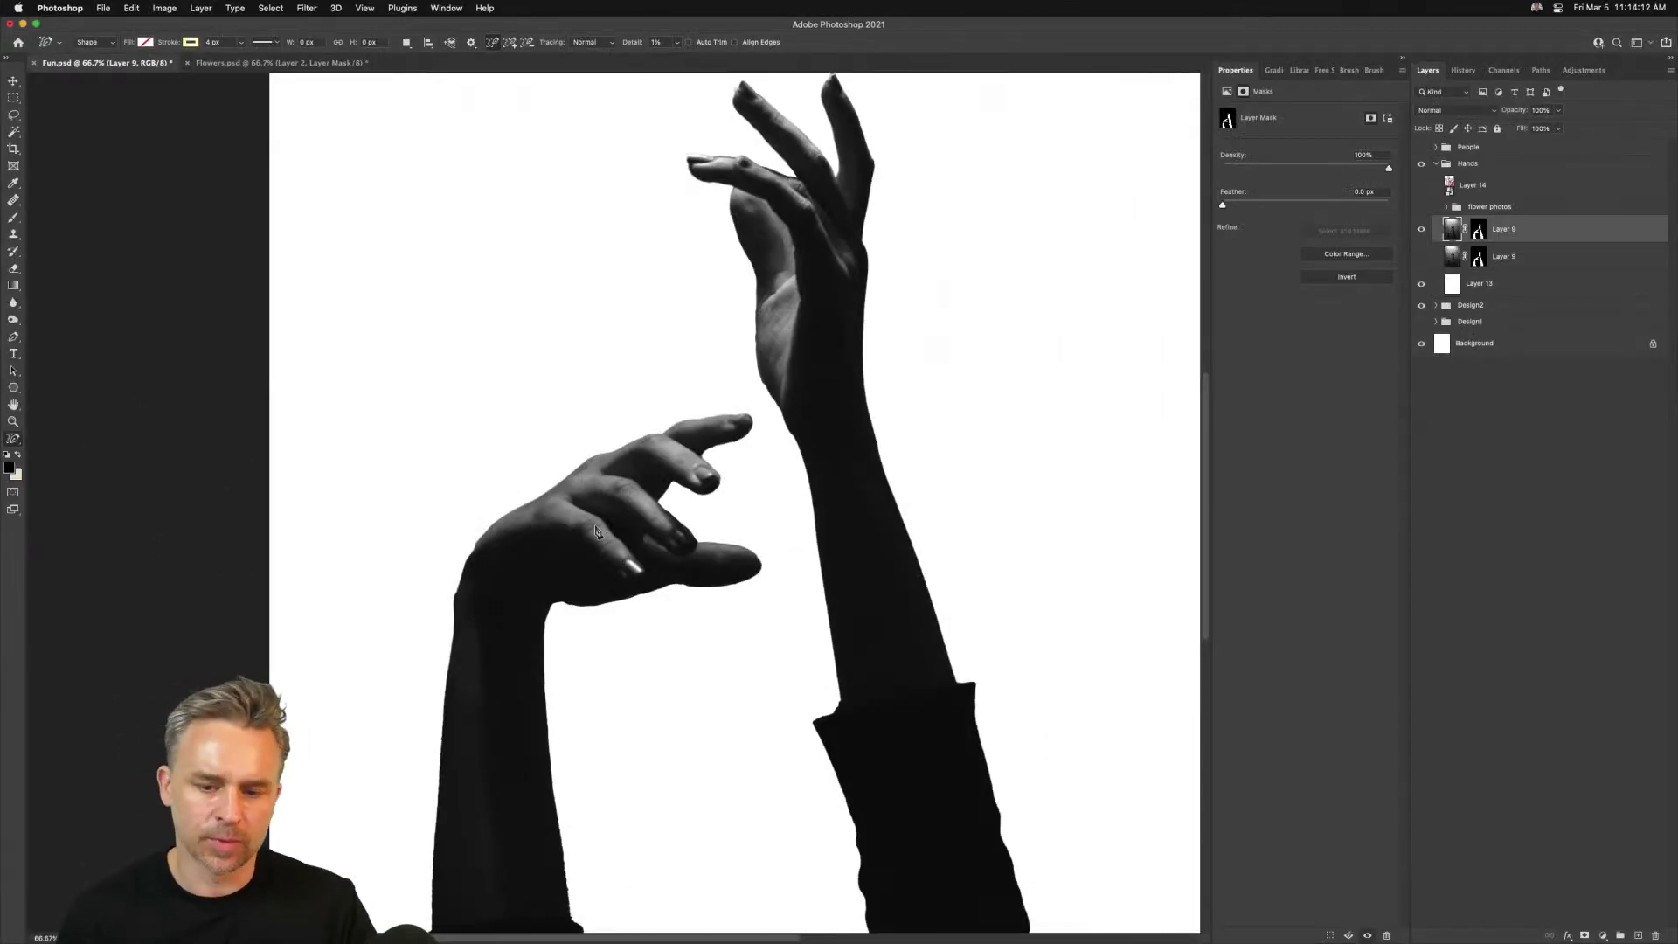
scroll(409, 548, "up", 5)
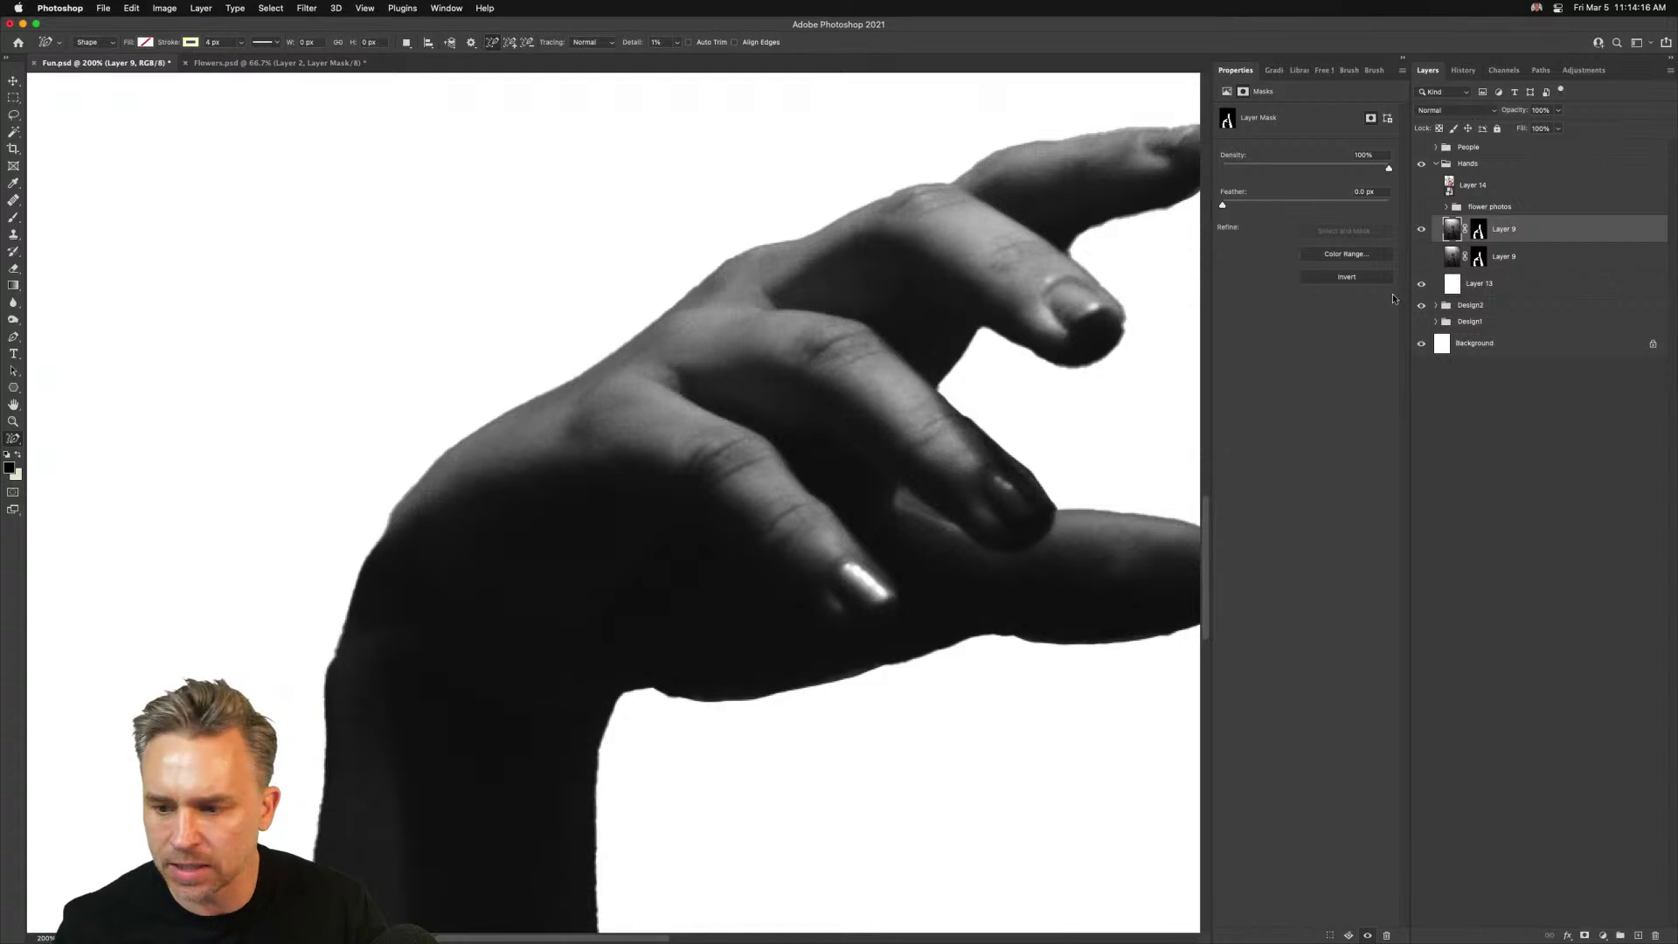
Show the original hands layer in place of its duplicate and delete the original's layer mask
left_click(1421, 256)
left_click(1420, 230)
left_click(1457, 256)
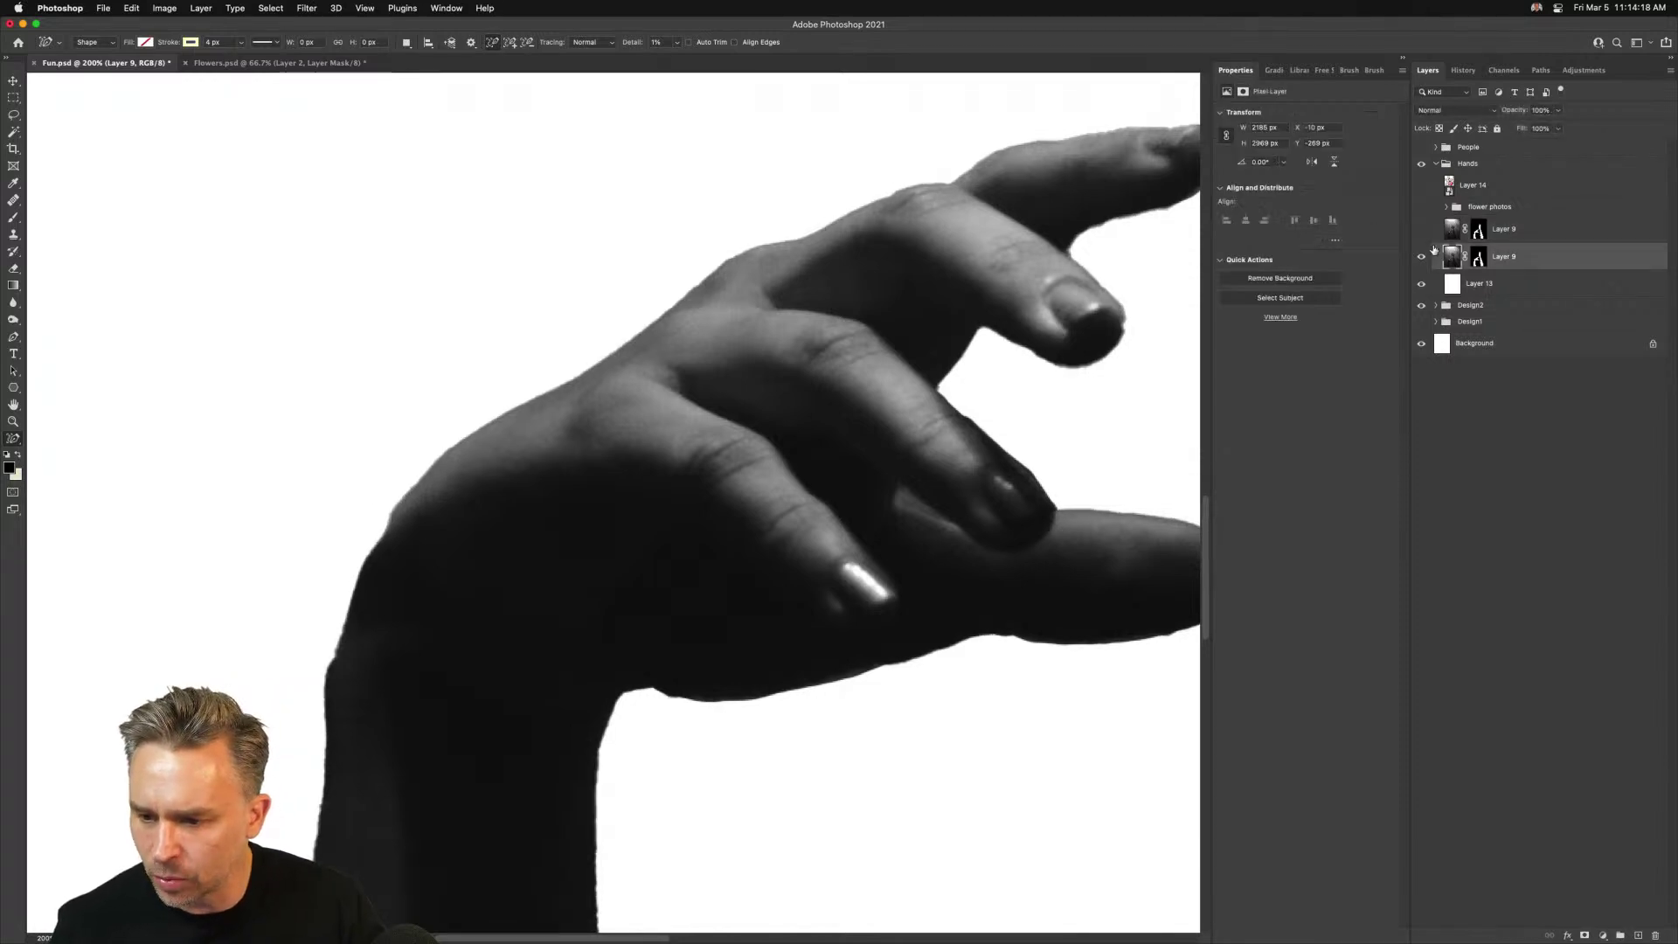
right_click(1480, 256)
left_click(1494, 285)
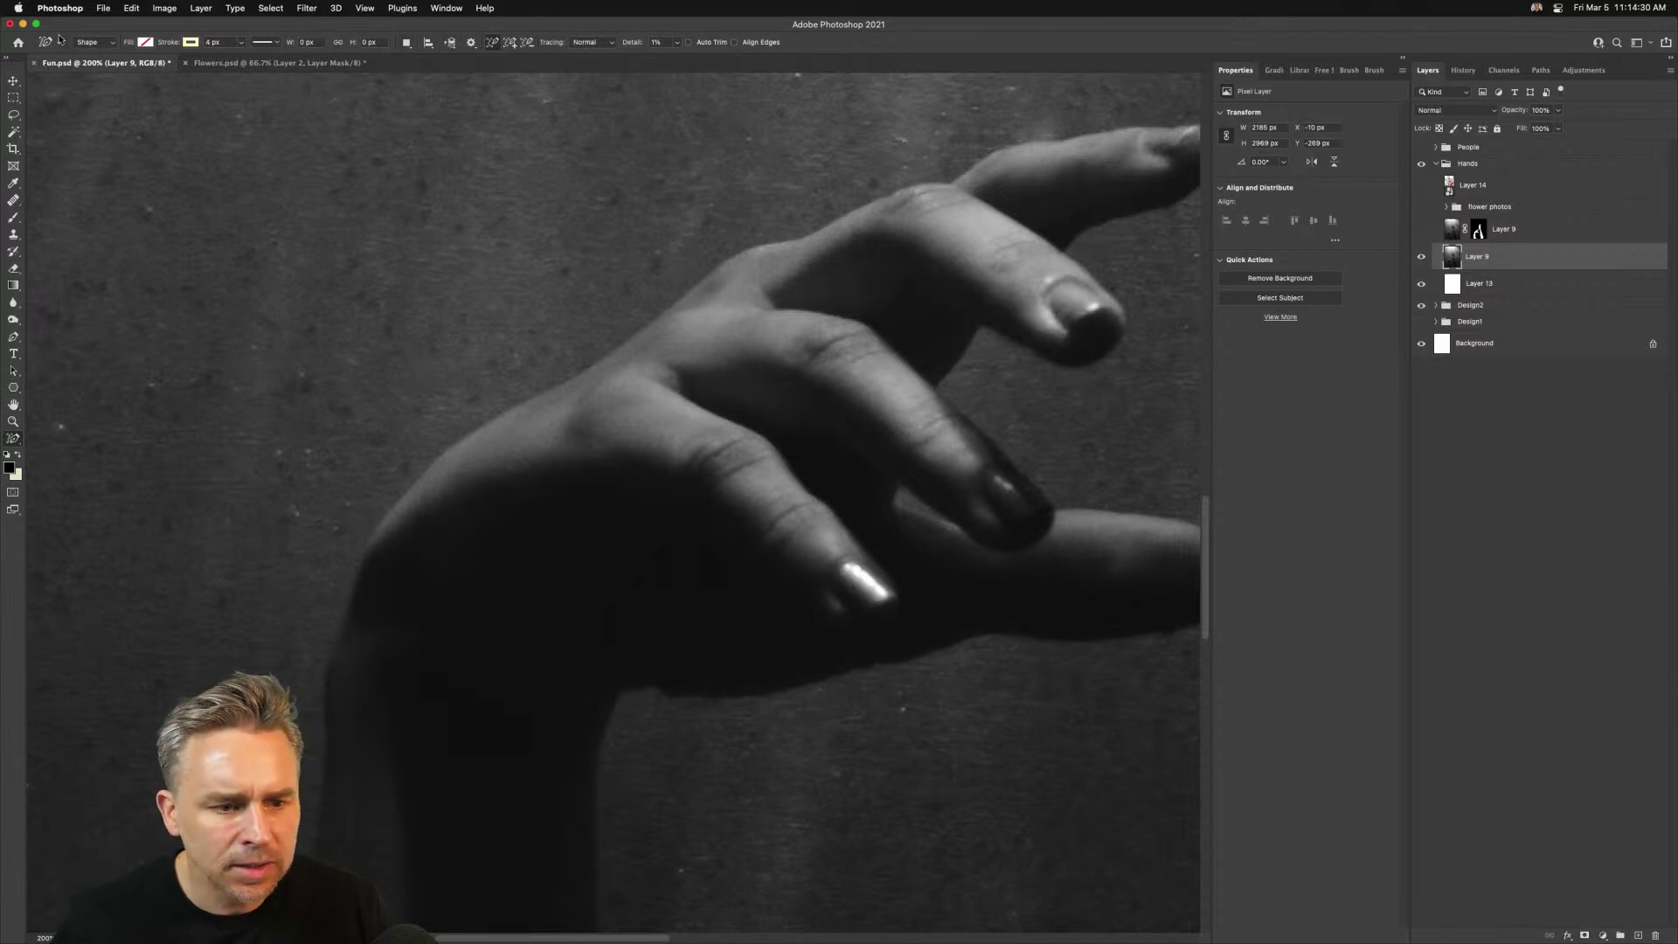
Review the Content-Aware Tracing Tool's path mode, tracing and detail options
left_click(88, 43)
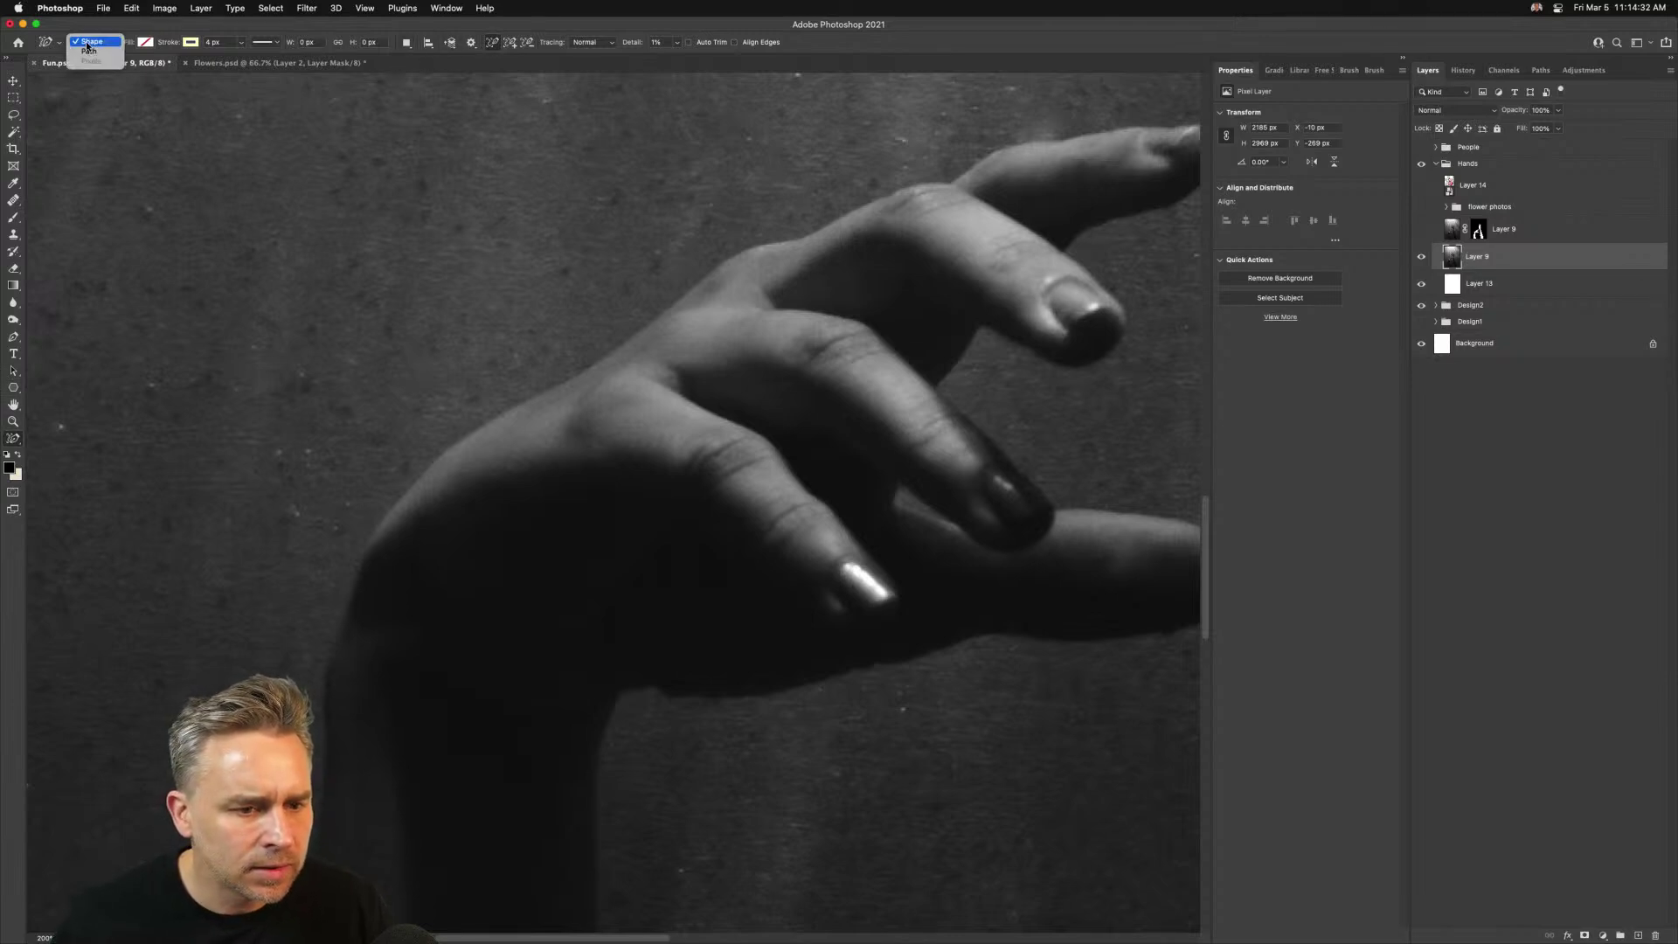
left_click(87, 42)
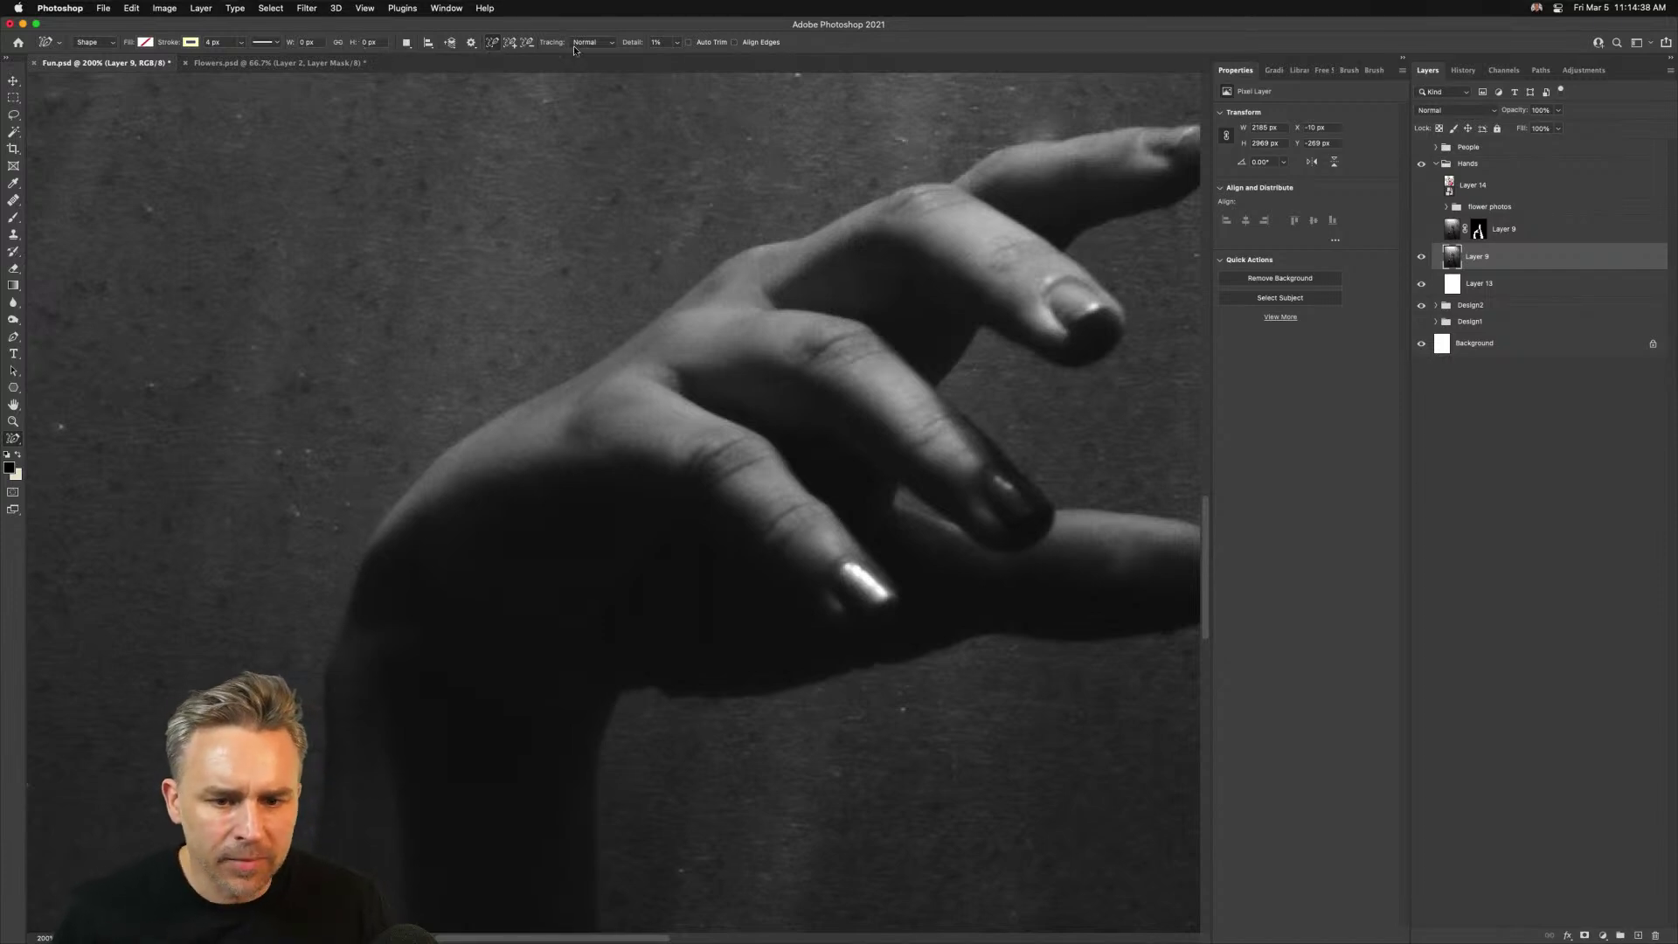
left_click_drag(625, 42, 614, 43)
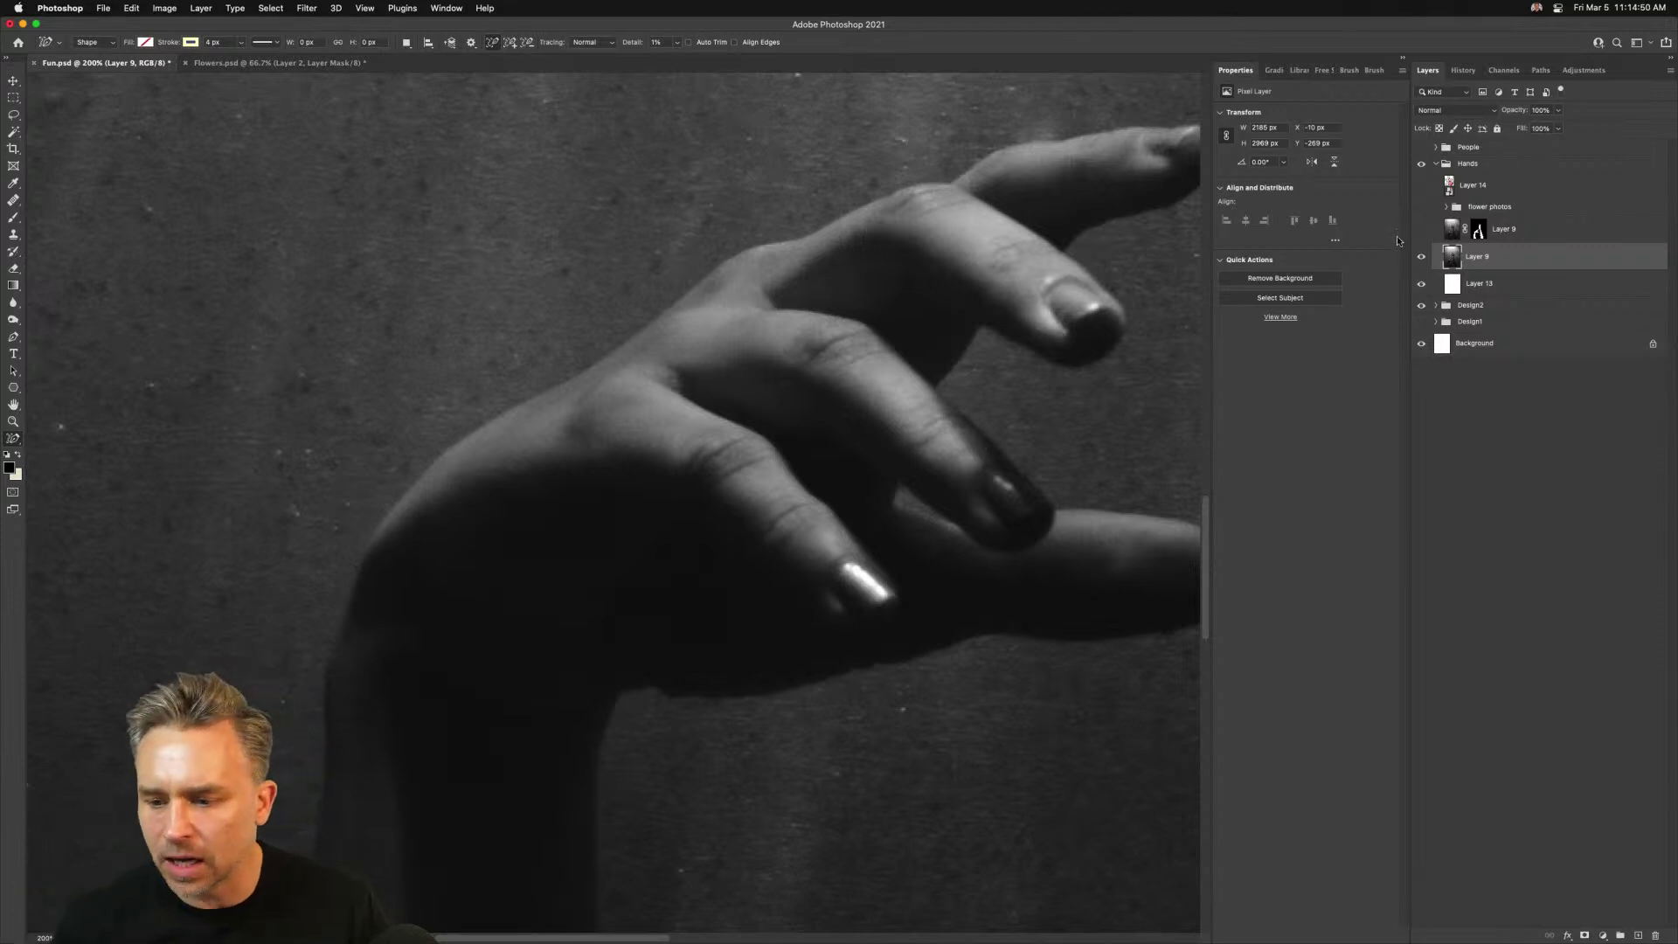
Hide the unmasked hands layer, then show and select the masked copy above it
left_click(1420, 256)
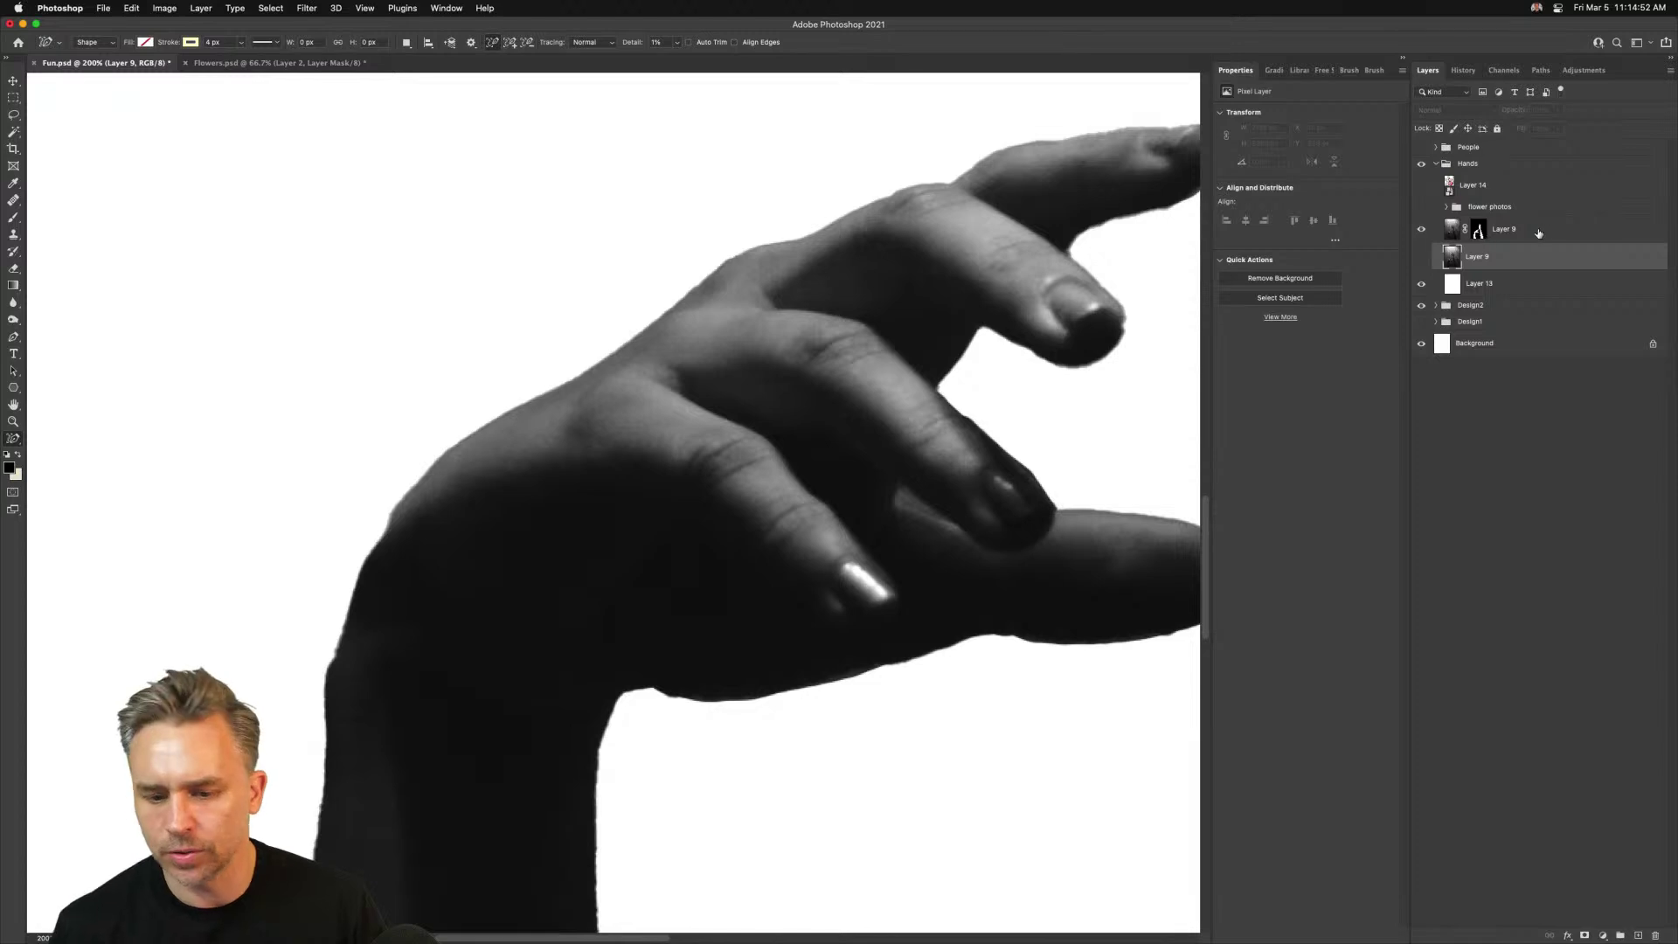
left_click(1539, 232)
key("super+minus")
key("super+minus")
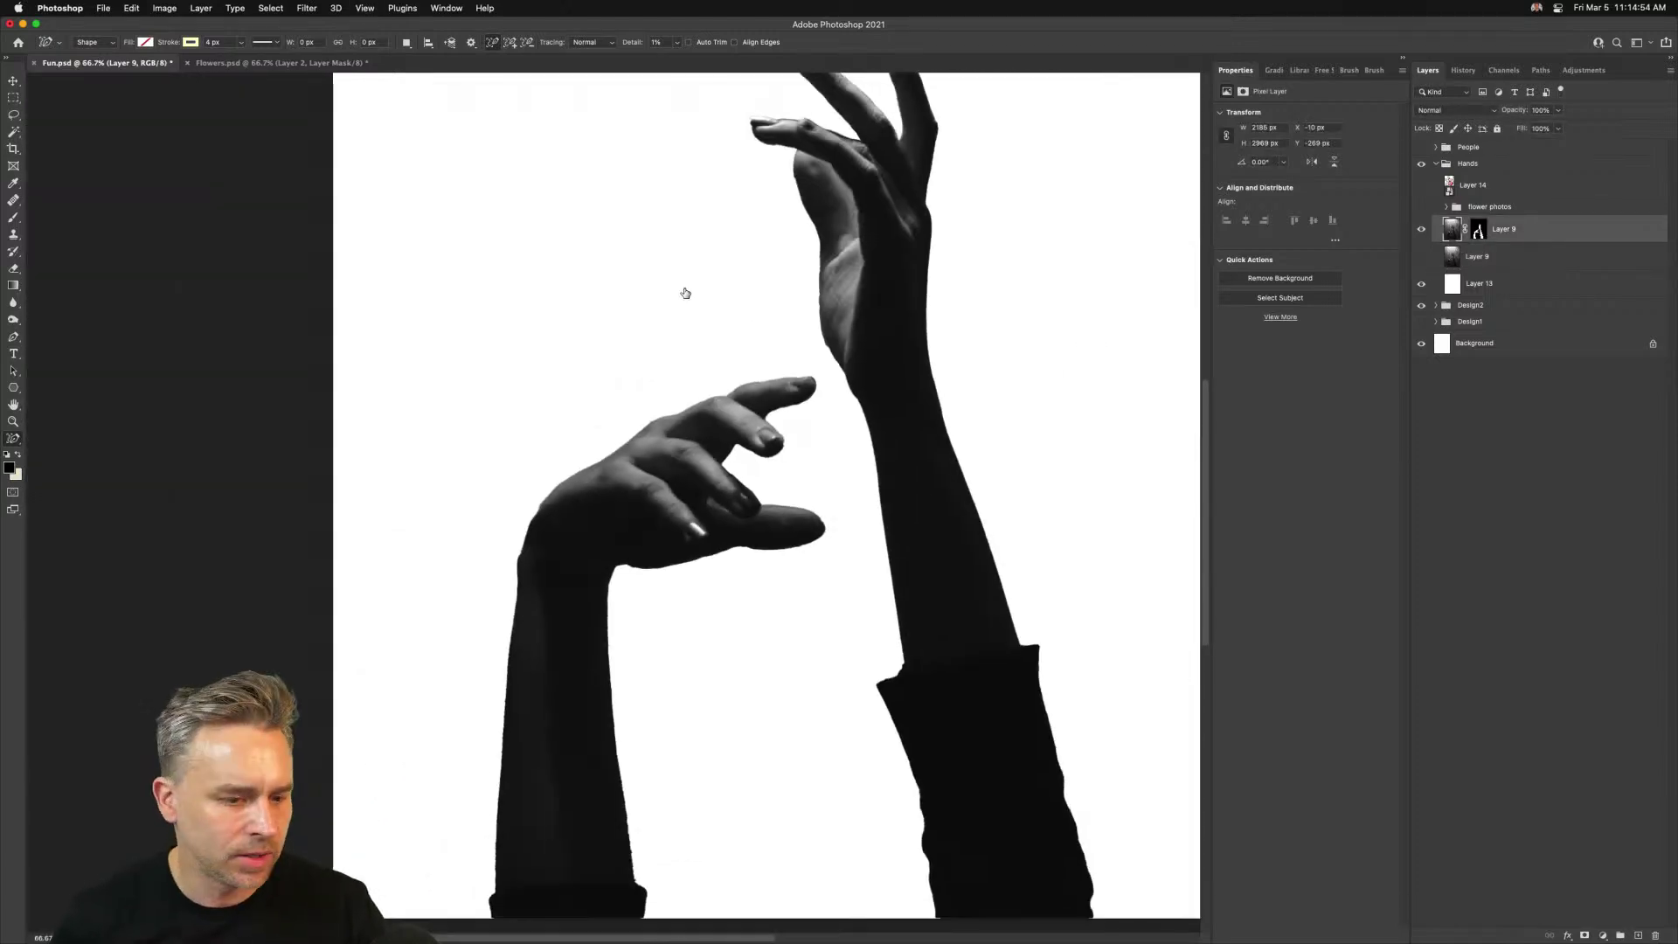
left_click(14, 337)
left_click(14, 337)
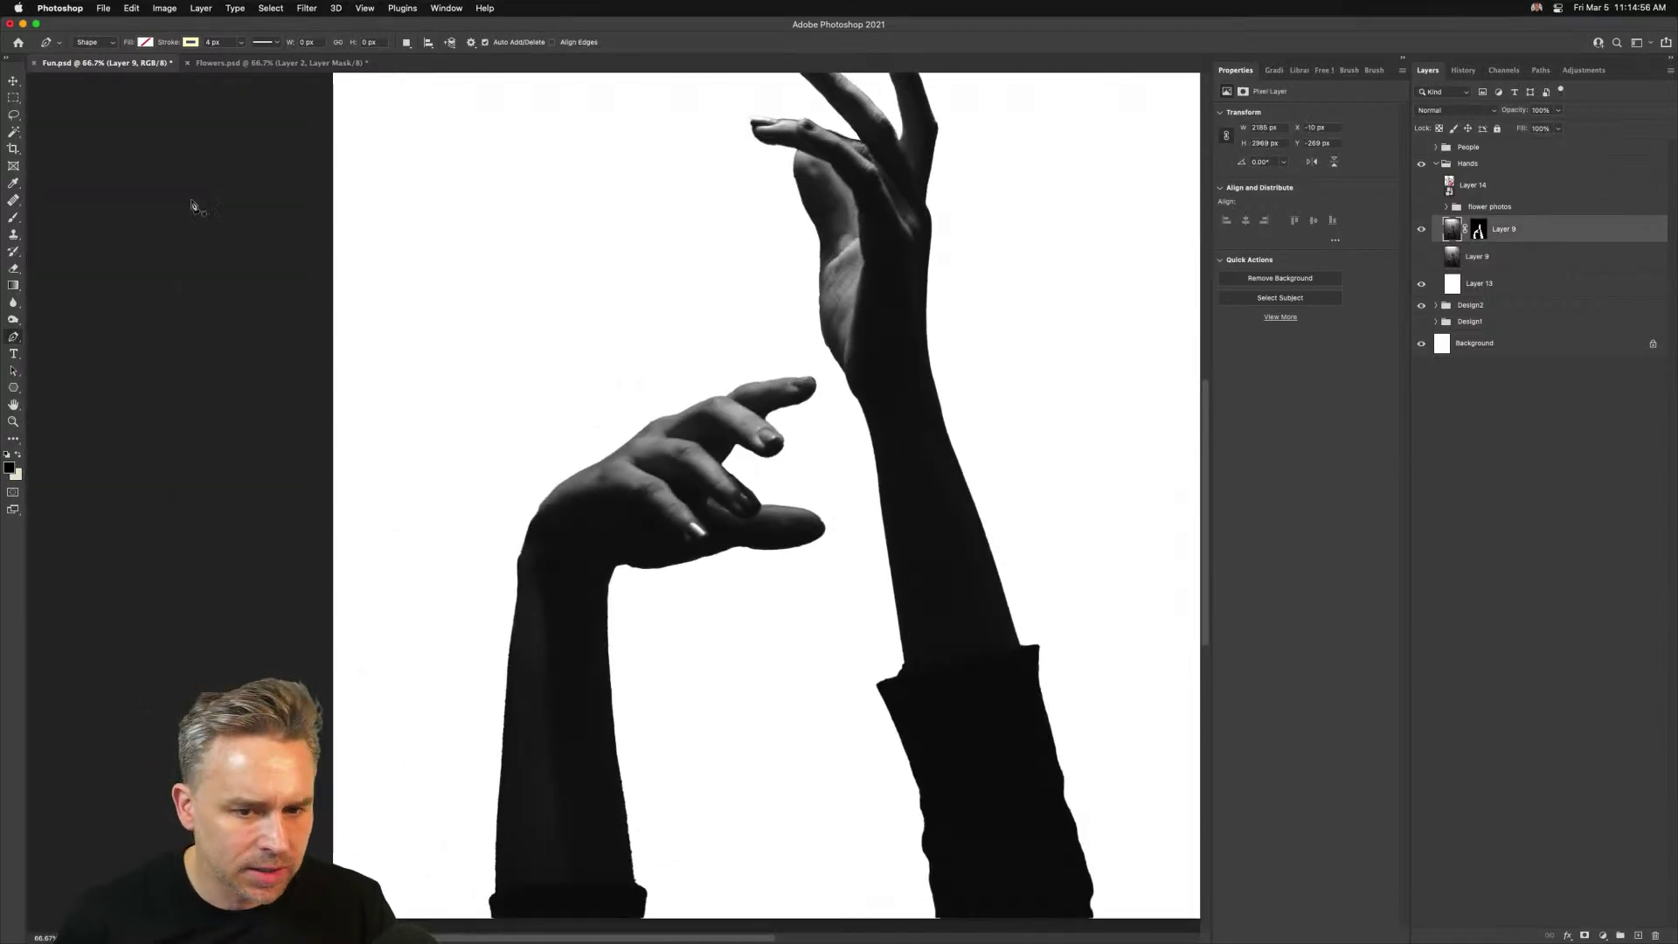
left_click(551, 42)
left_click_drag(543, 496, 603, 468)
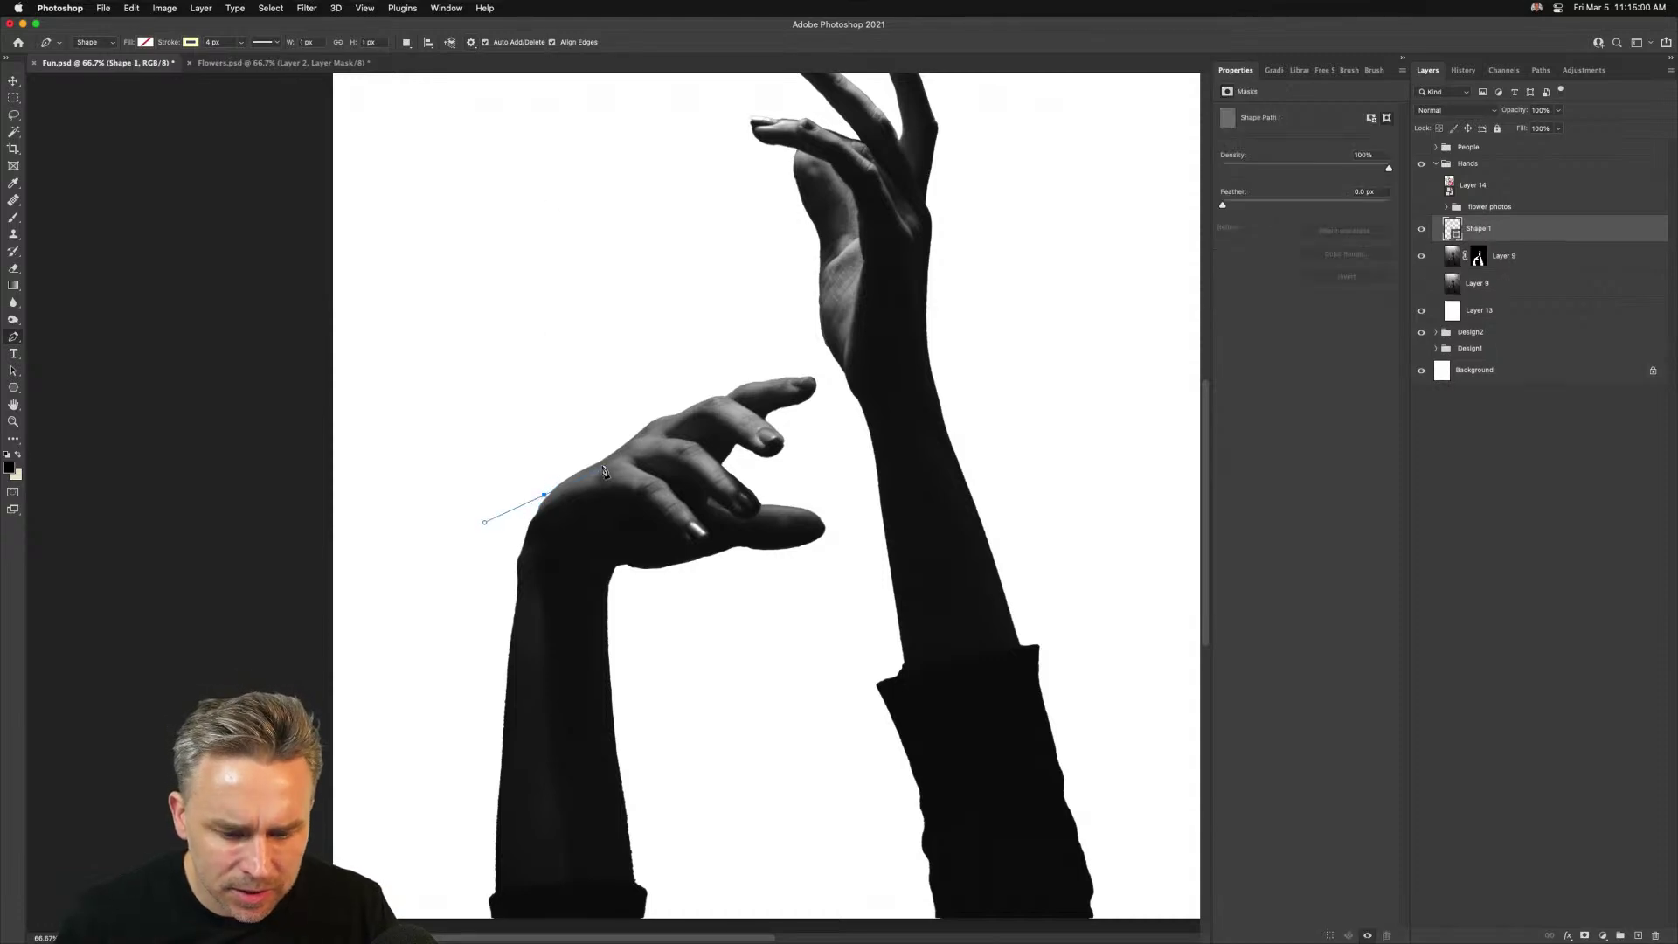
key("super+z")
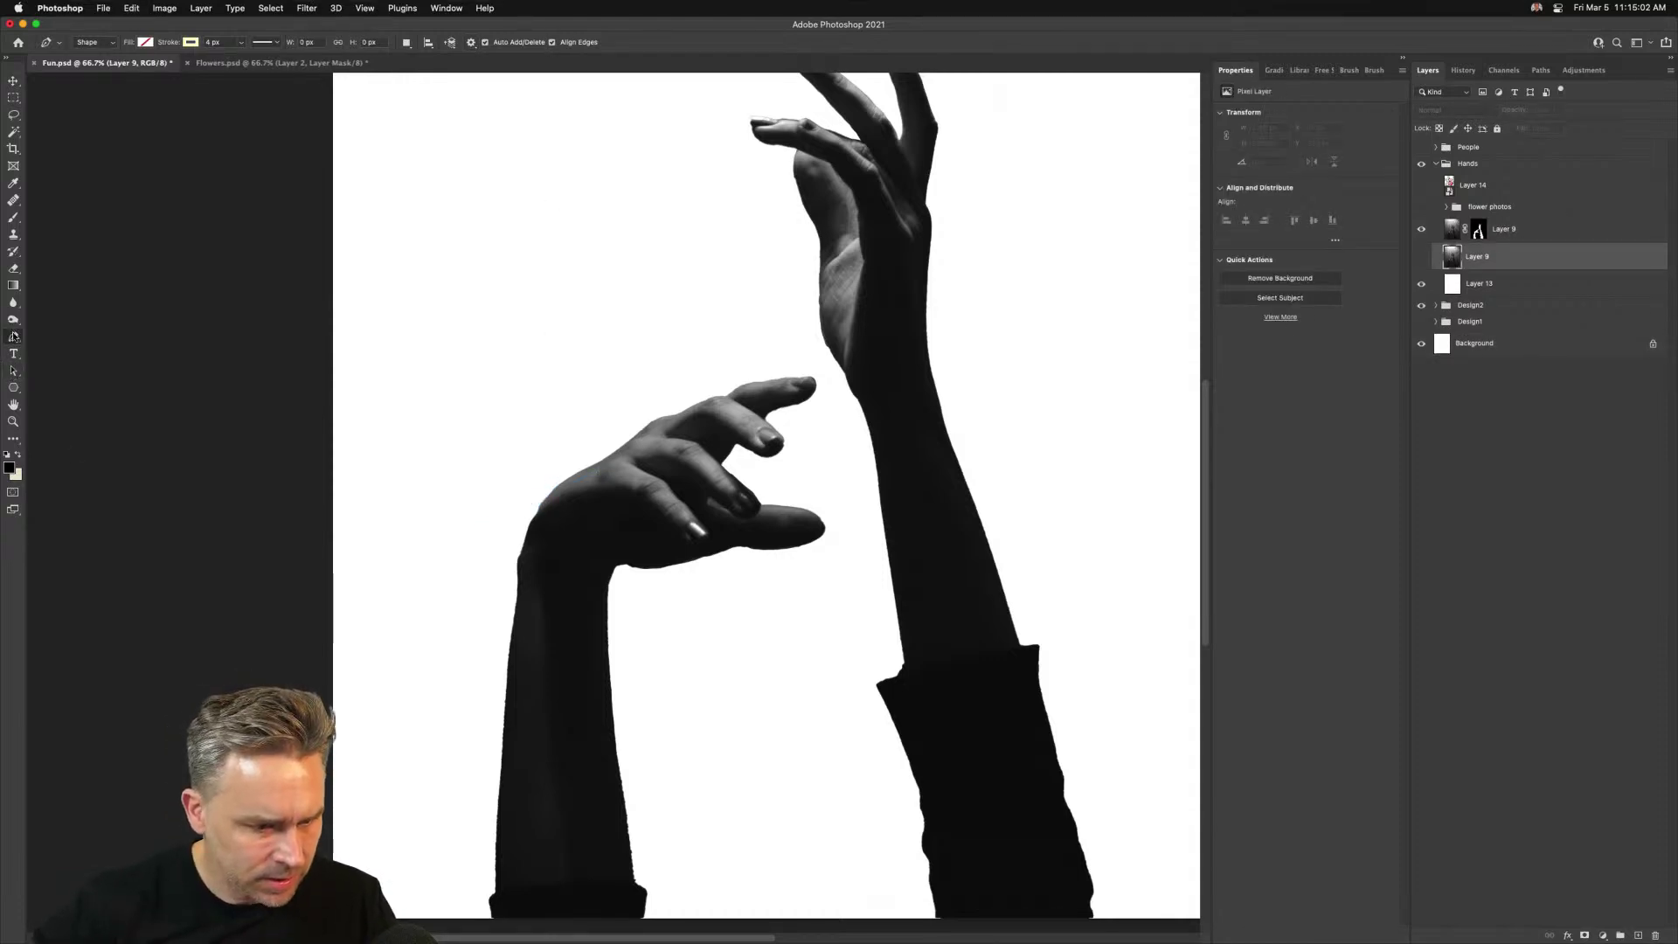
left_click(14, 338)
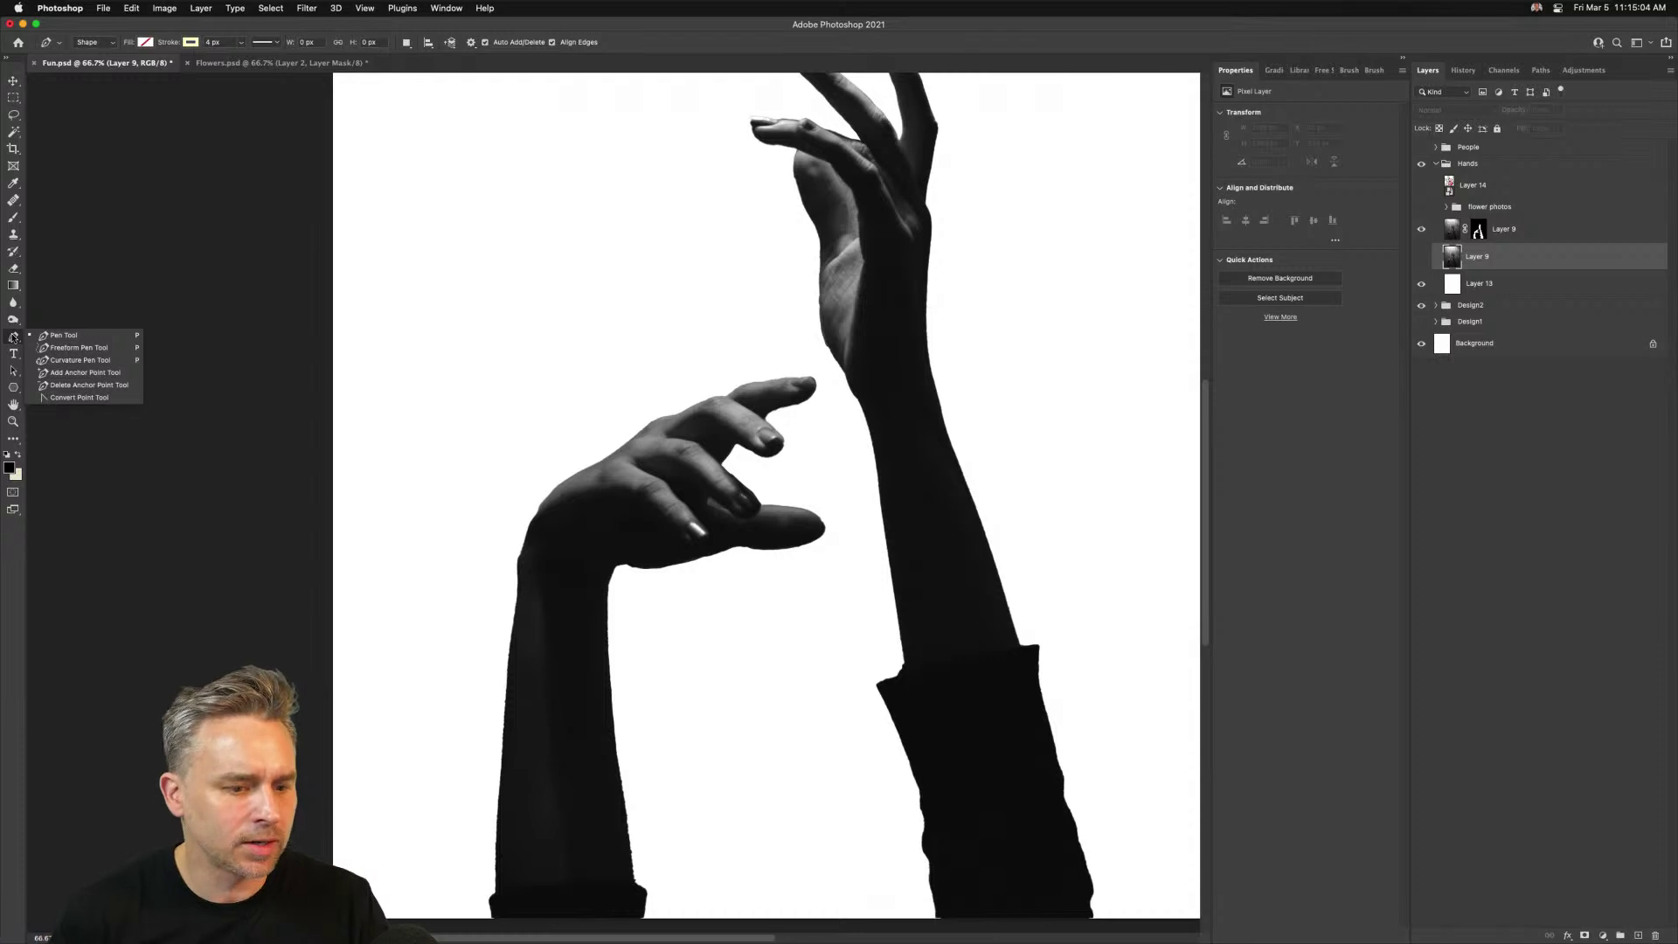
Show the flower photos group, scale it down to about 64% and move it over the hands
left_click(14, 82)
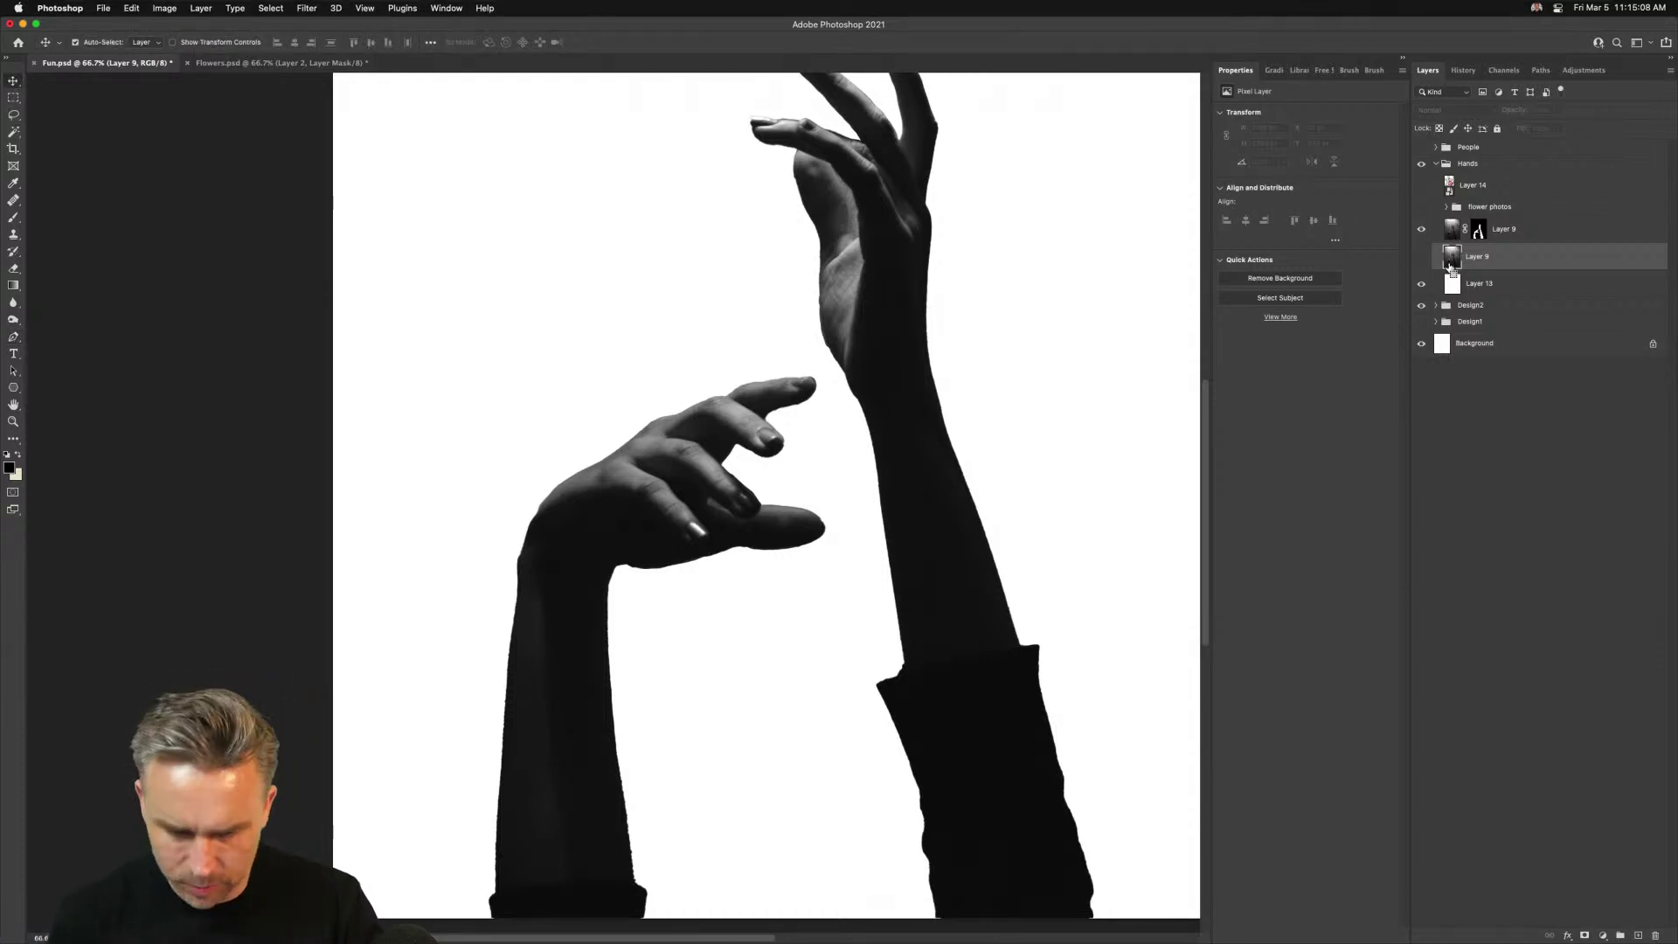
key("super+minus")
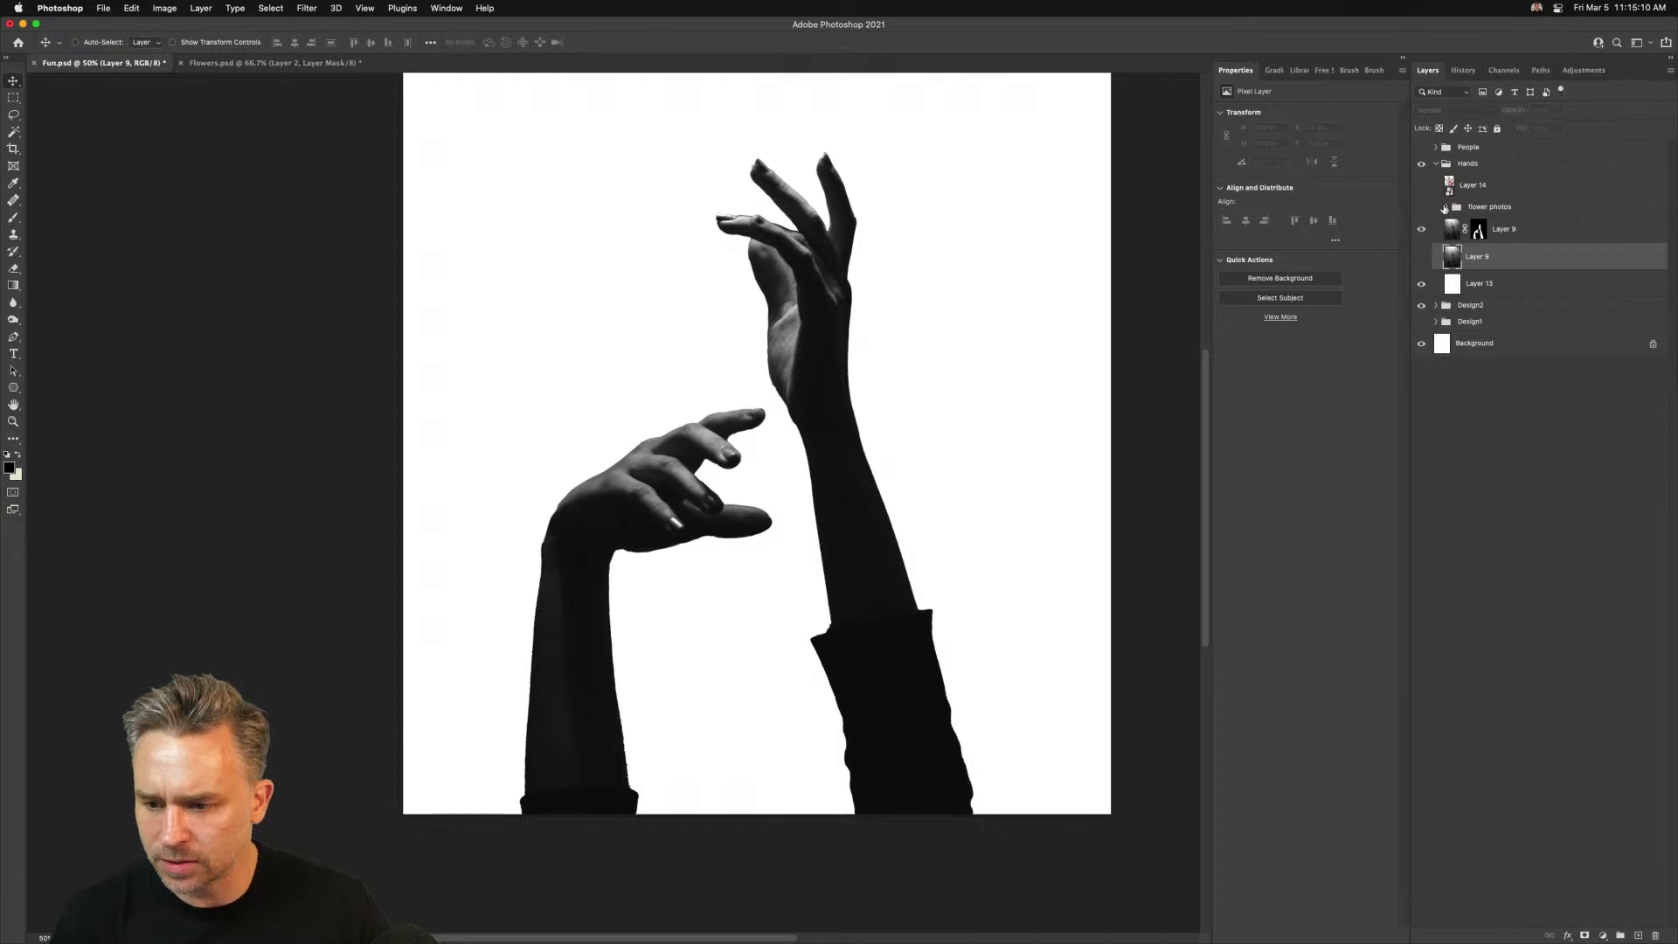
left_click(1445, 206)
left_click(1420, 207)
left_click(1482, 229)
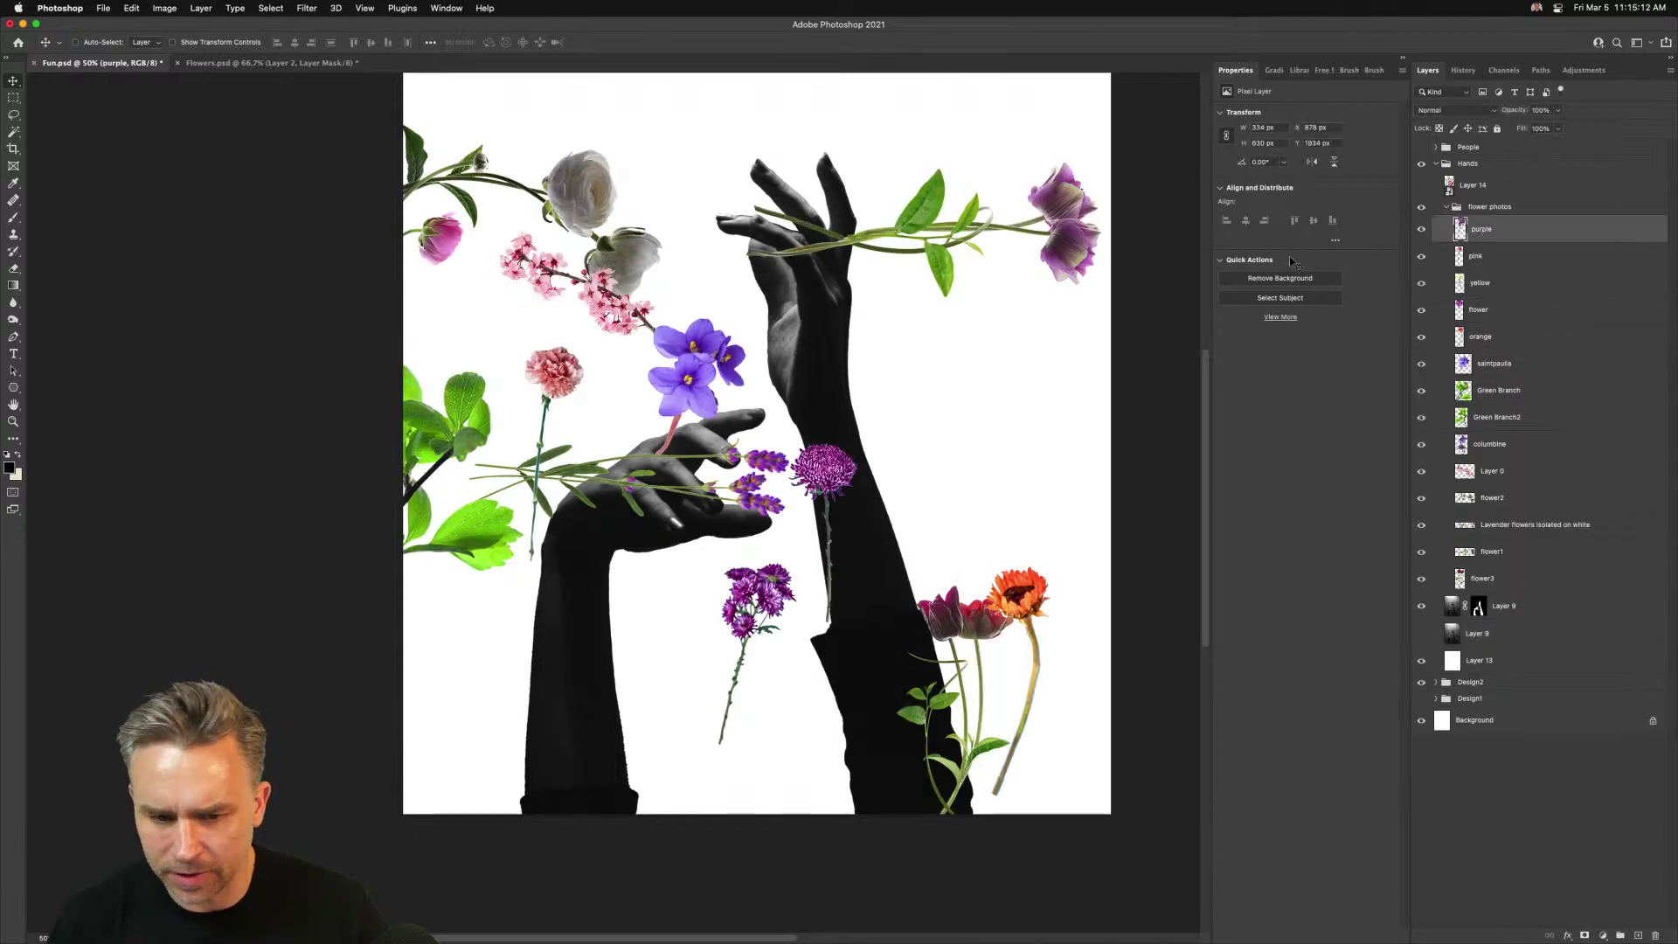
left_click(1485, 207)
key("super+t")
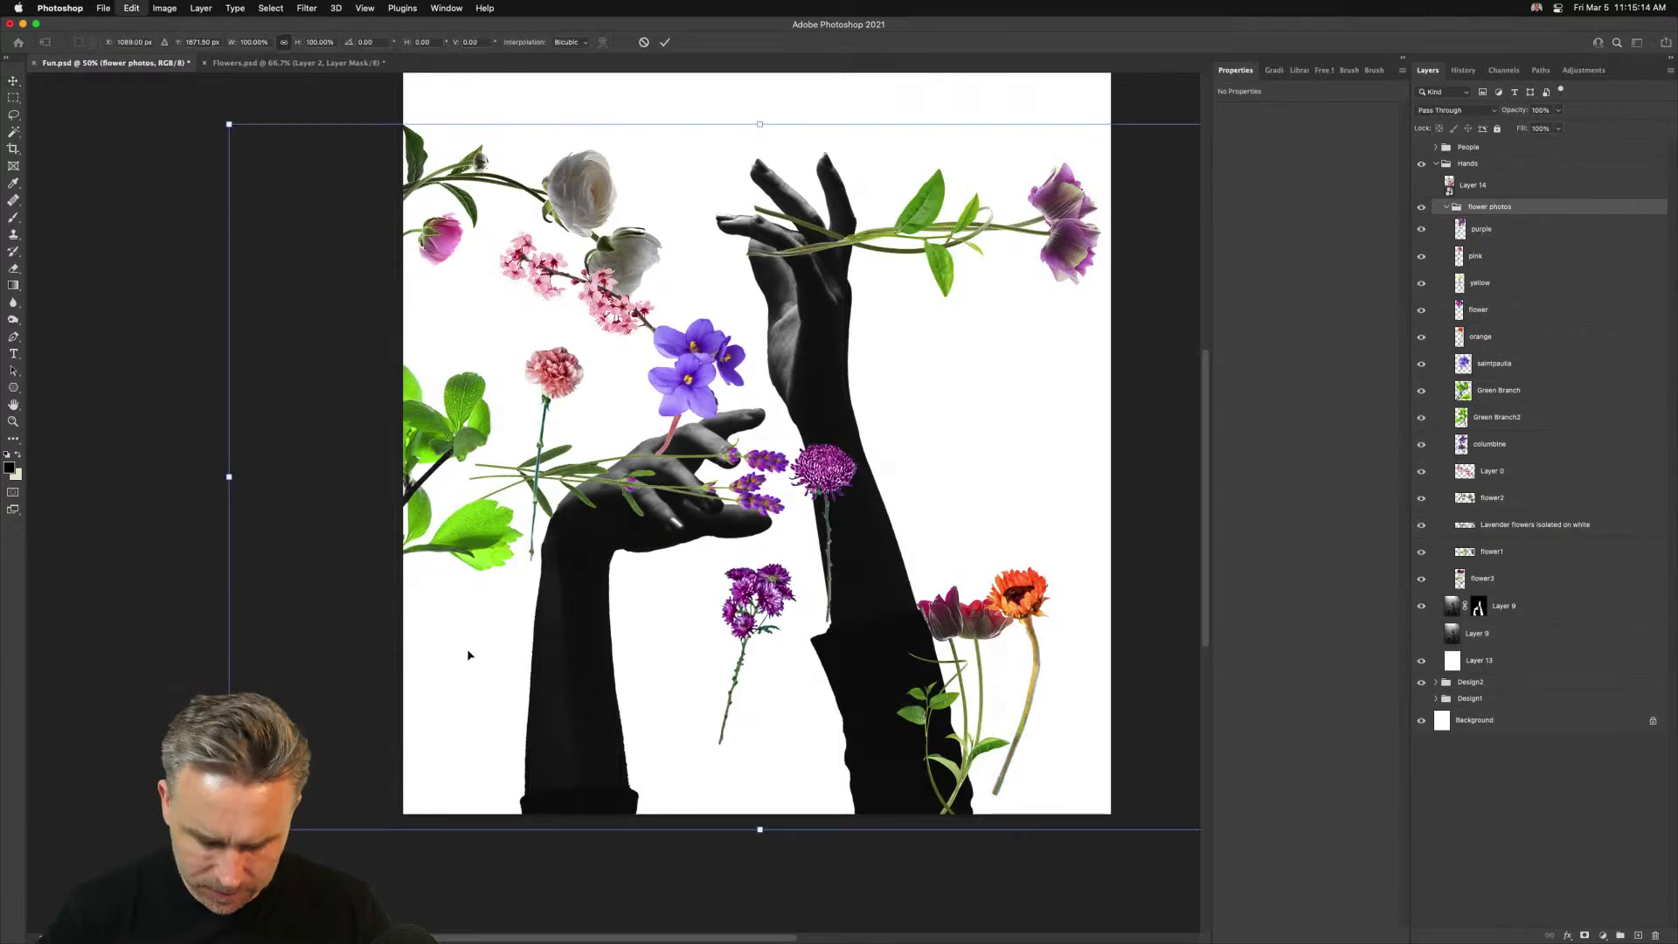
left_click_drag(229, 829, 606, 561)
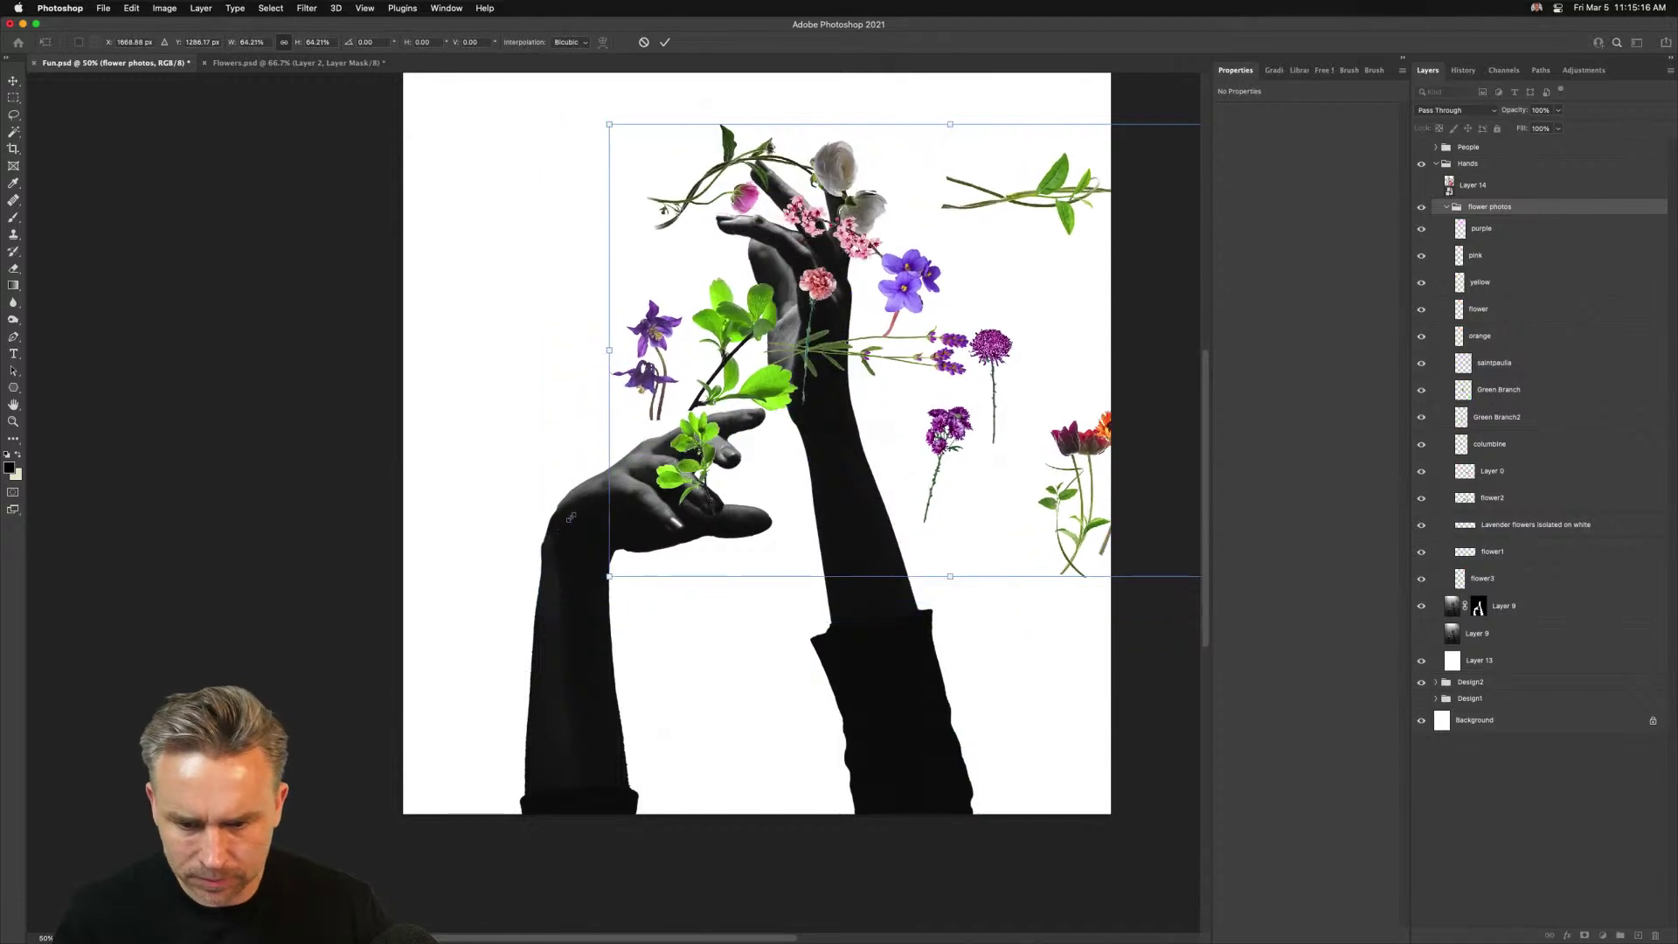
key("Return")
left_click_drag(730, 341, 664, 465)
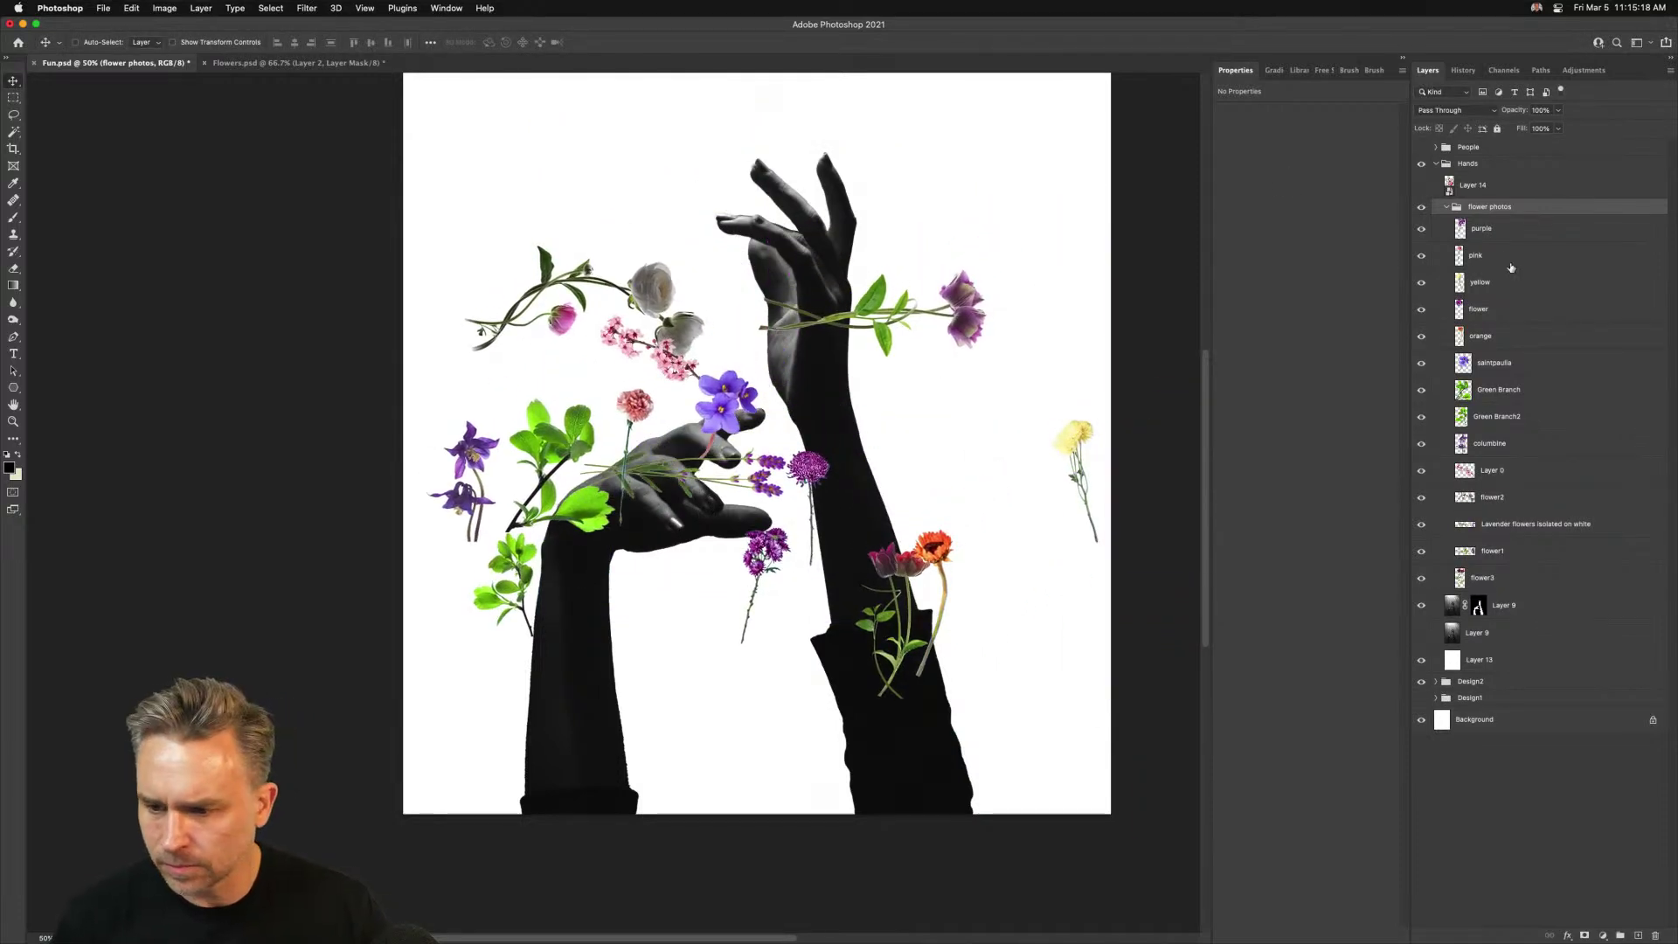
Collapse and hide the flower photos group so only the hands remain on the canvas
left_click(1446, 210)
left_click(1419, 208)
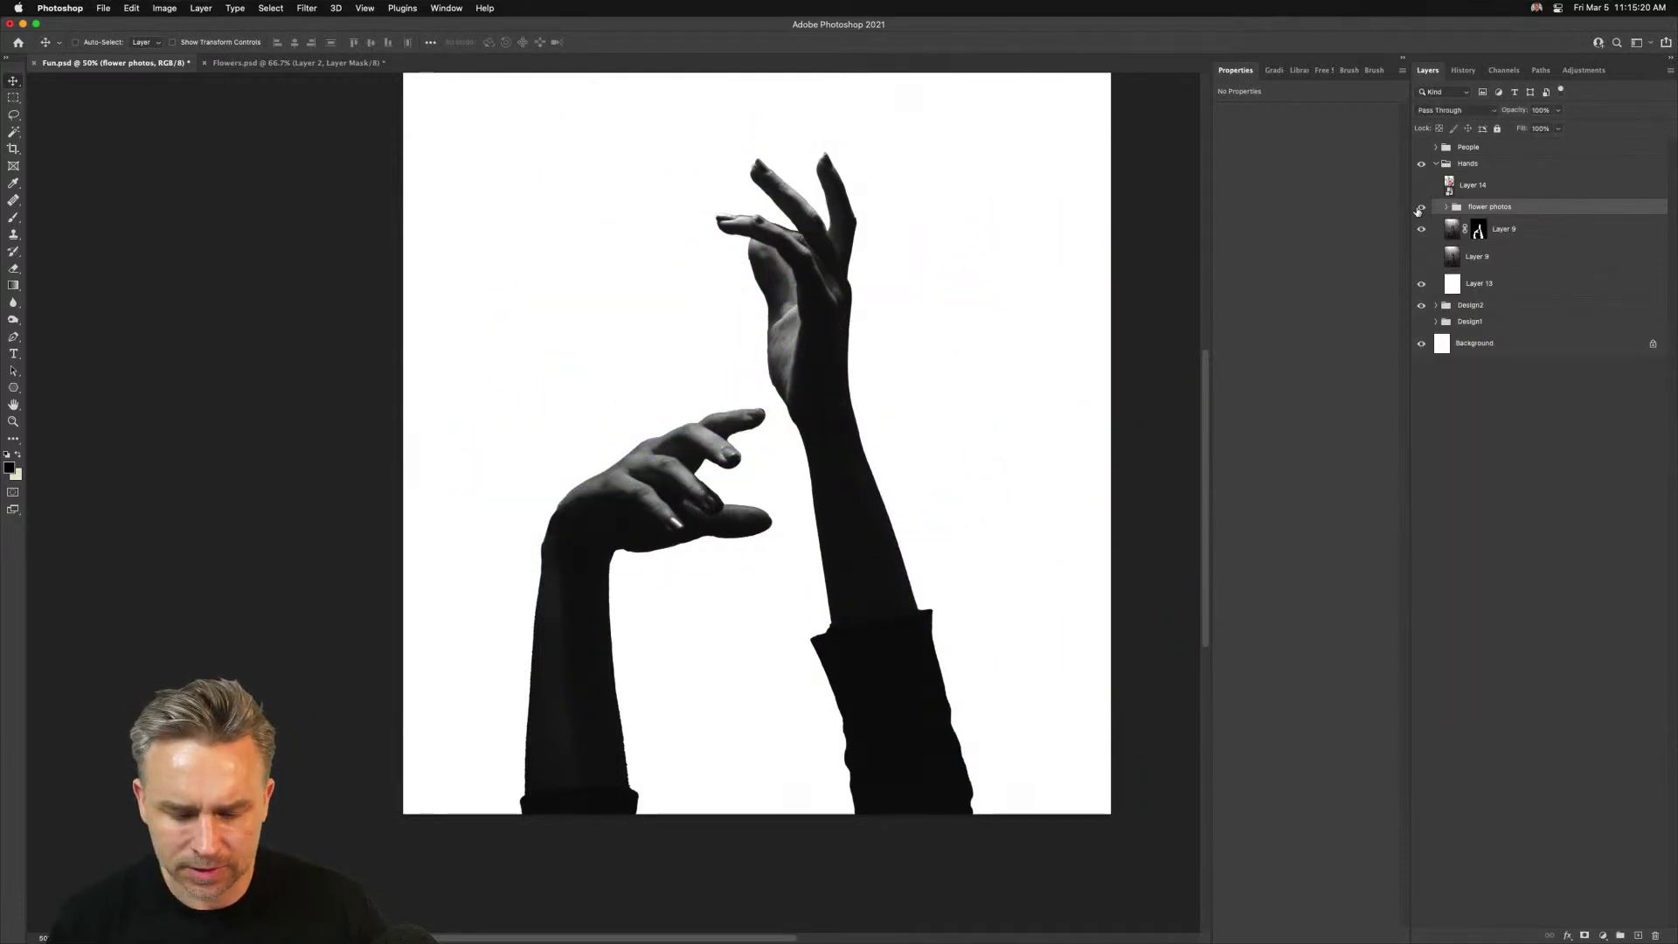
left_click(1420, 208)
left_click(1420, 208)
Open the Nature library, collapse its Butterflies and Full Nature Images groups, and browse the expanded Flowers & Plants group
left_click(1283, 70)
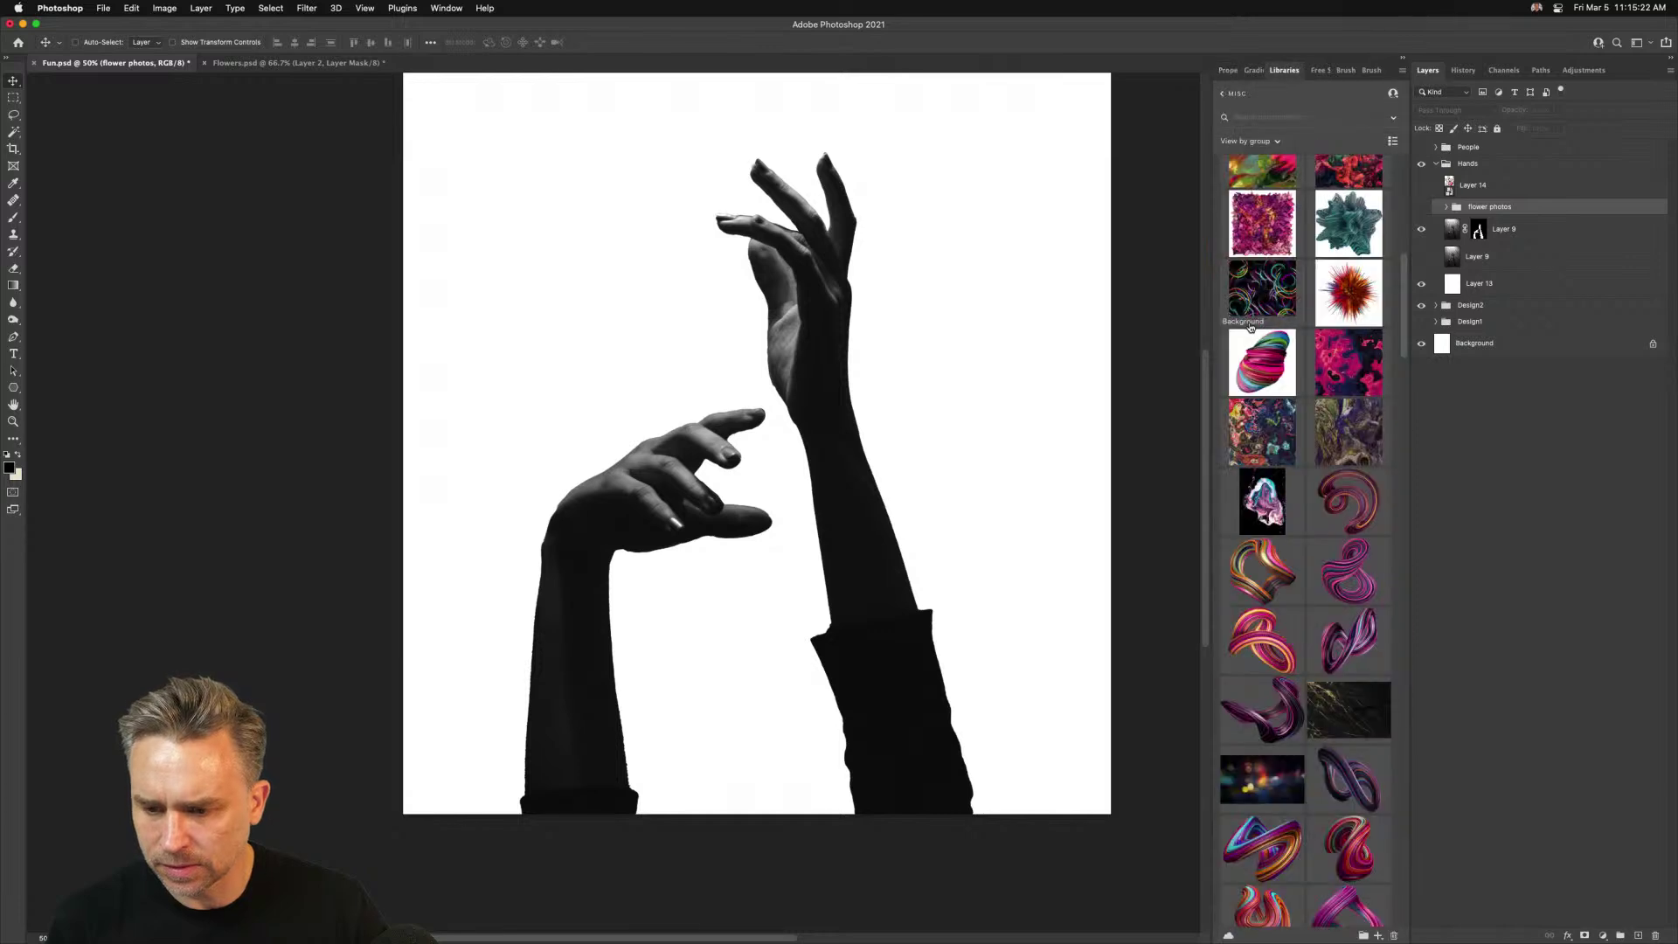
left_click(1222, 94)
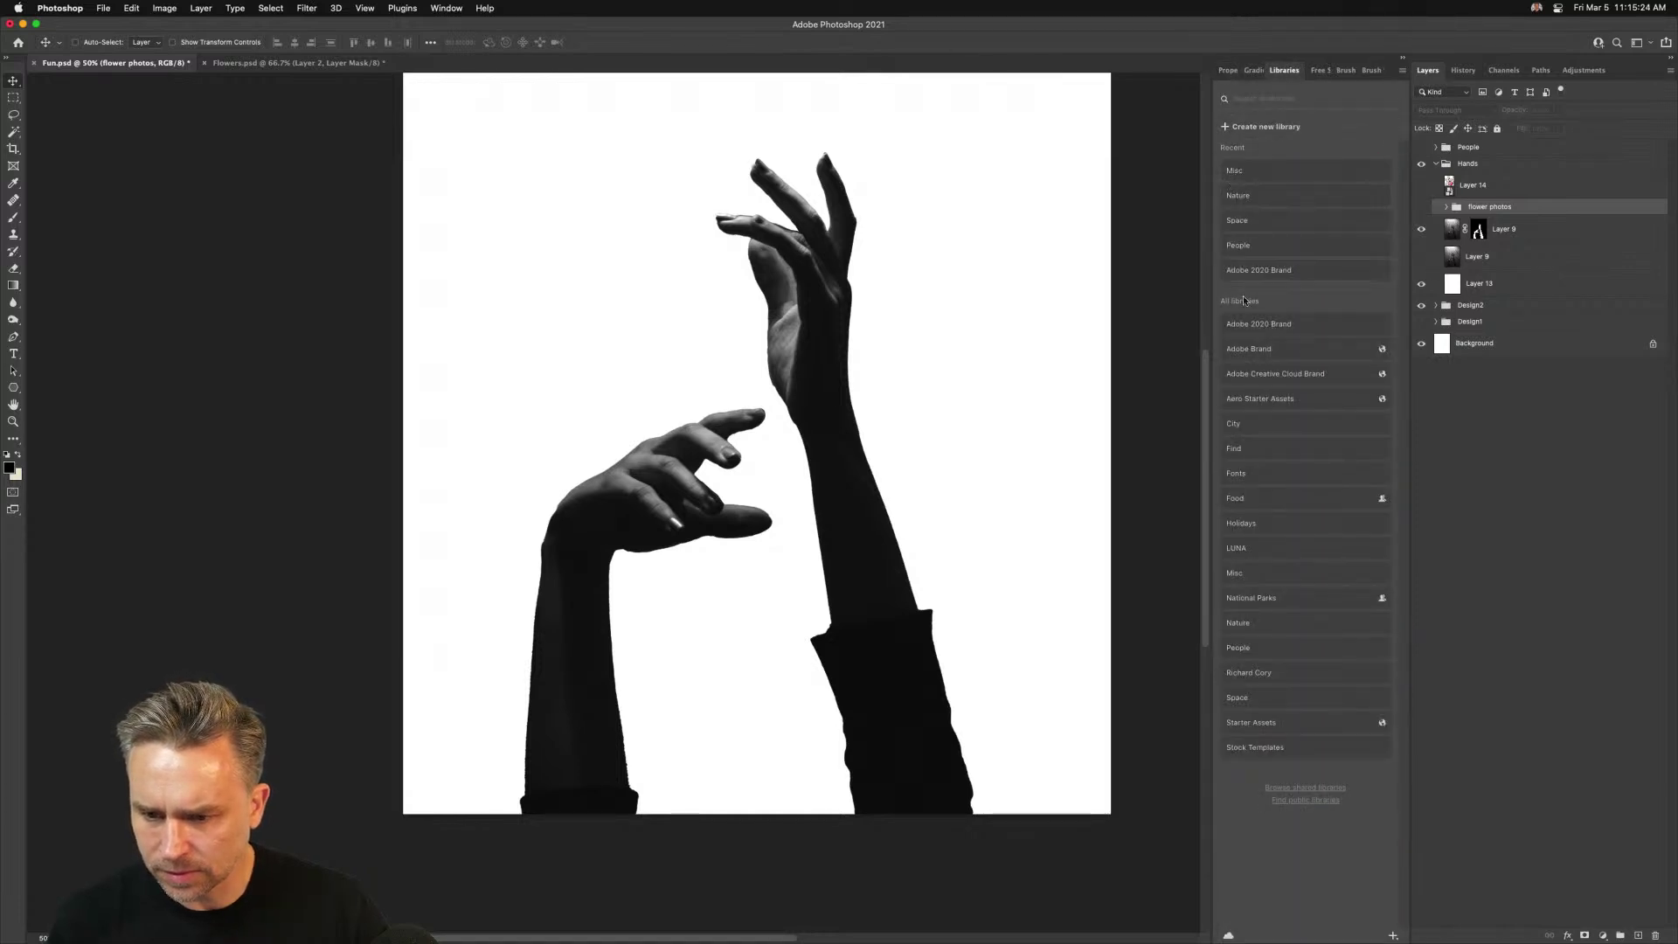
left_click(1233, 196)
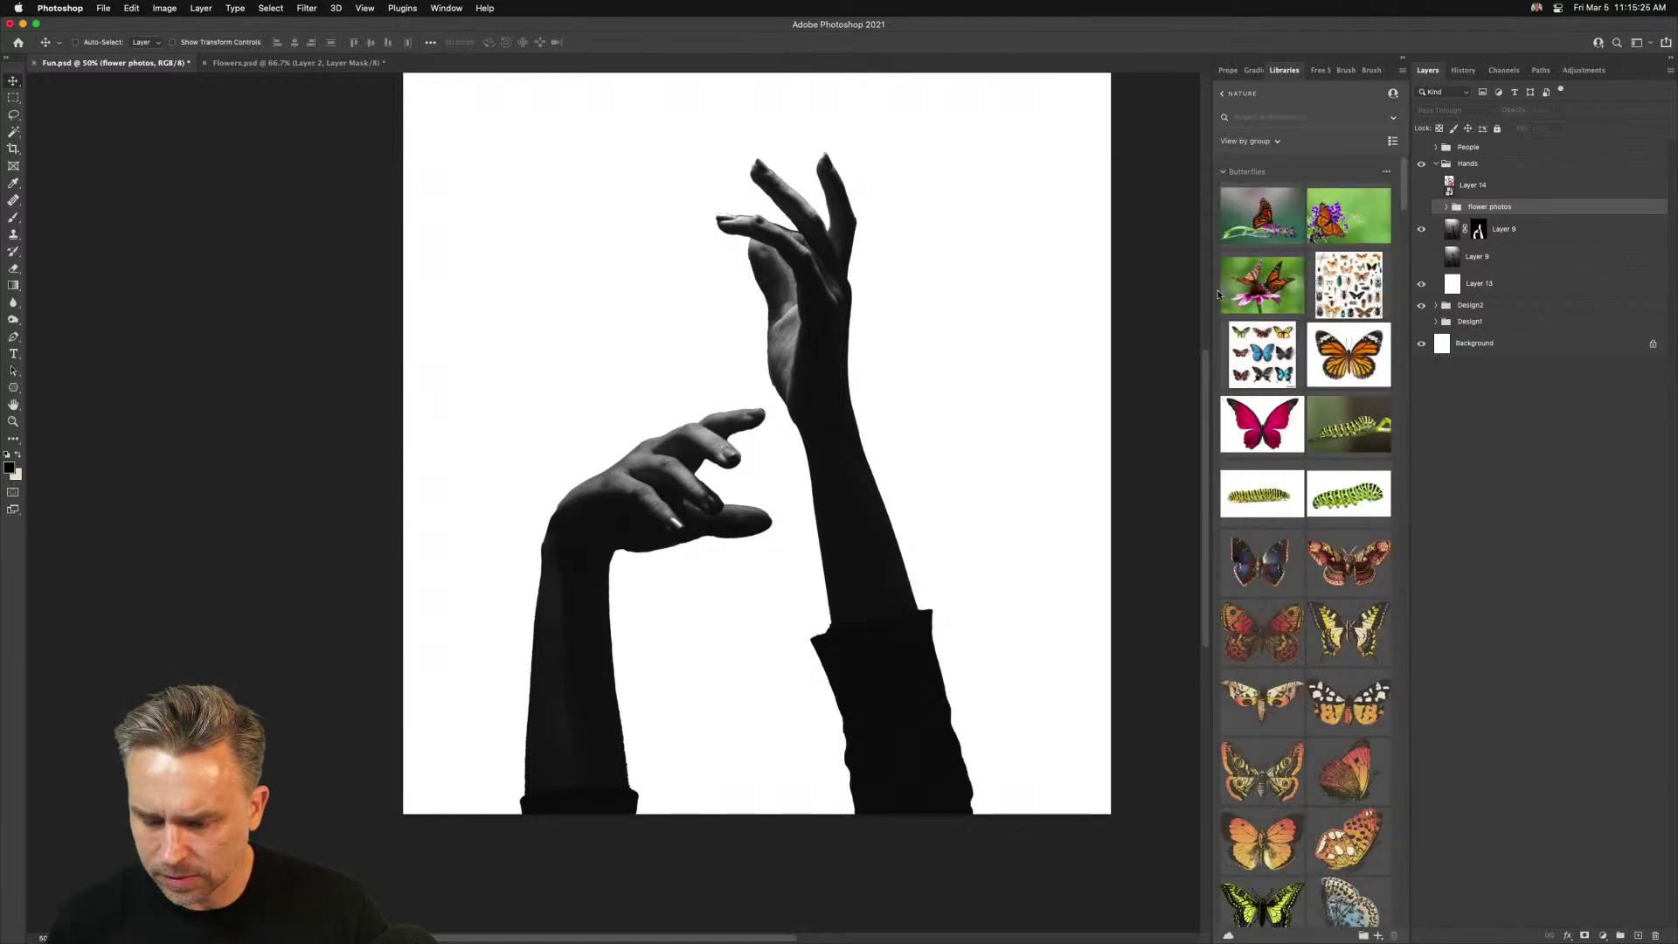
left_click(1223, 173)
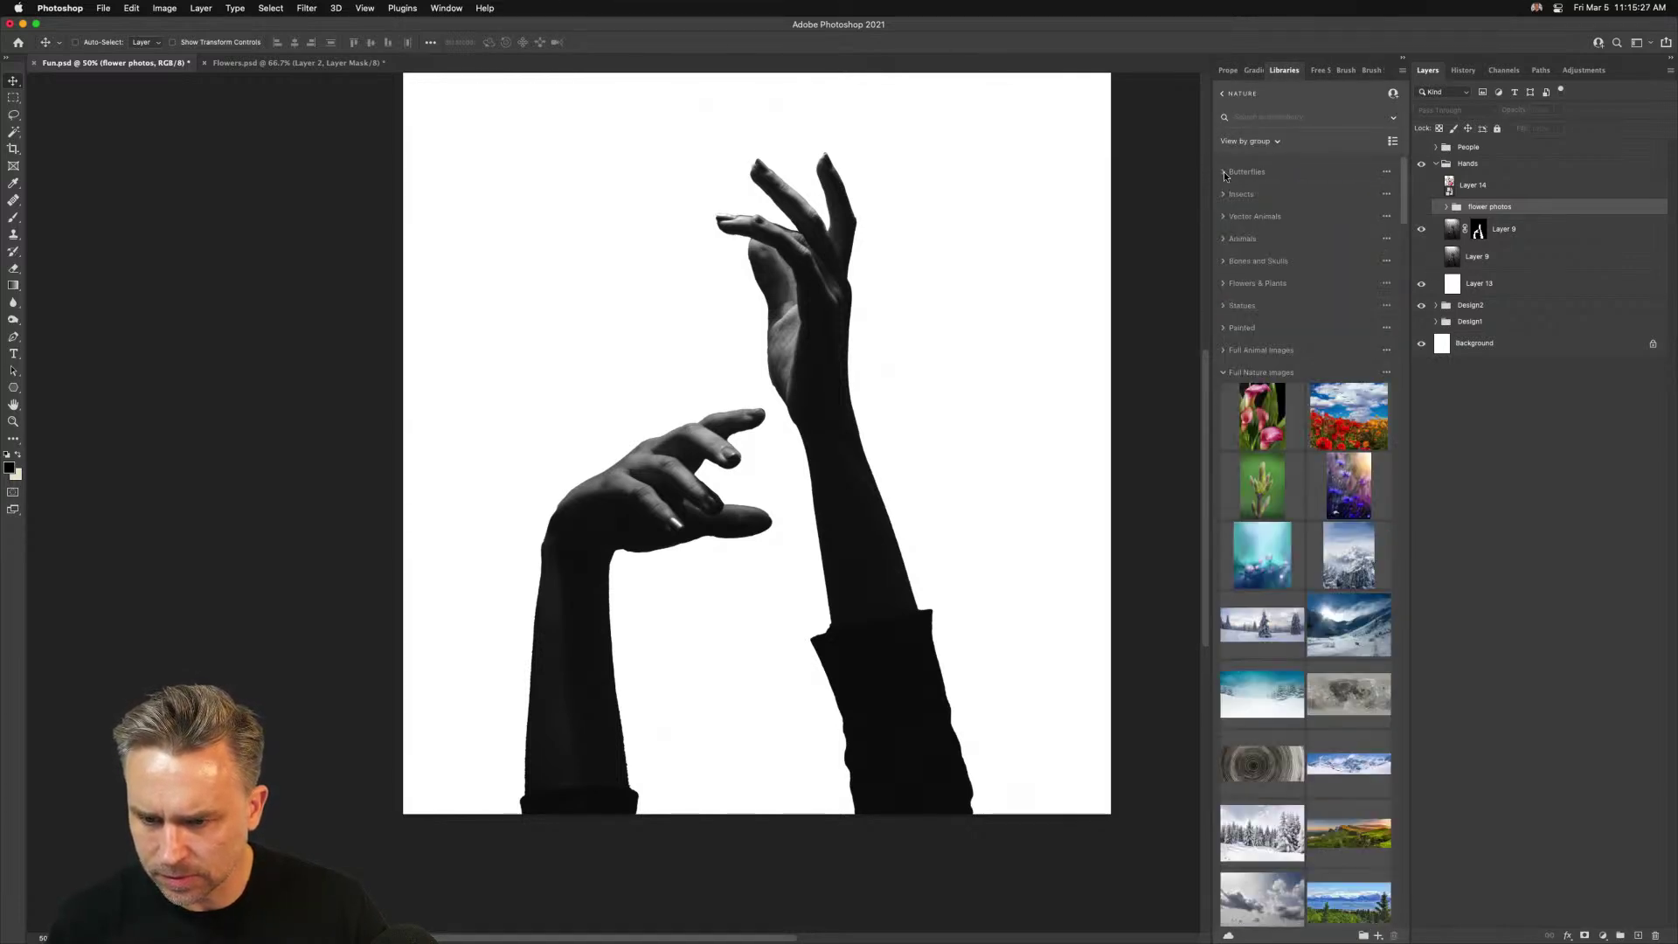
left_click(1224, 373)
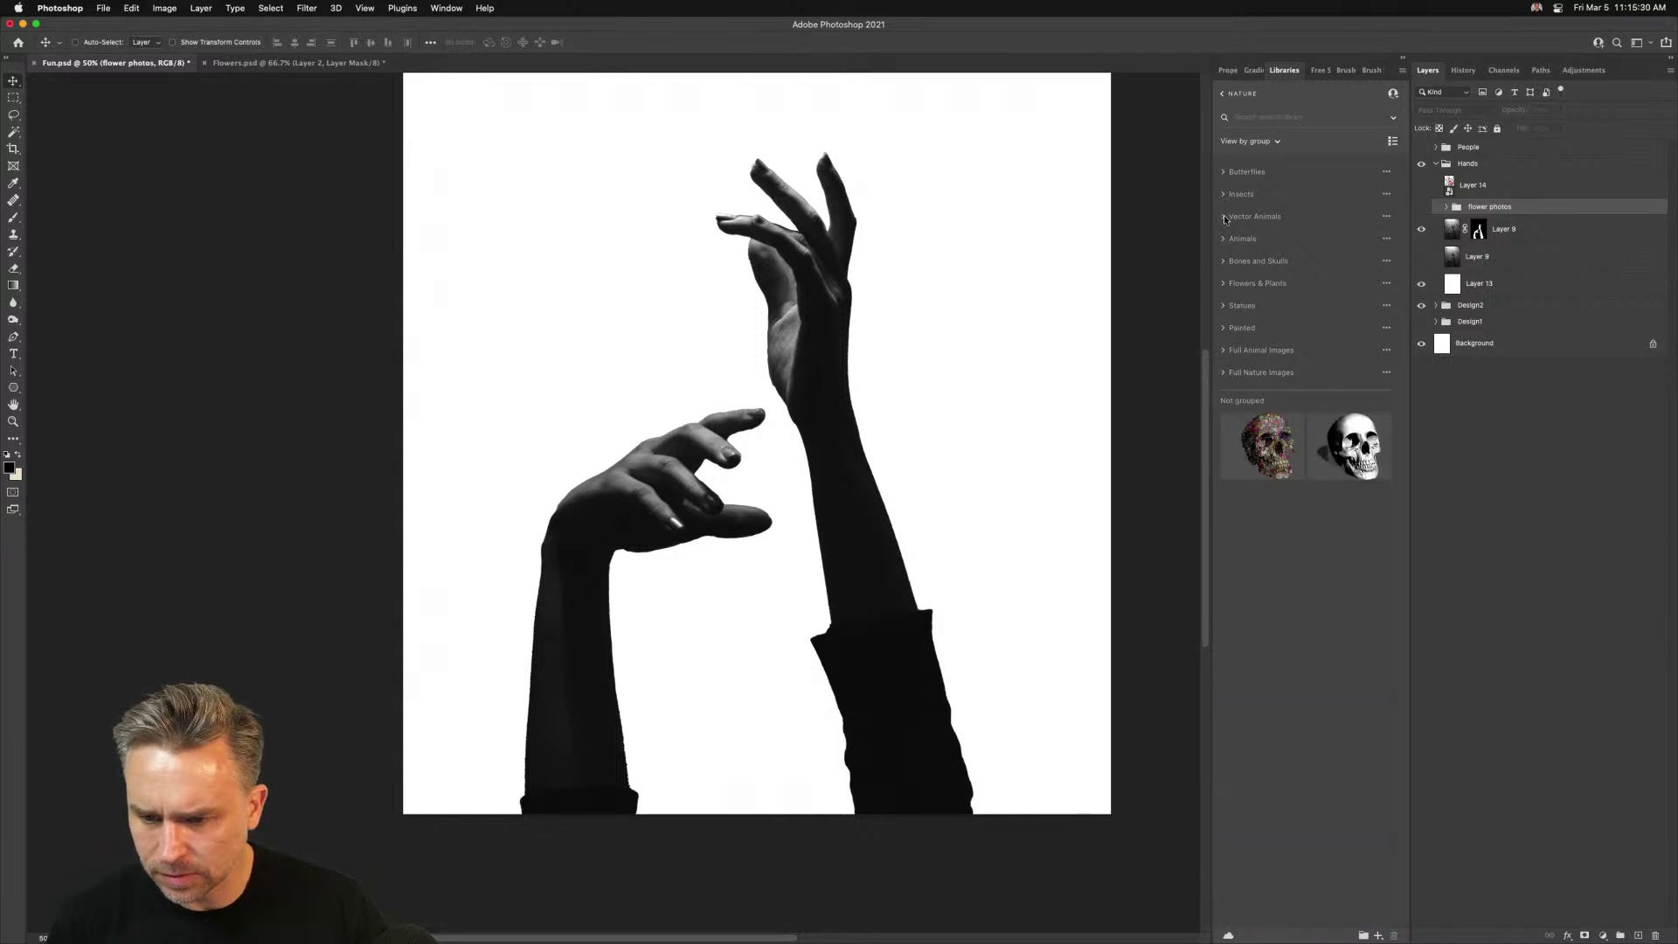
left_click(1223, 283)
scroll(1250, 521, "down", 3)
scroll(1251, 522, "down", 15)
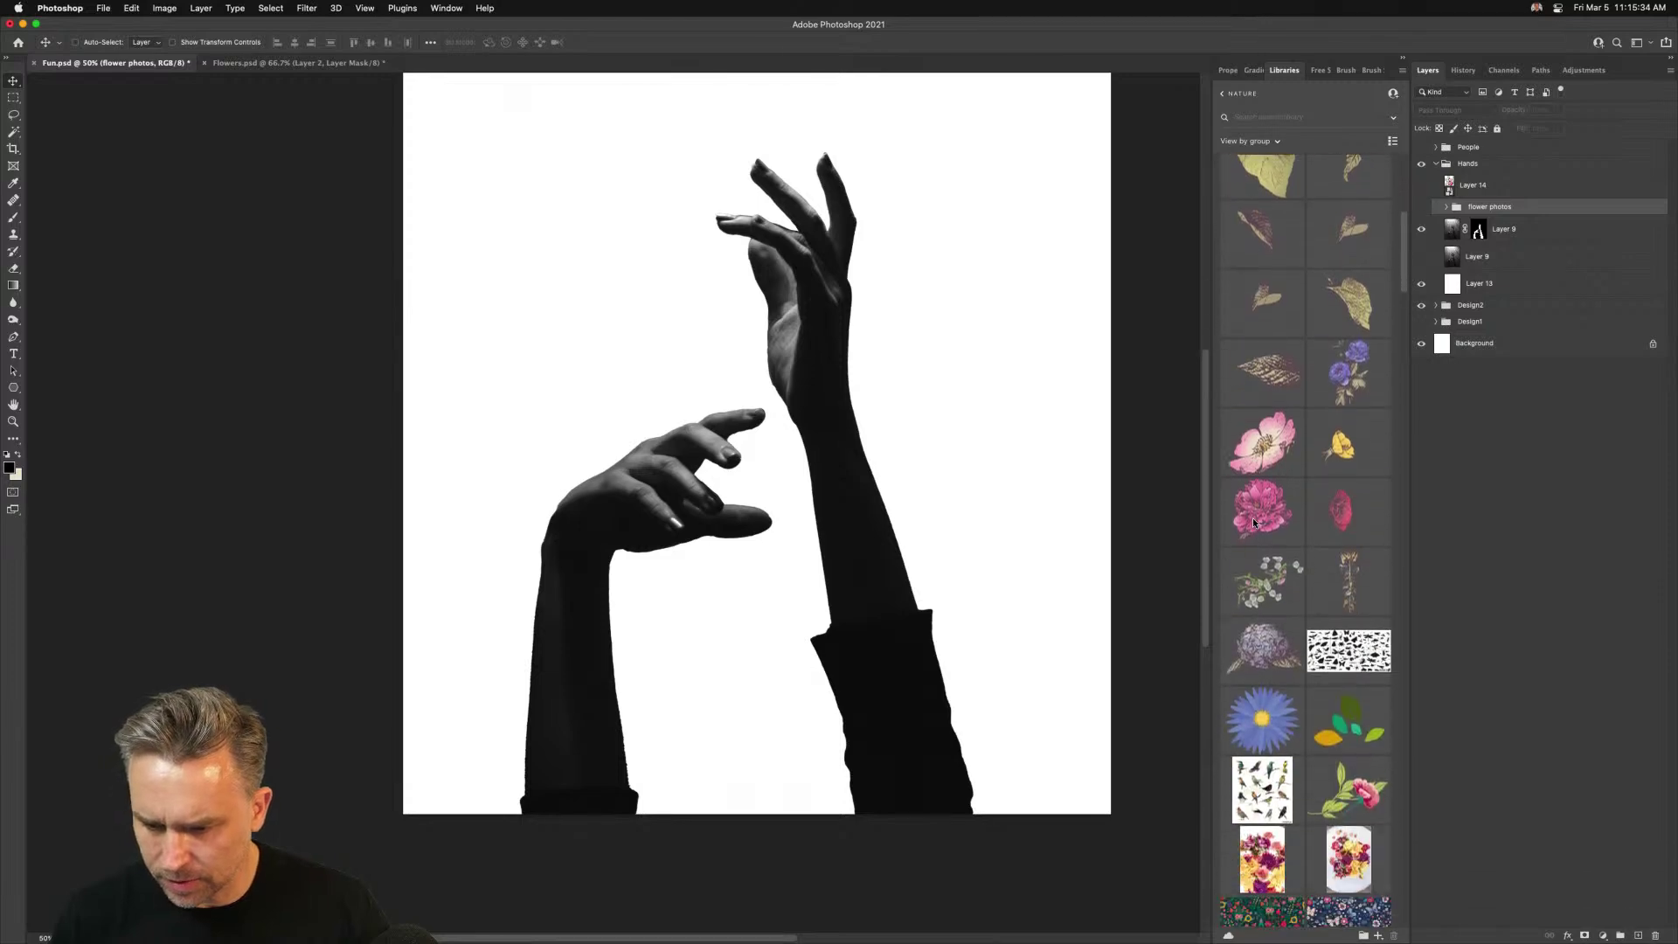
scroll(1261, 515, "down", 15)
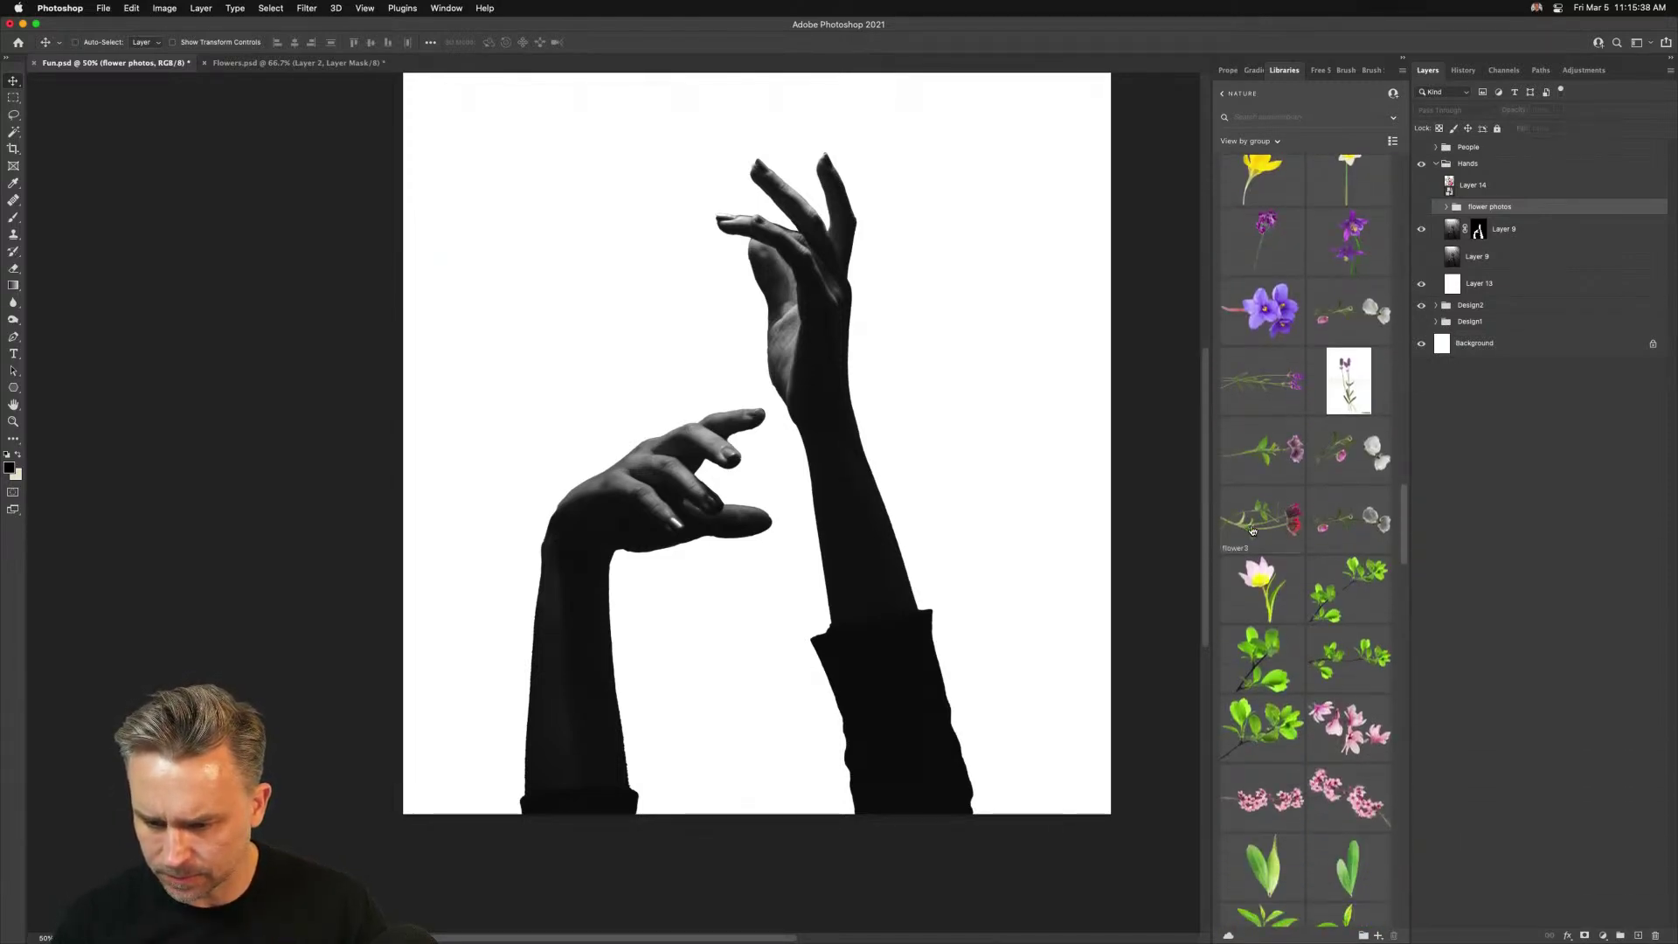
Place the flower2 and Green Branch Isolated library graphics across the wrist of the raised hand
left_click_drag(1346, 524, 699, 385)
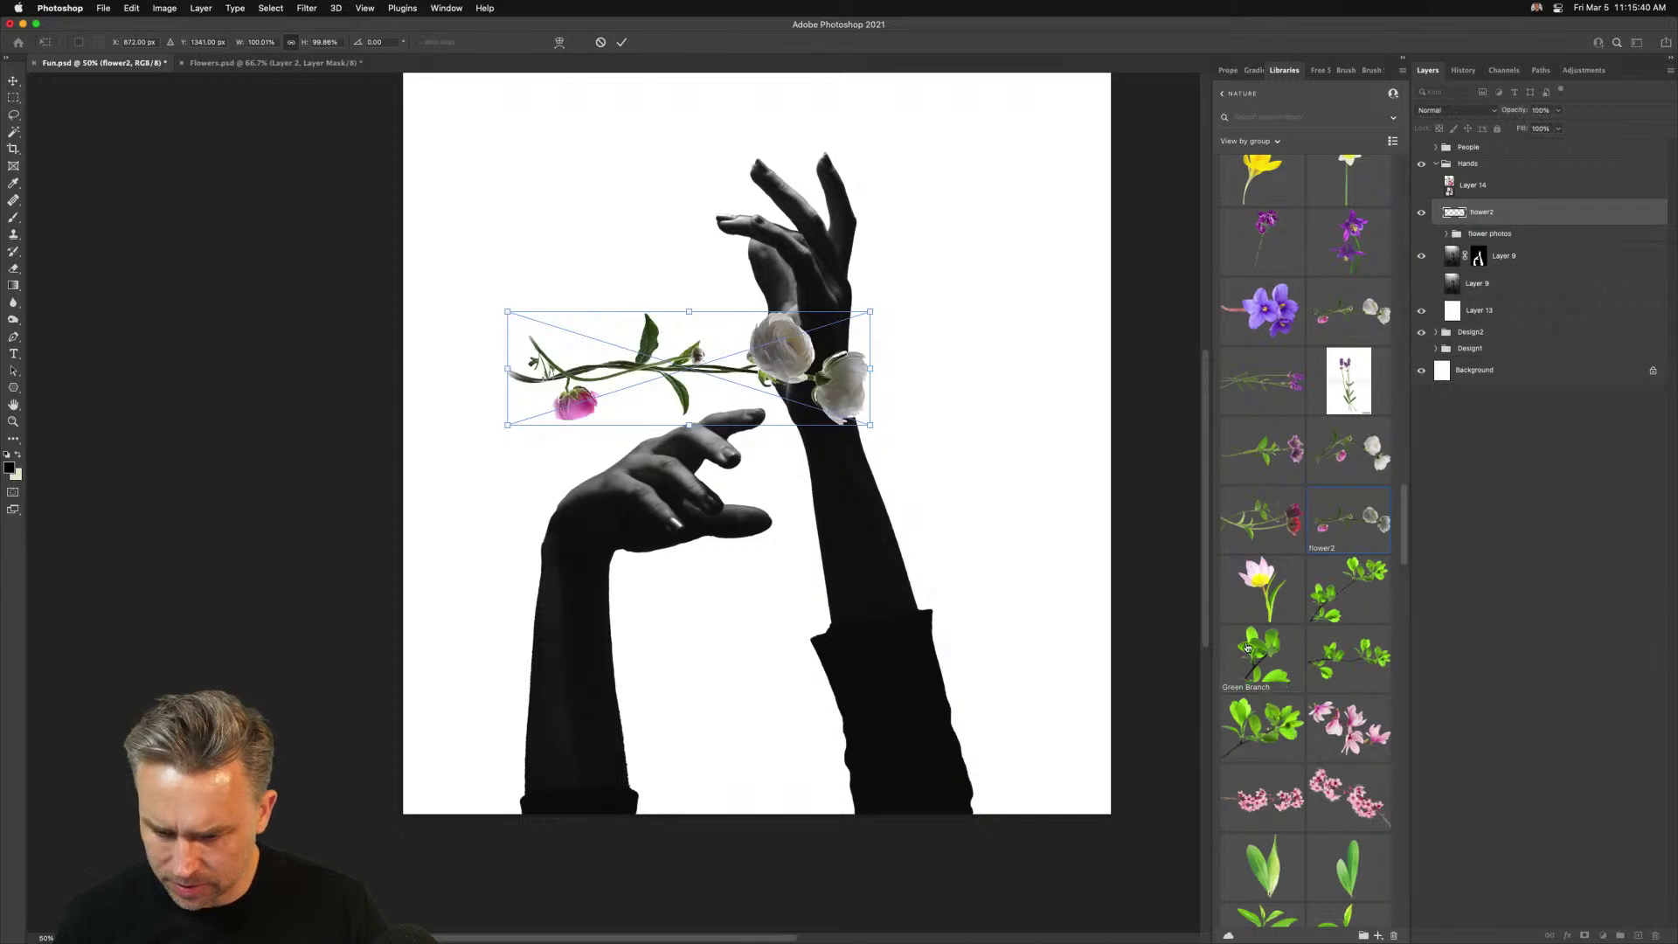
key("Return")
left_click_drag(1348, 656, 826, 367)
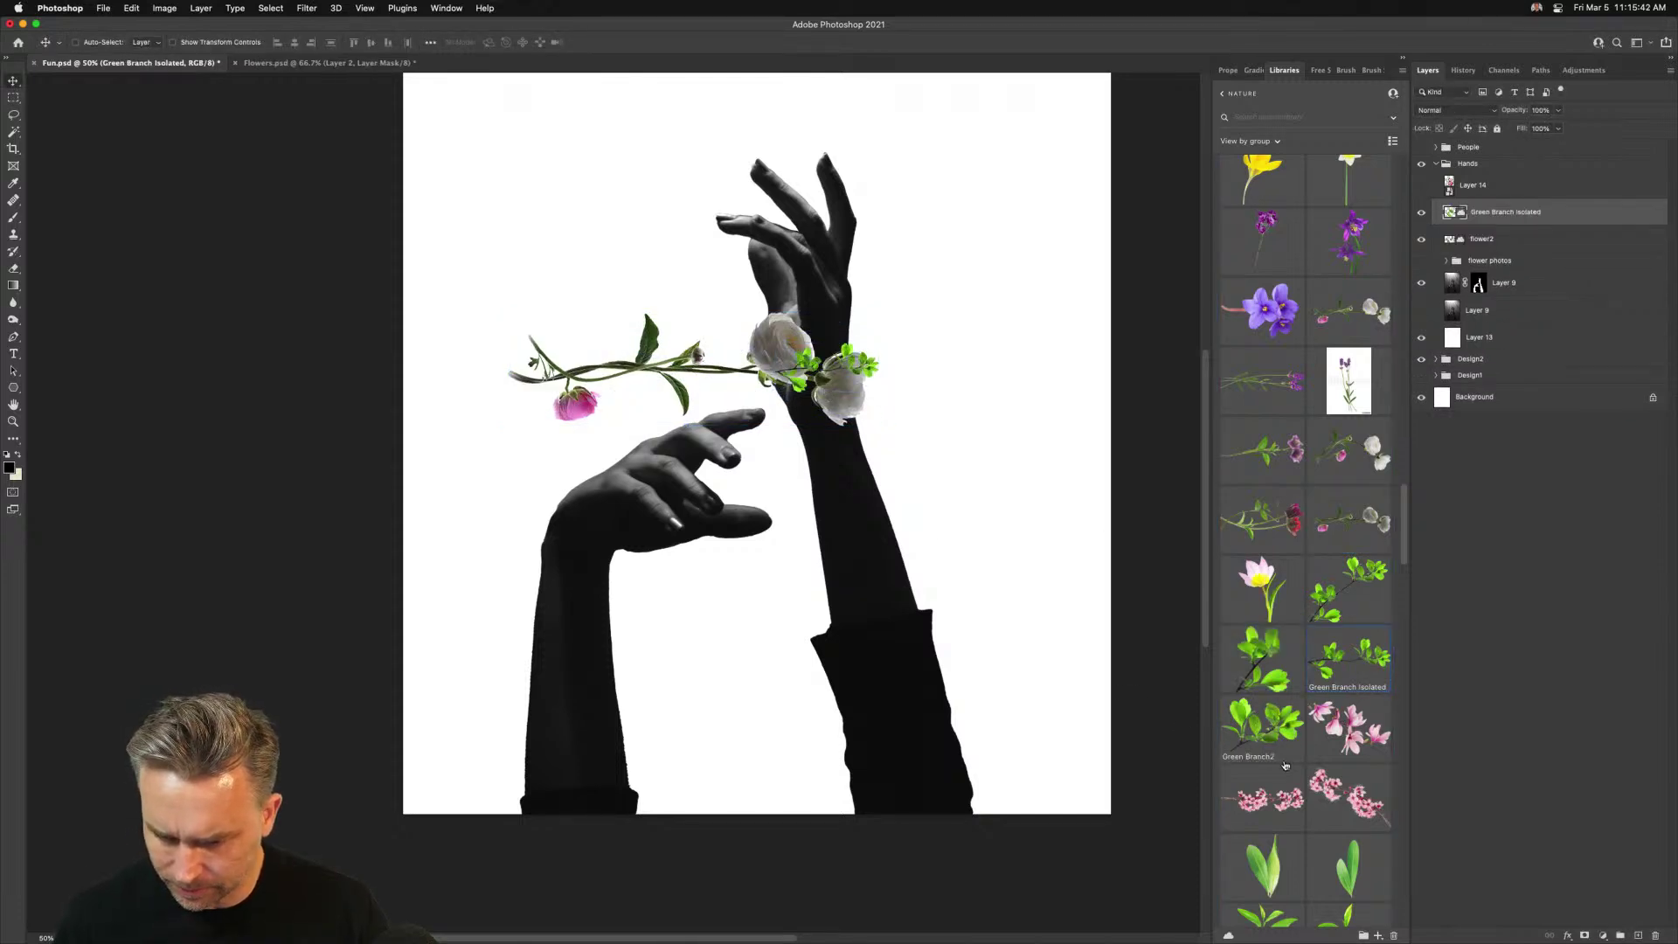
key("Return")
Place the magnolias library graphic, scaled down and rotated to hang vertically between the two arms
left_click_drag(1370, 768, 521, 411)
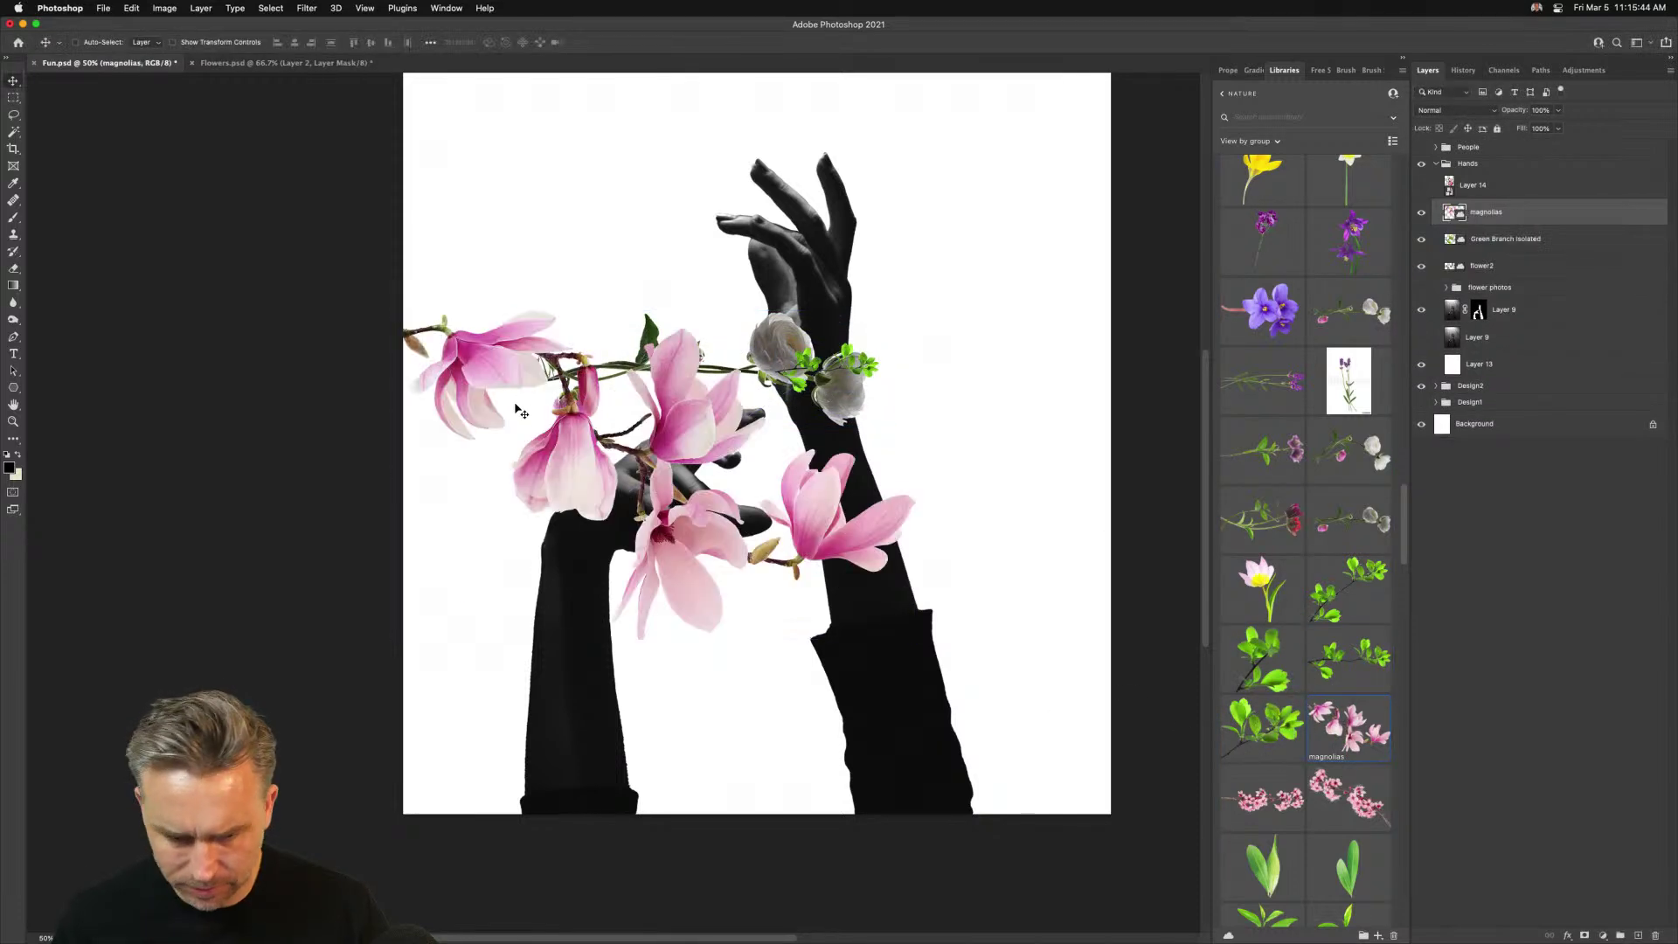
left_click_drag(402, 310, 644, 468)
left_click_drag(922, 649, 760, 741)
key("Return")
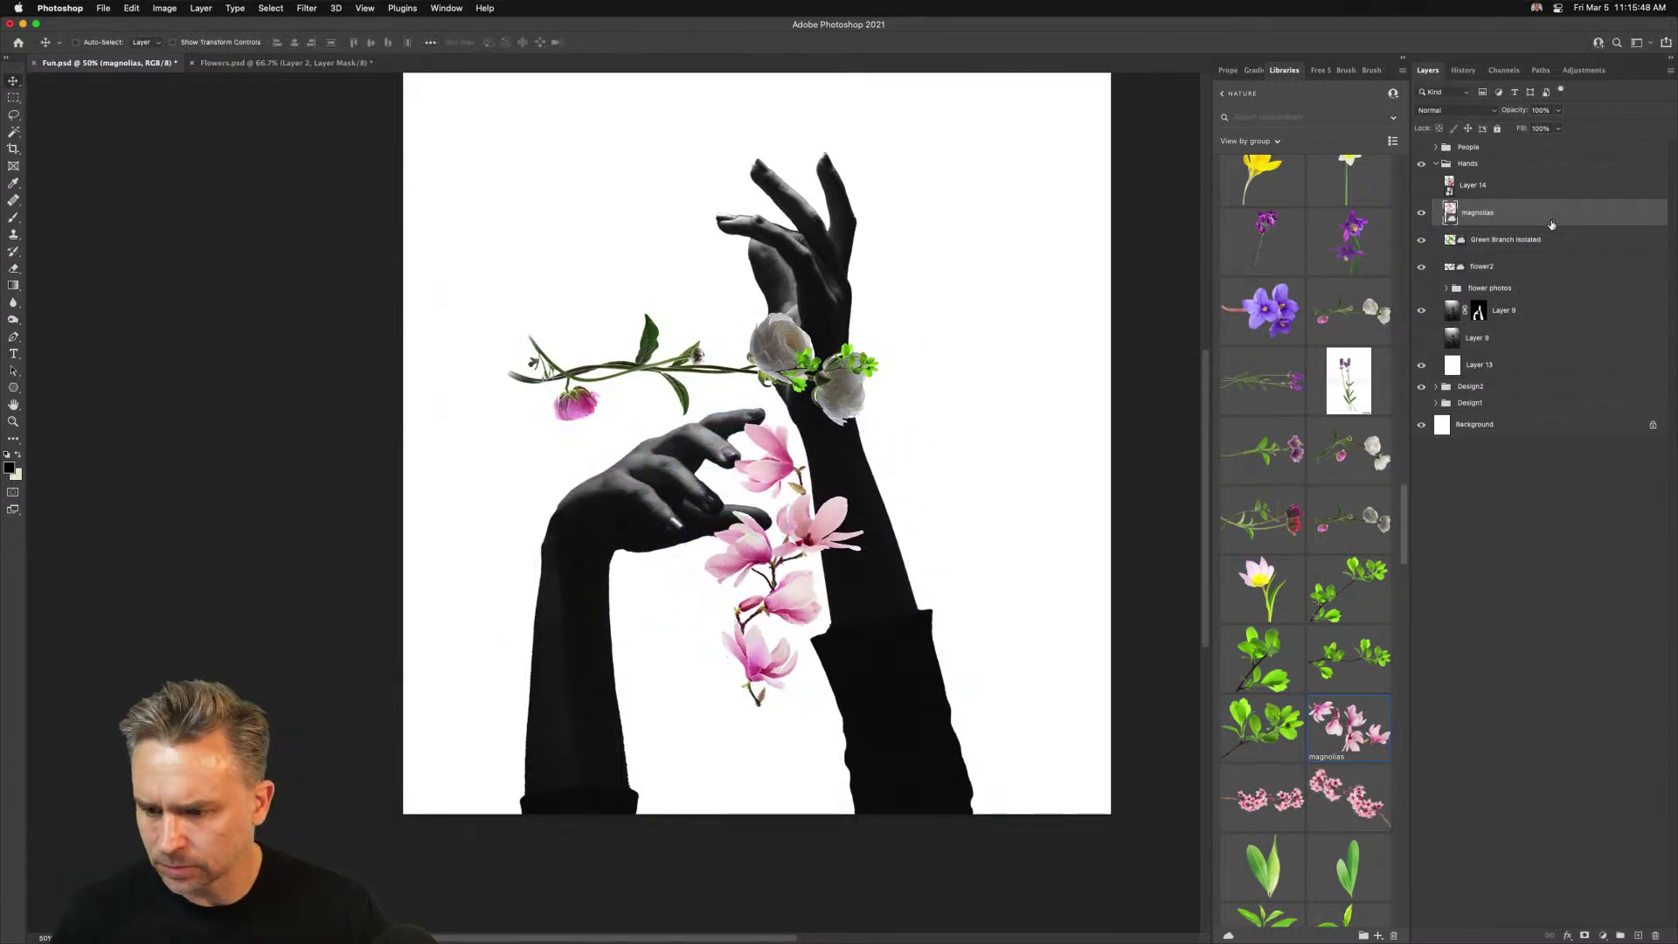
Brighten the midtones of the masked hands layer with a Levels adjustment
left_click(1547, 316)
key("ctrl+l")
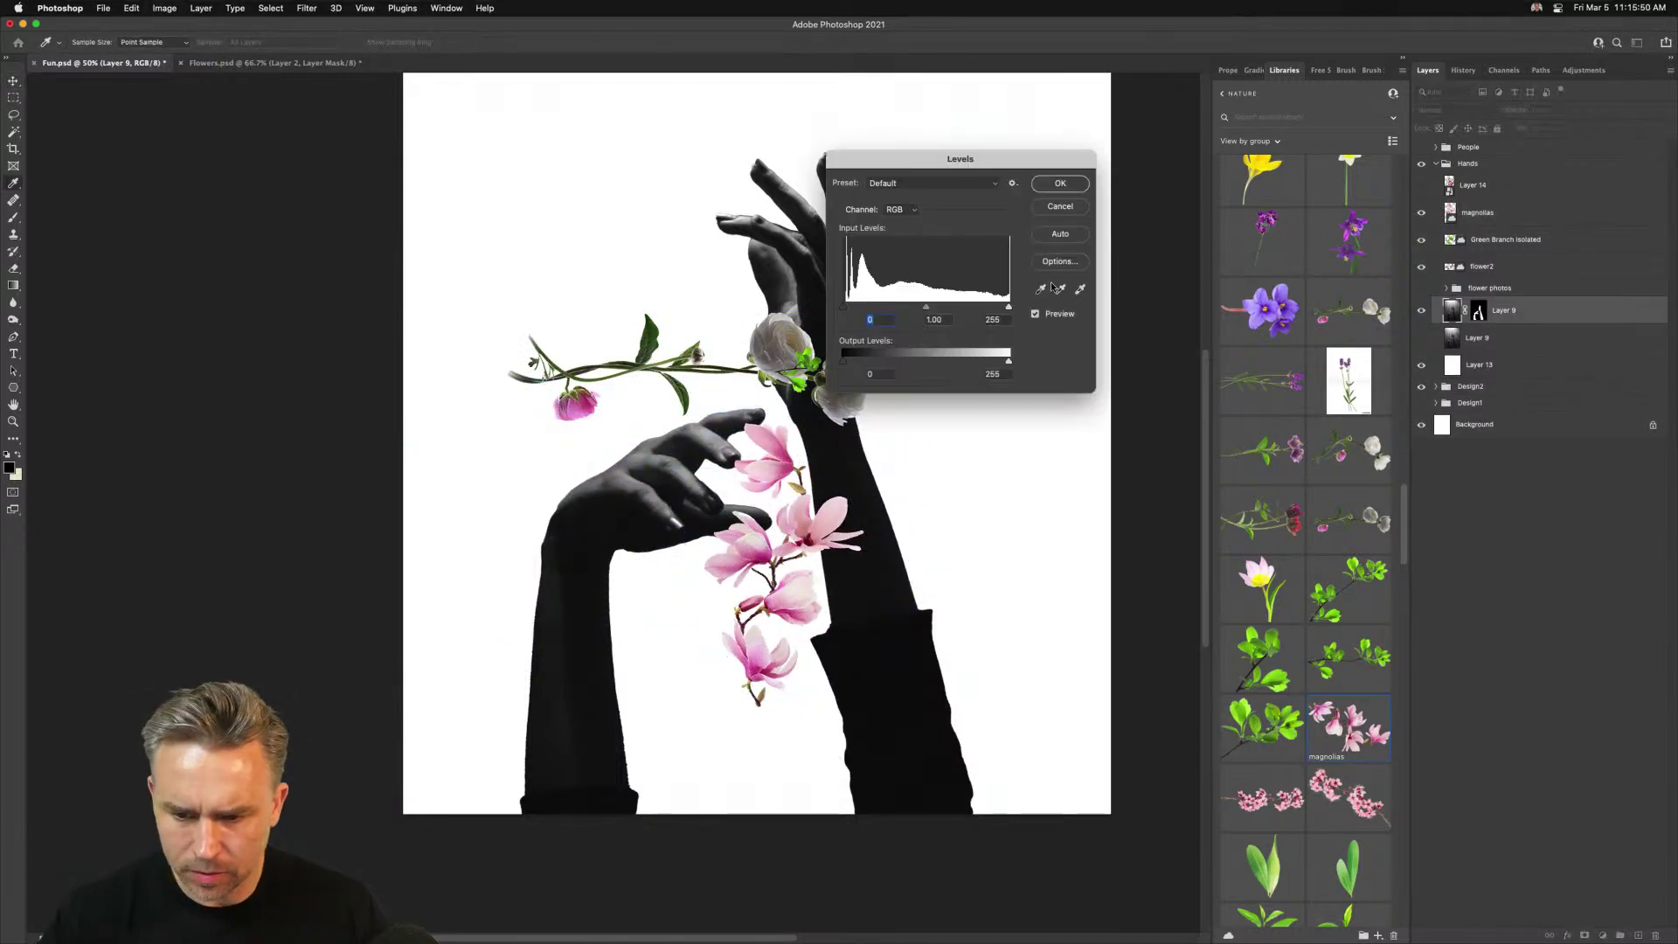
mouse_move(924, 307)
left_mouse_down()
mouse_move(868, 310)
mouse_move(897, 308)
left_mouse_up()
left_click_drag(908, 158, 1085, 322)
left_click(1211, 337)
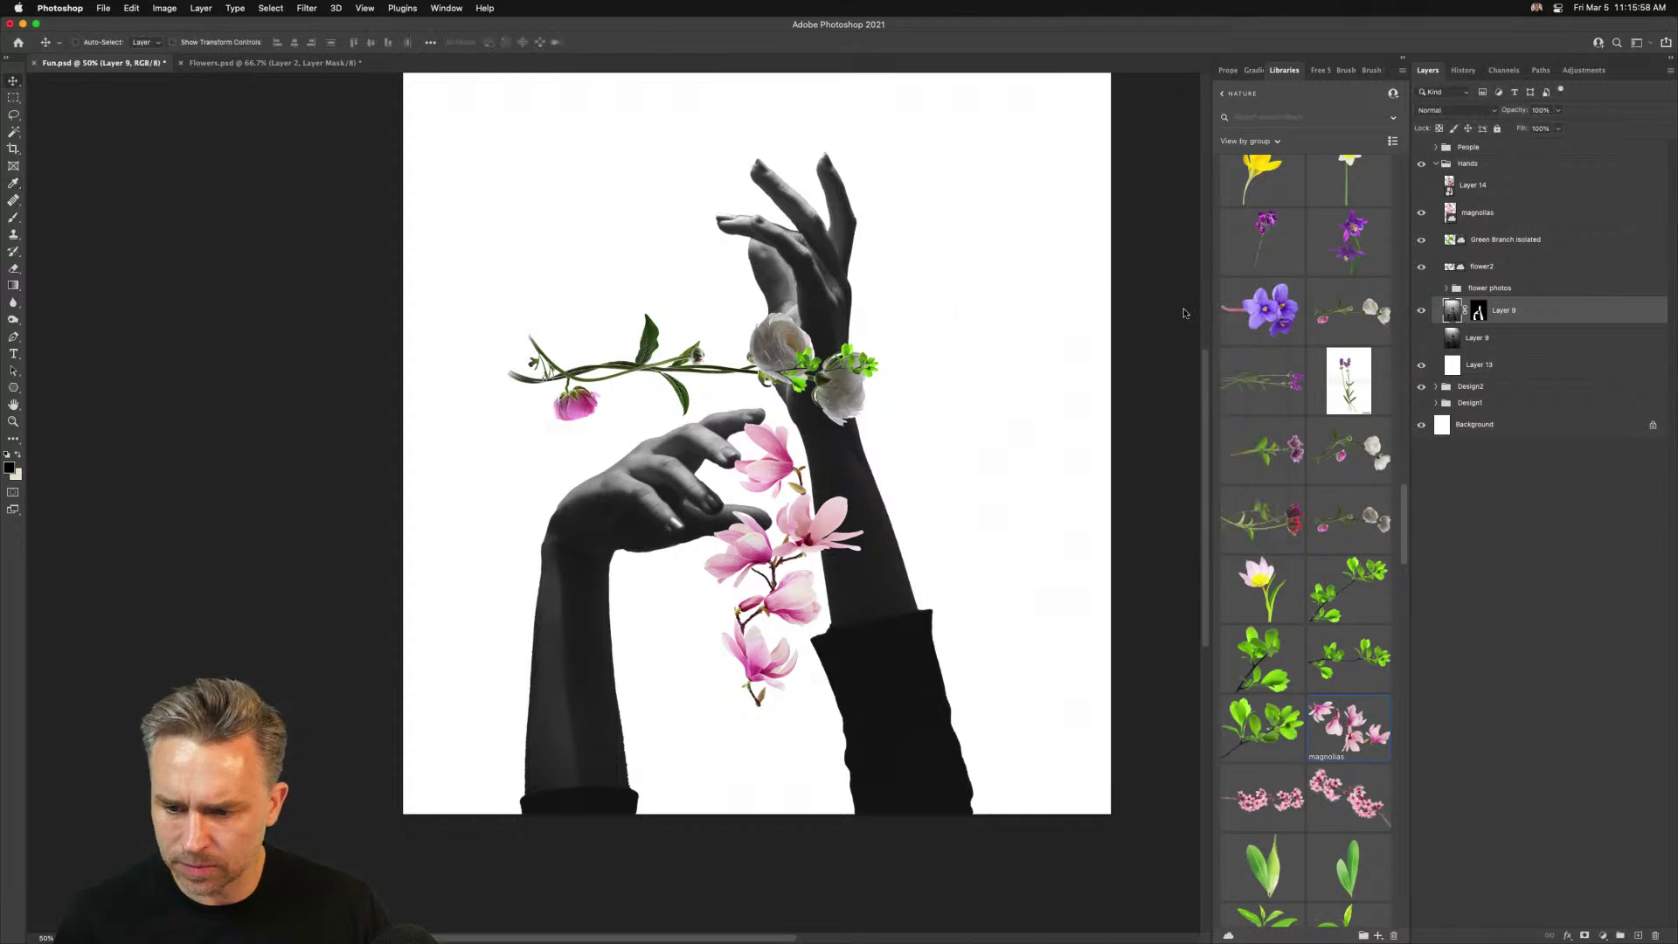
Place the ivy branch graphic above the flower2 layer, enlarge it, rotate it about 54° and lay it over the lower hand
key("super+equal")
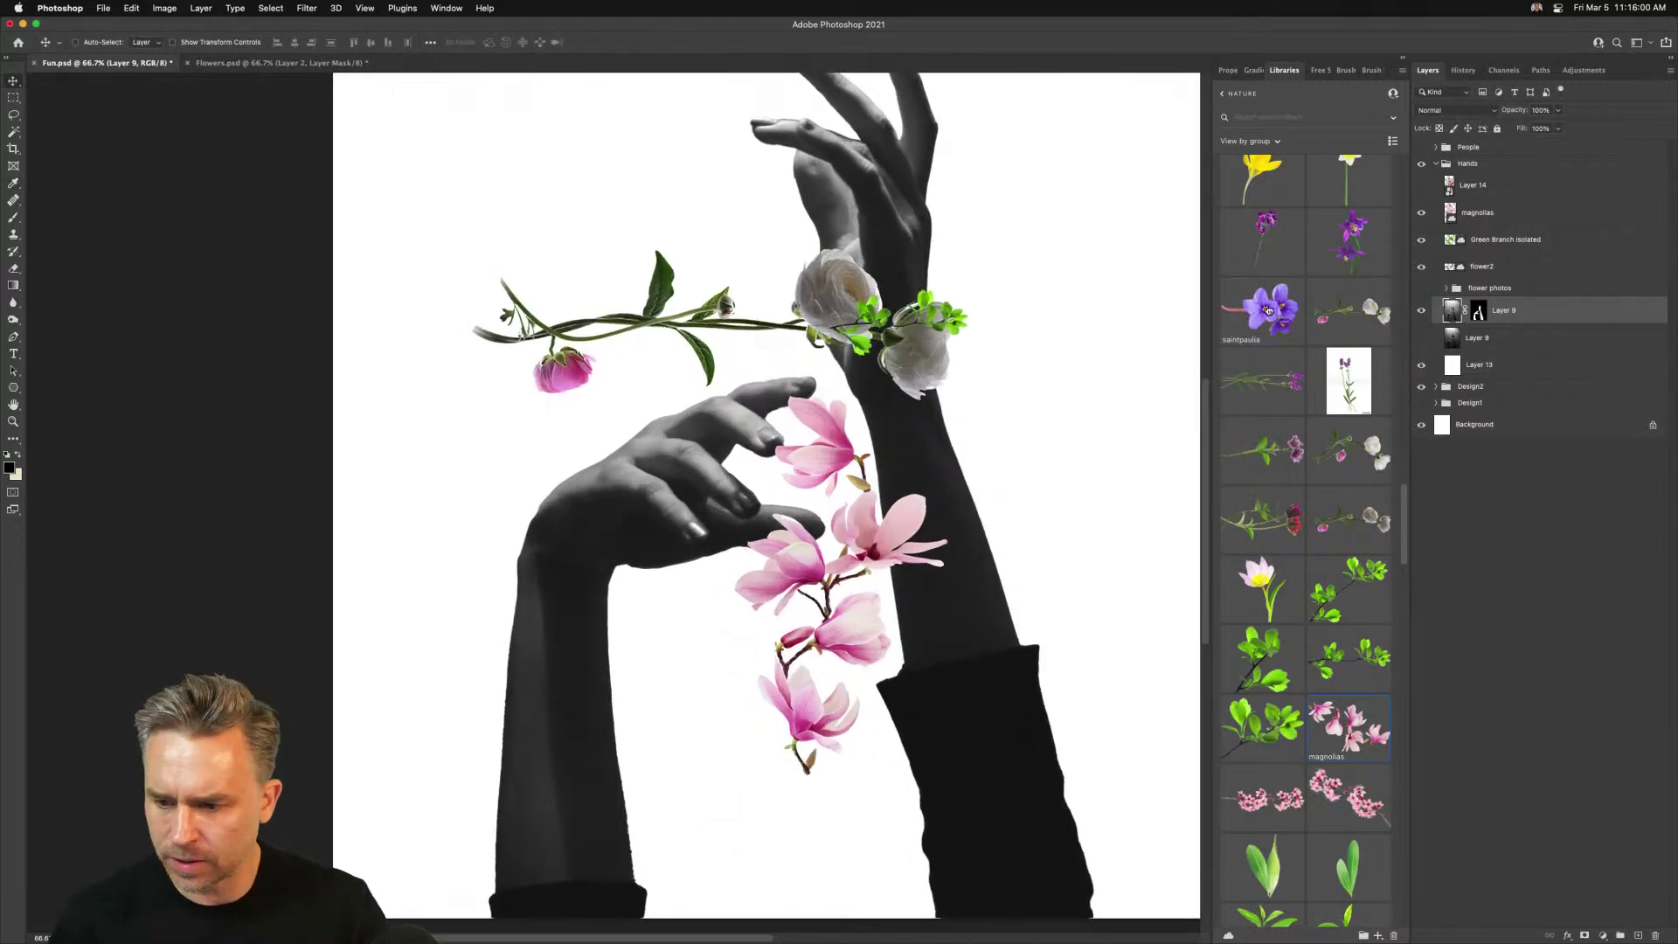
left_click(1501, 264)
scroll(1266, 752, "down", 8)
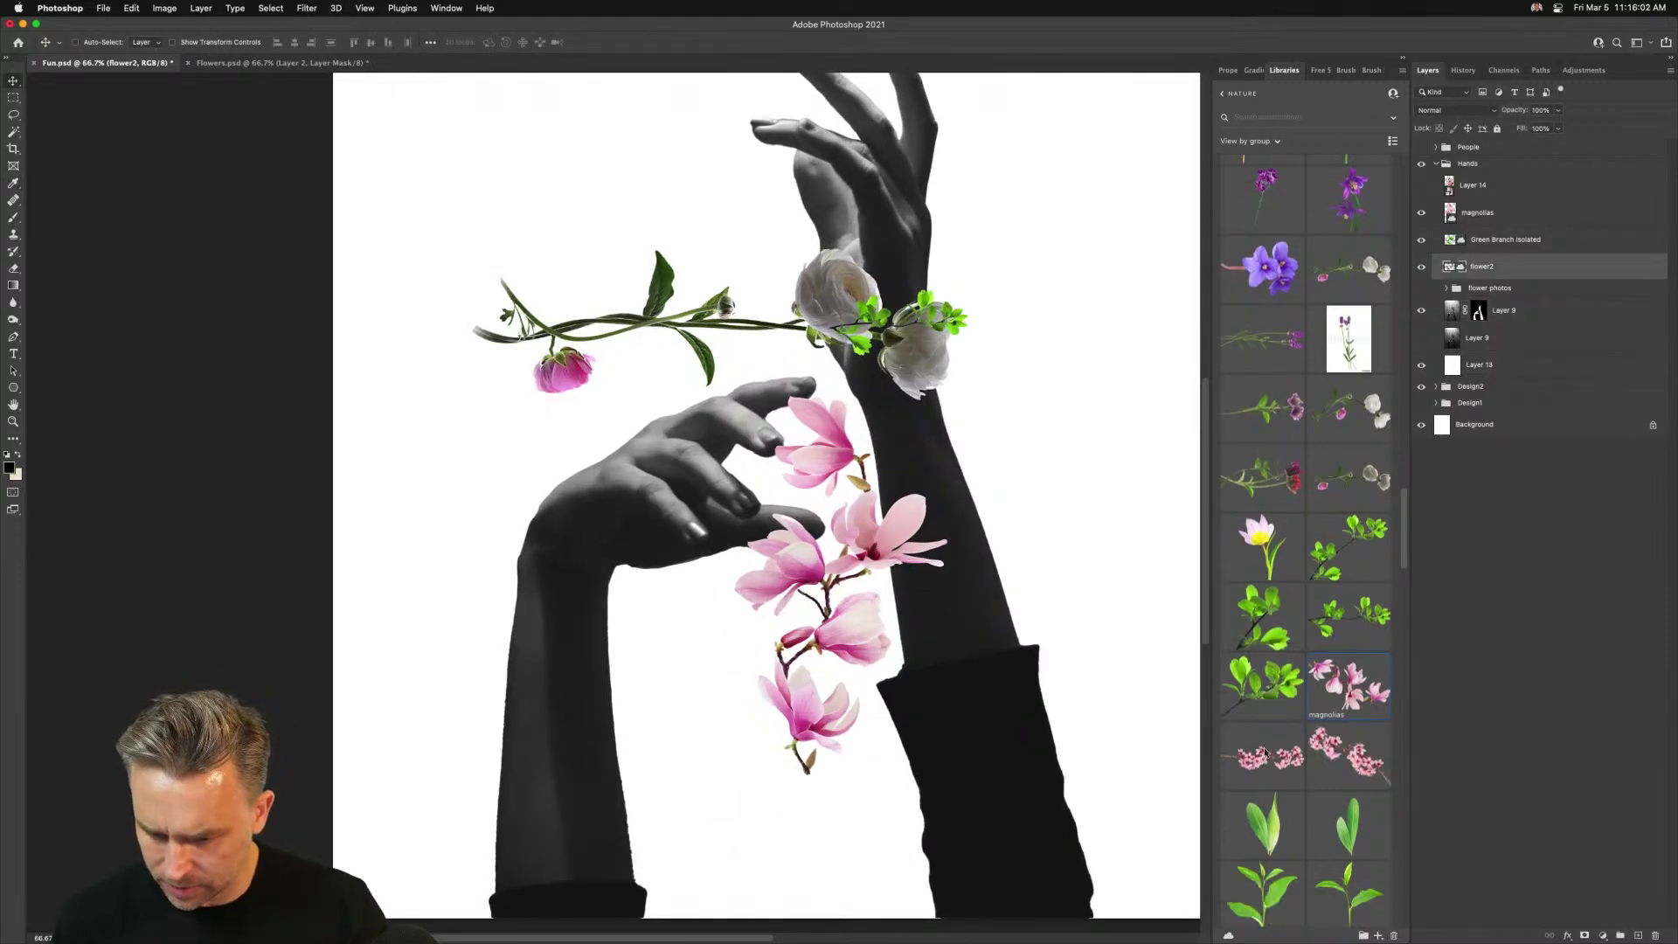
scroll(1266, 752, "up", 3)
left_click_drag(1262, 511, 726, 467)
left_click_drag(605, 402, 612, 236)
left_click_drag(614, 444, 376, 219)
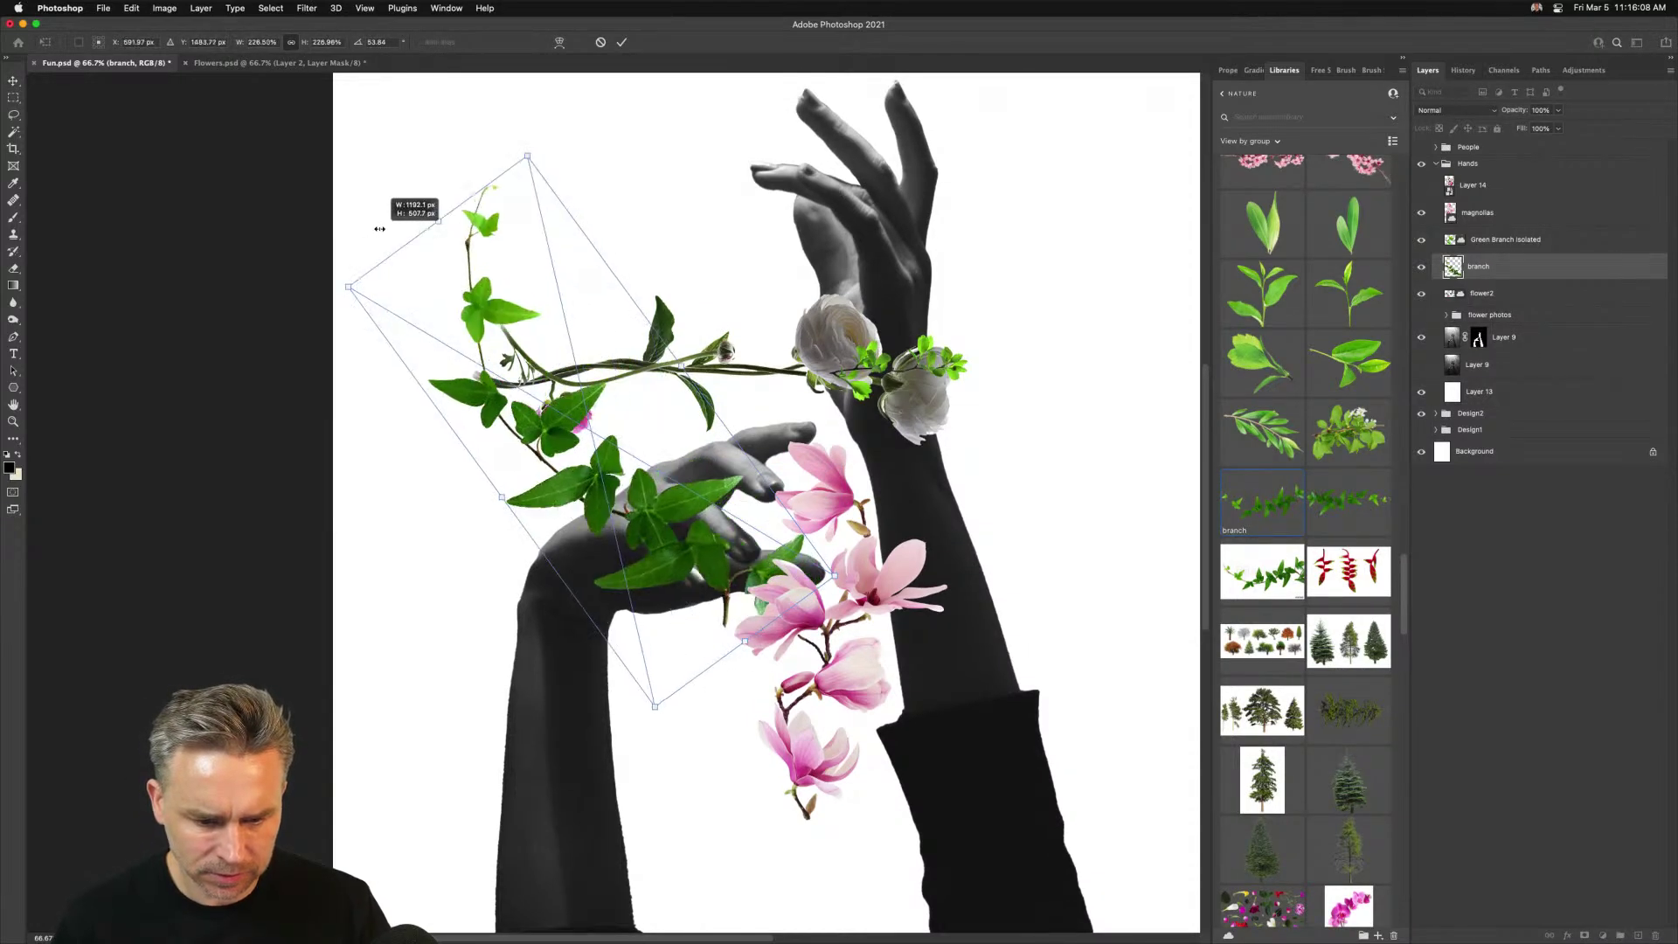
left_click_drag(389, 337, 590, 416)
key("Return")
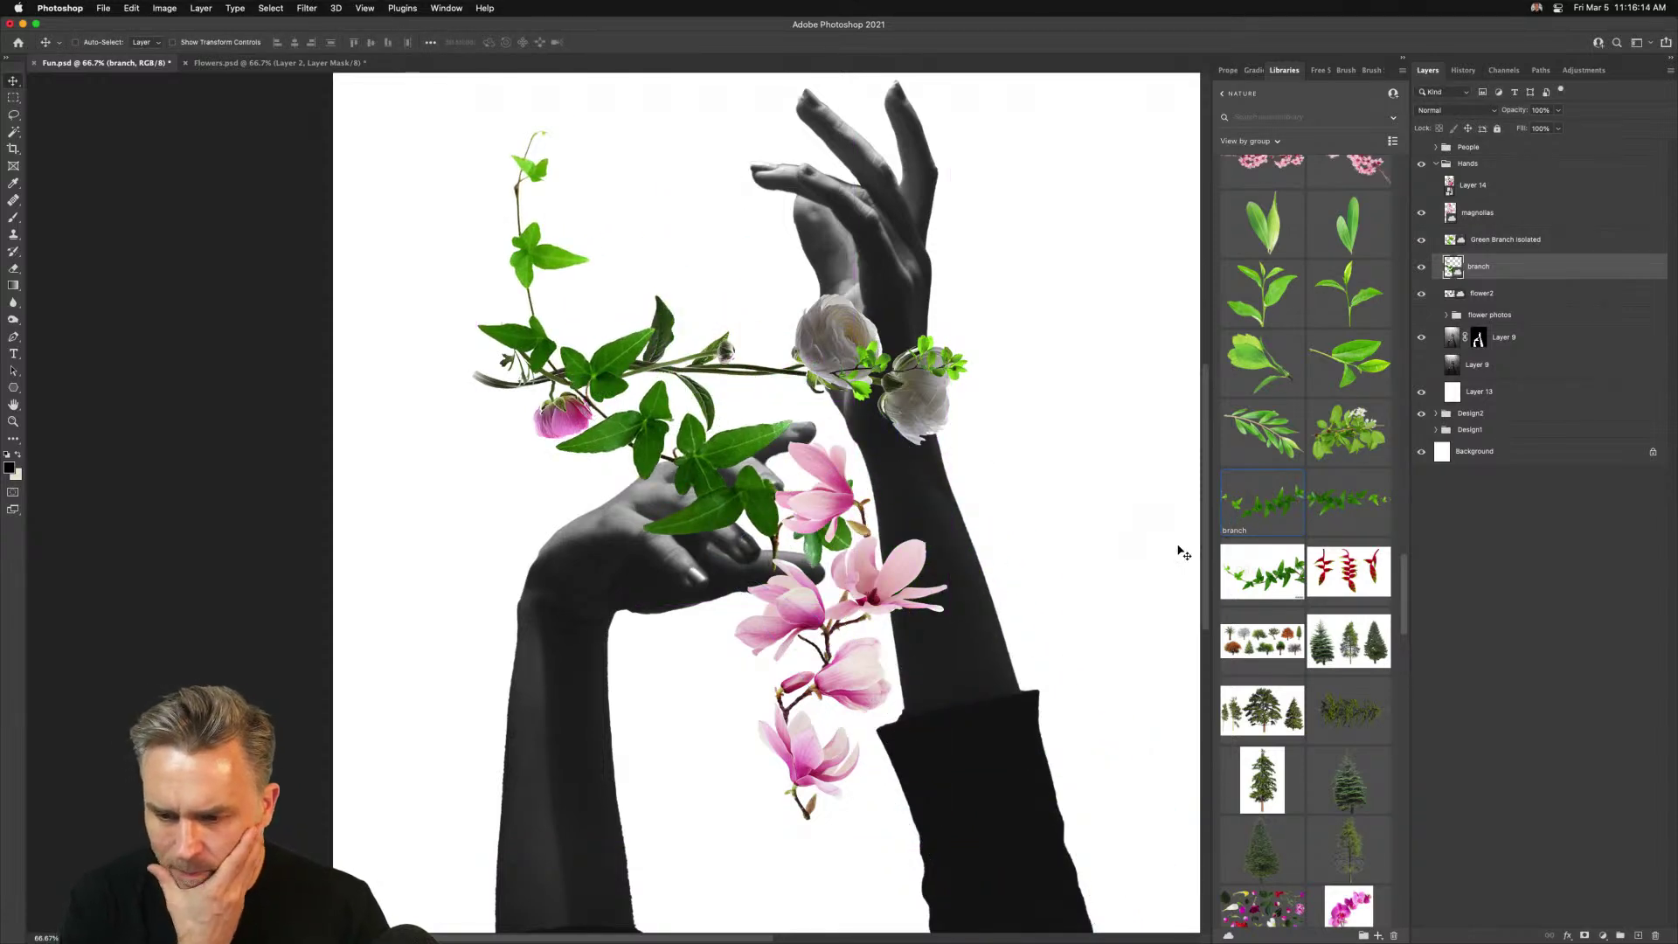
Place the upright leafy sprig named Layer 2 from the library beside the white roses
scroll(1283, 425, "down", 4)
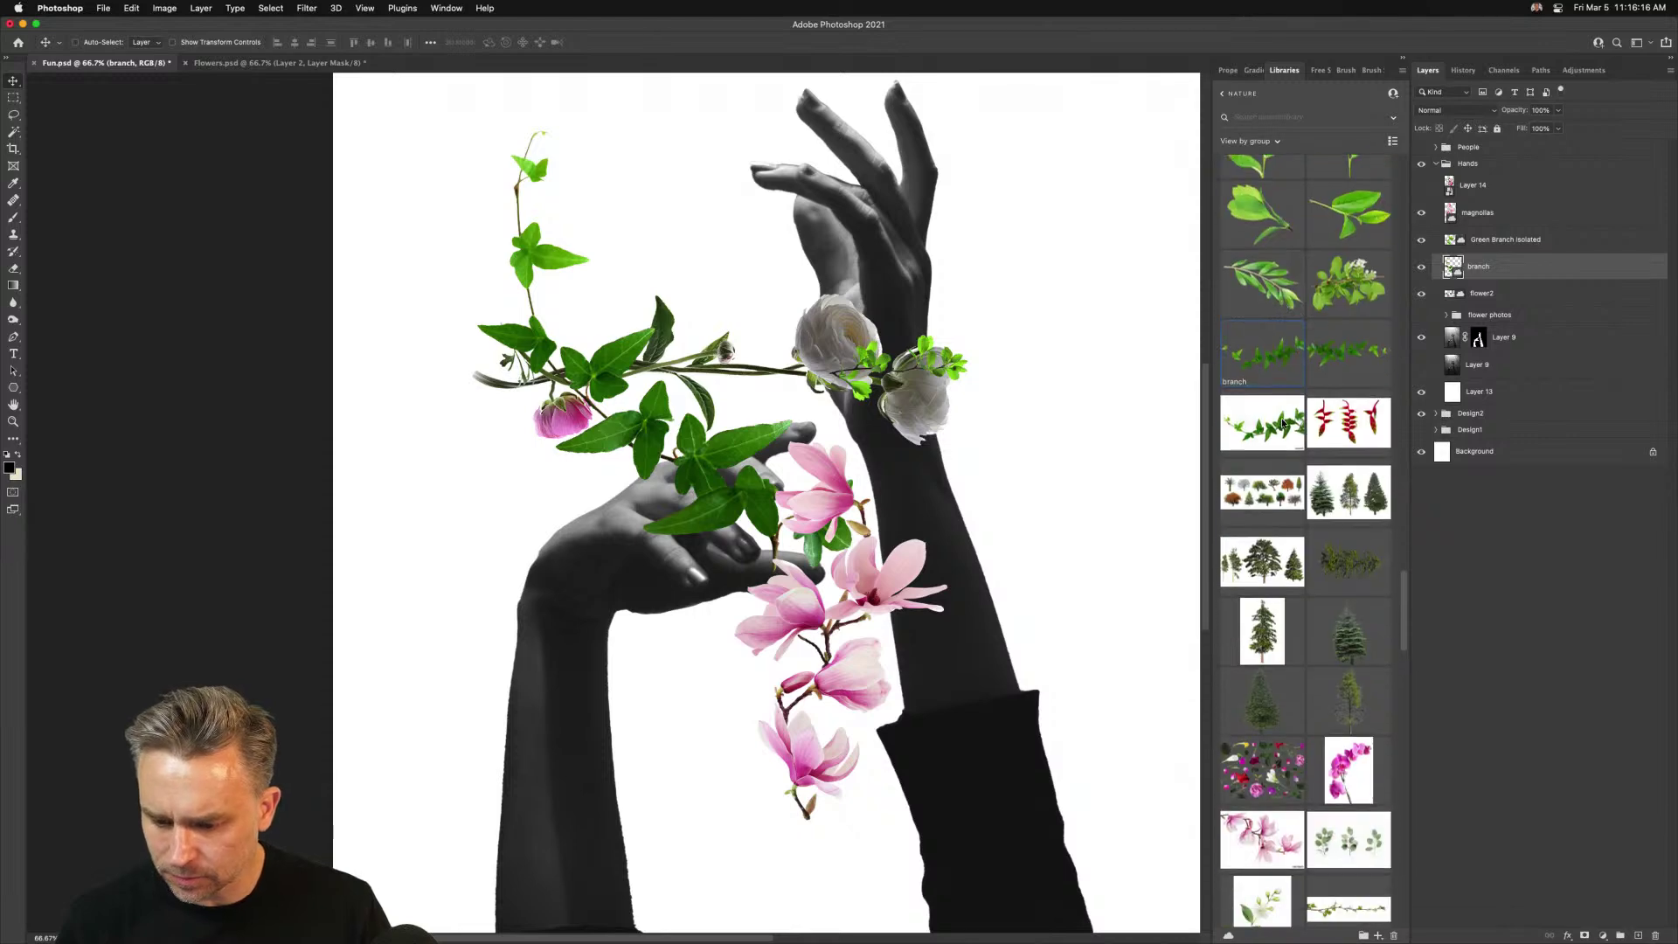
scroll(1270, 282, "up", 6)
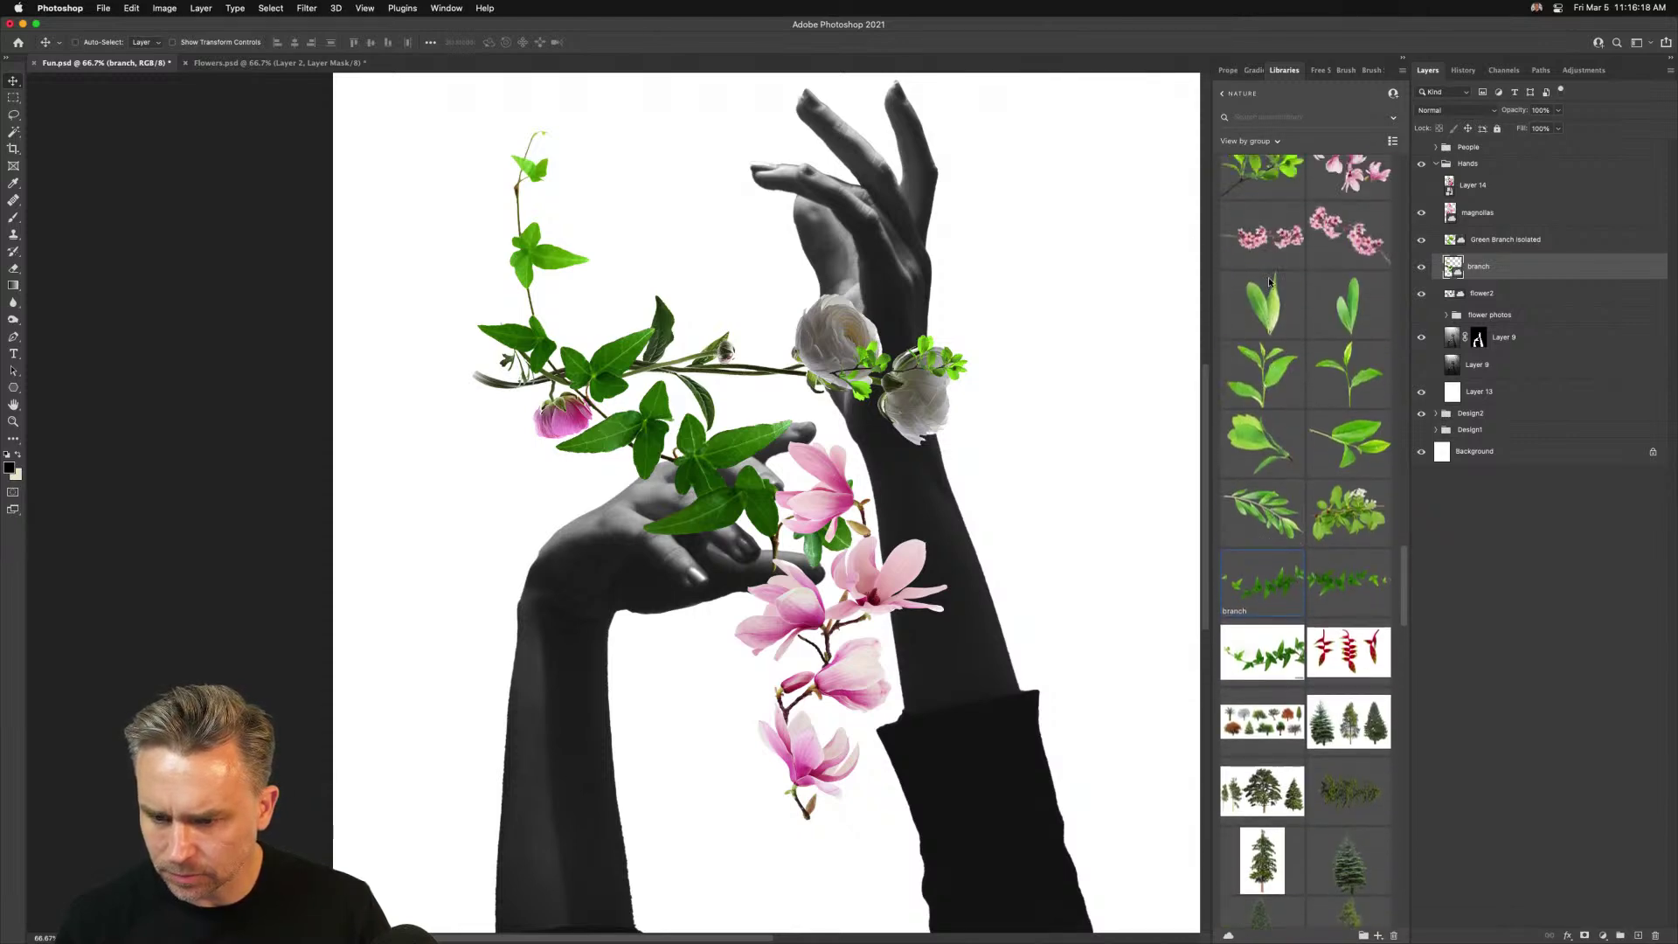
left_click_drag(1262, 374, 893, 344)
key("Return")
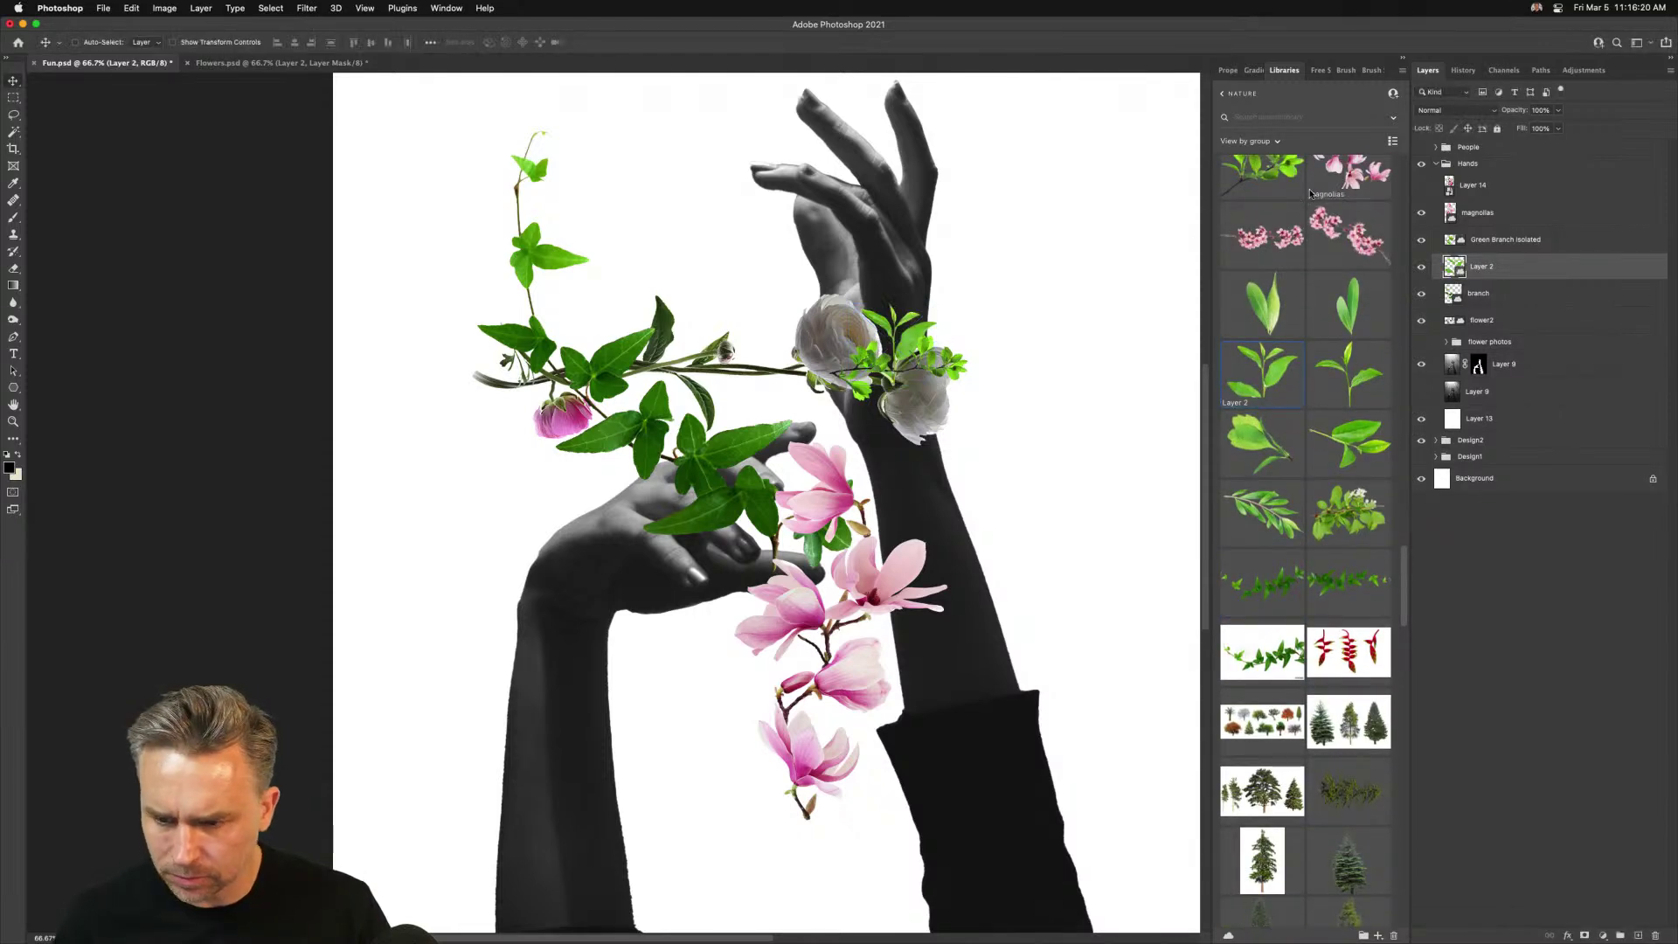
Enlarge the Green Branch Isolated layer to about 454% and rotate it about -81° so it stands upright between the hands
scroll(1279, 279, "up", 5)
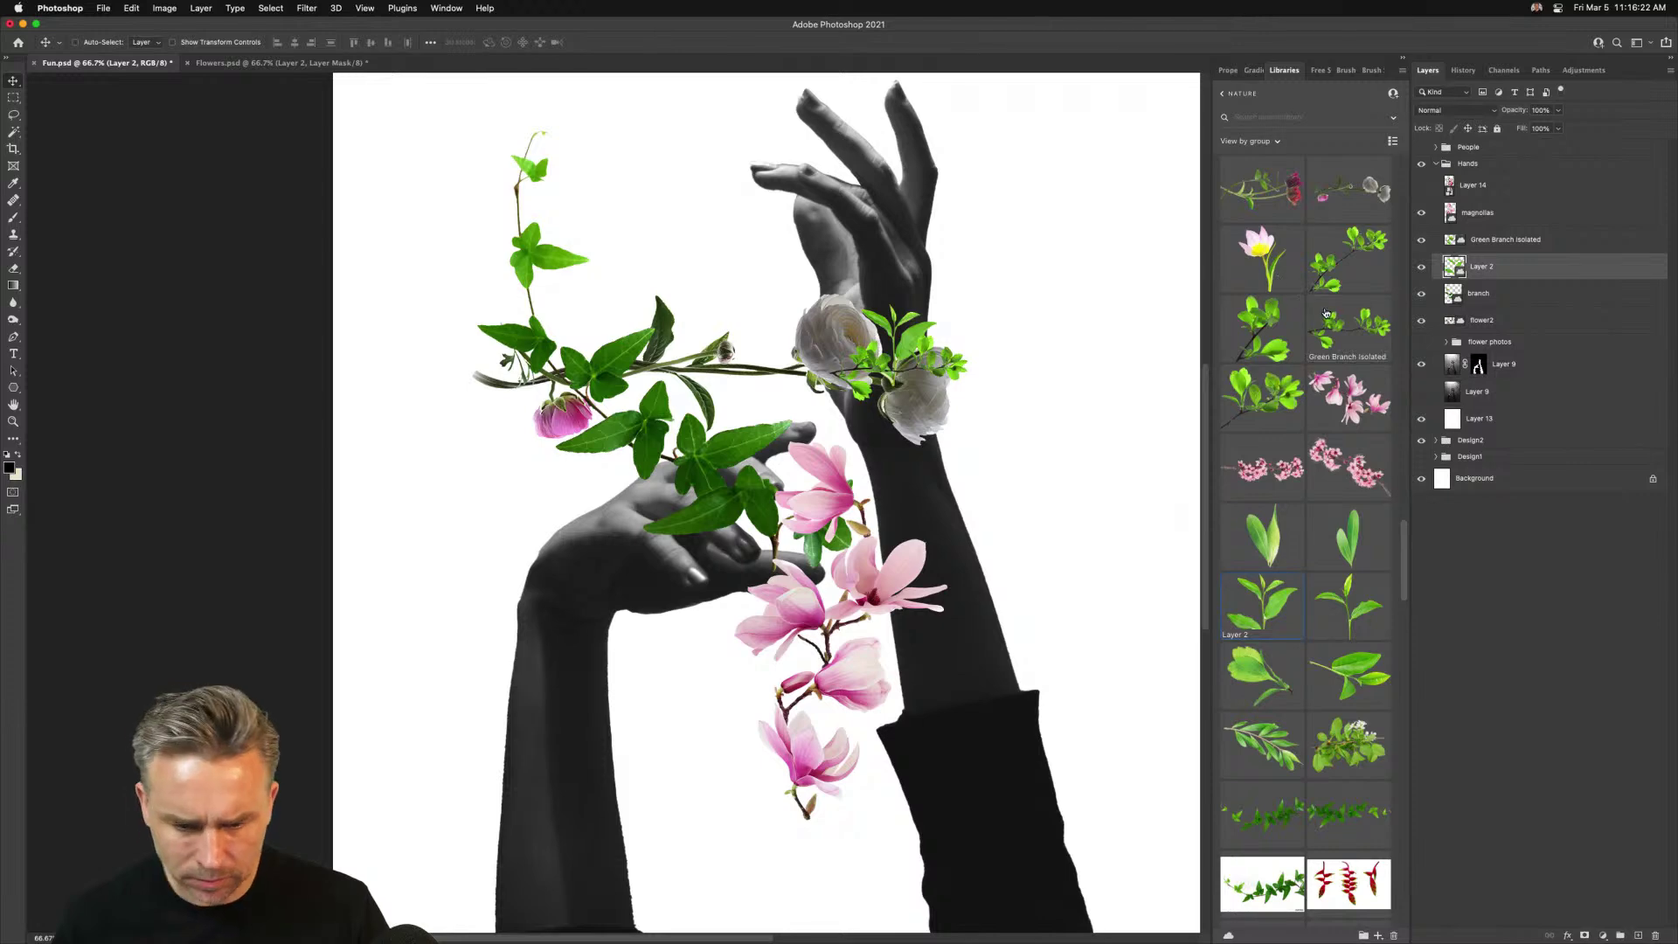
left_click_drag(939, 367, 697, 617)
key("ctrl+t")
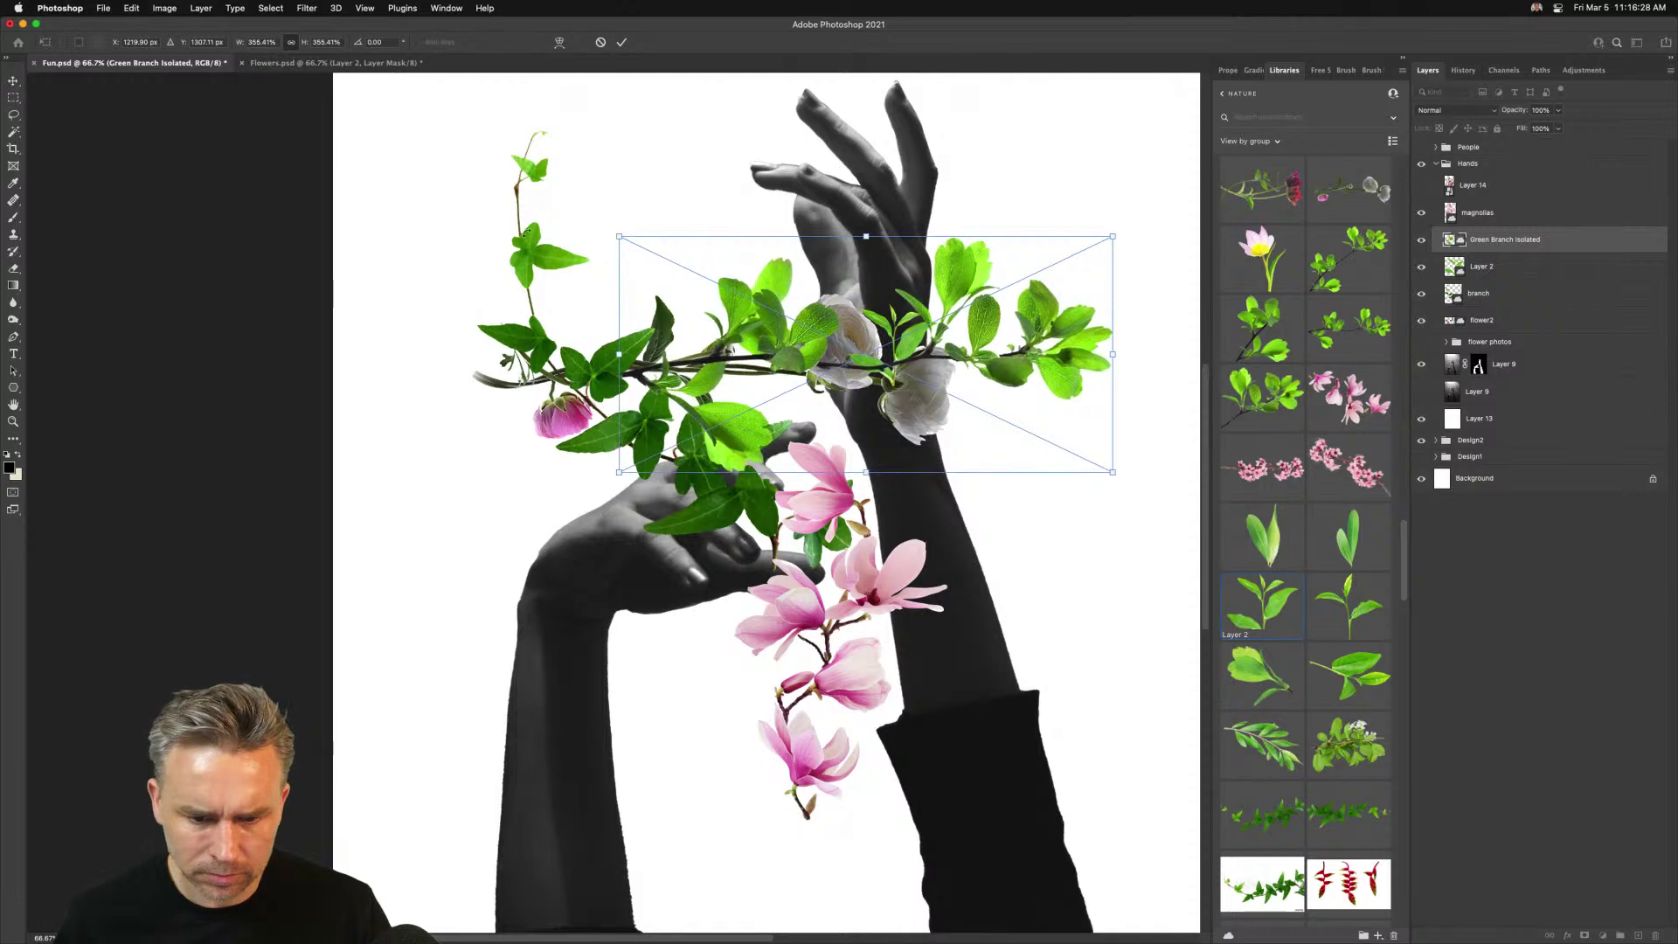
left_click_drag(612, 226, 625, 703)
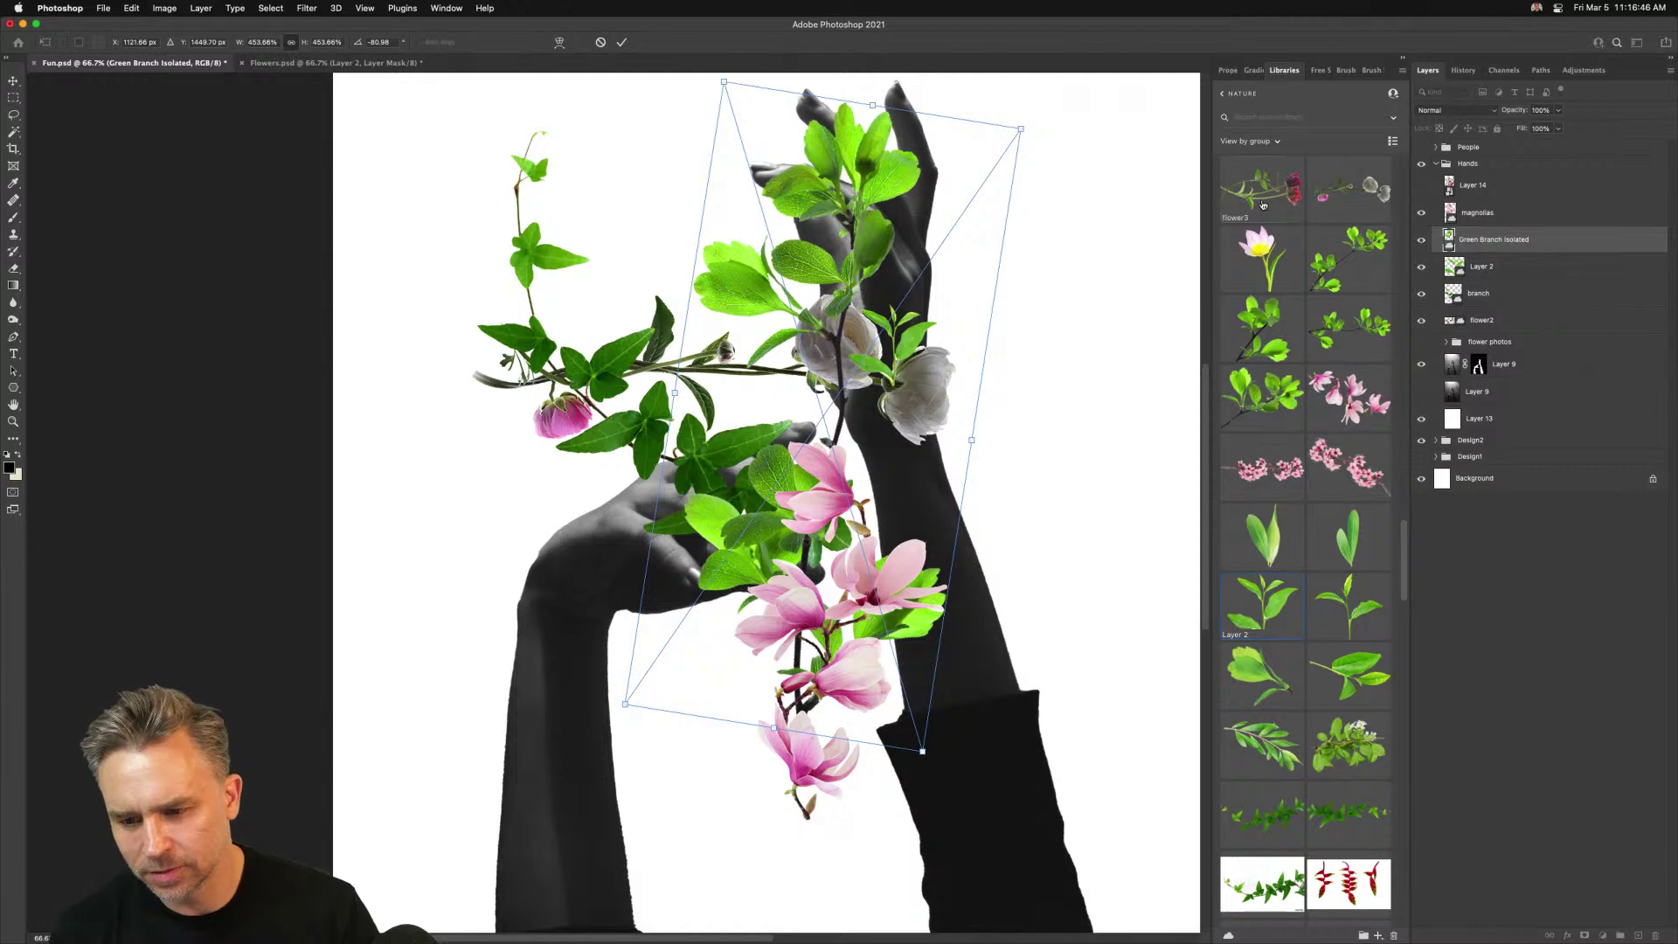
key("Return")
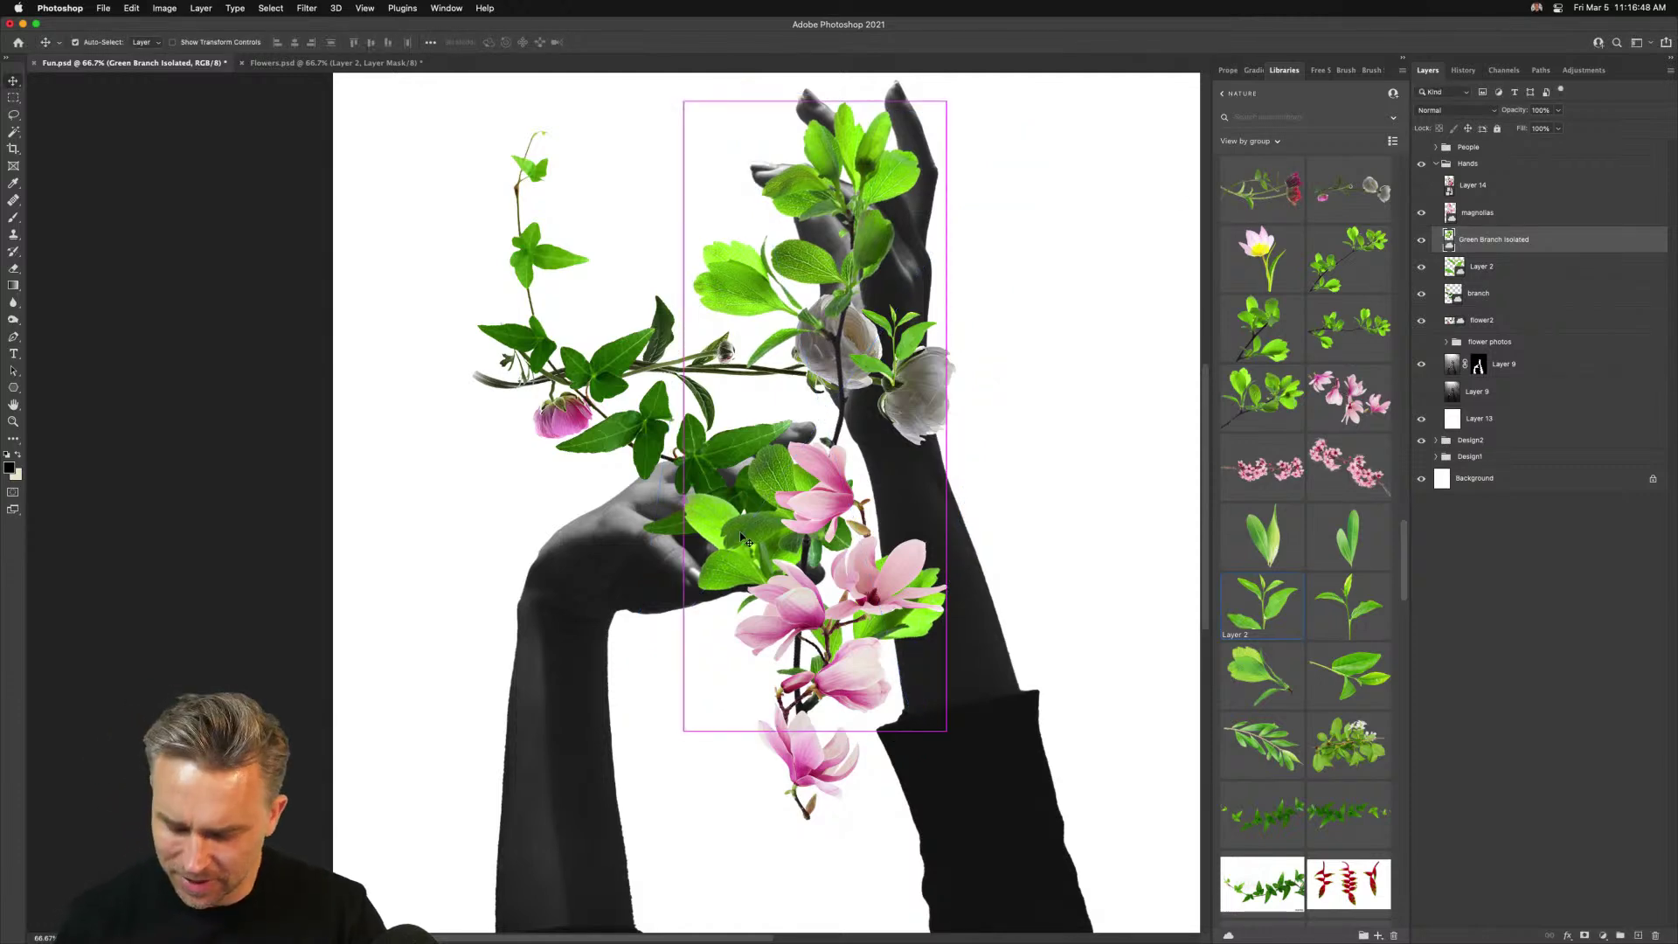
Raise the Green Branch Isolated layer over the upper hand and hide the magnolias, Layer 2, branch and flower2 layers
key("super+minus")
scroll(650, 605, "up", 2)
scroll(650, 606, "down", 2)
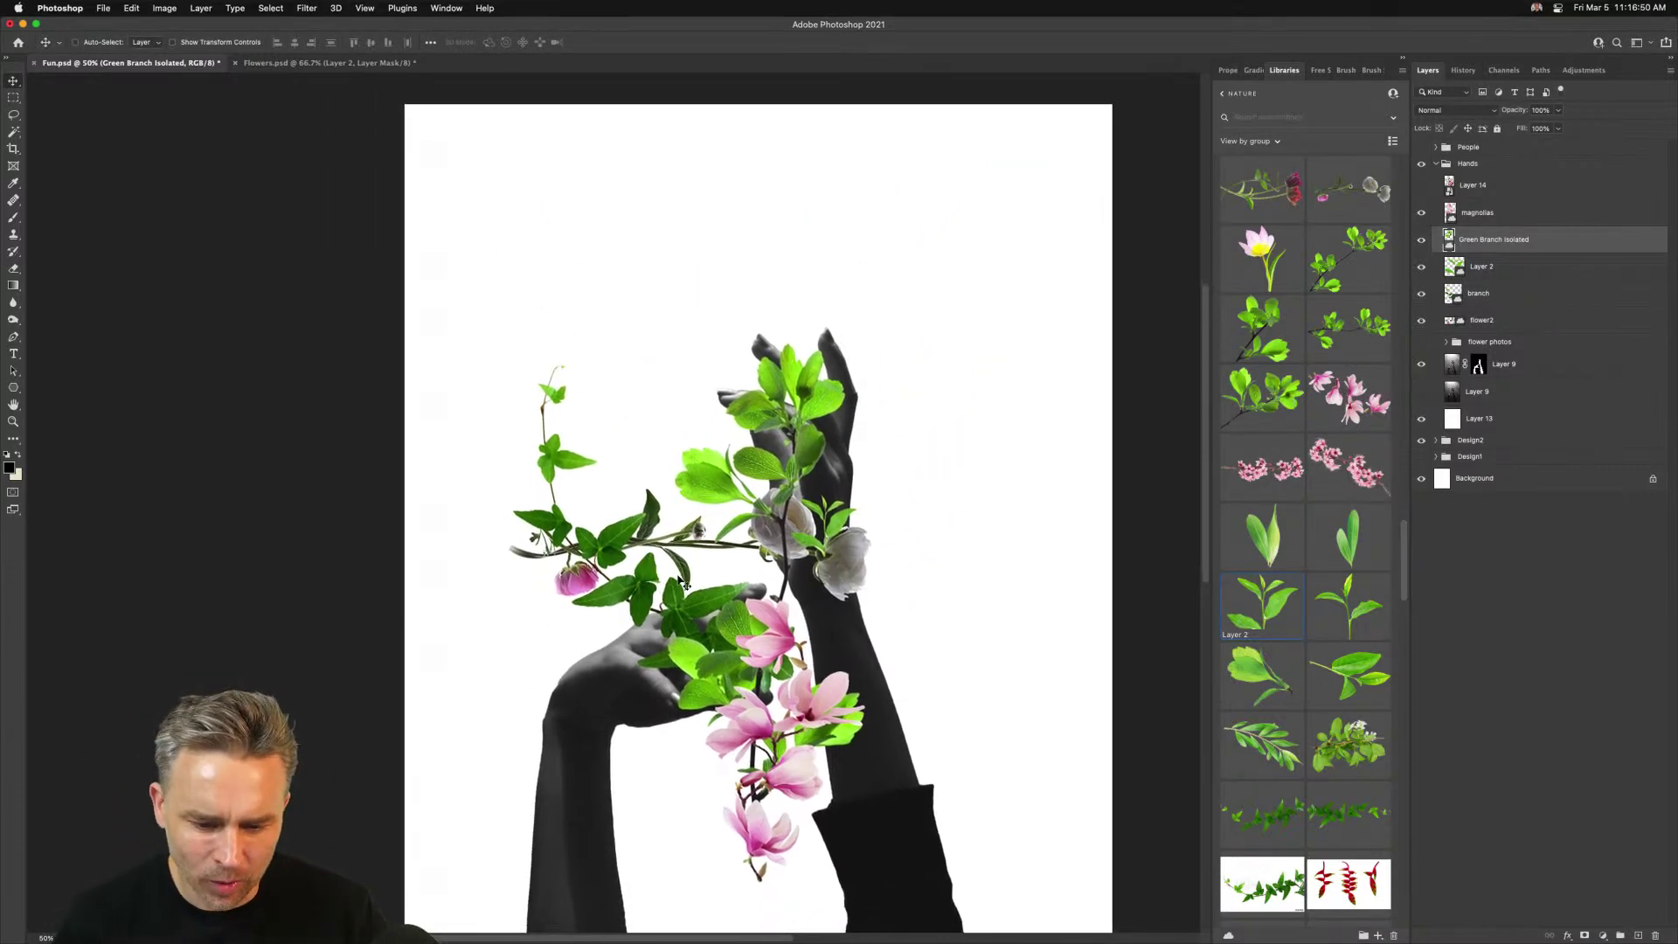
left_click_drag(669, 611, 697, 498)
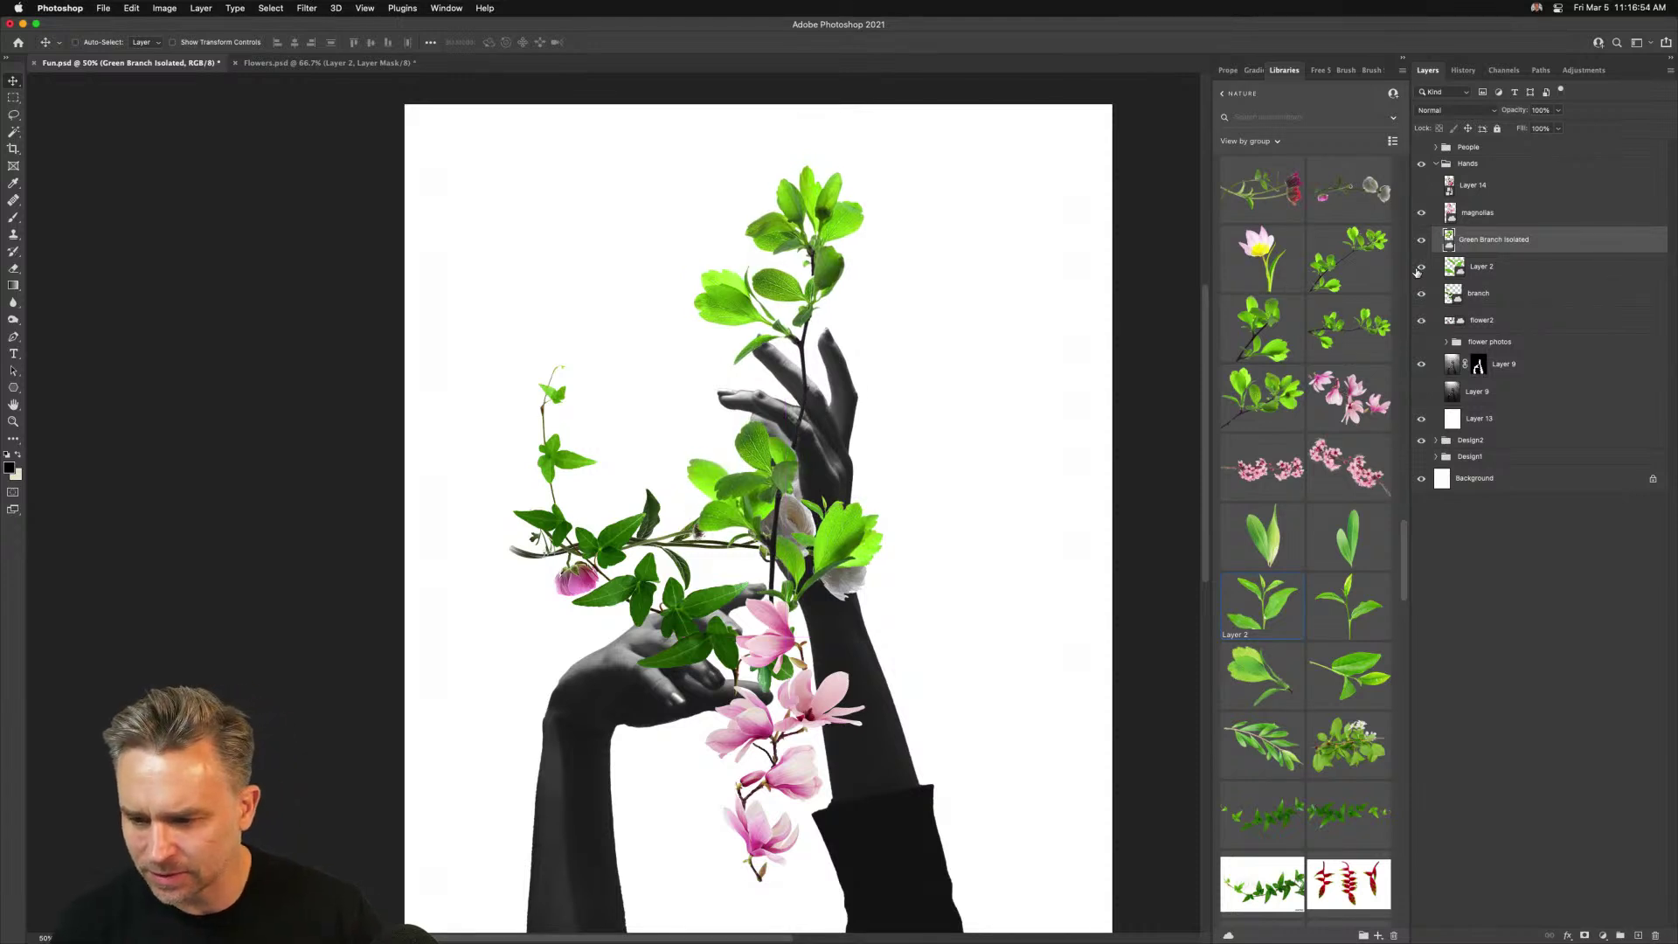
left_click(1419, 320)
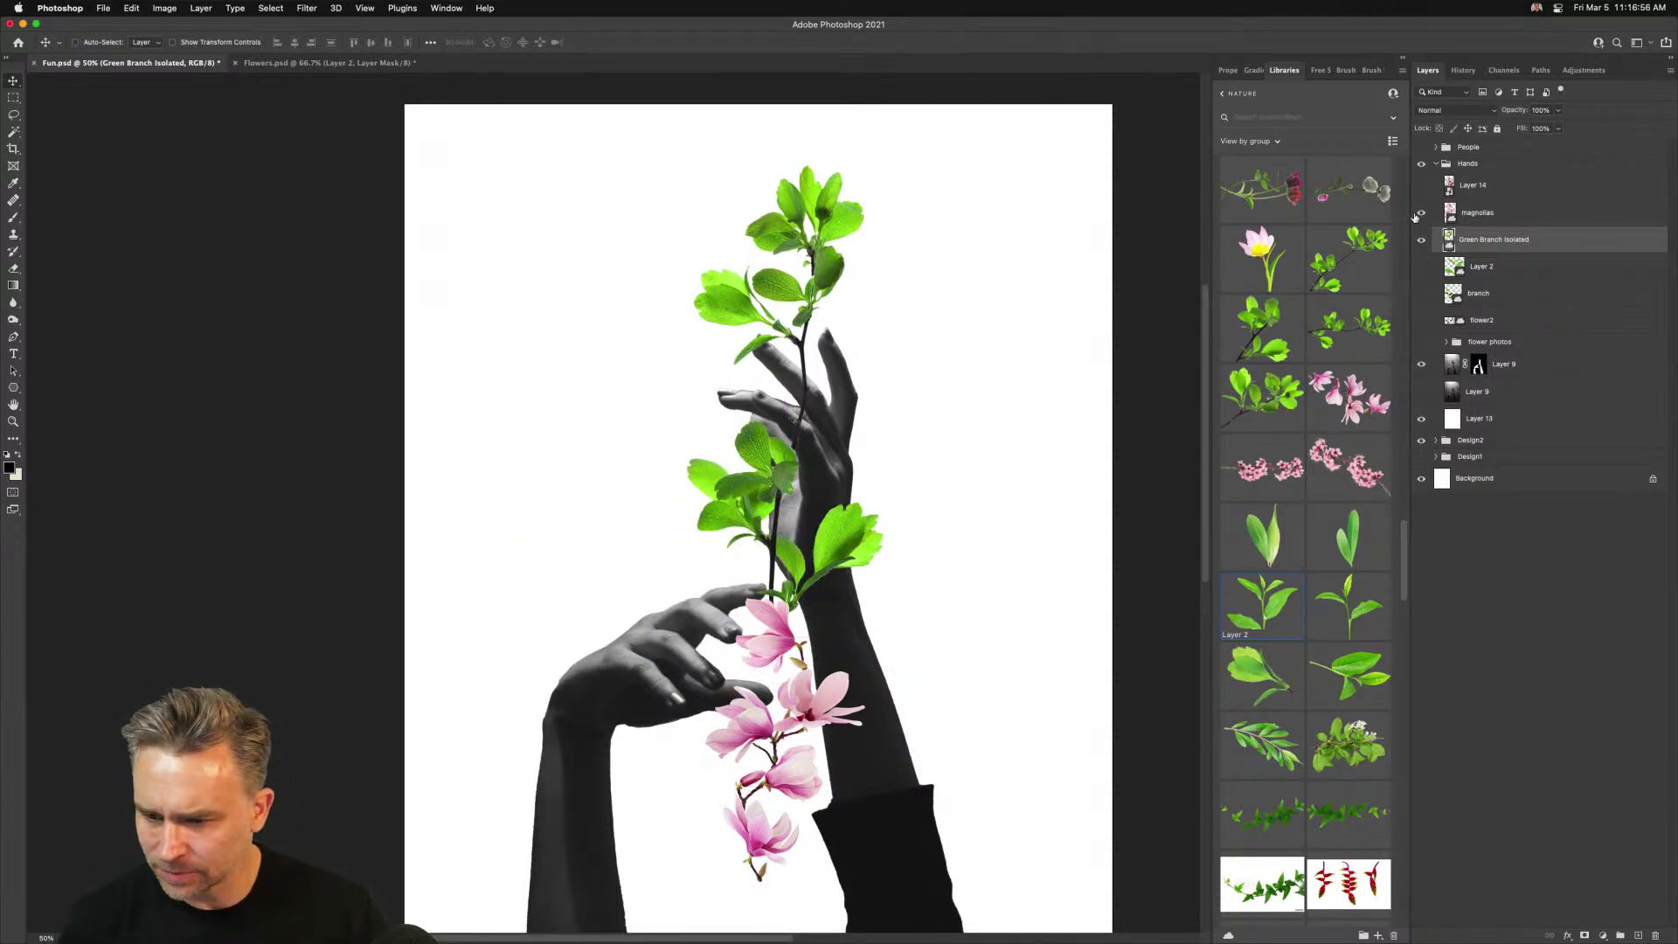
left_click(1419, 213)
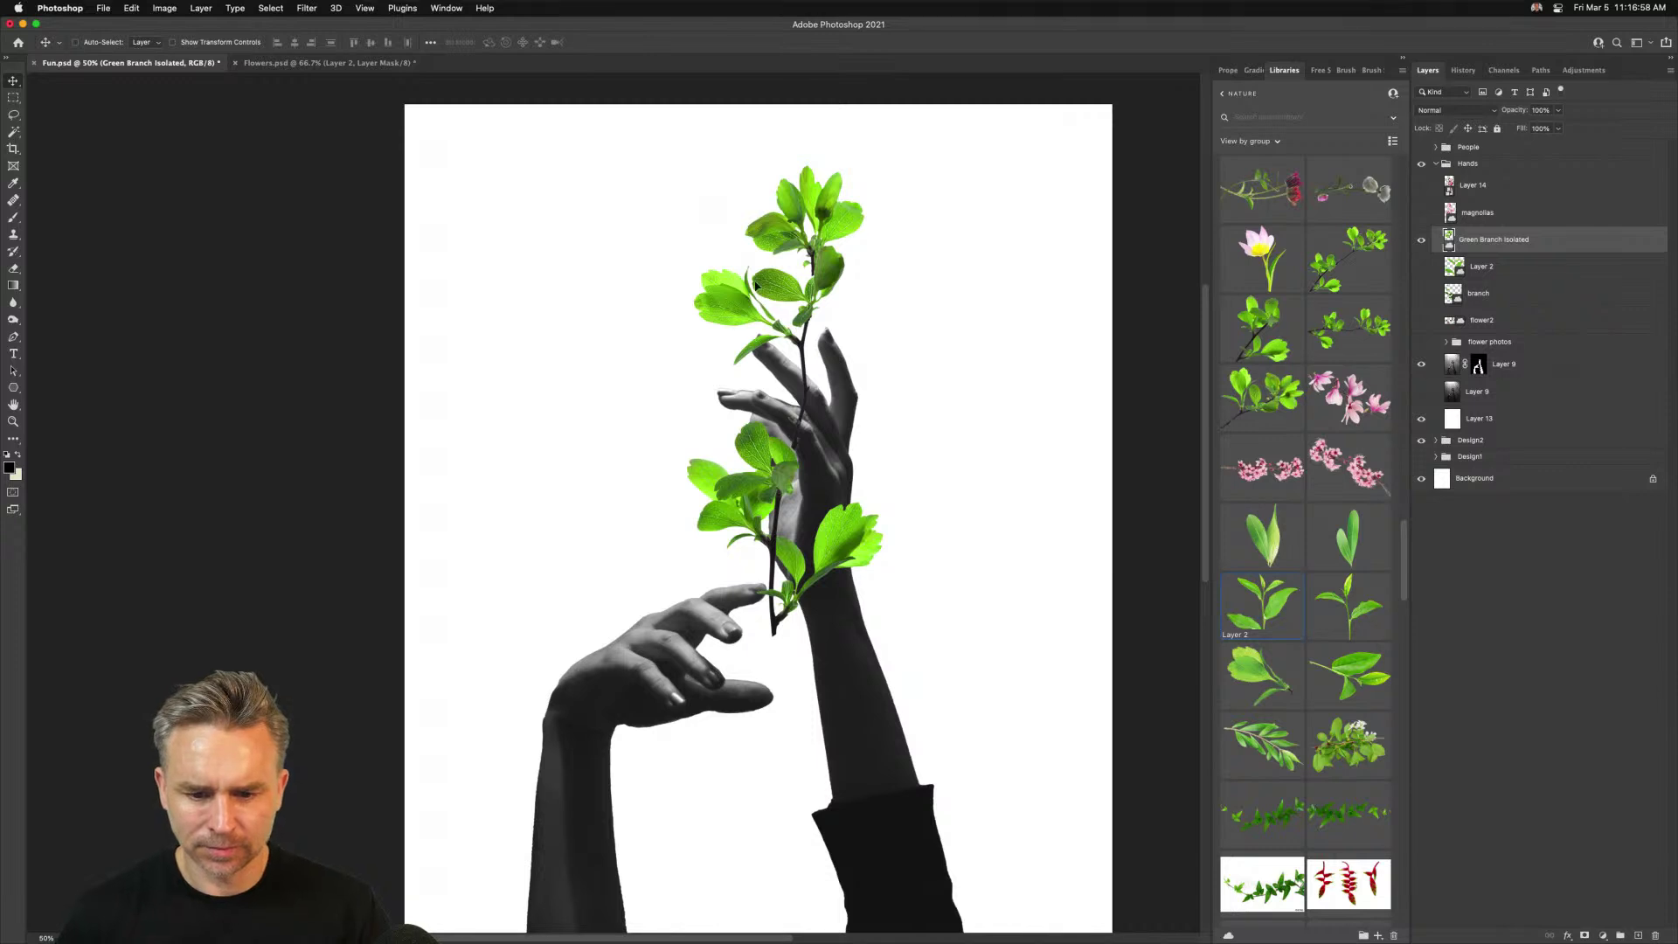
left_click_drag(757, 285, 756, 277)
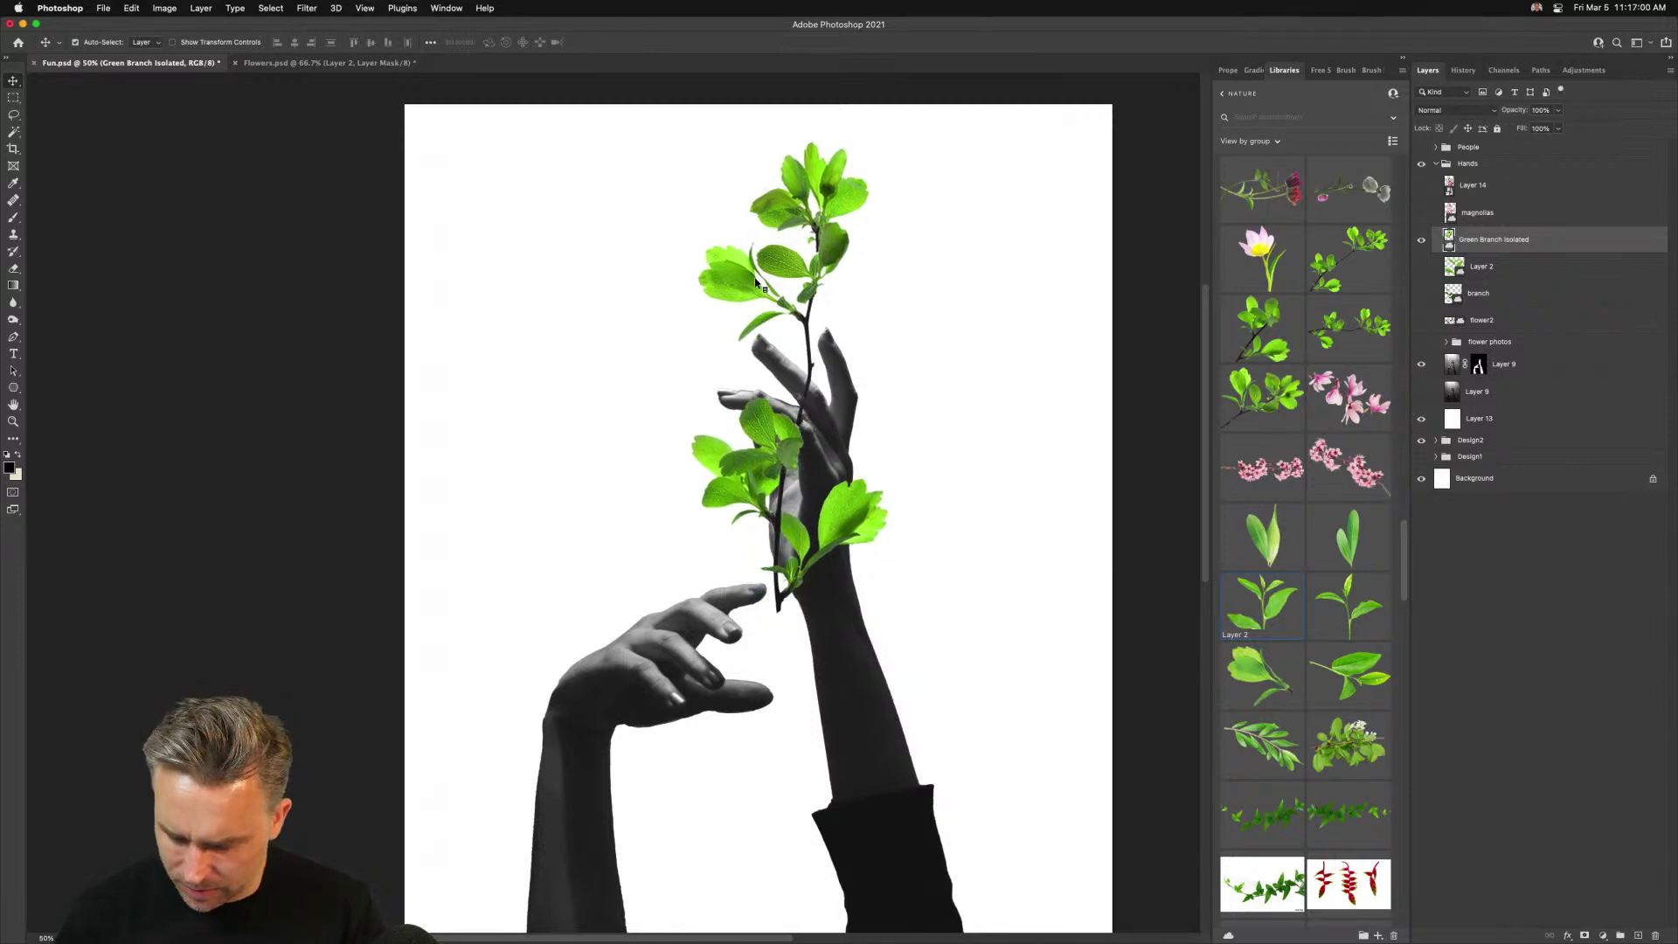
Bend the green branch's stem with Puppet Warp so it curves diagonally between the fingers of the upper hand
key("super+alt+shift+p")
left_click(823, 224)
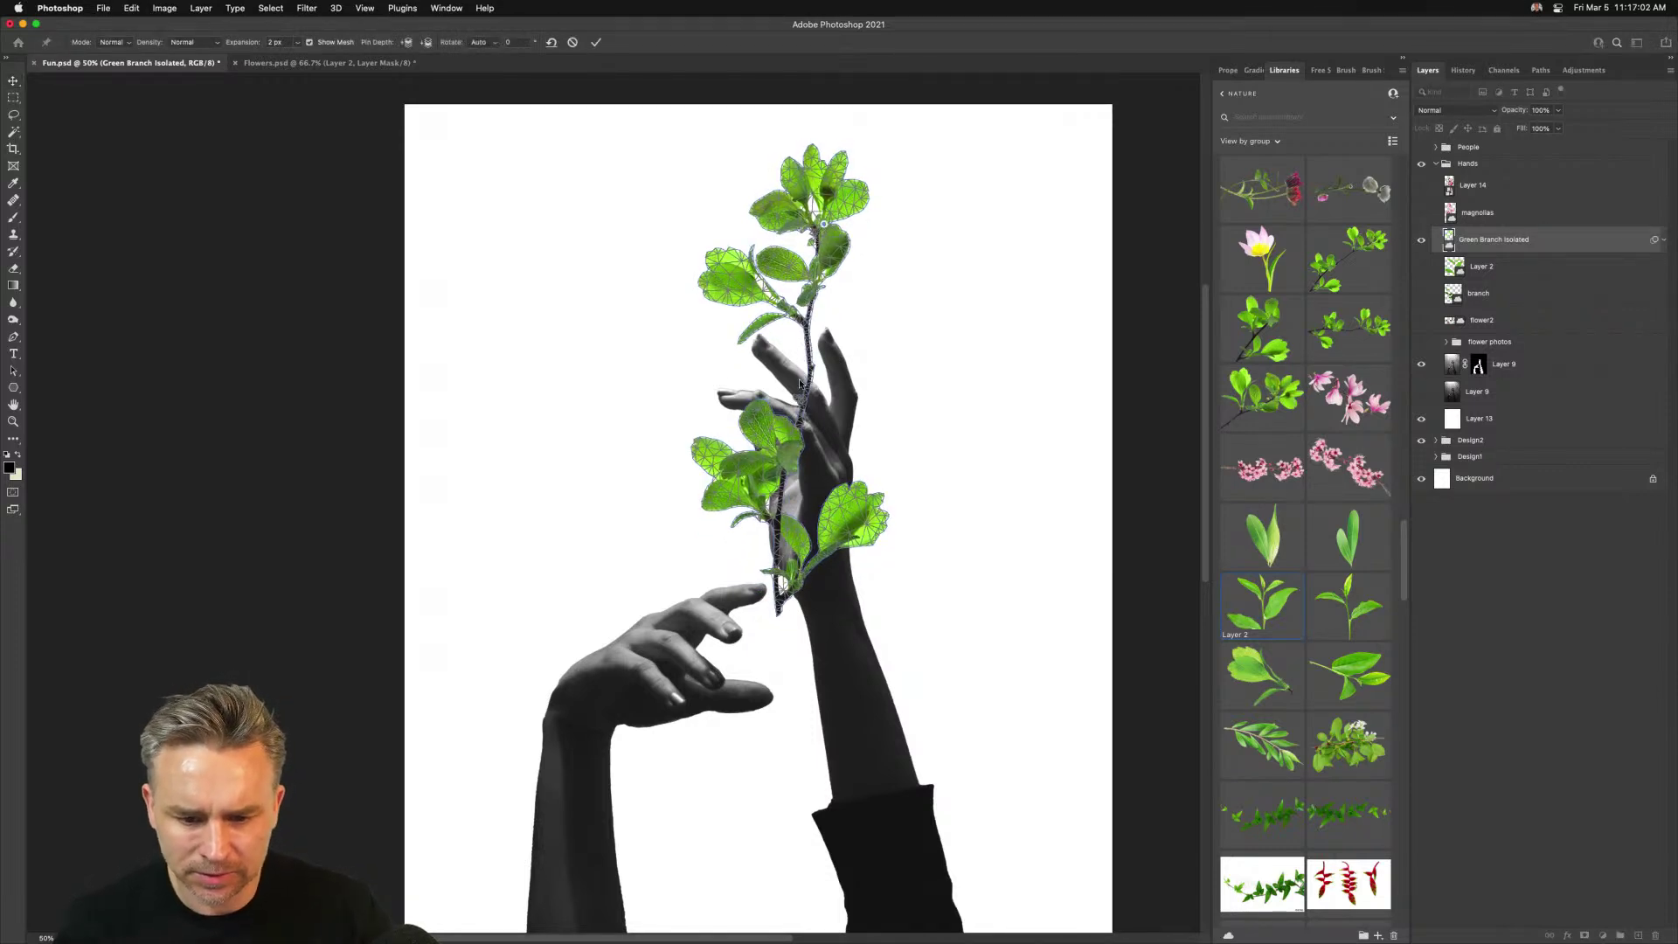
left_click(810, 370)
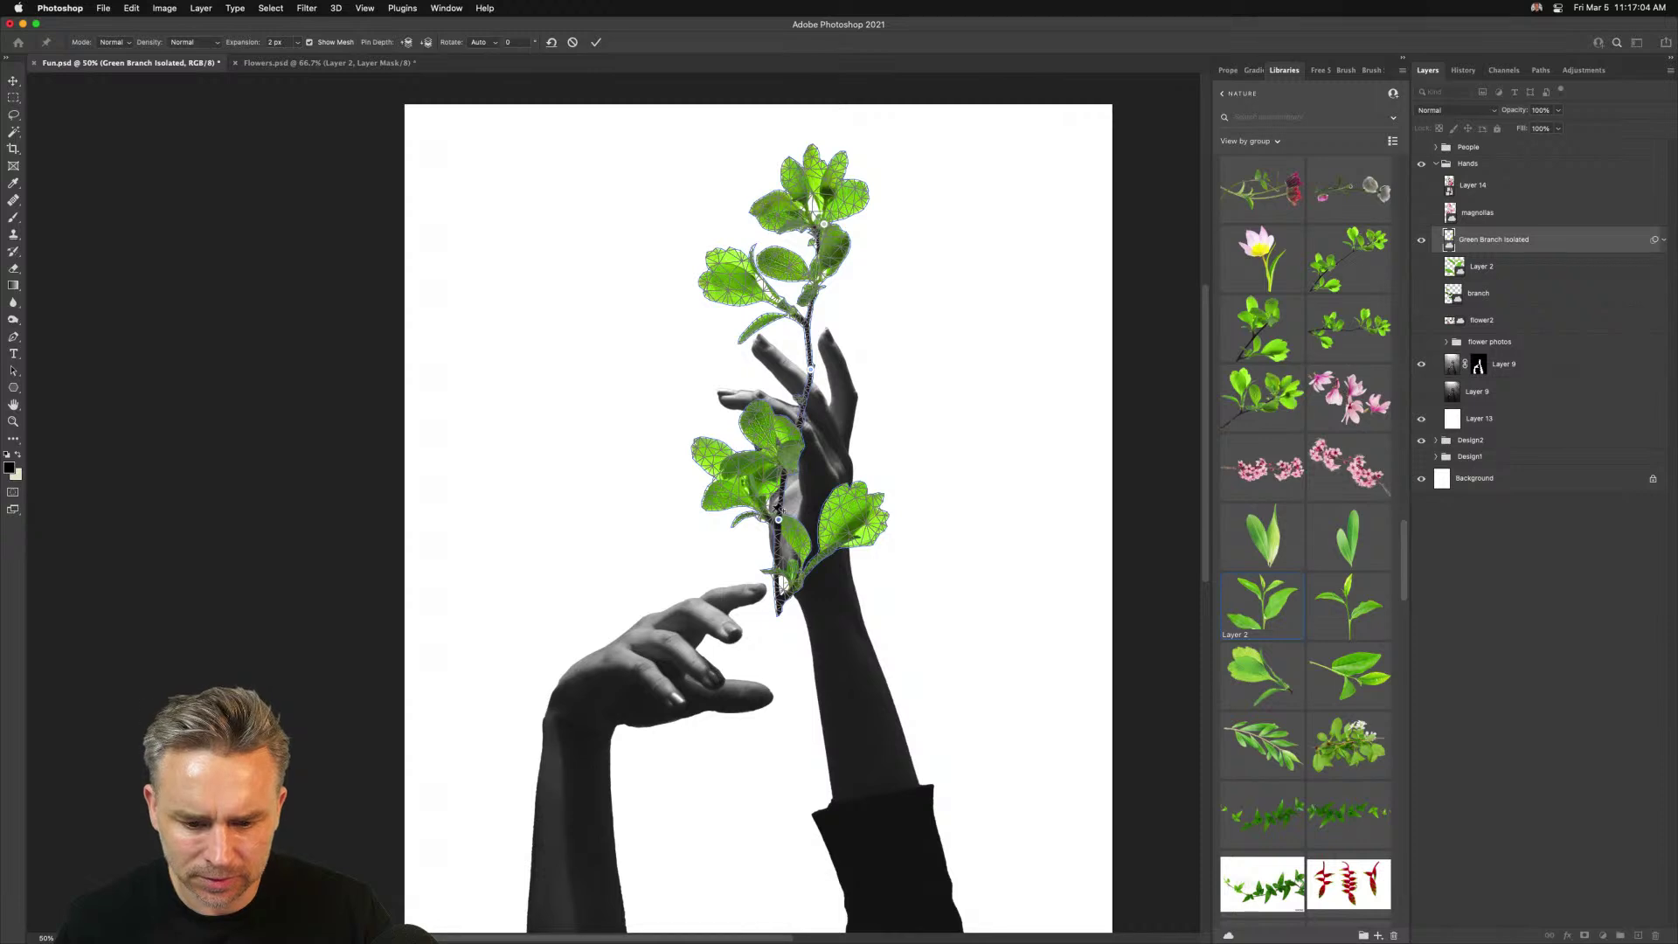
left_click_drag(785, 428, 764, 438)
left_click_drag(827, 262, 842, 275)
key("Return")
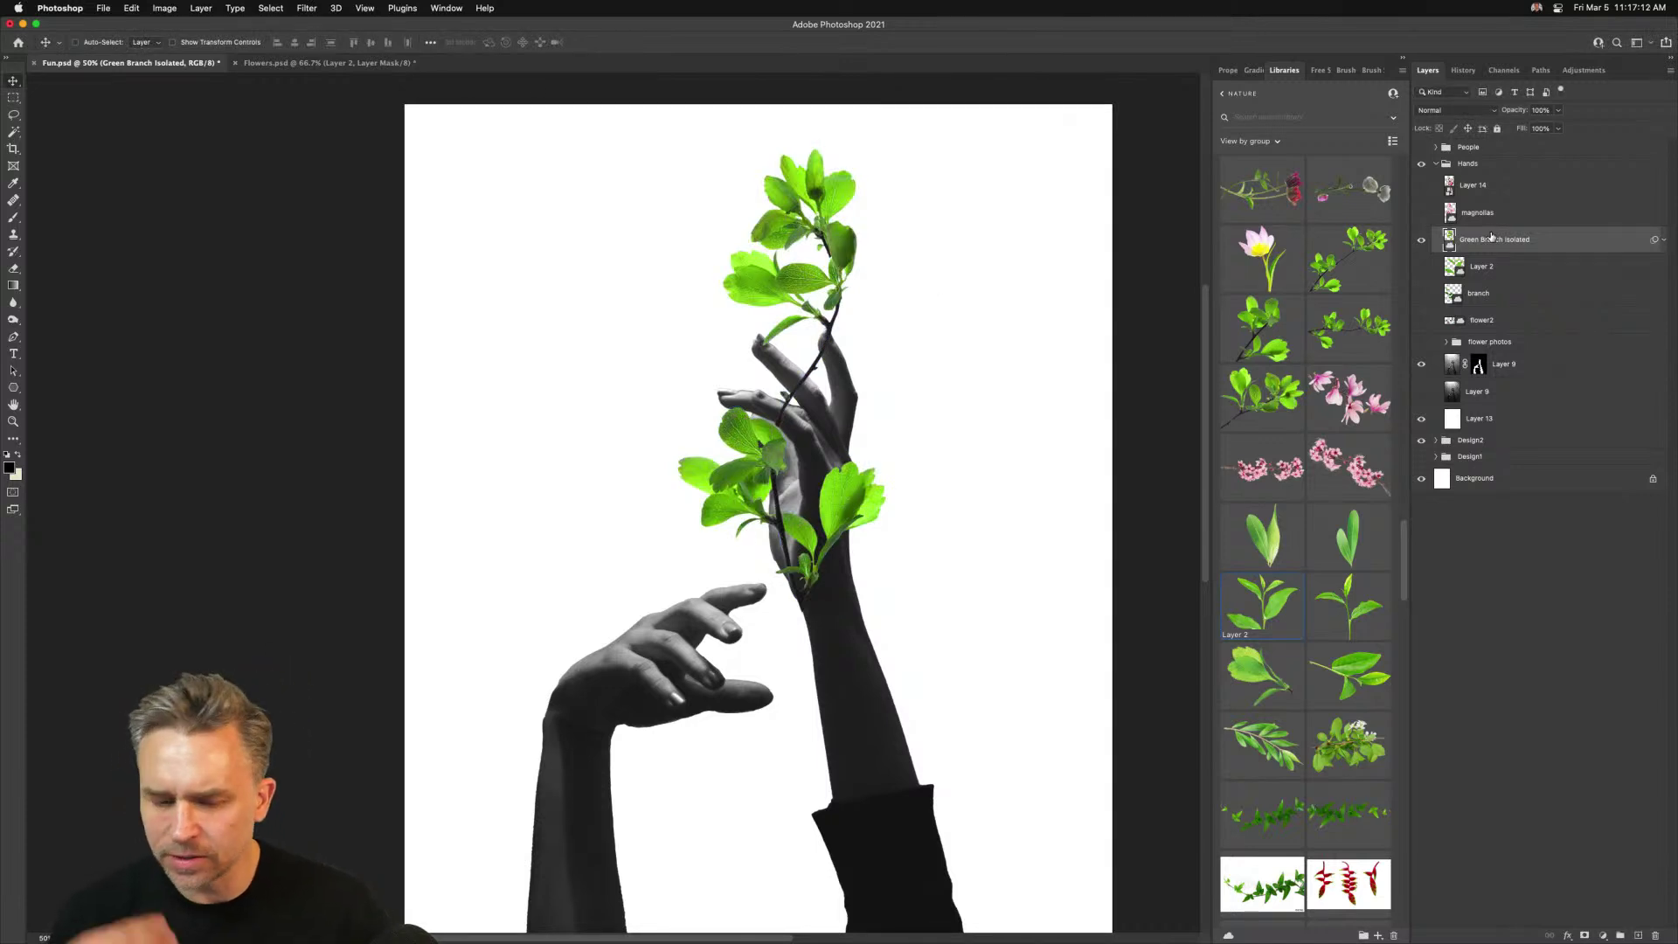
Move the Green Branch Isolated layer directly above the masked hands layer, below the flower photos group
left_click_drag(1491, 236, 1504, 354)
key("super+1")
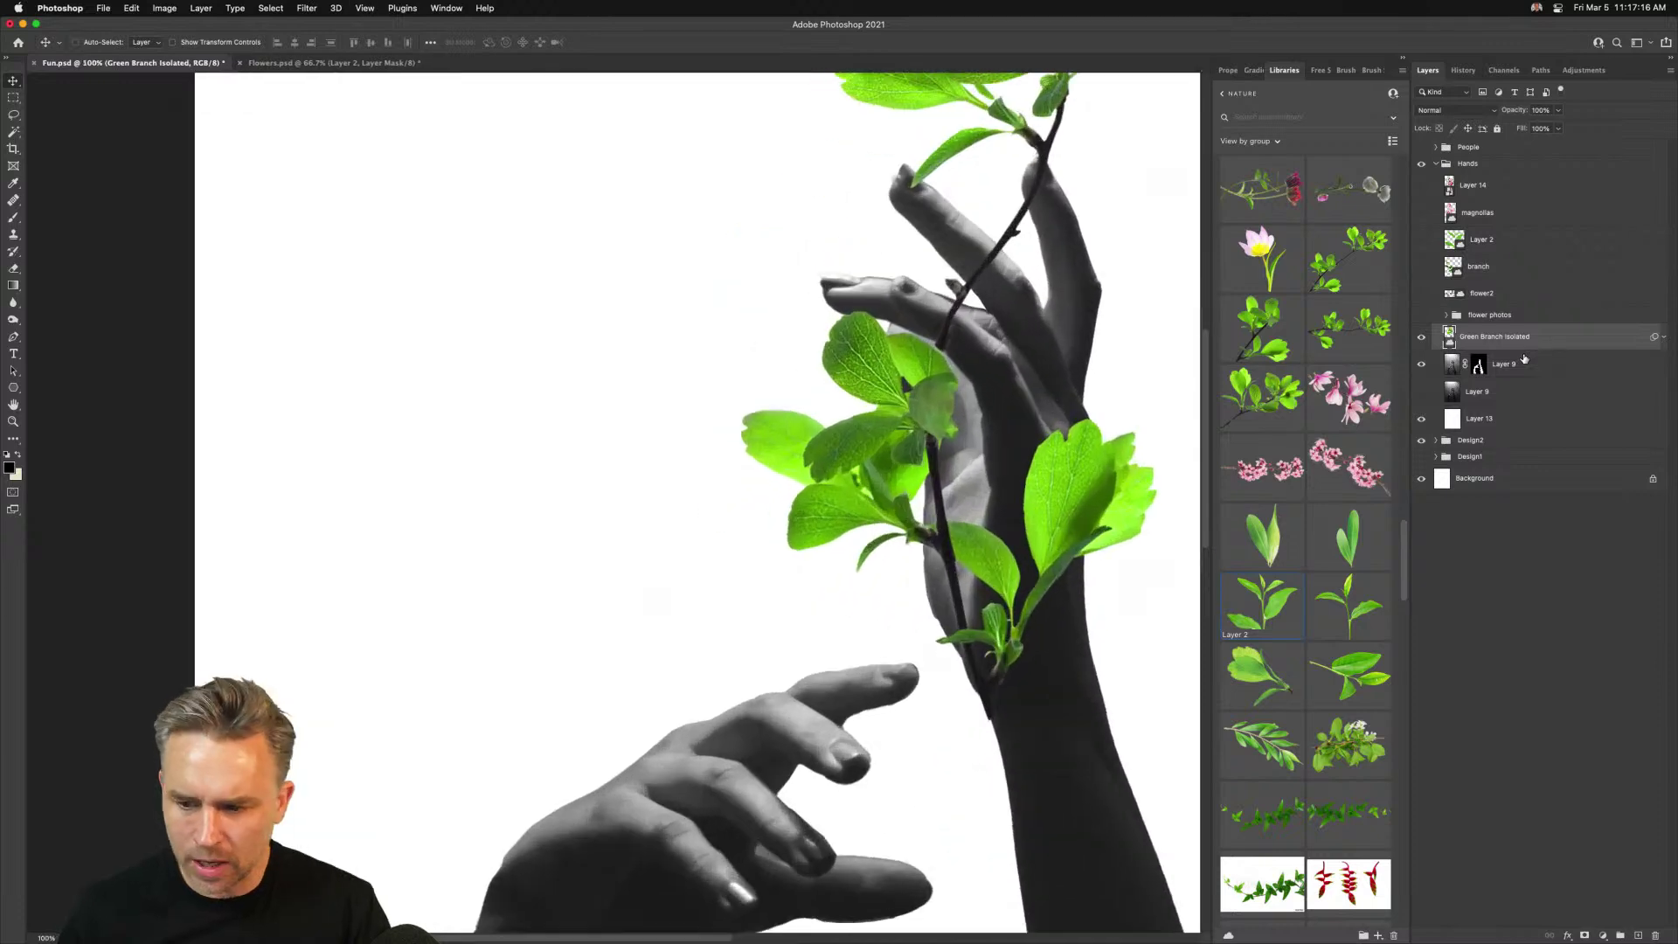
left_click_drag(1004, 432, 778, 379)
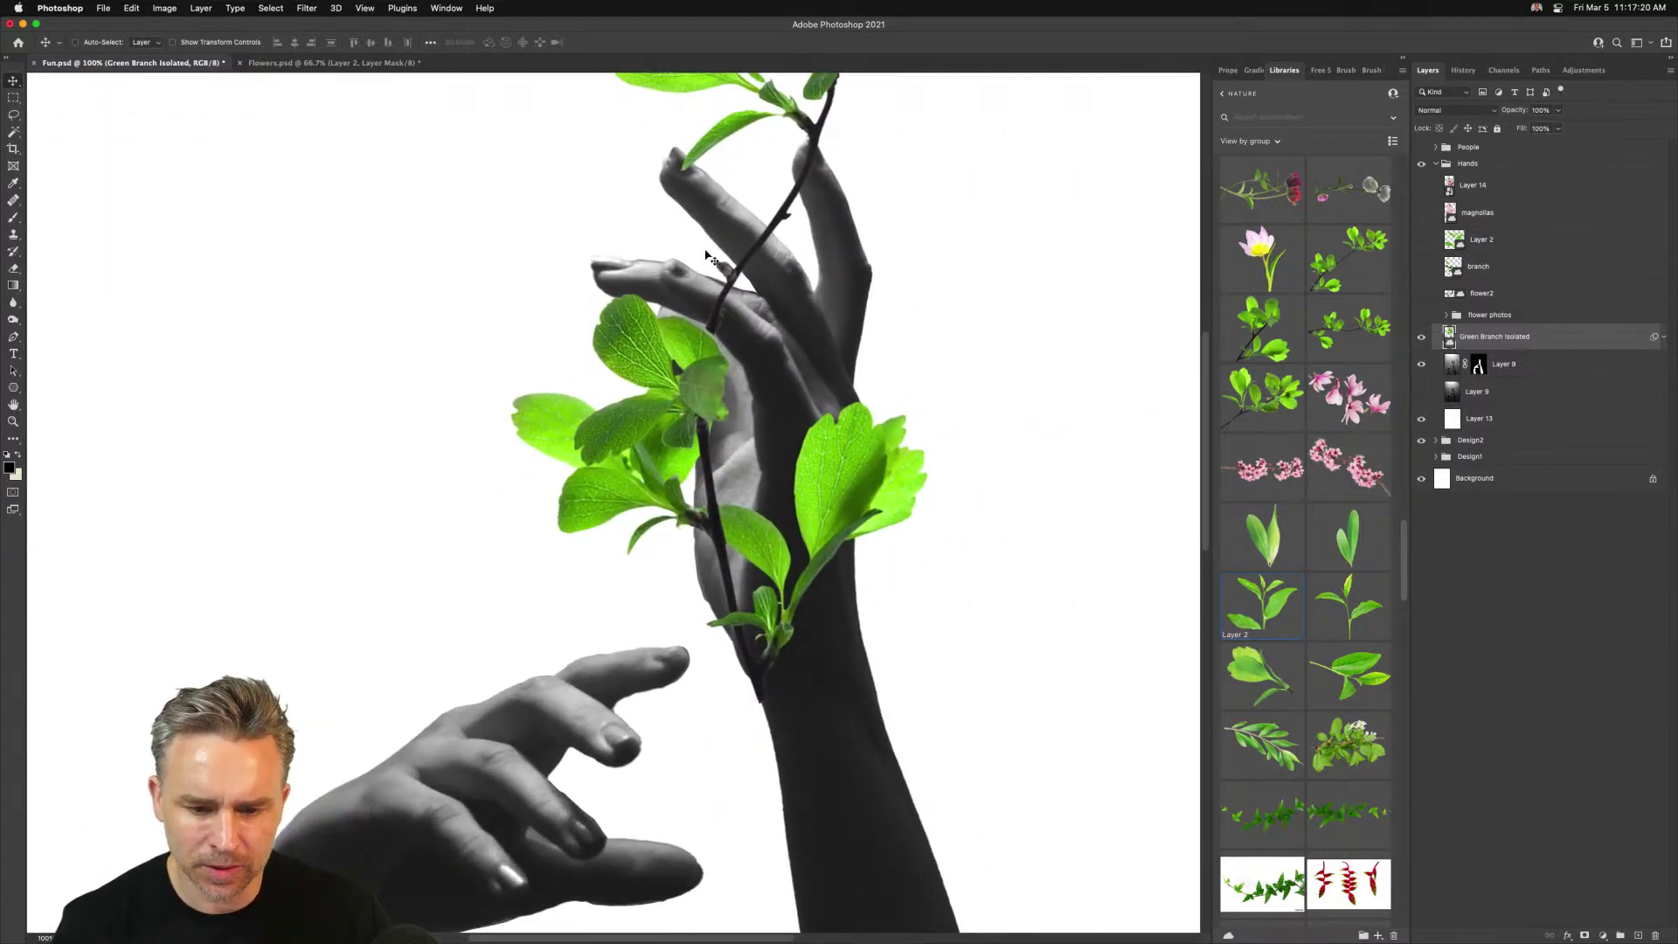
Convert the masked Layer 9 of the hands to a smart object and rename it hands
left_click(1480, 372)
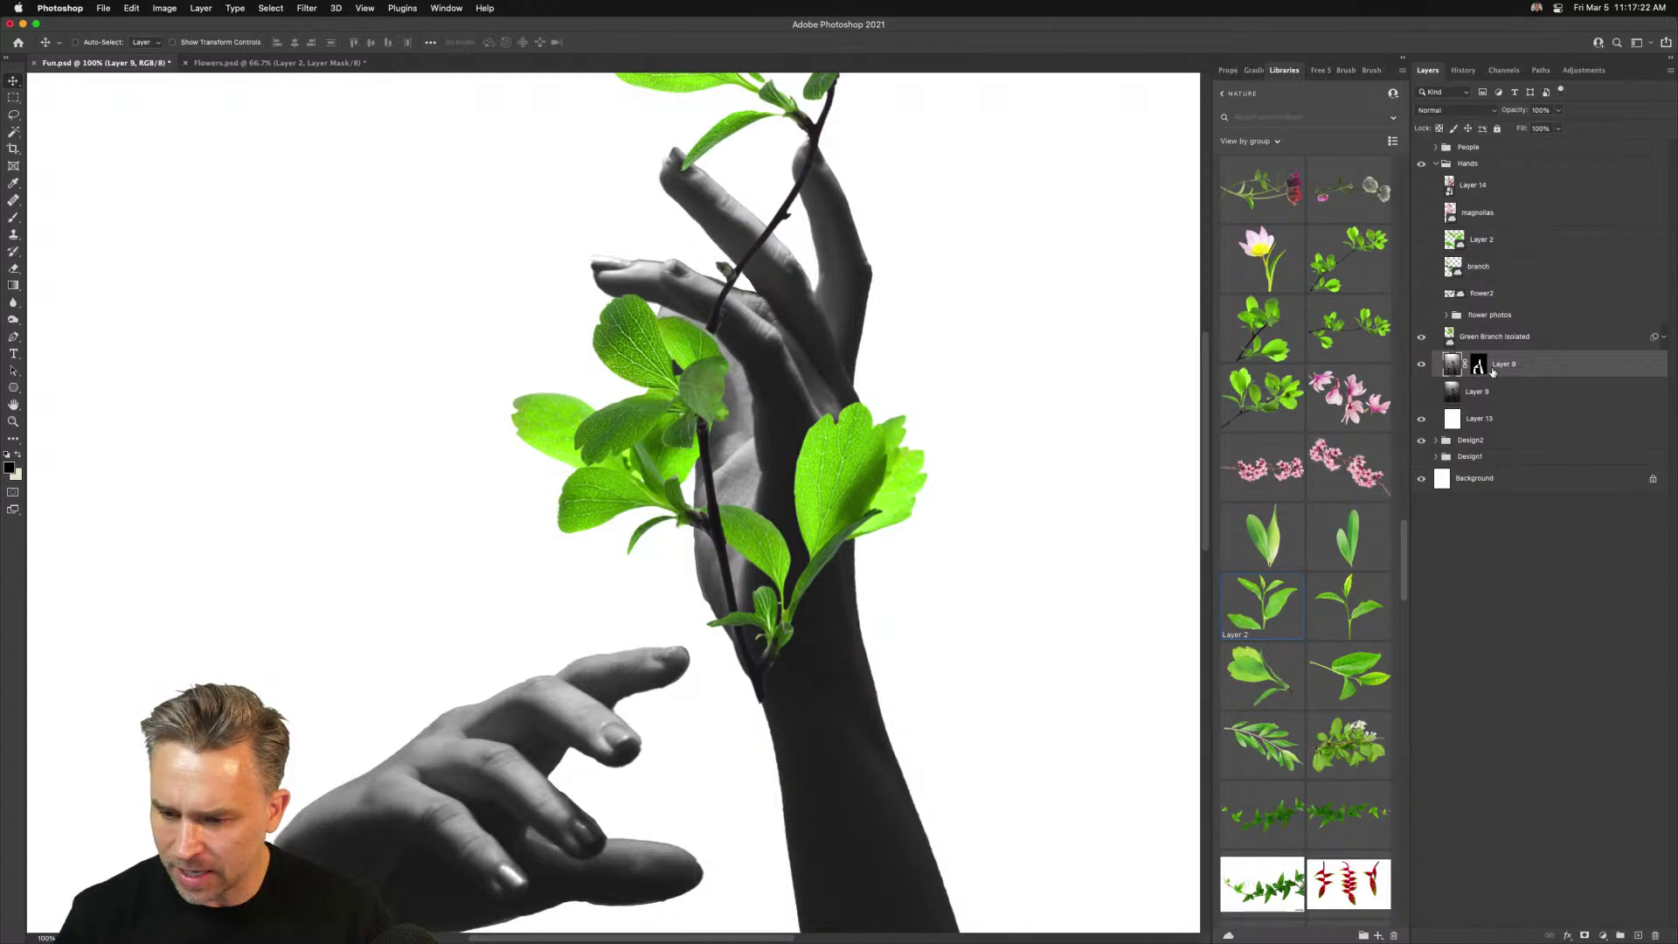
key("super+shift+o")
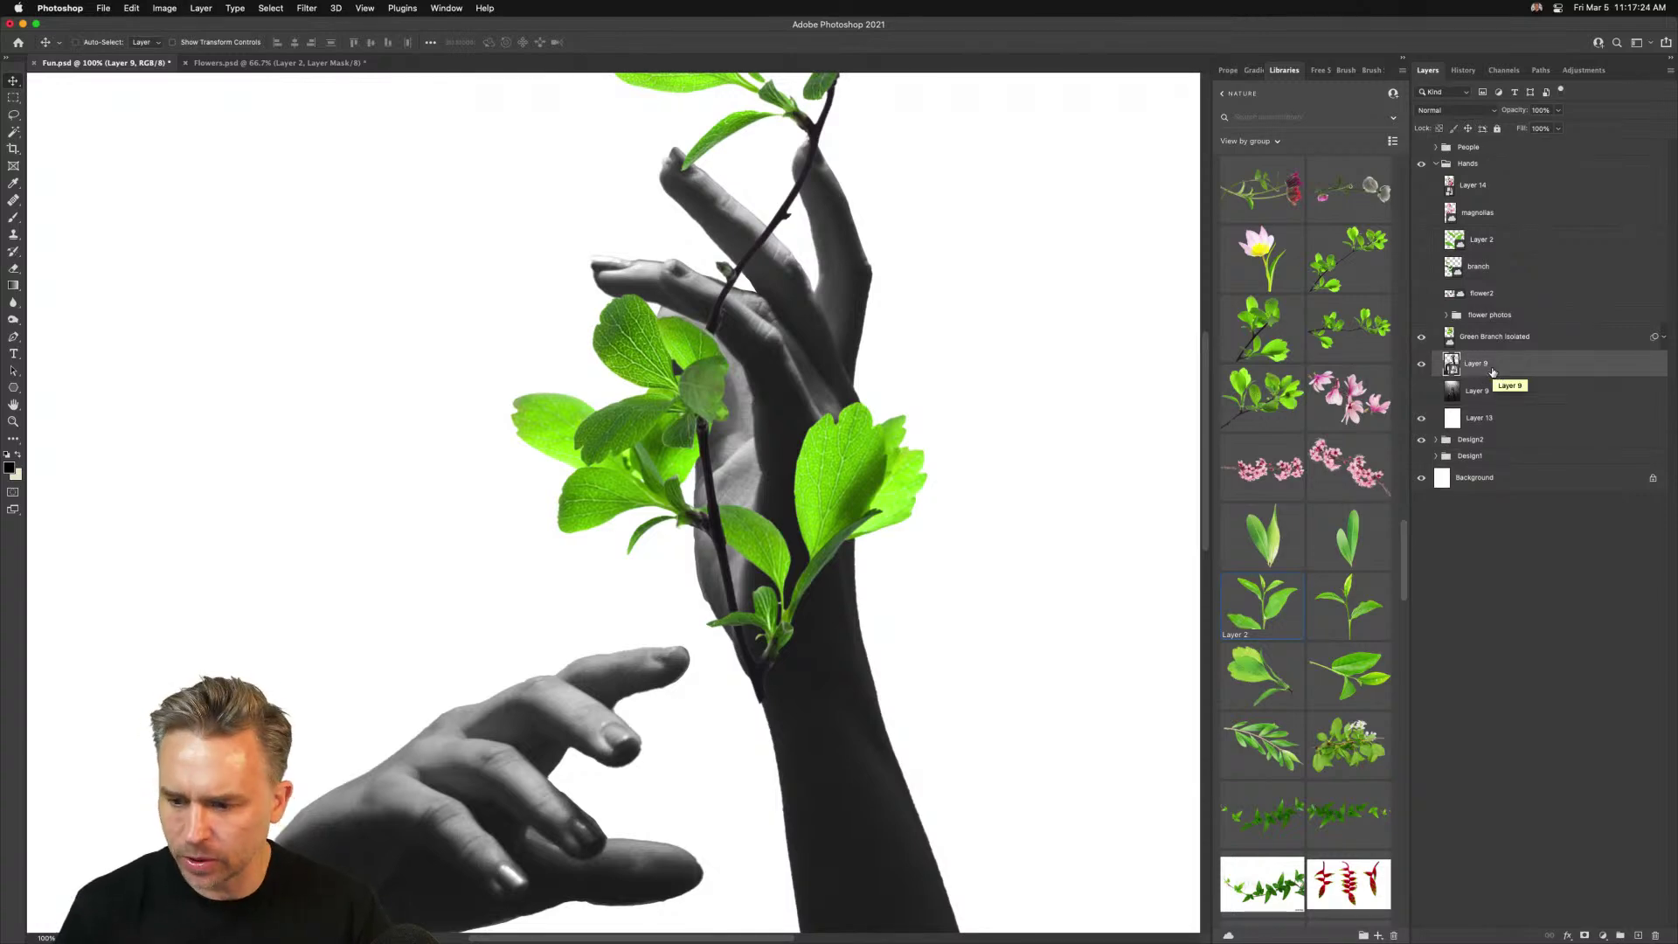
type("hands")
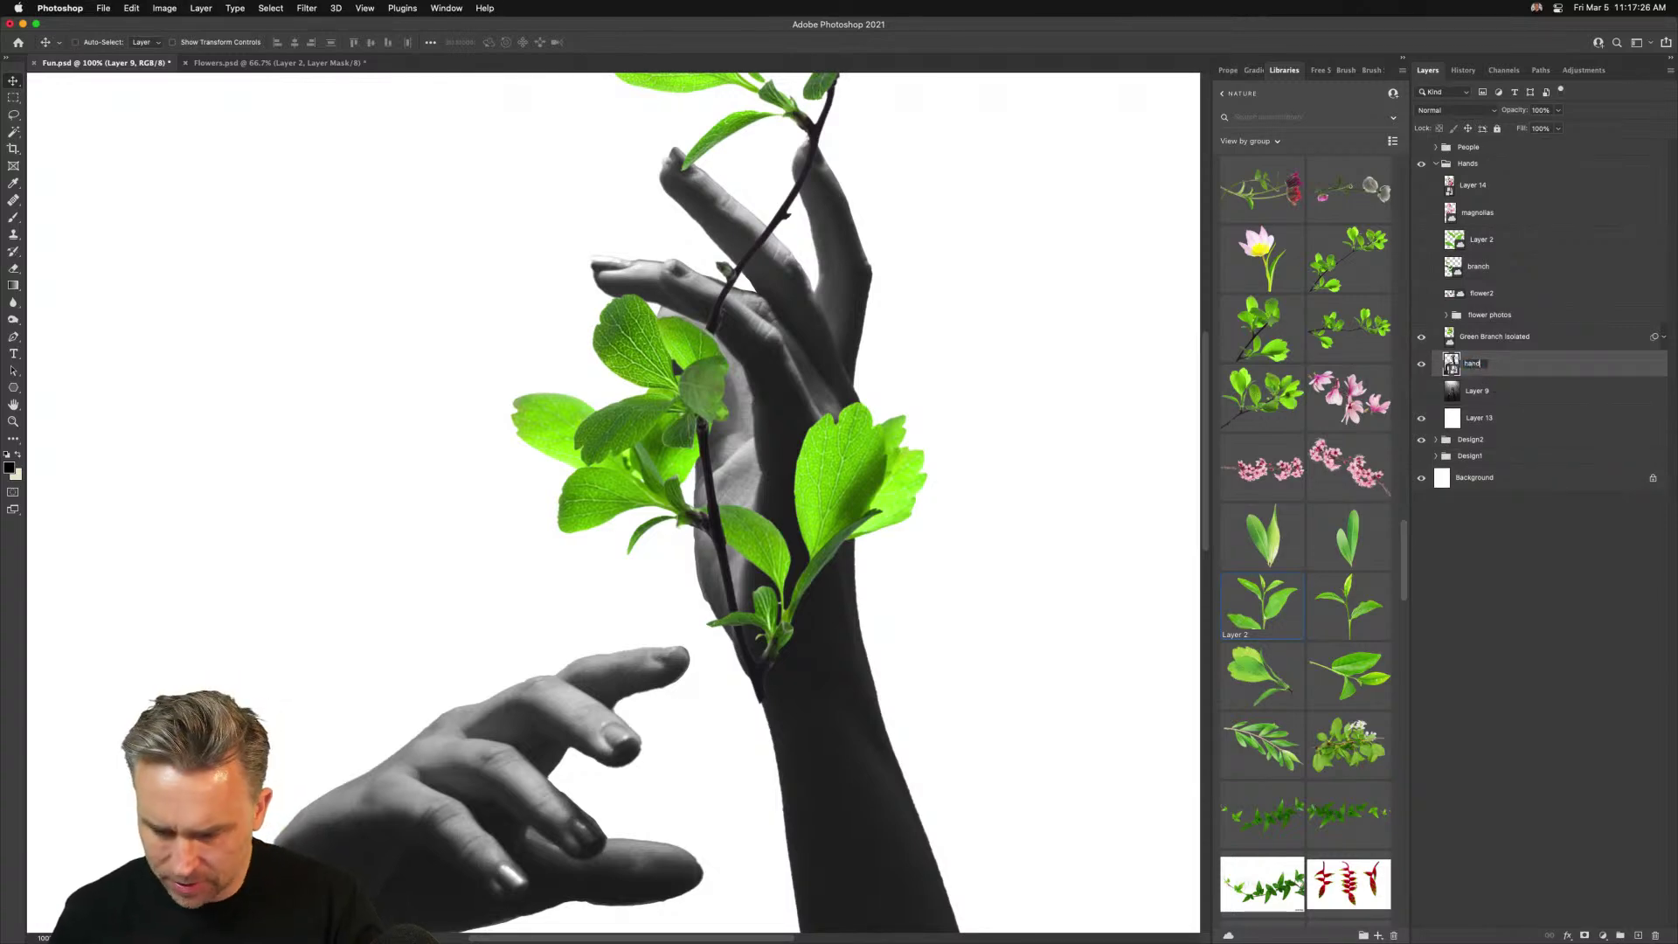
key("Return")
Duplicate the hands layer and place the copy above the Green Branch Isolated layer
key("super+j")
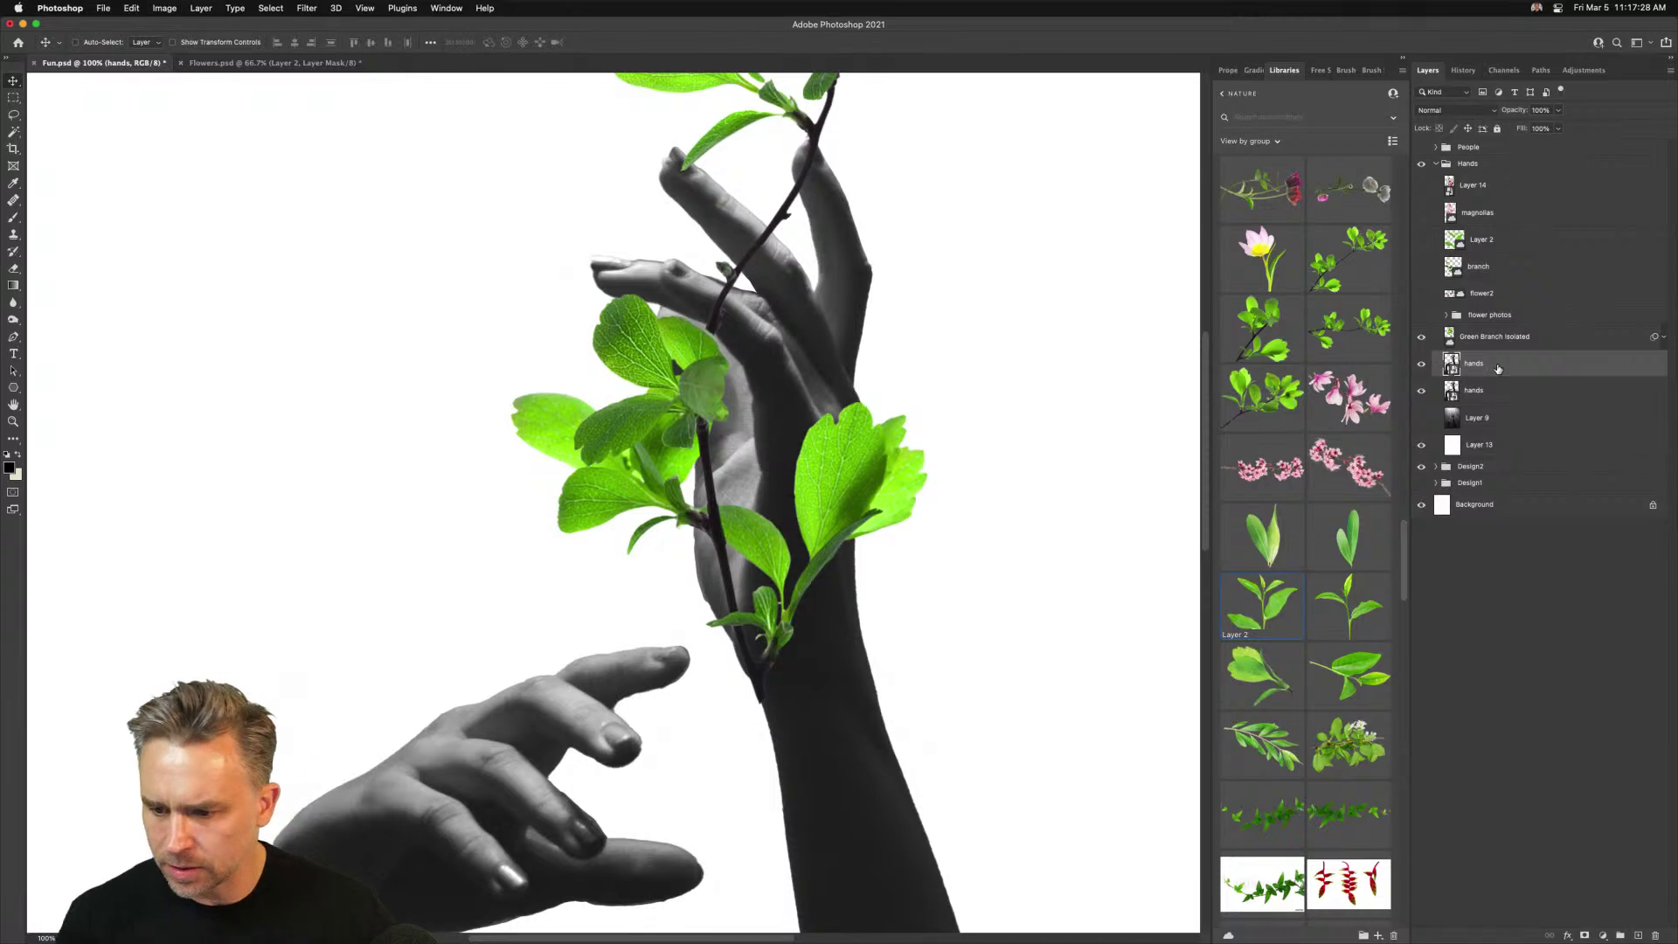
left_click_drag(1499, 368, 1496, 329)
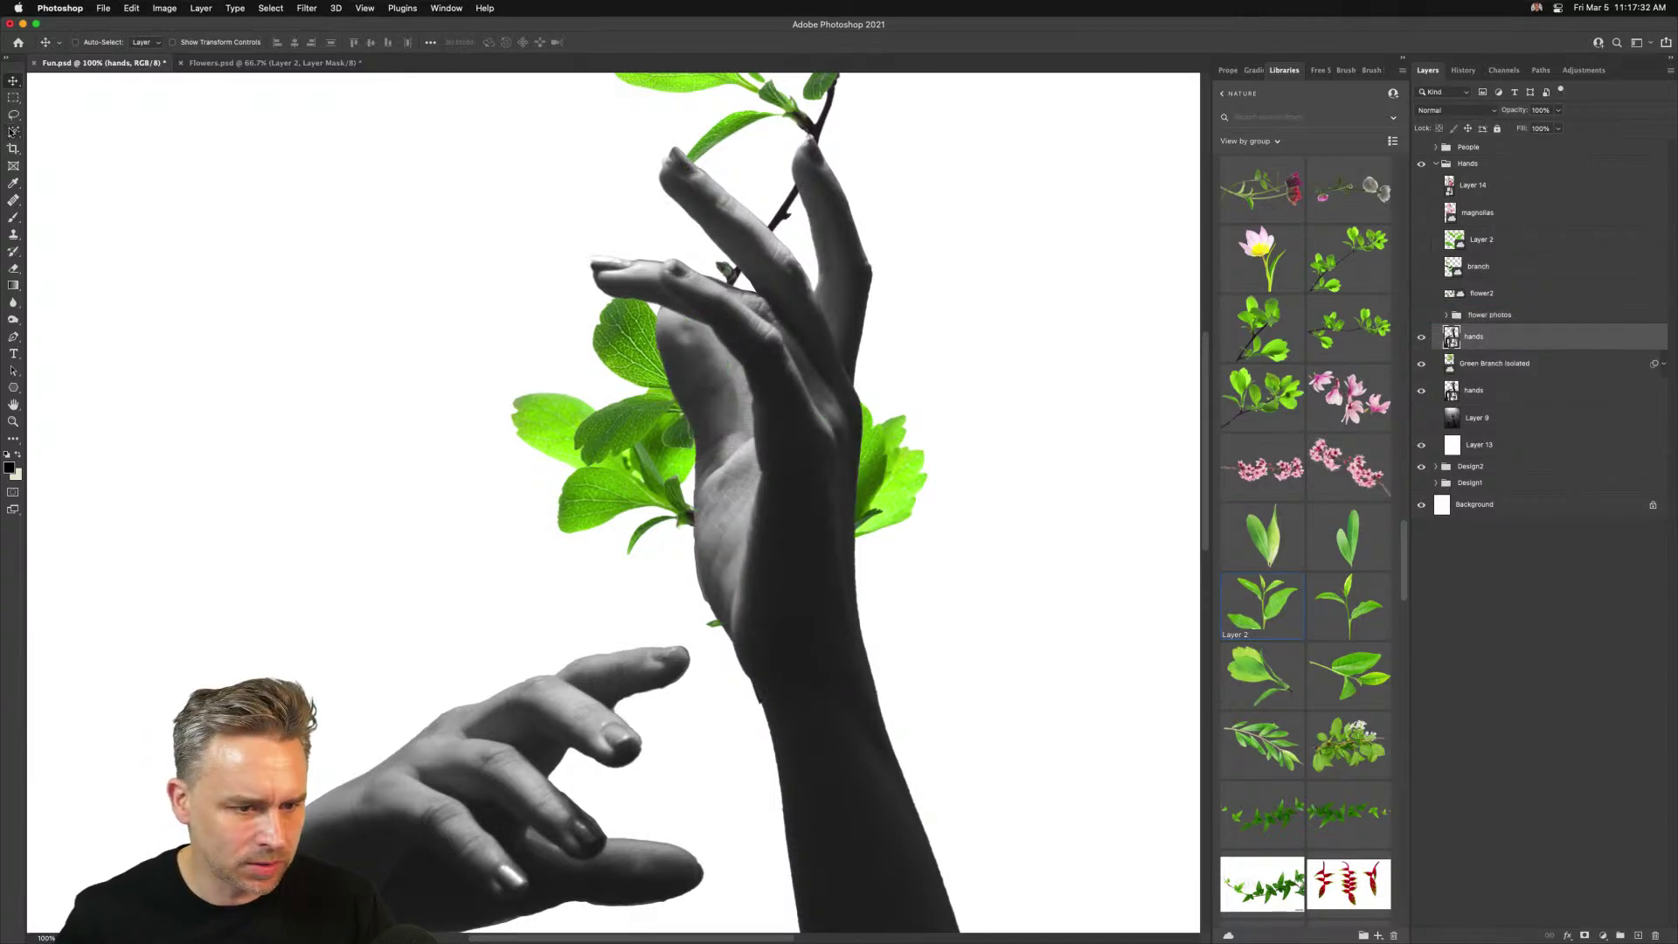
Select the fingers and back of the upper hand on the duplicated hands layer with the Quick Selection tool
key("l")
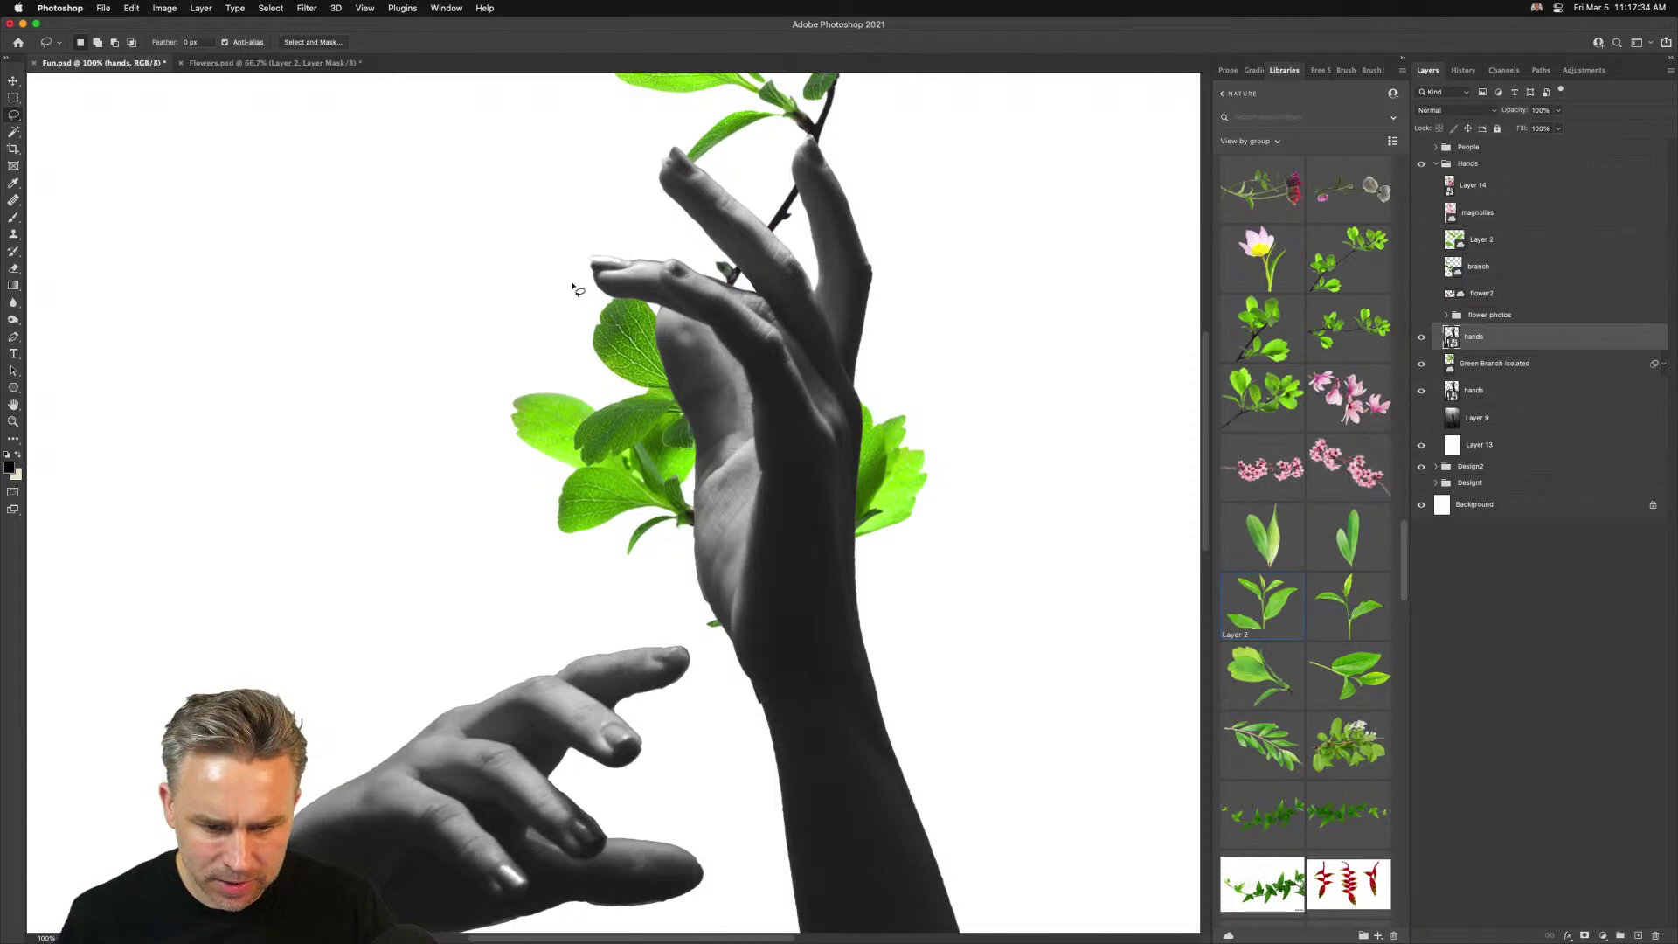
left_click(14, 132)
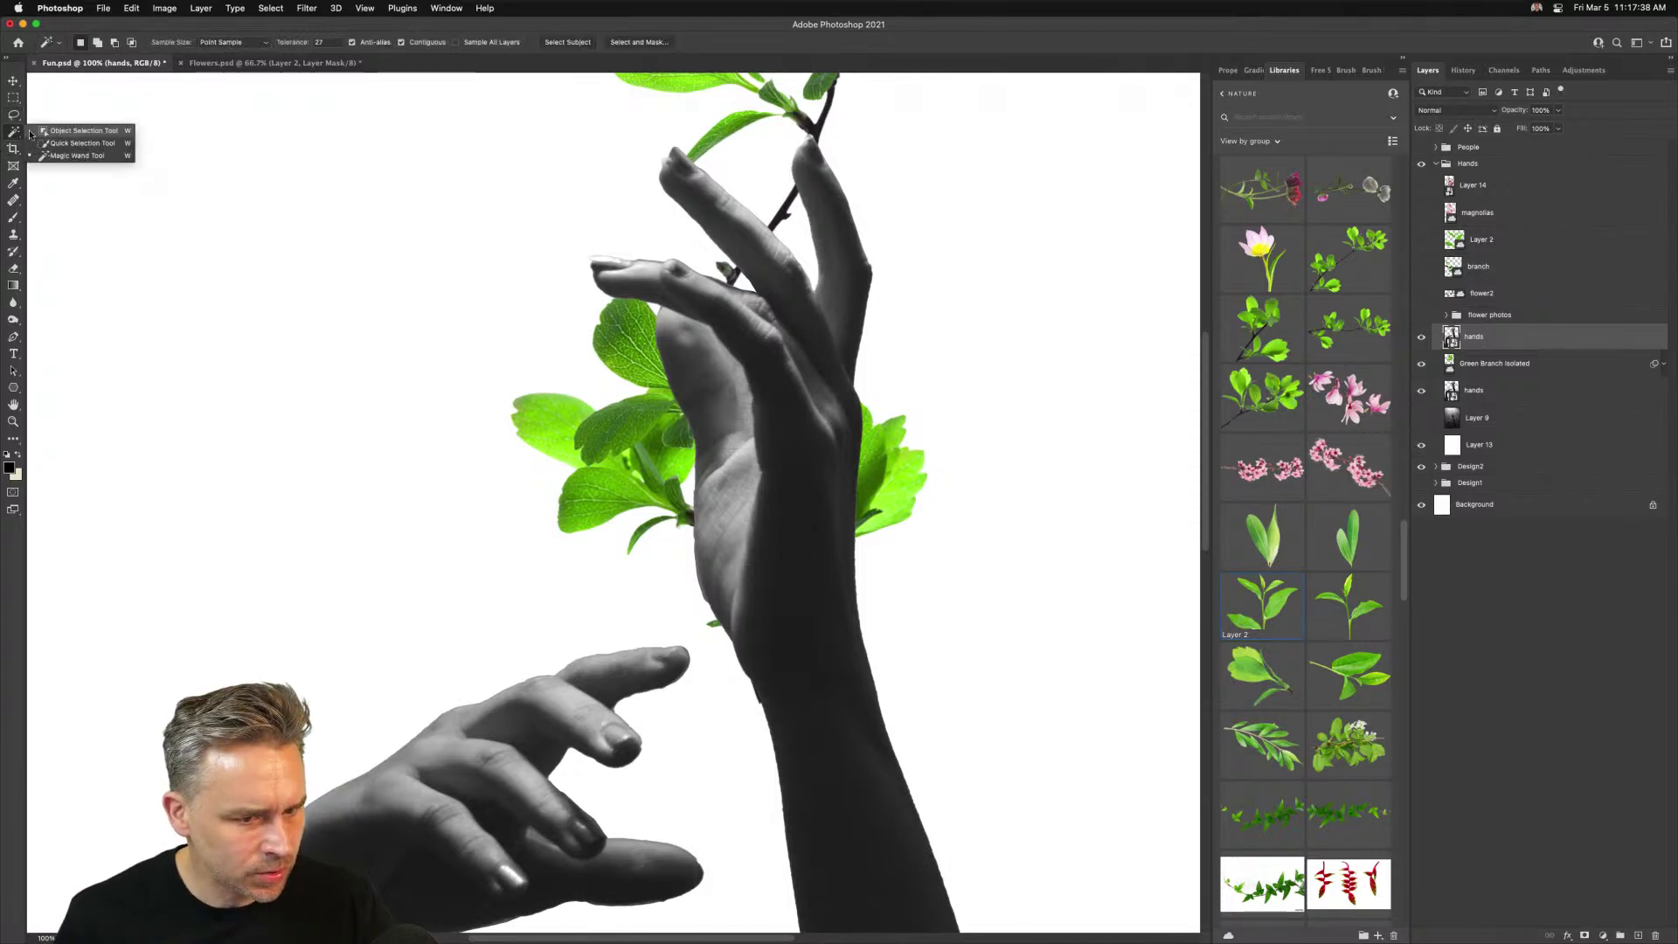
left_click(53, 144)
mouse_move(611, 274)
left_mouse_down()
mouse_move(724, 289)
mouse_move(757, 354)
mouse_move(769, 454)
mouse_move(812, 489)
mouse_move(743, 144)
left_mouse_up()
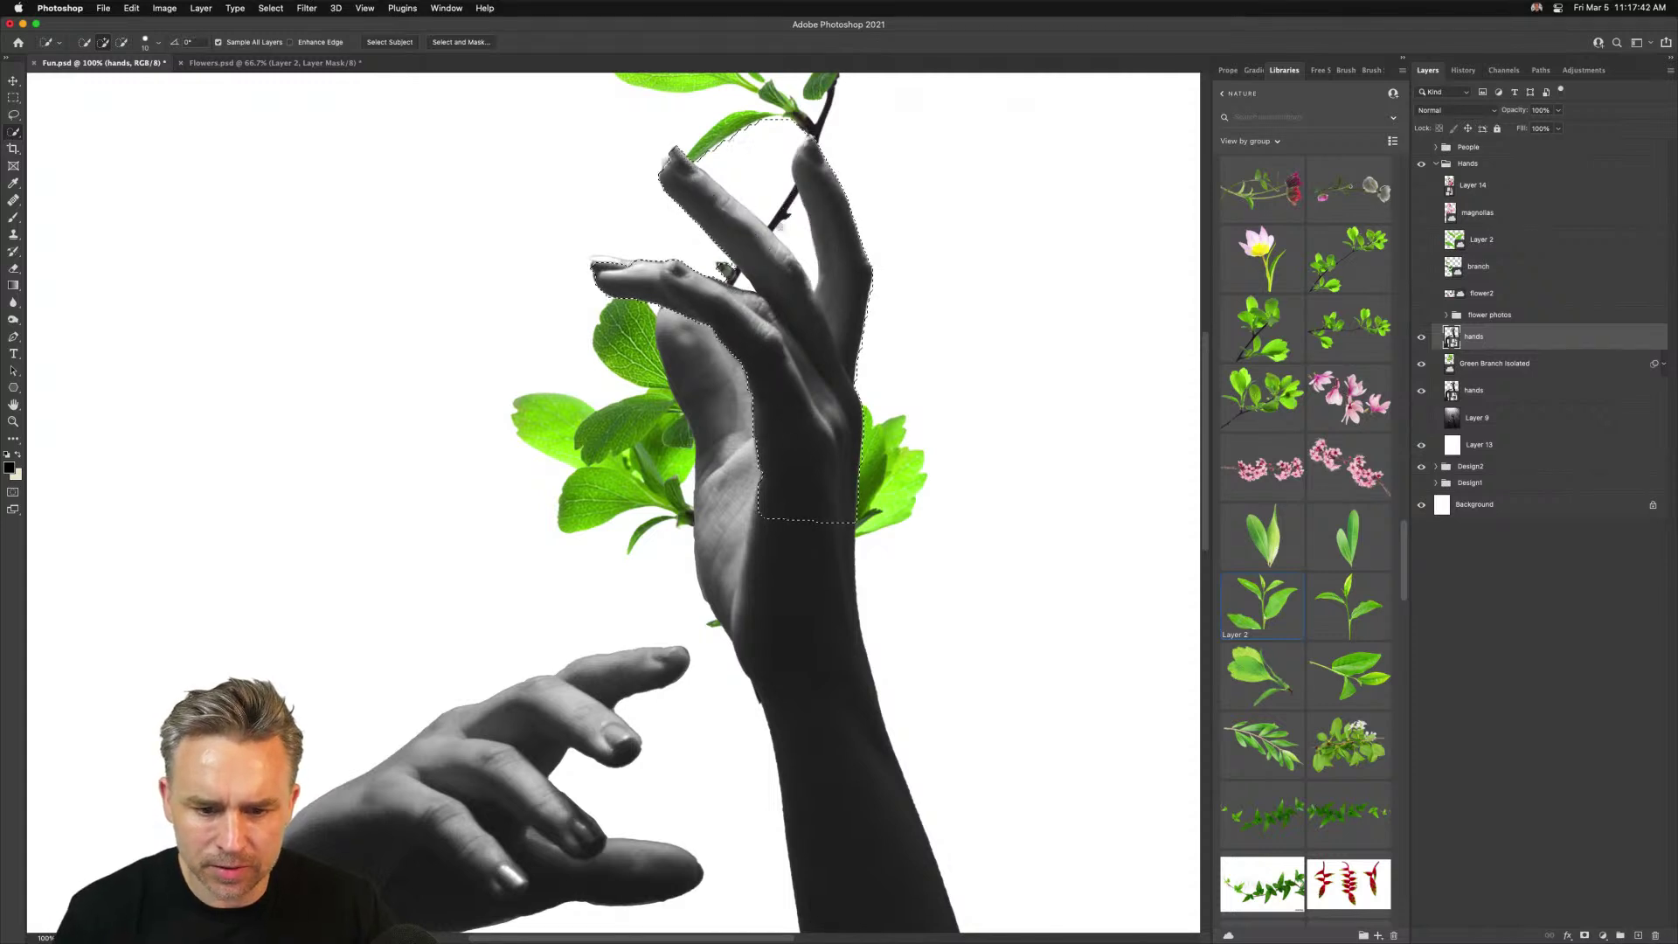
Subtract the outermost finger from the selection with the Lasso and mask the duplicated hands layer to the remaining area
left_click(13, 114)
mouse_move(728, 106)
left_mouse_down()
mouse_move(693, 161)
mouse_move(805, 262)
mouse_move(844, 359)
left_mouse_up()
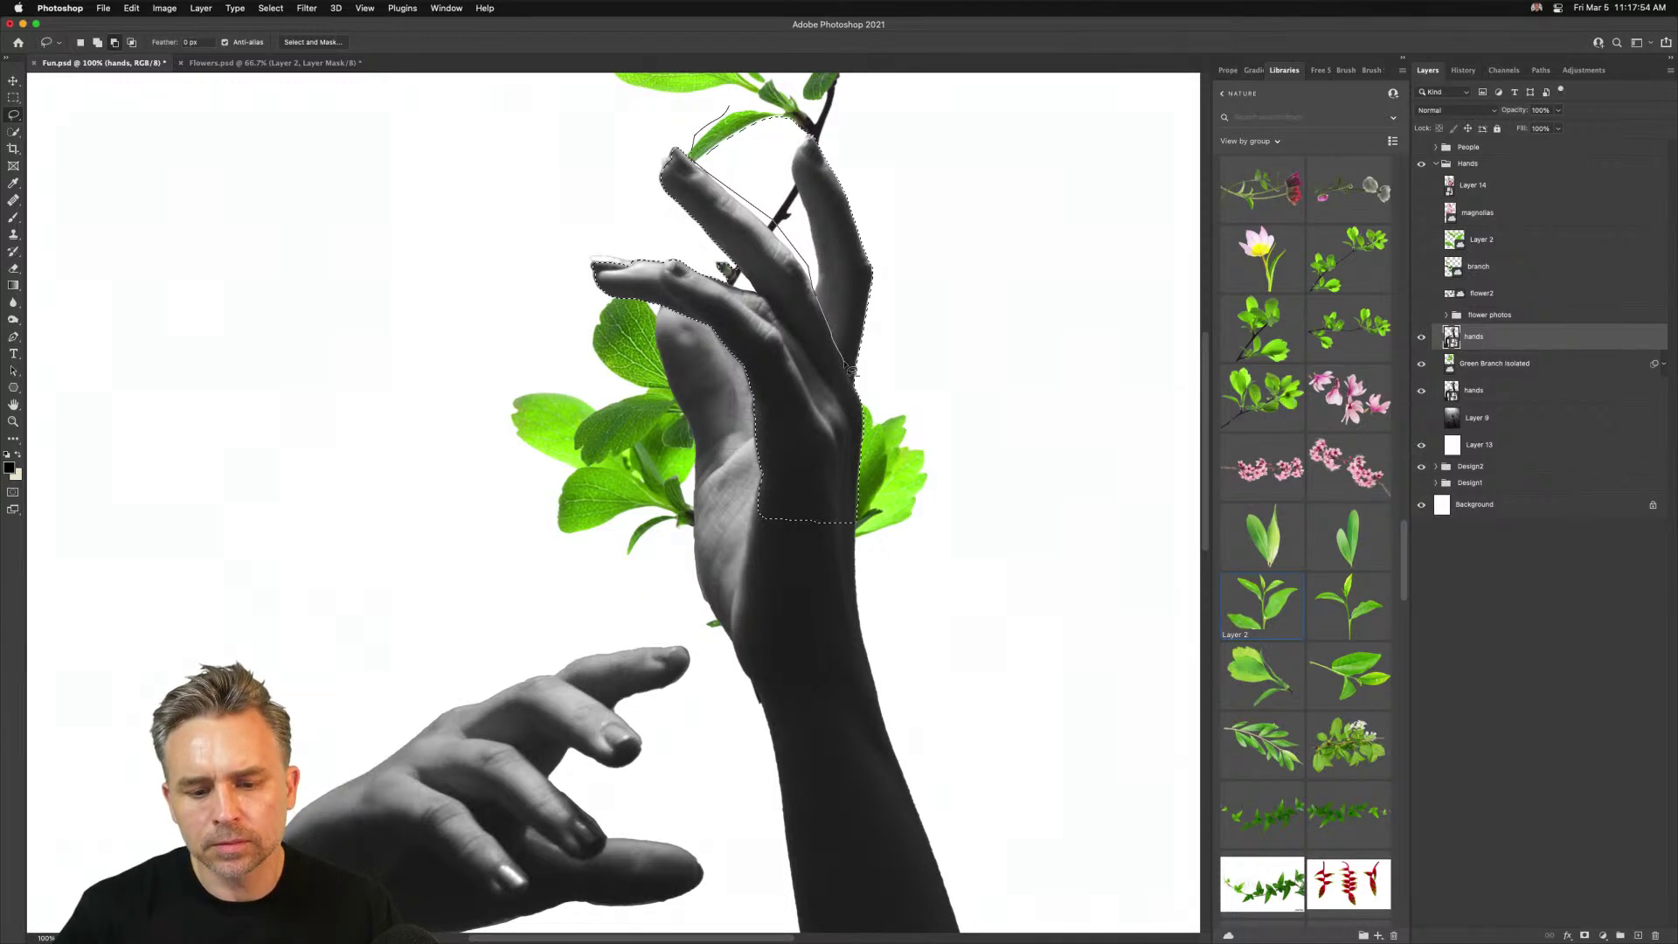
mouse_move(855, 381)
left_mouse_down()
mouse_move(905, 313)
mouse_move(856, 125)
mouse_move(667, 119)
left_mouse_up()
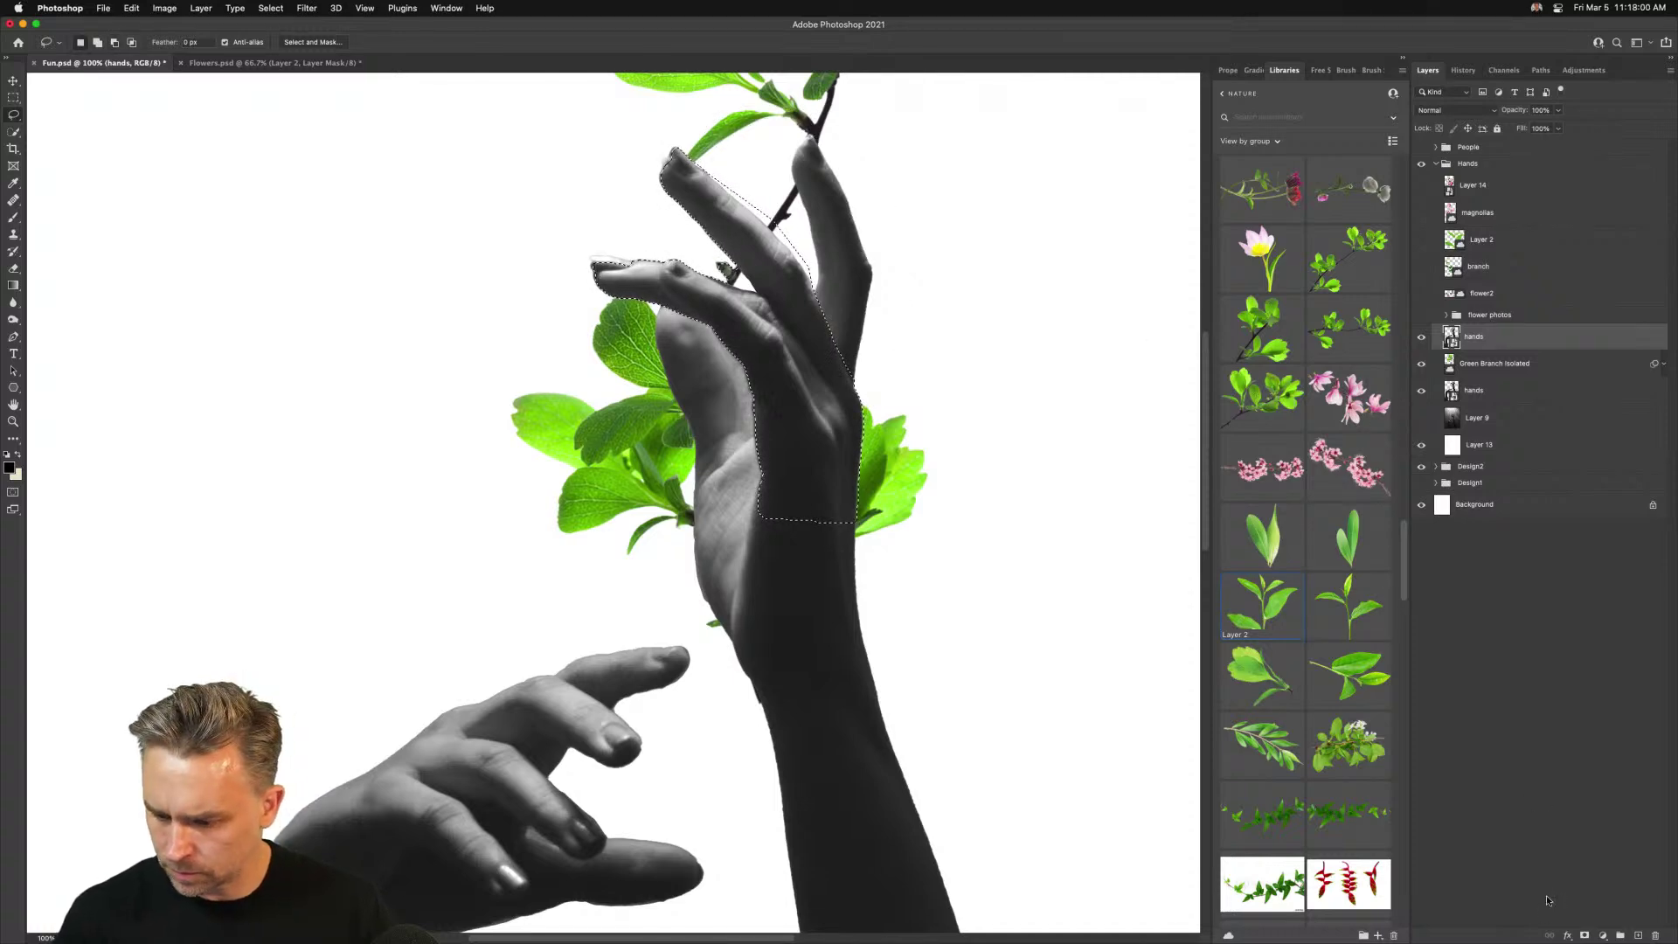
key("ctrl+shift+m")
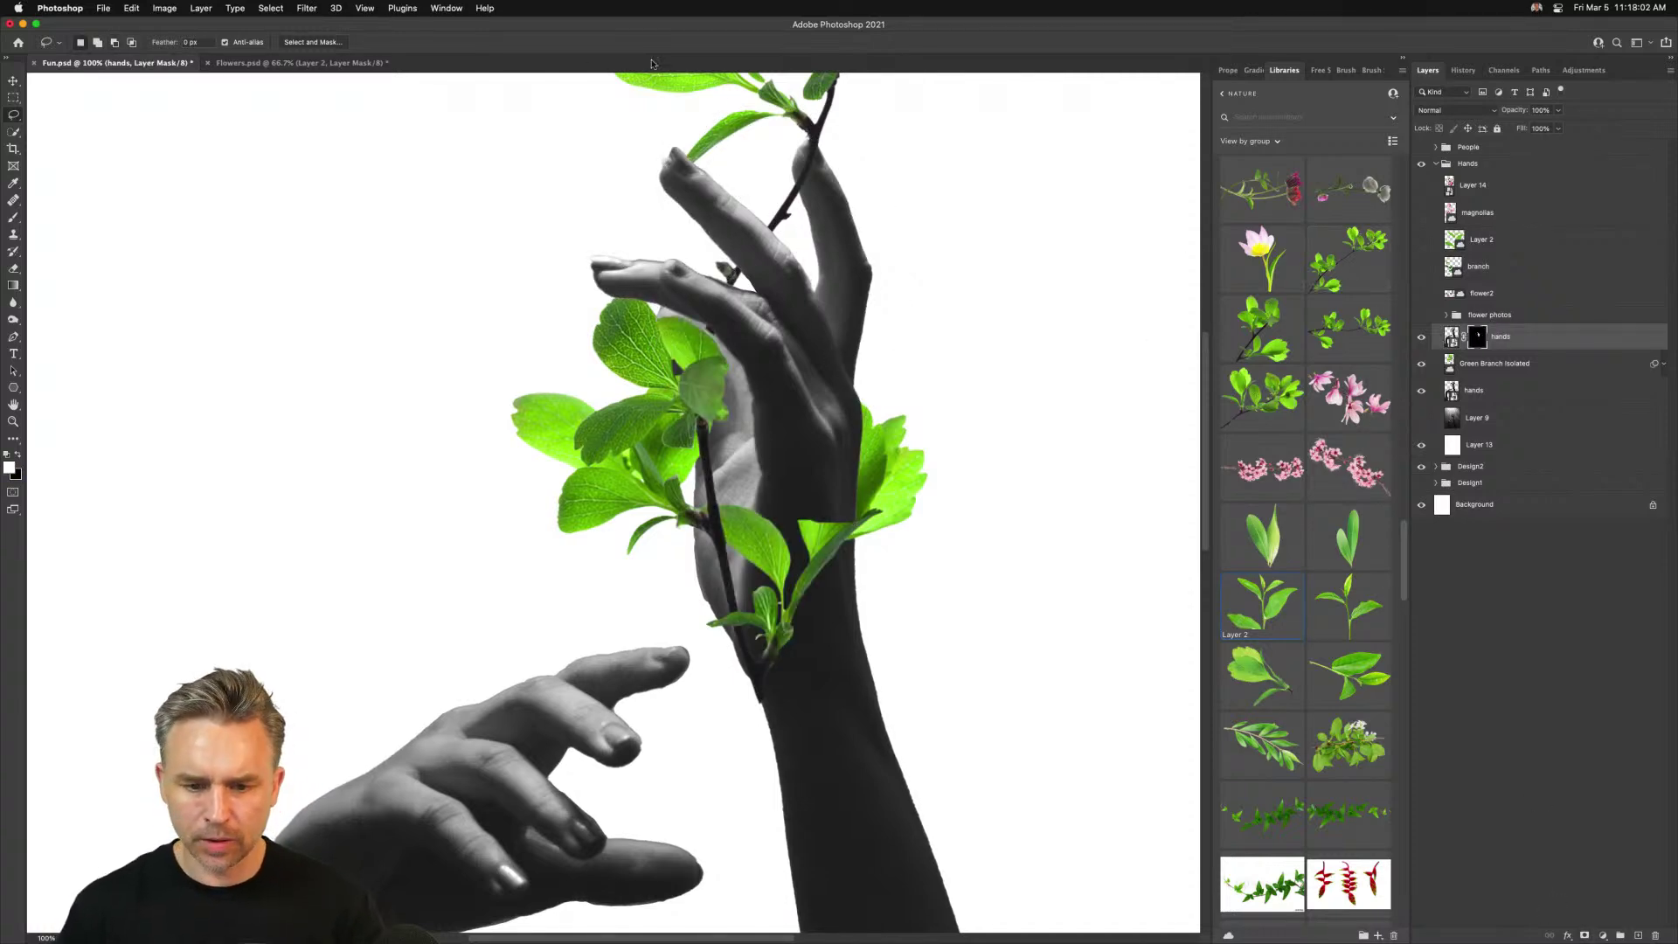
Lasso the area around the large leaf at the wrist and fill it with white on the duplicated hands layer's mask
mouse_move(453, 223)
left_mouse_down()
mouse_move(505, 581)
mouse_move(478, 189)
left_mouse_up()
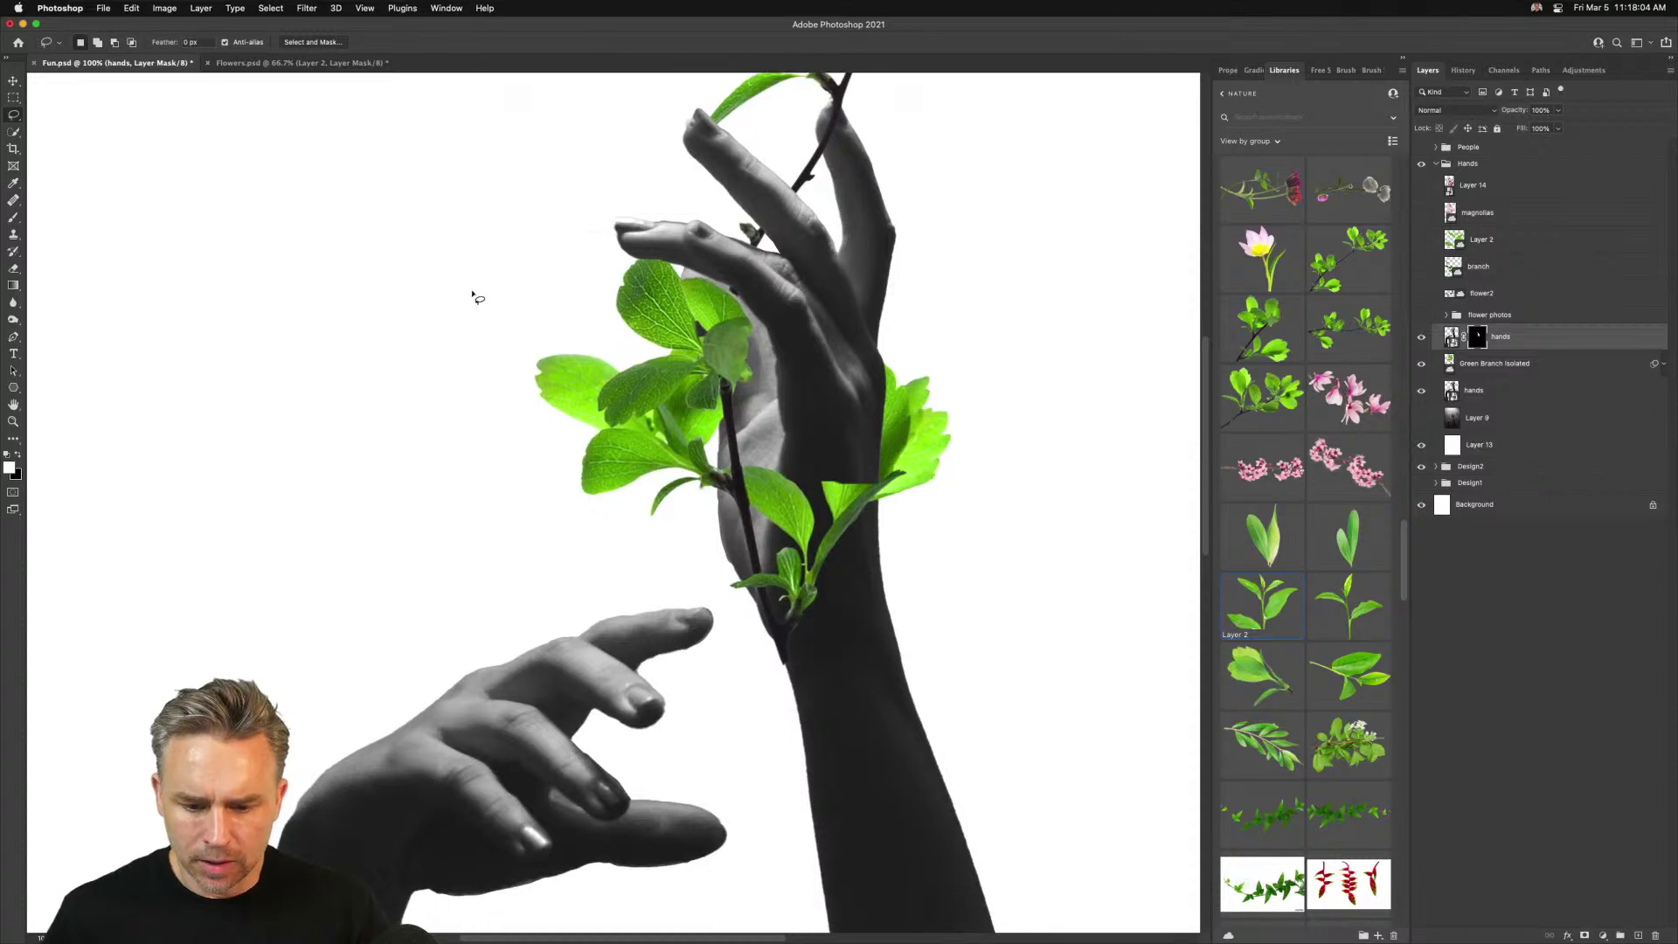
left_click(1479, 363)
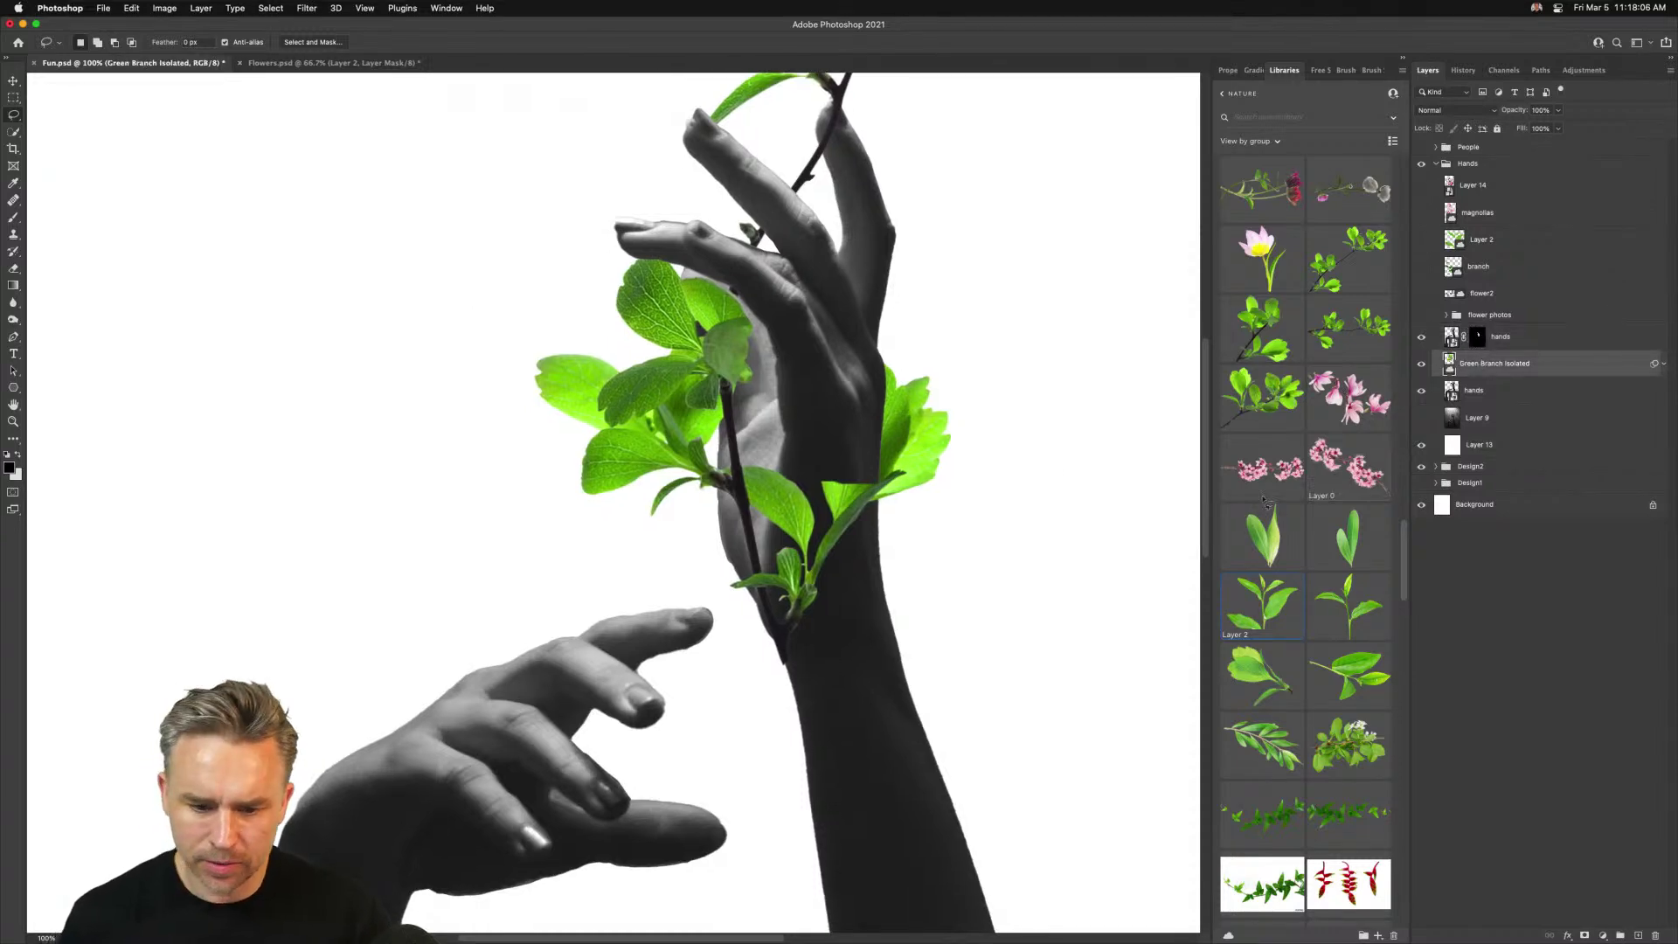
left_click(1476, 339)
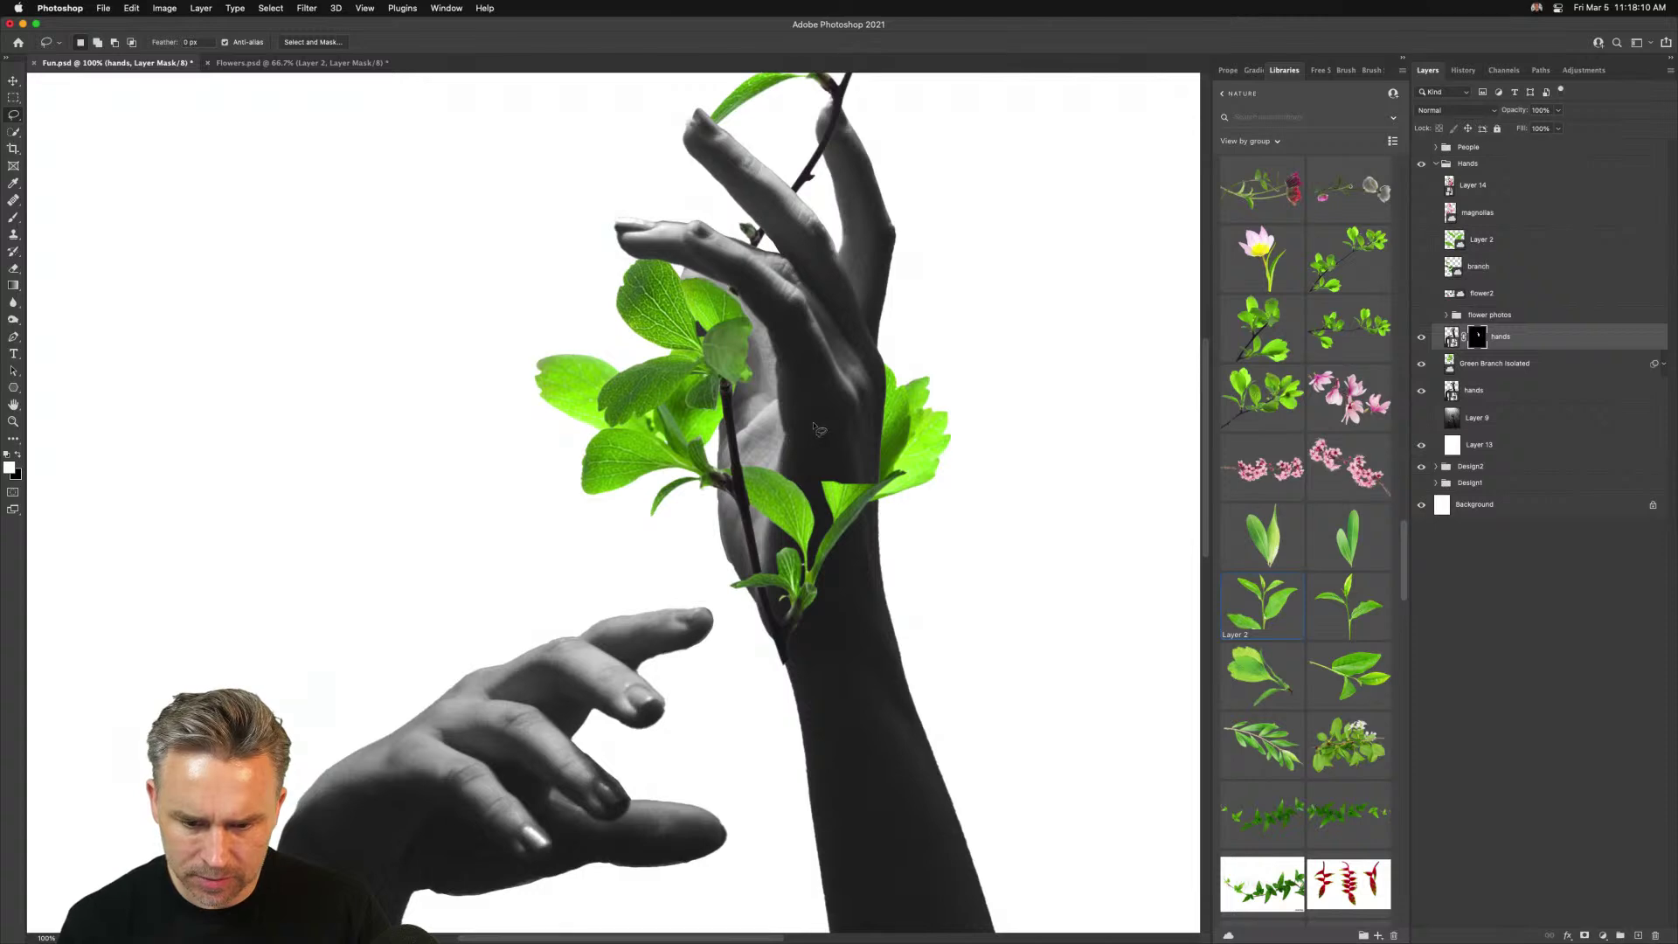
mouse_move(815, 494)
left_mouse_down()
mouse_move(823, 435)
mouse_move(888, 353)
mouse_move(1028, 394)
mouse_move(887, 695)
left_mouse_up()
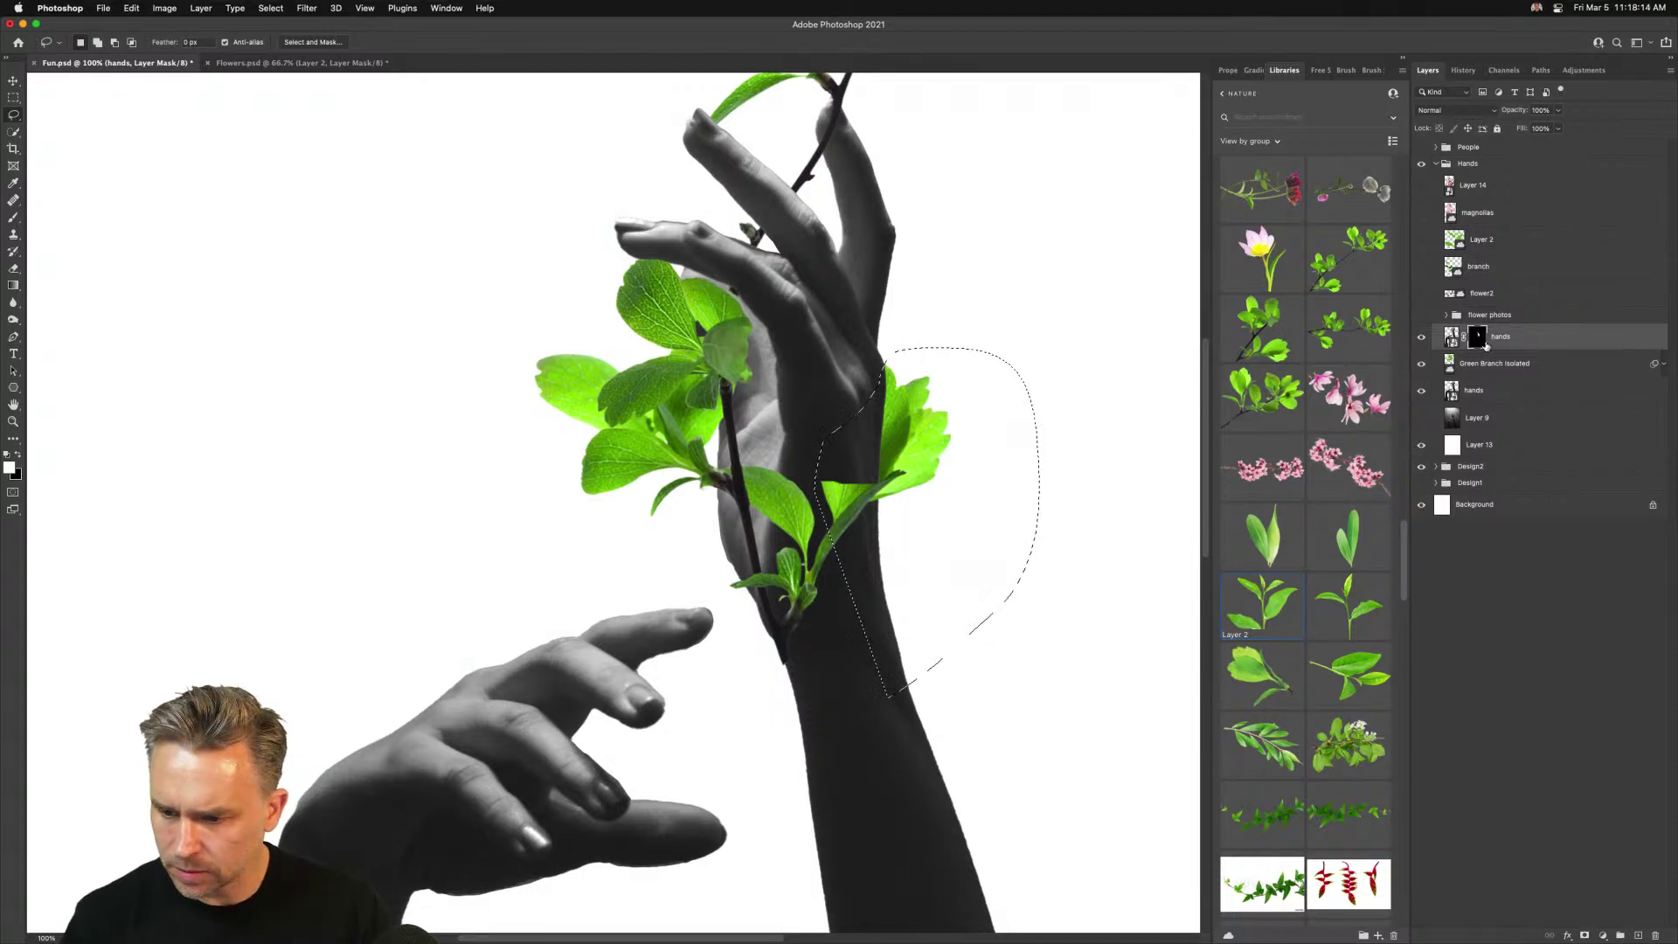
key("shift+BackSpace")
key("Return")
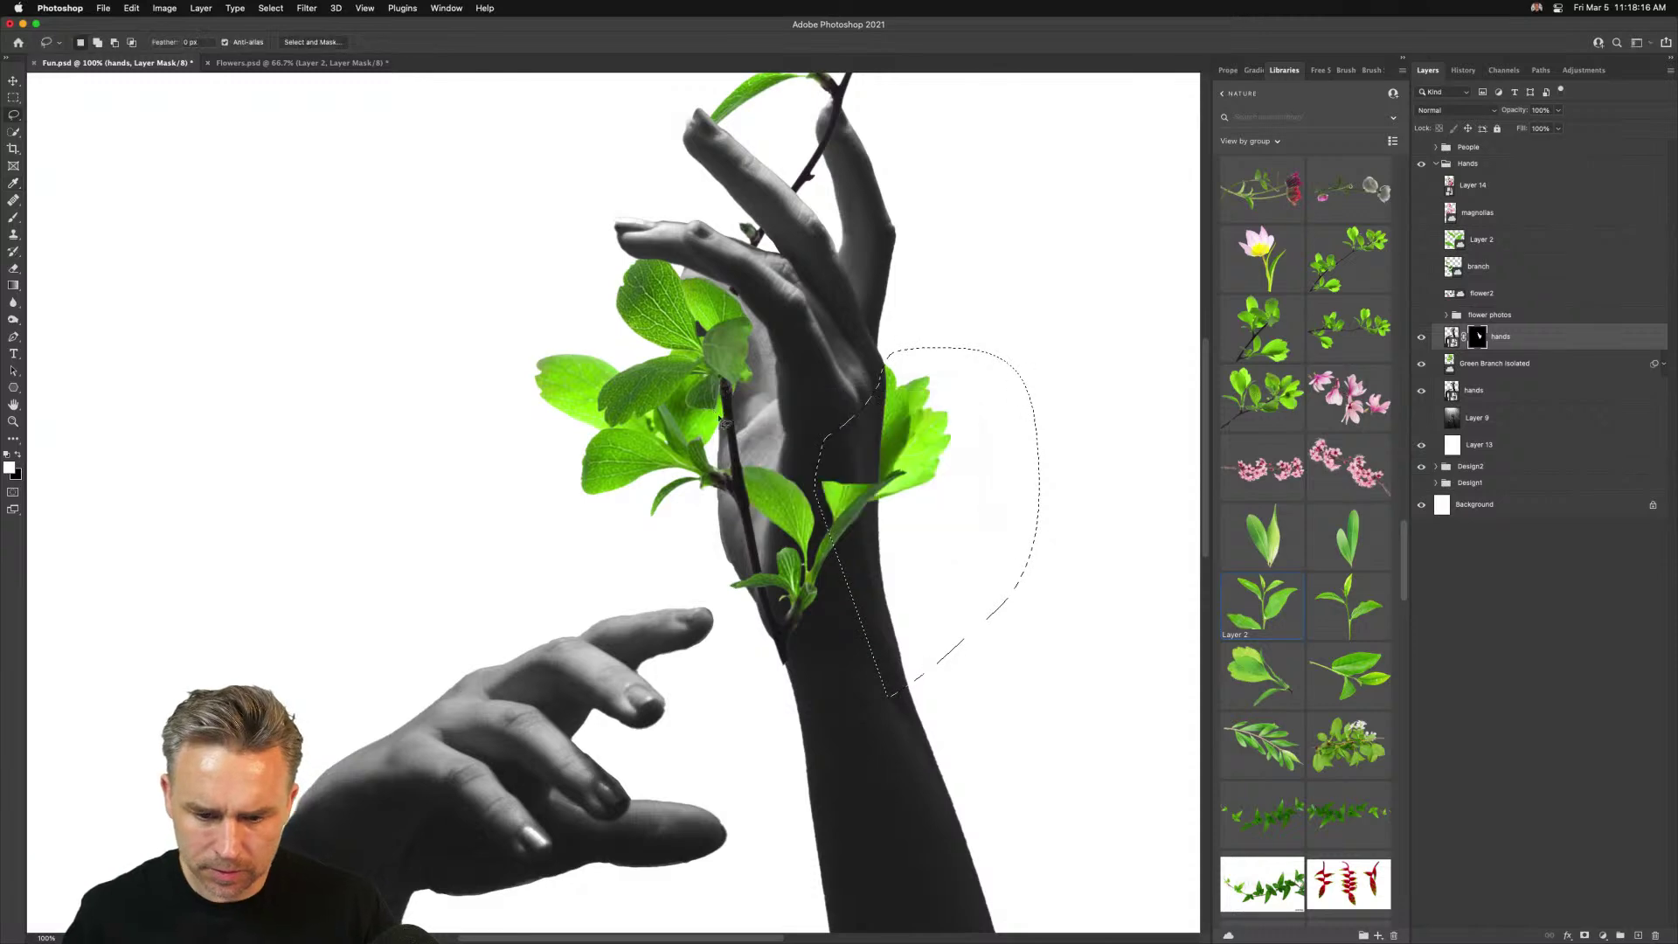
key("super+d")
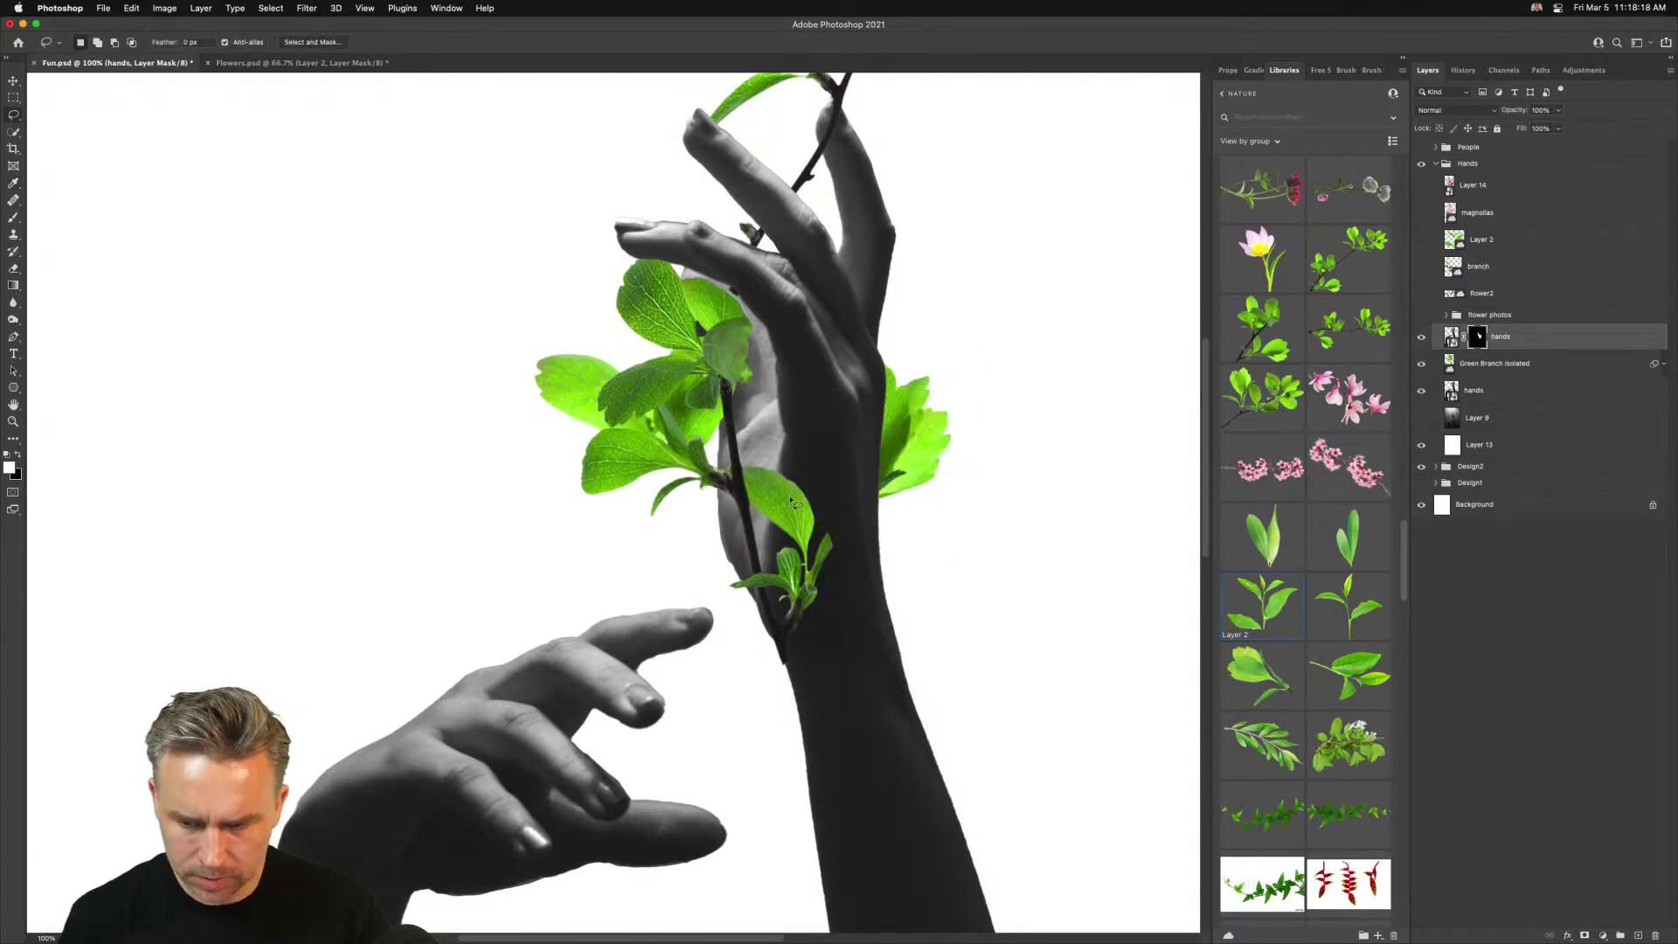
Paint black with an enlarged brush on the duplicated hands layer's mask to bring the large wrist leaf in front of the hand
left_click(1421, 339)
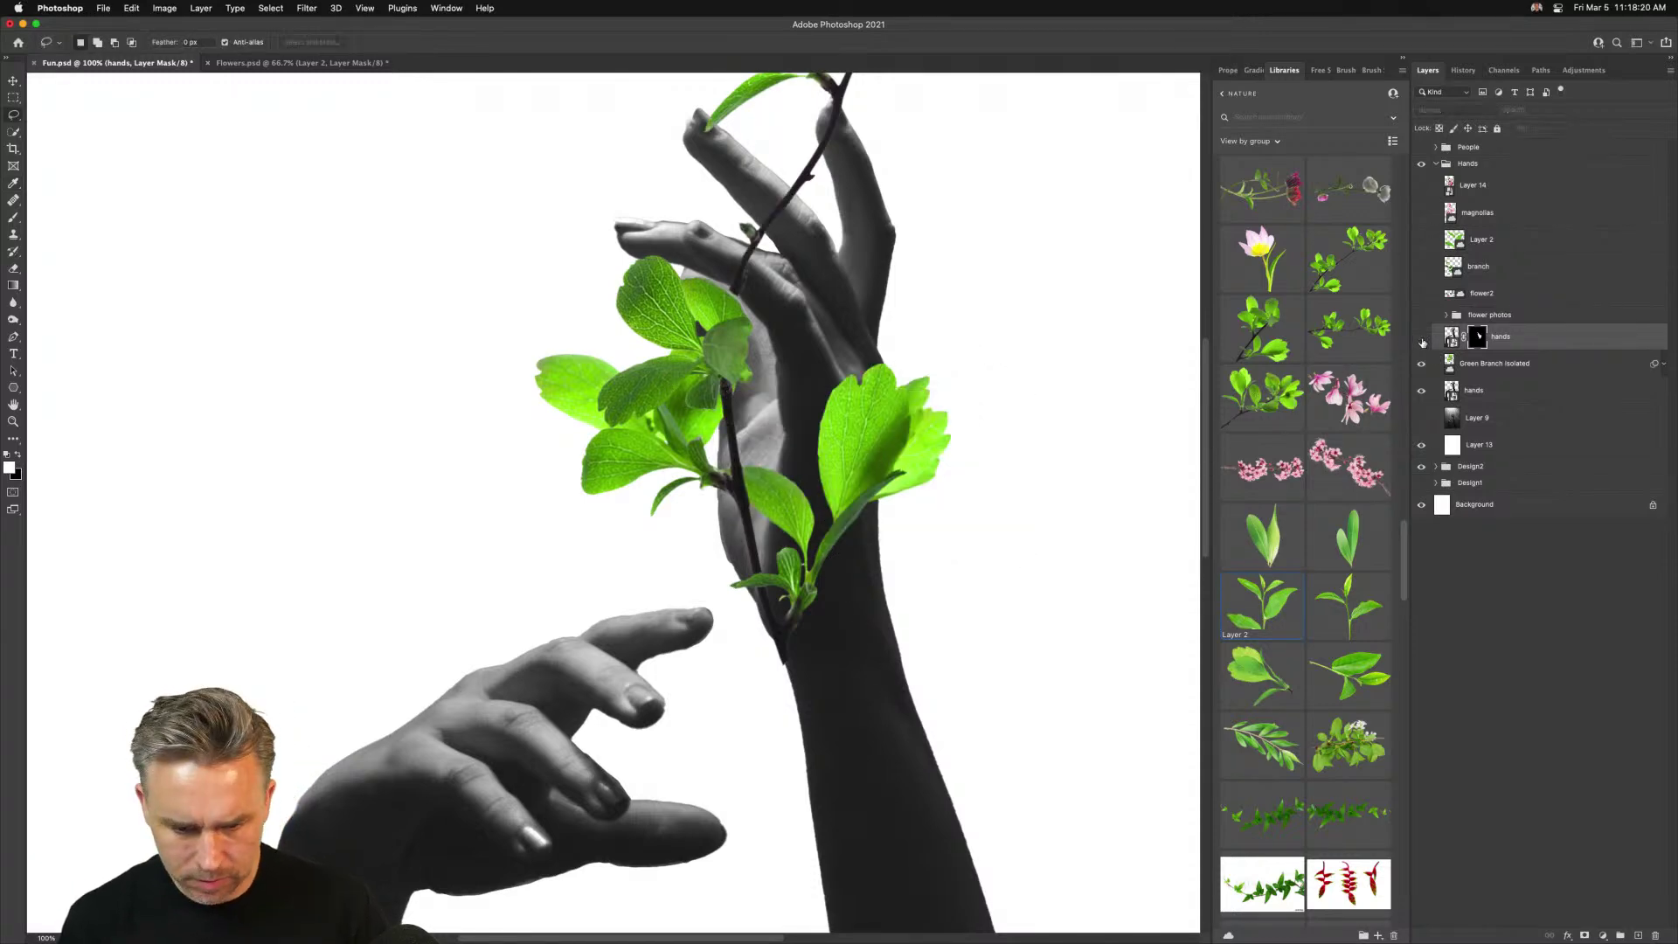
left_click(1421, 339)
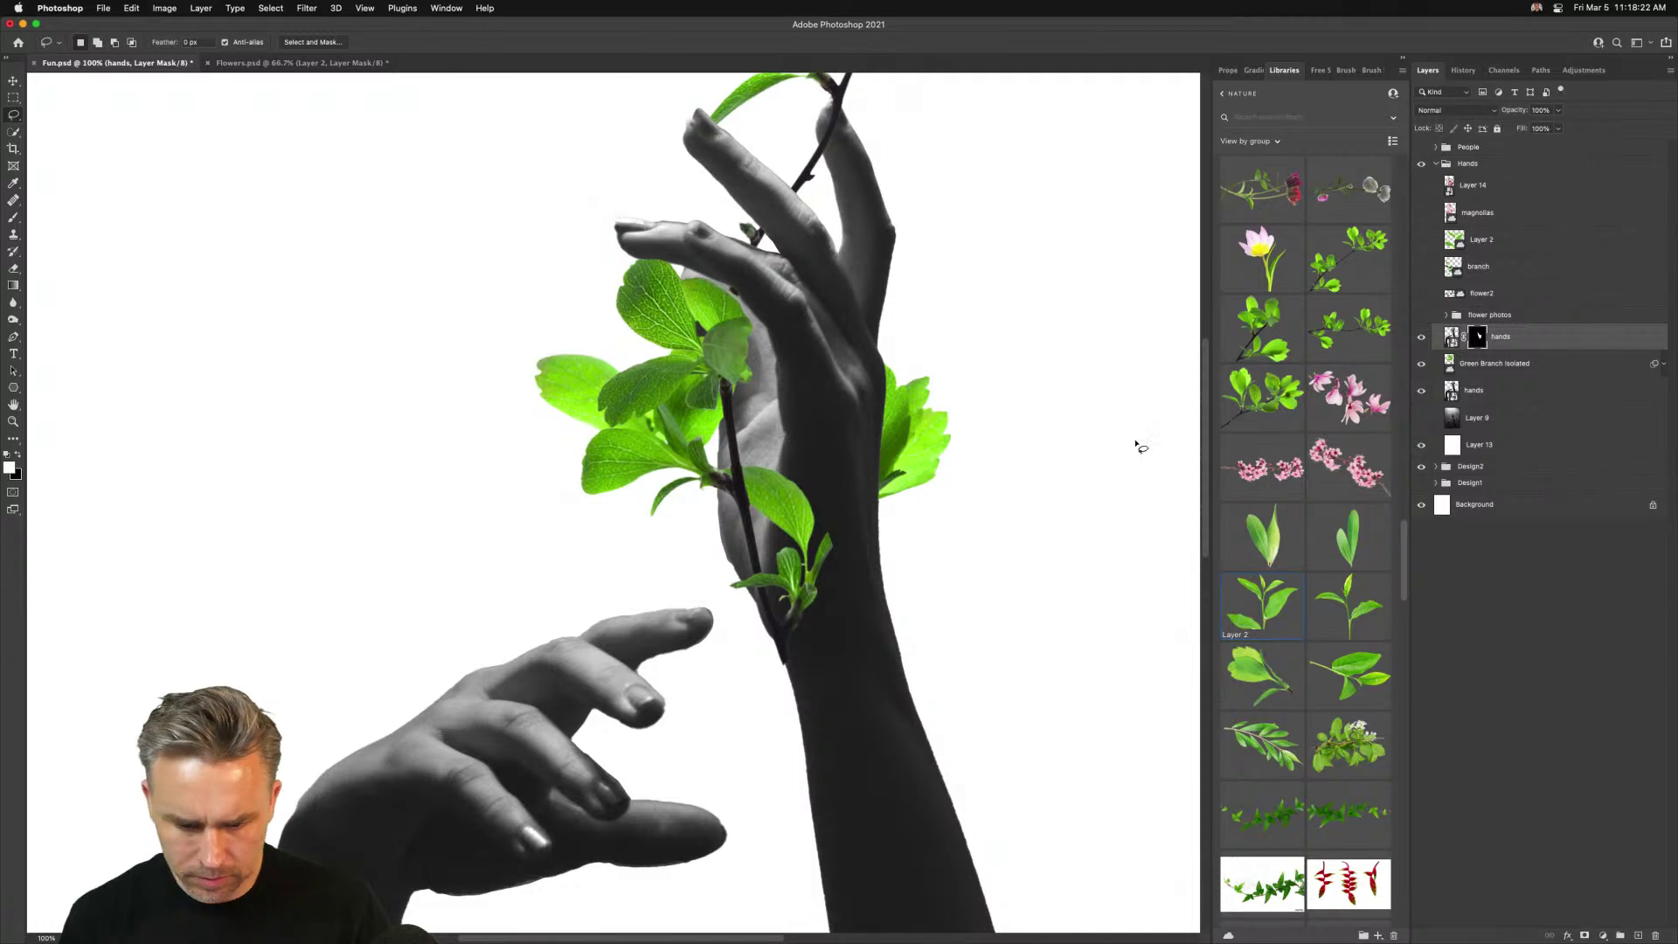
key("b")
left_click(19, 452)
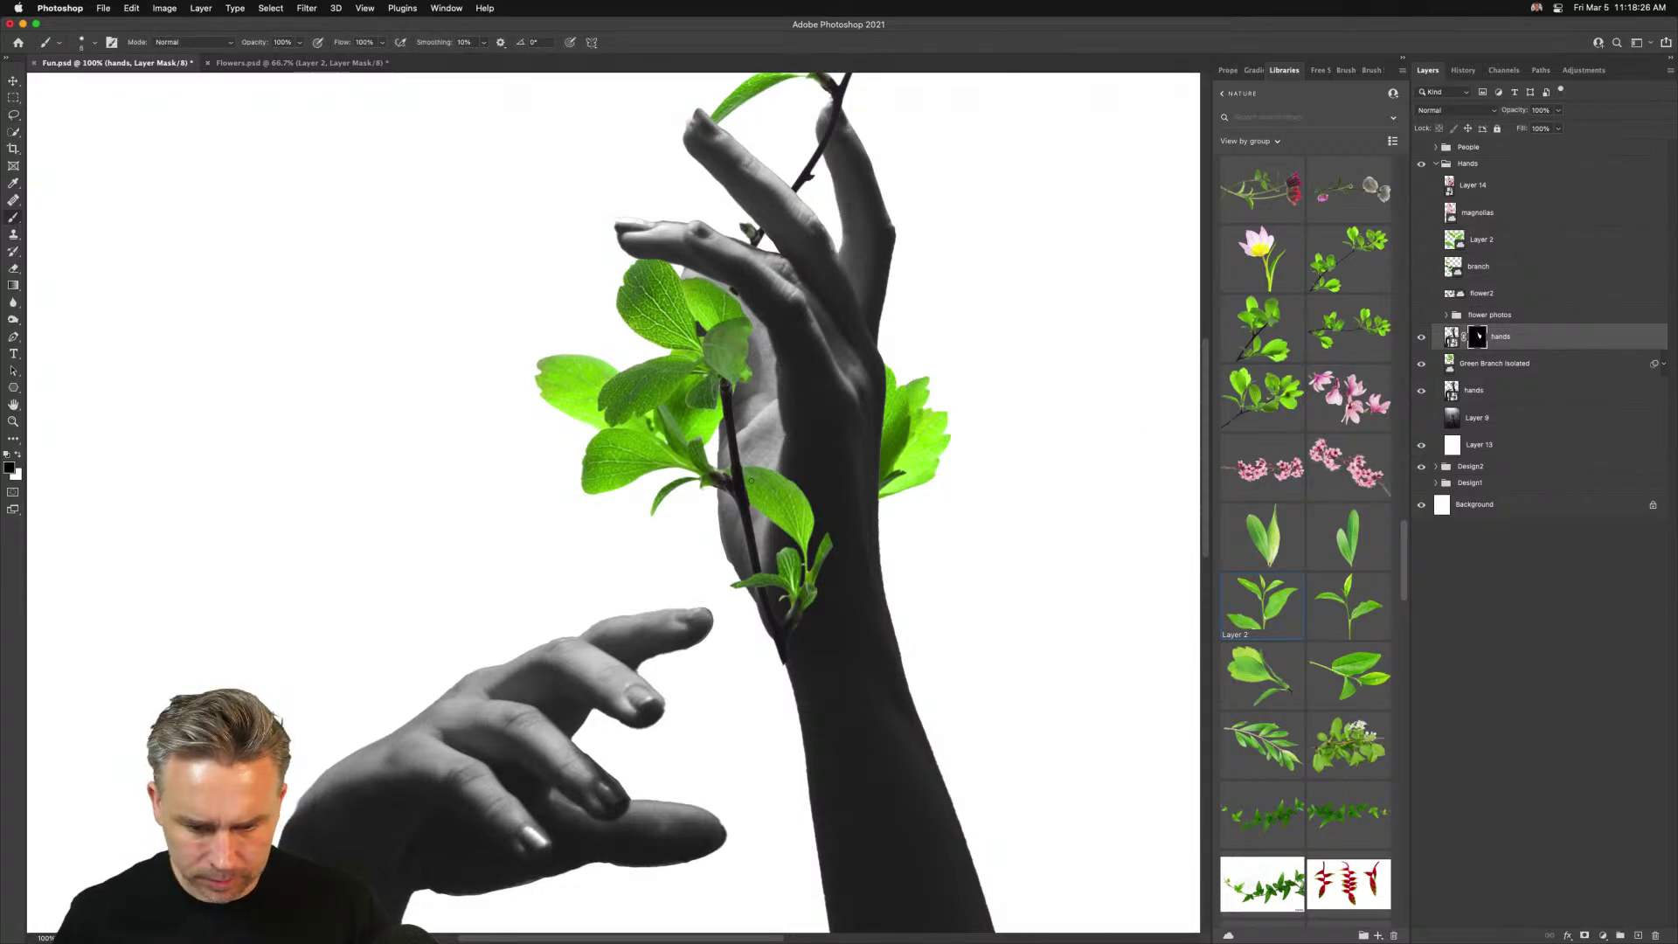
key("bracketright")
key("bracketright")
key("bracketright")
mouse_move(767, 489)
left_mouse_down()
mouse_move(841, 529)
mouse_move(913, 420)
mouse_move(841, 494)
mouse_move(884, 395)
left_mouse_up()
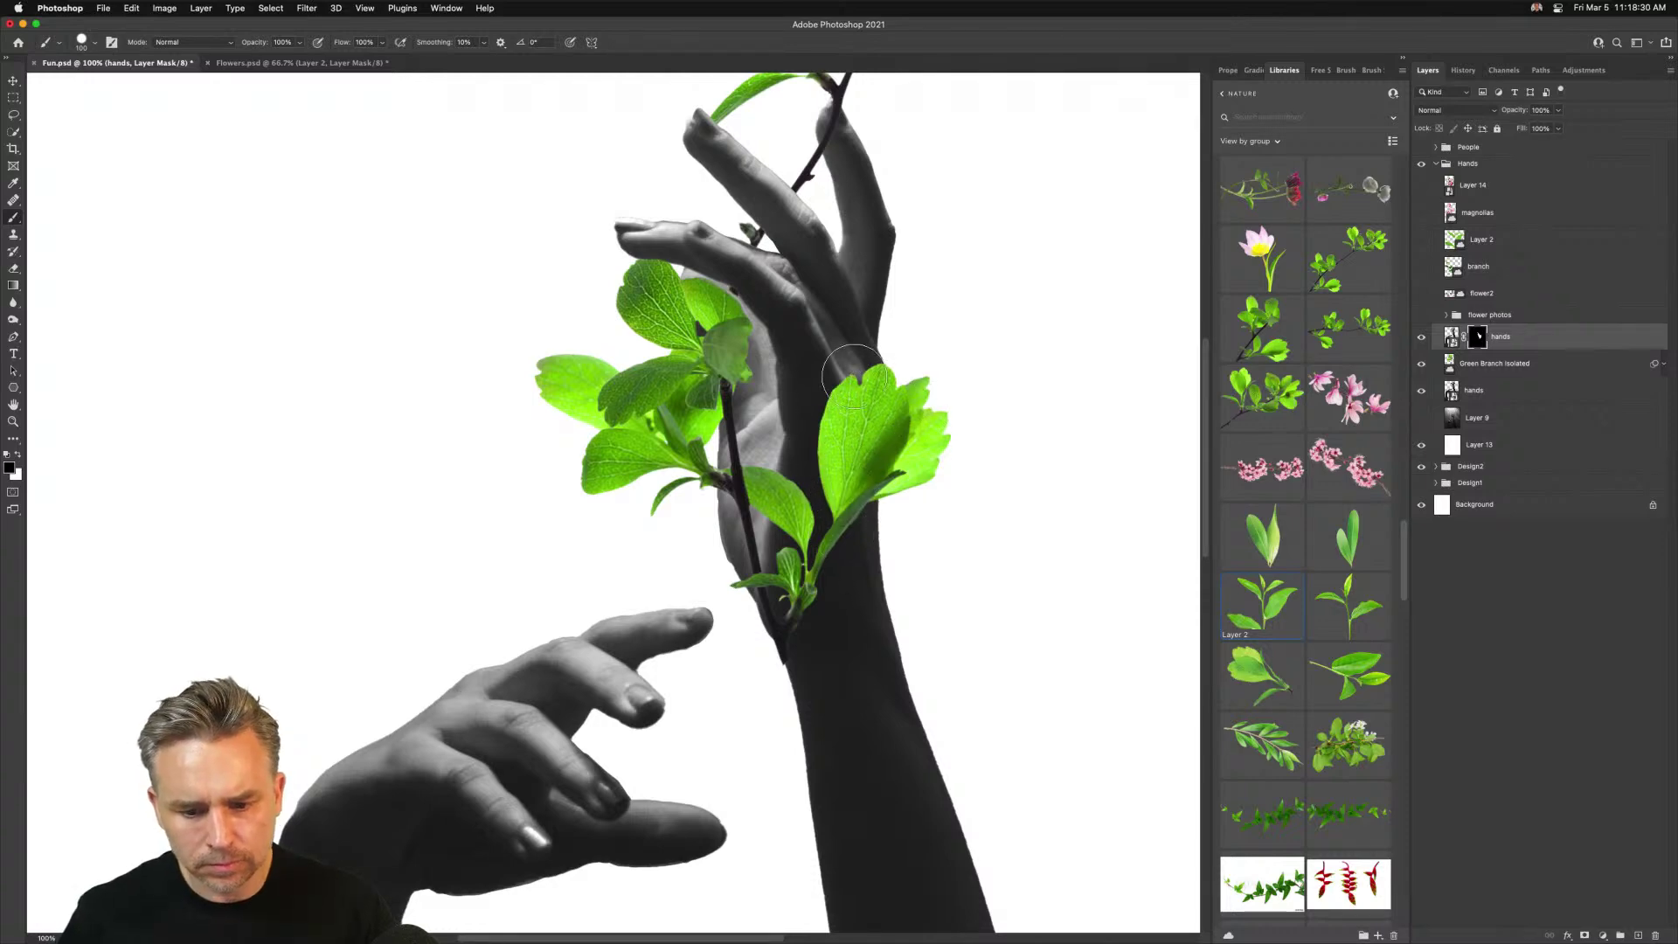
mouse_move(614, 461)
left_mouse_down()
mouse_move(607, 521)
mouse_move(544, 640)
left_mouse_up()
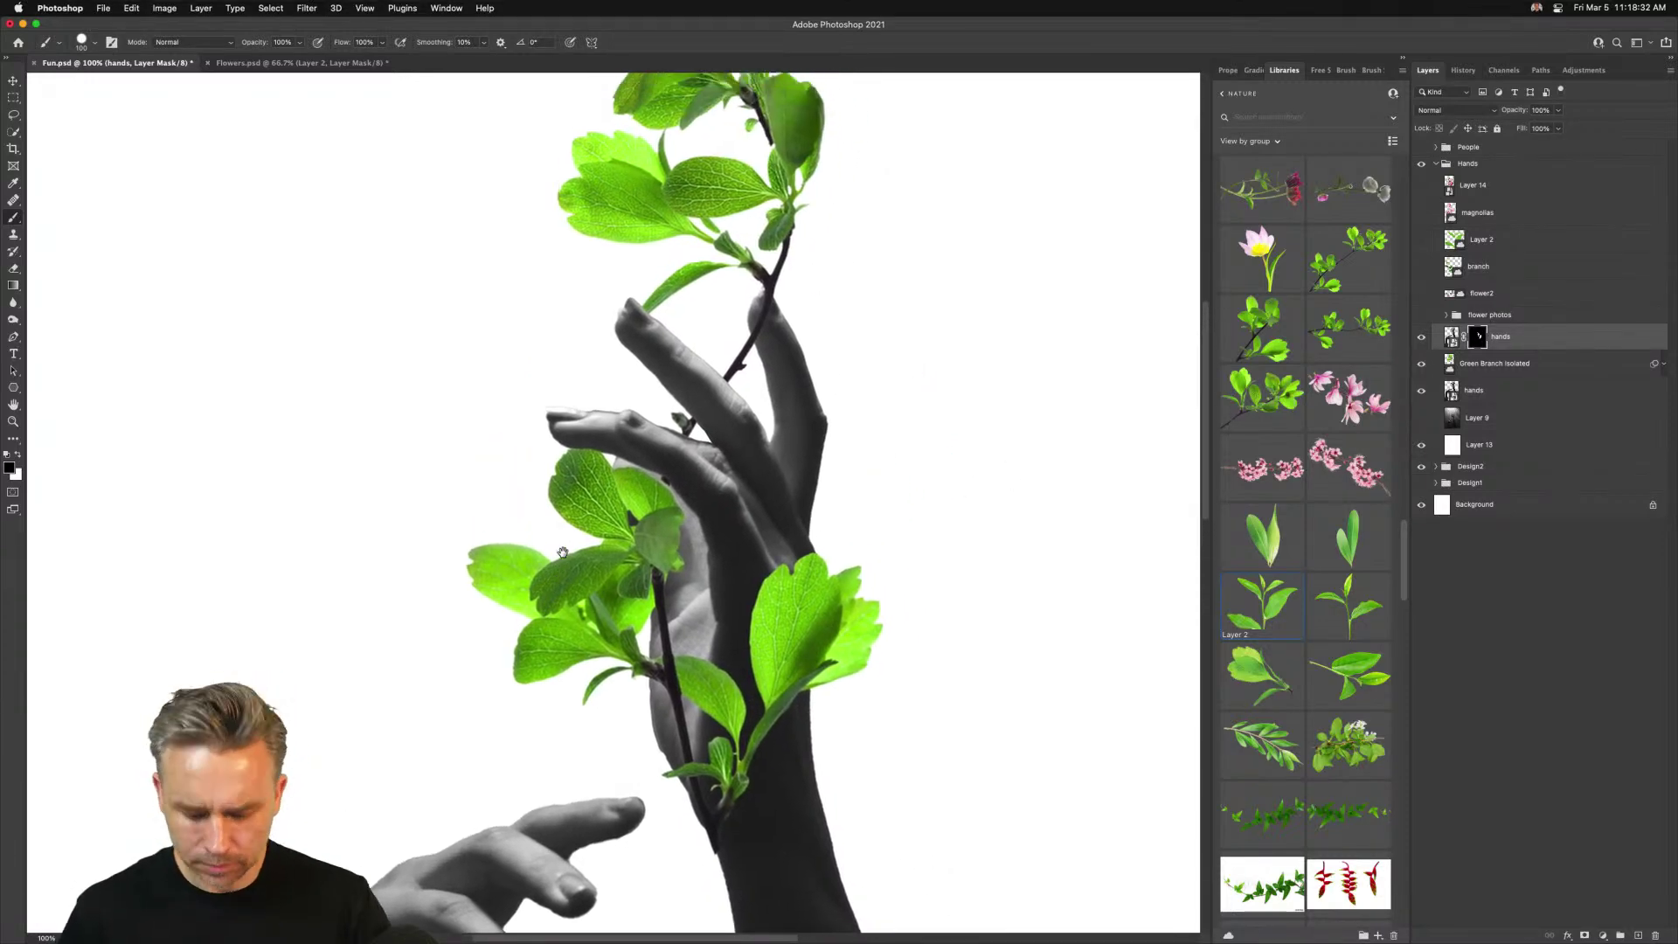
key("super+minus")
key("super+minus")
left_click_drag(202, 637, 513, 487)
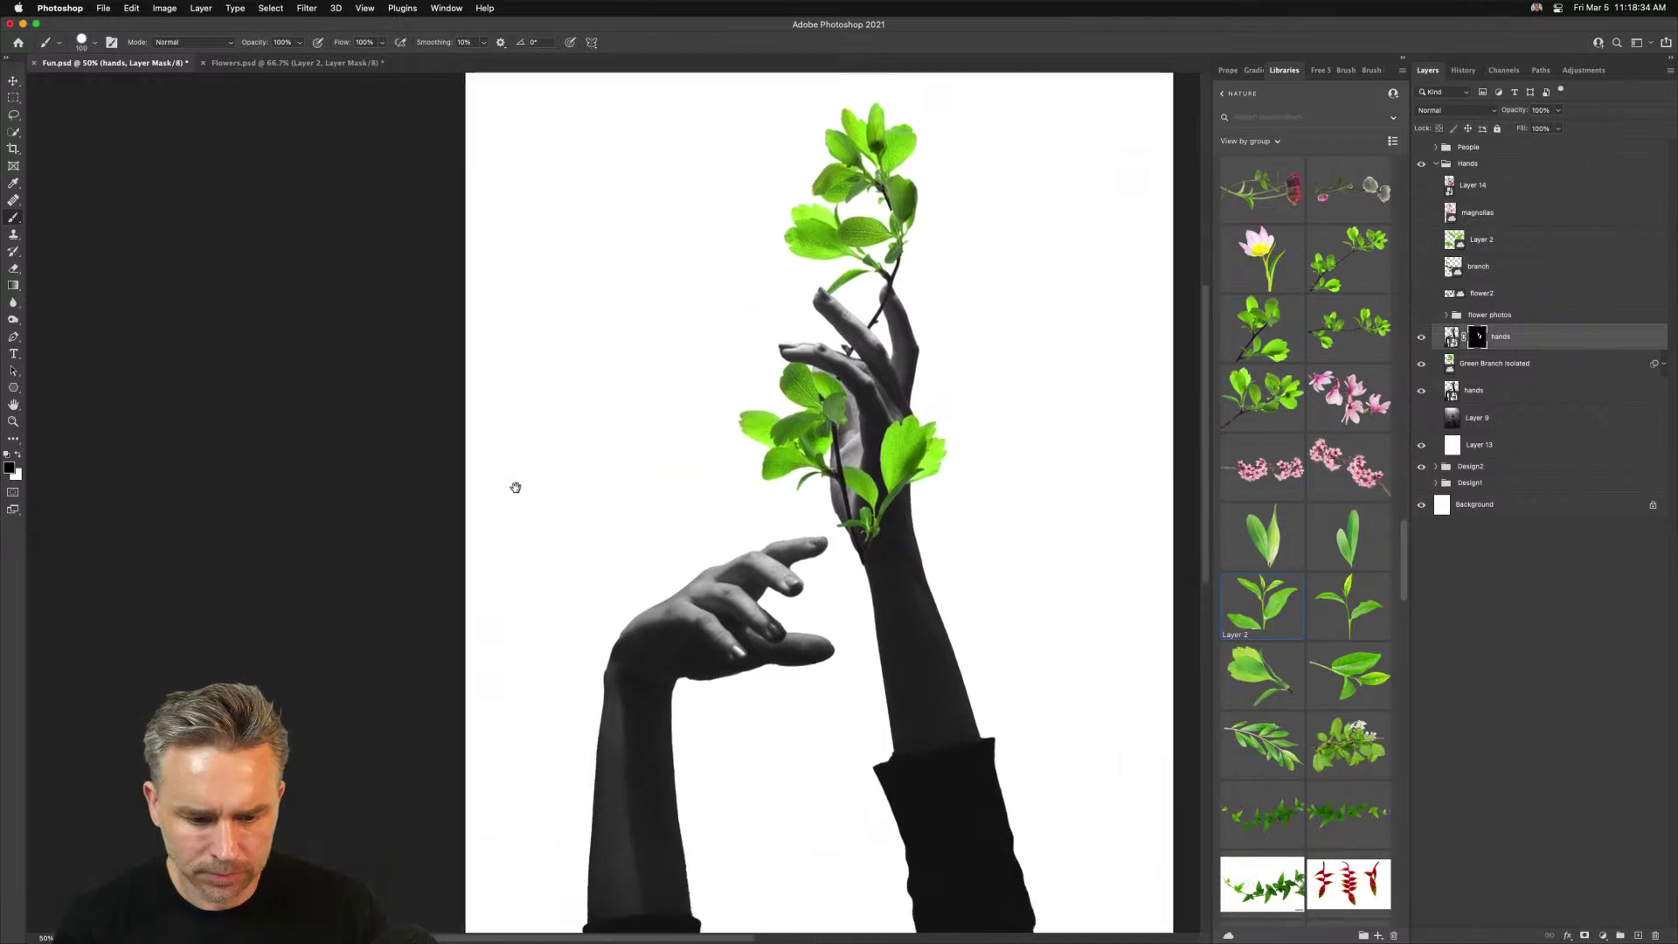
left_click(12, 81)
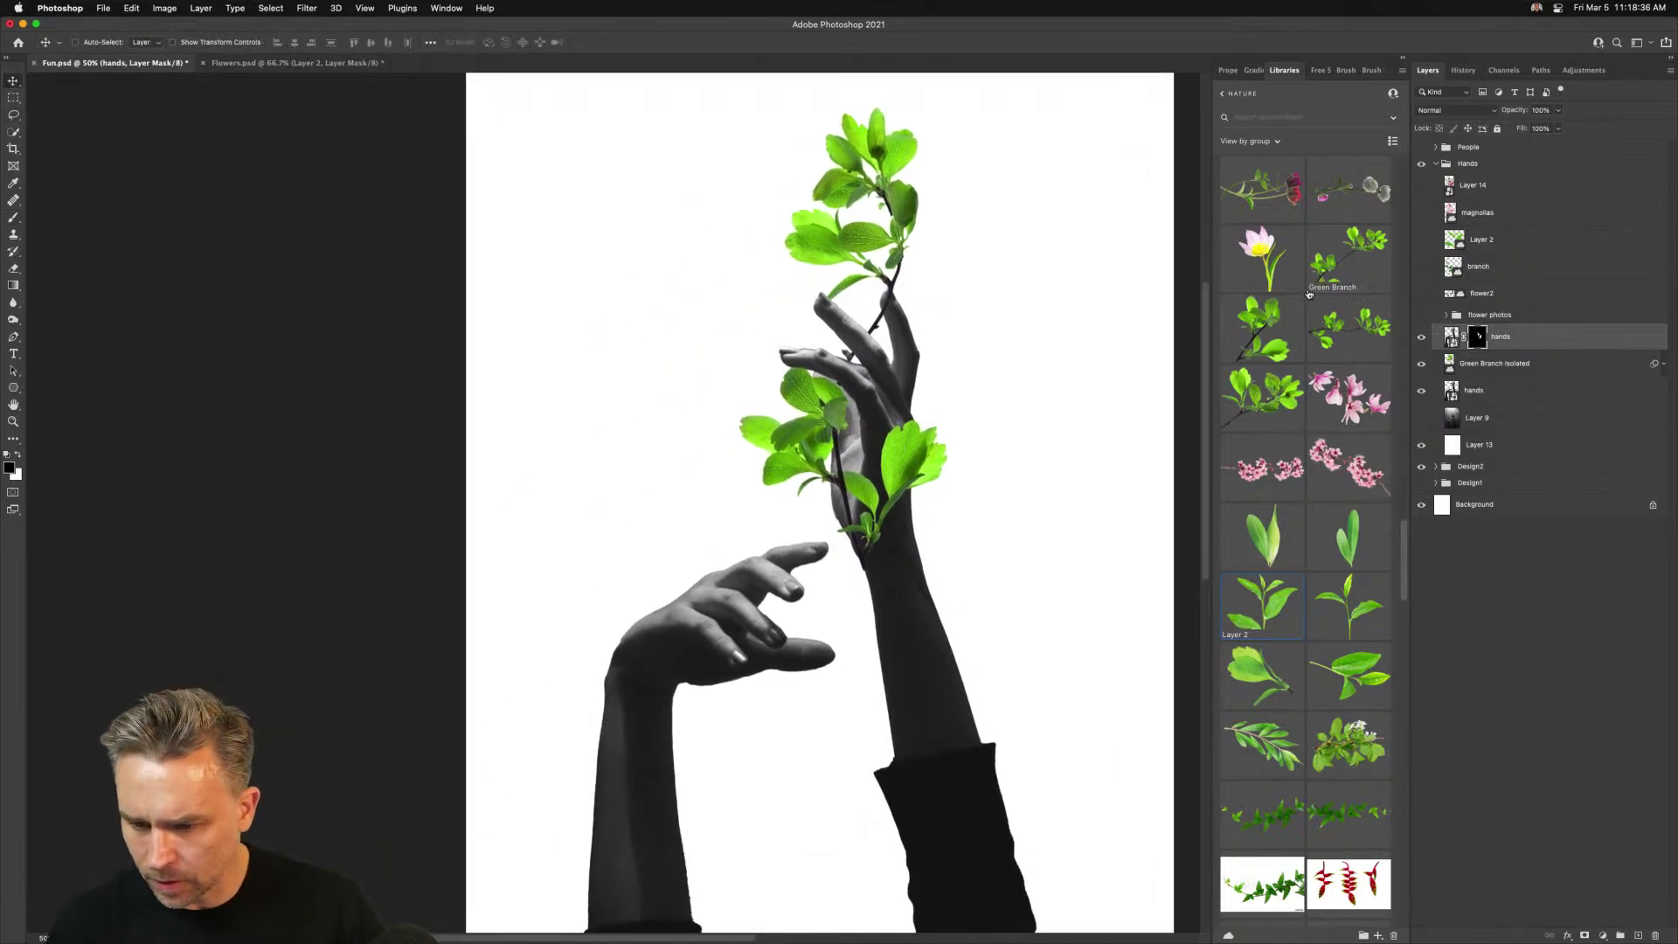
scroll(1269, 205, "up", 2)
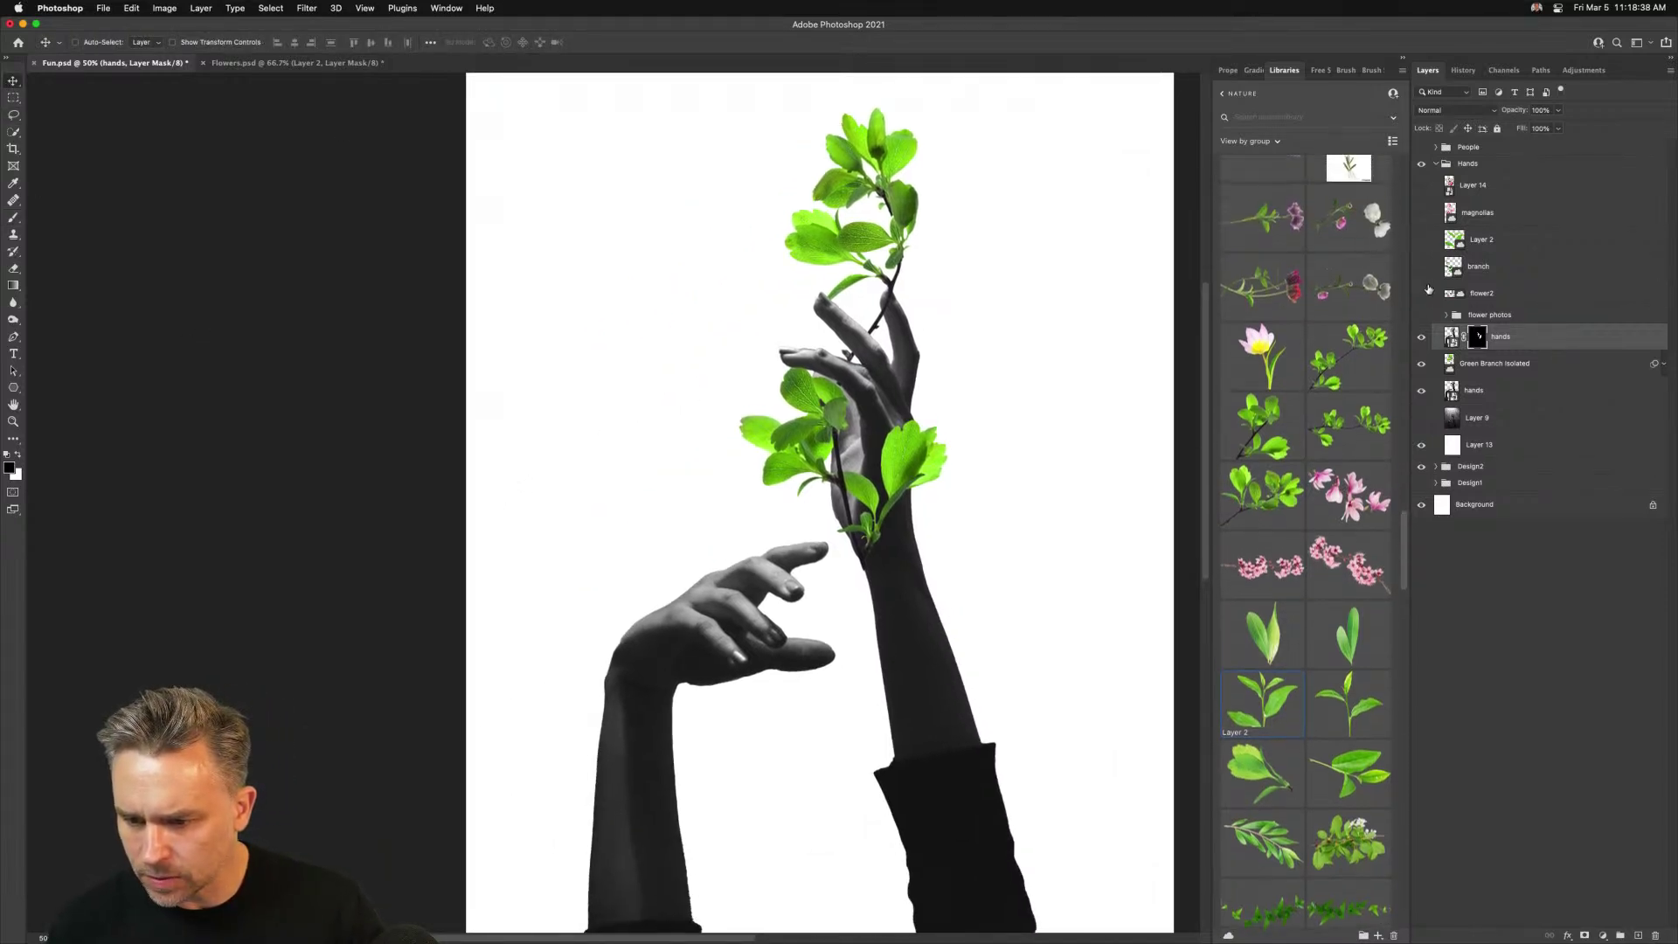
Place Green Branch Isolated from the Nature library above the existing green branch layer, upright along the lower hand's forearm
left_click(1490, 364)
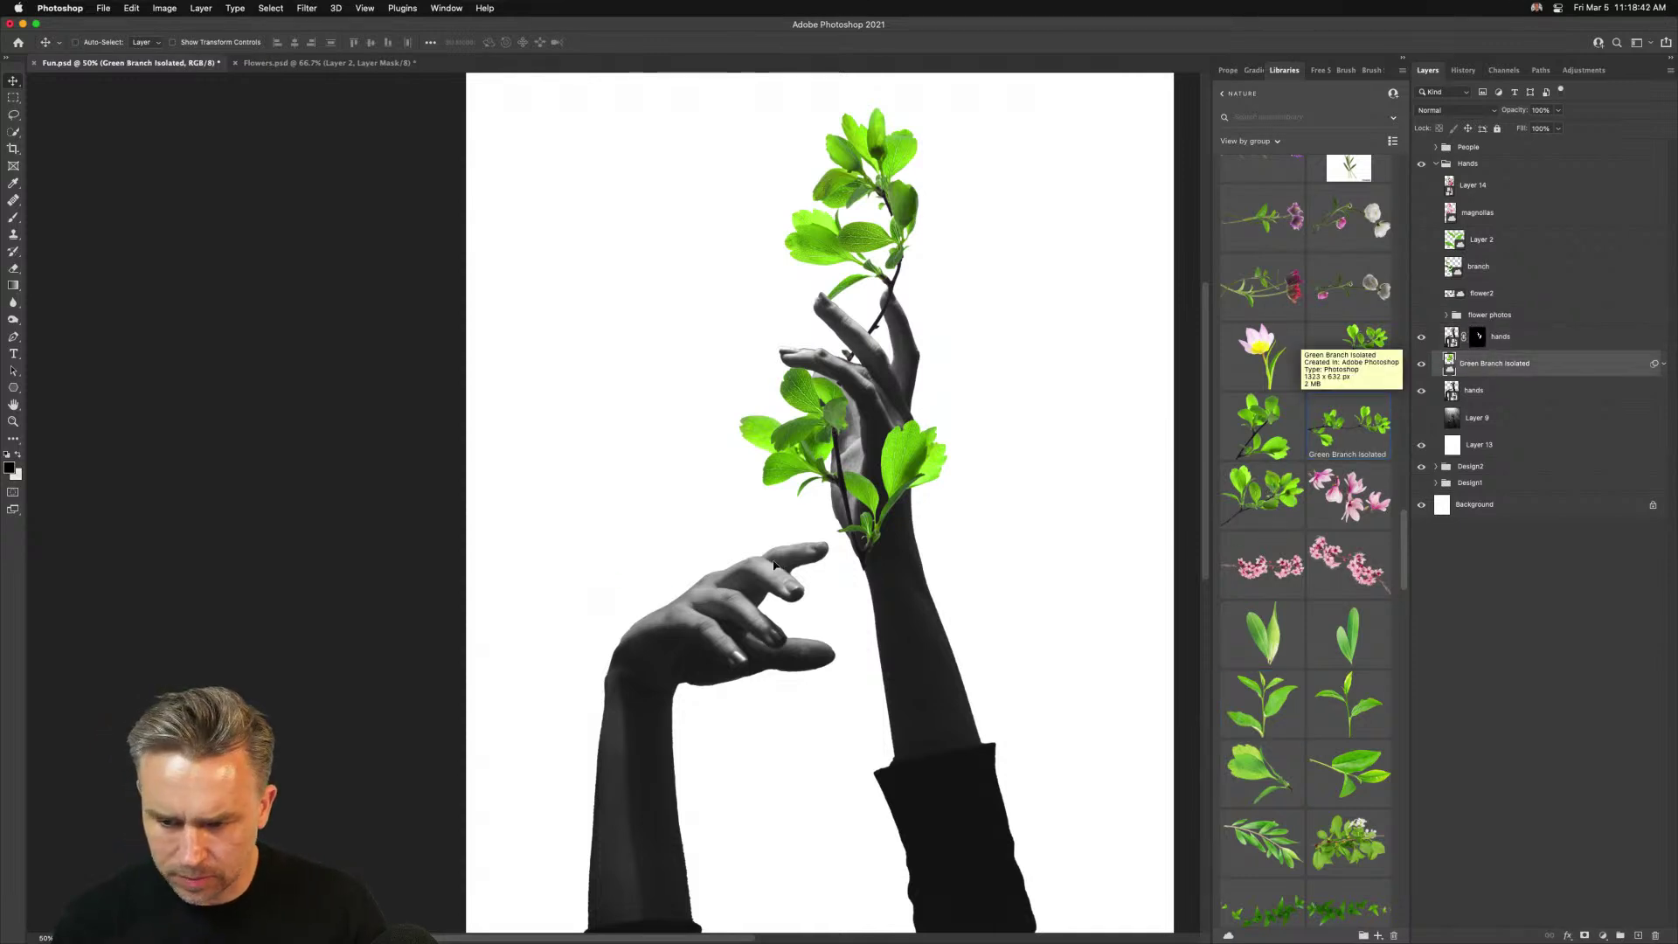
left_click_drag(774, 565, 511, 309)
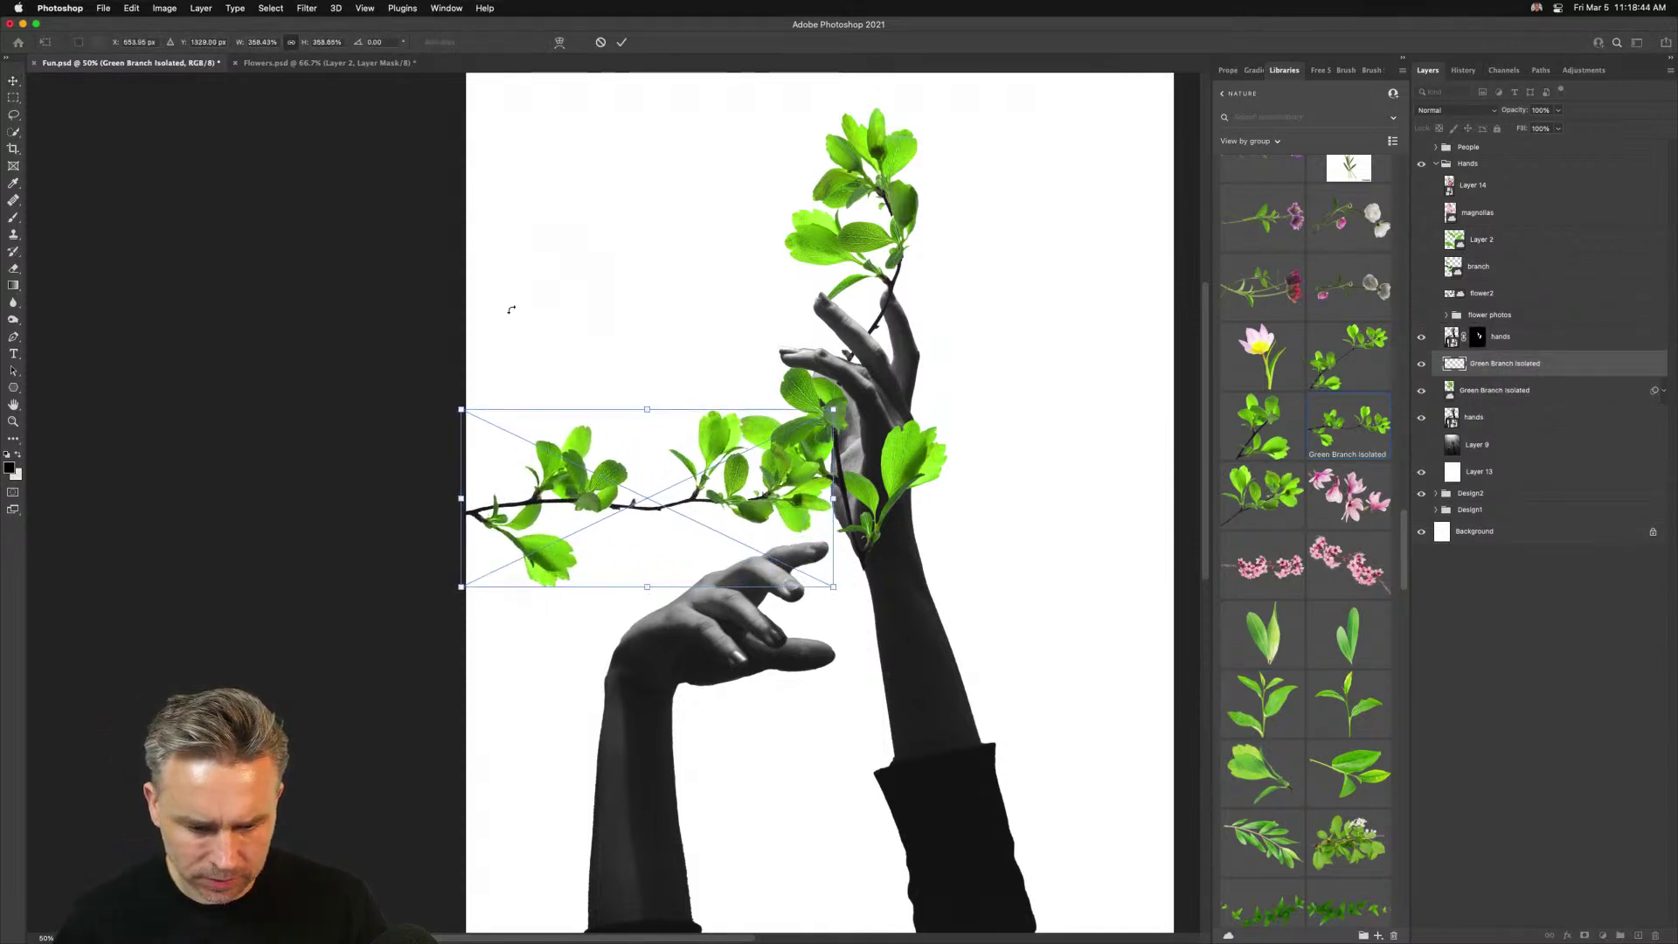
left_click_drag(444, 372, 575, 653)
key("Return")
left_click_drag(643, 480, 626, 741)
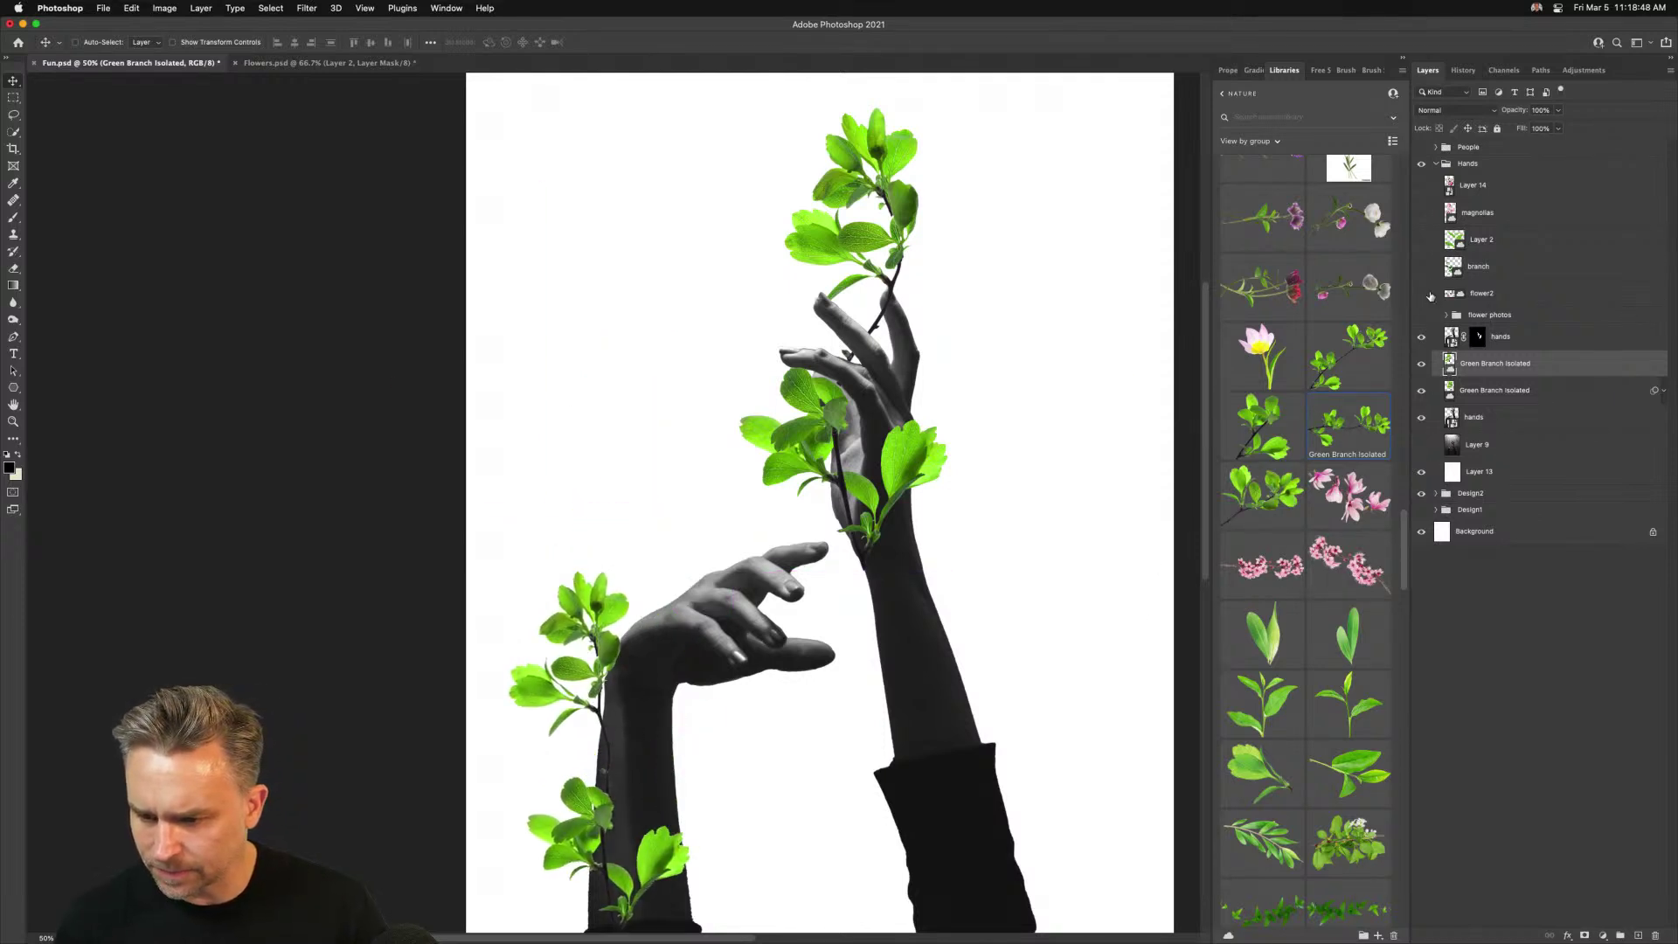
Show the branch layer and fit the ivy along the upper hand's forearm and sleeve, scaled to about 241% and rotated
left_click(1422, 267)
left_click(1512, 267)
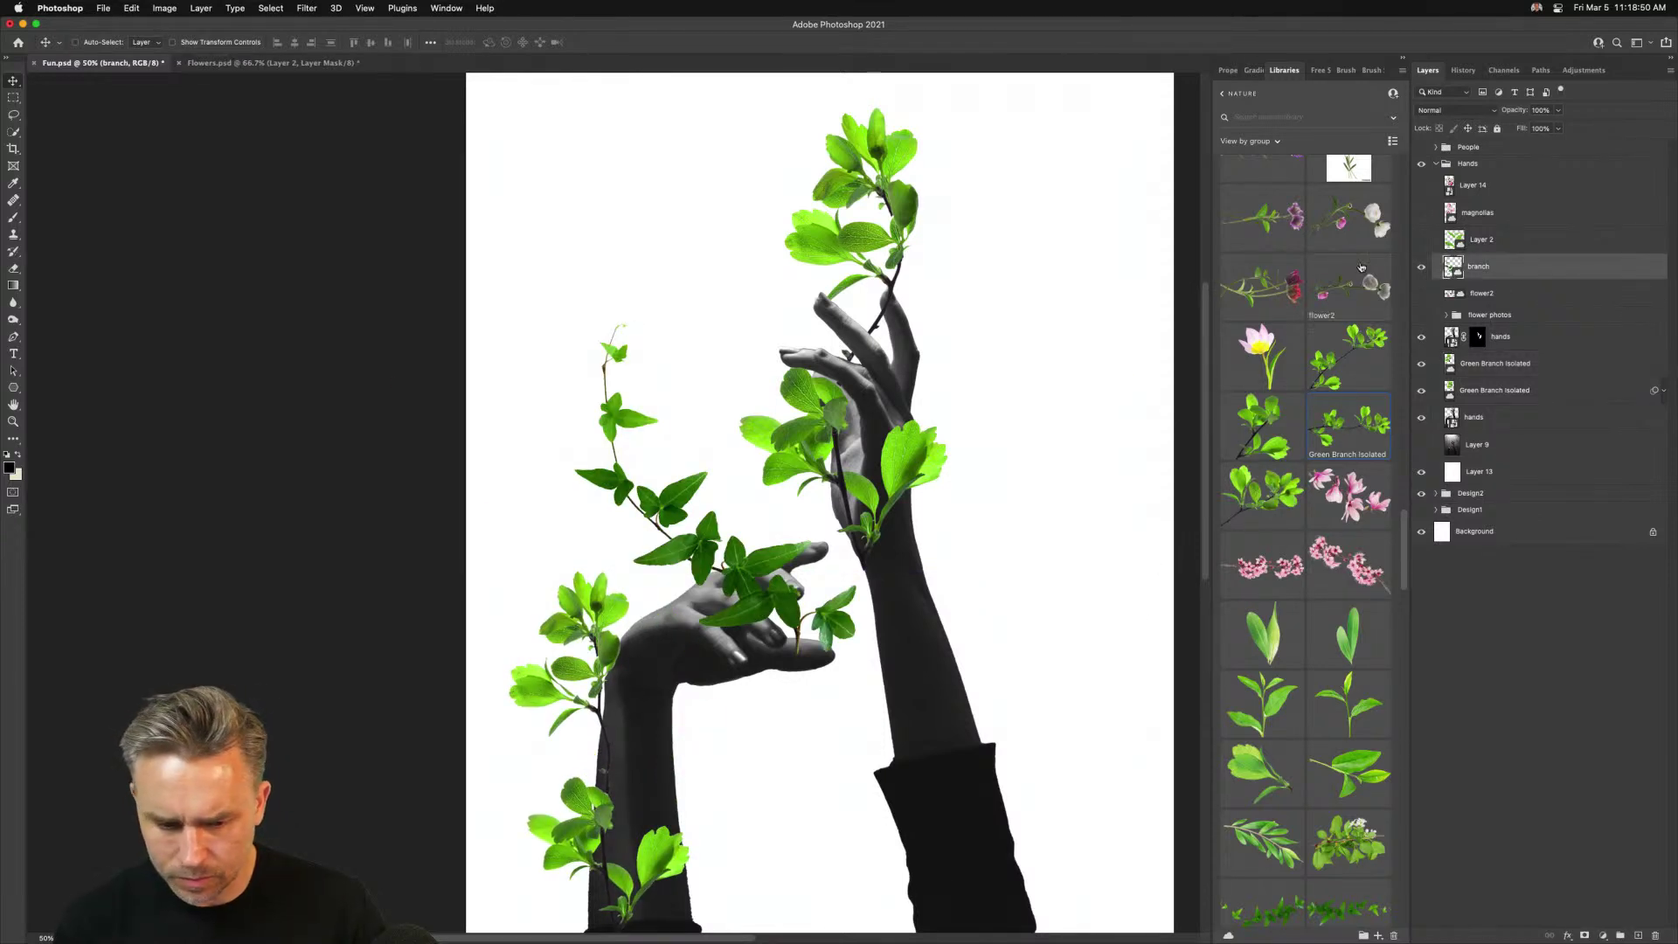
left_click_drag(636, 487, 848, 743)
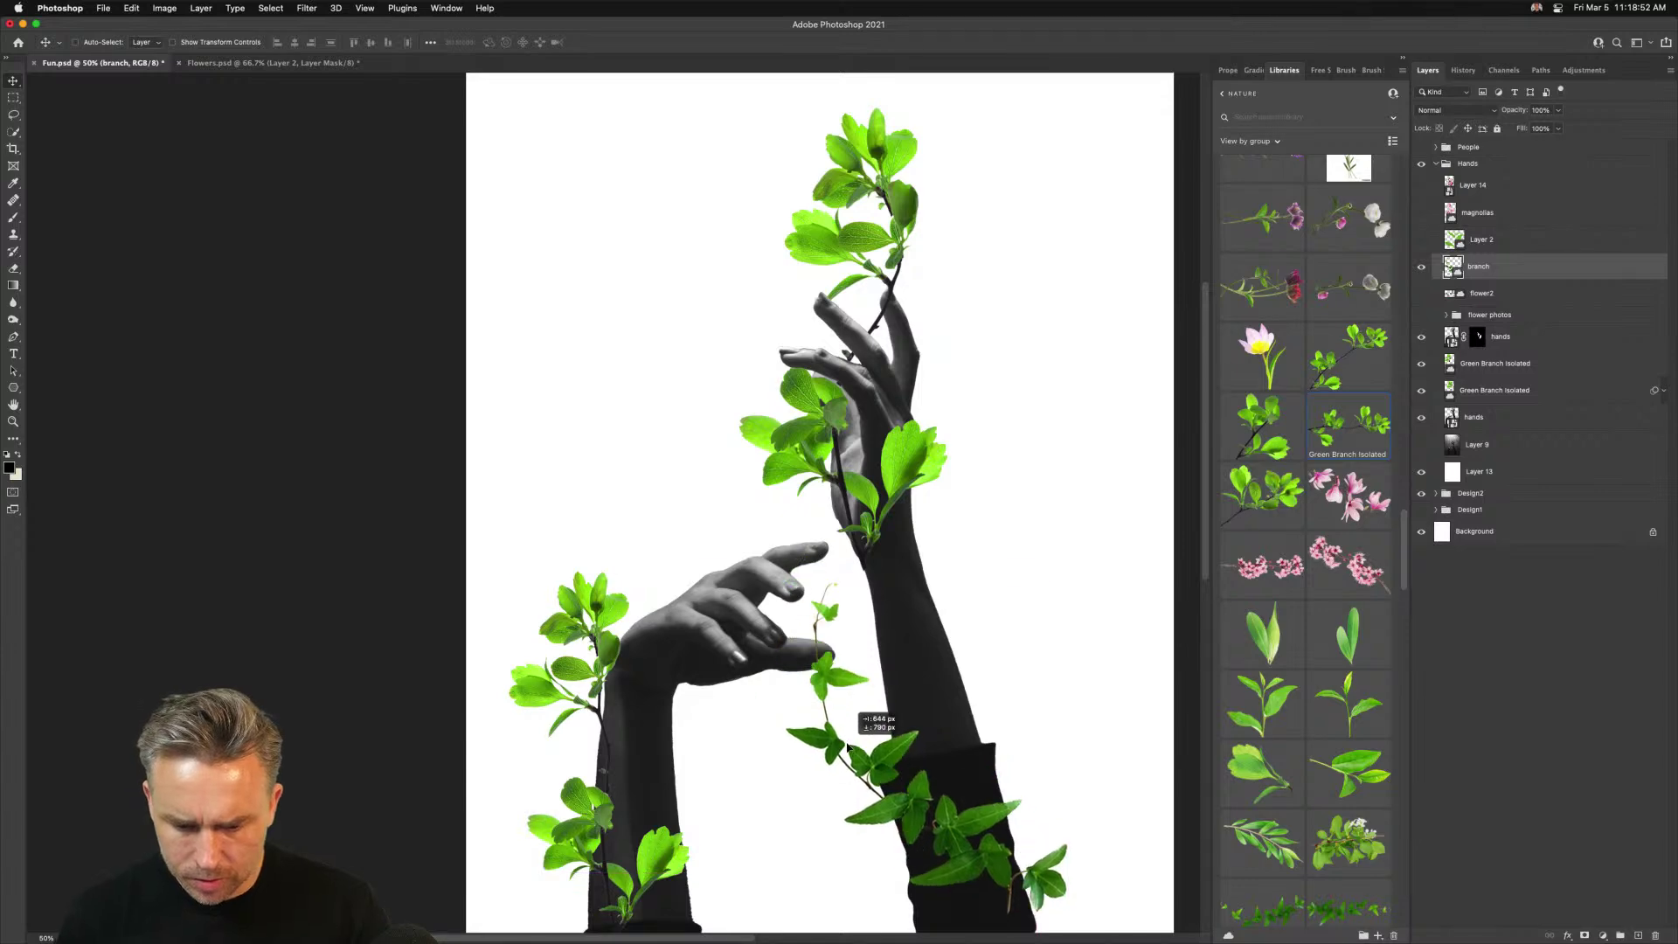
key("ctrl+t")
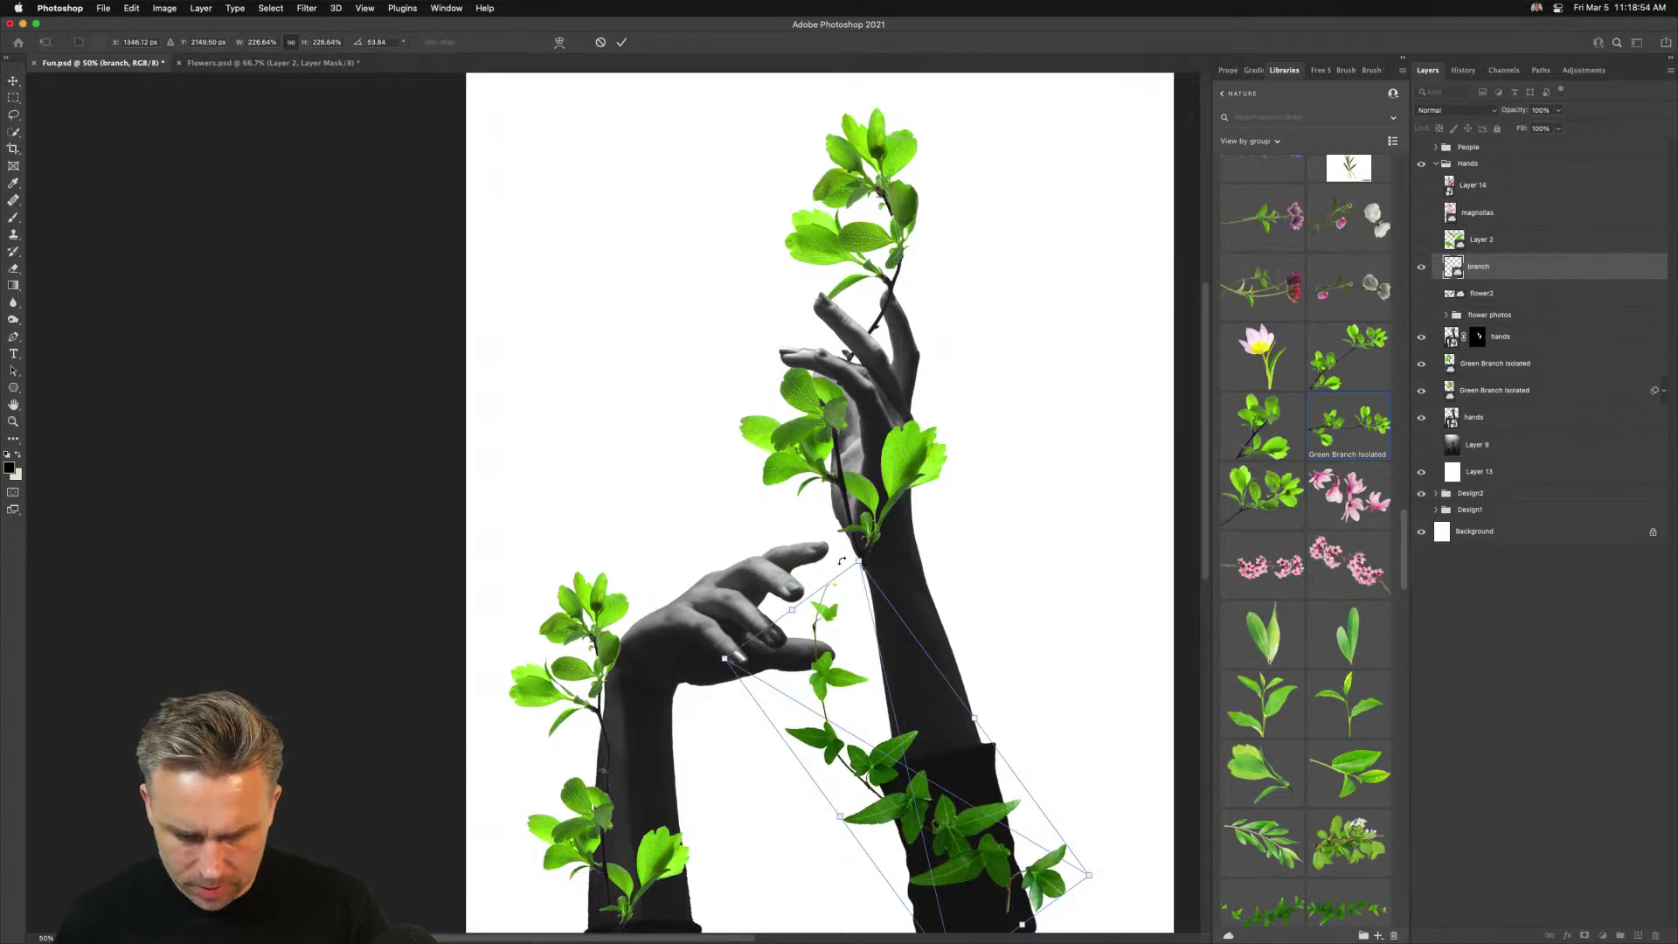
left_click_drag(860, 561, 852, 533)
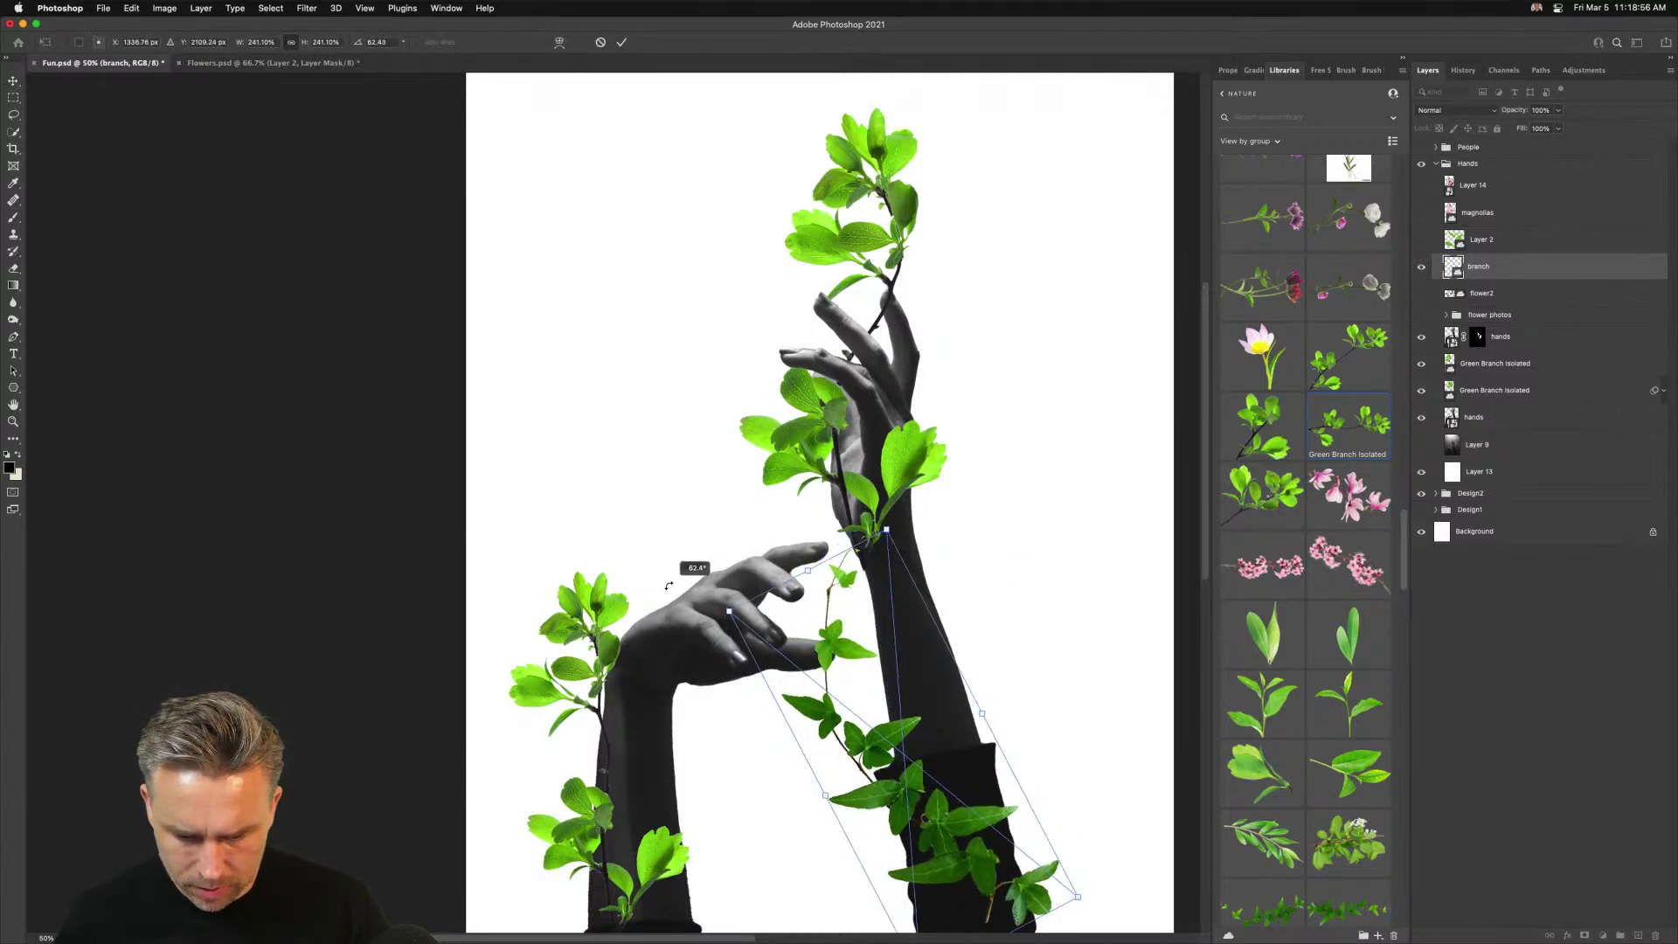
key("Return")
key("ctrl+1")
left_click_drag(668, 589, 247, 222)
left_click_drag(634, 243, 674, 440)
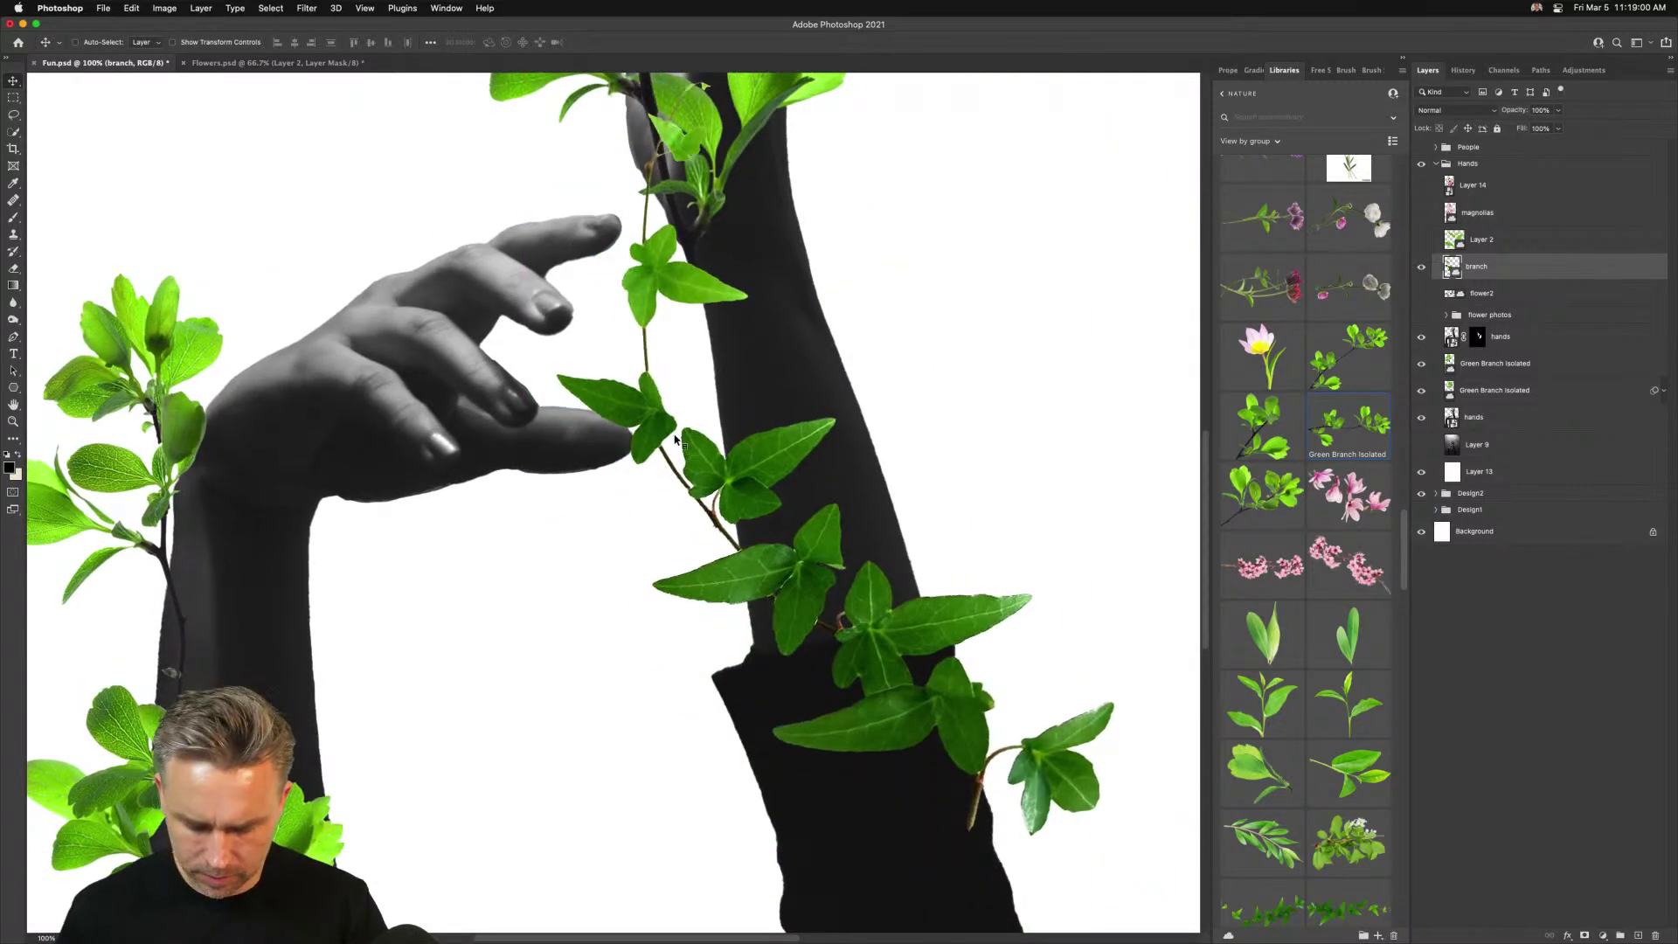
Bend the ivy with Puppet Warp pins so it winds around the forearm and drapes over the sleeve's cuff
key("super+shift+w")
left_click(899, 637)
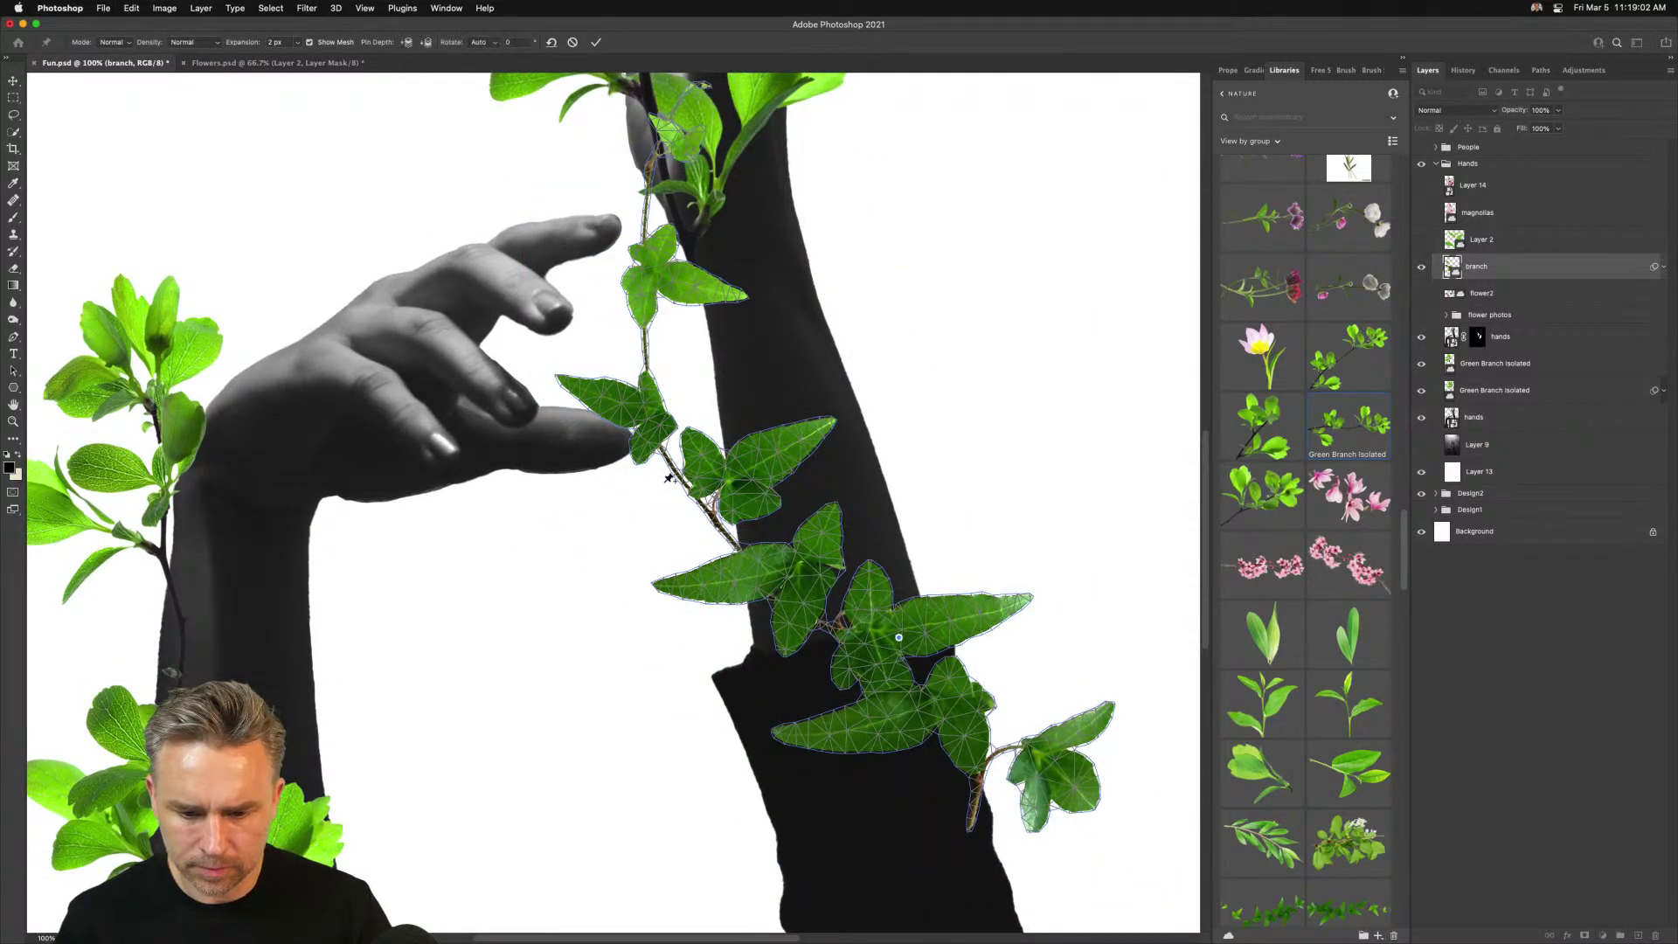
left_click(699, 471)
left_click_drag(684, 248, 766, 247)
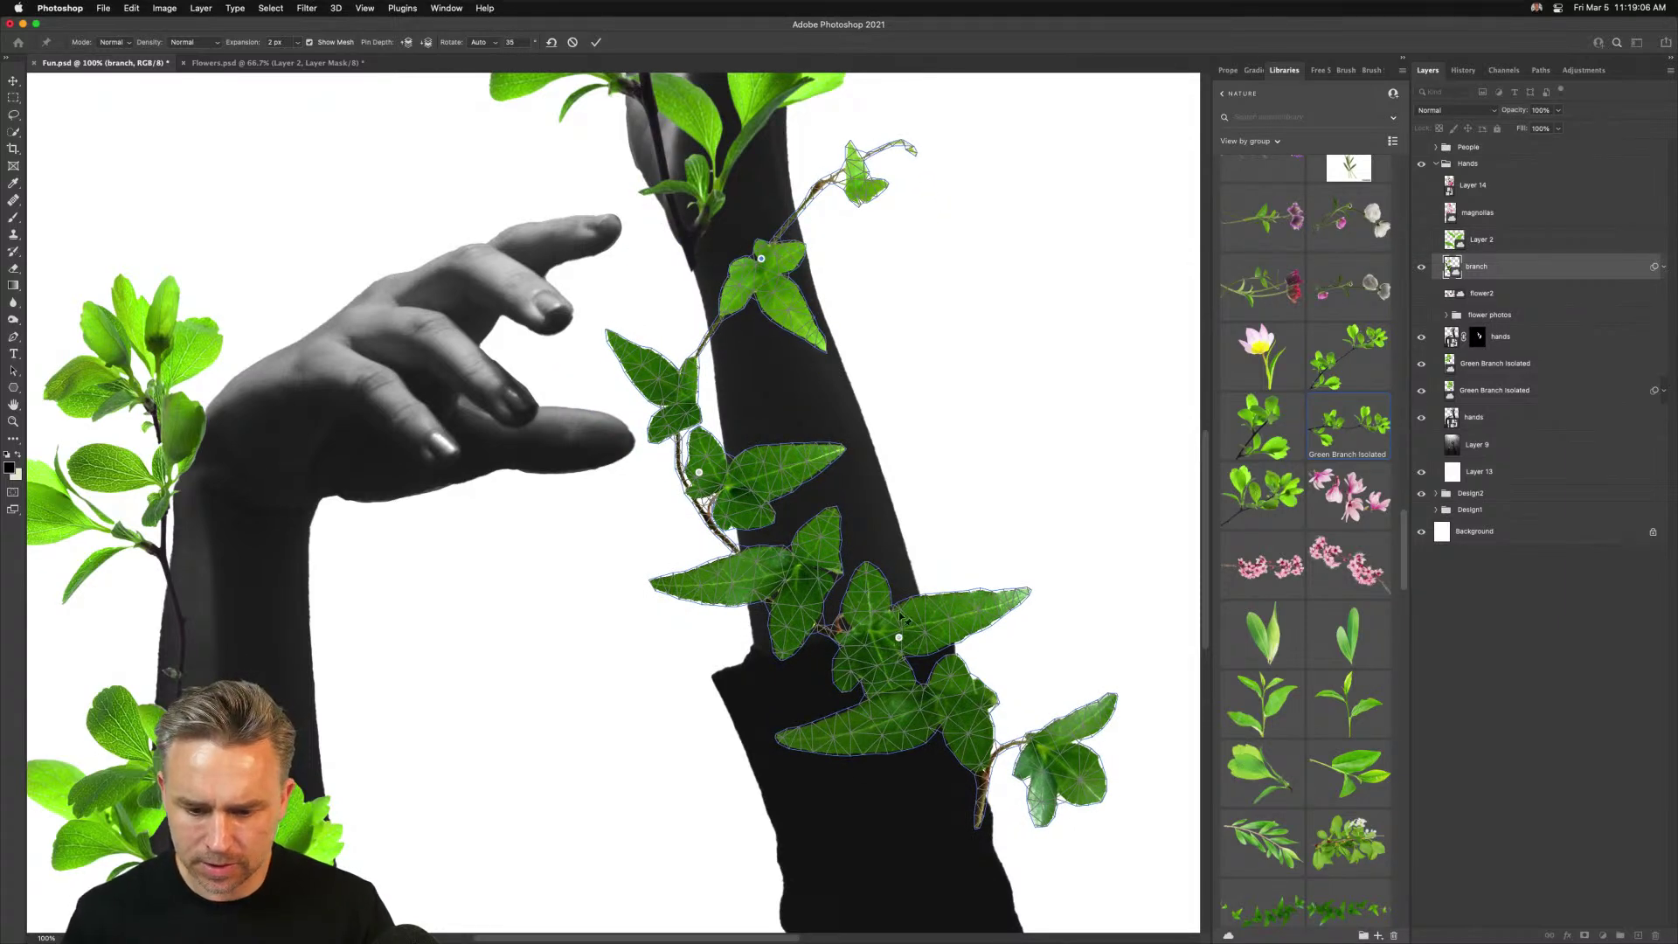
left_click_drag(900, 637, 899, 524)
left_click_drag(1037, 741, 971, 742)
left_click(950, 614)
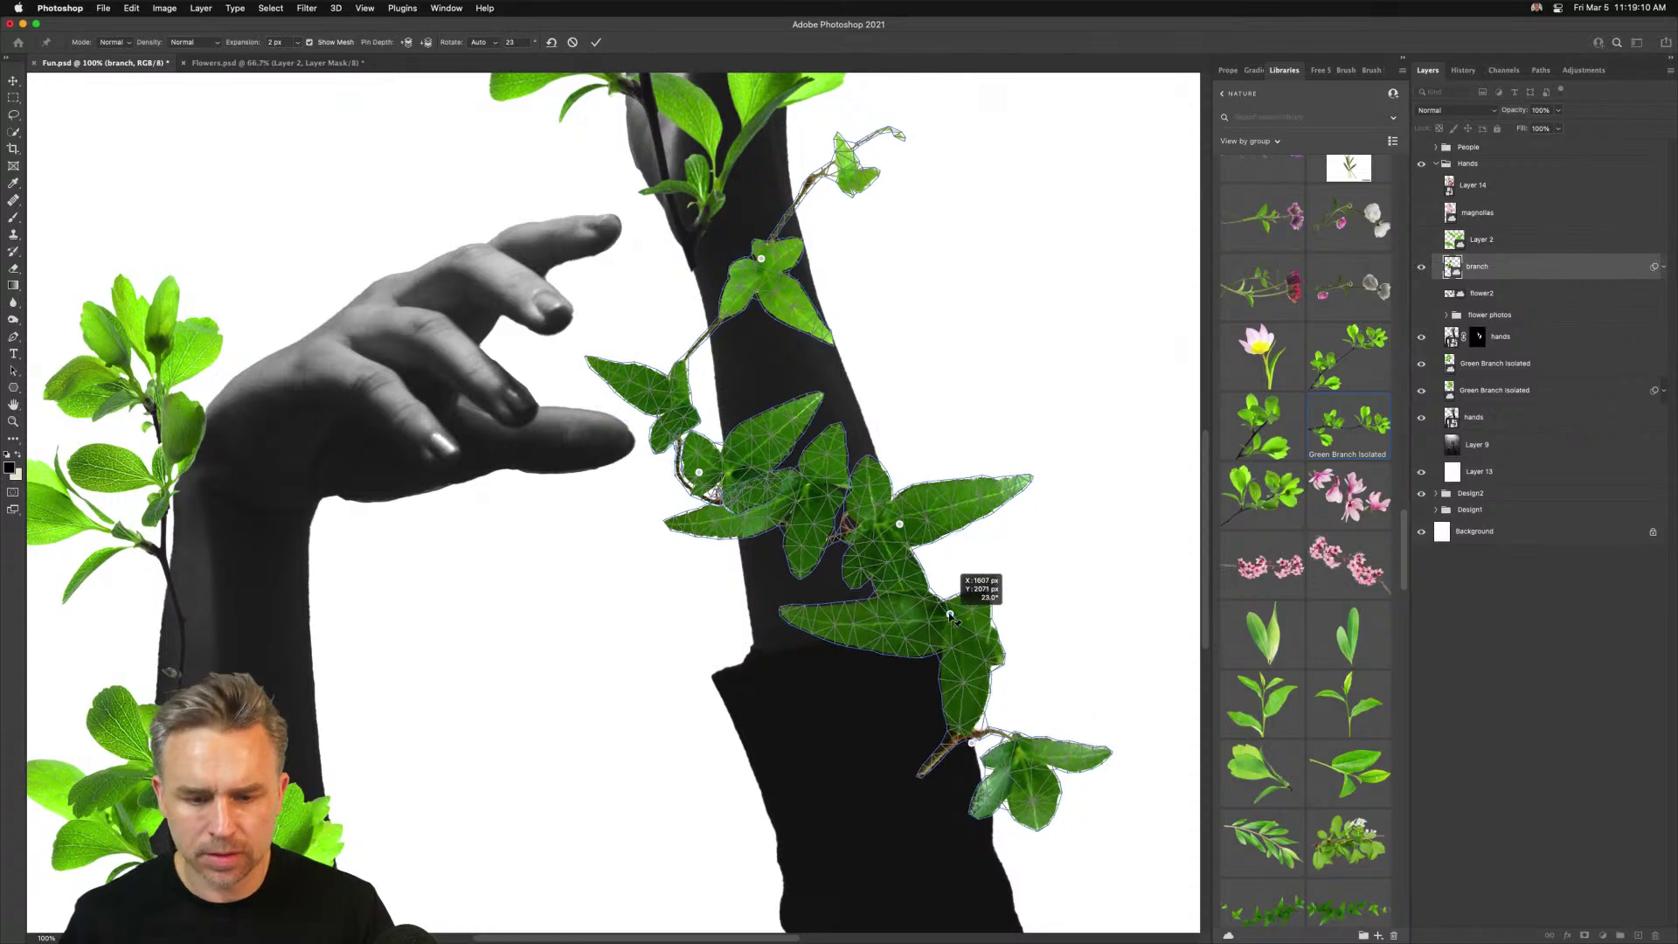
key("Return")
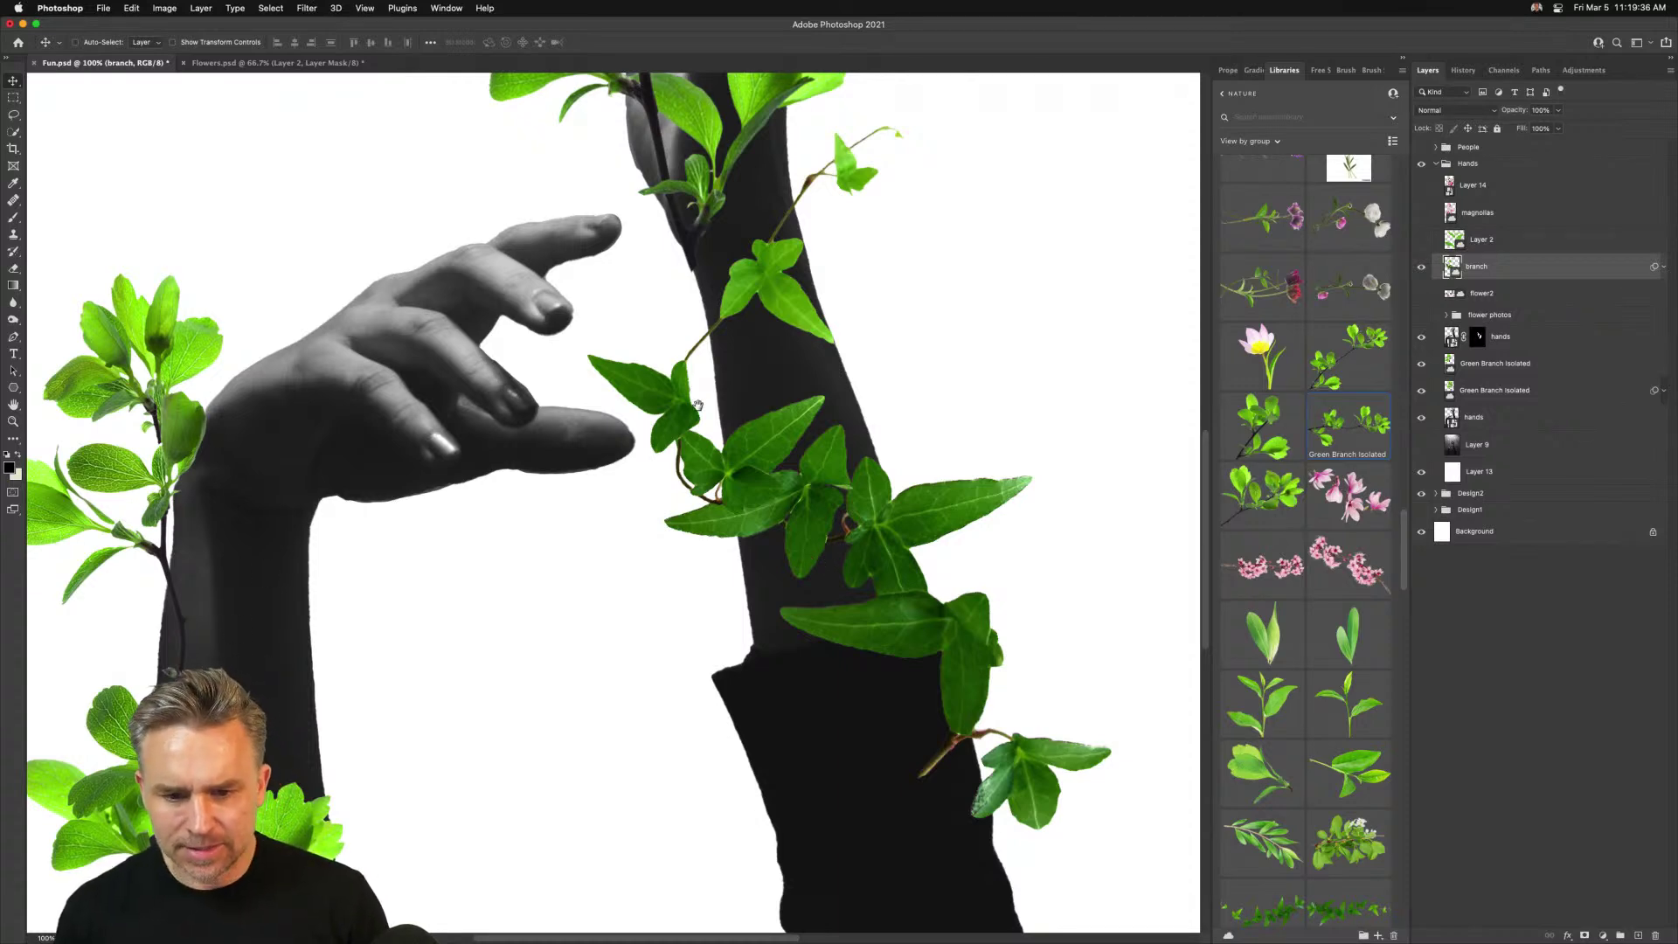
Reopen the ivy's Puppet Warp, pin its upper tip and pull the upper stem and leaves in closer to the wrist
scroll(699, 405, "up", 3)
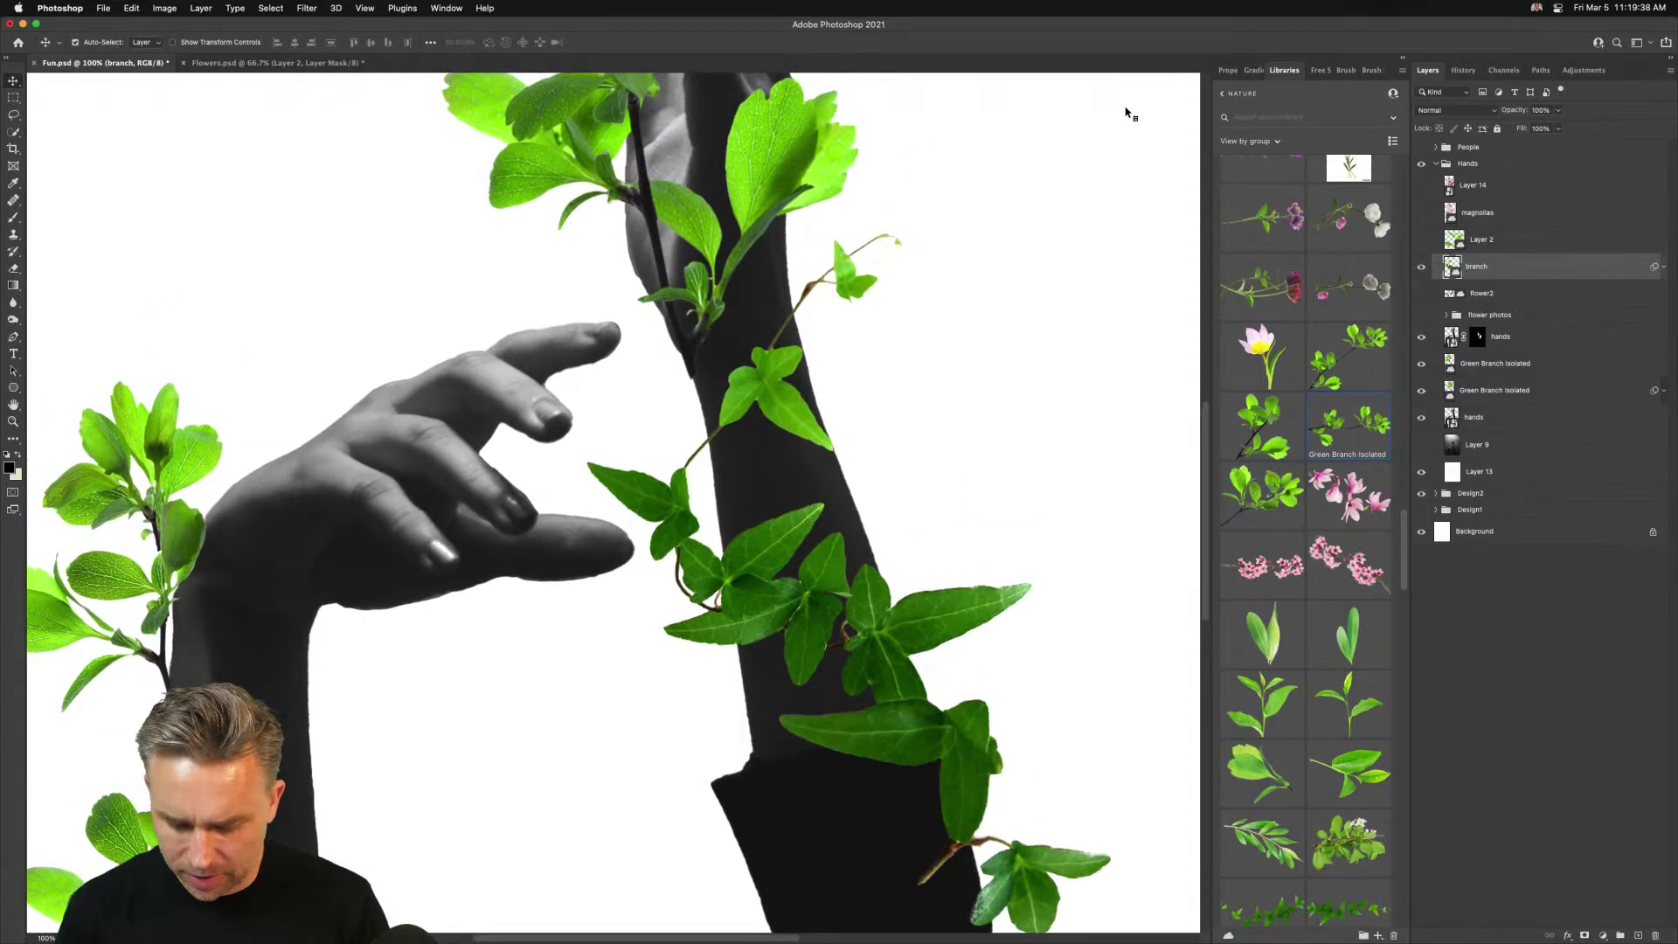
key("super+alt+shift+w")
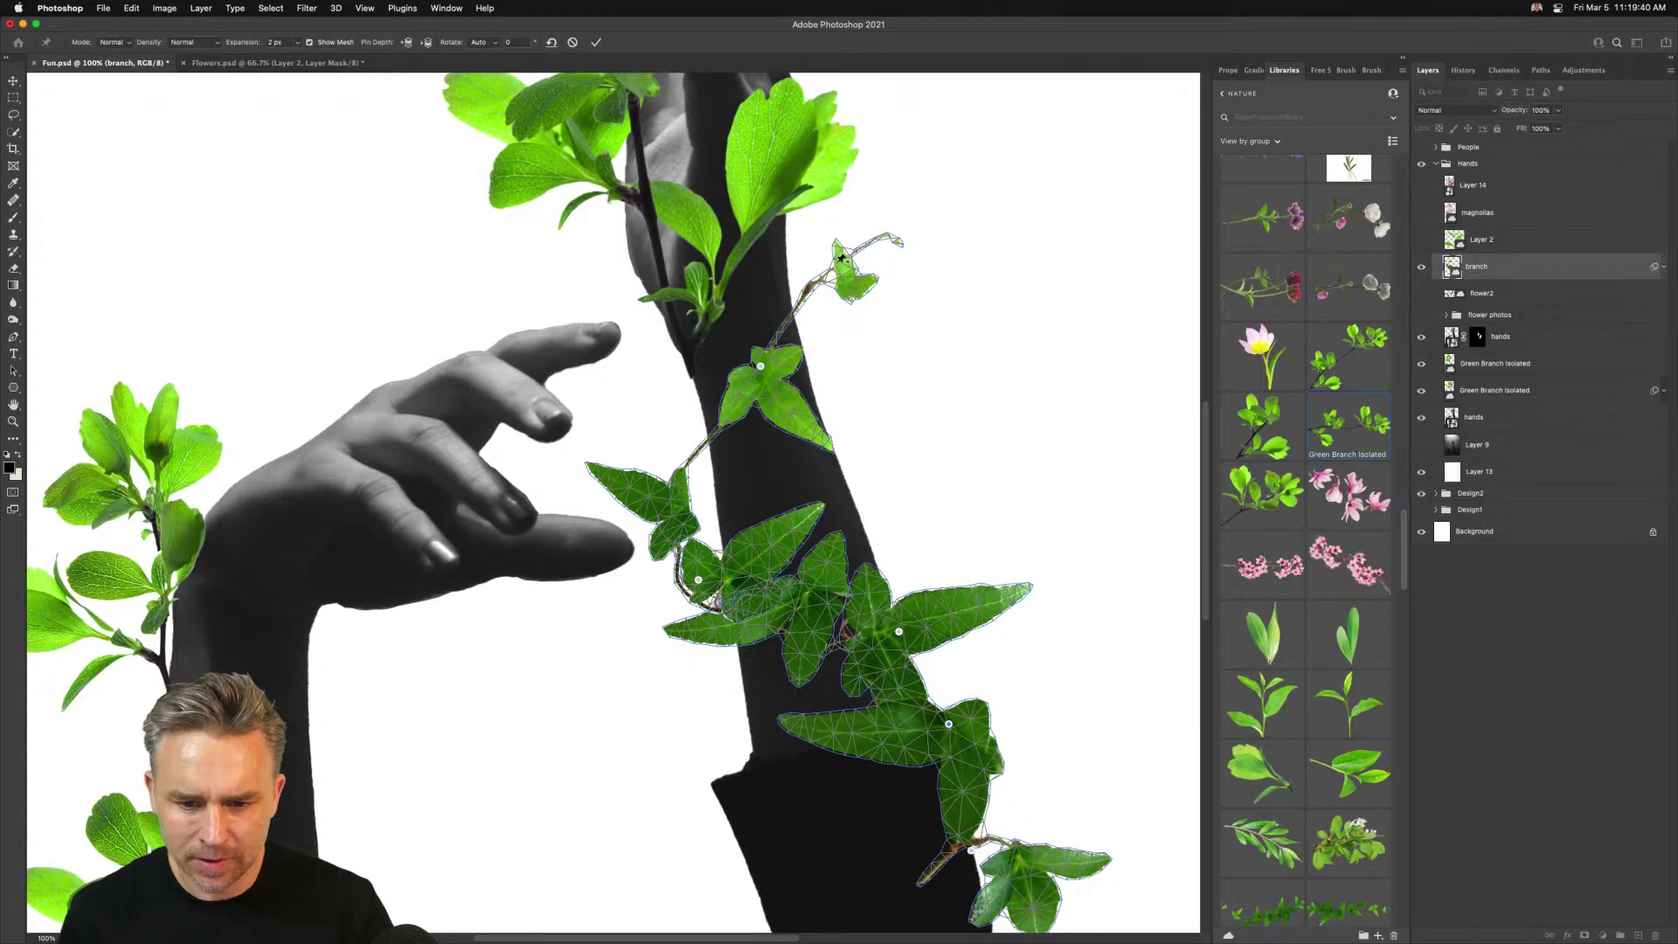
left_click(843, 265)
left_click_drag(843, 265, 800, 322)
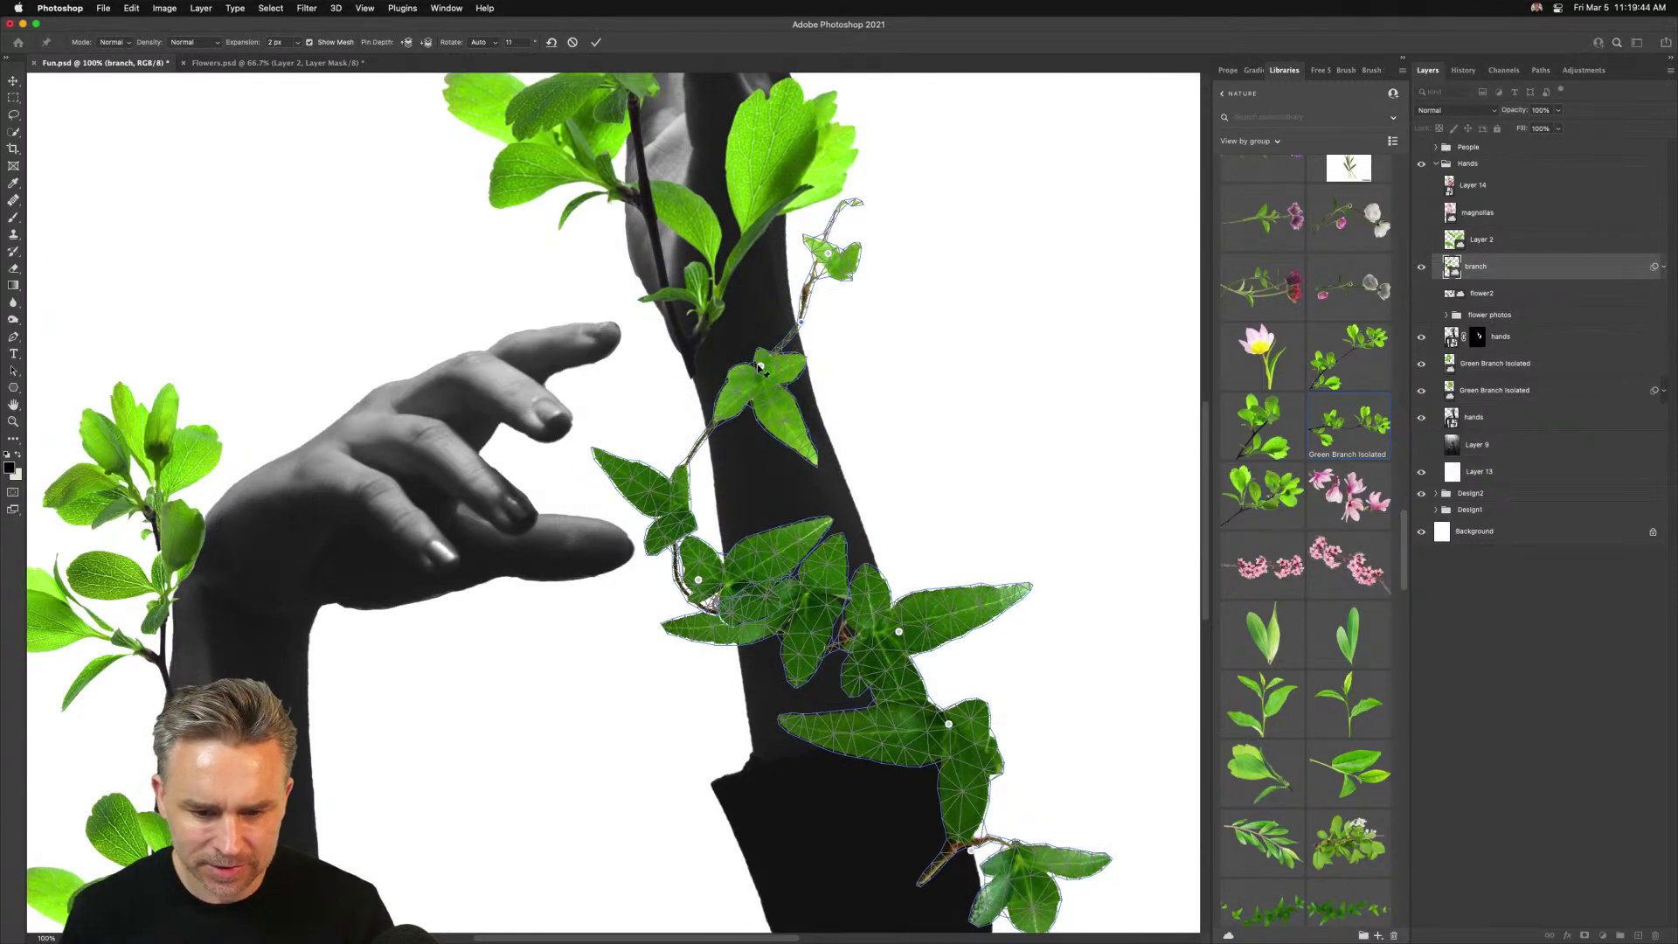
left_click(767, 374)
left_click_drag(774, 383, 780, 388)
key("Return")
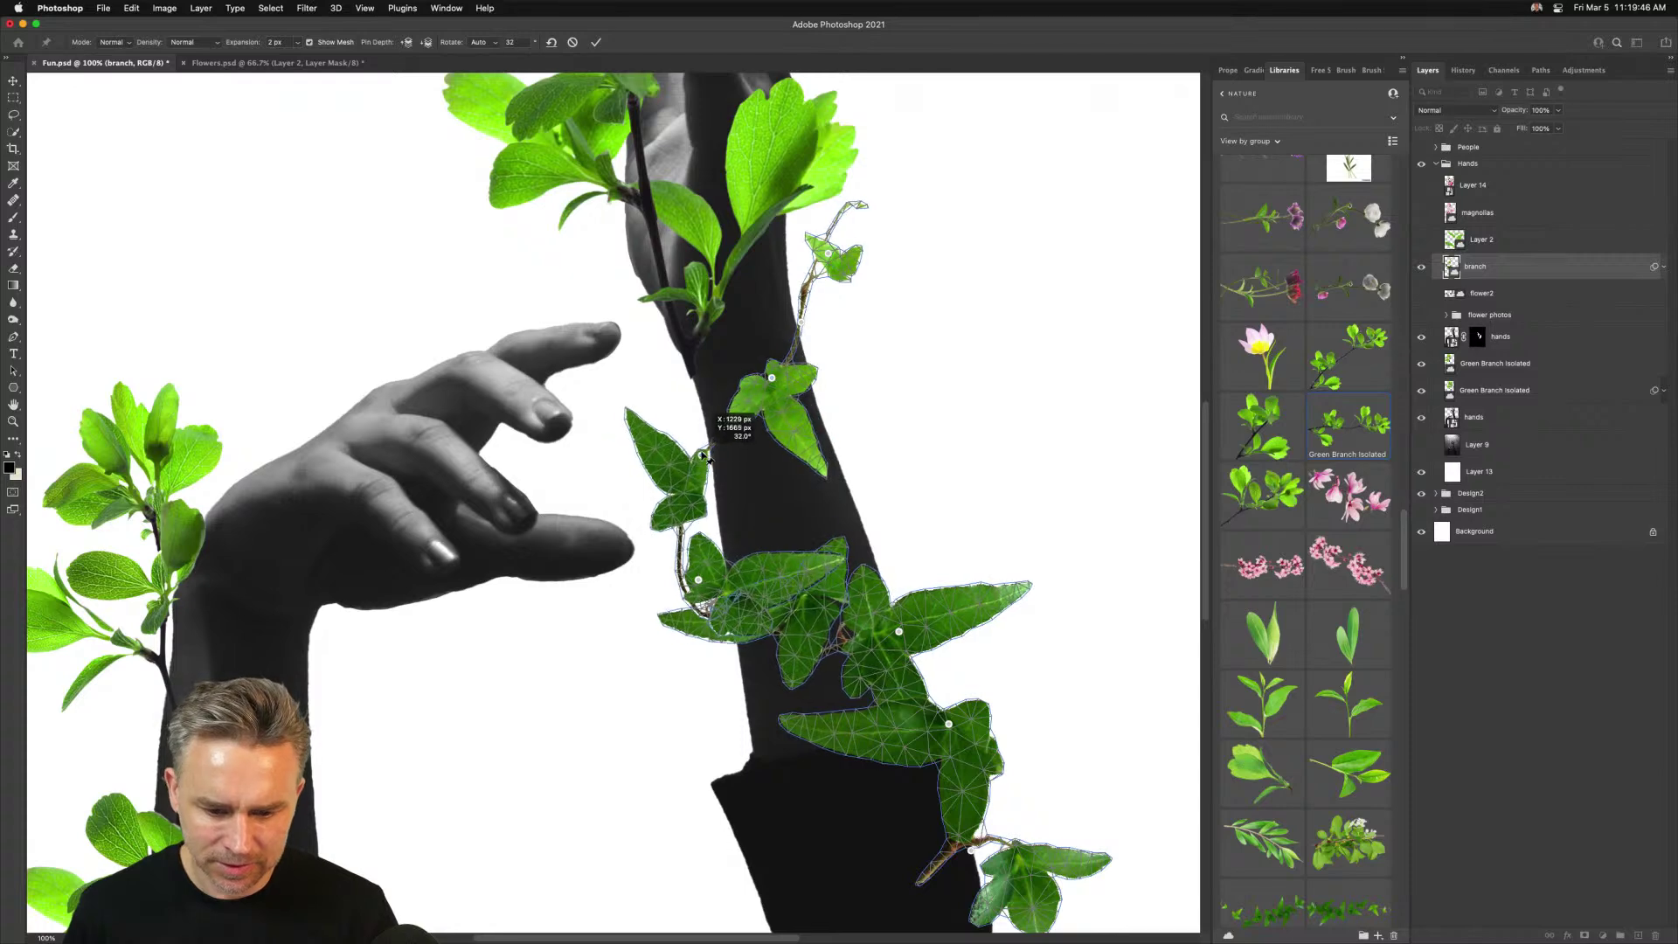
scroll(820, 634, "down", 2)
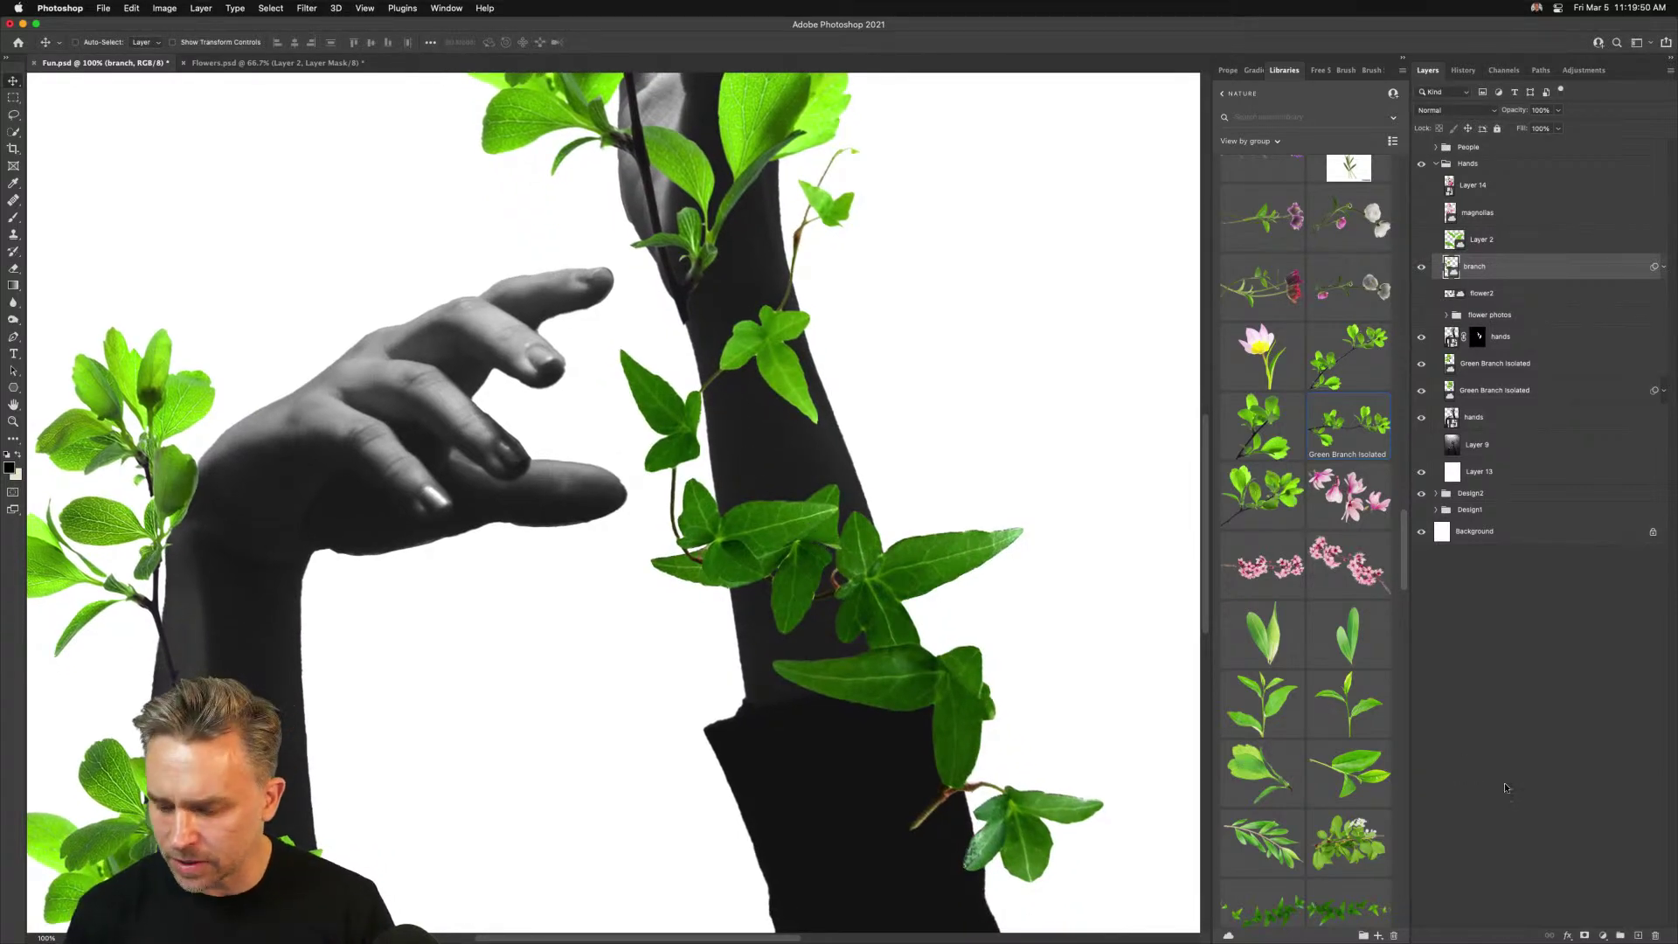
Add a layer mask to the branch layer and paint black with a reduced brush over the ivy section crossing the forearm
left_click(1585, 935)
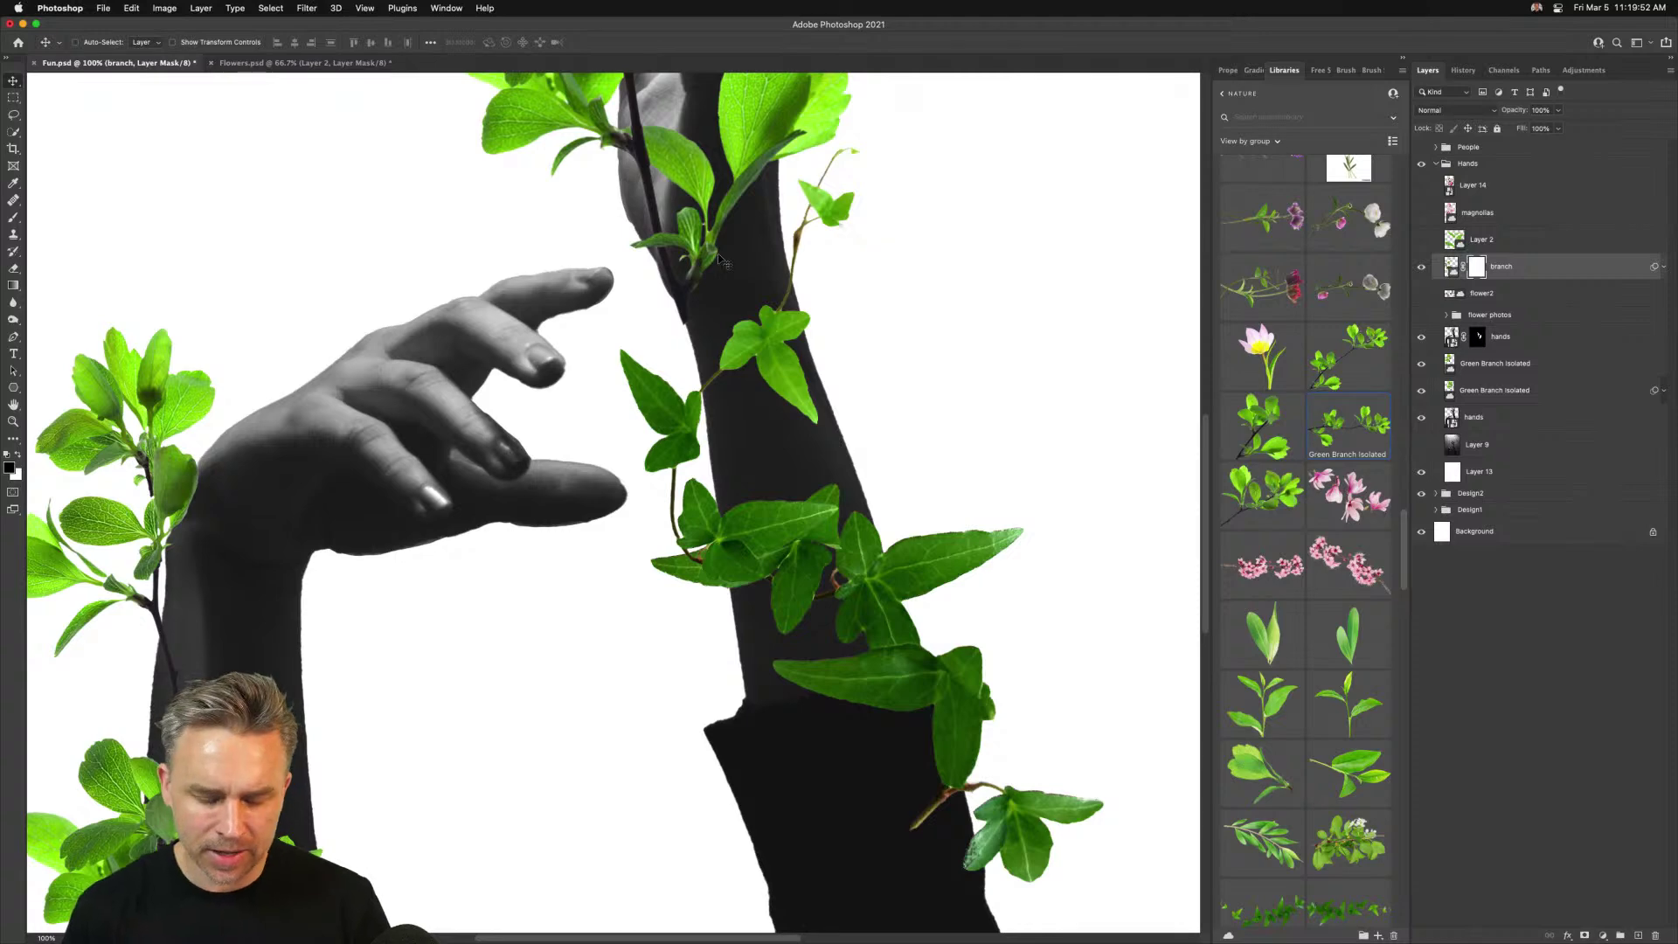
key("b")
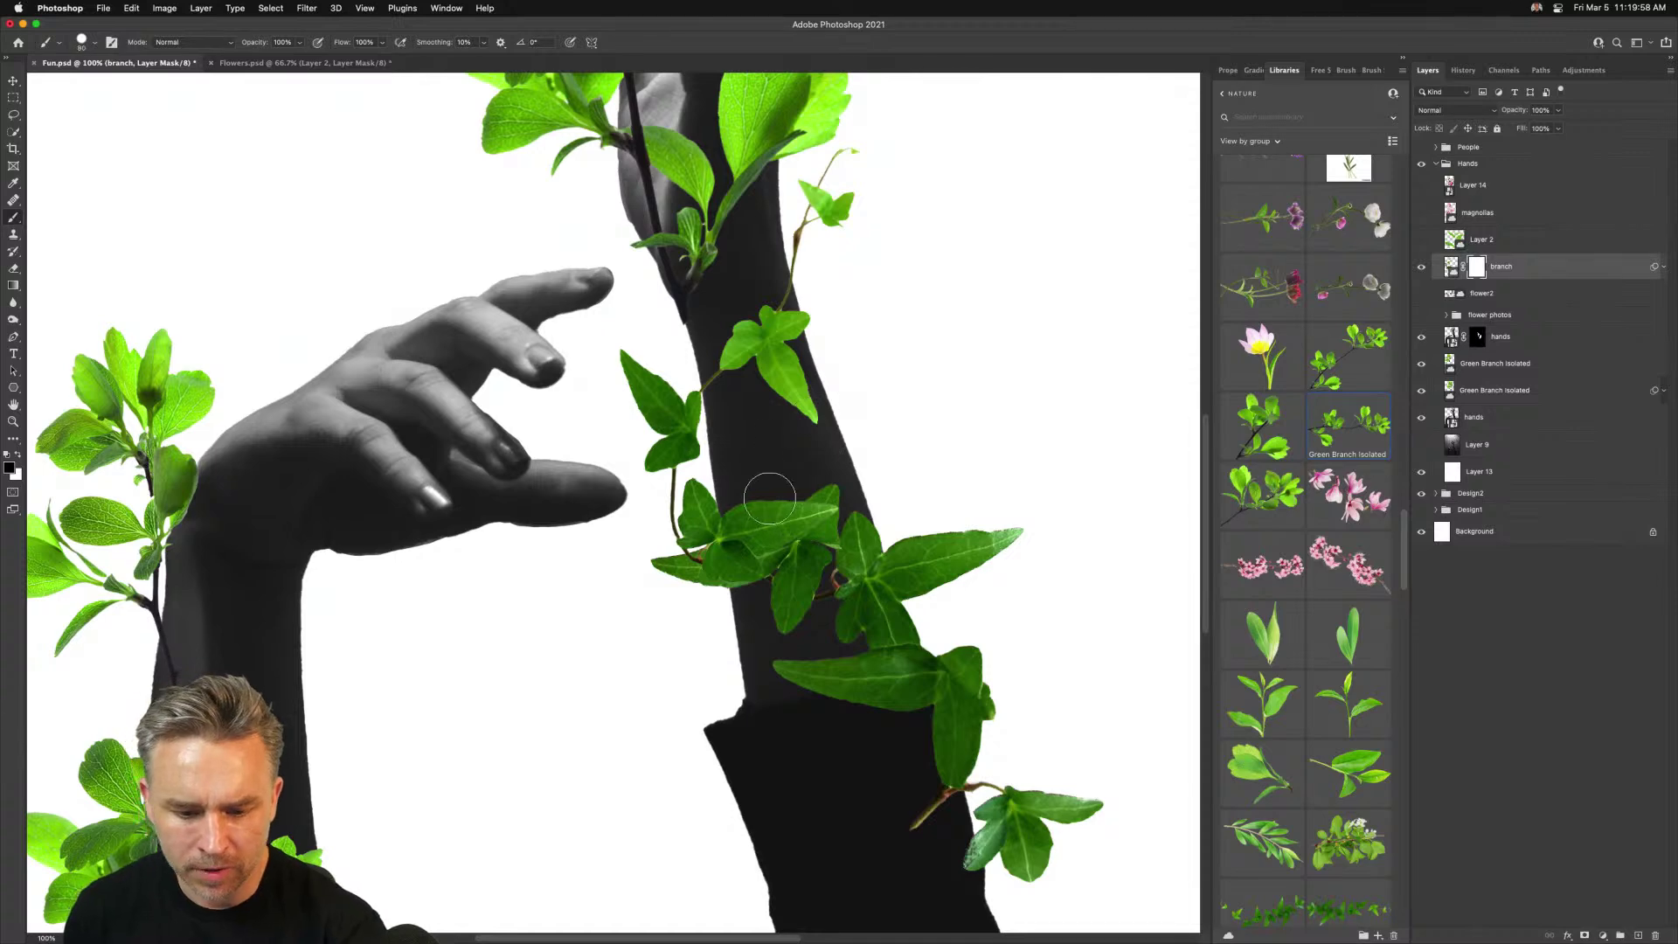
key("bracketleft")
key("bracketleft")
key("bracketleft")
key("bracketleft")
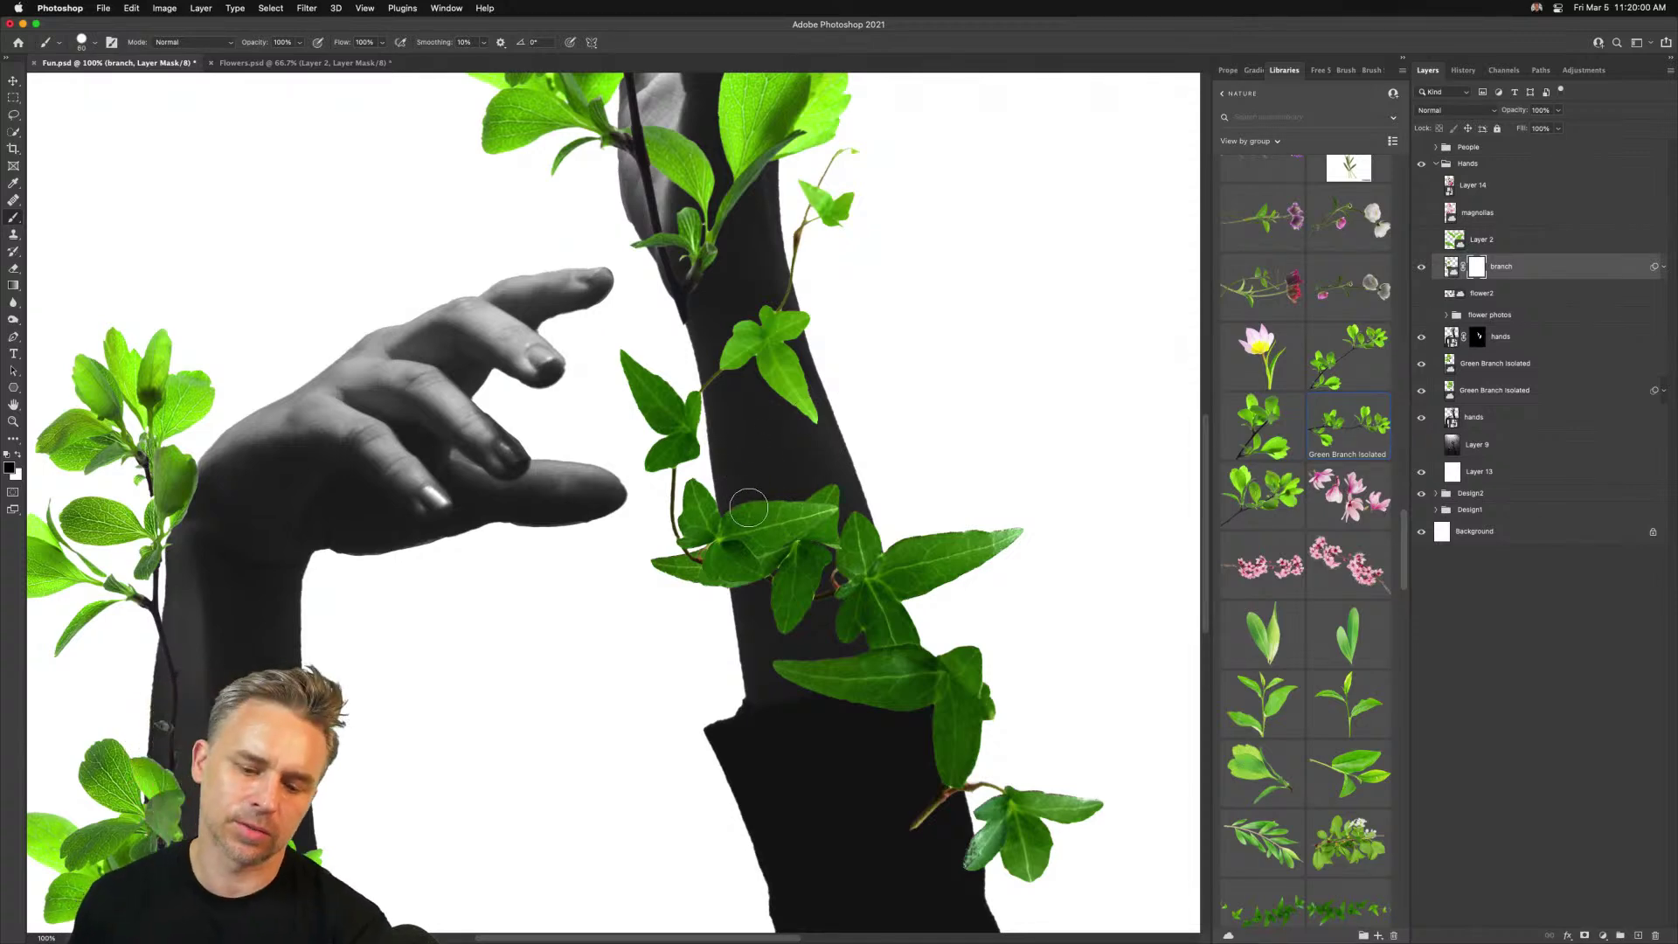
mouse_move(749, 507)
left_mouse_down()
mouse_move(741, 489)
mouse_move(751, 582)
mouse_move(757, 515)
mouse_move(795, 603)
mouse_move(836, 601)
mouse_move(820, 486)
mouse_move(835, 494)
mouse_move(873, 609)
mouse_move(831, 629)
mouse_move(857, 644)
mouse_move(892, 637)
mouse_move(873, 577)
left_mouse_up()
key("bracketleft")
key("bracketleft")
key("bracketleft")
key("bracketleft")
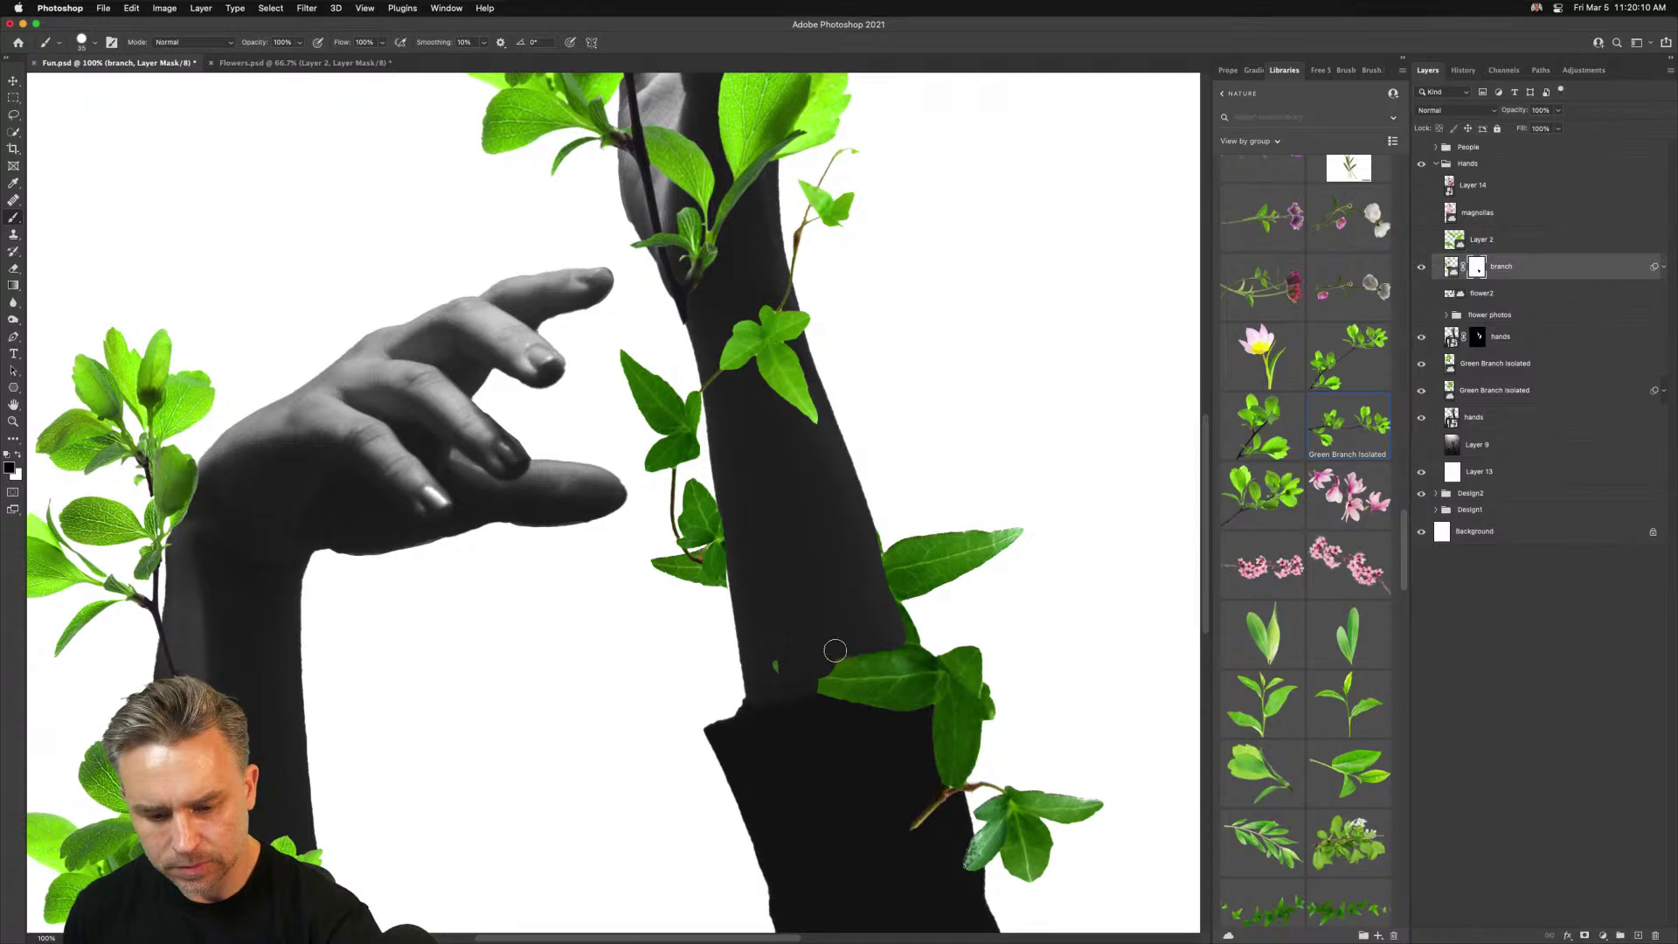
Paint white on the branch mask to restore the large leaf above the cuff, using a smaller brush for the edges
key("x")
mouse_move(781, 660)
left_mouse_down()
mouse_move(840, 672)
mouse_move(783, 690)
mouse_move(773, 667)
mouse_move(827, 689)
mouse_move(889, 667)
left_mouse_up()
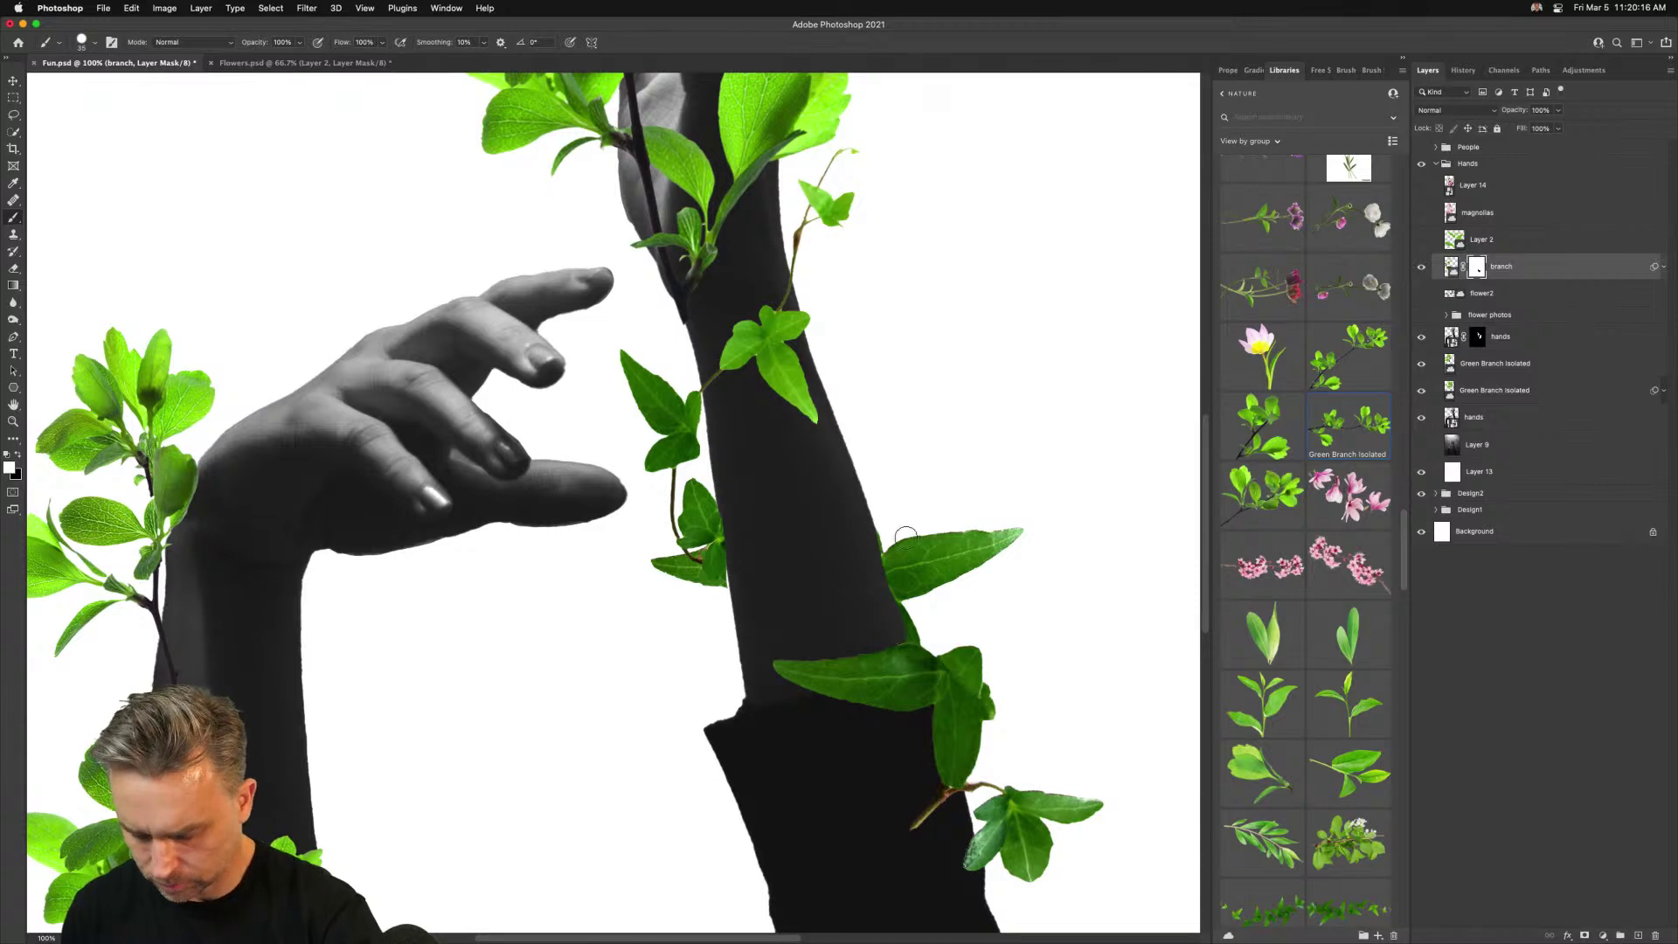
key("bracketleft")
key("bracketleft")
key("bracketleft")
key("x")
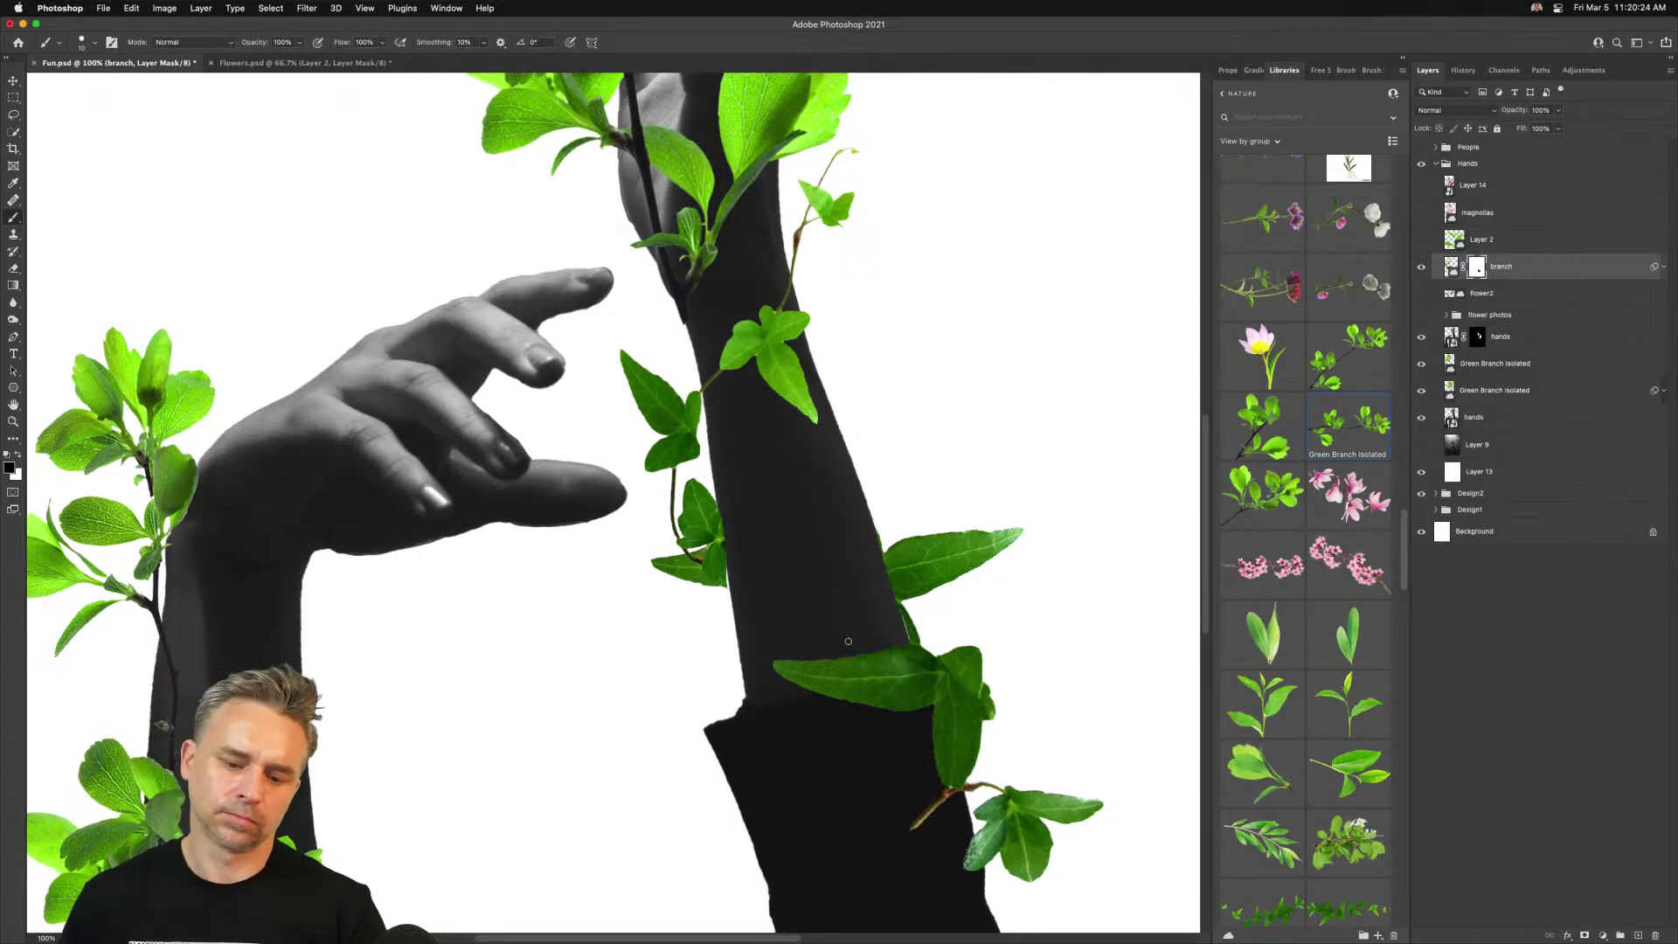
key("x")
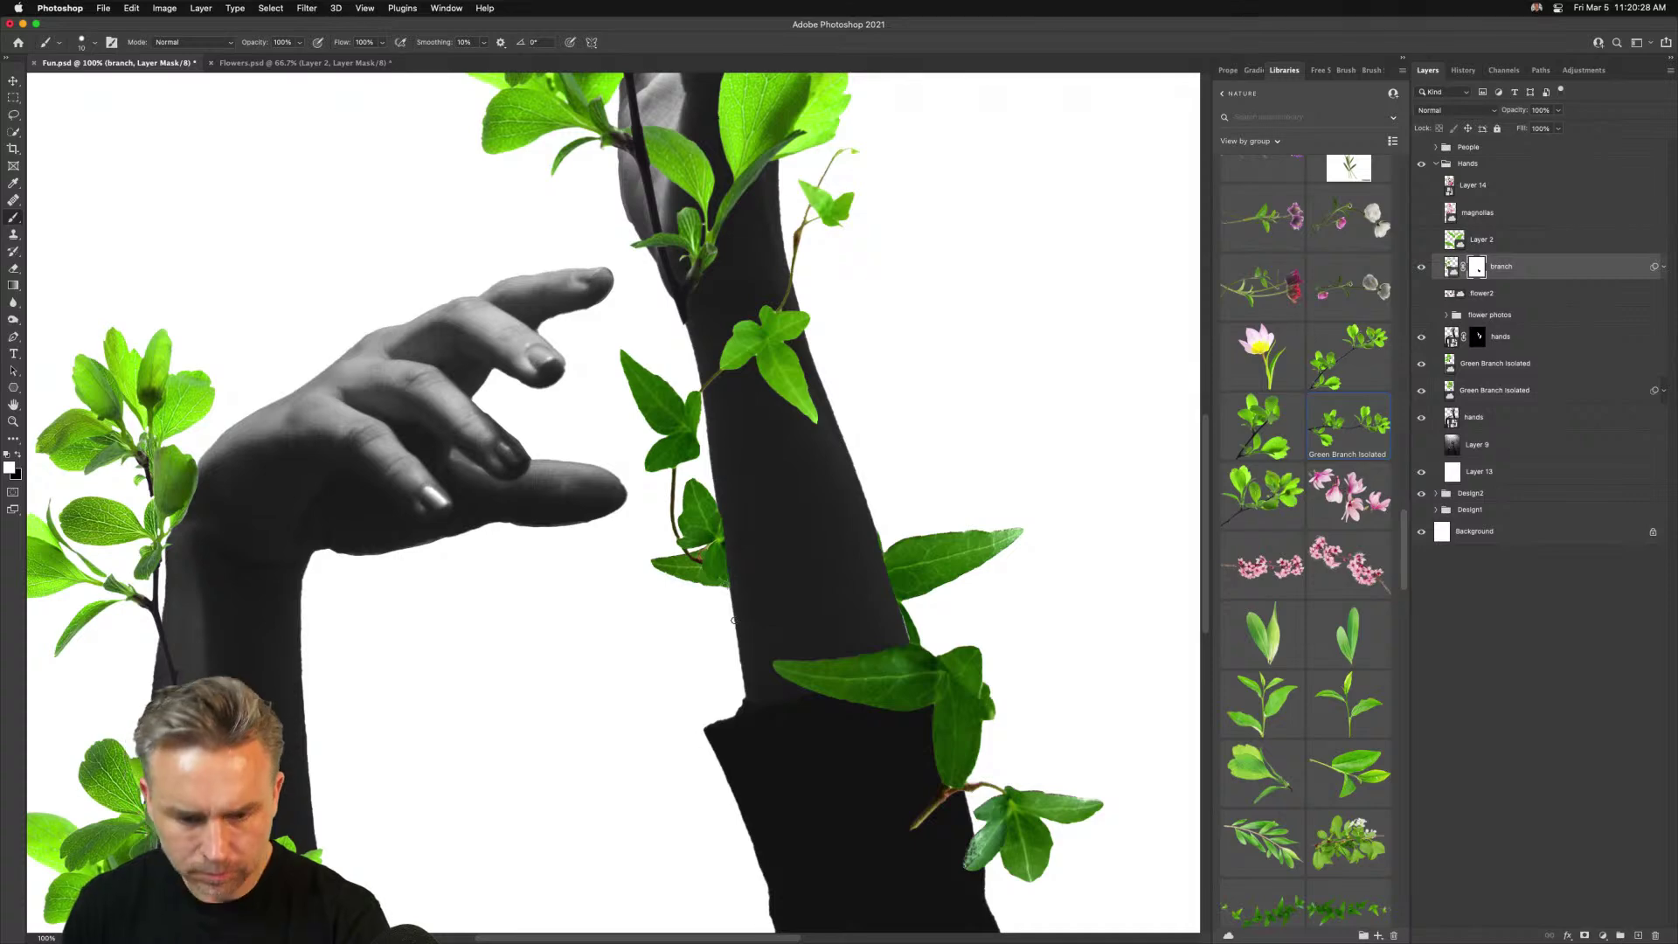
Duplicate the branch layer and delete the layer mask and Puppet Warp smart filter from the copy
key("super+minus")
key("super+minus")
key("super+minus")
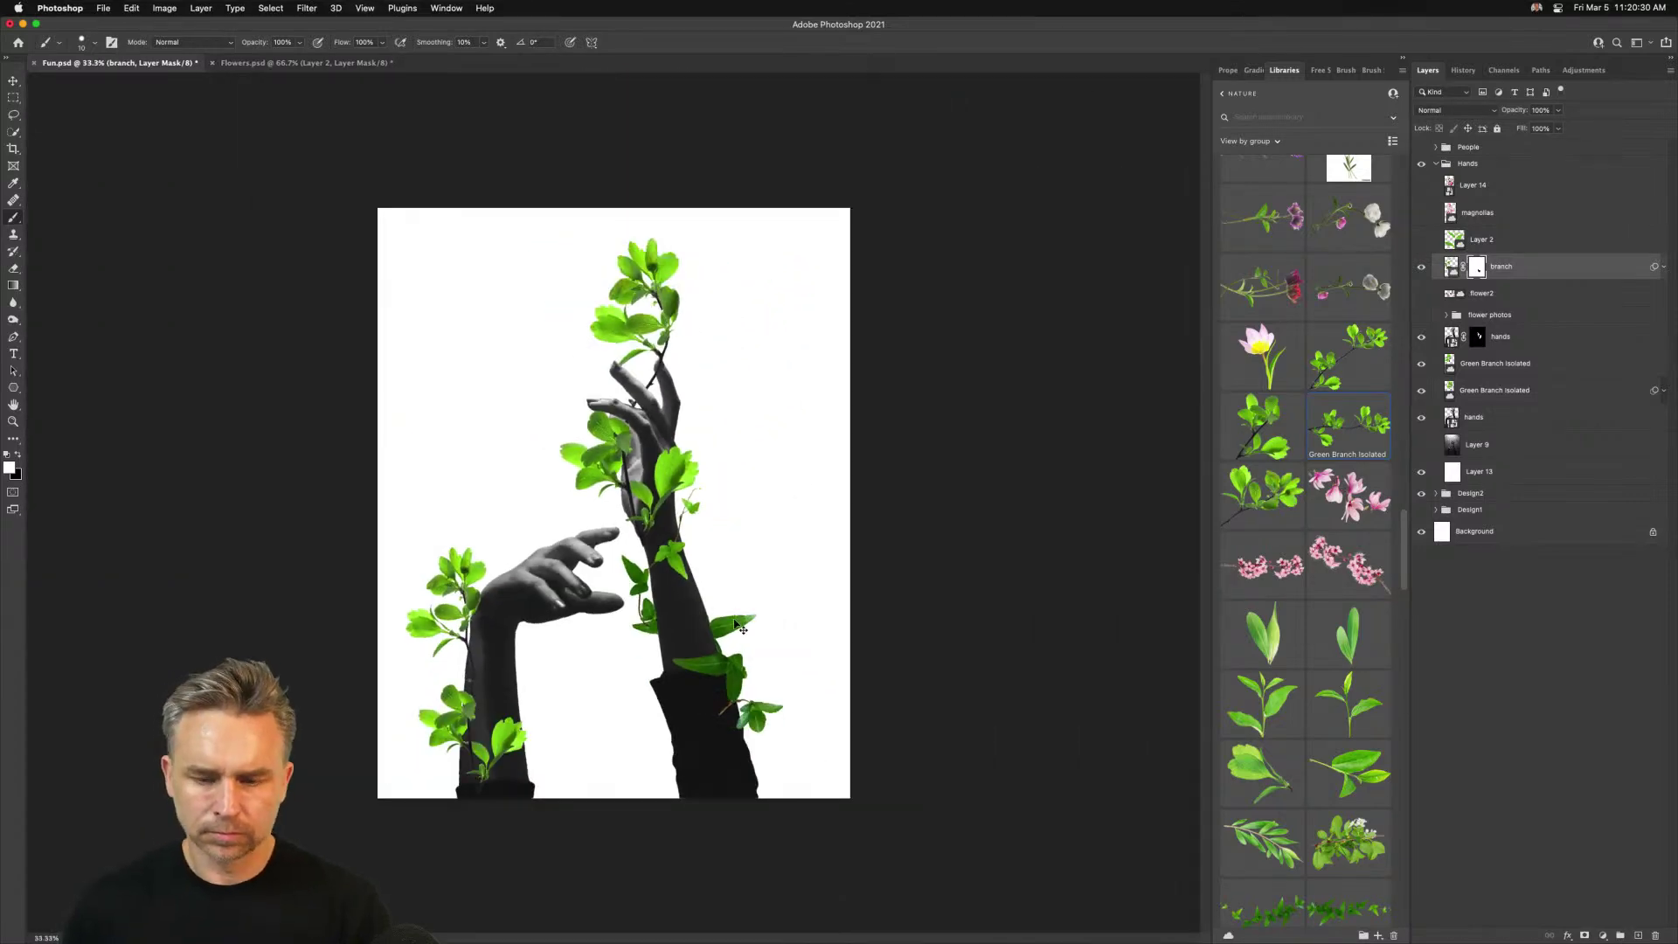
key("super+plus")
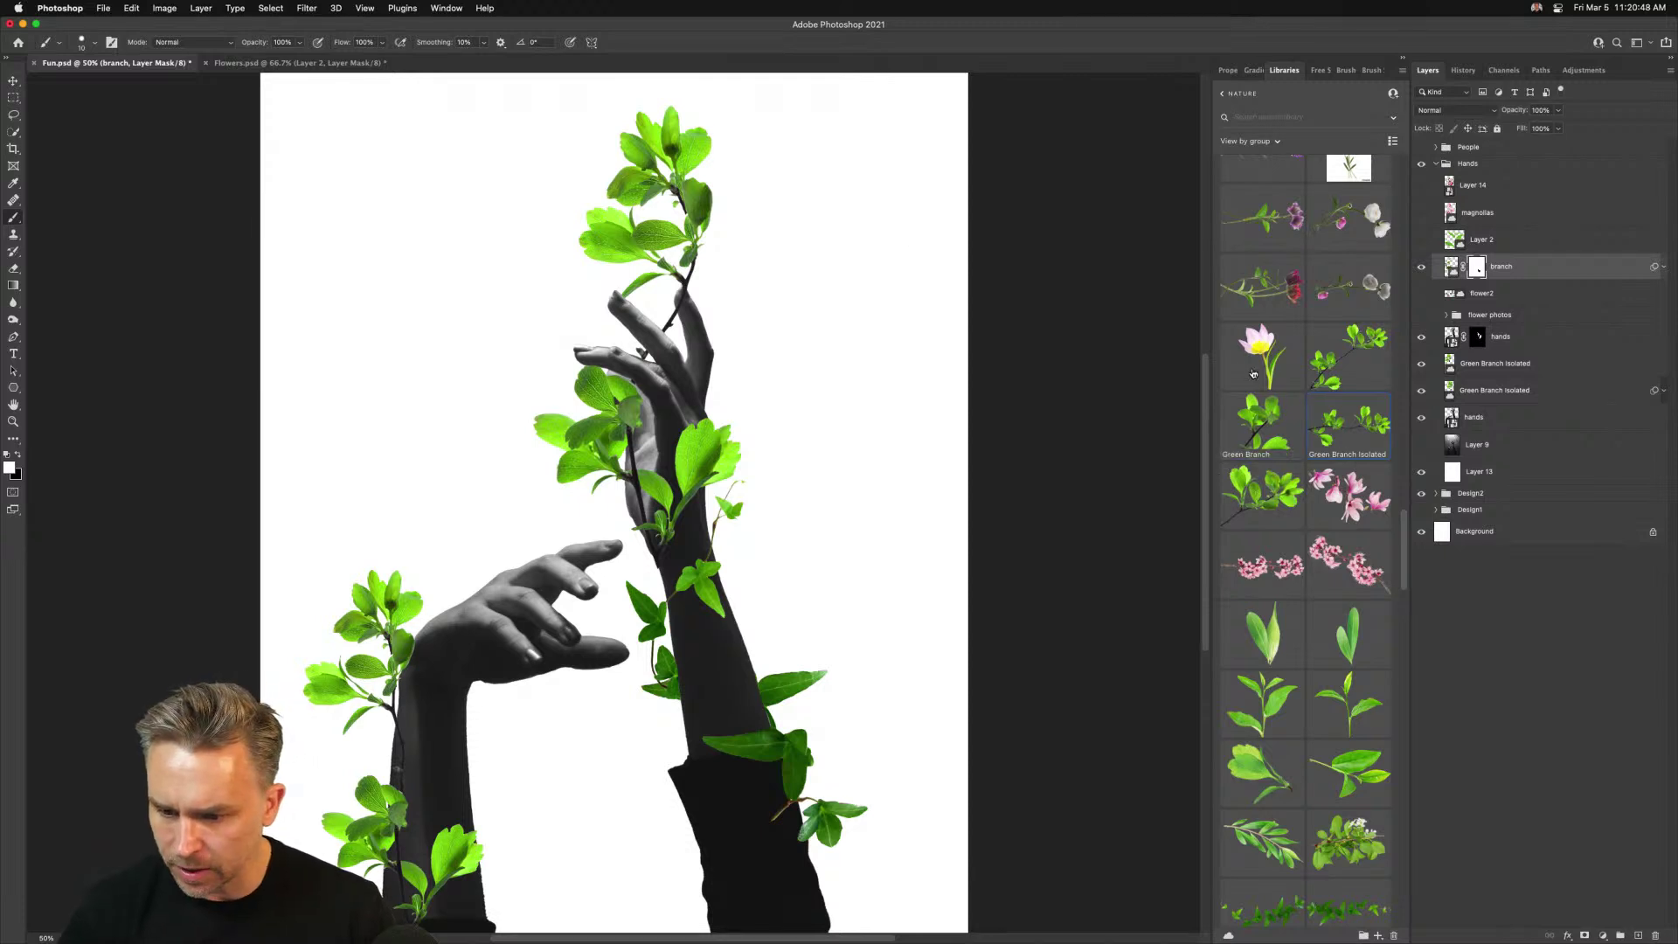
key("super+j")
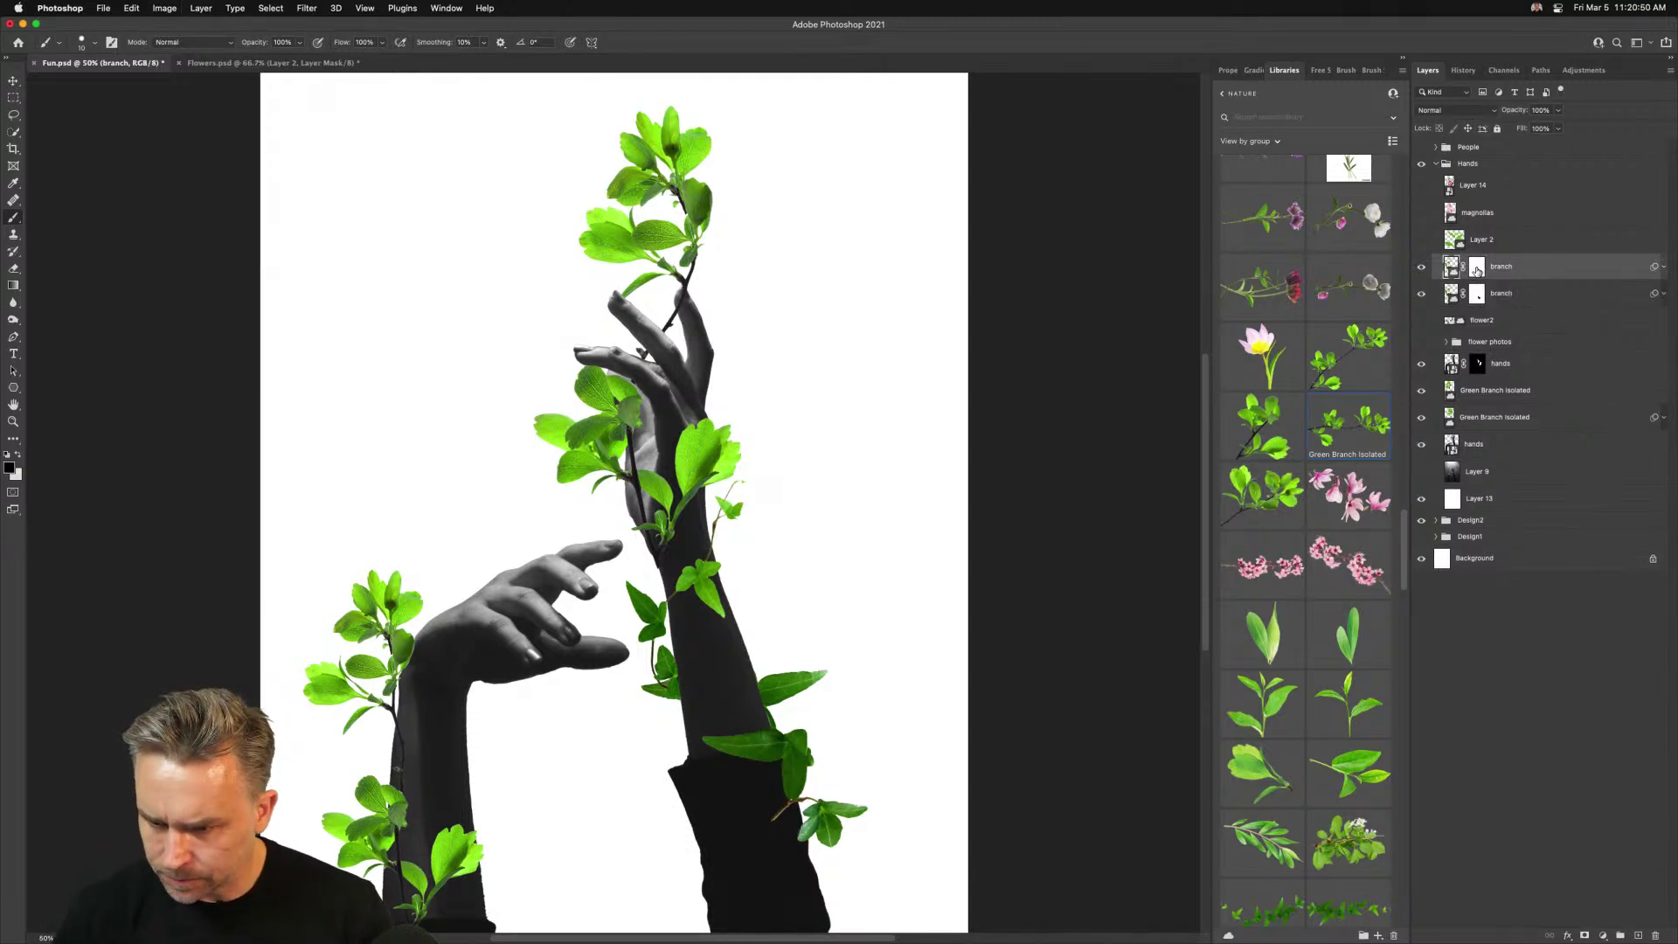
right_click(1476, 266)
left_click(1519, 294)
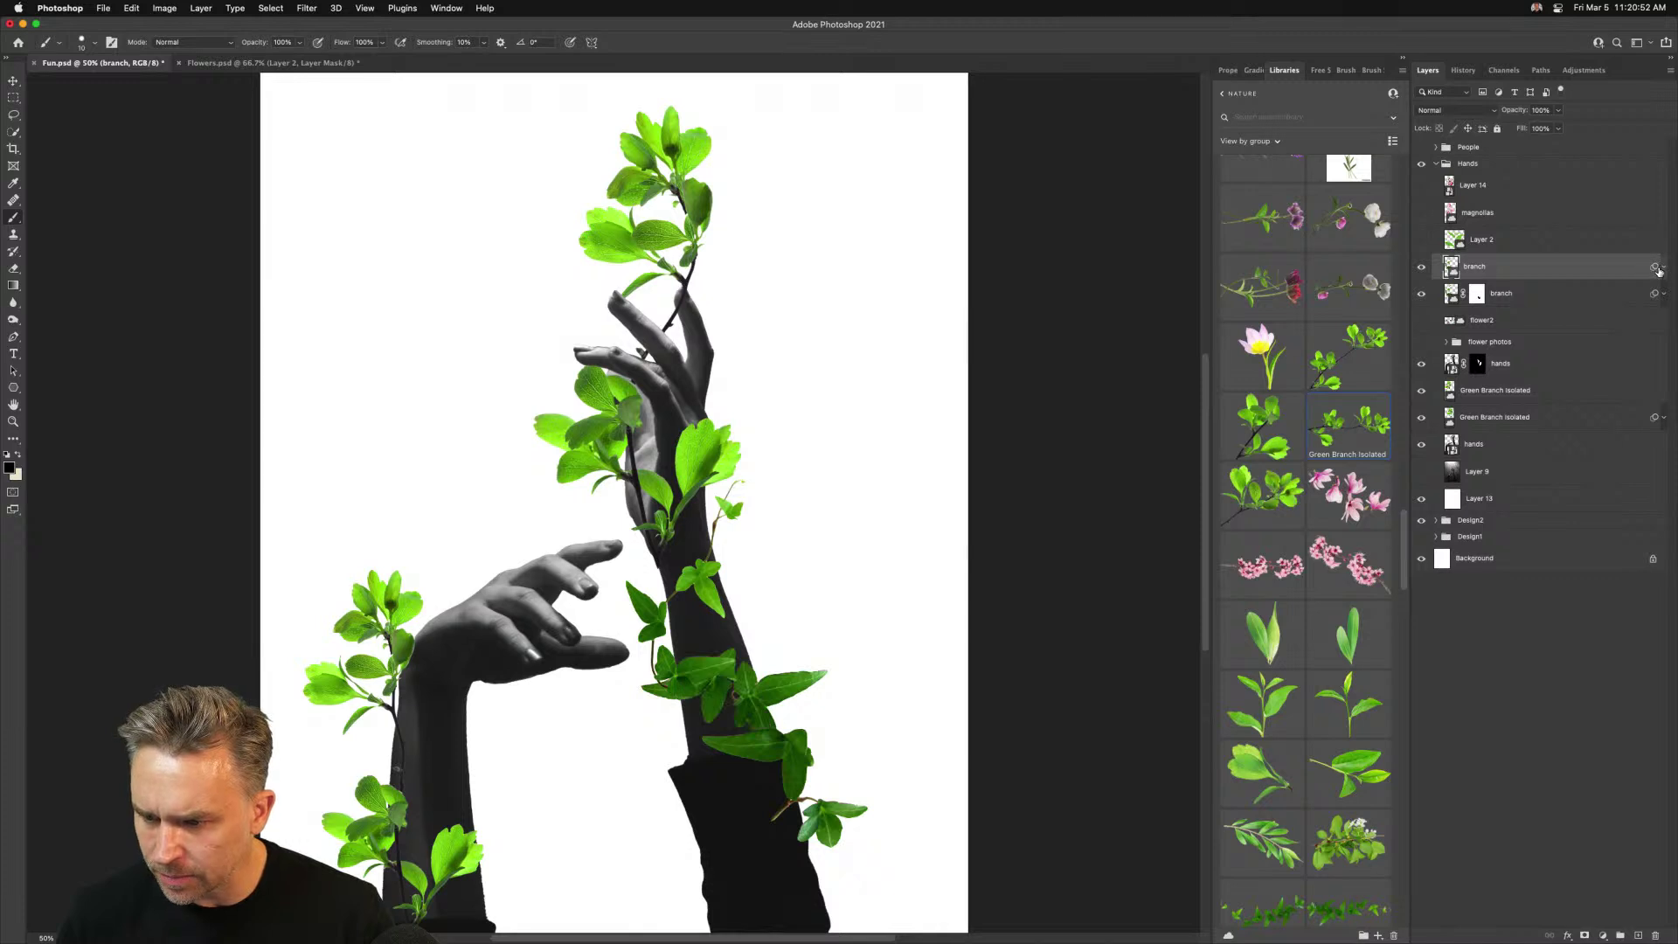
left_click(1664, 268)
left_click_drag(1495, 309, 1656, 934)
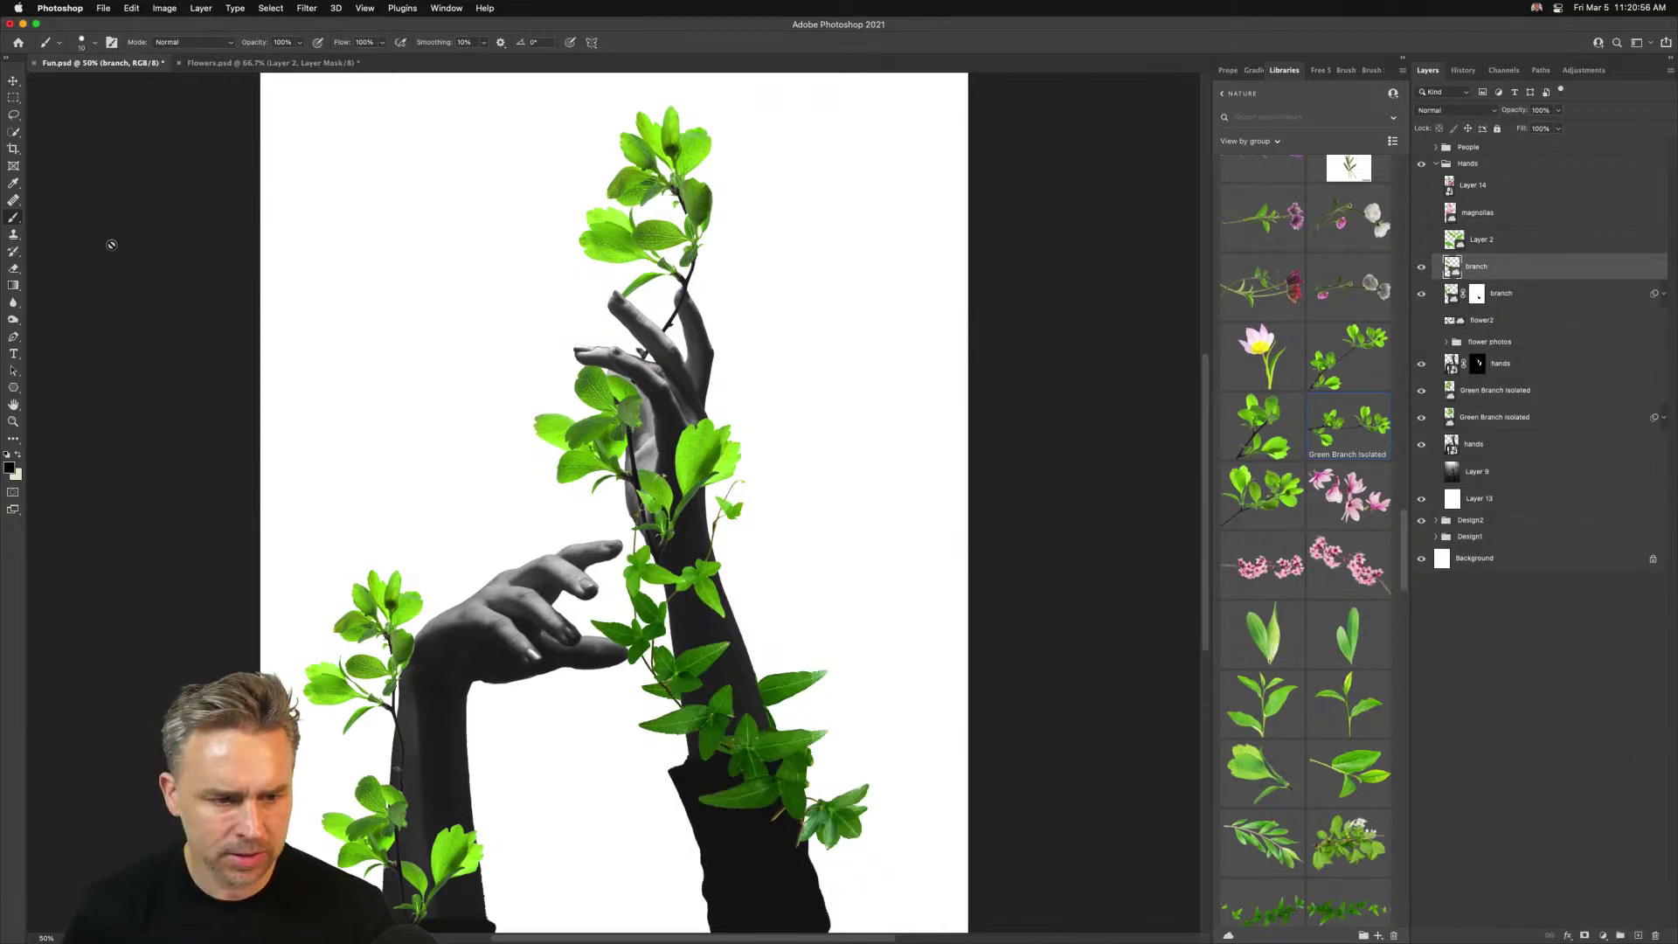
Free-transform the duplicated ivy branch, flipping it horizontally and vertically
key("super+t")
right_click(672, 563)
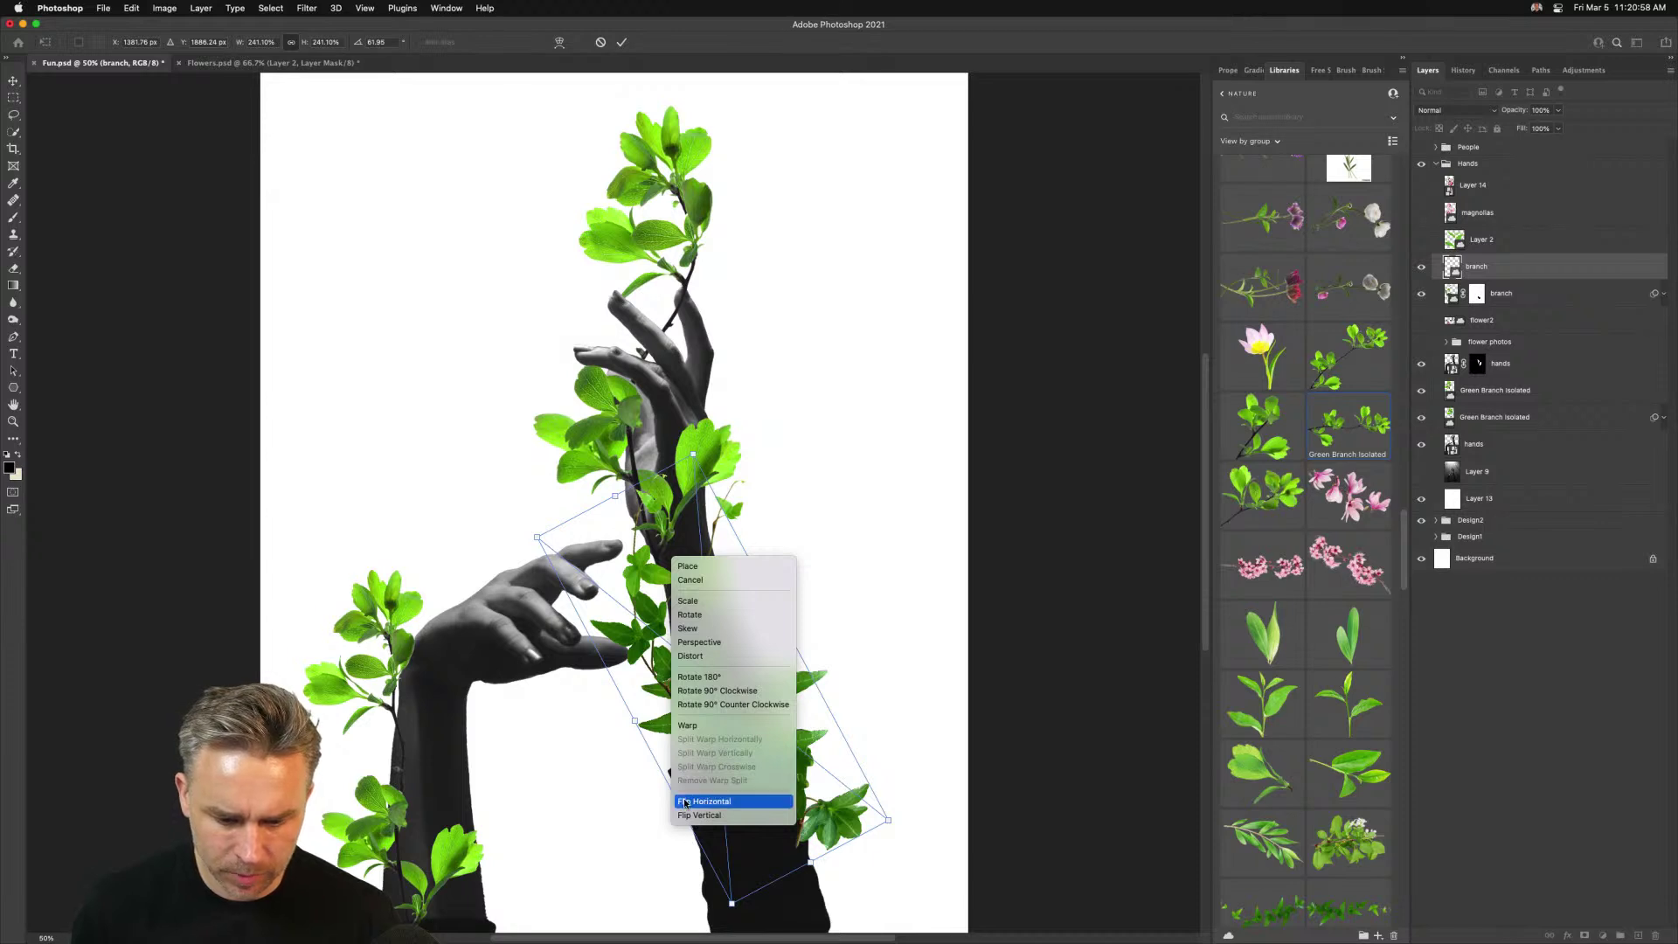
left_click(686, 802)
left_click_drag(570, 639, 587, 743)
right_click(747, 680)
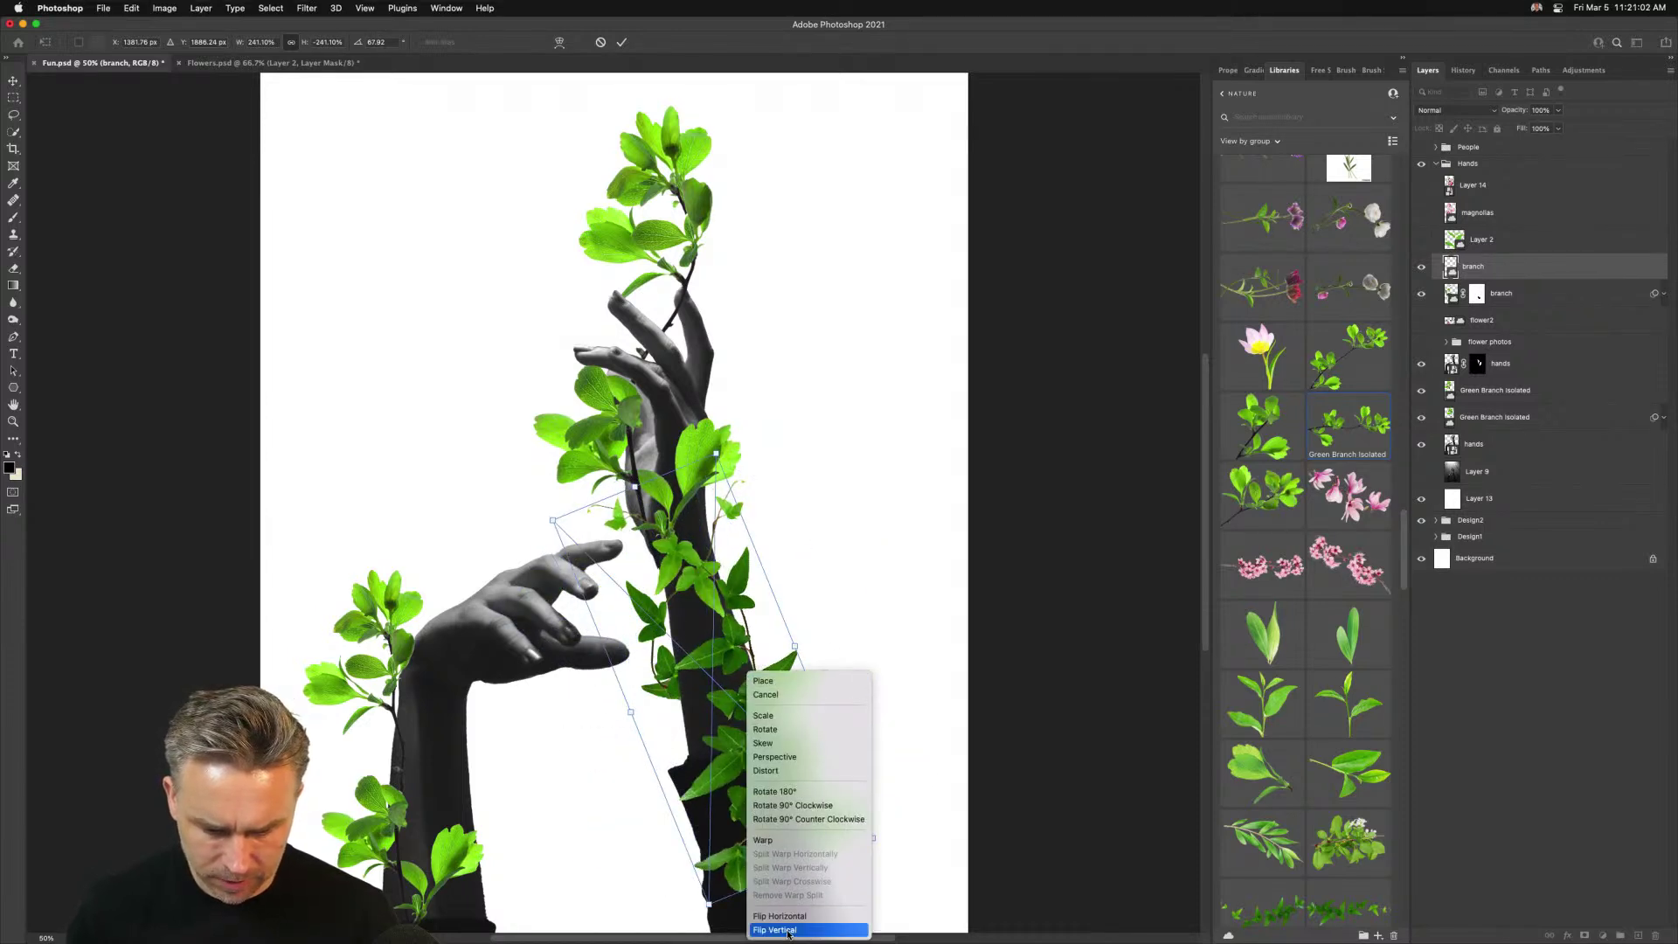
left_click(788, 930)
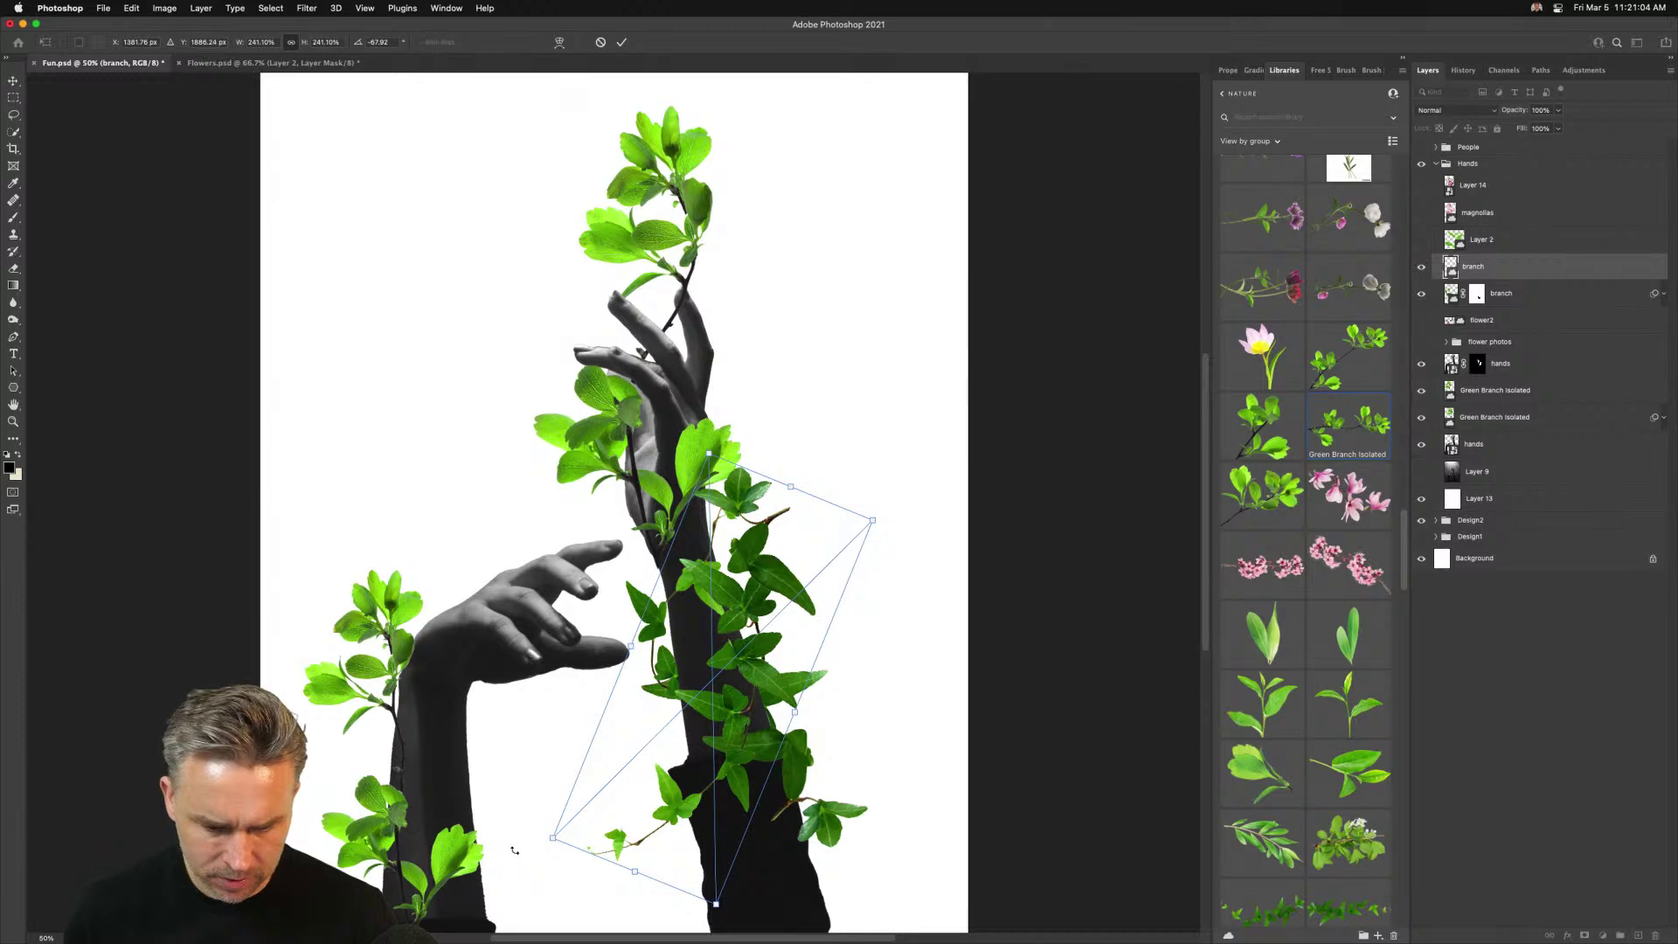
Rotate the duplicated ivy branch, move it down over the right arm's dark sleeve and scale it to about 210%
left_click_drag(515, 850, 860, 225)
left_click_drag(668, 602, 536, 639)
scroll(703, 786, "down", 10)
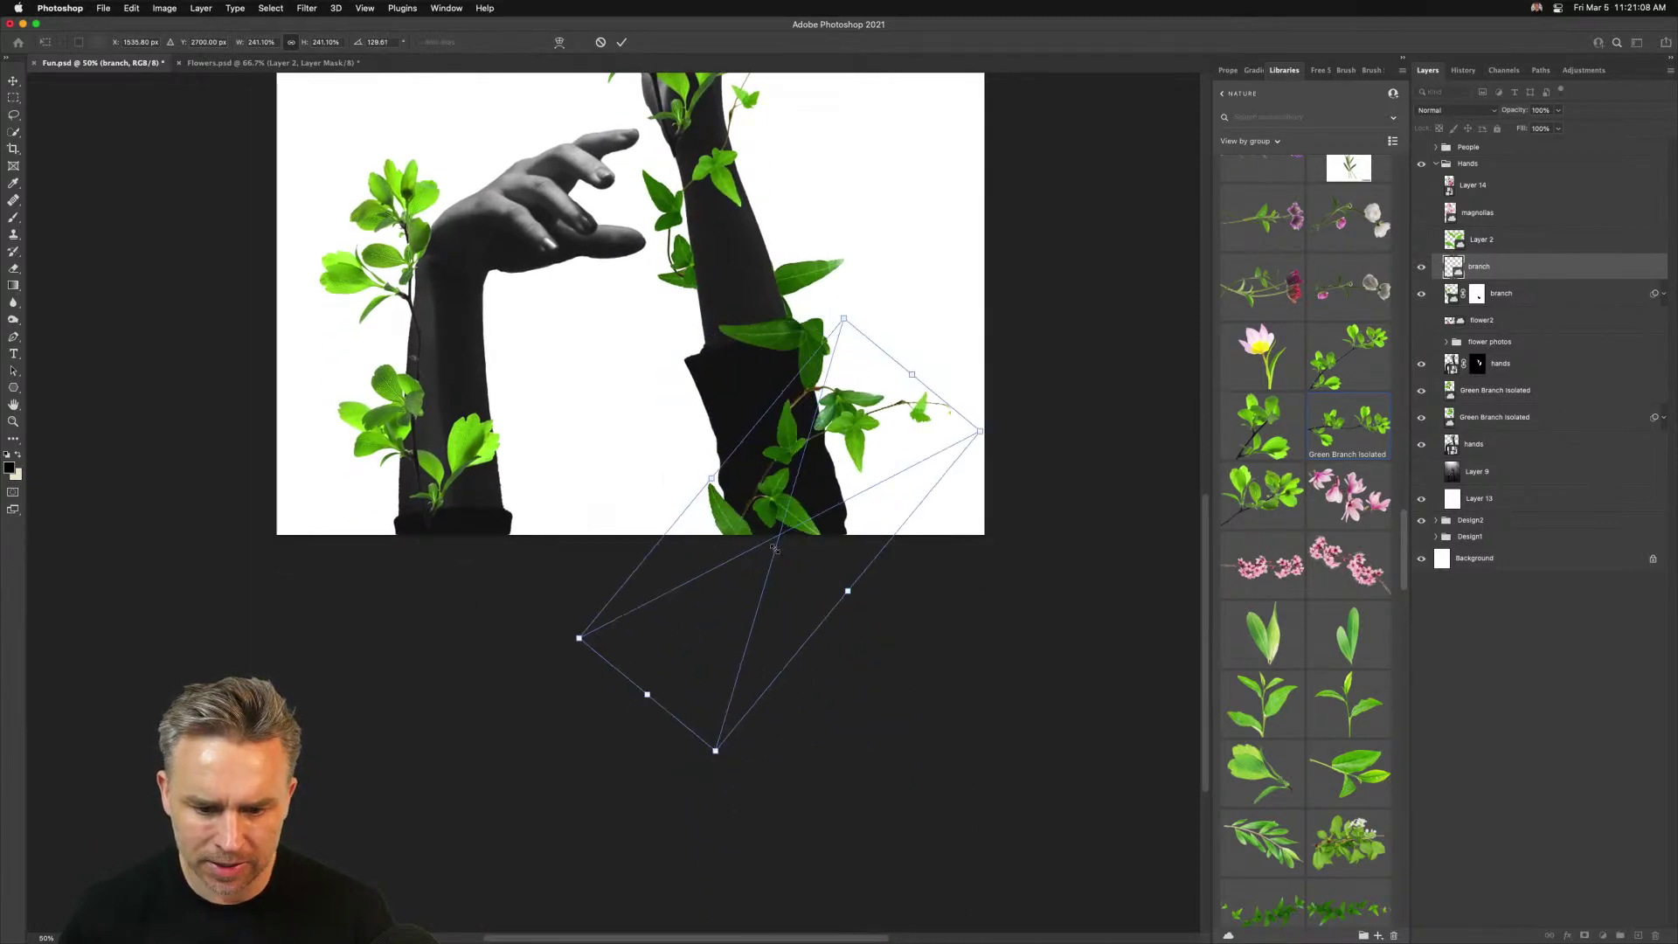
left_click_drag(773, 548, 761, 472)
right_click(735, 413)
left_click(725, 380)
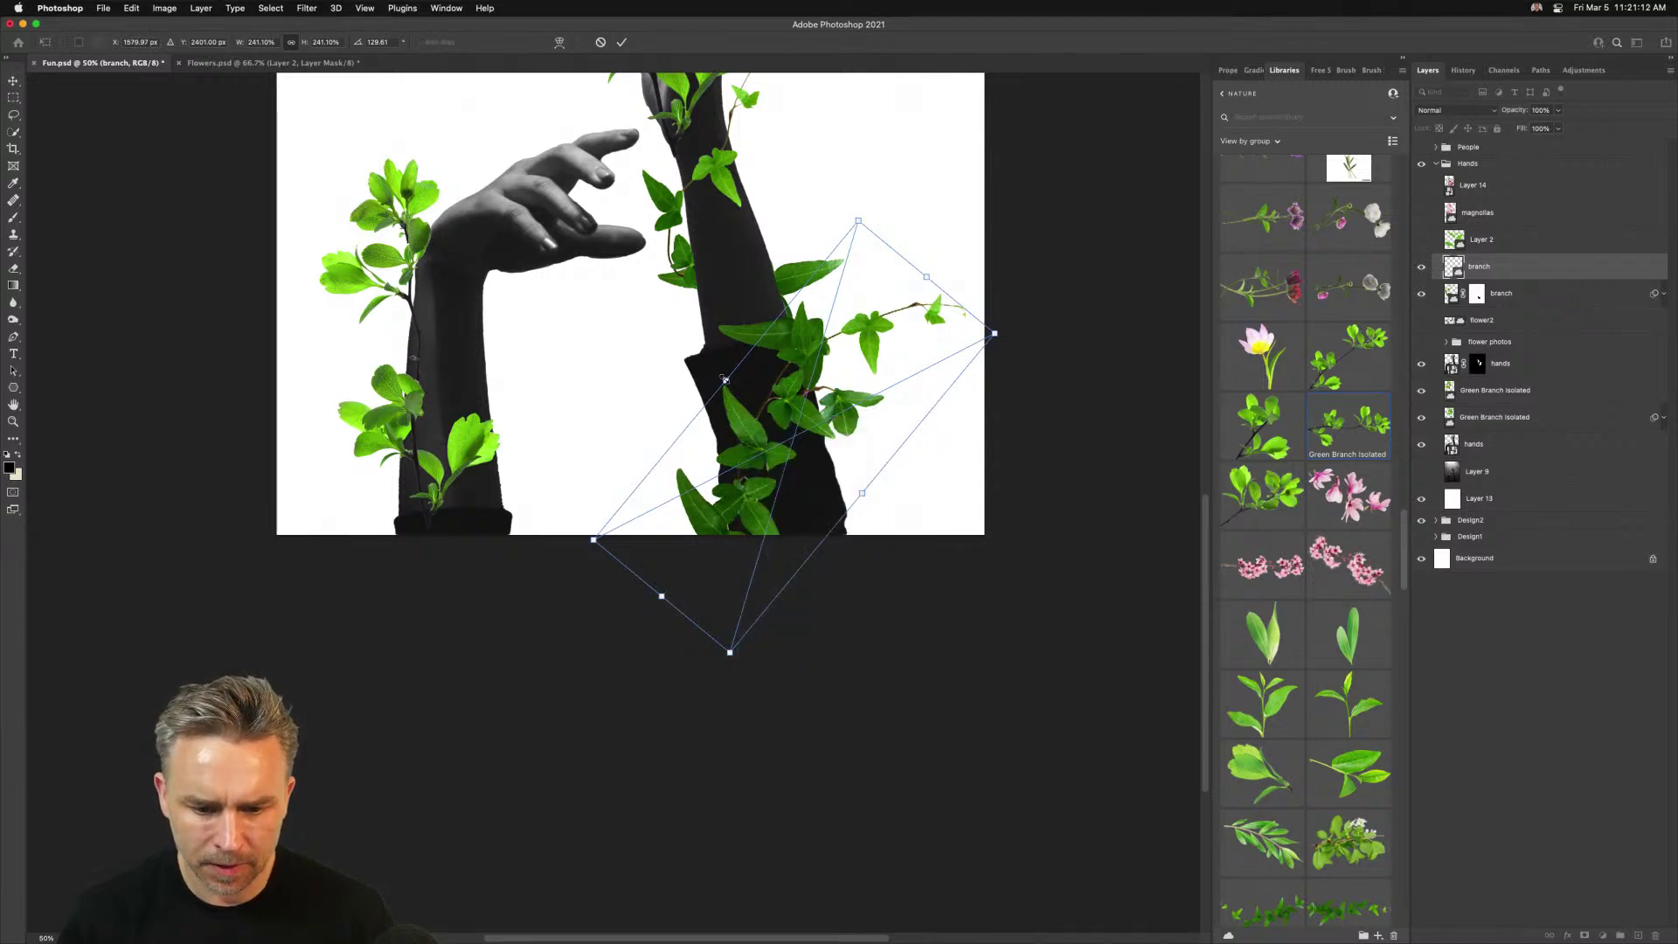
left_click_drag(724, 379, 960, 607)
left_click_drag(875, 537, 721, 421)
left_click_drag(707, 431, 794, 113)
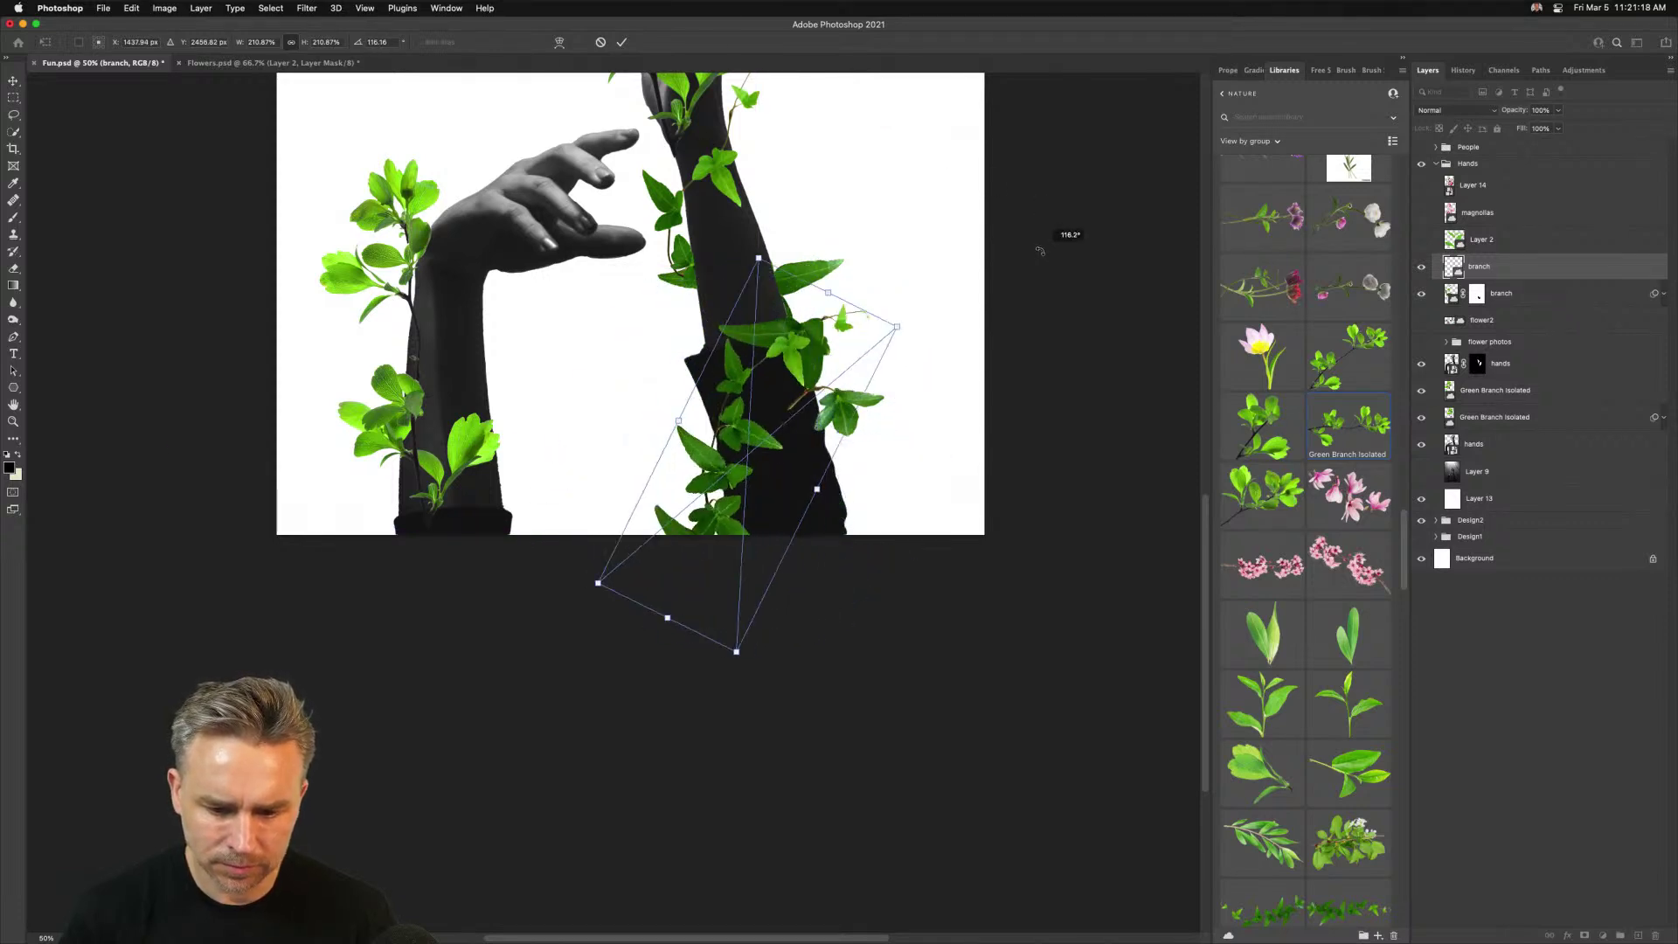
Fit the ivy copy across the dark sleeve at 220.20% scale and about 132° rotation, and commit the transform
left_click_drag(1067, 235, 1005, 490)
left_click_drag(724, 446, 734, 441)
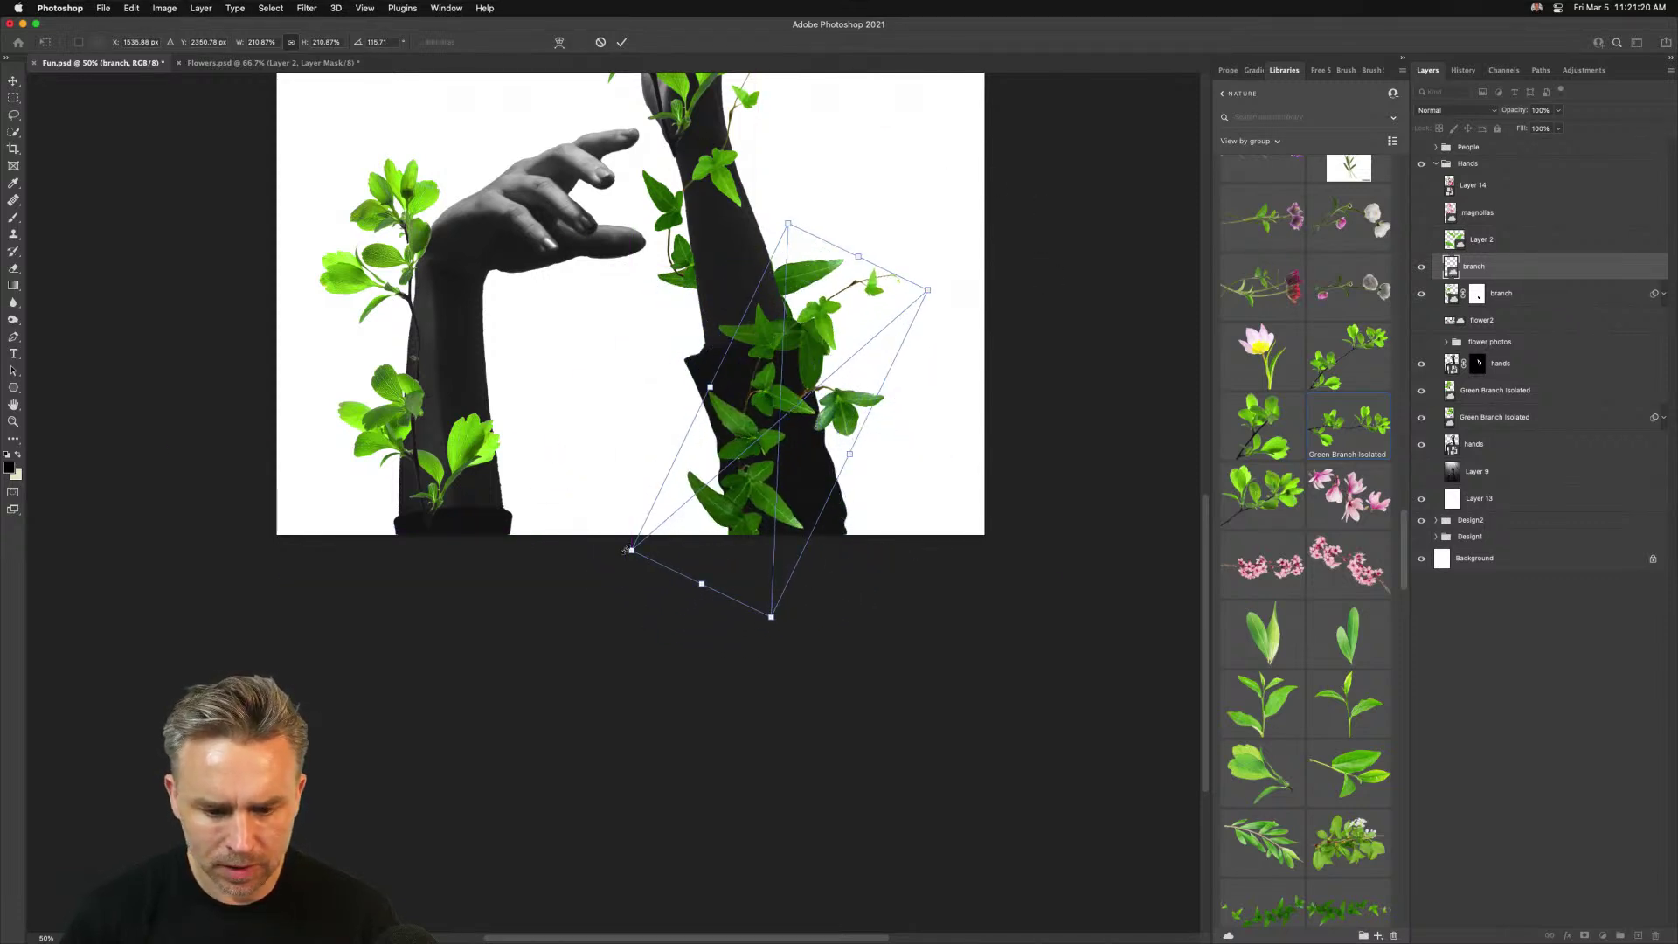
left_click_drag(631, 549, 564, 494)
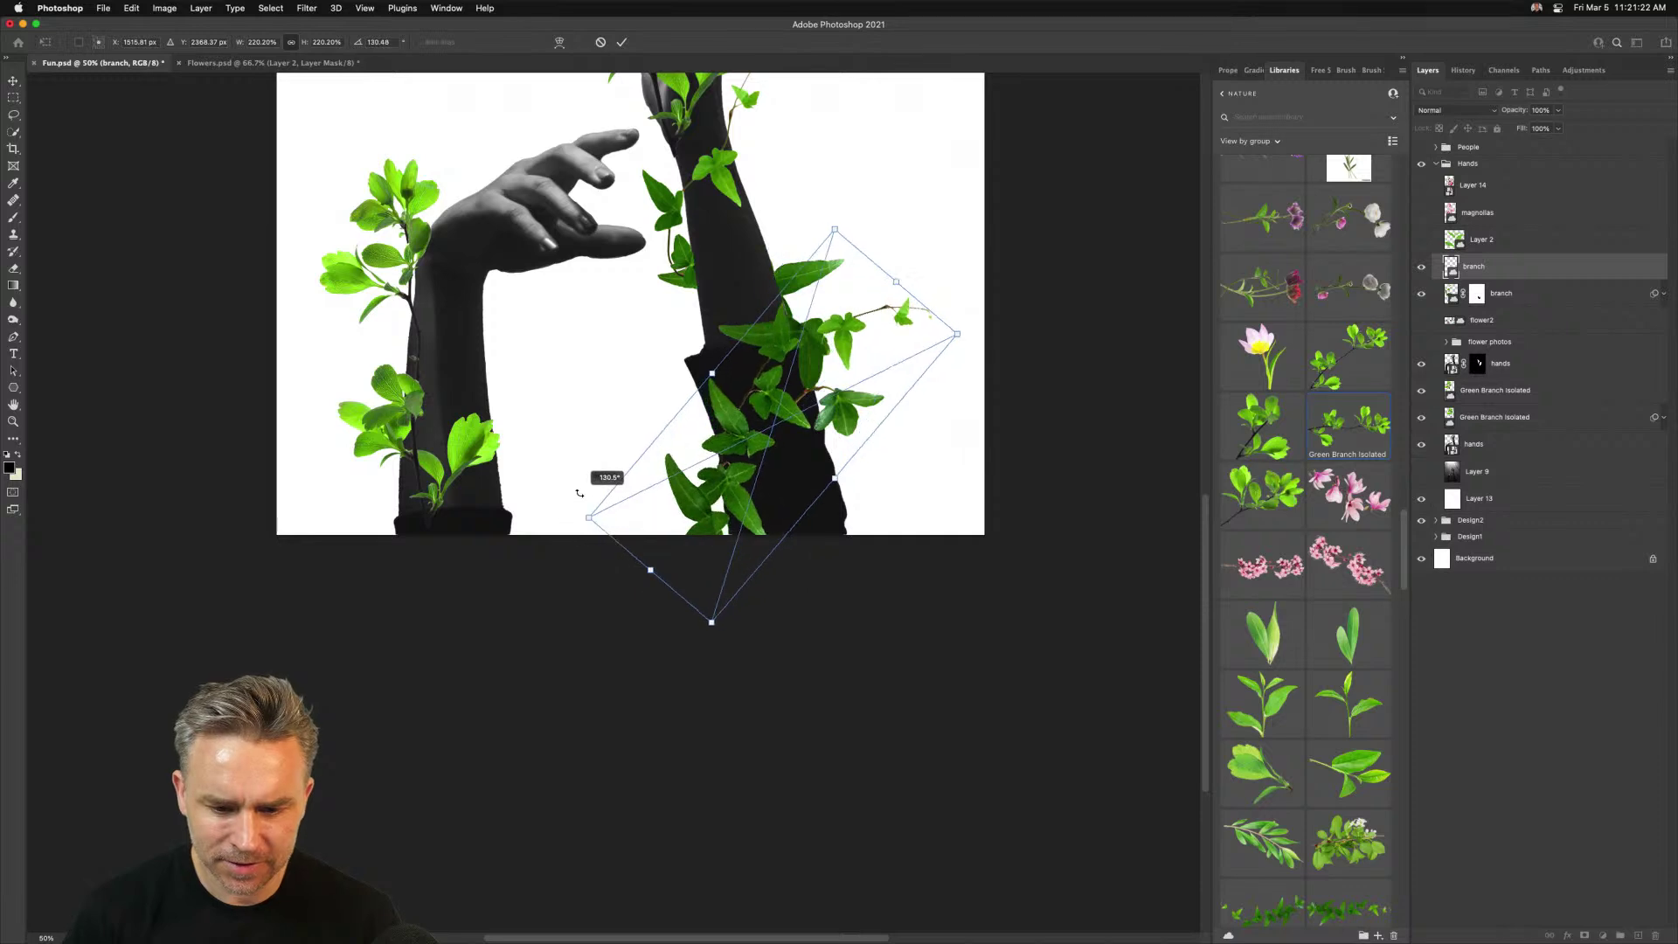
left_click_drag(643, 437, 612, 516)
left_click_drag(759, 448, 729, 478)
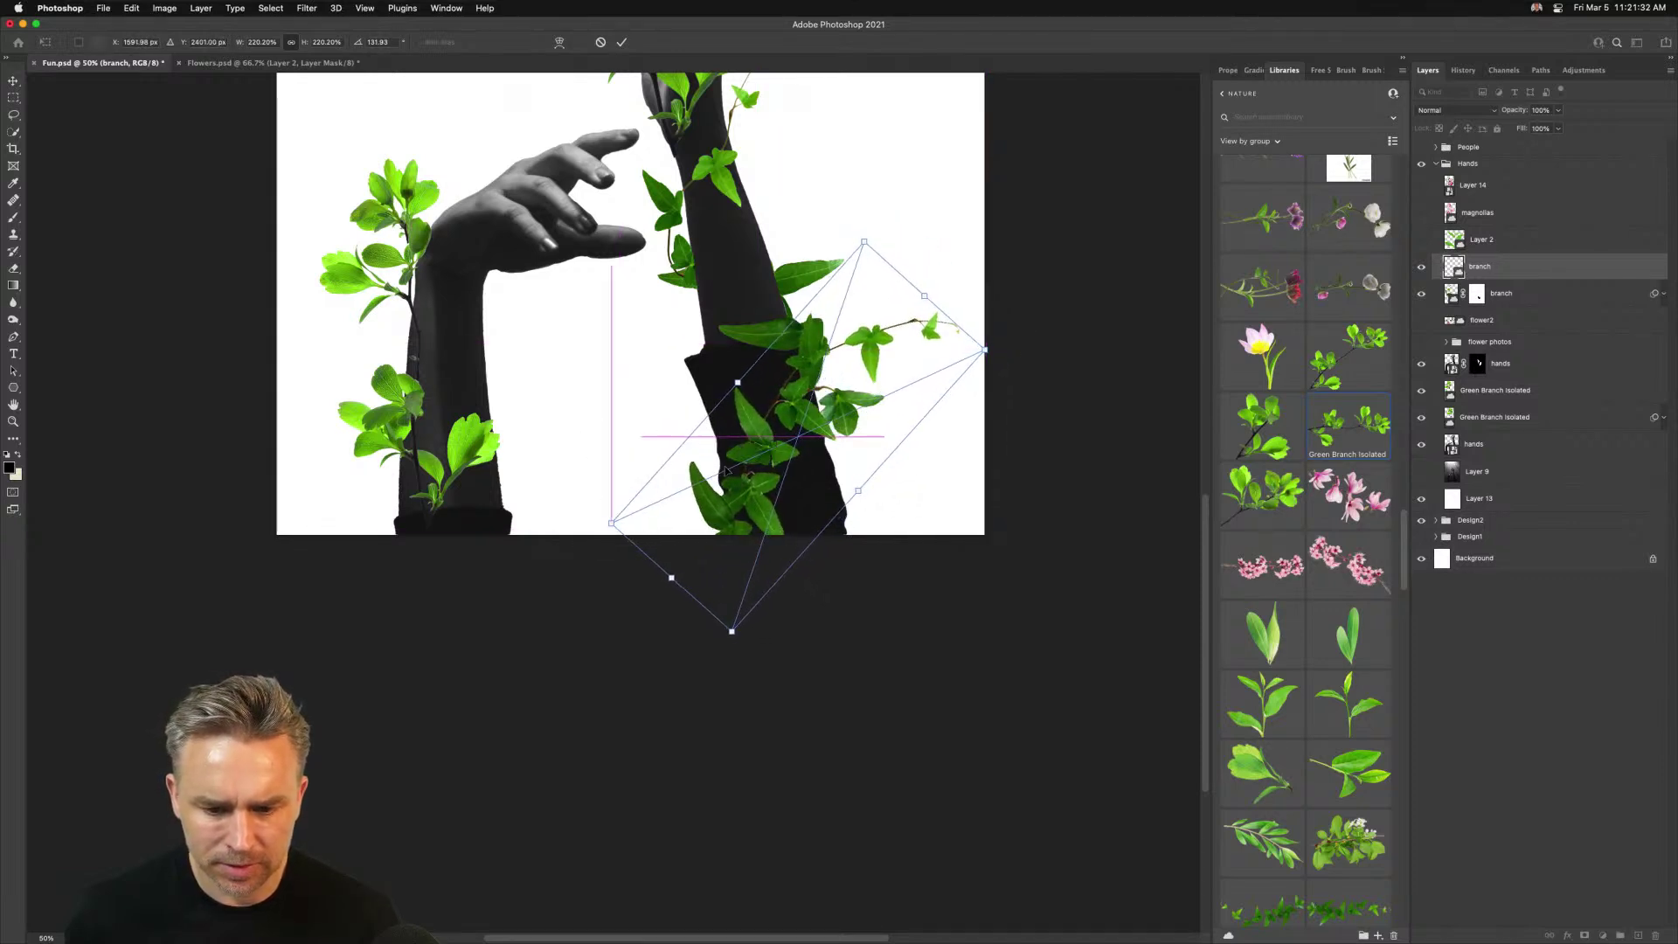
key("Return")
Puppet Warp the ivy copy with pins along its stem, bending the outer tip down beside the sleeve
key("b")
key("super+shift+p")
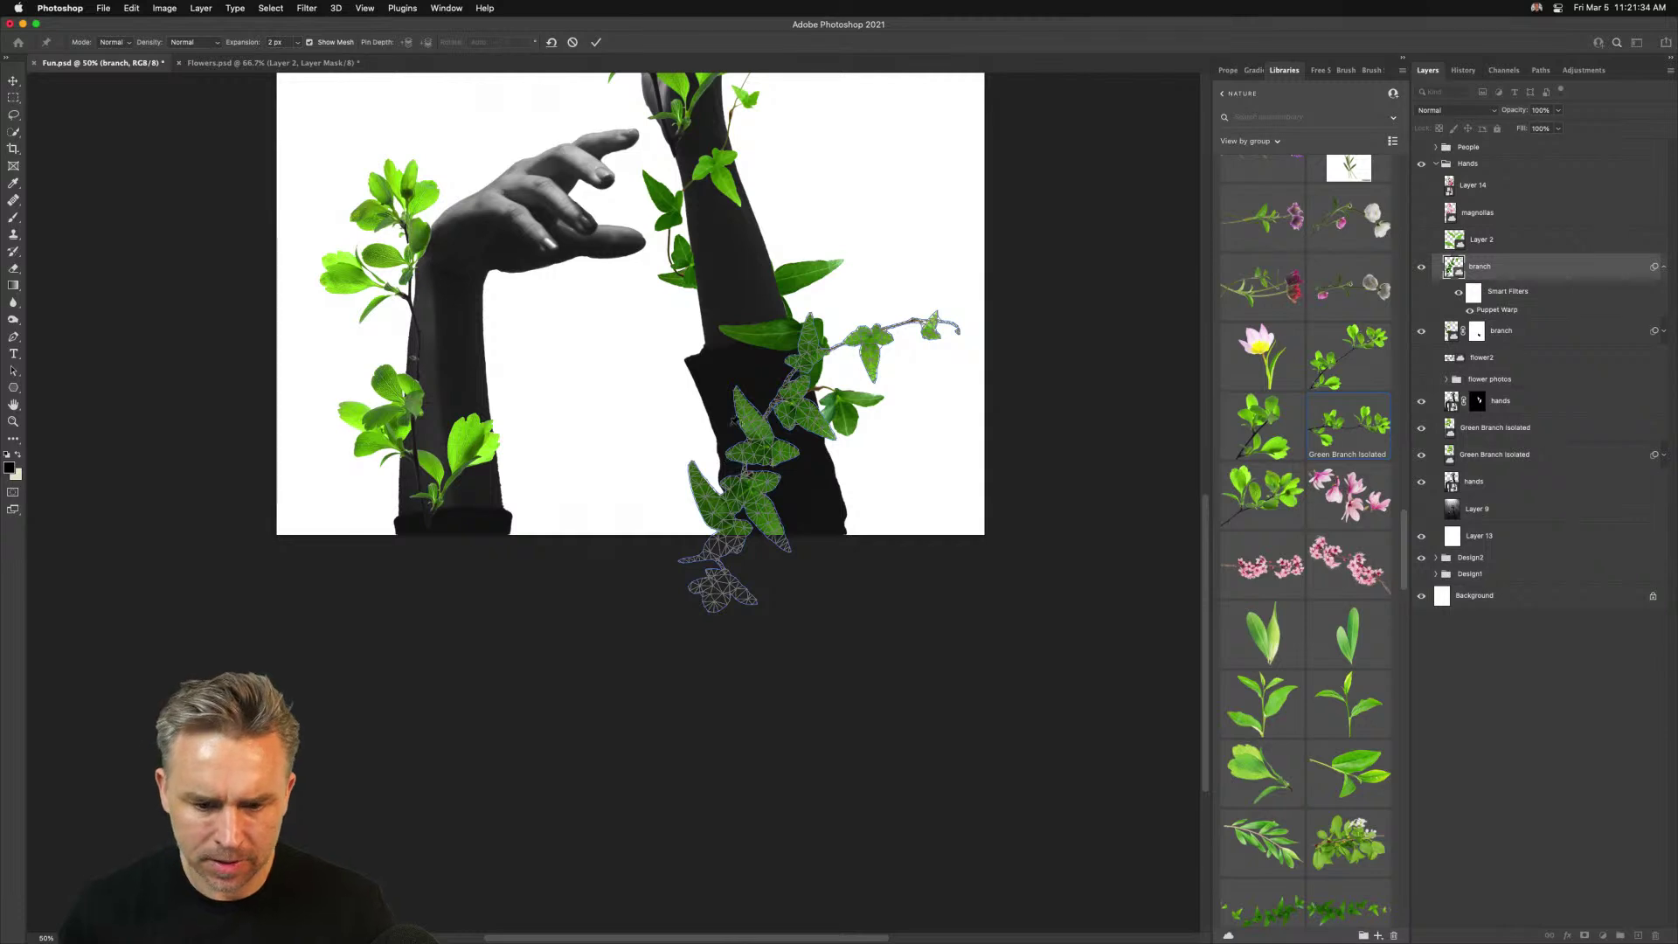
left_click(793, 393)
left_click(761, 449)
left_click(718, 524)
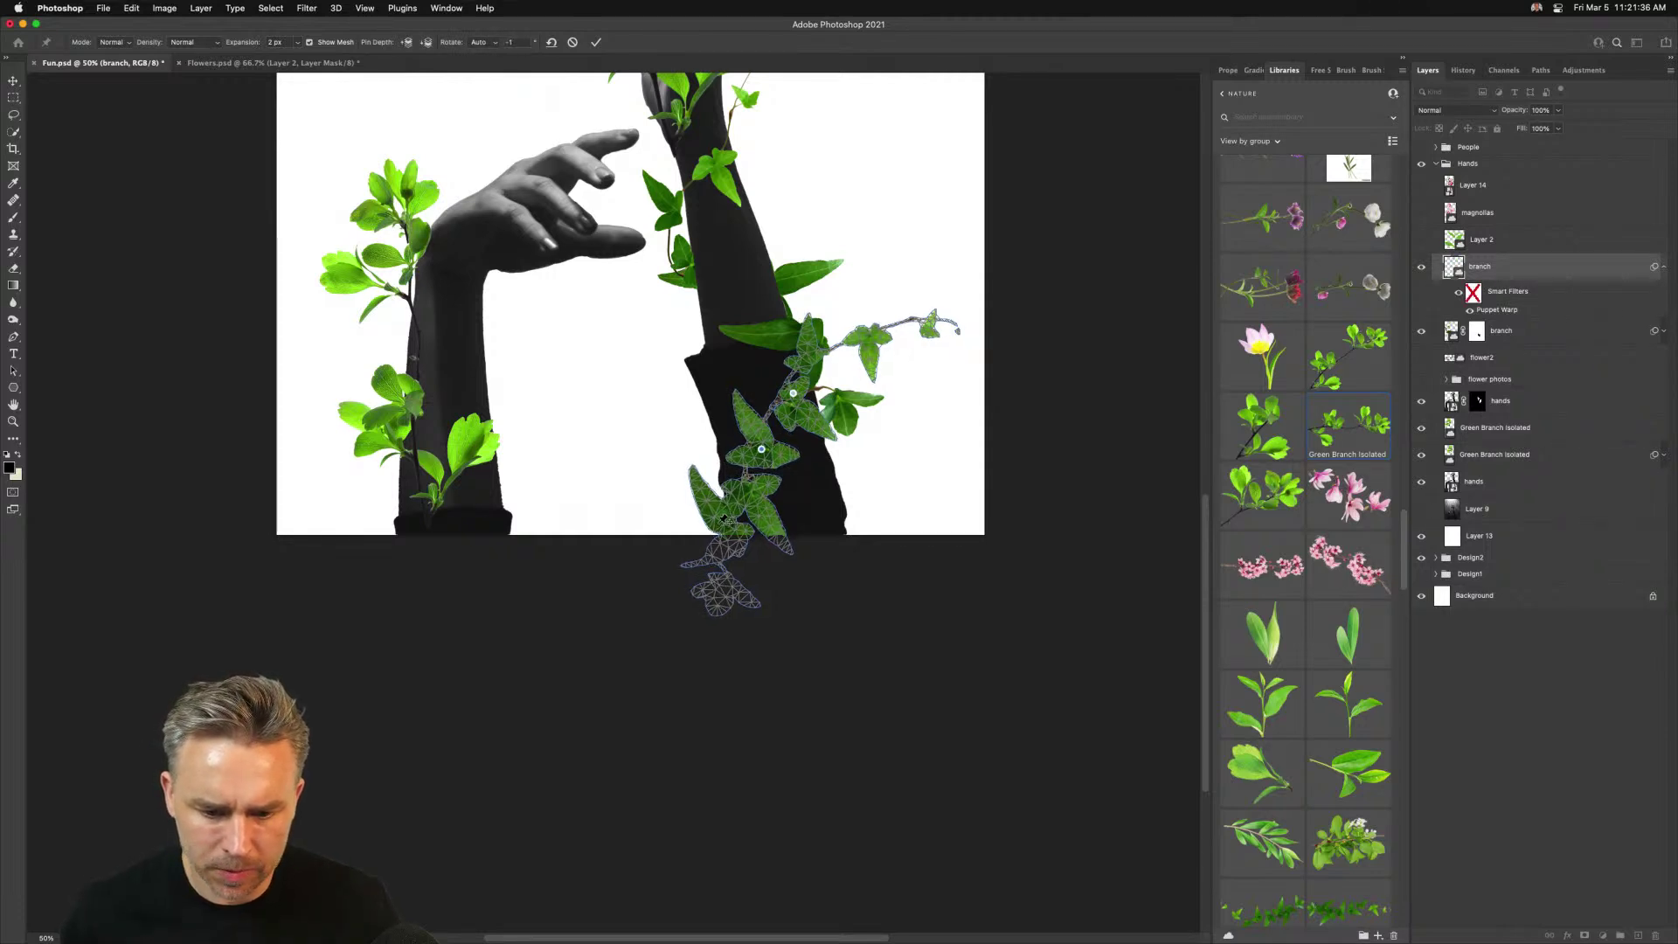
left_click_drag(761, 449, 741, 449)
left_click_drag(876, 349, 847, 422)
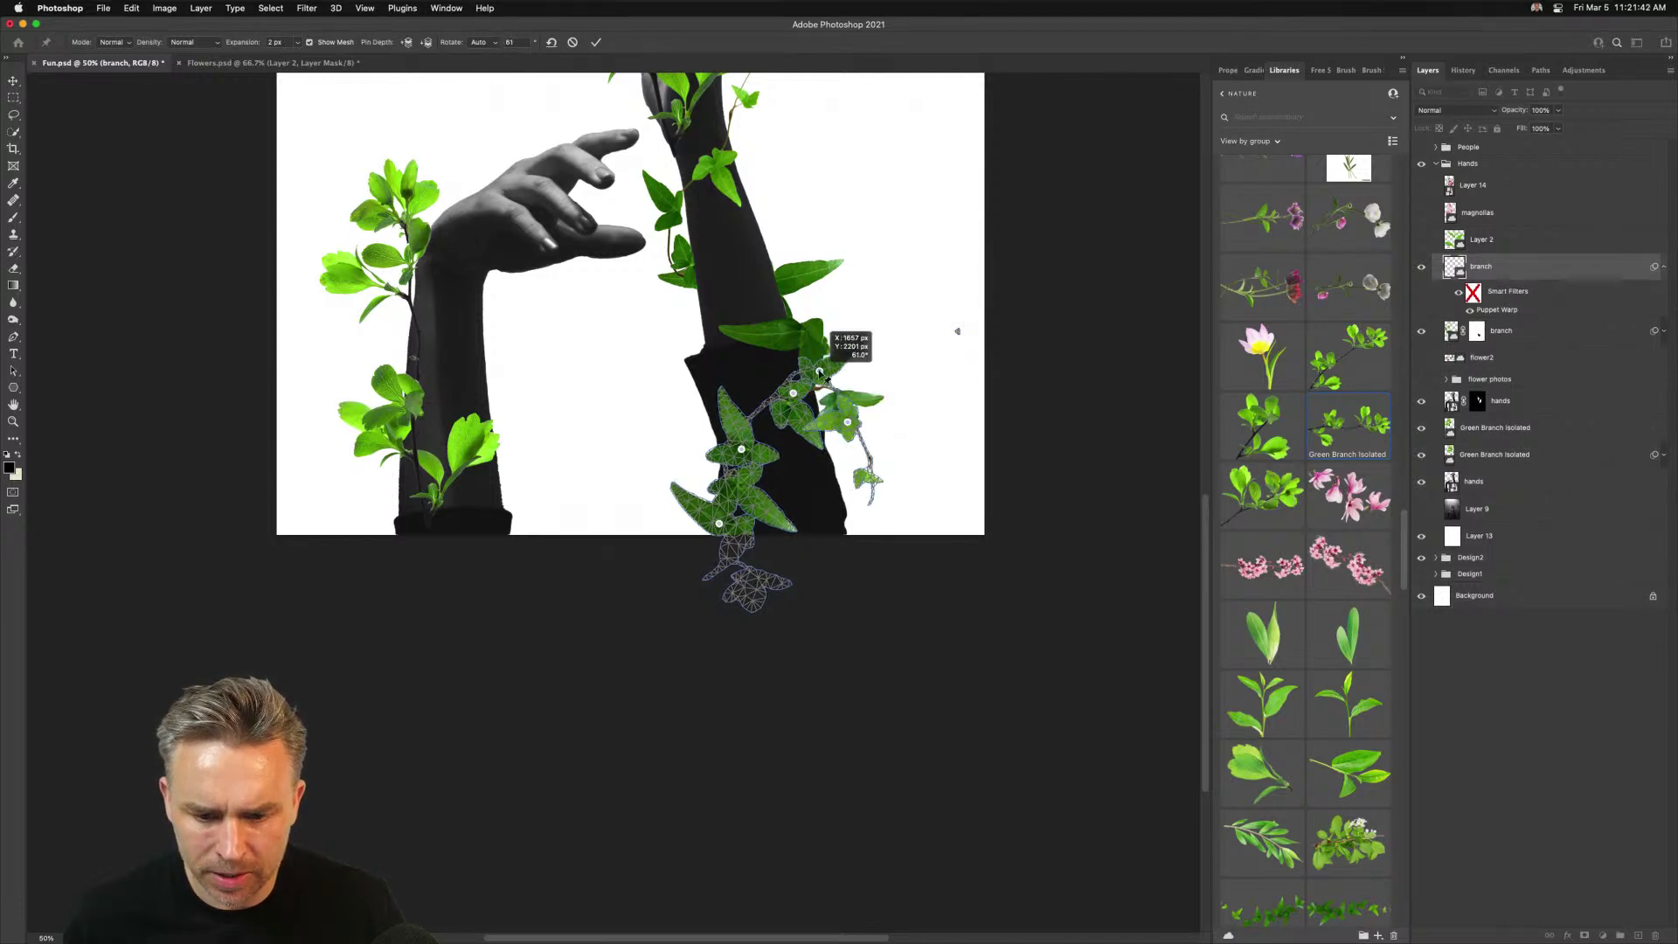
key("Return")
Lasso the thin ivy tip beside the sleeve and hide it with a layer mask on the warped branch layer
key("b")
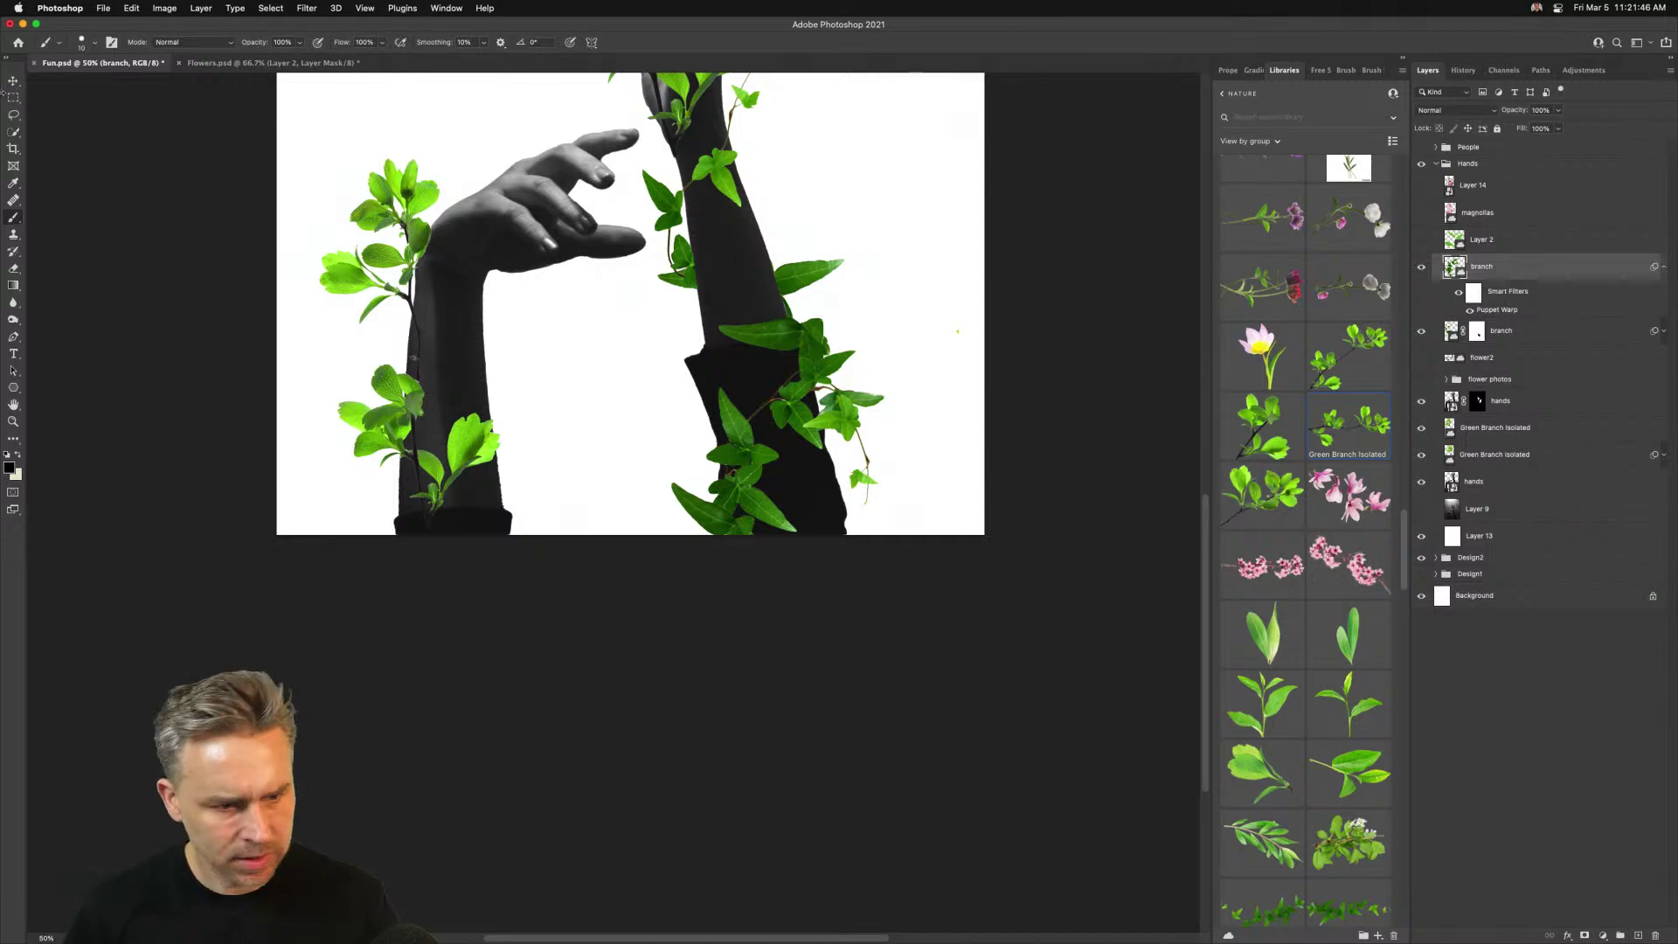
key("m")
key("l")
mouse_move(879, 521)
left_mouse_down()
mouse_move(841, 473)
mouse_move(858, 426)
mouse_move(921, 492)
mouse_move(888, 542)
left_mouse_up()
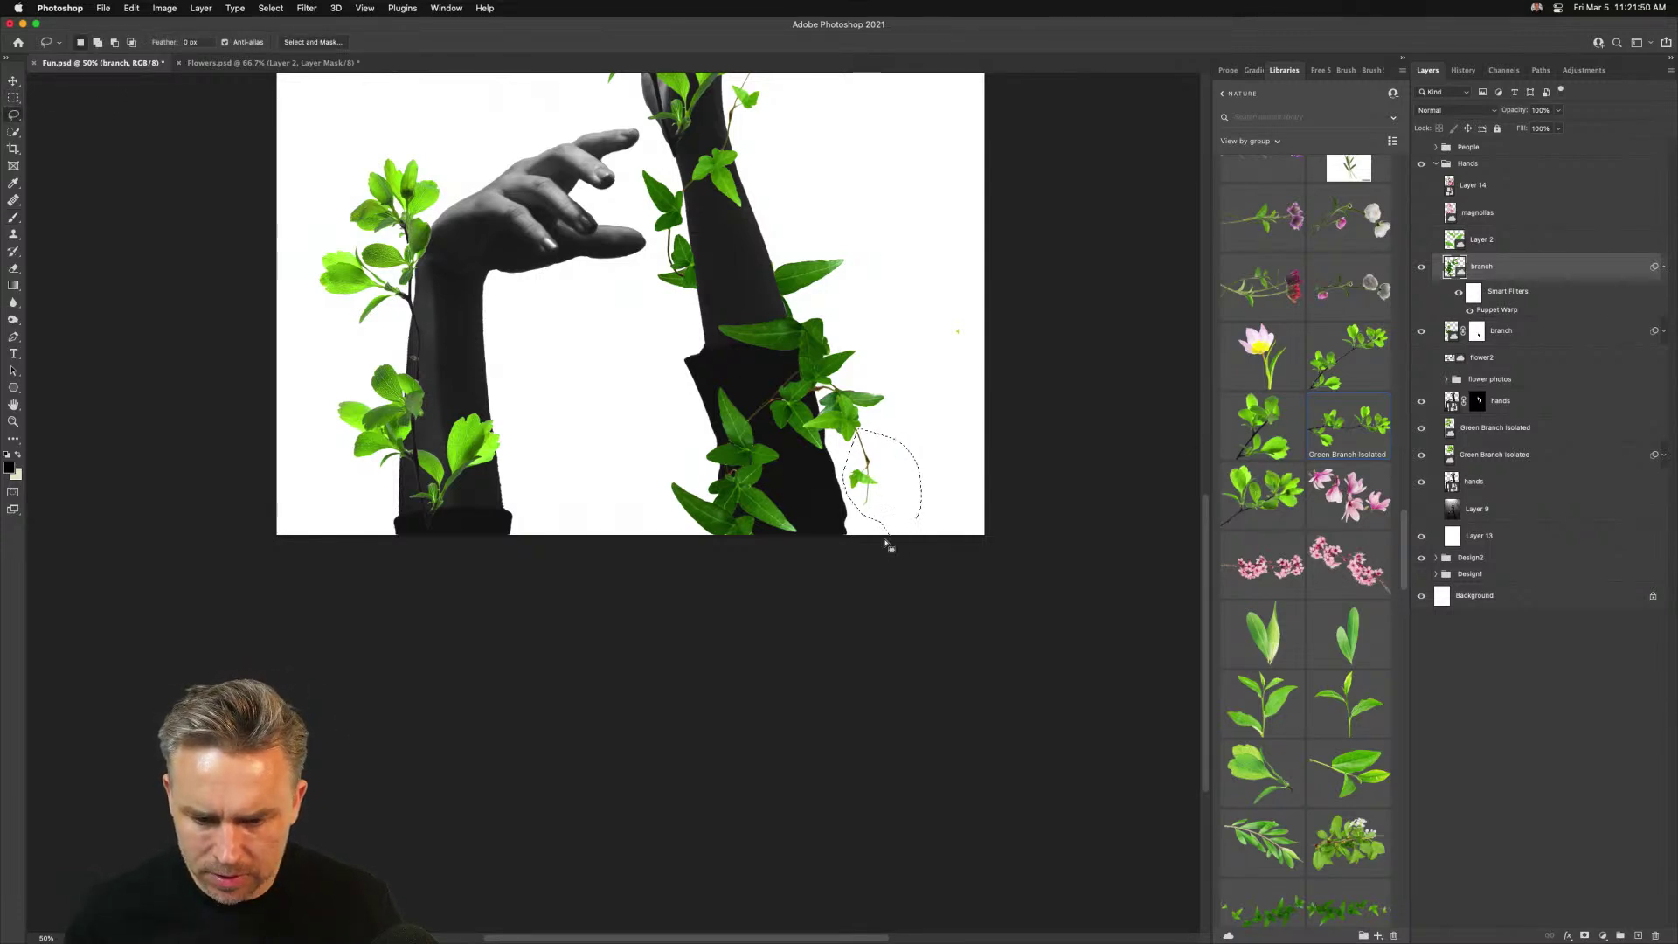
left_click(1582, 935, "alt")
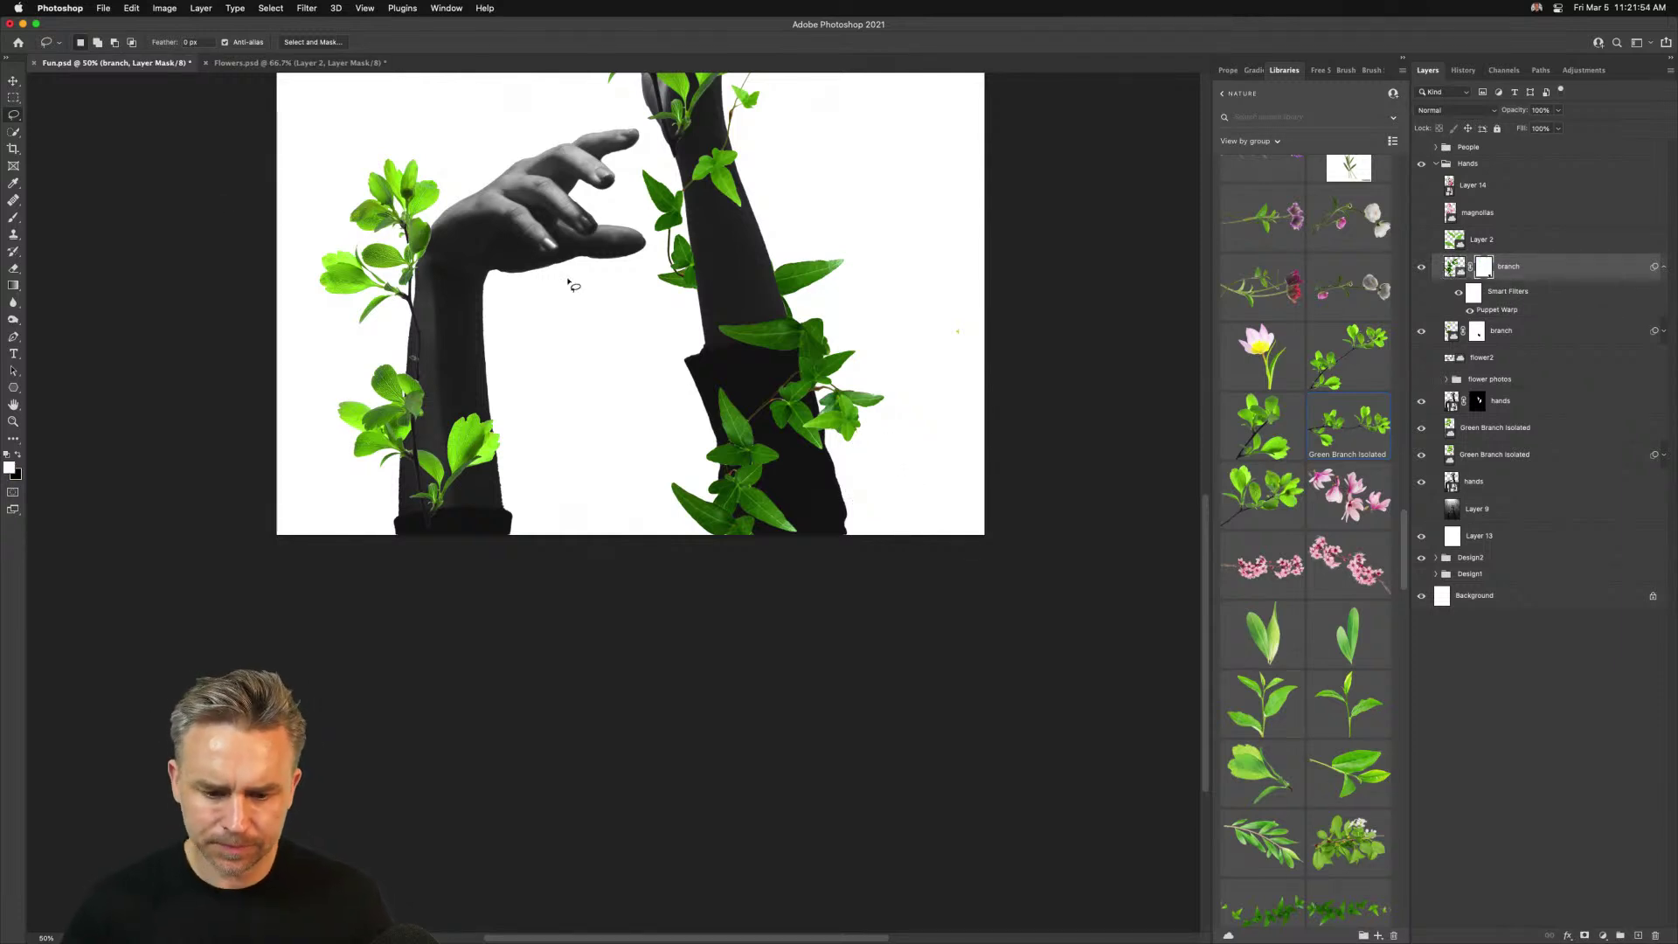
Show the flower2 layer, rotate it about -48° and place it diagonally between the two hands
left_click_drag(560, 260, 709, 649)
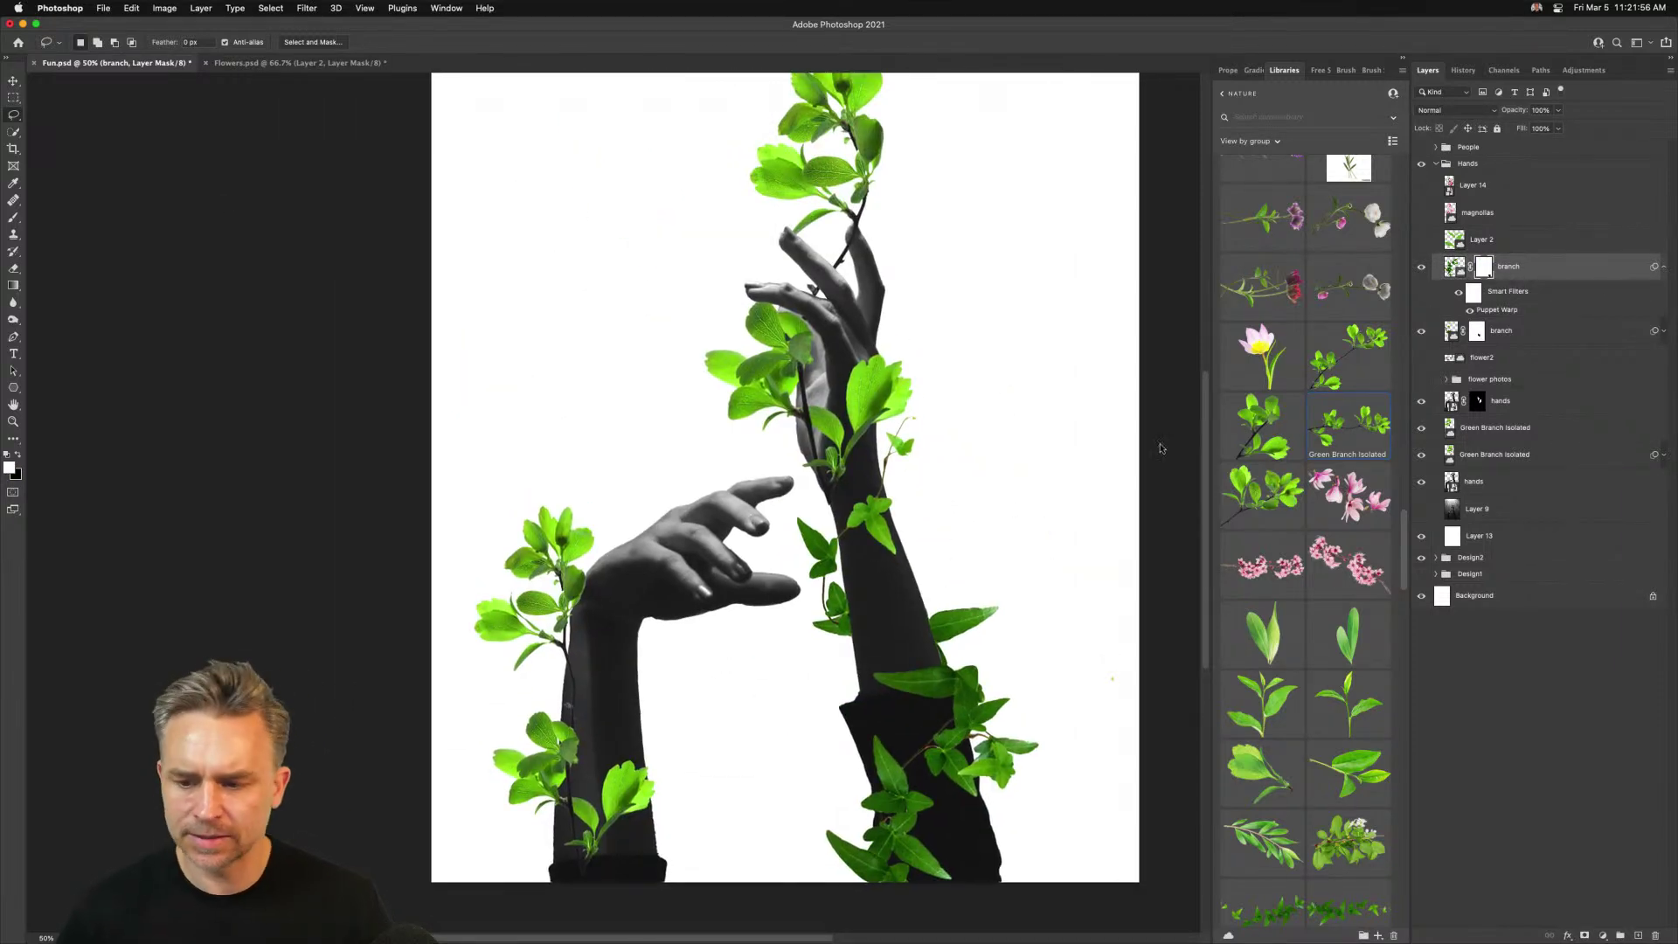
left_click(1663, 266)
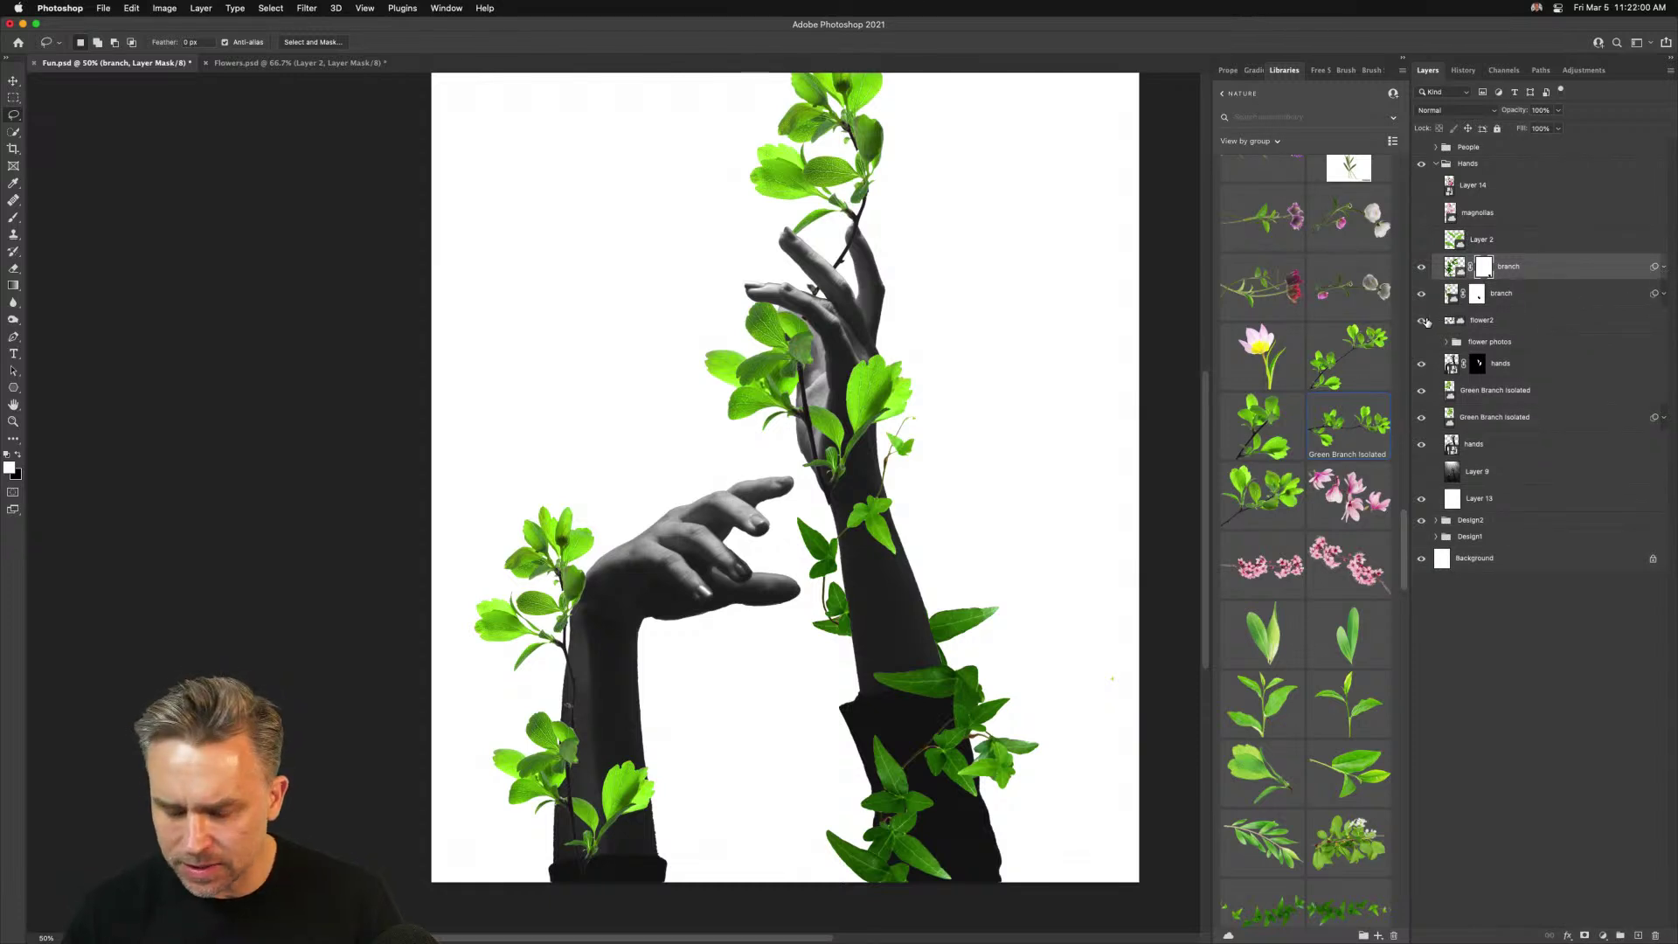
left_click(1422, 321)
left_click(1482, 325)
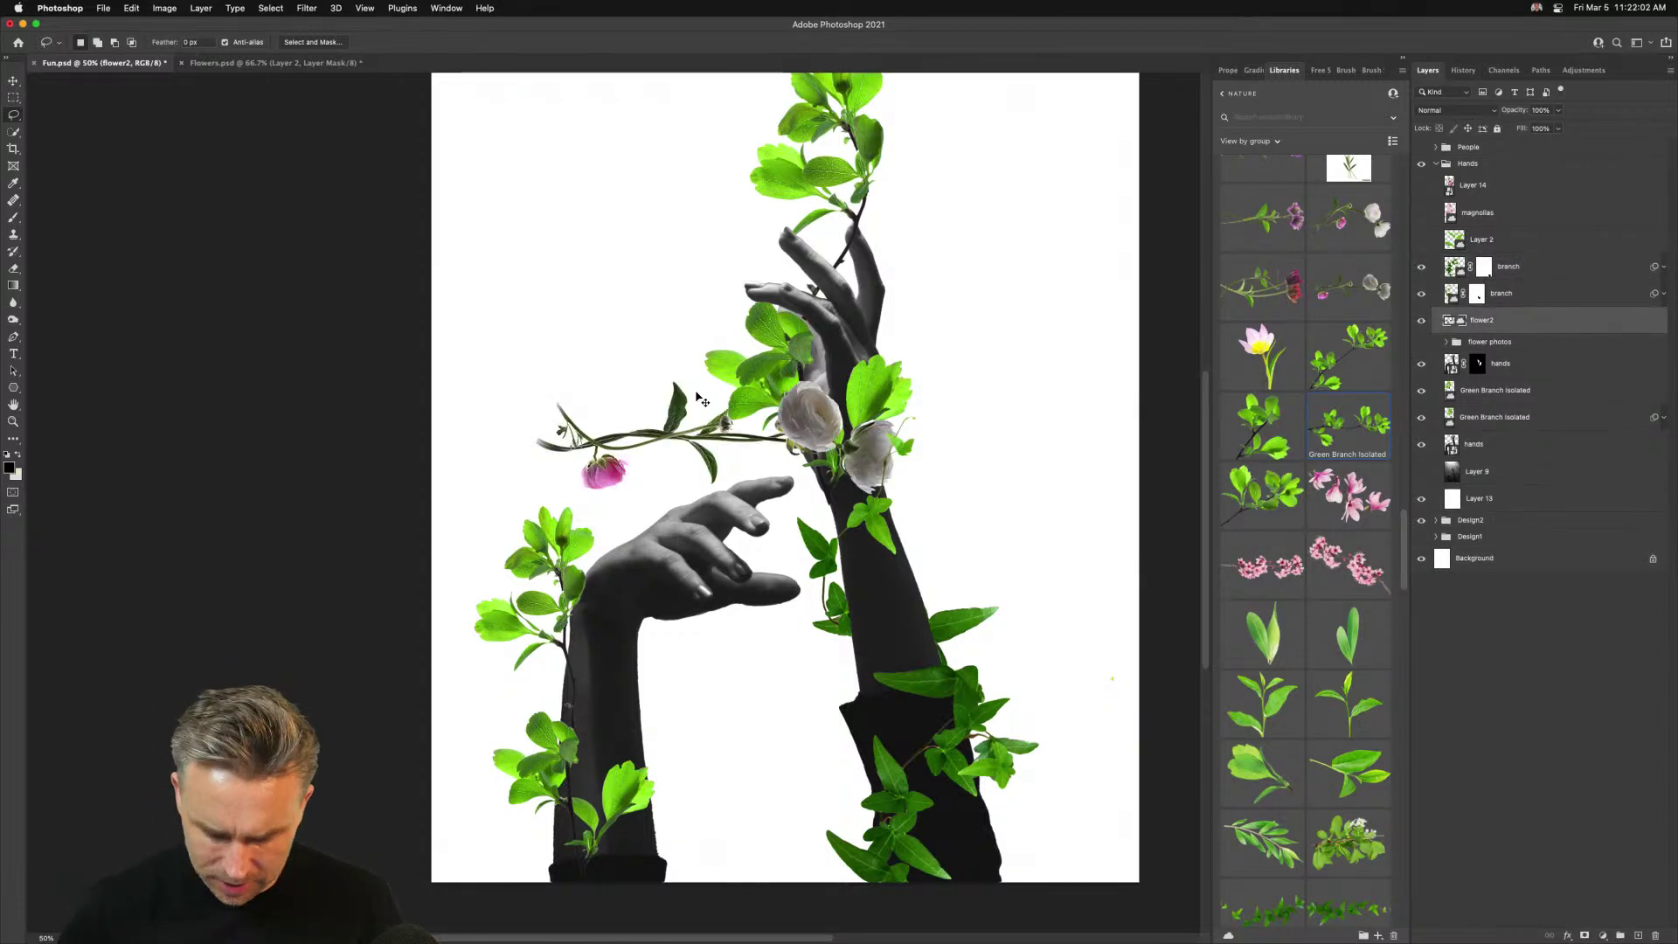
key("super+t")
left_click_drag(494, 441, 573, 603)
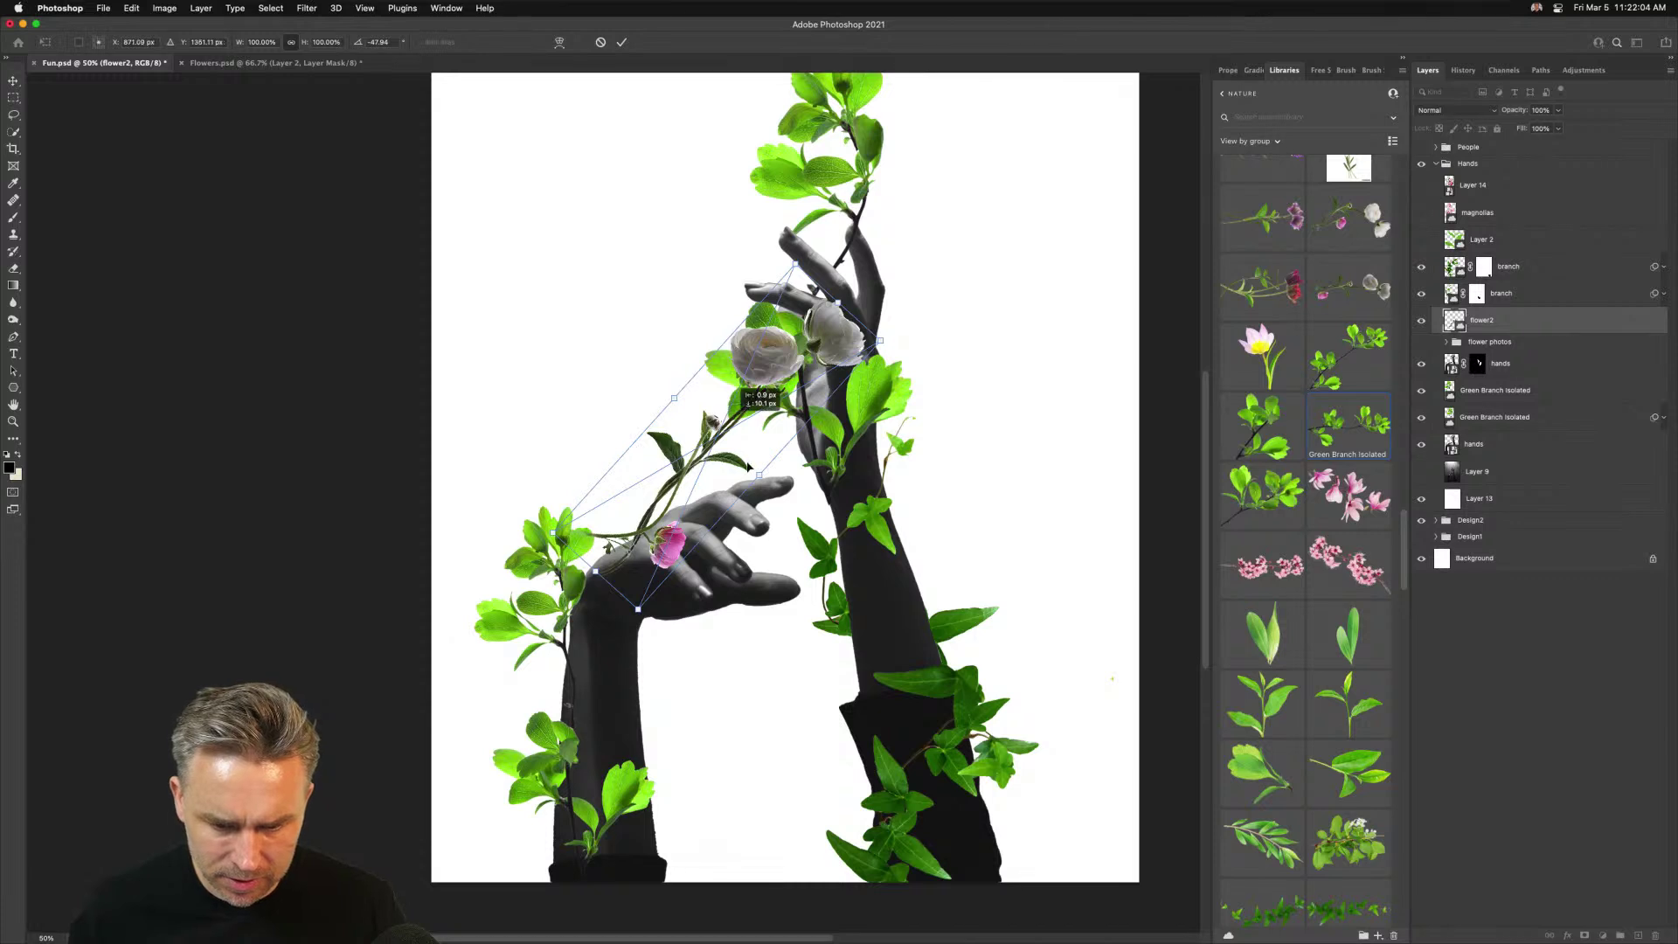
left_click_drag(713, 383, 747, 507)
key("Return")
key("l")
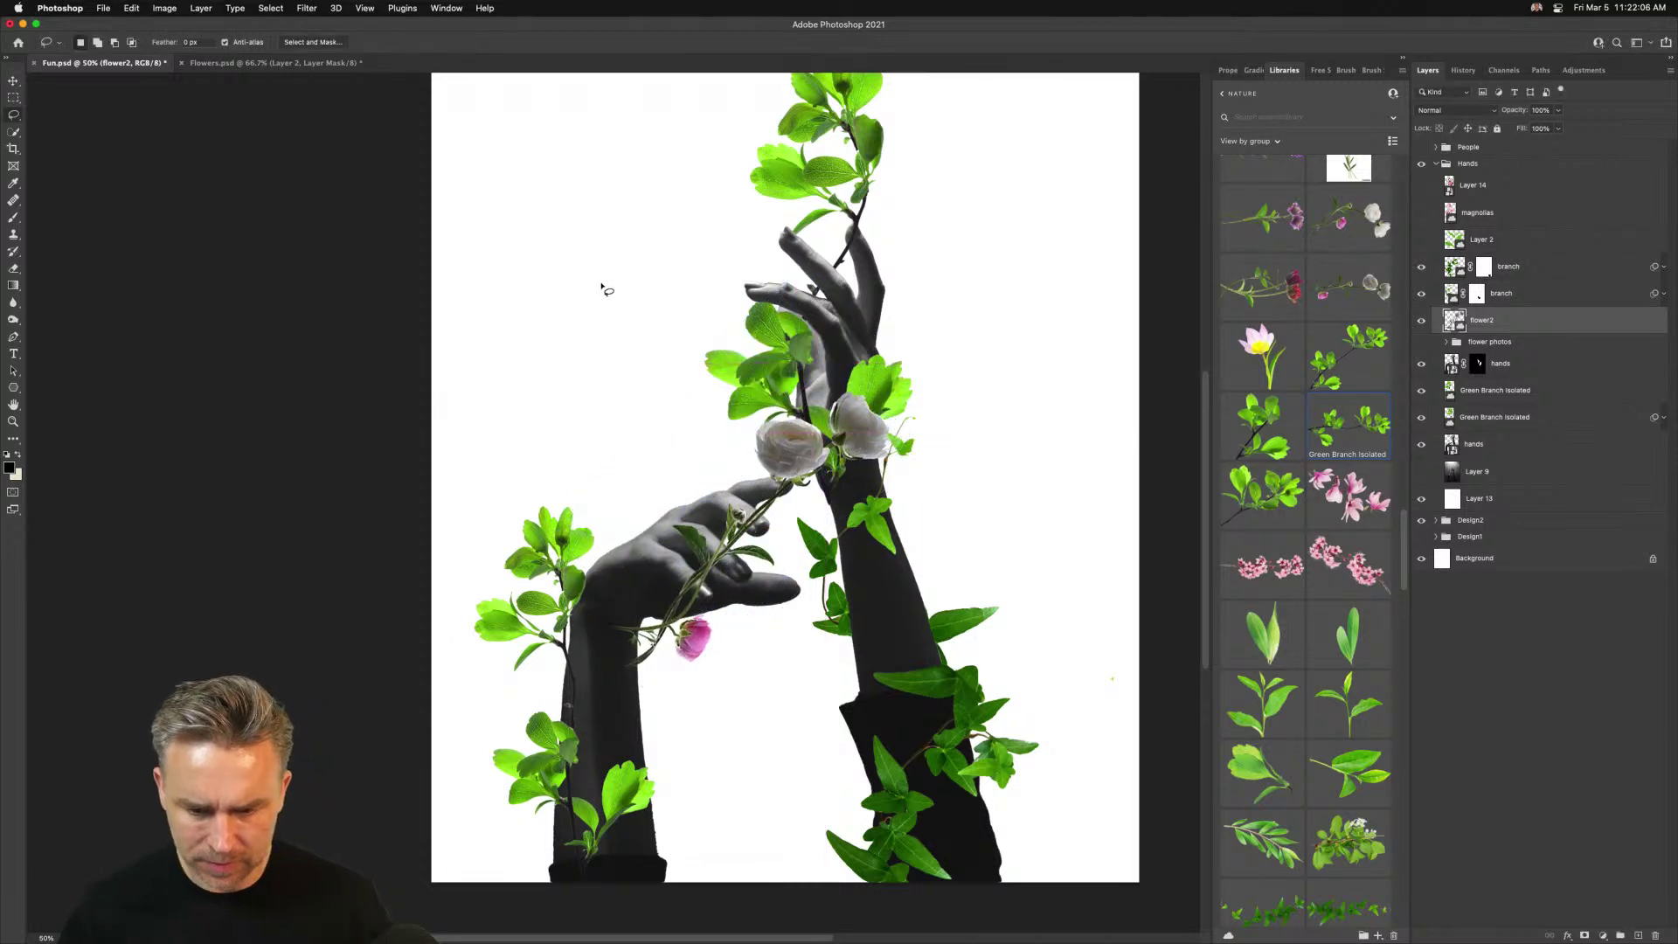
Duplicate the lower unmasked hands layer and hide the copy along with the flower, branch and masked hands layers above it
left_click(1524, 362)
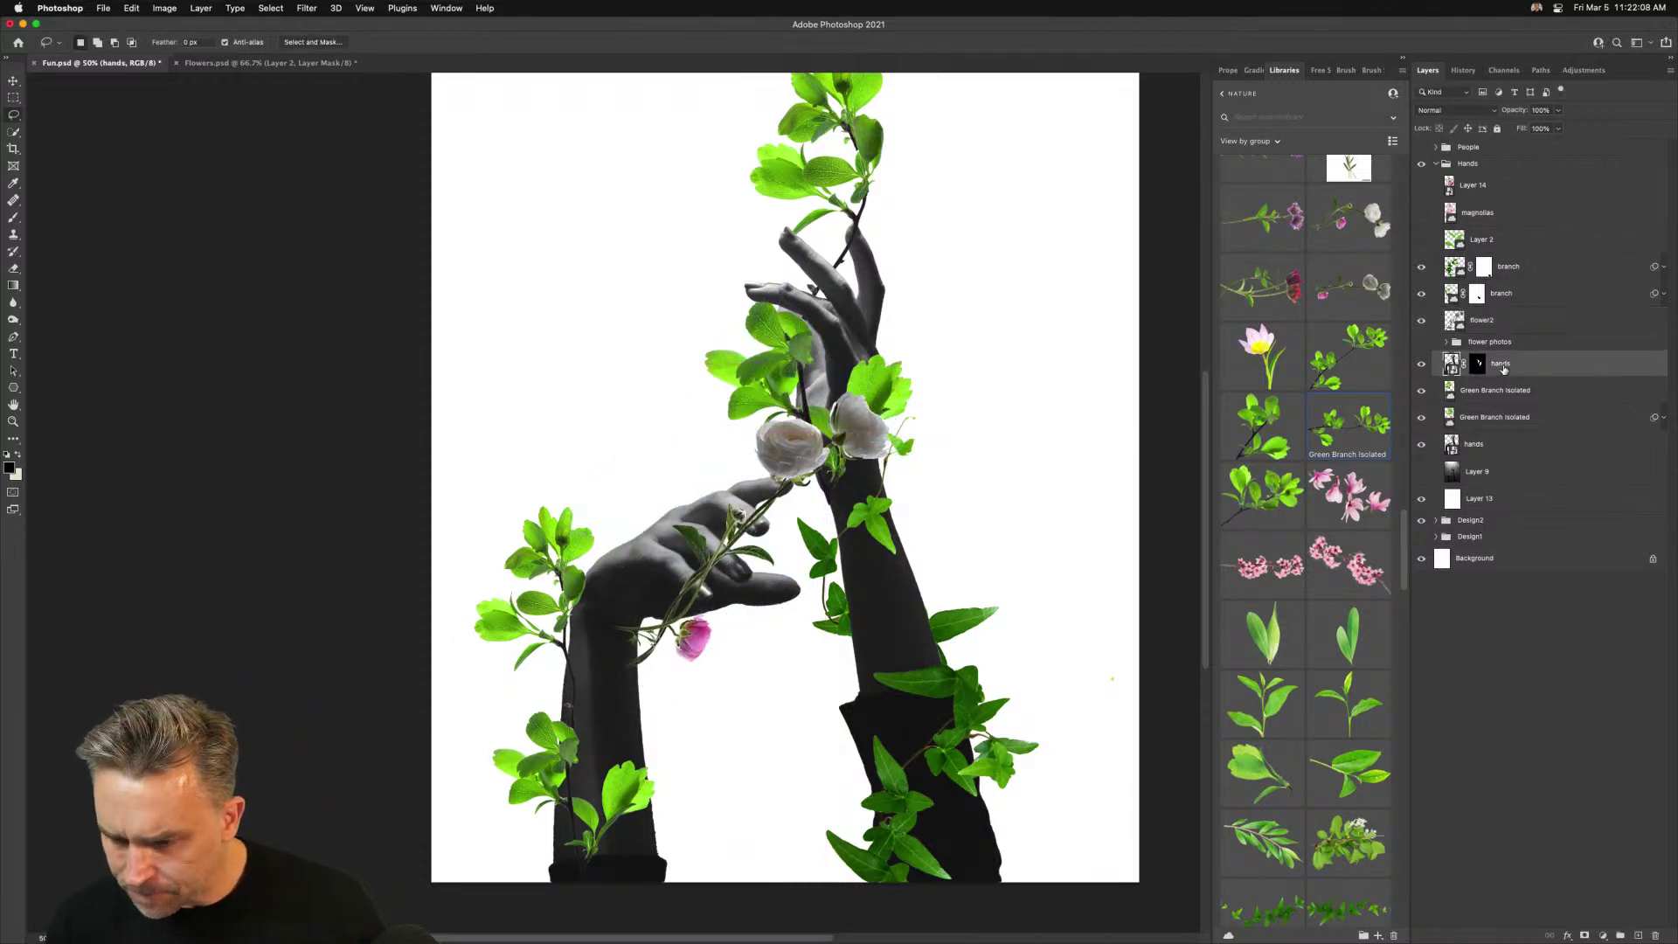
left_click(1482, 448)
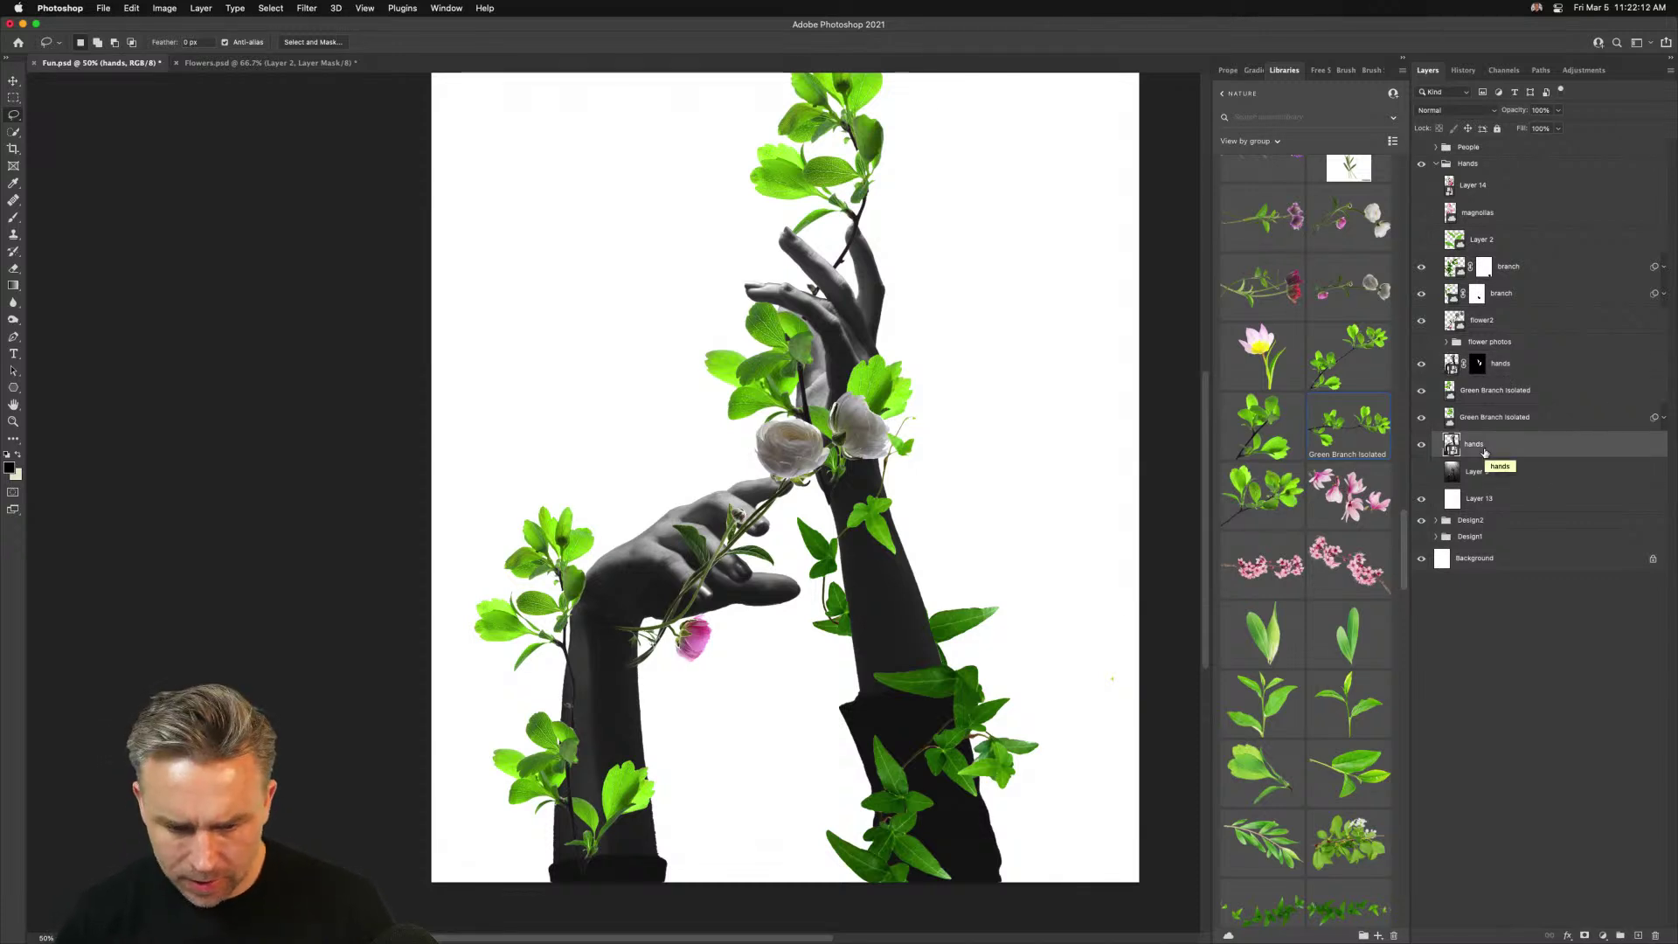
key("super+j")
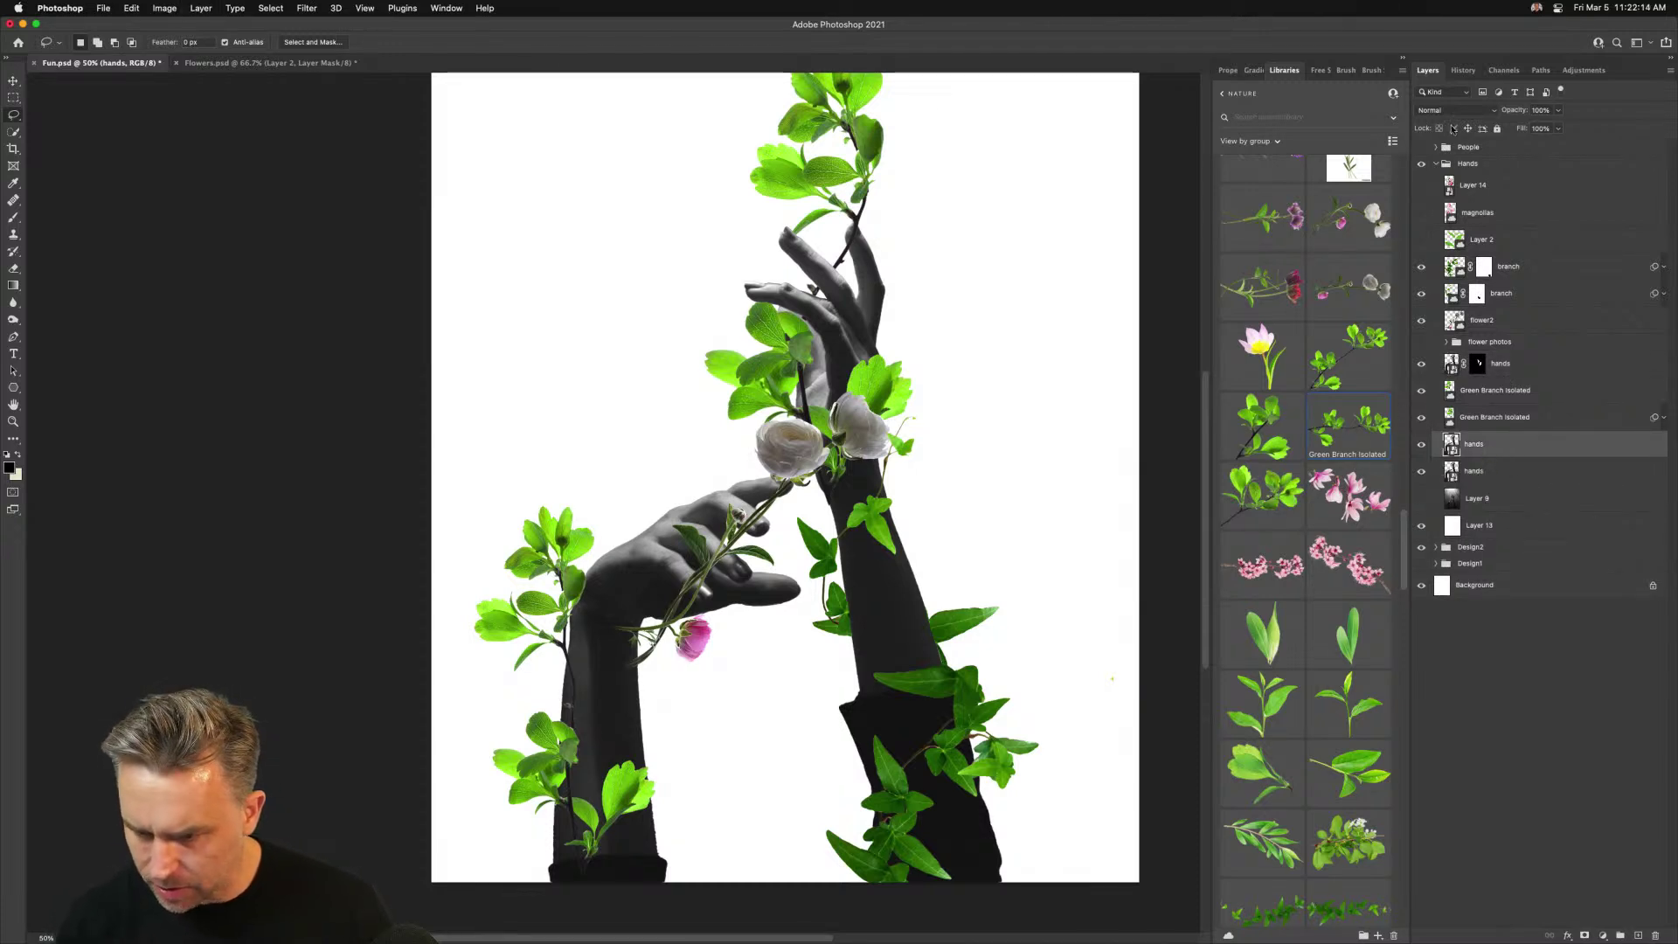
left_click_drag(1421, 444, 1421, 266)
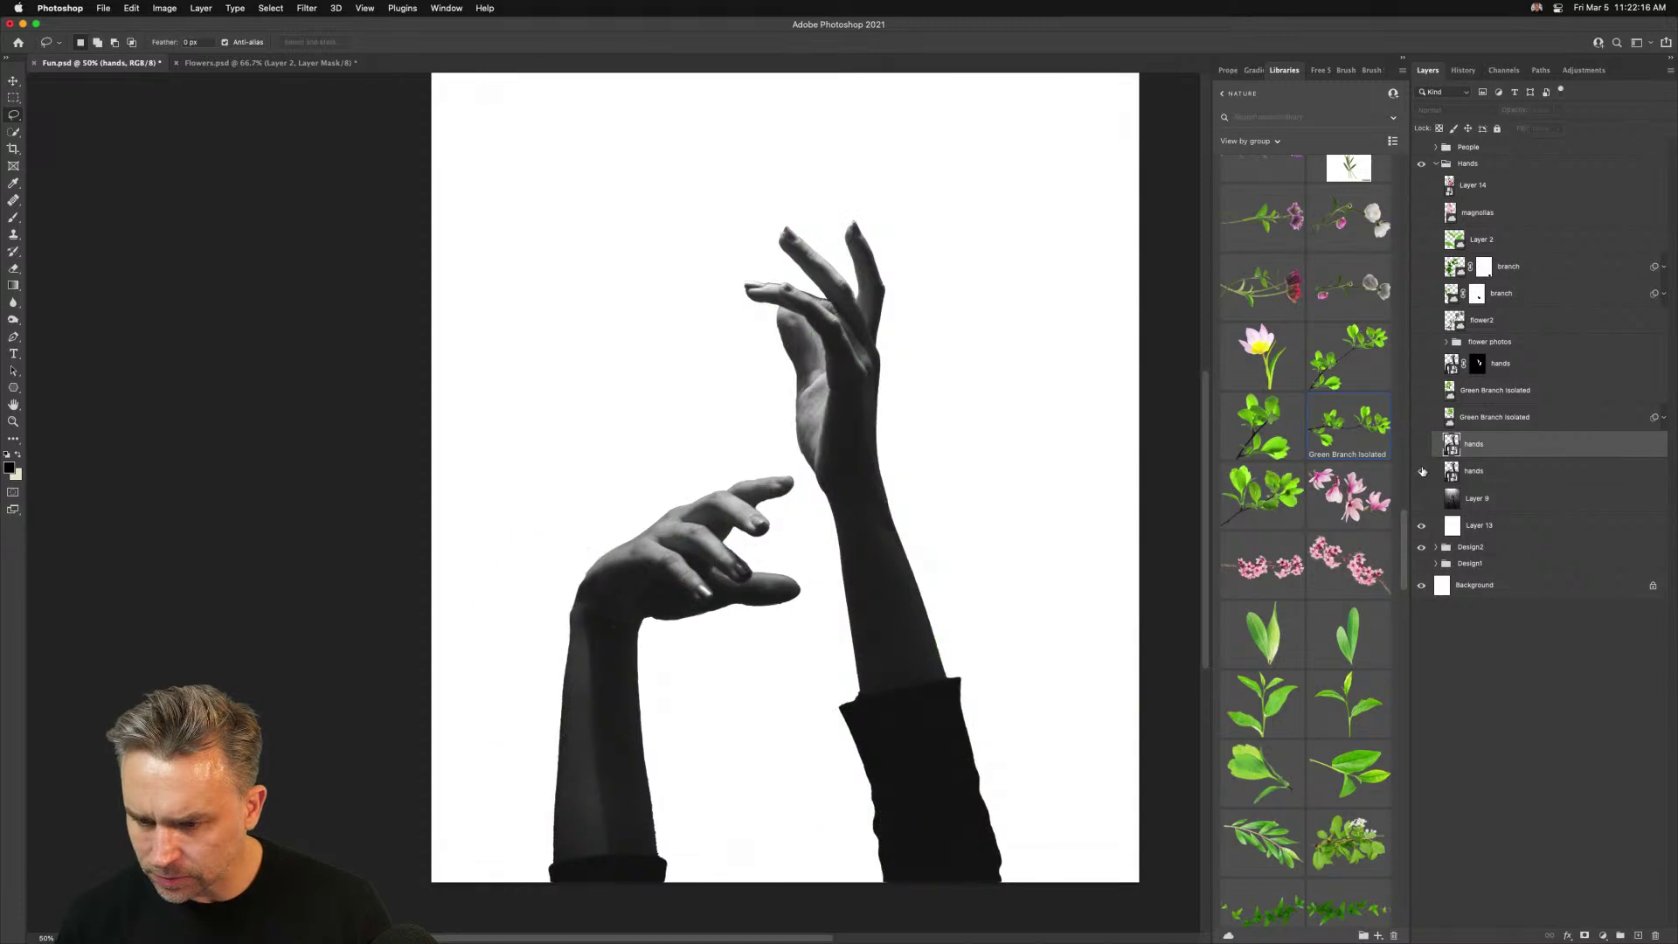
Rename the original lower hands layer "left hand" and its duplicate "right hand"
left_click(1468, 479)
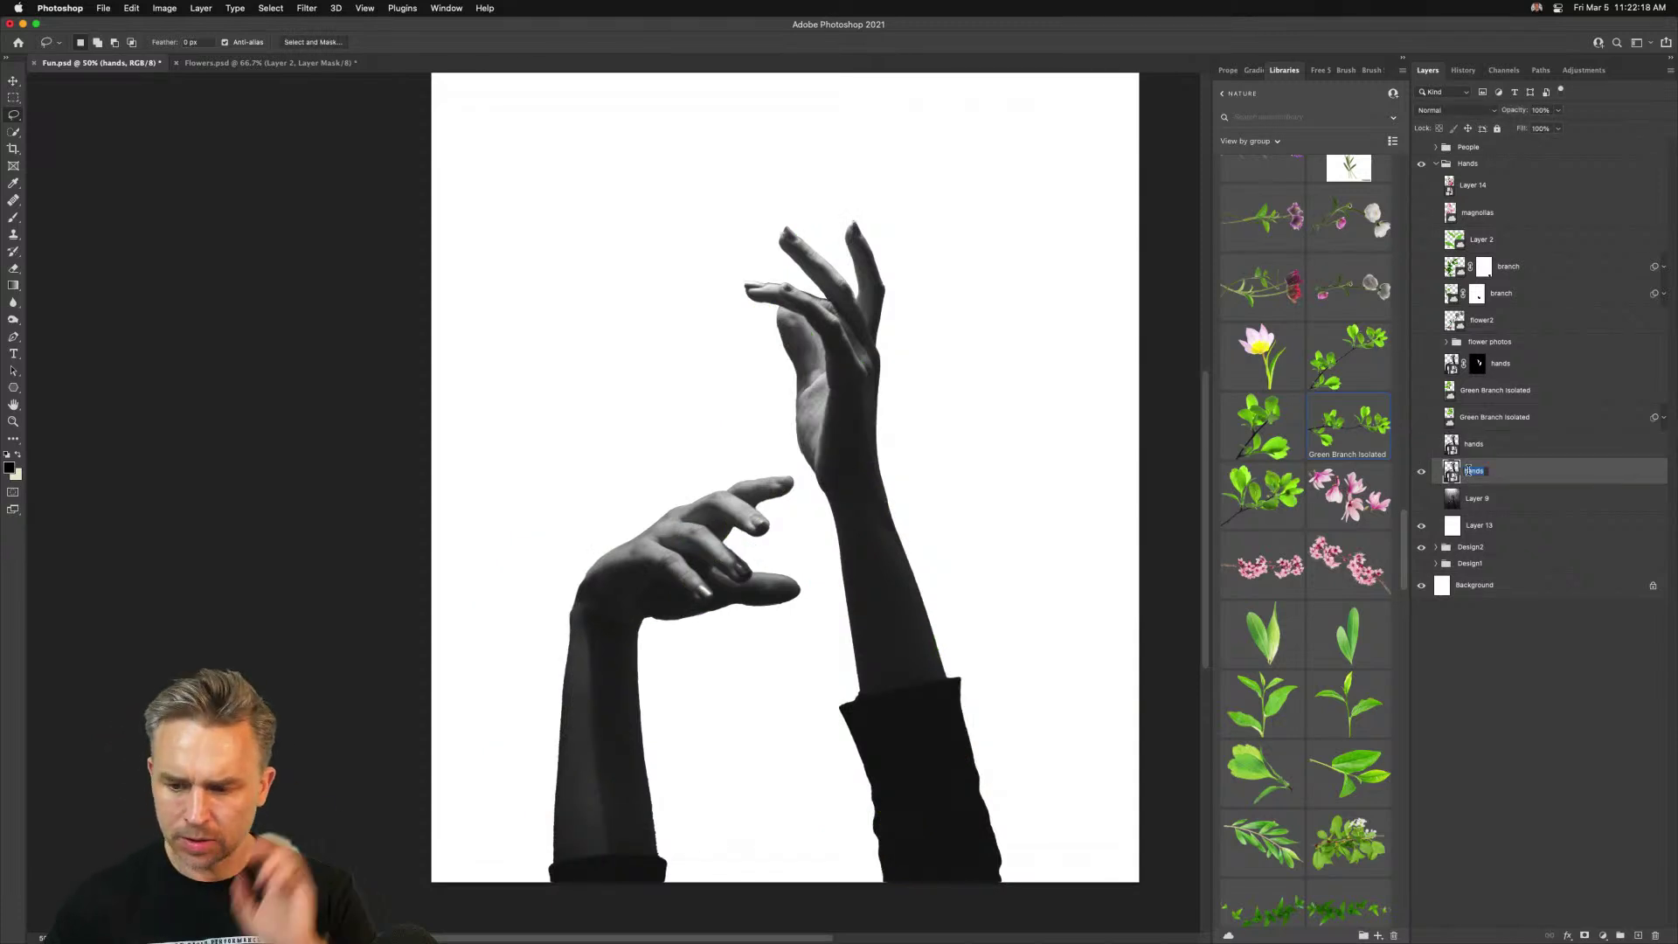
type("left hand")
key("Return")
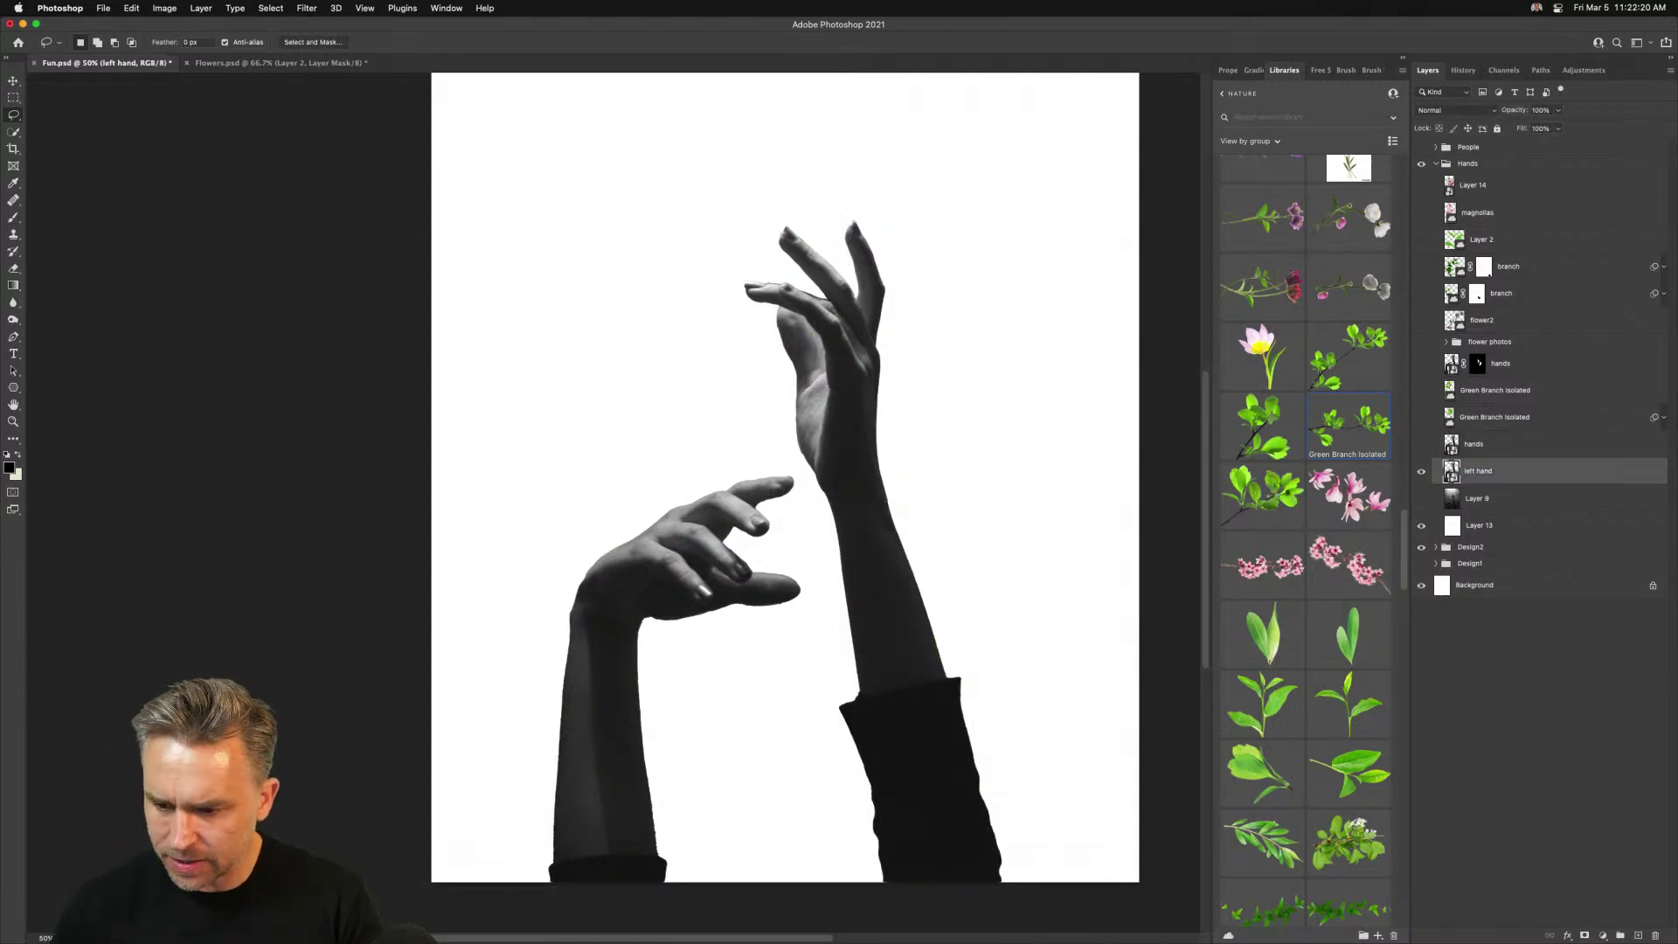
double_click(1473, 444)
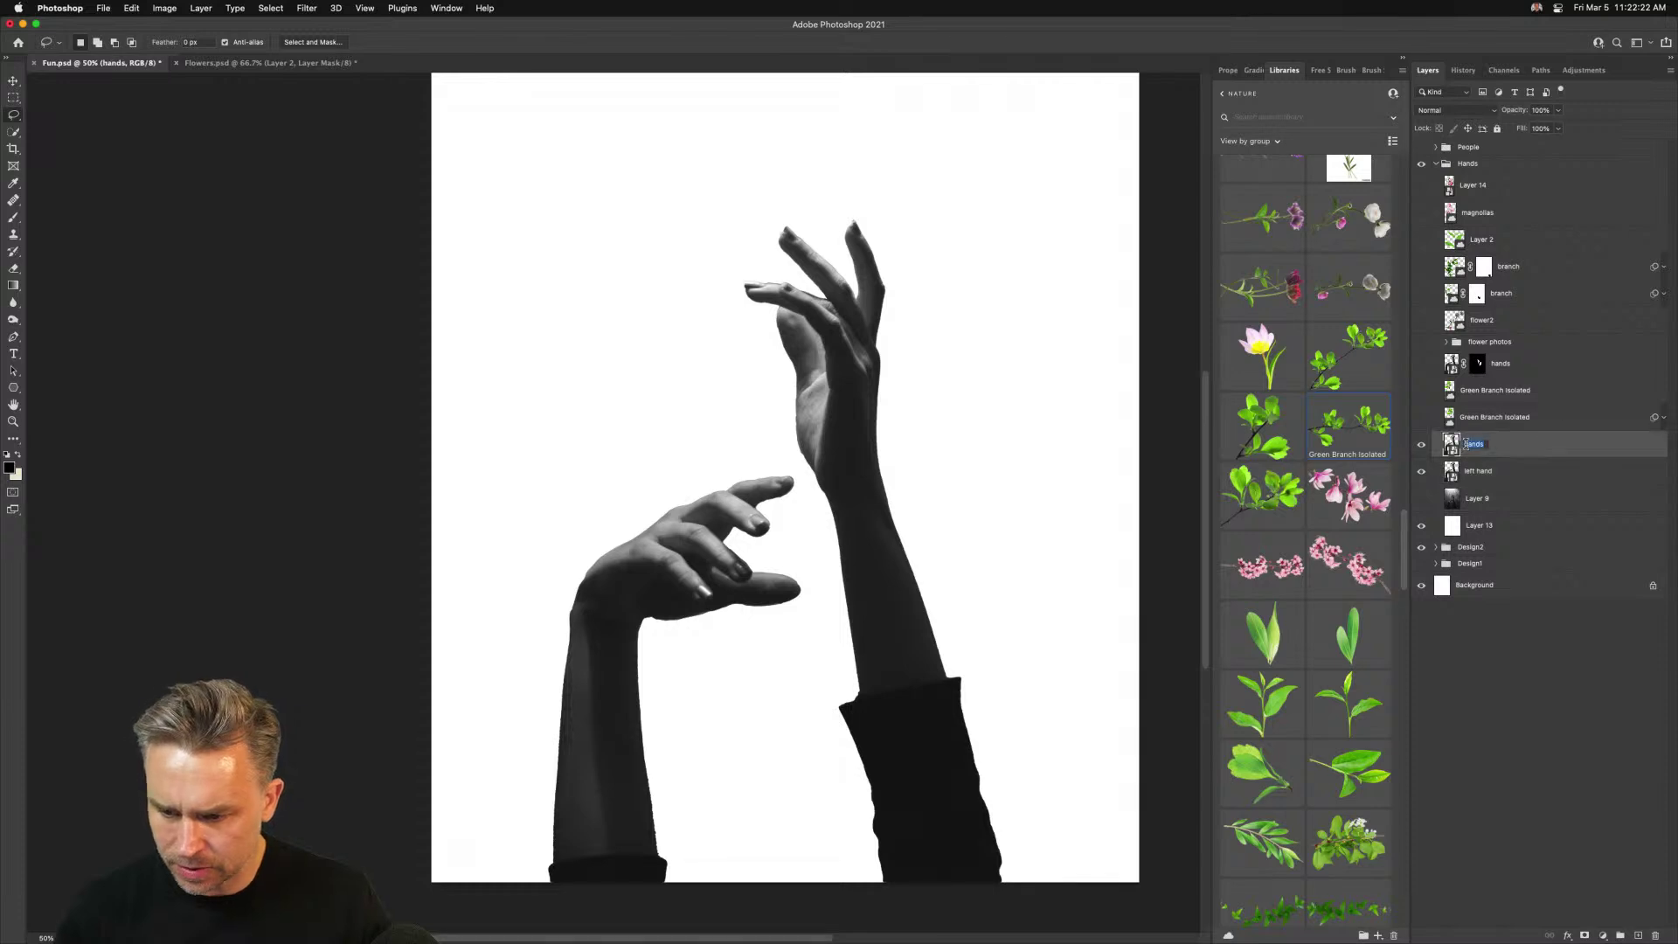
type("right hand")
key("Return")
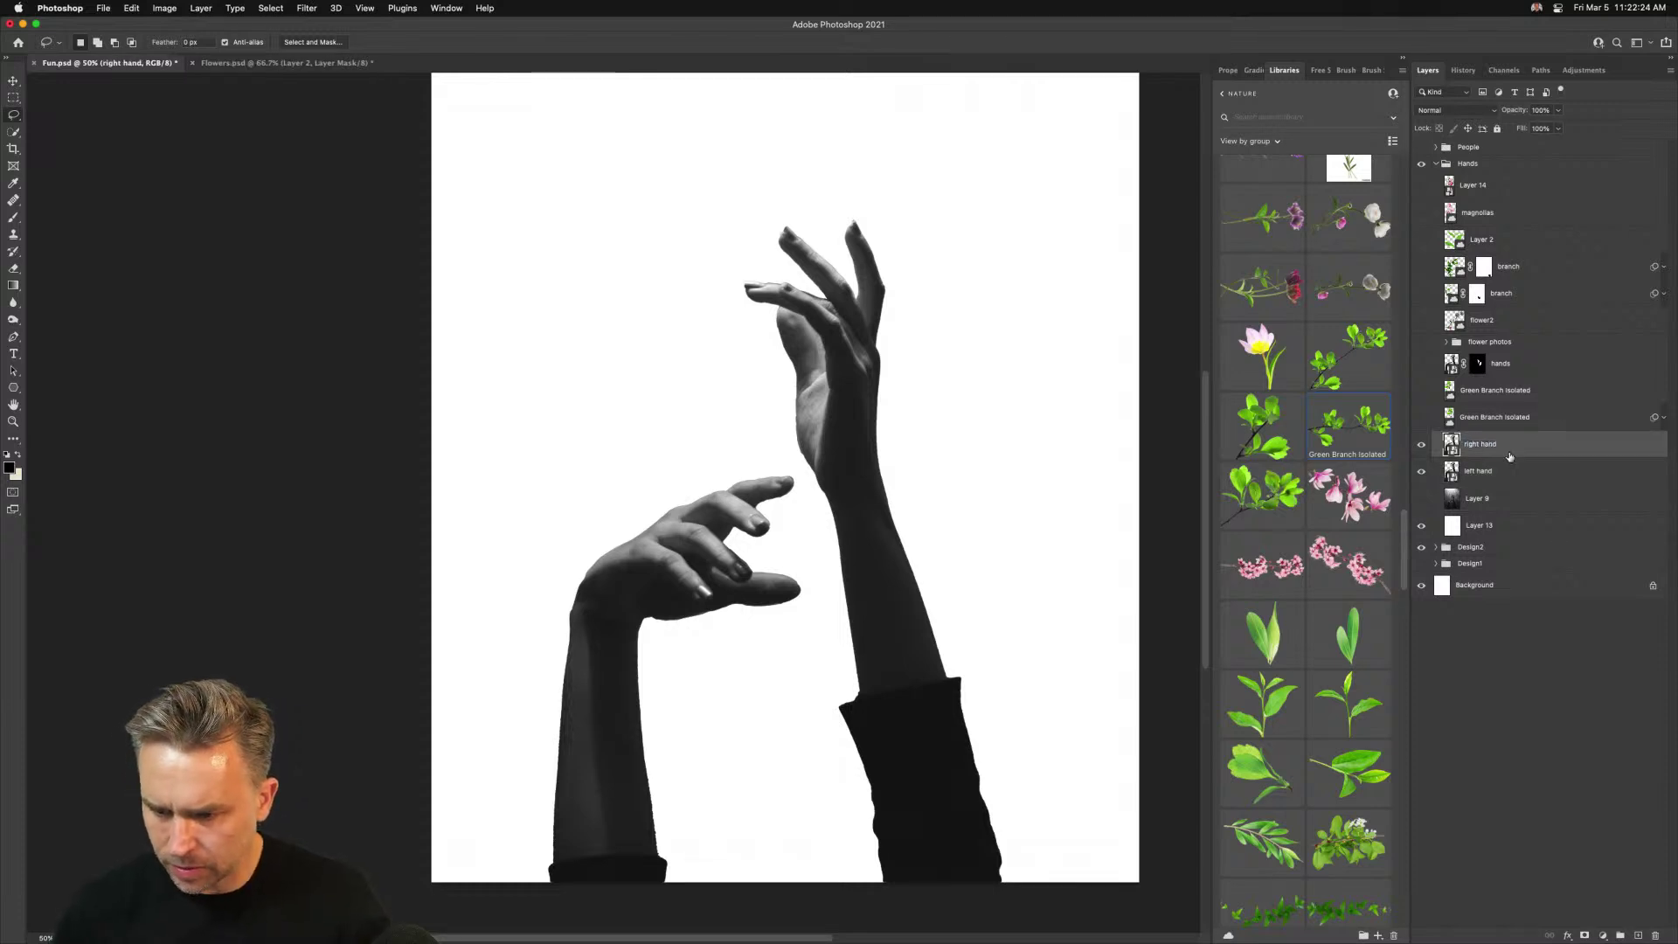
Hide the right hand layer, lasso around the lower hand and forearm, and mask that area out of the left hand layer
left_click(1421, 445)
left_click(1478, 471)
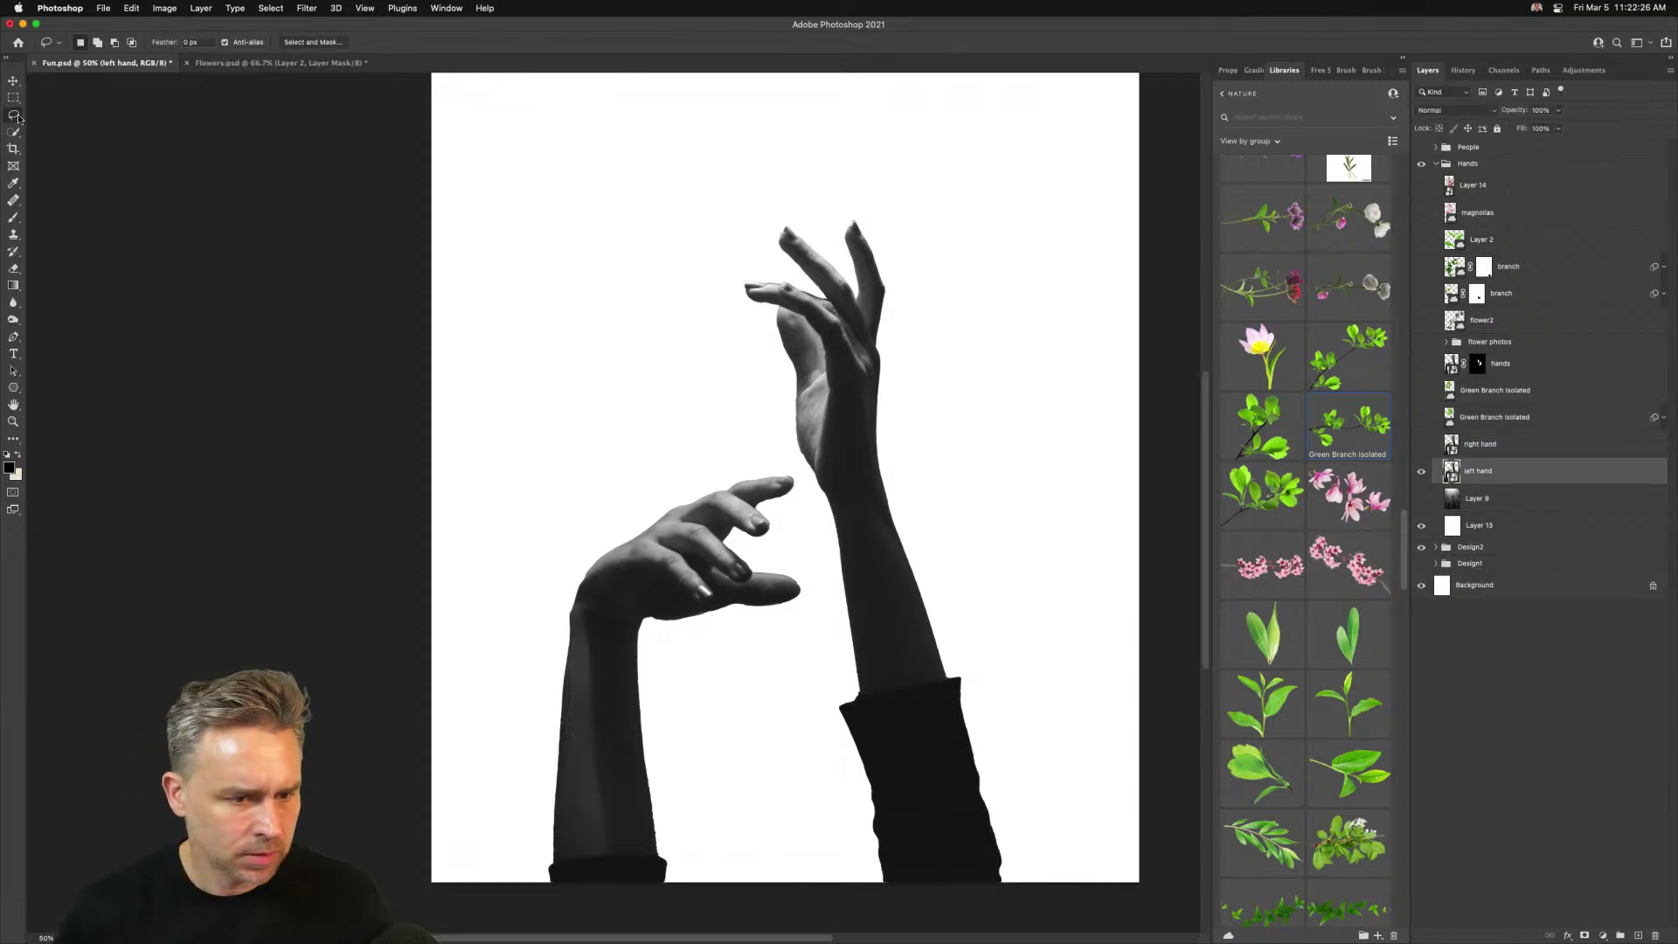
mouse_move(526, 460)
left_mouse_down()
mouse_move(751, 447)
mouse_move(800, 482)
mouse_move(812, 587)
mouse_move(797, 879)
left_mouse_up()
mouse_move(552, 941)
left_mouse_down()
mouse_move(476, 908)
mouse_move(437, 546)
mouse_move(453, 534)
left_mouse_up()
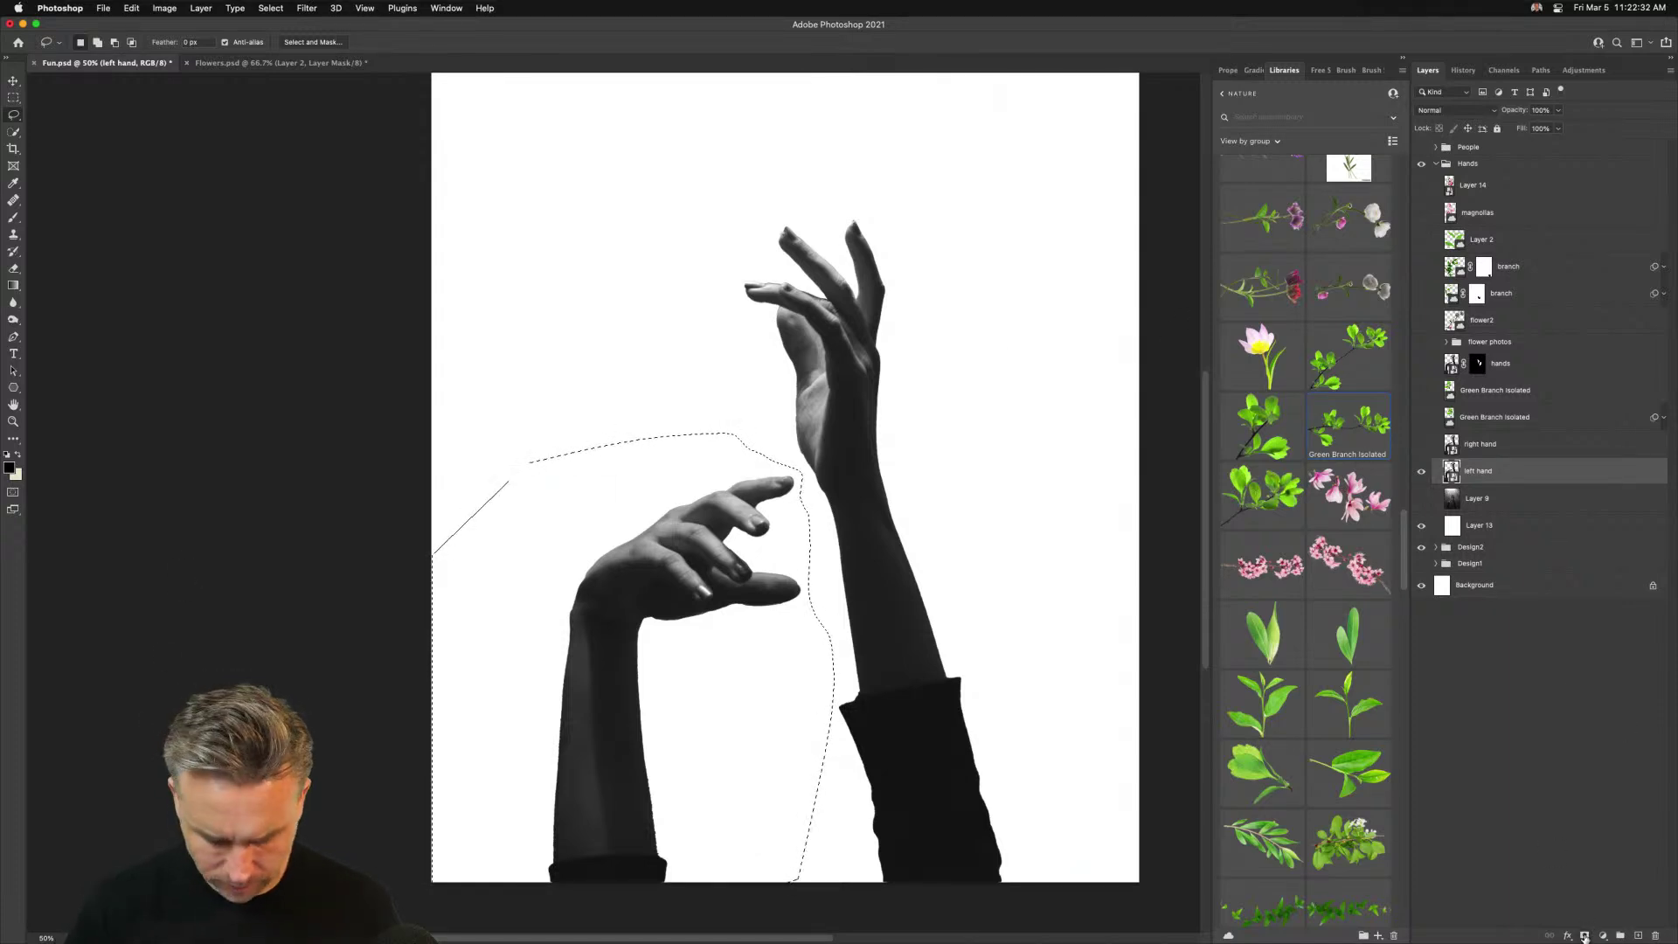
left_click(1584, 935, "alt")
Show the right hand layer, copy the left hand layer's mask onto it, invert the copied mask, and check each layer's visibility
left_click(1421, 443)
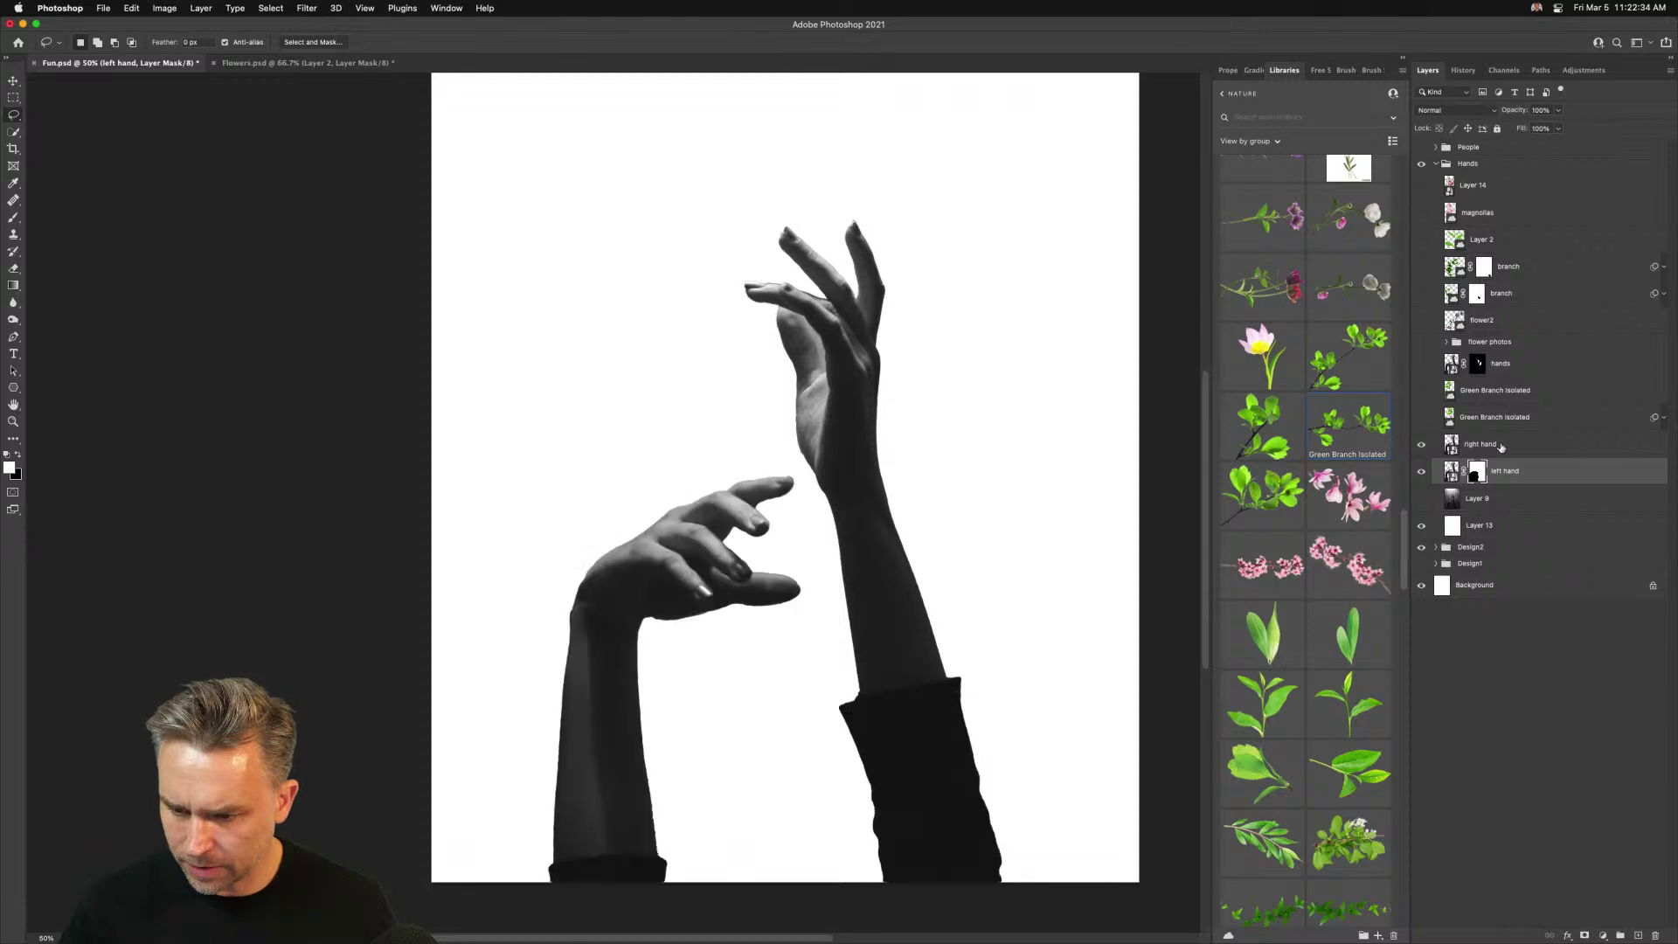
left_click(1501, 446)
left_click_drag(1473, 473, 1475, 446)
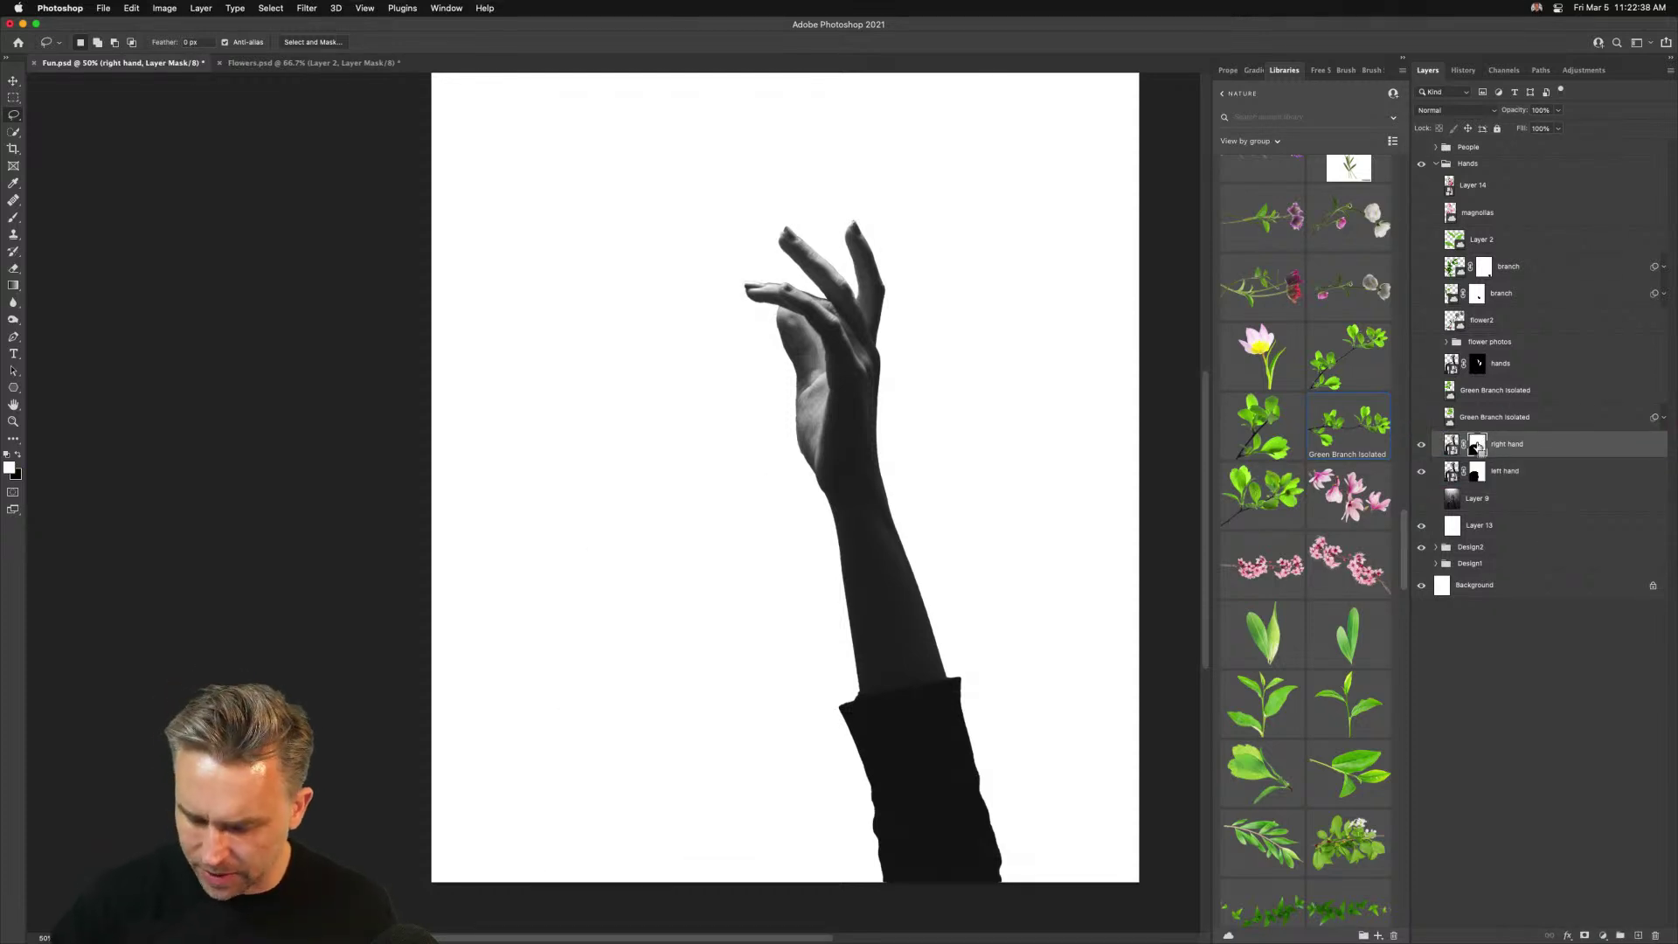
key("super+i")
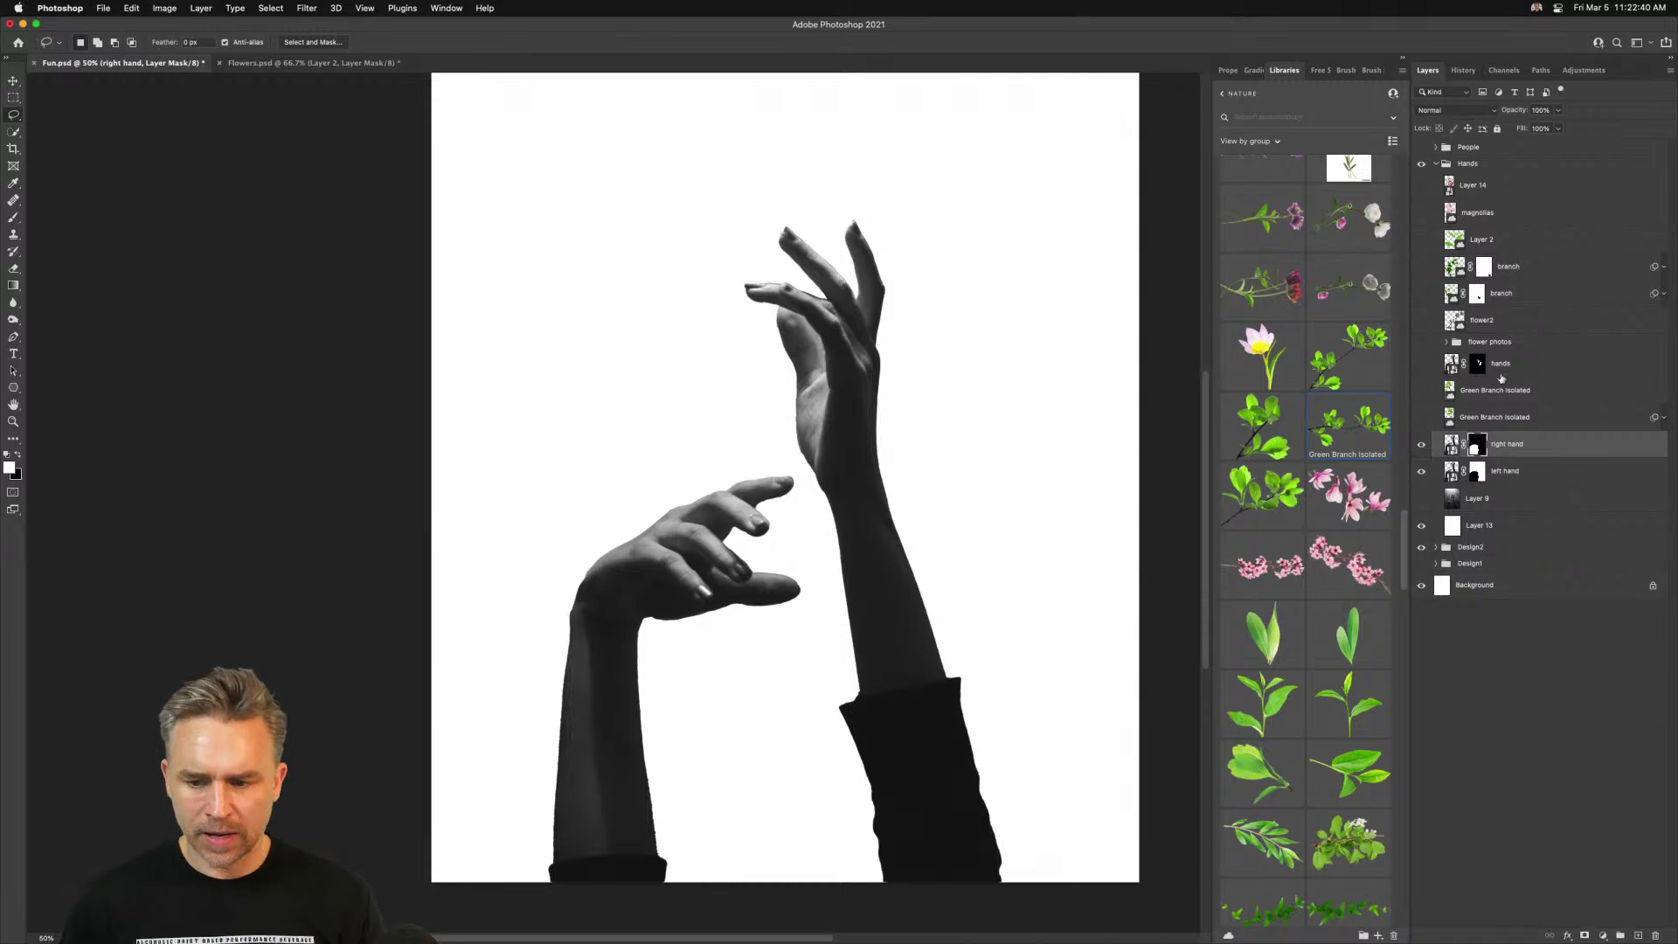
left_click(1421, 445)
left_click(1421, 446)
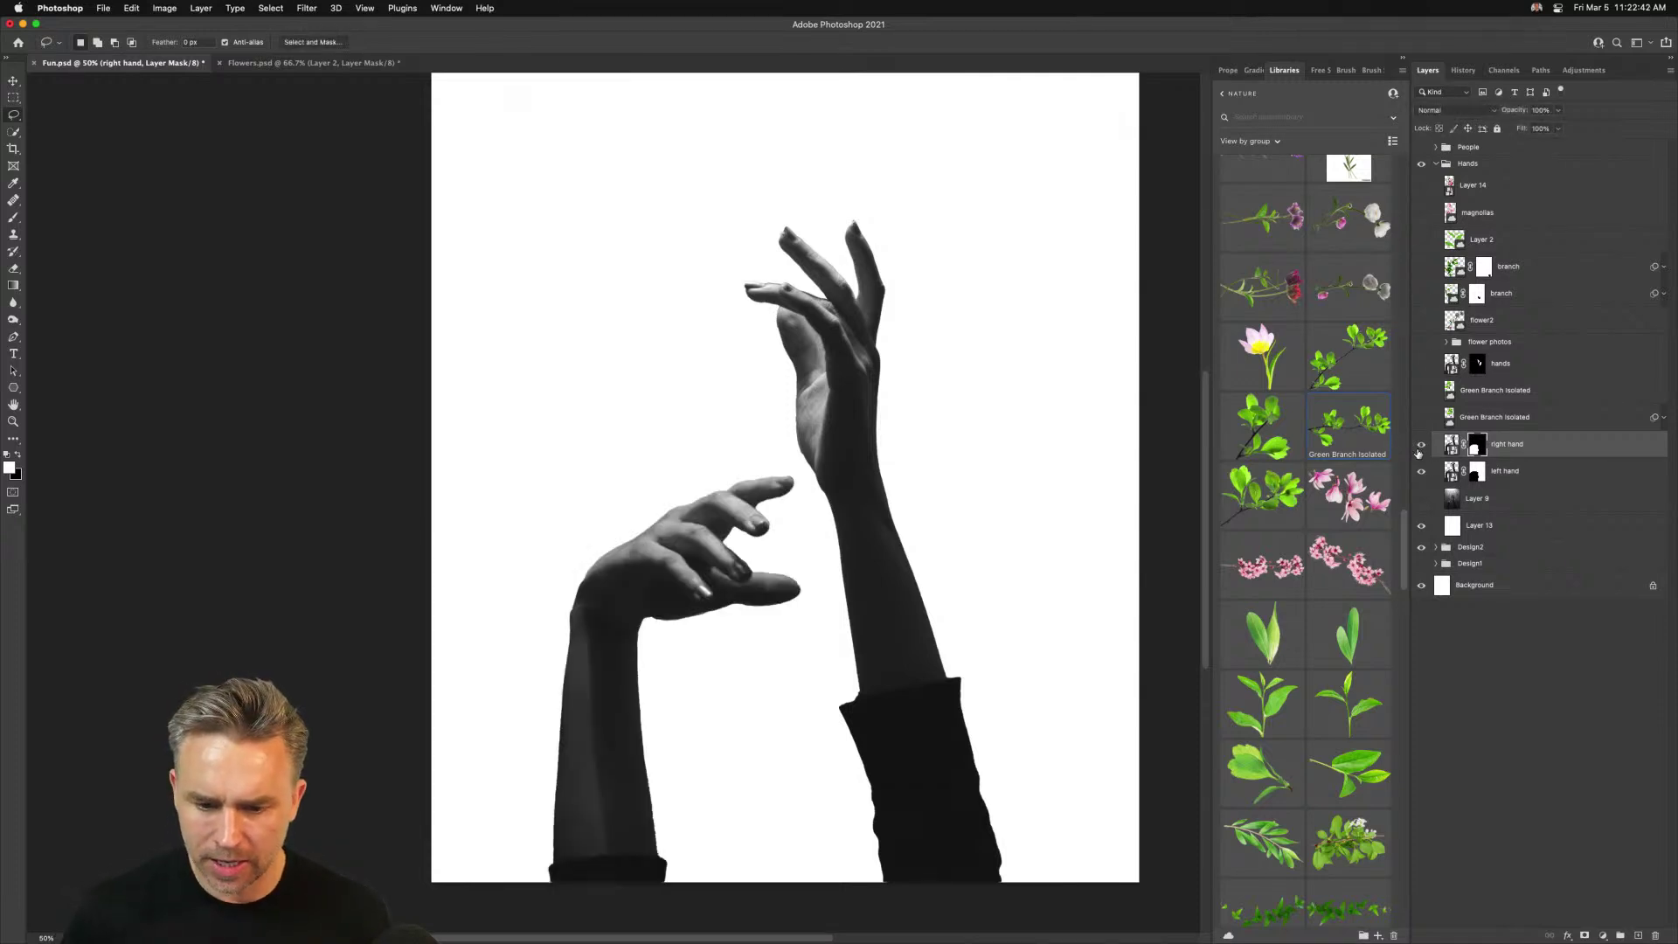
left_click(1421, 472)
left_click(1421, 472)
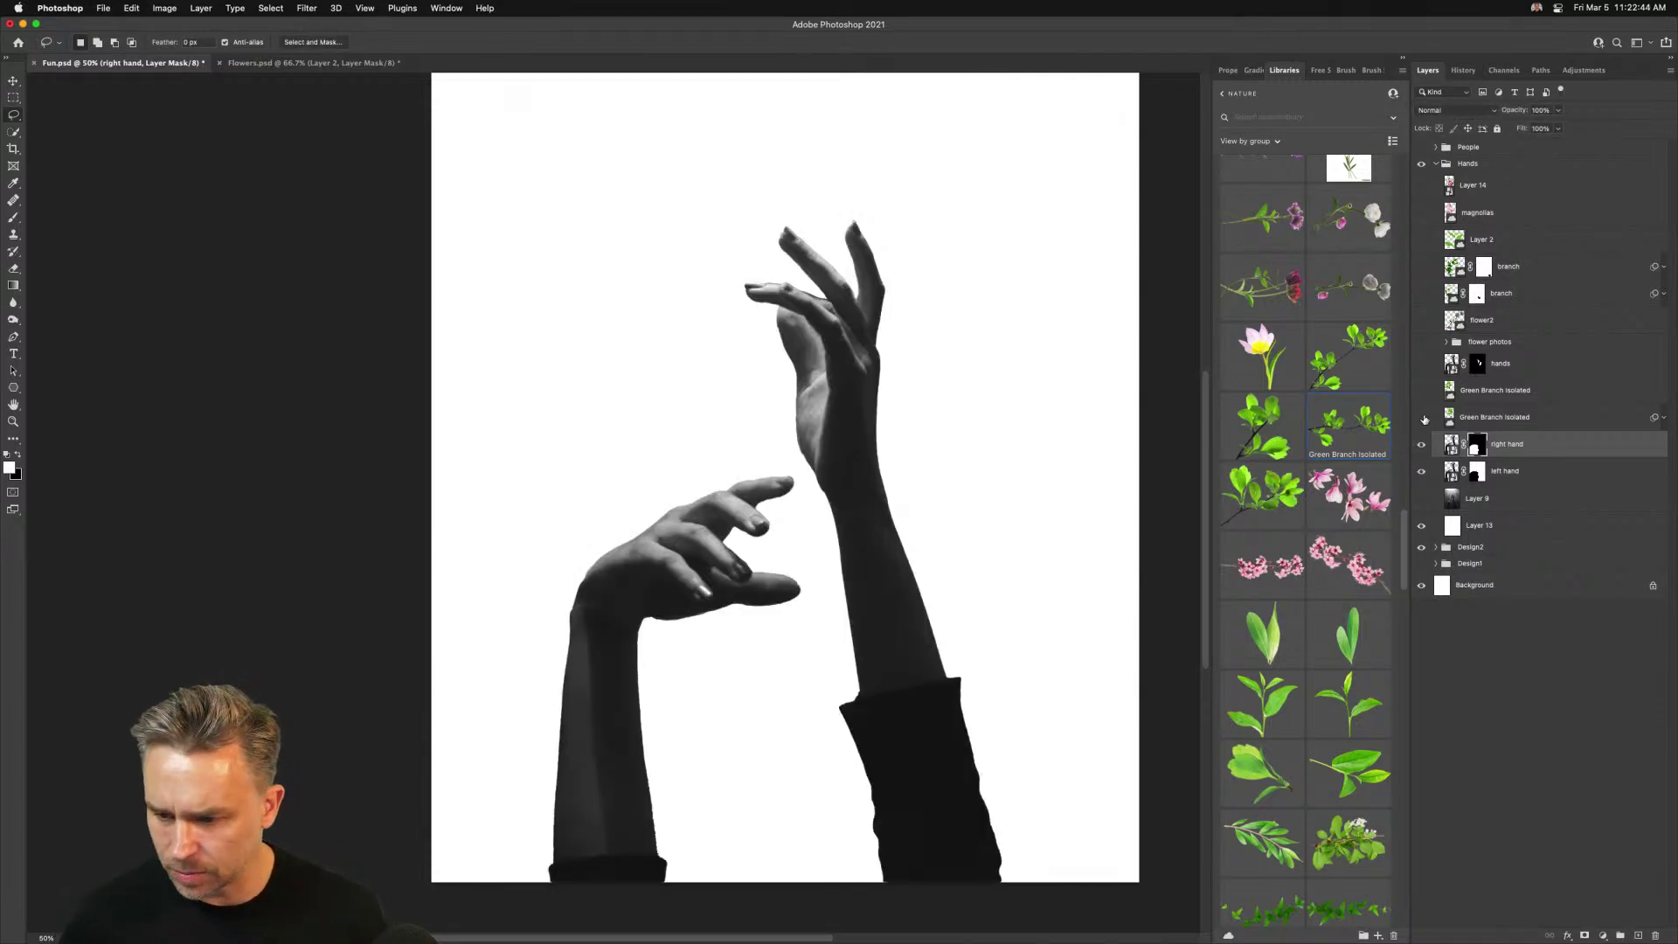
Show both Green Branch Isolated layers and the masked hands layer above them, and rename the hands layer "left hand fingers"
left_click(1422, 400)
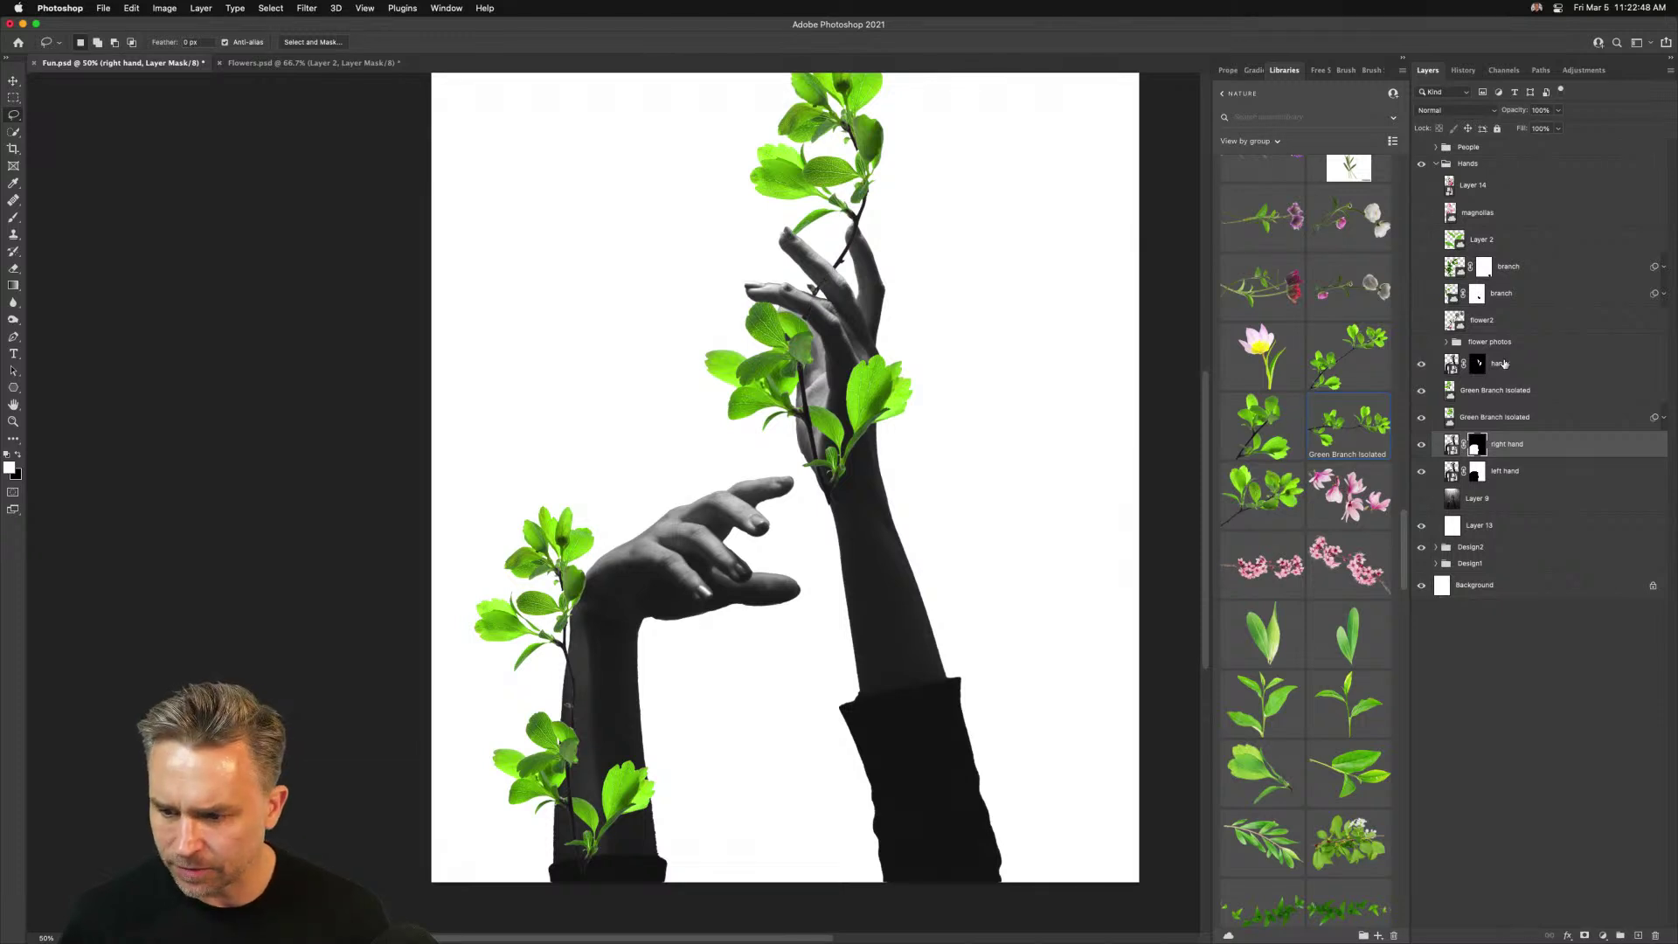
left_click(1501, 366)
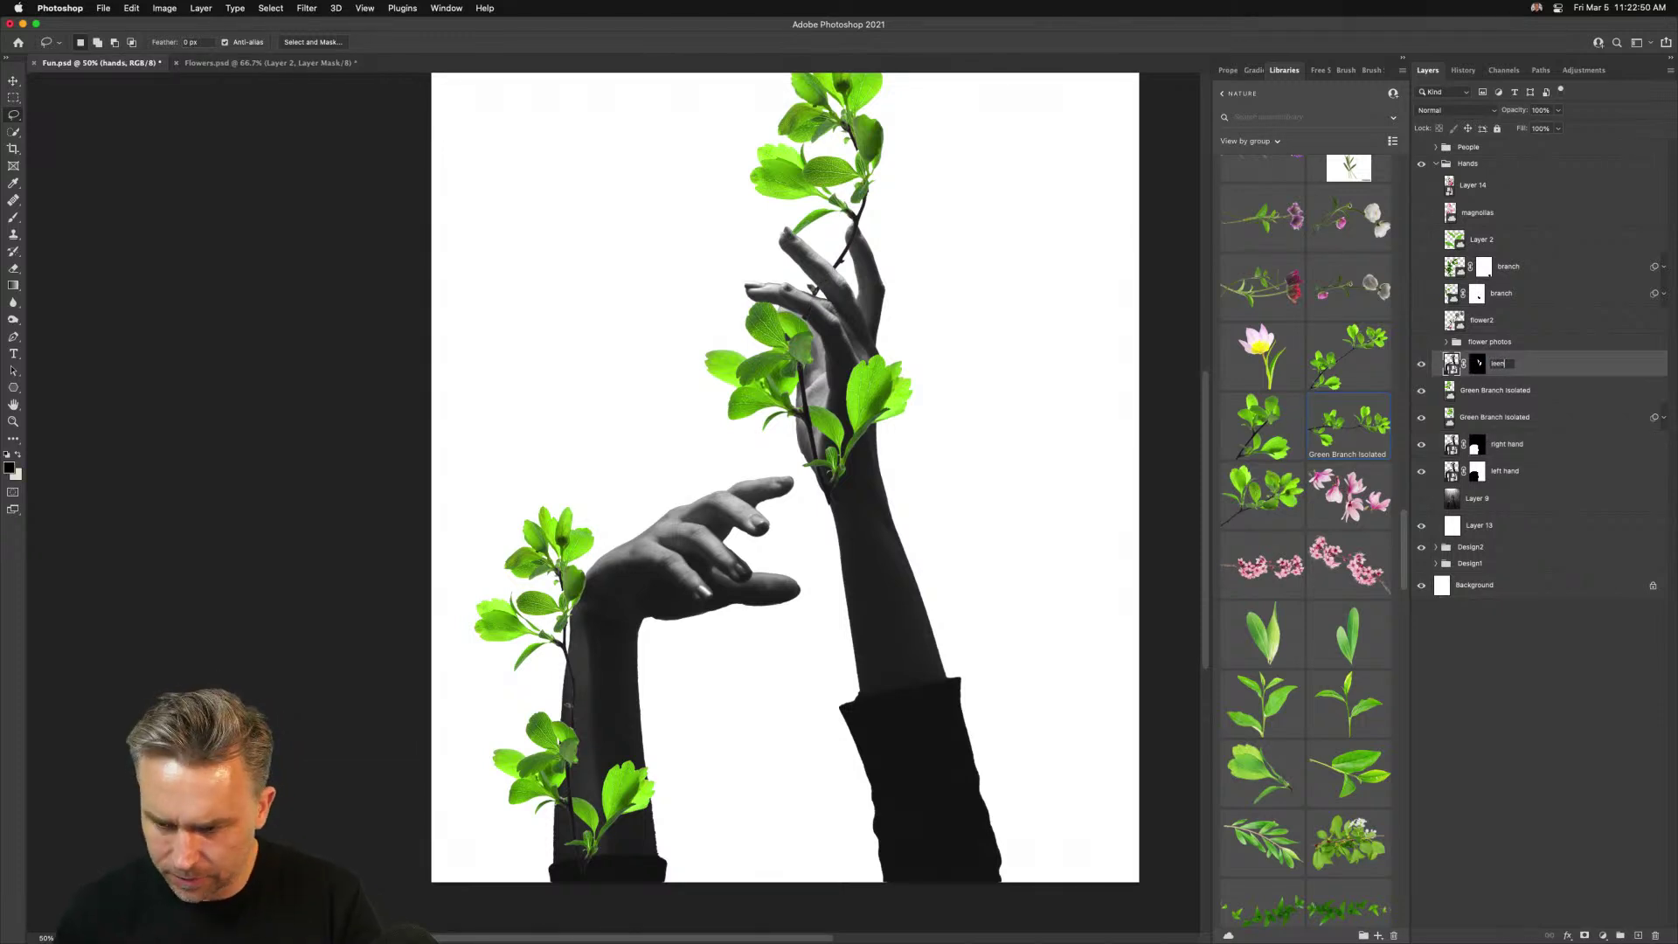
type("left han")
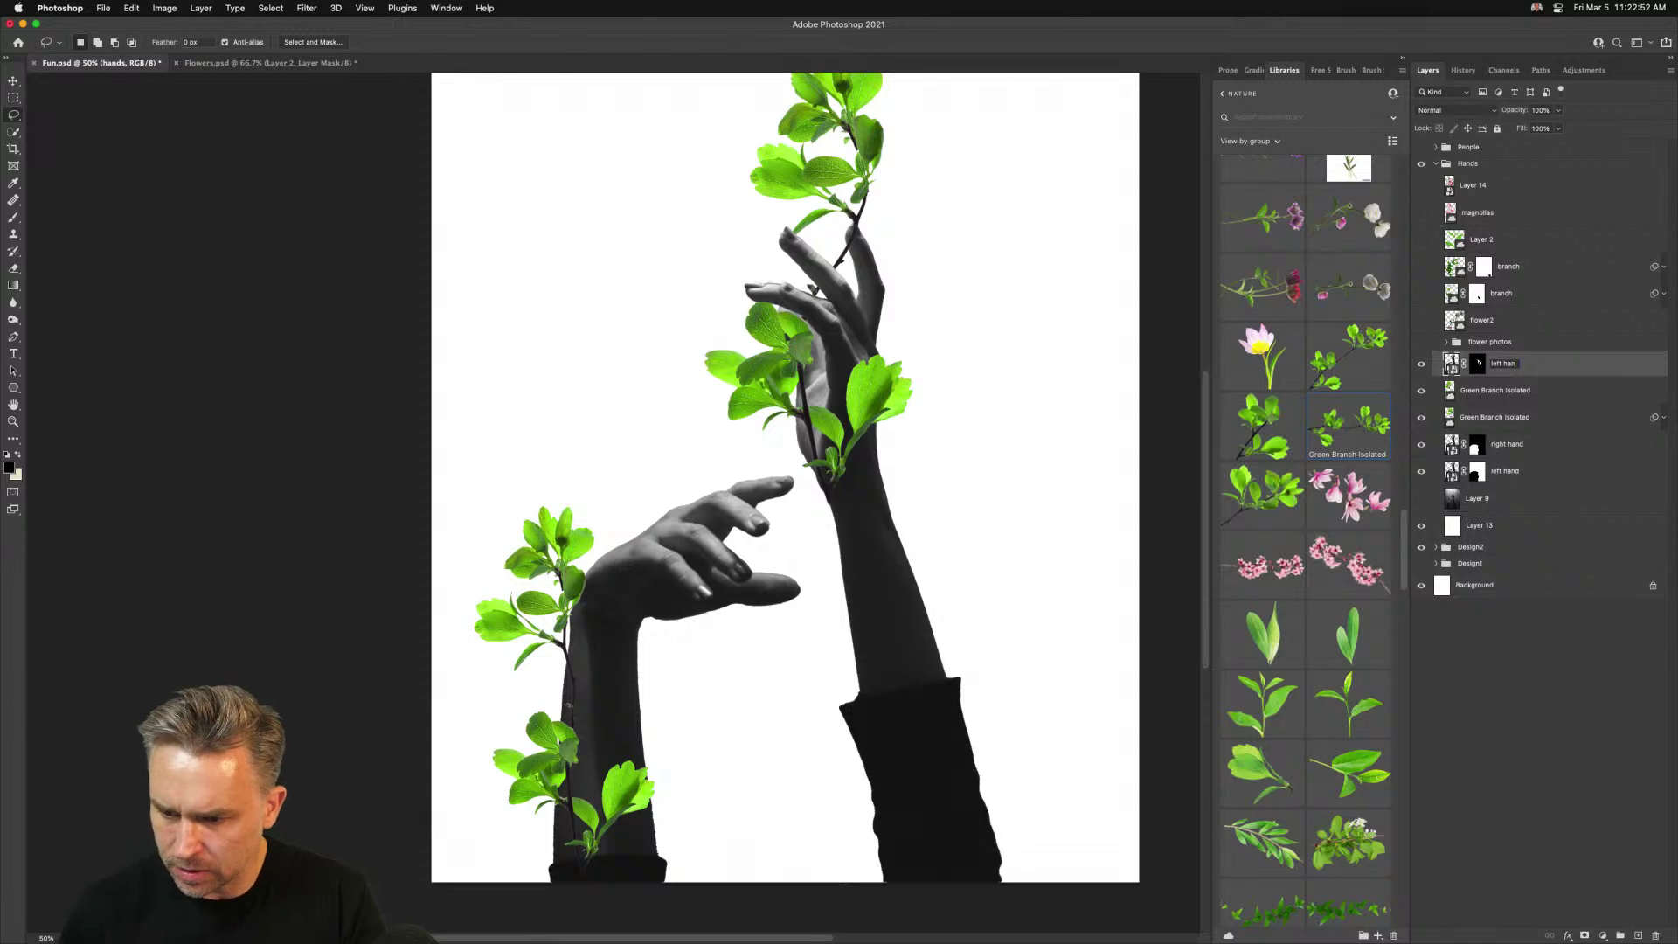
type("d fingers")
key("Return")
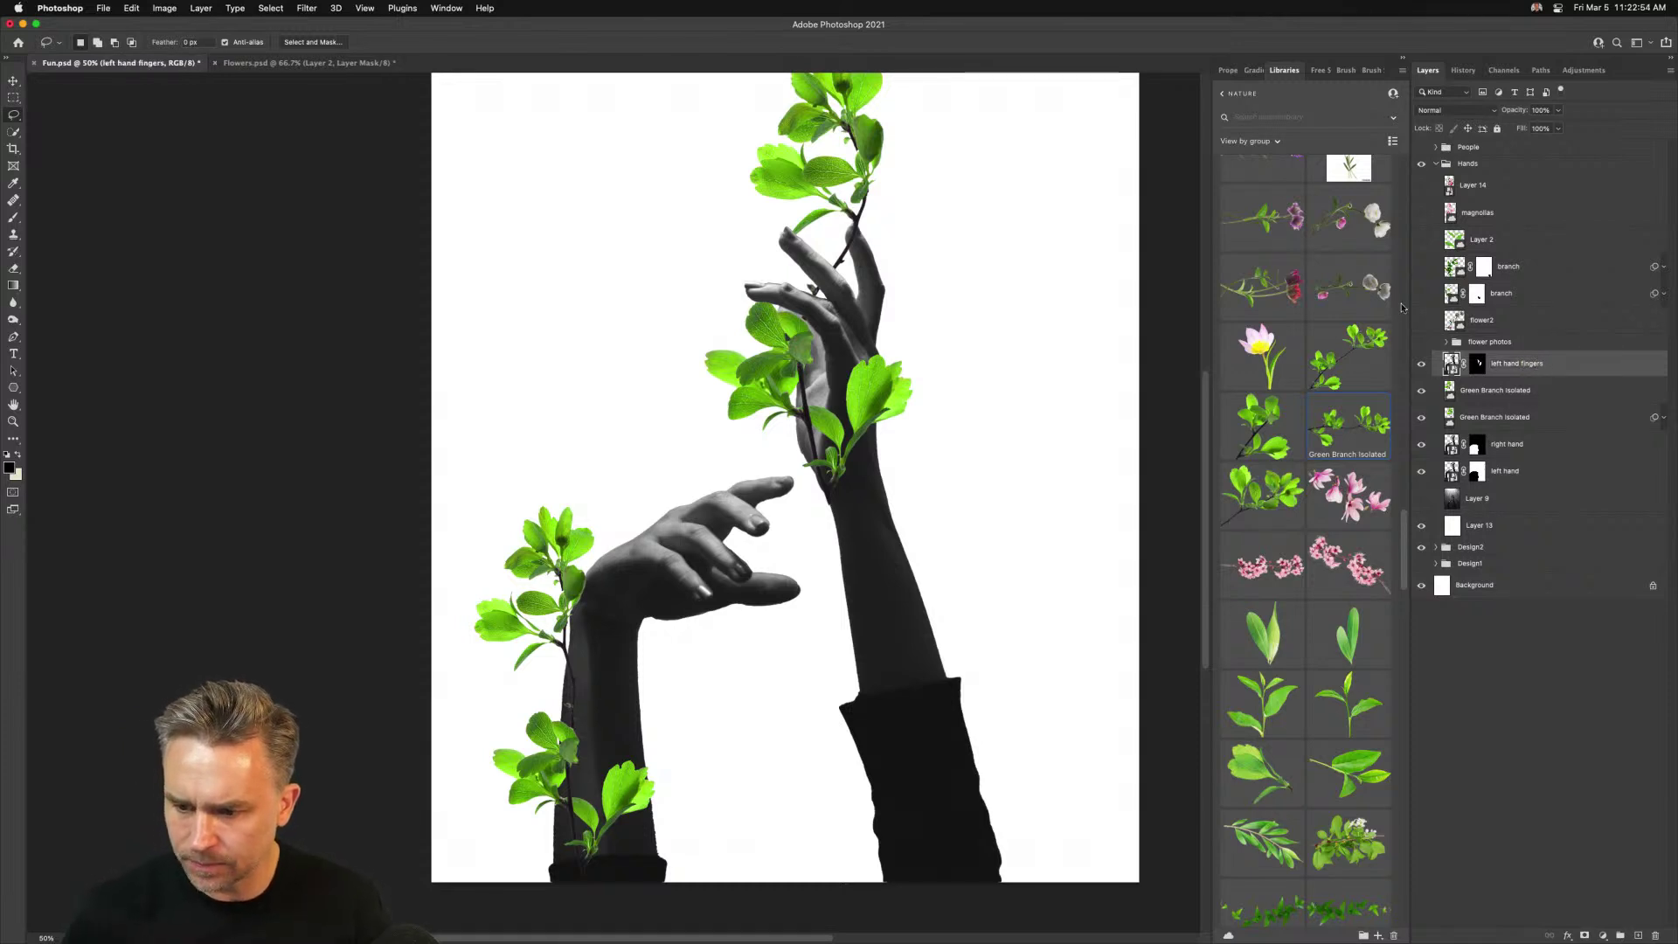
Check the flower photos group's content, hide it again, then show the flower2 layer and move it below the left hand layer
left_click(1421, 343)
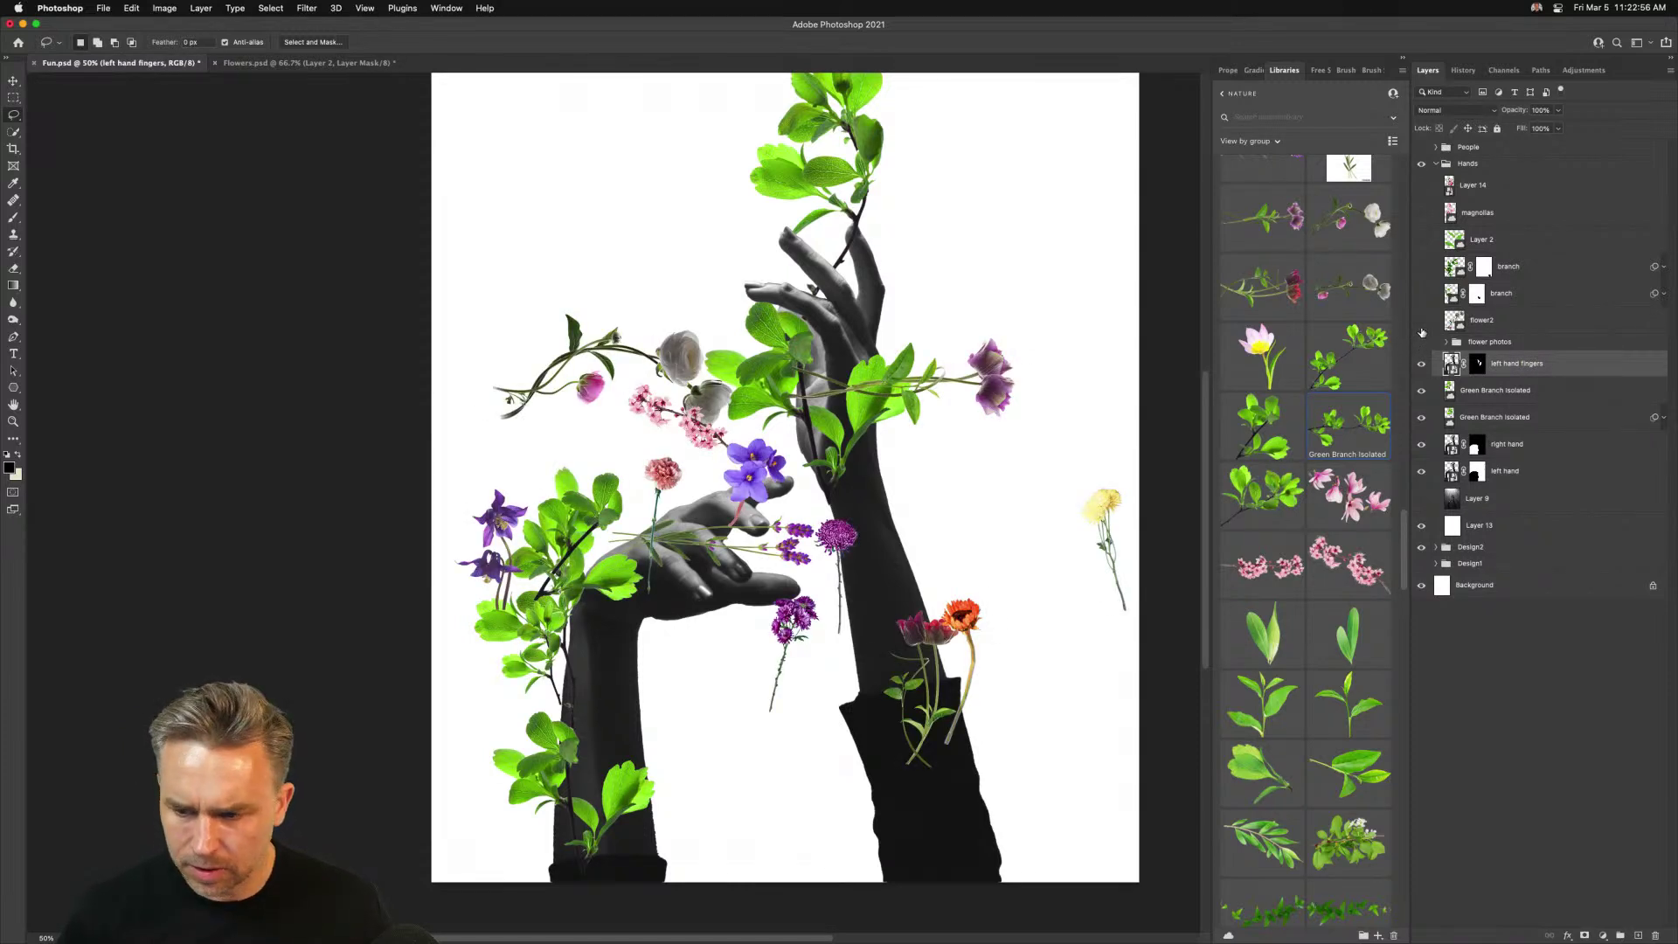
left_click(1420, 342)
left_click(1421, 319)
left_click(1522, 322)
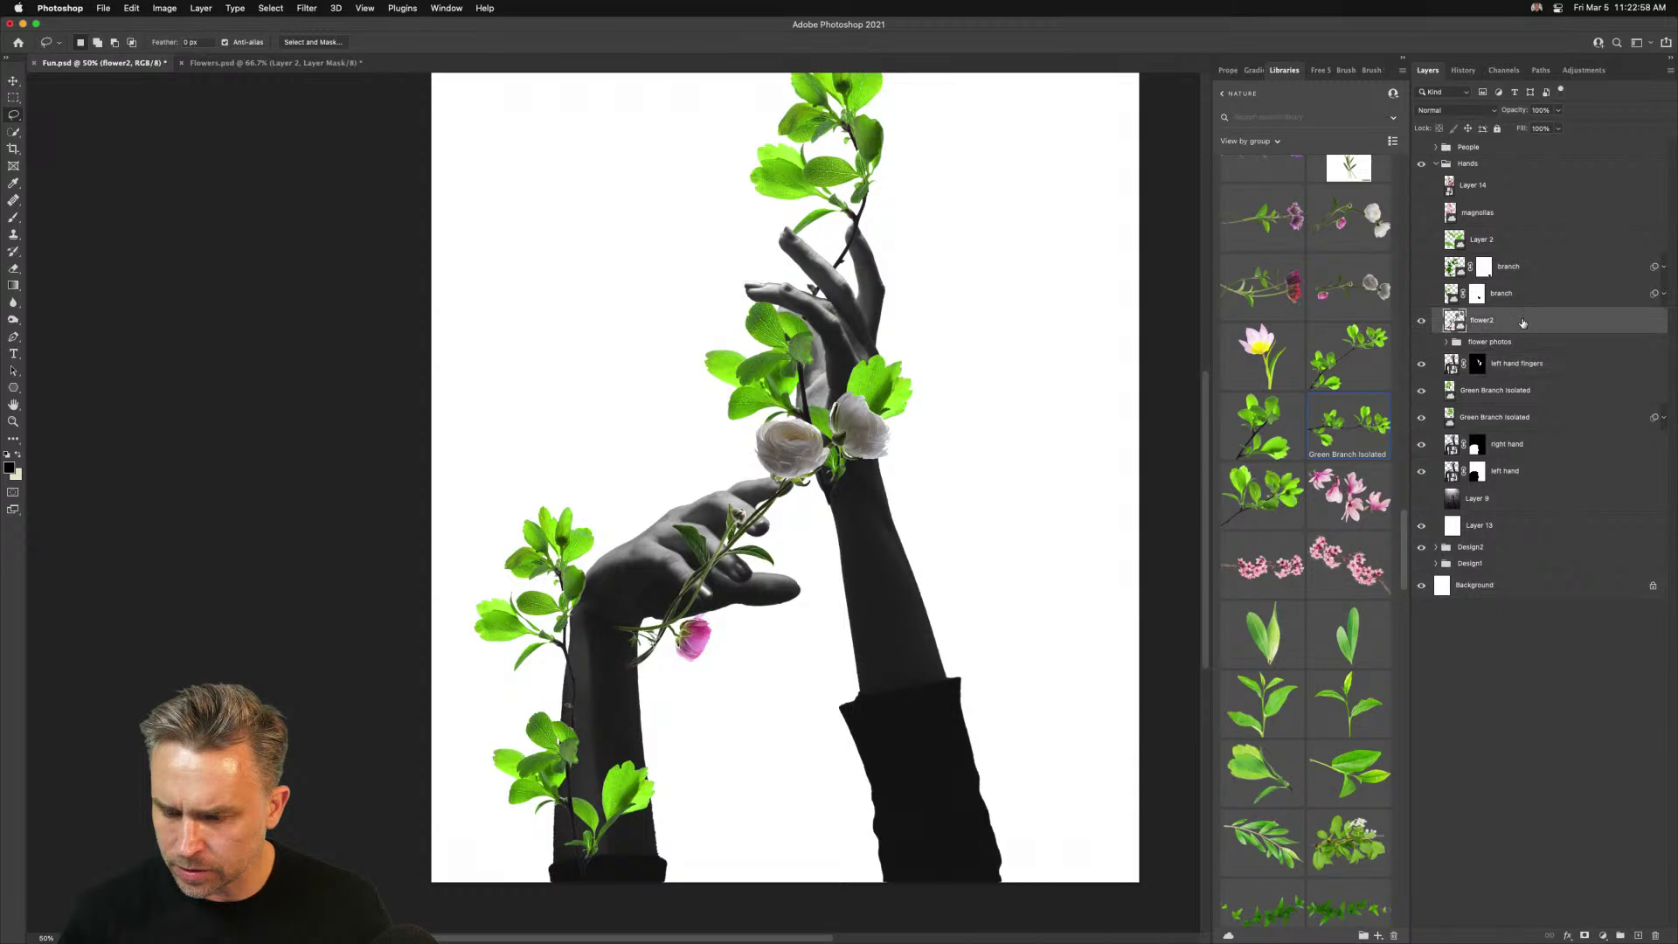
left_click_drag(1522, 323, 1500, 428)
left_click(1482, 475)
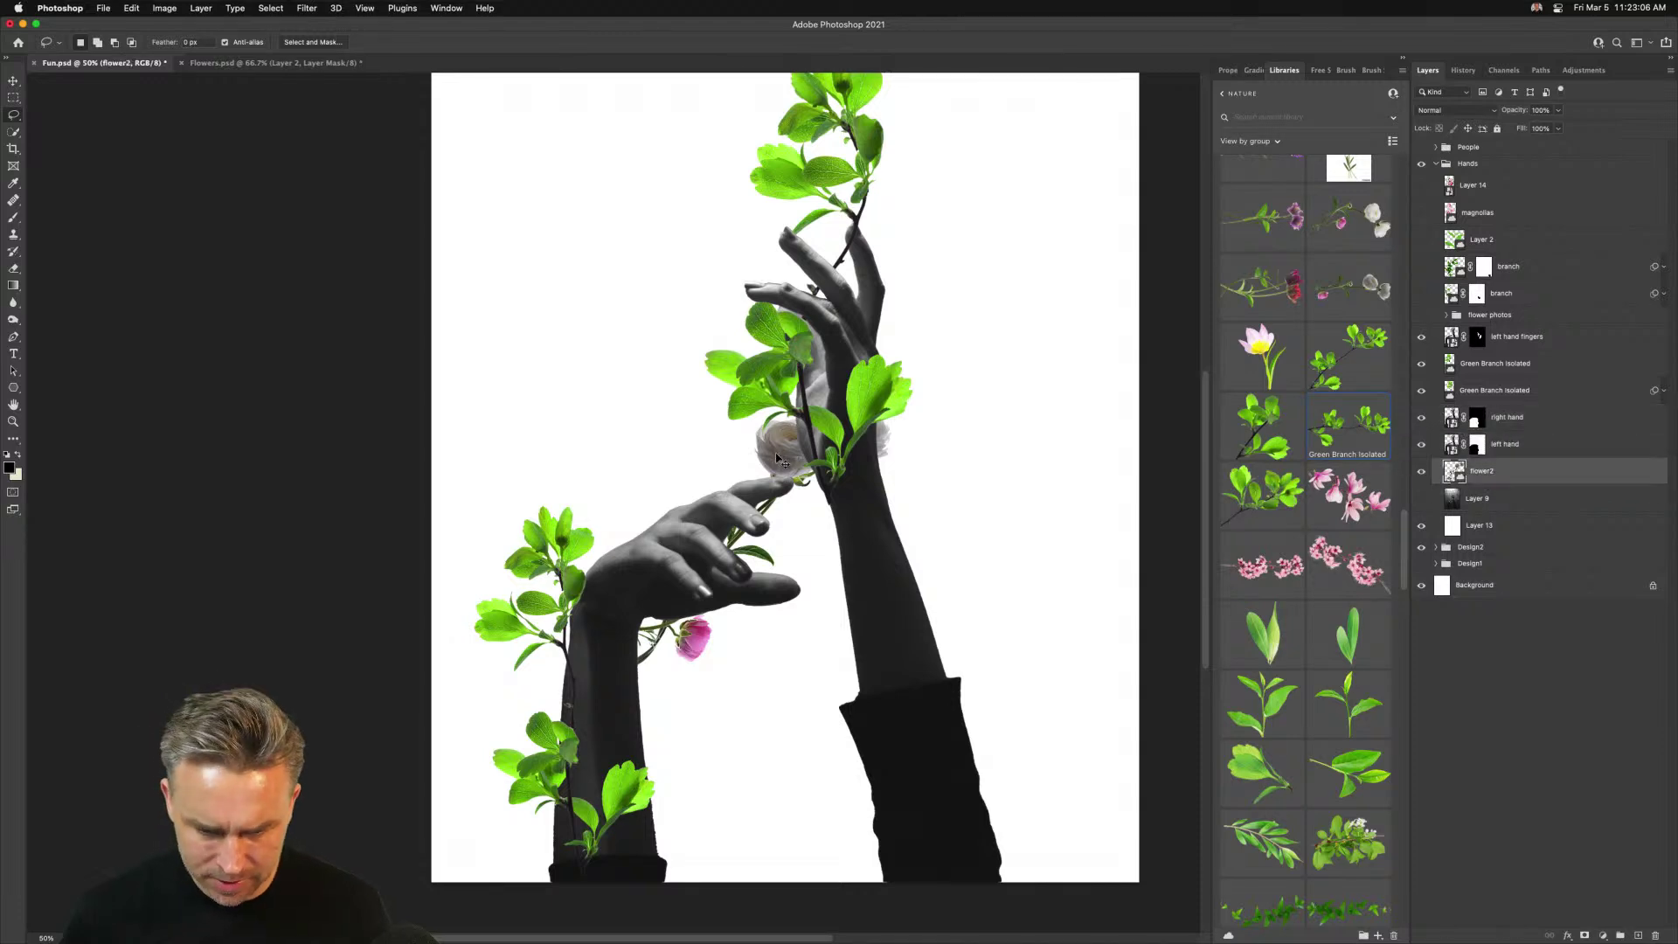
Free-transform flower2, rotating and shifting it so the white blossoms sit behind the raised forearm and the stem behind the lower hand
key("super+t")
left_click_drag(611, 437, 642, 409)
mouse_move(562, 555)
left_mouse_down()
mouse_move(576, 549)
mouse_move(556, 578)
left_mouse_up()
key("Return")
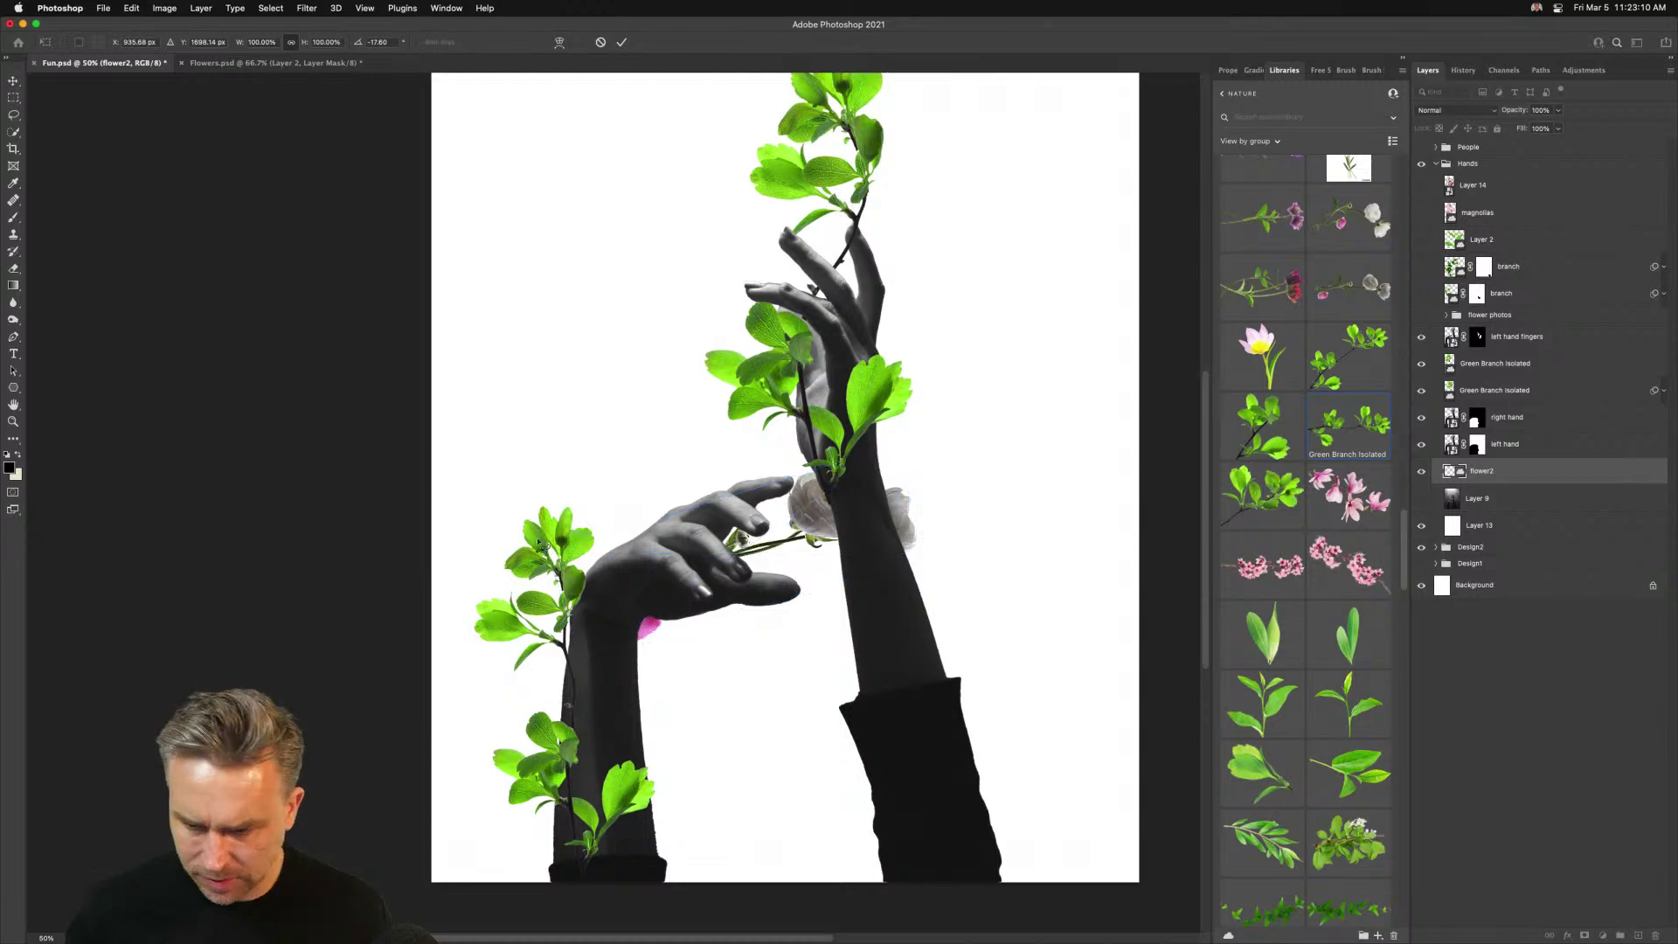
Duplicate the right hand layer, hide the original right hand, left hand and flower2 layers, and target the copy's mask
left_click(1543, 446)
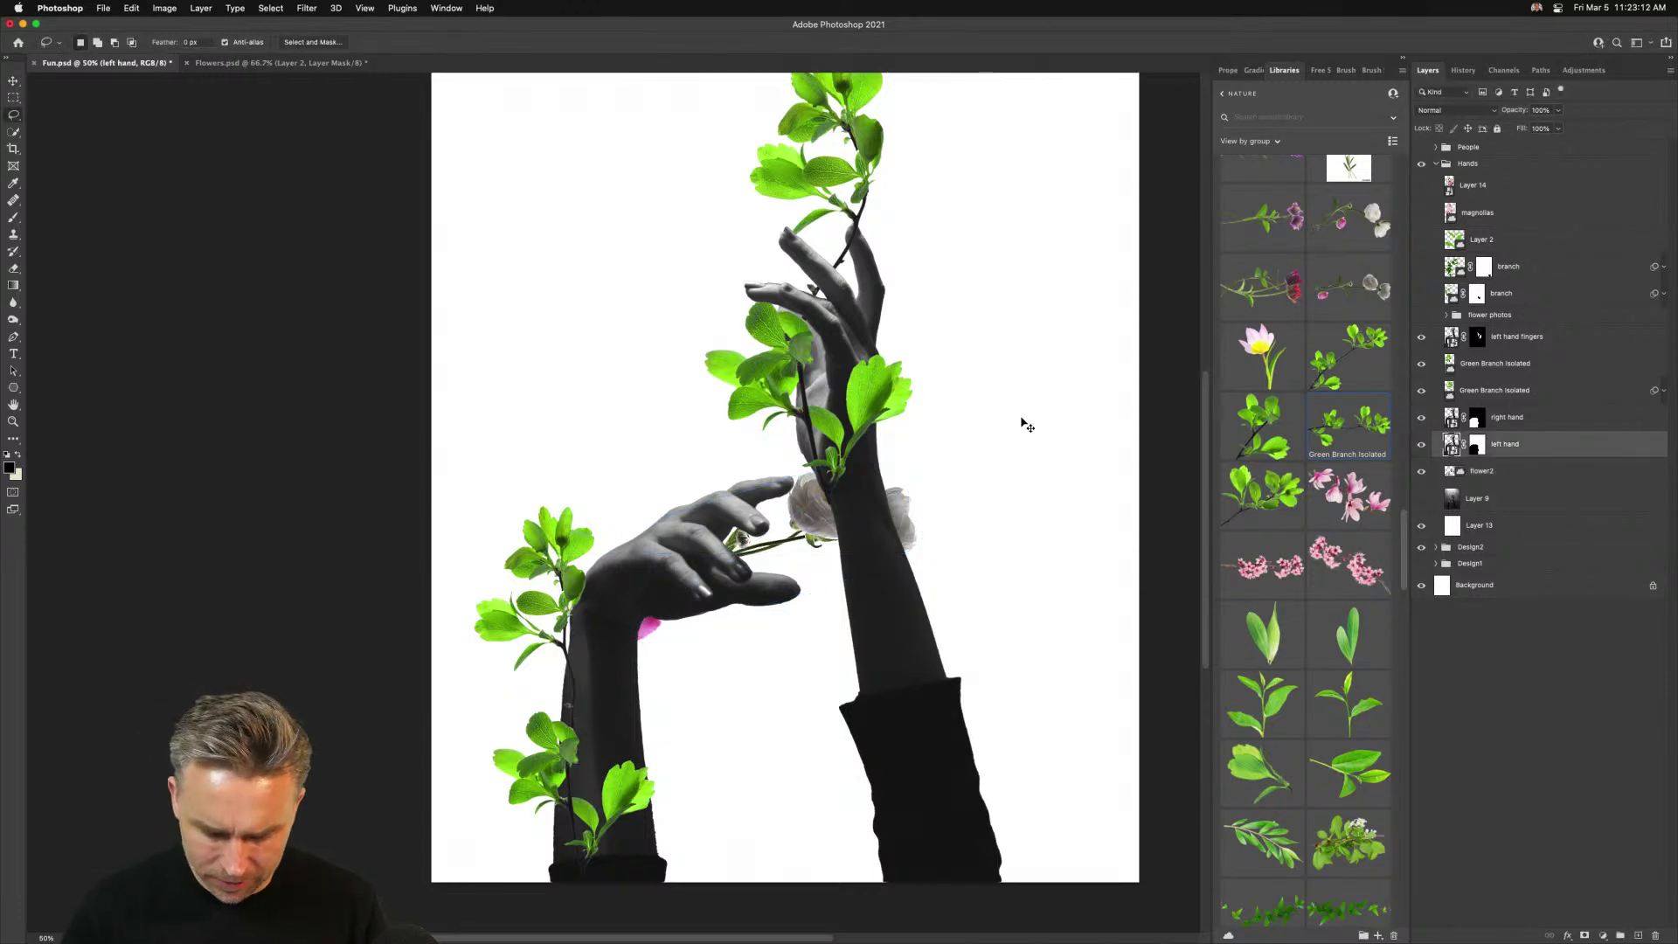
key("super+1")
scroll(1027, 425, "down", 3)
scroll(1027, 425, "right", 2)
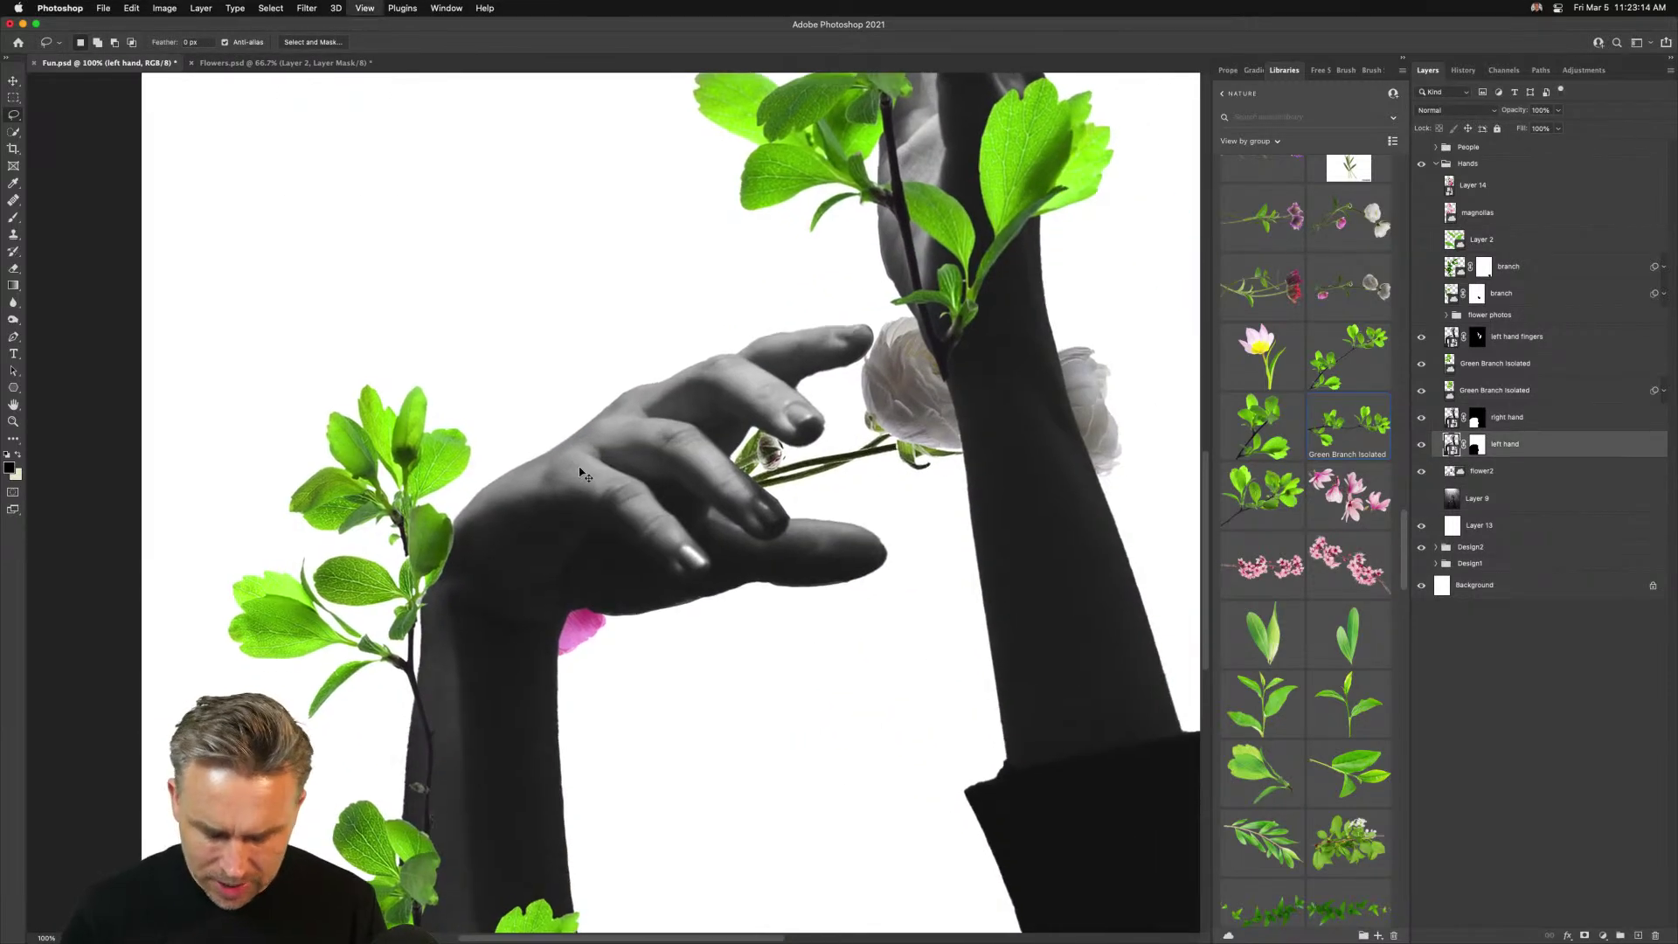
key("super+=")
left_click_drag(579, 473, 523, 363)
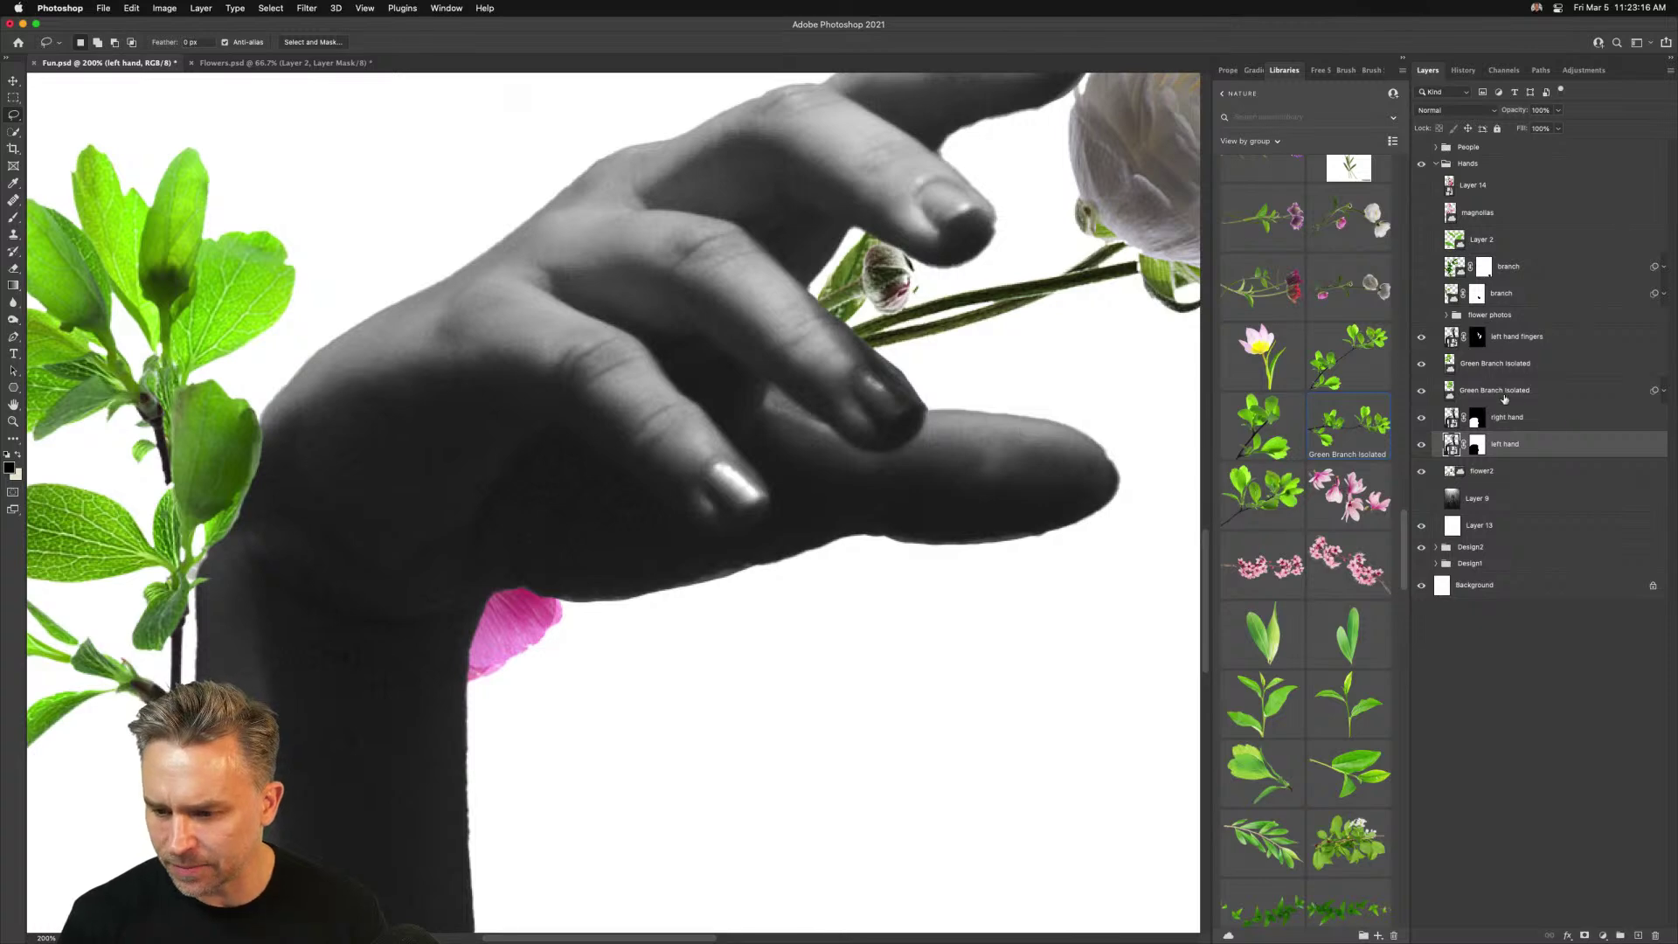
left_click(1519, 419)
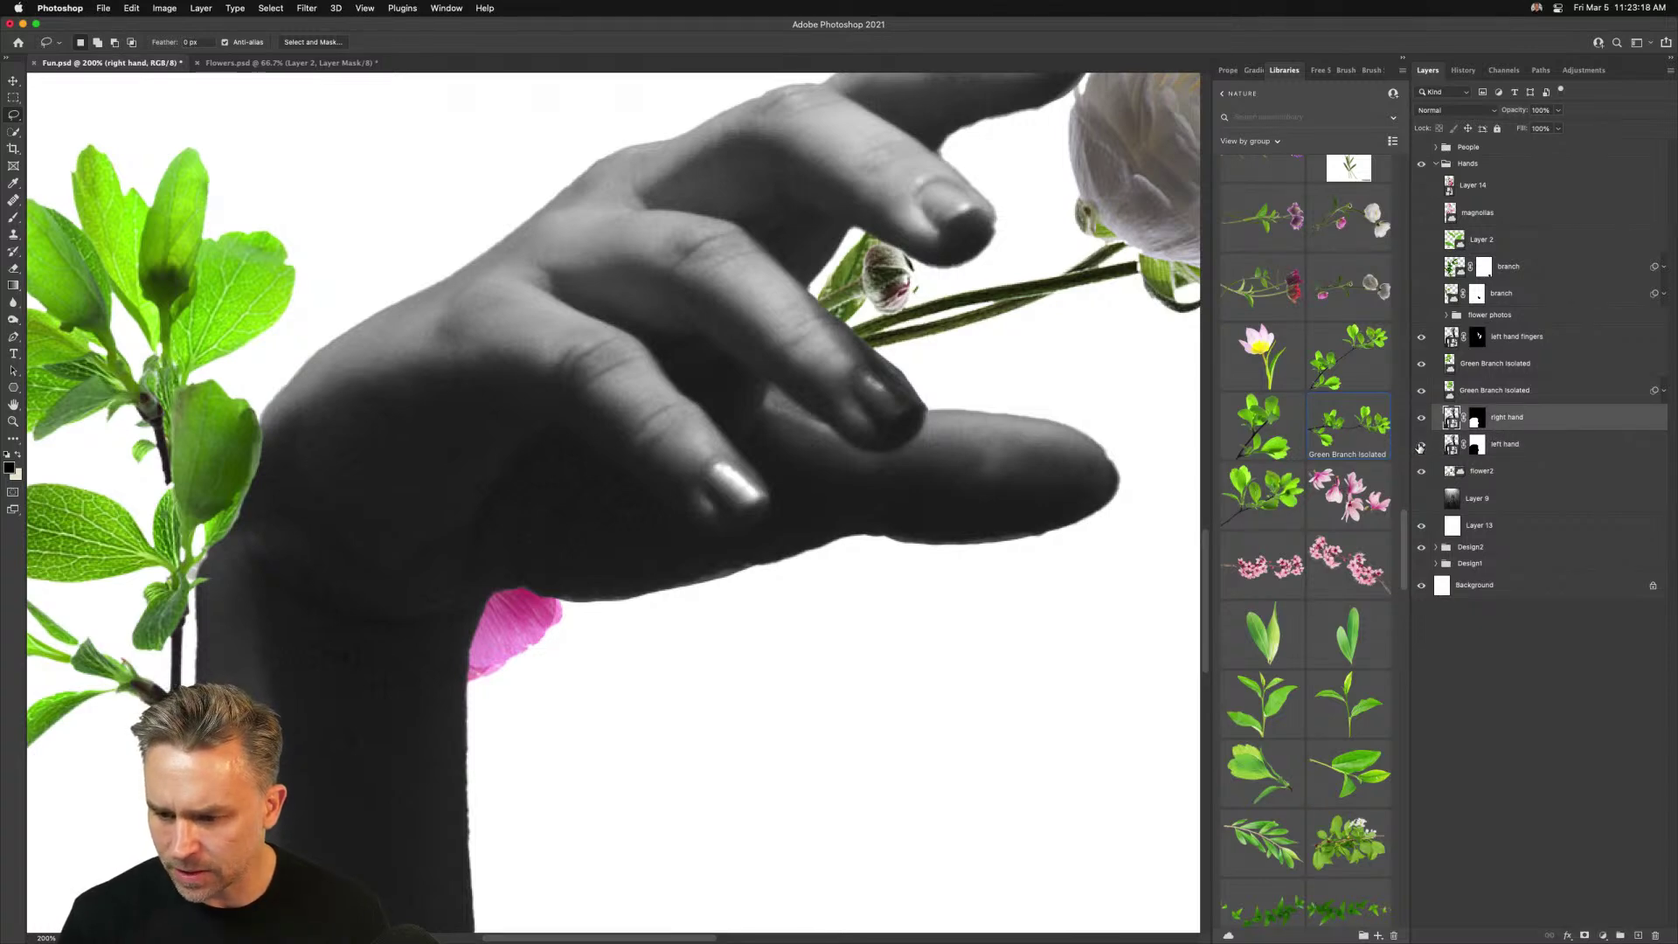
key("super+j")
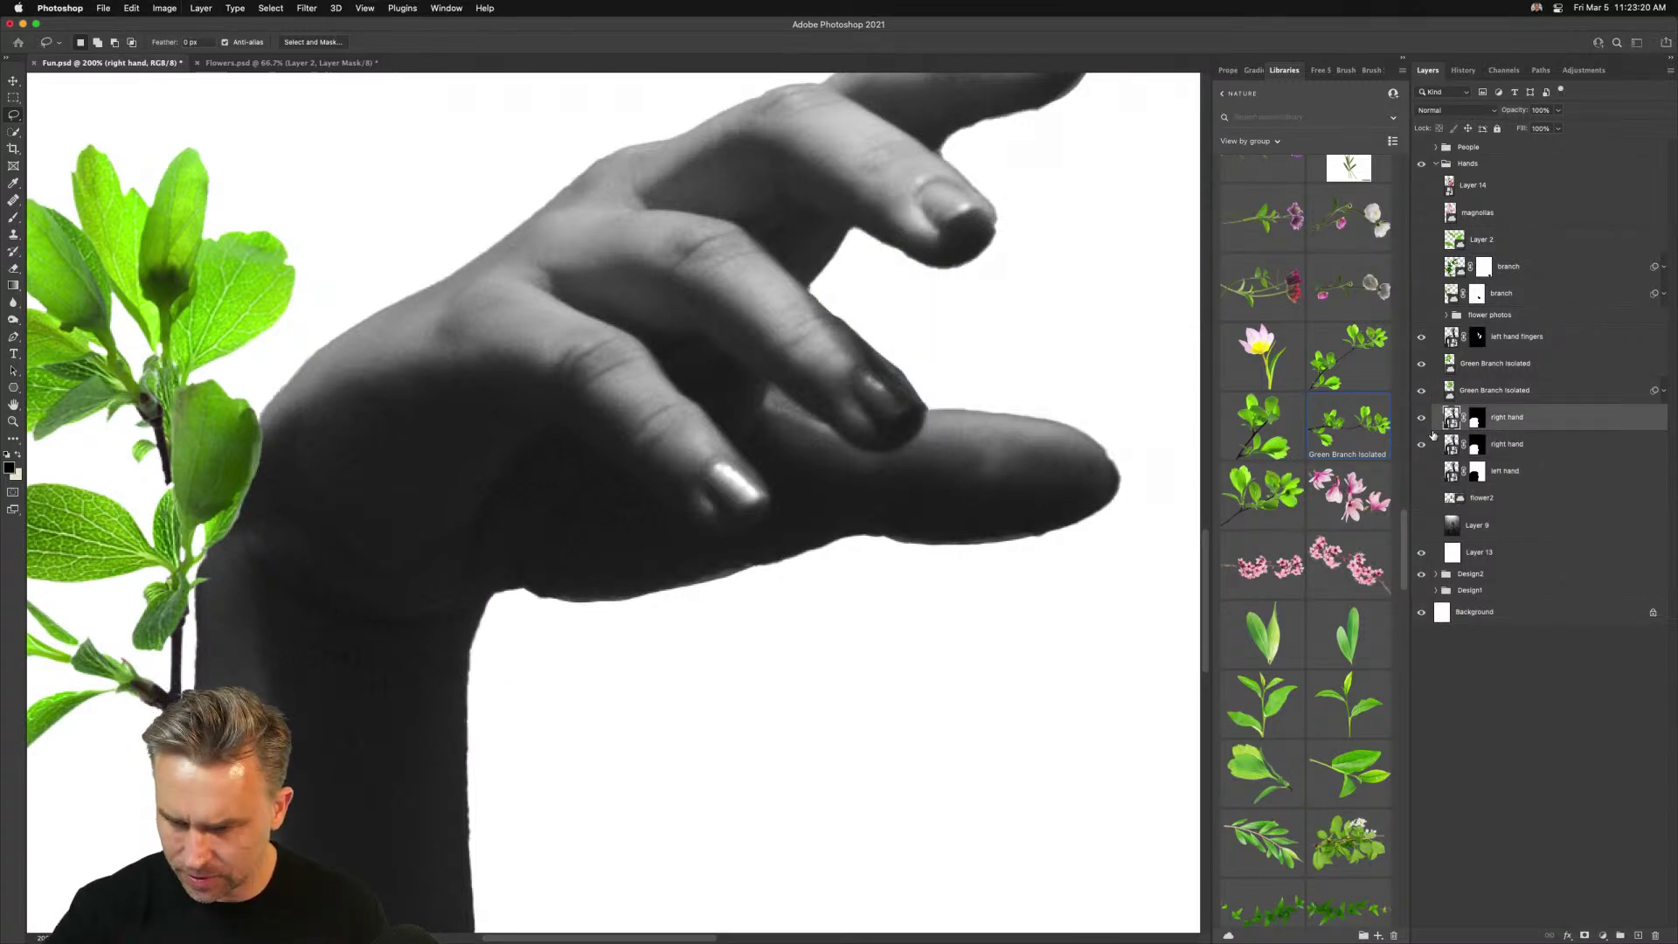
left_click(1475, 421)
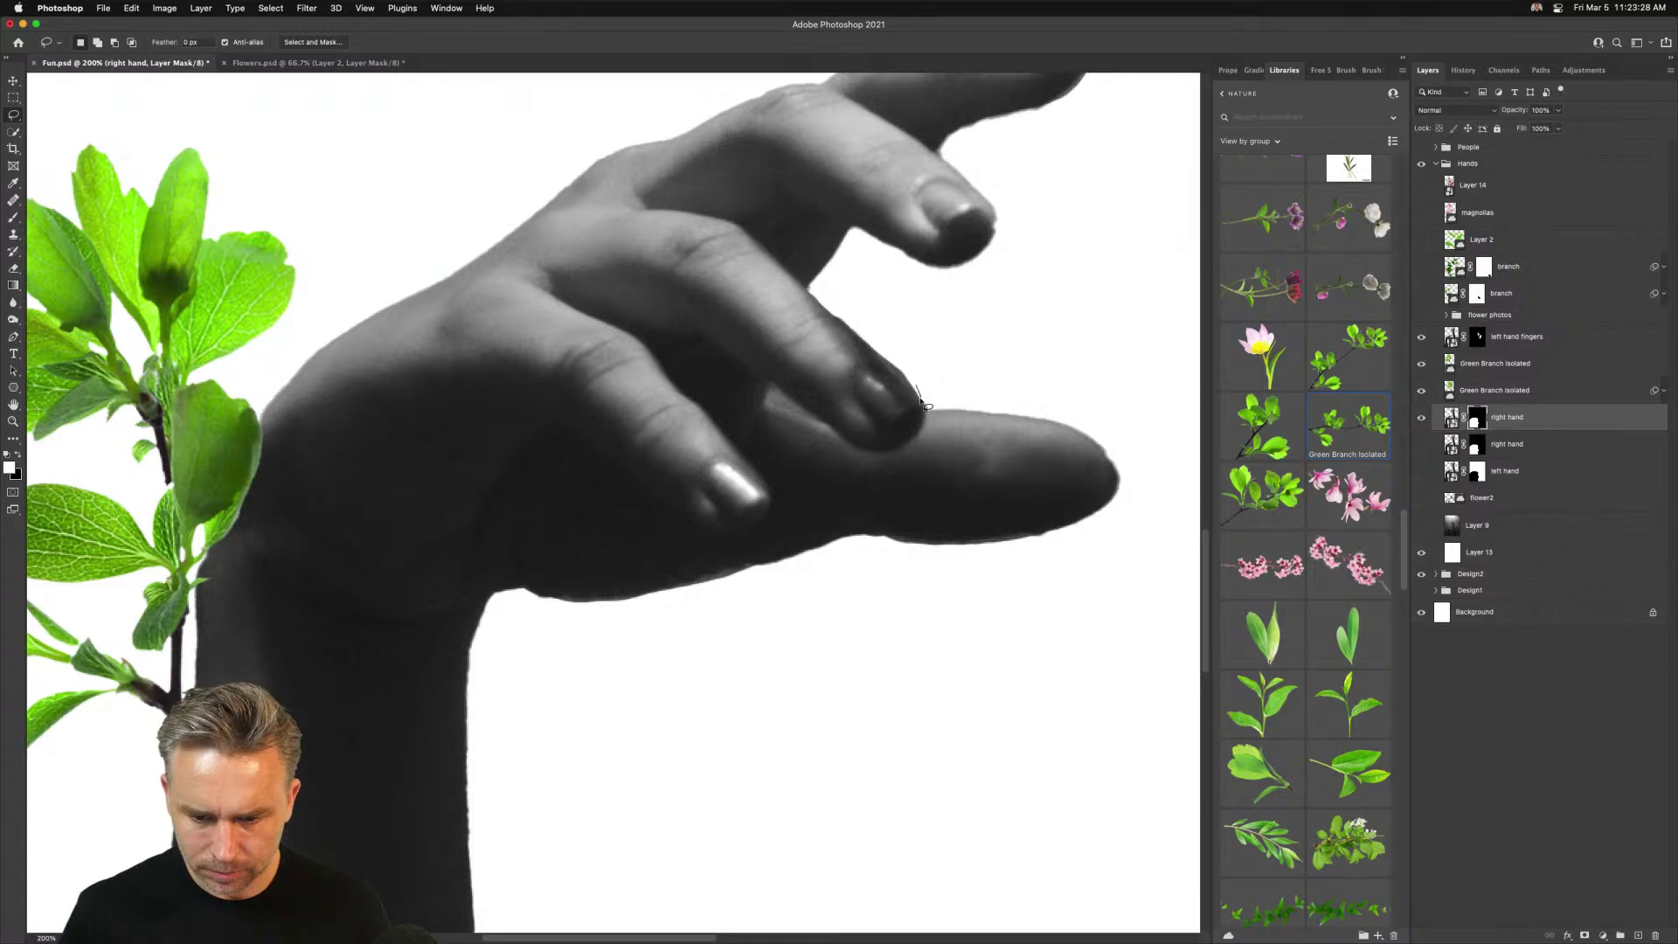
Lasso the lower hand's fingers and back without the thumb, and fill everything outside that area with black on the copied mask
mouse_move(909, 447)
left_mouse_down()
mouse_move(854, 450)
mouse_move(716, 348)
mouse_move(658, 332)
mouse_move(641, 341)
mouse_move(768, 491)
mouse_move(763, 517)
mouse_move(740, 537)
mouse_move(680, 527)
mouse_move(595, 440)
mouse_move(554, 432)
mouse_move(501, 464)
mouse_move(386, 620)
left_mouse_up()
mouse_move(129, 611)
left_mouse_down()
mouse_move(116, 383)
mouse_move(295, 167)
mouse_move(622, 26)
mouse_move(884, 5)
mouse_move(1138, 78)
mouse_move(1114, 226)
mouse_move(996, 336)
left_mouse_up()
left_click_drag(992, 273, 888, 424)
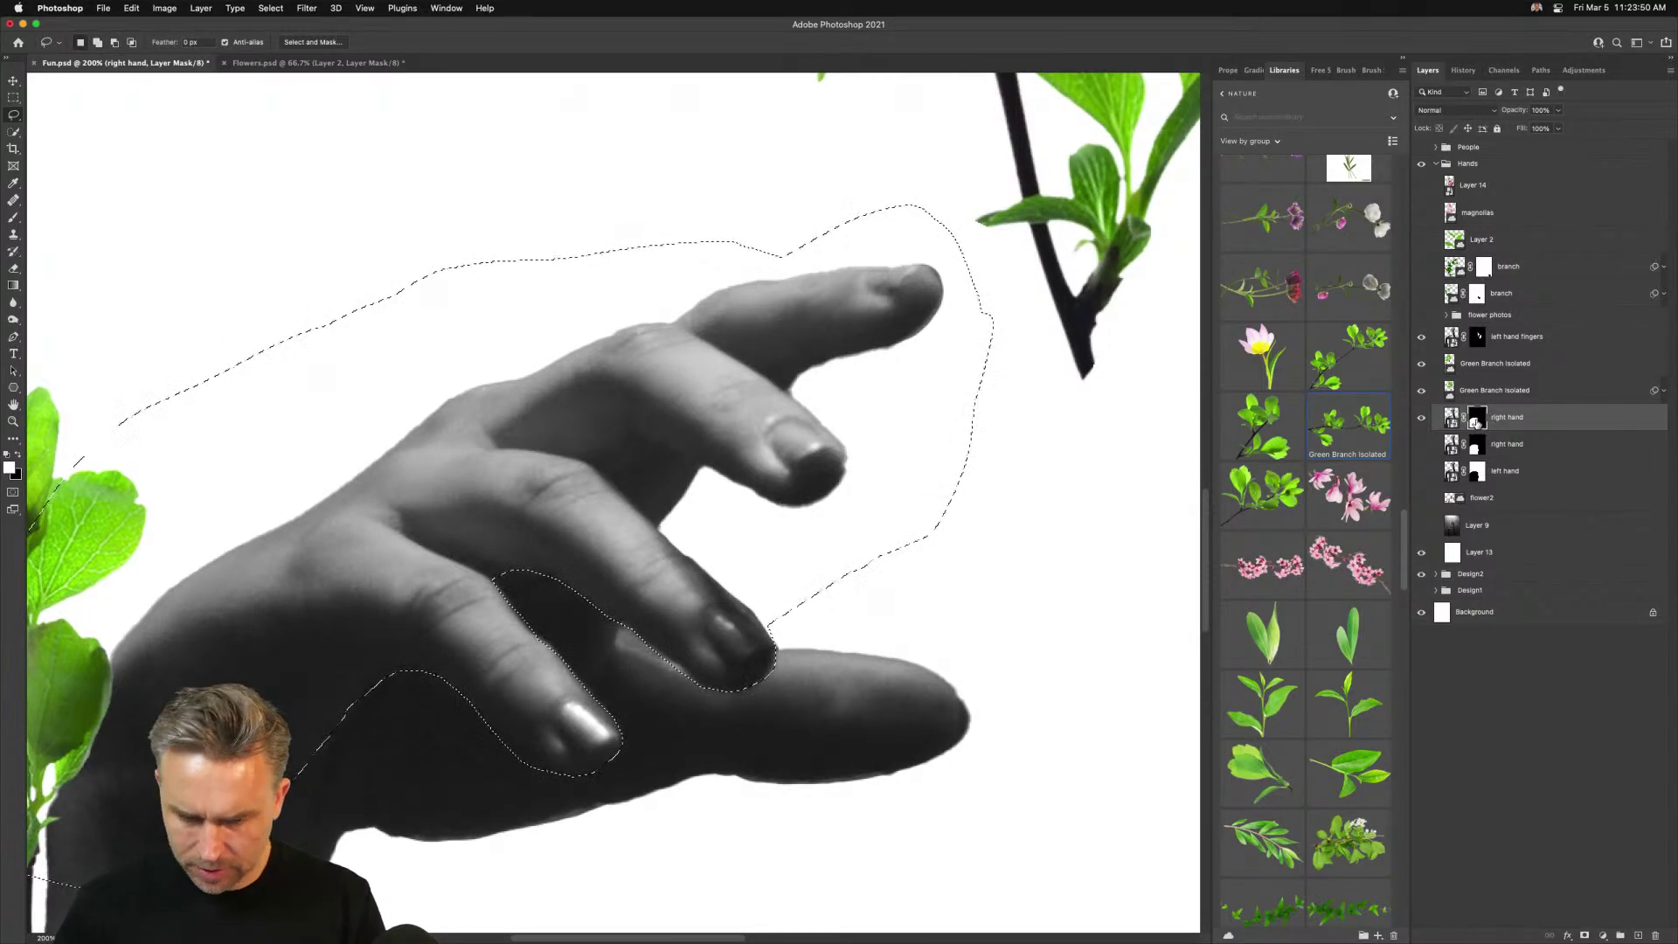
left_click(16, 455)
key("shift+BackSpace")
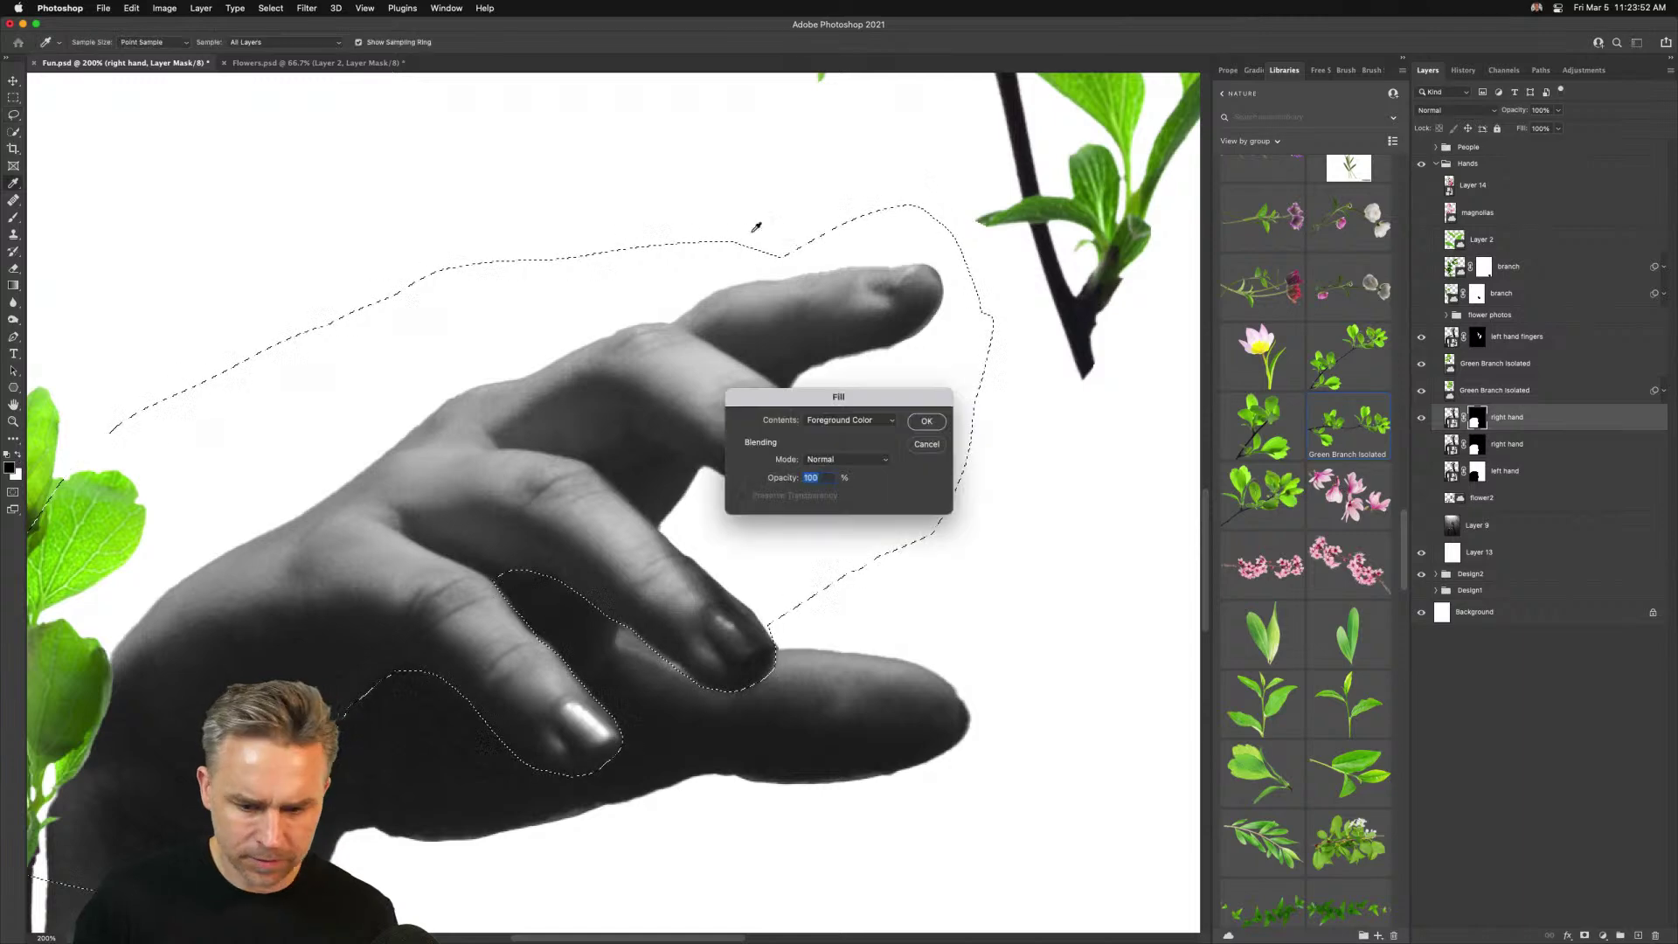
key("Return")
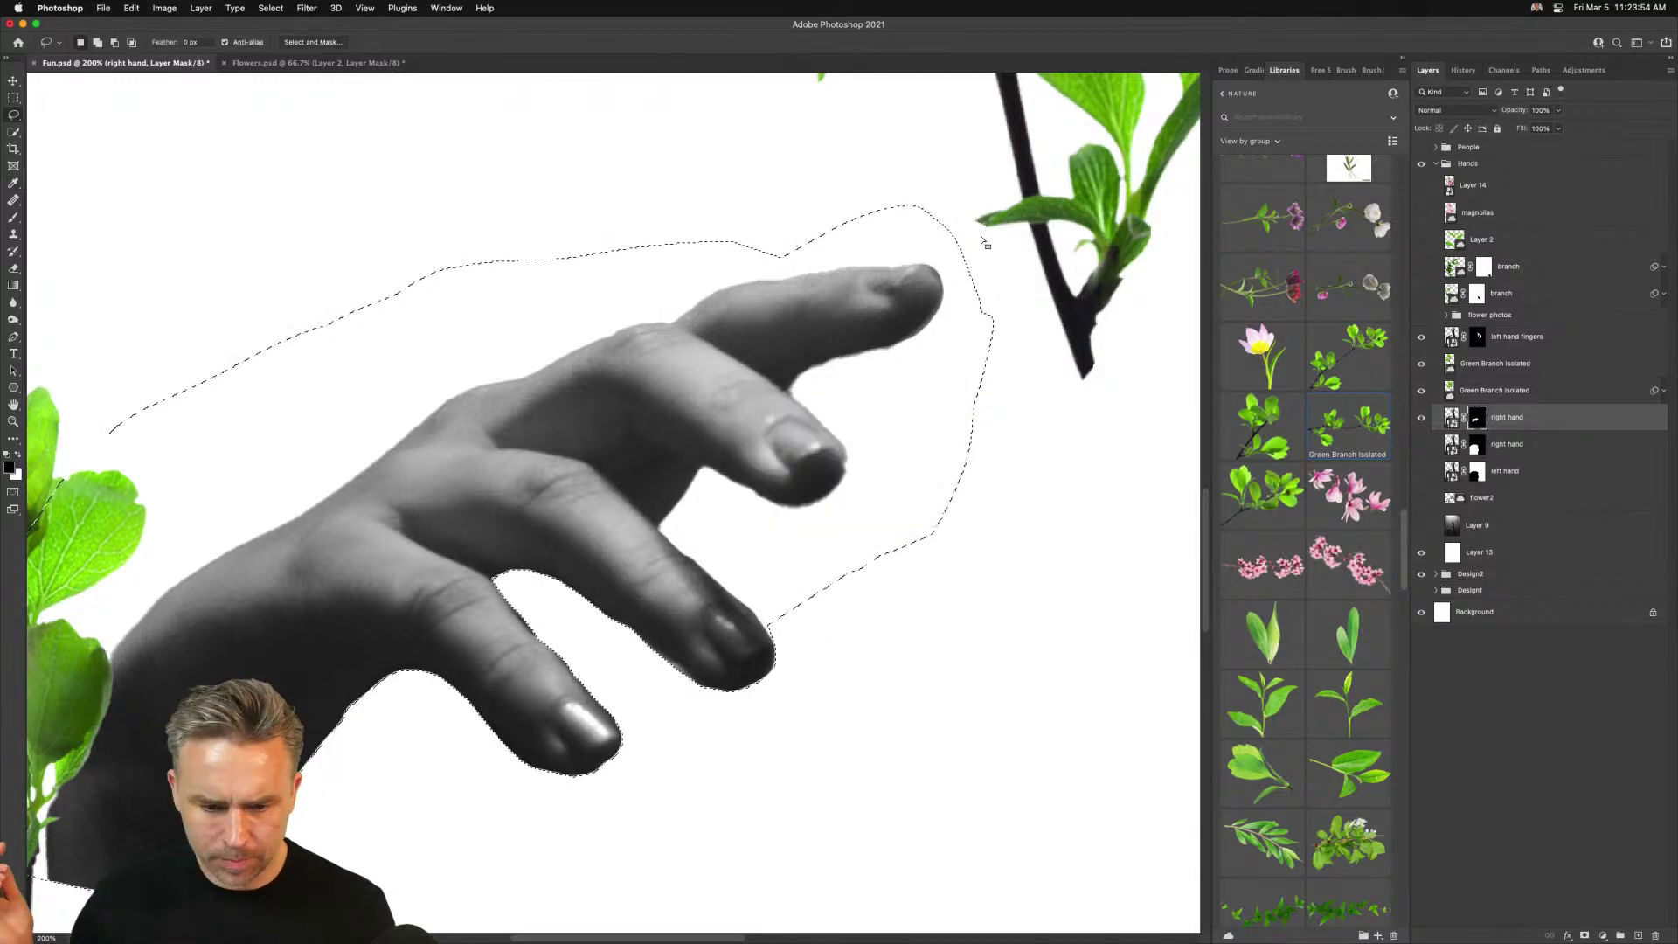
key("super+d")
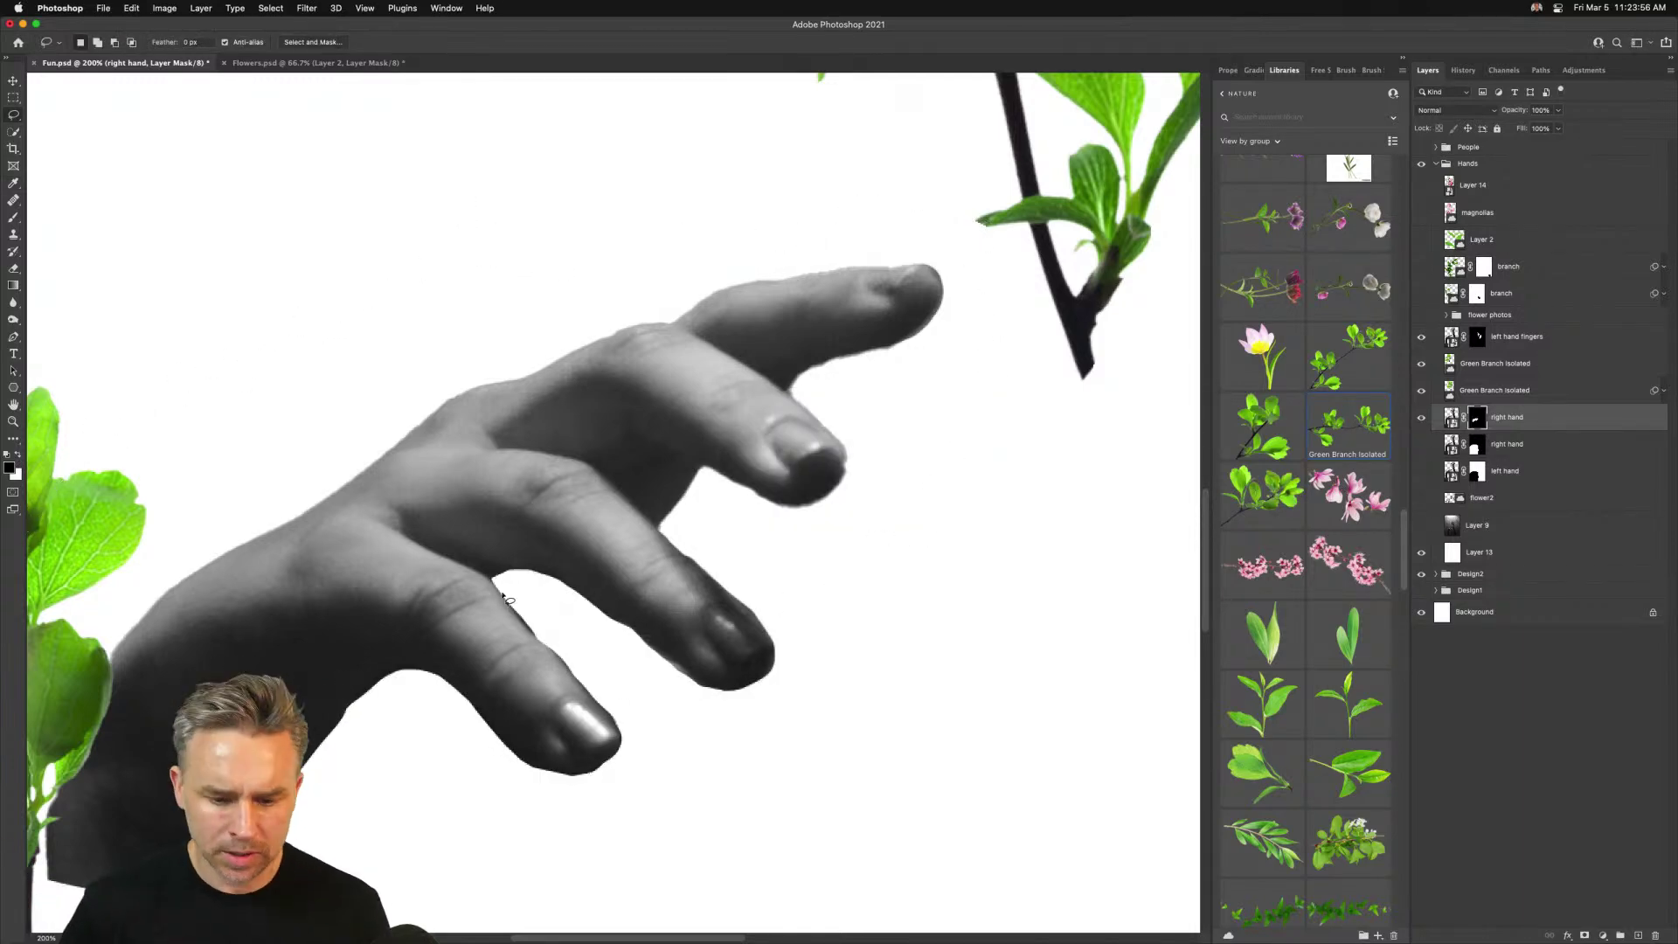
Inspect the finger cut-out edges and soften the copied right hand mask with a Gaussian Blur of 1.0 pixel radius
key("super+equal")
key("super+equal")
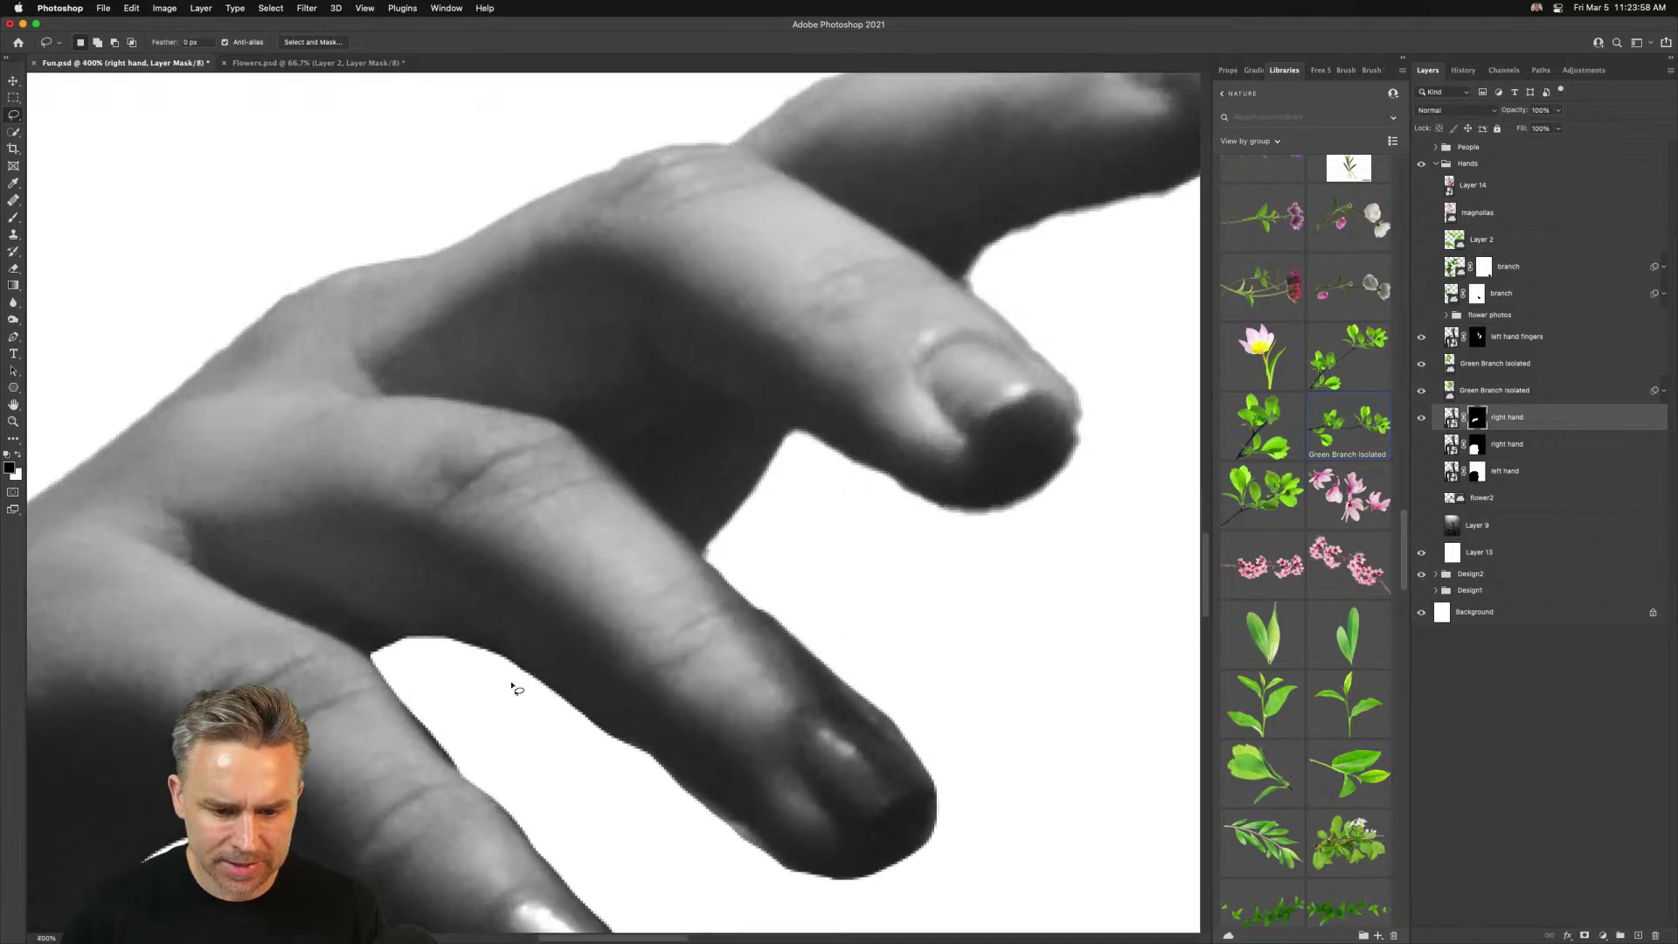
key("super+equal")
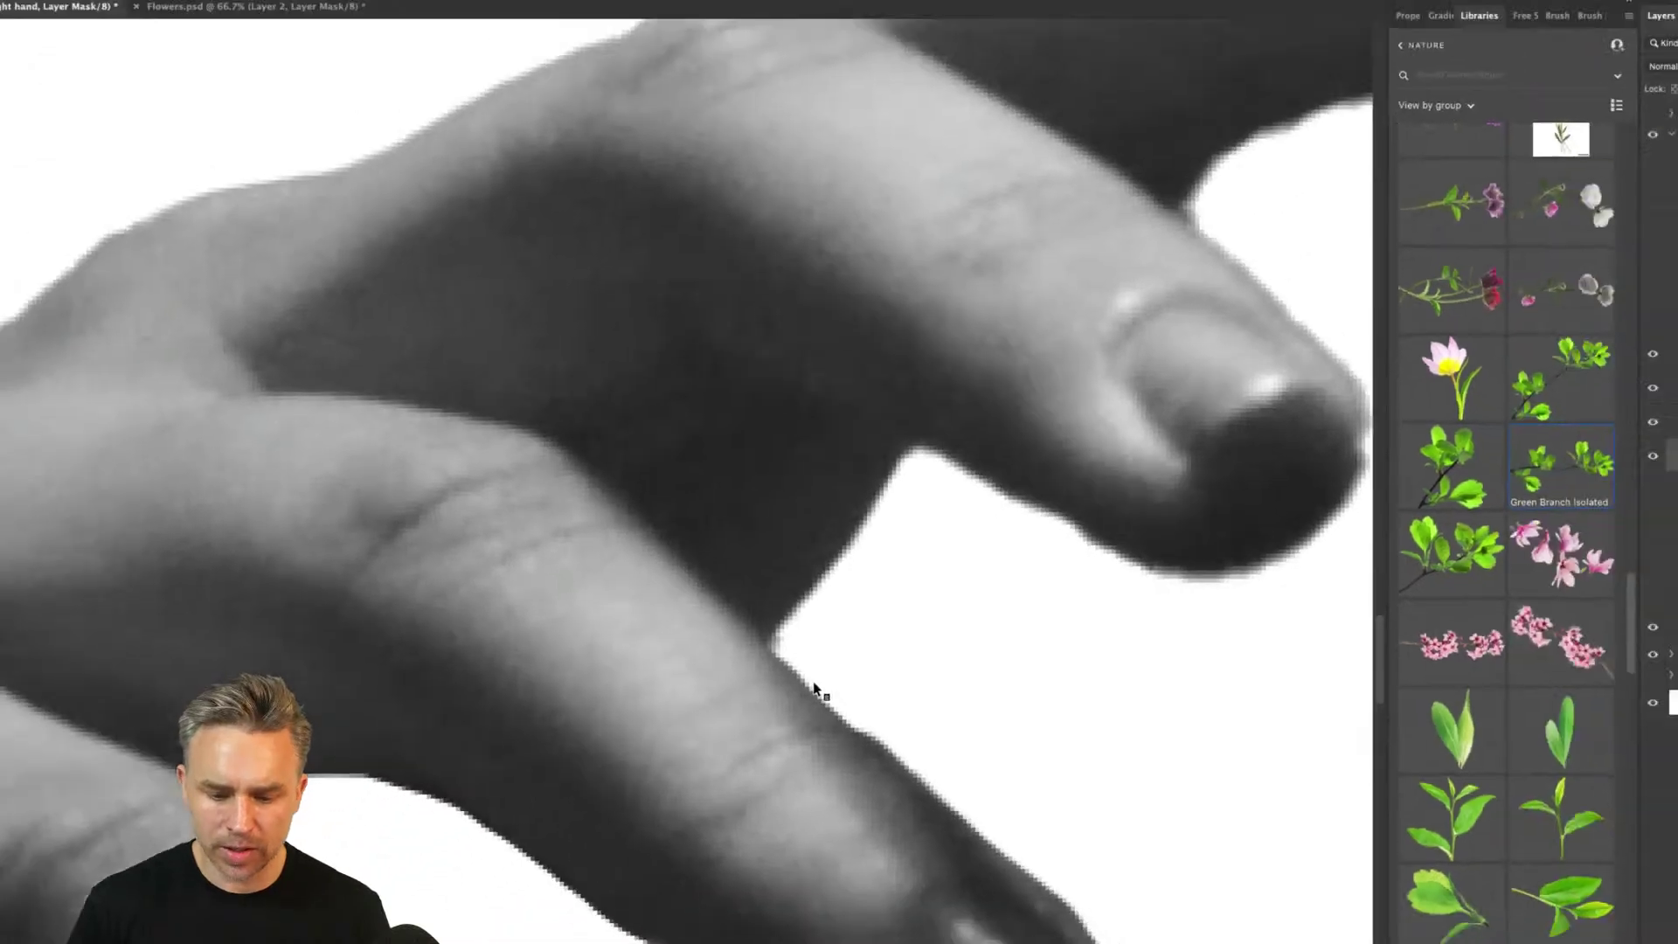
left_click_drag(812, 713, 808, 473)
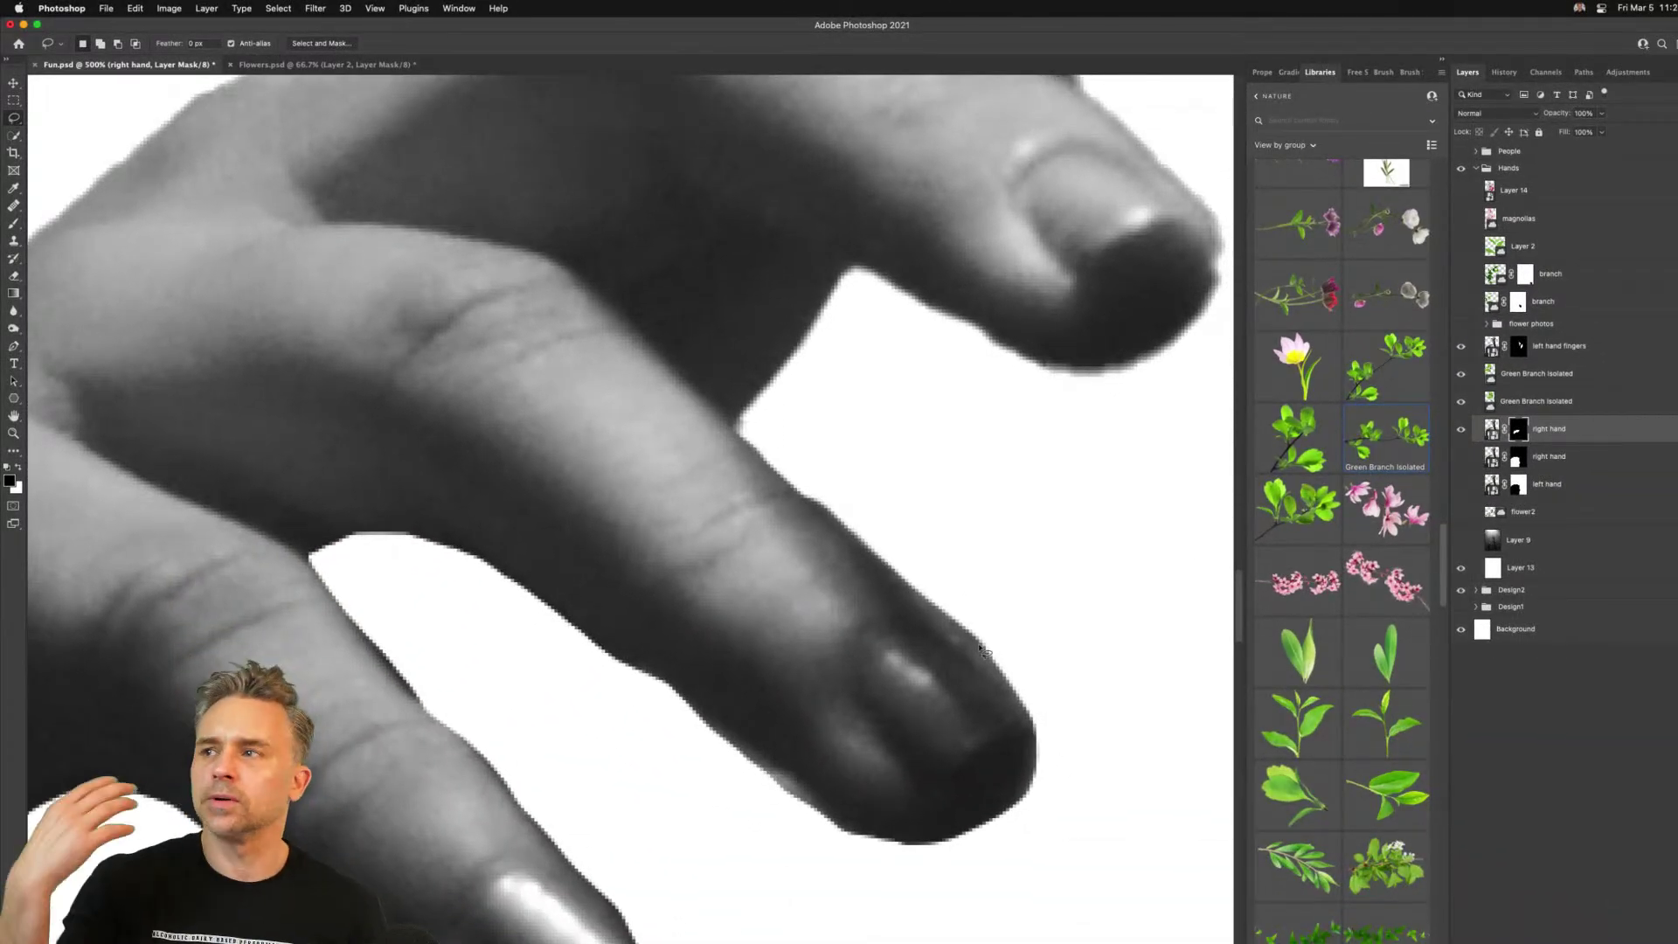
scroll(978, 649, "down", 3)
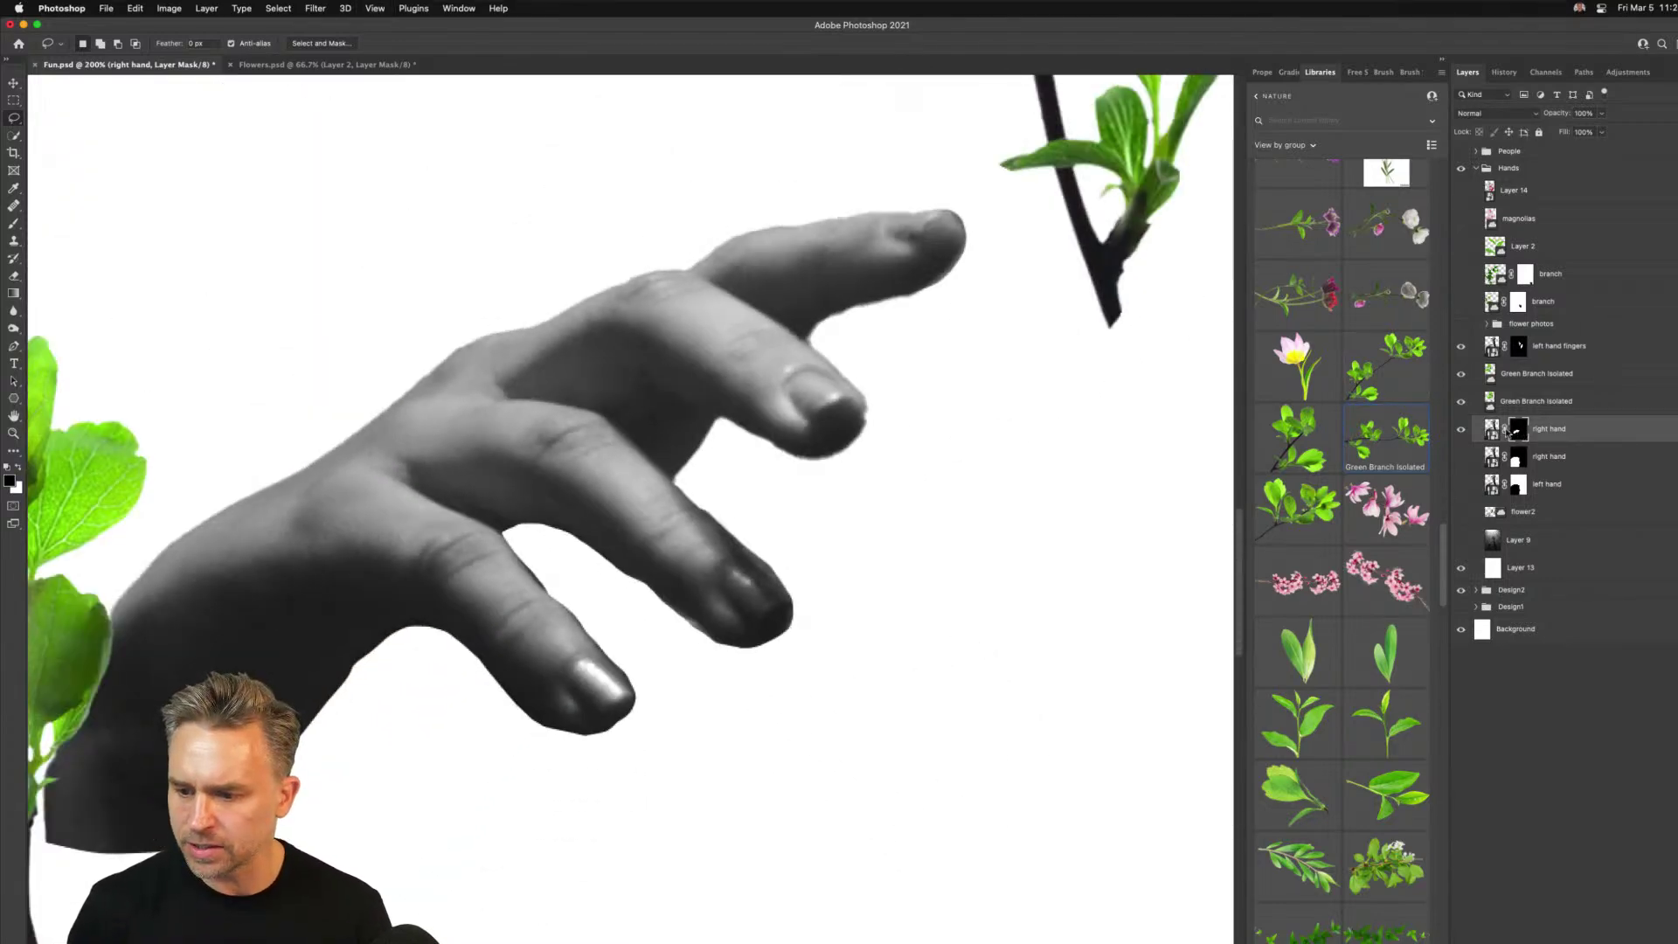
left_click(315, 8)
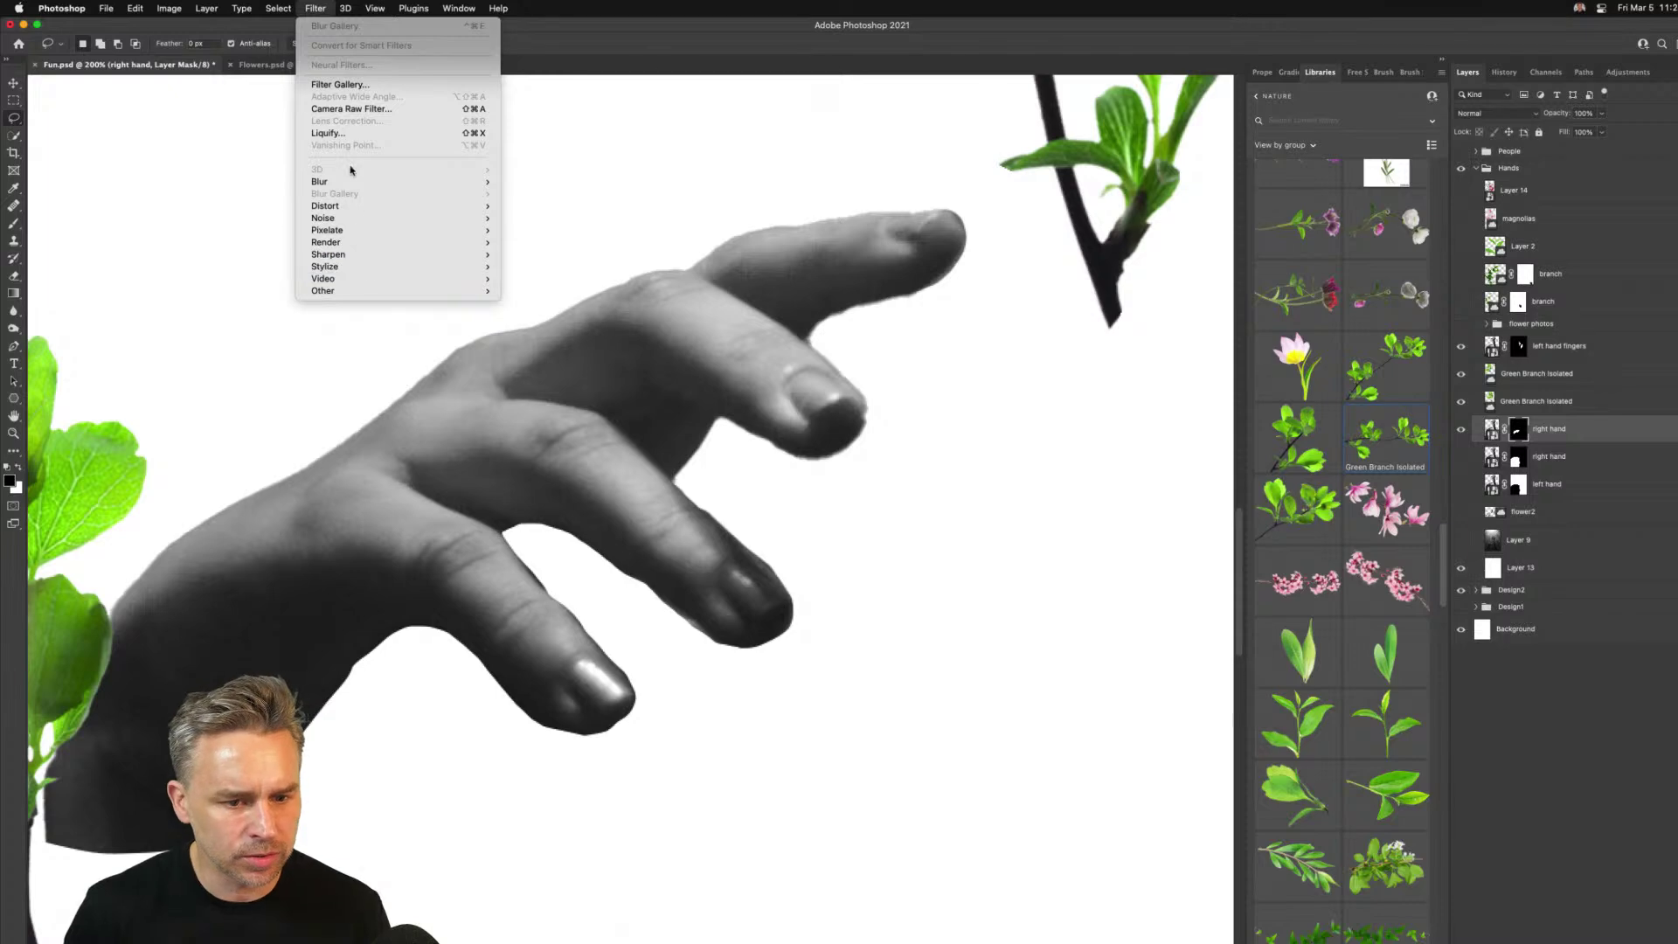
mouse_move(394, 182)
left_click(559, 230)
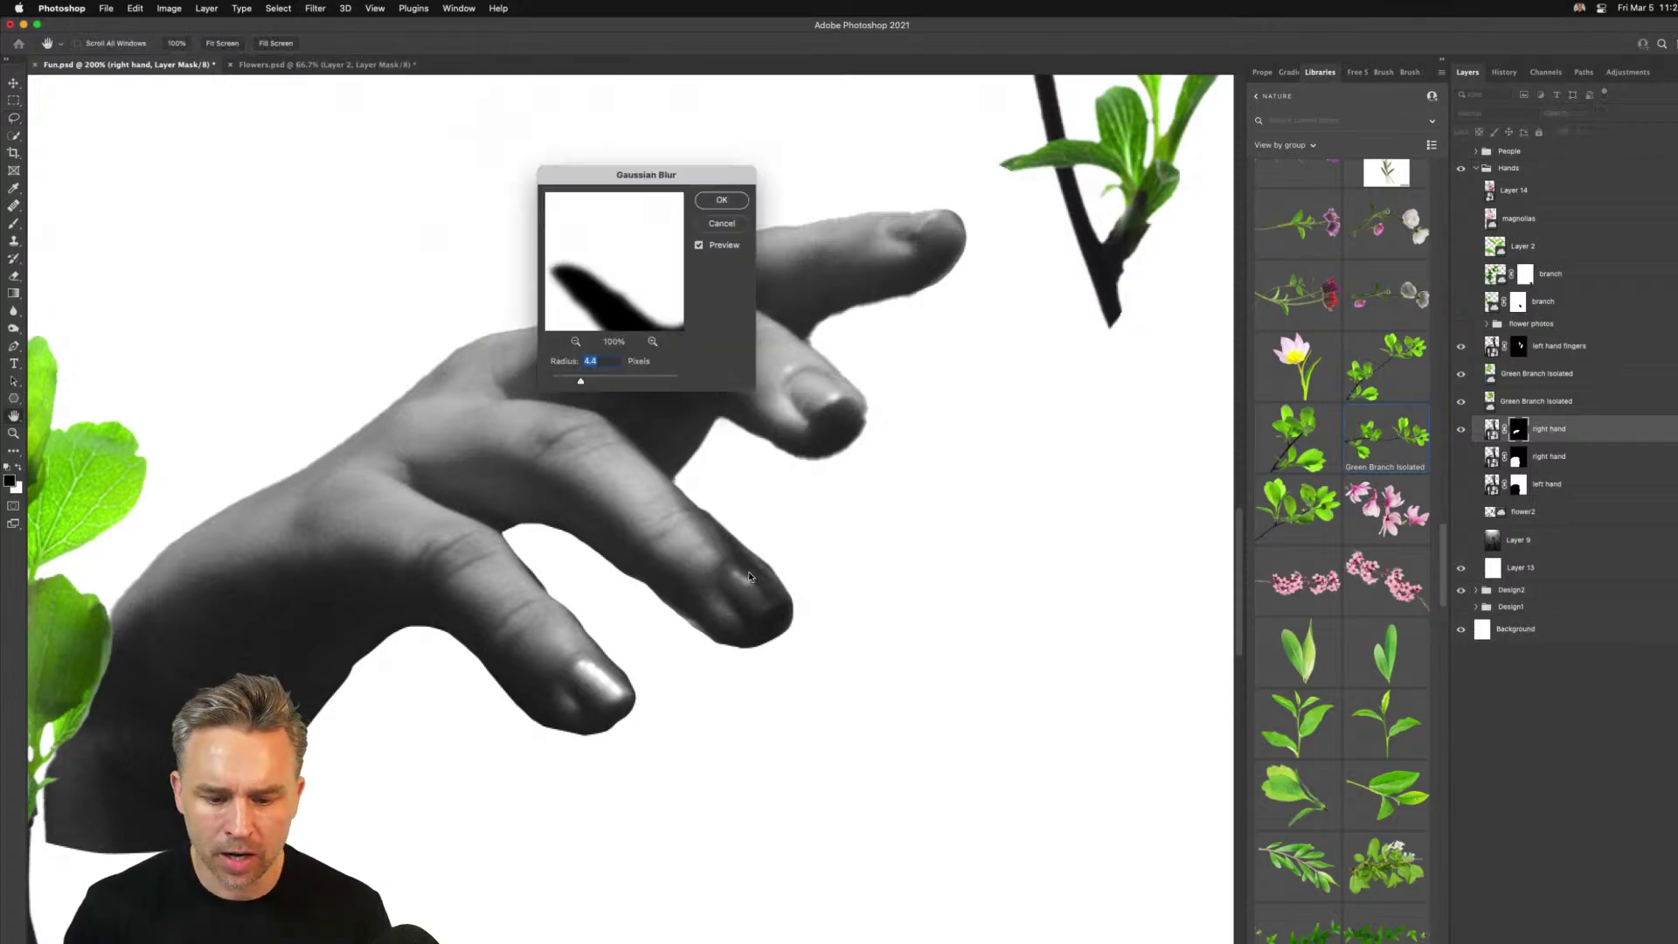
left_click(565, 382)
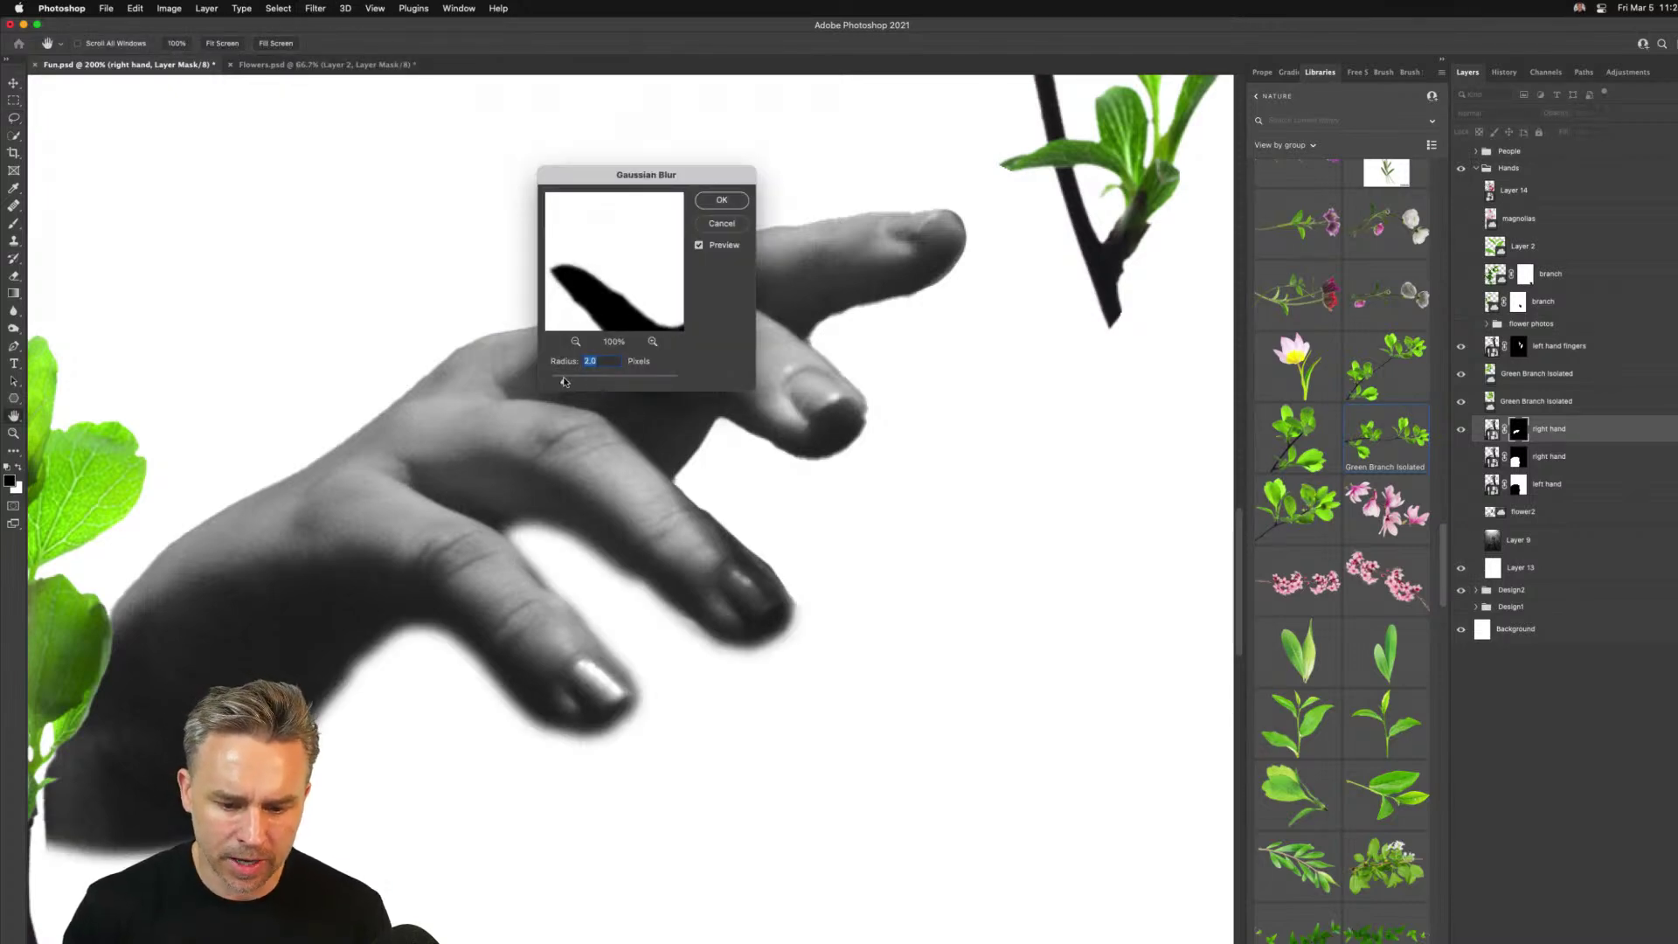
left_click_drag(565, 382, 556, 382)
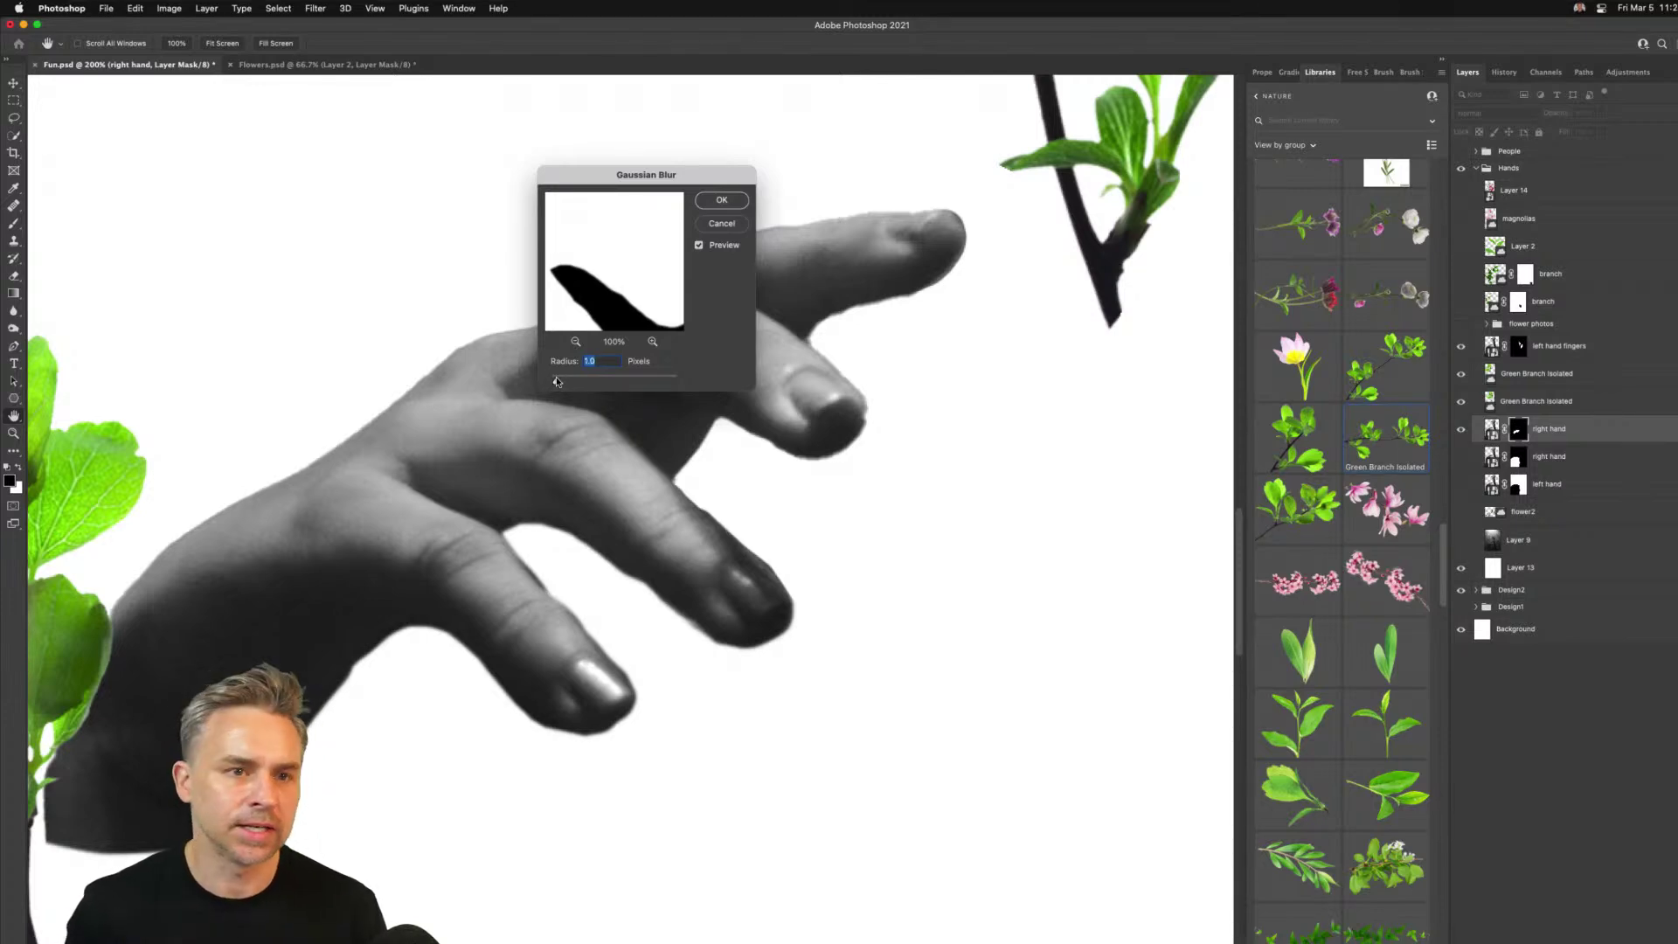
key("Return")
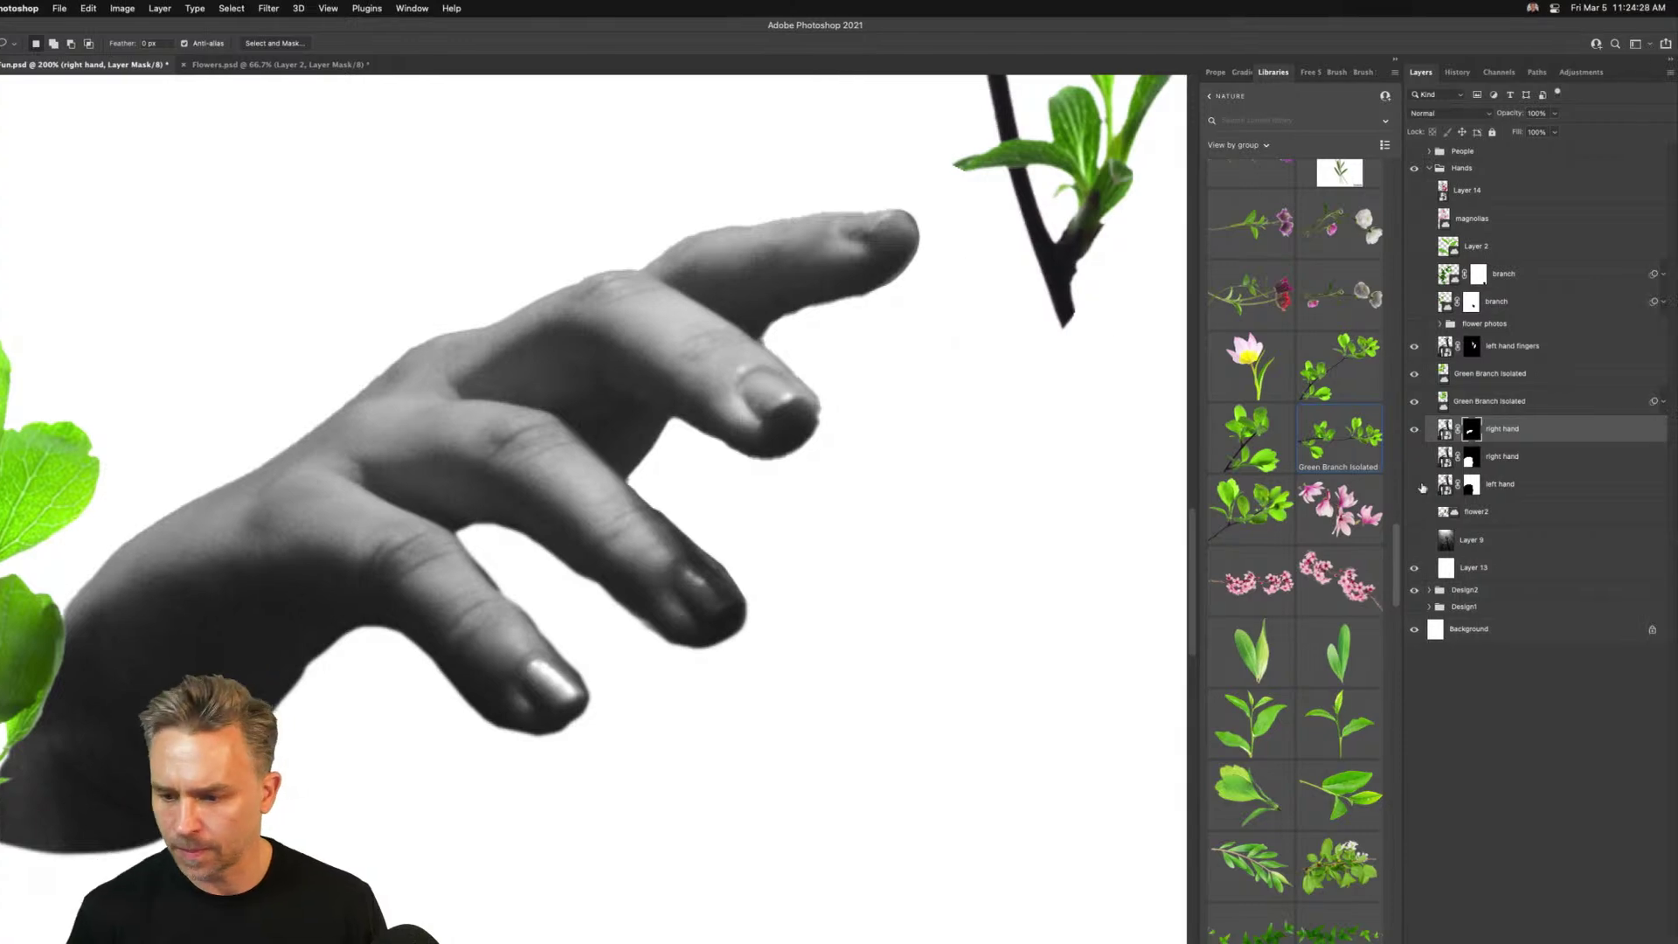
Rename the upper right hand layer "right hand fingers"
double_click(1507, 430)
type("fingers")
key("Return")
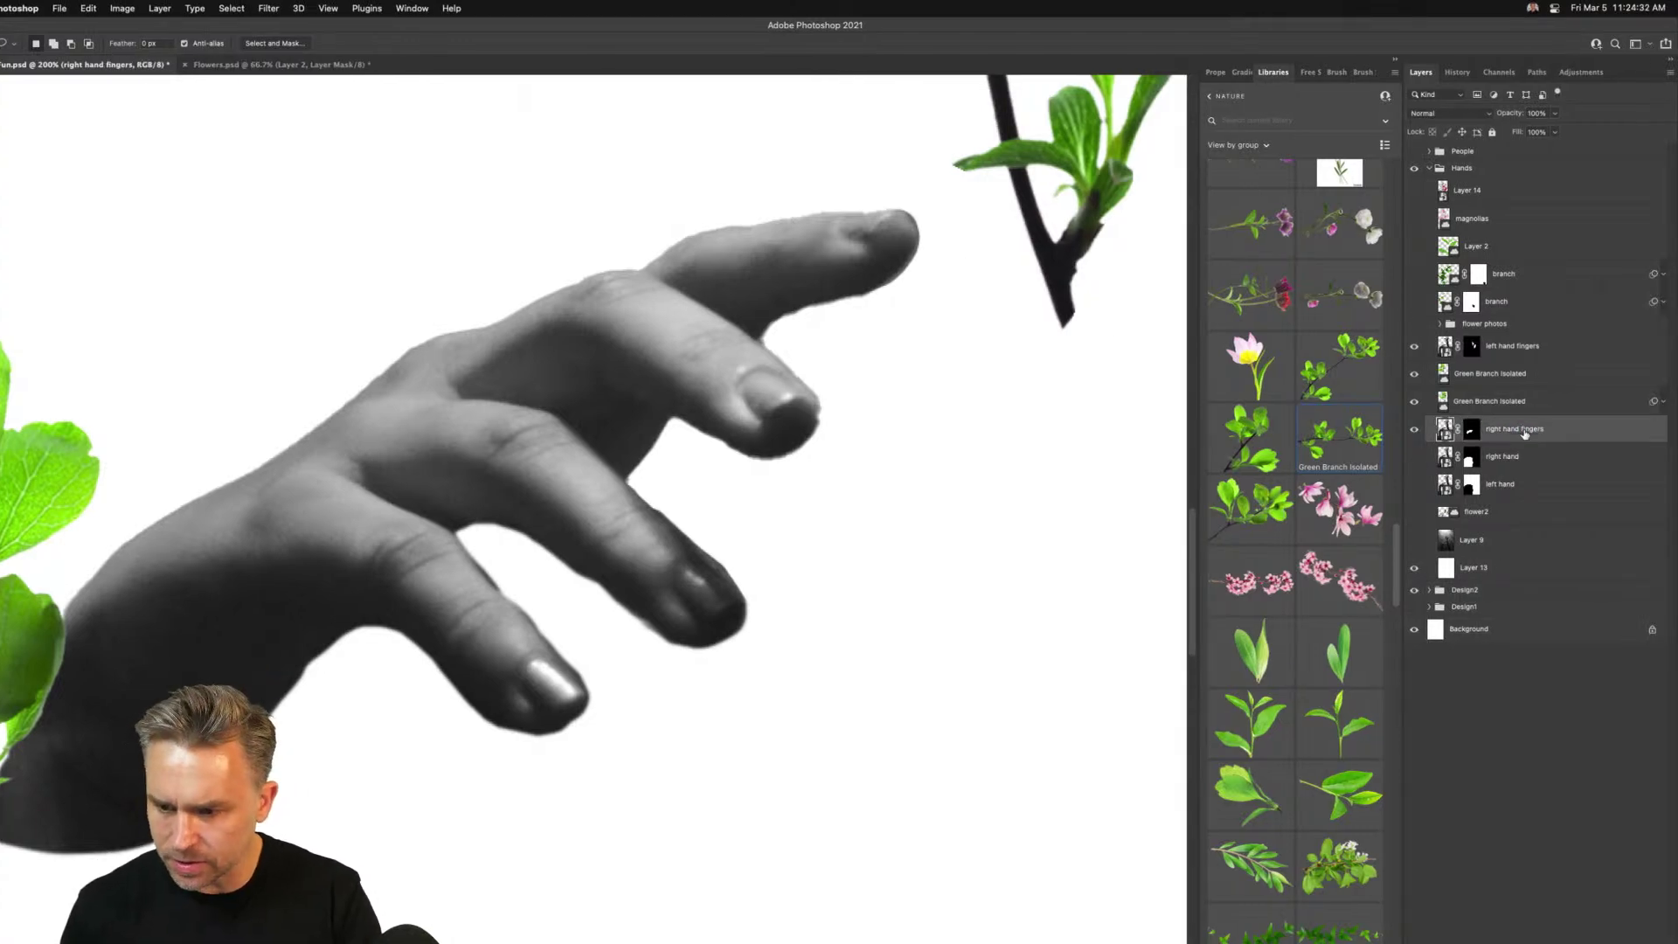
Show the right hand and flower2 layers and place flower2 between right hand fingers and right hand
left_click(1414, 457)
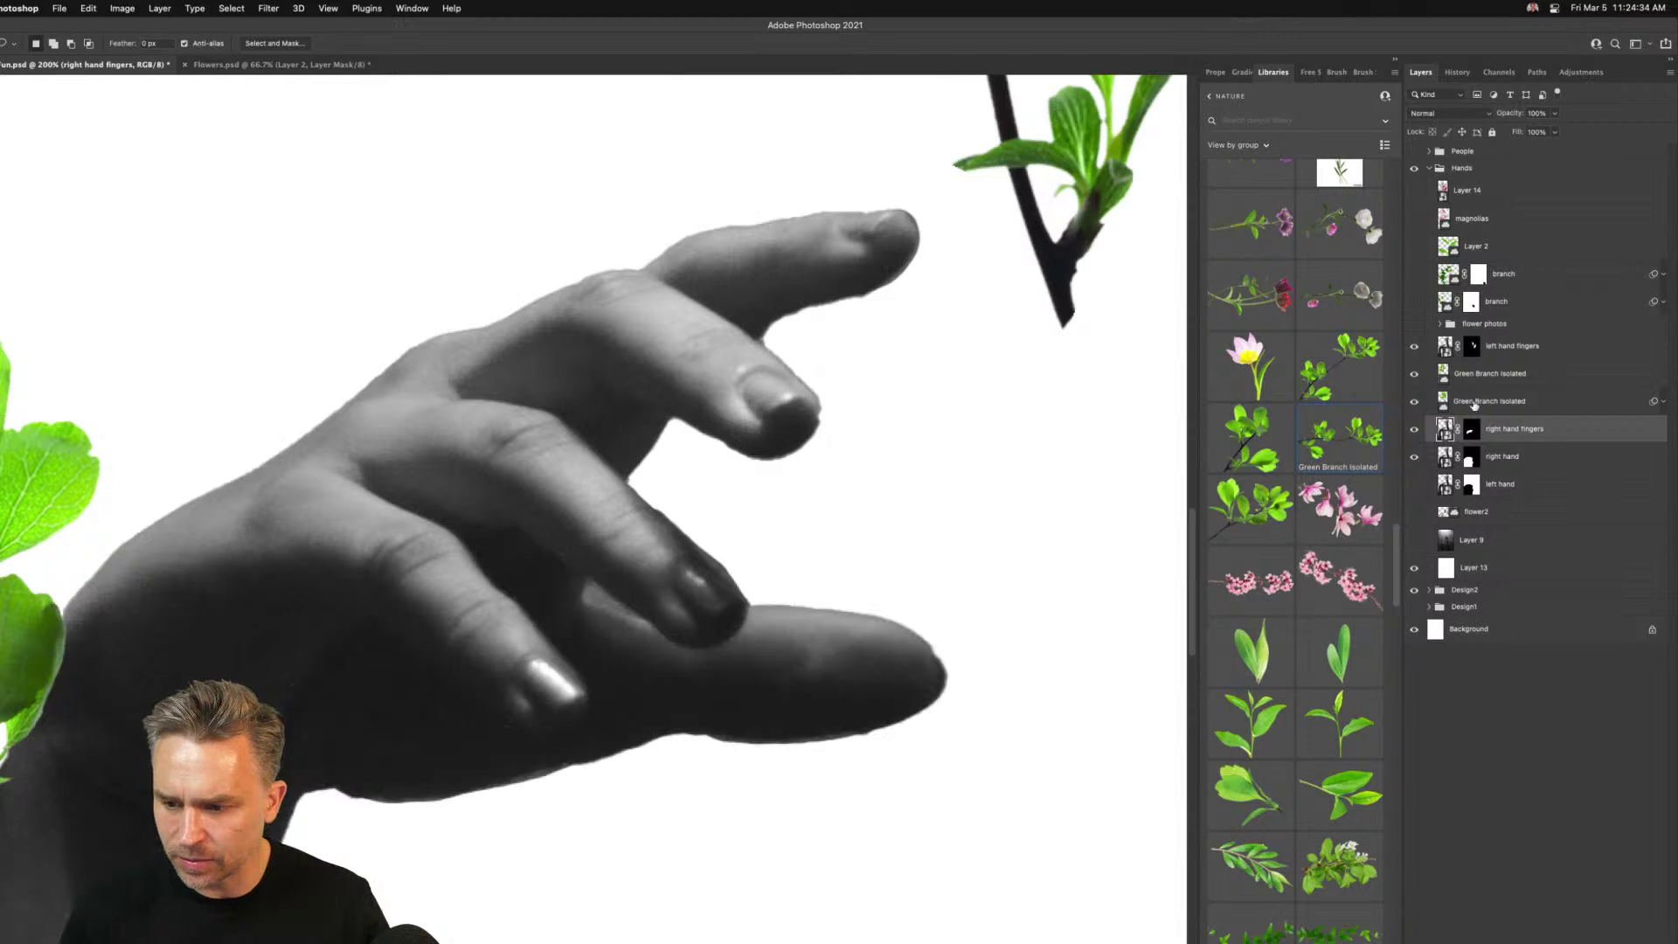
left_click_drag(1507, 513, 1474, 496)
left_click(1414, 485)
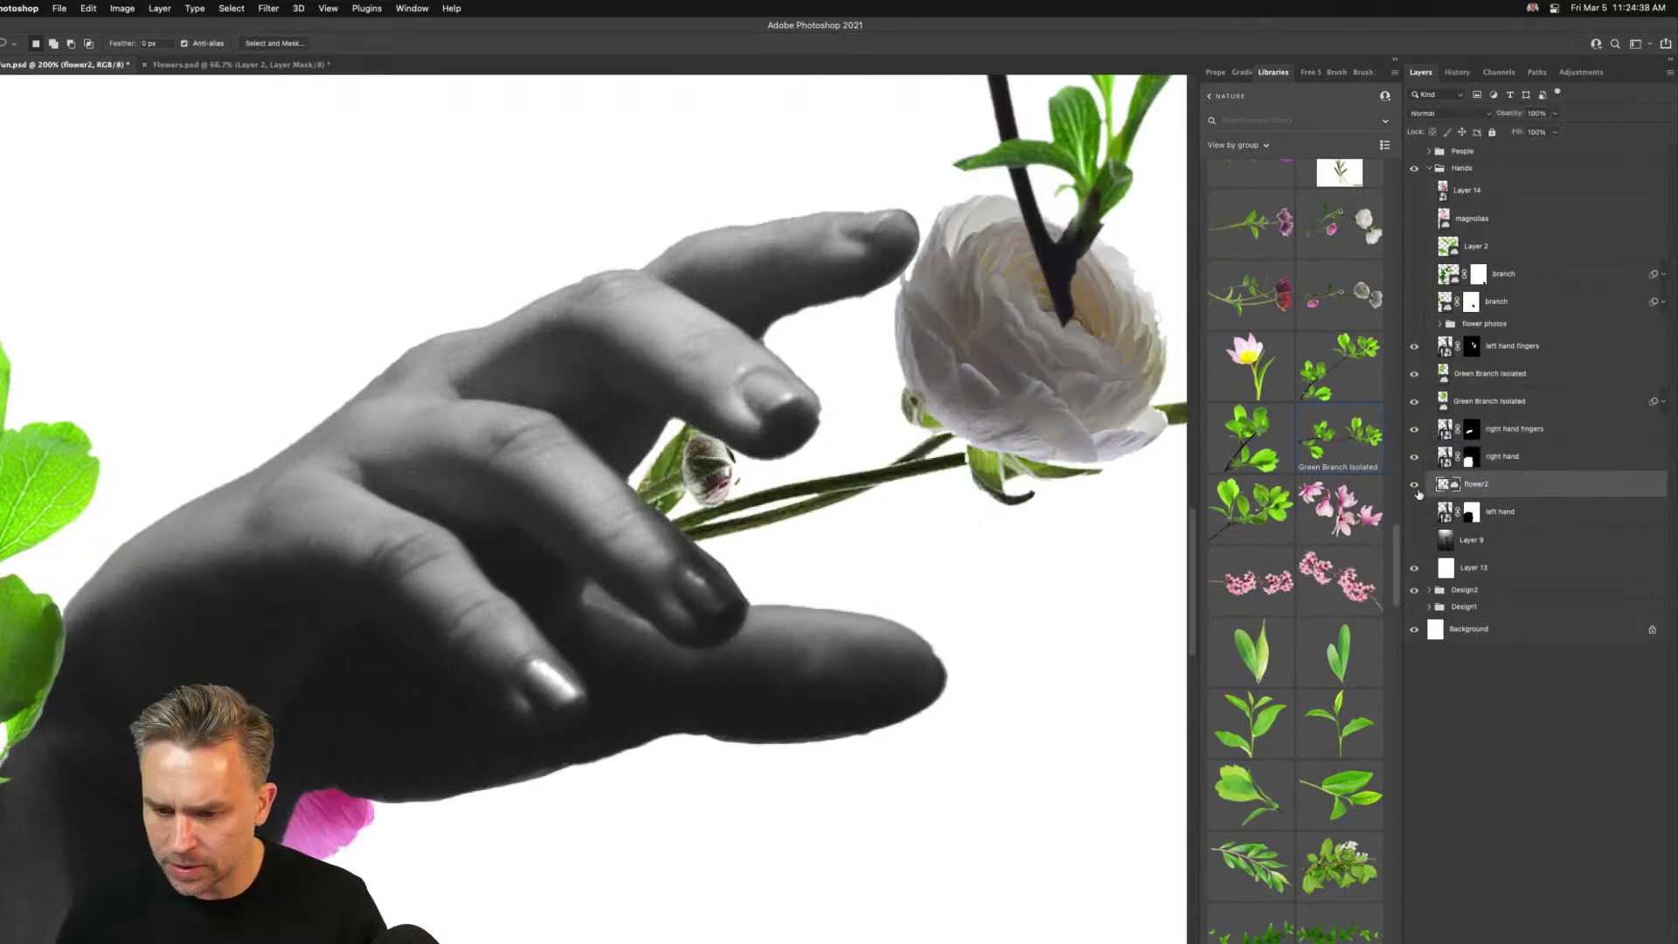
left_click_drag(1443, 486, 1514, 452)
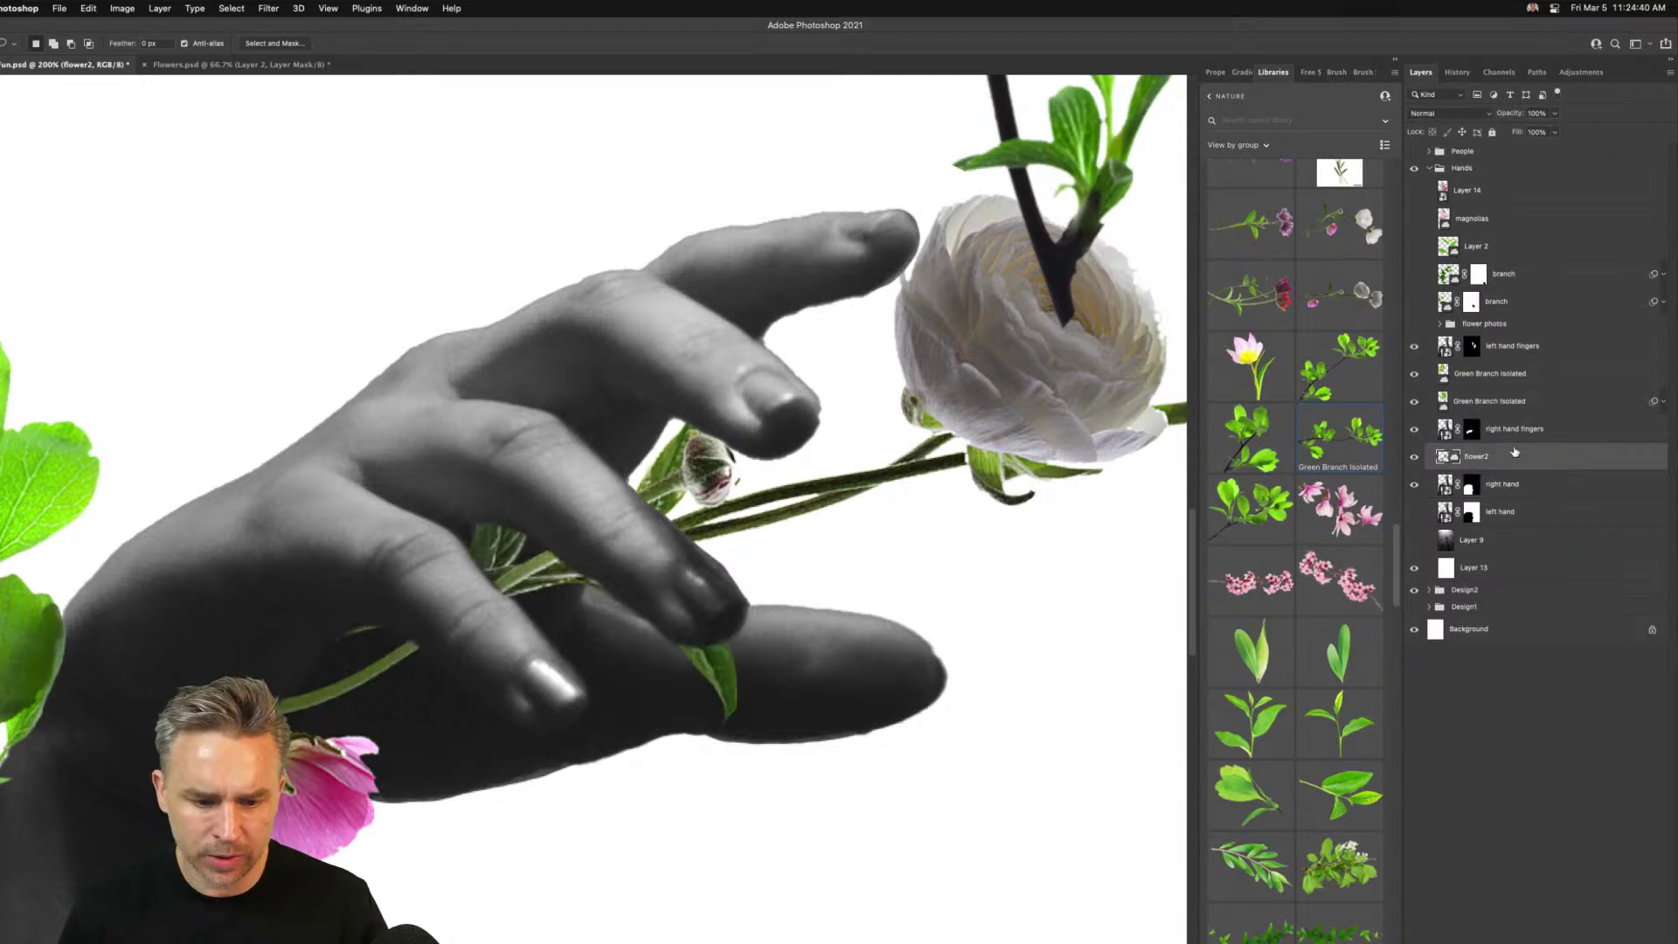
Show the left hand layer and move it above the right hand fingers layer
key("super+minus")
key("super+minus")
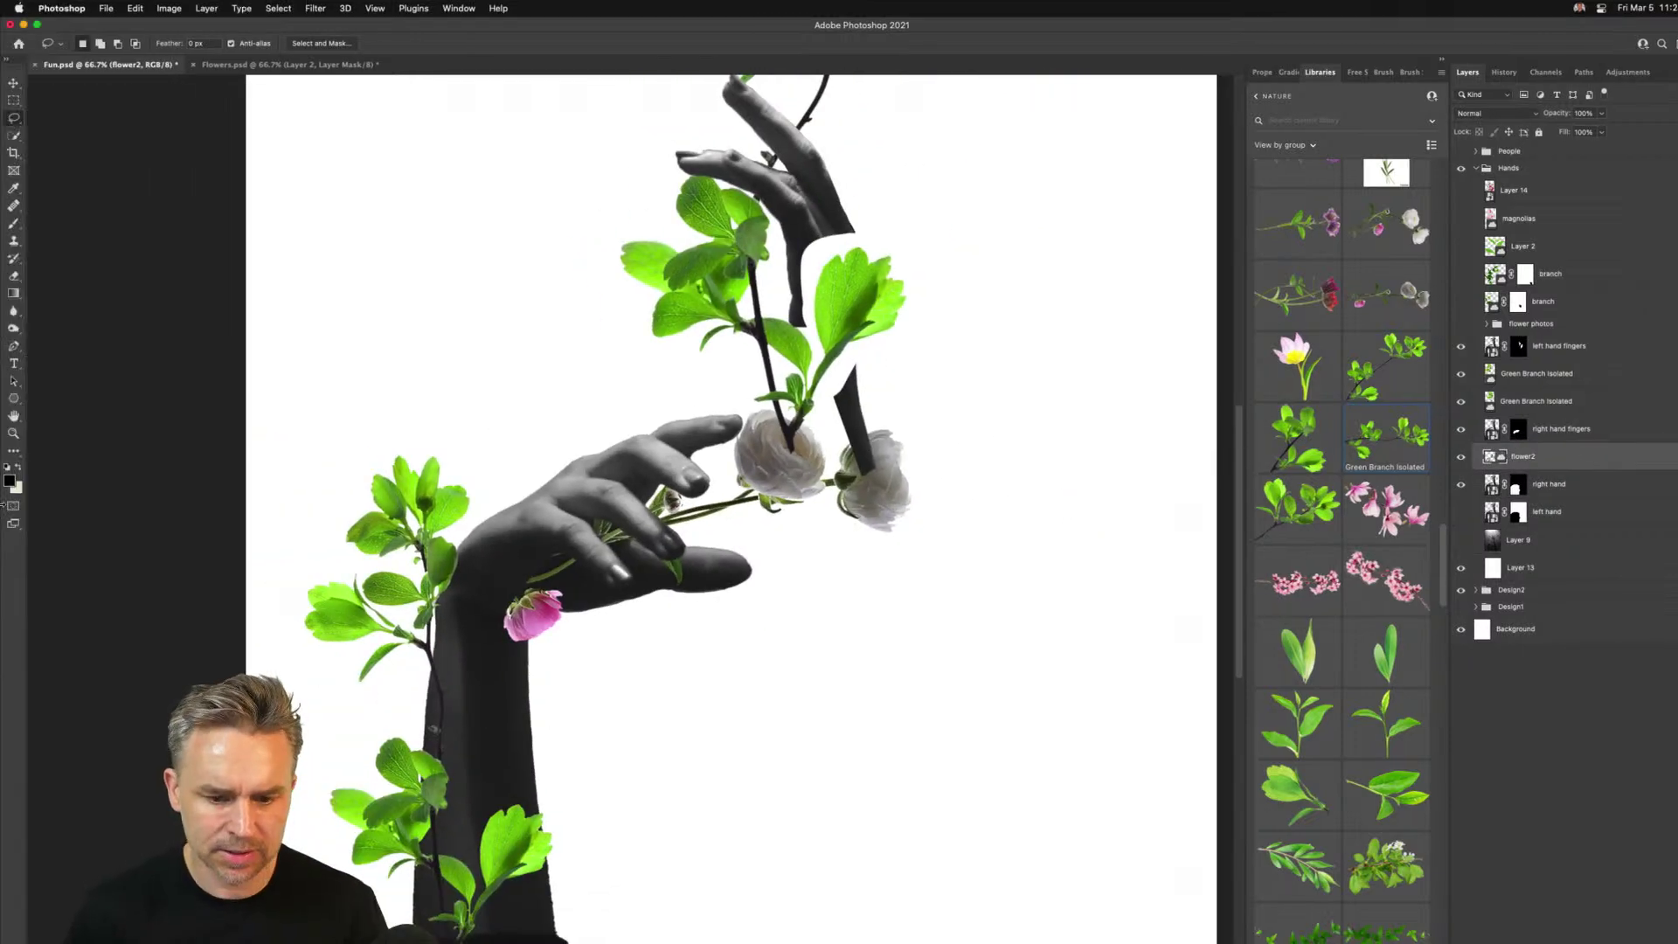
left_click(1460, 512)
key("v")
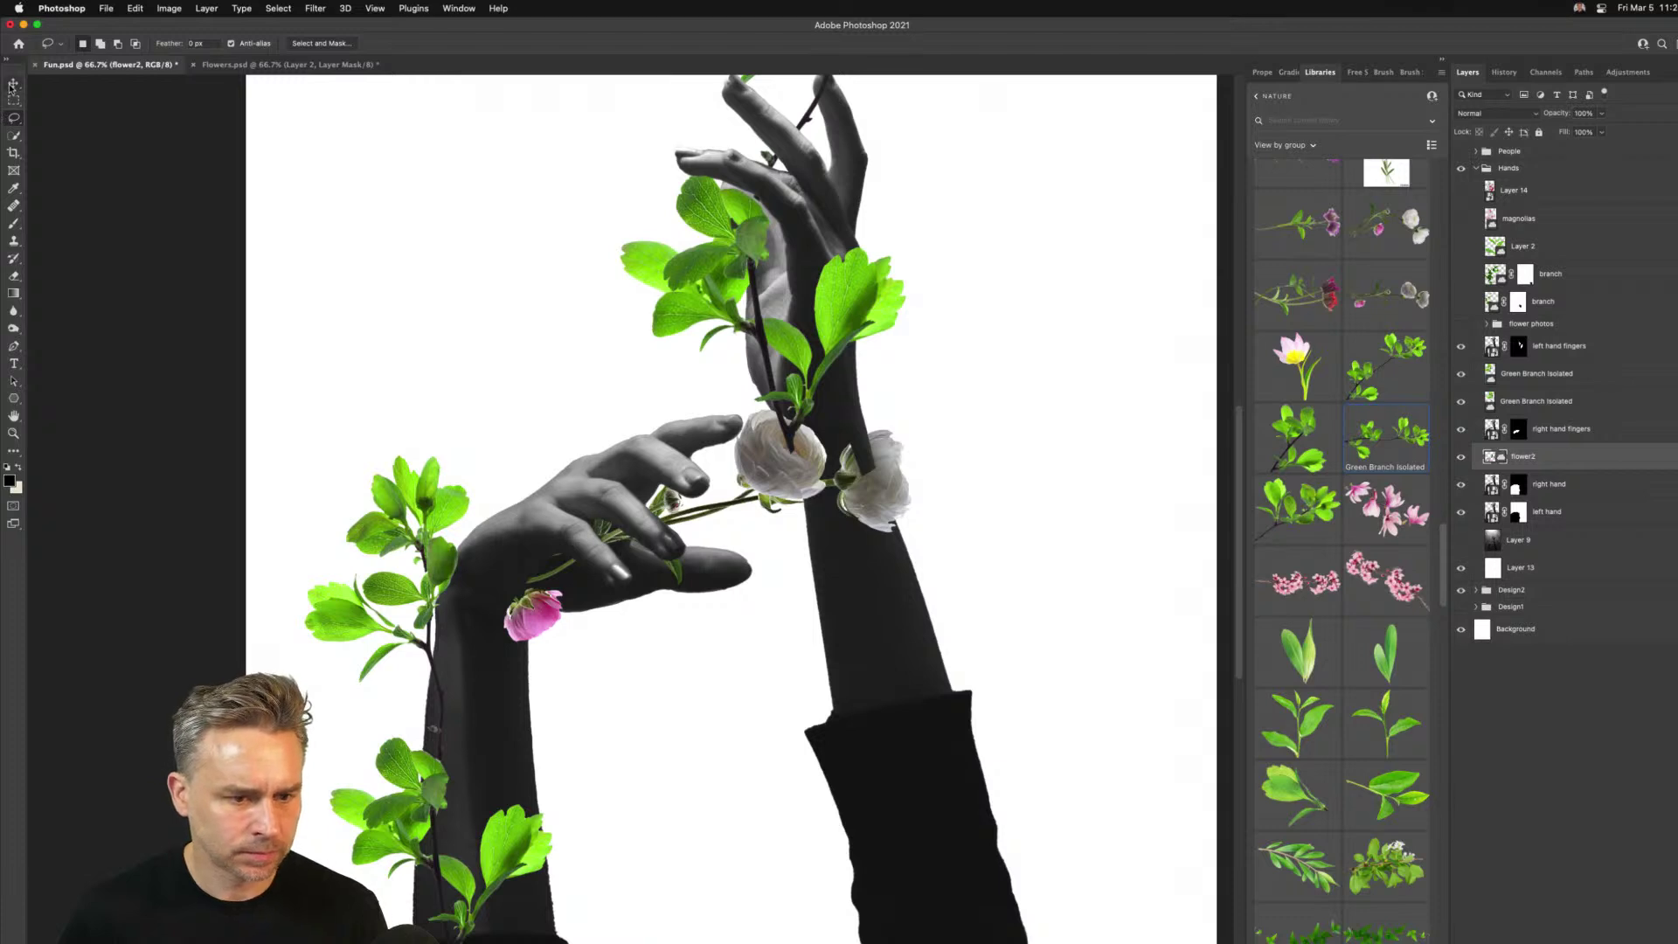
left_click_drag(1528, 516, 1543, 416)
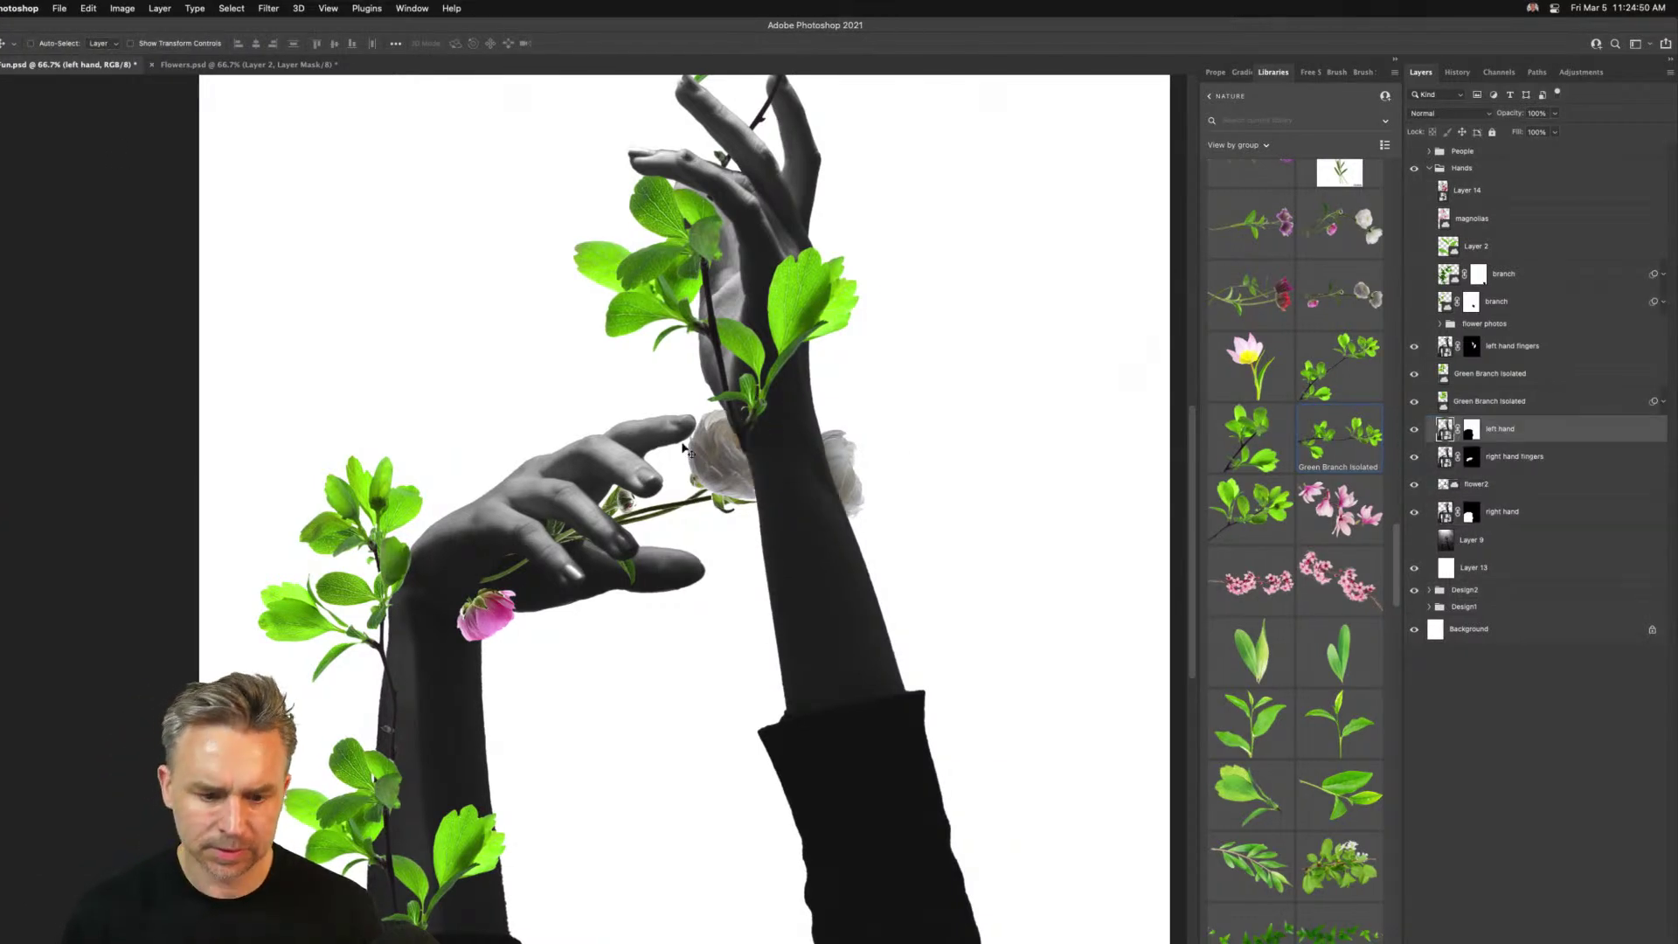
Flip flower2 vertically, then move and rotate it so the white blooms sit beneath the right hand's fingertips
left_click(1477, 483)
left_click_drag(539, 588, 492, 607)
key("ctrl+t")
right_click(649, 519)
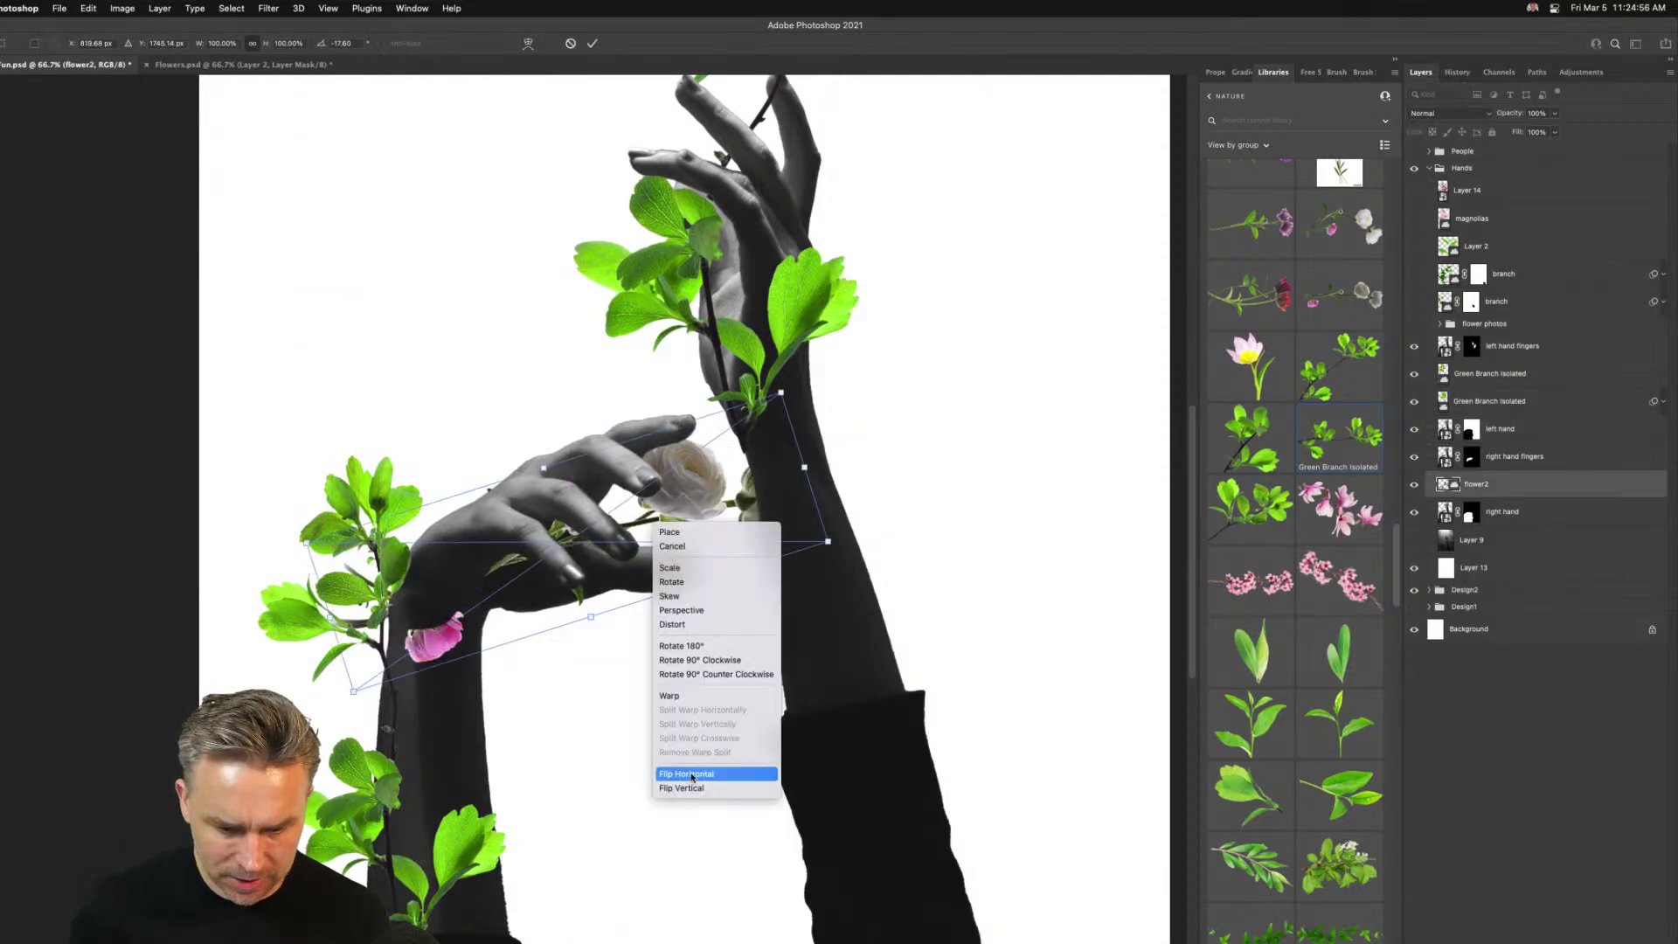
left_click(685, 788)
left_click_drag(326, 391, 305, 650)
left_click_drag(565, 609, 540, 649)
left_click_drag(307, 666, 283, 592)
key("Return")
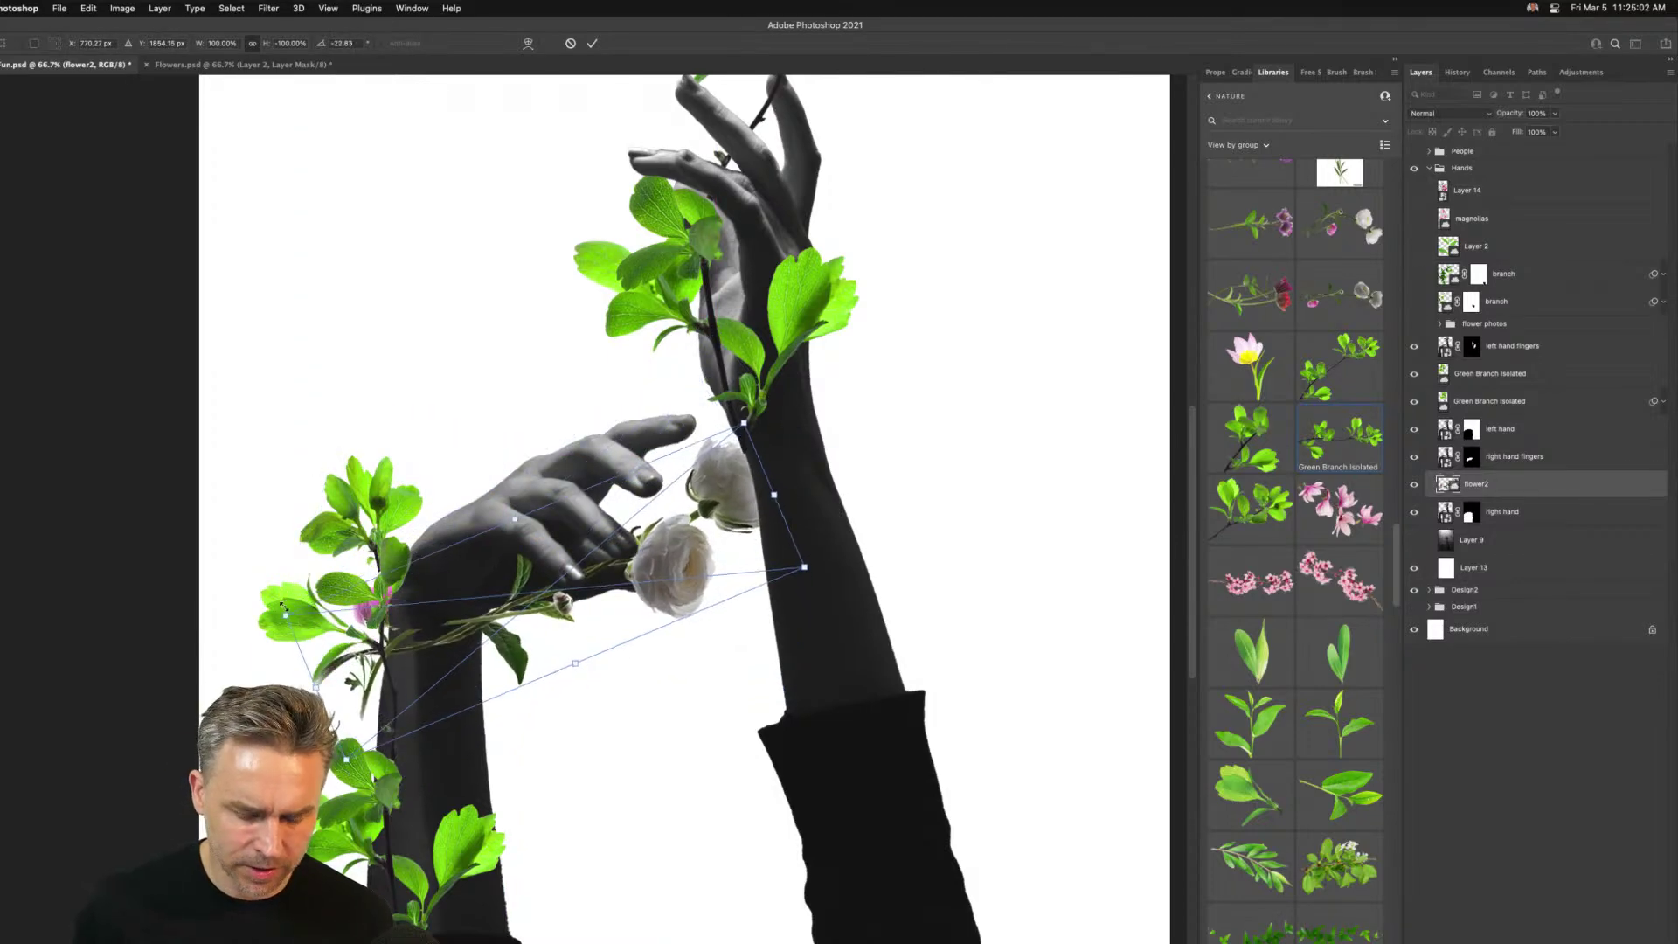
Puppet Warp flower2, raising the white blooms toward the fingers and bending the stem and pink flower down along the wrist
key("super+shift+alt+p")
left_click(715, 488)
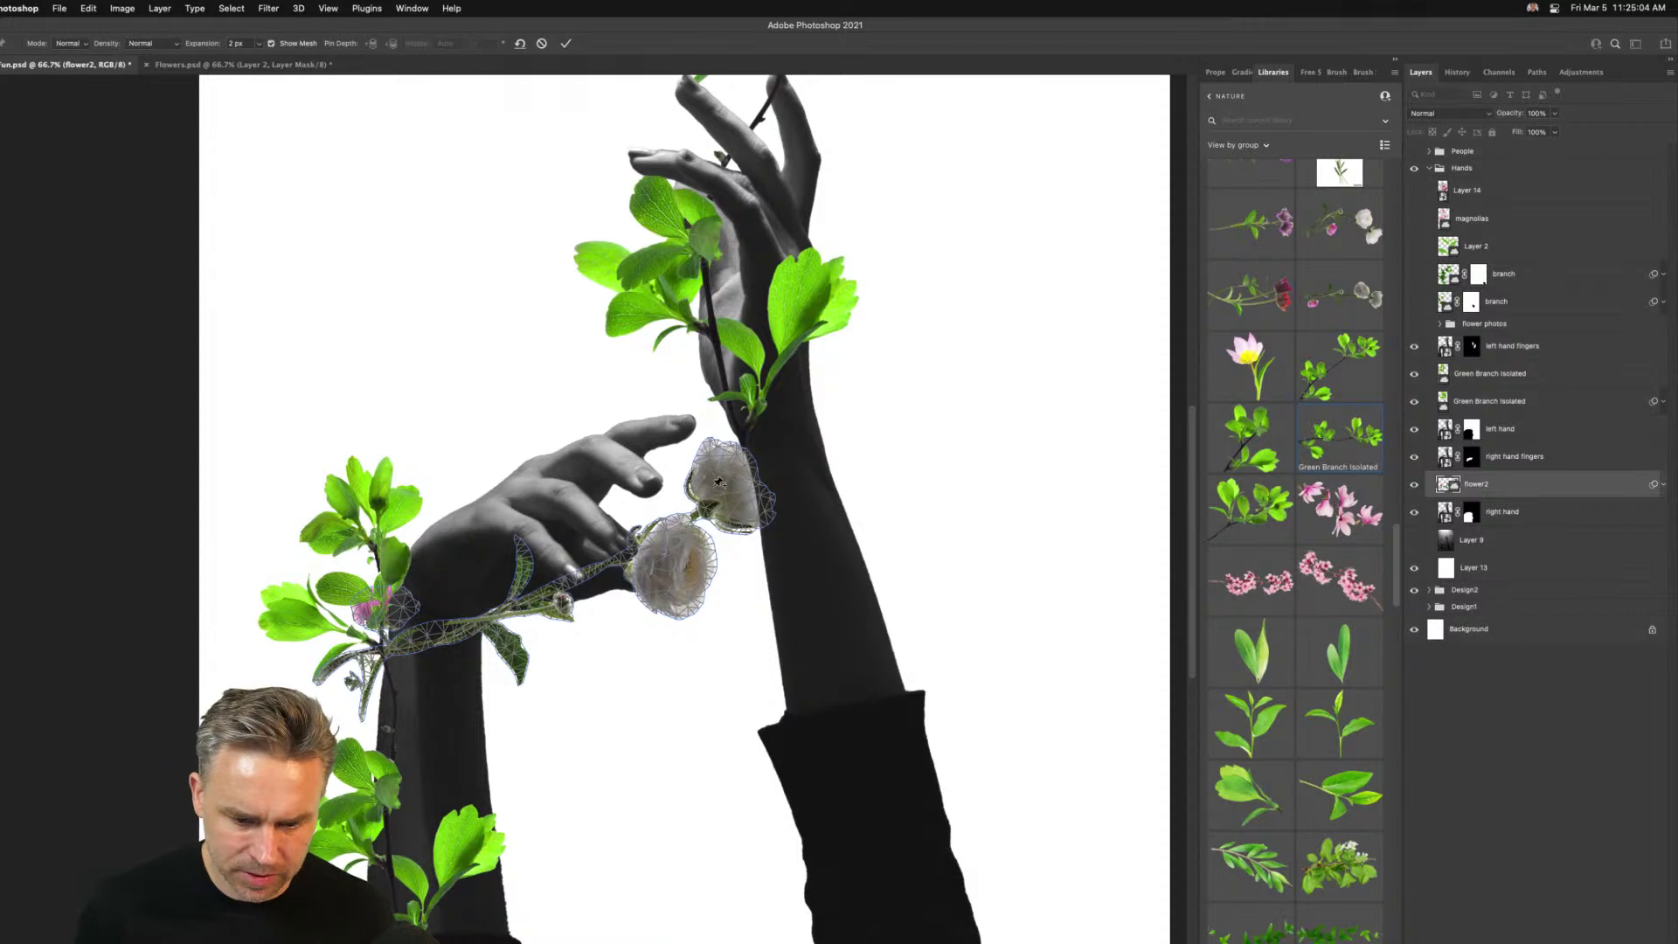
left_click_drag(642, 544, 629, 519)
left_click(484, 540)
left_click_drag(504, 580, 456, 707)
key("Return")
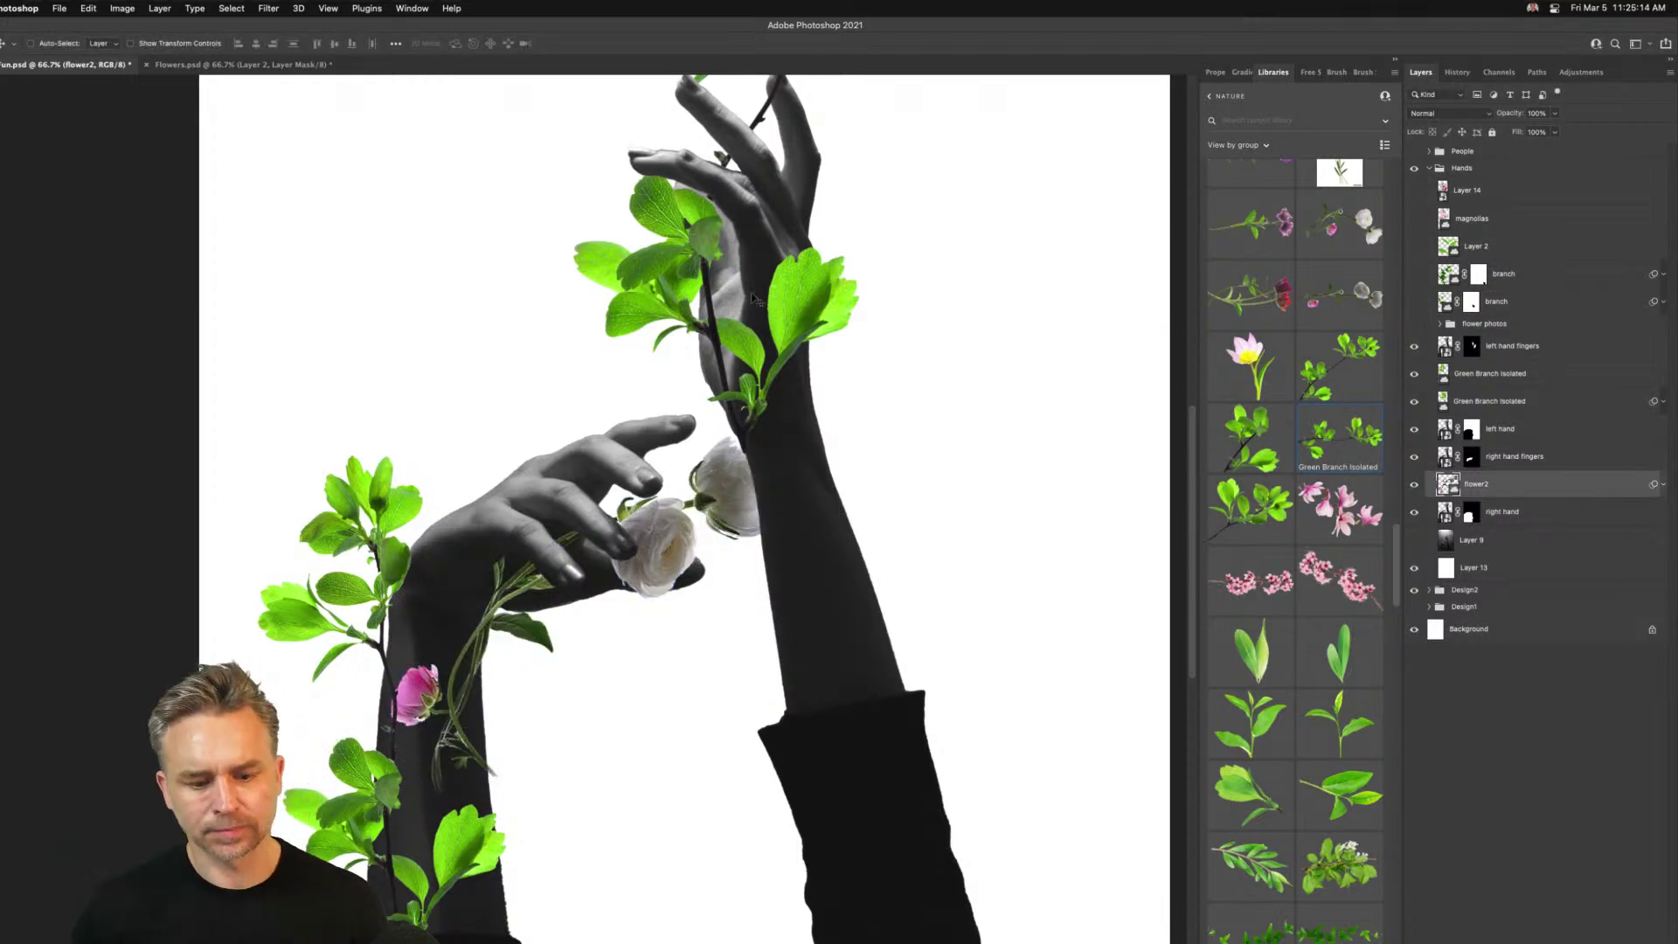
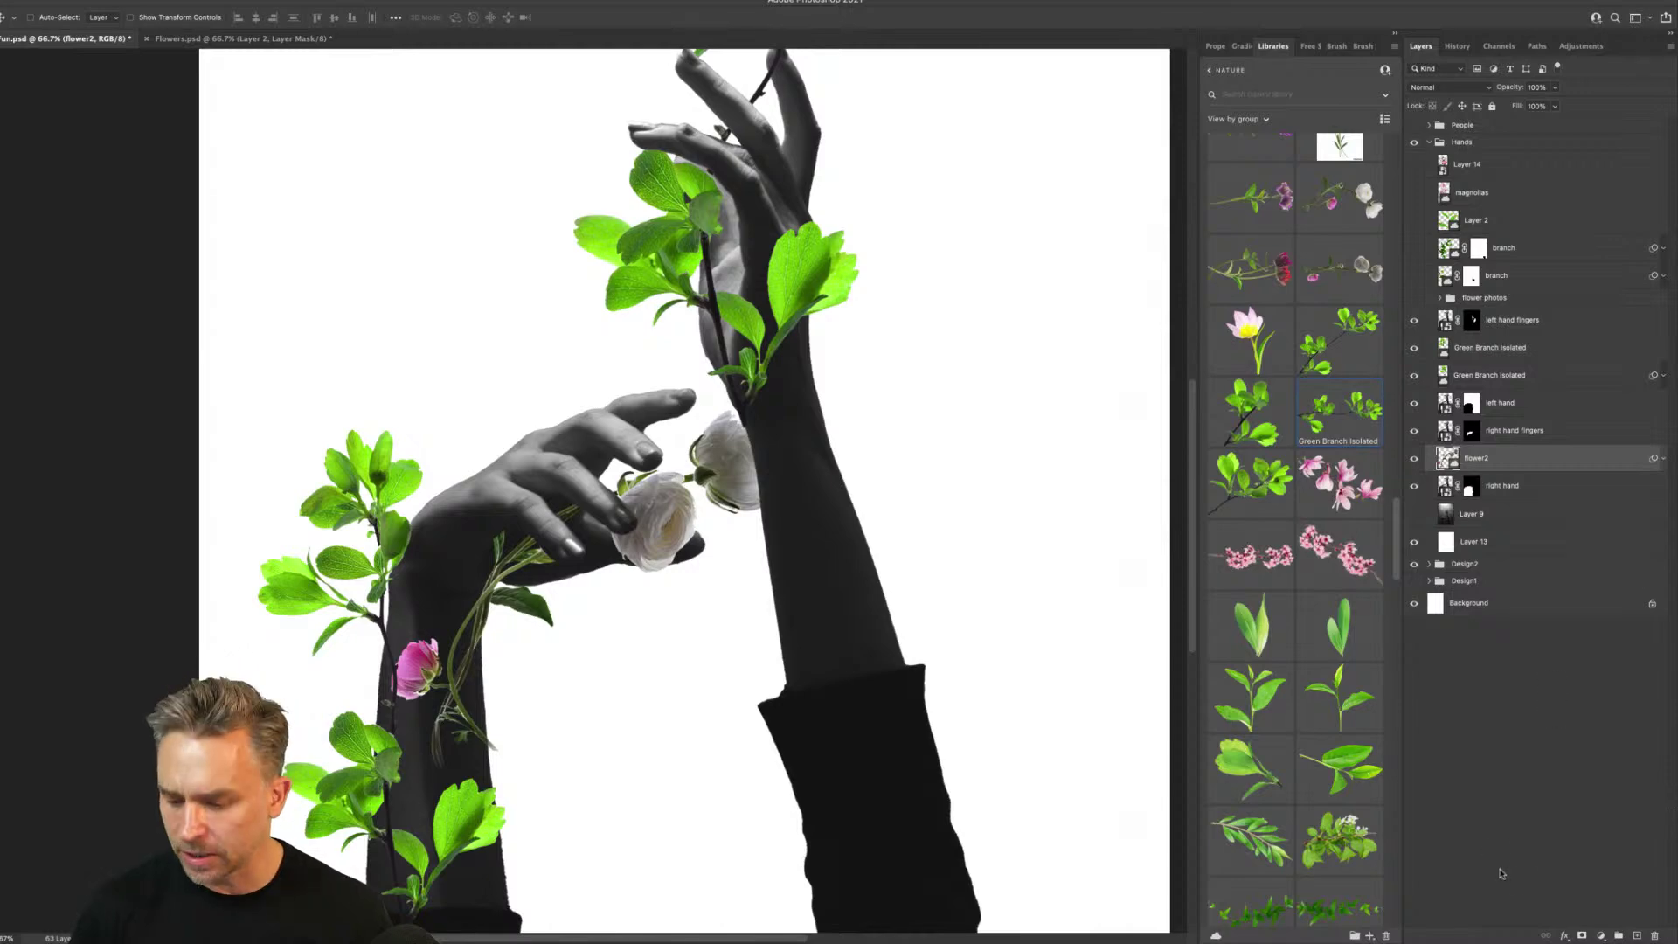
Add a Levels adjustment clipped to flower2 and raise its black input level to 117
left_click(1617, 935)
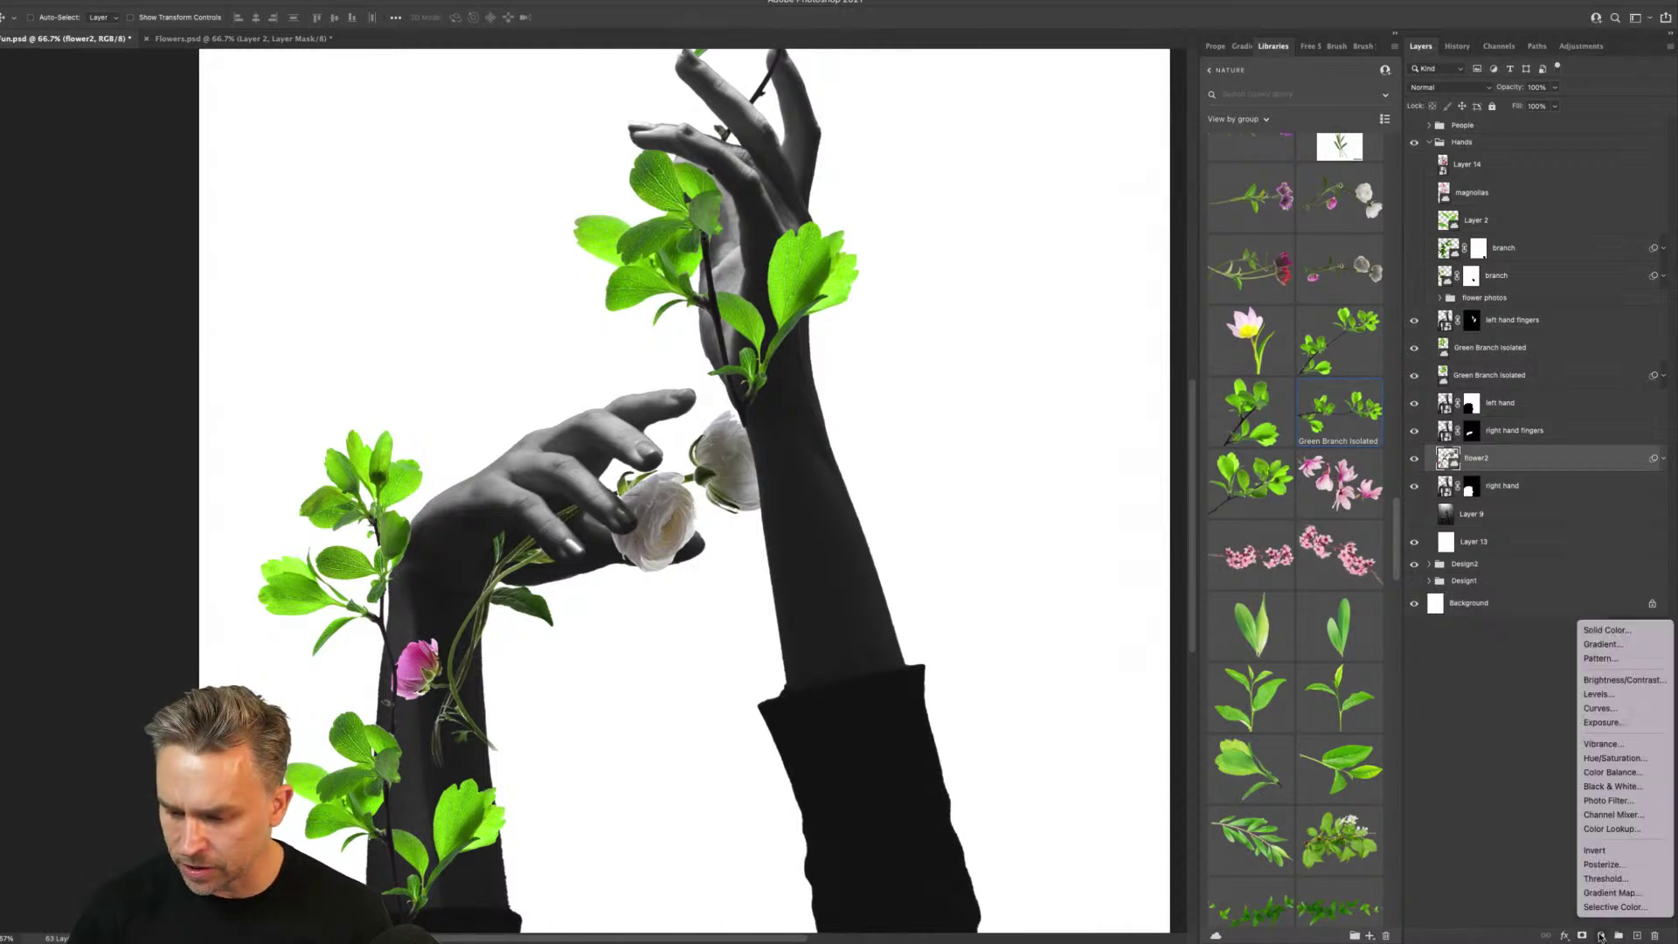
left_click(1608, 698)
key("ctrl+alt+g")
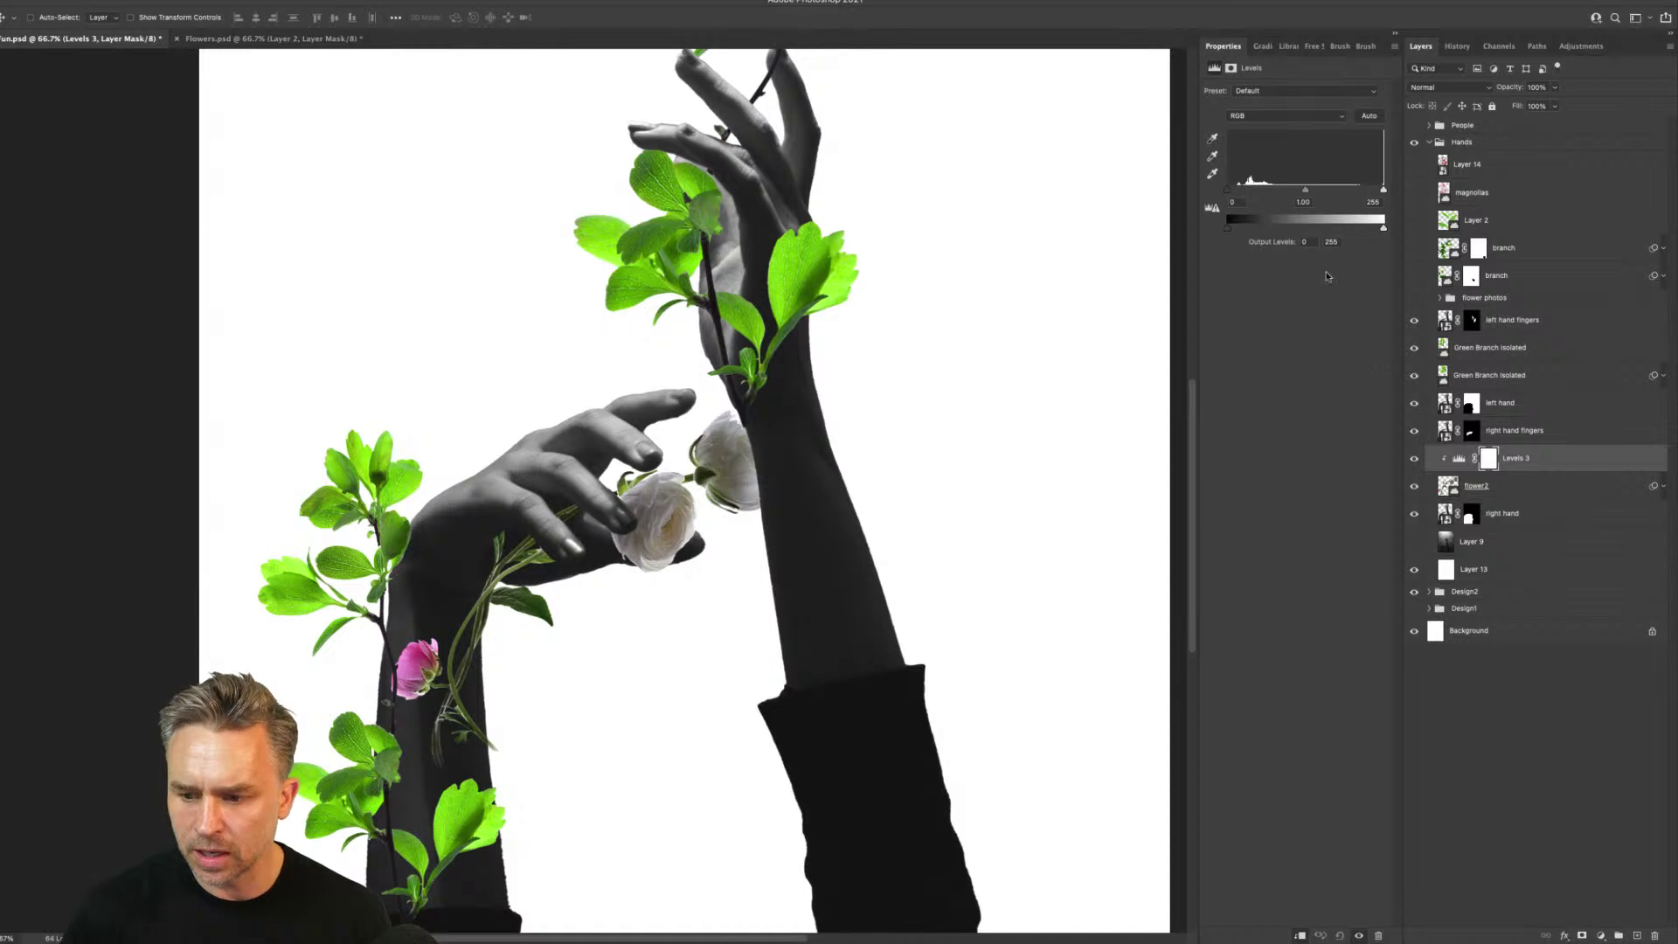
left_click(1458, 457)
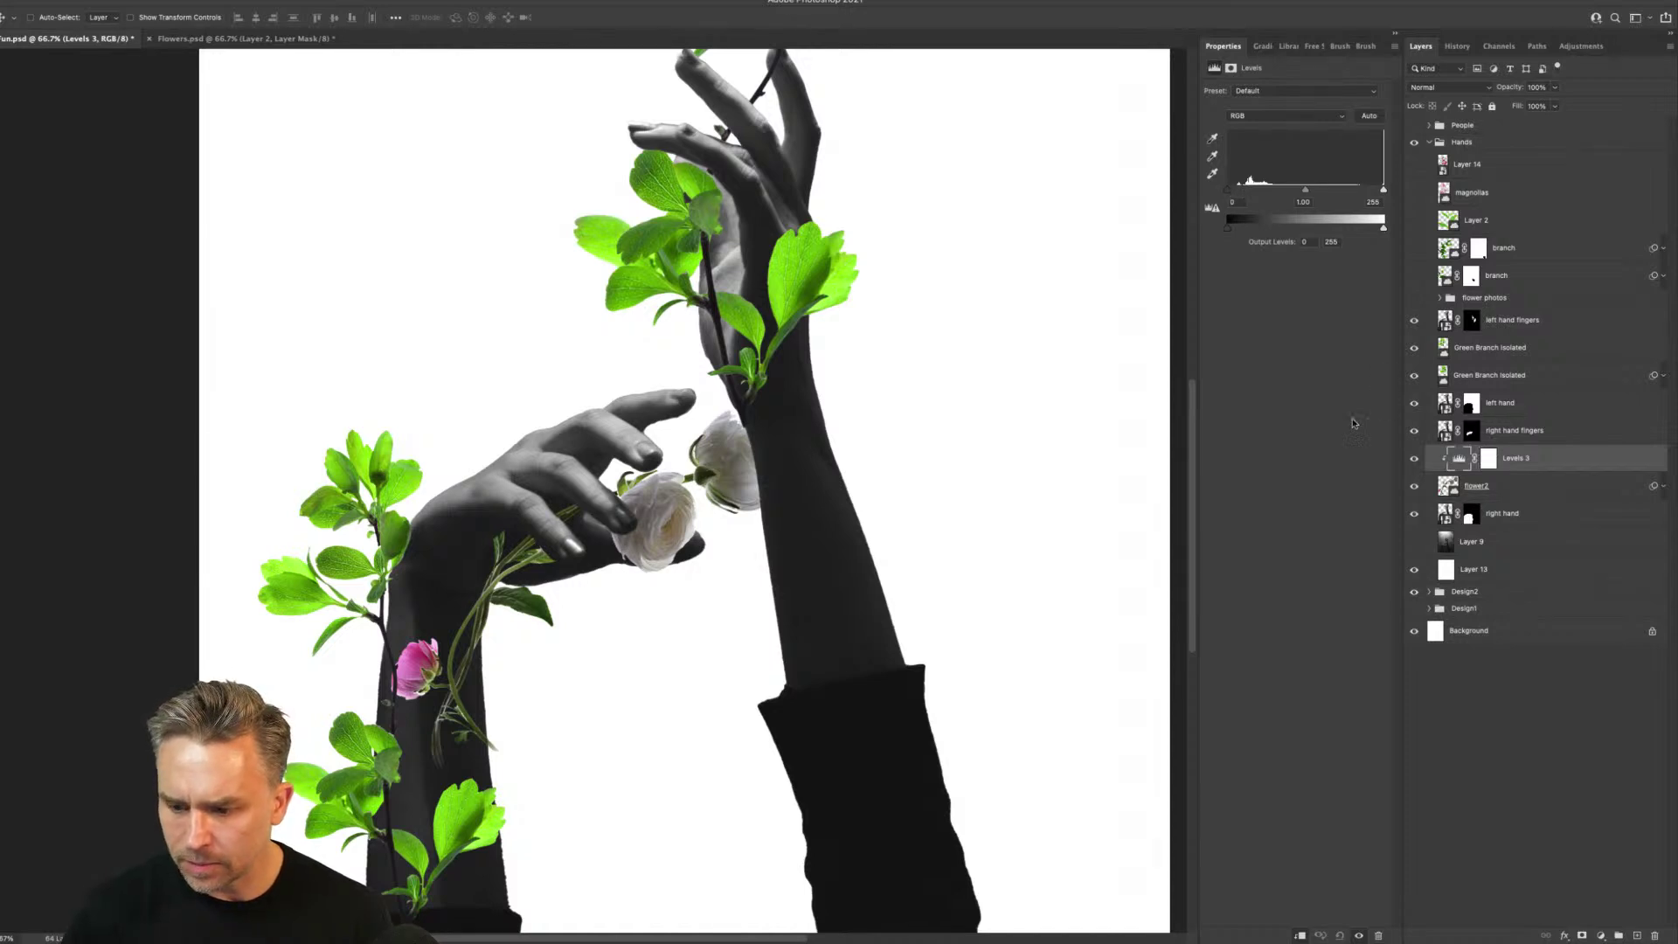
left_click(1488, 458)
left_click(1213, 68)
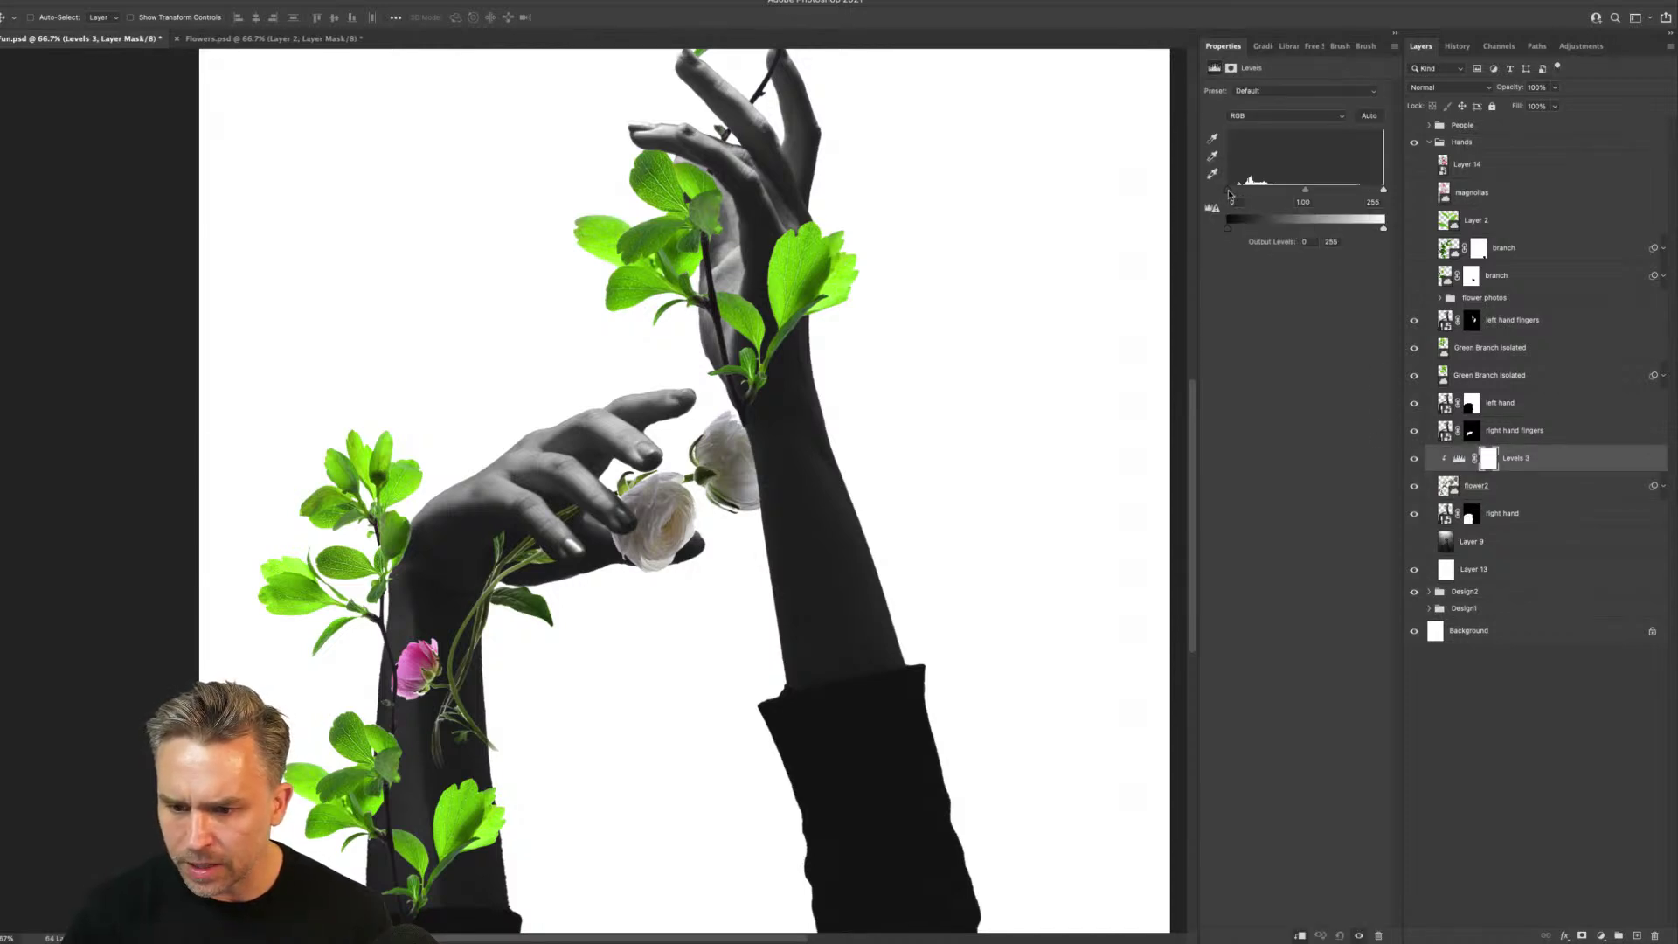
left_click_drag(1227, 190, 1298, 198)
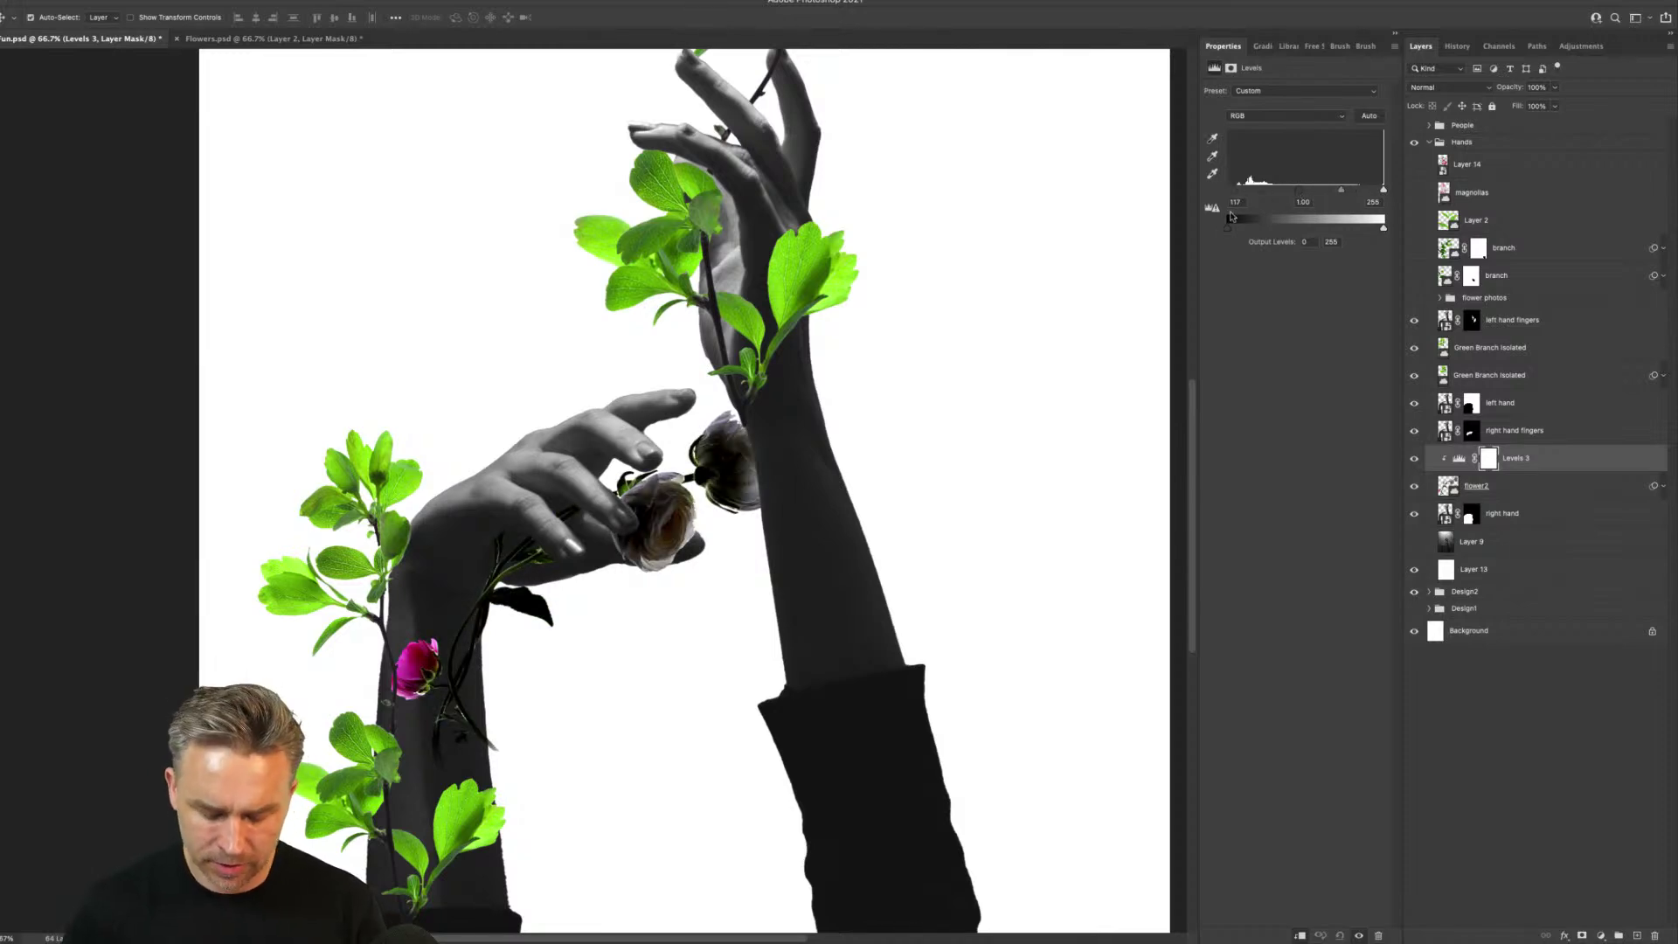
Paint black on the Levels mask with an enlarged Soft Round Pressure Opacity brush over the white blooms' outer parts and the lower leaf
key("super+plus")
key("super+plus")
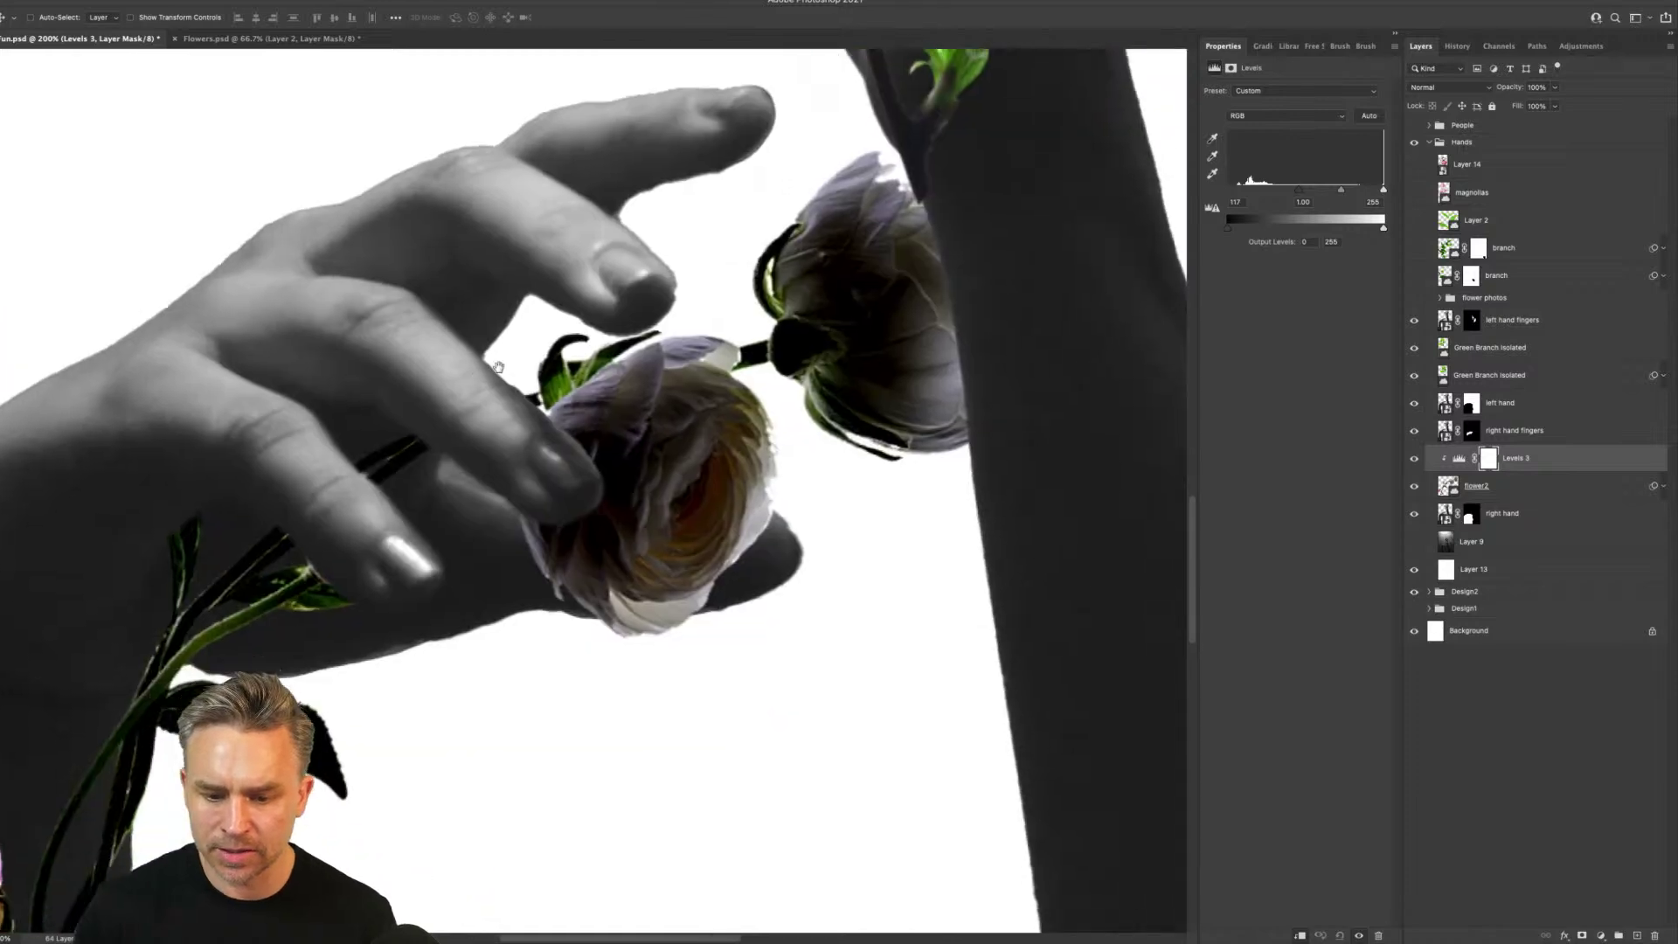
left_click(1487, 458)
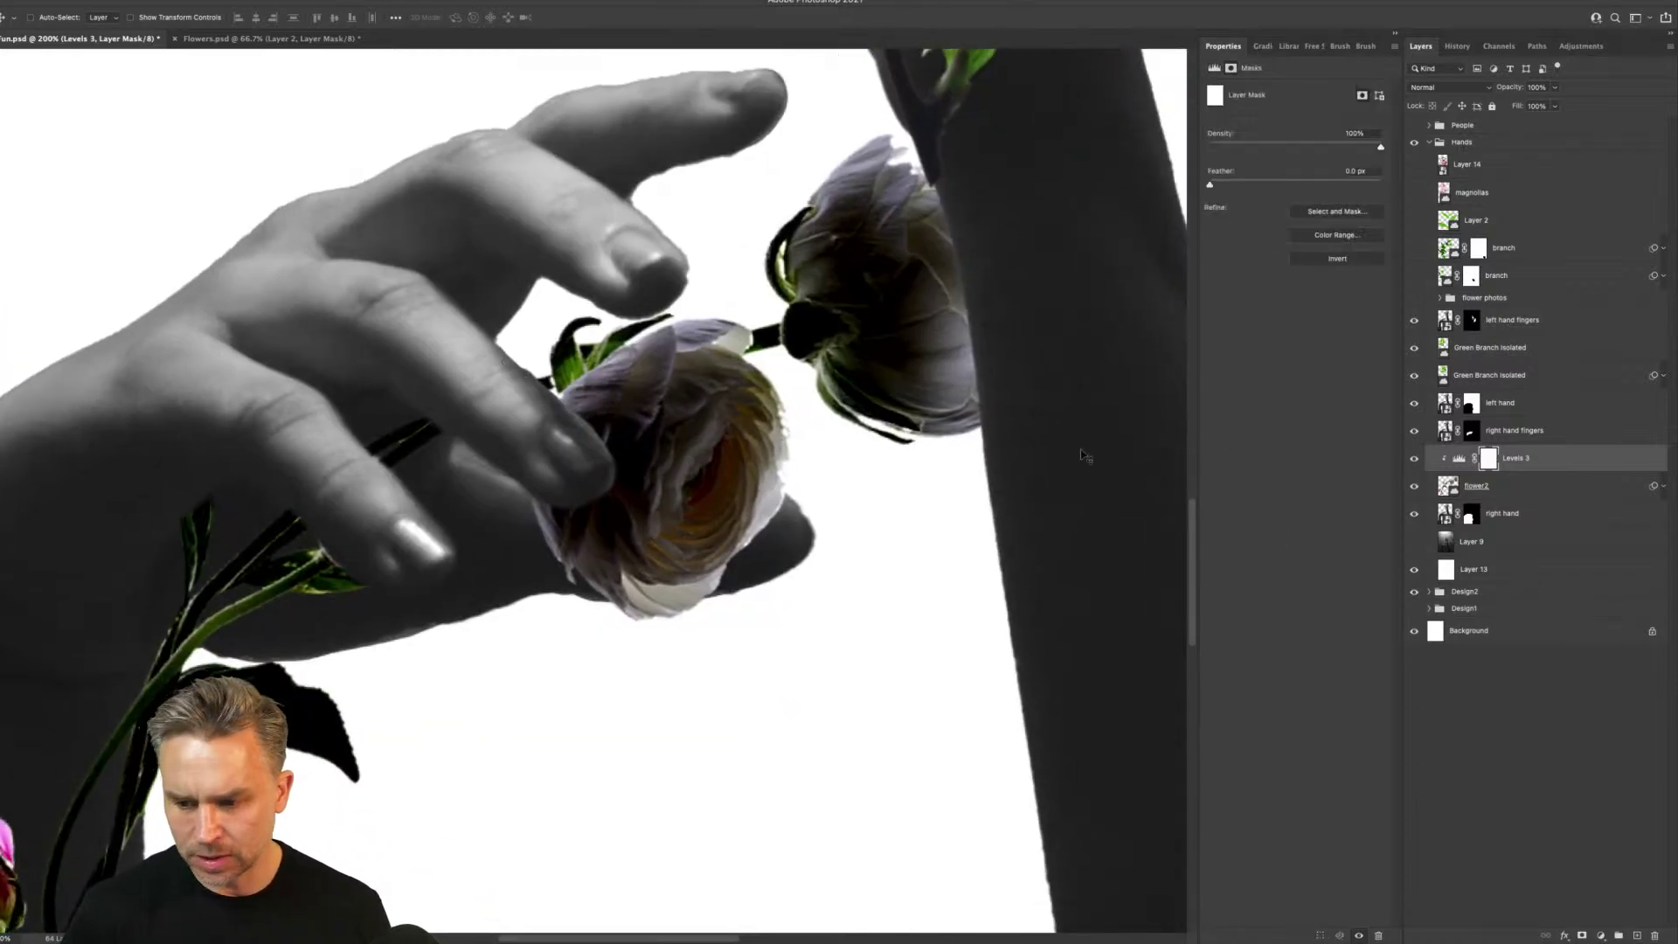
key("b")
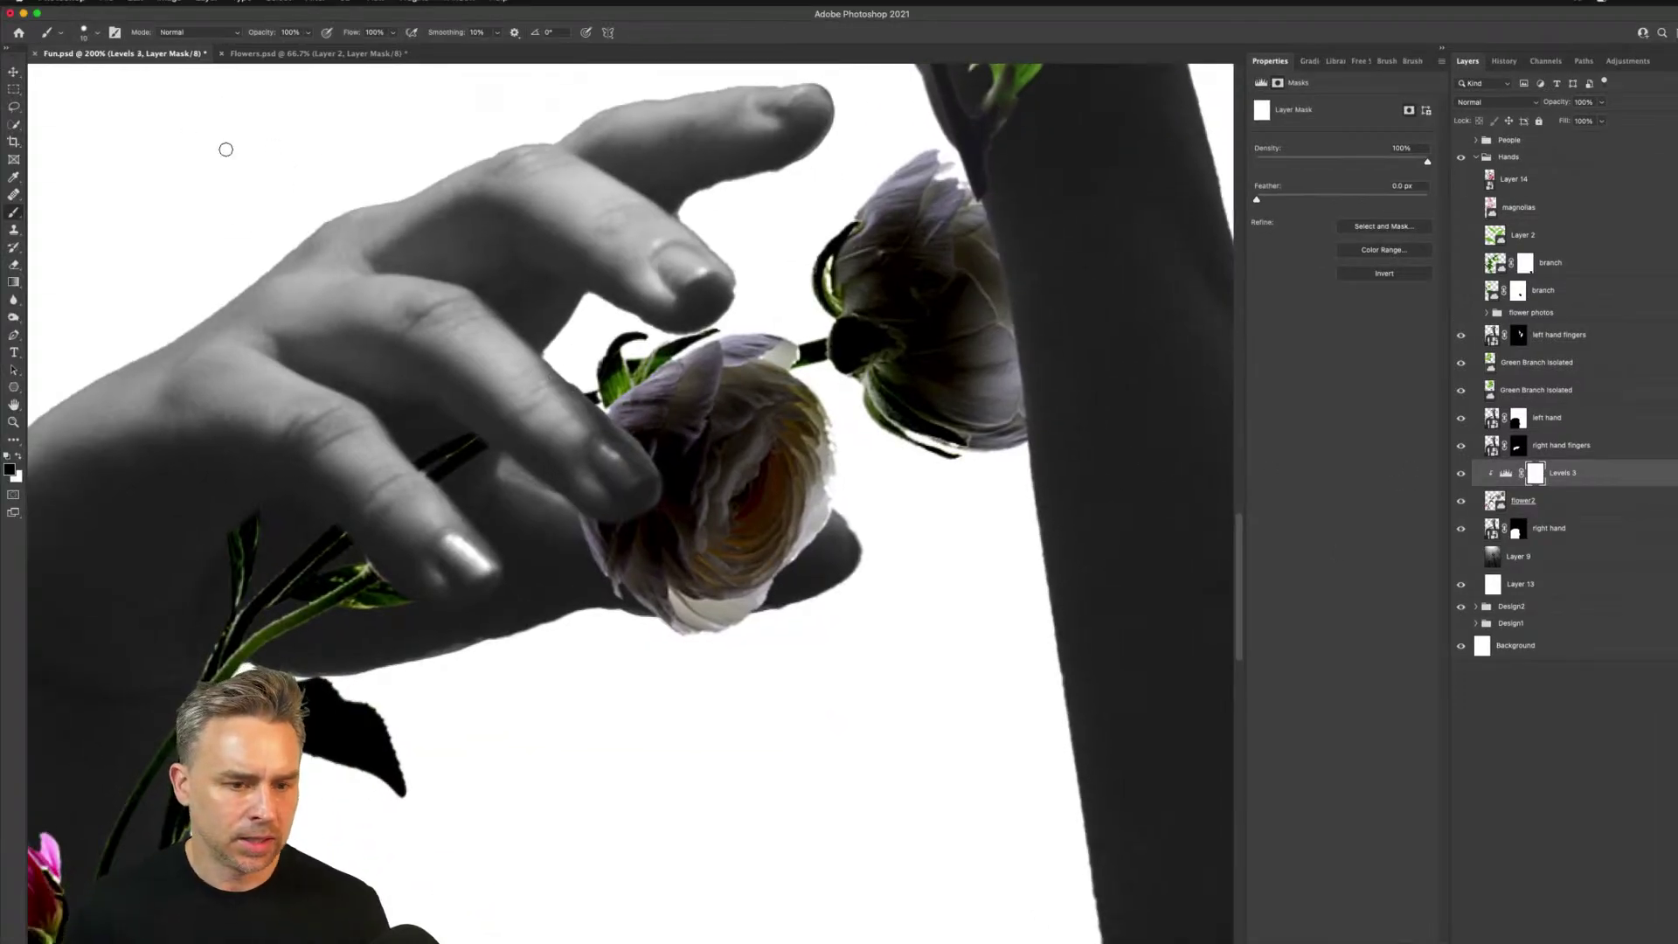
left_click(17, 456)
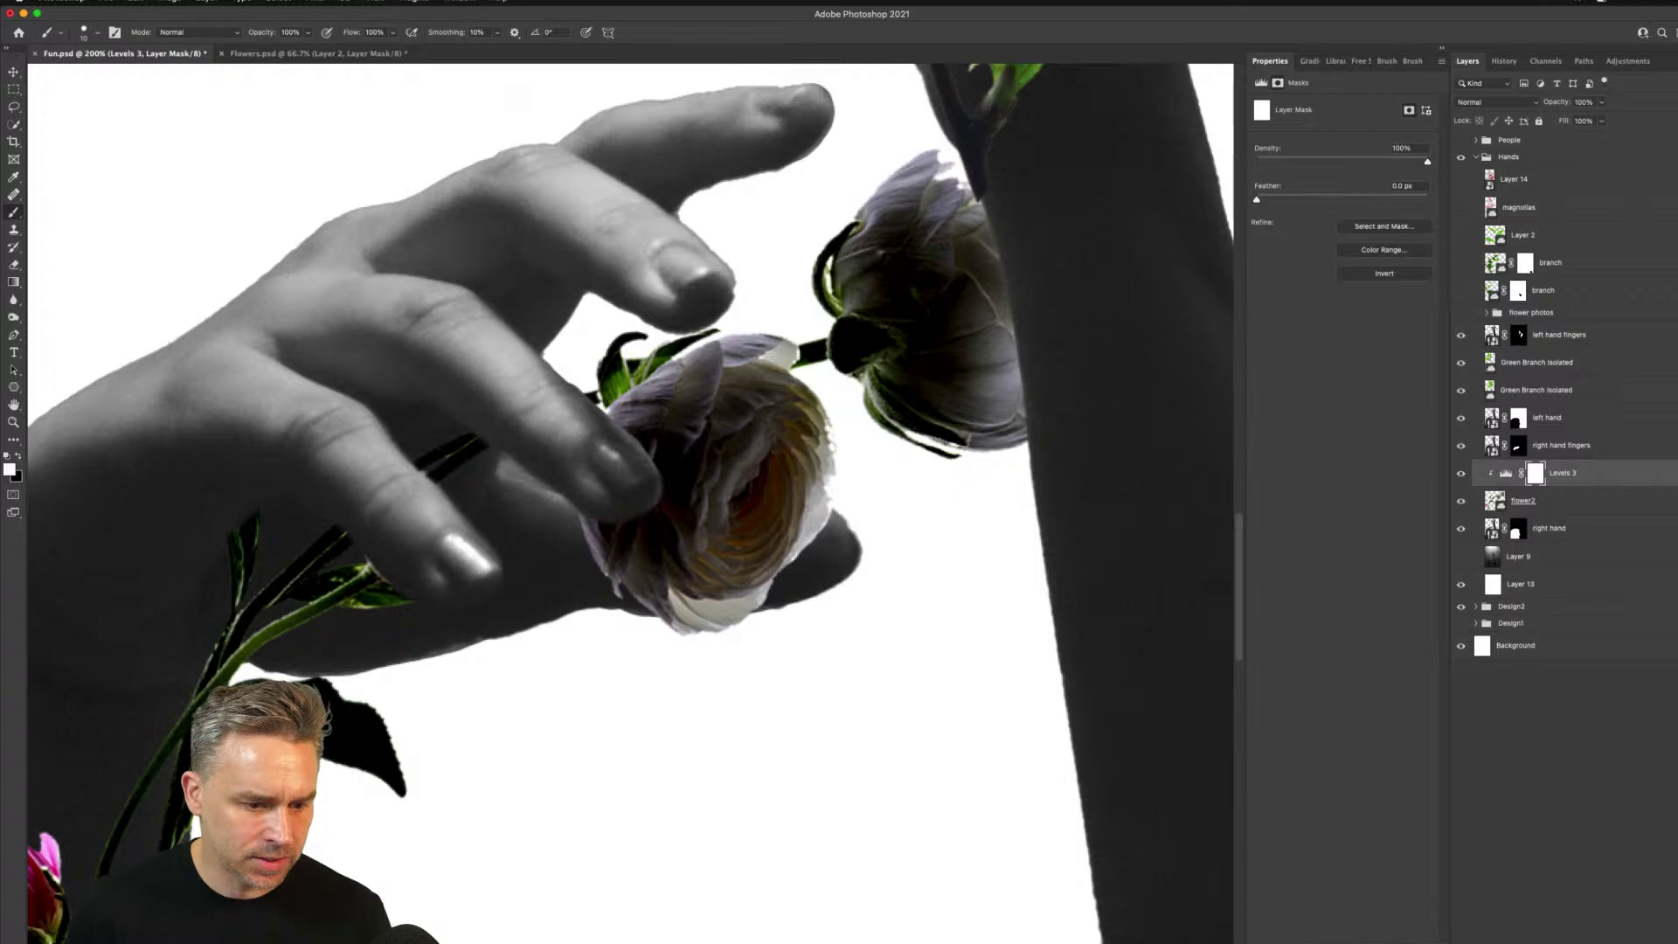
left_click(96, 47)
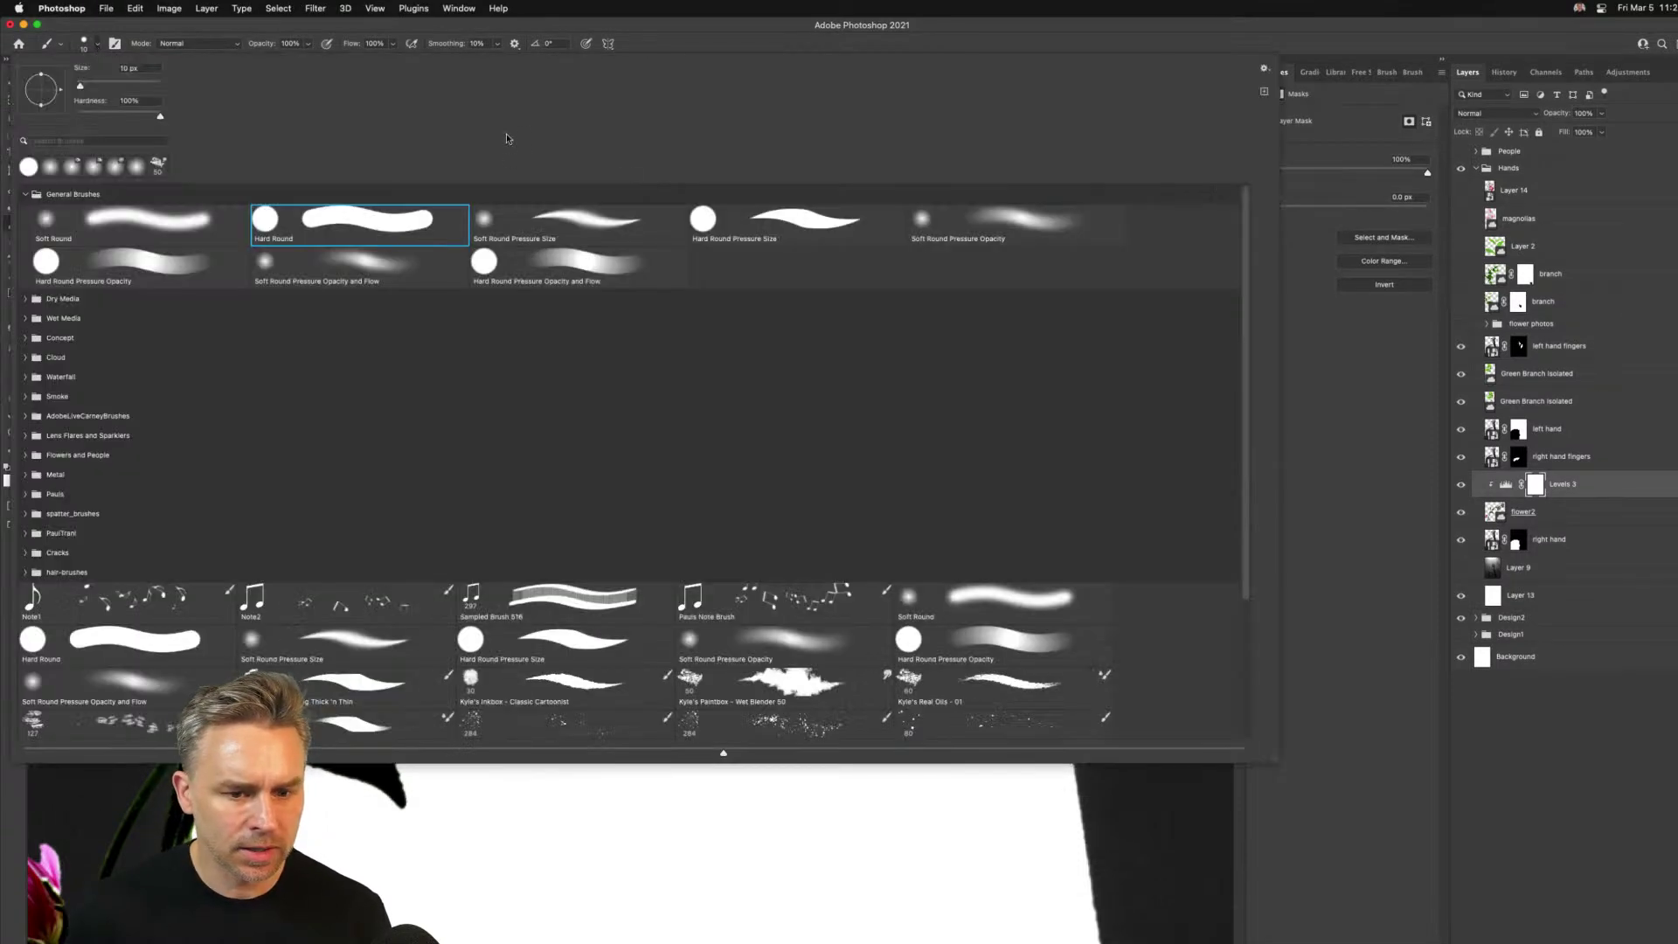
double_click(1011, 232)
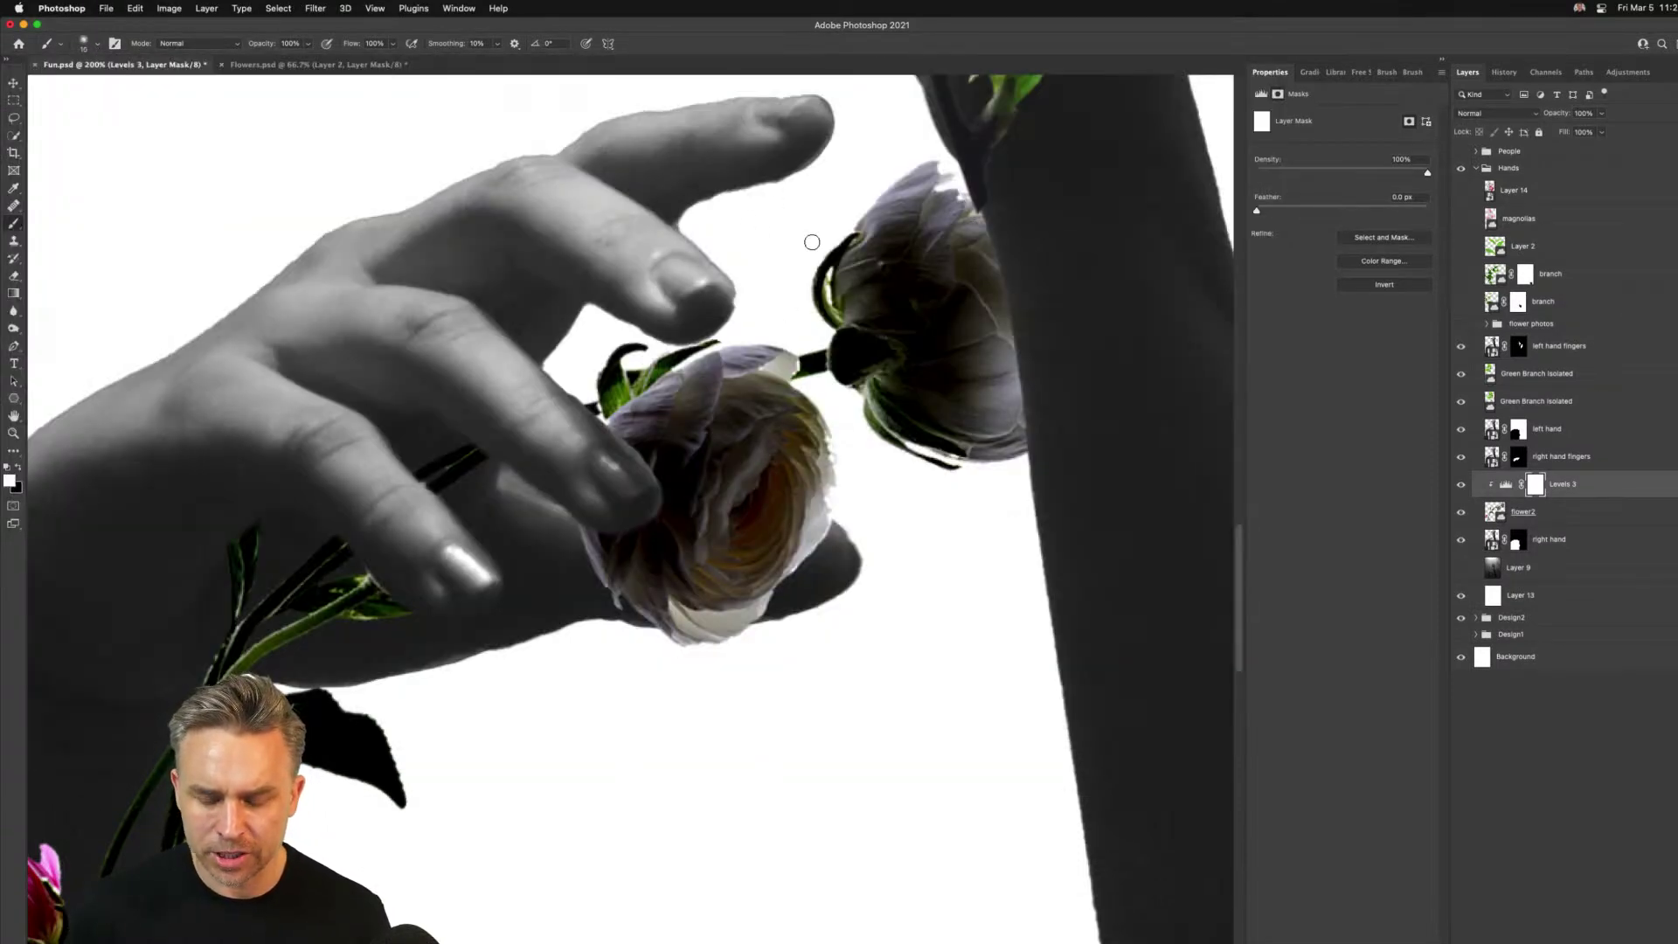
key("bracketright")
key("bracketright")
key("bracketright")
key("bracketright")
key("bracketright")
key("bracketright")
key("bracketright")
key("bracketright")
key("bracketright")
key("bracketright")
key("bracketright")
key("bracketright")
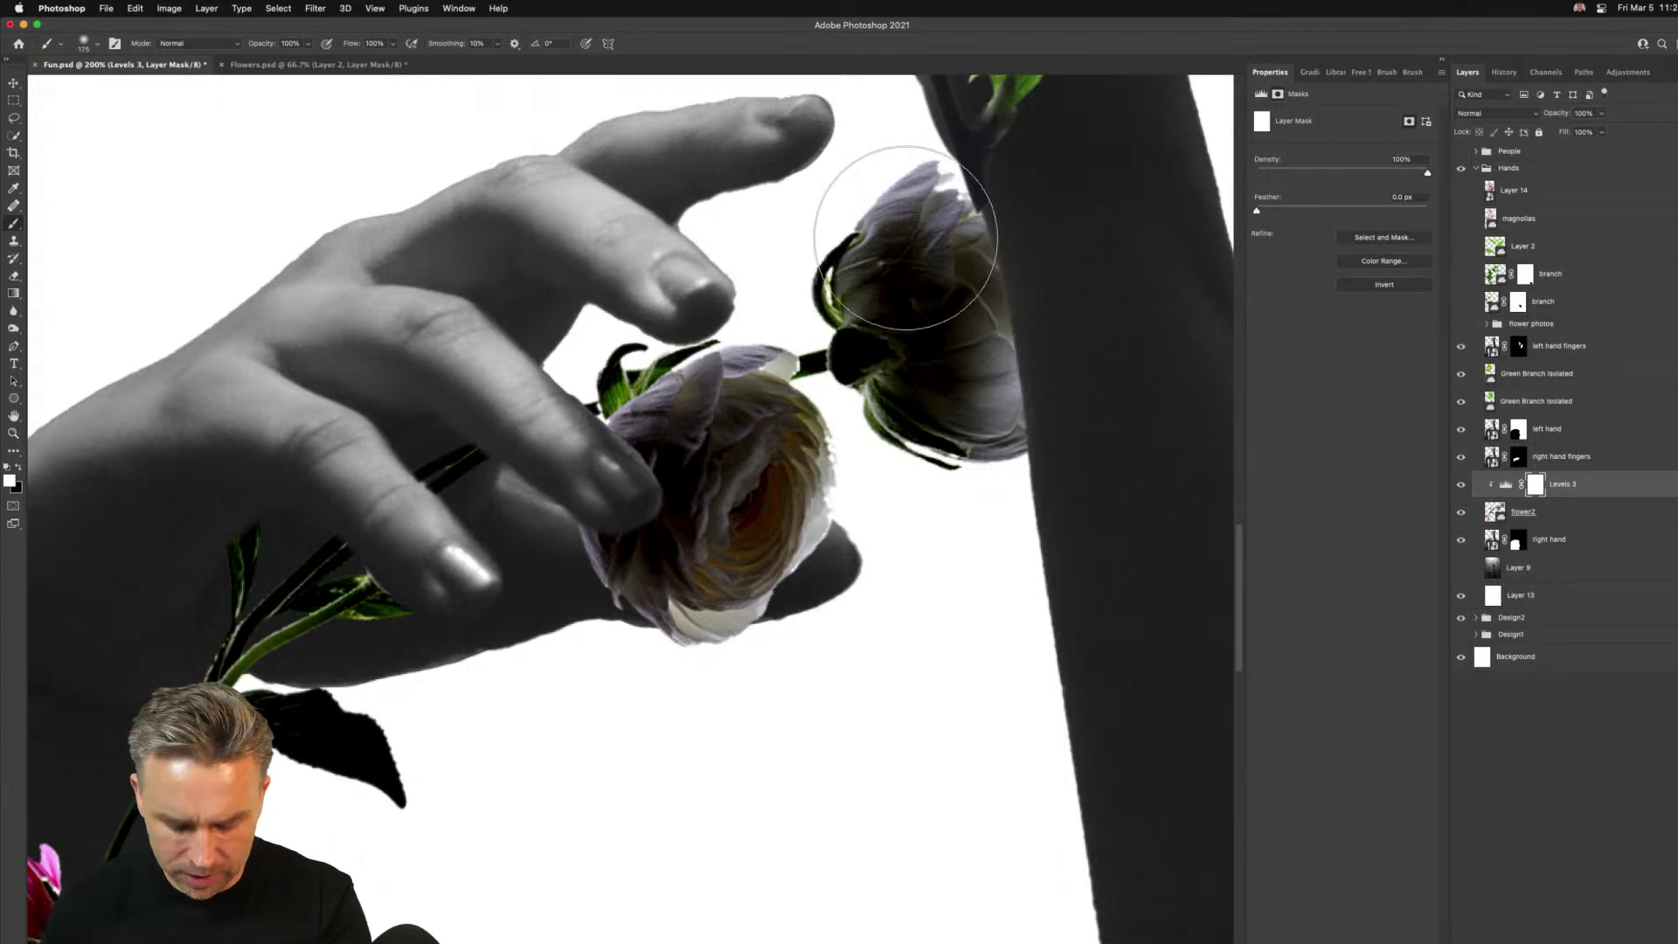
key("x")
mouse_move(900, 236)
left_mouse_down()
mouse_move(954, 286)
mouse_move(825, 202)
mouse_move(955, 406)
mouse_move(860, 250)
mouse_move(936, 404)
mouse_move(822, 291)
mouse_move(888, 300)
mouse_move(812, 273)
mouse_move(764, 470)
mouse_move(789, 540)
mouse_move(718, 367)
mouse_move(802, 428)
left_mouse_up()
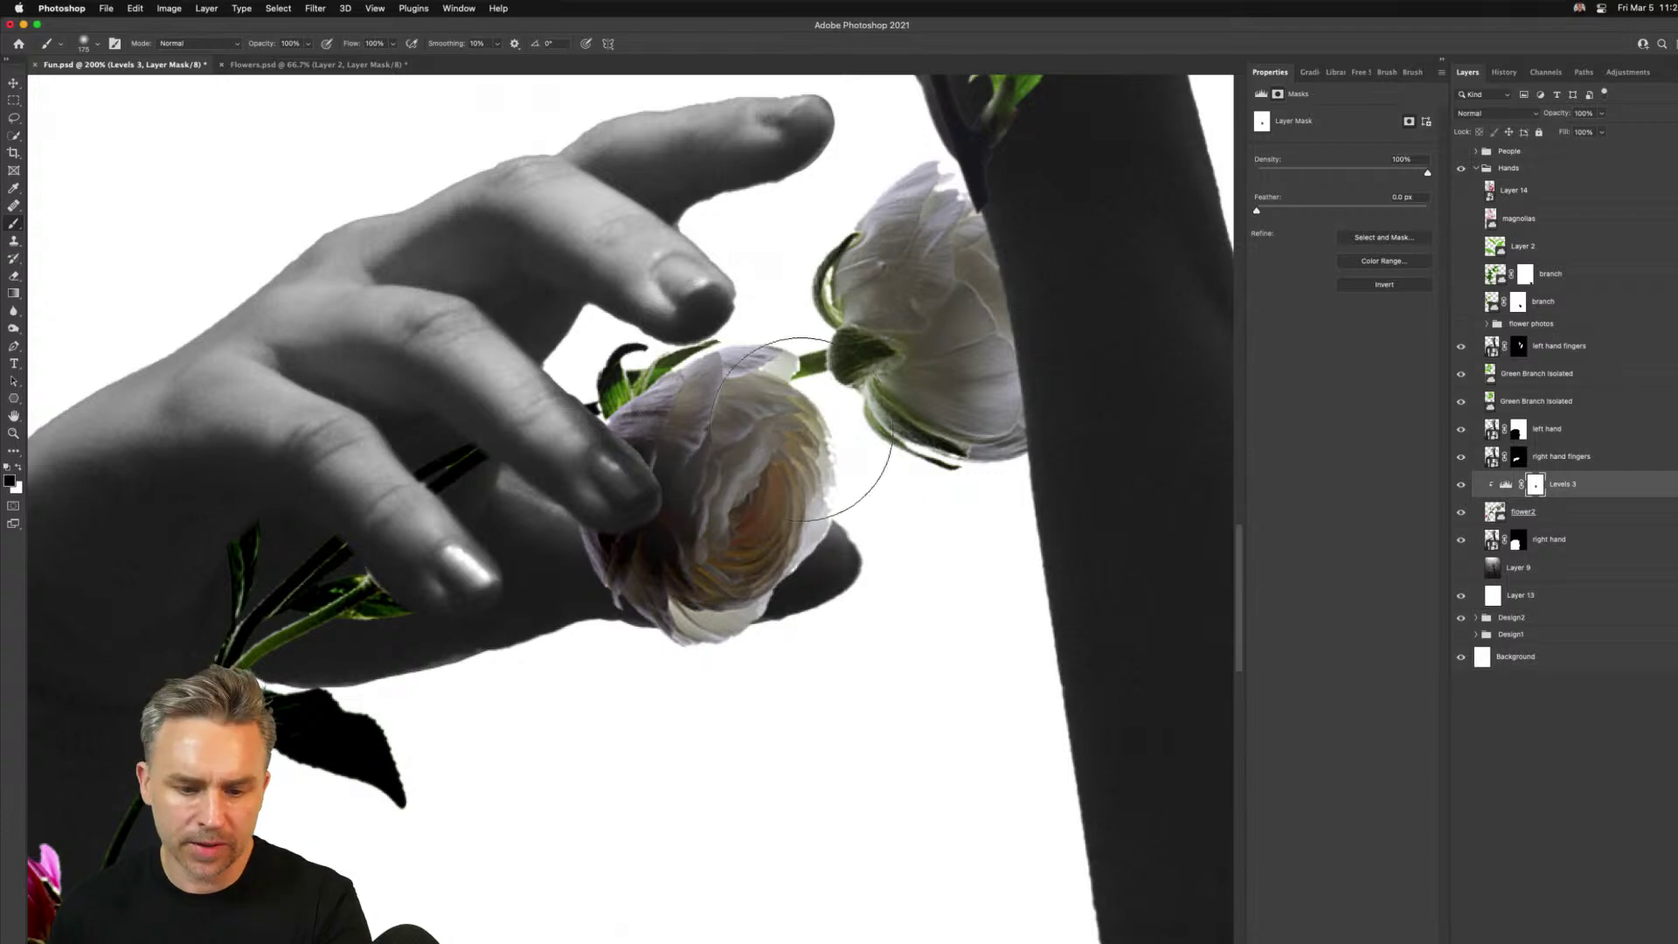
mouse_move(374, 804)
left_mouse_down()
mouse_move(404, 816)
mouse_move(290, 775)
left_mouse_up()
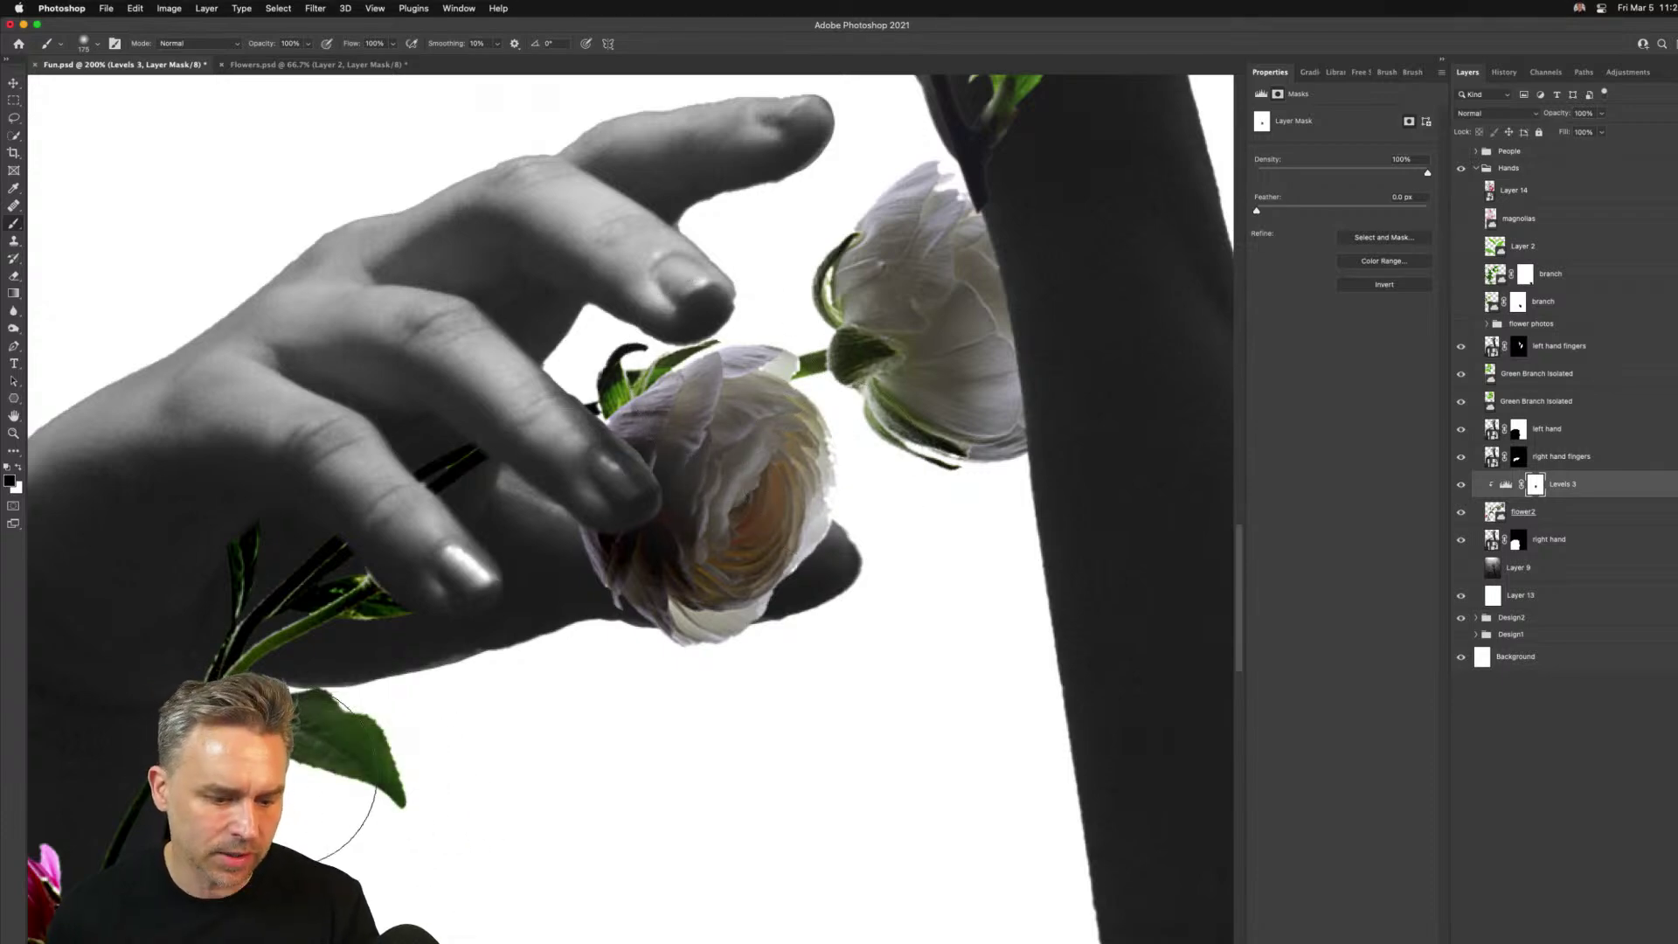
Show both branch layers in the full composition and collapse the Hands group
key("super+0")
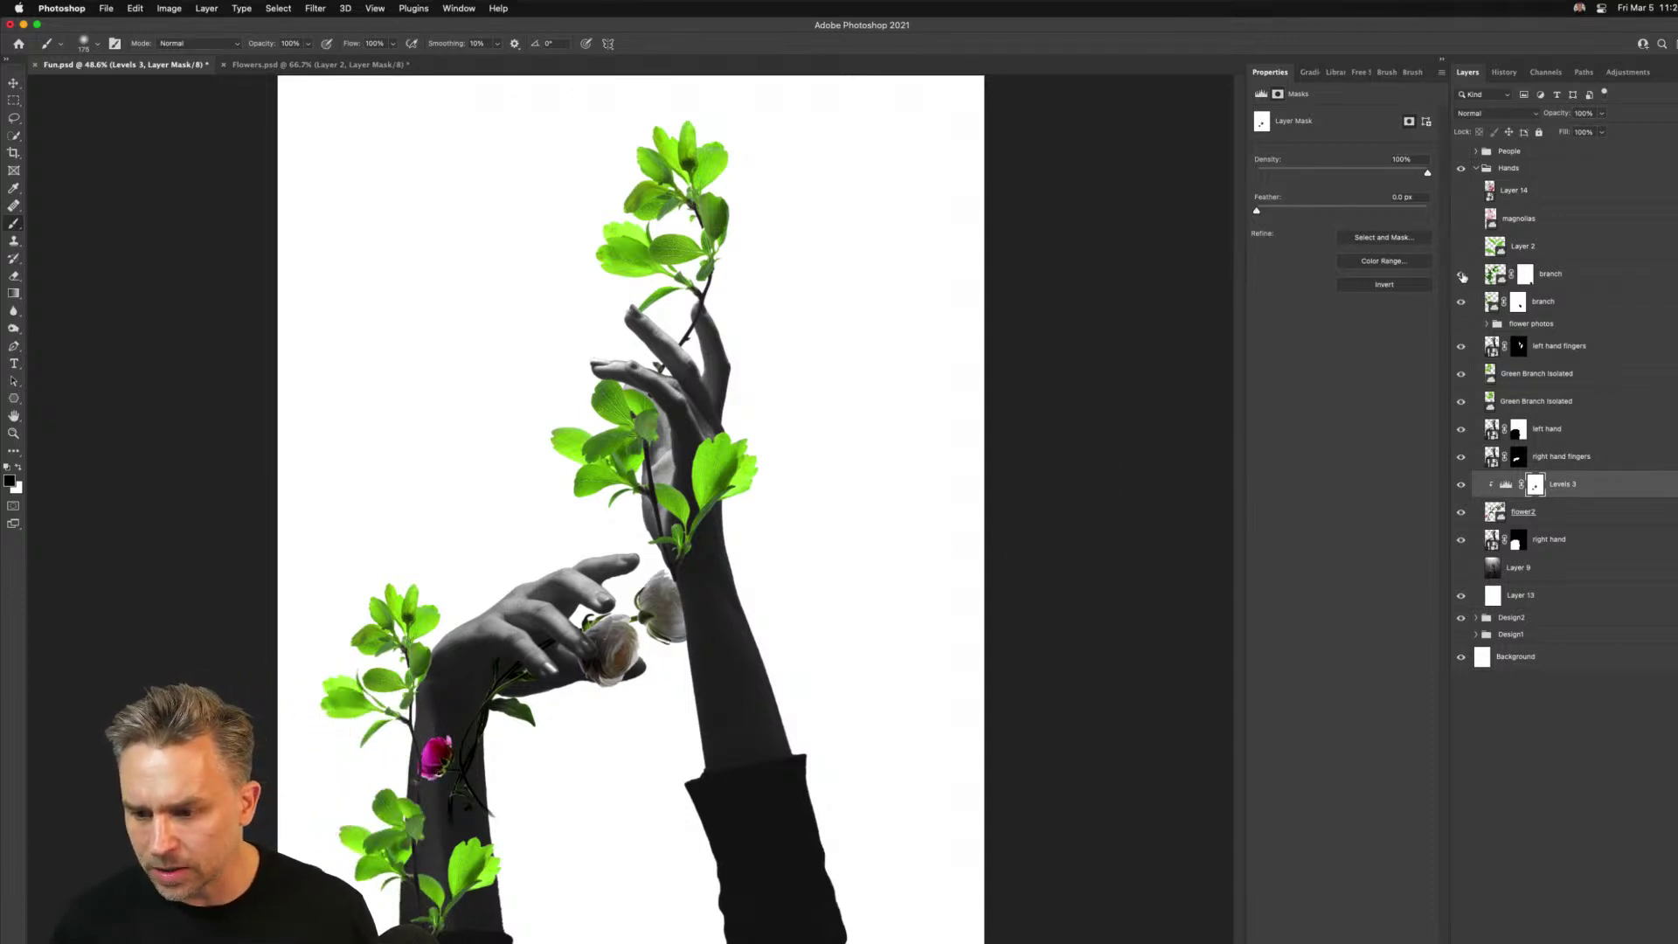
left_click(1461, 274)
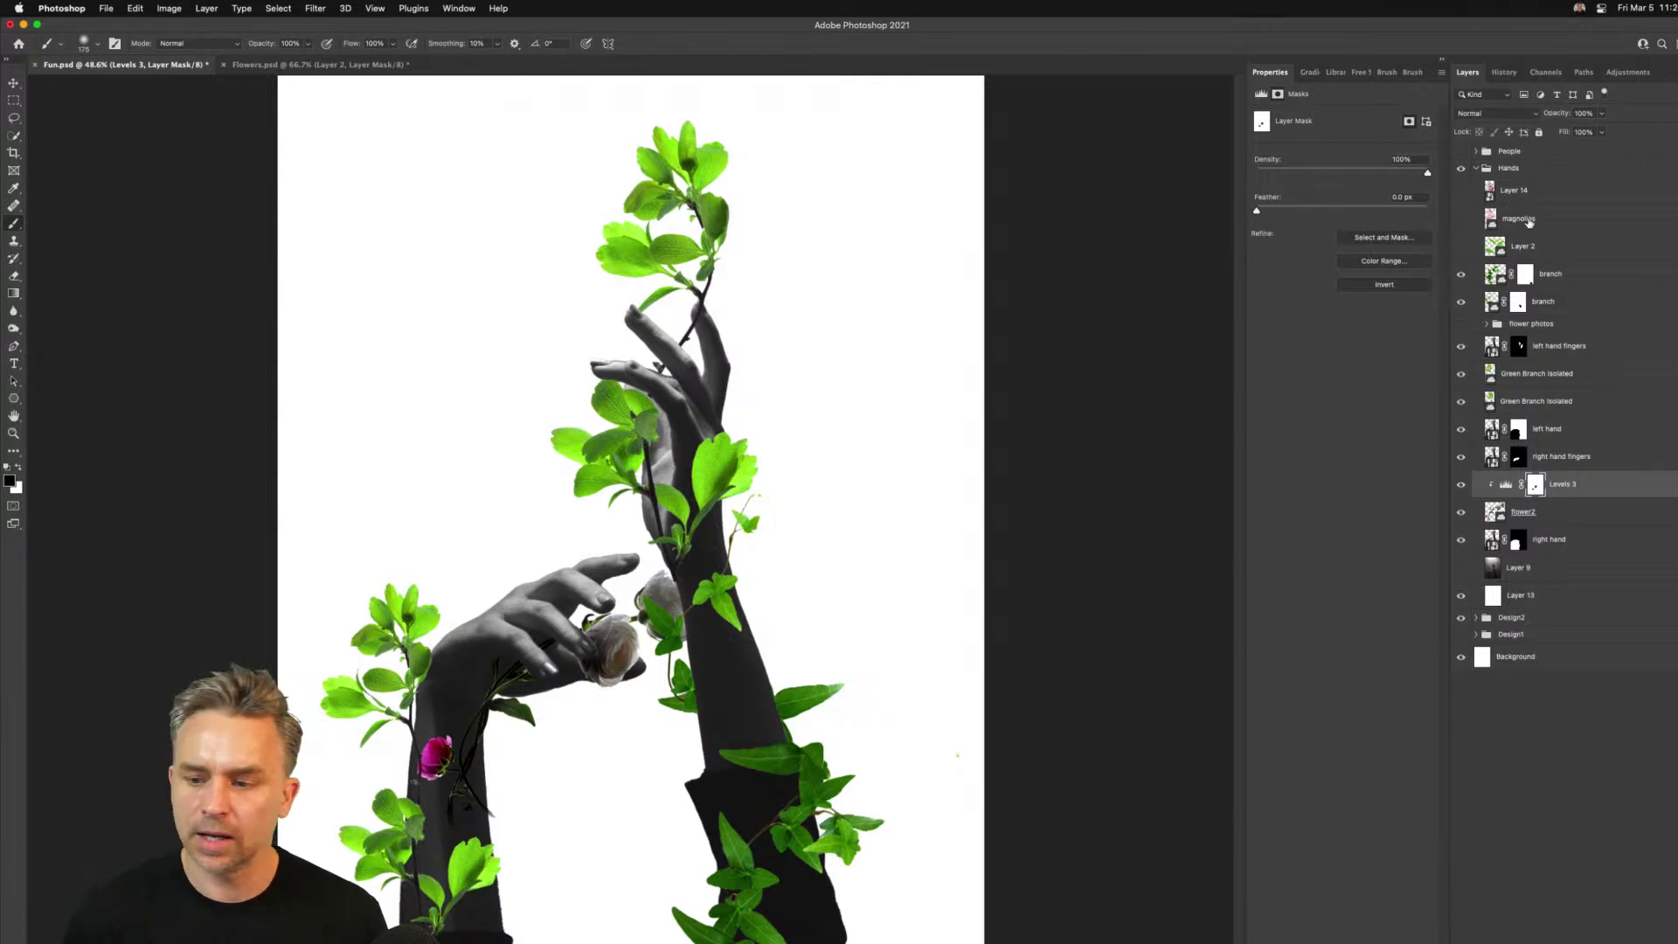
left_click(1477, 168)
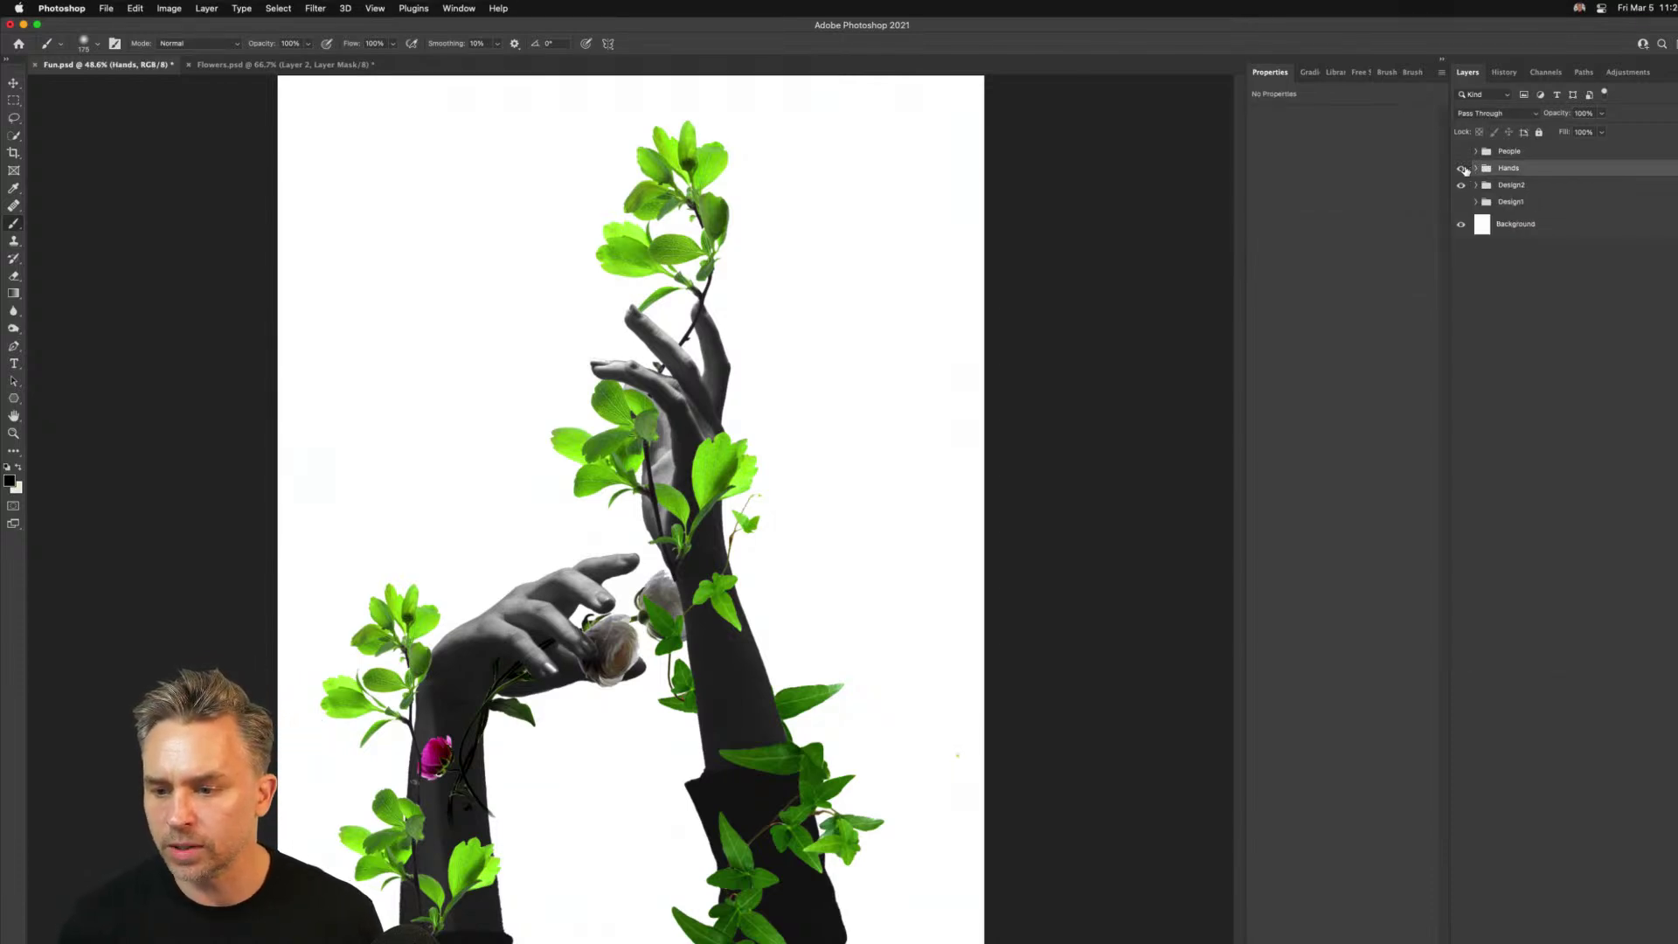
Hide the Hands group and review the other artwork by toggling the People, Design2 and Design1 groups
left_click(1461, 168)
left_click(1462, 153)
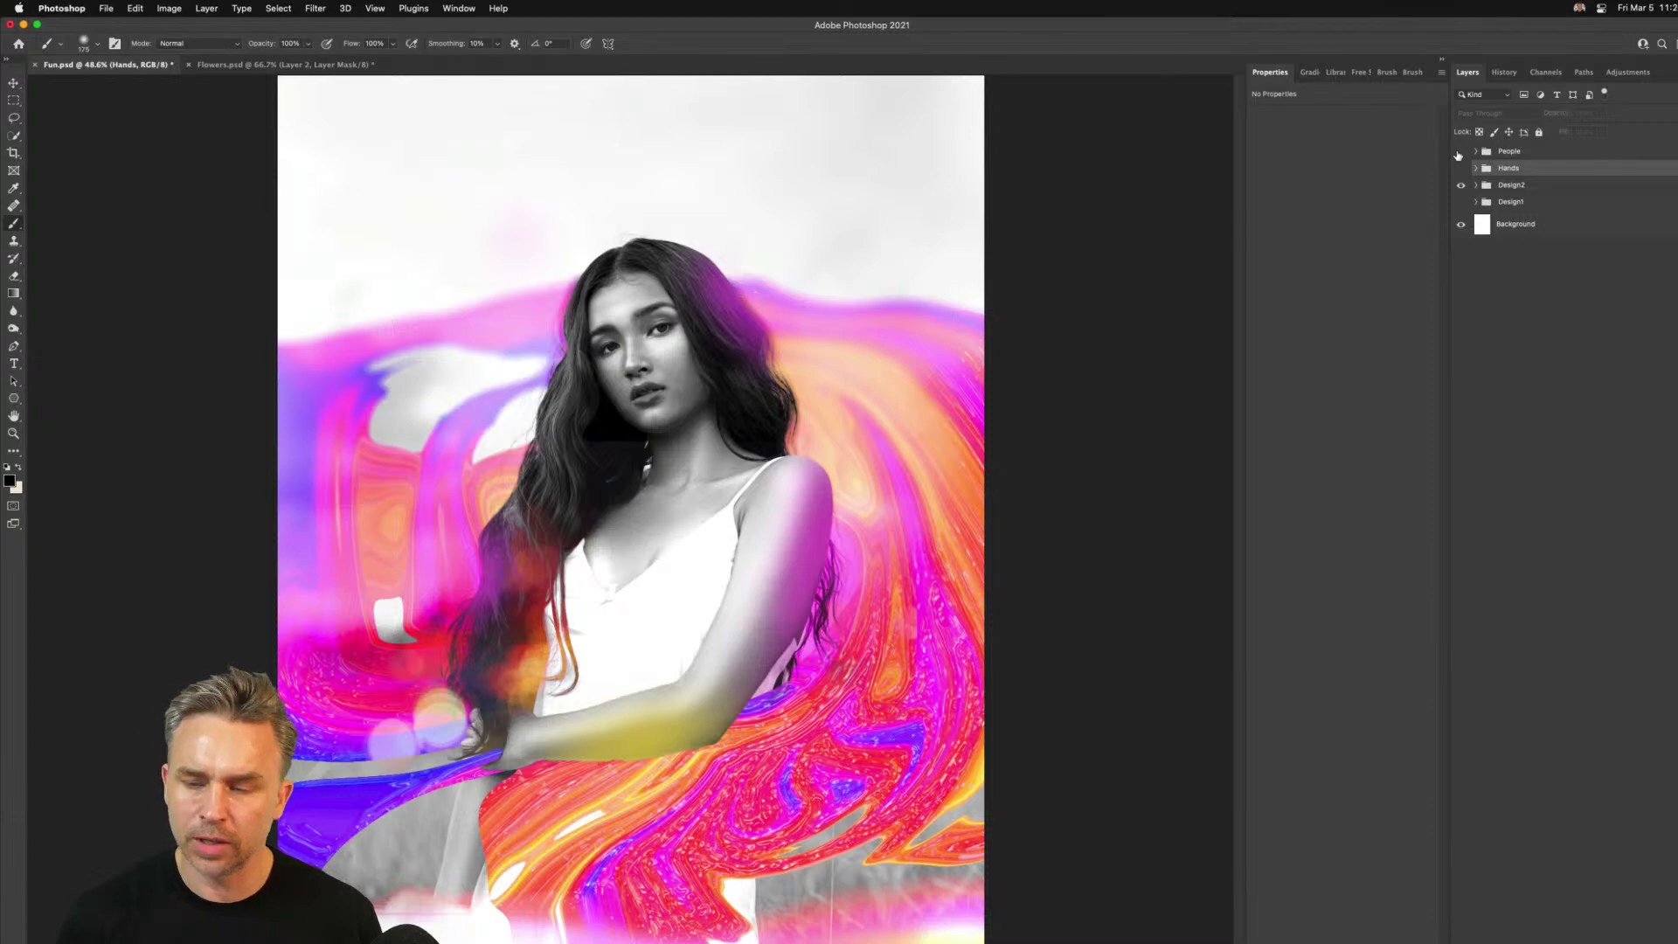
left_click_drag(1458, 187, 1466, 210)
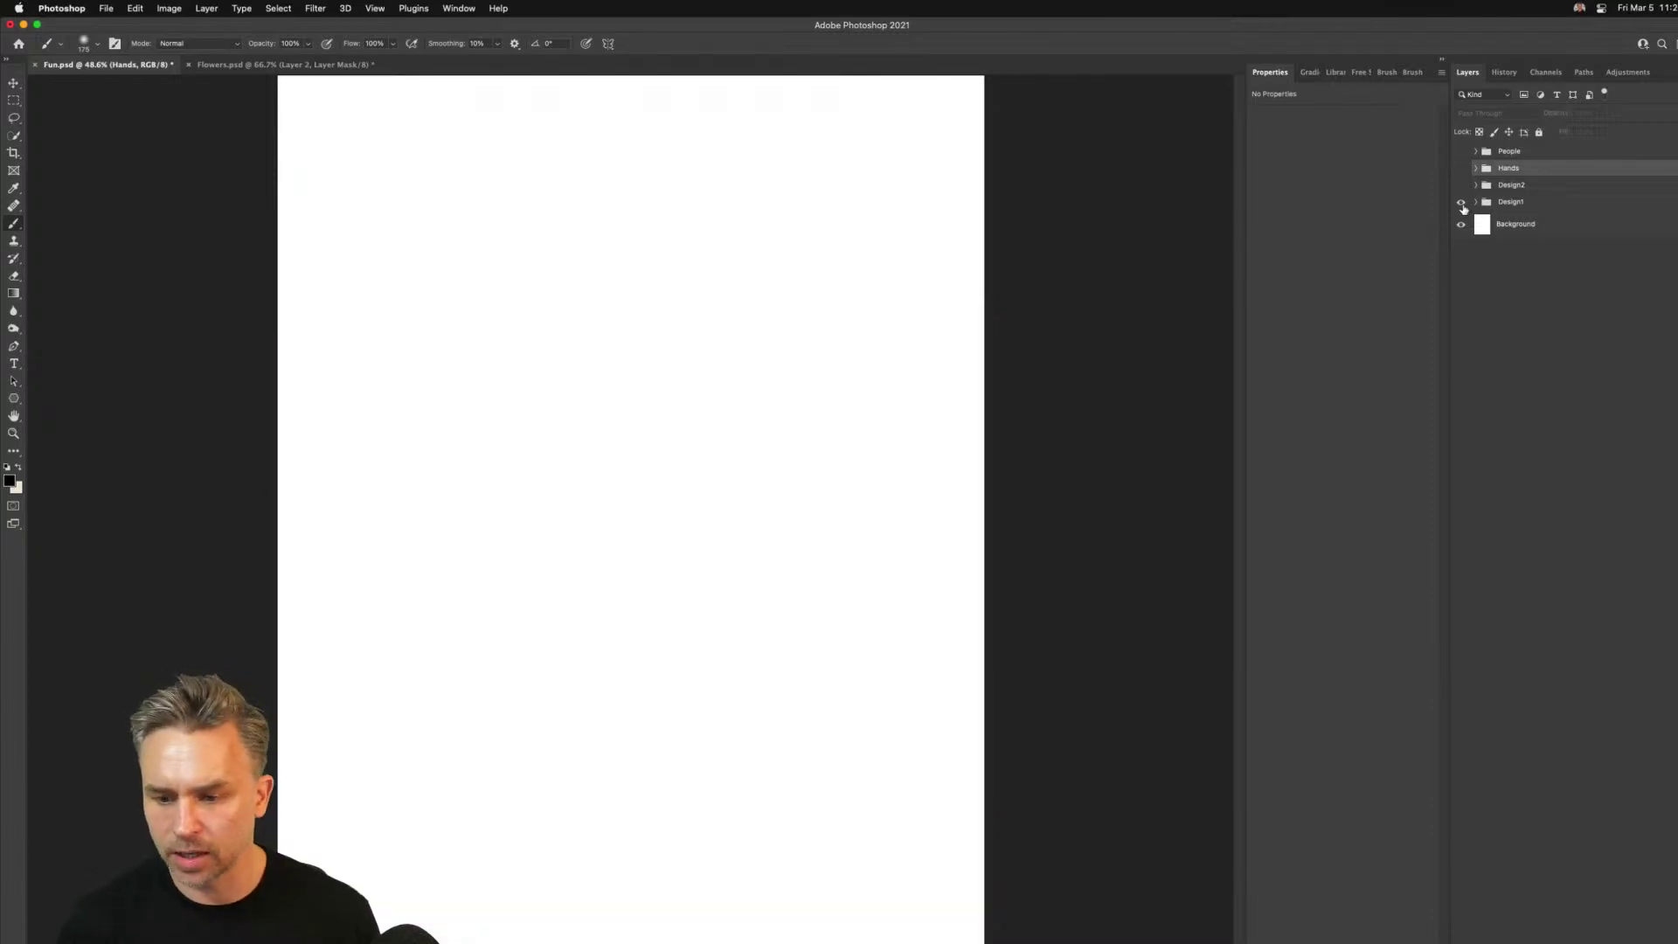
left_click(1462, 208)
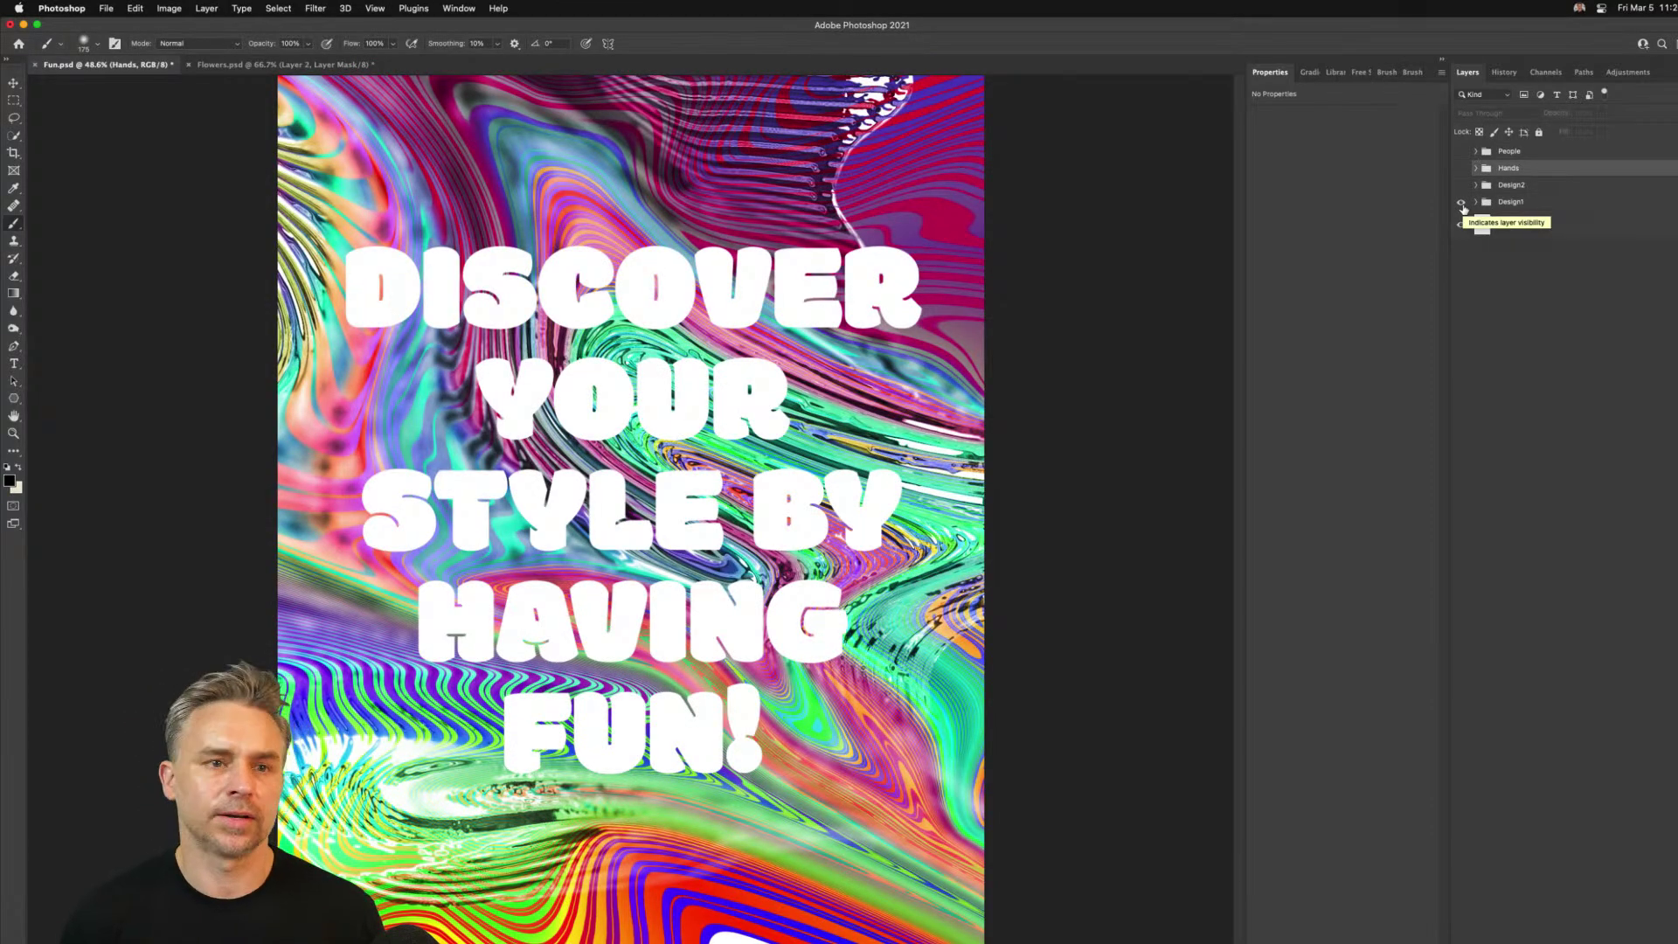